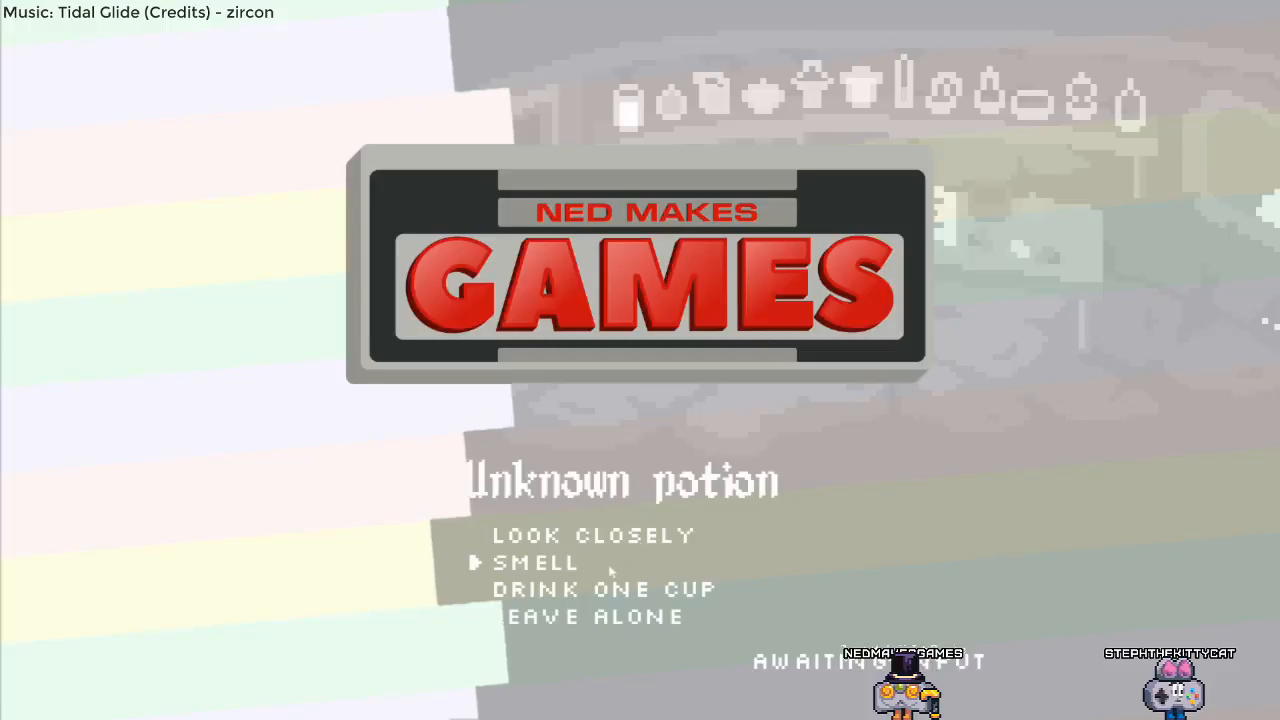
left_click(567, 568)
left_click(634, 569)
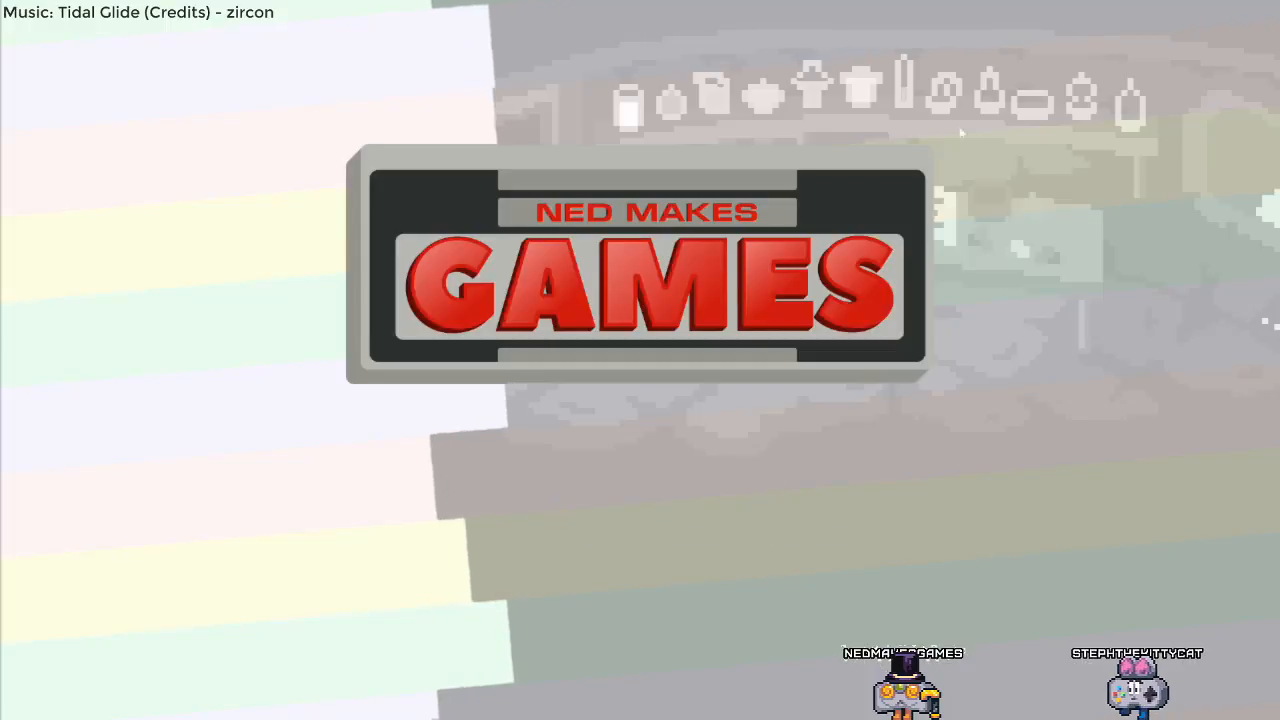
left_click(610, 536)
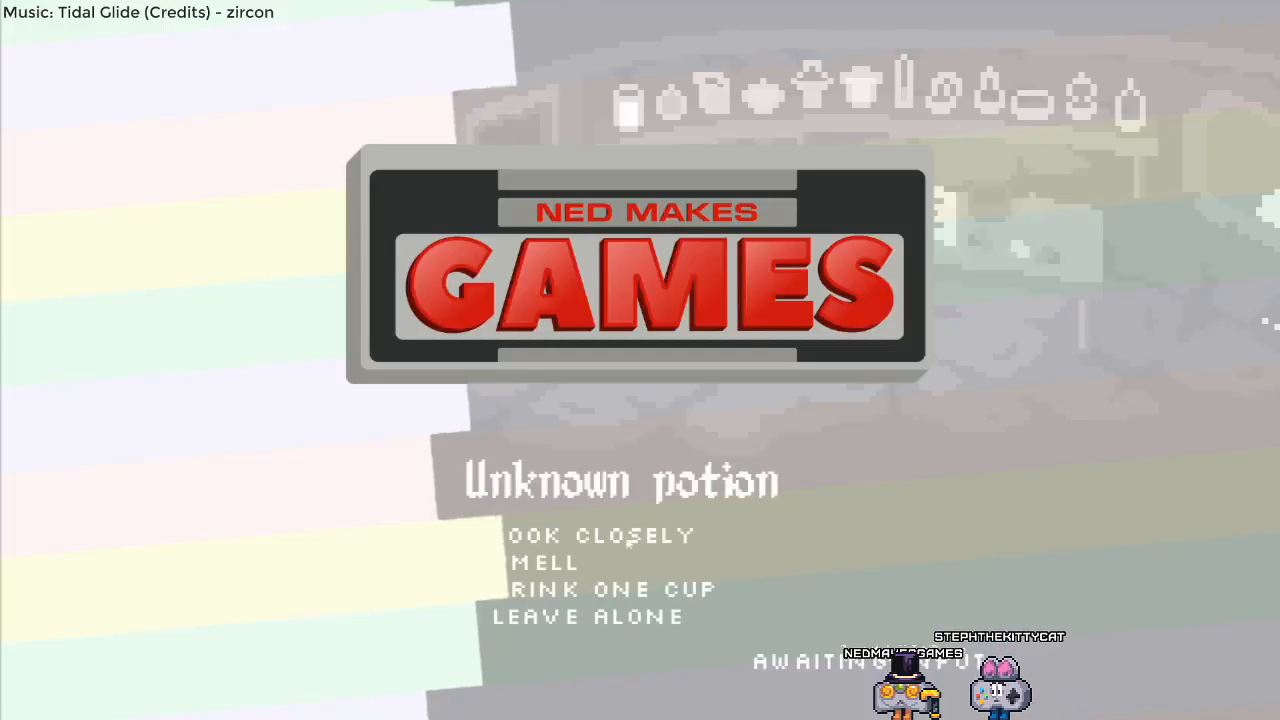
left_click(602, 589)
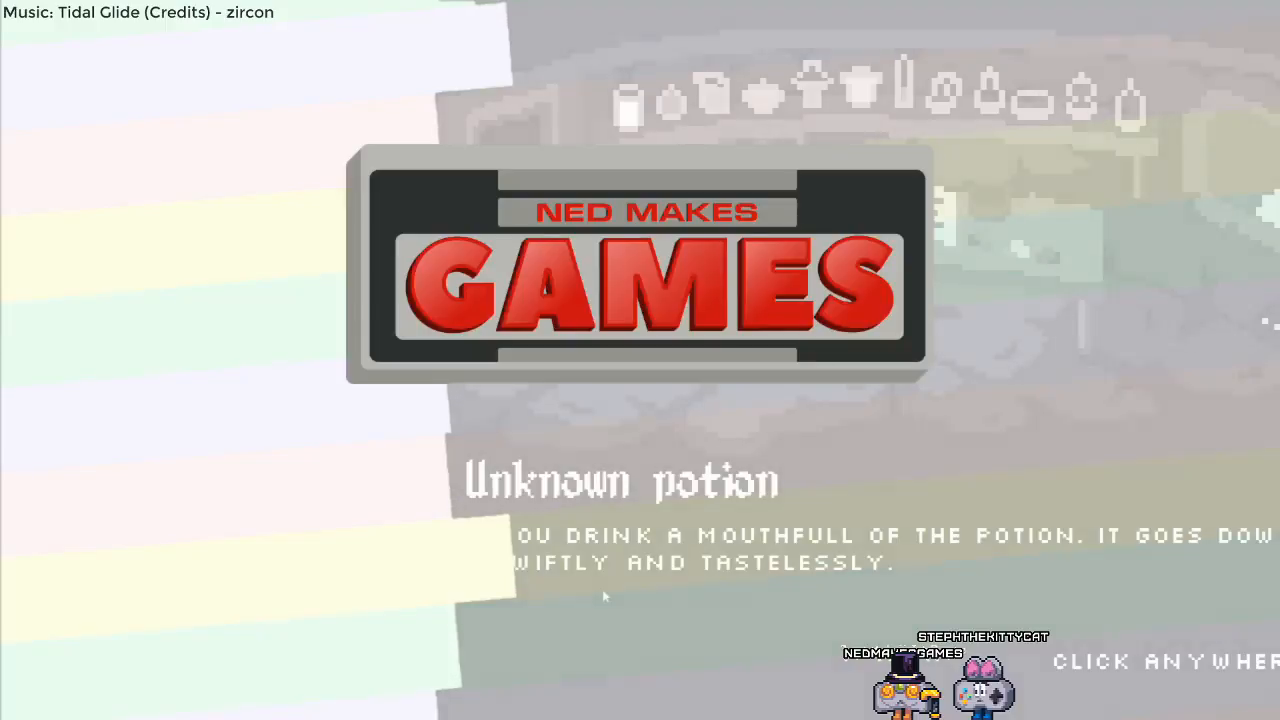
left_click(991, 568)
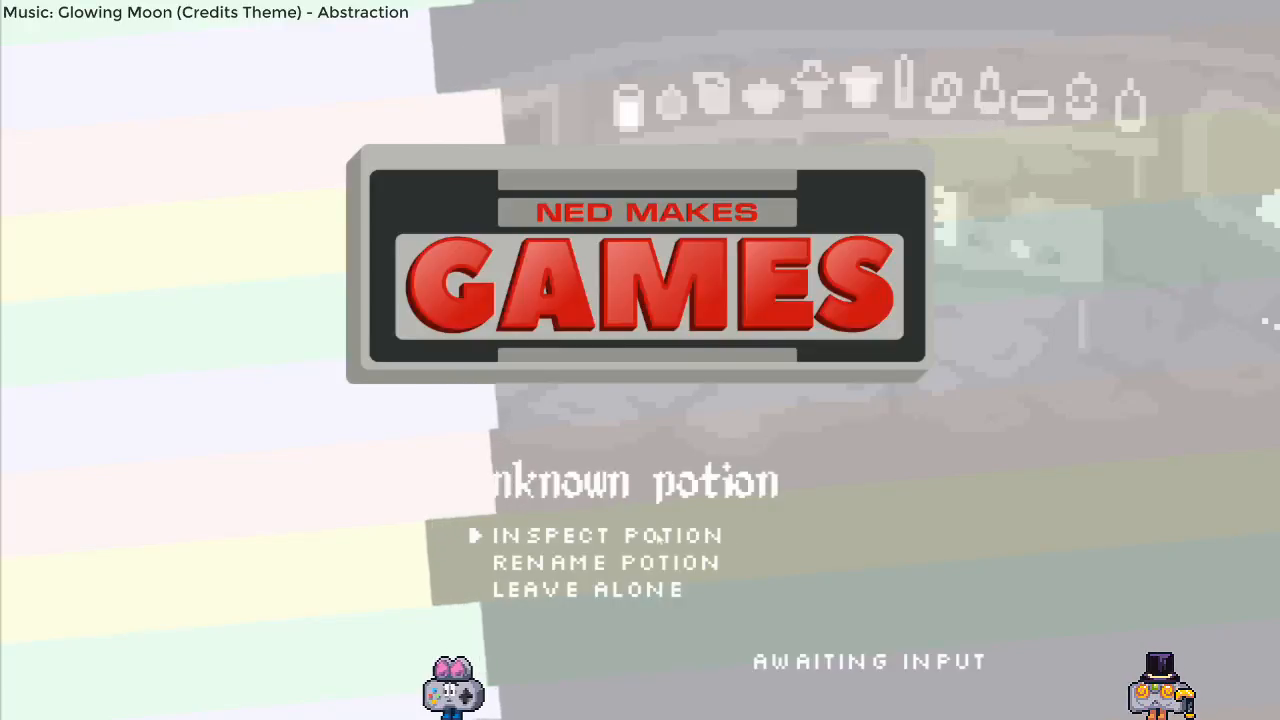
left_click(655, 538)
left_click(571, 563)
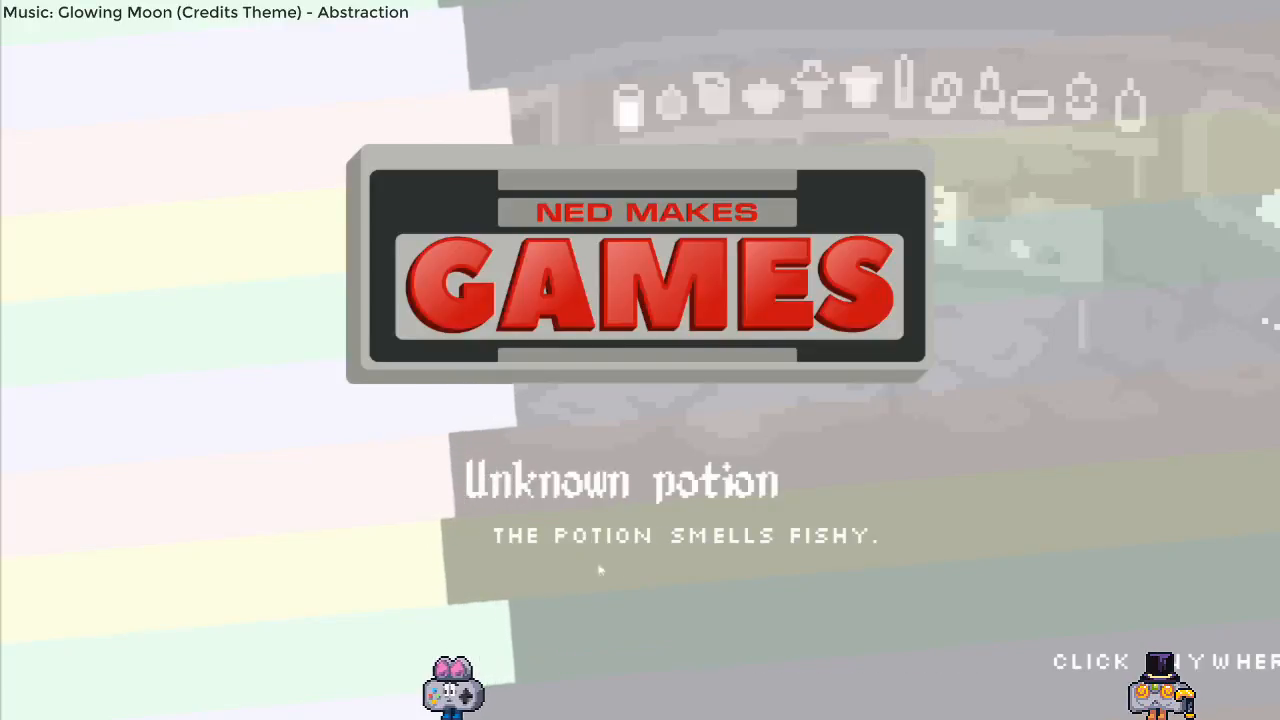
left_click(634, 569)
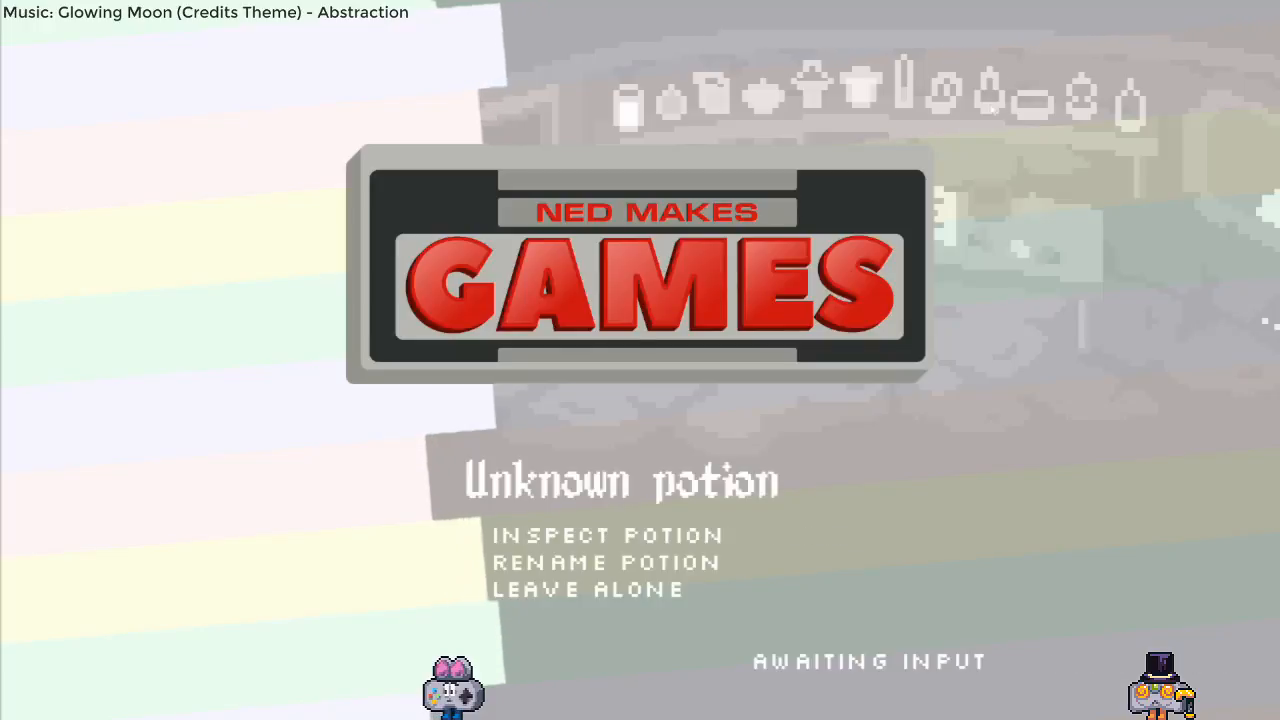
left_click(633, 535)
left_click(602, 589)
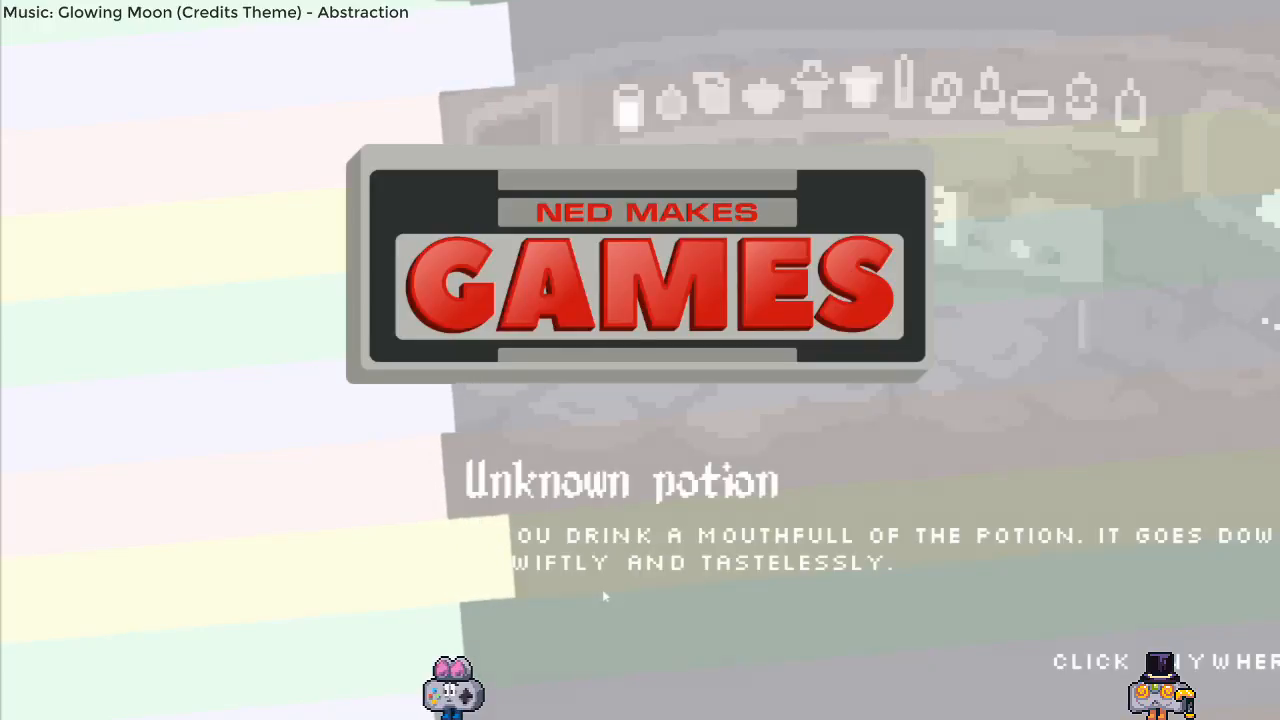
left_click(988, 569)
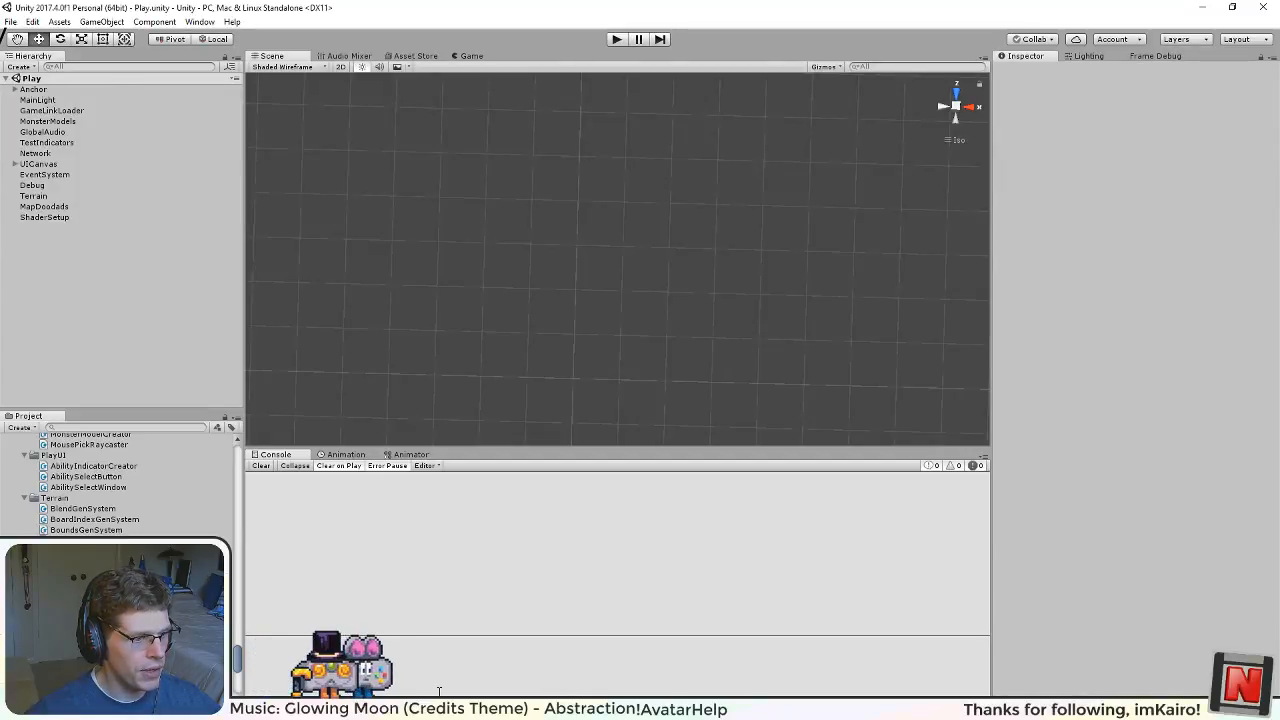
Step: Run the Play scene in Unity's play mode, then stop it
left_click(617, 39)
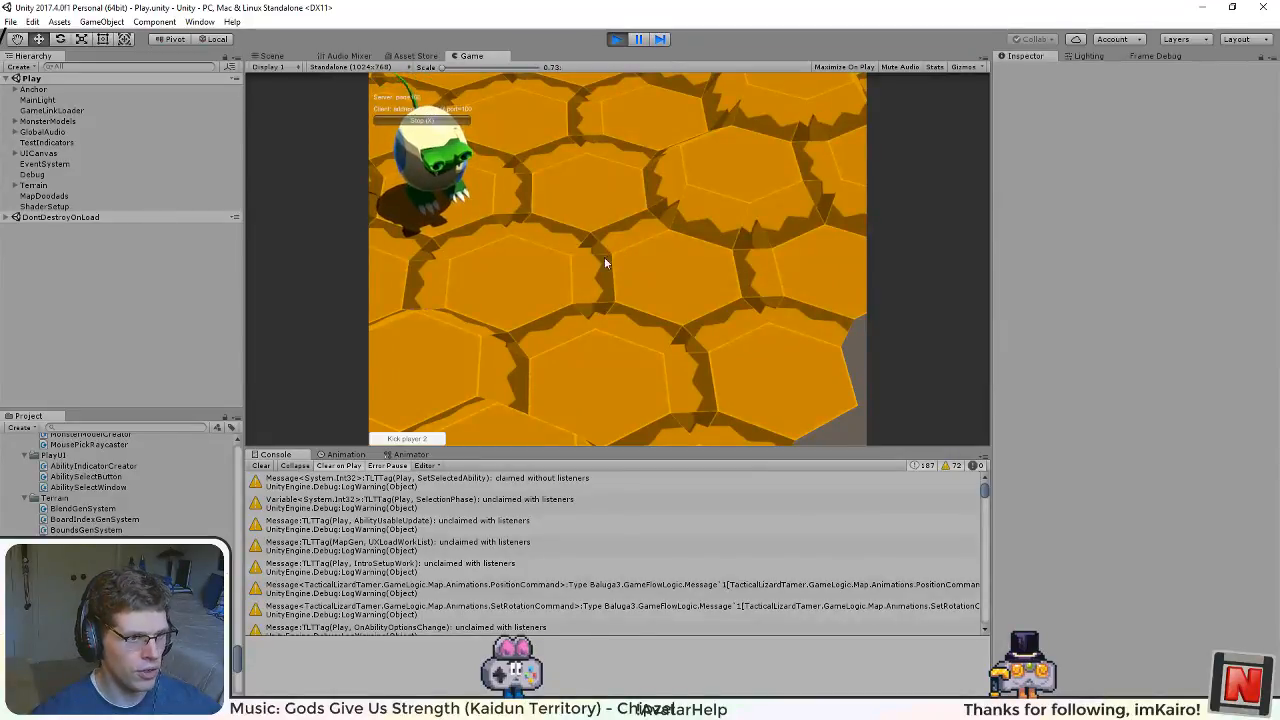
left_click(617, 39)
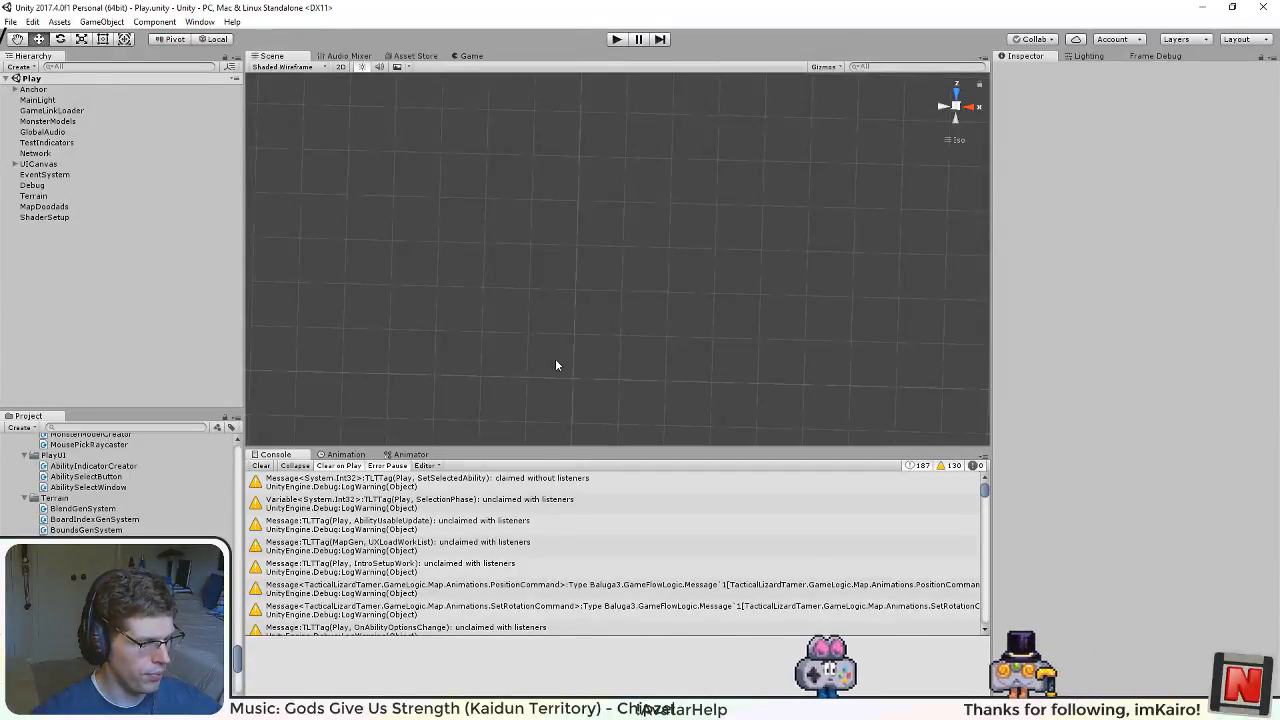
Step: Switch to Inkscape and open the recent document terrain texture alpha map.svg
left_click(570, 709)
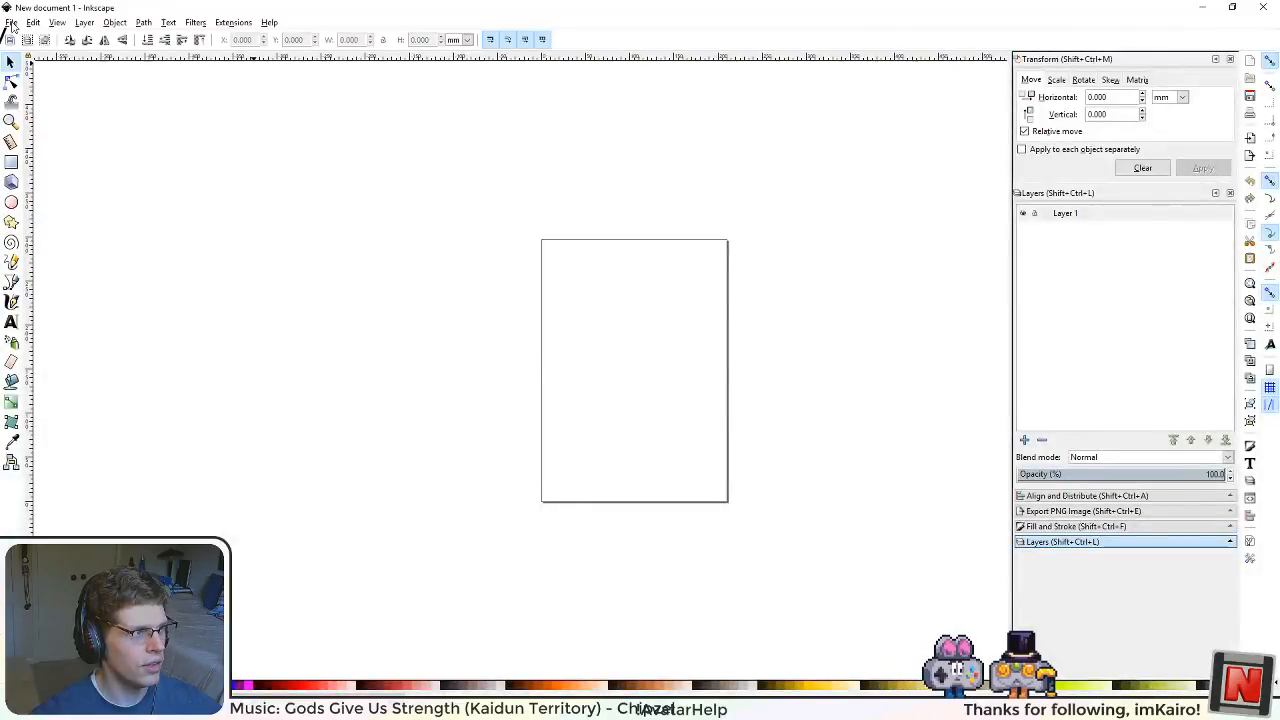
left_click(12, 24)
mouse_move(86, 79)
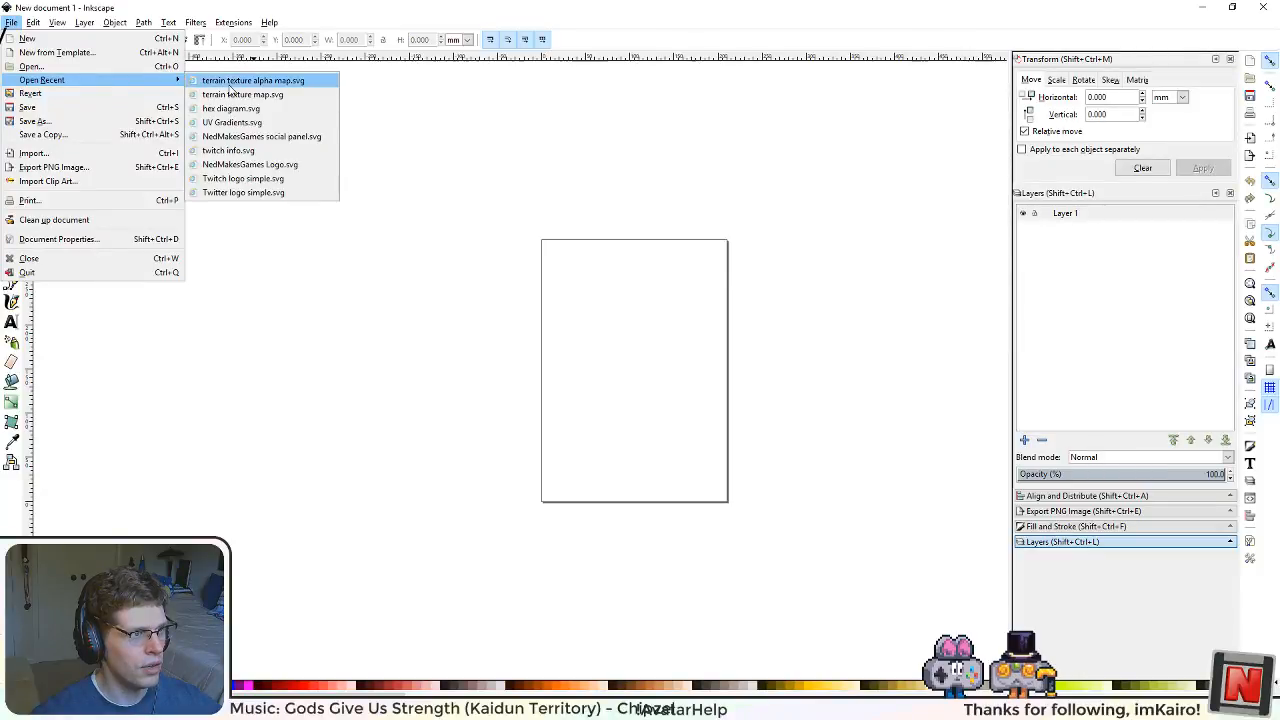
left_click(240, 80)
Step: Move the two rows of green and blue tiles off the page to just below its lower edge
left_click_drag(319, 338, 433, 354)
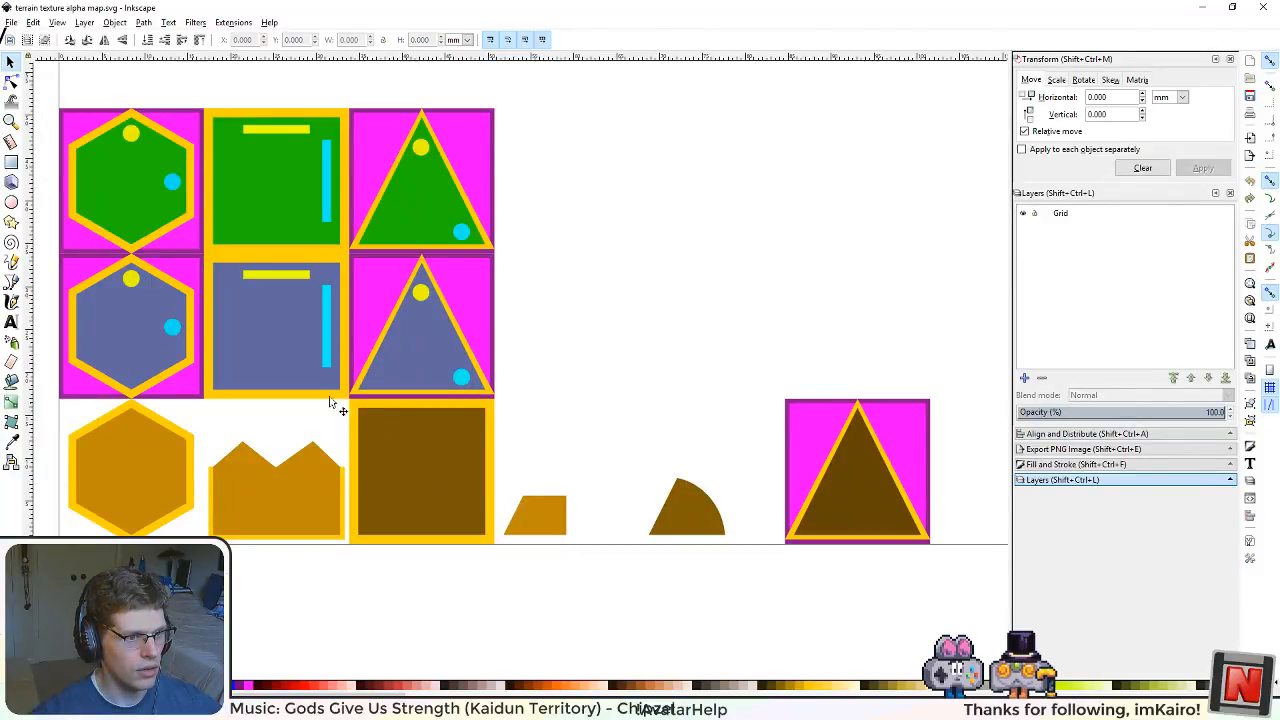
left_click_drag(259, 323, 292, 323)
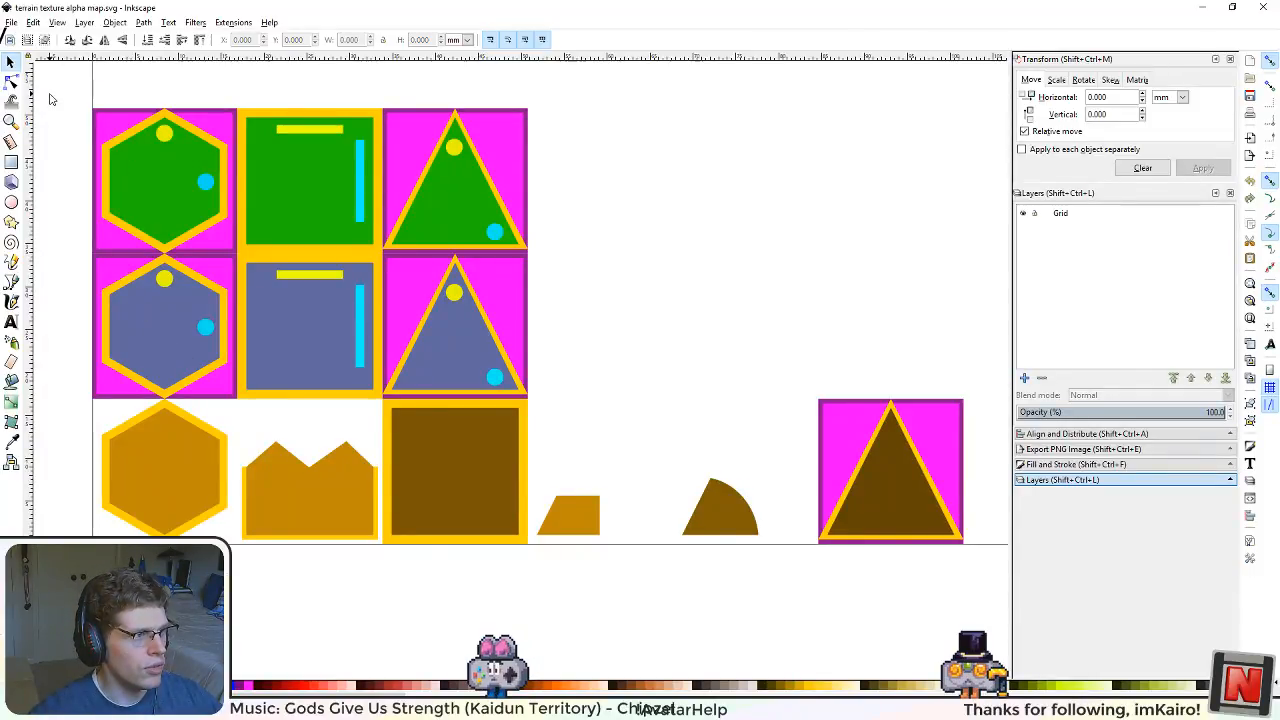
scroll(176, 232, "down", 2)
scroll(181, 243, "up", 1)
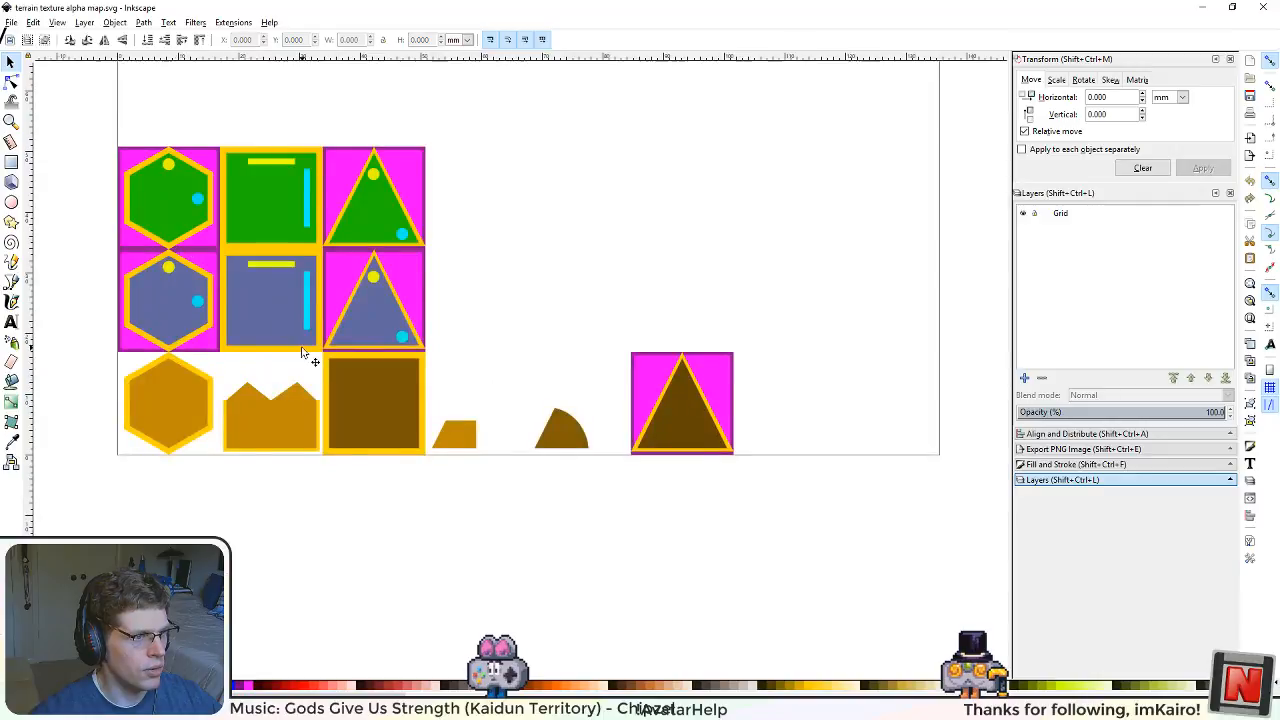
left_click(128, 289)
left_click_drag(367, 331, 487, 368)
left_click_drag(375, 340, 386, 670)
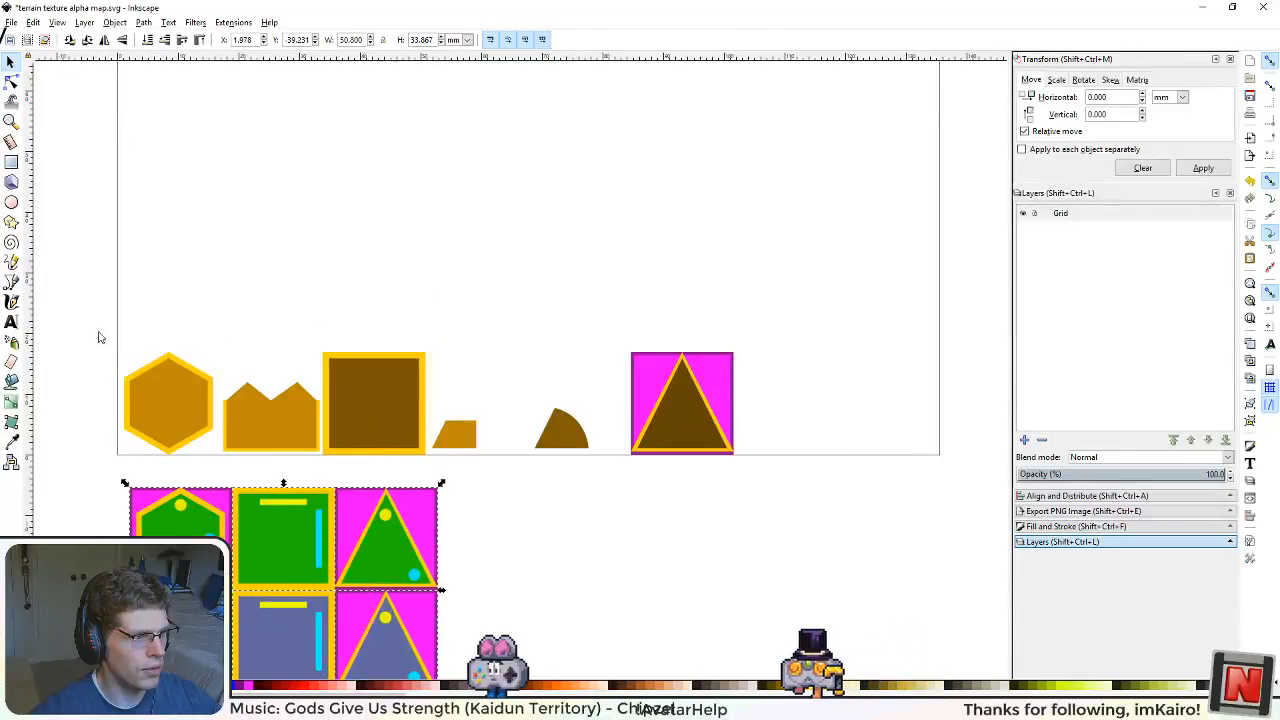
Step: Copy the whole row of brown shapes and snap the copy directly above the original row
left_click_drag(72, 304, 794, 477)
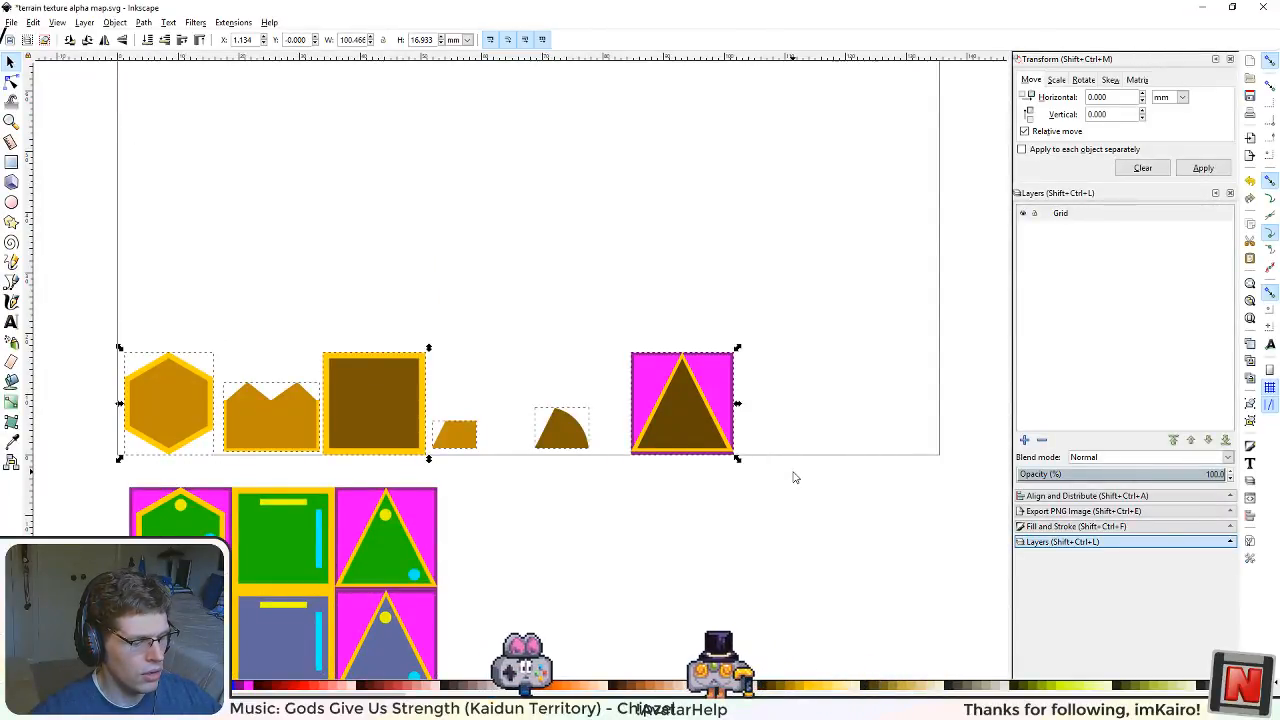
key("ctrl+c")
key("ctrl+v")
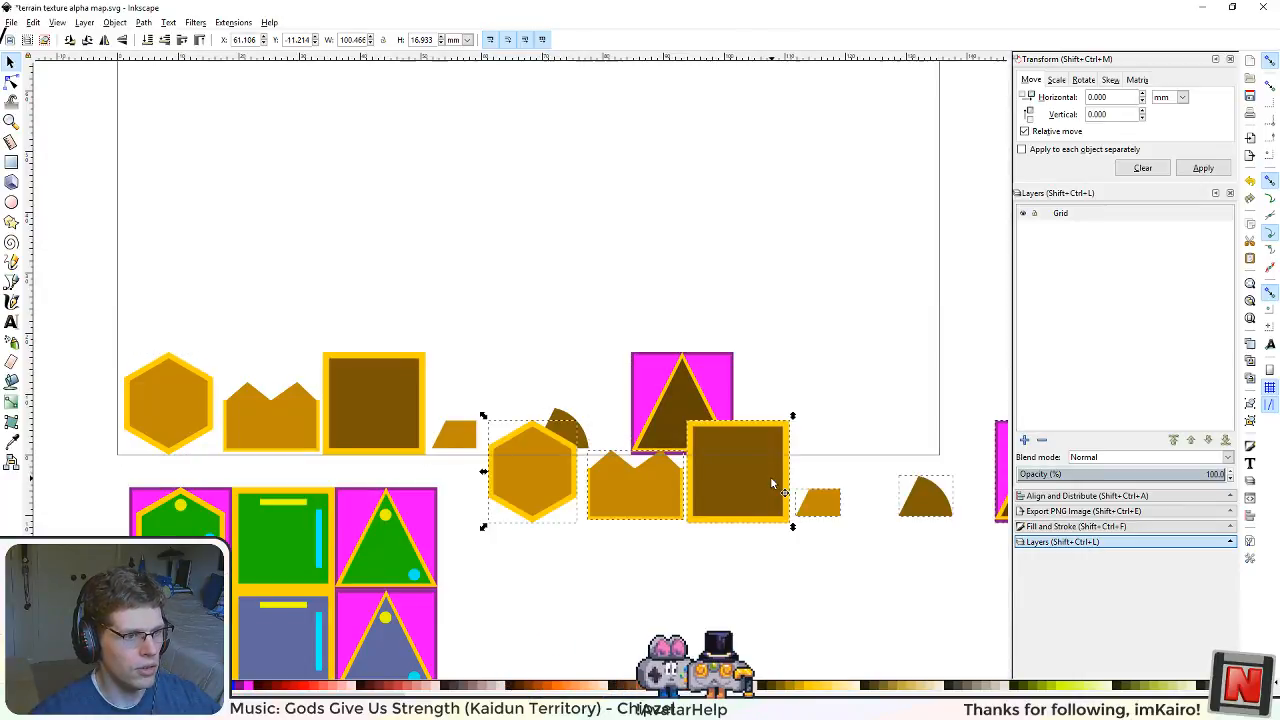
left_click_drag(770, 476, 369, 316)
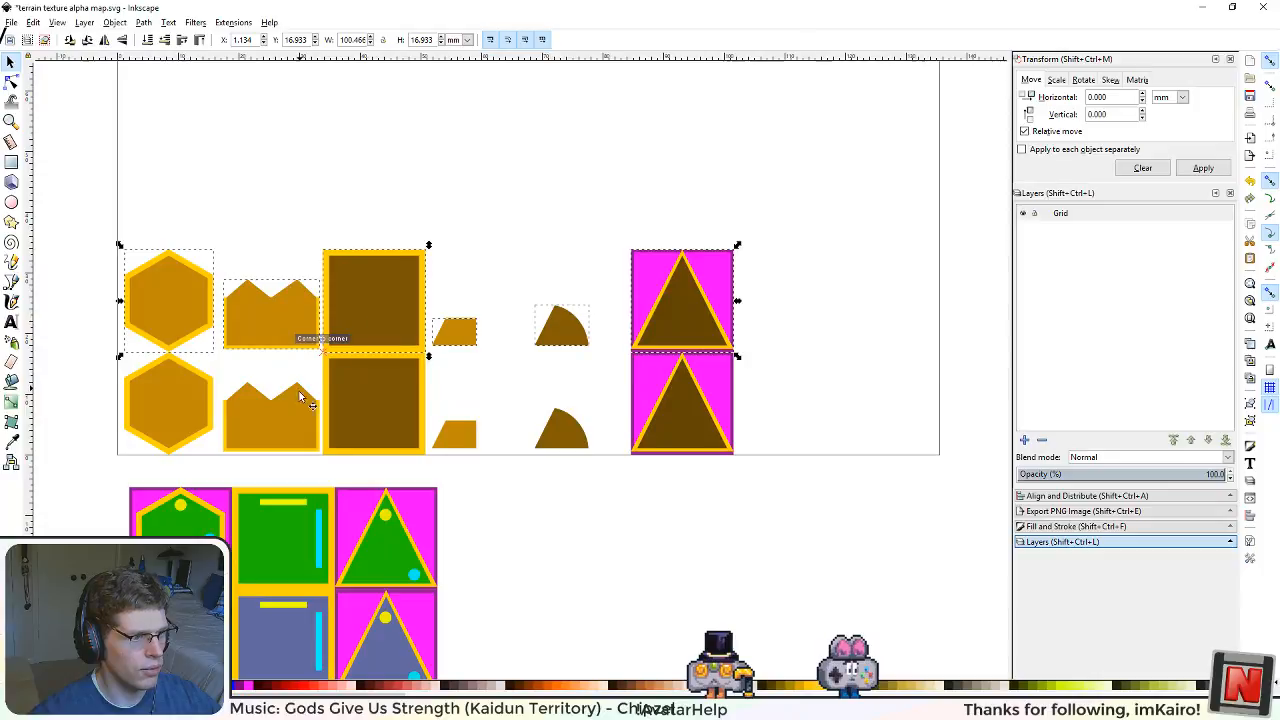
Step: Duplicate the upper row of brown shapes and stack the copy directly above it as a third row
left_click_drag(451, 569, 535, 575)
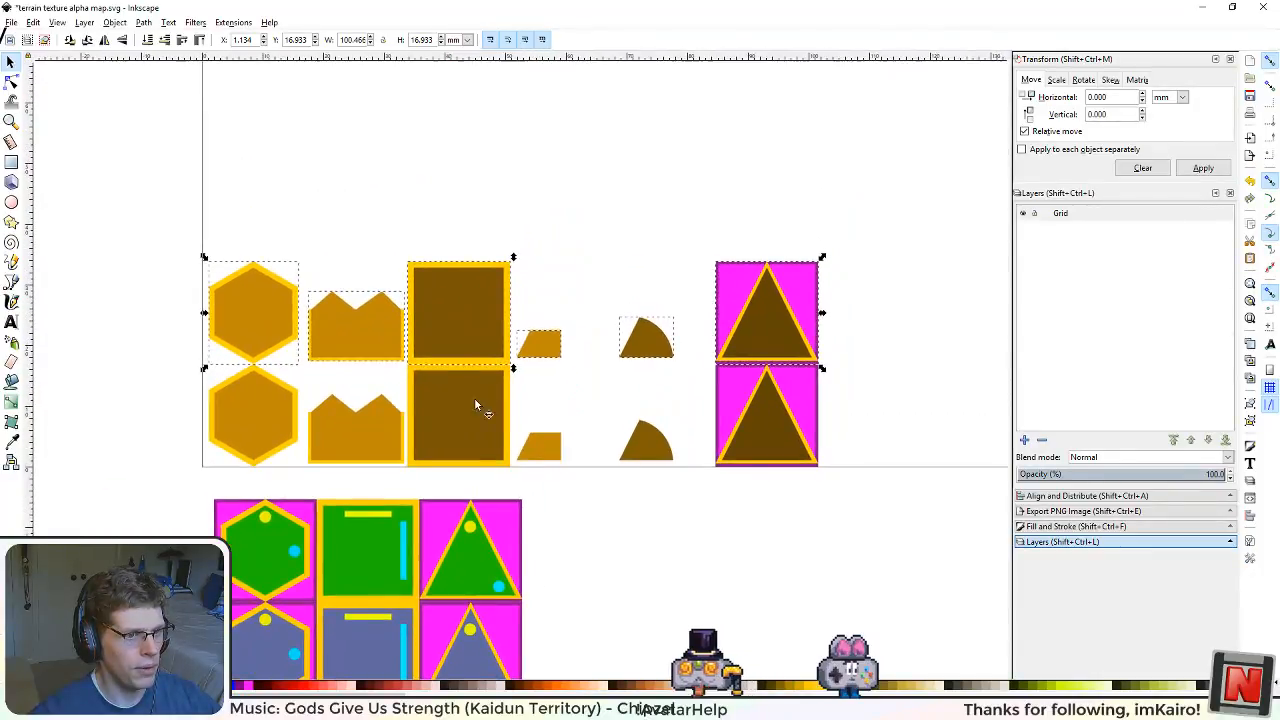
scroll(448, 322, "up", 1)
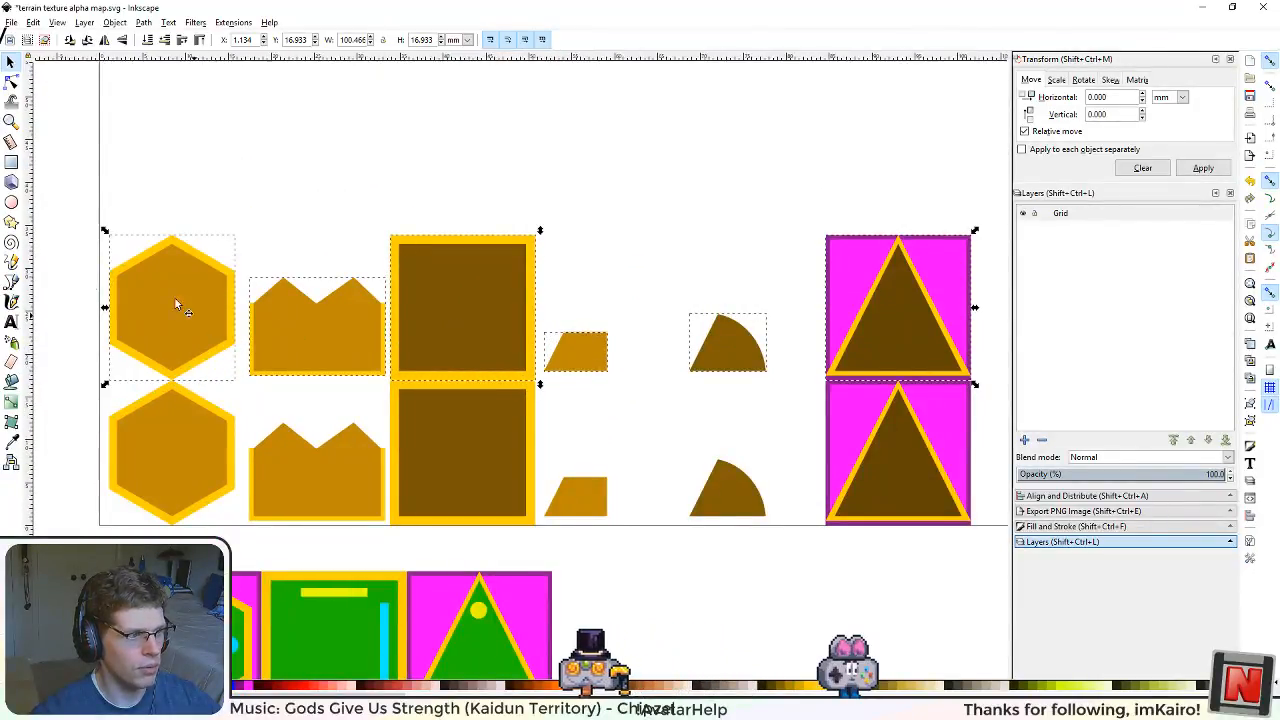
scroll(396, 430, "down", 1)
left_click_drag(556, 373, 577, 484)
key("ctrl+d")
left_click_drag(487, 459, 487, 350)
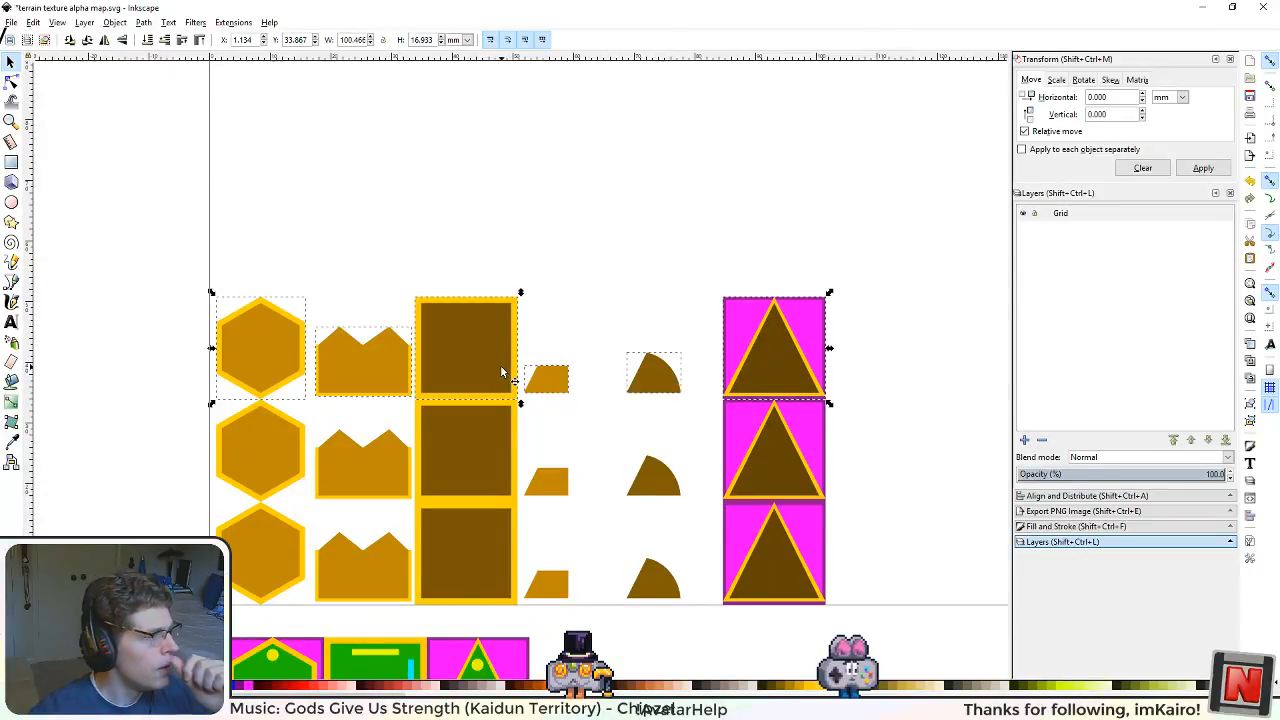
Step: Select the blue hexagon inside the tile below the page and show its fill settings to take its colour
left_click_drag(495, 497, 559, 323)
left_click(313, 636)
double_click(316, 611)
left_click(322, 609)
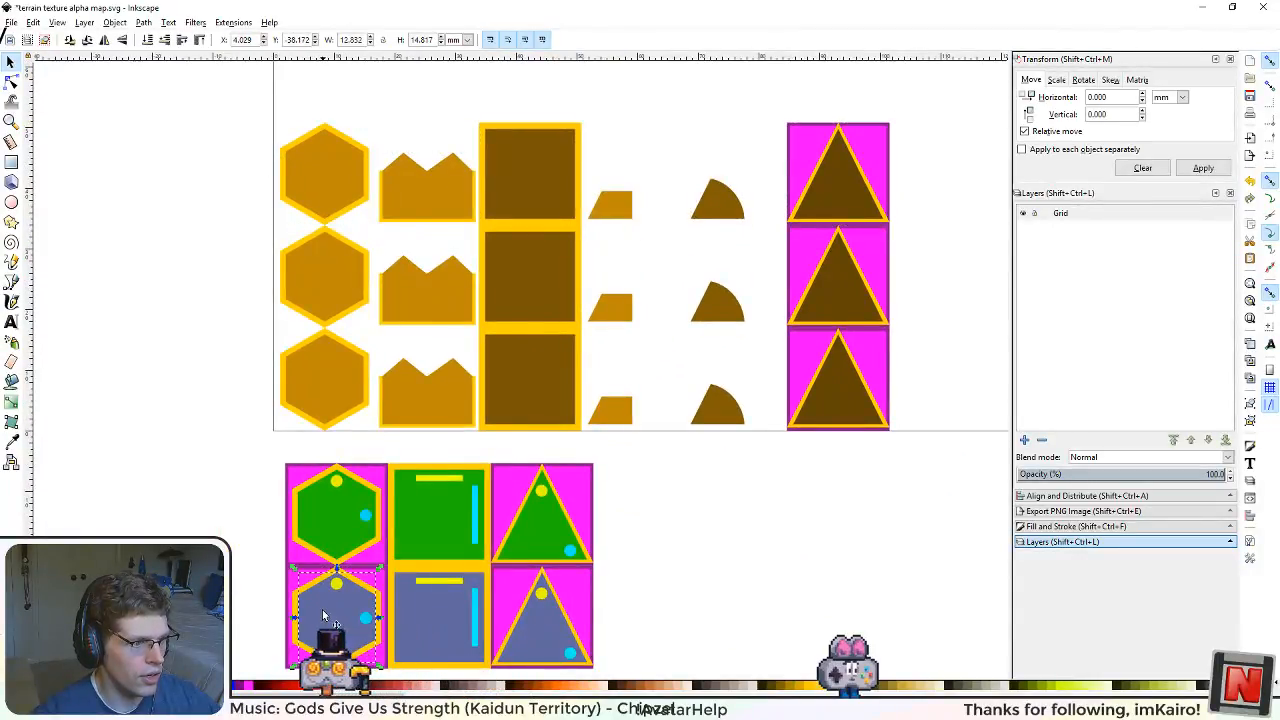
left_click(1054, 511)
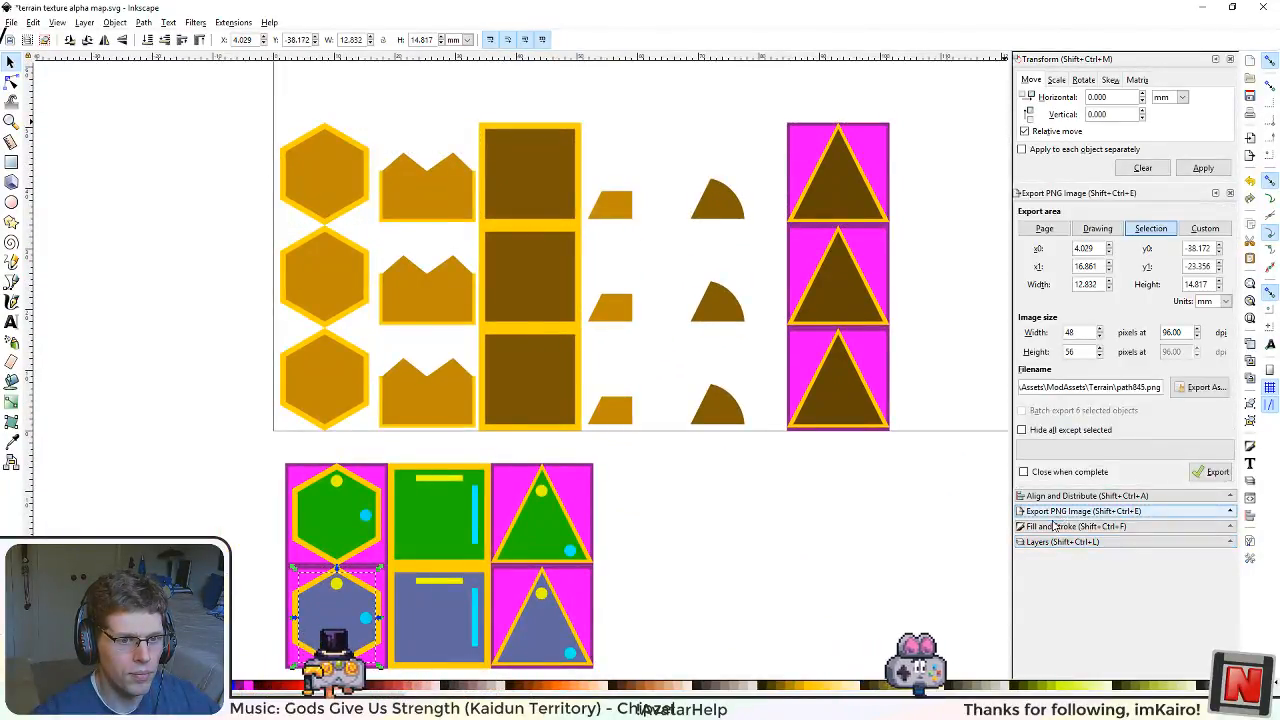
left_click(1054, 527)
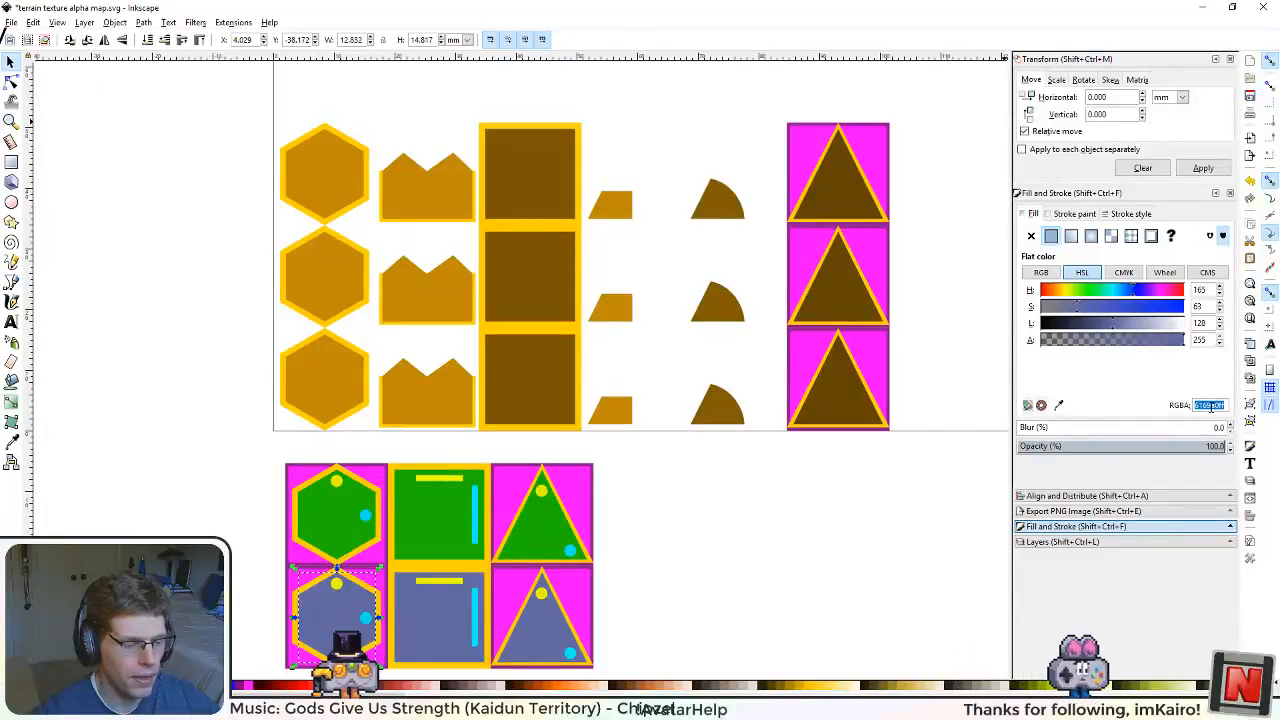
Step: Apply the blue fill 6169a0ff to the middle row's hexagon and jagged-topped shape
double_click(321, 275)
left_click(323, 276)
key("ctrl+shift+v")
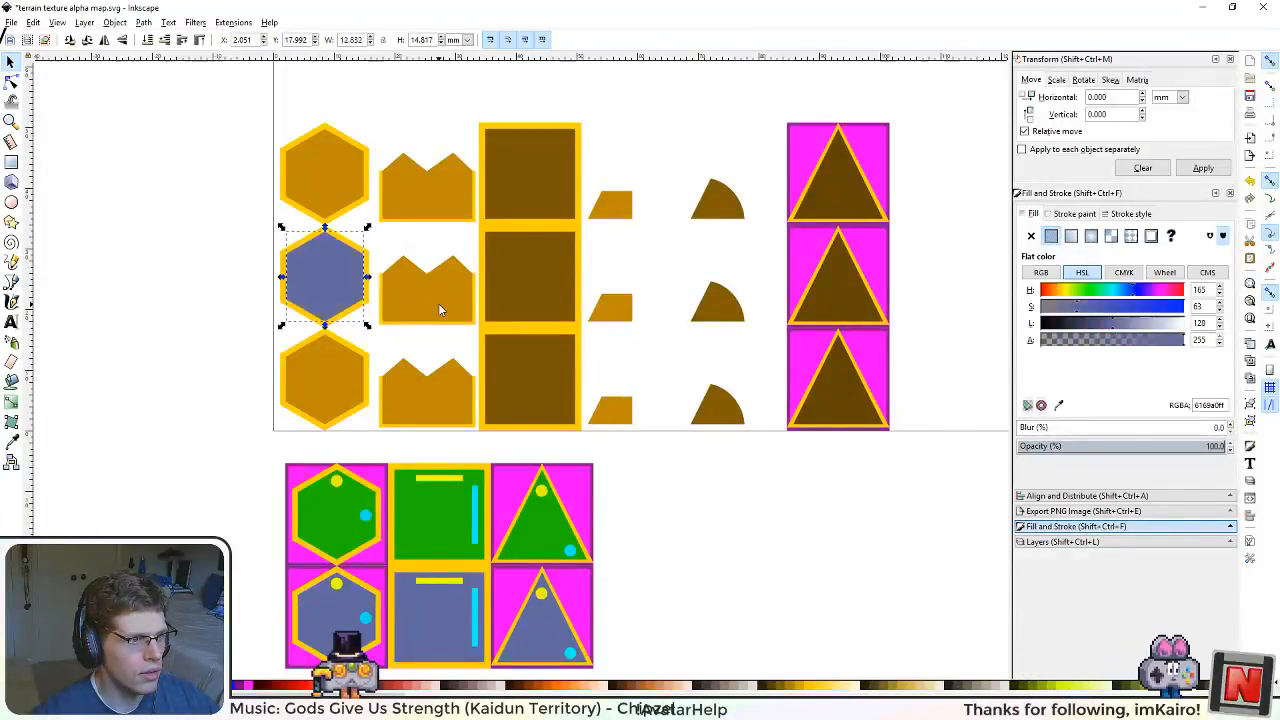
double_click(438, 304)
left_click(438, 303)
key("ctrl+shift+v")
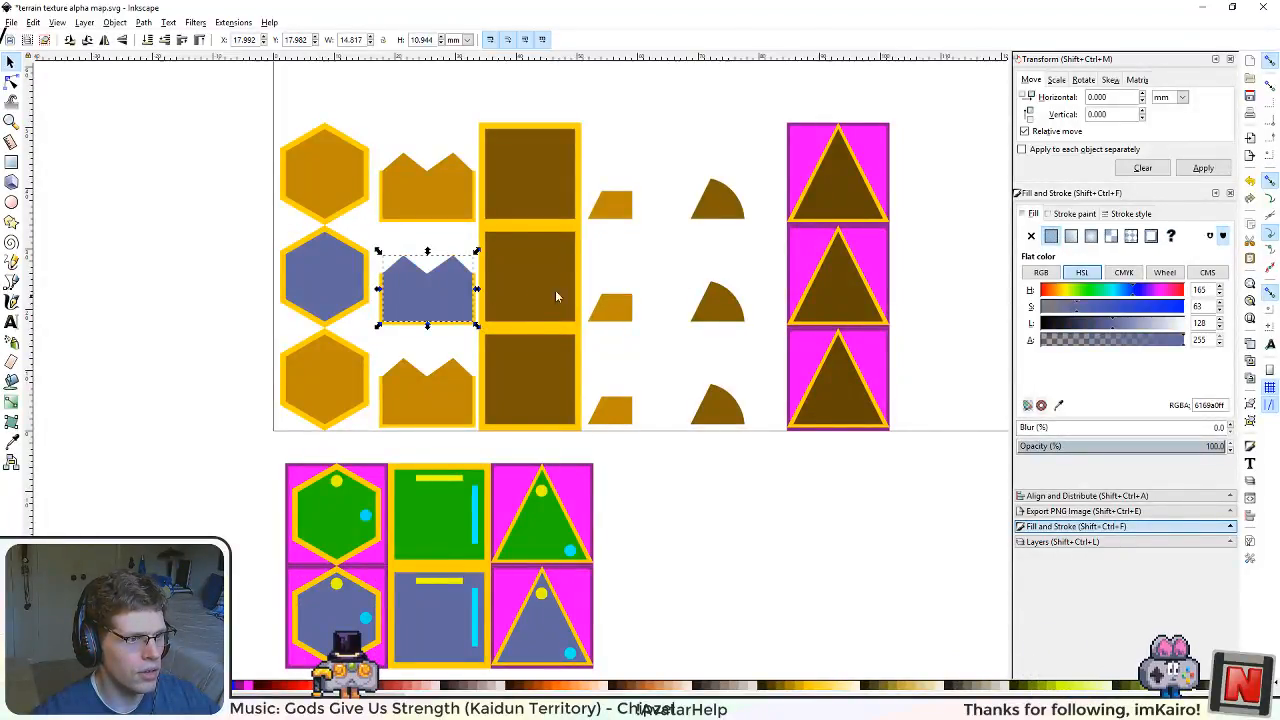
Step: Apply the same blue fill to the middle row's square and darken it to a lightness of about 79
double_click(531, 283)
left_click(531, 283)
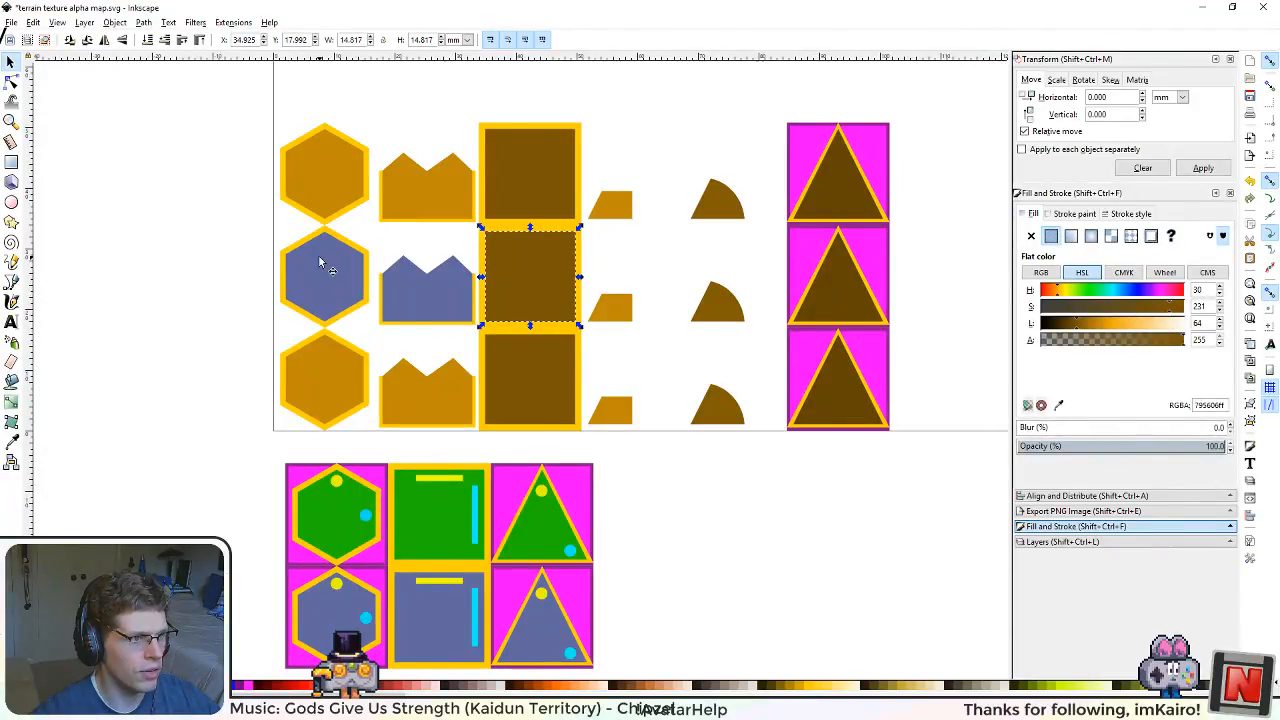
mouse_move(569, 360)
left_mouse_down()
mouse_move(654, 240)
mouse_move(511, 444)
left_mouse_up()
key("ctrl+shift+v")
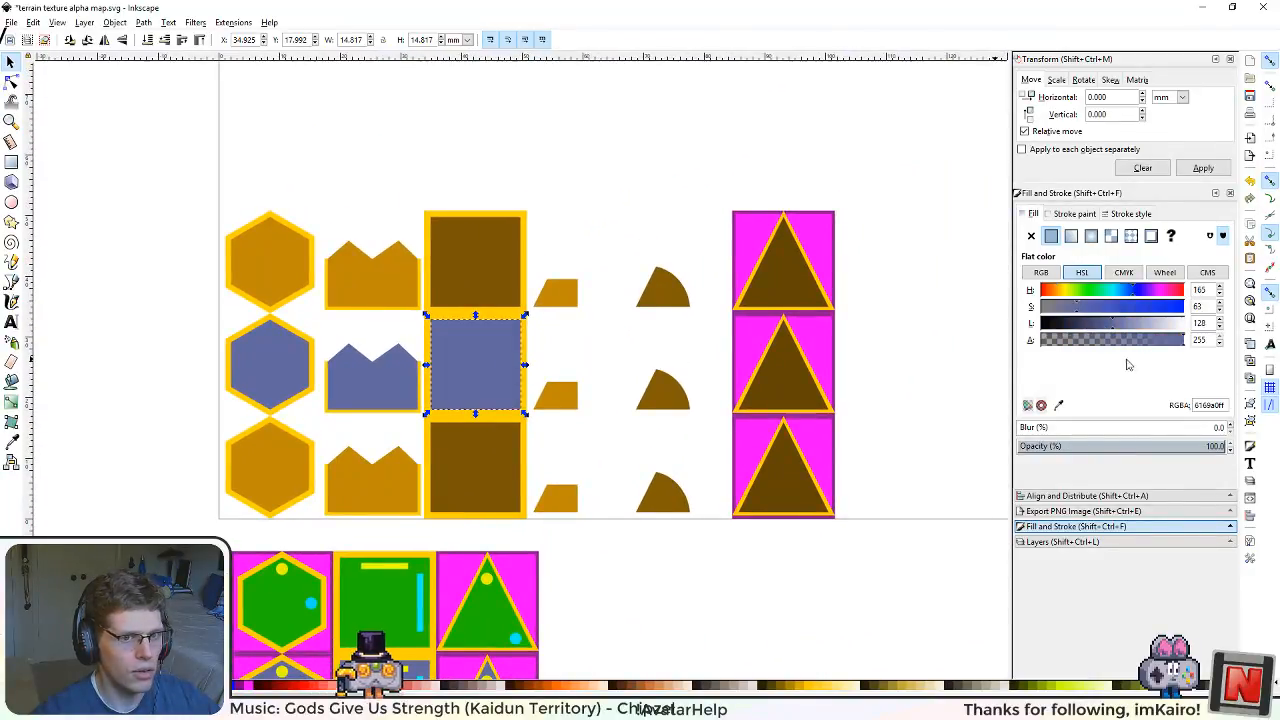
left_click_drag(1104, 324, 1087, 330)
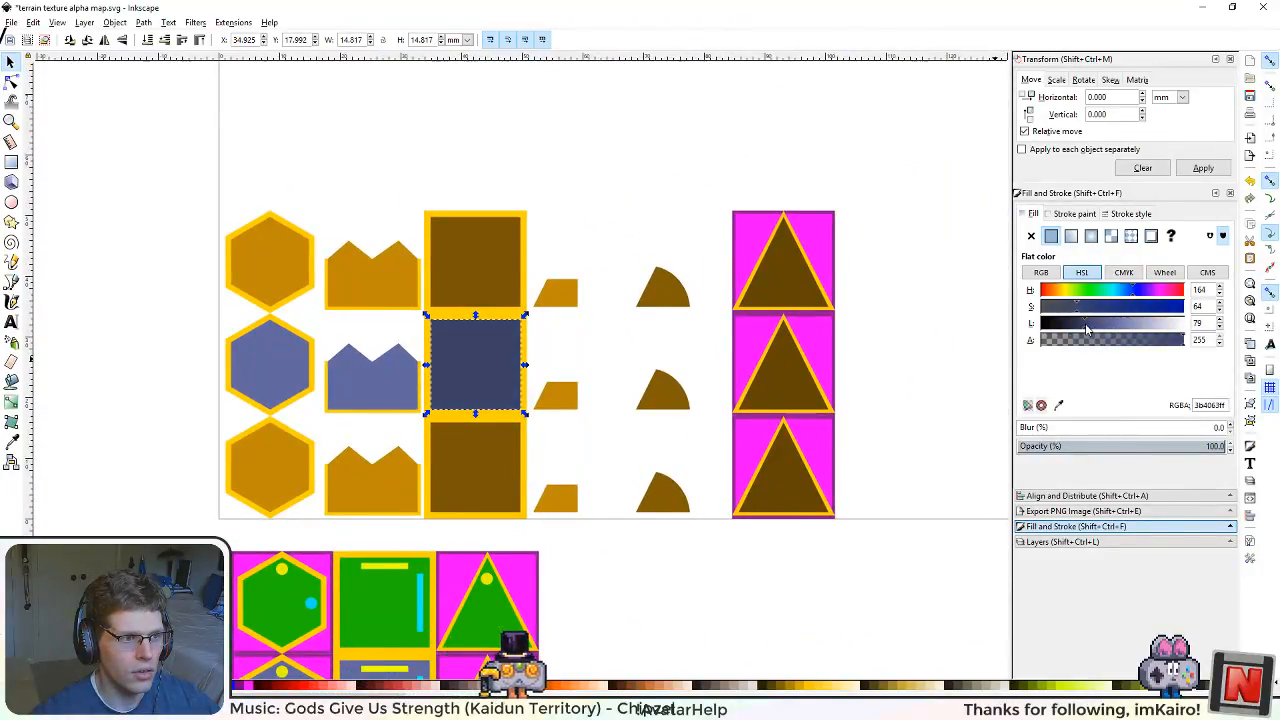
Step: Give the middle row's trapezoid the blue fill and its rounded wedge the same blue darkened to lightness 82
left_click(578, 405)
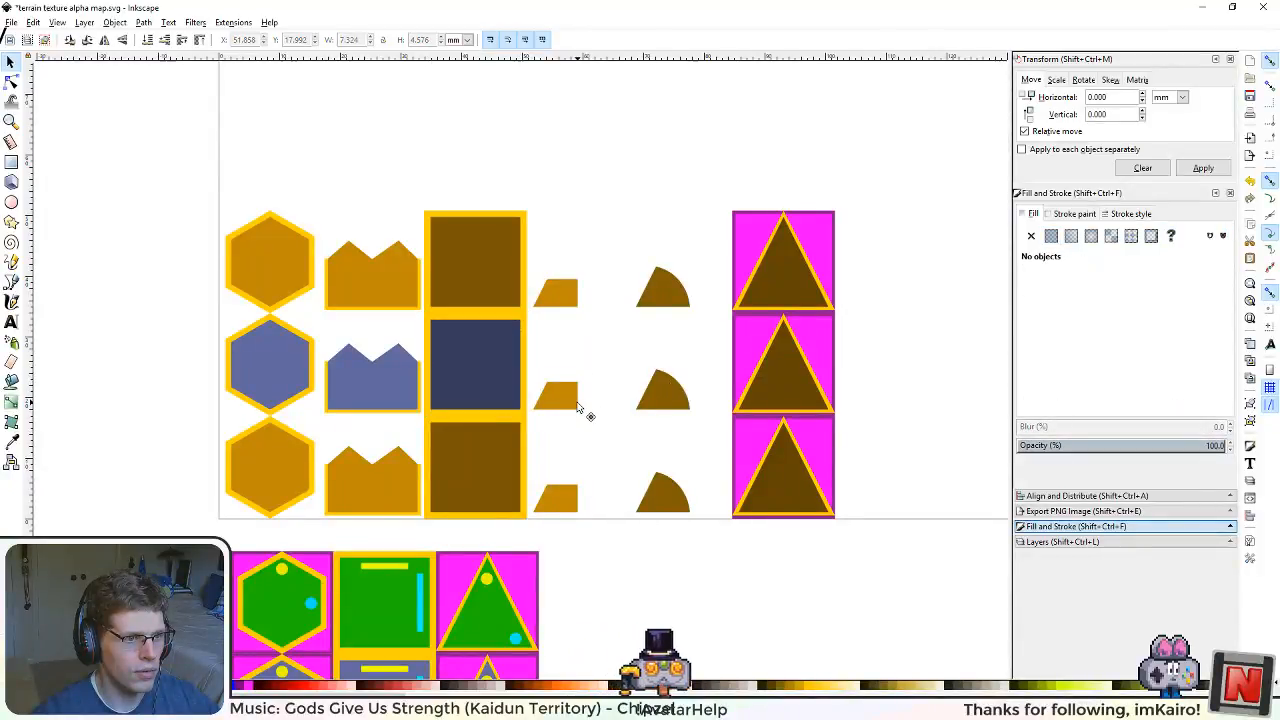
left_click(555, 400)
key("ctrl+shift+v")
key("Escape")
left_click(658, 396)
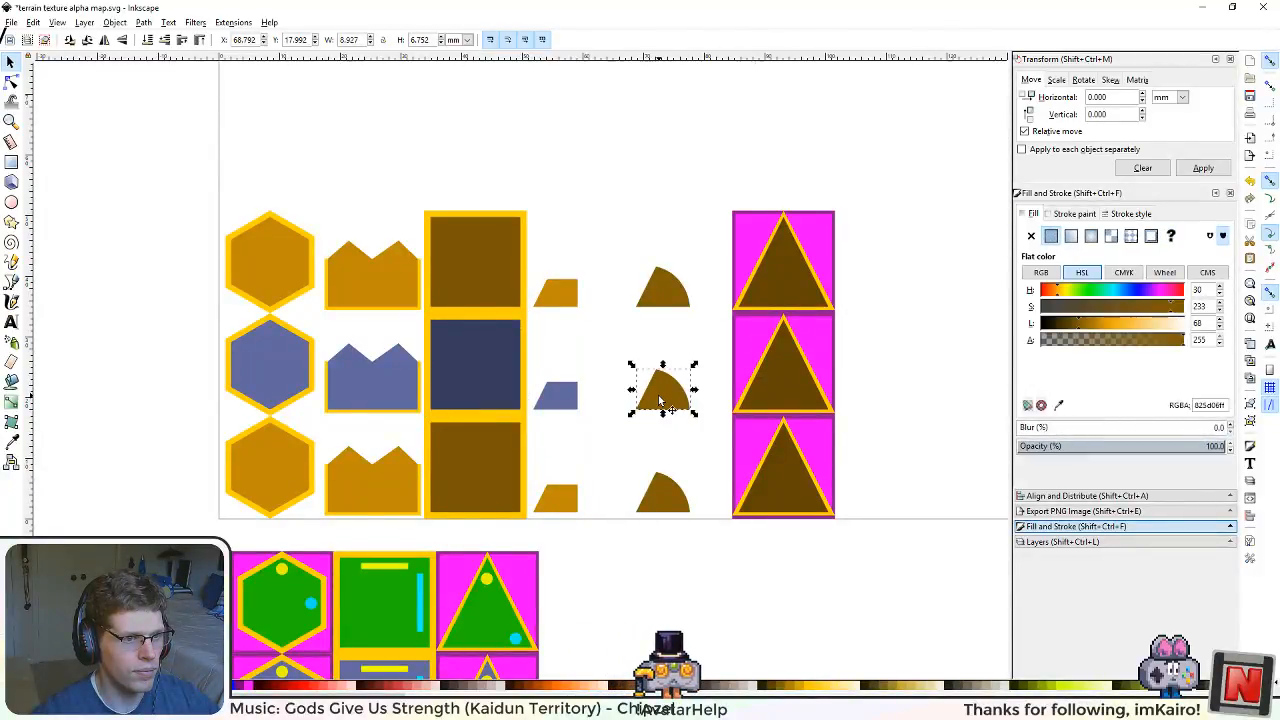
key("ctrl+shift+v")
left_click_drag(1105, 323, 1090, 326)
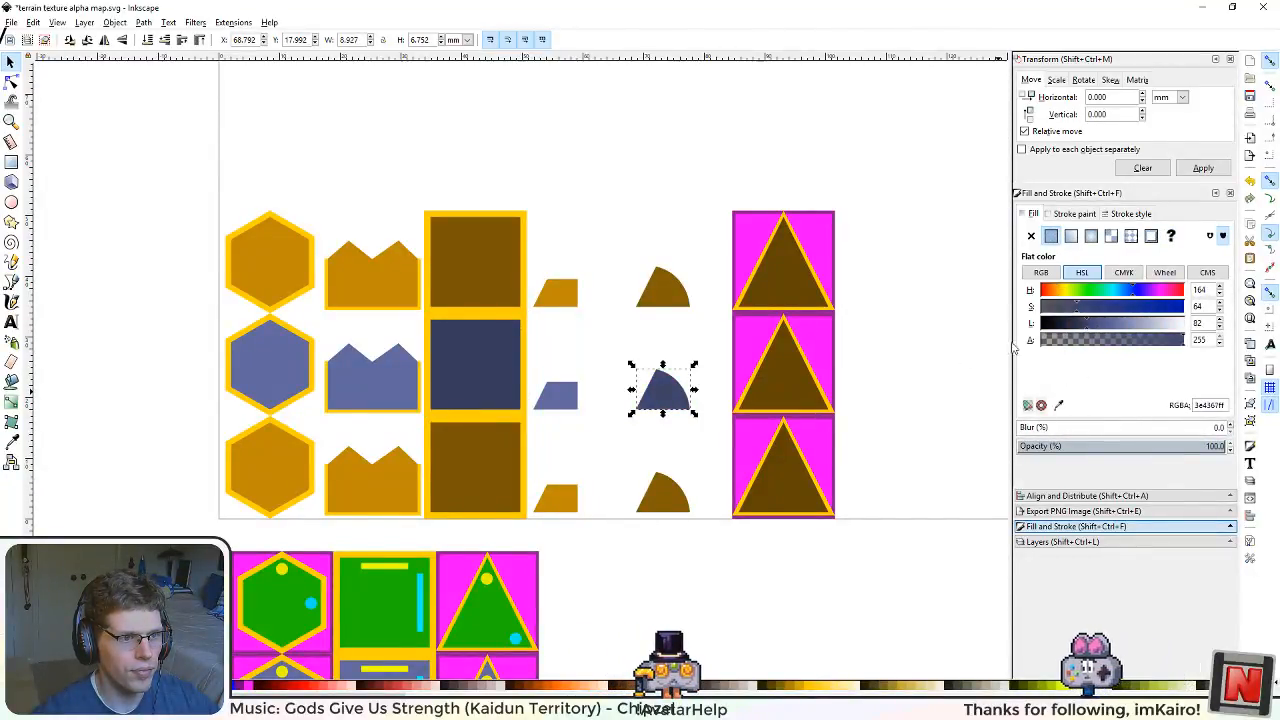
key("Escape")
Step: Apply the blue fill to the middle row's triangle and darken it to lightness 36
left_click(832, 396)
key("ctrl+shift+v")
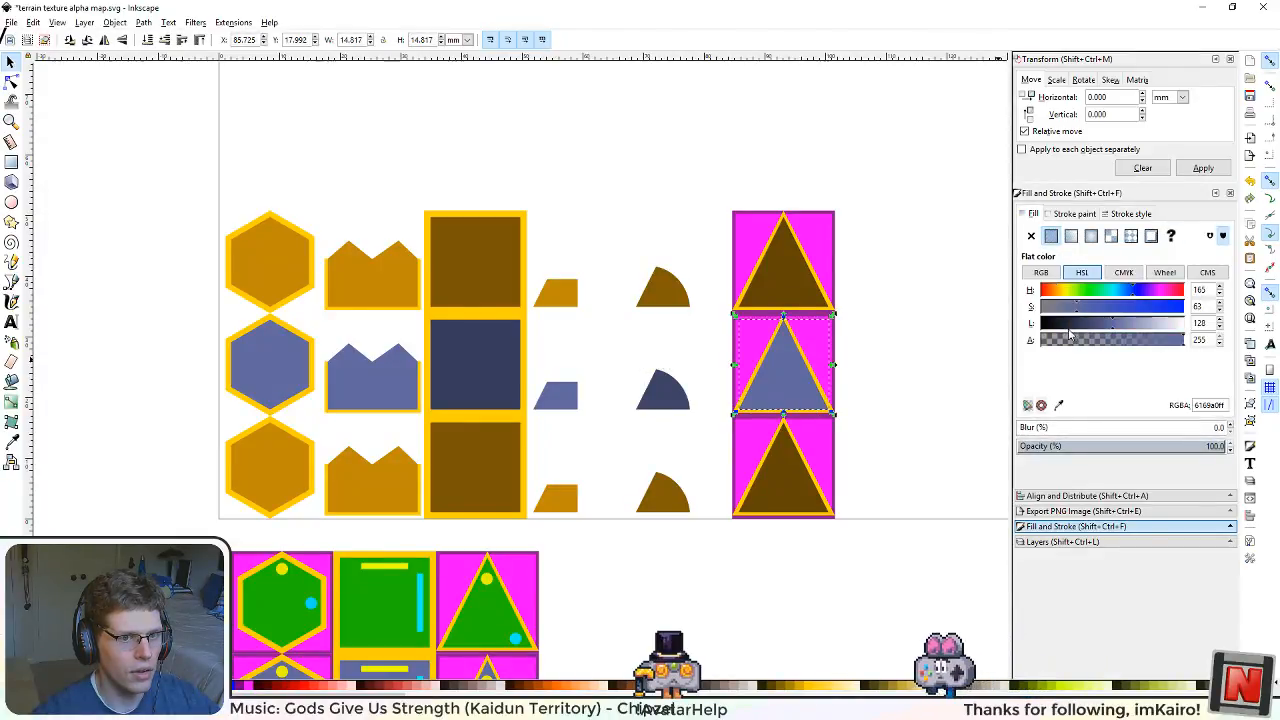
left_click_drag(1069, 326, 1065, 326)
left_click_drag(870, 360, 851, 442)
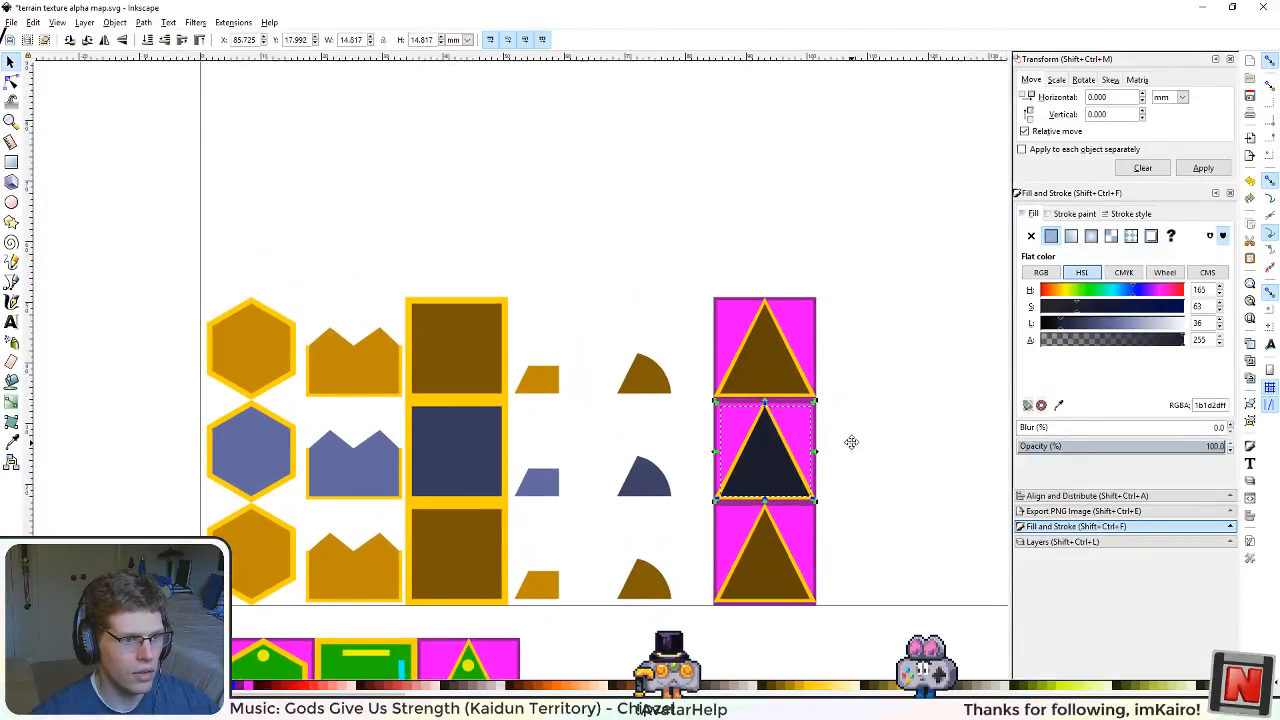
Step: Copy the green fill 1cba00ff from the lower green hexagon to the top row's hexagon and jagged-topped shape
left_click_drag(367, 539, 400, 377)
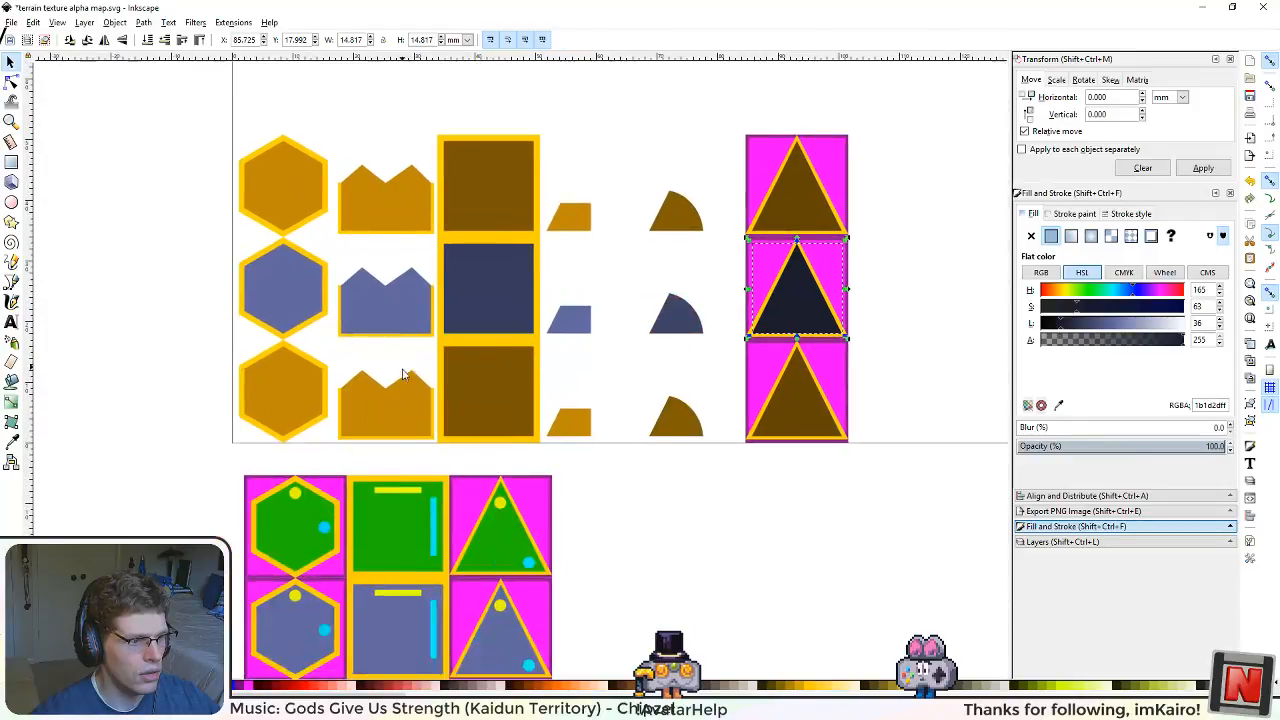
double_click(271, 511)
left_click(295, 523)
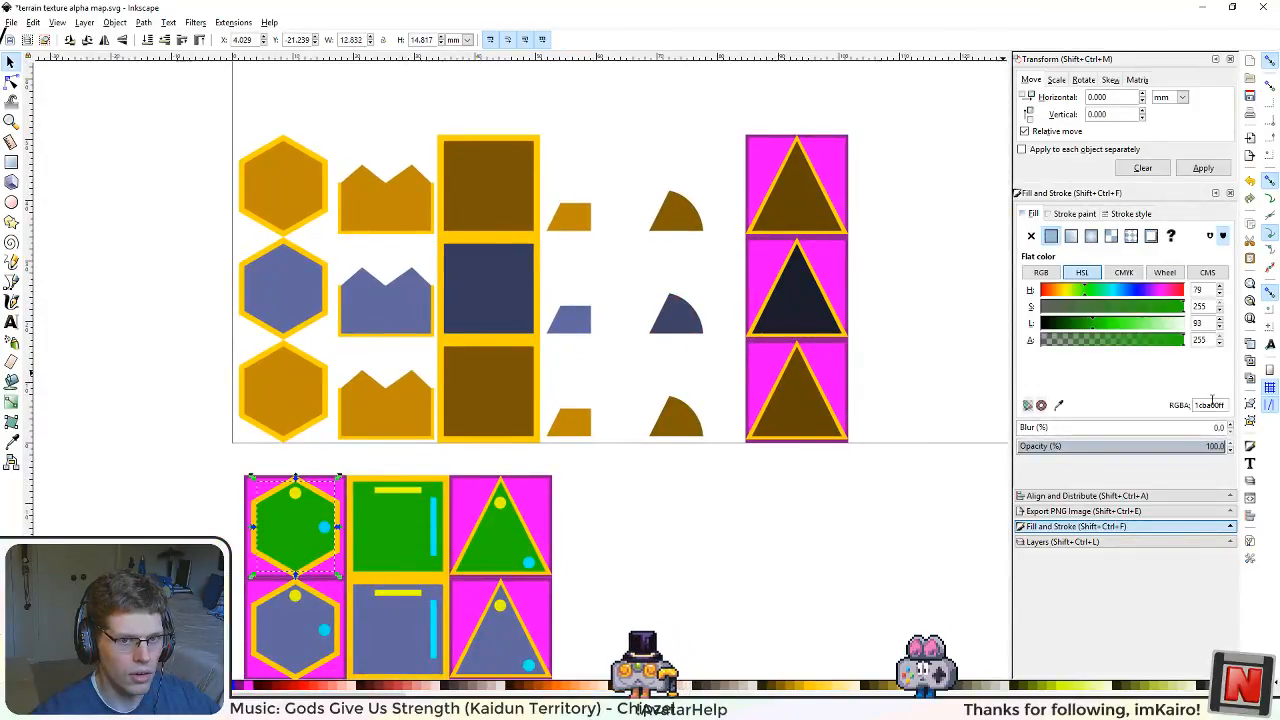
left_click(284, 190)
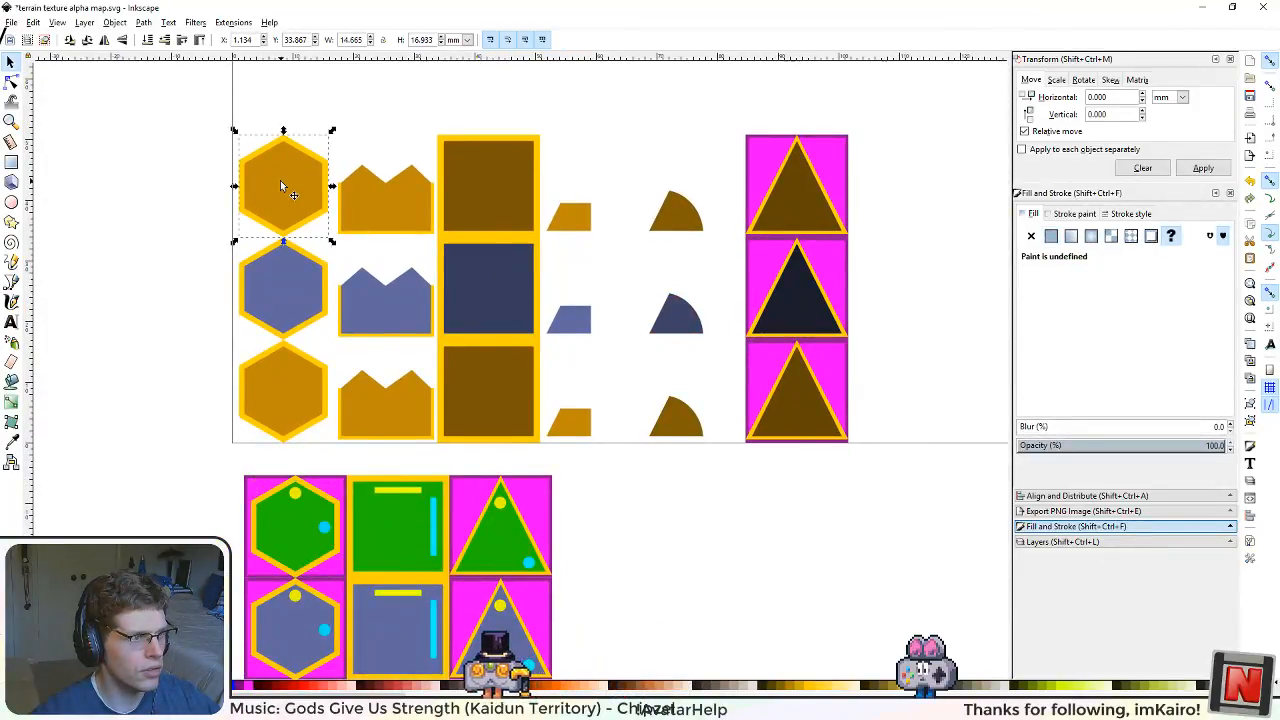
key("ctrl+shift+v")
left_click(415, 208)
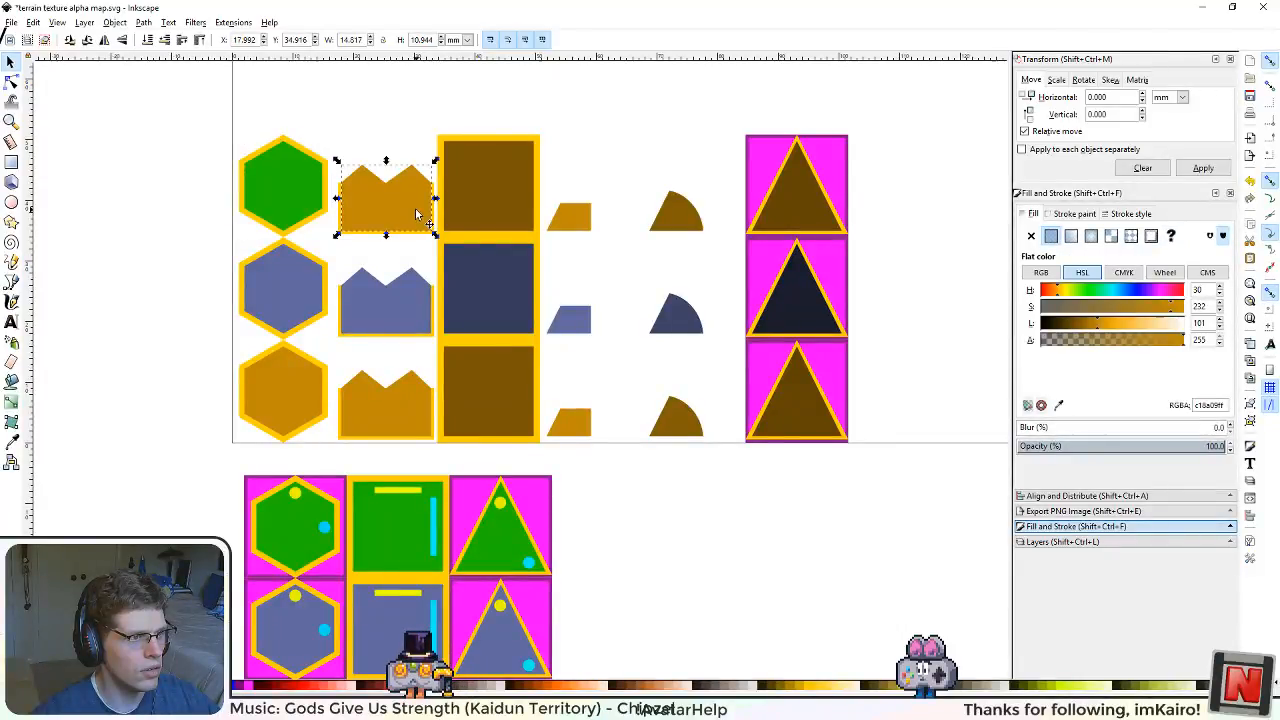
key("ctrl+shift+v")
Step: Apply the same green fill to the top row's square, trapezoid and rounded wedge
left_click(511, 208)
key("ctrl+shift+v")
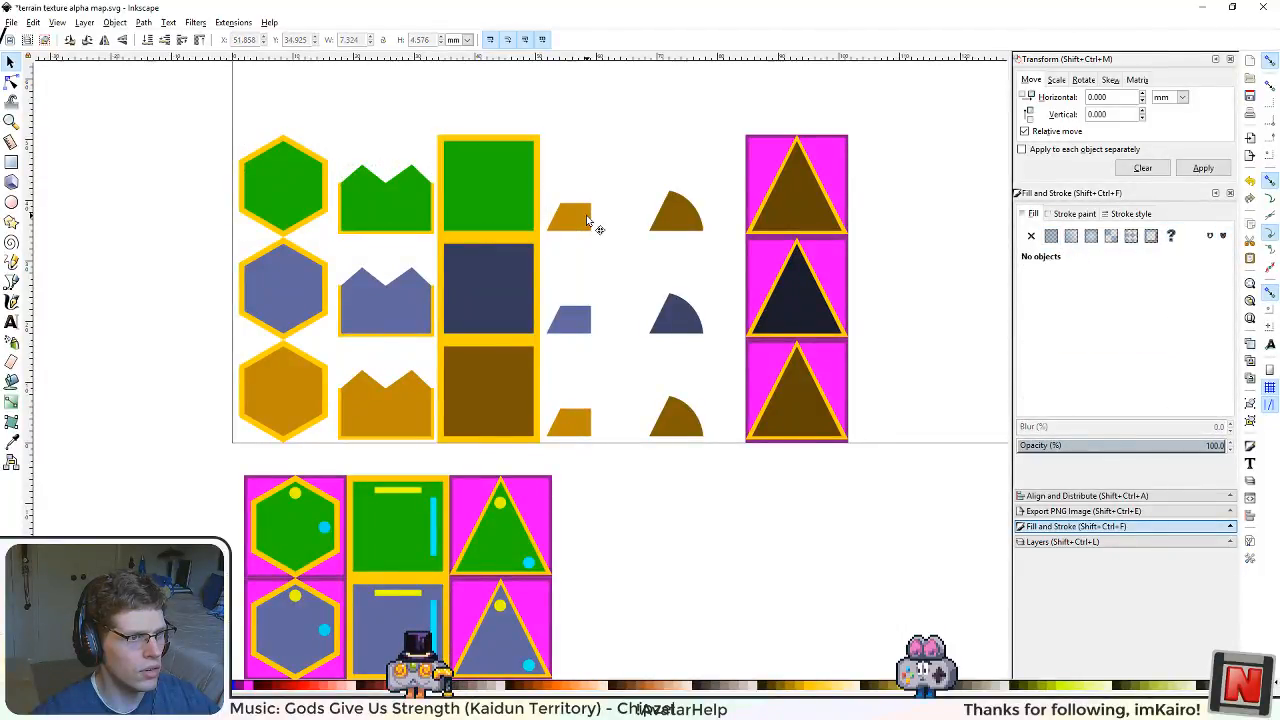
left_click(588, 220)
key("ctrl+shift+v")
left_click(676, 212)
key("ctrl+shift+v")
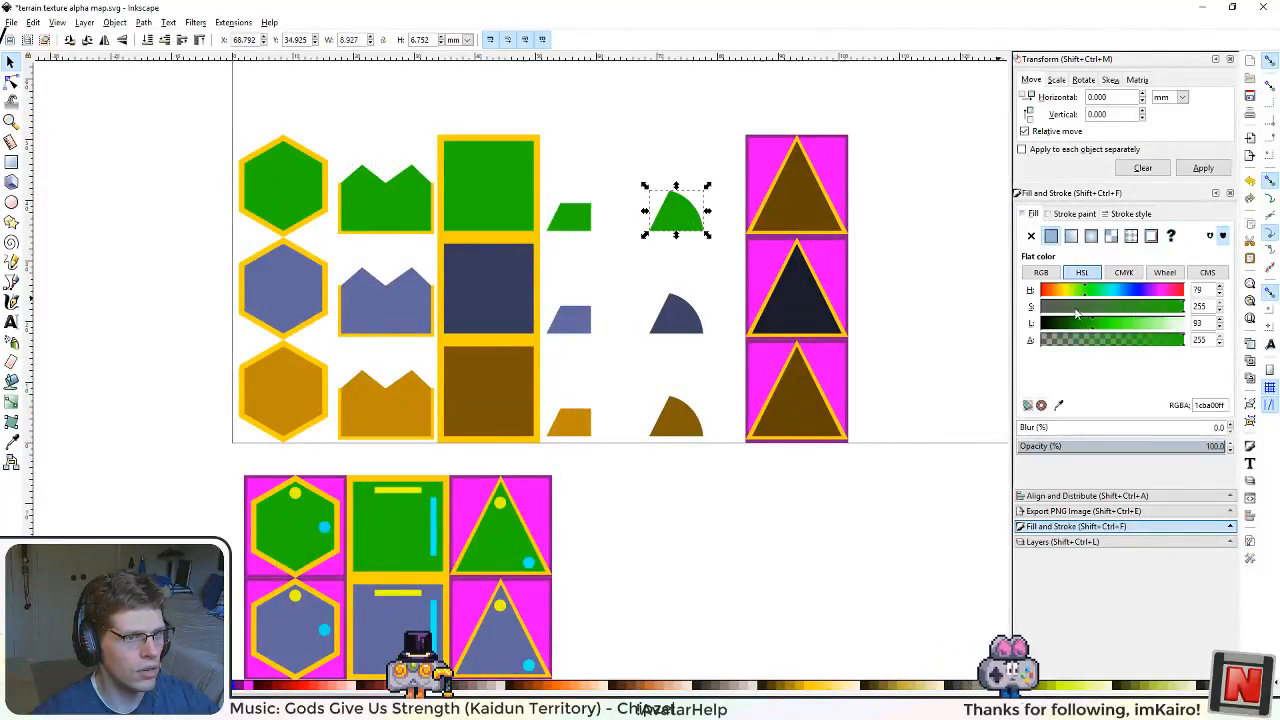
Step: Darken the green of the top row's rounded wedge and square, setting the square's lightness to 57
left_click_drag(1090, 330, 1076, 329)
key("Escape")
left_click(477, 199)
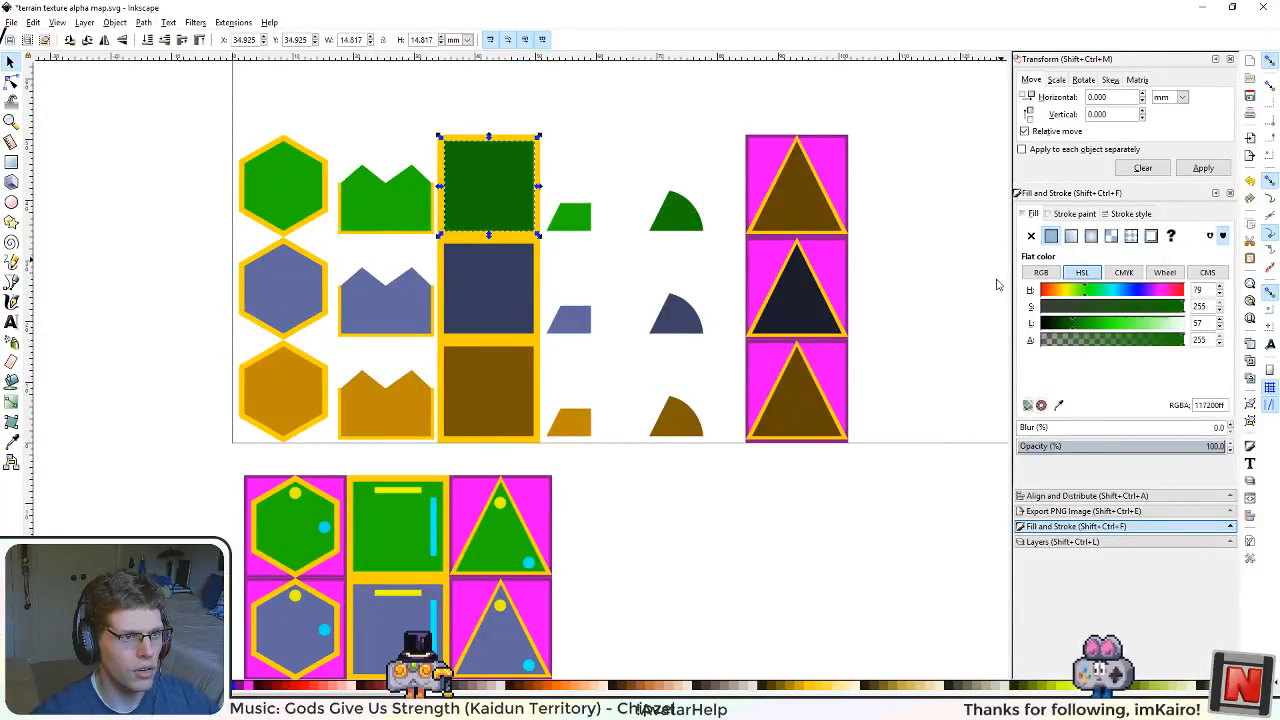
Step: Apply the green fill to the top row's triangle and darken it to almost black
left_click(808, 205)
left_click(808, 205, "ctrl")
key("ctrl+shift+v")
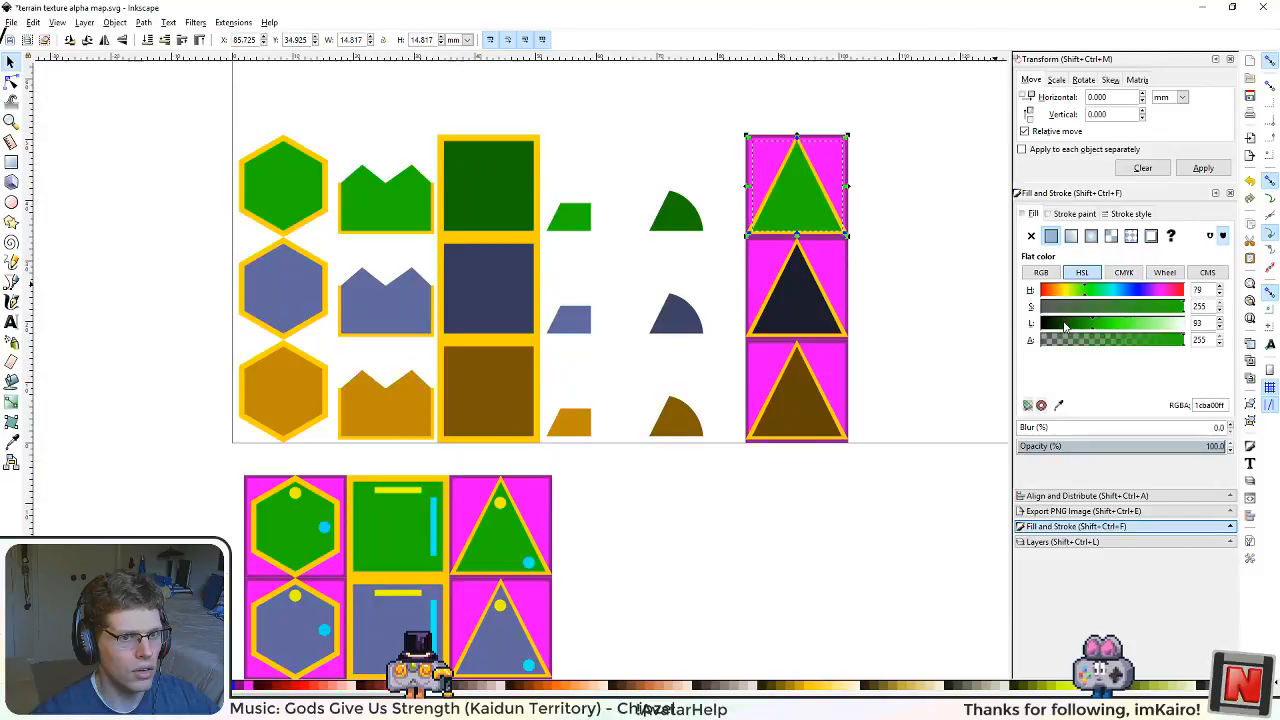
left_click_drag(1065, 326, 1048, 330)
left_click(926, 337)
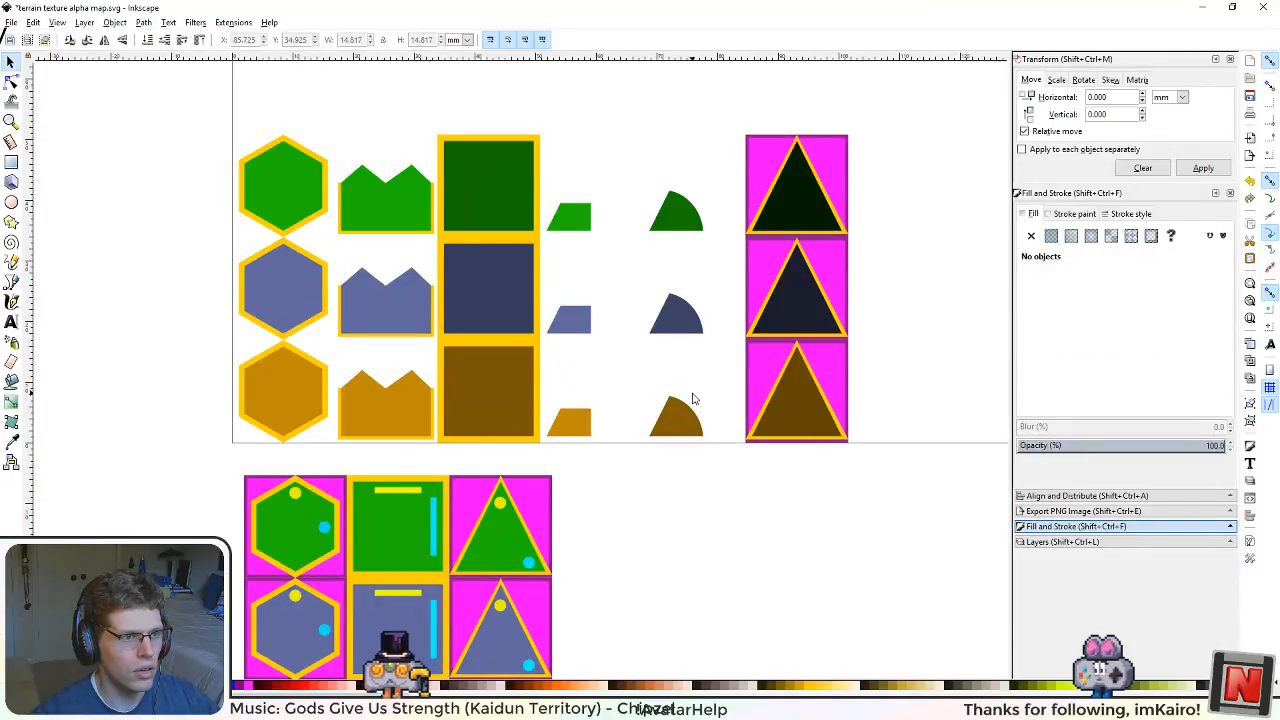
Step: Save the drawing and export the page as the 512 × 512 pixel image terrain texture alpha map.png
left_click_drag(692, 407, 685, 475)
key("ctrl+s")
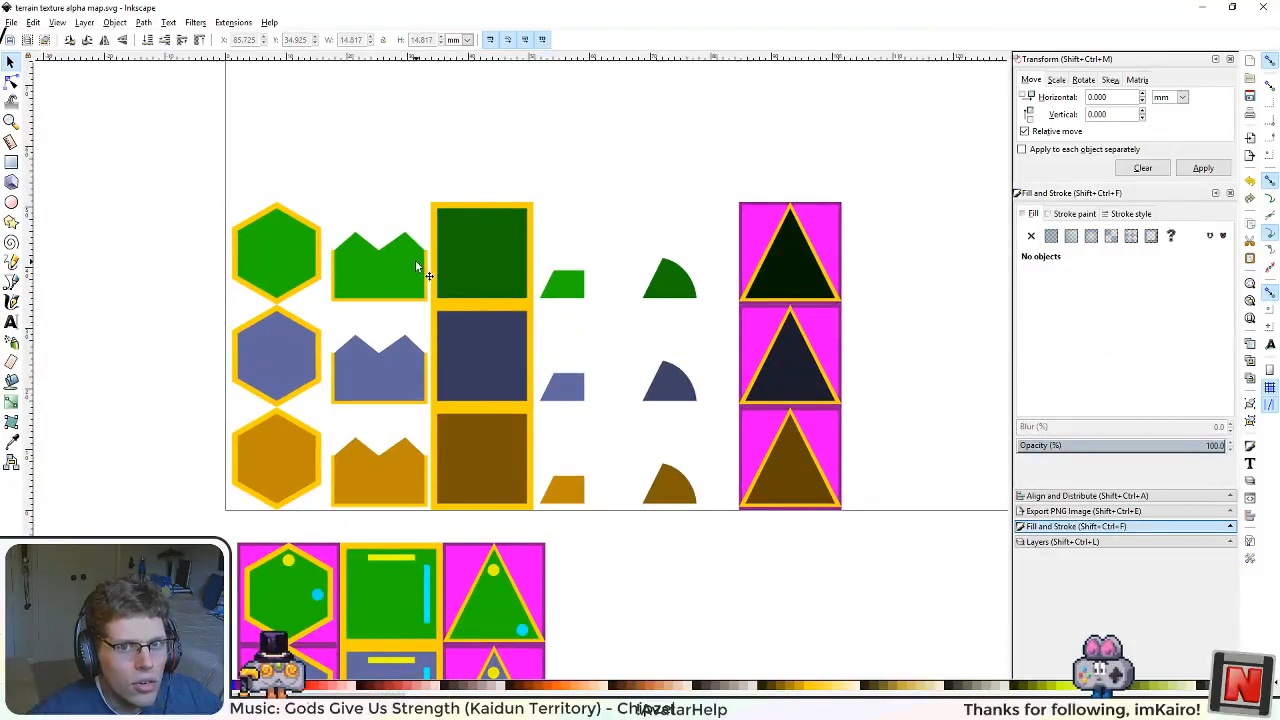
left_click(12, 22)
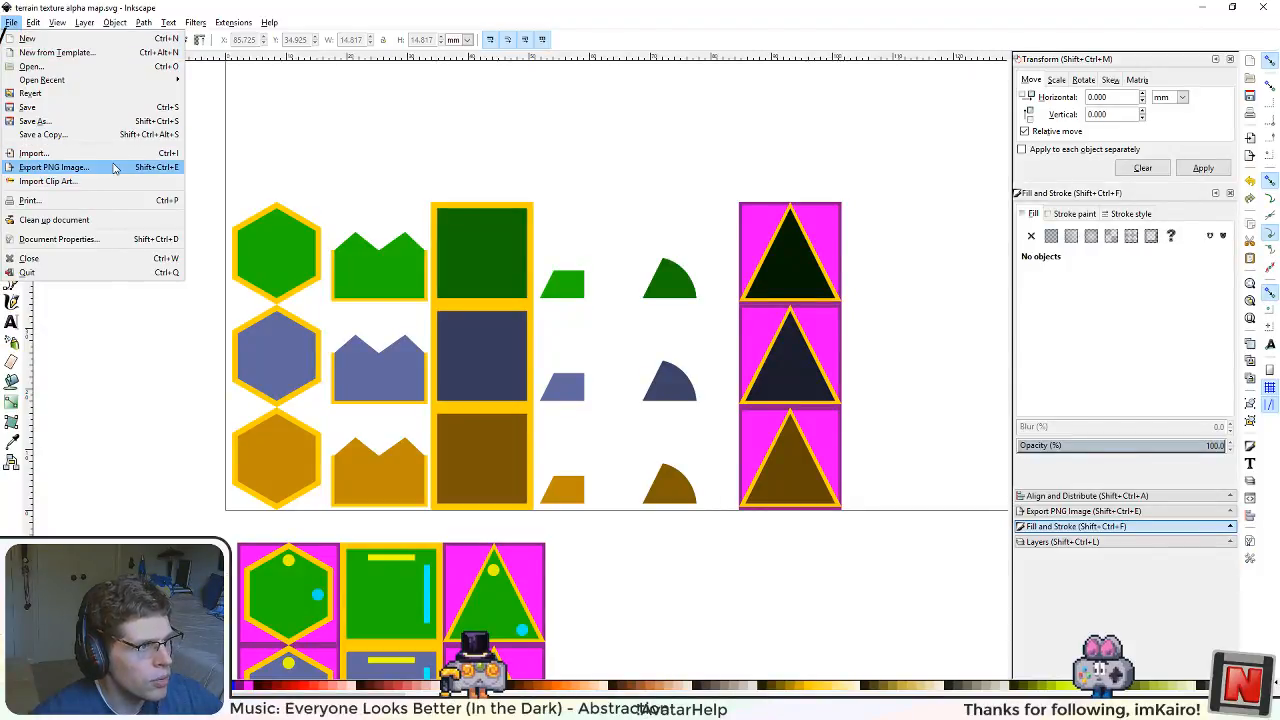
left_click(100, 167)
left_click(1043, 229)
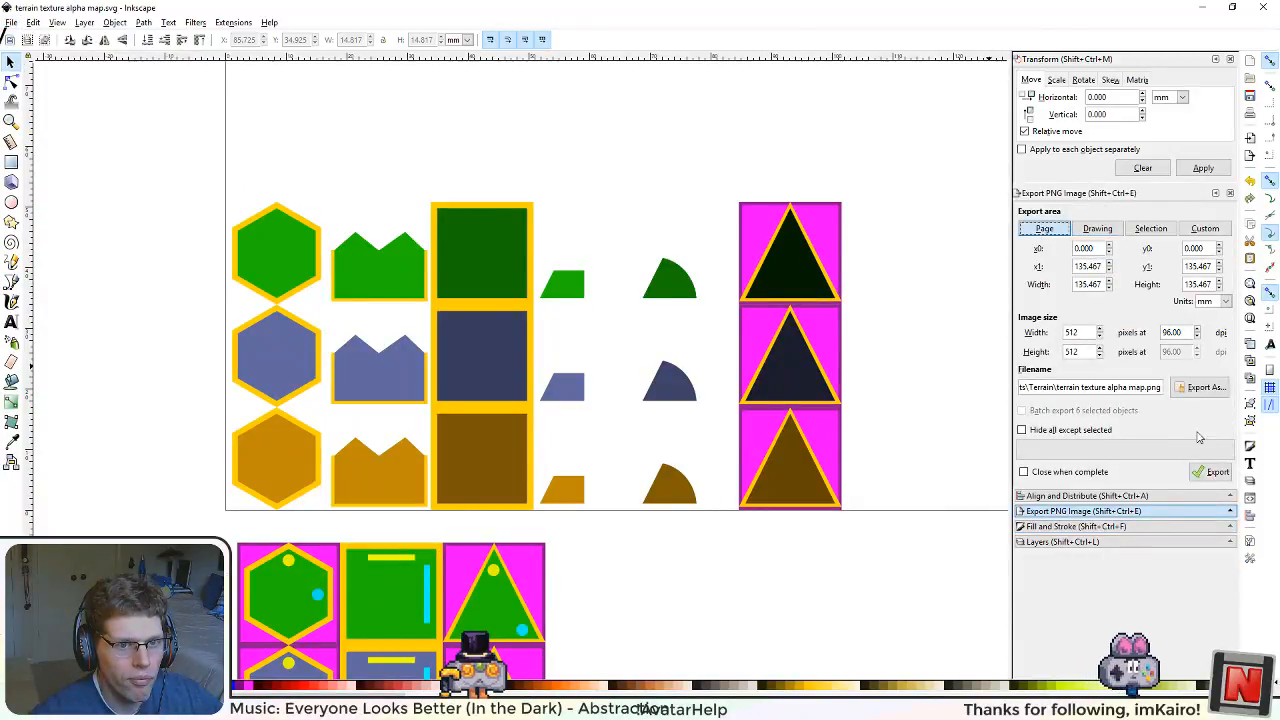
left_click(1210, 472)
left_click(728, 428)
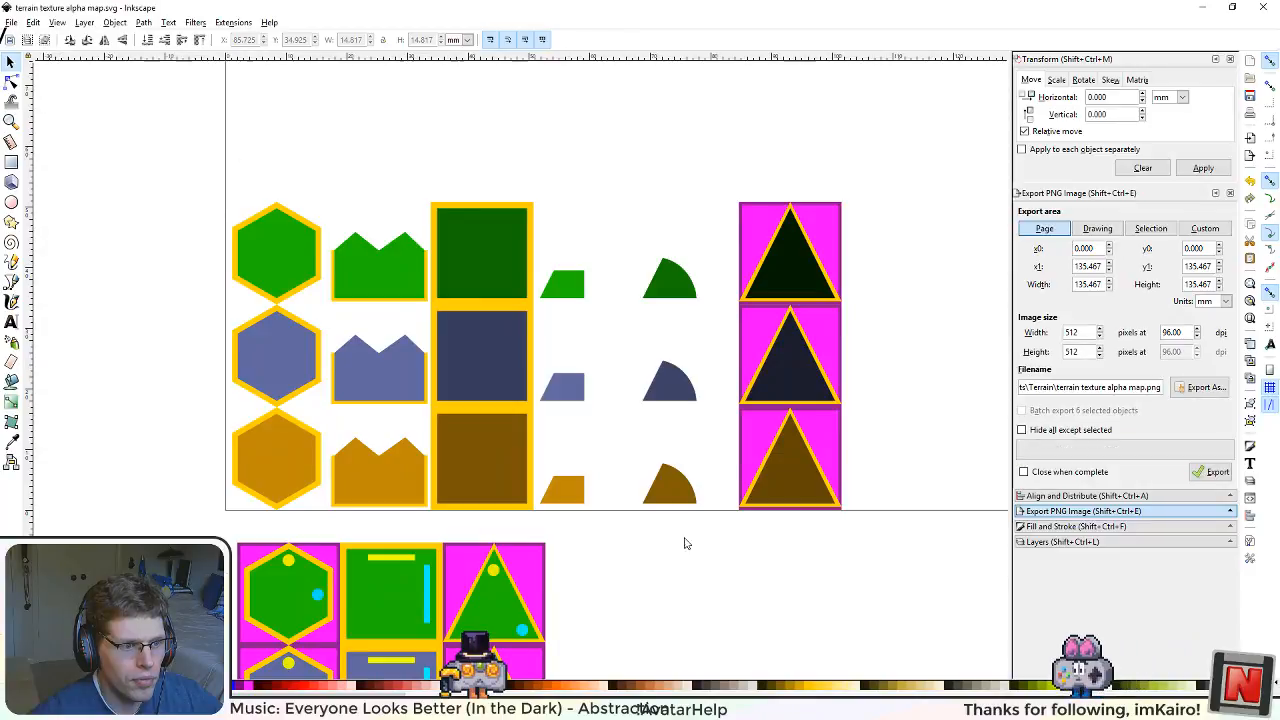
Step: Switch to Unity and build the asset bundles
key("alt+Tab")
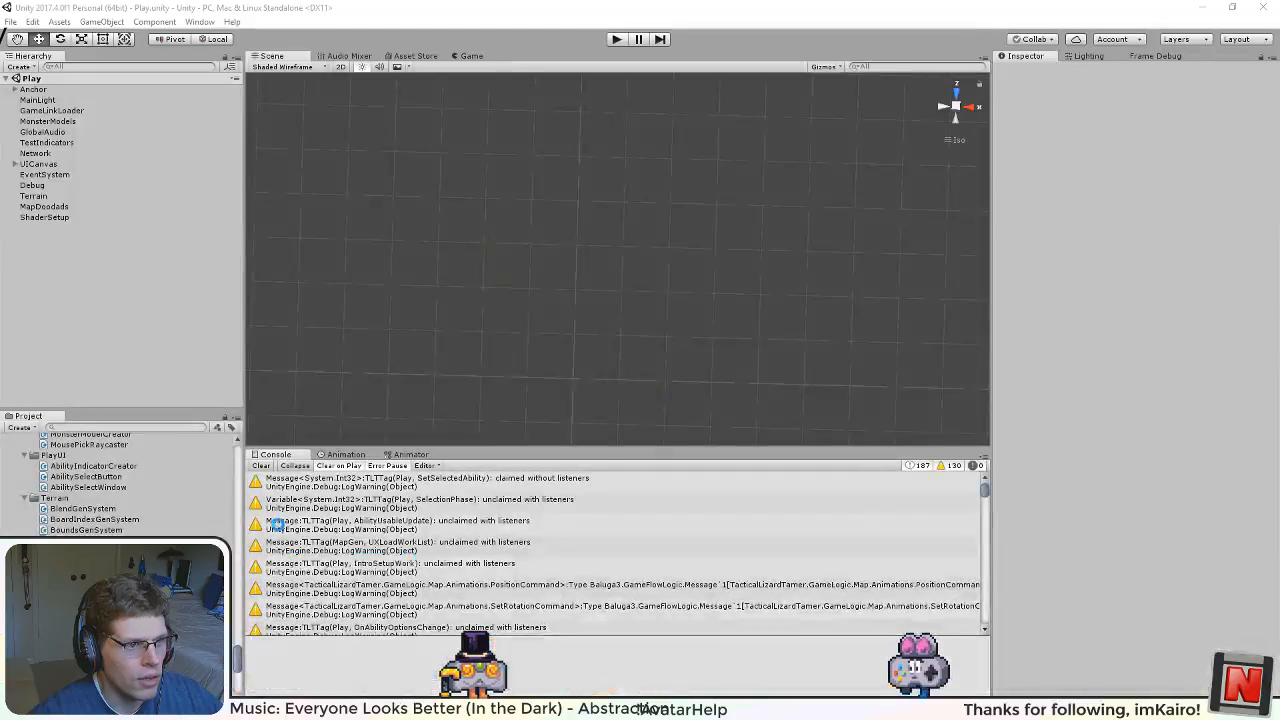
left_click(59, 22)
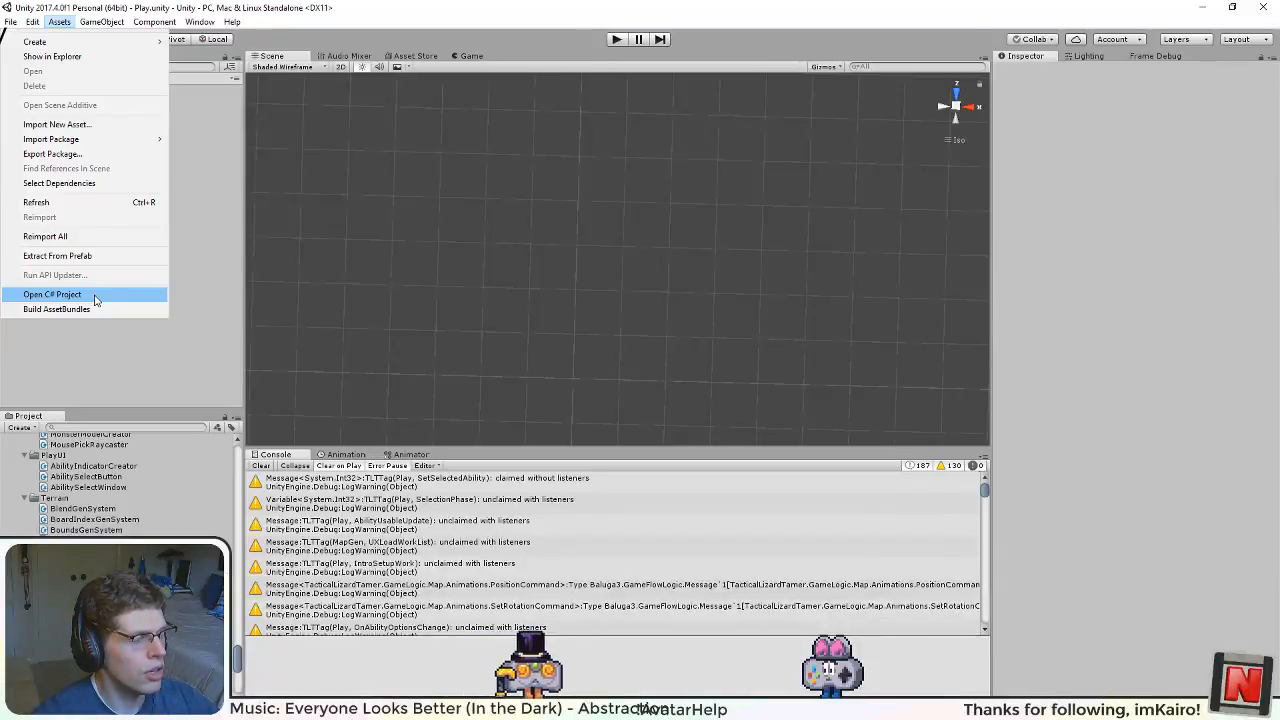
mouse_move(38, 26)
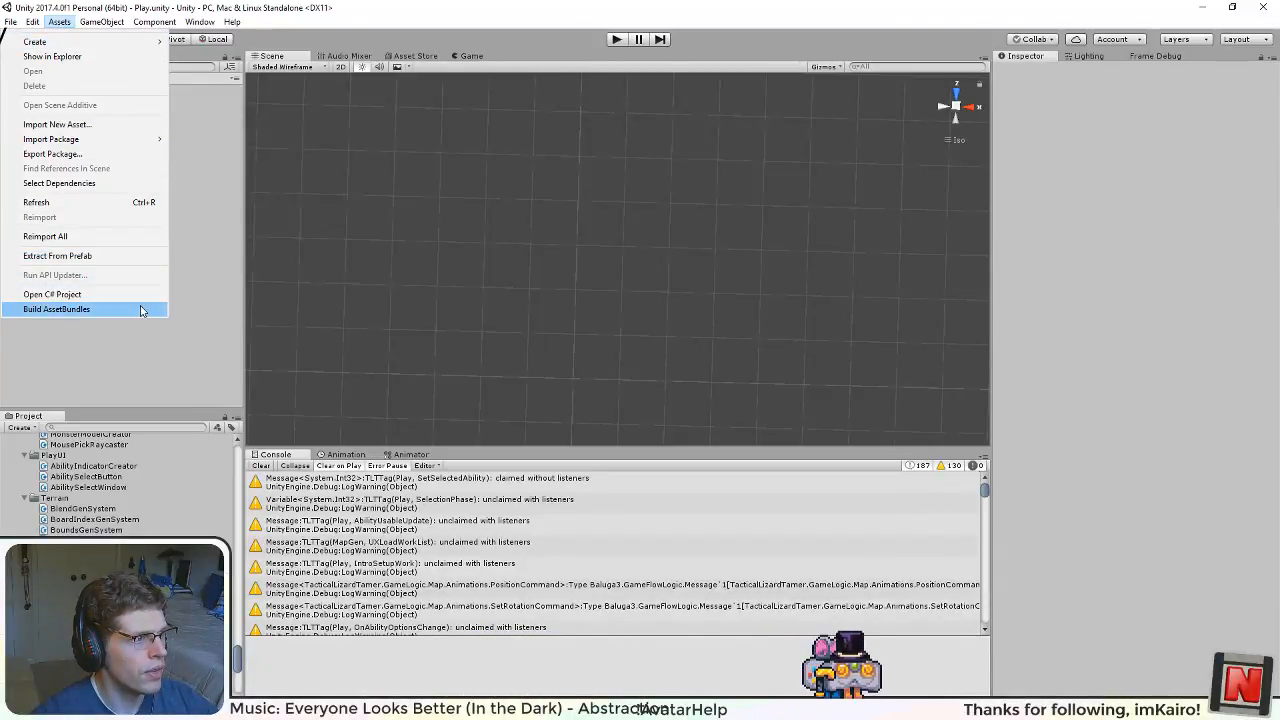
left_click(141, 310)
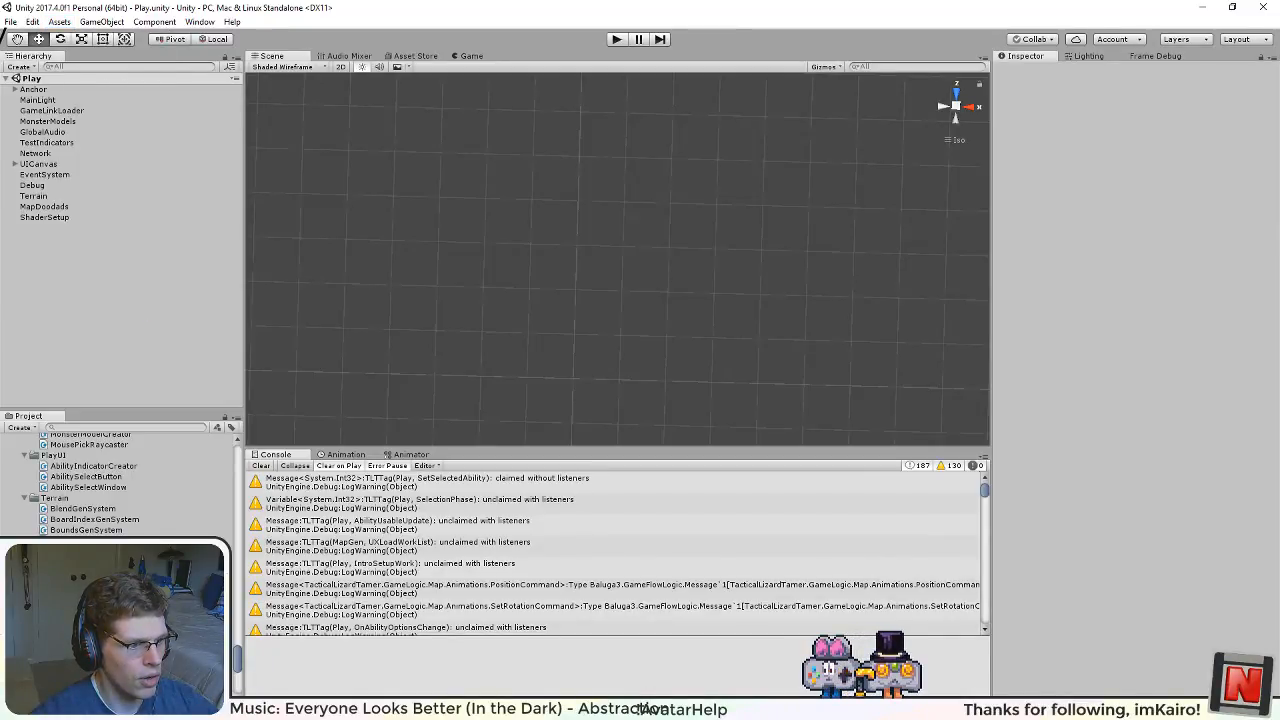
Step: Switch to BlockProtos.xml in Visual Studio Code and number the stone prototype's active tileIndex values 8 to 13
key("alt+Tab")
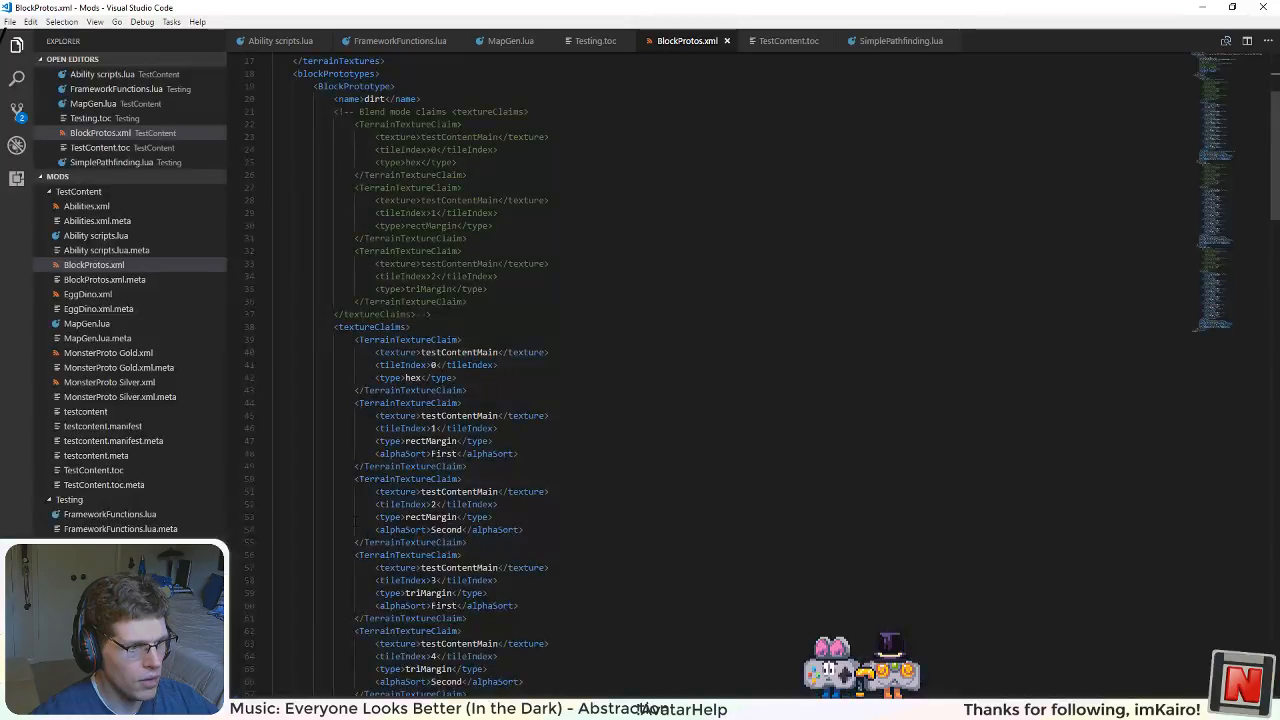
scroll(700, 370, "up", 6)
scroll(700, 370, "down", 9)
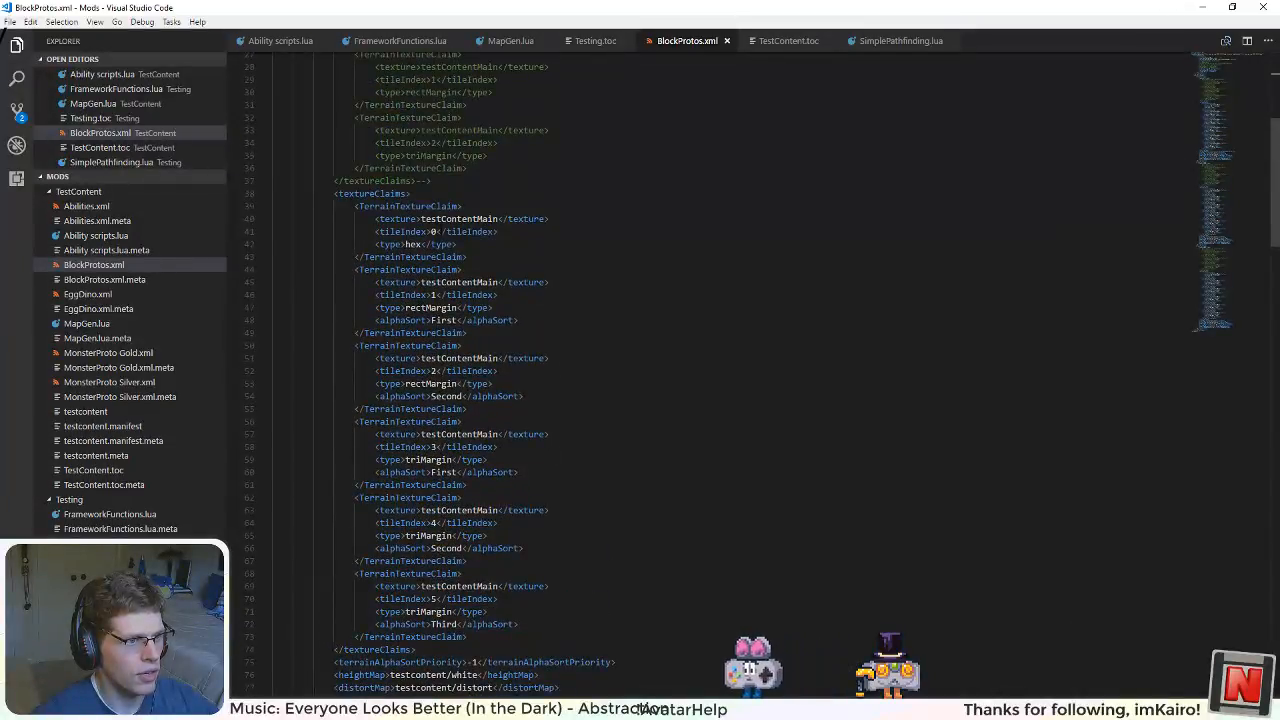
scroll(700, 370, "down", 13)
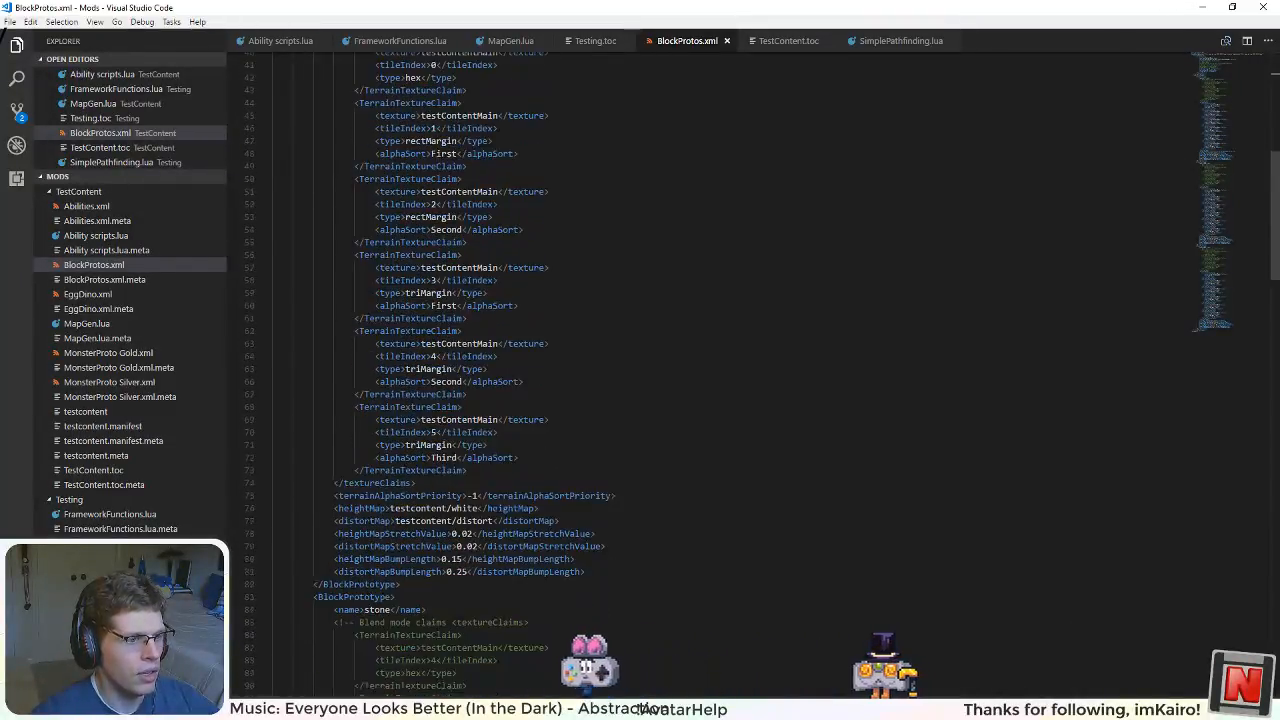
scroll(700, 370, "down", 4)
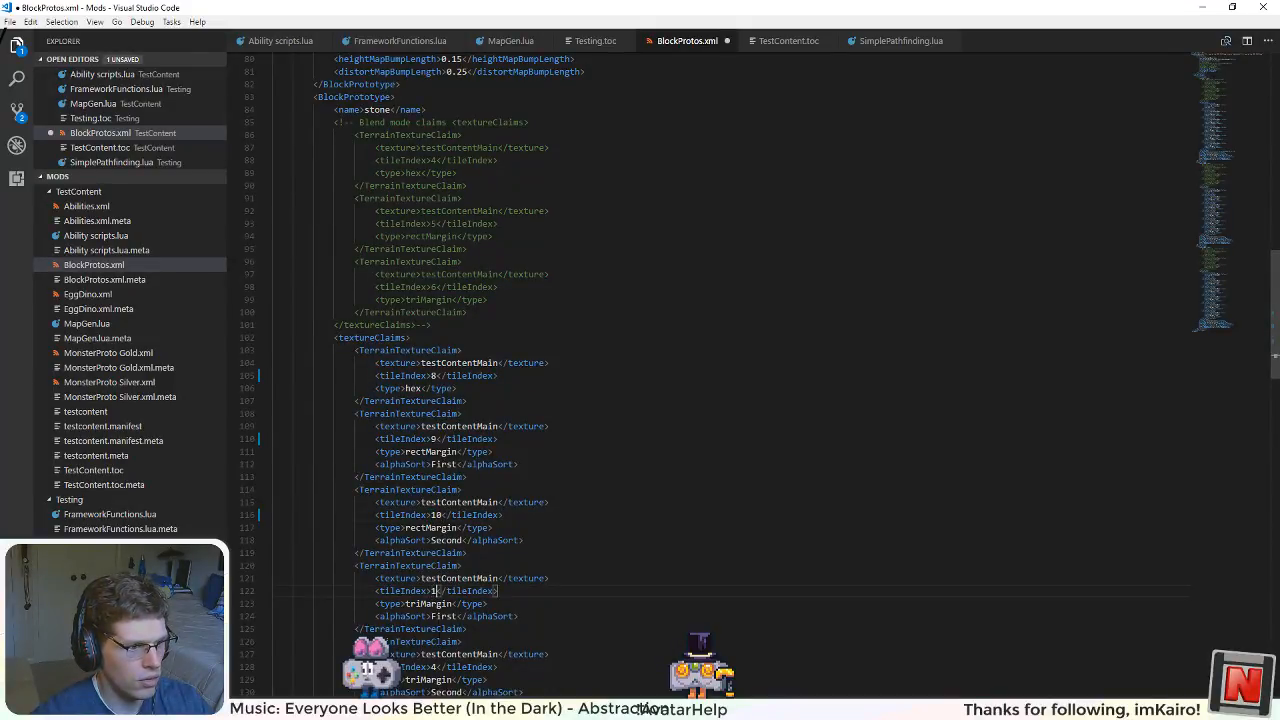
type("2")
scroll(434, 640, "down", 4)
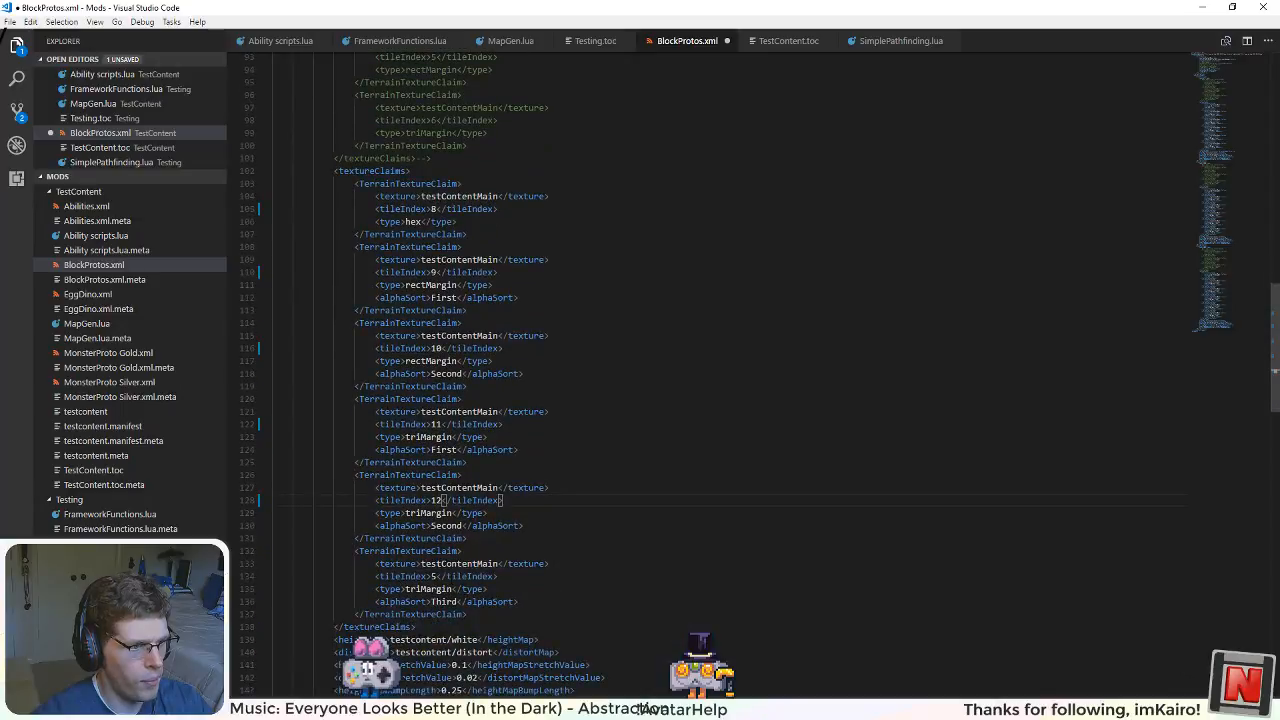
double_click(432, 577)
type("13")
Step: Number the active tileIndex values of the block prototype after stone 16 to 21 and save BlockProtos.xml
scroll(432, 577, "down", 4)
scroll(434, 450, "down", 14)
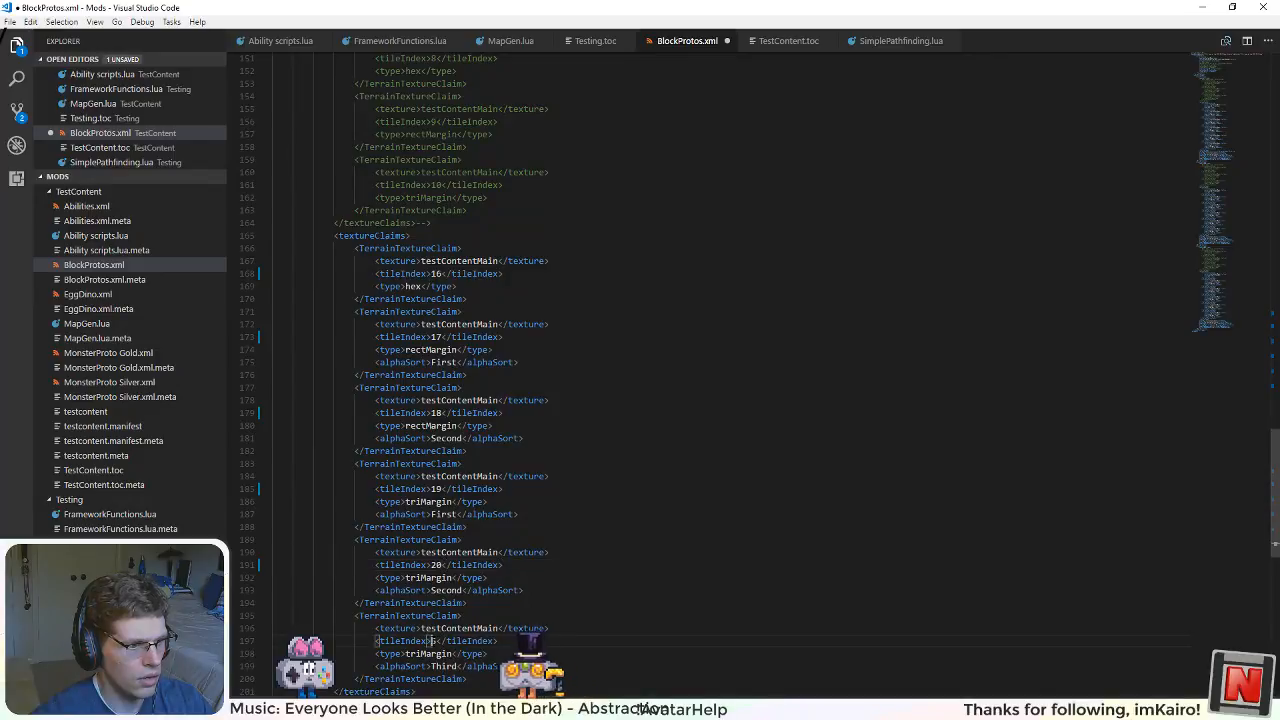
scroll(549, 590, "down", 1)
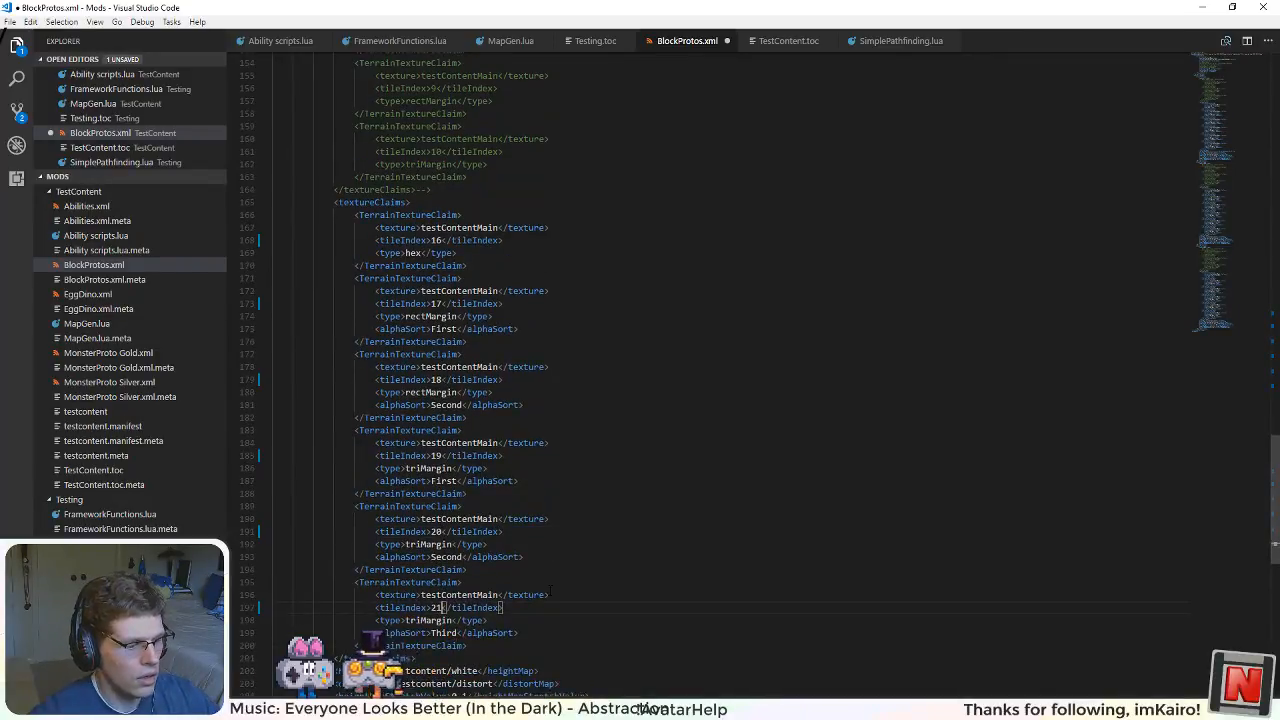
key("ctrl+s")
scroll(549, 590, "down", 3)
scroll(549, 590, "up", 3)
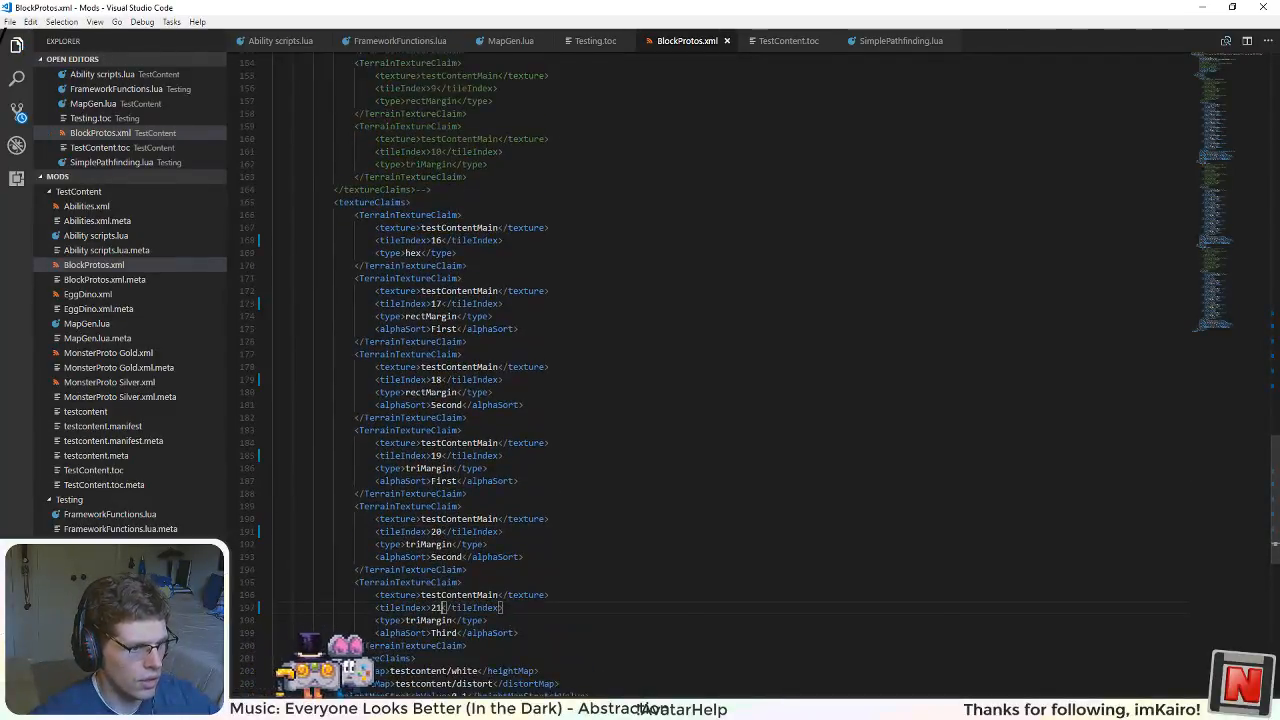
Step: Switch to Unity, reveal the project's folder in File Explorer and open AssetBundles in a separate window beside it
key("alt+Tab")
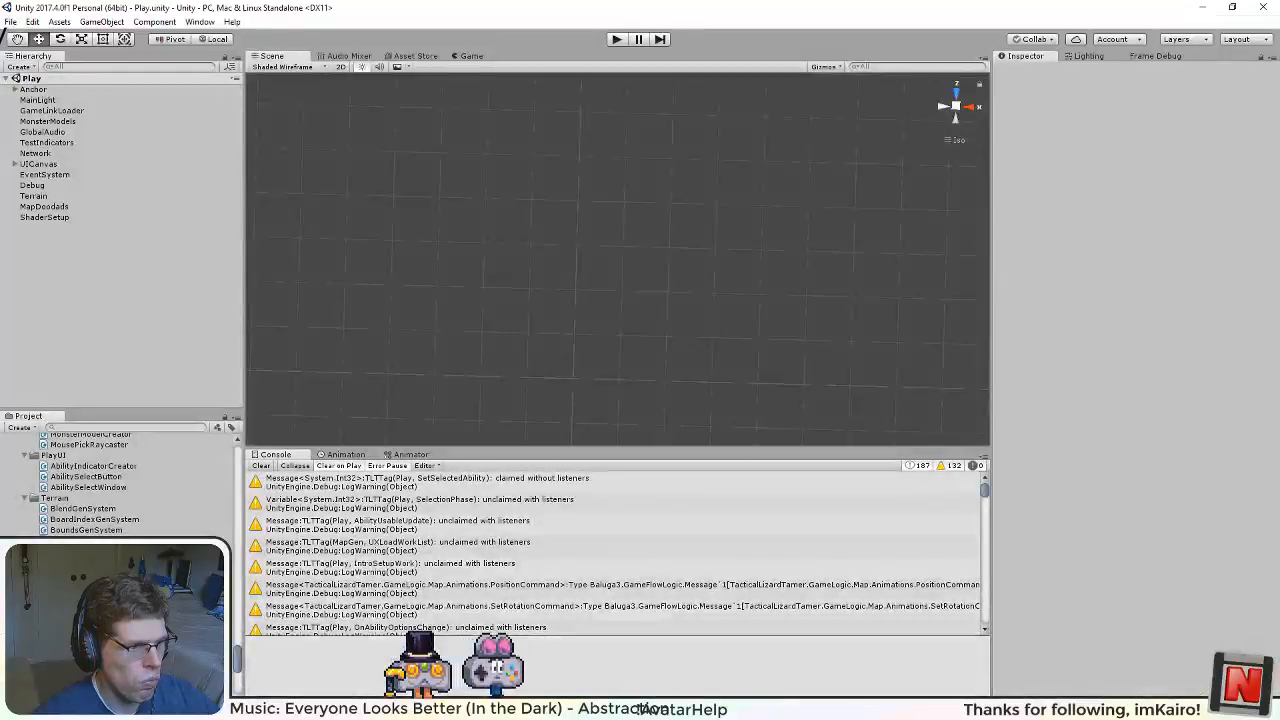
right_click(68, 505)
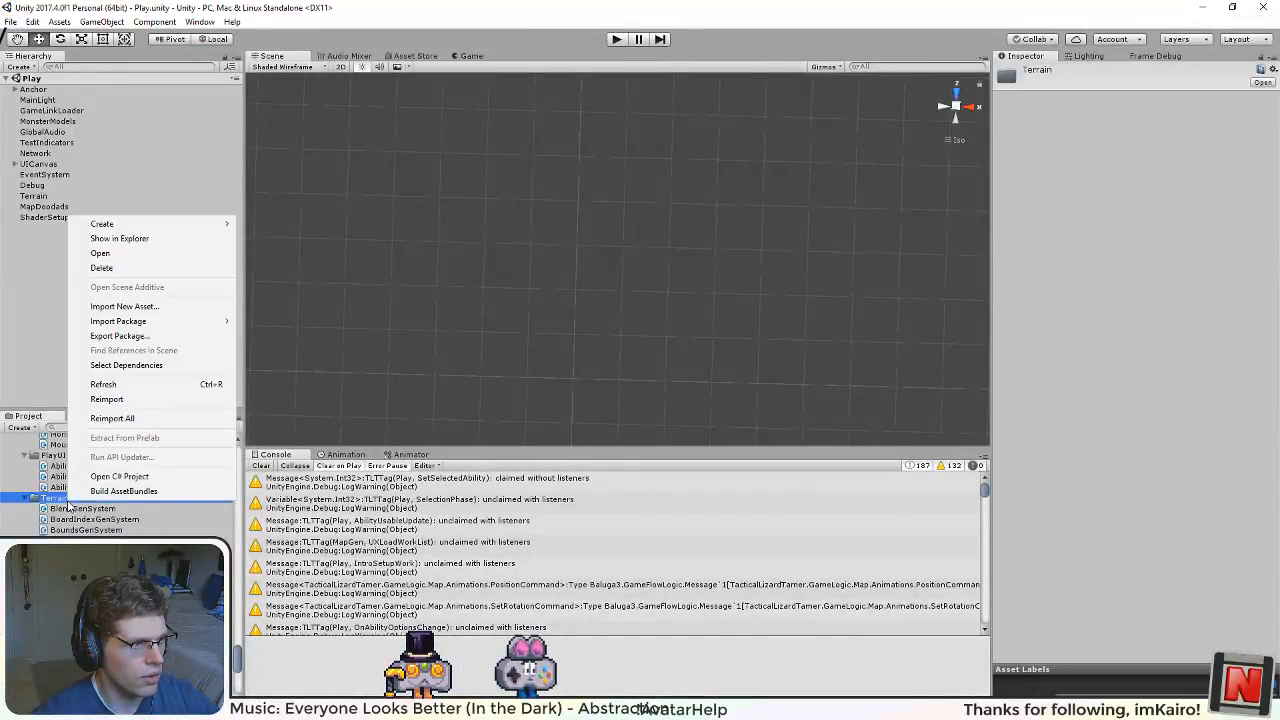
left_click(155, 243)
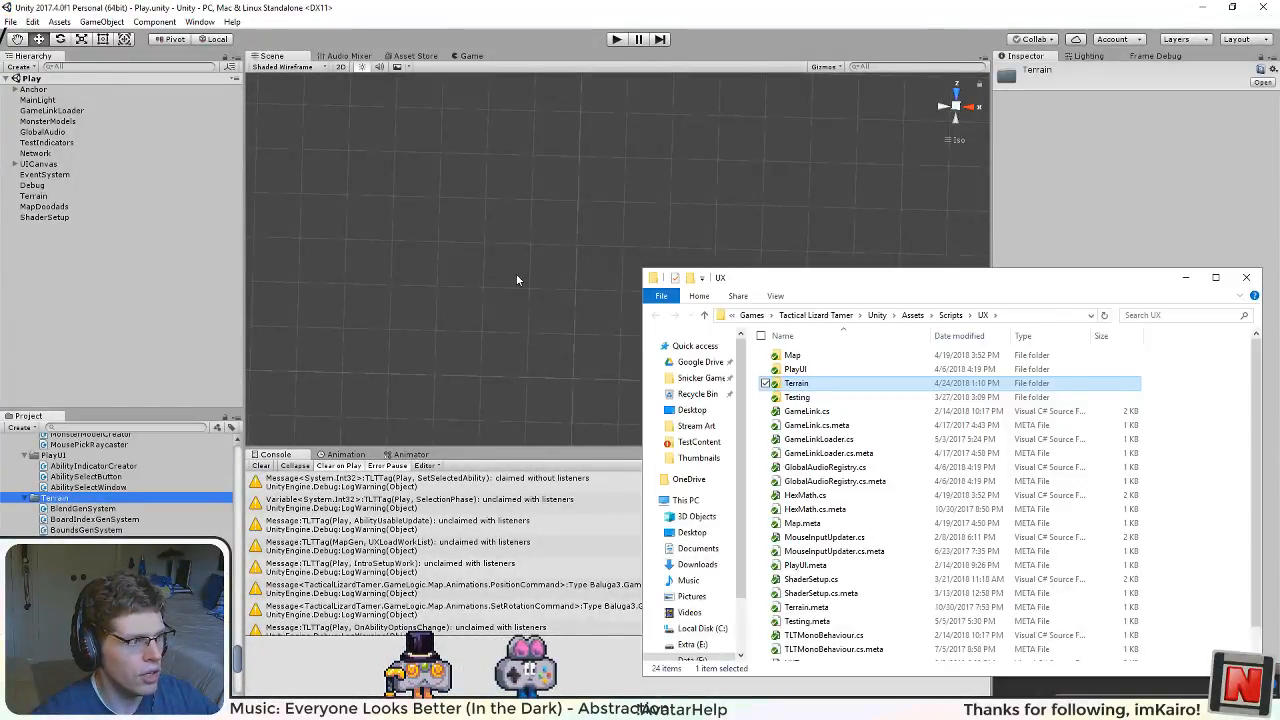
left_click(879, 316)
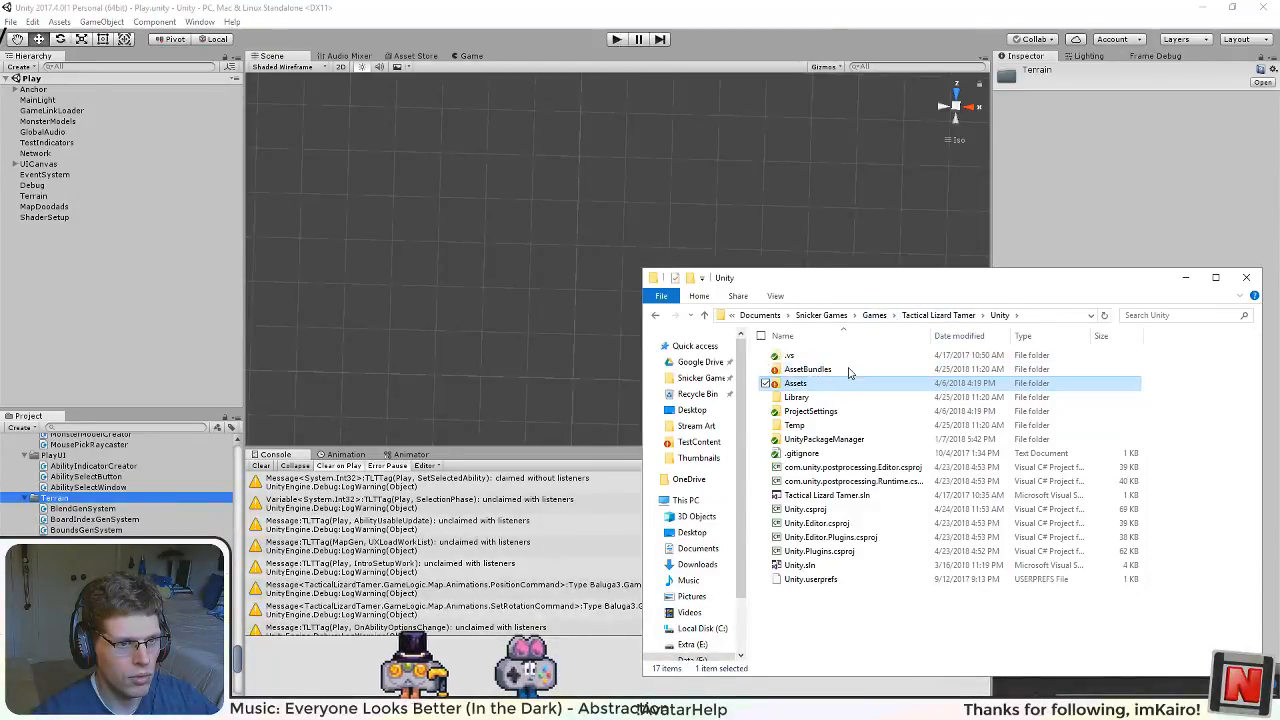
right_click(808, 369)
left_click(741, 34)
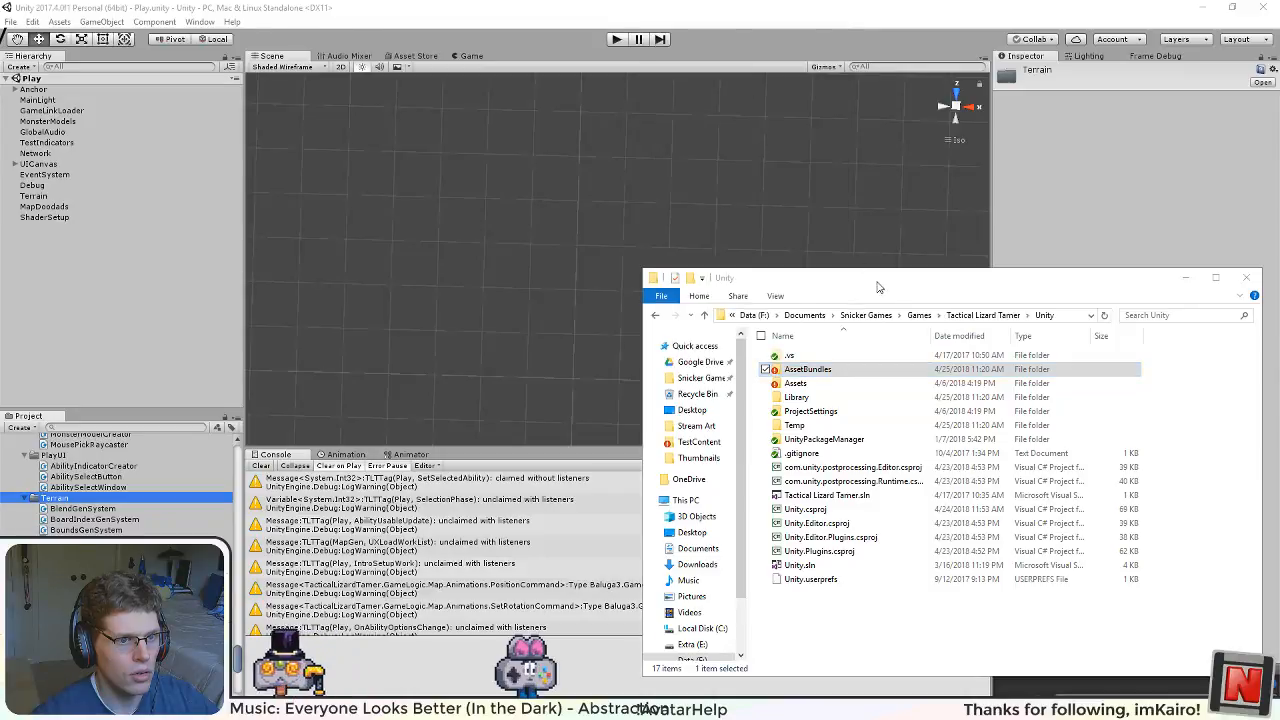
left_click_drag(380, 16, 391, 119)
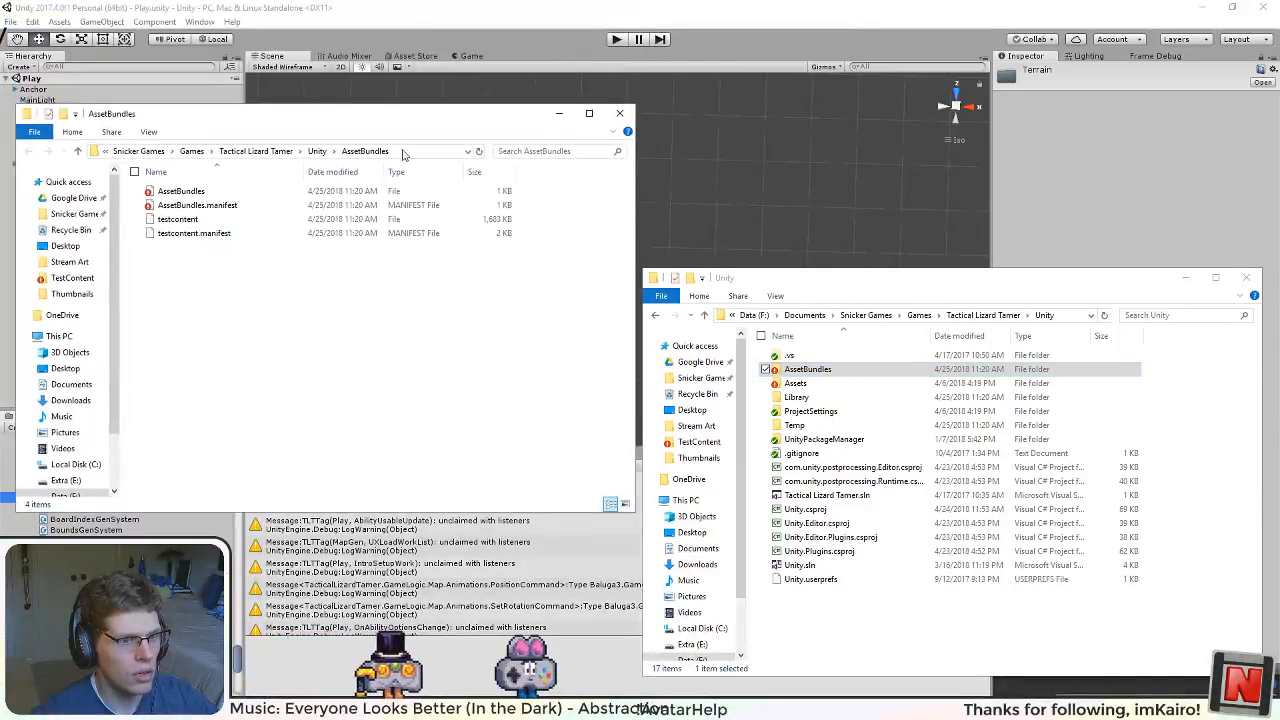
Step: Move testcontent and testcontent.manifest from AssetBundles into Assets\StreamingAssets\Mods\TestContent, replacing the existing files
double_click(795, 383)
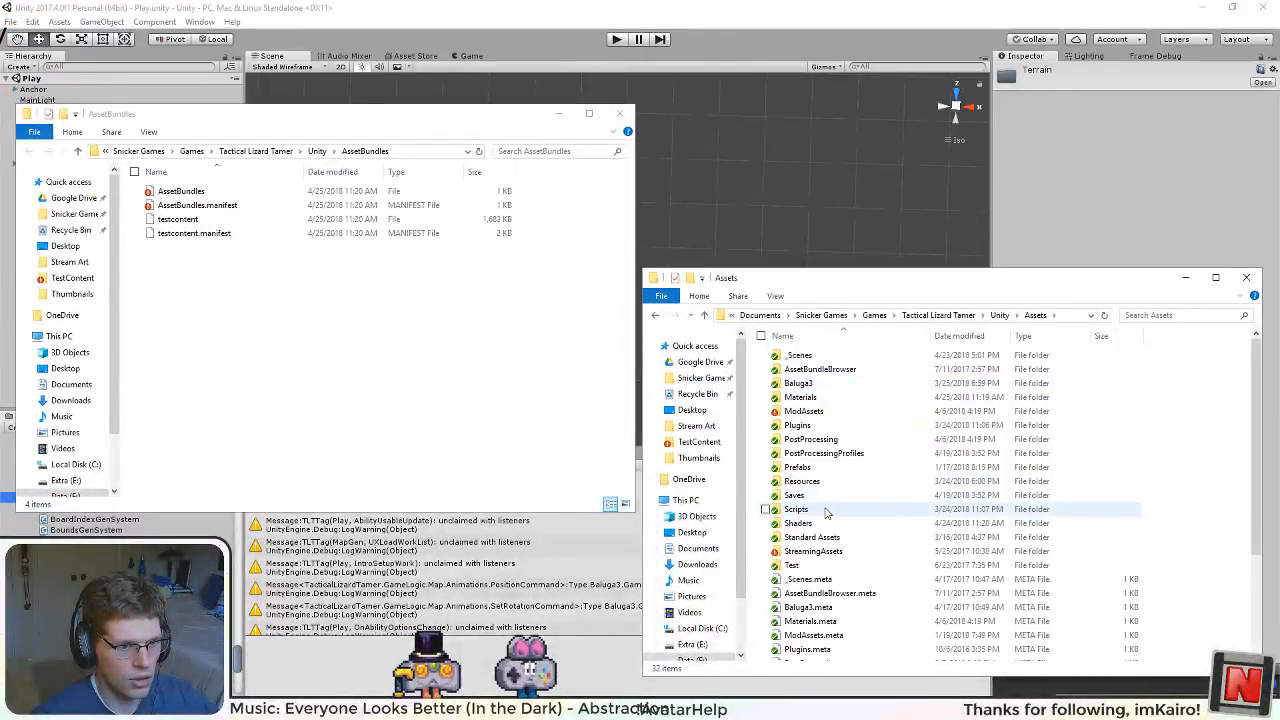
double_click(812, 551)
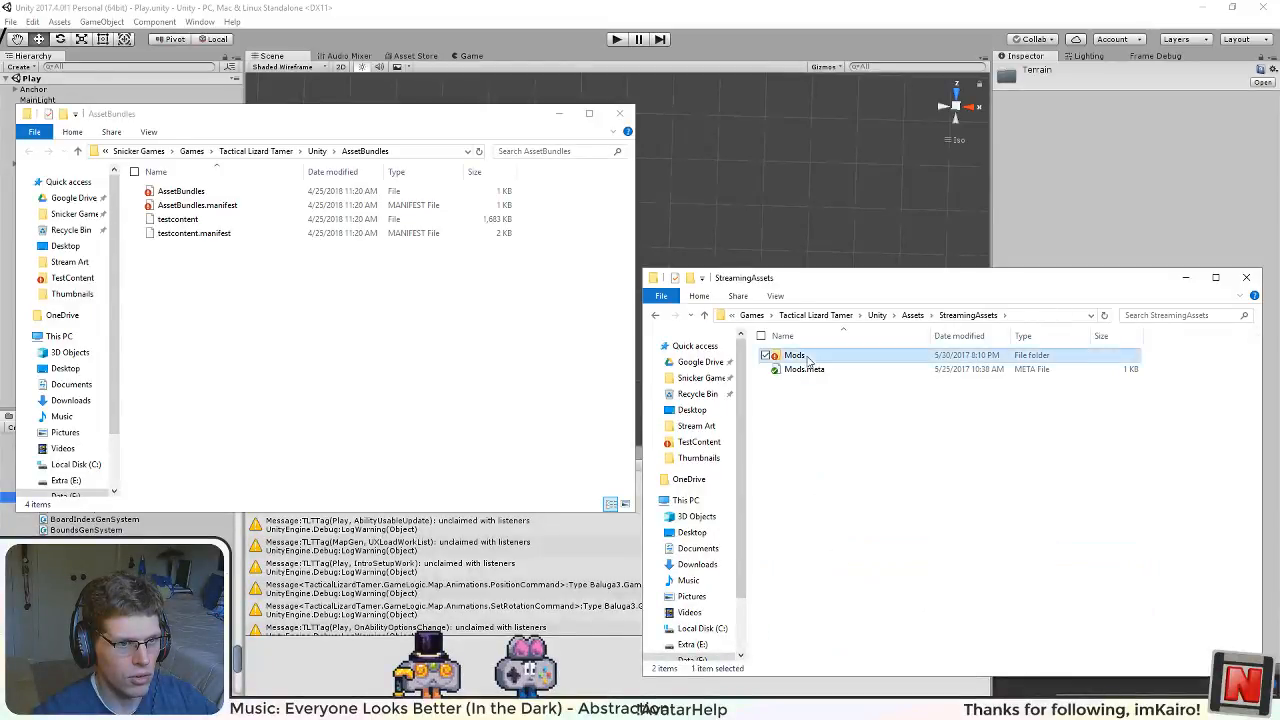
double_click(794, 355)
double_click(796, 355)
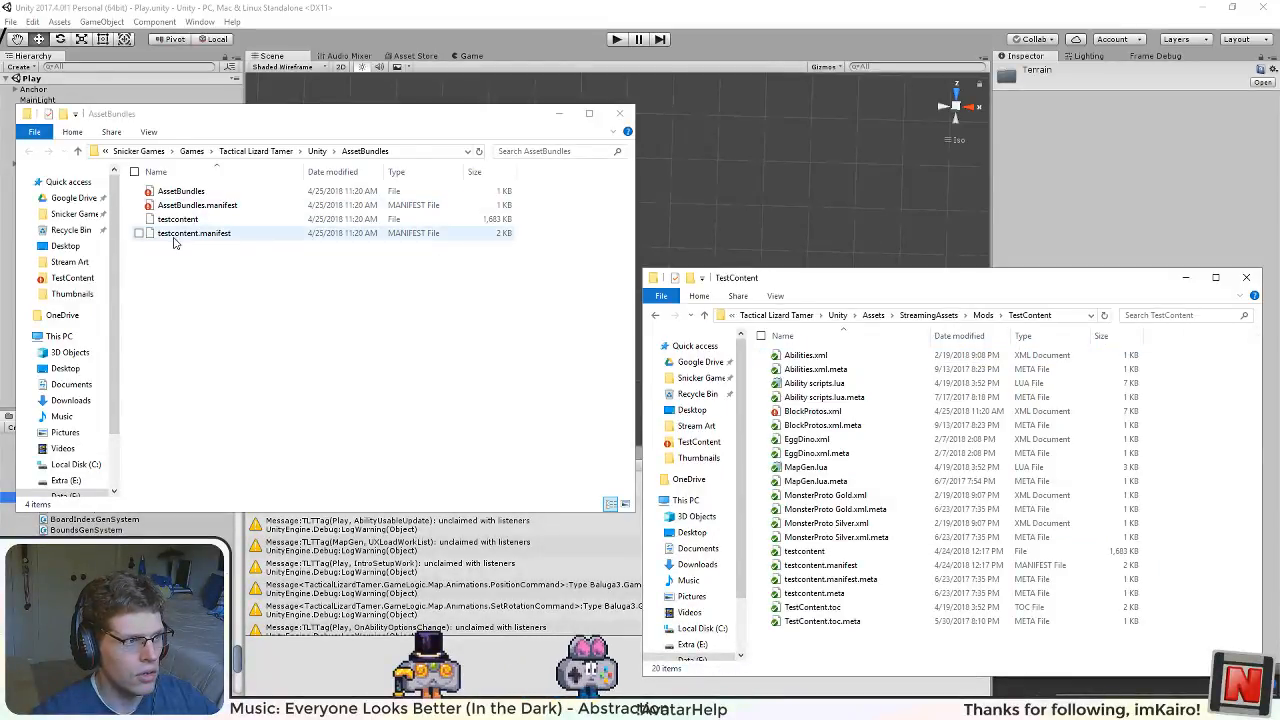
left_click_drag(174, 257, 804, 648)
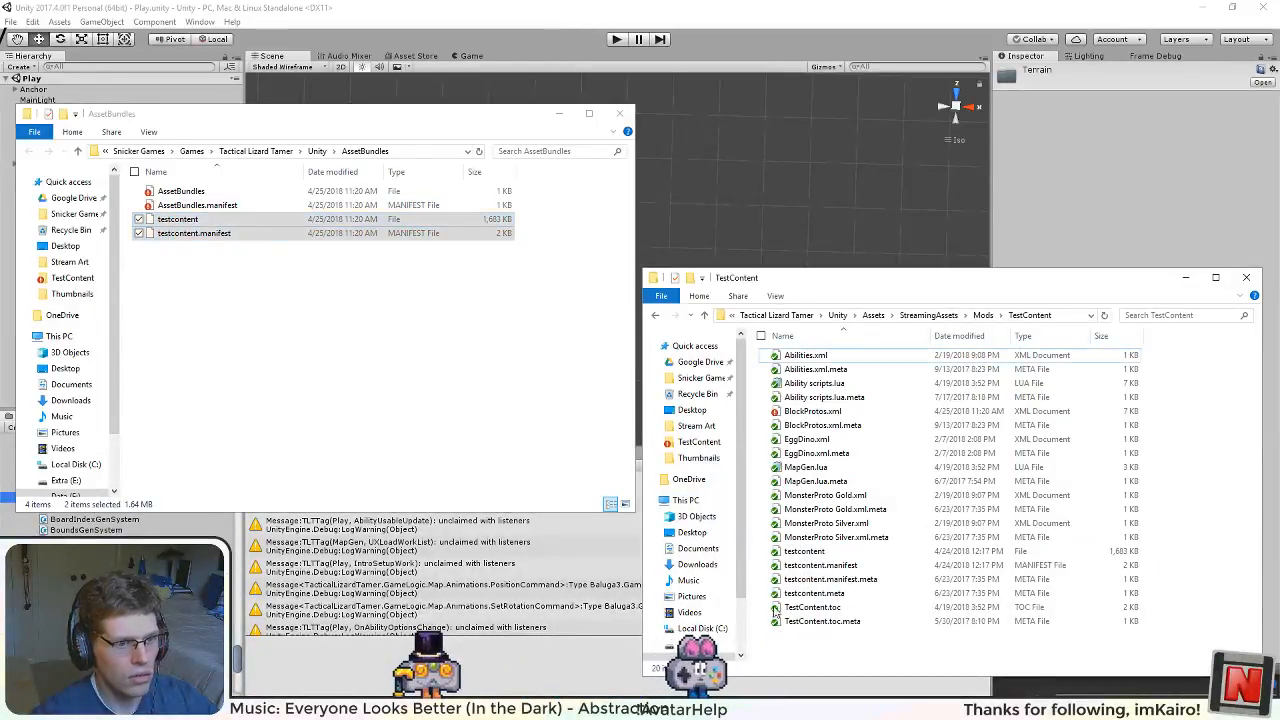
left_click(305, 260)
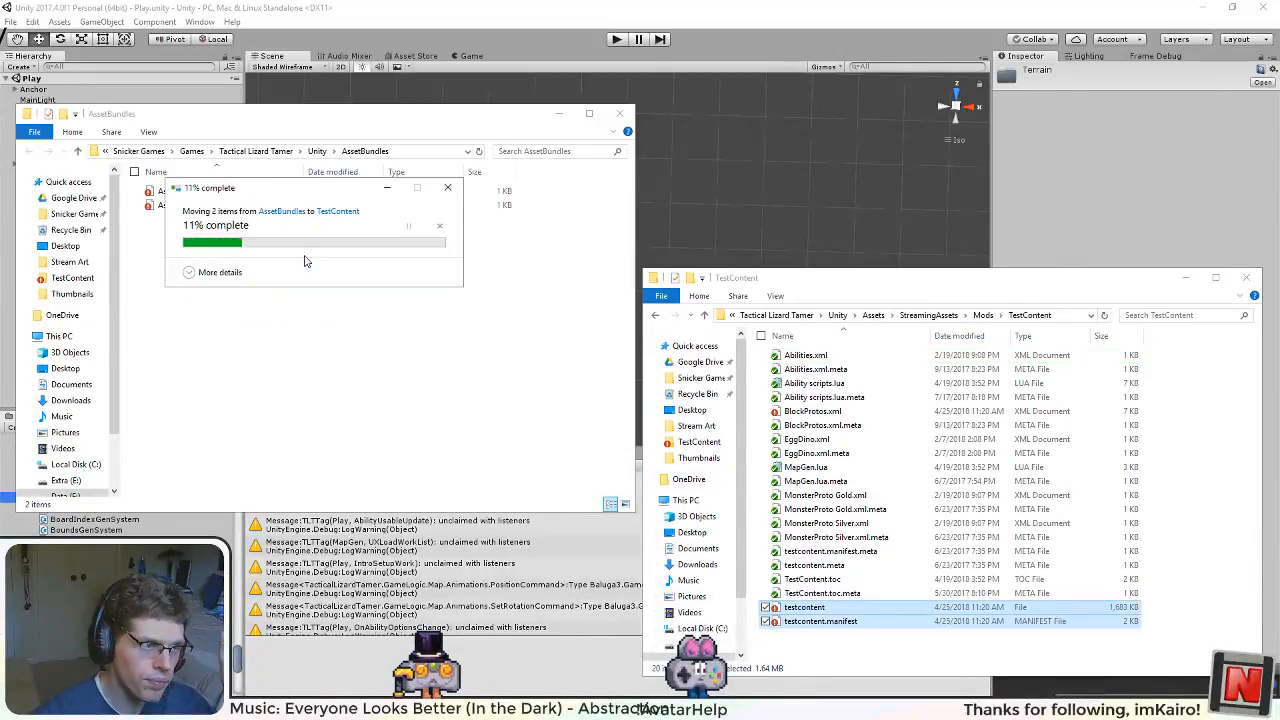
Step: Run the game in Unity and inspect the terrain margins, closely examining the triangle where the orange, green and blue hexes meet
left_click(615, 39)
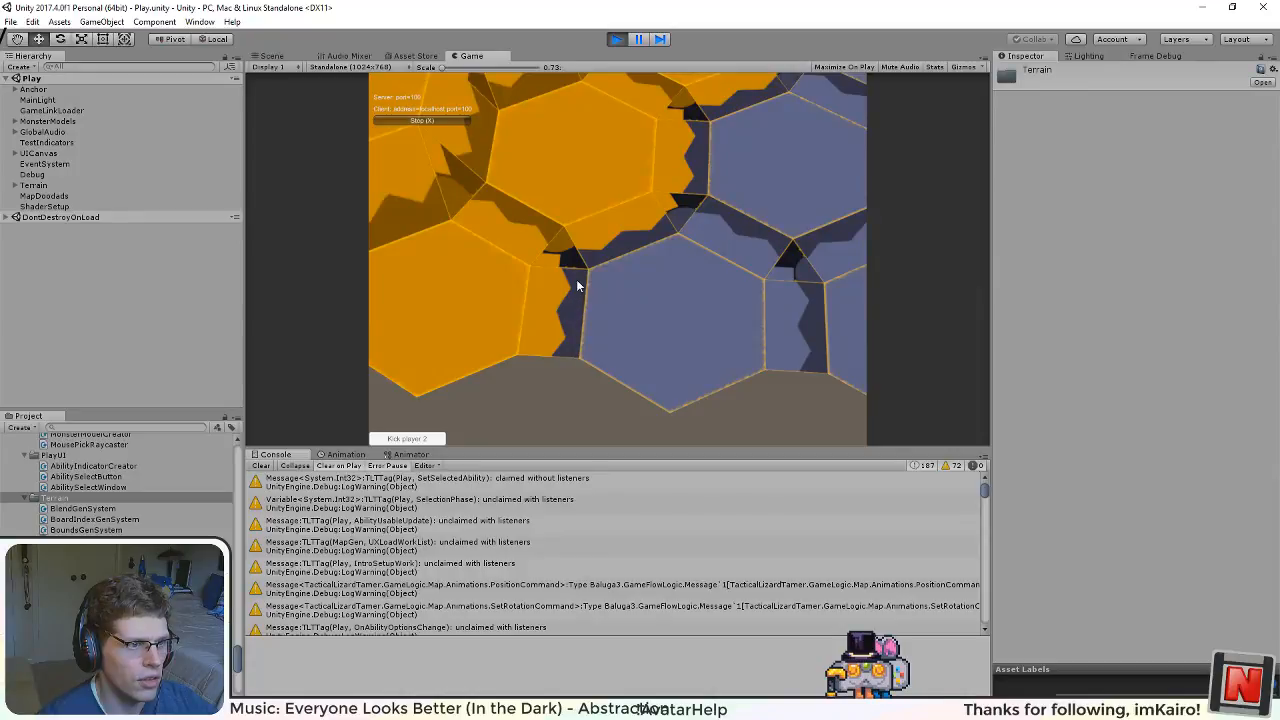
left_click_drag(482, 286, 620, 366)
left_click_drag(733, 362, 824, 217)
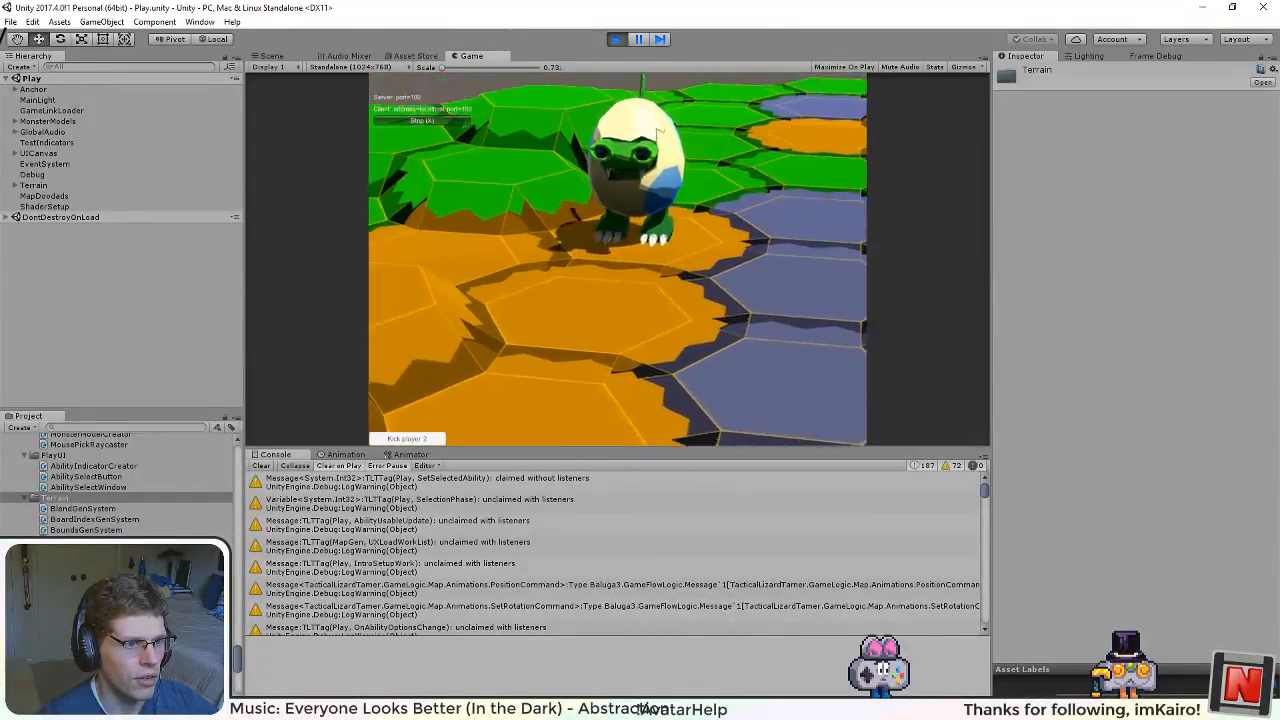
left_click_drag(610, 297, 726, 19)
left_click_drag(640, 200, 683, 272)
scroll(589, 339, "down", 4)
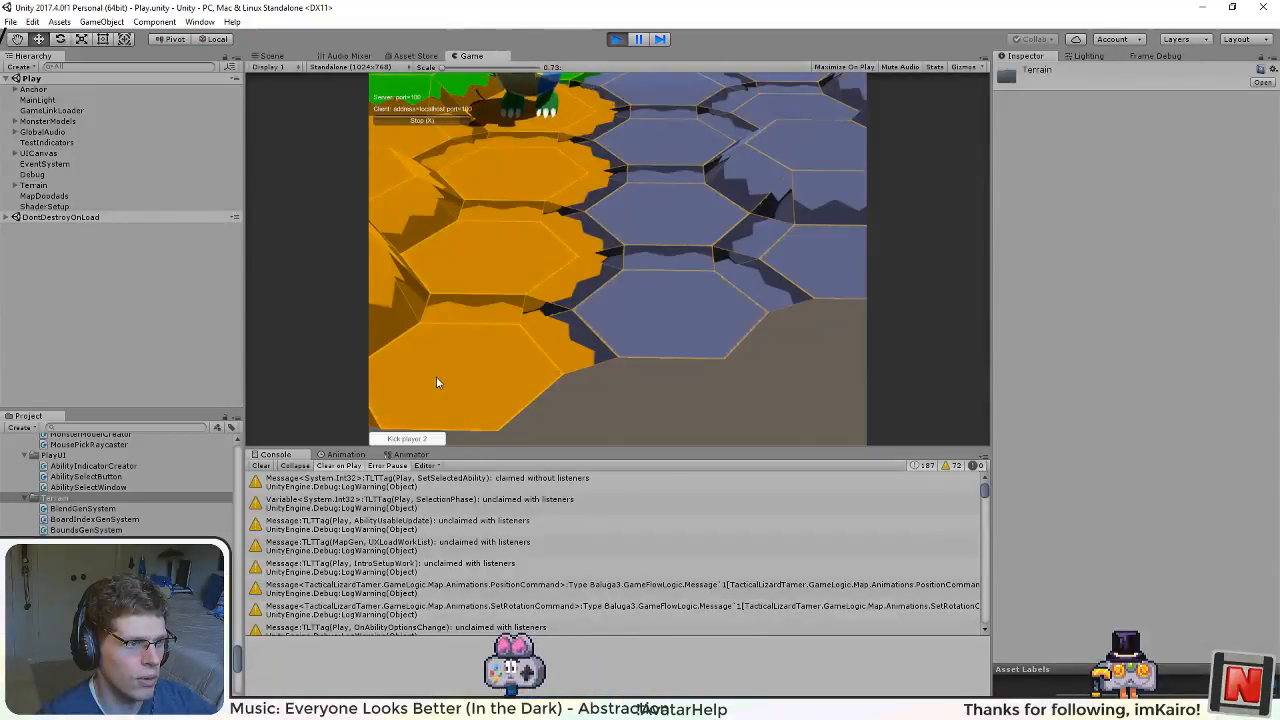
left_click_drag(610, 180, 653, 164)
scroll(616, 348, "up", 5)
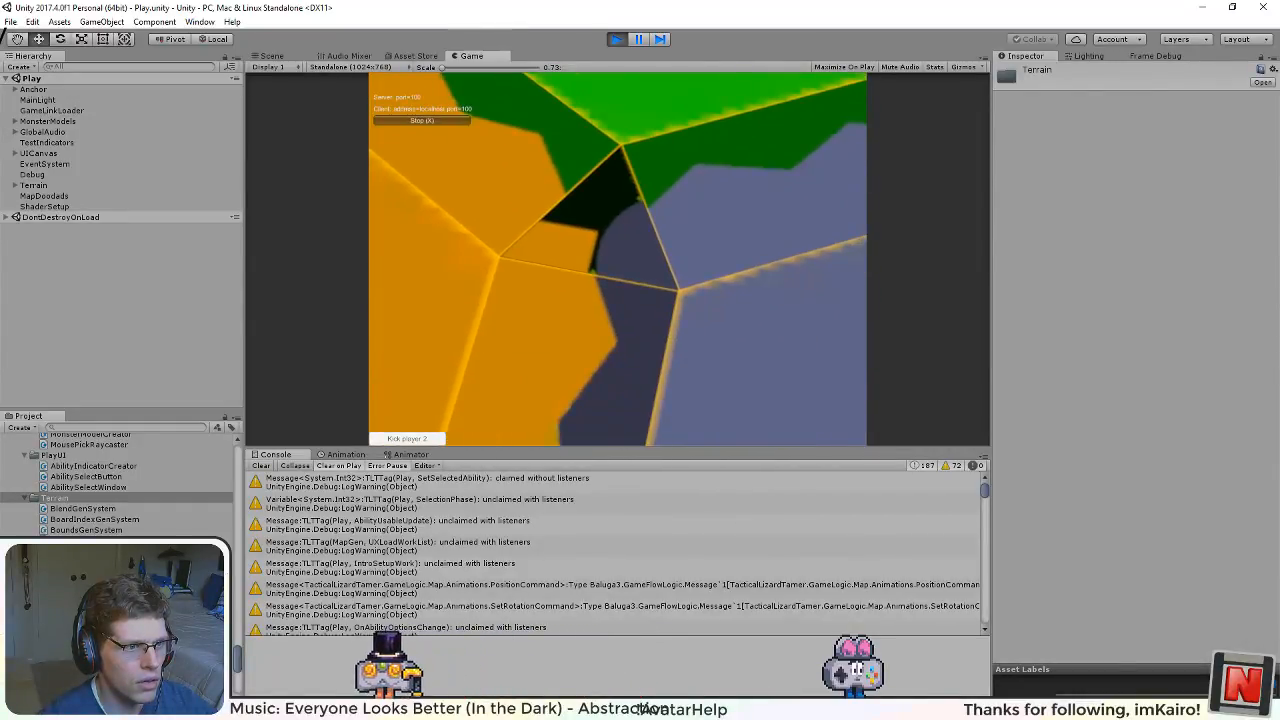
scroll(600, 260, "up", 5)
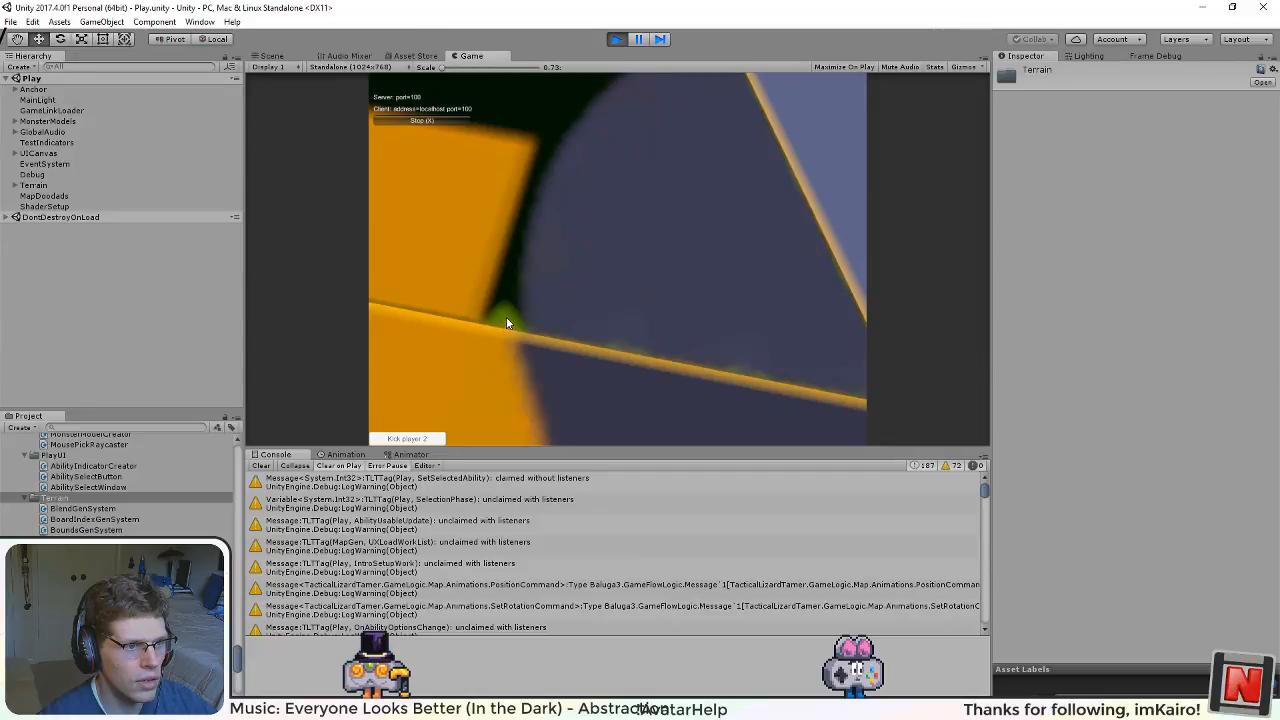
scroll(515, 318, "down", 5)
scroll(535, 298, "down", 1)
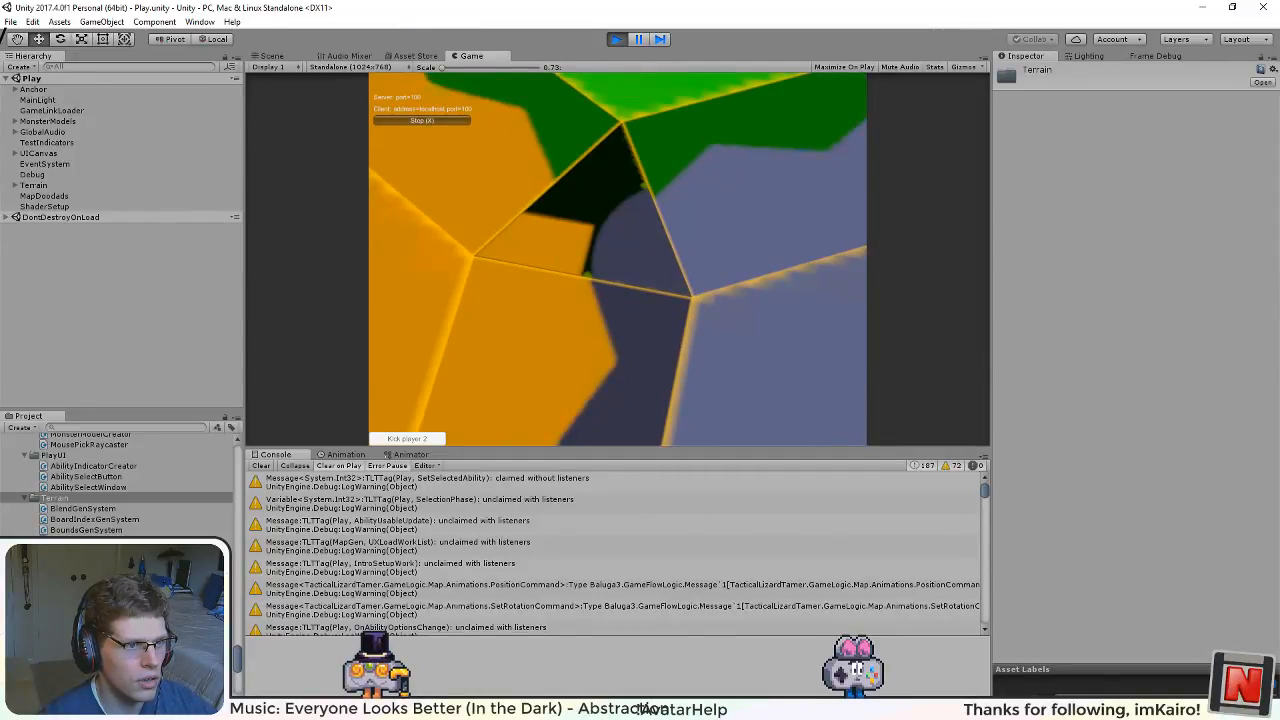
Step: Check the alpha map drawing in Inkscape, then return to Unity and re-examine the edge of the blue triangular margin up close
mouse_move(640, 708)
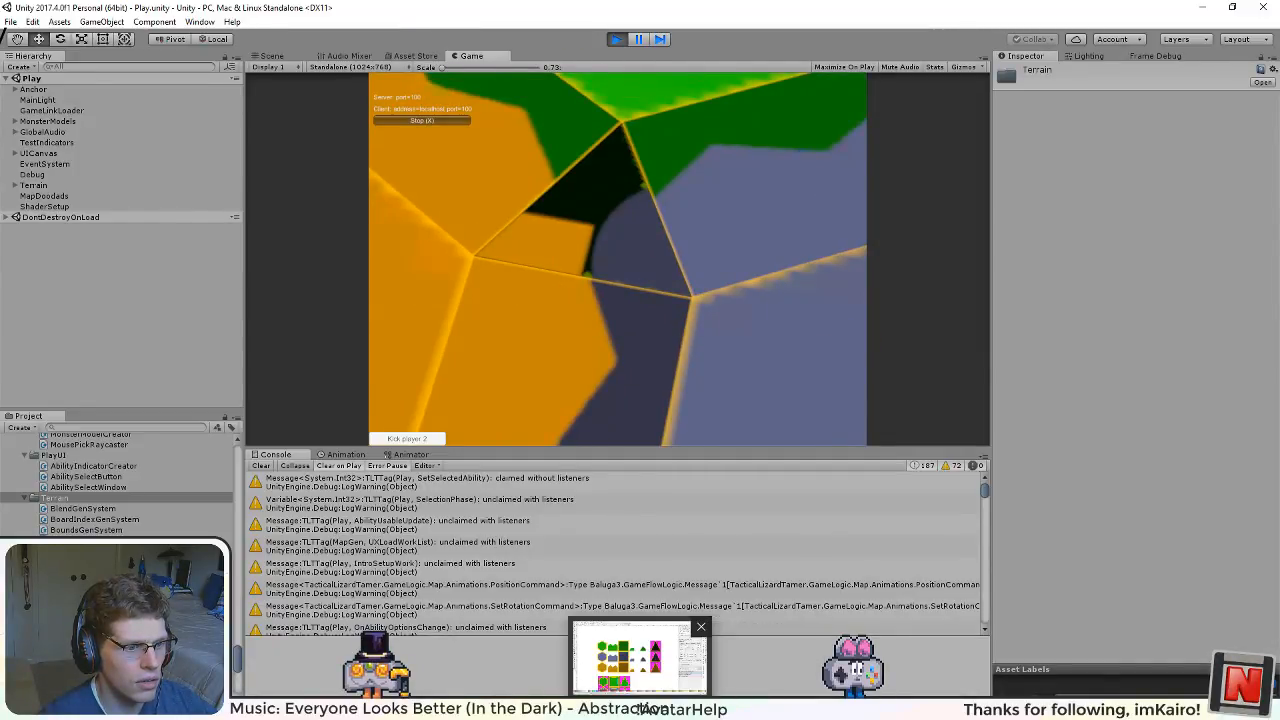
left_click(640, 655)
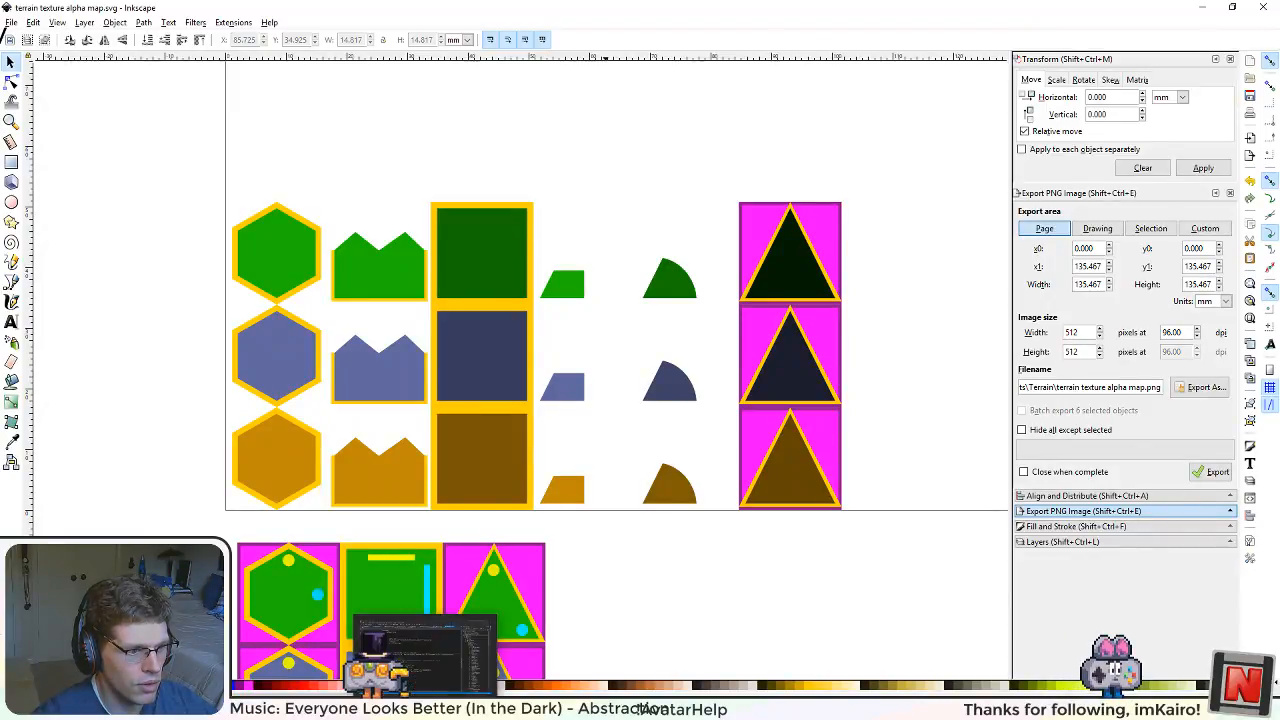
key("alt+Tab")
key("alt+Tab")
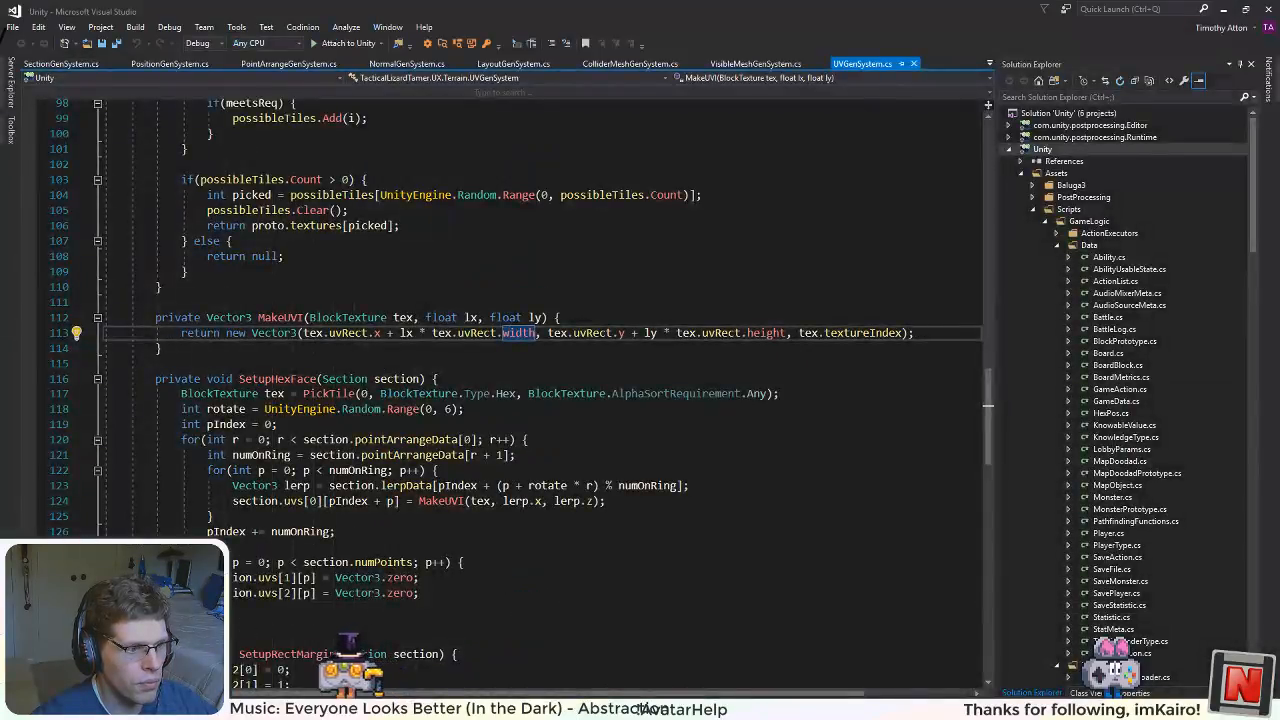
key("alt+Tab")
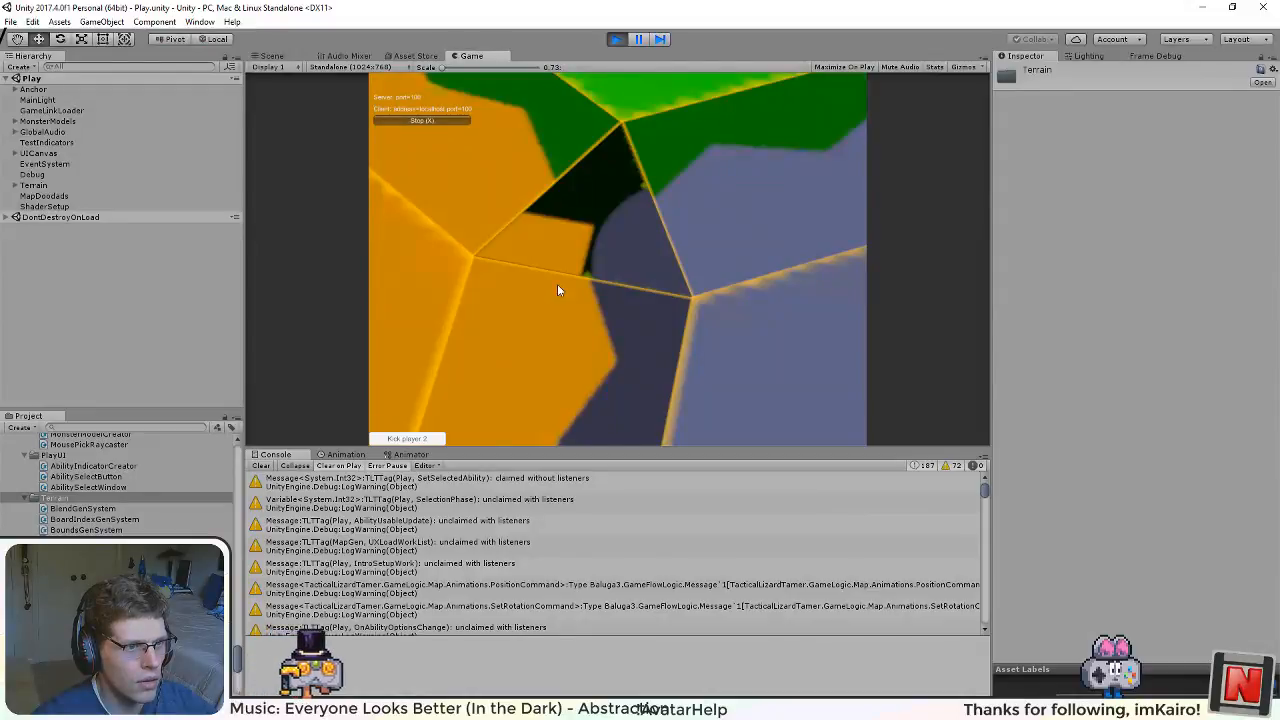
scroll(589, 222, "up", 6)
mouse_move(597, 234)
left_mouse_down()
mouse_move(570, 130)
mouse_move(450, 300)
mouse_move(580, 230)
left_mouse_up()
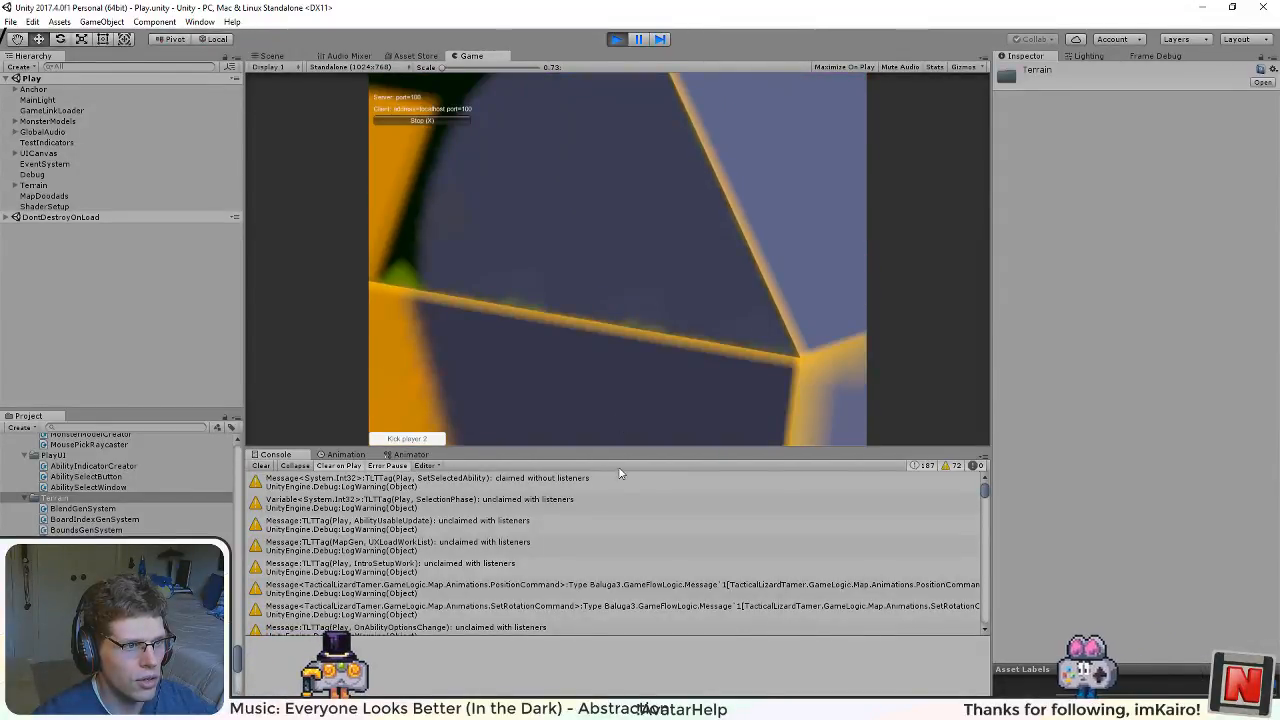
scroll(624, 378, "down", 5)
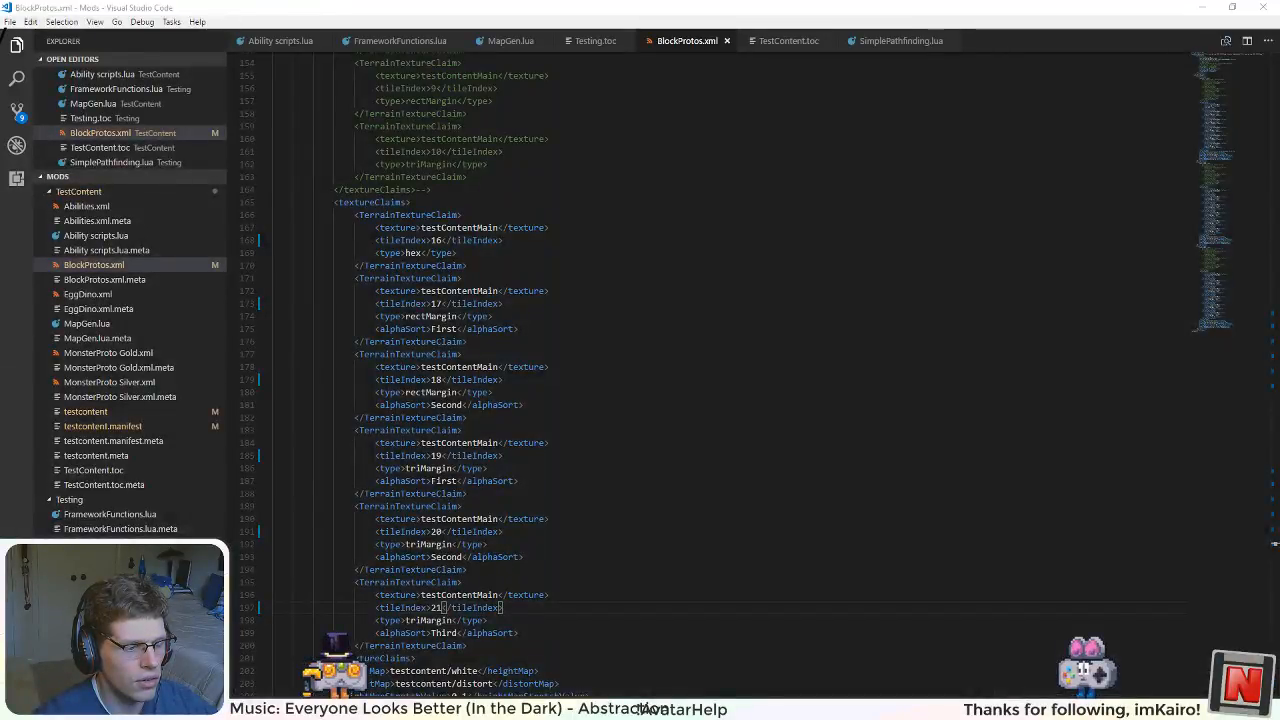
Step: Switch to Inkscape and examine the placement of the tile shapes and quarter-round pieces in the terrain texture alpha map
key("alt+Tab")
key("alt+Tab")
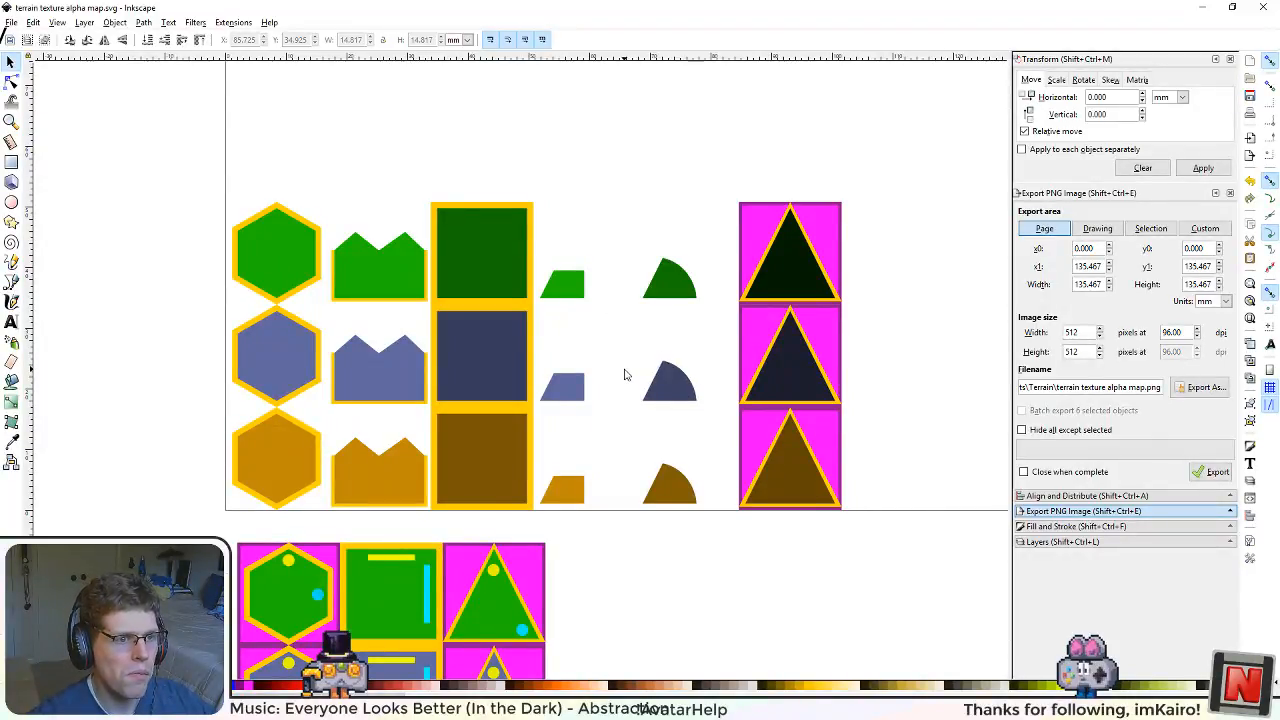
scroll(662, 322, "down", 1)
scroll(677, 357, "up", 12)
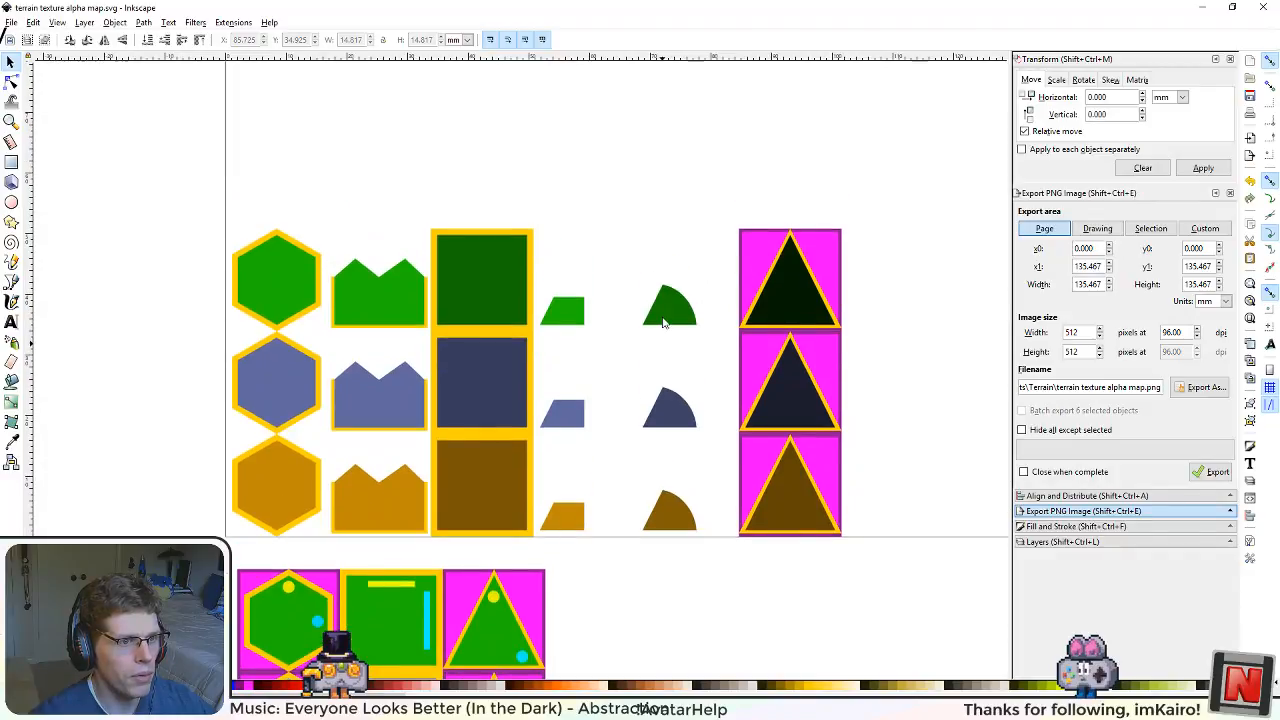
scroll(698, 398, "up", 9)
scroll(694, 400, "down", 9)
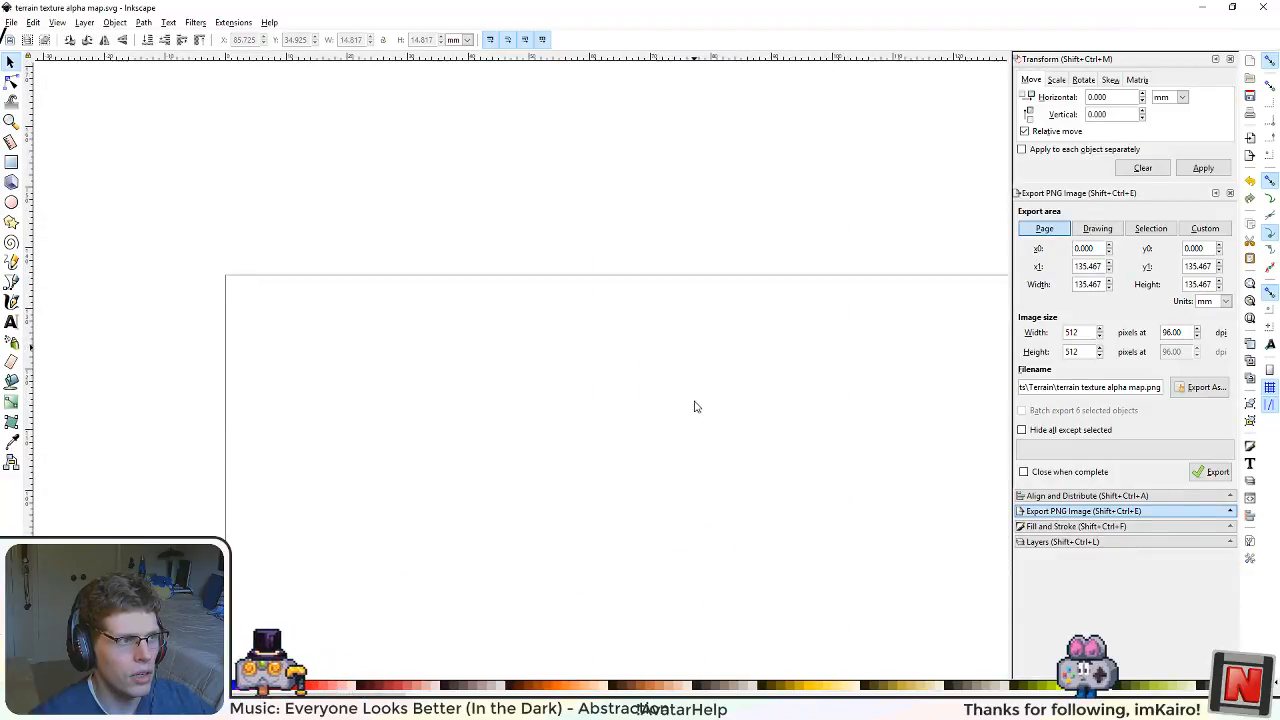
scroll(688, 390, "down", 8)
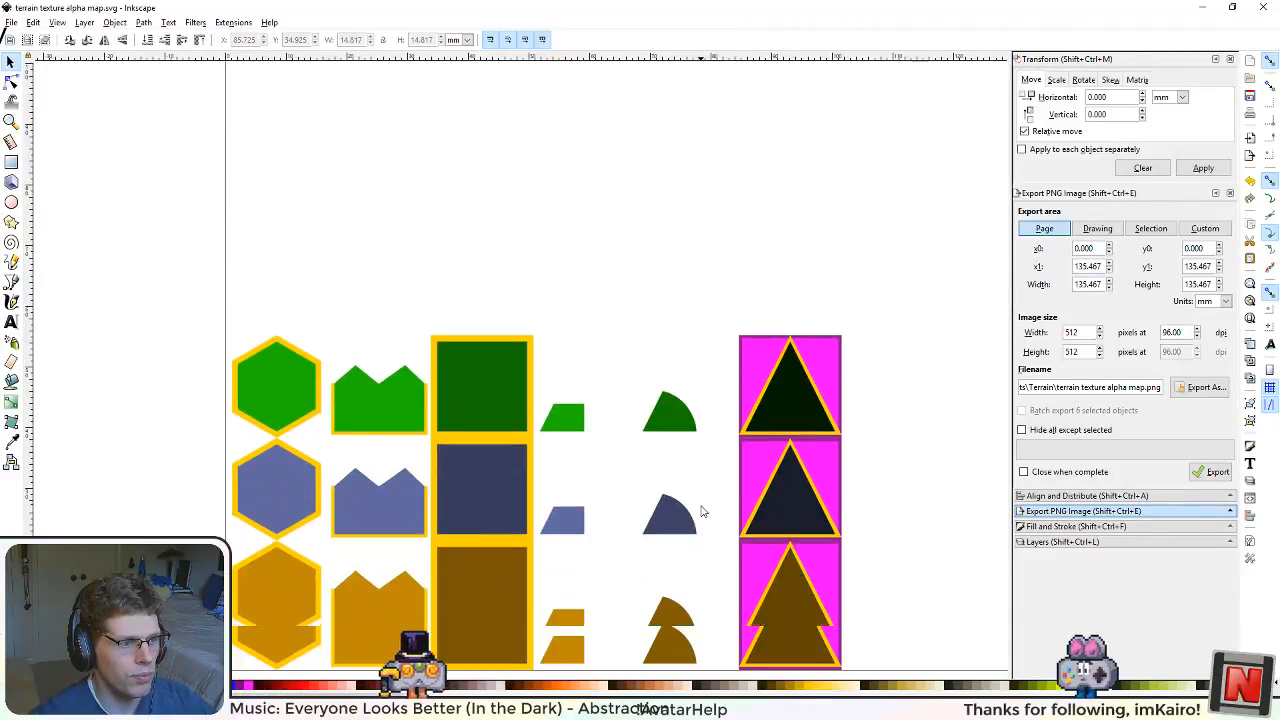
scroll(629, 403, "right", 2)
scroll(610, 299, "down", 2)
scroll(618, 340, "up", 5)
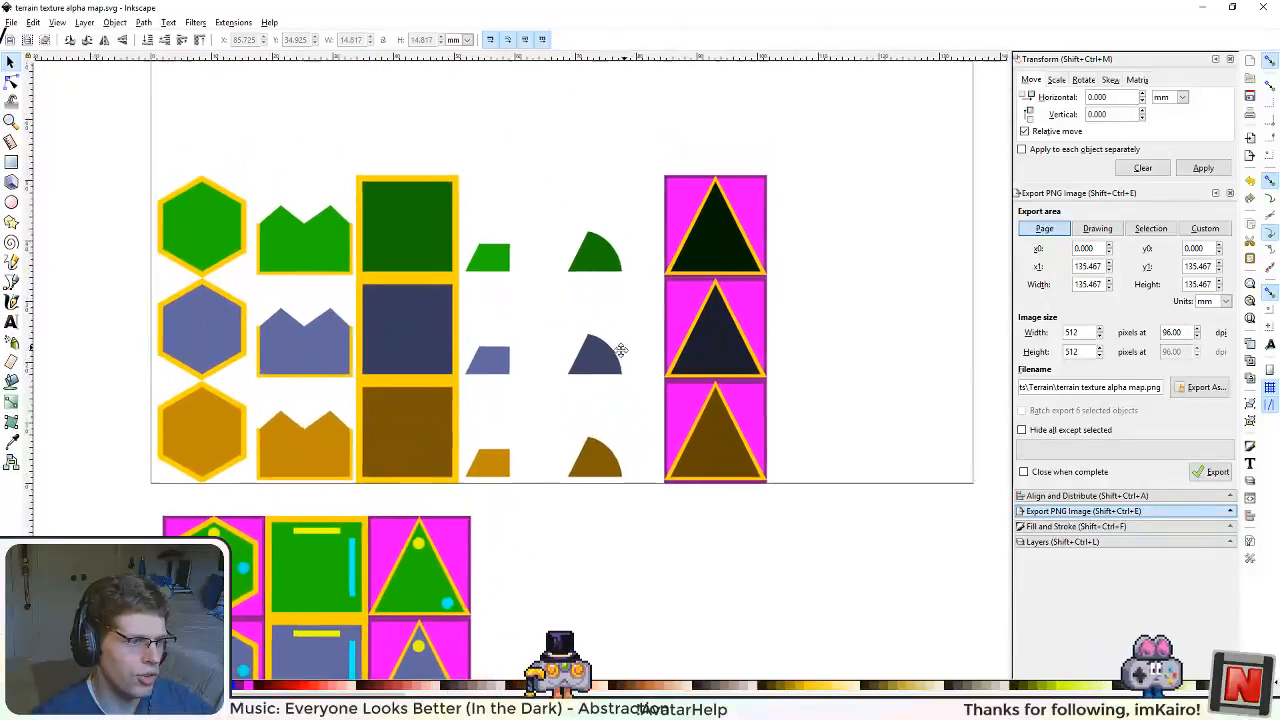
scroll(590, 420, "right", 1)
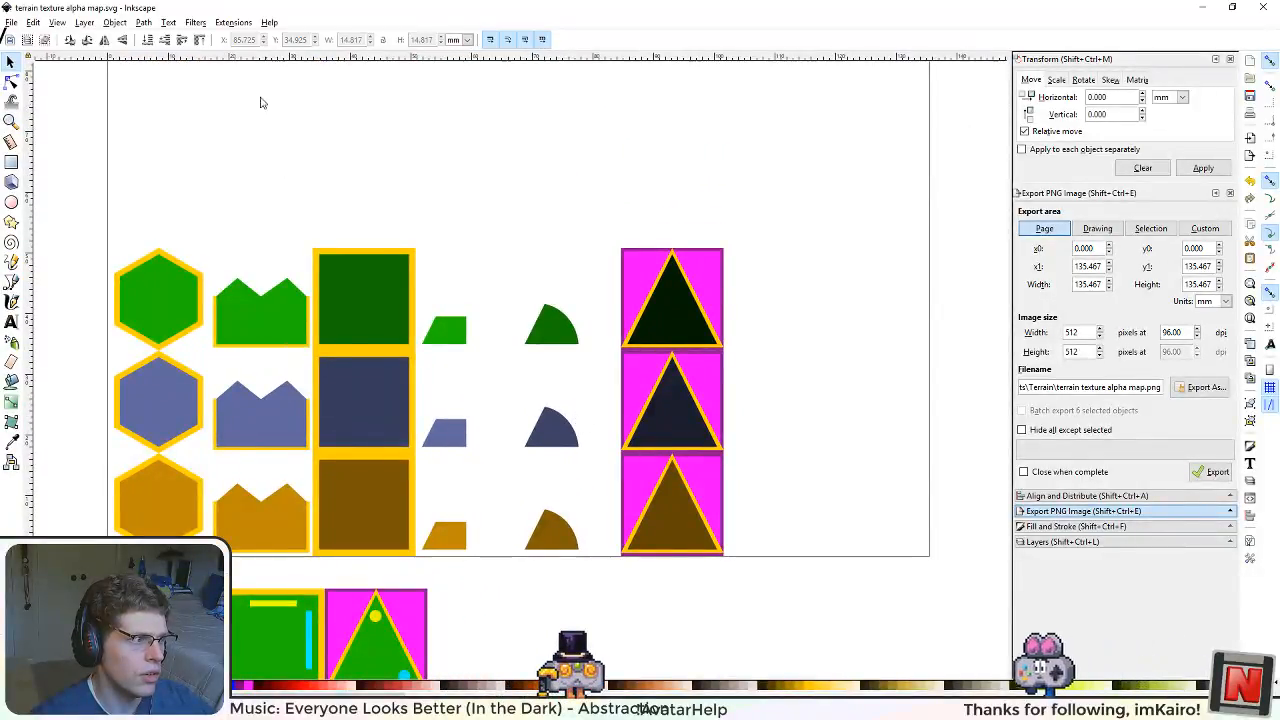
Step: Check the alpha map drawing's layers and return to its PNG export settings
left_click(12, 23)
left_click(32, 107)
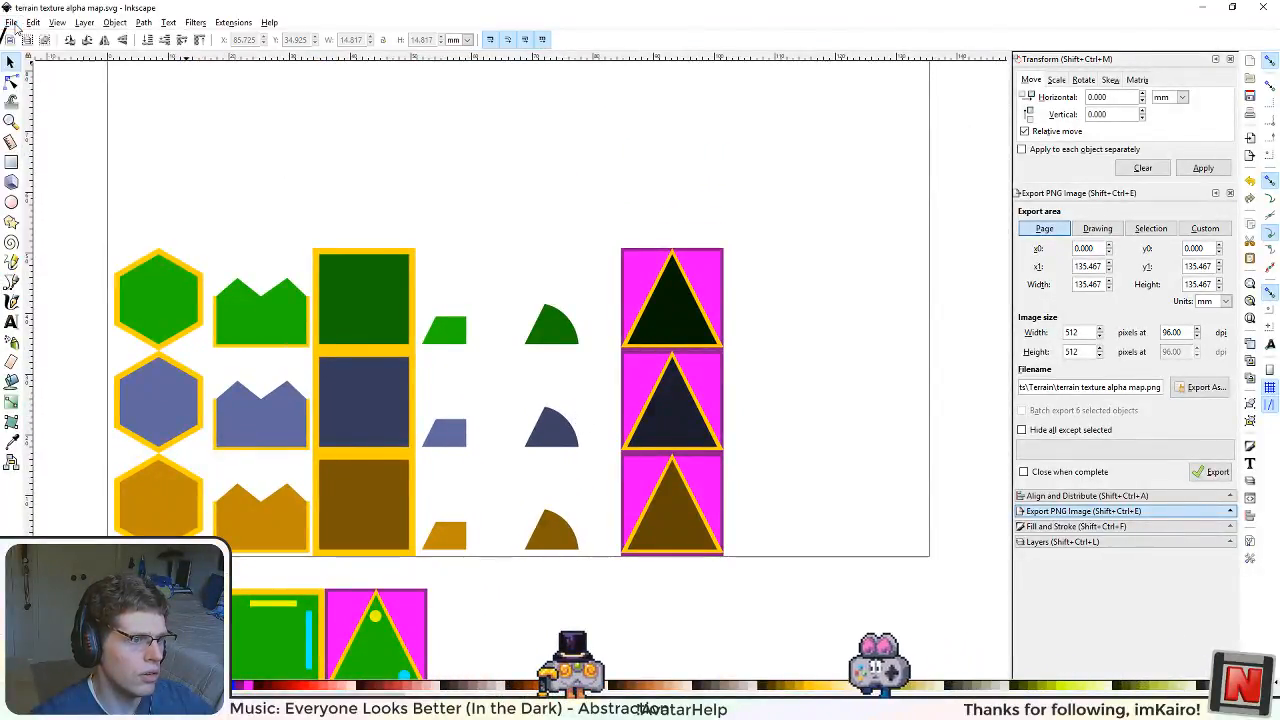
left_click_drag(469, 267, 510, 302)
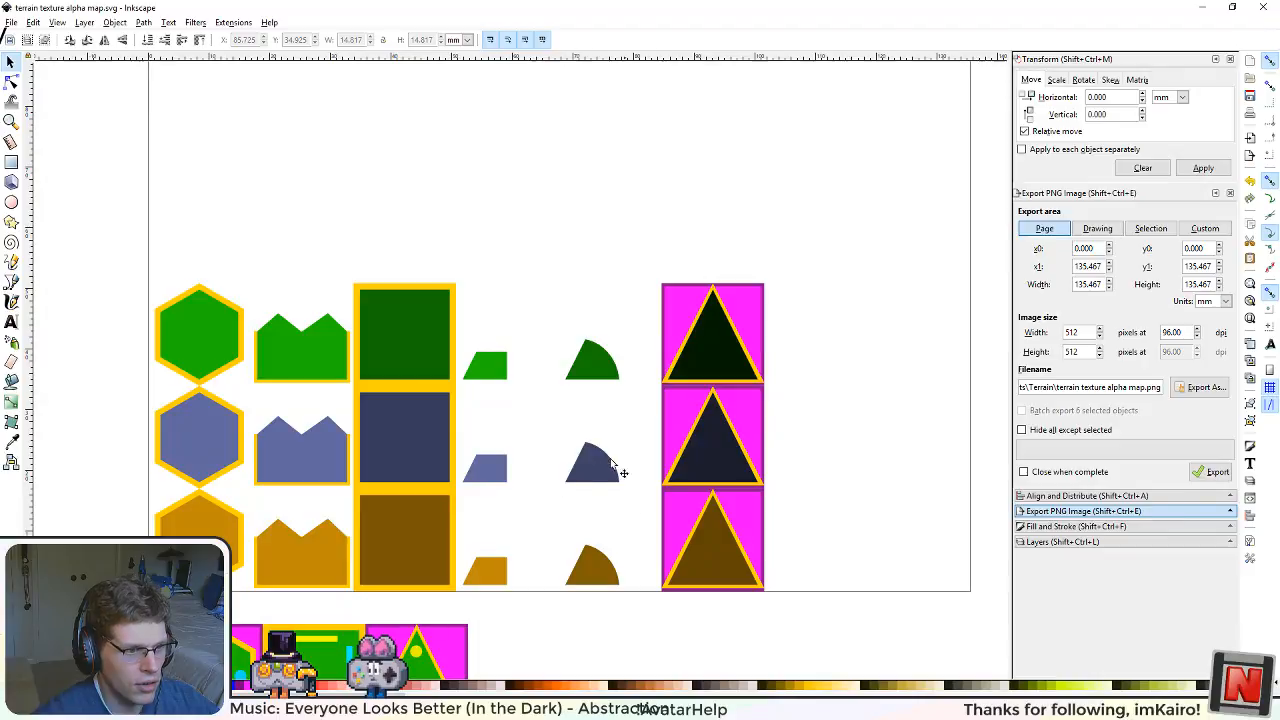
scroll(506, 560, "down", 4)
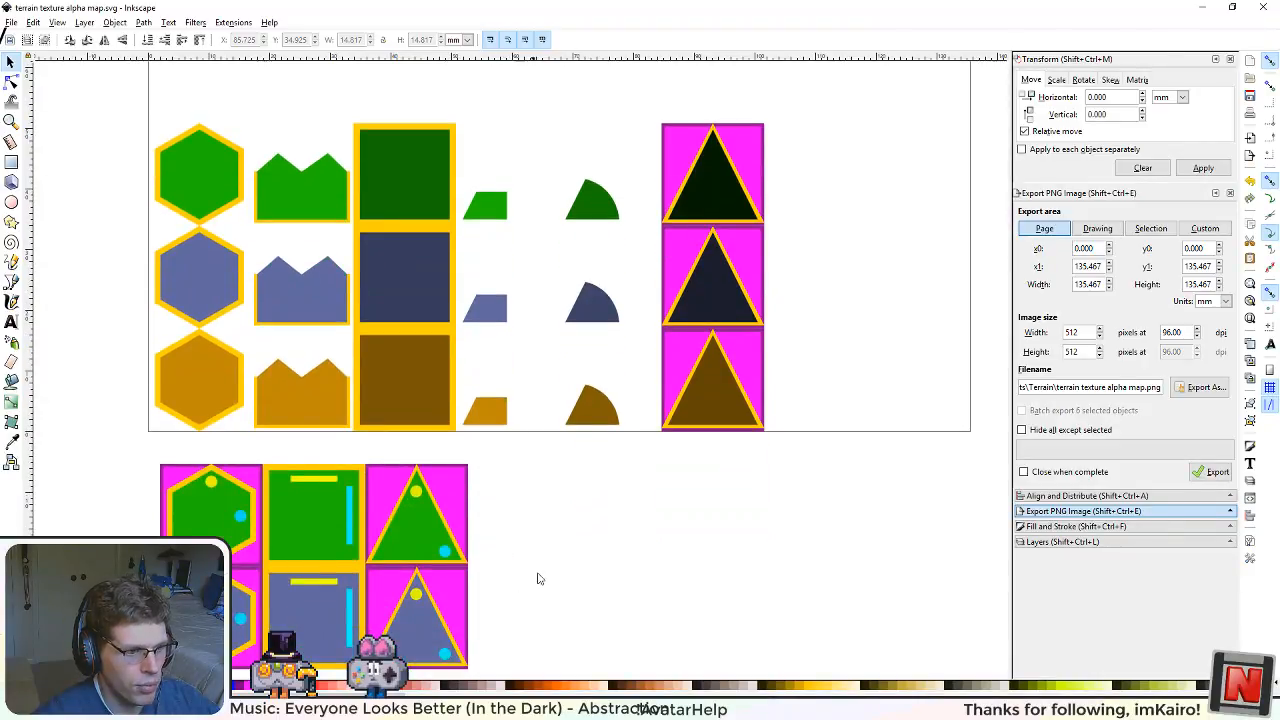
scroll(538, 578, "up", 3)
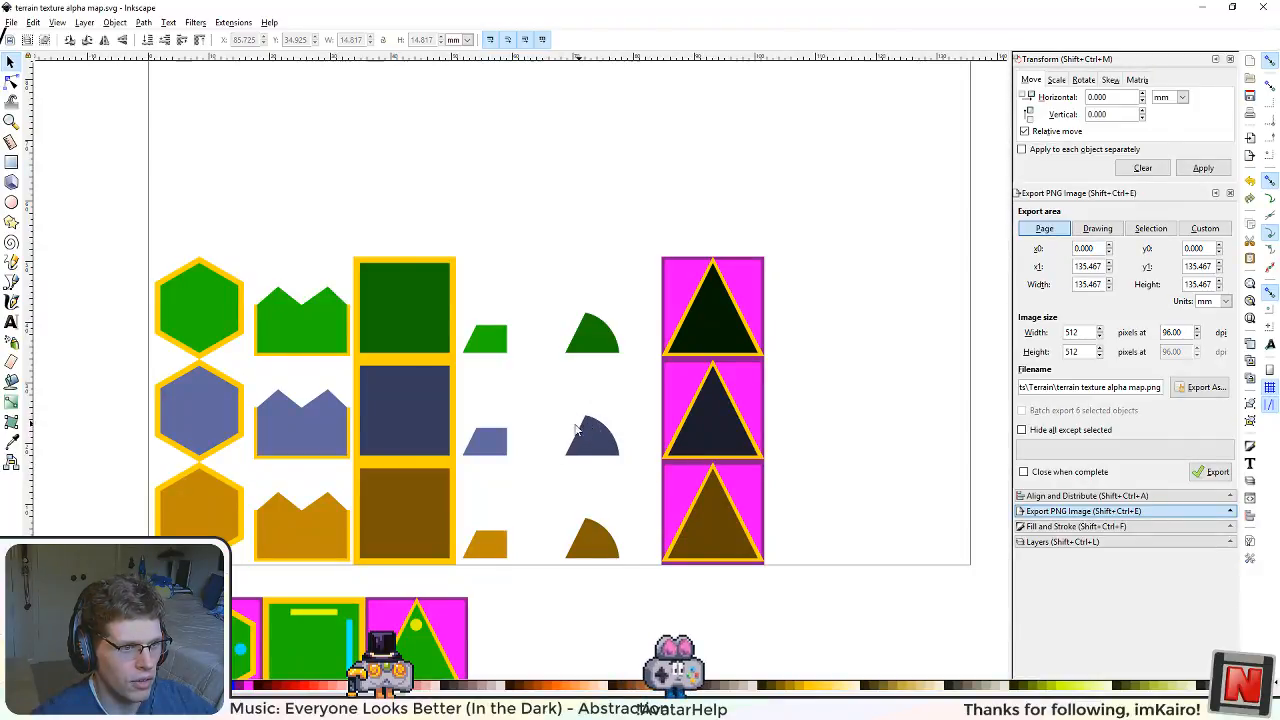
left_click(1105, 545)
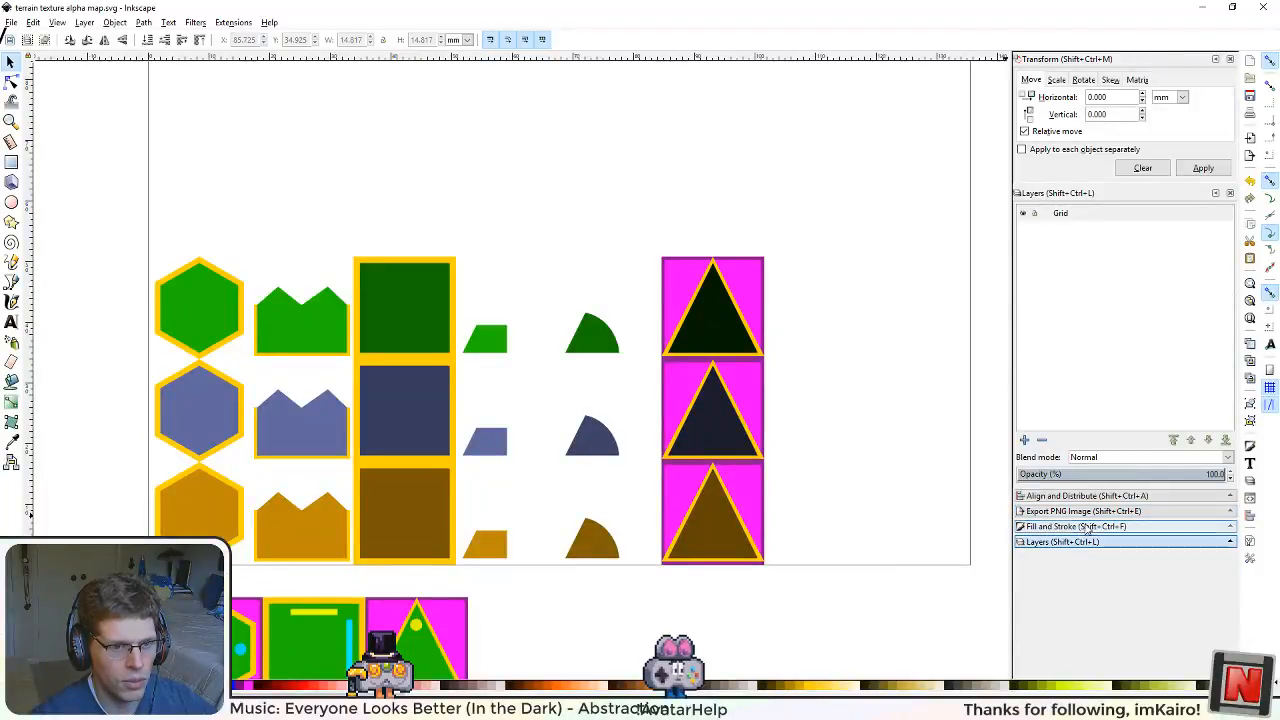
left_click(1101, 513)
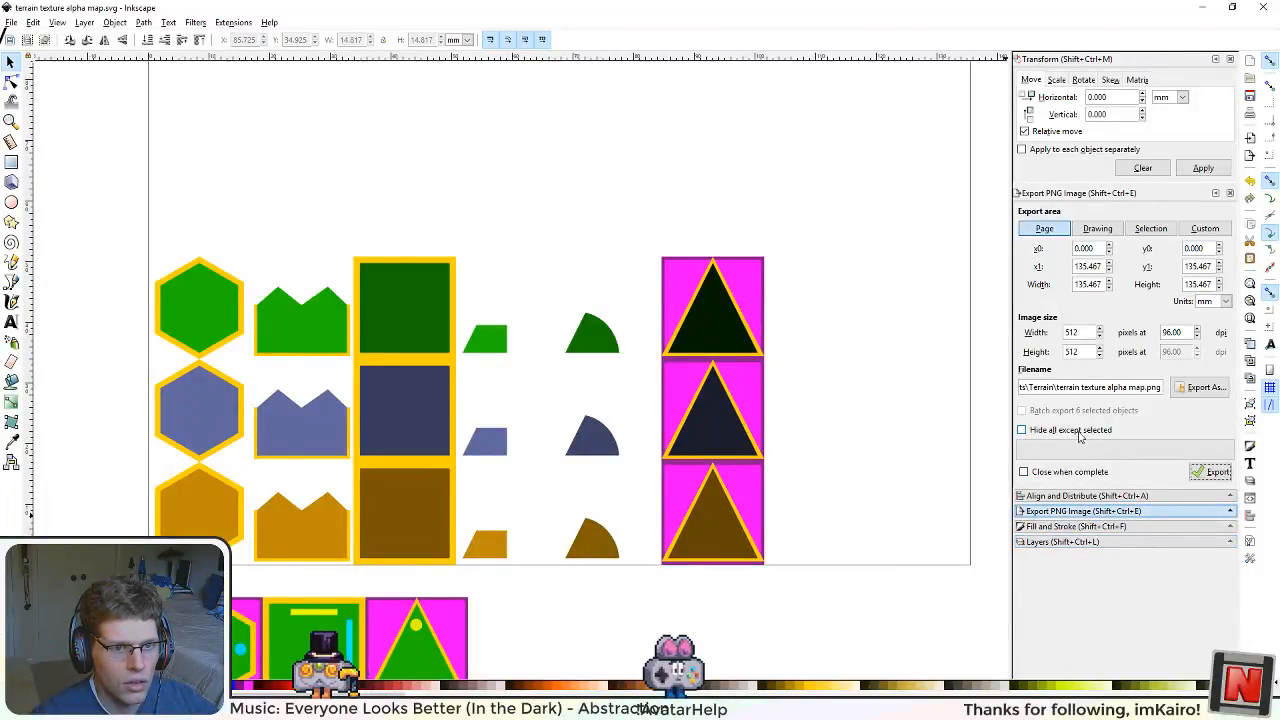
Step: Launch Aseprite and open terrain texture alpha map.png from the Terrain folder for a close look at its pixels
mouse_move(425, 709)
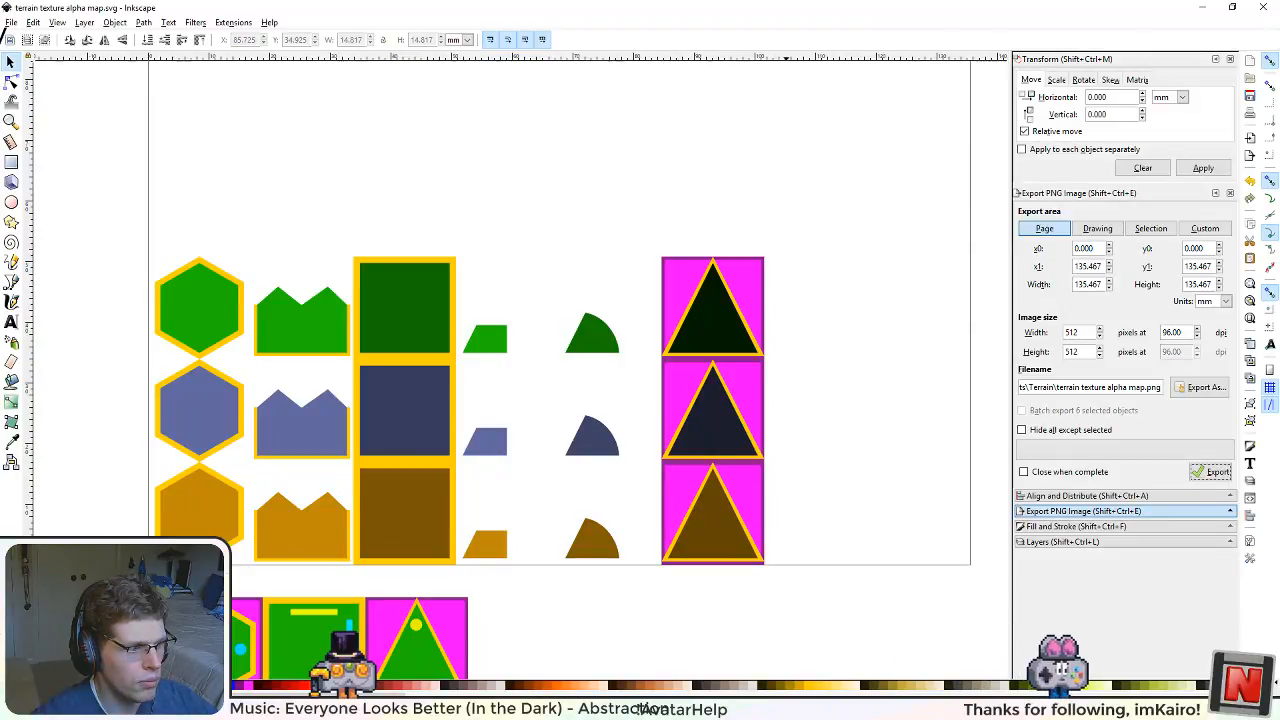
key("super")
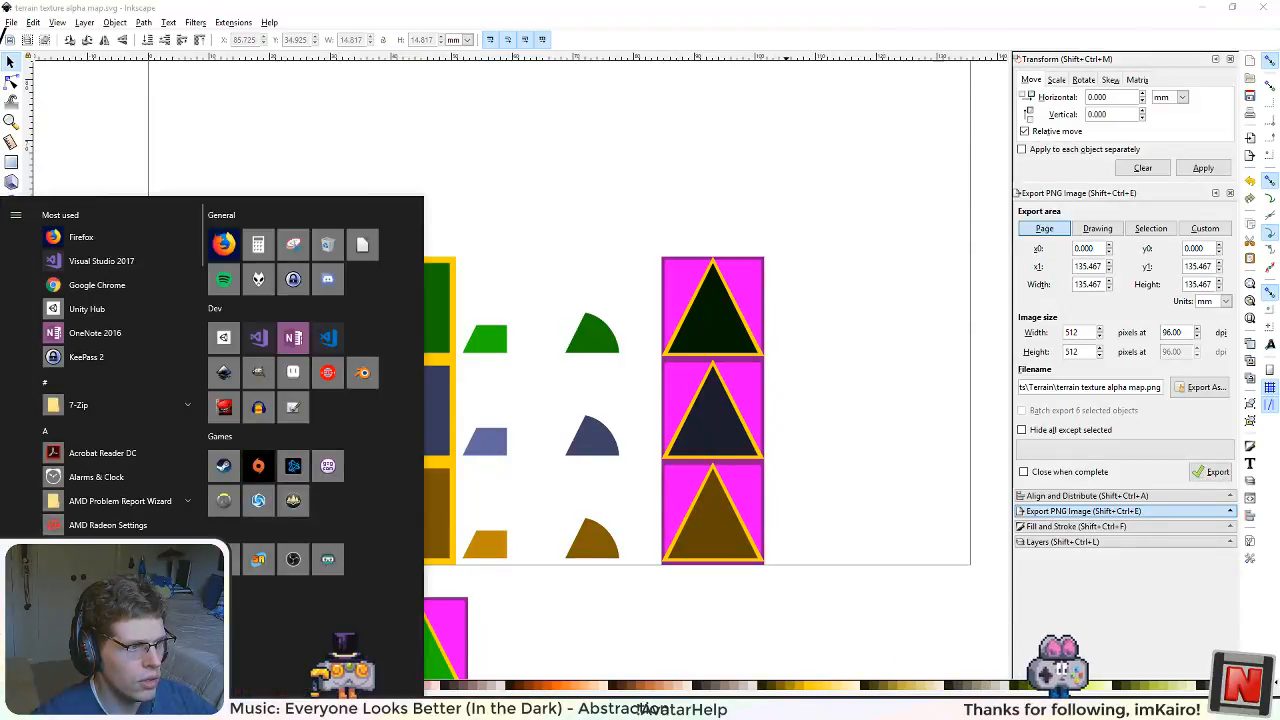
left_click(283, 380)
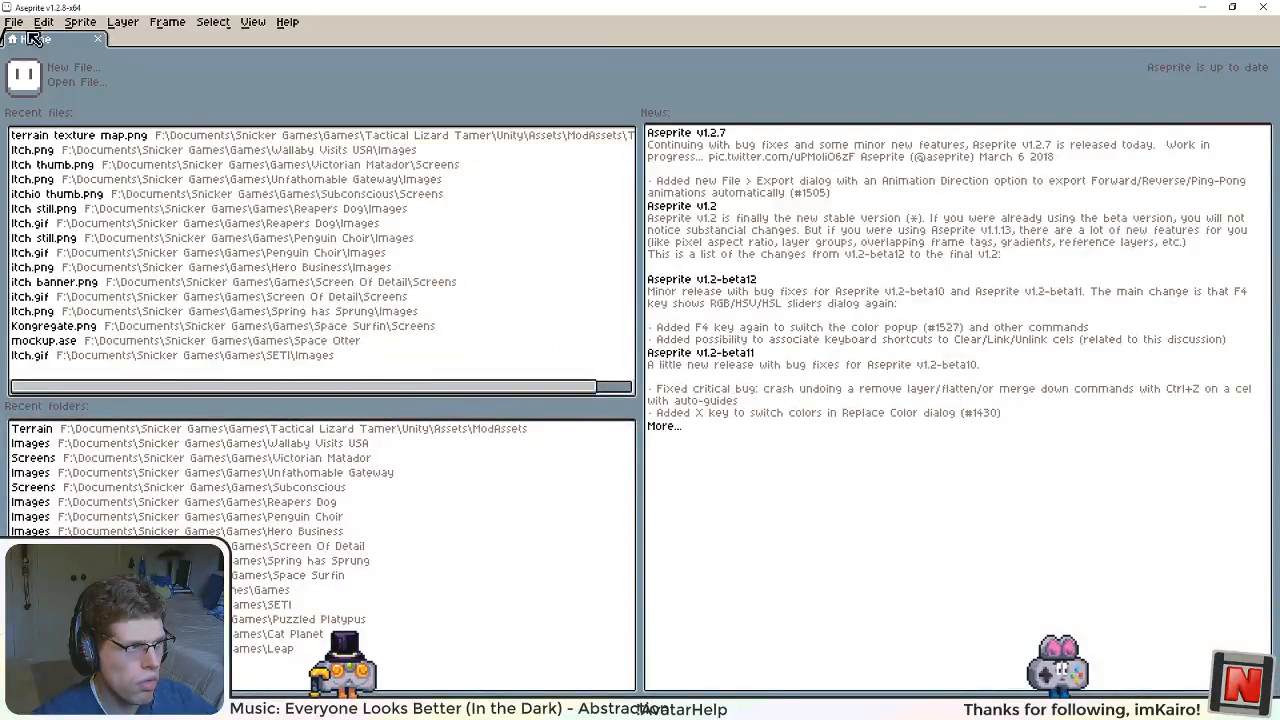
left_click(20, 25)
left_click(30, 62)
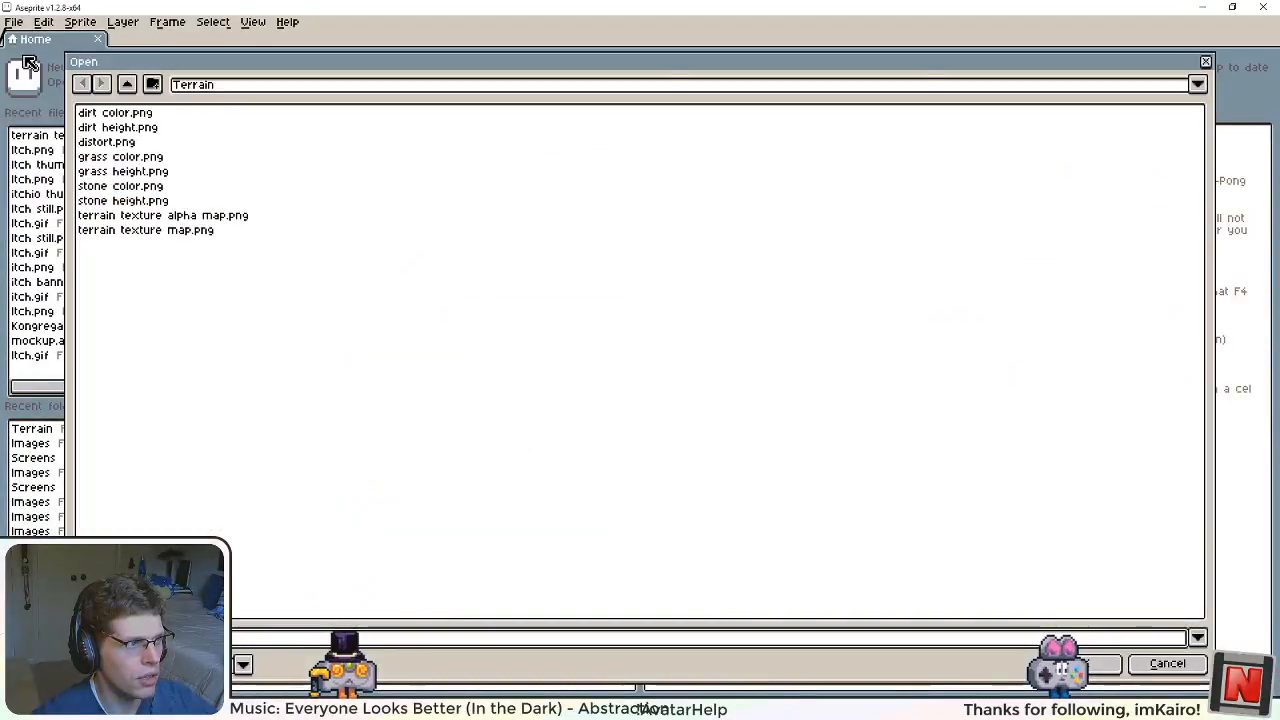
double_click(225, 215)
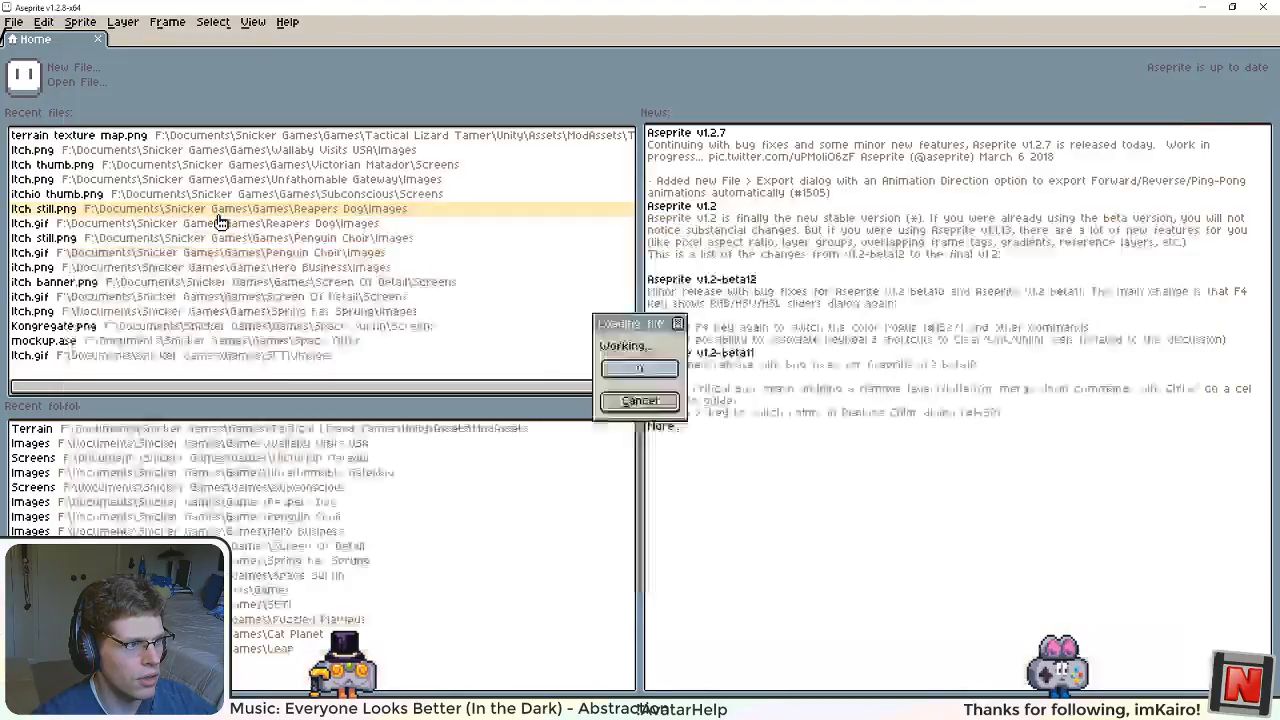
left_click_drag(662, 262, 522, 79)
scroll(563, 189, "up", 3)
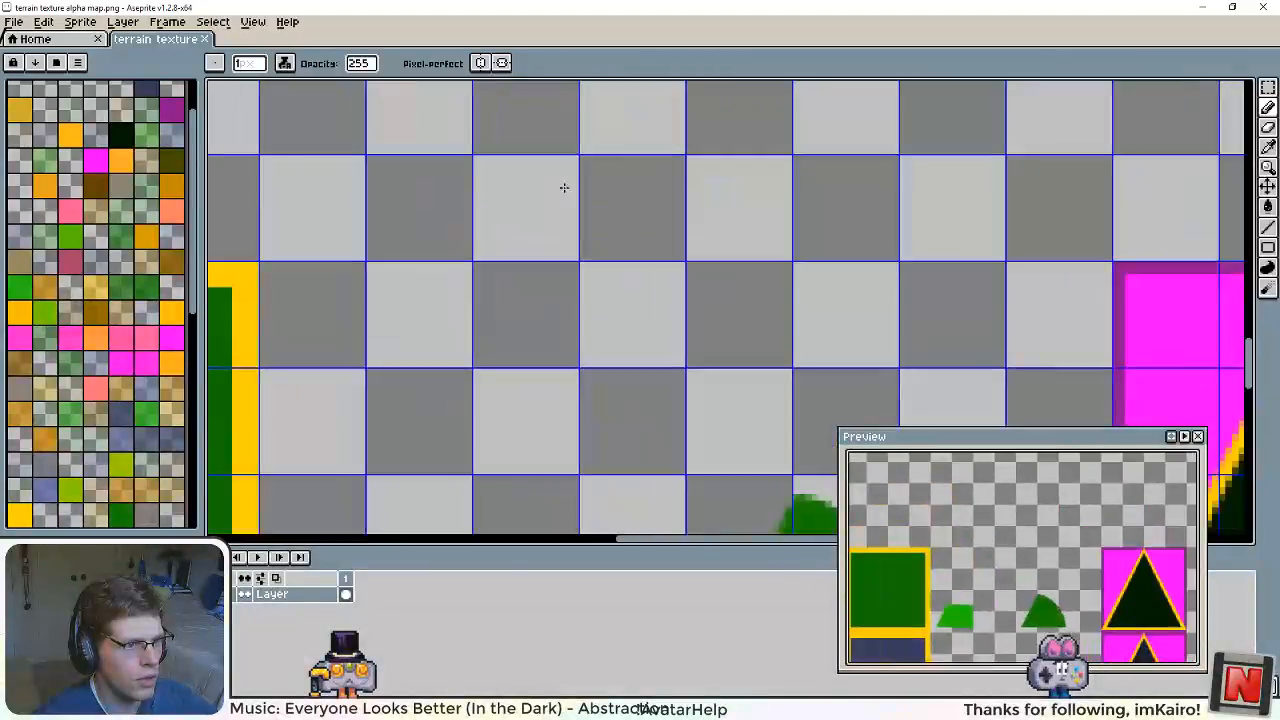
Step: Sample the colour just below the blue quarter-round piece's flat edge and examine the surrounding pixels in the alpha map
scroll(651, 309, "down", 3)
scroll(628, 322, "up", 3)
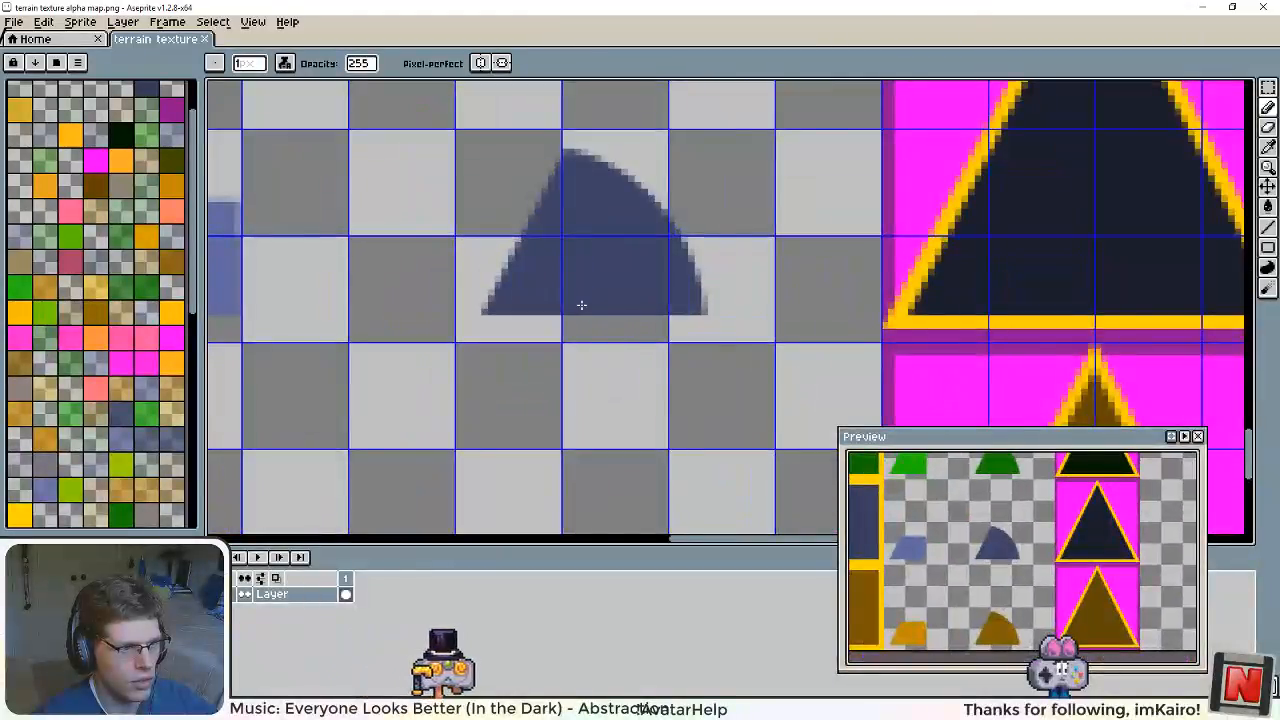
scroll(563, 329, "up", 2)
key("i")
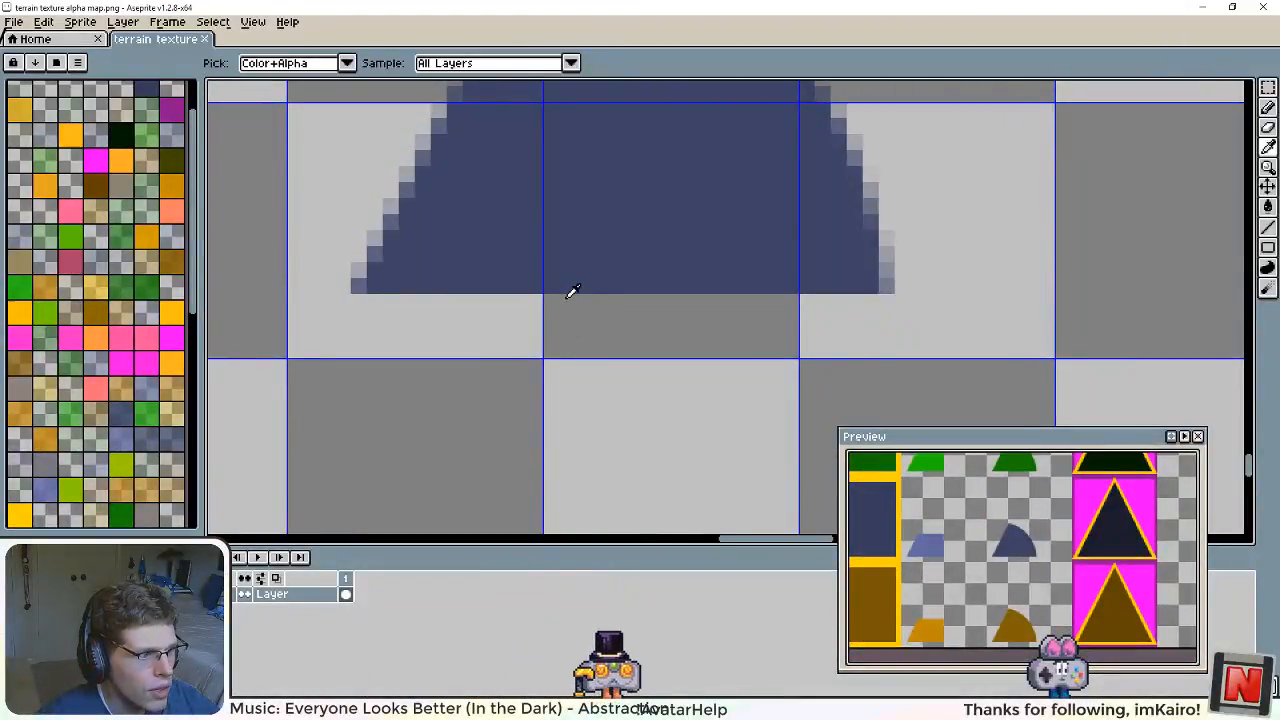
left_click(572, 297)
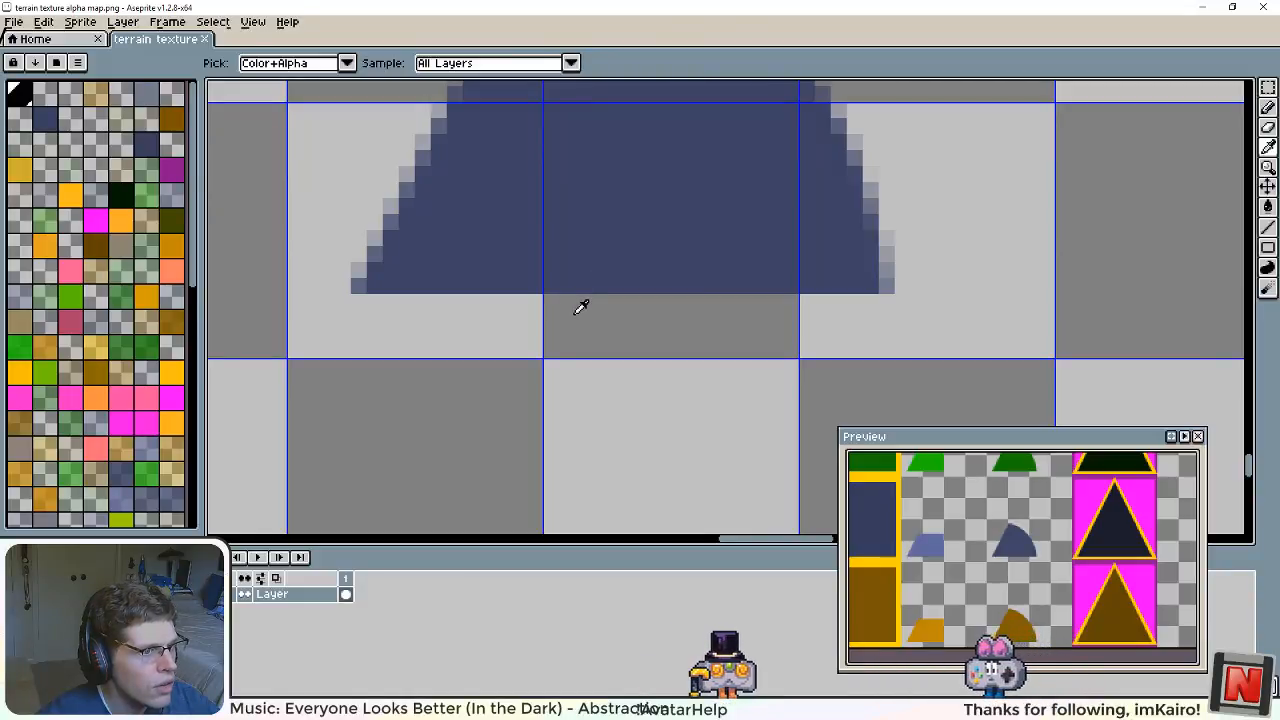
scroll(592, 323, "down", 1)
scroll(592, 323, "down", 4)
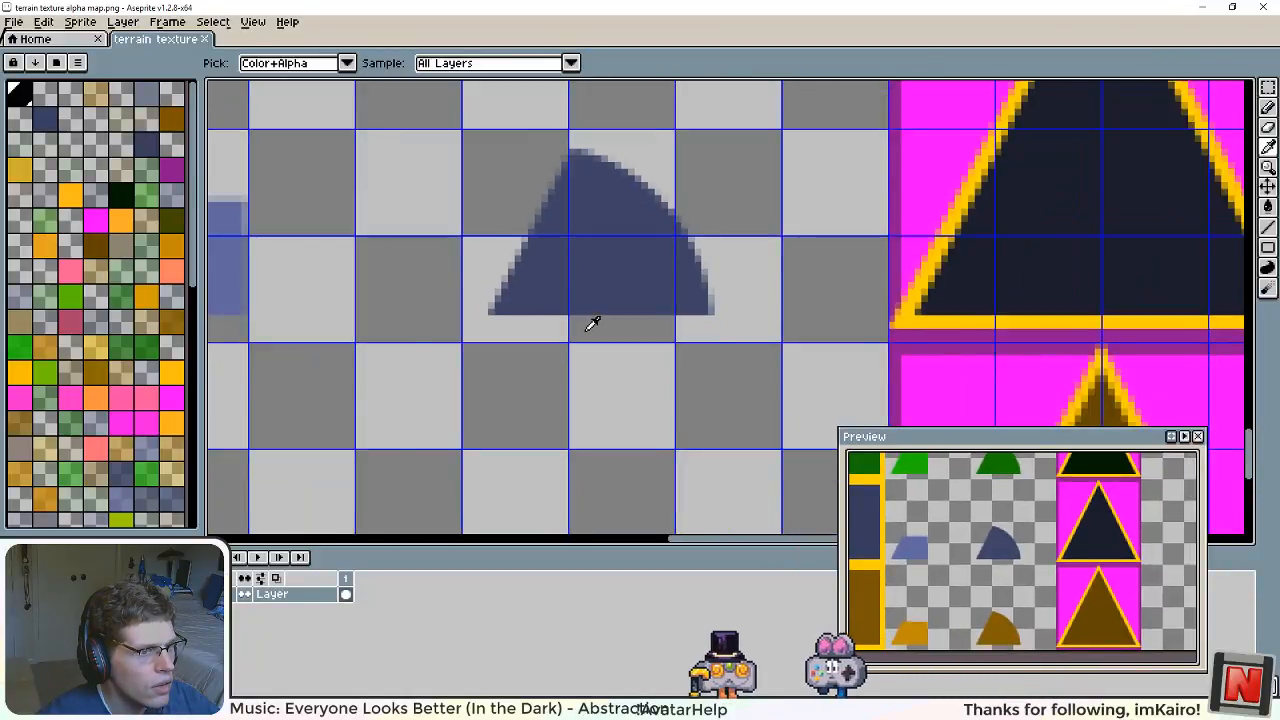
scroll(592, 323, "up", 5)
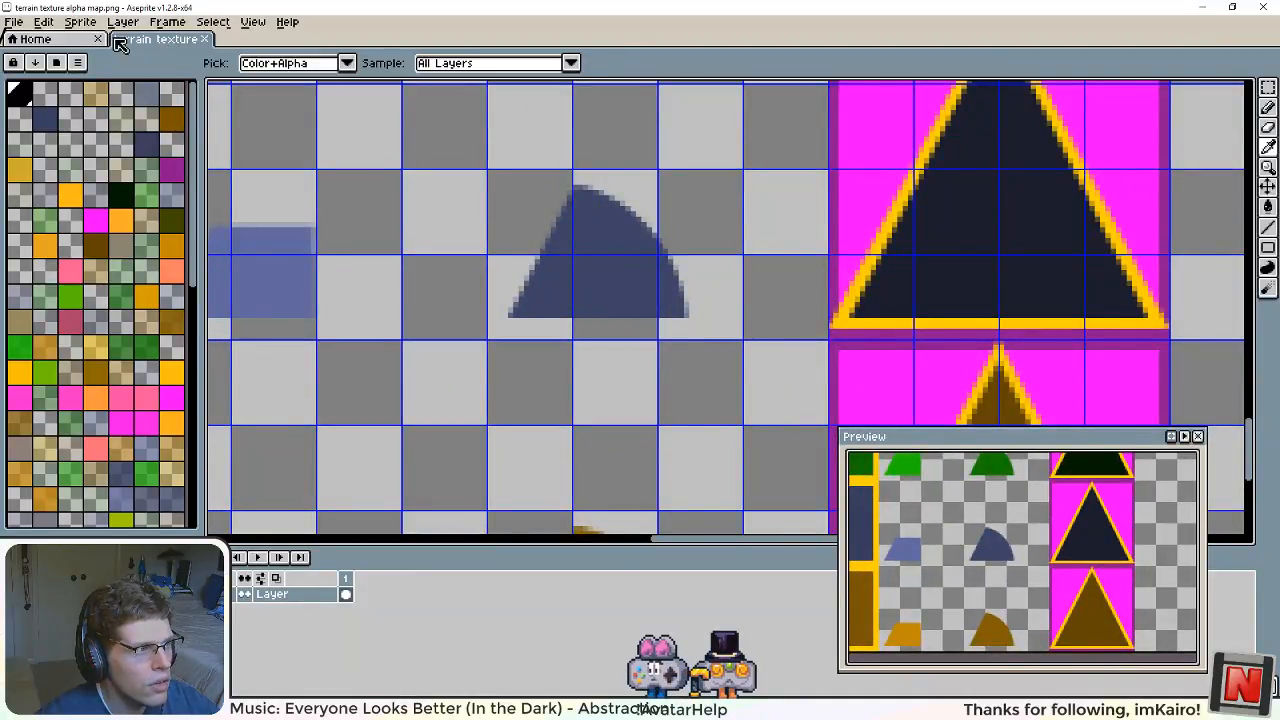
Step: Save terrain texture alpha map.png and look over its green, blue and orange tile shapes
left_click(22, 24)
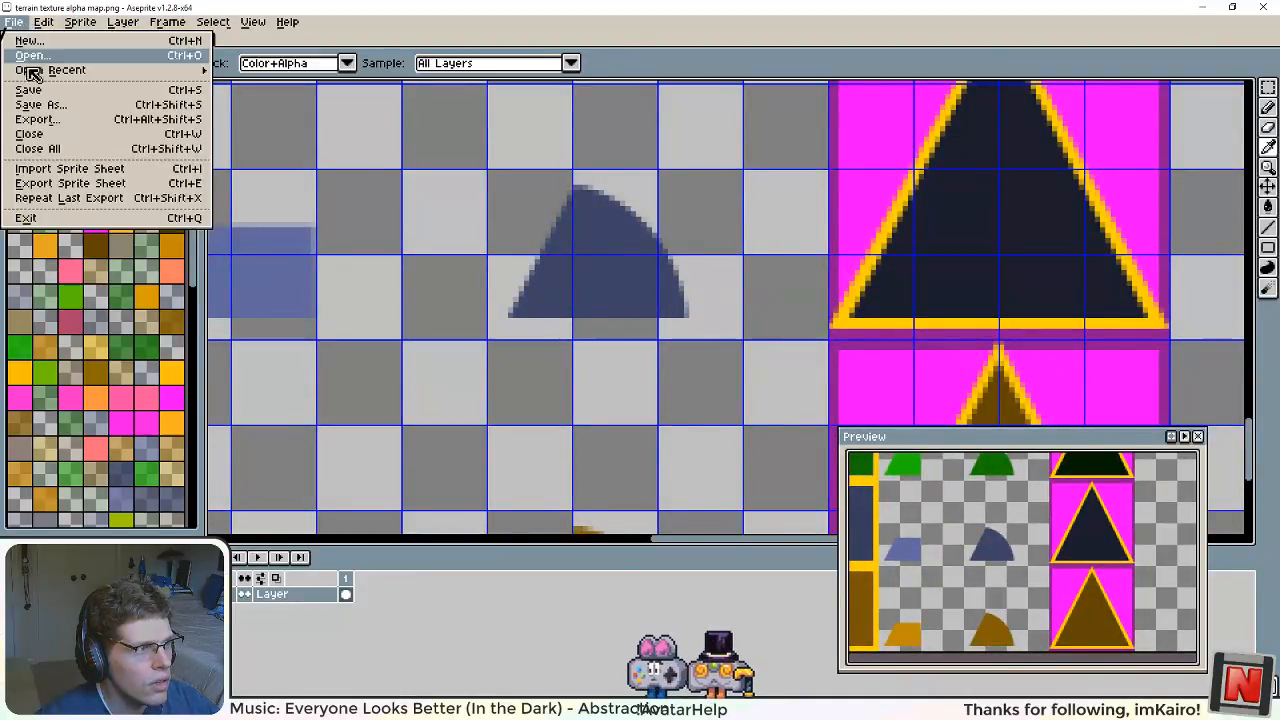
left_click(82, 97)
scroll(514, 348, "down", 5)
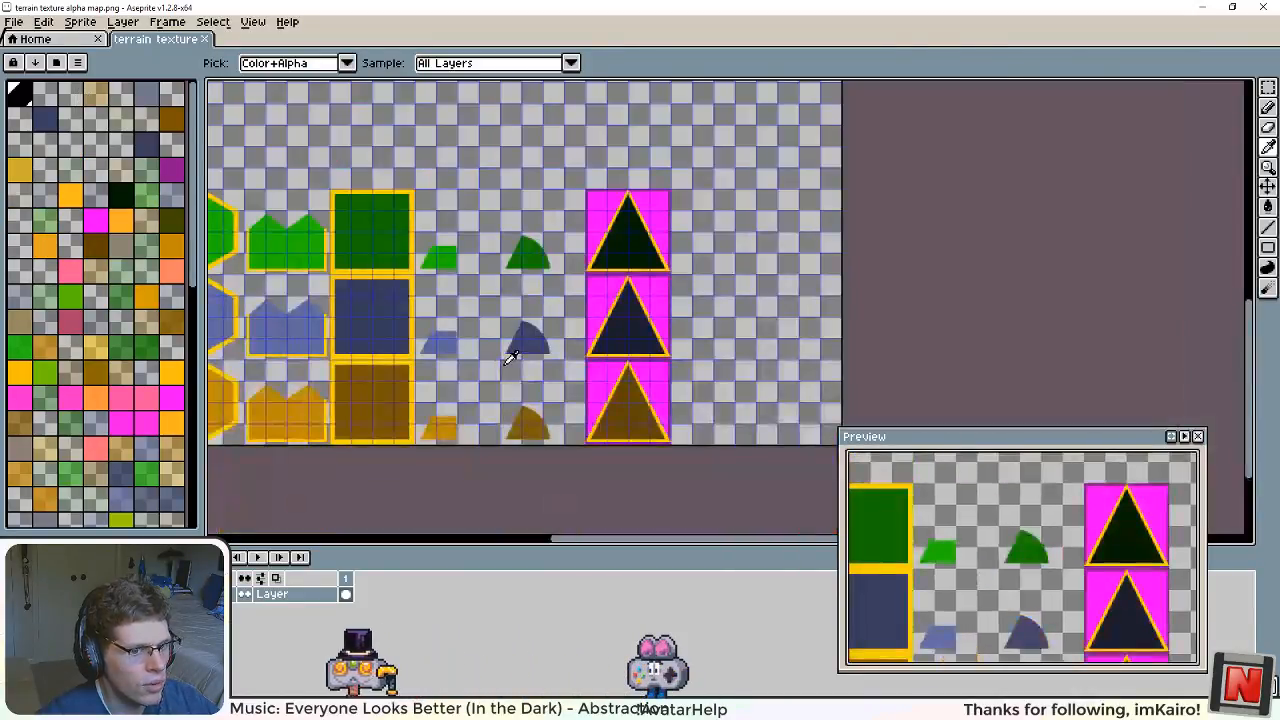
scroll(521, 363, "down", 1)
scroll(521, 366, "up", 2)
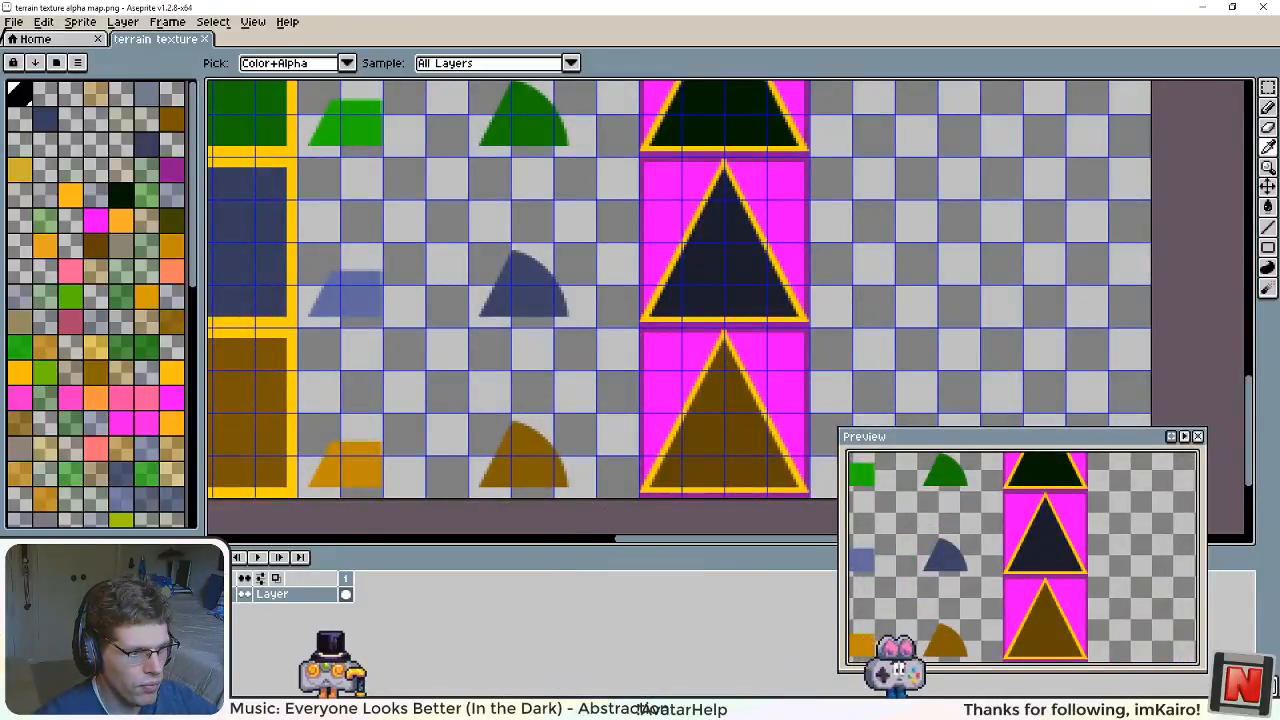
Step: Switch to Unity and inspect the triangular margins between the green hexagons in the running game
key("alt+Tab")
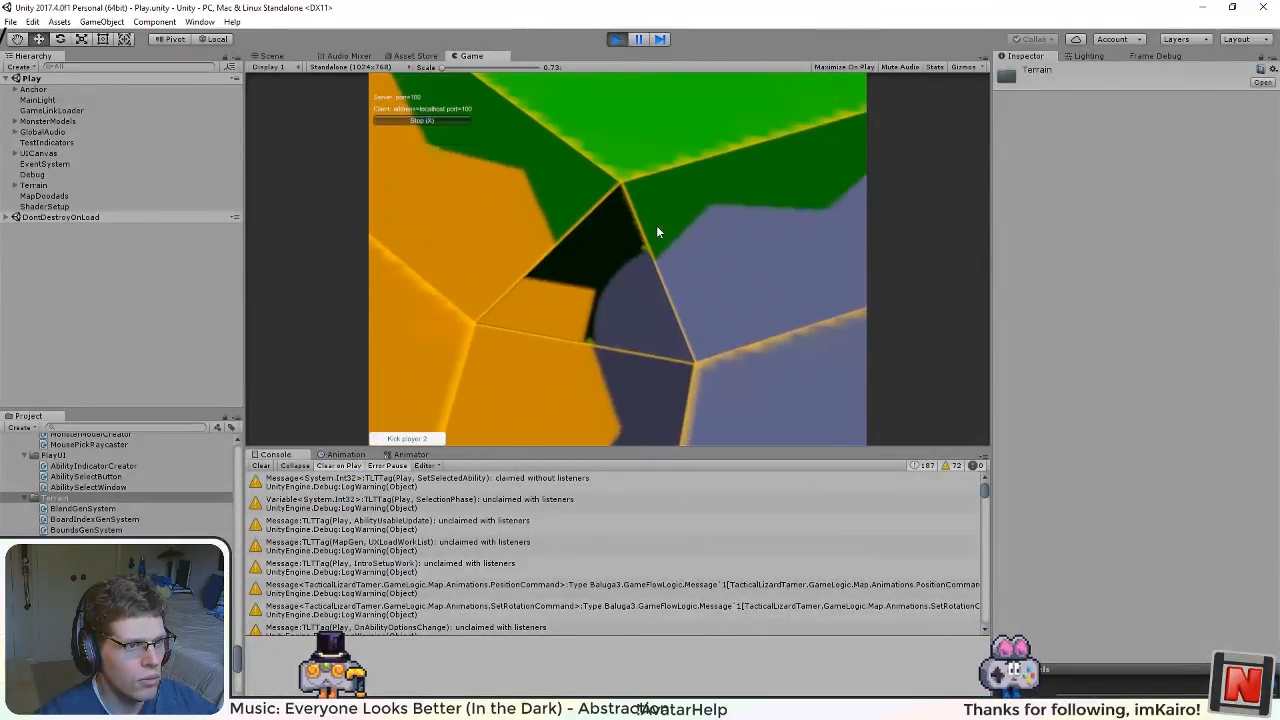
key("w")
scroll(628, 340, "down", 1)
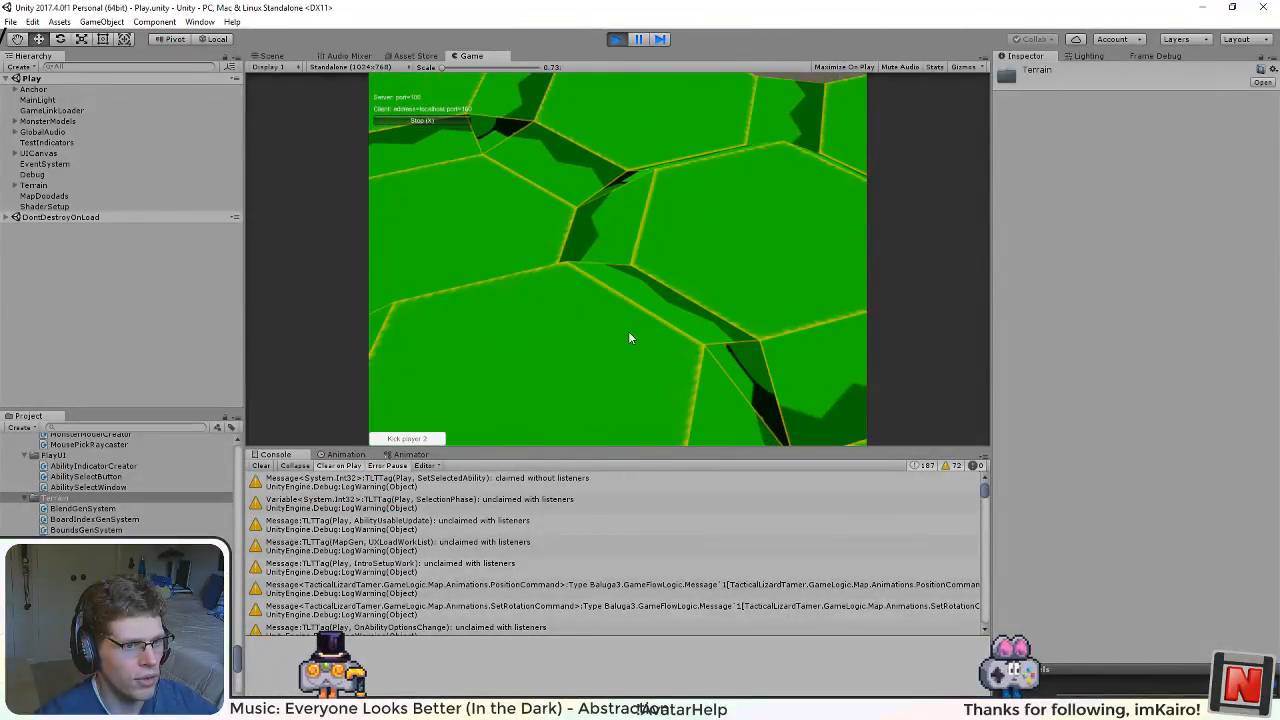
key("q")
left_click_drag(754, 313, 254, 220)
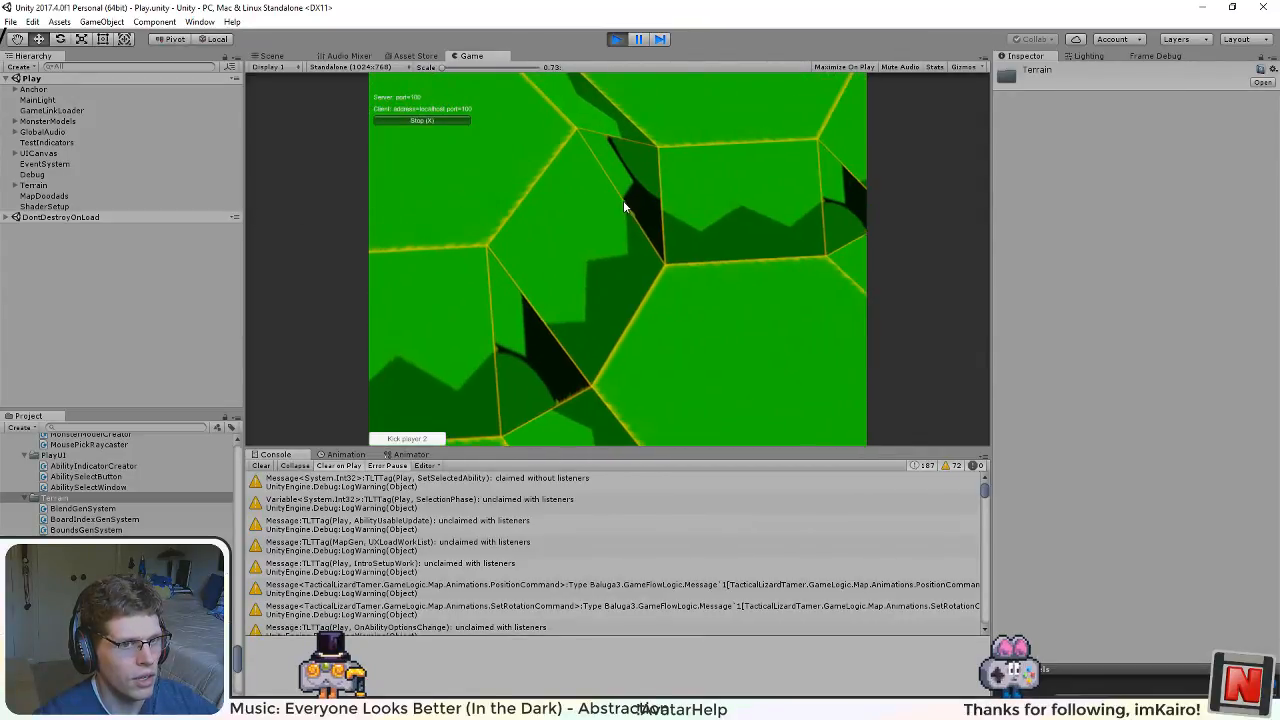
left_click_drag(623, 200, 501, 307)
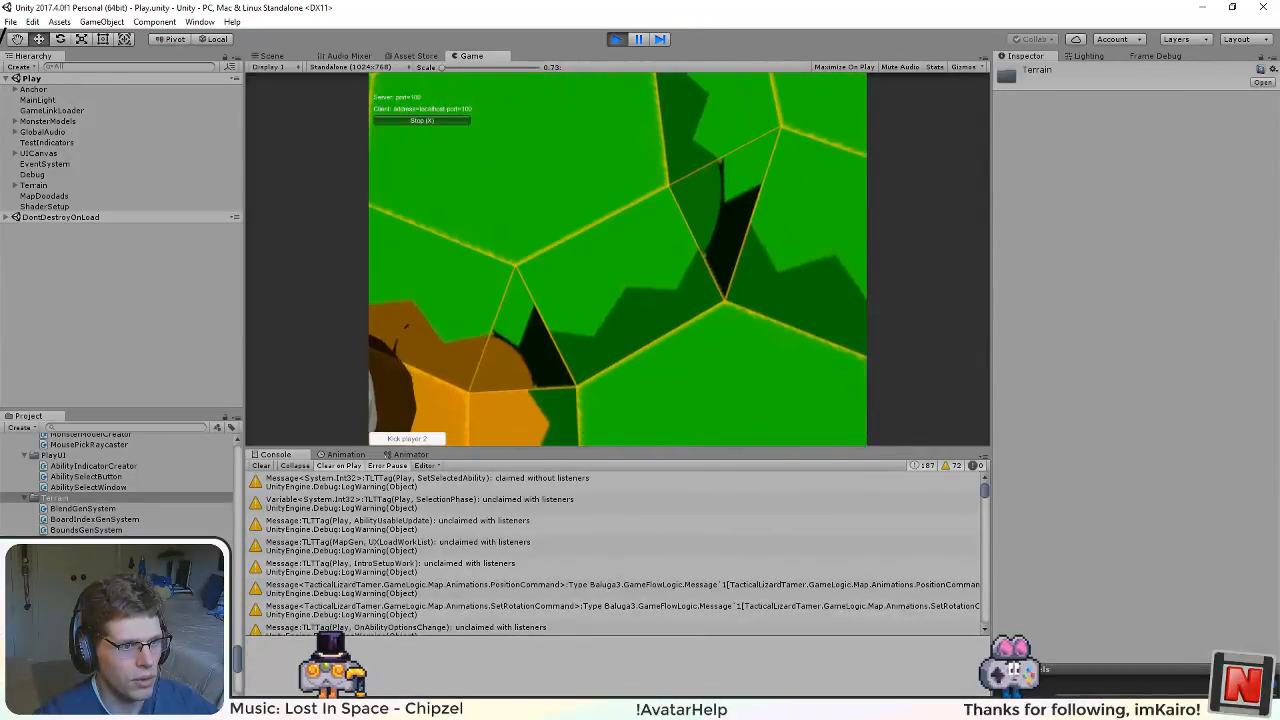
key("q")
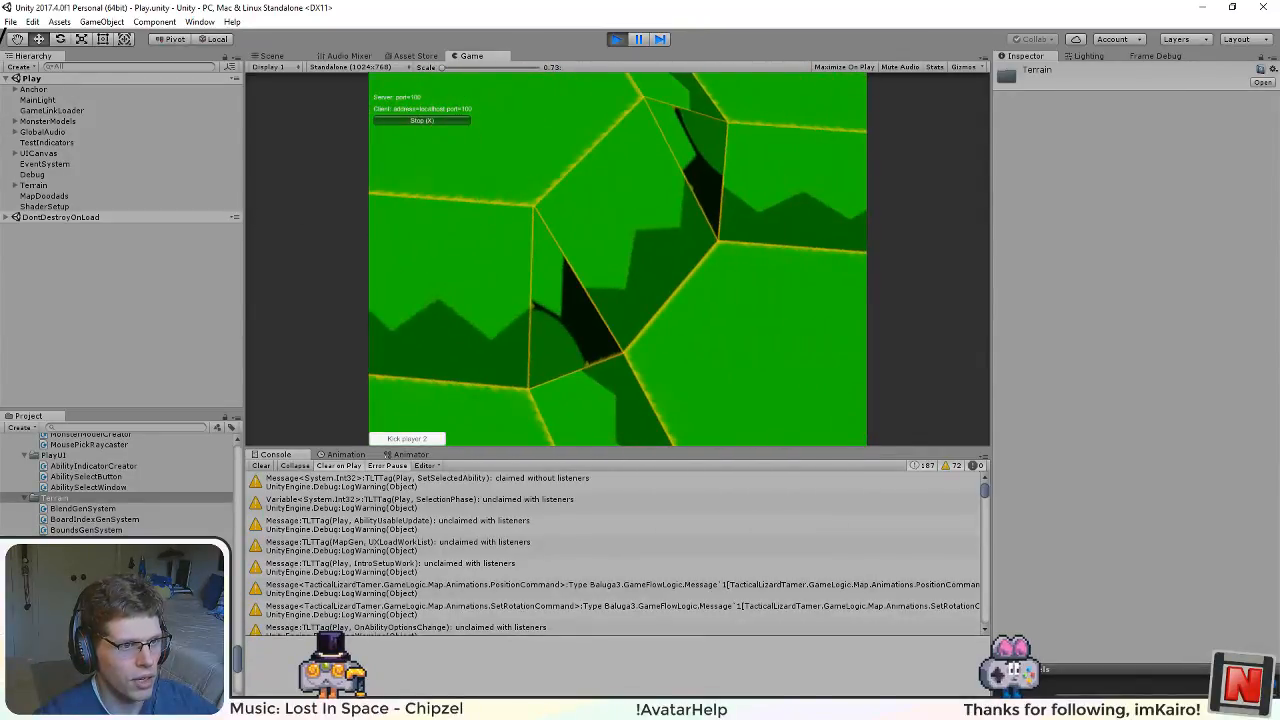
Step: Examine up close the jagged edge of the dark triangular margin between the green hexagons
scroll(650, 340, "up", 5)
left_click_drag(647, 342, 803, 166)
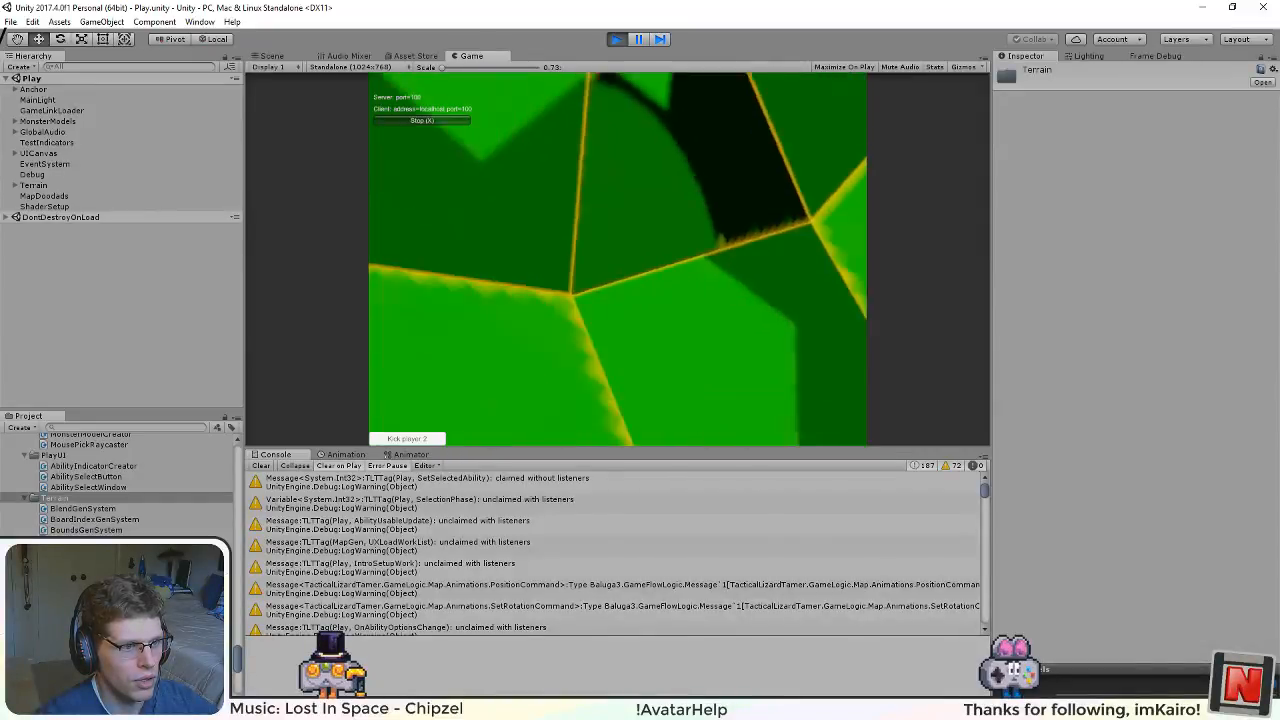
left_click_drag(735, 145, 618, 228)
scroll(618, 245, "down", 2)
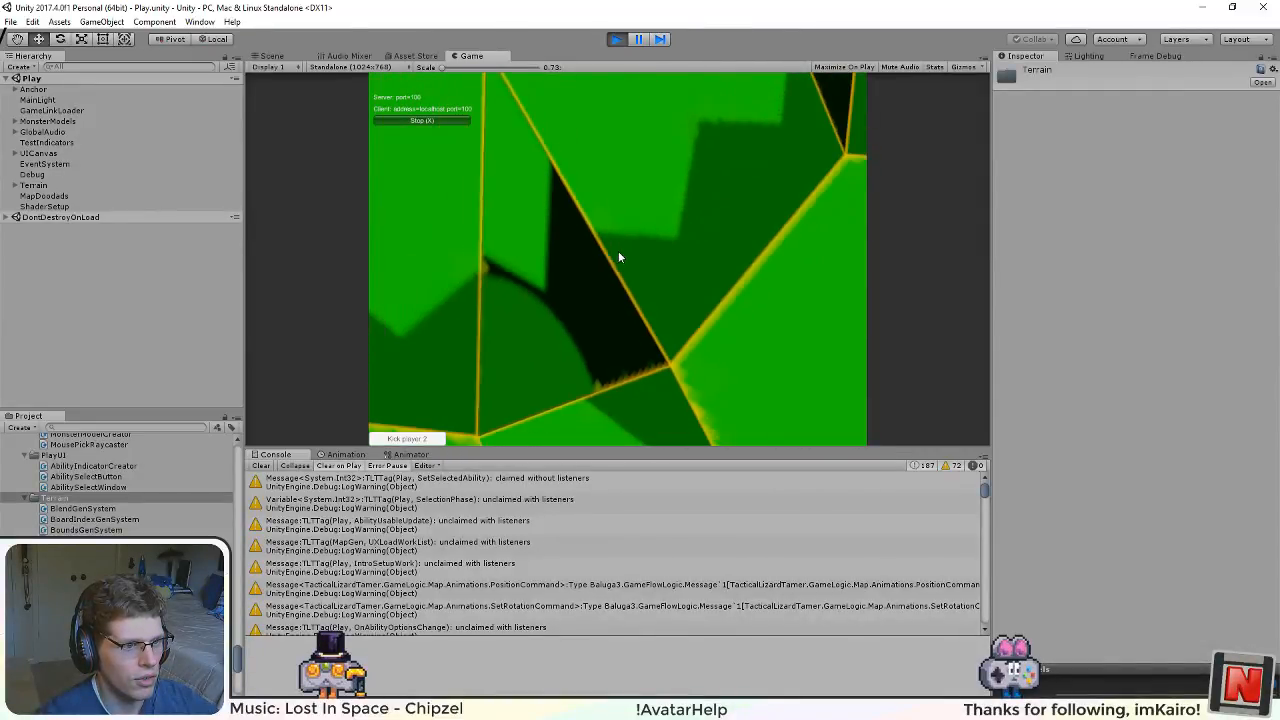
scroll(614, 350, "up", 3)
left_click_drag(650, 438, 722, 211)
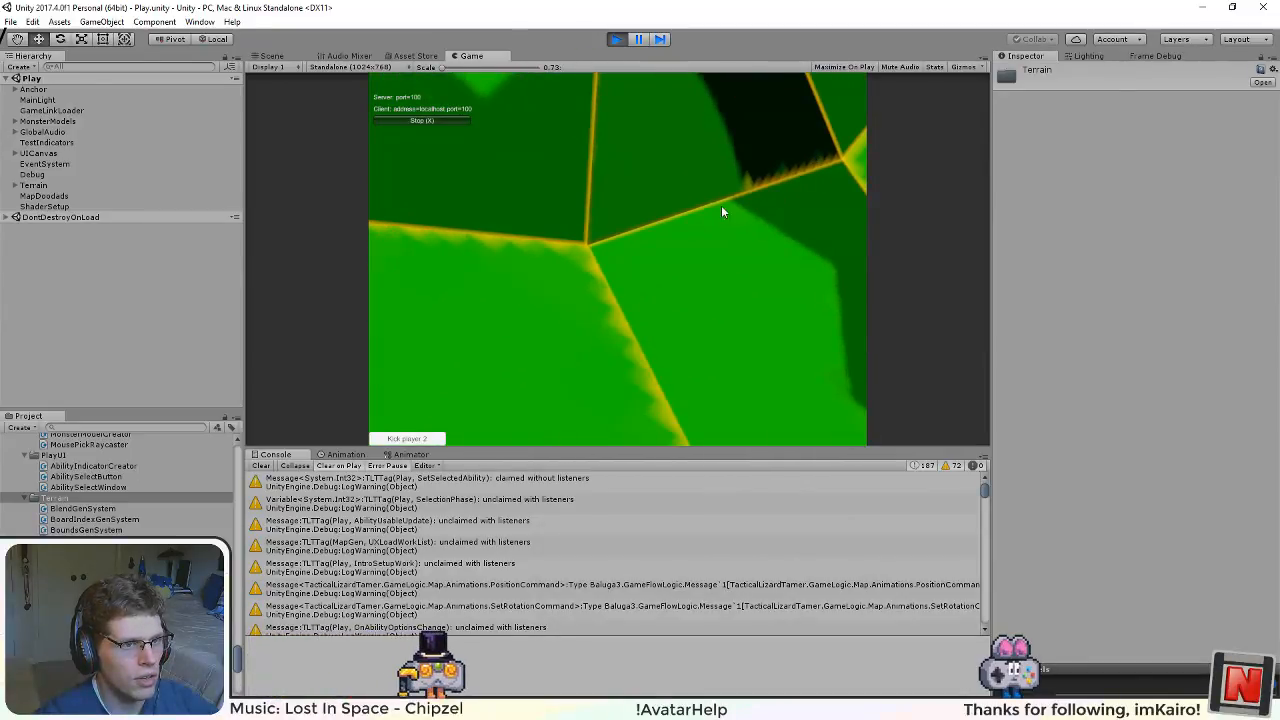
scroll(708, 207, "down", 3)
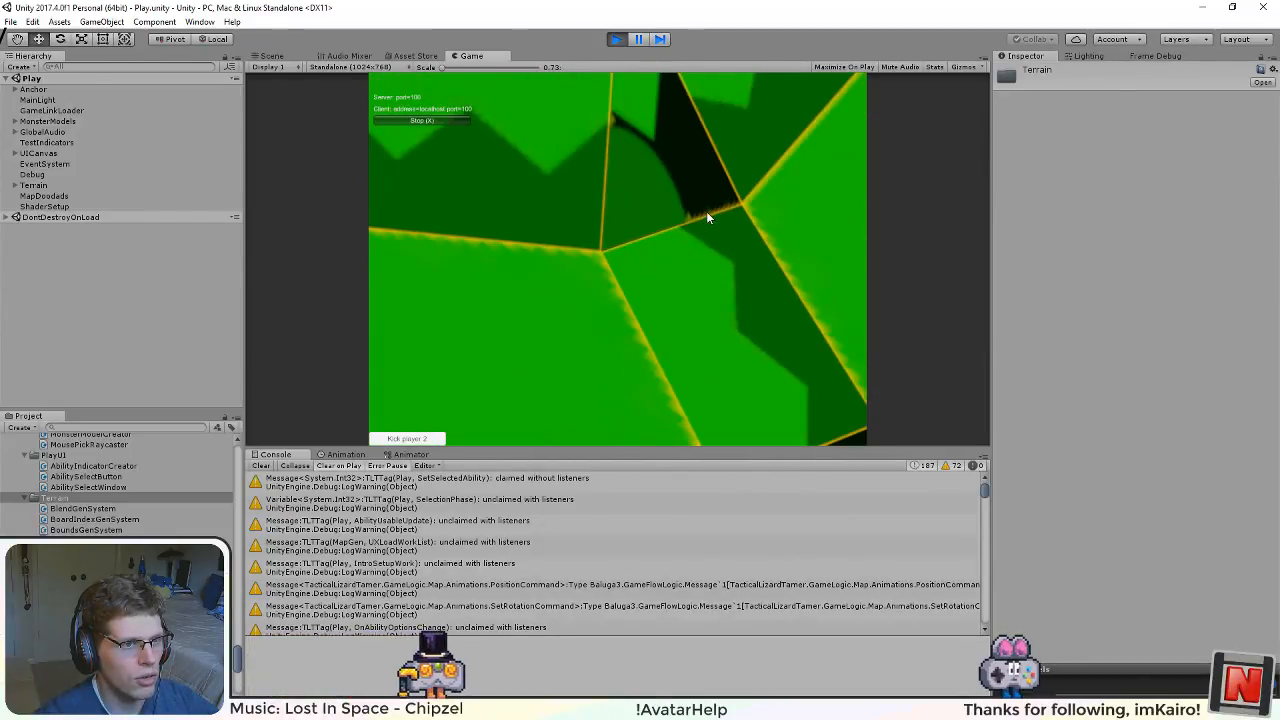
left_click_drag(564, 380, 754, 182)
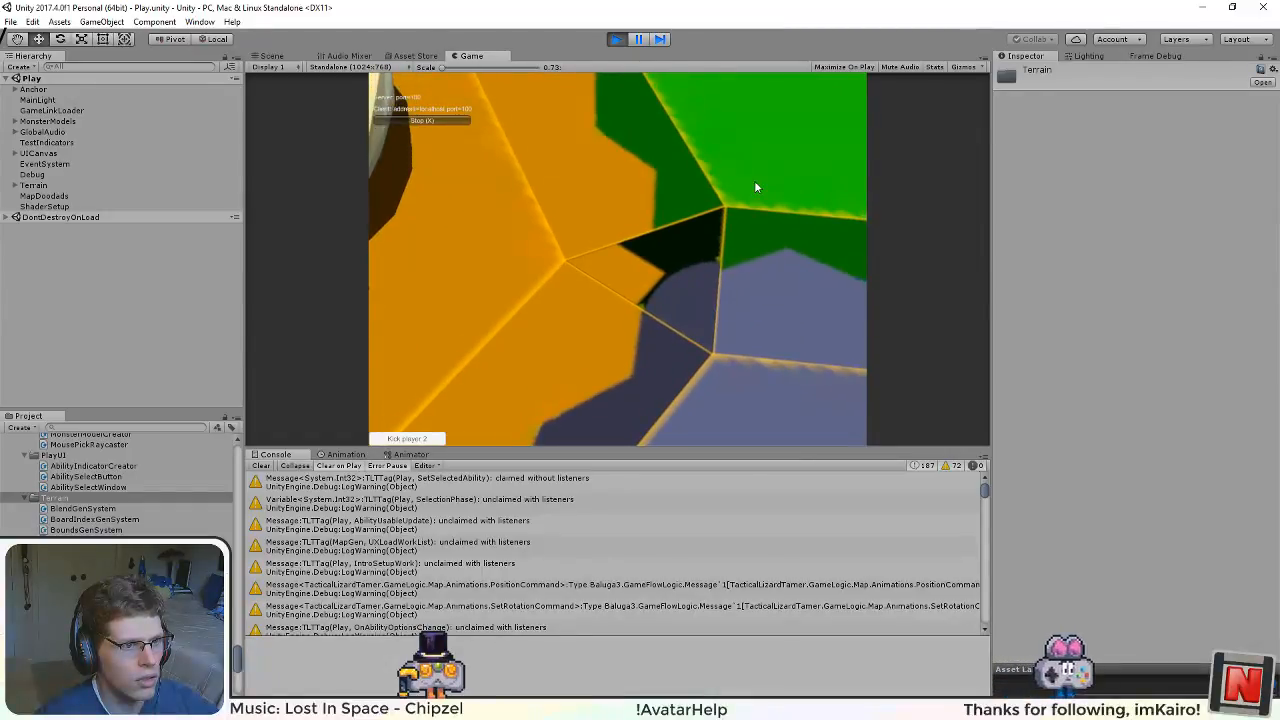
Step: Examine the triangular margin where orange, green and blue tiles meet, concentrating on its orange corner and border lines
scroll(716, 259, "up", 4)
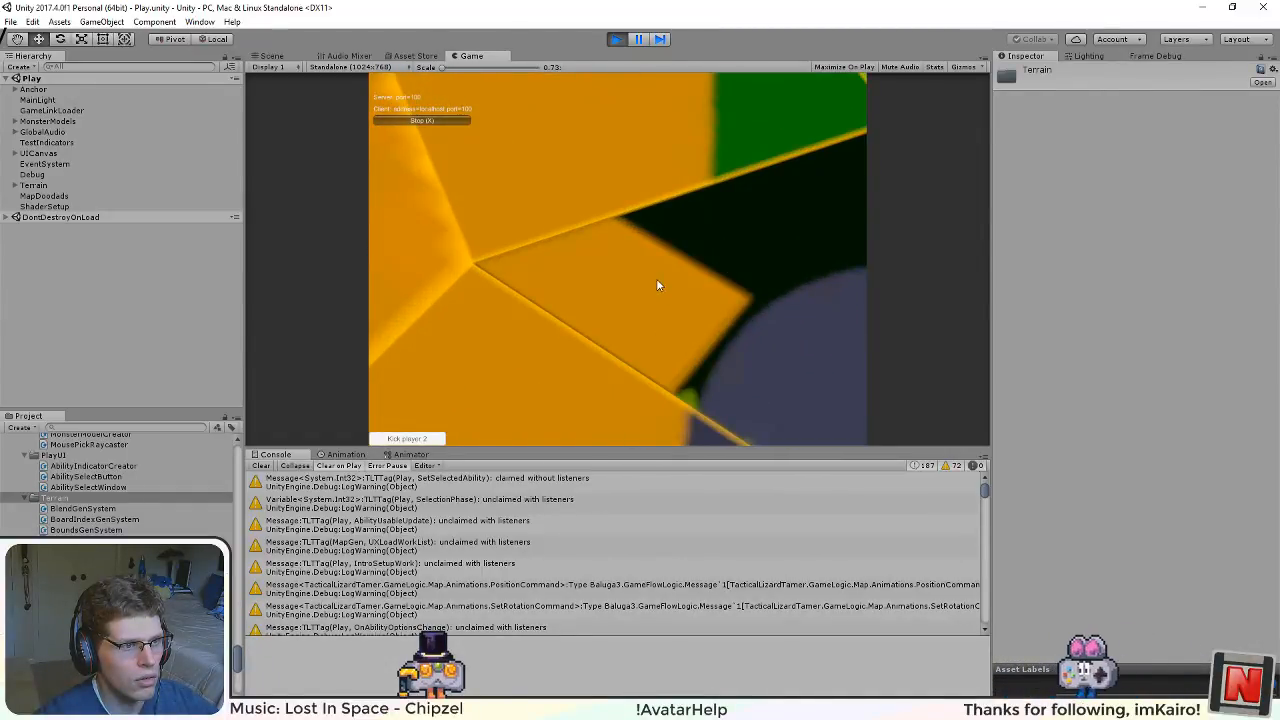
scroll(651, 240, "down", 3)
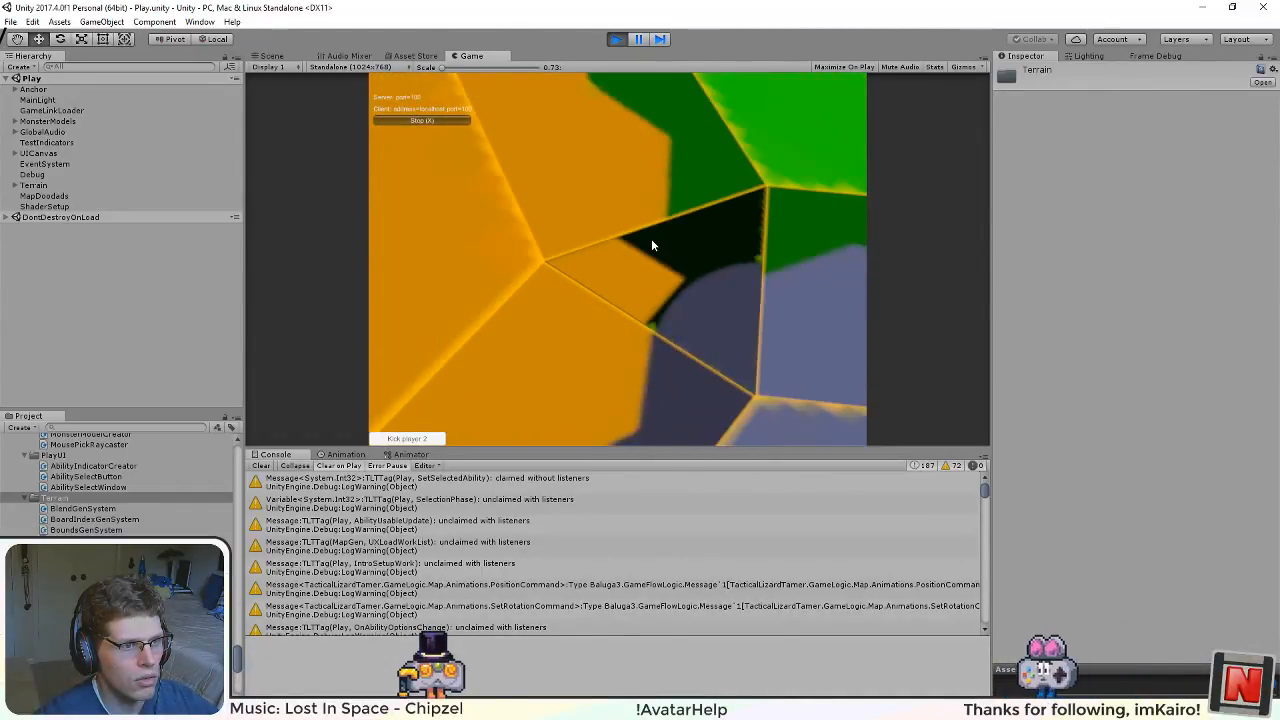
scroll(590, 235, "up", 5)
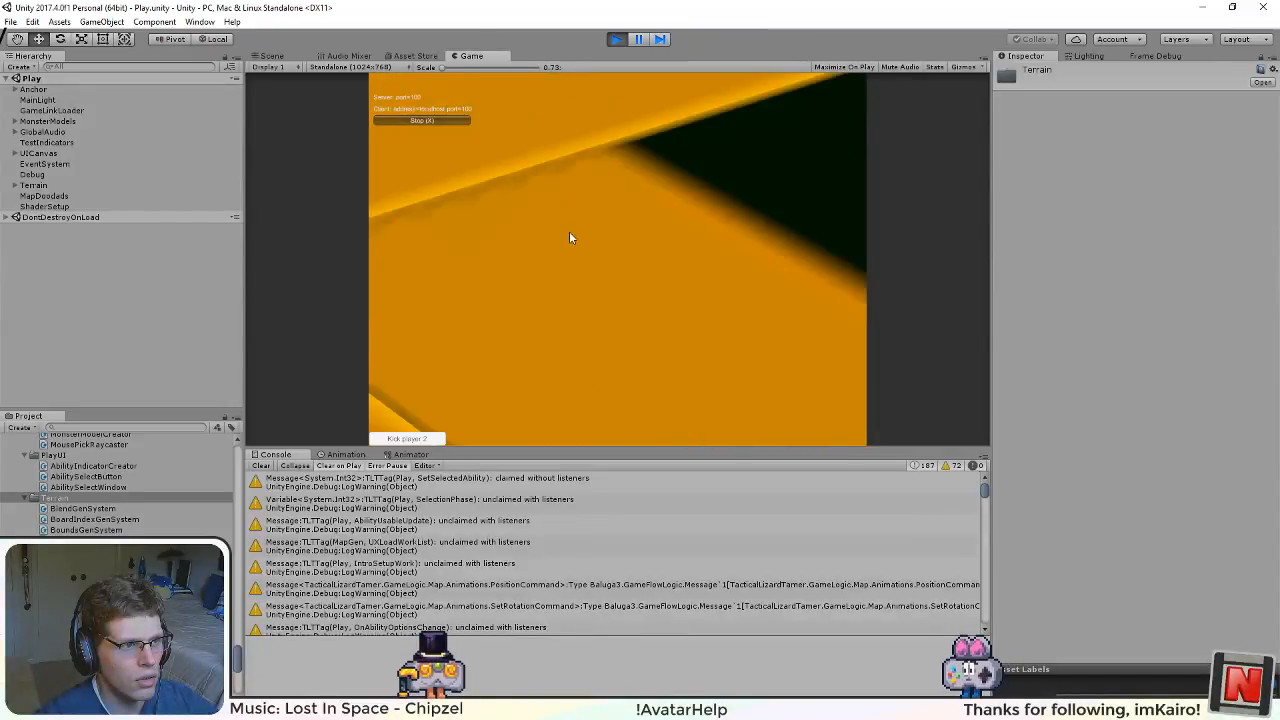
scroll(567, 222, "down", 2)
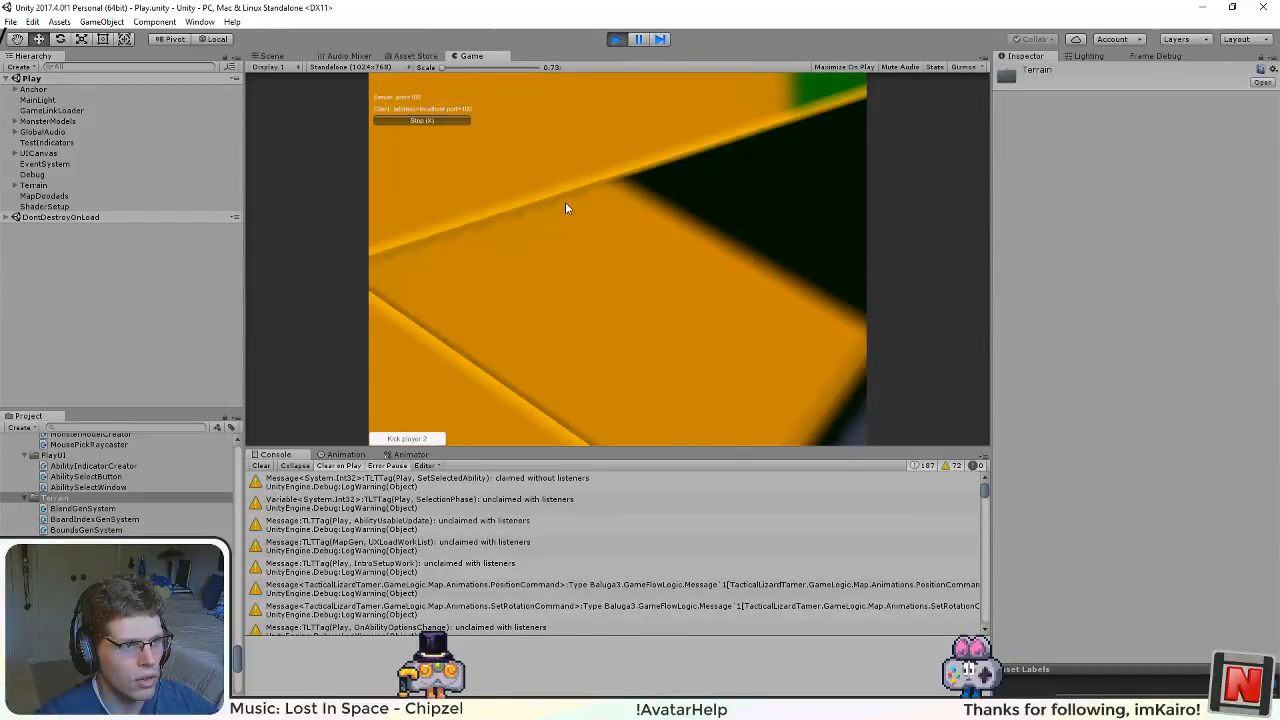
scroll(549, 258, "down", 3)
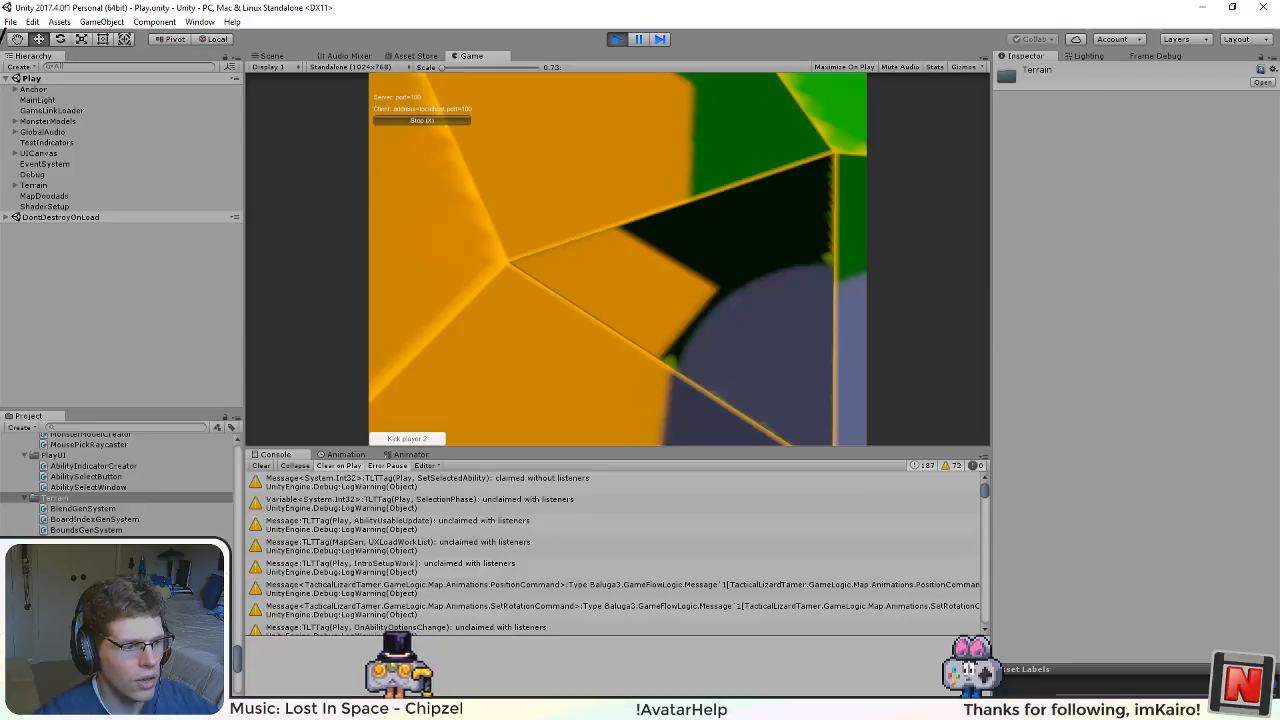
scroll(727, 189, "down", 2)
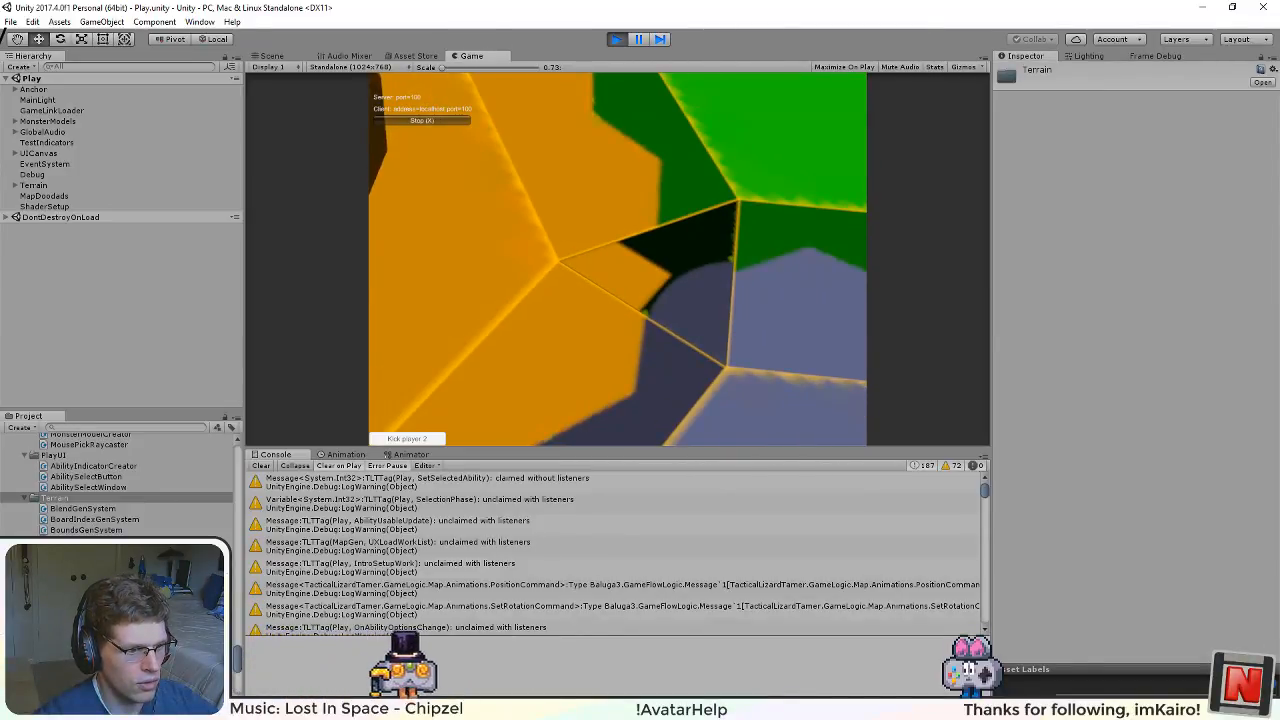
Step: Check UVGenSystem.cs in Visual Studio and the alpha map drawing in Inkscape, and return to Unity
key("alt+Tab")
key("alt+Tab")
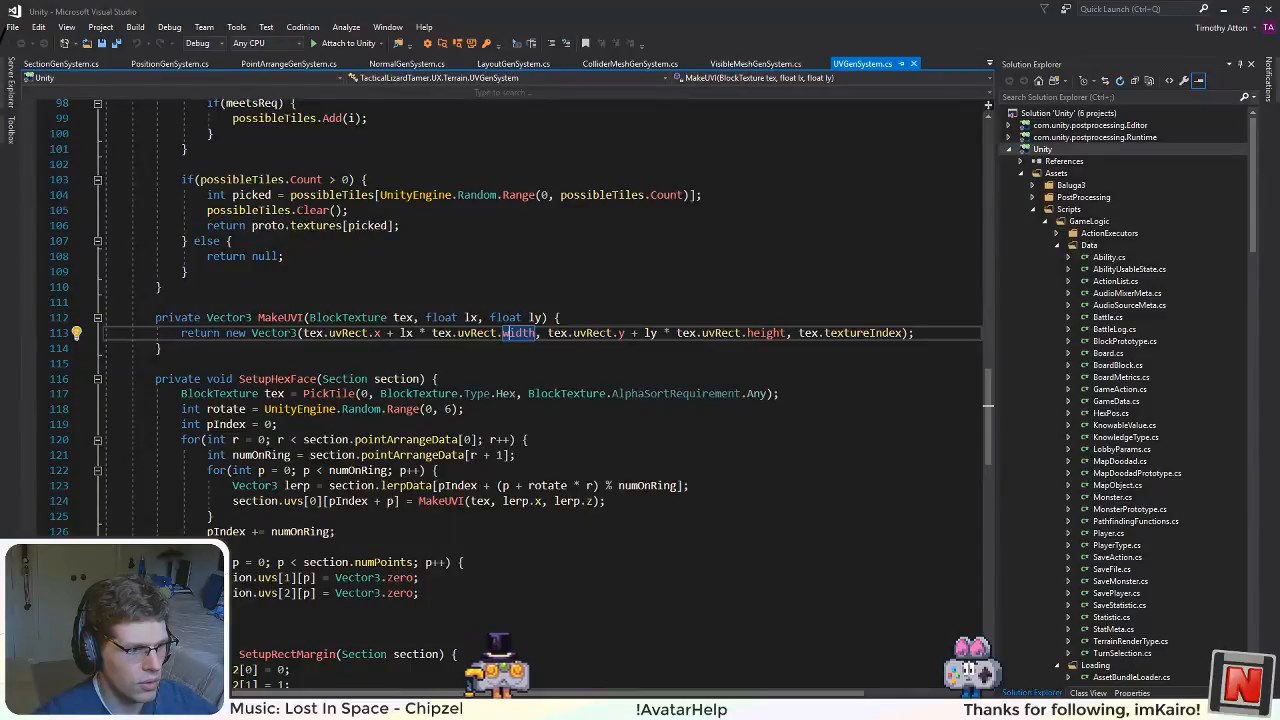
key("alt+Tab")
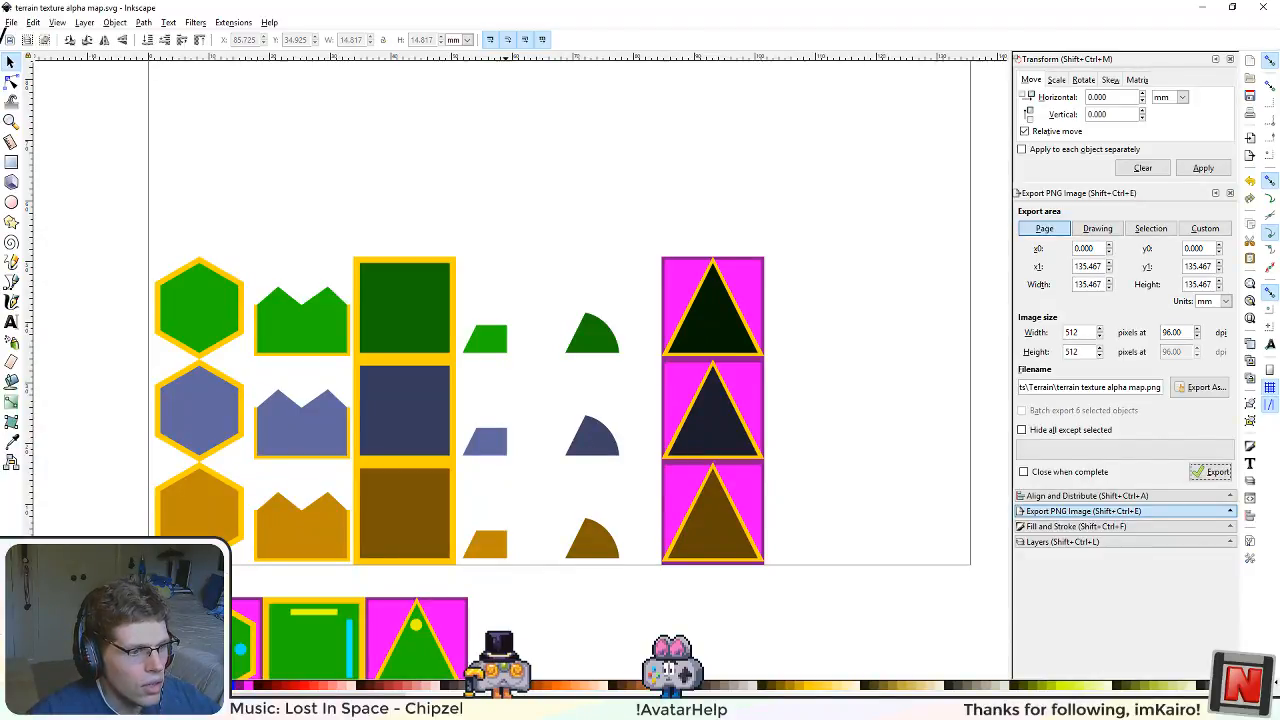
key("alt+Tab")
Step: Survey the margin blending between the green, orange and blue hexagons from a wider view of the running game
scroll(699, 257, "down", 6)
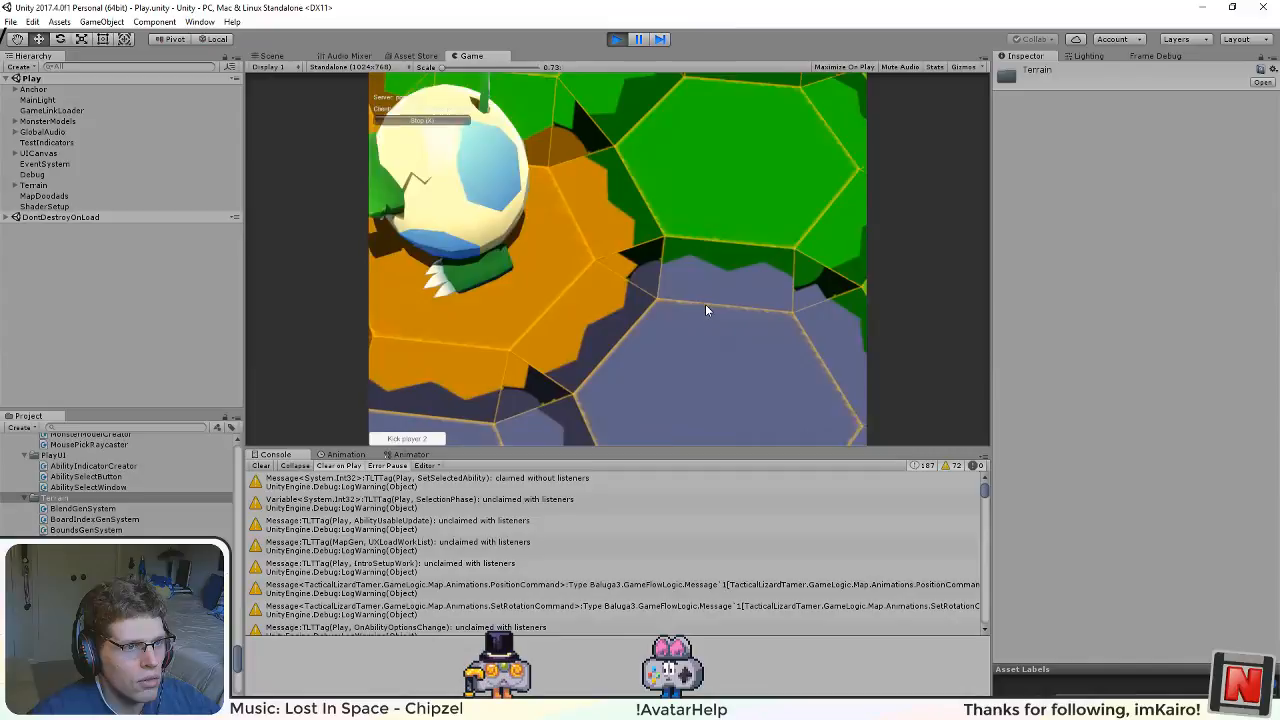
scroll(705, 310, "down", 5)
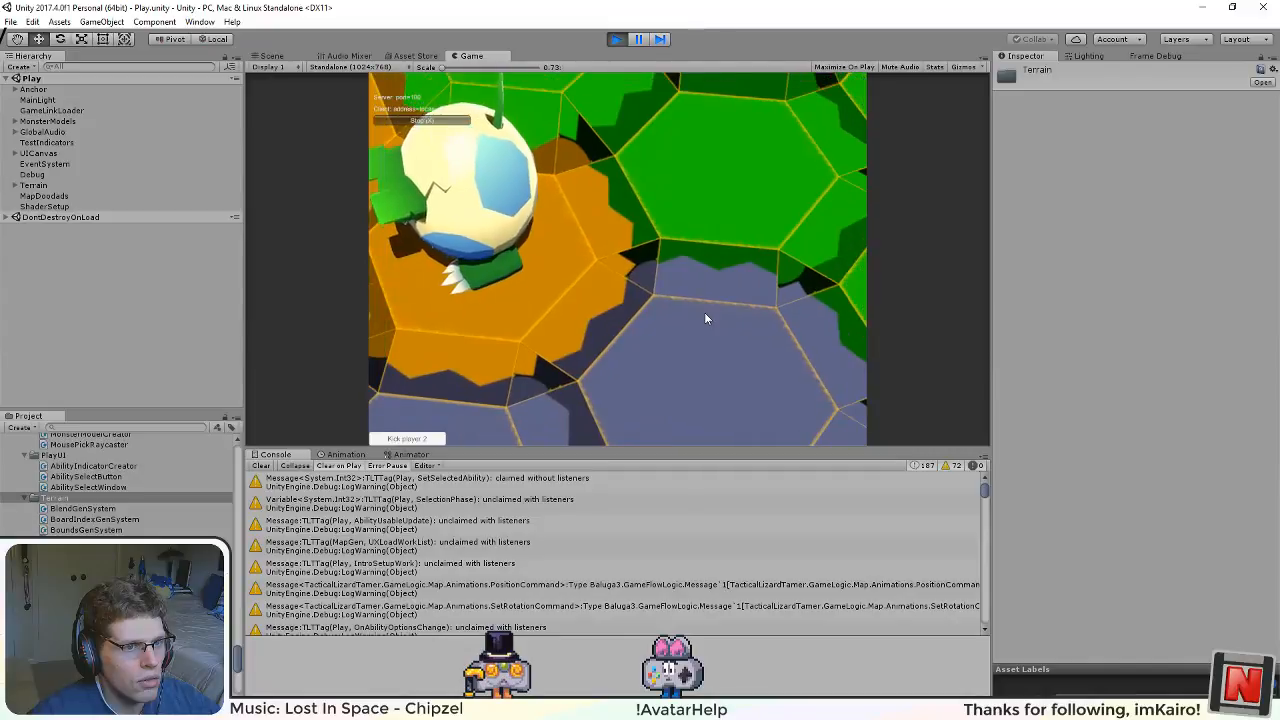
key("w")
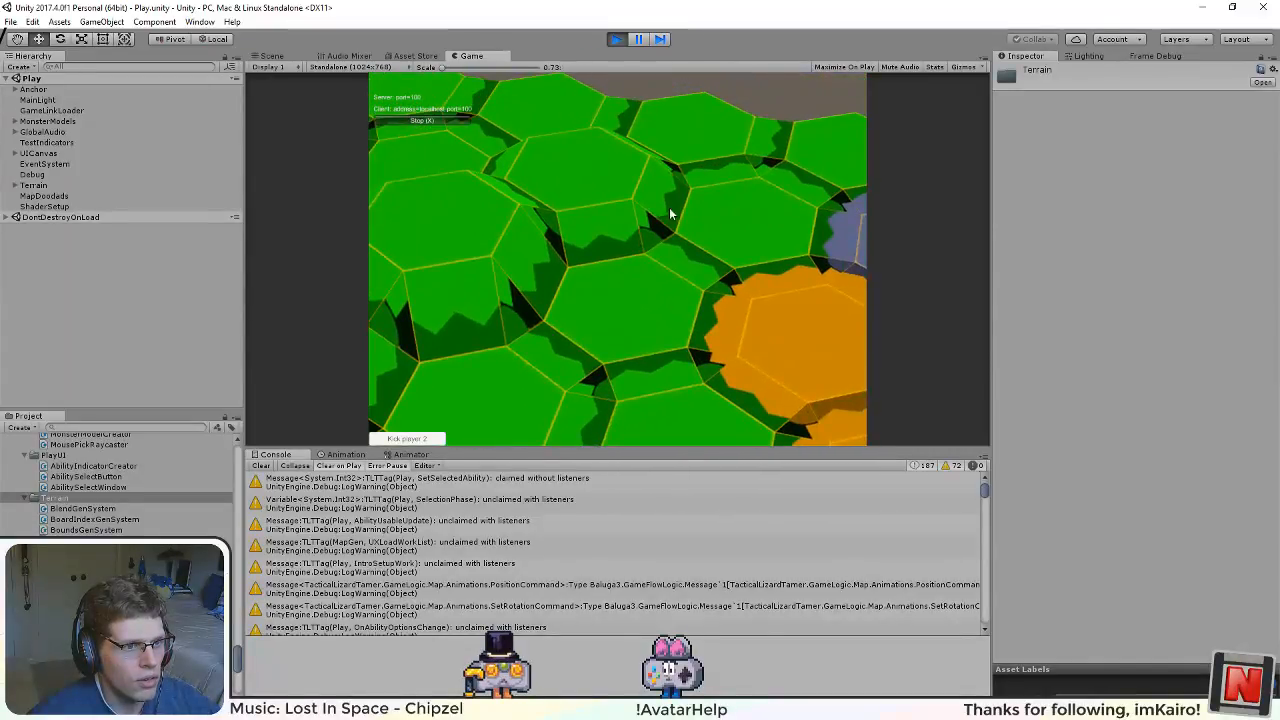
left_click_drag(669, 207, 735, 405)
left_click_drag(674, 303, 635, 230)
key("s")
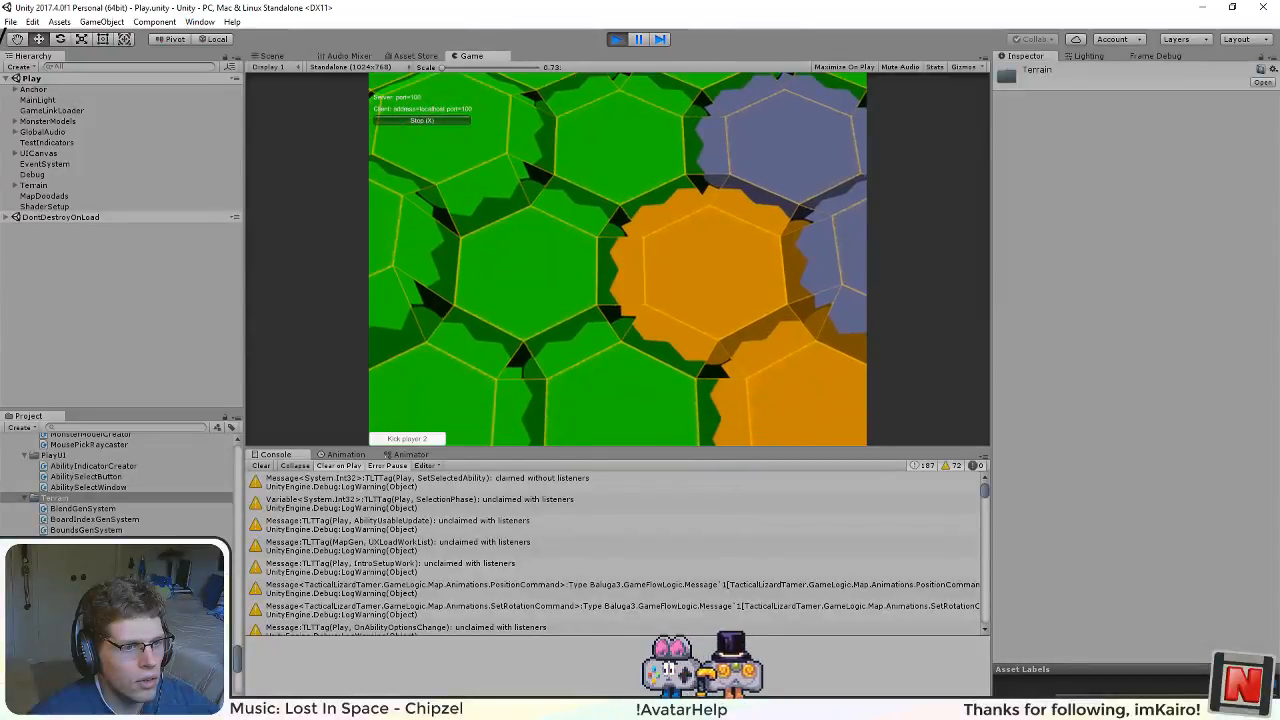
key("d")
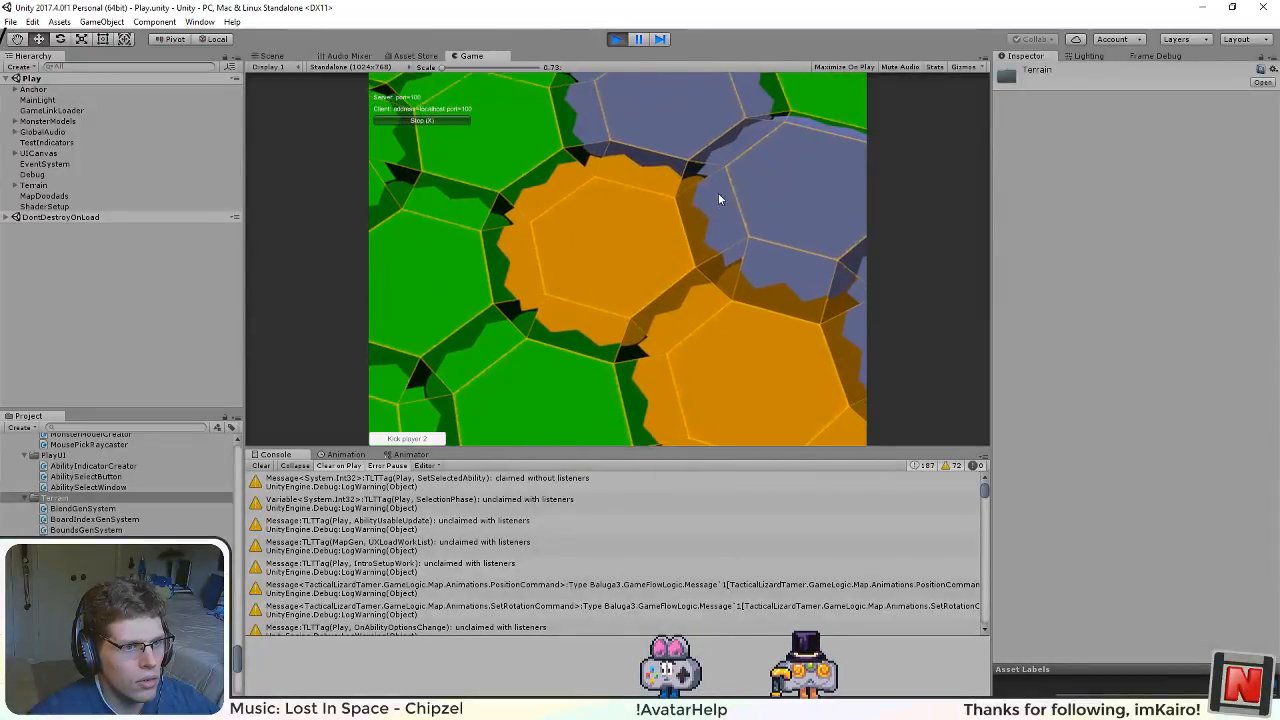
left_click_drag(718, 196, 833, 413)
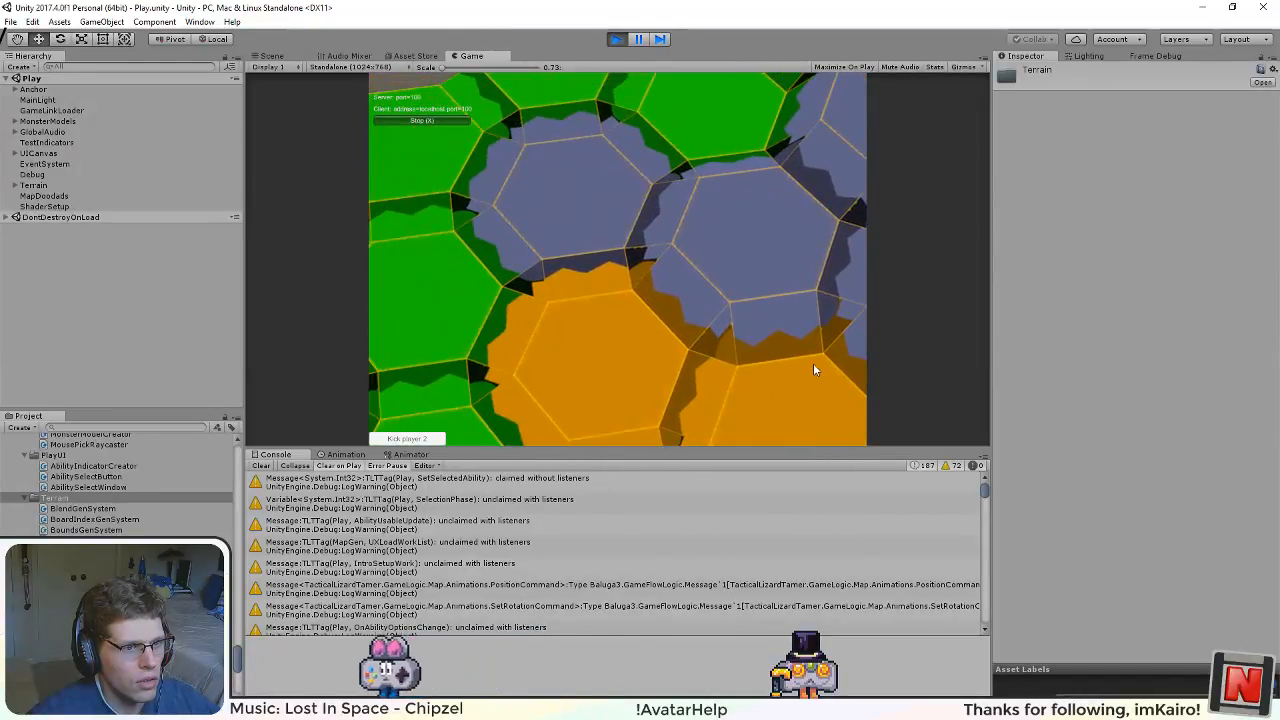
Step: Look along the map's outer edge and over the raised blue hexagons to check their margin blending
left_click_drag(630, 276, 742, 369)
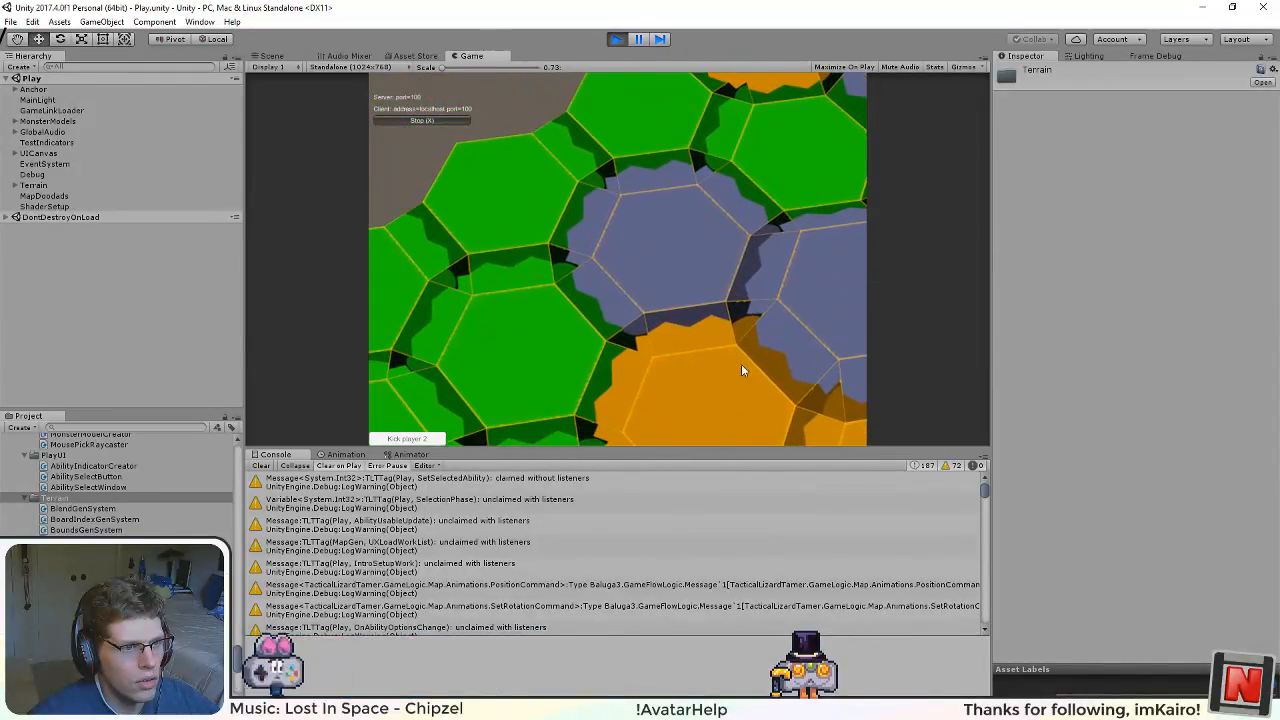
left_click_drag(596, 200, 313, 415)
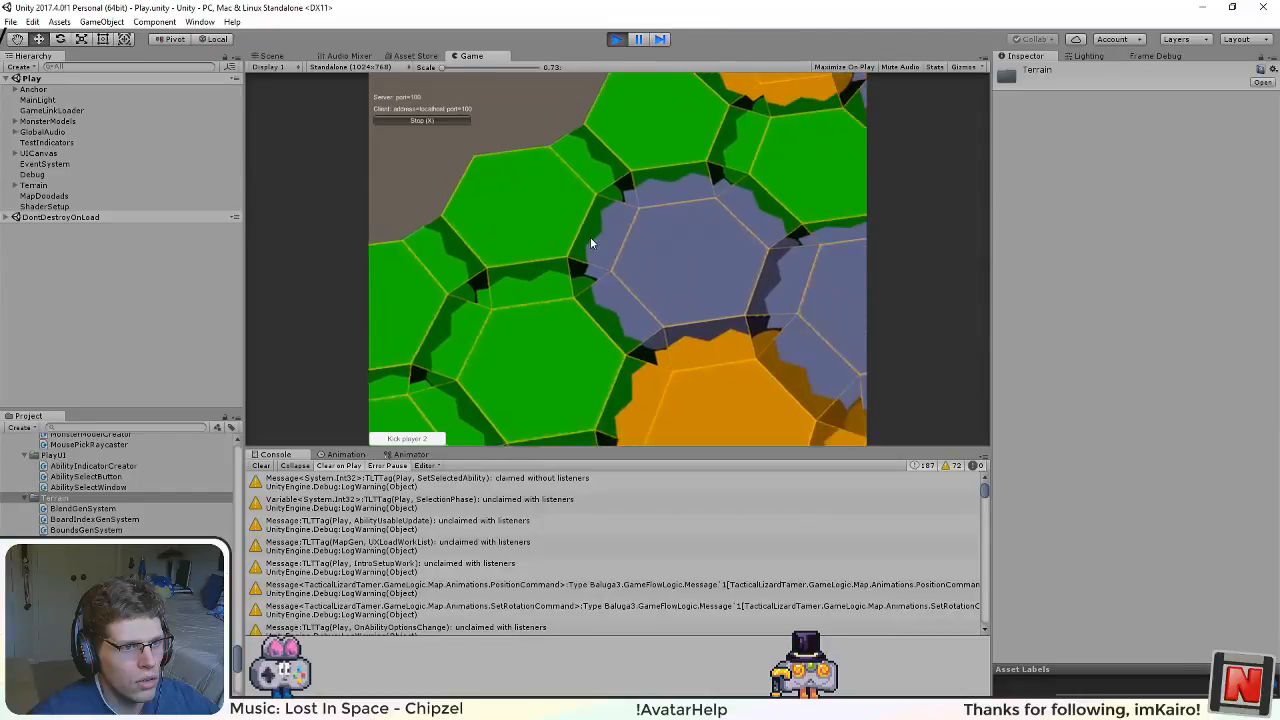
left_click_drag(666, 298, 630, 425)
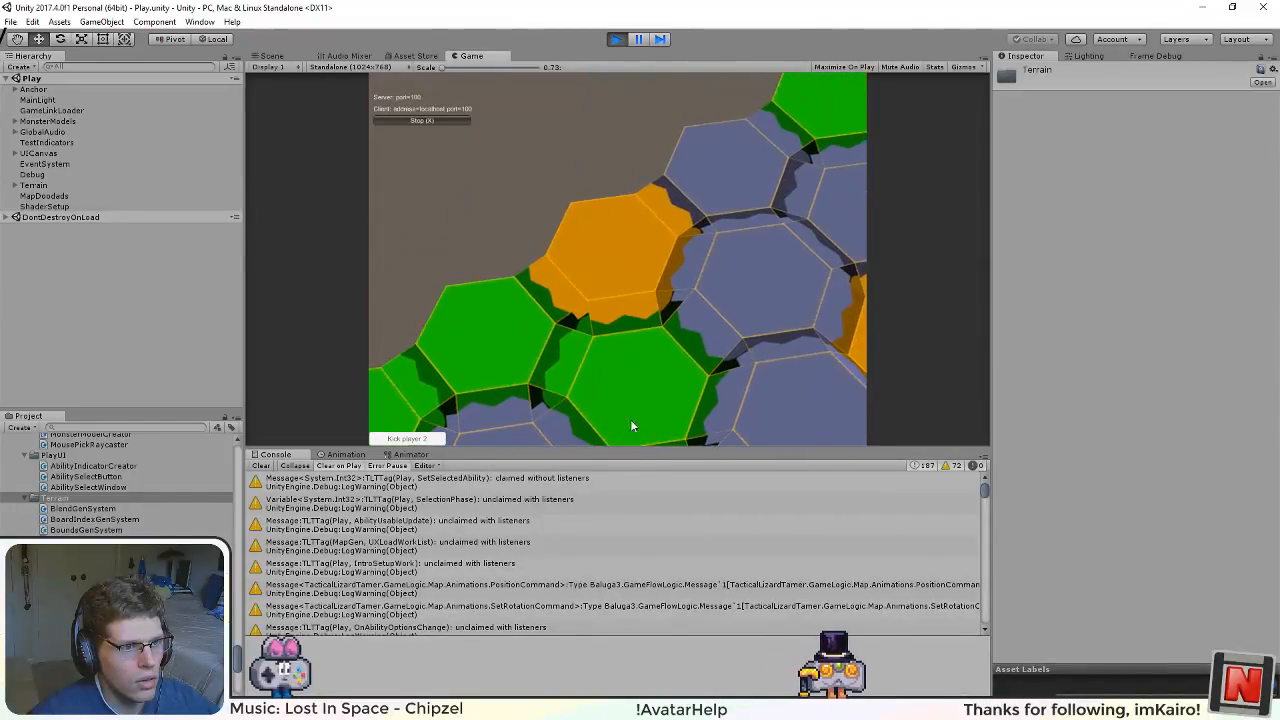
left_click_drag(662, 359, 767, 6)
left_click_drag(592, 318, 385, 455)
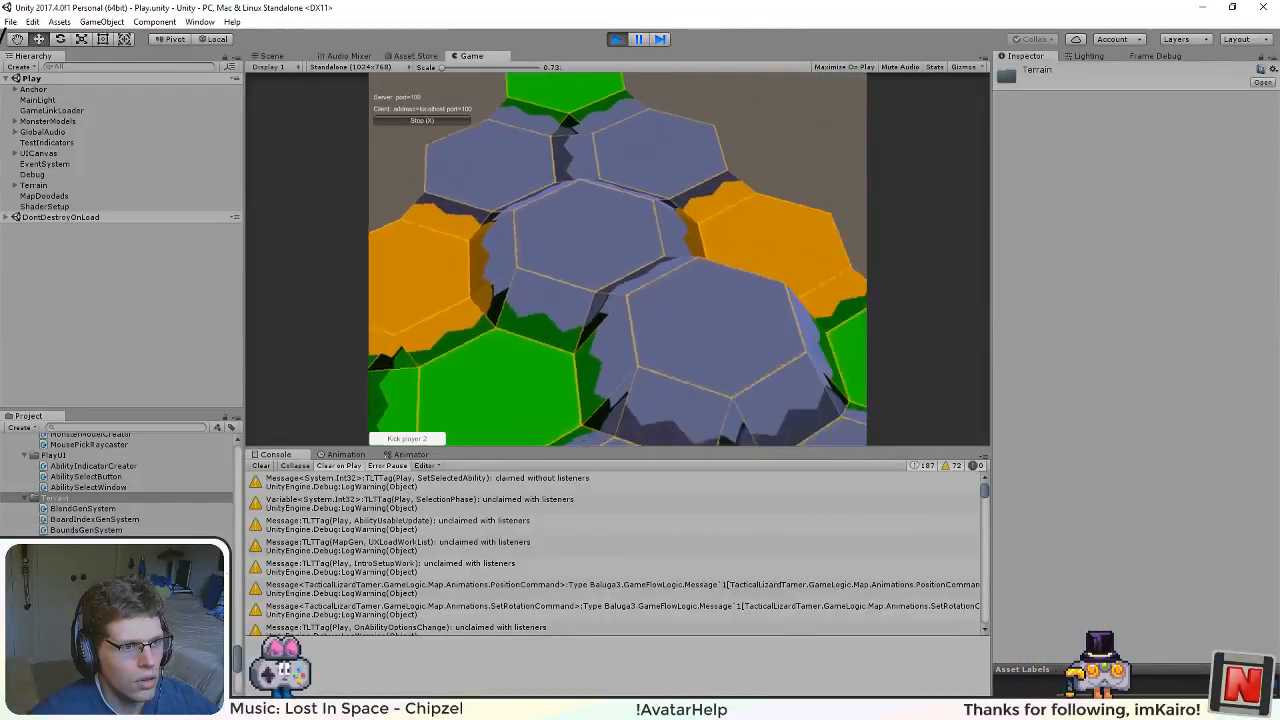
left_click_drag(500, 380, 646, 247)
scroll(643, 256, "down", 3)
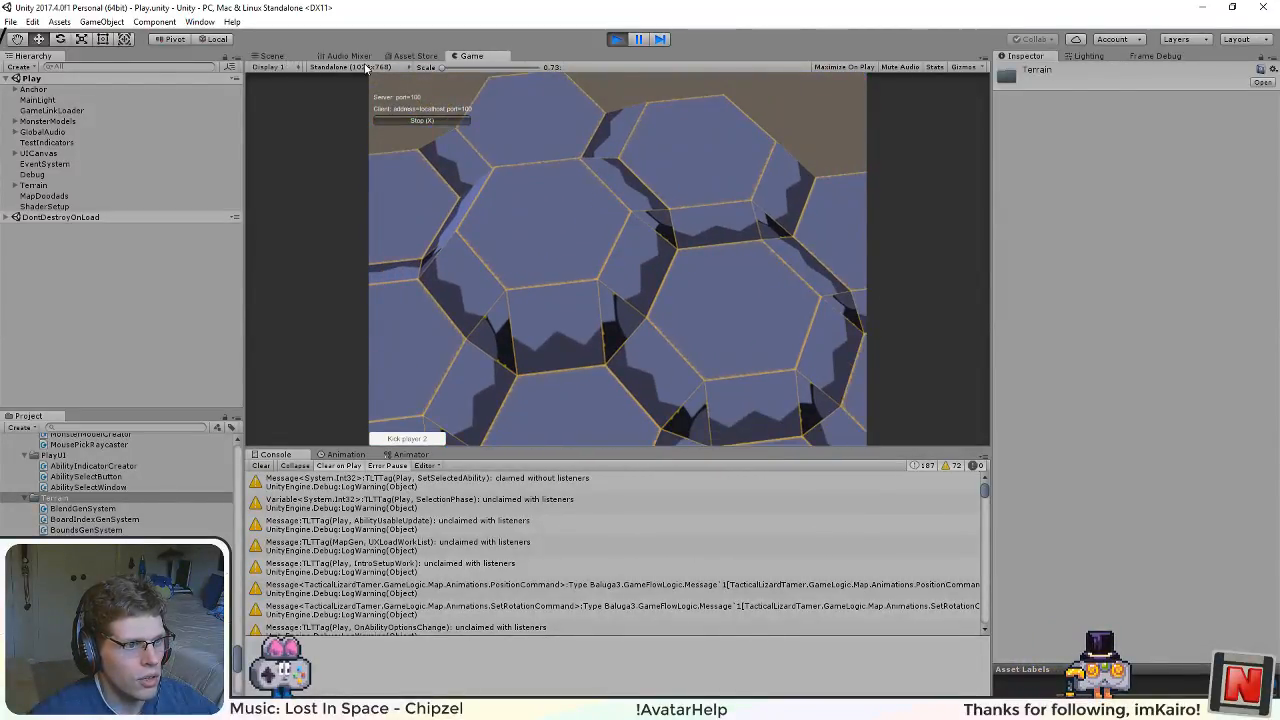
Step: Switch to the Scene view and examine the terrain mesh in shaded wireframe around the blue tiles
left_click(273, 56)
scroll(432, 245, "down", 6)
left_click_drag(557, 325, 712, 223)
left_click_drag(800, 325, 646, 205)
left_click_drag(741, 266, 633, 355)
left_click_drag(676, 343, 648, 266)
scroll(662, 346, "up", 6)
scroll(662, 342, "up", 1)
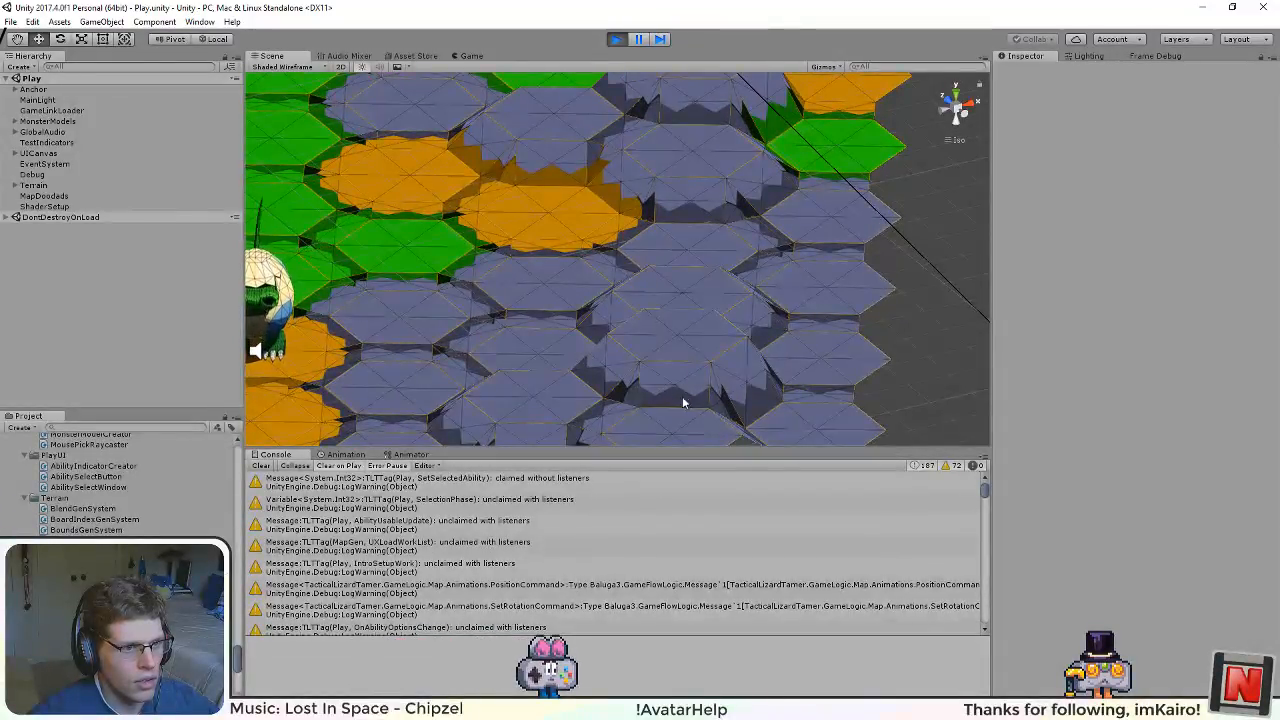
Step: Survey the rest of the wireframe terrain from the green to the orange tiles and stop the game's play mode
left_click_drag(581, 234, 791, 286)
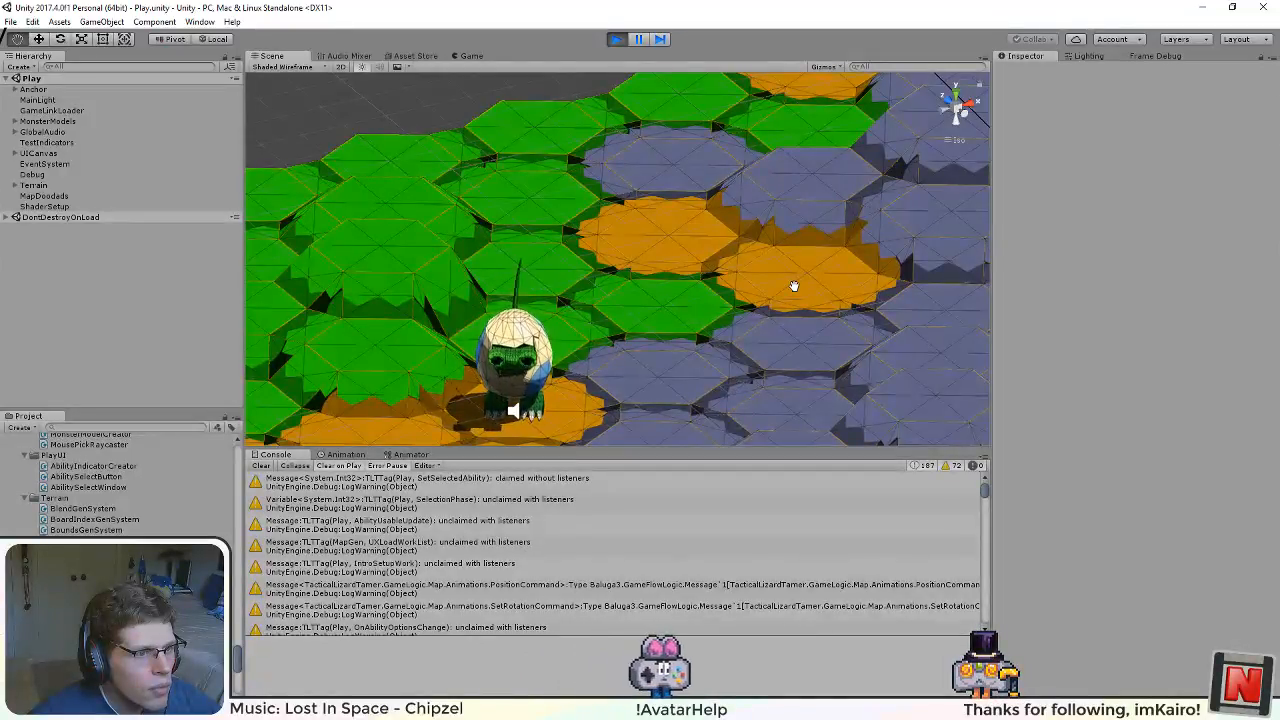
left_click_drag(793, 286, 806, 135)
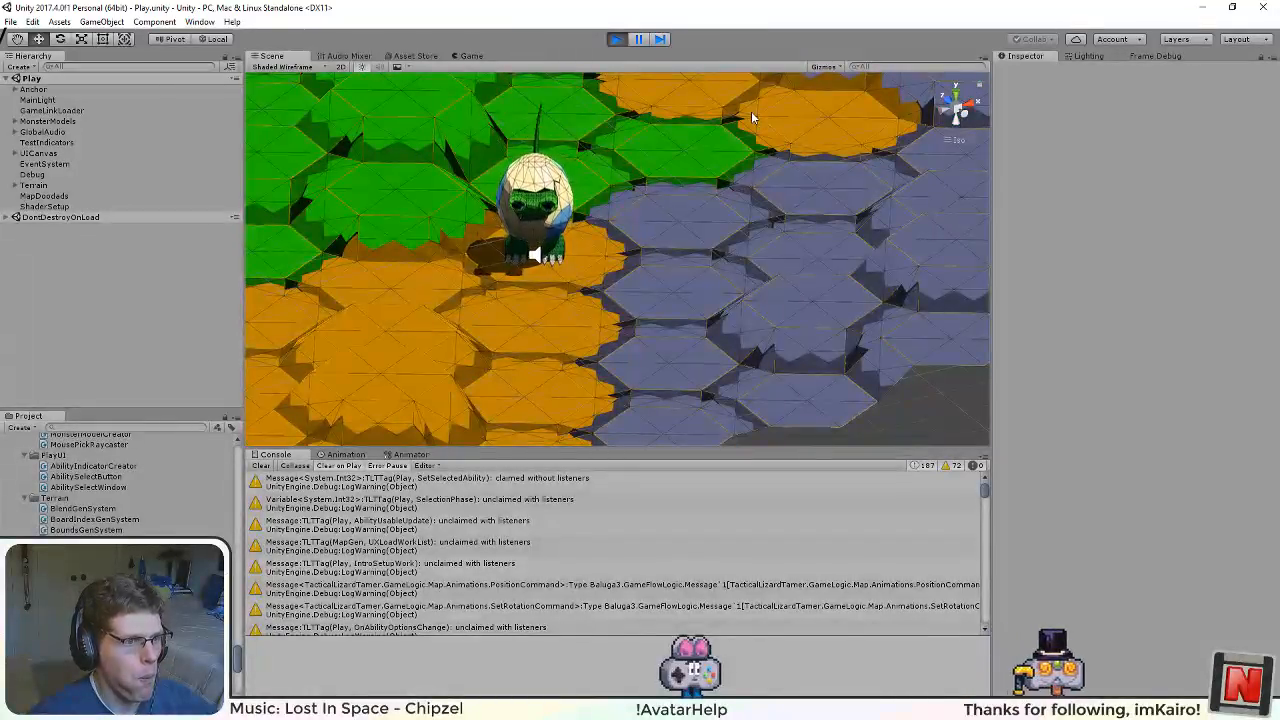
left_click_drag(708, 312, 938, 152)
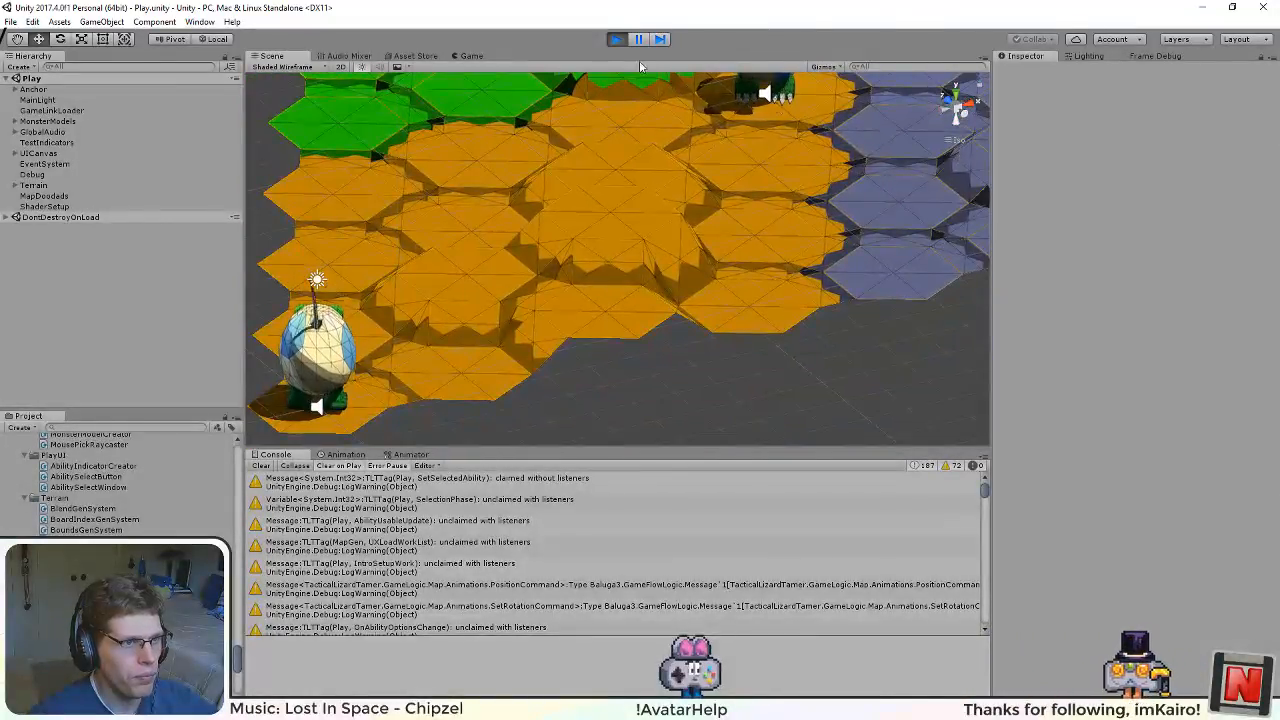
left_click(616, 39)
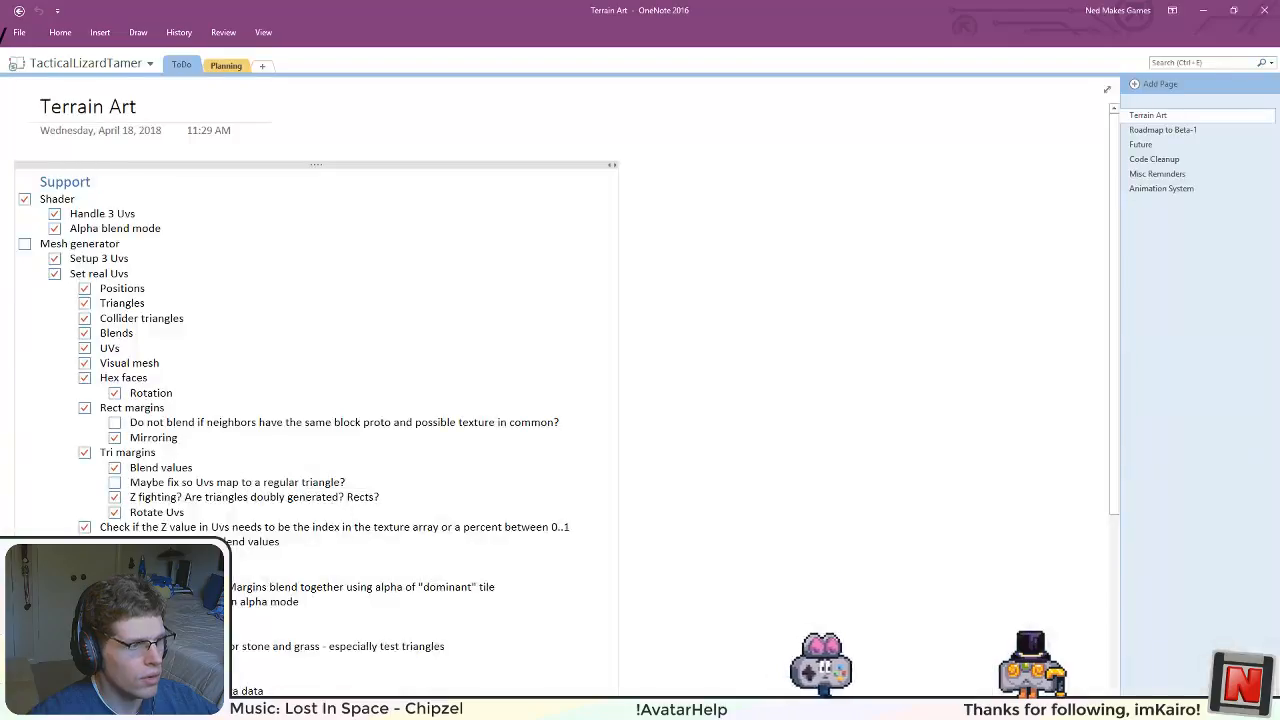
Step: Switch to OneNote and check off the colored stone and grass textures item and its parent, Implement alpha blend mode
key("alt+Tab")
scroll(168, 349, "down", 3)
scroll(153, 422, "up", 2)
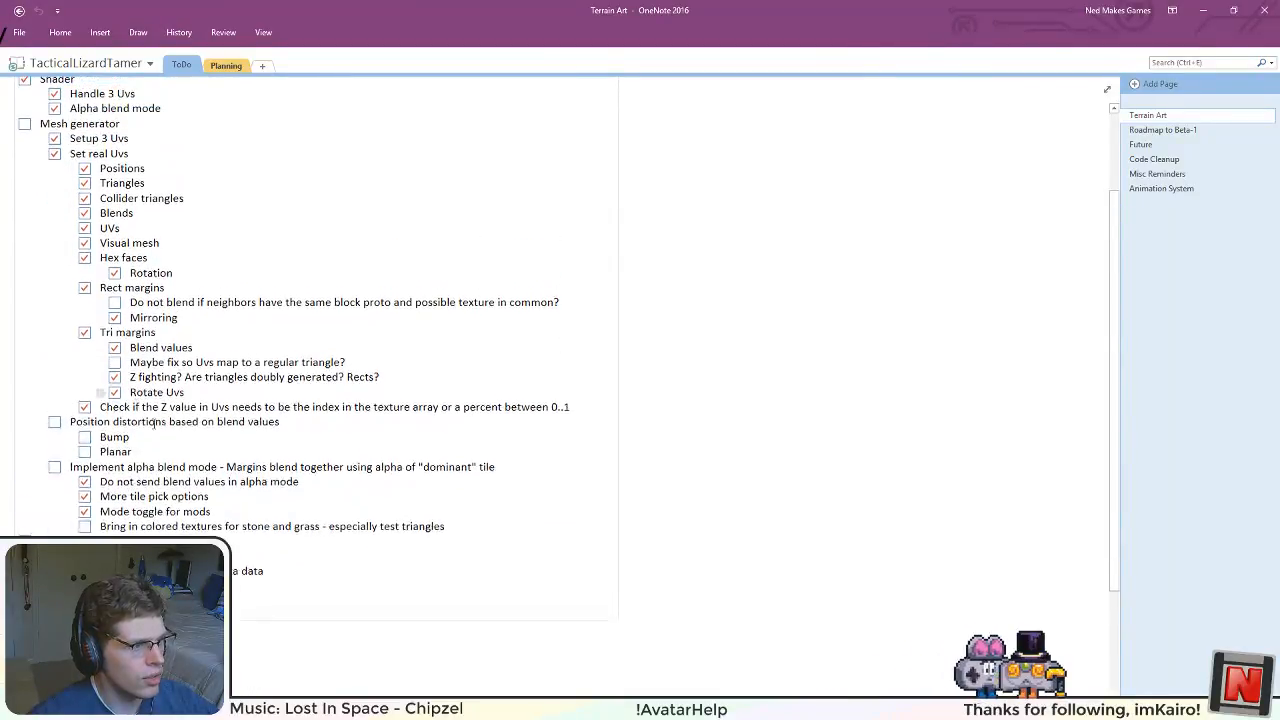
left_click_drag(302, 434, 302, 438)
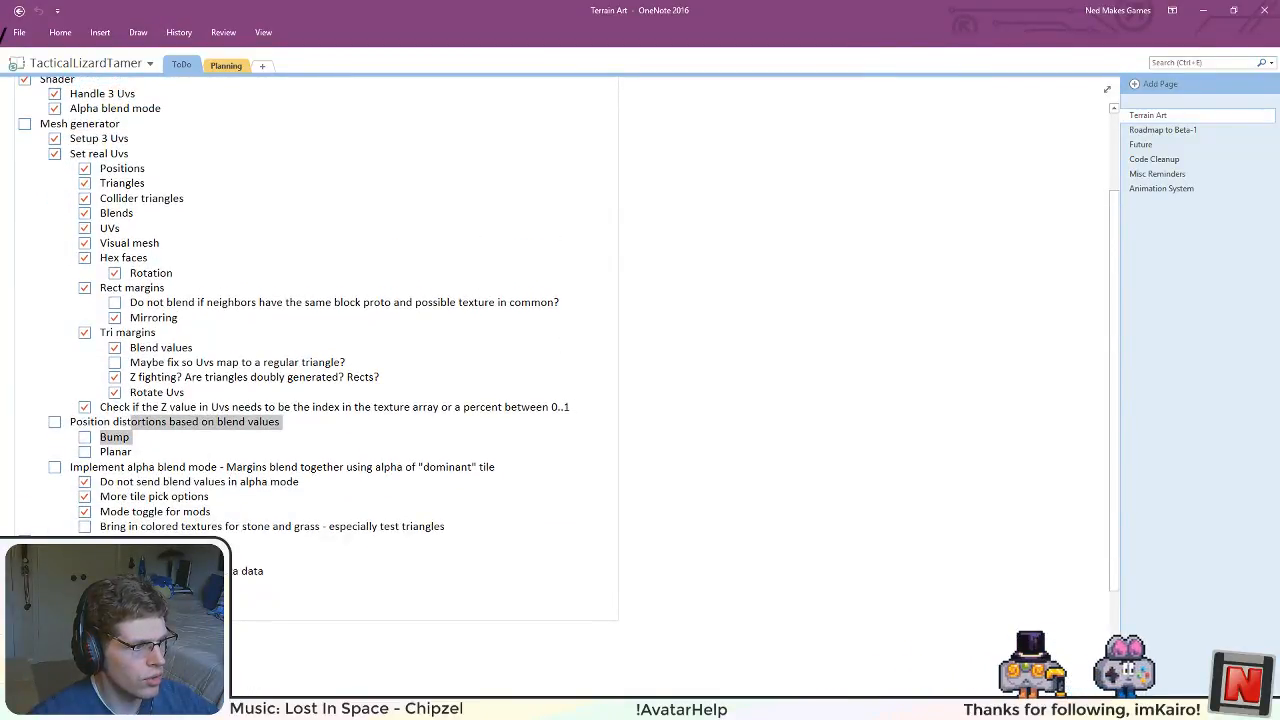
left_click(208, 524)
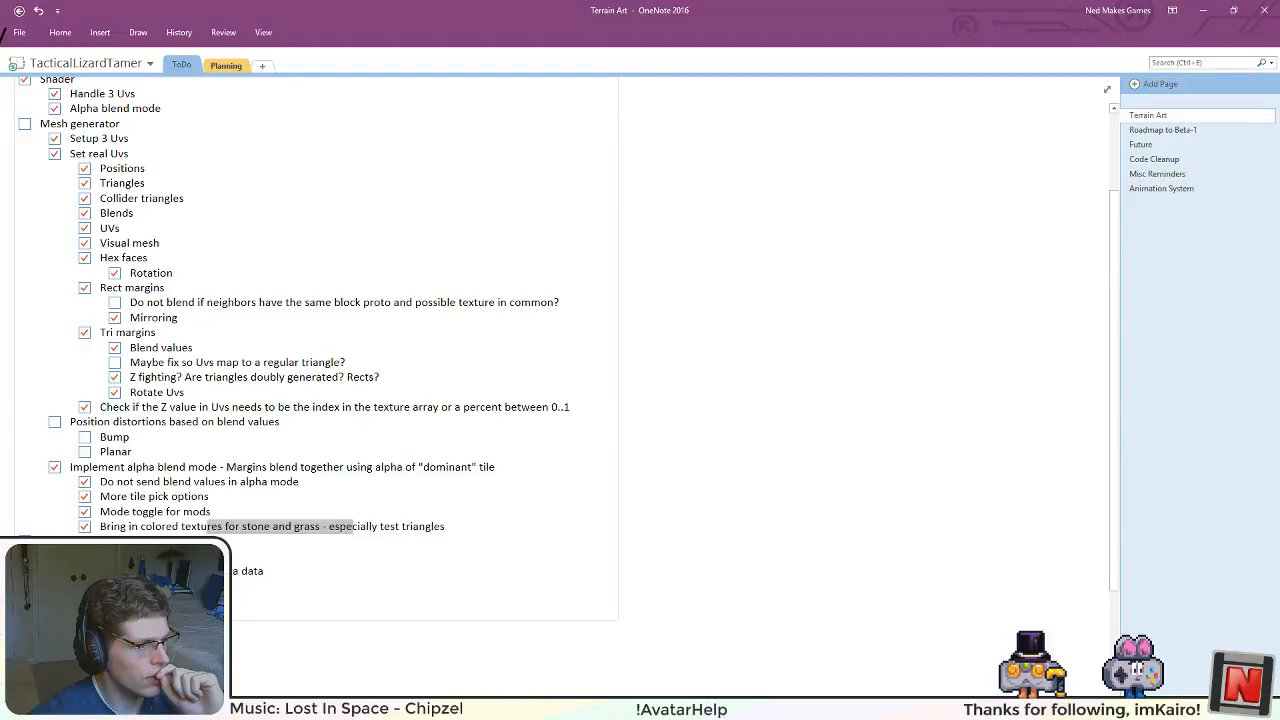
scroll(237, 534, "up", 3)
scroll(237, 534, "down", 5)
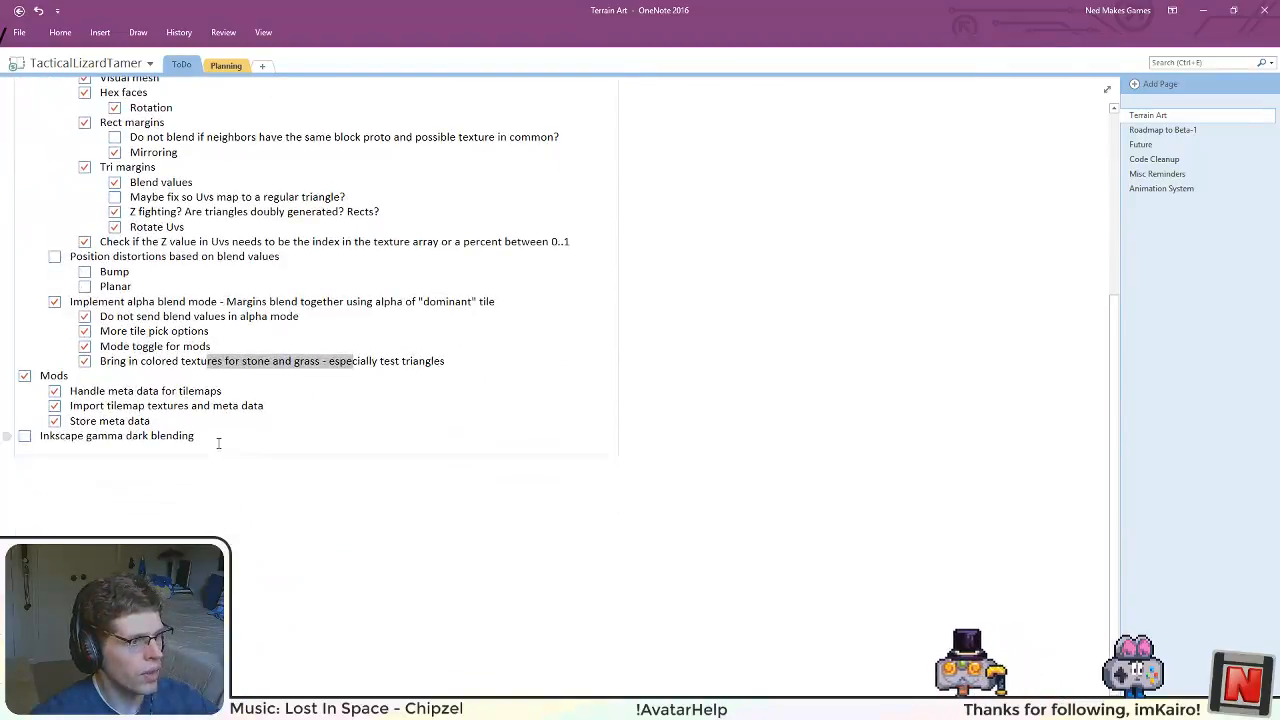
left_click(220, 442)
scroll(231, 496, "up", 3)
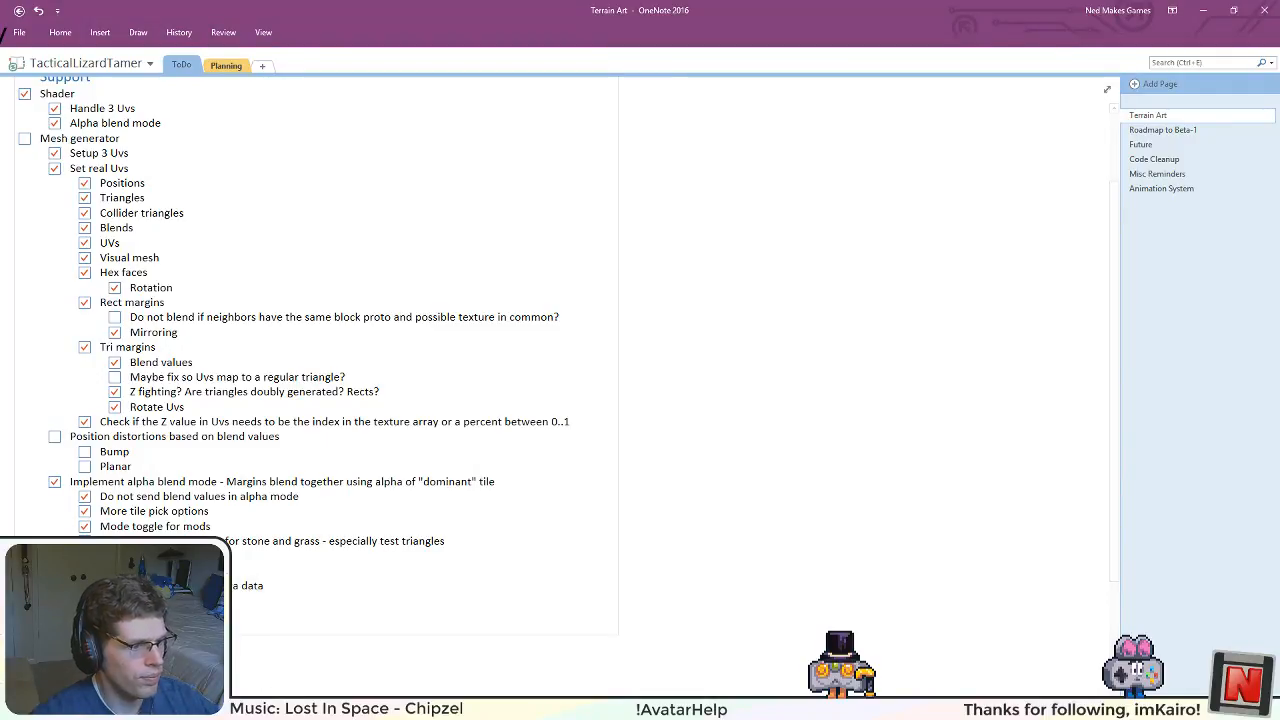
Step: Switch to Unity, build the asset bundles, and briefly start and stop the game's play mode
mouse_move(425, 708)
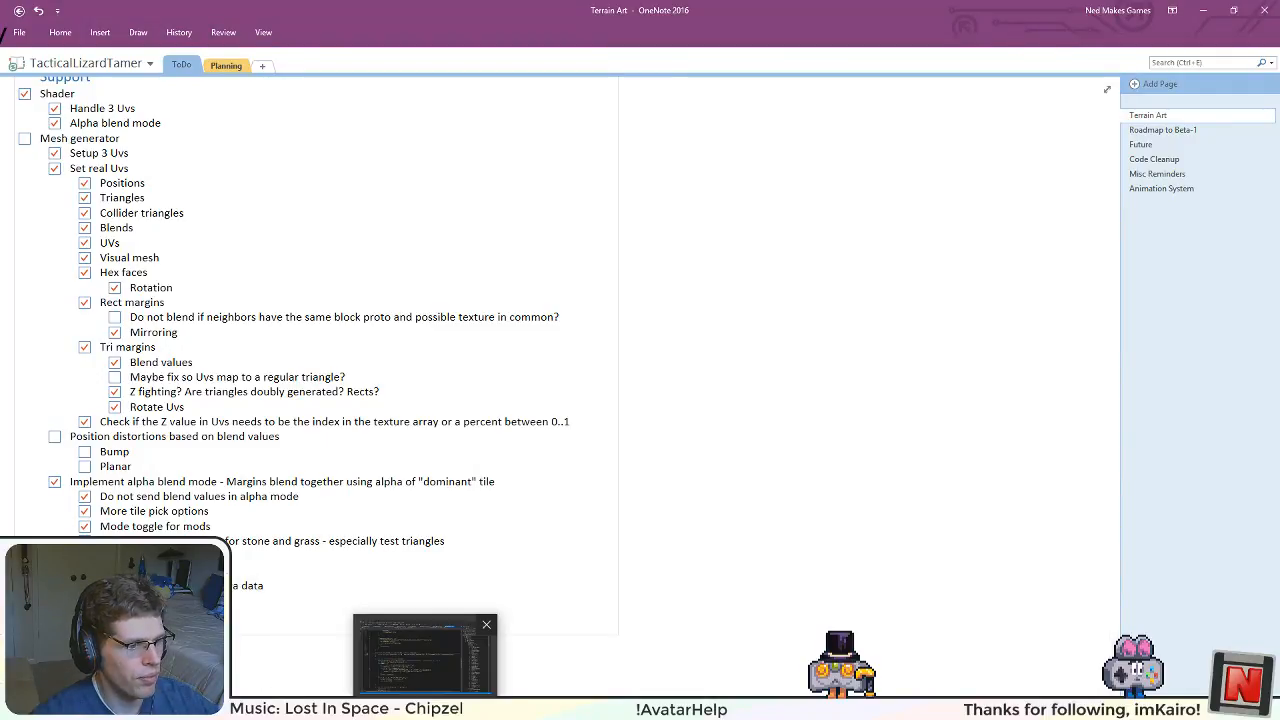
left_click(337, 708)
left_click(60, 22)
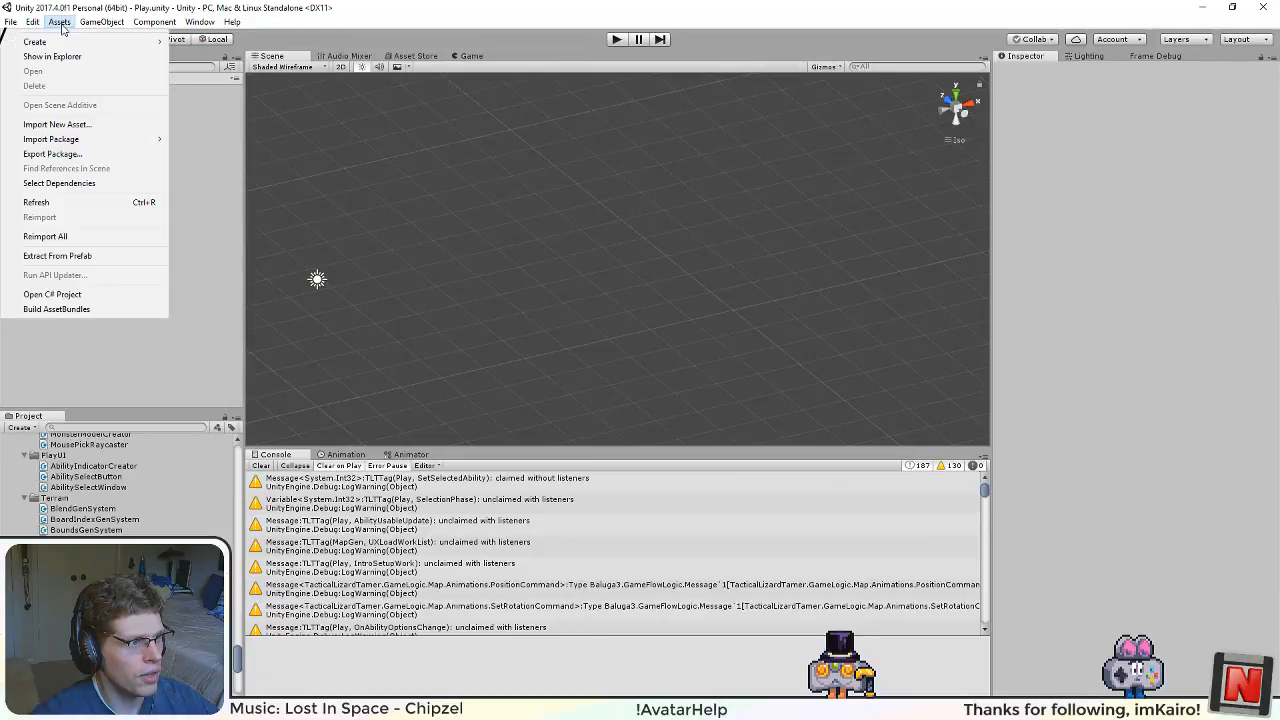
left_click(60, 309)
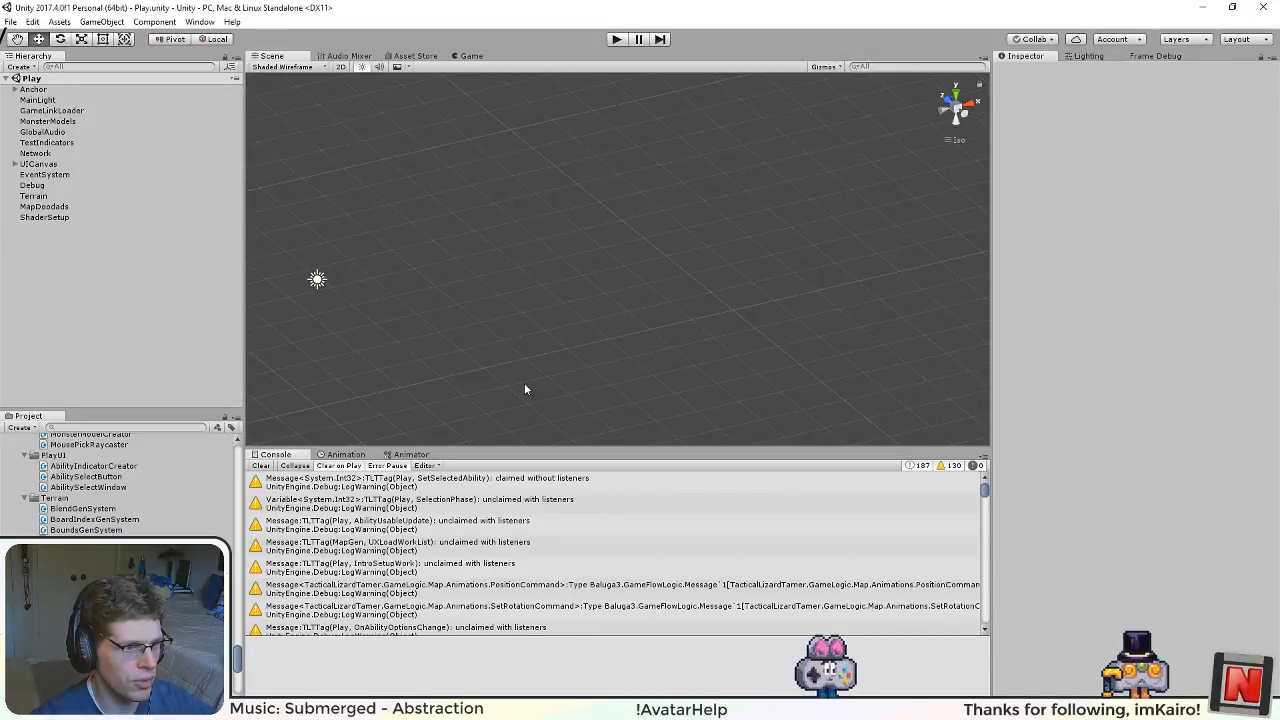
left_click(618, 40)
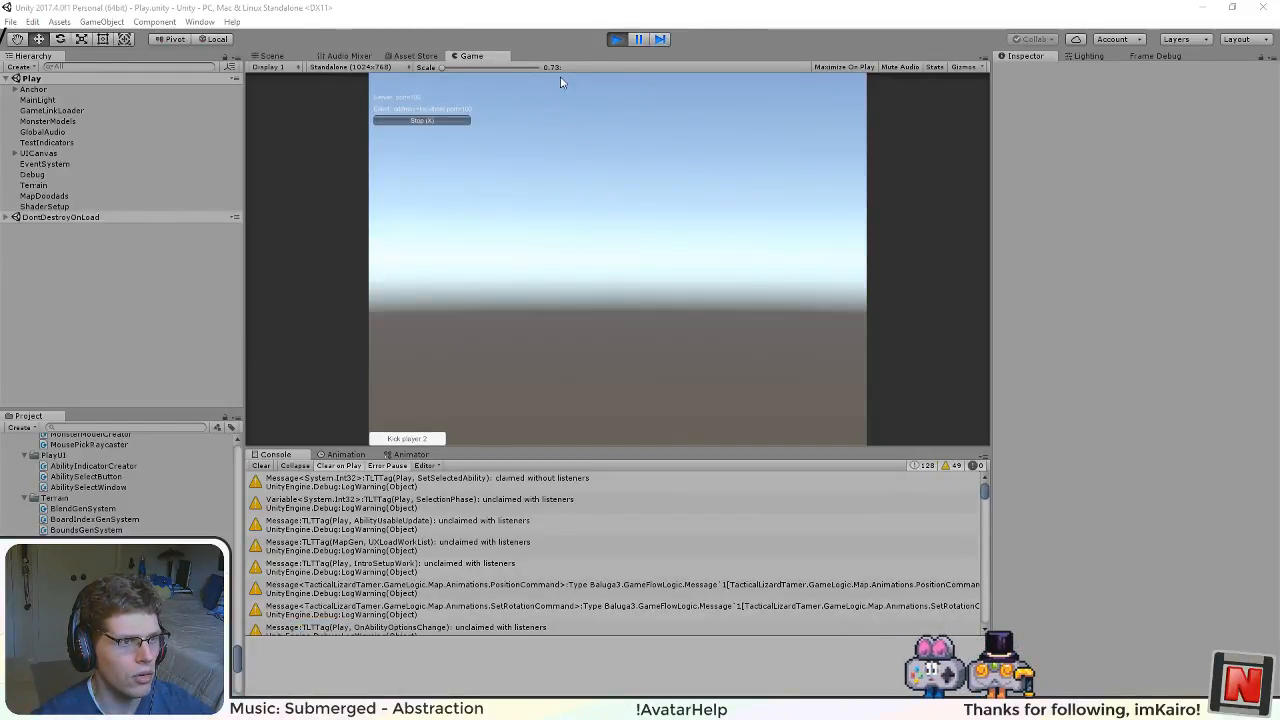
left_click(614, 40)
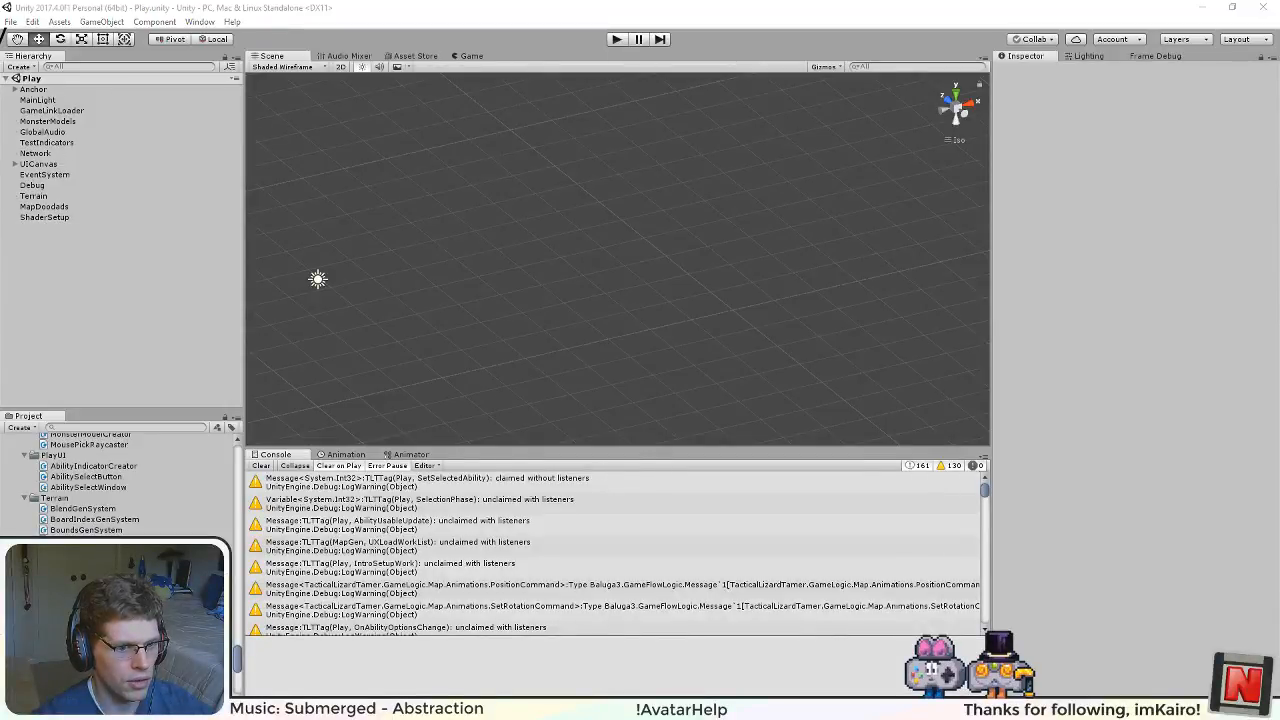
Step: Move testcontent and testcontent.manifest from the AssetBundles folder into the TestContent mod folder, replacing the existing files
left_click(560, 709)
left_click(590, 709)
left_click(193, 205)
left_click(178, 191, "shift")
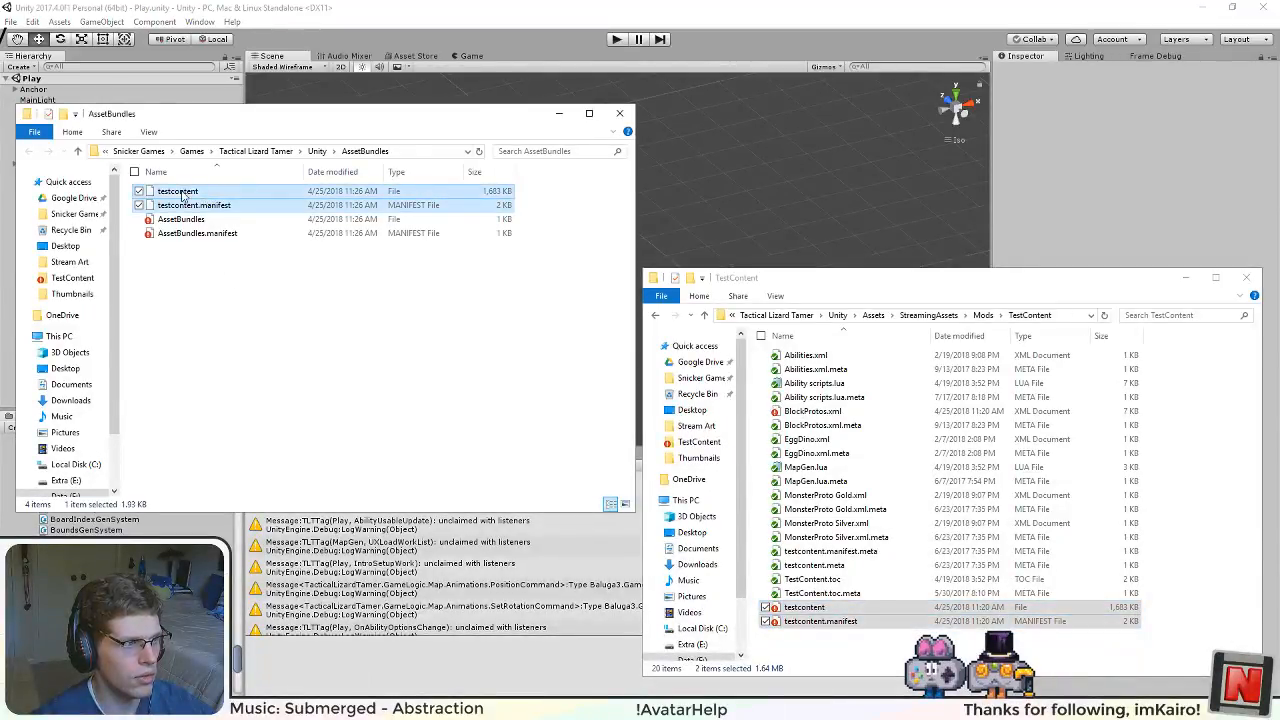
left_click_drag(178, 191, 808, 642)
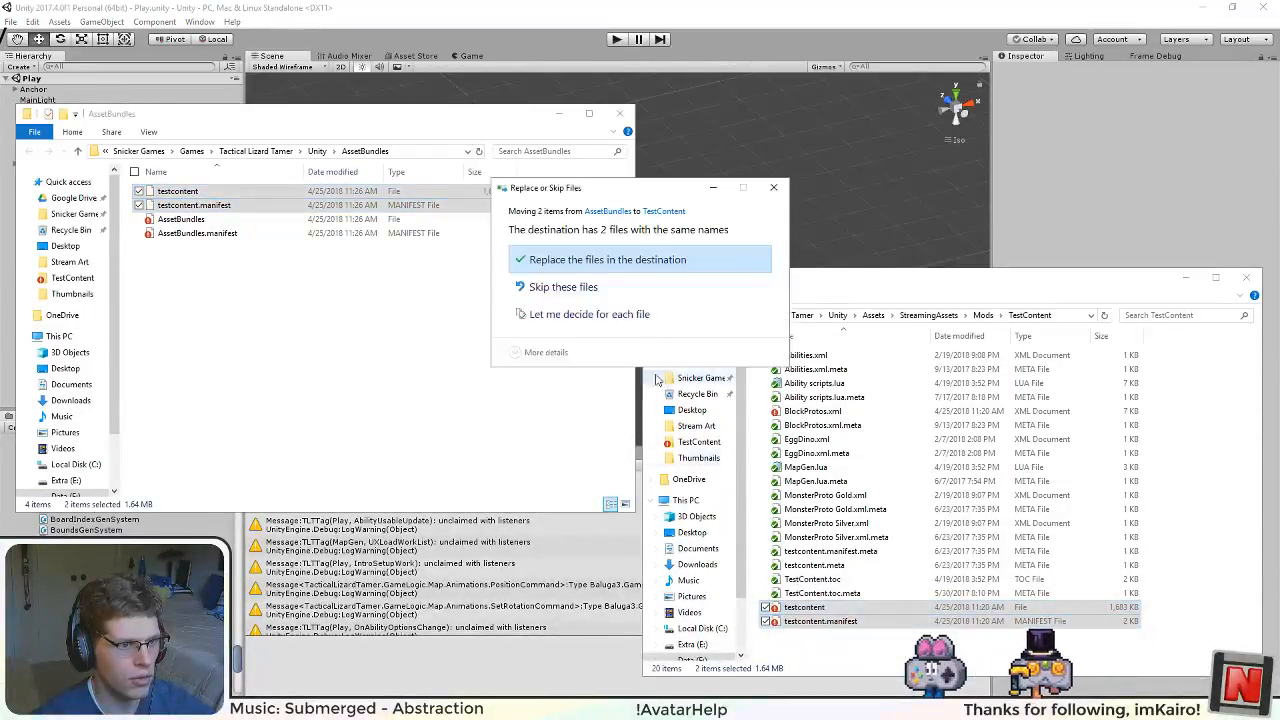
left_click(600, 256)
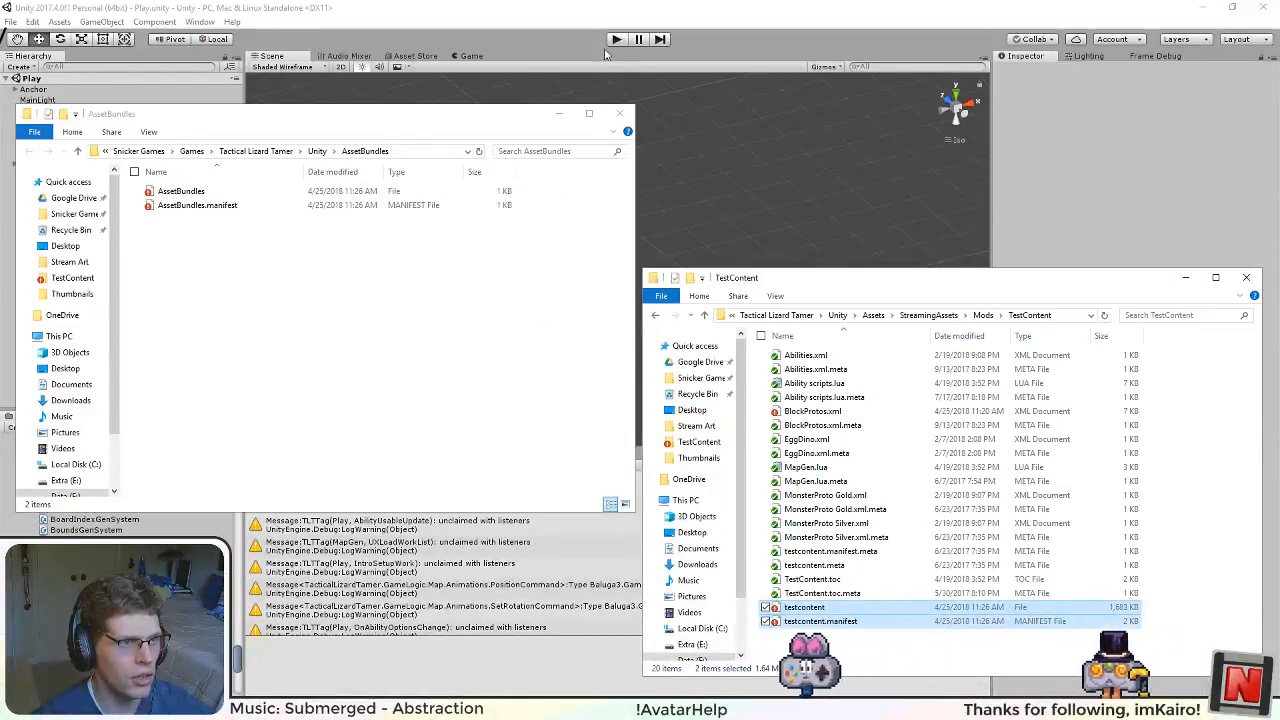
Step: Run the game and examine up close the triangular margin where the green and blue hexagons meet
left_click(608, 38)
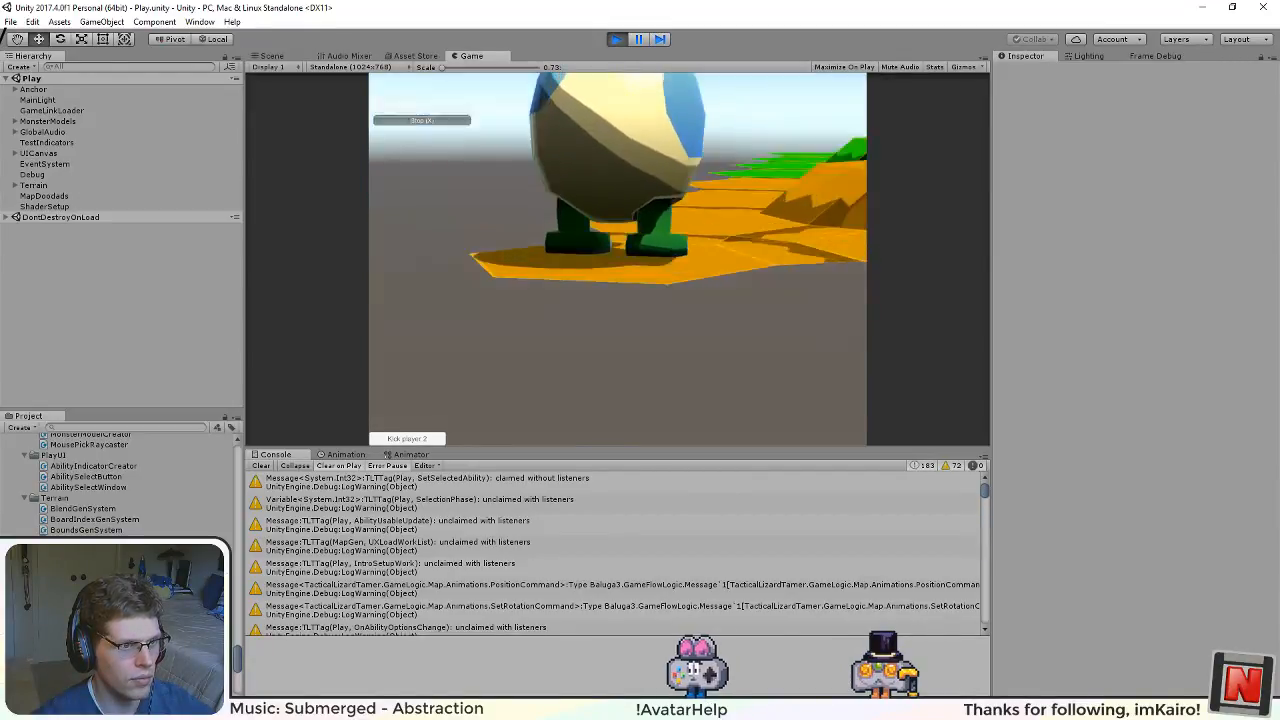
left_click_drag(743, 205, 860, 415)
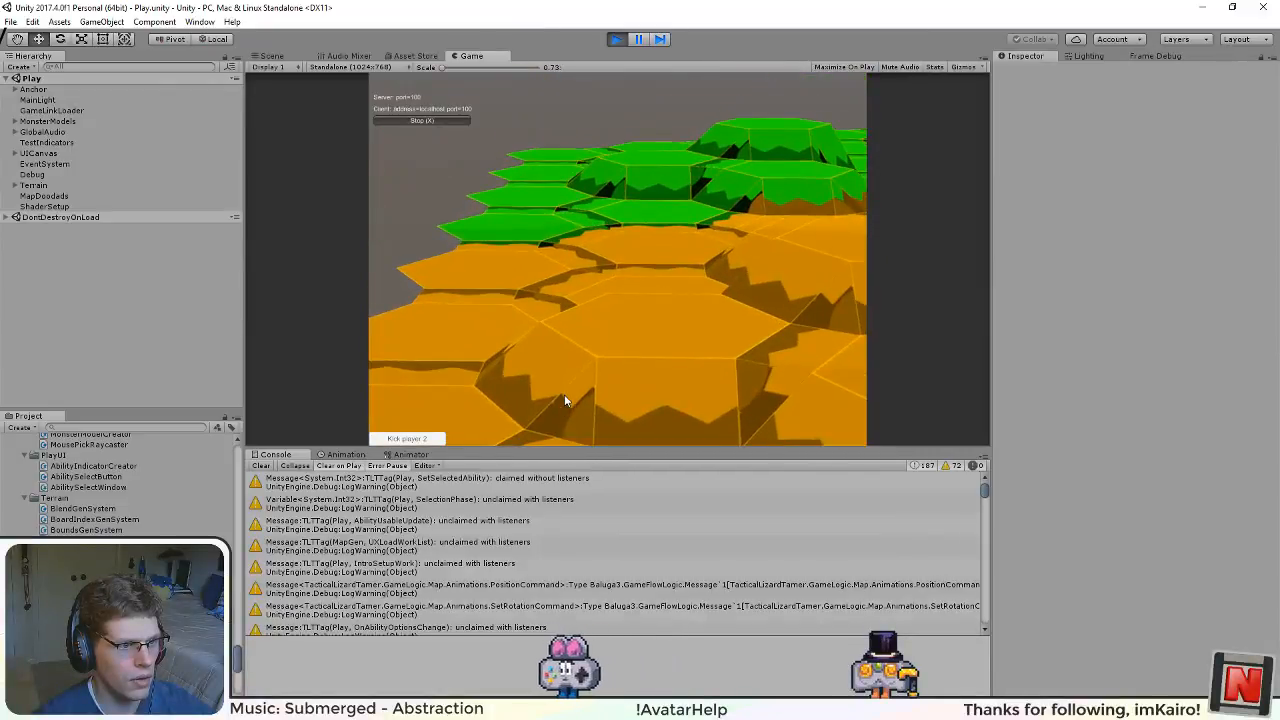
scroll(650, 352, "up", 10)
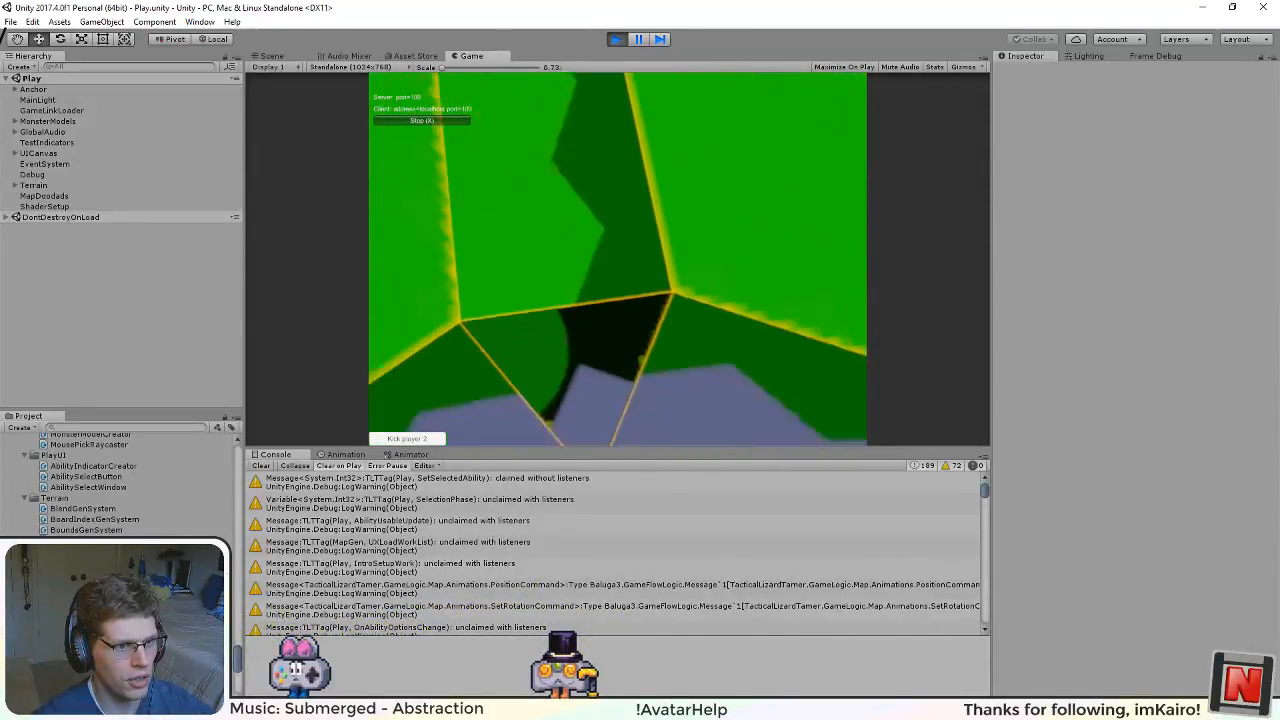
scroll(472, 194, "up", 5)
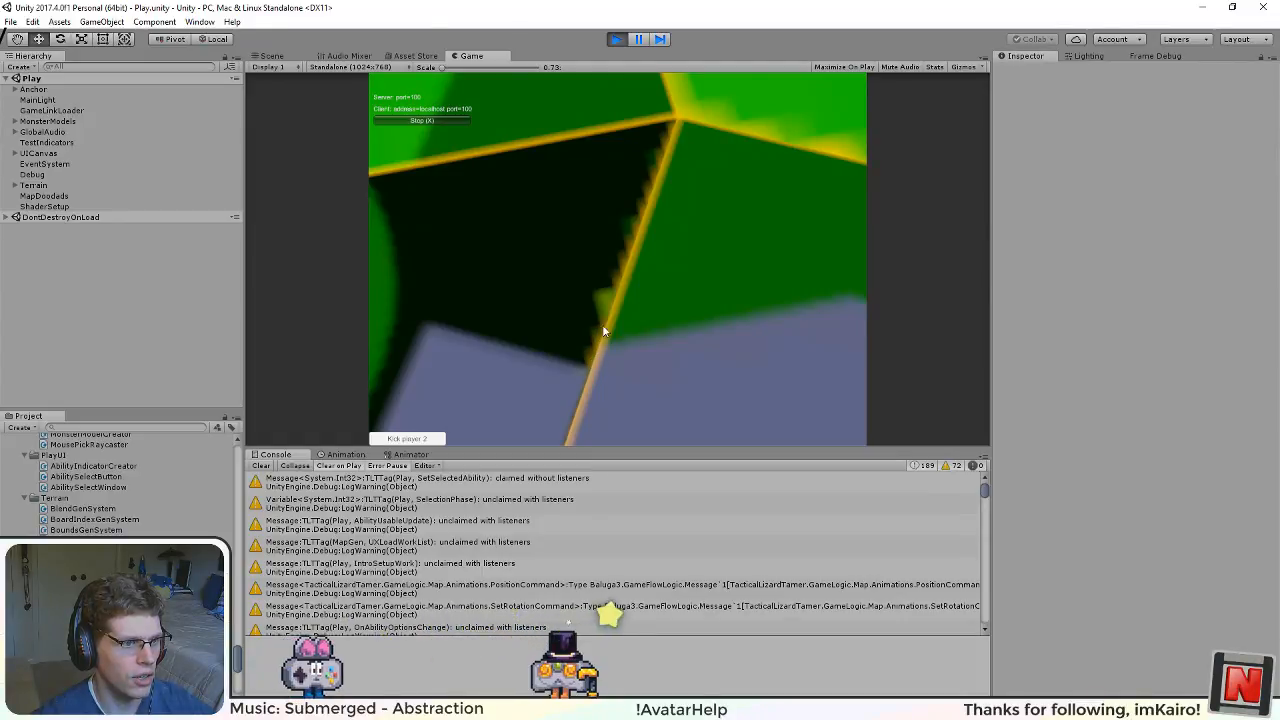
scroll(587, 316, "down", 3)
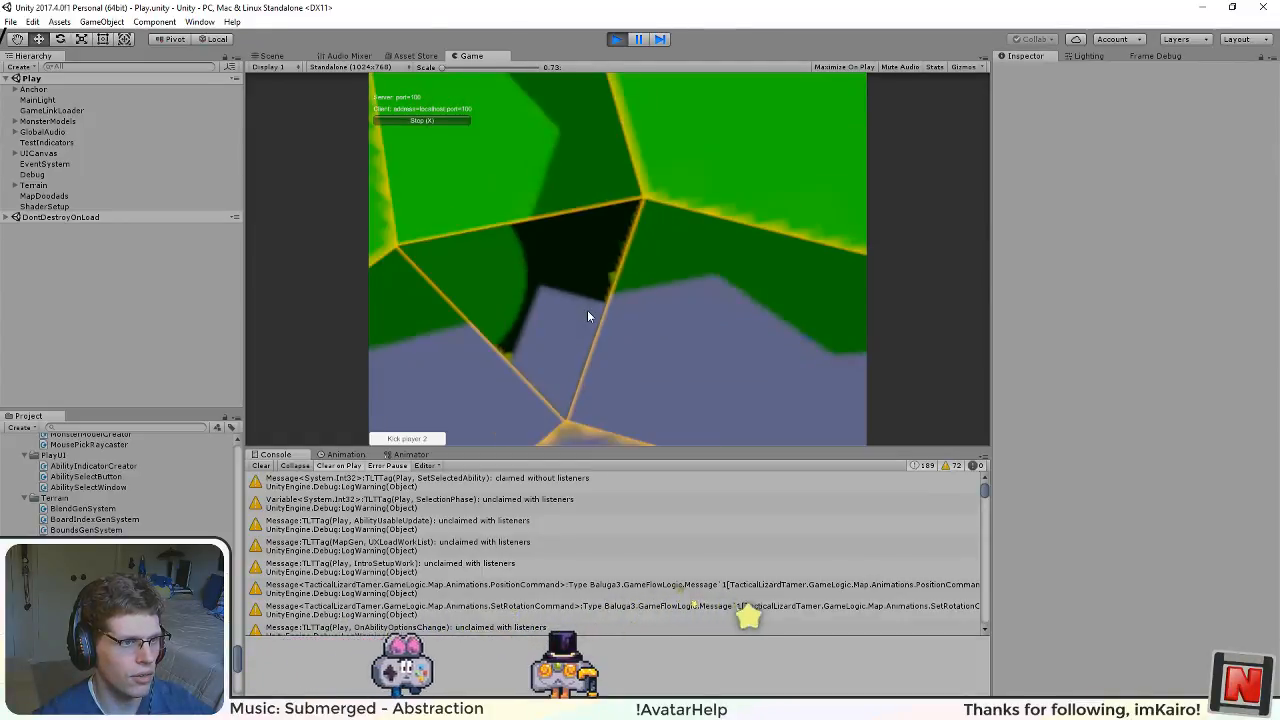
scroll(587, 316, "down", 5)
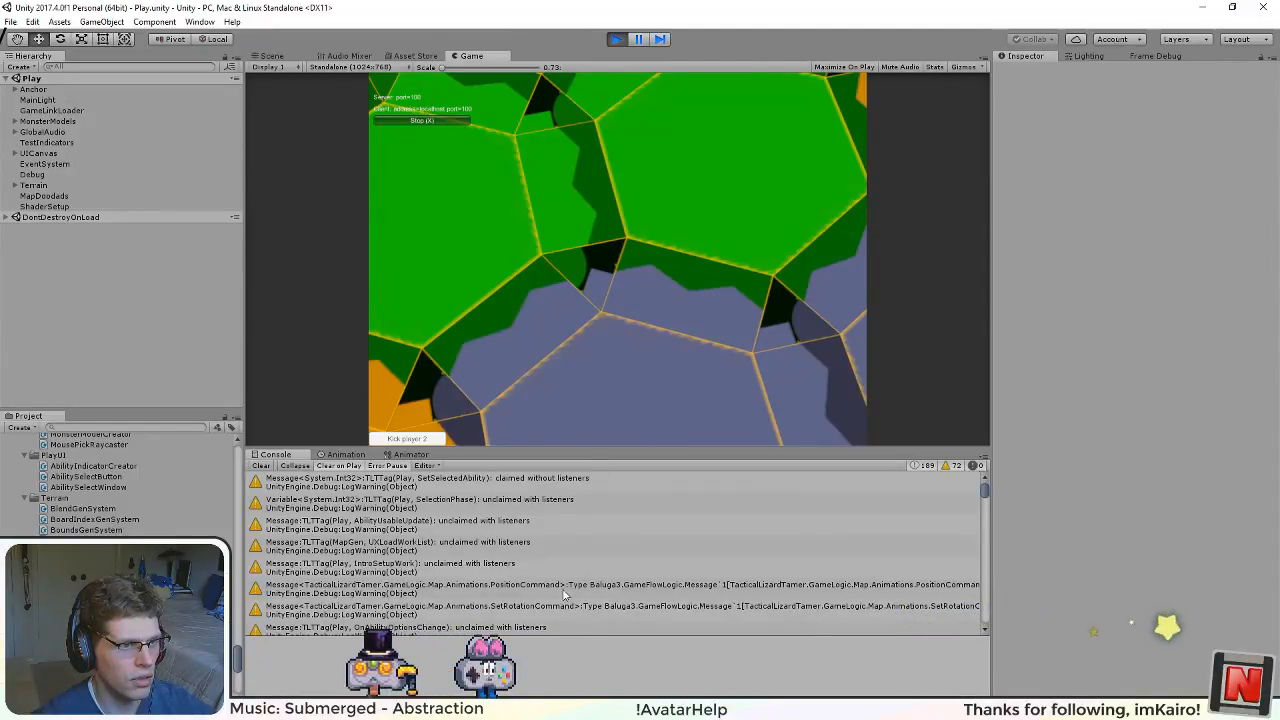
scroll(542, 236, "up", 2)
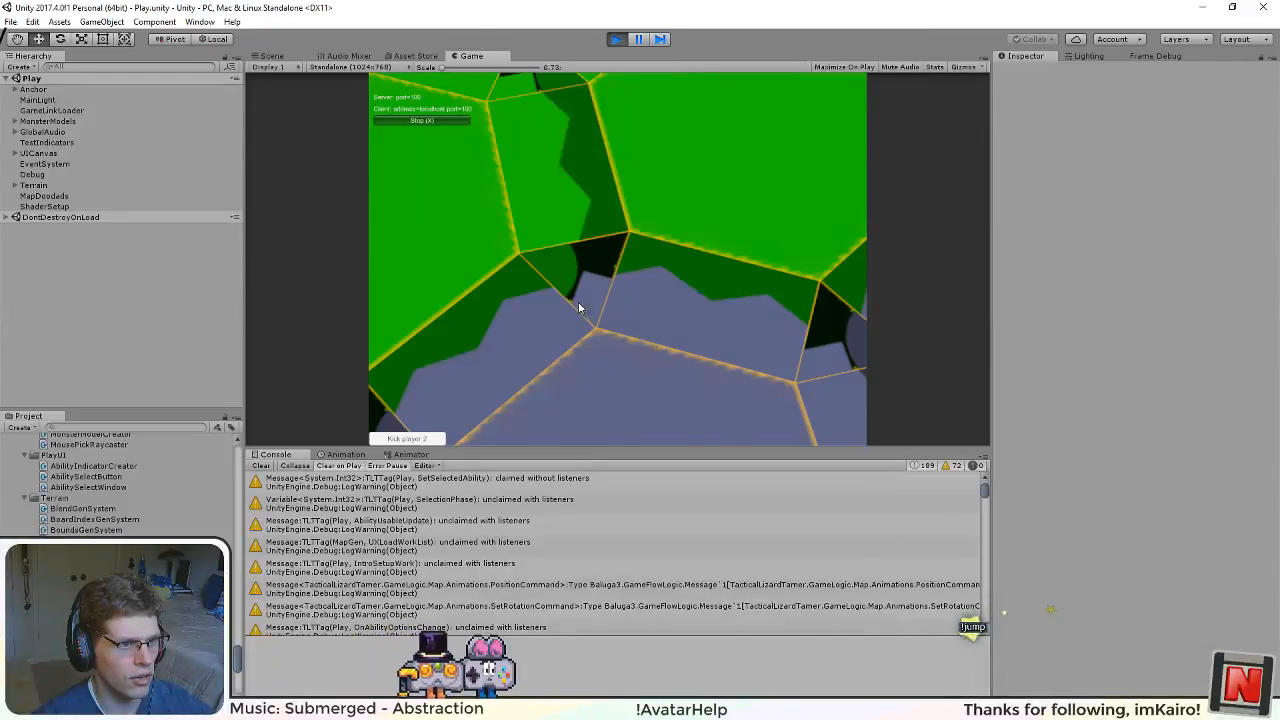
scroll(607, 243, "up", 2)
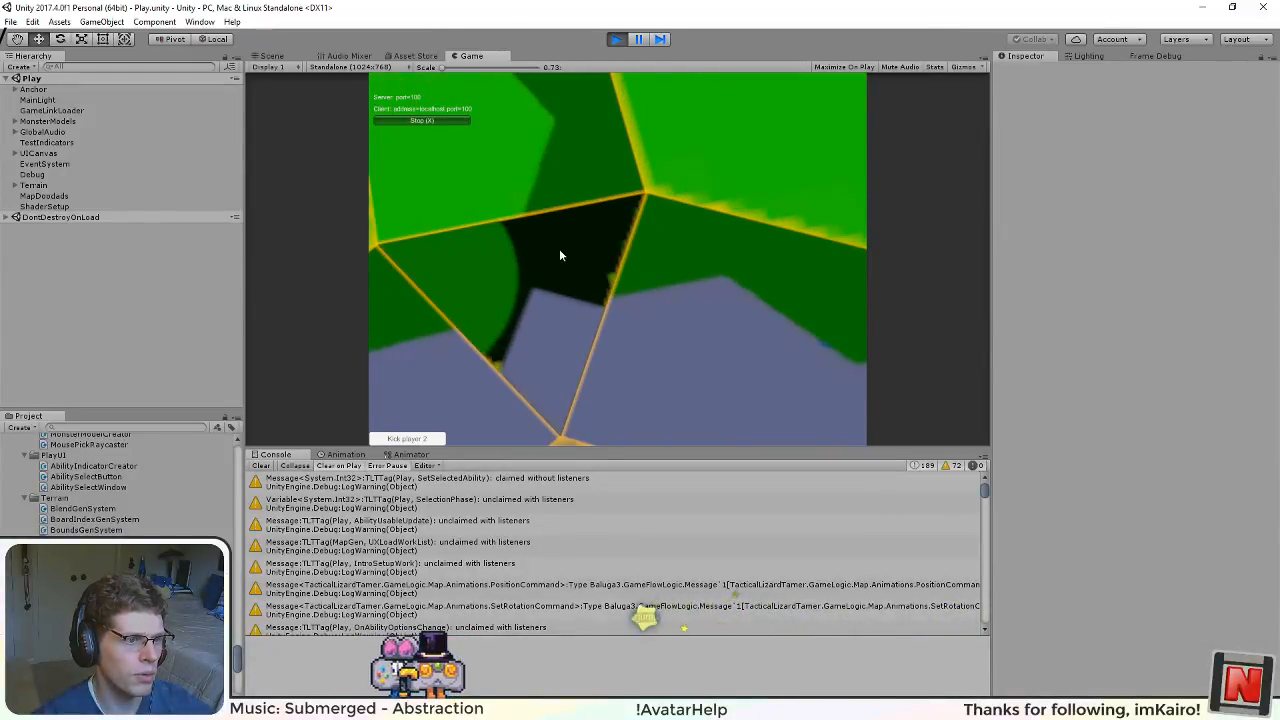
scroll(560, 255, "down", 3)
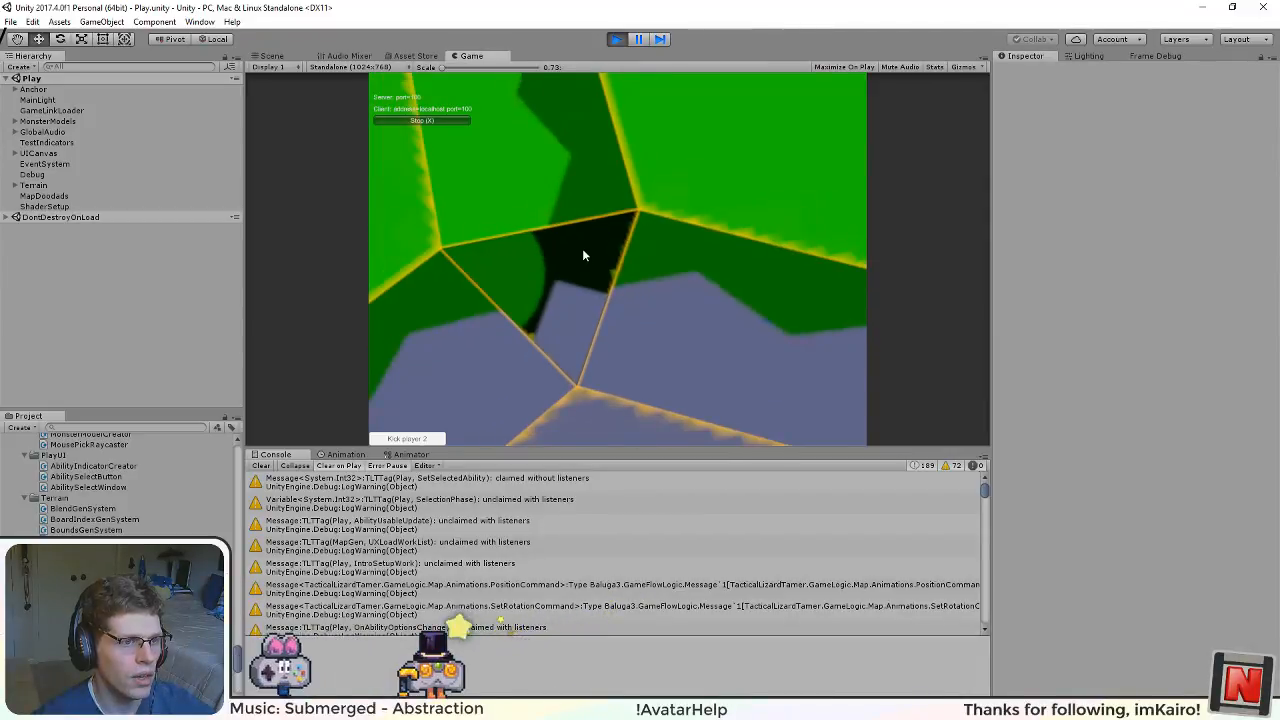
scroll(584, 252, "down", 4)
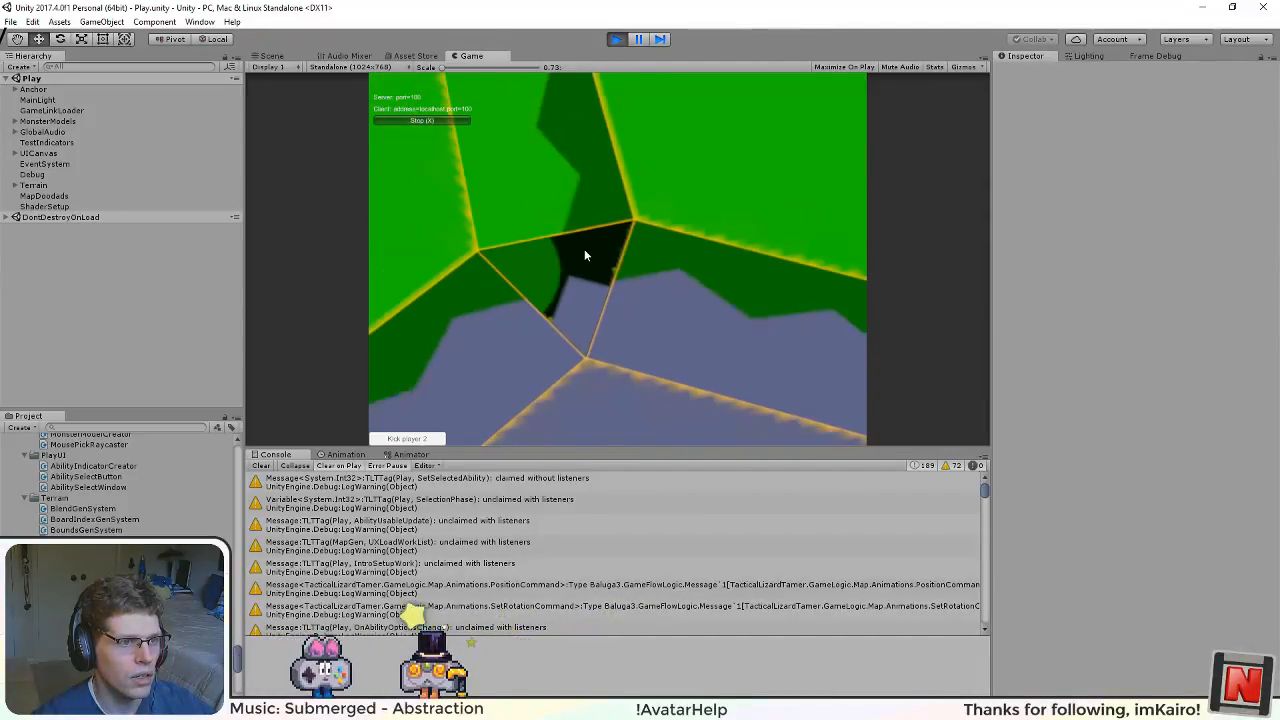
scroll(586, 255, "down", 4)
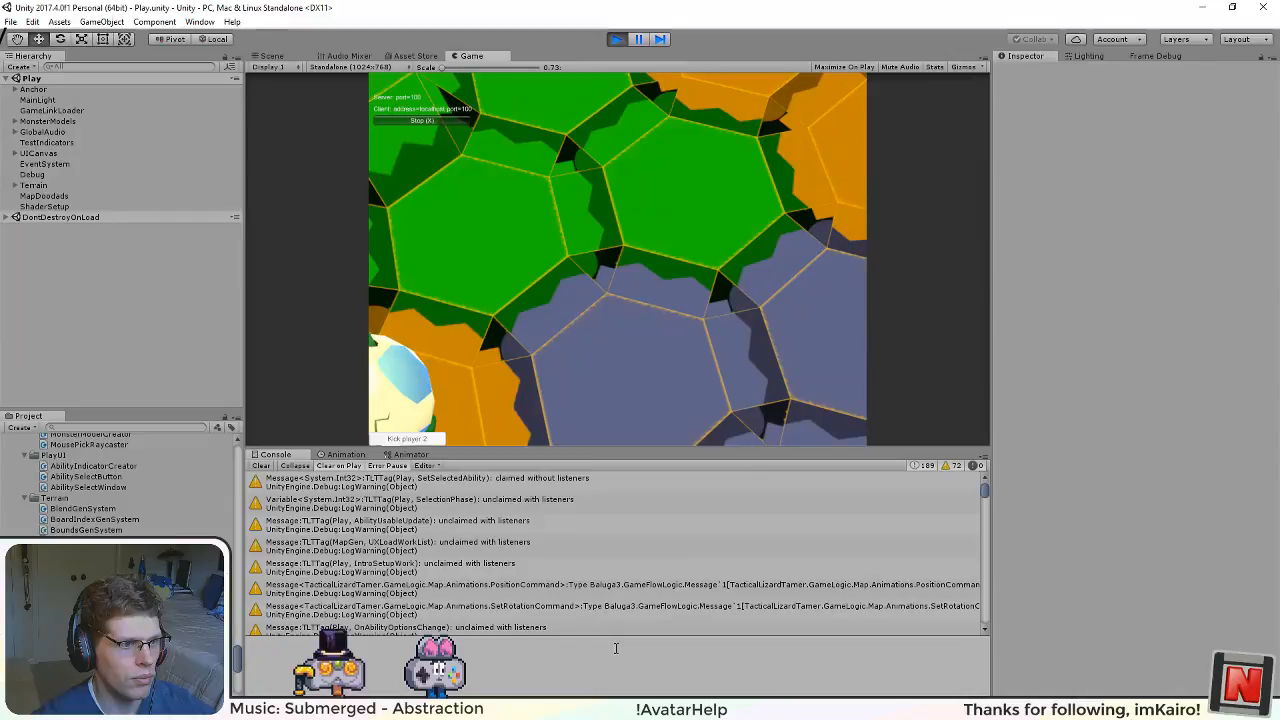
Step: Survey the margins of the blue, orange and green hexagons from a wider view and stop the game's play mode
scroll(621, 358, "down", 4)
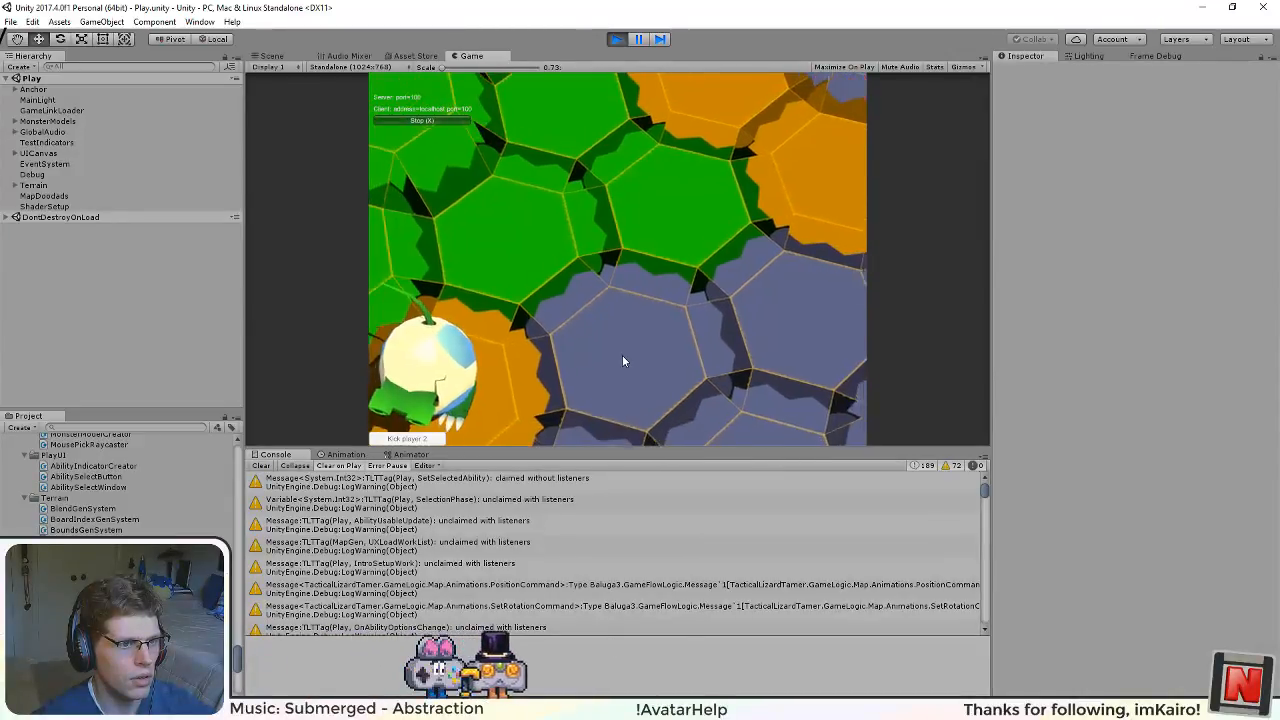
scroll(622, 358, "down", 2)
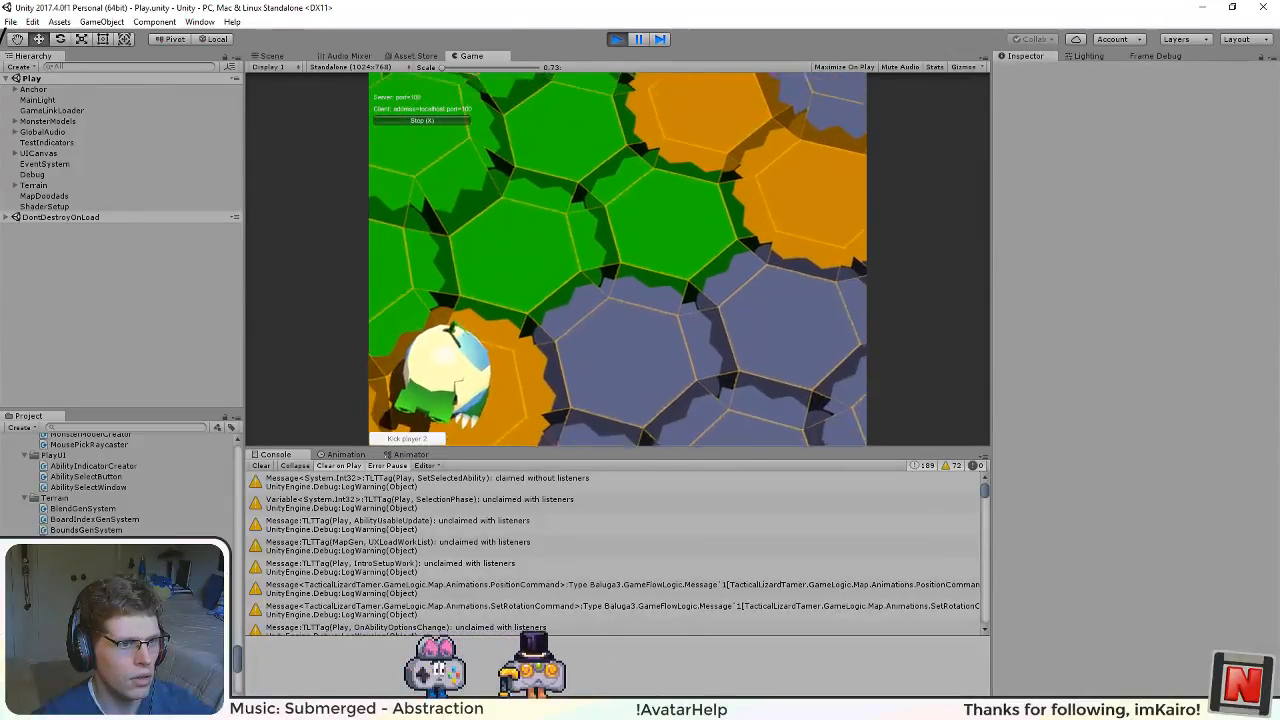
left_click_drag(622, 358, 740, 310)
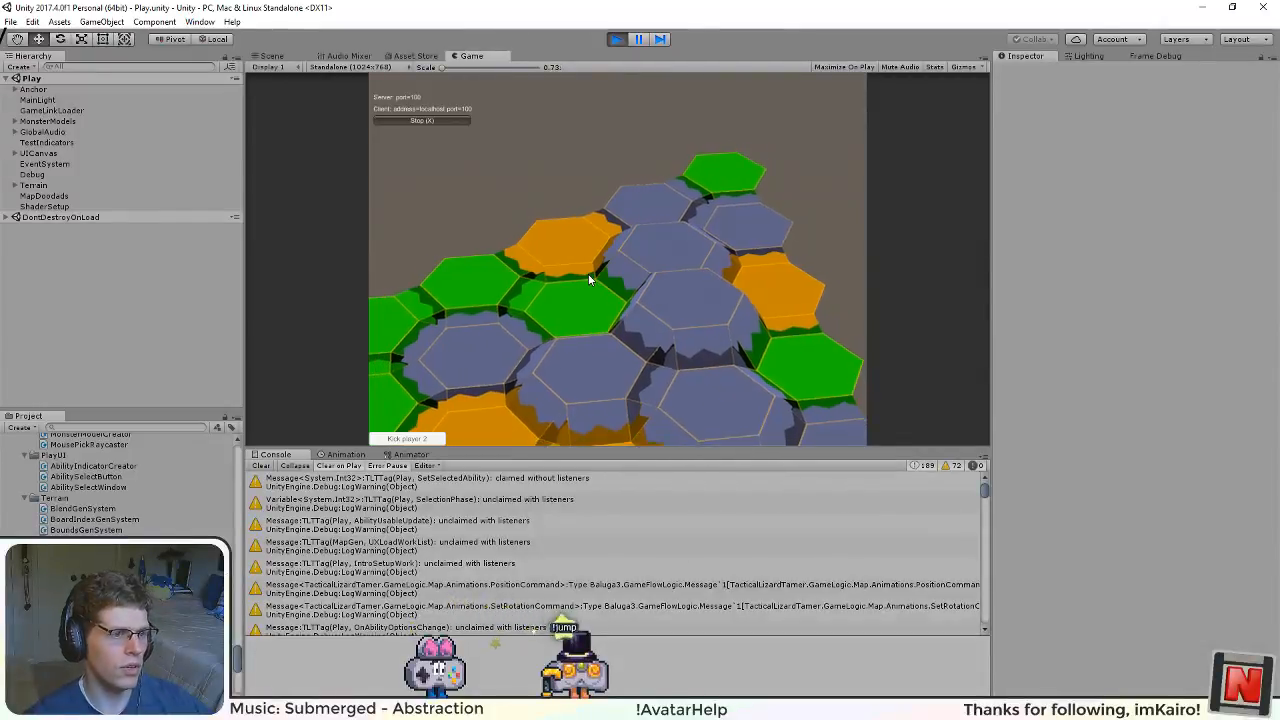
scroll(580, 275, "up", 5)
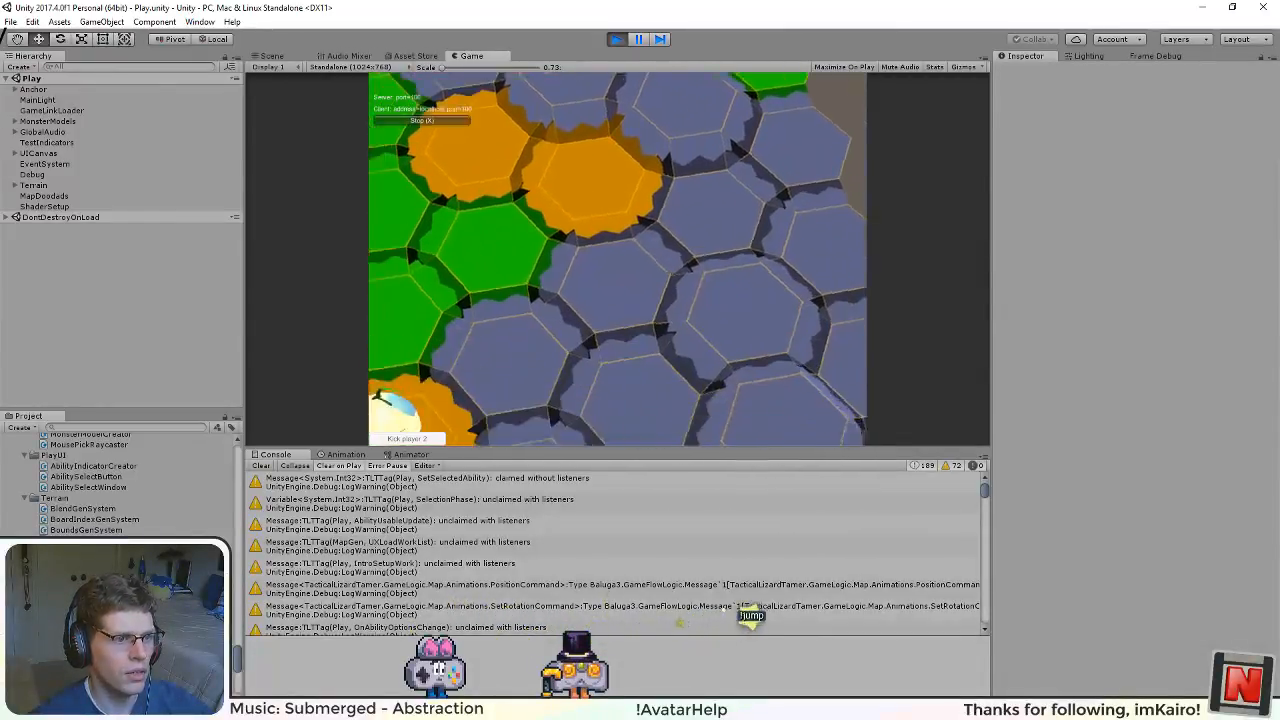
key("a")
key("w")
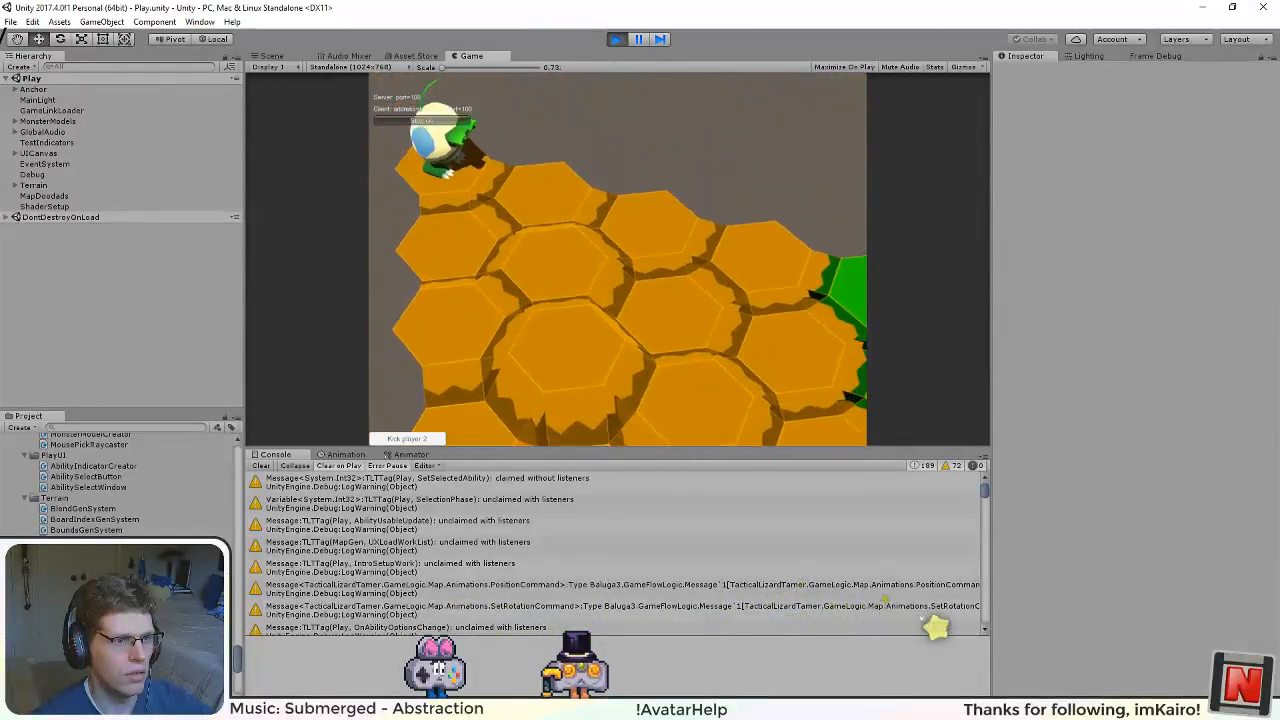
key("d")
key("s")
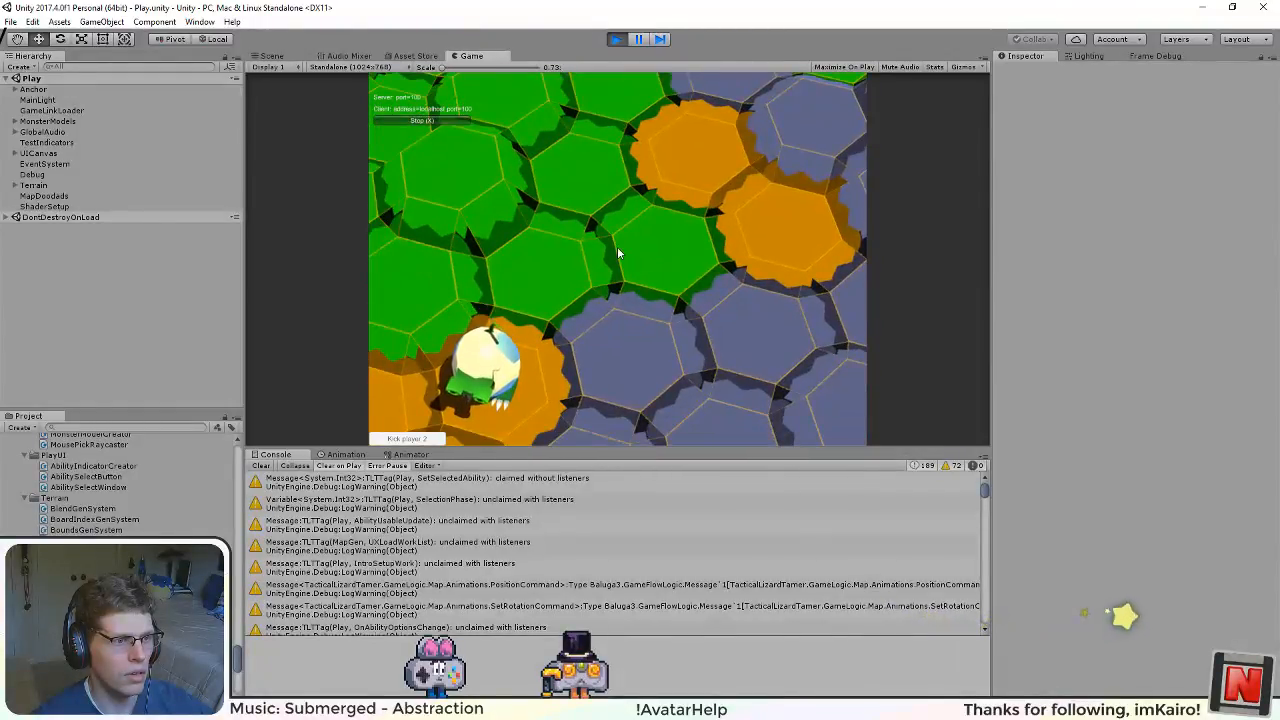
key("a")
left_click(616, 38)
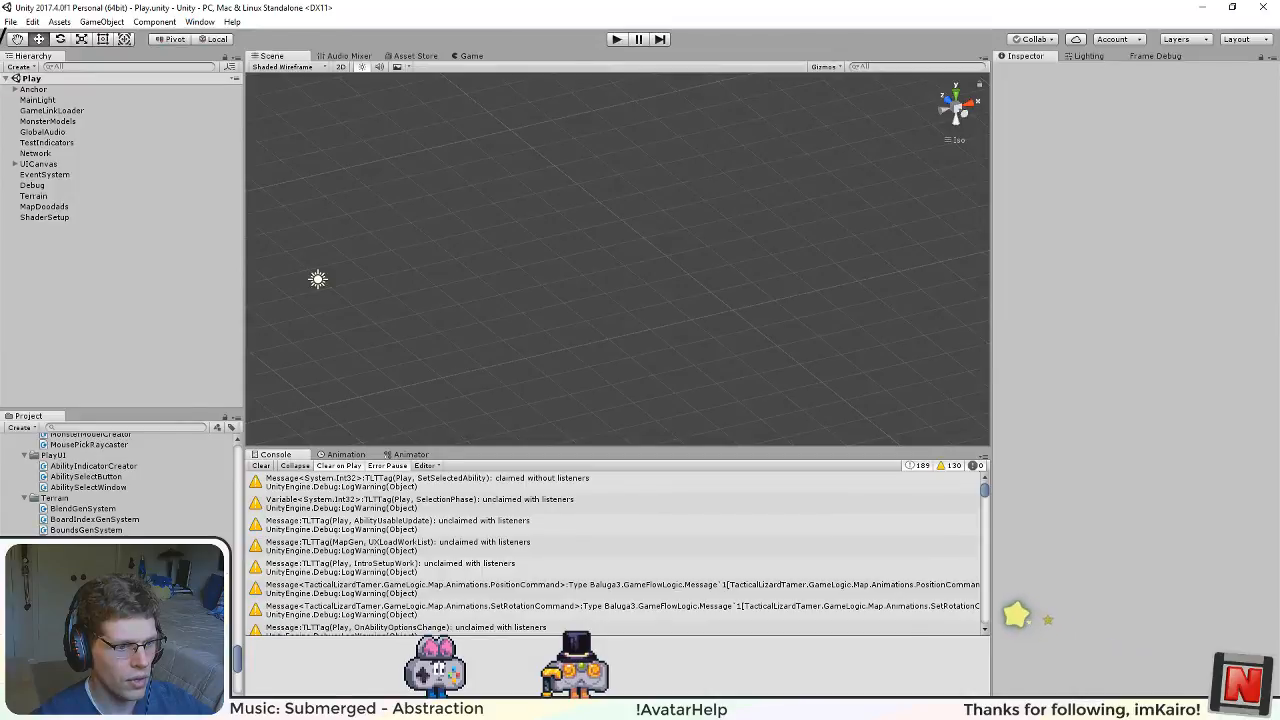
Step: Switch to Inkscape and look over the hexagon, margin and triangle shapes in the terrain texture alpha map
key("alt+Tab")
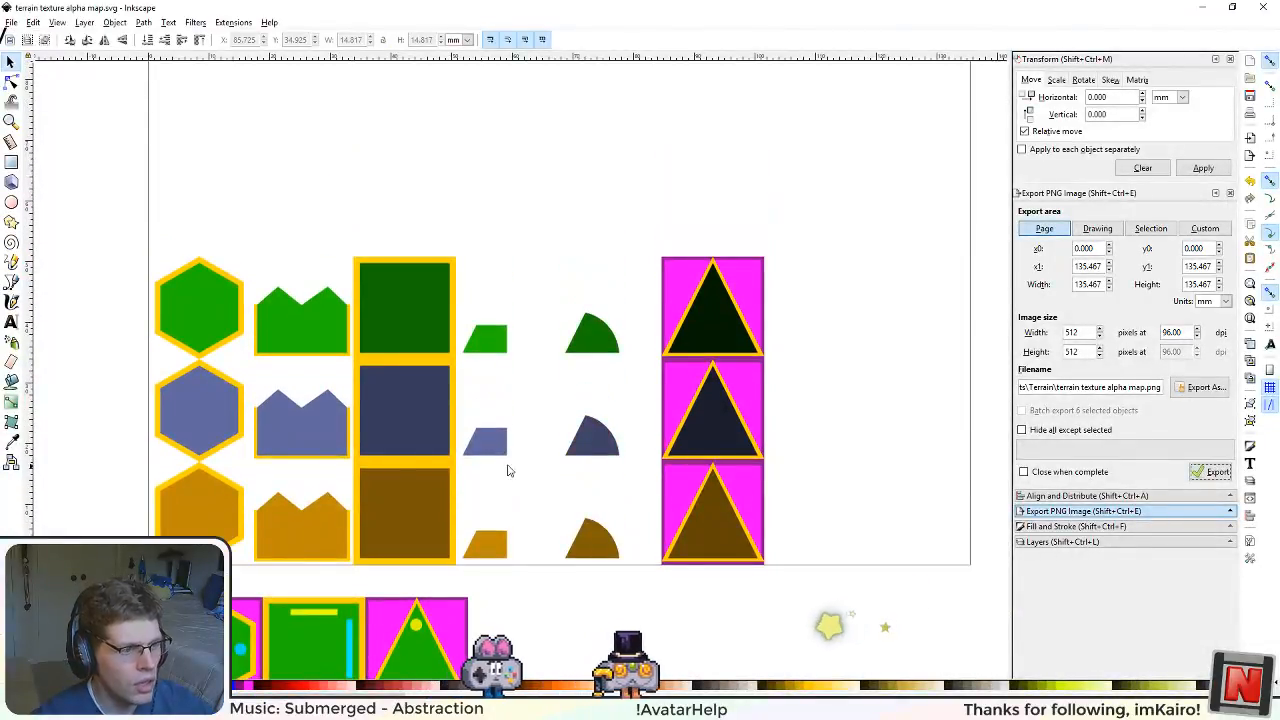
scroll(507, 470, "down", 3)
scroll(495, 465, "up", 3)
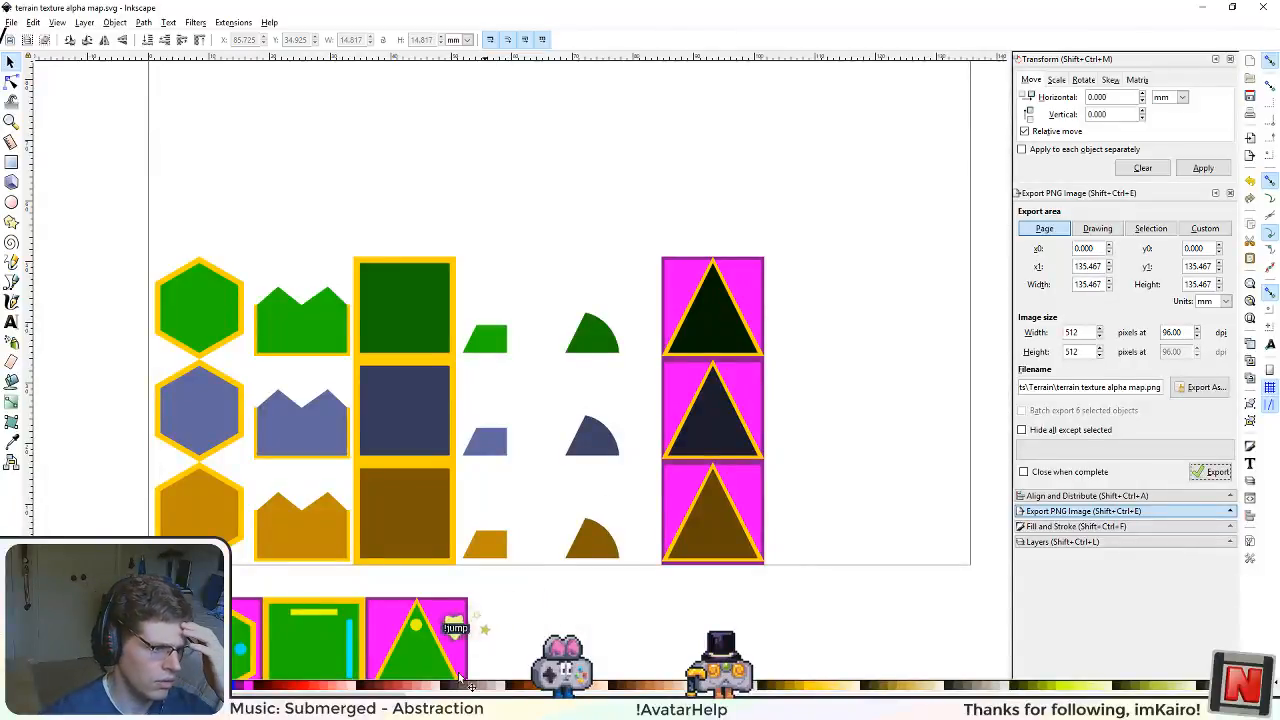
Step: Switch back to OneNote and add an "Art" heading below the Inkscape gamma dark blending item
key("alt+Tab")
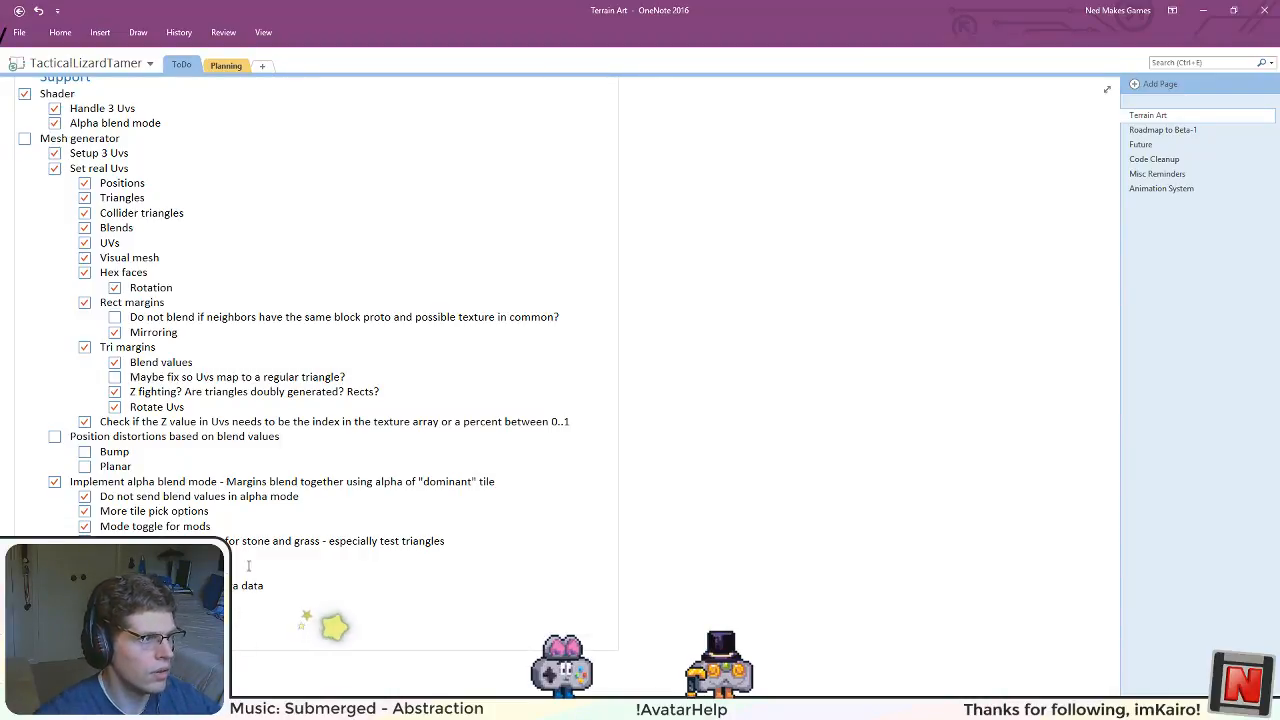
scroll(307, 495, "up", 2)
scroll(154, 340, "down", 5)
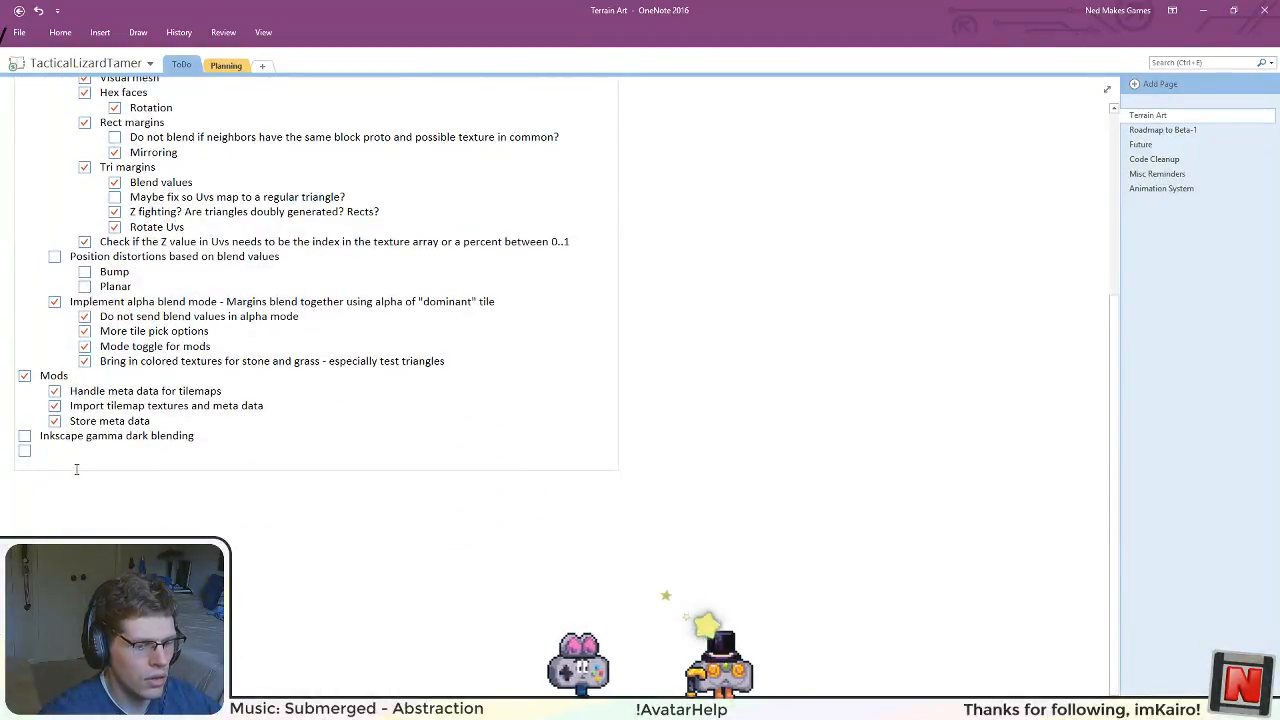
key("Return")
key("Return")
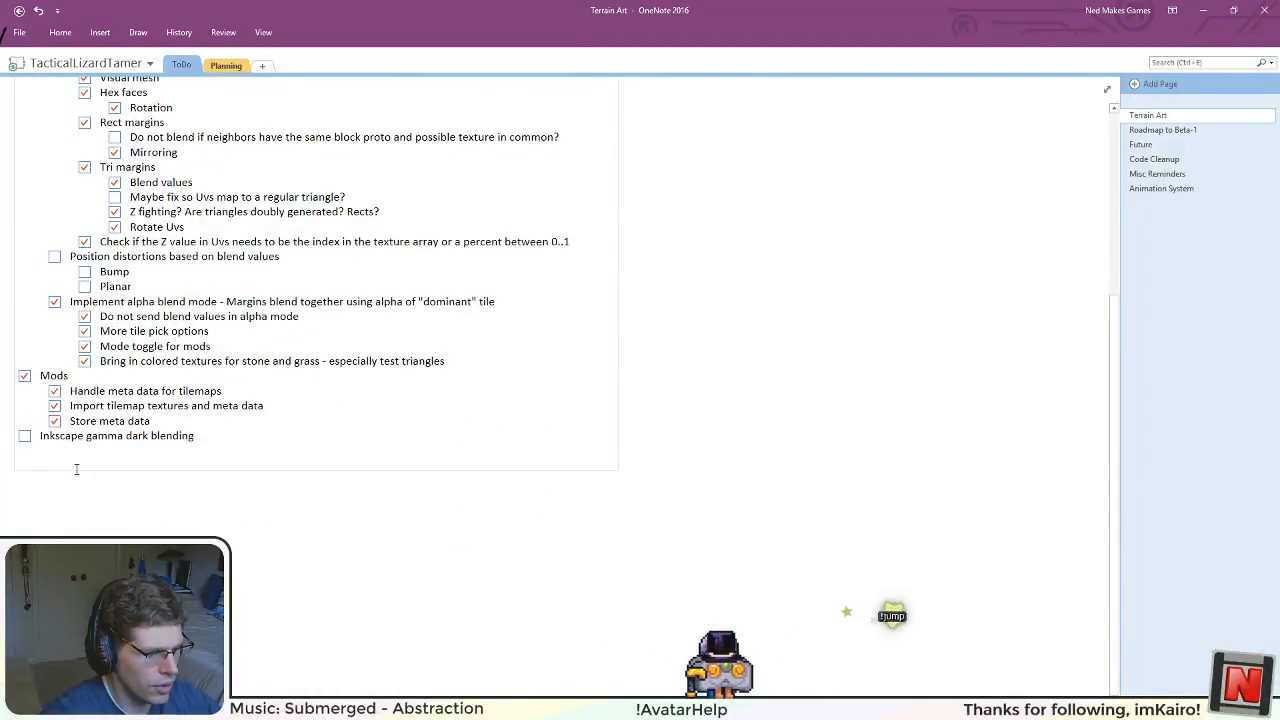
type("Art")
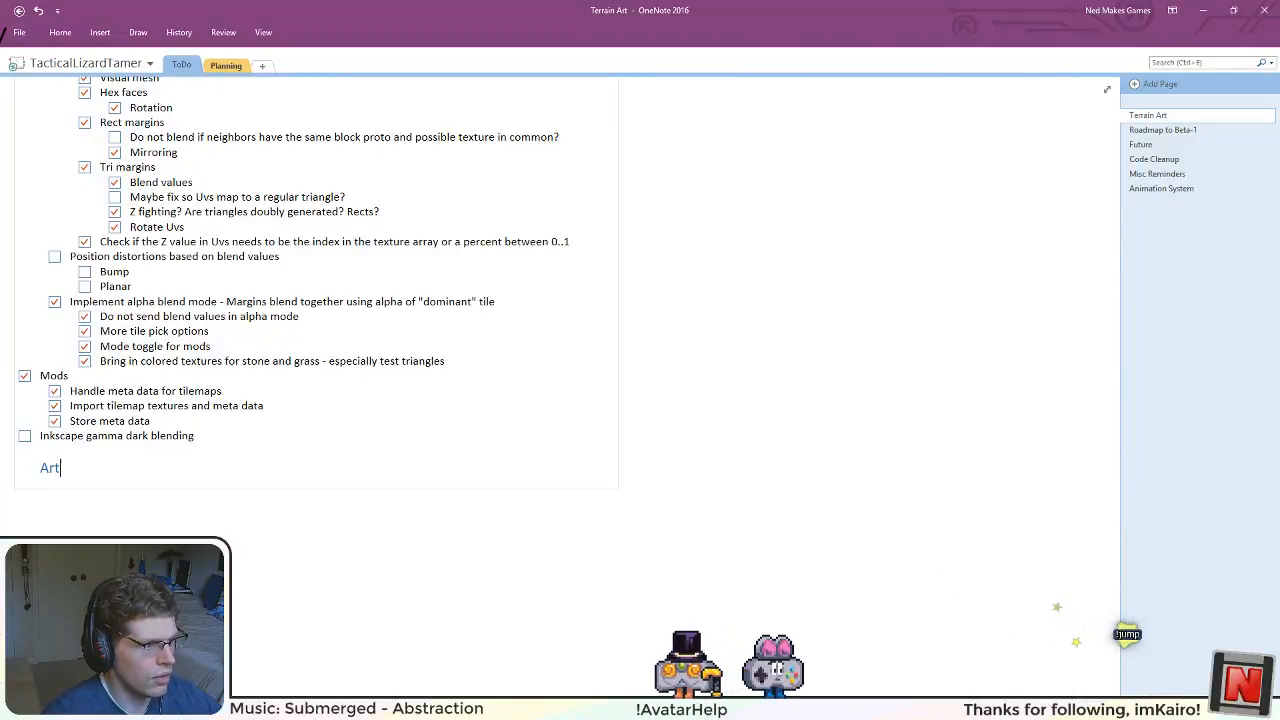
key("Return")
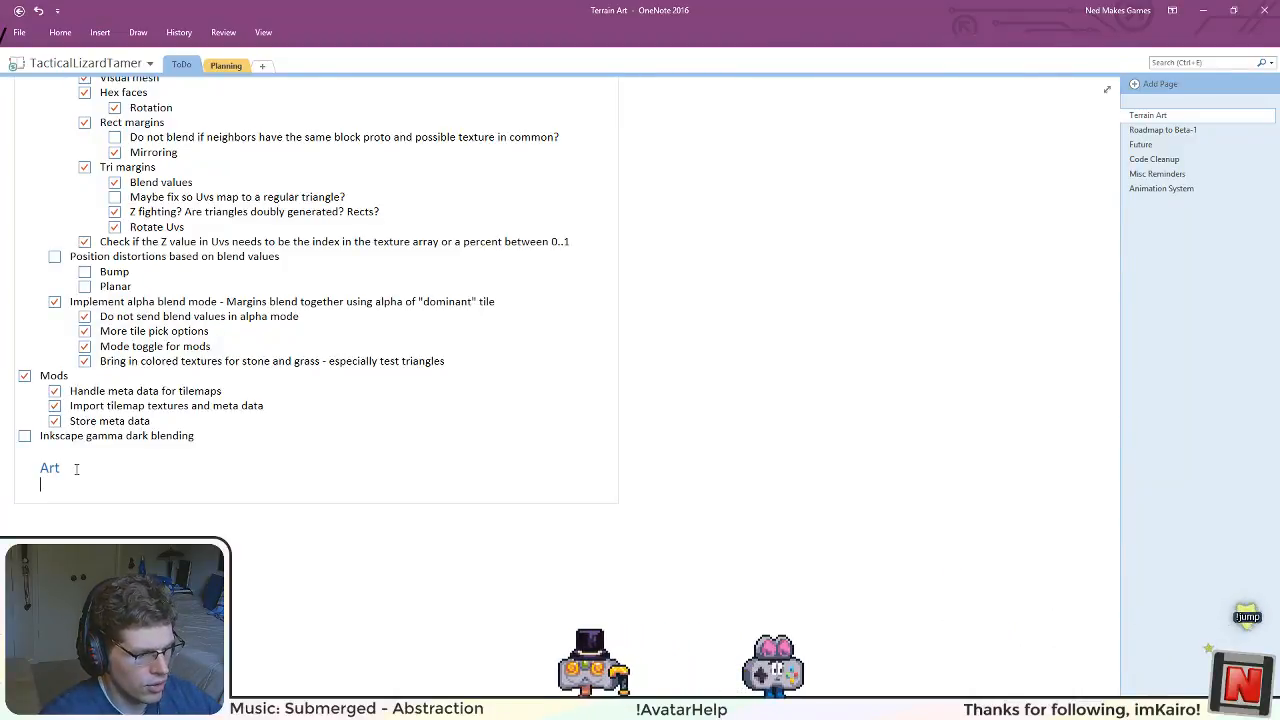
Step: Add Dirt, Stone and Grass checkboxes under the Art heading, with Hex face and Margins sub-items for Dirt and Hex and Margins for the others
key("ctrl+1")
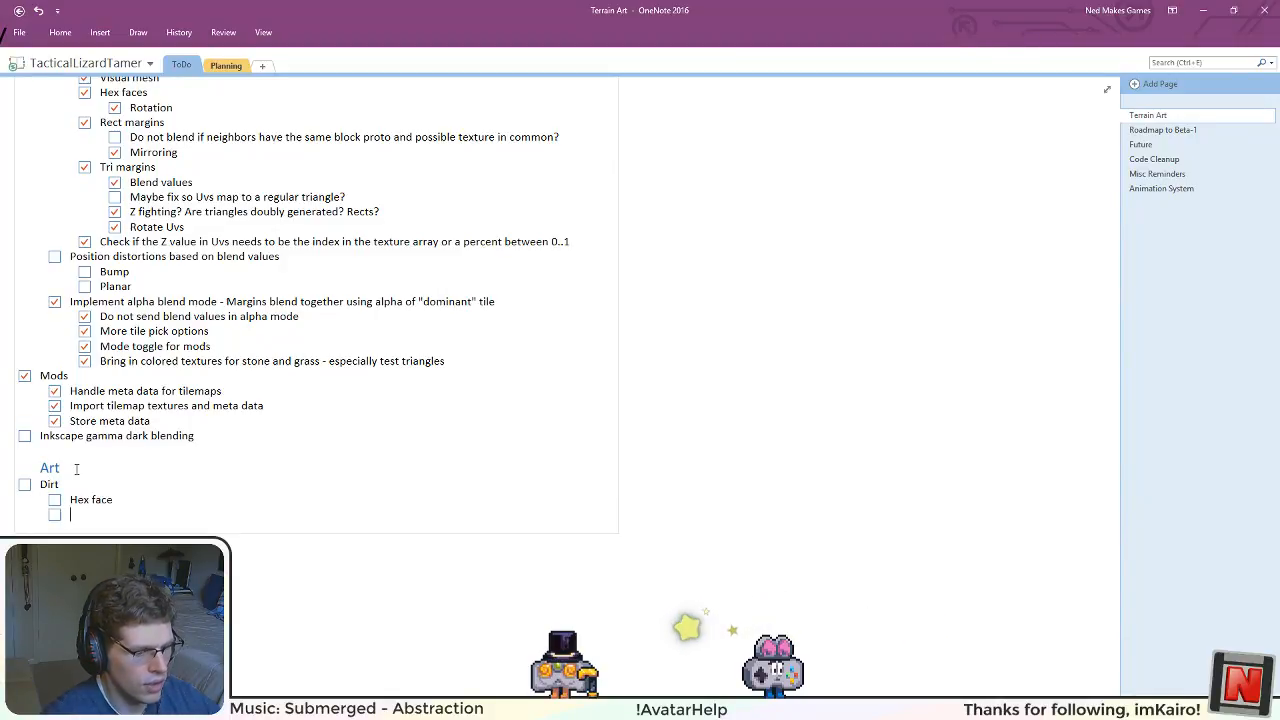
type("rgins ")
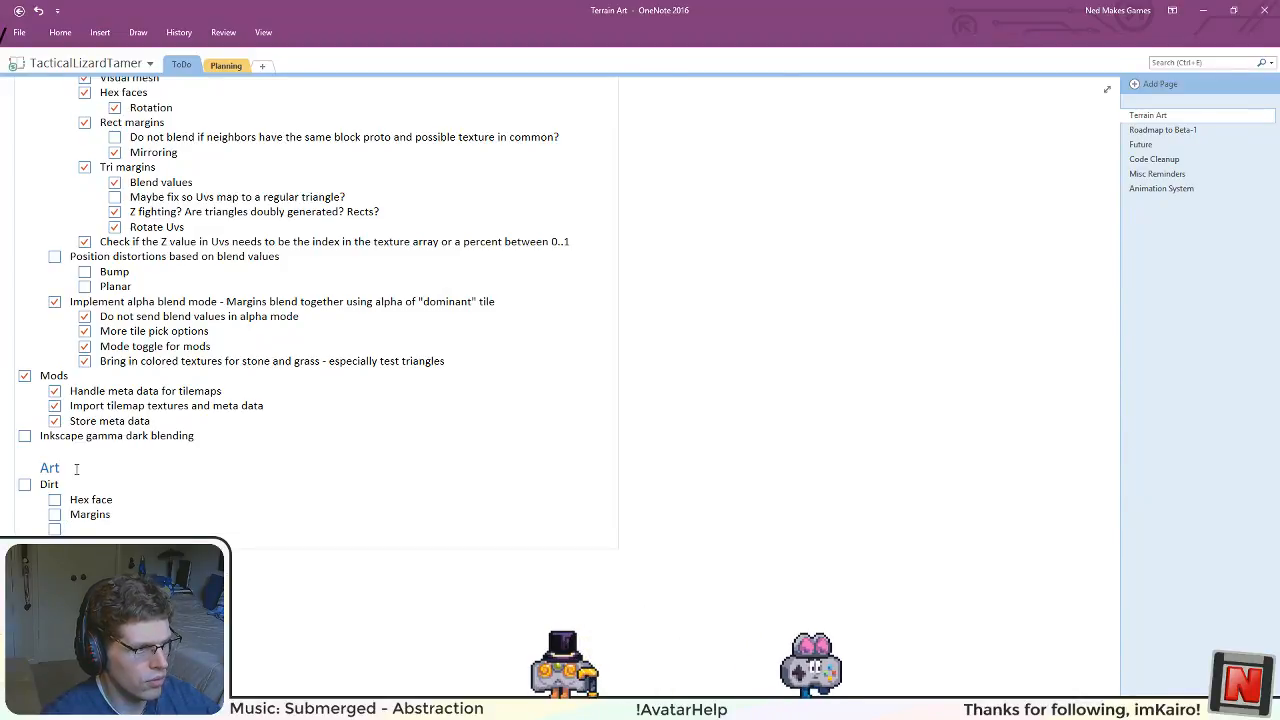
type("Sto")
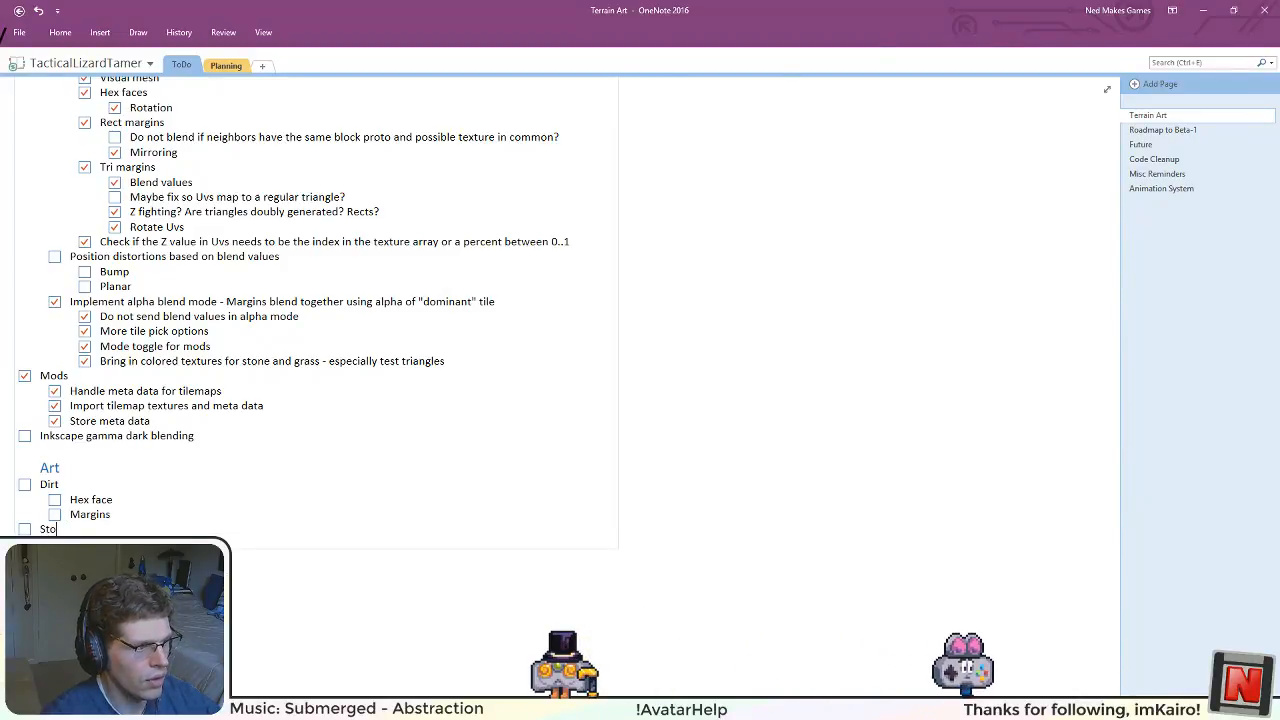
type("ne")
key("Return")
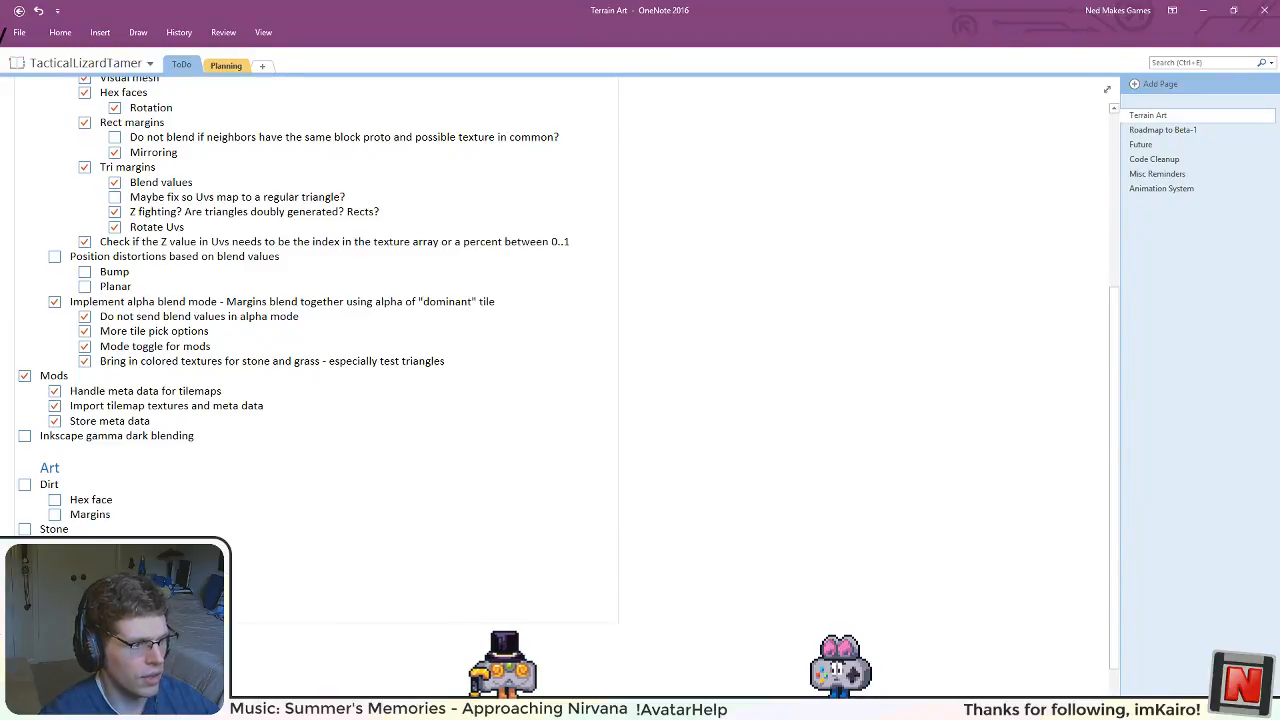
Step: Review the open items of the Support list, such as the position distortions, alongside the new Dirt, Stone and Grass art tasks
scroll(303, 402, "up", 5)
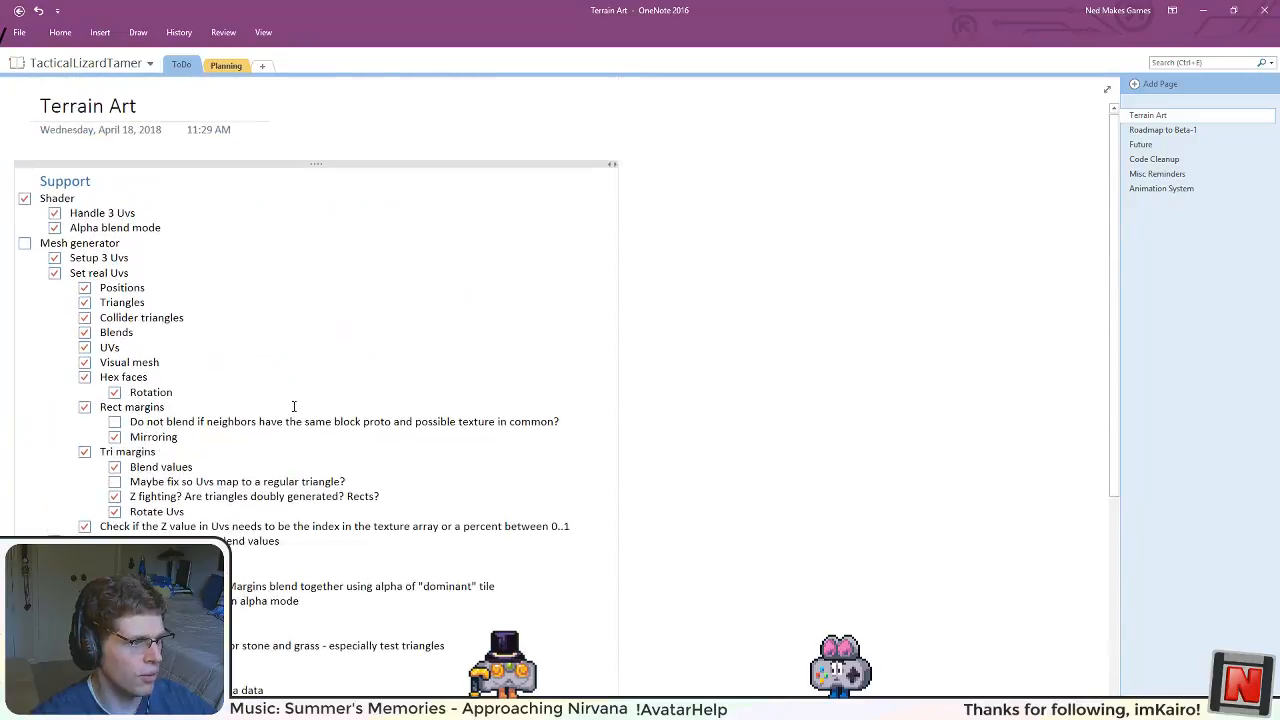
scroll(210, 424, "down", 6)
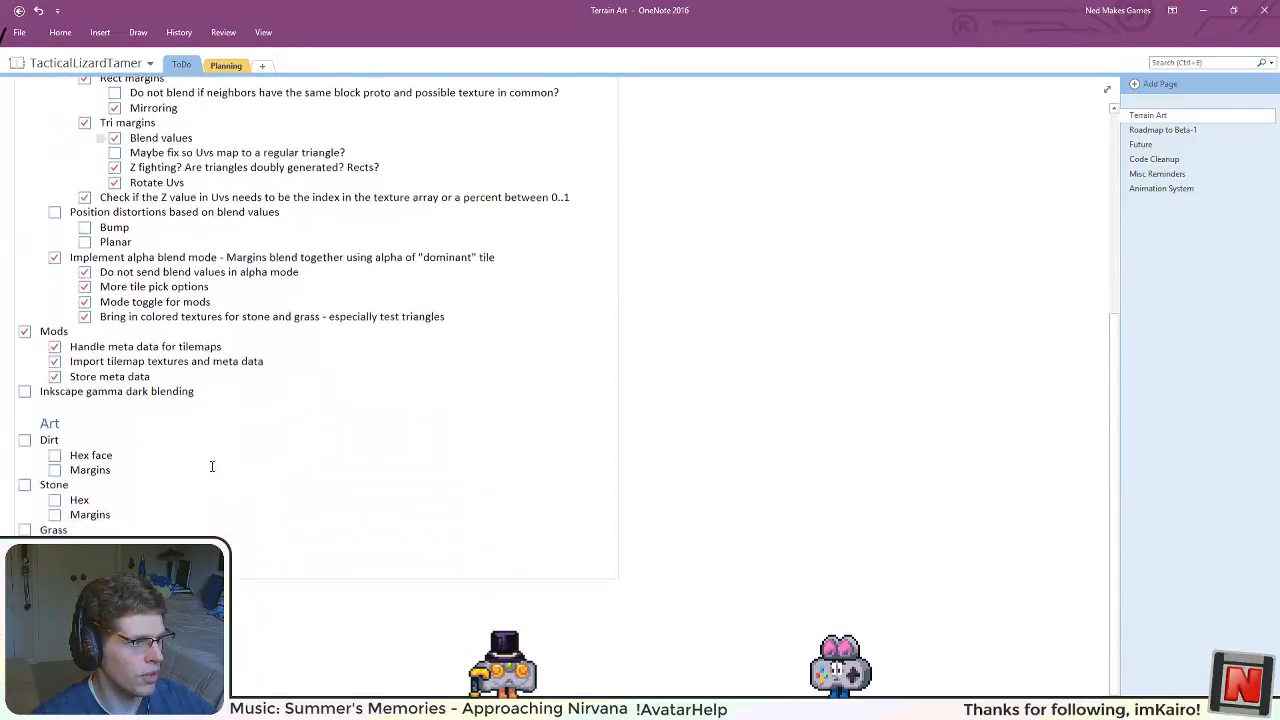
scroll(211, 467, "up", 5)
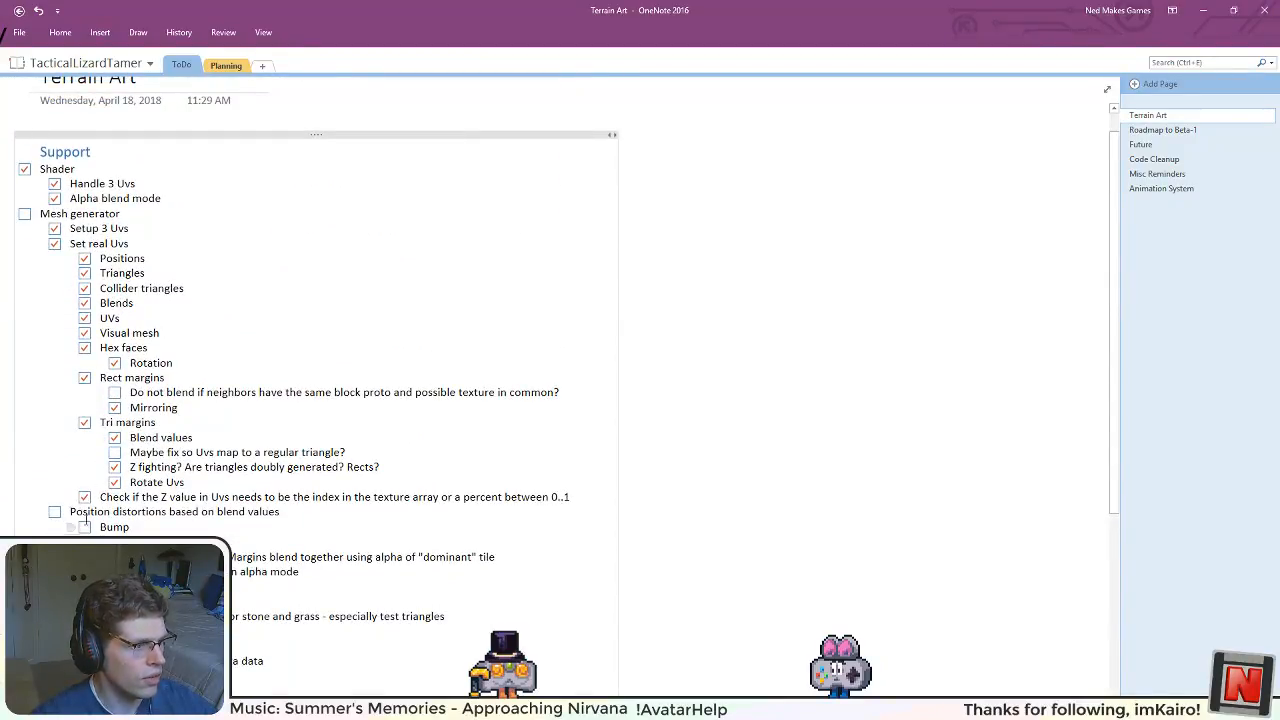
left_click(40, 511)
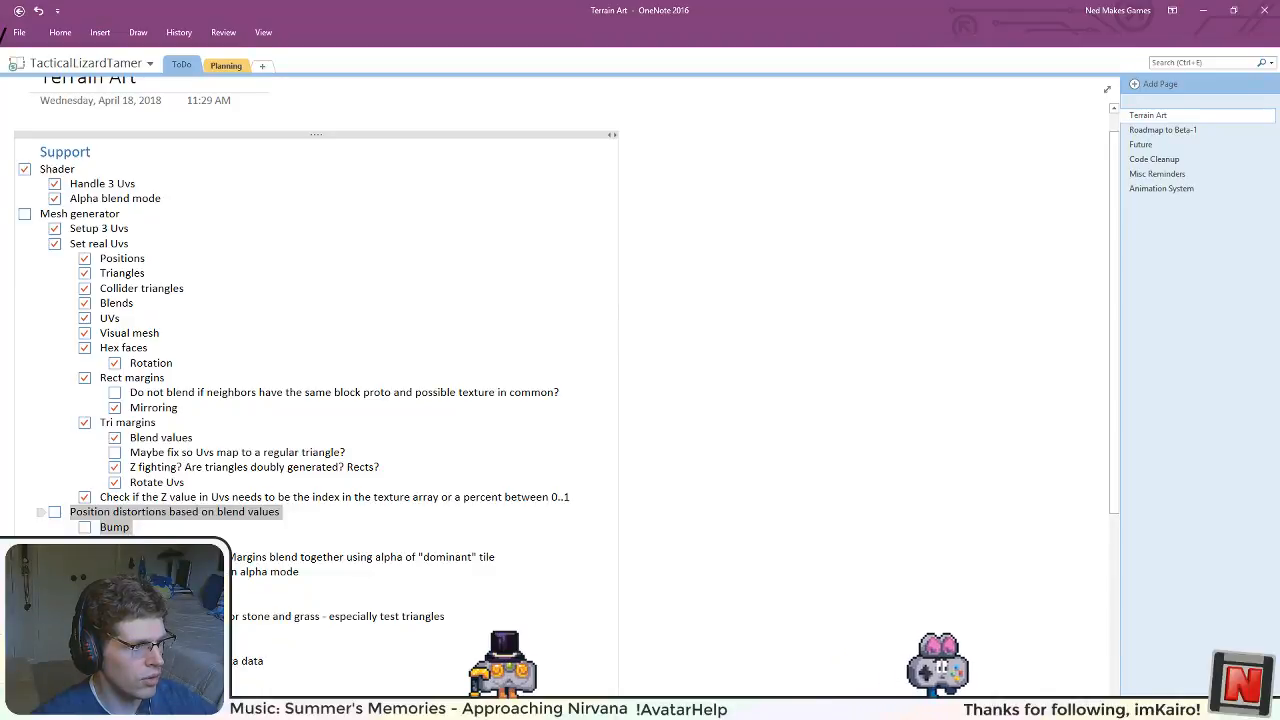
scroll(310, 350, "down", 3)
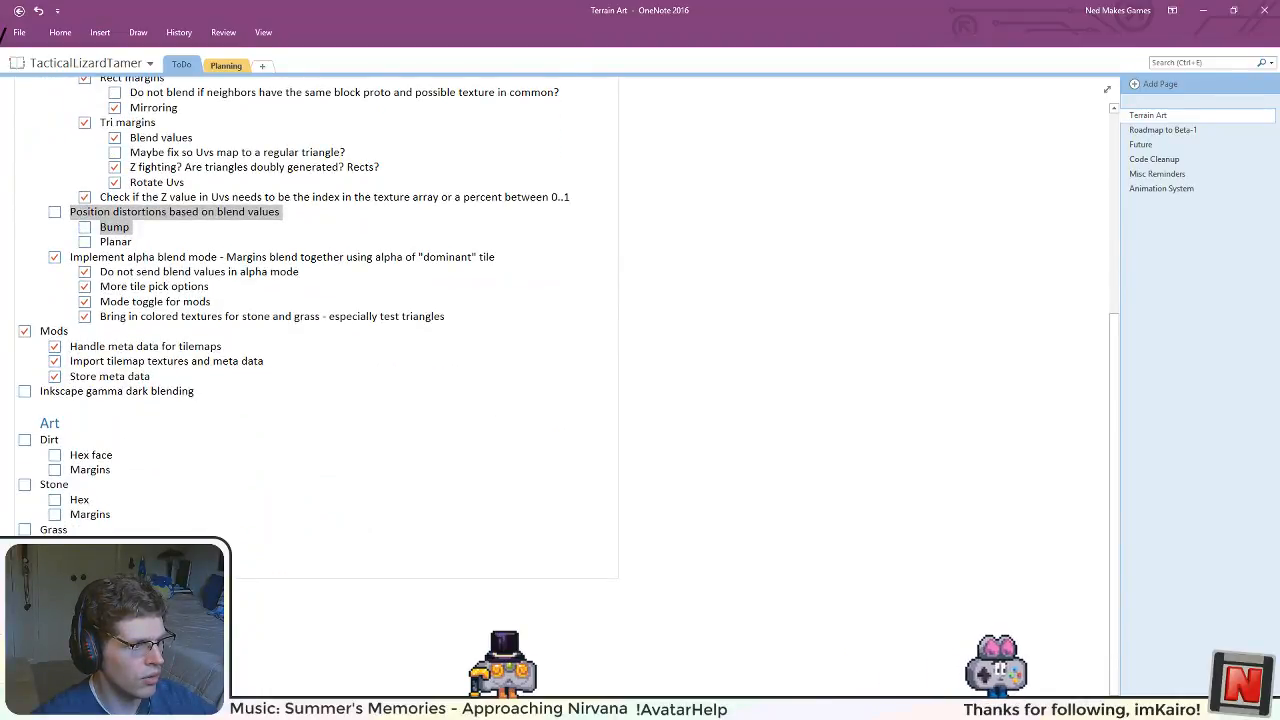
scroll(310, 350, "up", 3)
scroll(310, 350, "down", 3)
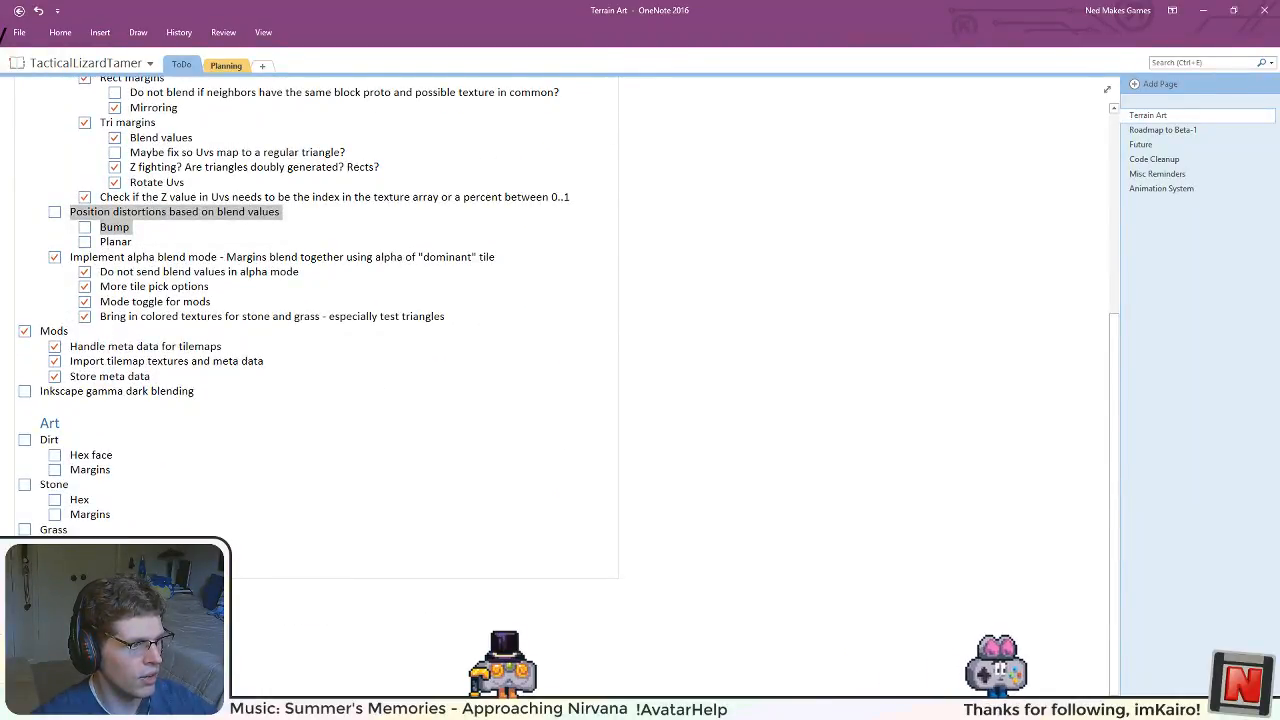
left_click(117, 482)
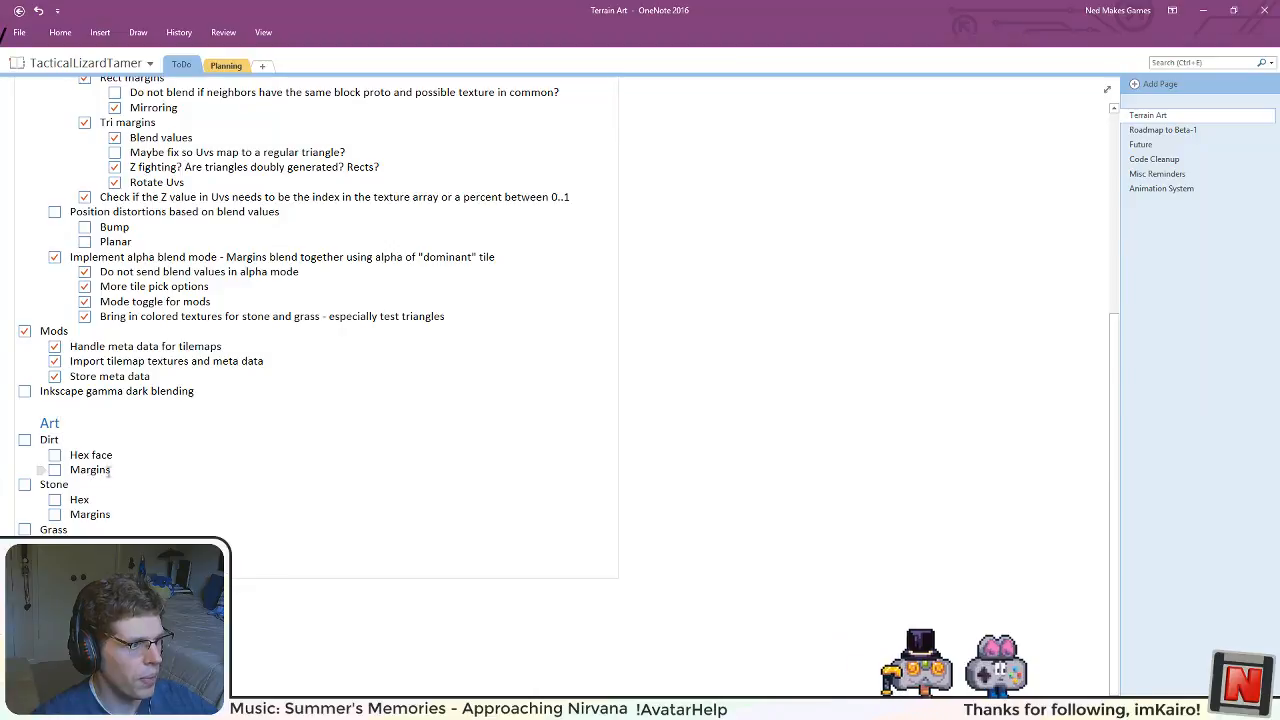
left_click_drag(107, 474, 50, 437)
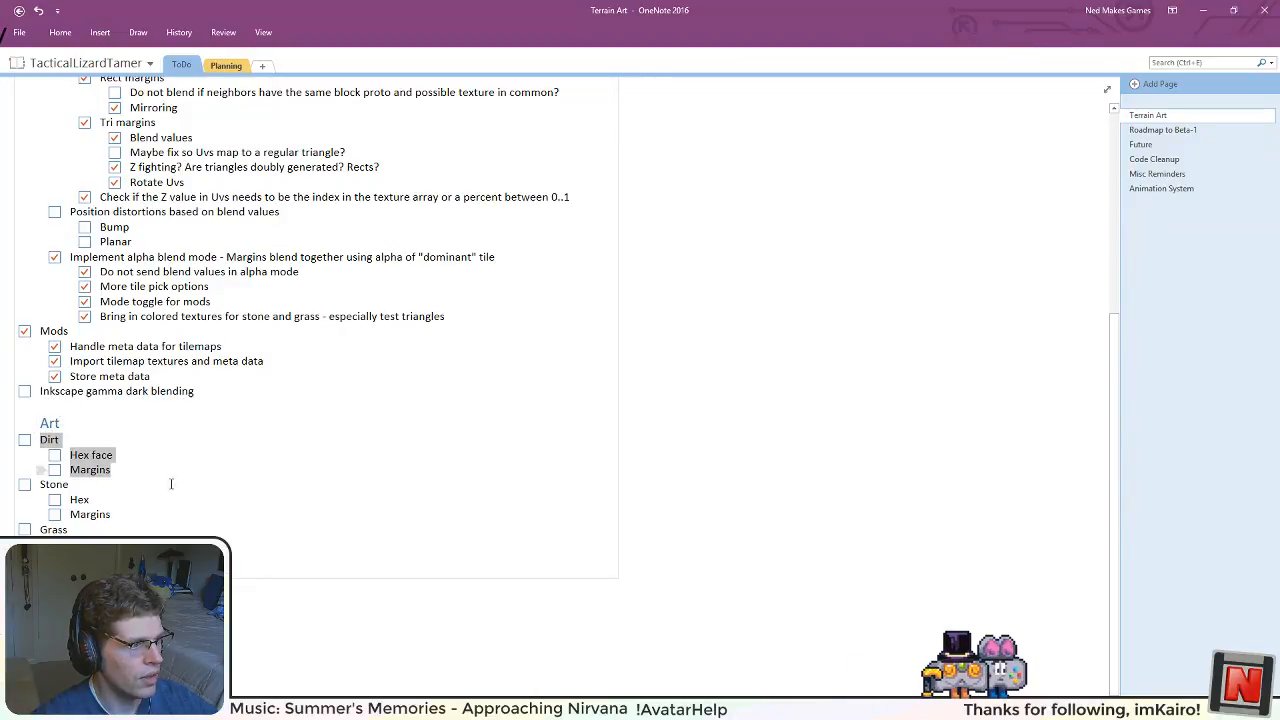
scroll(220, 505, "up", 5)
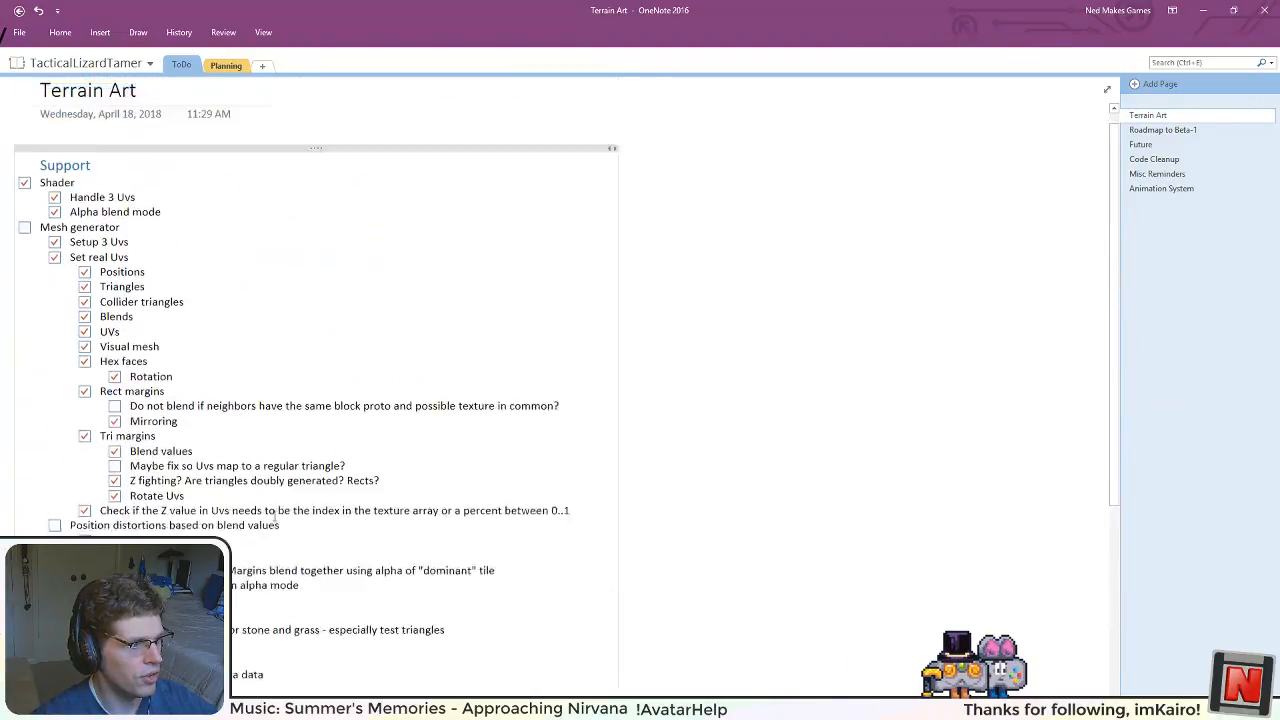
scroll(220, 505, "down", 5)
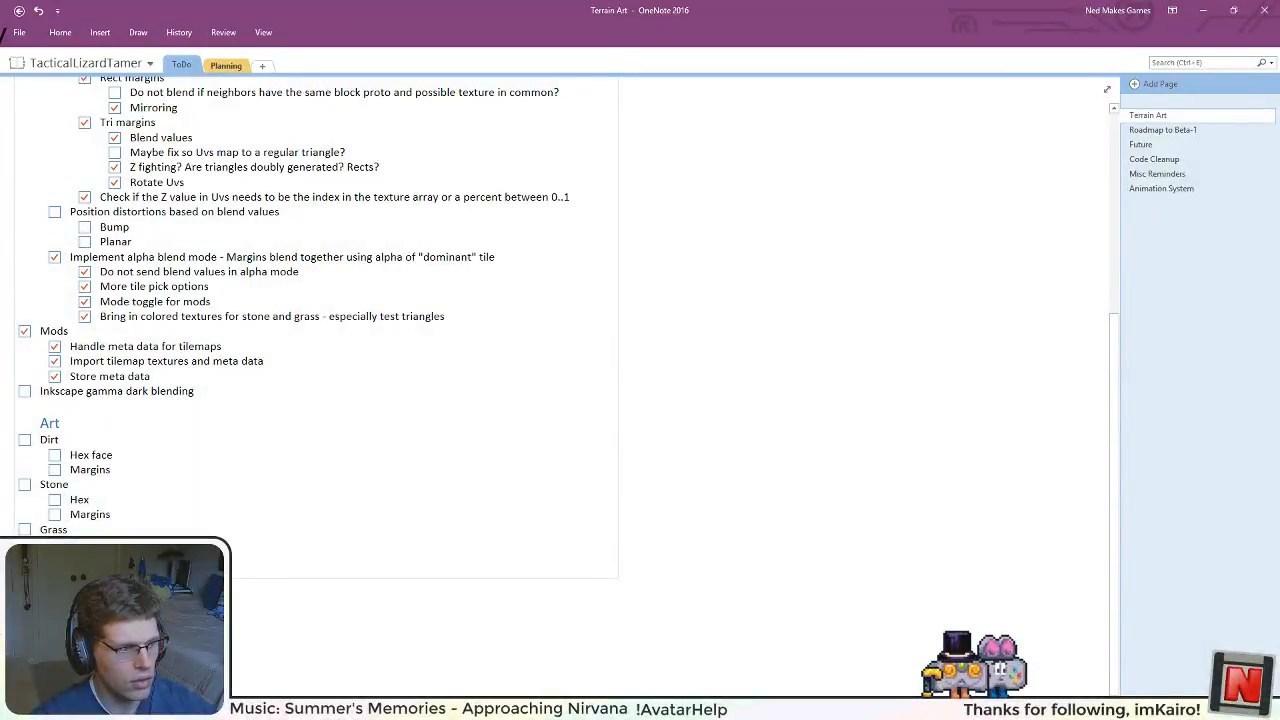
Step: Shorten Dirt's "Hex face" sub-item to "Hex"
scroll(84, 513, "down", 3)
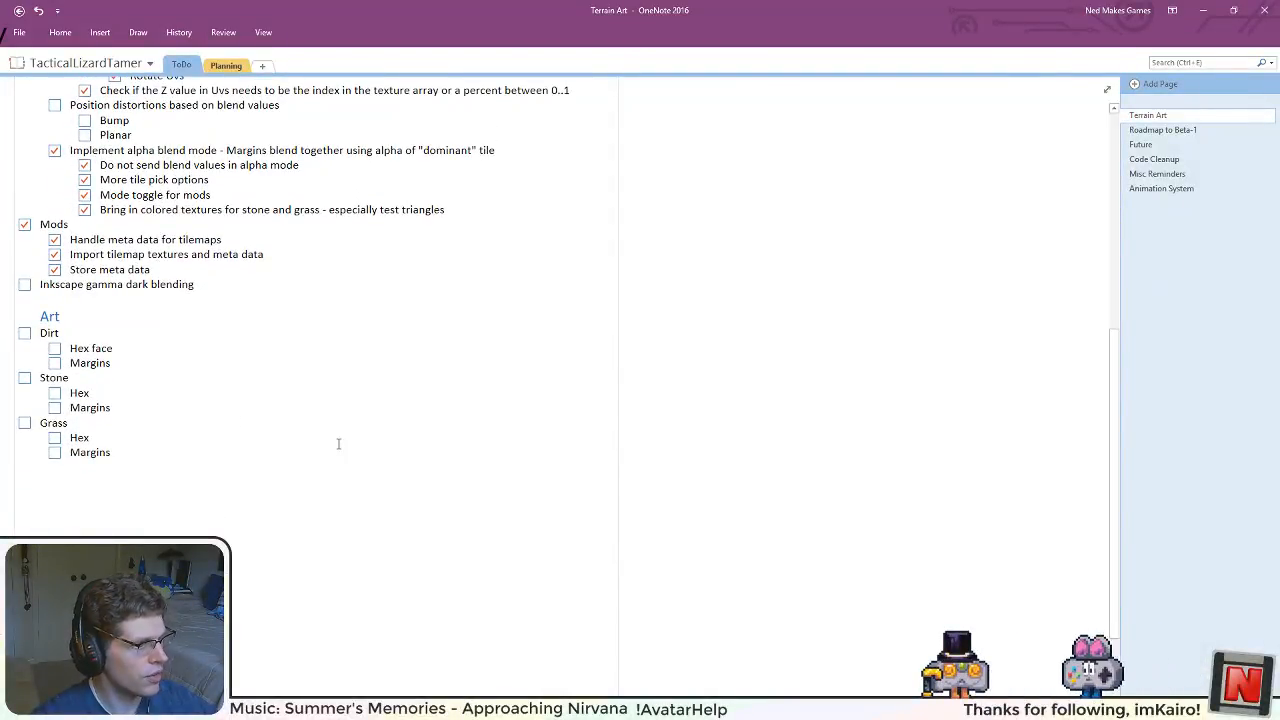
scroll(238, 451, "down", 2)
scroll(238, 451, "up", 2)
scroll(180, 440, "down", 1)
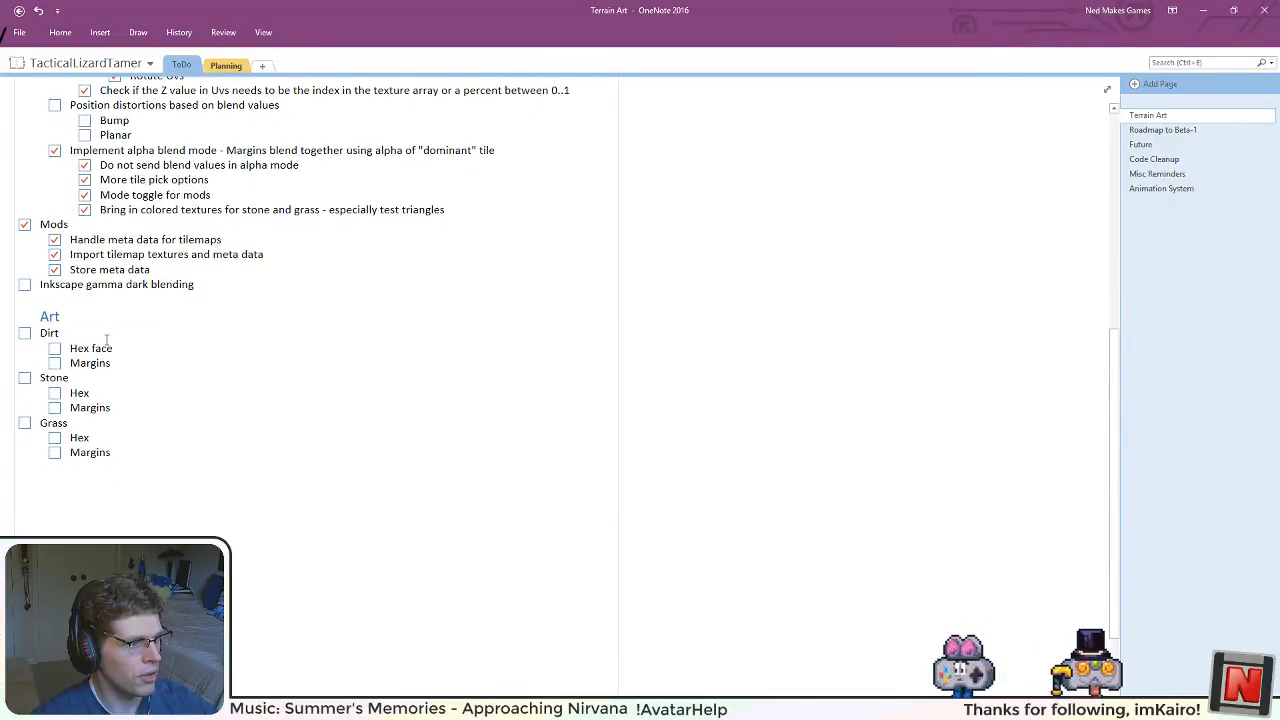
left_click_drag(113, 348, 93, 348)
key("BackSpace")
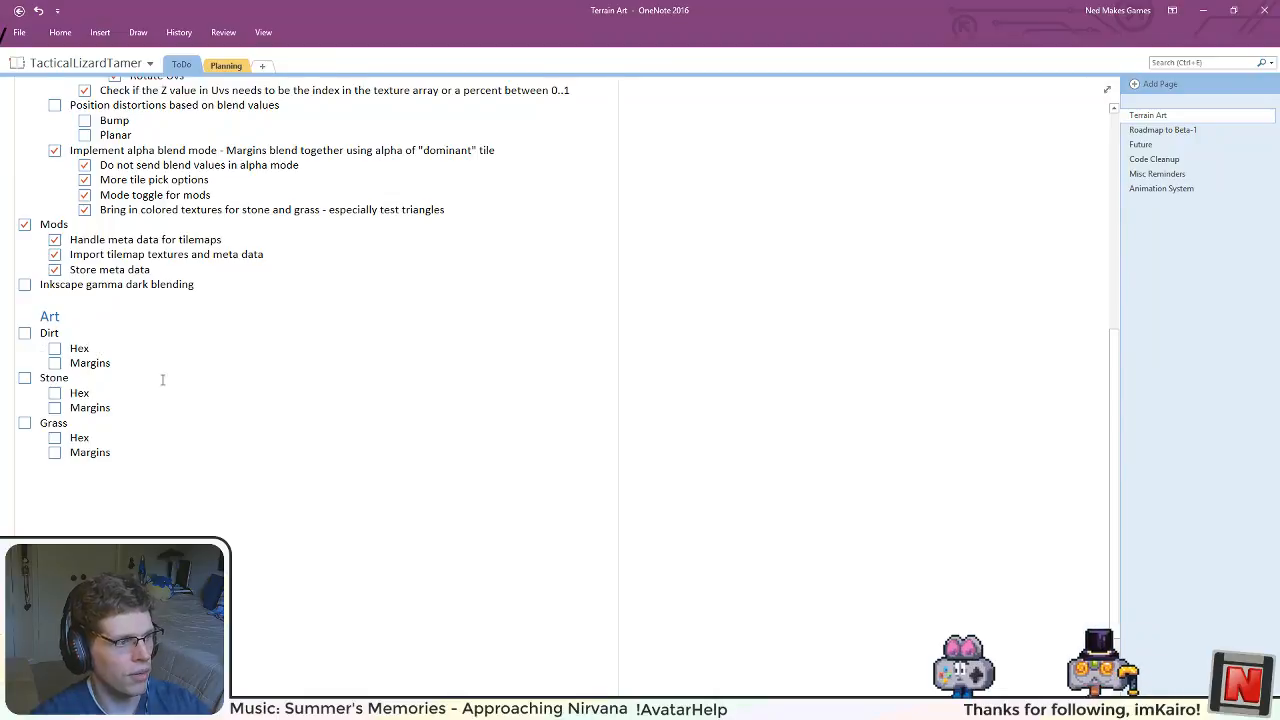
Step: Review the open margin items and strike through "Maybe fix so Uvs map to a regular triangle?" under Tri margins
scroll(165, 380, "up", 4)
scroll(170, 389, "up", 2)
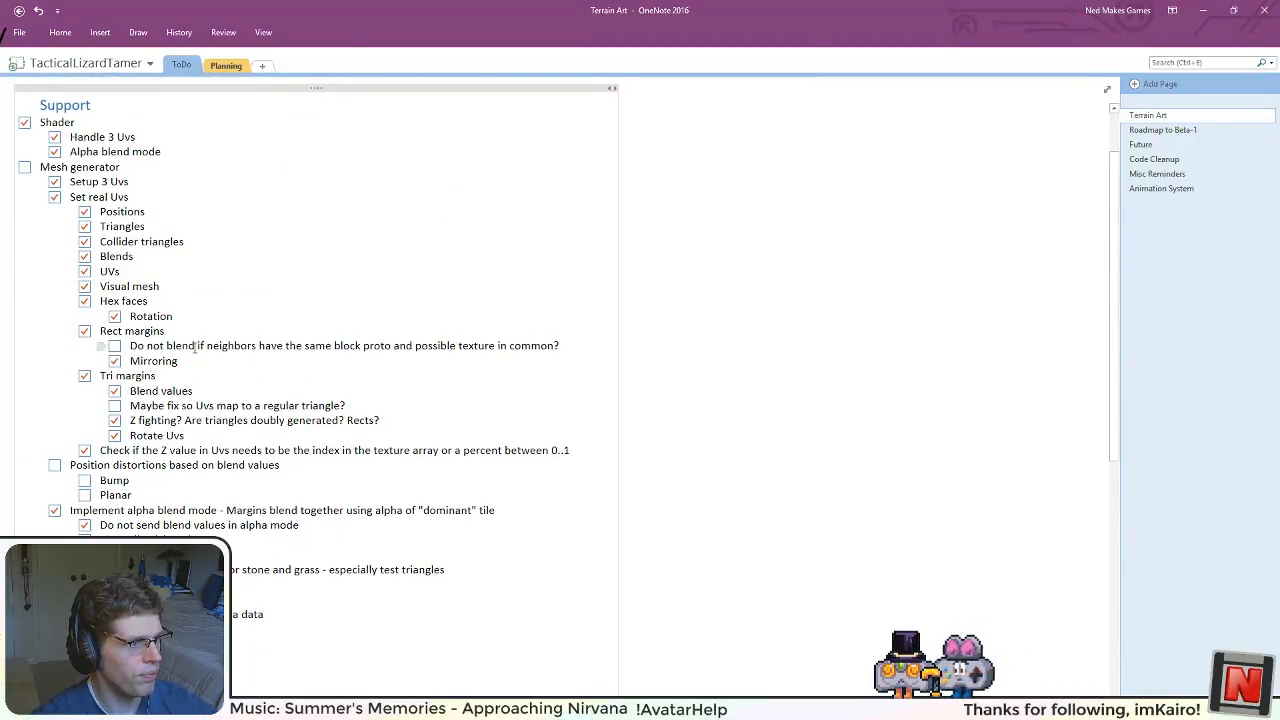
left_click_drag(451, 349, 531, 350)
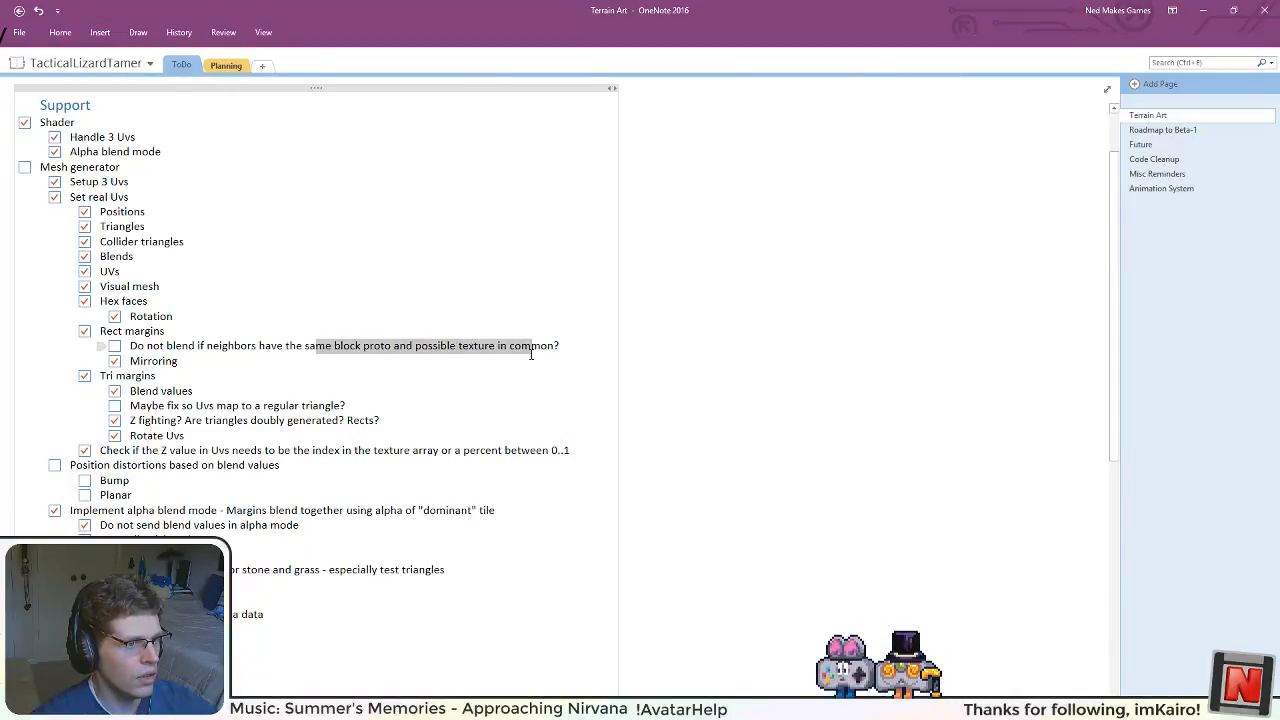
left_click(430, 347)
left_click_drag(213, 347, 335, 347)
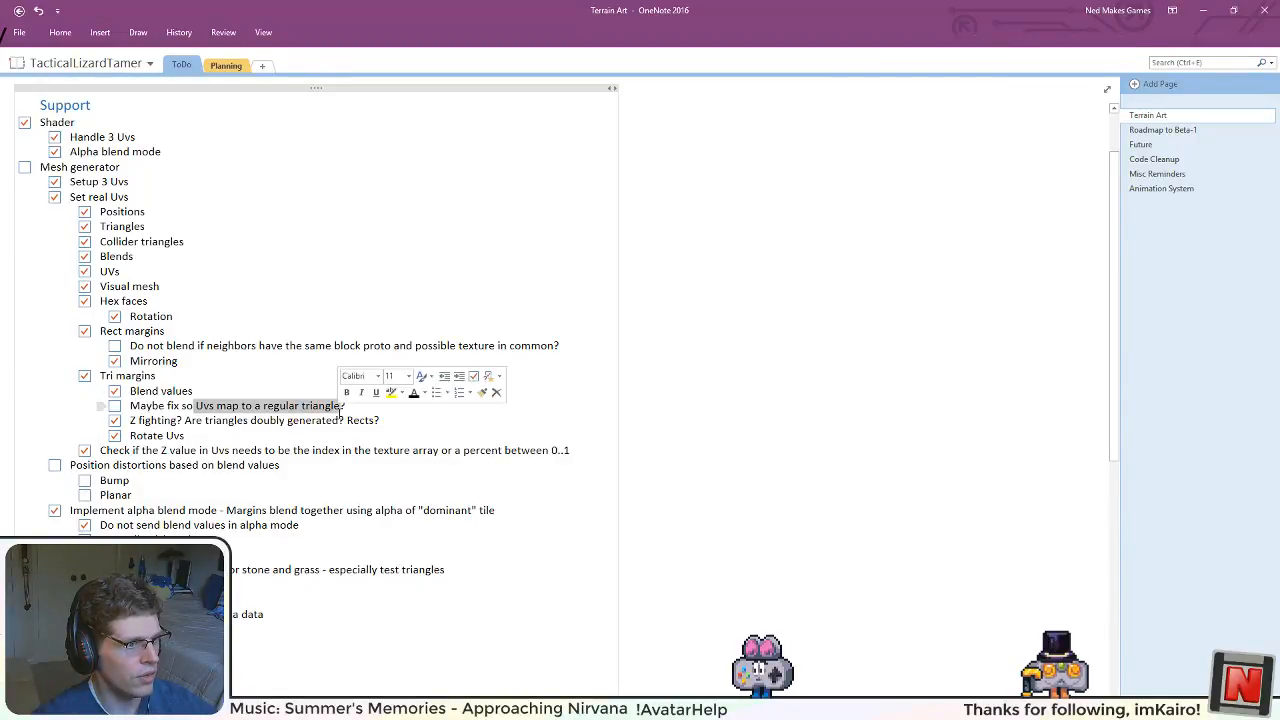
left_click(315, 409)
left_click_drag(340, 405, 130, 405)
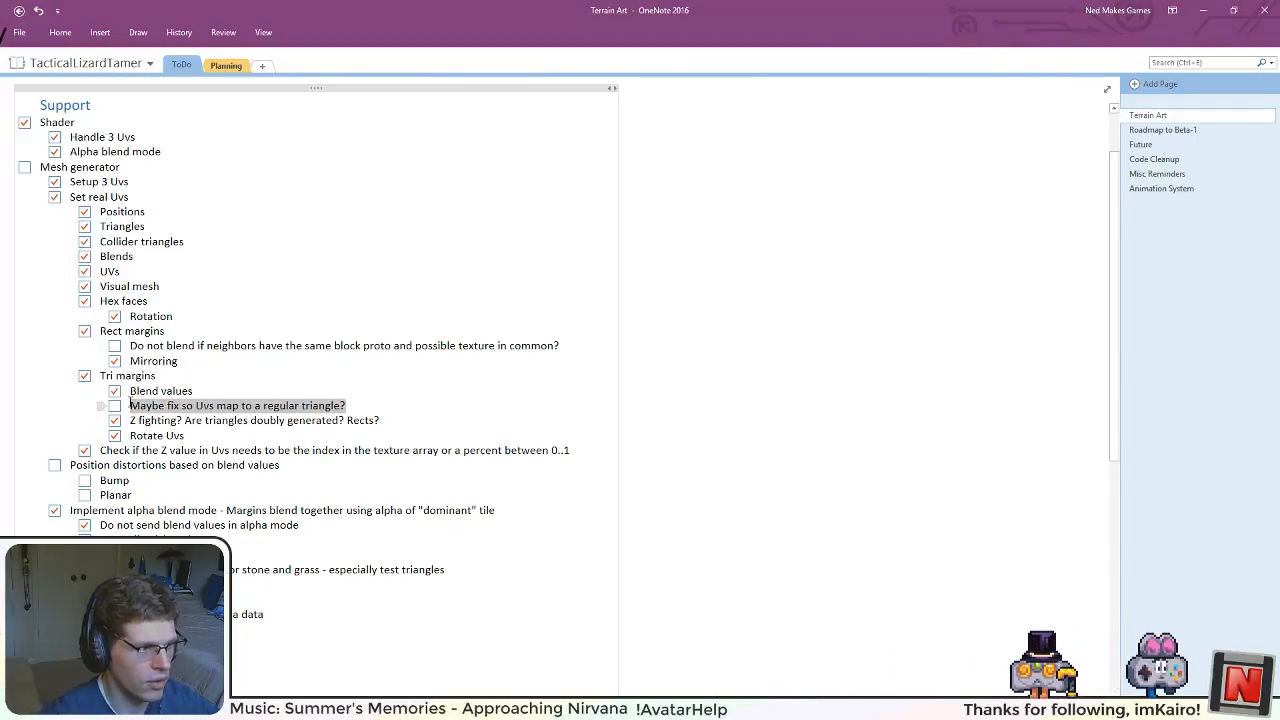
key("ctrl+minus")
left_click(229, 514)
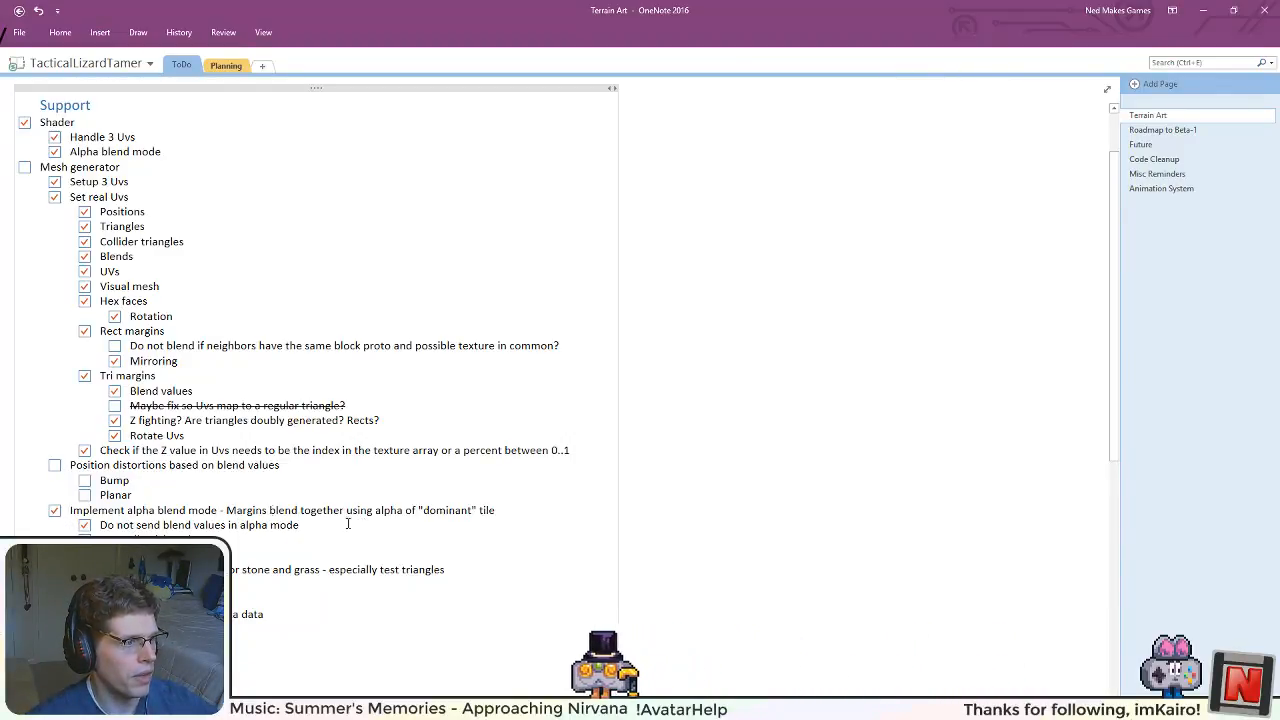
Step: Reread the open Rect margins blending item and mark the Mesh generator task as done
scroll(96, 405, "up", 2)
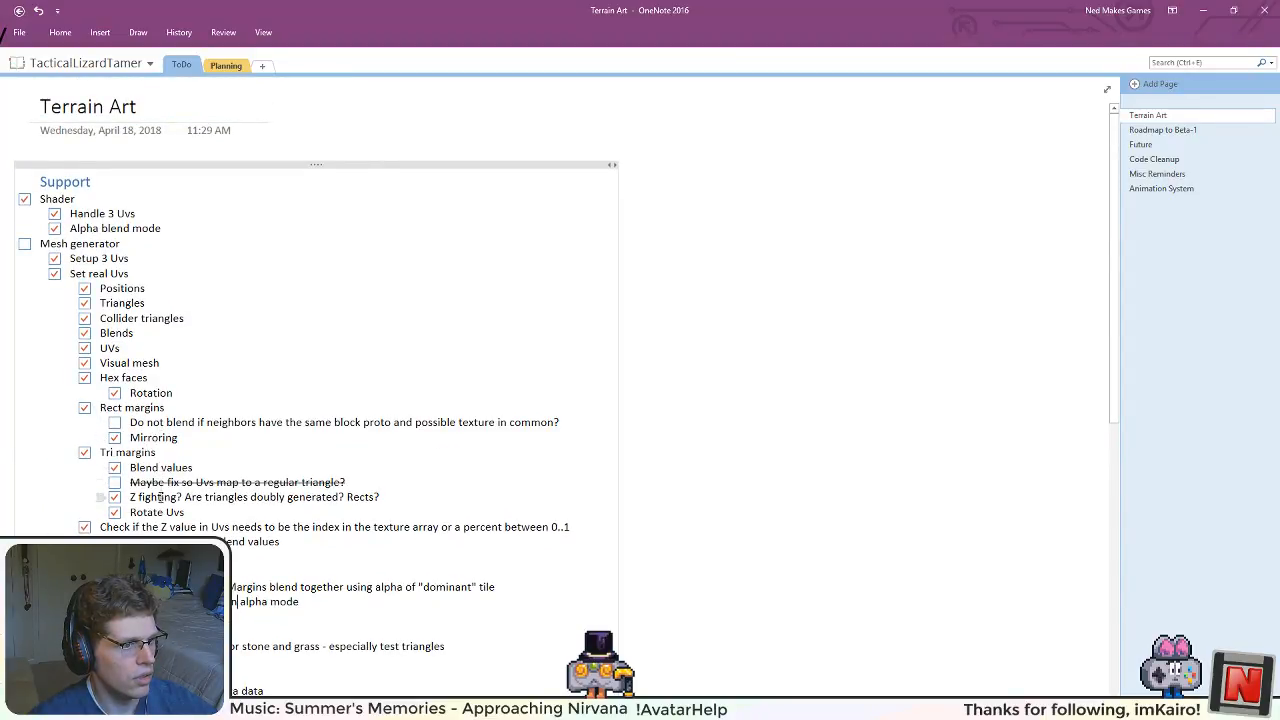
left_click_drag(134, 423, 273, 423)
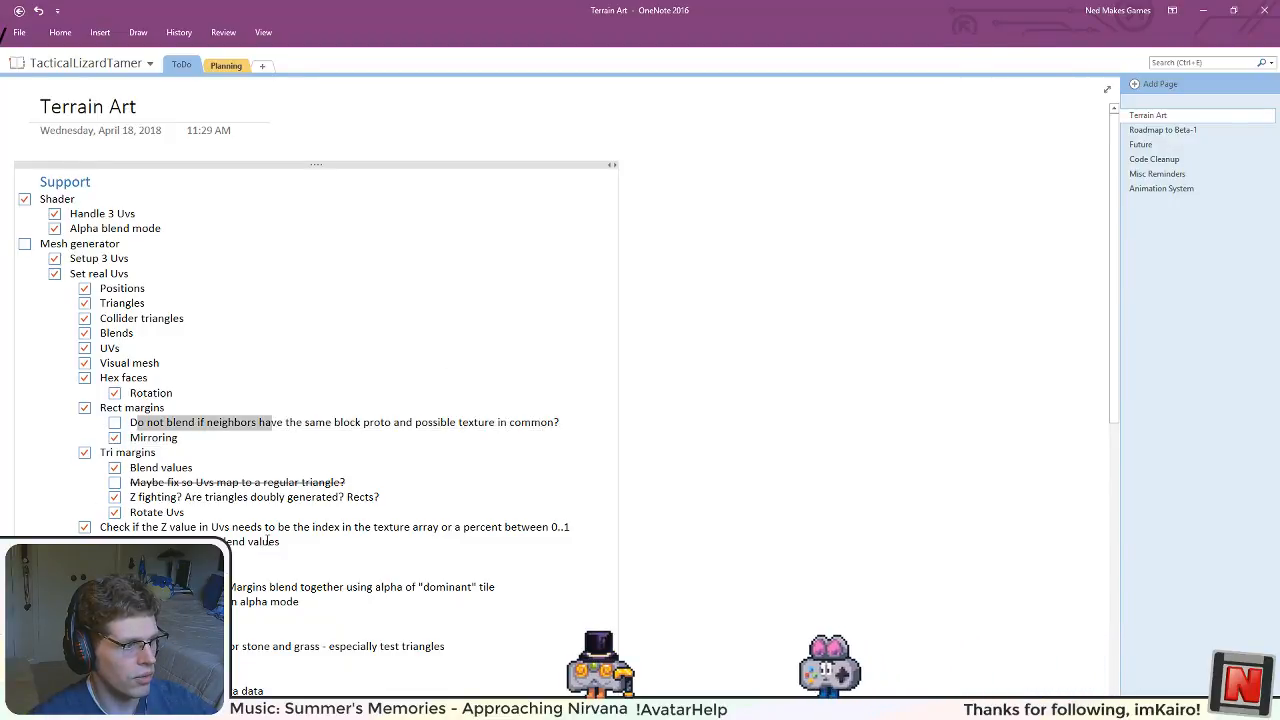
scroll(140, 424, "down", 3)
scroll(200, 440, "up", 3)
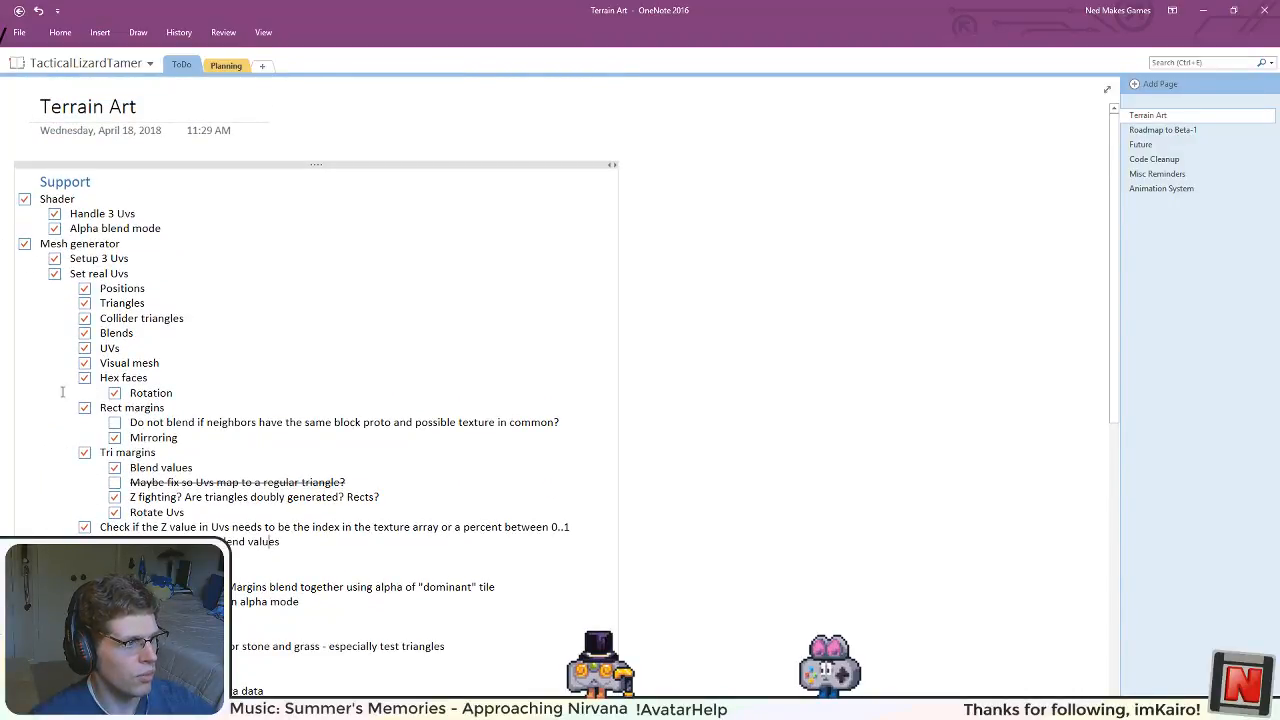
Step: Switch to Inkscape and inspect the margin and wedge shapes in the terrain texture alpha map
scroll(185, 502, "down", 4)
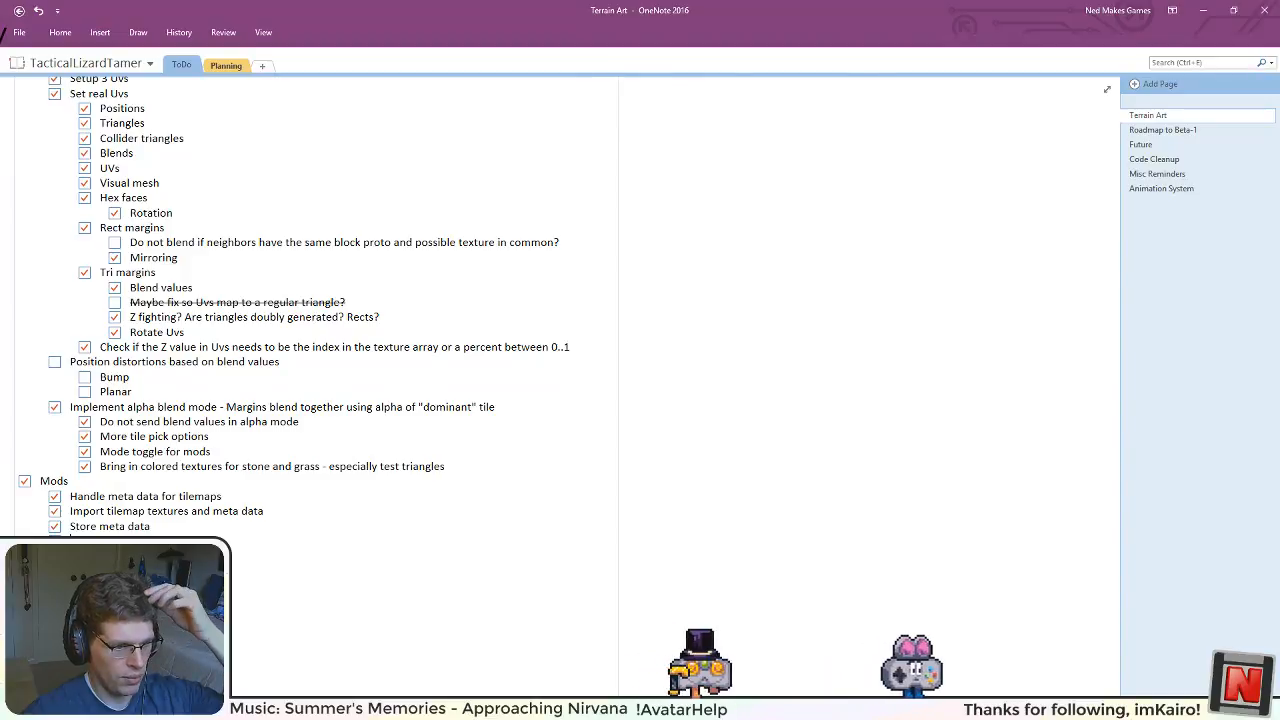
key("alt+Tab")
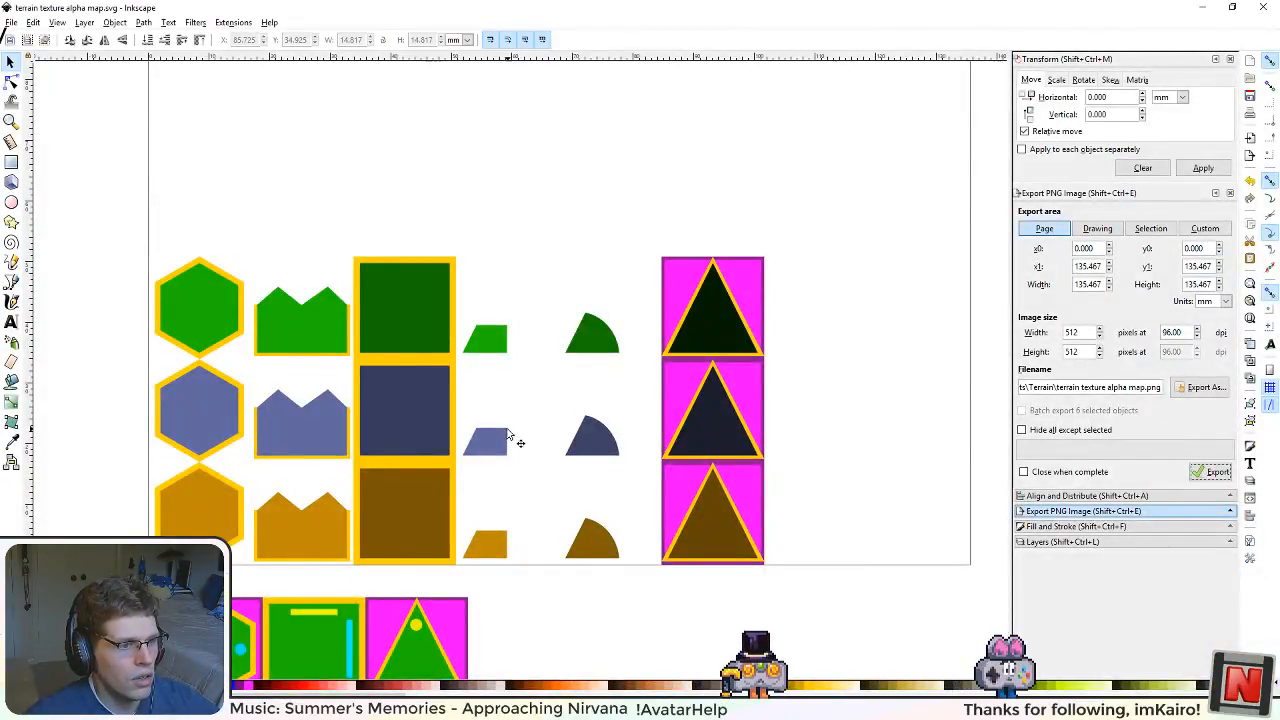
left_click(615, 545)
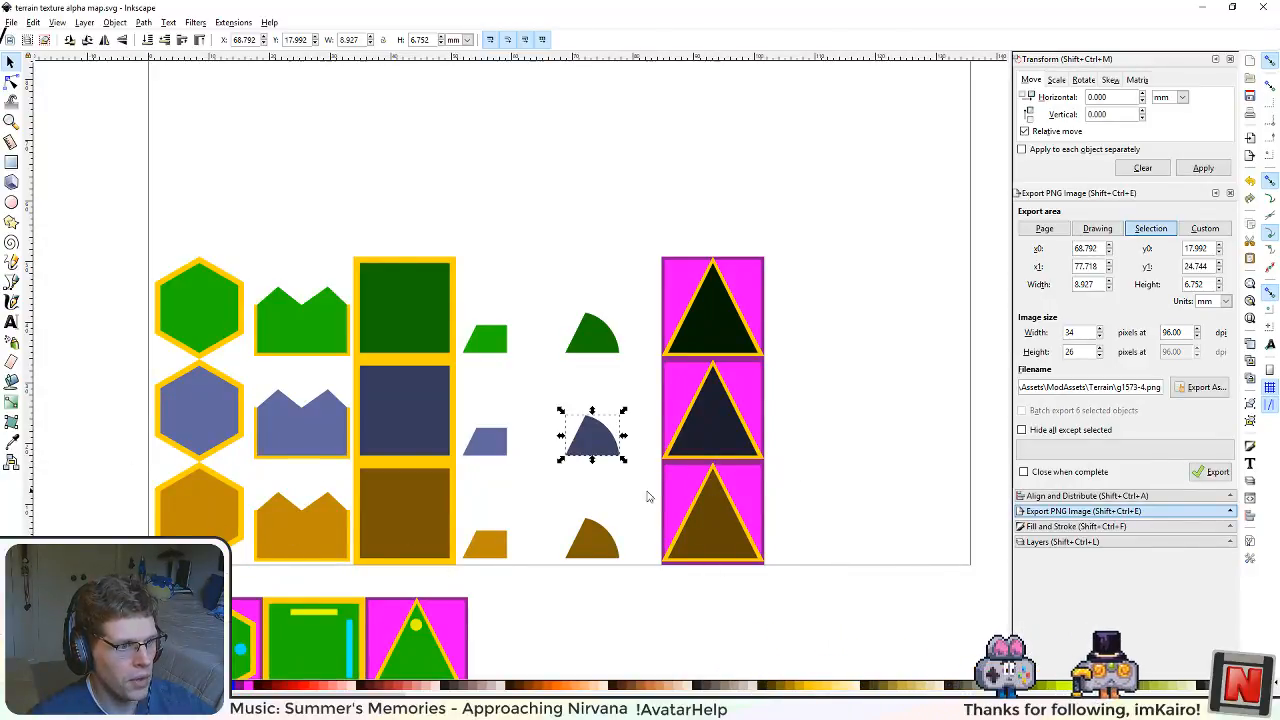
Step: Switch to Visual Studio Code and examine the TerrainTextureClaim entries with tile indexes 16 to 21 in BlockProtos.xml
key("alt+Tab")
scroll(519, 598, "down", 1)
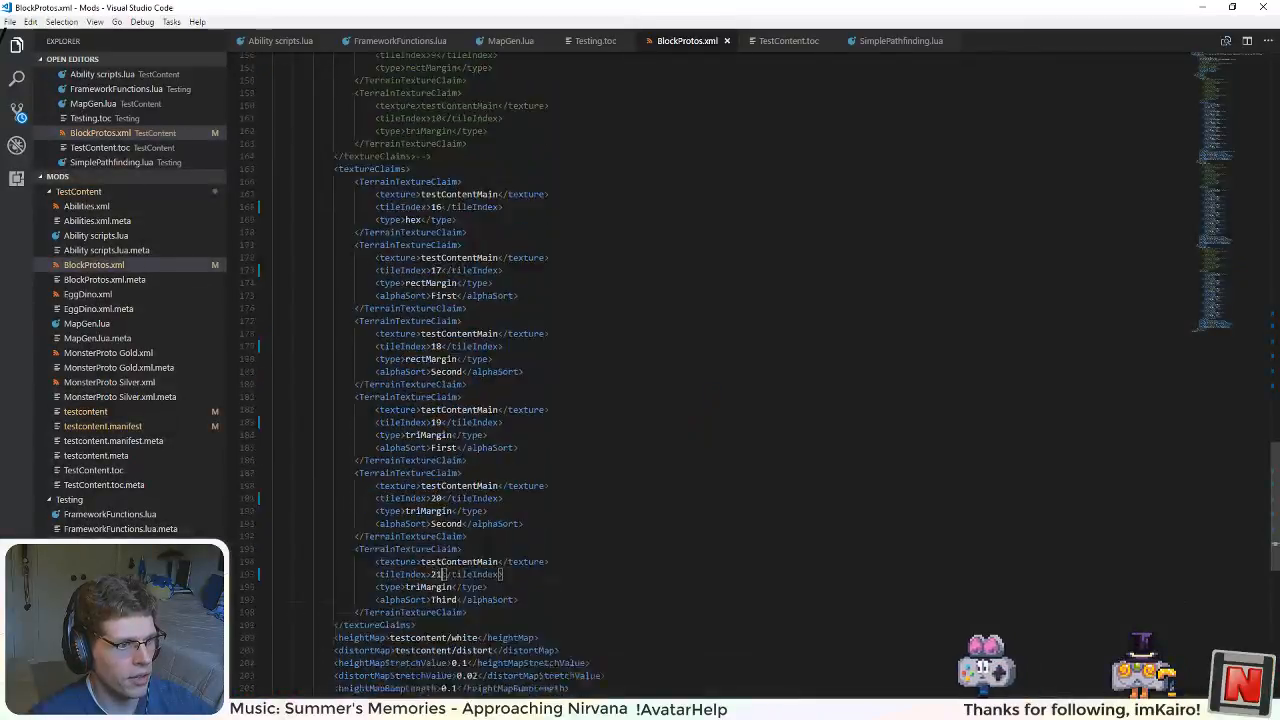
left_click_drag(519, 598, 364, 170)
left_click(399, 206)
left_click(417, 257)
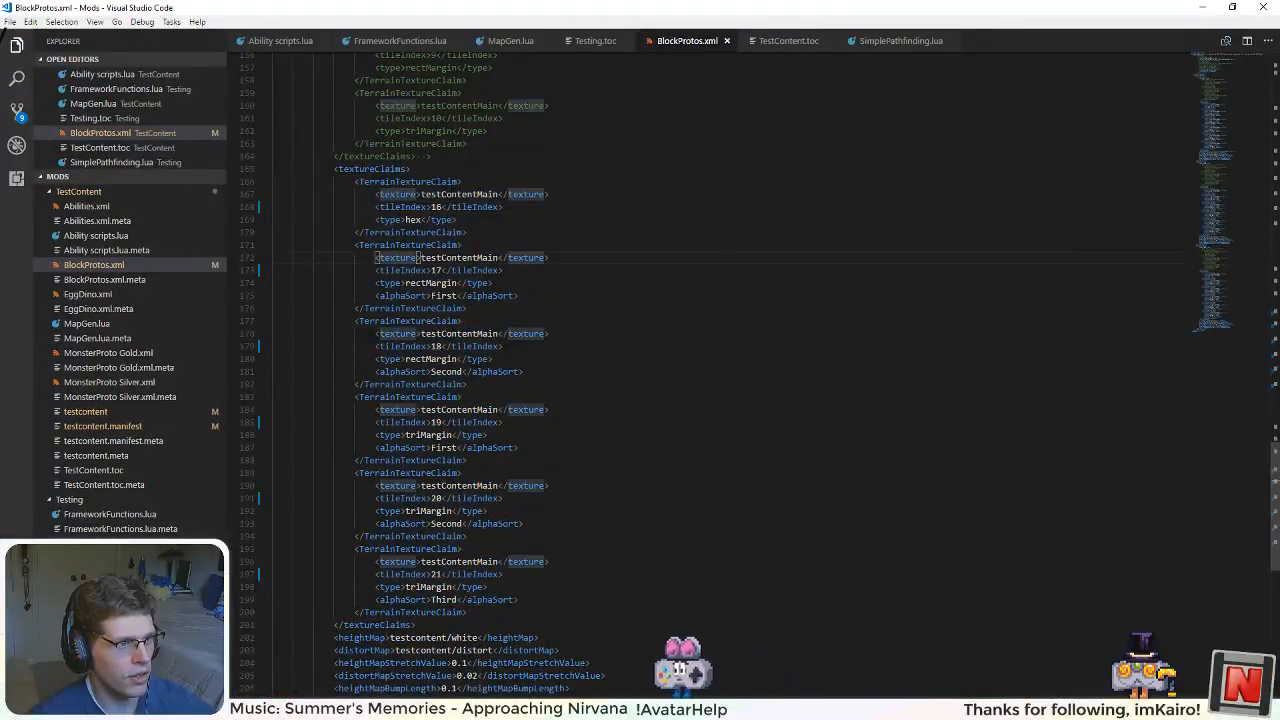
left_click(420, 195)
left_click(405, 220)
left_click(430, 206)
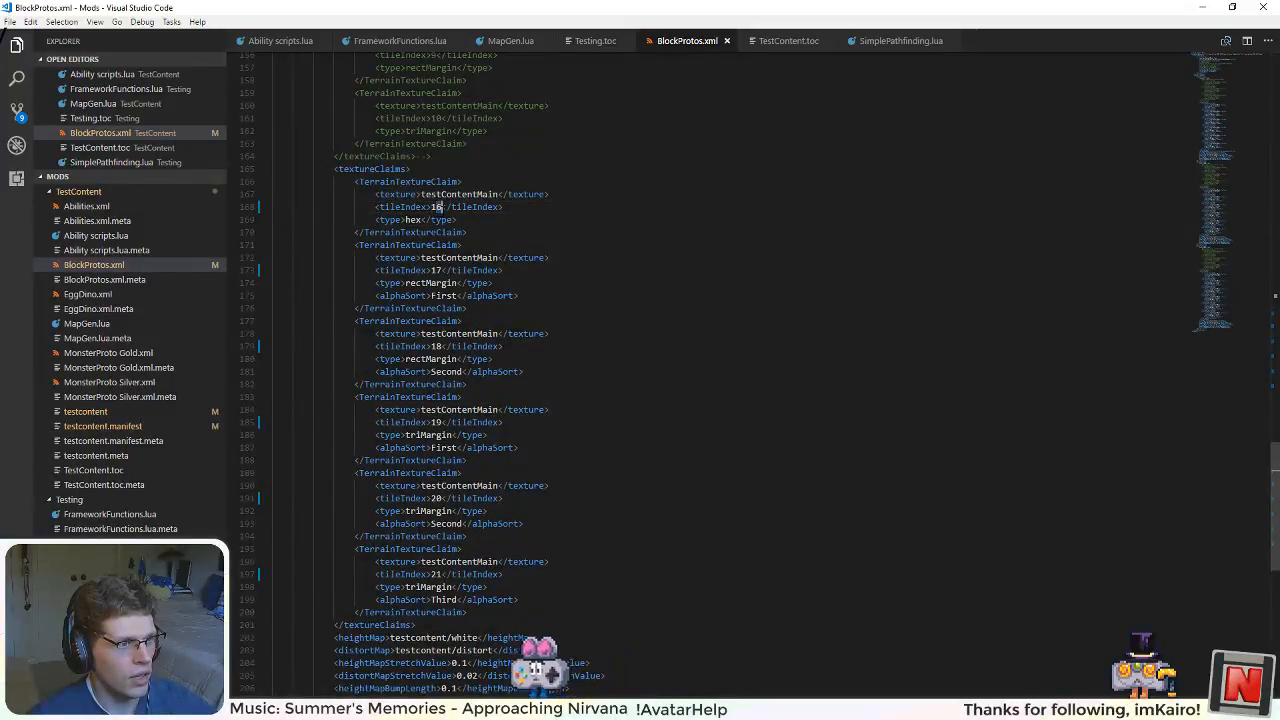
left_click_drag(570, 213, 338, 197)
left_click(459, 221)
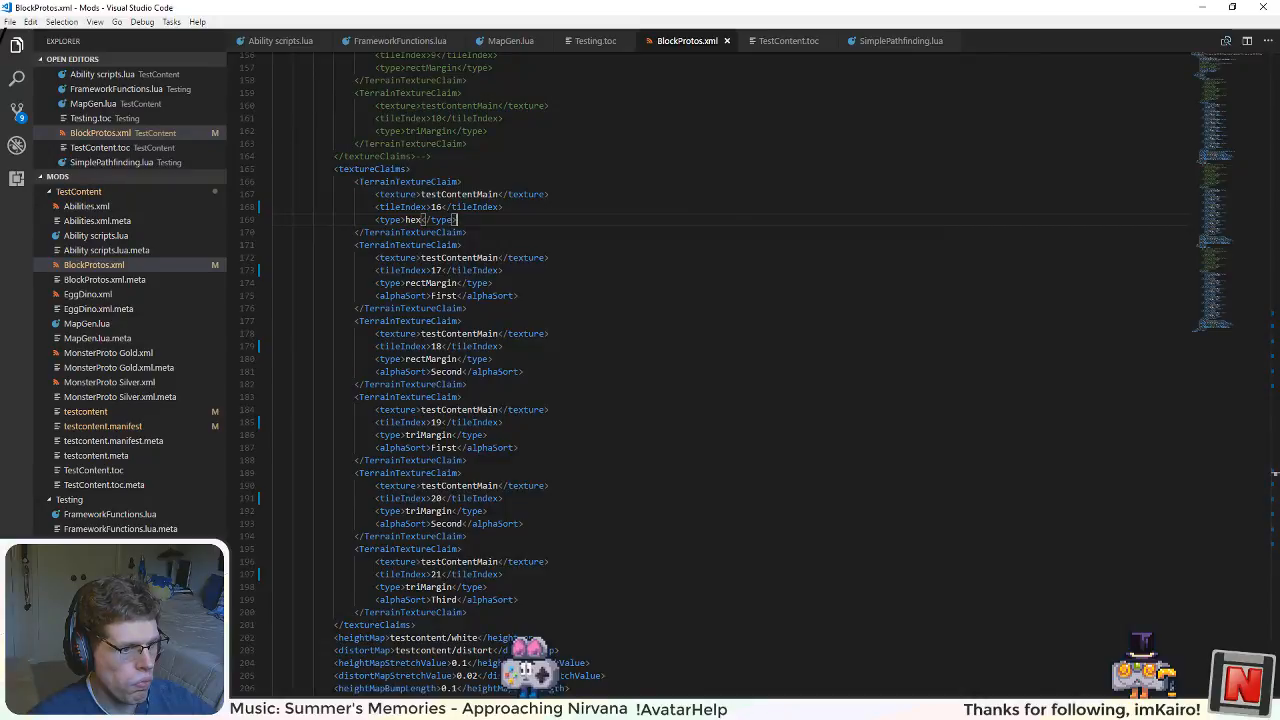
Step: Switch back to OneNote and complete a new Mods item below "Store meta data" about standard tile arrangements (autotile?)
key("alt+Tab")
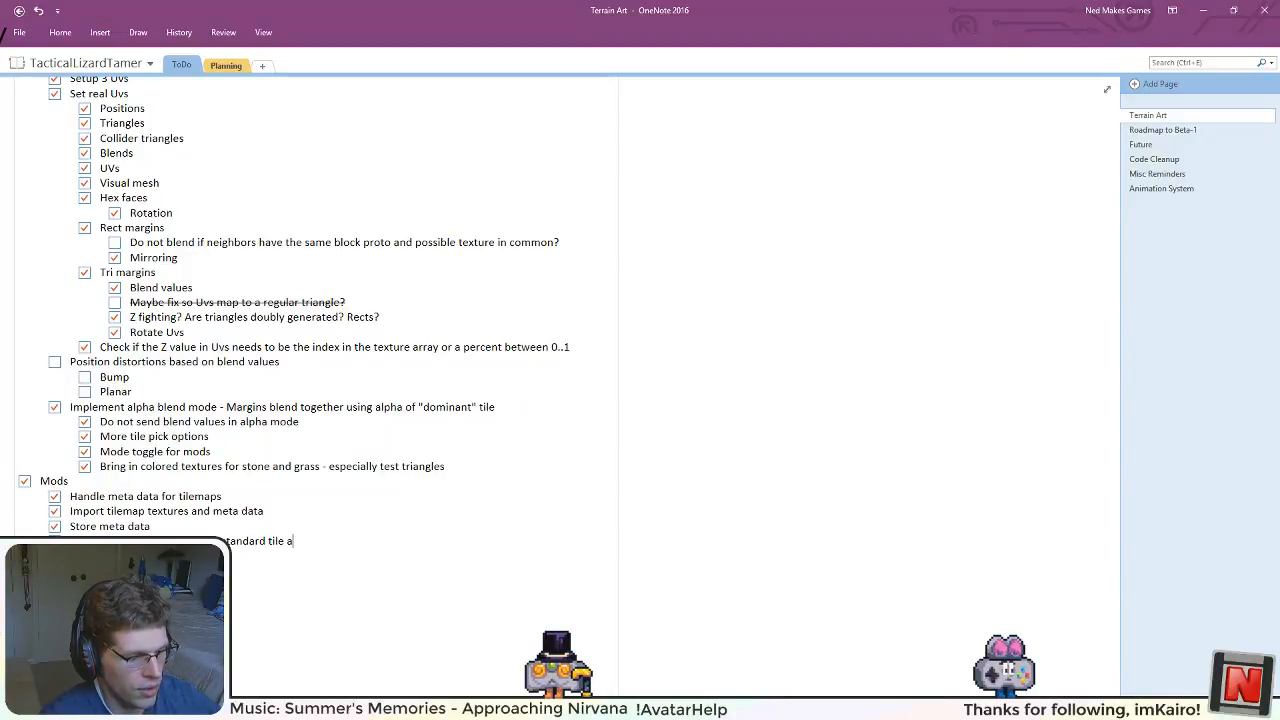
type("ngements")
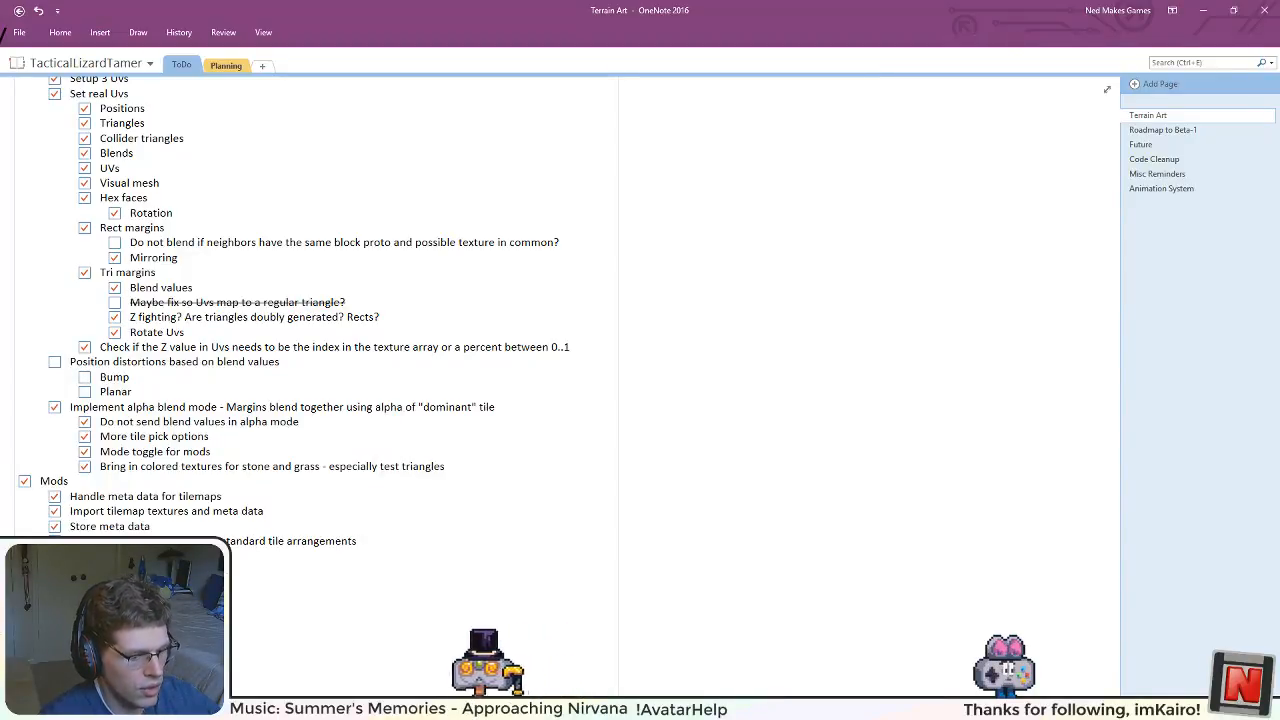
type(" (autotile?")
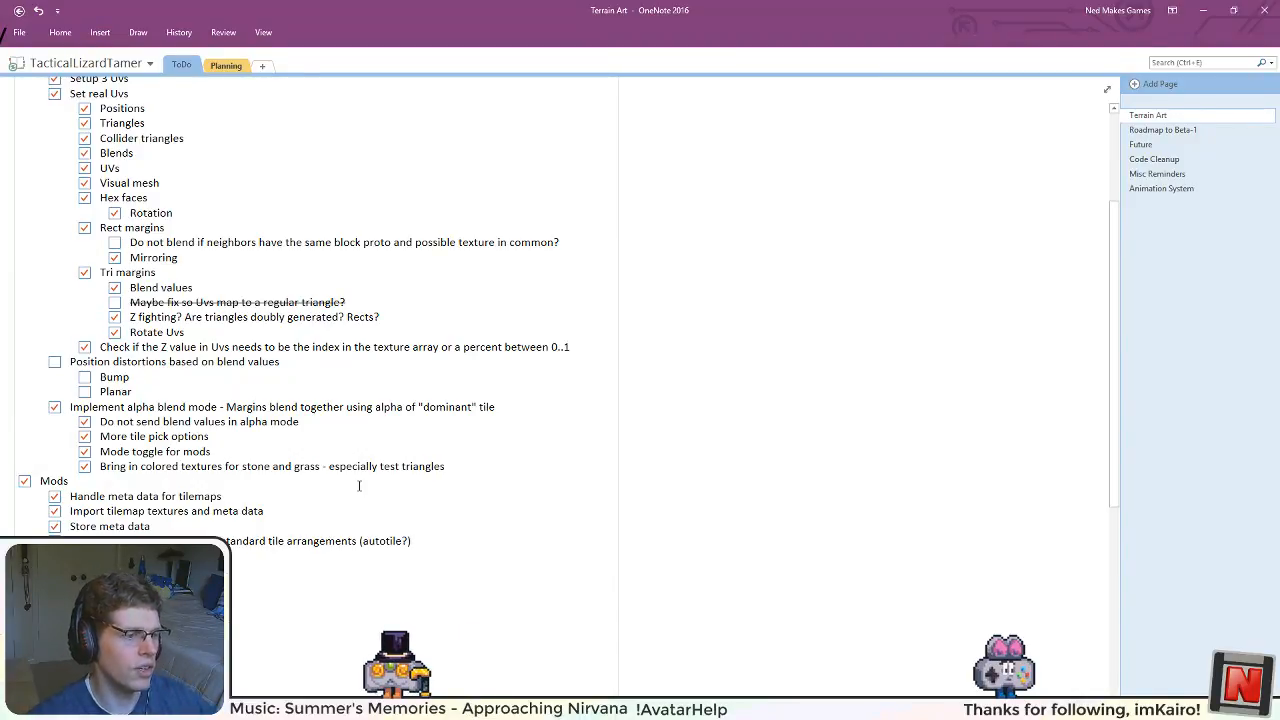
Step: Reread the Mods items, then switch to Inkscape and inspect the hexagon, margin, wedge and triangle tiles in the terrain texture alpha map
left_click_drag(163, 524, 70, 496)
left_click(169, 528)
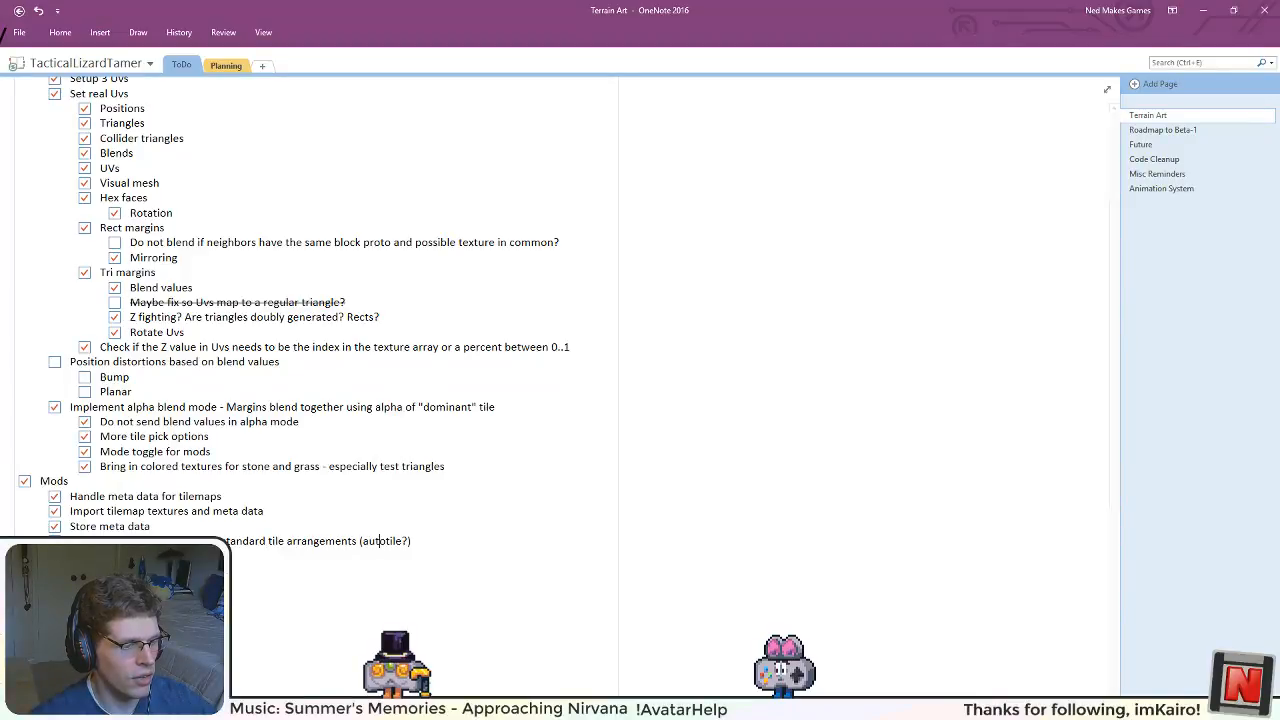
key("alt+Tab")
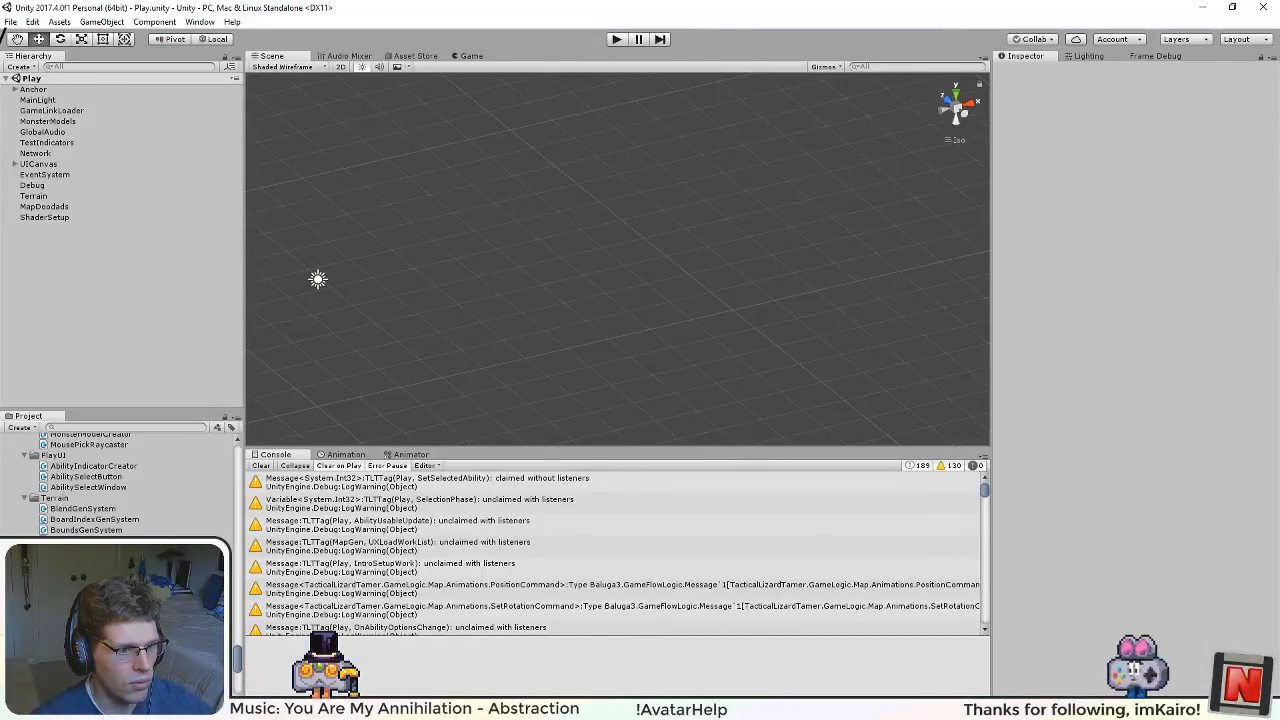
left_click(488, 709)
scroll(490, 601, "down", 4)
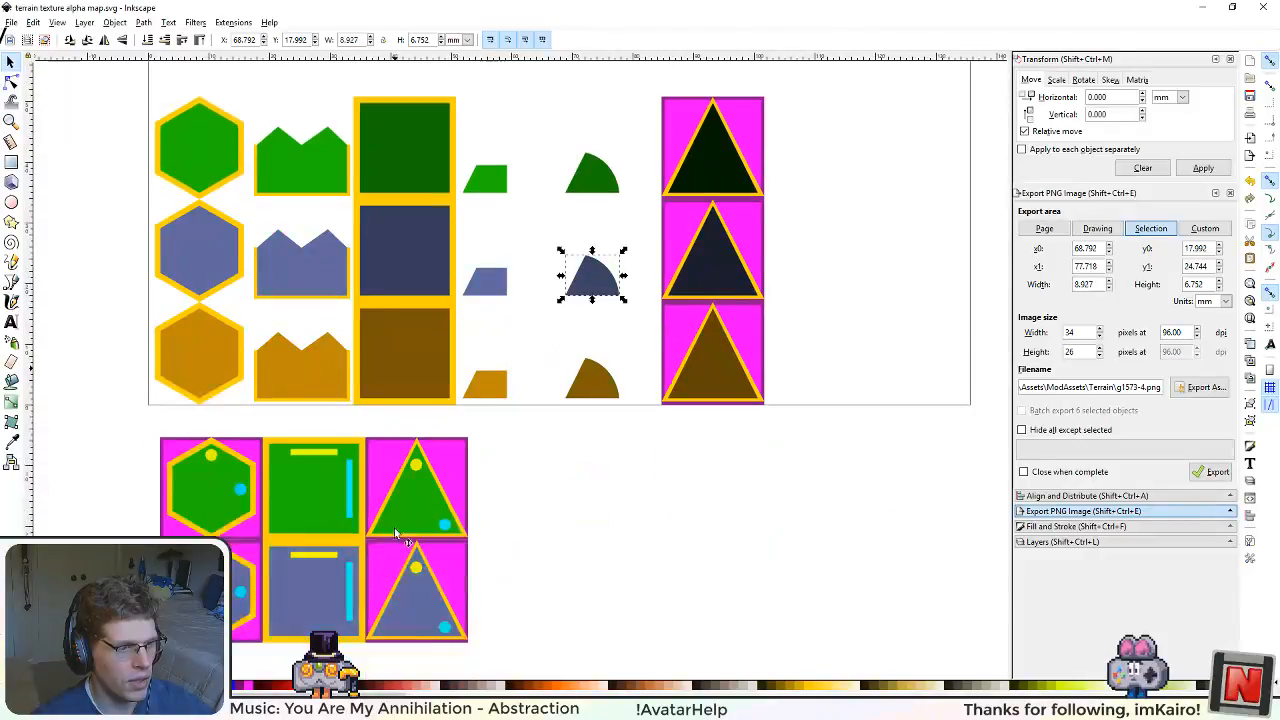
scroll(394, 527, "up", 5)
scroll(435, 520, "down", 3, "ctrl")
scroll(435, 520, "up", 2)
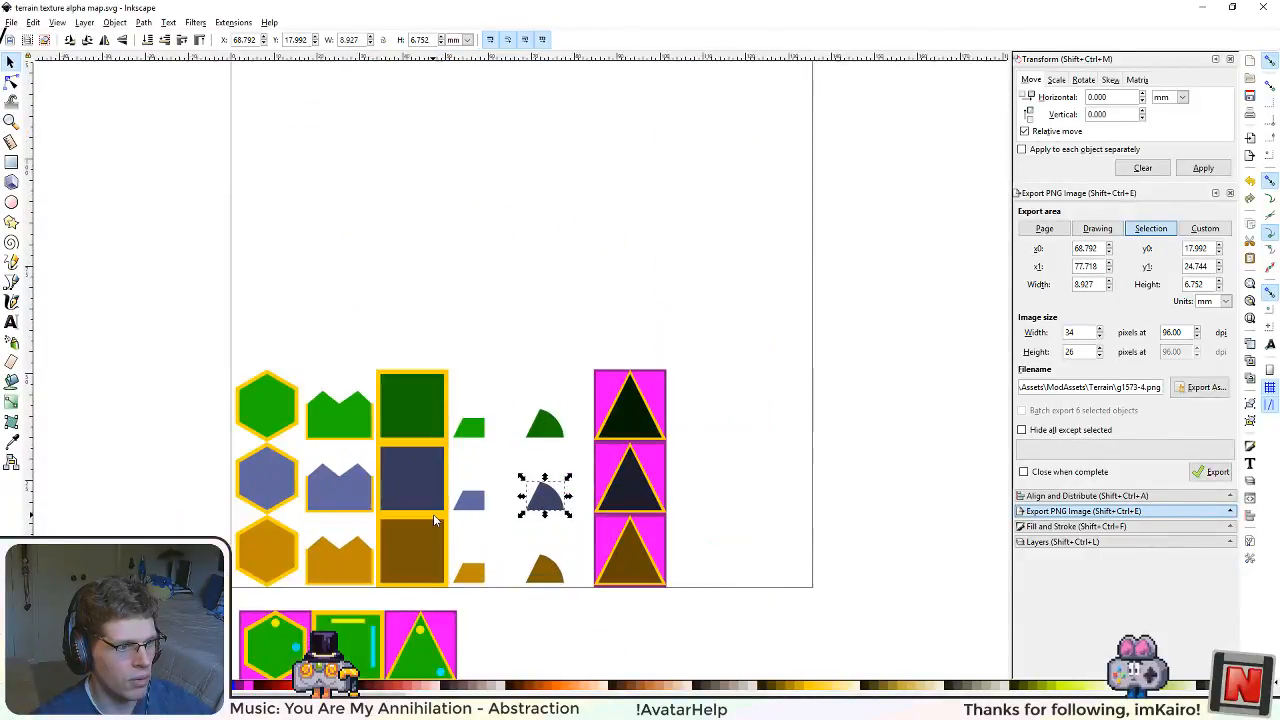
scroll(436, 527, "down", 3, "ctrl")
scroll(440, 531, "up", 3, "ctrl")
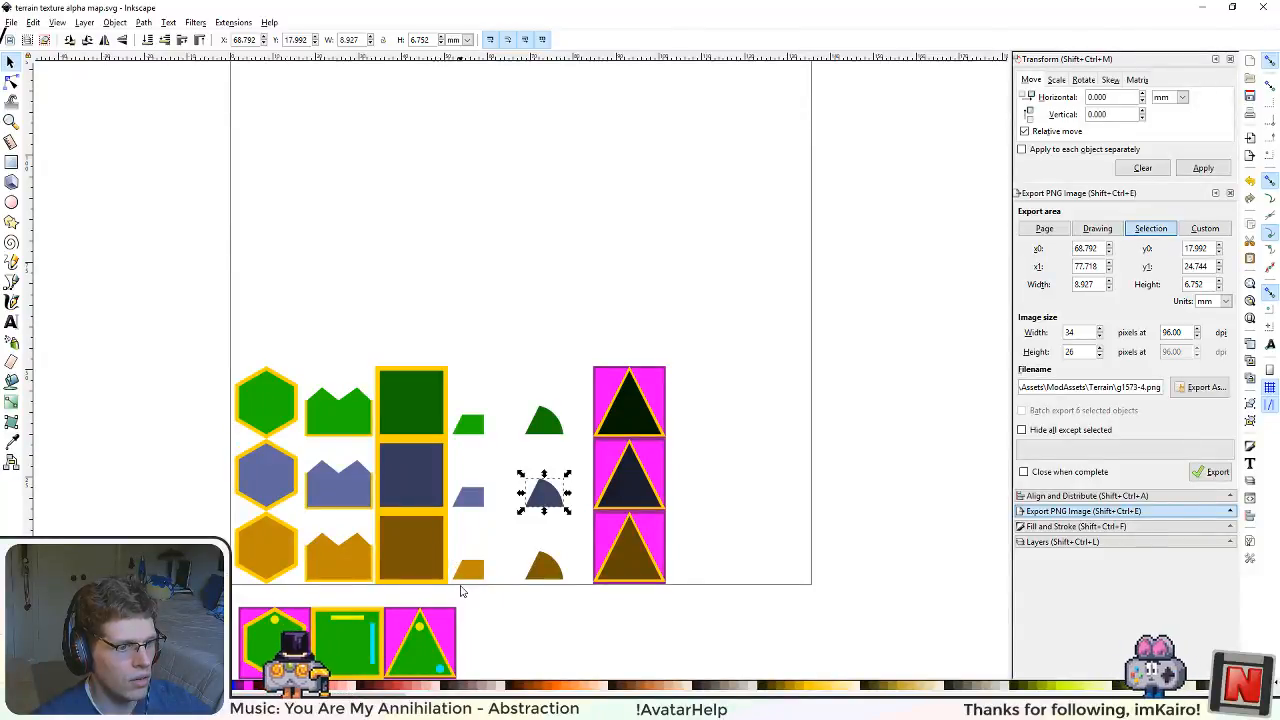
scroll(461, 591, "up", 1, "ctrl")
scroll(461, 591, "up", 1, "ctrl")
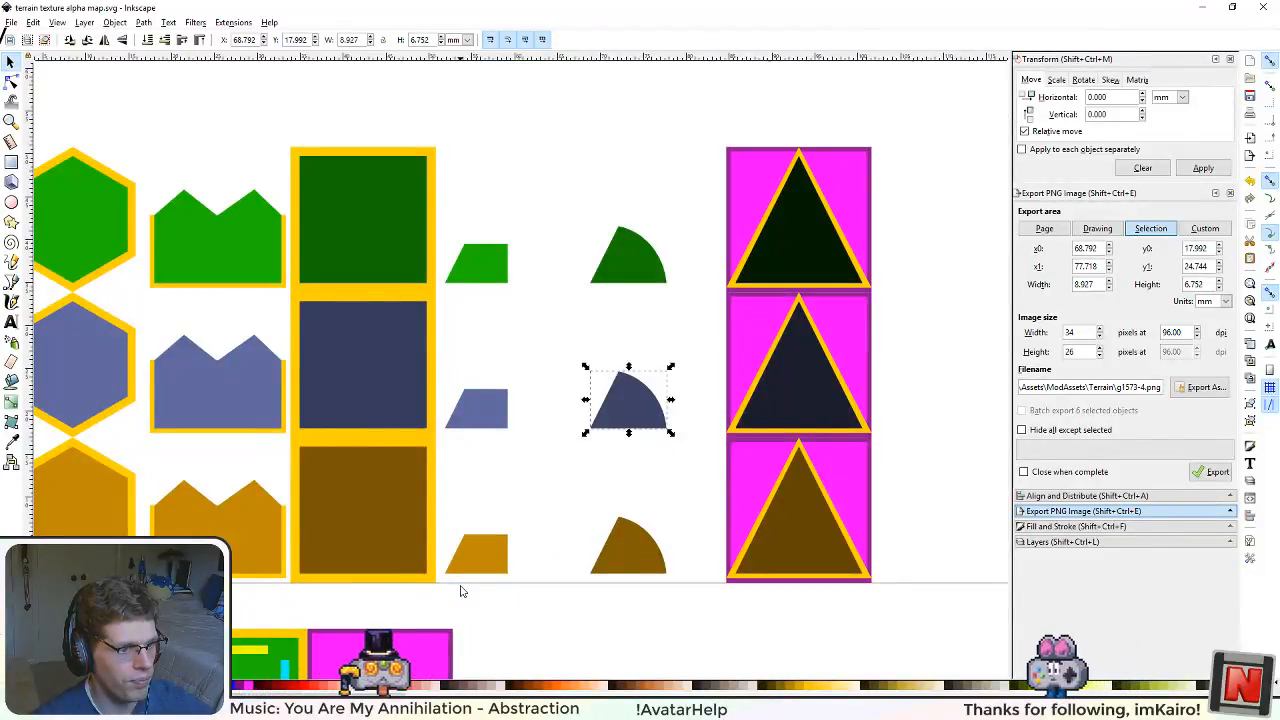
scroll(461, 591, "down", 1, "ctrl")
scroll(461, 591, "up", 1, "ctrl")
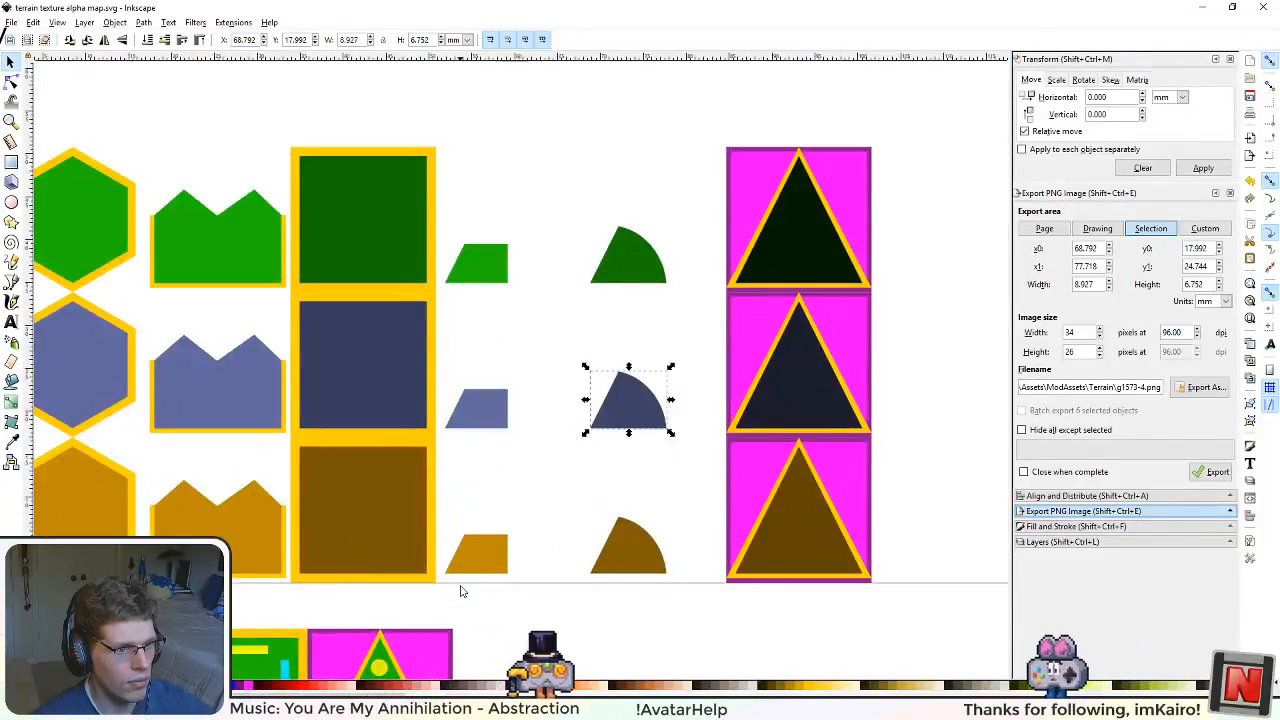
scroll(461, 592, "down", 1, "ctrl")
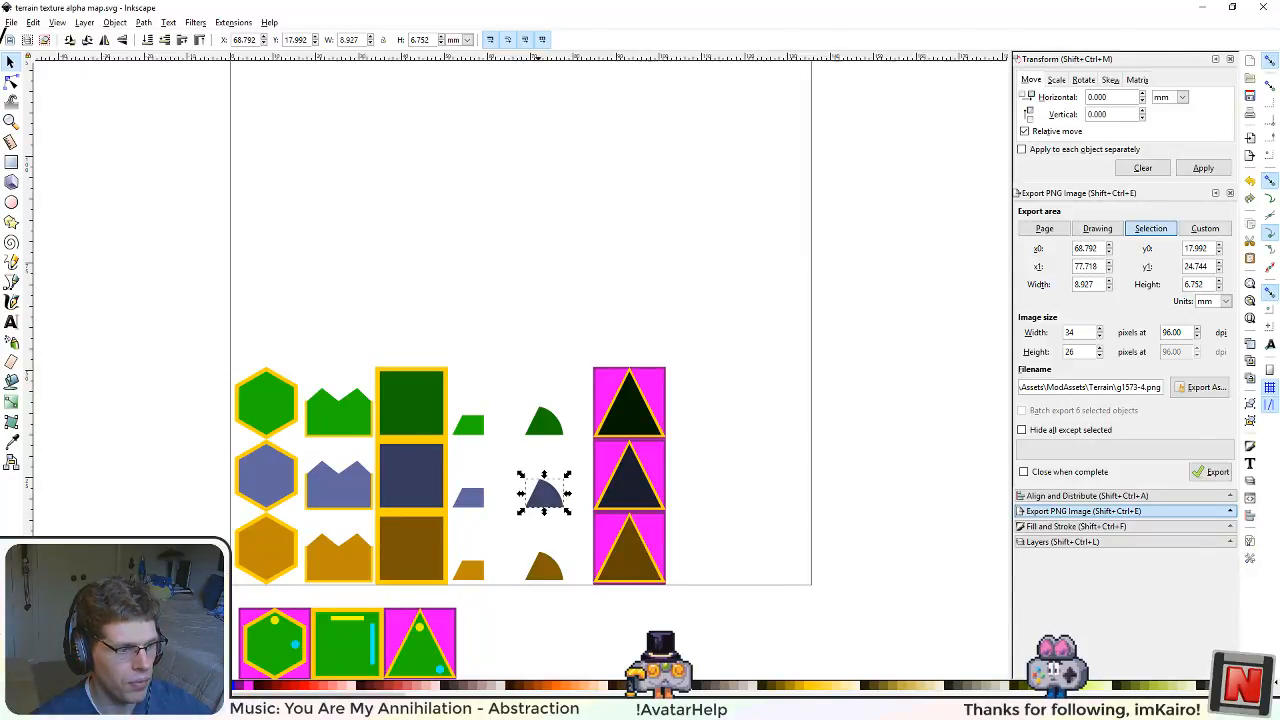
left_click_drag(556, 586, 609, 515)
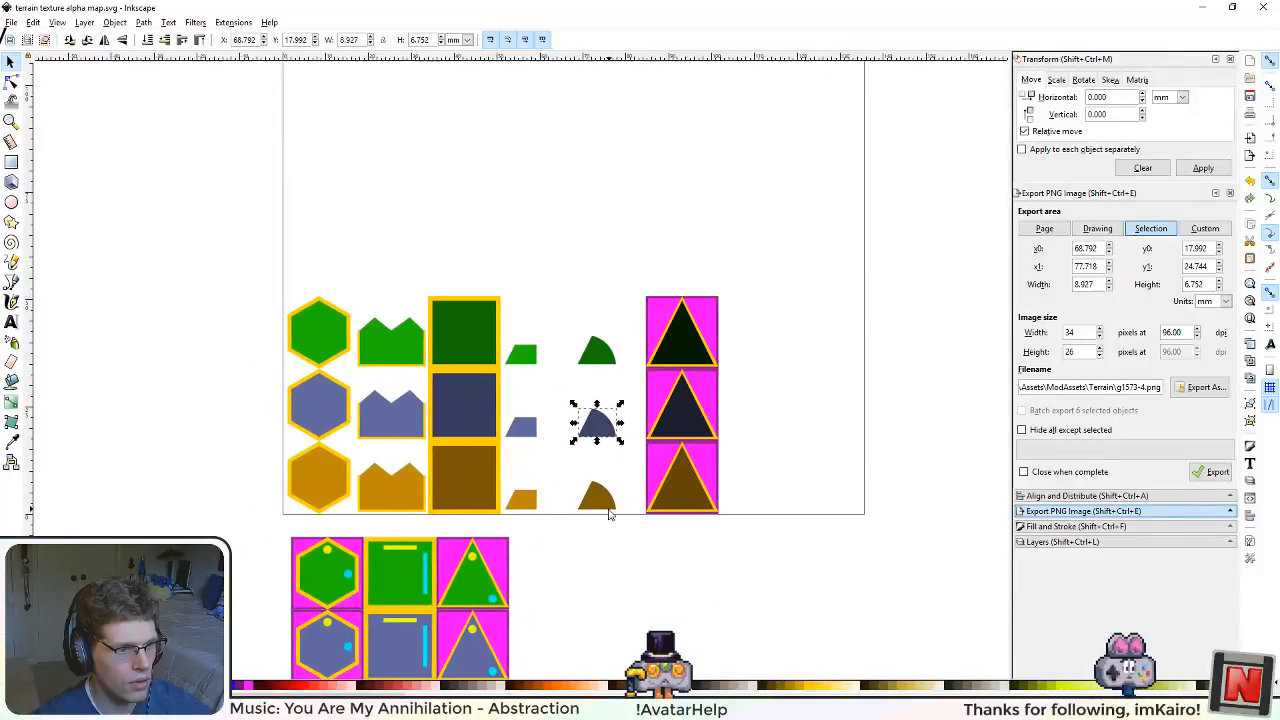
Step: Switch back to OneNote and reread the open "Position distortions based on blend values" item with its Bump and Planar subitems
key("alt+Tab")
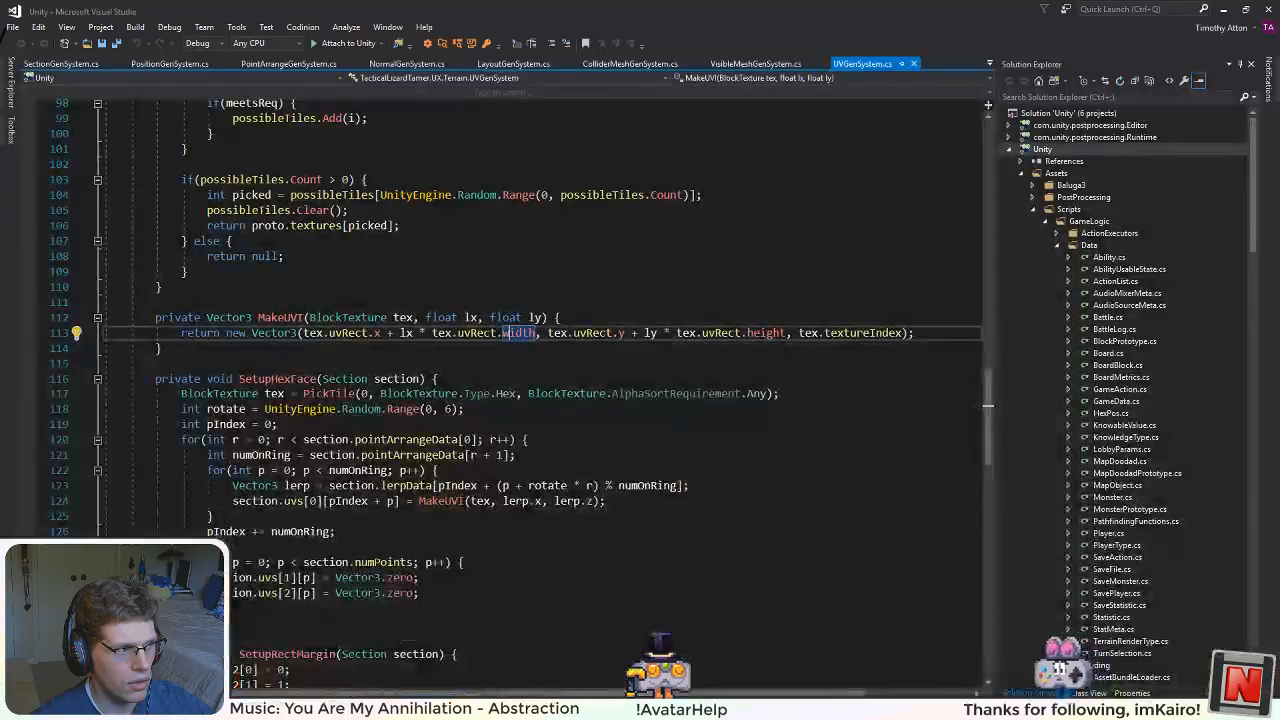
key("alt+Tab")
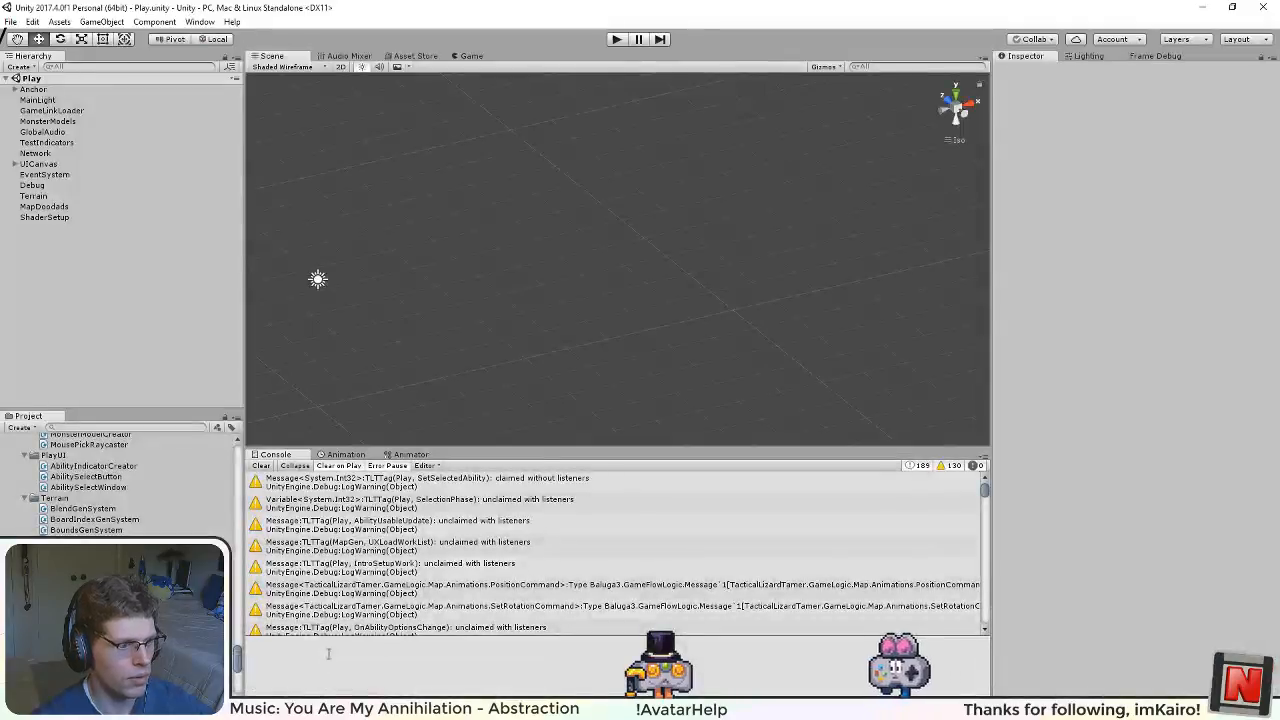
key("alt+Tab")
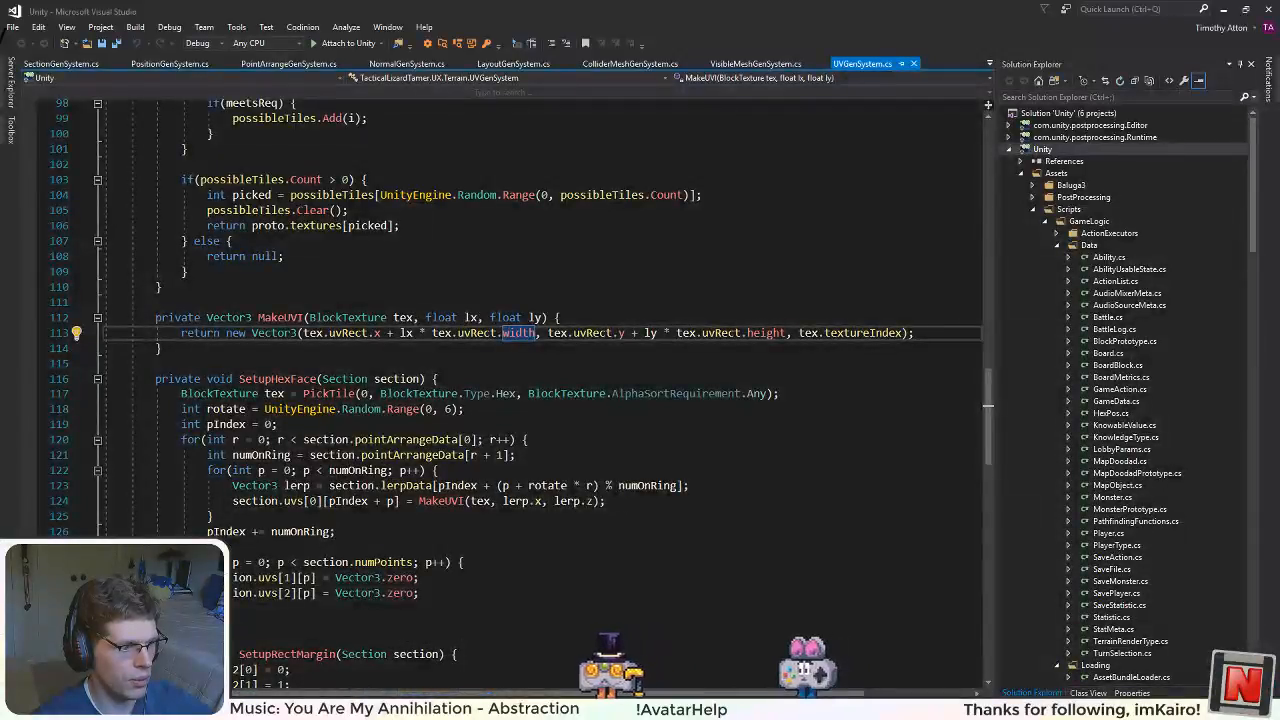
key("alt+Tab")
scroll(200, 408, "up", 2)
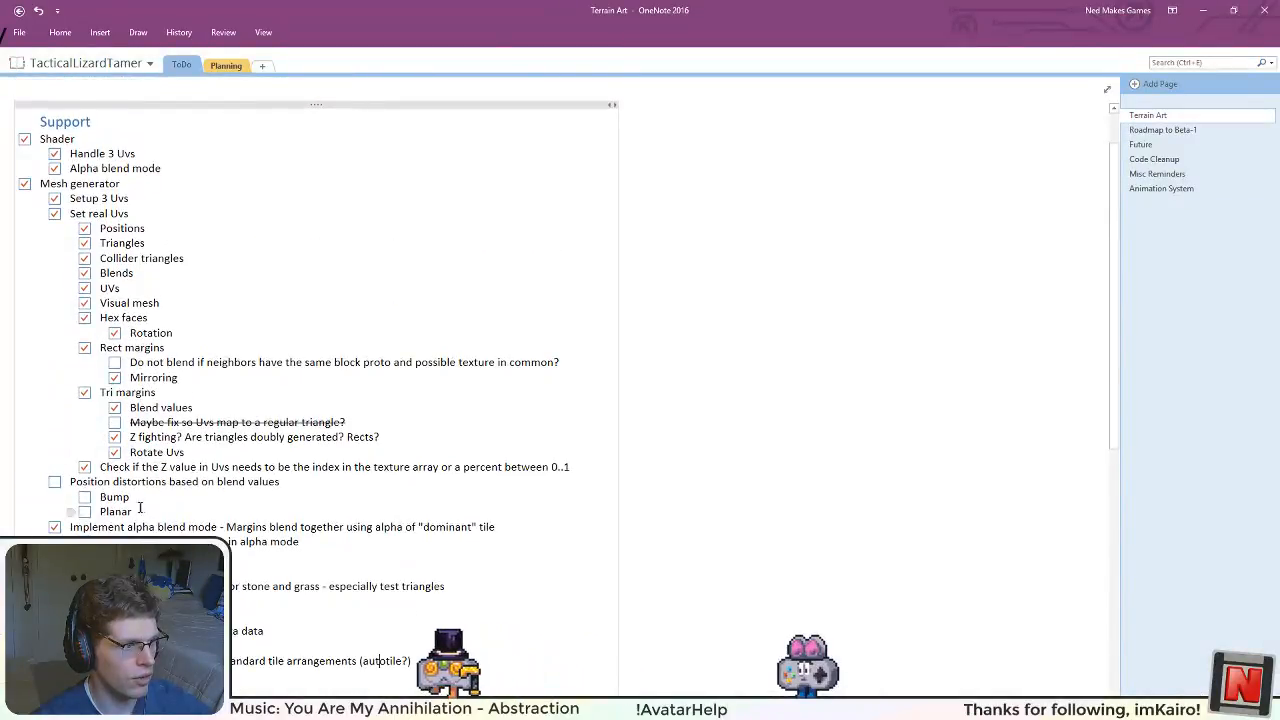
left_click_drag(140, 508, 87, 482)
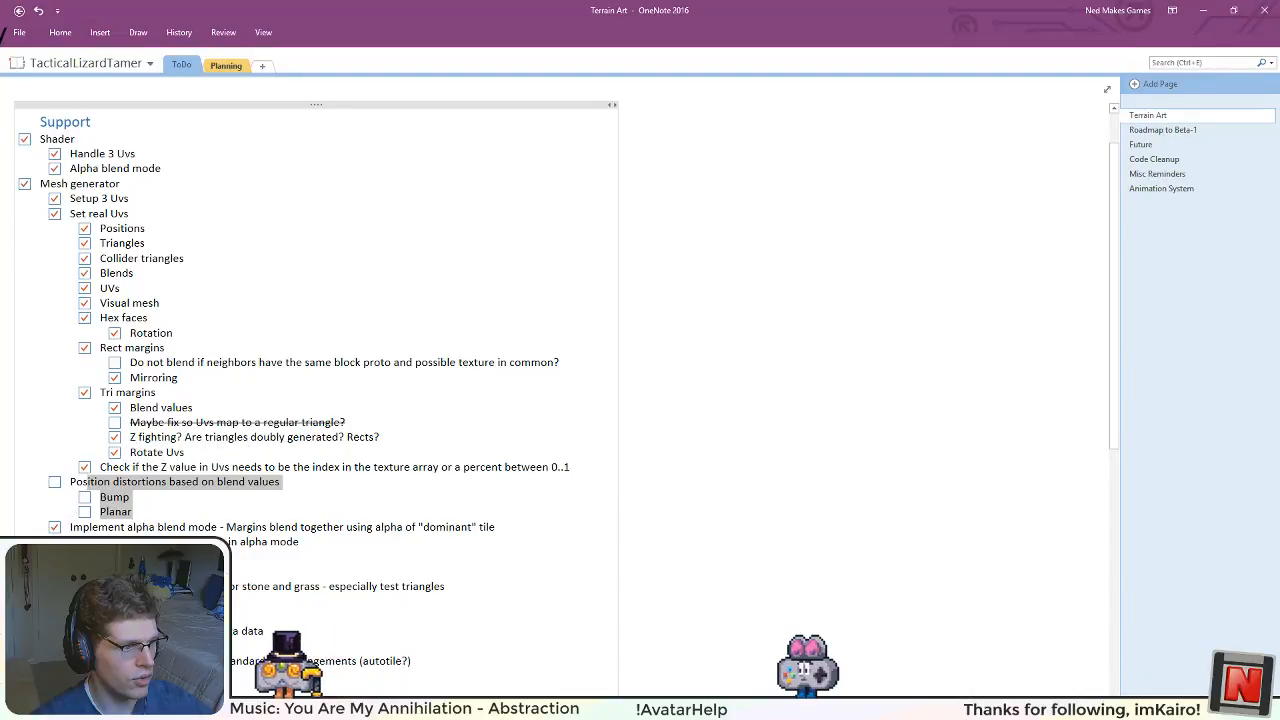
Step: Switch to Visual Studio and close every open file except PositionGenSystem.cs
key("alt+Tab")
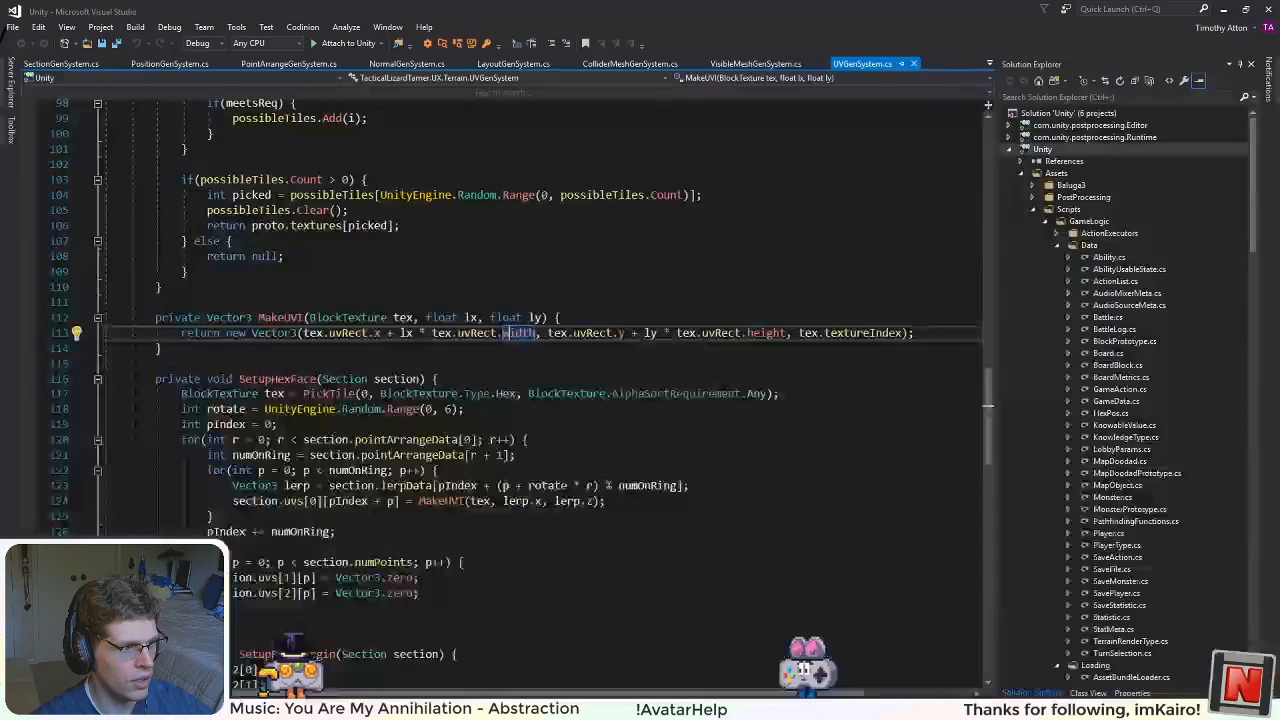
right_click(188, 65)
left_click(250, 132)
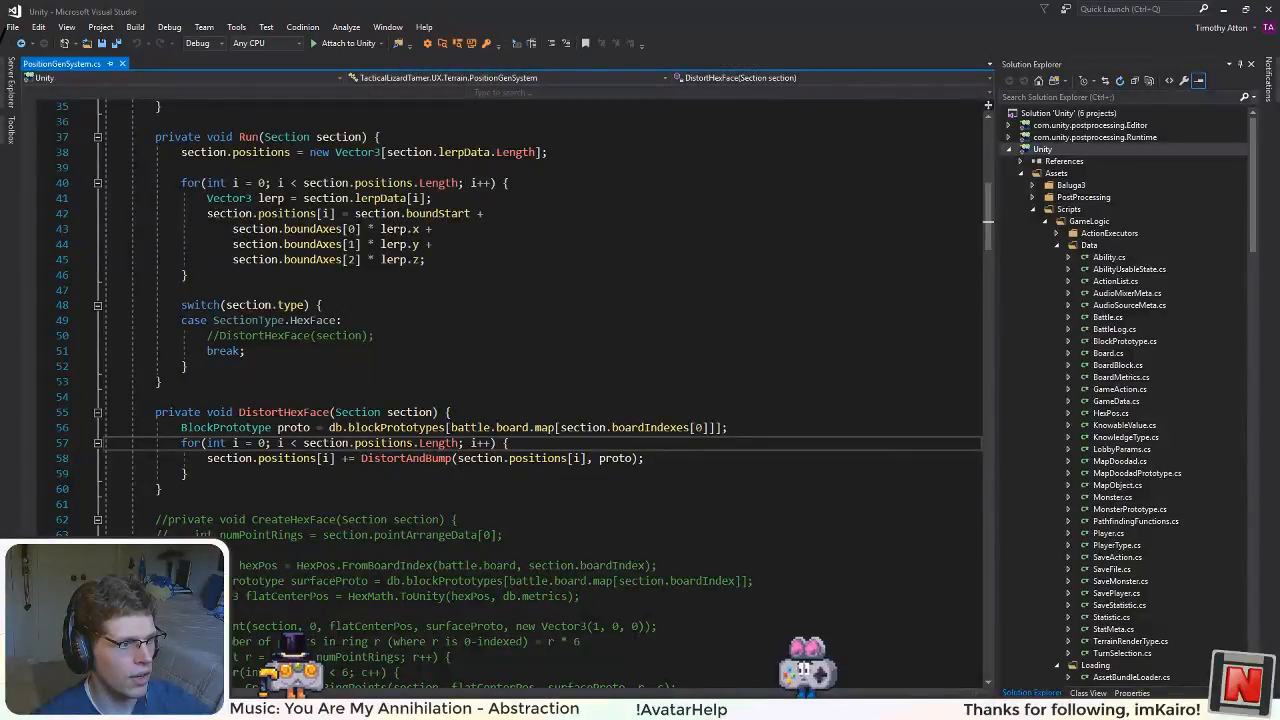
Step: Examine the DistortAndBump call in DistortHexFace and the readiness checks in Update of PositionGenSystem.cs
left_click(537, 459)
left_click(420, 474)
left_click(406, 459)
scroll(406, 459, "down", 3)
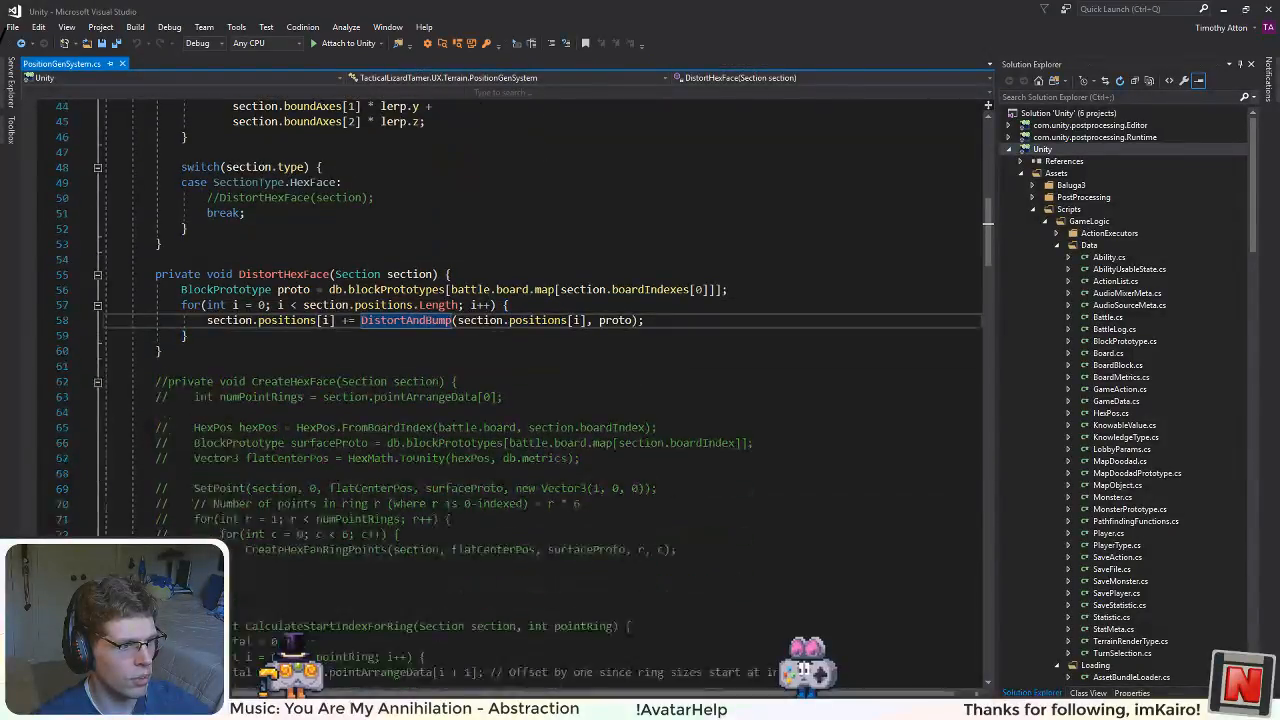
scroll(540, 380, "up", 14)
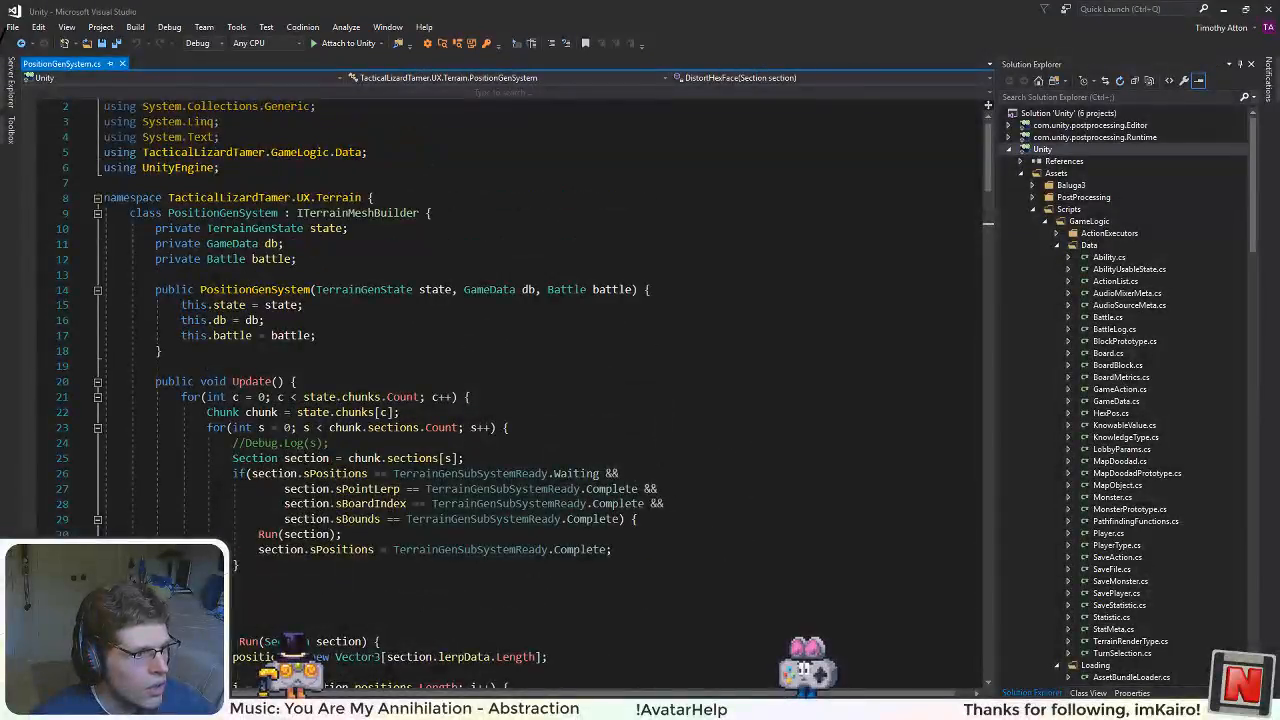
scroll(342, 460, "down", 2)
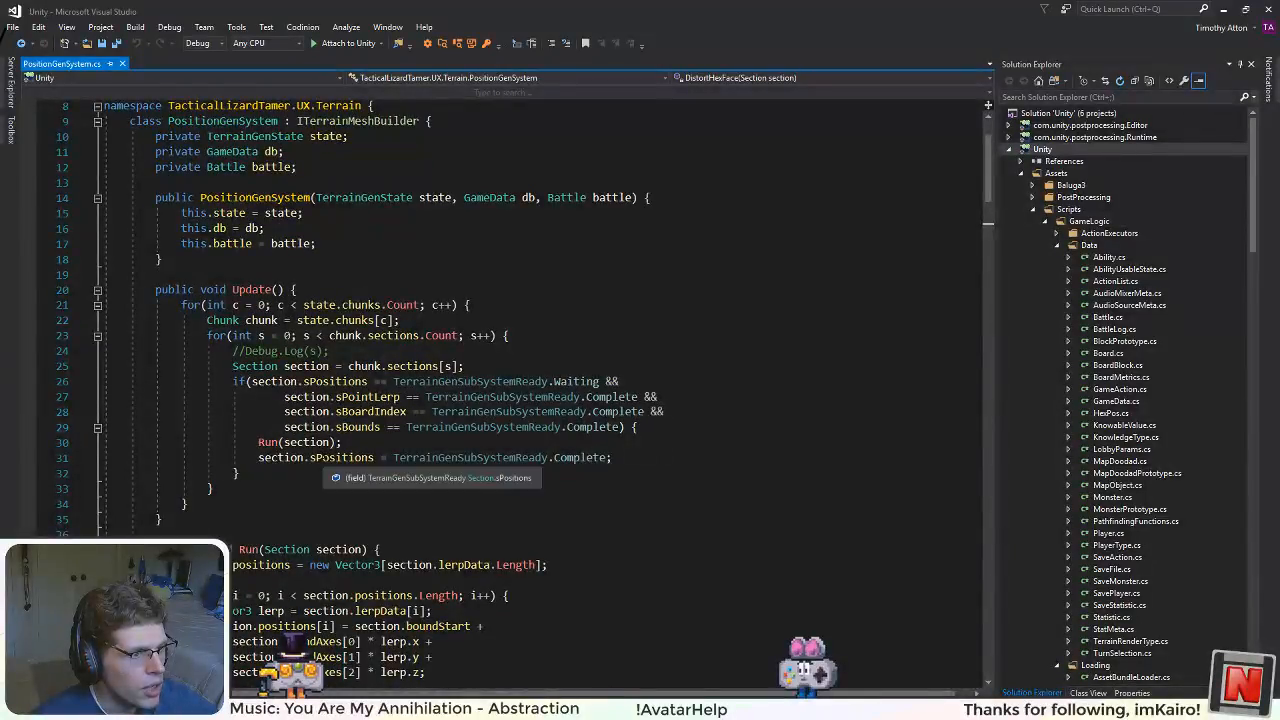
scroll(540, 380, "down", 2)
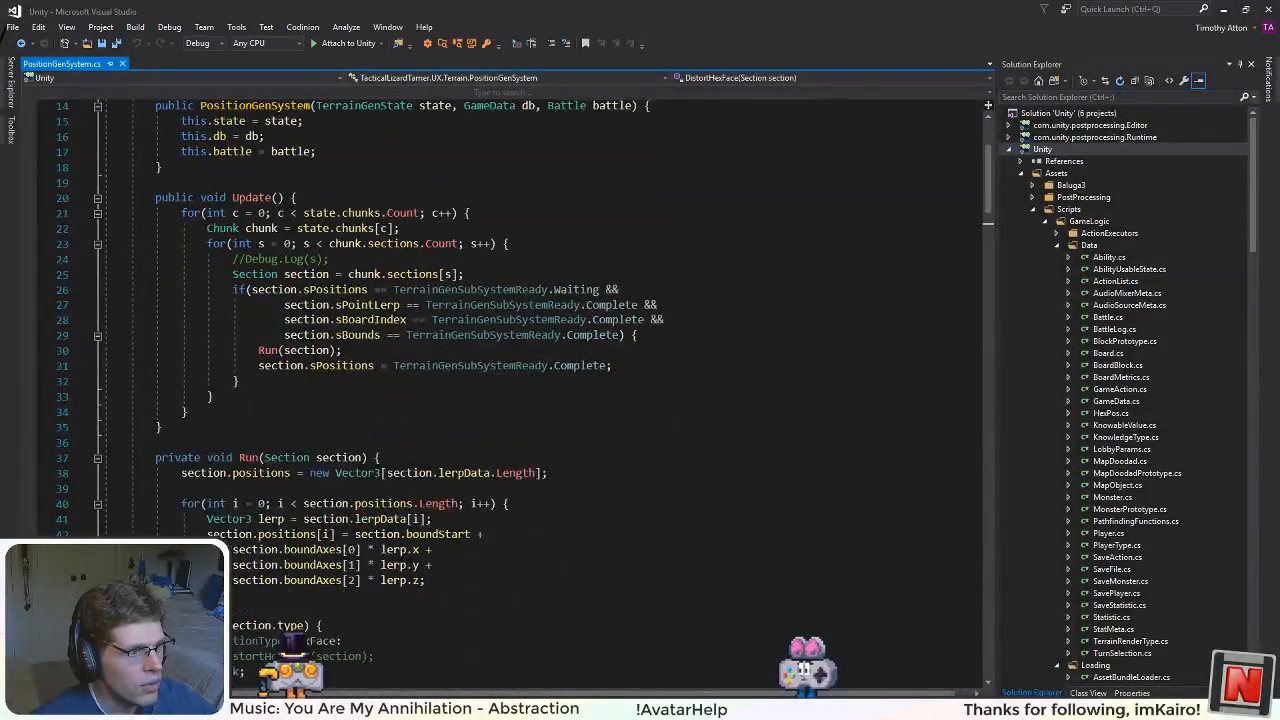
scroll(540, 380, "down", 2)
scroll(540, 380, "up", 5)
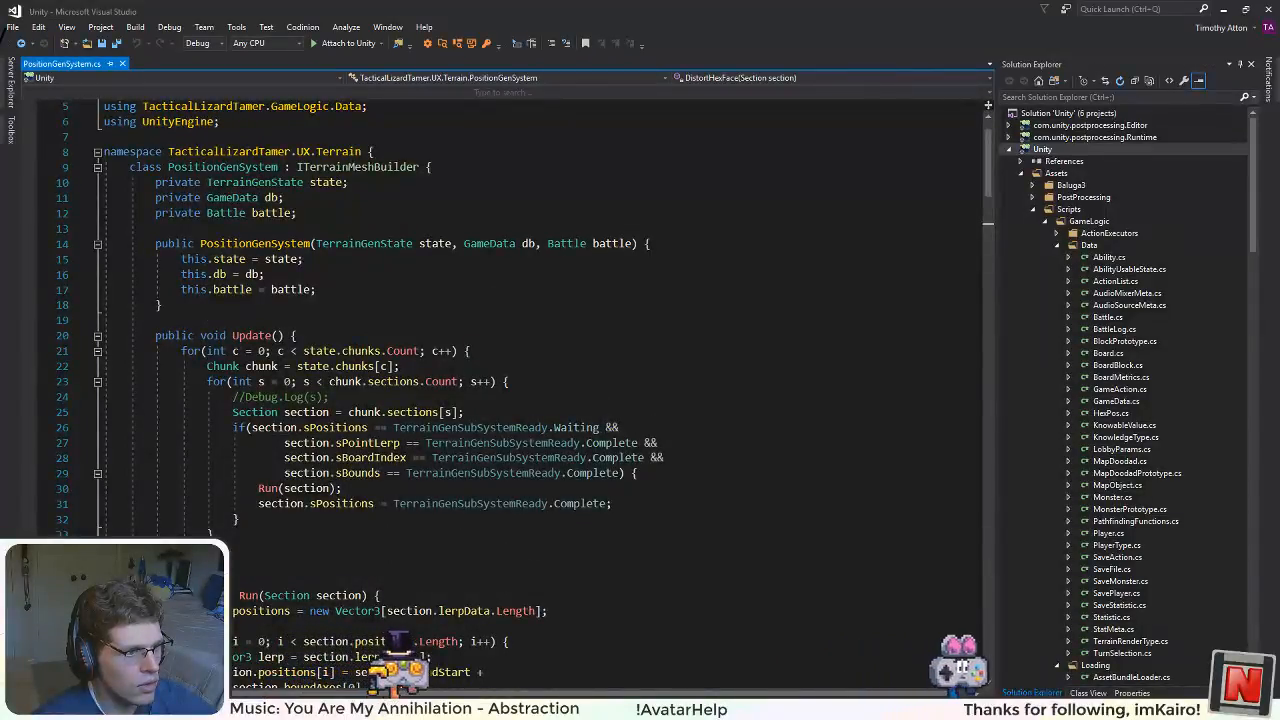
Step: Start an additional section.sBlends == comparison on a new line after the sBounds check in Update's if condition
left_click(621, 473)
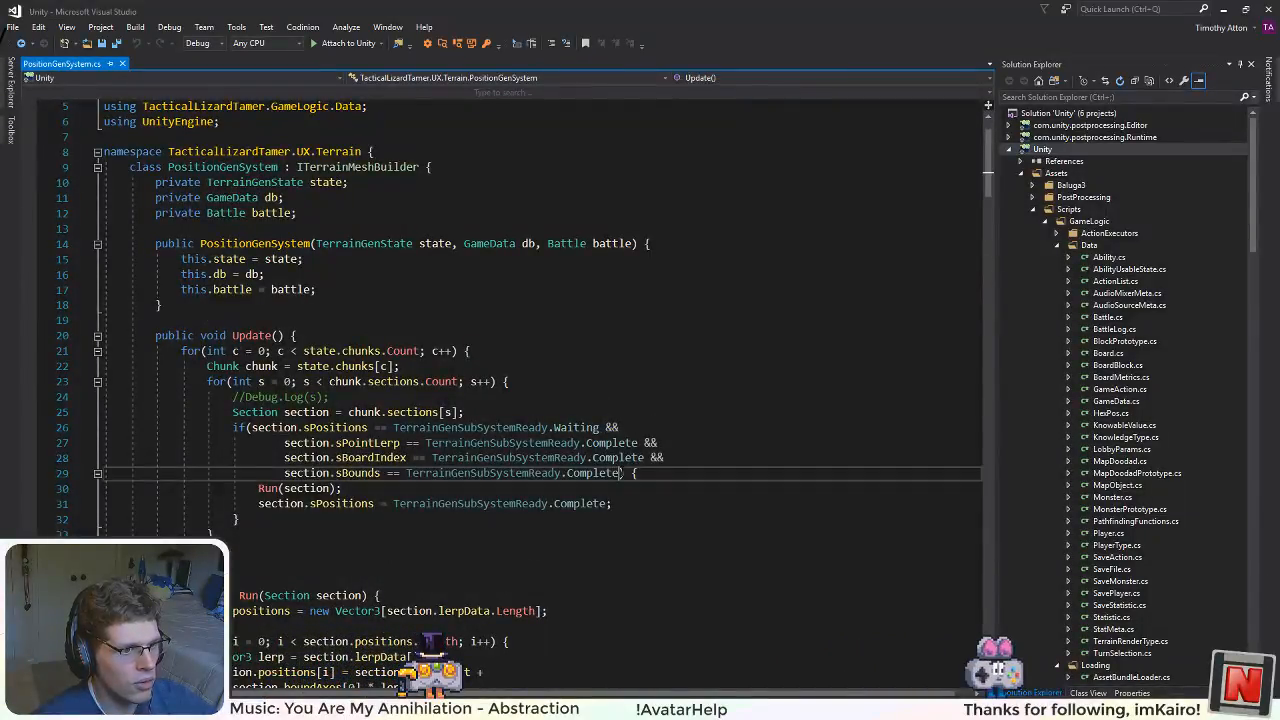
type("**")
key("Return")
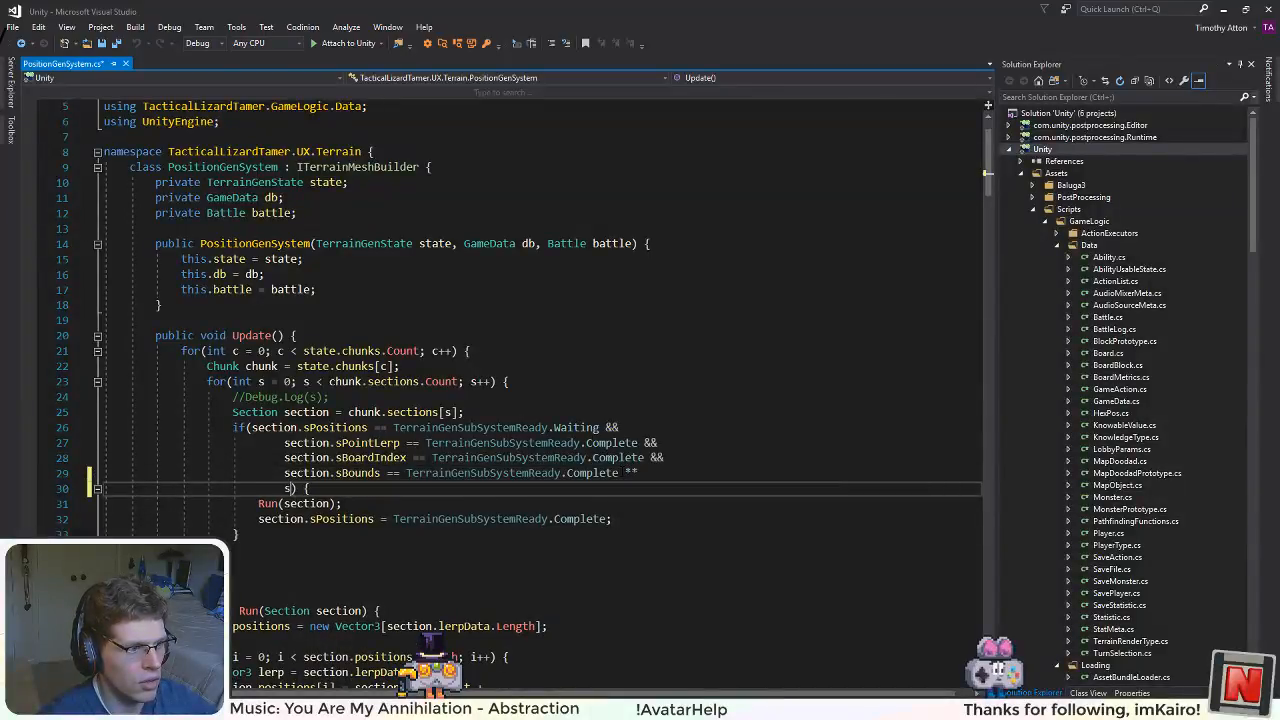
type("section.sbl")
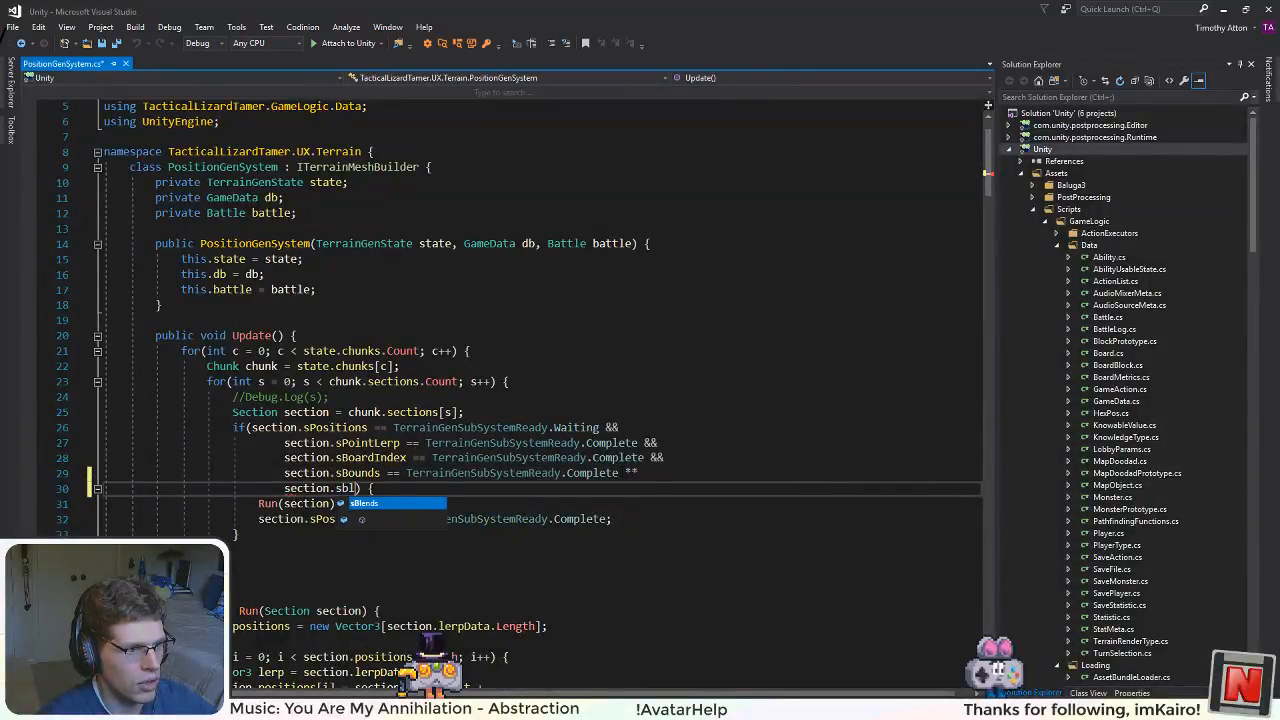
type(" ==")
key("Return")
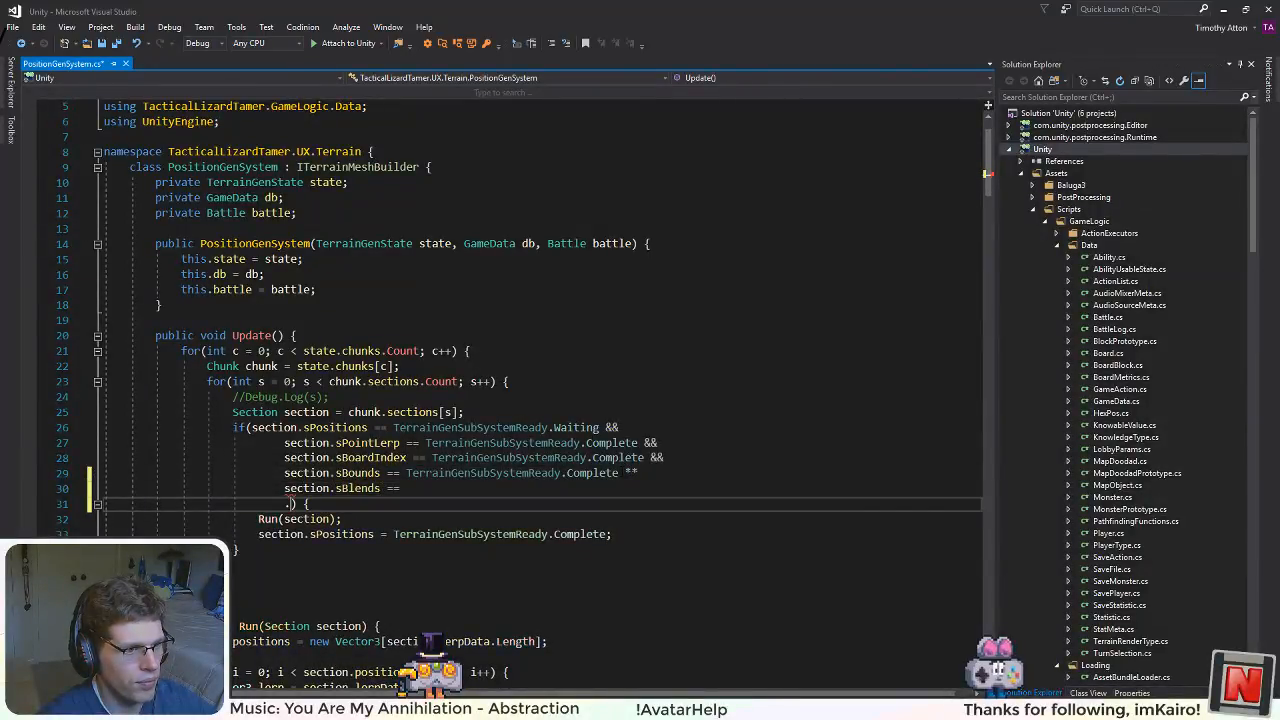
Step: Replace the mistyped ** after the sBounds check with && and remove the stray line break and dot after the sBlends comparison
left_click_drag(637, 472, 624, 472)
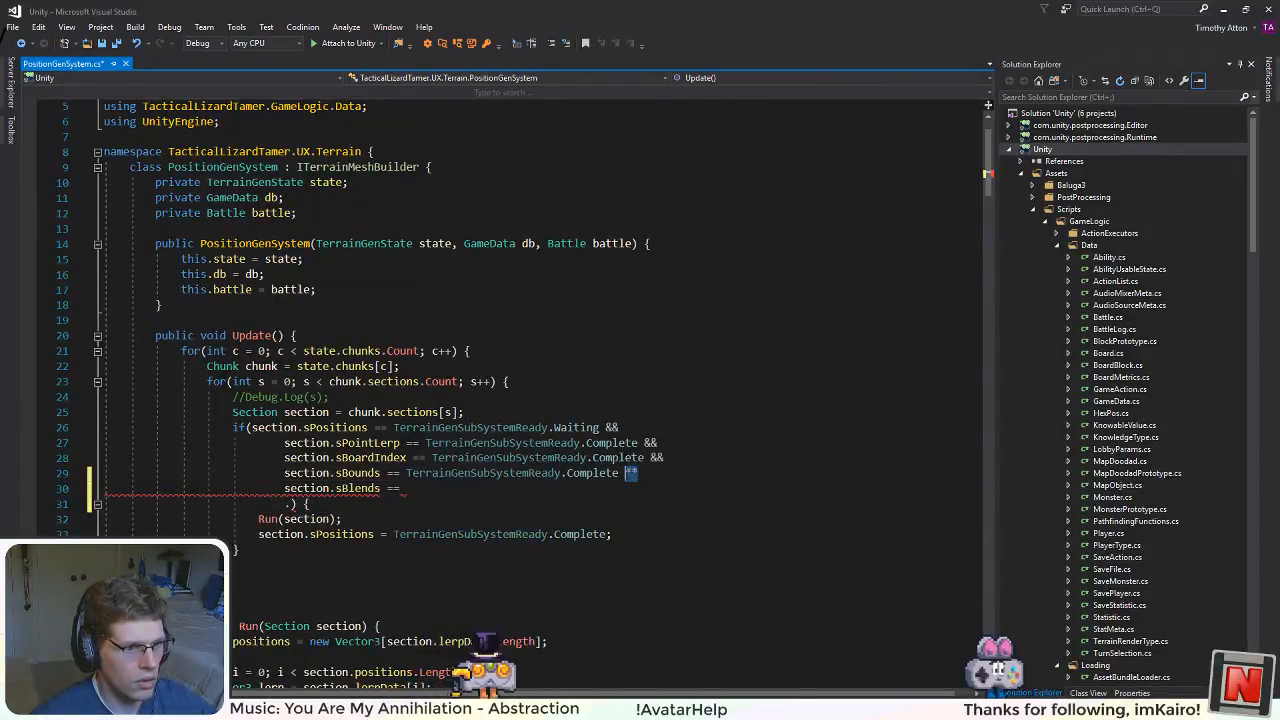
type("&&")
key("Down")
key("Down")
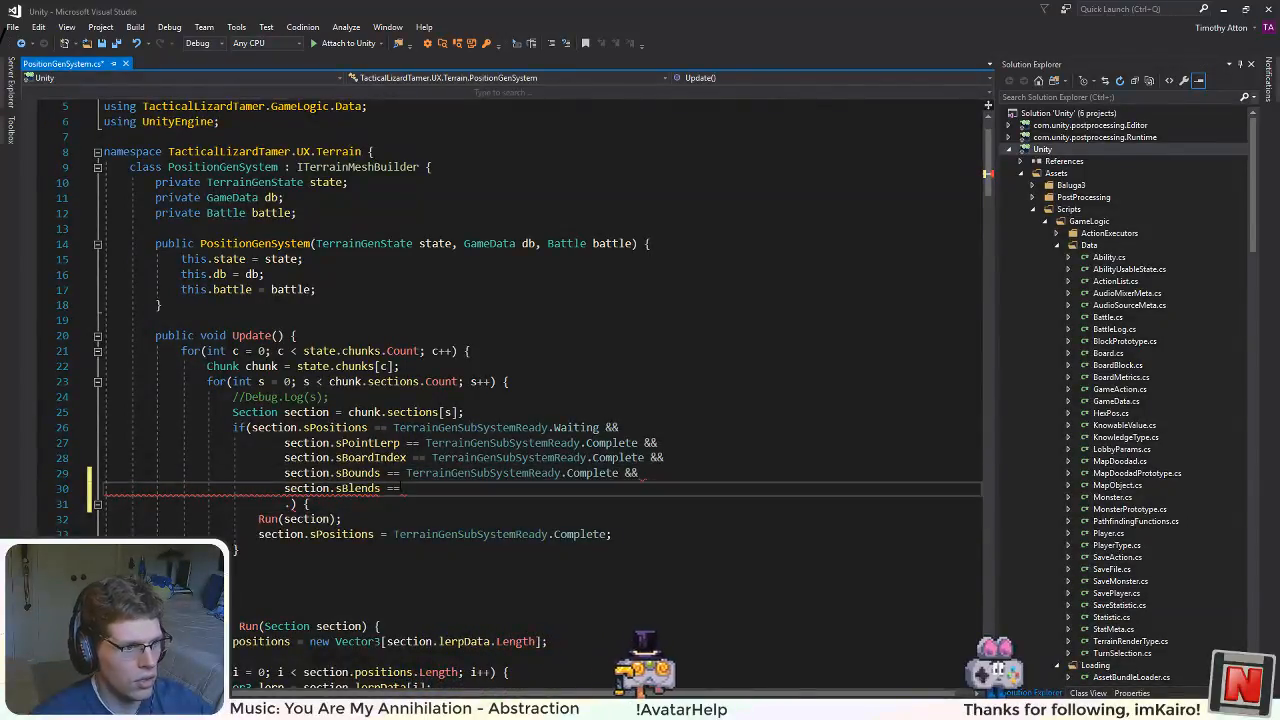
key("shift+Home")
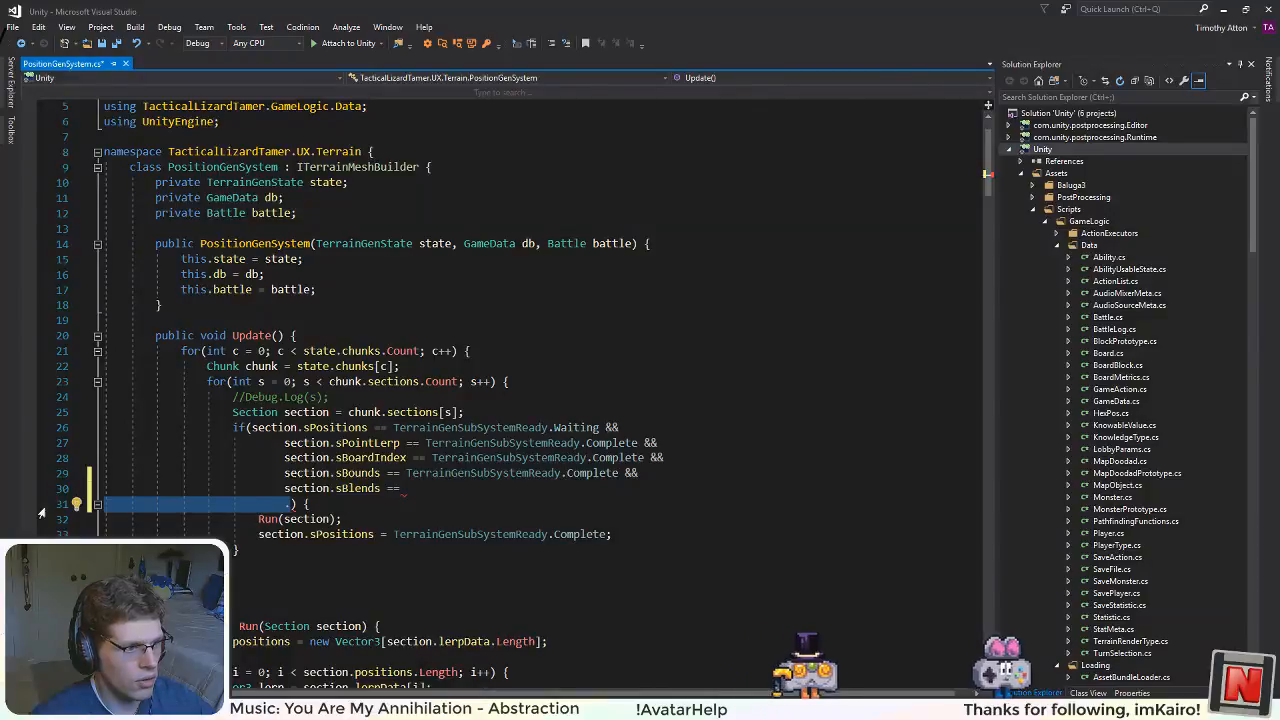
key("BackSpace")
key("BackSpace")
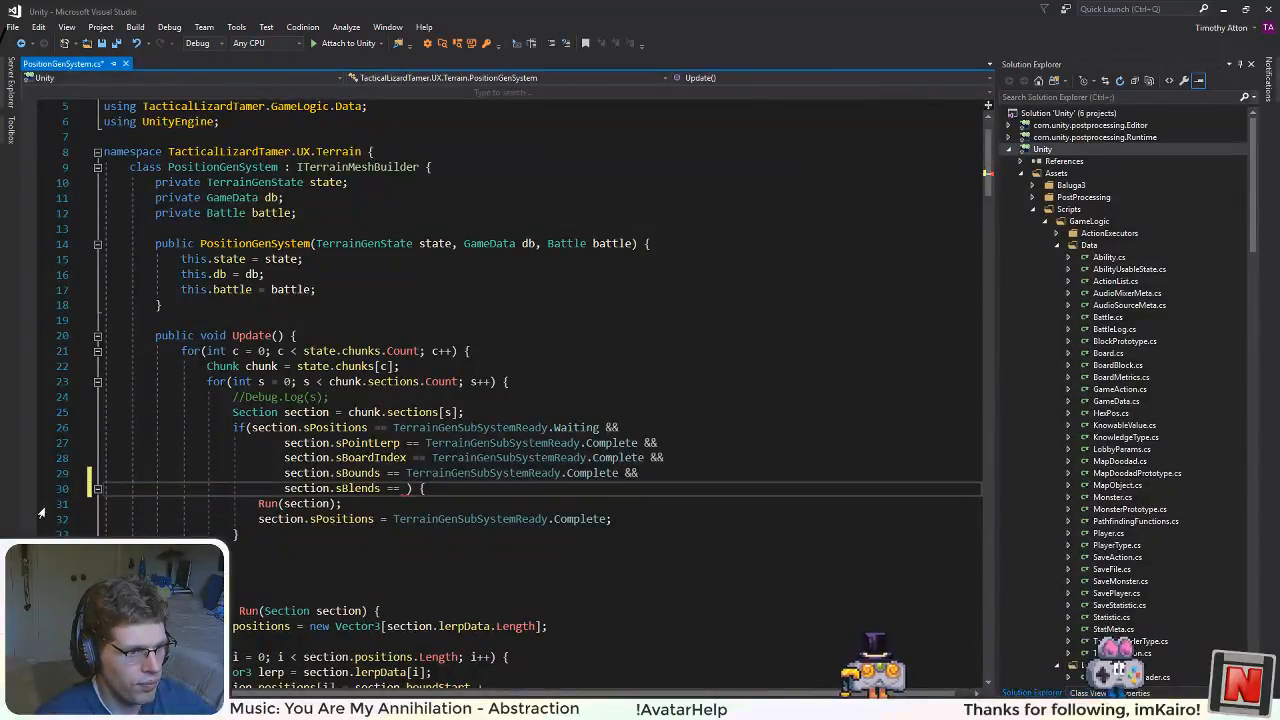
Step: Complete the section.sBlends comparison in Update's if condition with TerrainGenSubSystemReady.Complete and save the file
type("Ter")
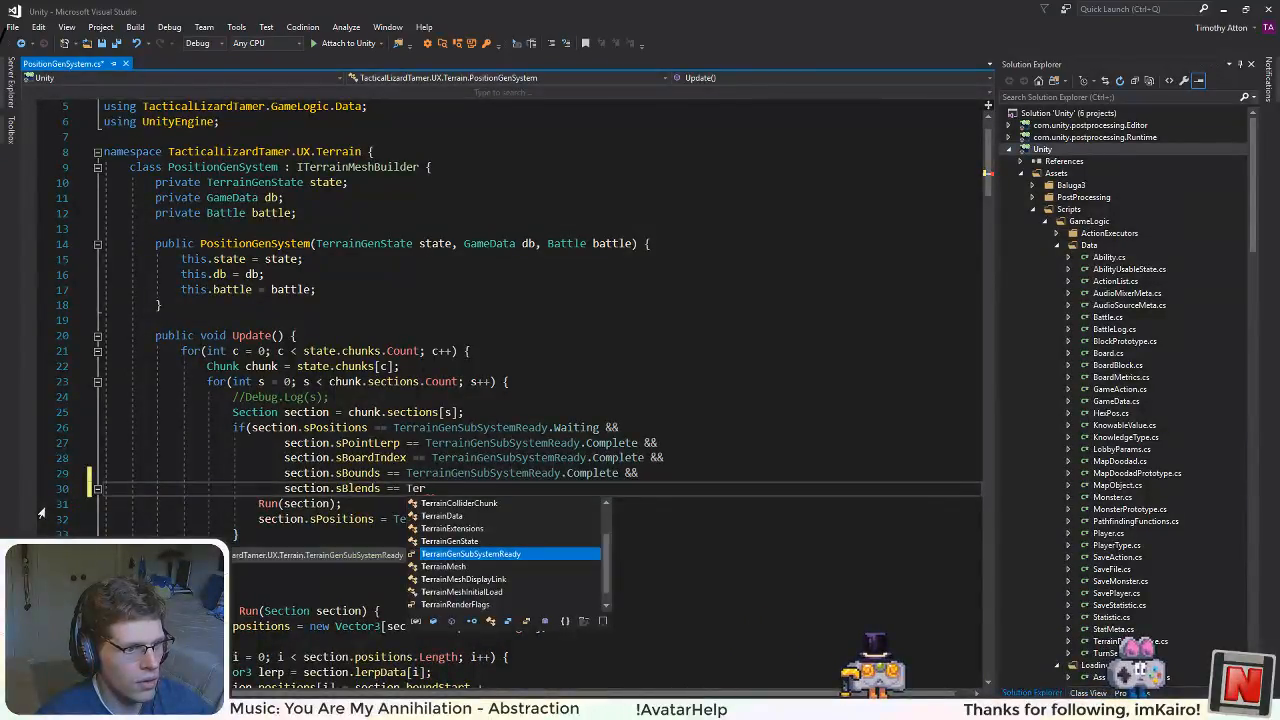
key("Tab")
type("/")
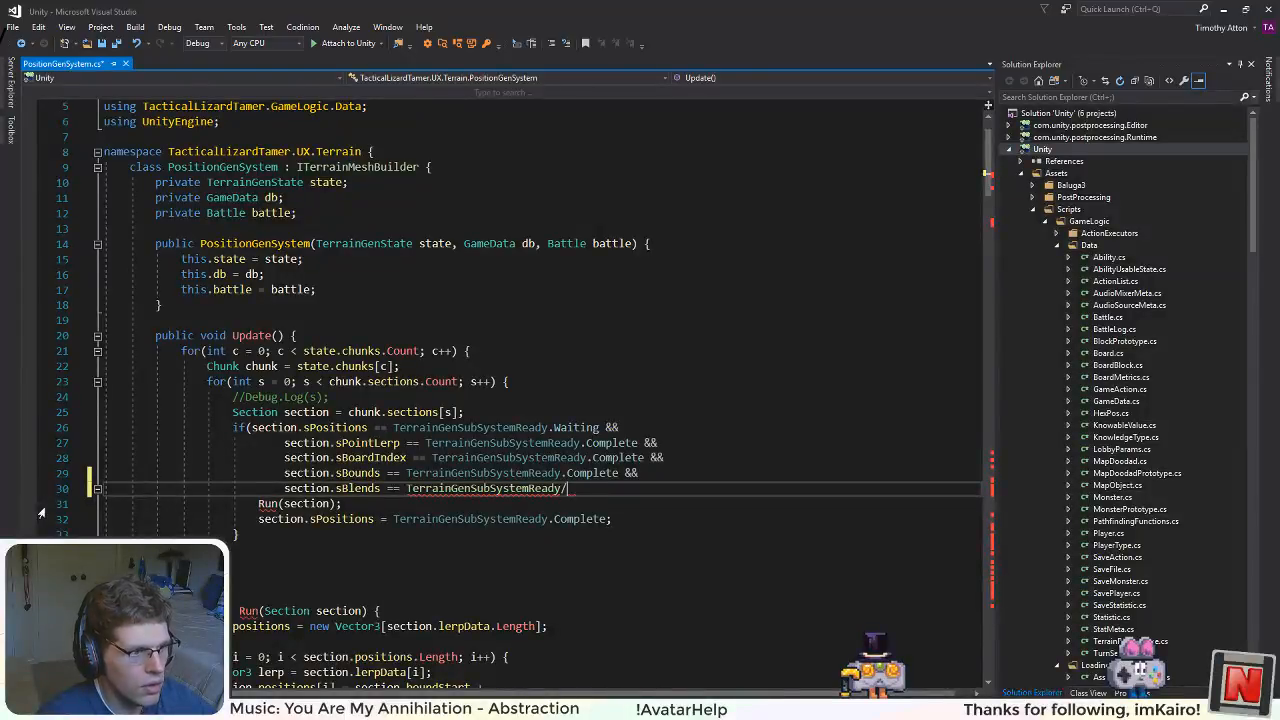
type("co")
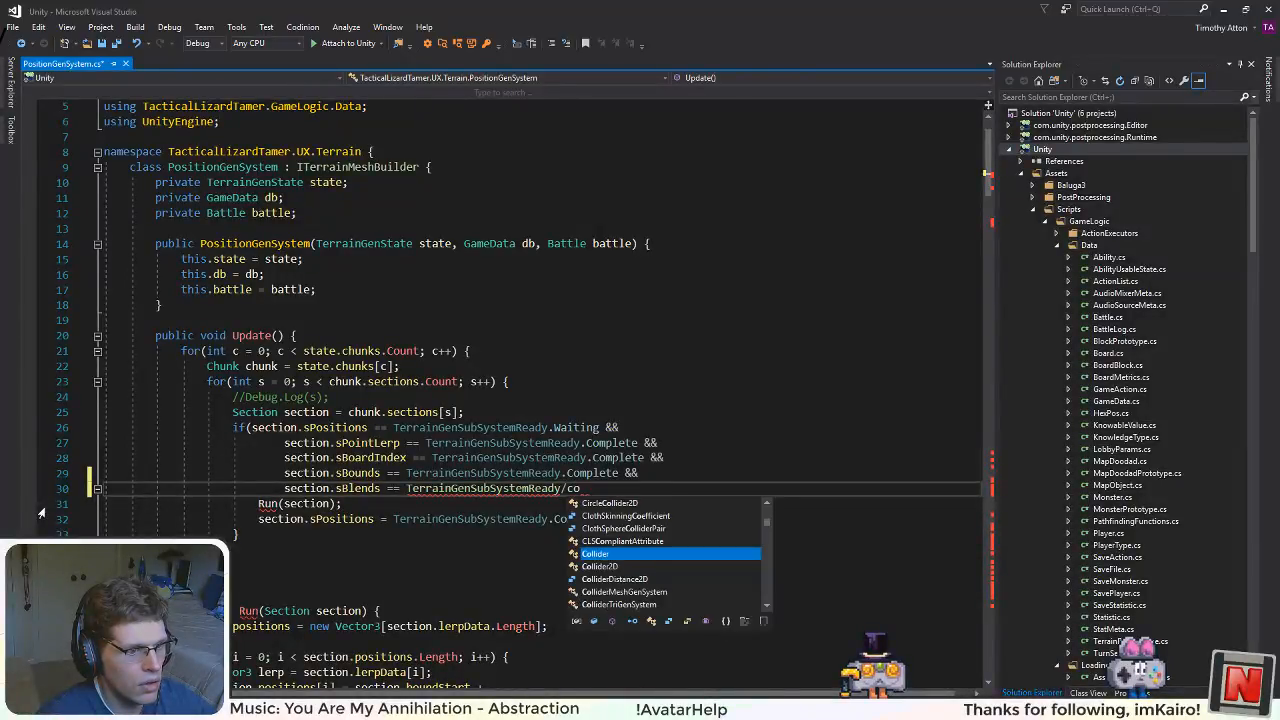
key("BackSpace")
key("BackSpace")
key("BackSpace")
type(".c")
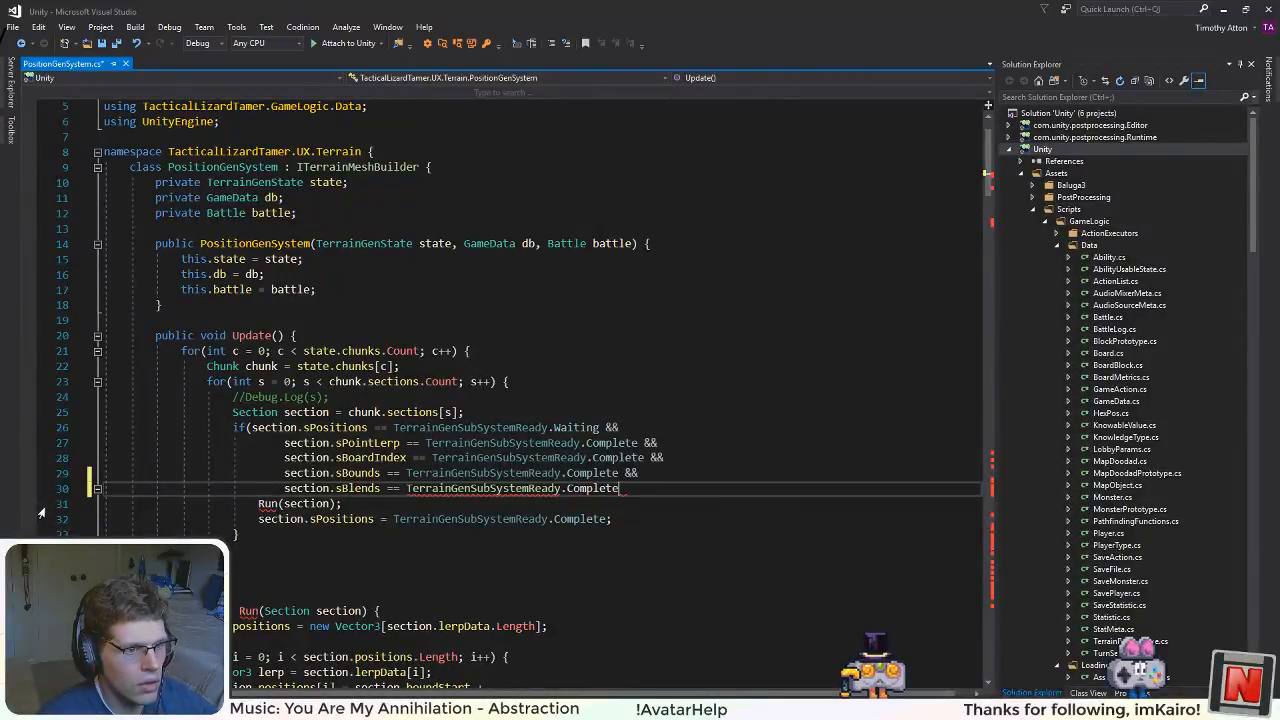
left_click(209, 474)
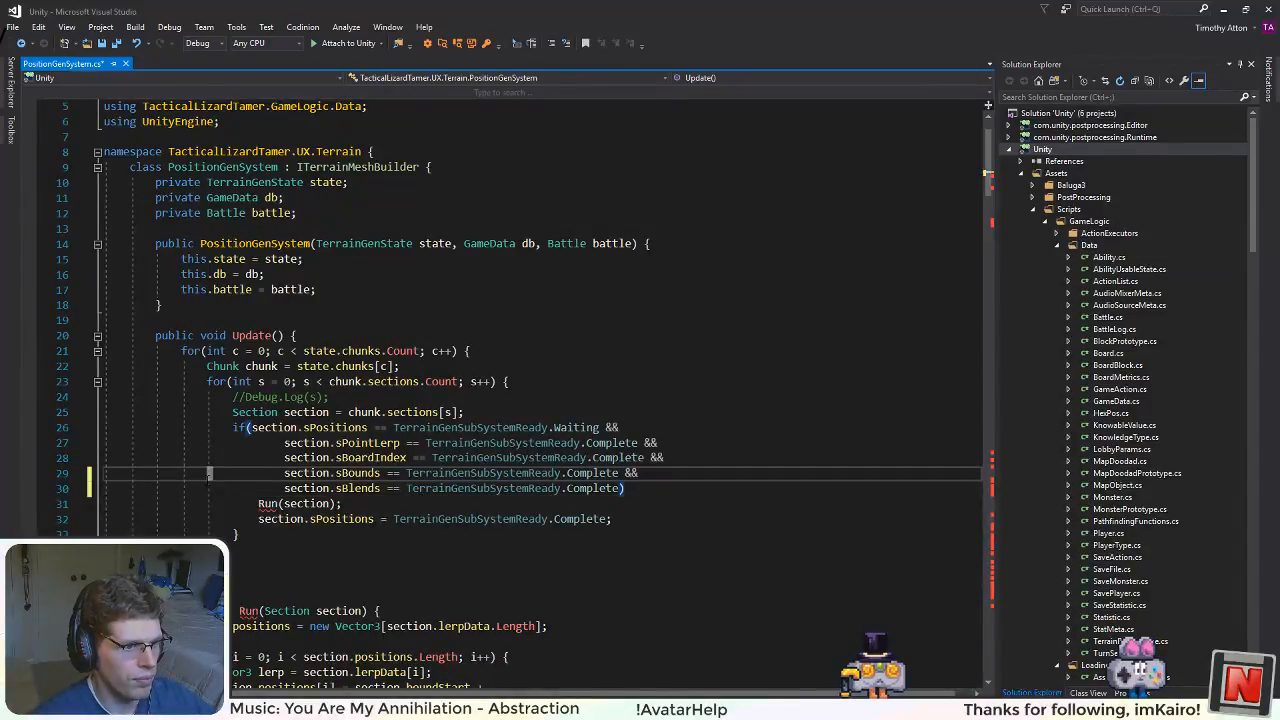
left_click(287, 458)
left_click(395, 488)
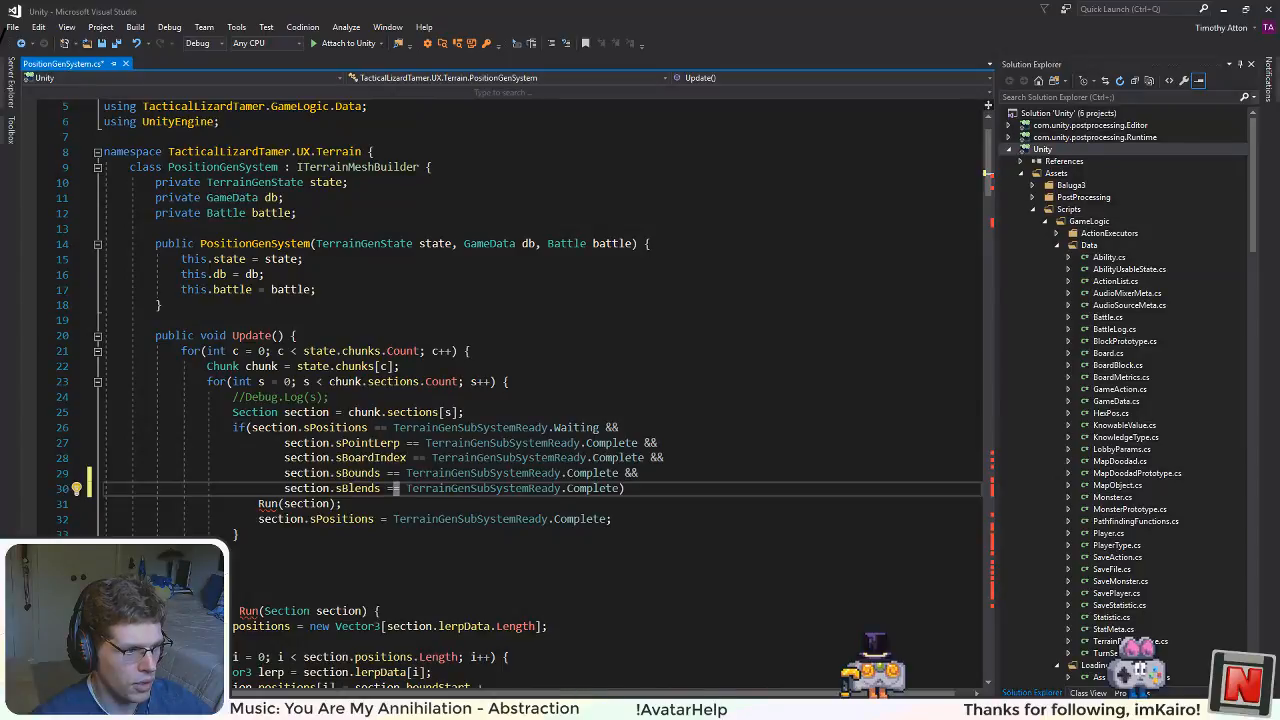
left_click(307, 555)
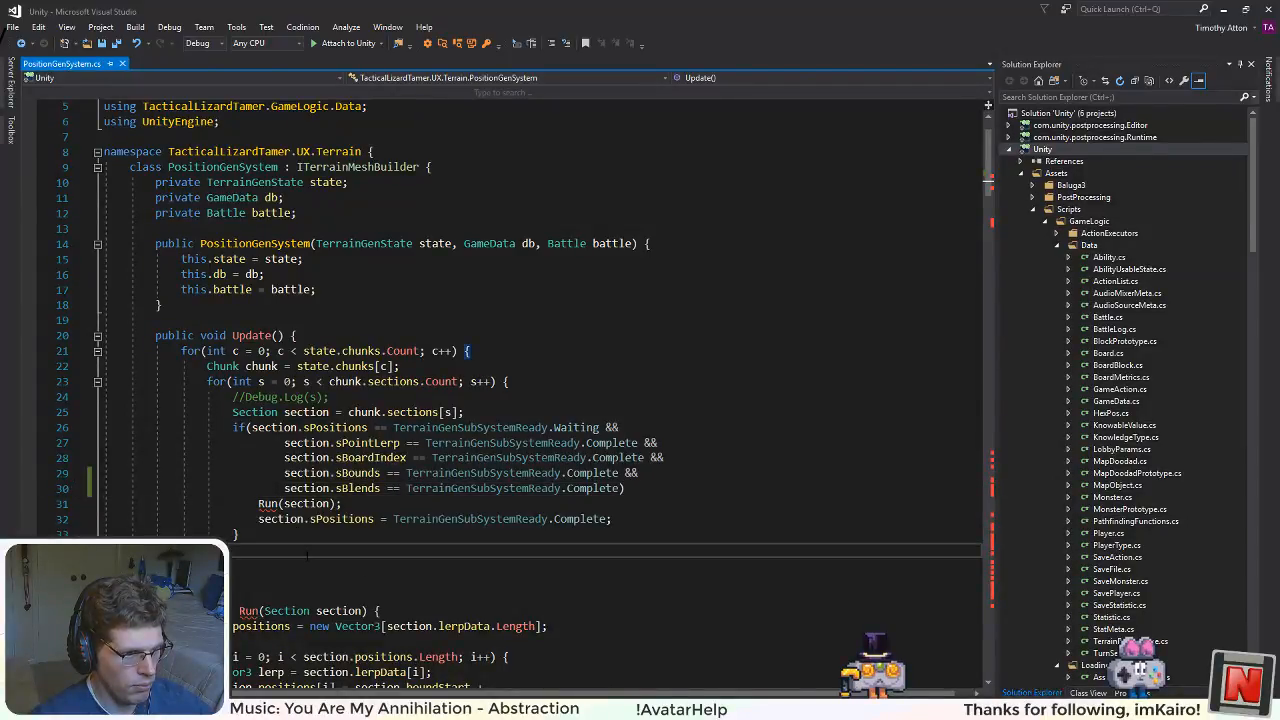
Step: Inspect the errors flagged on the Run call and the Run method declaration, and check the end of Update's if condition
left_click(635, 492)
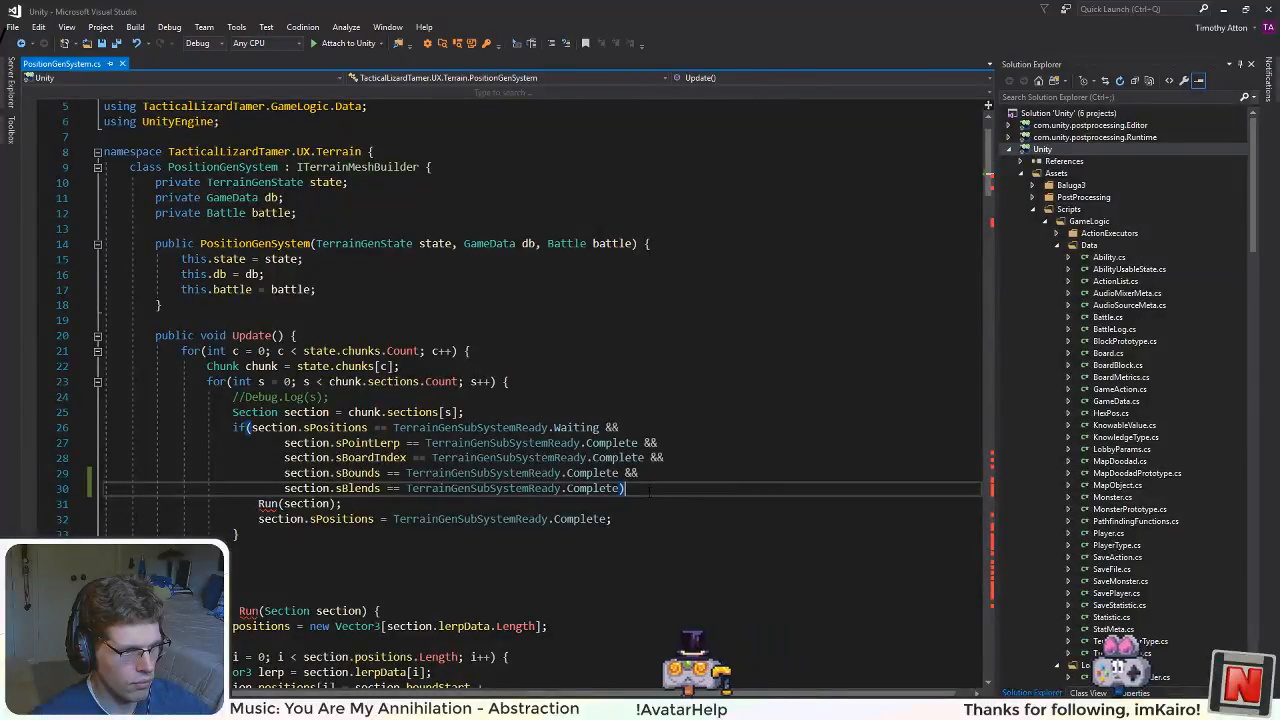
left_click(280, 534)
mouse_move(270, 505)
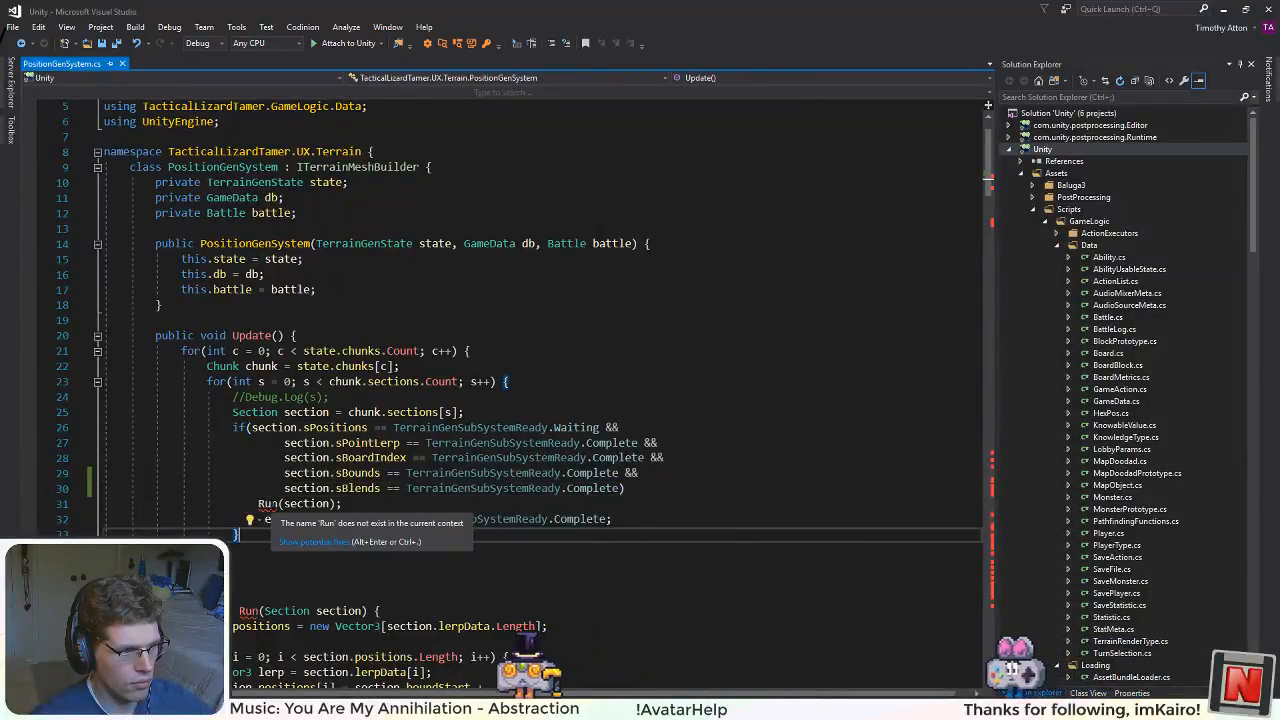
scroll(270, 505, "down", 1)
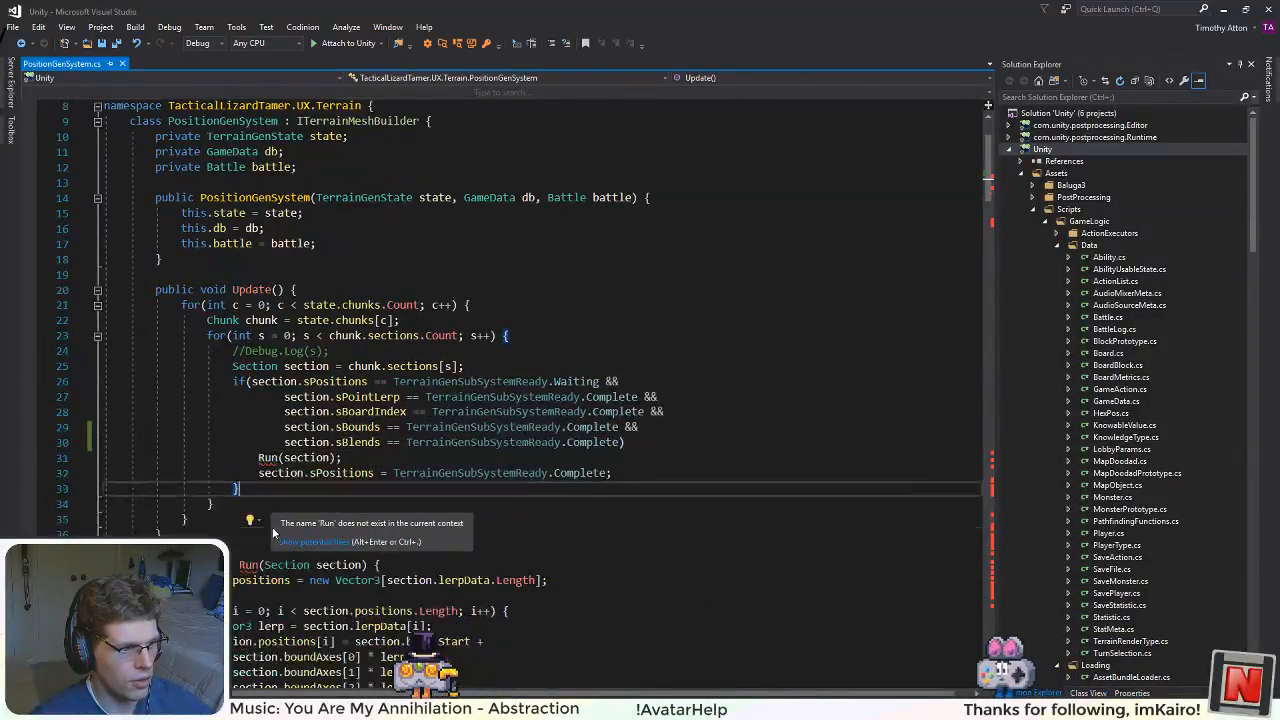
mouse_move(252, 566)
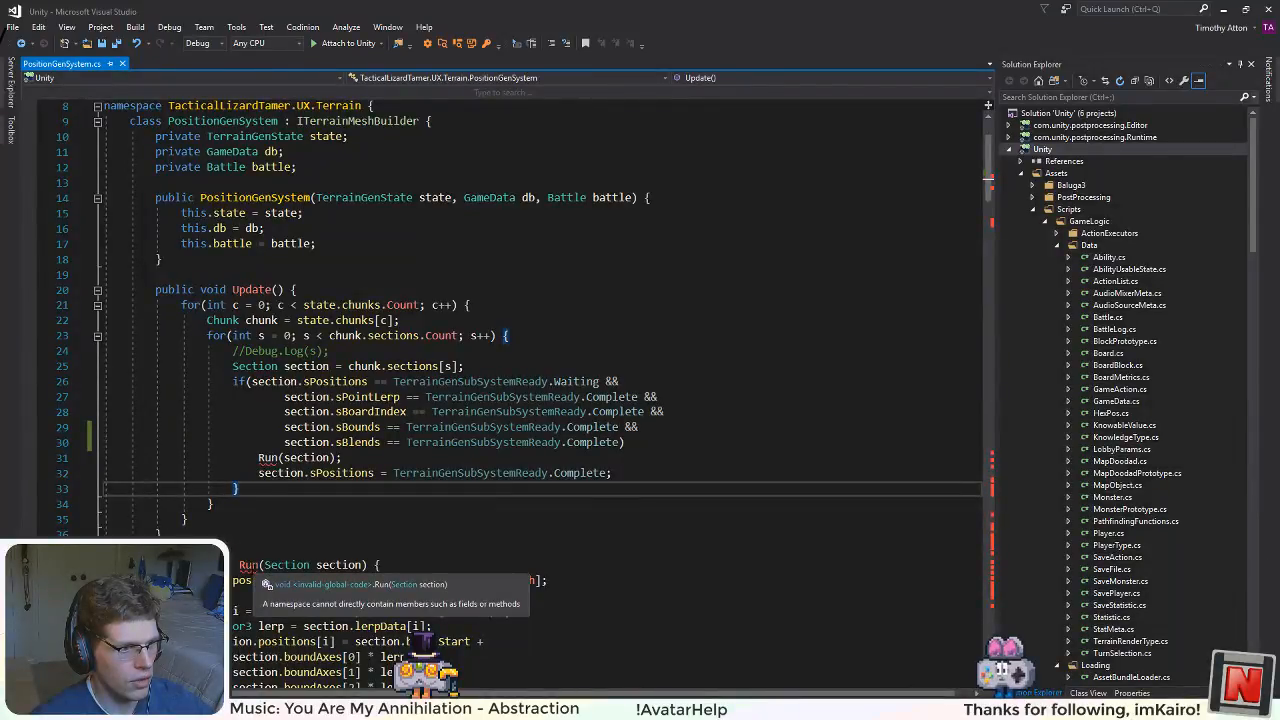
left_click(657, 430)
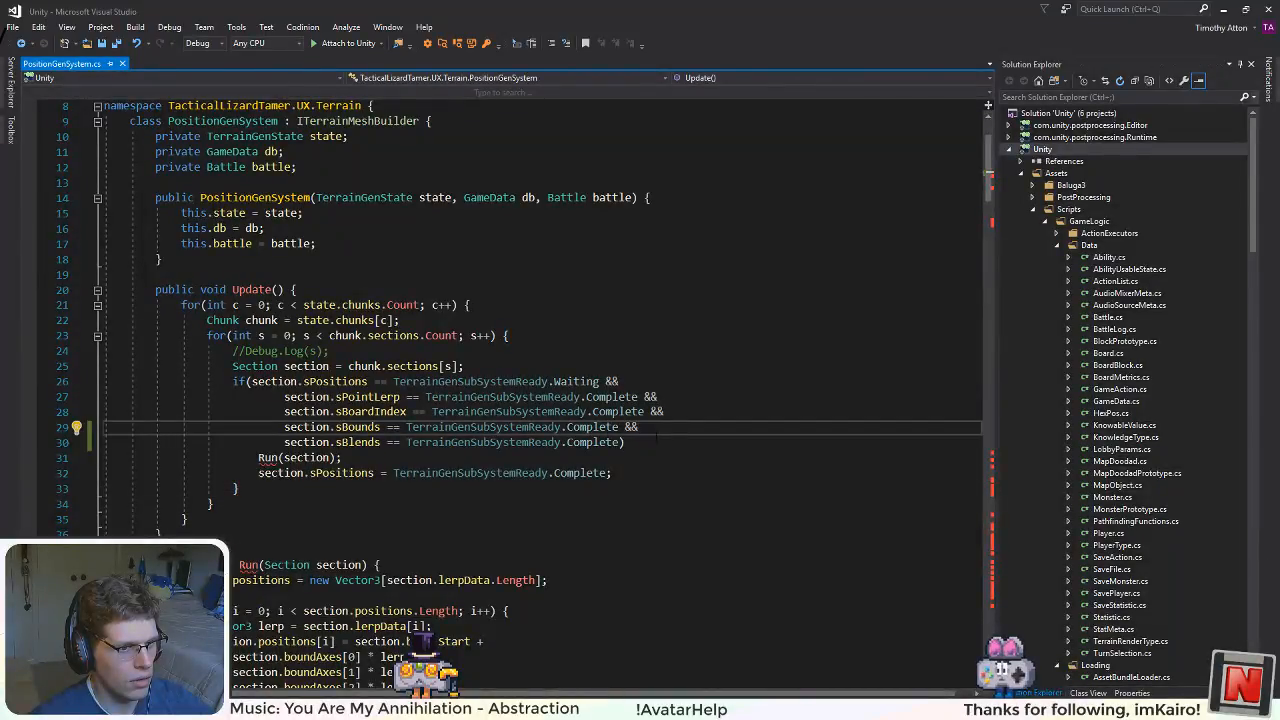
left_click(652, 444)
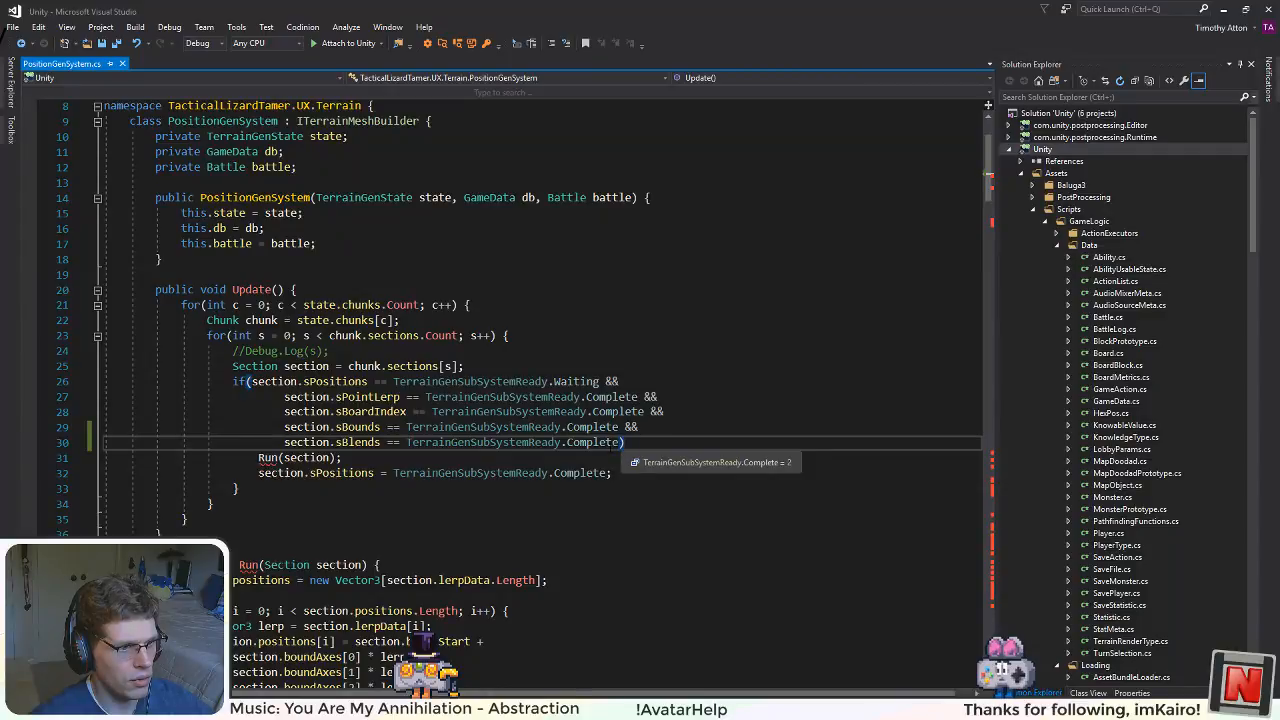
Step: Remove the sBlends comparison and the trailing && from Update's if condition, then save the file
left_click_drag(620, 442, 482, 442)
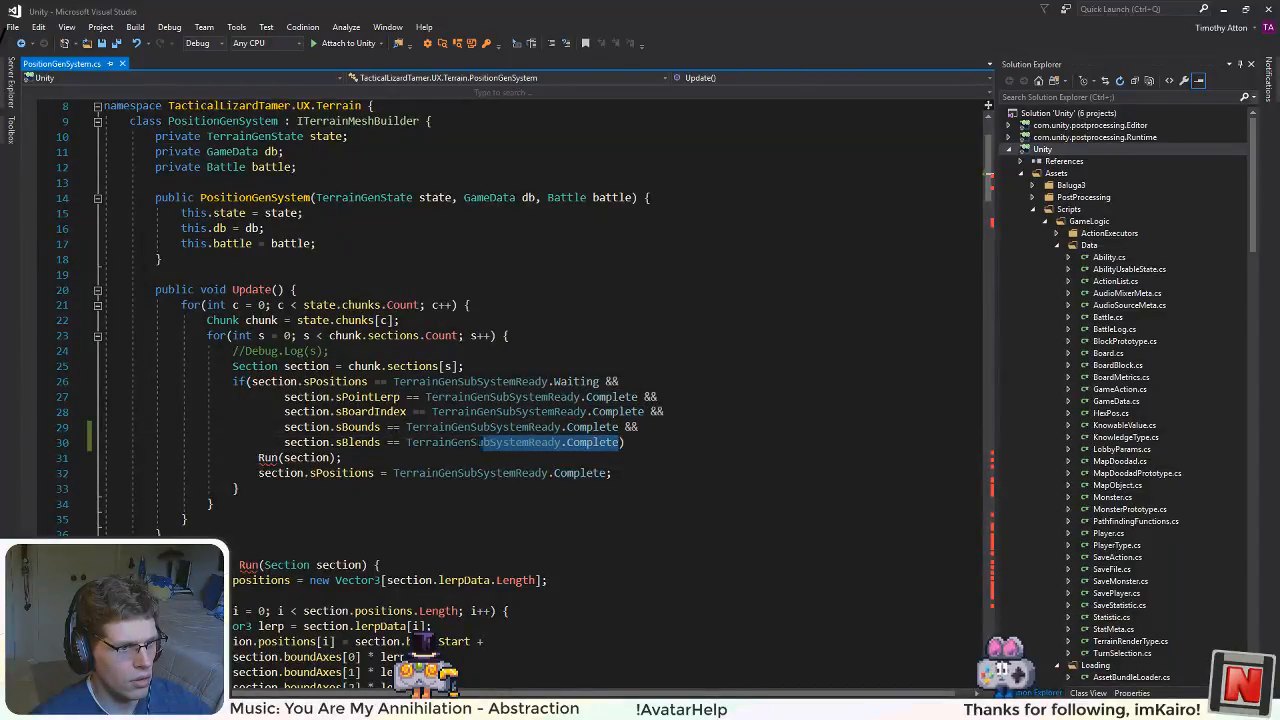
key("BackSpace")
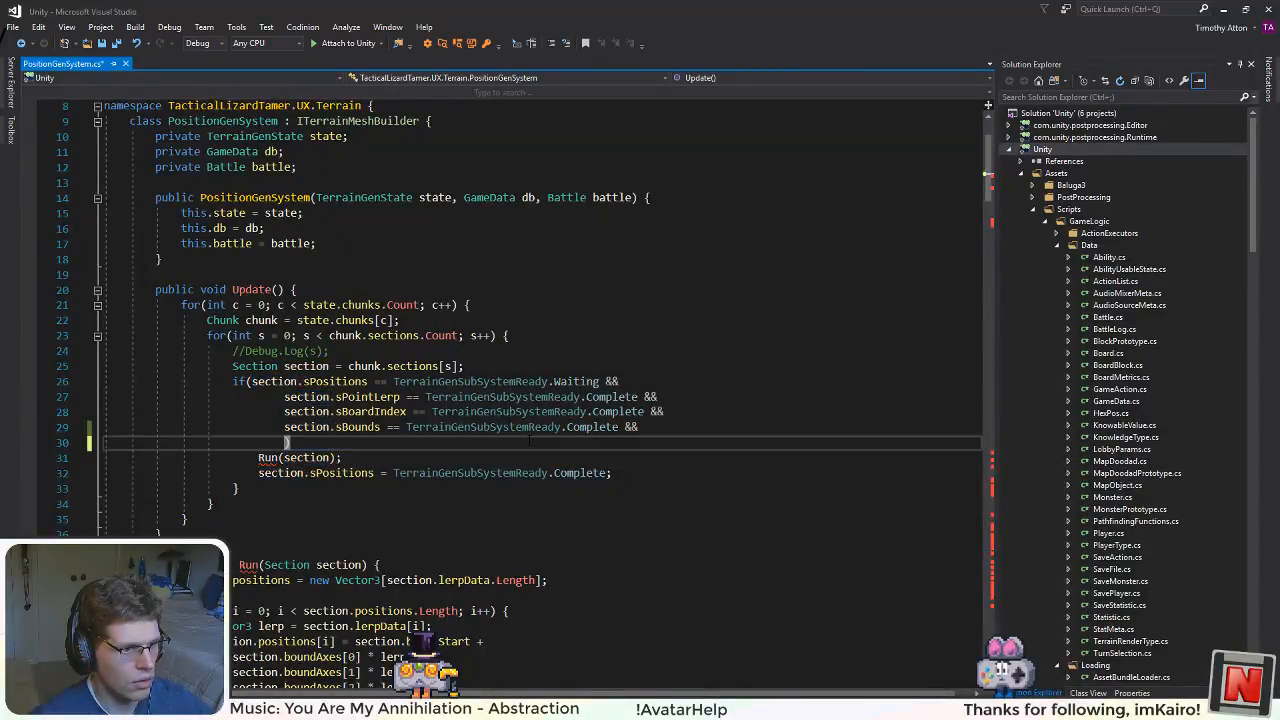
key("BackSpace")
key("BackSpace")
key("BackSpace")
key("BackSpace")
key("BackSpace")
key("BackSpace")
key("BackSpace")
key("BackSpace")
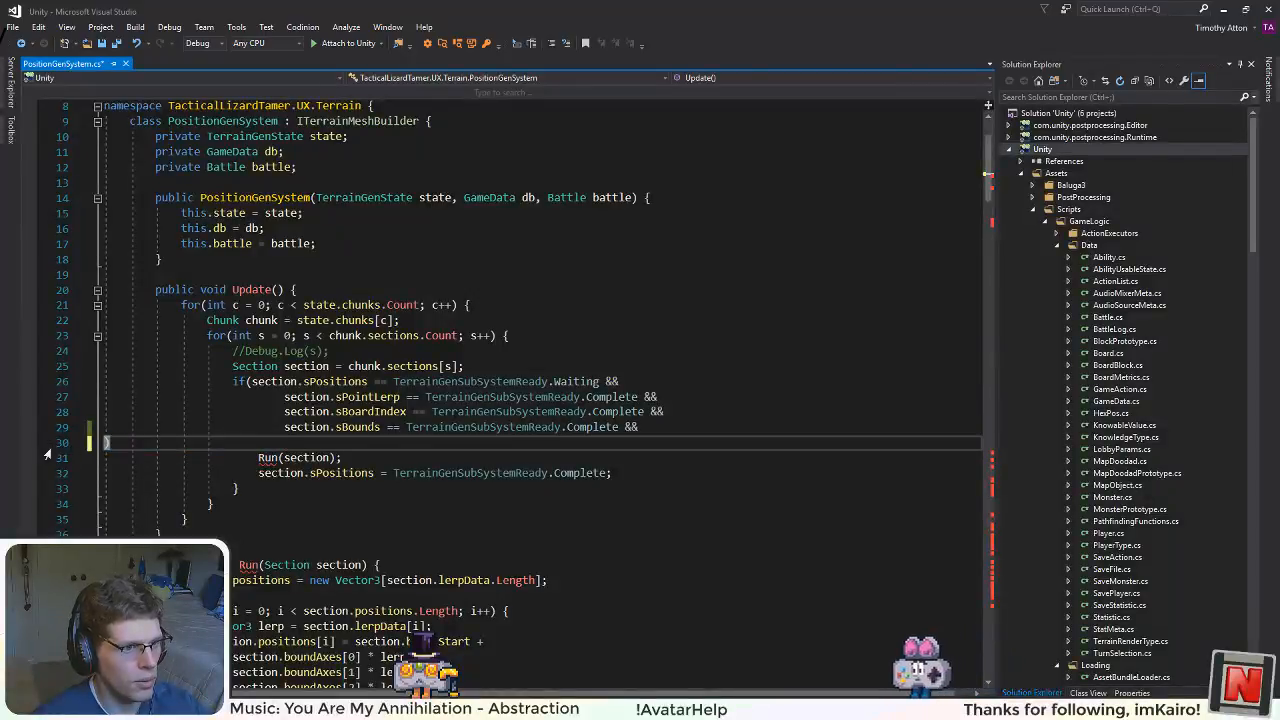
key("BackSpace")
key("BackSpace")
left_click(605, 318)
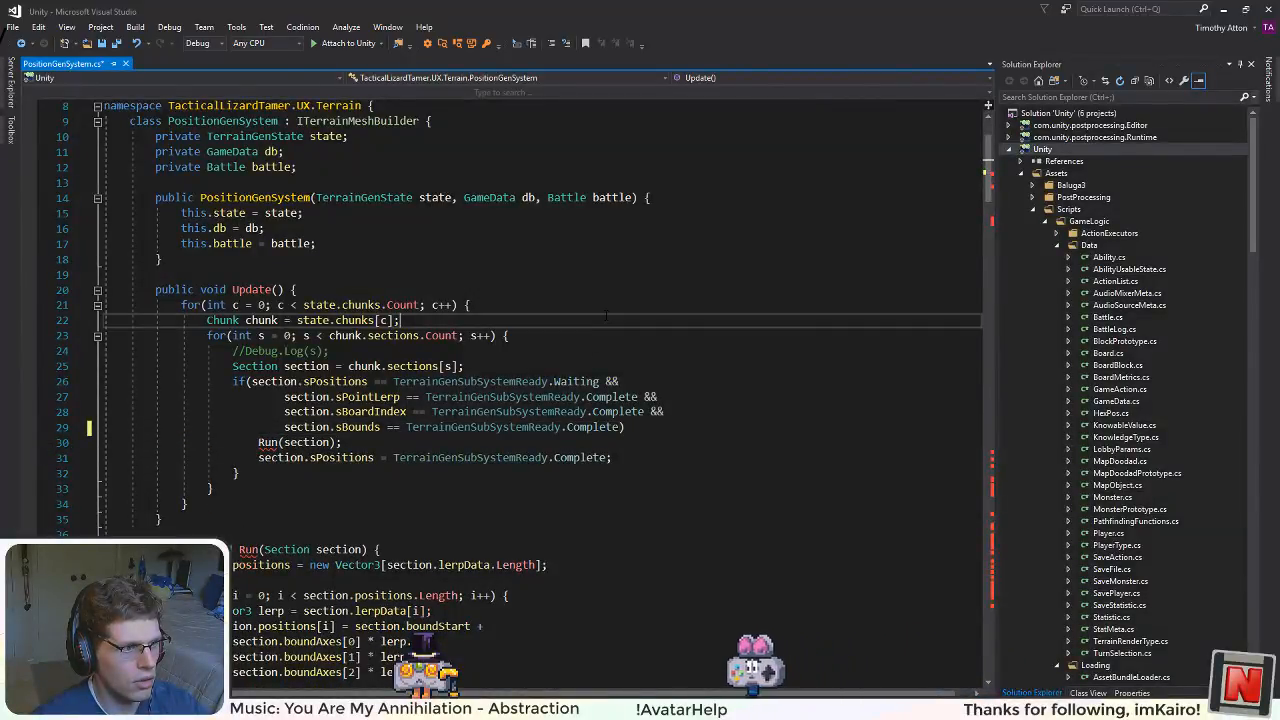
key("ctrl+s")
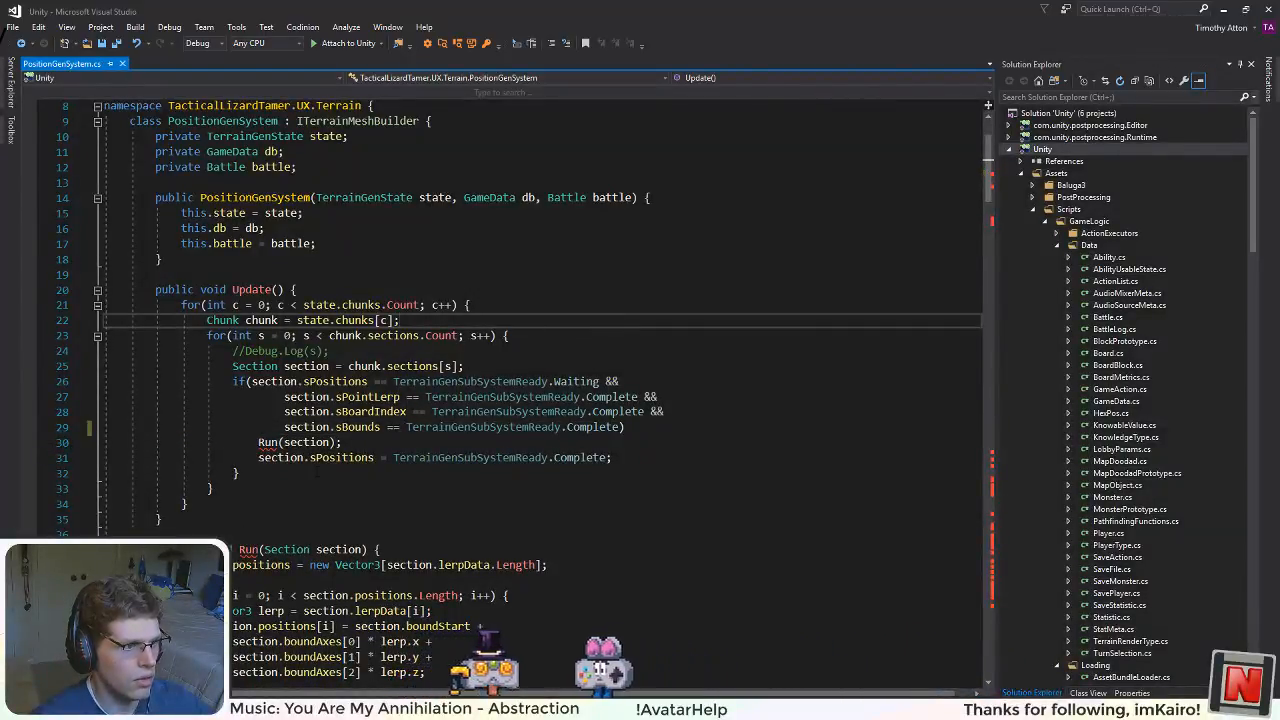
Step: Go through the edit history to restore the sBlends comparison in Update's if condition, and save the file
key("ctrl+z")
key("ctrl+z")
key("ctrl+z")
key("ctrl+z")
key("ctrl+z")
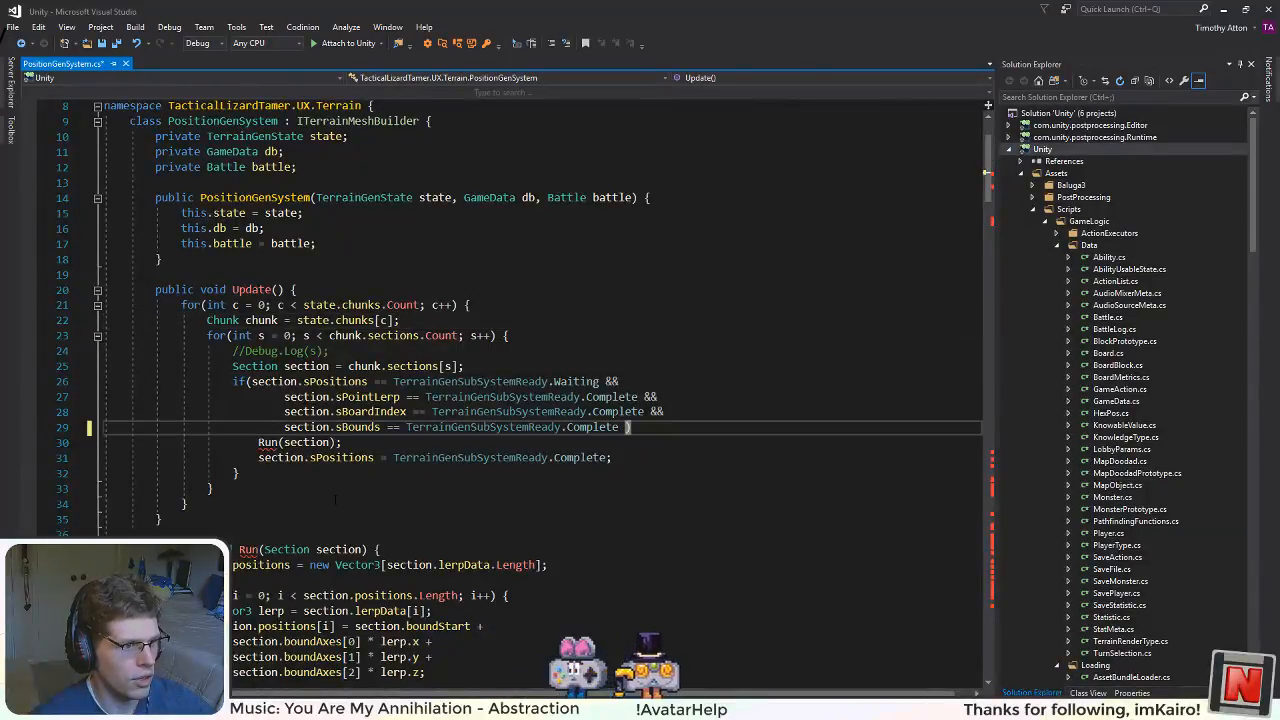
key("ctrl+y")
key("ctrl+y")
key("ctrl+y")
key("ctrl+y")
key("ctrl+y")
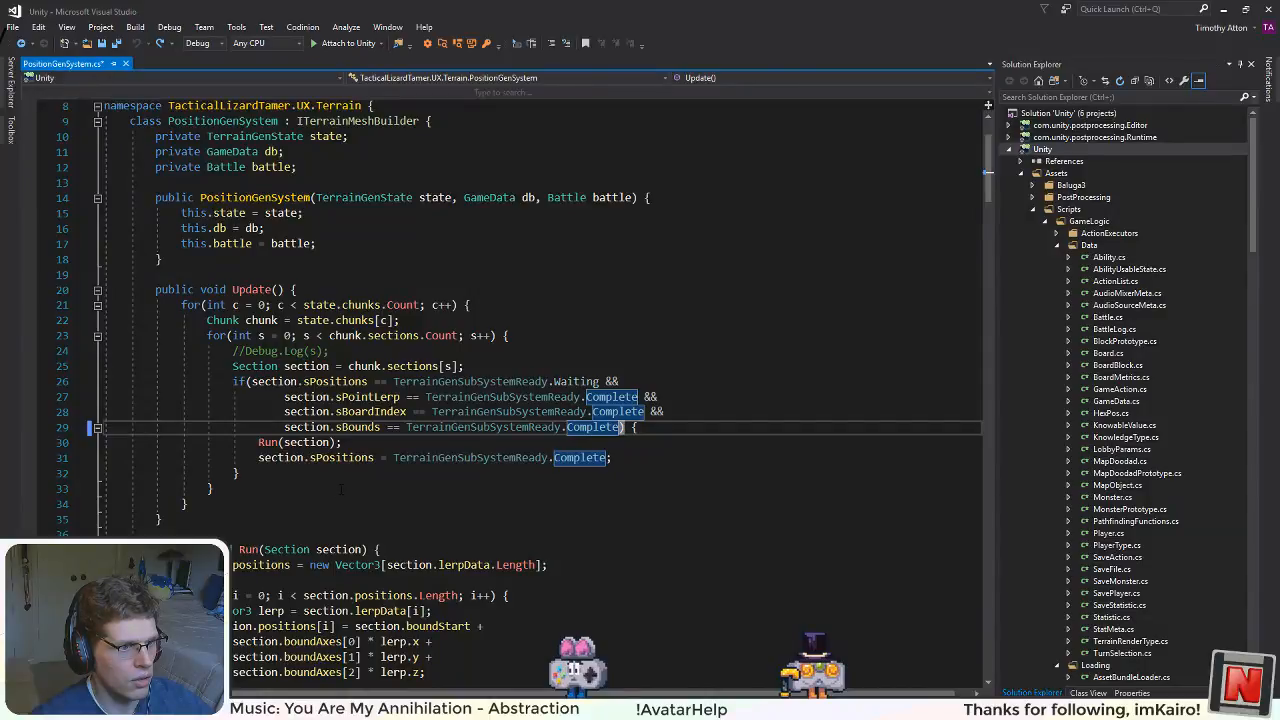
key("Delete")
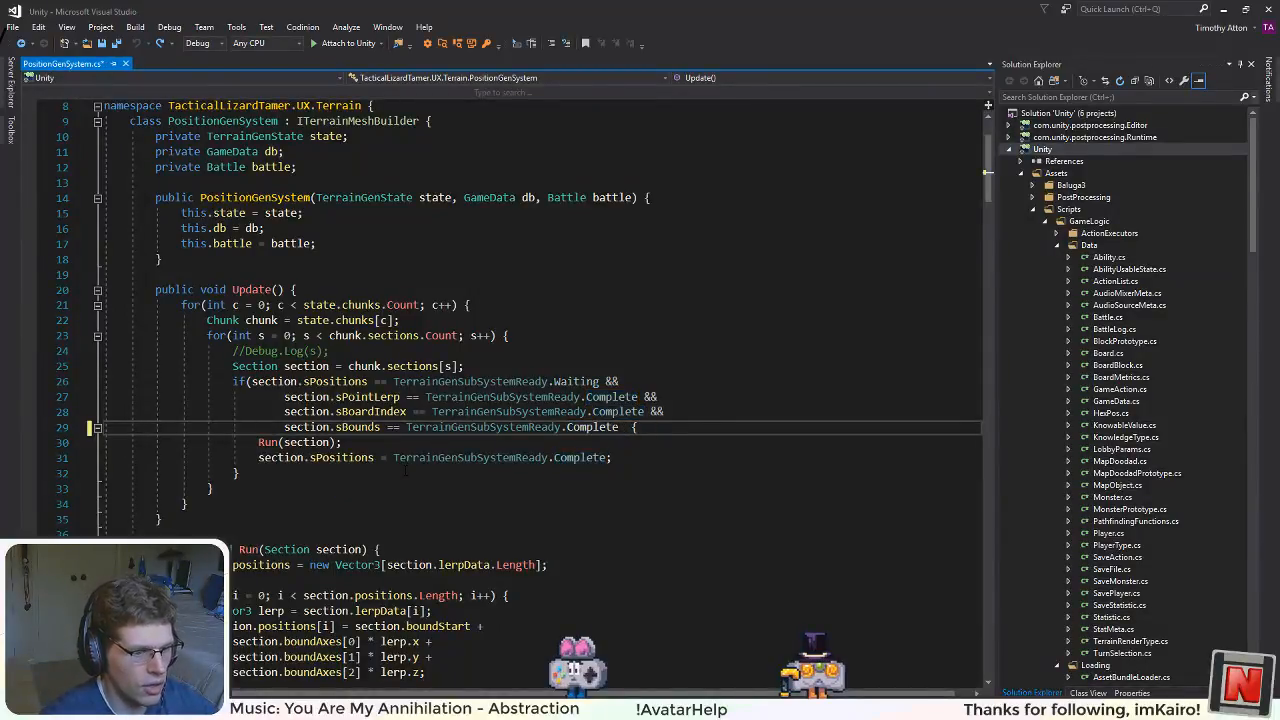
key("ctrl+y")
key("ctrl+y")
key("ctrl+y")
key("ctrl+y")
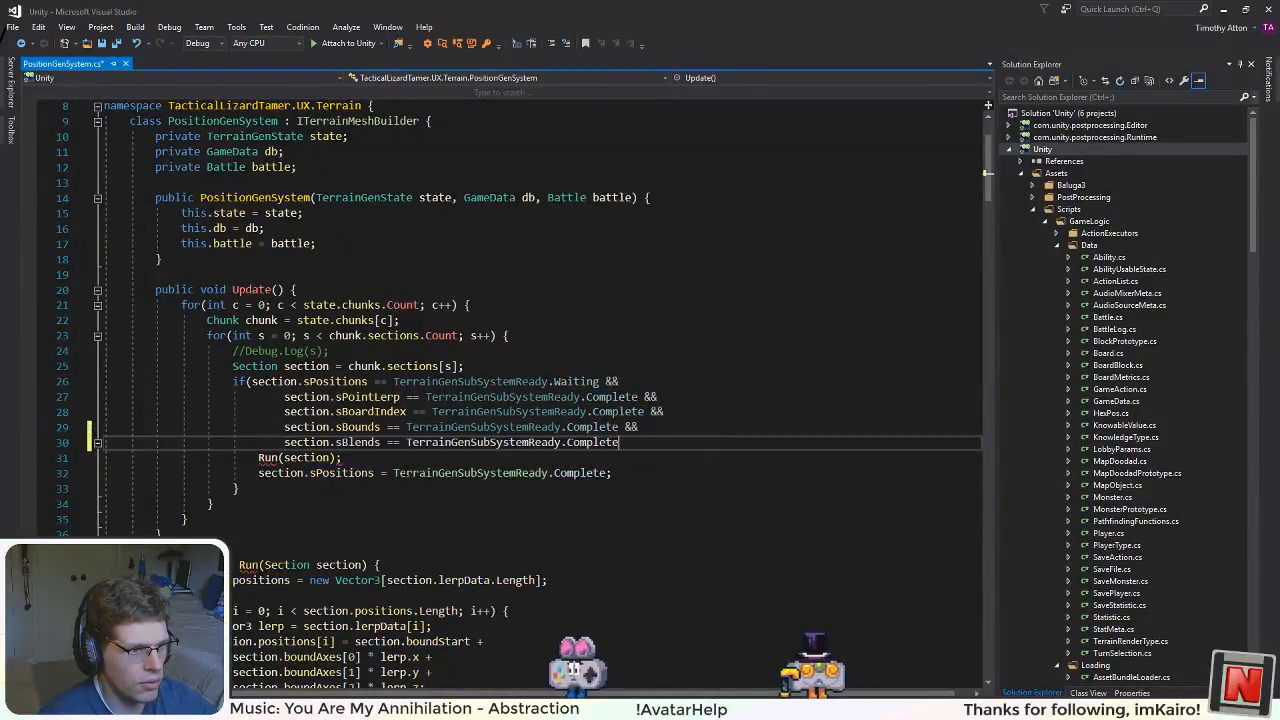
left_click(492, 381)
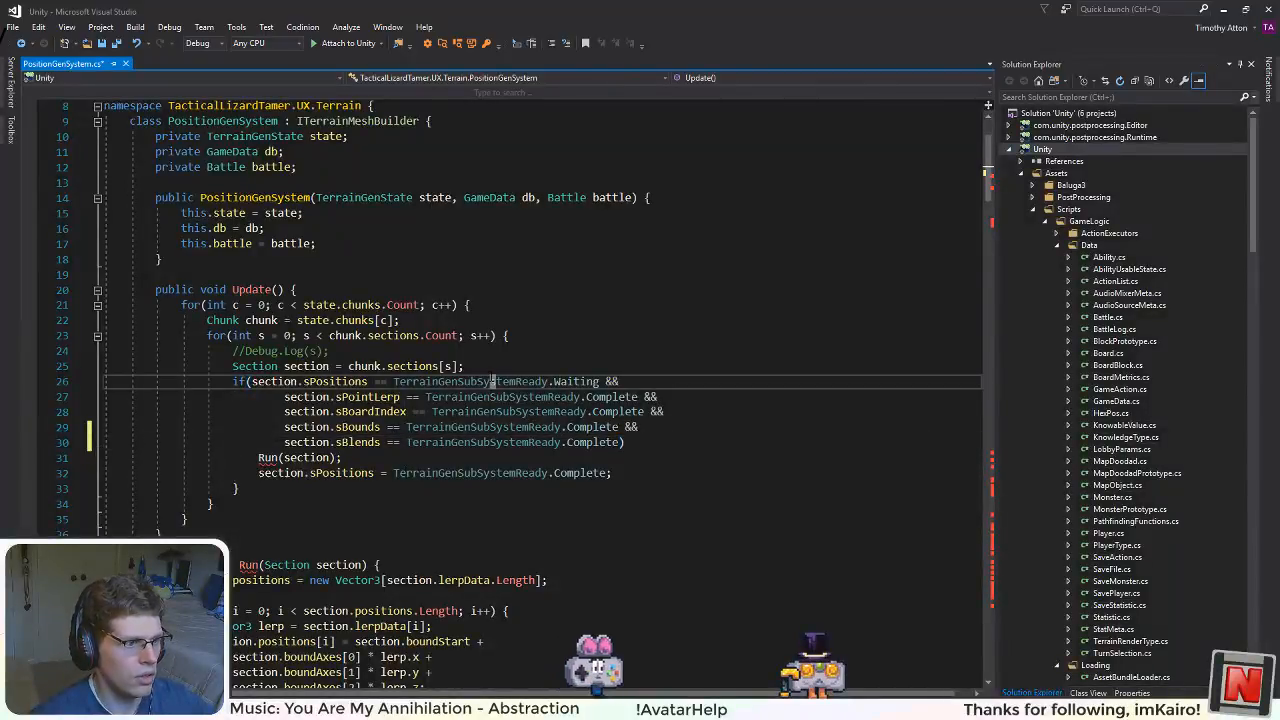
left_click(440, 550)
key("ctrl+s")
Step: Add the missing opening brace after the sBlends check in Update's if condition and save the file
mouse_move(268, 460)
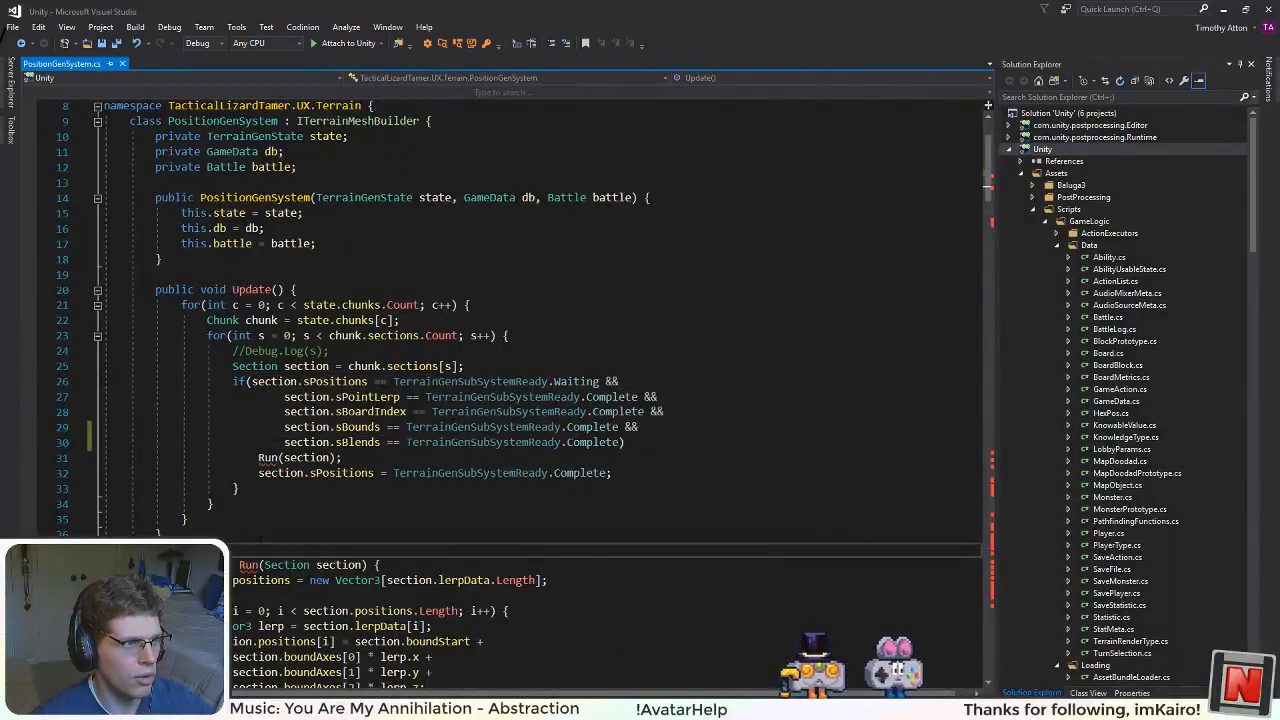
left_click(163, 534)
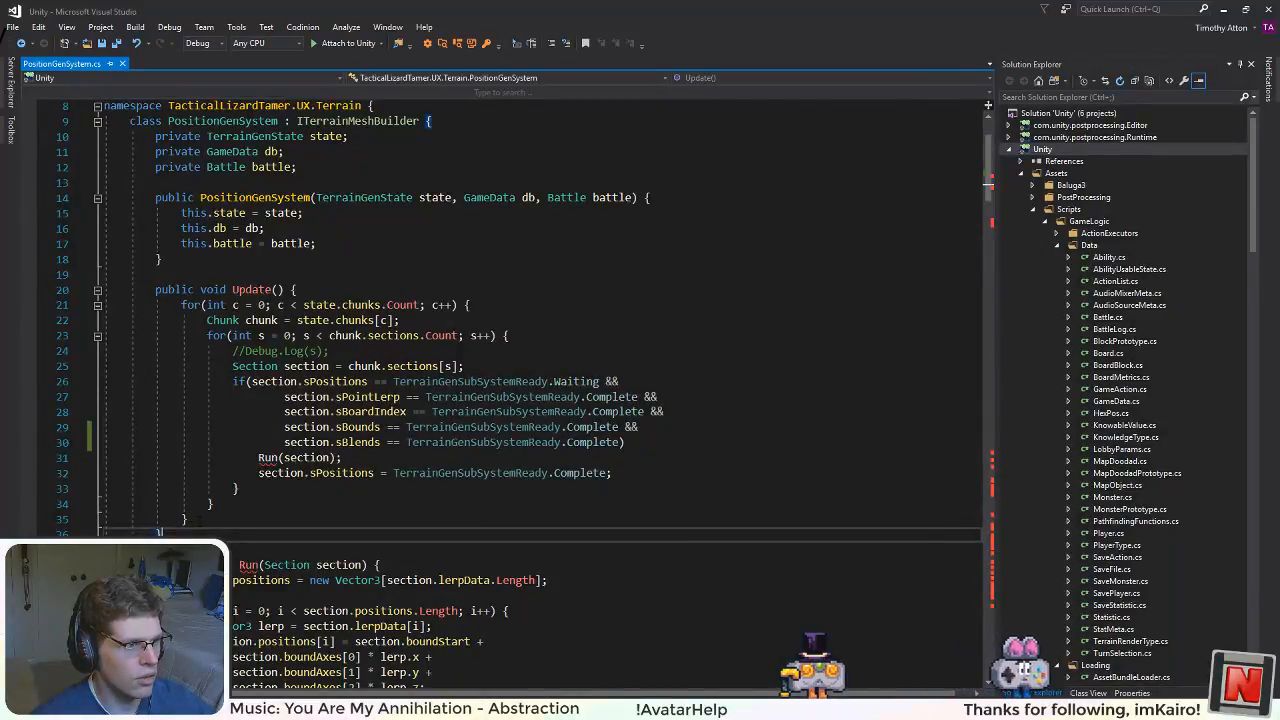
left_click(200, 520)
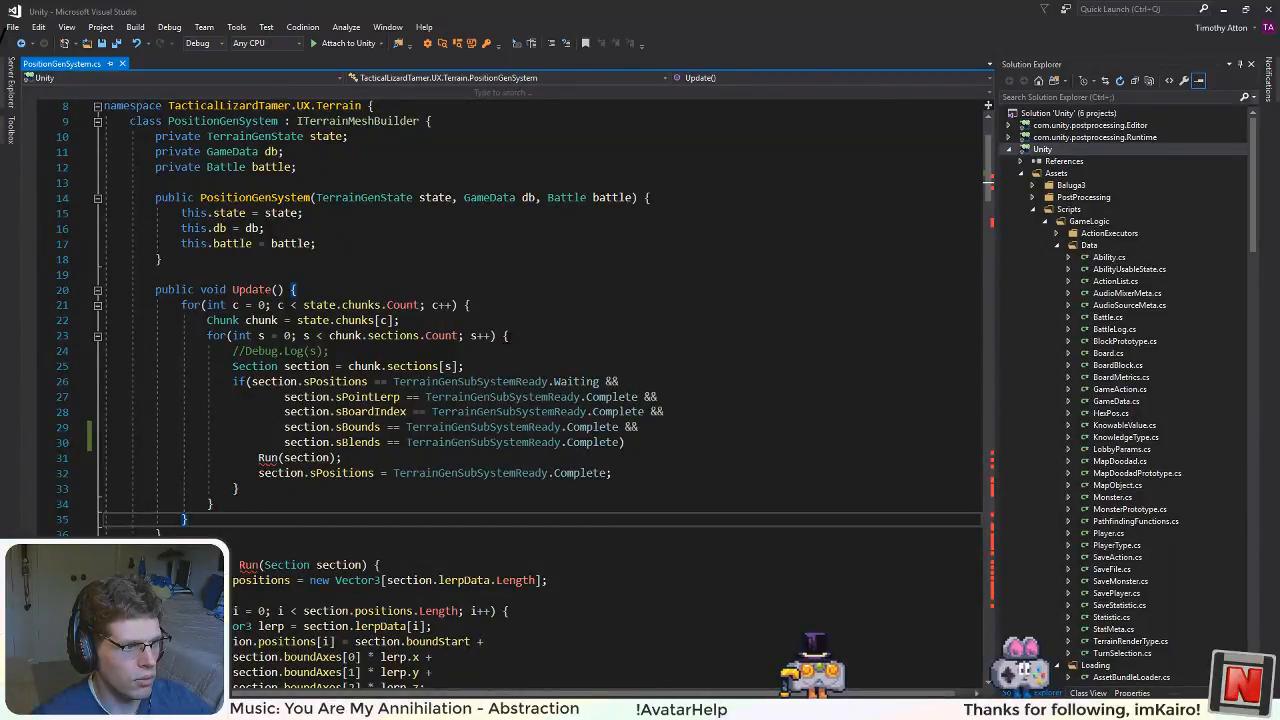
left_click(684, 443)
type("{")
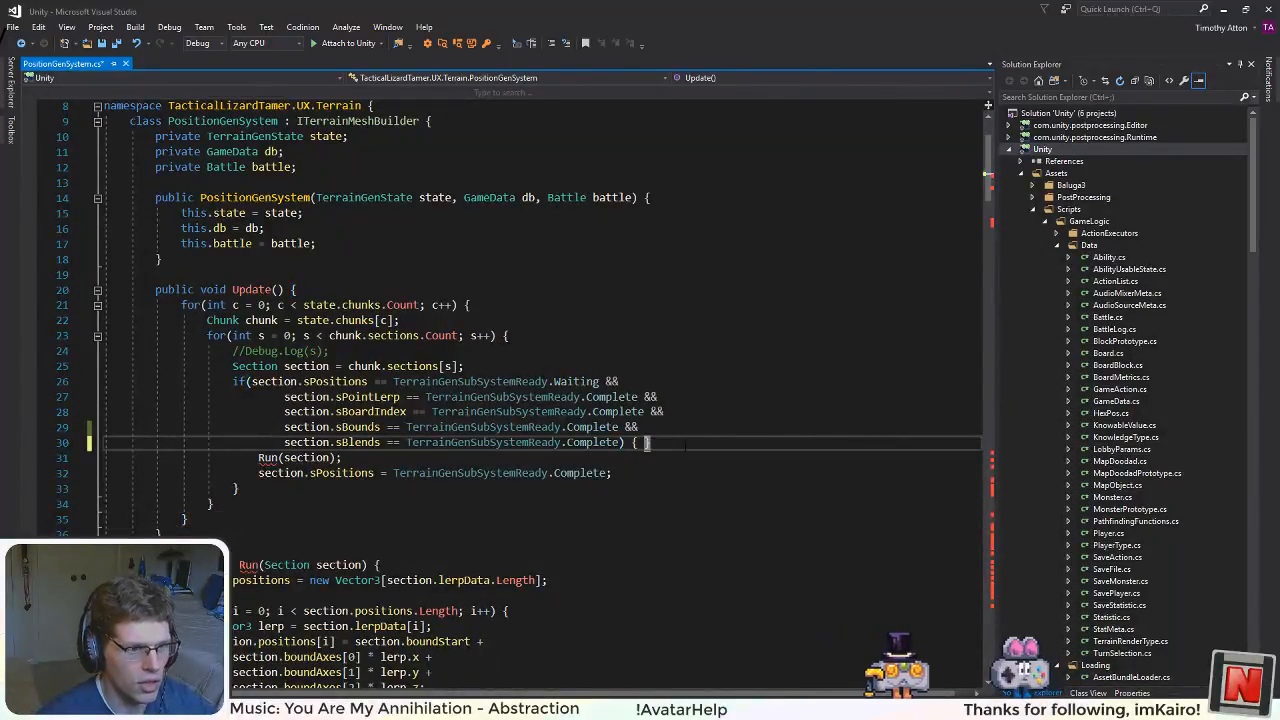
left_click(566, 487)
key("ctrl+s")
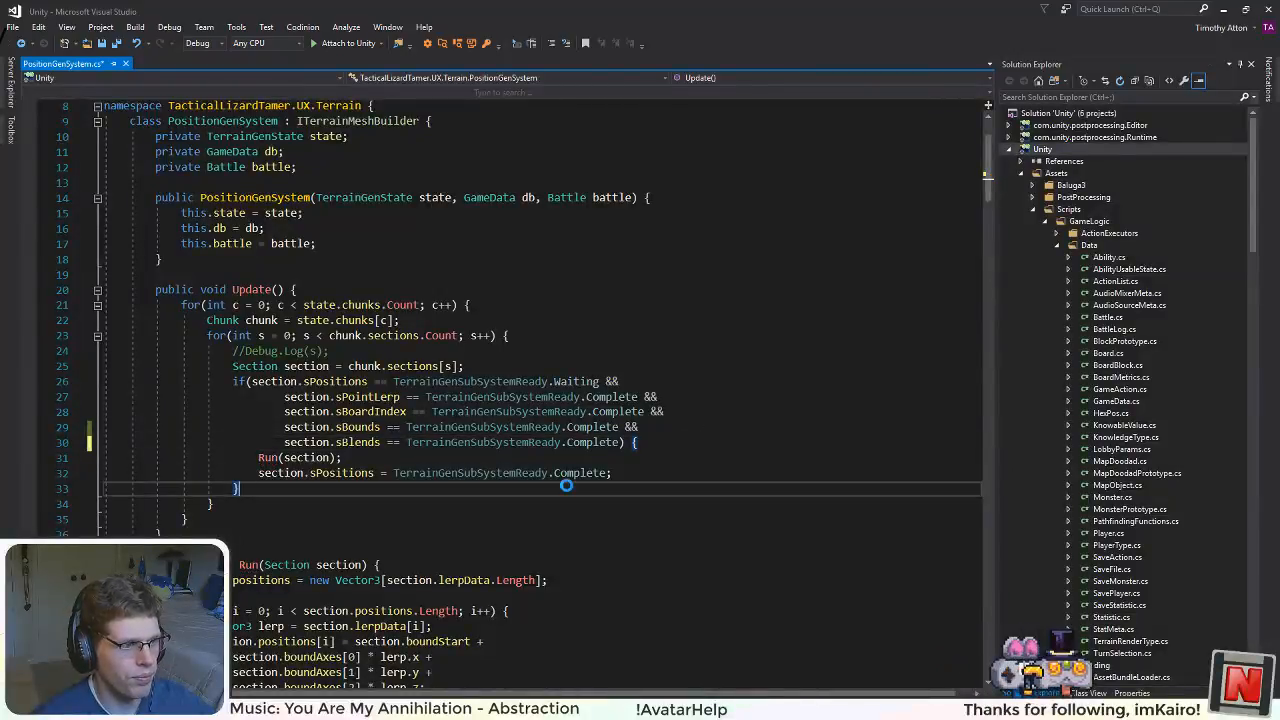
Step: Review the Run and DistortHexFace methods, focusing on how the proto variable is defined and passed to DistortAndBump
left_click(570, 550)
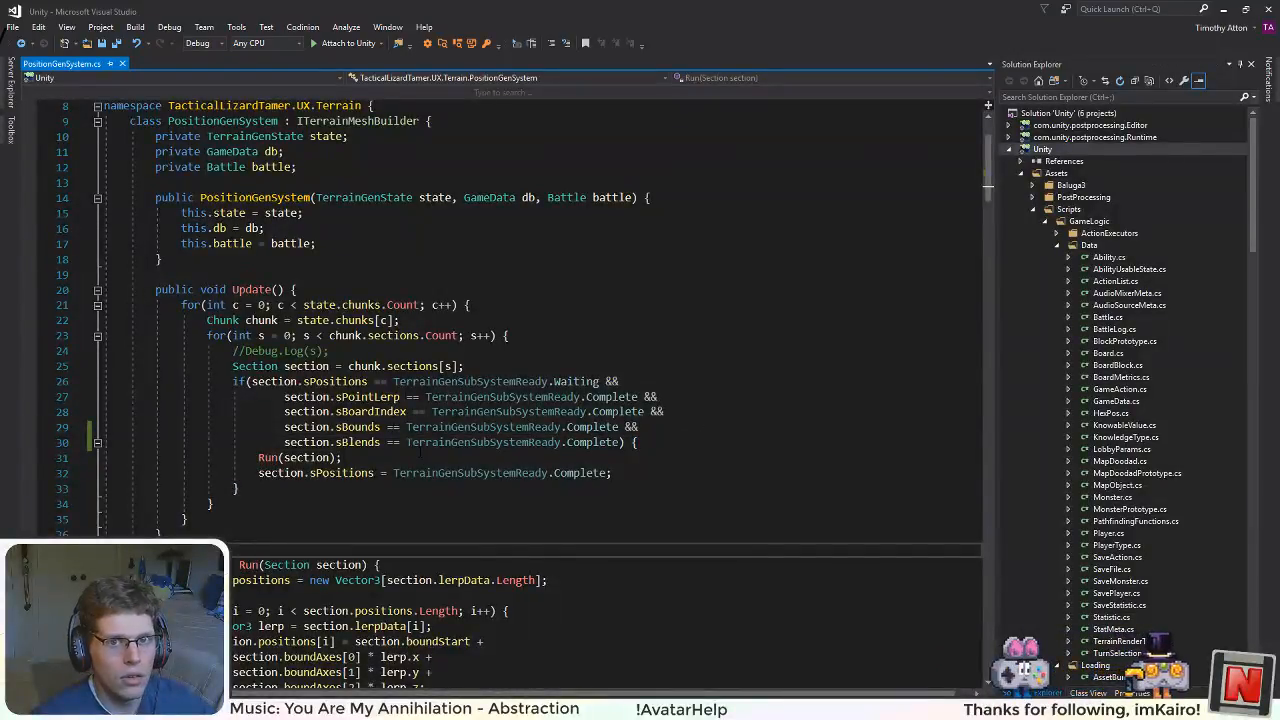
scroll(420, 452, "down", 2)
scroll(420, 454, "up", 2)
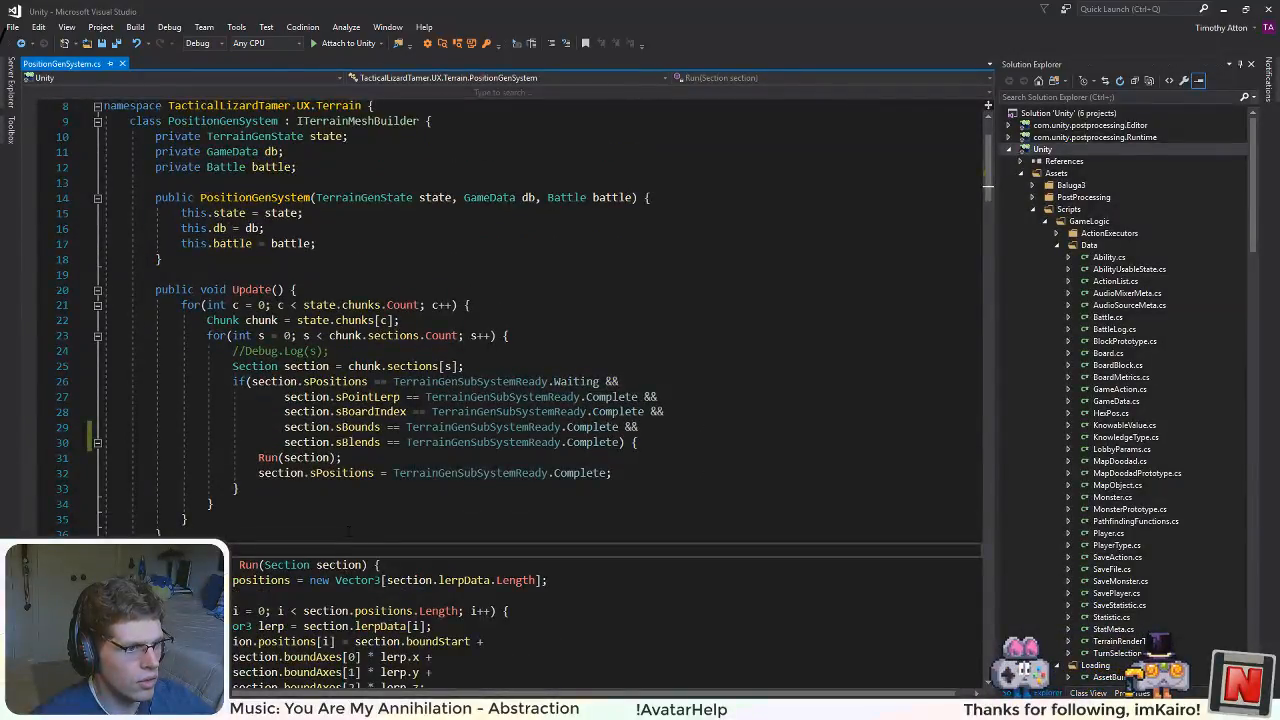
scroll(540, 320, "down", 11)
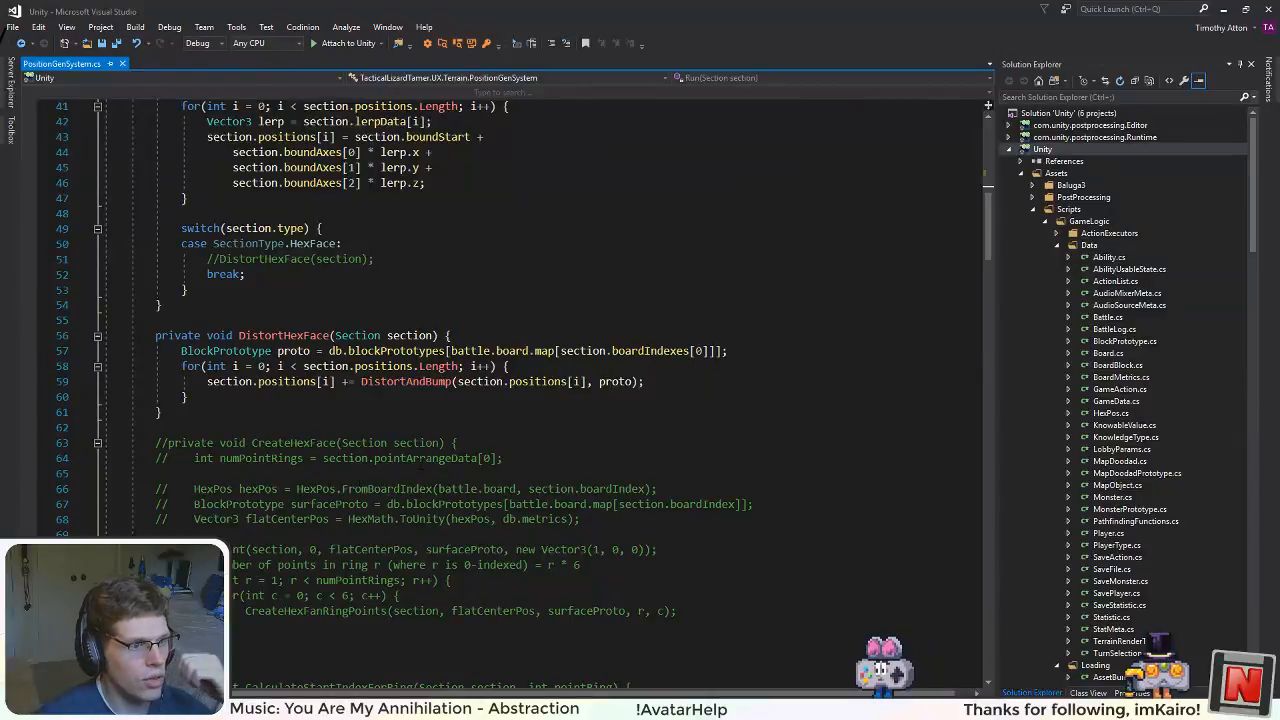
scroll(458, 404, "up", 3)
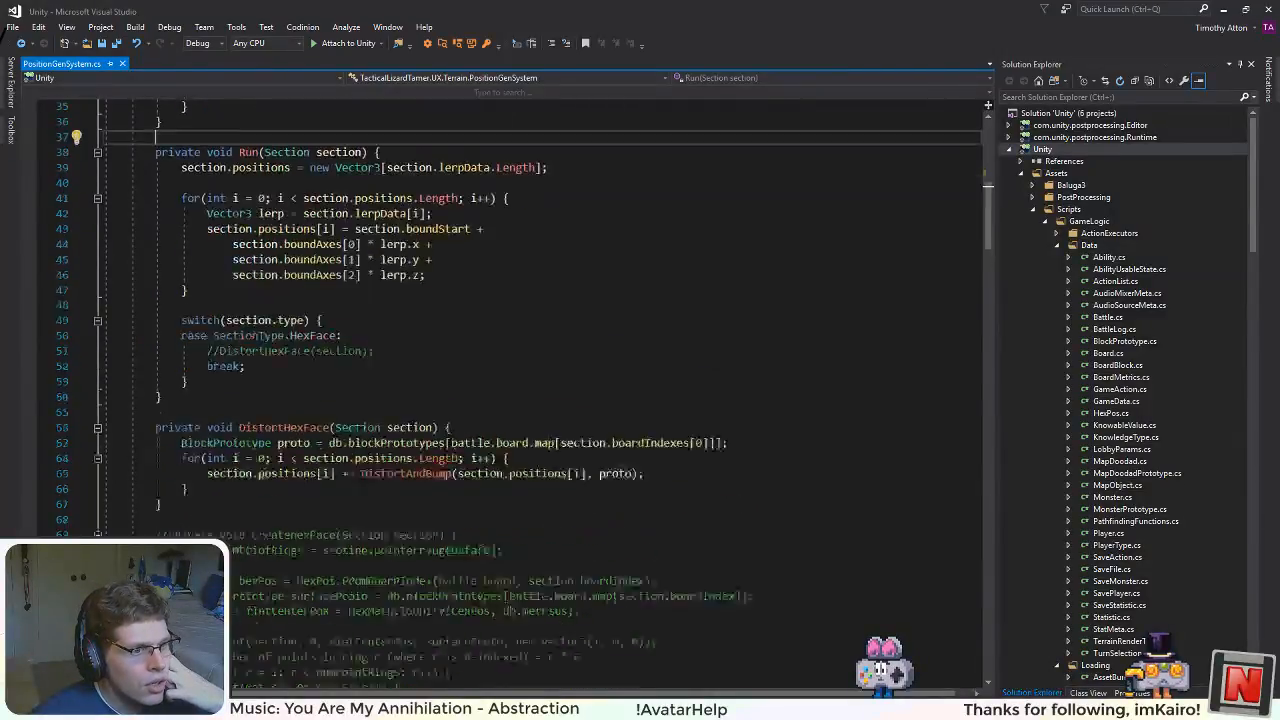
left_click(270, 504)
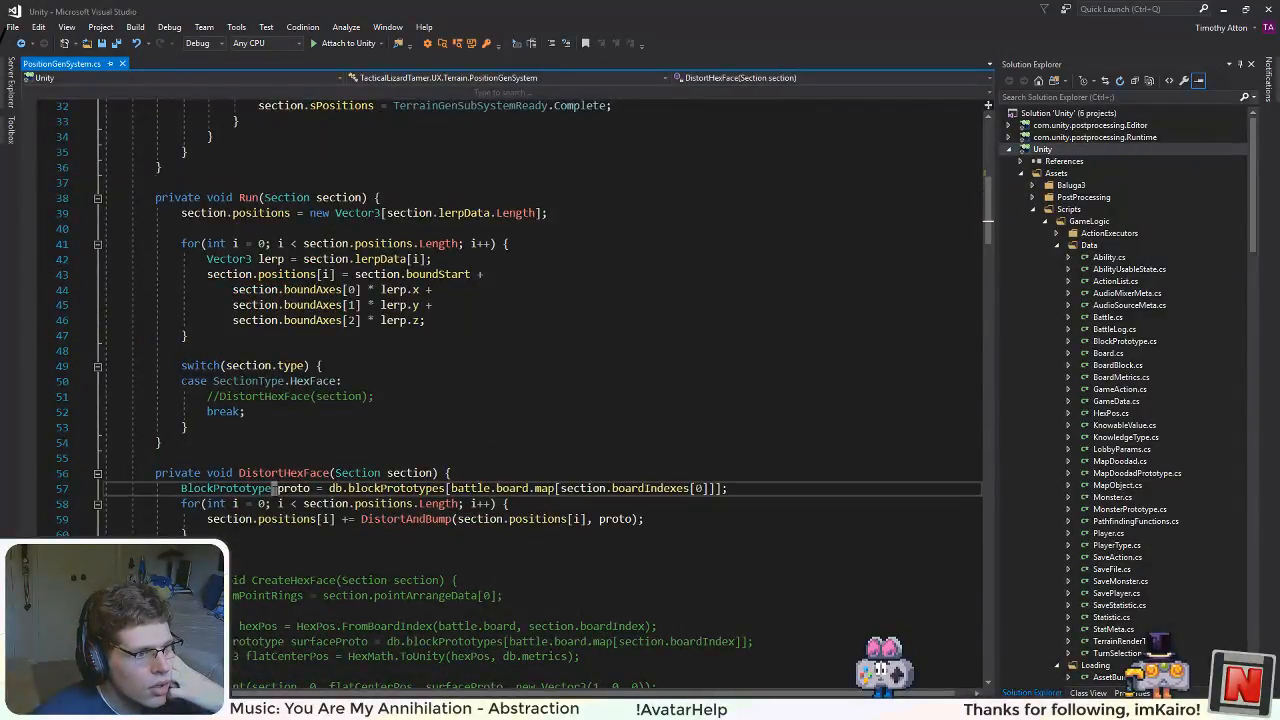
double_click(267, 489)
double_click(289, 490)
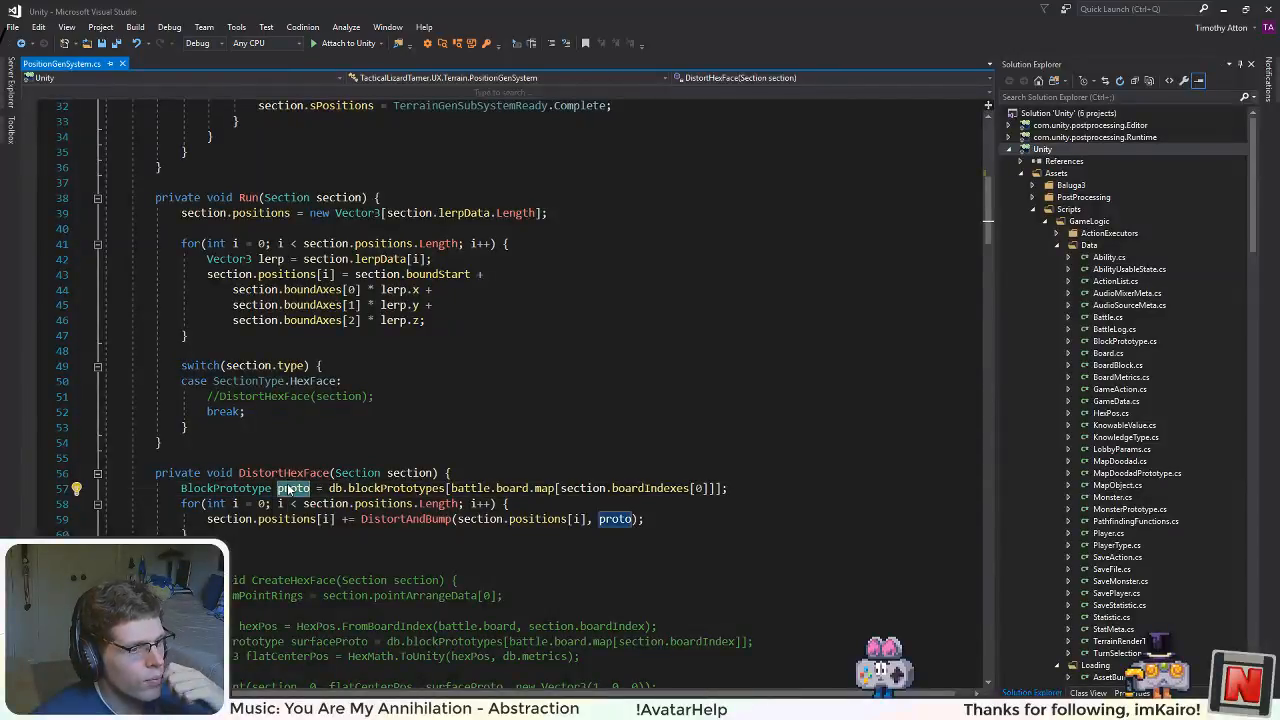
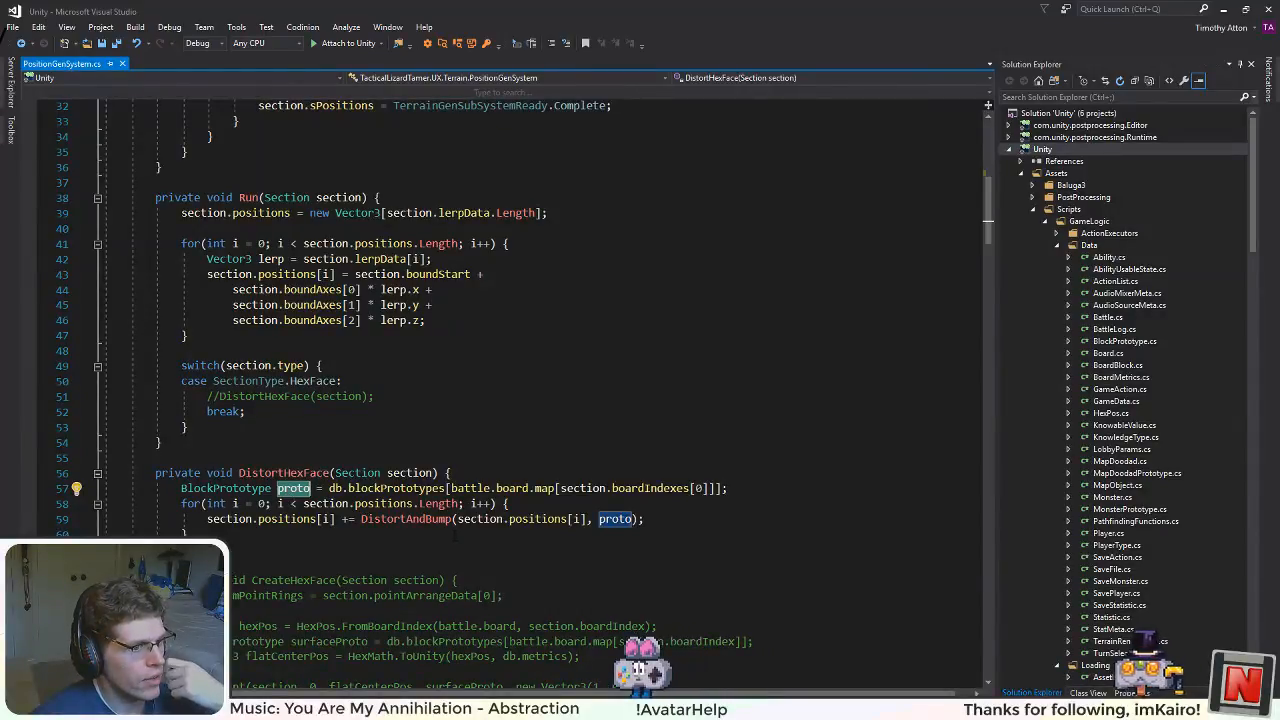
Step: Review the commented-out section methods and the DistortAndBump and SetPoint overloads, focusing on how they handle null prototypes
scroll(289, 490, "down", 7)
scroll(540, 400, "down", 12)
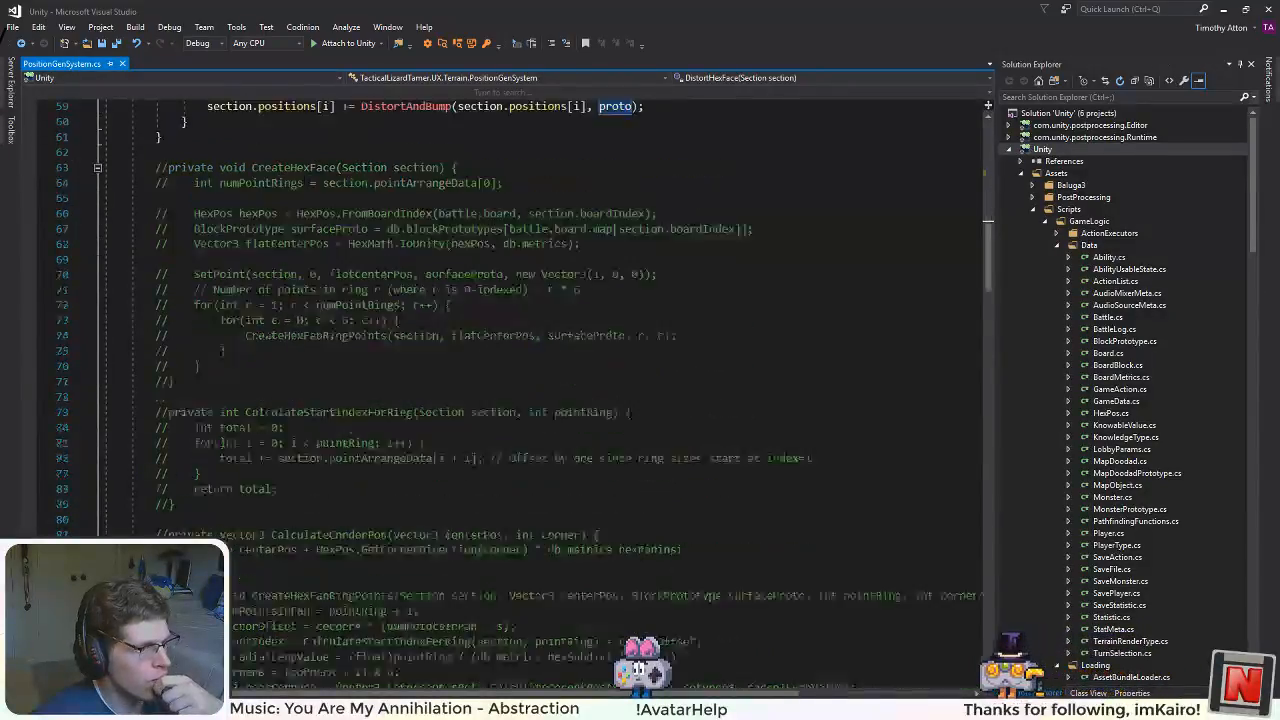
scroll(540, 400, "down", 5)
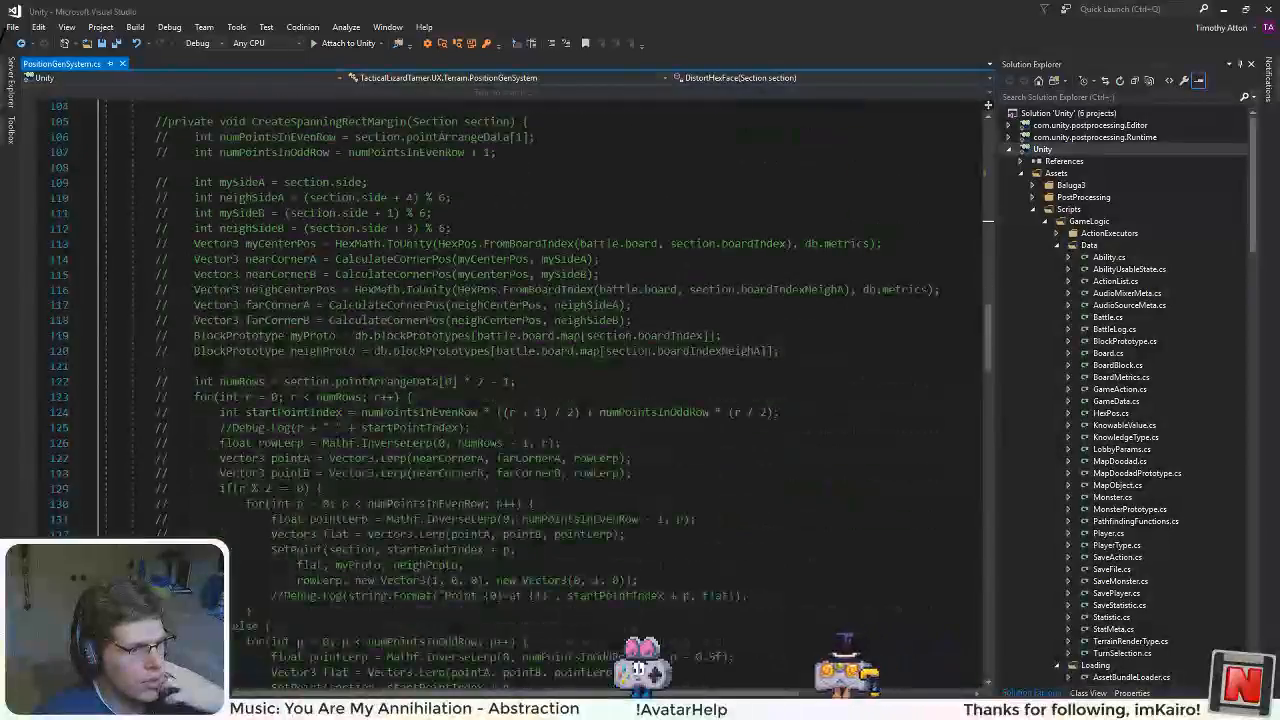
scroll(540, 400, "up", 17)
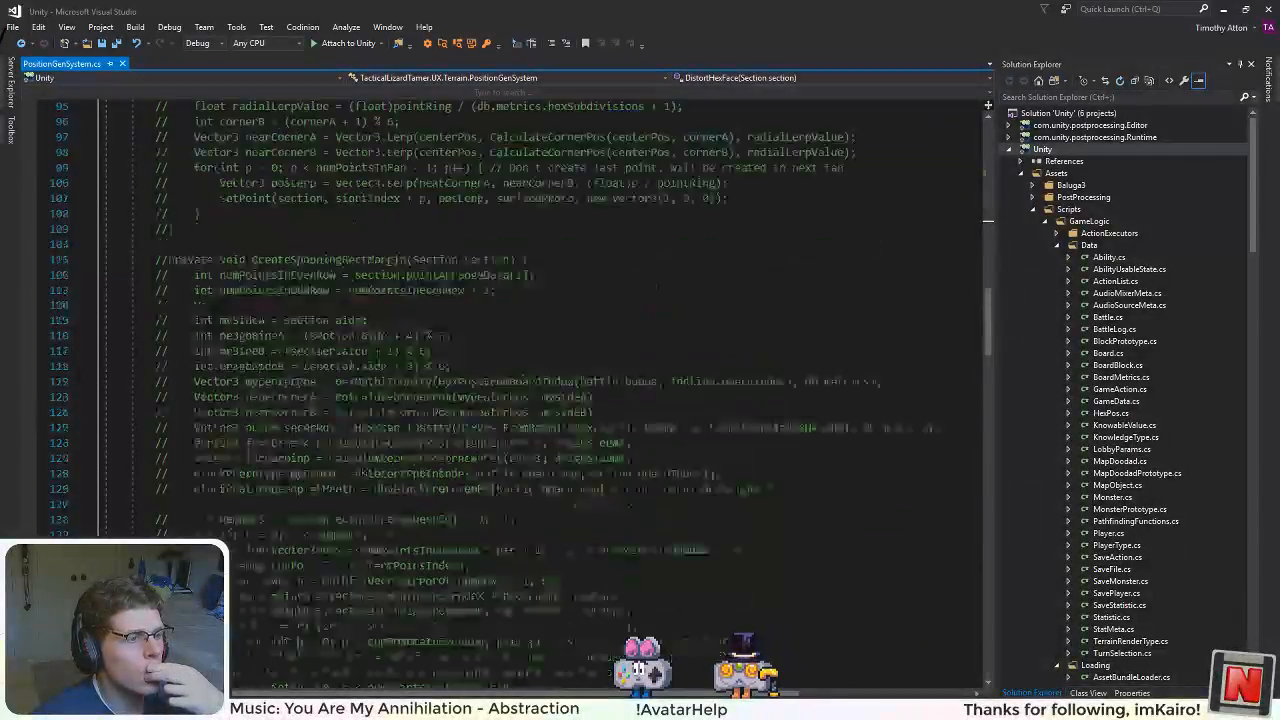
scroll(540, 400, "up", 3)
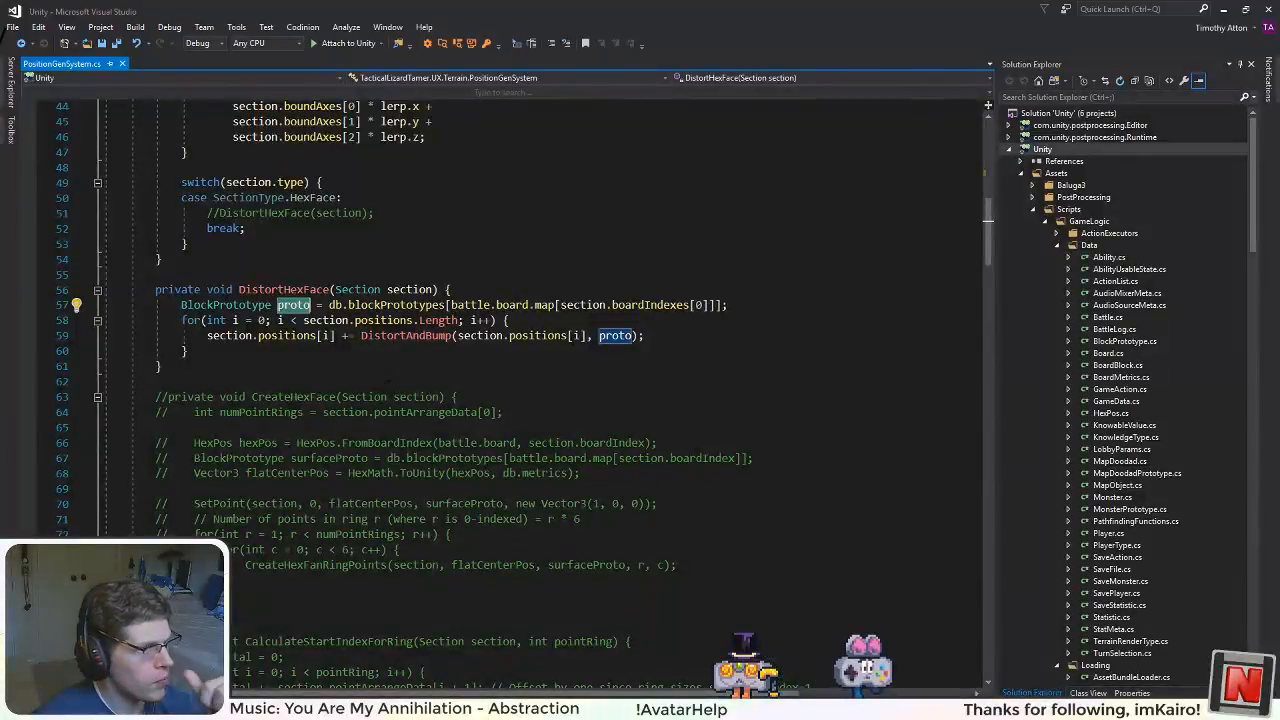
scroll(540, 400, "down", 9)
scroll(540, 400, "down", 20)
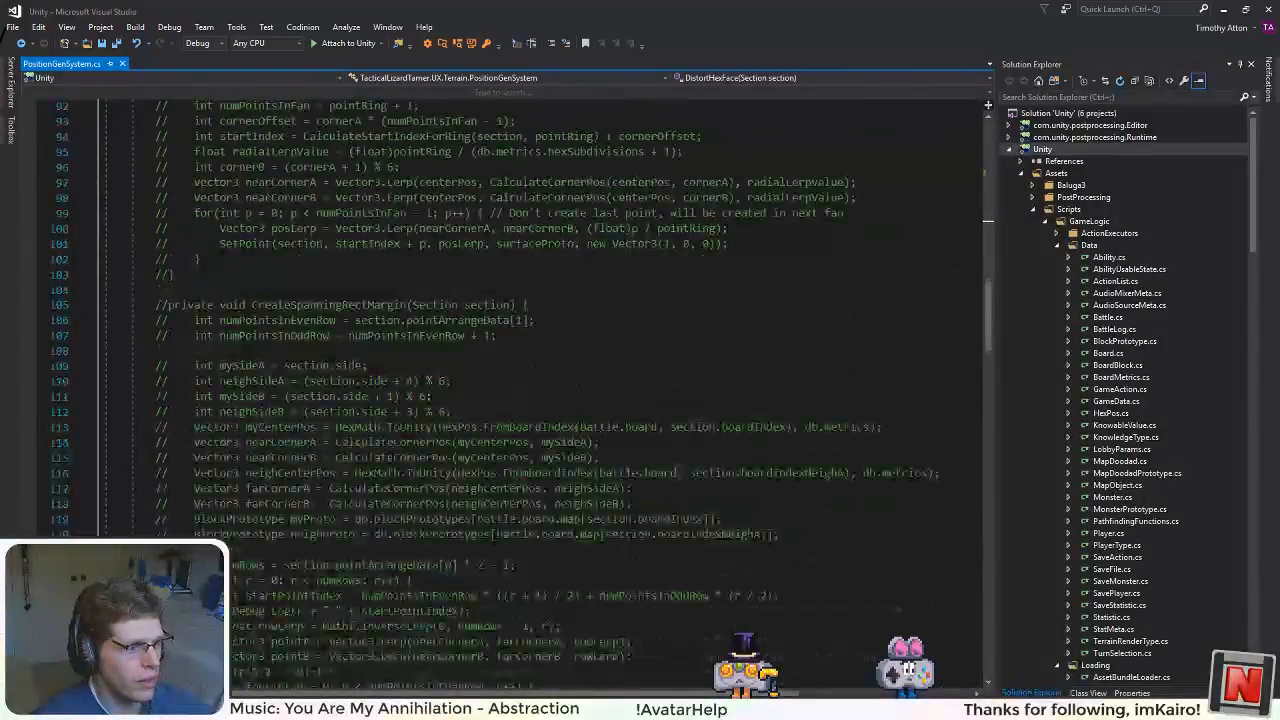
scroll(540, 400, "down", 14)
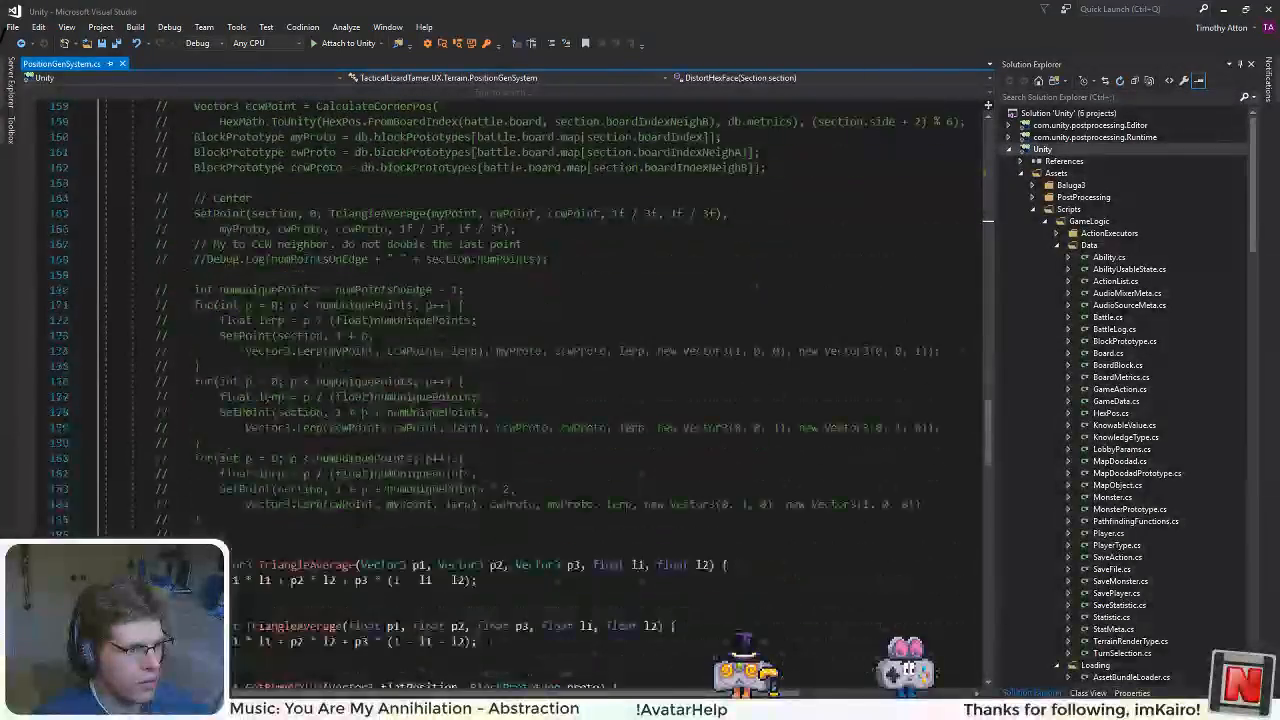
scroll(338, 480, "down", 10)
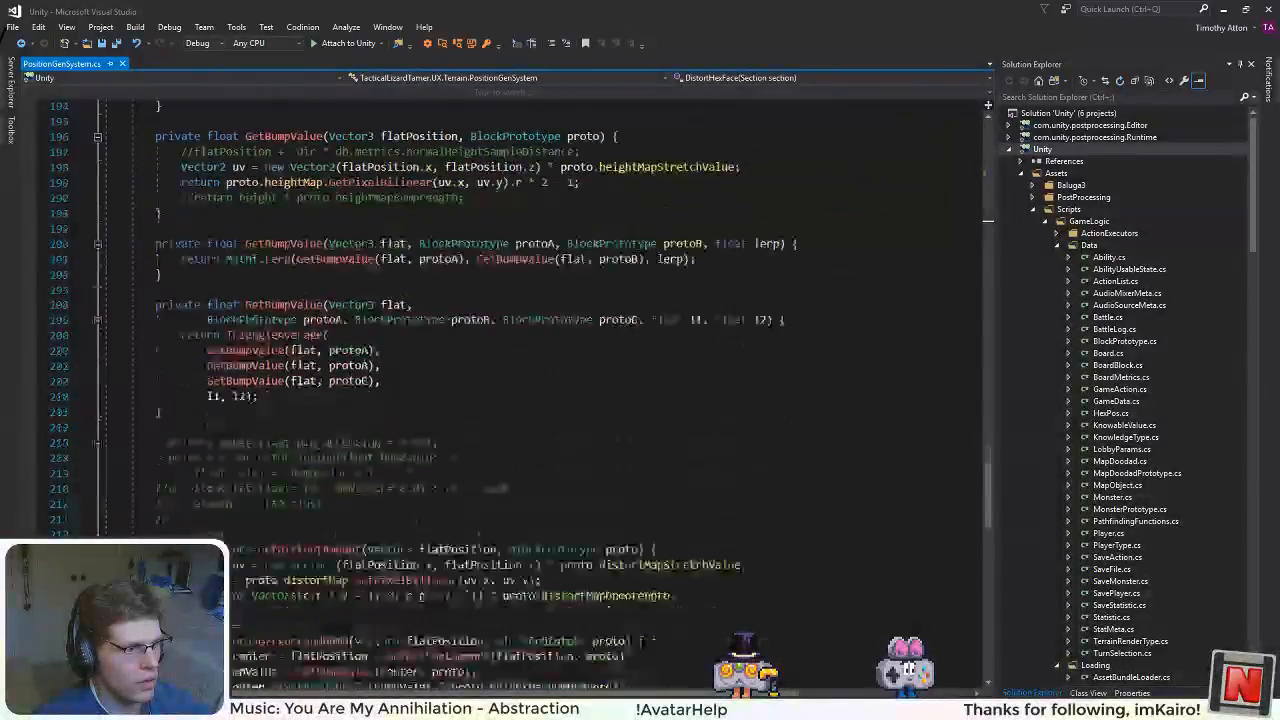
left_click(338, 503)
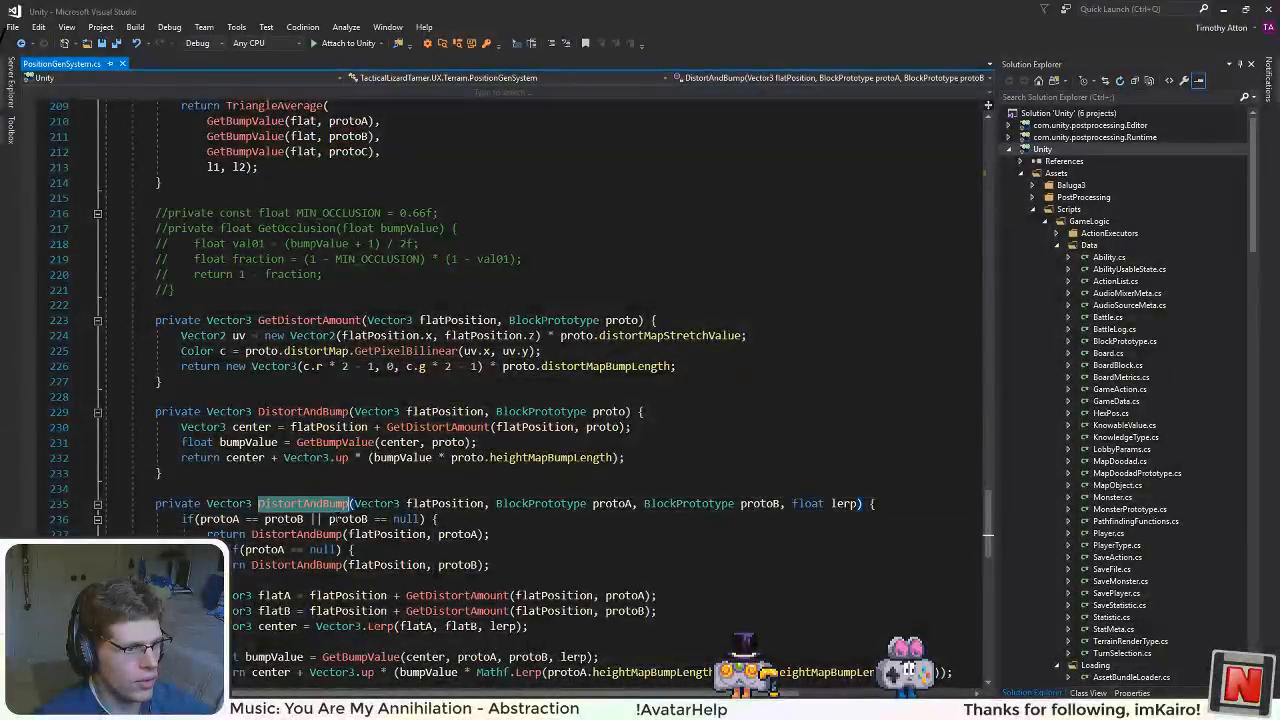
scroll(338, 480, "down", 11)
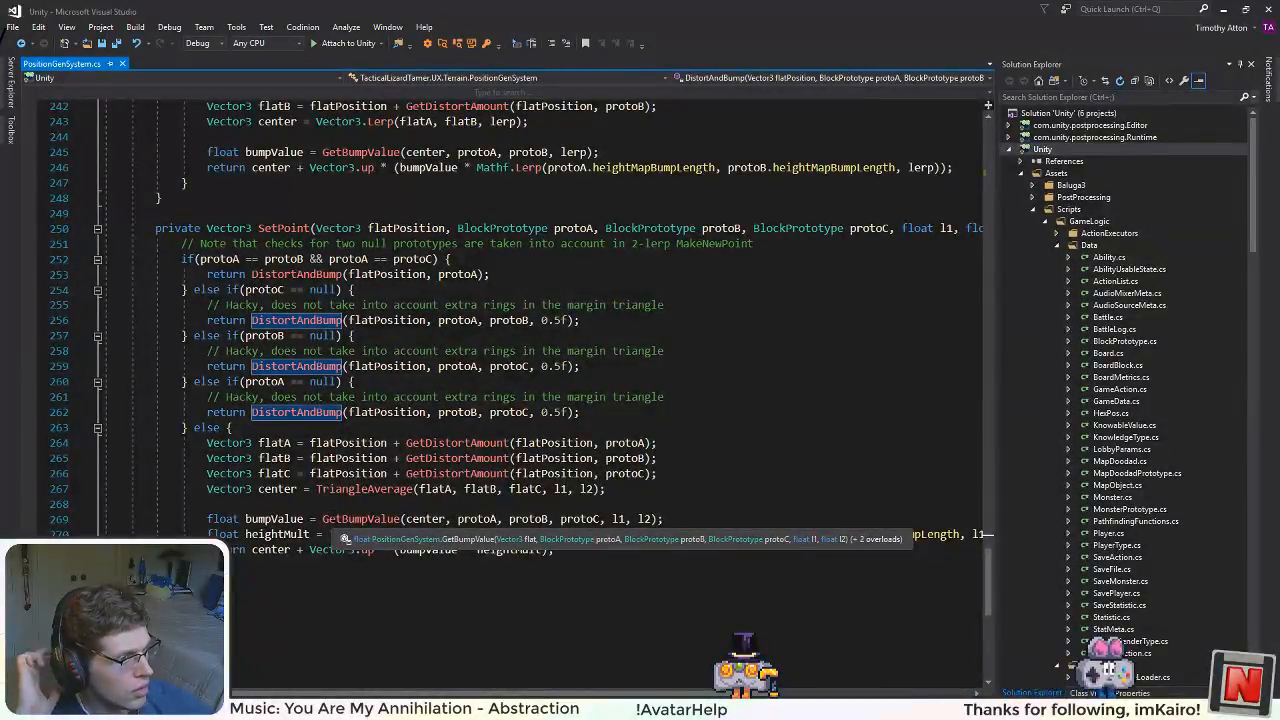
double_click(283, 321)
left_click(467, 320)
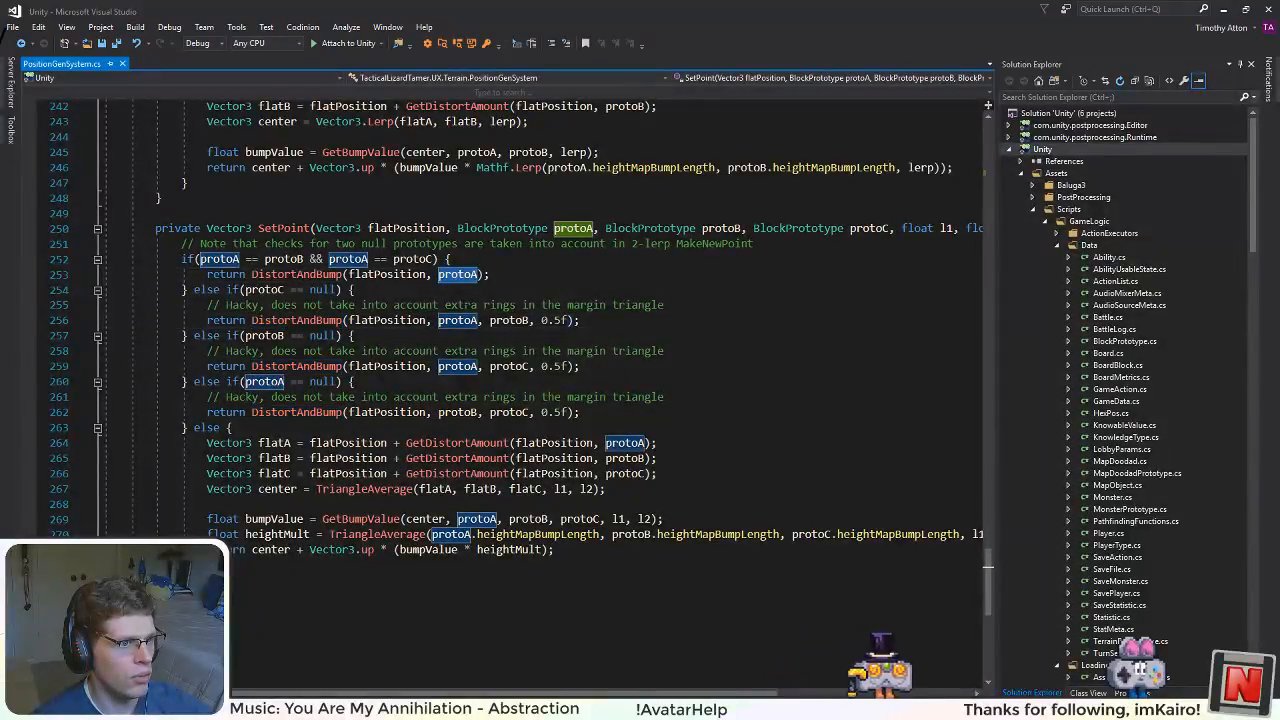
left_click(468, 366)
left_click(470, 412)
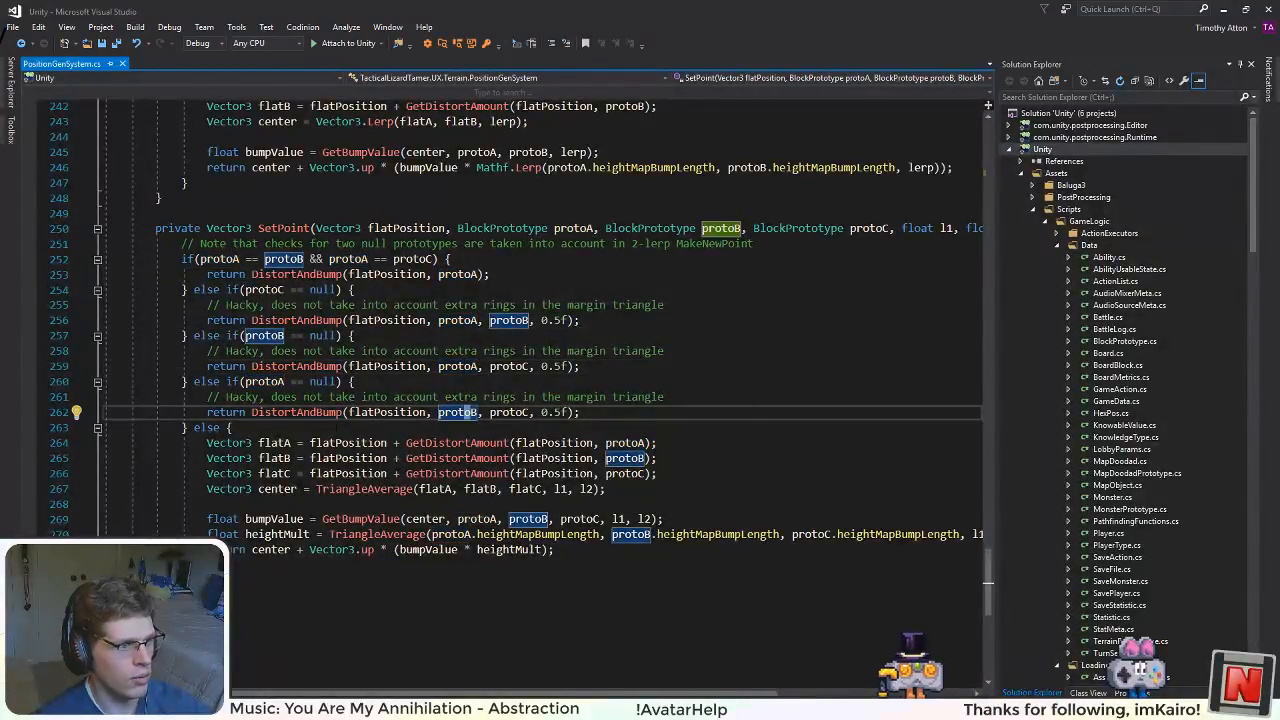
Step: Delete the note comment and the prototype-check if/else branches from SetPoint, including the leftover closing brace
left_click_drag(329, 427, 84, 265)
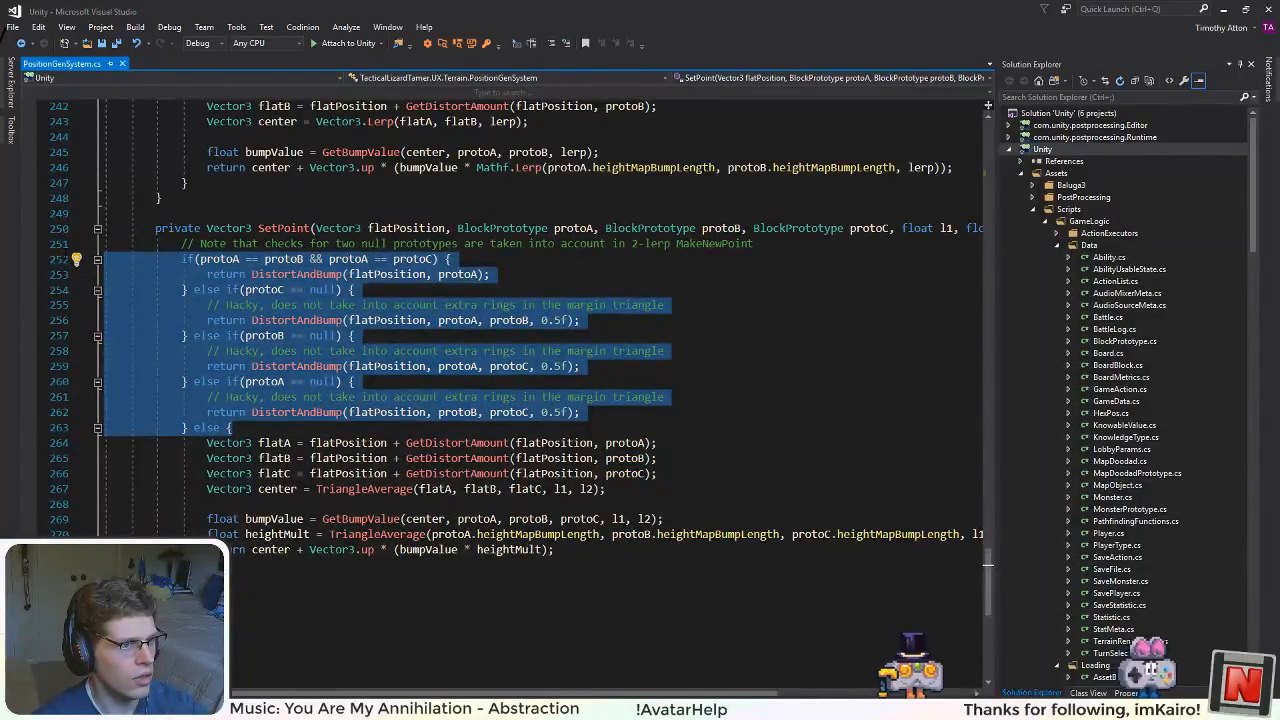
left_click_drag(84, 265, 100, 244)
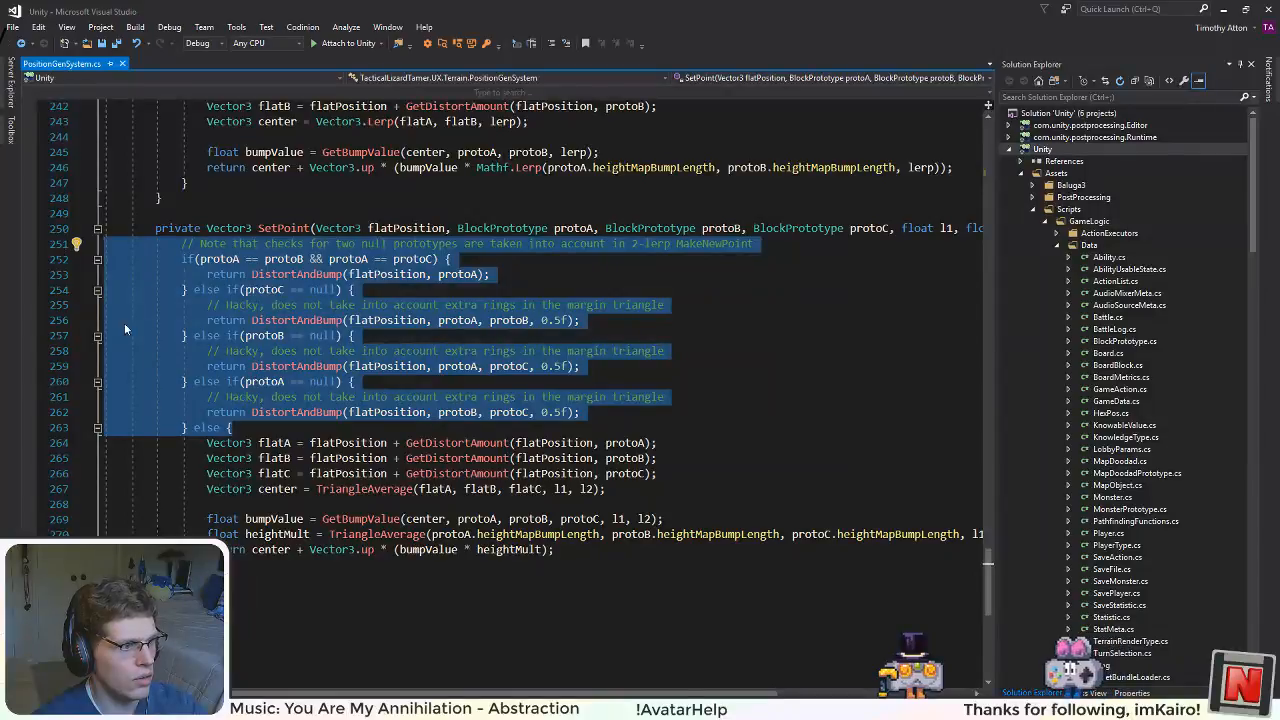
key("BackSpace")
left_click_drag(232, 381, 105, 381)
key("BackSpace")
key("BackSpace")
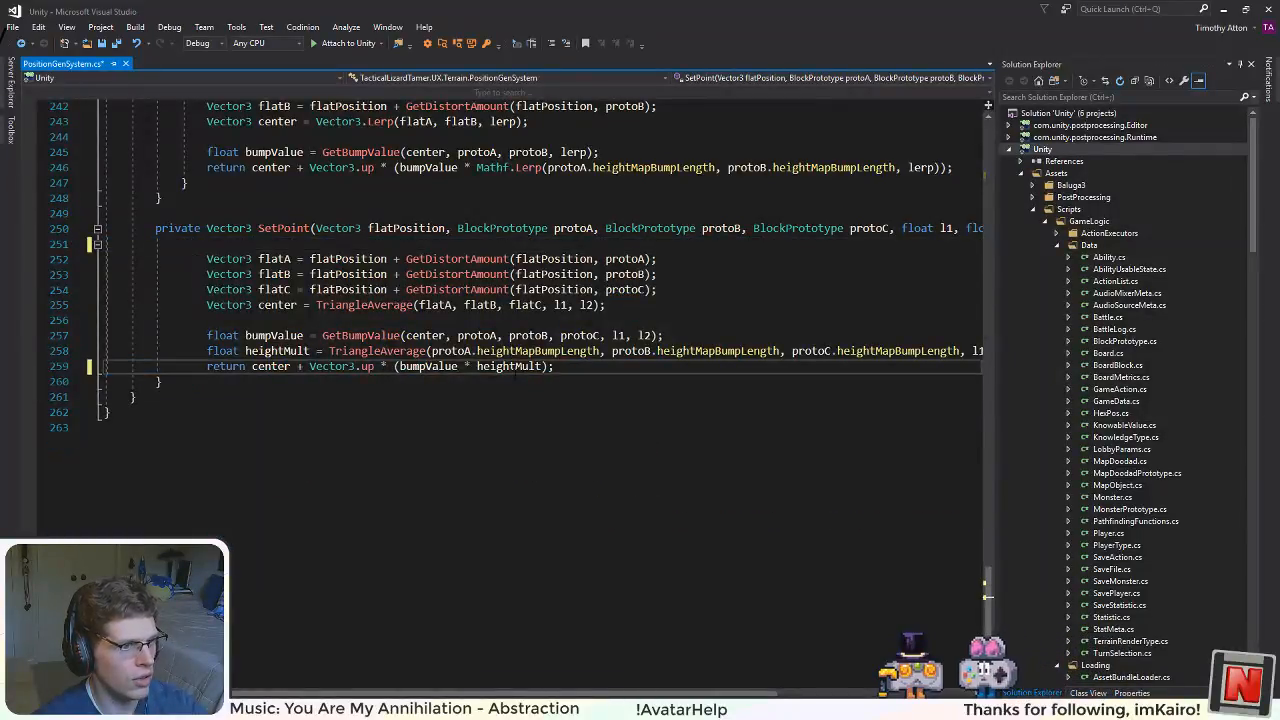
Step: Unindent SetPoint's remaining body by one level, remove the blank line above it, and save the file
left_click_drag(556, 366, 206, 259)
key("shift+Tab")
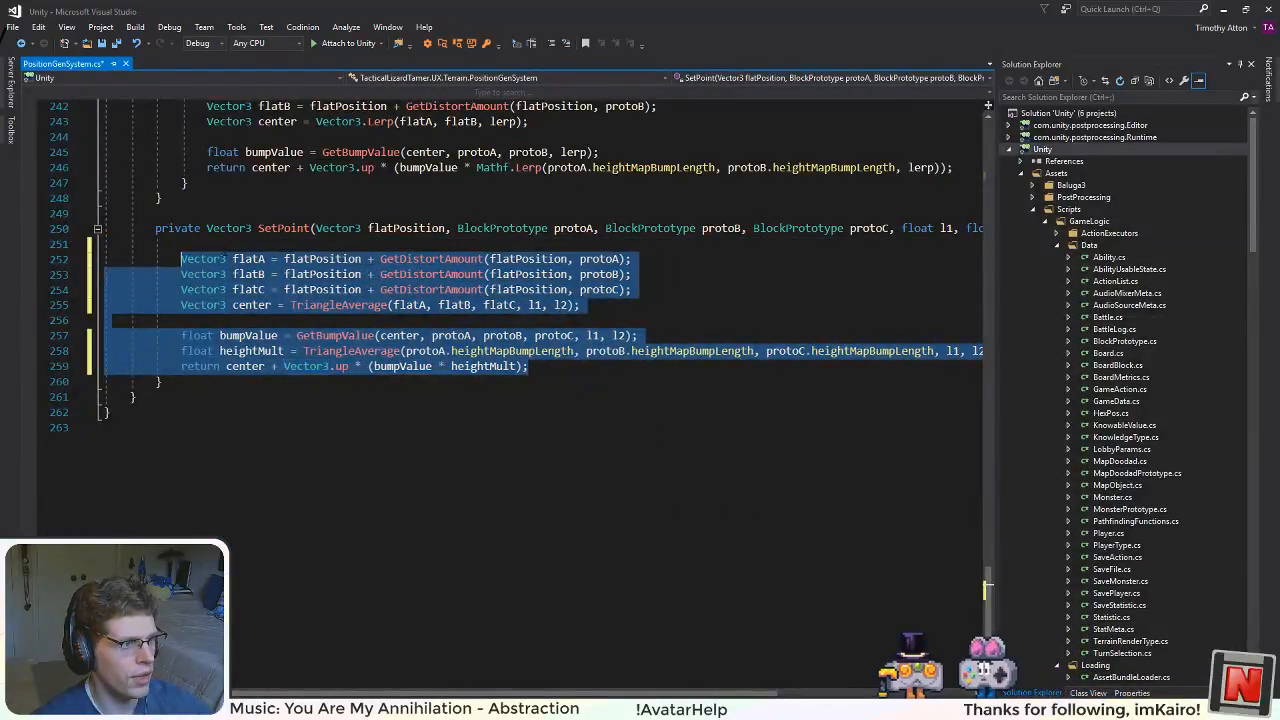
left_click(178, 244)
key("BackSpace")
scroll(178, 244, "up", 1)
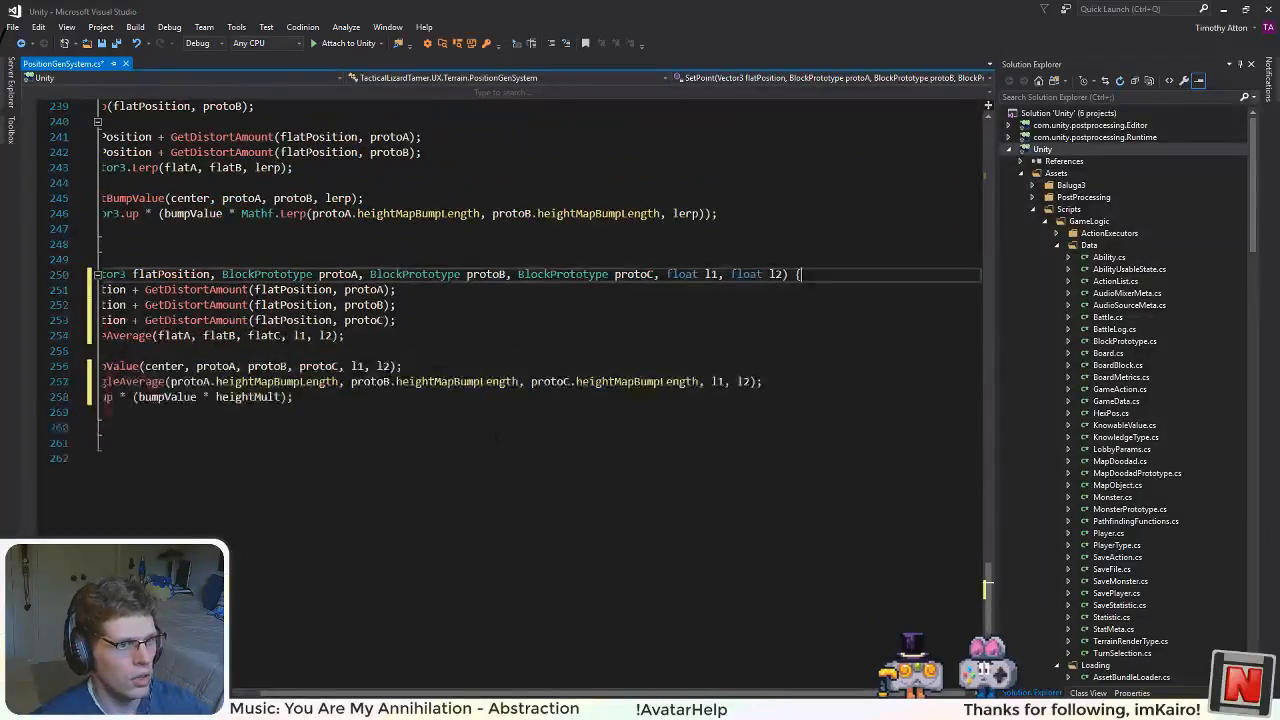
left_click(395, 692)
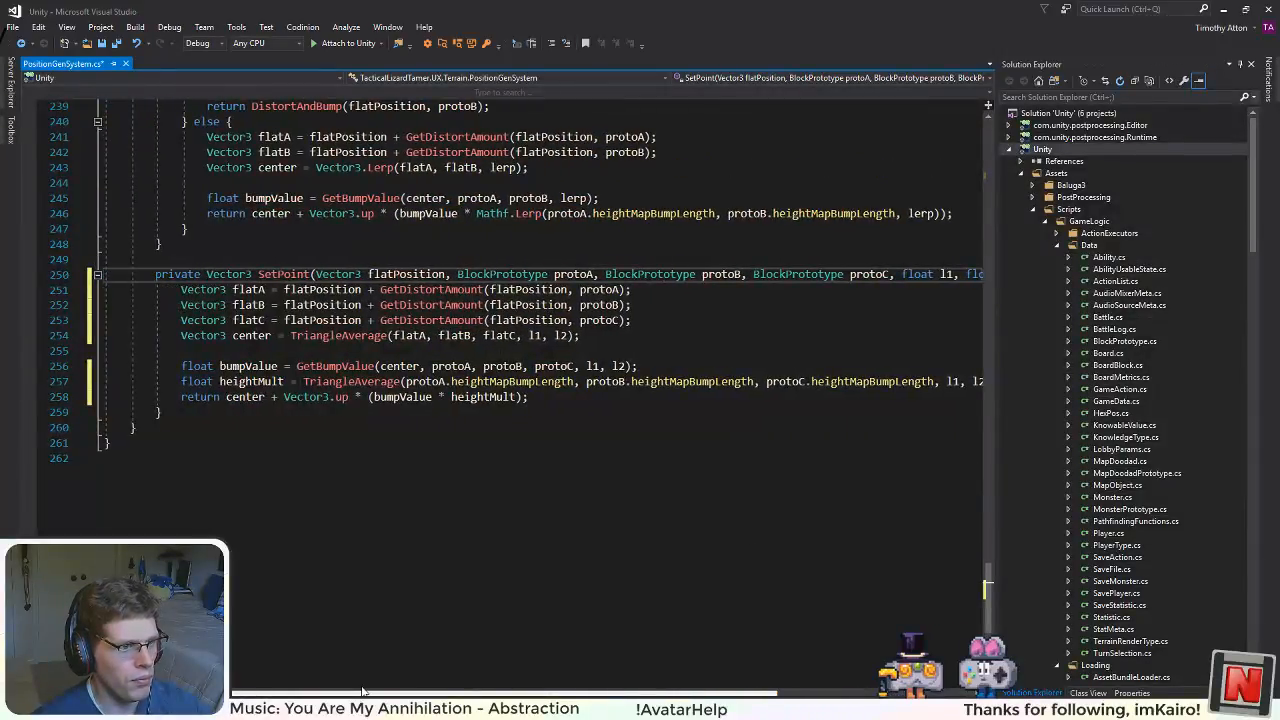
Step: Delete the prototype-check if/else branches from the two-prototype DistortAndBump overload, including the leftover closing brace and blank line
scroll(427, 453, "up", 6)
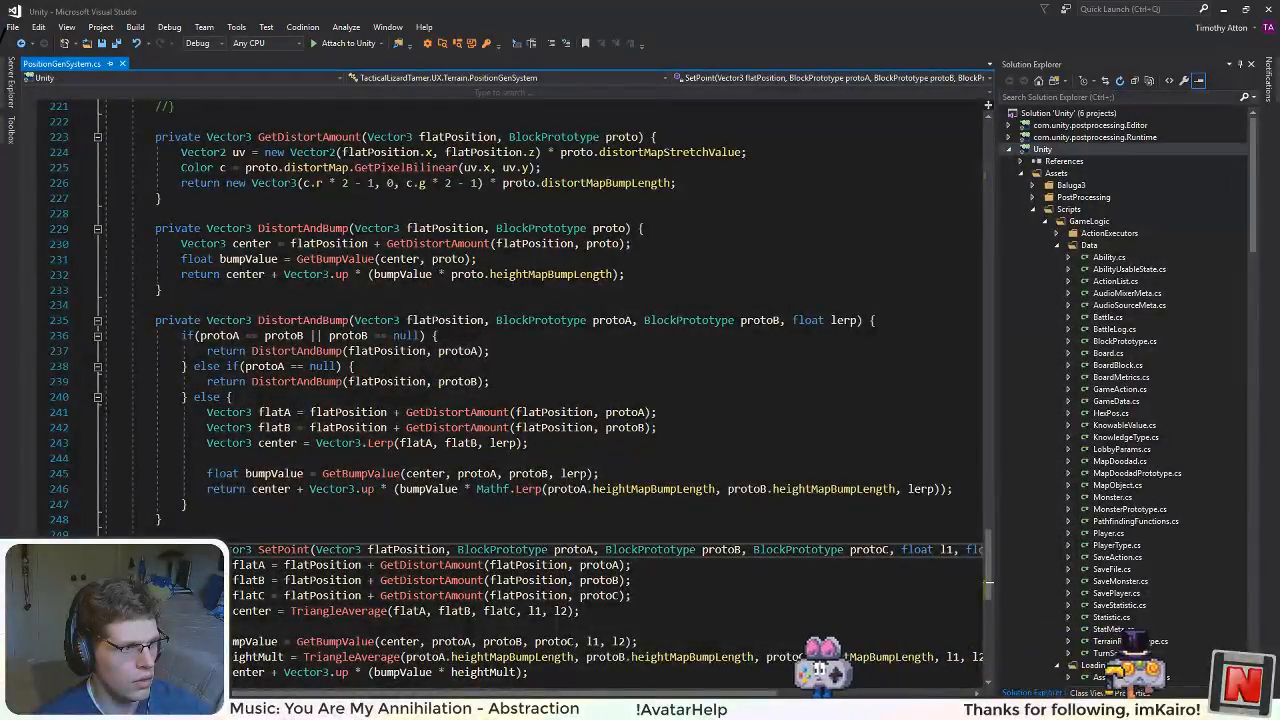
left_click_drag(240, 397, 30, 334)
key("BackSpace")
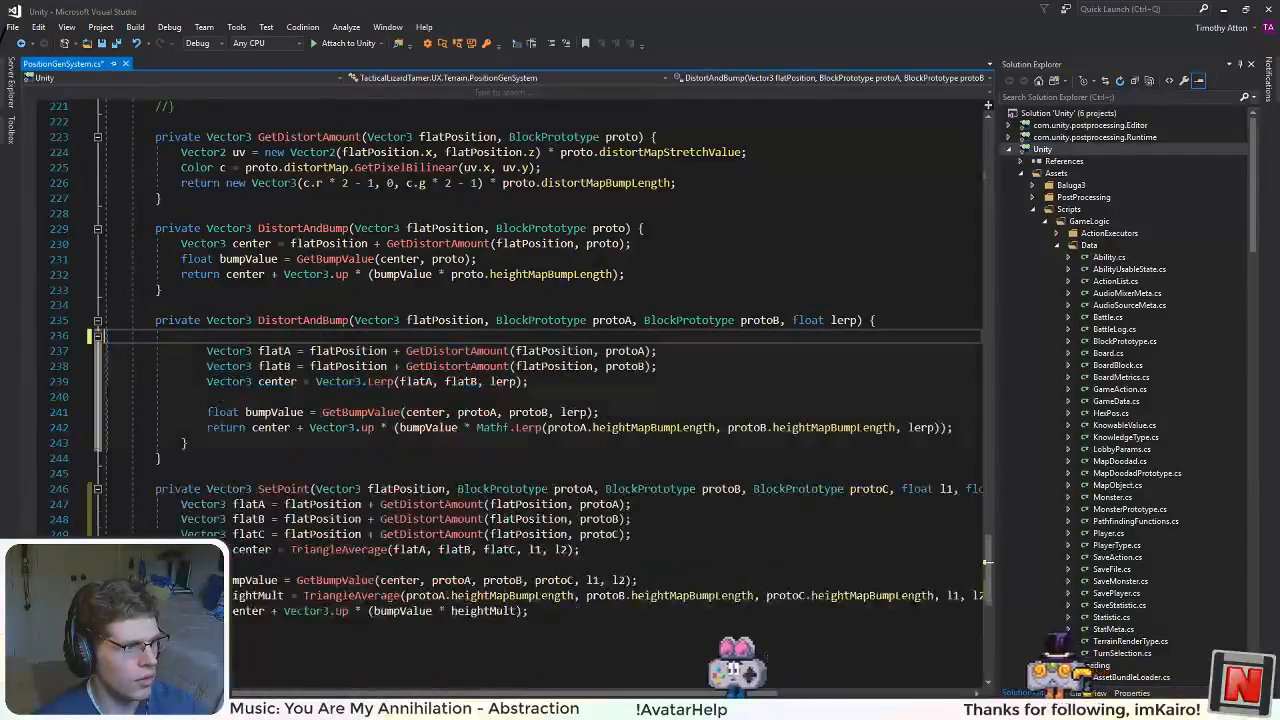
key("BackSpace")
left_click_drag(190, 427, 106, 427)
key("BackSpace")
key("BackSpace")
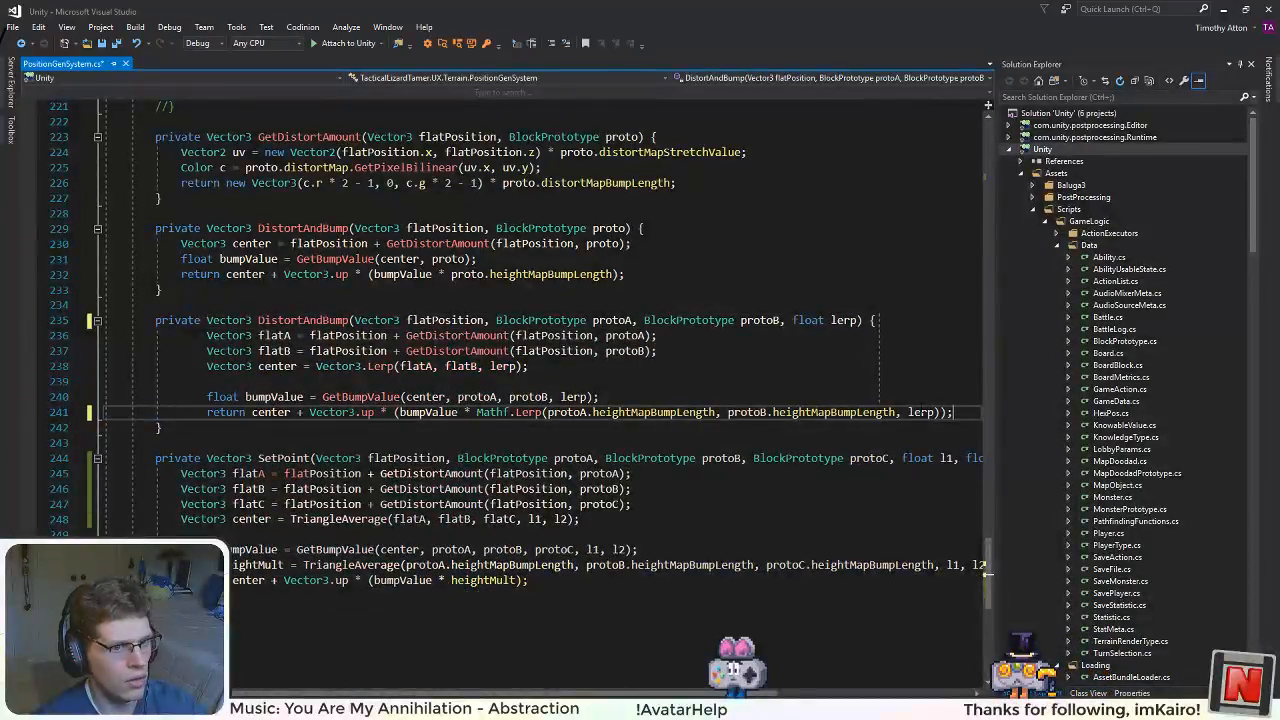
Step: Unindent the body of the two-prototype DistortAndBump overload by one level and save the file
key("shift+Home")
key("shift+Up")
key("shift+Up")
key("shift+Up")
key("shift+Up")
key("shift+Up")
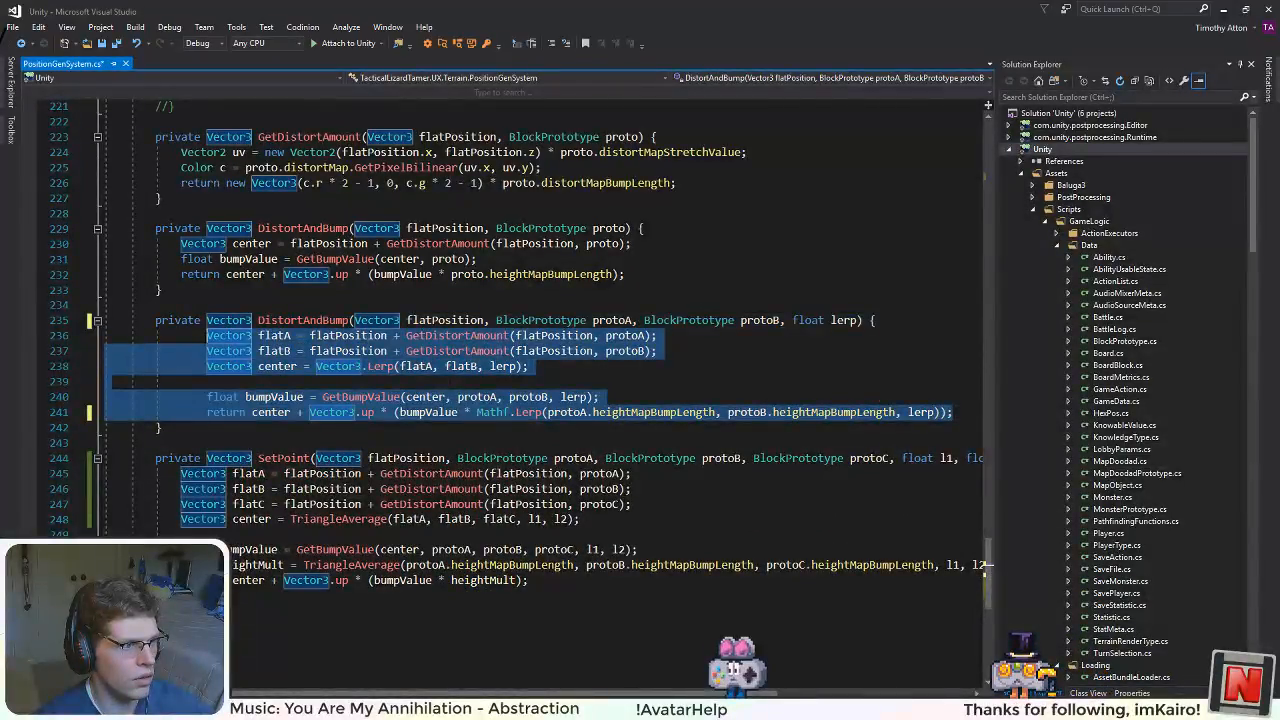
key("shift+Tab")
left_click(349, 427)
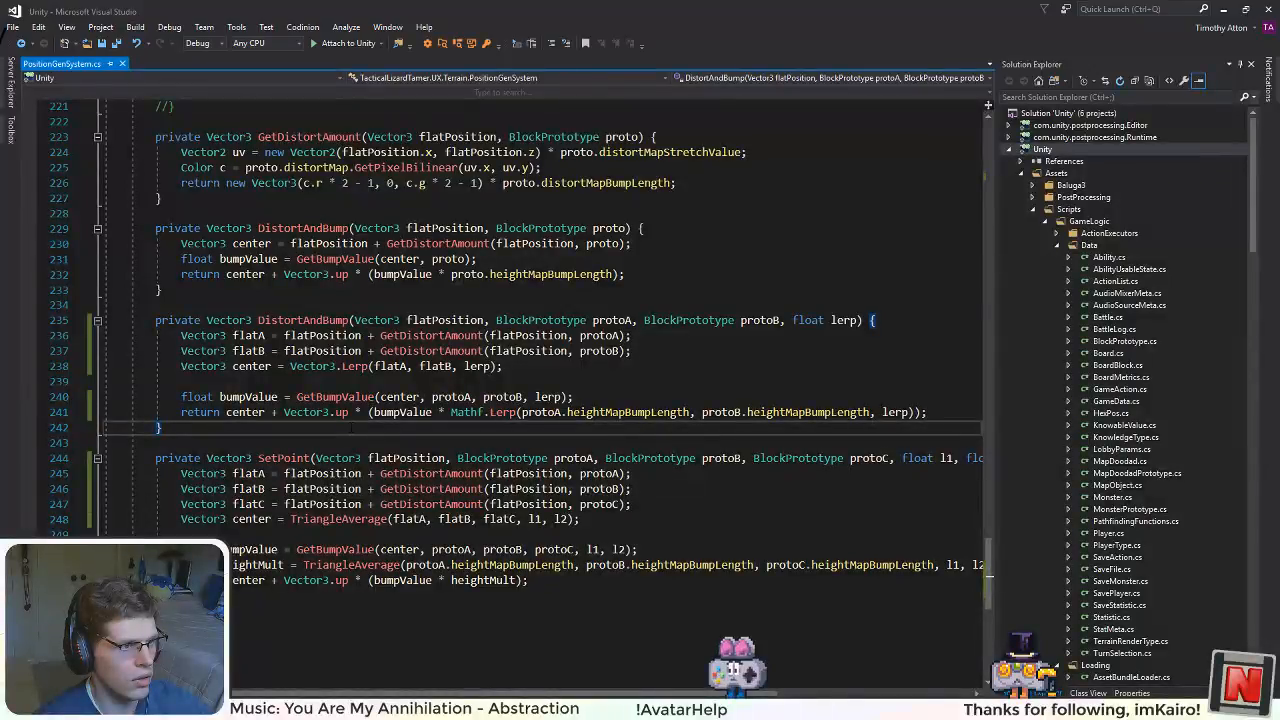
Step: Delete the commented-out MIN_OCCLUSION constant and GetOcclusion method above GetDistortAmount and save the file
scroll(351, 427, "up", 7)
left_click_drag(351, 427, 110, 366)
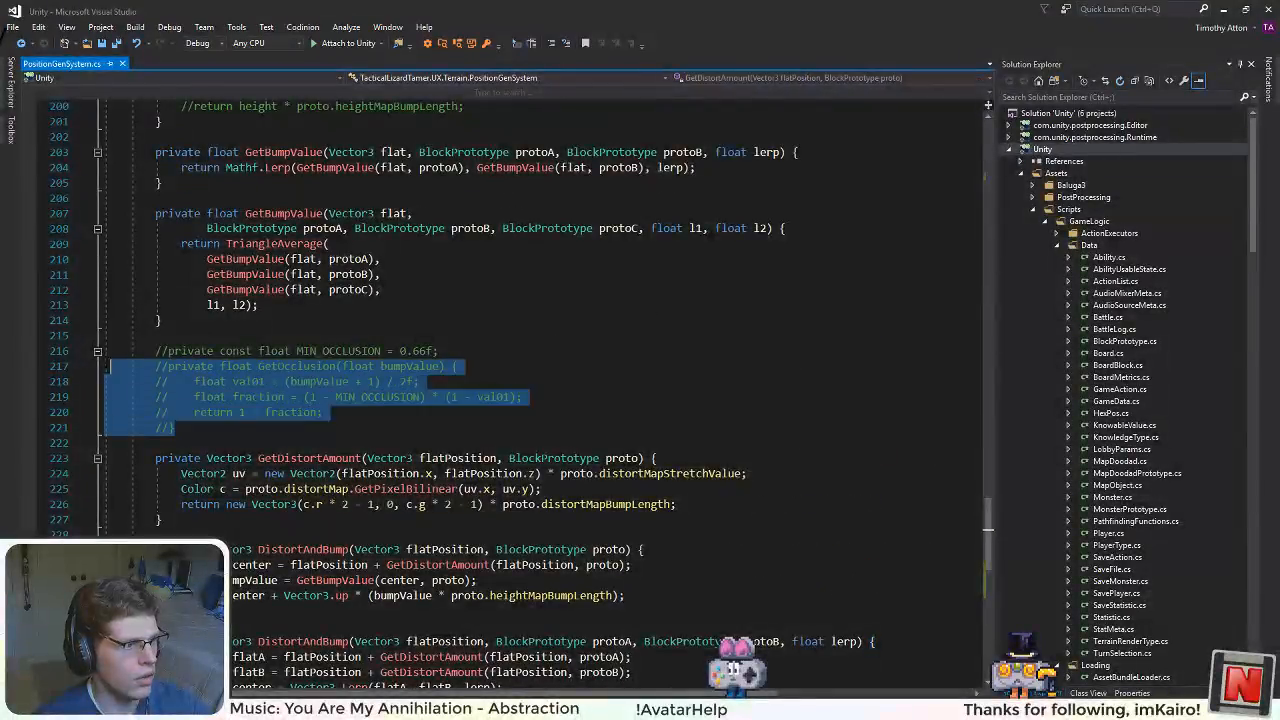
key("Delete")
scroll(195, 388, "up", 7)
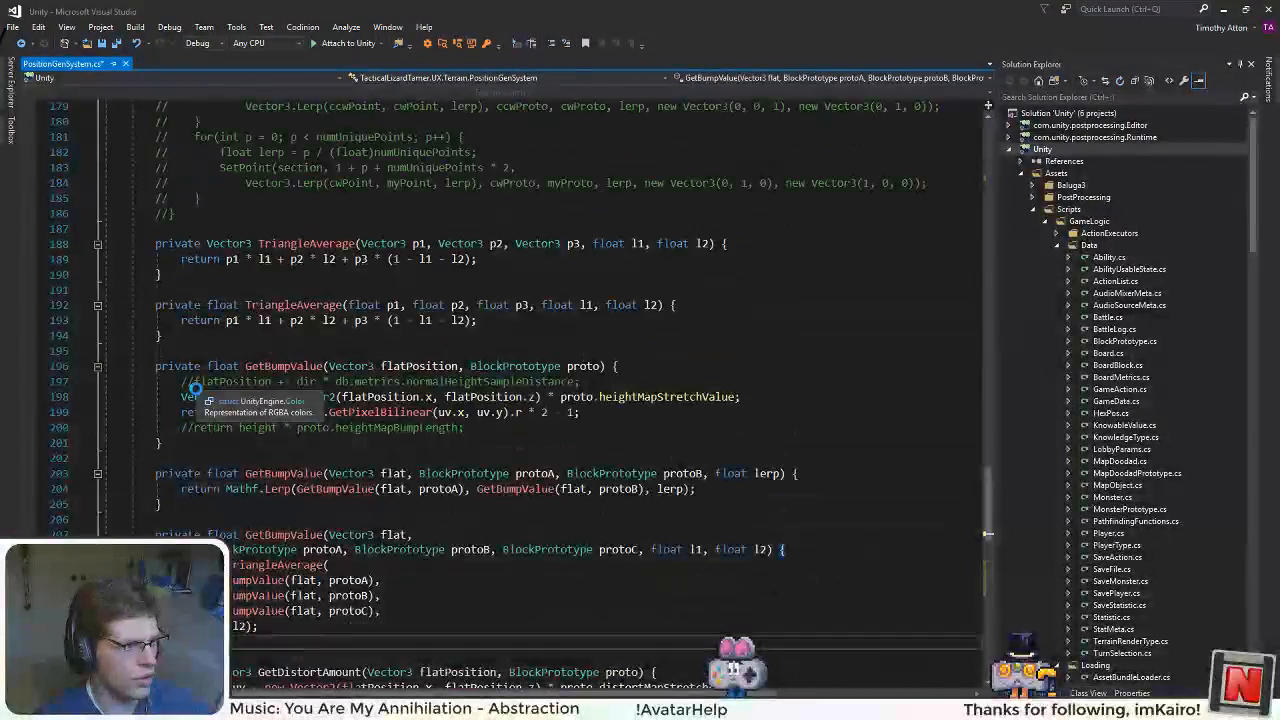
Step: Delete the whole block of commented-out methods between DistortHexFace and TriangleAverage, starting at CreateHexFace
scroll(344, 412, "up", 8)
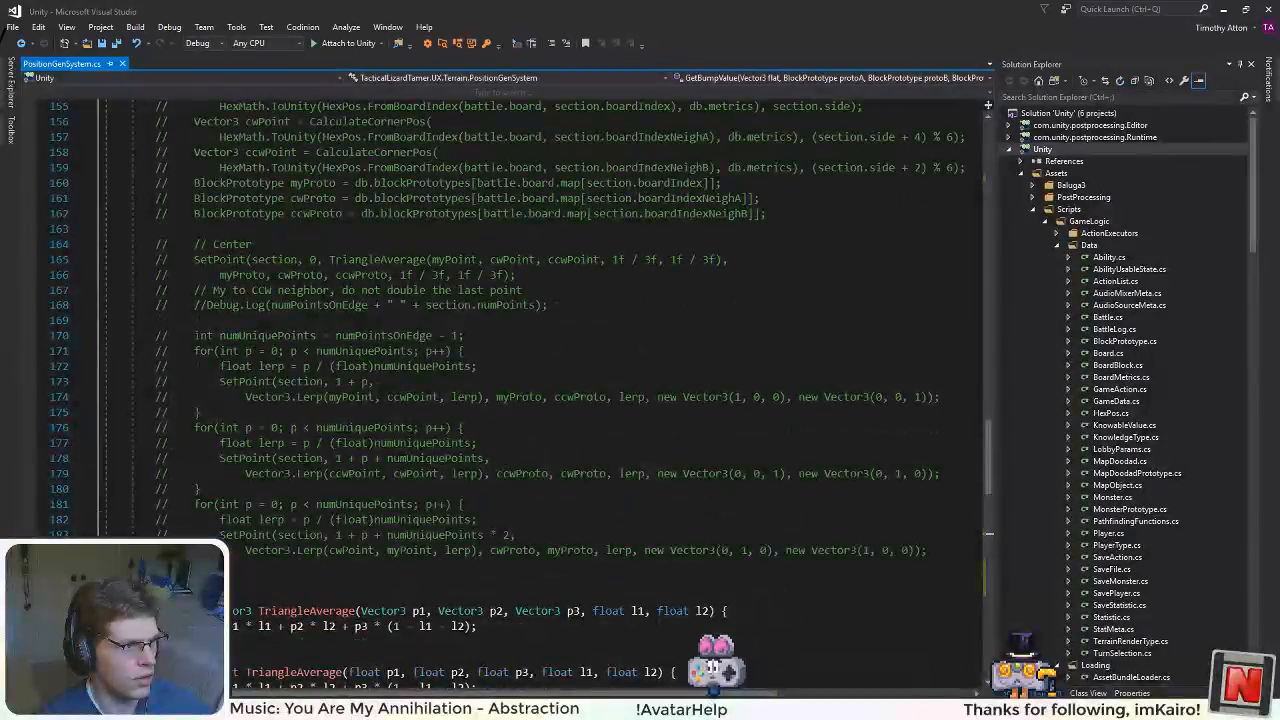
left_click_drag(200, 566, 100, 470)
scroll(208, 480, "up", 20)
scroll(200, 490, "up", 16)
key("Delete")
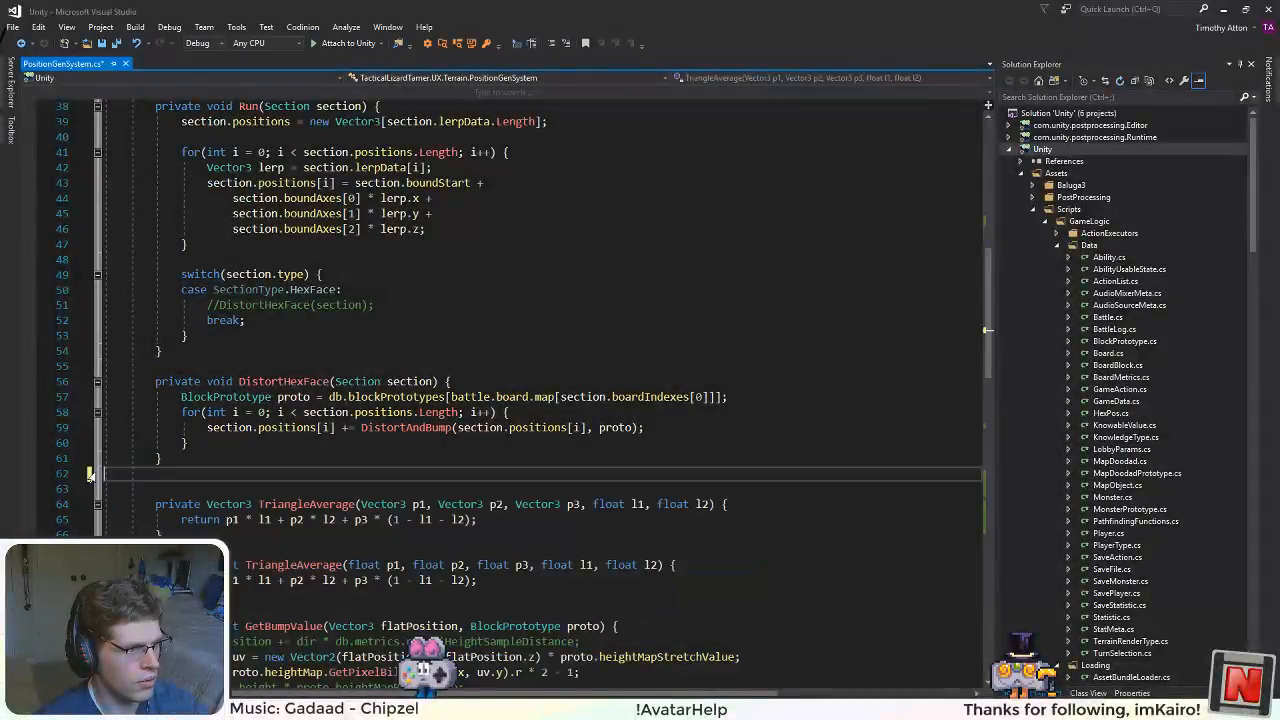
Step: Delete the two commented-out lines in the single-prototype GetBumpValue method, close up the blank lines, and save the file
scroll(500, 400, "down", 1)
scroll(466, 400, "down", 3)
left_click_drag(466, 488, 104, 488)
key("Delete")
left_click_drag(580, 441, 104, 441)
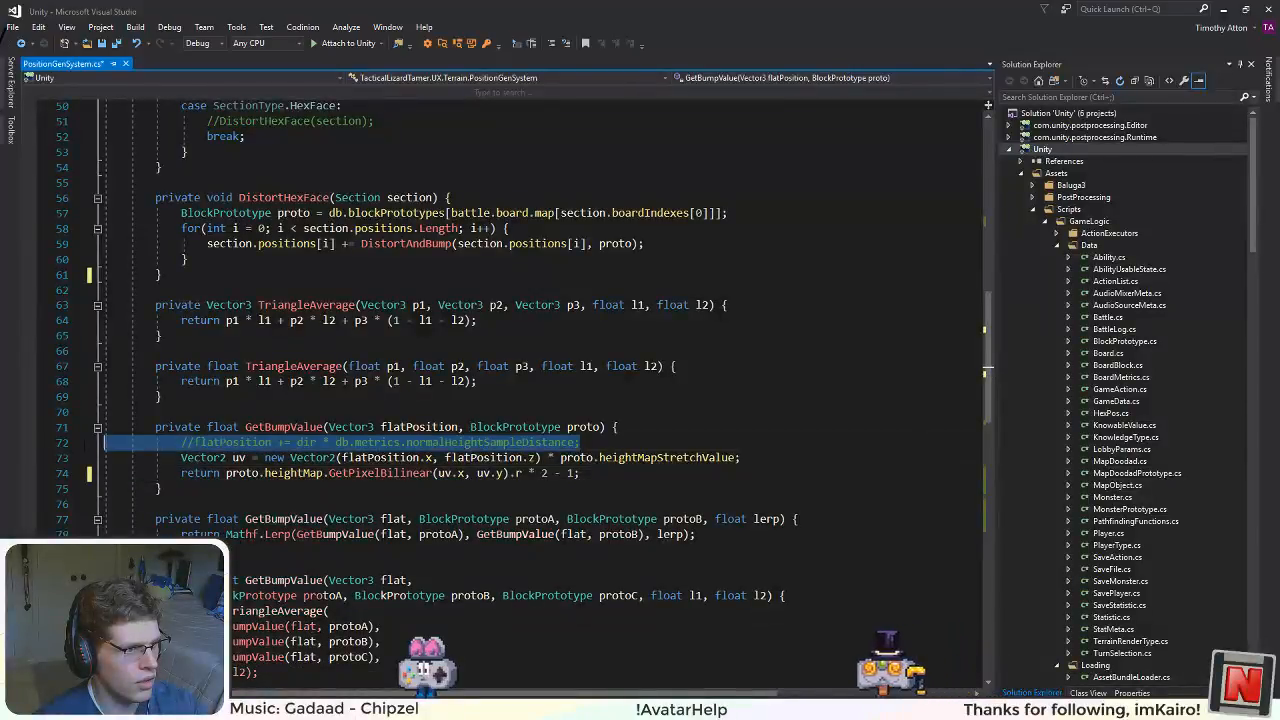
key("Delete")
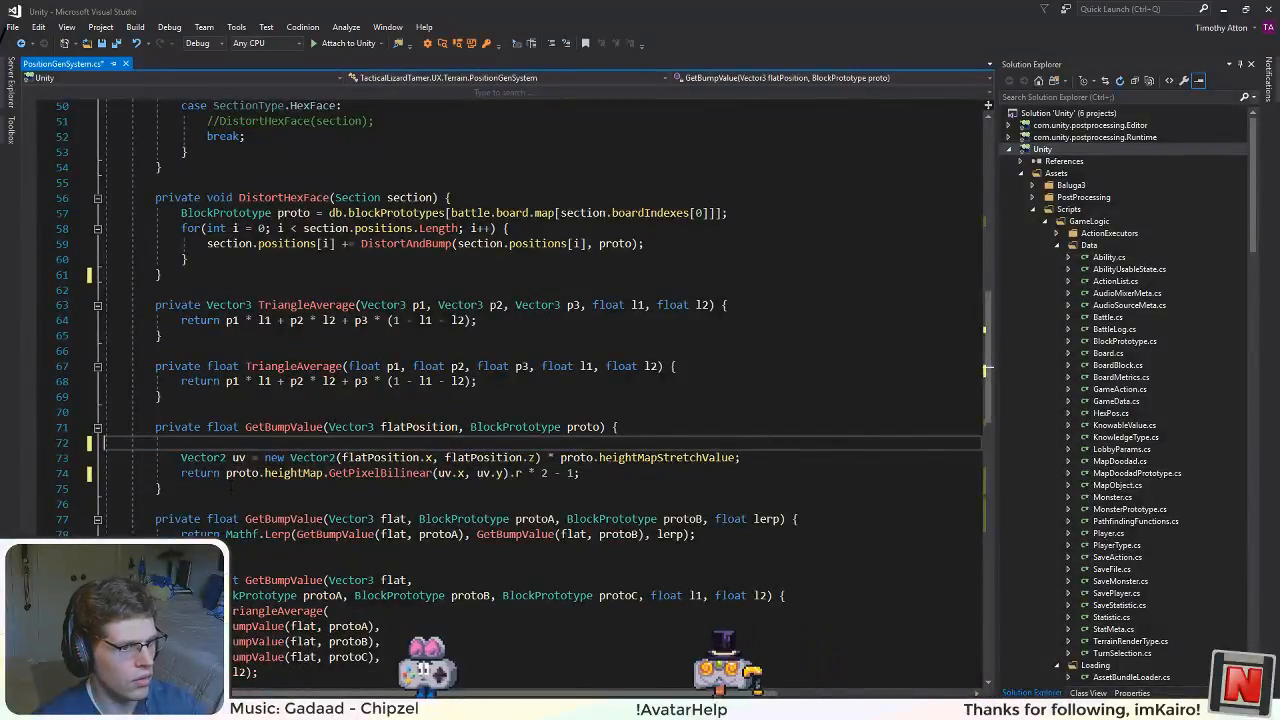
key("Delete")
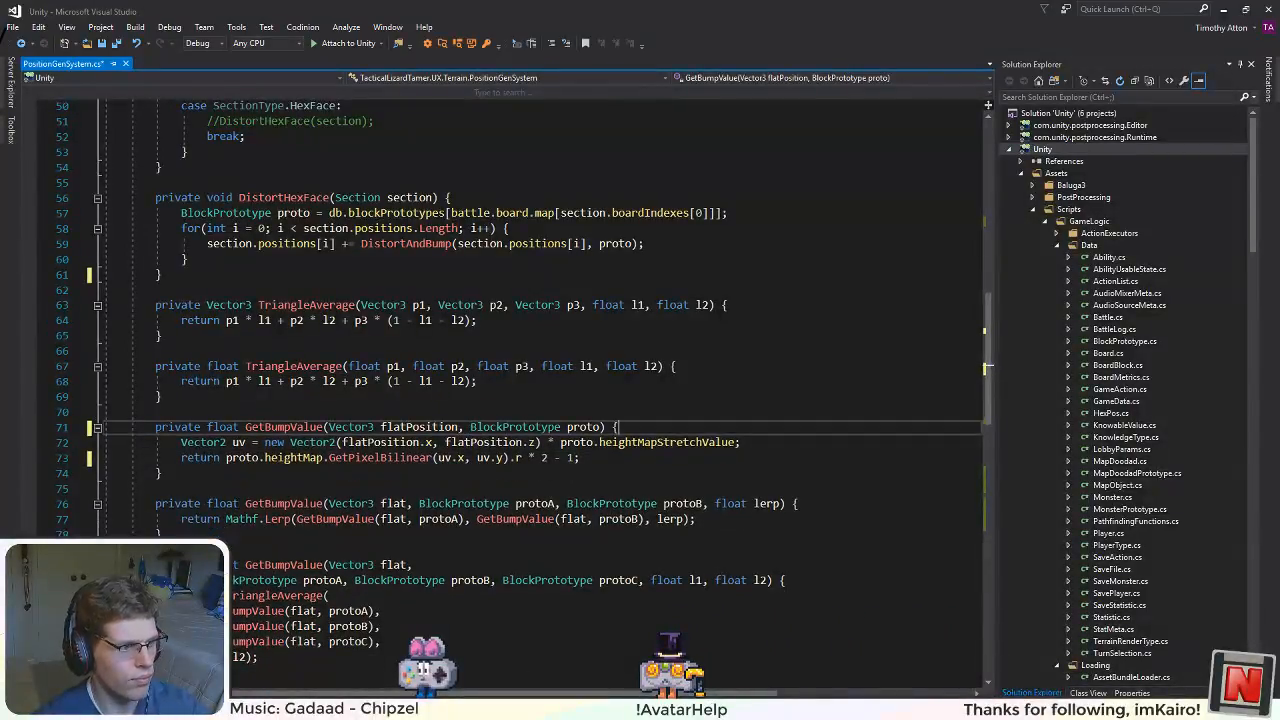
left_click(451, 548)
Step: Uncomment the DistortHexFace(section) call in the HexFace case of Run's switch statement
scroll(450, 400, "down", 17)
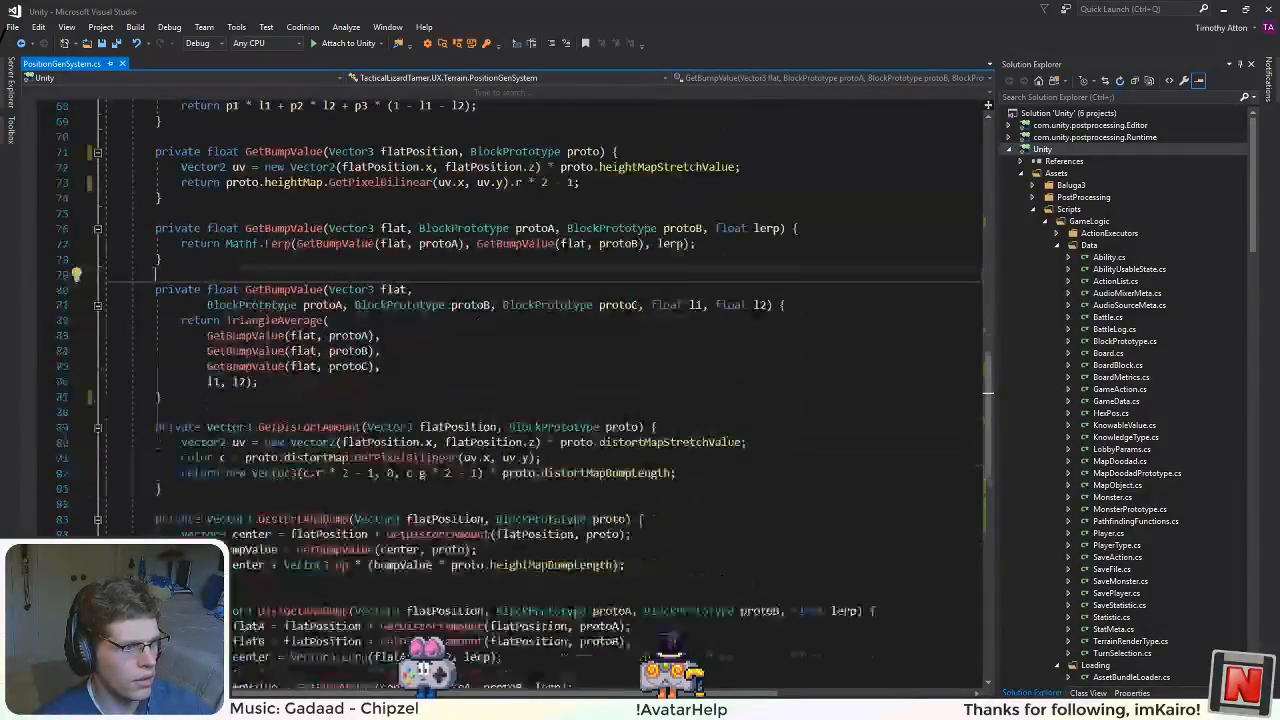
scroll(500, 300, "up", 20)
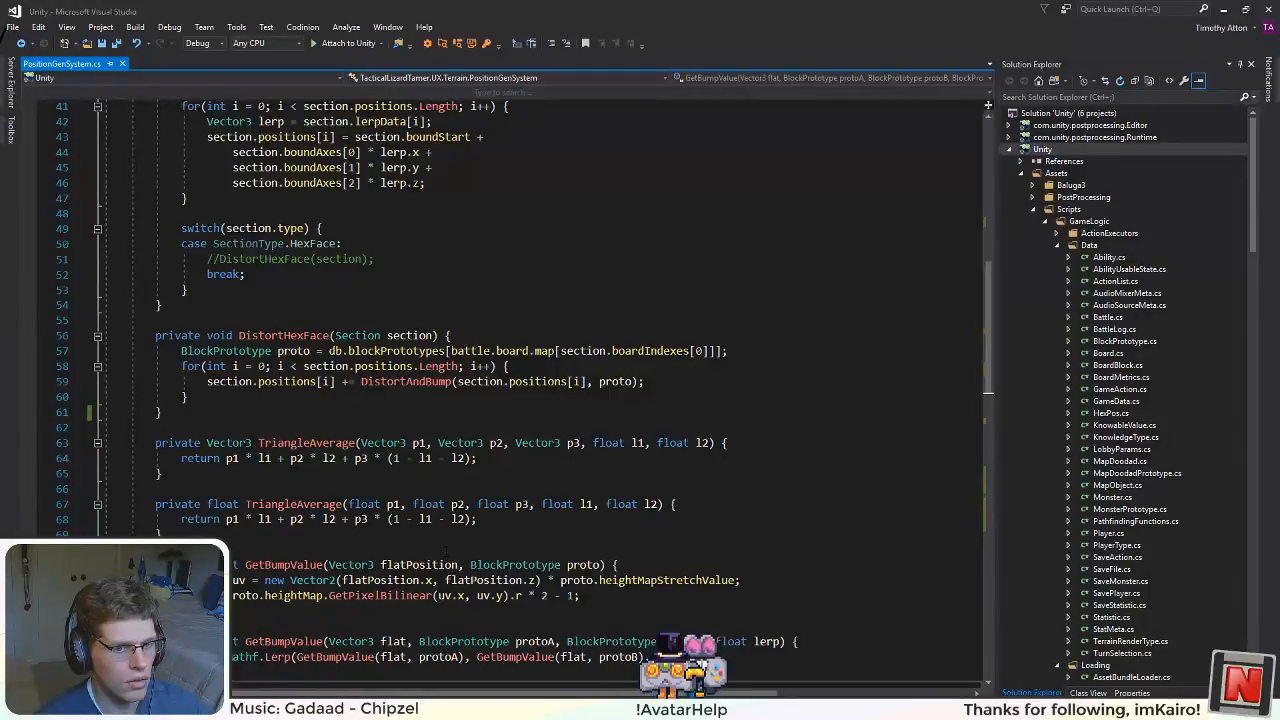
scroll(447, 551, "up", 4)
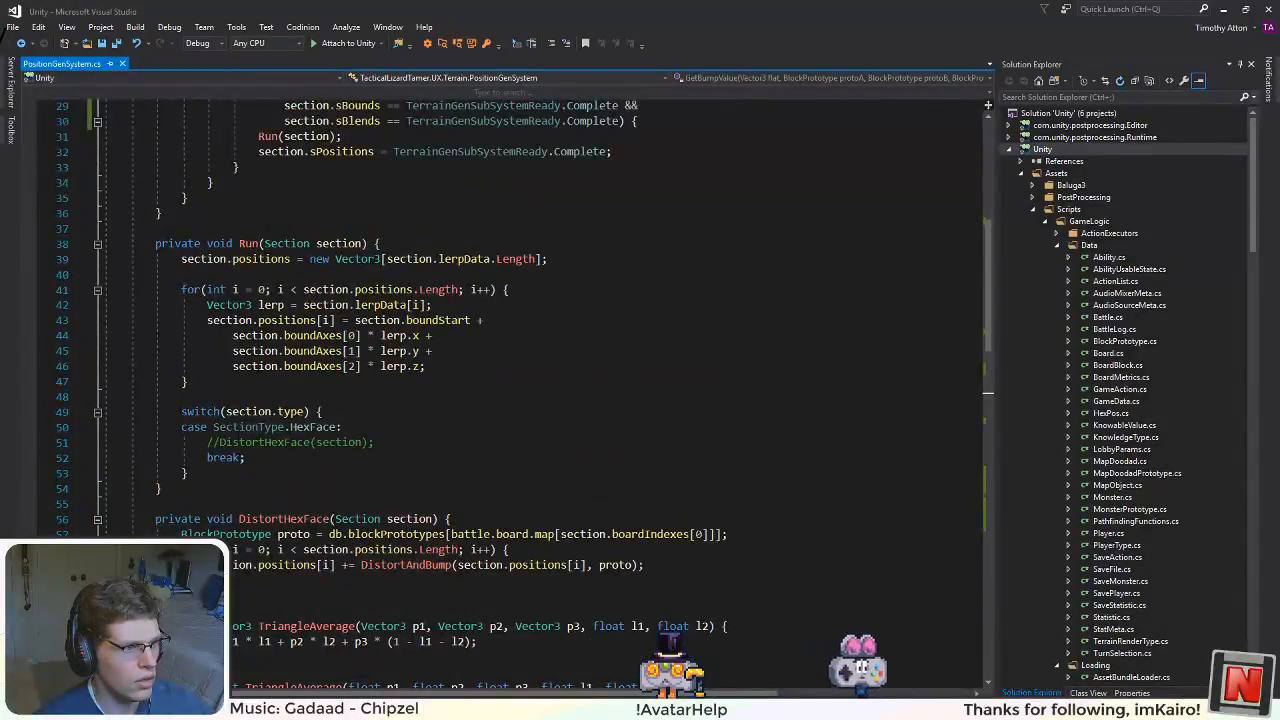
left_click(214, 442)
key("BackSpace")
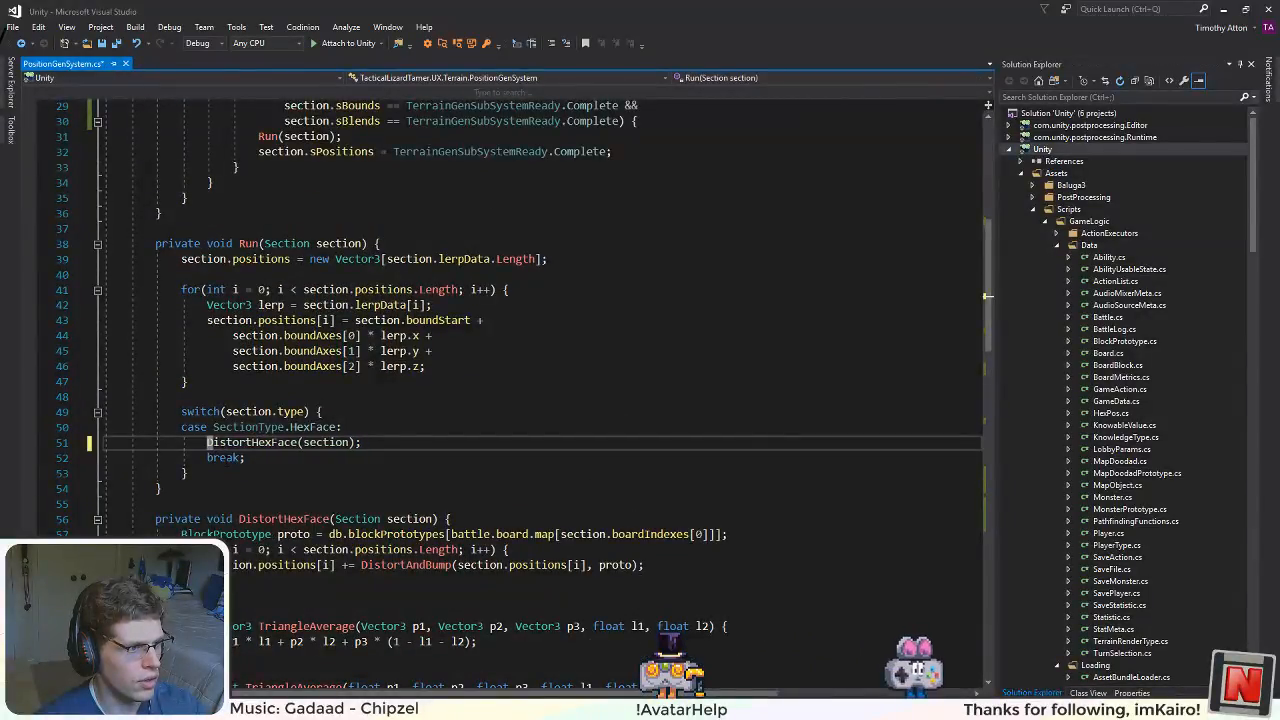
Step: Duplicate the DistortHexFace method directly below itself, above the TriangleAverage methods
key("F12")
left_click_drag(645, 565, 155, 522)
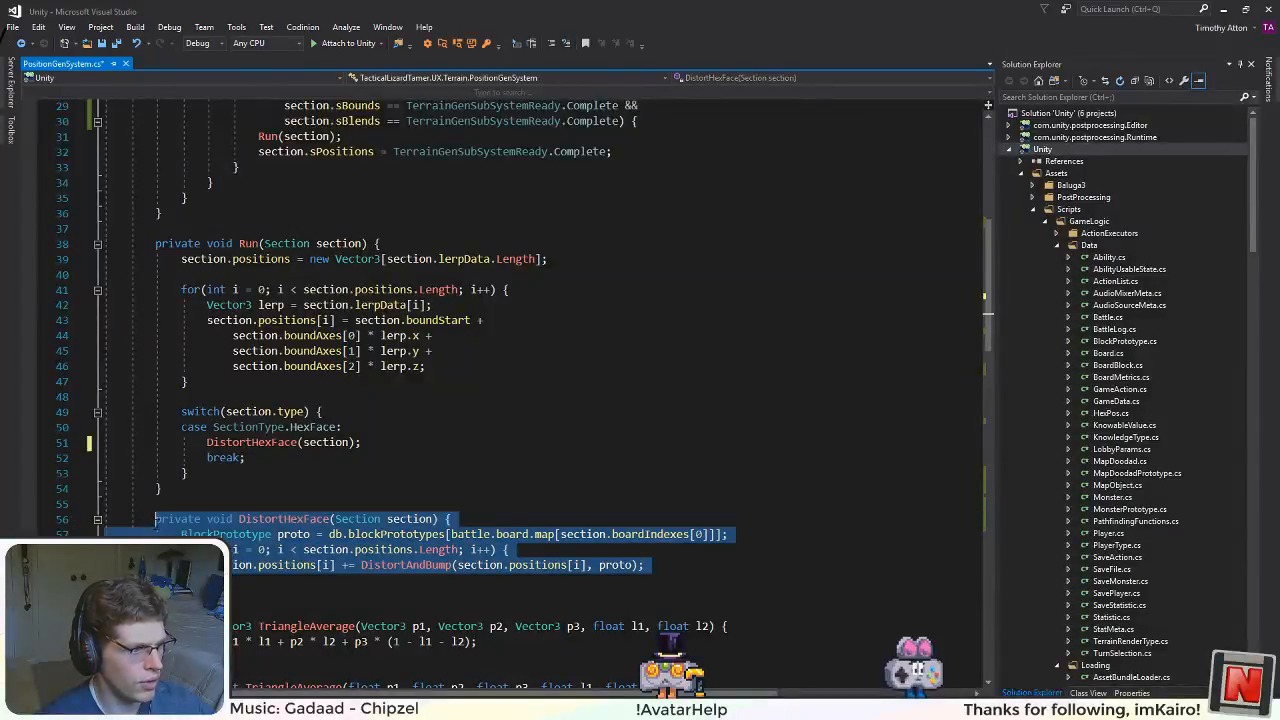
key("ctrl+c")
key("Down")
key("Down")
key("Down")
key("Down")
key("Down")
key("Down")
key("Down")
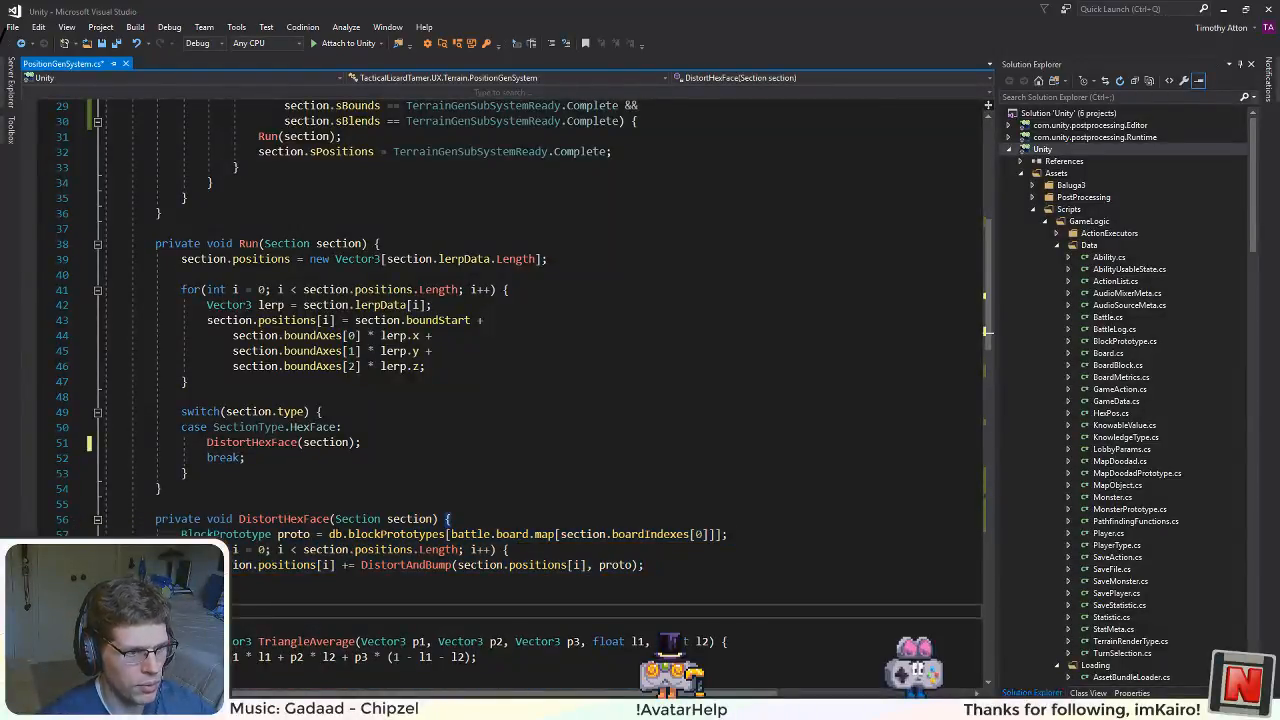
key("ctrl+v")
scroll(330, 466, "down", 3)
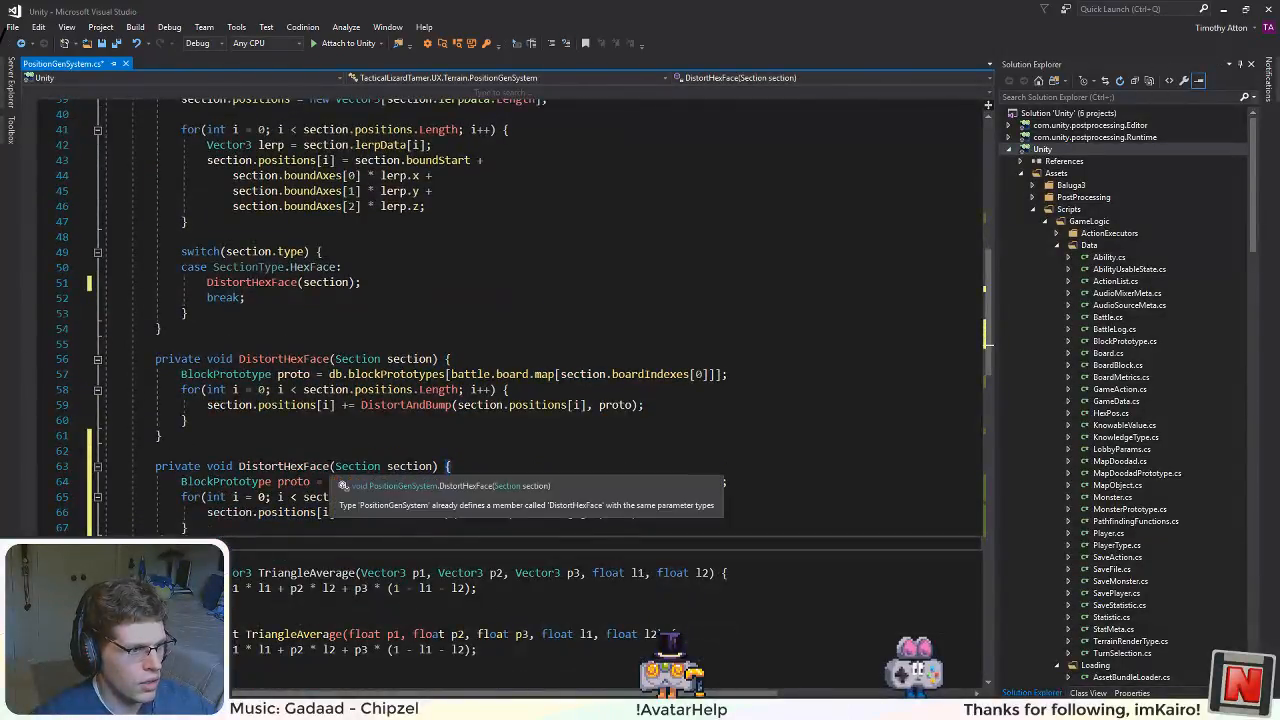
Step: Rename the copied method to DistortRectMargin, keeping its Section section parameter, and save the file
left_click_drag(331, 466, 290, 466)
type("RectM")
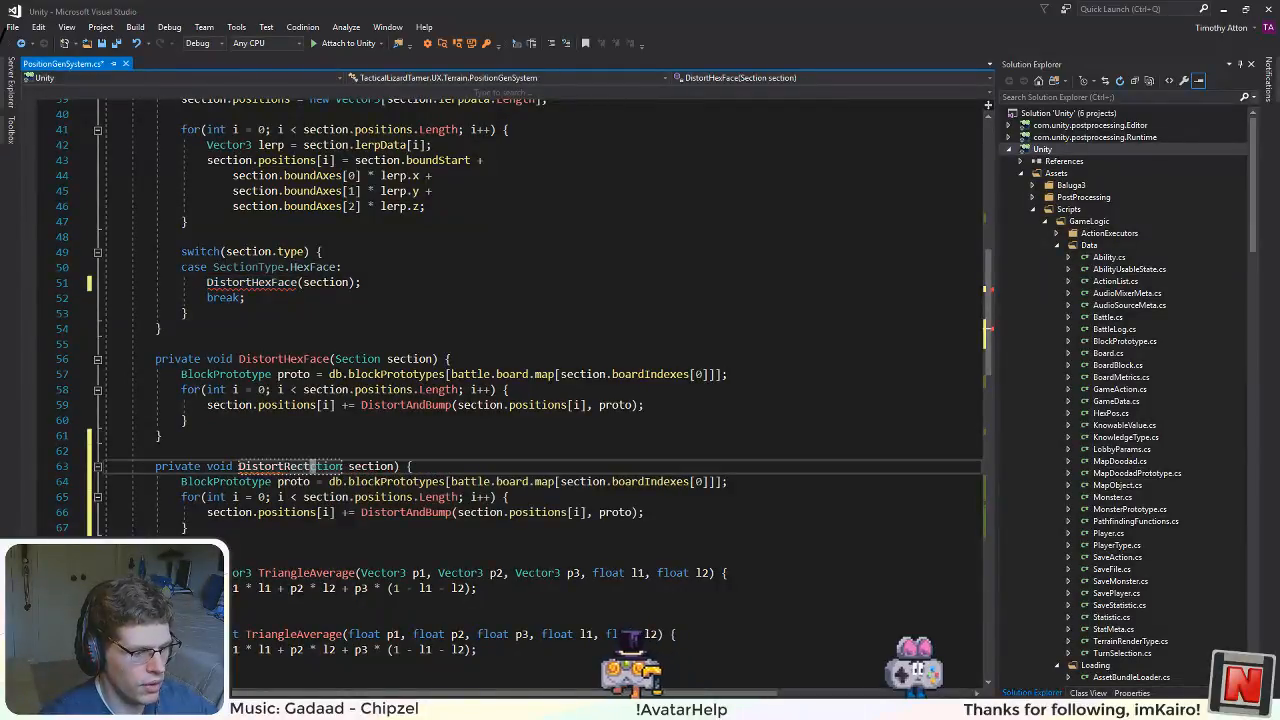
type("a")
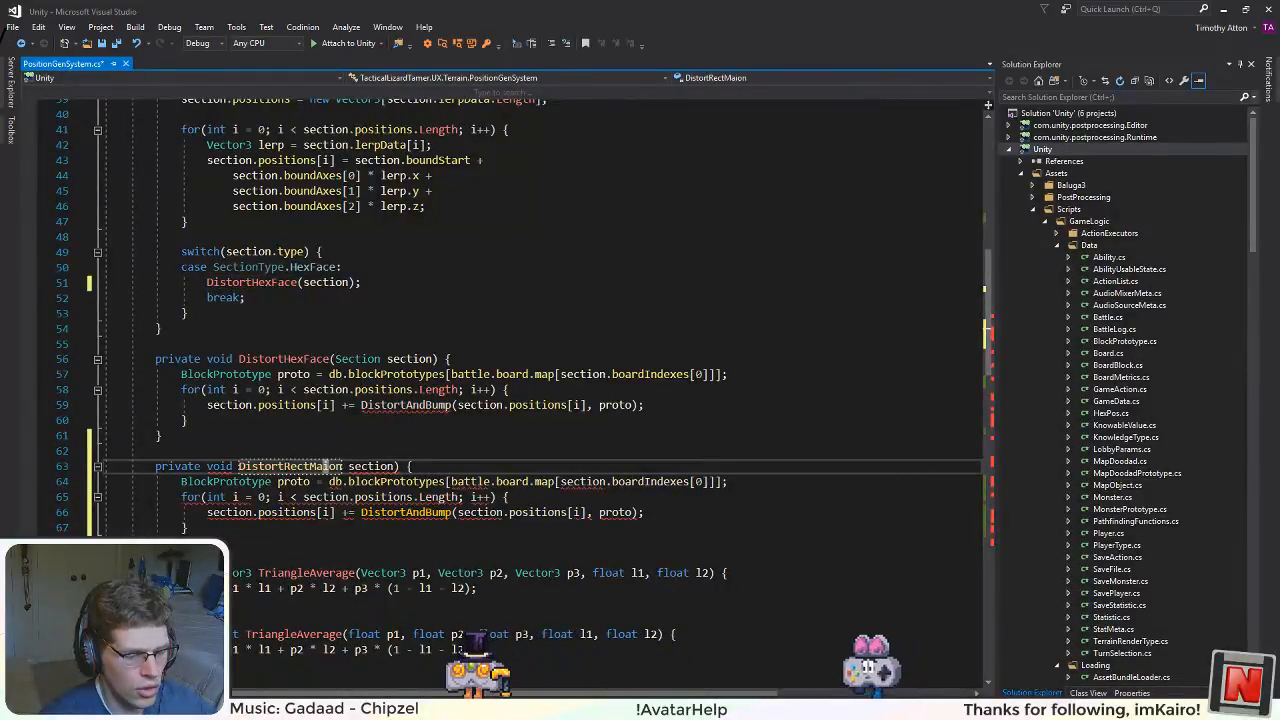
key("Insert")
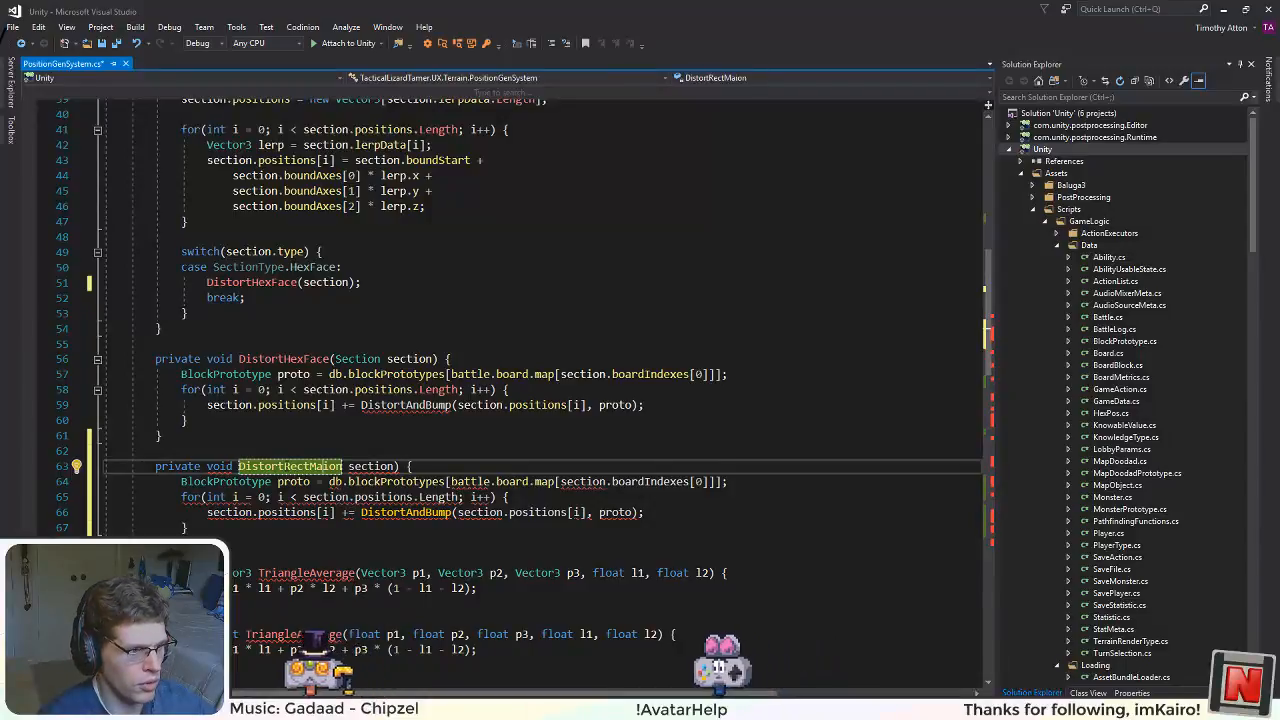
type("rg")
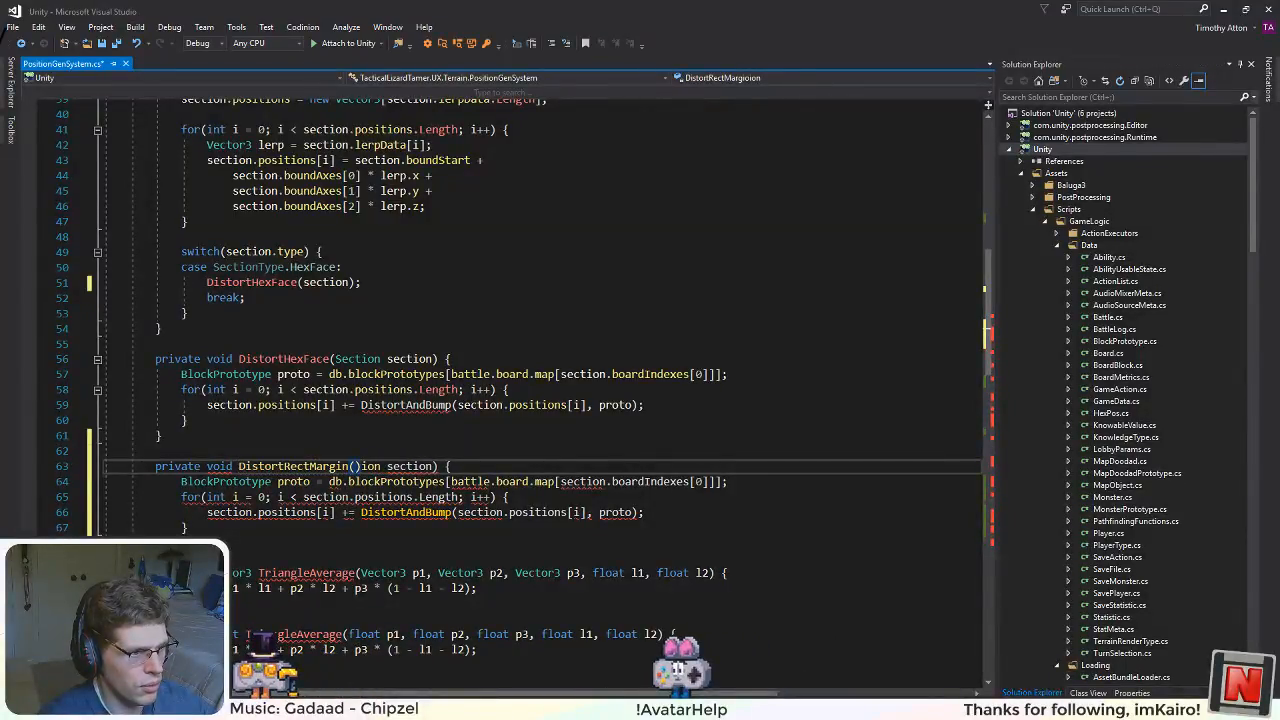
type("in(Sect")
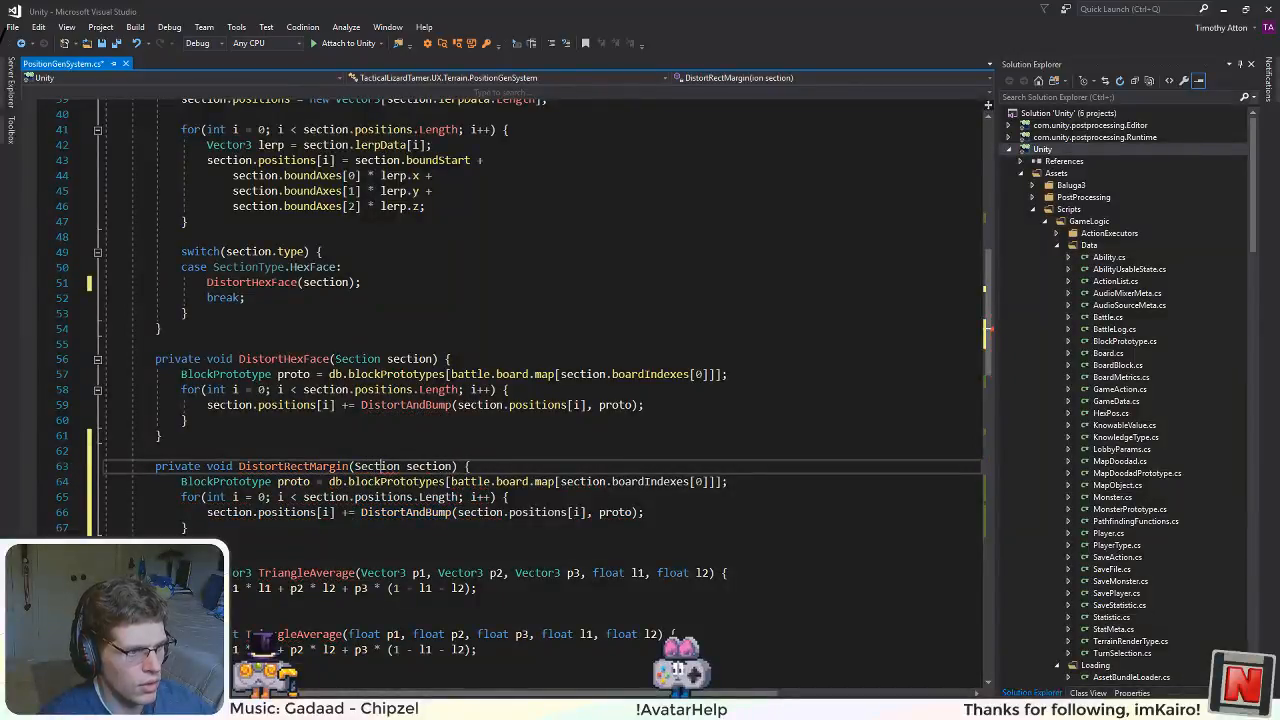
left_click(463, 360)
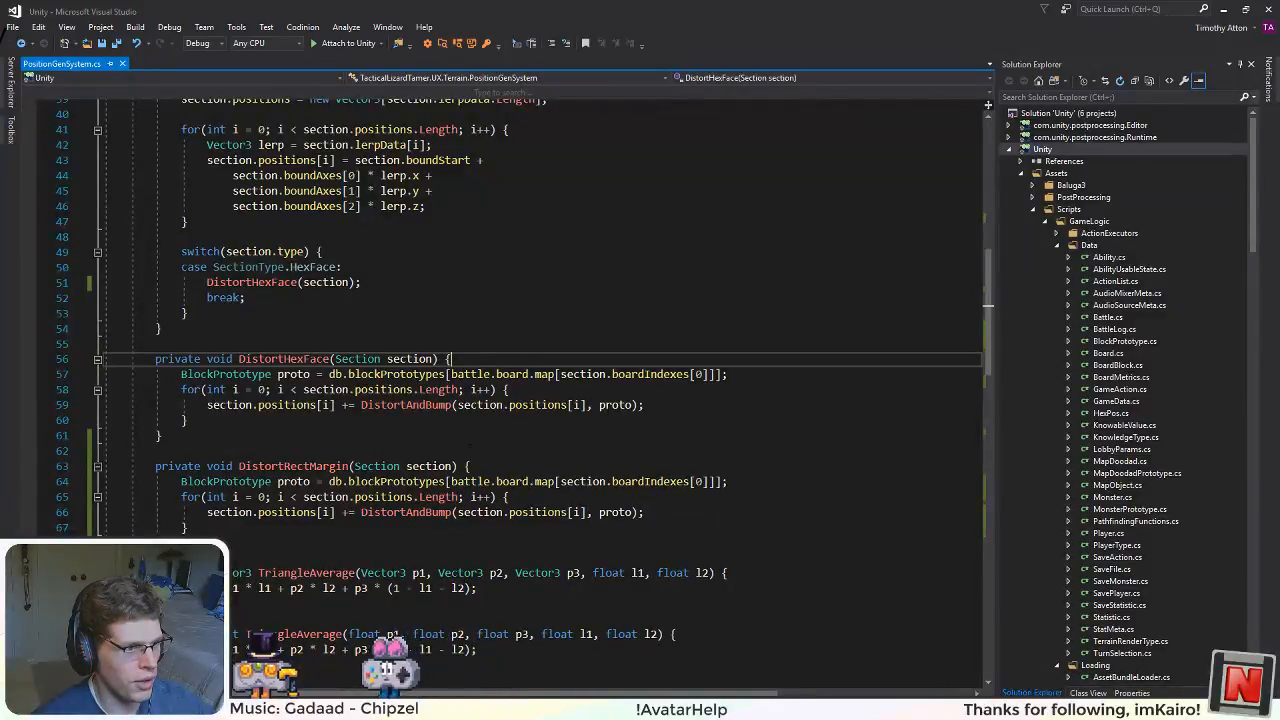
scroll(455, 446, "down", 5)
scroll(455, 446, "up", 4)
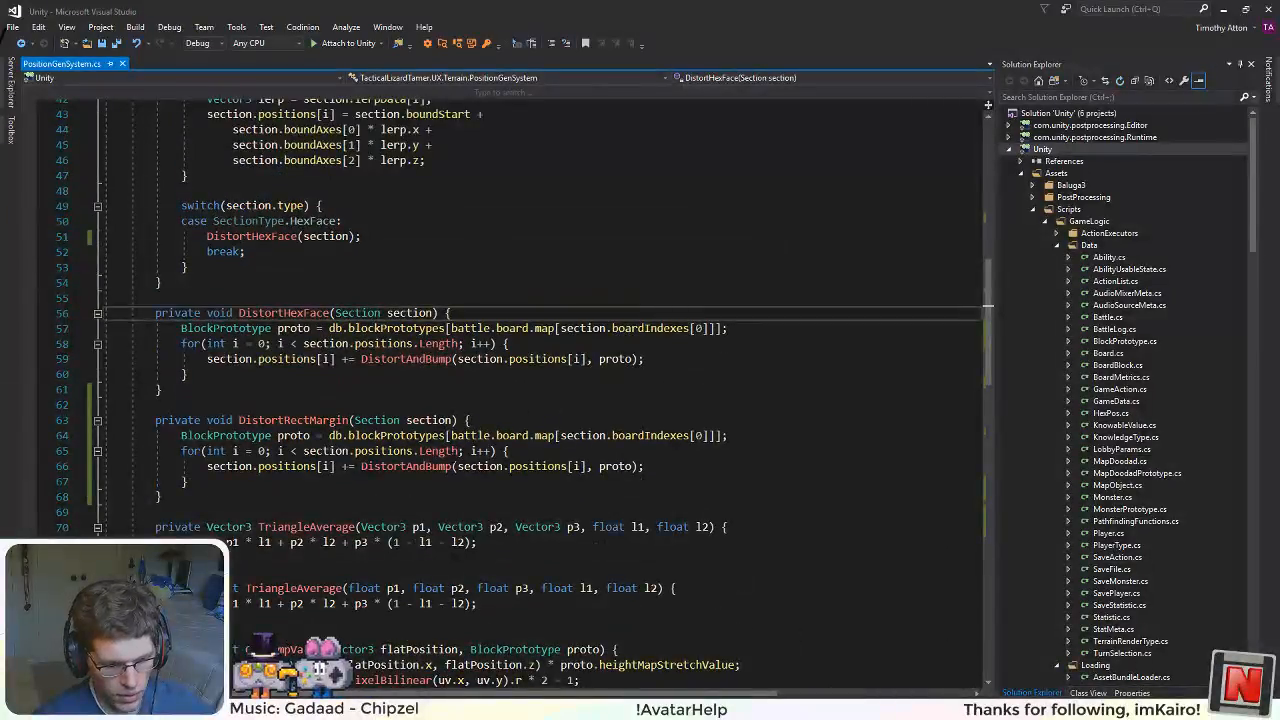
scroll(455, 446, "up", 1)
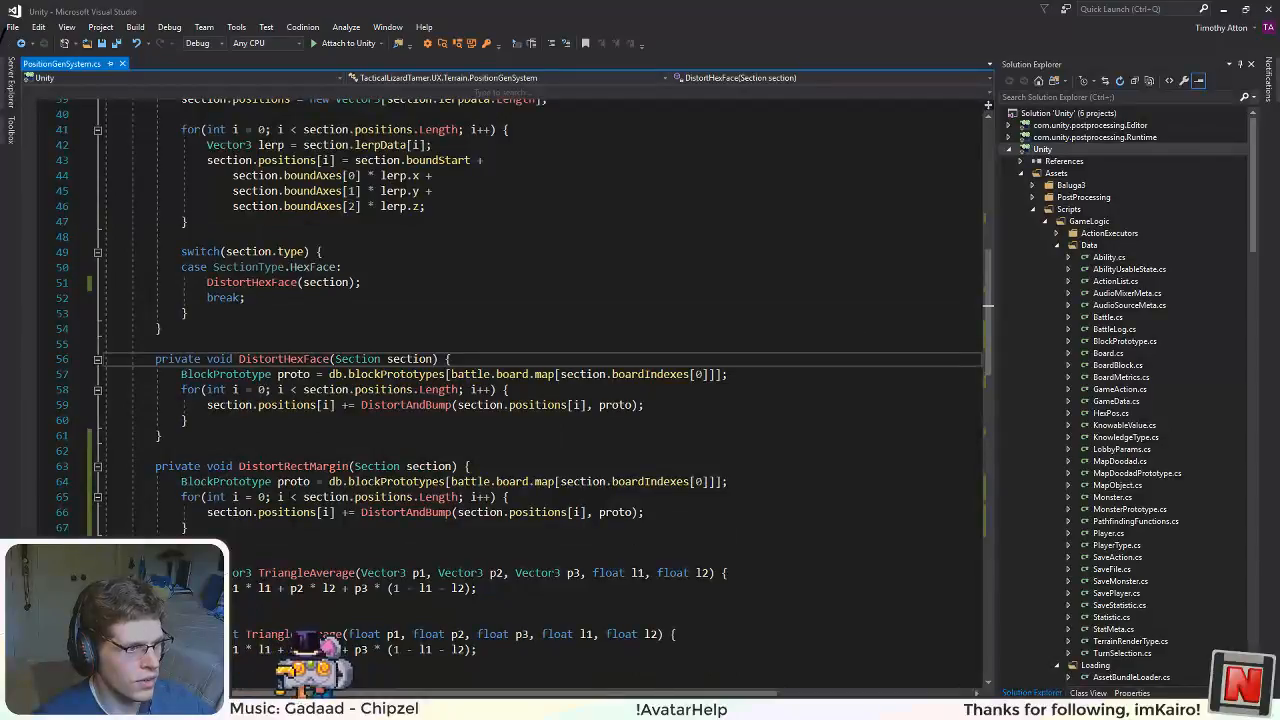
left_click(188, 527)
left_click_drag(188, 527, 183, 500)
left_click(290, 573)
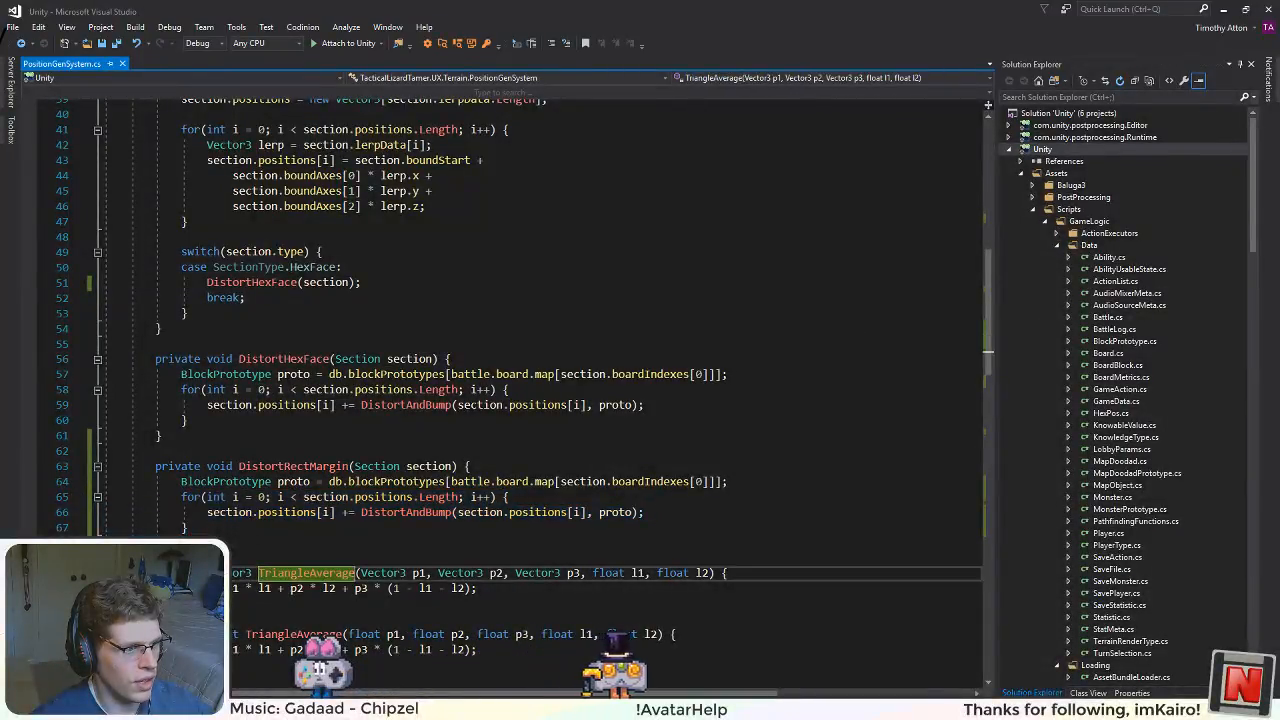
scroll(290, 573, "down", 4)
scroll(290, 573, "up", 4)
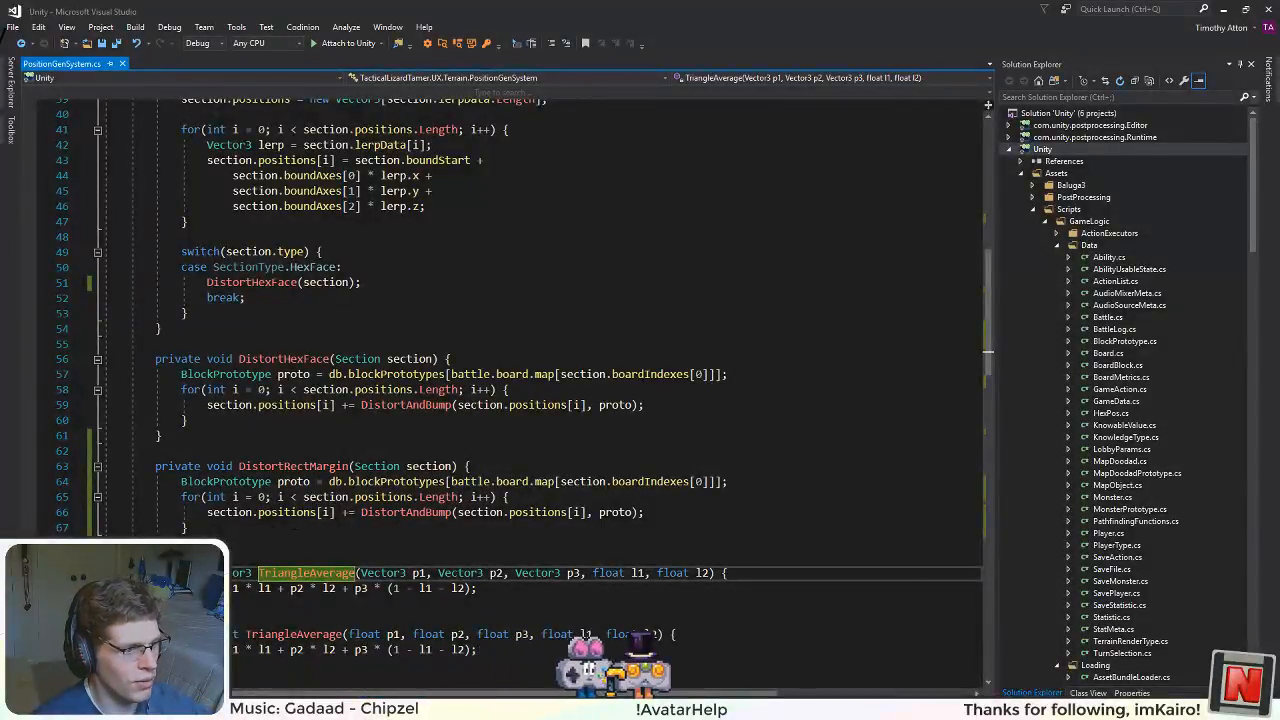
left_click(188, 527)
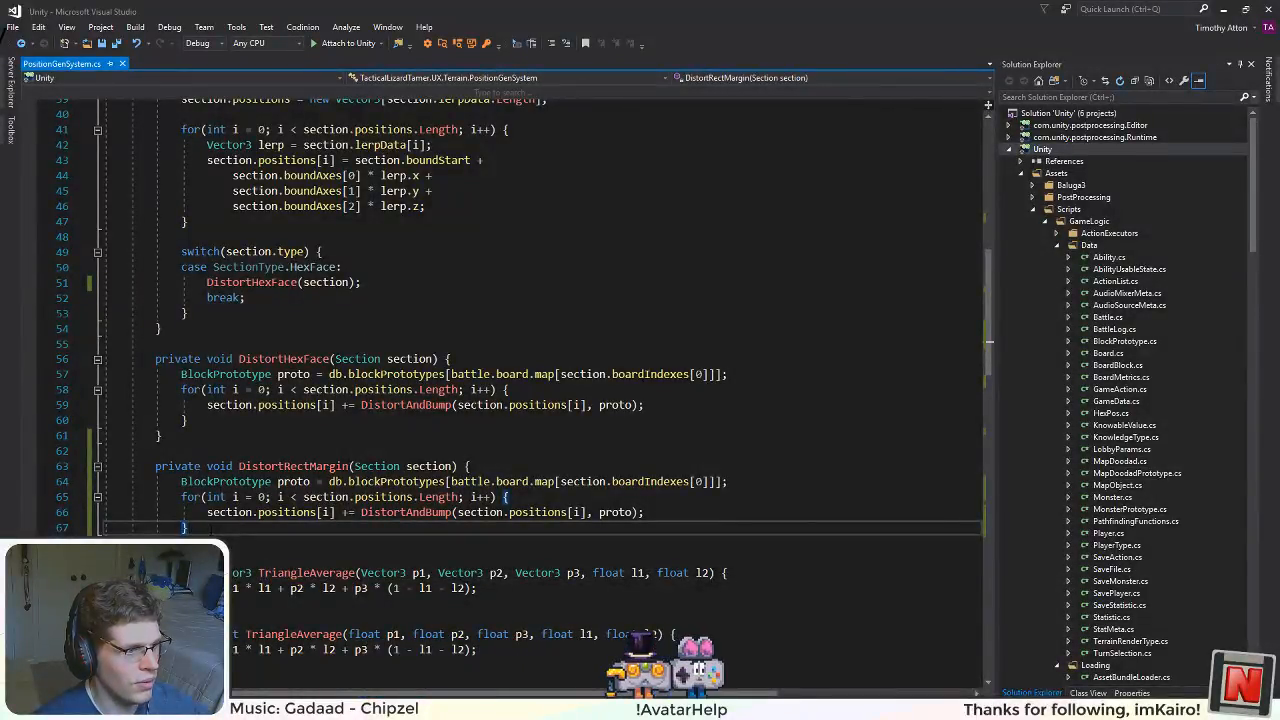
key("Down")
key("Down")
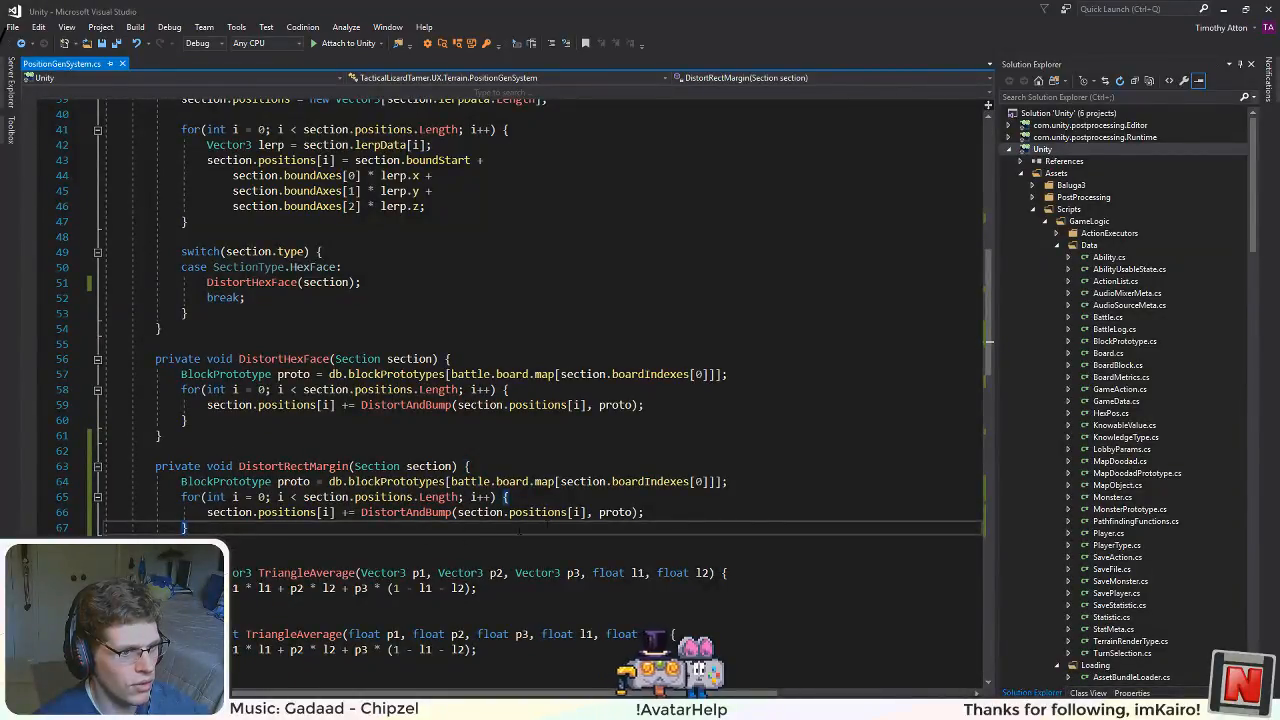
key("shift+Up")
key("shift+Up")
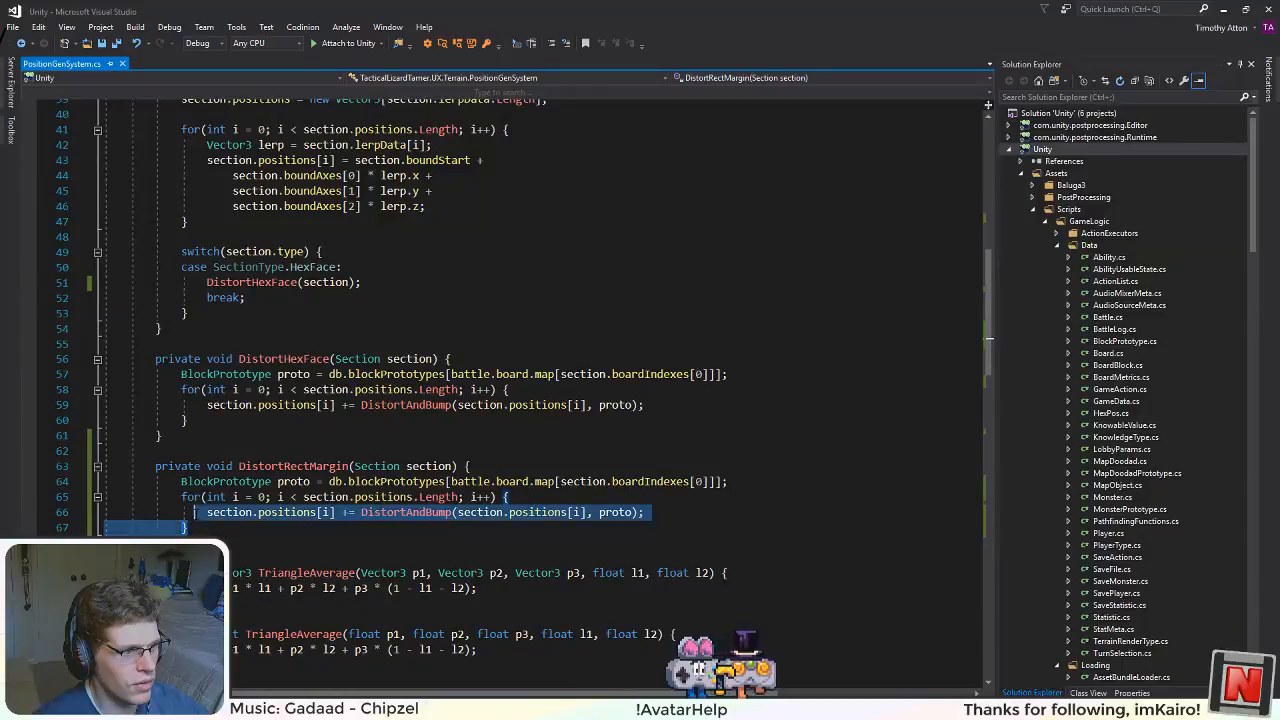
key("shift+Left")
key("Right")
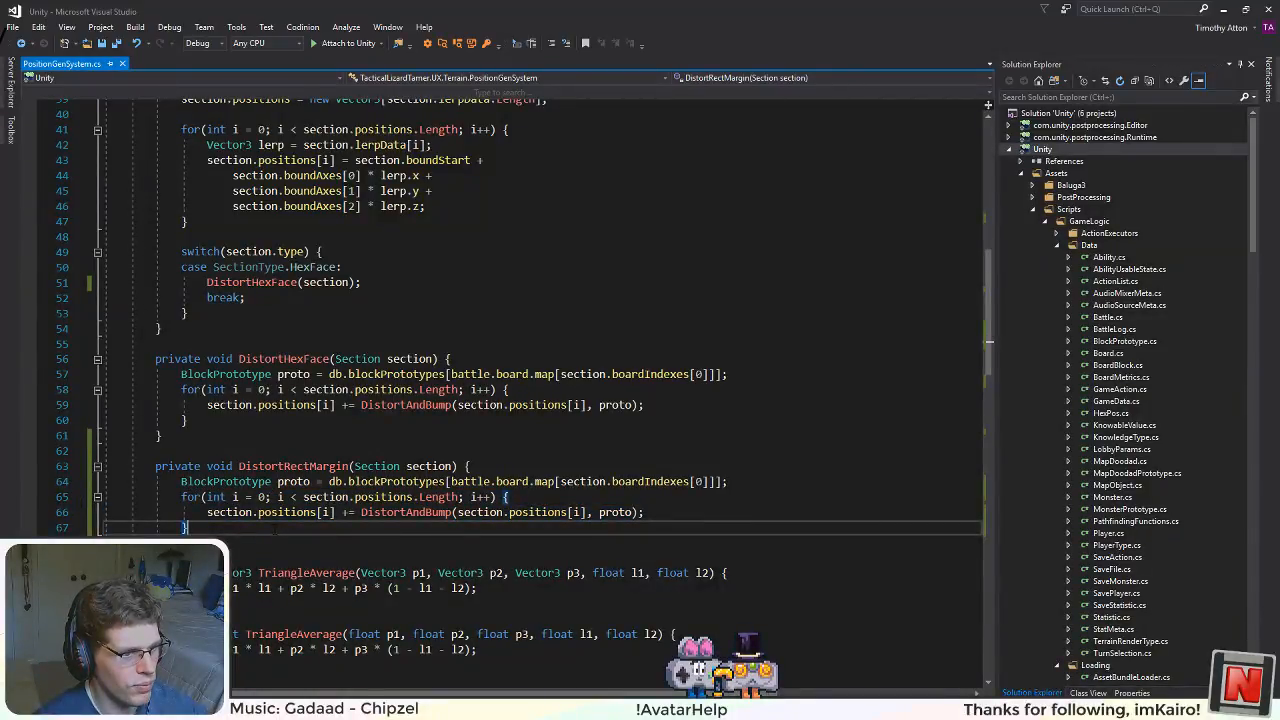
scroll(540, 300, "down", 2)
scroll(540, 300, "up", 3)
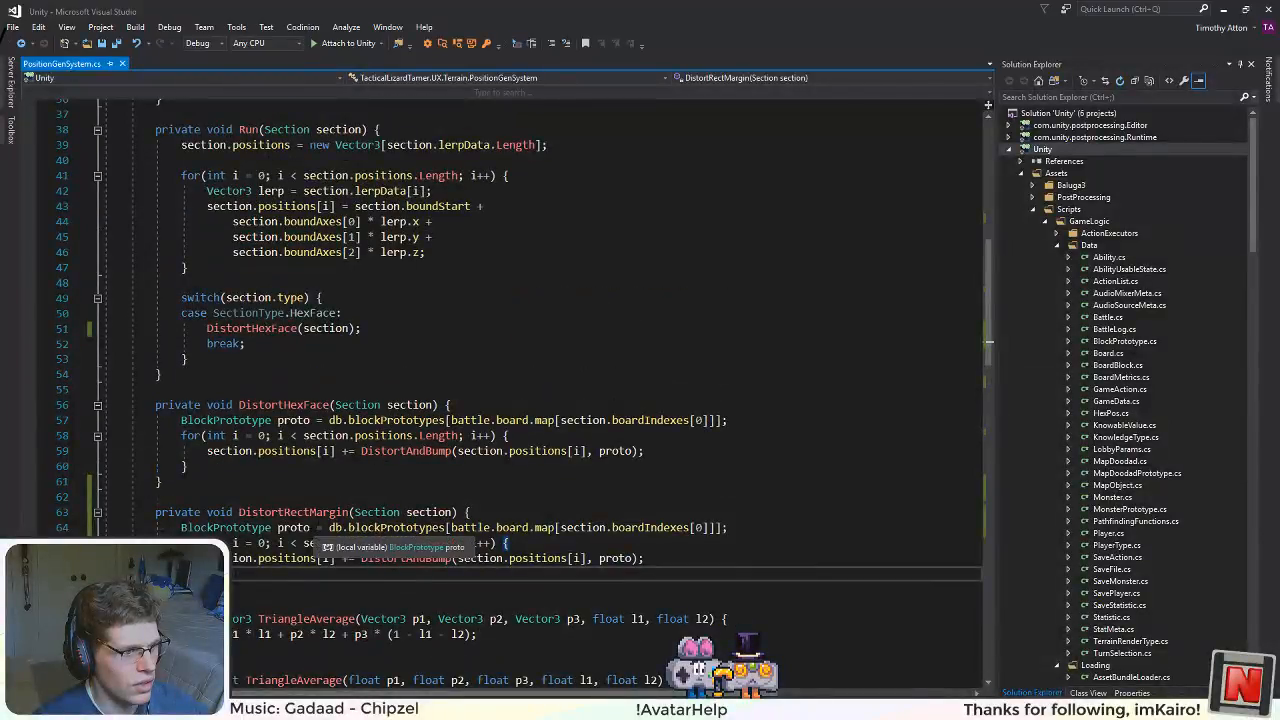
Step: Rename the proto variable in DistortRectMargin to protoA and duplicate its declaration on the next line
left_click(311, 527)
type("A")
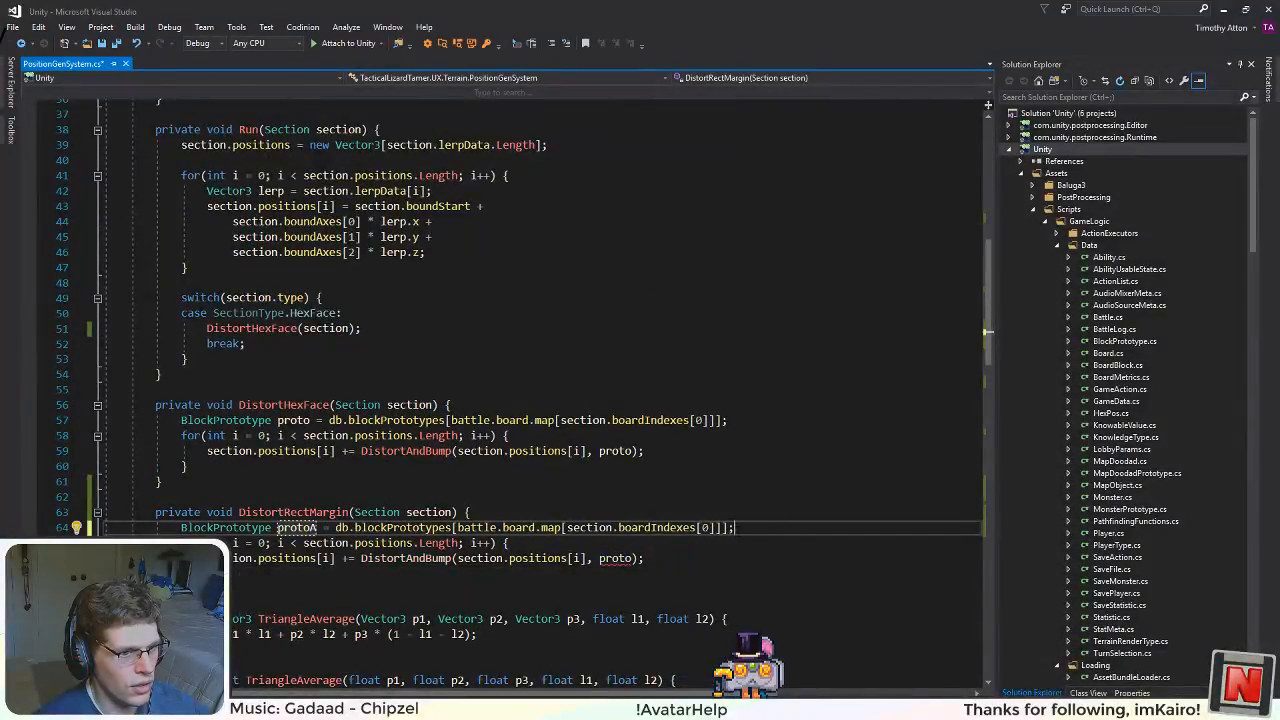
left_click_drag(737, 527, 180, 527)
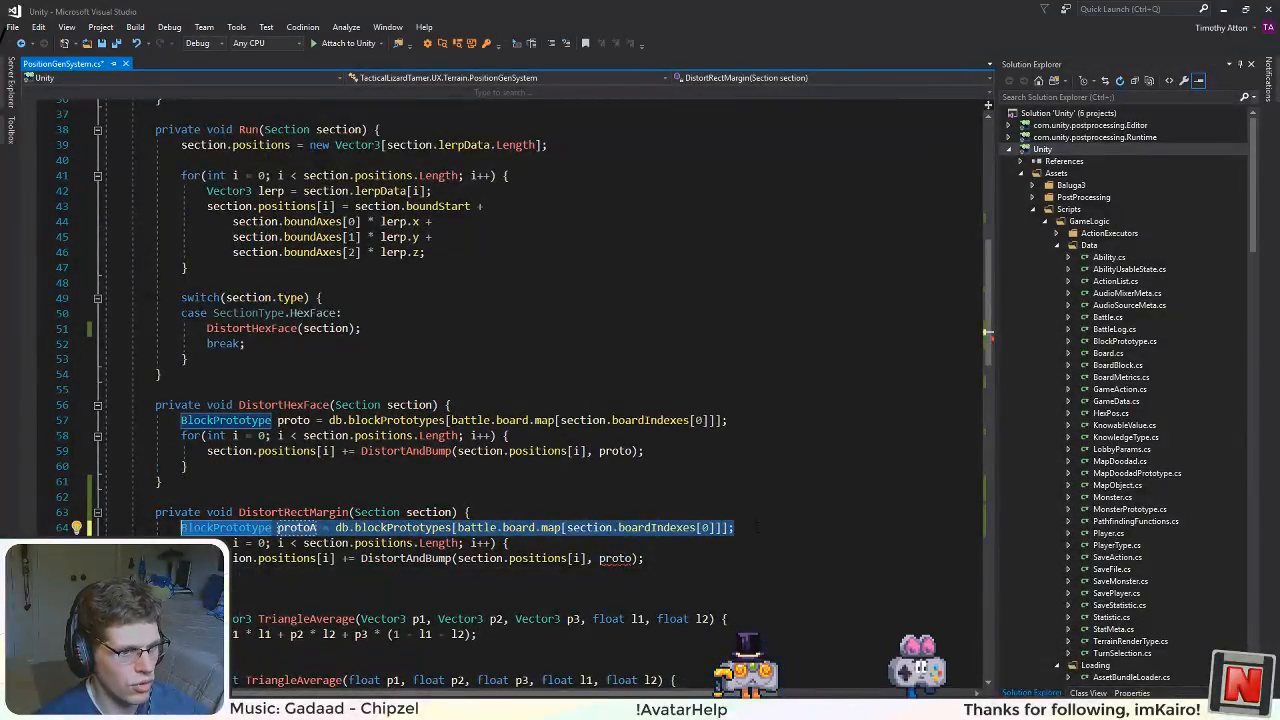
key("ctrl+c")
key("End")
key("Return")
key("ctrl+v")
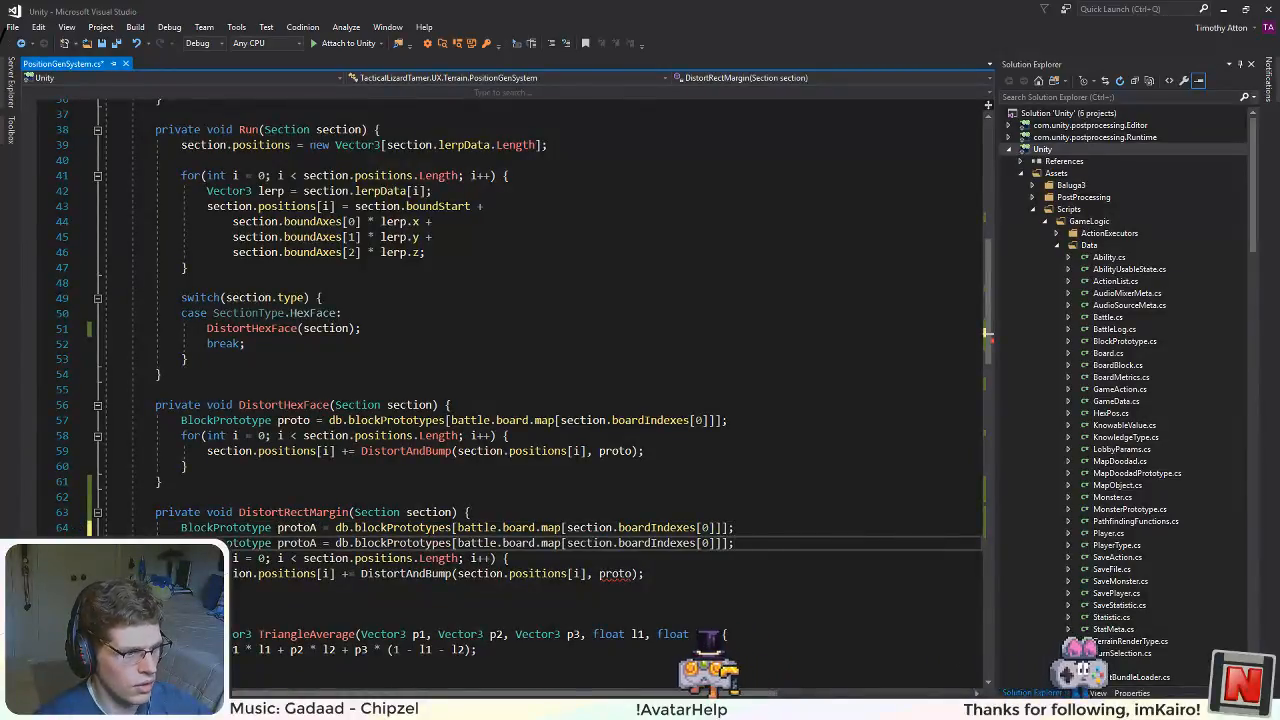
Step: Rename the duplicated declaration's variable to protoB and set its boardIndexes index to 1
left_click_drag(317, 543, 310, 543)
type("B")
left_click(709, 543)
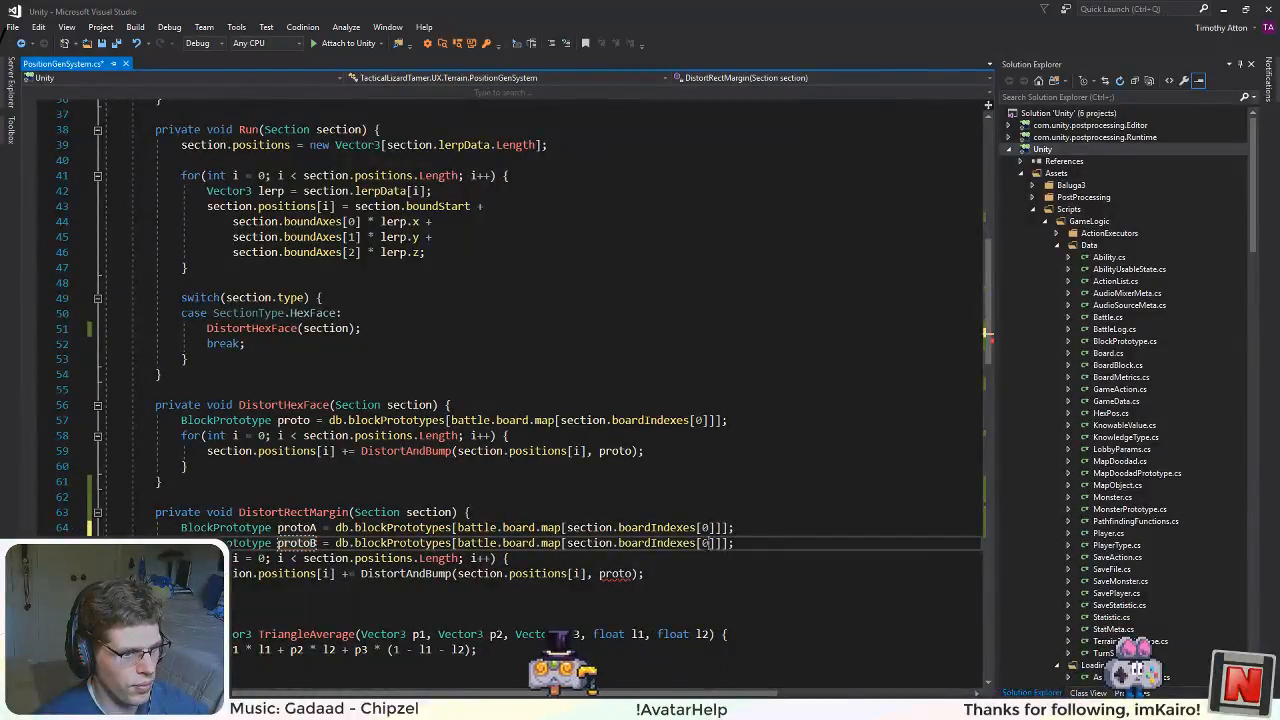
left_click_drag(710, 543, 704, 542)
type("1")
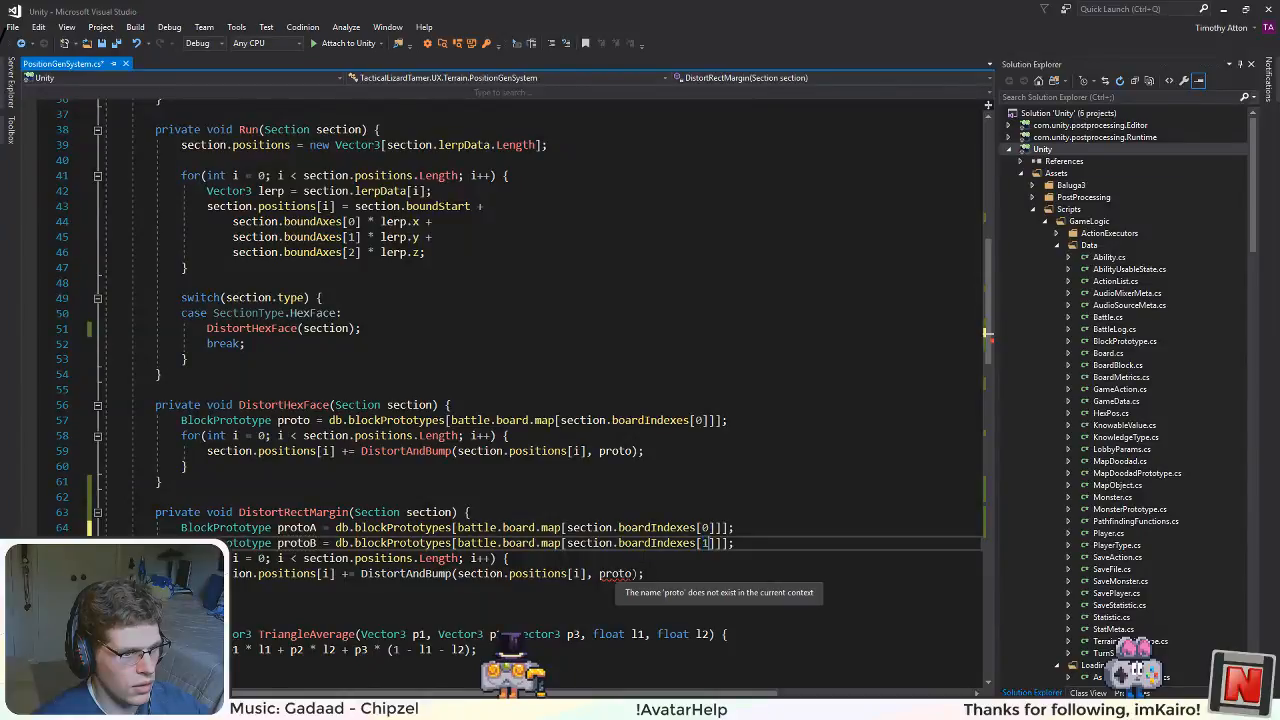
Step: Pass protoA and protoB to the DistortAndBump call in DistortRectMargin and save the file
left_click(639, 574)
type("A")
type(", protoB")
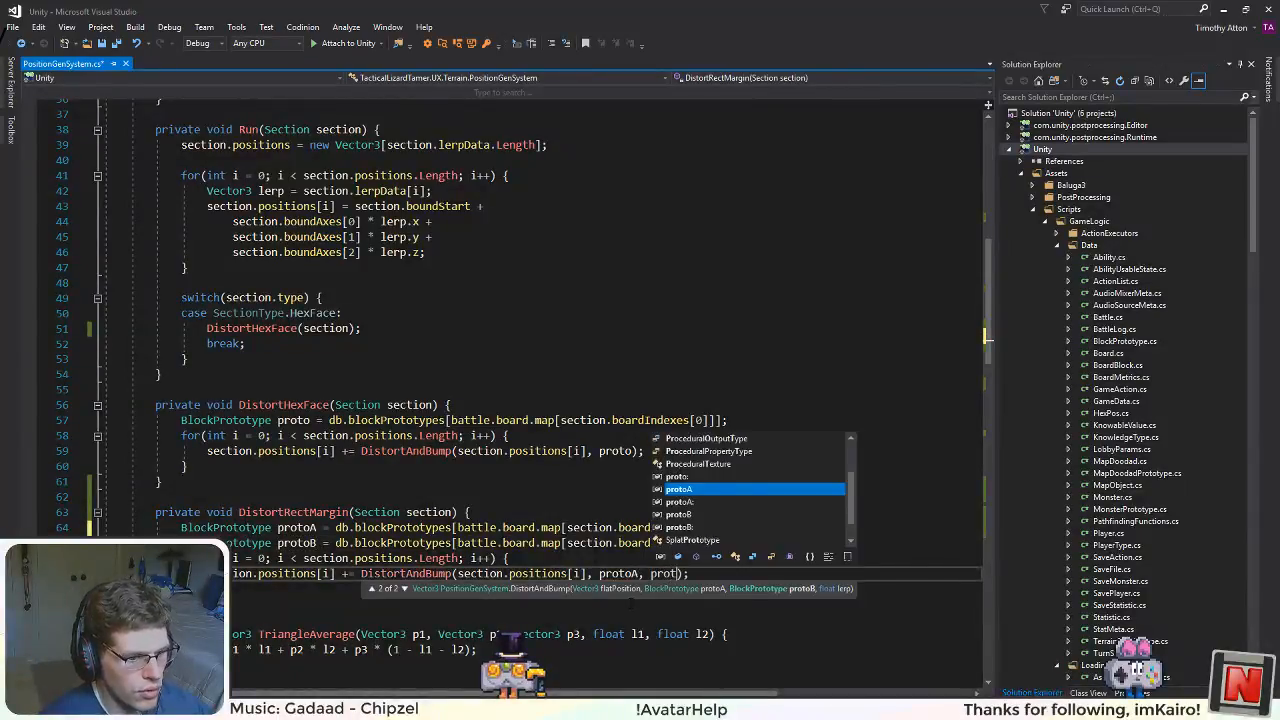
left_click(616, 420)
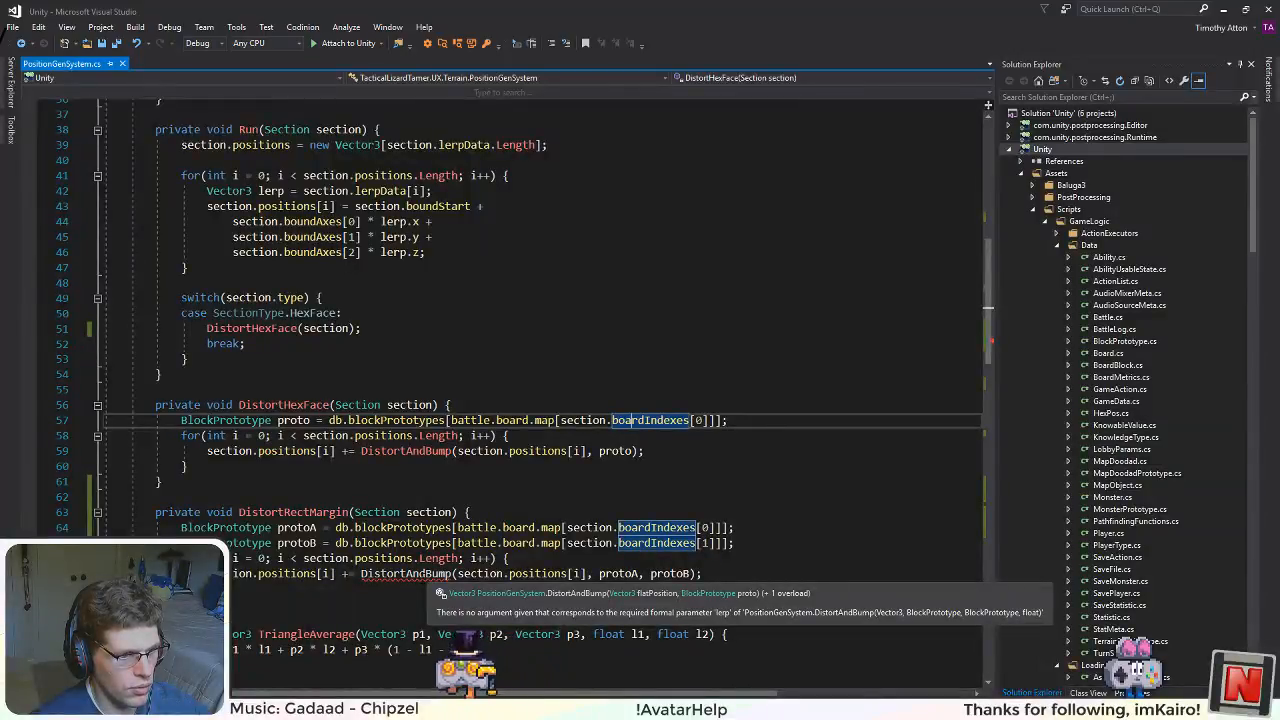
Step: Check the two-prototype DistortAndBump overload, add section.blends[i].x as the lerp argument of the DistortRectMargin call, and save the file
scroll(540, 400, "down", 18)
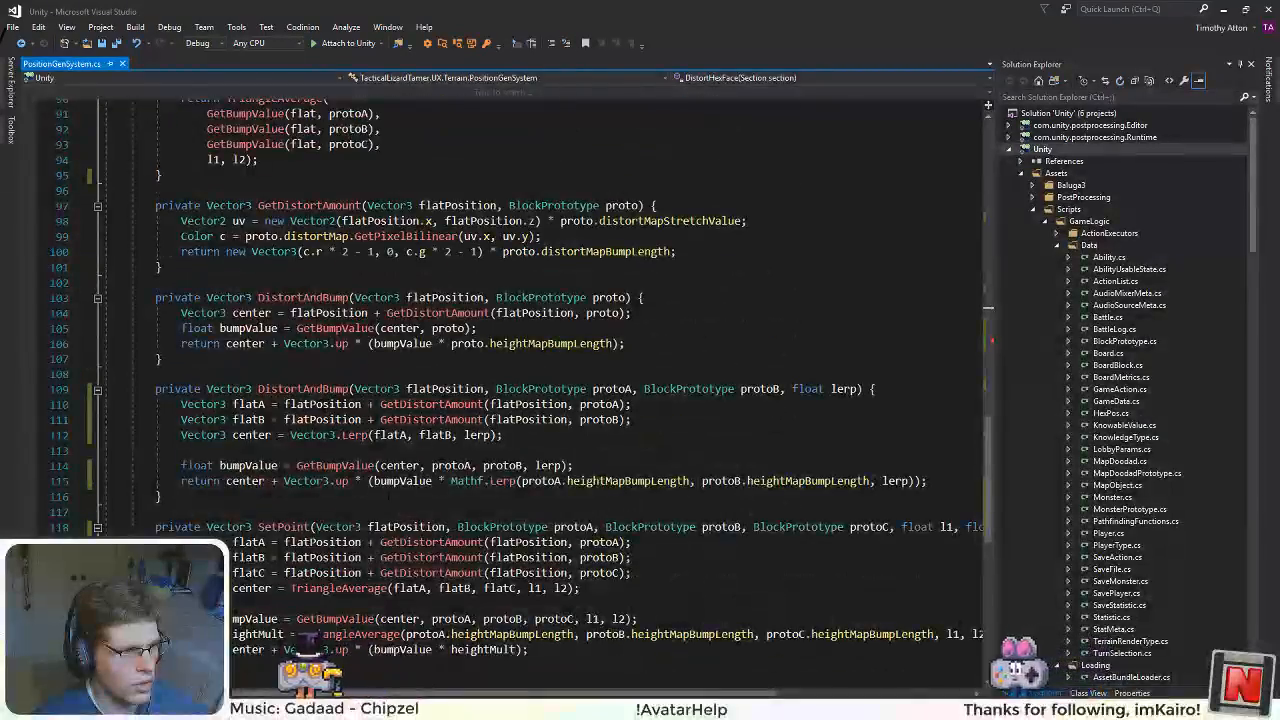
scroll(540, 400, "up", 15)
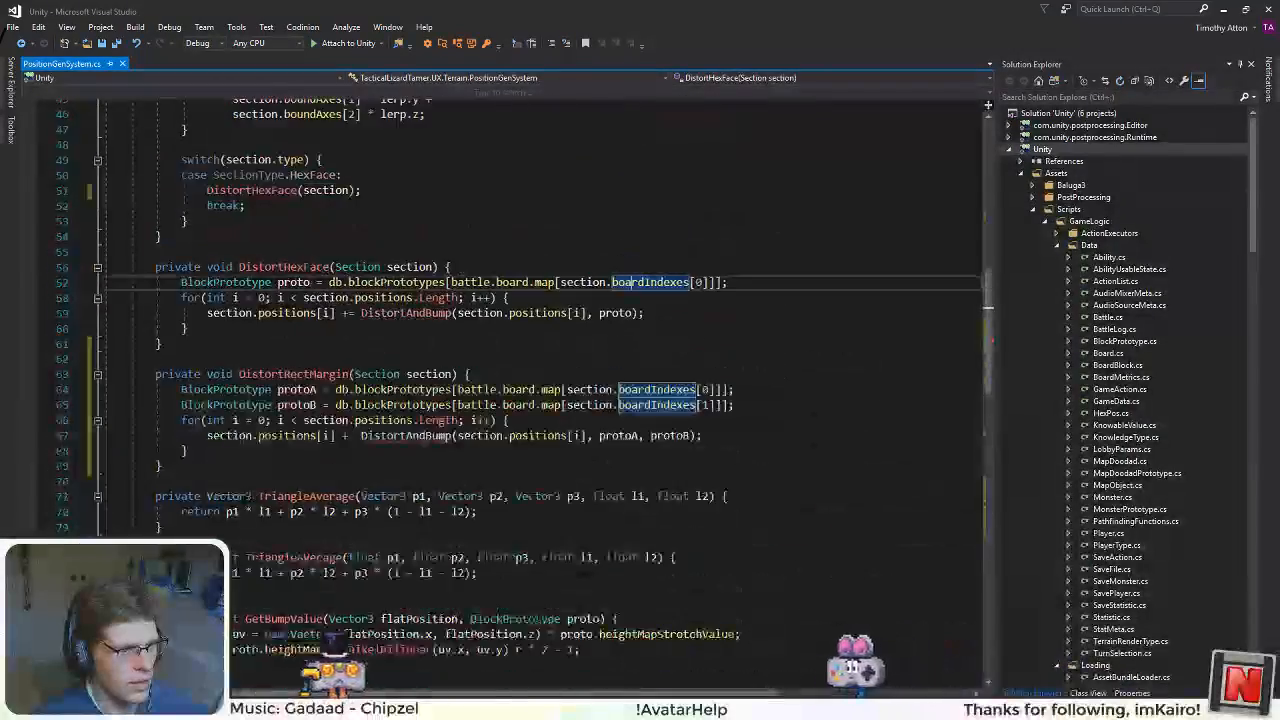
left_click(688, 436)
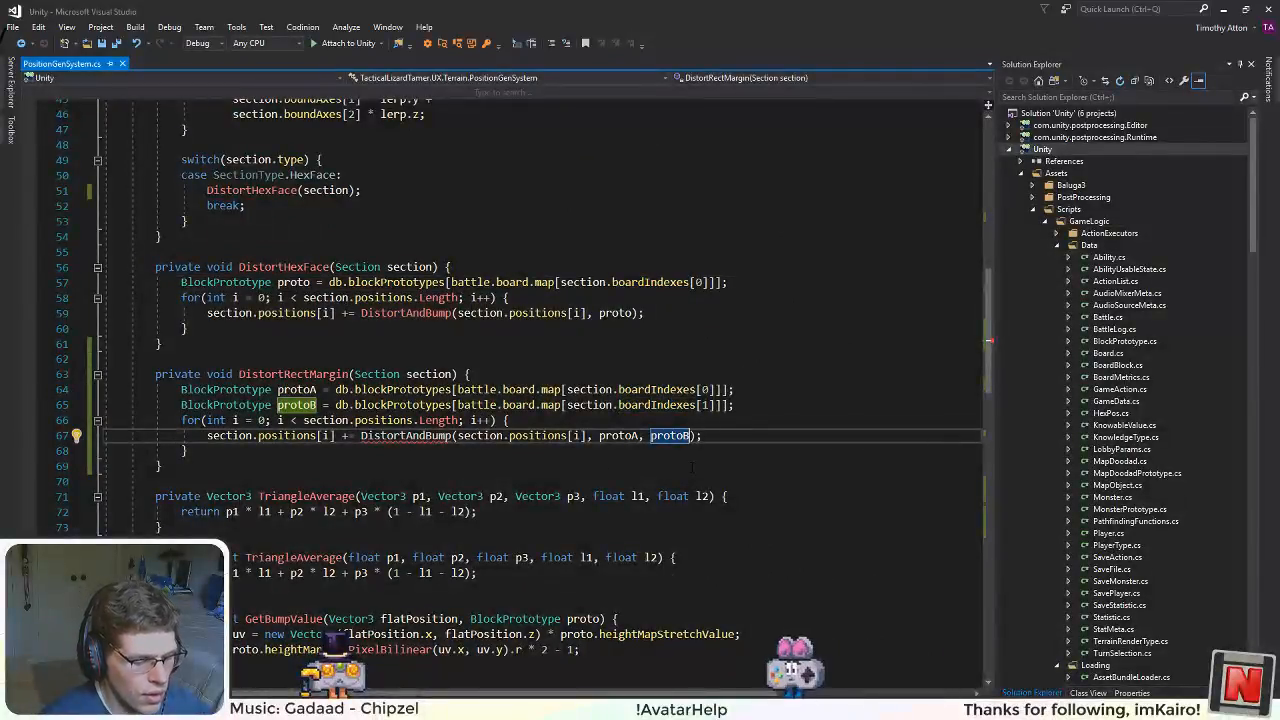
type(", section.bl")
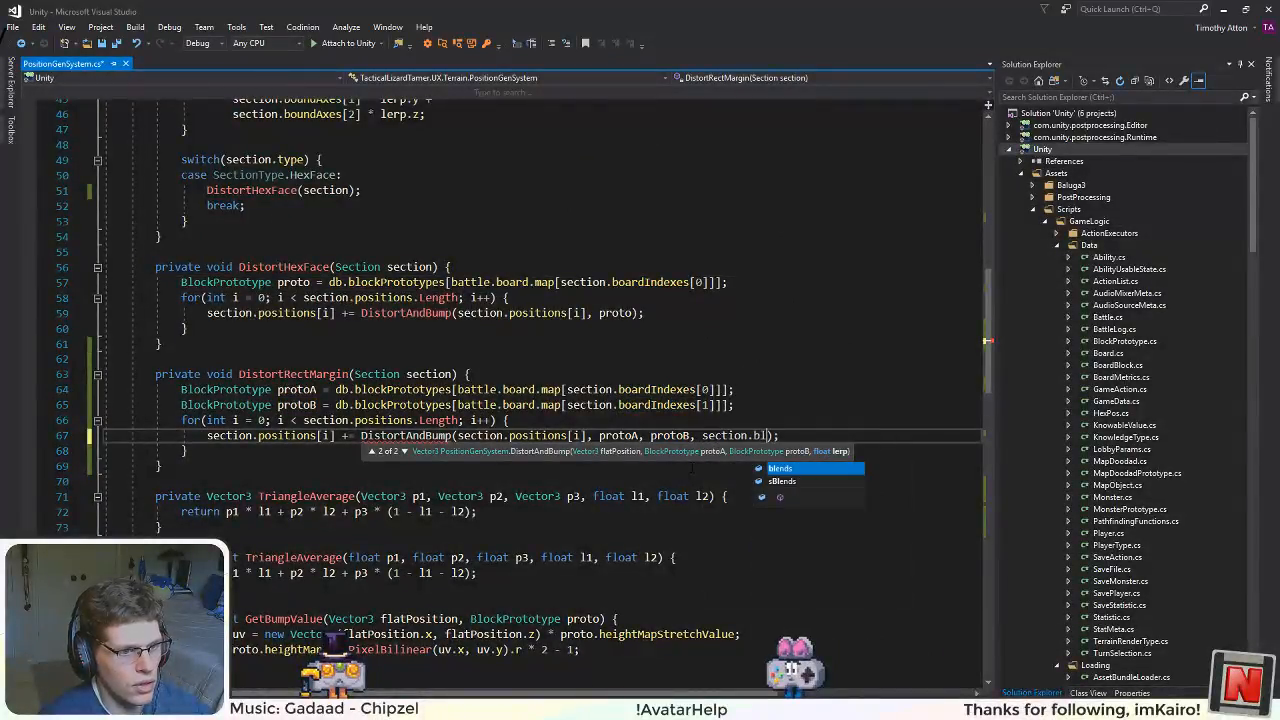
type("ends[")
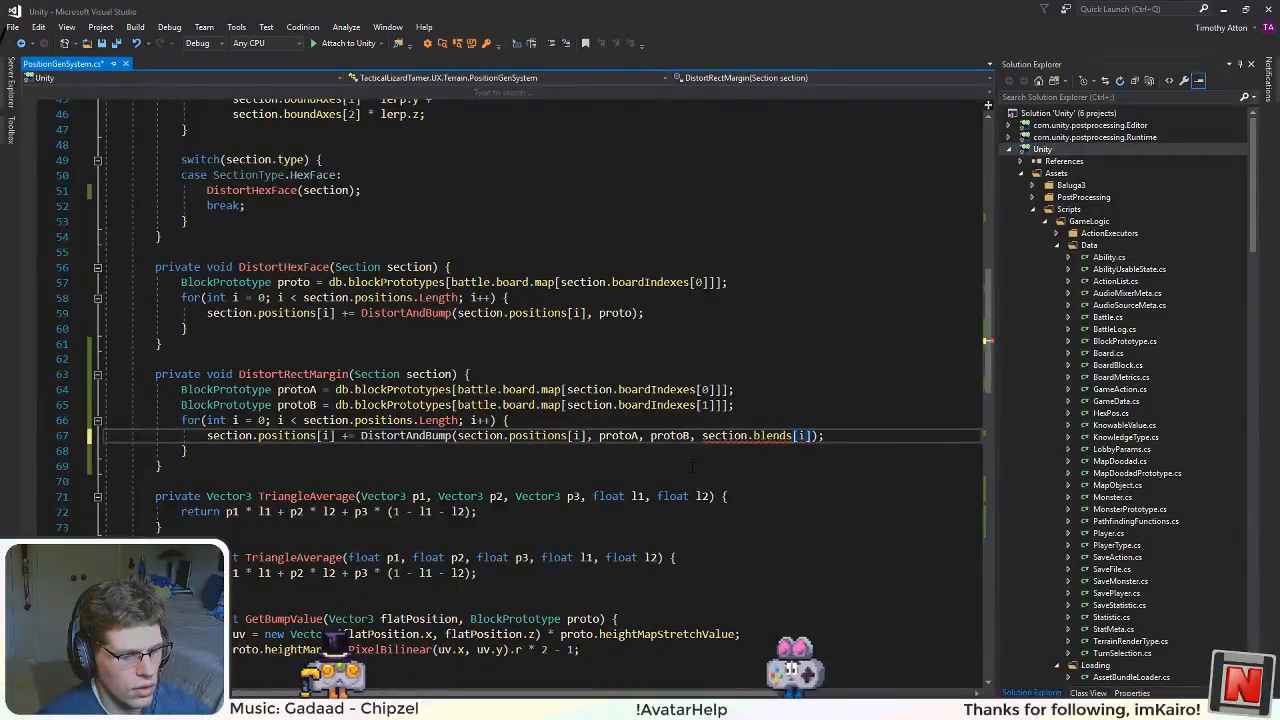
type("i].x")
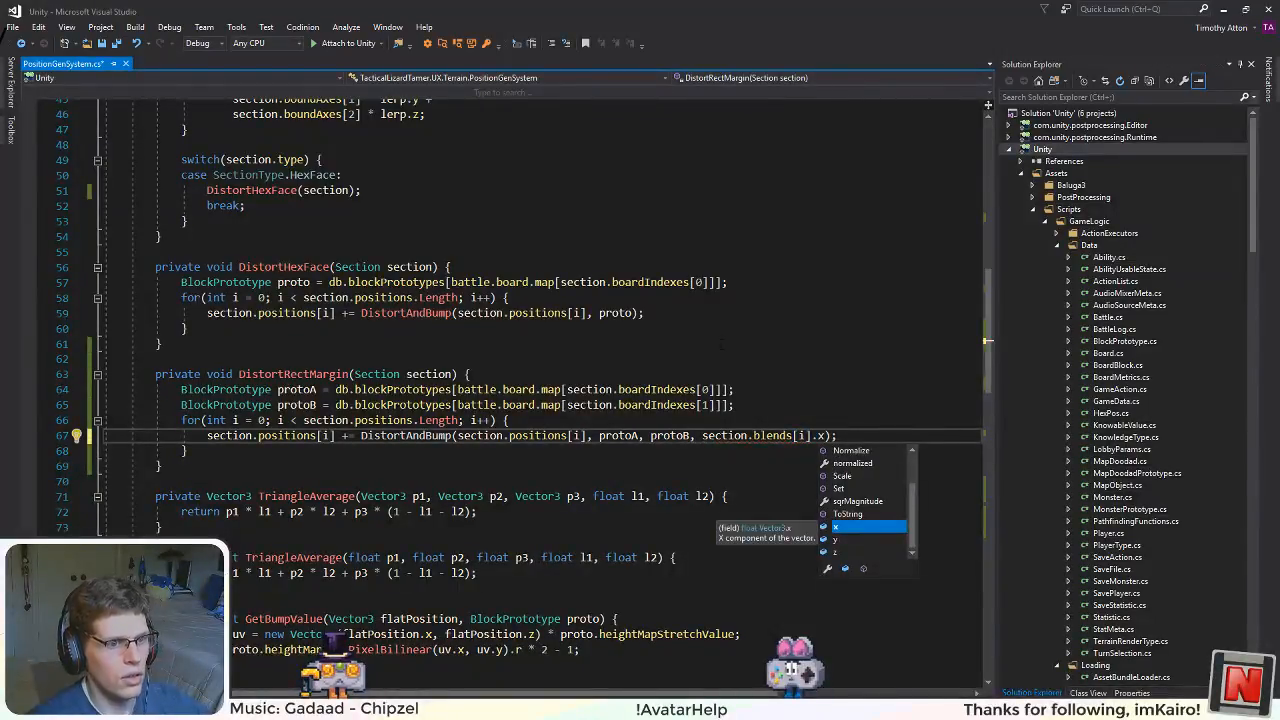
left_click(712, 318)
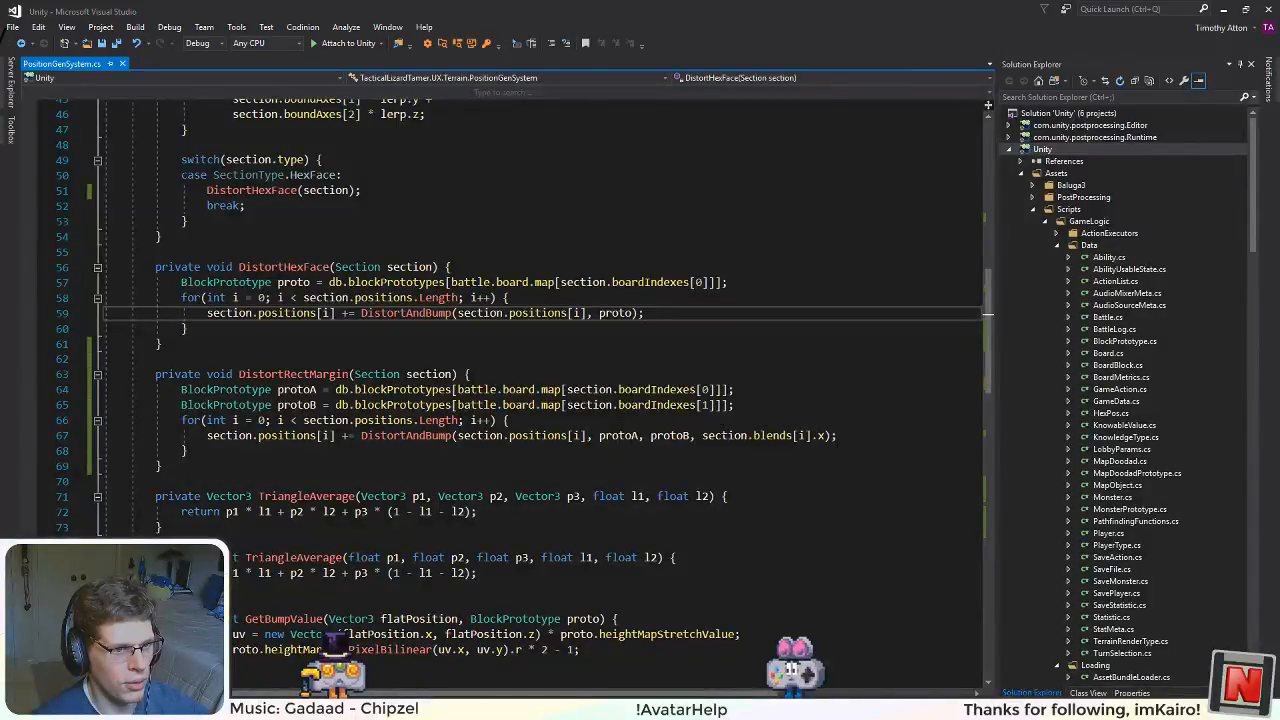
left_click(601, 436)
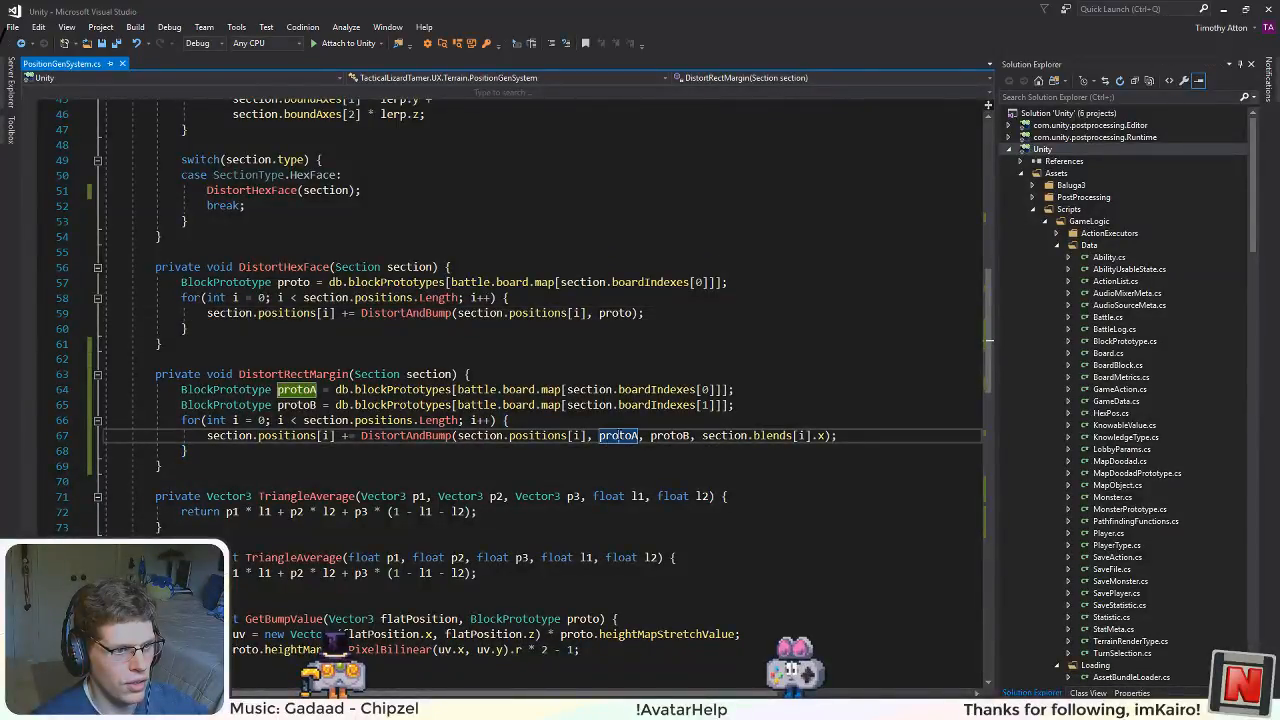
double_click(621, 438)
scroll(630, 436, "down", 1)
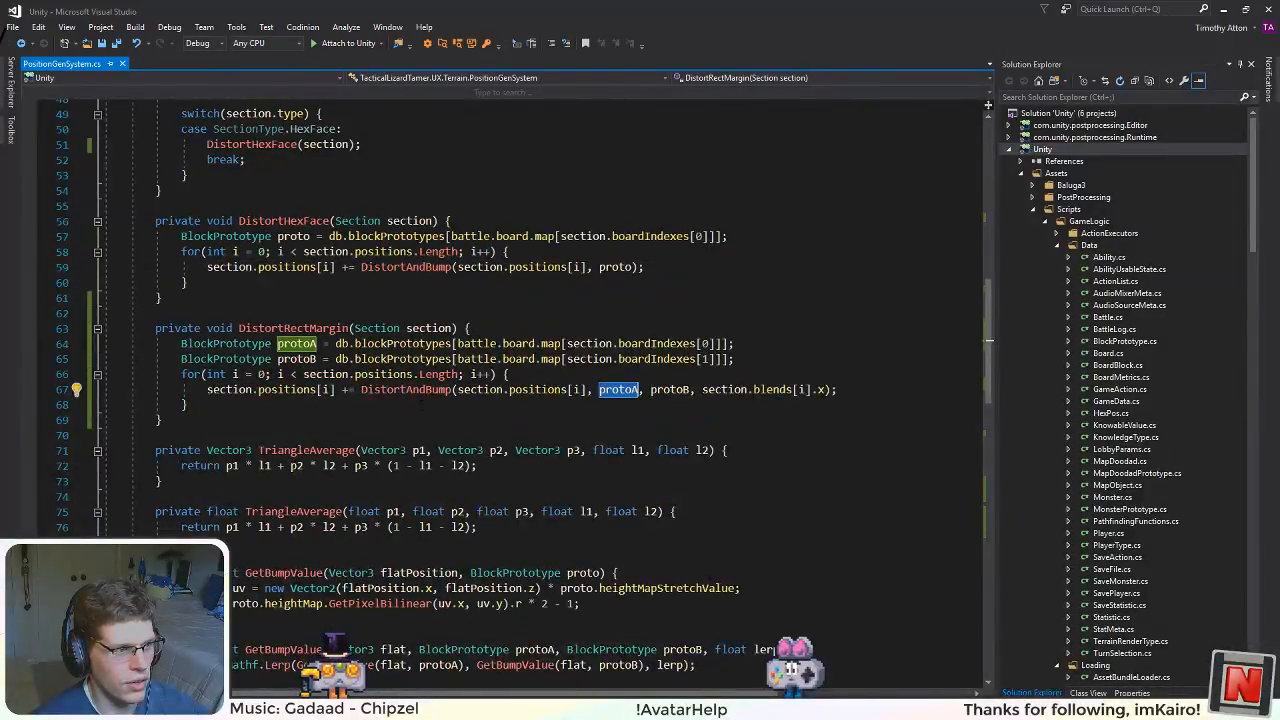
Step: Duplicate the whole DistortRectMargin method directly below the original and save the file
left_click(268, 421)
left_click_drag(162, 421, 154, 336)
left_click(258, 418)
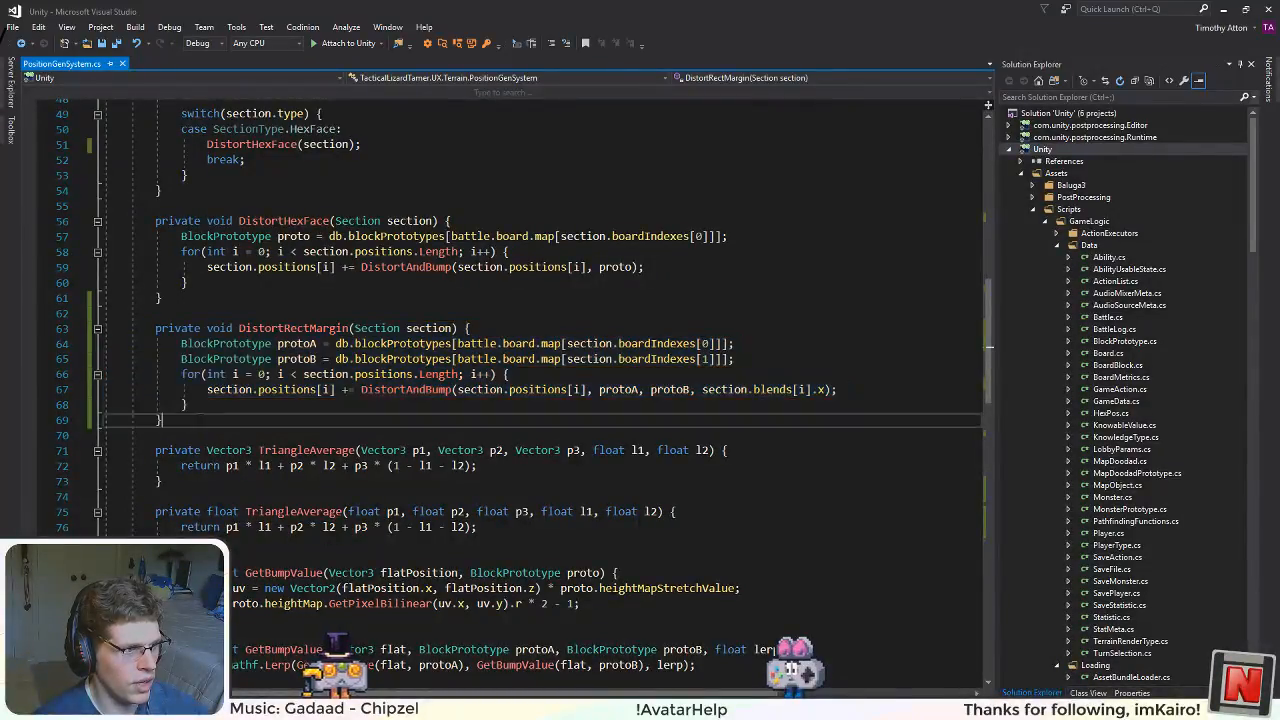
key("Return")
key("Return")
key("ctrl+v")
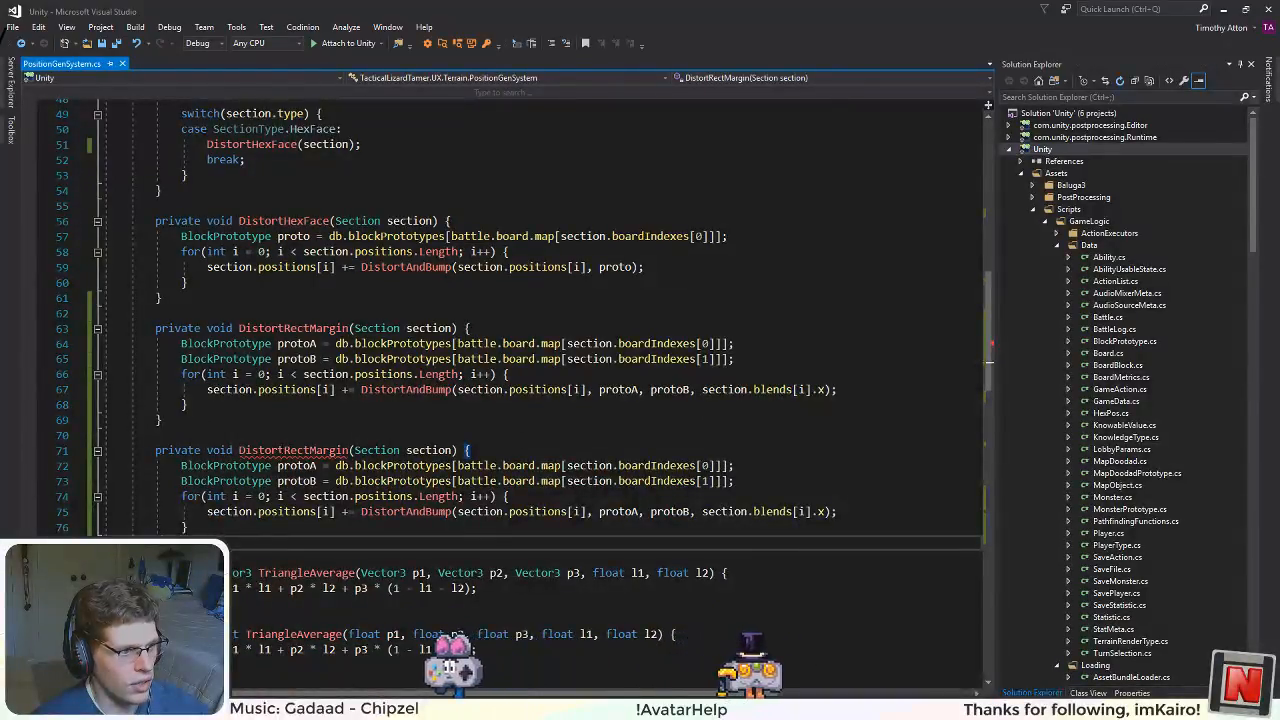
left_click(228, 528)
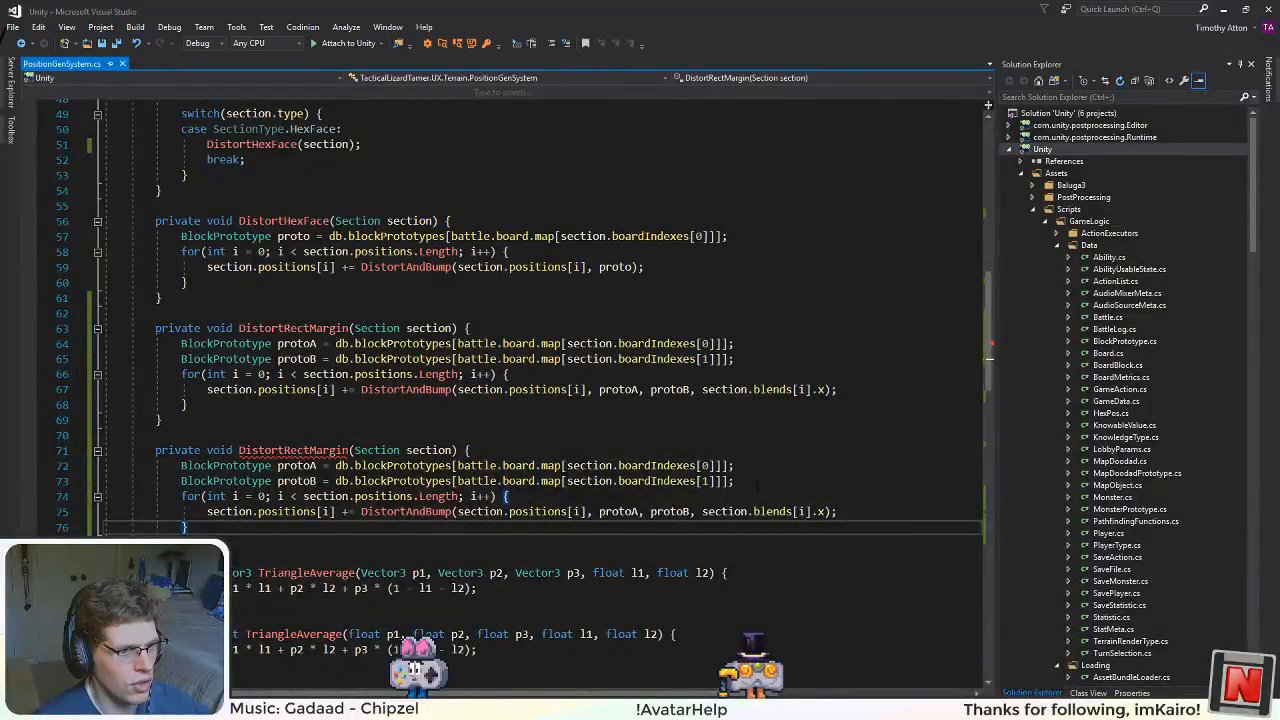
Step: Duplicate the protoB declaration in the second DistortRectMargin, rename the copy protoC and set its boardIndexes index to 2
left_click_drag(757, 487, 330, 481)
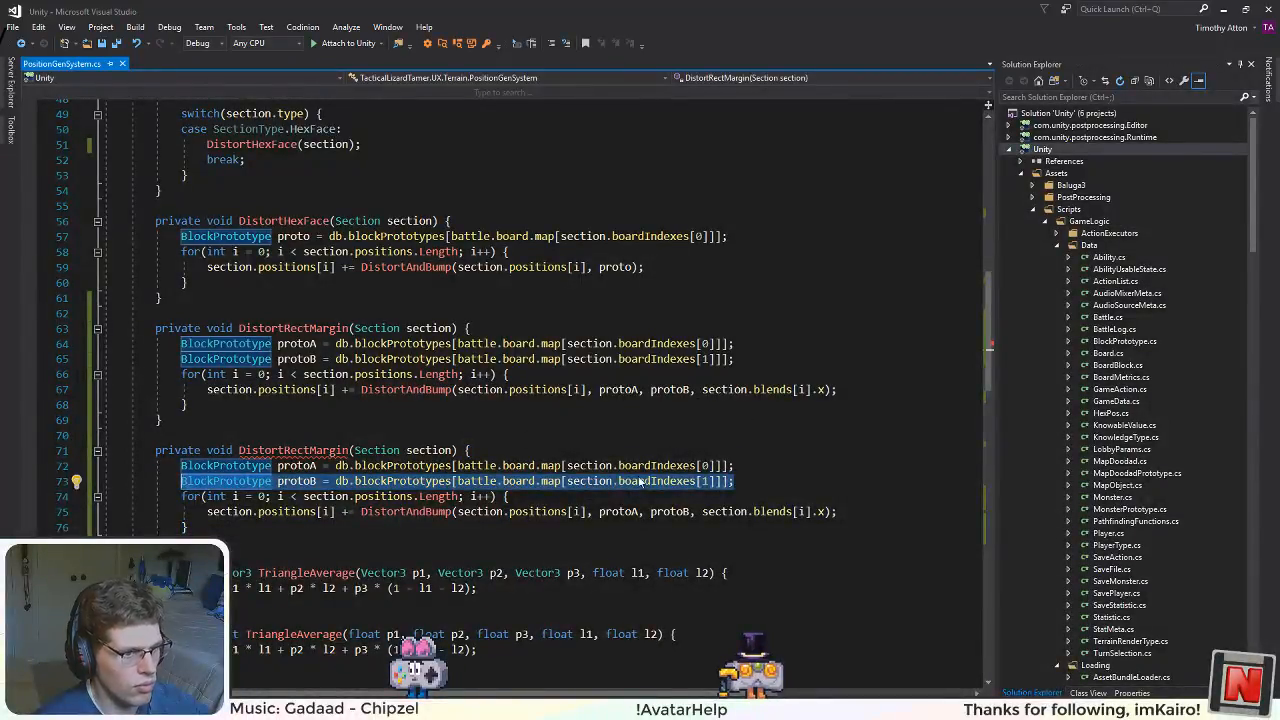
left_click(767, 479)
key("Return")
type("BlockPrototype protoB = db.blockPrototypes[battle.board.map[section.boardIndexes[1]]];")
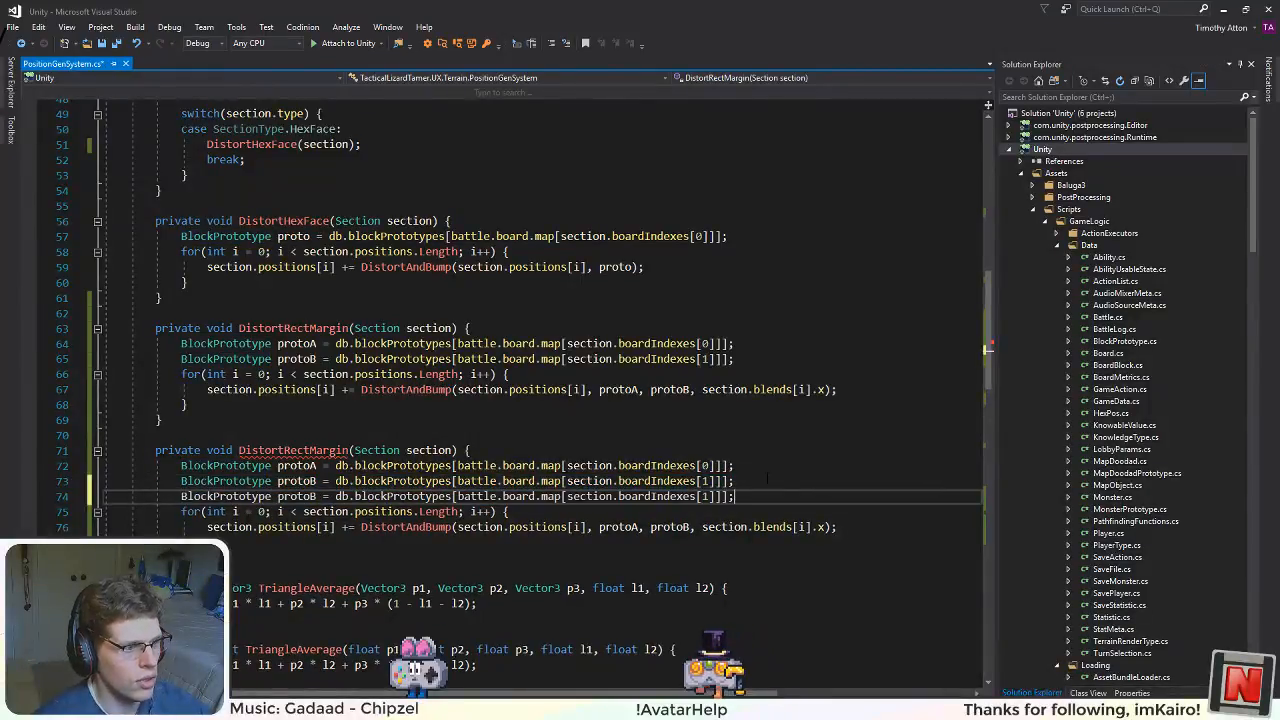
double_click(290, 496)
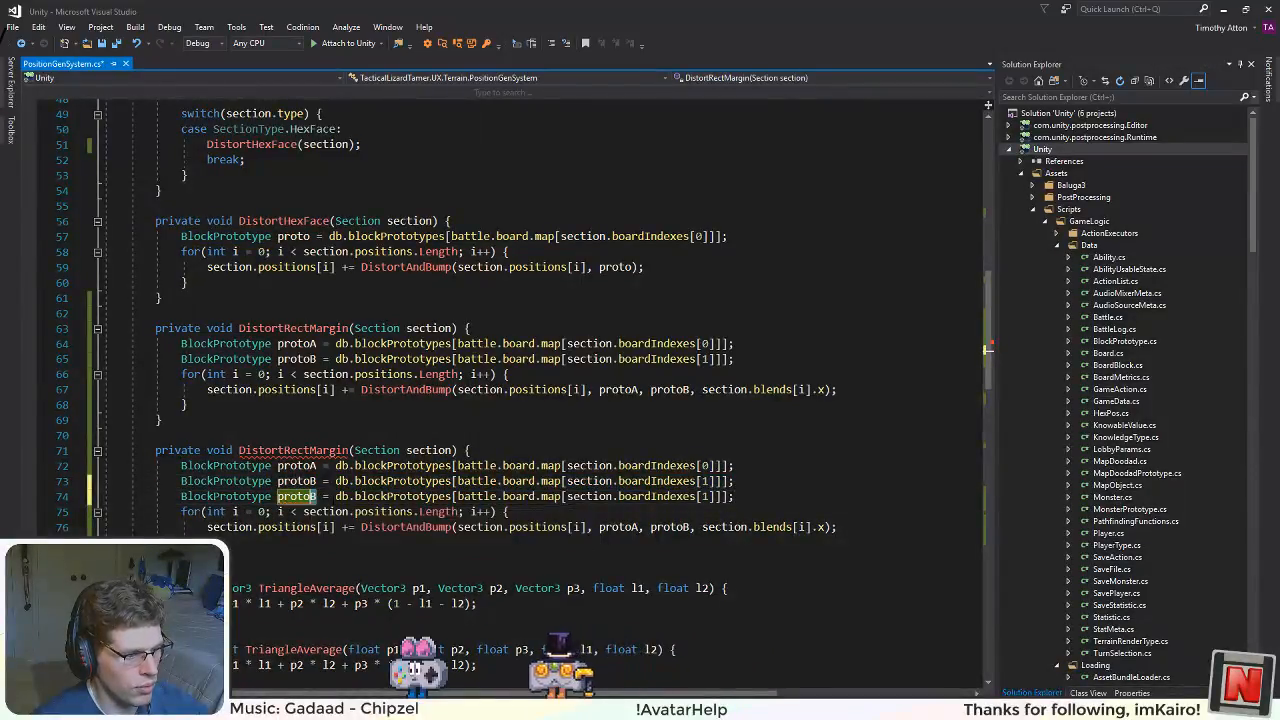
type("protoC")
double_click(704, 497)
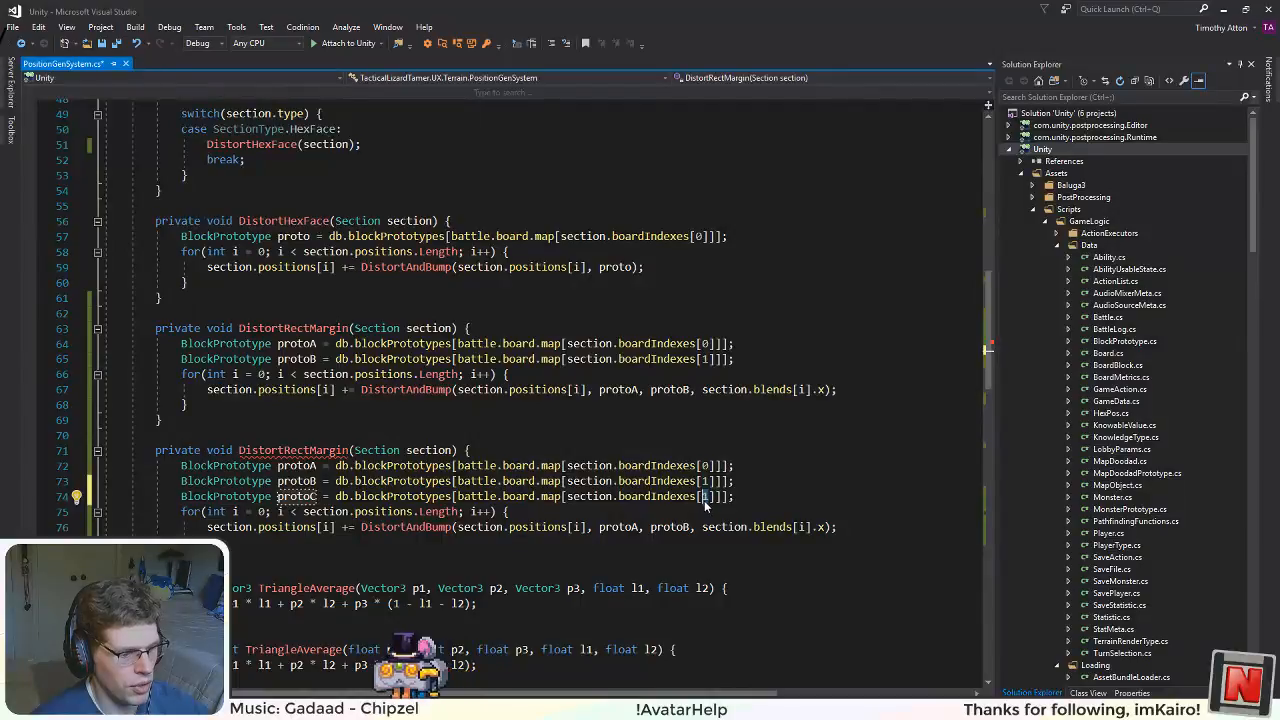
type("2")
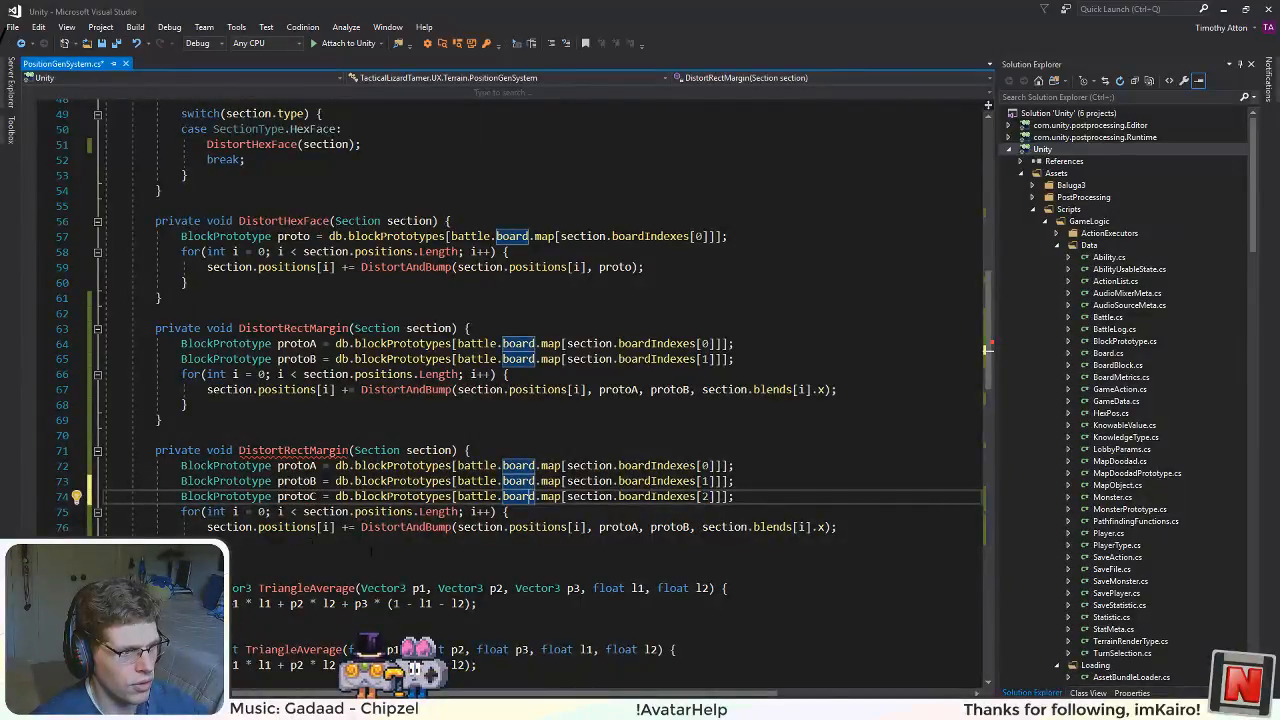
Step: Add protoC after protoB in the second method's DistortAndBump call and put the call on its own line
left_click(702, 526)
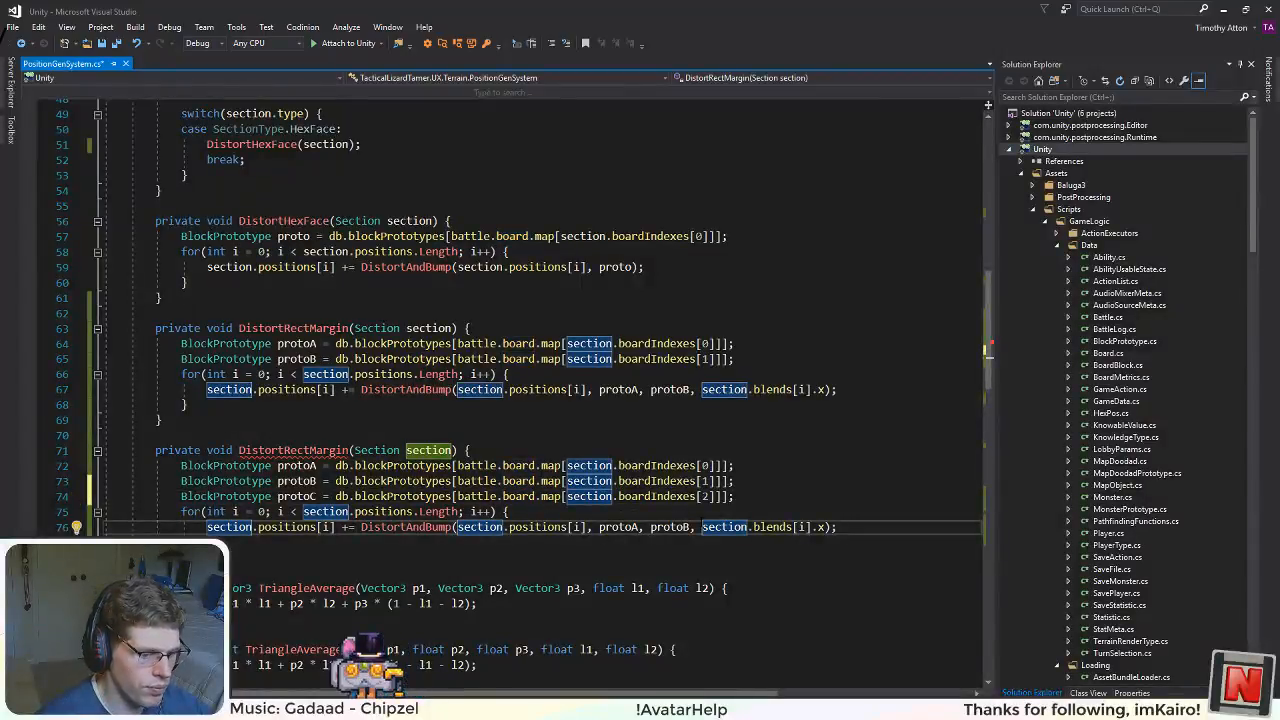
type("protoC,")
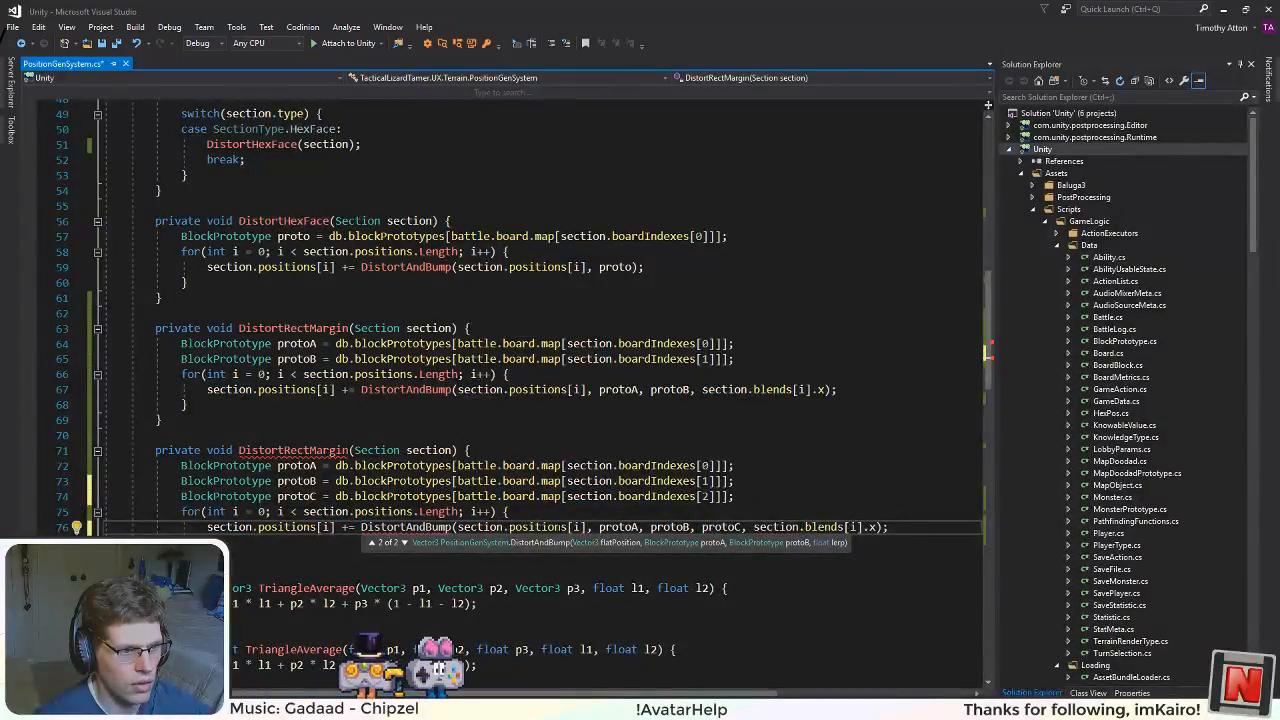
left_click(360, 527)
key("Return")
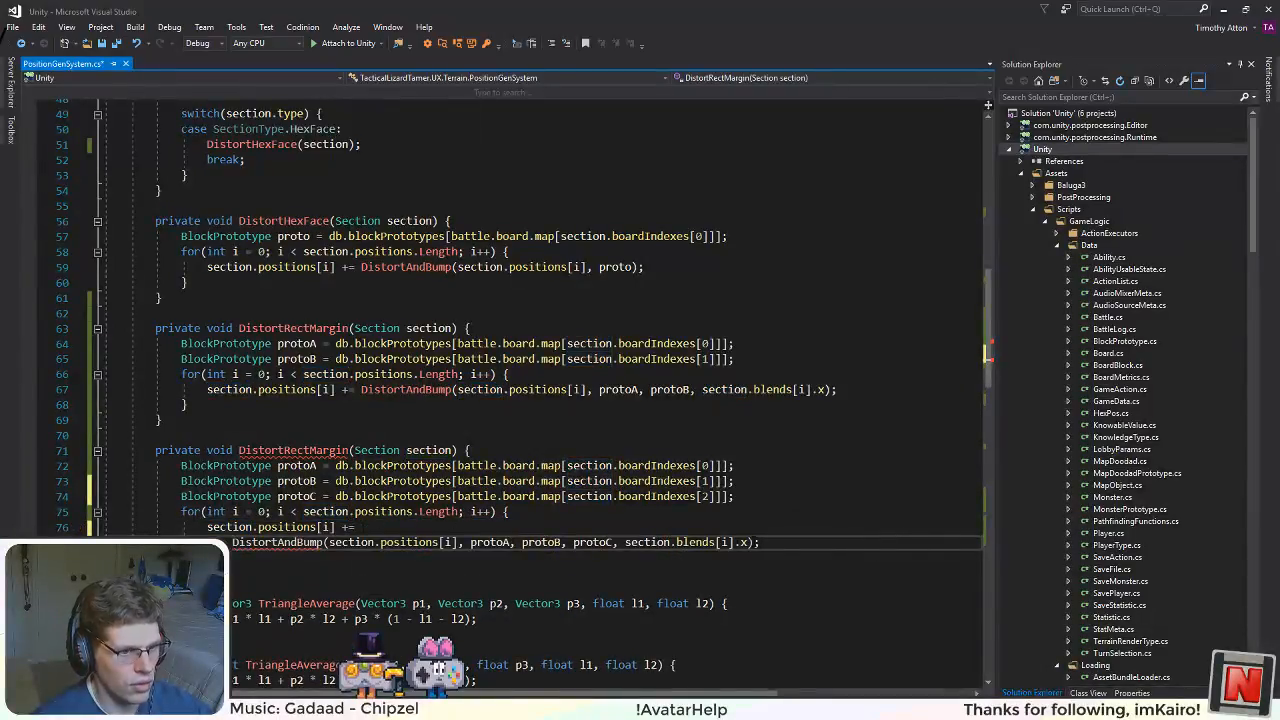
Step: Add section.blends[i].y as the last argument of the three-prototype DistortAndBump call and save the file
left_click_drag(656, 542, 748, 542)
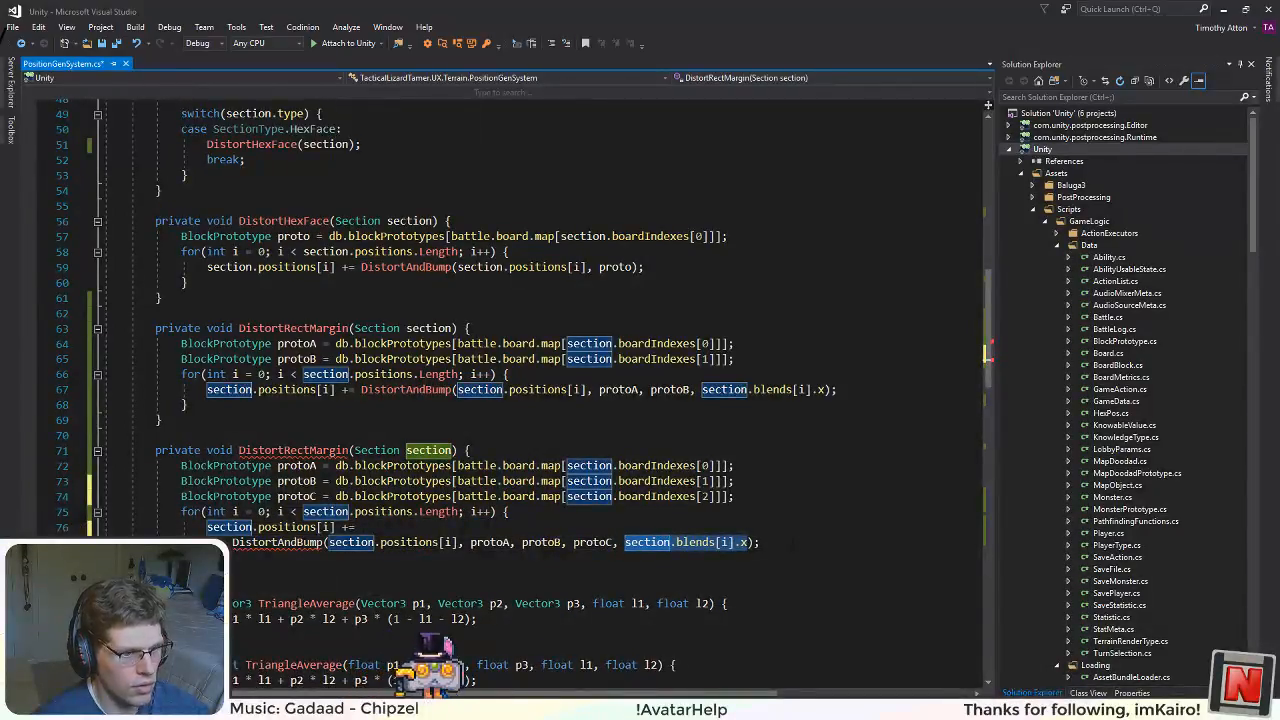
left_click(750, 543)
type(",")
type("section.blends[i].x")
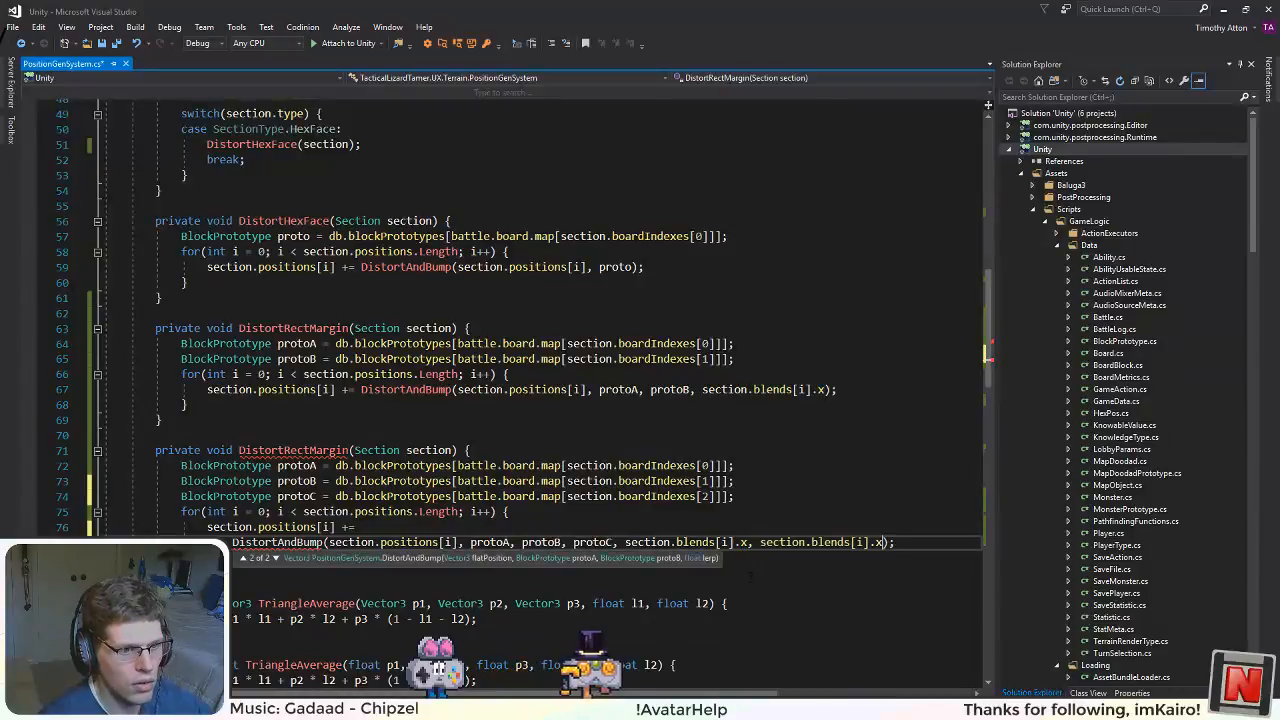
key("BackSpace")
type("y")
left_click(645, 424)
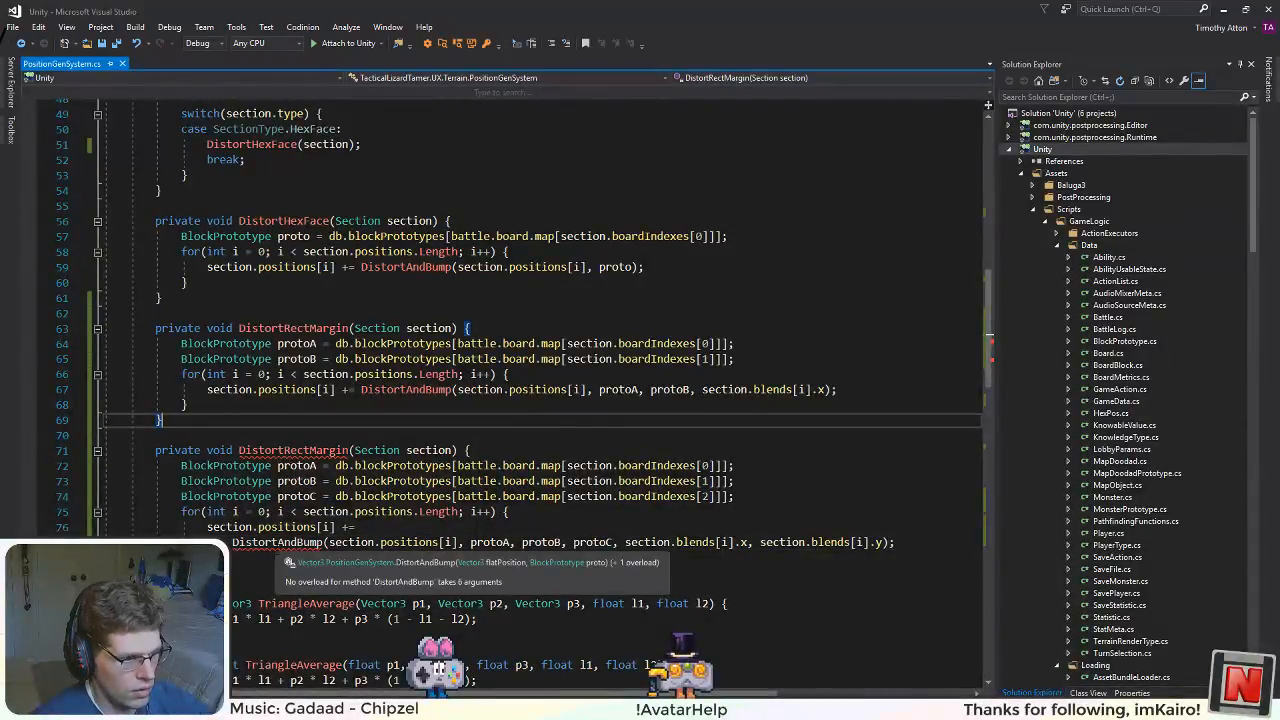
Step: Rename the three-prototype SetPoint method to DistortAndBump and save the file
scroll(540, 320, "down", 20)
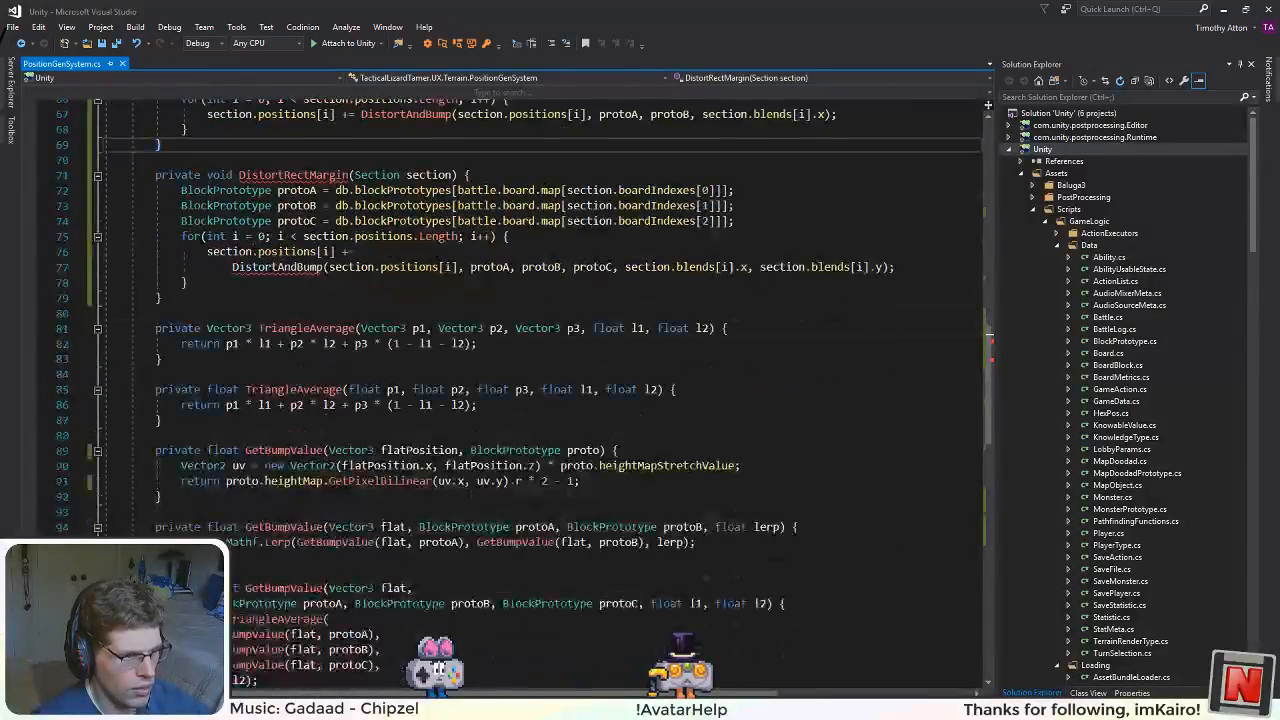
scroll(540, 320, "up", 1)
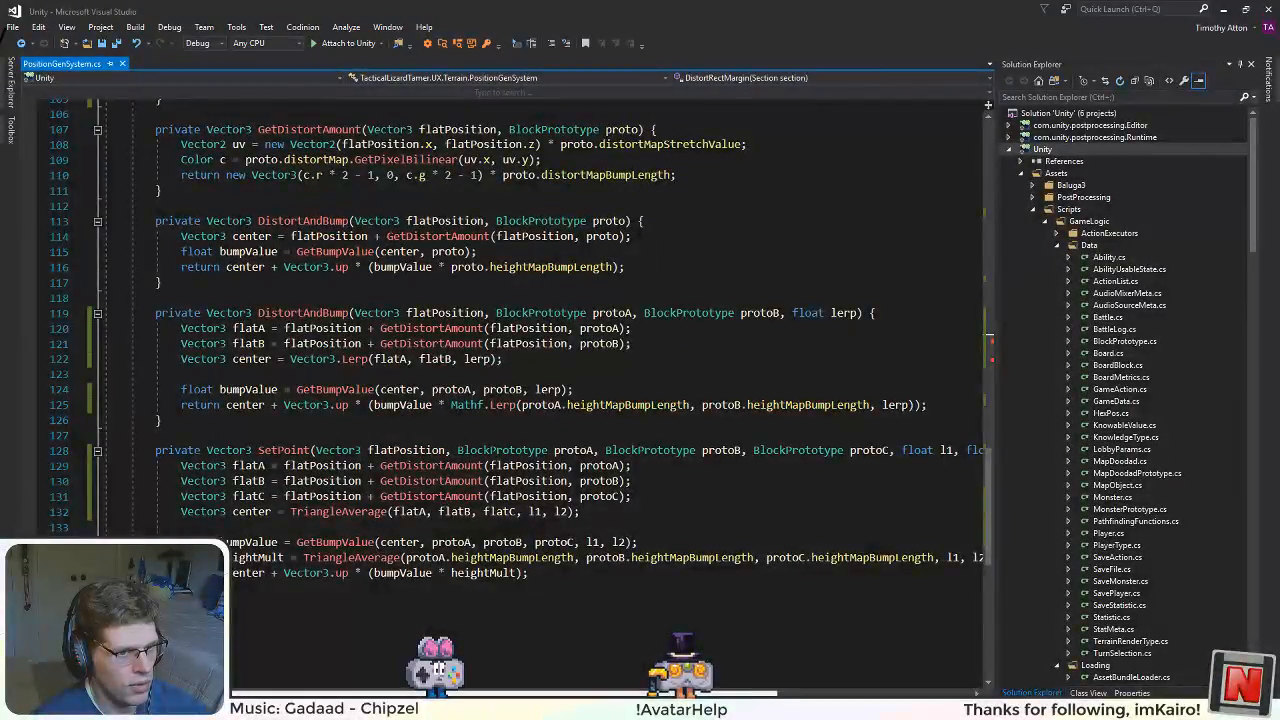
scroll(540, 400, "up", 6)
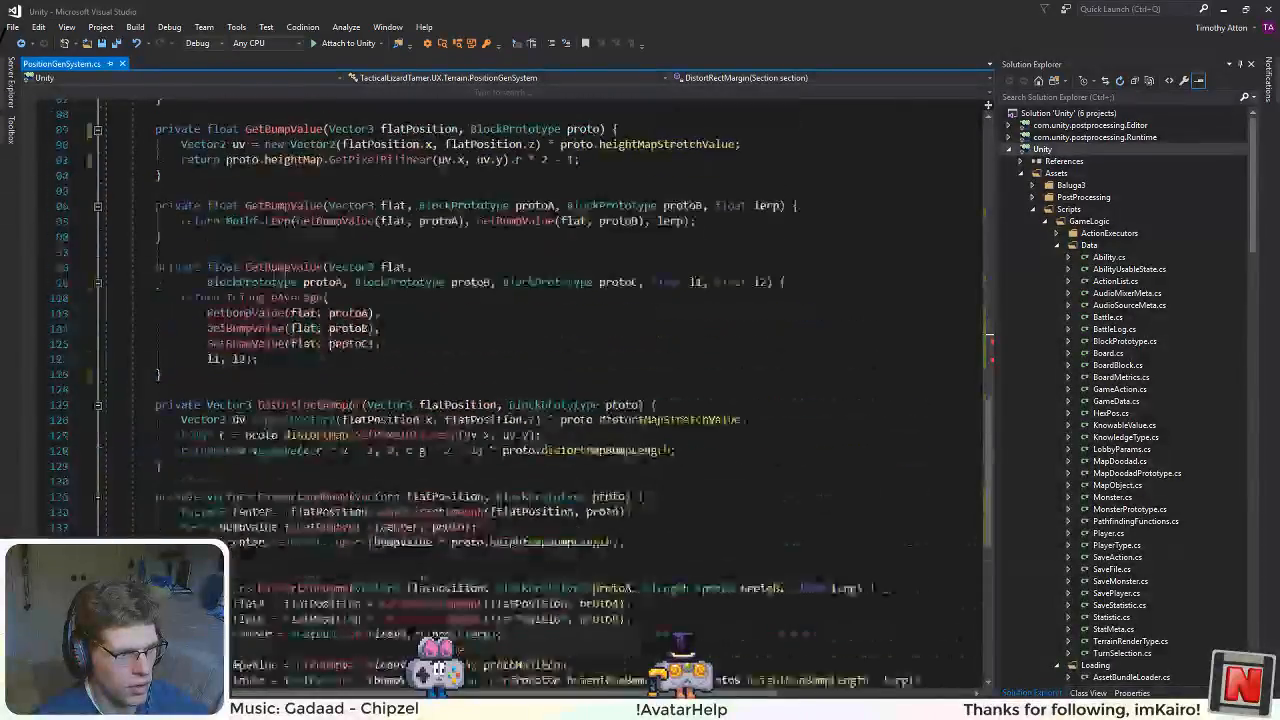
scroll(540, 400, "up", 14)
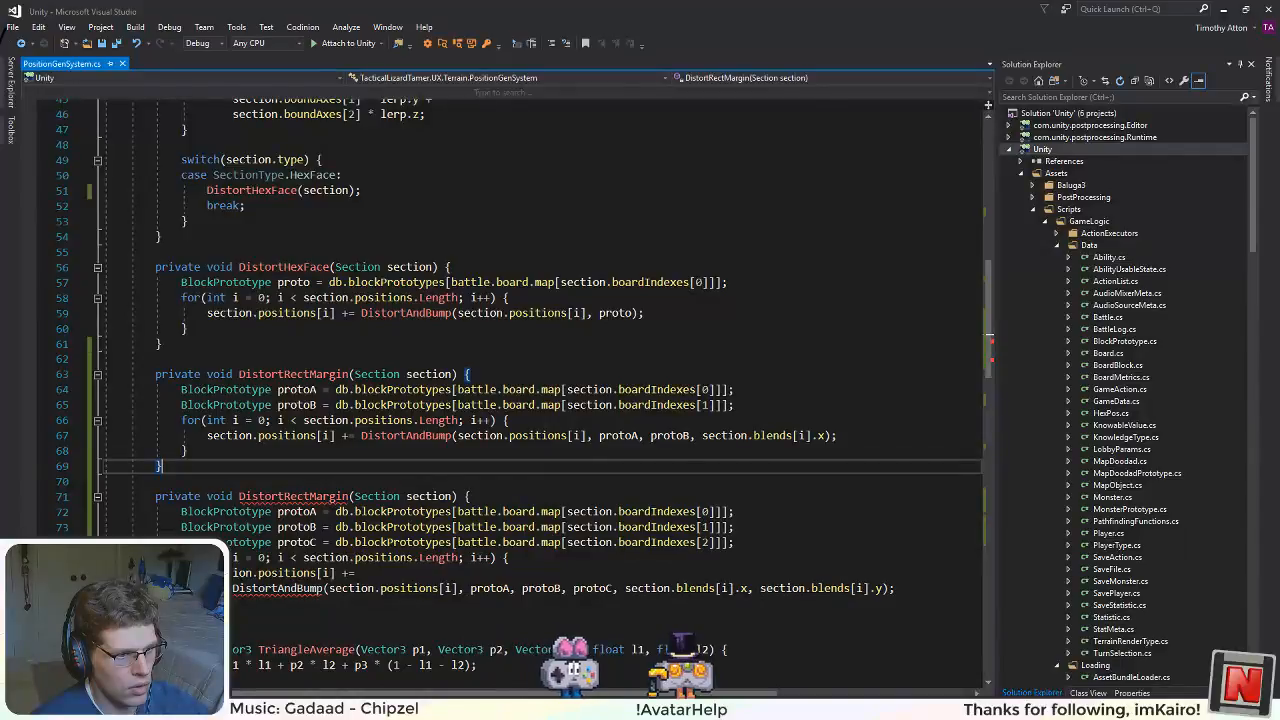
mouse_move(312, 590)
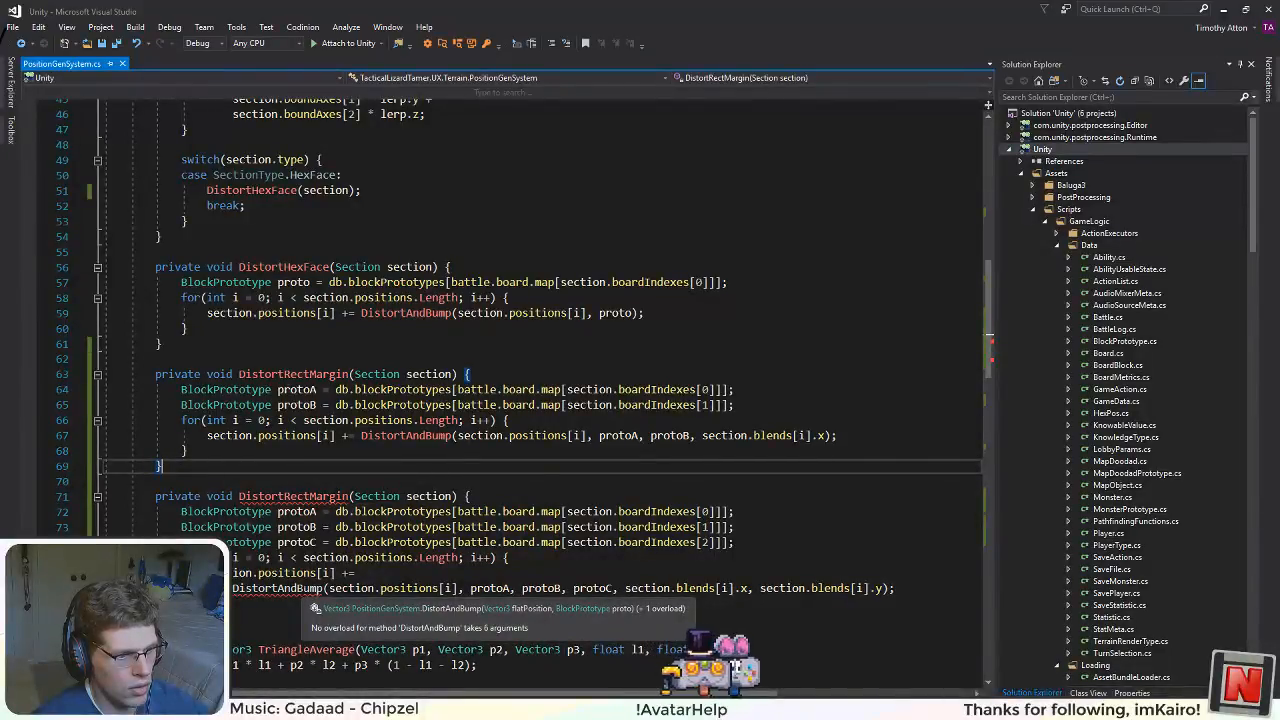
scroll(303, 590, "down", 20)
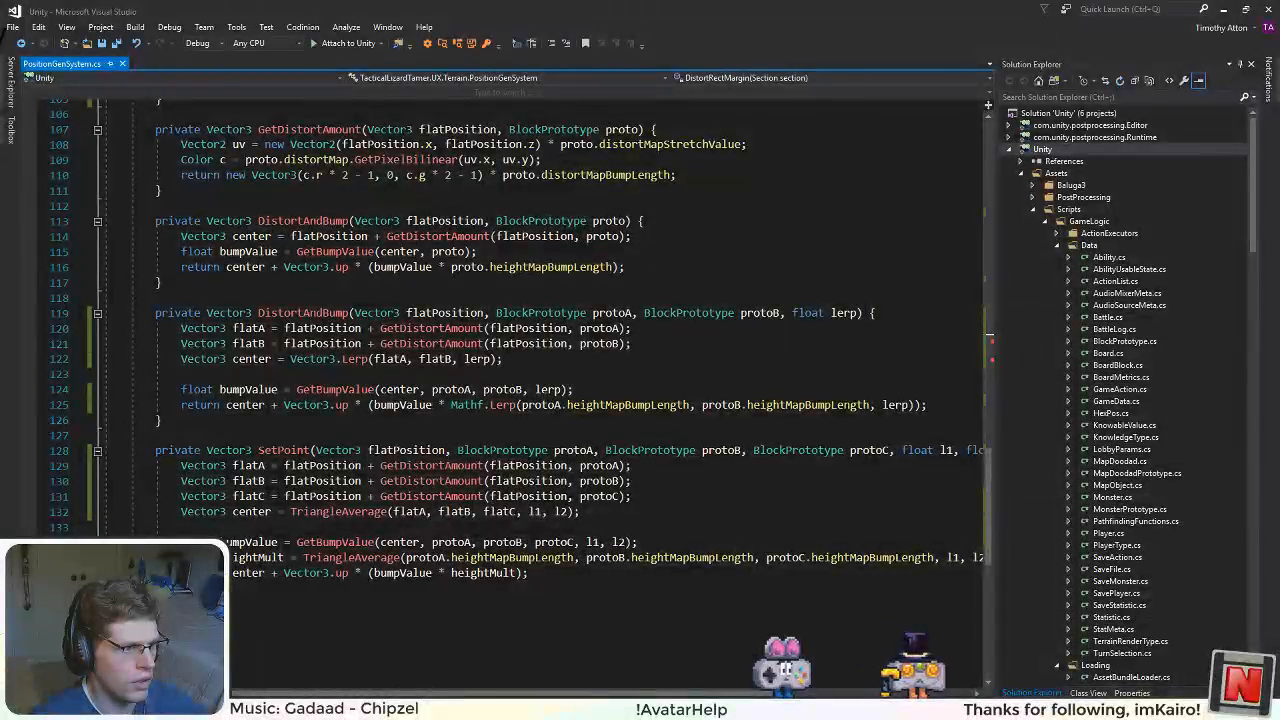
left_click(300, 313)
key("ctrl+c")
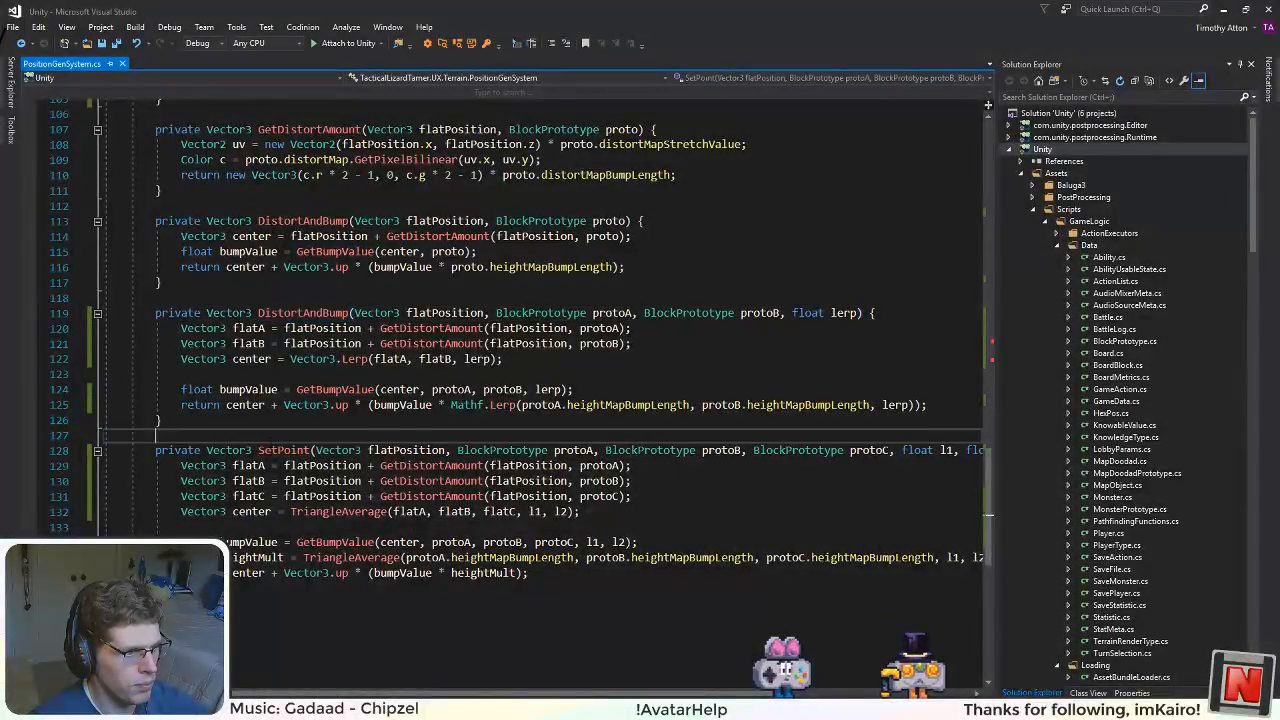
double_click(283, 450)
key("ctrl+v")
left_click(330, 497)
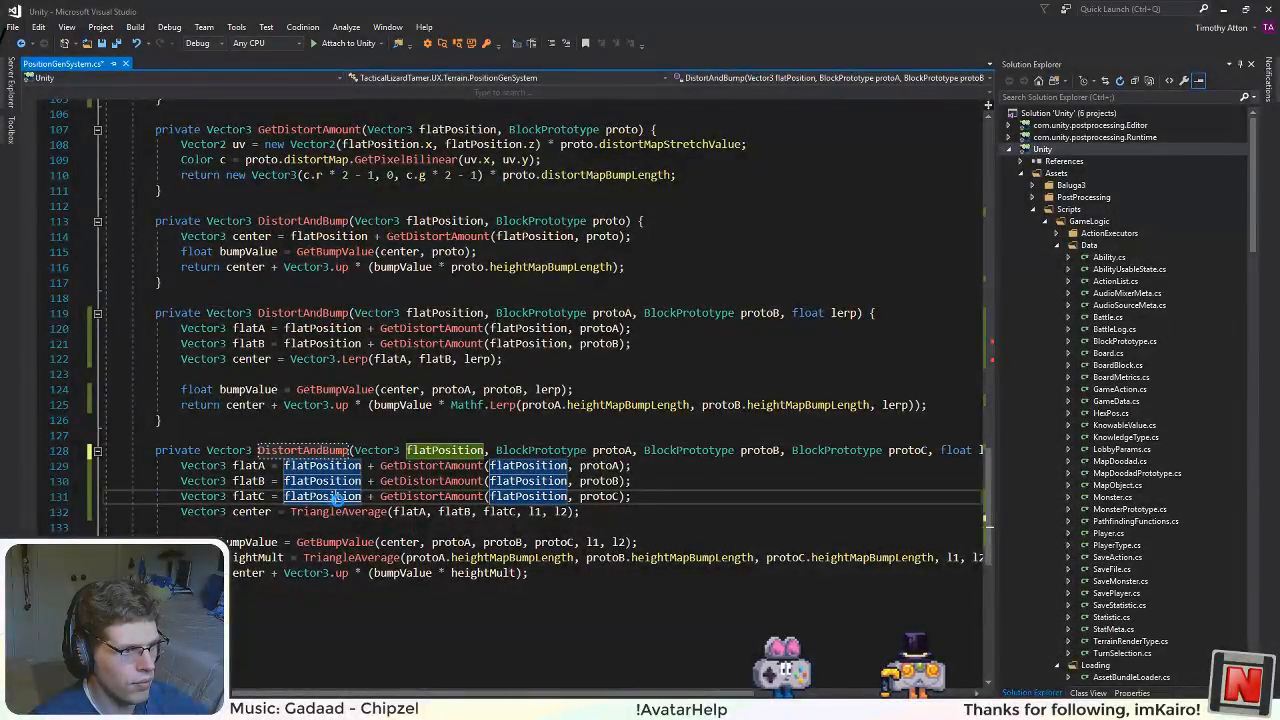
key("ctrl+s")
Step: Rename the second DistortRectMargin method to DistortTriMargin
scroll(335, 497, "up", 19)
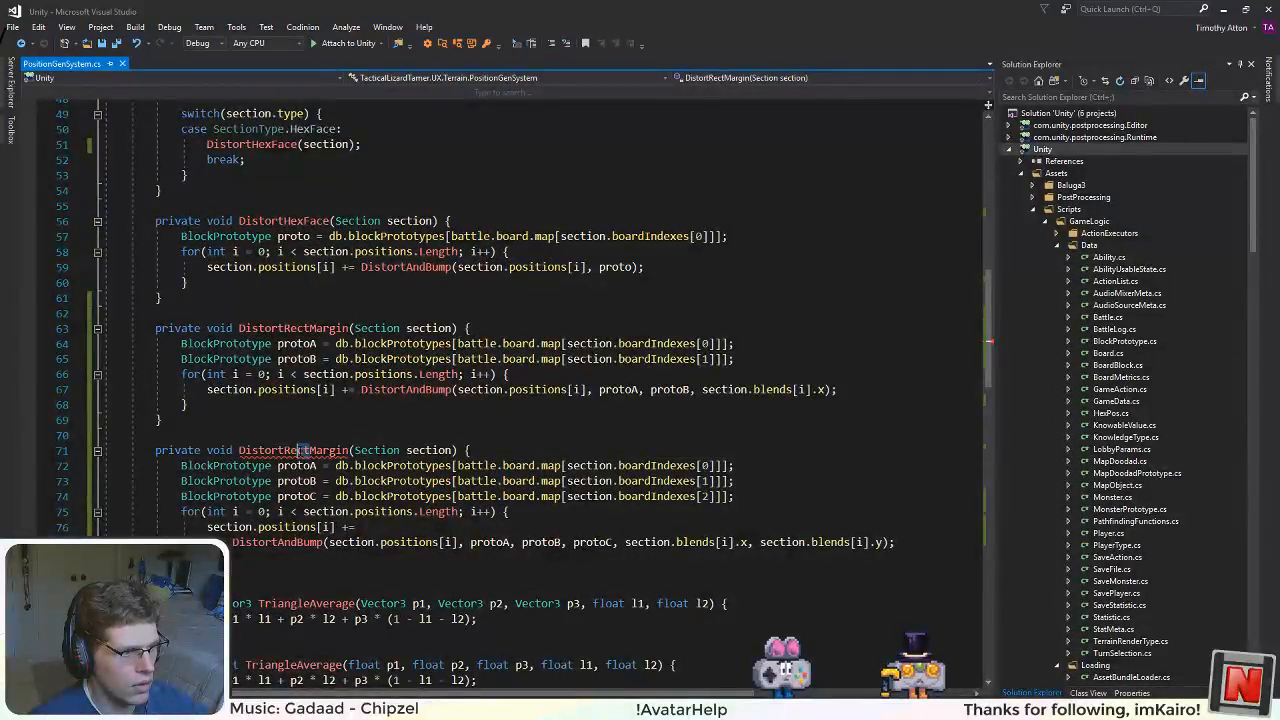
type("Tri")
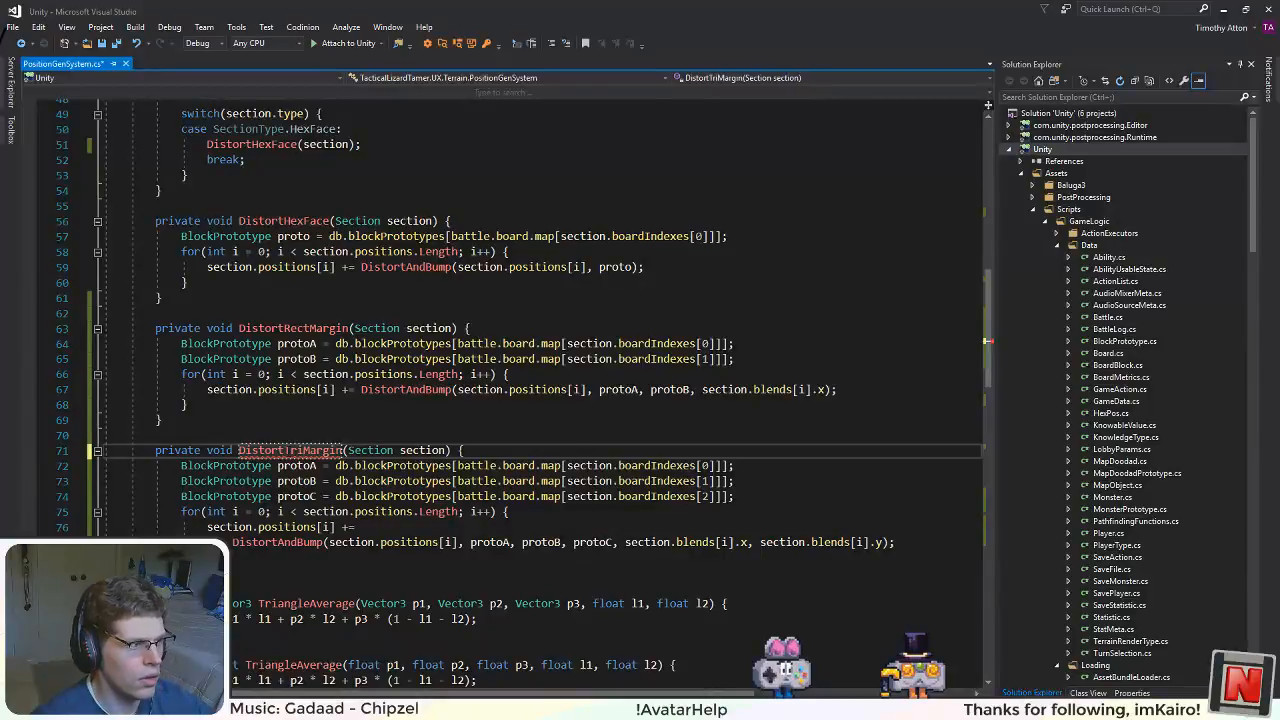
Step: Add a SectionType.SpanningRectMargin case after the HexFace case in the Run method's switch
scroll(340, 430, "up", 5)
left_click(246, 390)
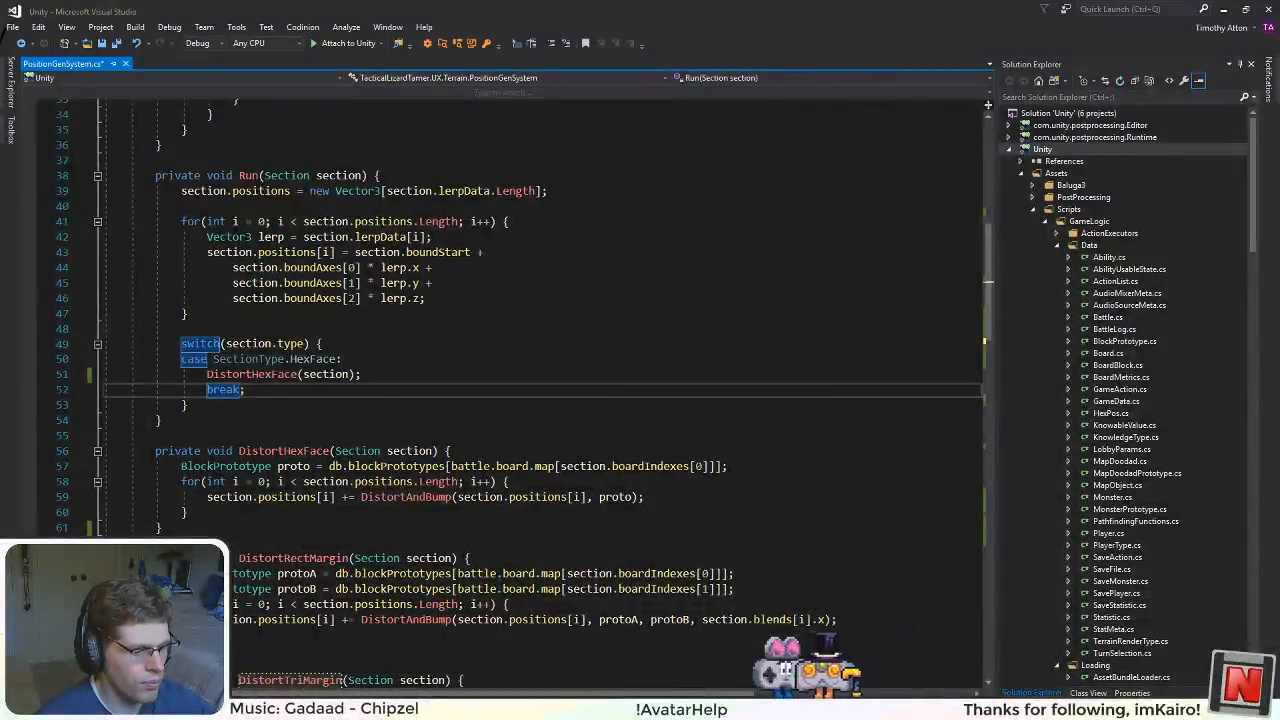
key("Return")
type("case SectionType.M")
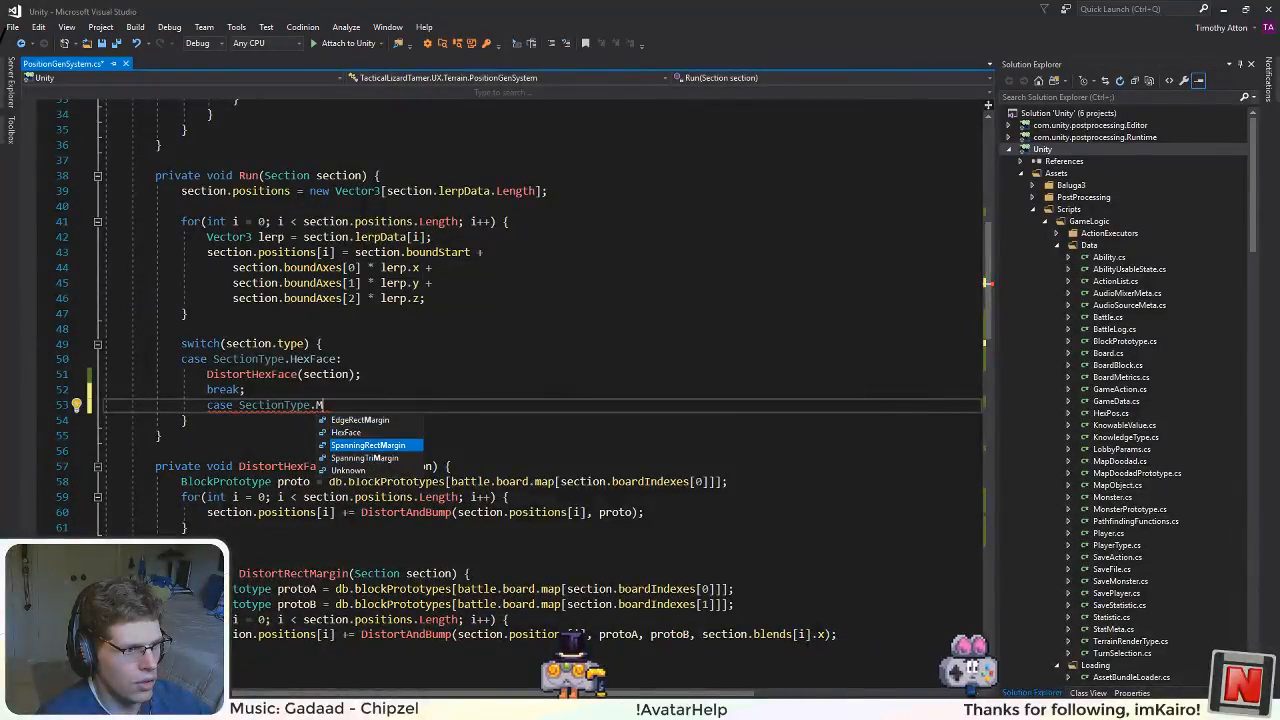
key("Tab")
type(":")
key("Return")
Step: Fill the SpanningRectMargin case with a DistortHexFace(section) call followed by a break
type("Dist")
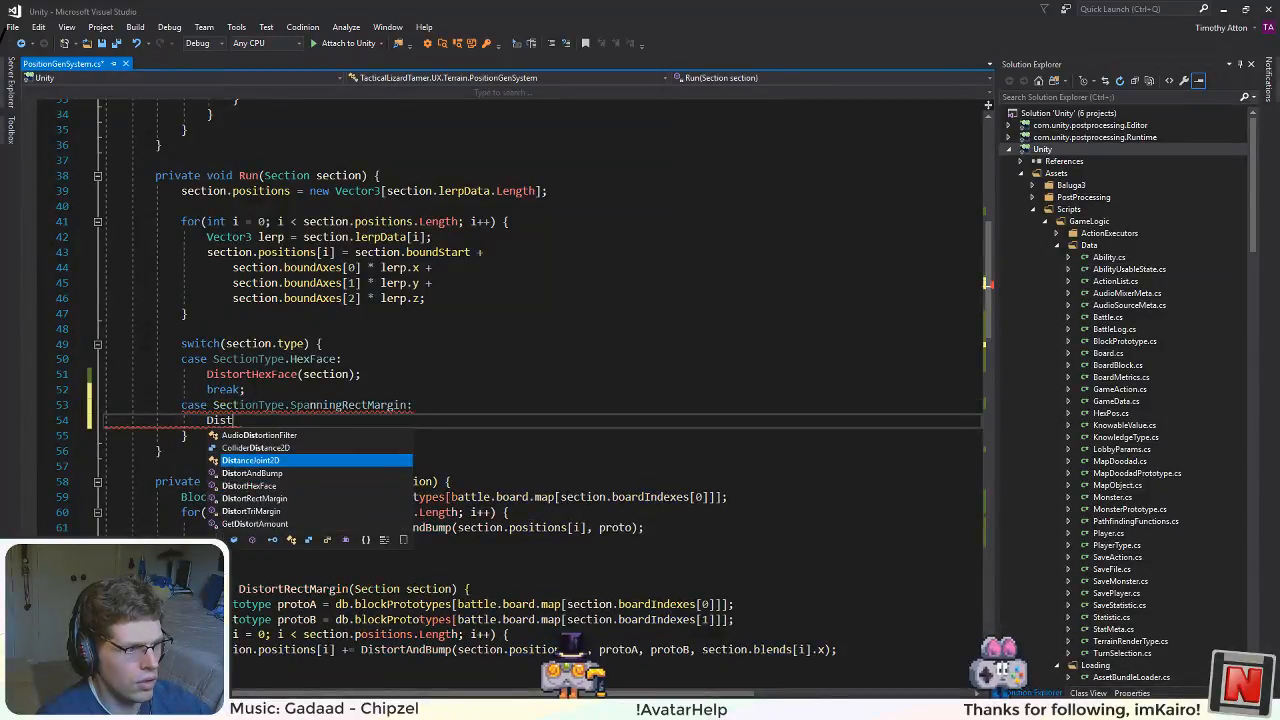
key("Down")
key("Down")
key("Tab")
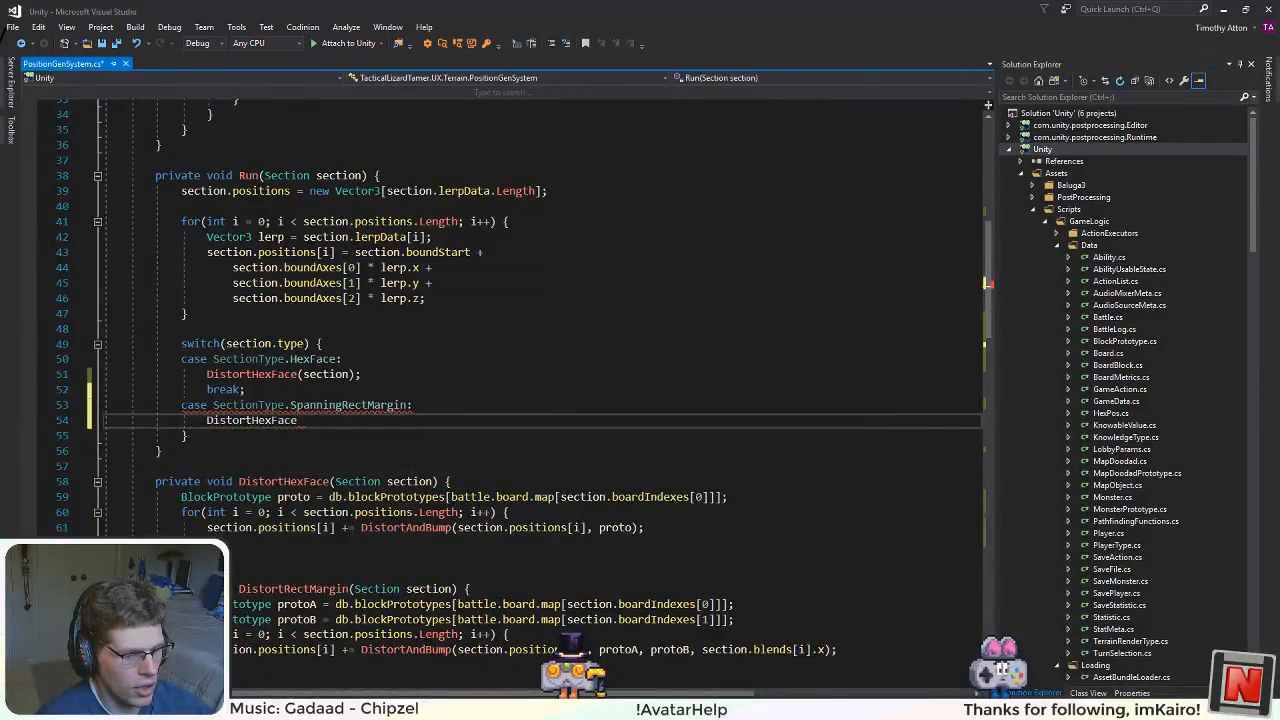
type("(section);")
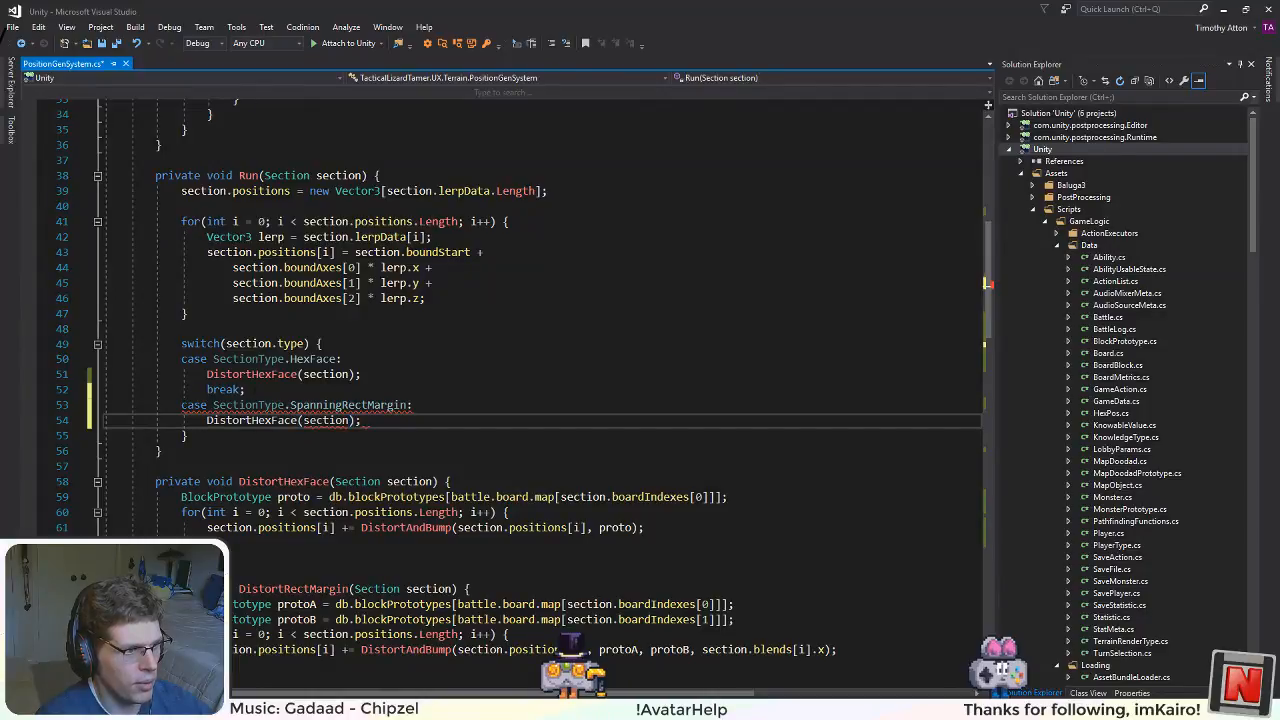
key("Return")
type("break;")
Step: Add a SectionType.SpanningTriMargin case below the SpanningRectMargin case in the switch
key("Return")
type("c")
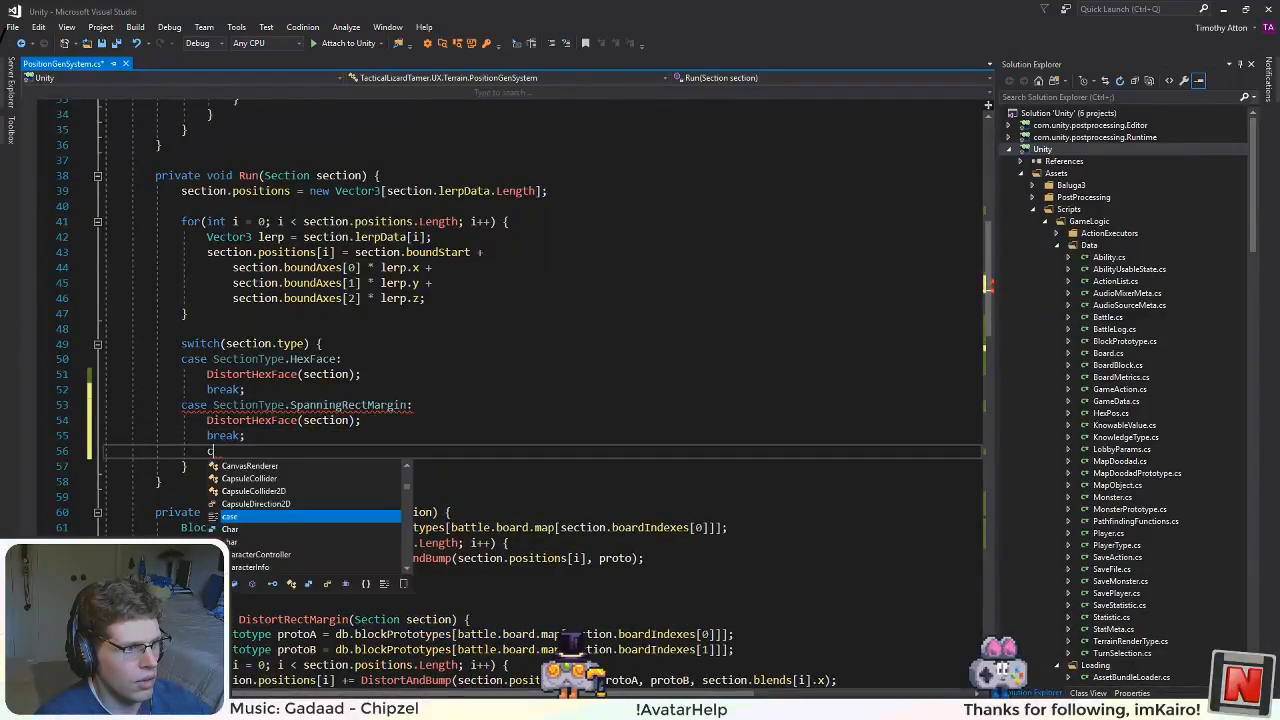
type("ase S")
key("Tab")
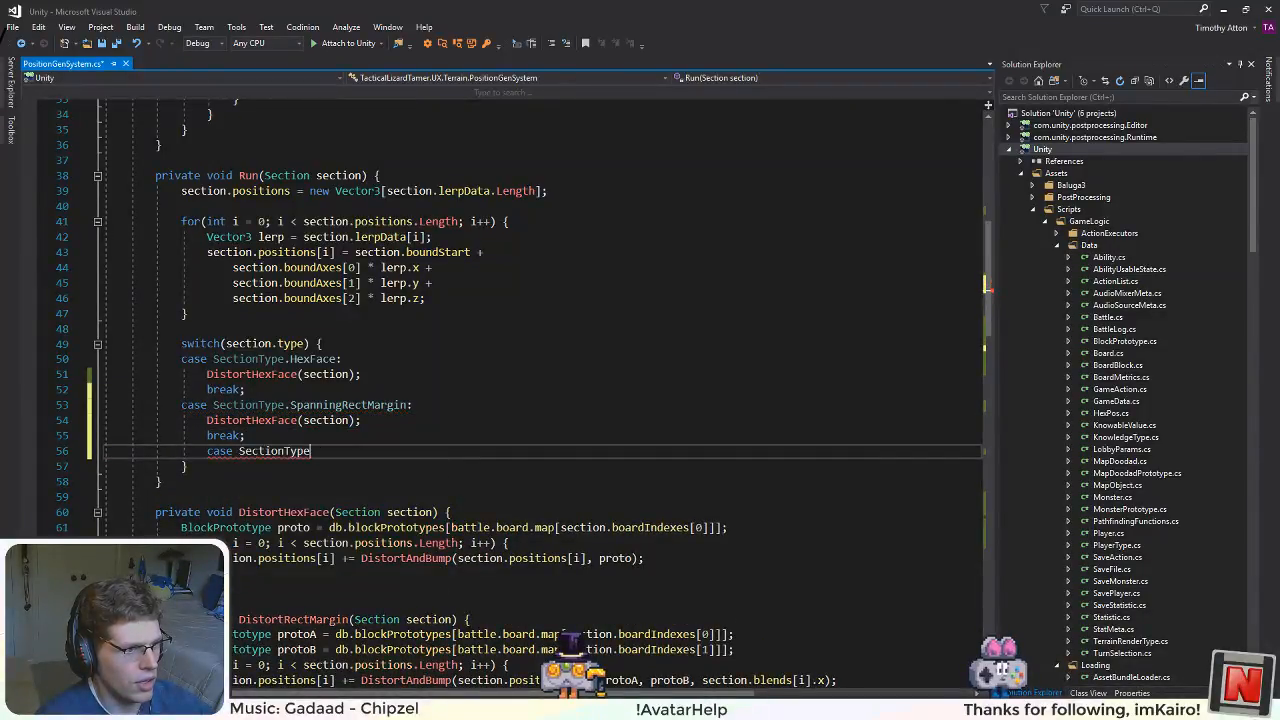
type(".")
key("Down")
key("Tab")
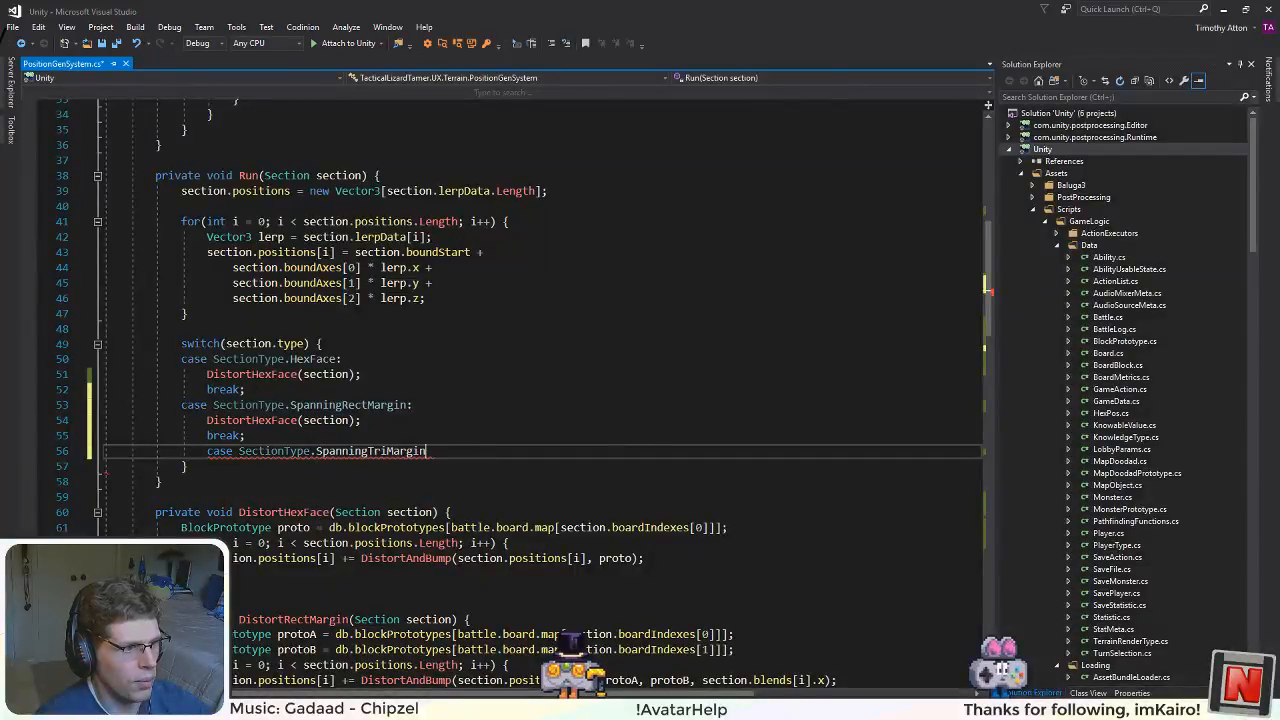
type(":")
Step: Fill the SpanningTriMargin case with a DistortTriMargin(section) call followed by a break, and save PositionGenSystem.cs
key("Return")
type("Dis")
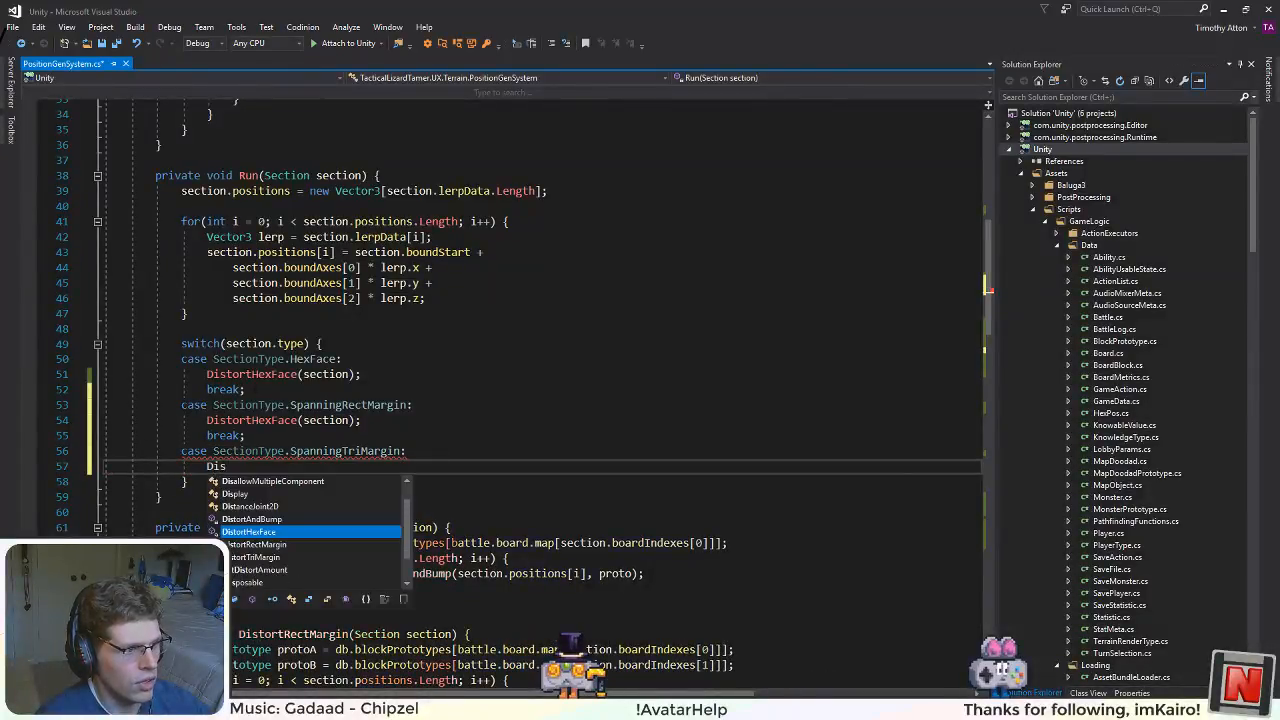
key("Down")
key("Down")
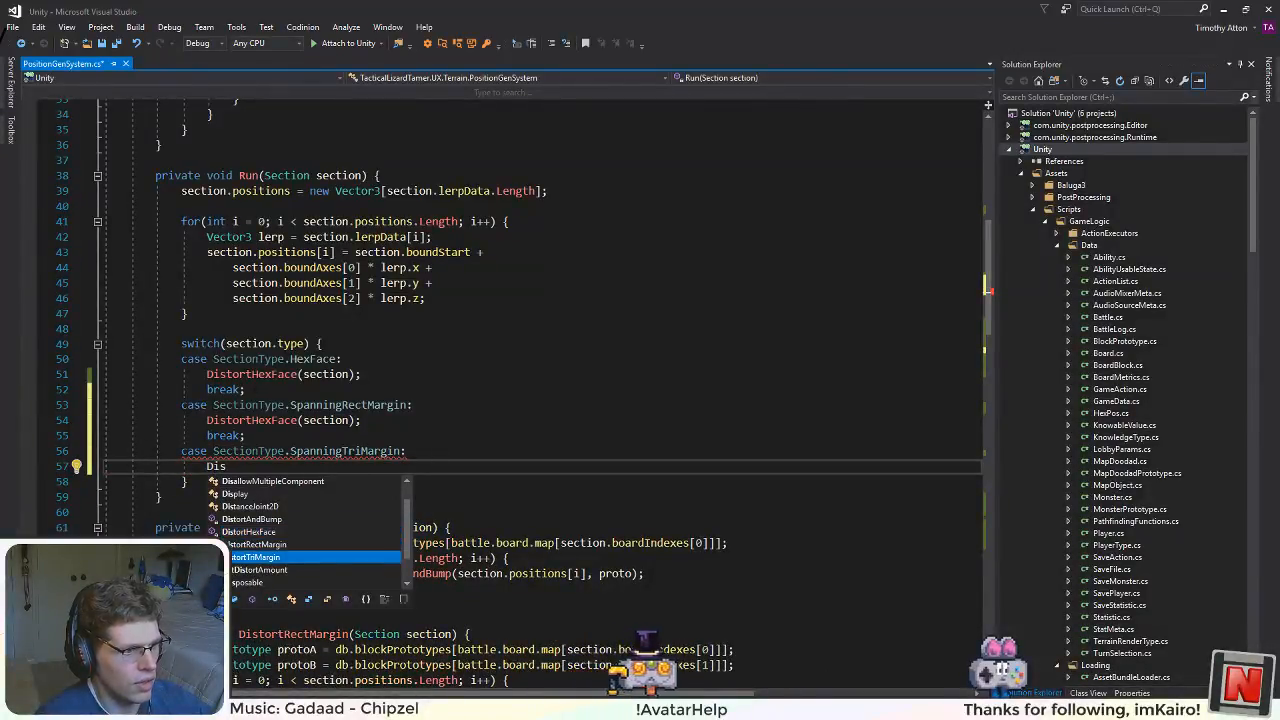
key("Tab")
type("(section")
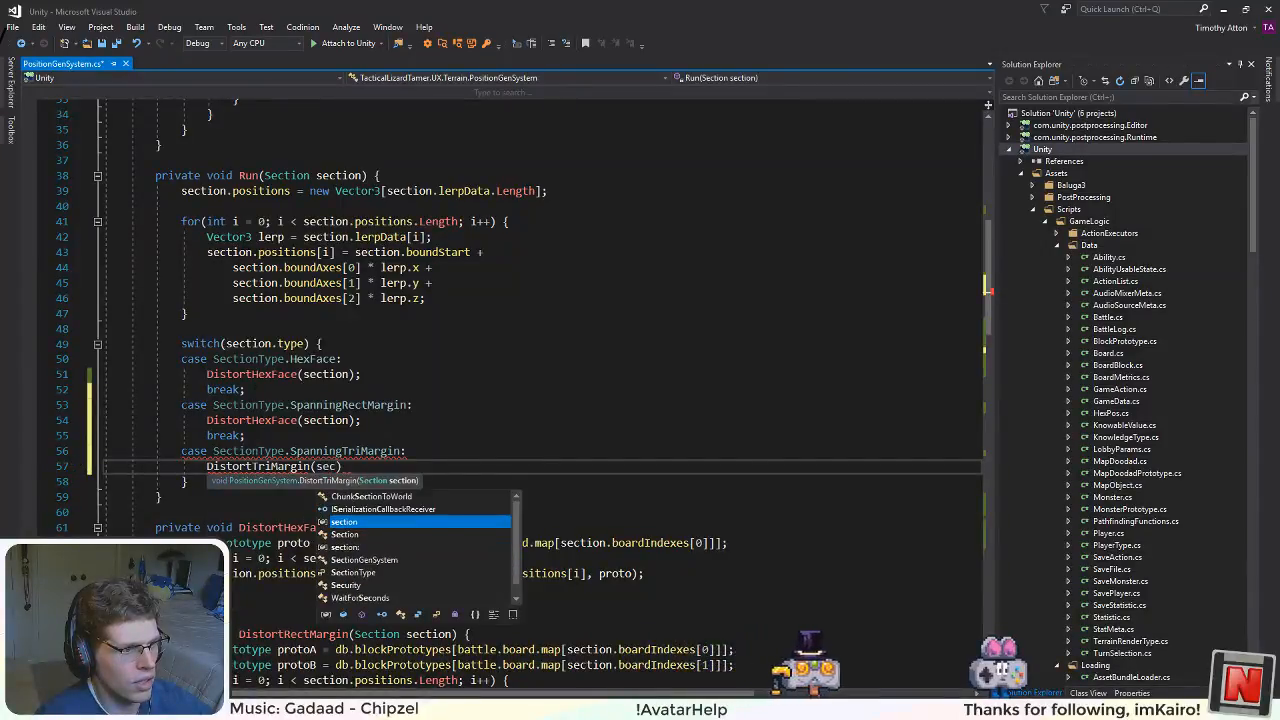
type(");")
key("Return")
type("break")
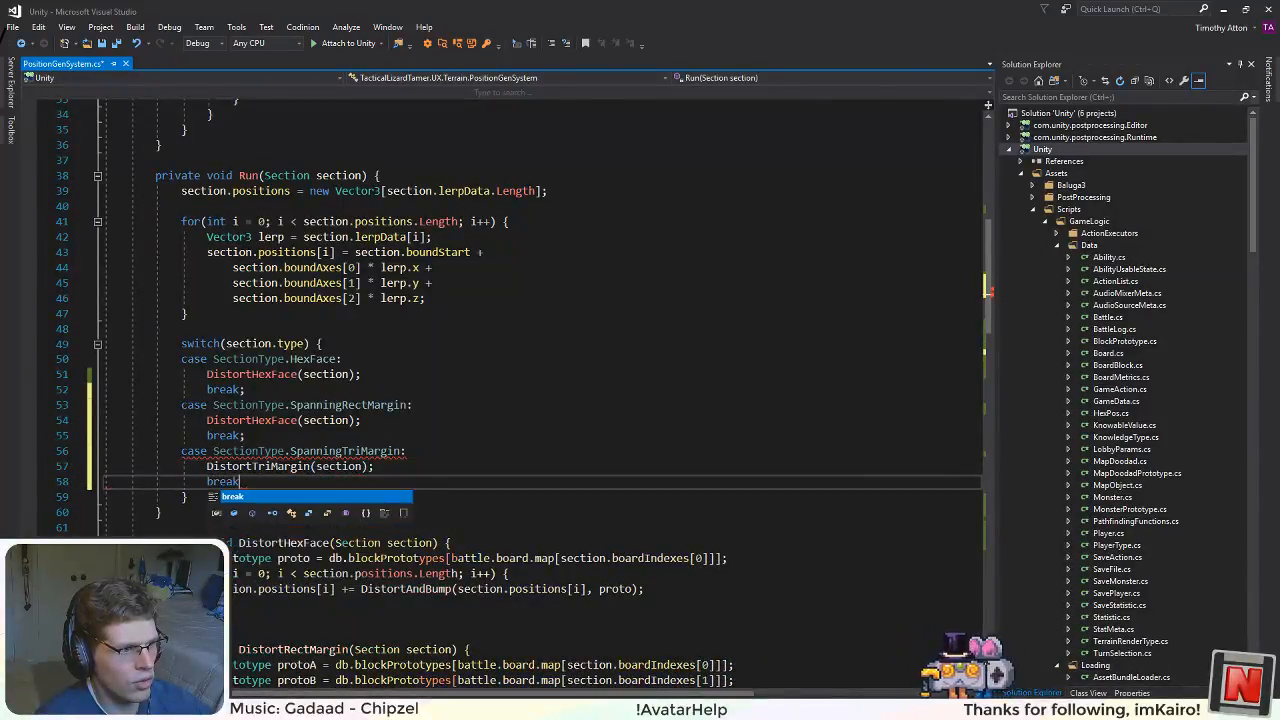
type(";")
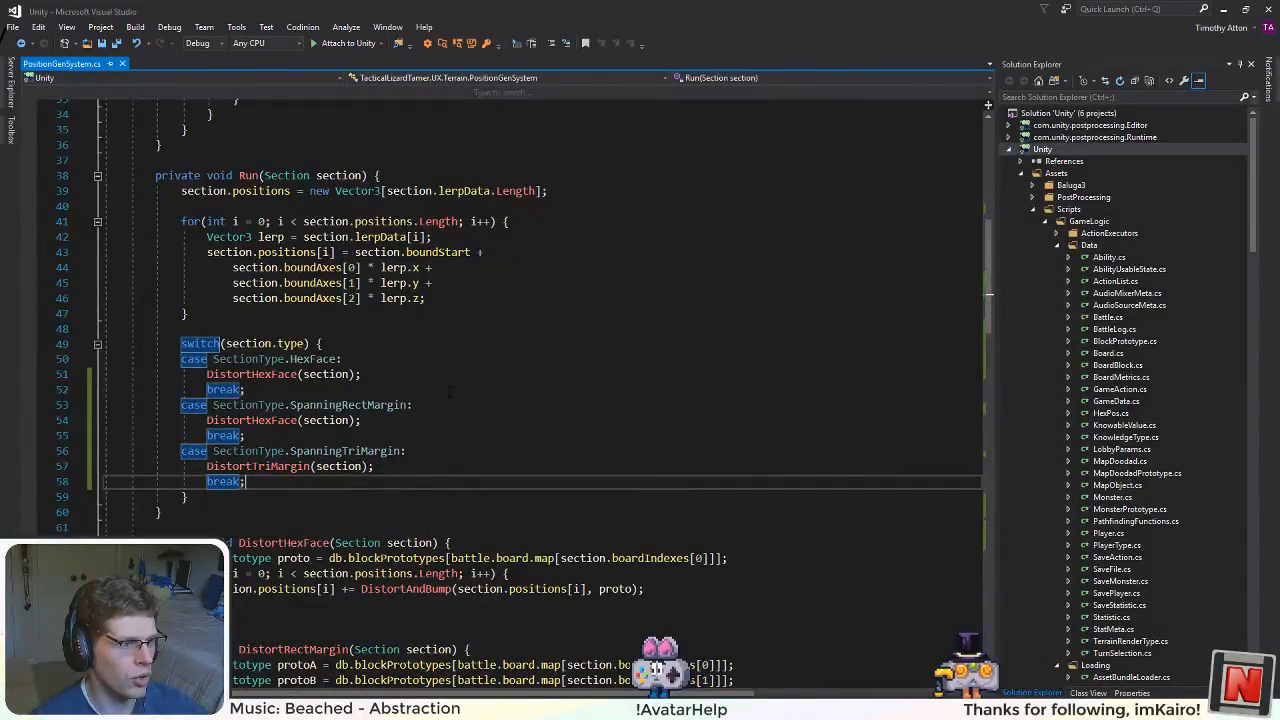
left_click(430, 451)
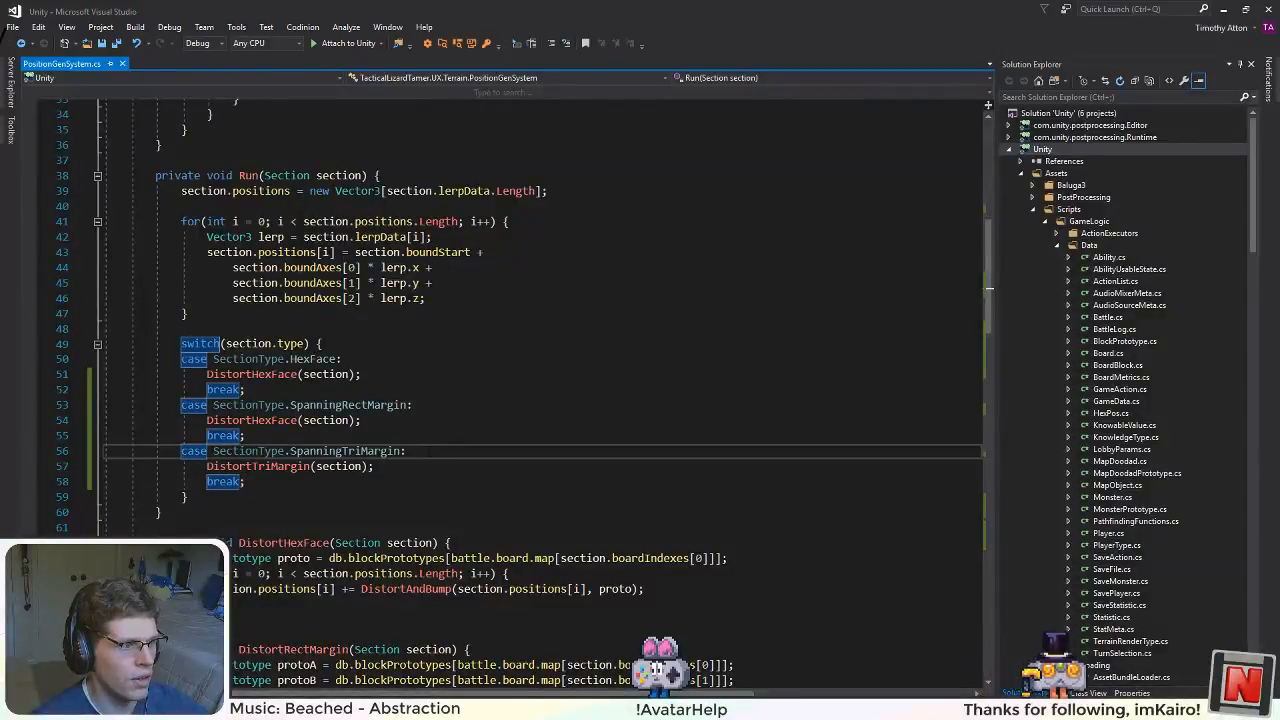
Step: Switch to Unity, run the Play scene and view the generated terrain from the top in the Scene view
key("alt+Tab")
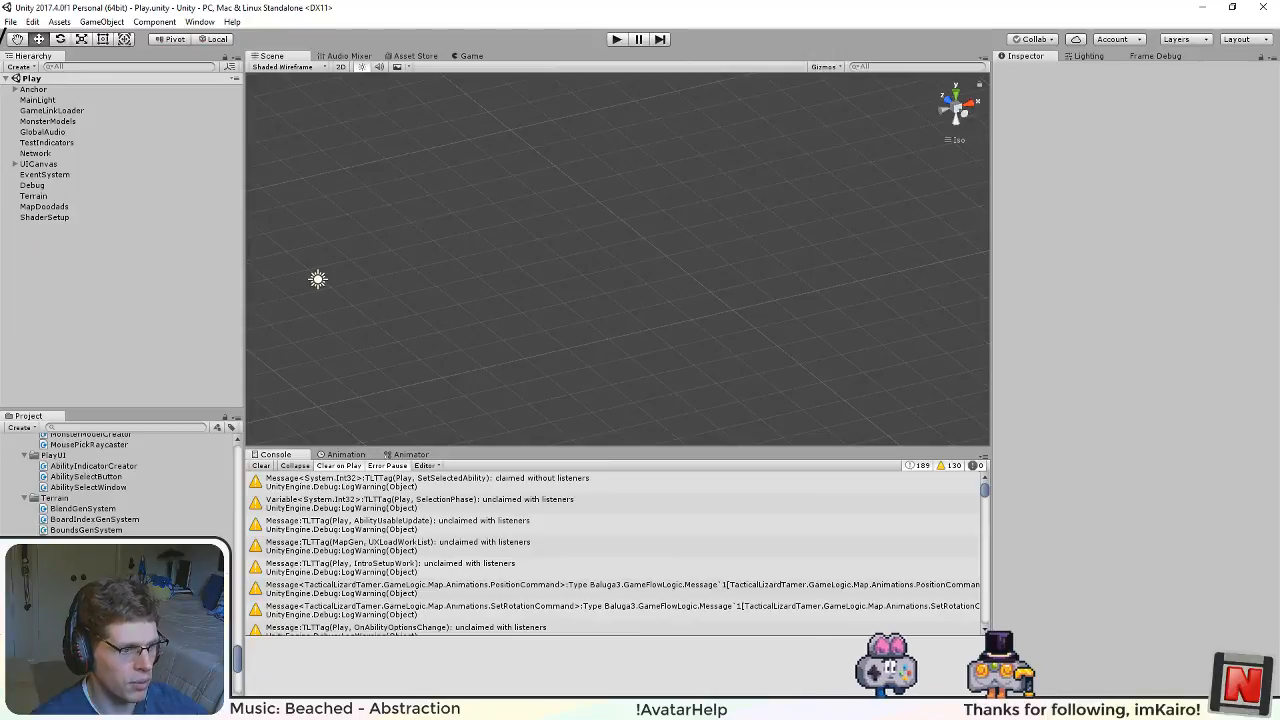
left_click(618, 39)
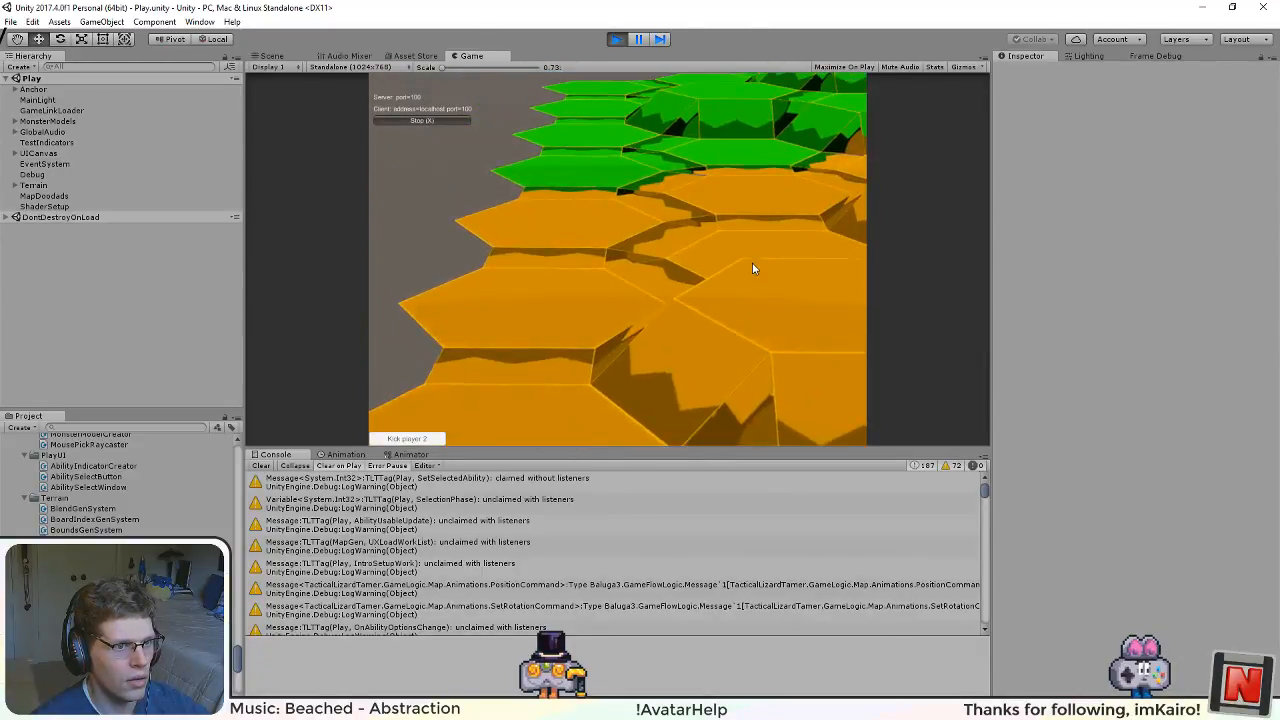
left_click(271, 56)
left_click(955, 100)
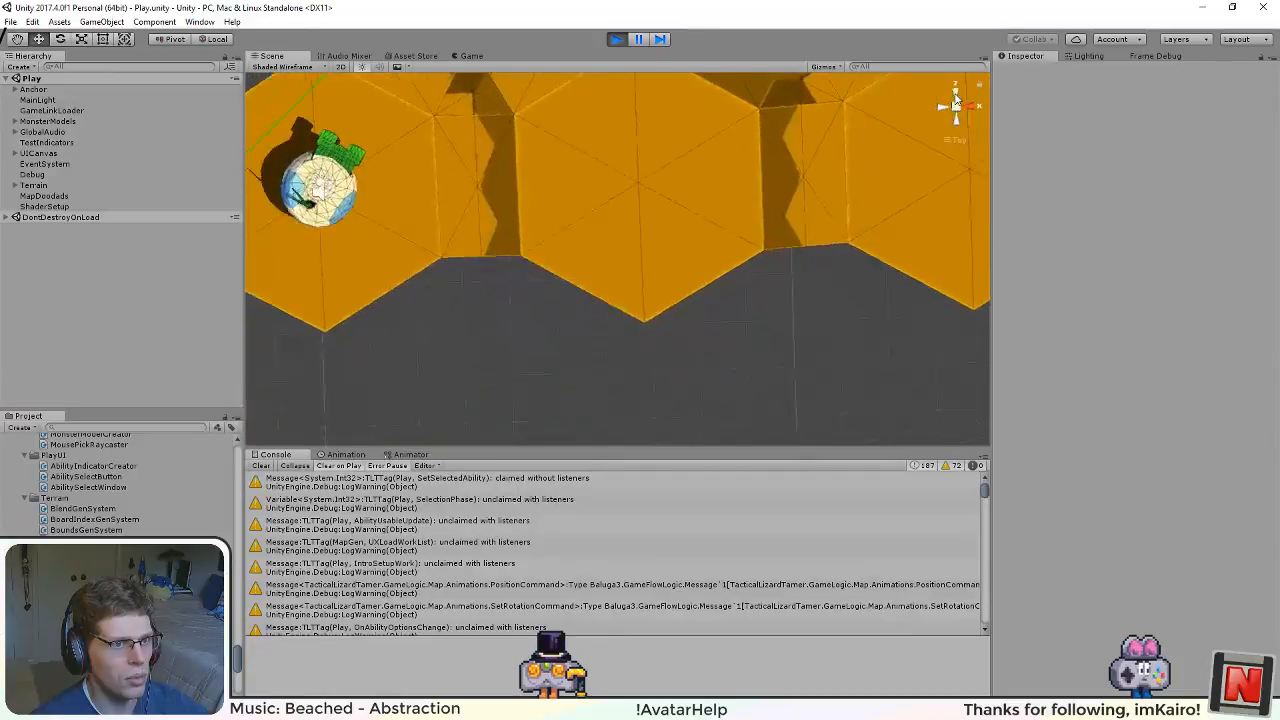
scroll(626, 268, "down", 10)
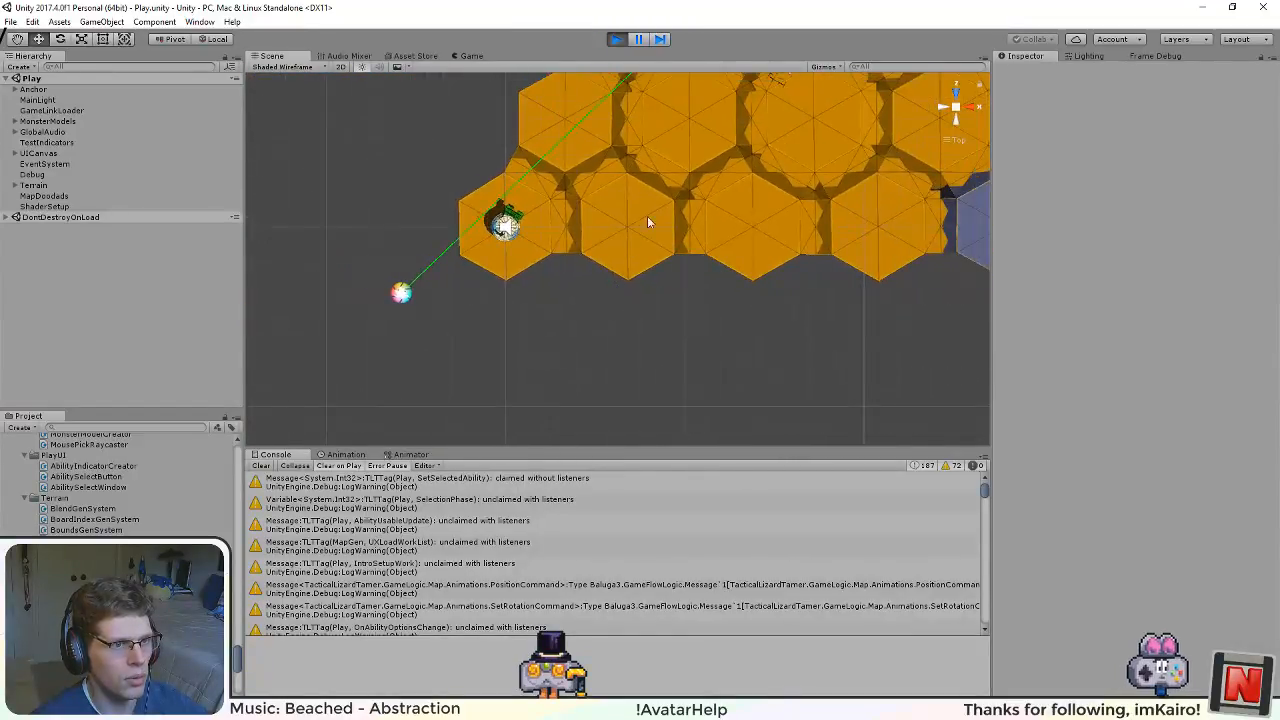
left_click_drag(740, 150, 655, 308)
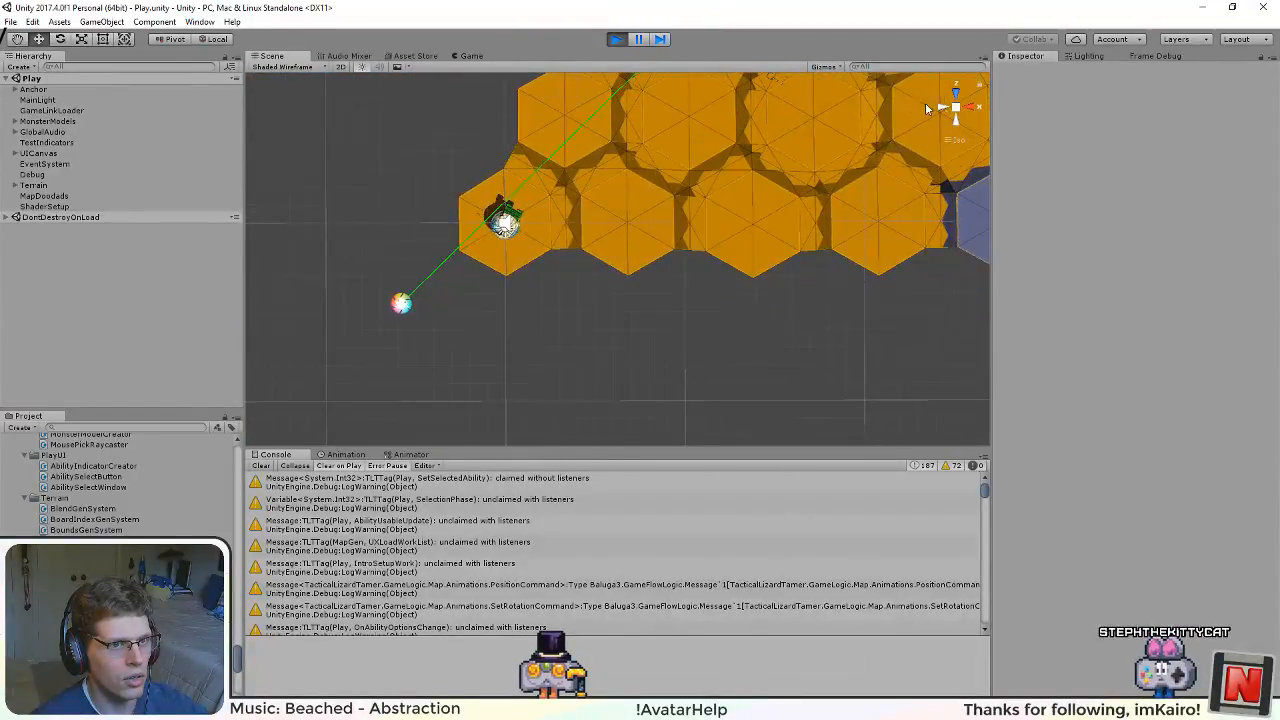
Step: Examine the distorted hex margins for gaps from angled and side views, and stop the running scene
left_click(955, 99)
left_click(955, 99)
left_click_drag(700, 208, 503, 342)
left_click_drag(716, 253, 322, 457)
left_click_drag(557, 175, 588, 158)
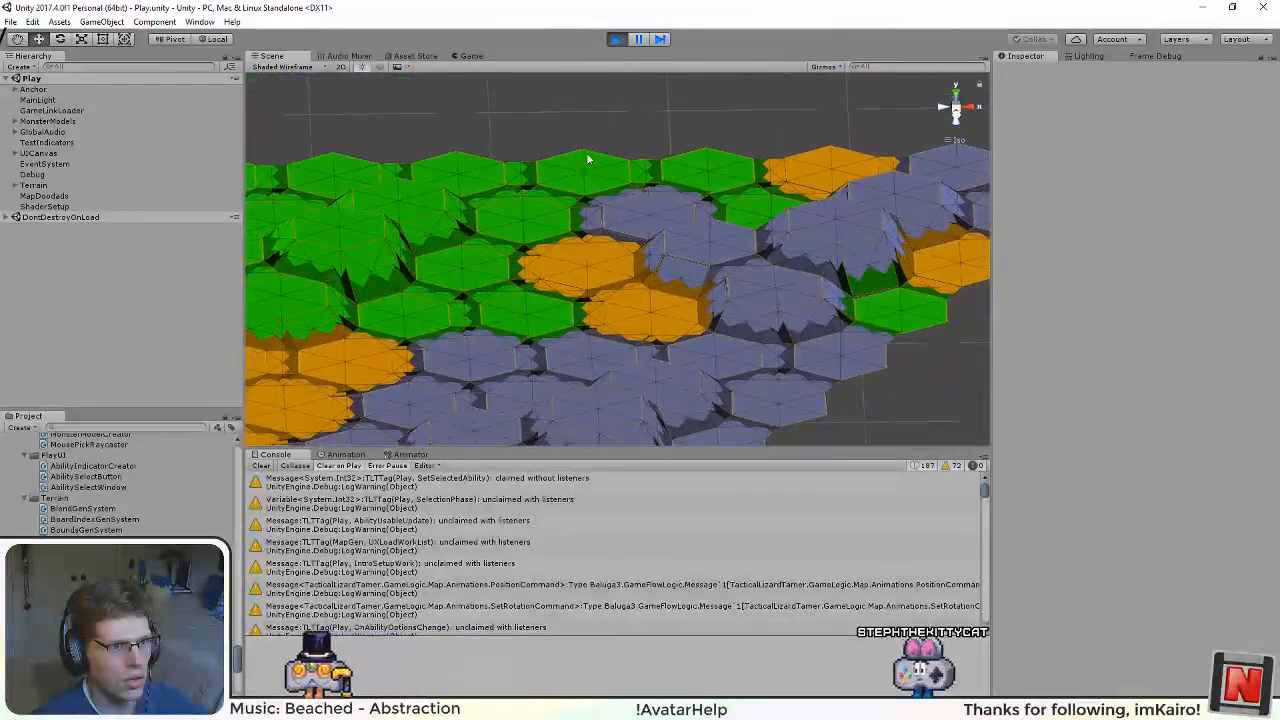
scroll(668, 389, "up", 7)
left_click_drag(680, 400, 379, 318)
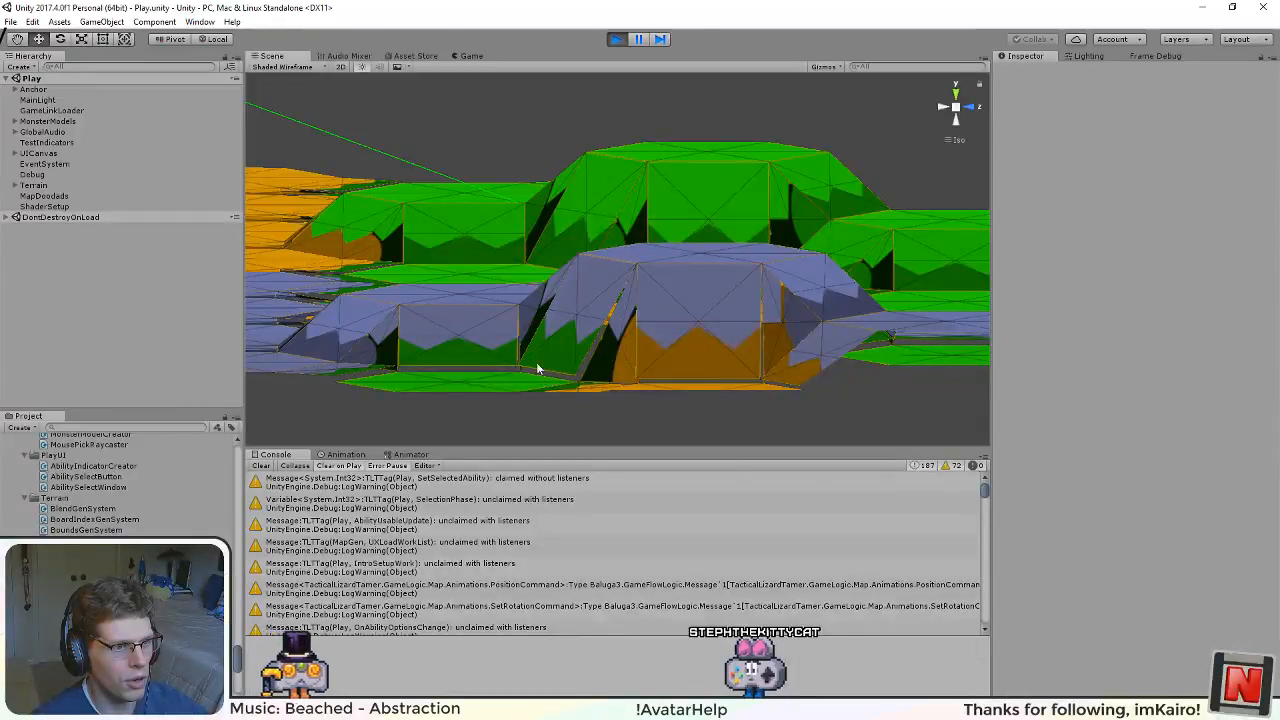
left_click_drag(537, 369, 502, 274)
mouse_move(578, 77)
left_mouse_down()
mouse_move(500, 106)
mouse_move(466, 82)
mouse_move(584, 57)
left_mouse_up()
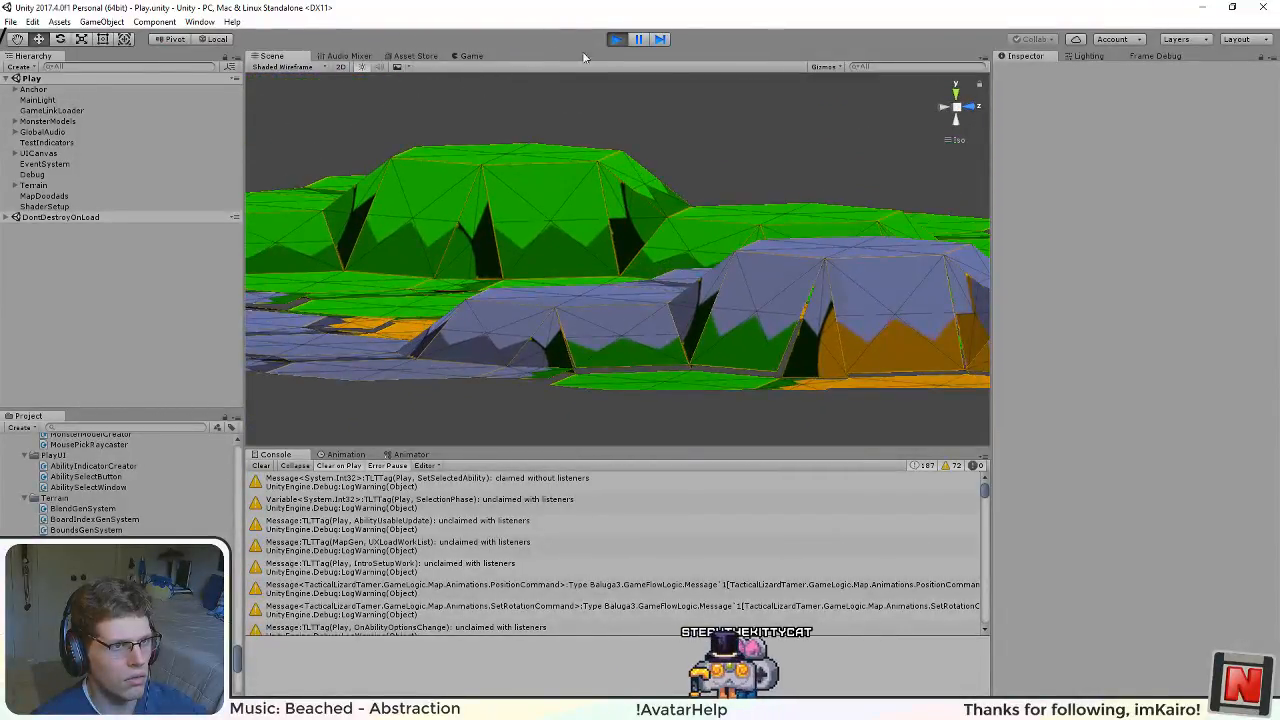
left_click(620, 40)
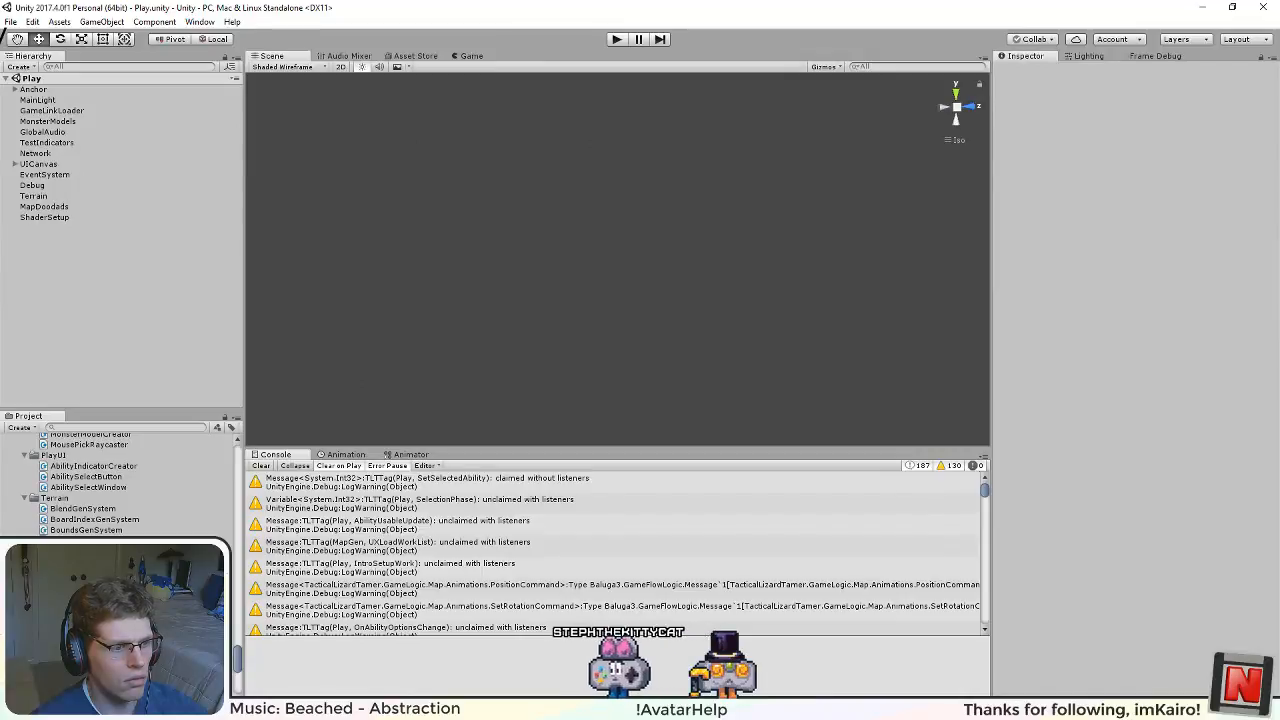
Step: Switch back to Visual Studio and review the GetBumpValue, GetDistortAmount and DistortAndBump methods in PositionGenSystem.cs
key("alt+Tab")
key("alt+Tab")
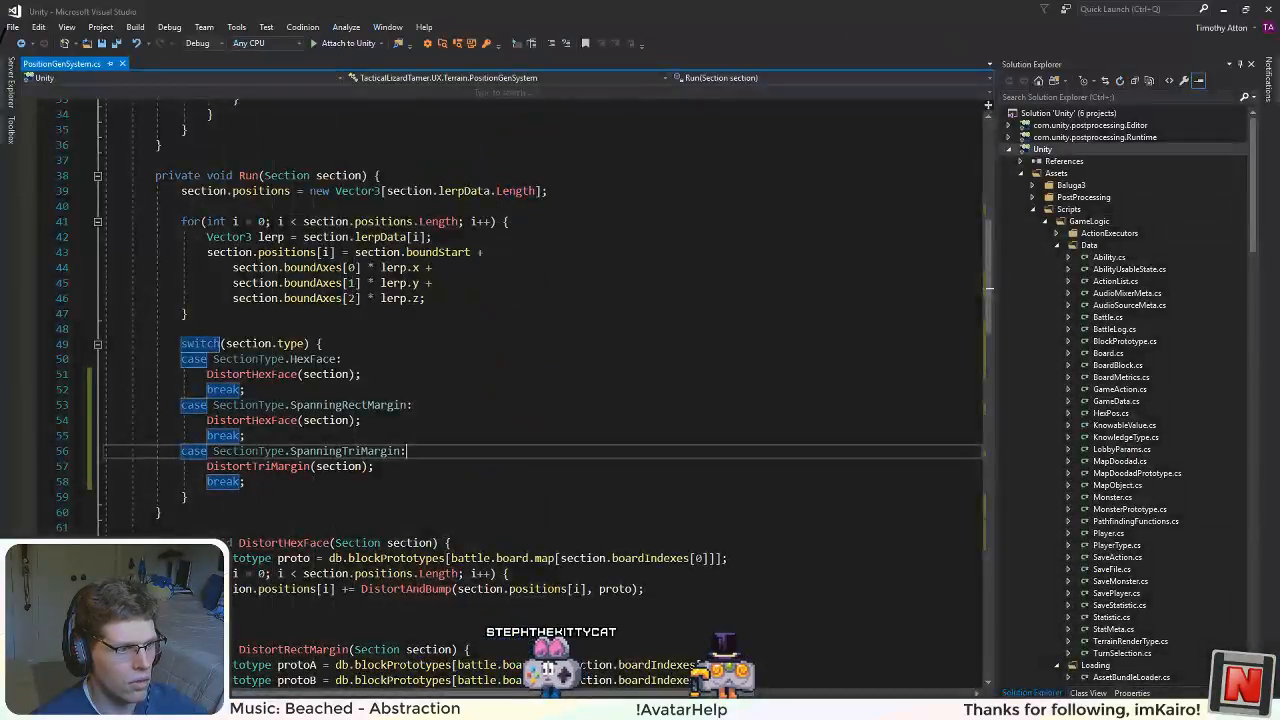
scroll(371, 508, "down", 18)
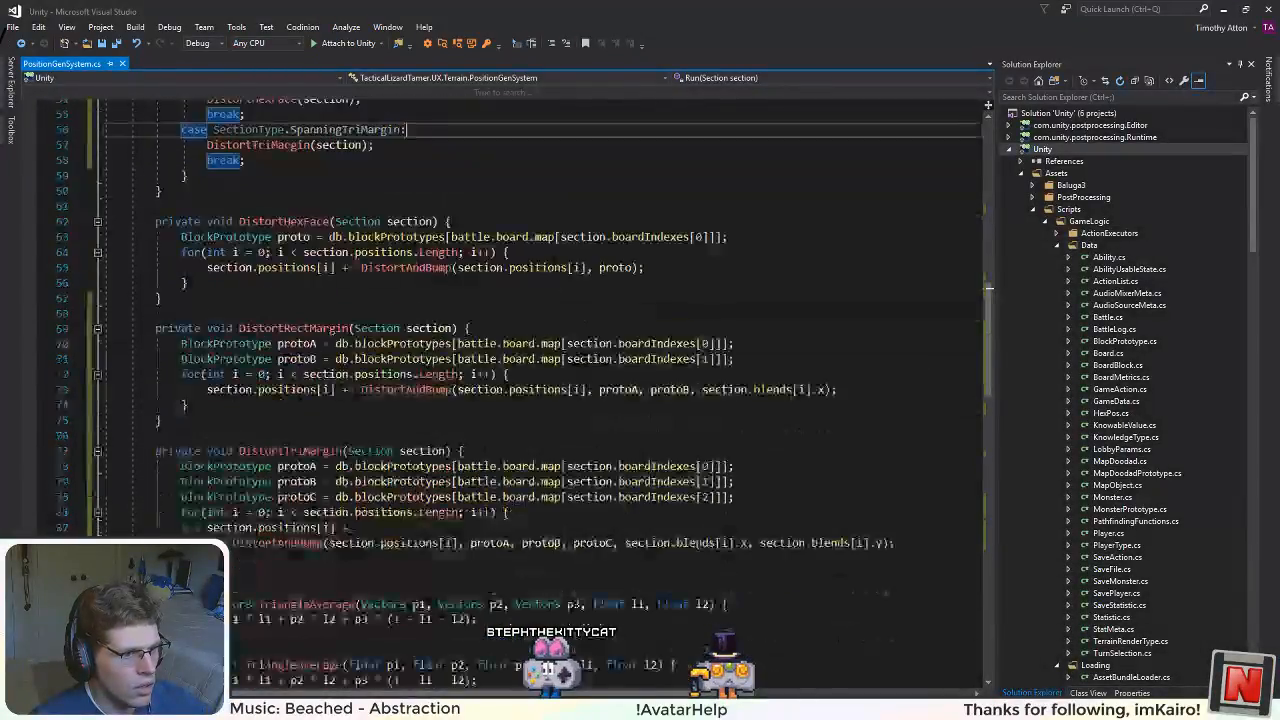
scroll(540, 390, "up", 6)
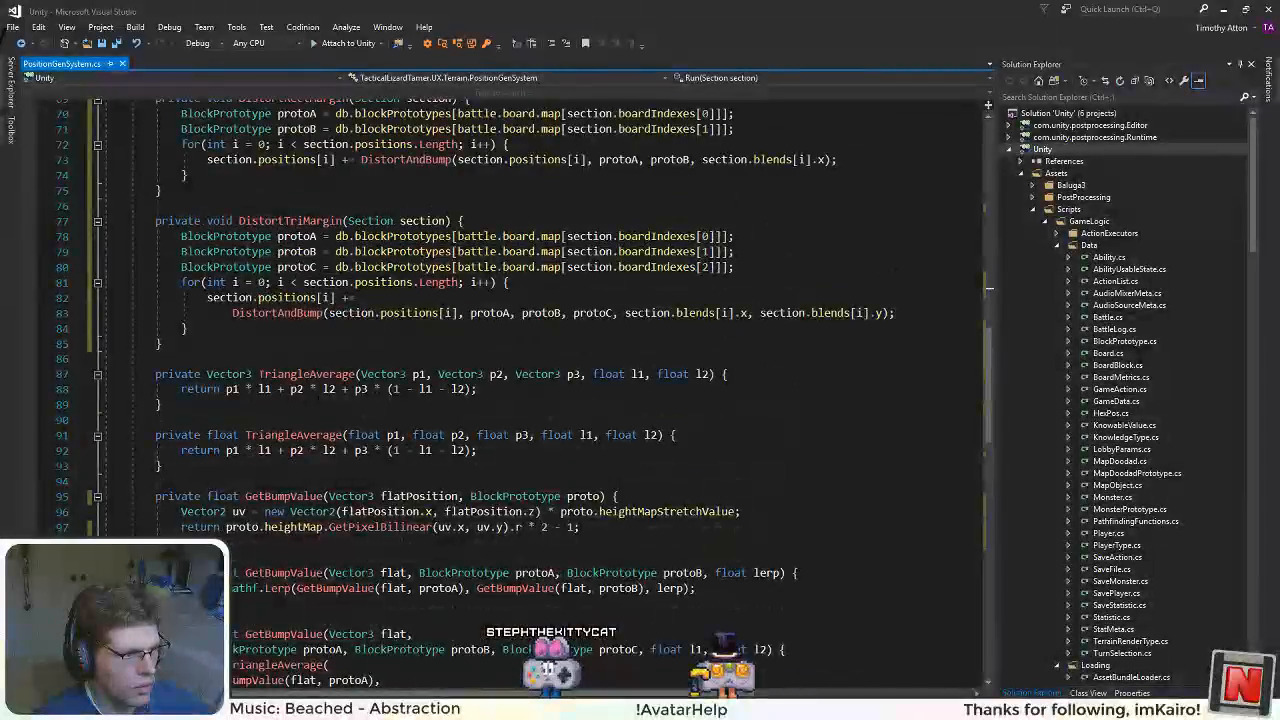
left_click(285, 496)
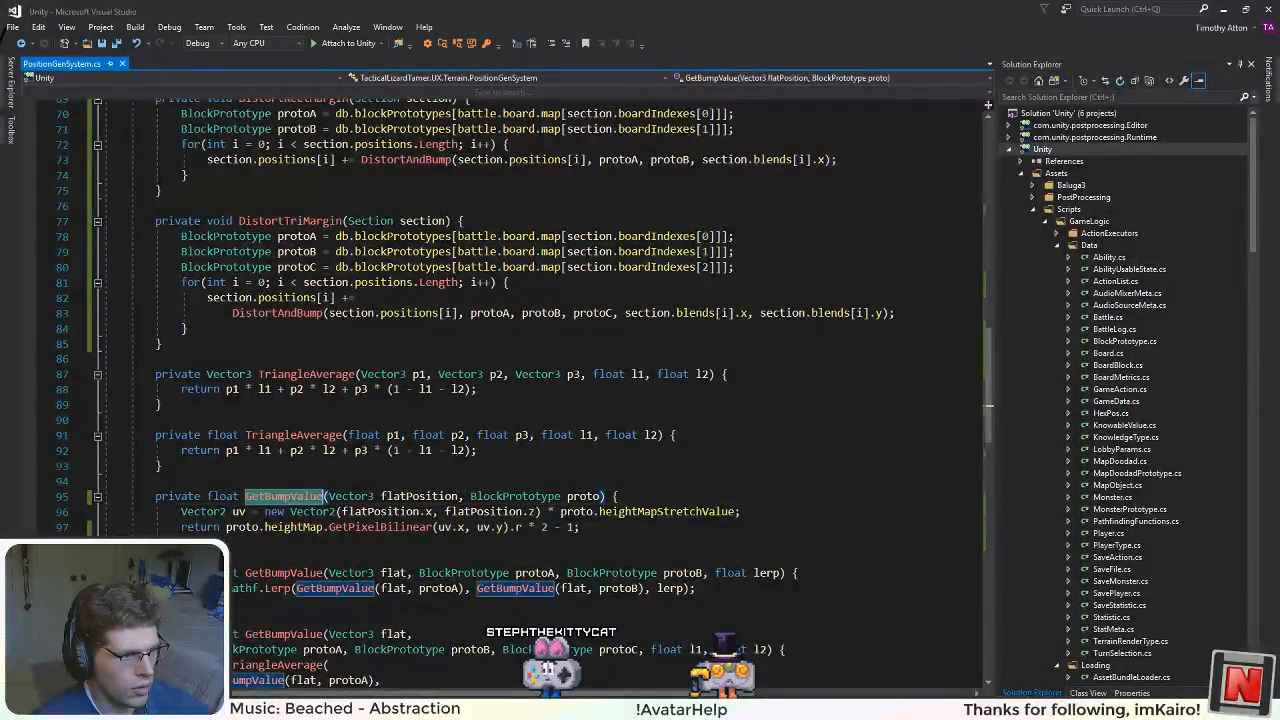
left_click(349, 527)
scroll(349, 527, "down", 6)
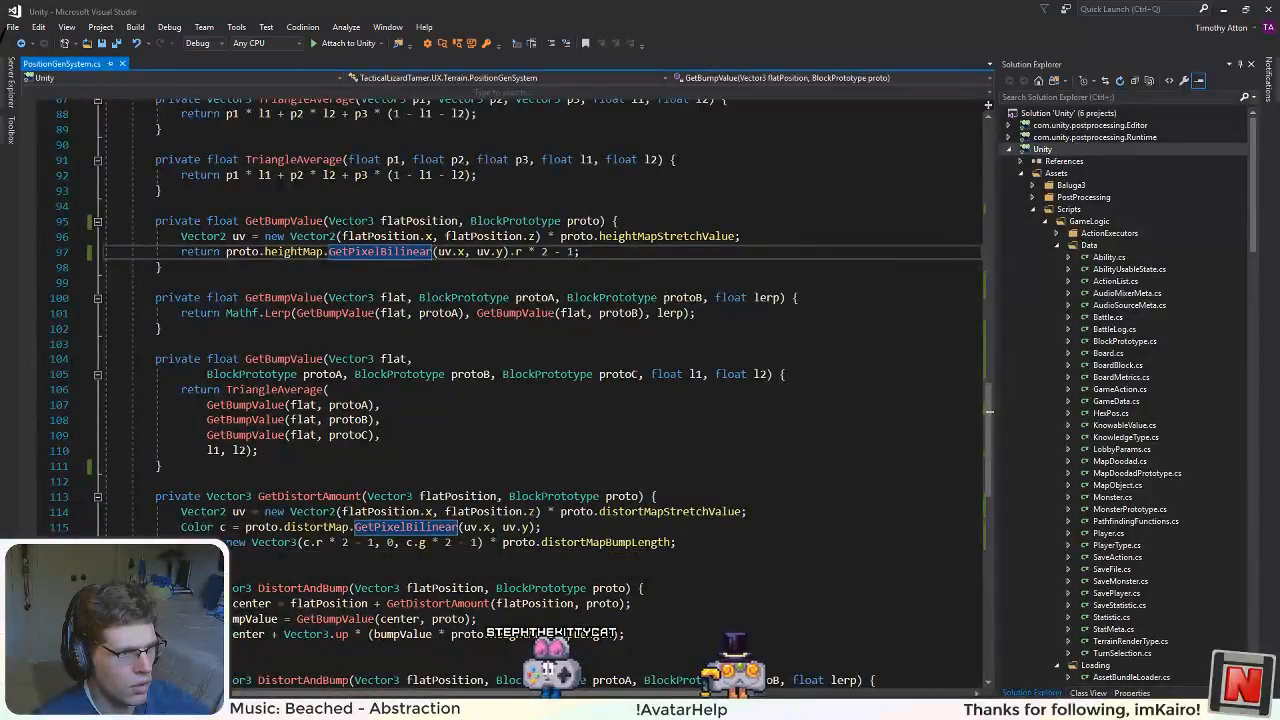
scroll(297, 512, "down", 3)
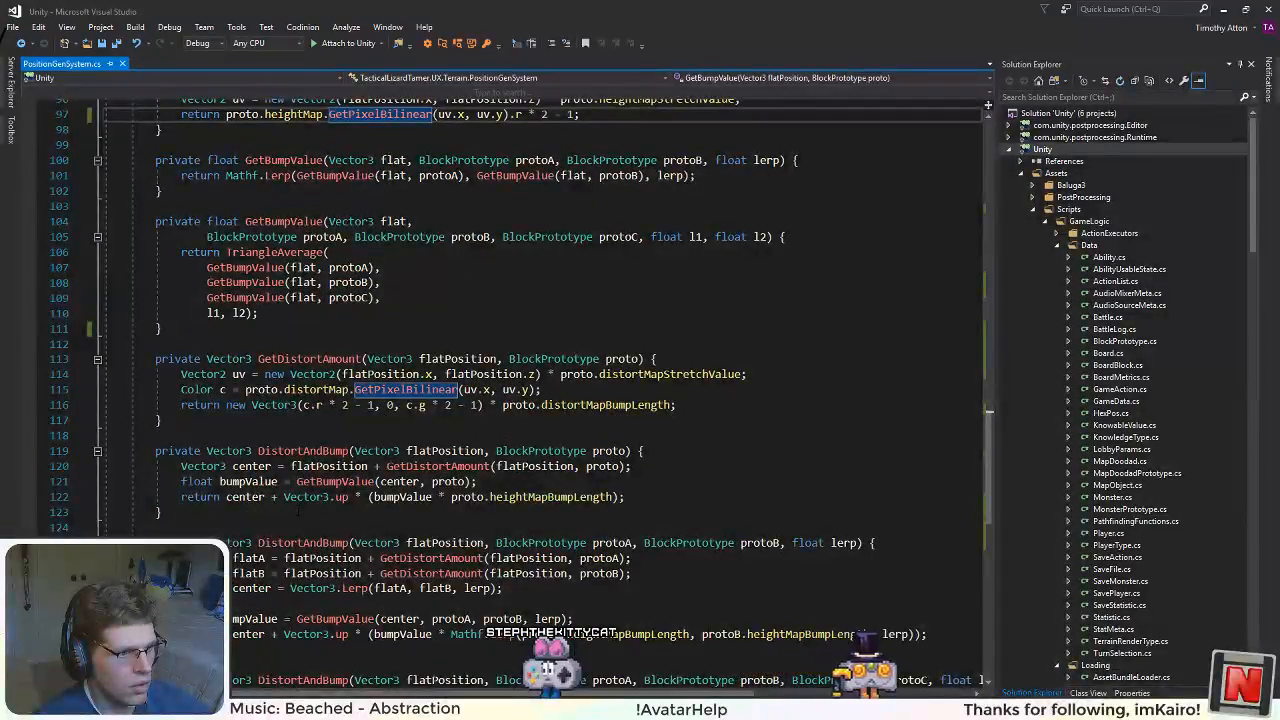
scroll(540, 320, "down", 3)
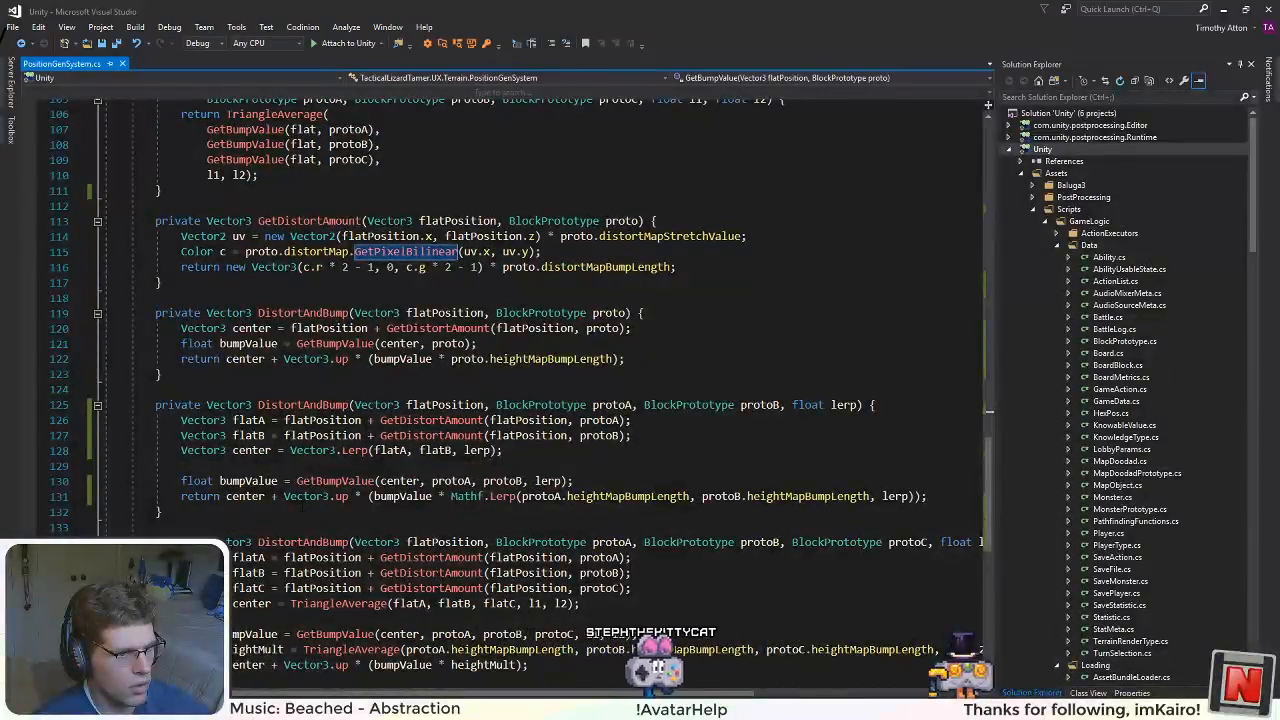
scroll(301, 506, "down", 2)
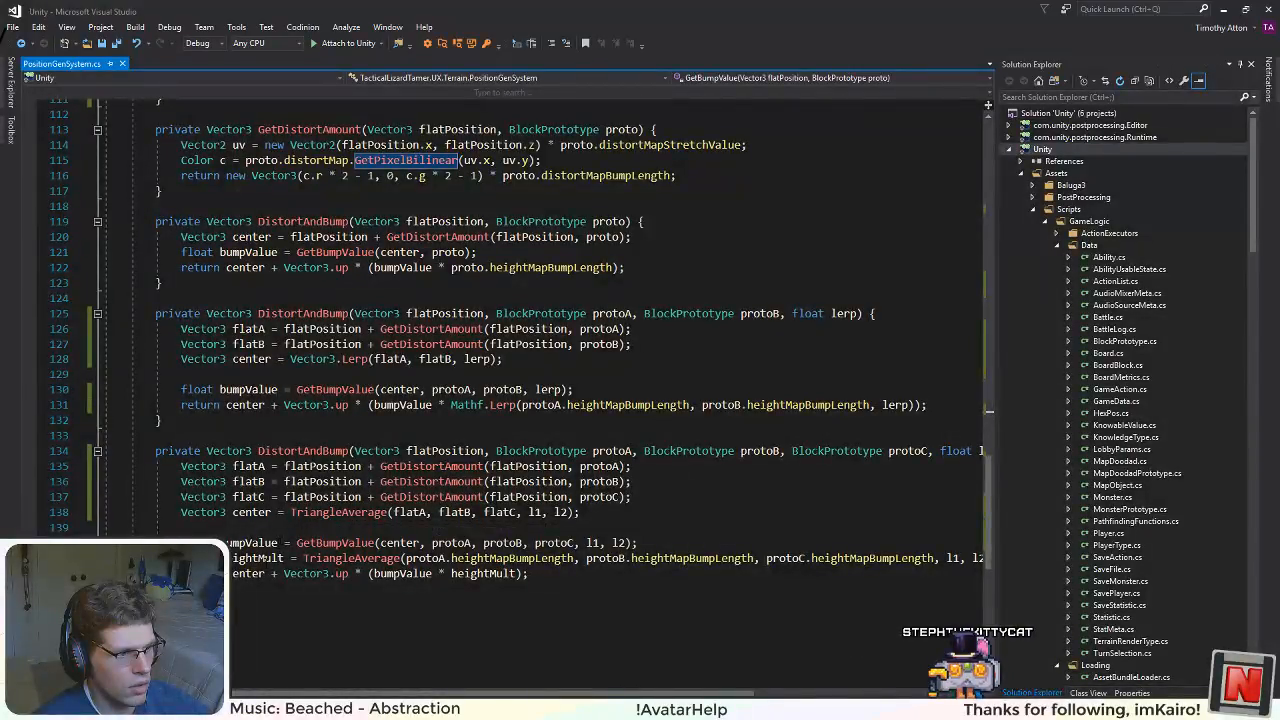
mouse_move(490, 693)
left_mouse_down()
mouse_move(546, 693)
mouse_move(490, 693)
left_mouse_up()
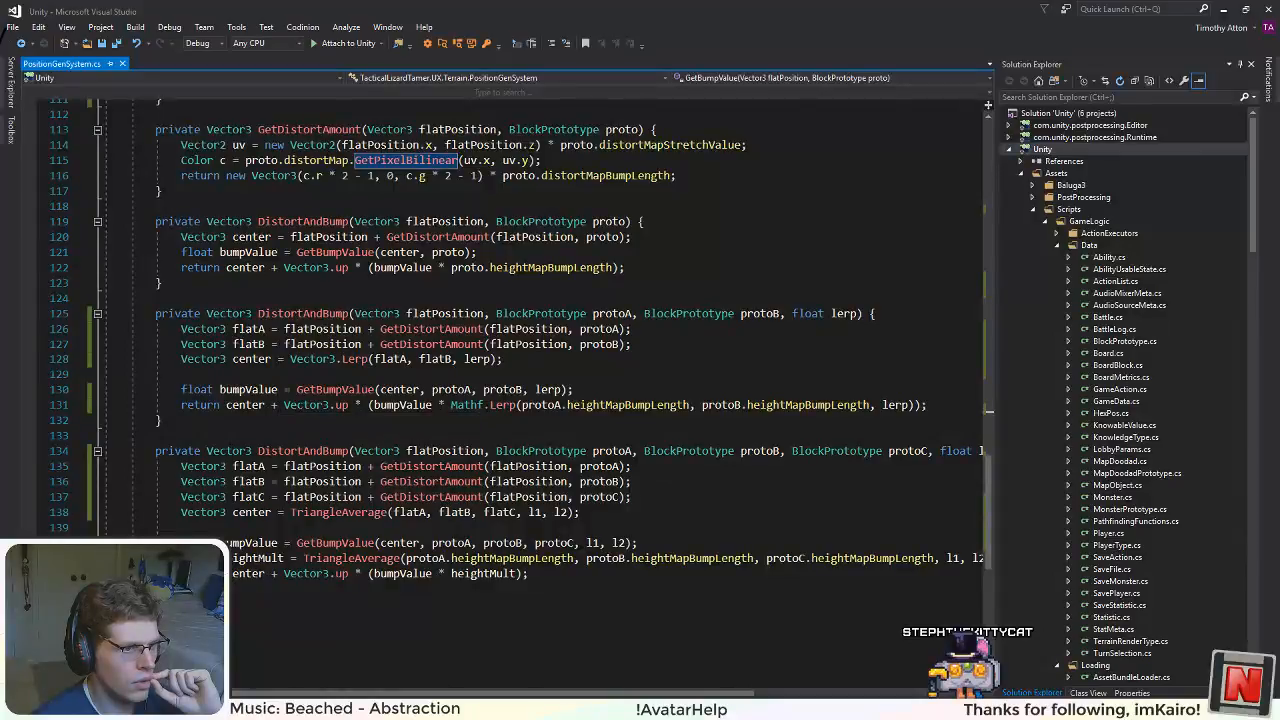
scroll(420, 425, "up", 1)
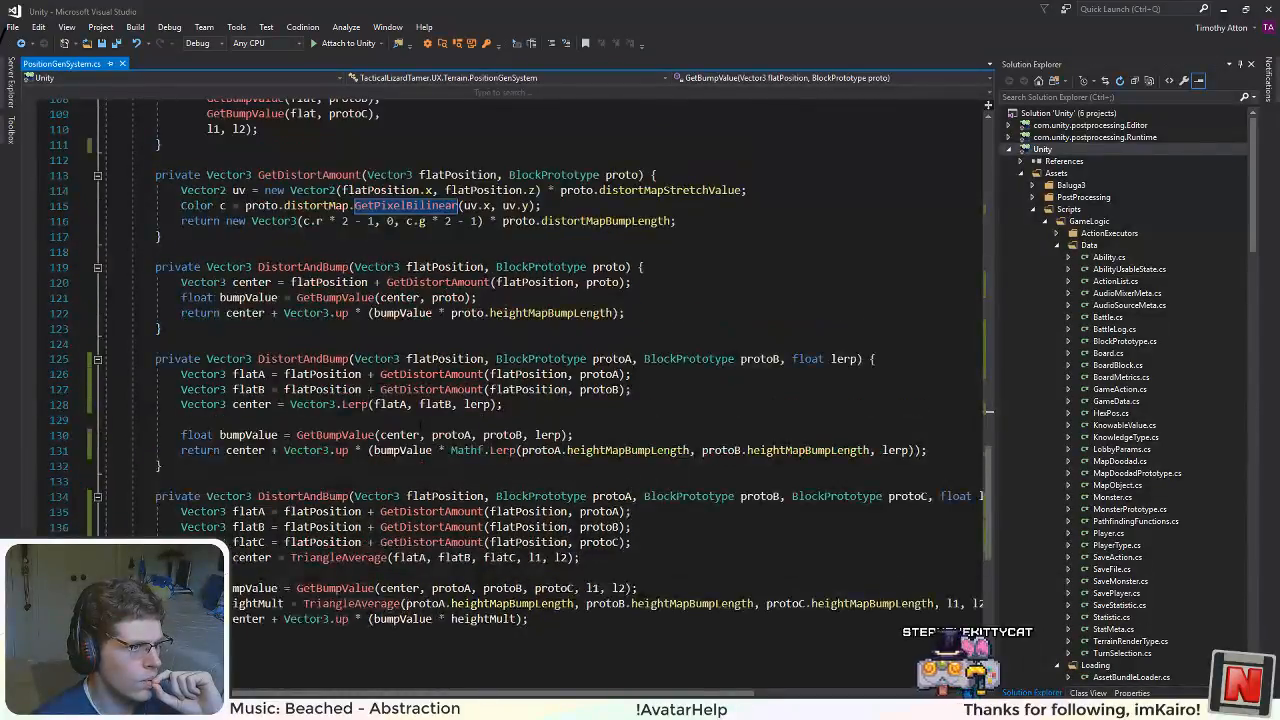
scroll(420, 425, "up", 2)
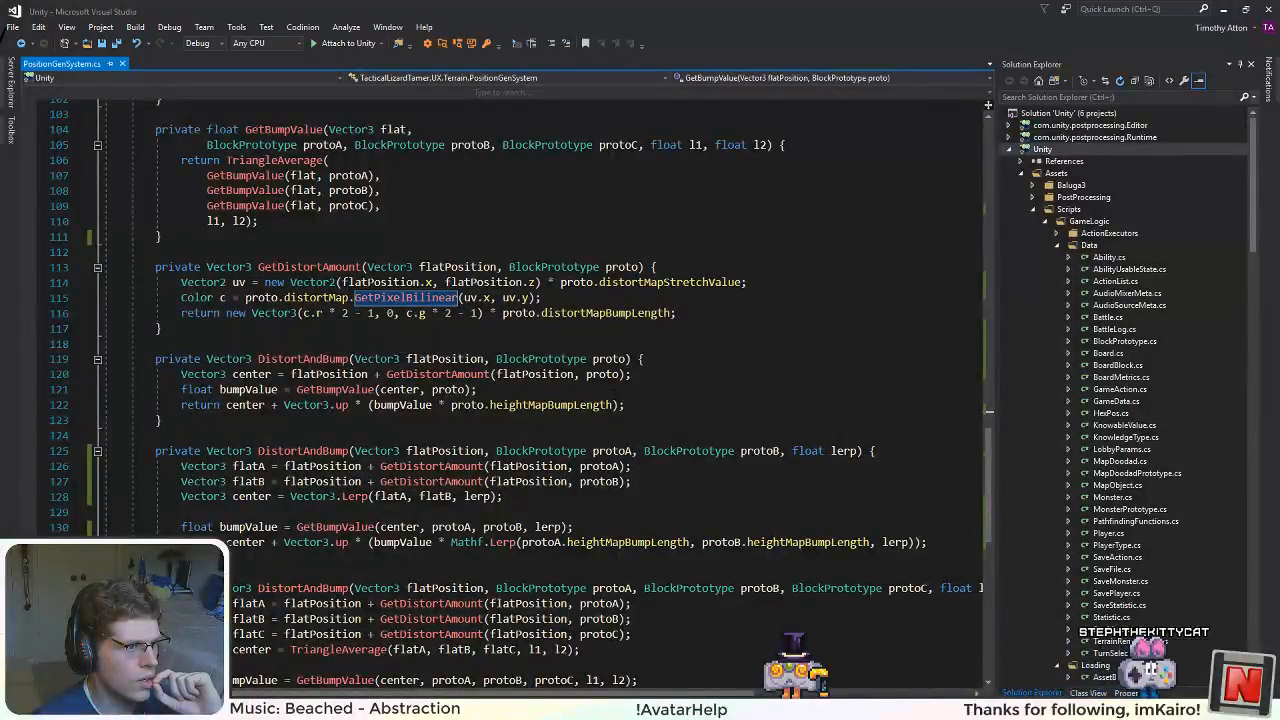
scroll(540, 395, "up", 5)
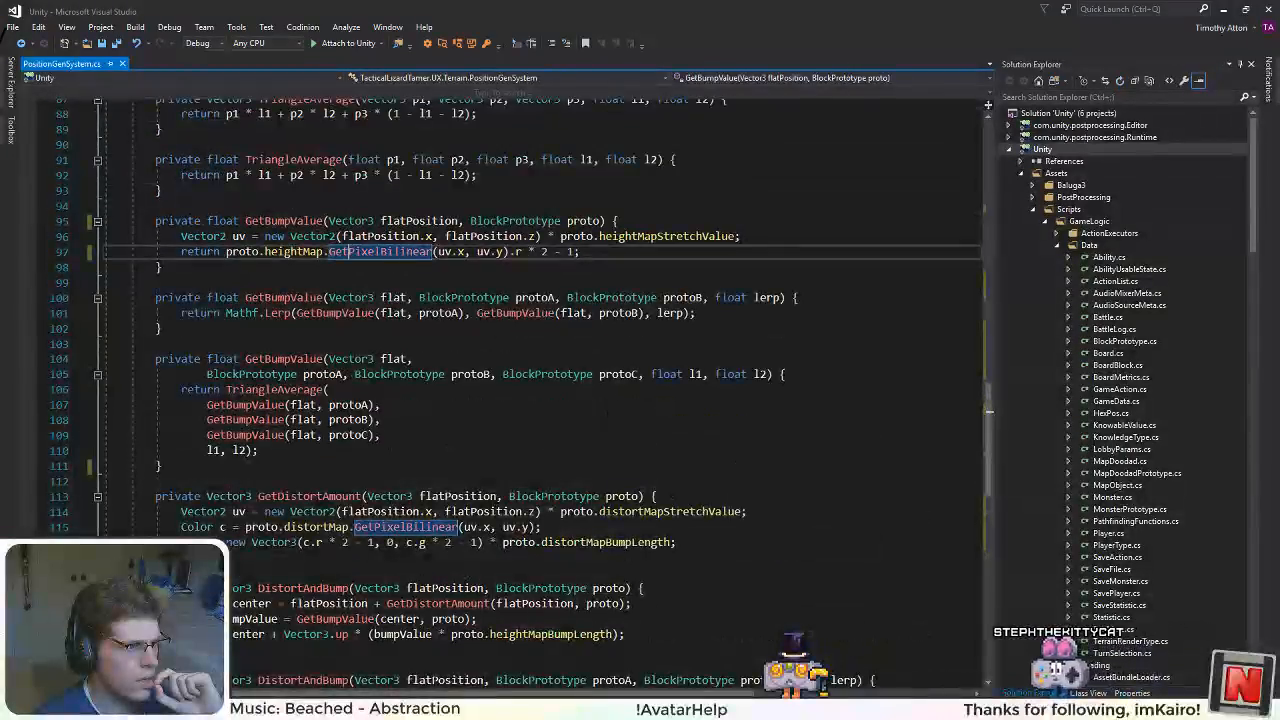
scroll(540, 395, "down", 2)
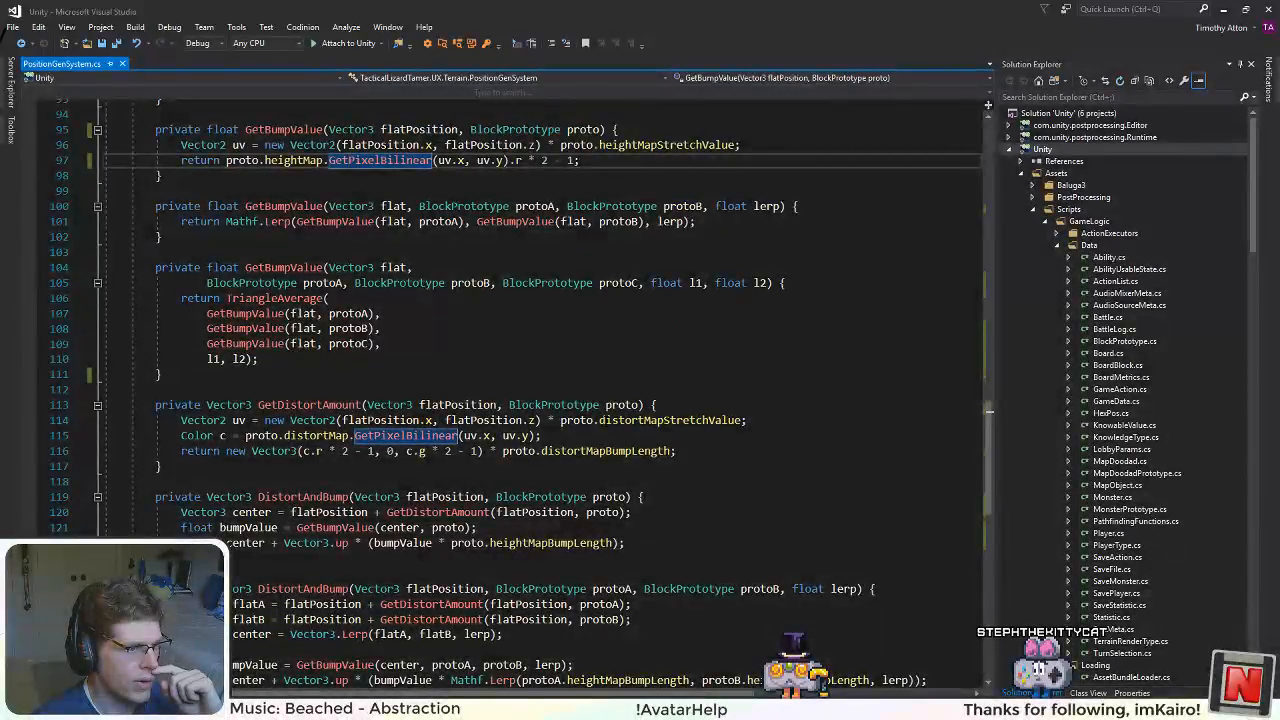
scroll(527, 457, "down", 2)
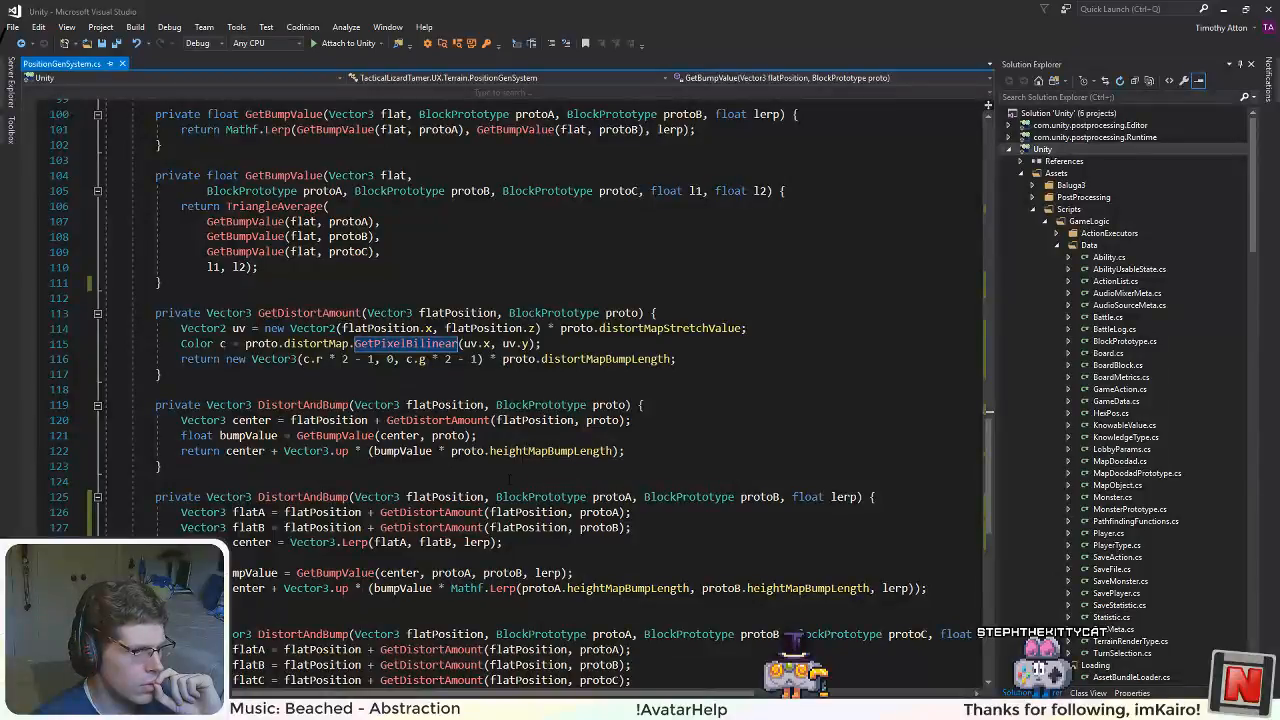
Step: Change the declared type of bumpValue in the single-prototype DistortAndBump method to Vector3
left_click(506, 436)
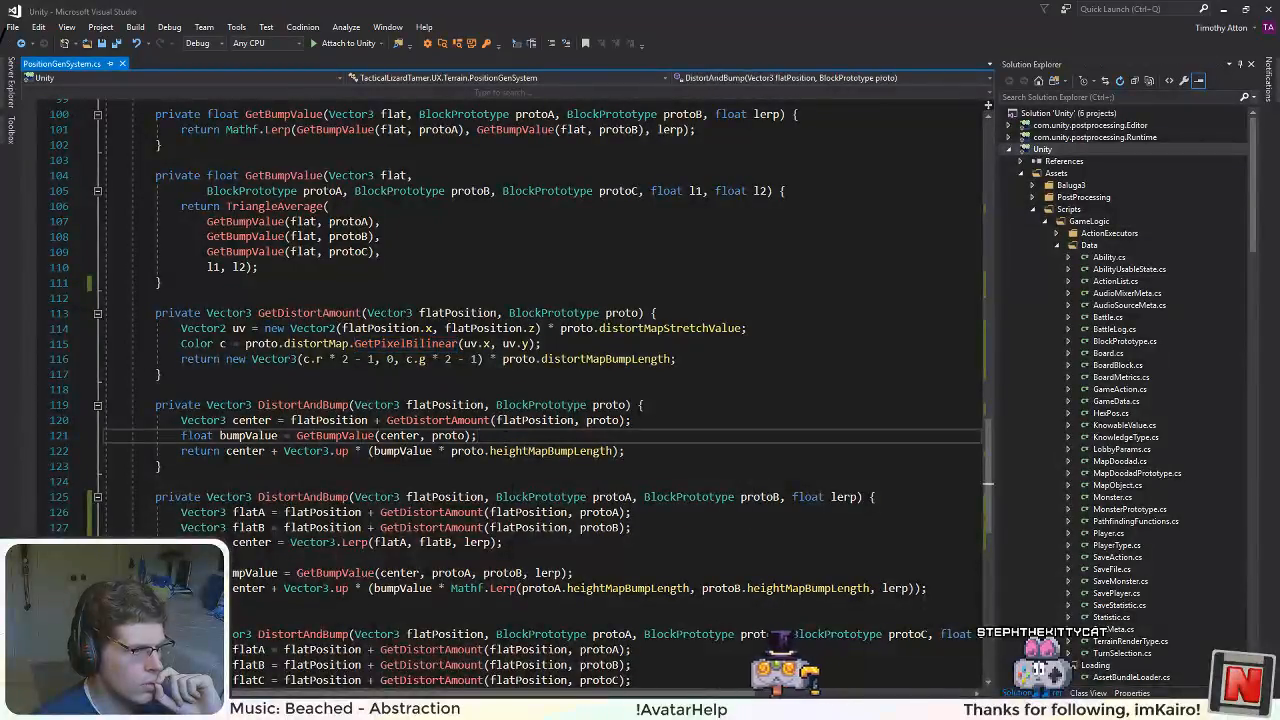
scroll(506, 436, "down", 2)
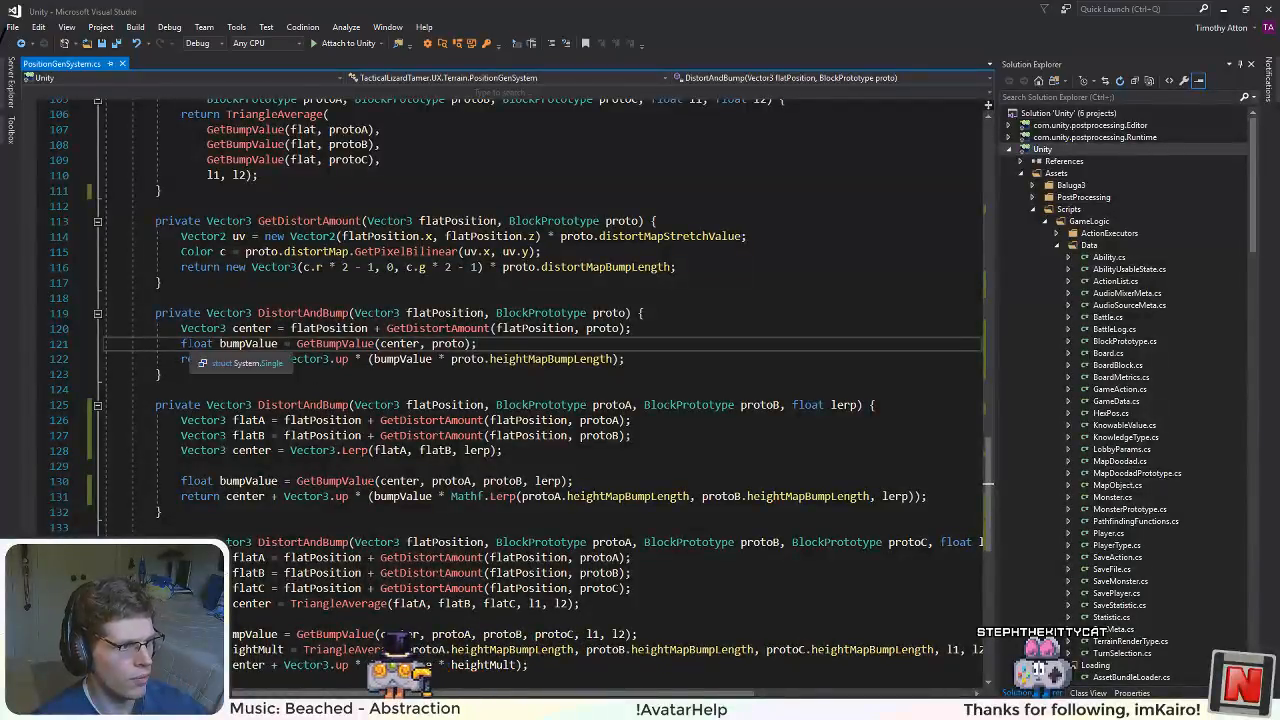
double_click(196, 344)
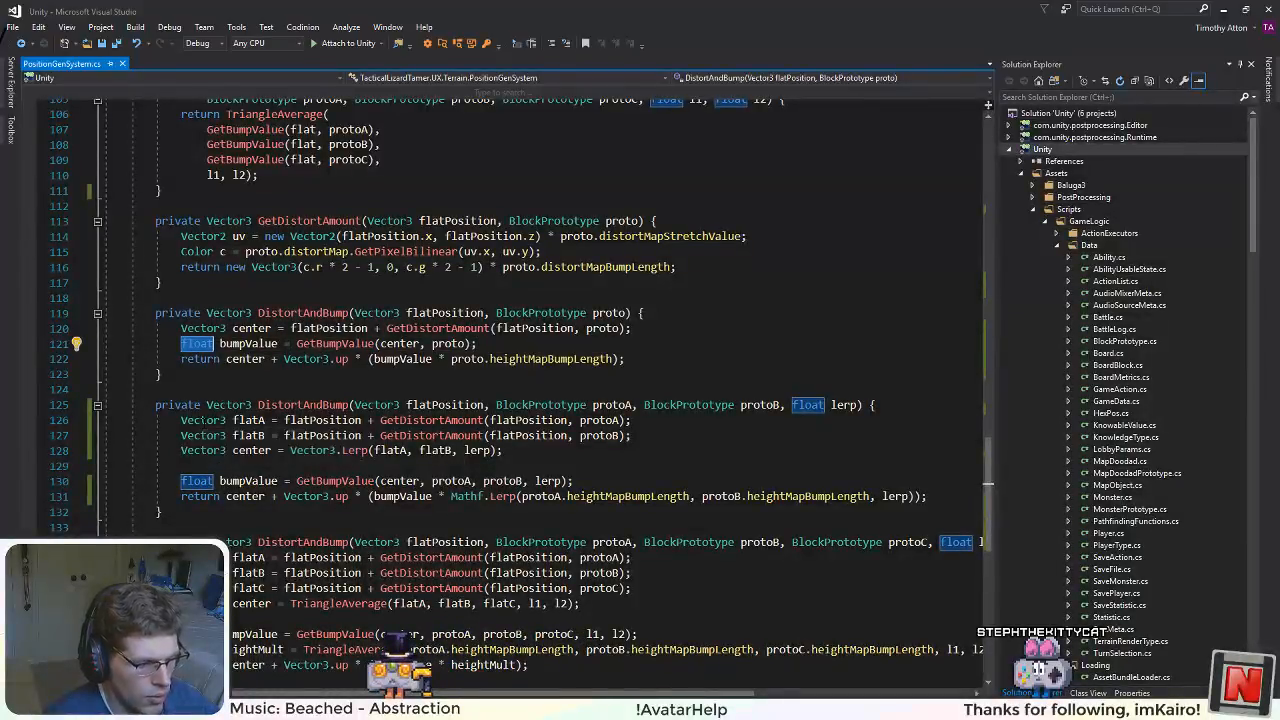
type("Vector3")
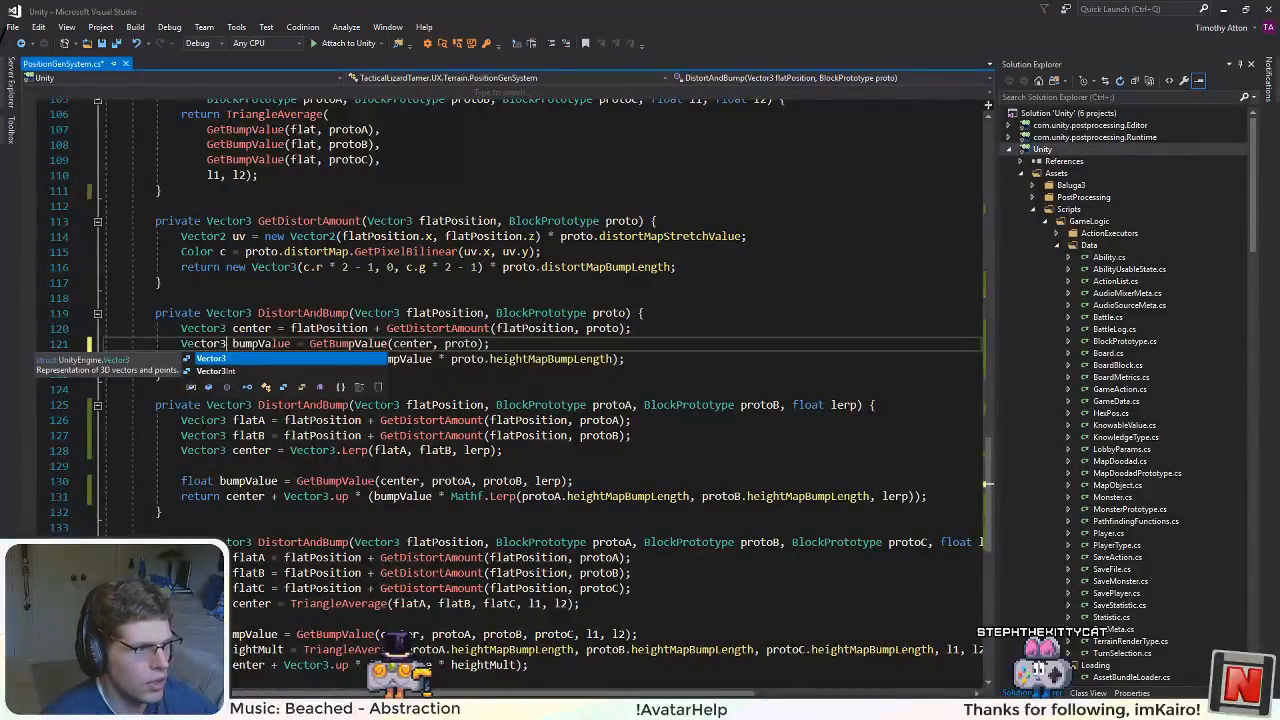
double_click(261, 343)
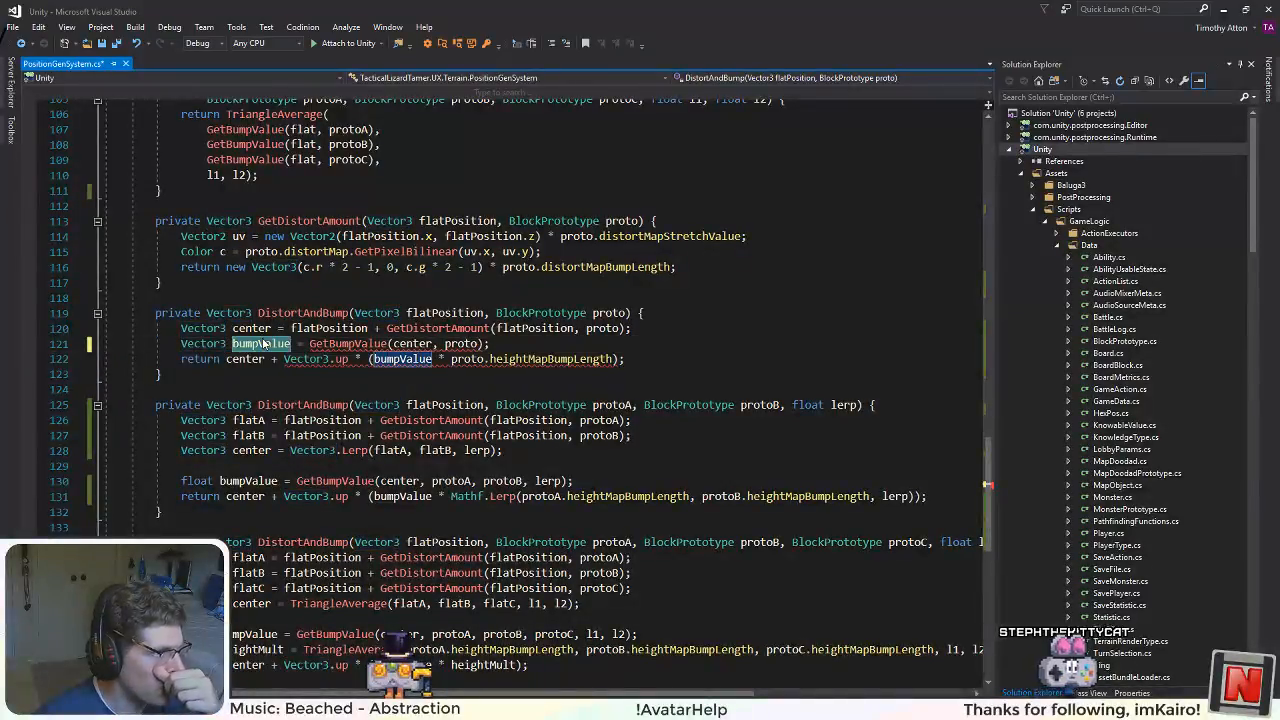
scroll(450, 500, "up", 4)
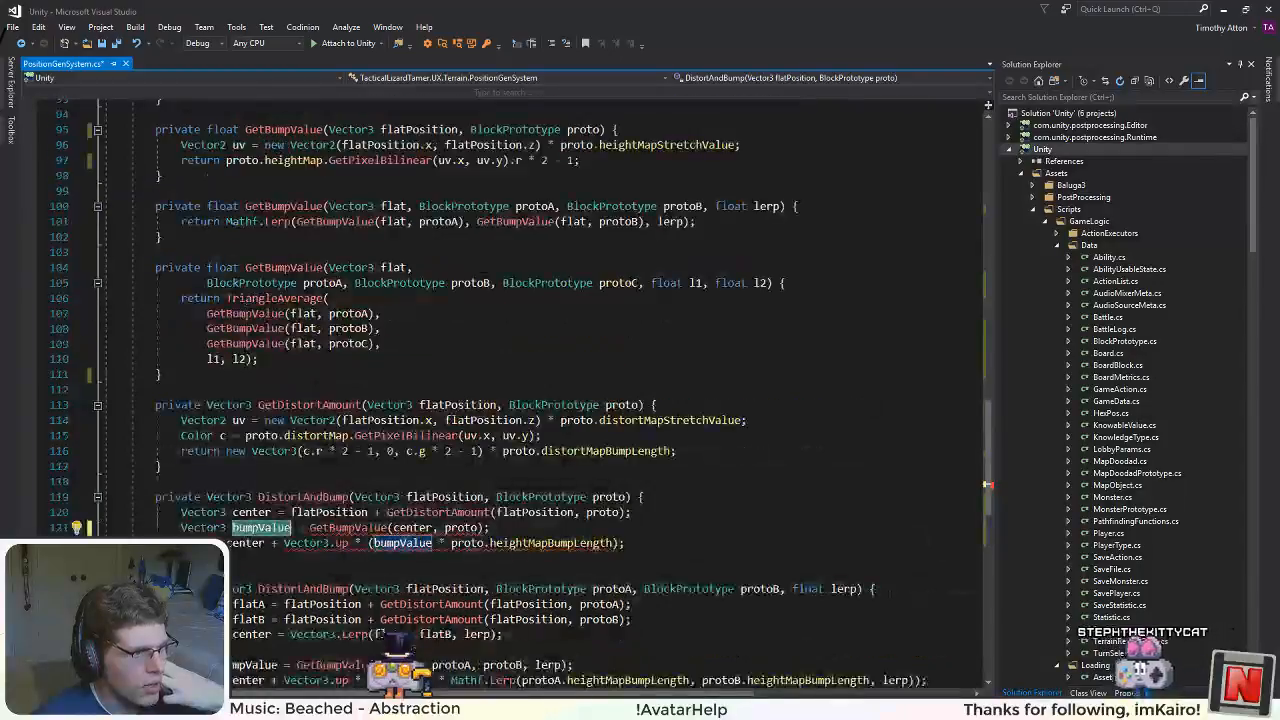
Step: Review the margin distort methods, the GetBumpValue overloads and the DistortAndBump methods that call them
scroll(500, 400, "up", 6)
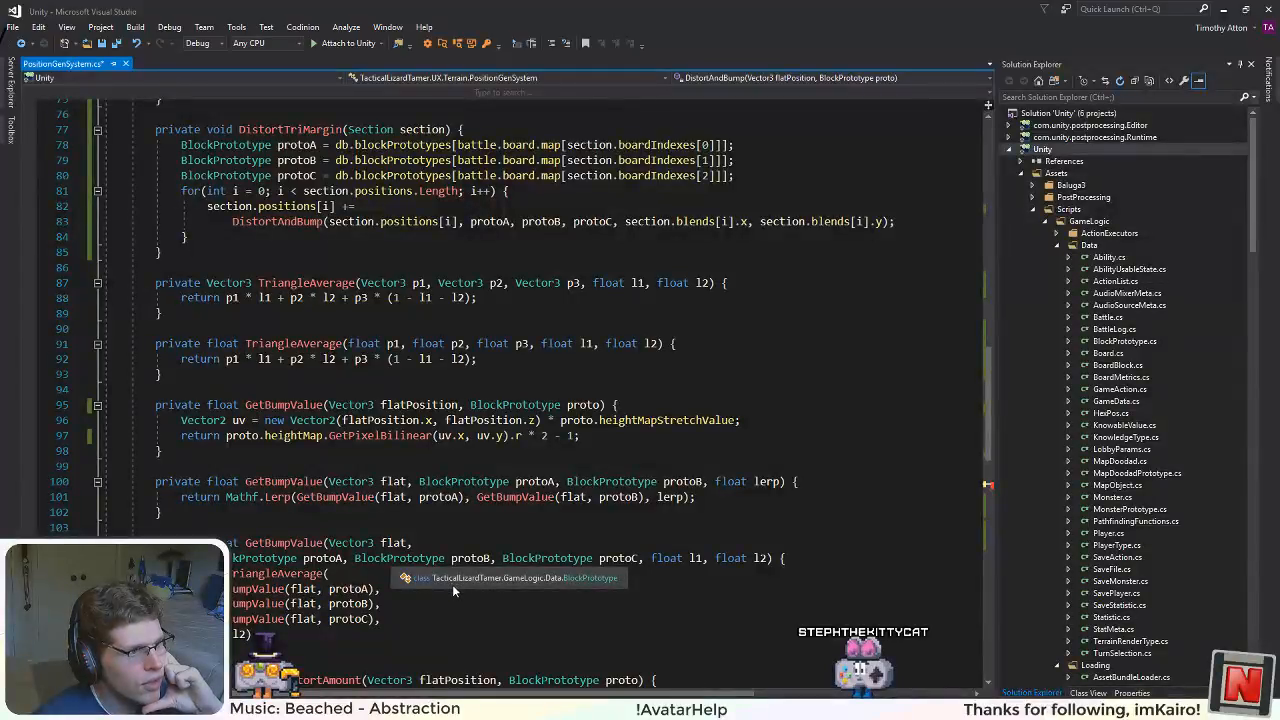
scroll(452, 584, "up", 4)
scroll(348, 604, "down", 1)
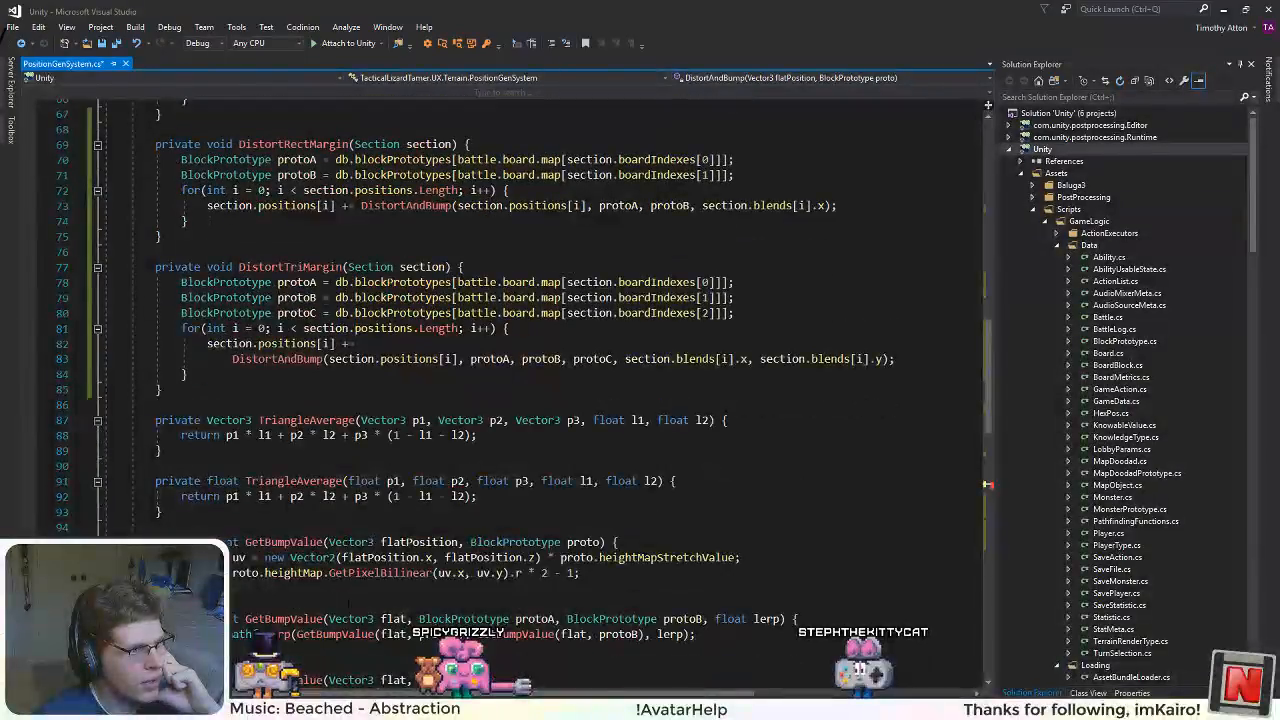
scroll(345, 592, "down", 3)
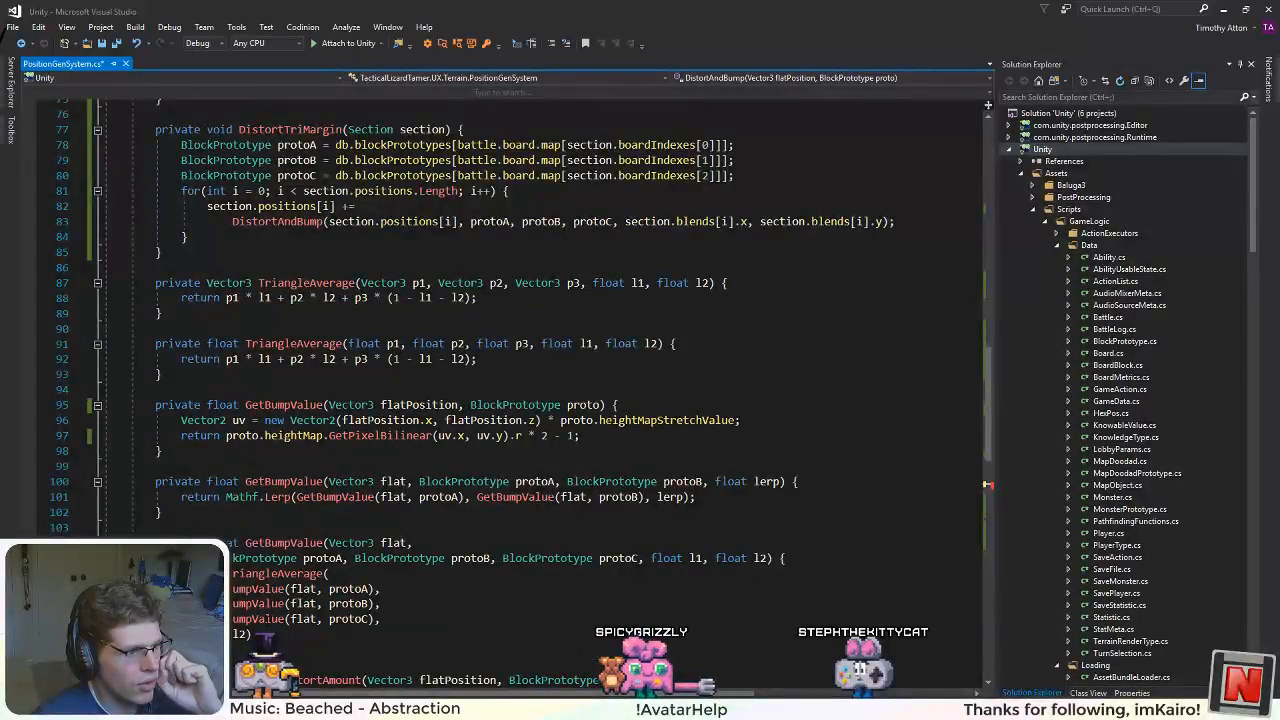
scroll(345, 620, "down", 4)
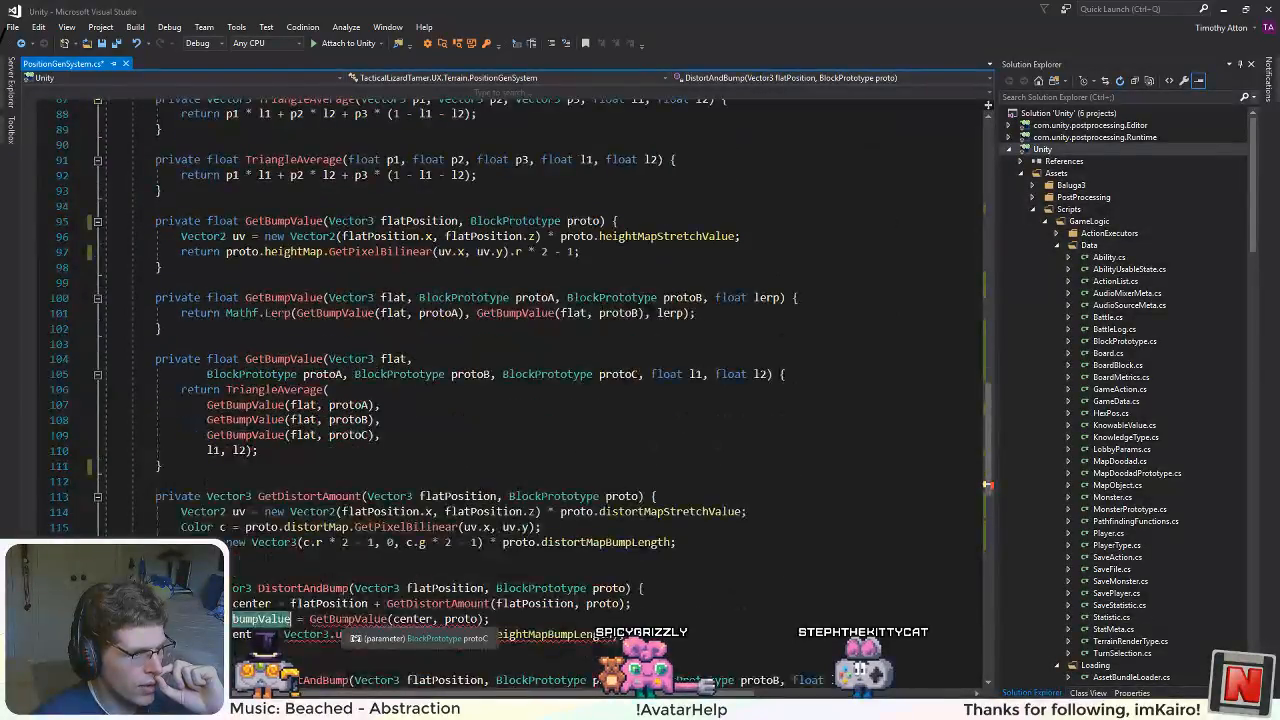
scroll(345, 620, "down", 7)
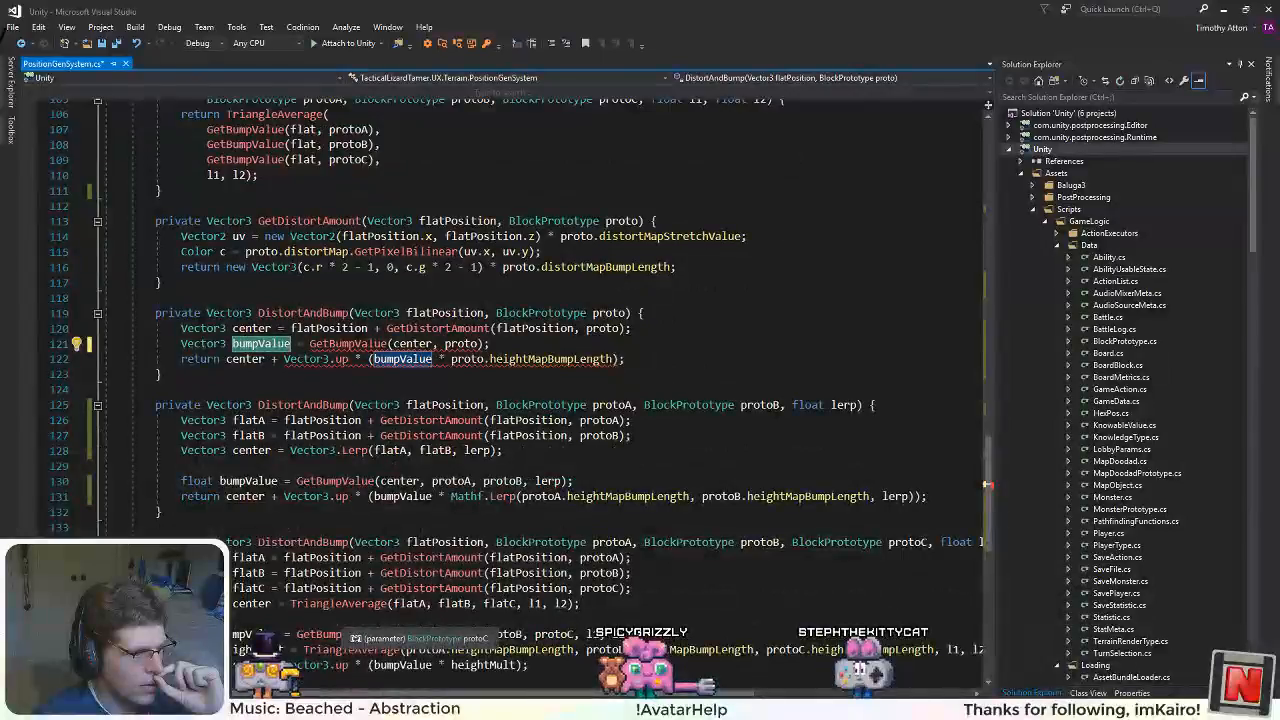
scroll(345, 620, "up", 7)
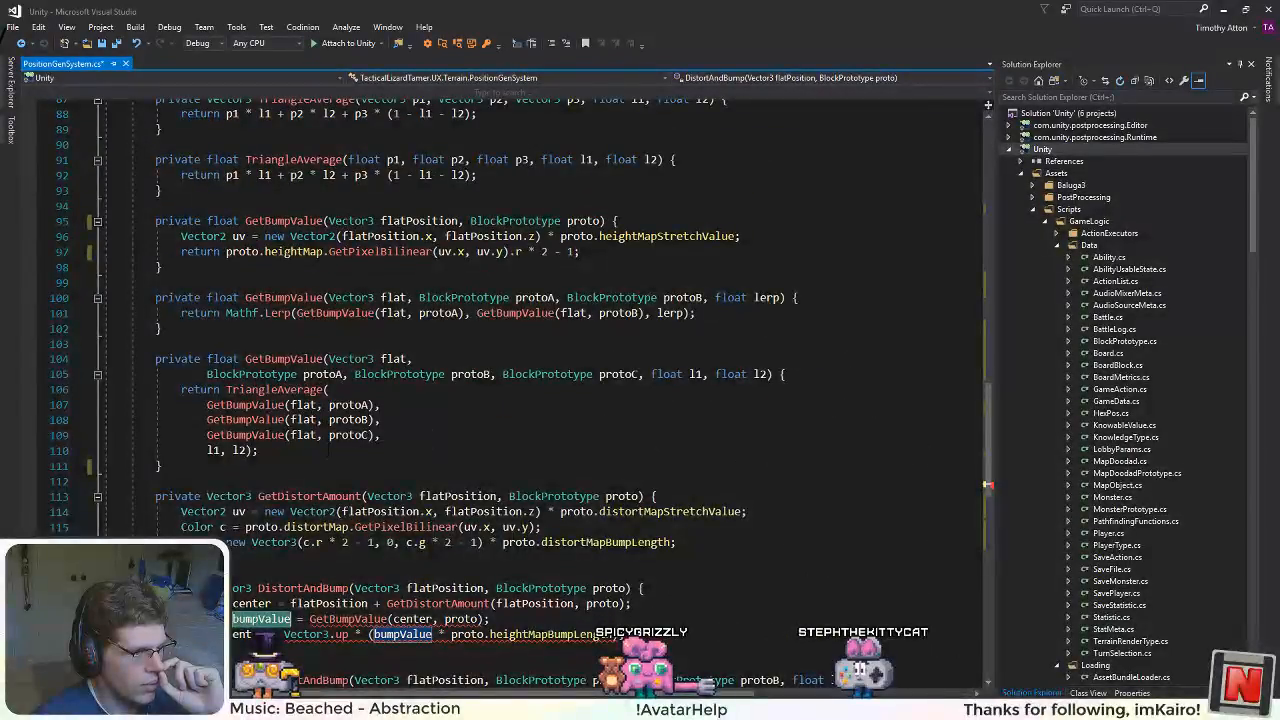
scroll(329, 449, "up", 2)
scroll(500, 380, "up", 2)
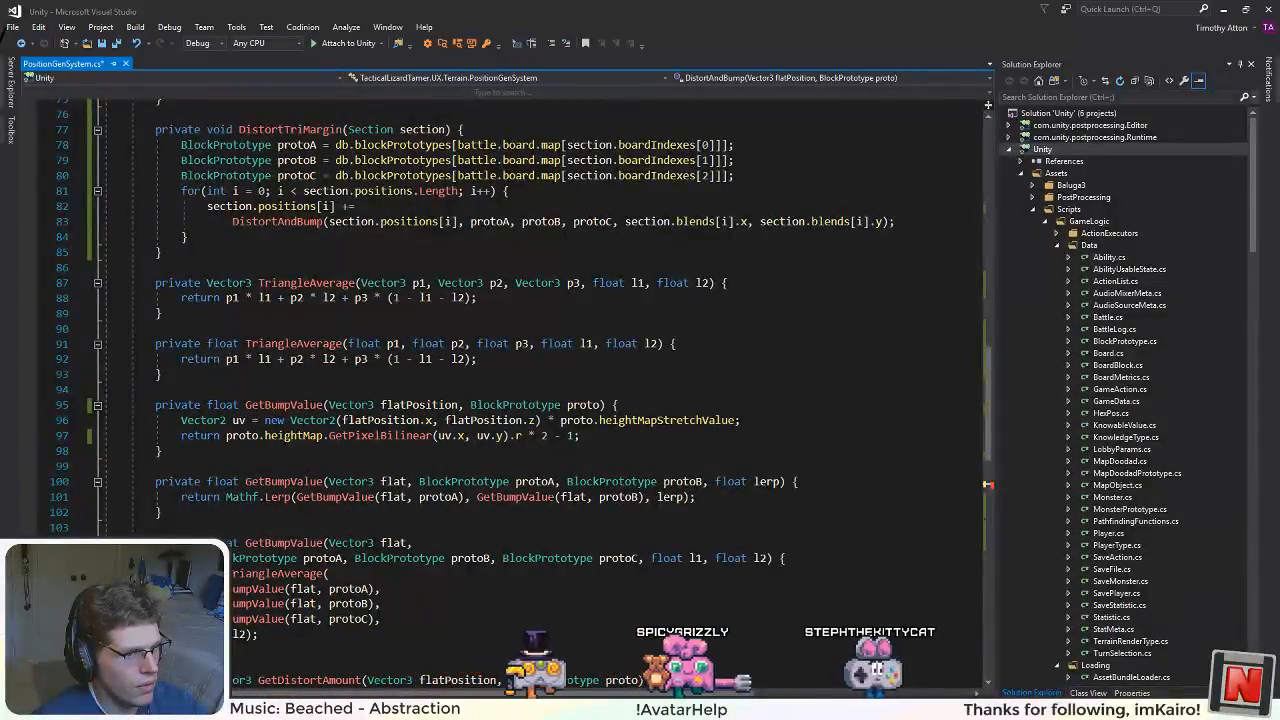
Step: Delete the two-prototype and three-prototype GetBumpValue overloads, keeping only the single-prototype version
left_click_drag(163, 650, 105, 466)
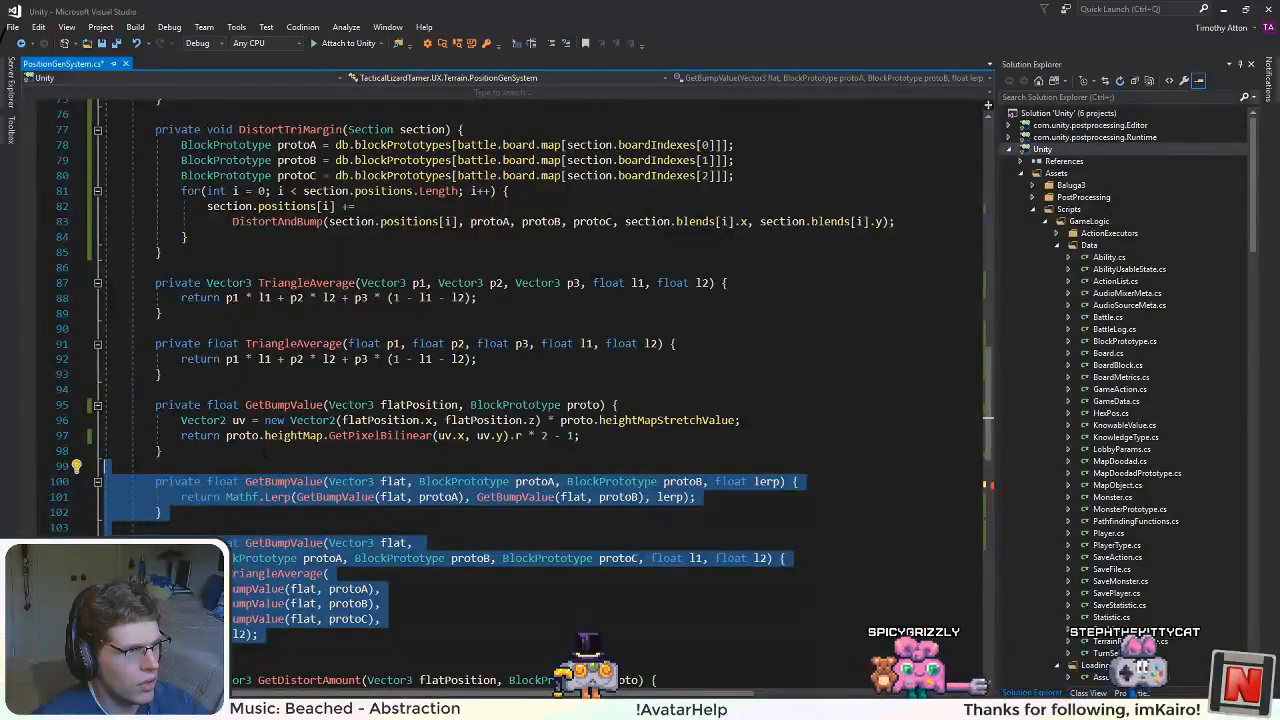
scroll(253, 492, "up", 4)
scroll(253, 492, "down", 8)
scroll(253, 492, "up", 1)
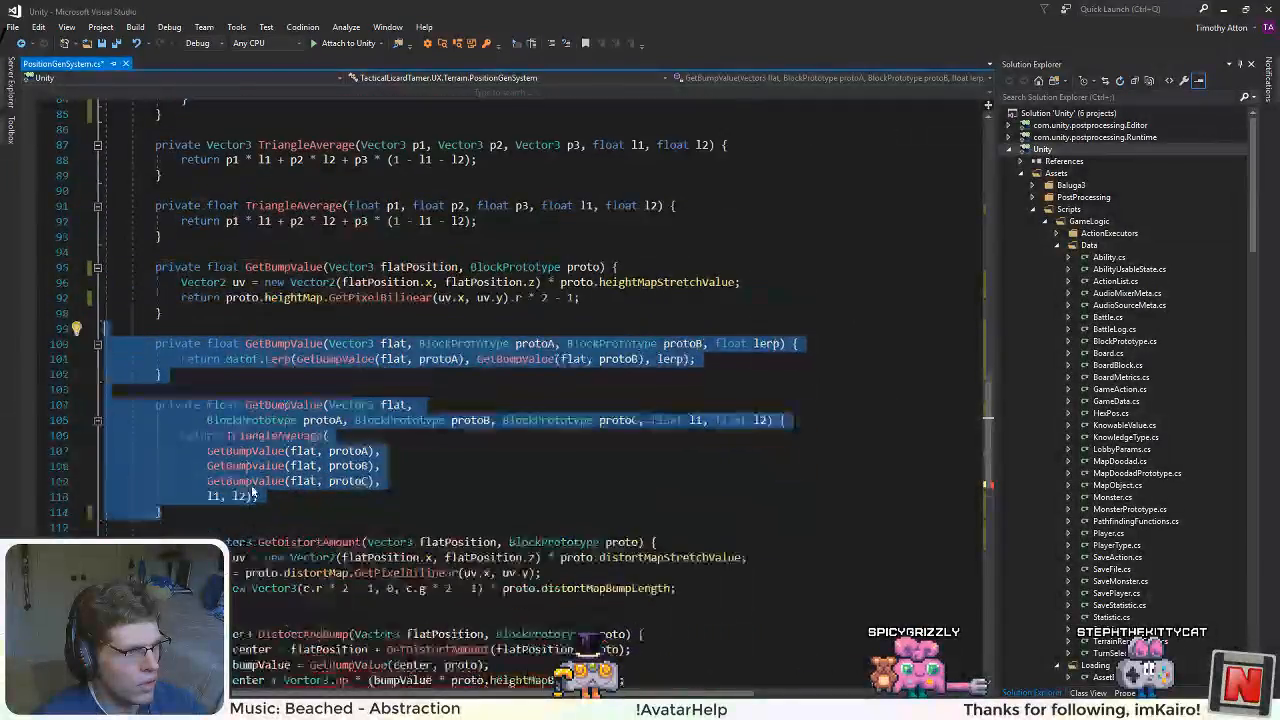
key("Delete")
scroll(253, 492, "up", 5)
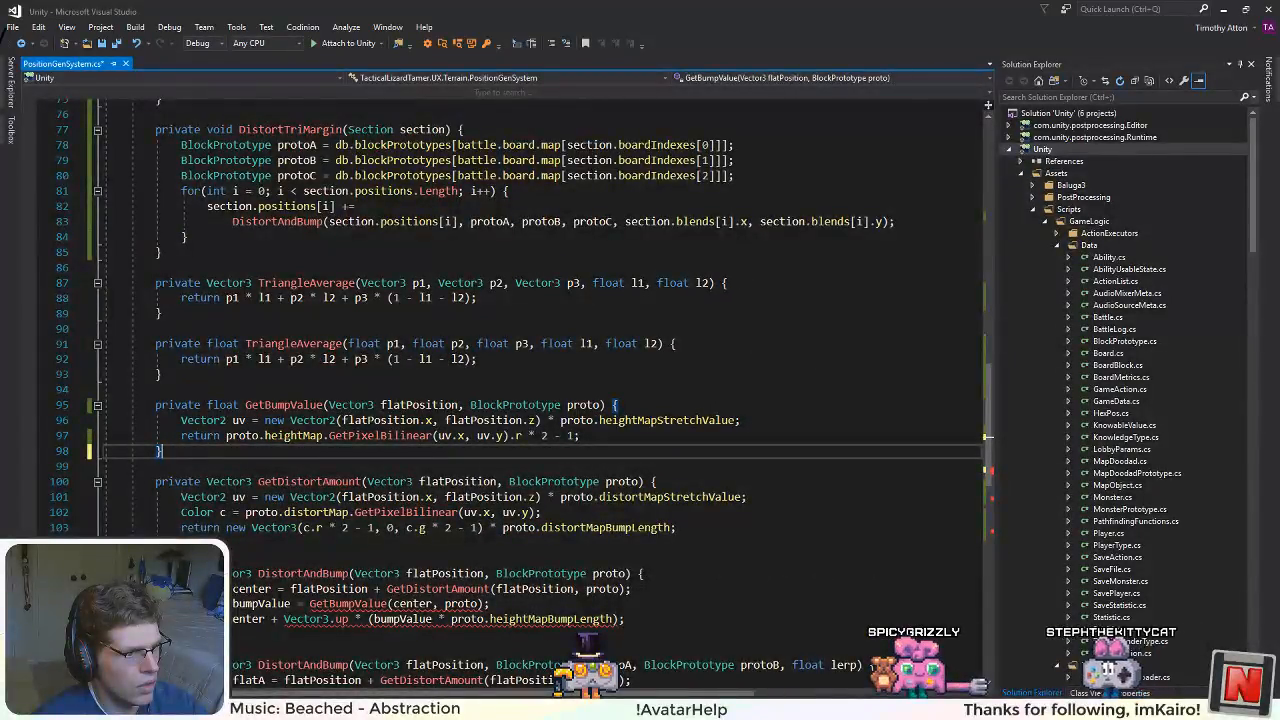
Step: Rename the remaining GetBumpValue method and its references to GetBump
scroll(322, 452, "down", 1)
scroll(322, 452, "up", 2)
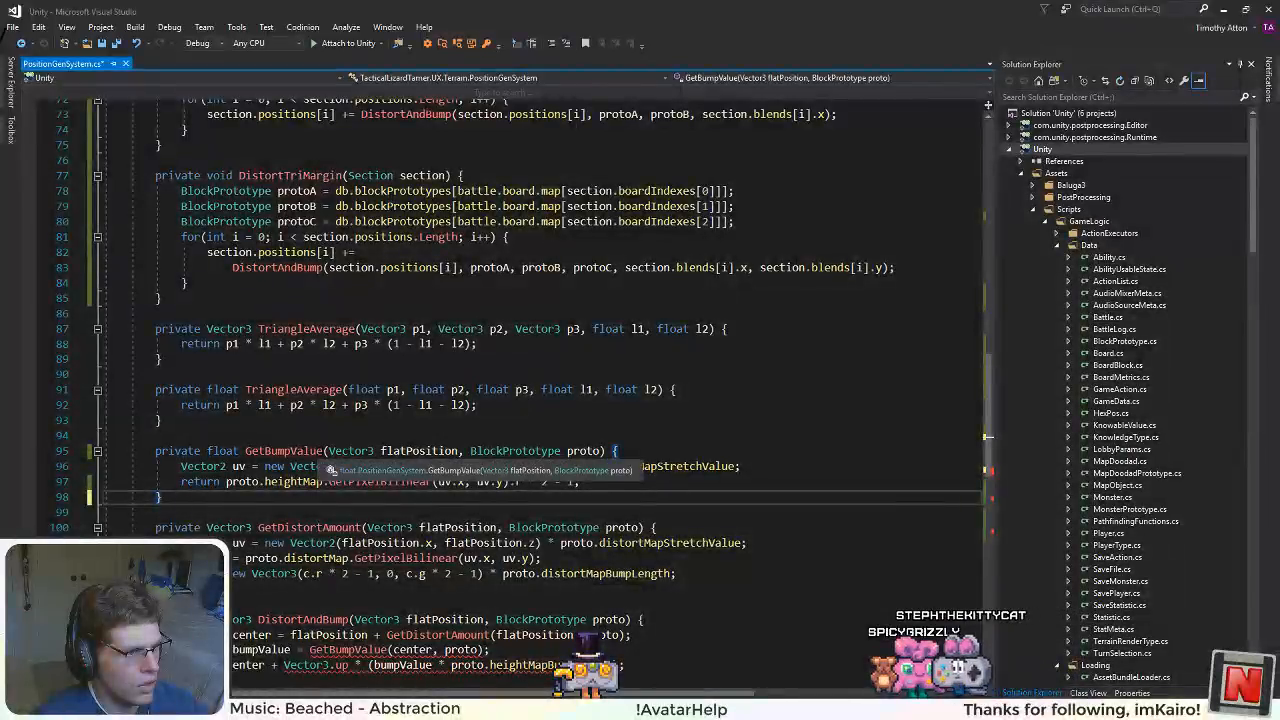
left_click(270, 451)
right_click(272, 451)
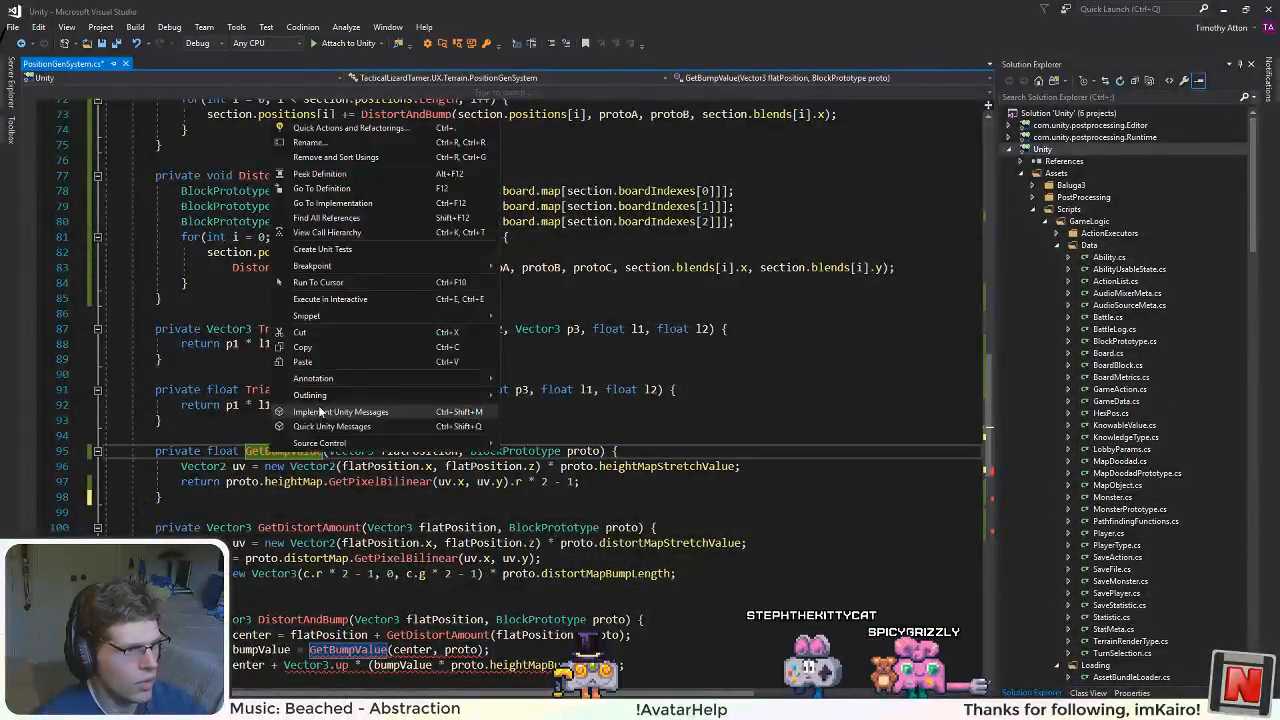
left_click(308, 142)
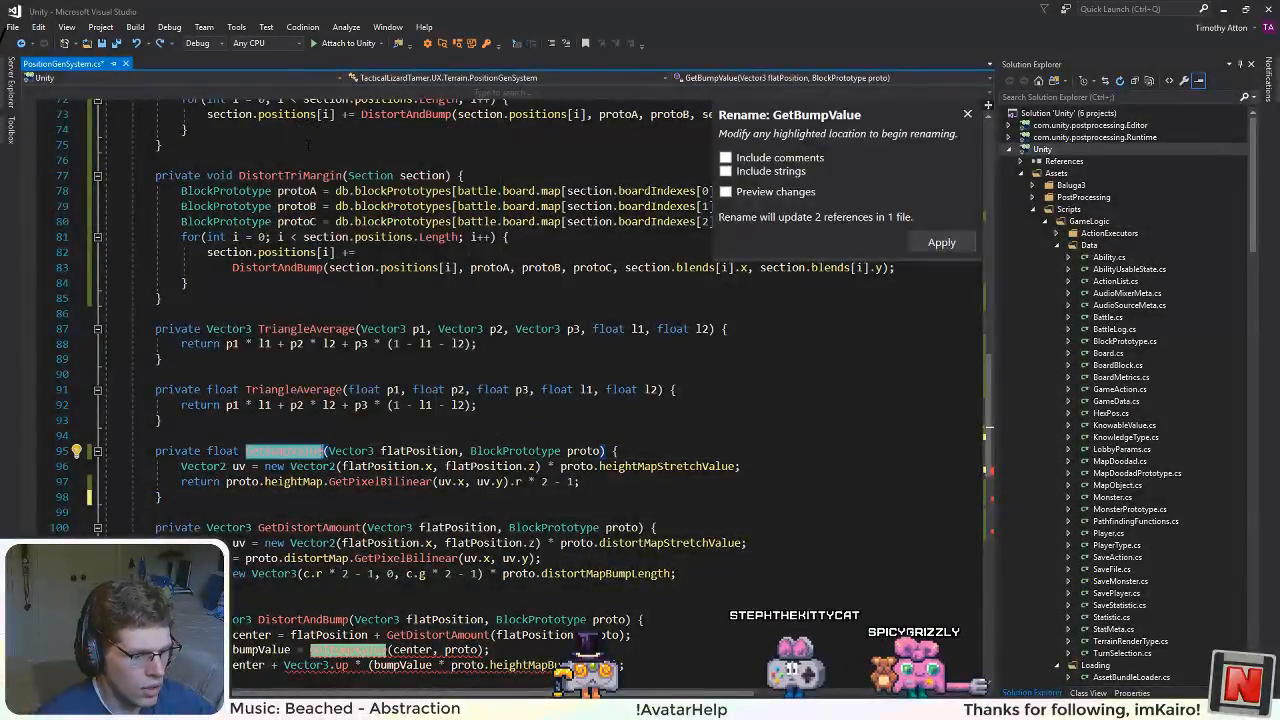
type("GetB")
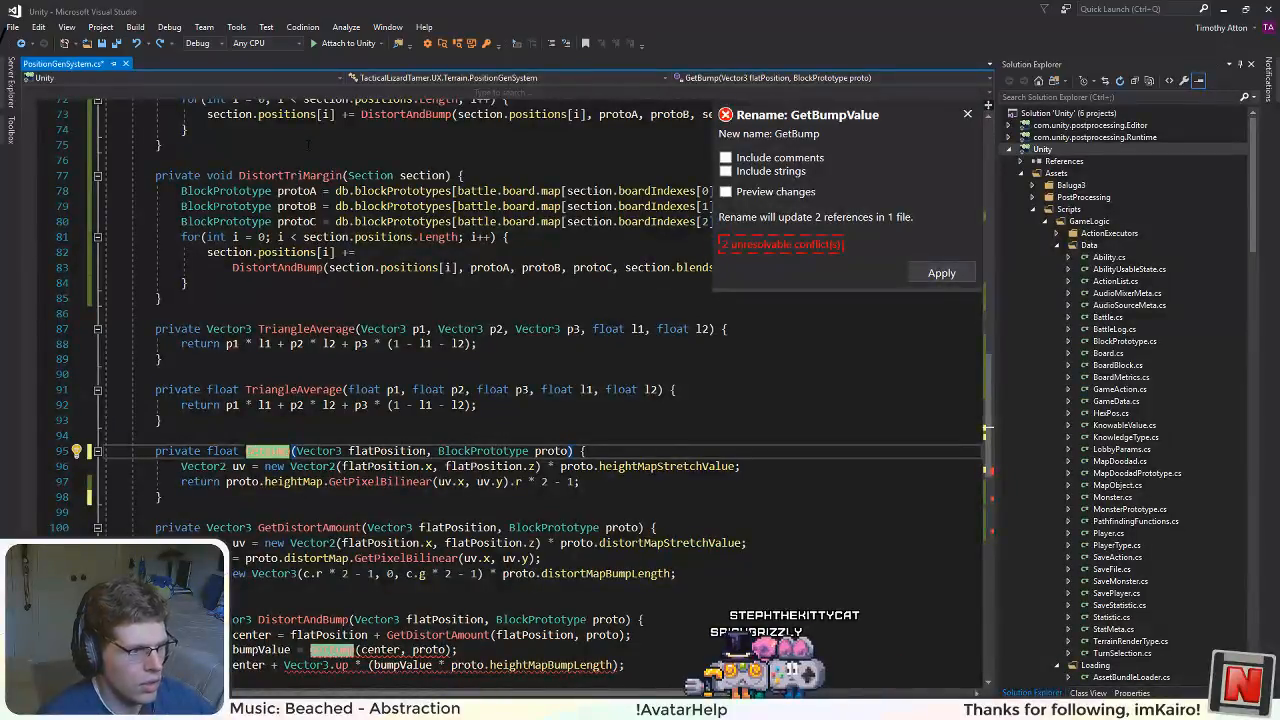
key("Return")
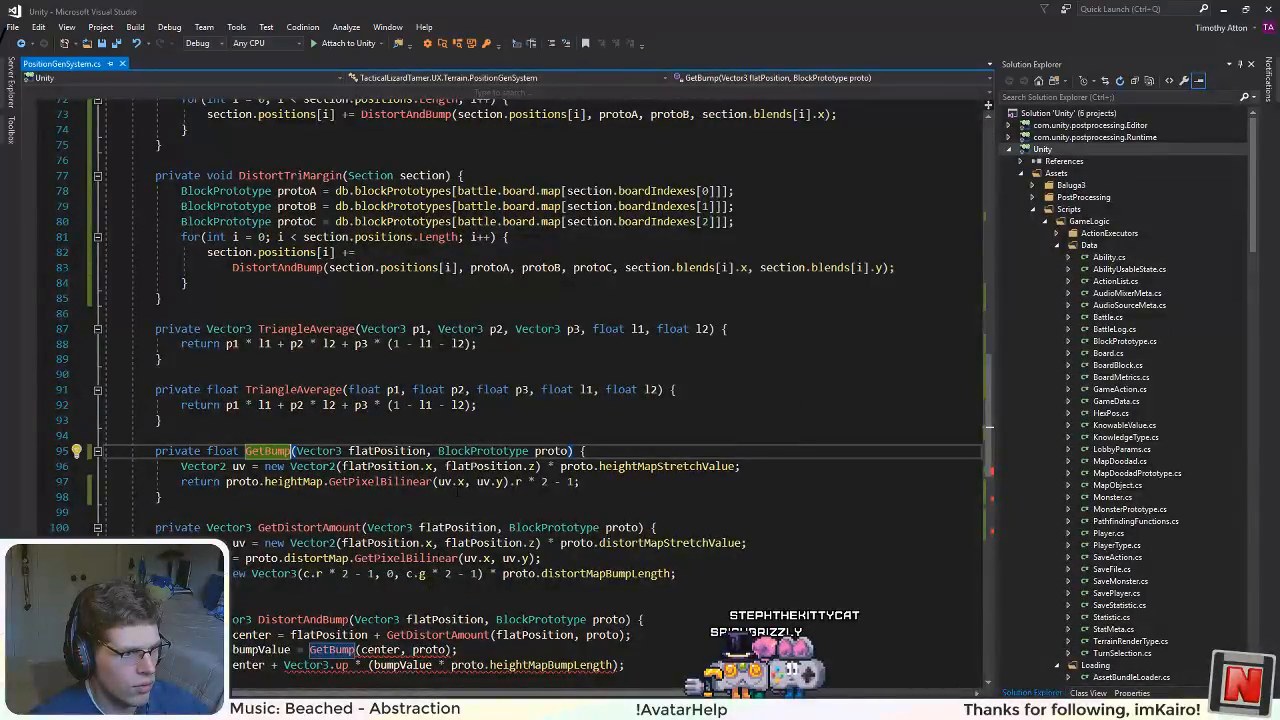
Step: In GetBump, replace the return of the height map sample with an assignment to a float variable named raw
scroll(540, 400, "down", 6)
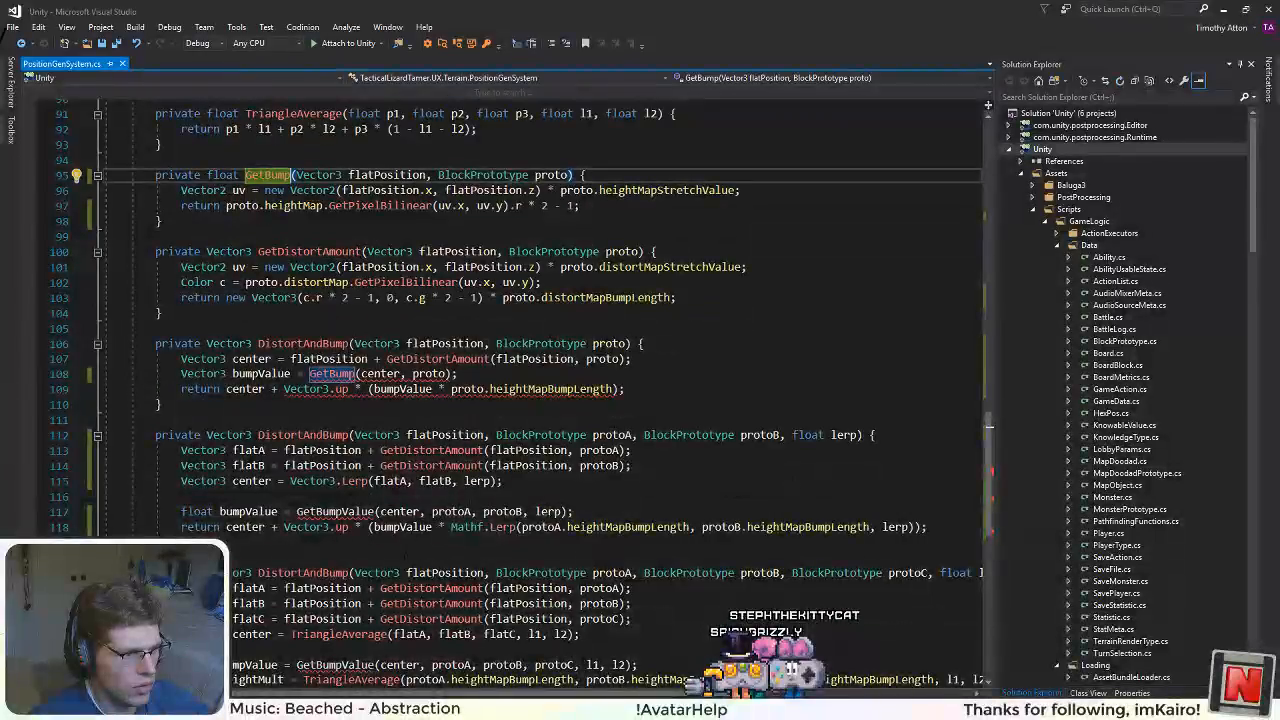
scroll(540, 400, "down", 4)
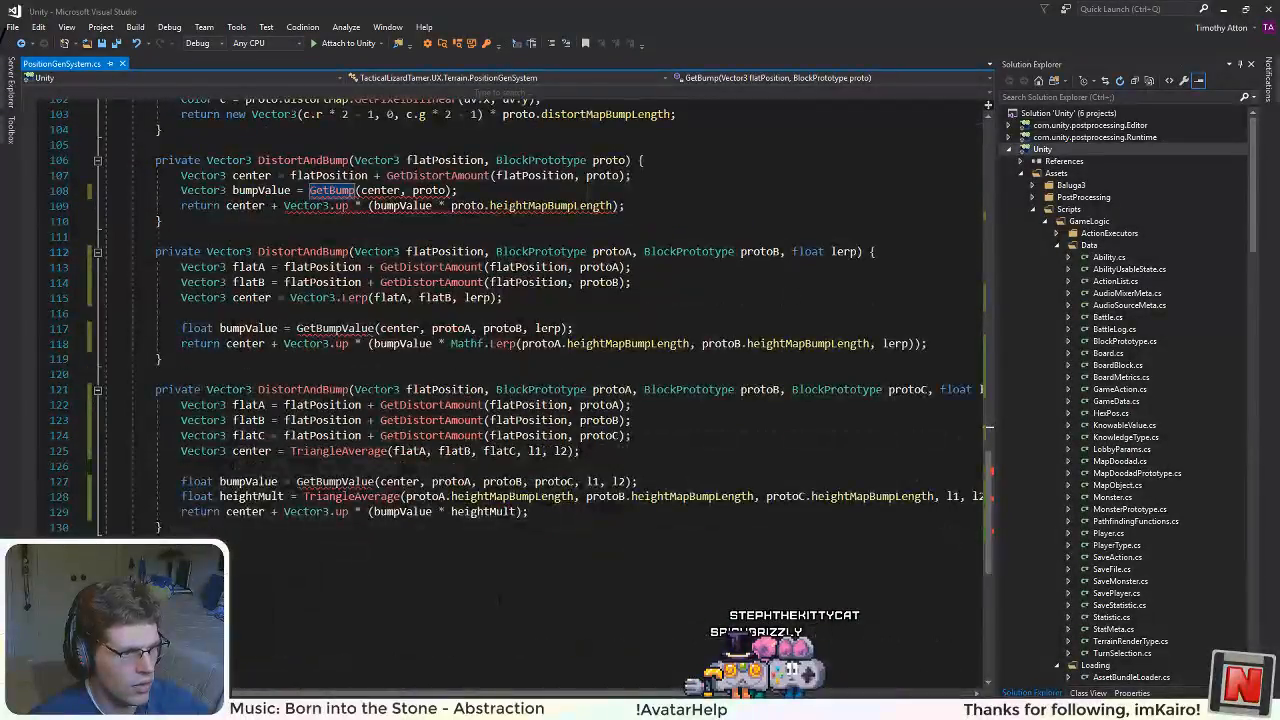
scroll(540, 400, "up", 4)
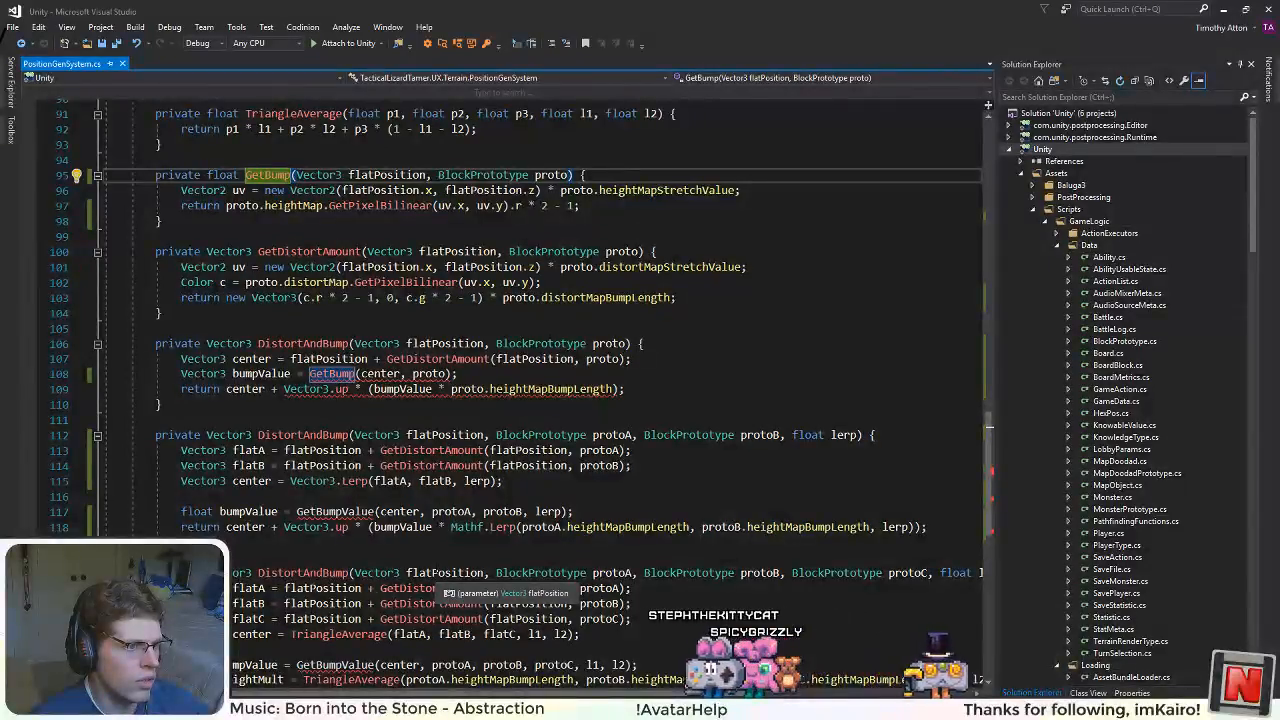
scroll(525, 400, "up", 1)
scroll(540, 400, "up", 4)
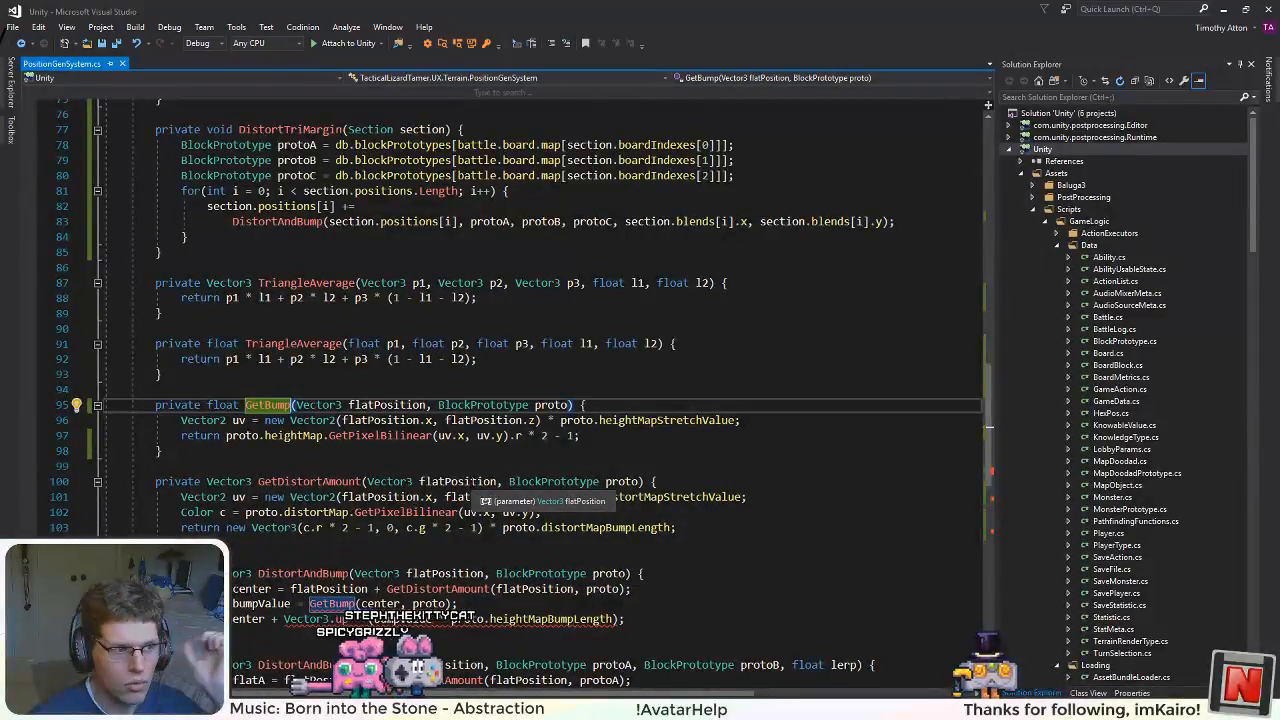
left_click(579, 436)
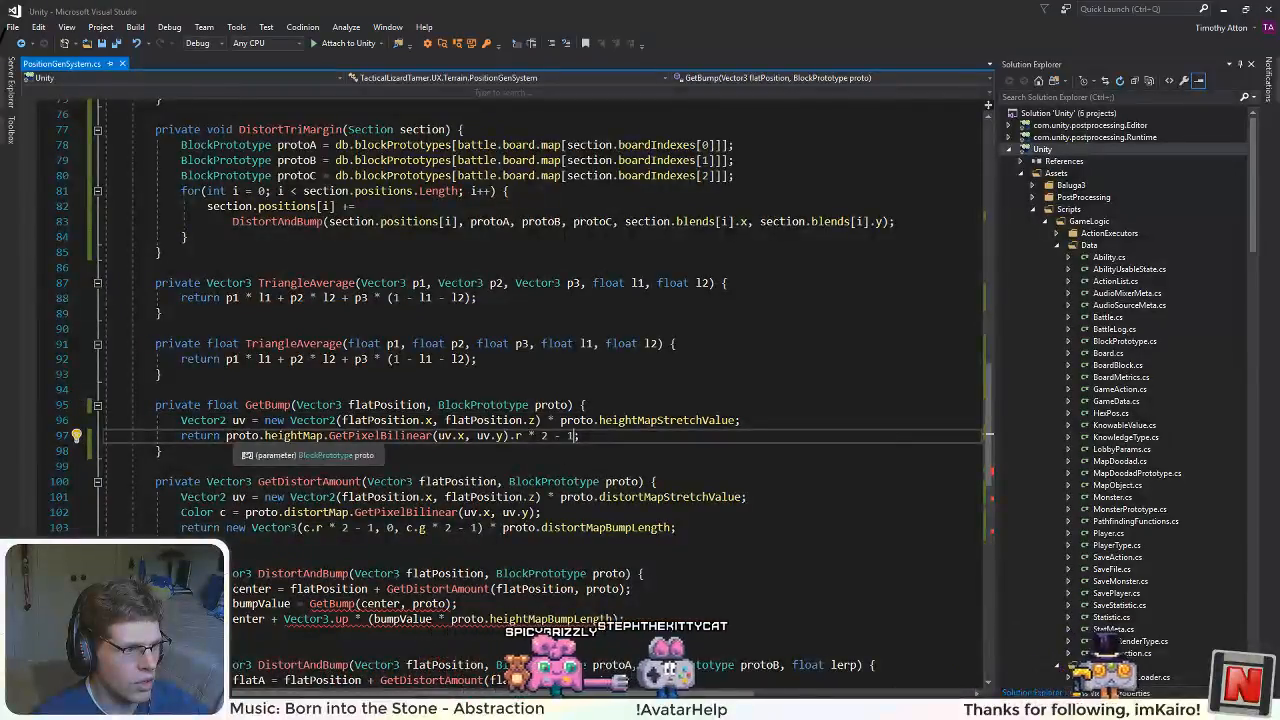
double_click(200, 436)
type("float raw")
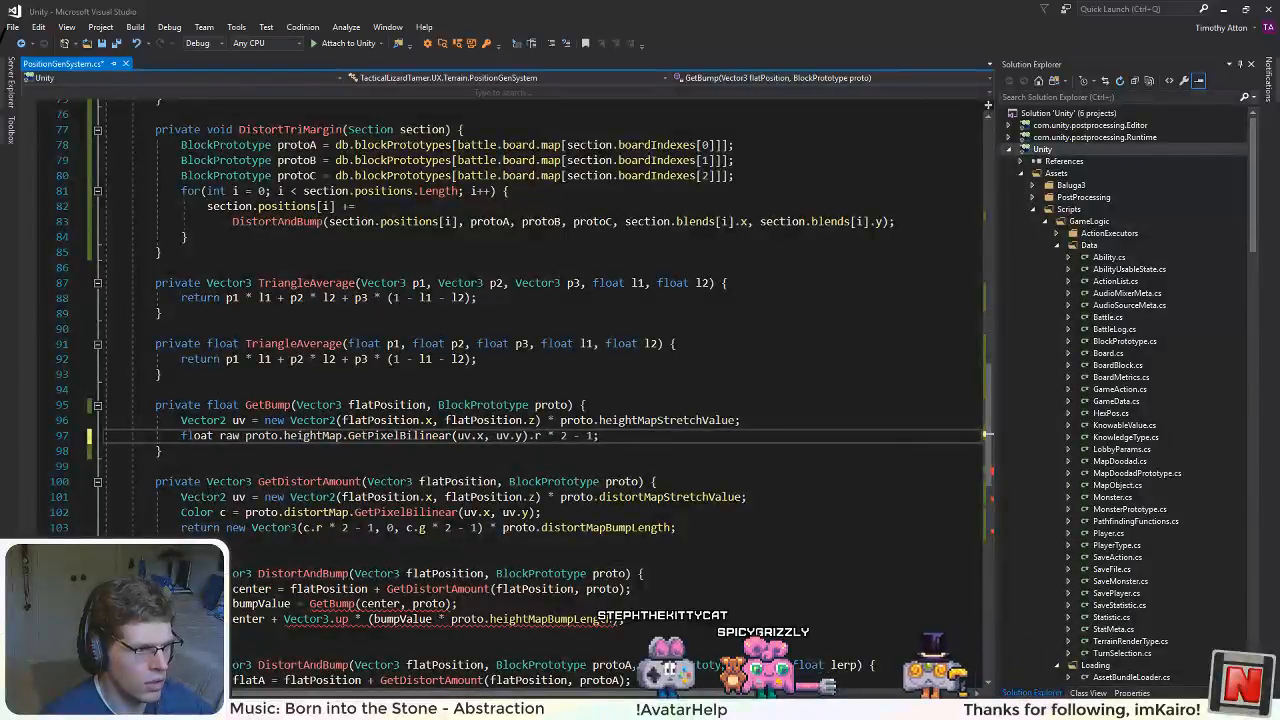
type(" =")
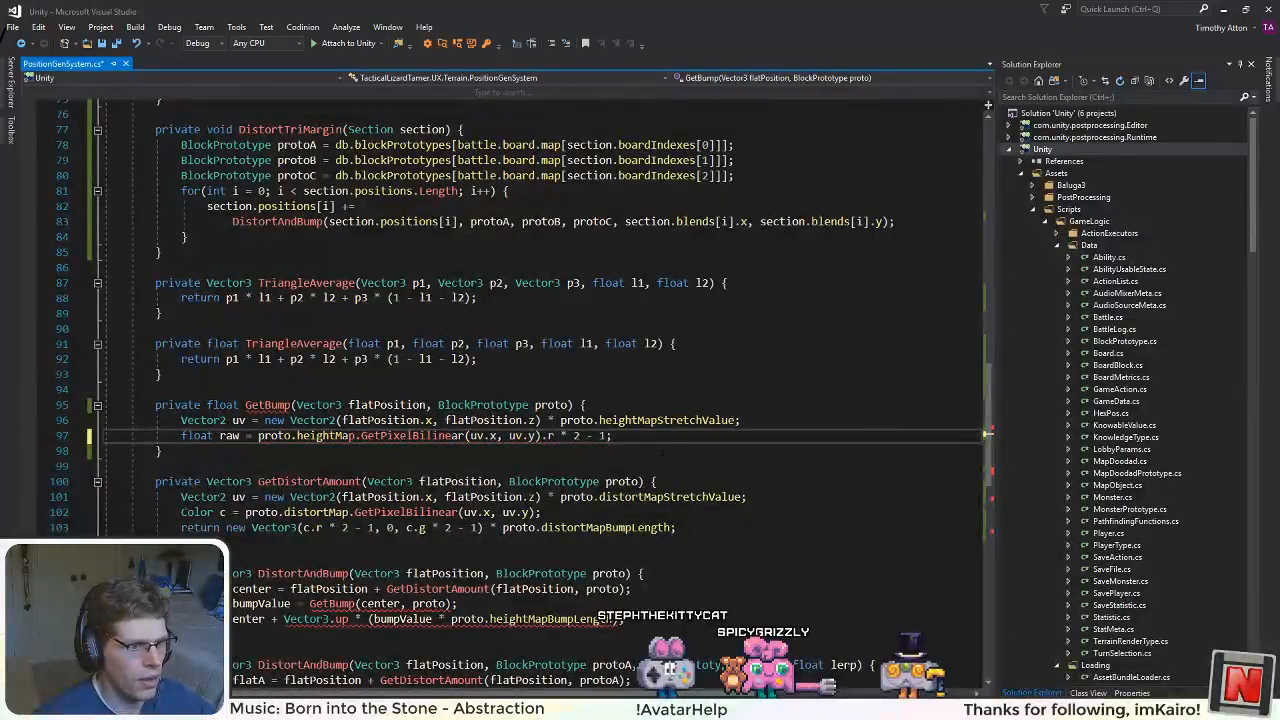
Step: Add a line at the end of GetBump returning raw * proto.heightMapBumpLength
key("Return")
type("return raw")
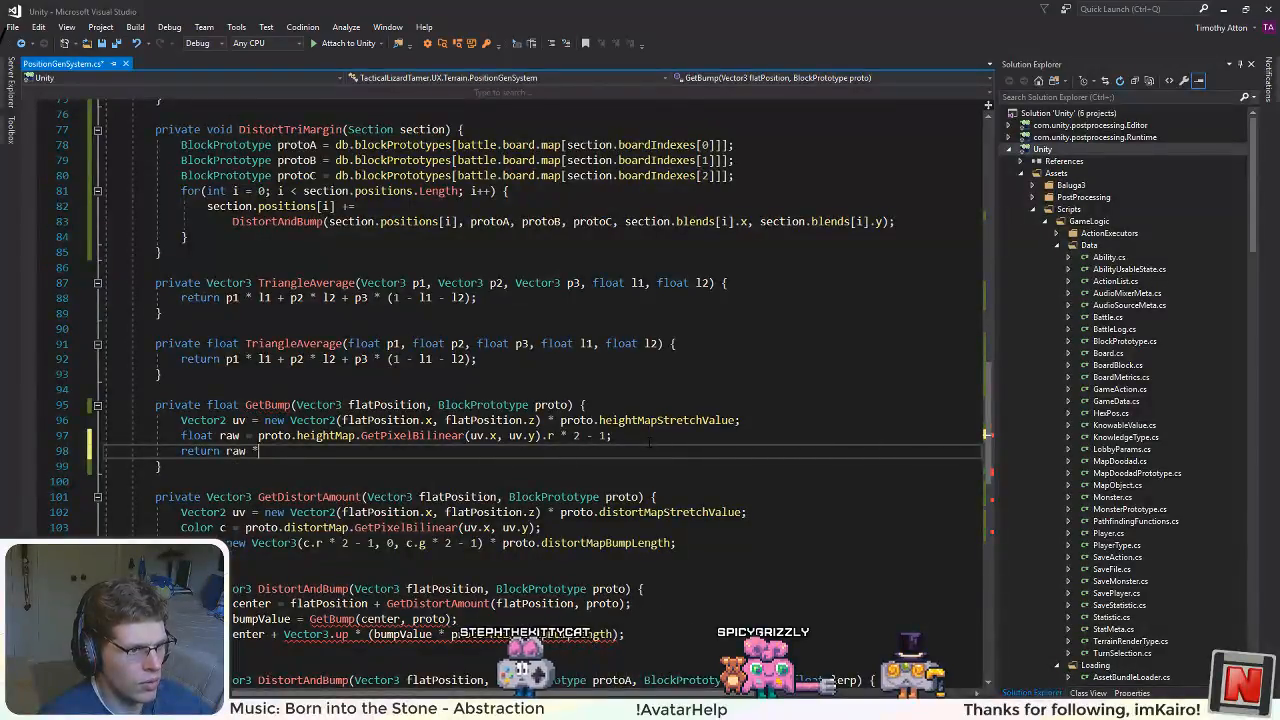
type(" * proto.hei")
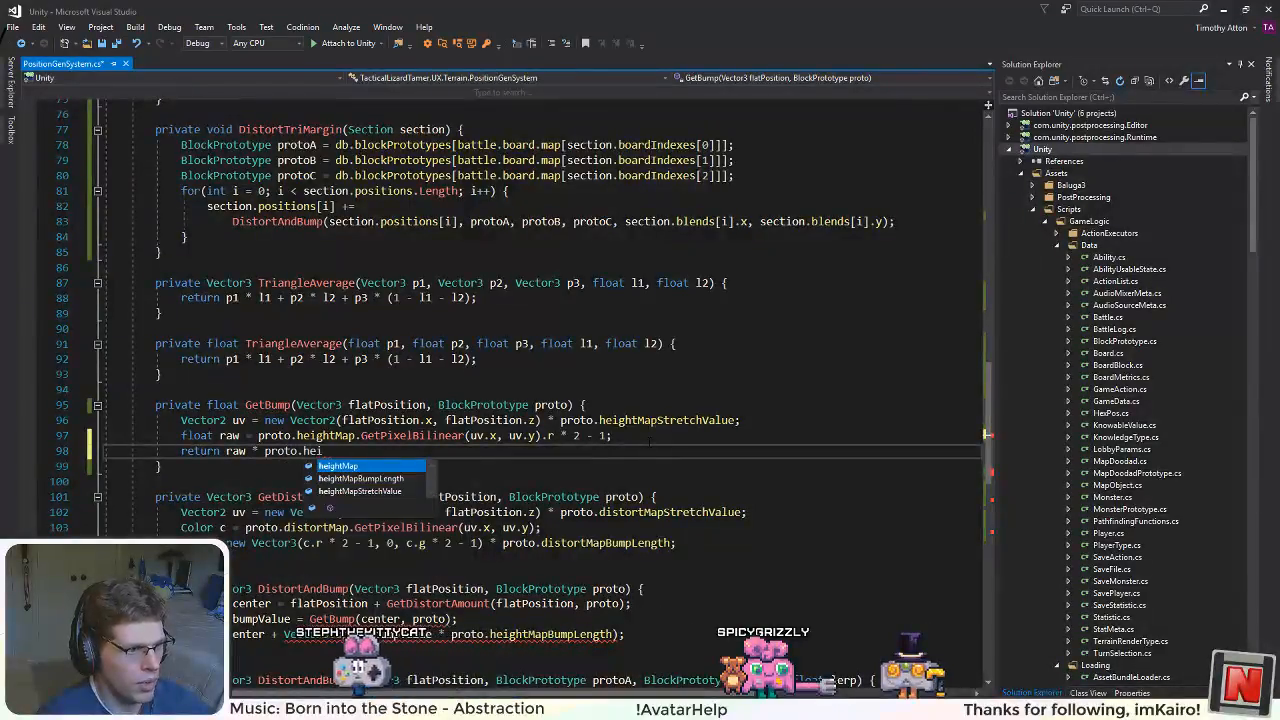
key("Down")
key("Tab")
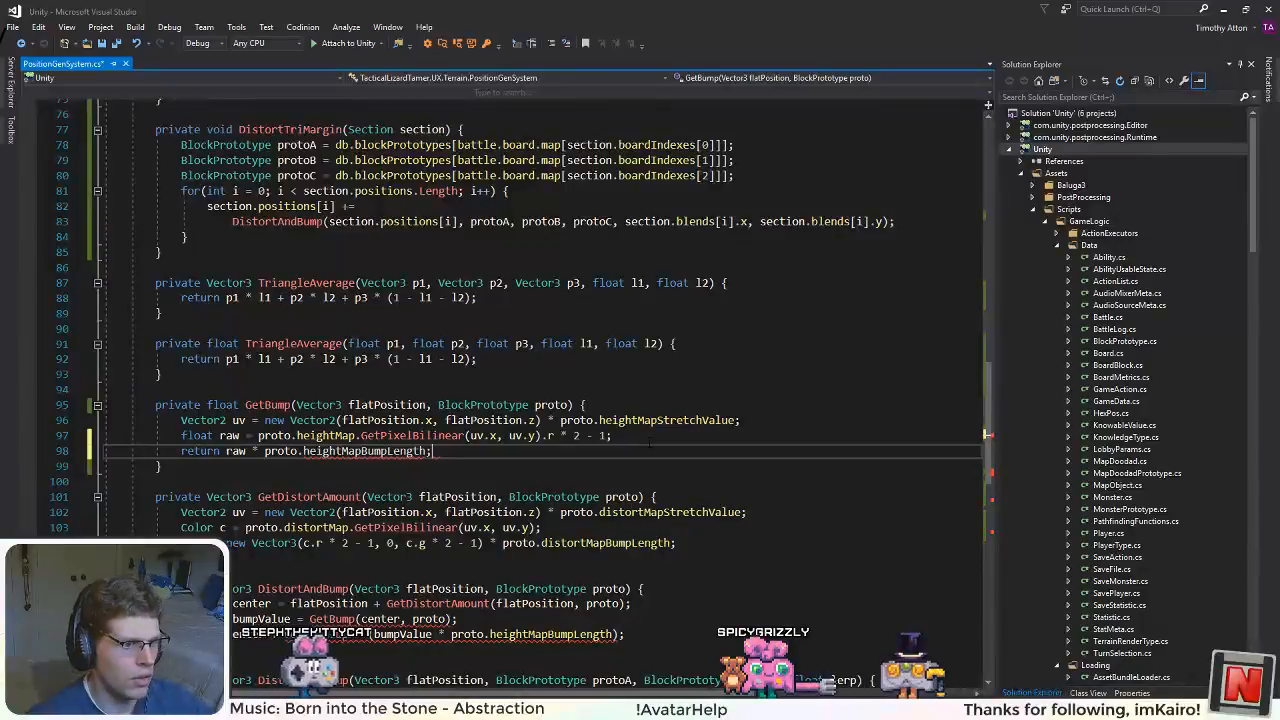
left_click(575, 420)
scroll(575, 420, "down", 3)
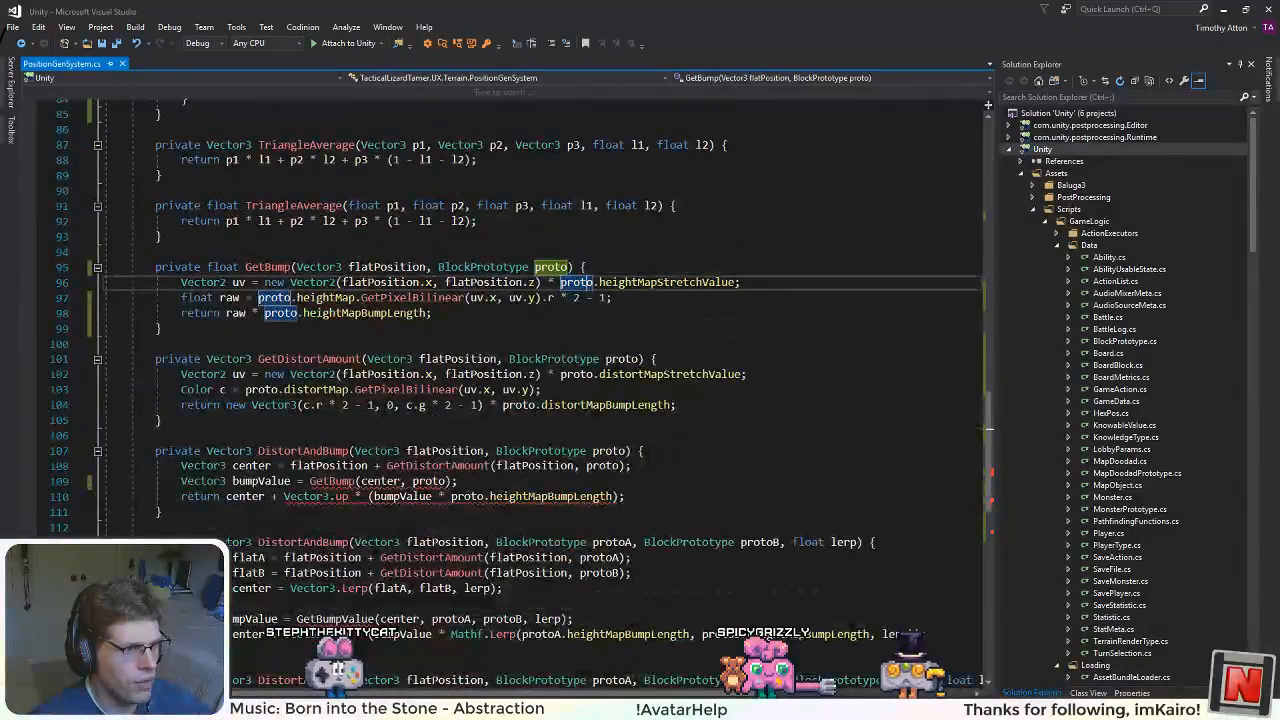
Step: Compare the length multipliers in GetBump and GetDistortAmount, and check where heightMapBumpLength is used in the DistortAndBump methods
scroll(600, 450, "up", 2)
double_click(605, 497)
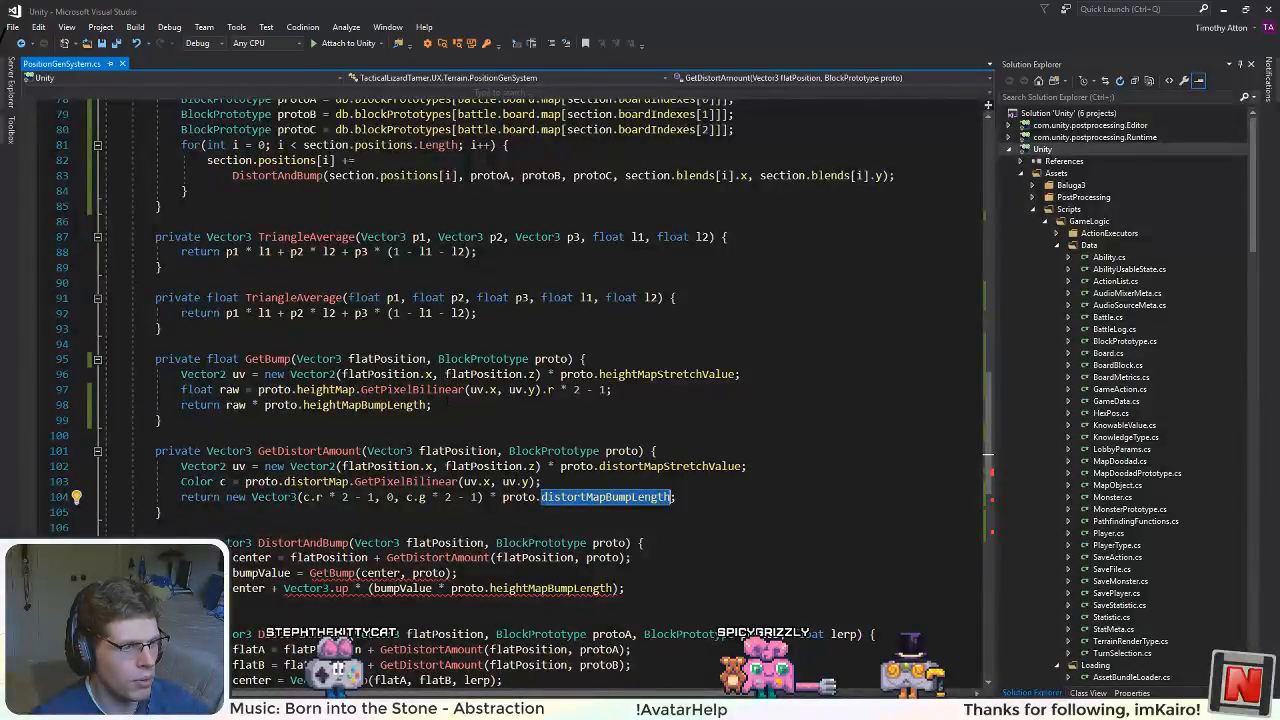
double_click(307, 408)
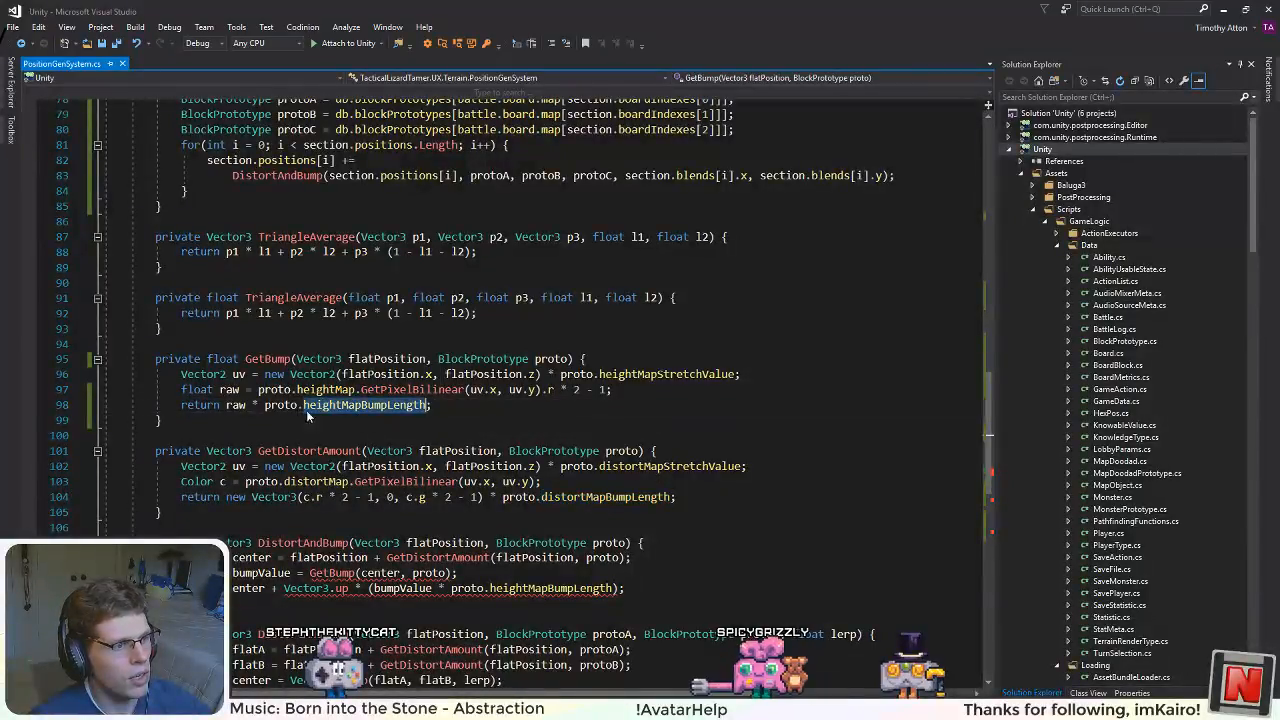
double_click(266, 360)
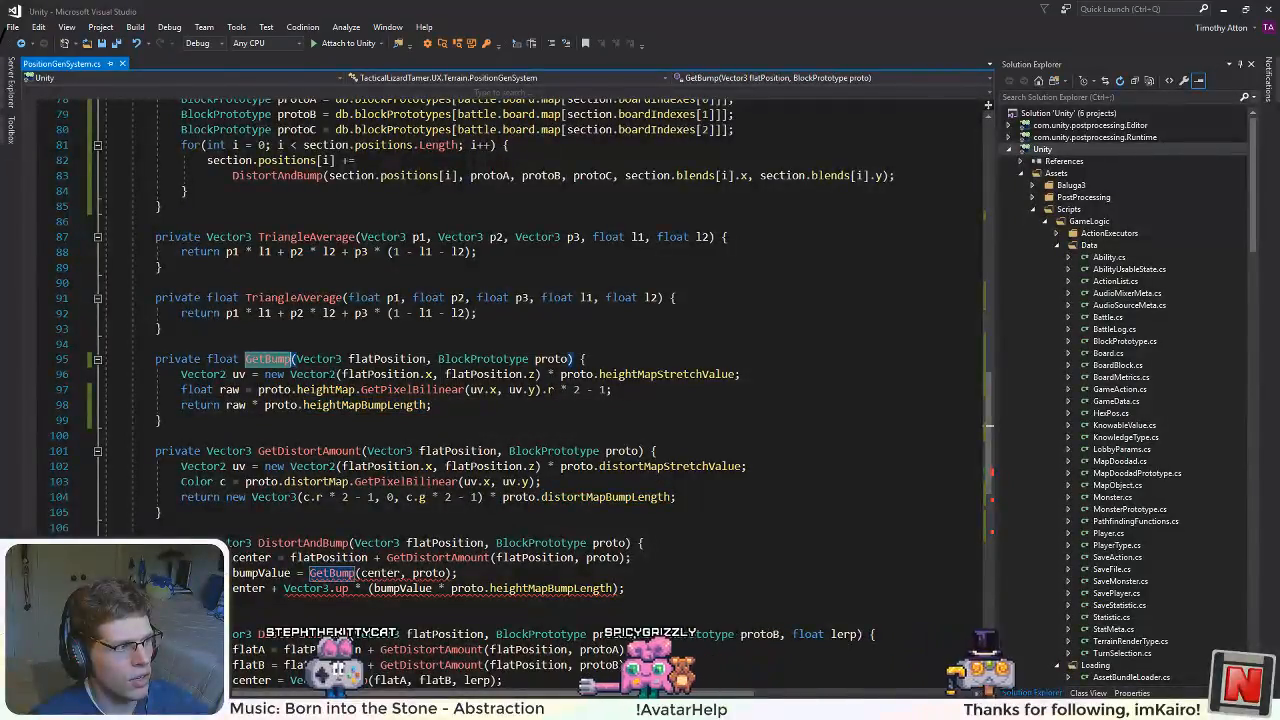
double_click(365, 405)
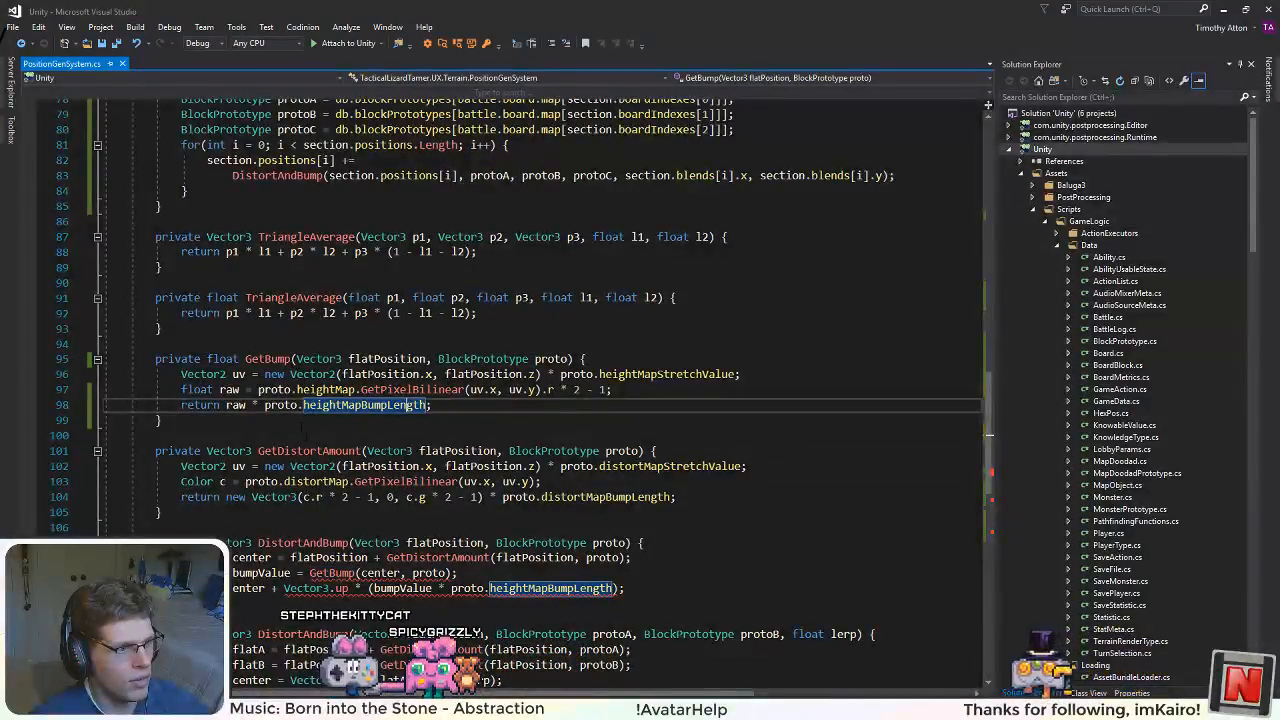
scroll(360, 560, "down", 2)
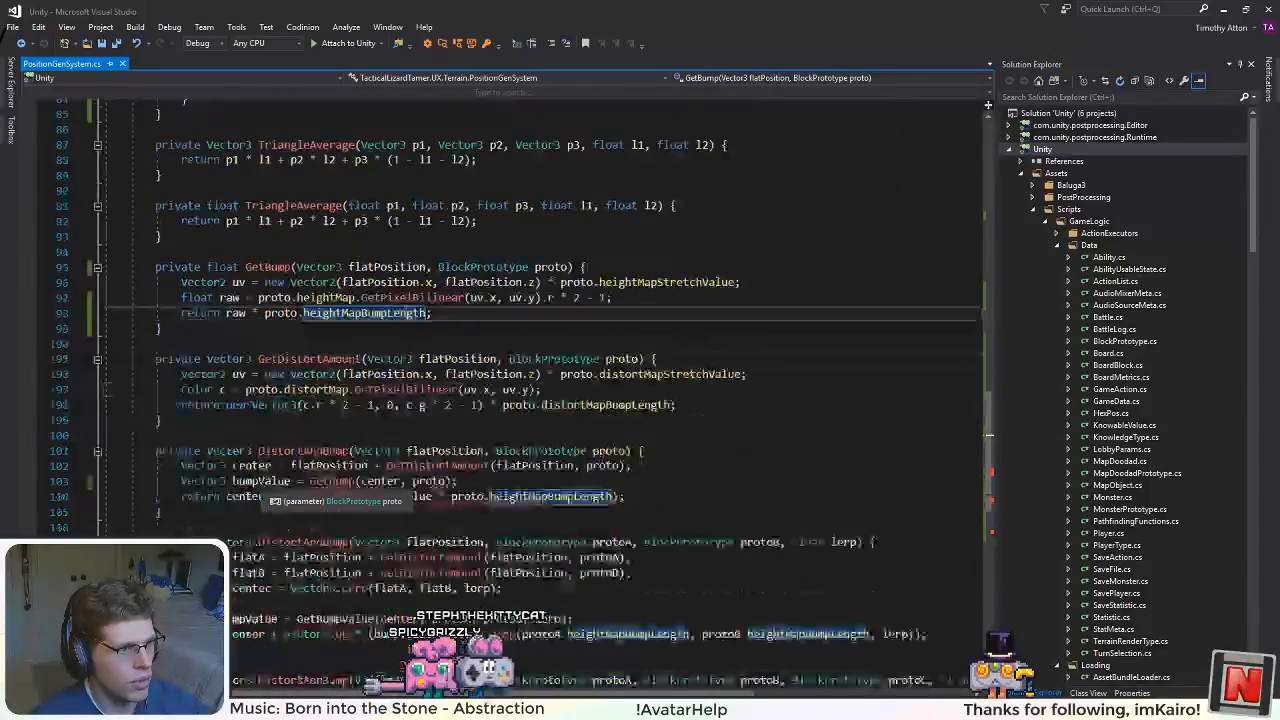
scroll(390, 588, "up", 2)
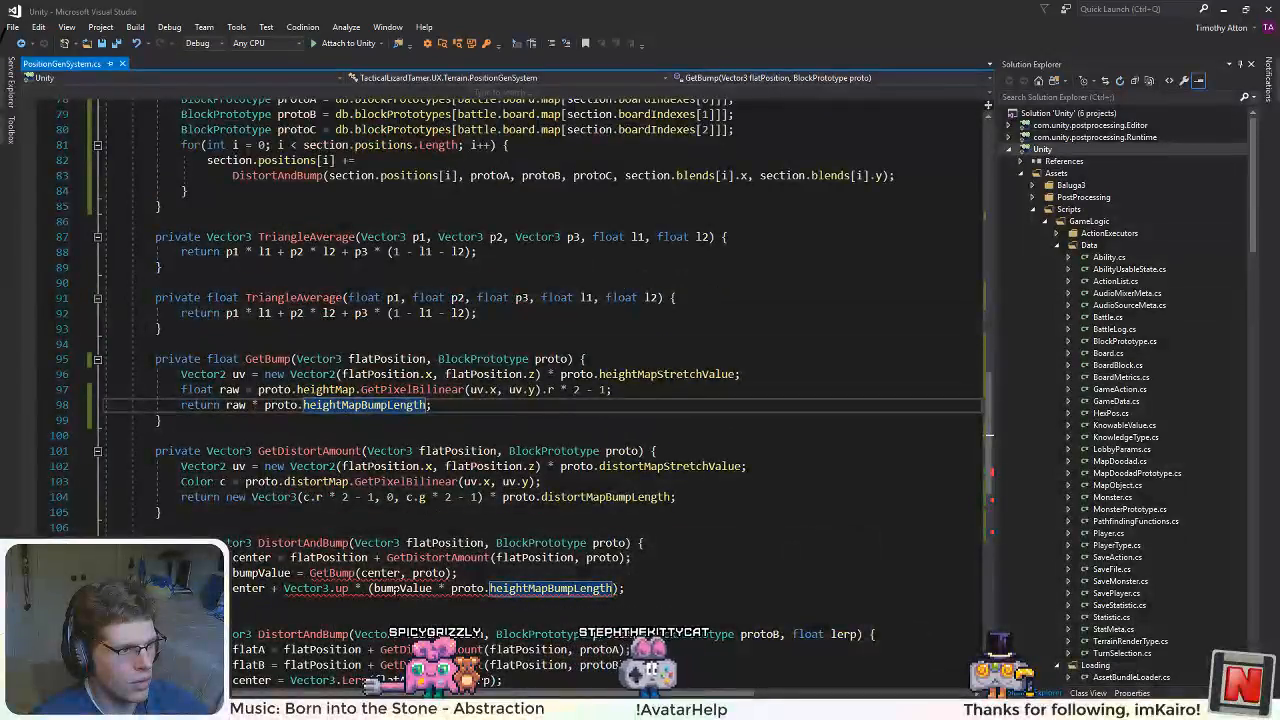
scroll(521, 398, "down", 2)
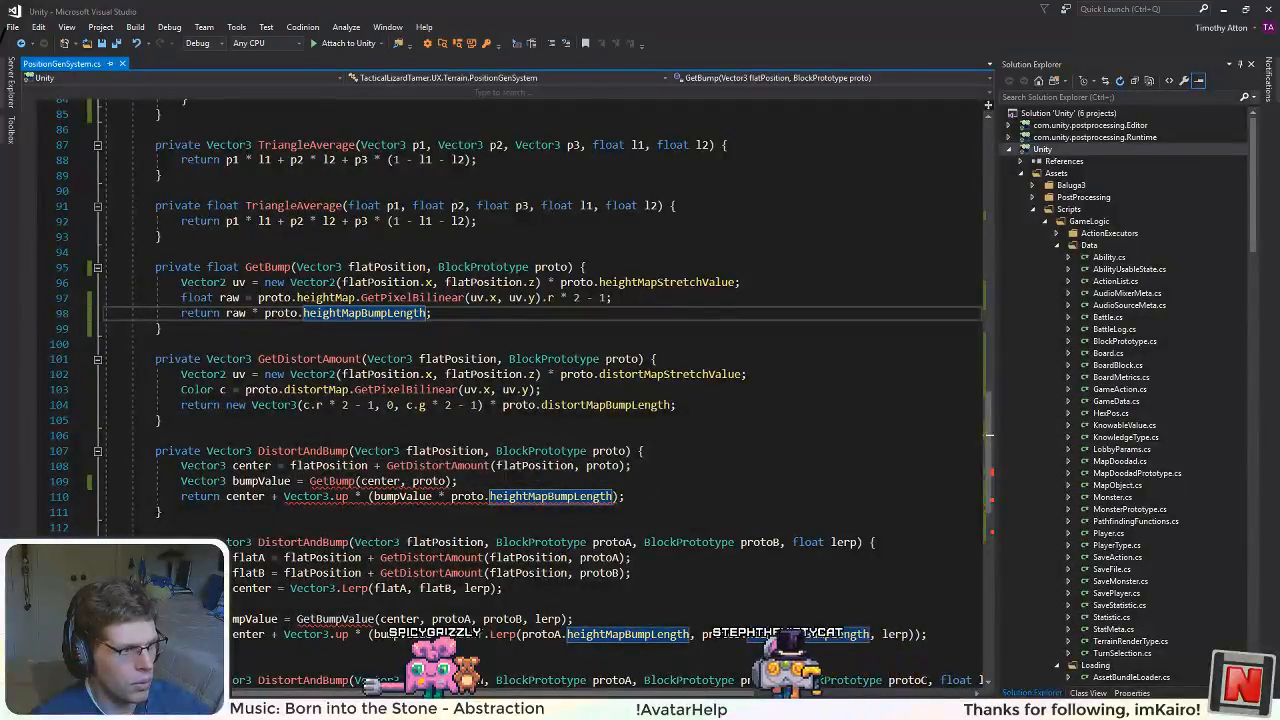
Step: Change the return type of the GetBump method from float to Vector3
double_click(218, 267)
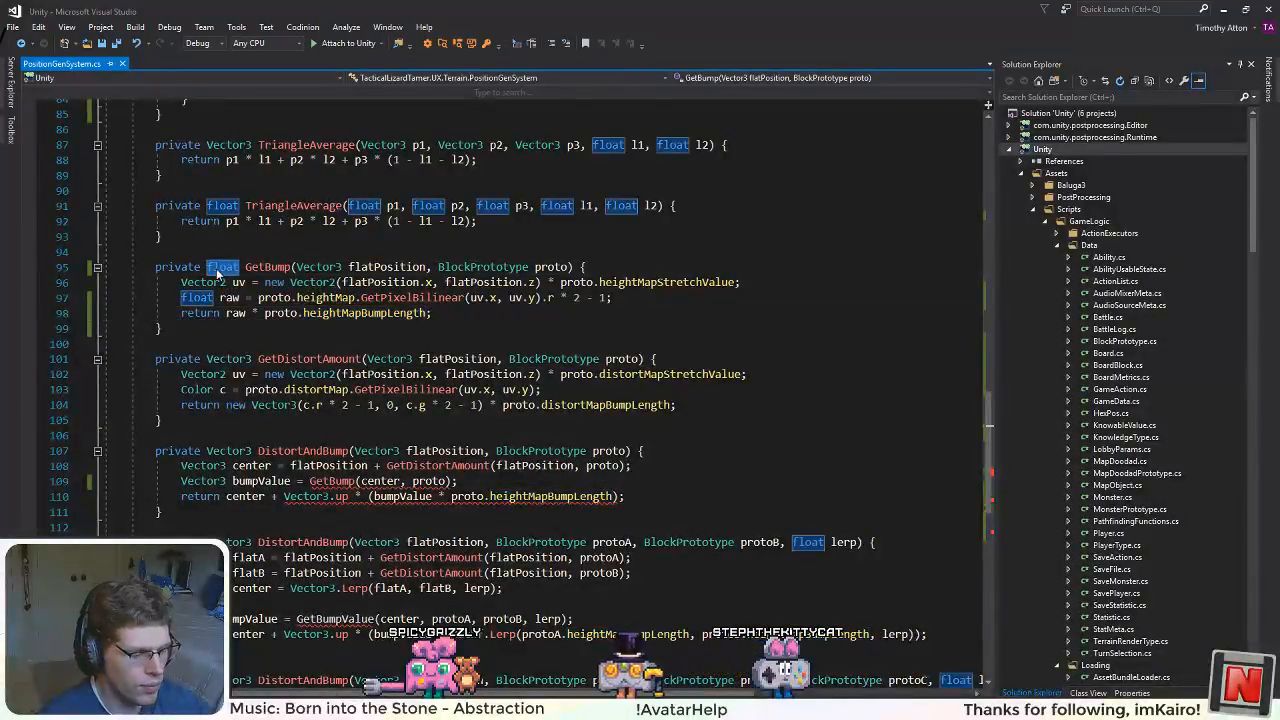
type("Vector3")
left_click(357, 467)
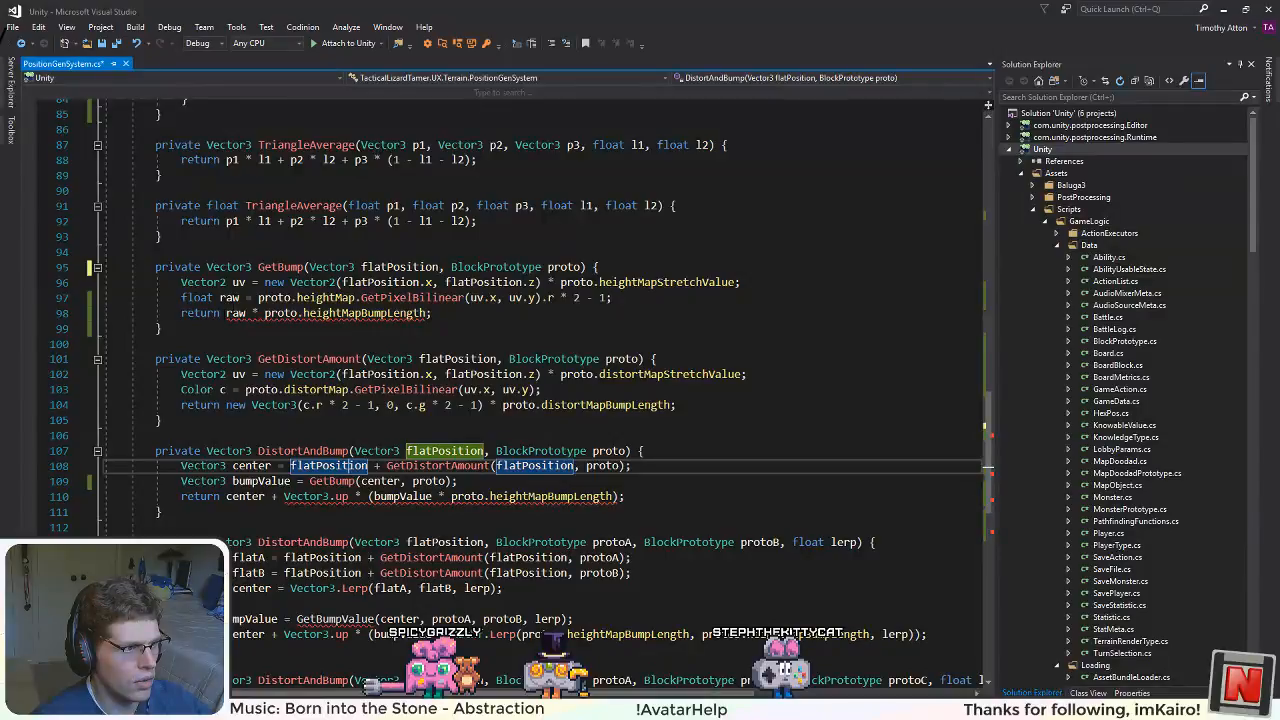
Step: Make GetBump return new Vector3(0, raw * proto.heightMapBumpLength, 0)
left_click(226, 313)
type("new ")
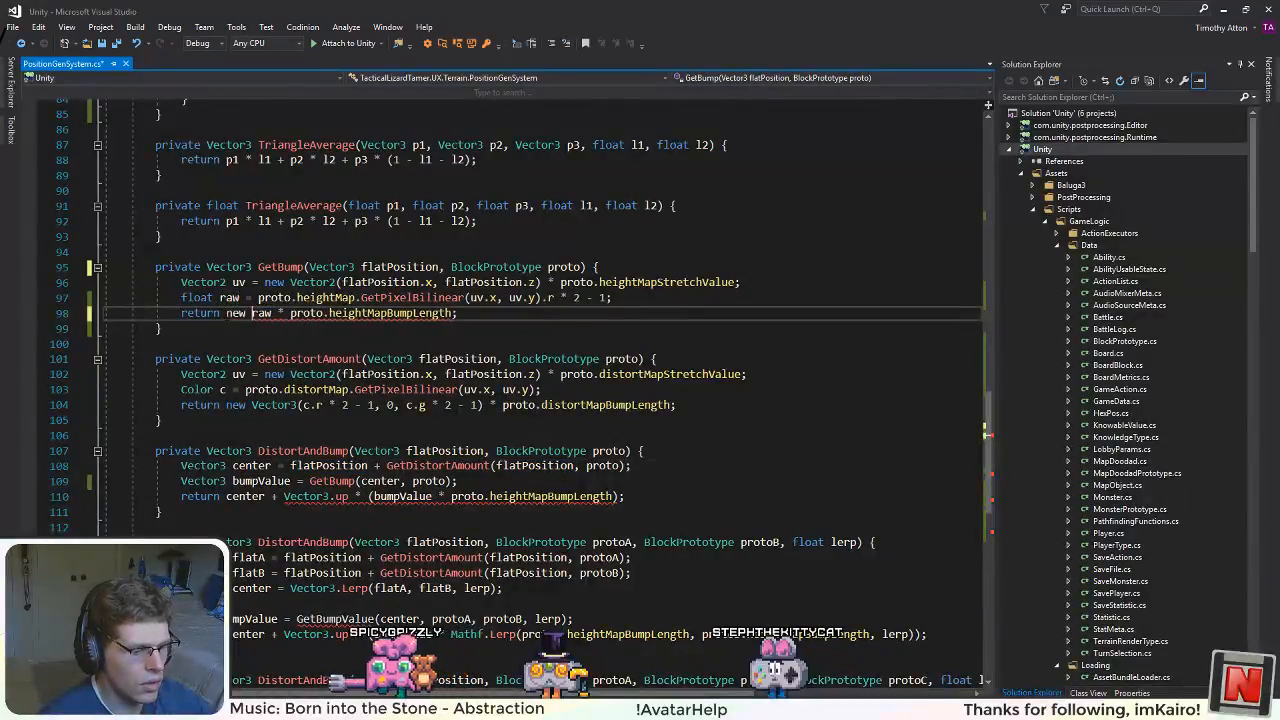
type("Vector3(0,")
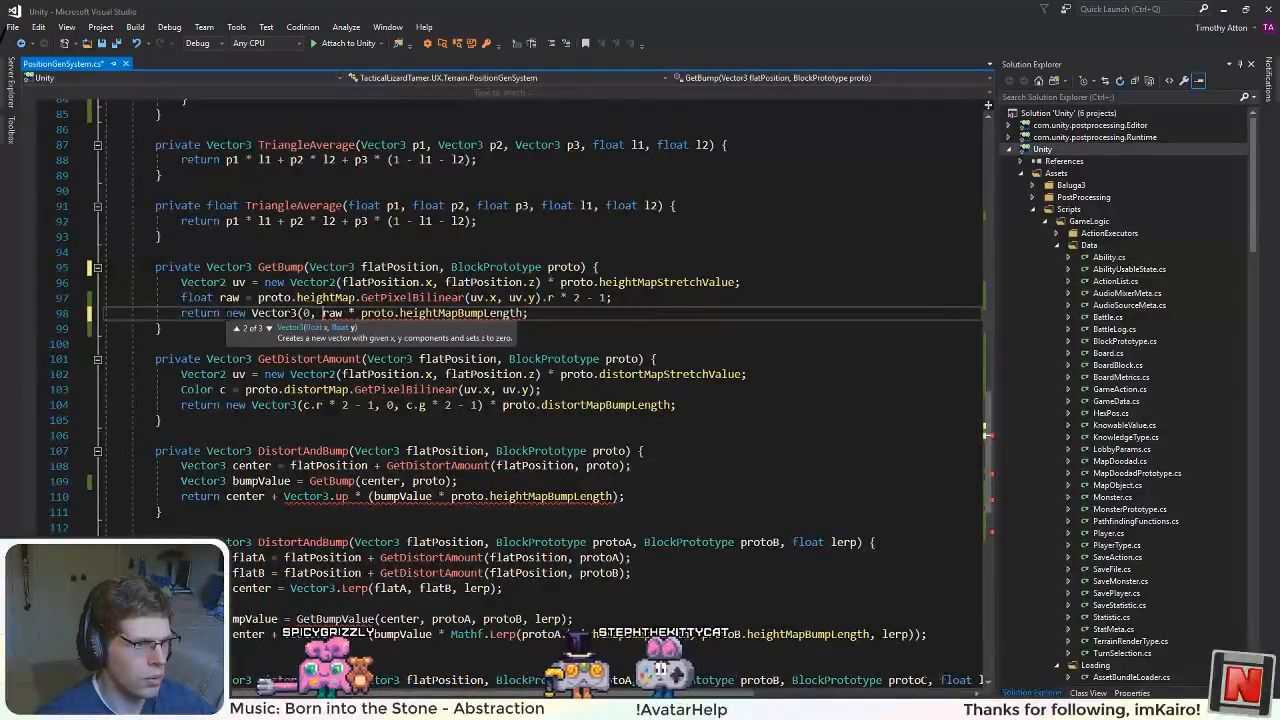
left_click(523, 313)
type(", ")
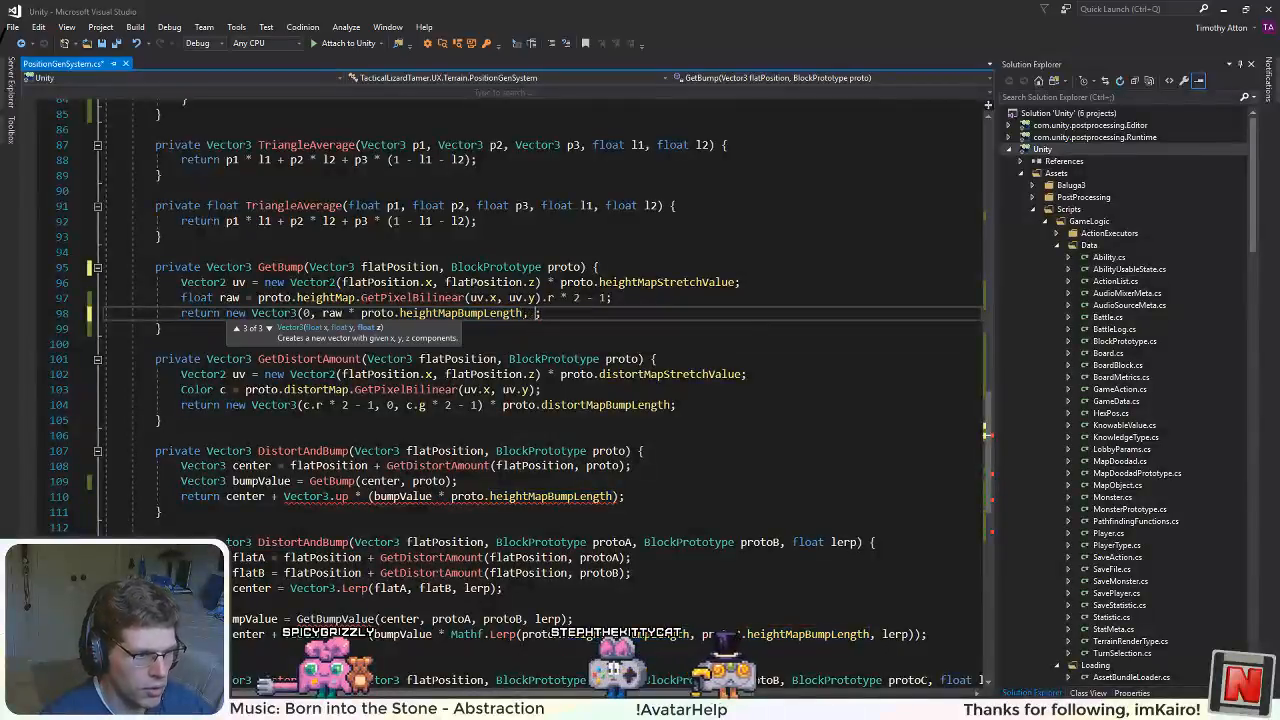
type("0)")
left_click(598, 432)
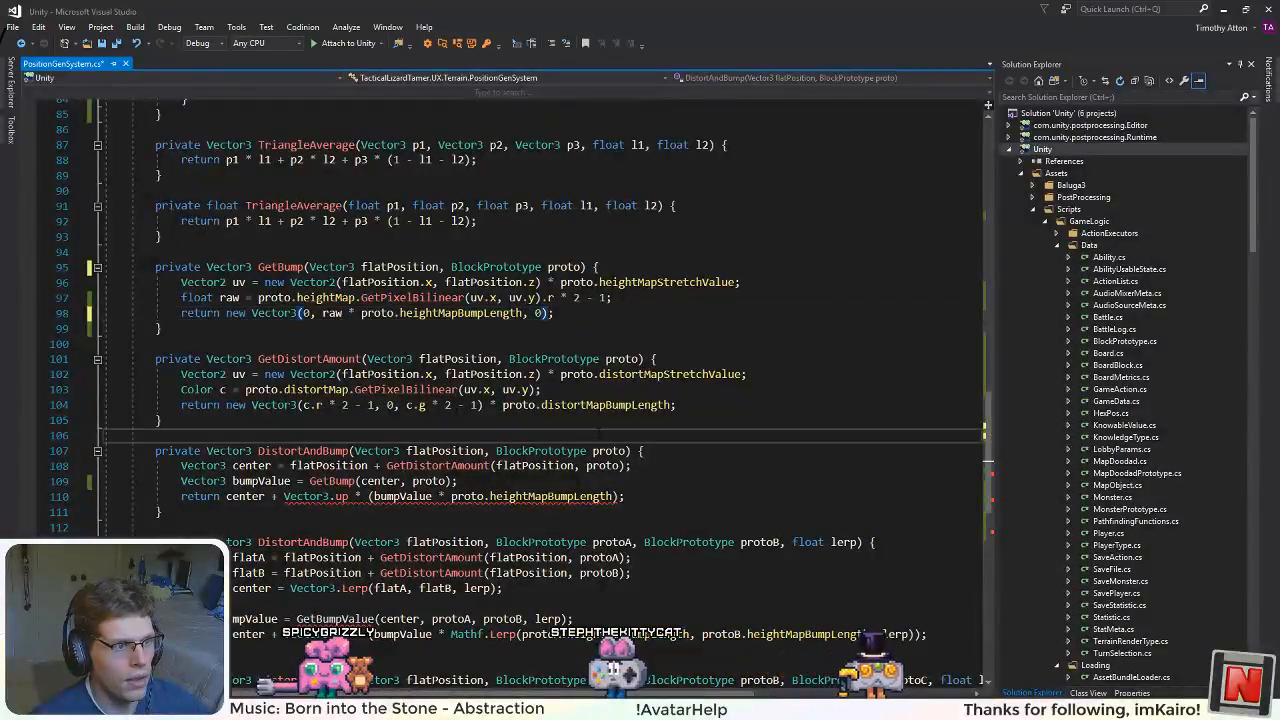
Step: Start a Vector3 distort declaration on a new line below bumpValue in the single-prototype DistortAndBump method
scroll(598, 432, "down", 2)
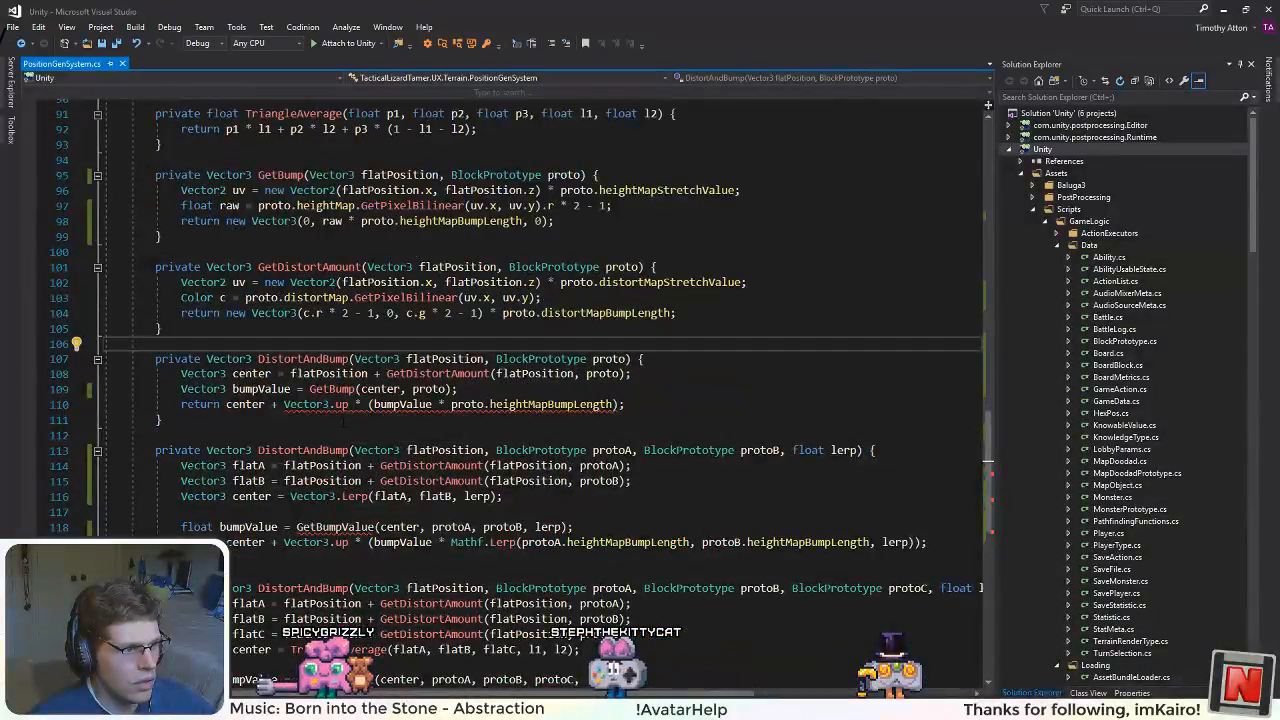
left_click(477, 391)
key("Return")
type("Vect")
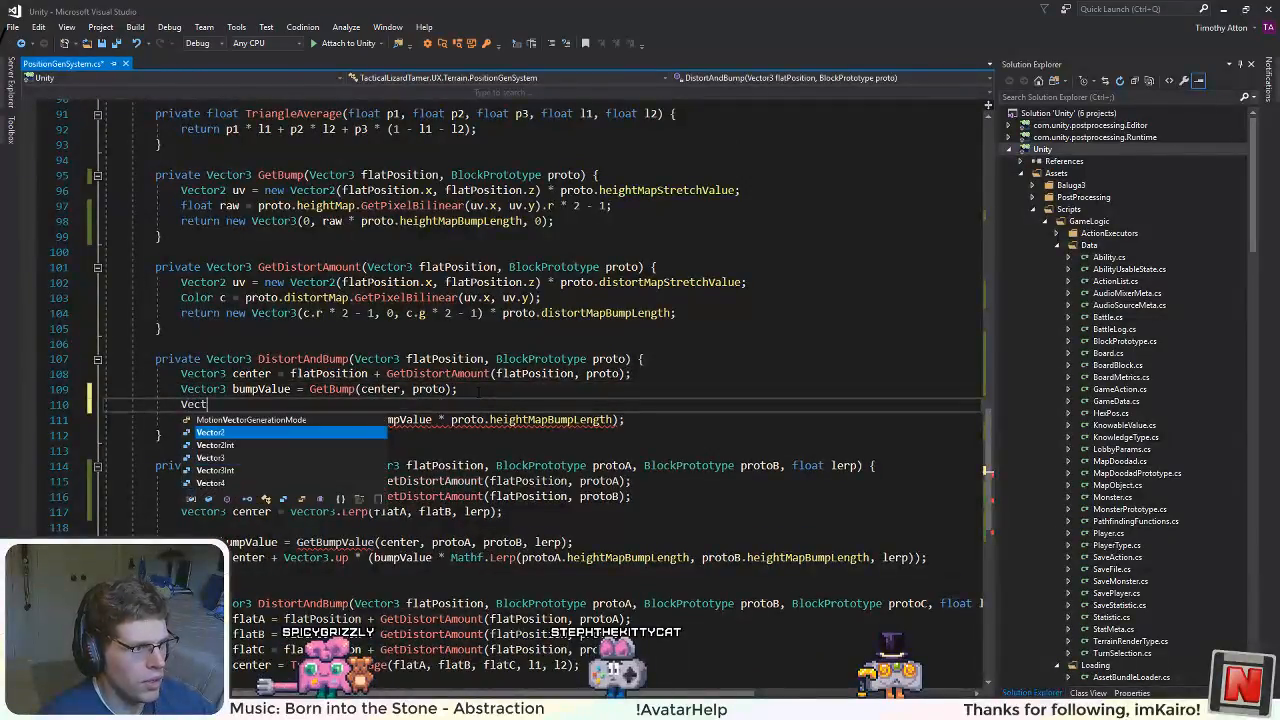
type("or3 distort")
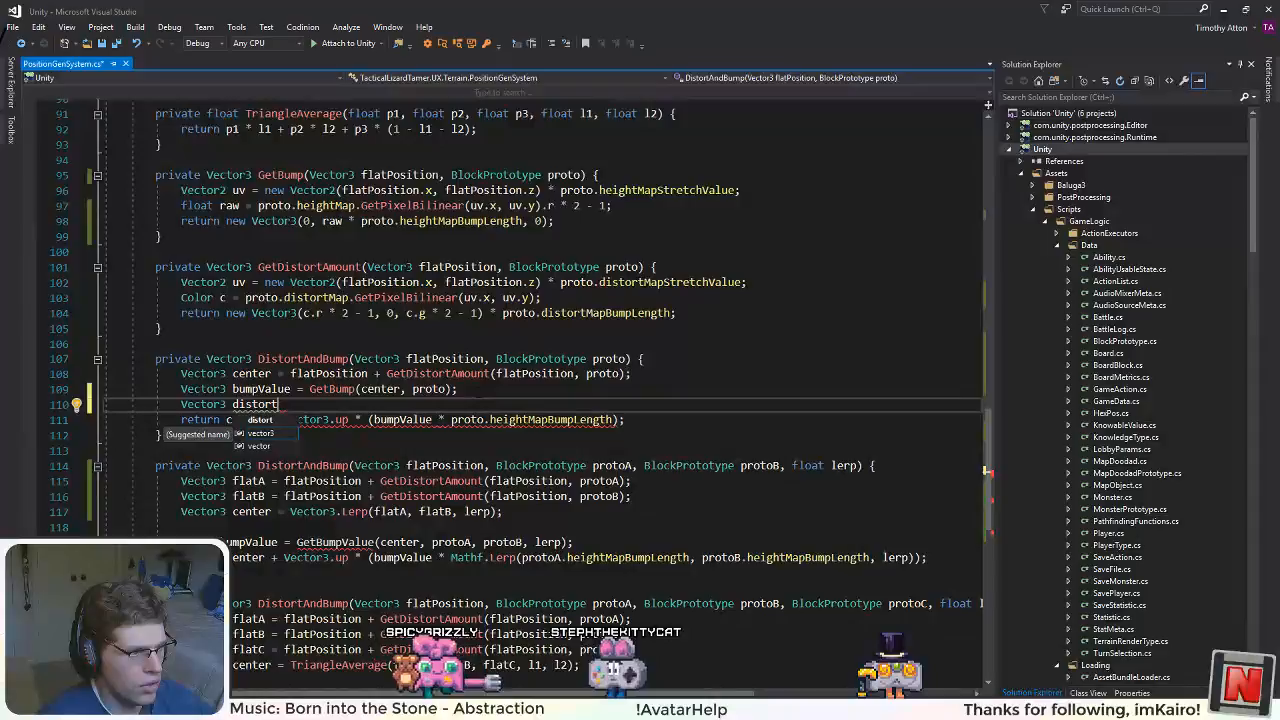
key("Down")
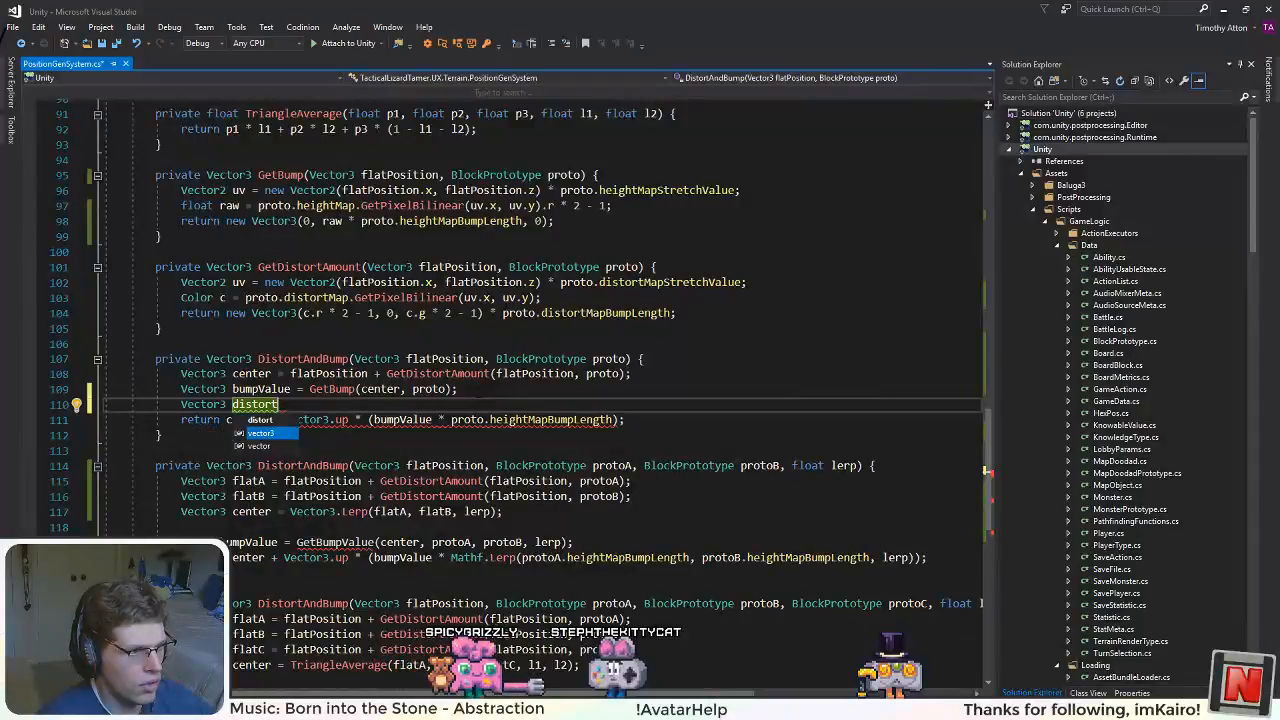
key("Escape")
key("Down")
key("Up")
key("Up")
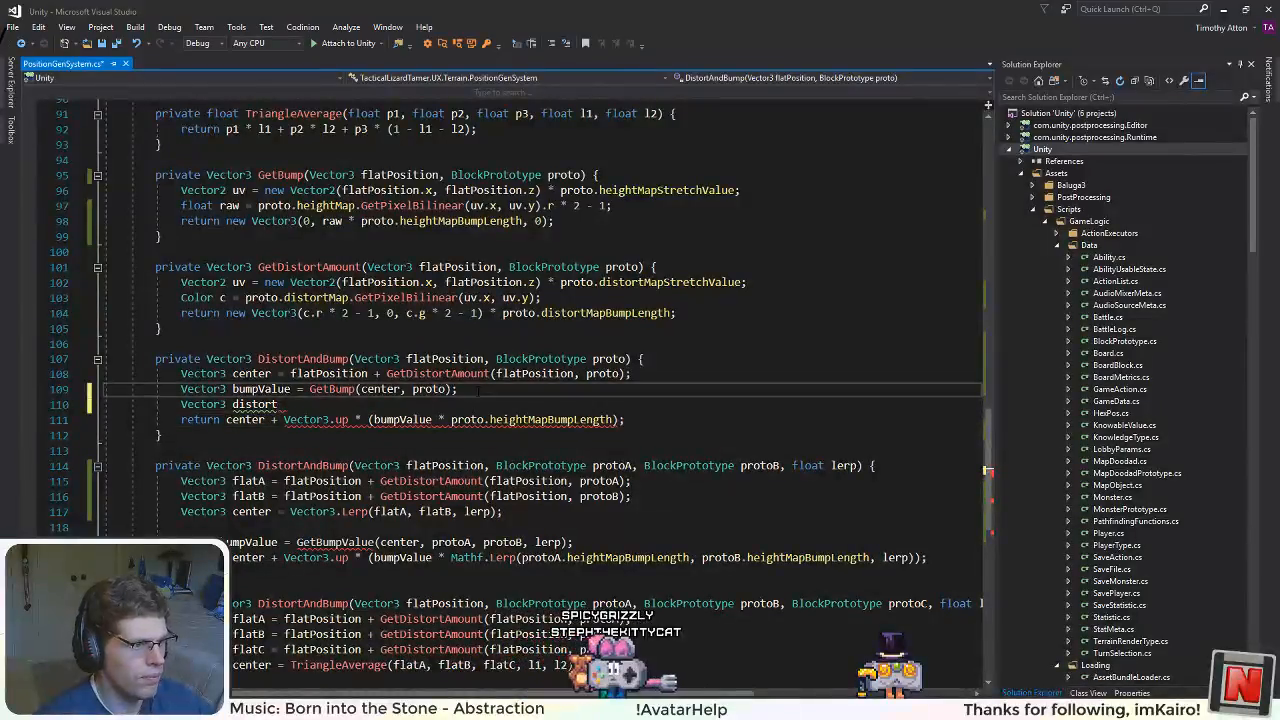
Step: Shorten the bumpValue declaration's name to bump and the GetDistortAmount method definition's name to GetDistort
left_click_drag(292, 391, 258, 390)
key("BackSpace")
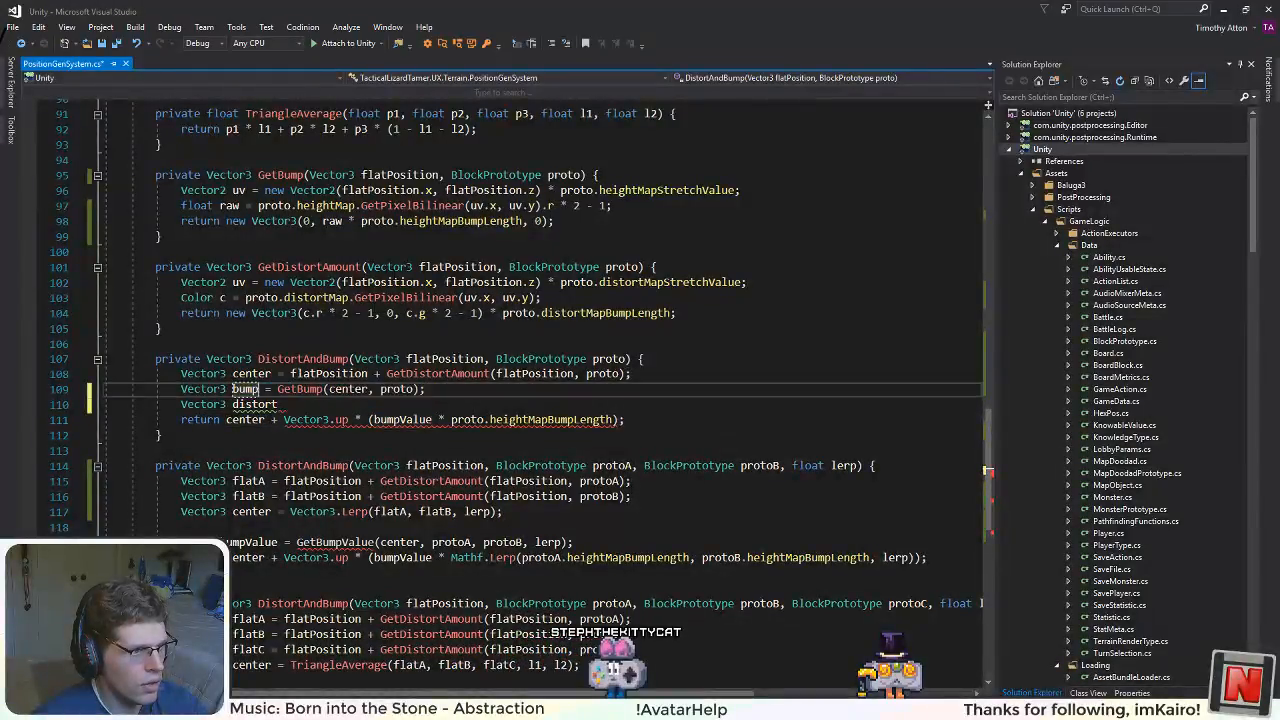
left_click_drag(360, 268, 323, 268)
key("BackSpace")
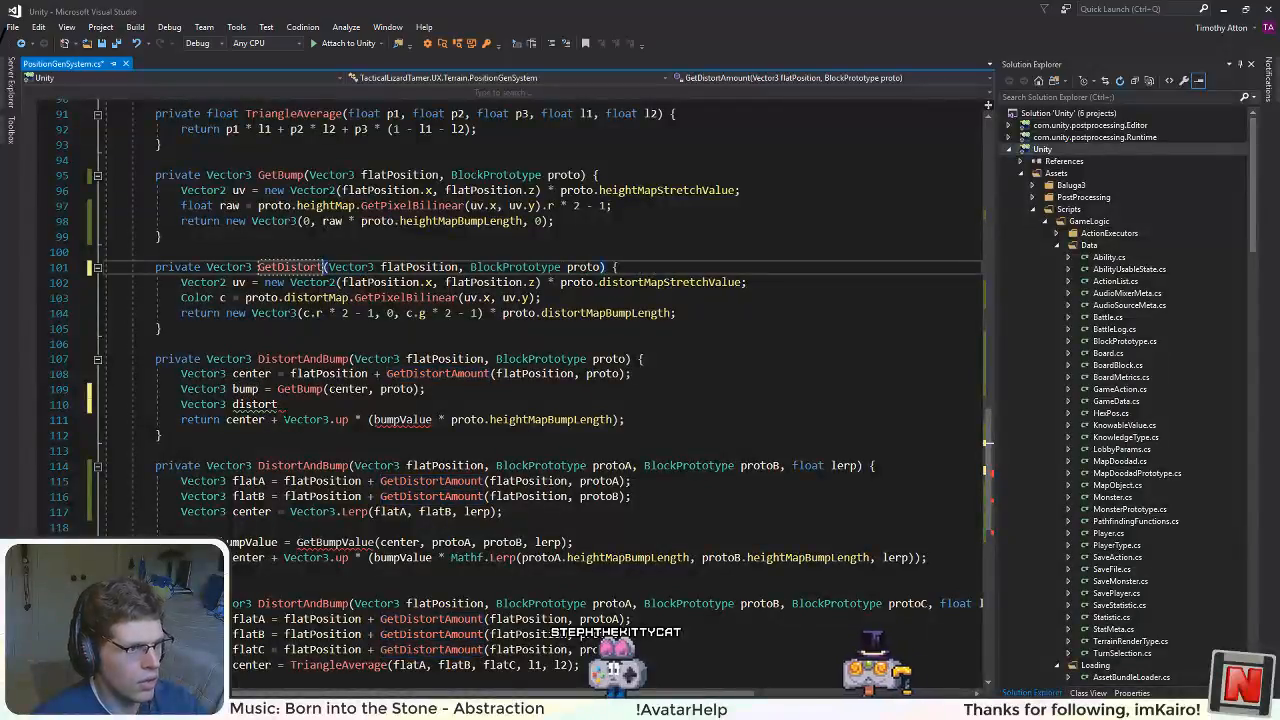
Step: Complete the distort declaration by assigning it GetDistort(center, proto)
type("= GetDistor")
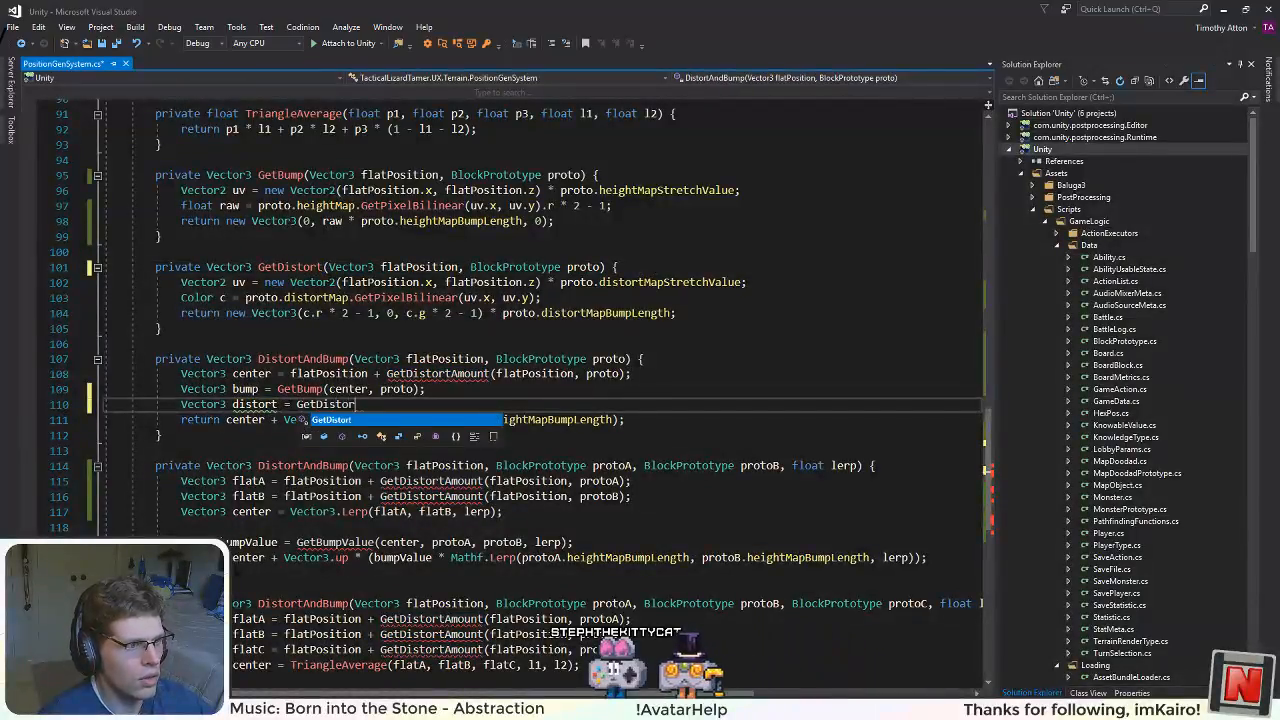
key("Escape")
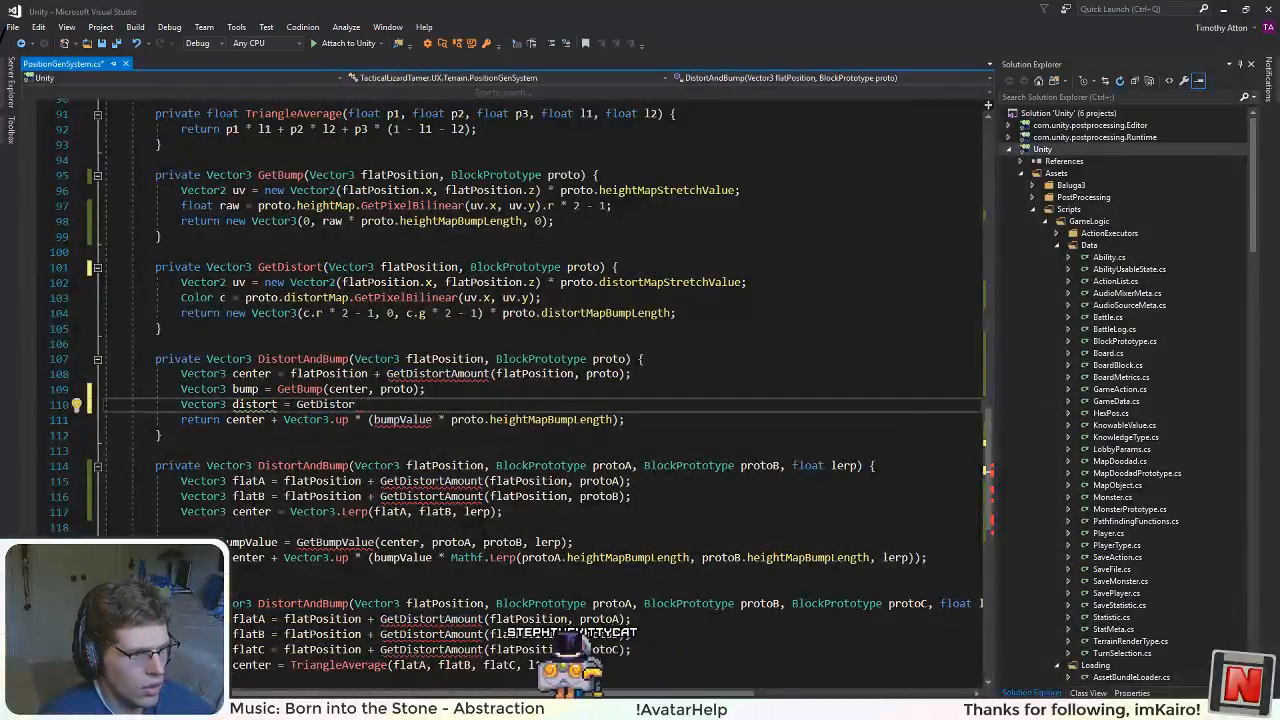
type("t(center, ")
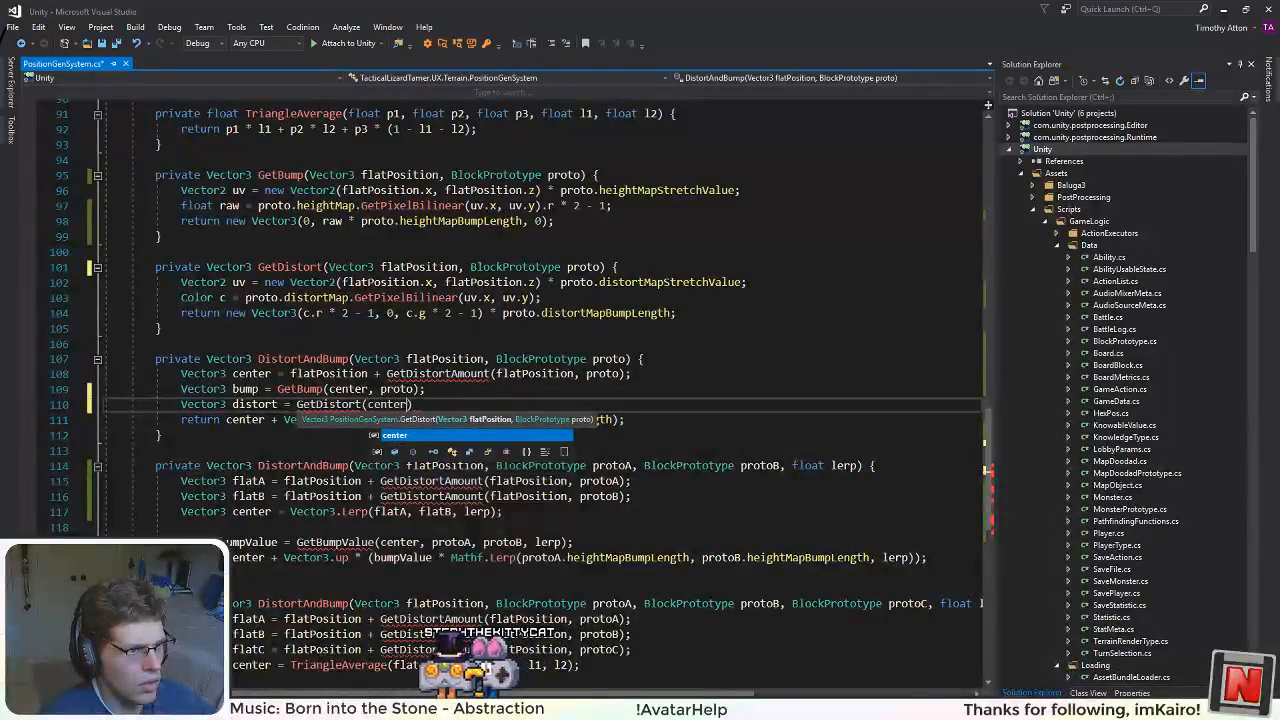
type("proto);")
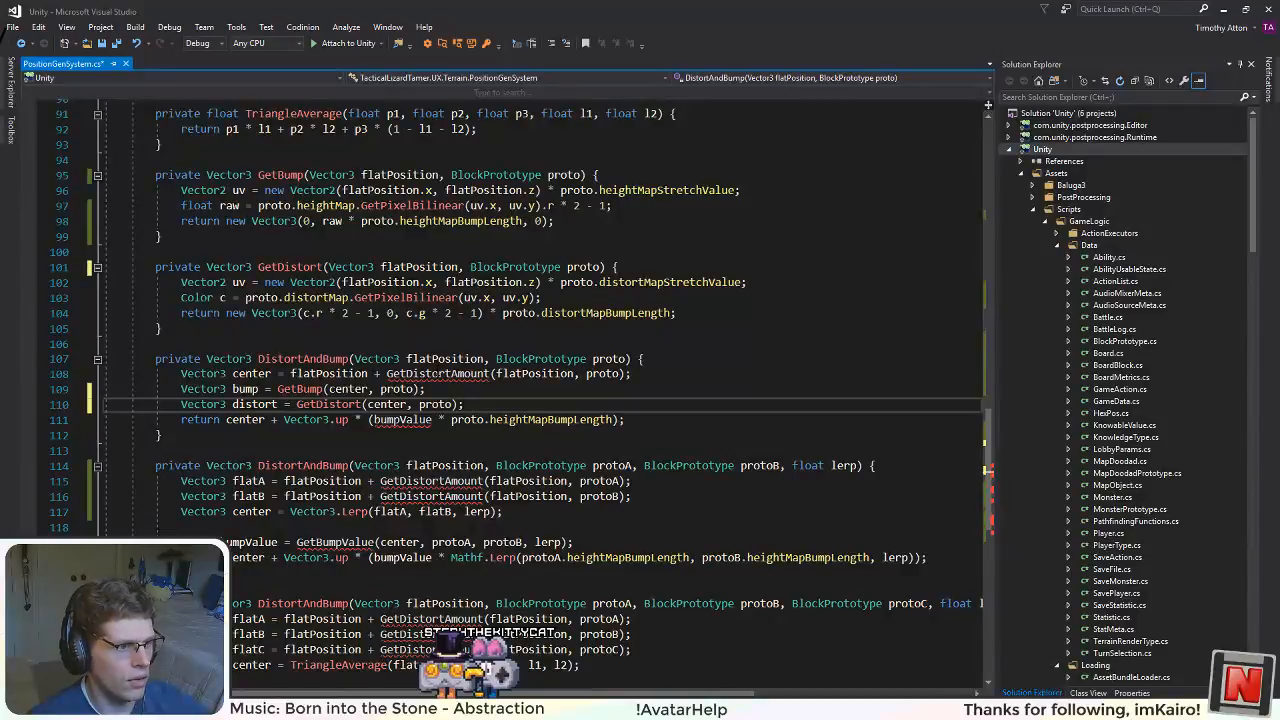
Step: Change the call in the center declaration from GetDistortAmount to GetDistort
double_click(440, 374)
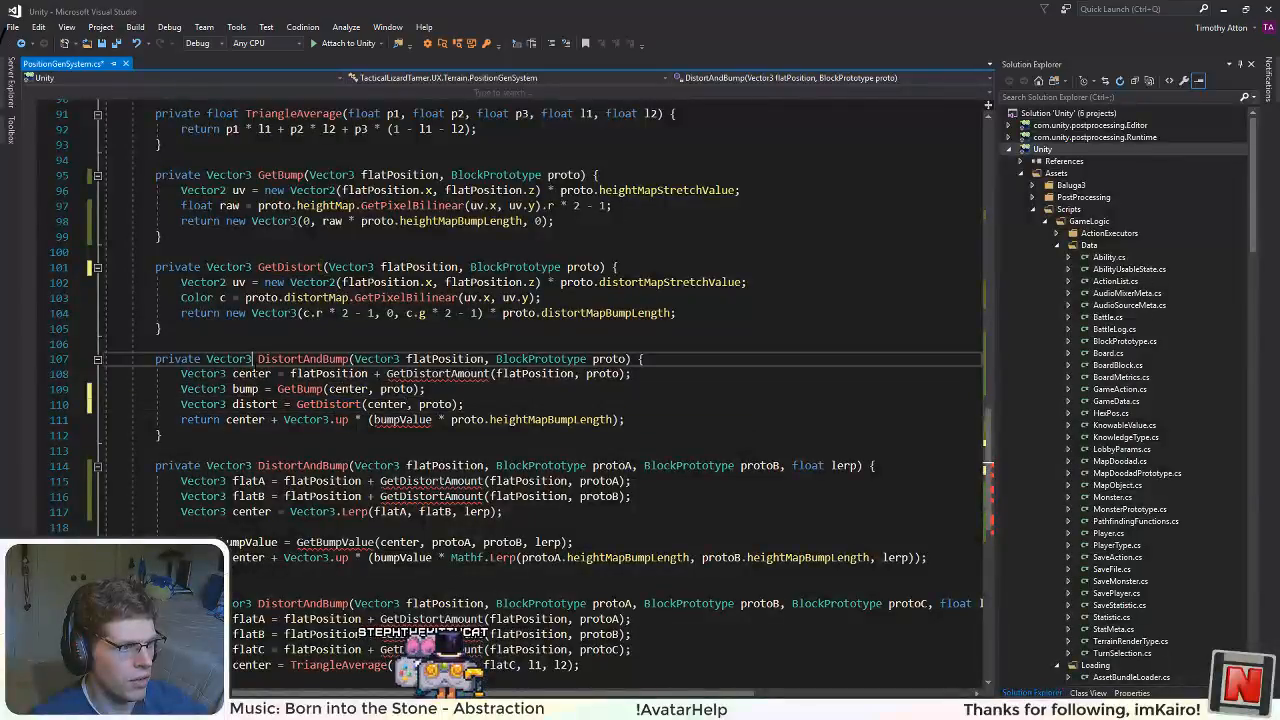
double_click(251, 374)
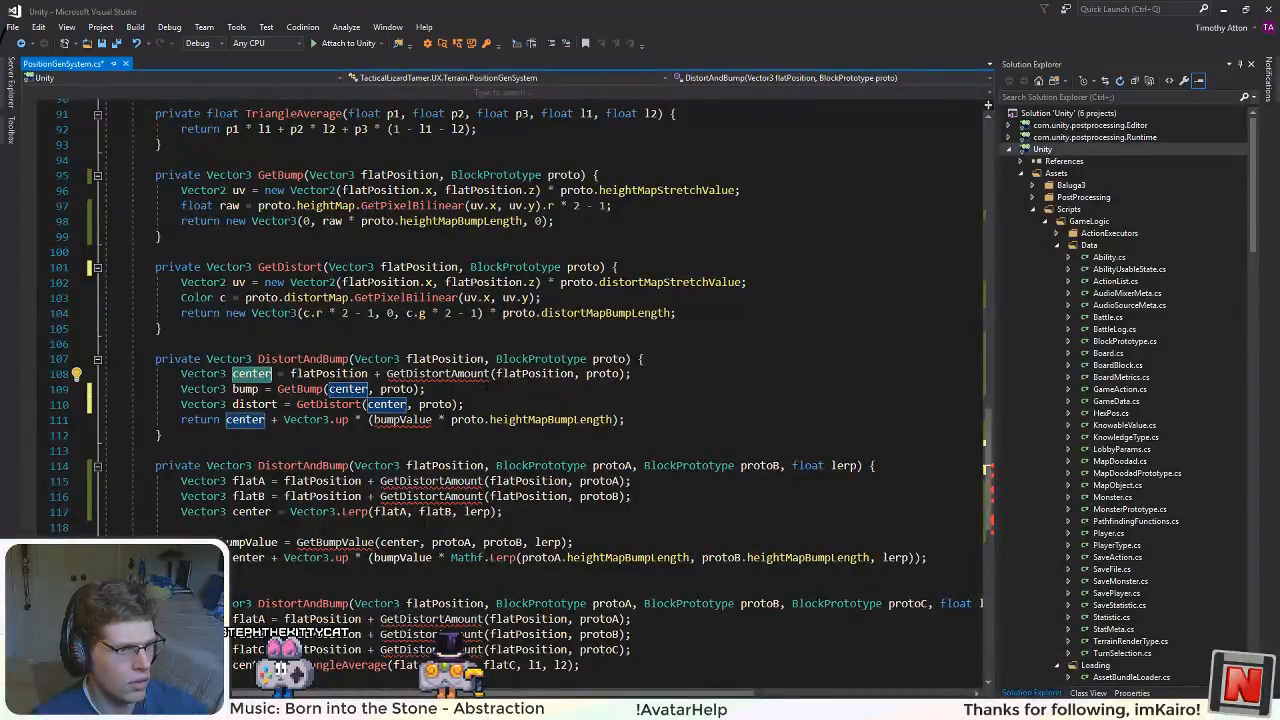
left_click_drag(490, 374, 464, 374)
key("BackSpace")
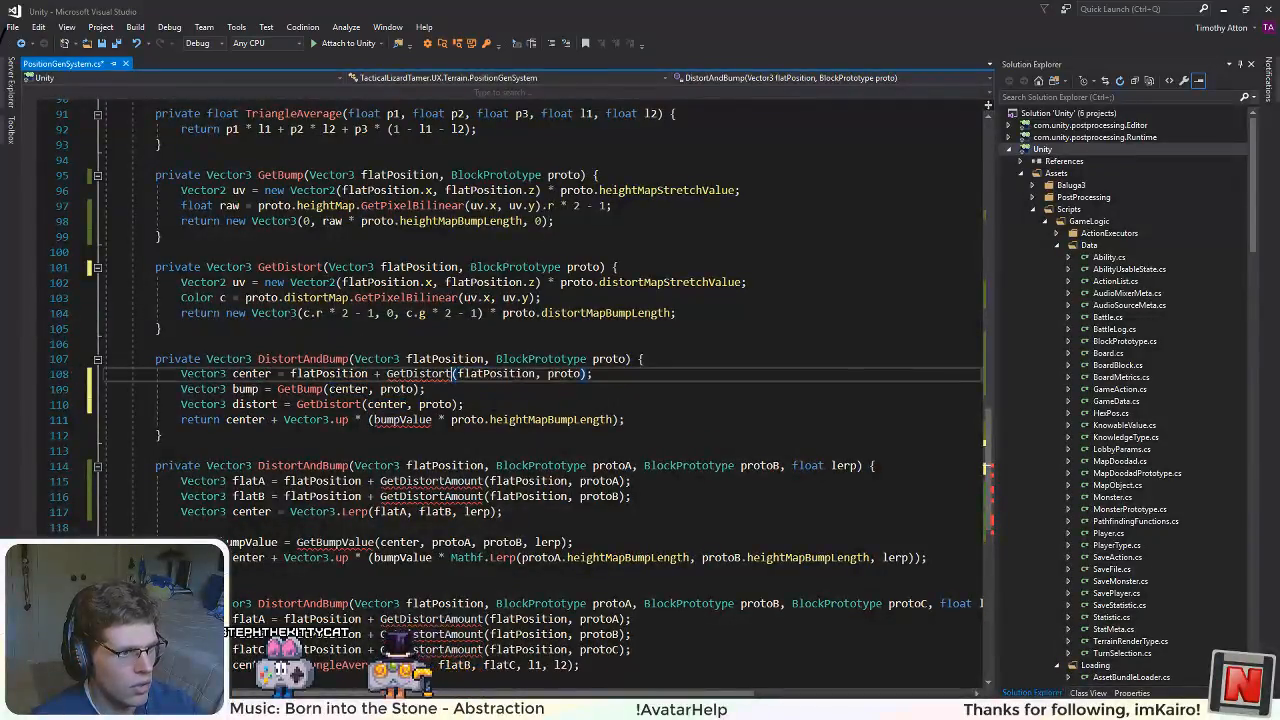
Step: Move the Vector3 bump declaration below the distort line in the single-prototype DistortAndBump method
left_click(466, 405)
left_click_drag(436, 389, 179, 389)
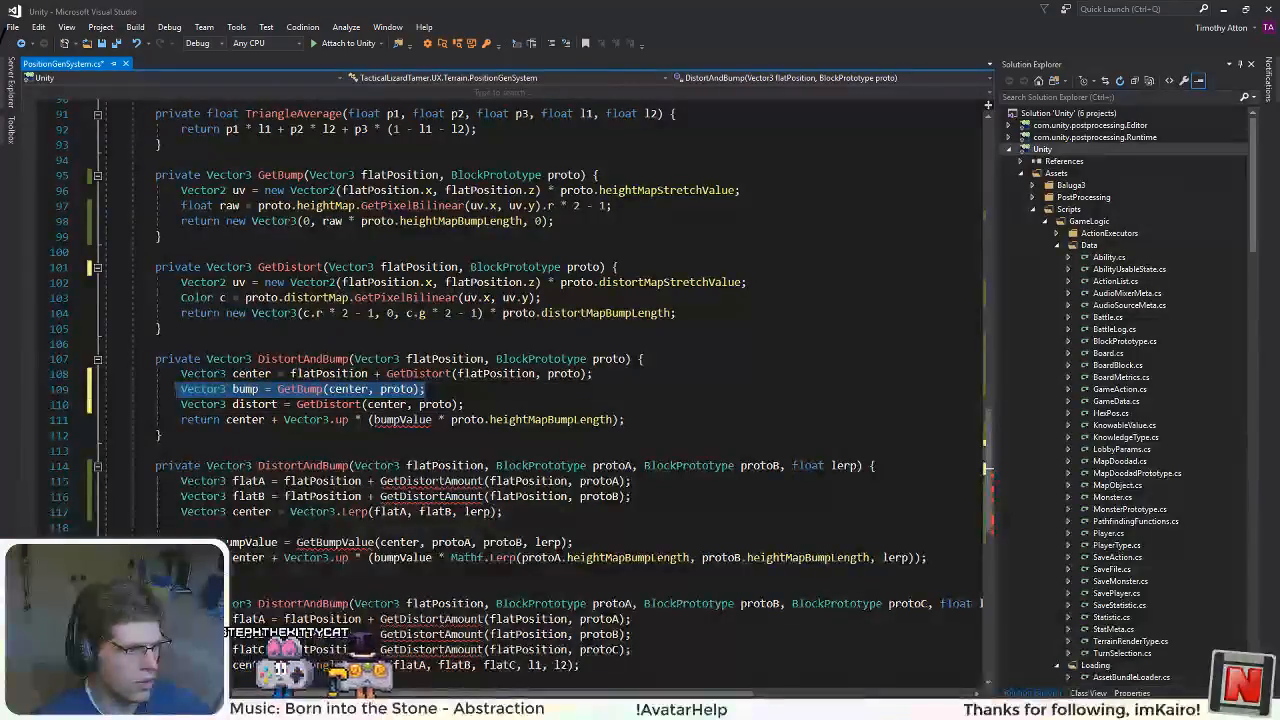
key("ctrl+x")
left_click(466, 405)
key("Return")
key("ctrl+v")
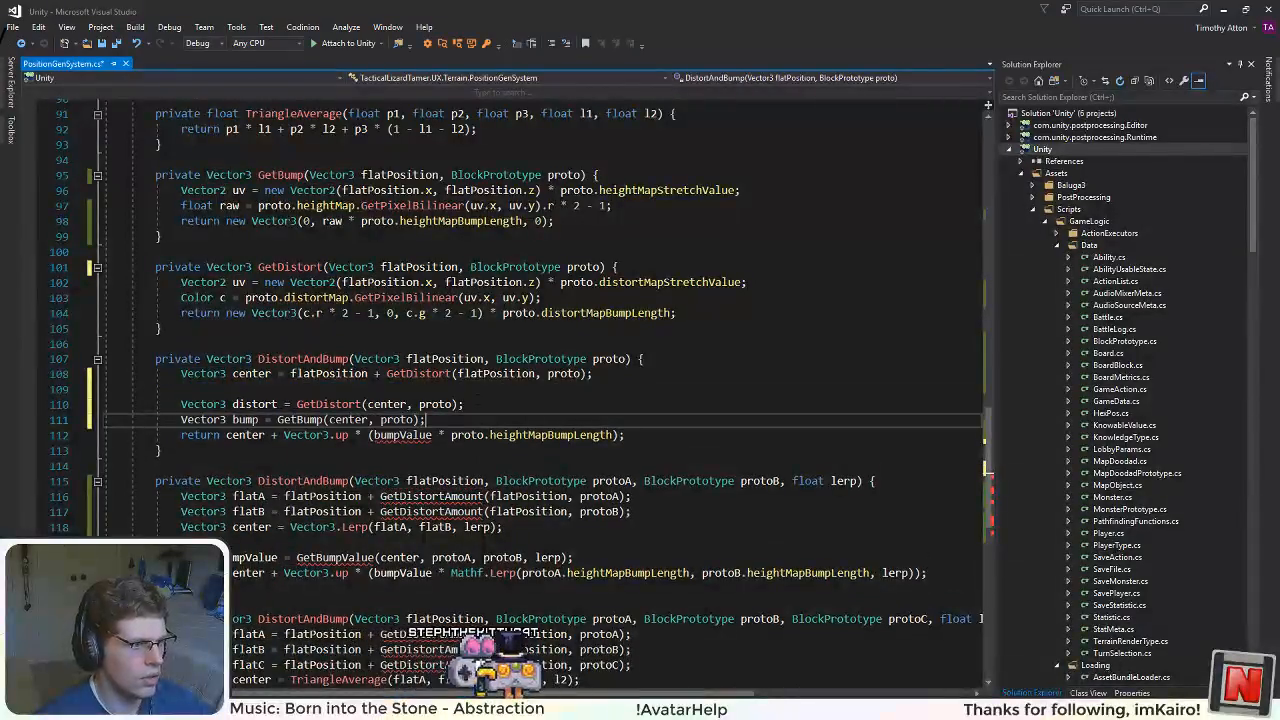
Step: Turn the distort declaration into flatPosition += GetDistort(center, proto)
double_click(267, 405)
type("cente")
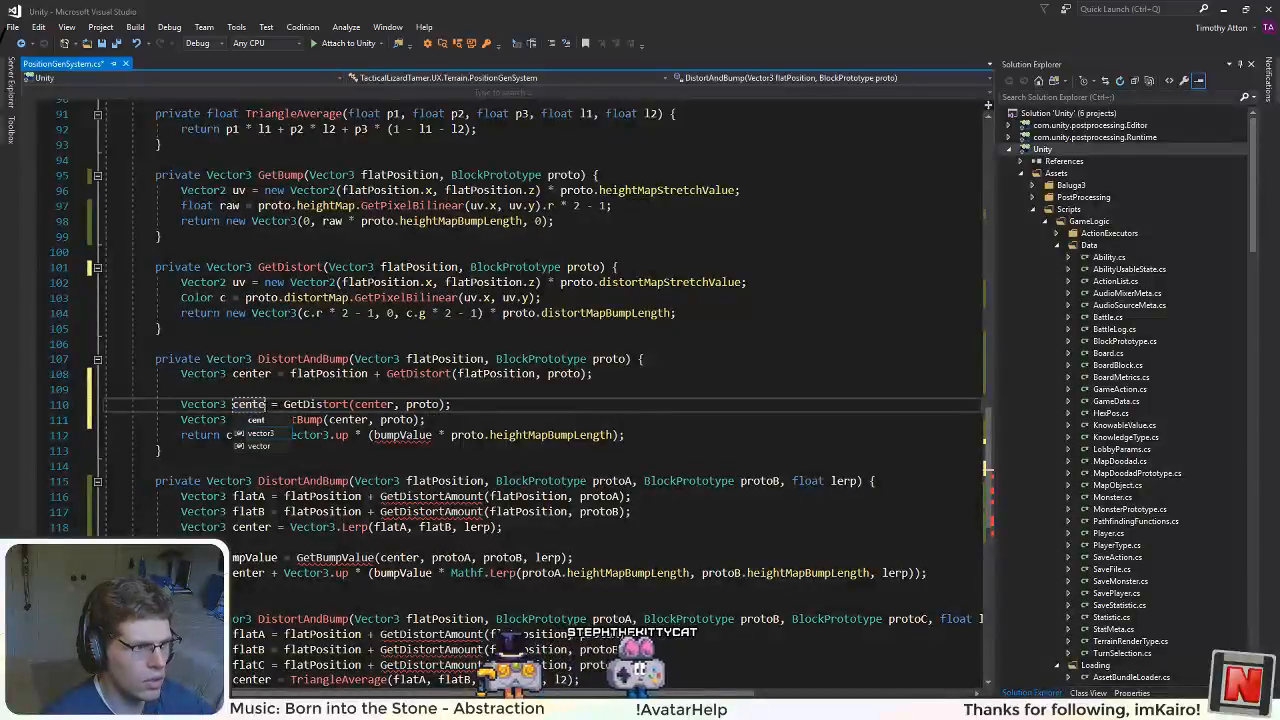
type("r +")
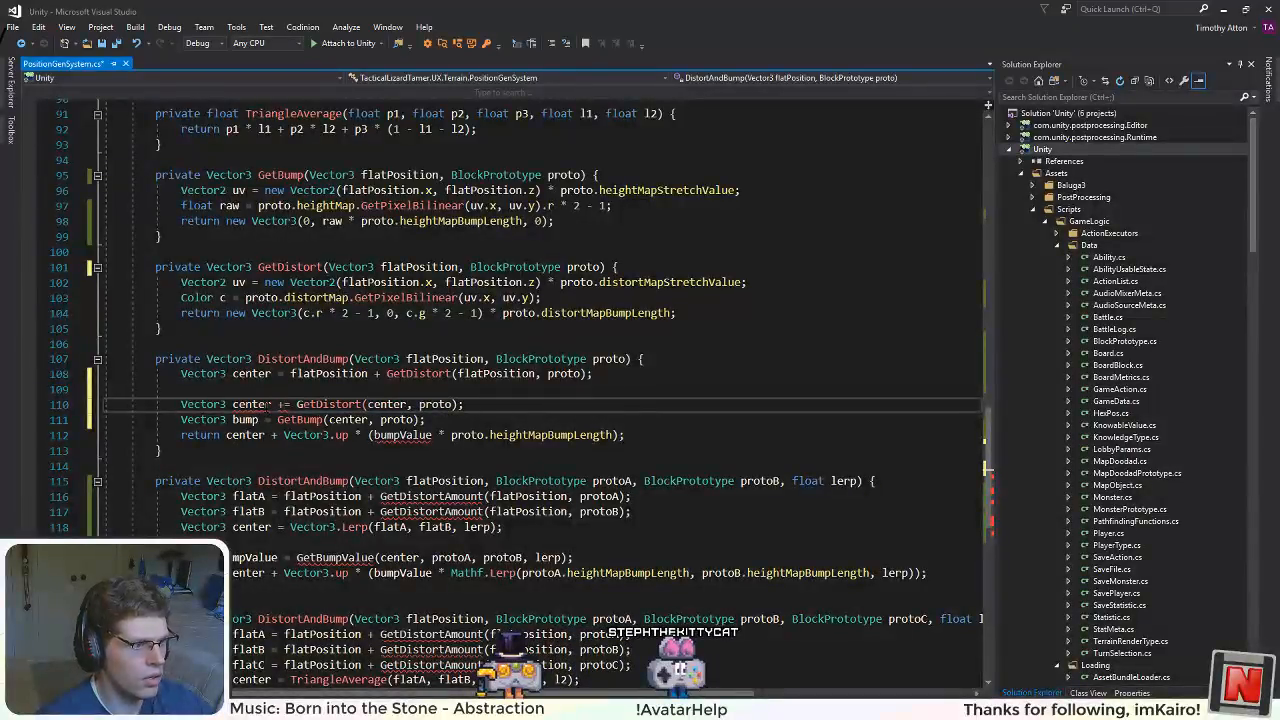
double_click(303, 376)
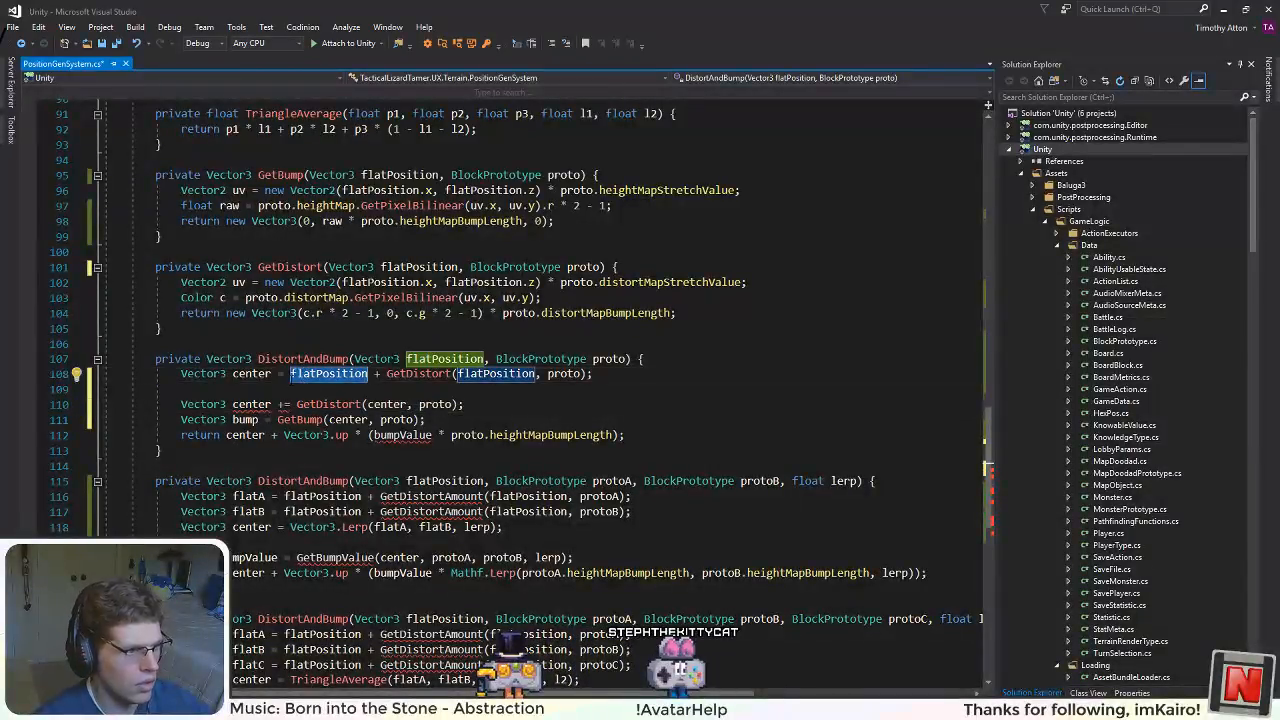
left_click(231, 405)
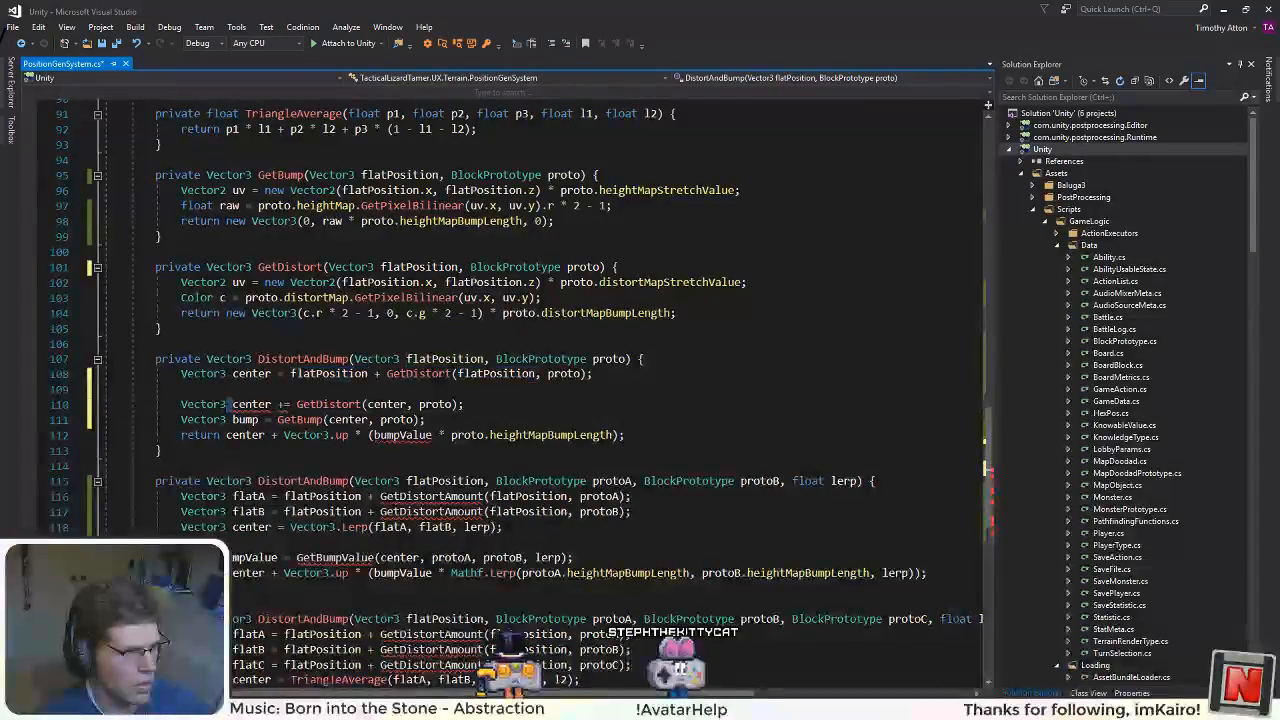
double_click(315, 375)
left_click_drag(271, 406, 84, 380)
key("ctrl+v")
Step: Delete the center declaration and the blank line beneath it from the single-prototype DistortAndBump method
double_click(147, 386)
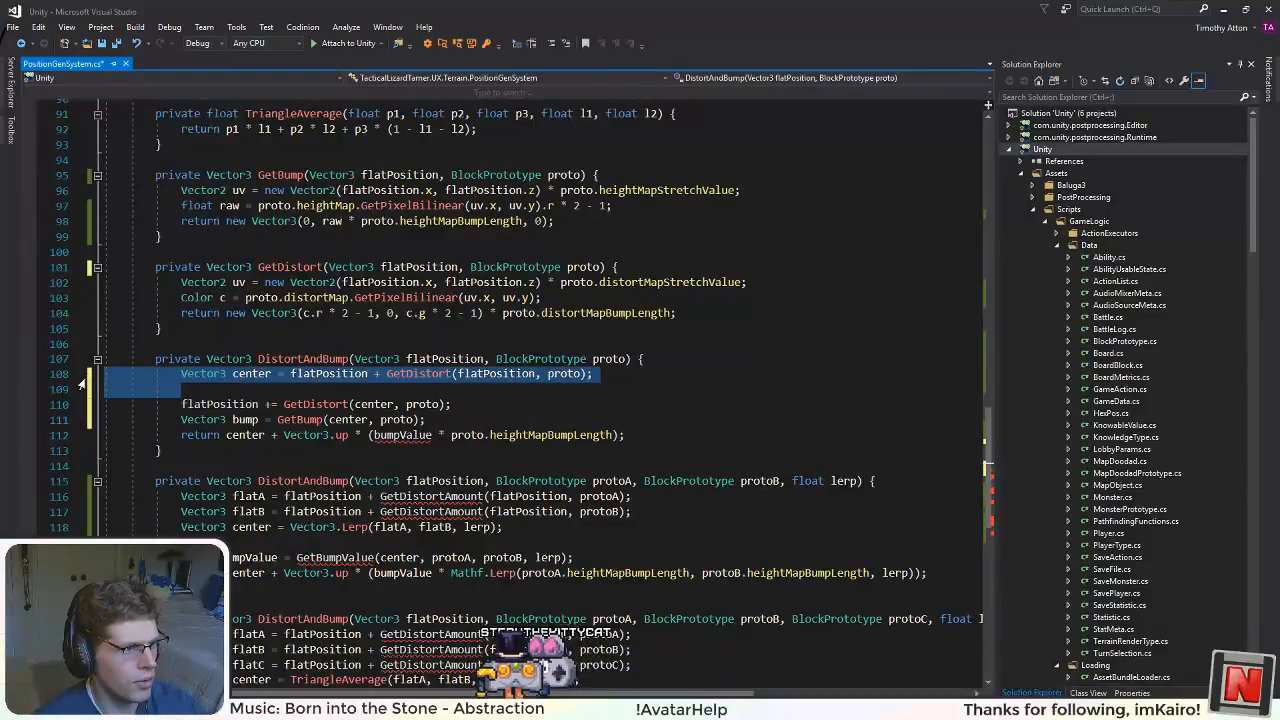
key("BackSpace")
key("BackSpace")
left_click(405, 298)
left_click(240, 373)
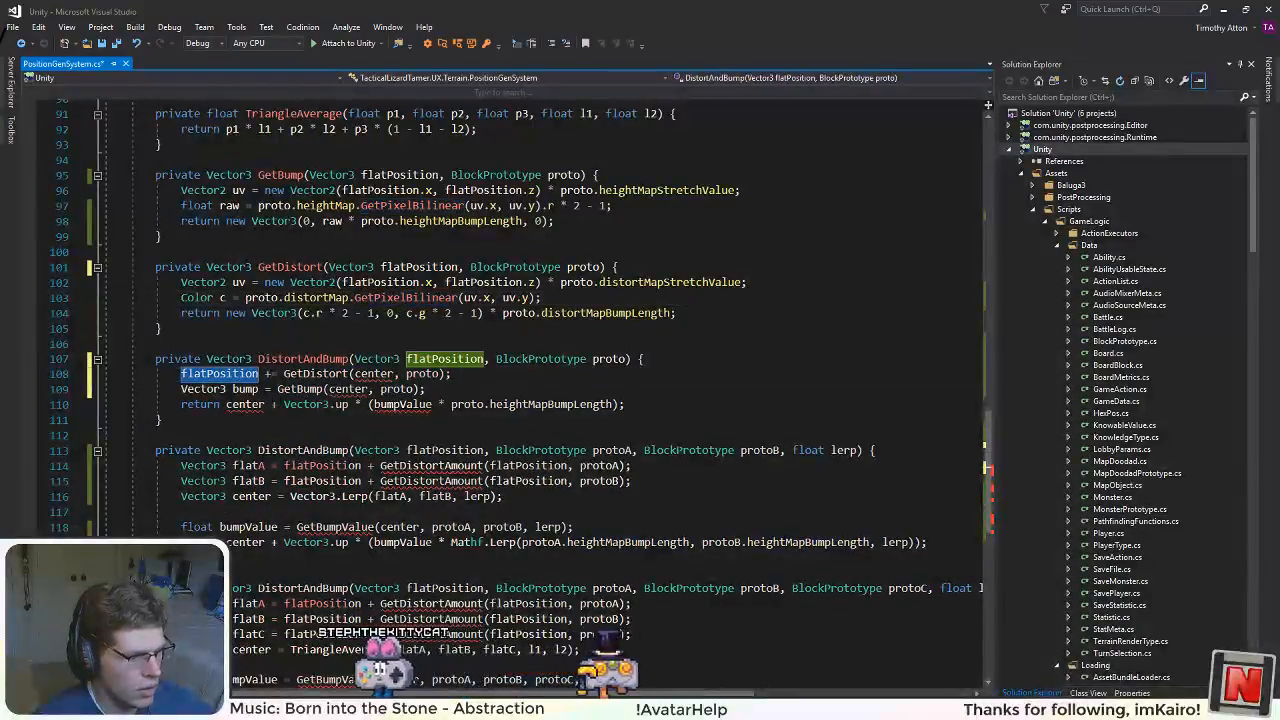
Step: Turn the bump declaration into flatPosition += GetBump(center, proto)
left_click(245, 389)
left_click_drag(265, 389, 181, 389)
key("ctrl+v")
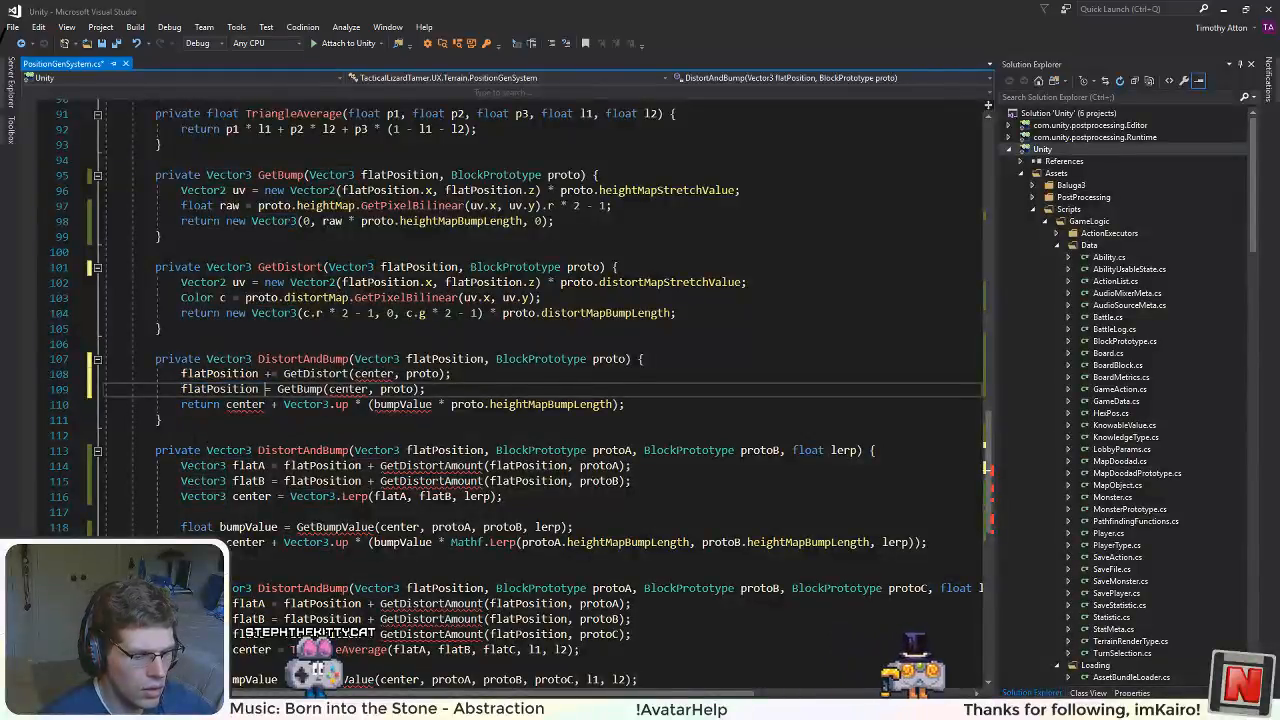
type("+")
Step: Replace the returned expression in the single-prototype DistortAndBump method with flatPosition
left_click_drag(619, 405, 266, 405)
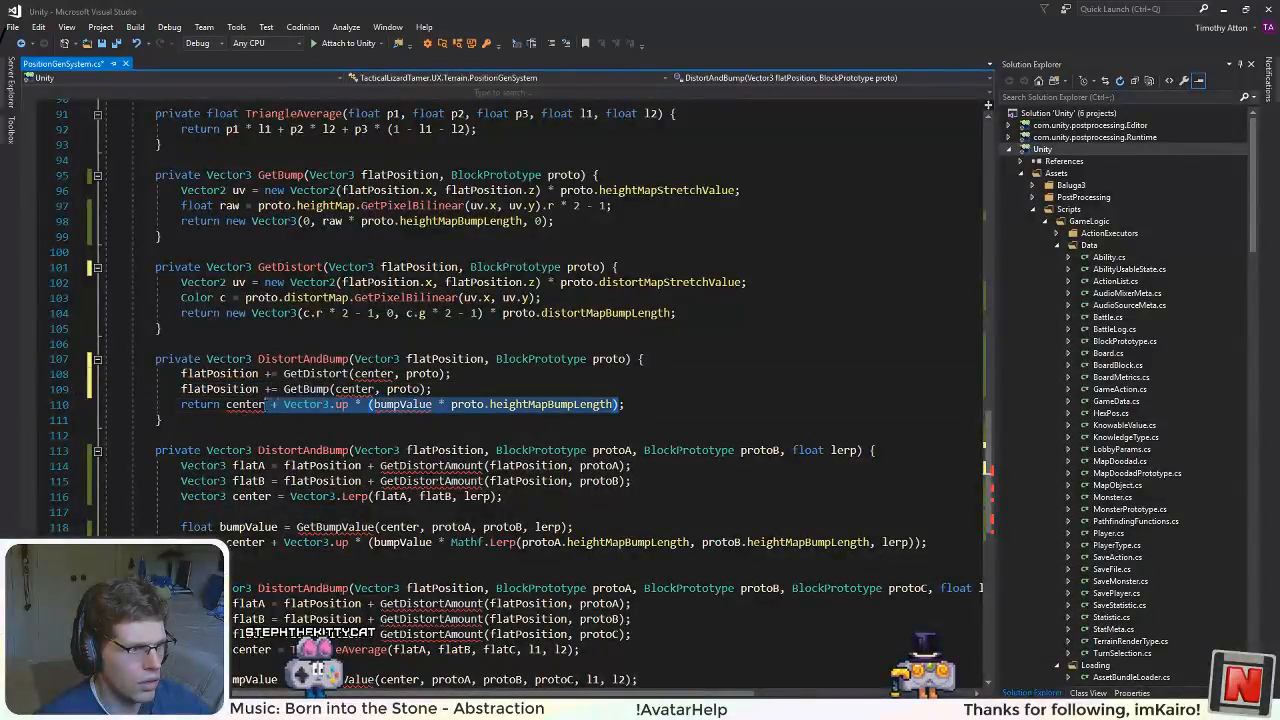
key("BackSpace")
type("flatPosition;")
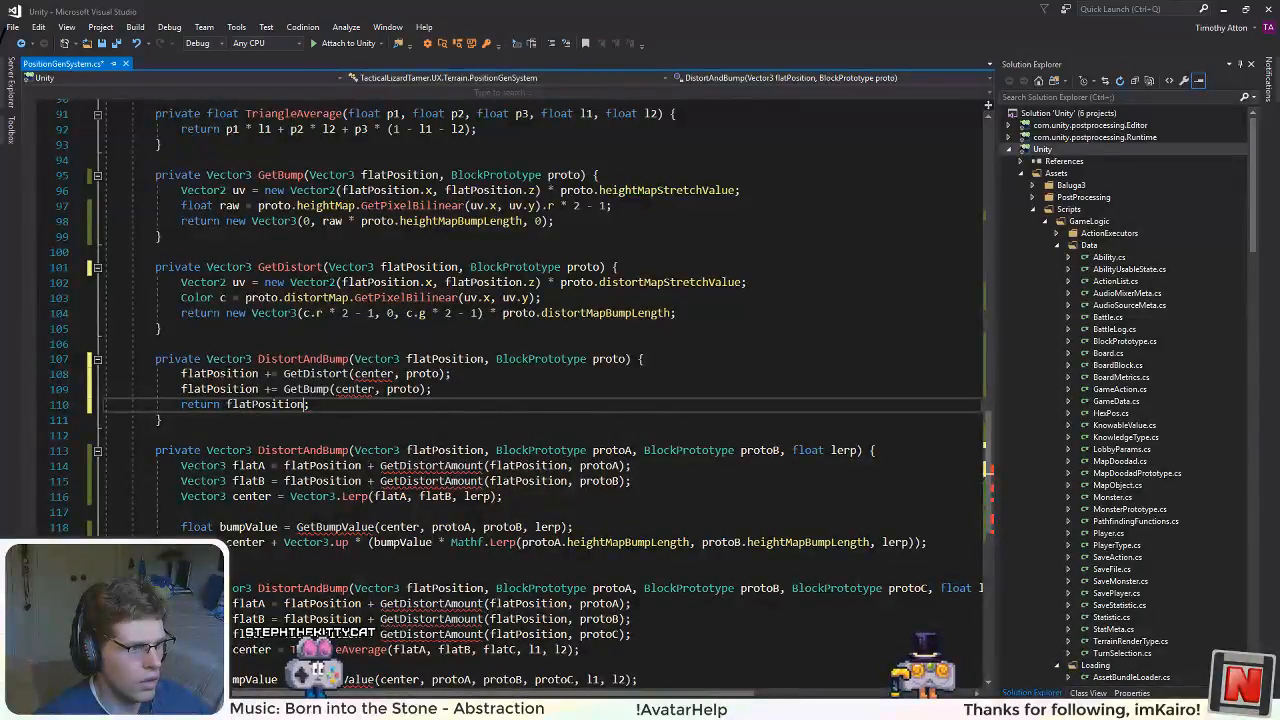
Step: Replace the center argument with flatPosition in both the GetDistort and GetBump calls of the single-prototype DistortAndBump
double_click(219, 373)
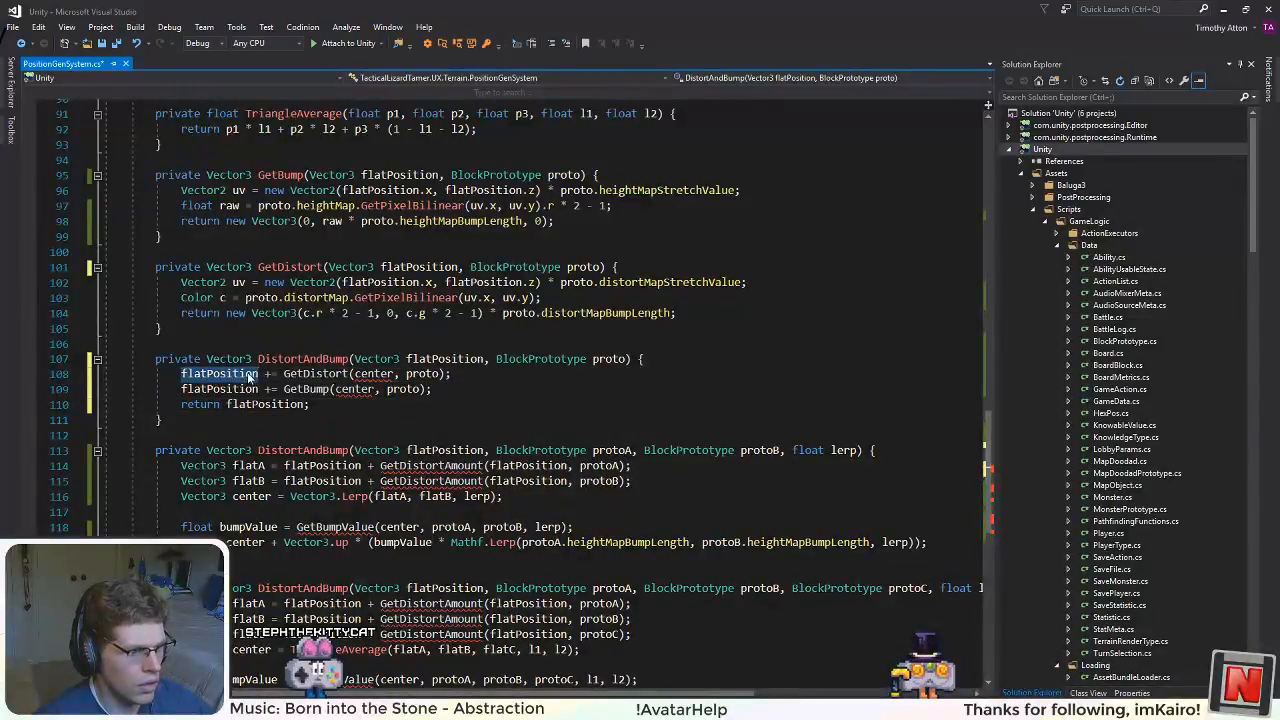
key("ctrl+c")
double_click(373, 373)
key("ctrl+v")
double_click(366, 390)
key("ctrl+v")
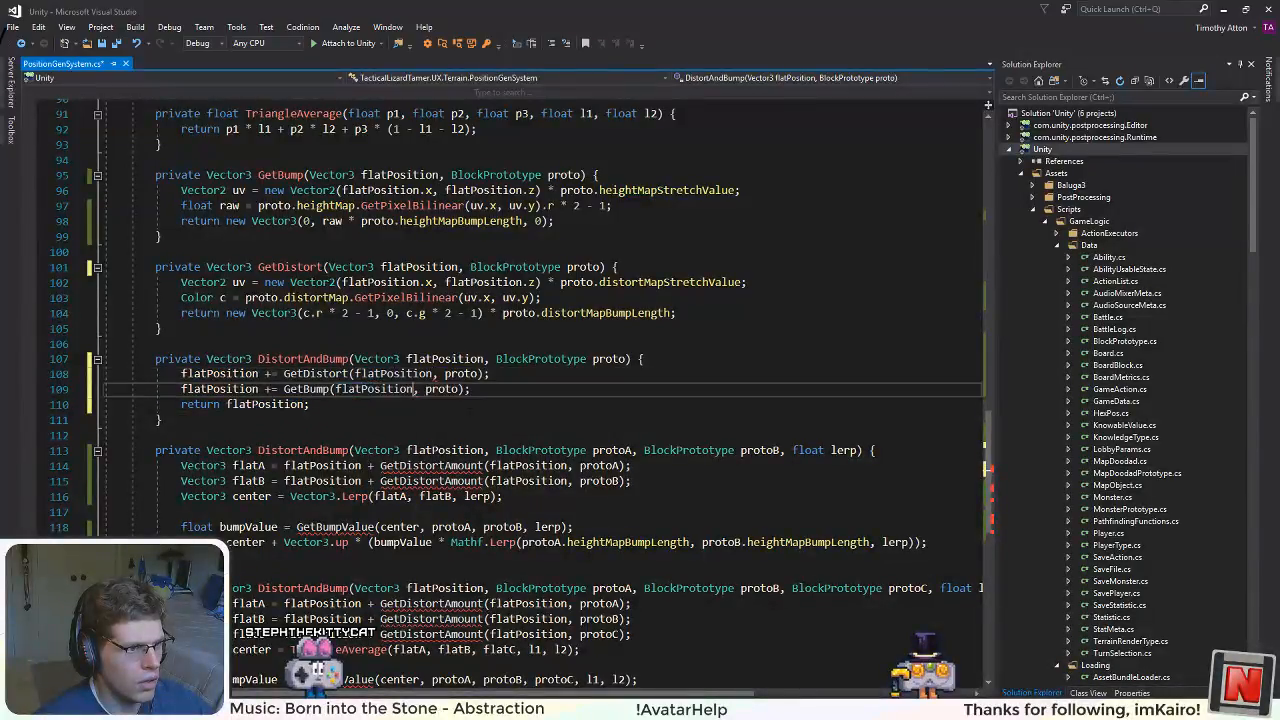
left_click(516, 417)
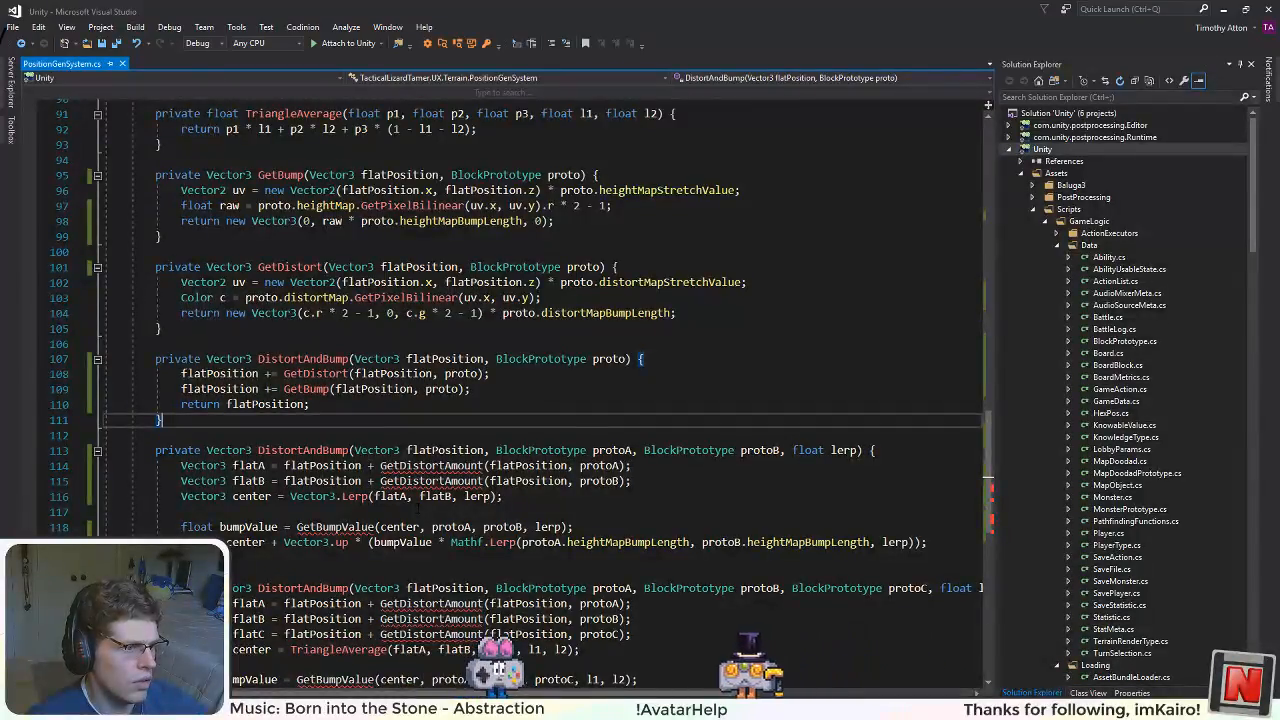
left_click(622, 466)
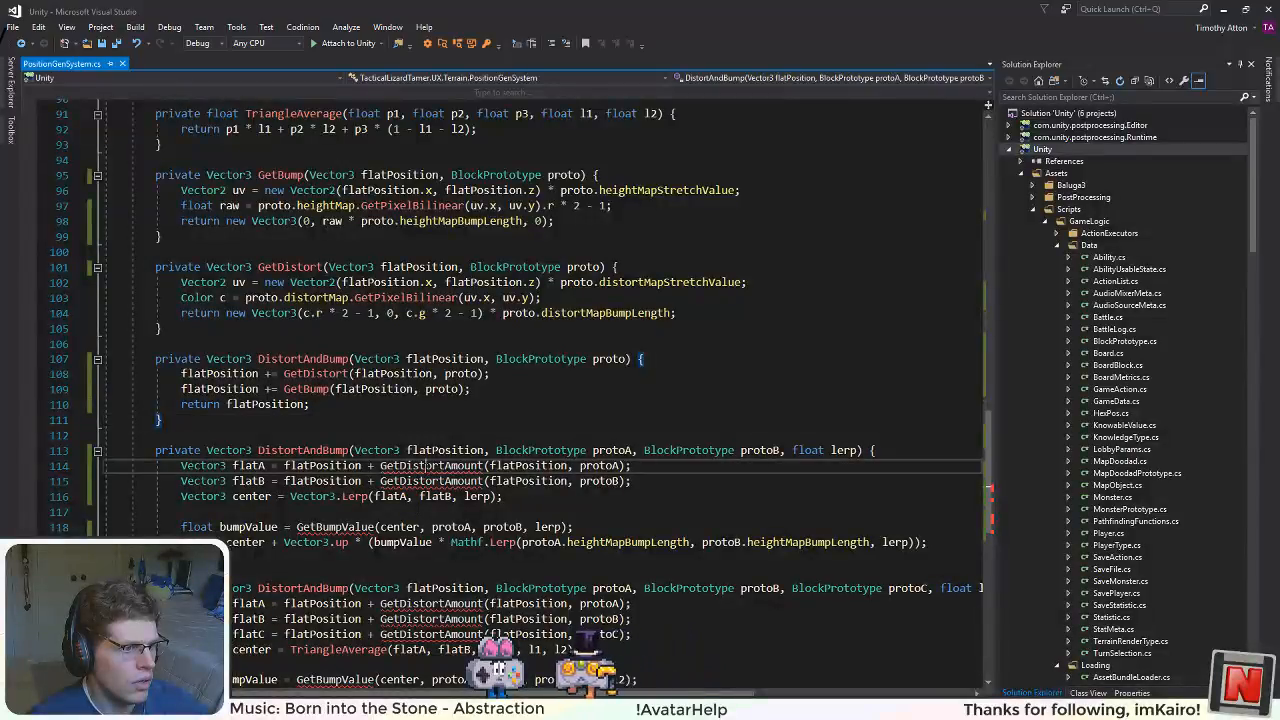
left_click(383, 482)
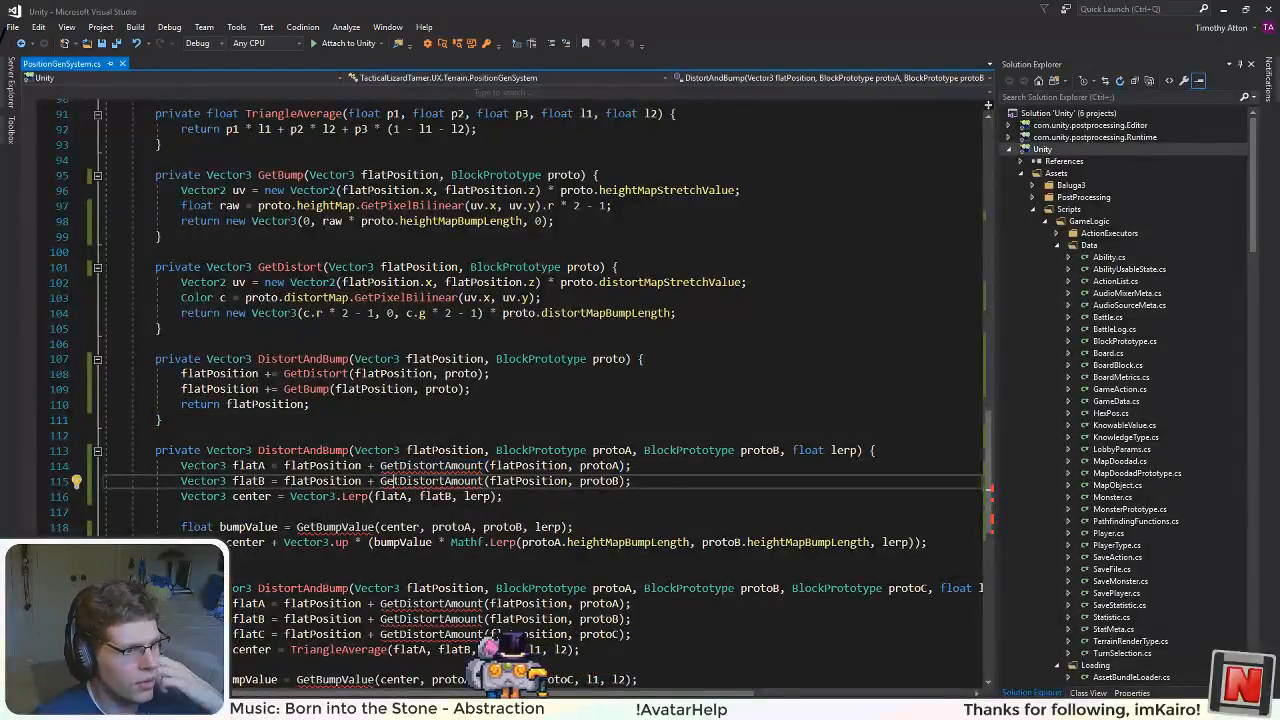
double_click(244, 466)
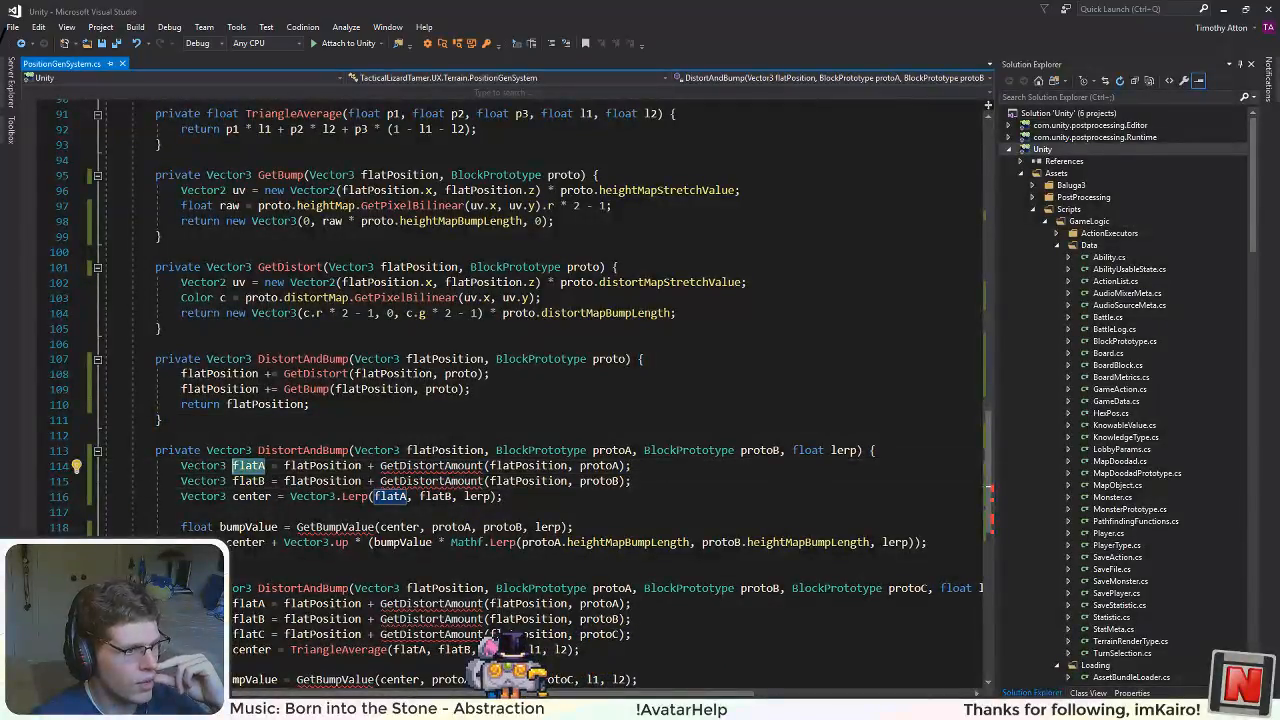
left_click(417, 481)
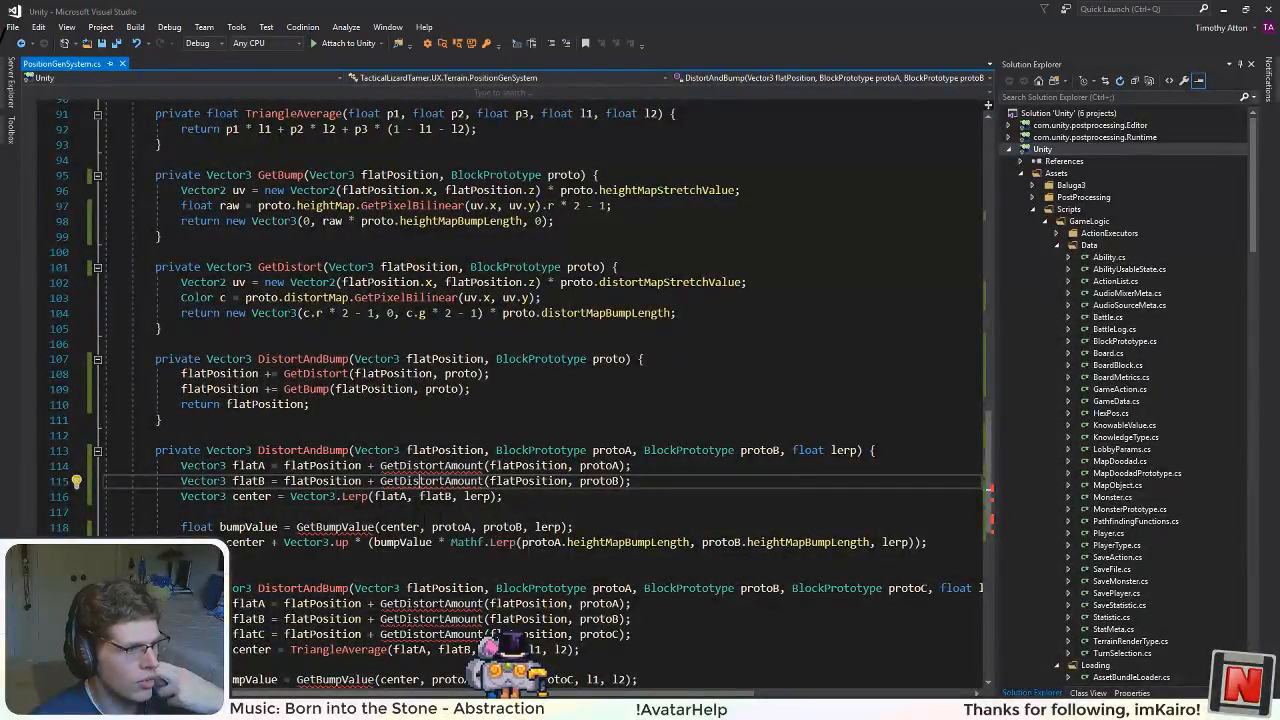
Step: Start the two-prototype DistortAndBump body with a new line flatPosition += Mathf.Lerp(GetDistort(flatPosition, protoA)
left_click(843, 451)
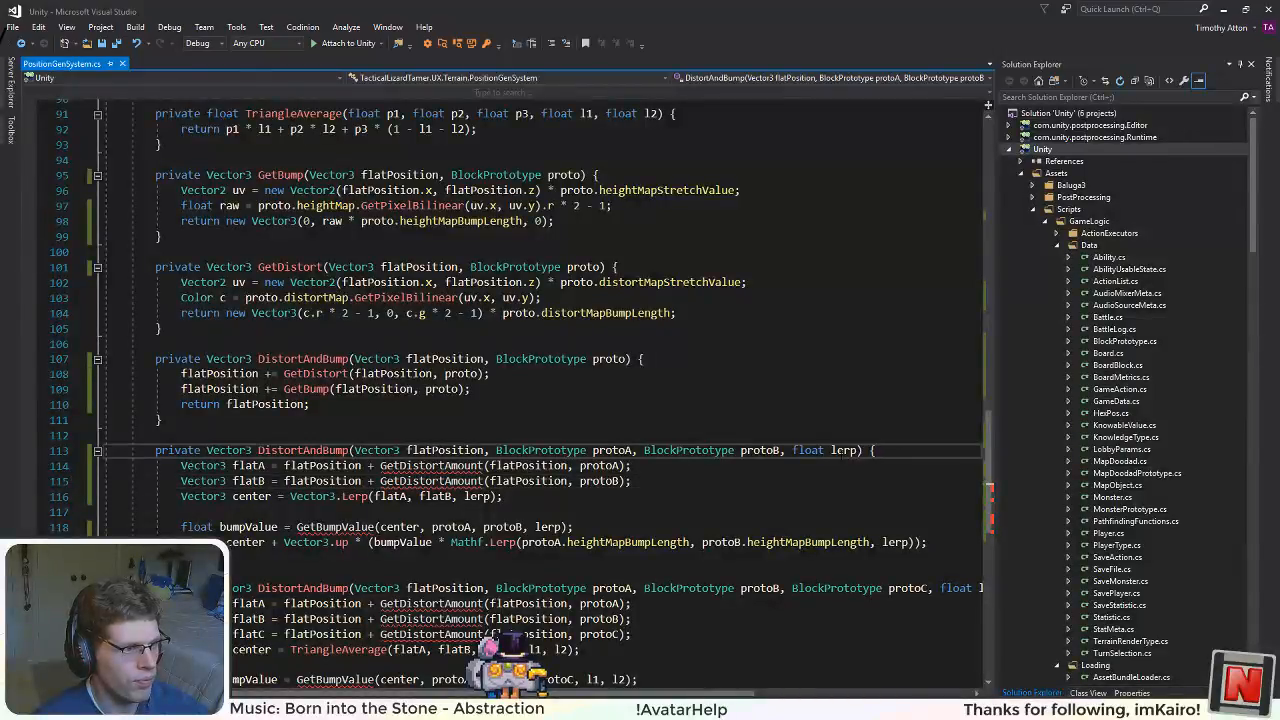
key("Return")
type("flatPosition ")
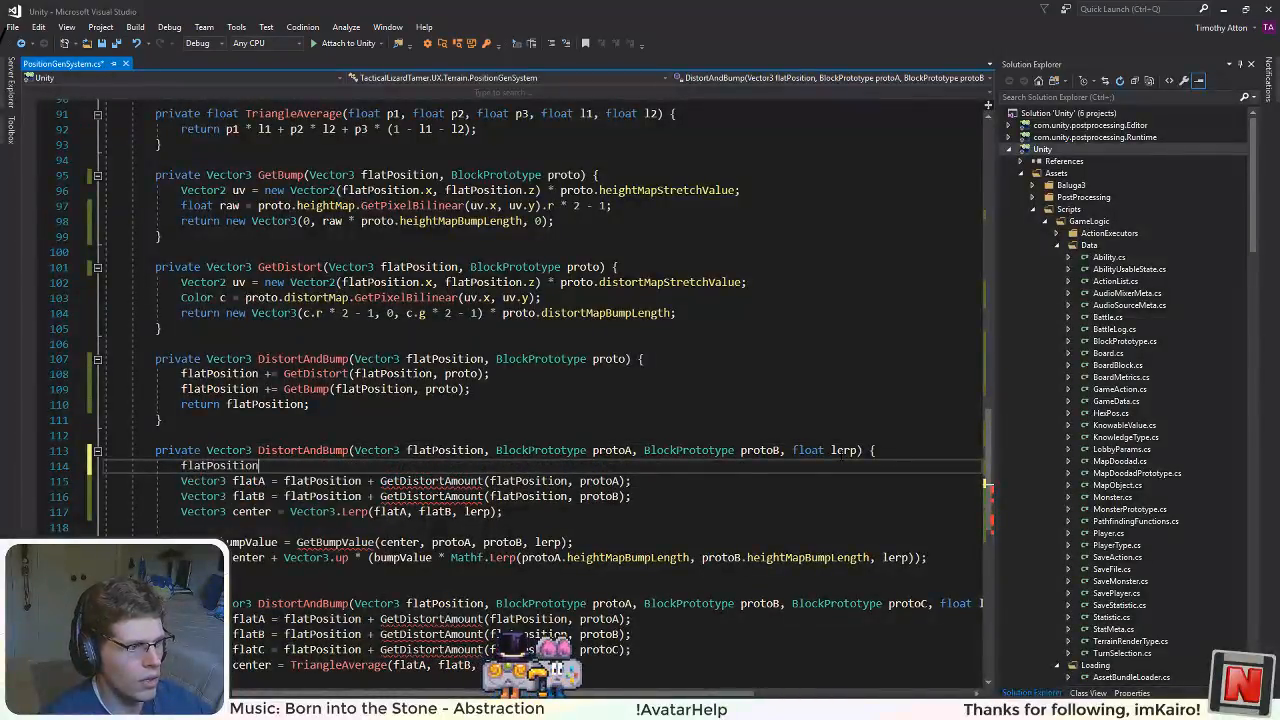
type("+= M")
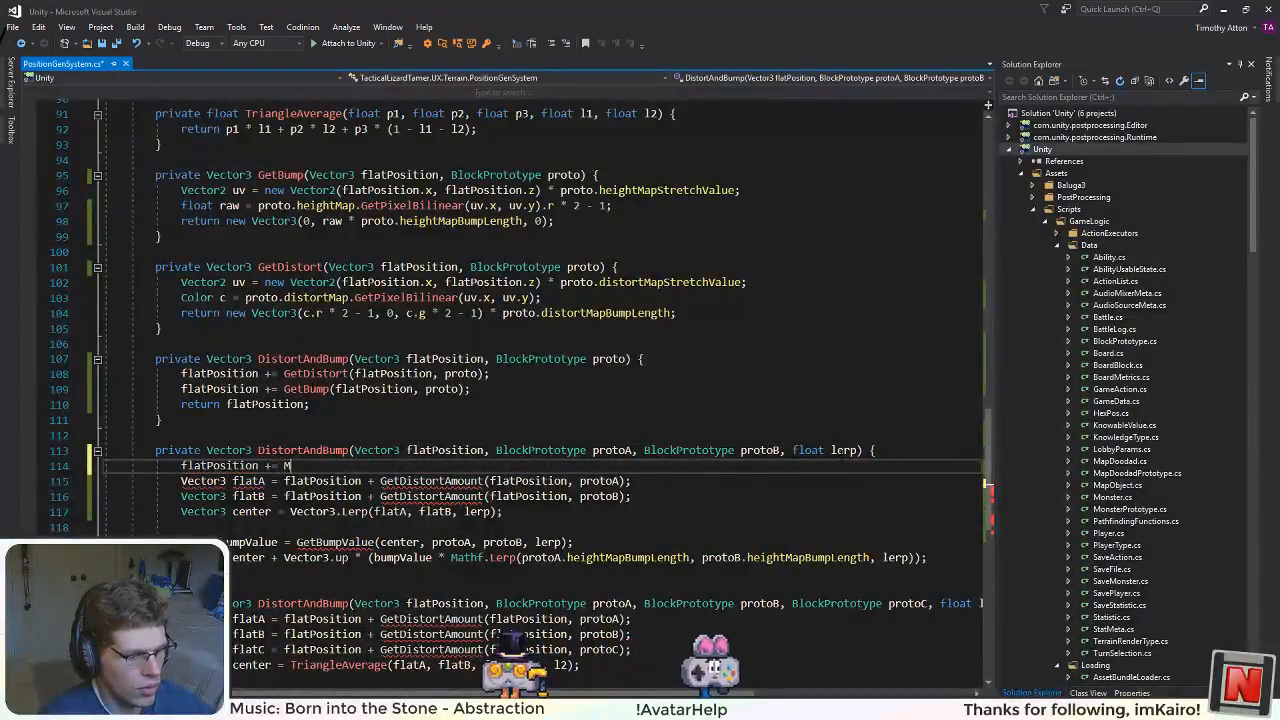
type("athf.Lerp(")
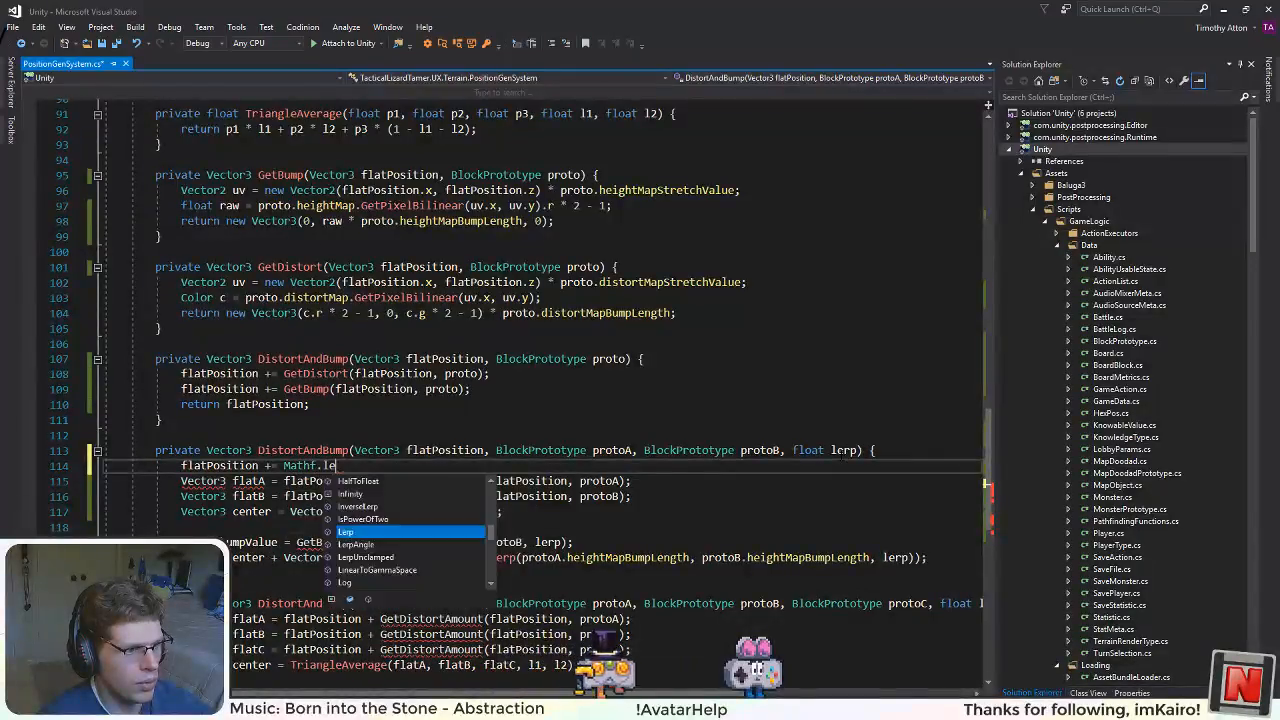
type("GetB")
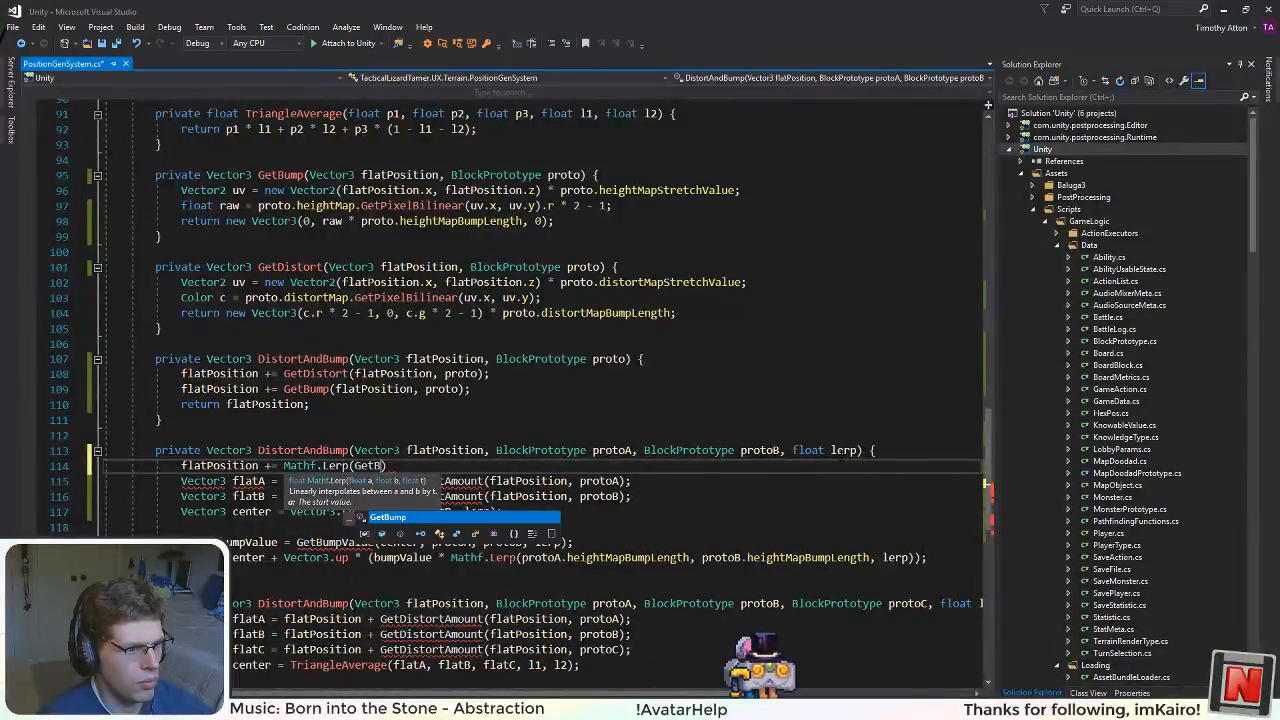
key("BackSpace")
type("Distort(f")
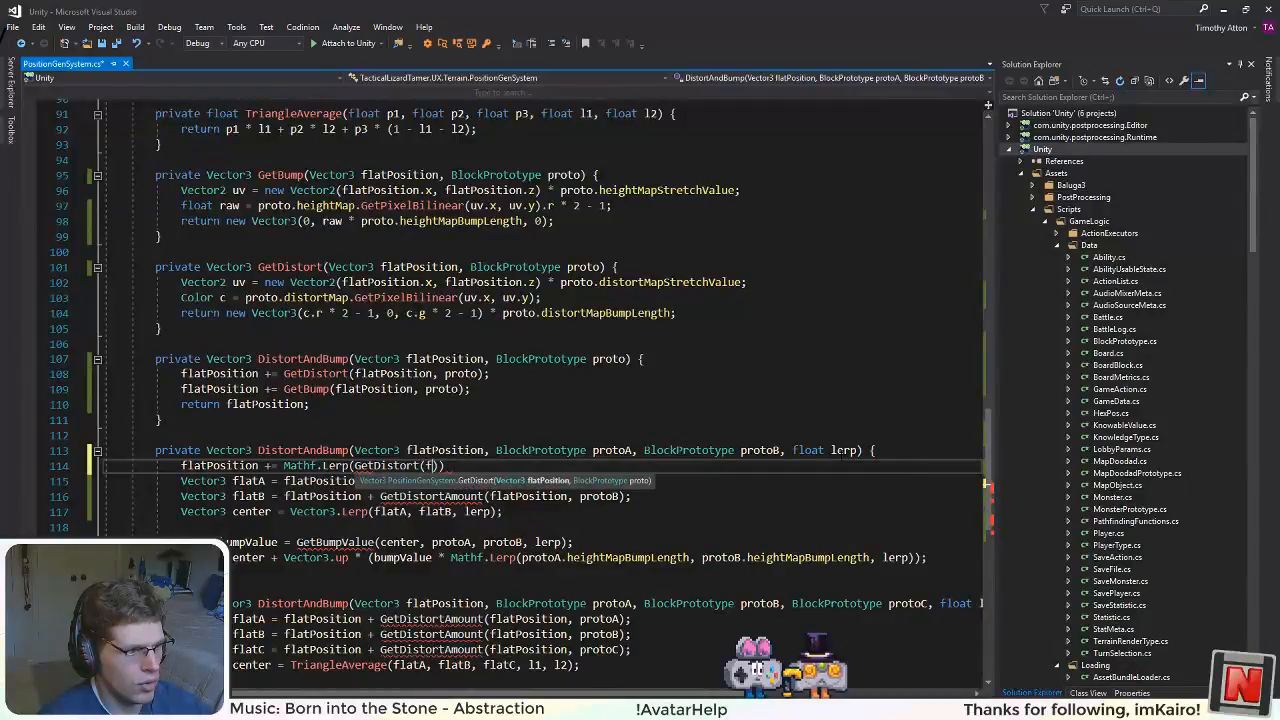
type("latPosition, p")
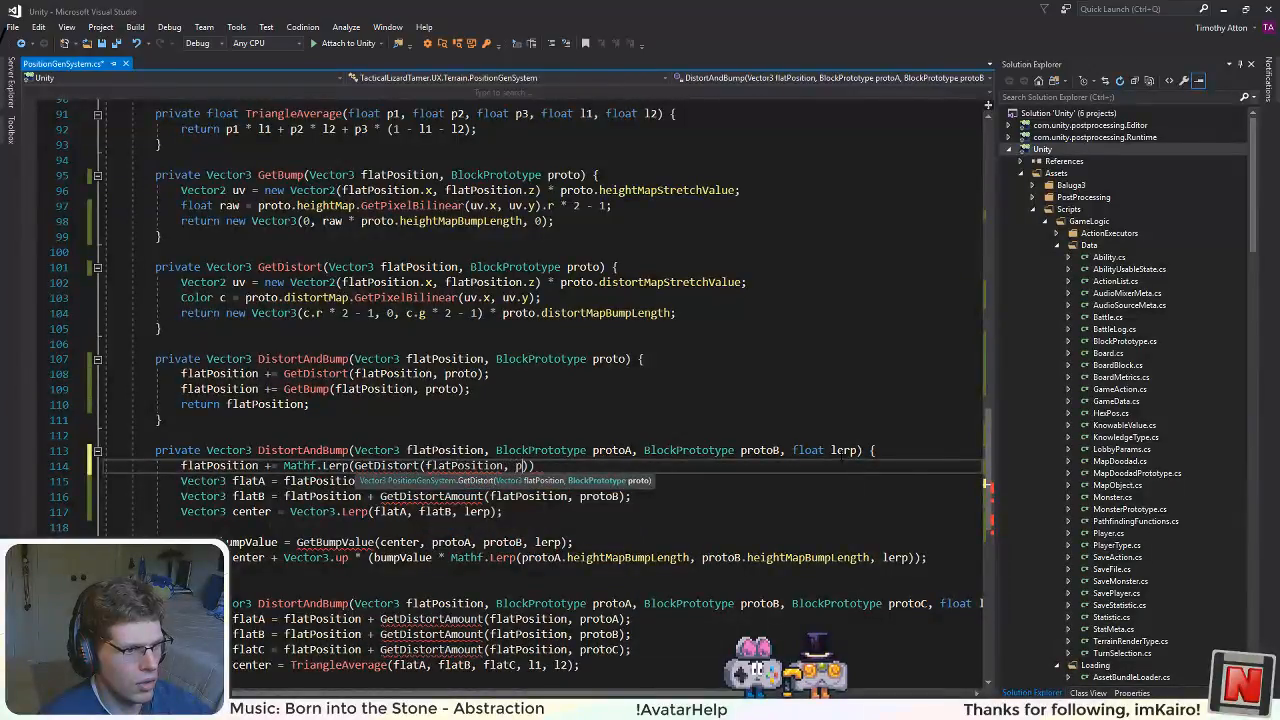
type("rotoA)")
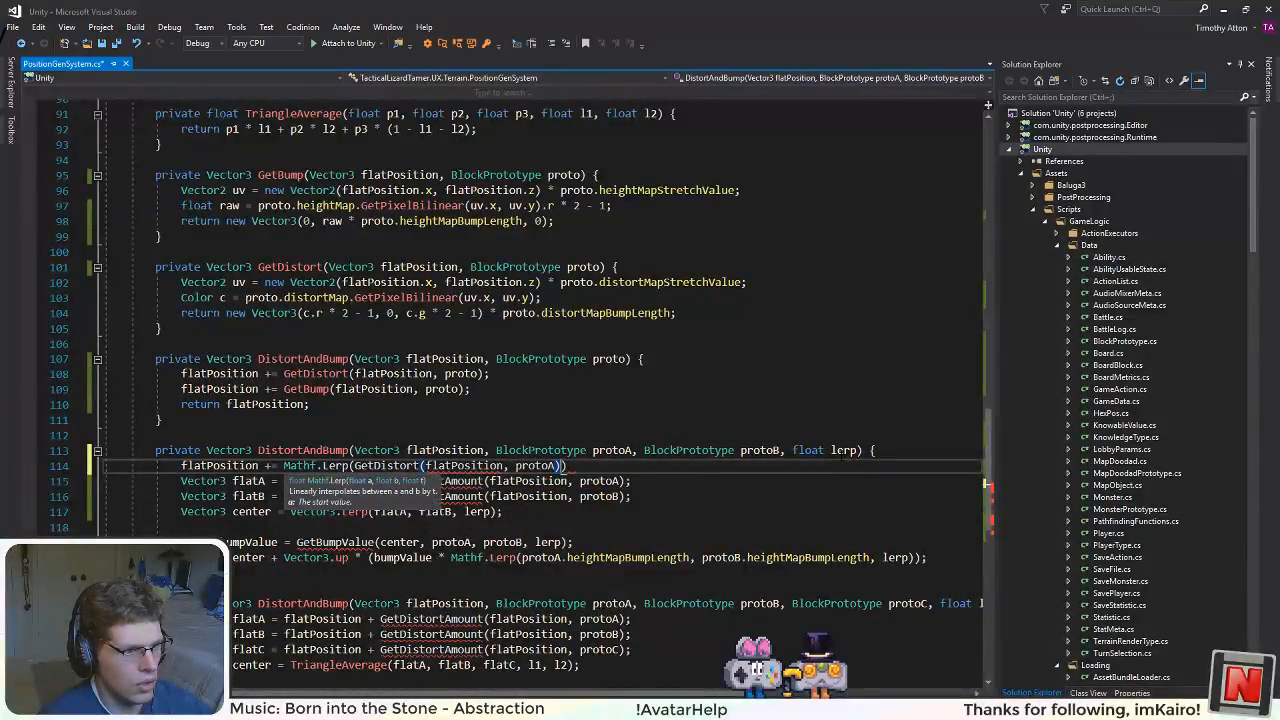
type(", GetDistort(")
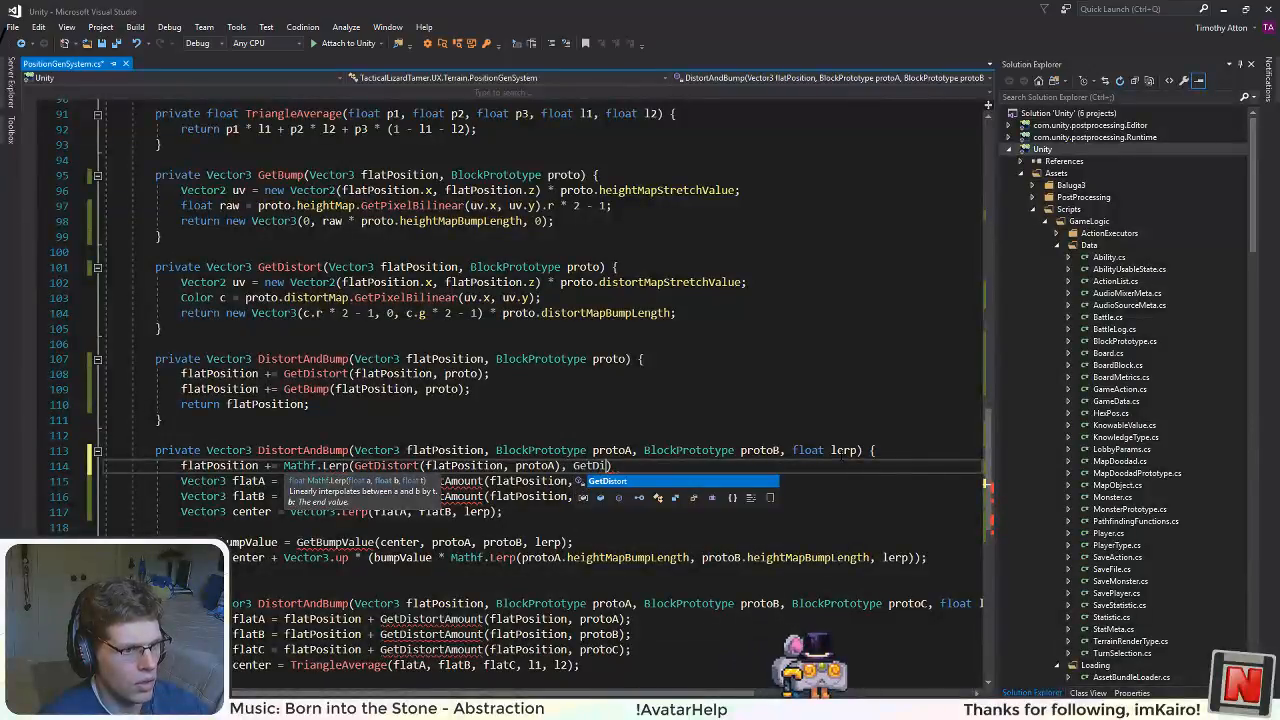
type("flatPosition")
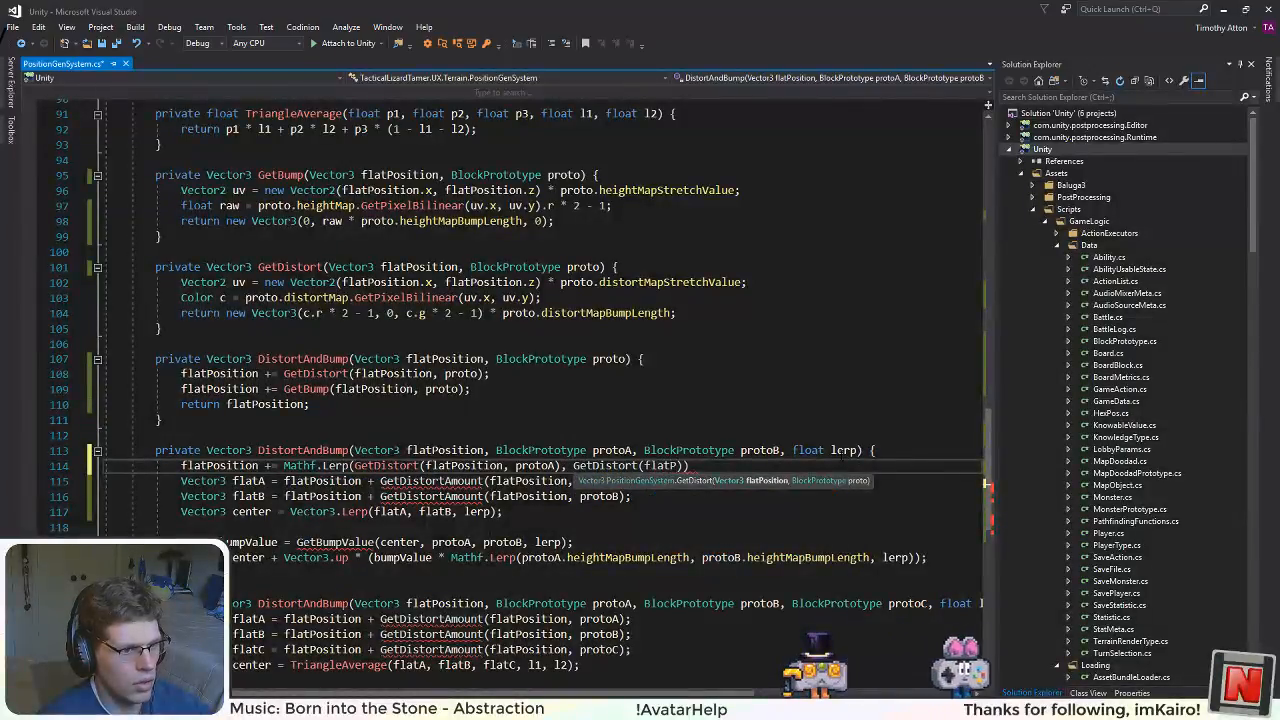
type(", protoB")
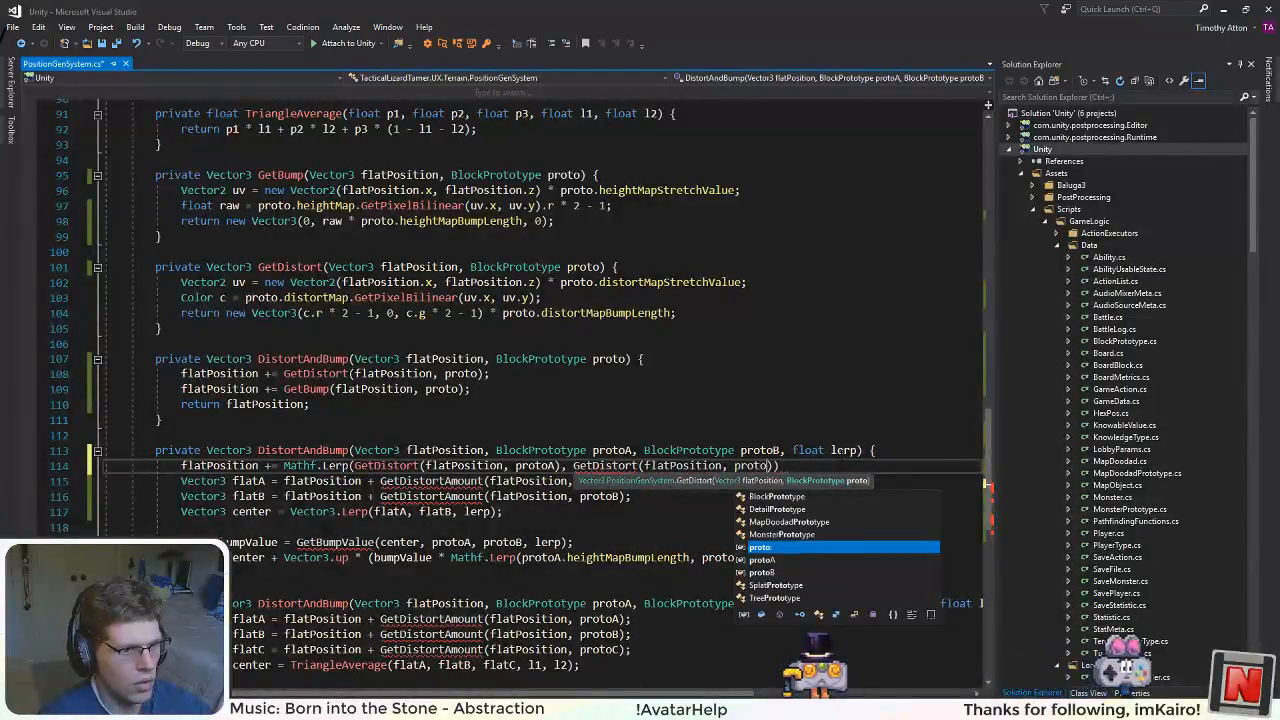
type("), le")
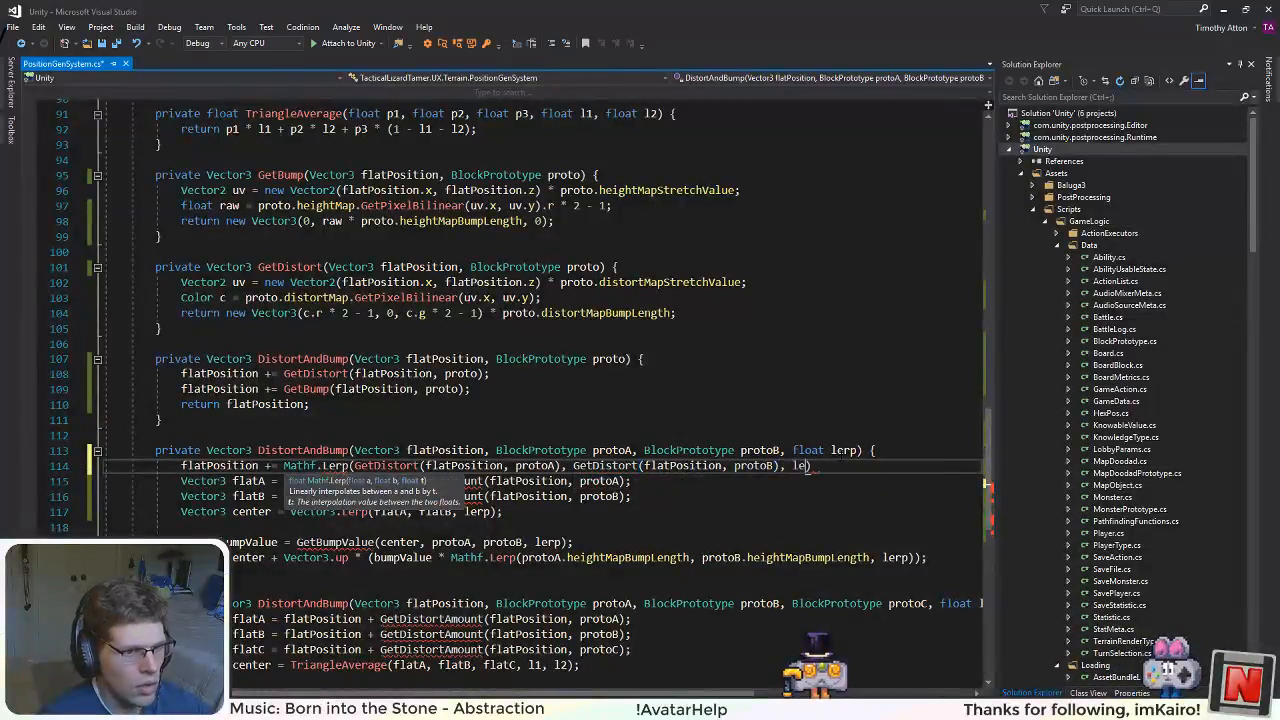
type("rp);")
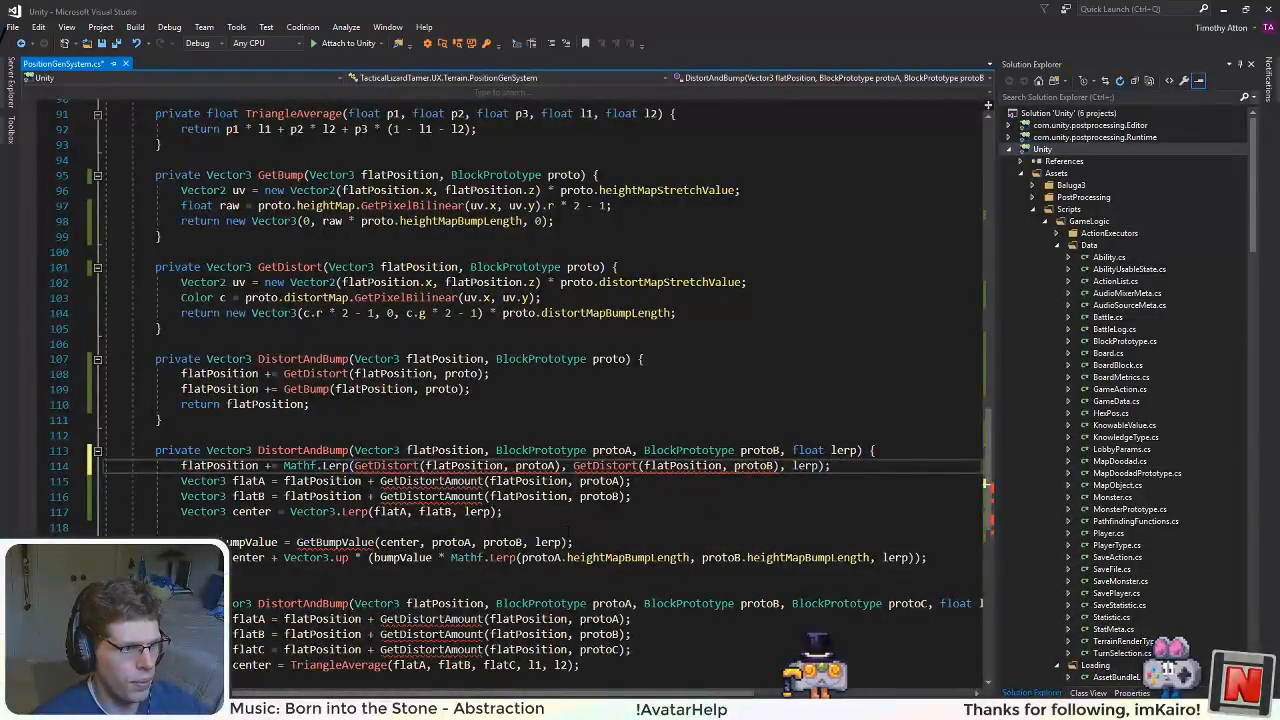
Step: Replace Mathf with Vector3 in the new Lerp call of the two-prototype DistortAndBump
double_click(300, 466)
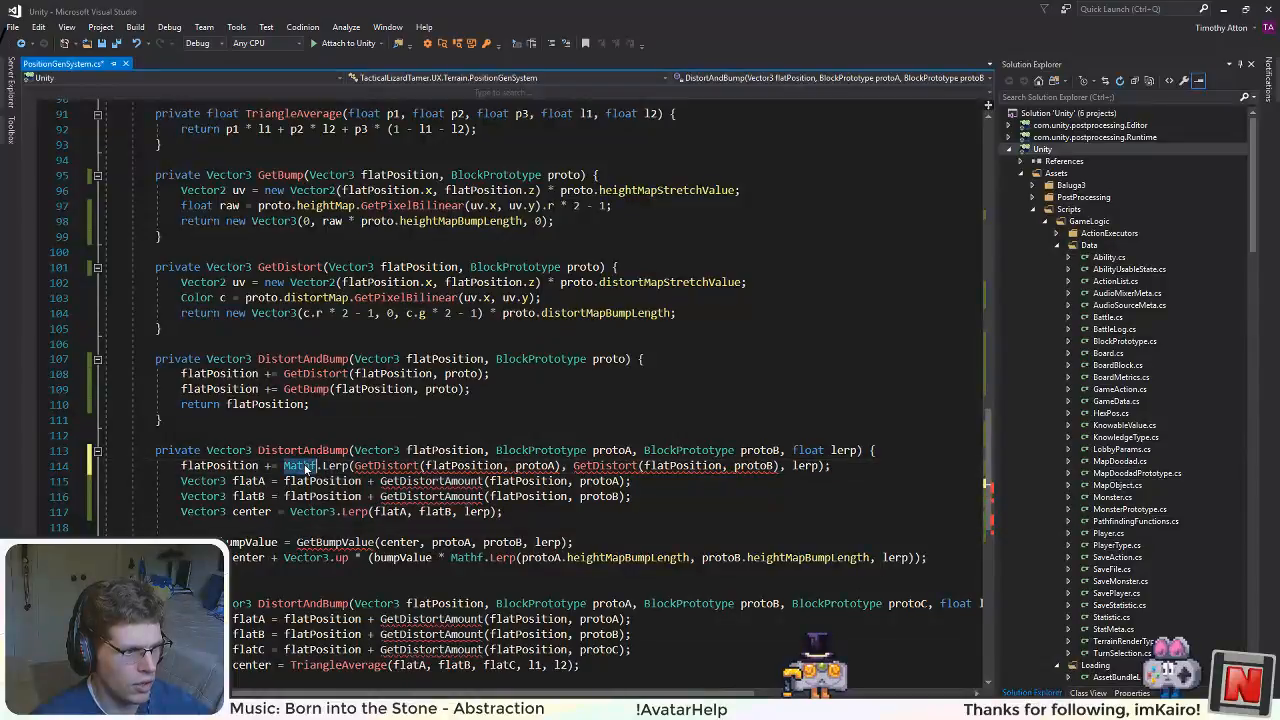
type("Vector3")
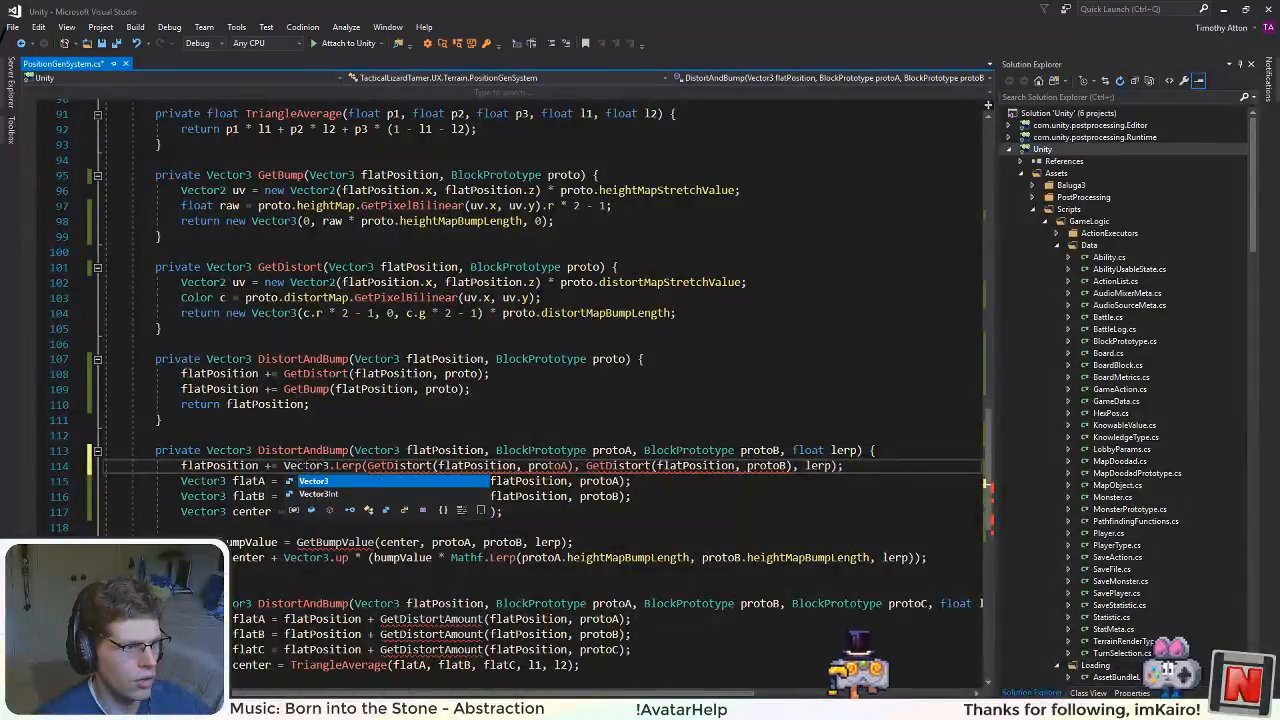
left_click(412, 408)
left_click(632, 481)
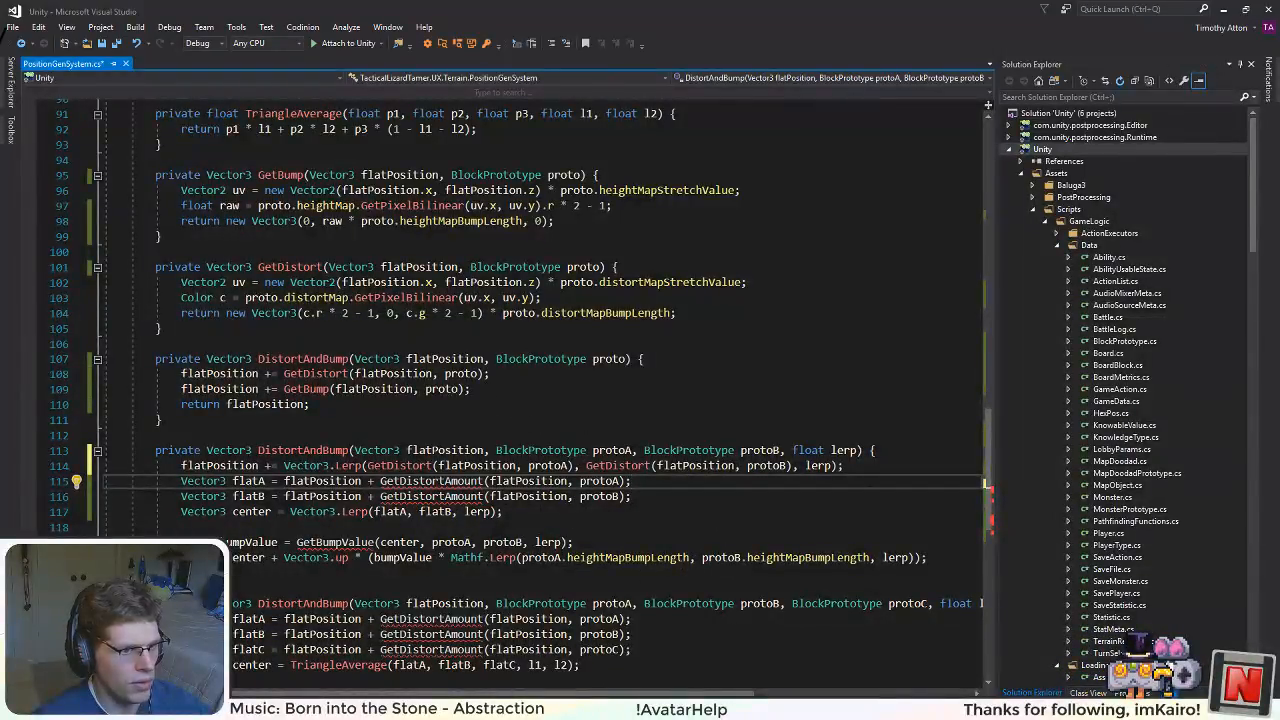
Step: Duplicate the Vector3.Lerp line directly beneath itself and change both GetDistort calls in the copy to GetBump
left_click_drag(846, 466, 226, 482)
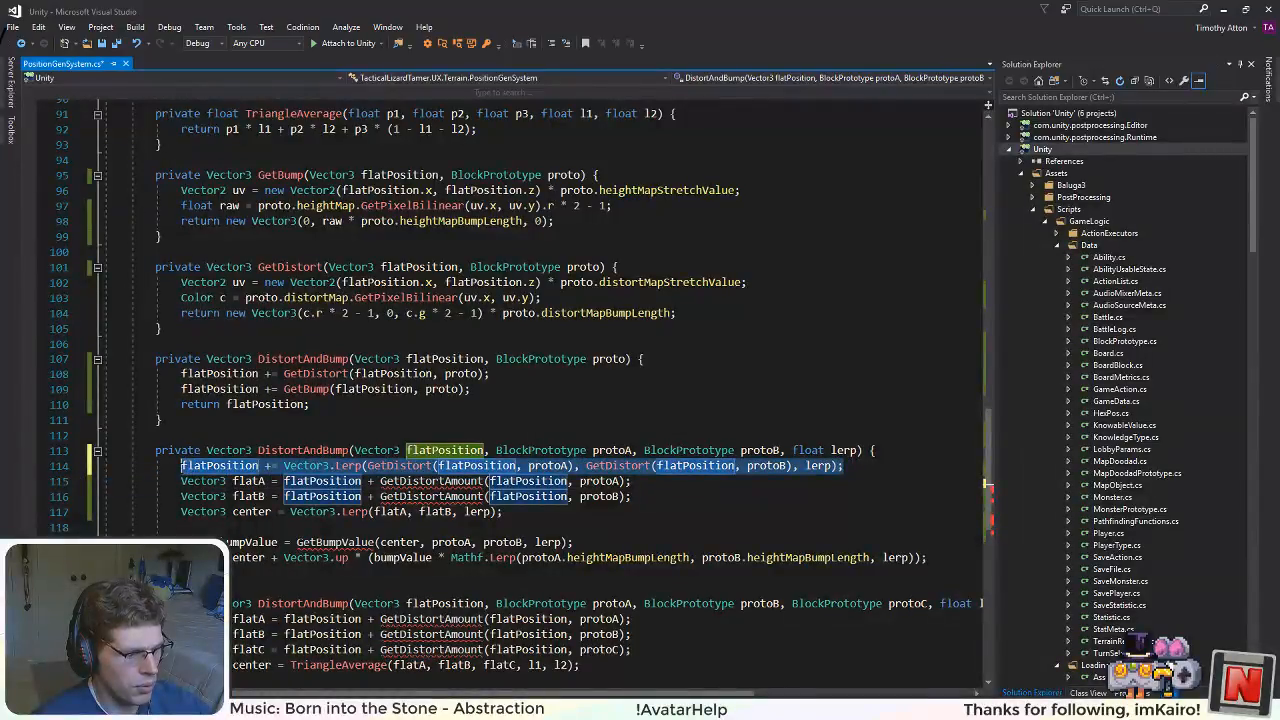
left_click(866, 468)
type("flatPosition += Vector3.Lerp(GetDistort(flatPosition, protoA), GetDistort(flatPosition, protoB), lerp);")
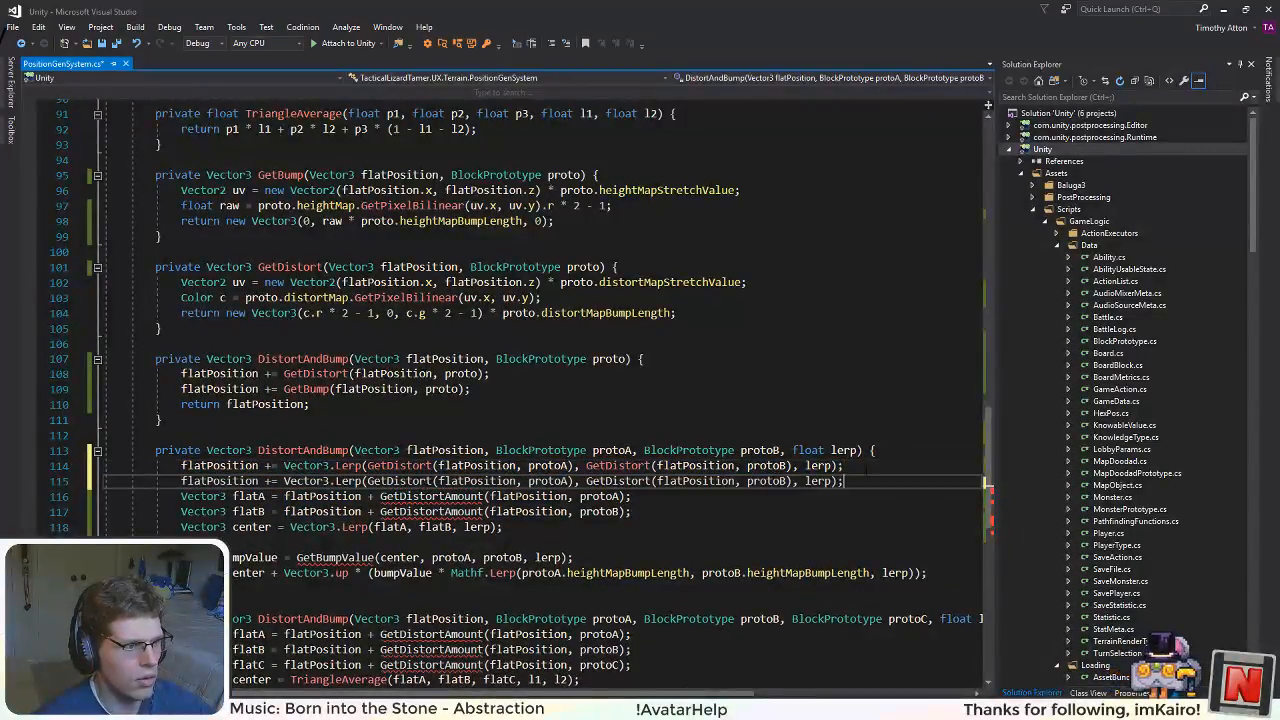
double_click(400, 482)
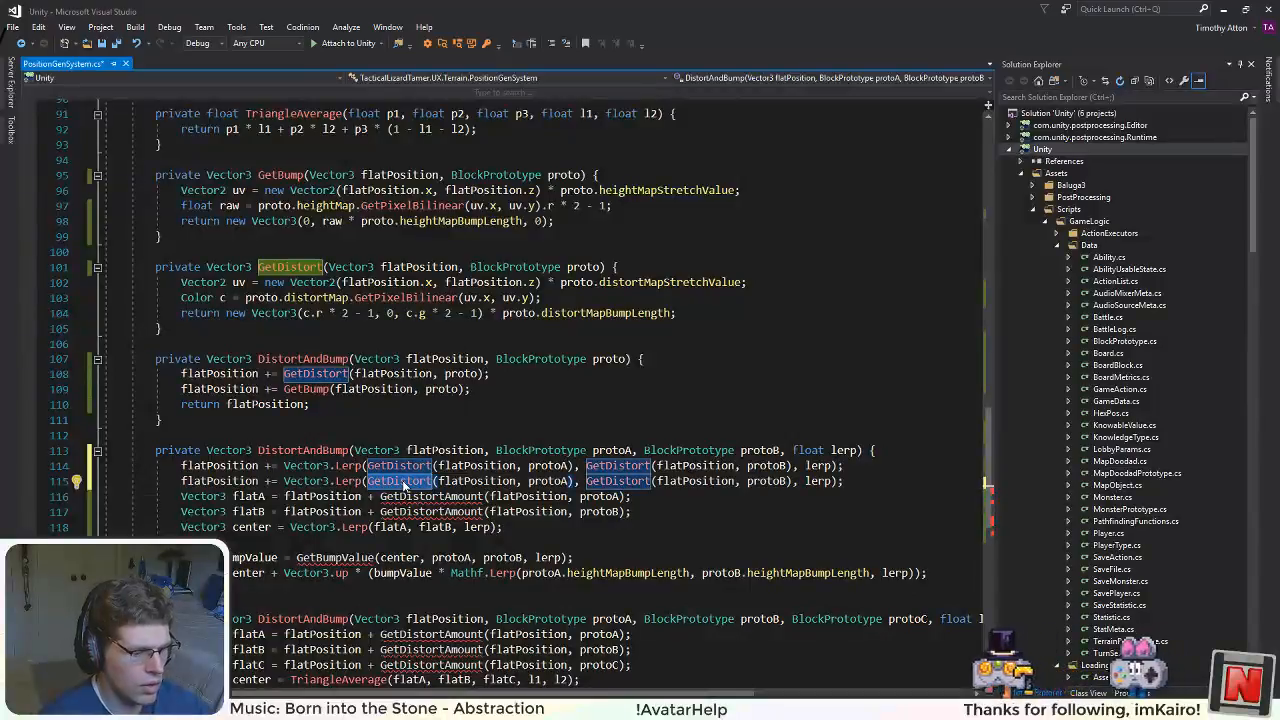
type("GetBump")
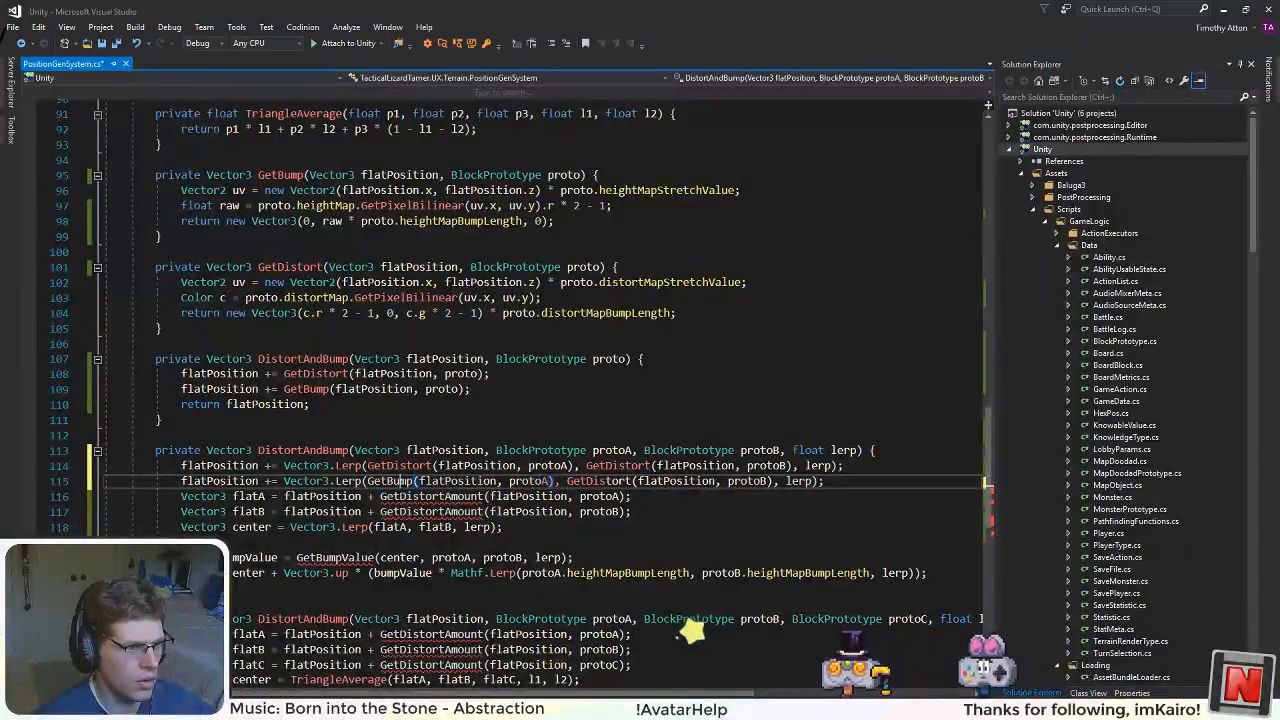
double_click(597, 481)
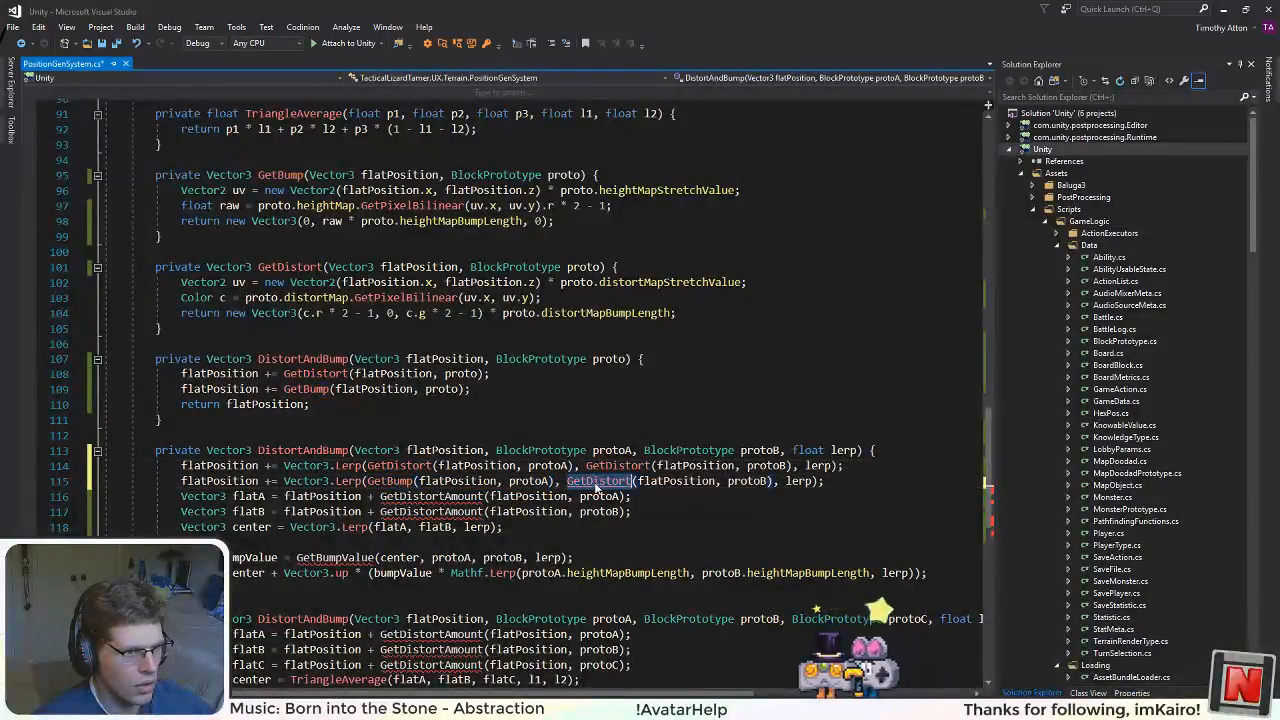
type("GetBump")
Step: Delete the old flatA, flatB, center and bumpValue declarations from the two-prototype DistortAndBump
left_click_drag(580, 558, 80, 514)
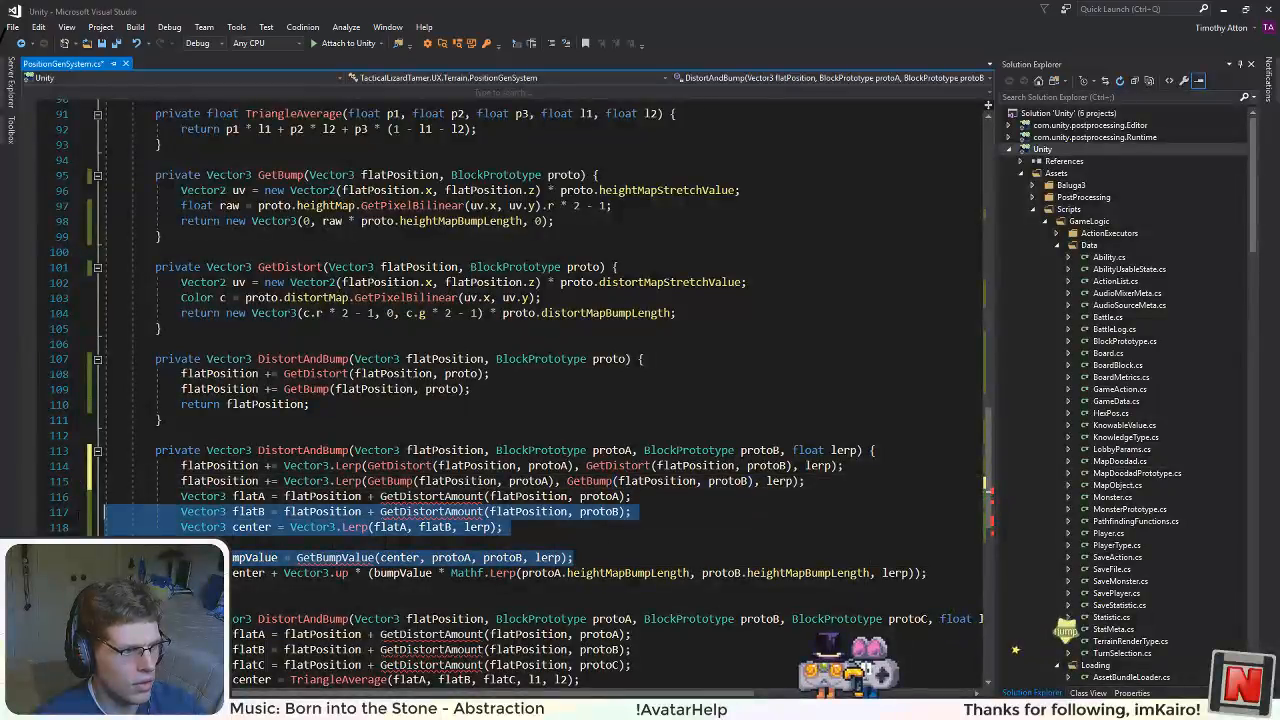
key("BackSpace")
key("BackSpace")
Step: Make the two-prototype DistortAndBump return flatPosition instead of the center and bumpValue expression, and save the file
left_click_drag(932, 497, 228, 497)
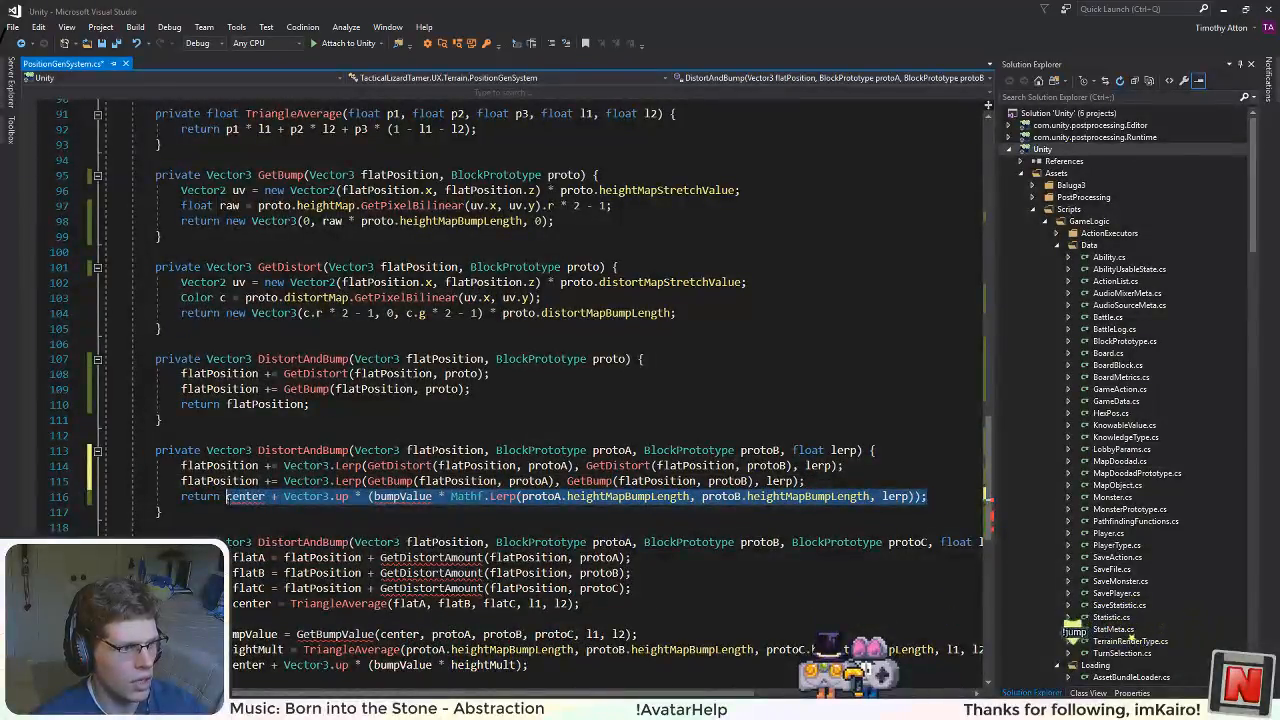
type("flatPosition;")
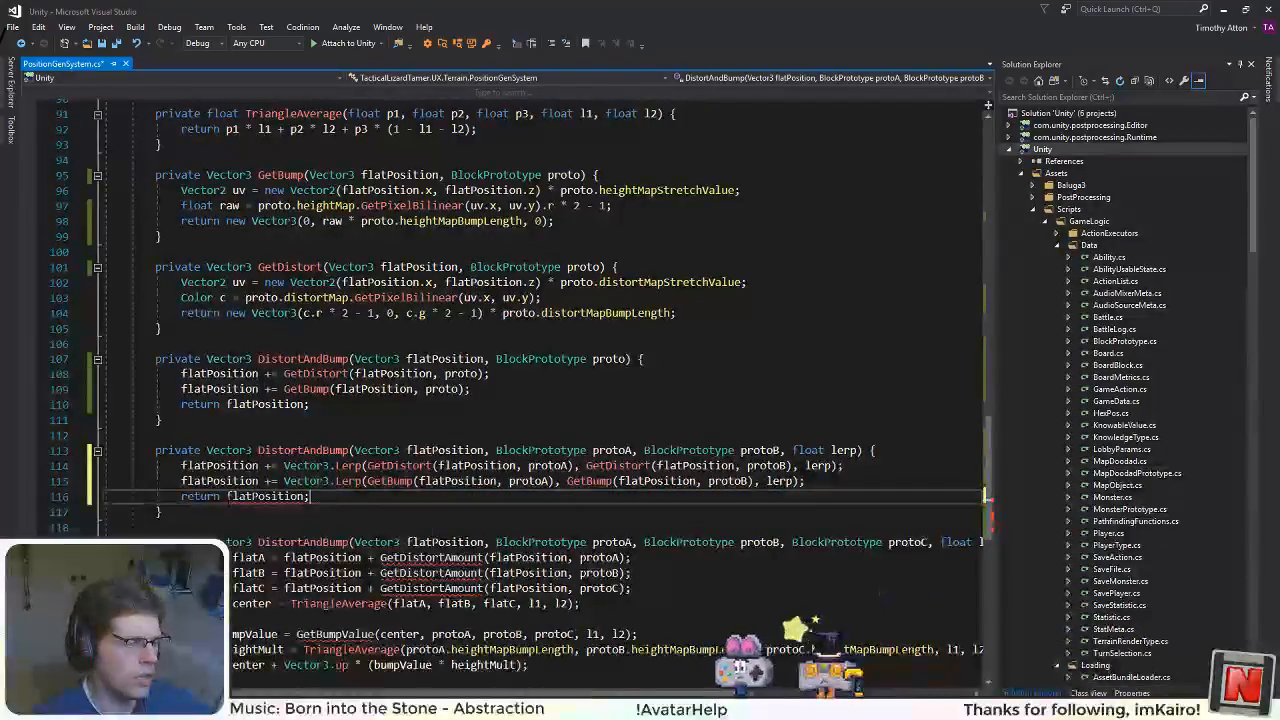
left_click(375, 450)
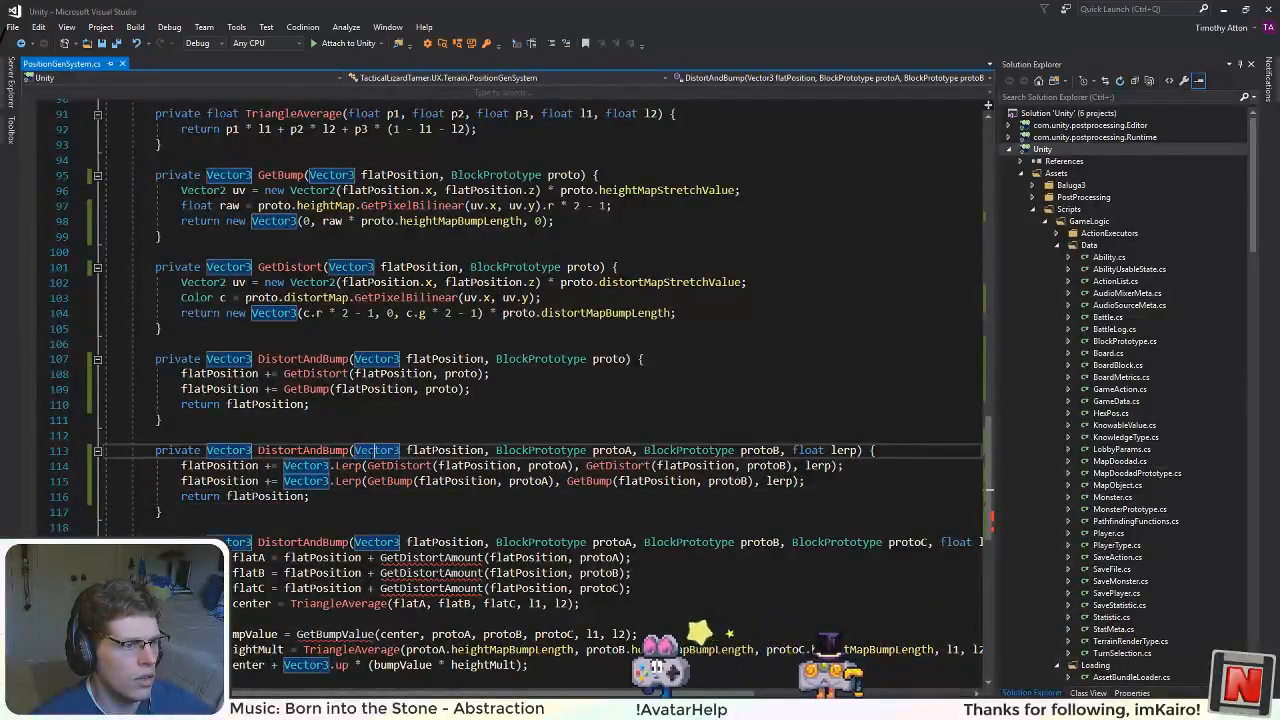
Step: Replace the body of the three-prototype DistortAndBump with a copy of the two-prototype method's three lines
scroll(520, 400, "down", 3)
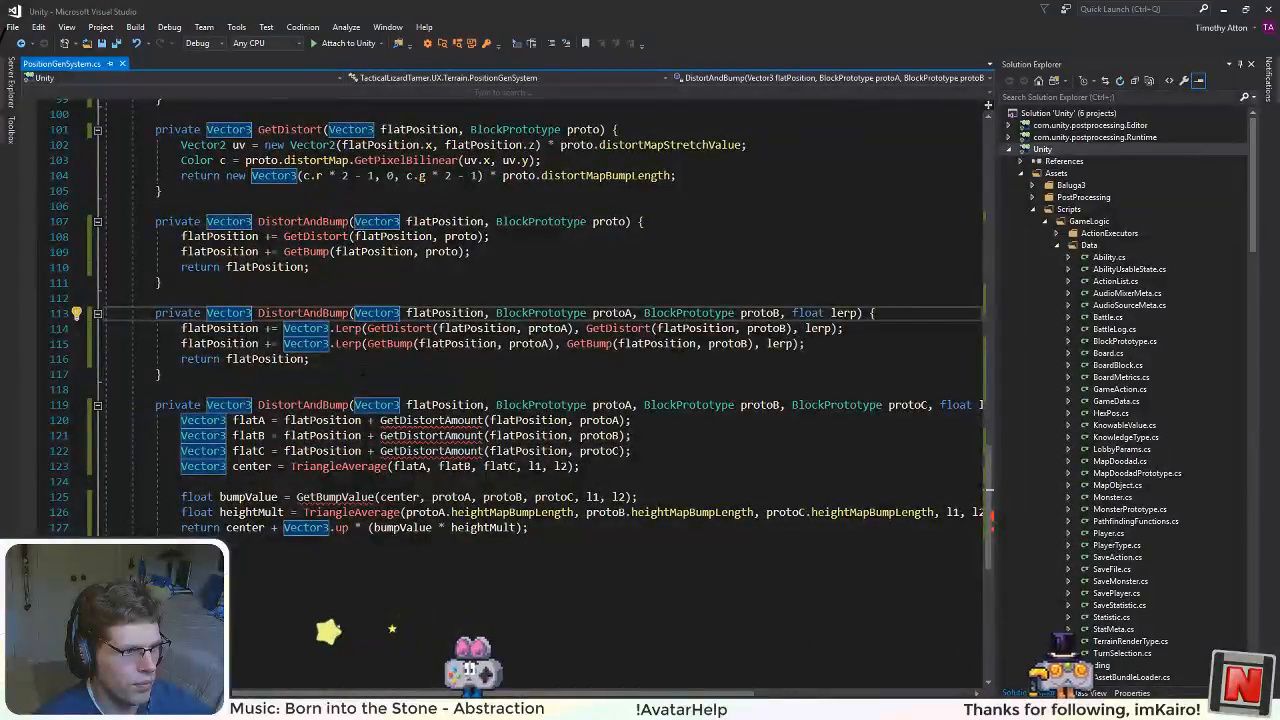
left_click_drag(338, 360, 181, 328)
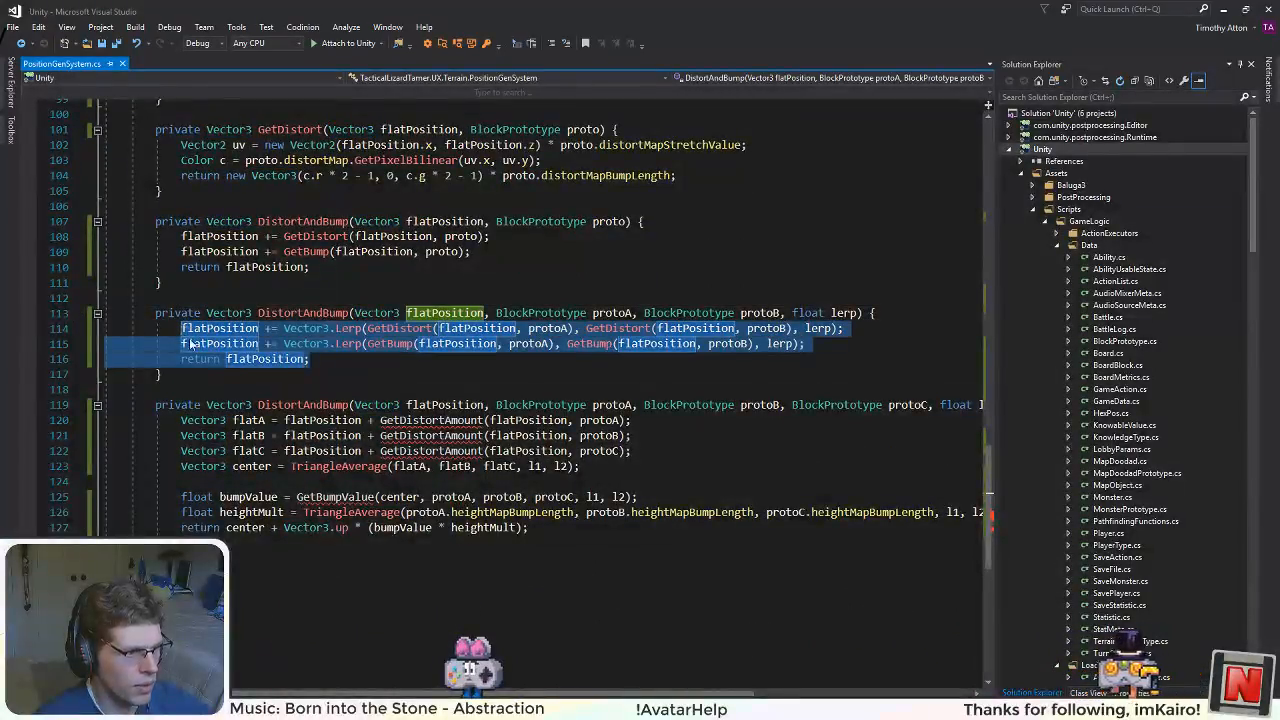
key("ctrl+c")
left_click_drag(528, 527, 181, 420)
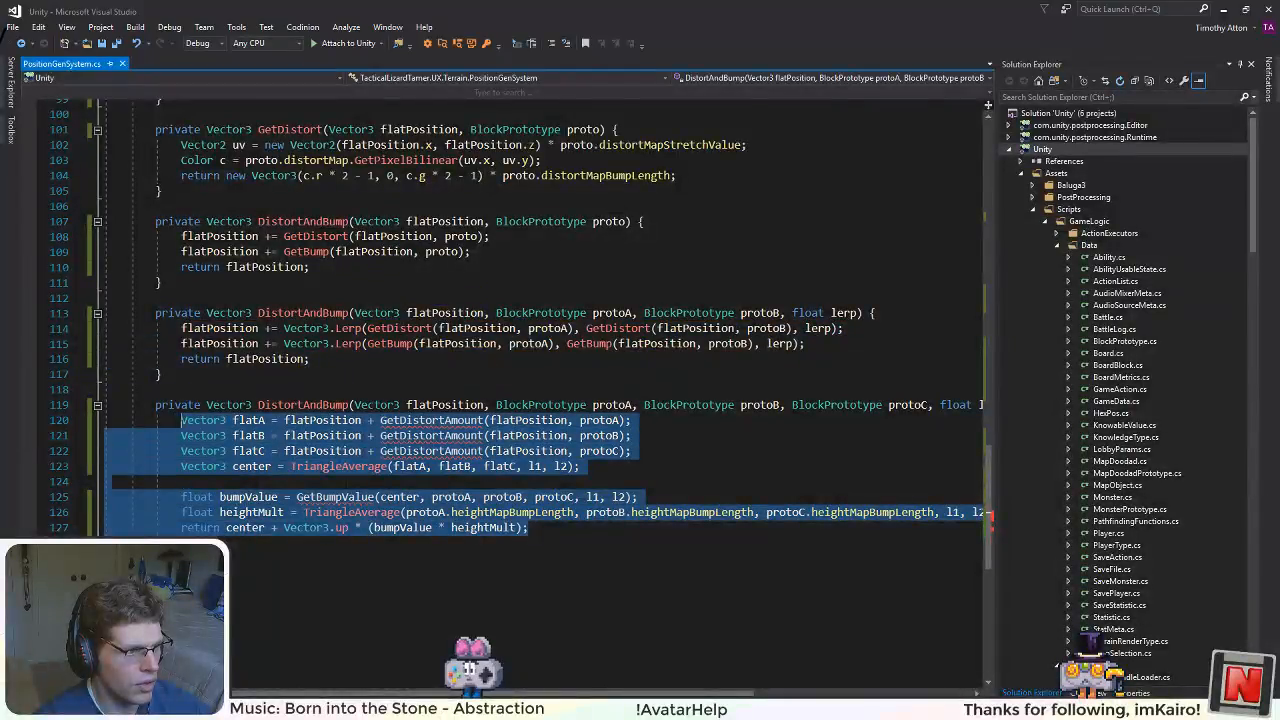
key("ctrl+v")
Step: Replace Vector3.Lerp with TriangleAverage in both flatPosition lines of the three-prototype DistortAndBump
left_click_drag(364, 421, 284, 421)
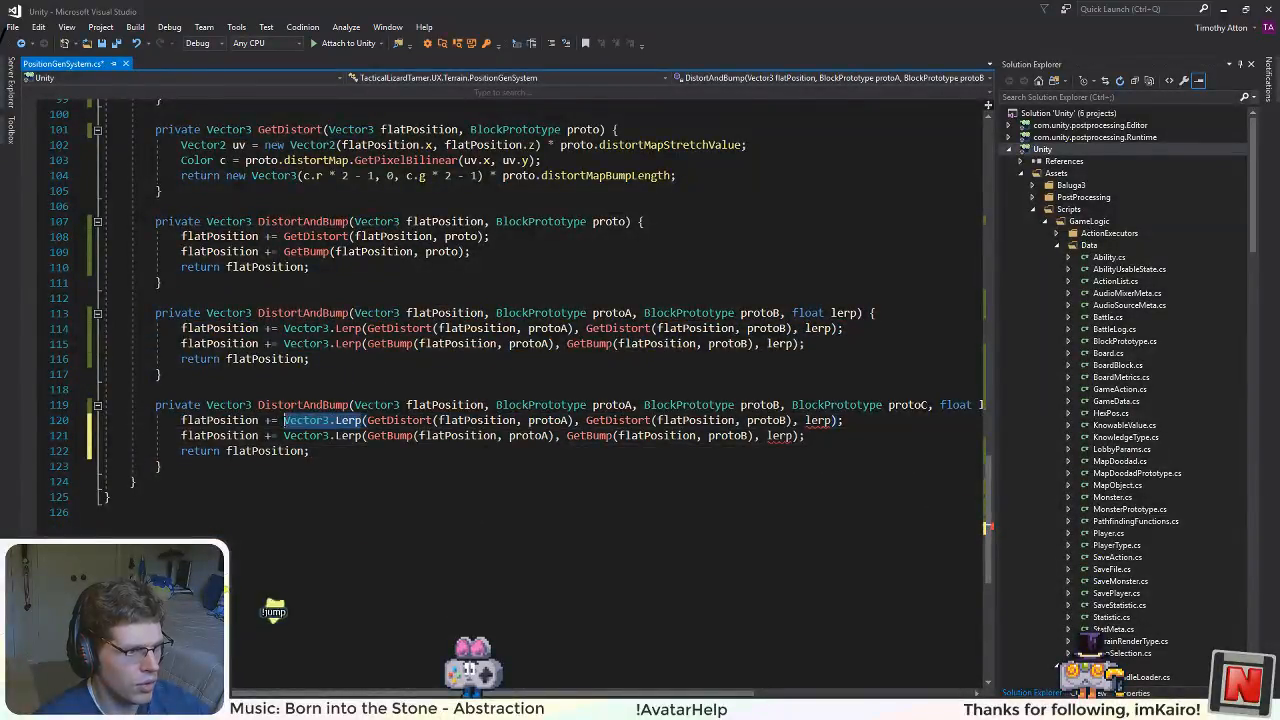
type("latPosition += TriangleAverage")
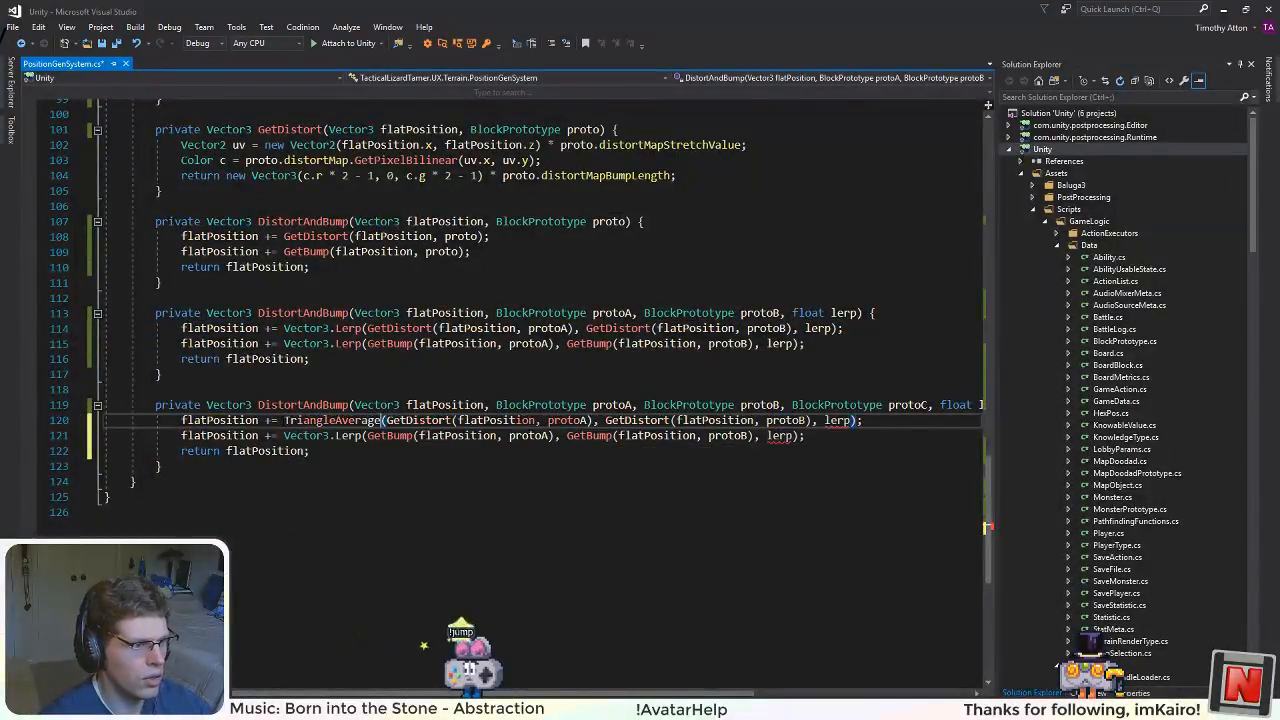
double_click(291, 422)
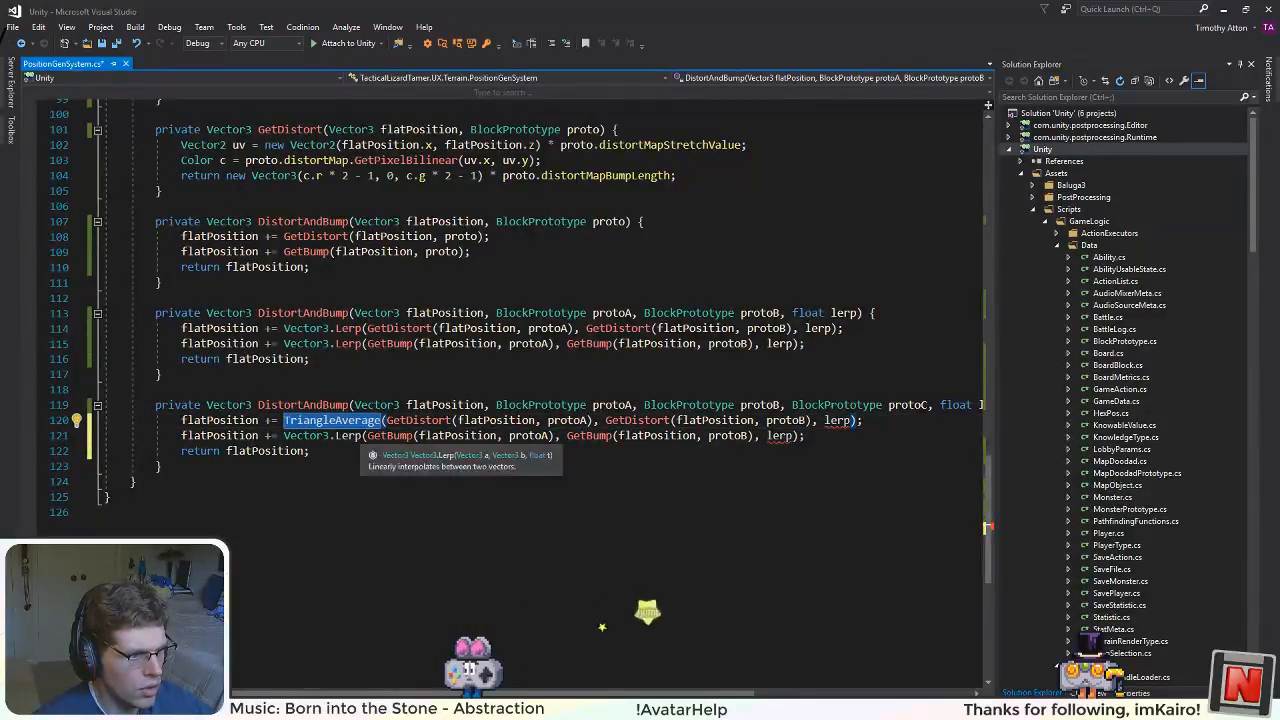
left_click_drag(366, 437, 288, 437)
key("ctrl+v")
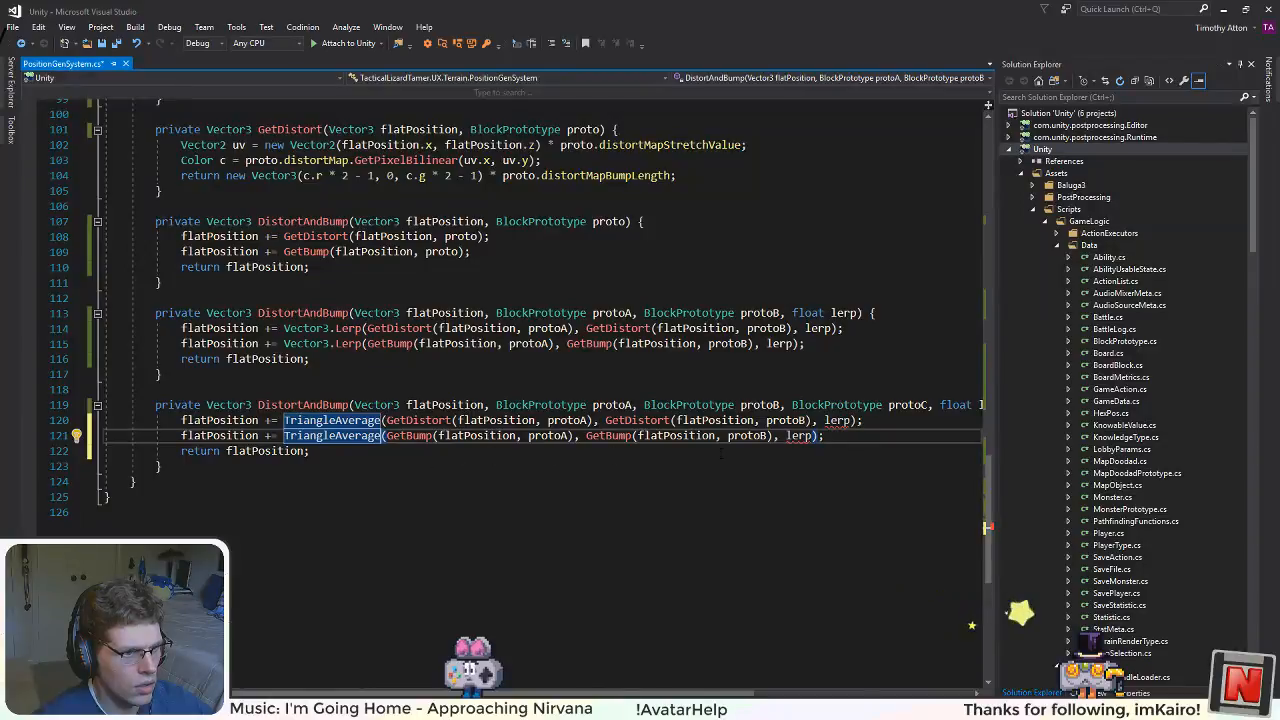
Step: Break the GetDistort TriangleAverage call across lines, add GetDistort(flatPosition, protoC) as third argument, and replace lerp with l1, l2
key("Up")
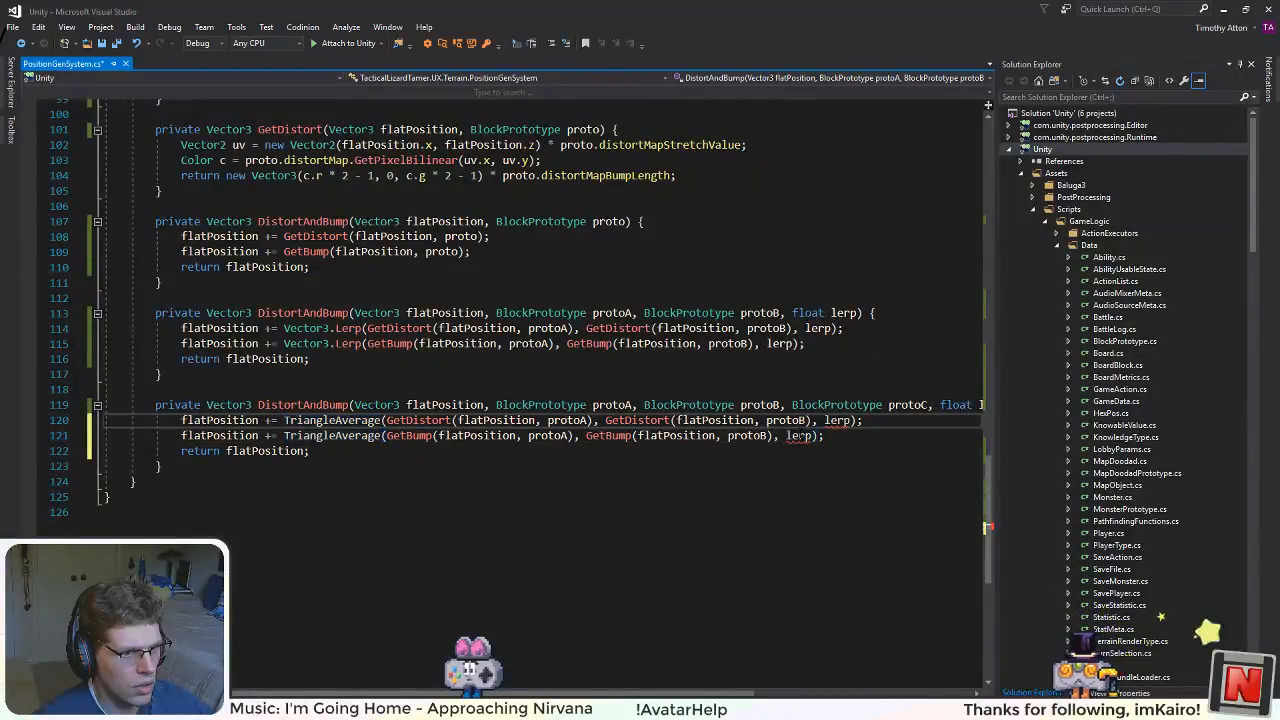
left_click(386, 420)
key("Return")
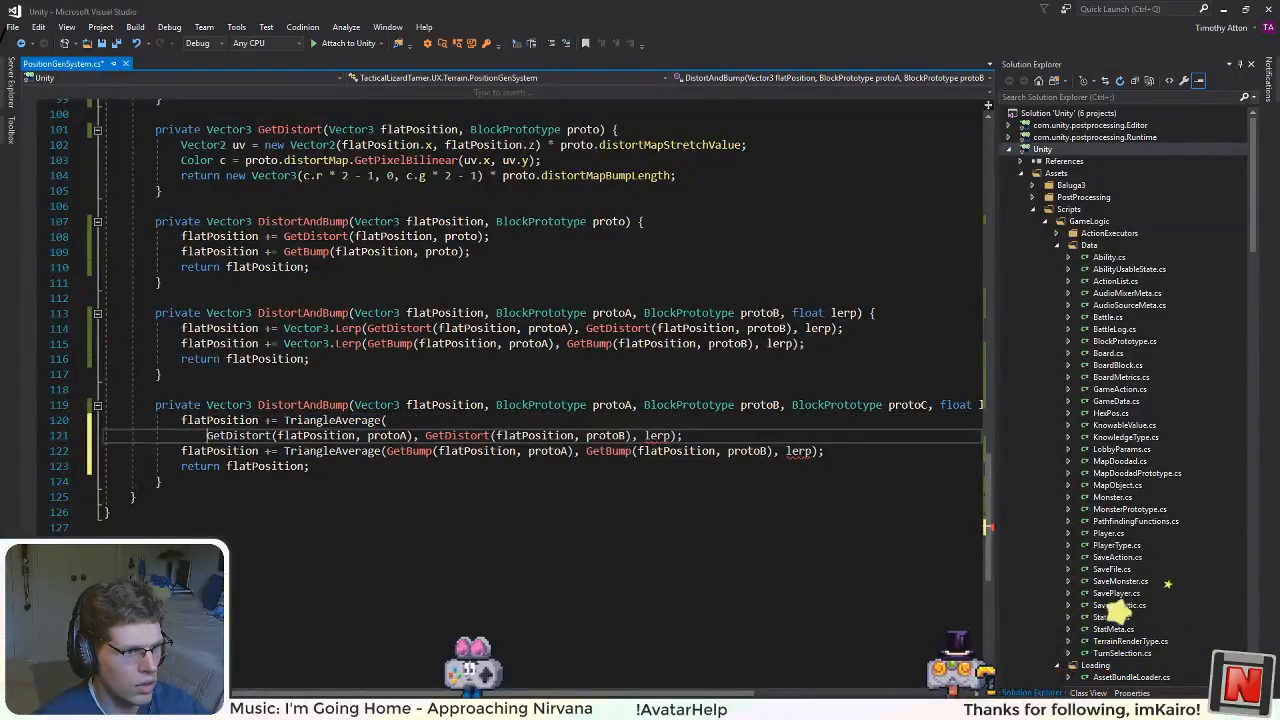
left_click(643, 435)
type("GetDistor")
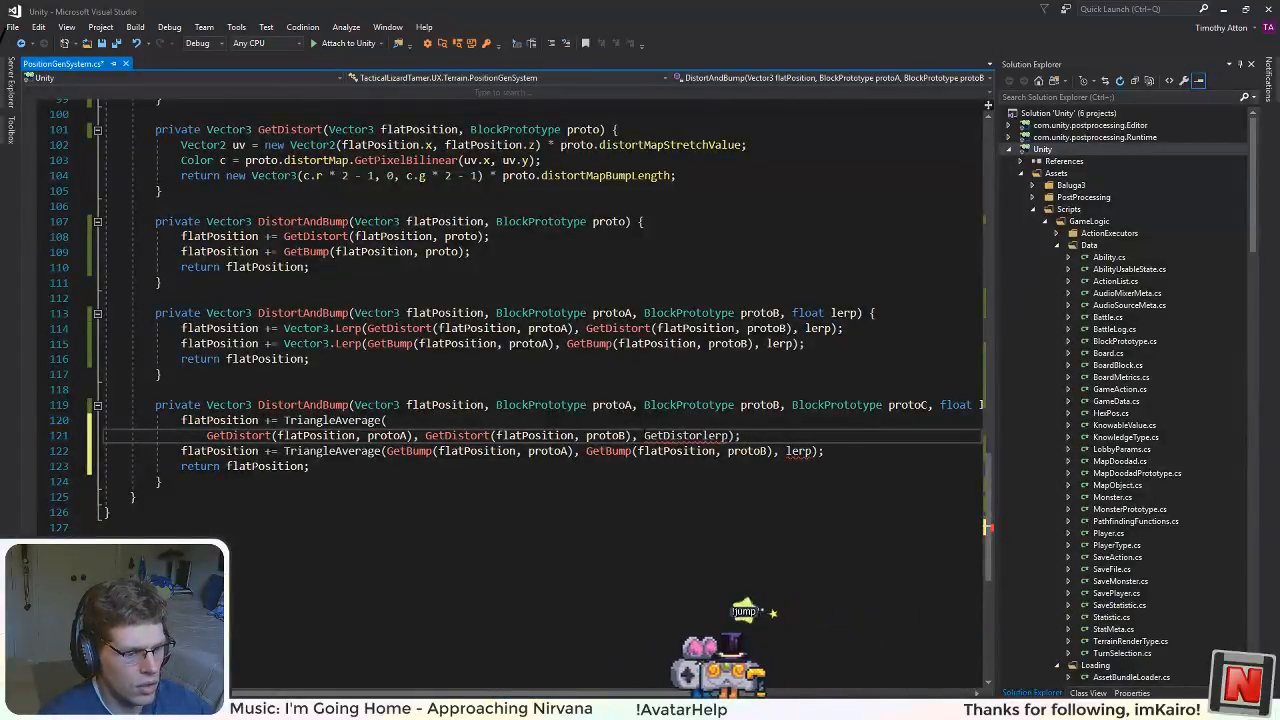
type("t(flatPo")
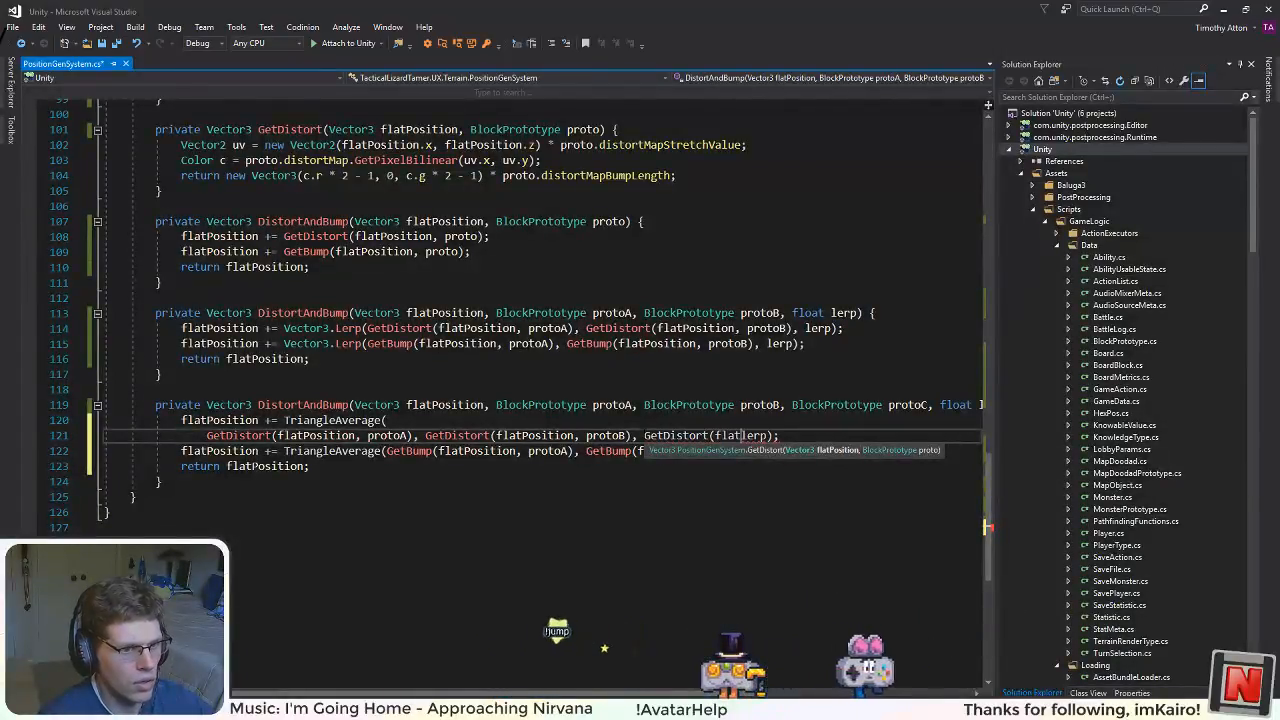
type("sition,")
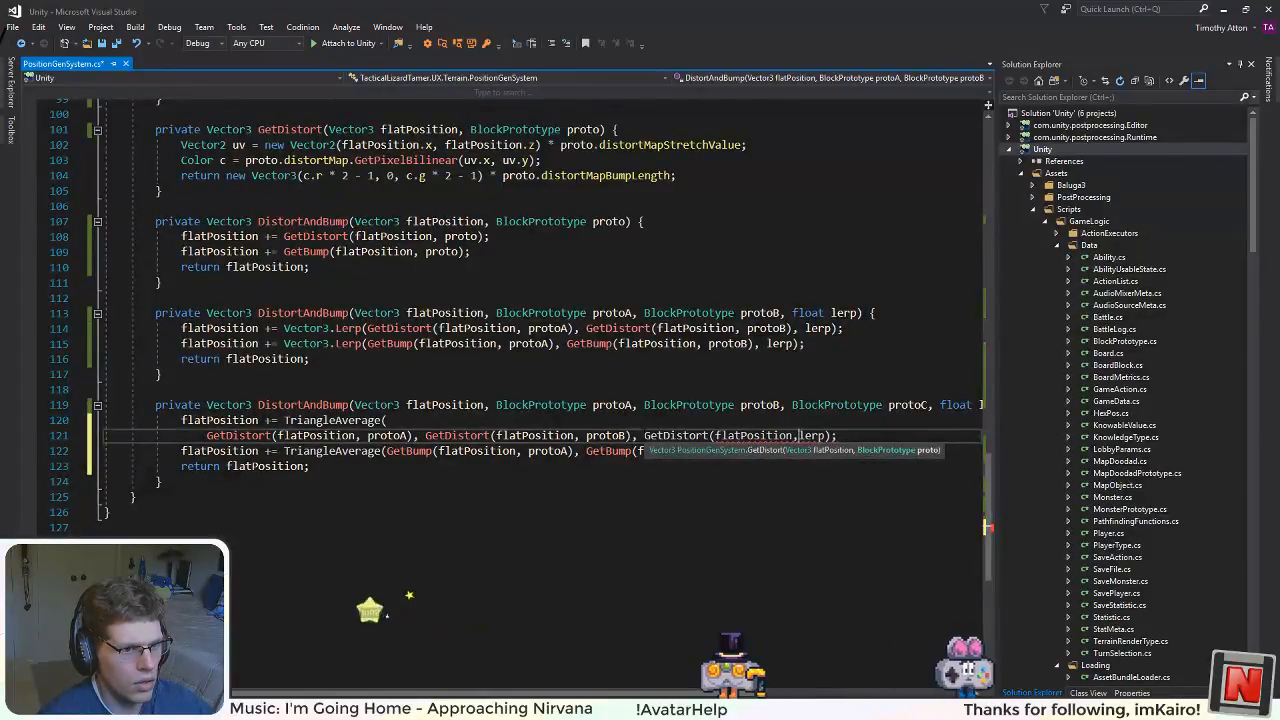
type(" protoC),")
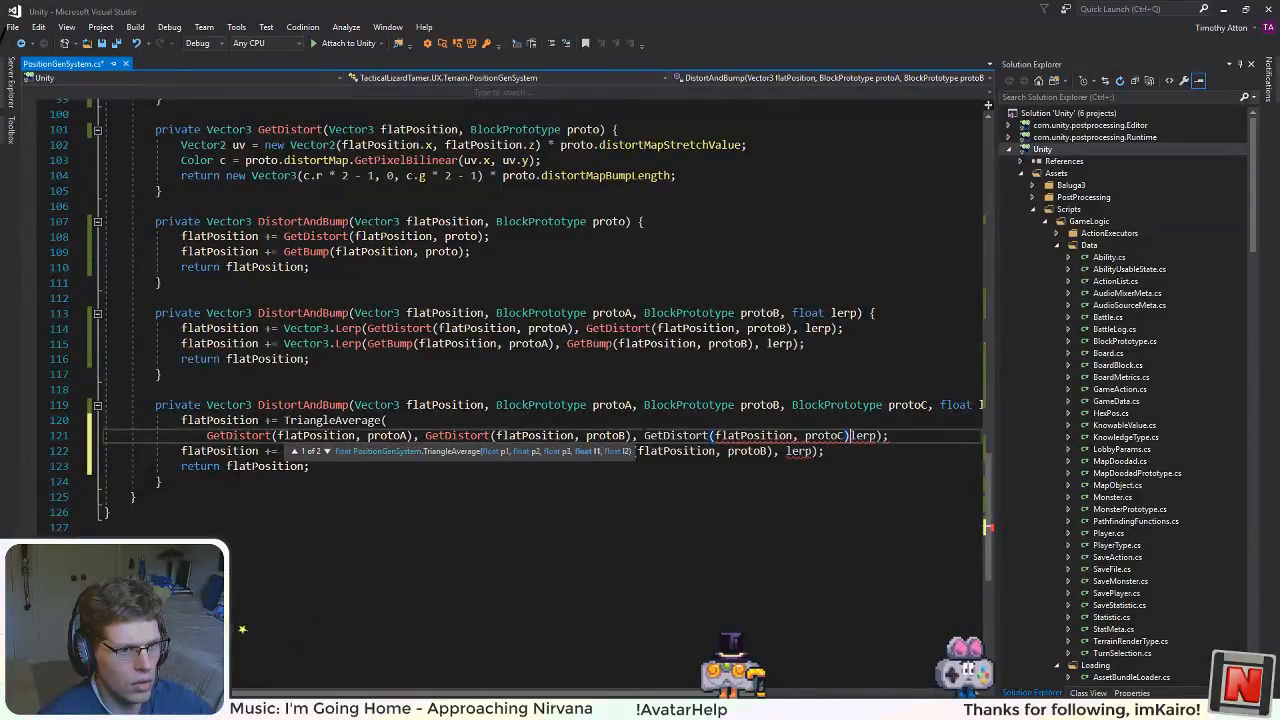
key("Return")
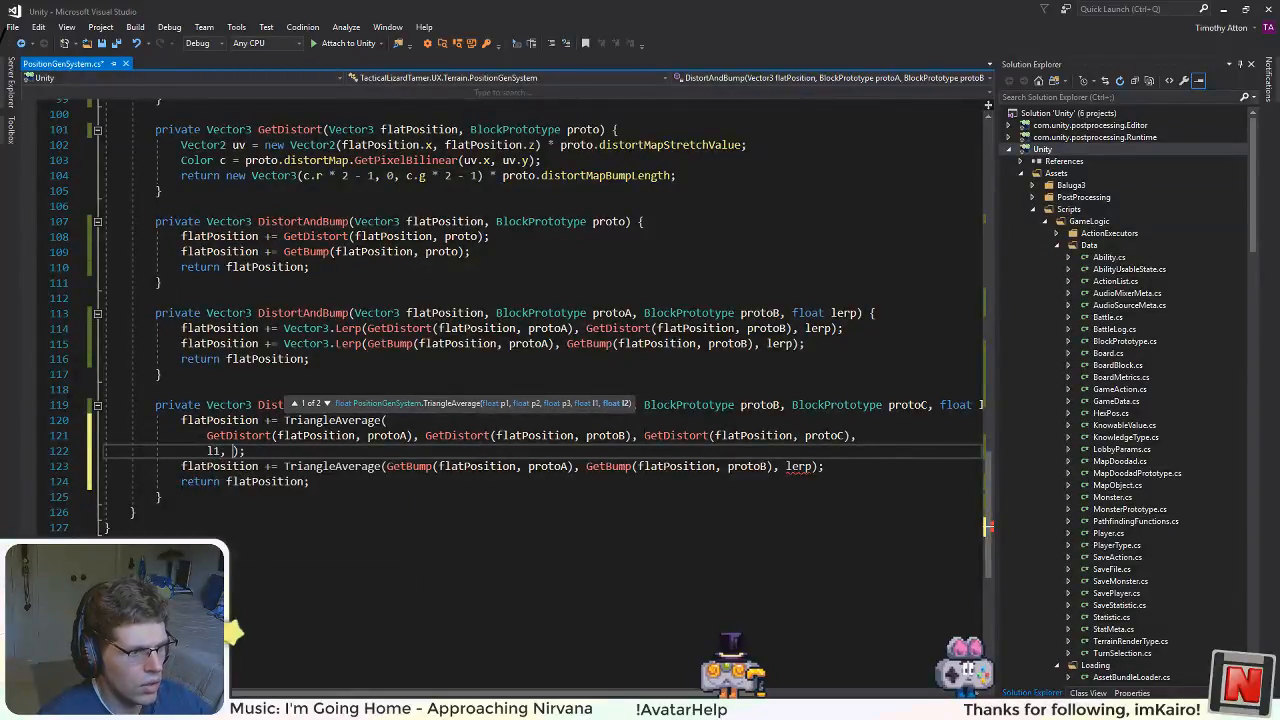
type("l1, l2")
Step: Examine the TriangleAverage overloads and how they weight the three points with l1 and l2
left_click(452, 328)
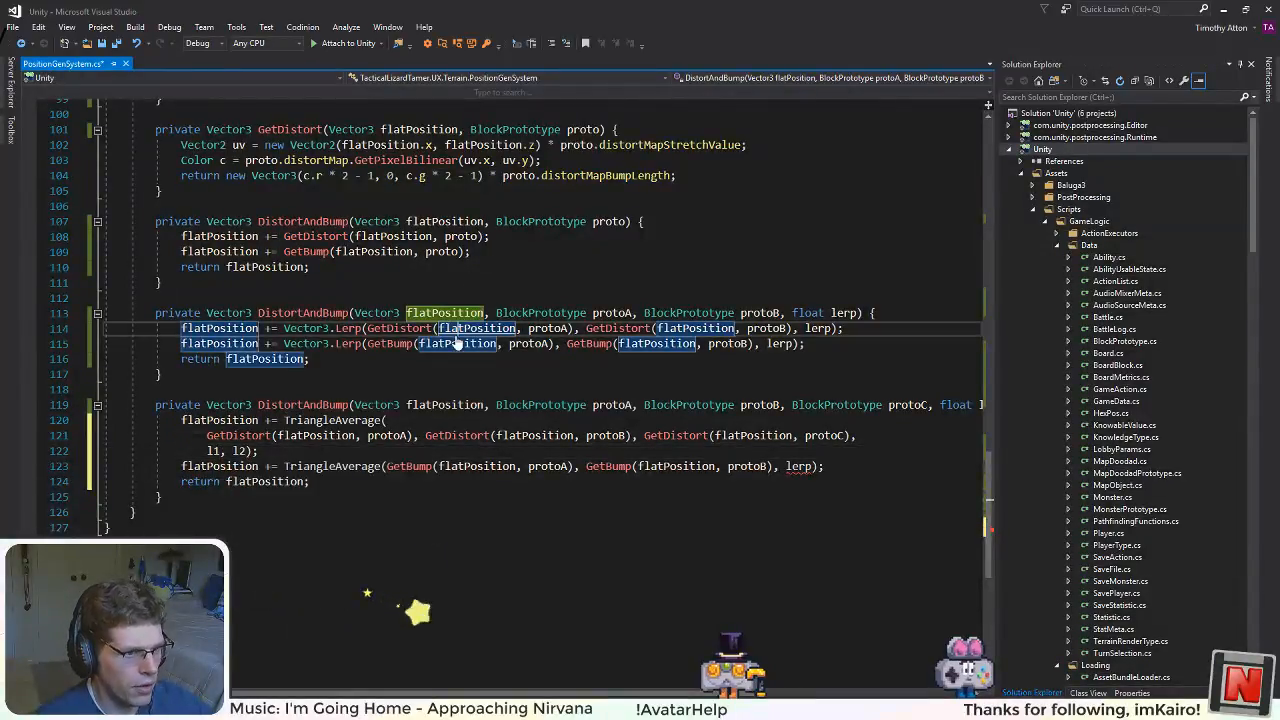
double_click(318, 436)
left_click(381, 405)
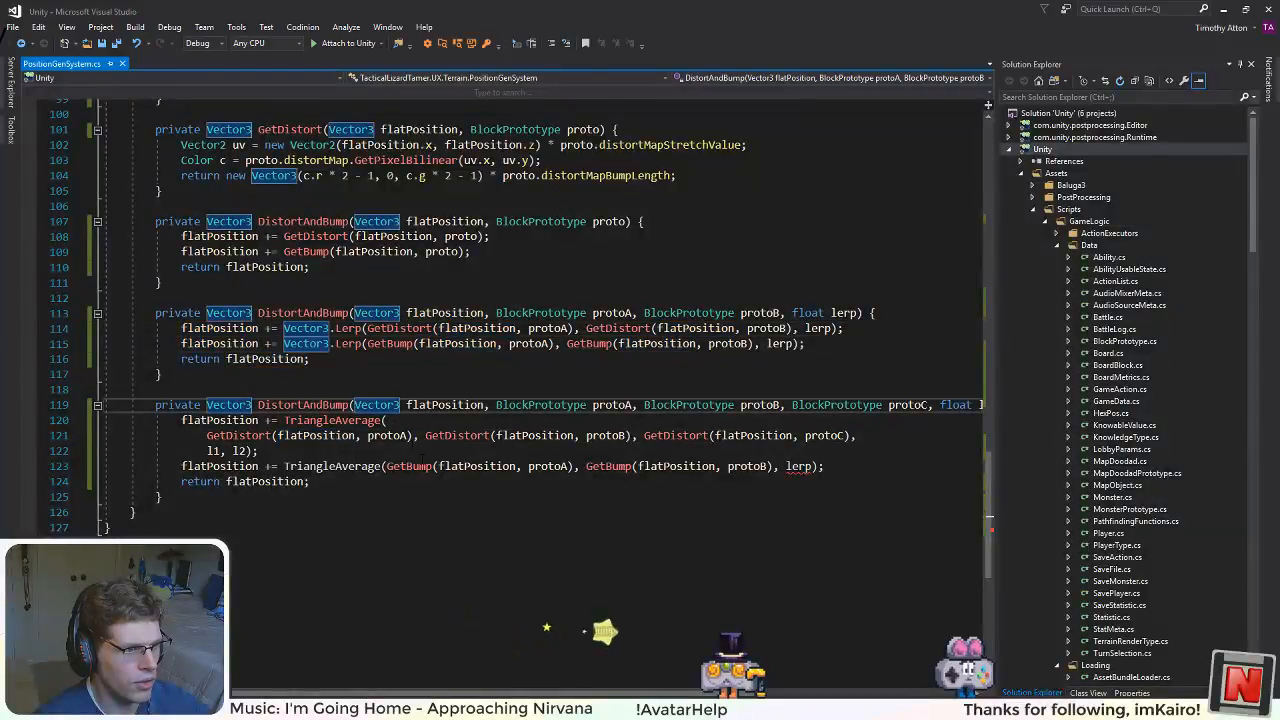
scroll(381, 405, "up", 1)
scroll(540, 300, "up", 9)
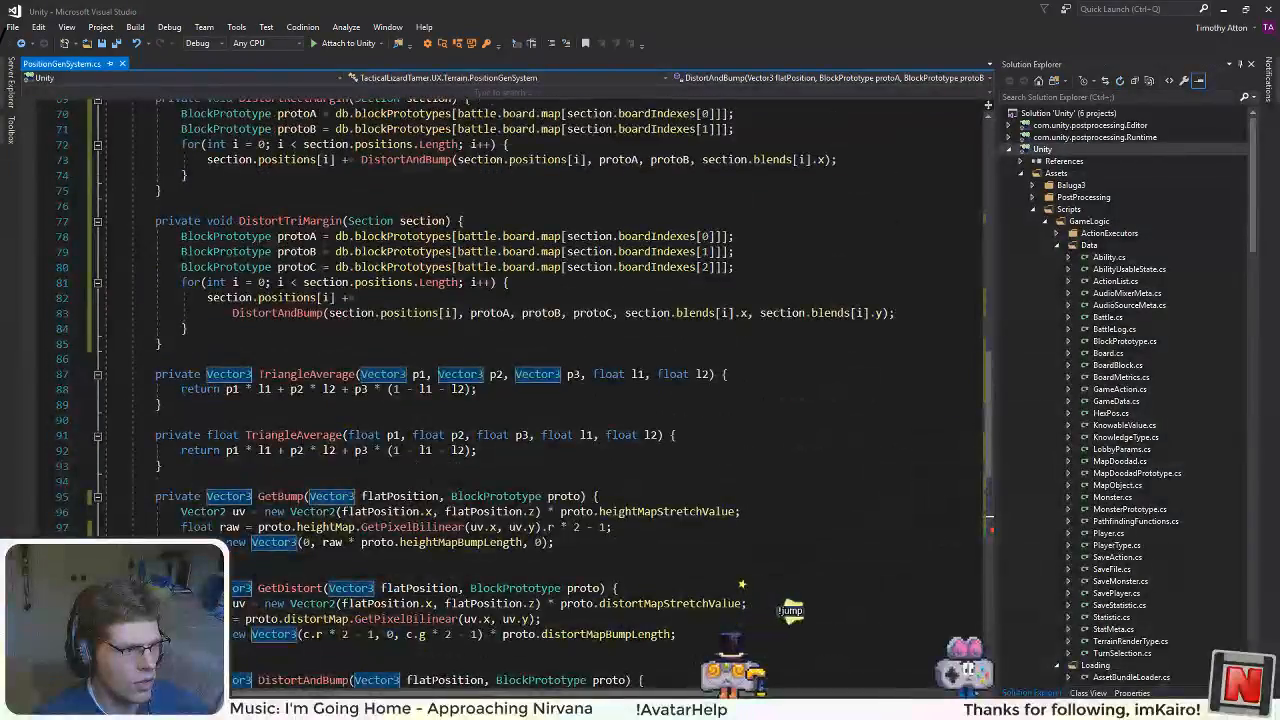
left_click(290, 450)
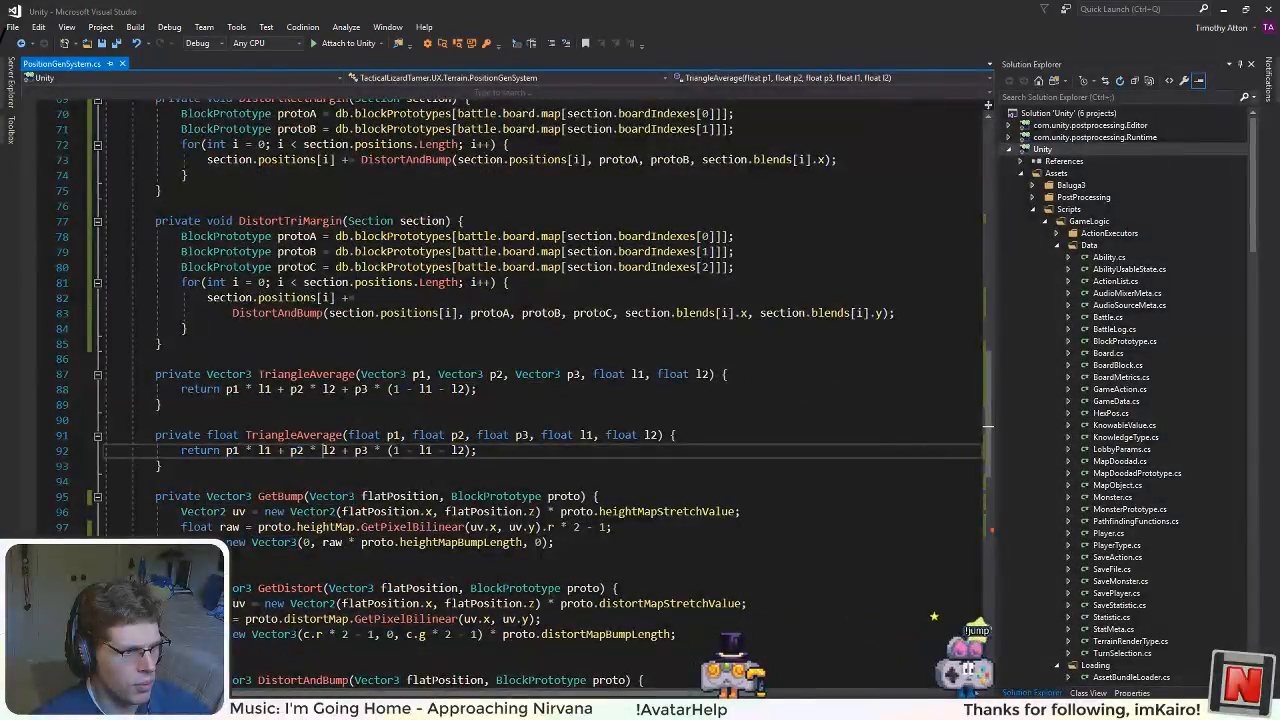
left_click(273, 435)
double_click(587, 435)
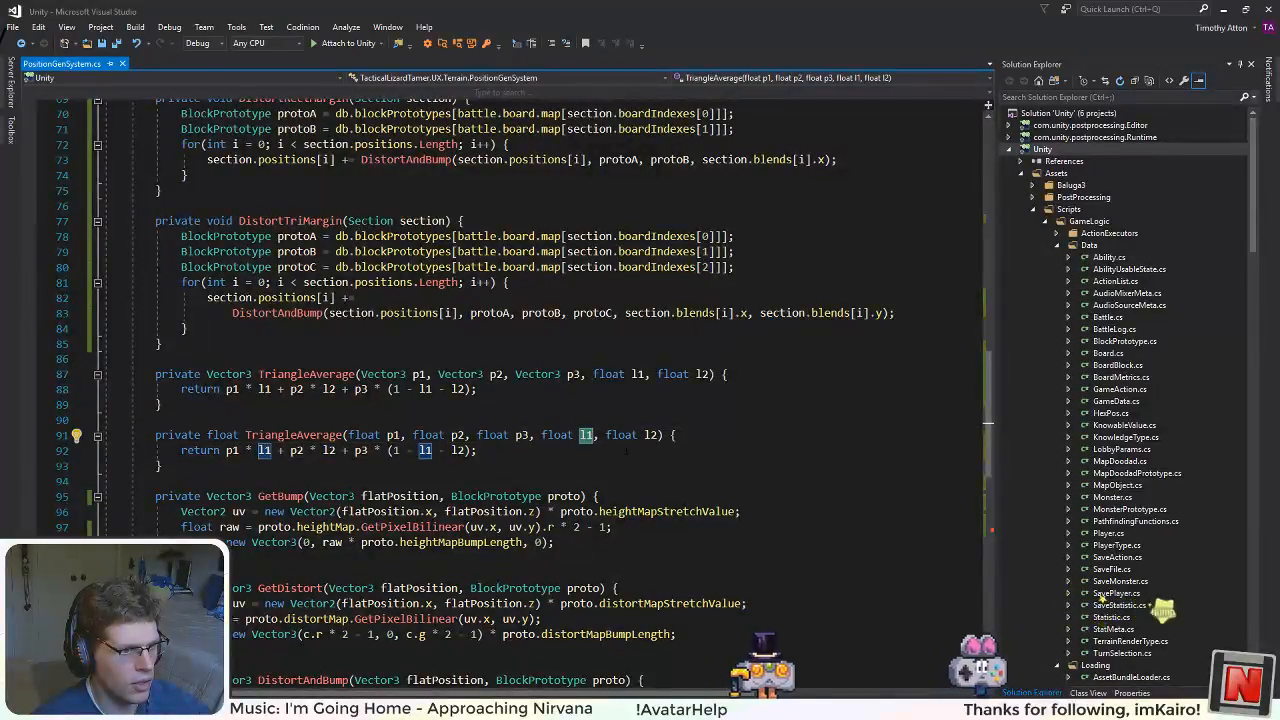
left_click(438, 450)
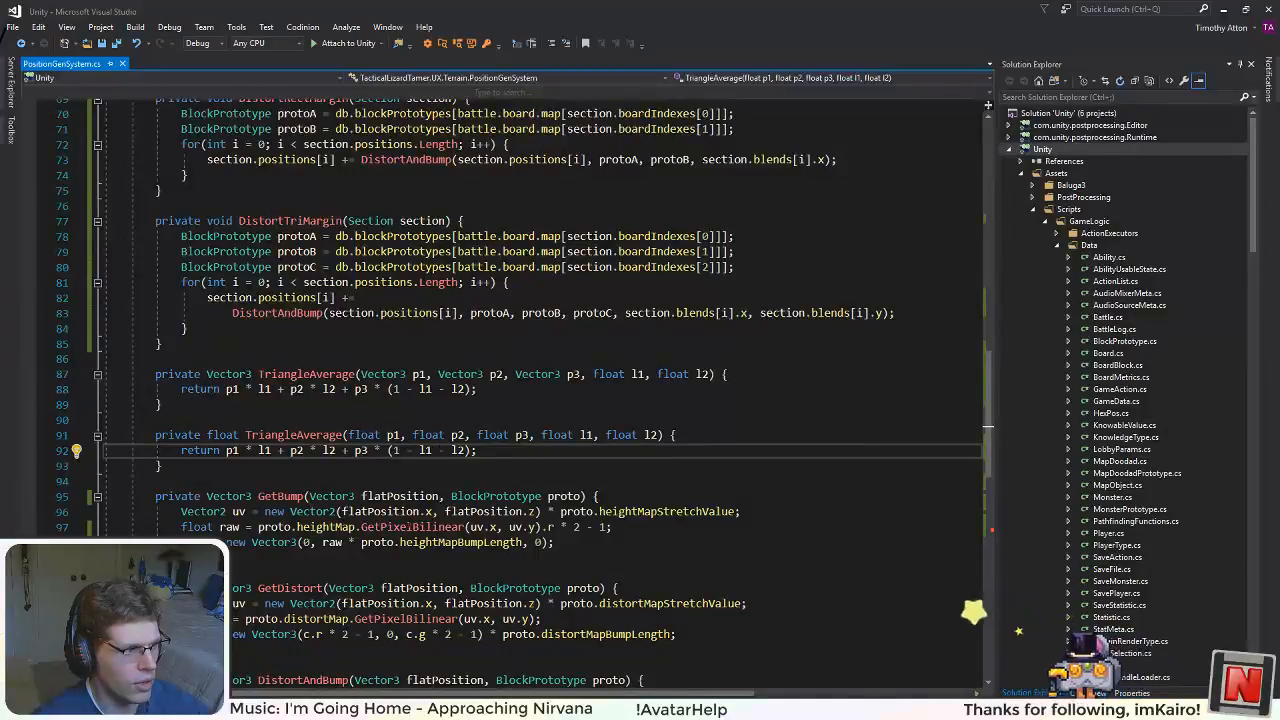
Step: Replace the two-argument GetBump TriangleAverage line with a copy of the three-line GetDistort statement above it
scroll(409, 450, "down", 6)
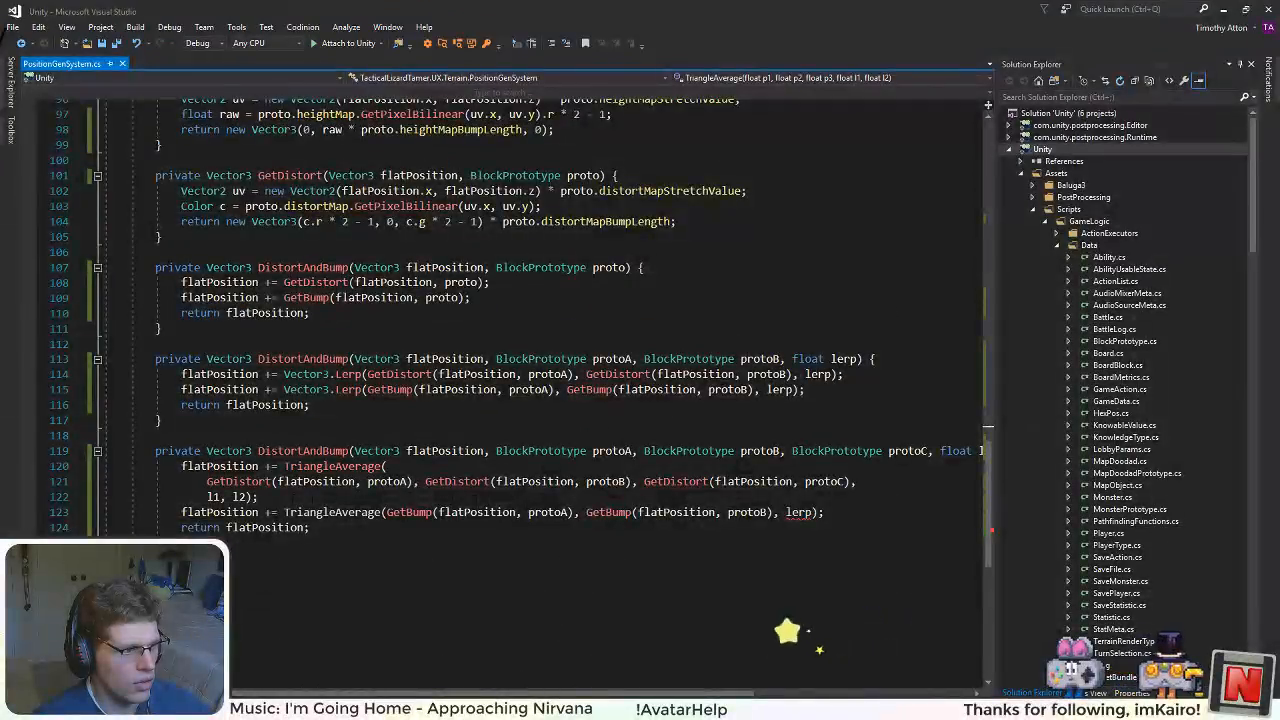
left_click_drag(259, 497, 182, 467)
key("ctrl+c")
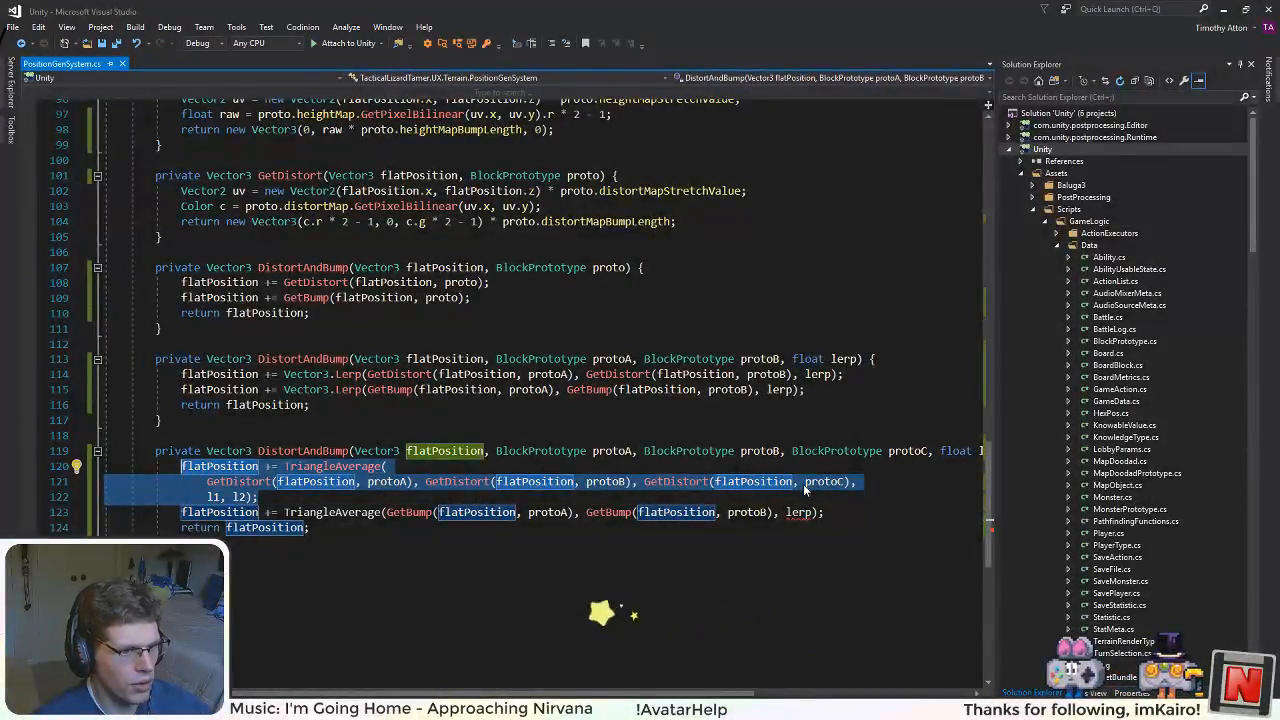
left_click_drag(825, 513, 182, 513)
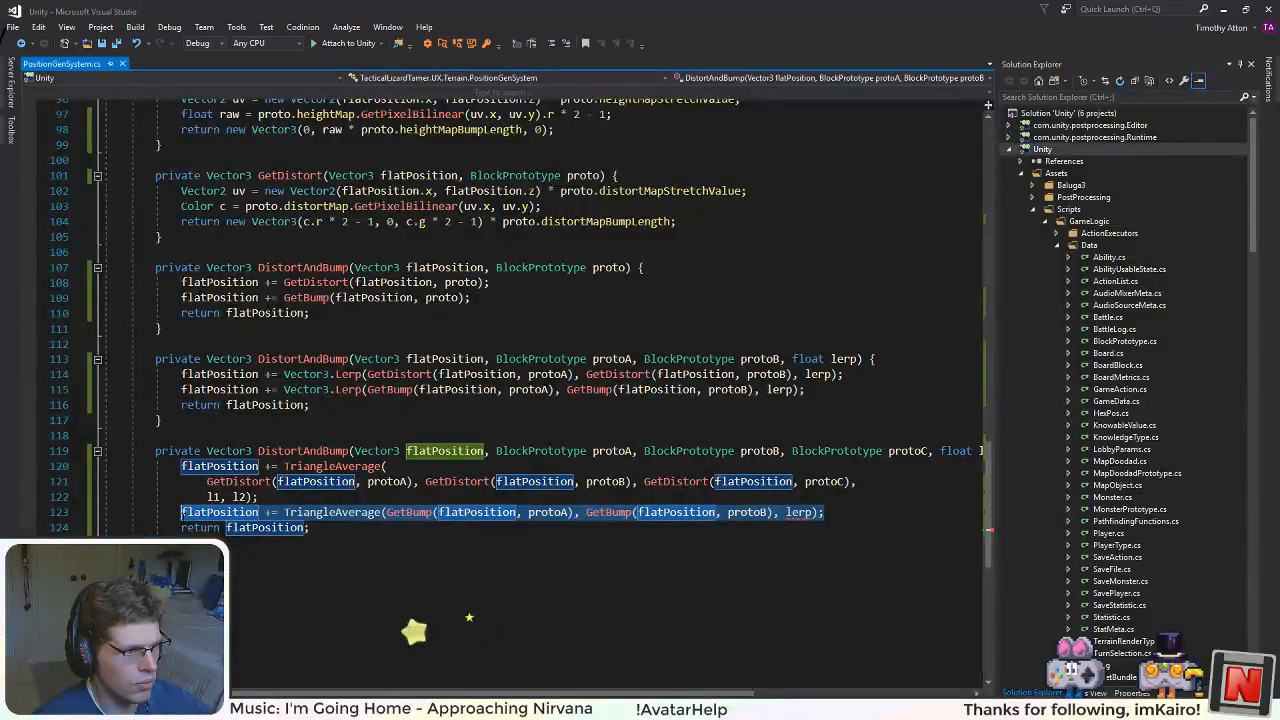
key("ctrl+v")
Step: Change the three GetDistort calls in the copied TriangleAverage statement to GetBump and save the file
double_click(379, 391)
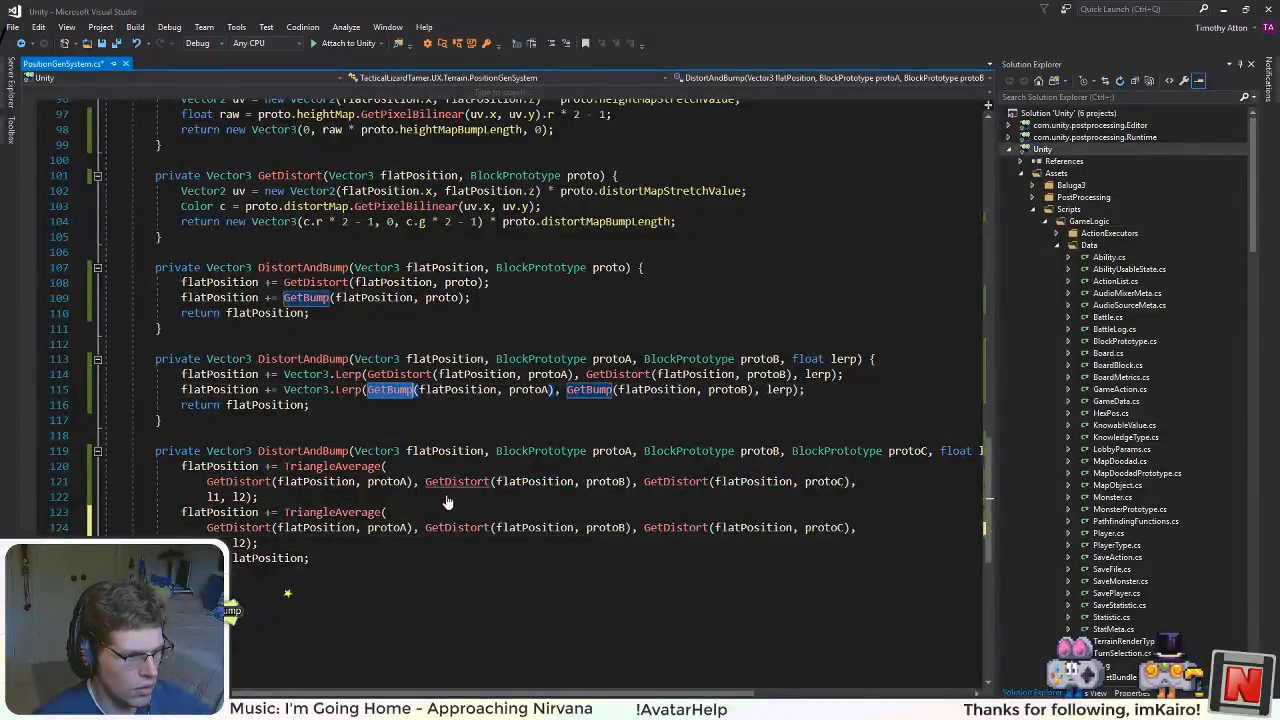
double_click(238, 528)
type("GetBump")
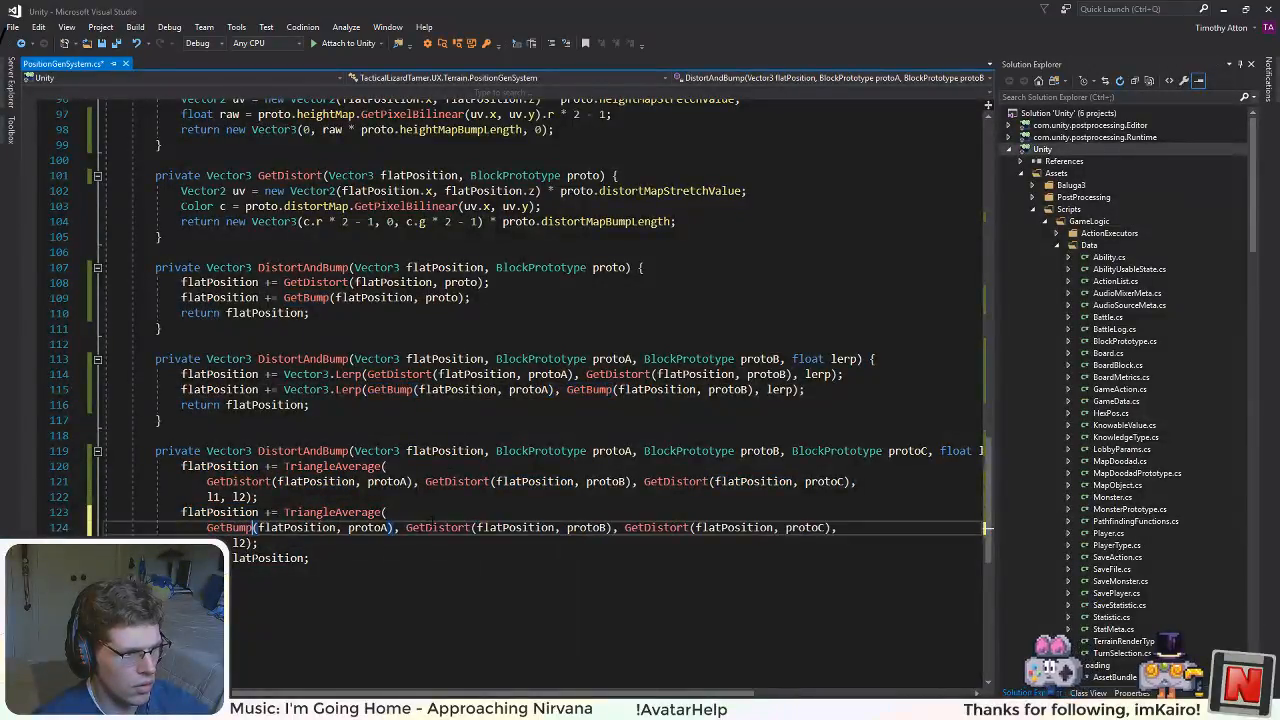
double_click(437, 527)
type("GetBump")
double_click(636, 527)
type("GetBump")
left_click(617, 494)
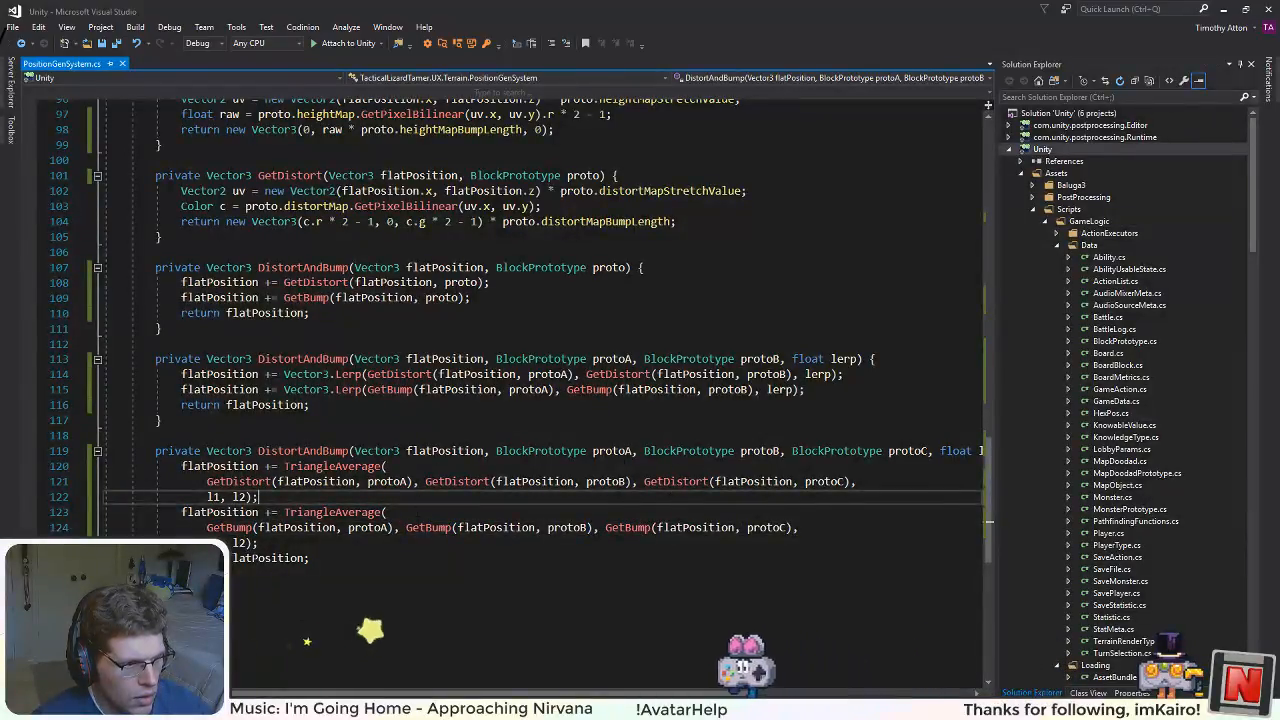
Step: Rename the flatPosition parameter of the three-prototype DistortAndBump to pos across all its references
scroll(540, 350, "down", 3)
scroll(540, 350, "up", 5)
scroll(540, 350, "down", 3)
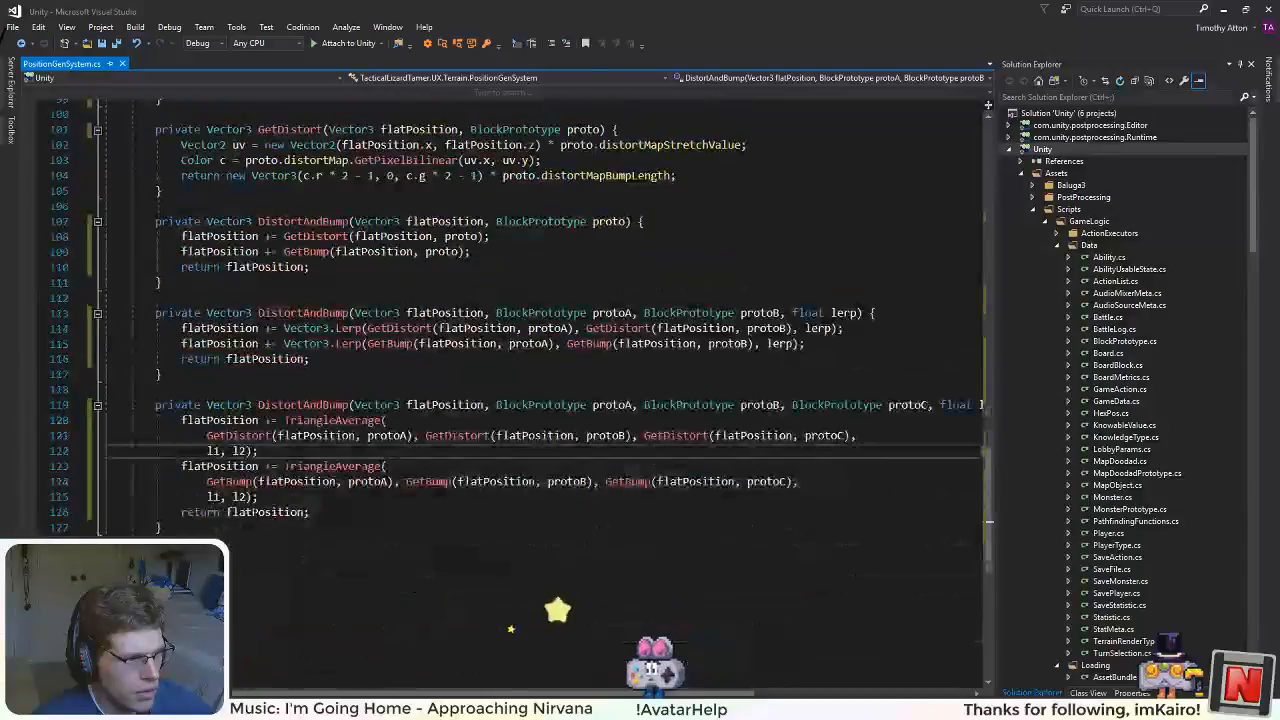
left_click(440, 405)
right_click(440, 405)
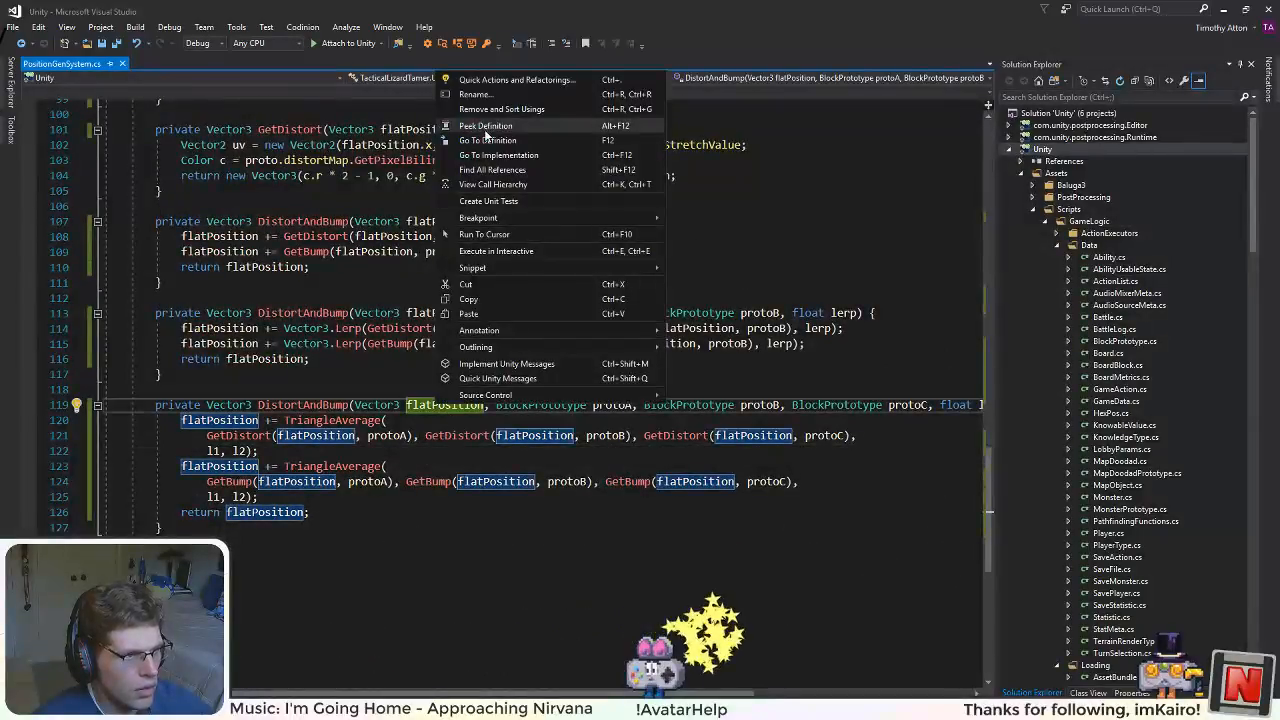
left_click(474, 94)
type("pos")
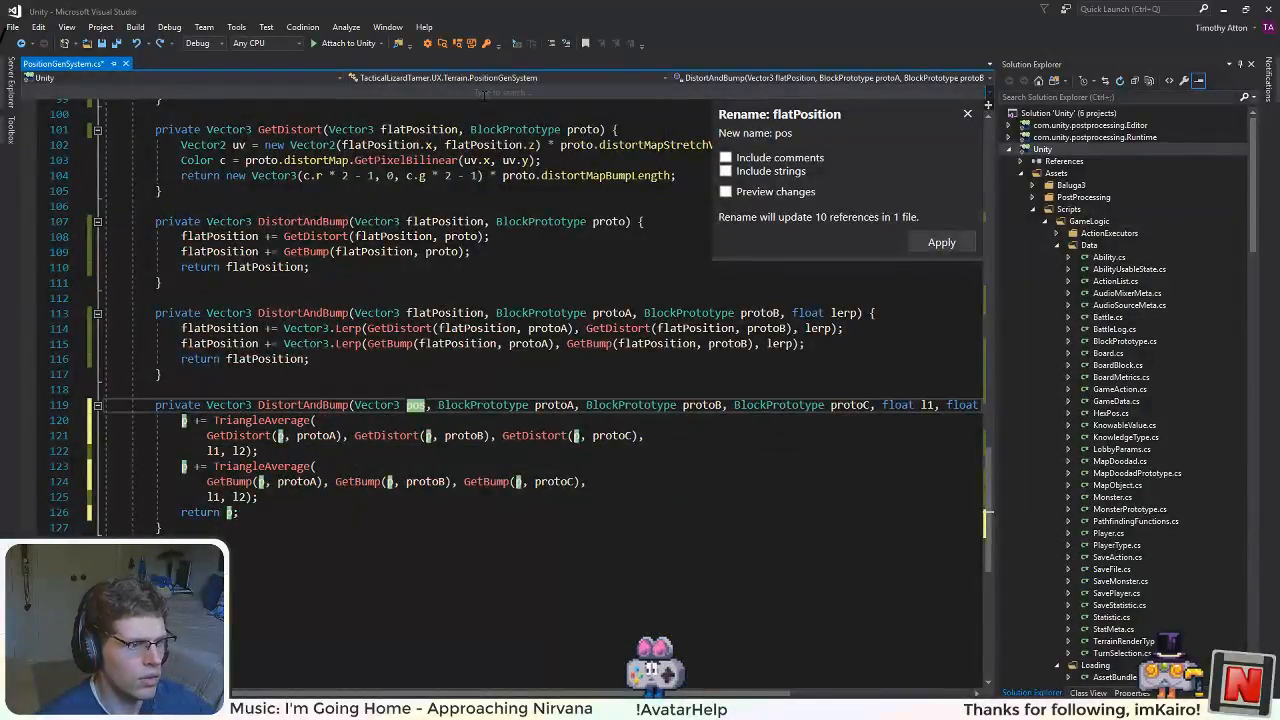
key("Return")
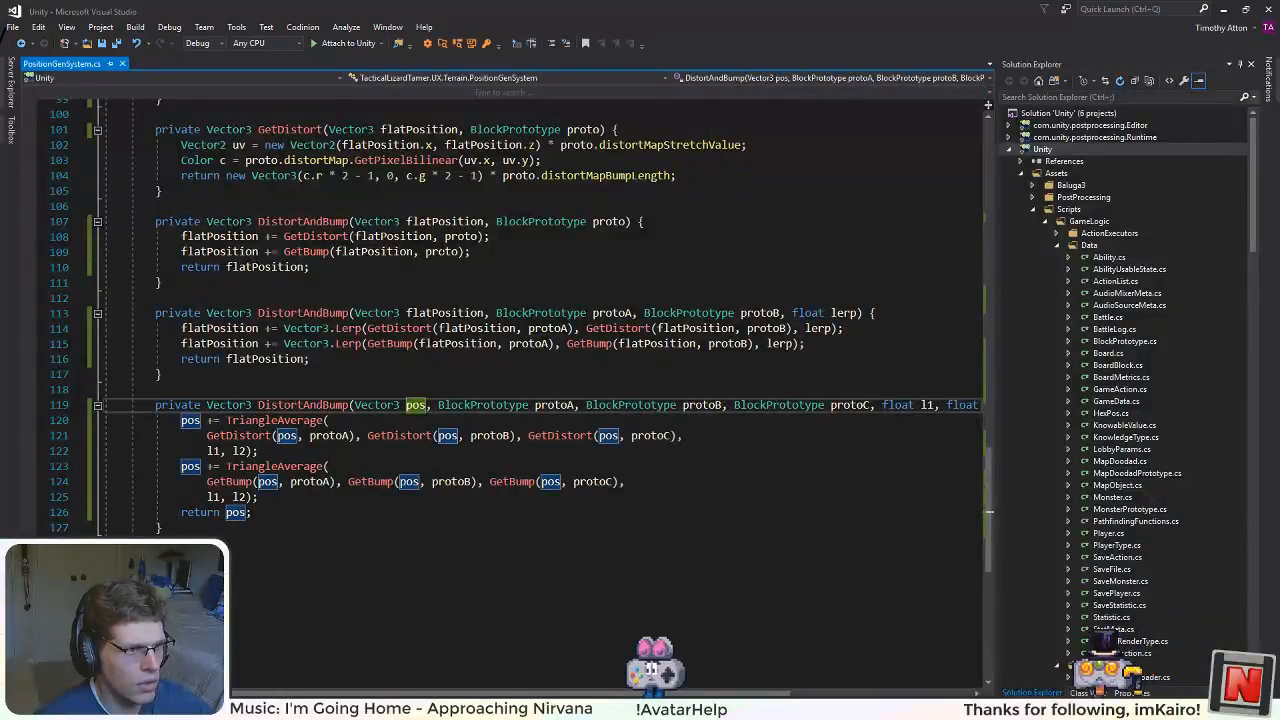
Step: Rename the flatPosition parameter of the two-prototype DistortAndBump to pos across all its references
right_click(443, 314)
left_click(466, 337)
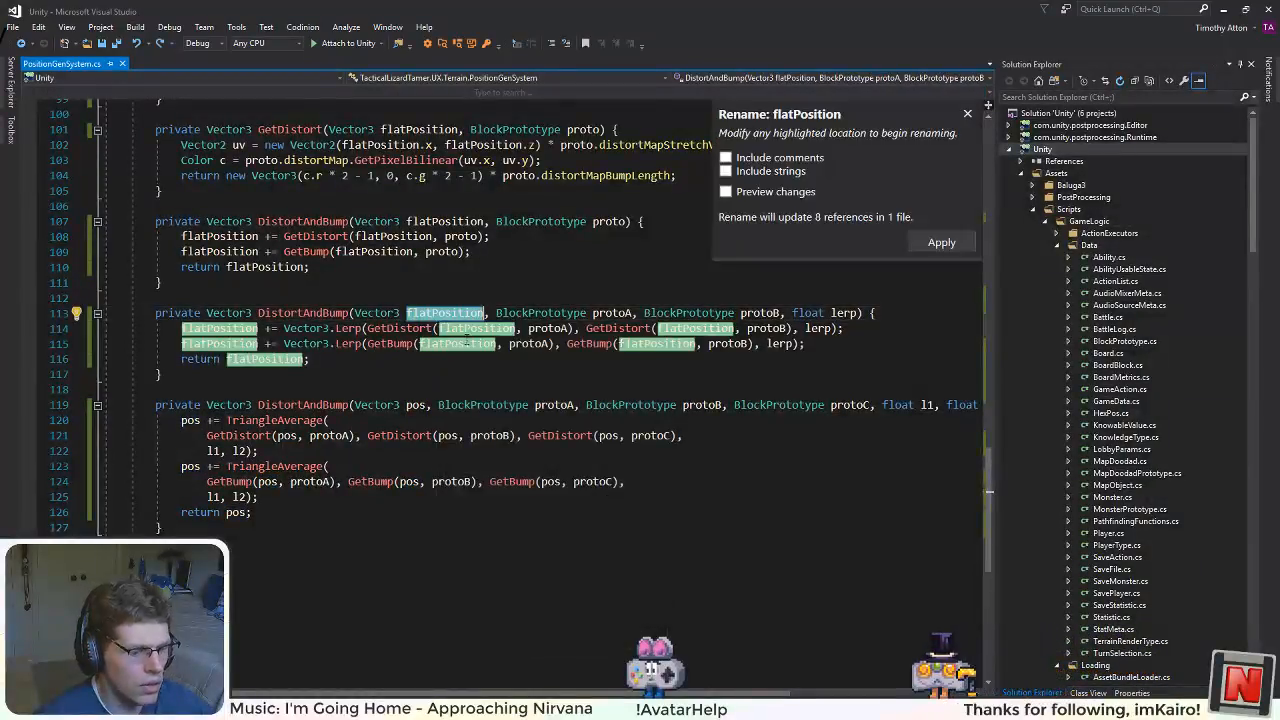
type("pos")
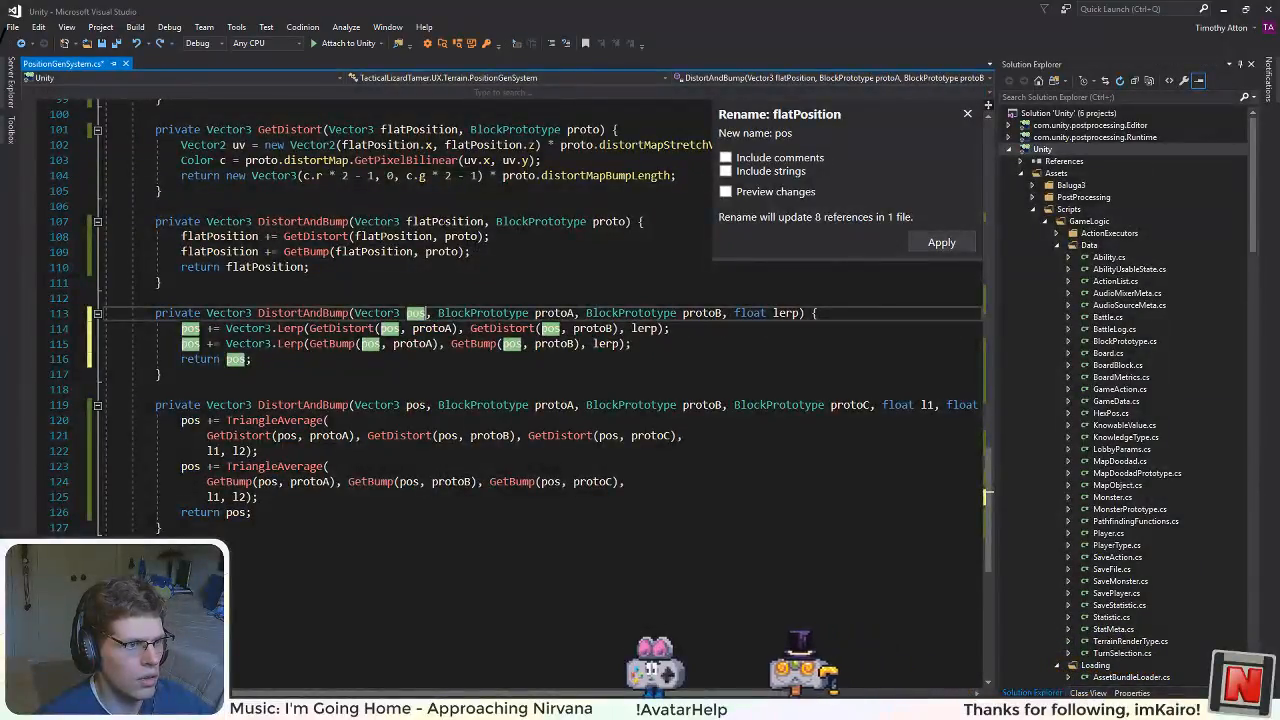
key("Return")
Step: Rename the flatPosition parameter of the single-prototype DistortAndBump to pos across all its references and save the file
right_click(470, 222)
left_click(525, 249)
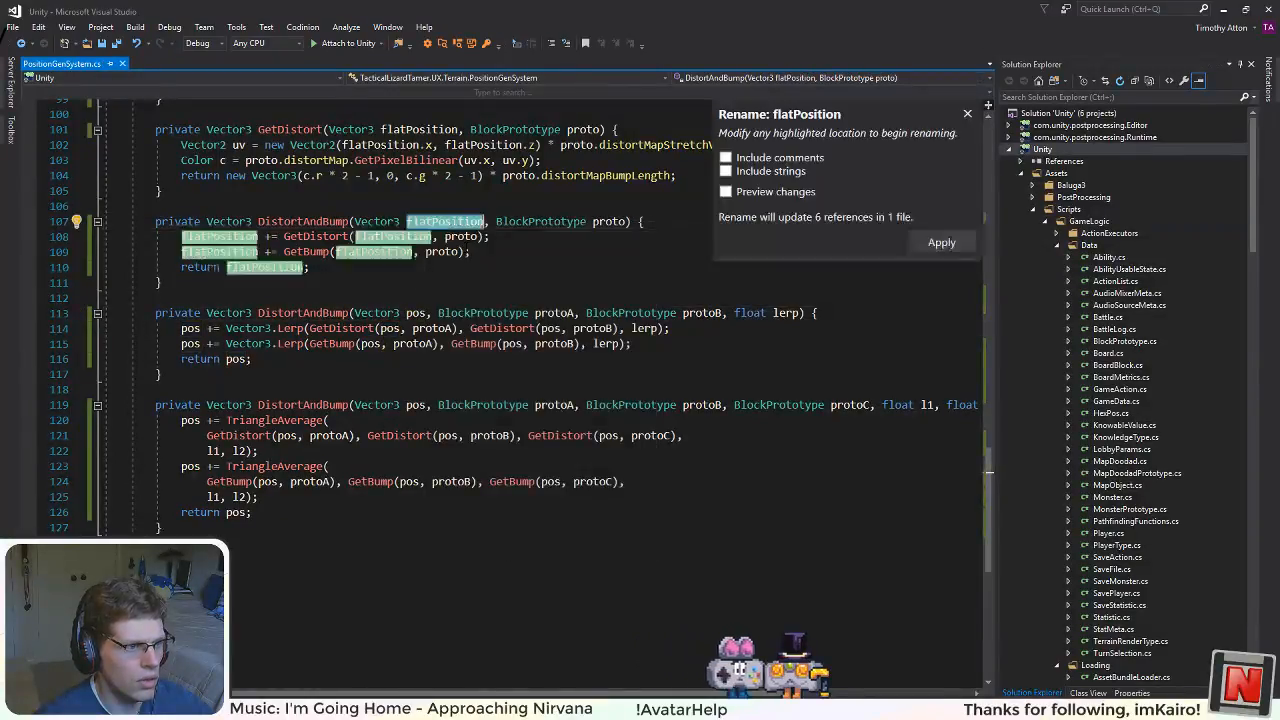
type("pos")
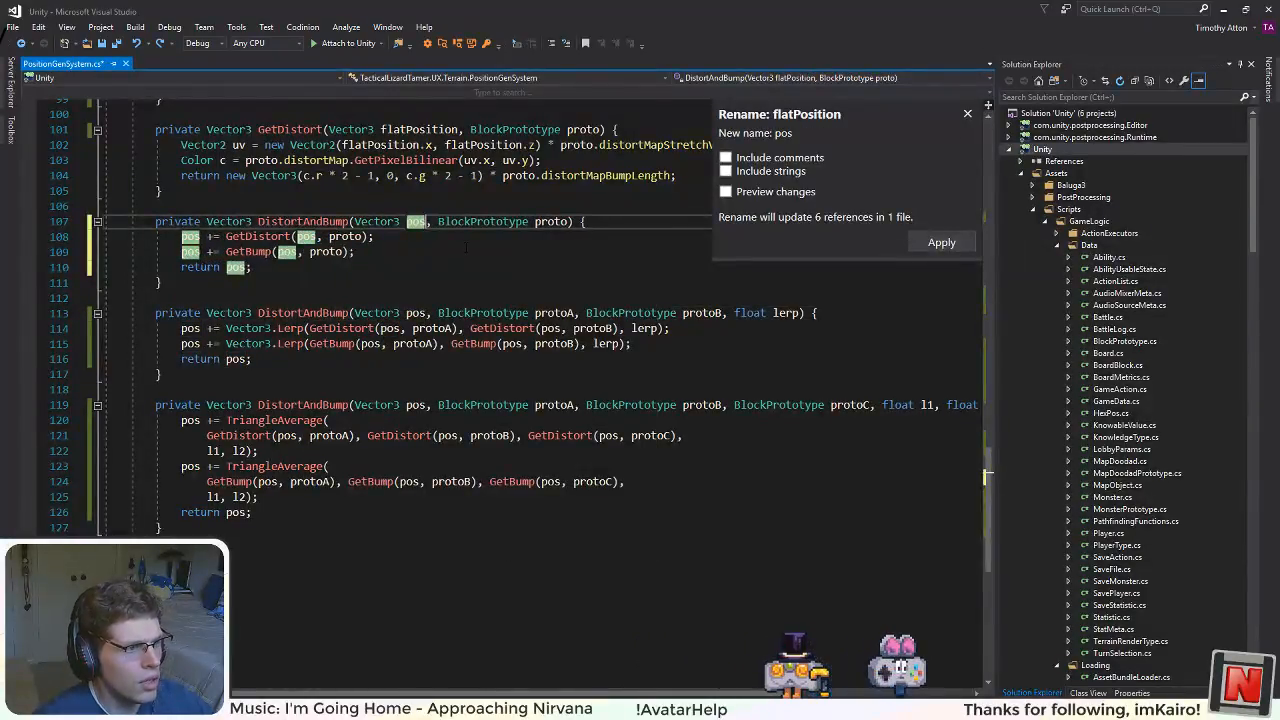
key("Return")
Step: Switch to the Unity editor and run the Play scene to test the terrain distortion
scroll(557, 427, "up", 5)
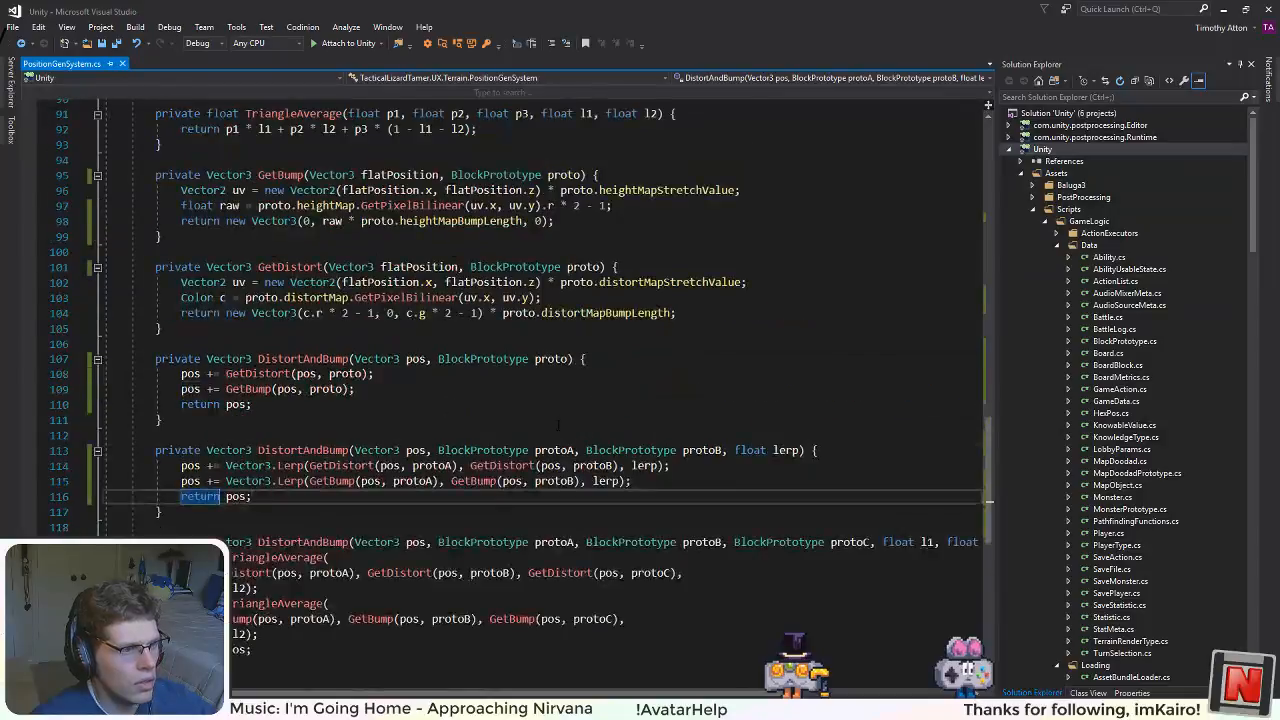
scroll(557, 427, "up", 10)
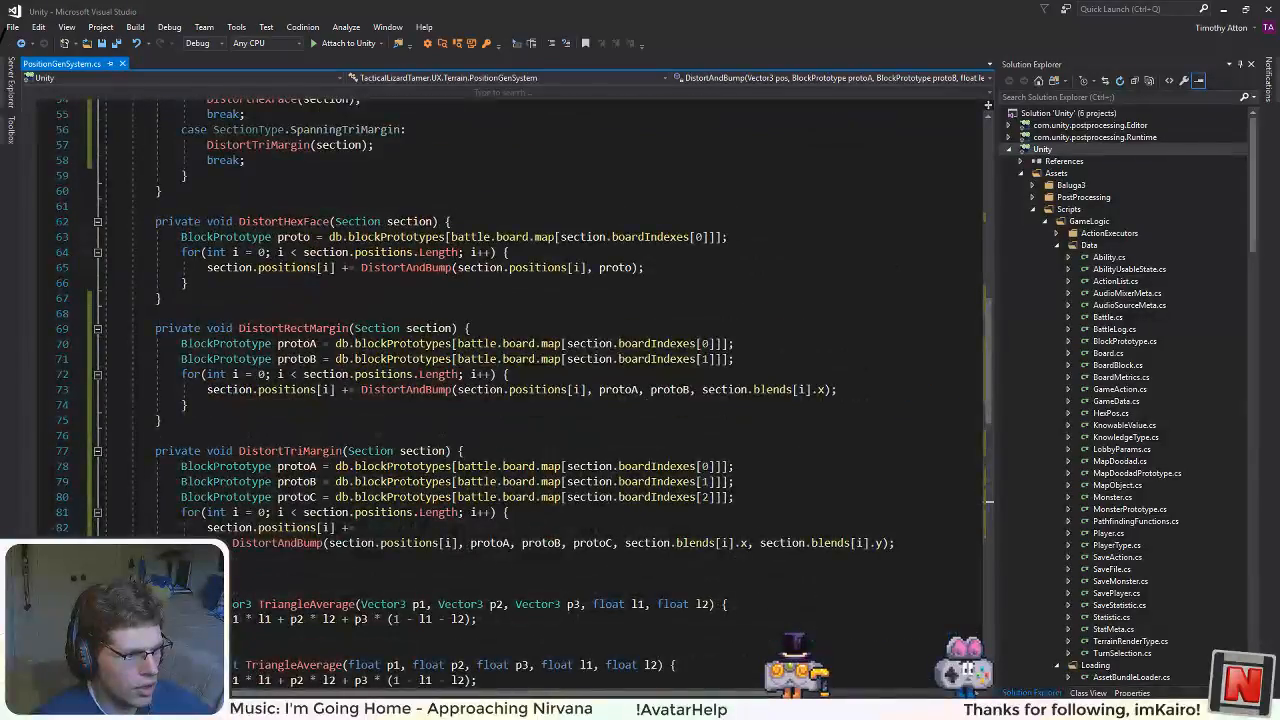
key("alt+Tab")
left_click(615, 39)
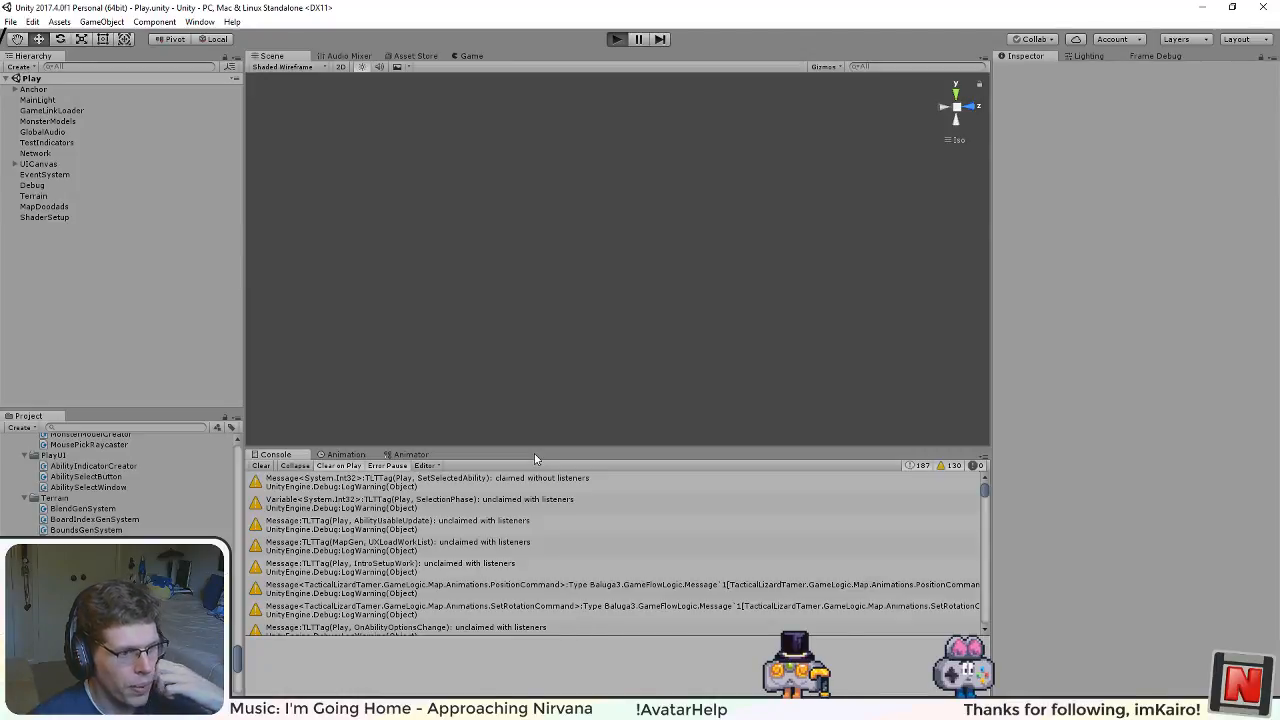
key("ctrl+p")
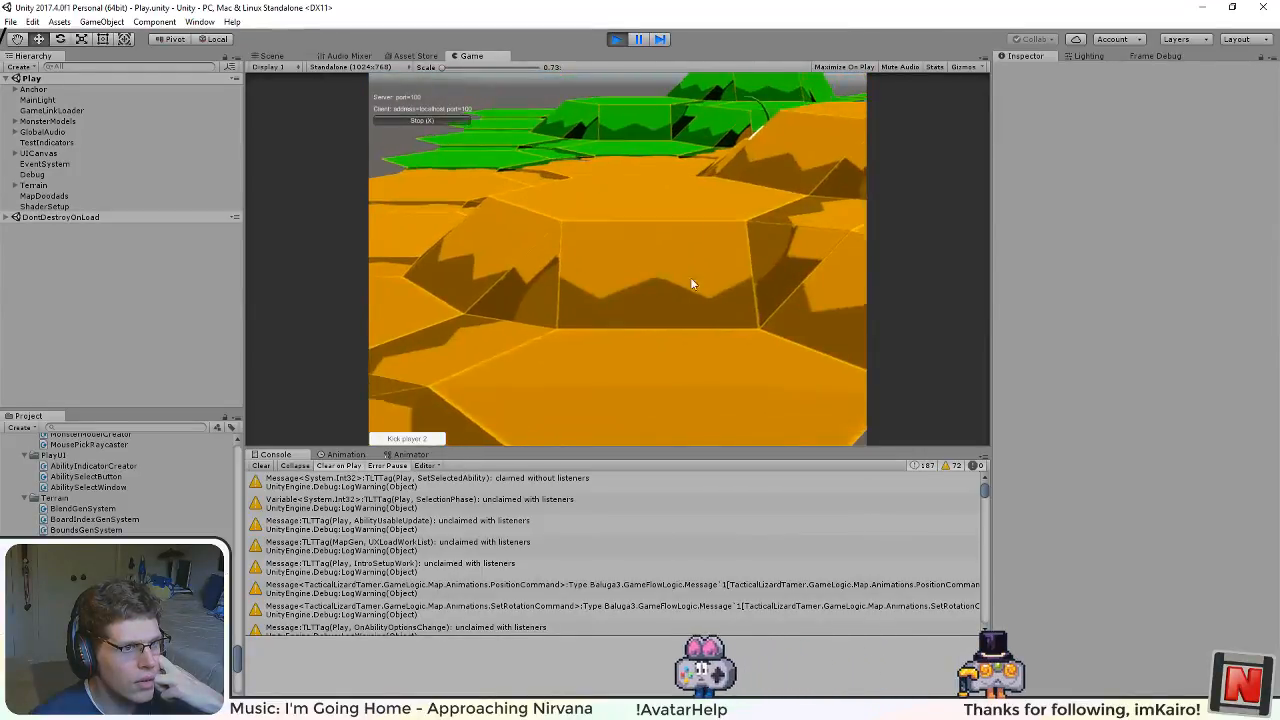
Step: Examine the distorted hex terrain in the running game from several camera angles, checking the margins between orange, green and blue tiles
left_click_drag(795, 209, 310, 290)
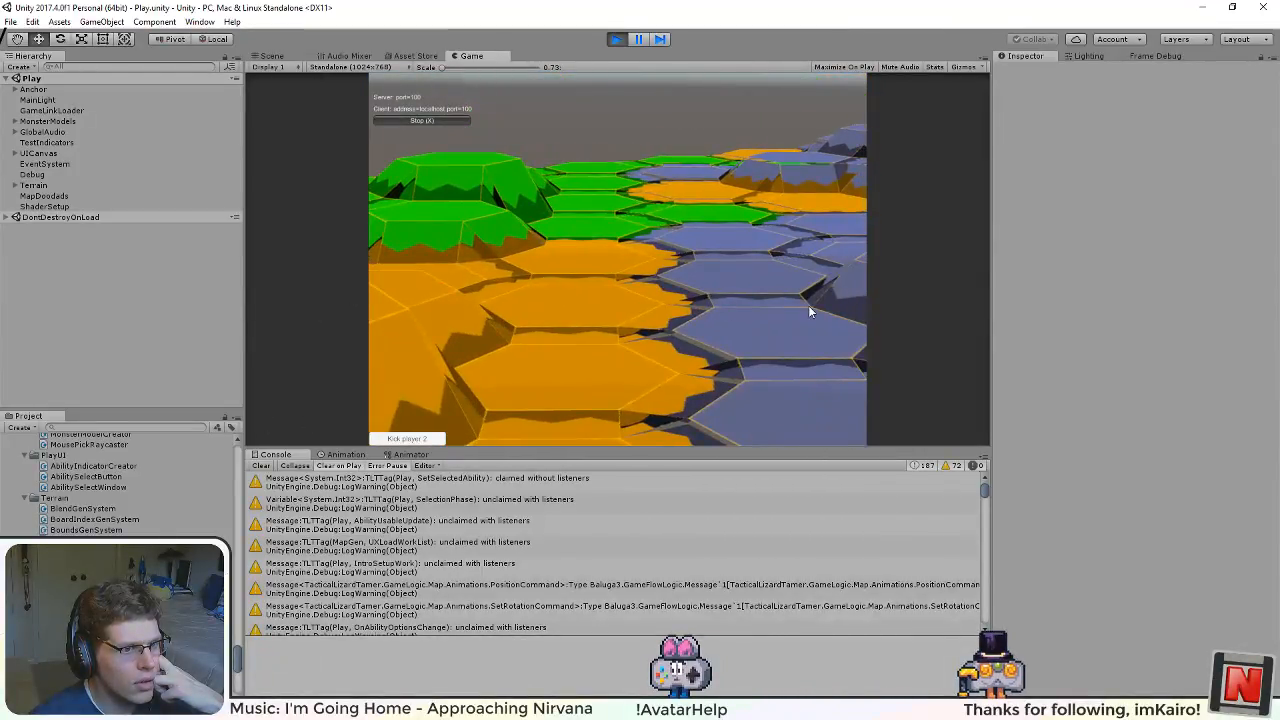
left_click_drag(808, 305, 482, 355)
left_click_drag(724, 350, 1001, 231)
left_click_drag(597, 206, 597, 264)
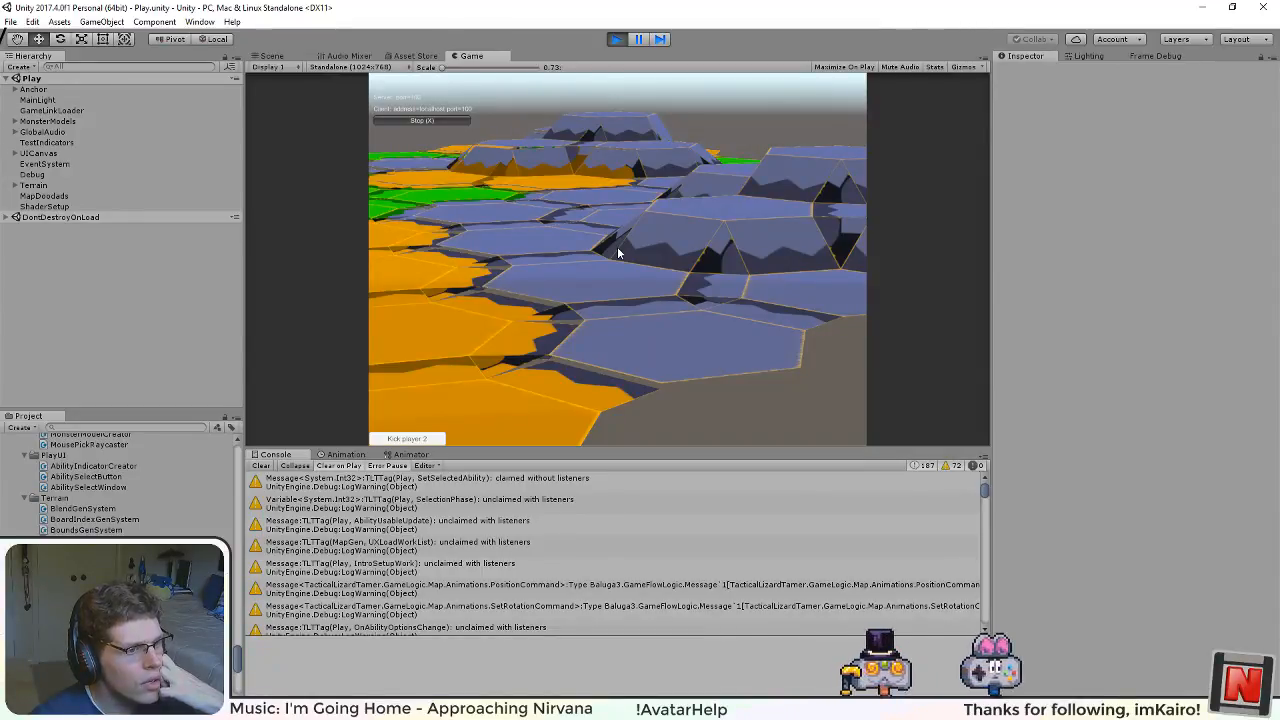
left_click_drag(620, 218, 617, 240)
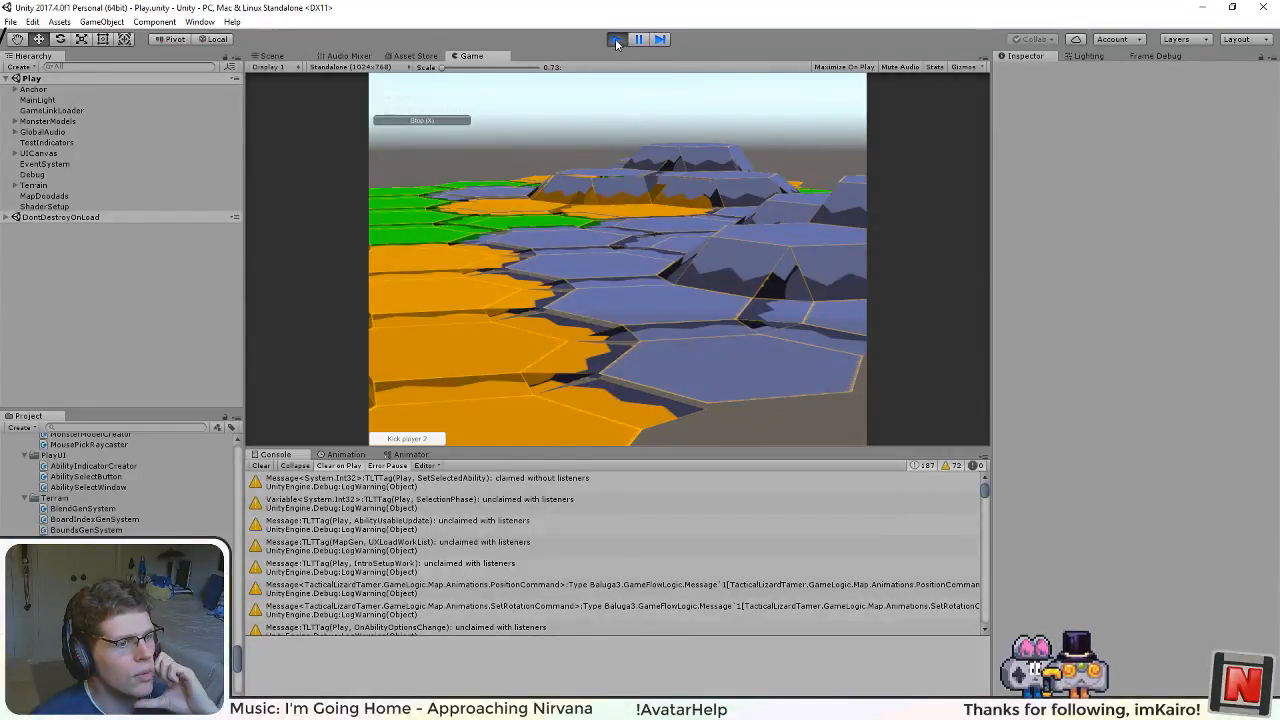
left_click_drag(616, 43, 652, 108)
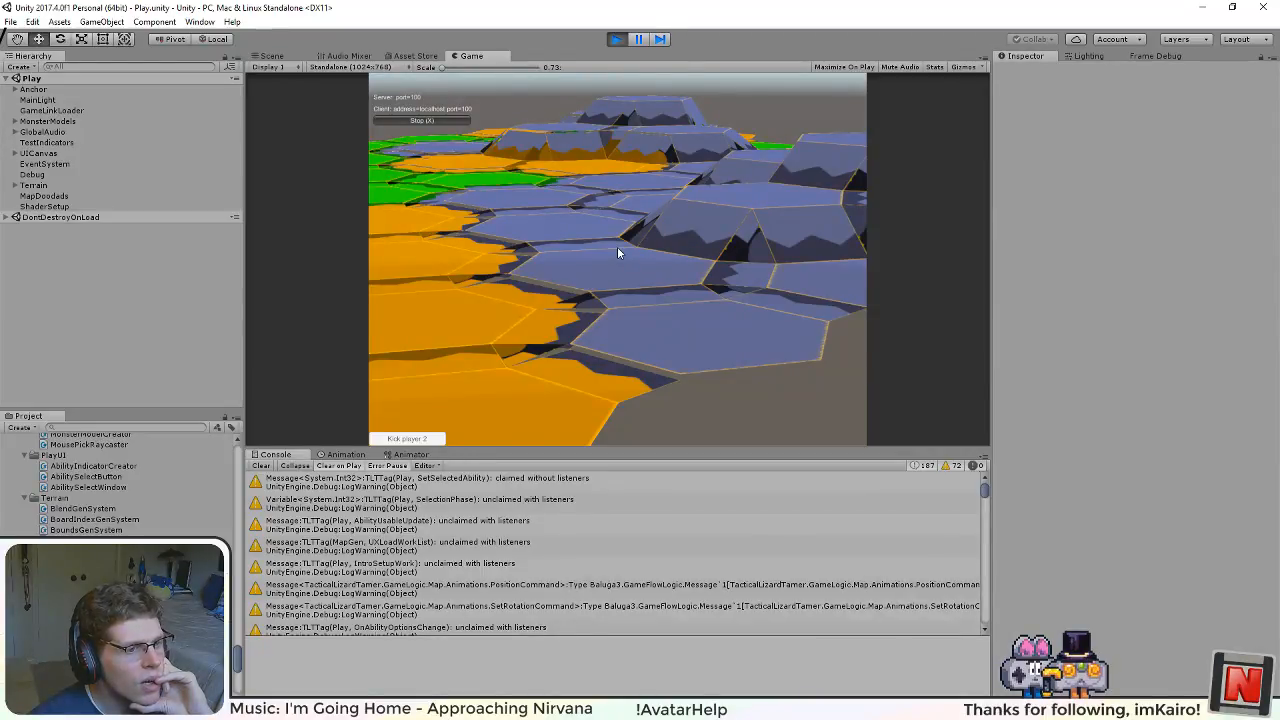
Step: Stop the running Play scene and switch to PositionGenSystem.cs in Visual Studio
left_click(617, 42)
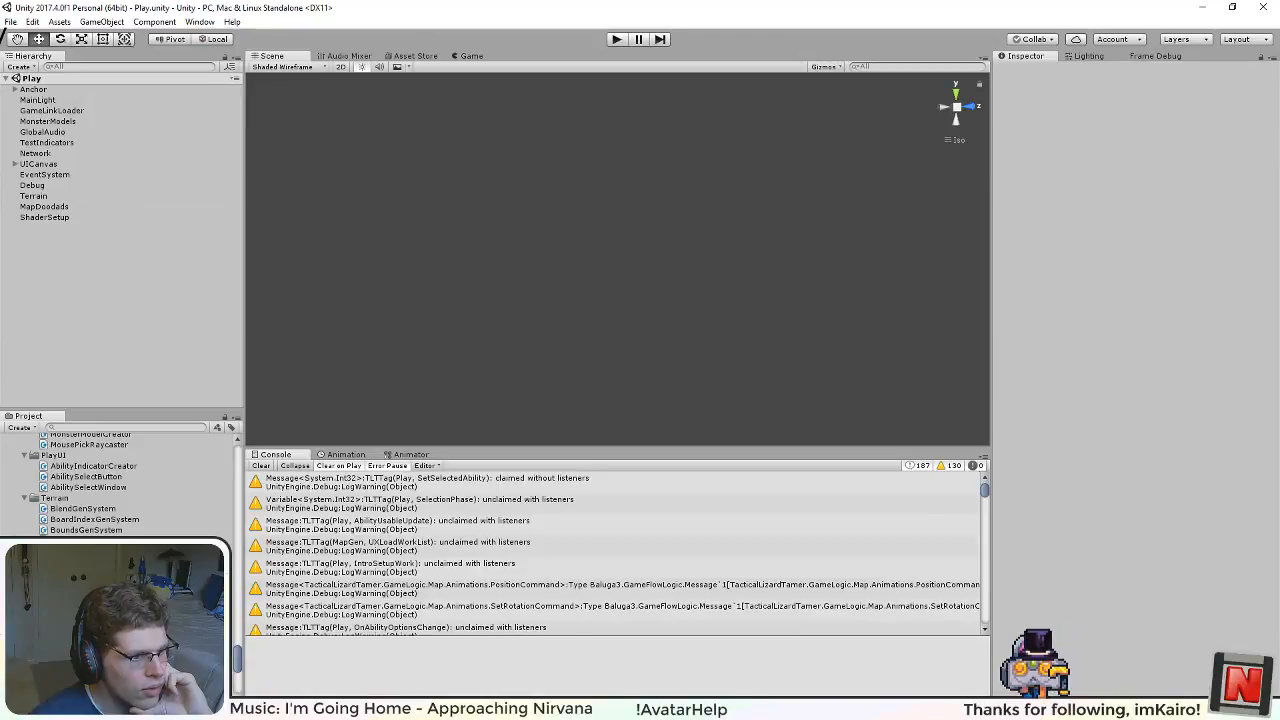
key("alt+Tab")
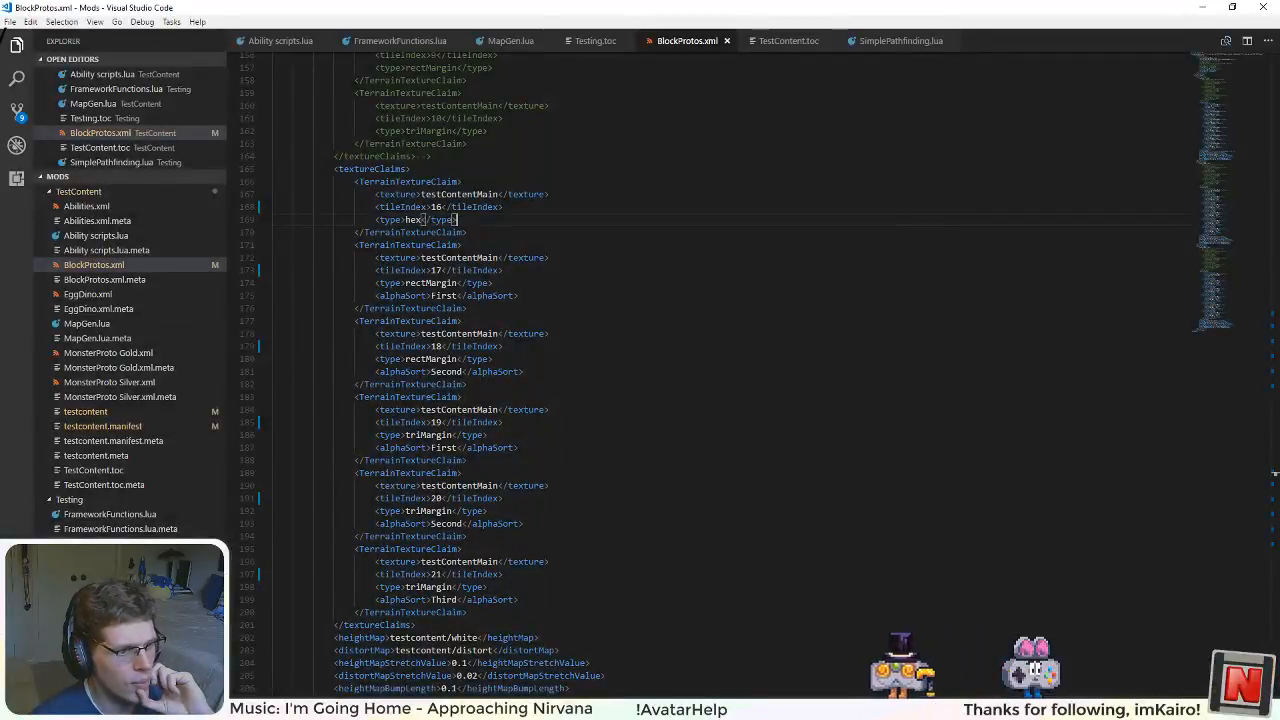
key("alt+Tab")
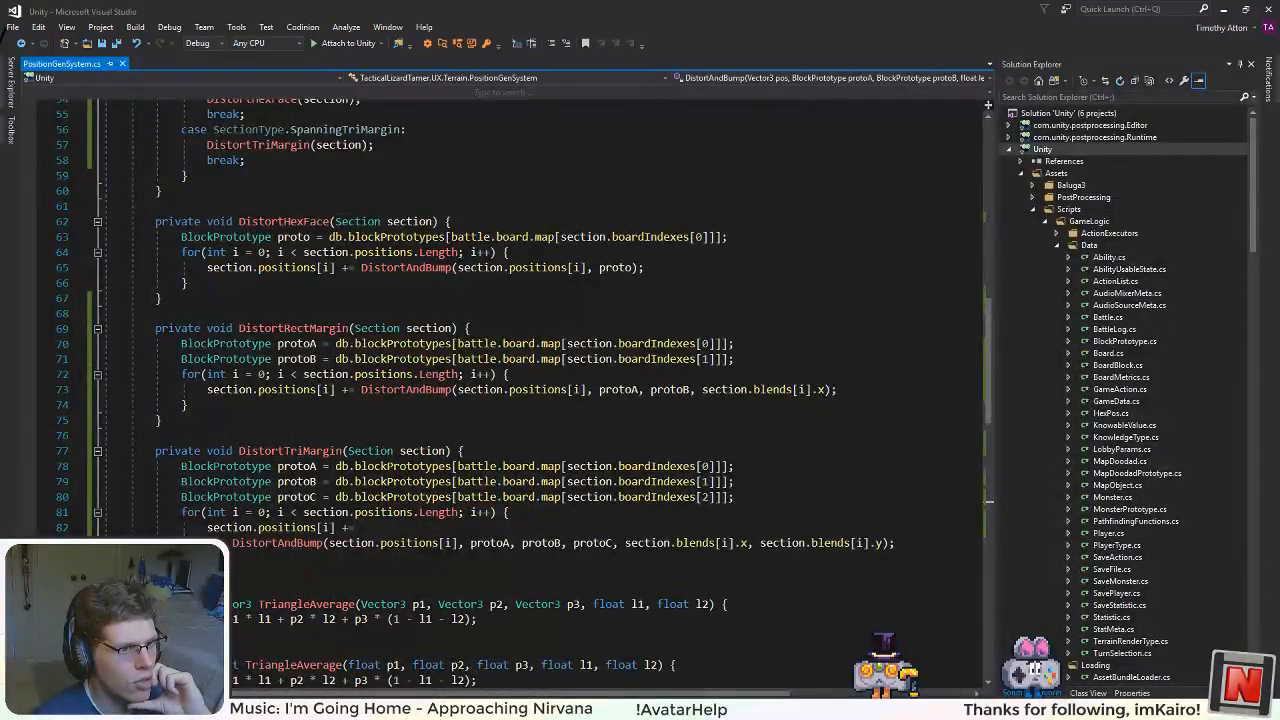
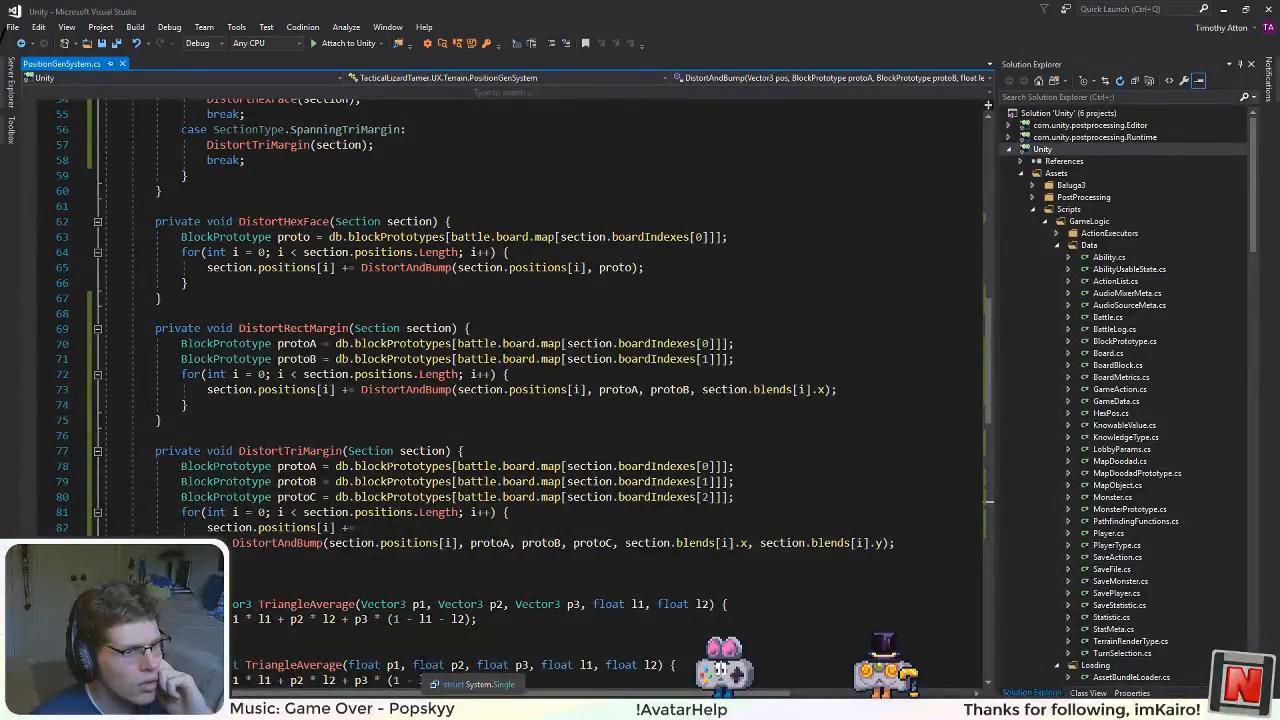
Step: Review the Update, Run and section distortion methods in PositionGenSystem.cs, including the switch on section type
scroll(415, 571, "up", 6)
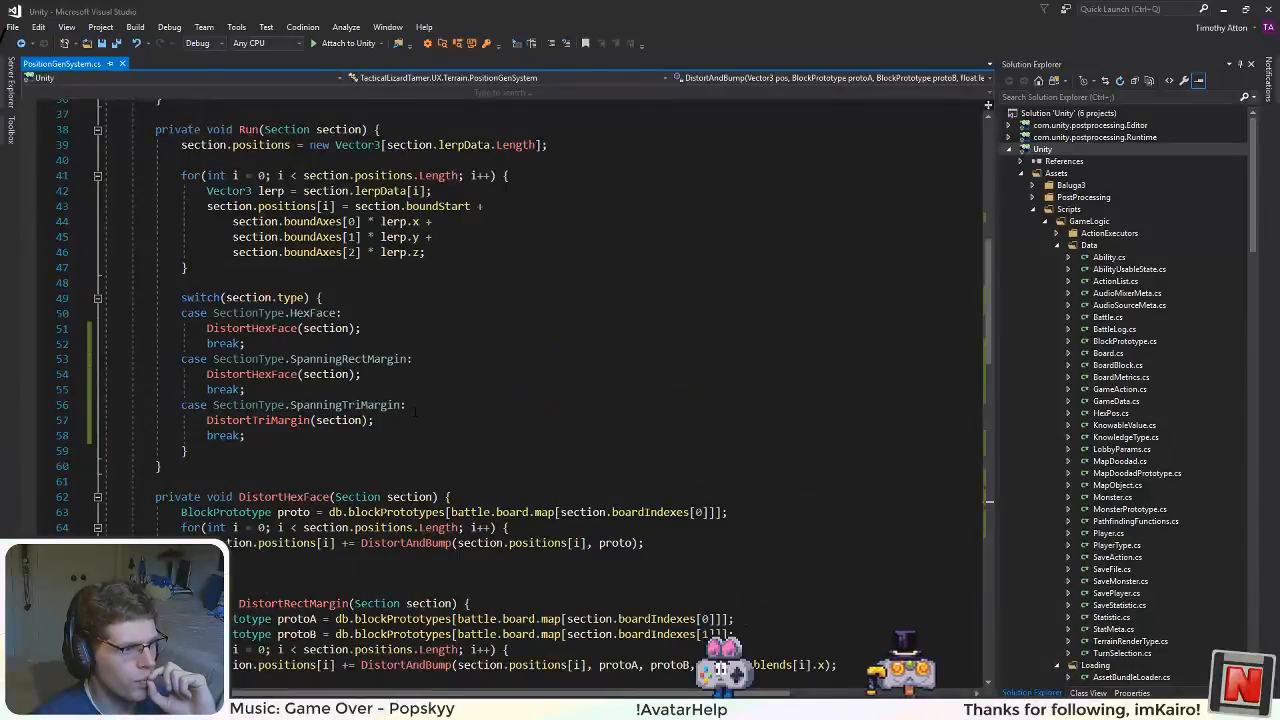
scroll(415, 410, "up", 3)
scroll(415, 410, "down", 2)
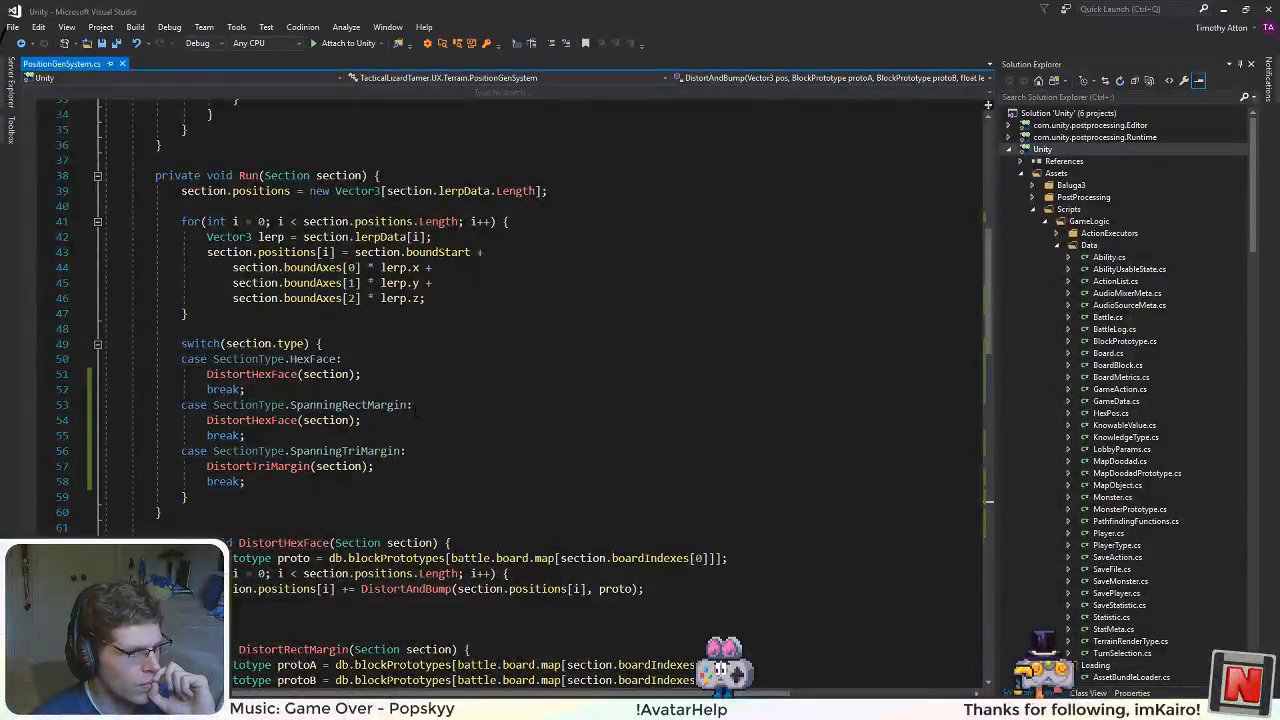
scroll(540, 320, "up", 11)
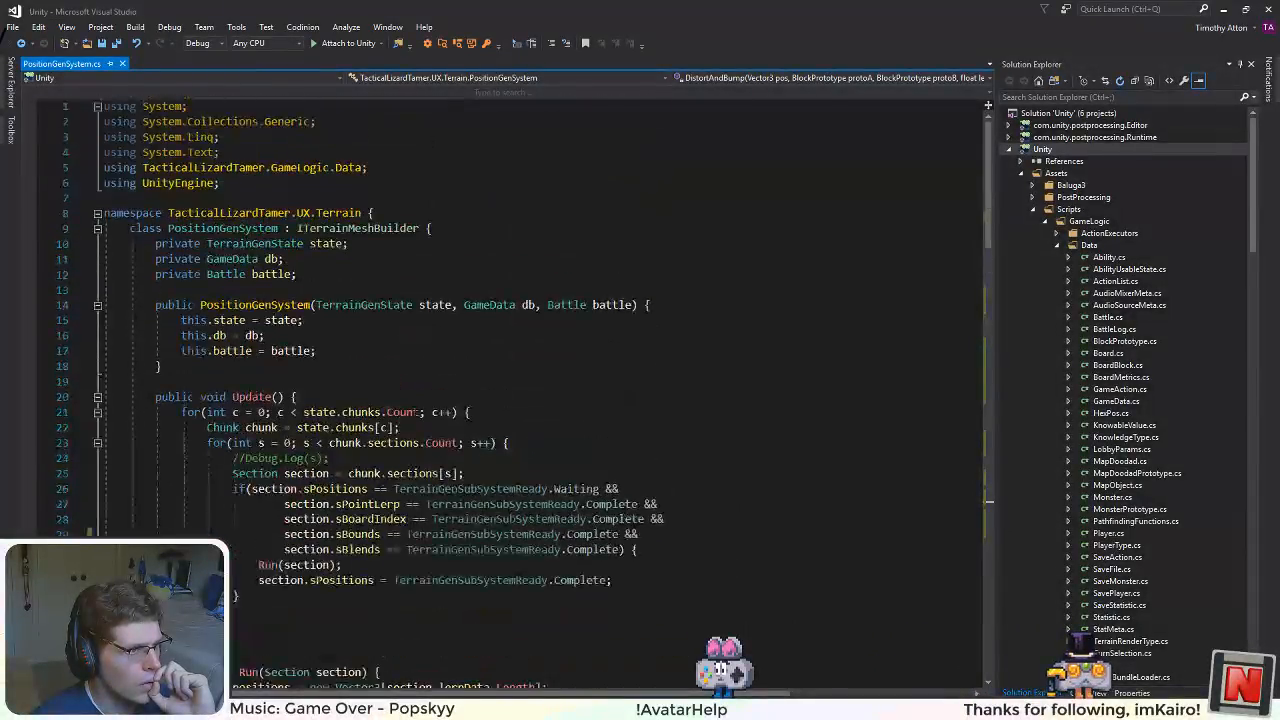
scroll(540, 320, "down", 4)
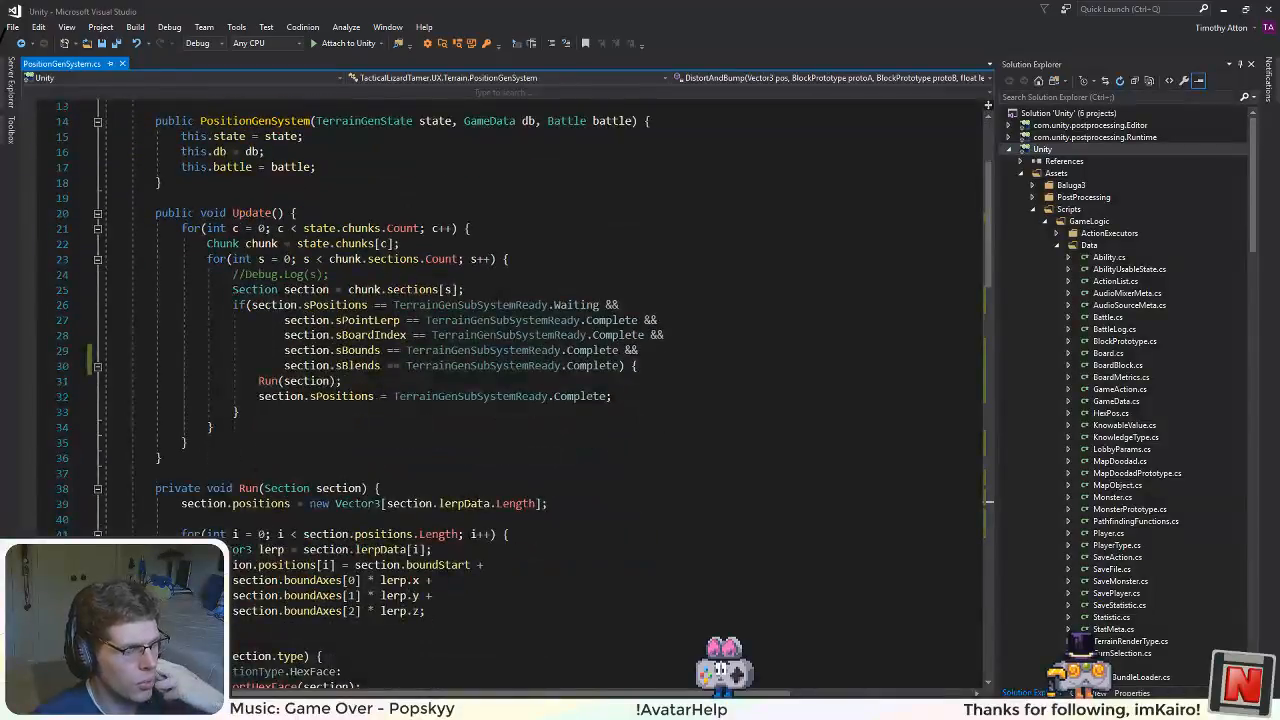
scroll(524, 400, "down", 10)
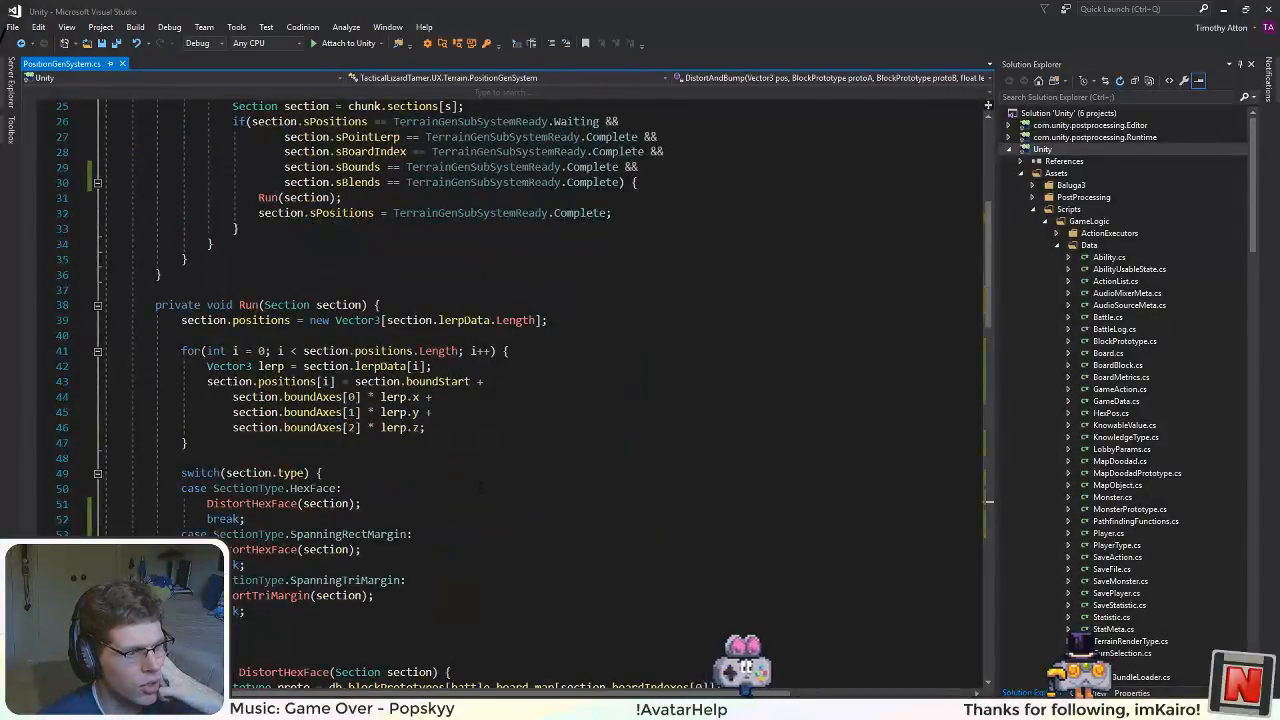
scroll(524, 400, "down", 5)
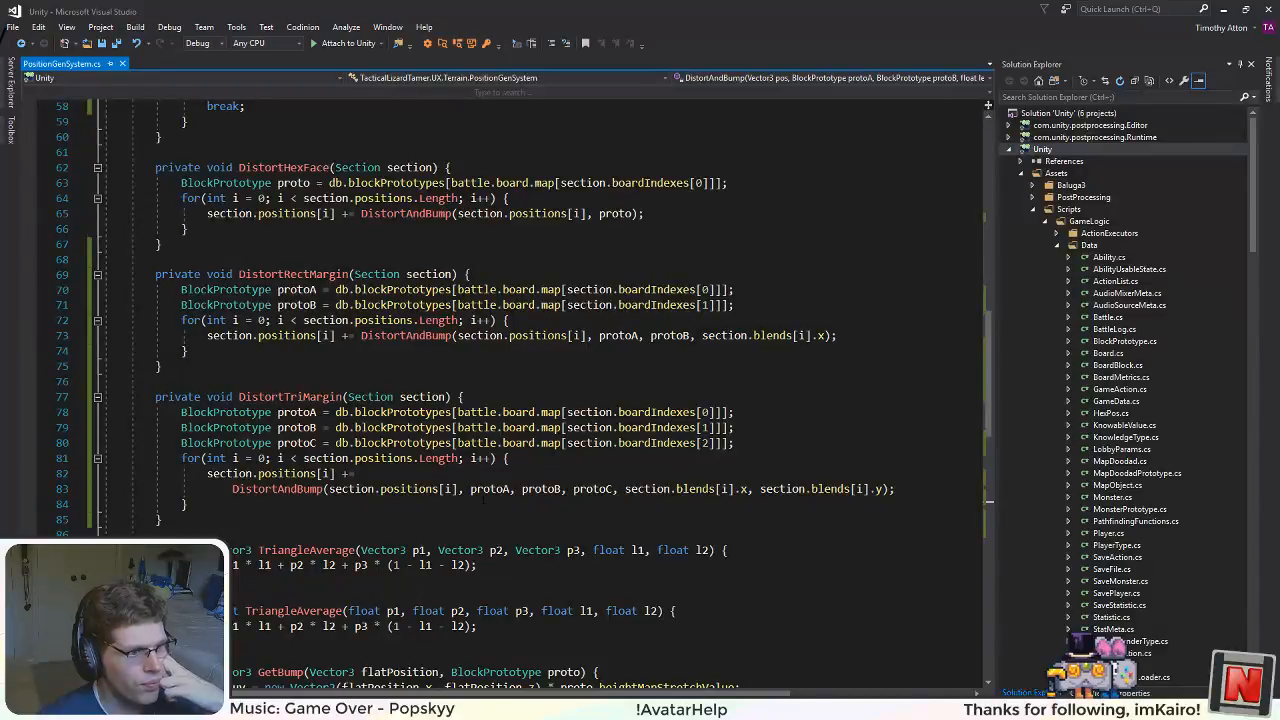
scroll(483, 497, "down", 2)
scroll(483, 487, "up", 2)
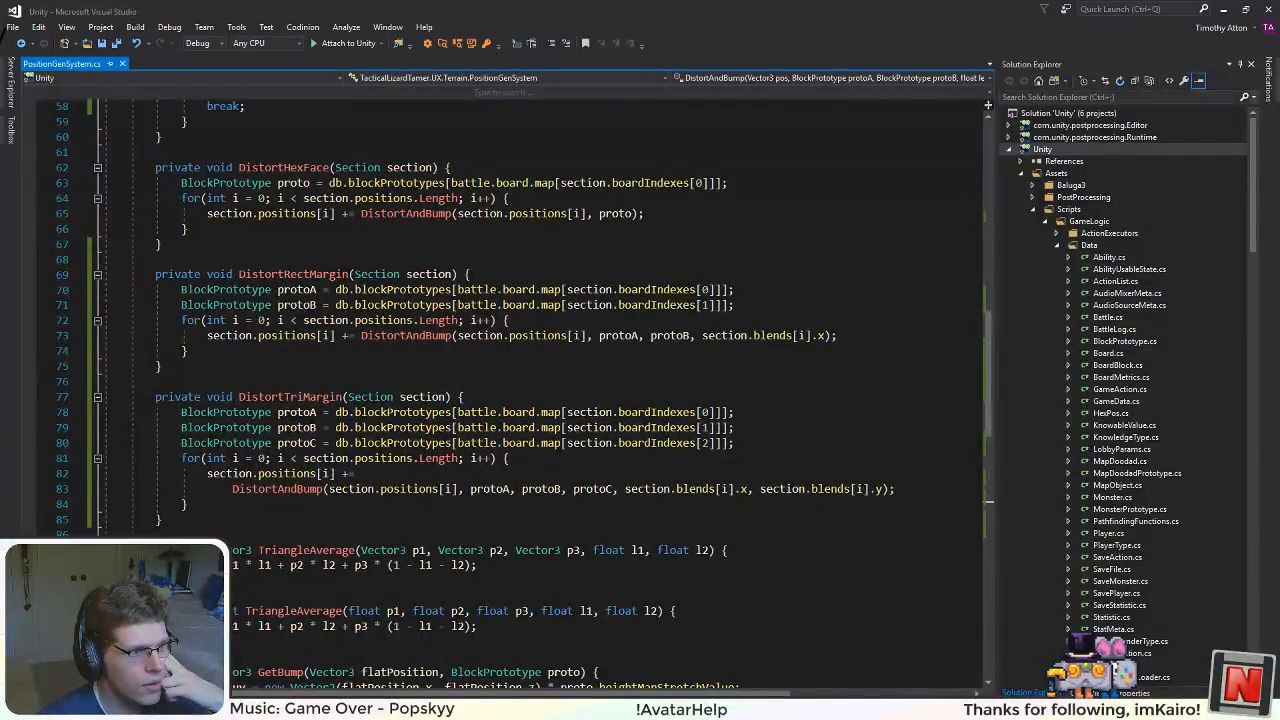
scroll(483, 487, "up", 5)
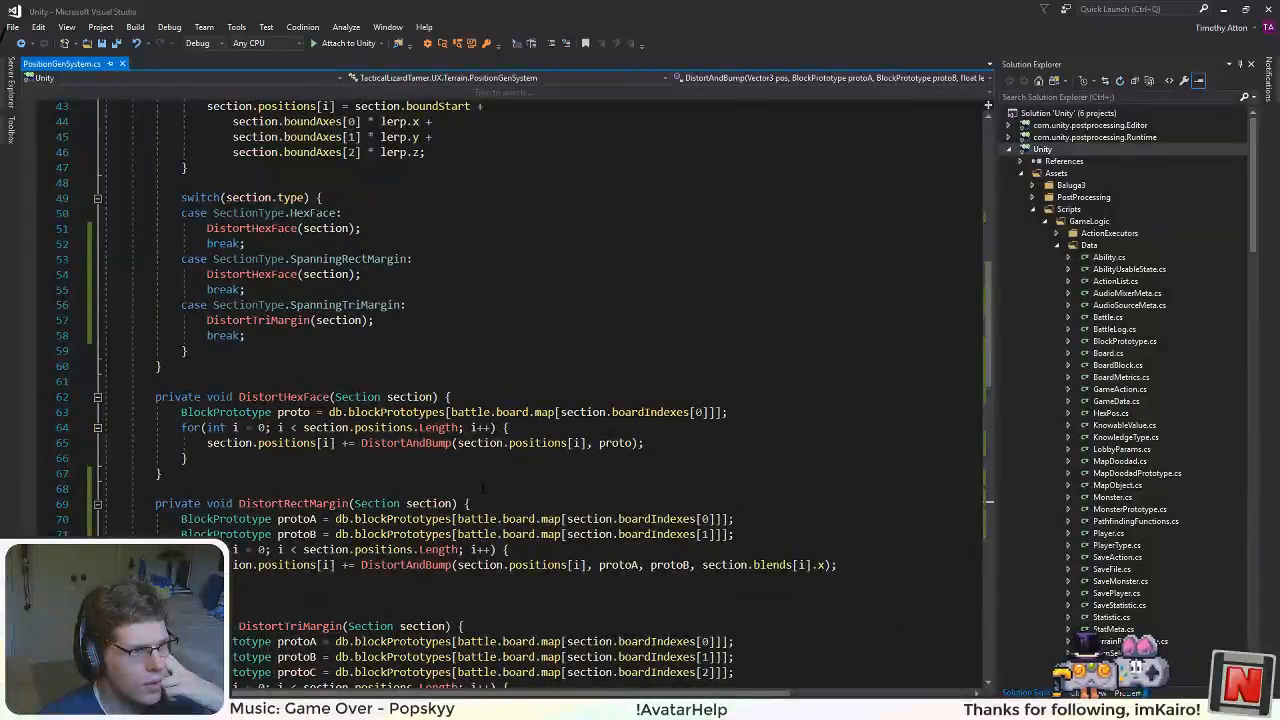
scroll(483, 487, "down", 3)
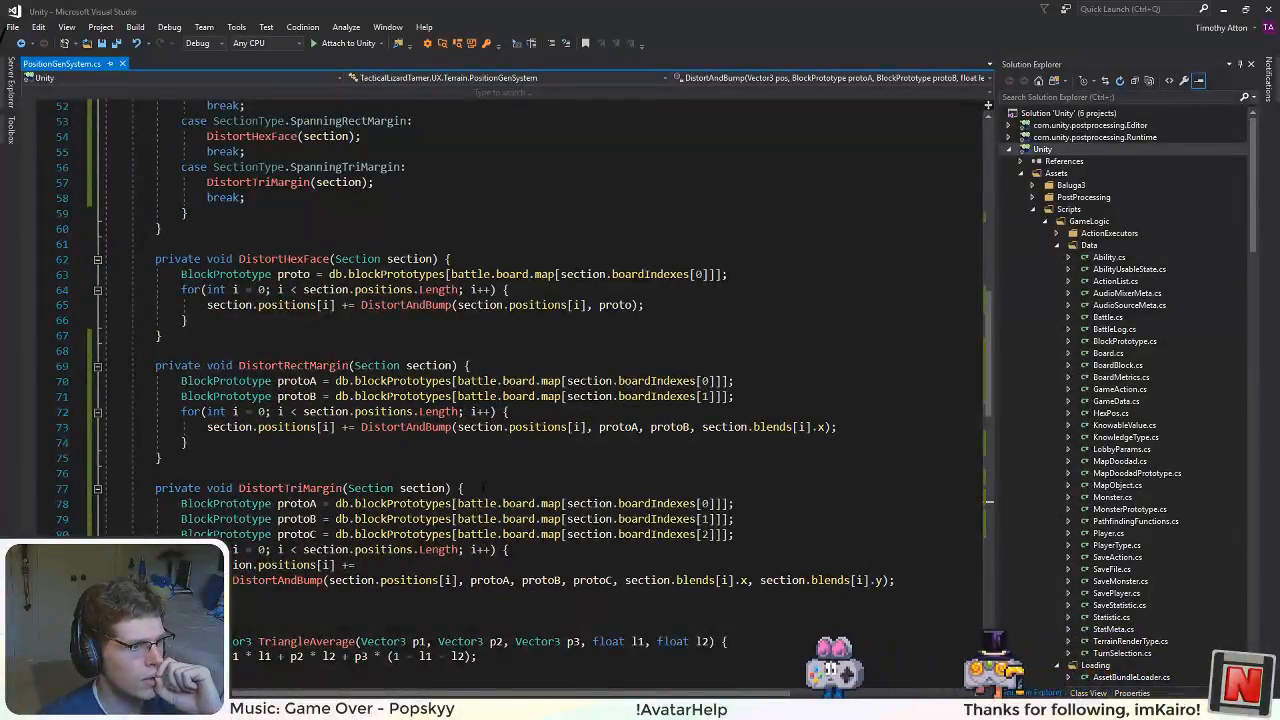
scroll(483, 487, "down", 3)
Step: Switch to BlockProtos.xml in Visual Studio Code and check the grass block's heightMap and distortMap entries, then return to Visual Studio
key("alt+Tab")
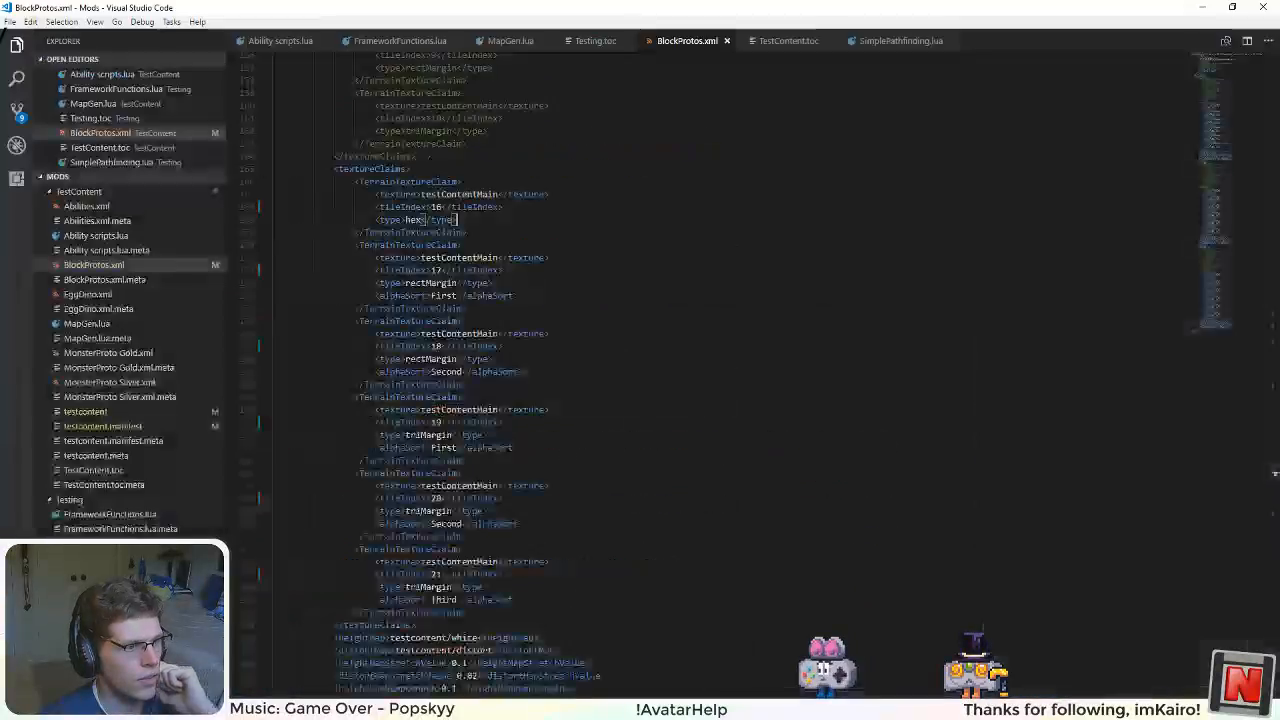
scroll(700, 370, "down", 4)
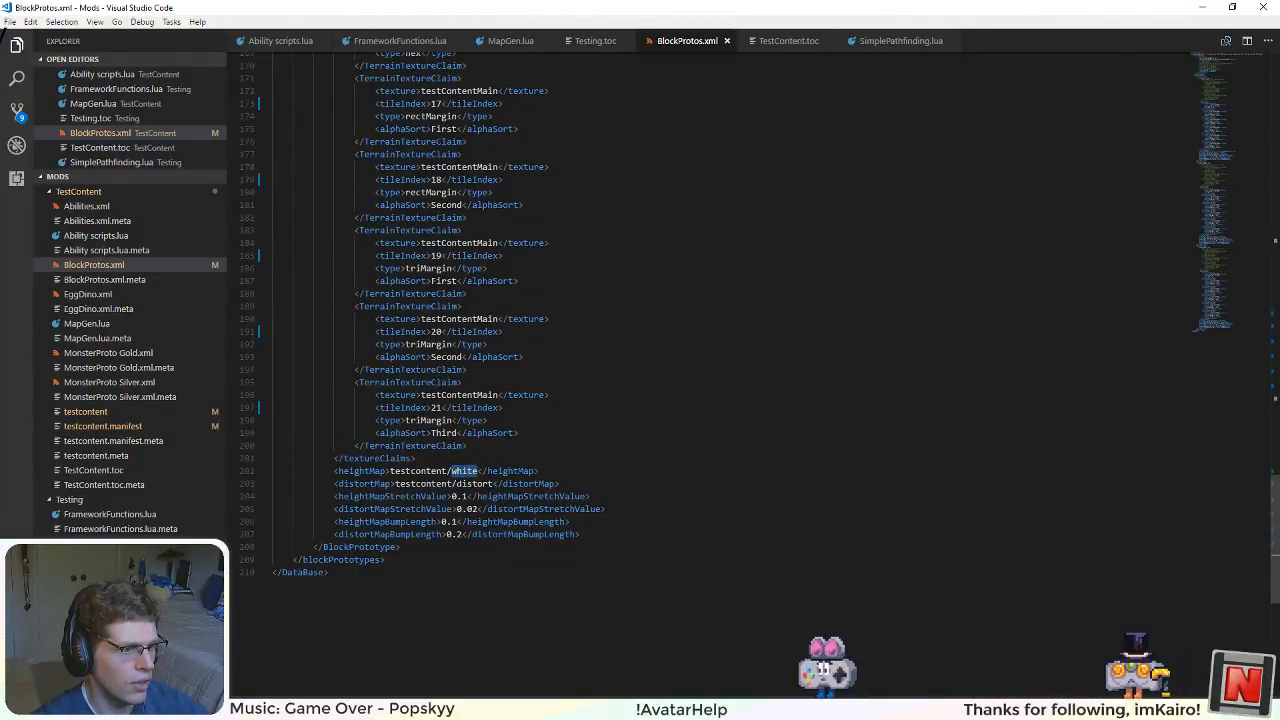
left_click(416, 458)
left_click(402, 484)
left_click(488, 484)
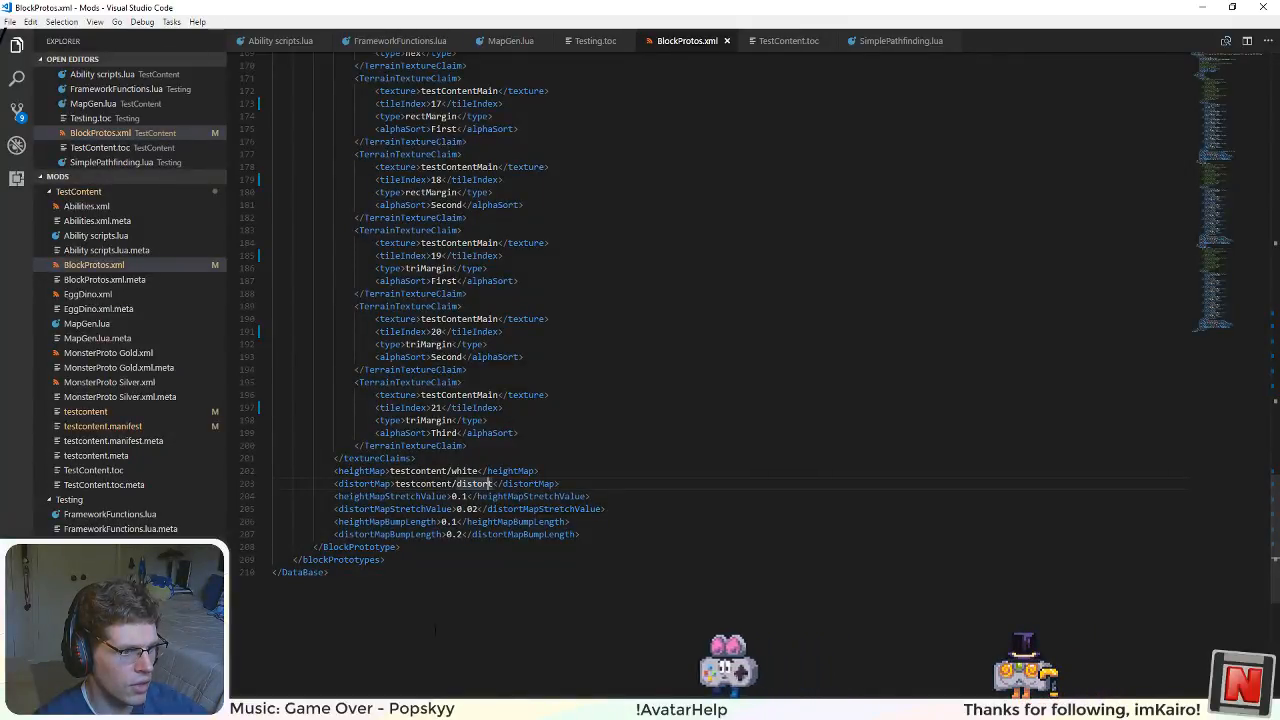
double_click(465, 471)
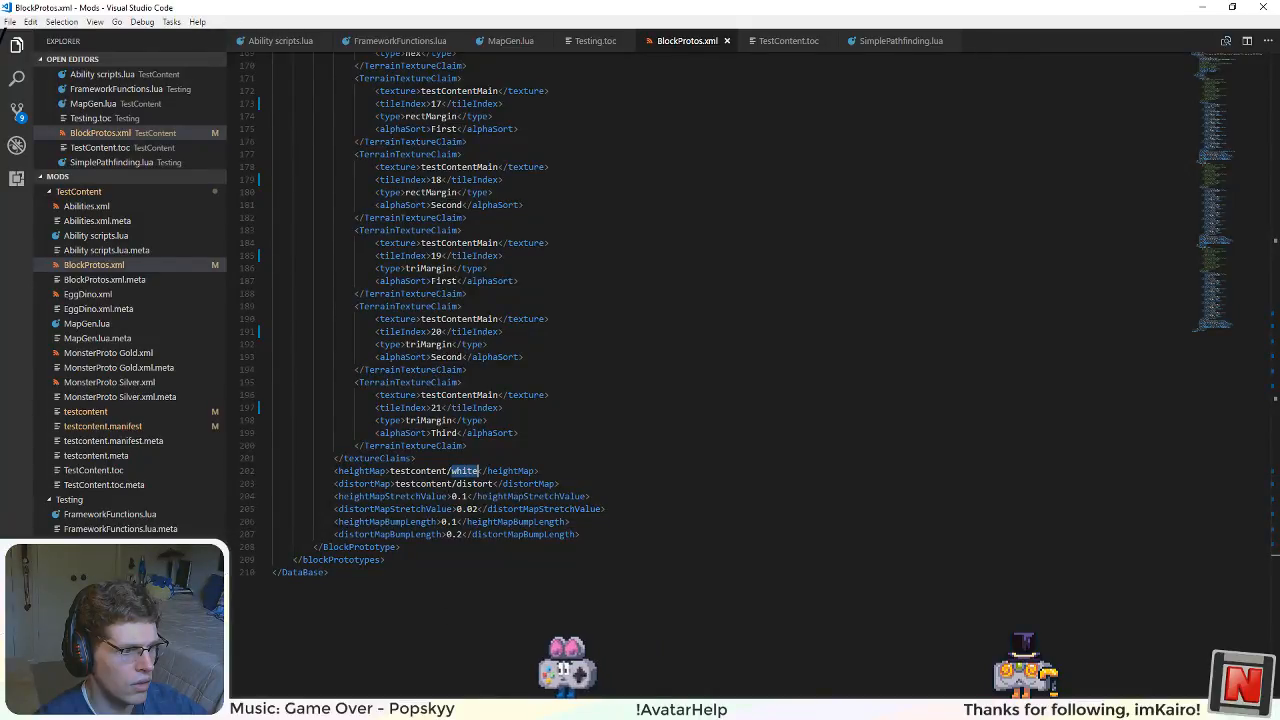
mouse_move(425, 709)
left_click(425, 658)
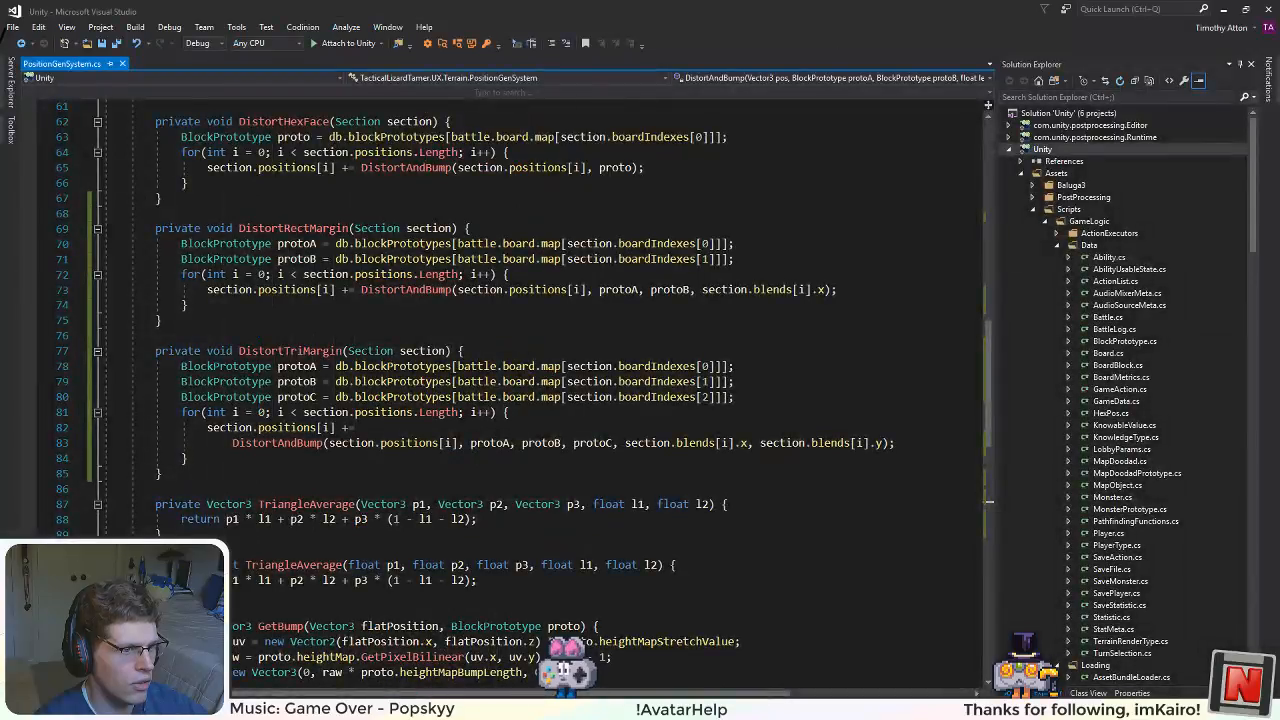
Step: Switch back to BlockProtos.xml in Visual Studio Code and compare the height and distort map settings of the block prototypes
mouse_move(640, 709)
key("alt+Tab")
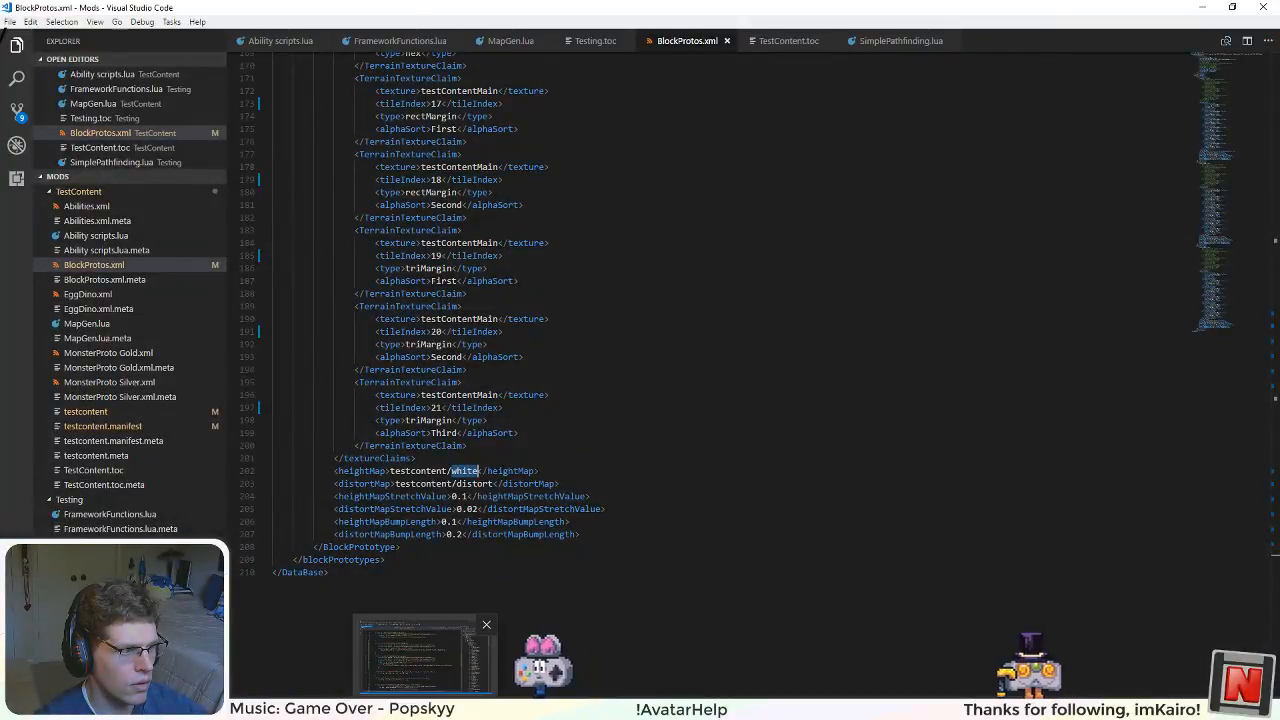
mouse_move(317, 709)
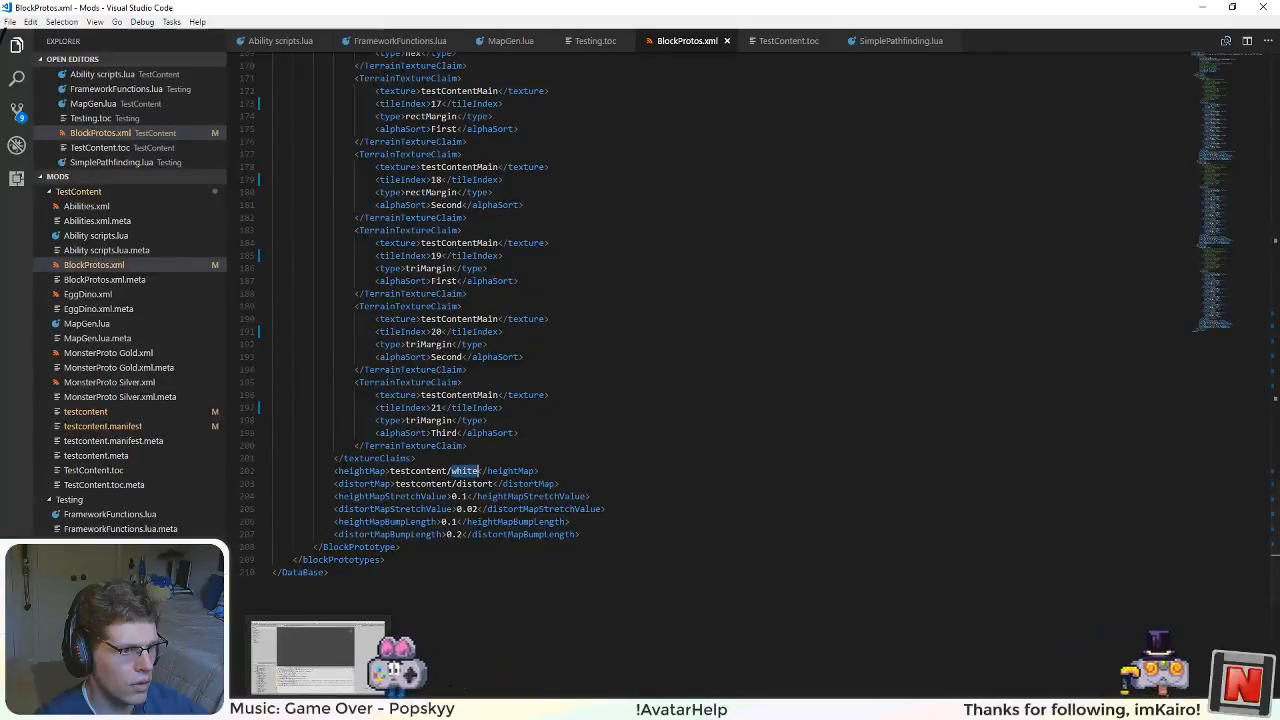
scroll(440, 350, "up", 3)
scroll(440, 375, "up", 6)
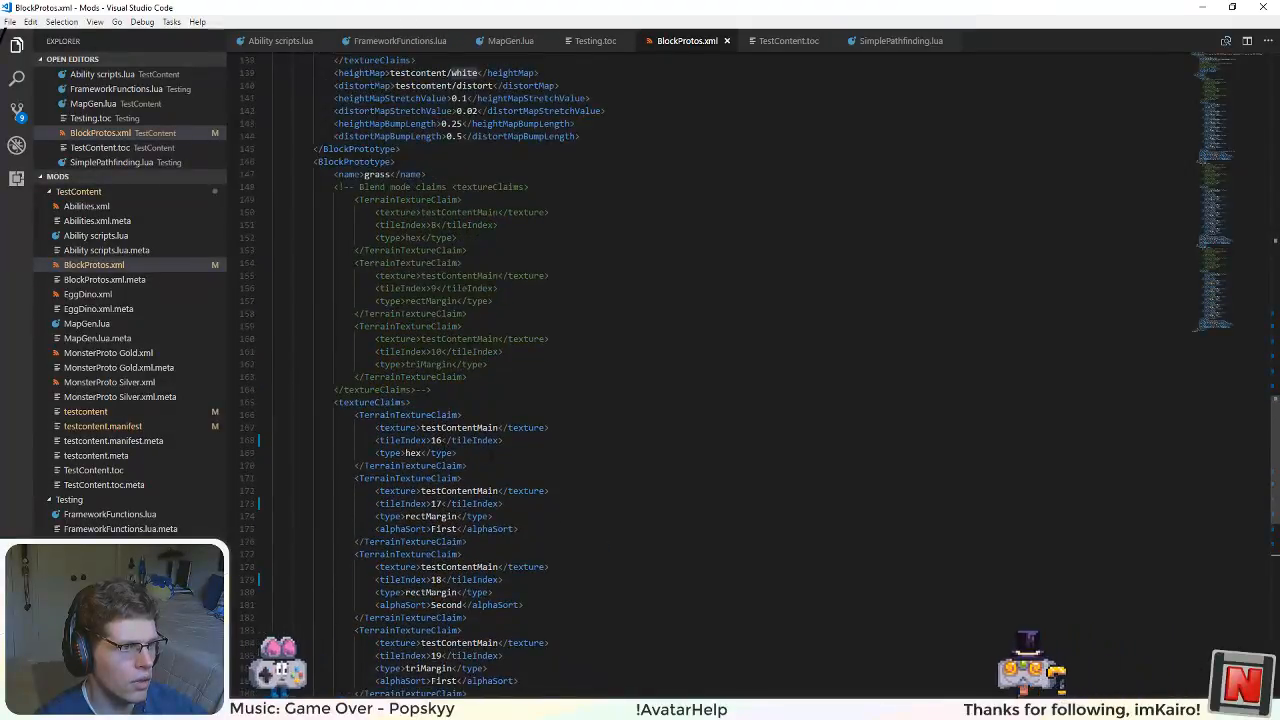
scroll(440, 375, "up", 5)
scroll(440, 375, "up", 3)
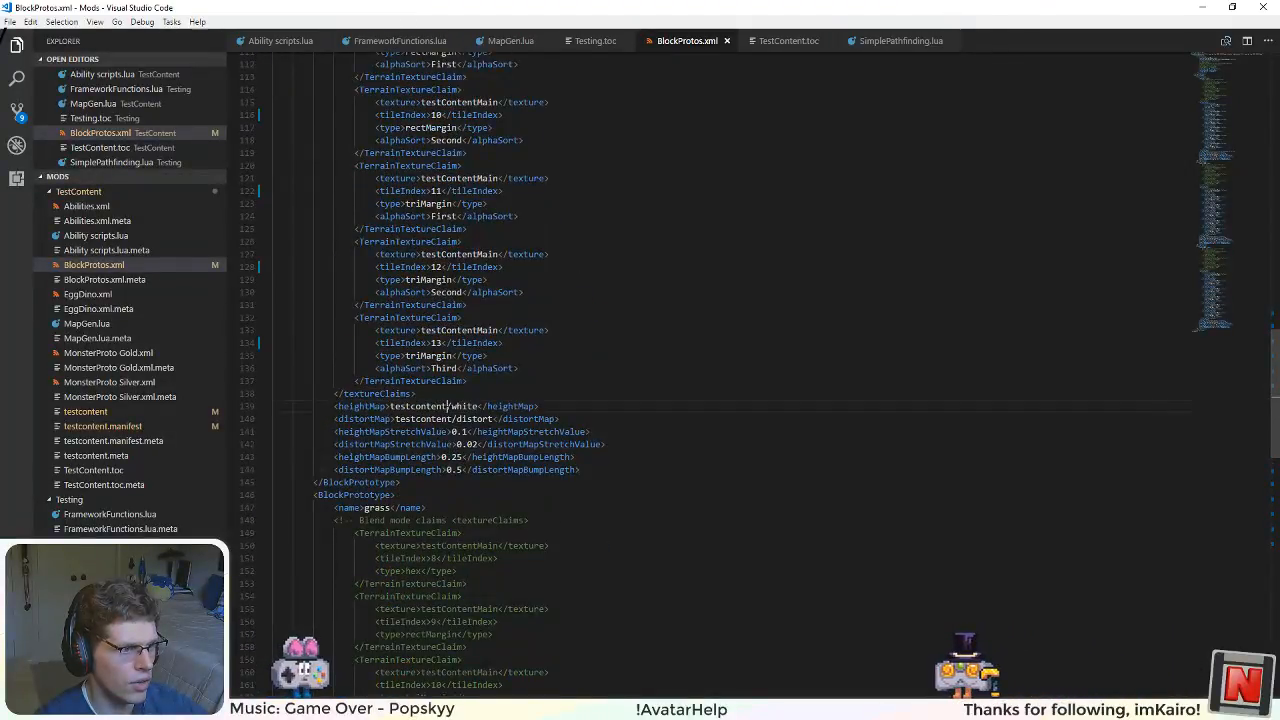
left_click(448, 406)
scroll(448, 406, "up", 18)
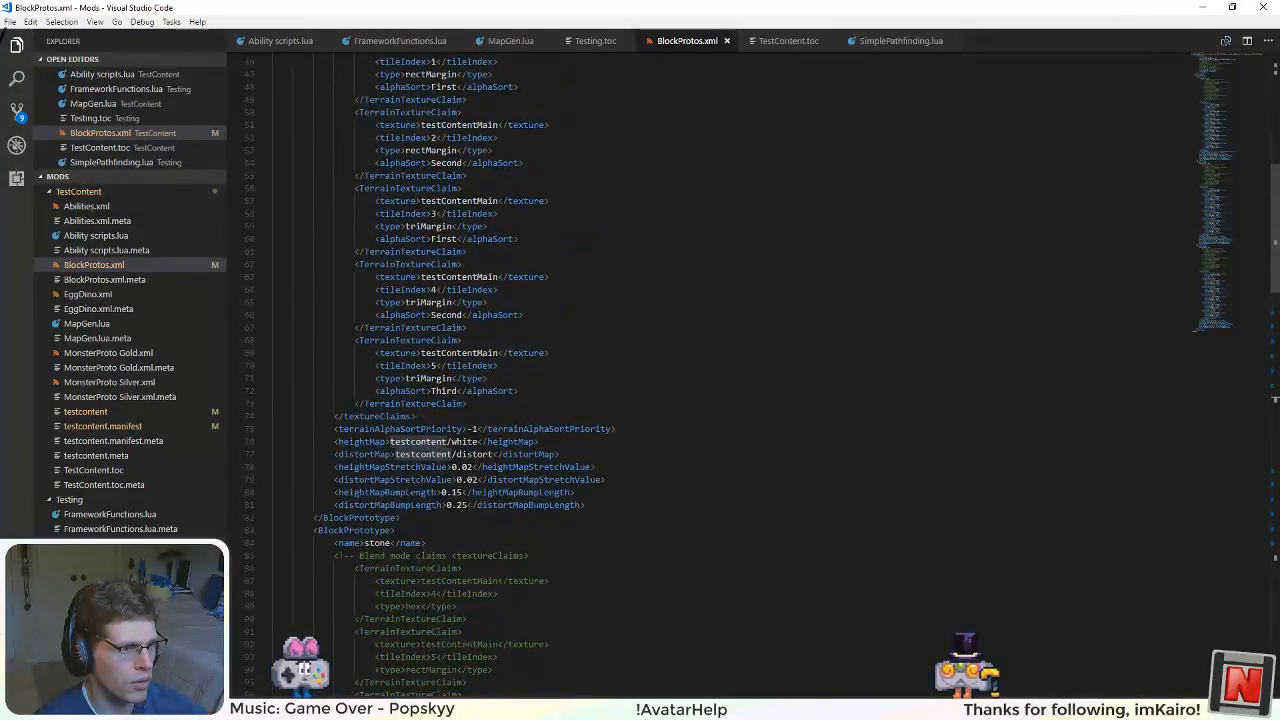
key("alt+Tab")
Step: Switch to PositionGenSystem.cs in Visual Studio and inspect how GetBump uses heightMapStretchValue and heightMapBumpLength
key("alt+Tab")
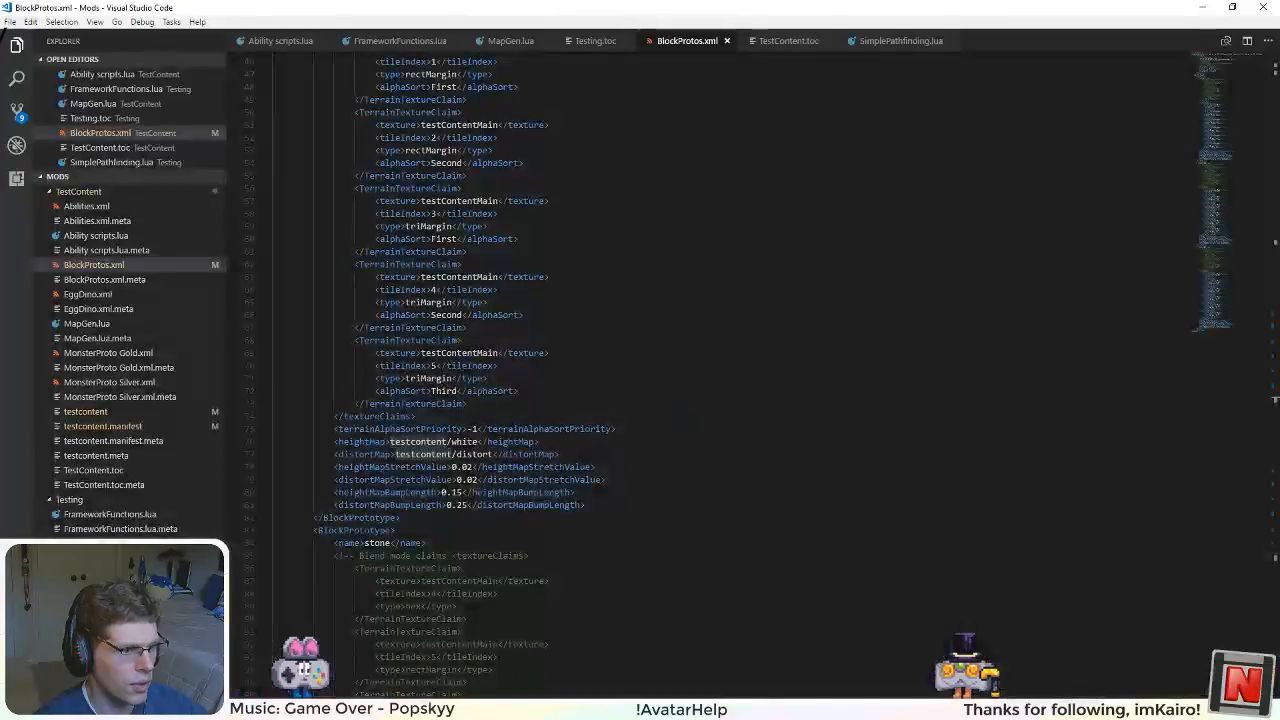
key("alt+Tab")
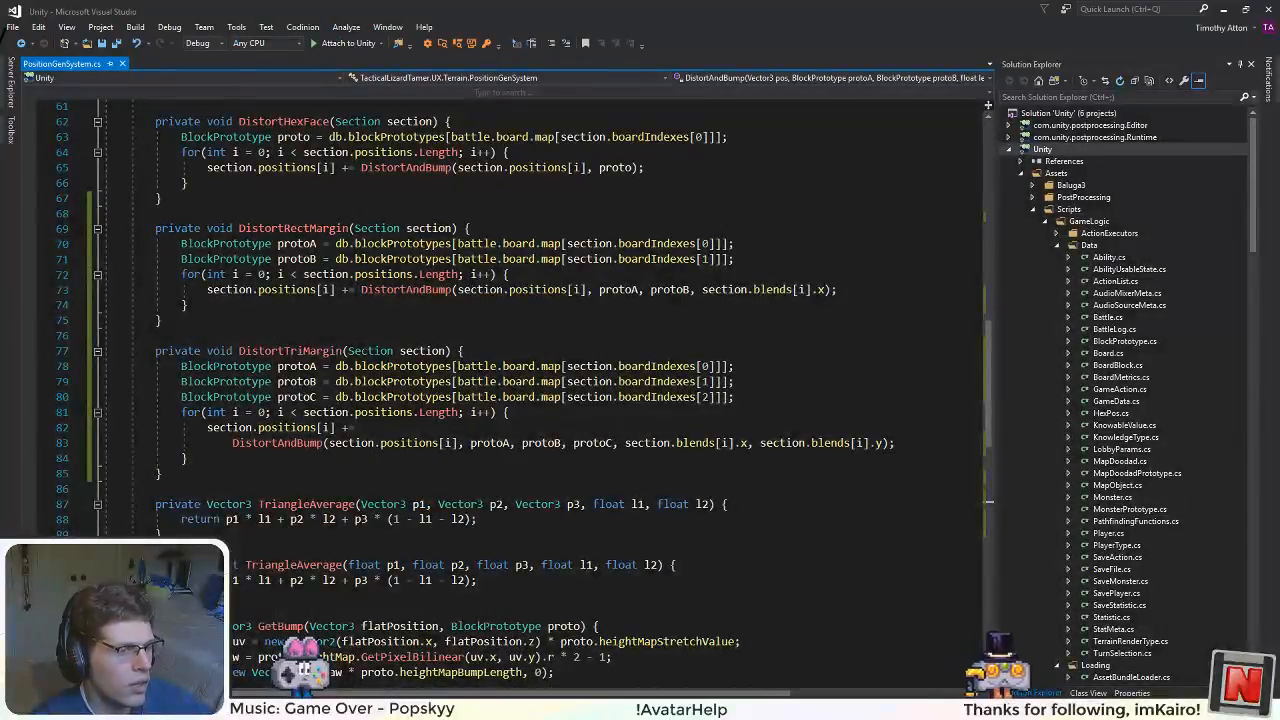
scroll(500, 300, "up", 3)
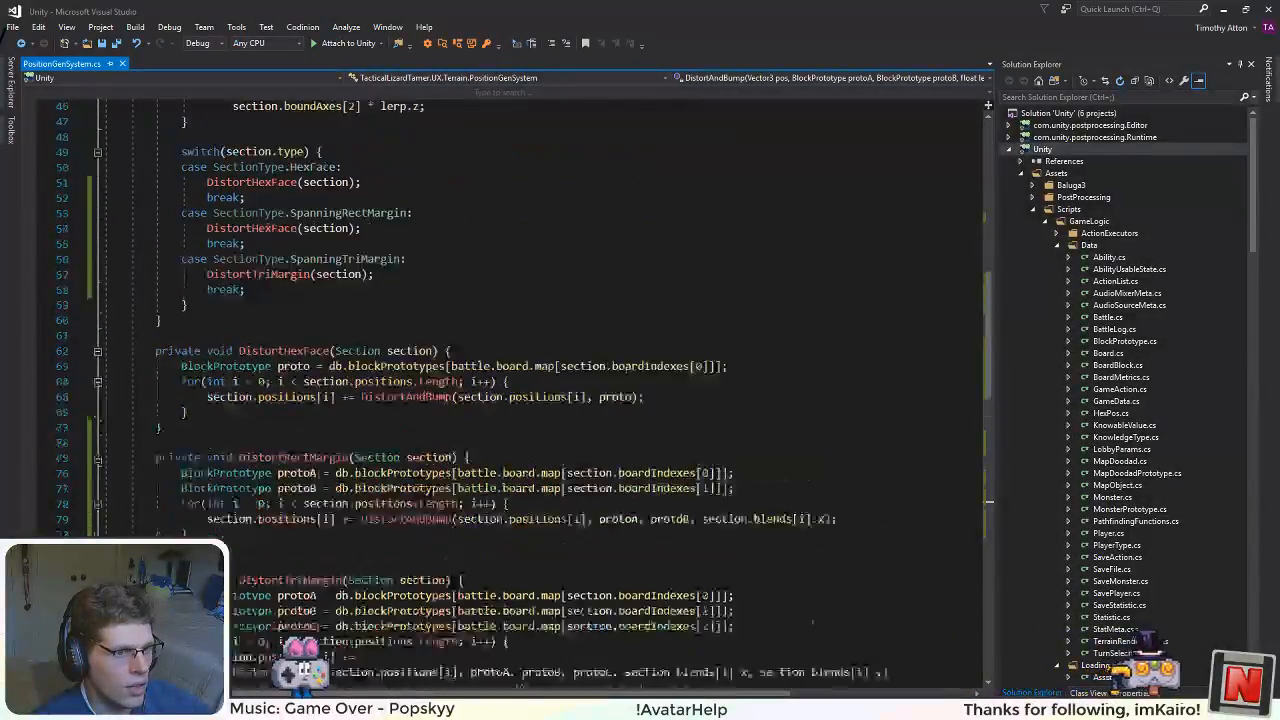
scroll(704, 327, "down", 9)
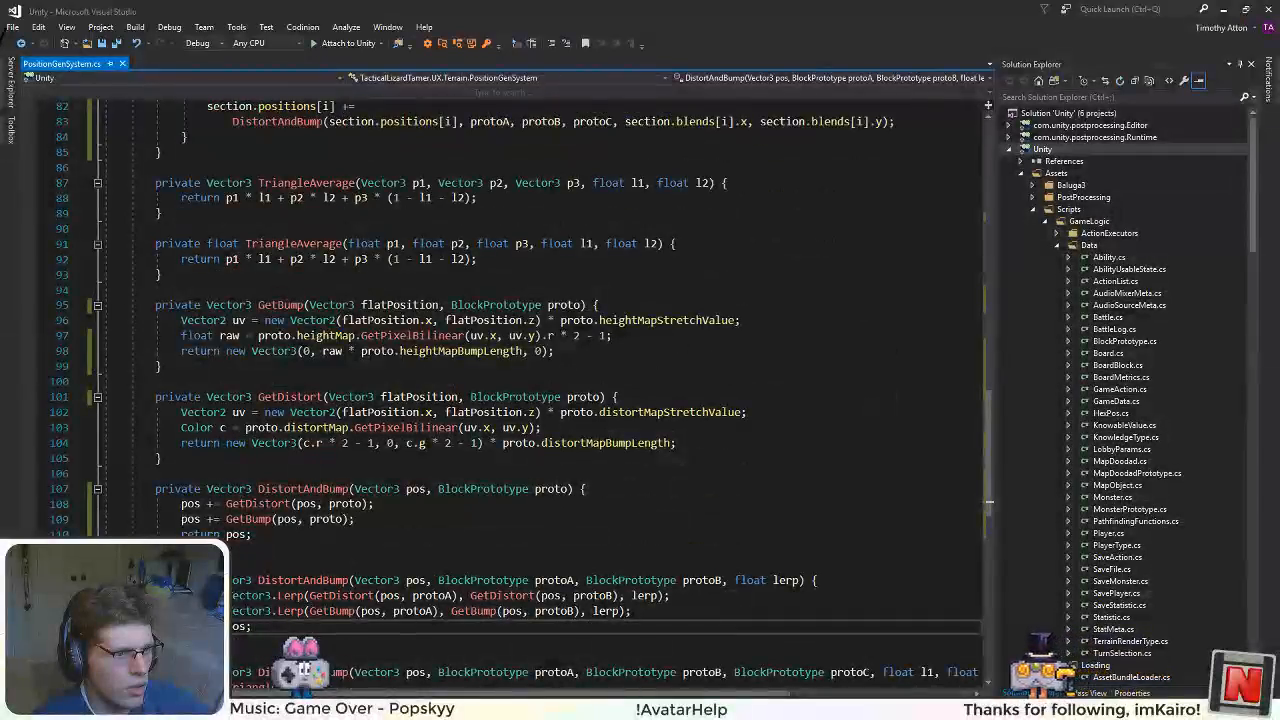
double_click(704, 324)
double_click(435, 351)
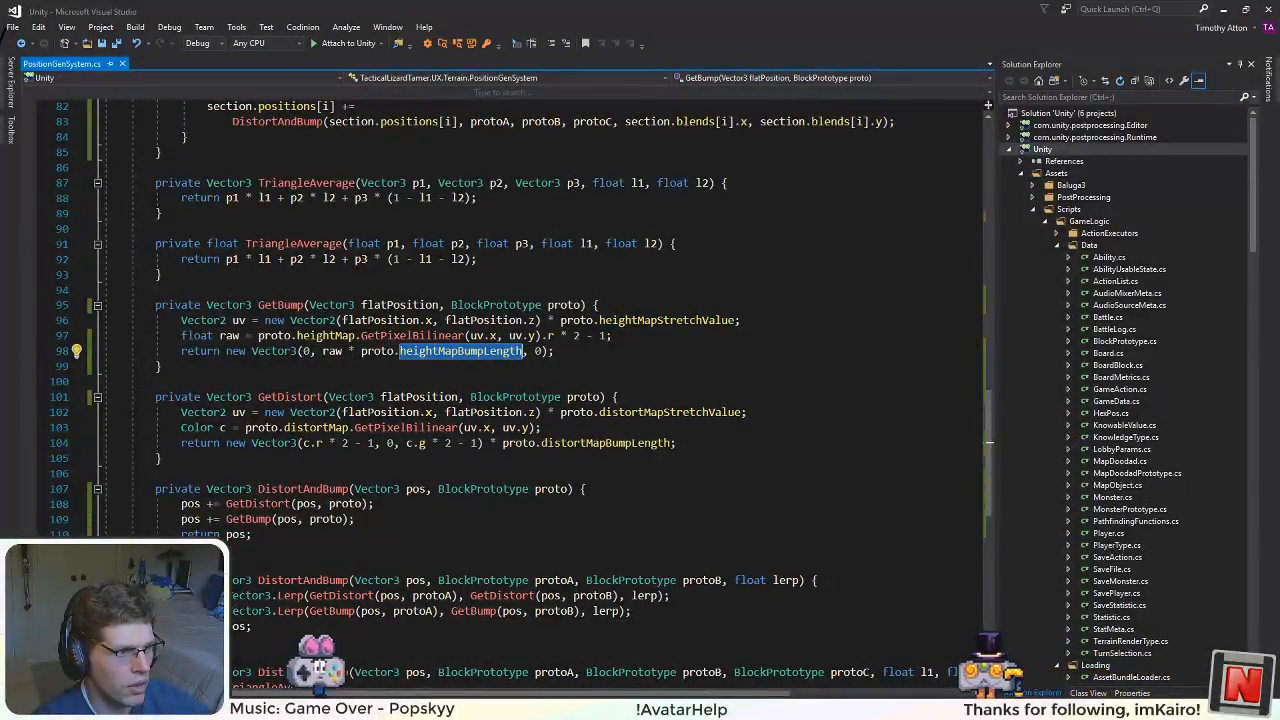
Step: Switch to Visual Studio Code, check the map layout code in MapGen.lua and return to BlockProtos.xml
key("alt+Tab")
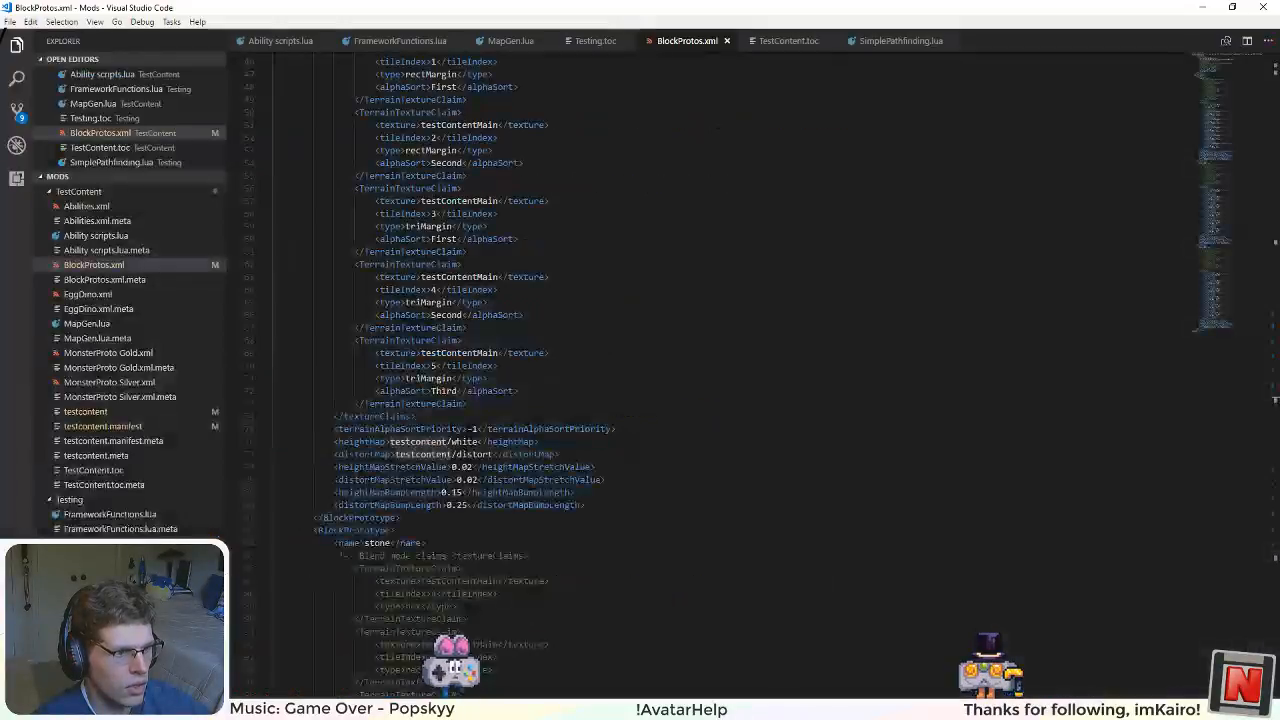
scroll(530, 432, "down", 6)
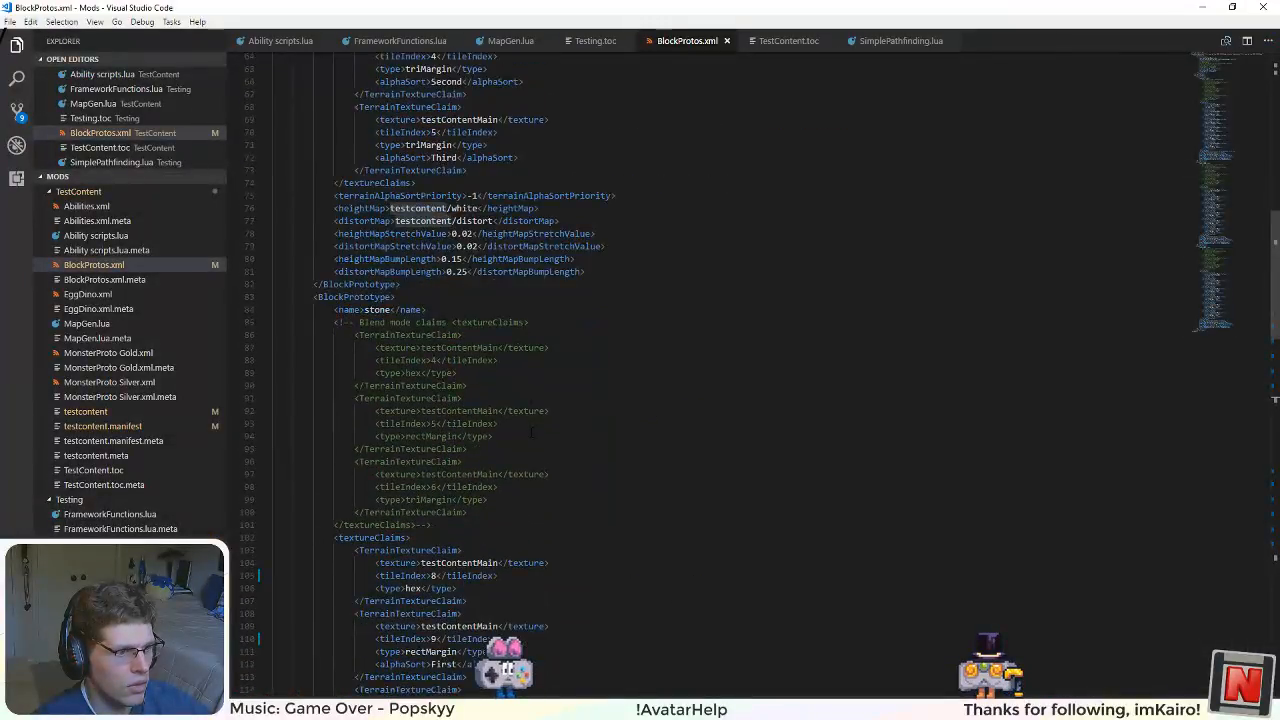
scroll(531, 432, "down", 2)
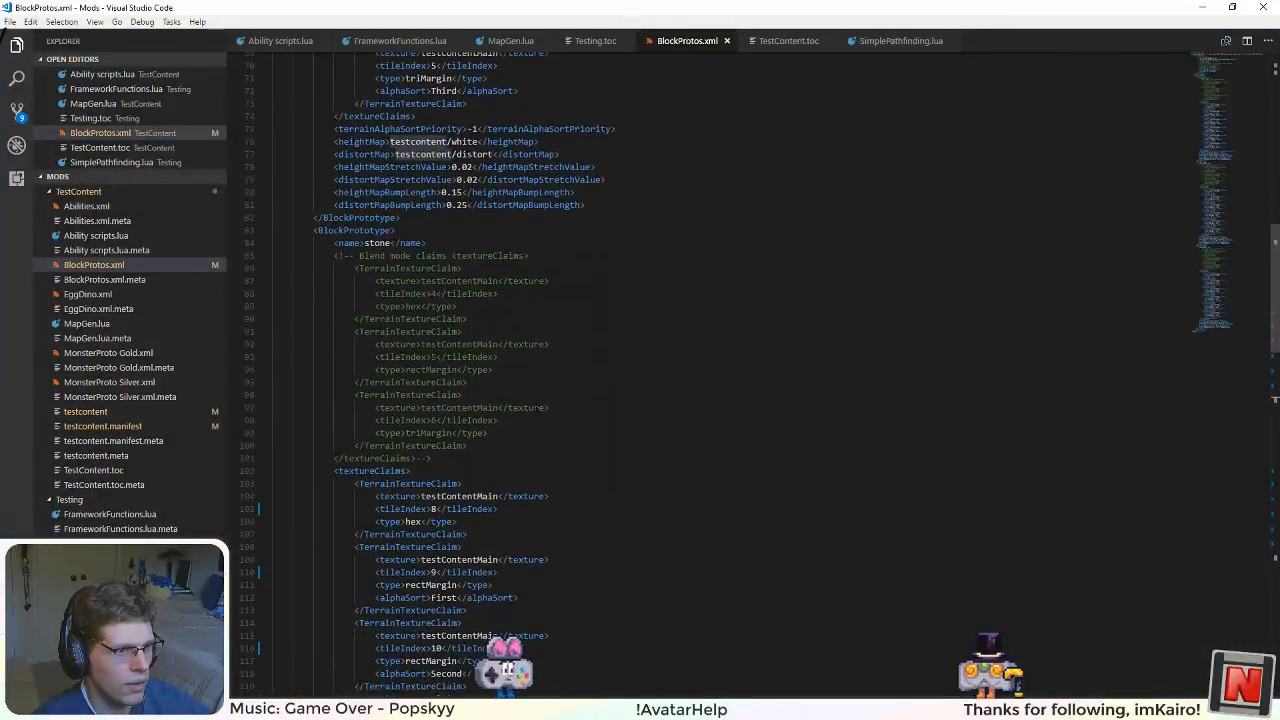
left_click(376, 42)
left_click(483, 42)
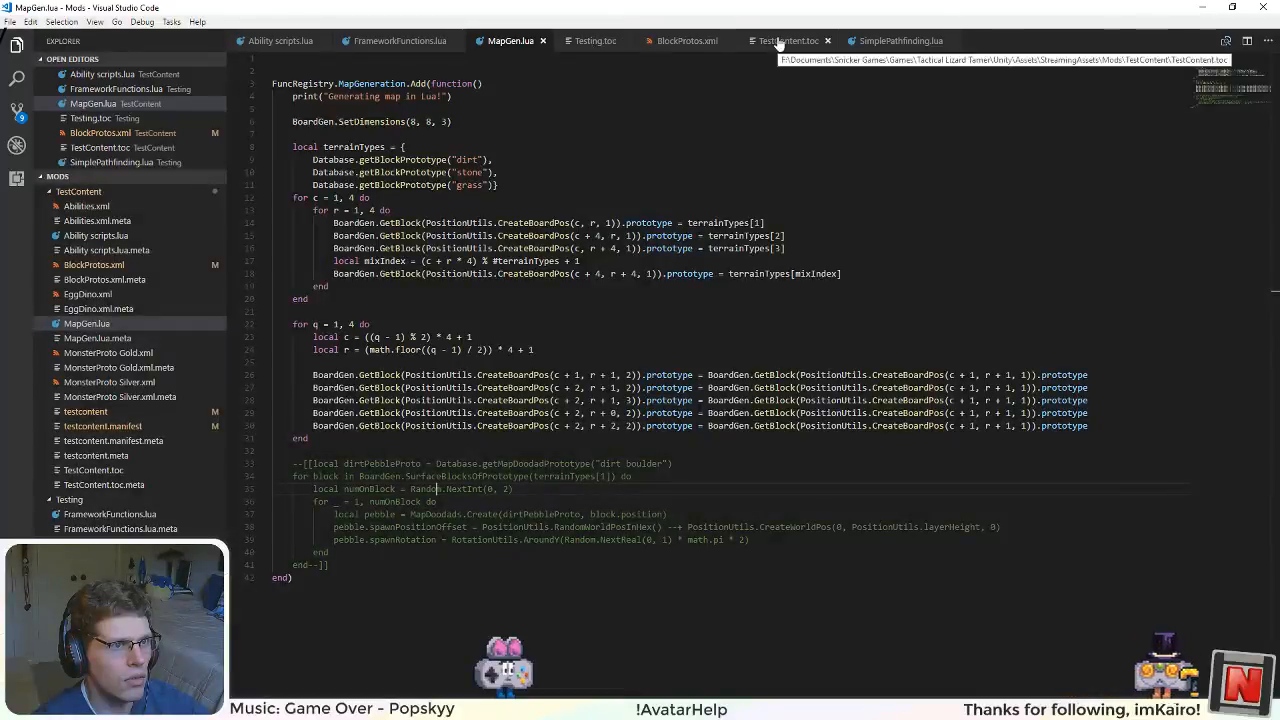
left_click(680, 42)
Step: Set heightMapBumpLength to 0 for the stone and grass block prototypes in BlockProtos.xml
scroll(720, 370, "down", 15)
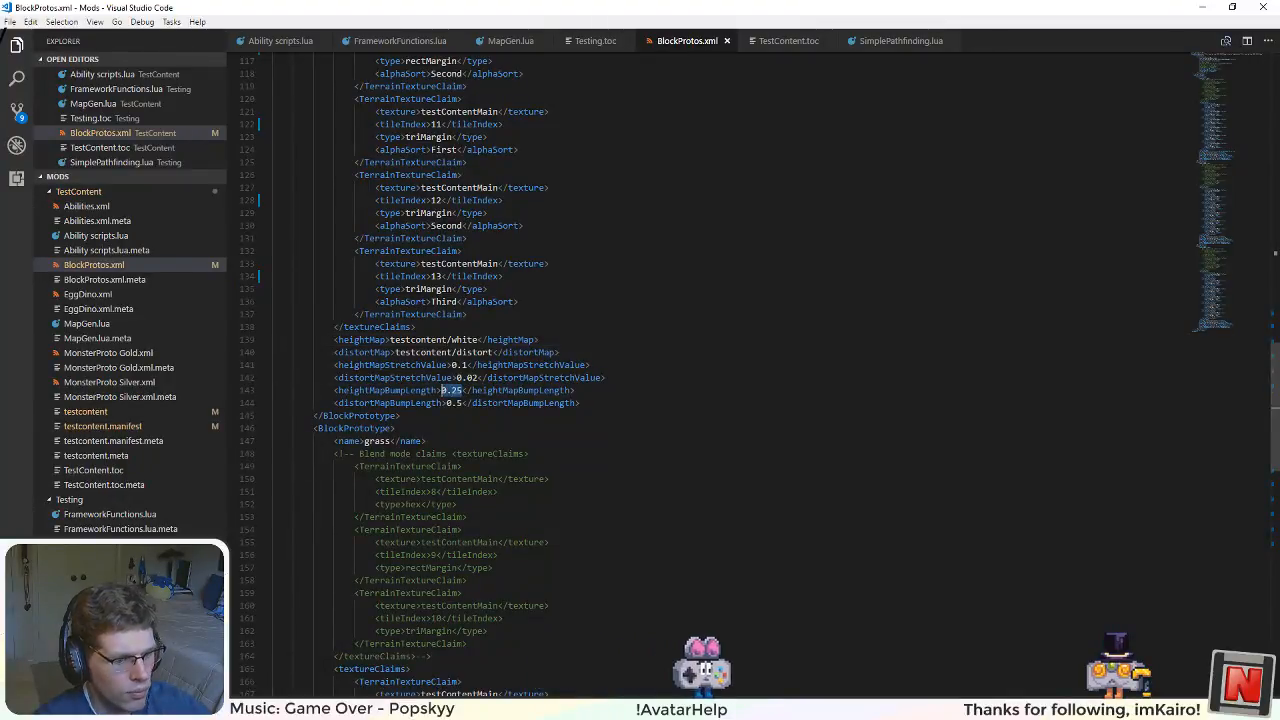
type("0")
scroll(450, 440, "down", 10)
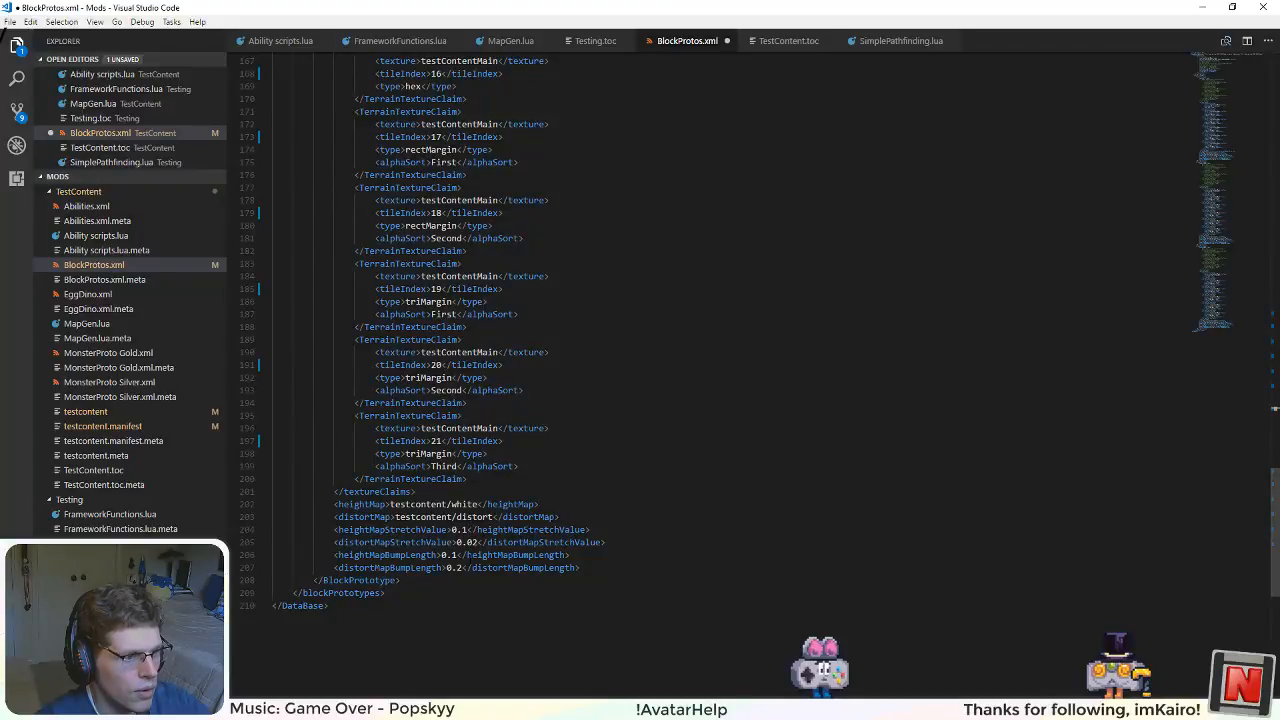
type("0")
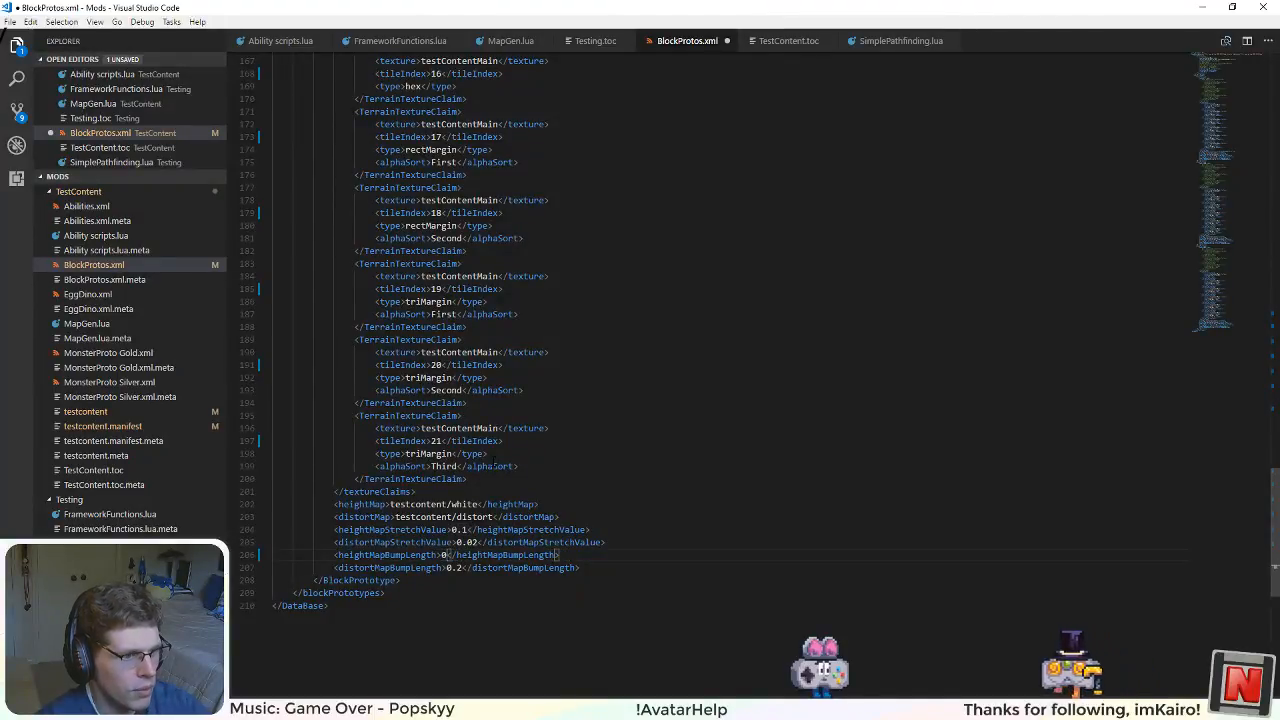
Step: Set heightMapBumpLength to 0 for the block prototype directly above stone in BlockProtos.xml
scroll(493, 460, "up", 15)
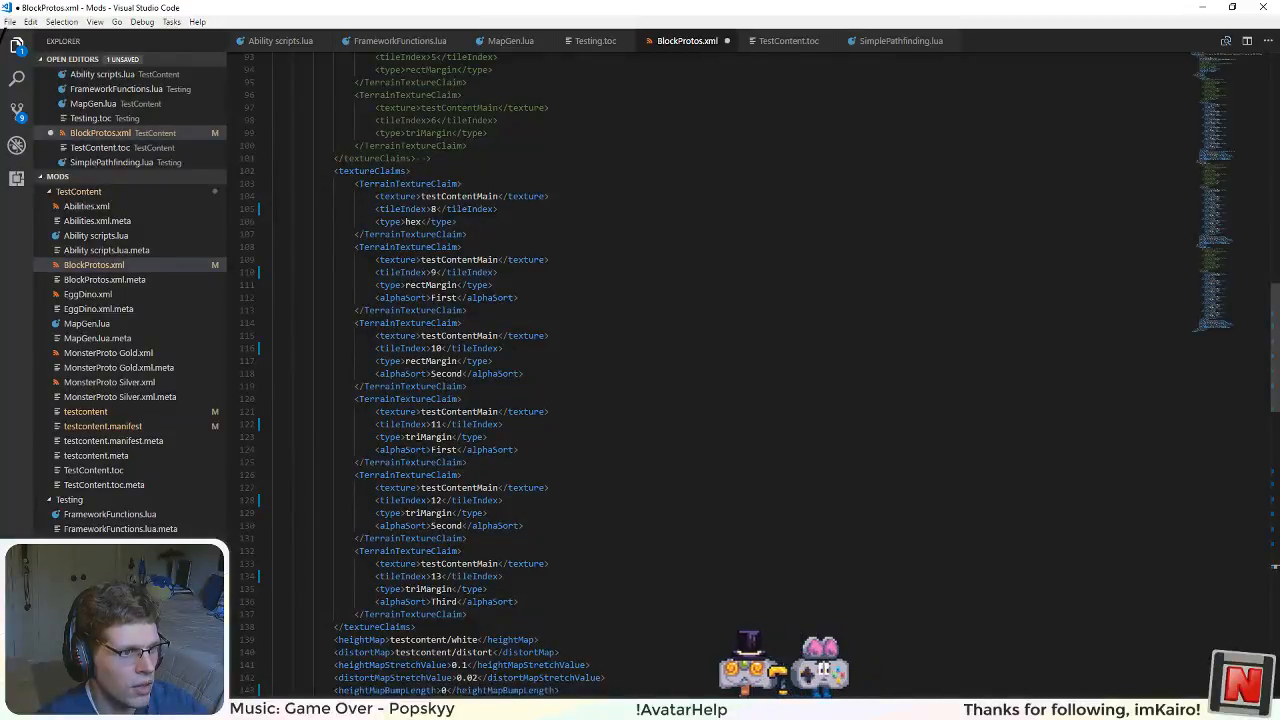
scroll(493, 374, "up", 8)
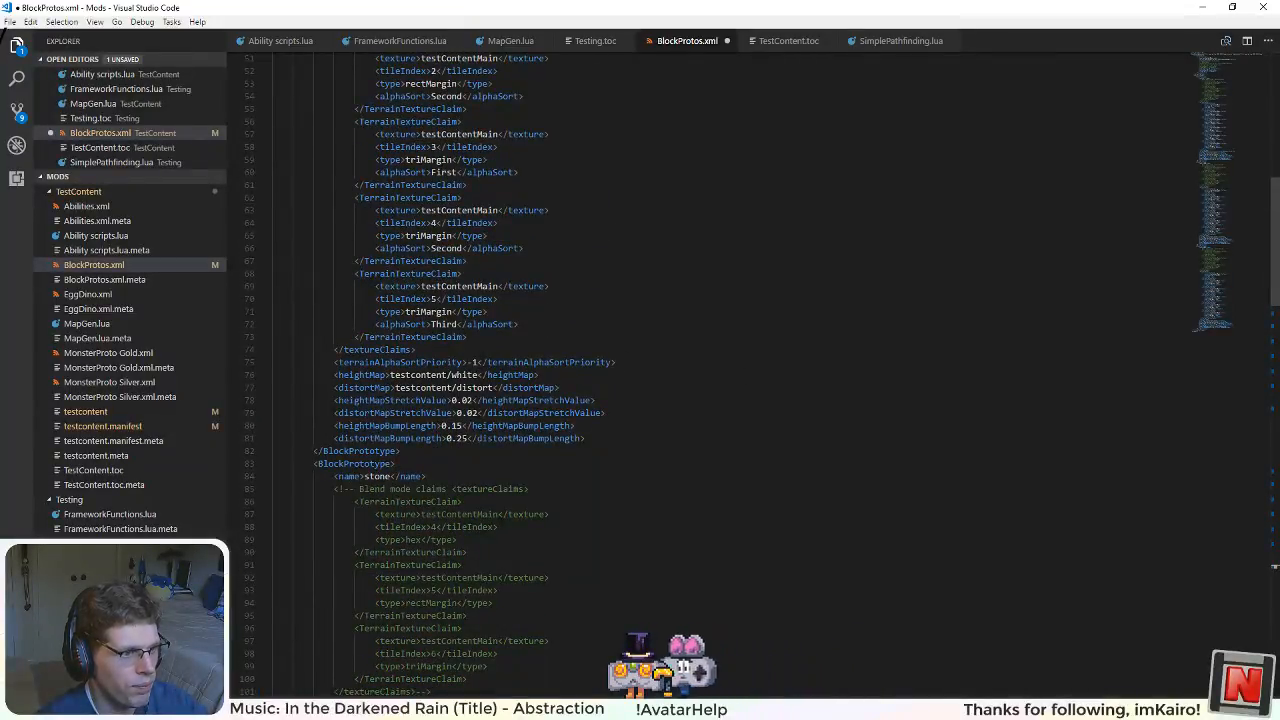
double_click(461, 400)
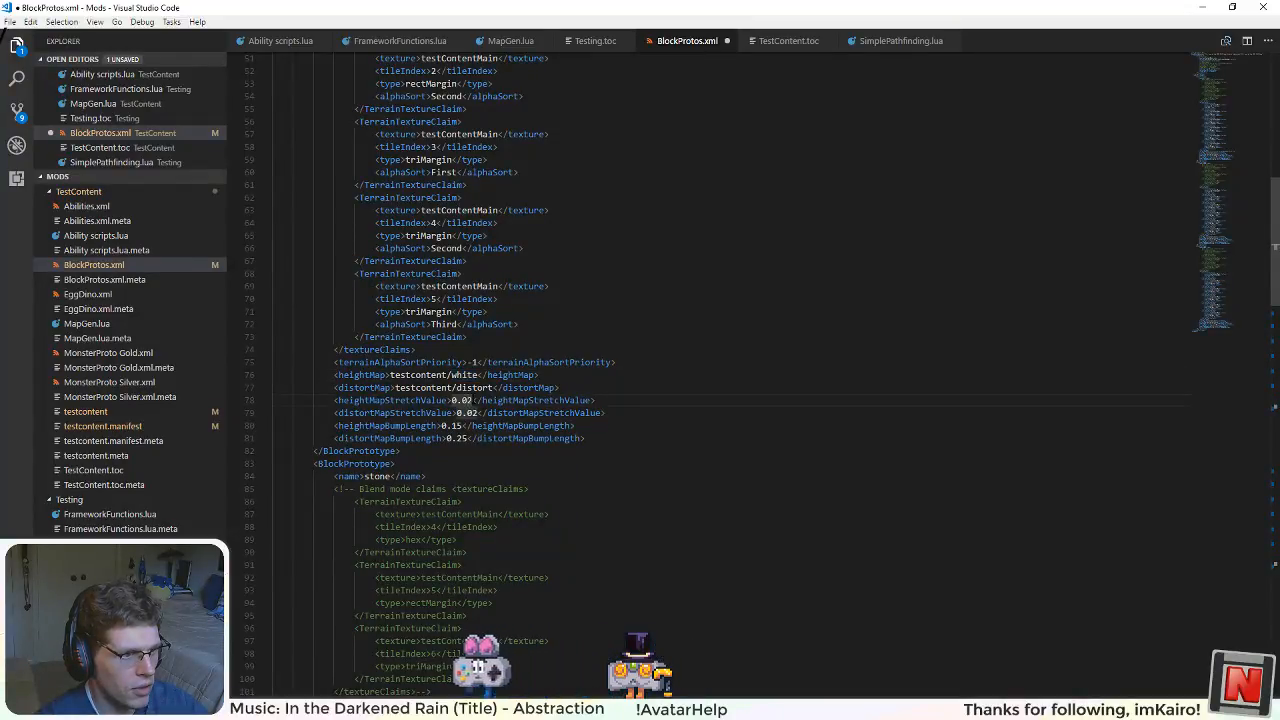
double_click(457, 426)
type("0")
left_click(535, 489)
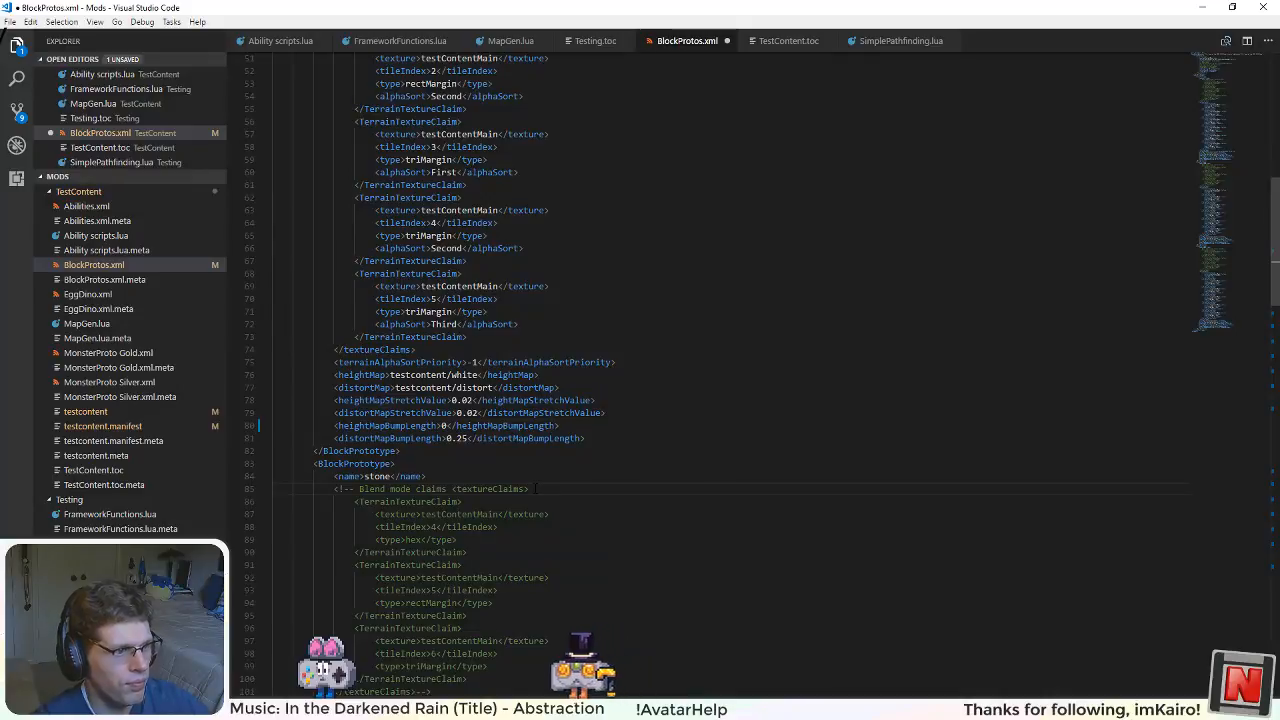
Step: Save BlockProtos.xml, switch to Unity and run the game with the zeroed height bump lengths
key("ctrl+s")
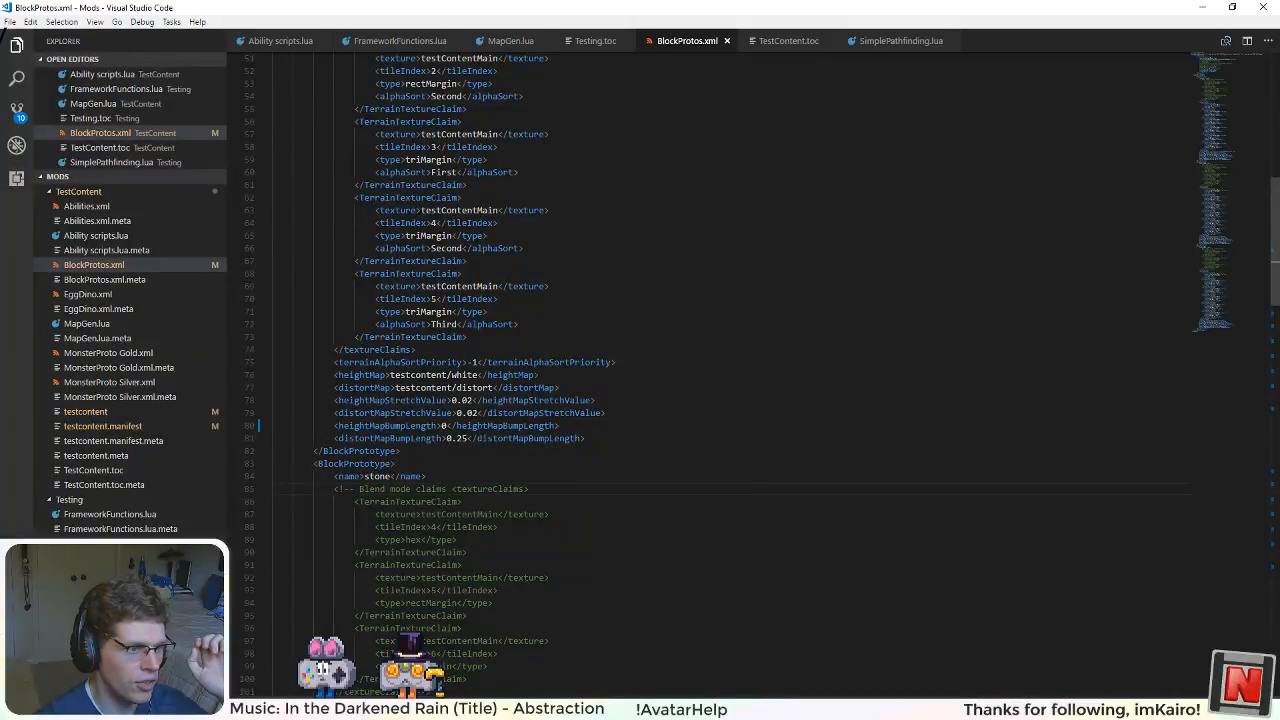
scroll(700, 370, "down", 6)
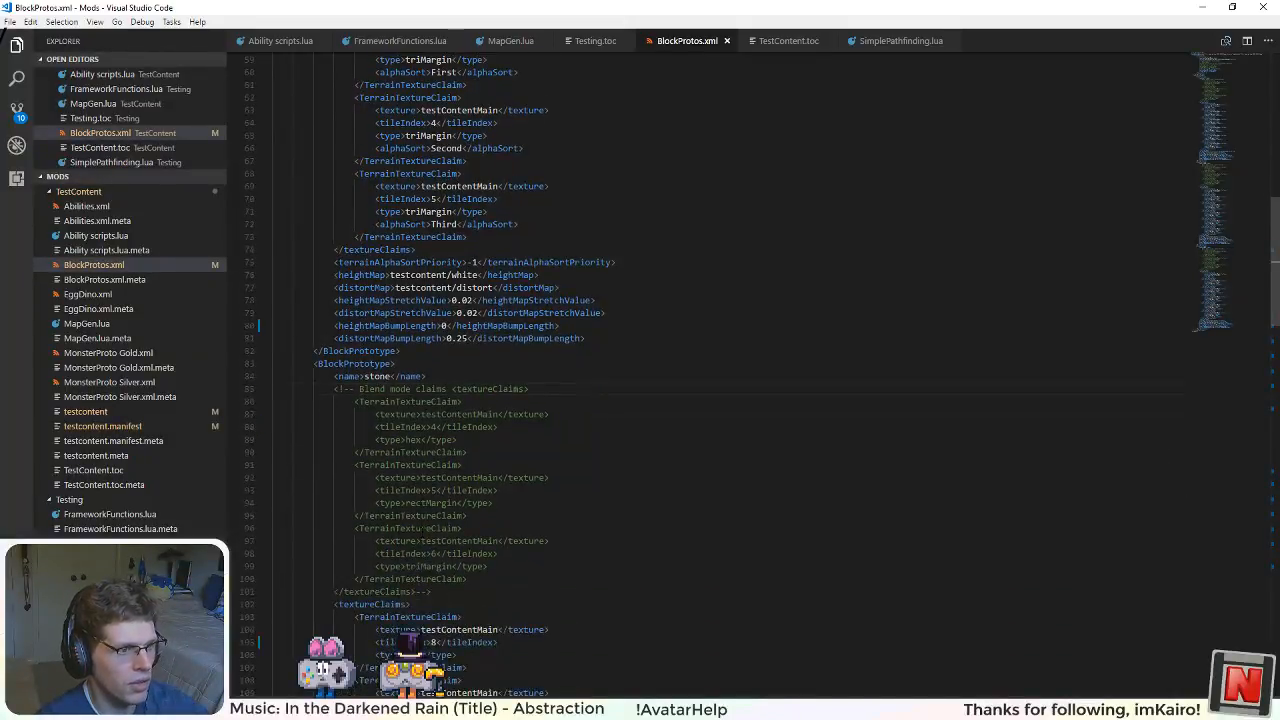
key("alt+Tab")
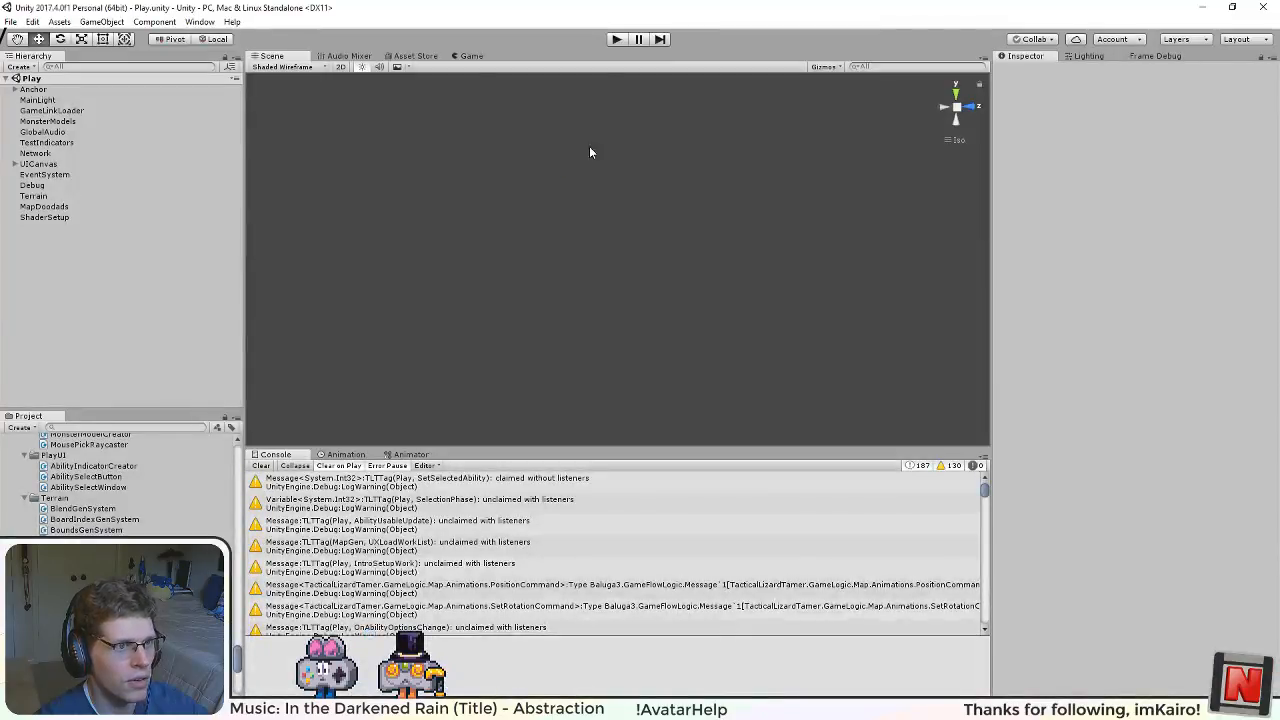
left_click(617, 39)
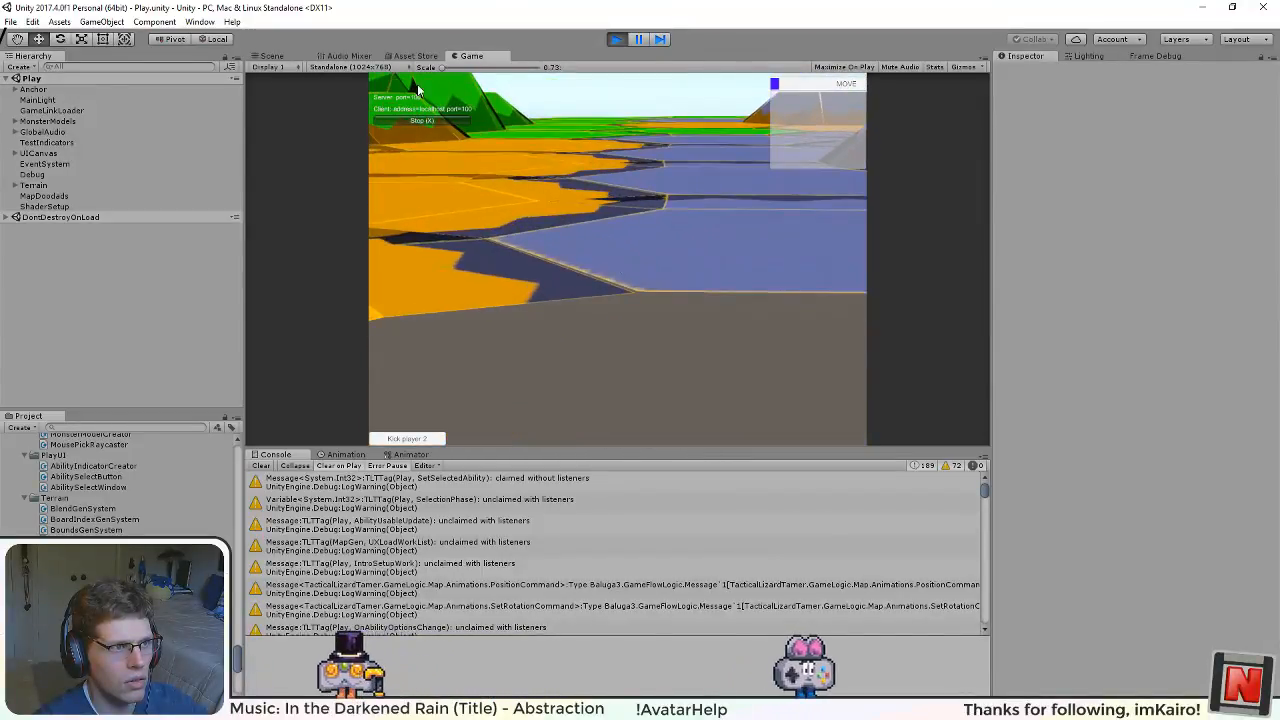
Step: Examine the running terrain's wireframe from the side and back in the Scene view
left_click(273, 56)
left_click_drag(659, 311, 994, 294)
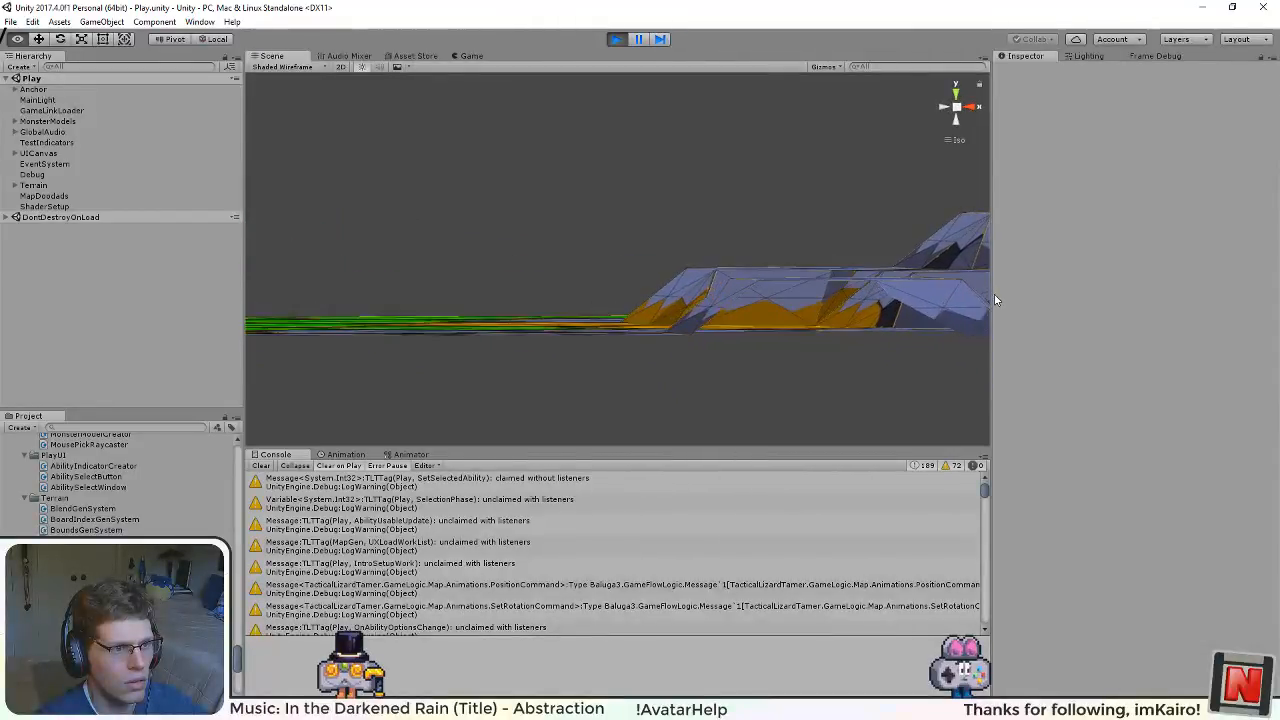
left_click(942, 104)
left_click(972, 107)
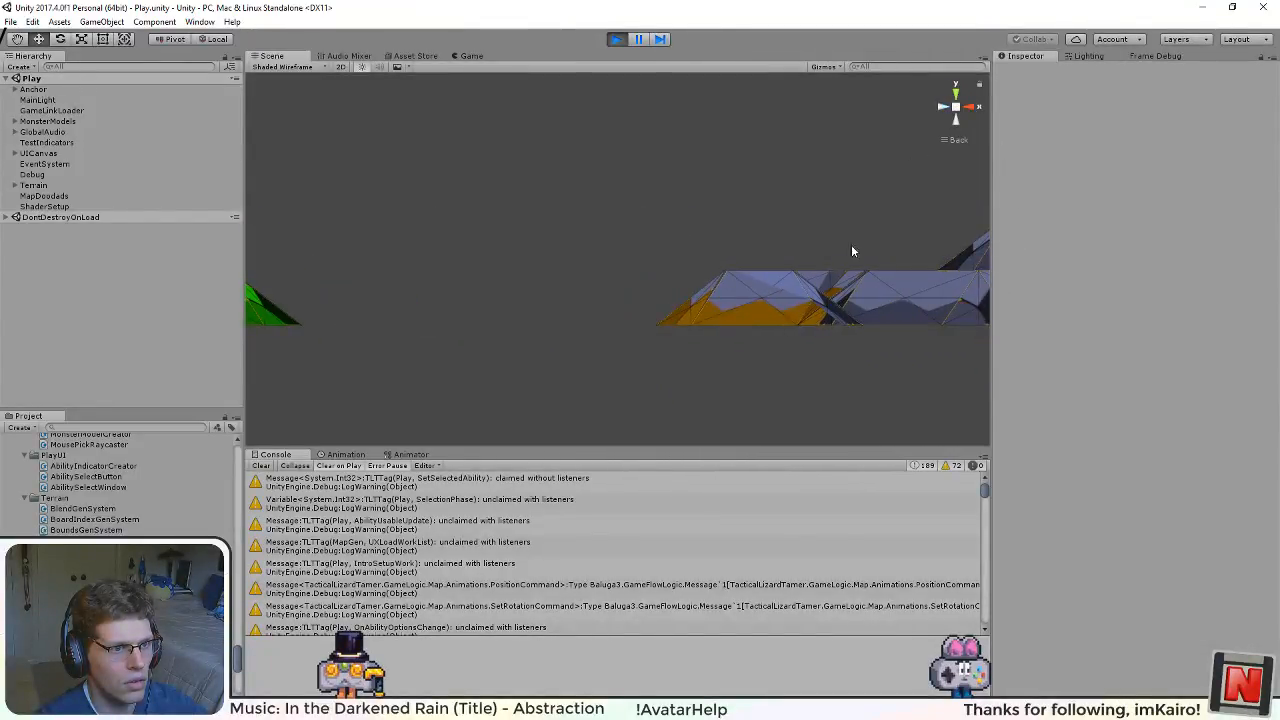
left_click_drag(848, 251, 774, 261)
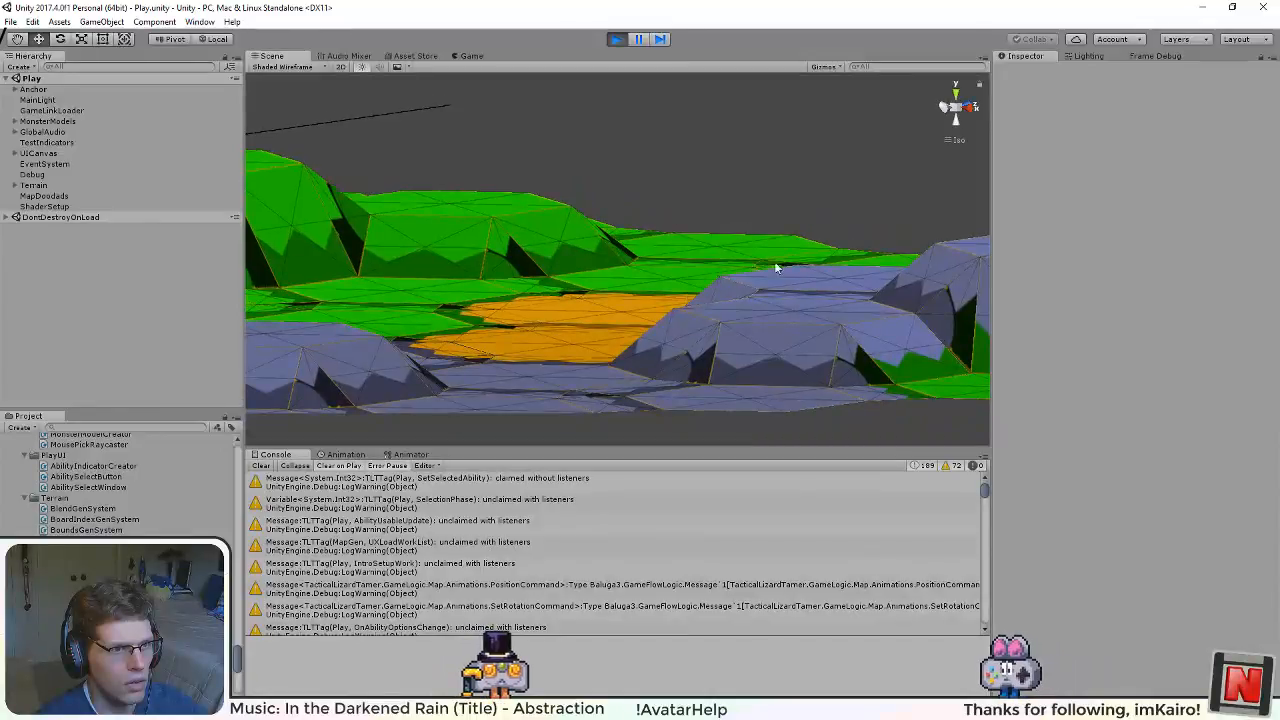
Step: Examine the margin triangle between the orange and blue hex tiles closely from above for gaps along its edges
left_click(954, 88)
scroll(650, 312, "up", 4)
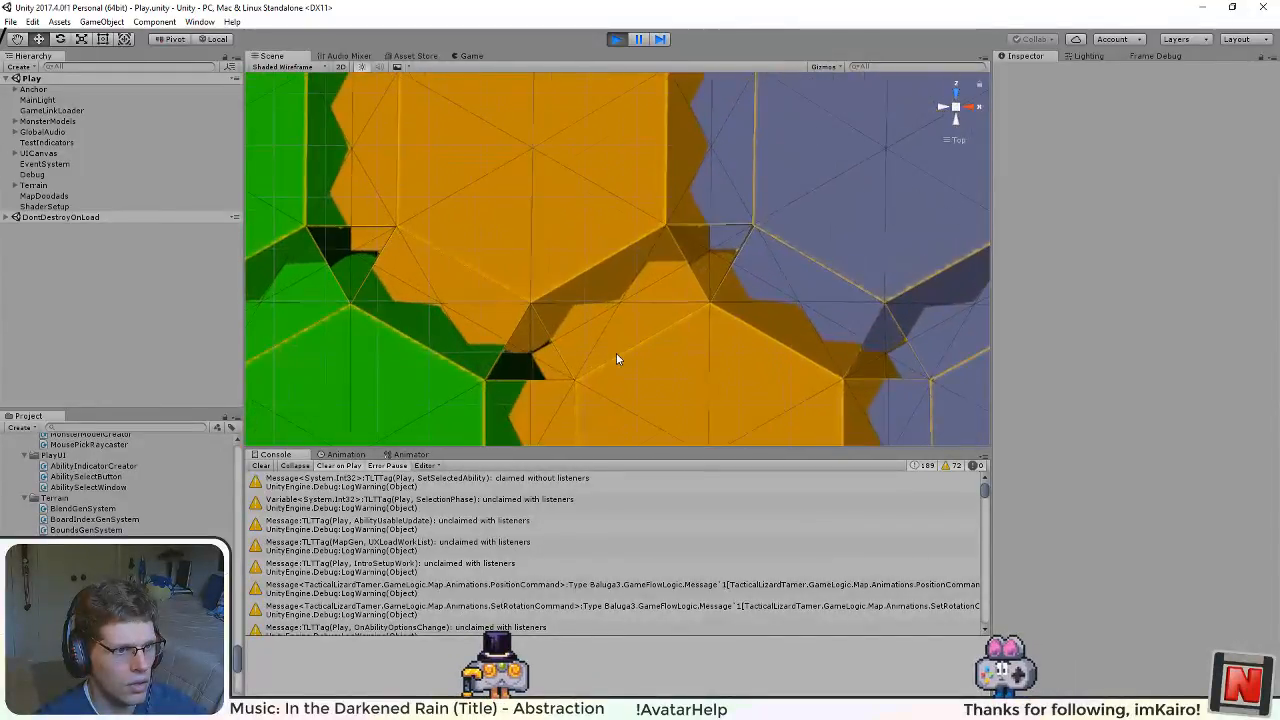
scroll(660, 357, "up", 4)
left_click_drag(758, 235, 605, 293)
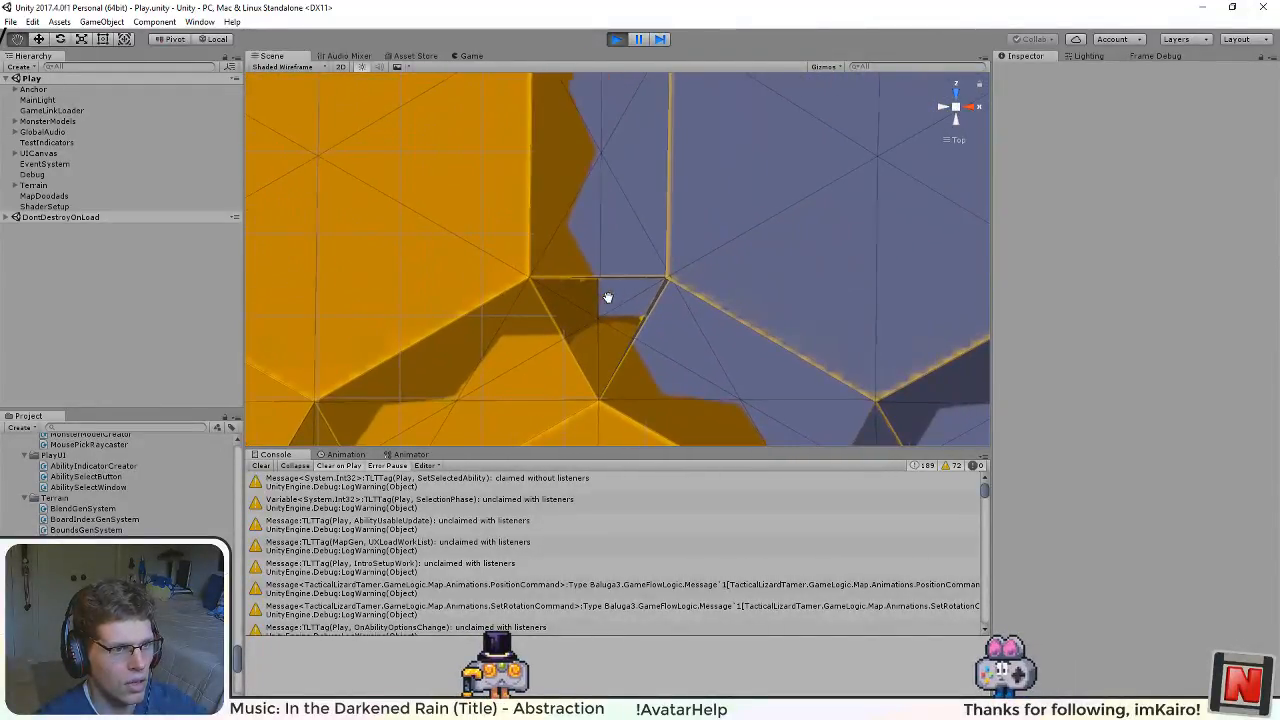
scroll(687, 332, "up", 4)
scroll(687, 330, "up", 5)
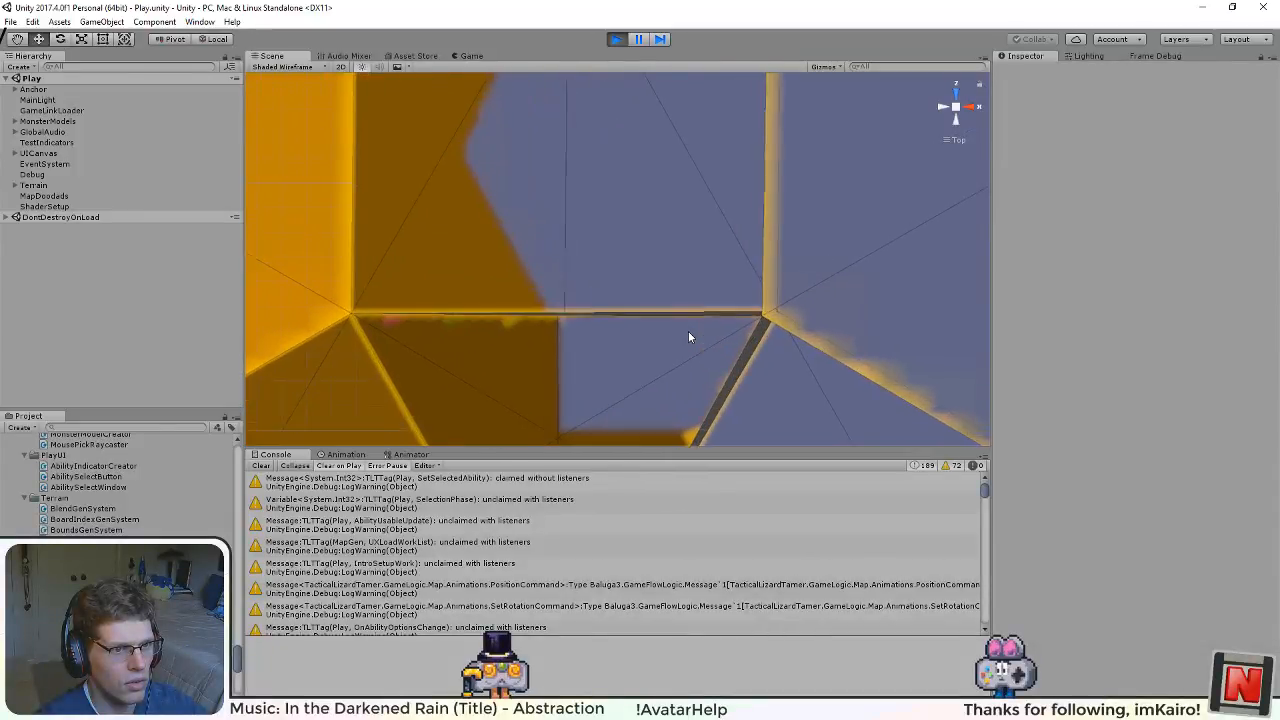
scroll(498, 330, "down", 6)
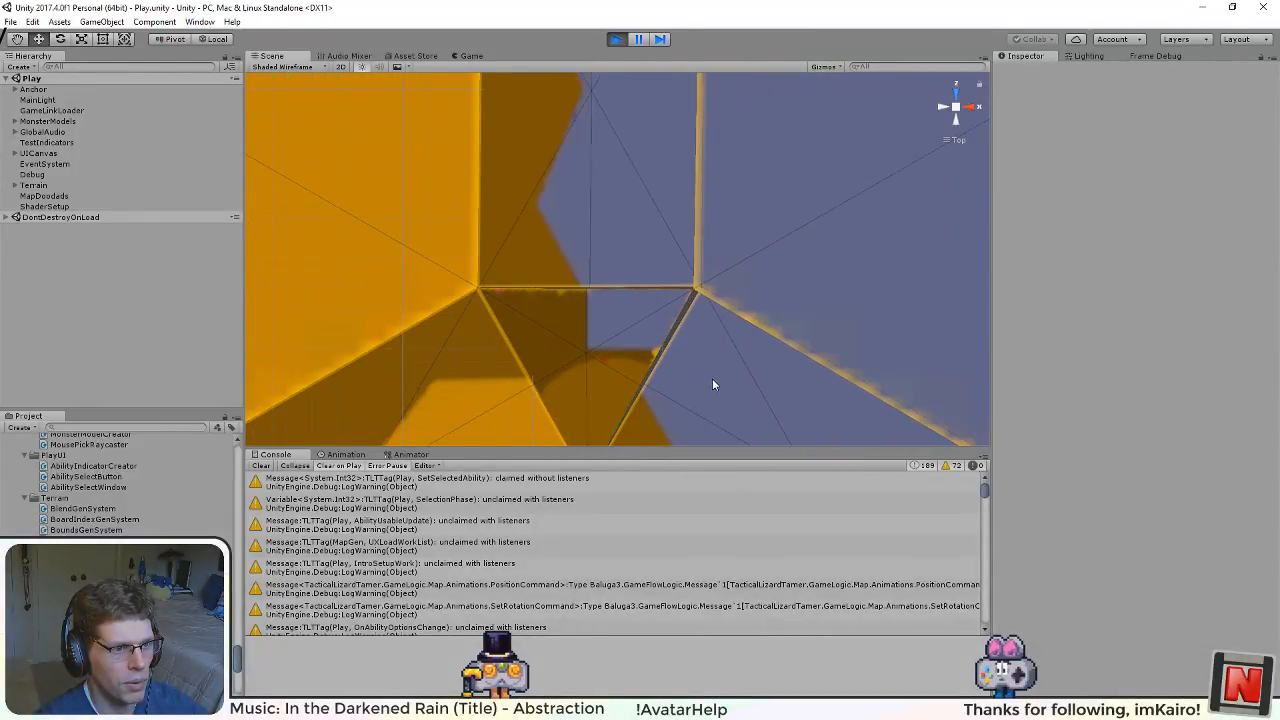
left_click_drag(713, 384, 680, 342)
scroll(694, 344, "up", 15)
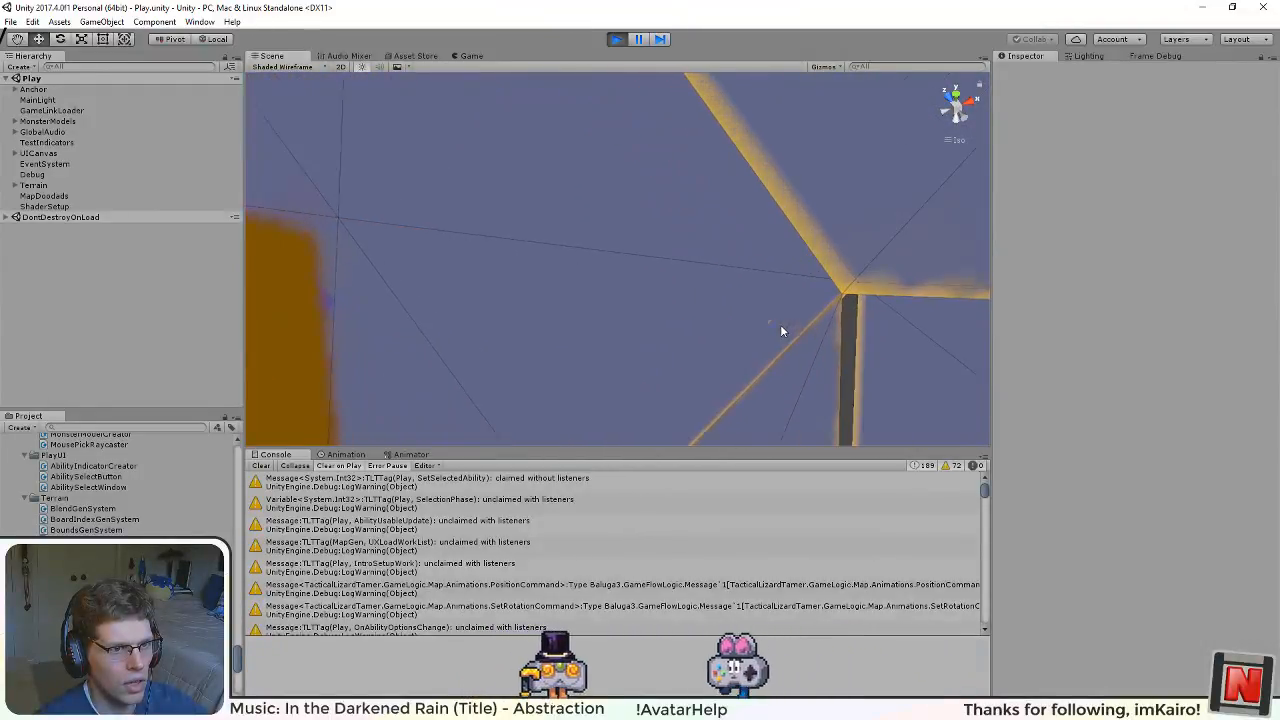
Step: Examine the raised blue tiles' margins and corner seams from low angles, and stop the game
left_click_drag(783, 331, 665, 392)
scroll(808, 371, "down", 10)
left_click_drag(748, 391, 623, 370)
scroll(712, 400, "down", 8)
scroll(726, 307, "up", 10)
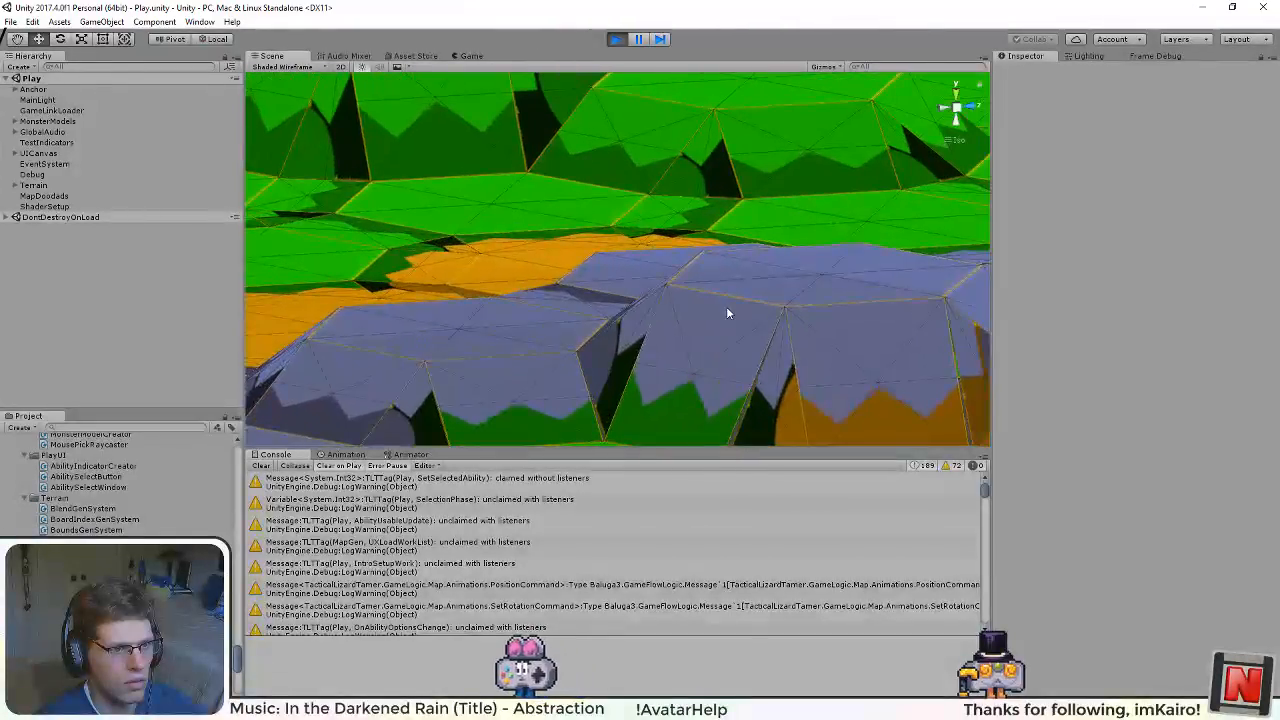
left_click_drag(740, 342, 752, 291)
left_click_drag(831, 284, 440, 293)
scroll(465, 308, "down", 5)
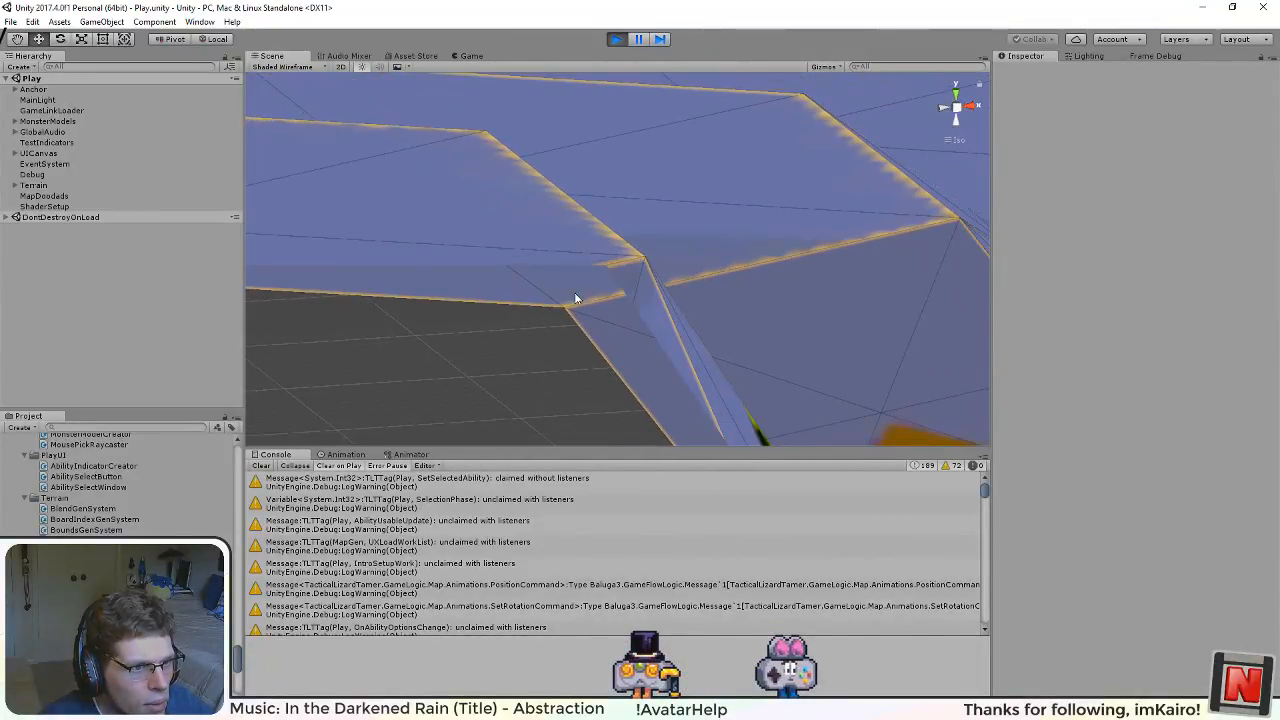
left_click_drag(575, 297, 631, 282)
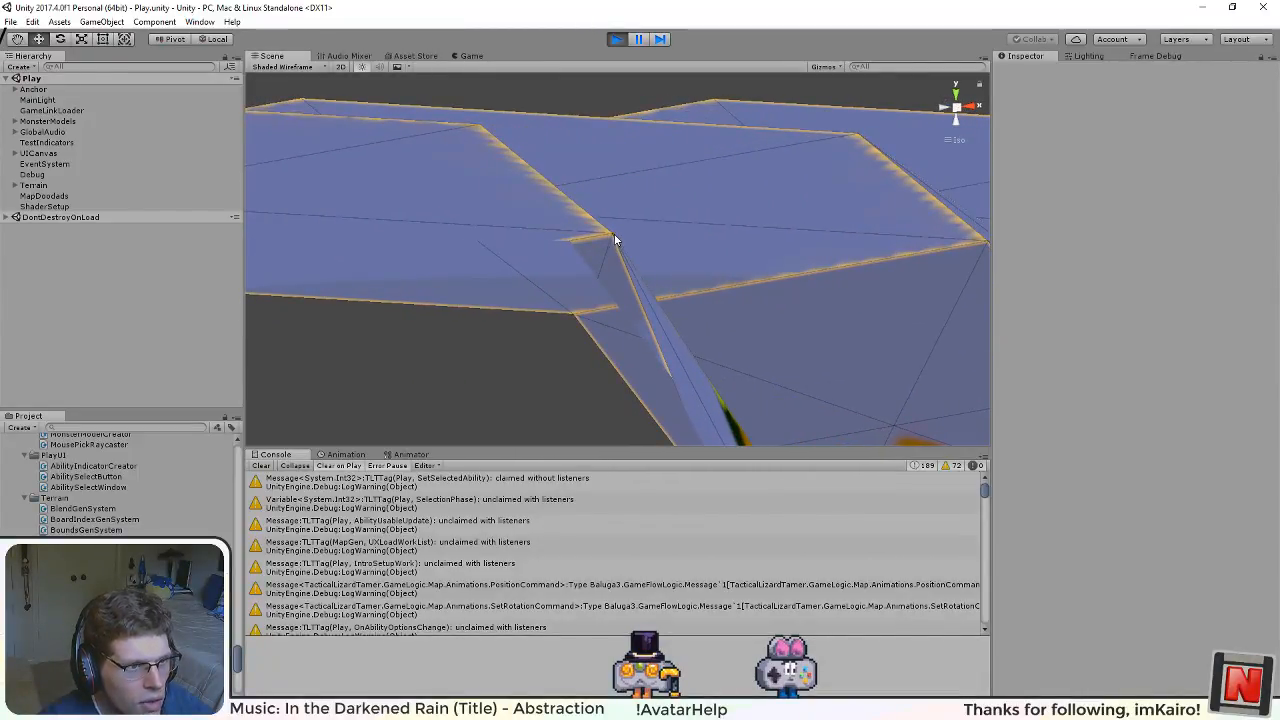
left_click_drag(668, 277, 1085, 368)
left_click_drag(714, 266, 500, 75)
left_click(615, 38)
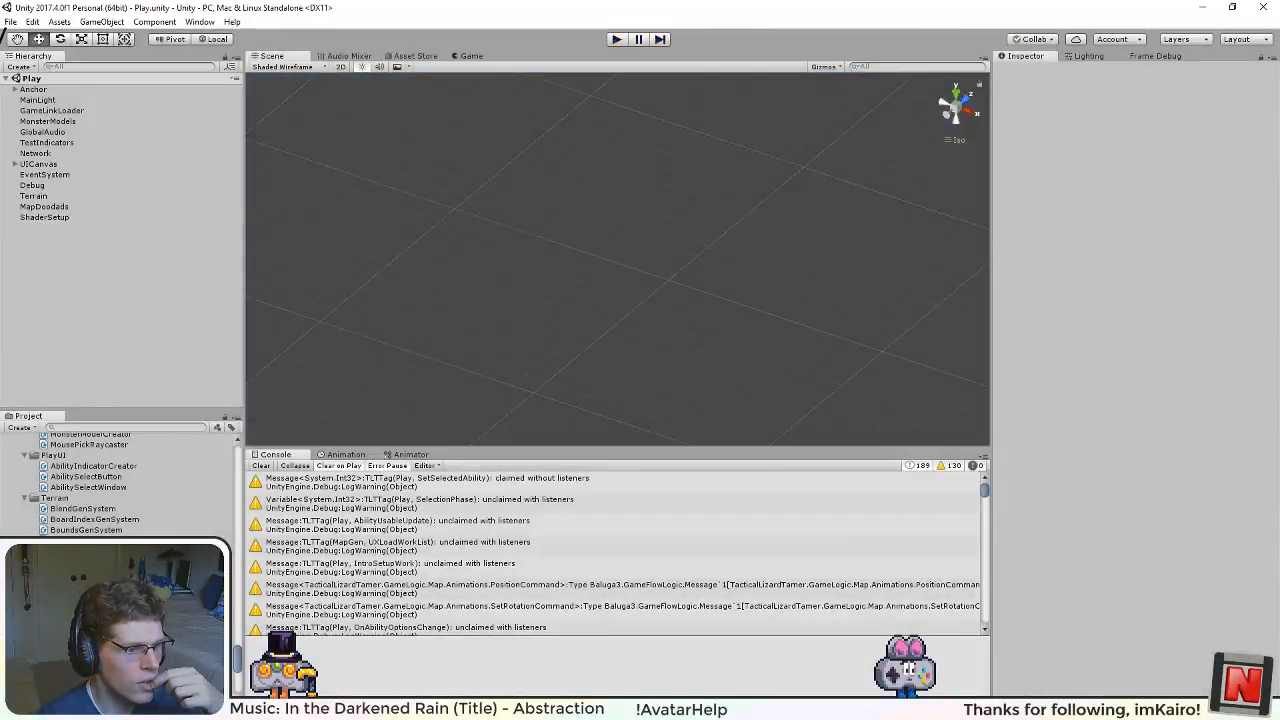
Step: Switch to PositionGenSystem.cs in Visual Studio and make the SpanningRectMargin case call DistortRectMargin
key("alt+Tab")
key("alt+Tab")
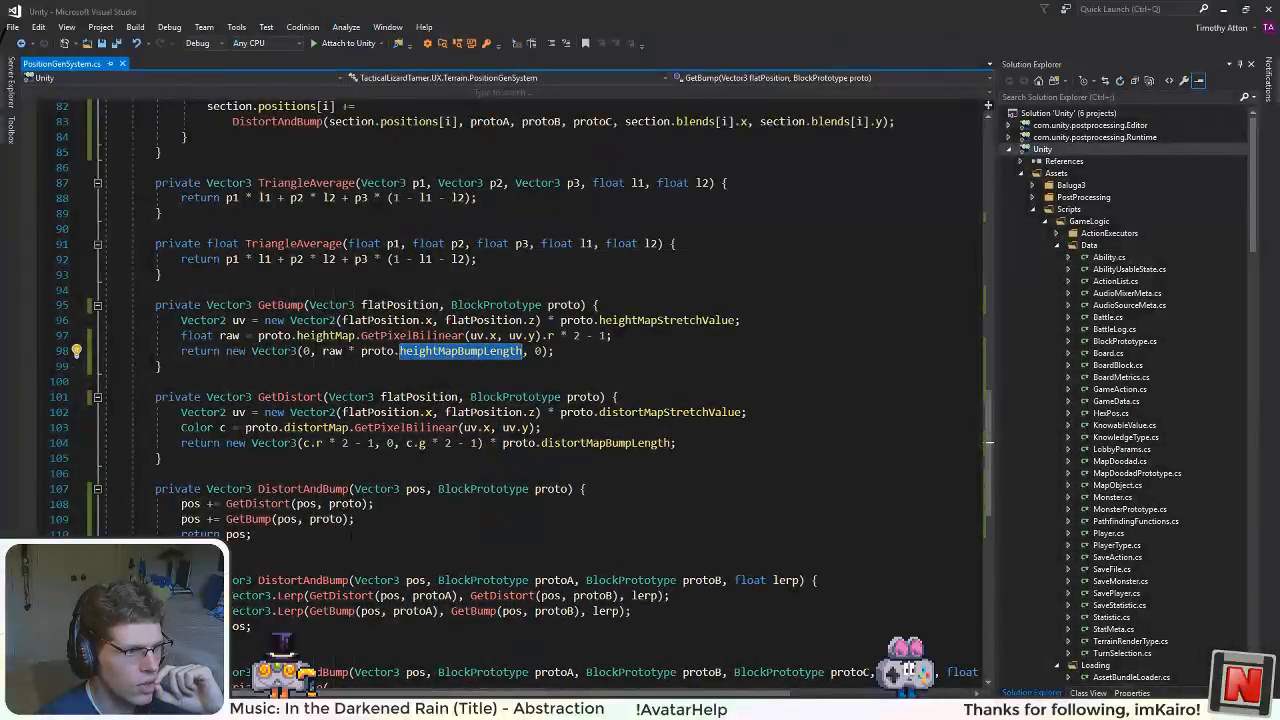
scroll(355, 458, "up", 13)
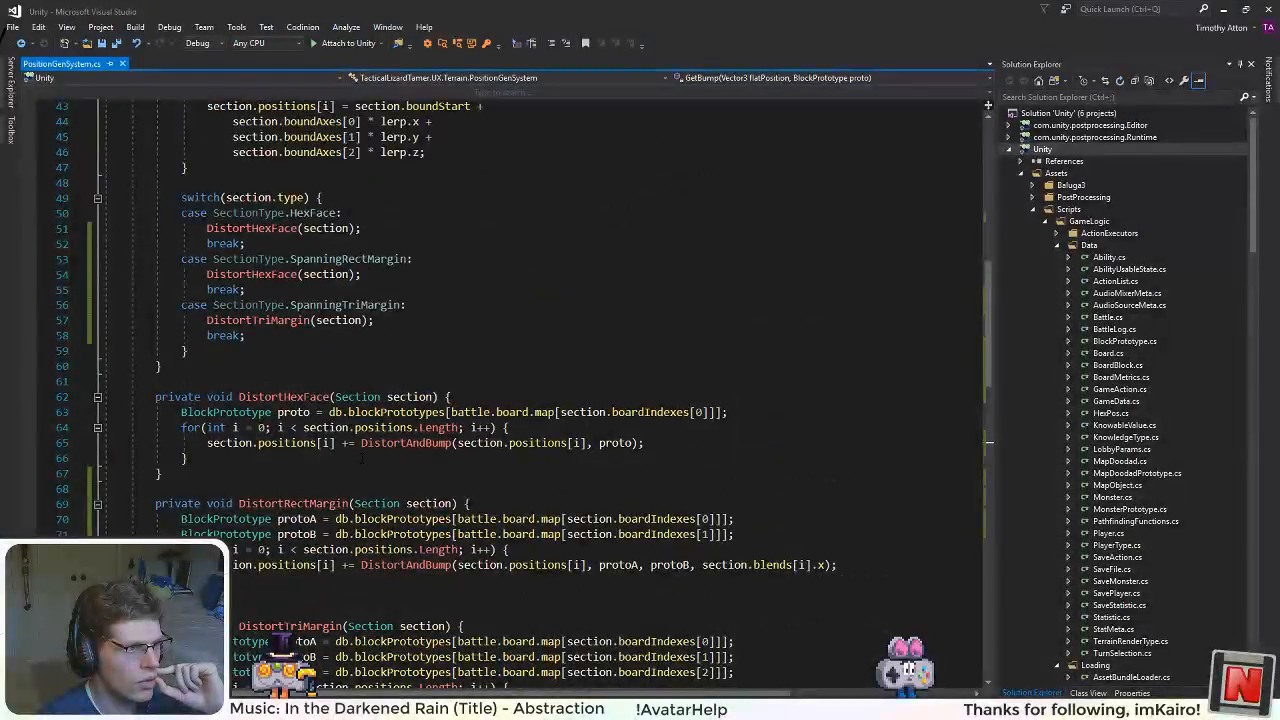
scroll(362, 459, "up", 3)
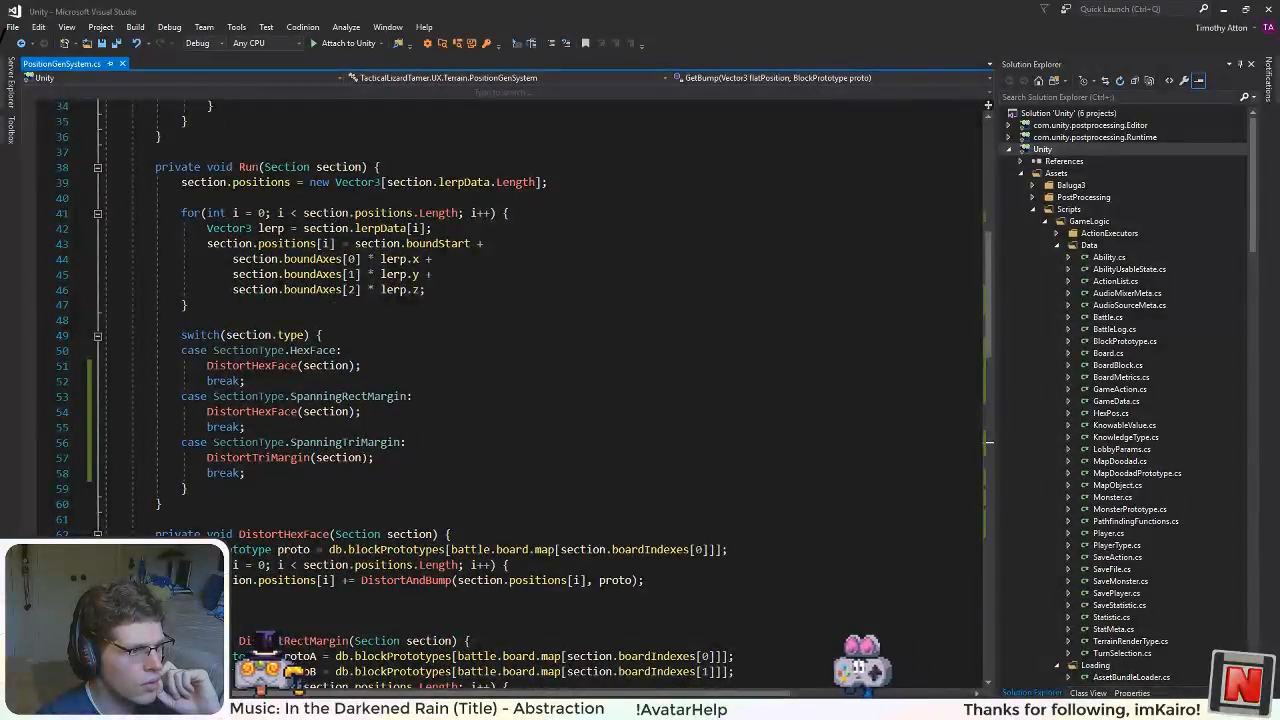
scroll(362, 459, "down", 2)
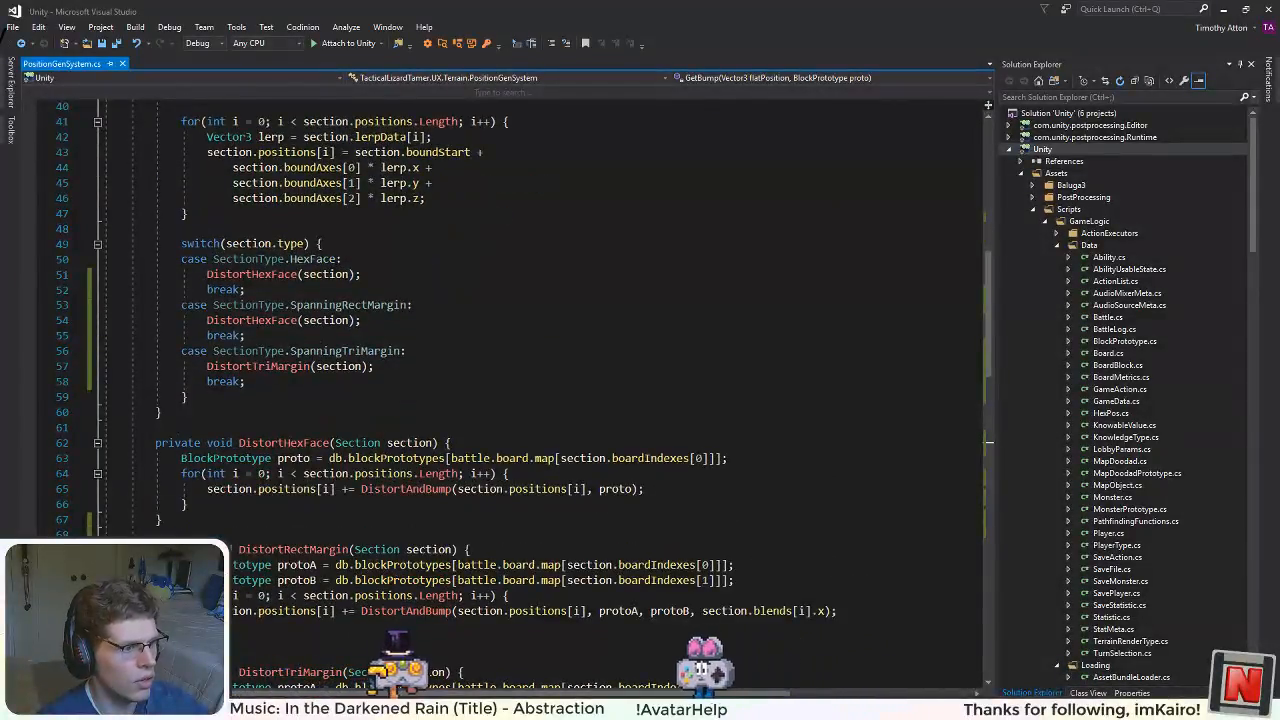
double_click(289, 551)
key("ctrl+c")
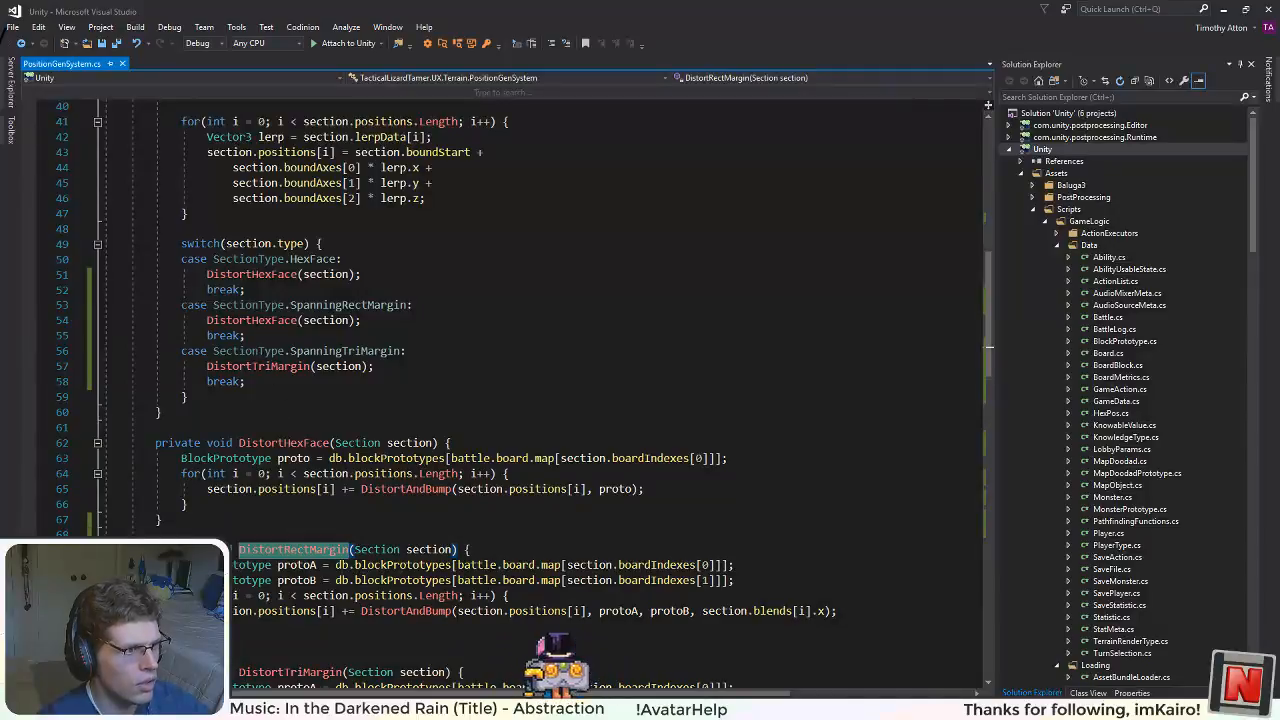
double_click(252, 321)
key("ctrl+v")
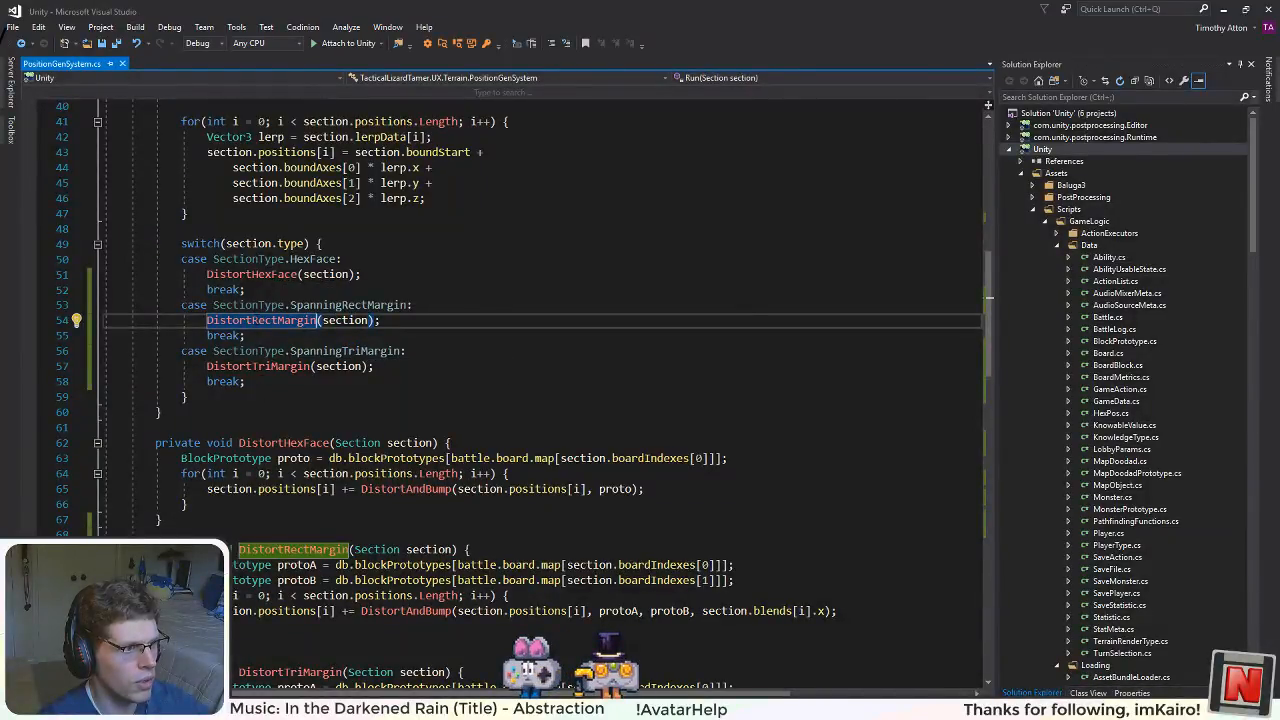
Step: Switch to Unity, run the game again and look over the terrain in the Game view
key("alt+Tab")
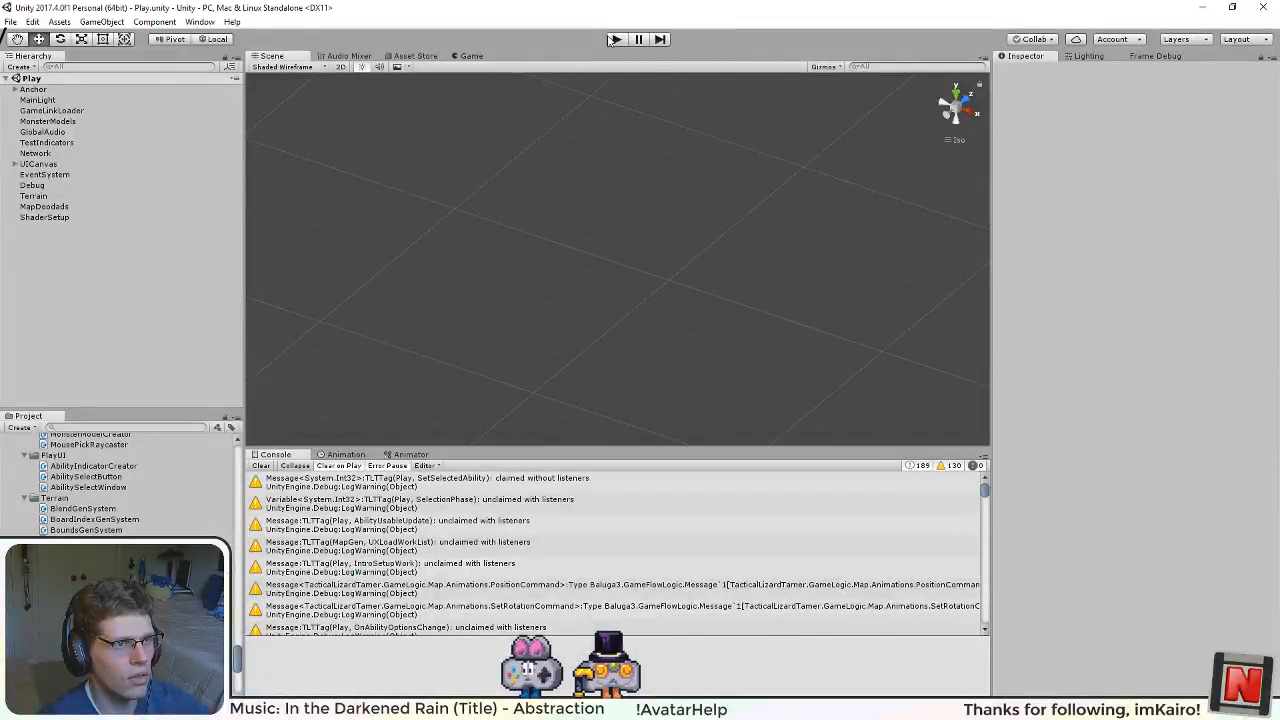
left_click(612, 39)
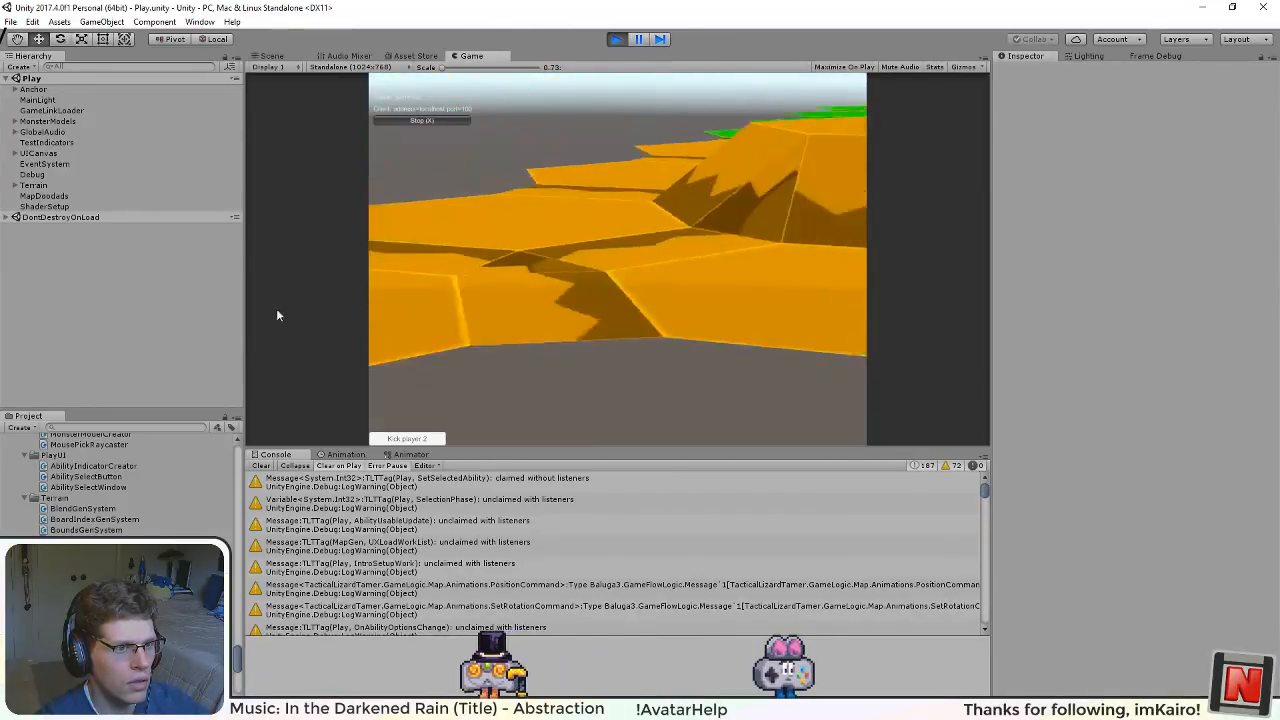
left_click_drag(278, 315, 262, 312)
left_click_drag(751, 252, 320, 230)
left_click_drag(746, 207, 335, 230)
left_click_drag(639, 242, 275, 372)
left_click_drag(713, 367, 612, 238)
Step: Check the terrain's margin edges in the Scene view while the game runs
left_click(274, 57)
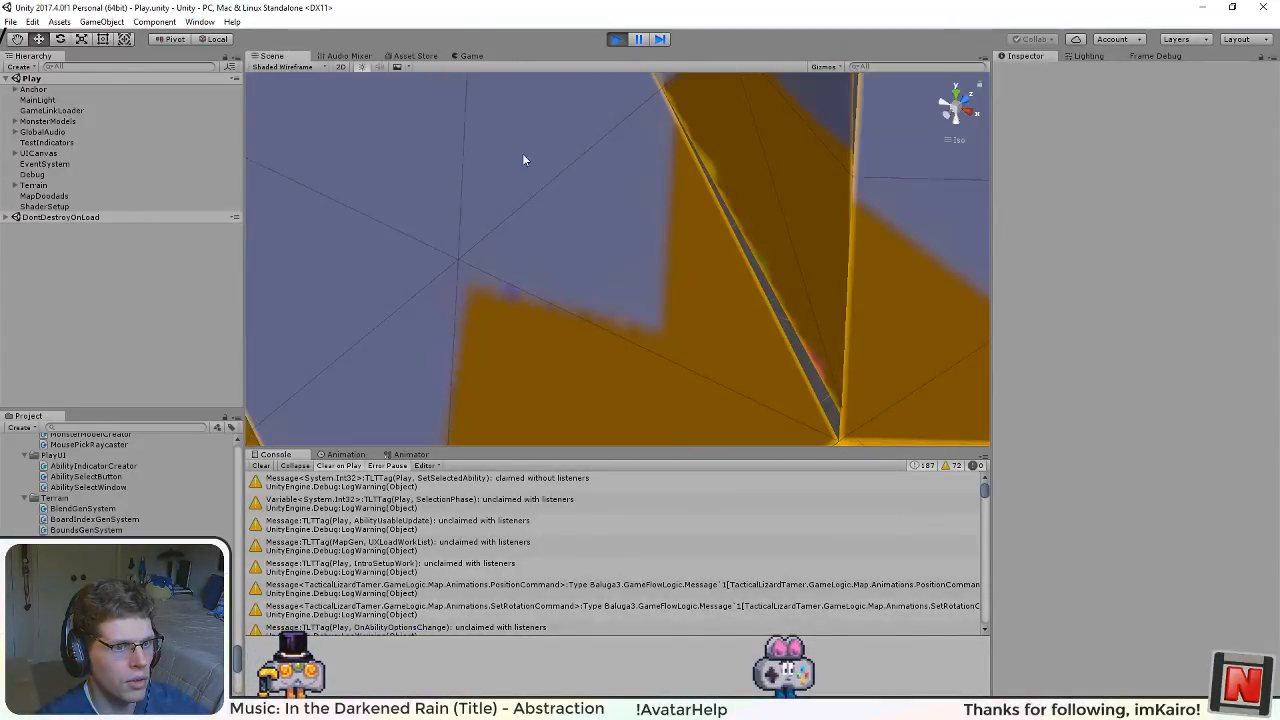
scroll(675, 273, "down", 14)
left_click_drag(557, 357, 570, 152)
Step: Examine the margins between the orange and blue tiles up close in the Game view, and stop the game
left_click(470, 56)
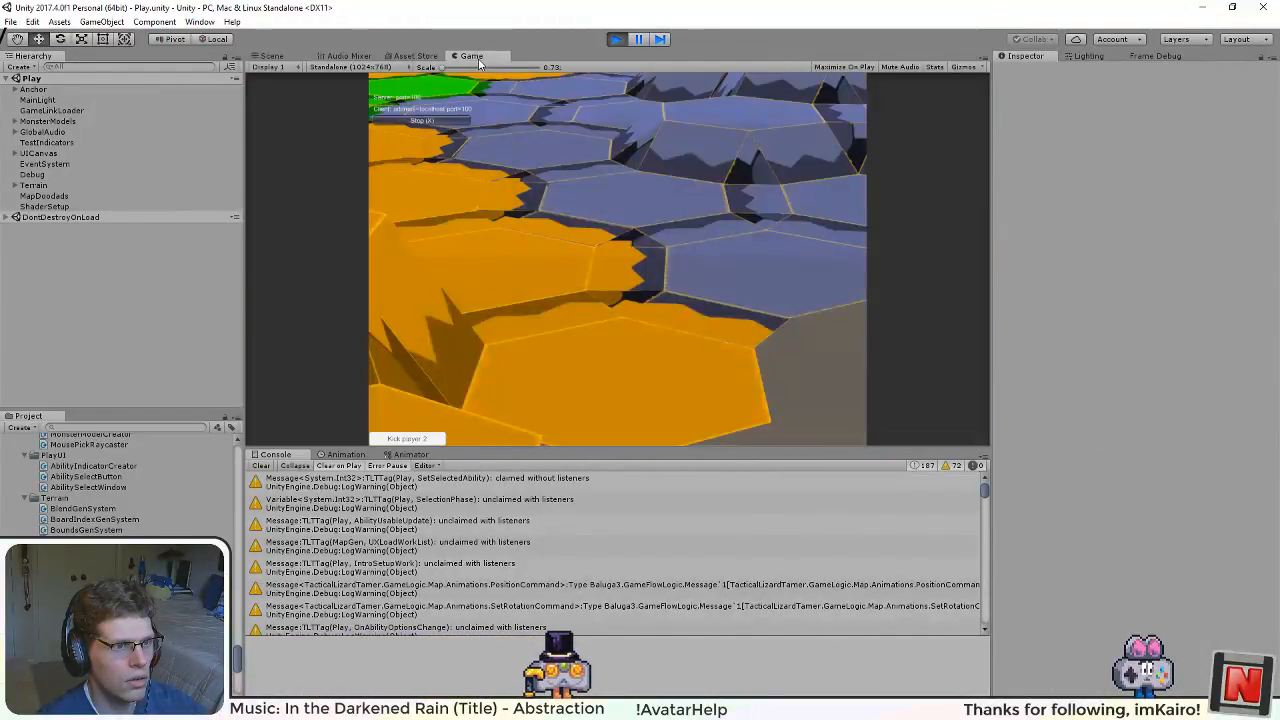
left_click_drag(617, 248, 375, 338)
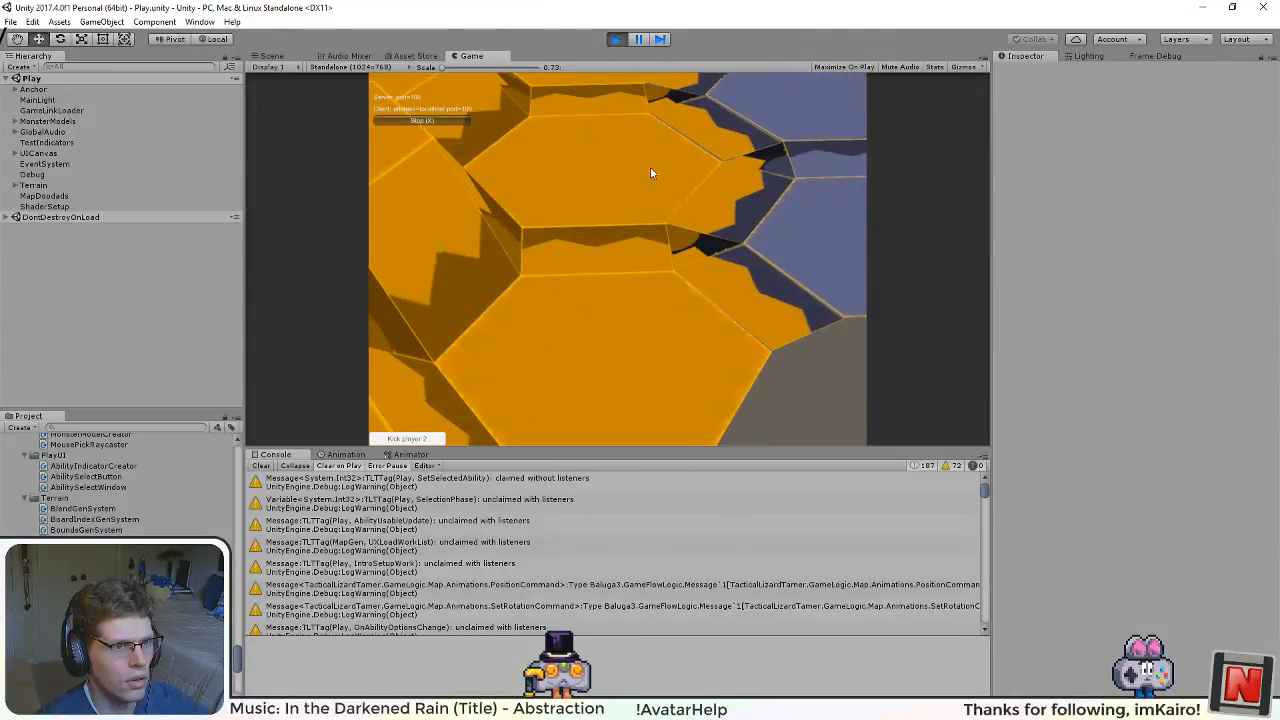
left_click_drag(650, 168, 317, 416)
scroll(532, 353, "up", 5)
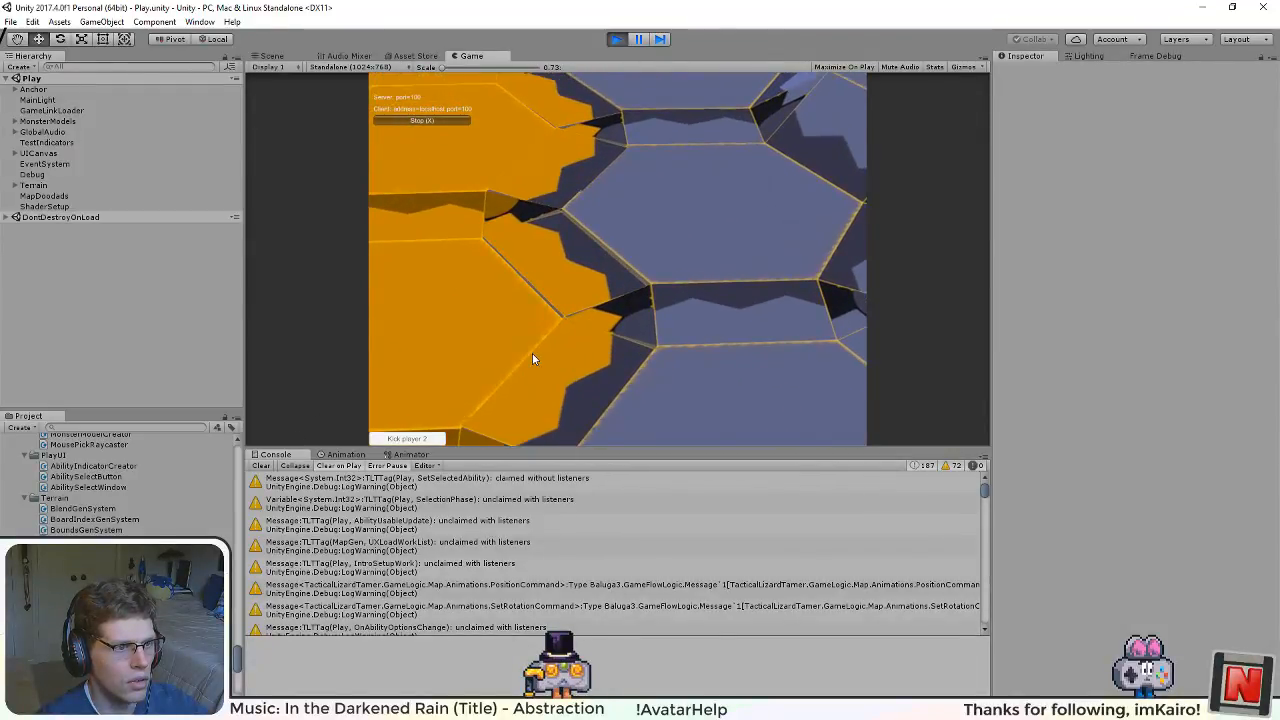
scroll(532, 353, "up", 4)
left_click_drag(532, 353, 696, 204)
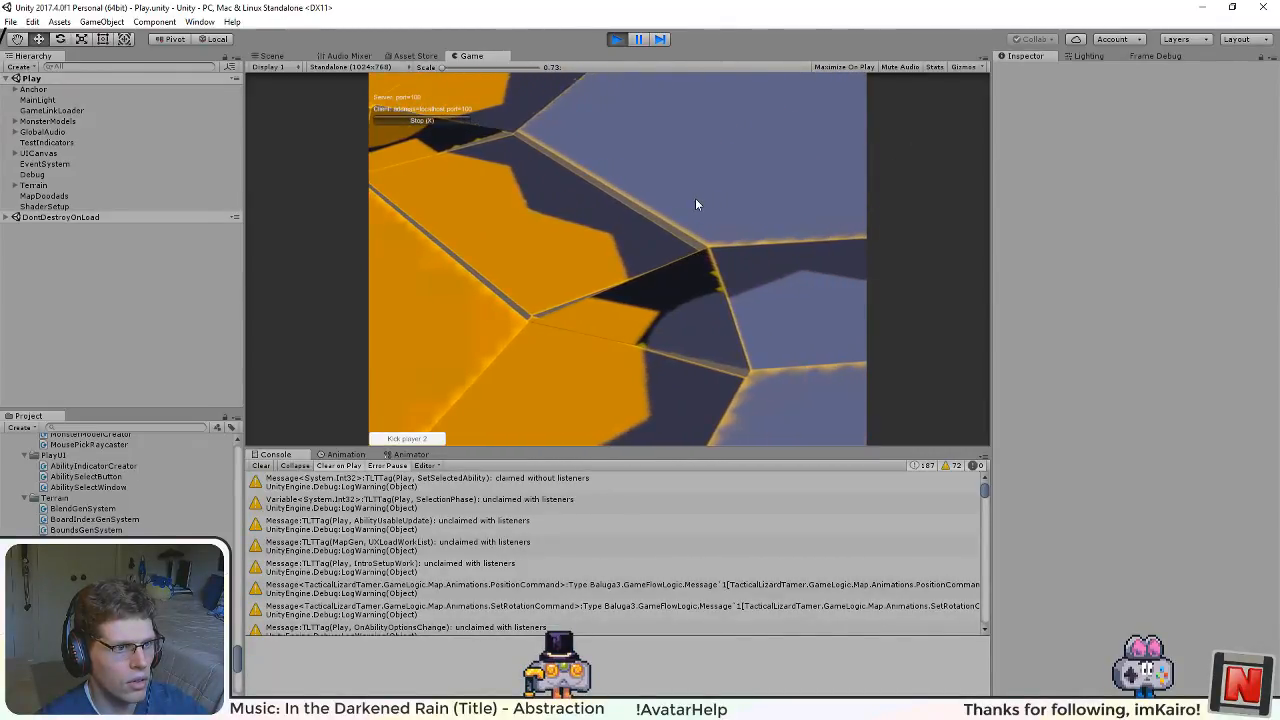
scroll(613, 322, "up", 2)
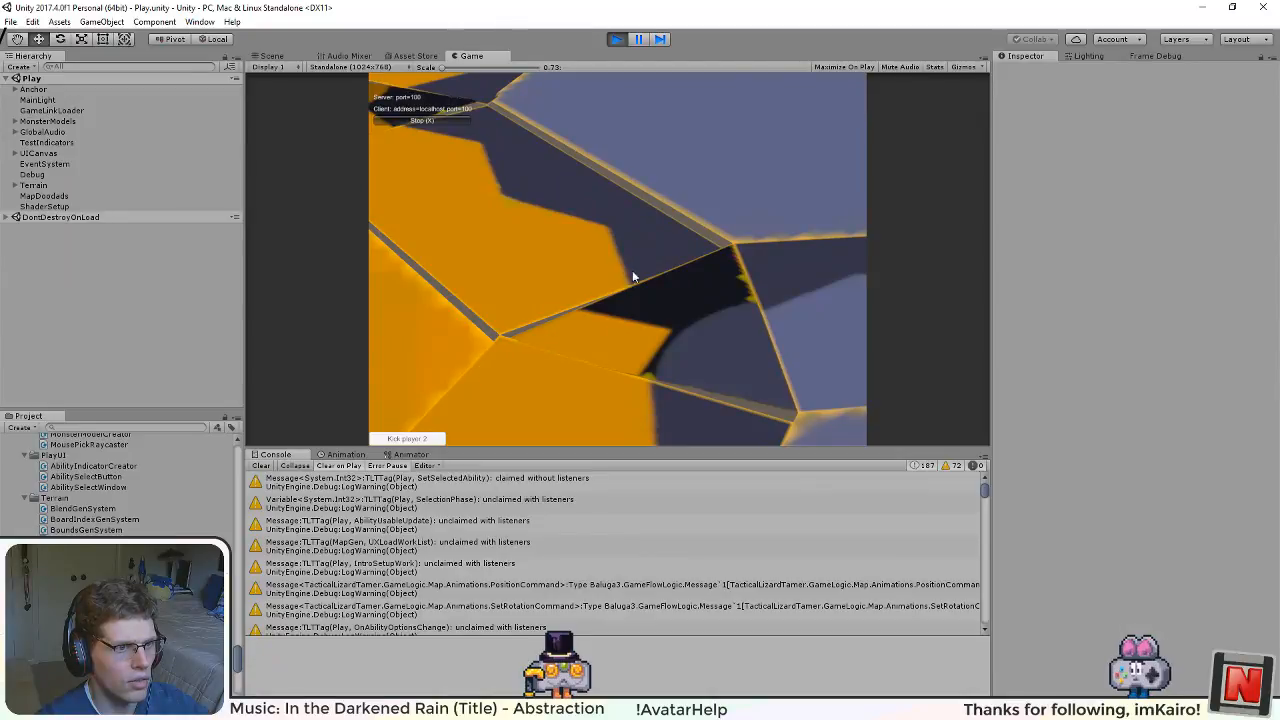
key("ctrl+p")
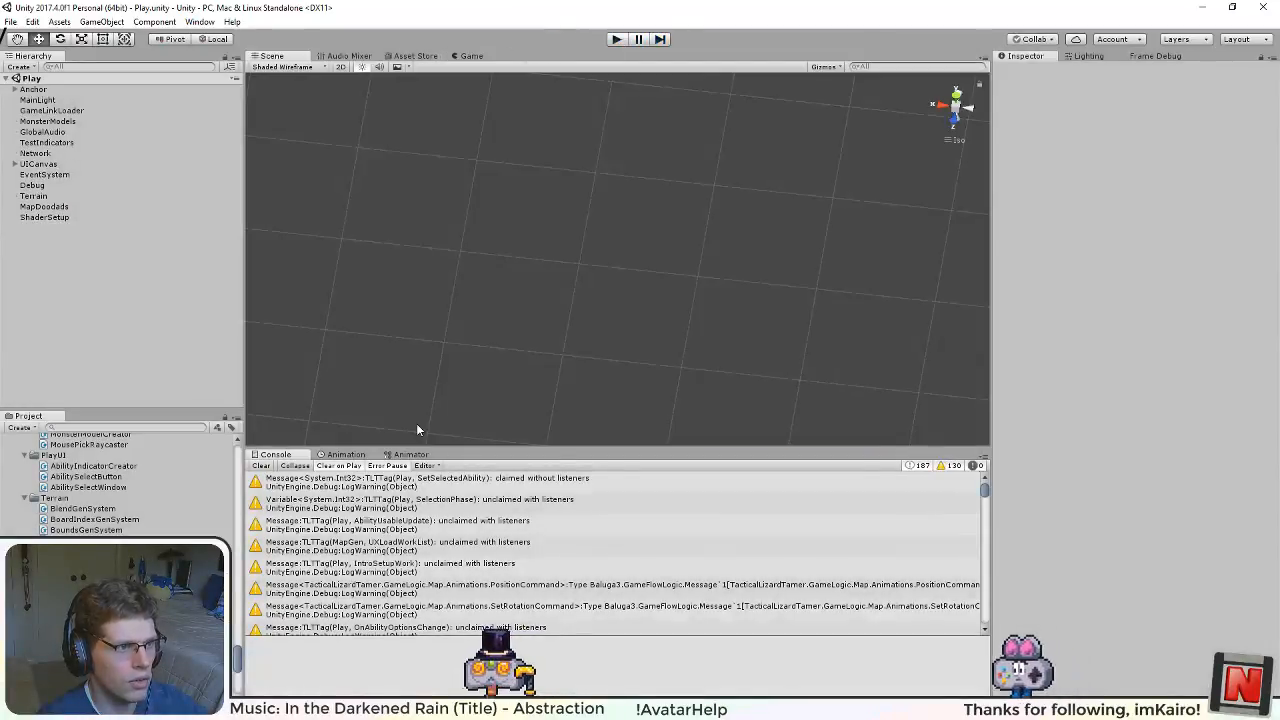
Step: Switch to PositionGenSystem.cs in Visual Studio and review the rectangle and triangle margin distortion code through GetBump and GetDistort
key("alt+Tab")
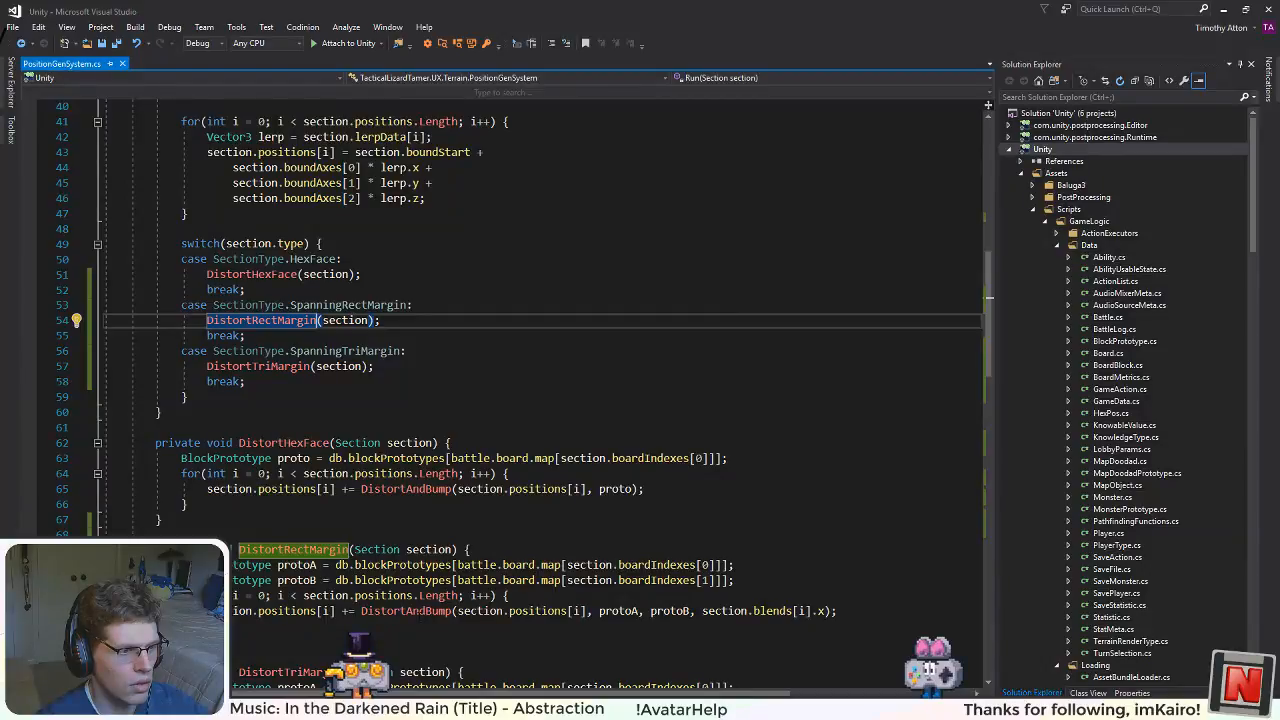
scroll(540, 300, "down", 2)
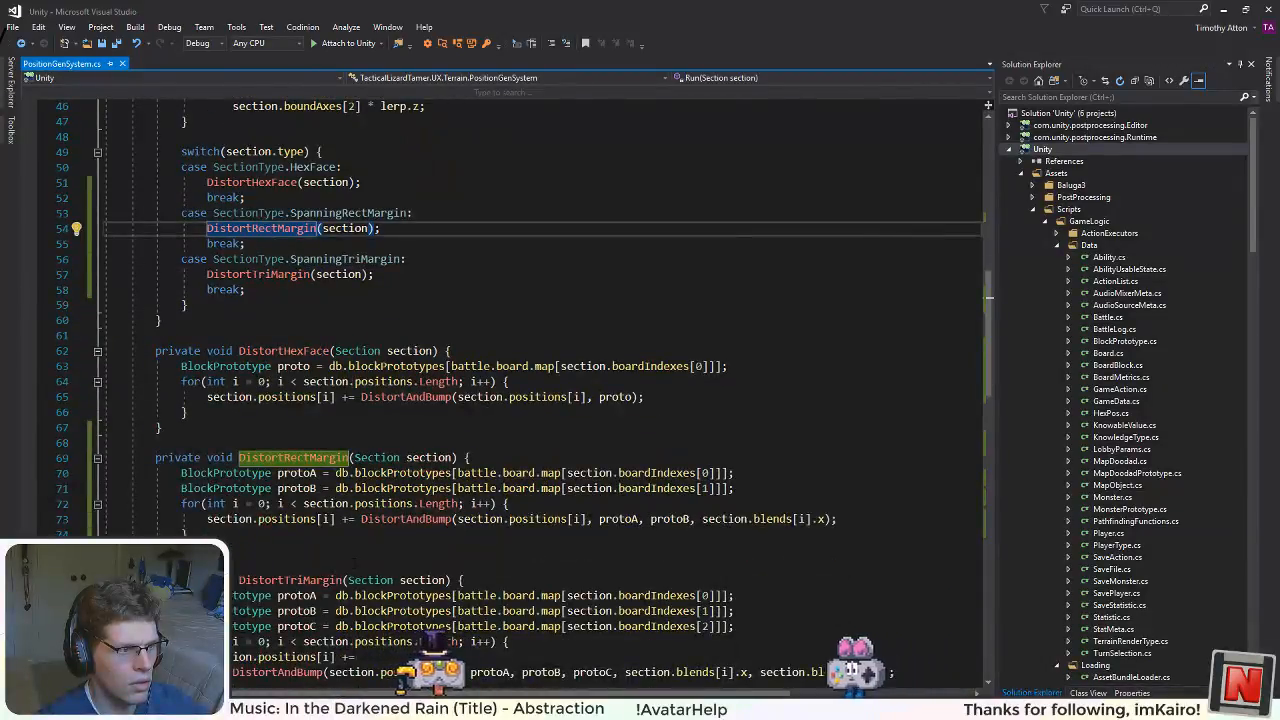
scroll(353, 563, "down", 4)
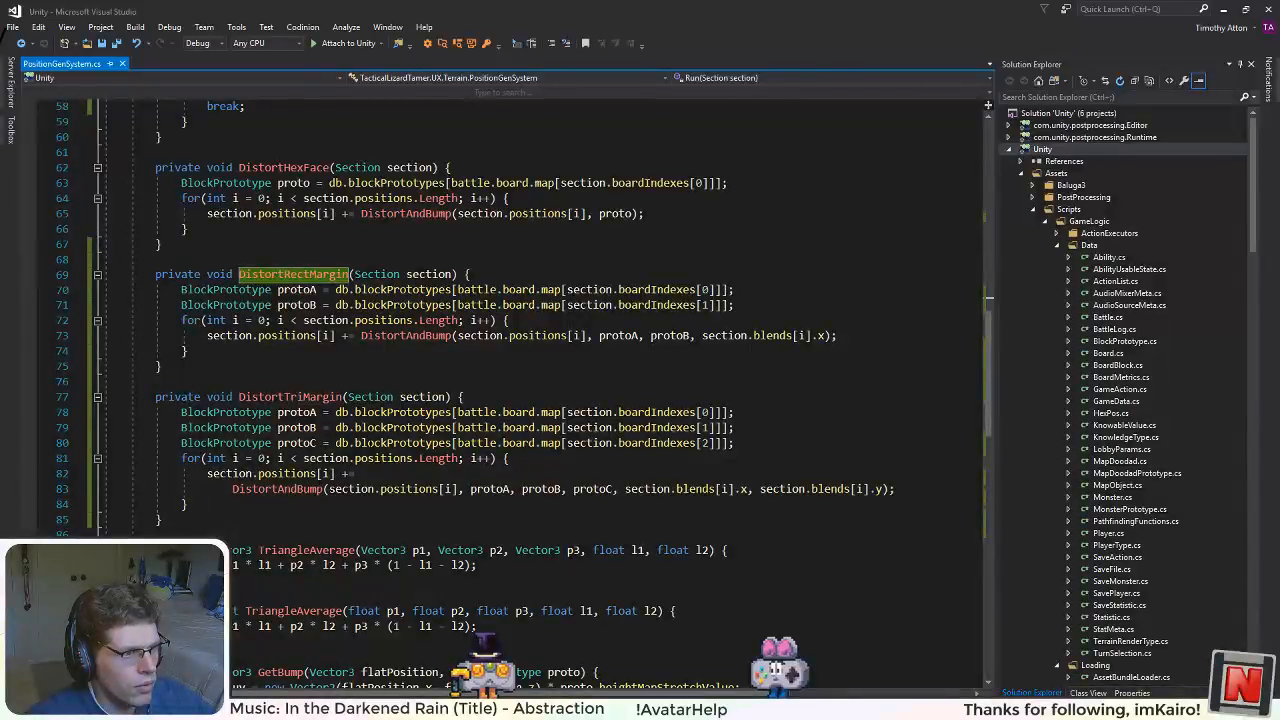
scroll(394, 391, "up", 3)
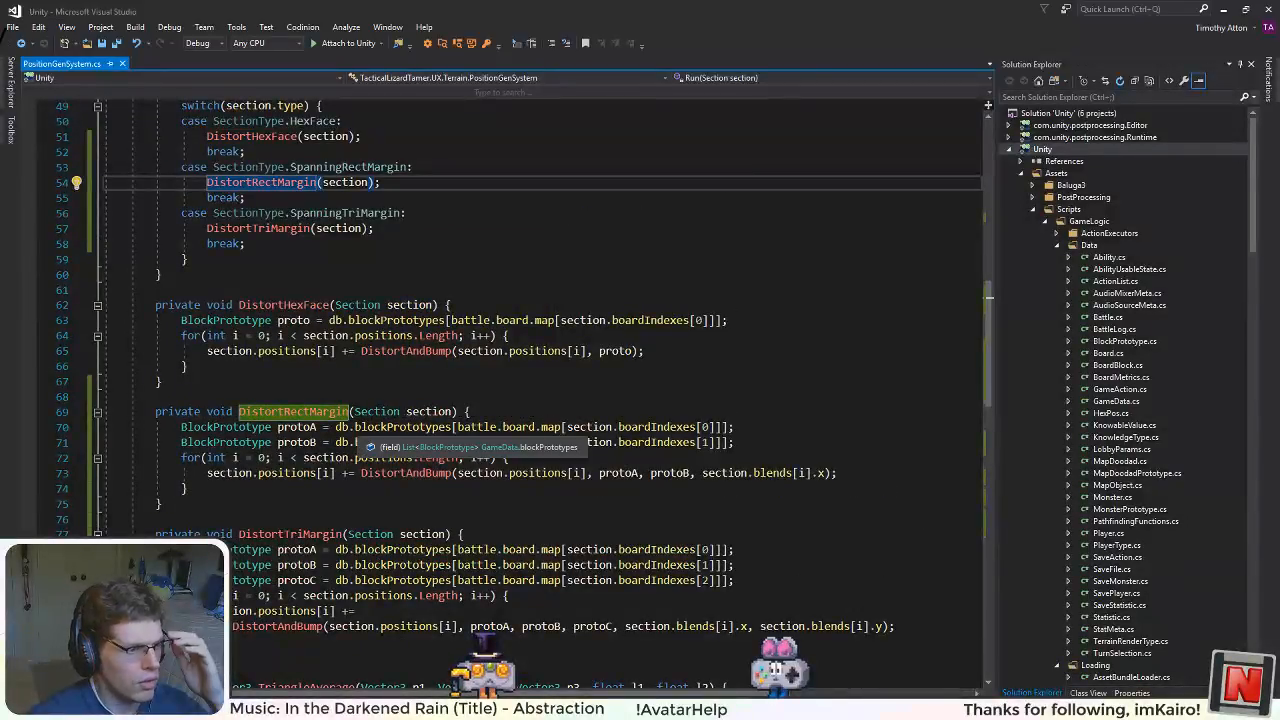
scroll(370, 441, "down", 11)
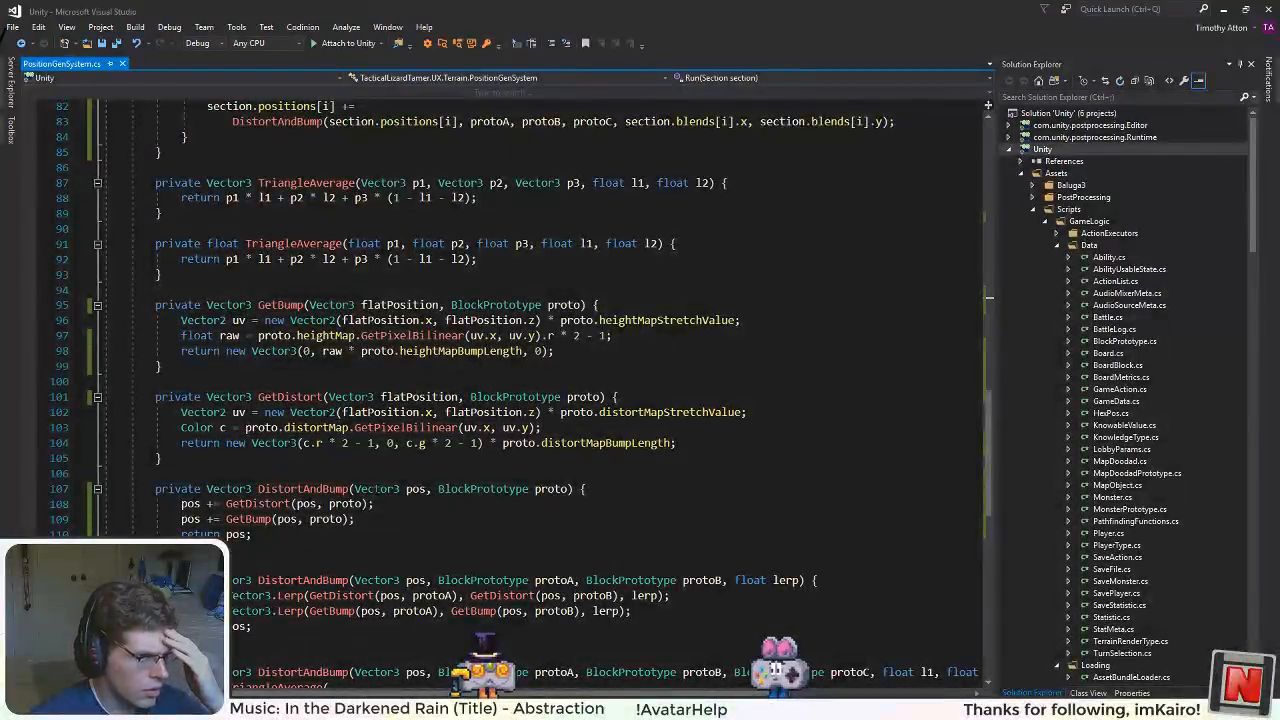
Step: Replace += with = in the section.positions[i] assignments of DistortHexFace, DistortRectMargin and DistortTriMargin, and save the file
scroll(370, 441, "down", 4)
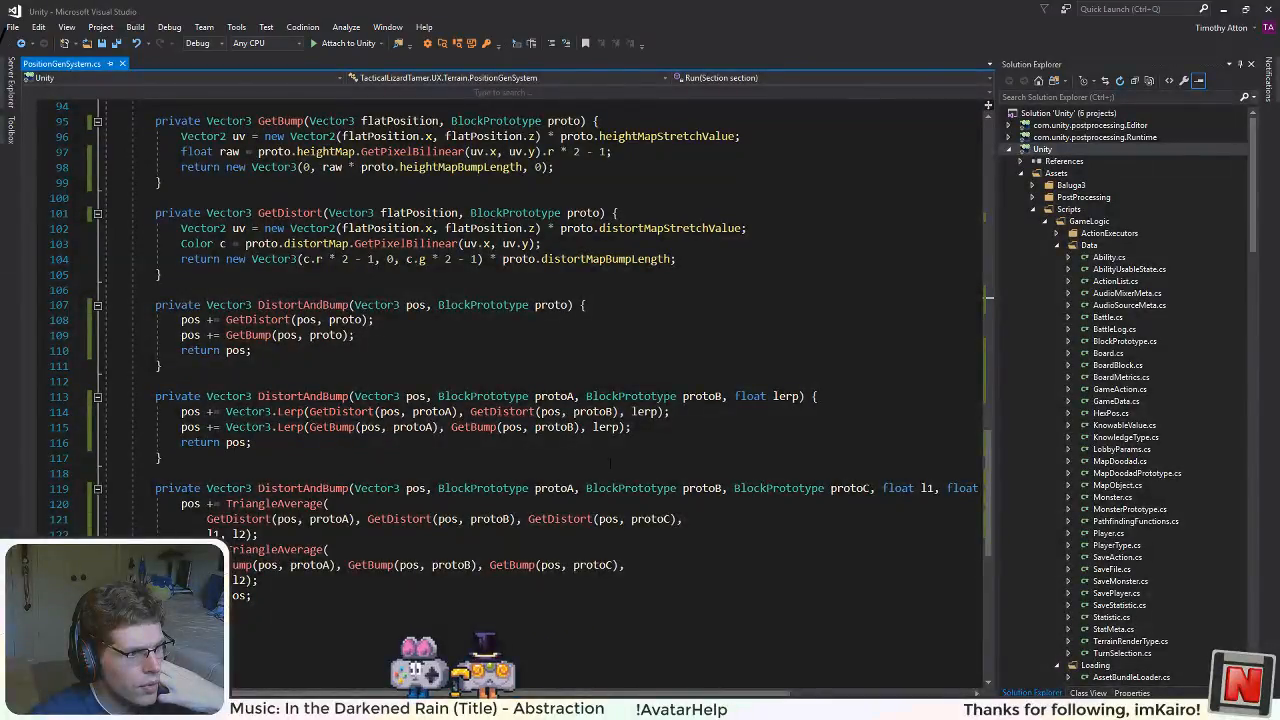
scroll(594, 458, "up", 16)
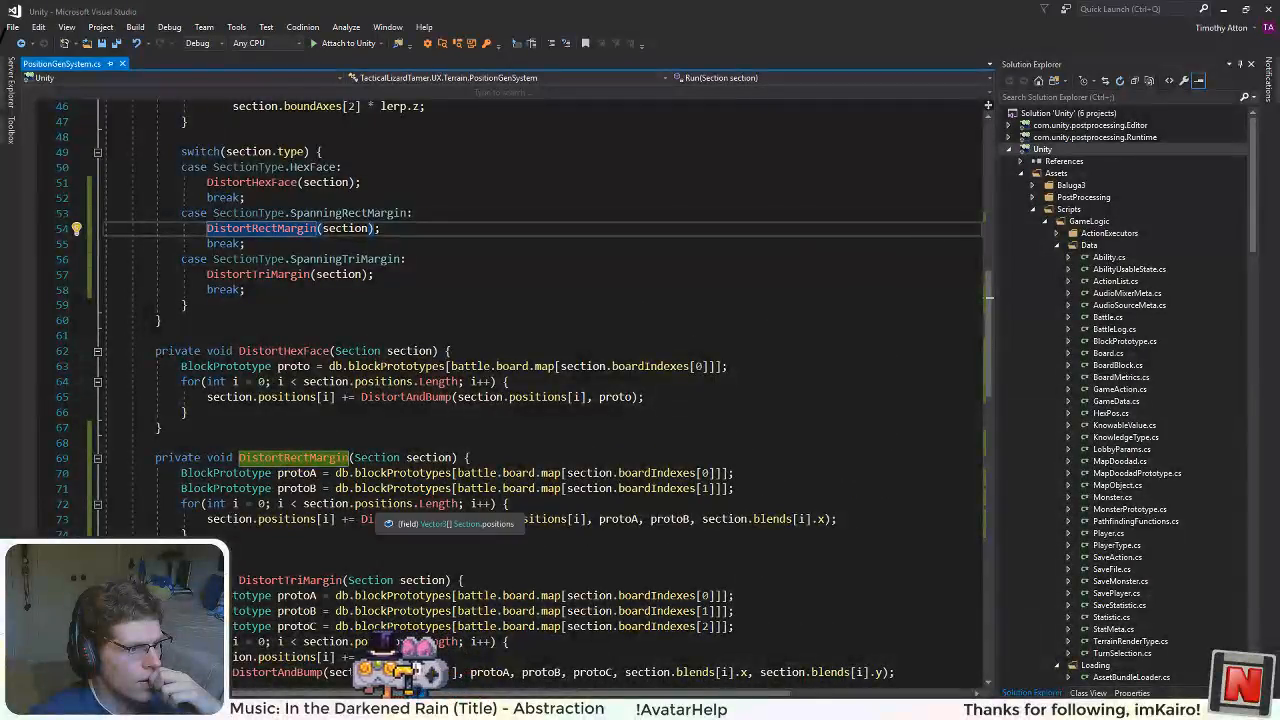
left_click(347, 397)
left_click(345, 519)
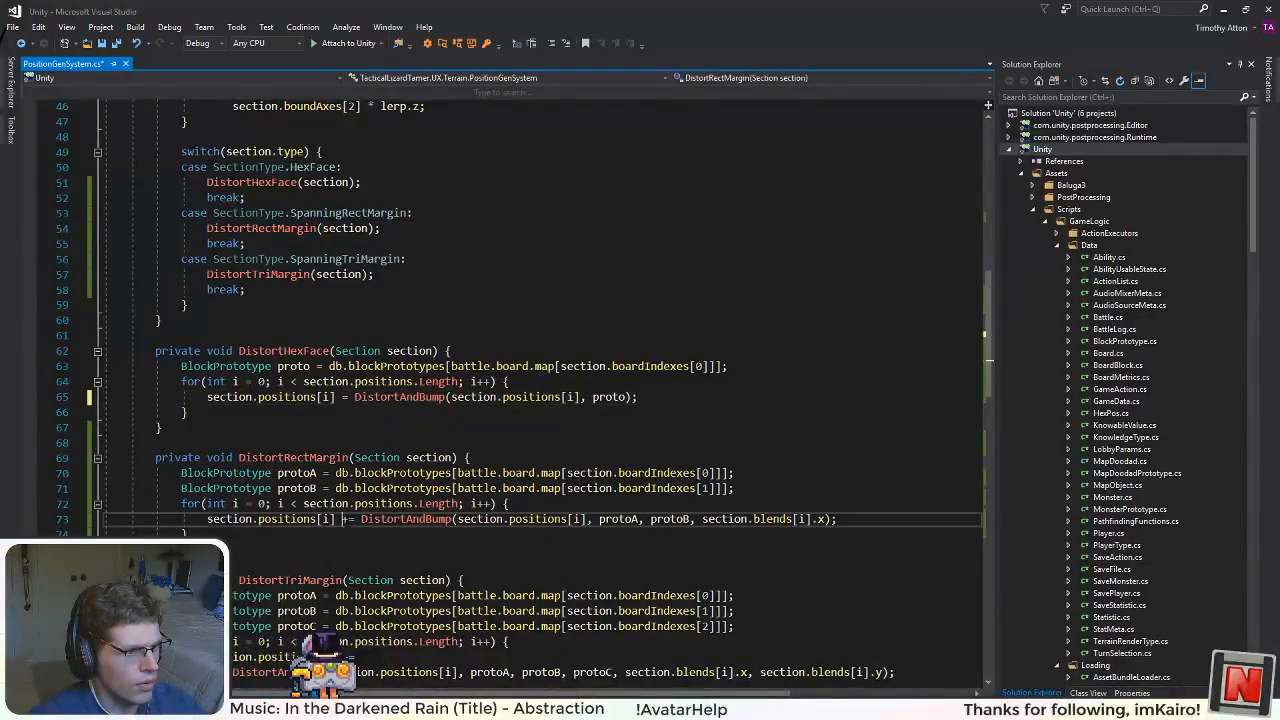
left_click(345, 657)
key("Delete")
scroll(345, 657, "down", 4)
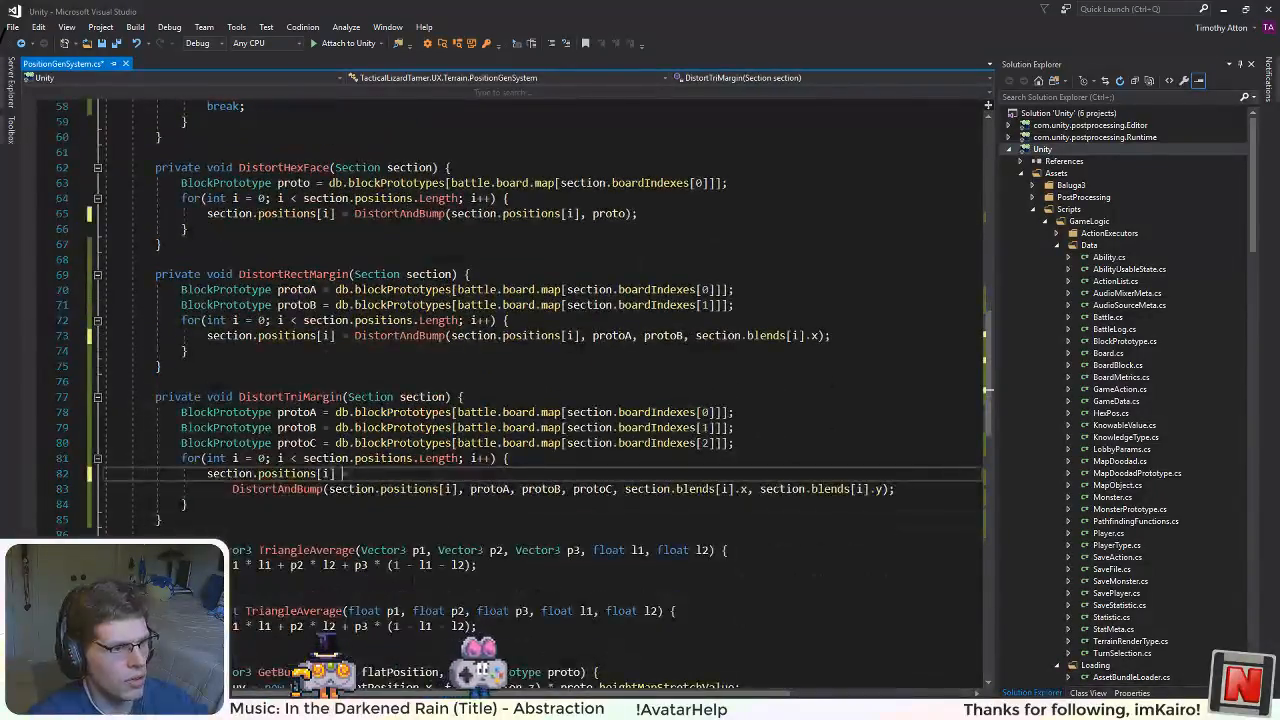
Step: Review how the DistortAndBump overloads use pos and compare them with the three distortion methods that call them
scroll(540, 390, "down", 12)
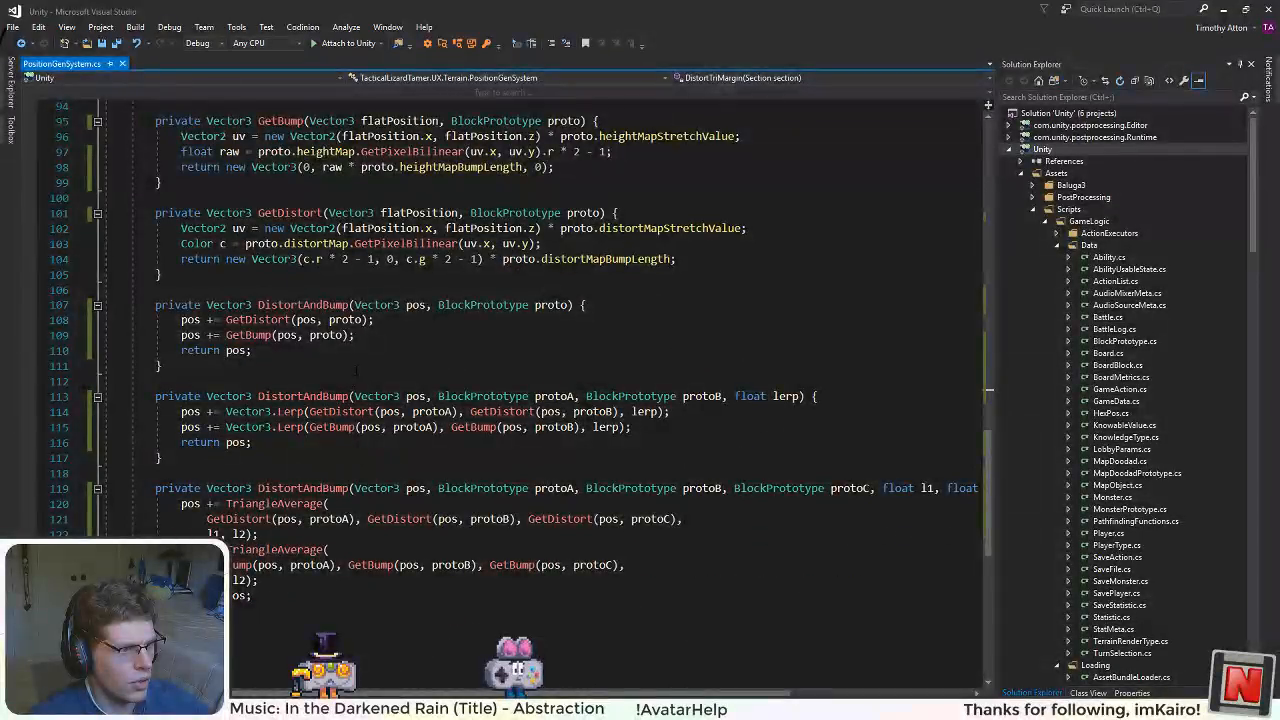
double_click(421, 306)
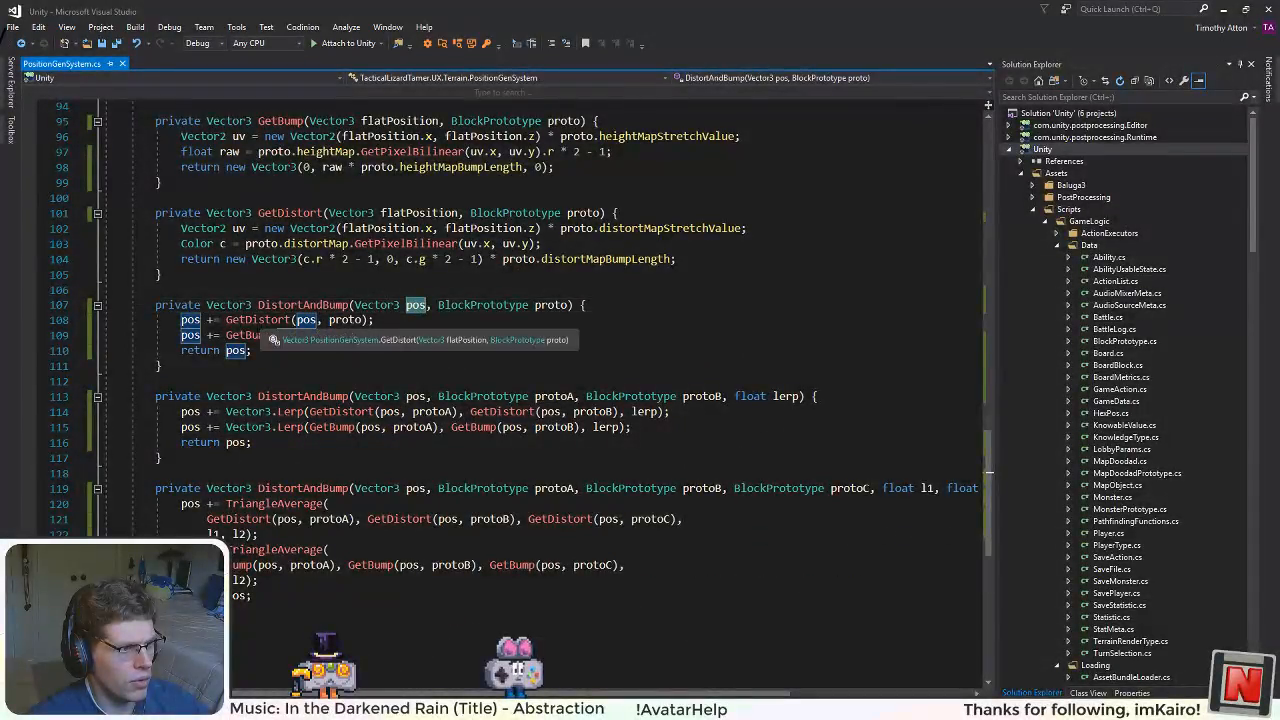
left_click(264, 427)
scroll(540, 390, "up", 18)
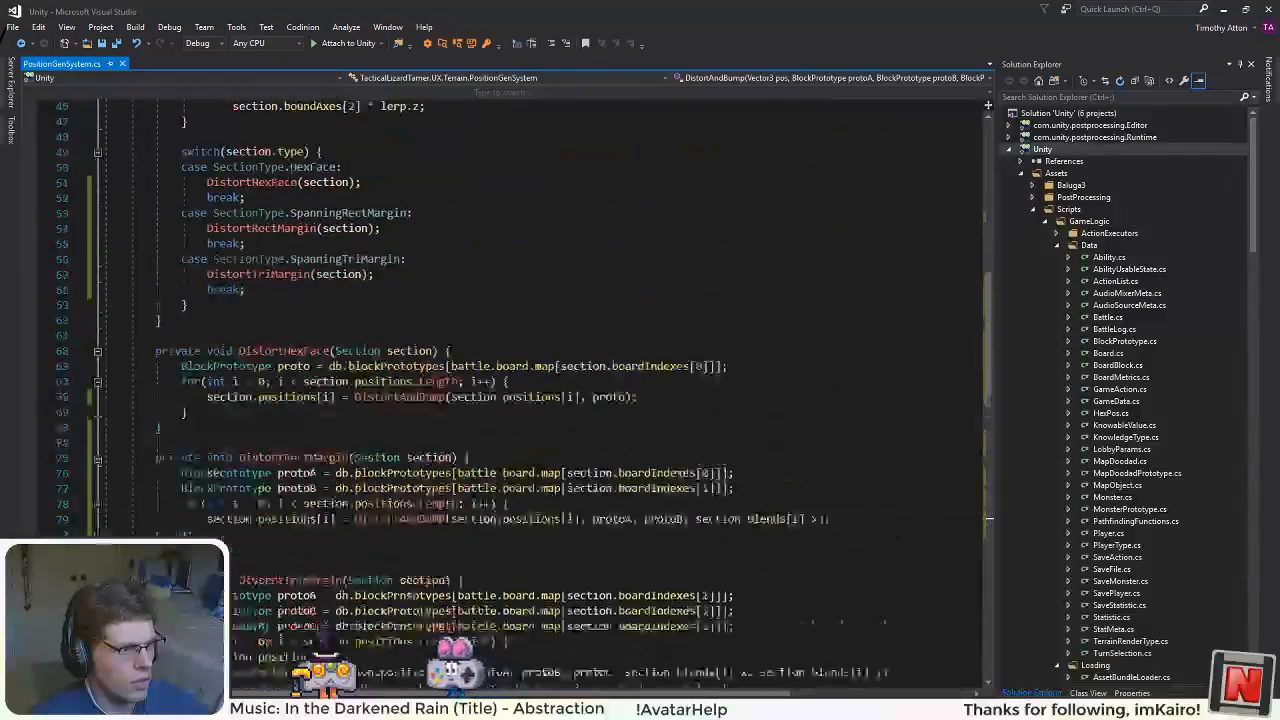
scroll(540, 390, "down", 6)
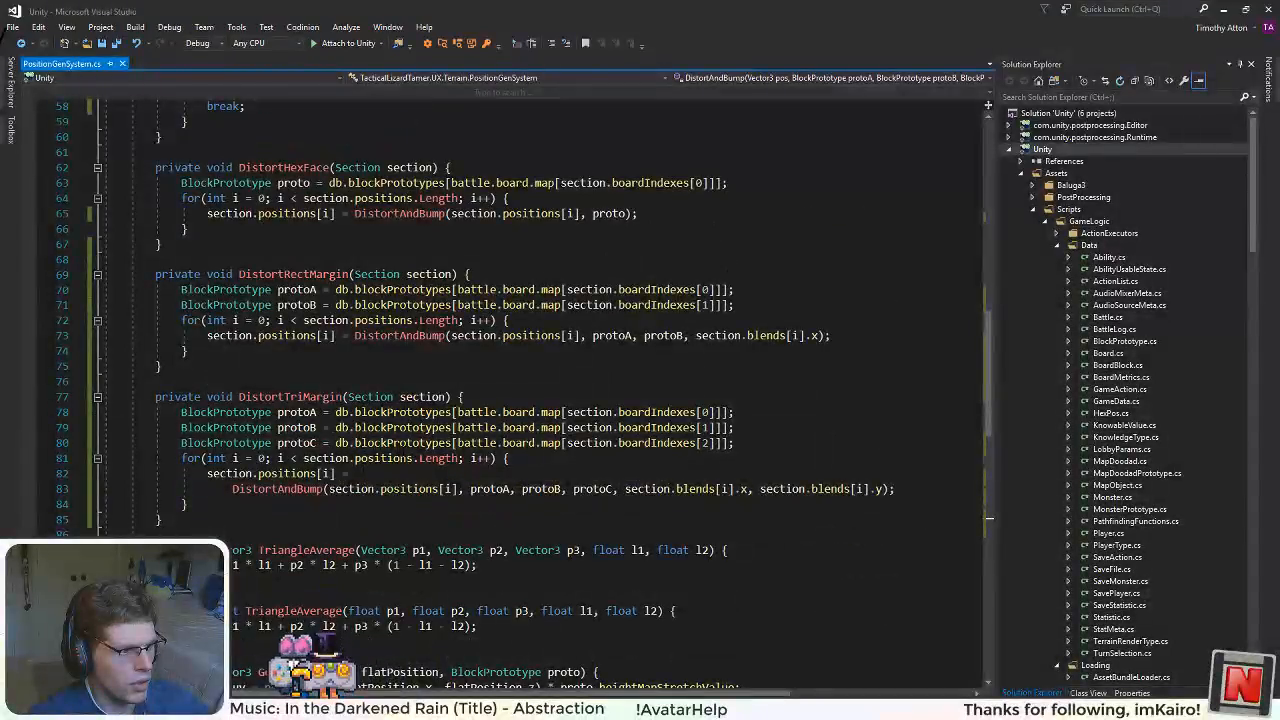
scroll(430, 400, "up", 3)
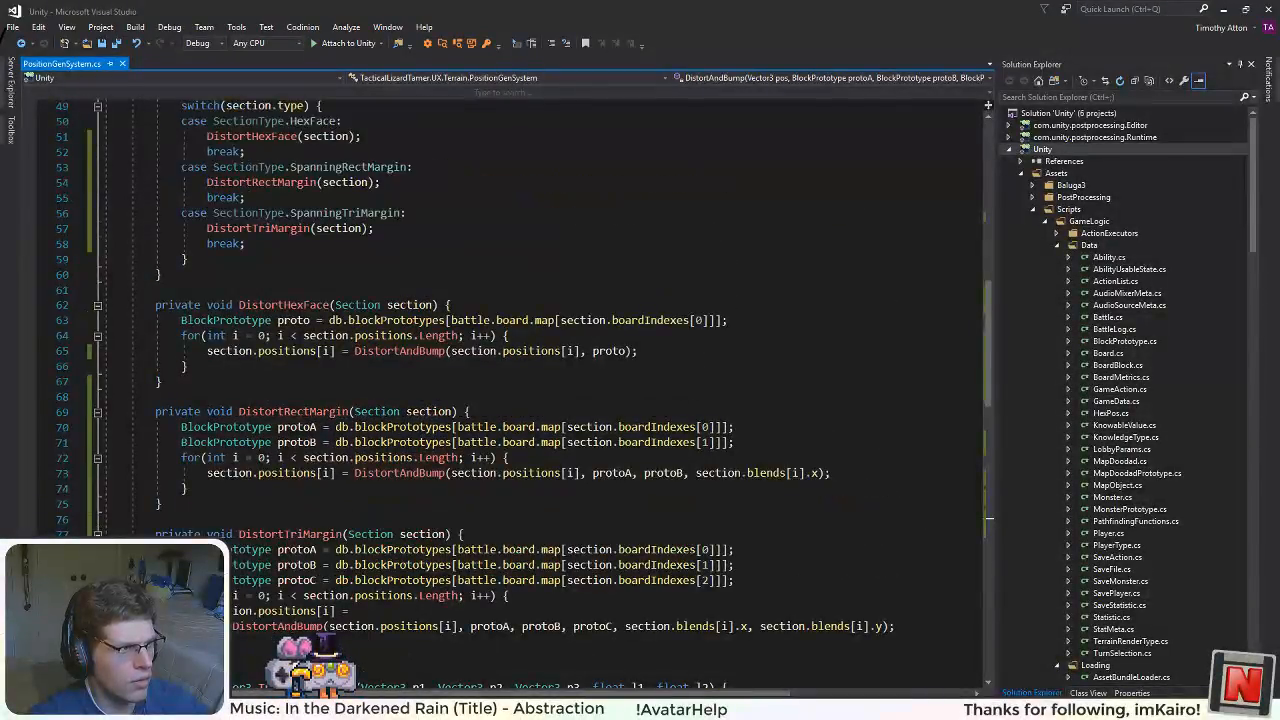
left_click(428, 411)
Step: Switch to Unity and run the game with the corrected script
key("alt+Tab")
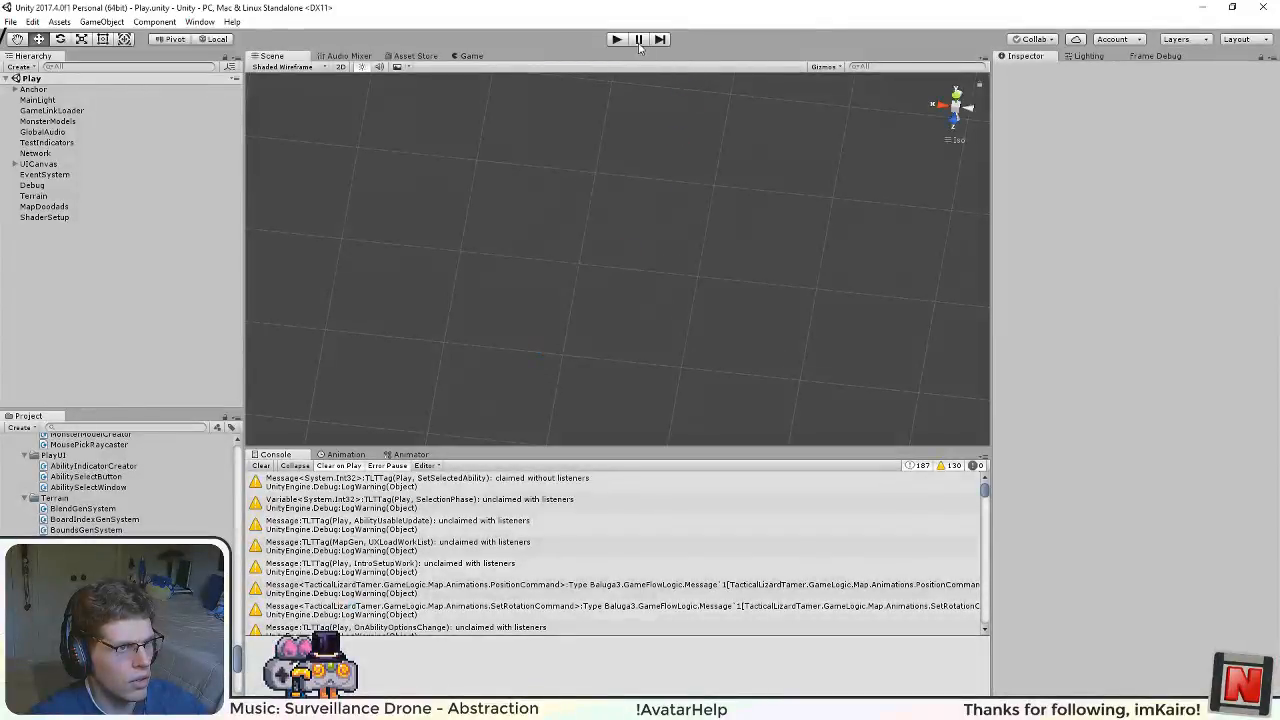
left_click(620, 39)
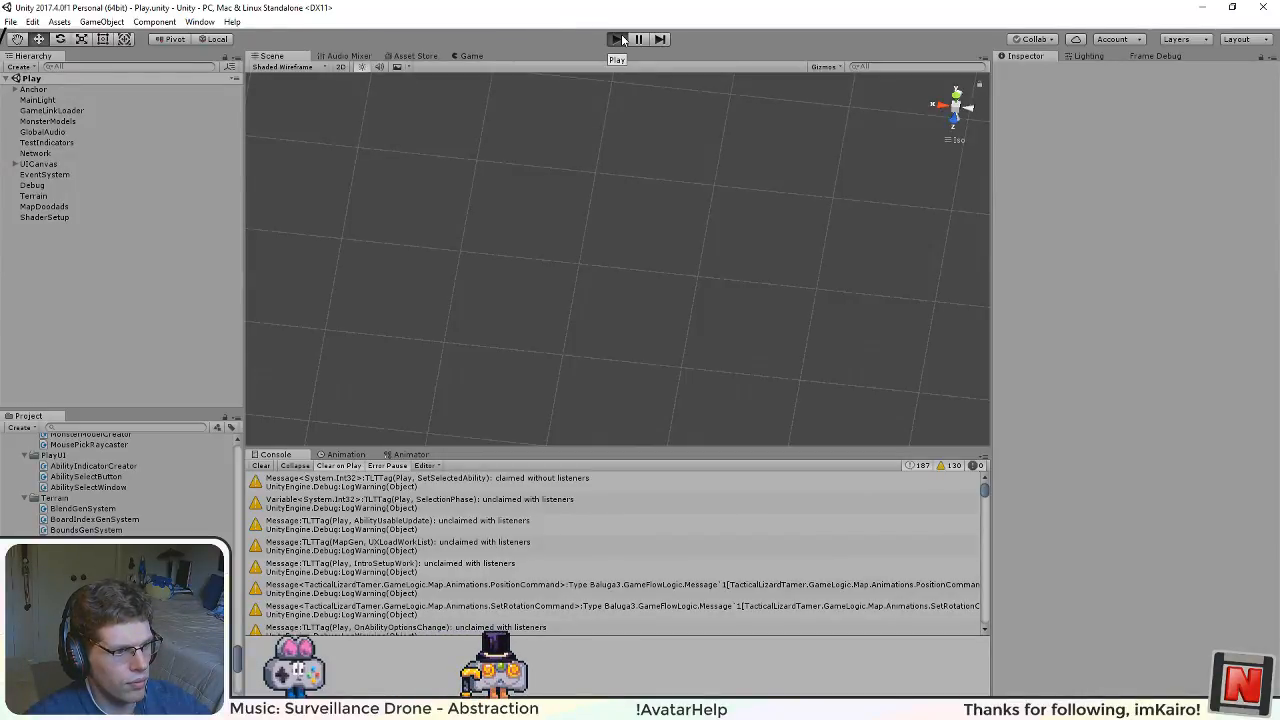
left_click(617, 39)
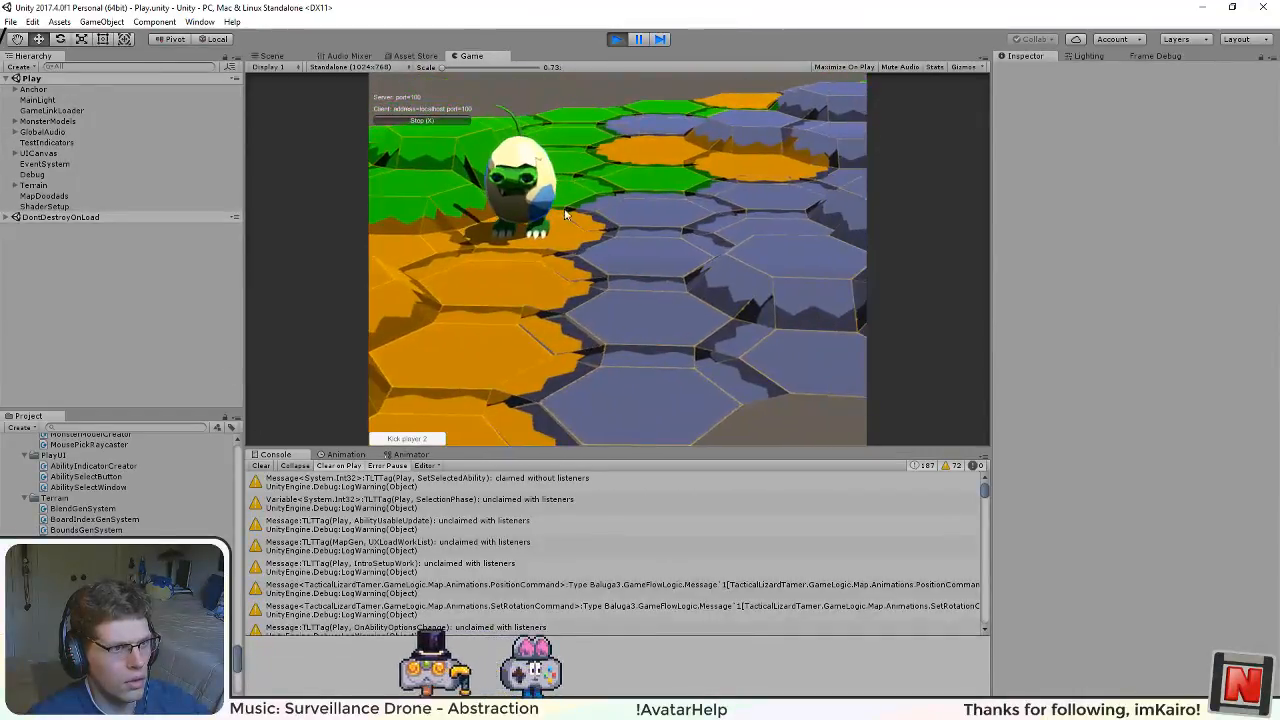
Step: Show the running terrain in the Scene view by framing the Anchor object and viewing the tiles from above
left_click(280, 57)
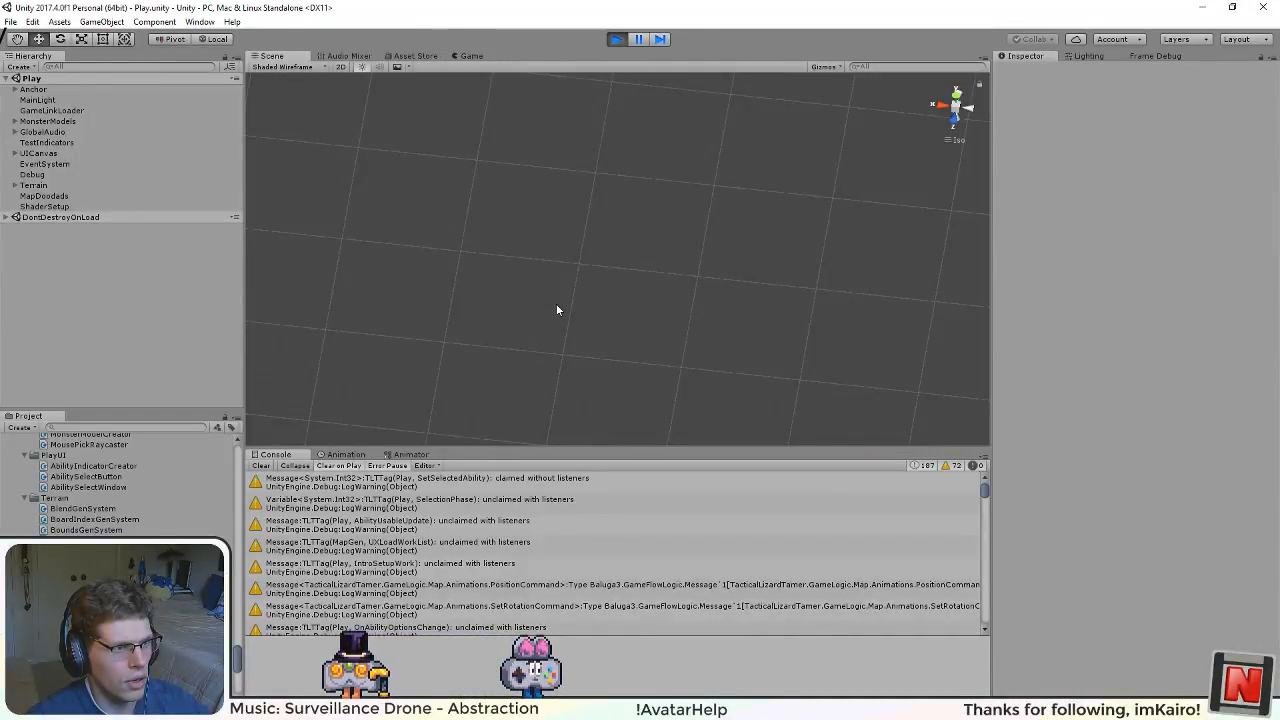
left_click_drag(557, 306, 5, 195)
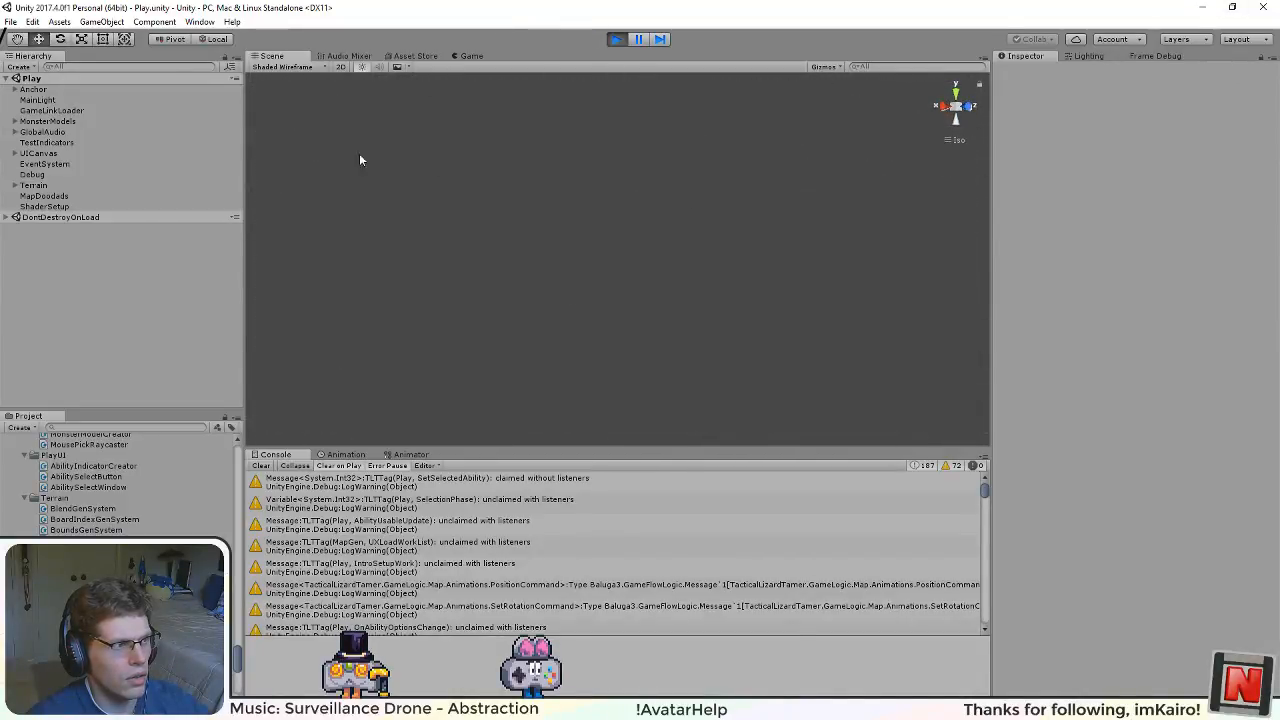
double_click(35, 92)
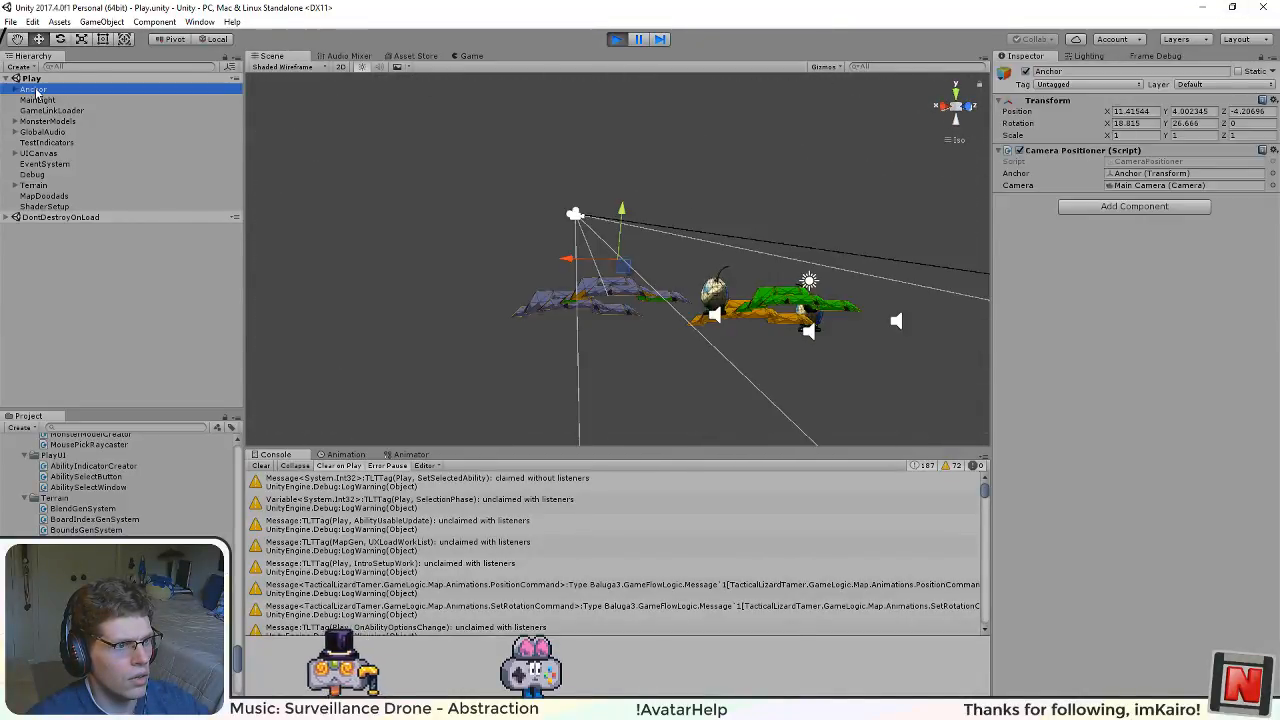
left_click_drag(437, 268, 557, 380)
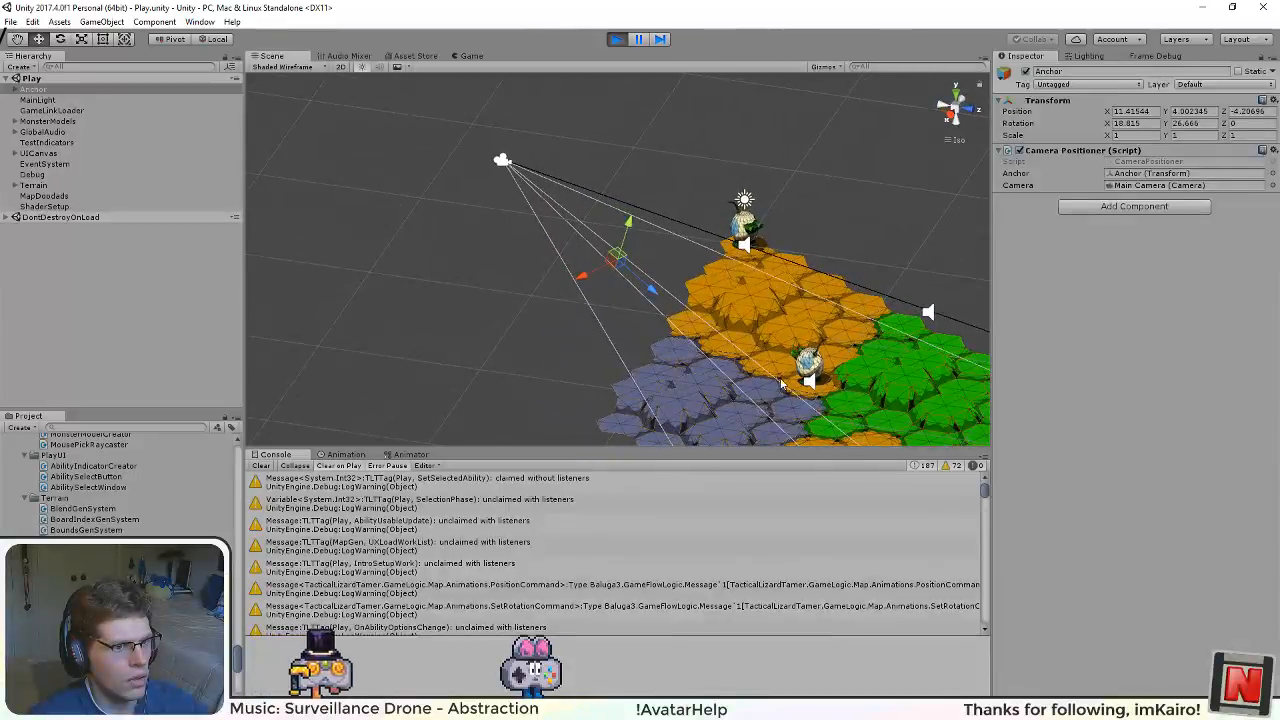
left_click(706, 336)
left_click_drag(654, 330, 668, 347)
left_click_drag(891, 456, 917, 328)
Step: Examine the margins at the border between the orange and blue tiles up close in the Scene view
scroll(852, 346, "up", 12)
scroll(845, 347, "up", 3)
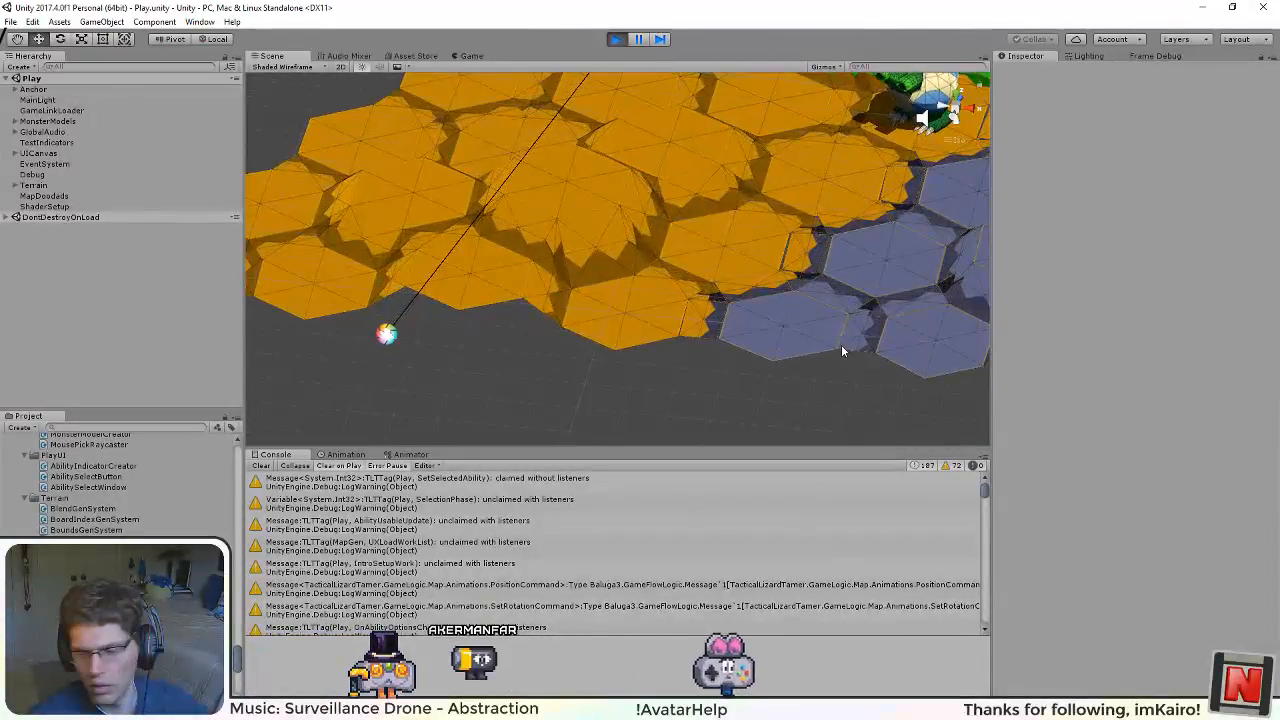
left_click_drag(851, 300, 492, 338)
scroll(584, 333, "up", 12)
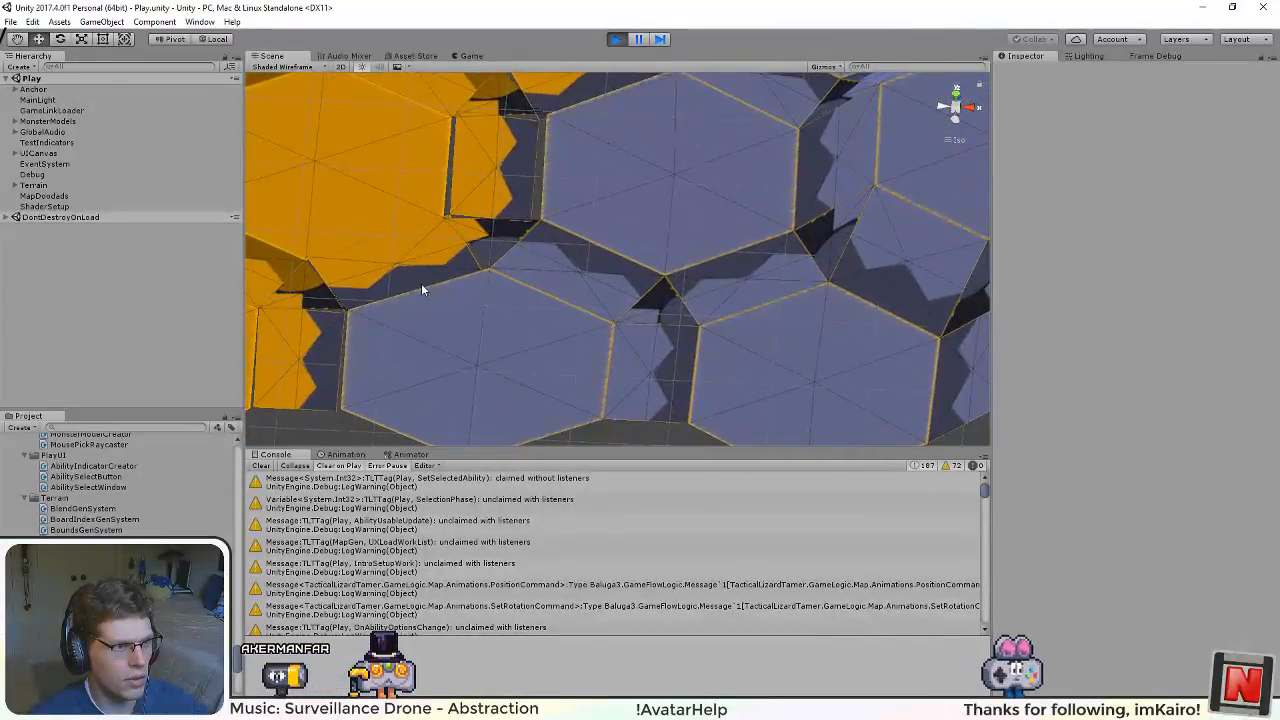
left_click_drag(423, 289, 650, 358)
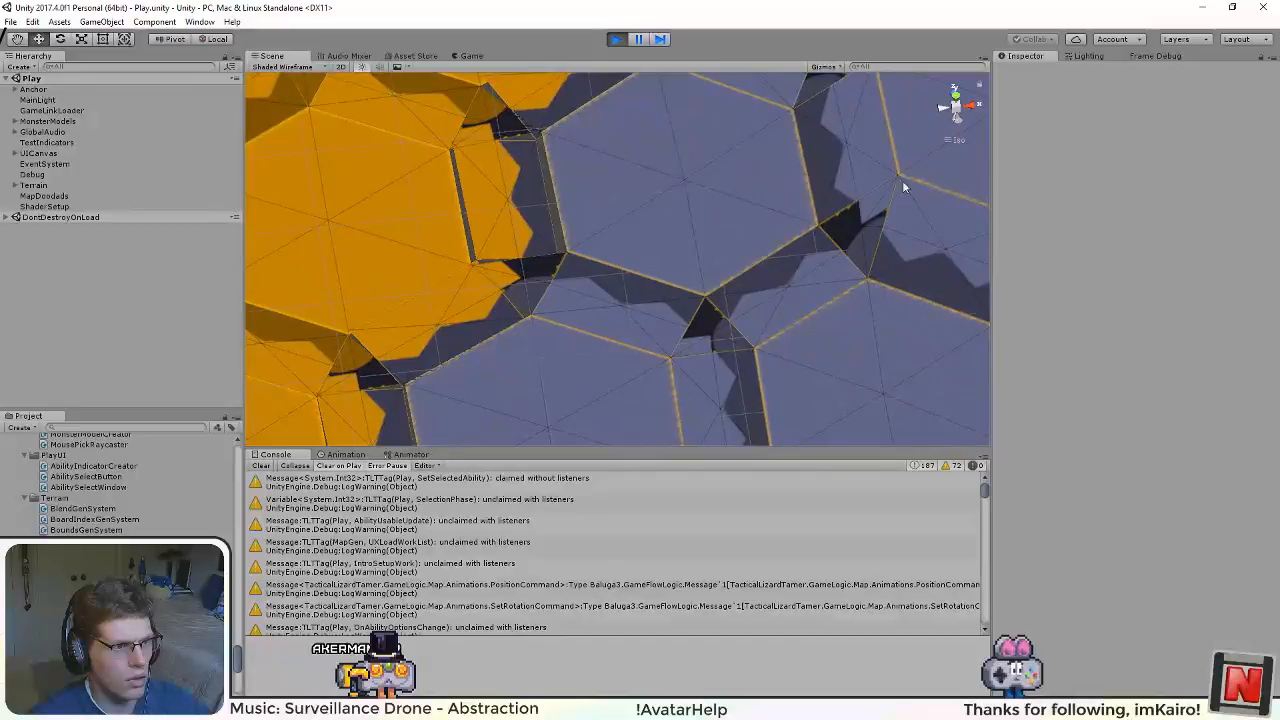
Step: Inspect the edges of a rectangular margin between an orange and a blue hex tile in the top view
left_click(953, 93)
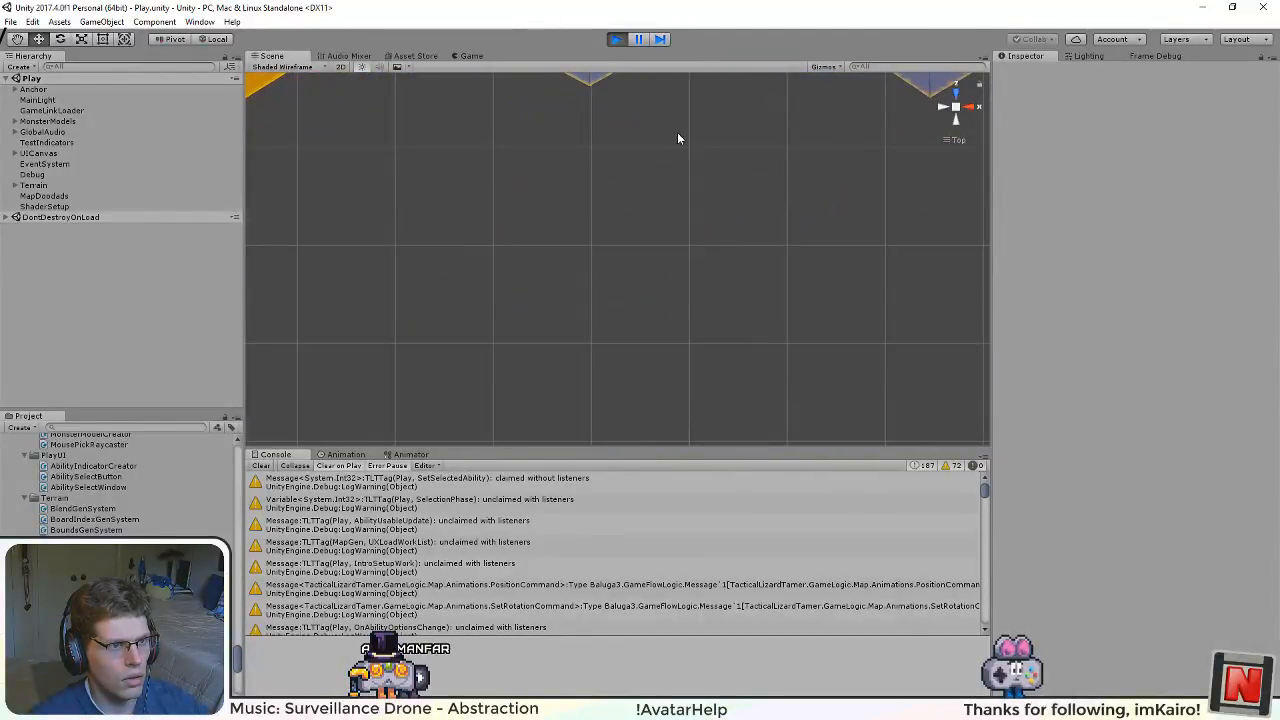
left_click_drag(678, 134, 672, 426)
left_click_drag(706, 154, 700, 415)
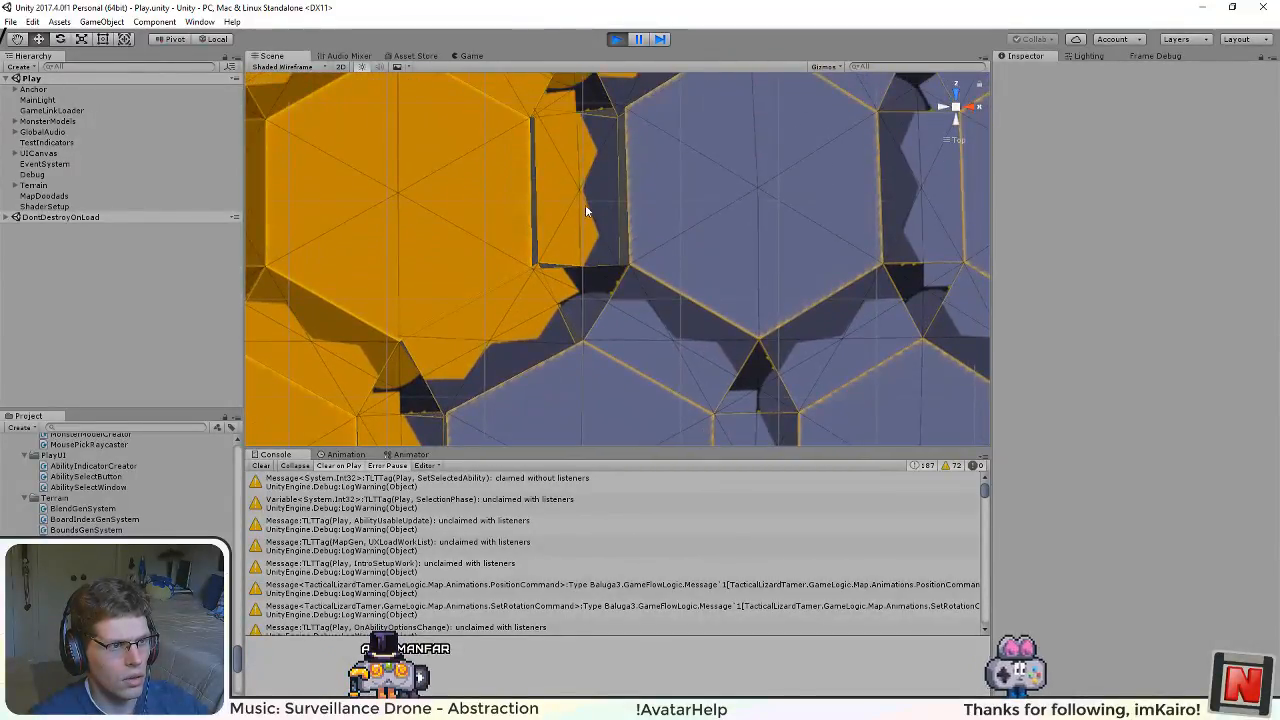
left_click_drag(598, 238, 687, 312)
scroll(642, 338, "up", 3)
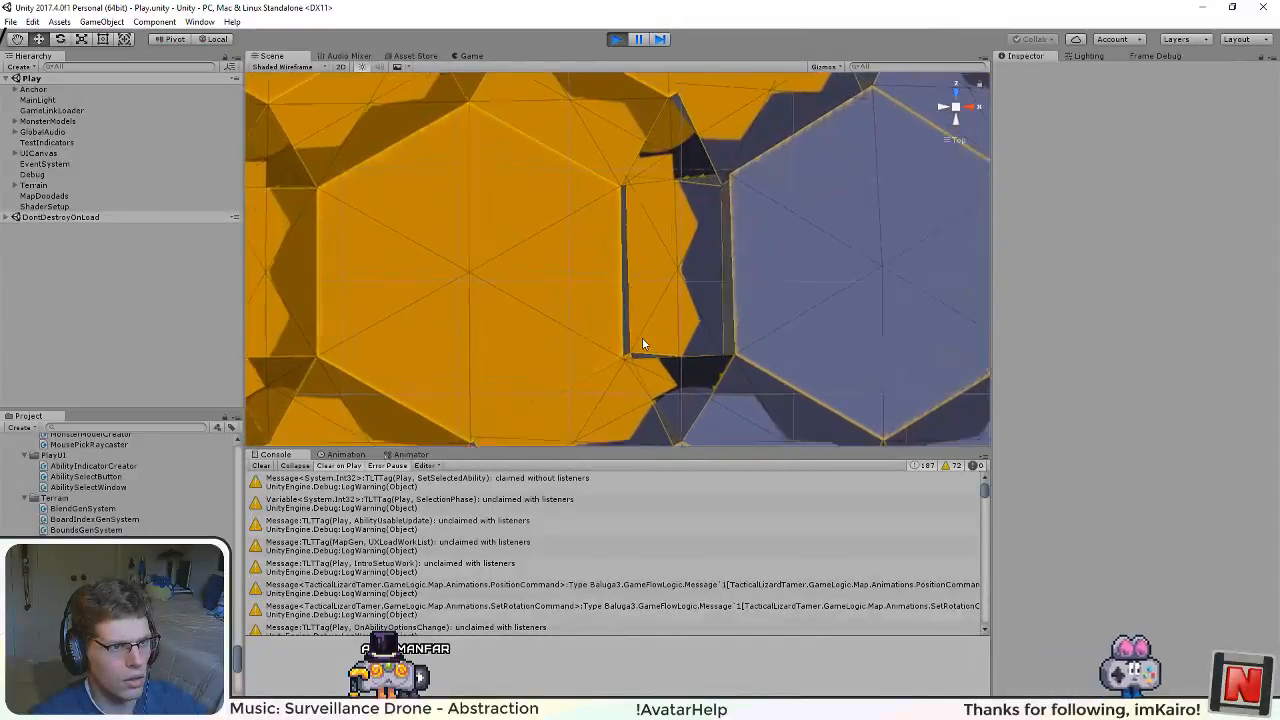
scroll(638, 350, "up", 2)
scroll(720, 226, "up", 3)
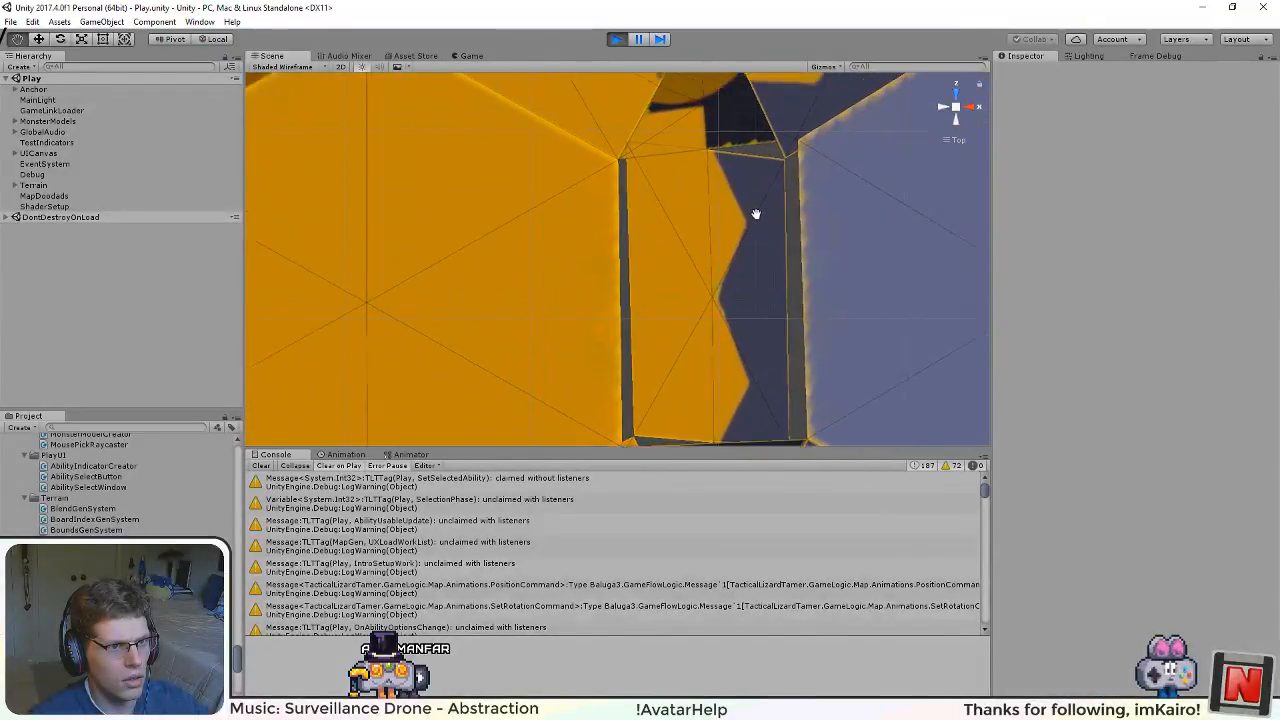
left_click_drag(756, 214, 746, 343)
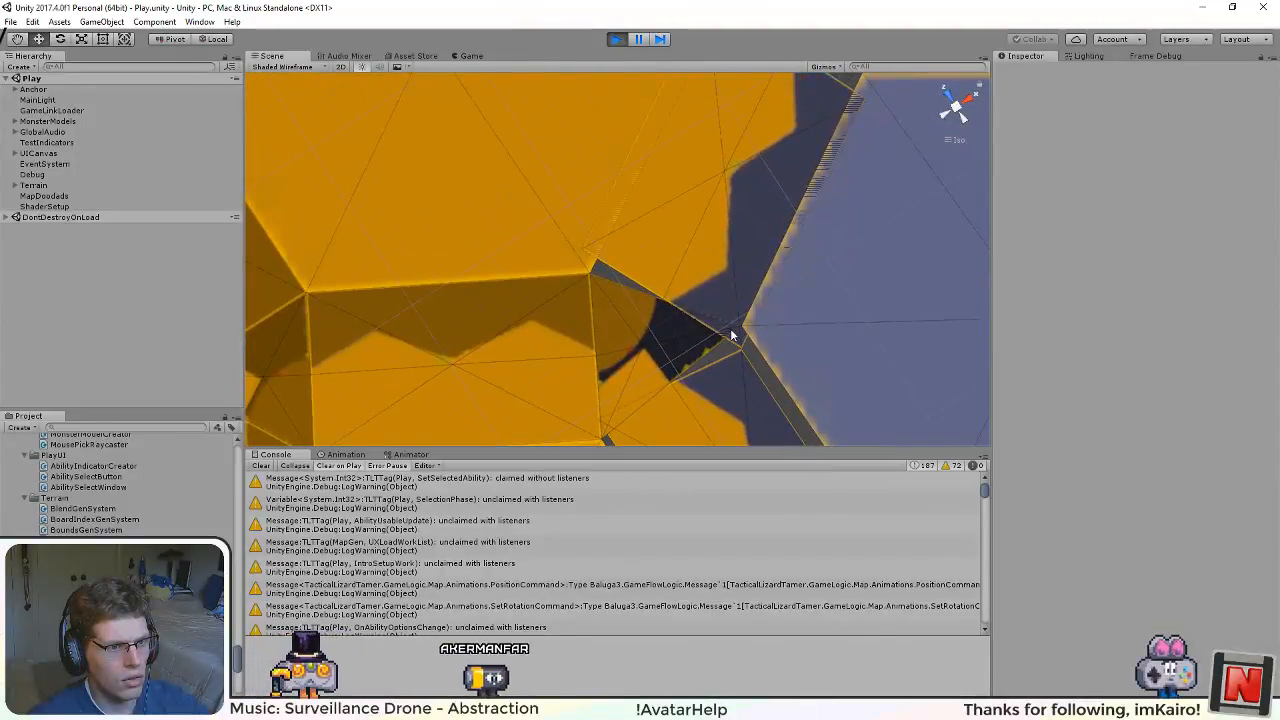
Step: Examine the triangular margin where orange and blue tiles meet and the neighbouring margins along the border
scroll(601, 300, "down", 8)
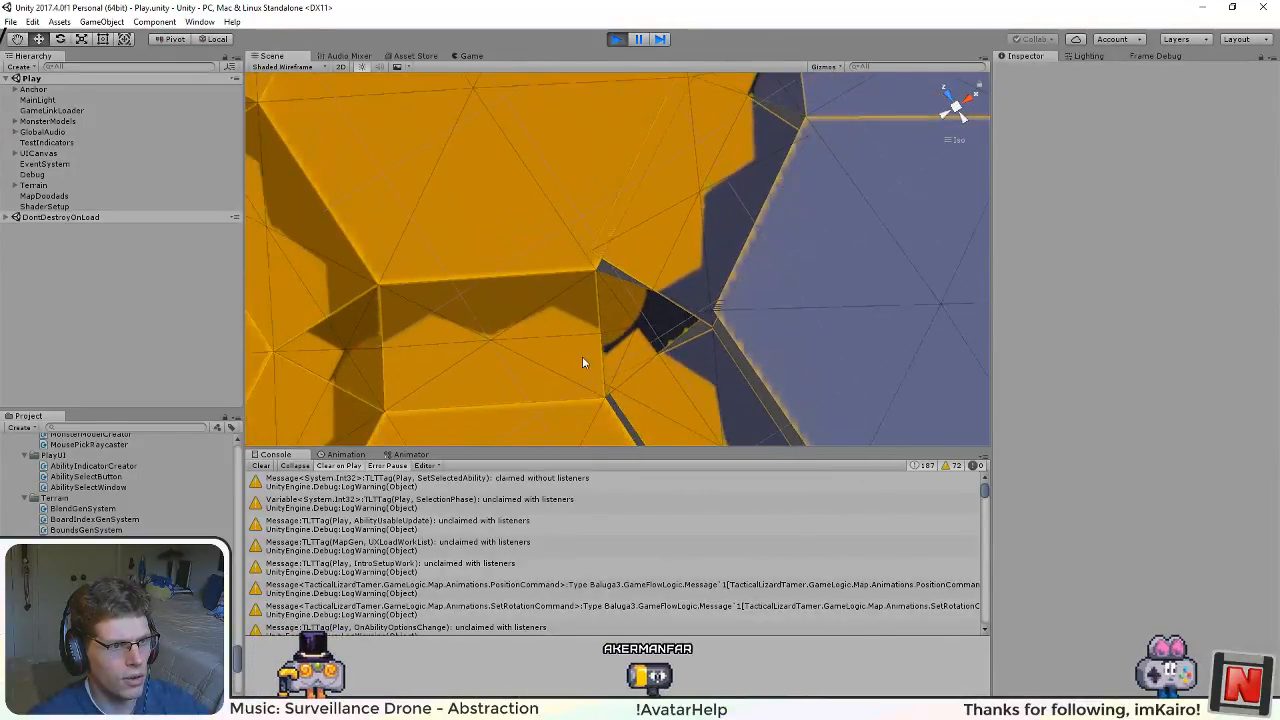
scroll(612, 372, "up", 4)
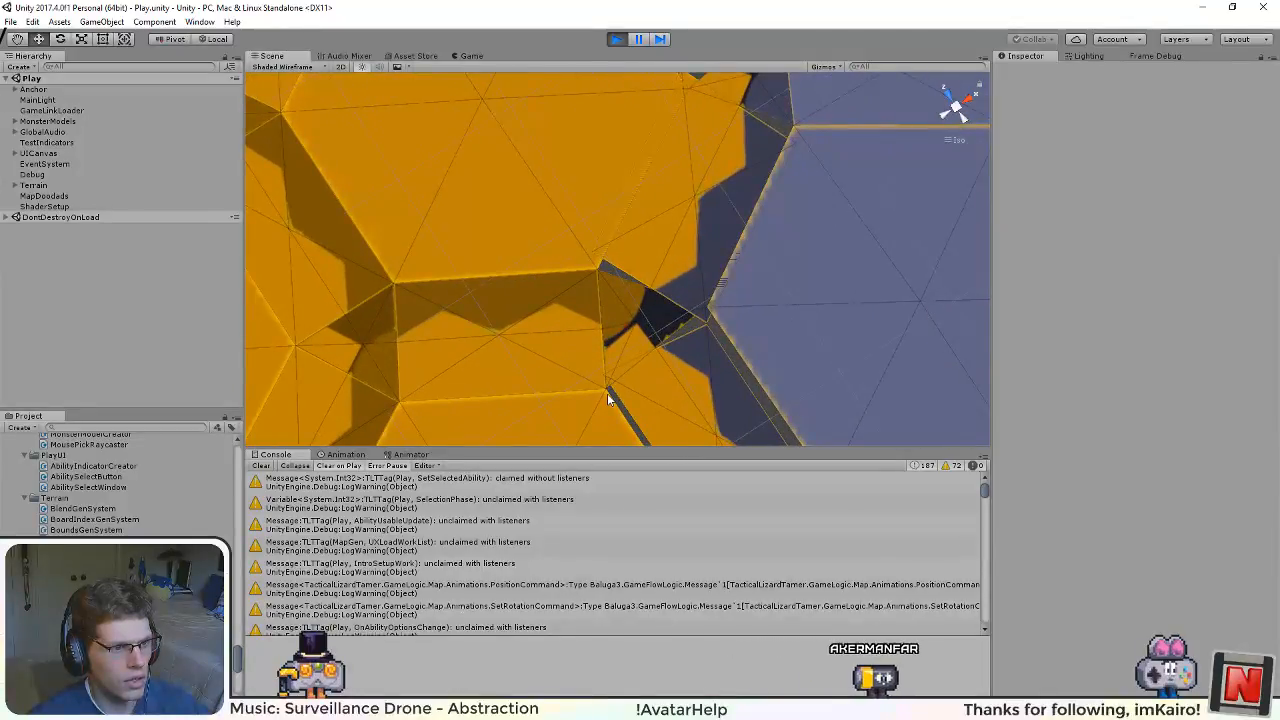
scroll(607, 393, "up", 2)
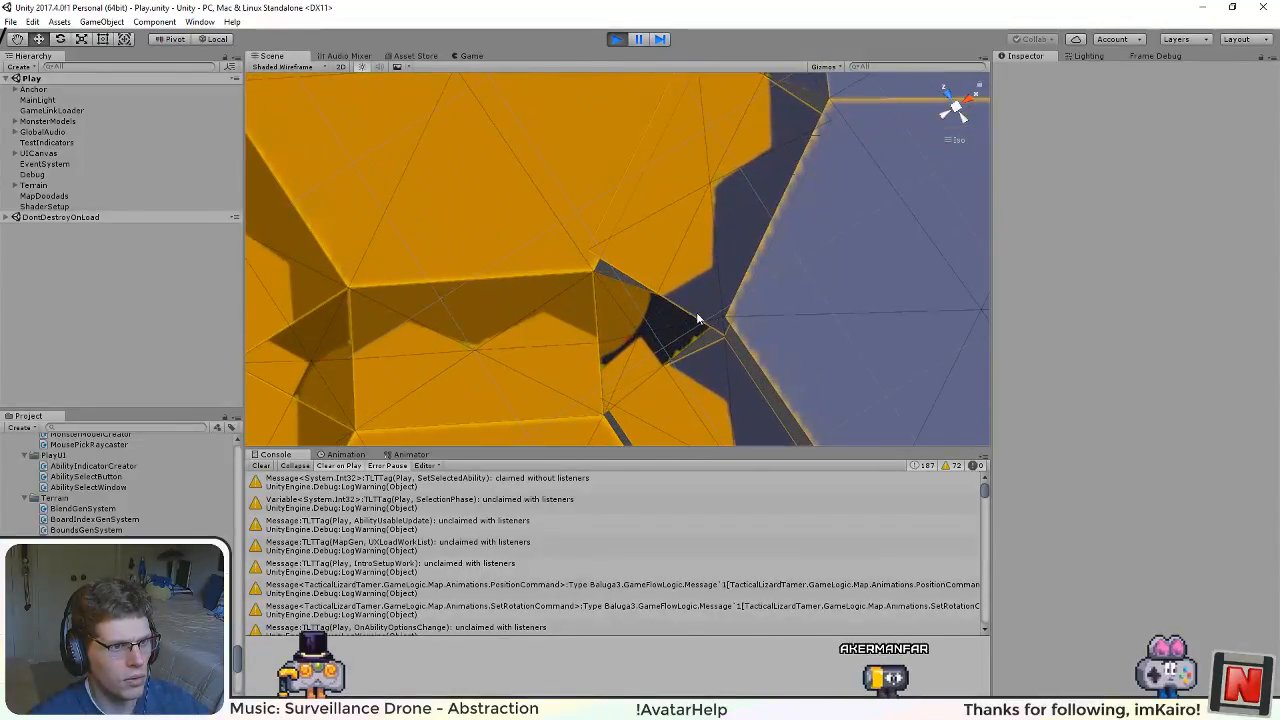
scroll(722, 328, "down", 5)
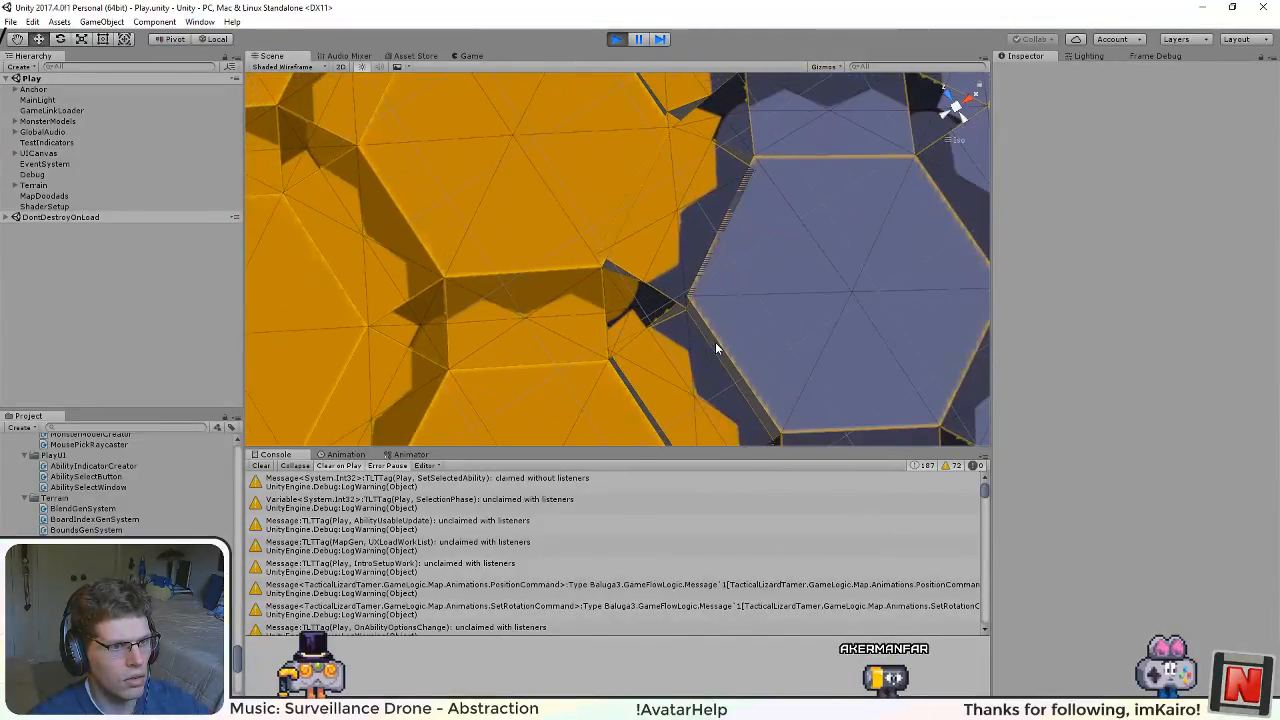
left_click_drag(726, 408, 646, 94)
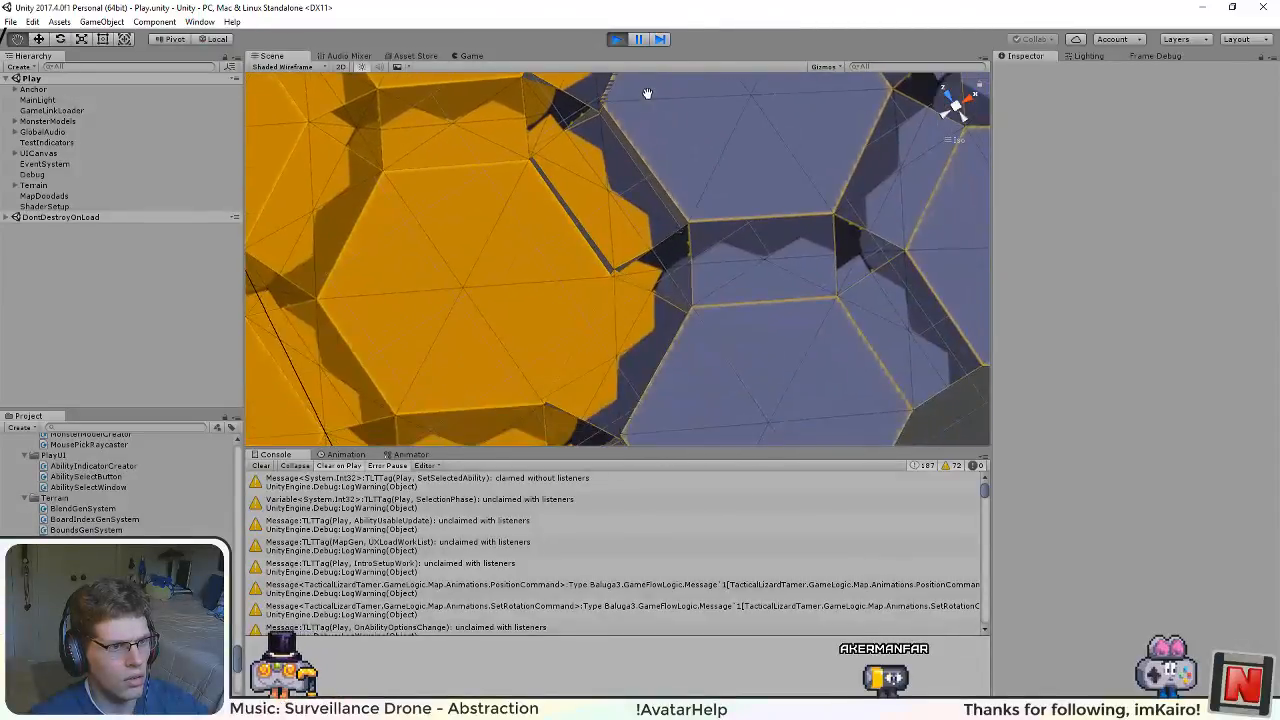
left_click_drag(713, 318, 714, 160)
Step: Check the terrain's margins from a low angle and in the left and back views, returning to the top view
left_click_drag(669, 351, 600, 263)
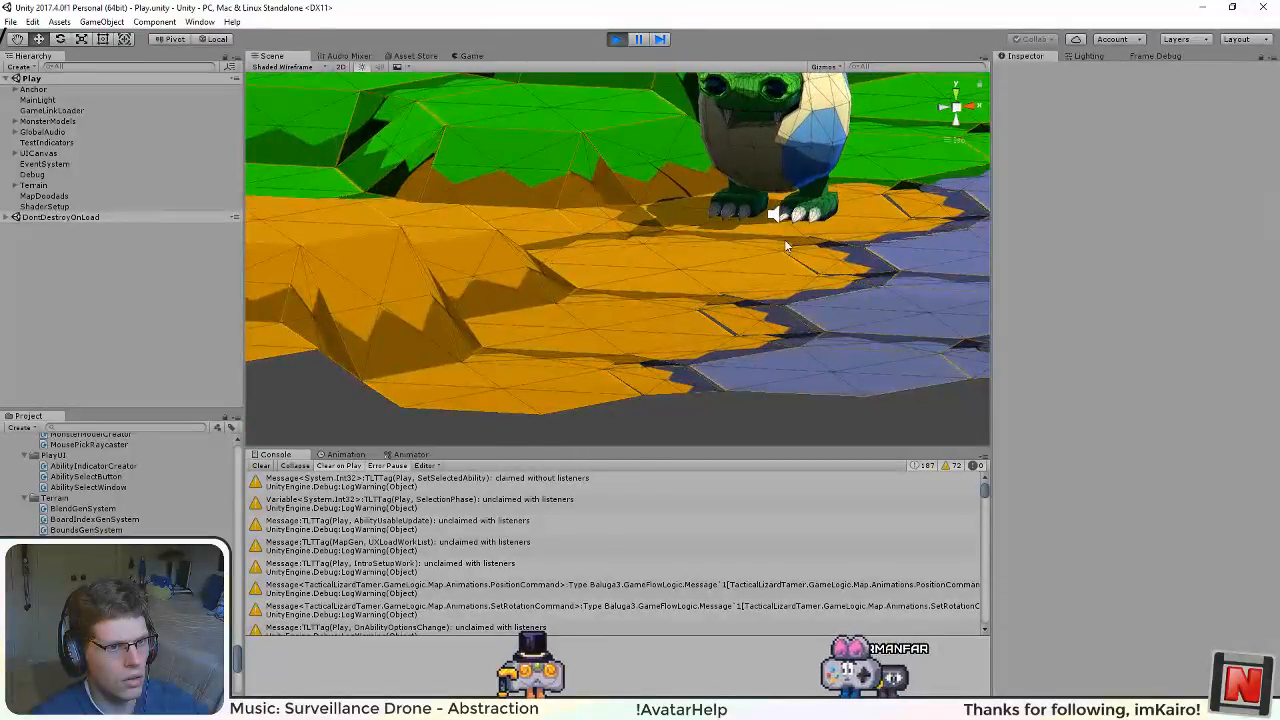
left_click_drag(789, 246, 615, 341)
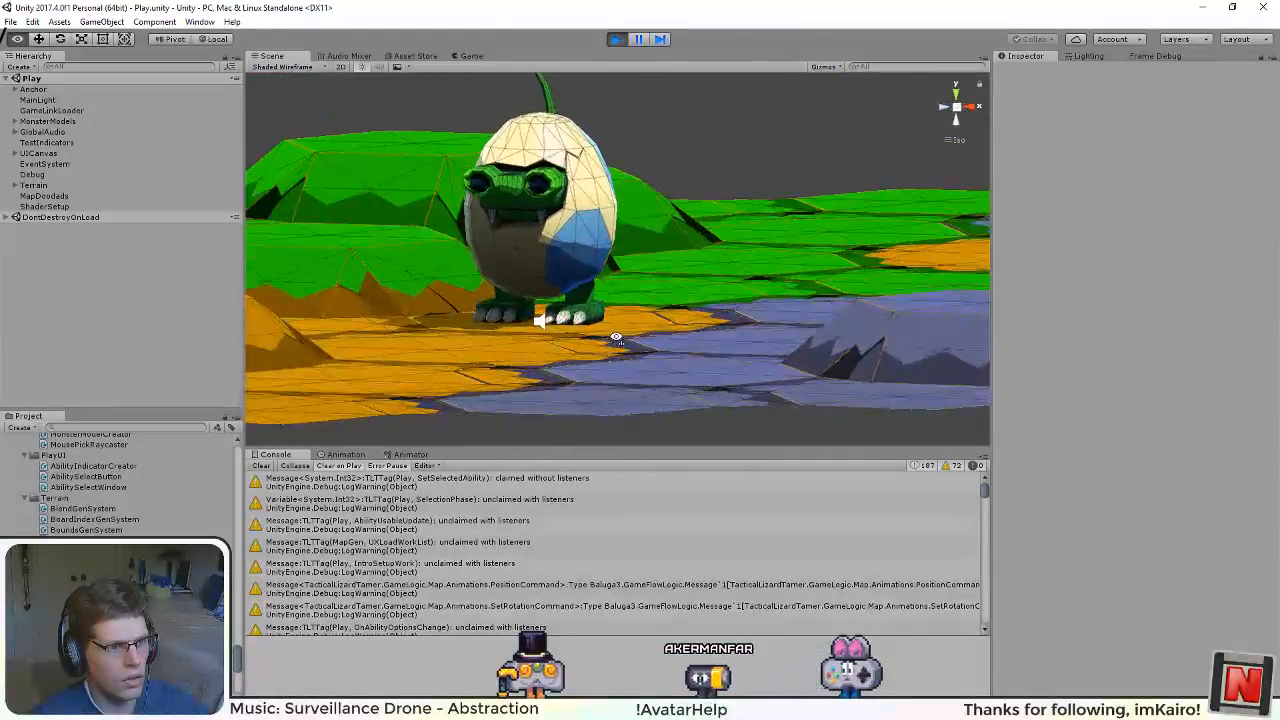
left_click(955, 92)
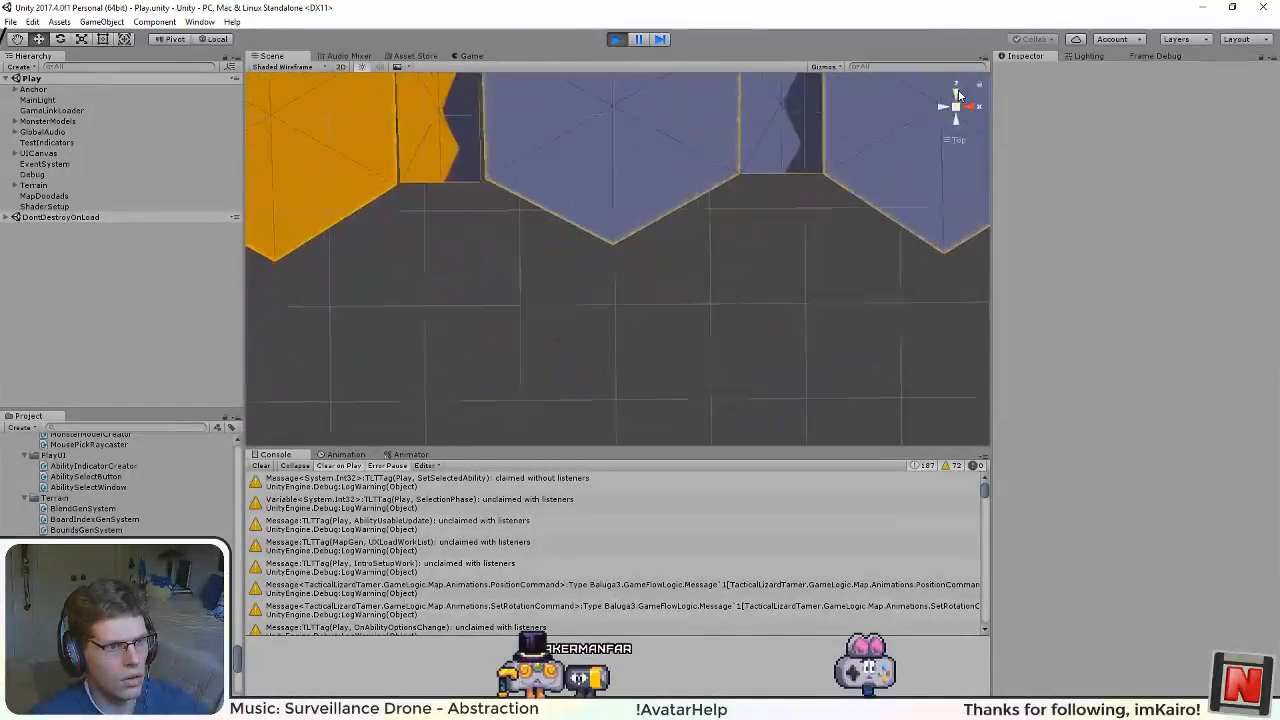
left_click(942, 108)
left_click(958, 107)
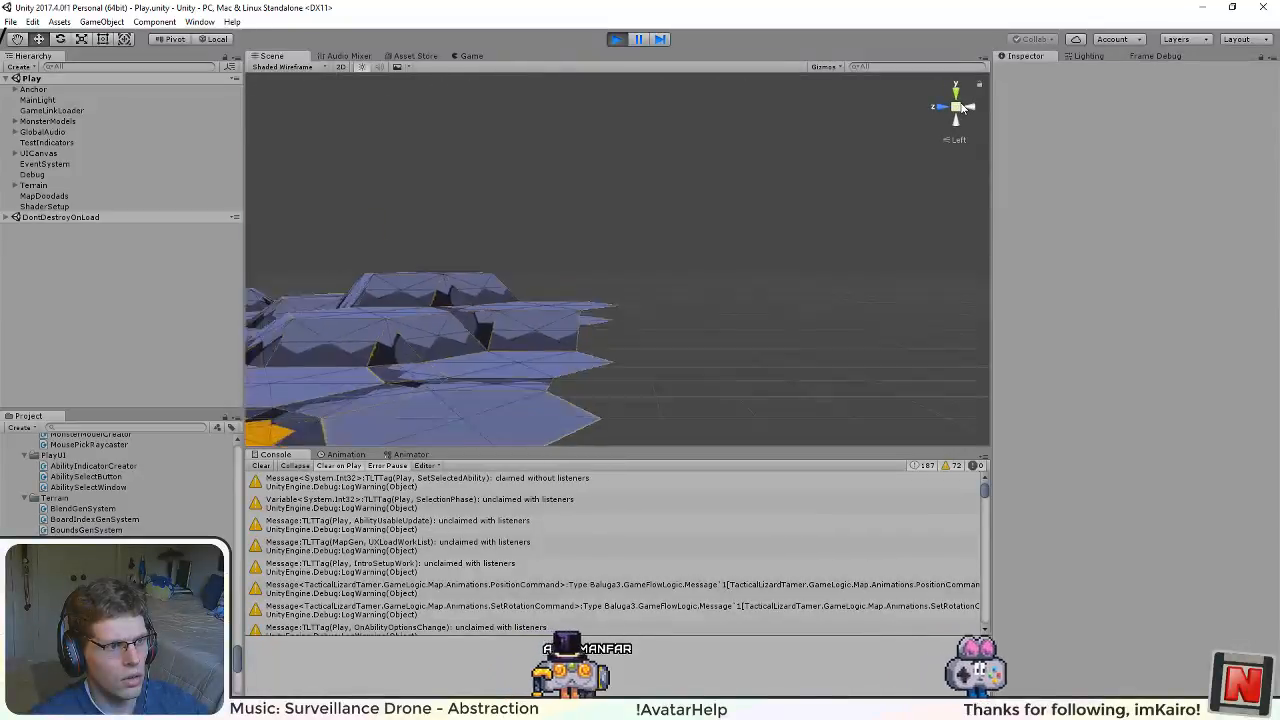
left_click(968, 108)
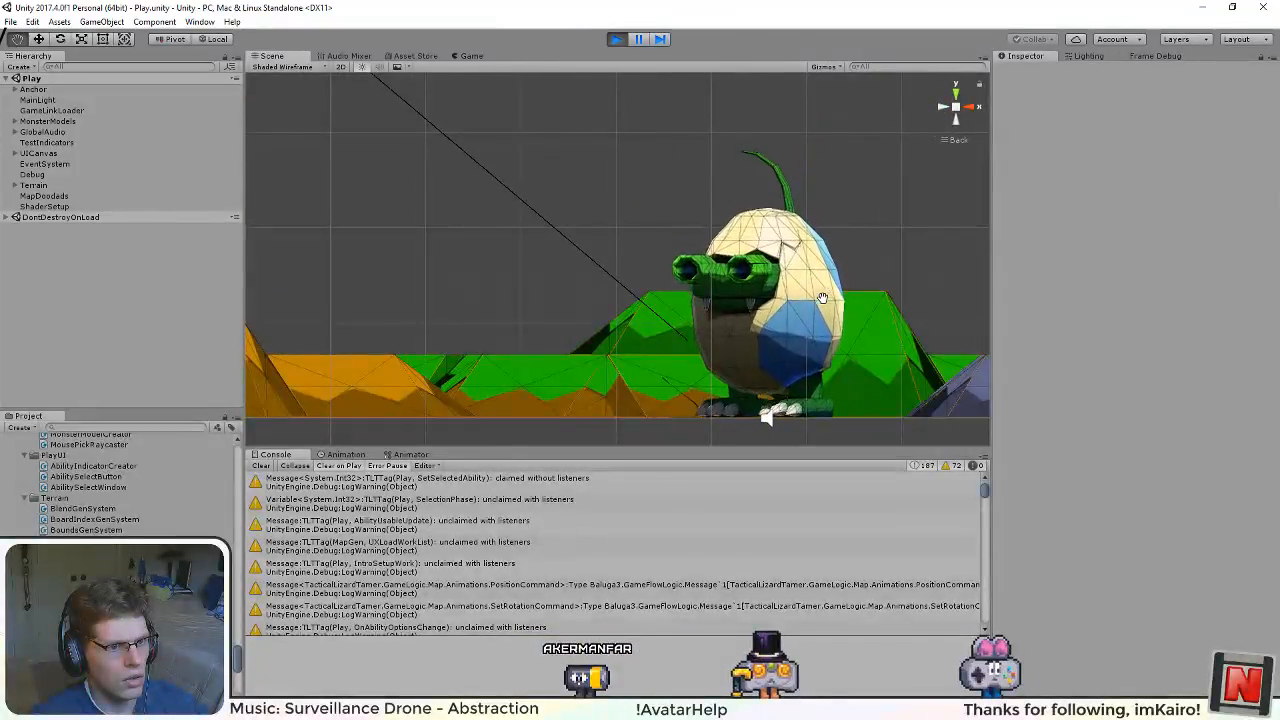
left_click_drag(795, 294, 686, 281)
left_click(955, 92)
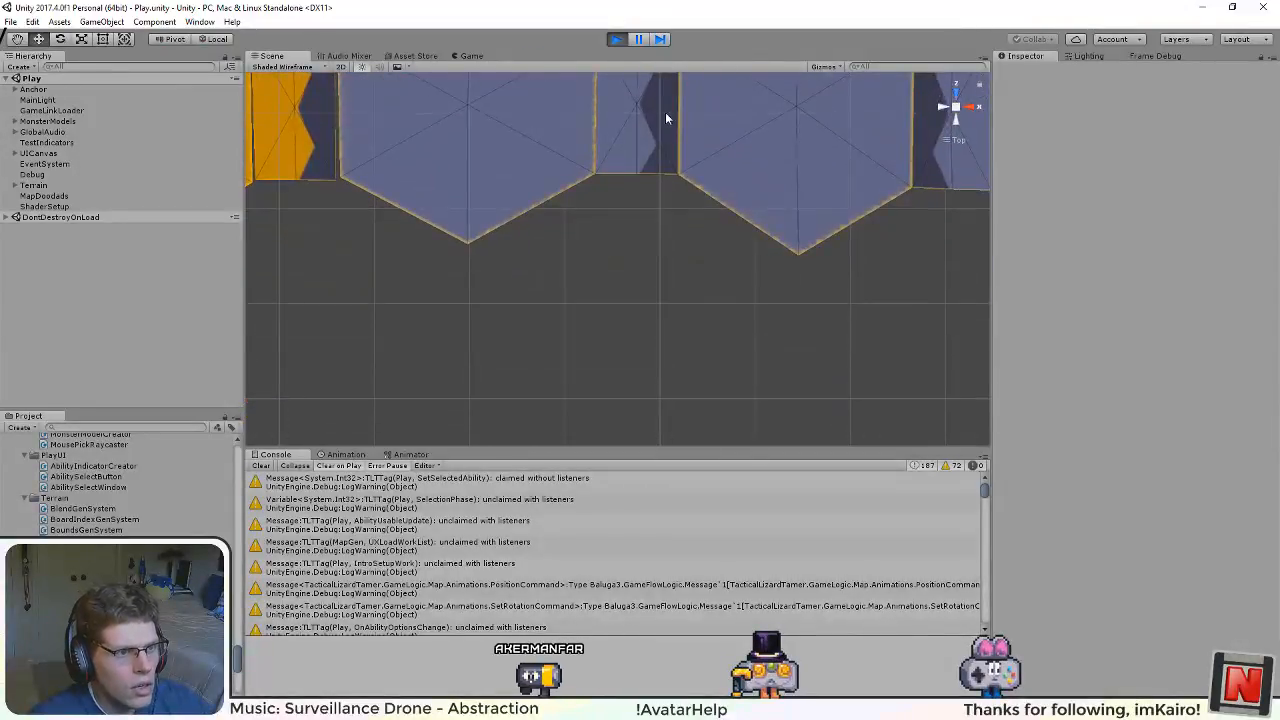
Step: Recheck the rectangular margin between the orange and blue hex tiles in the Scene view and stop play mode
scroll(650, 228, "up", 3)
left_click_drag(650, 230, 871, 354)
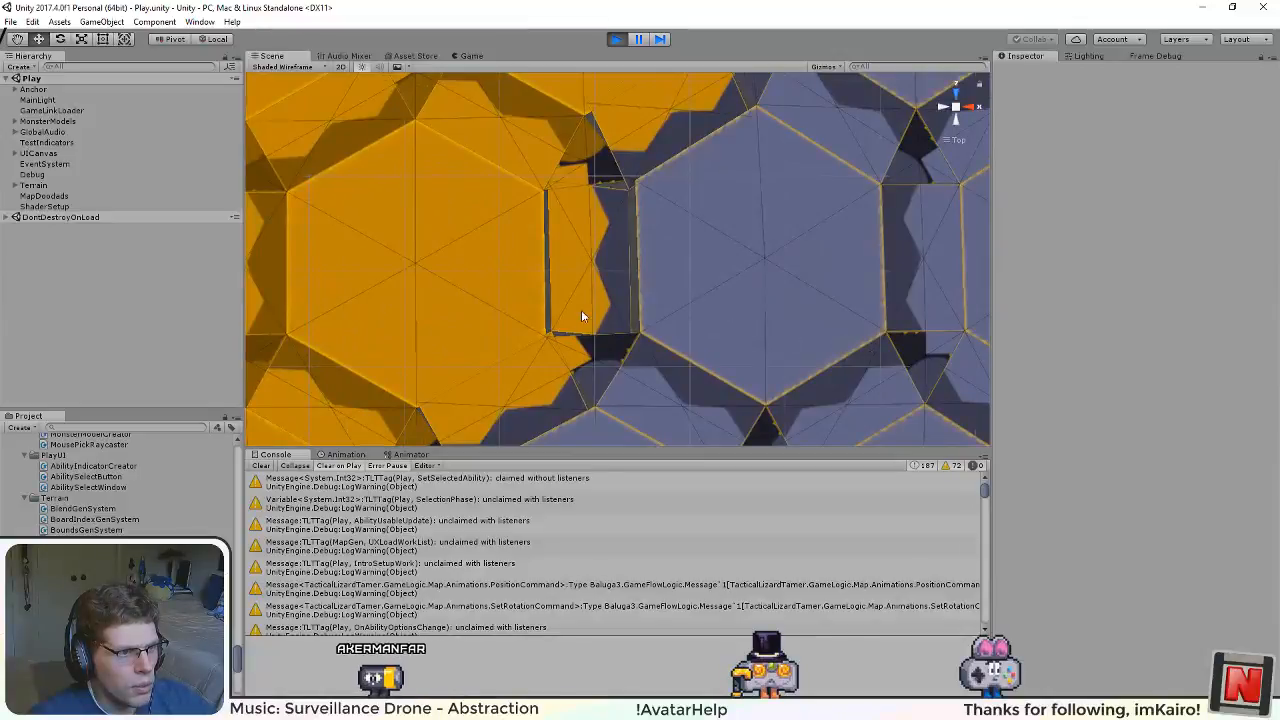
left_click_drag(581, 310, 634, 375)
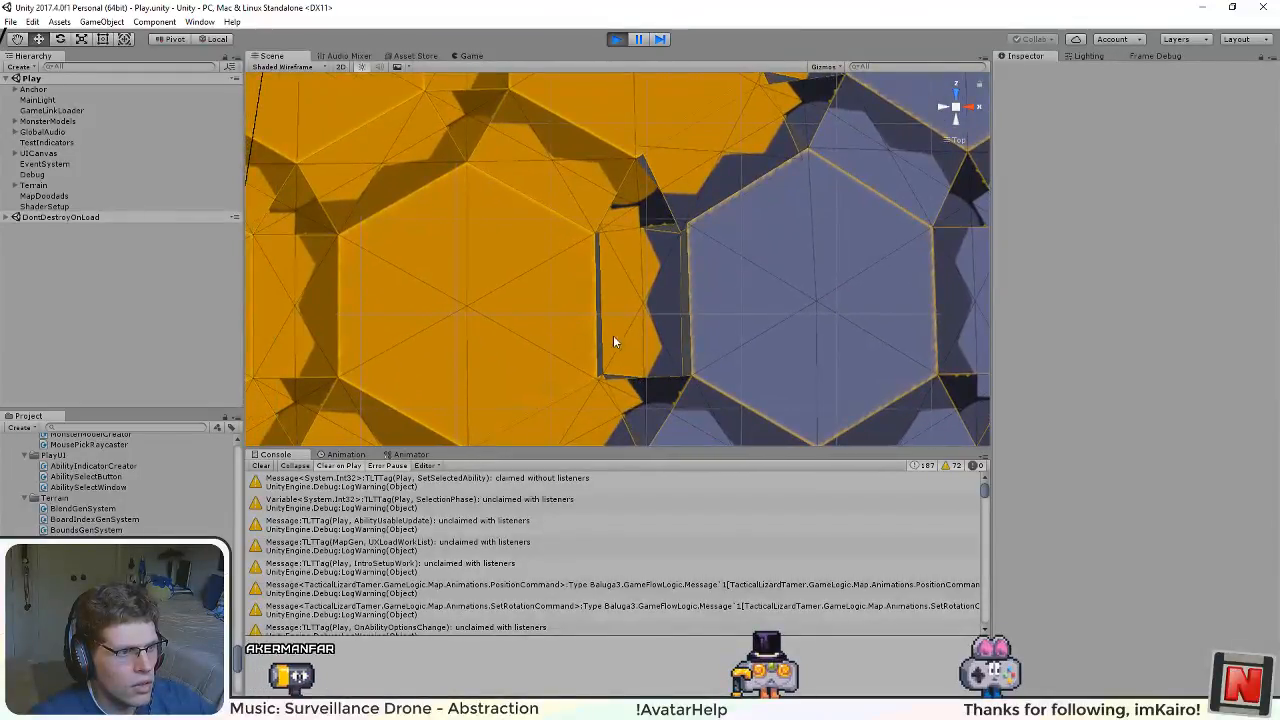
left_click(618, 40)
Step: Switch to Visual Studio and review the margin distortion code in PositionGenSystem.cs, from DistortRectMargin to the two-prototype DistortAndBump overload
key("alt+Tab")
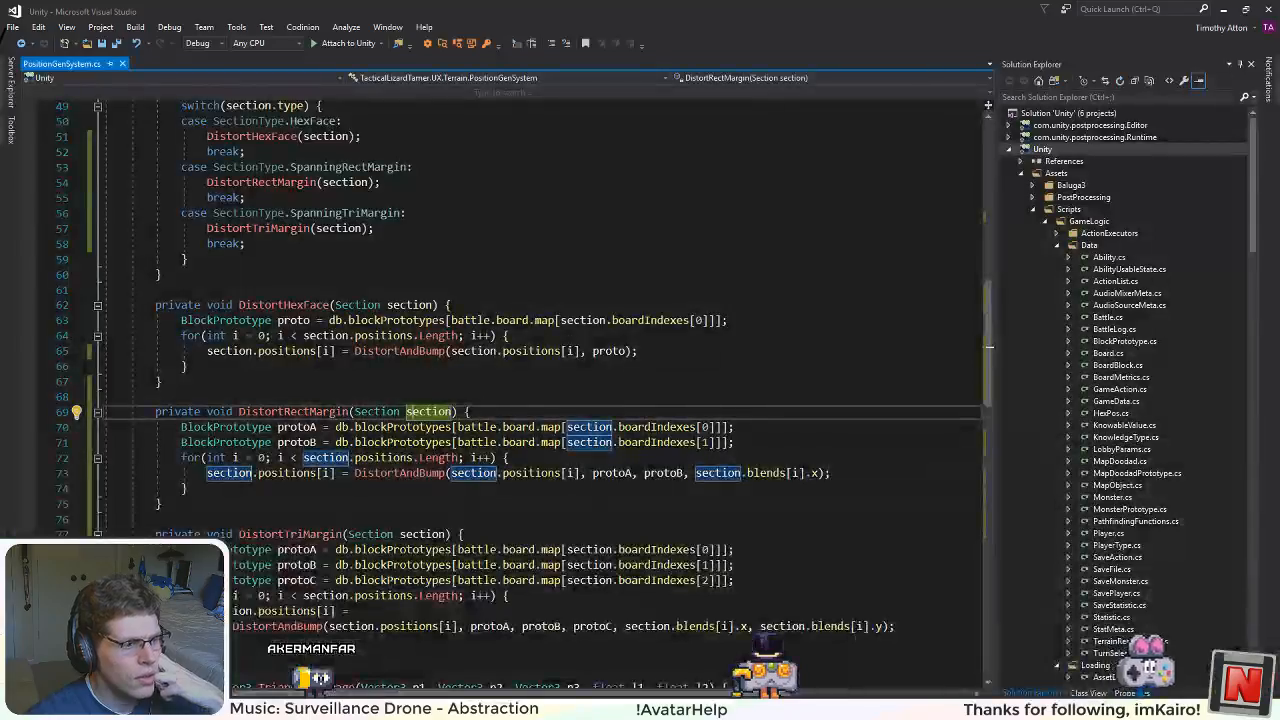
scroll(440, 465, "up", 1)
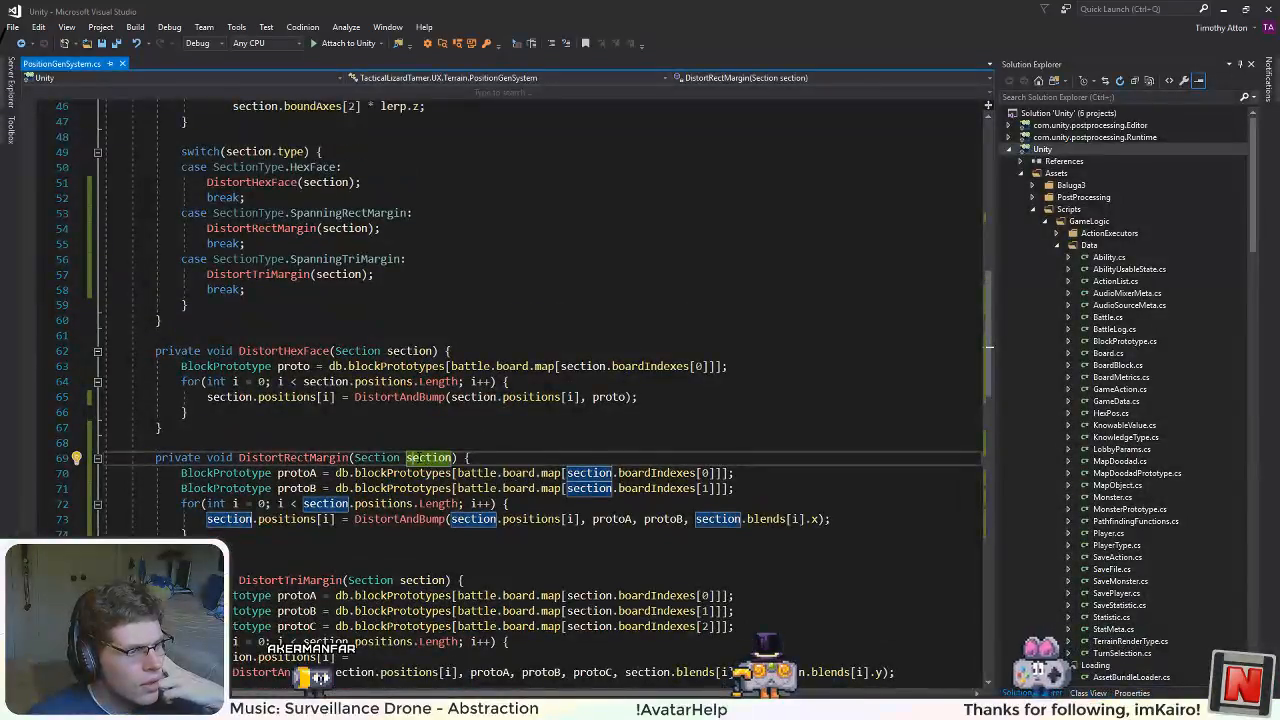
double_click(260, 228)
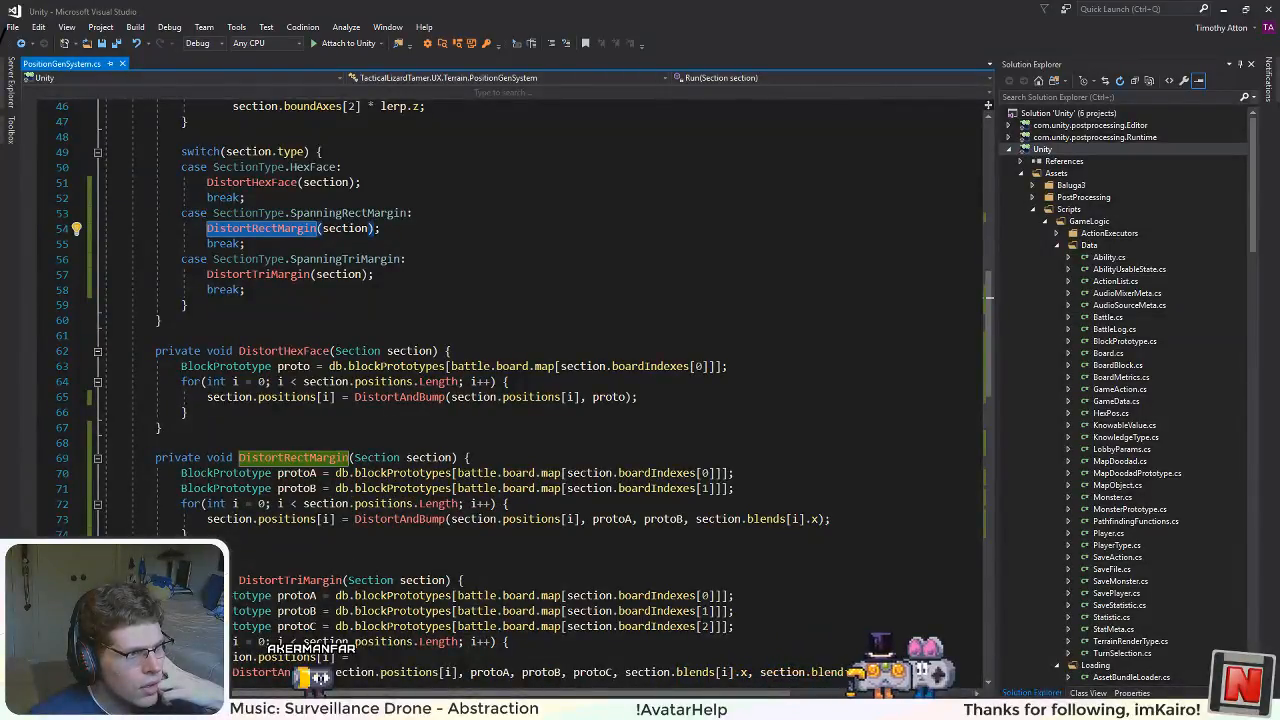
scroll(351, 513, "up", 5)
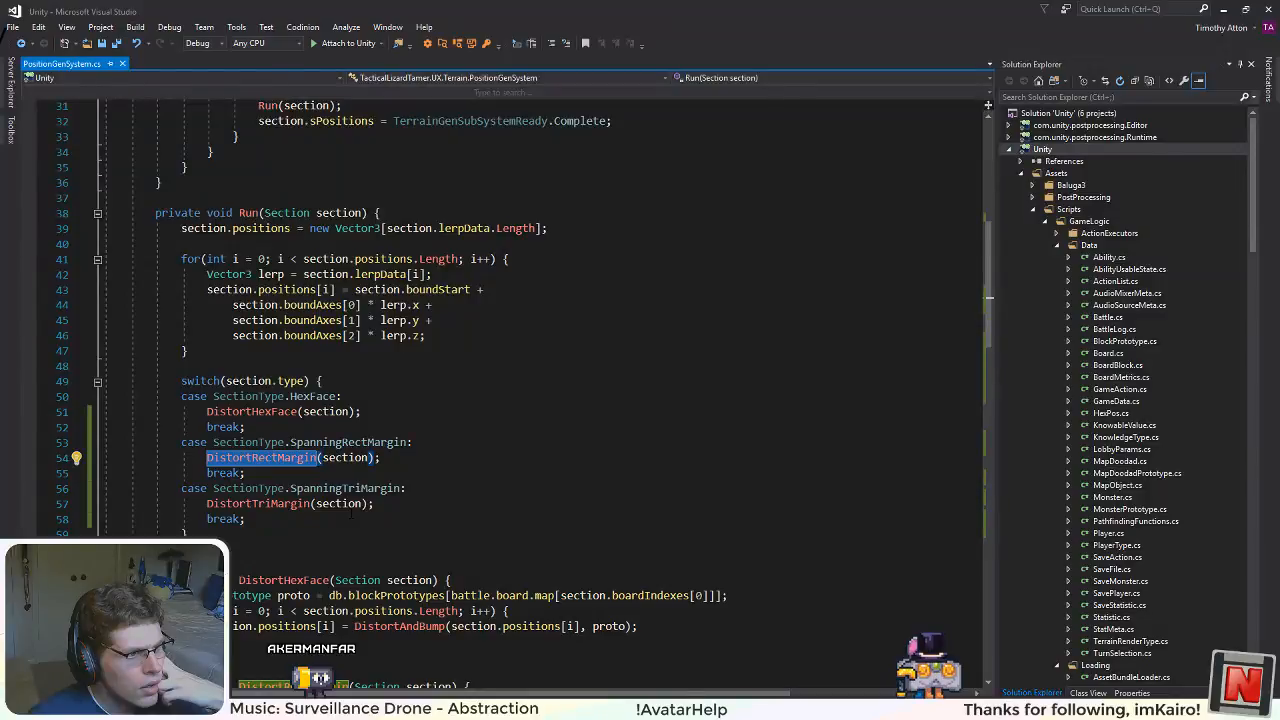
scroll(349, 515, "down", 6)
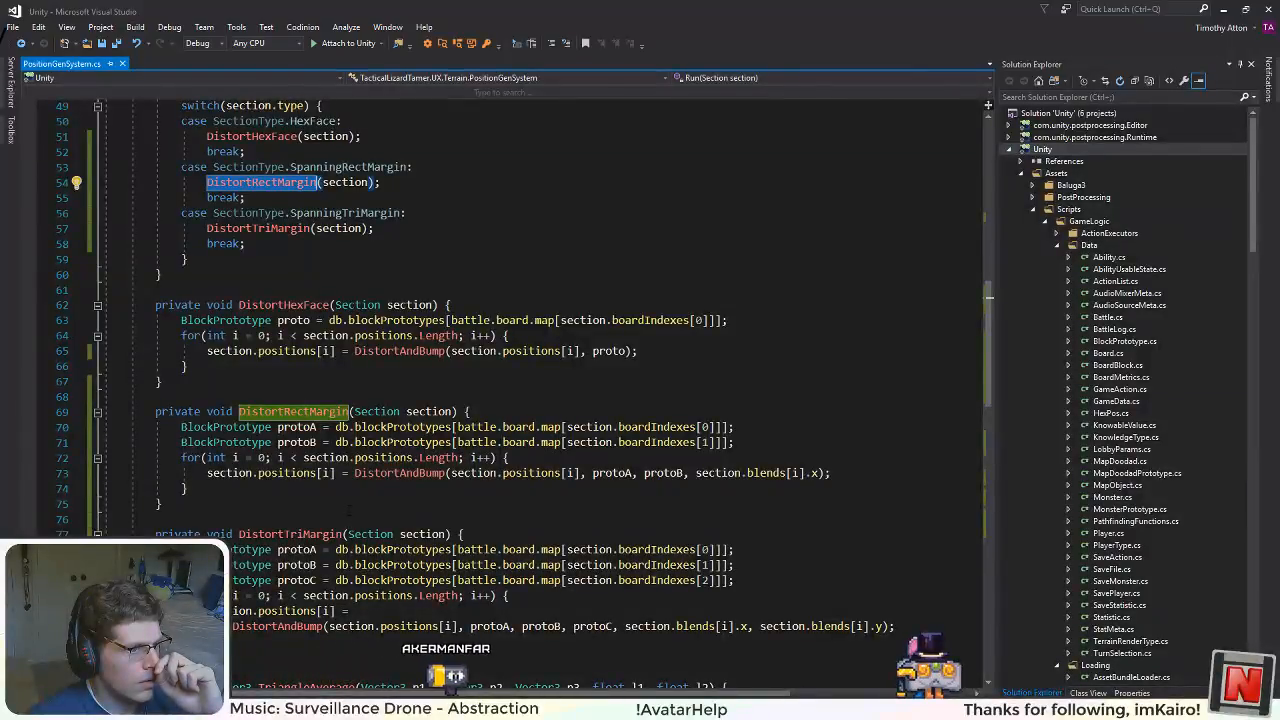
scroll(349, 512, "down", 10)
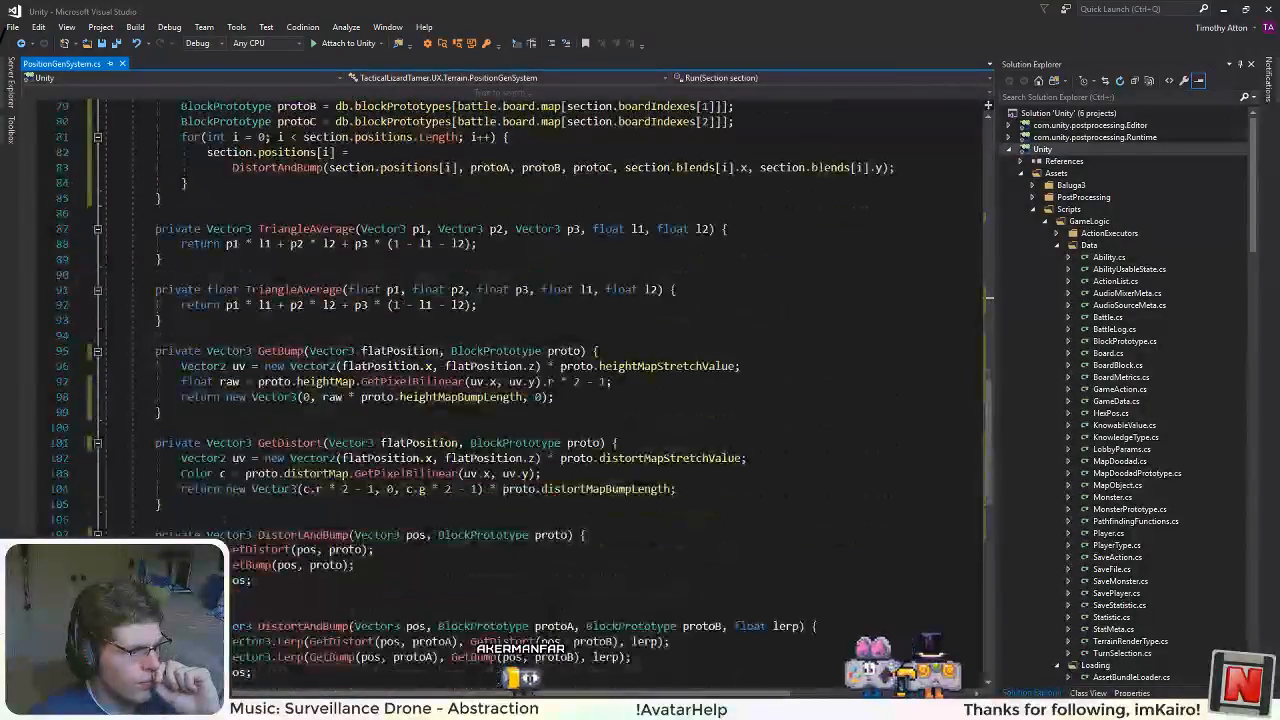
scroll(540, 380, "down", 5)
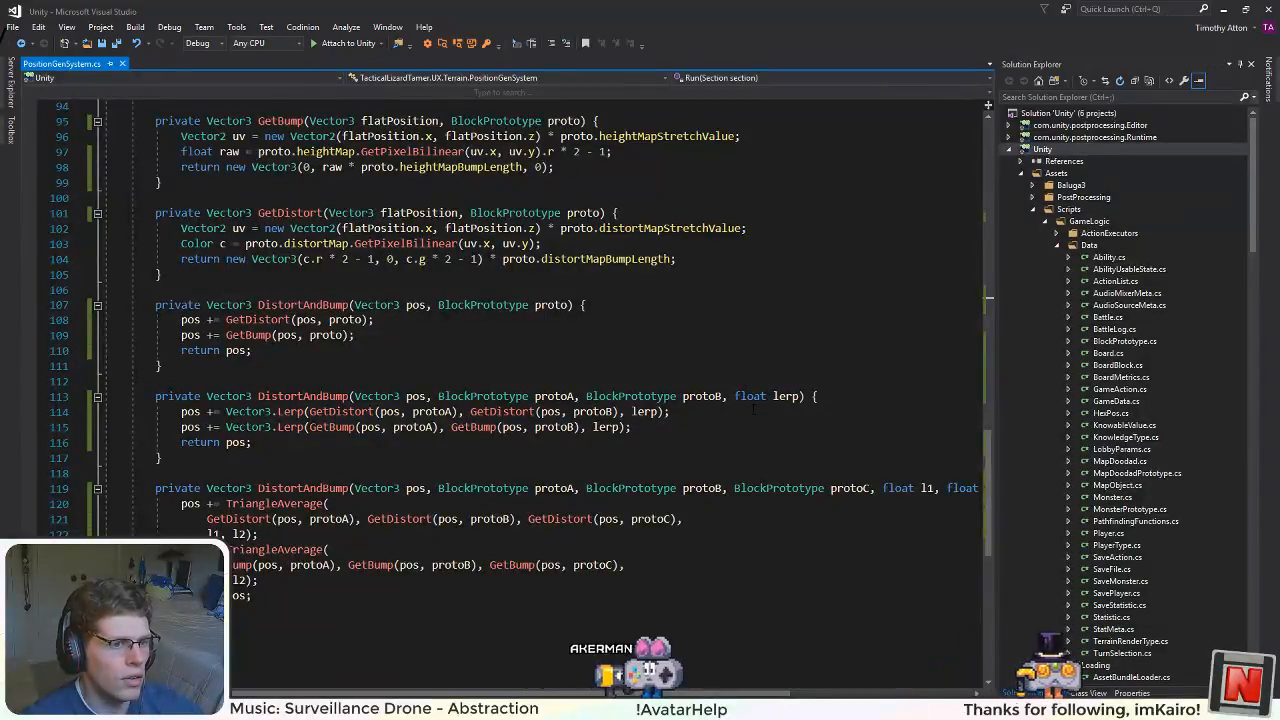
left_click(785, 397)
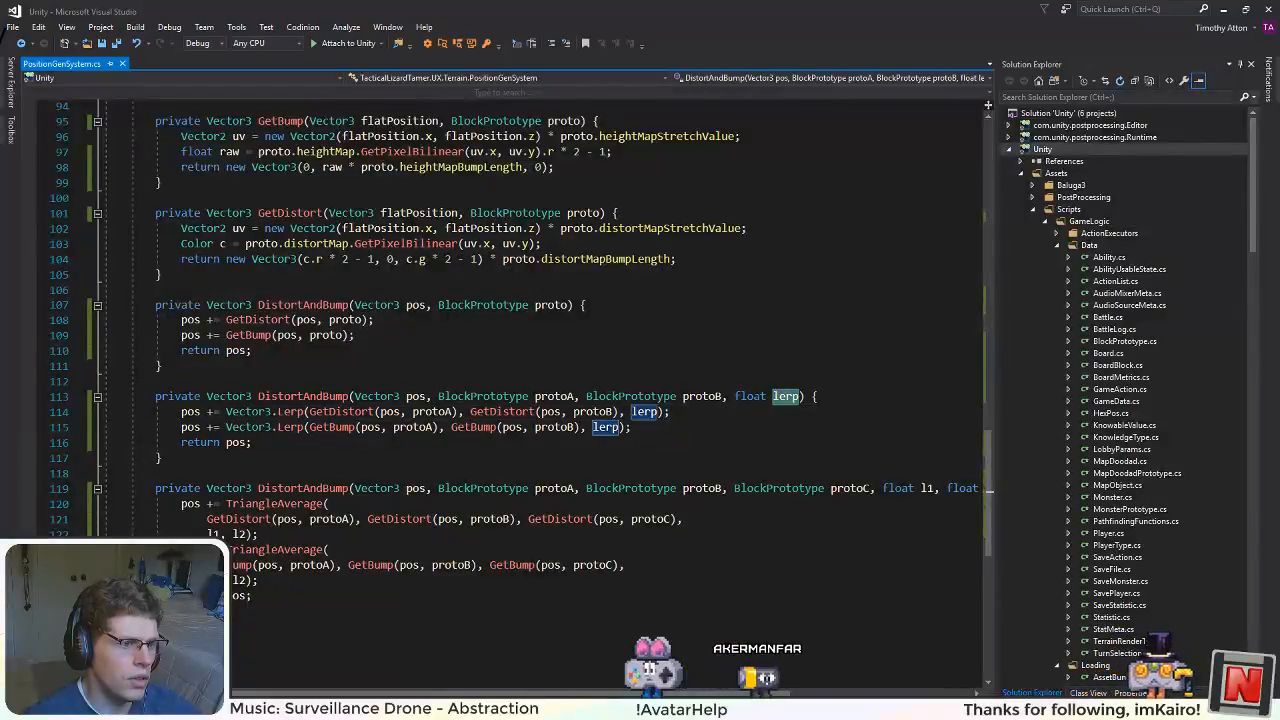
left_click(560, 398)
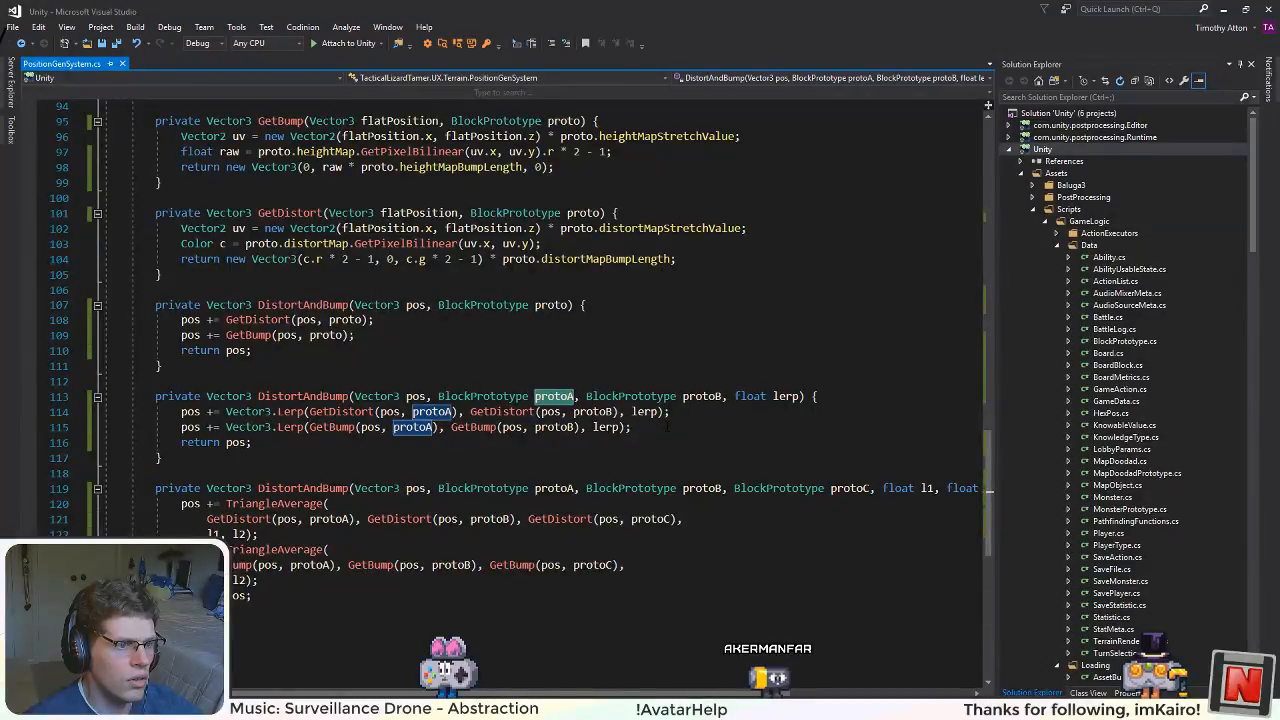
Step: Open BlendGenSystem.cs from the Terrain scripts folder and look through its margin blend methods
scroll(1118, 407, "down", 4)
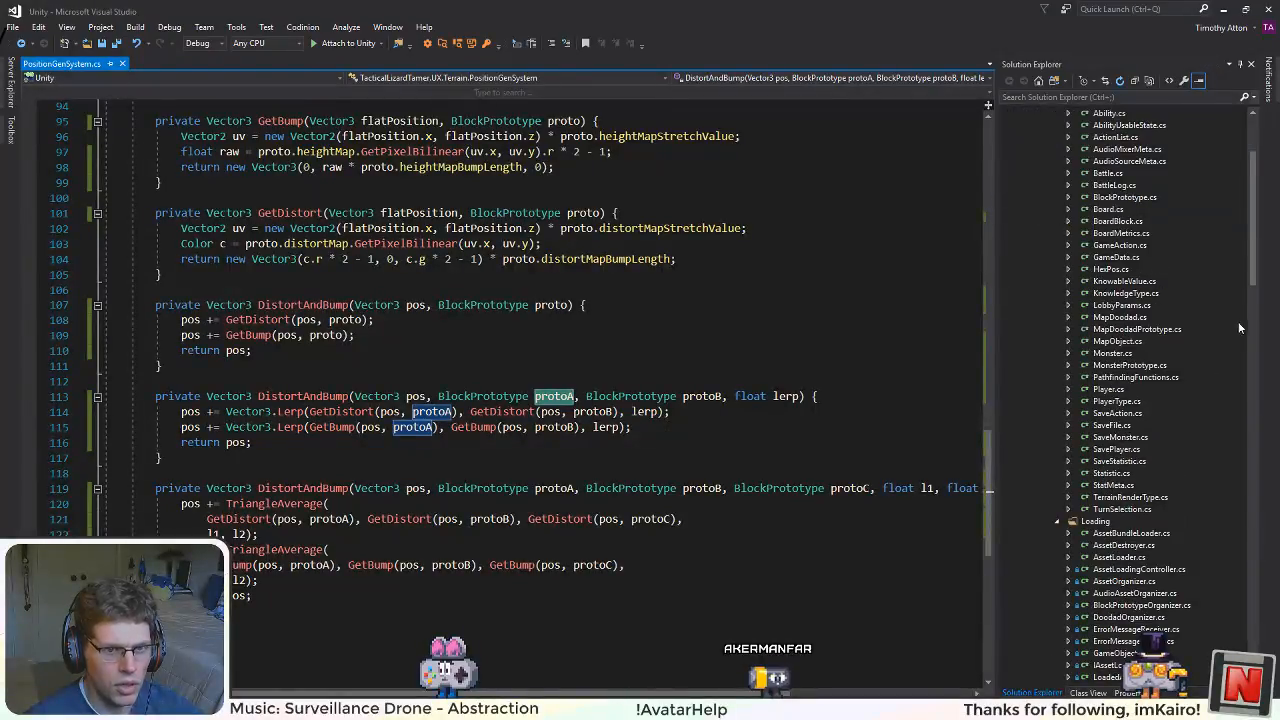
left_click_drag(1252, 268, 1260, 623)
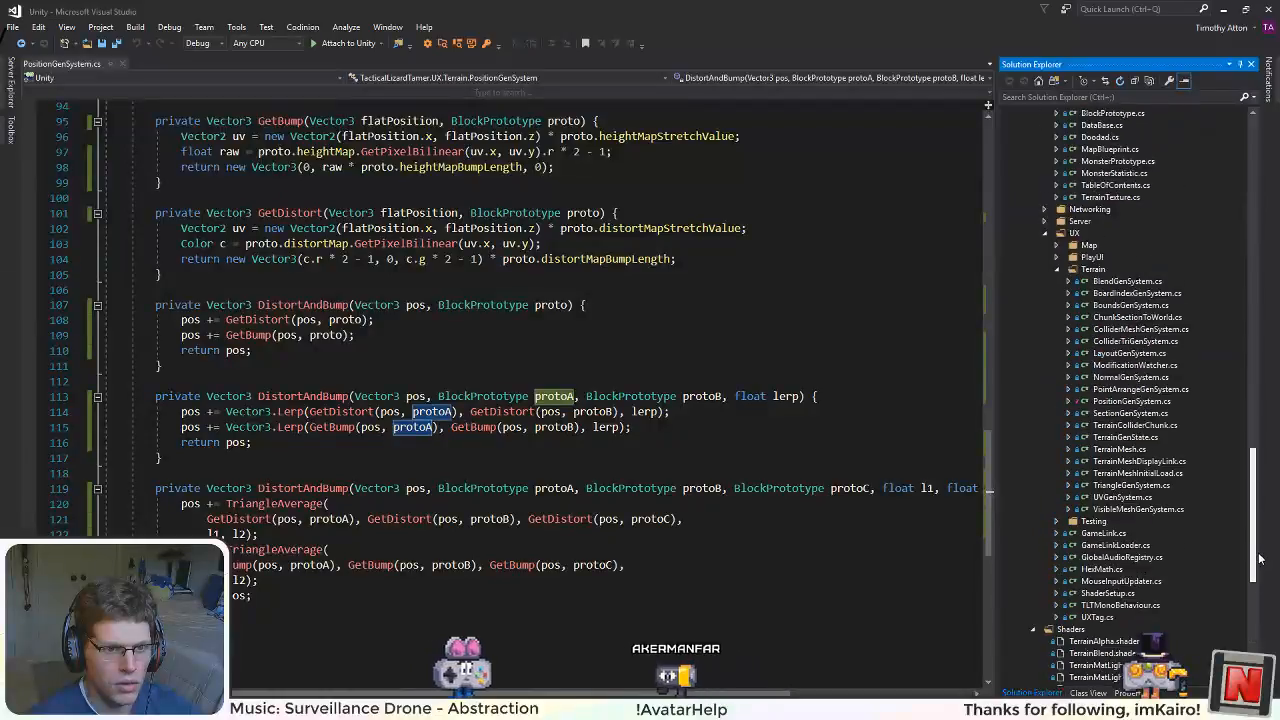
scroll(1135, 338, "up", 8)
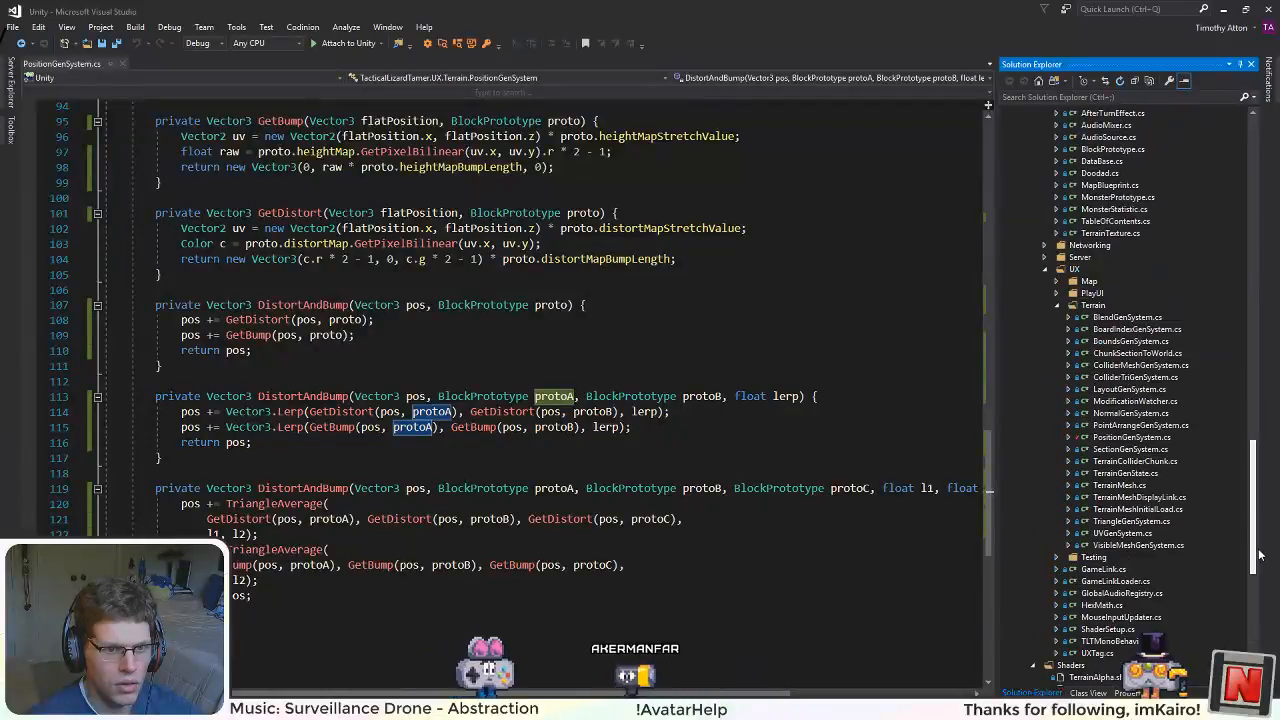
double_click(1127, 317)
scroll(520, 400, "down", 18)
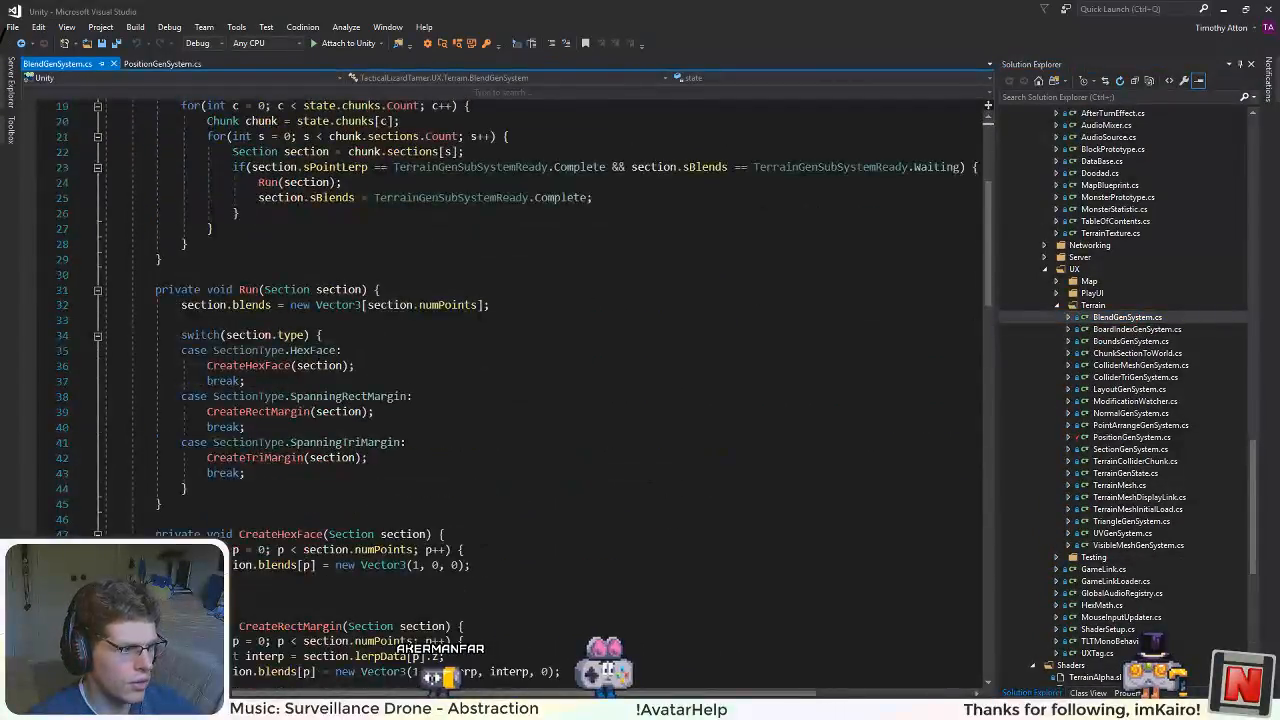
scroll(520, 400, "up", 4)
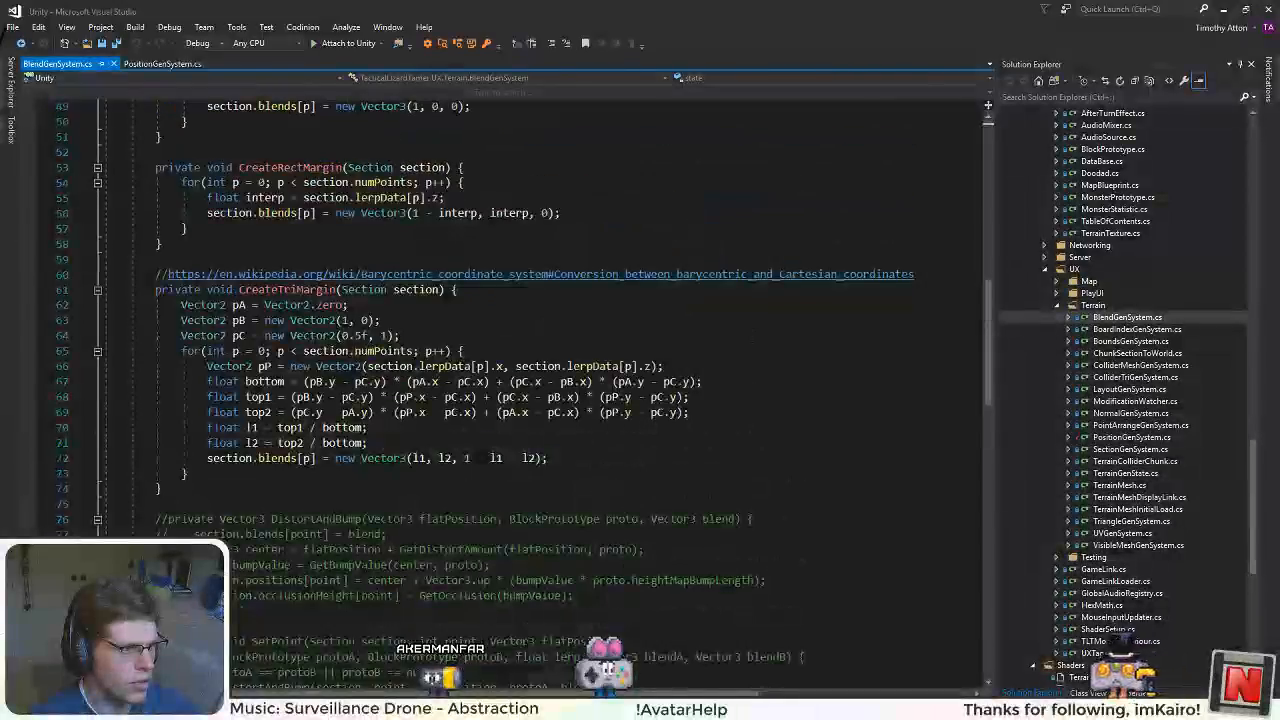
Step: Delete the commented-out methods and leftover blank lines below CreateTriMargin in BlendGenSystem.cs and save the file
scroll(520, 400, "down", 5)
left_click(156, 290)
left_click_drag(156, 290, 205, 522)
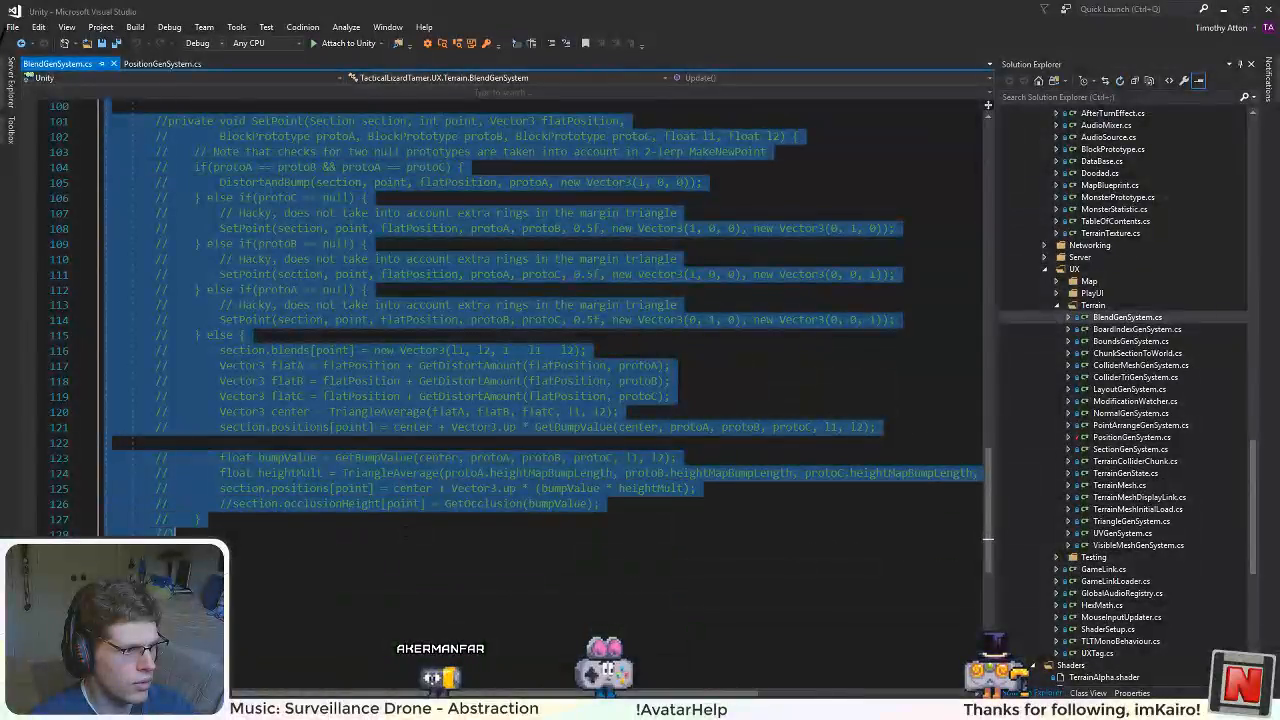
key("Delete")
scroll(987, 478, "up", 3)
key("shift+Up")
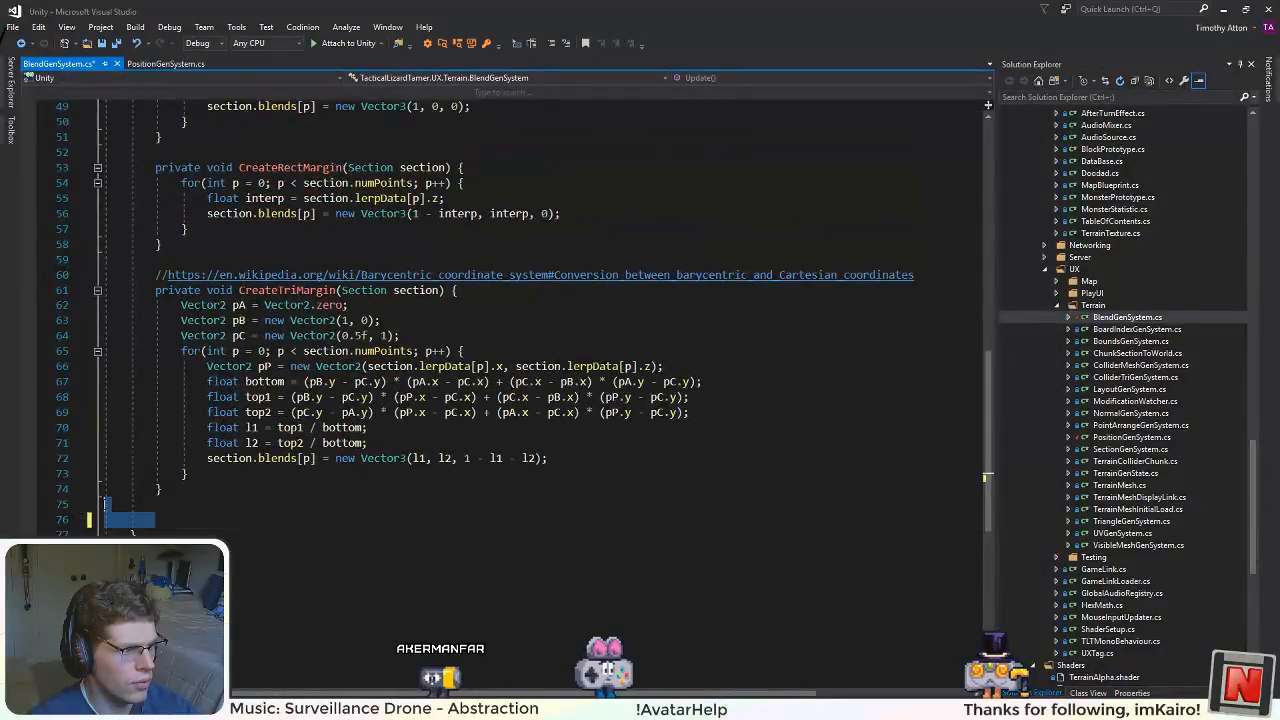
key("BackSpace")
key("BackSpace")
scroll(543, 415, "up", 2)
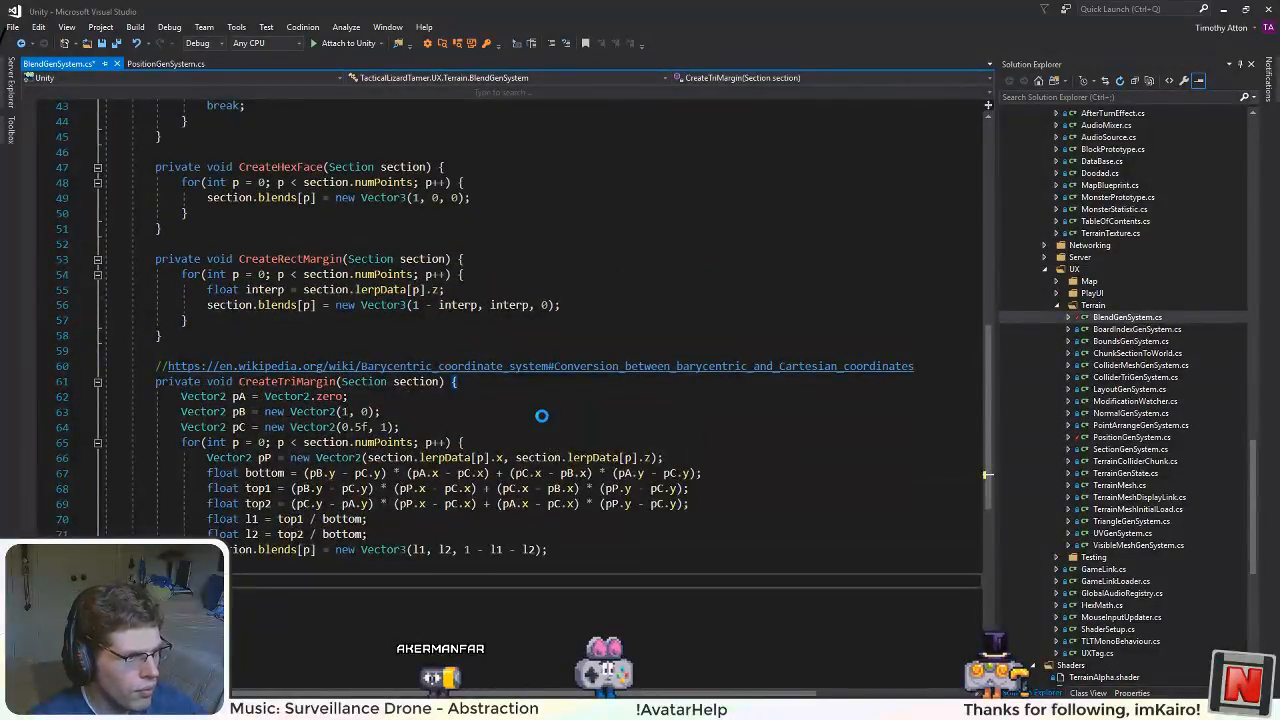
scroll(509, 412, "up", 3)
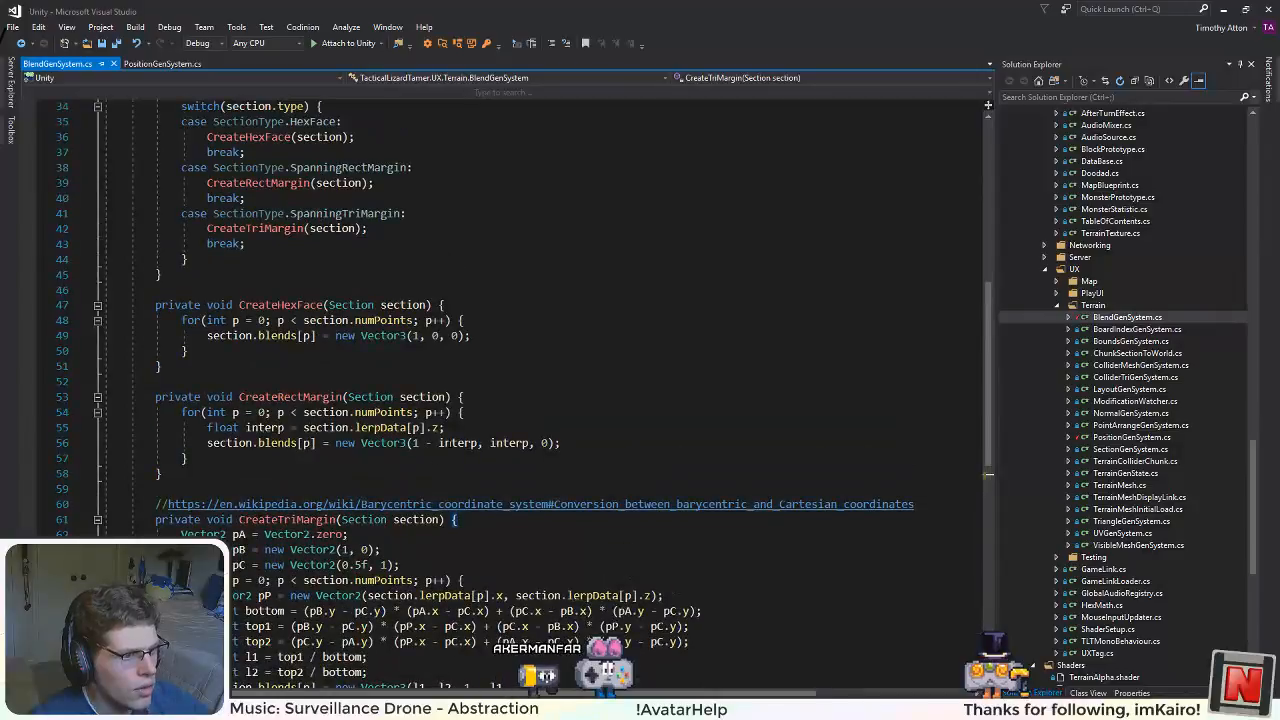
Step: Examine how CreateRectMargin derives interp from lerpData and uses it in the section's blends
left_click(458, 457)
double_click(458, 443)
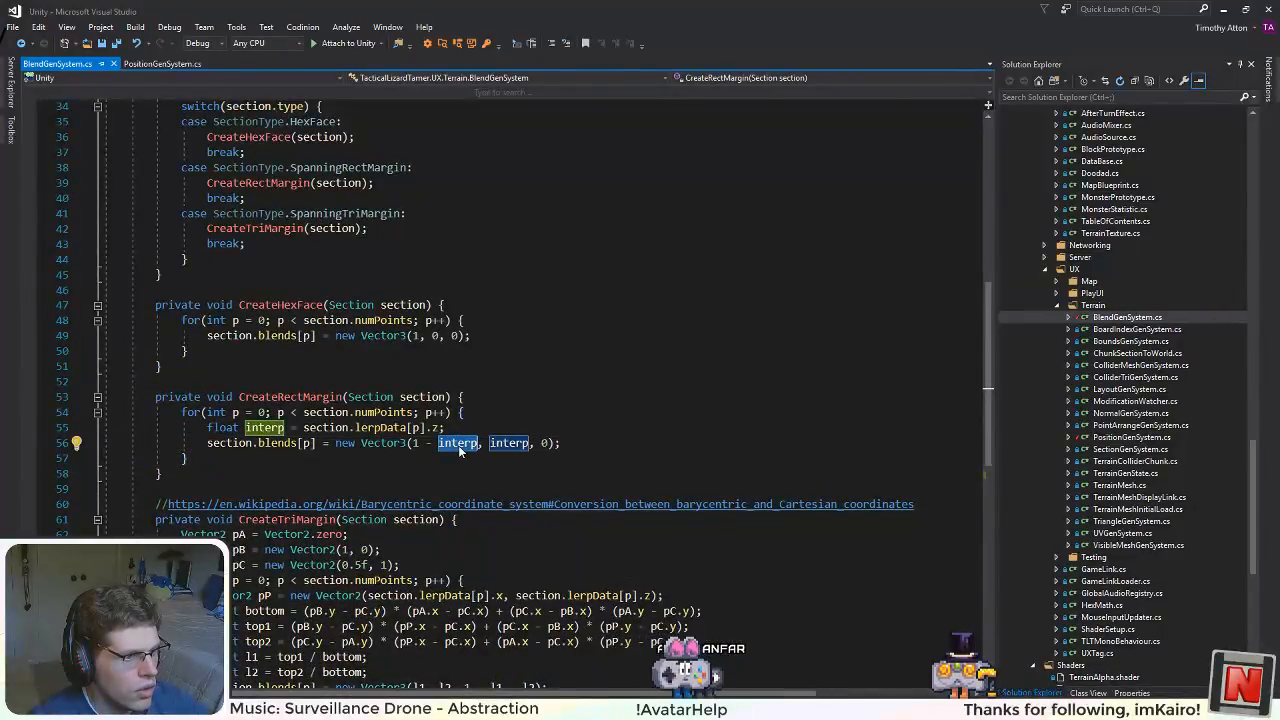
left_click(451, 428)
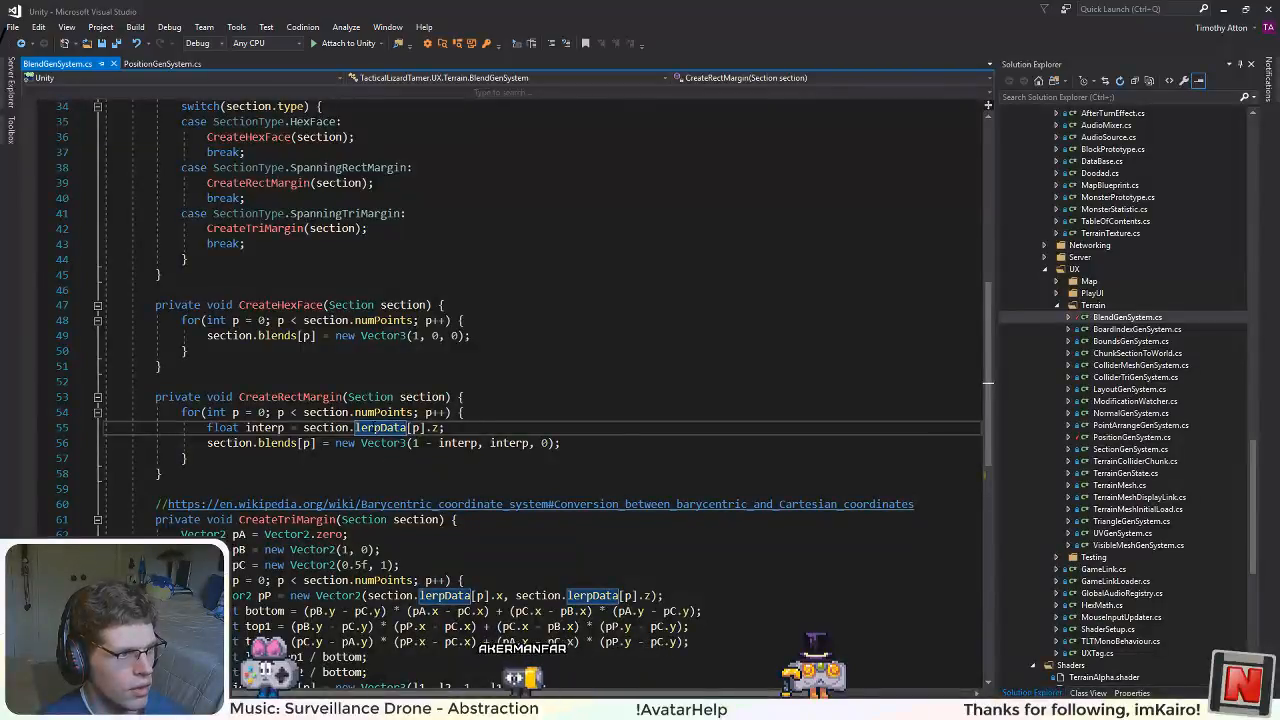
scroll(540, 300, "up", 1)
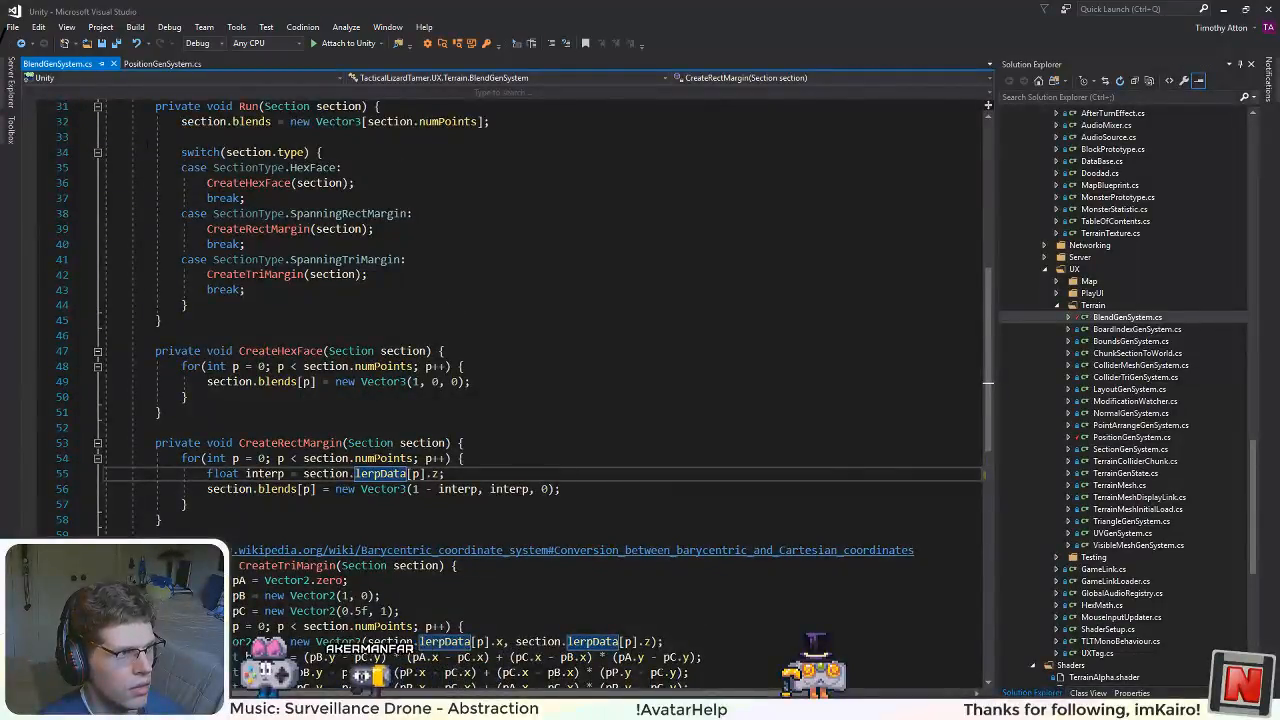
Step: Return to PositionGenSystem.cs and examine how GetBump and GetDistort use flatPosition and how DistortAndBump calls them
left_click(160, 63)
scroll(540, 300, "up", 10)
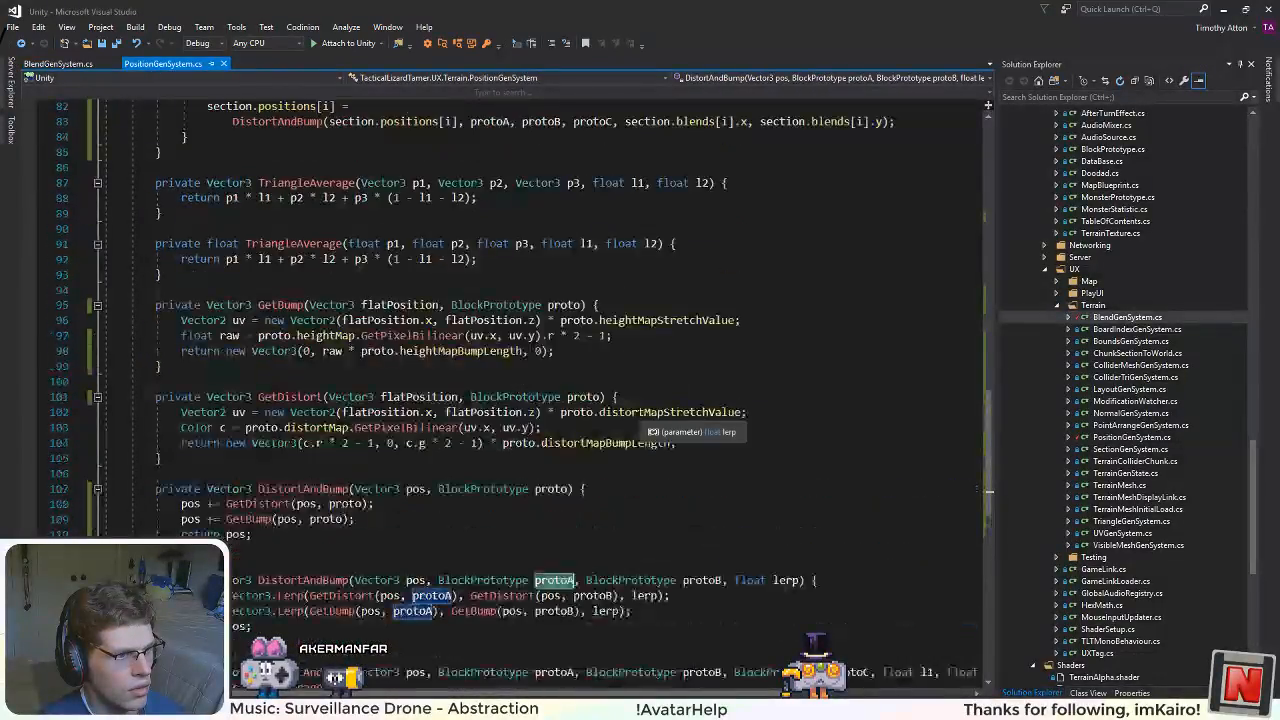
scroll(483, 487, "up", 5)
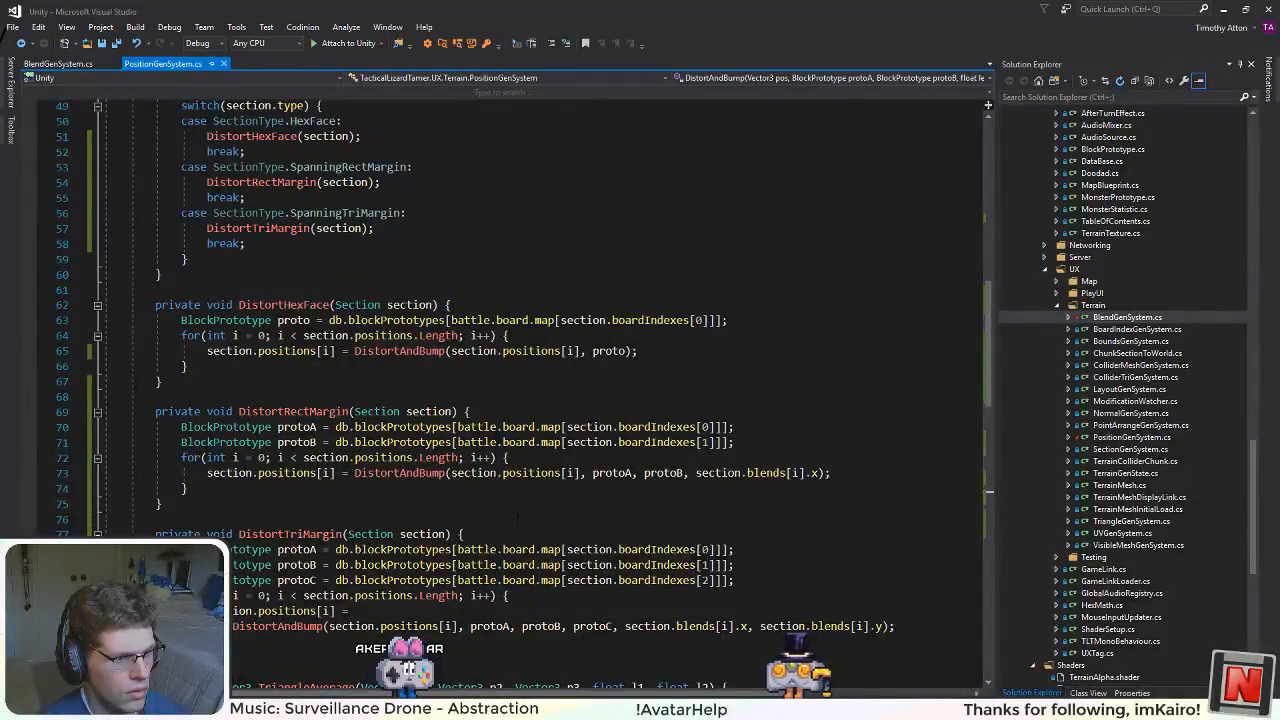
scroll(517, 519, "down", 11)
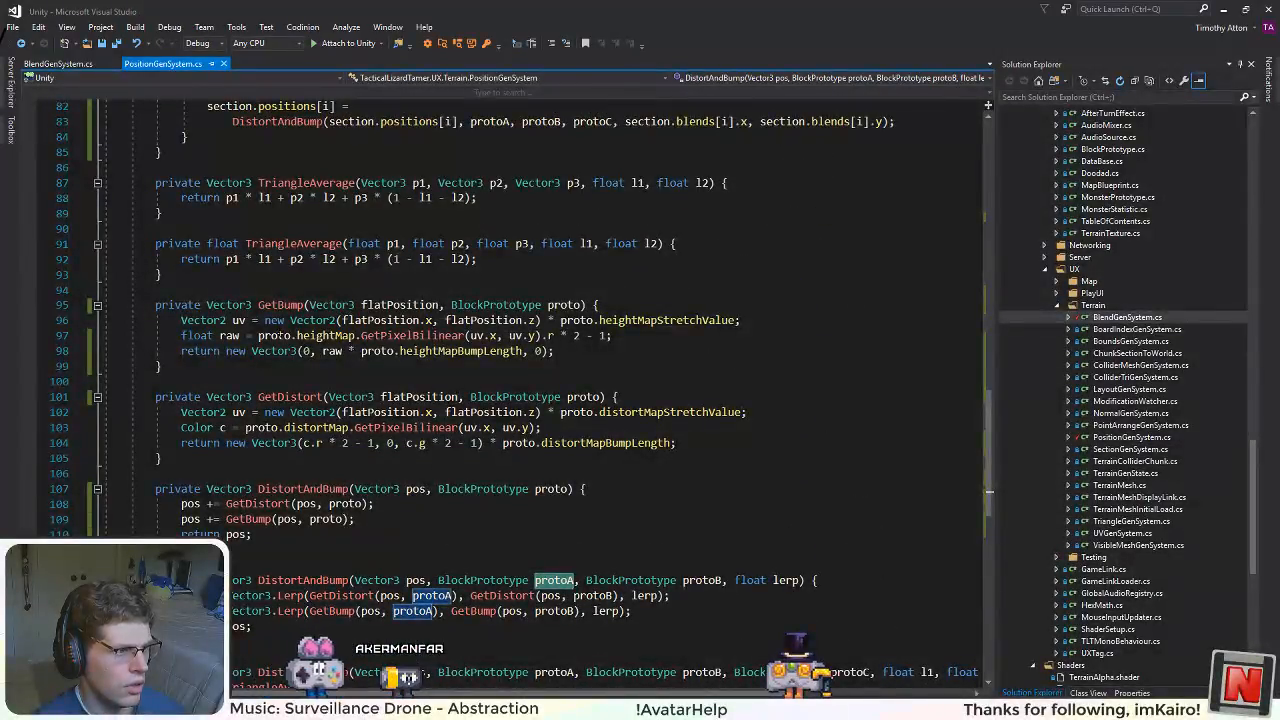
left_click(400, 305)
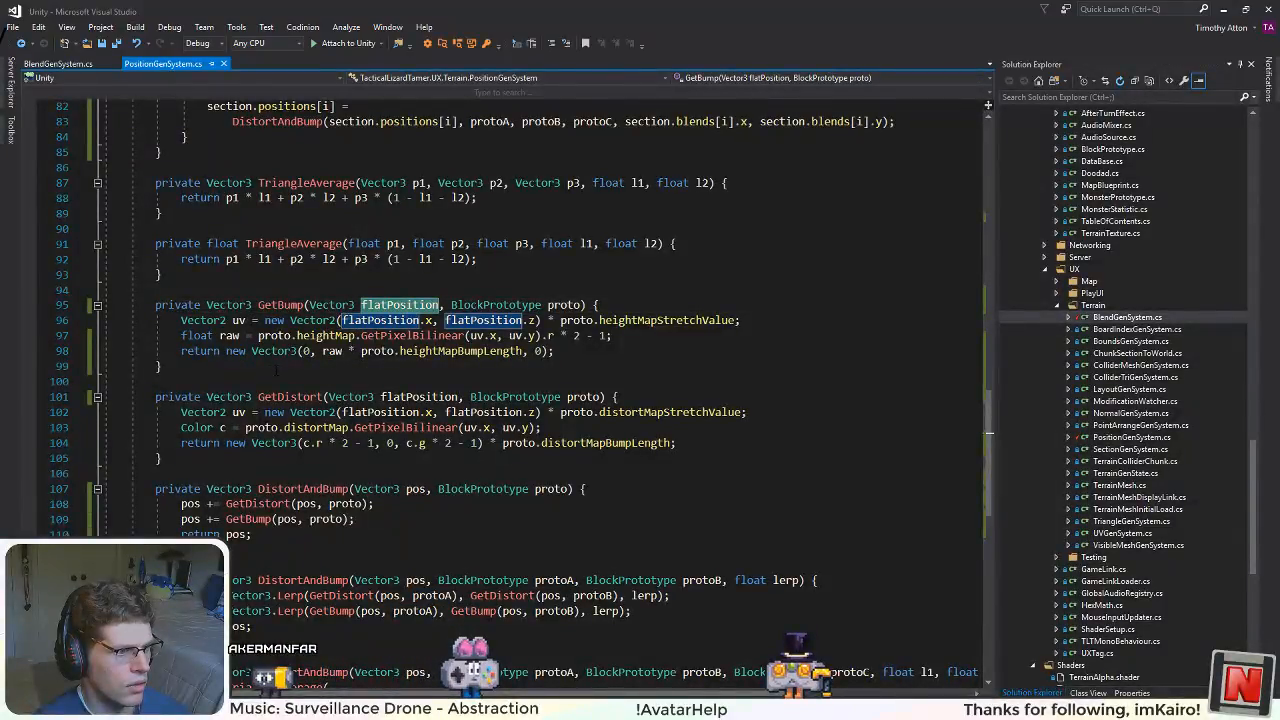
left_click(416, 397)
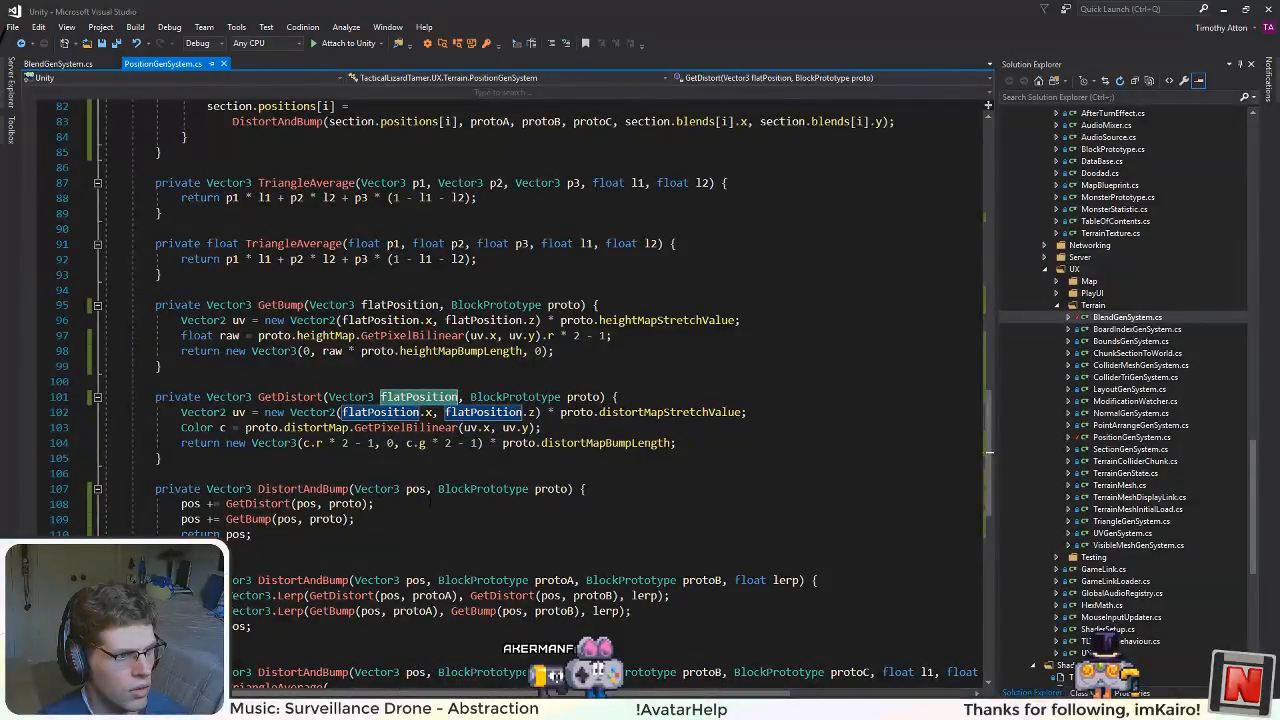
scroll(431, 505, "down", 1)
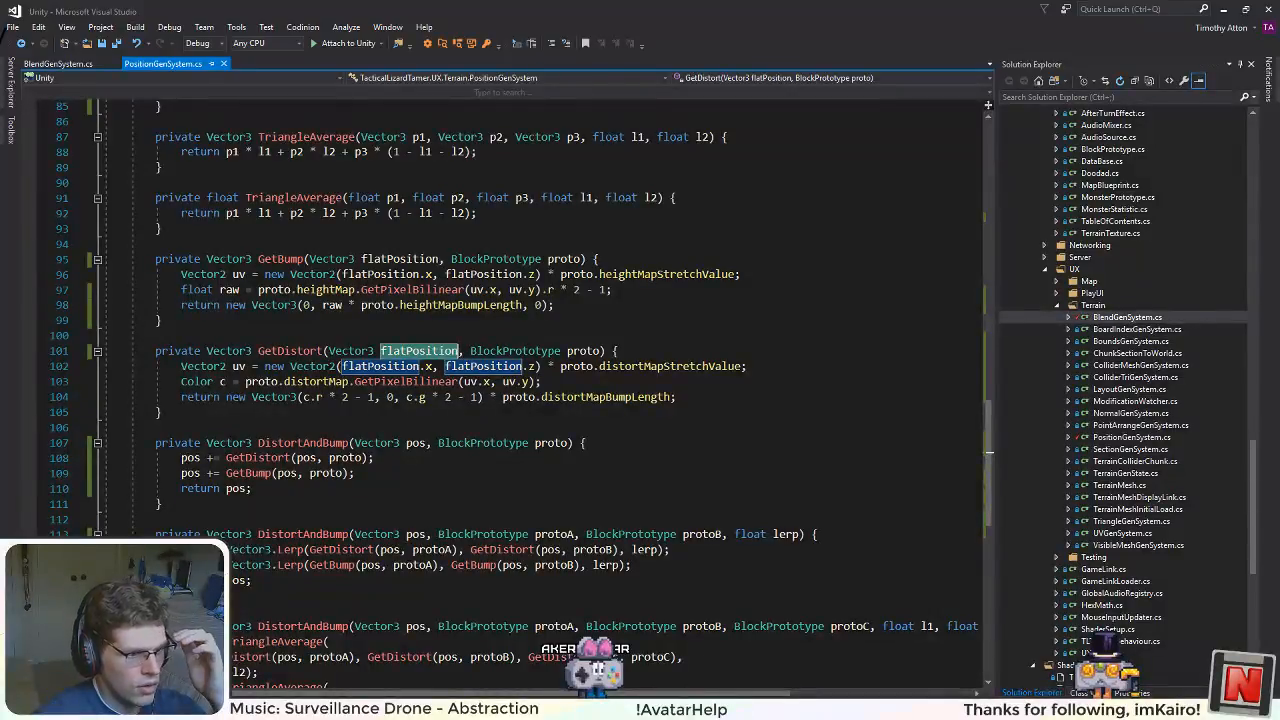
Step: Switch to Visual Studio Code and set distortMapBumpLength to 0 for the block prototype just above stone in BlockProtos.xml
key("alt+Tab")
scroll(494, 598, "up", 2)
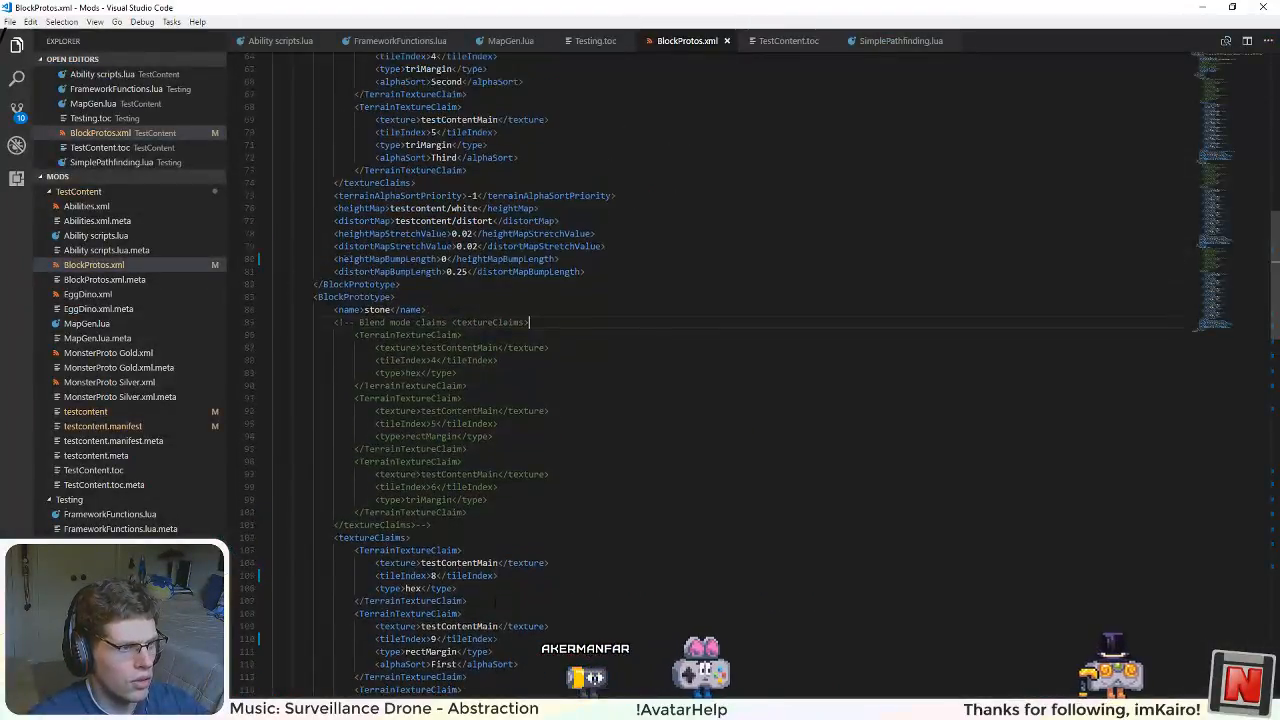
left_click(470, 272)
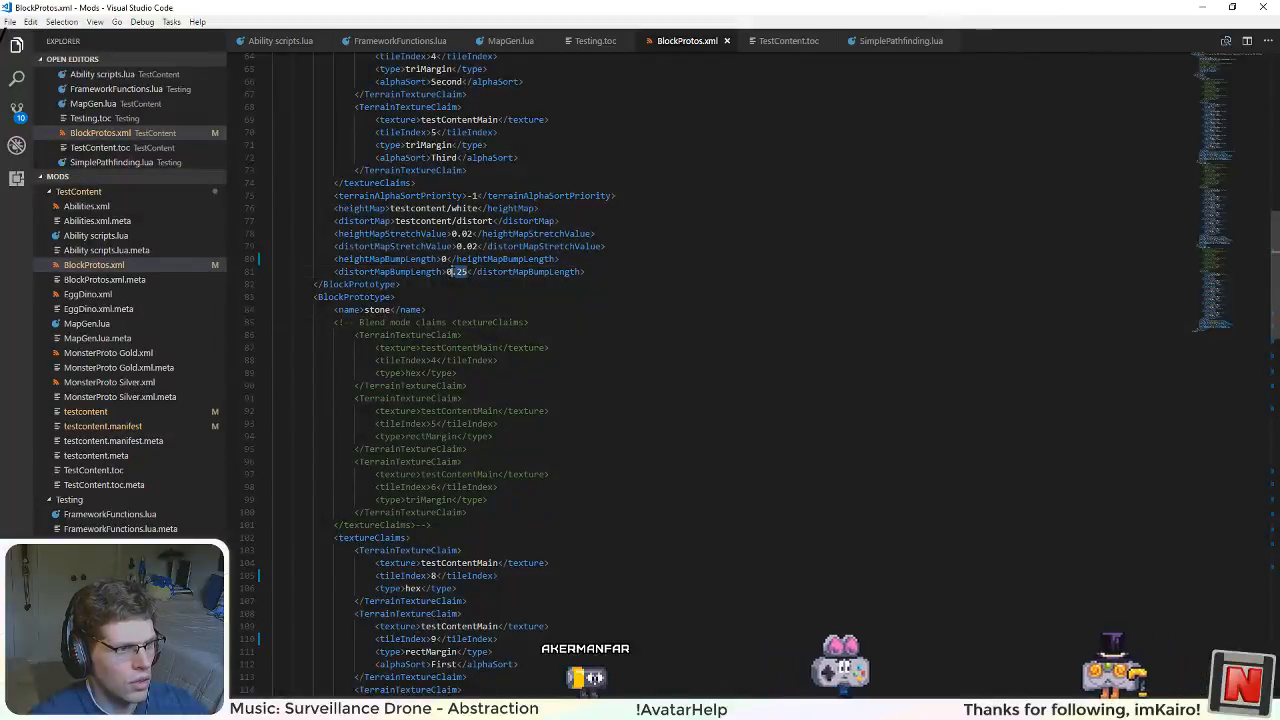
key("BackSpace")
key("BackSpace")
key("BackSpace")
Step: Set distortMapBumpLength to 0 for the stone and grass prototypes and switch back to Unity
scroll(456, 374, "down", 5)
scroll(460, 400, "down", 11)
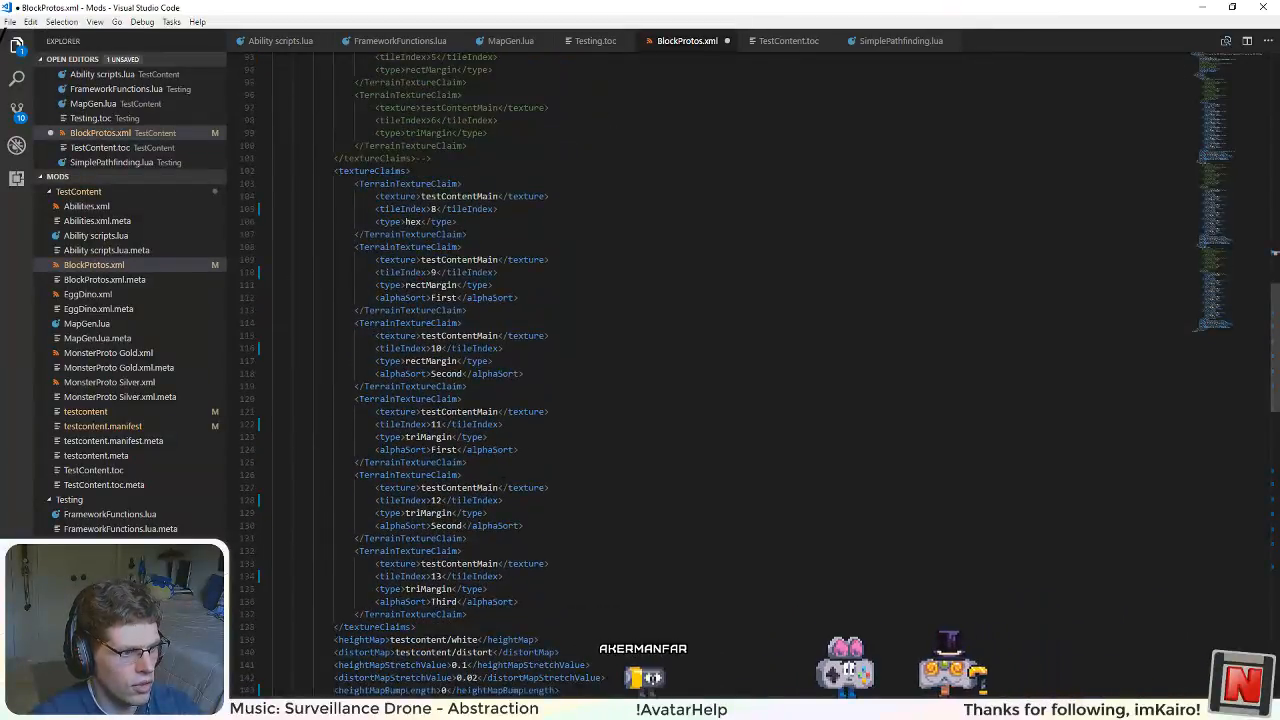
left_click(463, 503)
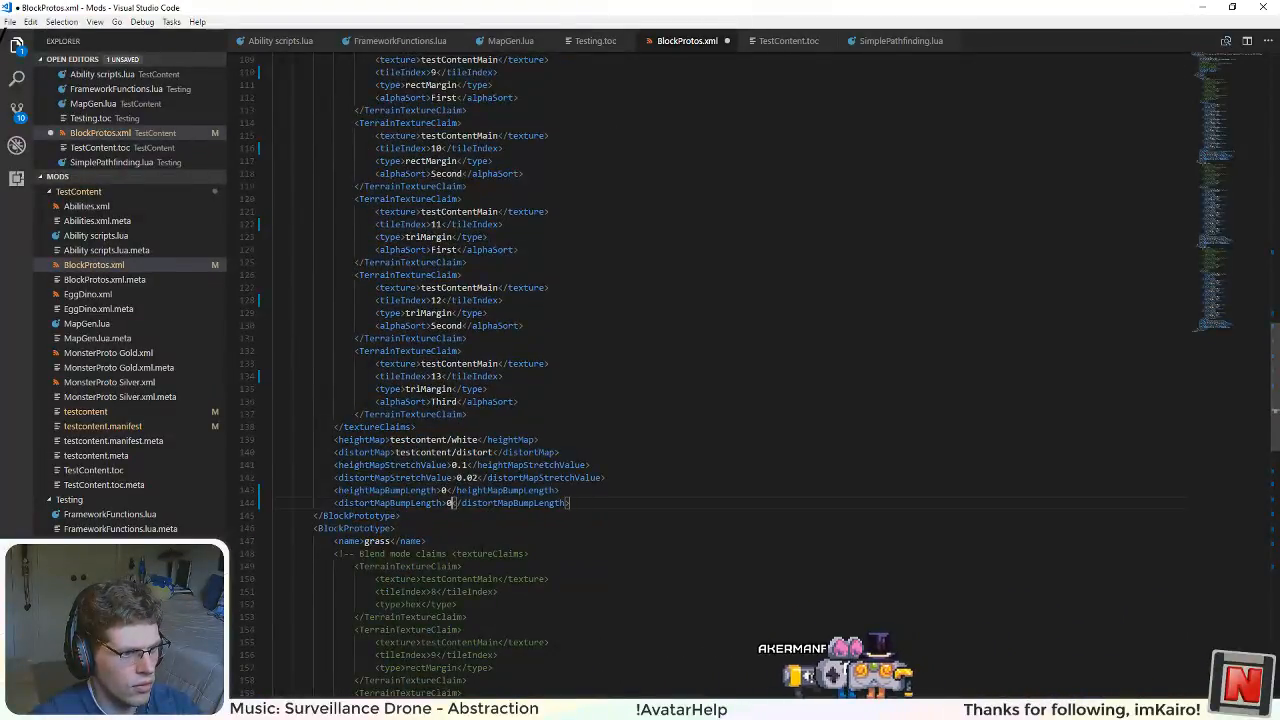
scroll(474, 577, "down", 20)
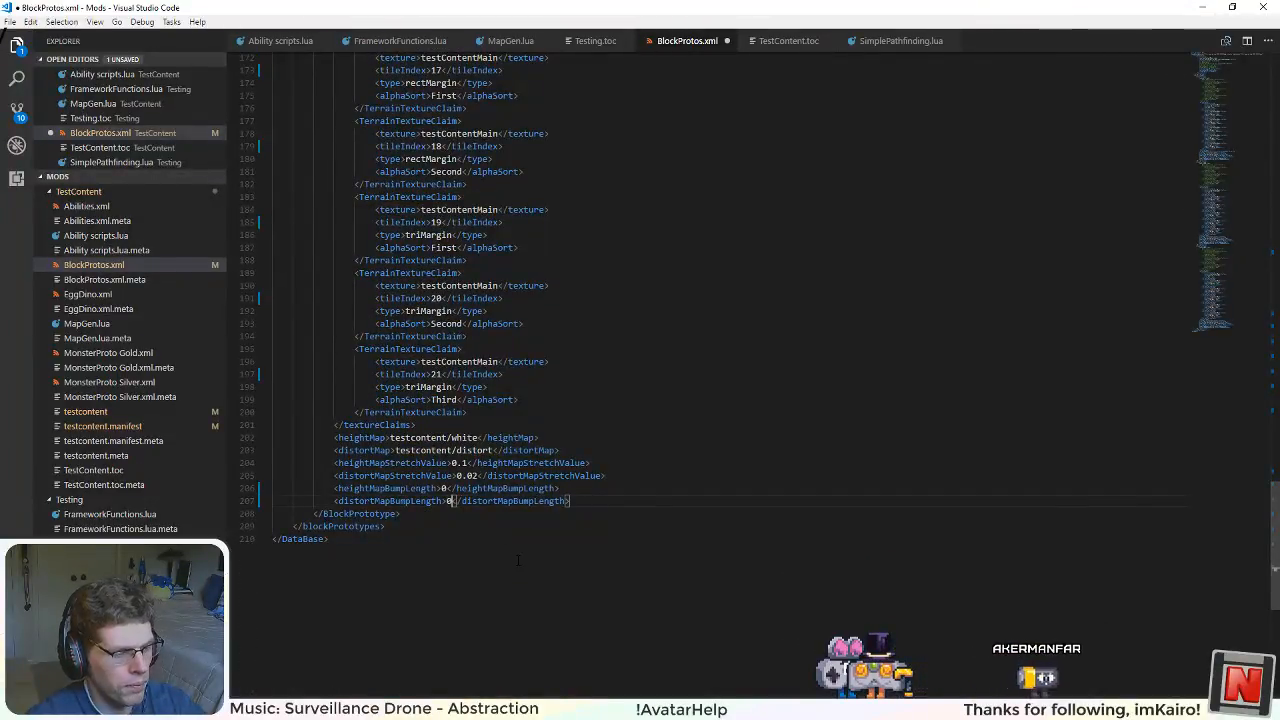
key("alt+Tab")
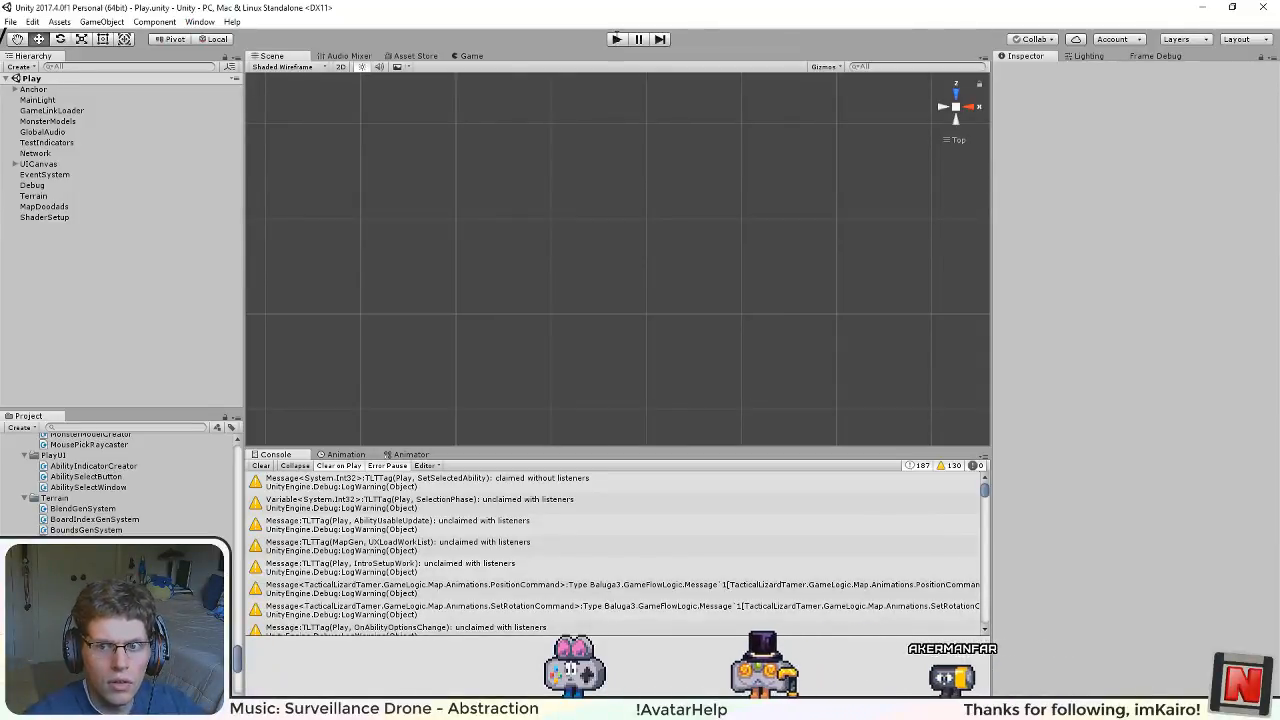
Step: Run the game and examine the undistorted hex margins in the Scene view, both at an angle and from the top
left_click(617, 40)
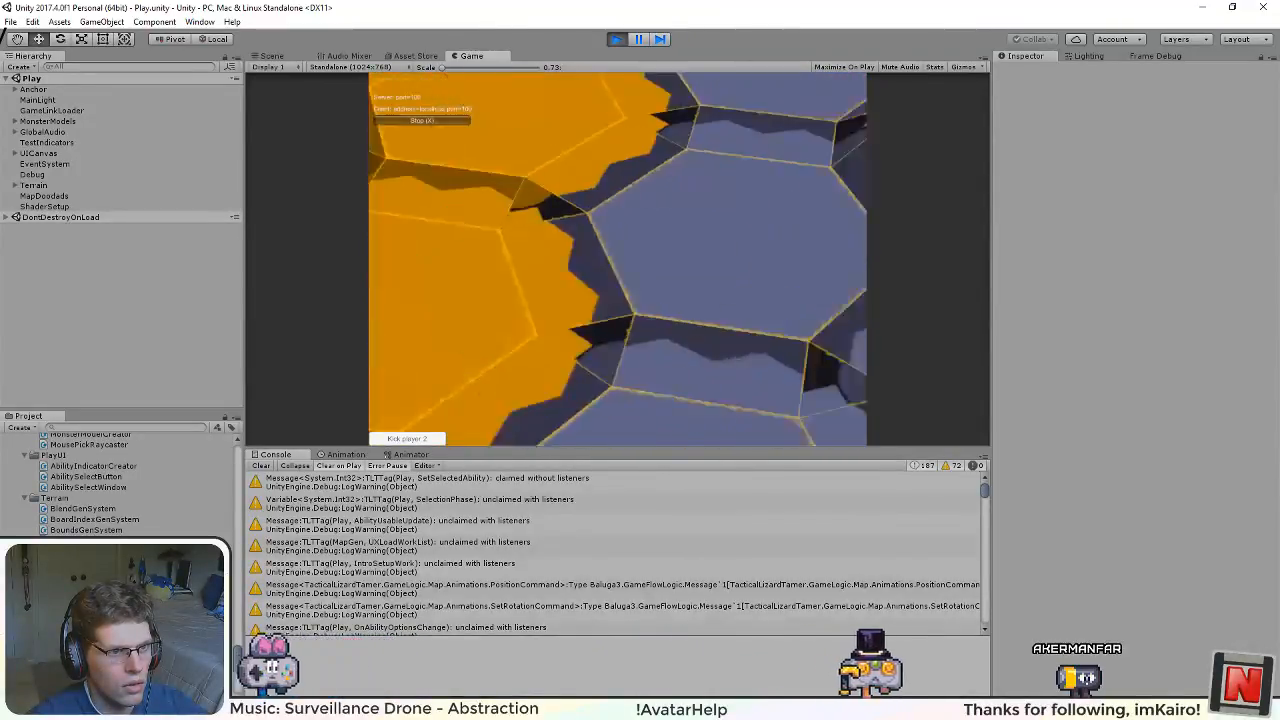
key("ctrl+1")
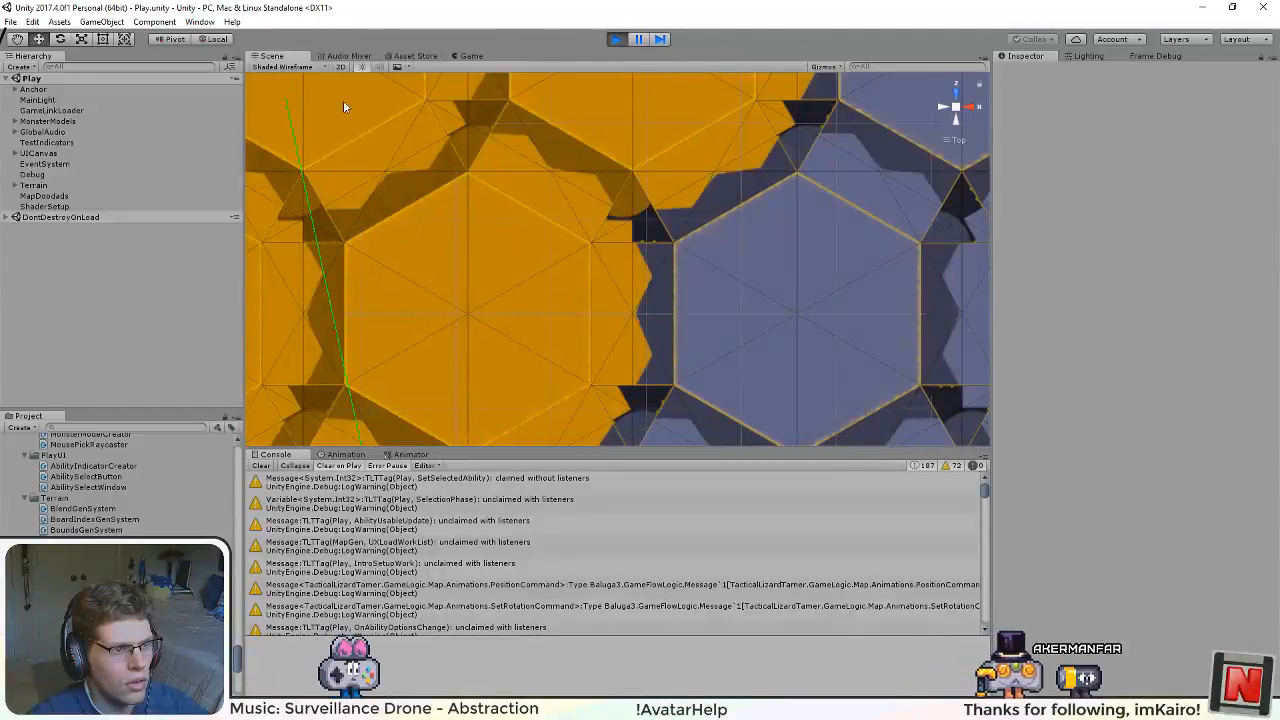
left_click_drag(600, 290, 790, 258)
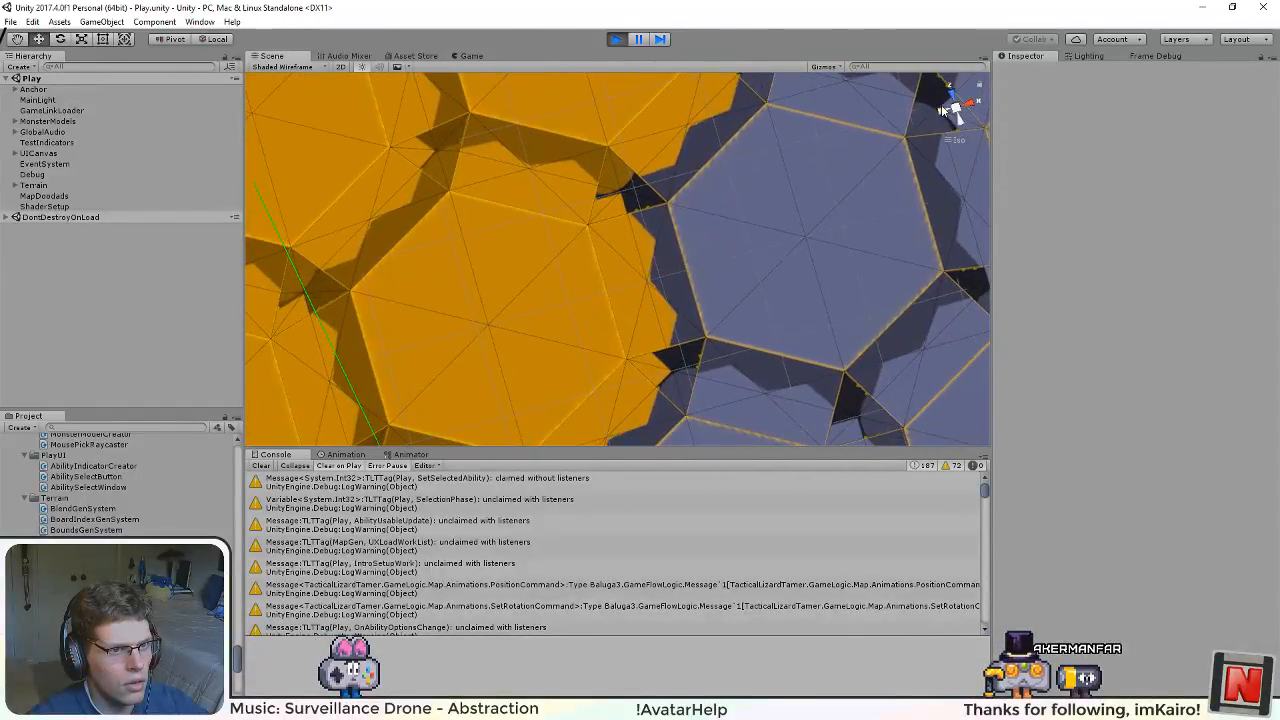
left_click(940, 110)
left_click(956, 93)
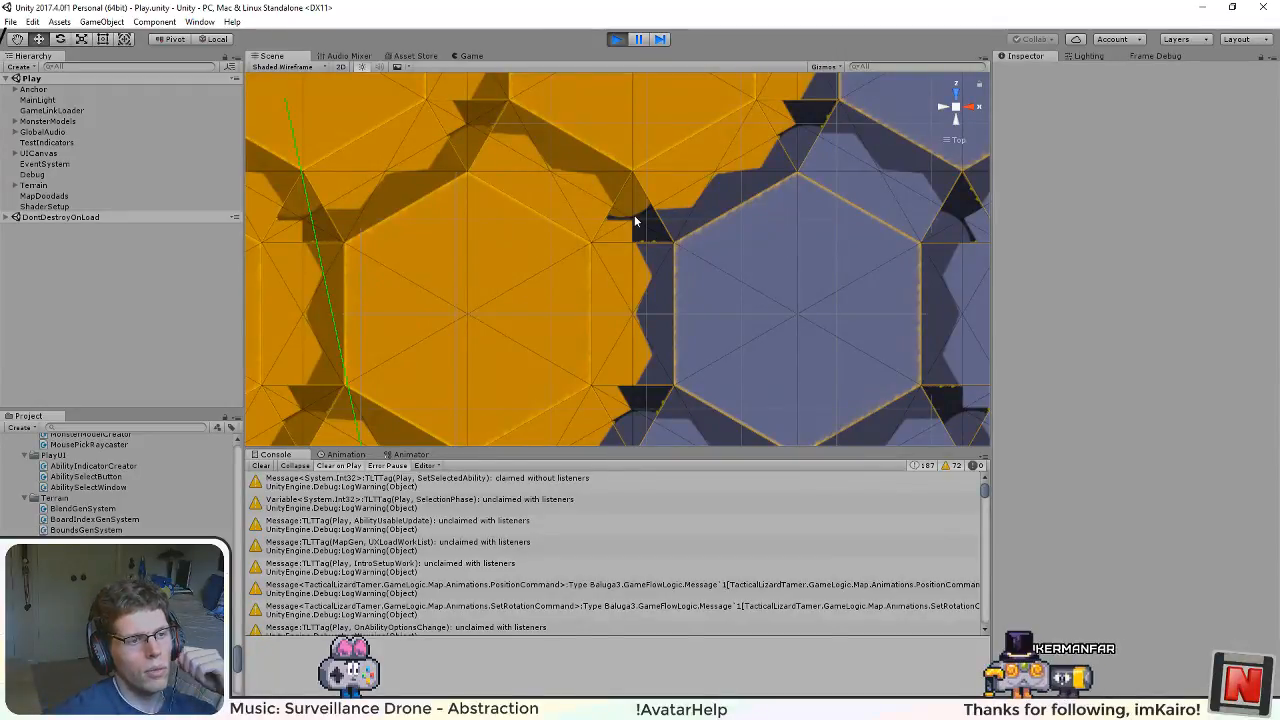
left_click_drag(720, 297, 582, 211)
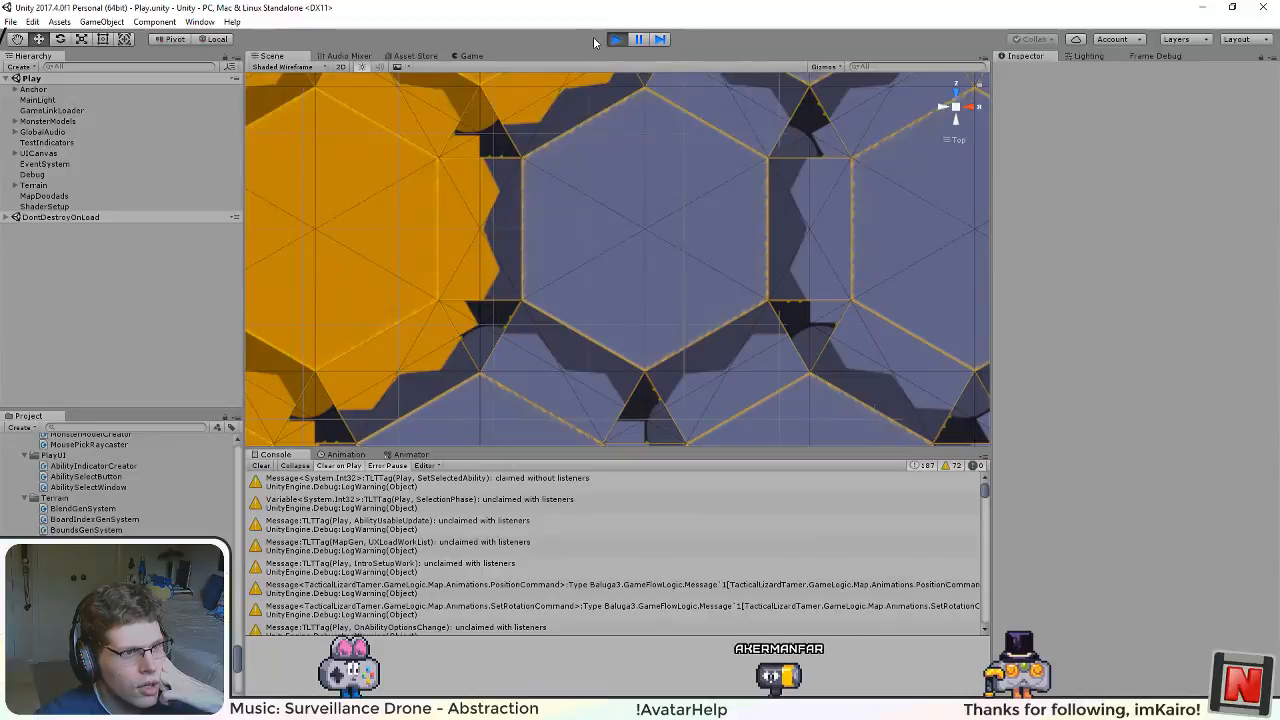
Step: Switch to Visual Studio Code, undo the zeroed distortMapBumpLength values for all three block prototypes in BlockProtos.xml, save, and return to Unity
key("alt+Tab")
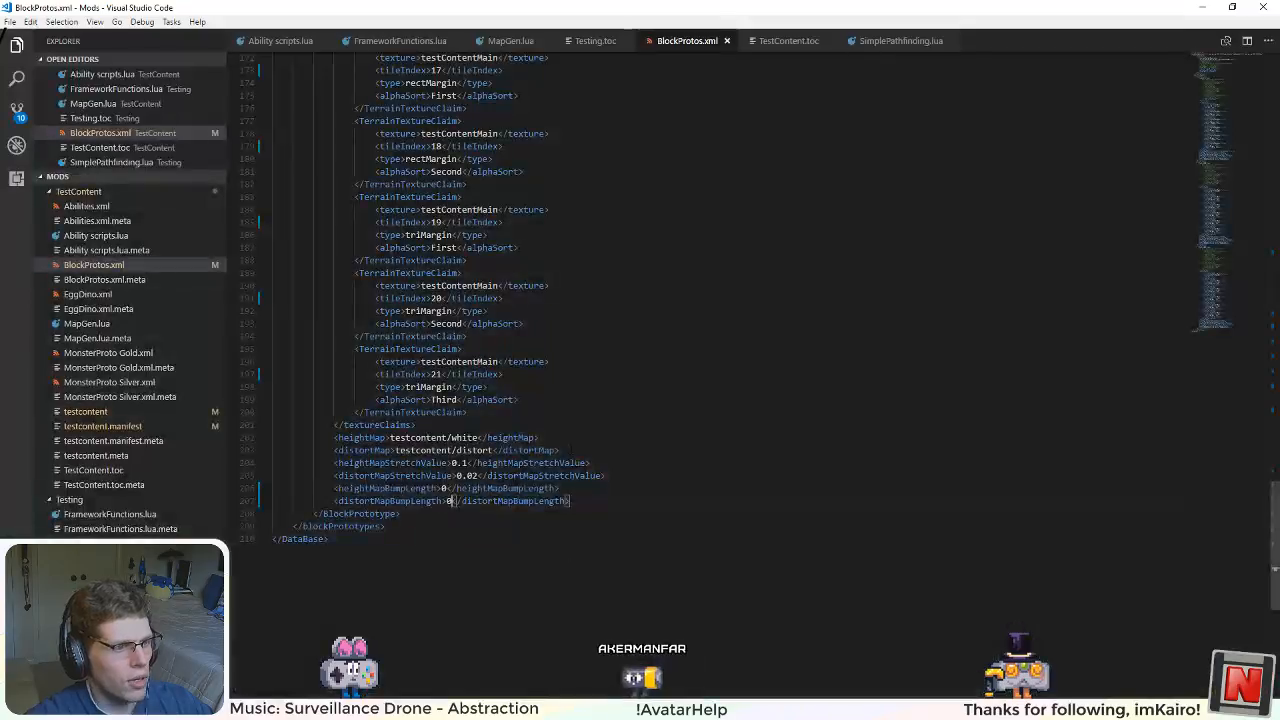
key("ctrl+z")
key("ctrl+z")
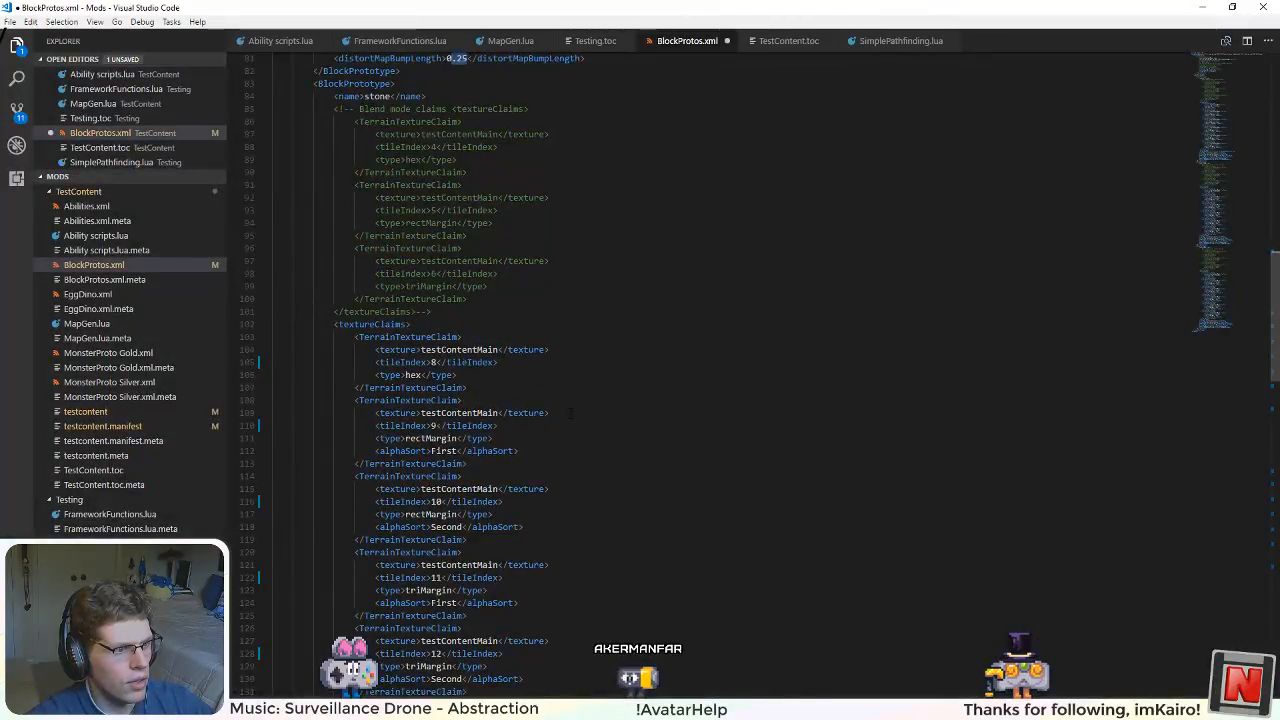
scroll(570, 413, "down", 7)
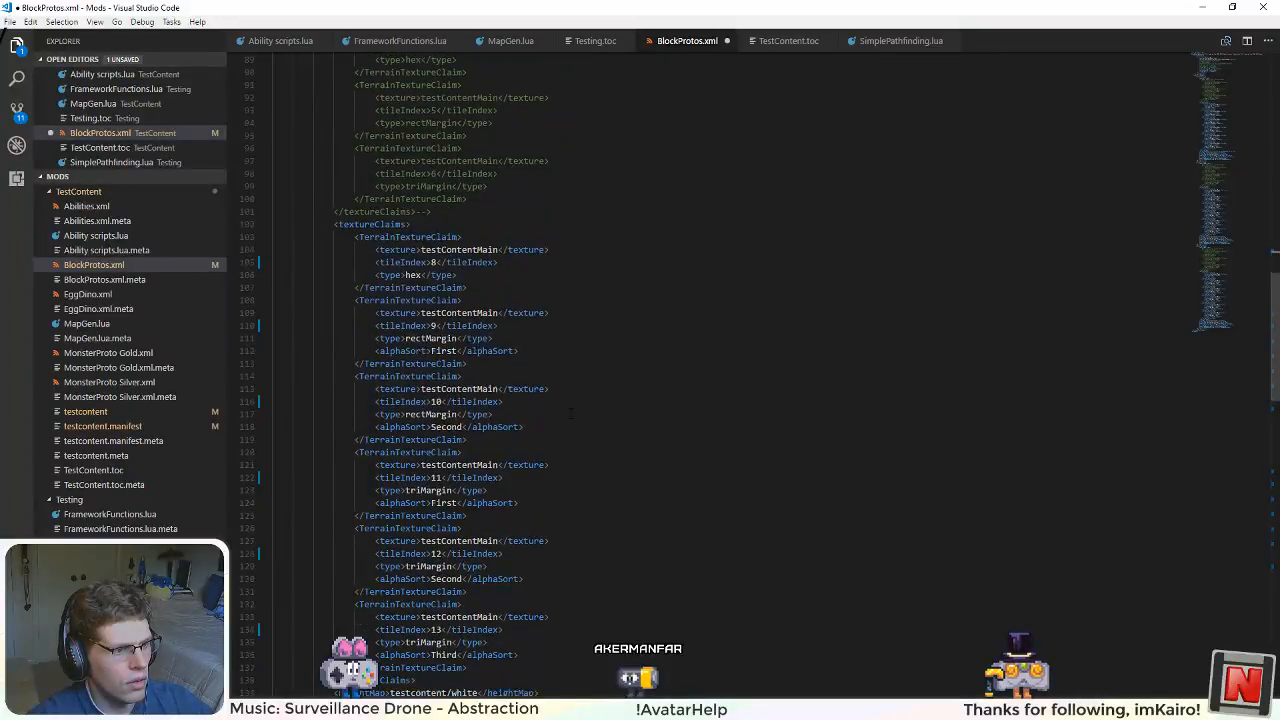
scroll(570, 413, "up", 12)
scroll(571, 411, "up", 20)
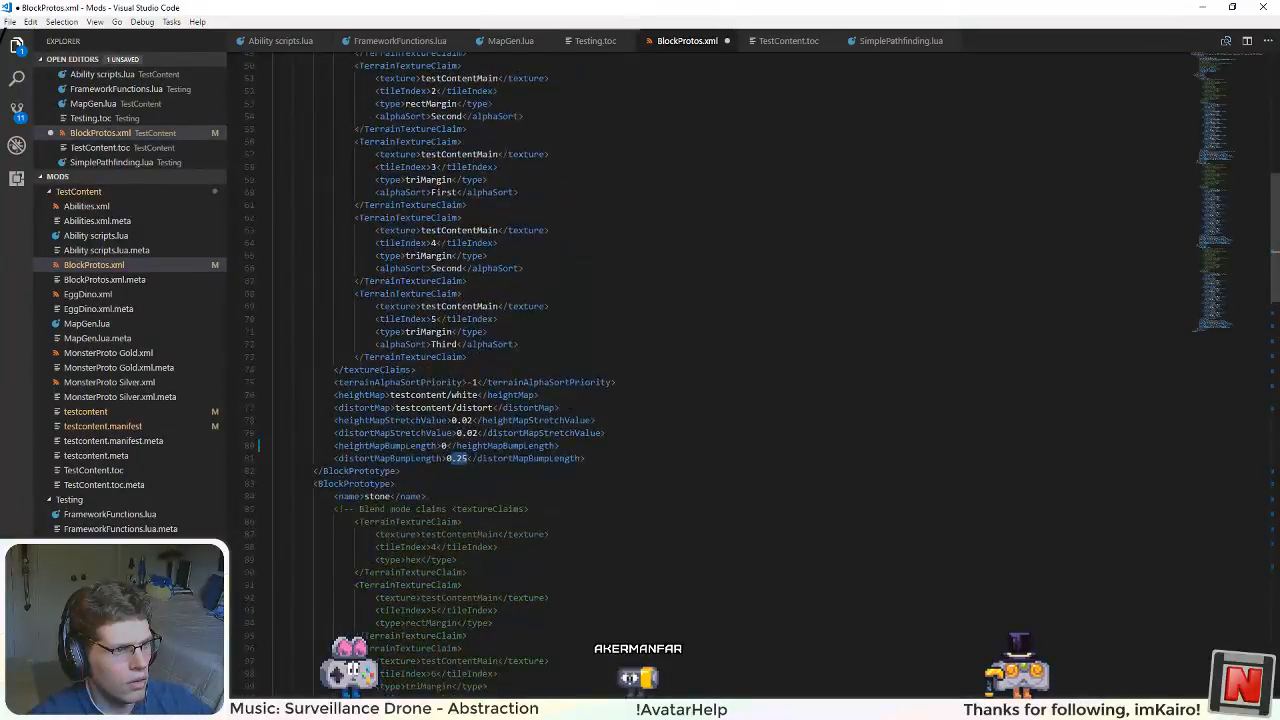
scroll(571, 409, "down", 20)
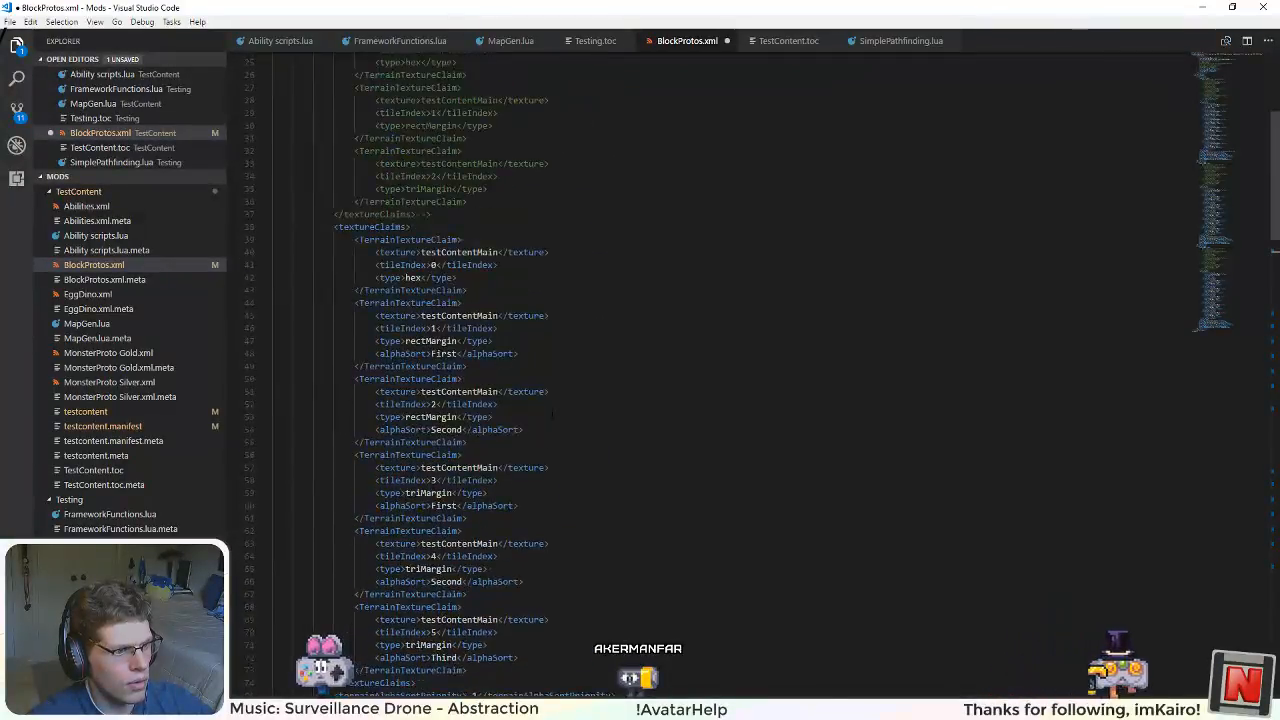
scroll(571, 409, "down", 15)
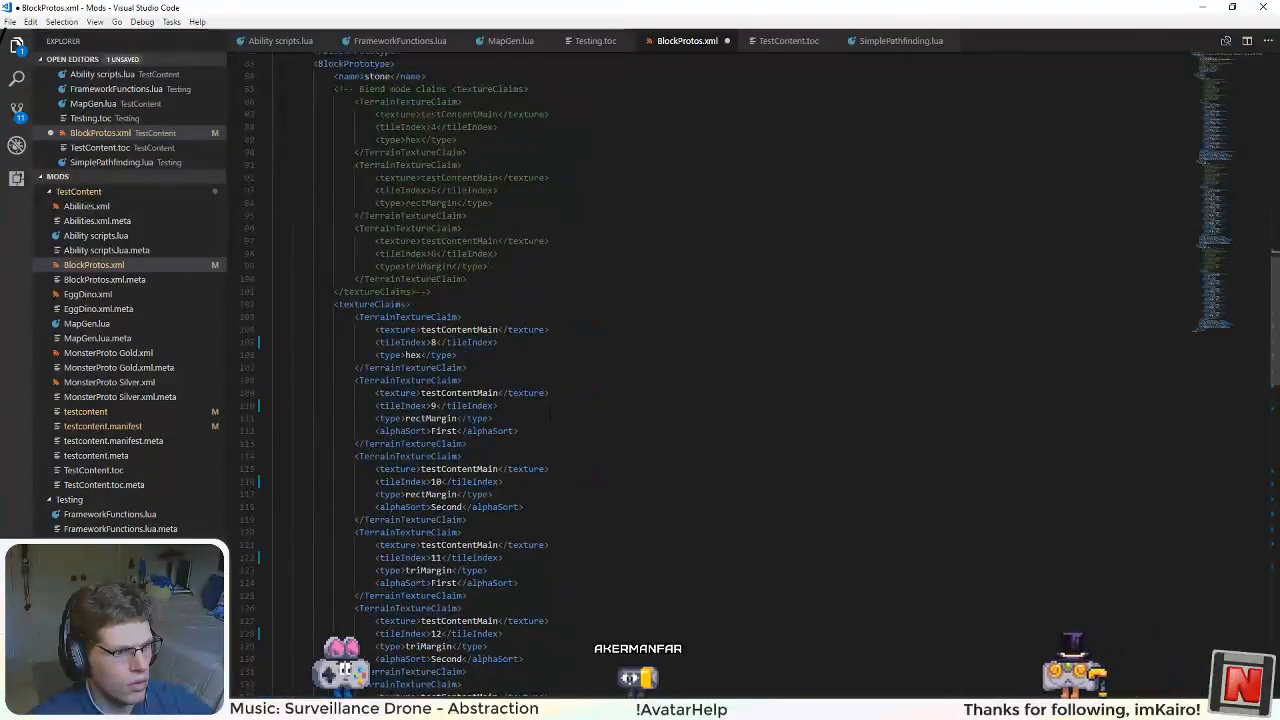
scroll(571, 409, "down", 14)
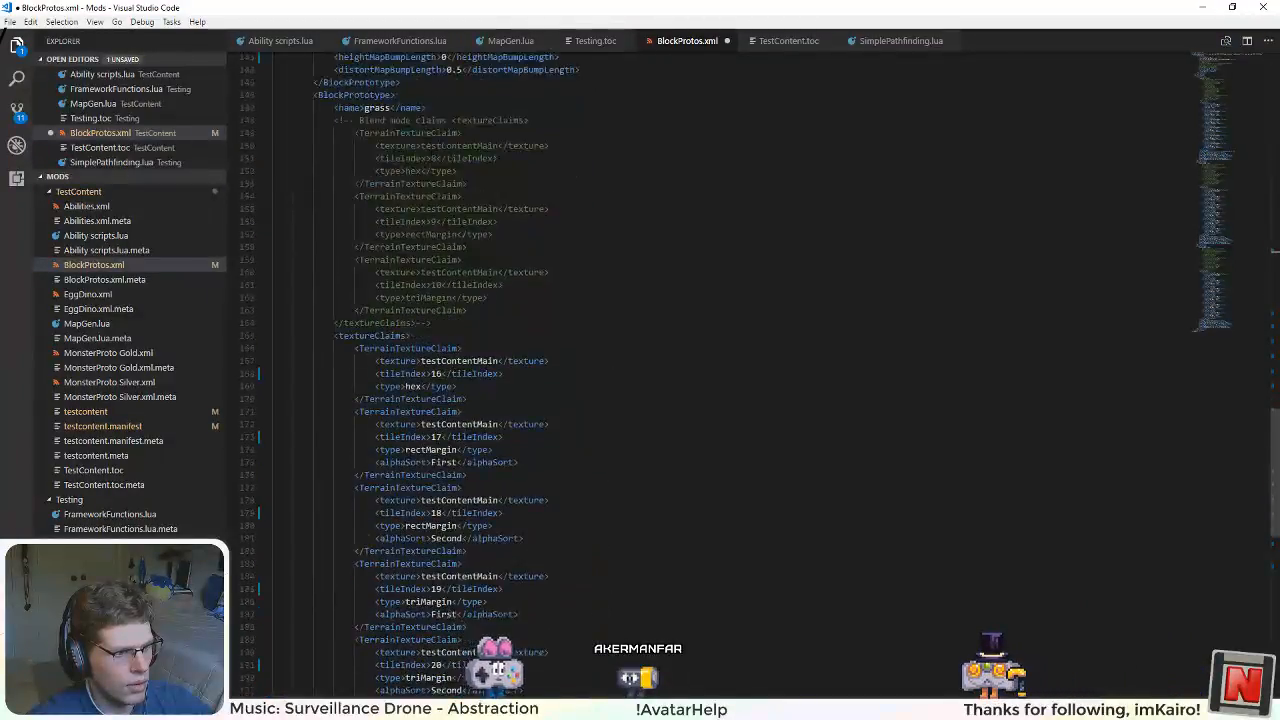
scroll(577, 409, "down", 2)
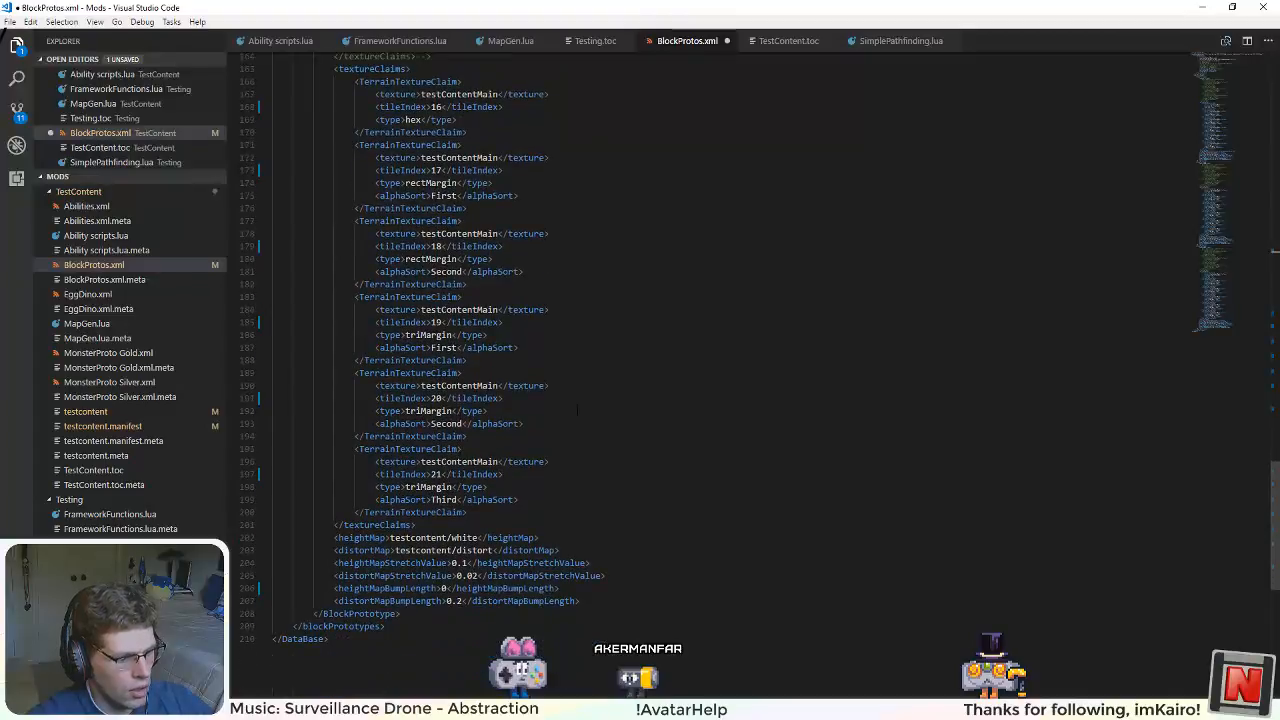
key("alt+Tab")
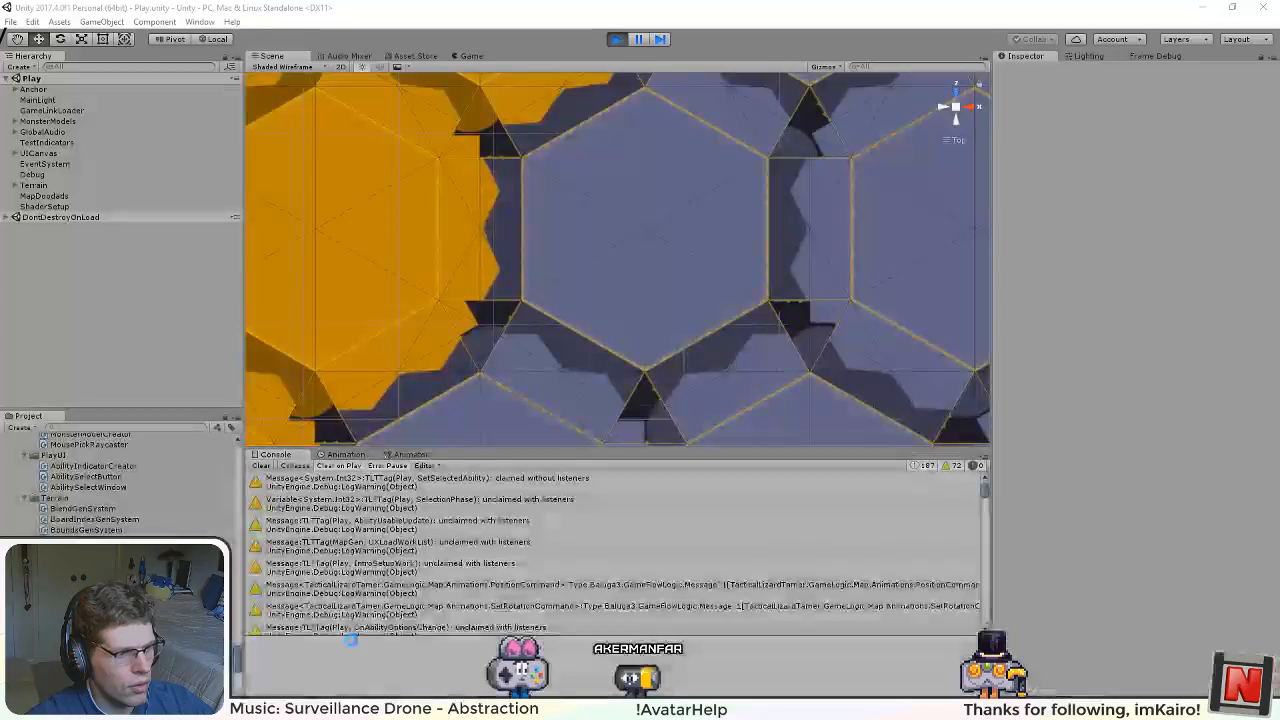
Step: Restart the game with distortion restored and examine the margins between the orange and grey-blue tiles in the Scene view
left_click(620, 40)
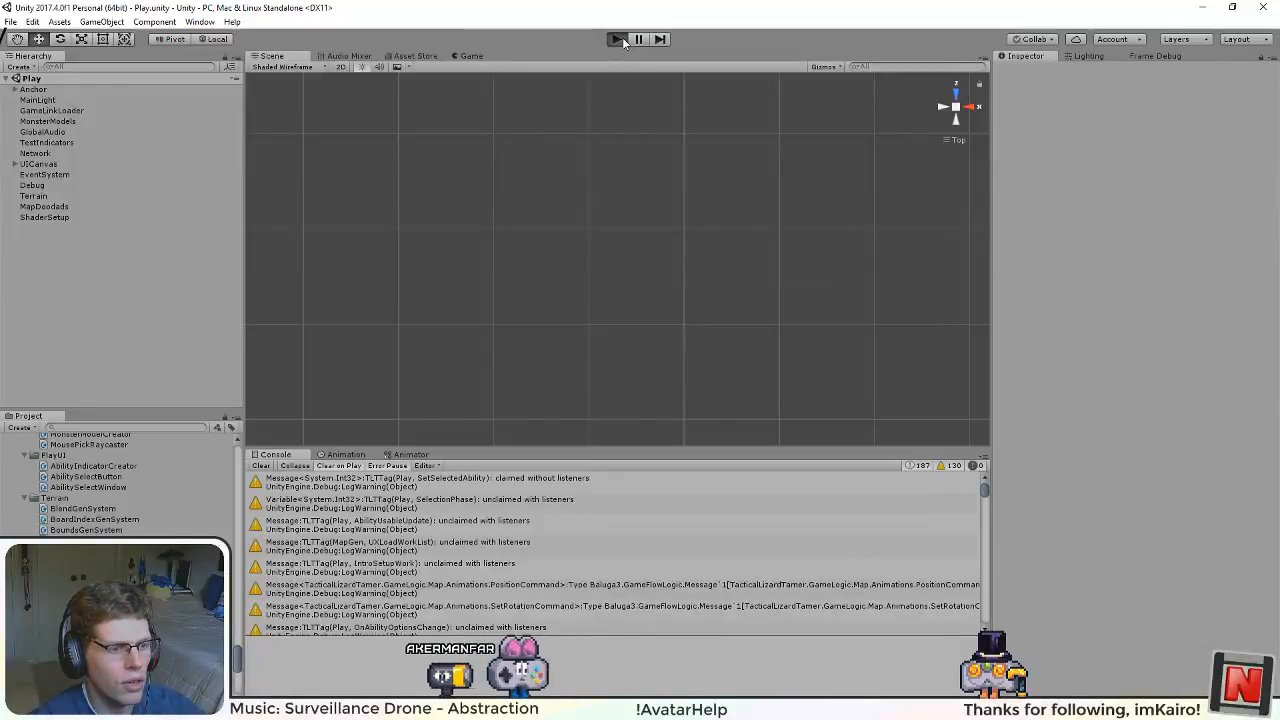
left_click(619, 39)
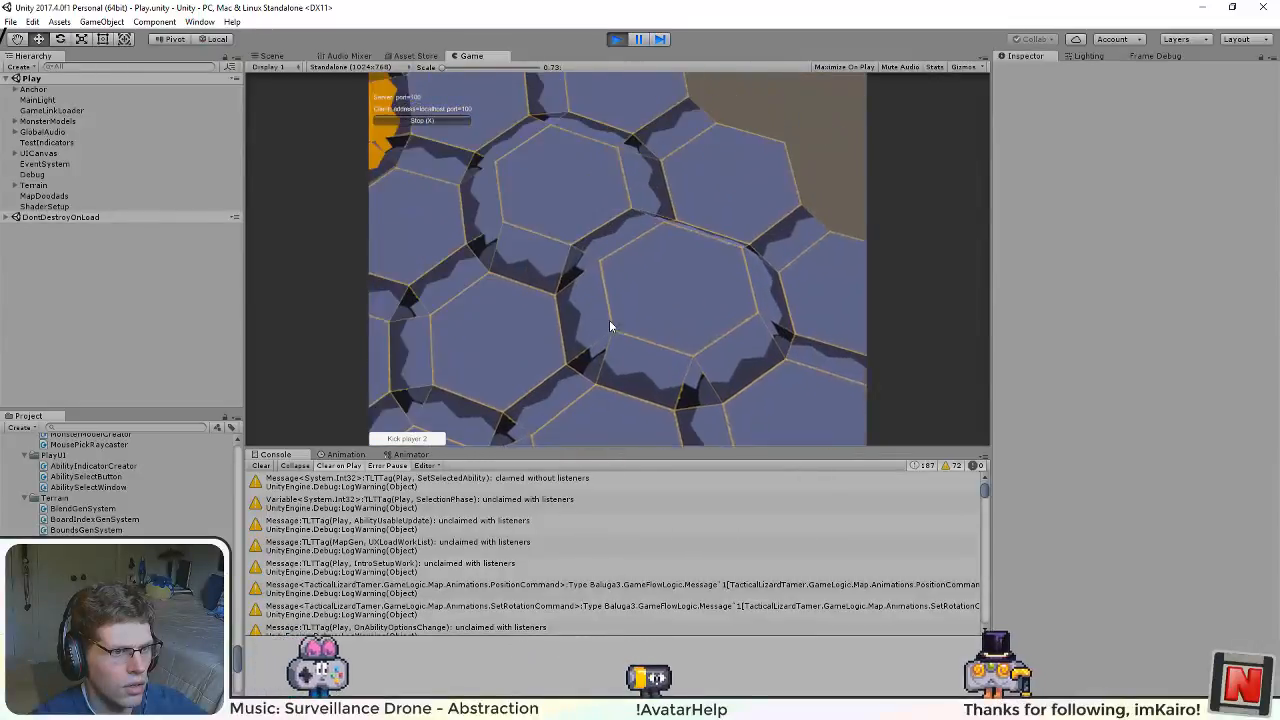
left_click(271, 56)
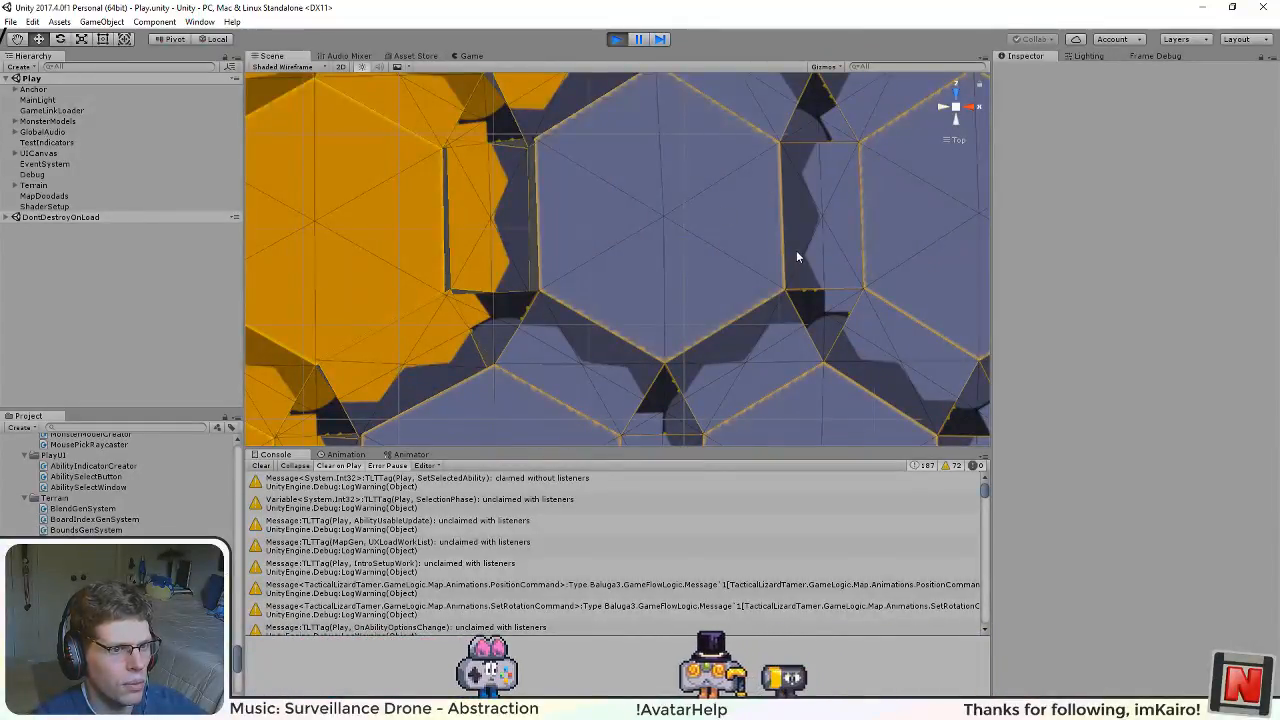
left_click_drag(908, 252, 384, 13)
left_click_drag(606, 364, 644, 395)
left_click_drag(686, 178, 623, 394)
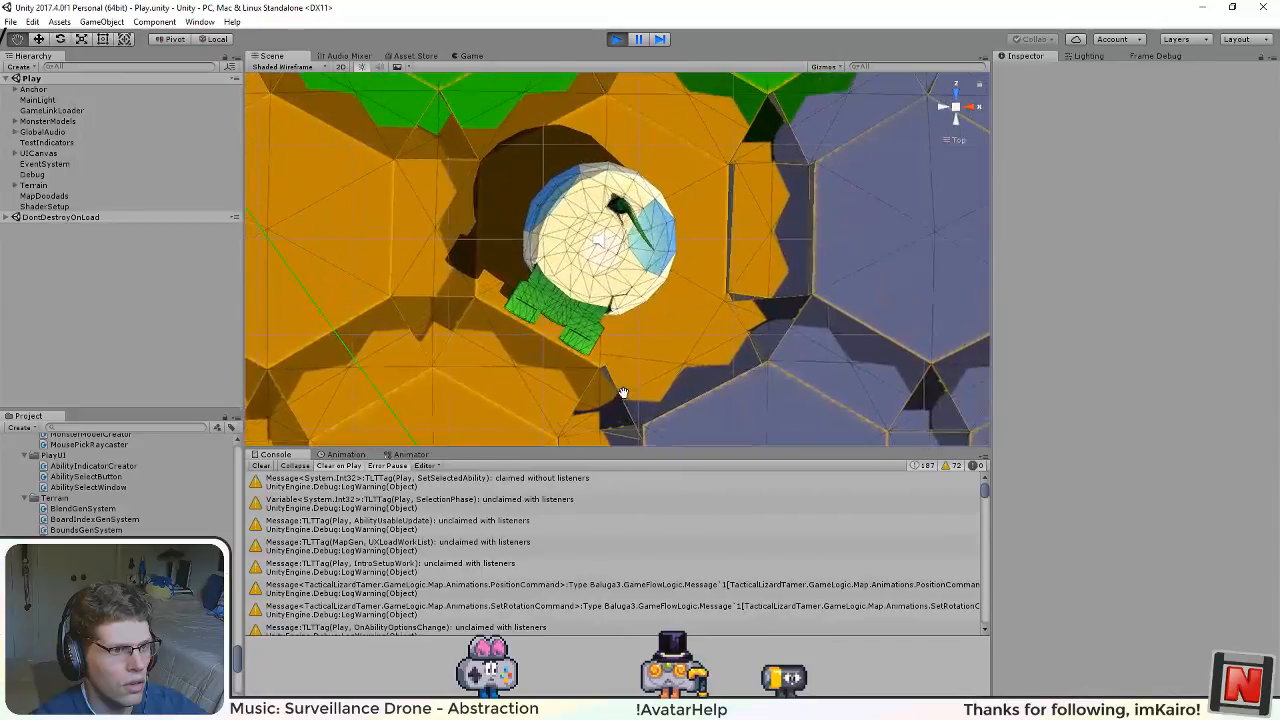
Step: Examine the margins around the green tiles in the Scene view for gaps between identical block types
left_click_drag(708, 177, 554, 441)
left_click_drag(660, 204, 556, 410)
left_click_drag(575, 257, 602, 435)
left_click_drag(579, 161, 666, 349)
left_click_drag(669, 201, 634, 170)
left_click_drag(599, 395, 648, 160)
left_click_drag(573, 346, 650, 110)
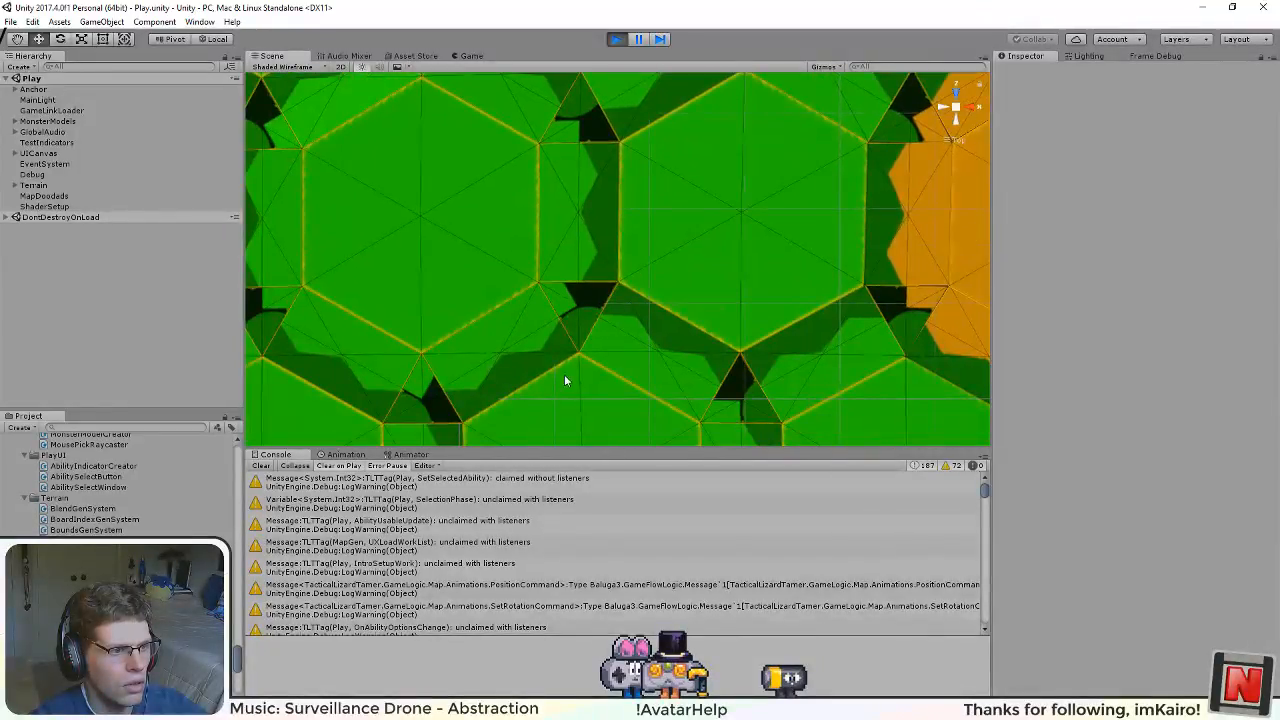
Step: Examine the rectangular margin between the monster's orange tile and the neighbouring grey-blue tile
left_click_drag(566, 370, 670, 113)
left_click_drag(626, 268, 566, 36)
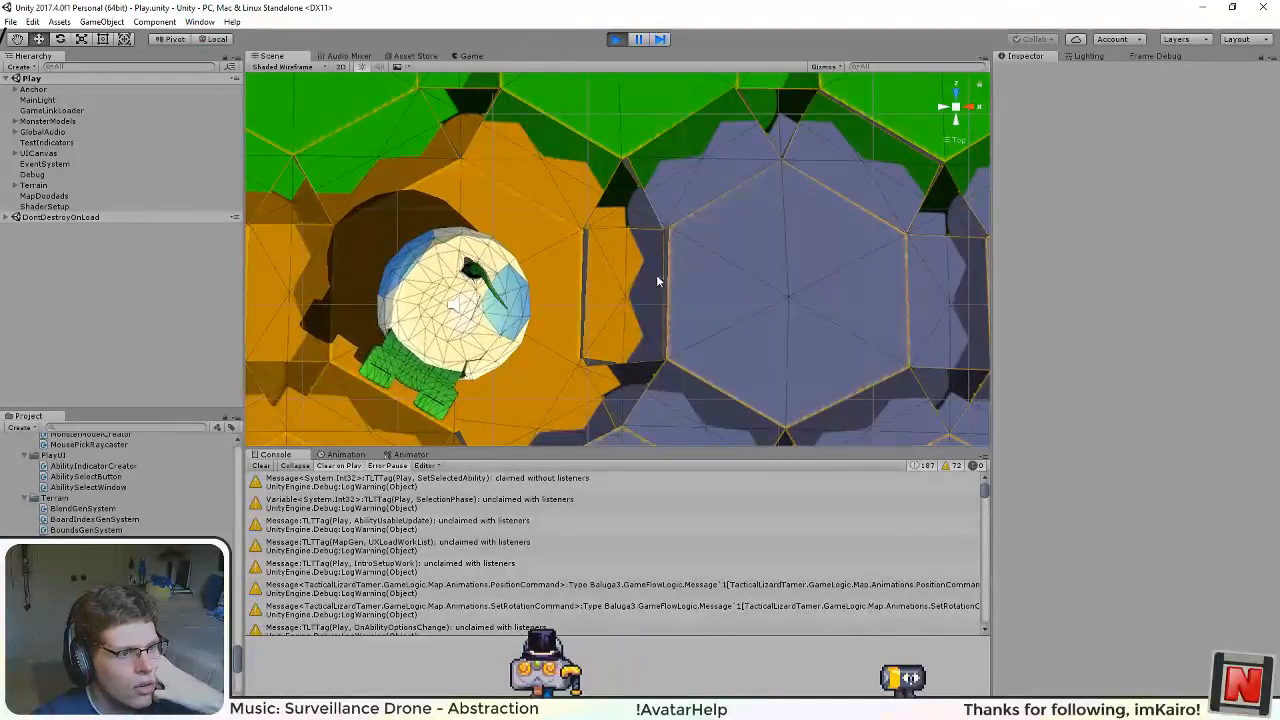
left_click_drag(686, 357, 661, 303)
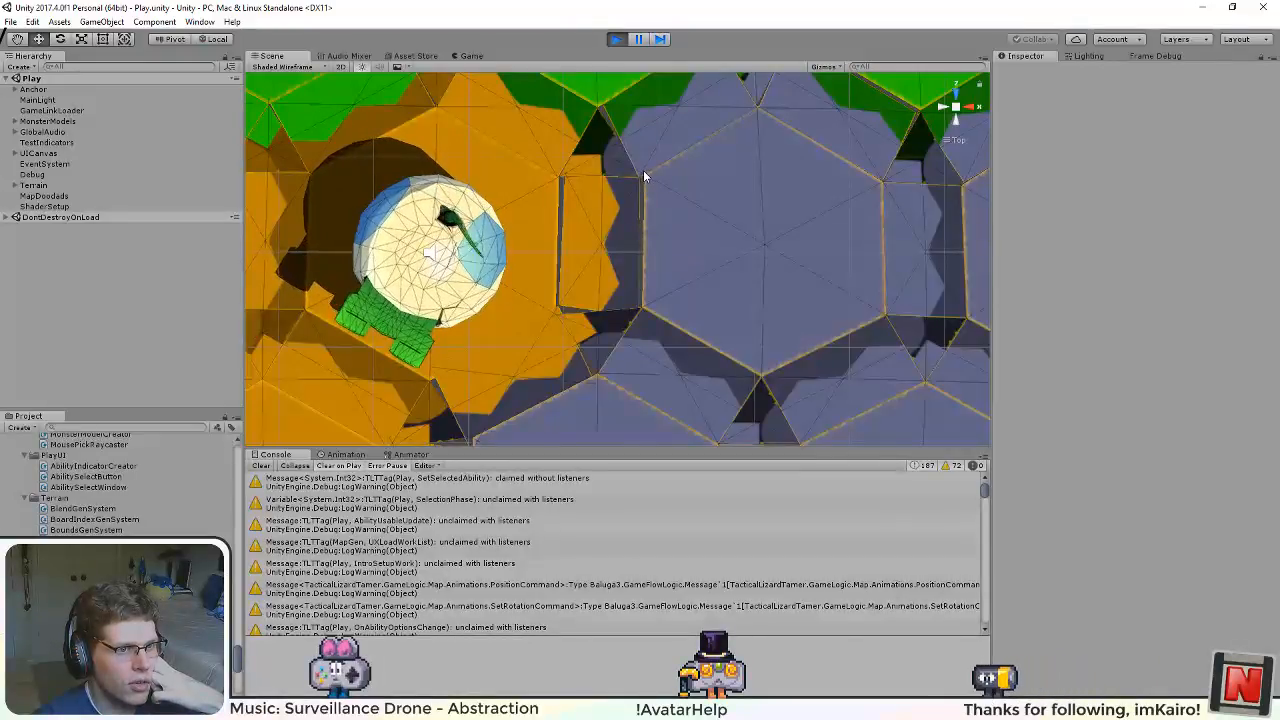
left_click_drag(633, 177, 619, 271)
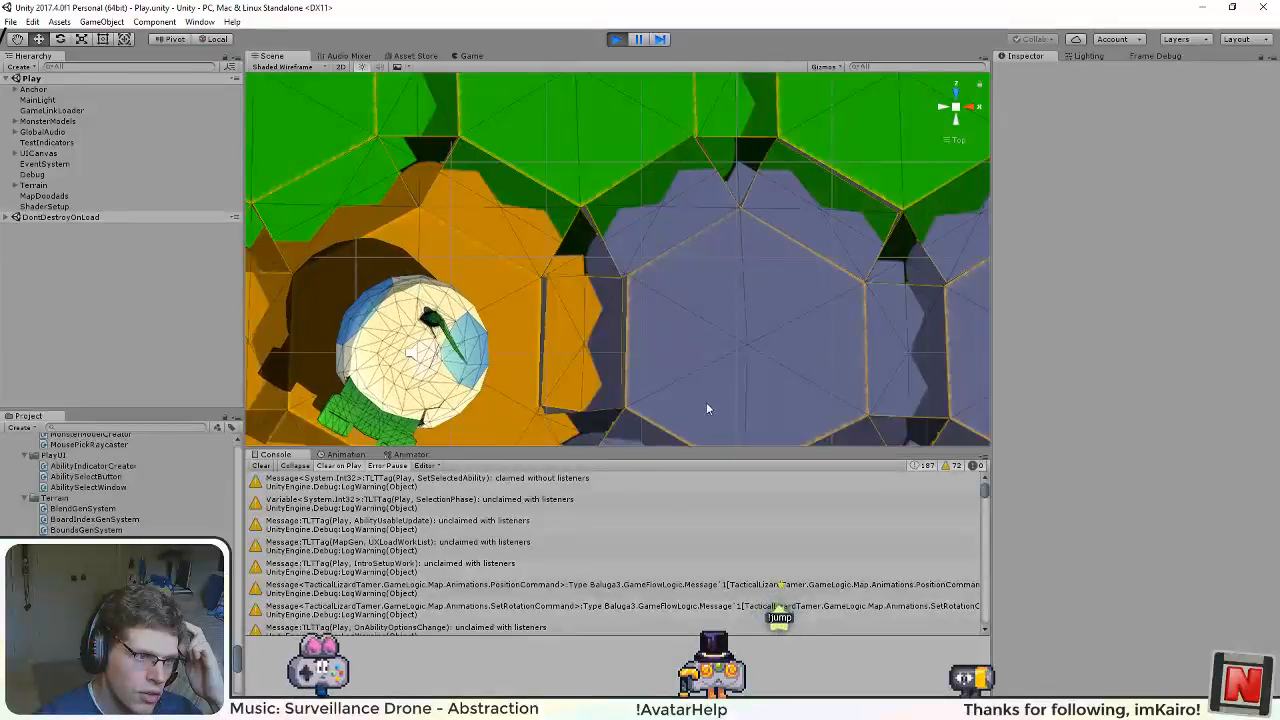
left_click_drag(690, 407, 680, 266)
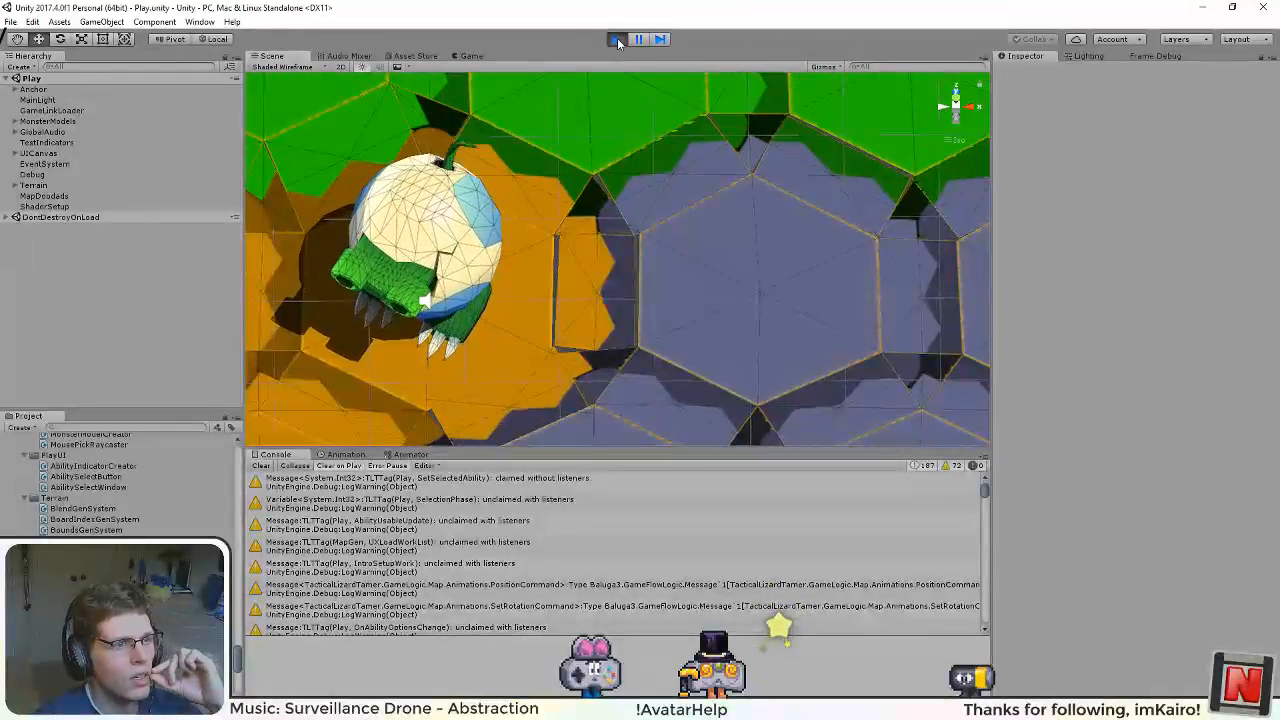
Step: Stop the game and, in Visual Studio, change the blend argument in DistortRectMargin of PositionGenSystem.cs to 1f - section.blends[i].x
left_click(617, 40)
left_click(456, 708)
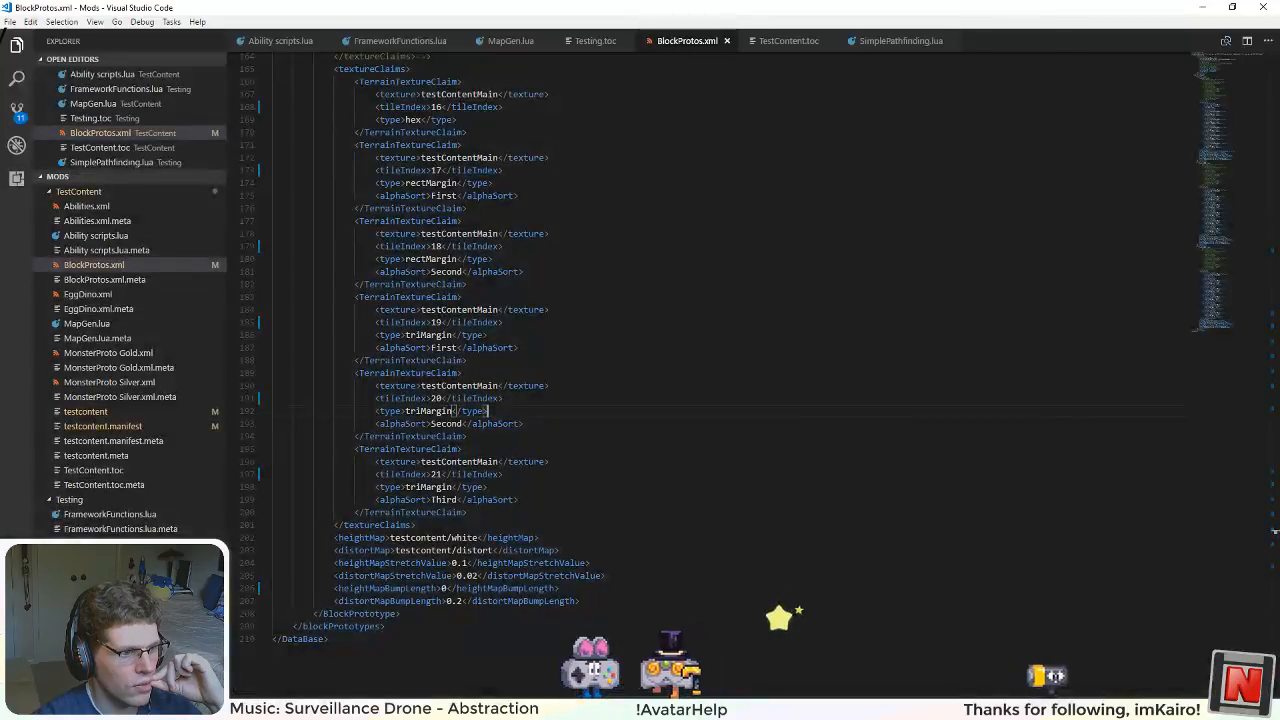
left_click(424, 708)
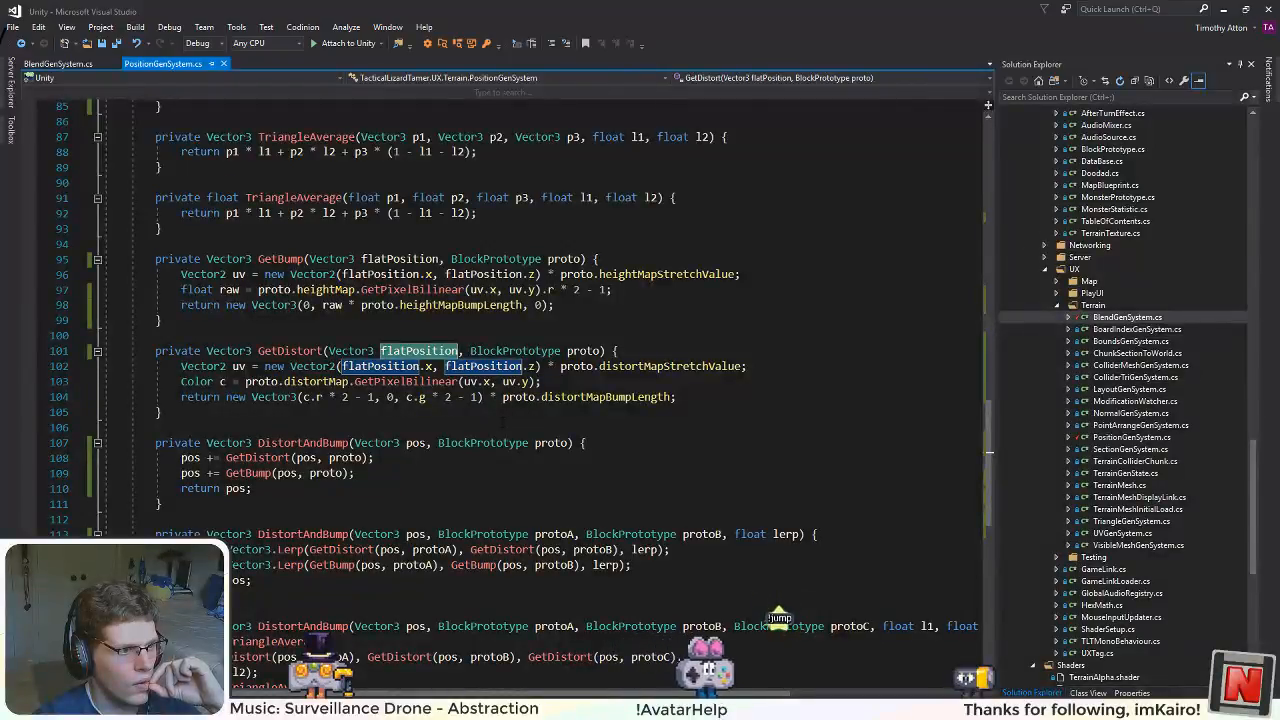
scroll(520, 400, "up", 8)
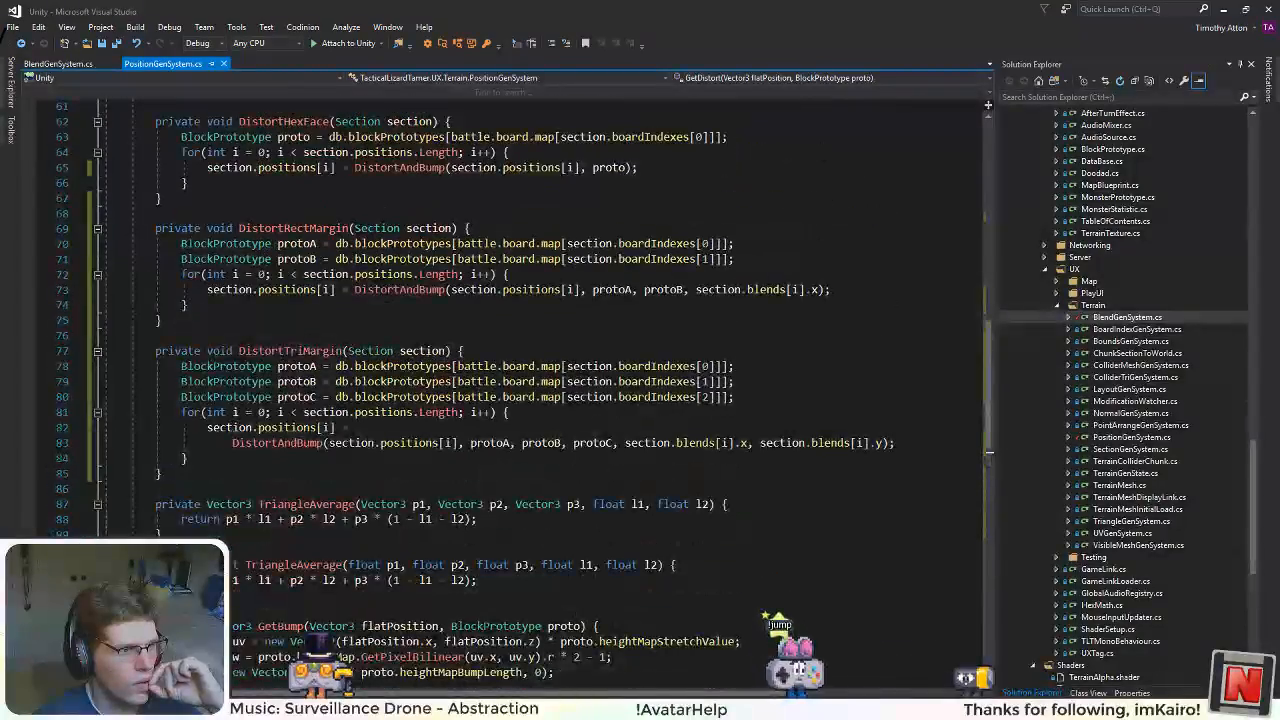
left_click(695, 289)
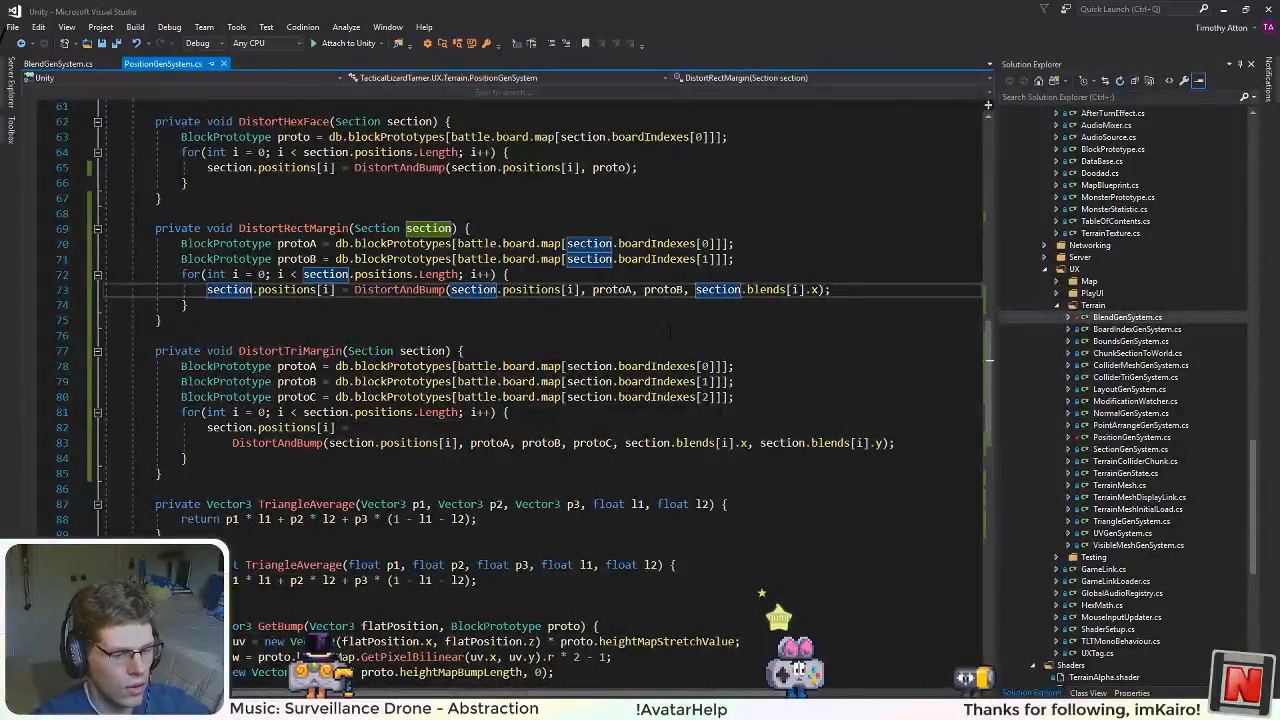
type("1f -")
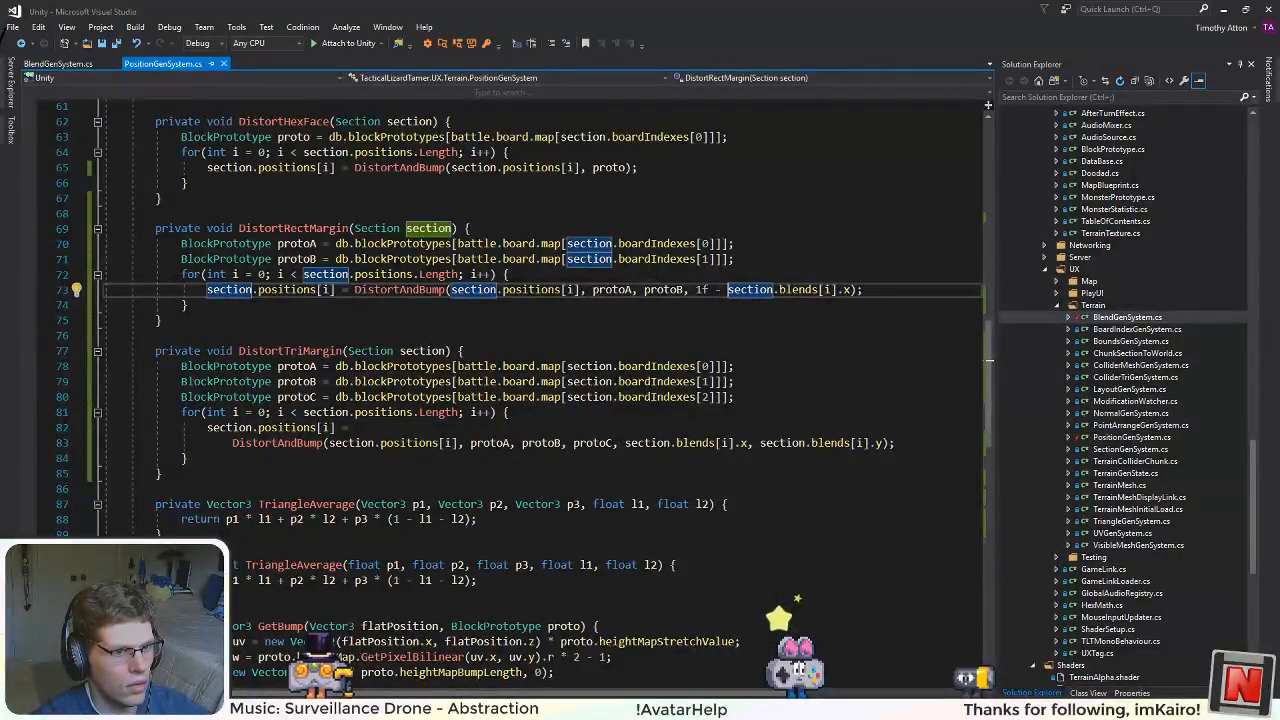
Step: Switch to Unity, run the game with the inverted blend, and inspect the rectangular and triangular margins closely in the Scene view
key("alt+Tab")
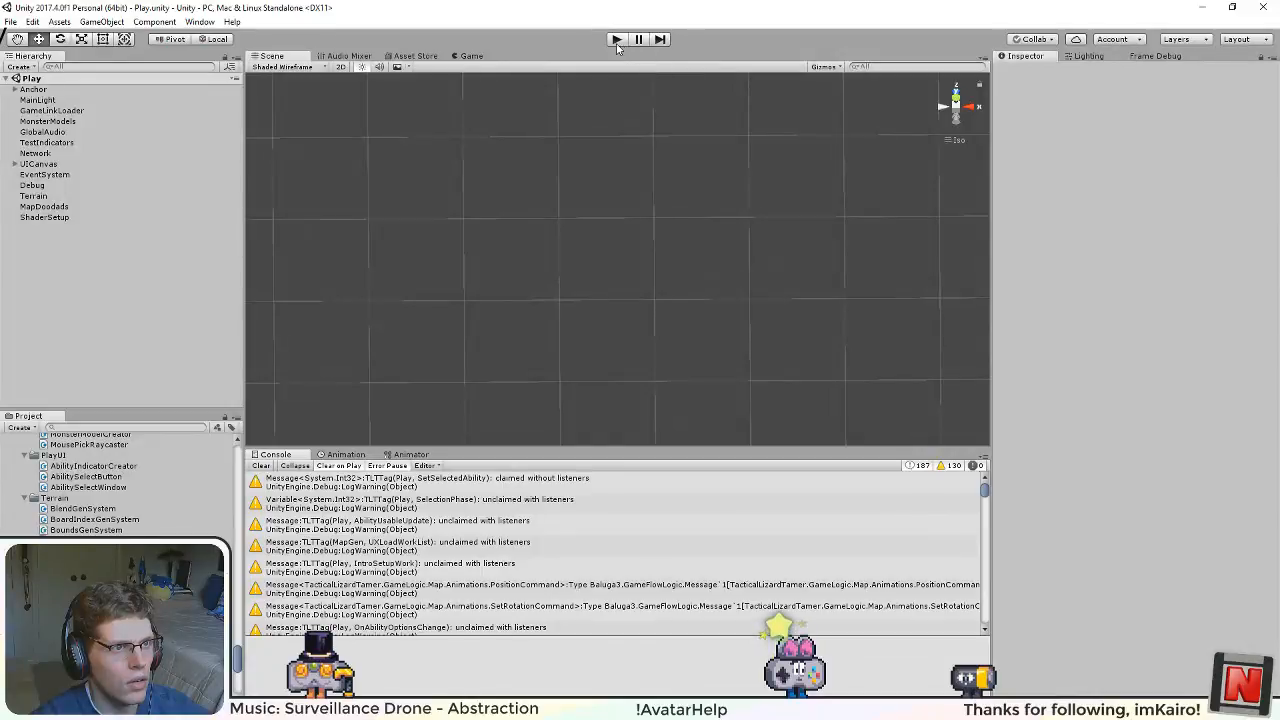
left_click(617, 40)
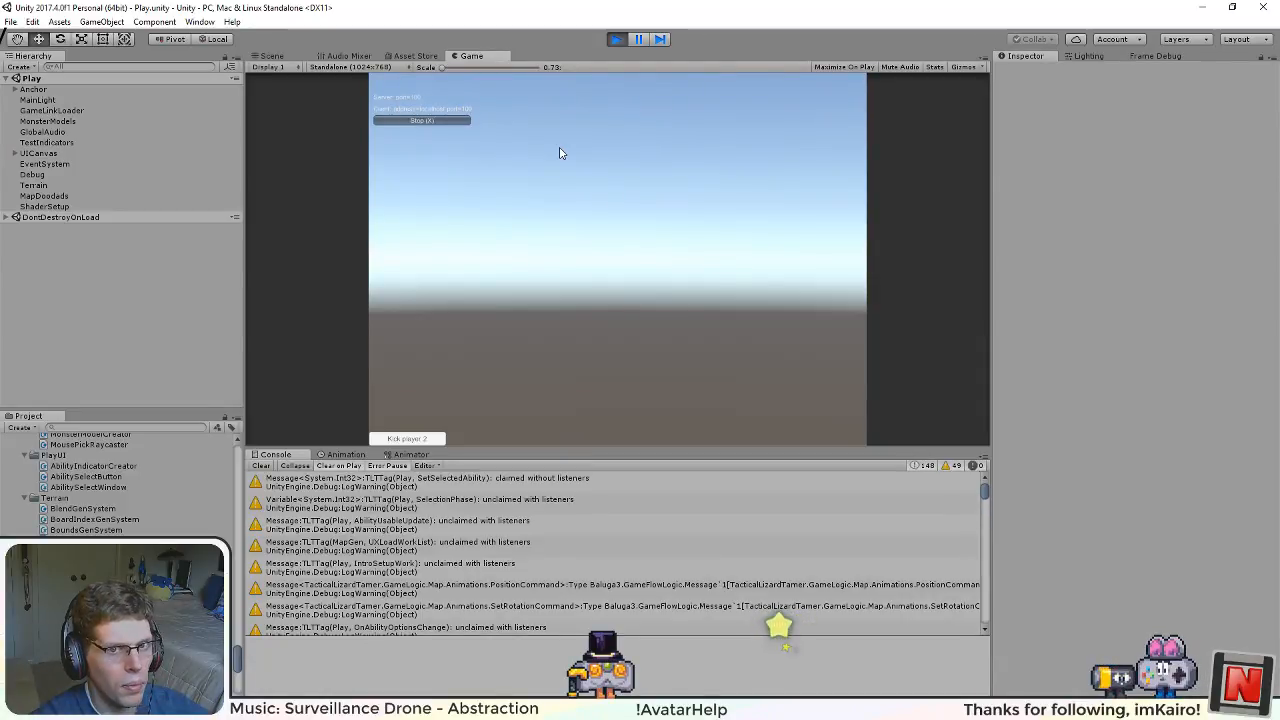
left_click(289, 58)
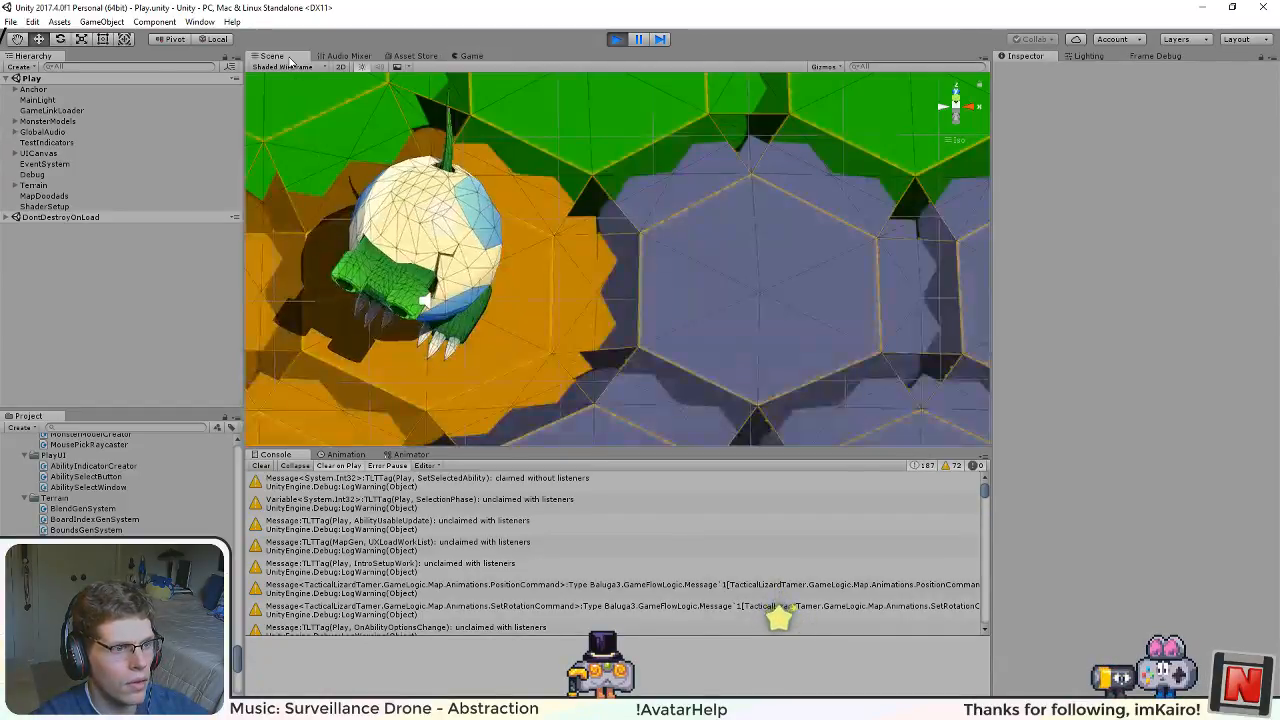
left_click_drag(647, 217, 825, 328)
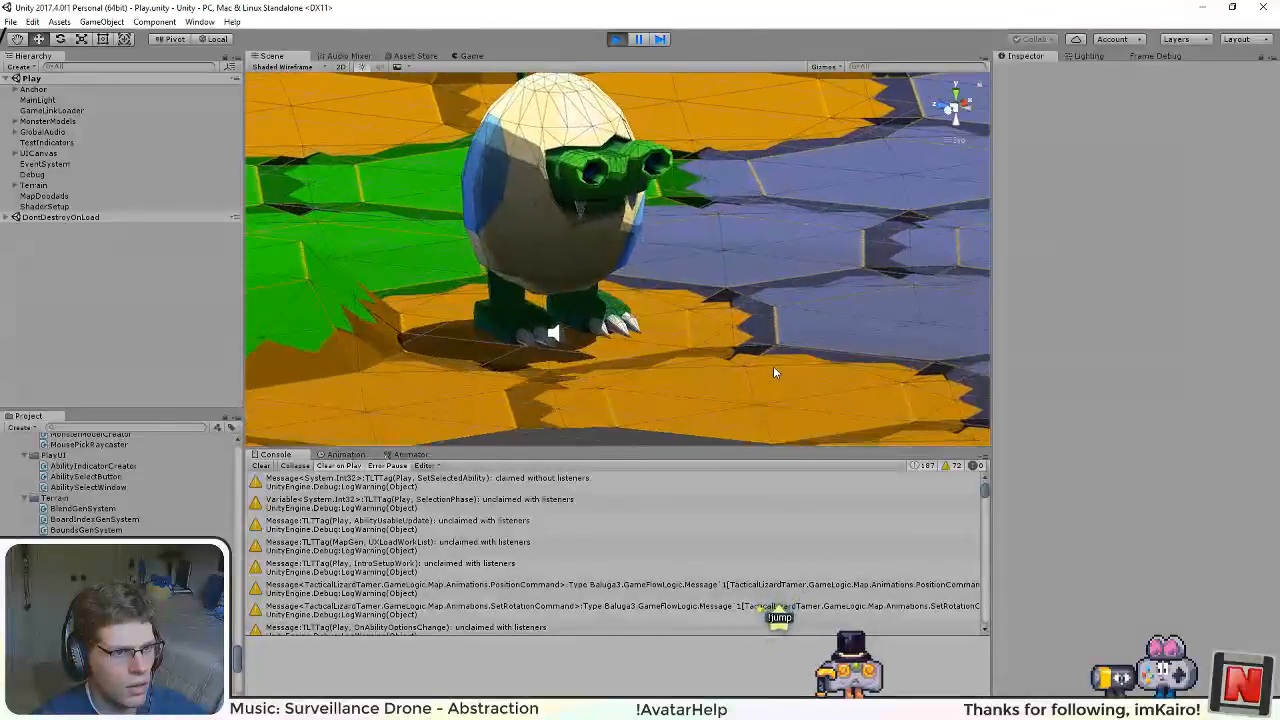
scroll(774, 368, "up", 5)
left_click_drag(880, 386, 664, 352)
scroll(629, 404, "up", 5)
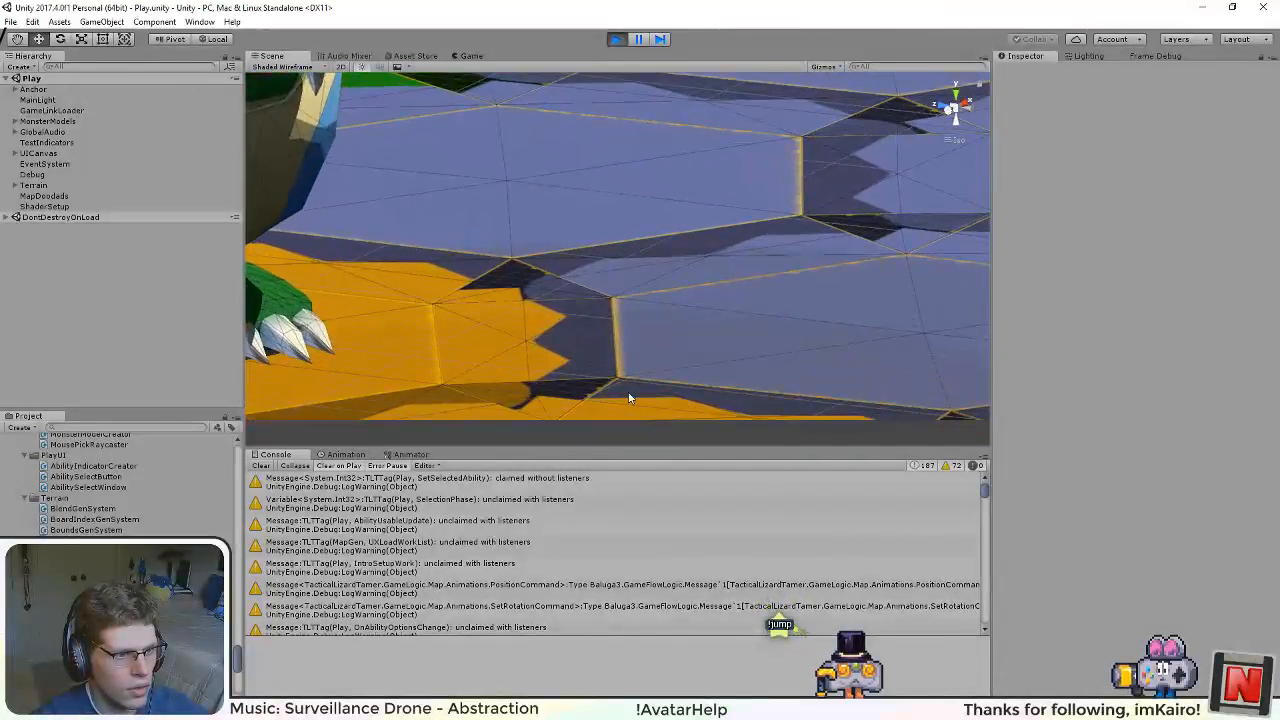
left_click_drag(629, 397, 638, 320)
scroll(637, 364, "up", 9)
left_click_drag(638, 364, 394, 368)
scroll(643, 296, "down", 15)
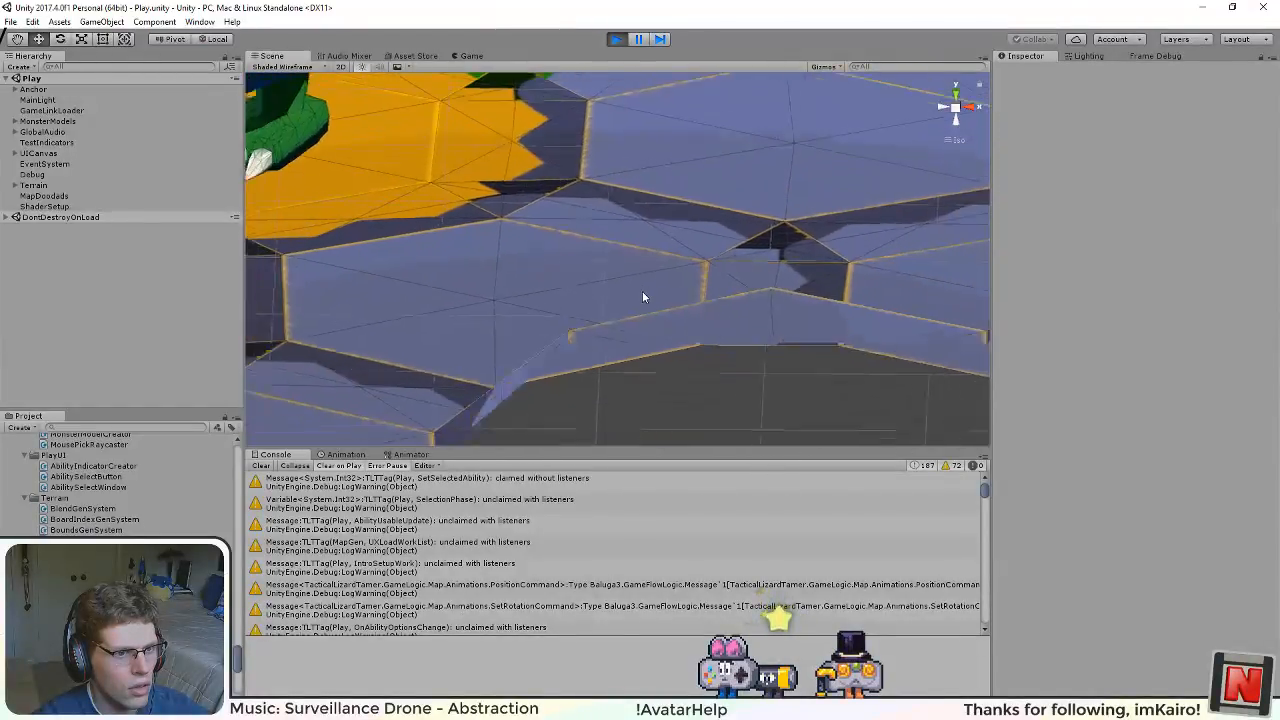
scroll(642, 296, "down", 10)
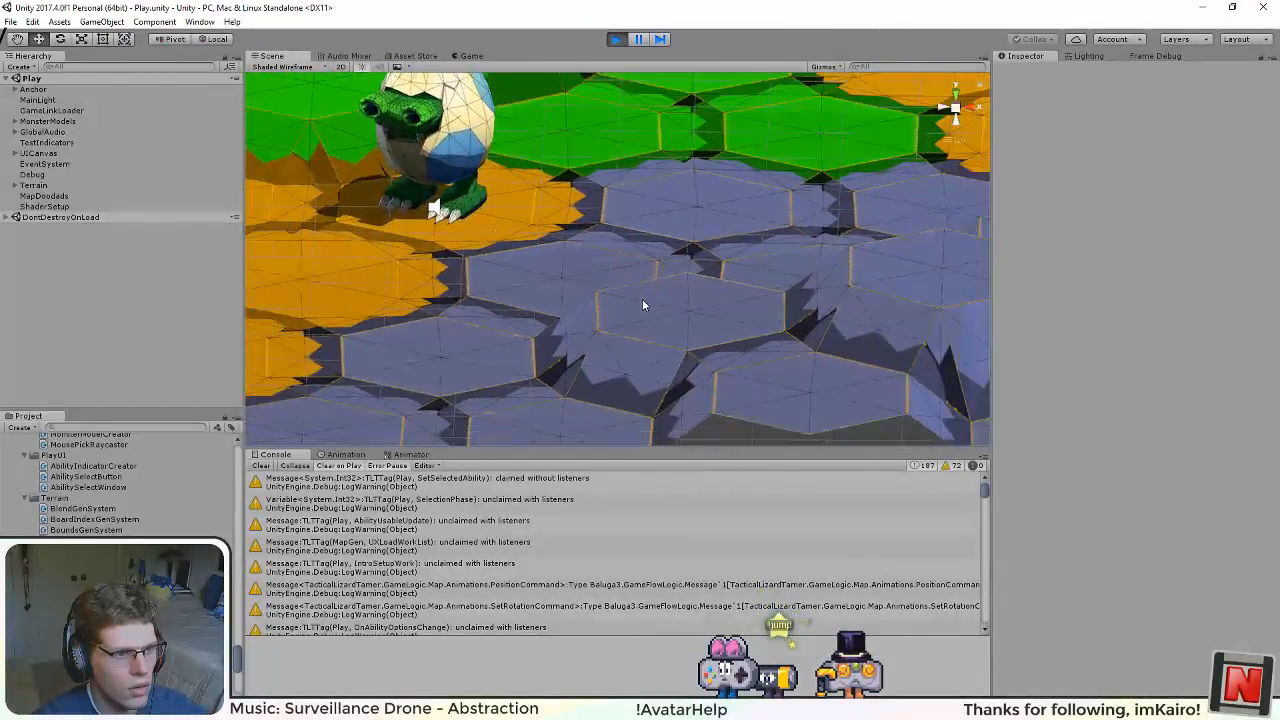
Step: Look over the margins between the grey-blue tiles in the Scene view and stop the running game
left_click_drag(642, 299, 827, 316)
left_click_drag(632, 226, 626, 130)
left_click(616, 39)
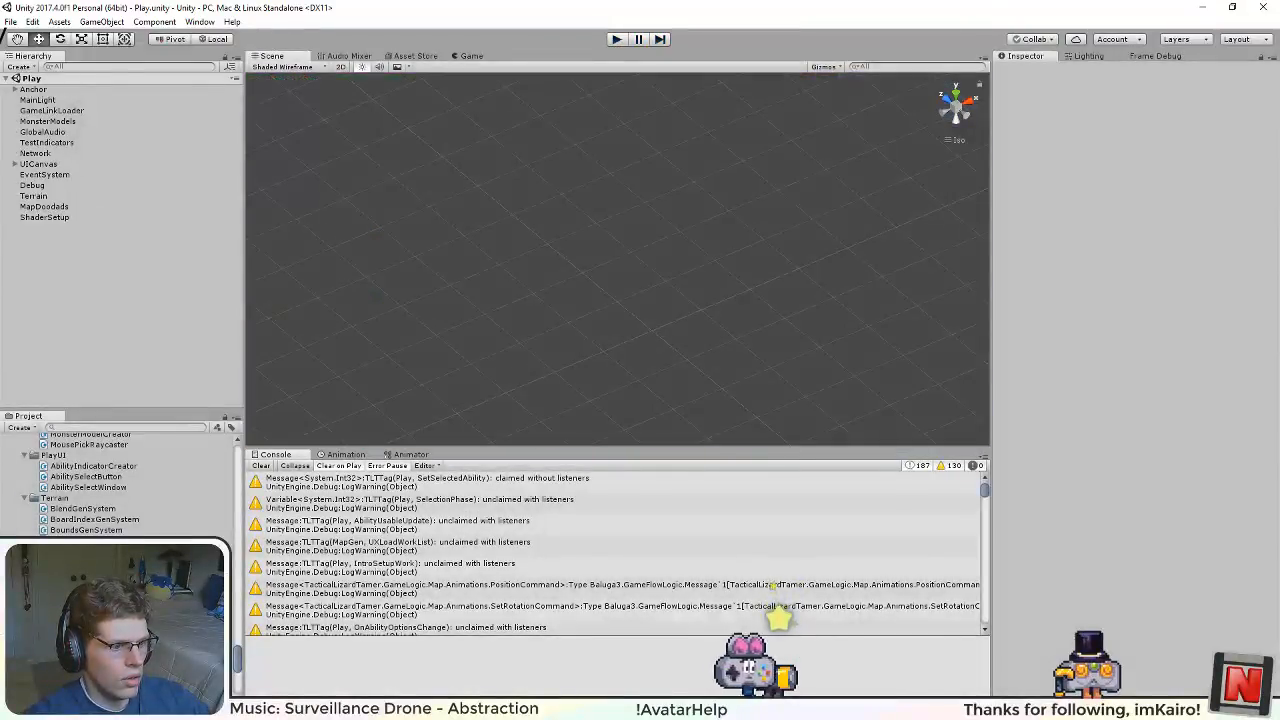
Step: Switch to Visual Studio and examine in BlendGenSystem.cs how CreateRectMargin computes its blend vector from interp
key("alt+Tab")
left_click(57, 63)
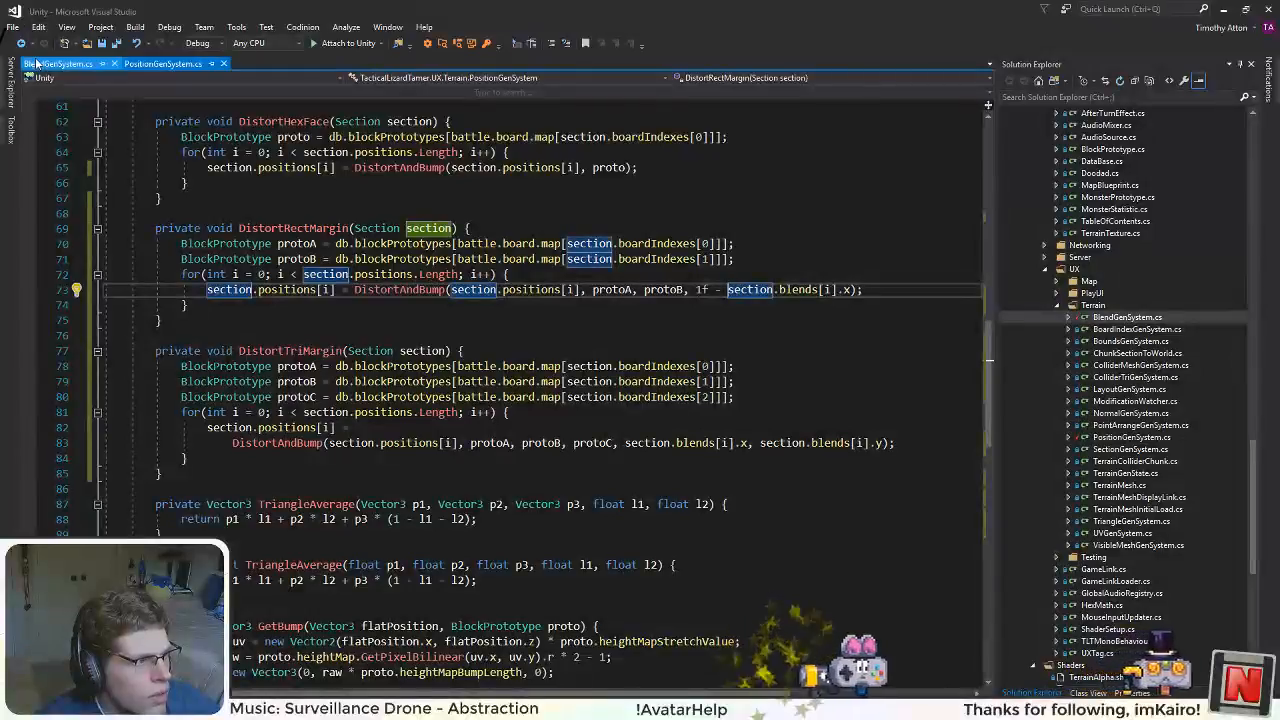
scroll(540, 320, "down", 5)
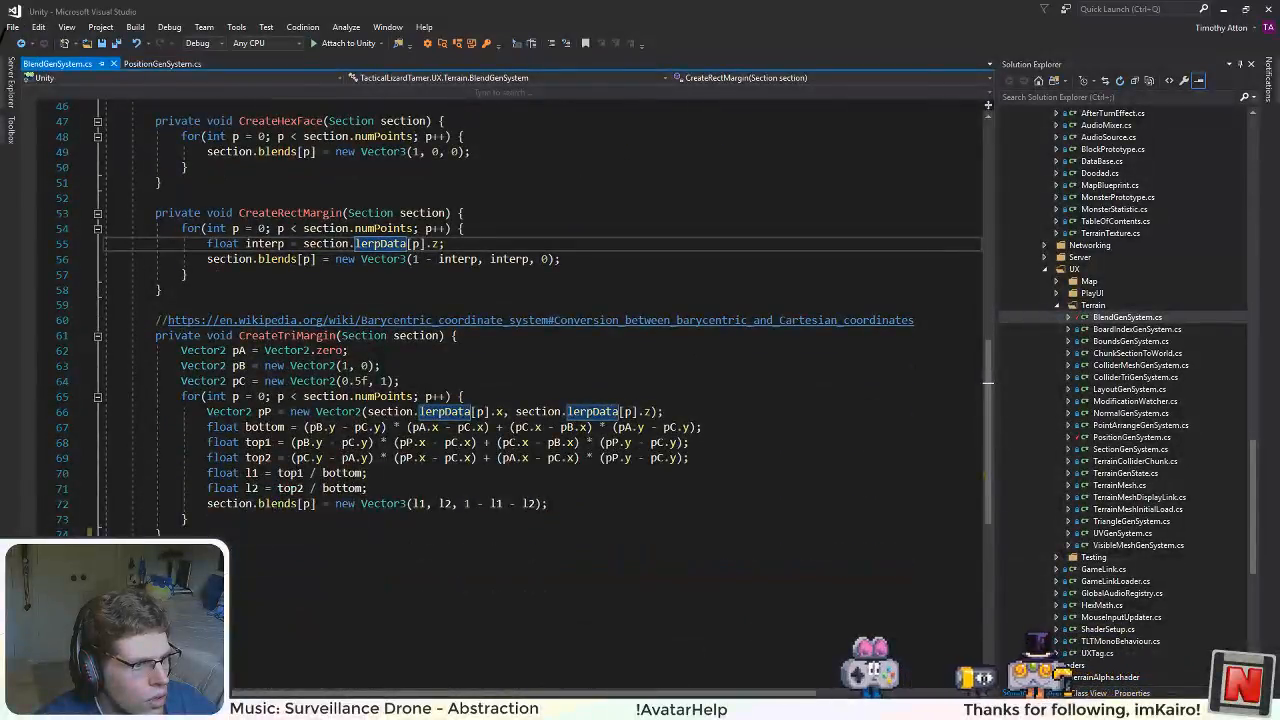
scroll(540, 320, "up", 4)
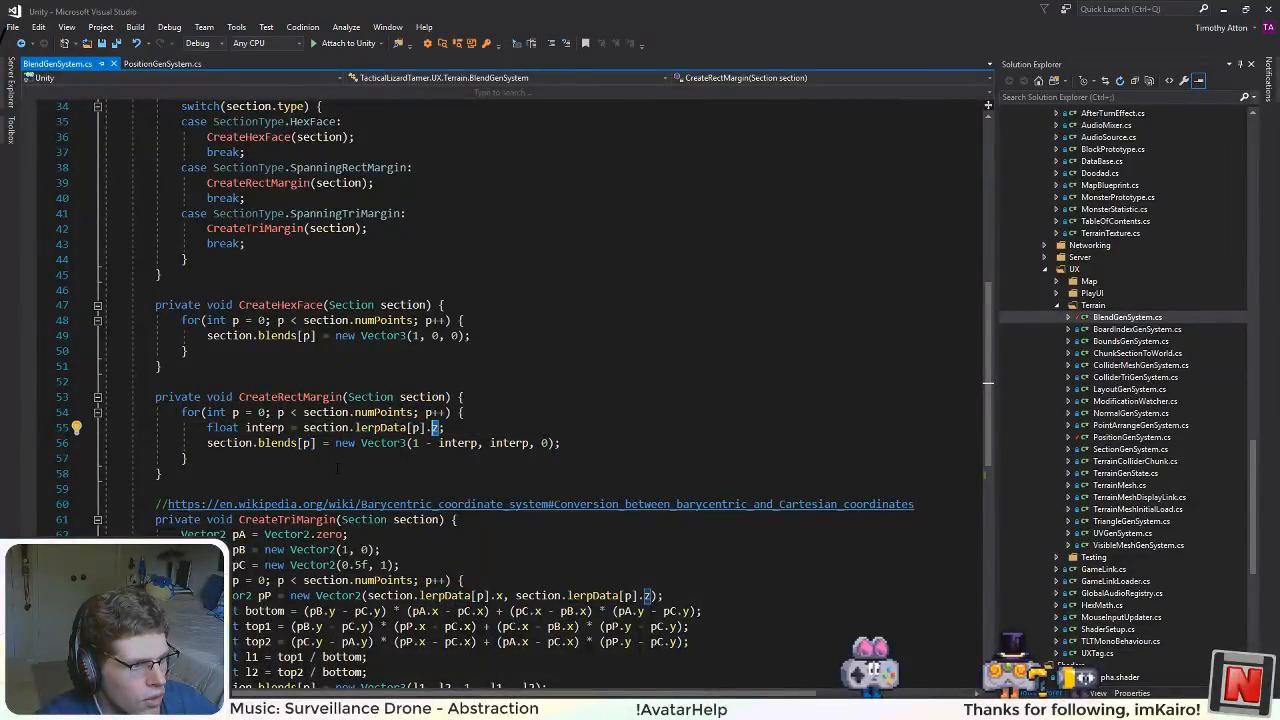
scroll(320, 432, "up", 3)
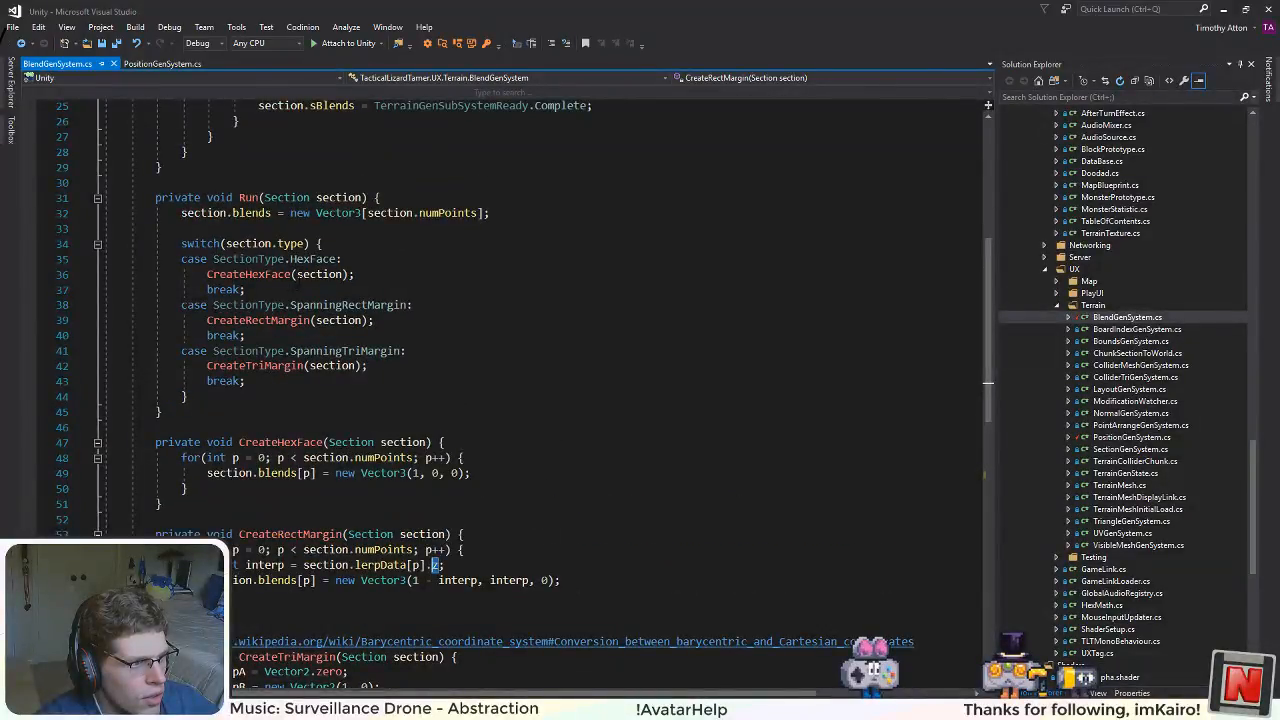
left_click(462, 581)
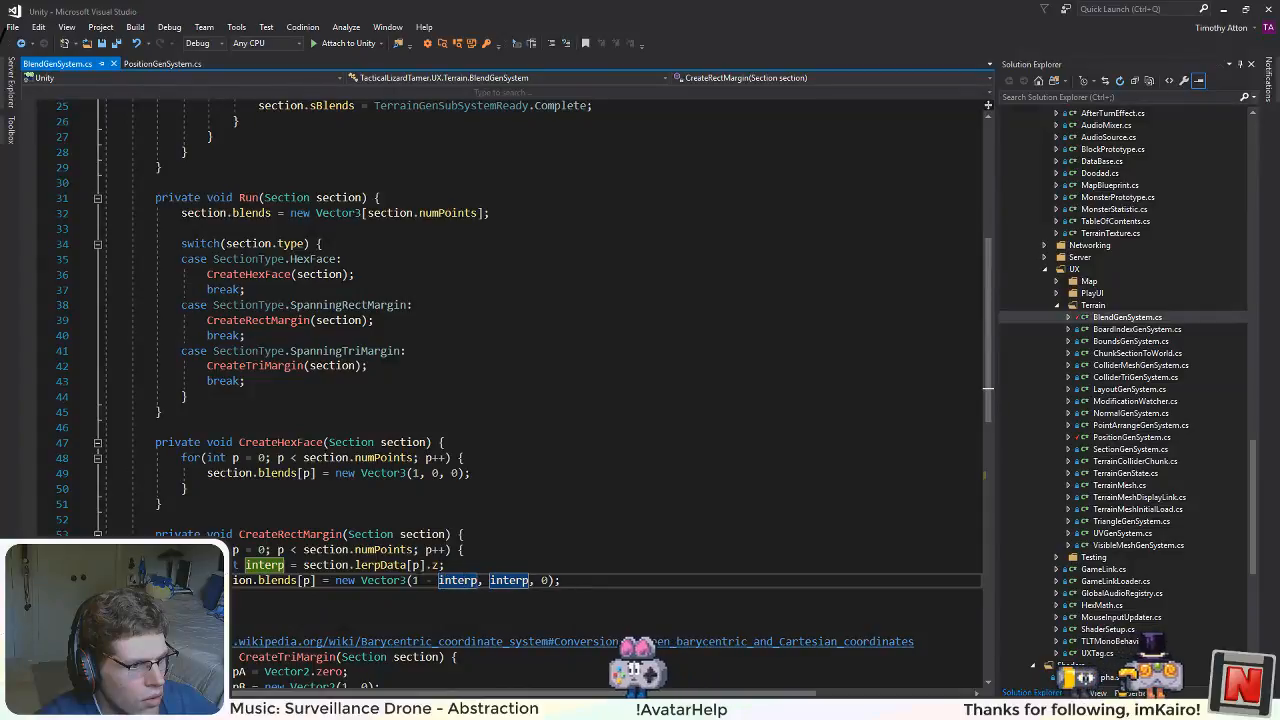
left_click(411, 580)
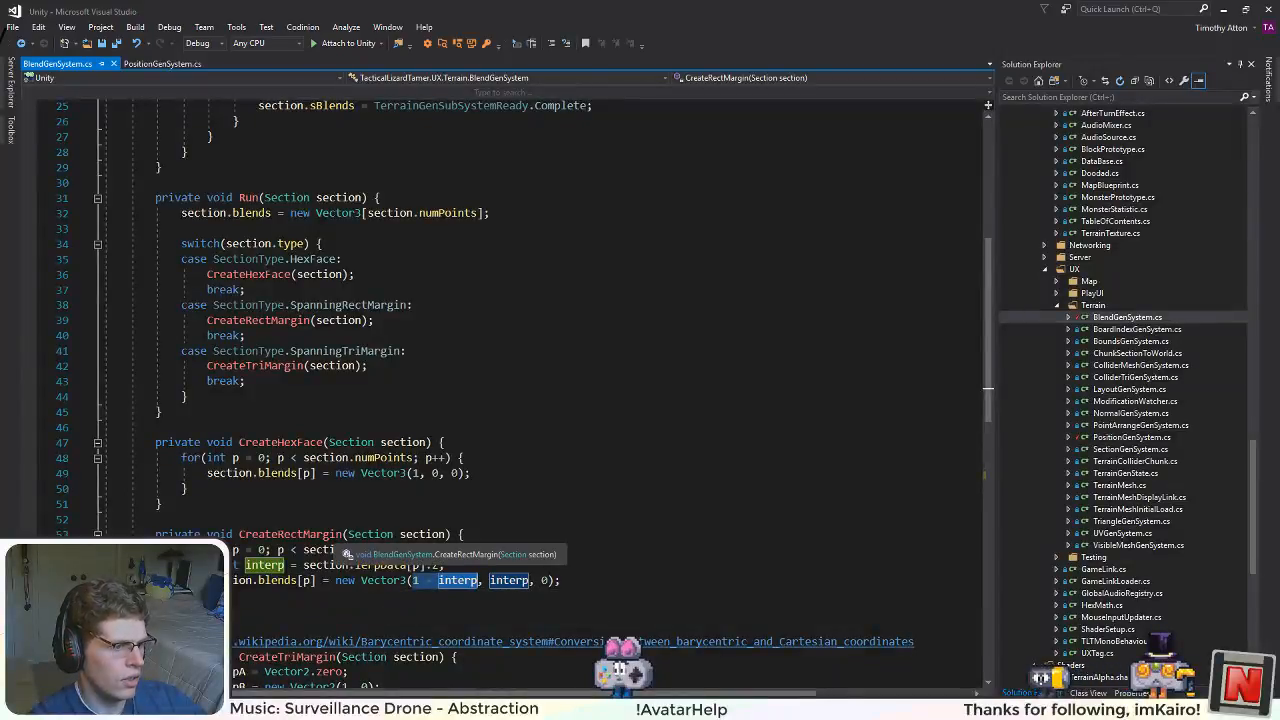
scroll(450, 560, "down", 1)
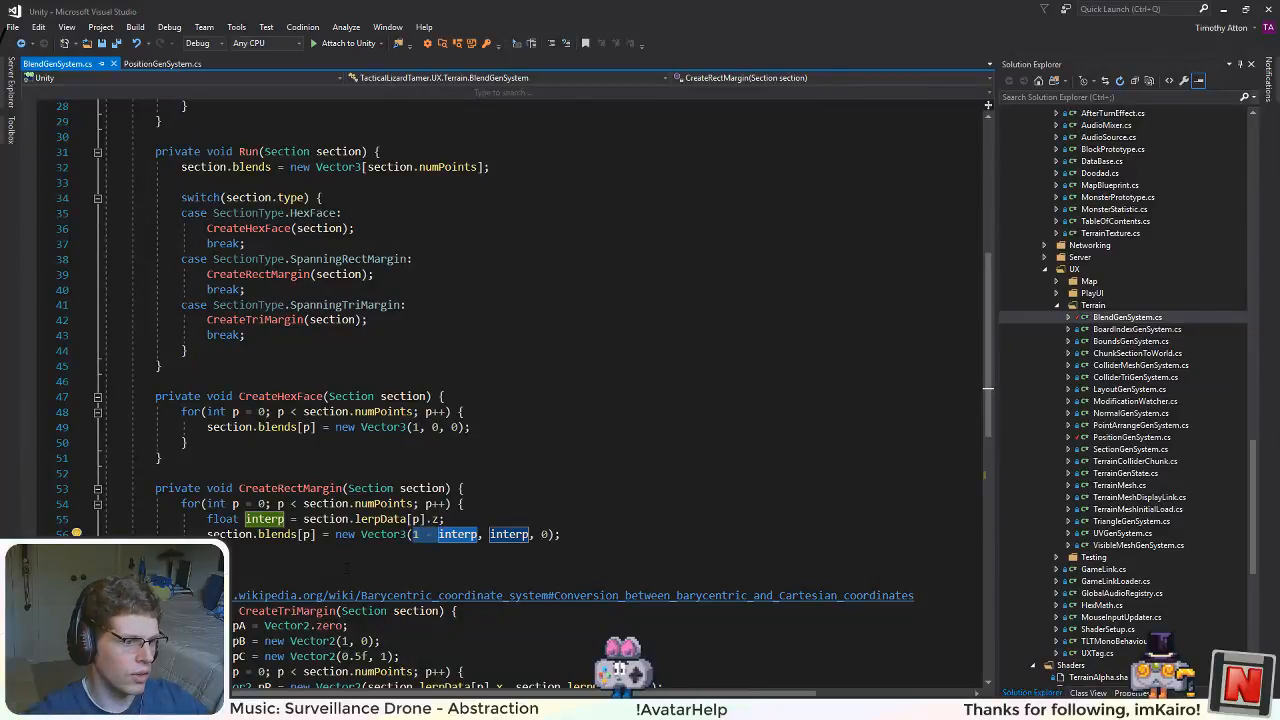
scroll(346, 567, "down", 4)
scroll(479, 510, "up", 4)
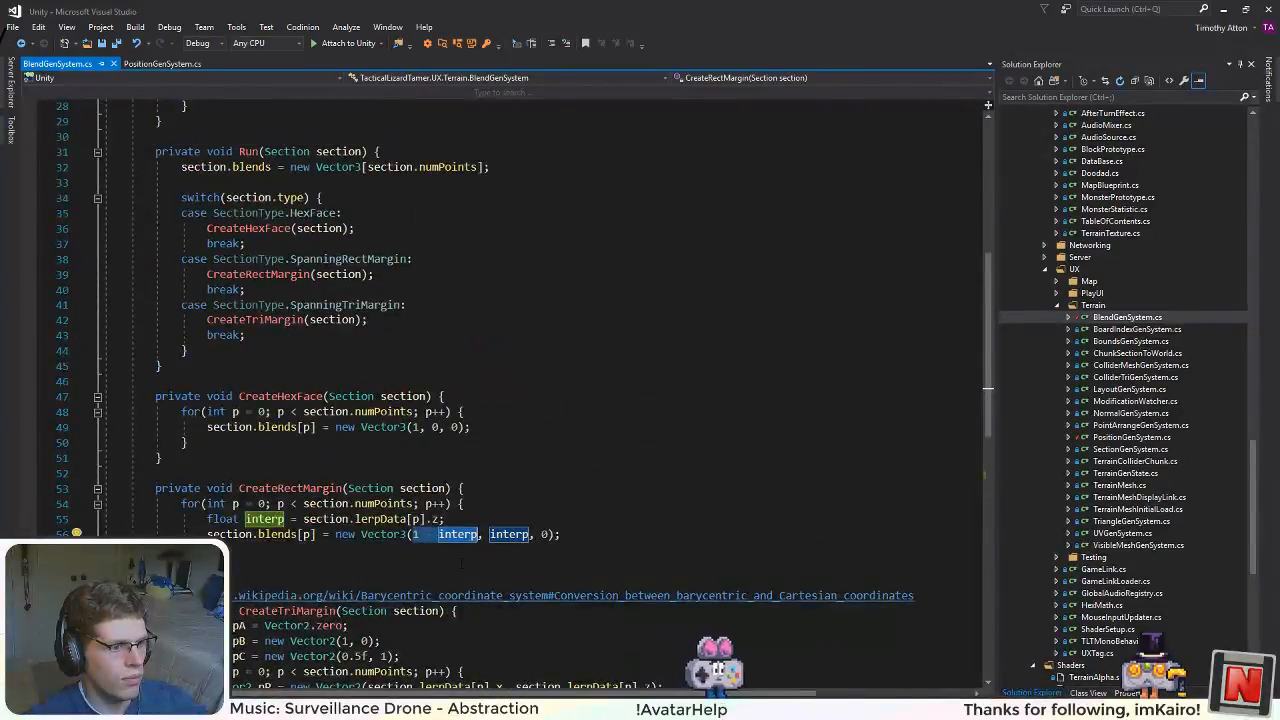
Step: Compare DistortRectMargin in PositionGenSystem.cs with the DistortAndBump overloads, checking the order of protoA and protoB against the lerp argument
left_click(140, 64)
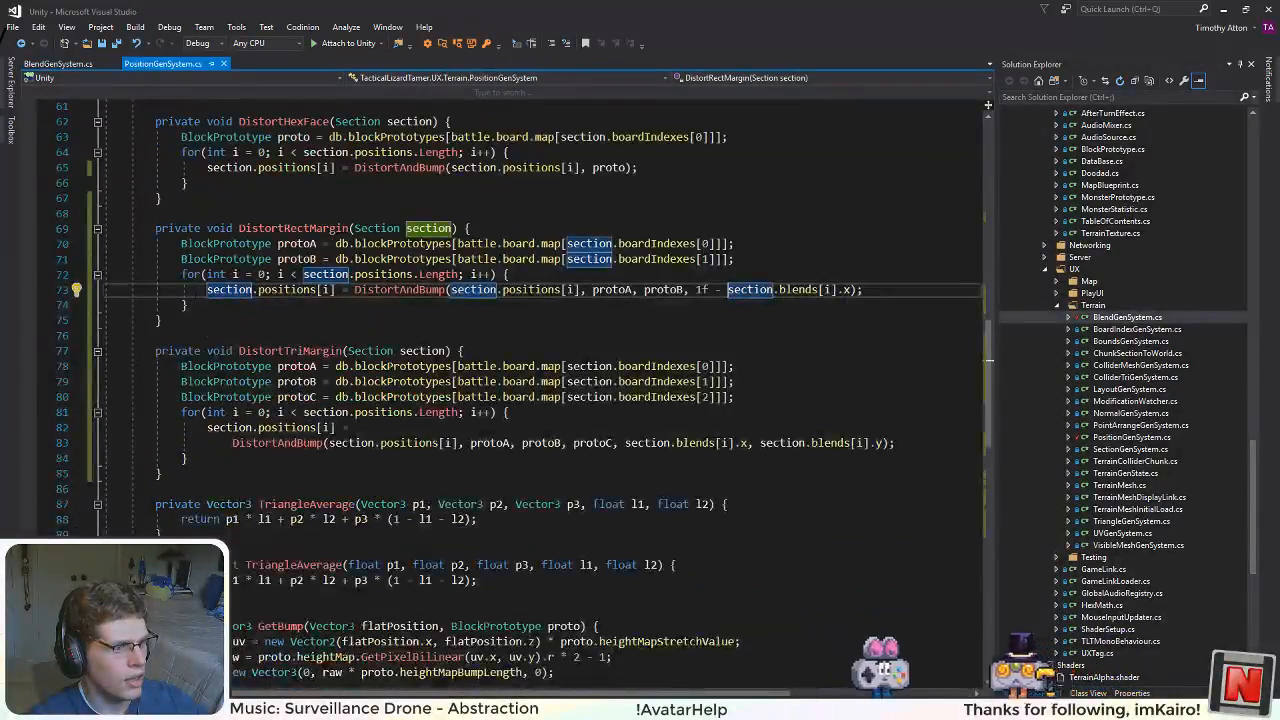
scroll(326, 290, "down", 4)
scroll(500, 350, "down", 5)
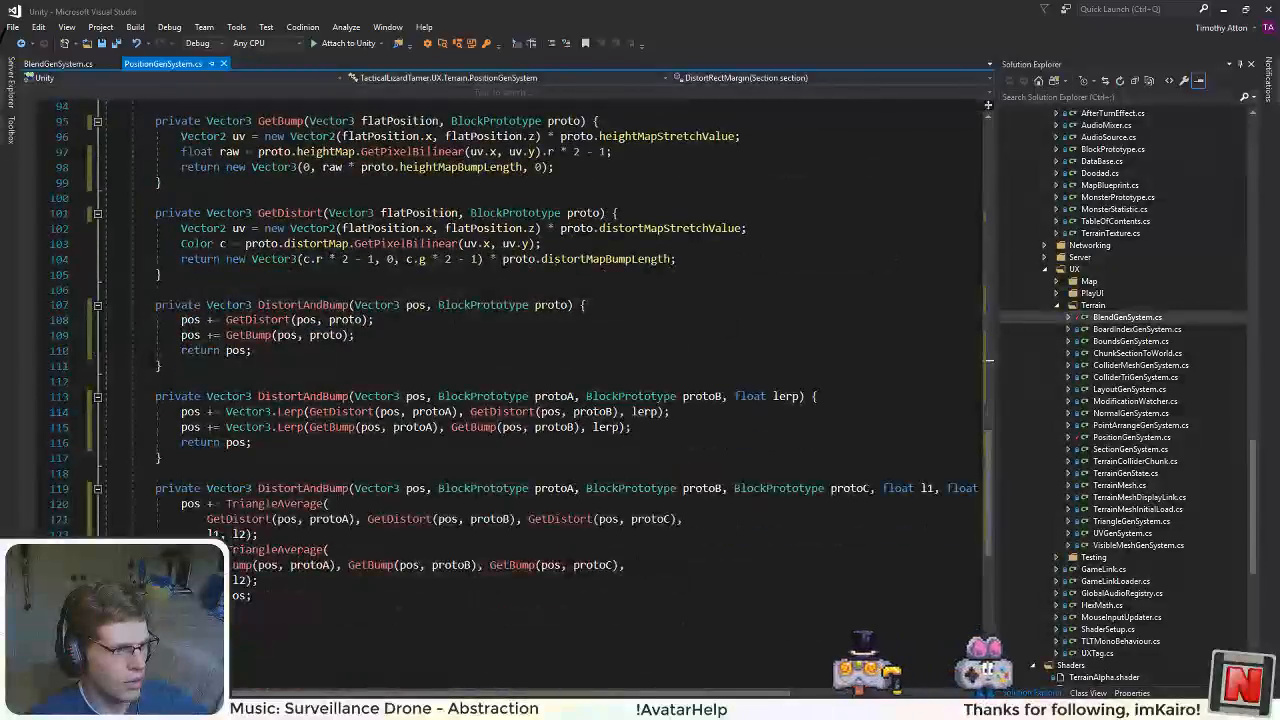
scroll(520, 390, "up", 8)
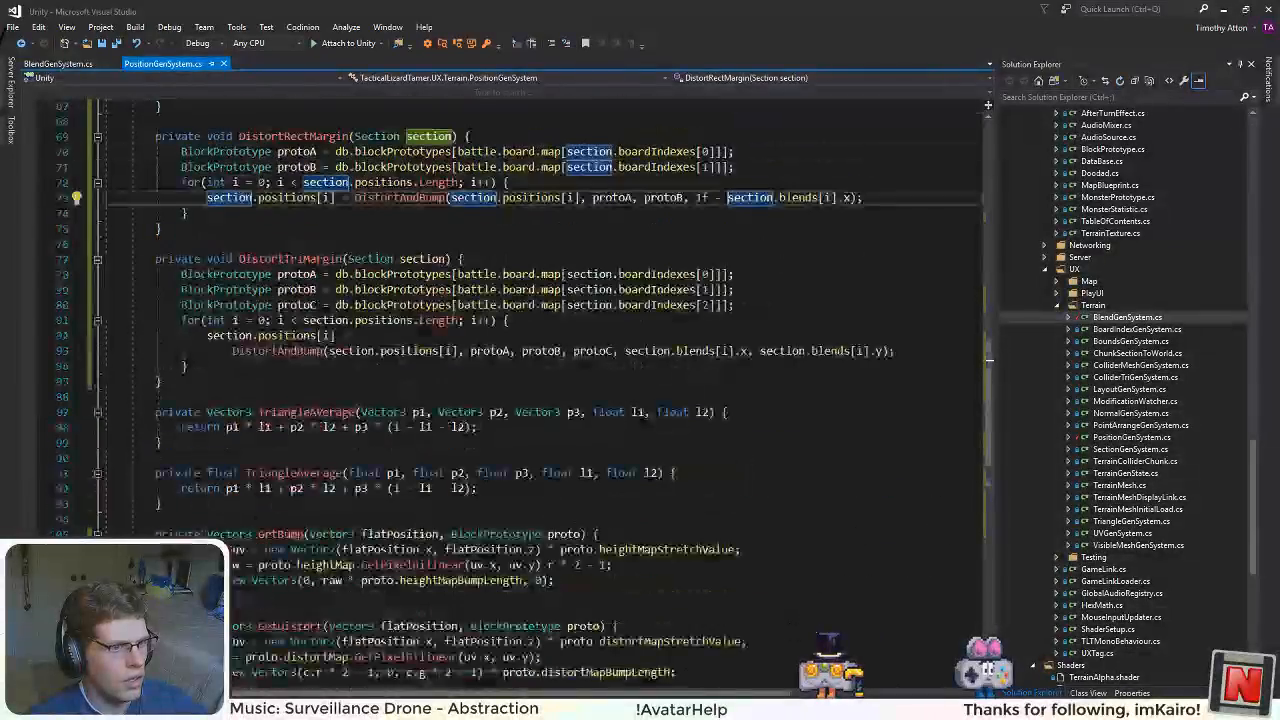
scroll(520, 390, "down", 5)
scroll(520, 390, "up", 6)
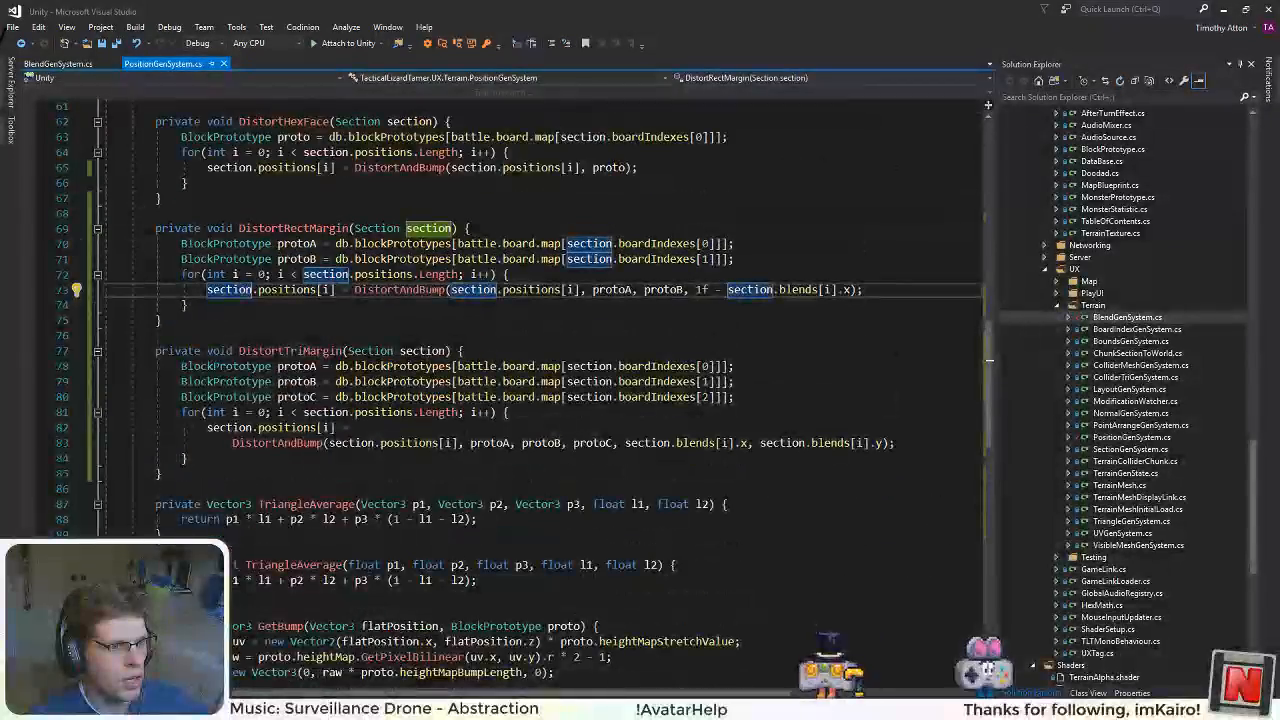
left_click(697, 243)
left_click(858, 290)
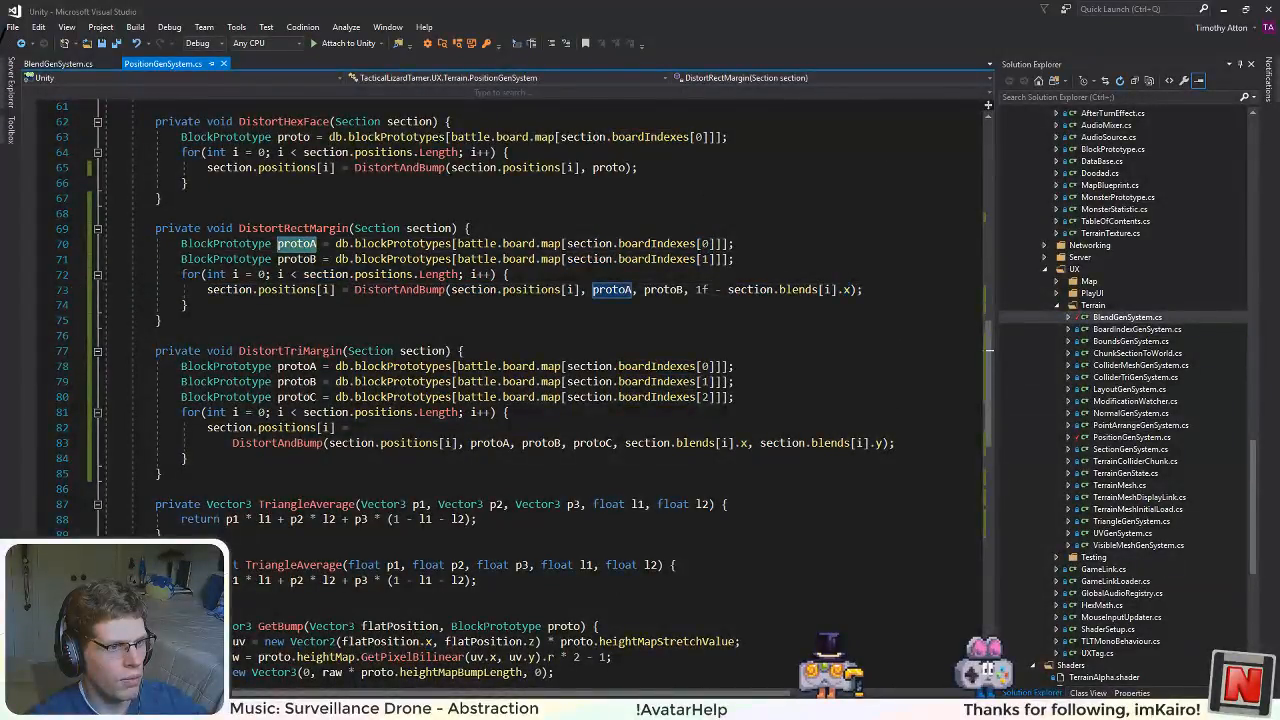
scroll(520, 390, "down", 10)
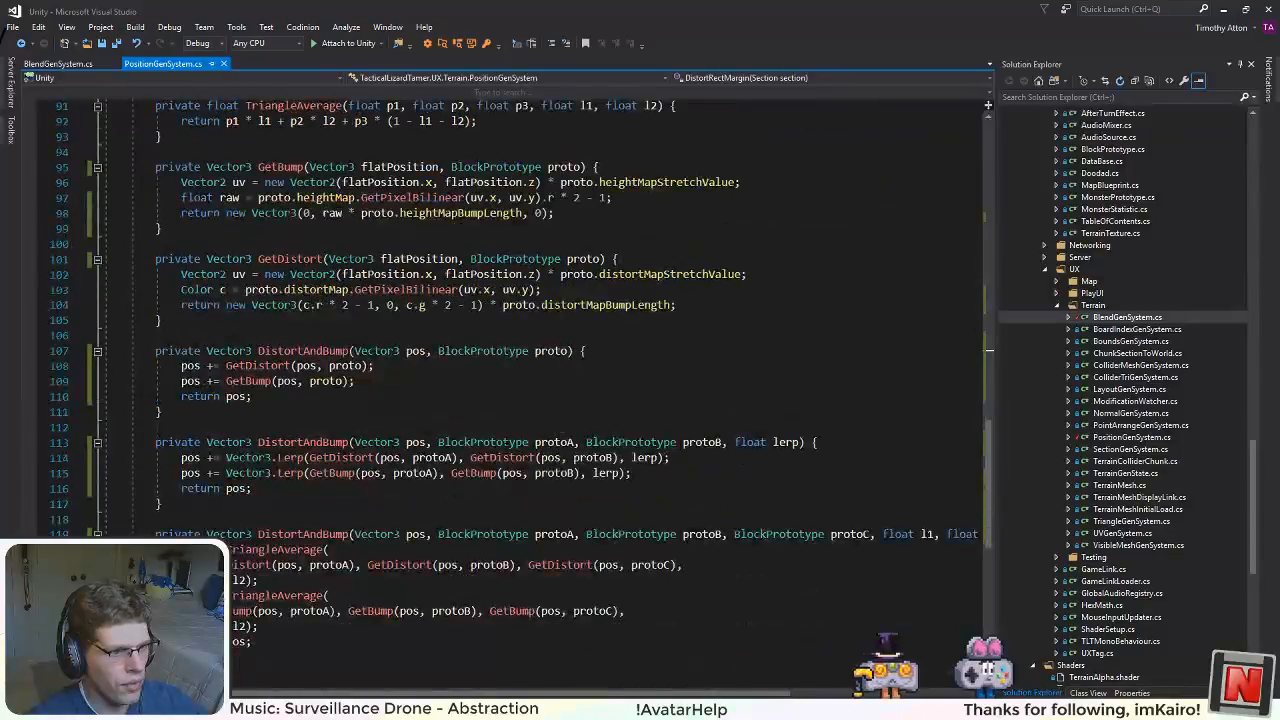
scroll(520, 390, "up", 9)
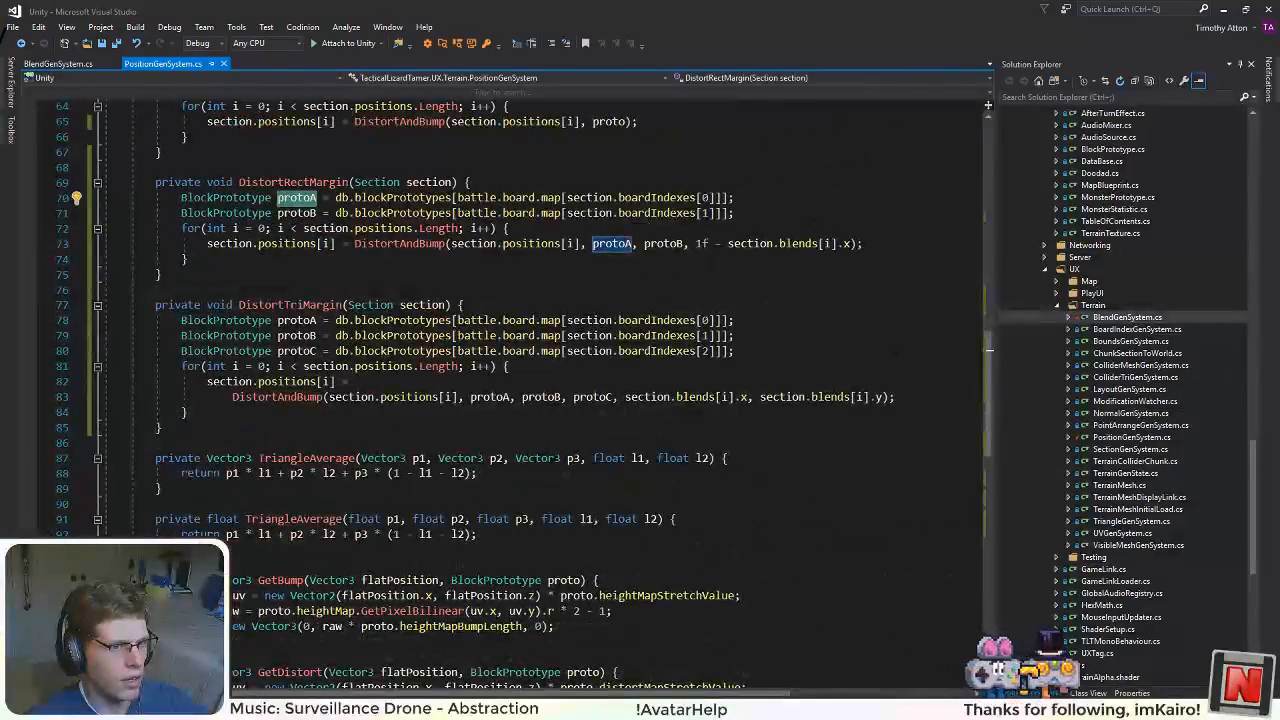
scroll(520, 390, "down", 8)
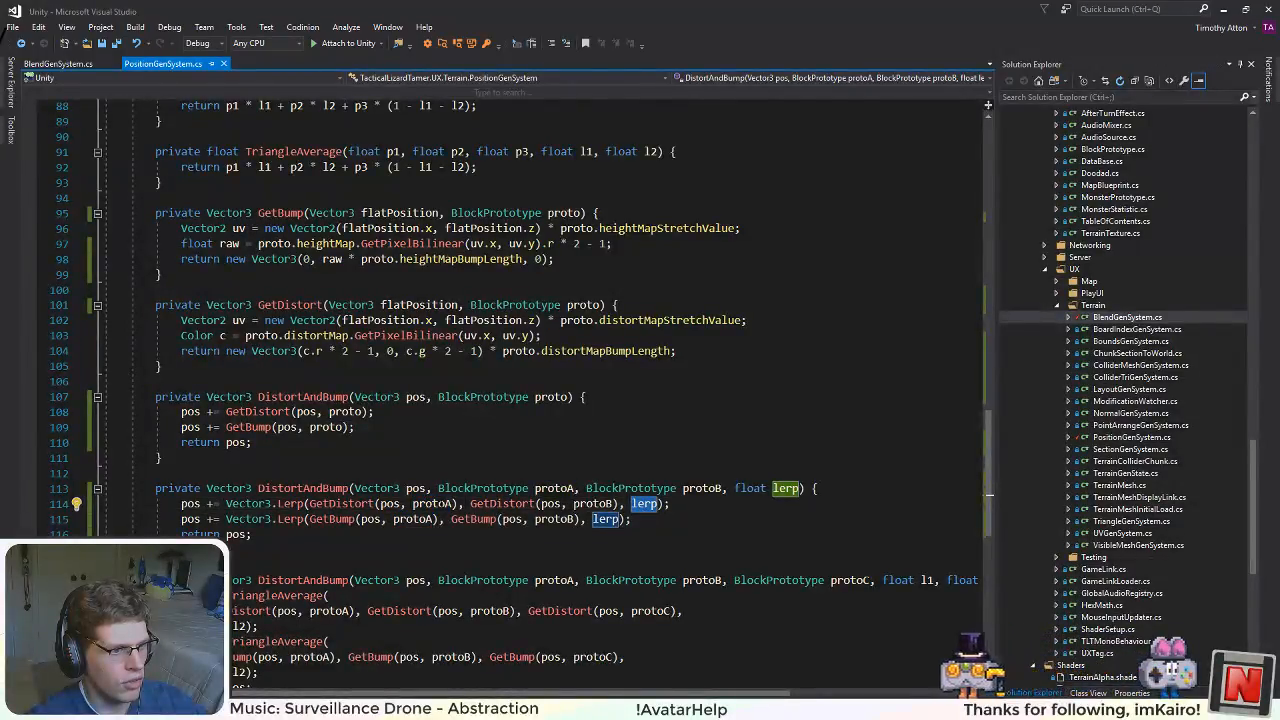
Step: Swap protoA and protoB in both Vector3.Lerp calls of the two-prototype DistortAndBump, so each interpolates from protoB to protoA
left_click(452, 503)
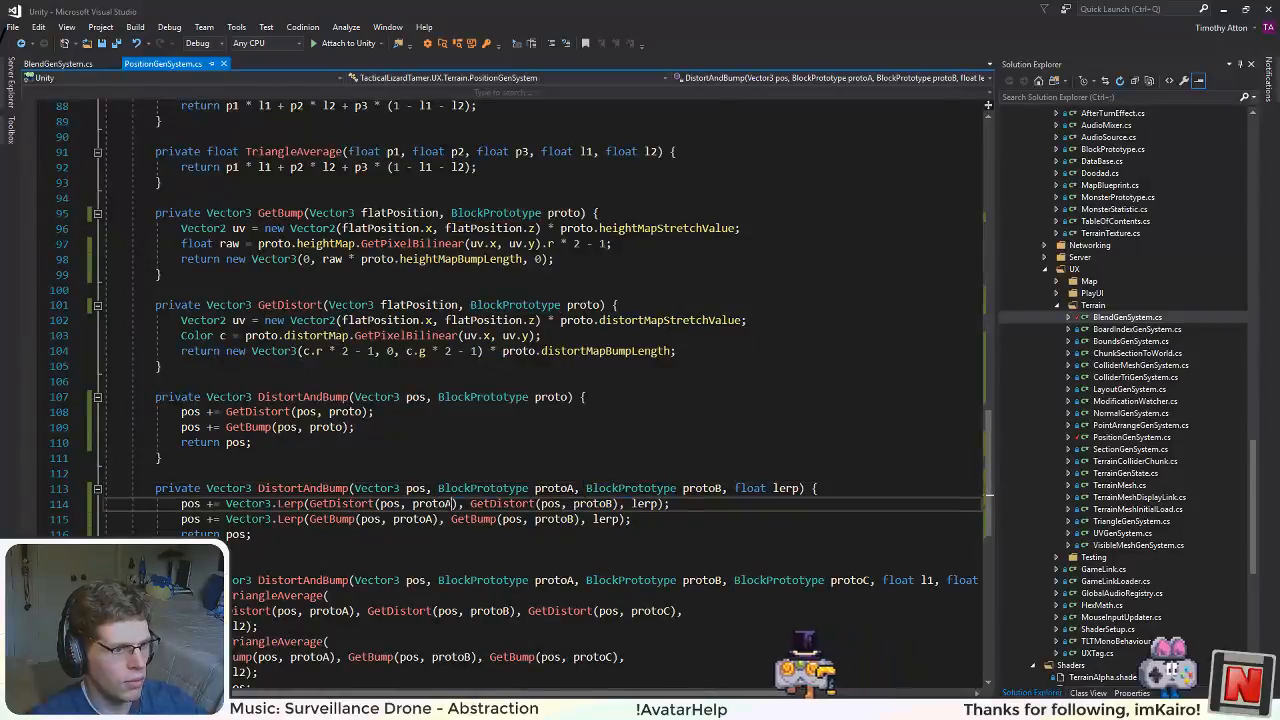
key("BackSpace")
type("B")
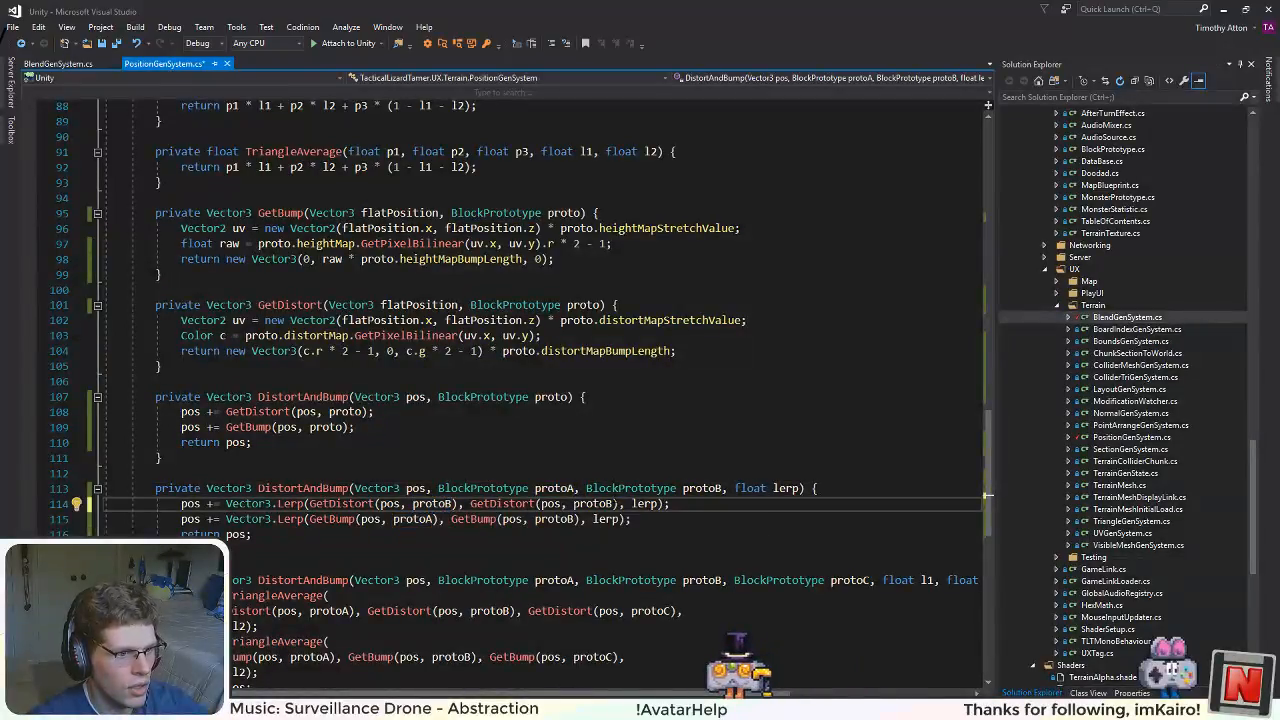
left_click(612, 492)
left_click_drag(612, 504, 605, 504)
type("A")
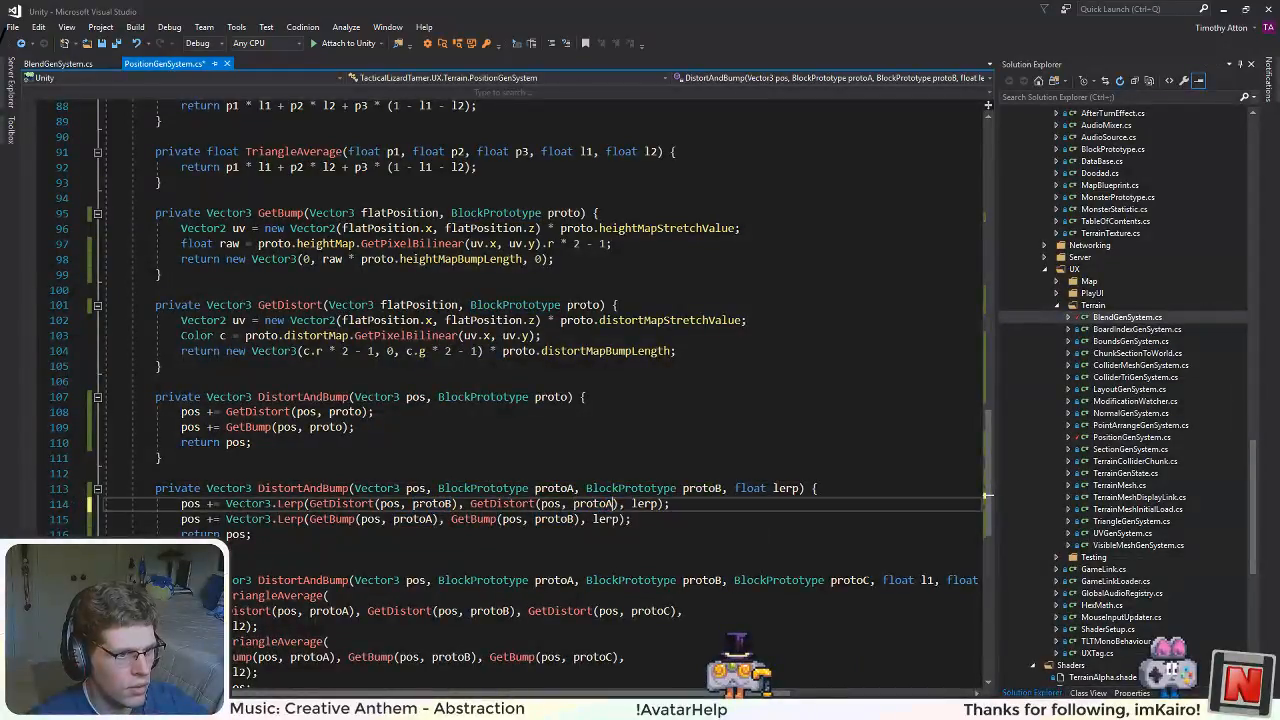
left_click_drag(430, 519, 423, 519)
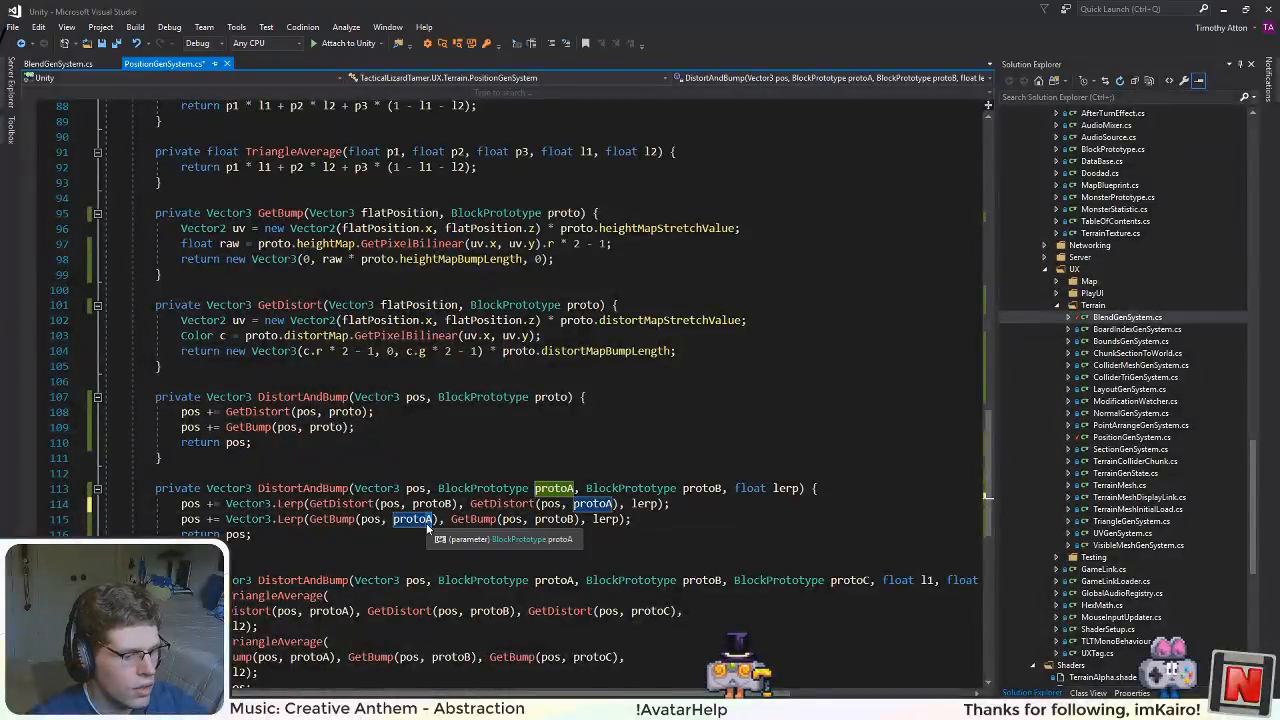
type("B")
left_click_drag(578, 519, 571, 519)
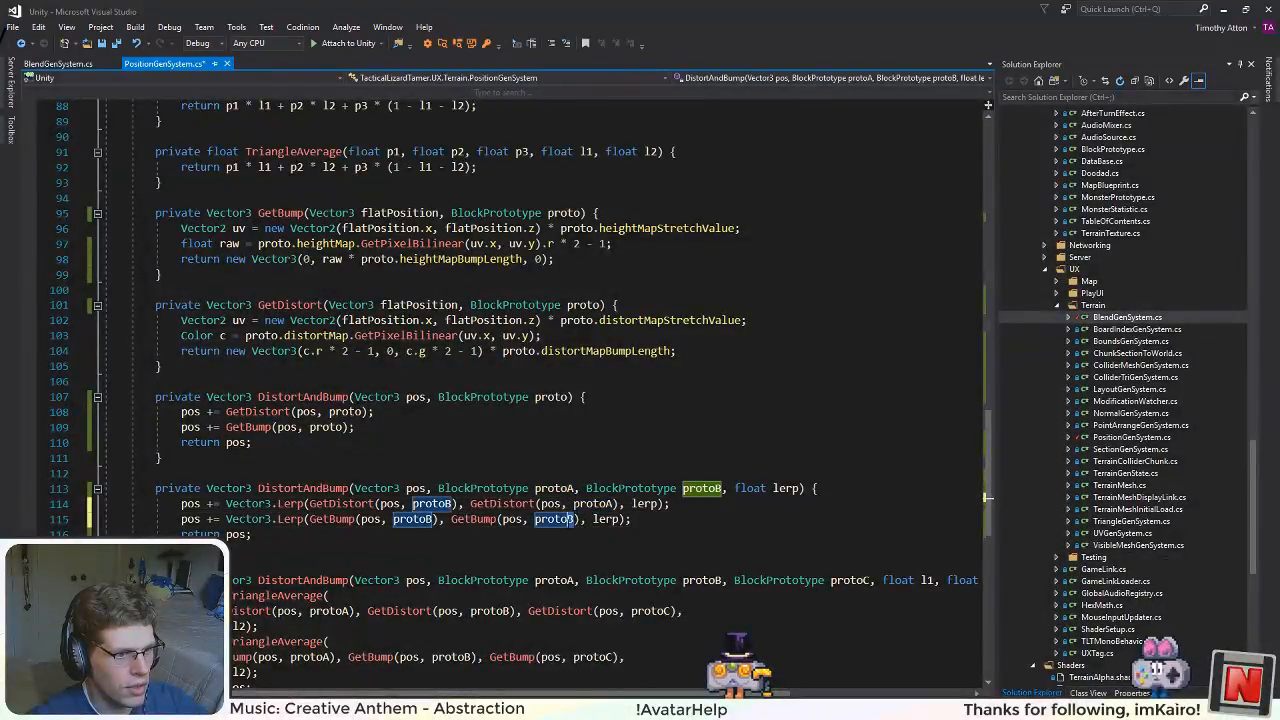
type("A")
left_click(612, 397)
Step: Remove the "1f - " from the blend argument in DistortRectMargin, leaving section.blends[i].x, and save PositionGenSystem.cs
scroll(612, 397, "up", 5)
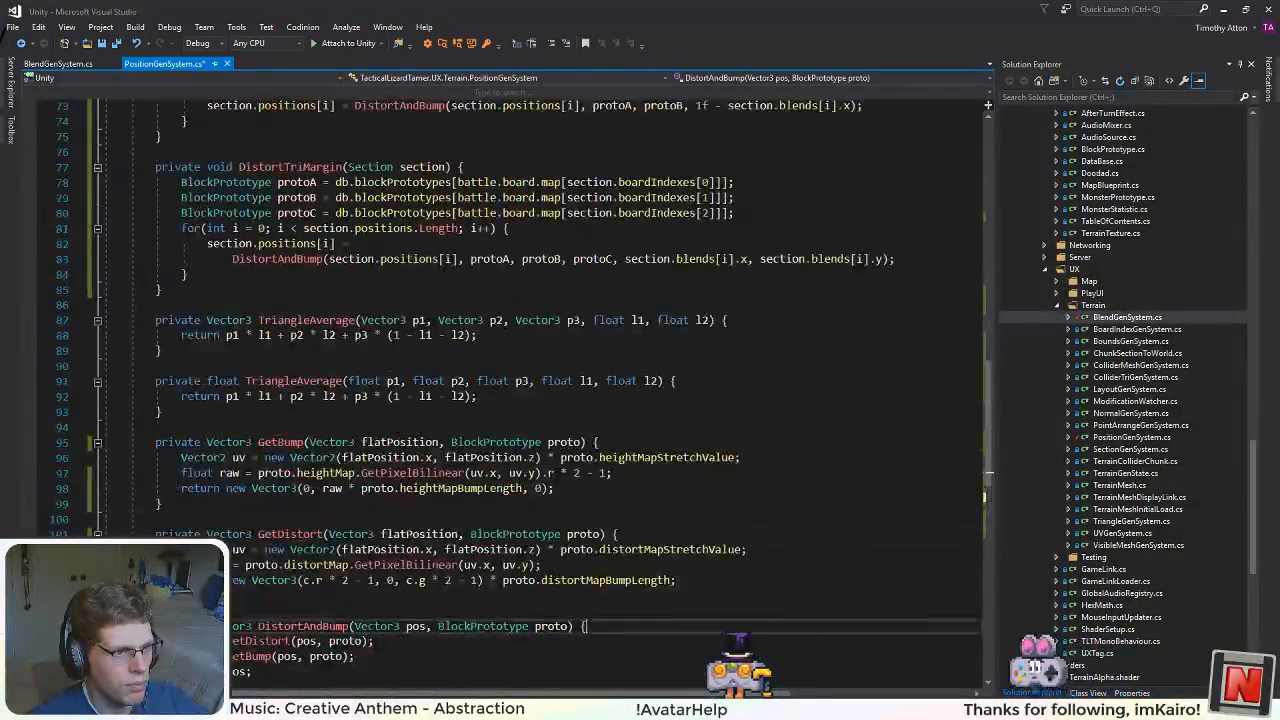
scroll(728, 289, "up", 4)
left_click(728, 289)
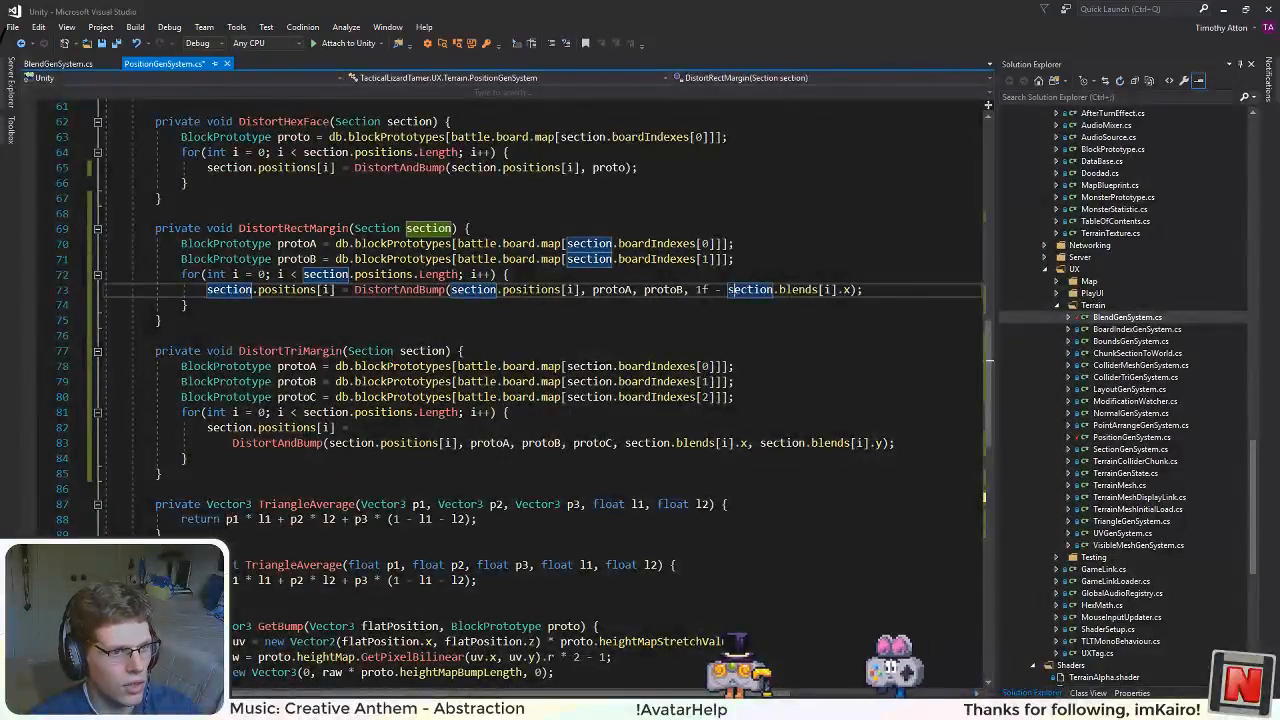
left_click_drag(728, 289, 696, 289)
key("BackSpace")
left_click(466, 351)
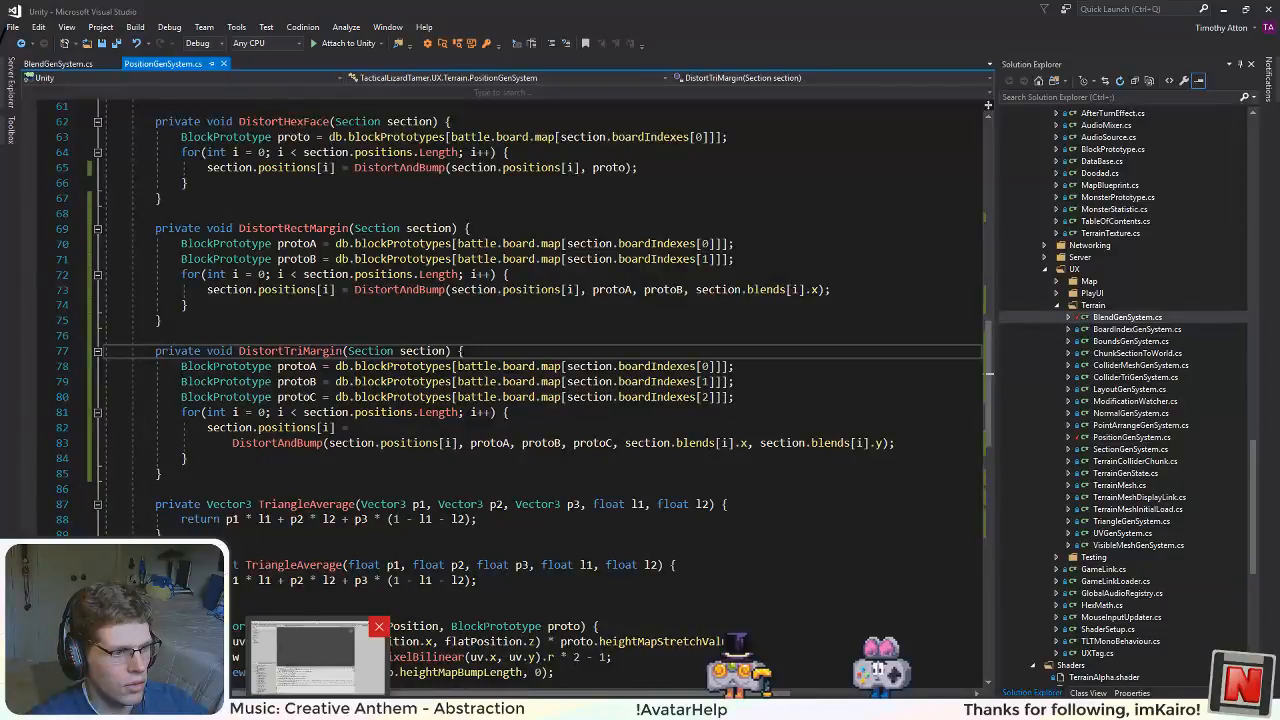
Step: Switch to Unity, run the game with the swapped prototypes, and inspect the margins around the monster in the Scene view
key("alt+Tab")
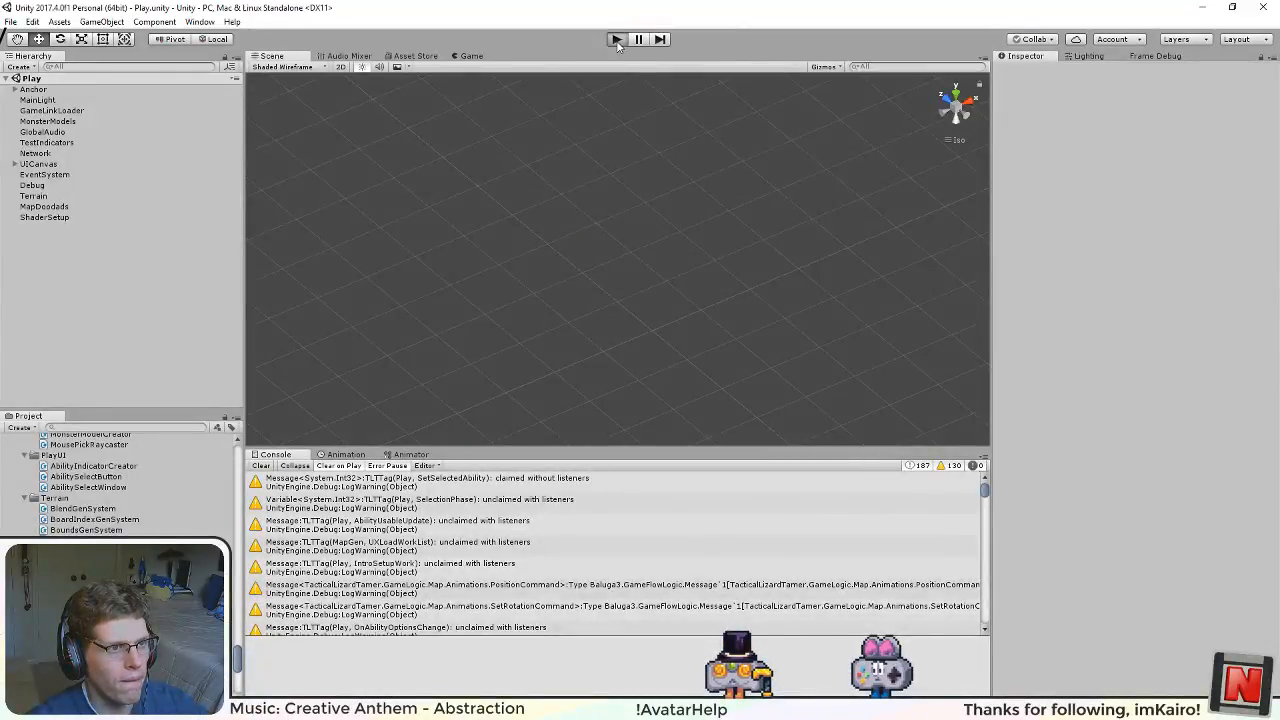
left_click(617, 42)
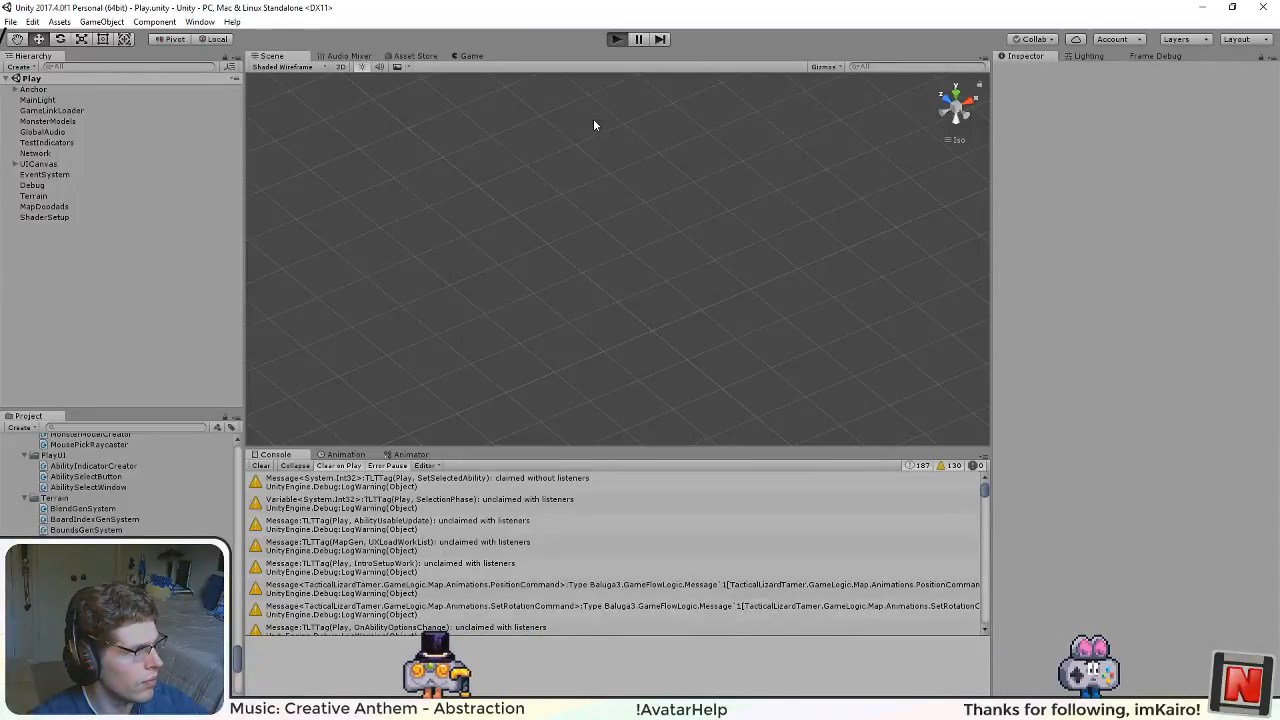
key("ctrl+p")
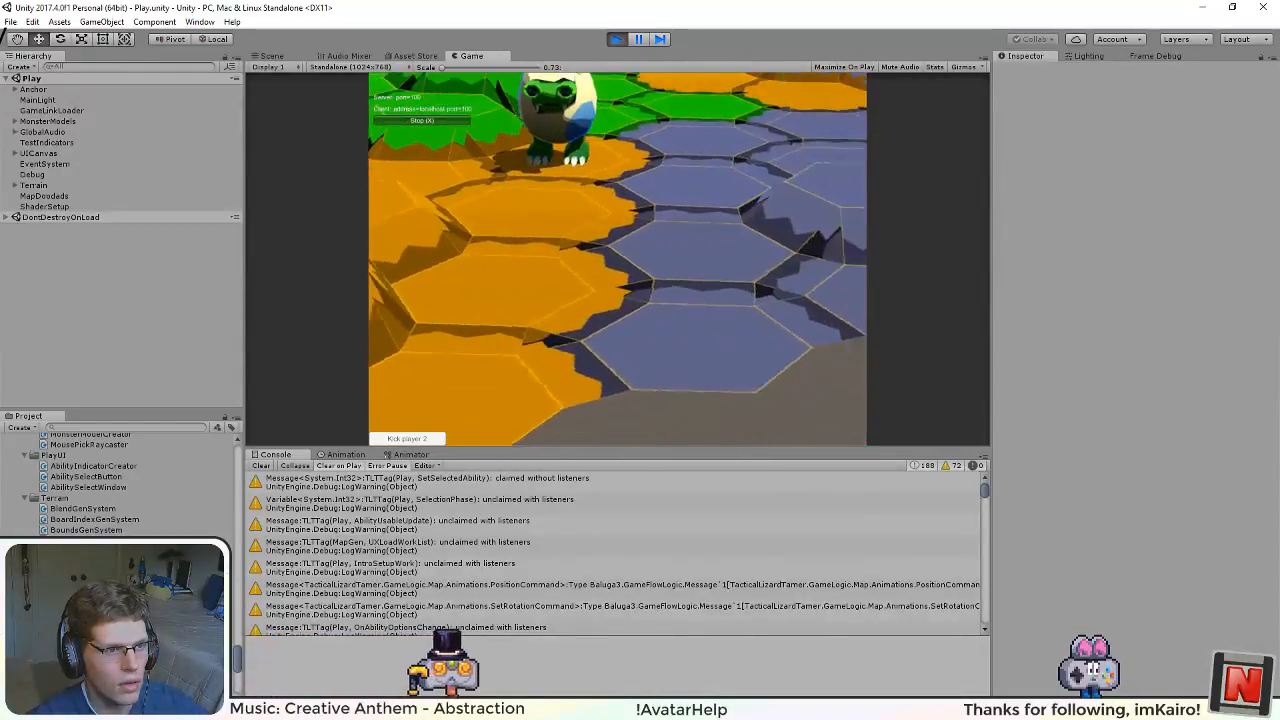
left_click(277, 57)
left_click_drag(596, 254, 528, 327)
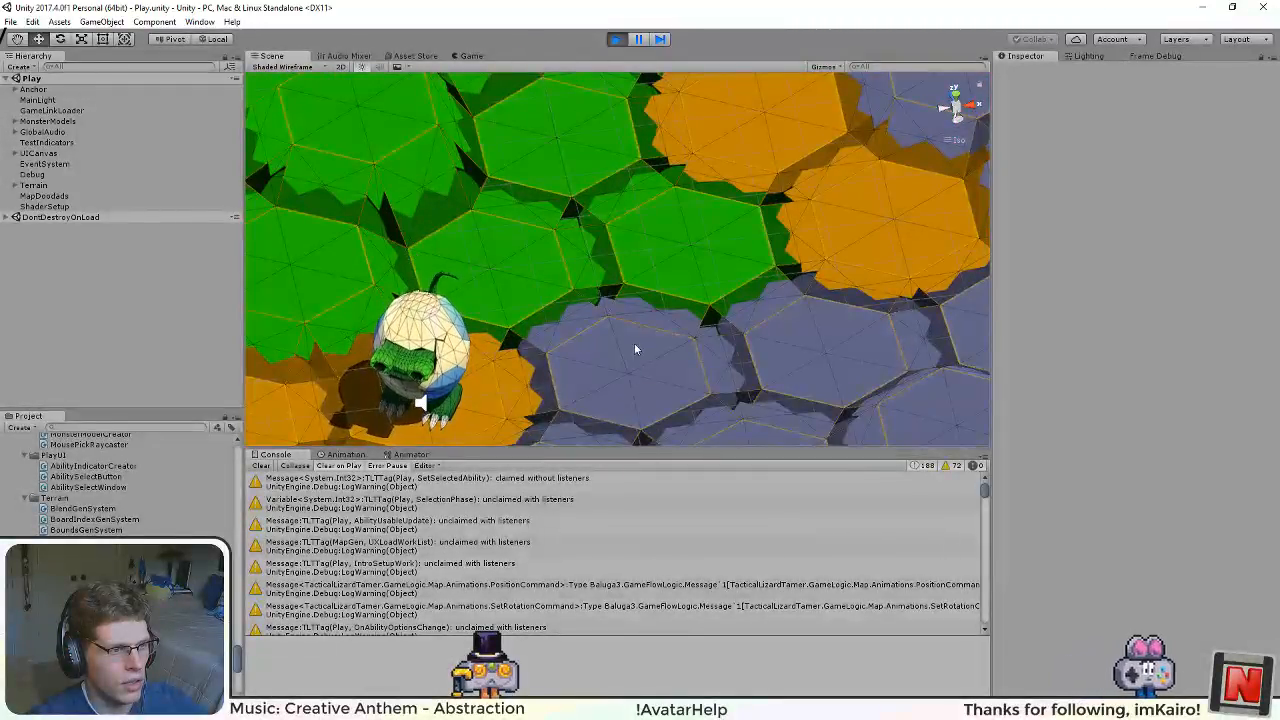
left_click_drag(595, 369, 696, 281)
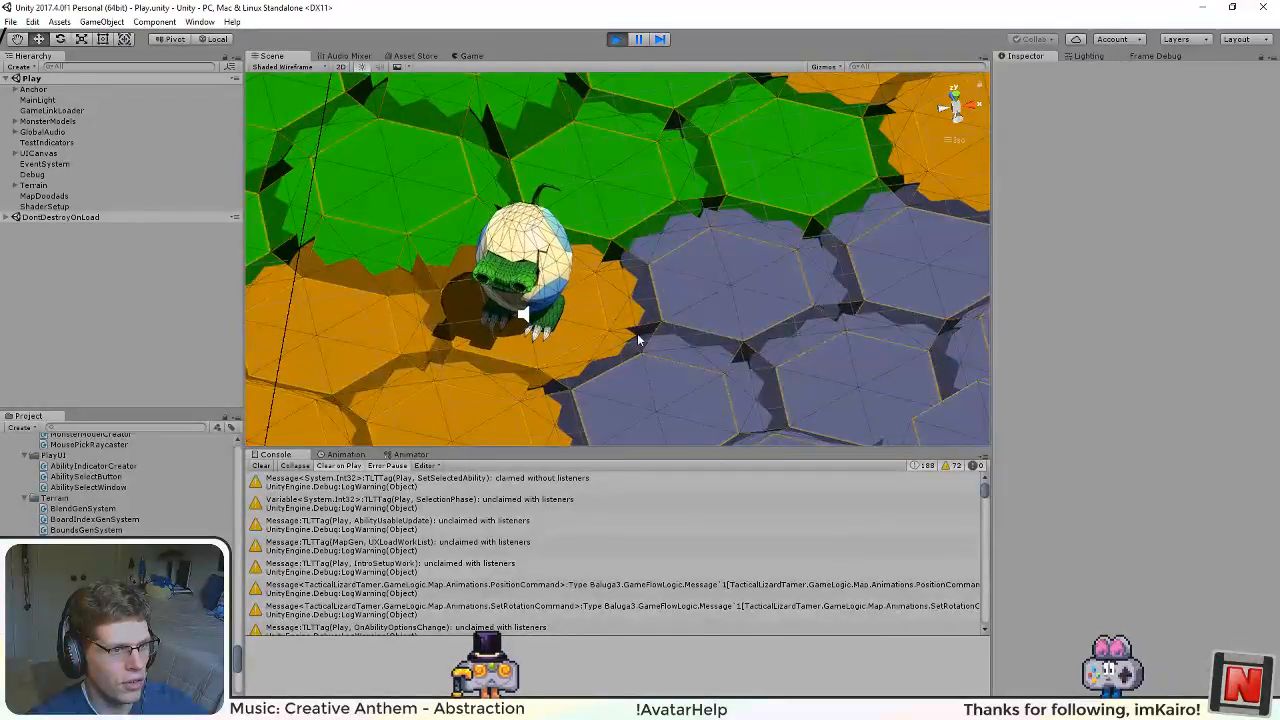
left_click_drag(590, 353, 860, 316)
Step: View the terrain from directly above and examine the margins among the orange and grey-blue tiles for gaps
left_click(943, 109)
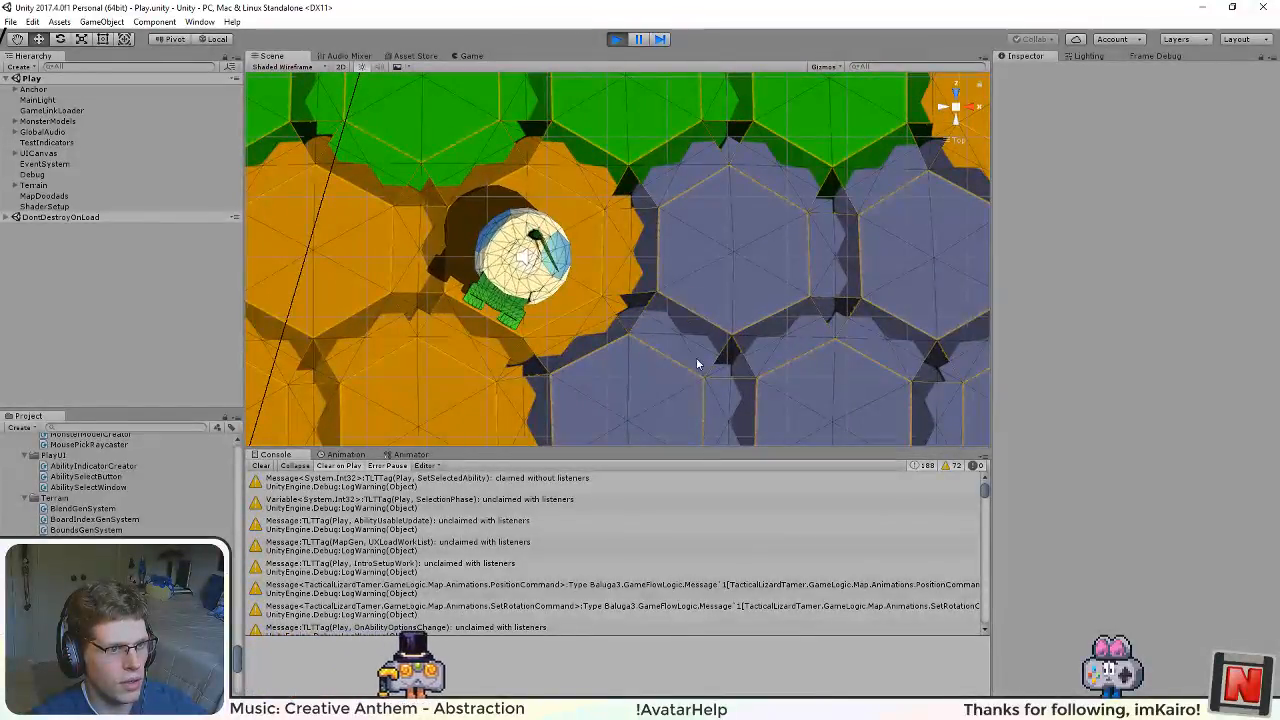
left_click_drag(653, 400, 842, 127)
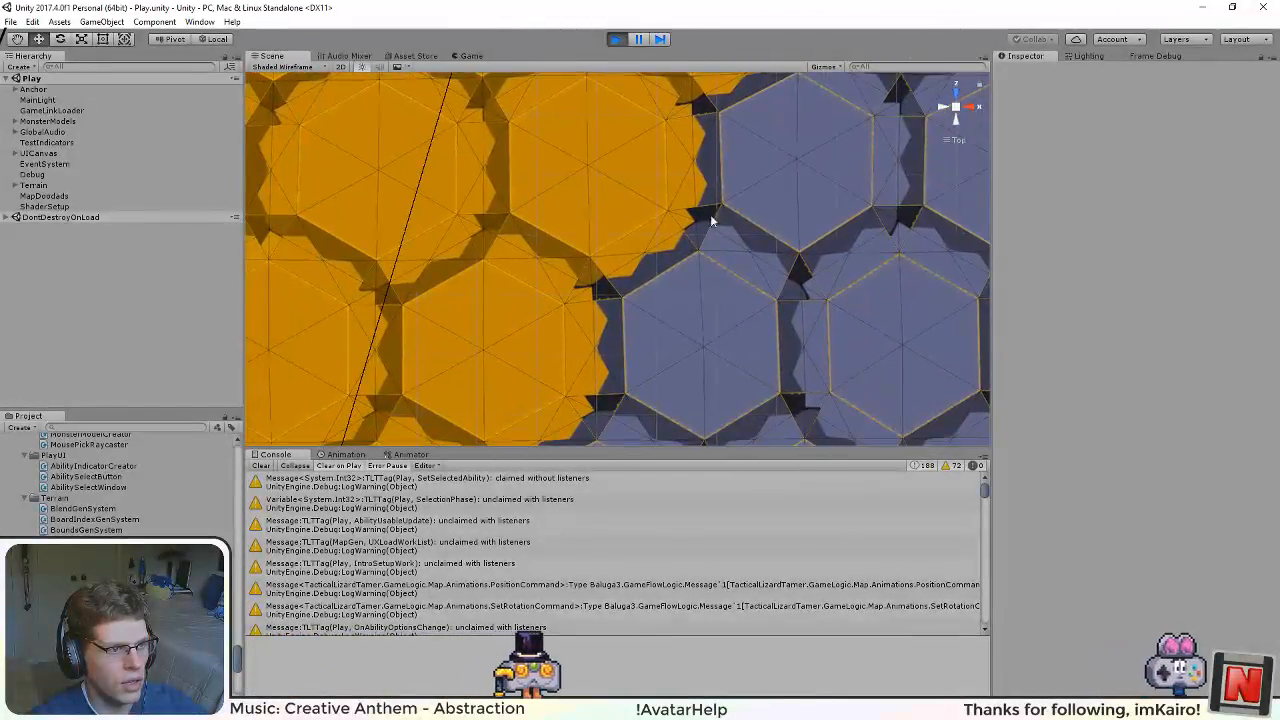
left_click_drag(480, 386, 560, 330)
left_click_drag(766, 257, 265, 281)
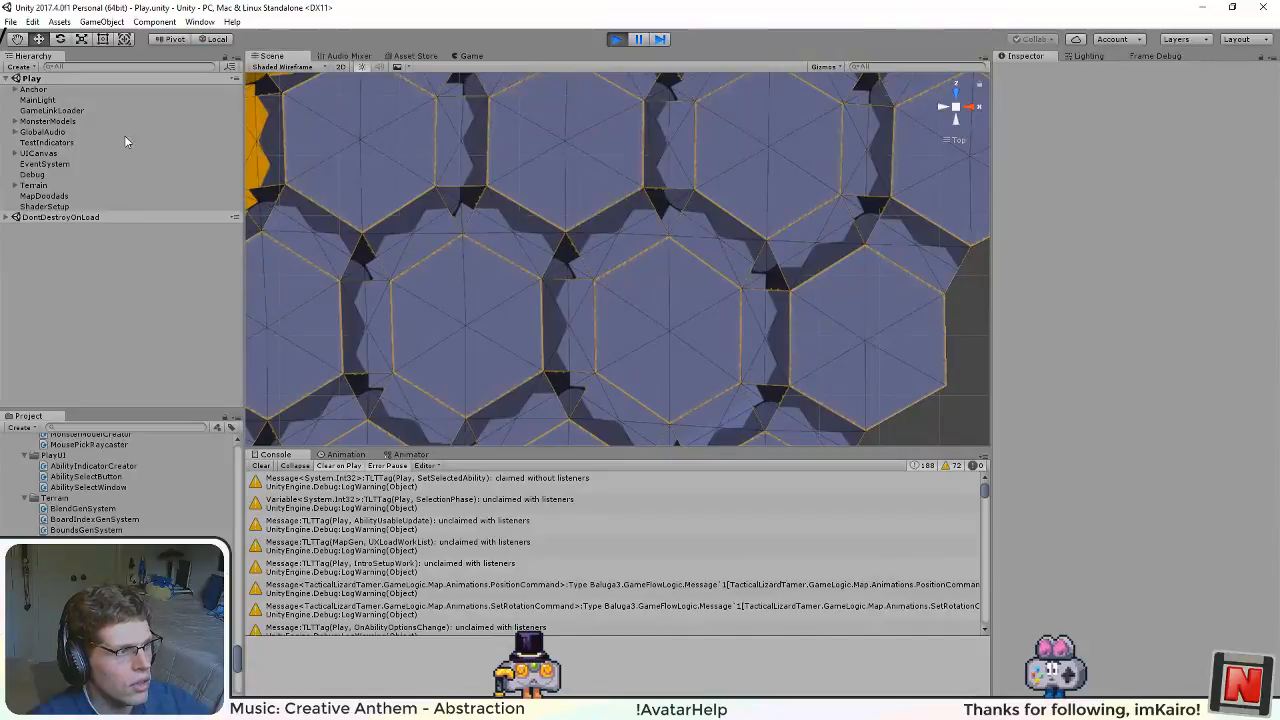
Step: Select Terrain Collider 1 under the Terrain object and frame it in the Scene view to inspect its collider mesh
left_click(15, 186)
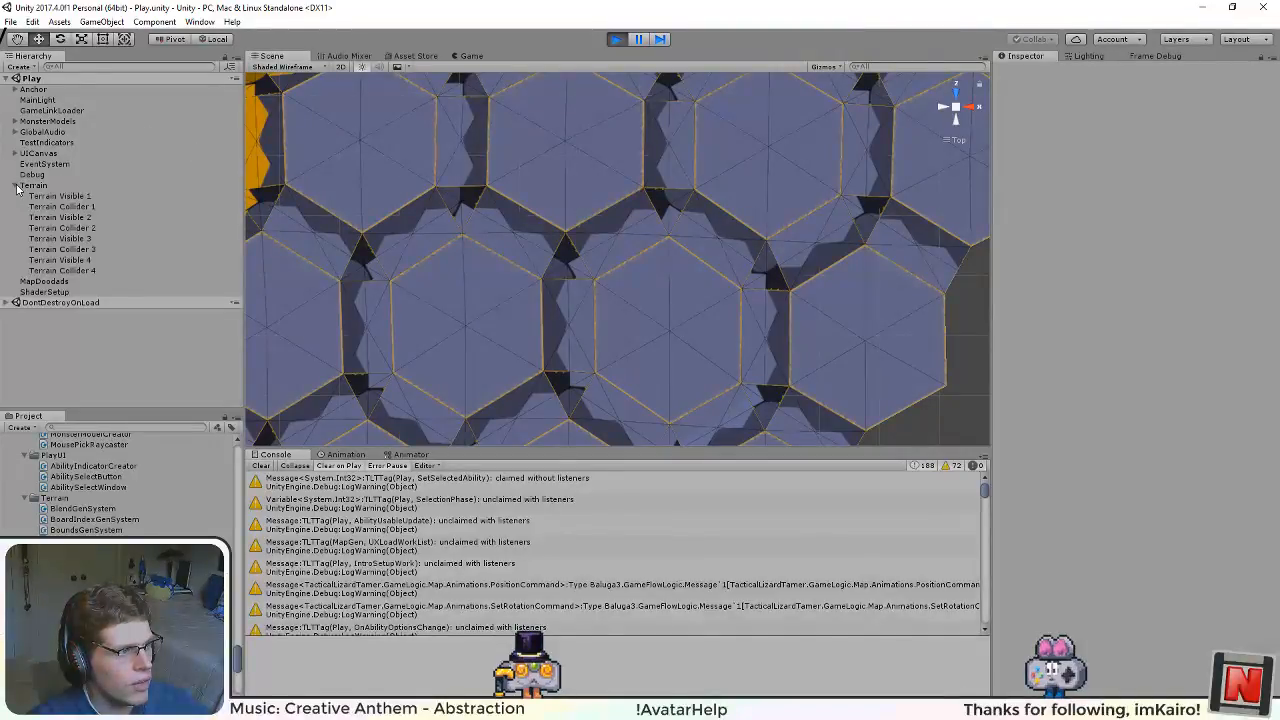
double_click(70, 209)
scroll(643, 322, "up", 10)
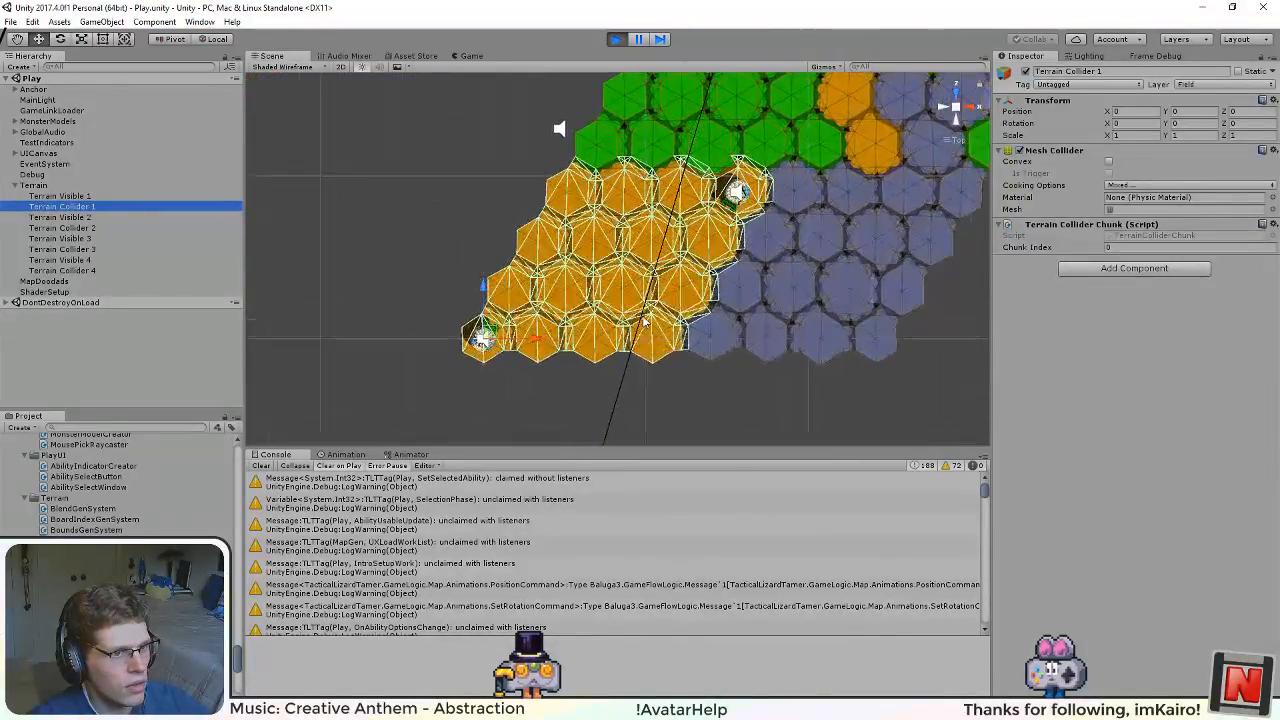
Step: Compare the collision meshes of Terrain Collider 1 and Terrain Collider 2 along the border between the orange and grey-blue tiles
scroll(645, 322, "up", 3)
left_click(80, 228)
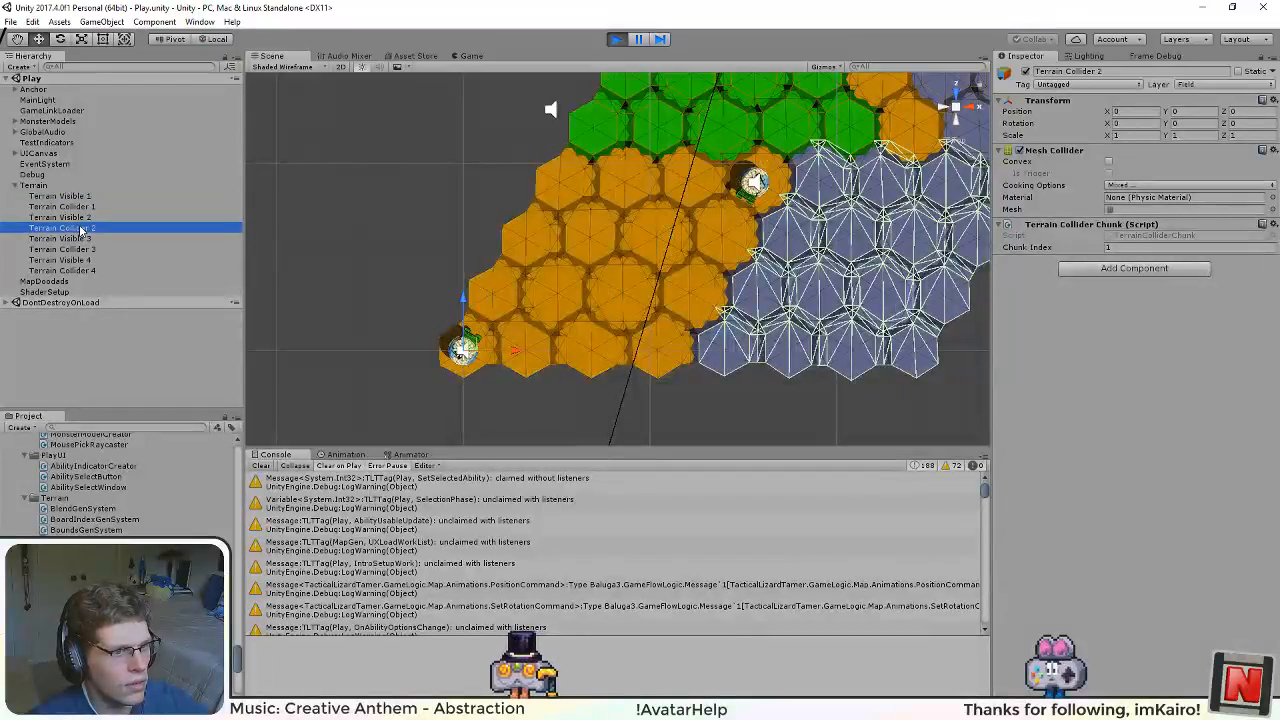
left_click_drag(596, 317, 393, 319)
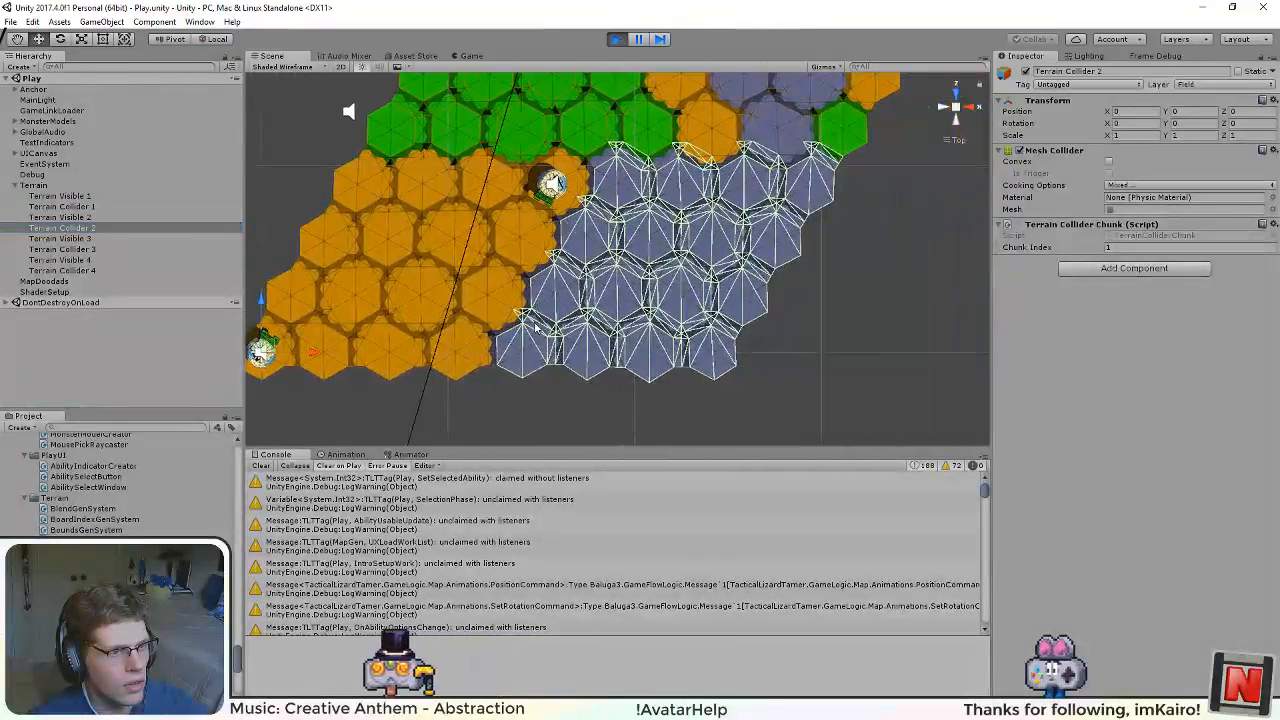
scroll(393, 319, "up", 6)
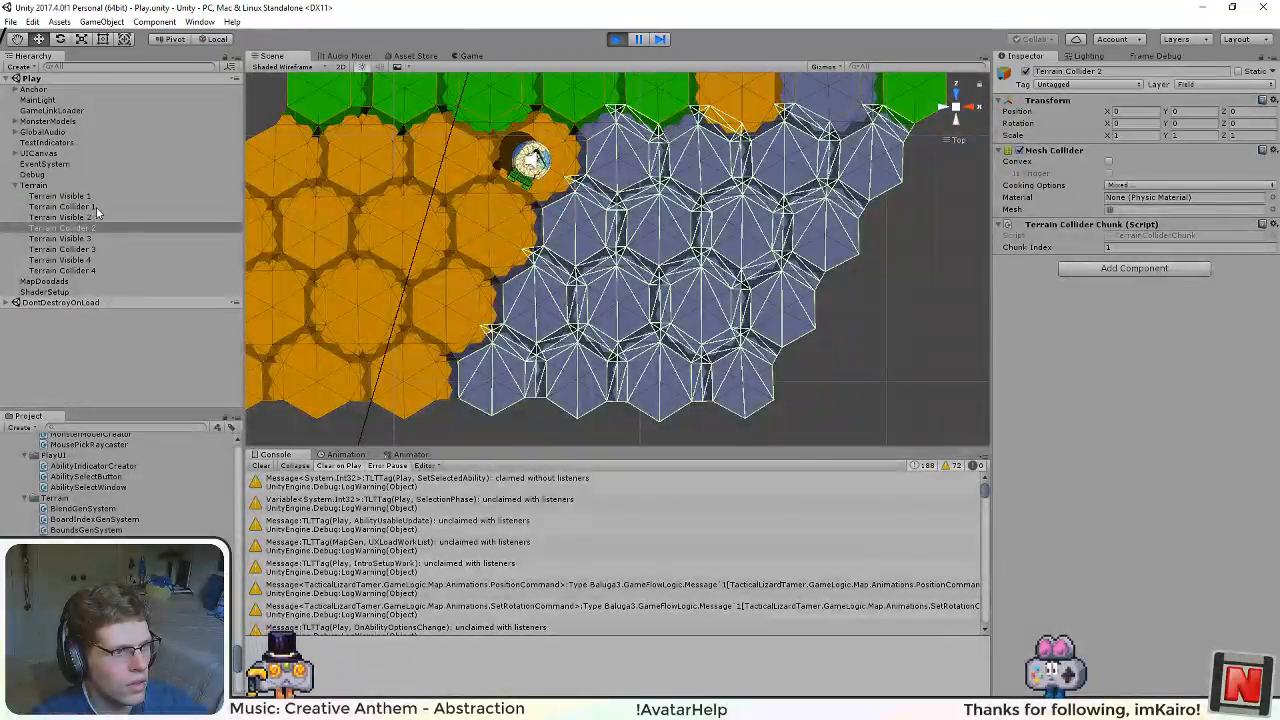
left_click(97, 207)
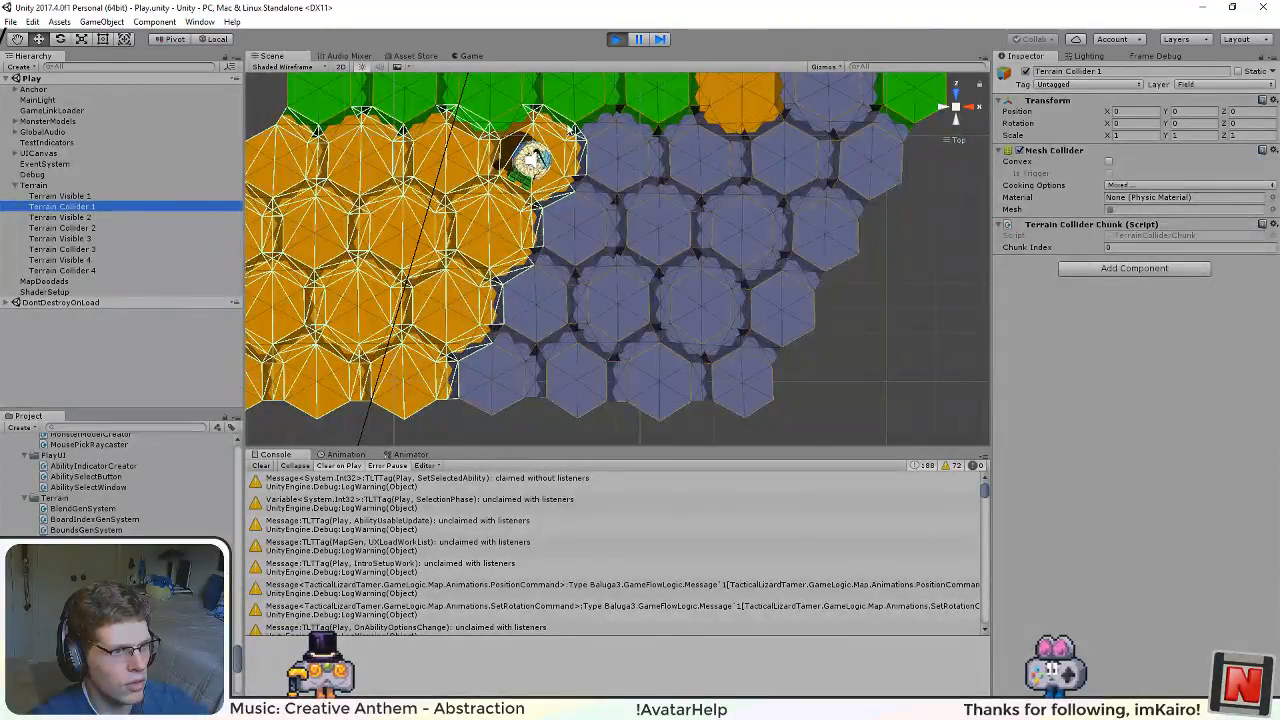
left_click(75, 229)
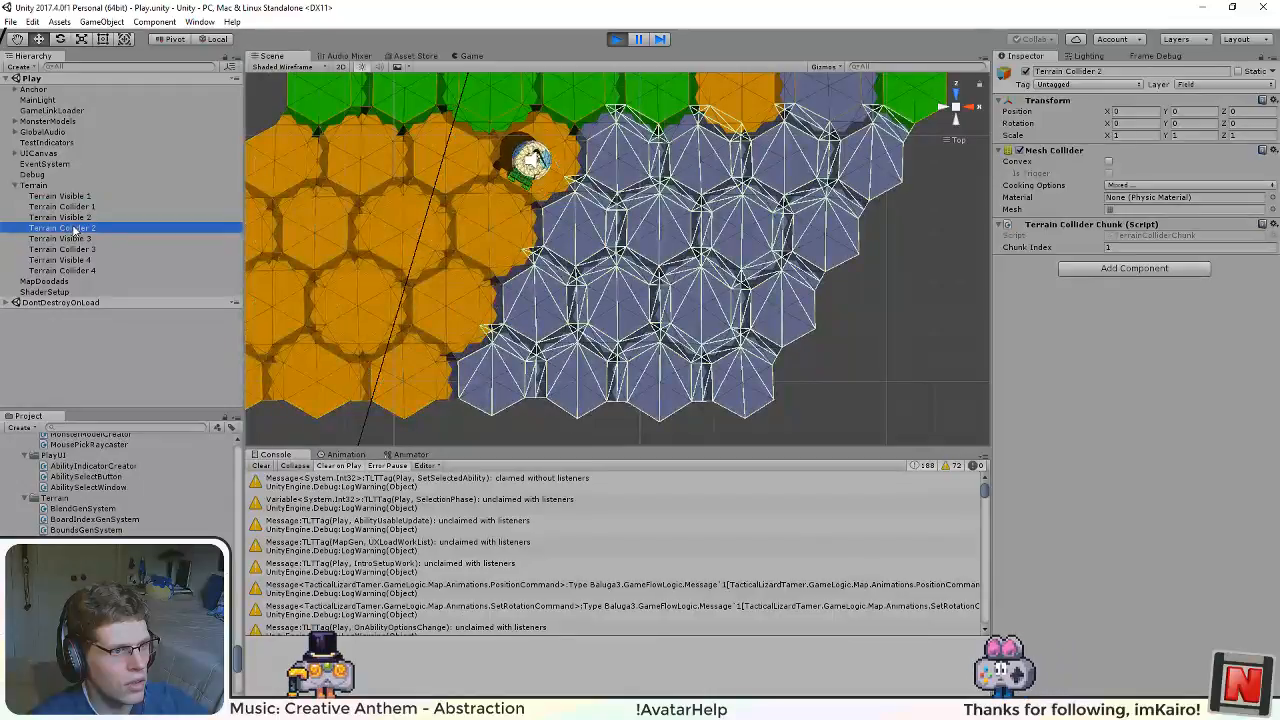
Step: Inspect the collision meshes of Terrain Collider 3 and Terrain Collider 4 and their borders with the neighbouring chunks
left_click_drag(412, 156, 408, 330)
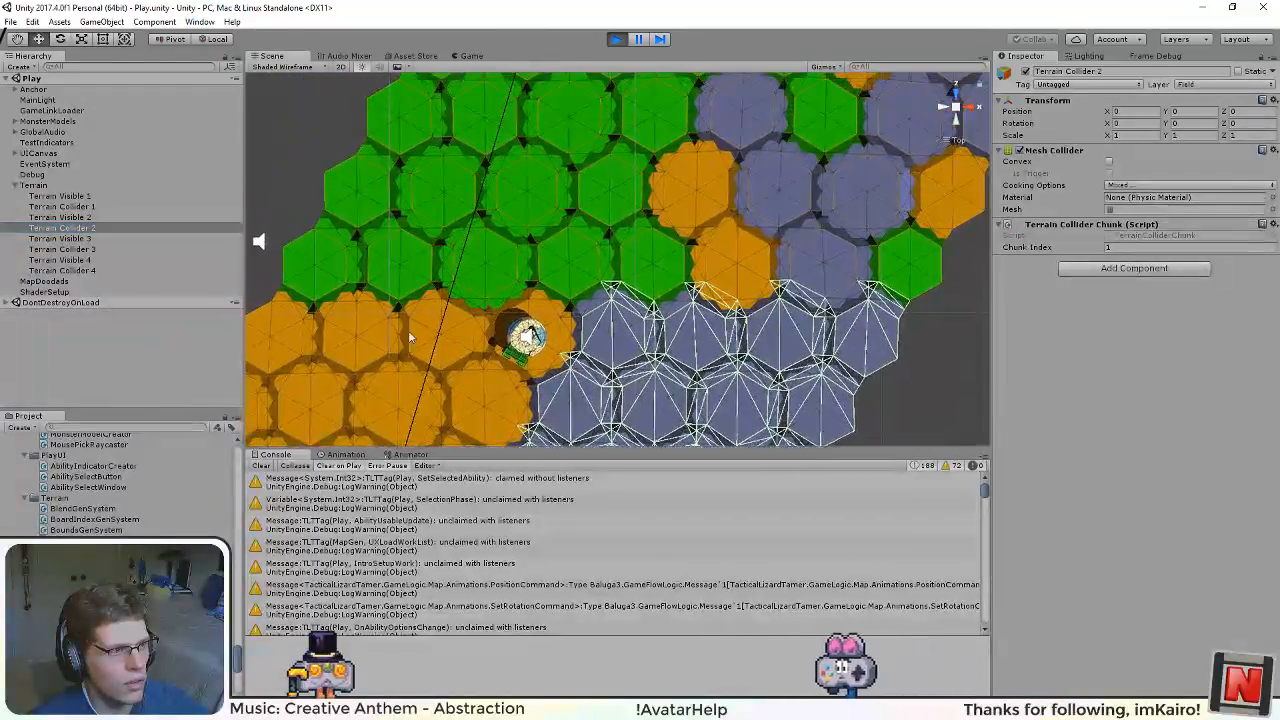
left_click(100, 249)
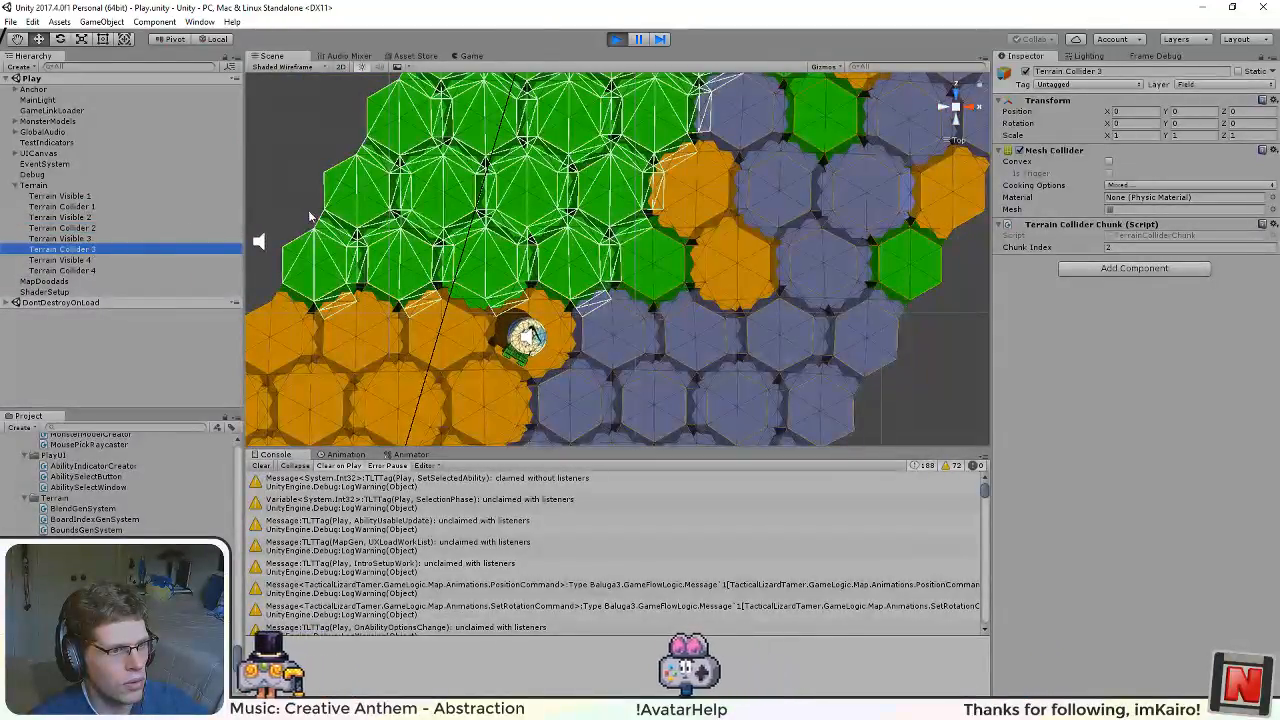
left_click_drag(534, 213, 541, 274)
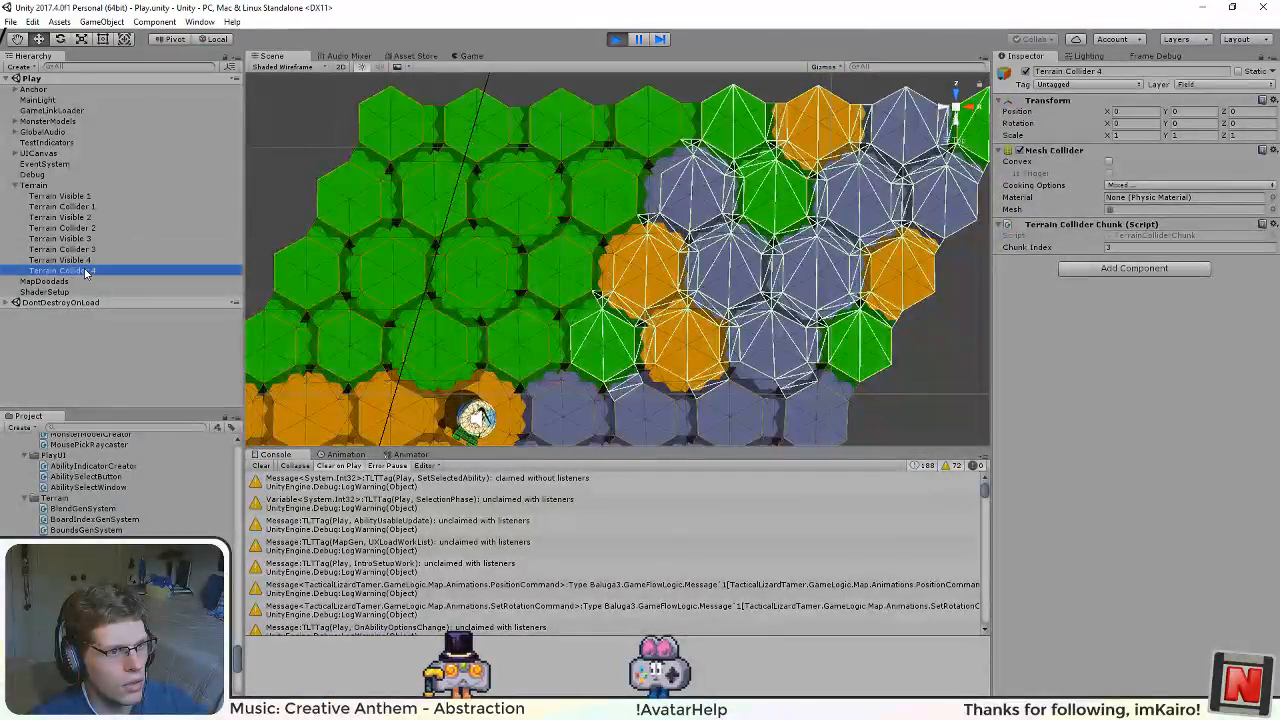
key("f")
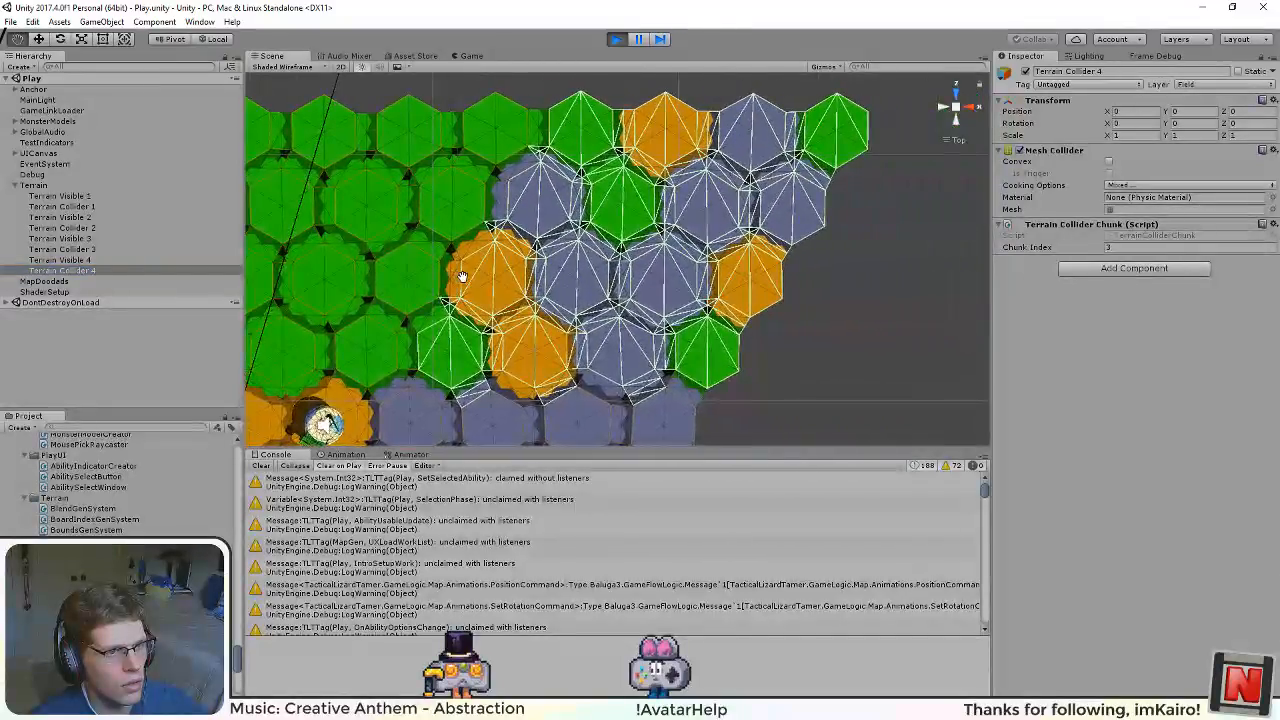
left_click_drag(452, 272, 611, 177)
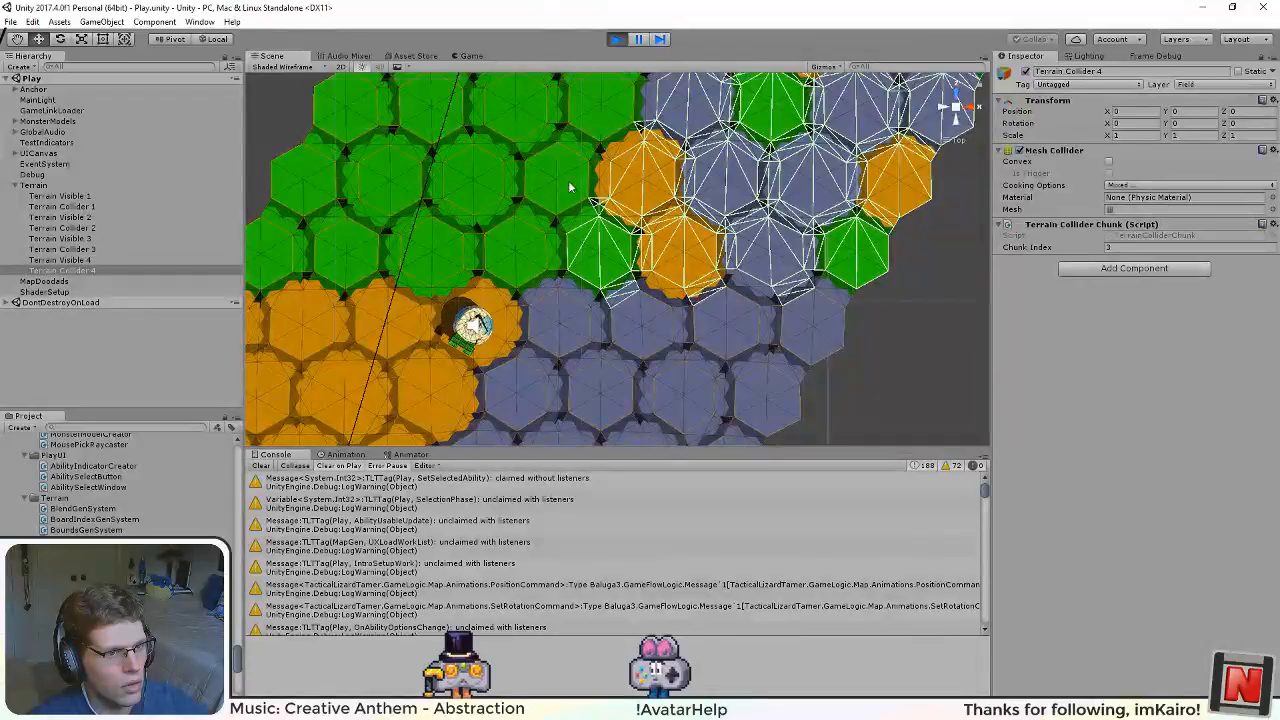
Step: Recheck Terrain Colliders 3, 2 and 1 around the monster, and view the whole Terrain object's wireframe
left_click(104, 250)
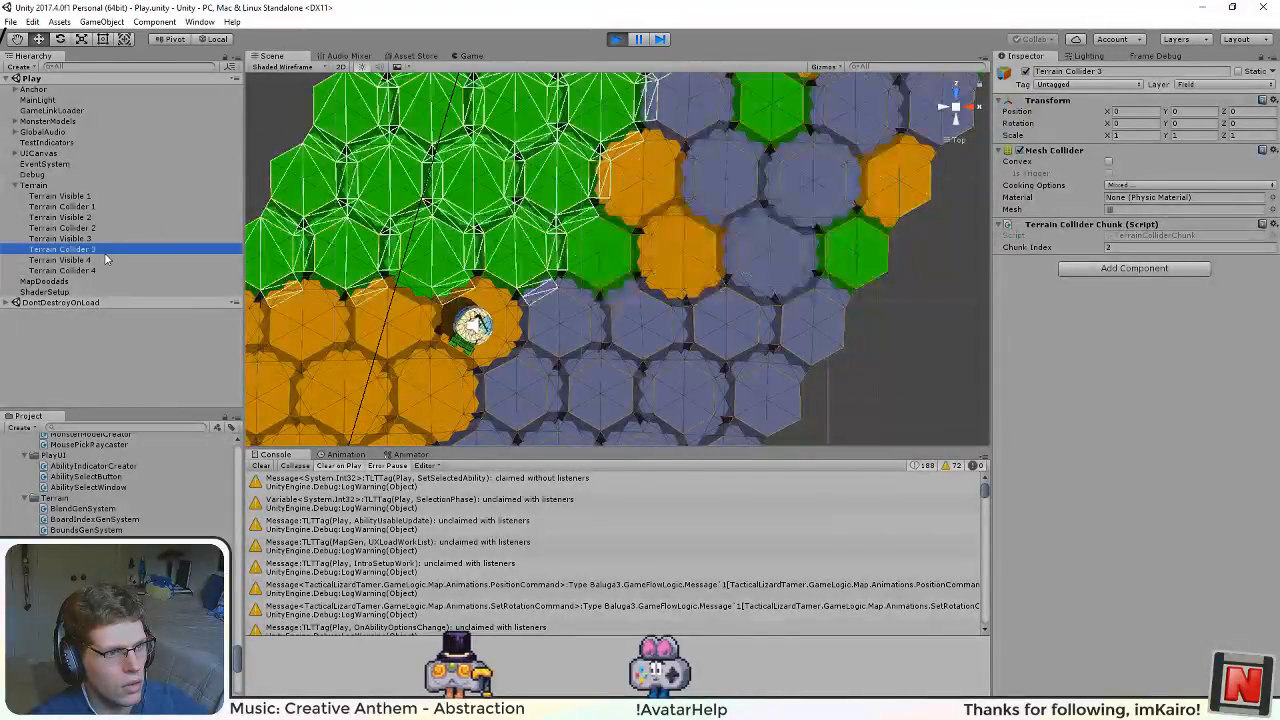
left_click(106, 228)
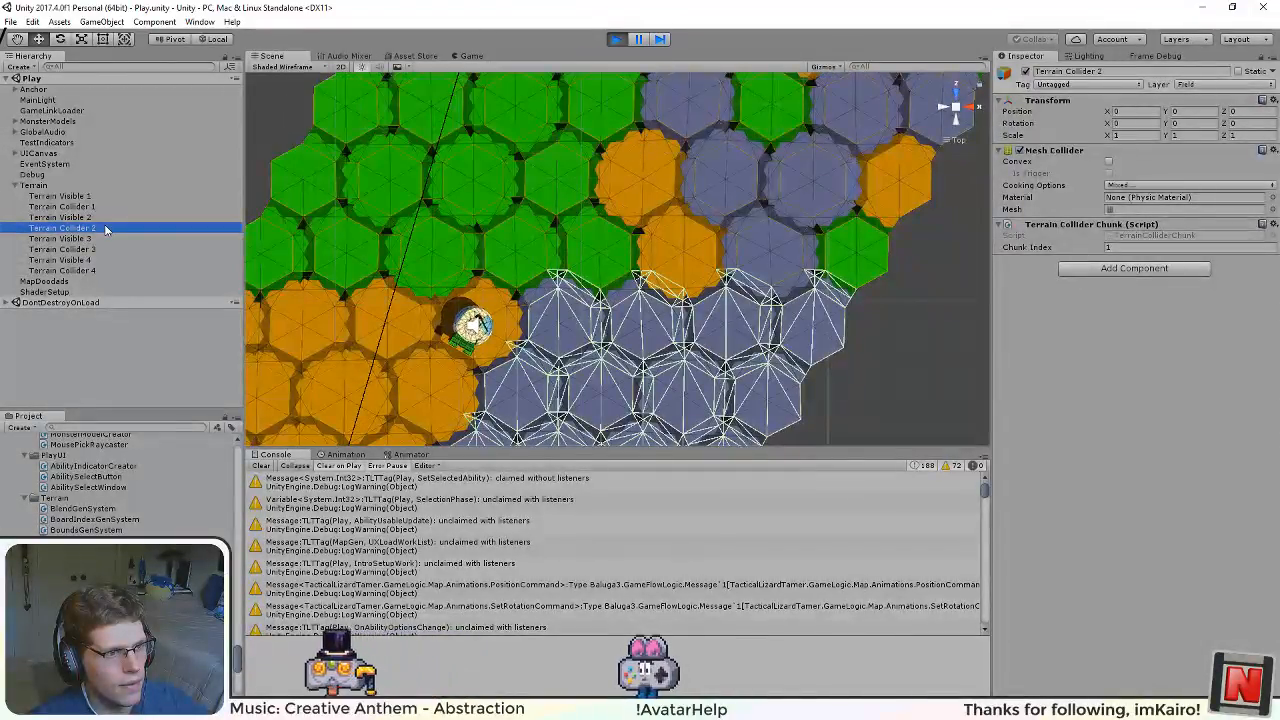
left_click(112, 207)
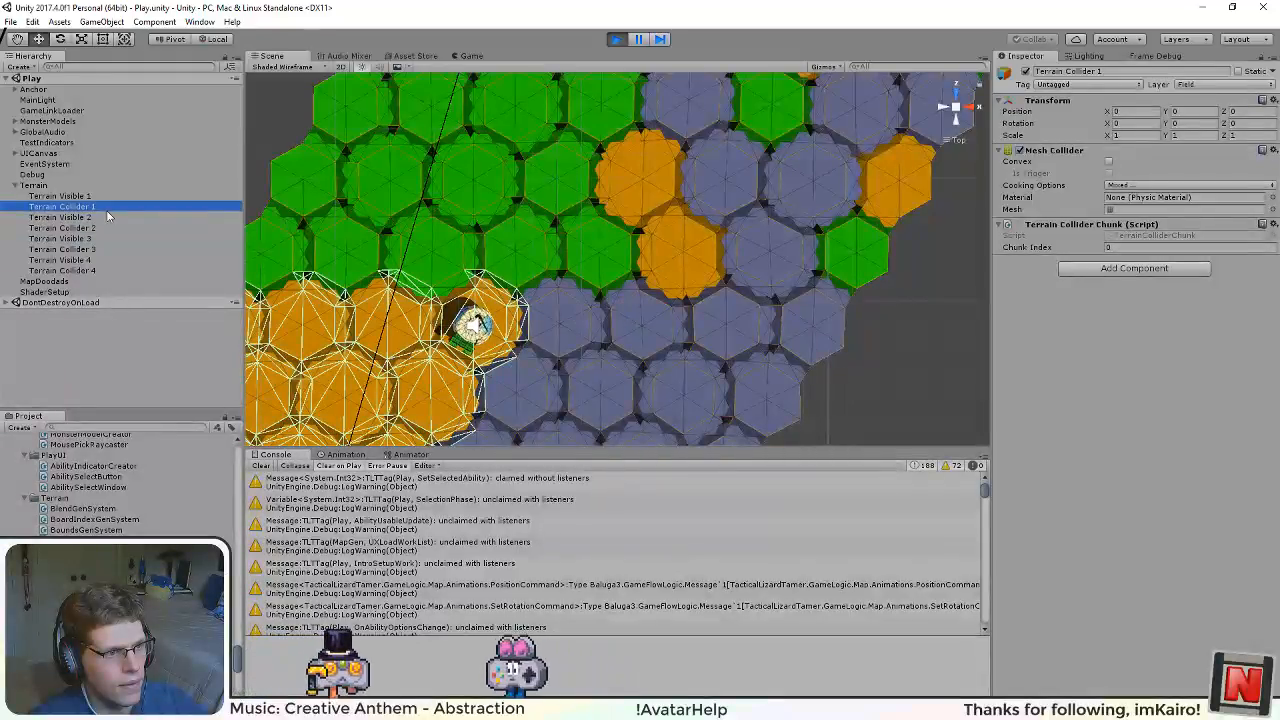
left_click(108, 195)
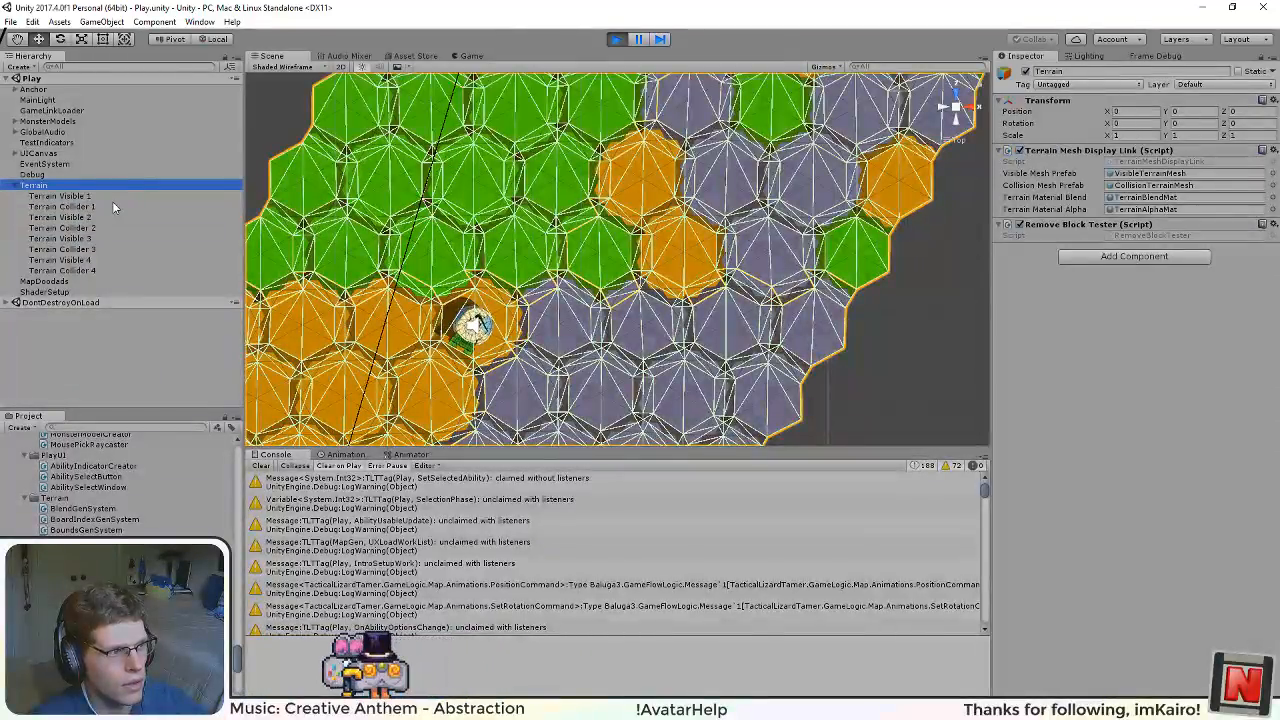
left_click(104, 205)
Step: Compare the outlines of Terrain Visible 1 and Terrain Visible 2 along their shared border
left_click(100, 197)
left_click_drag(428, 357, 667, 189)
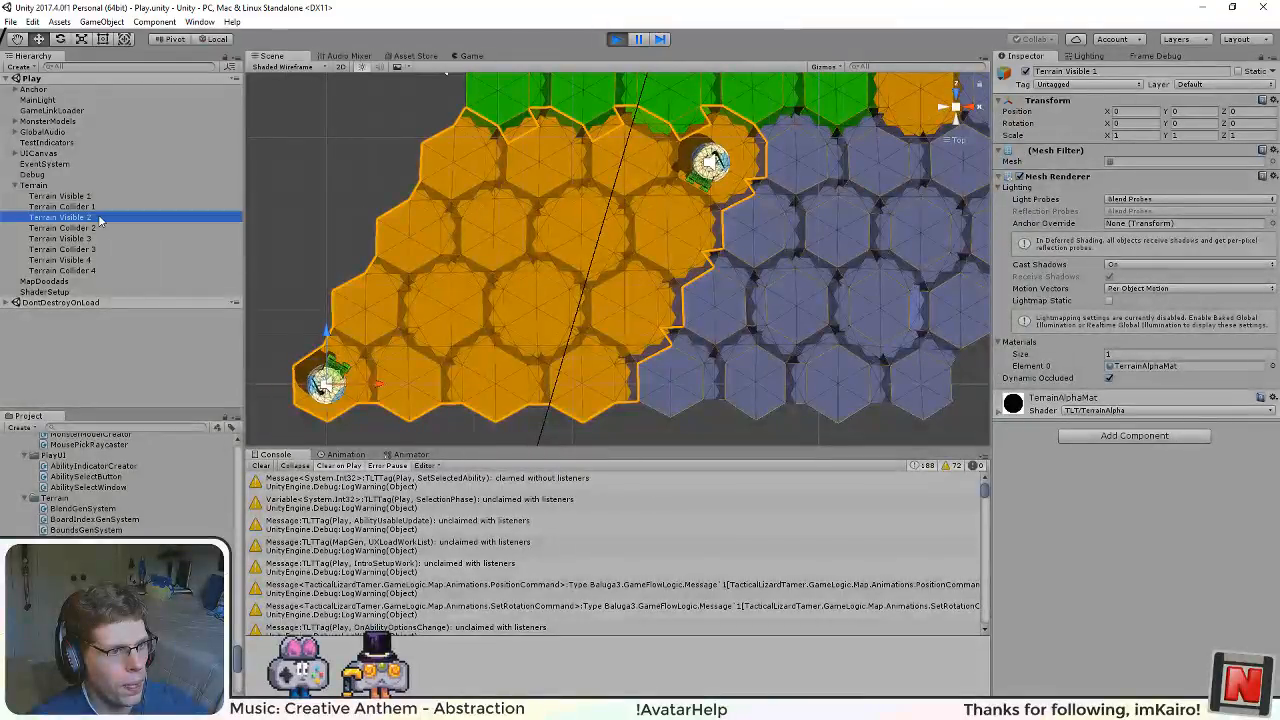
left_click_drag(585, 222, 472, 265)
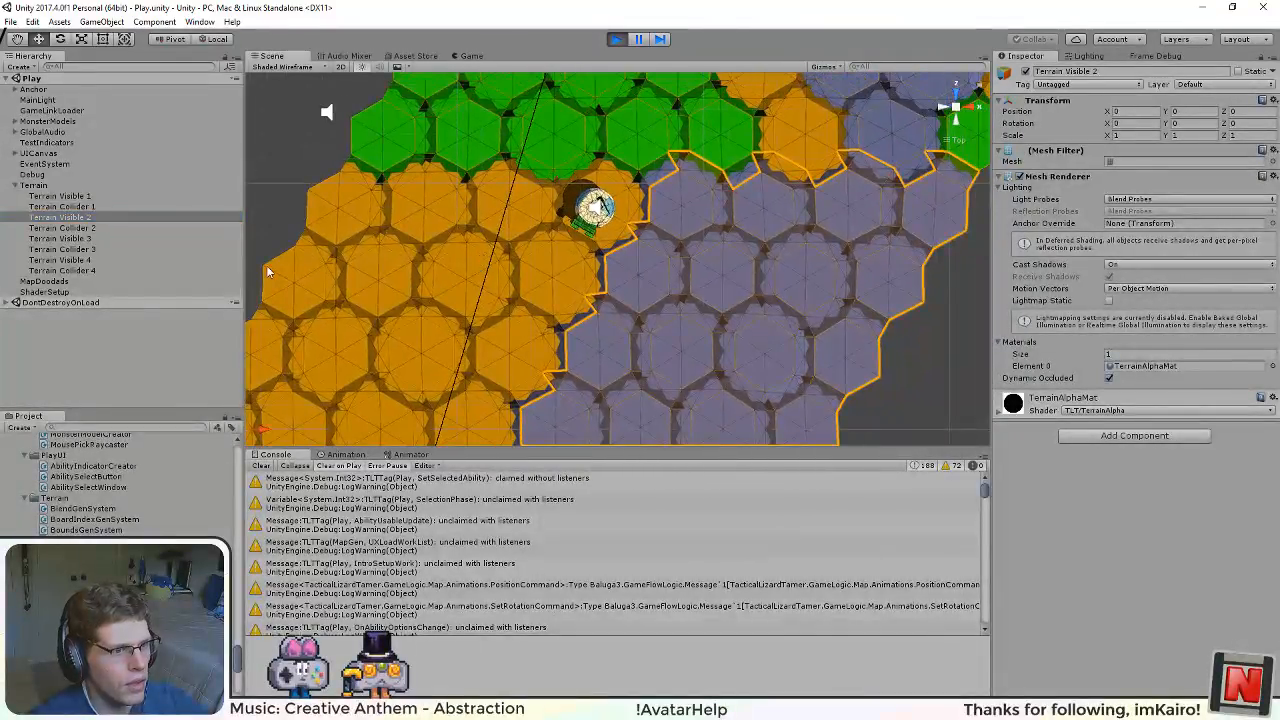
left_click(60, 196)
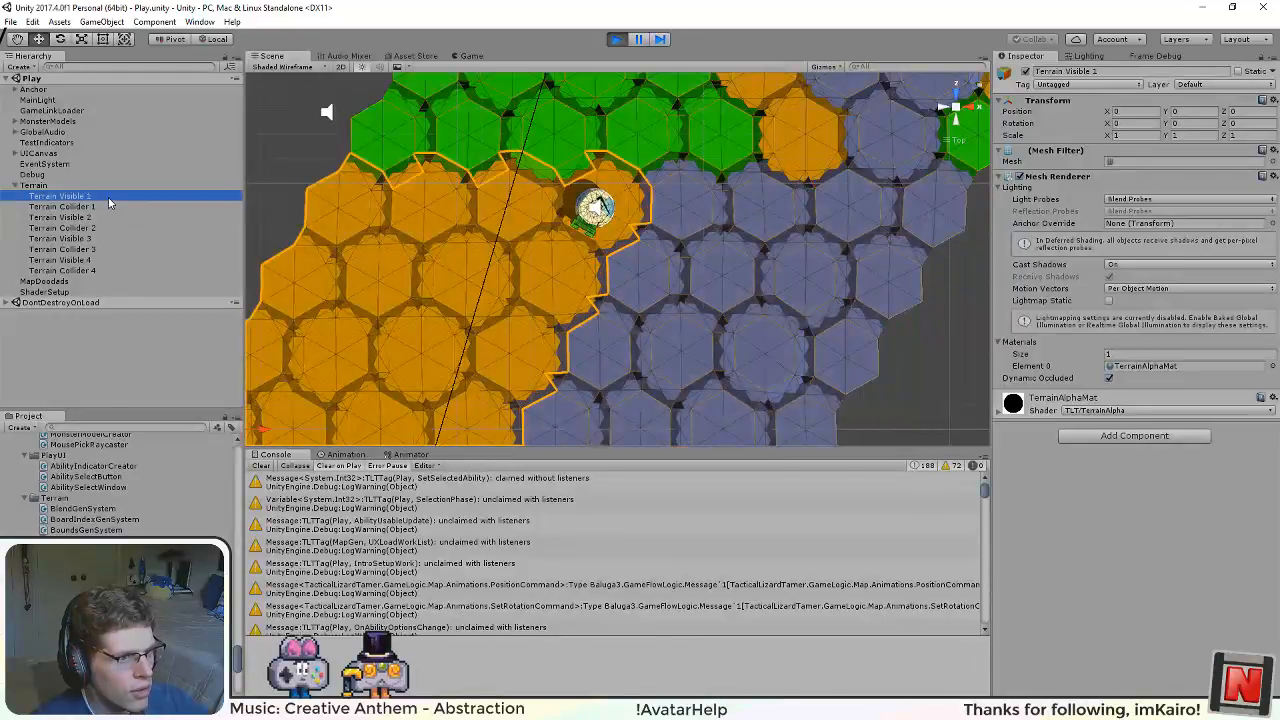
left_click_drag(504, 330, 485, 281)
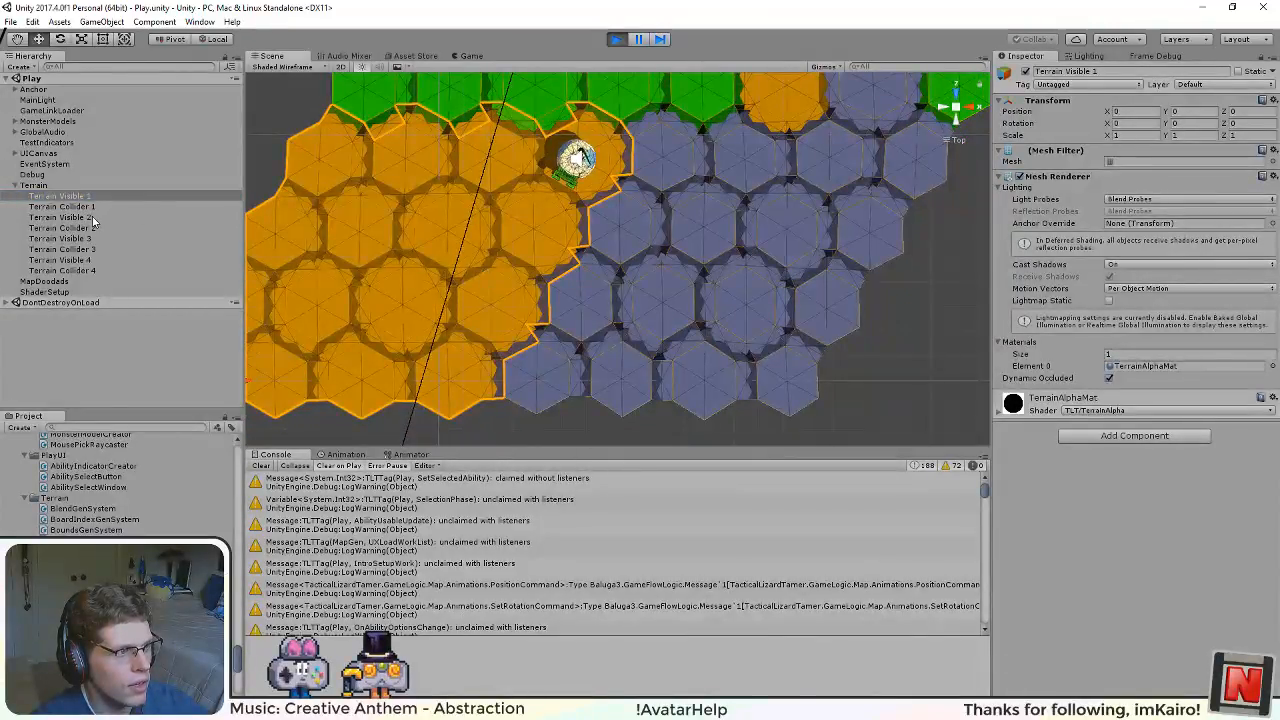
left_click(60, 217)
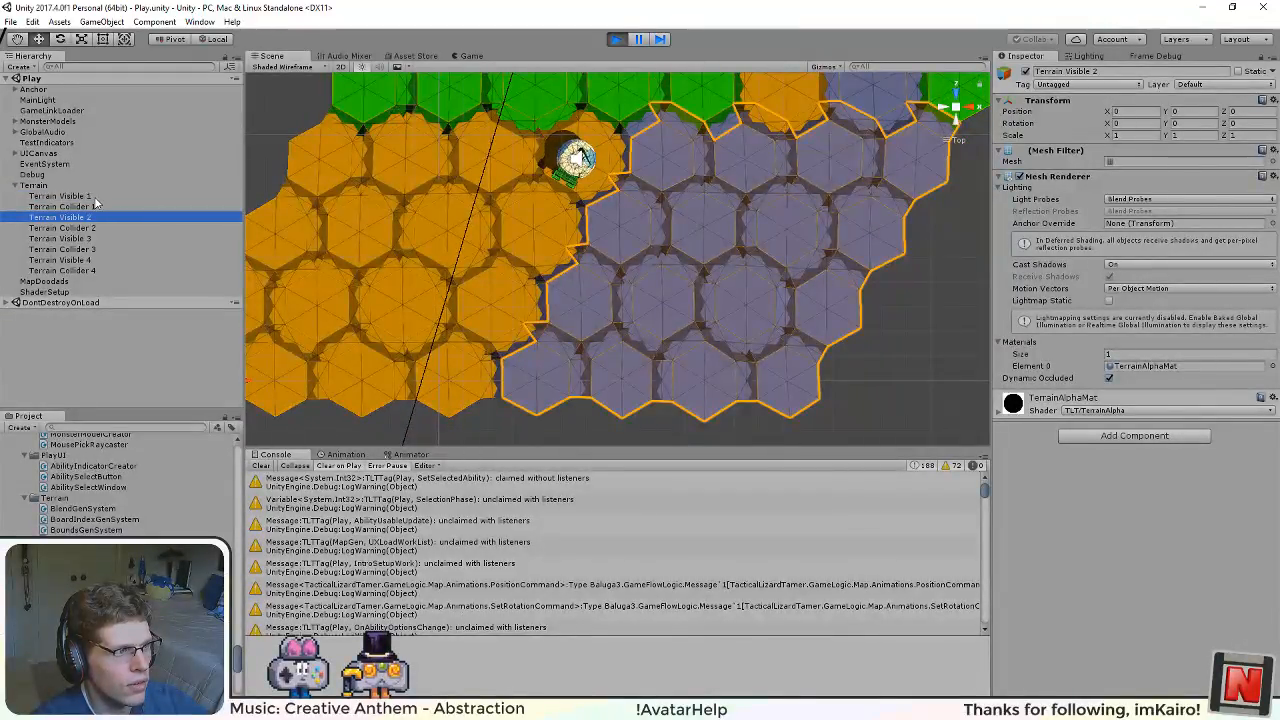
left_click(60, 196)
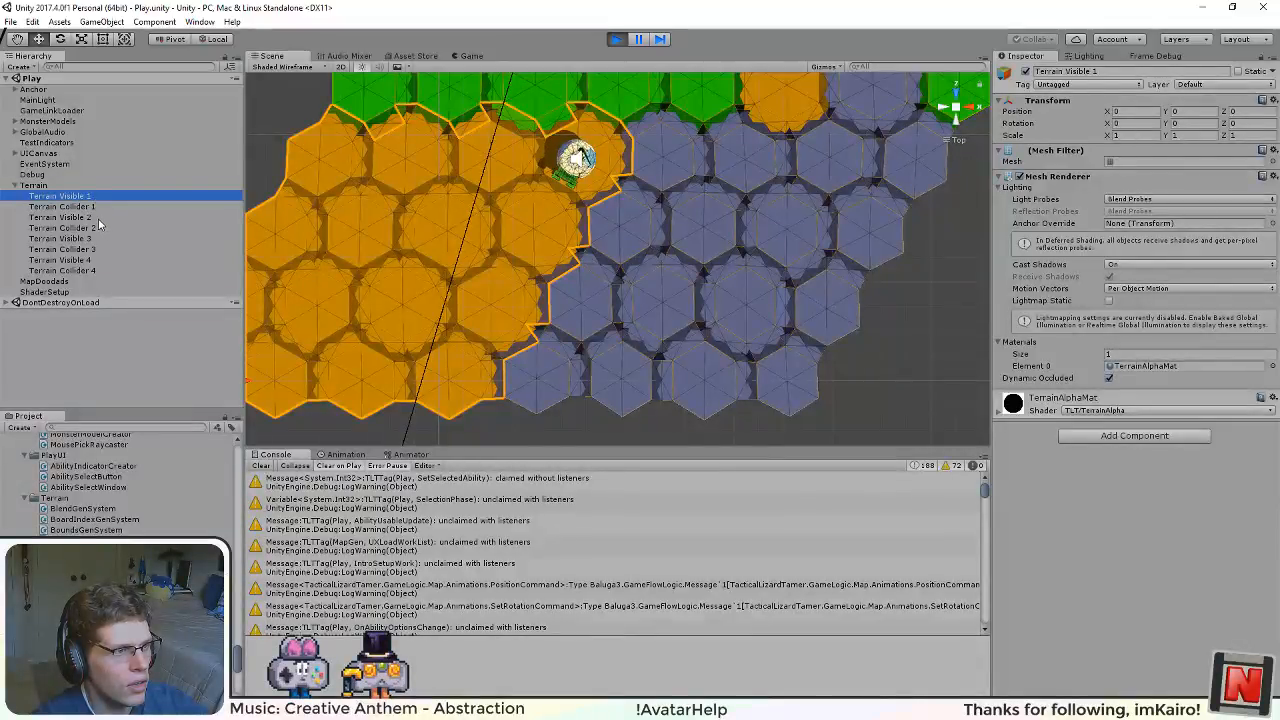
left_click(98, 218)
left_click(100, 197)
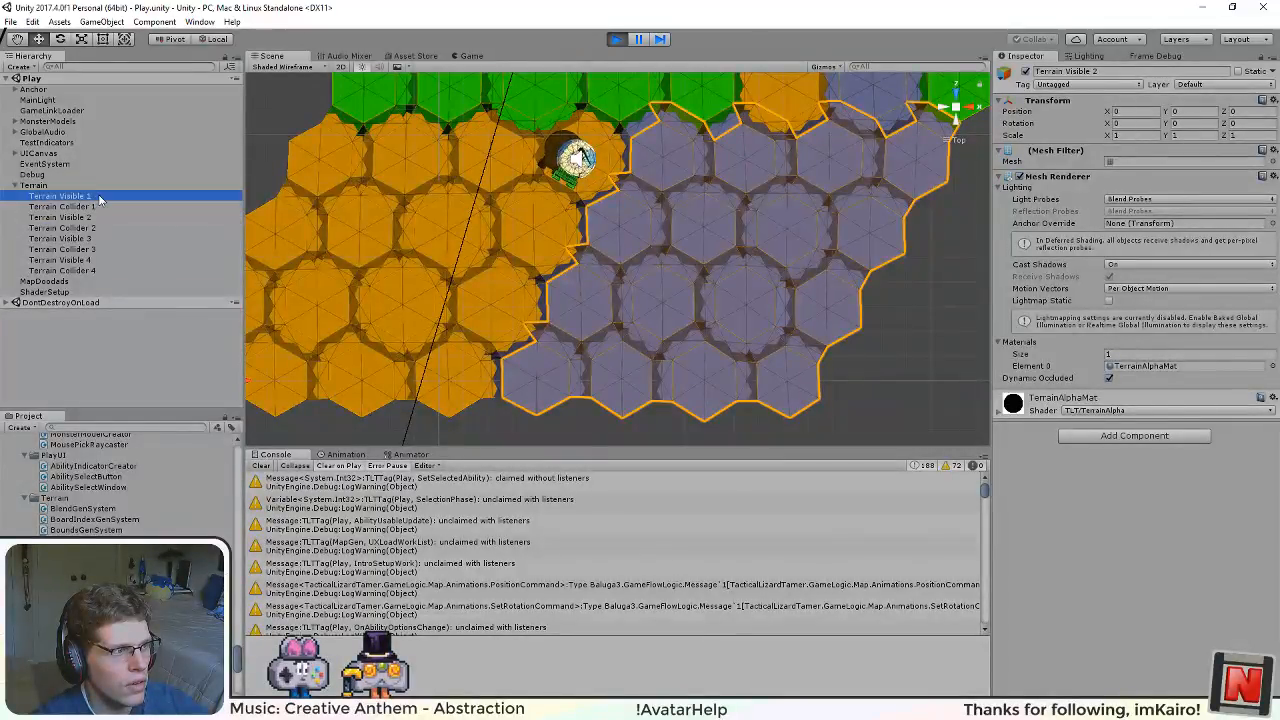
left_click(91, 219)
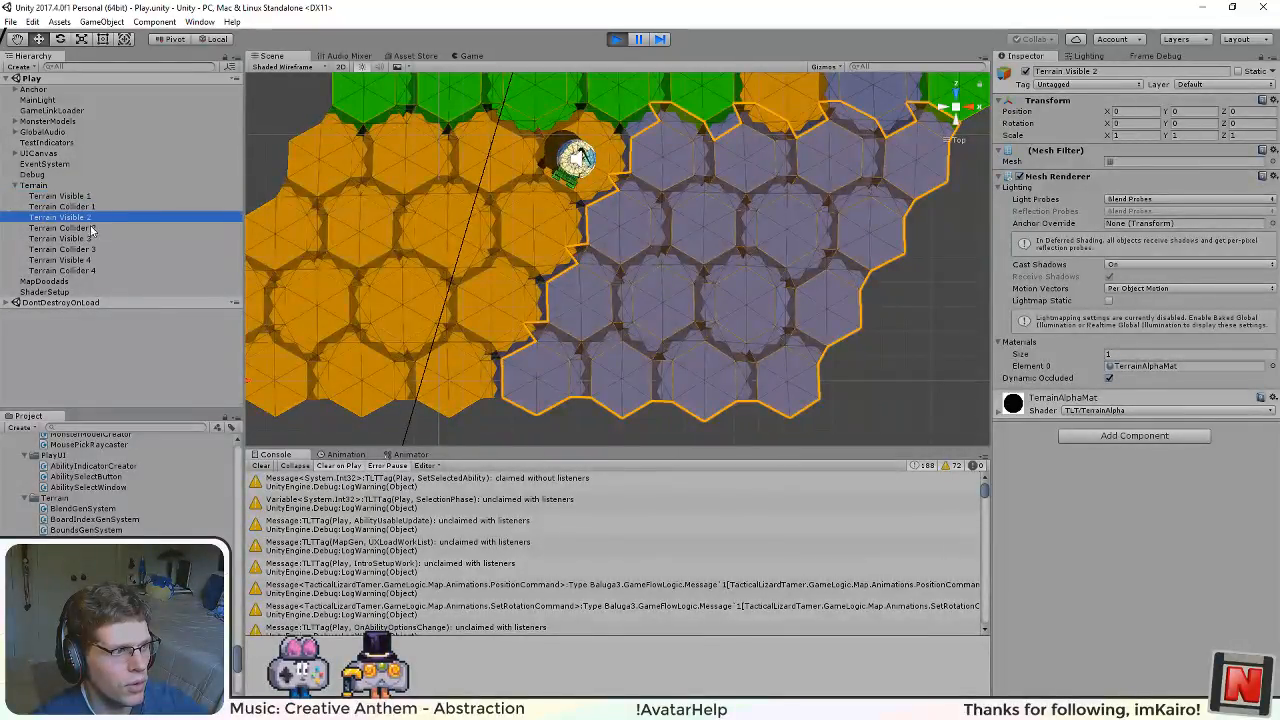
Step: Compare the outlines of Terrain Visible 3 and Terrain Visible 1 where the green and orange tiles meet
double_click(90, 239)
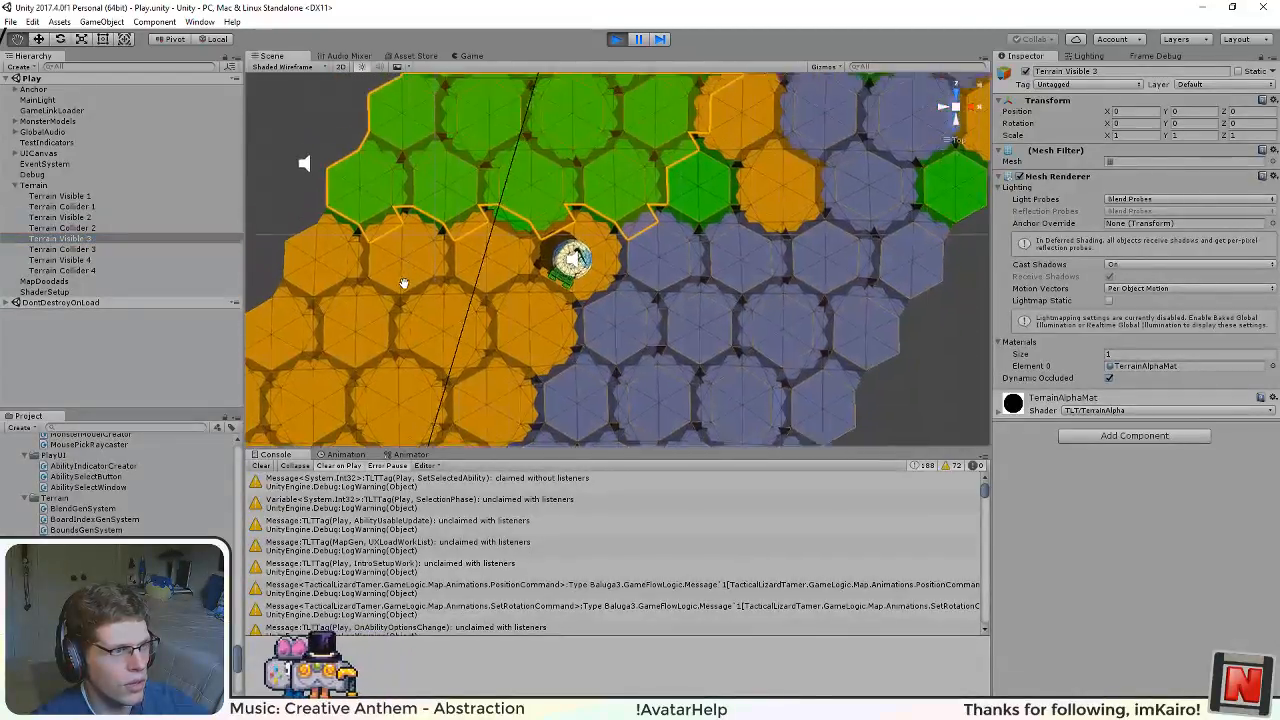
left_click(89, 197)
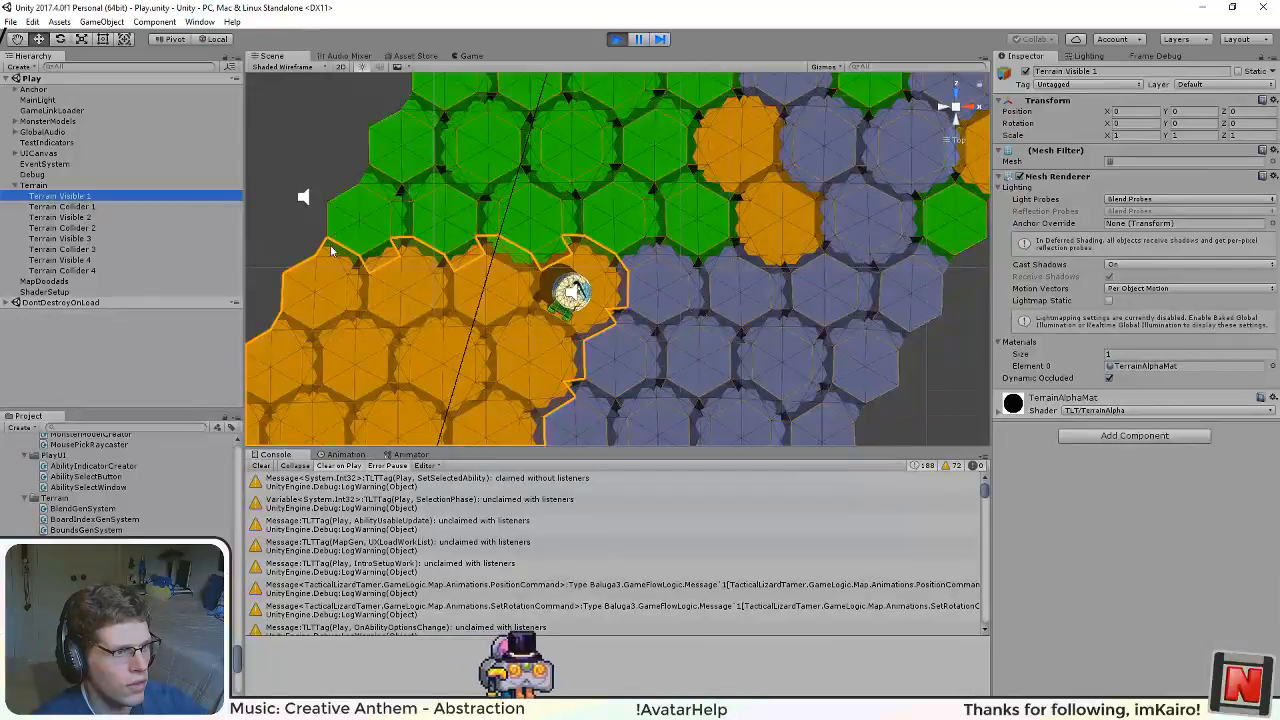
left_click(94, 240)
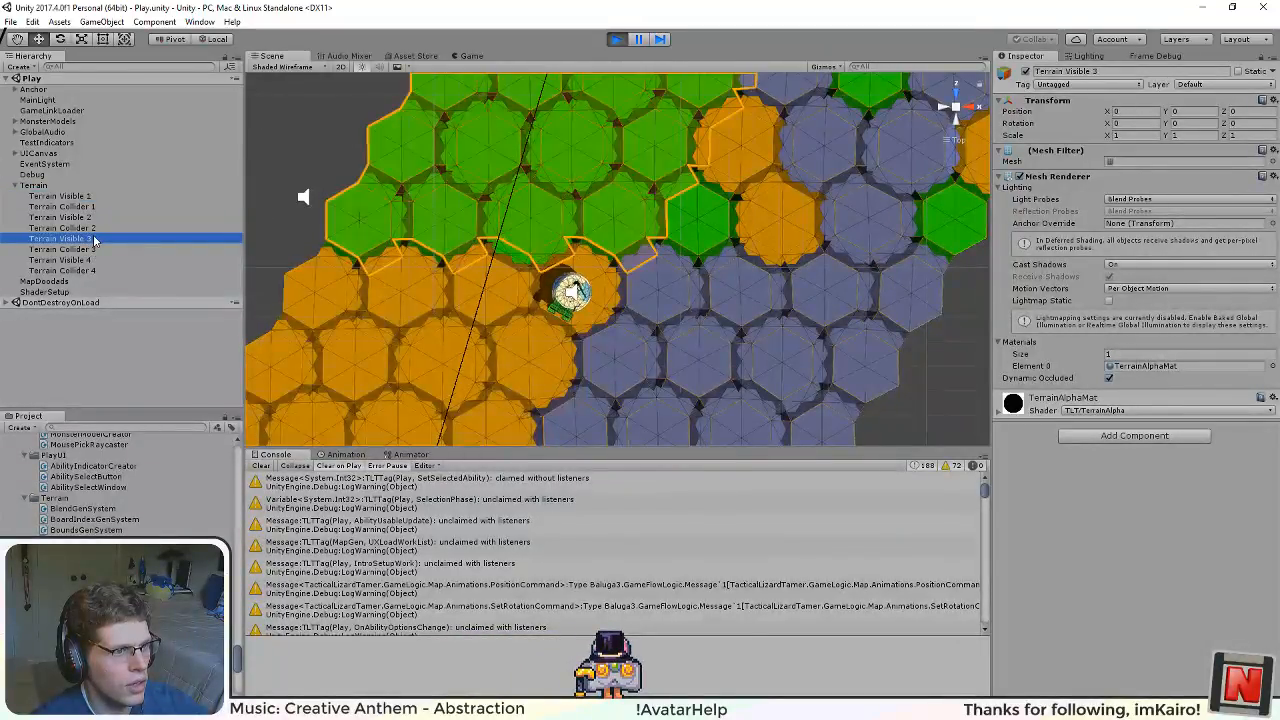
left_click(97, 198)
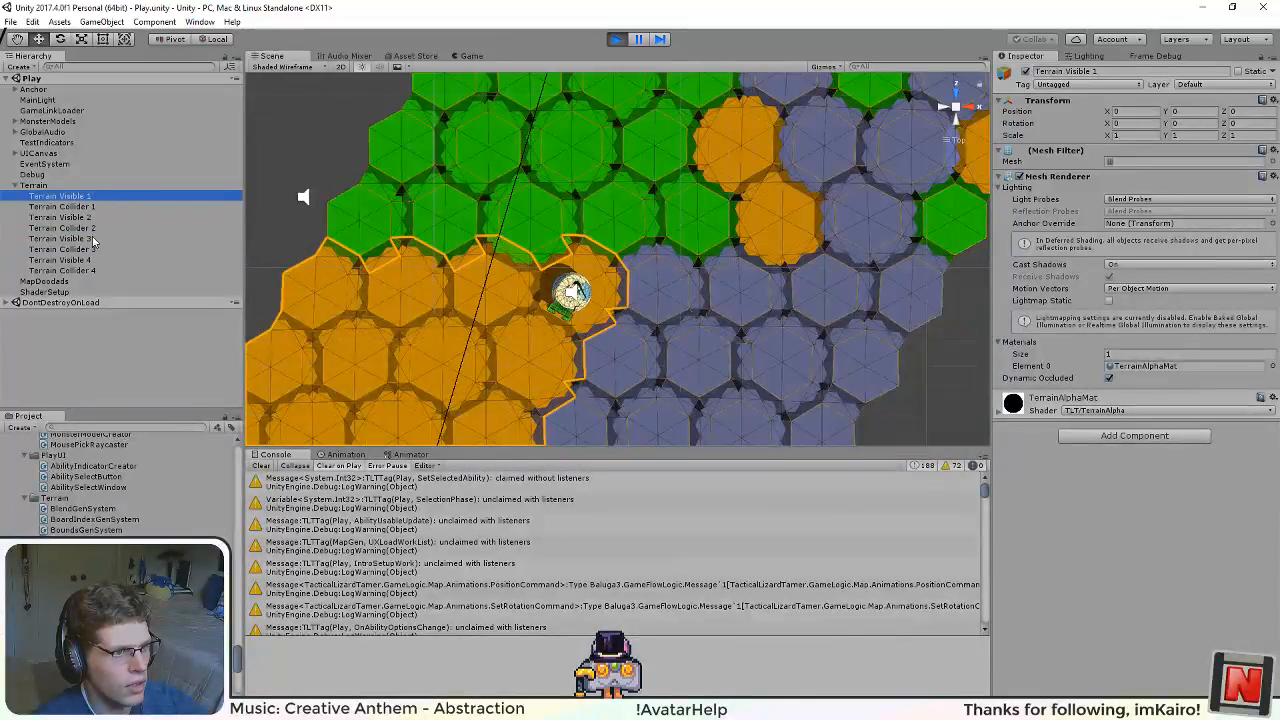
left_click(94, 240)
left_click(96, 198)
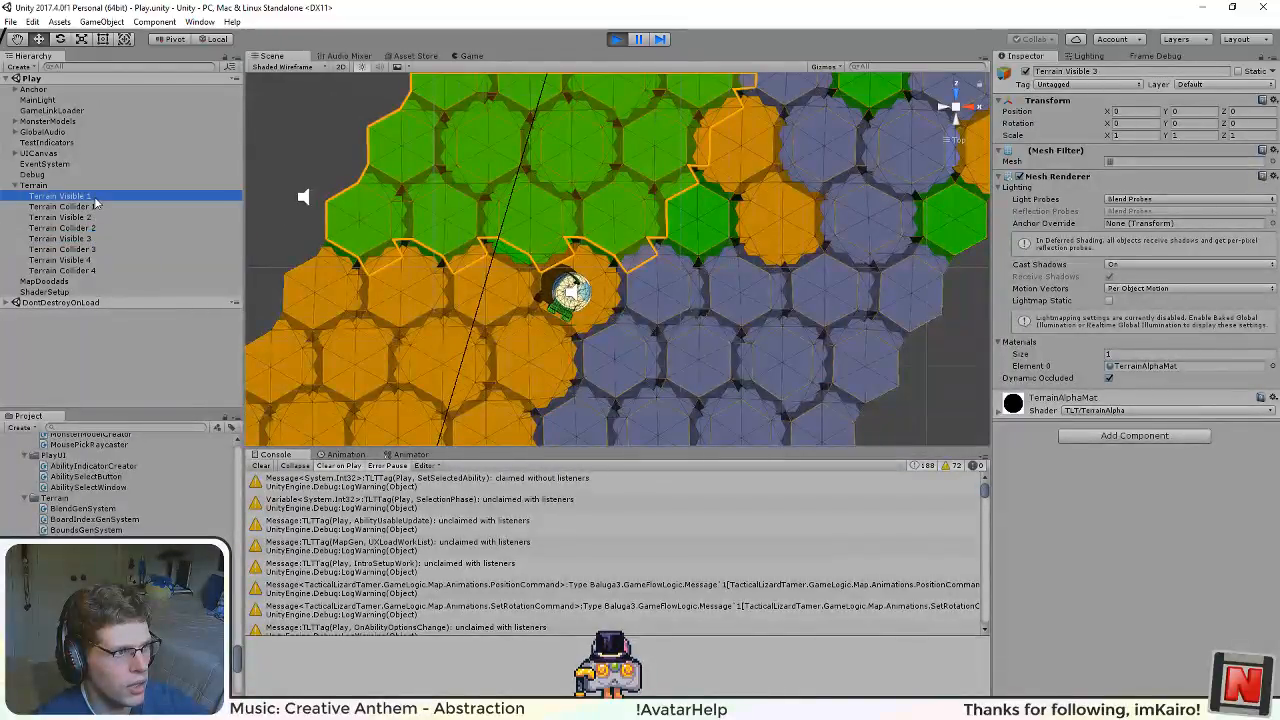
Step: Compare the outlines of Terrain Visible 3 and Terrain Visible 4 along their shared border
left_click(88, 261)
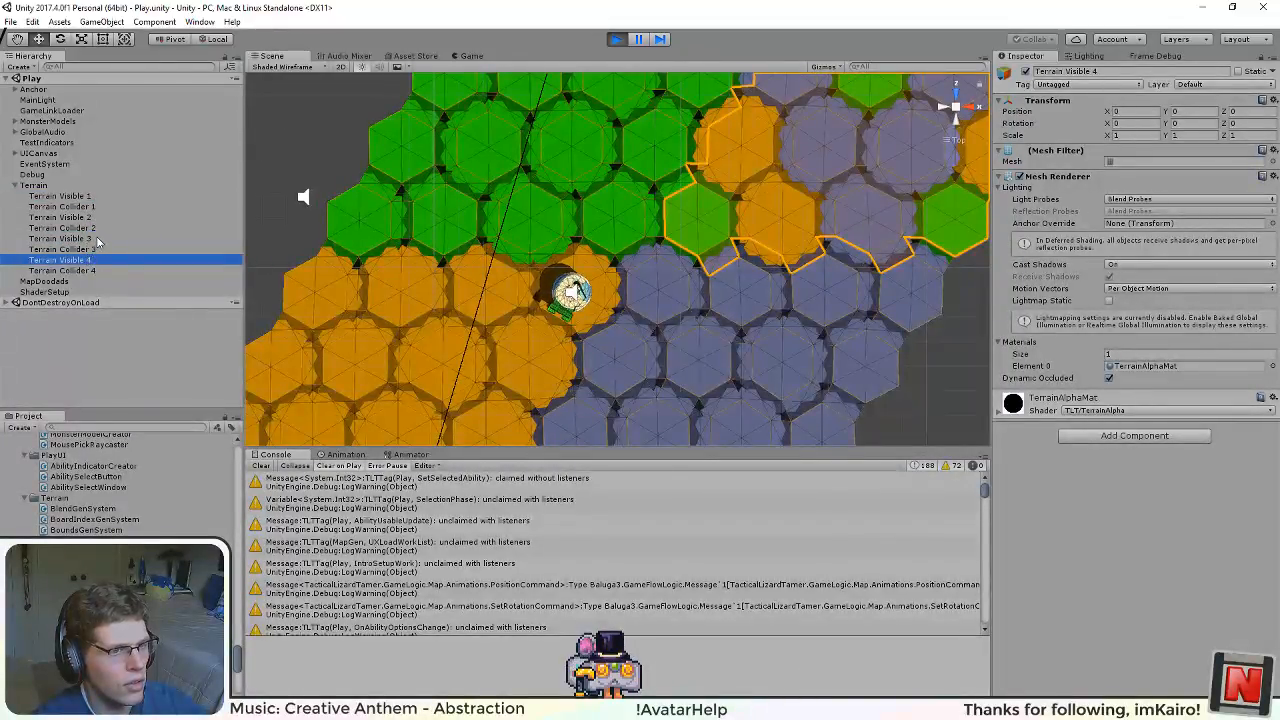
left_click(97, 240)
left_click(96, 261)
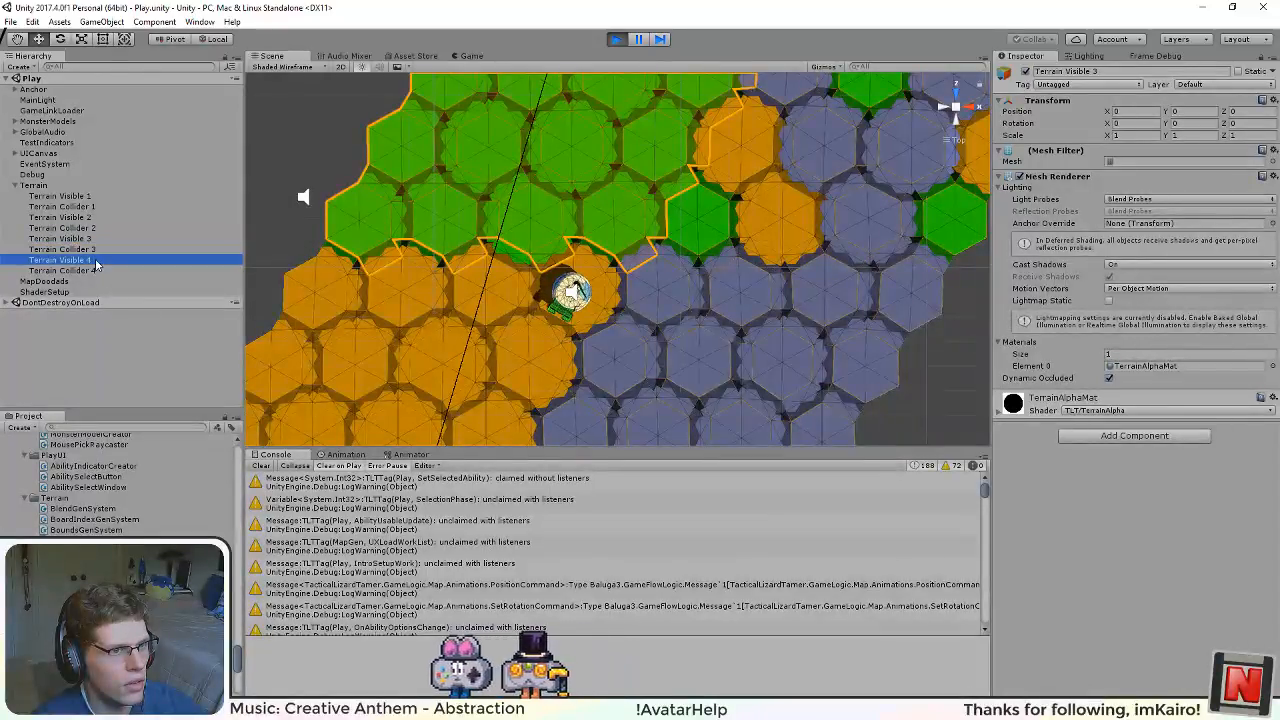
left_click_drag(594, 228, 434, 348)
left_click(97, 240)
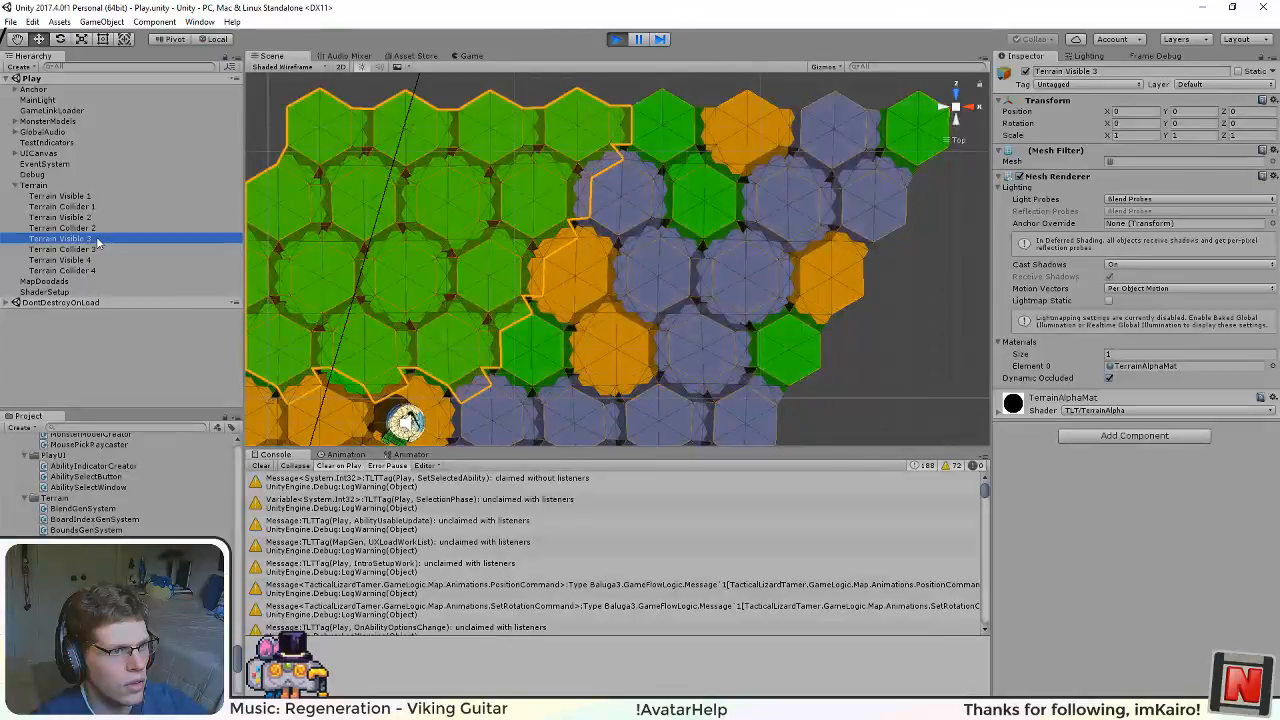
left_click(93, 261)
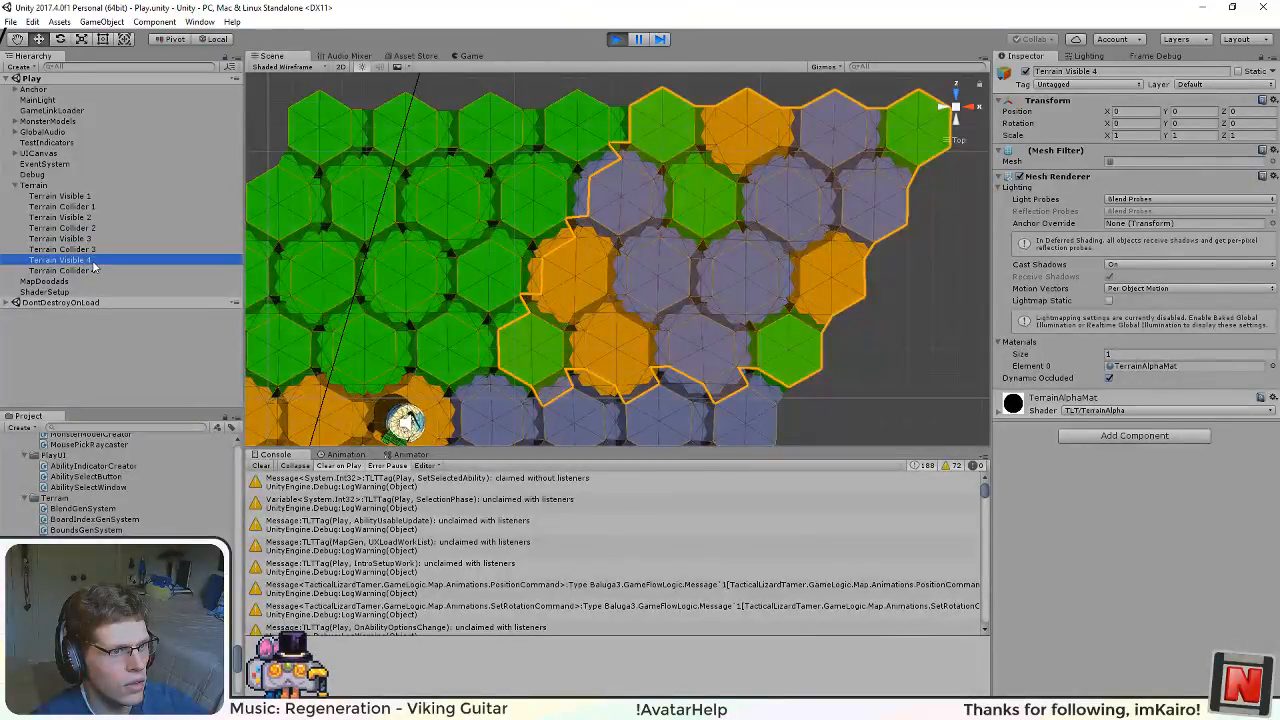
Step: Clear the terrain selection and stop the running game
scroll(589, 338, "down", 9)
left_click(777, 372)
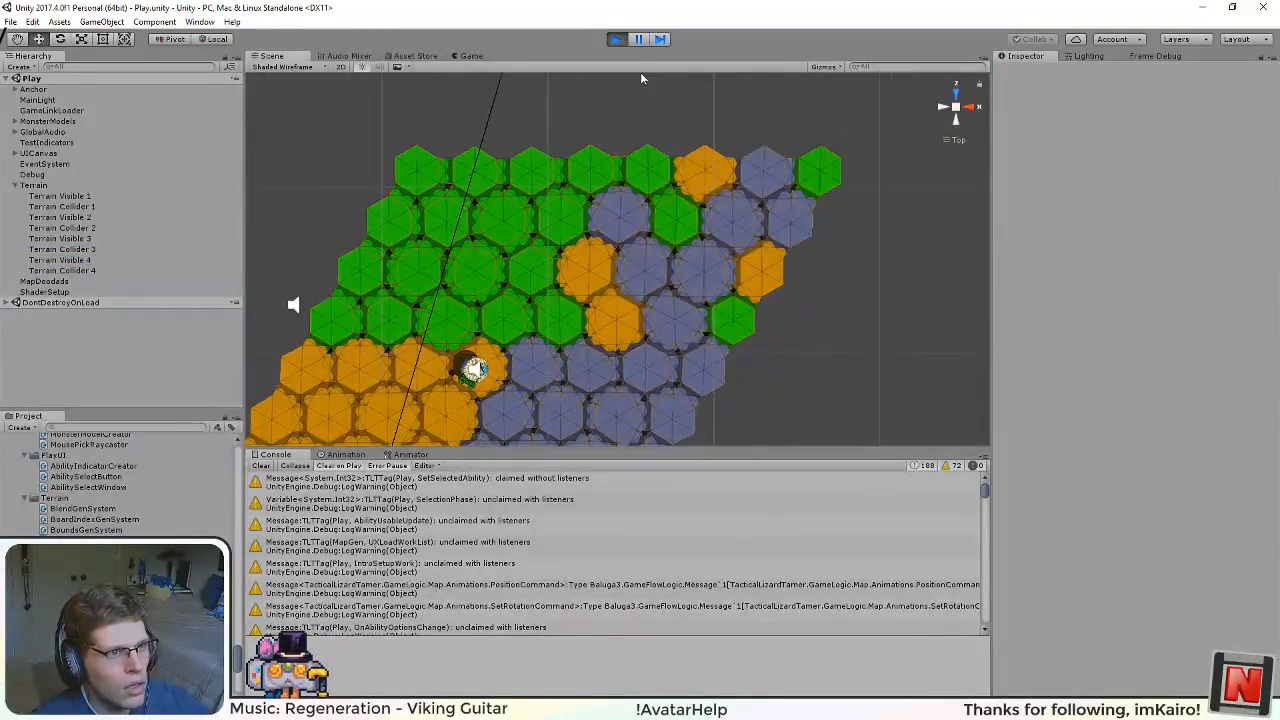
left_click(617, 39)
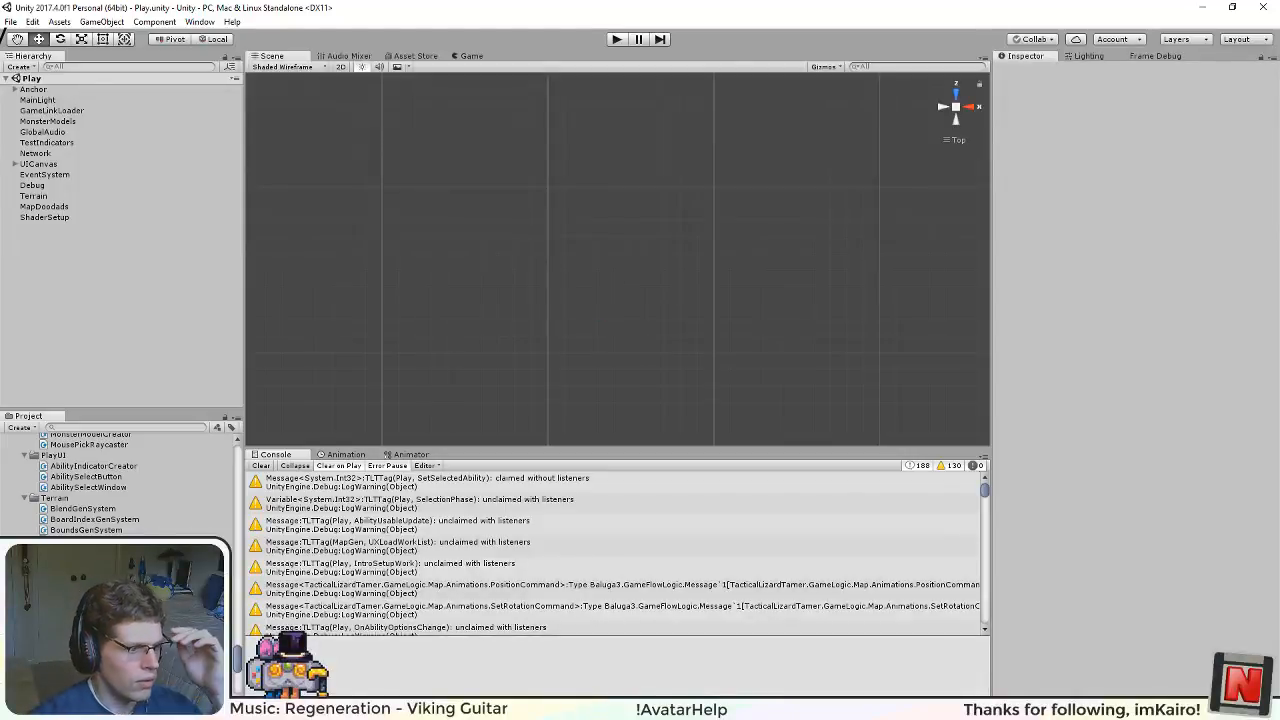
Step: Switch to the Terrain Art to-do list in OneNote and check off "Position distortions based on blend values" with its Bump and Planar sub-items
key("alt+Tab")
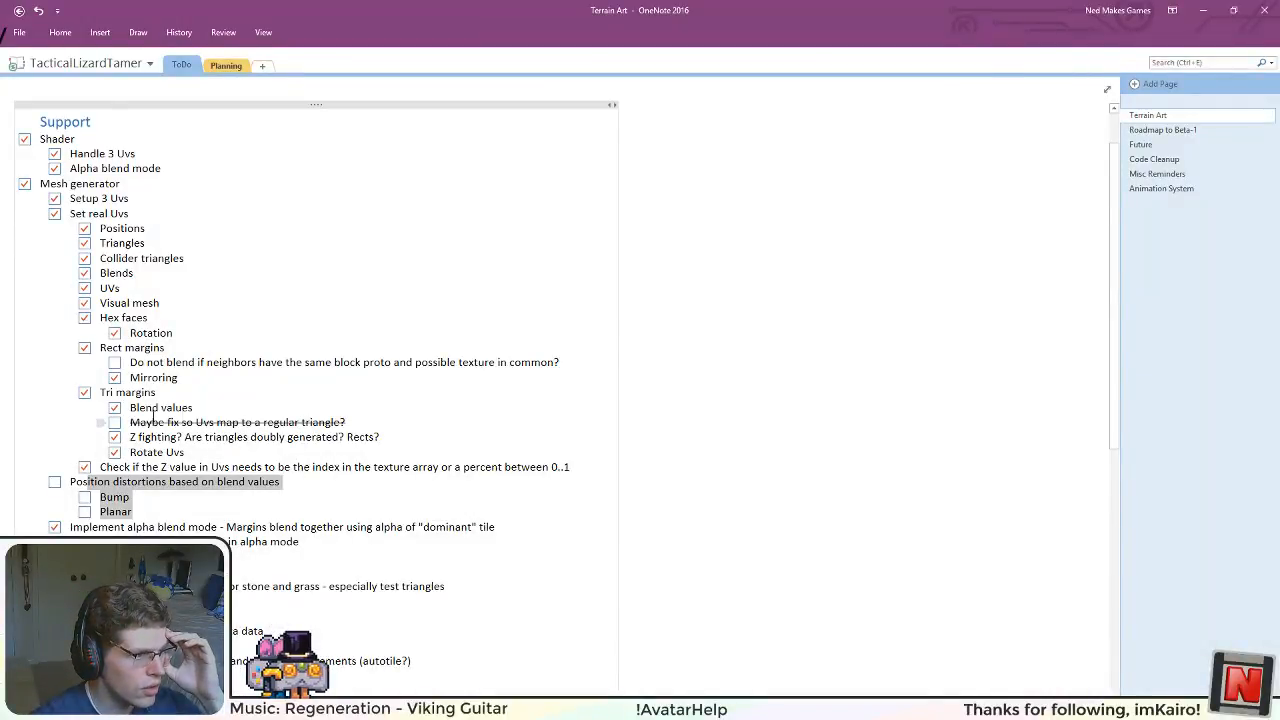
left_click(54, 482)
left_click(84, 497)
left_click(84, 512)
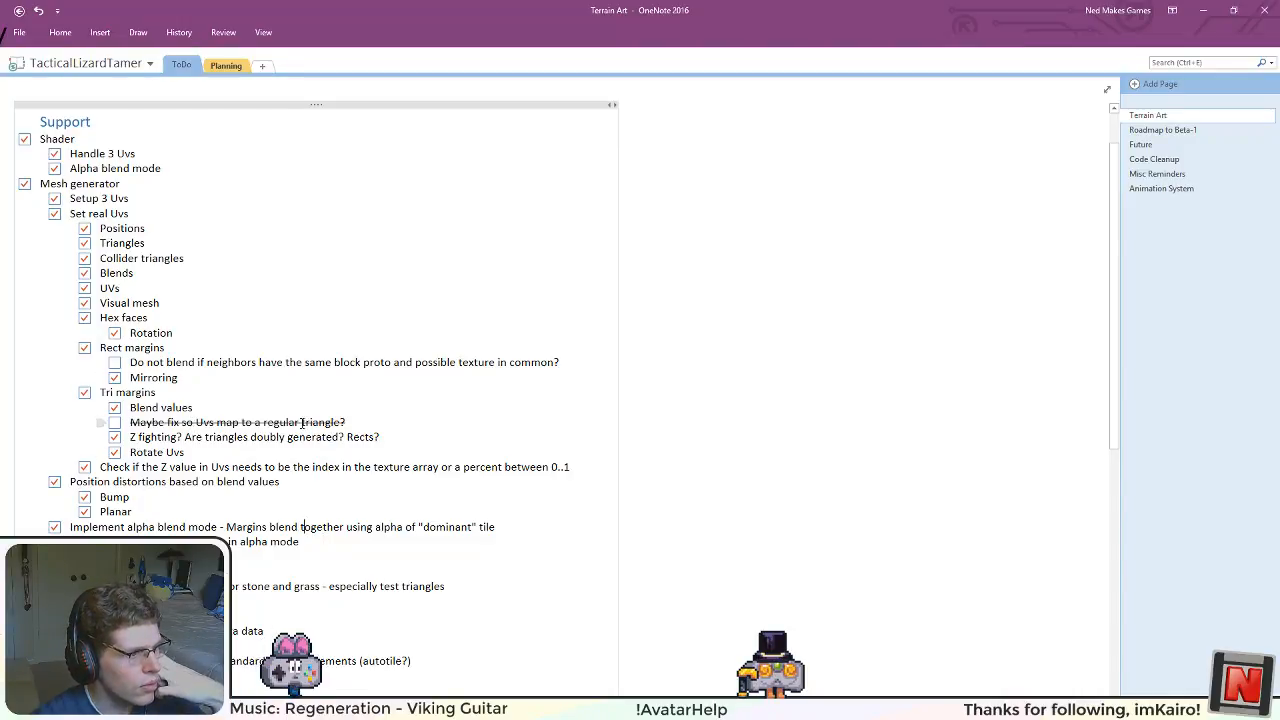
Step: Review the unchecked items in the Terrain Art to-do list, including the rect margin blending question and the Art section
left_click_drag(166, 362, 452, 363)
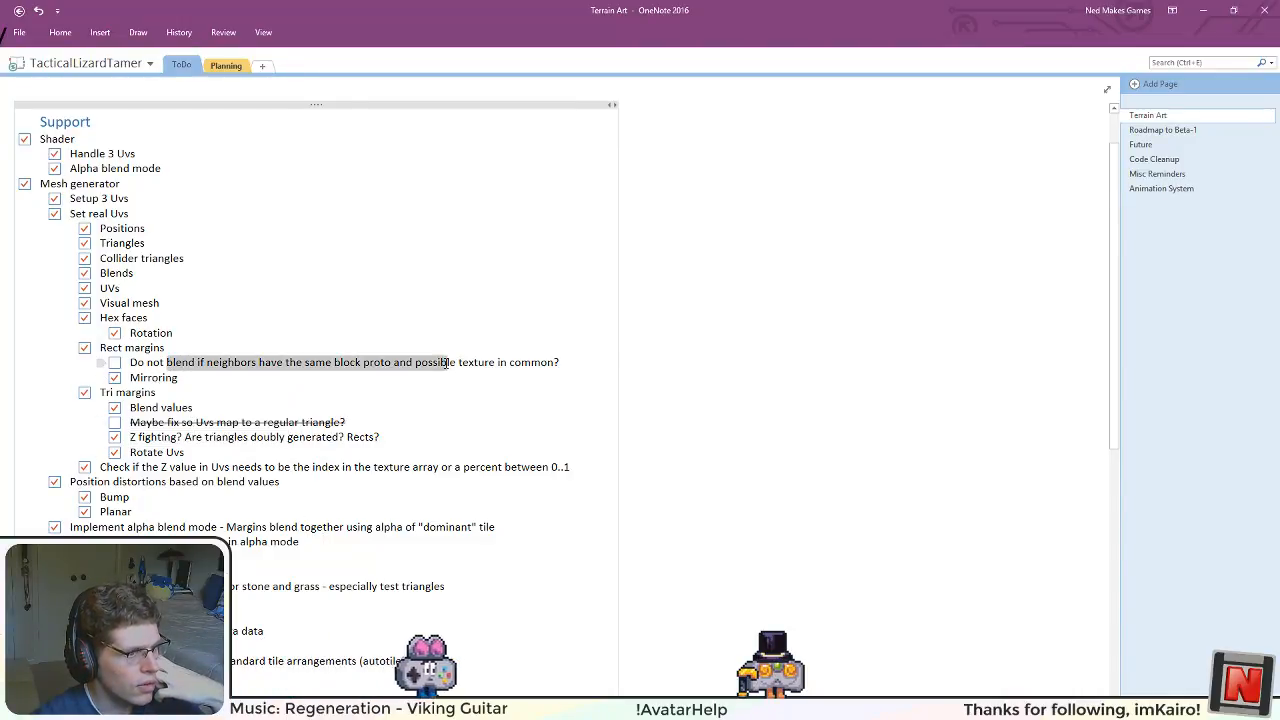
left_click(411, 466)
scroll(200, 500, "down", 5)
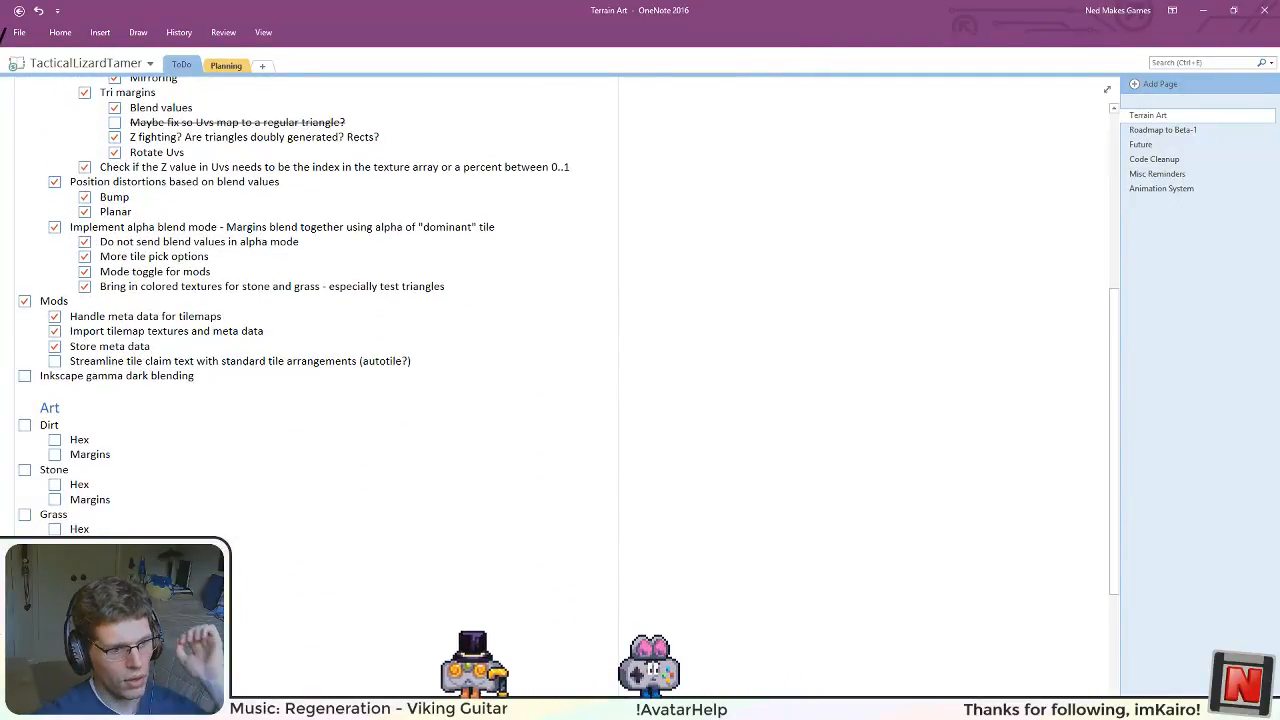
Step: Switch to Inkscape and save terrain texture alpha map.svg under the new name "pretty terrain tile map" in the Terrain folder
key("alt+Tab")
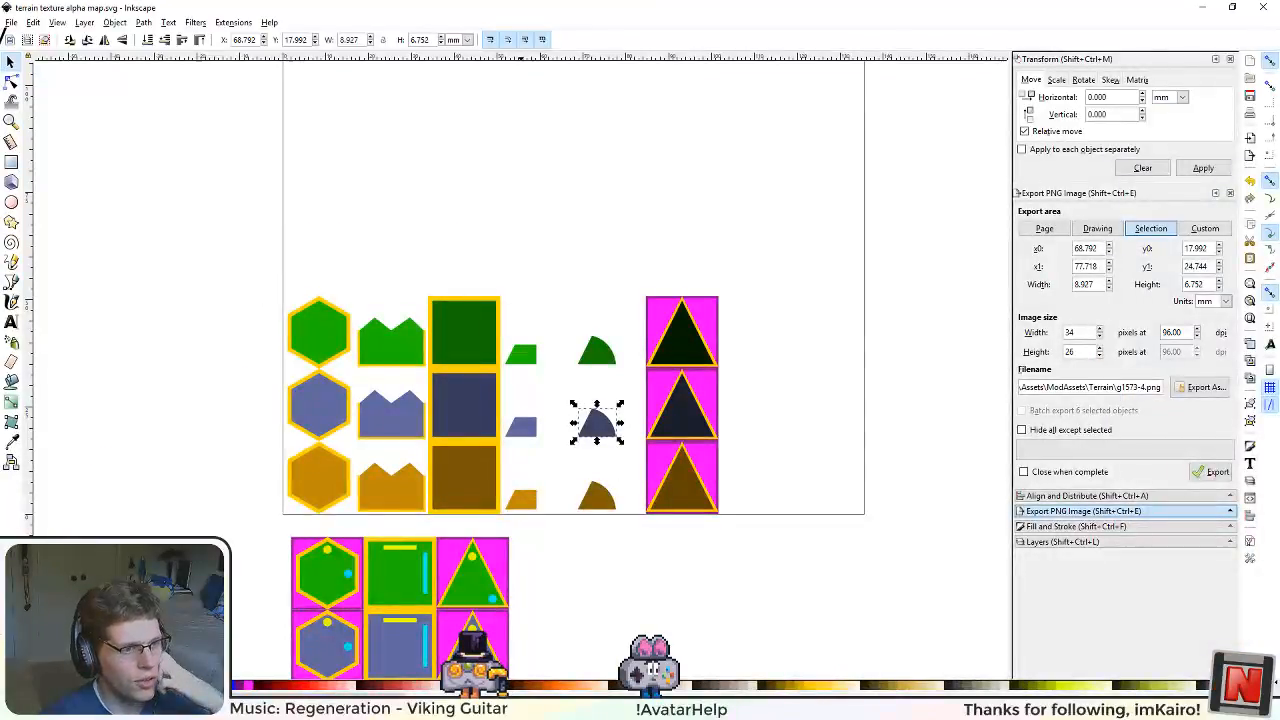
left_click(10, 22)
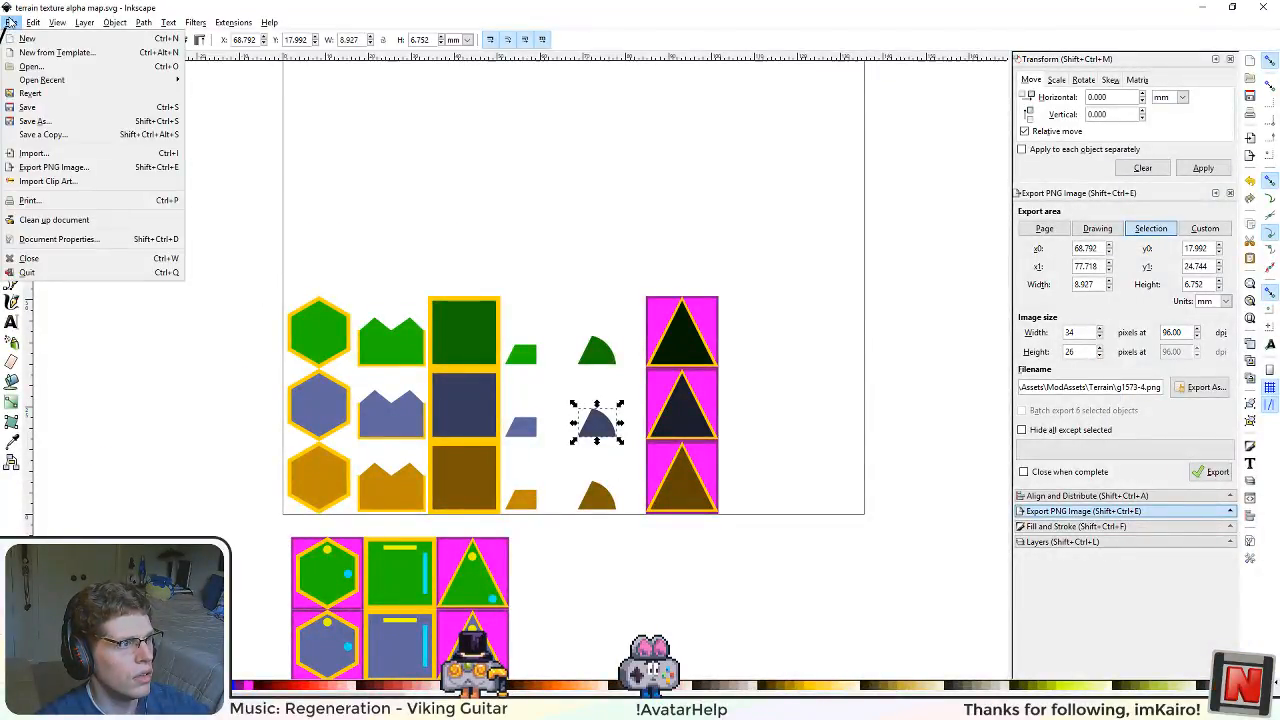
left_click(36, 120)
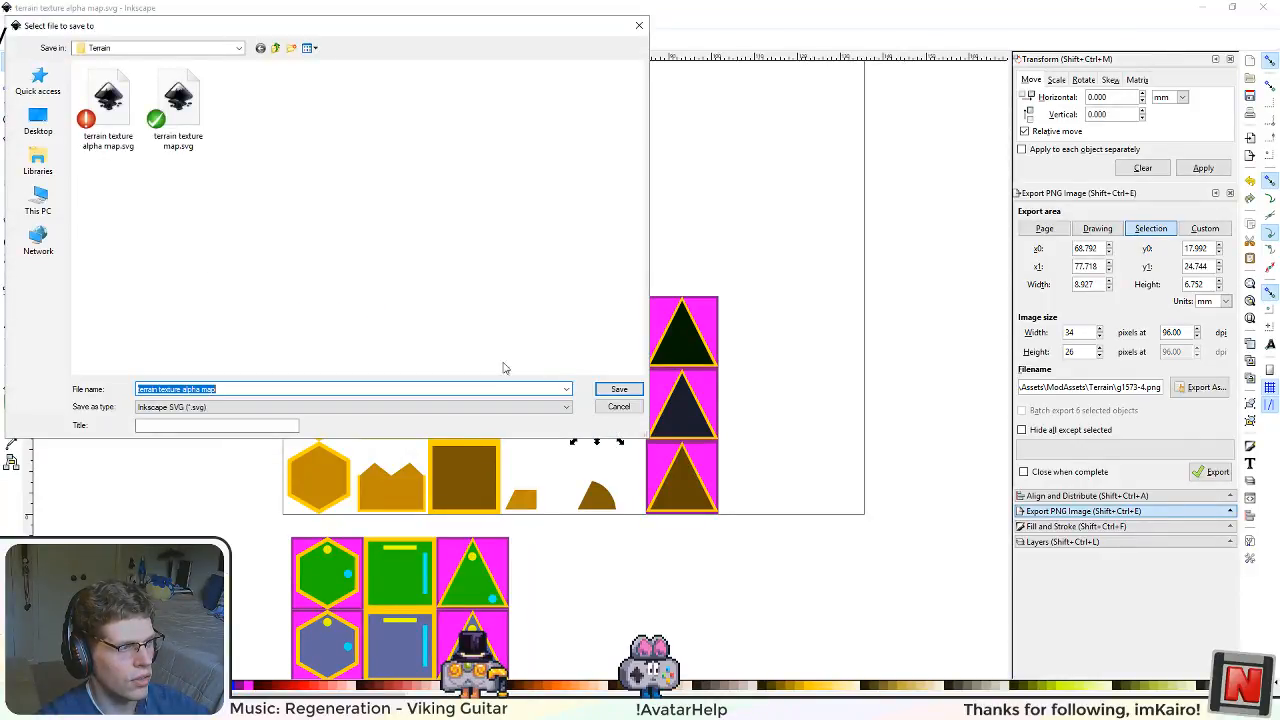
left_click(219, 390)
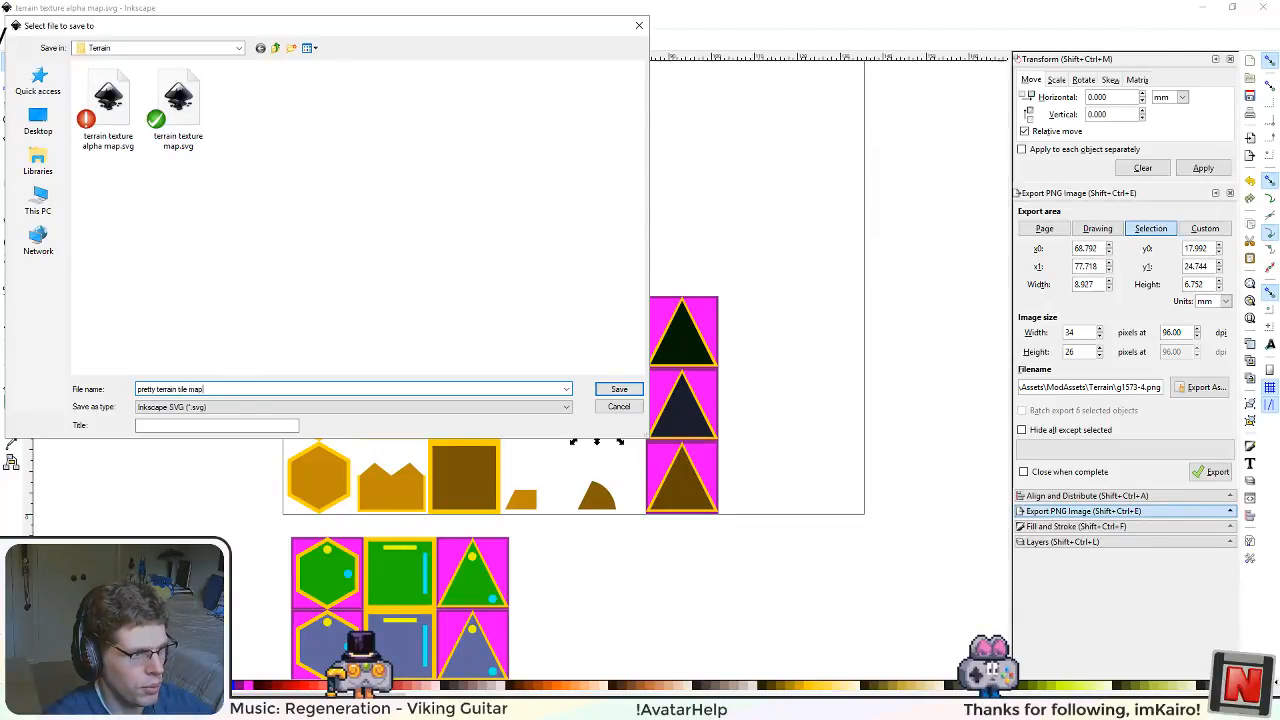
key("Return")
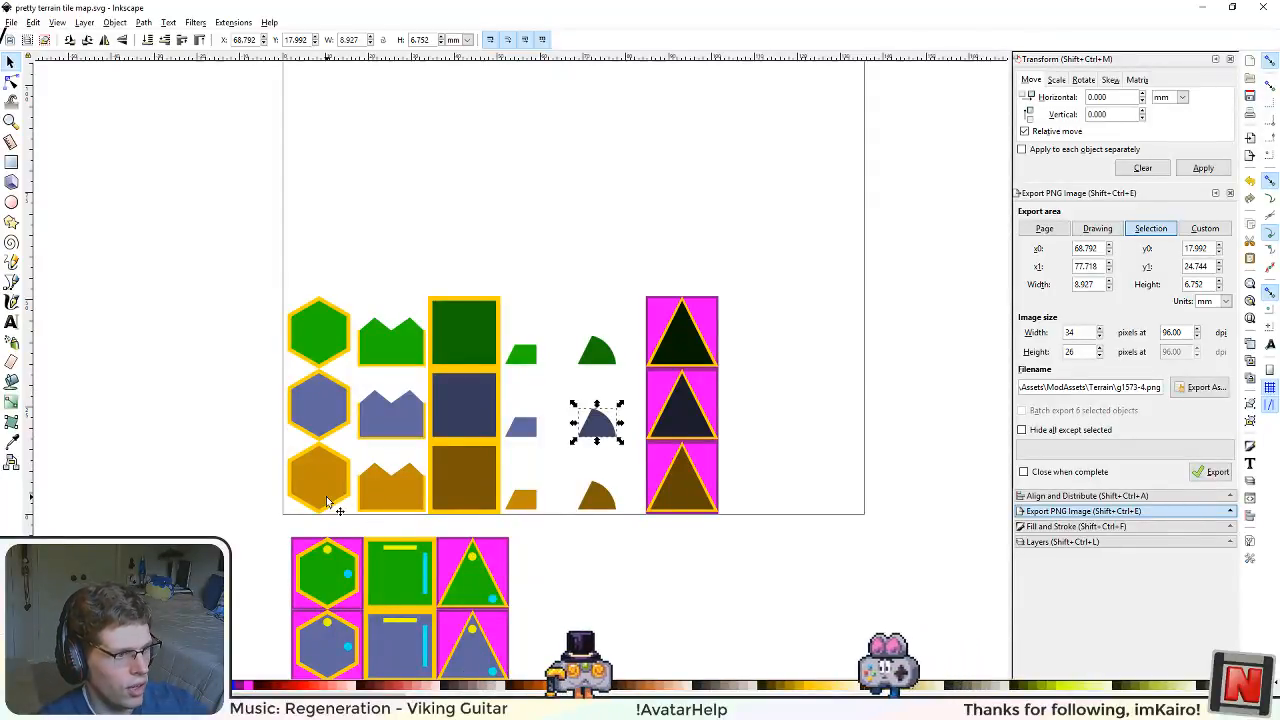
Step: Delete the green and blue rows of tile shapes on the page, keeping the brown row and the tiles below the page
scroll(221, 540, "up", 4)
scroll(437, 338, "down", 2)
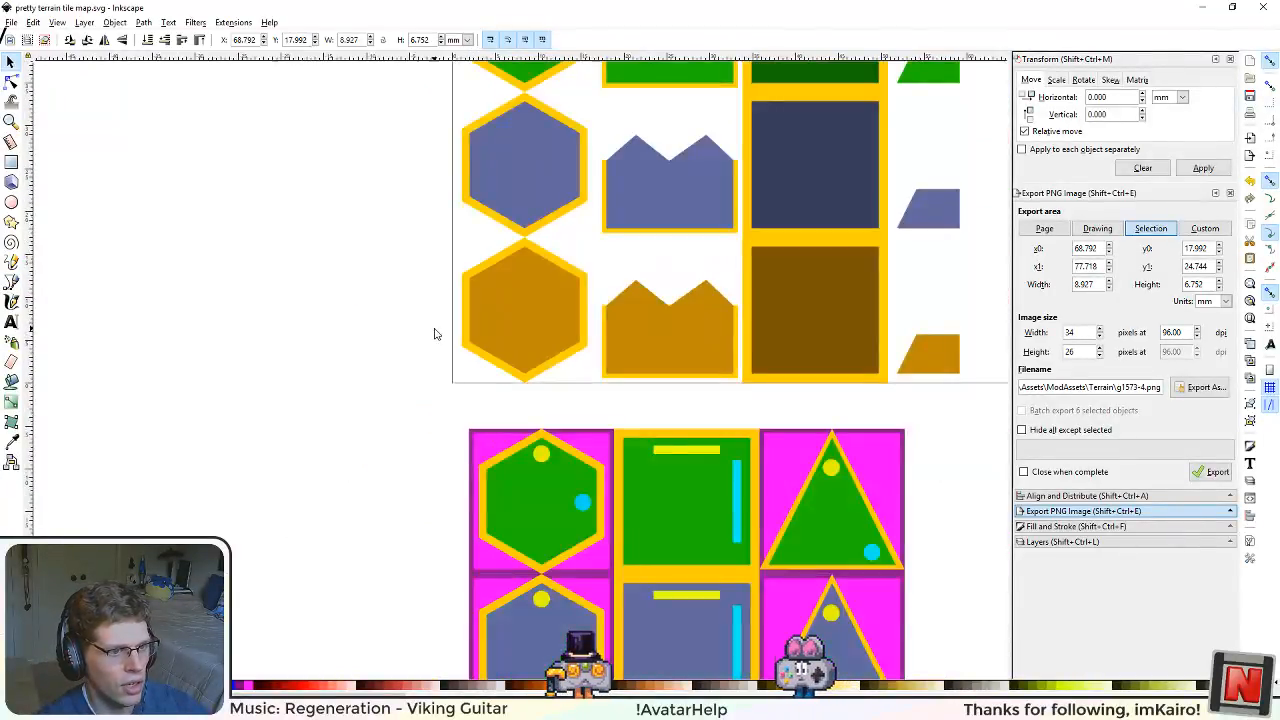
left_click_drag(398, 360, 278, 455)
scroll(225, 322, "down", 2)
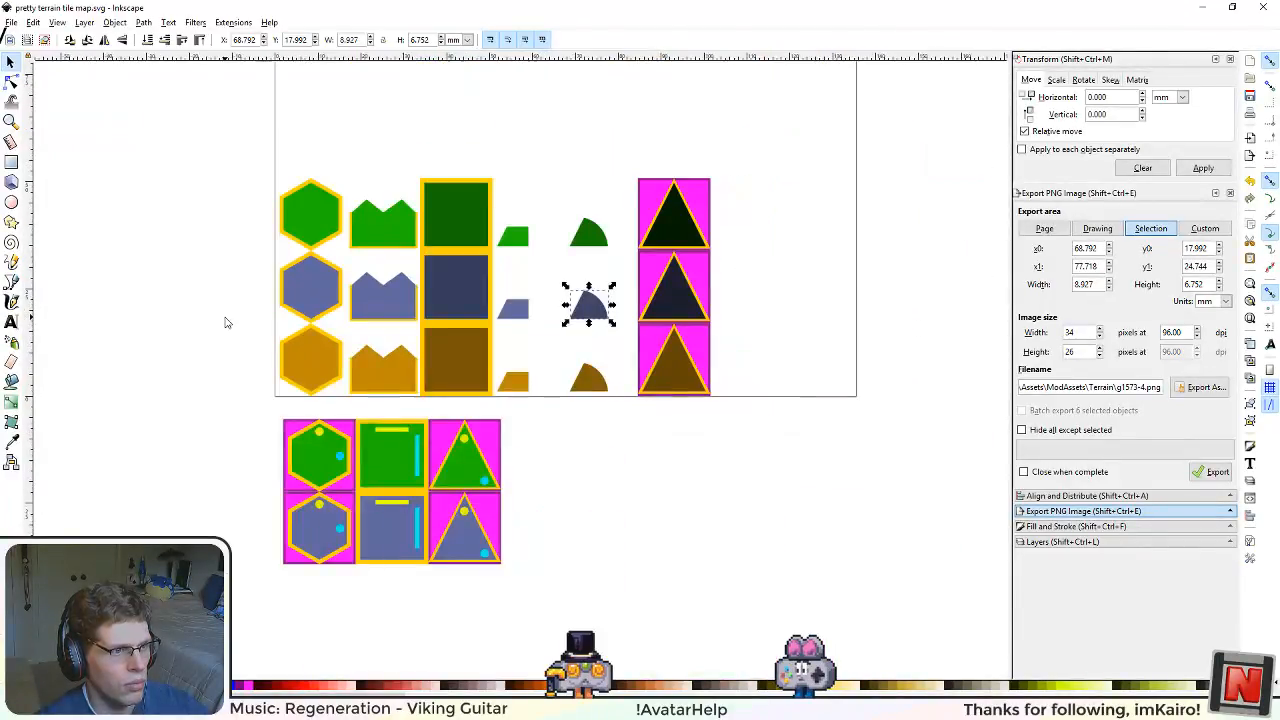
scroll(225, 322, "up", 2)
scroll(225, 322, "down", 2)
left_click_drag(176, 166, 830, 333)
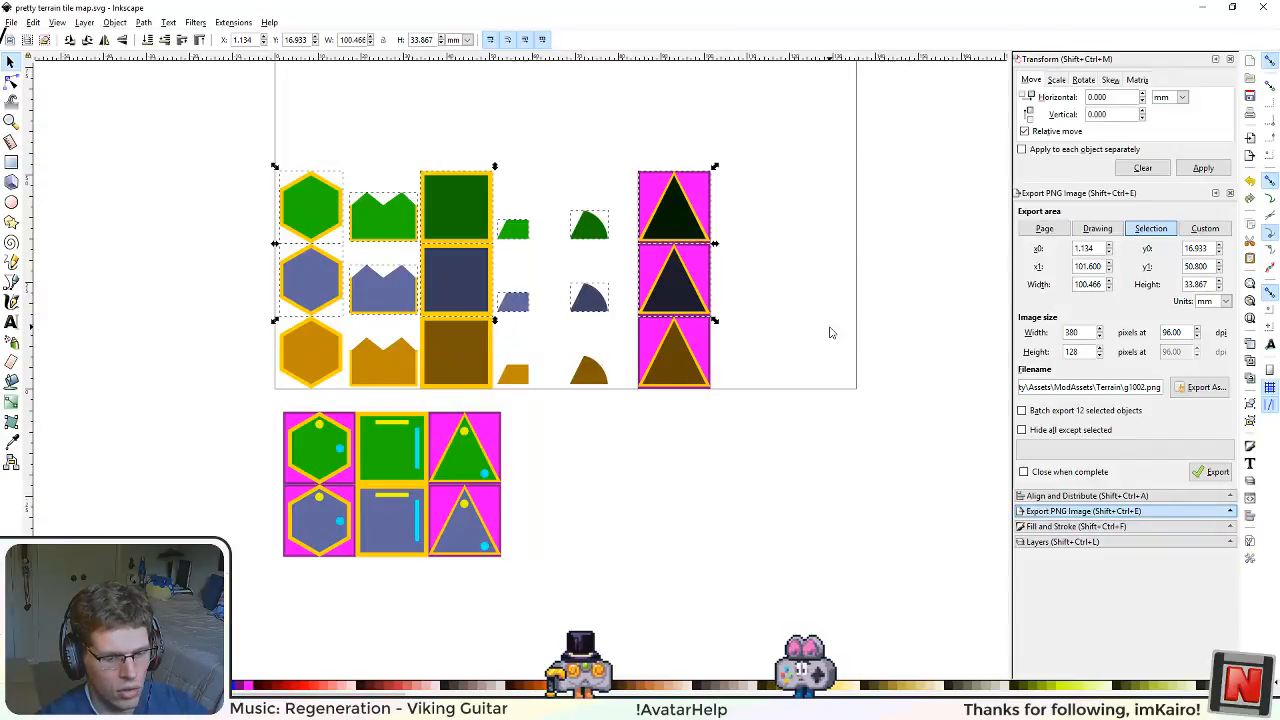
key("Delete")
Step: Examine the brown hexagon tile up close and select the inner hexagon inside its yellow border
scroll(322, 348, "up", 1)
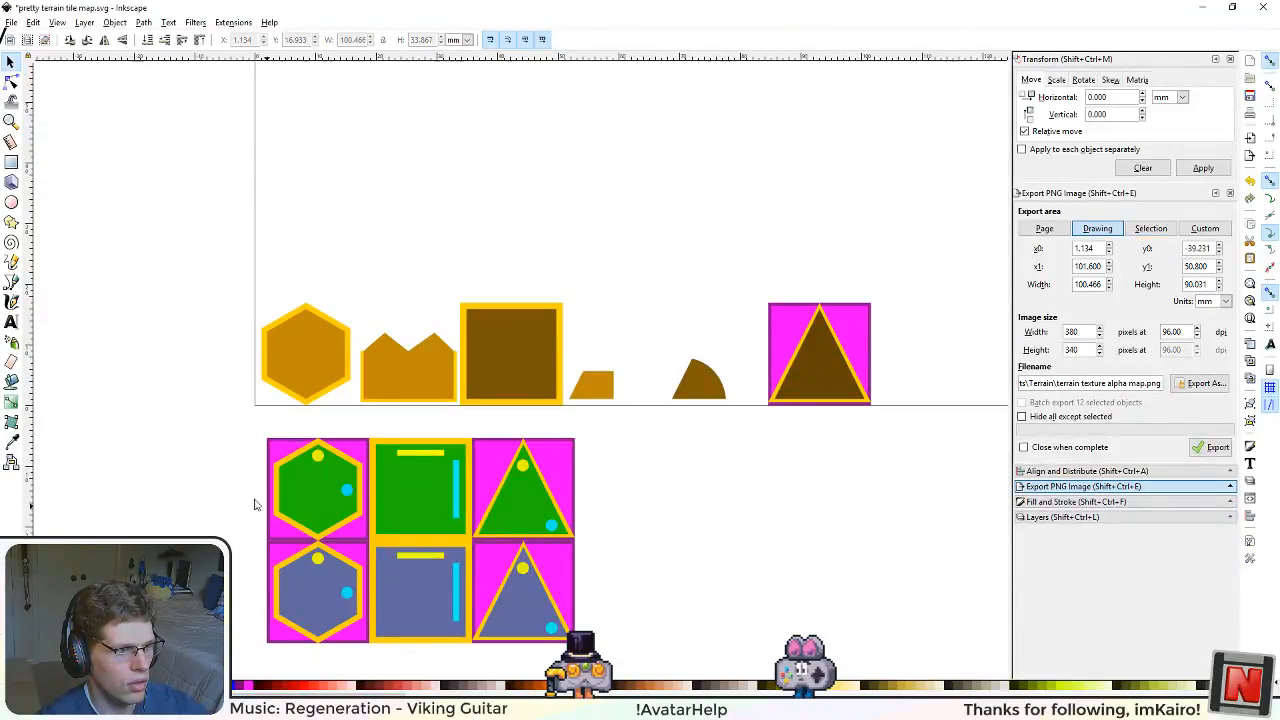
scroll(234, 431, "up", 1)
scroll(234, 431, "up", 3)
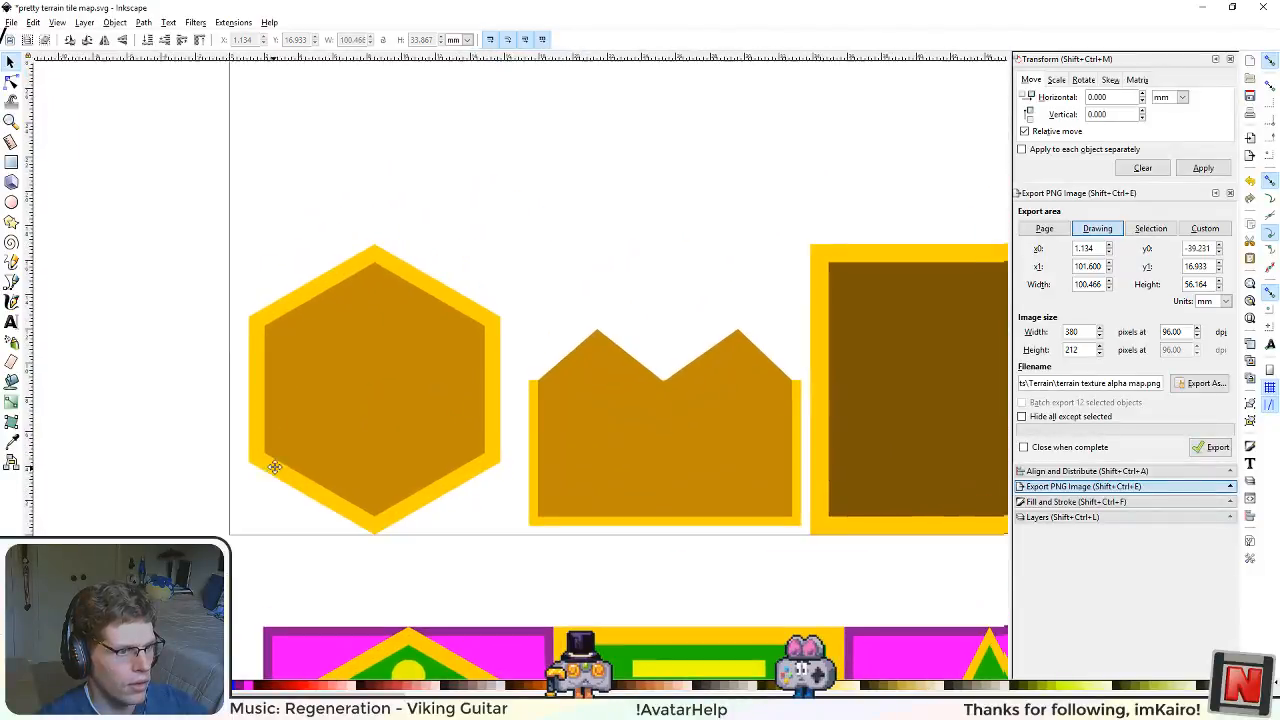
left_click(390, 386)
double_click(375, 409)
left_click(375, 410)
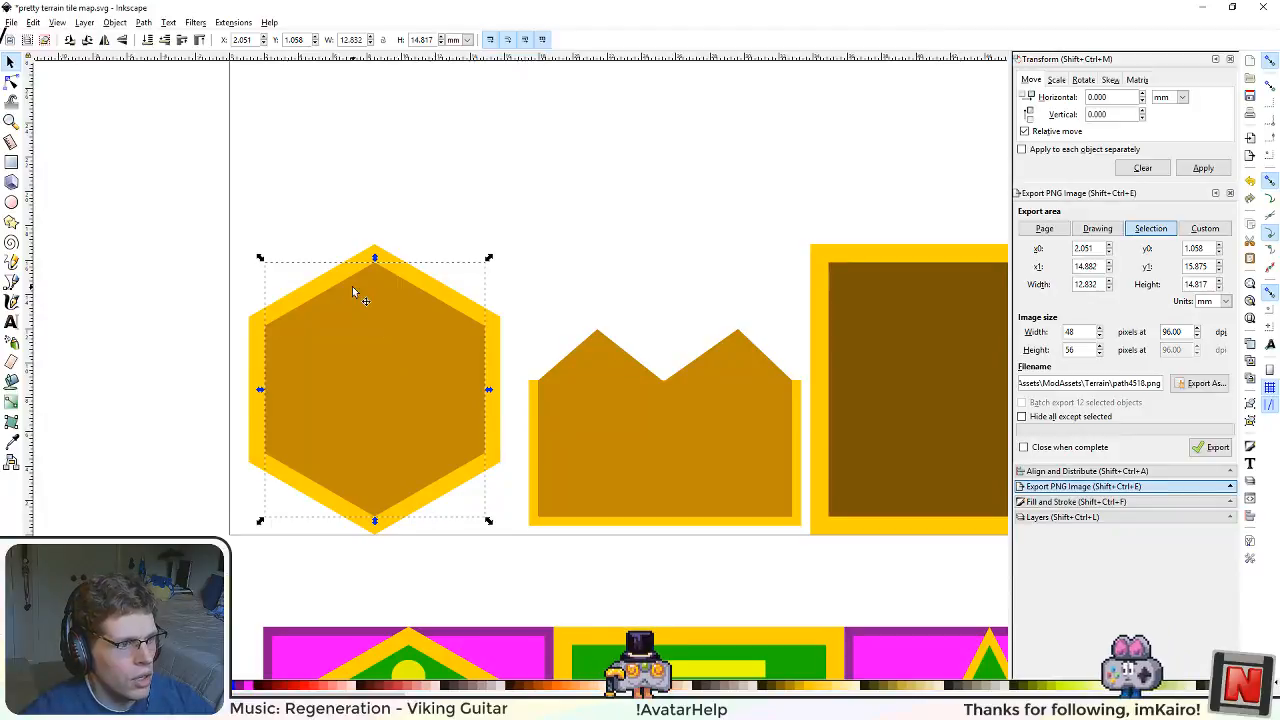
scroll(322, 300, "down", 3)
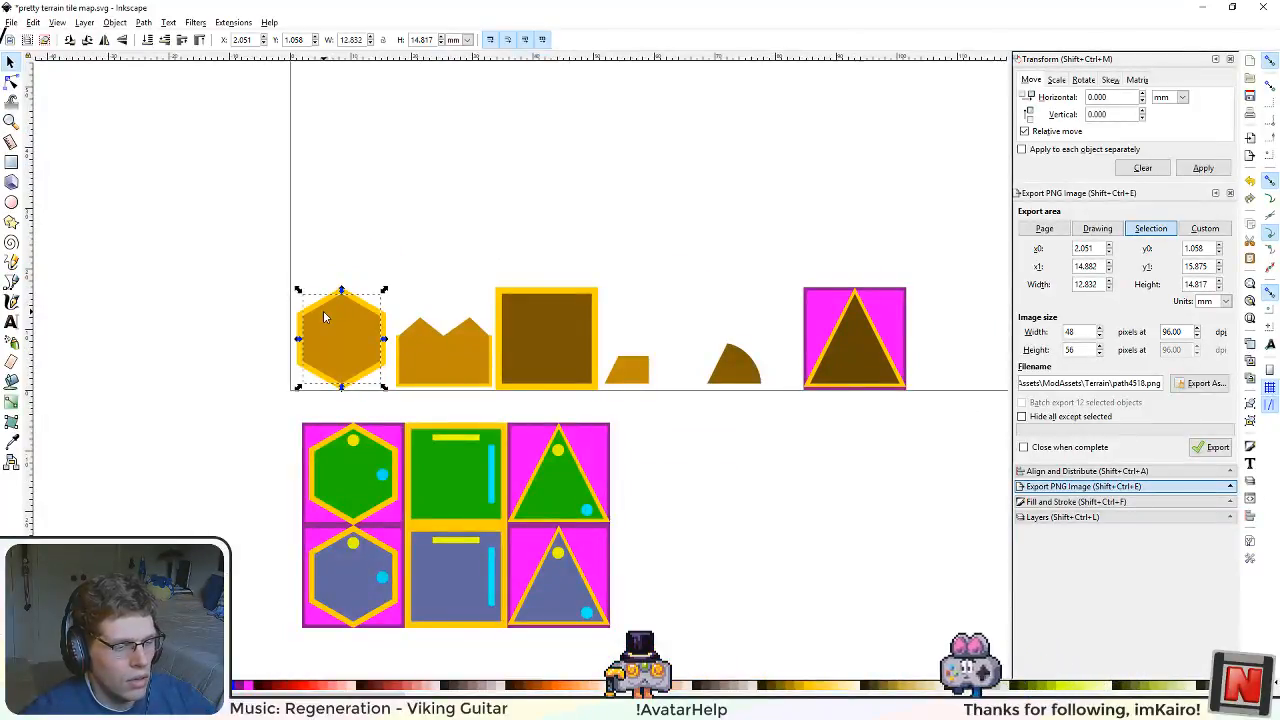
scroll(323, 315, "up", 2)
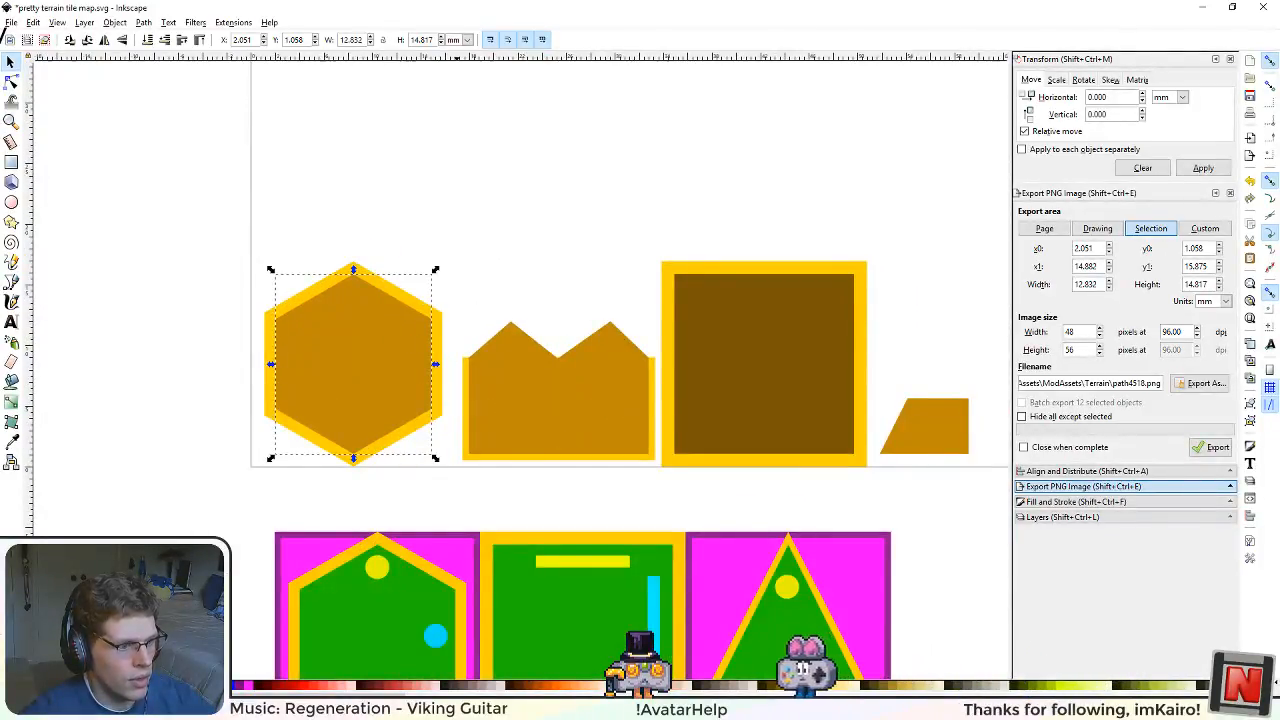
Step: Switch to Visual Studio Code and review the terrain texture settings and block prototype texture claims in BlockProtos.xml
key("alt+Tab")
scroll(450, 374, "up", 10)
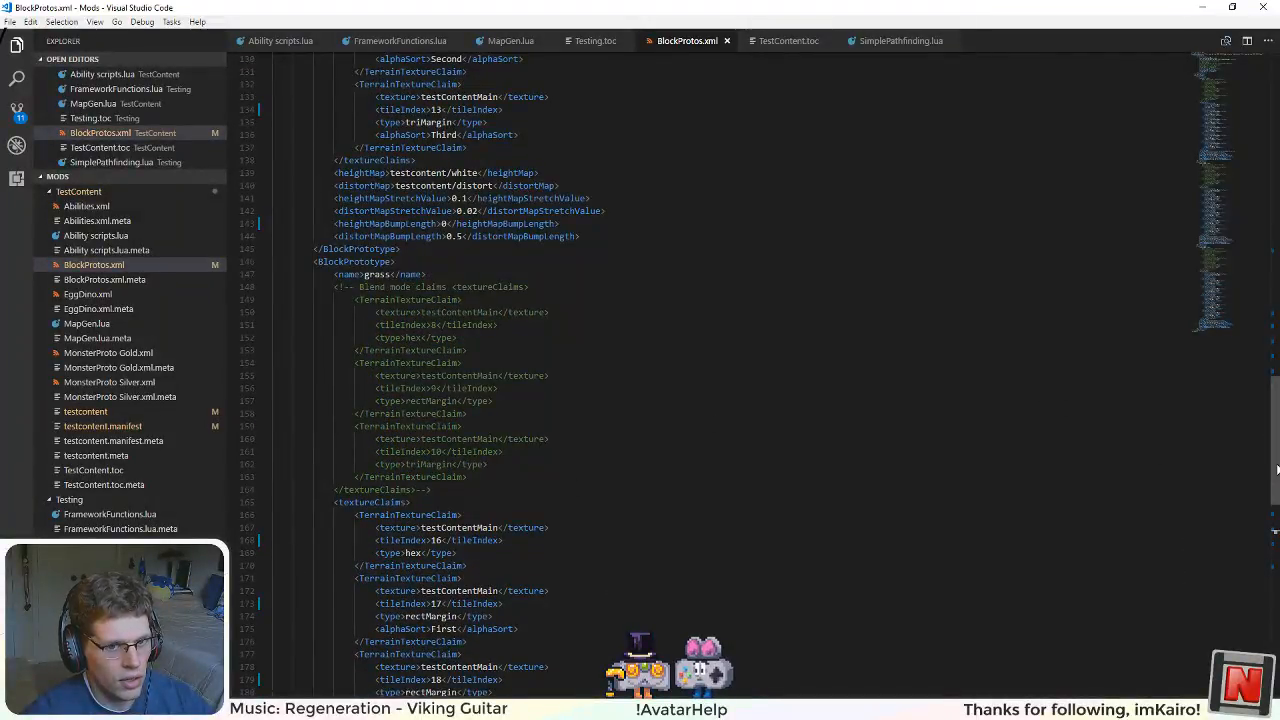
left_click_drag(1275, 466, 1273, 634)
left_click_drag(1253, 547, 1201, 105)
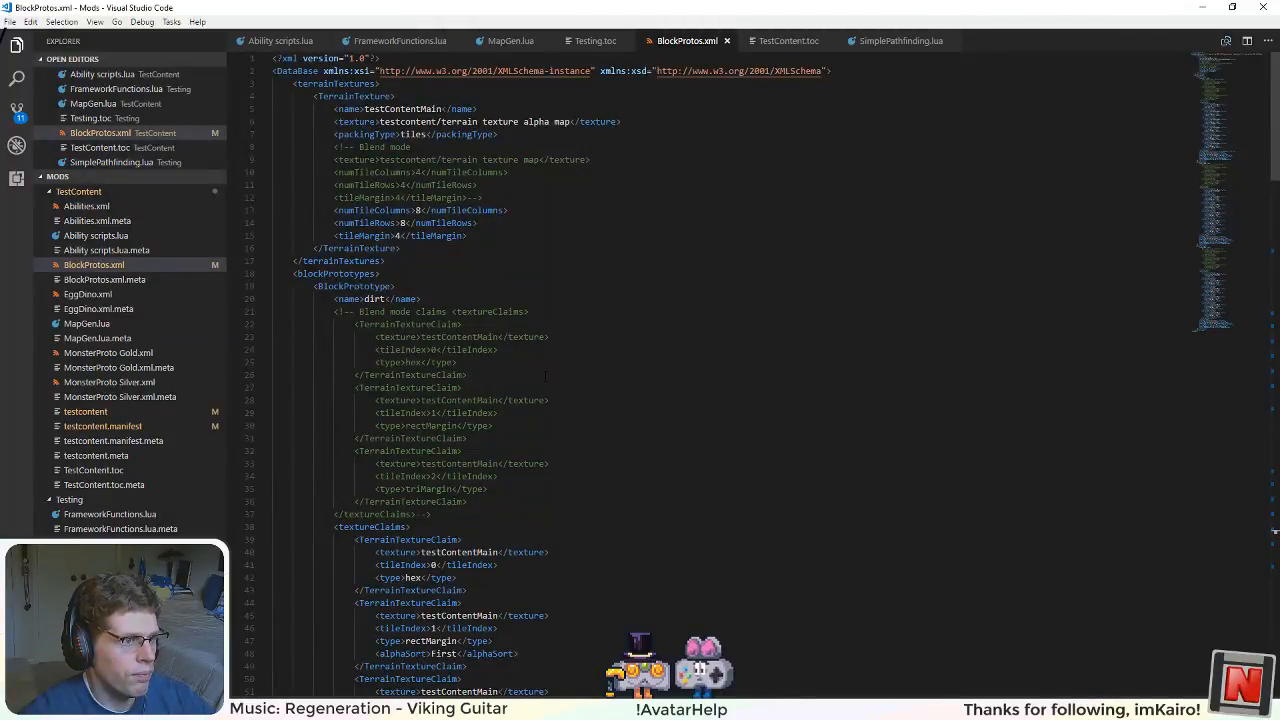
scroll(545, 376, "down", 5)
key("alt+Tab")
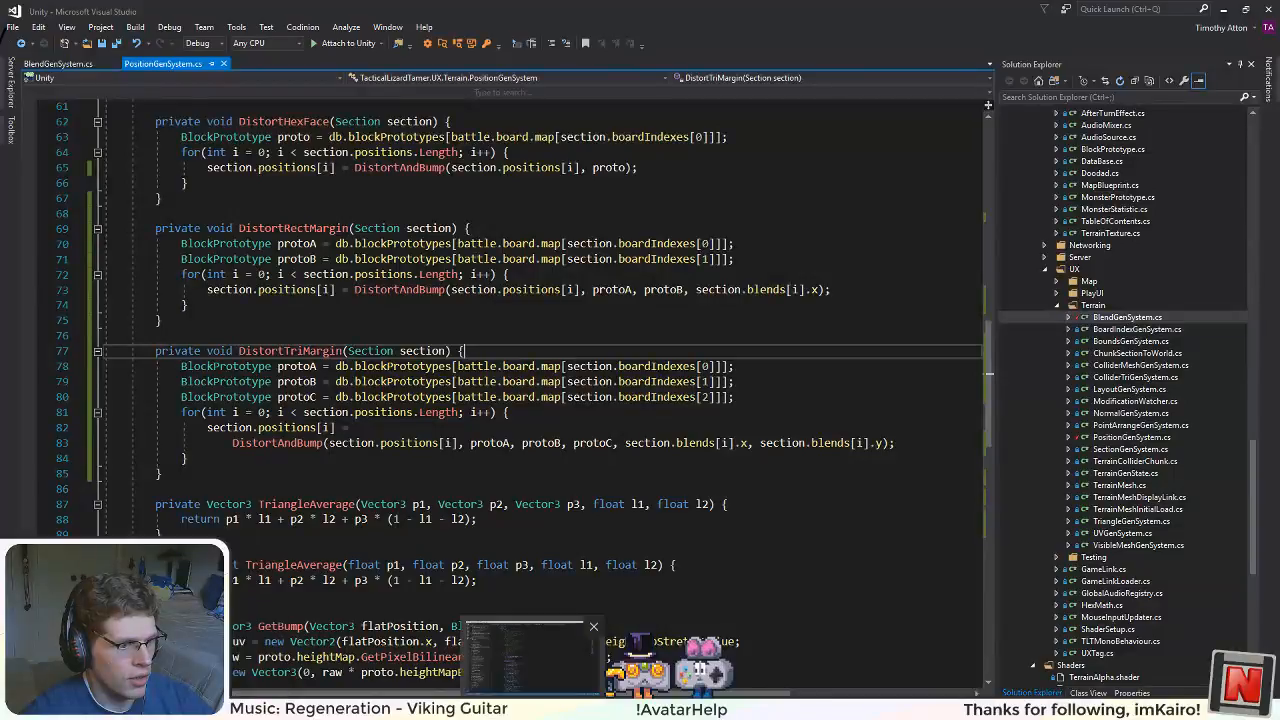
key("alt+Tab")
scroll(700, 380, "up", 5)
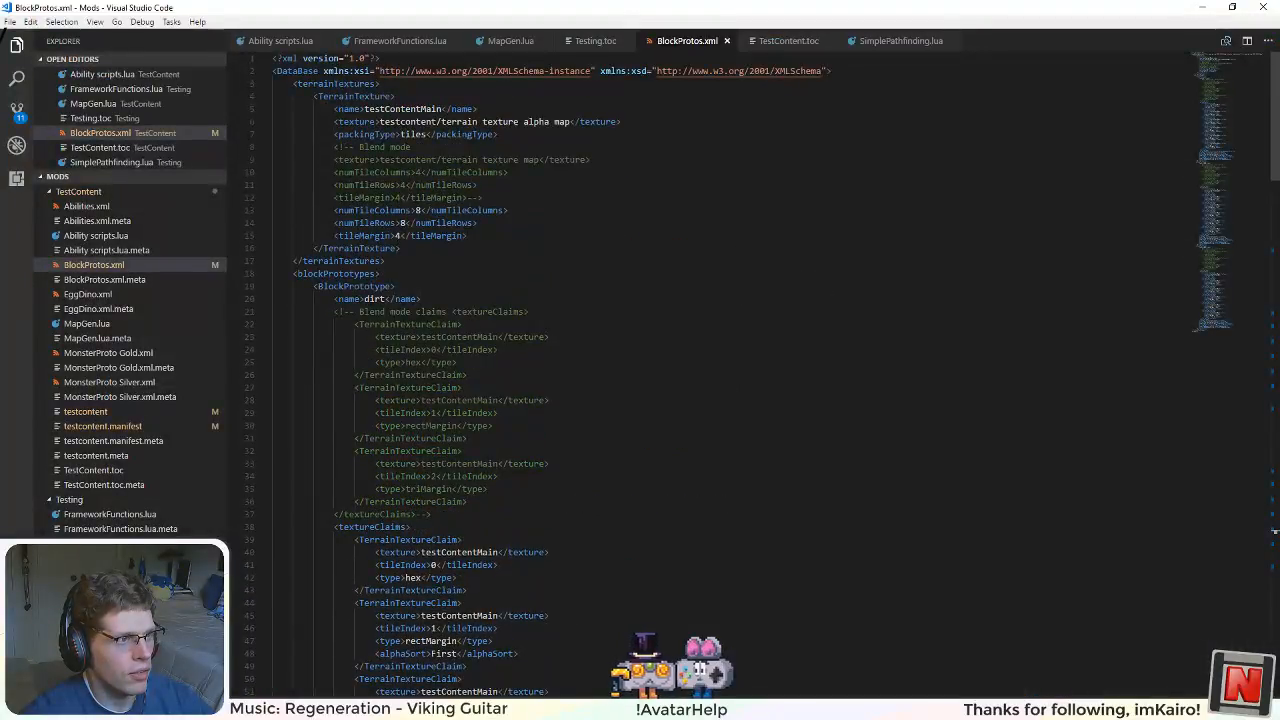
Step: Check the terrain generation code in MapGen.lua and return to the tile map drawing in Inkscape
left_click(510, 40)
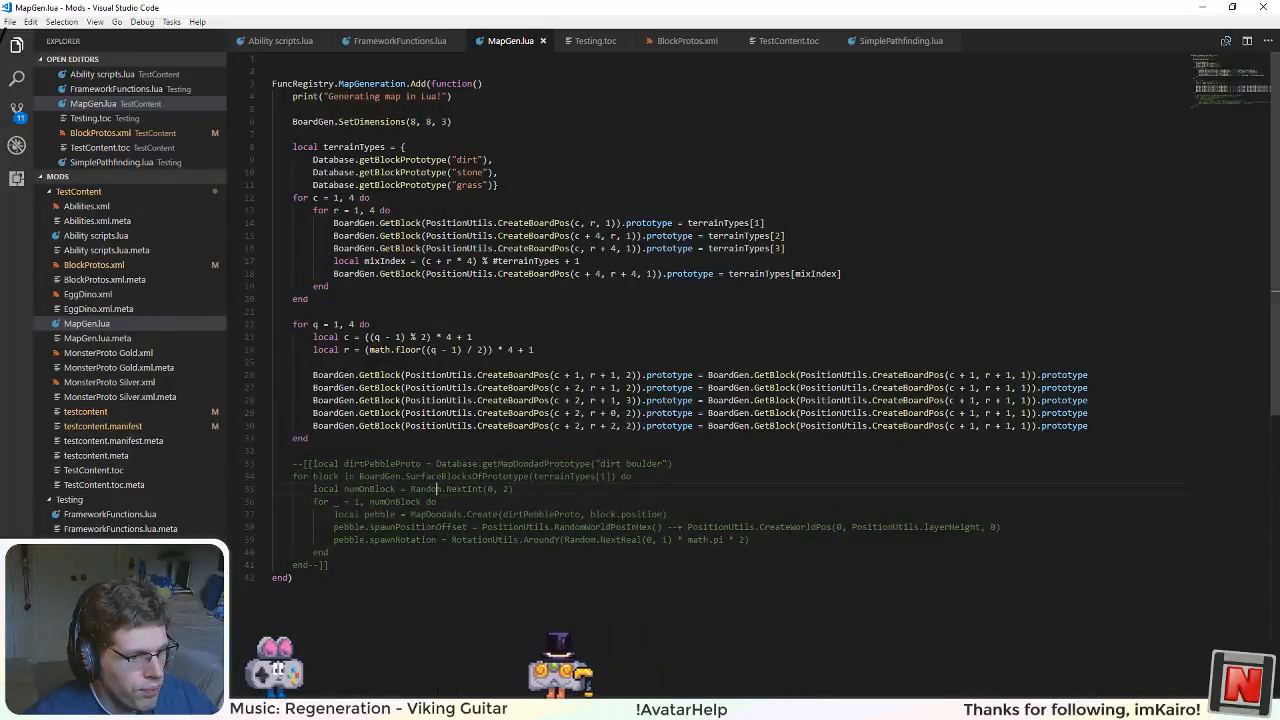
key("alt+Tab")
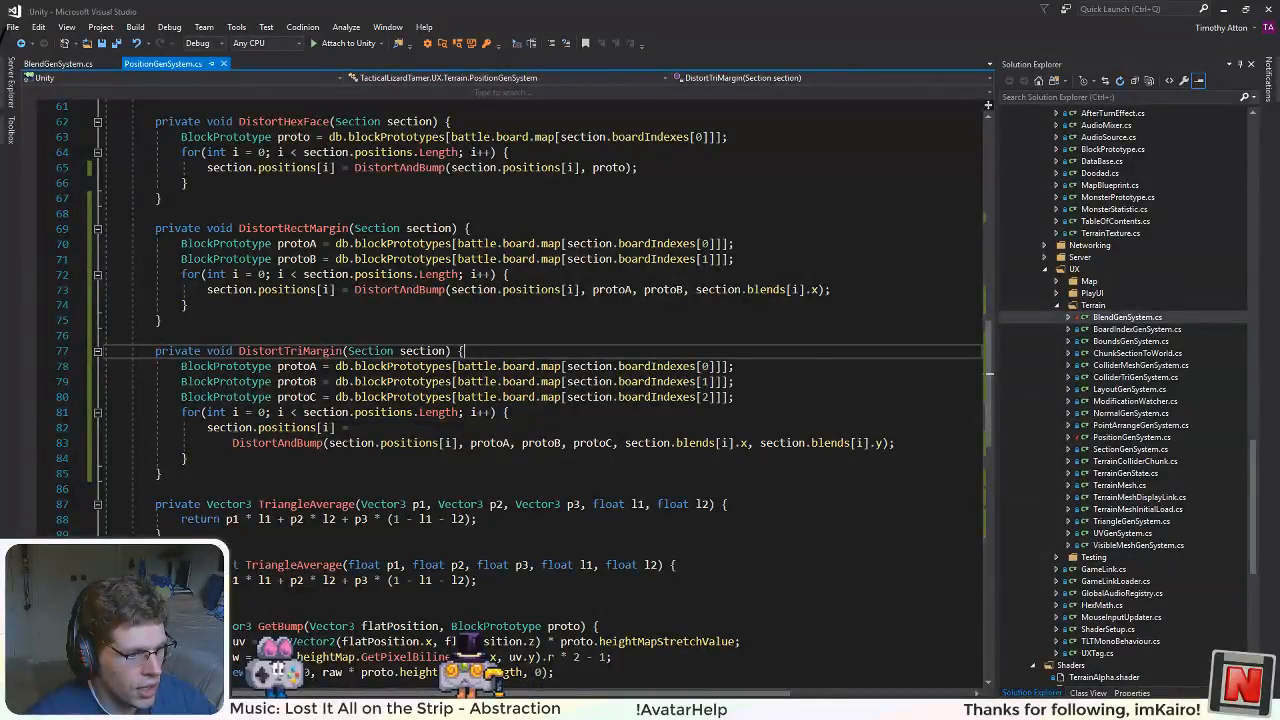
key("alt+Tab")
key("alt+Tab")
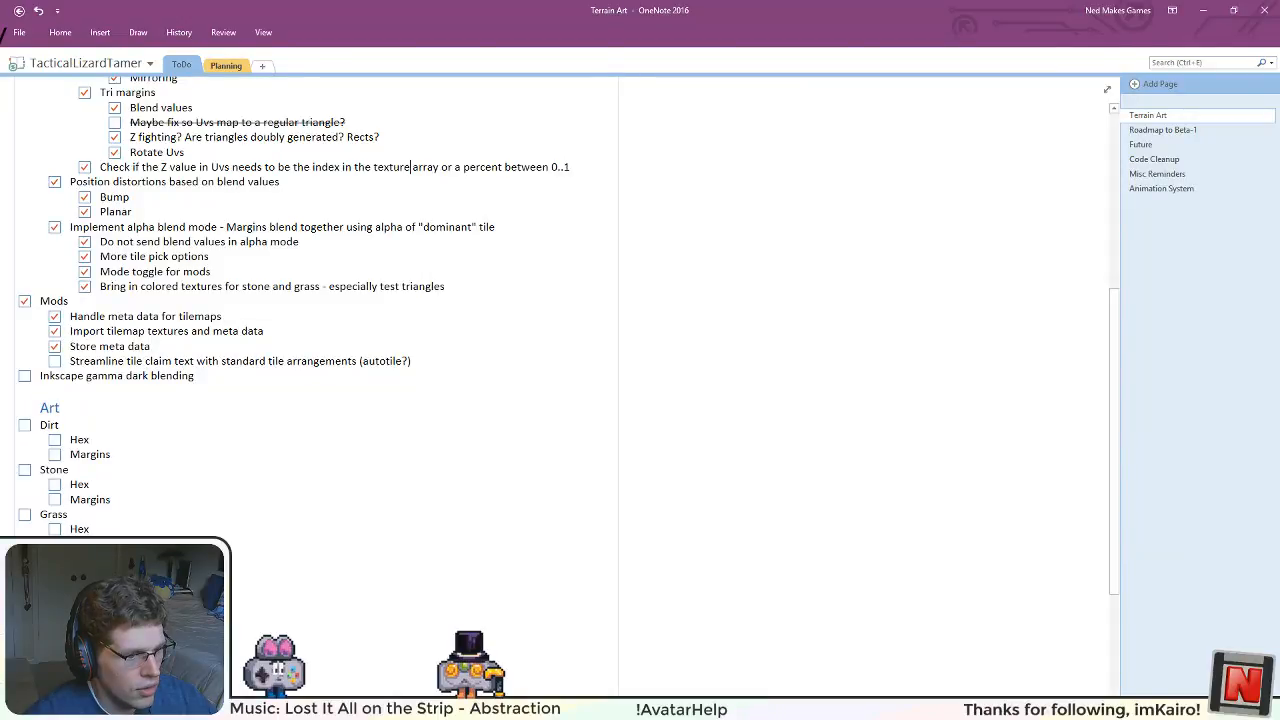
key("alt+Tab")
Step: Try moving every brown tile shape except the hexagon up from the page's lower edge, and undo the move
scroll(463, 411, "down", 1)
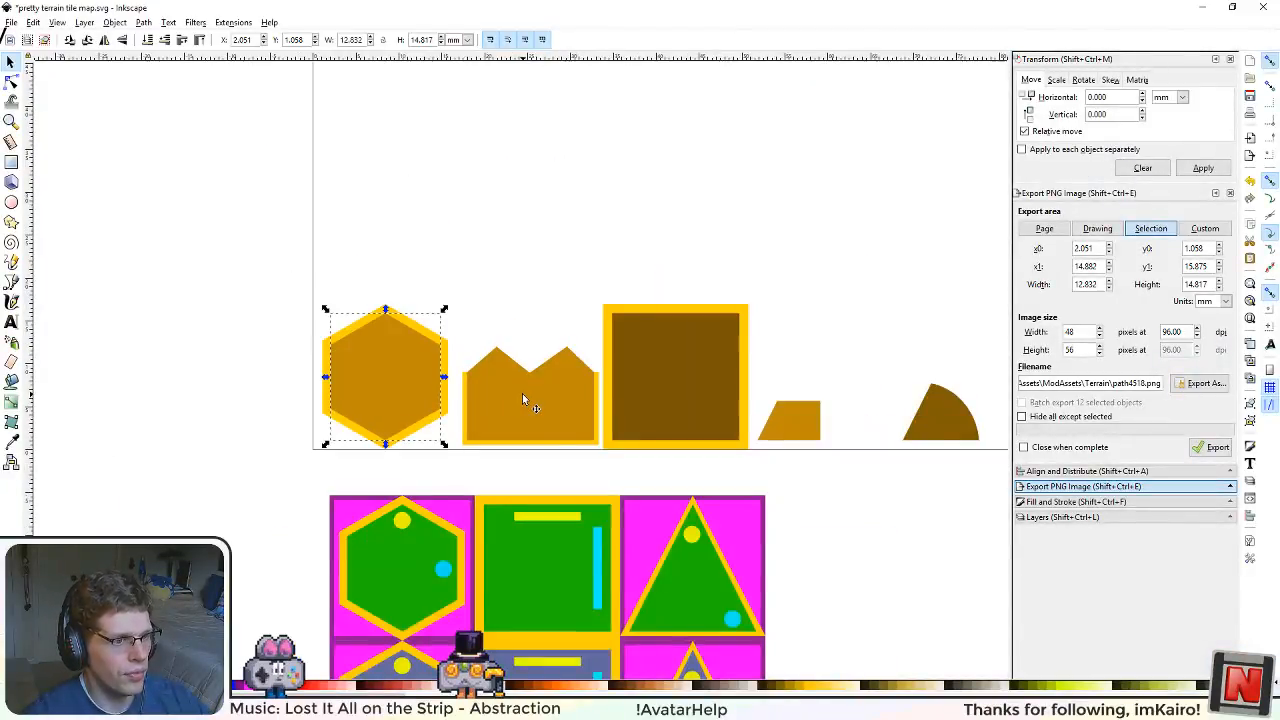
scroll(522, 398, "down", 2)
scroll(658, 419, "up", 3)
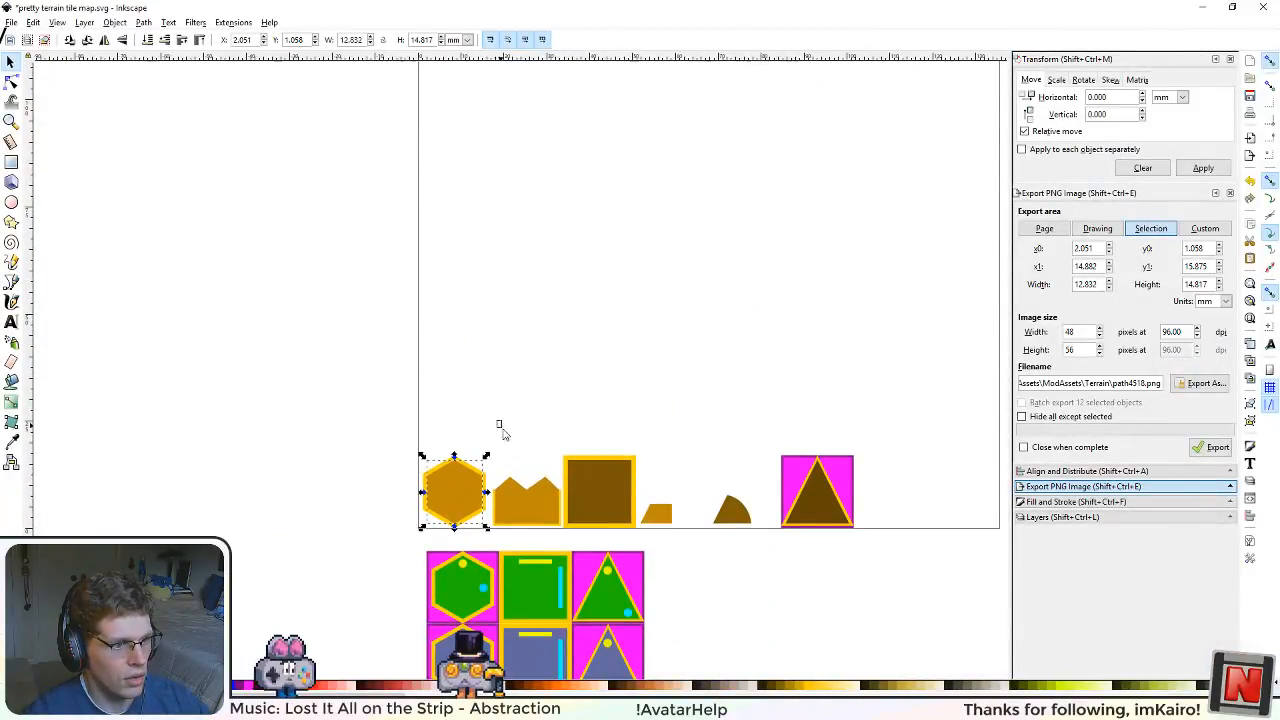
left_click_drag(499, 424, 894, 557)
scroll(671, 575, "up", 1)
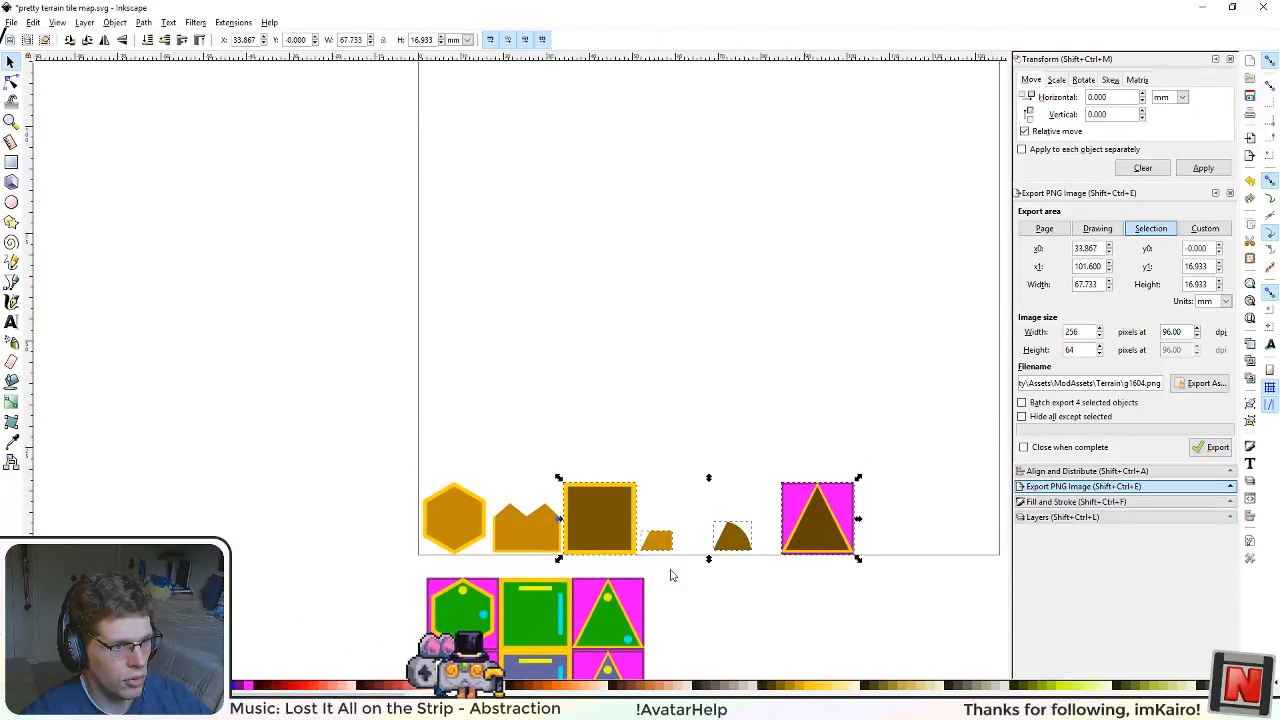
left_click_drag(597, 527, 604, 393)
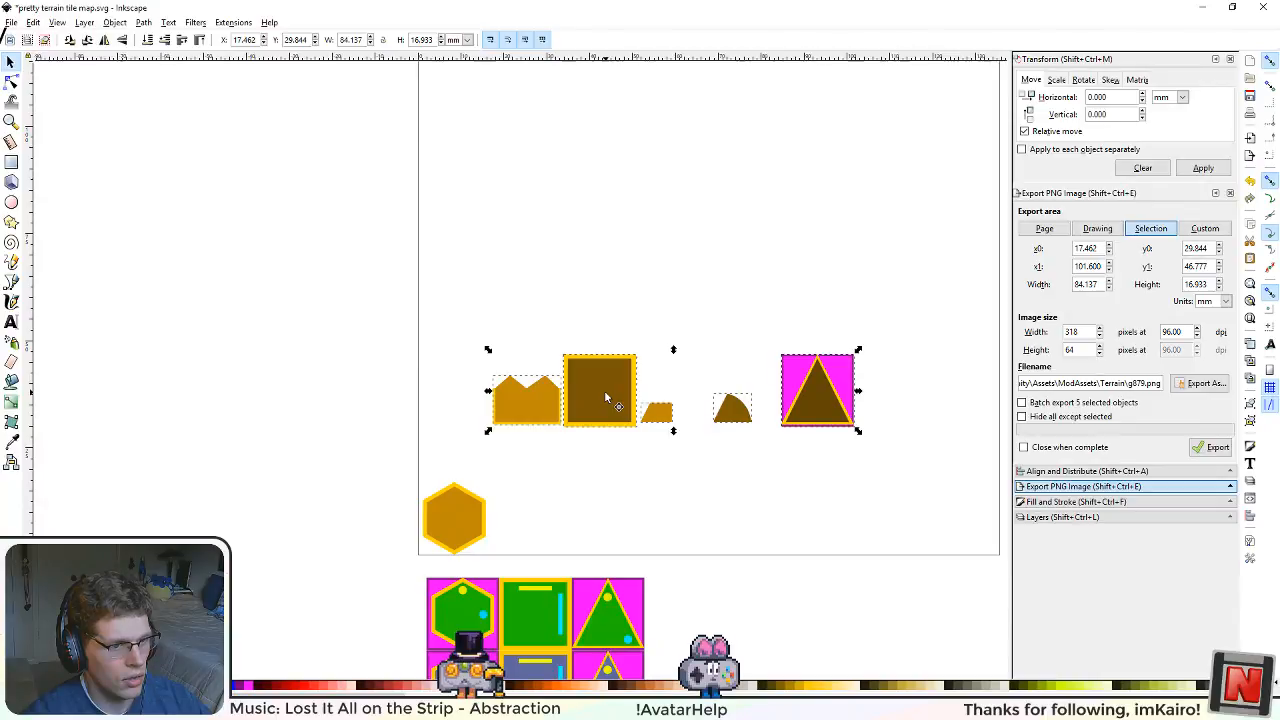
key("ctrl+z")
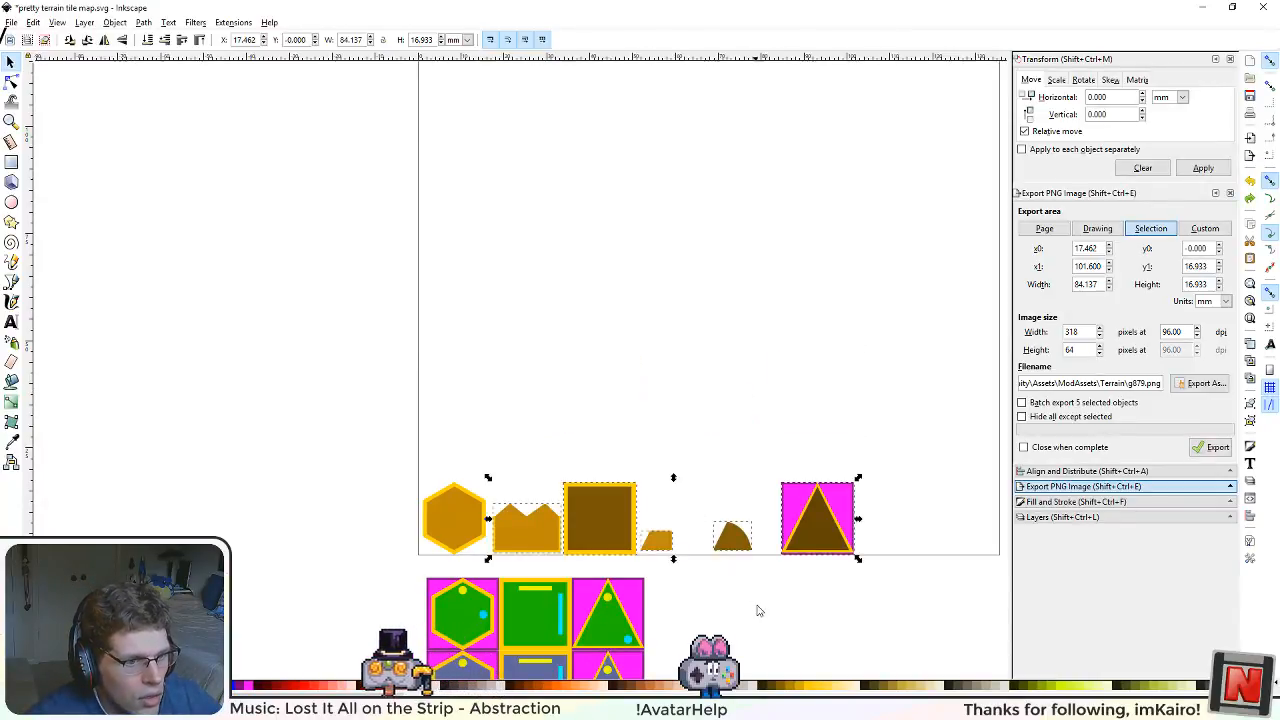
Step: Rename the Grid layer to "Art"
scroll(773, 600, "down", 3)
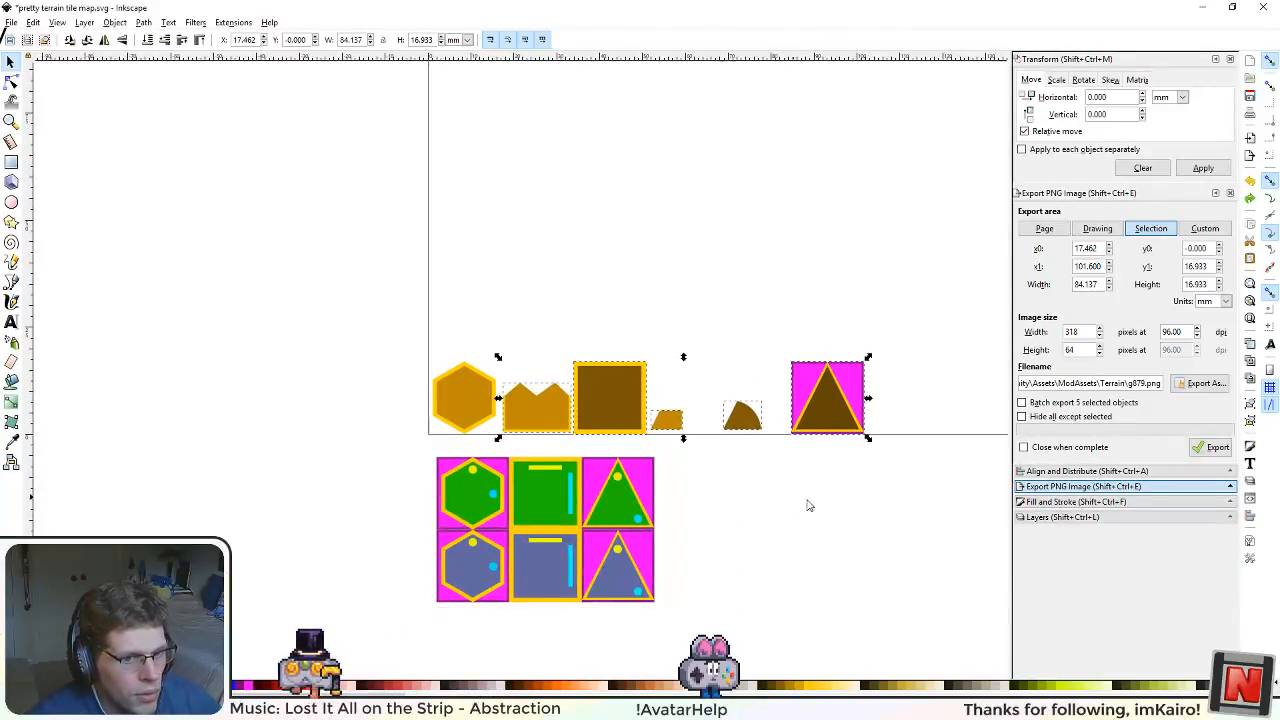
left_click(1062, 517)
left_click(1058, 216)
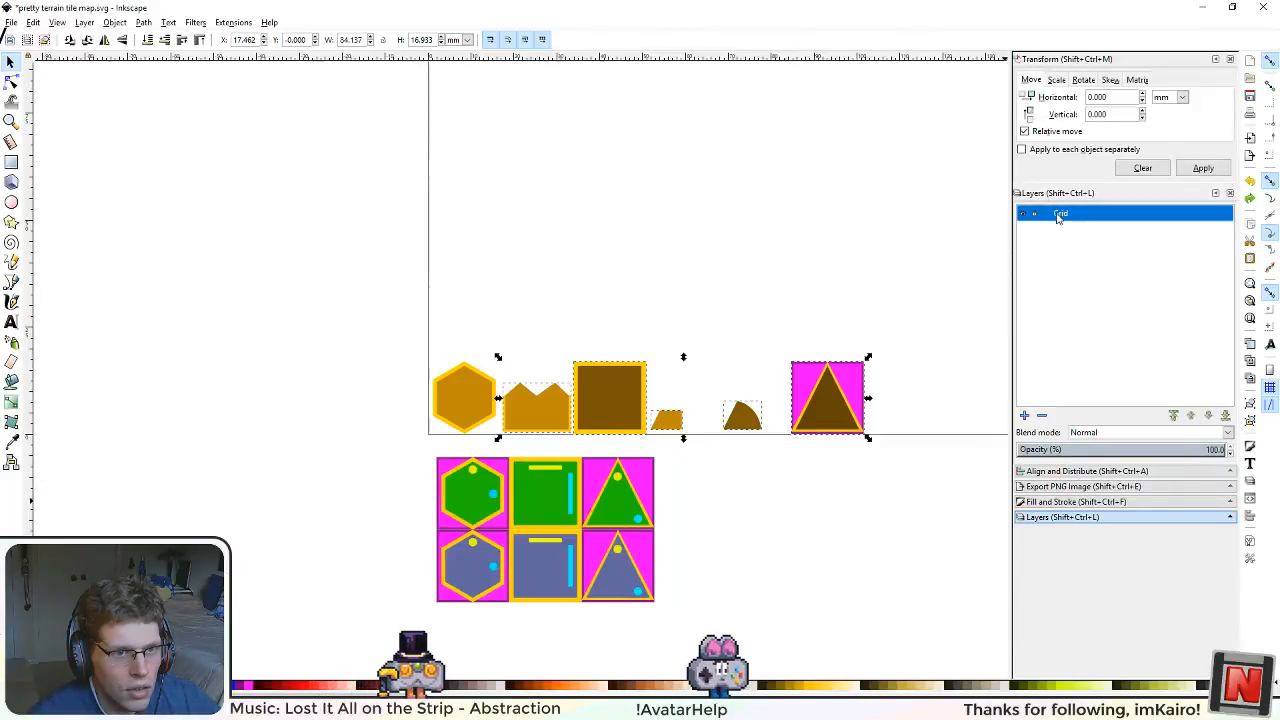
right_click(1062, 214)
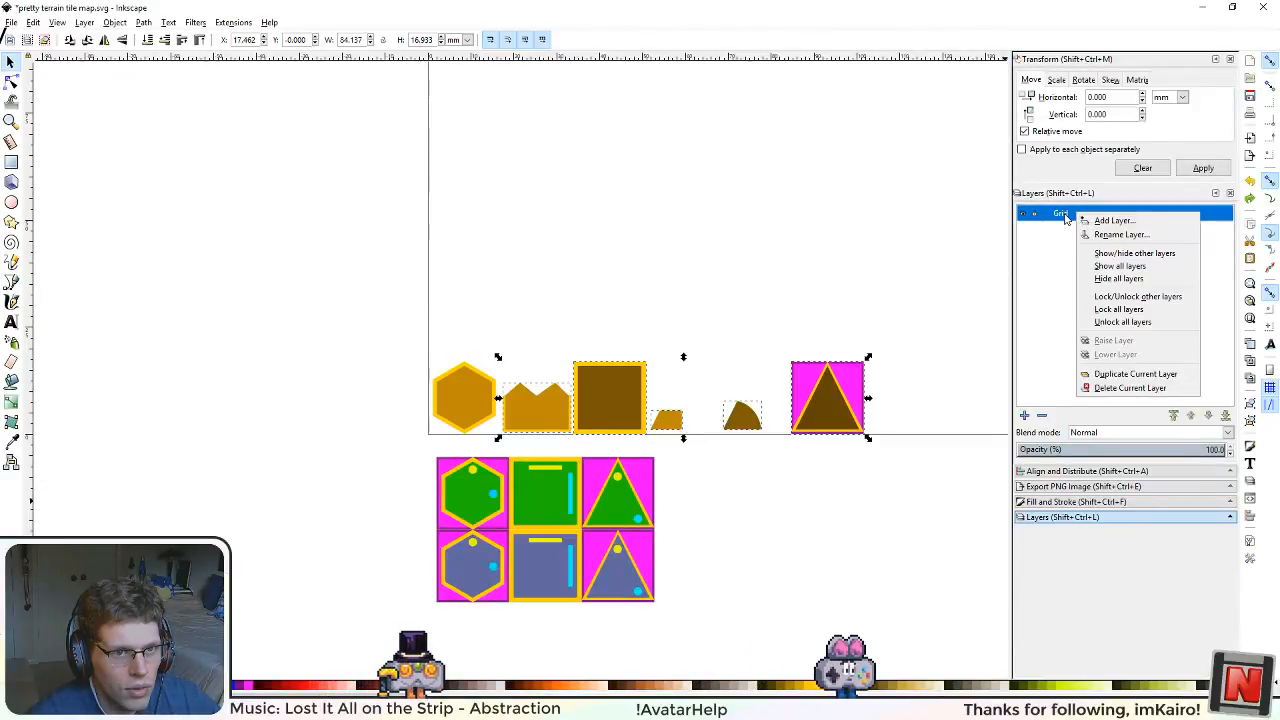
left_click(1068, 217)
type("Art")
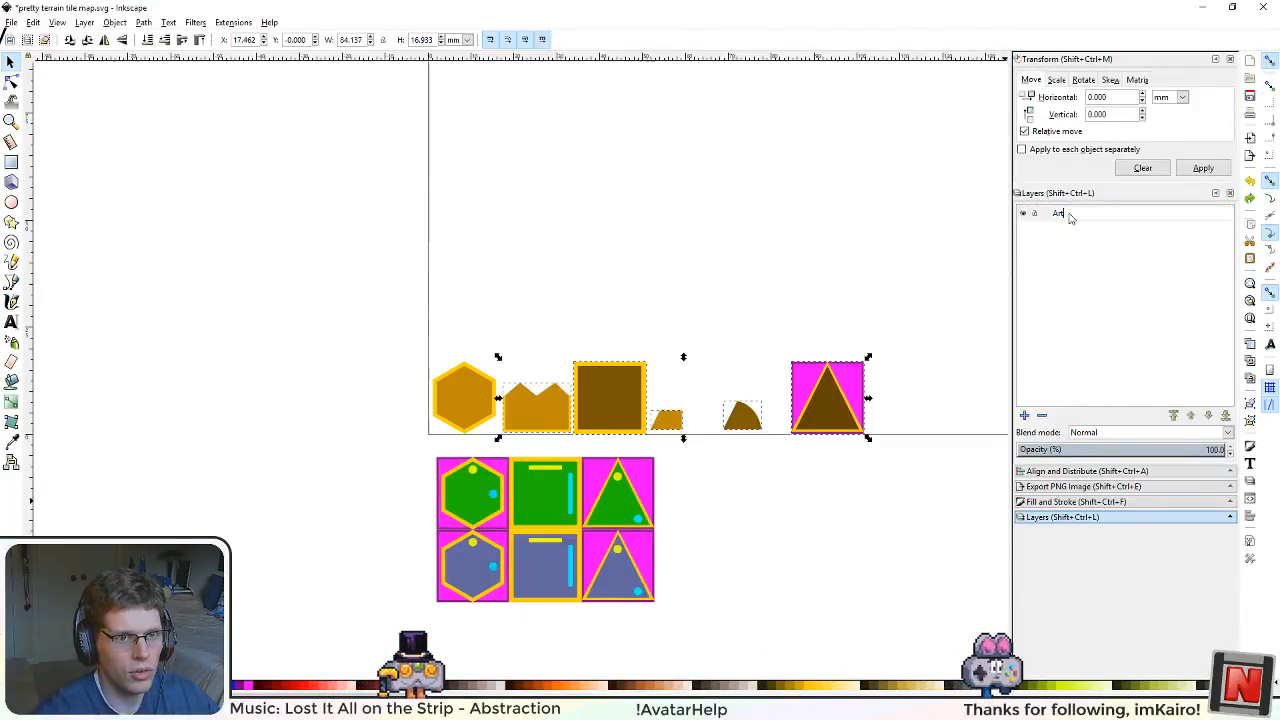
key("Return")
Step: Cancel adding a new layer and turn on the page grid for the drawing
left_click(1024, 416)
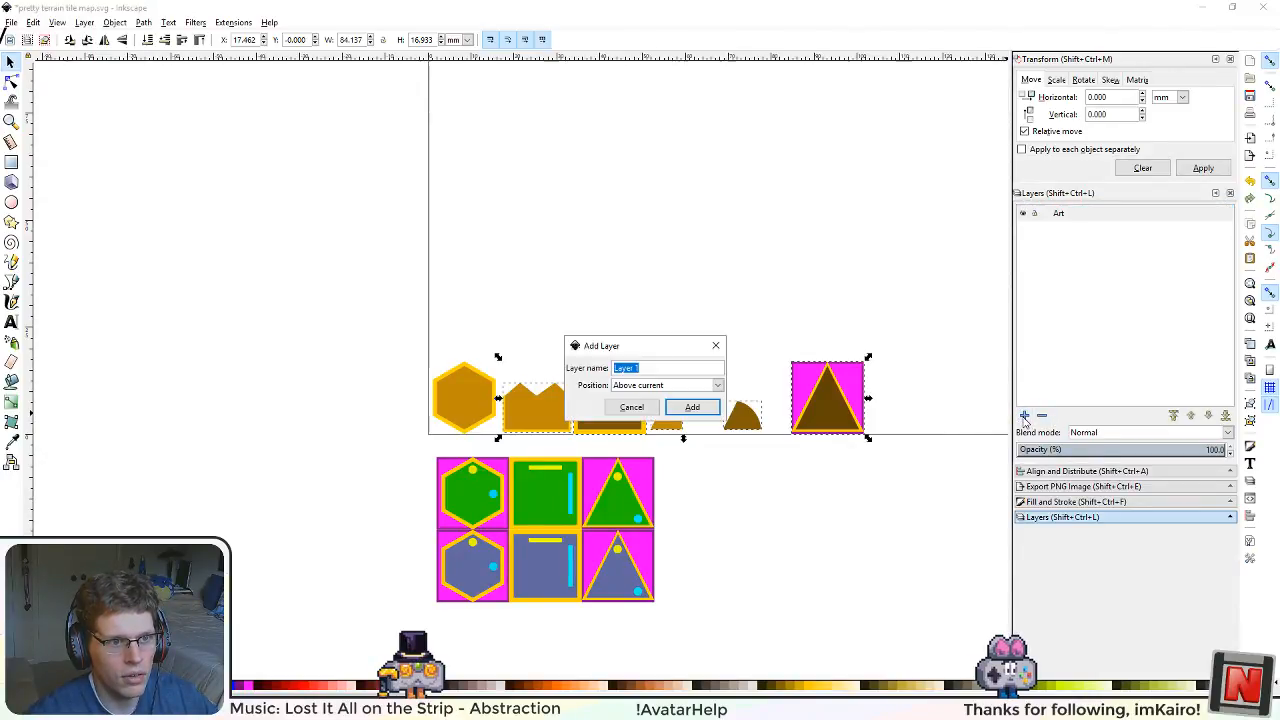
left_click(632, 407)
left_click(116, 25)
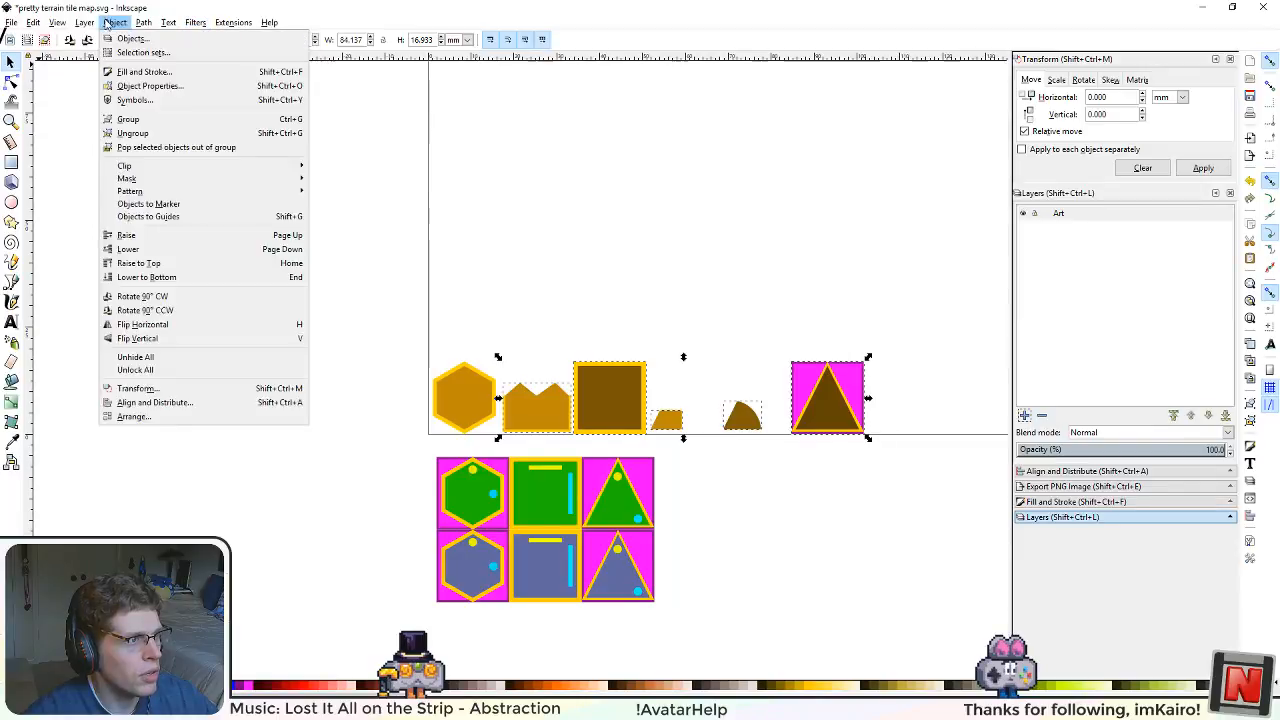
mouse_move(55, 22)
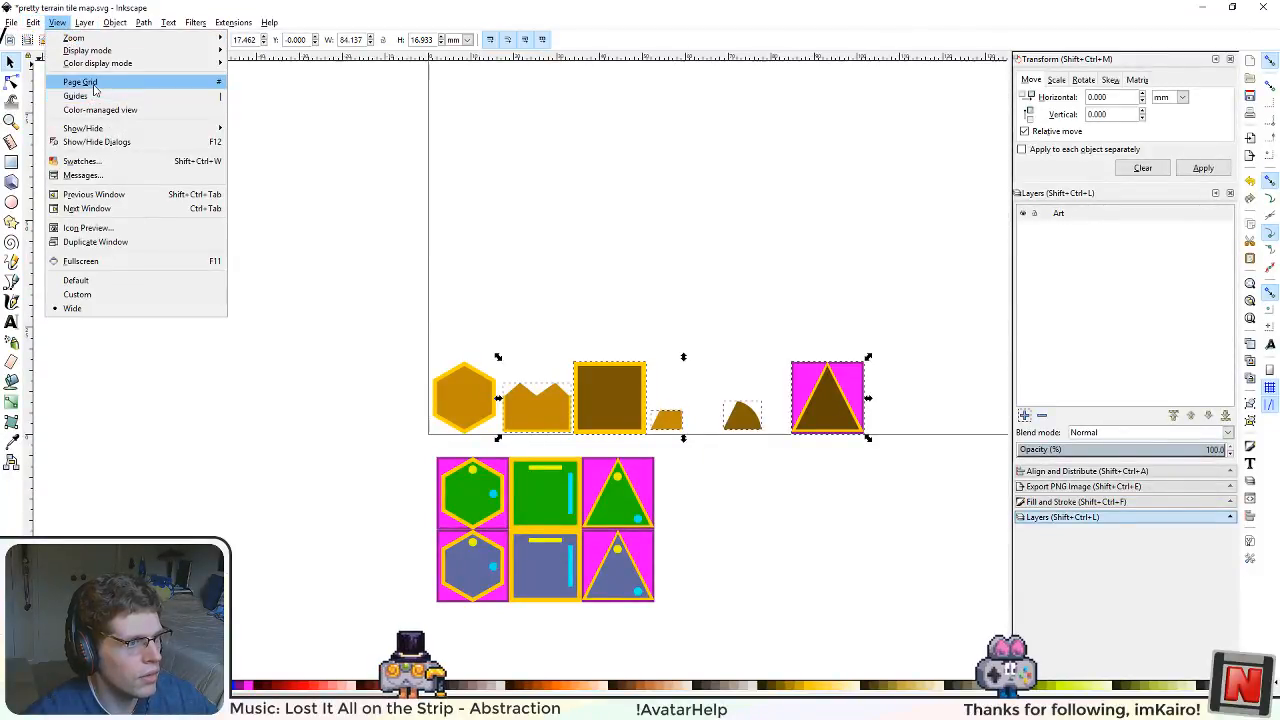
left_click(93, 84)
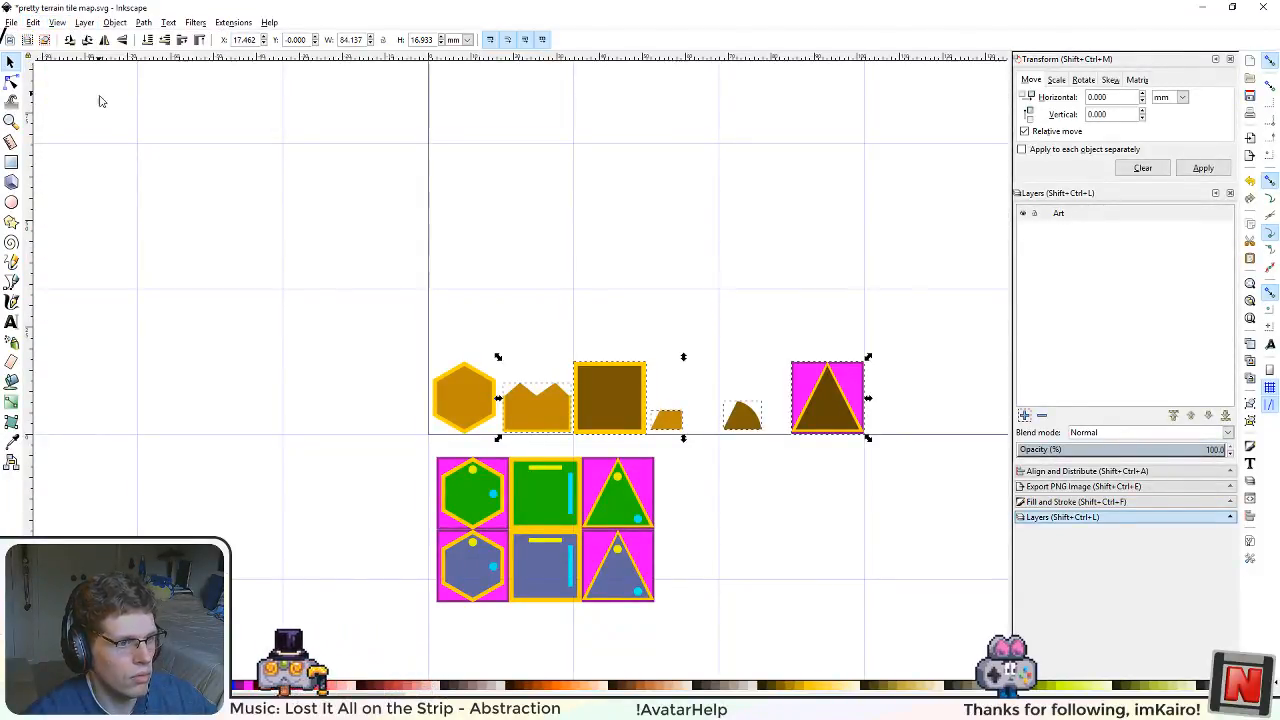
Step: Open the document's properties and place the window clear of the page and tile shapes
left_click_drag(566, 337, 372, 414)
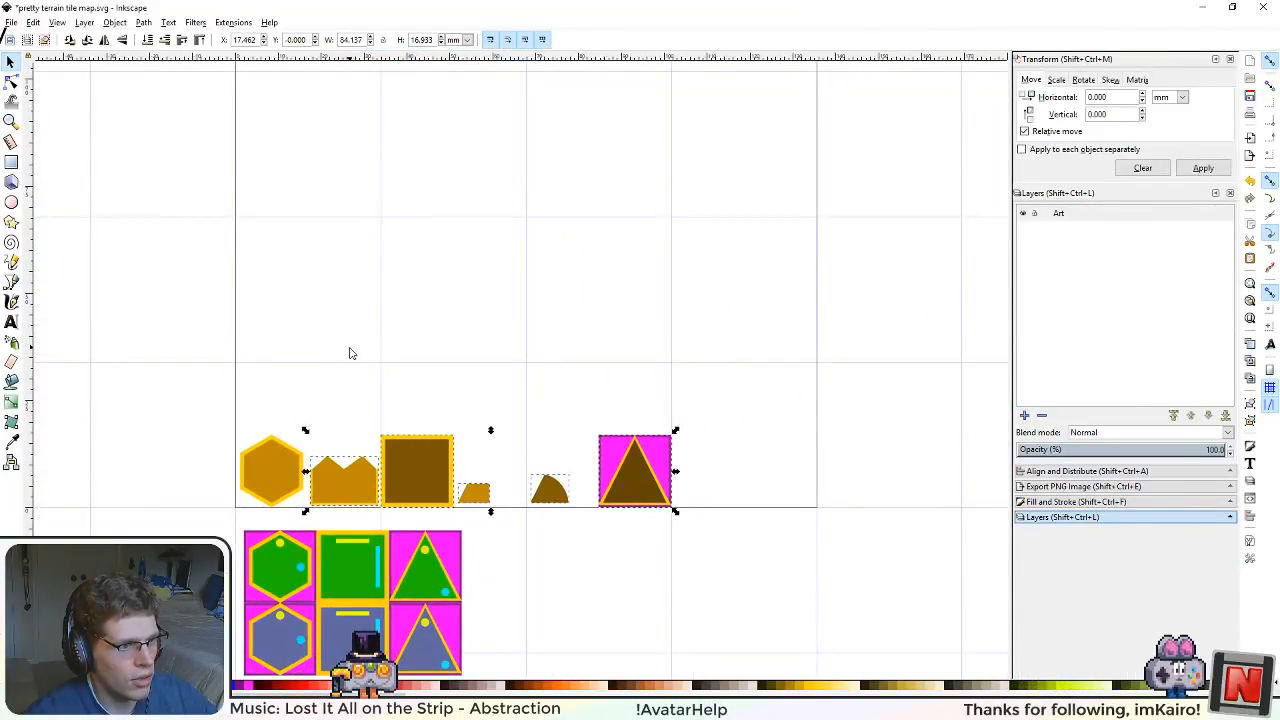
scroll(349, 358, "down", 3)
scroll(349, 359, "up", 1)
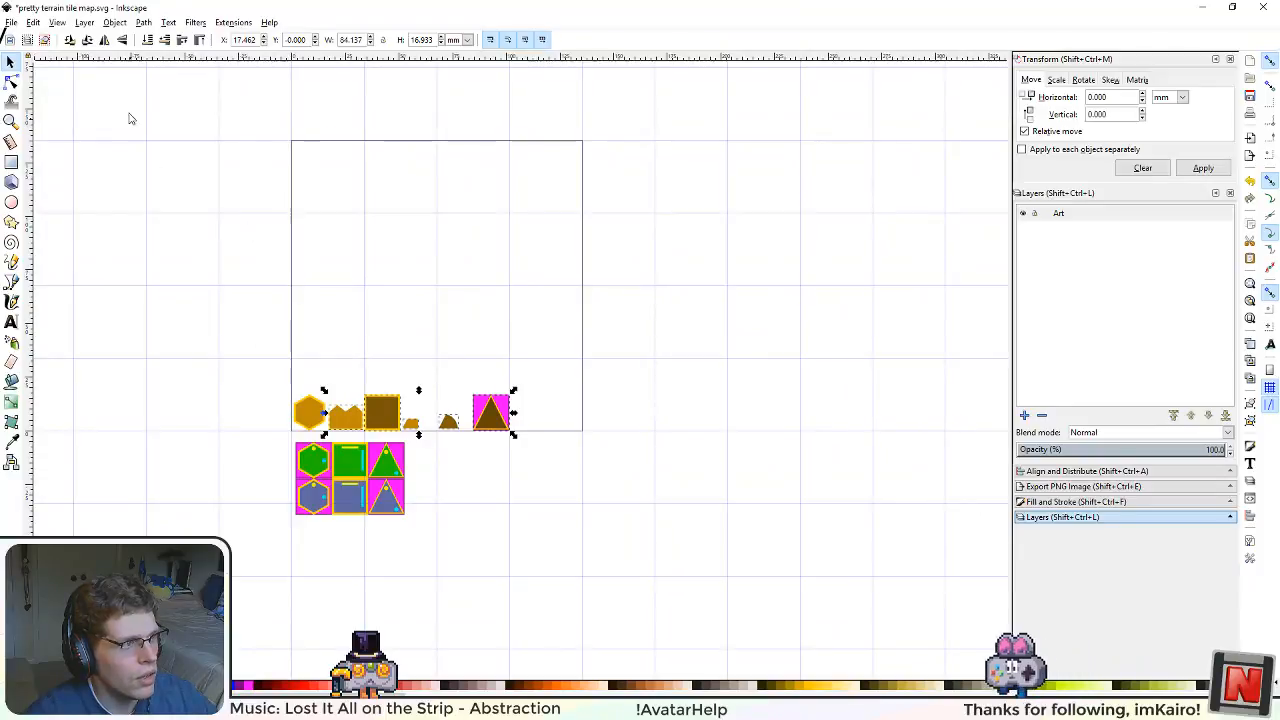
left_click(11, 22)
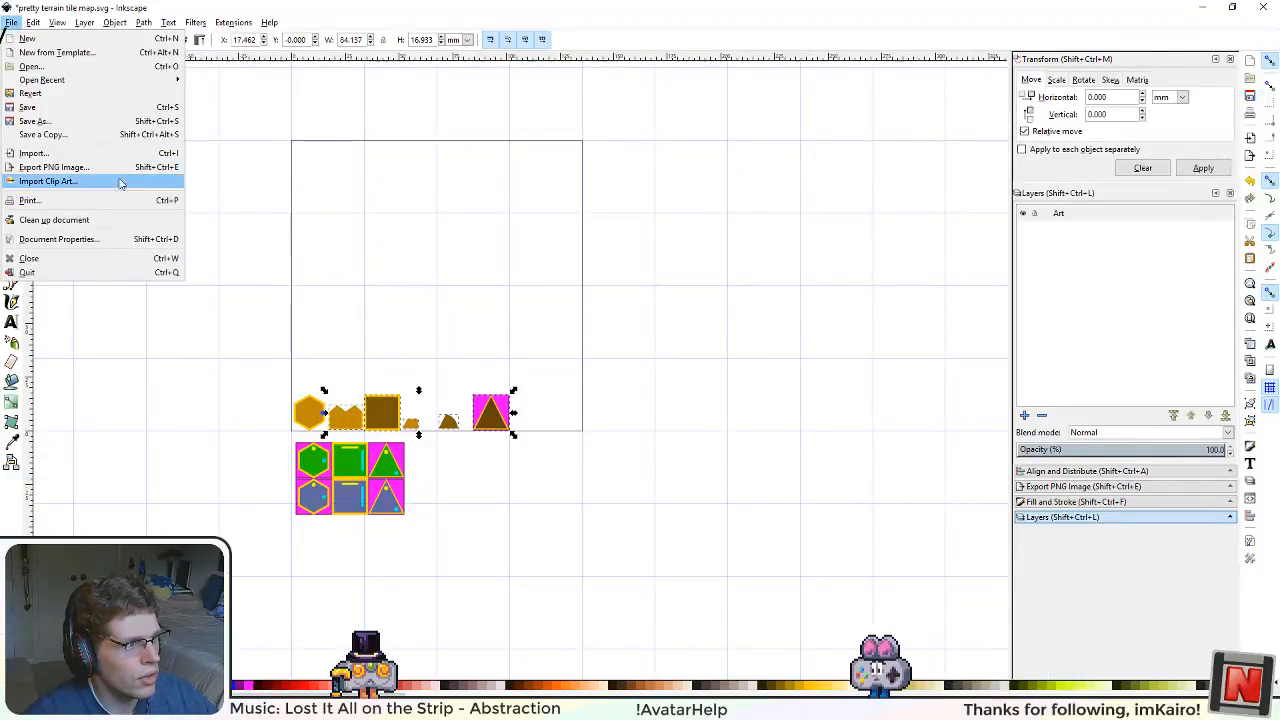
left_click(66, 241)
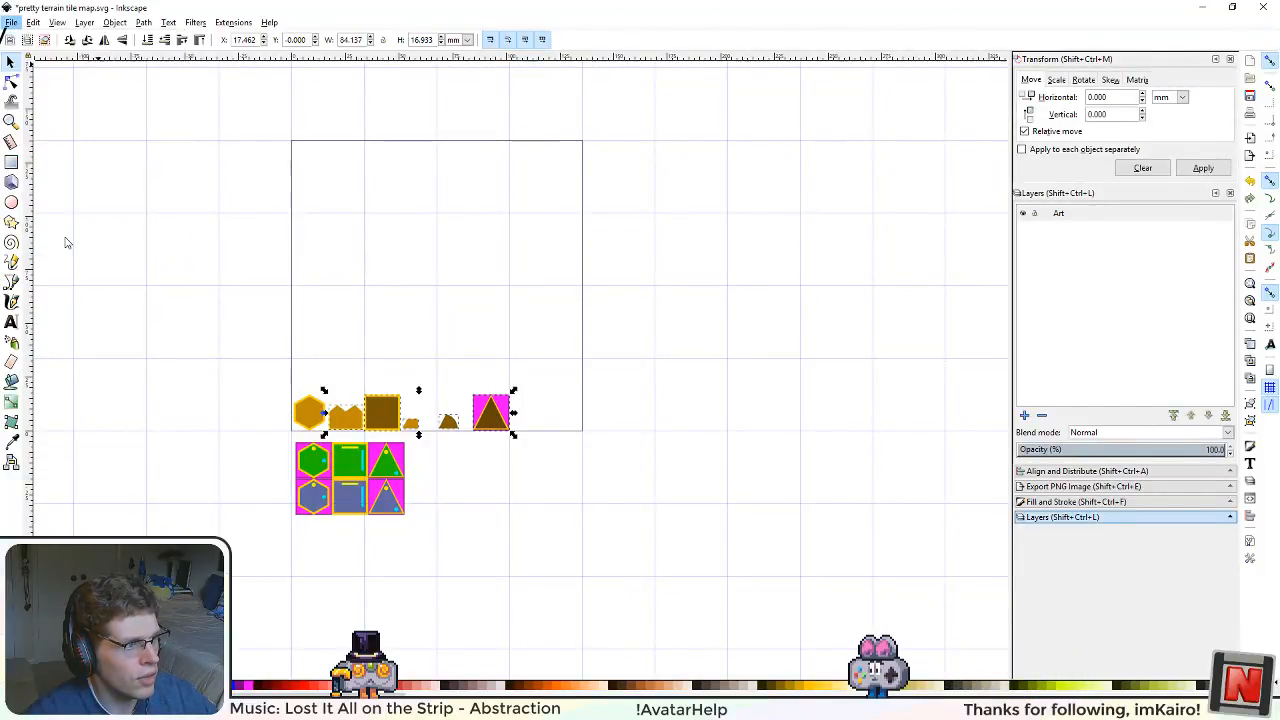
left_click_drag(1005, 27, 795, 92)
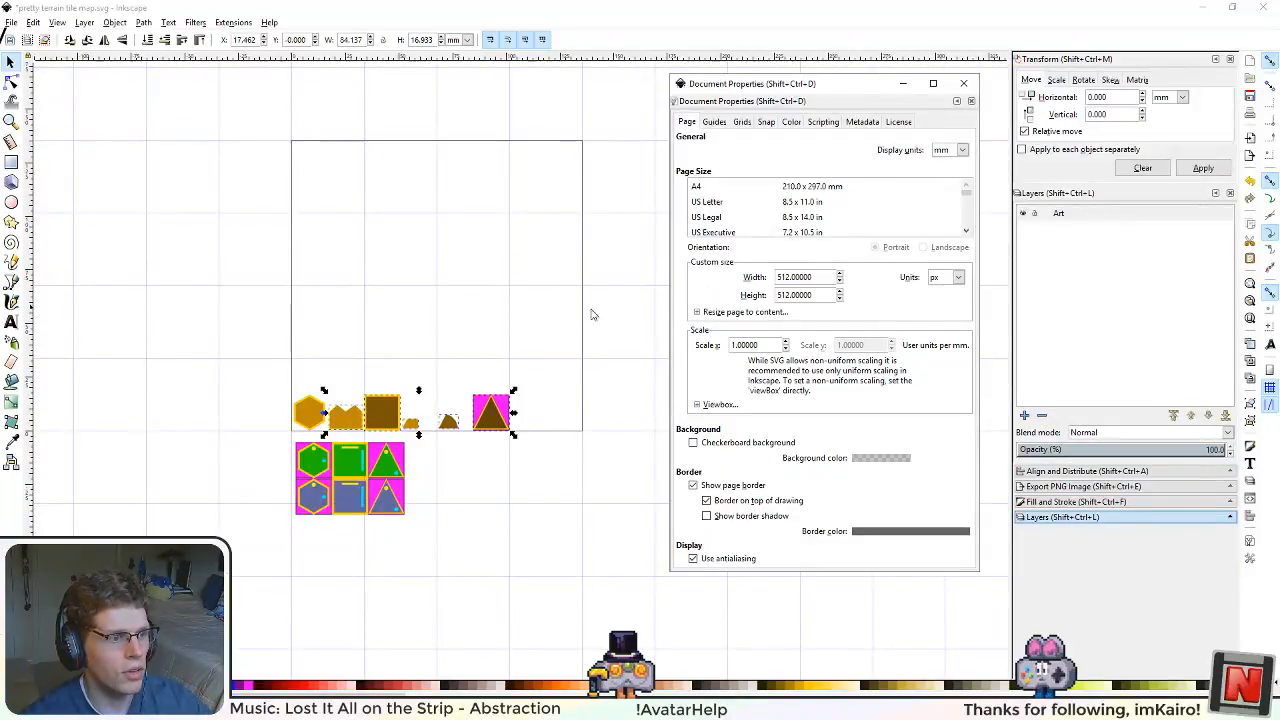
Step: Switch to Calculator and divide 2048 by 8
key("super")
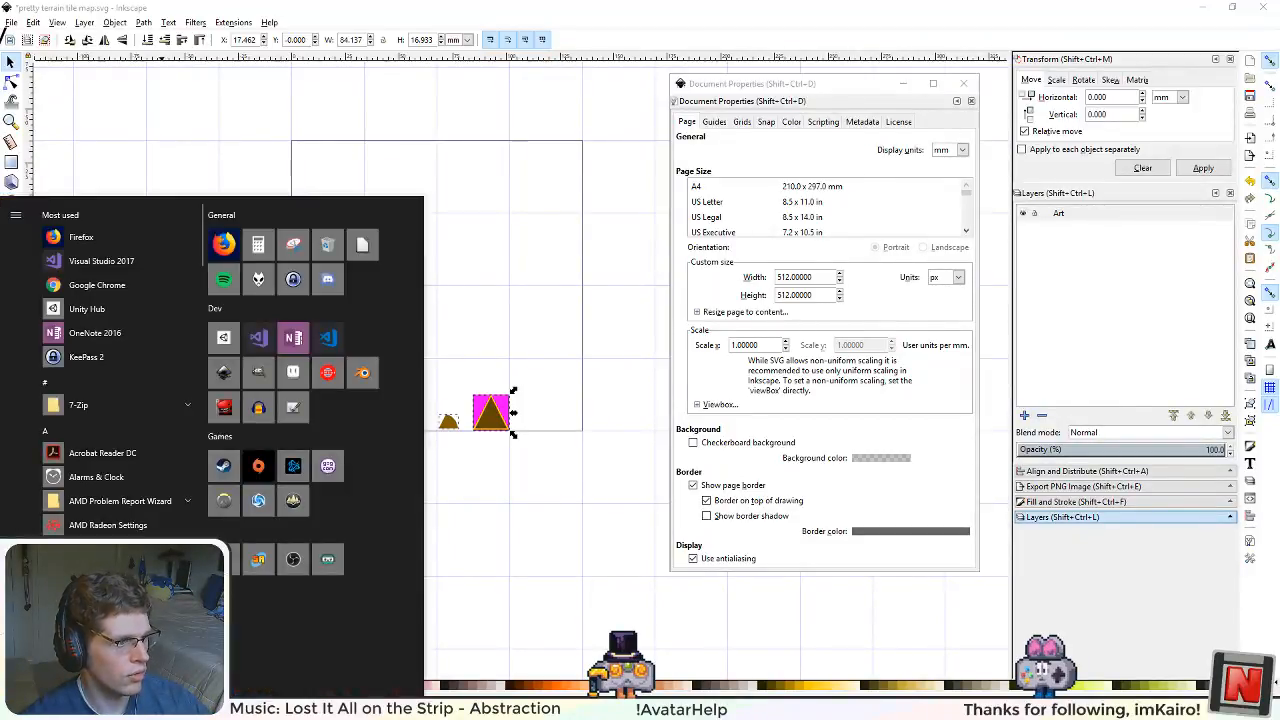
left_click(250, 252)
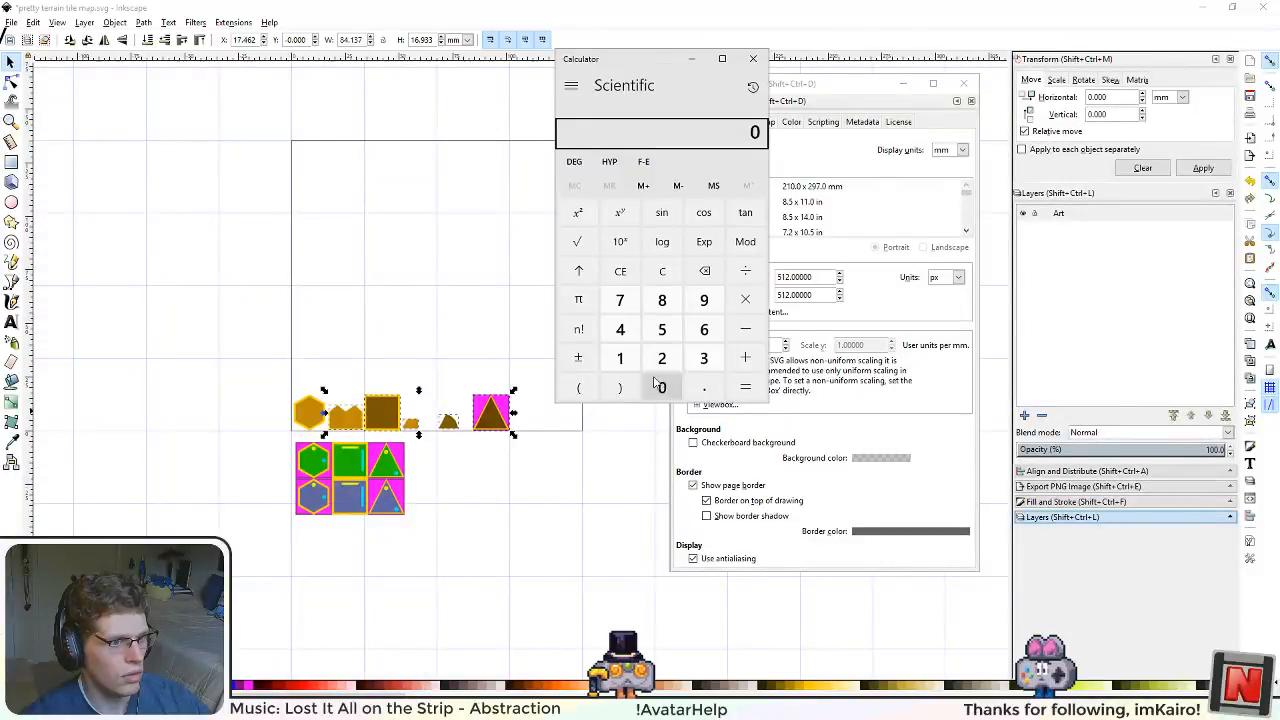
left_click(620, 330)
left_click(662, 300)
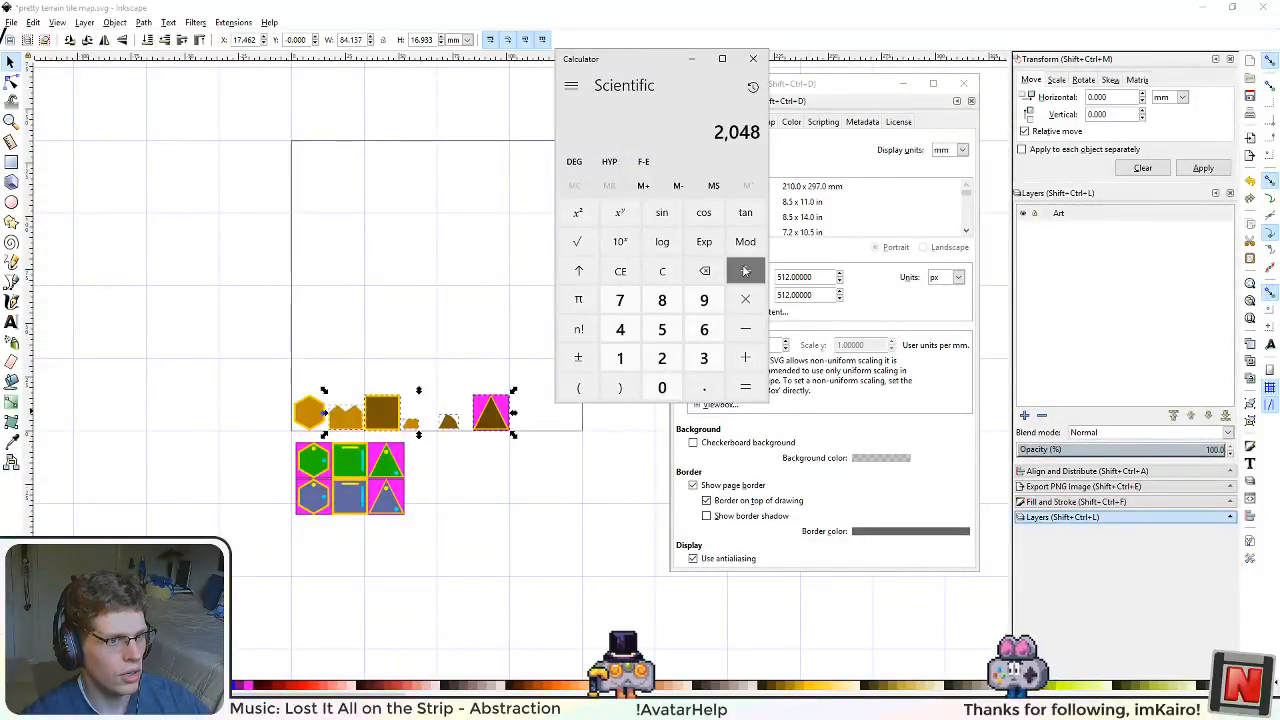
left_click(745, 270)
left_click(662, 300)
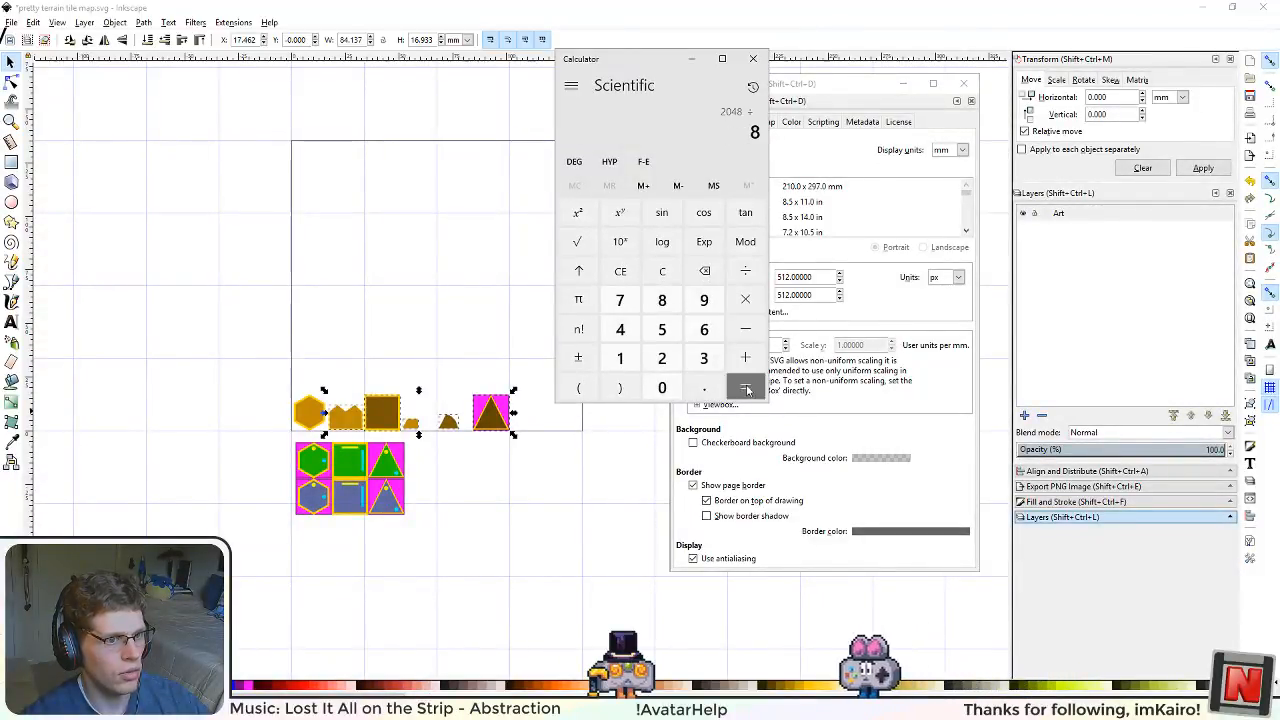
left_click(745, 388)
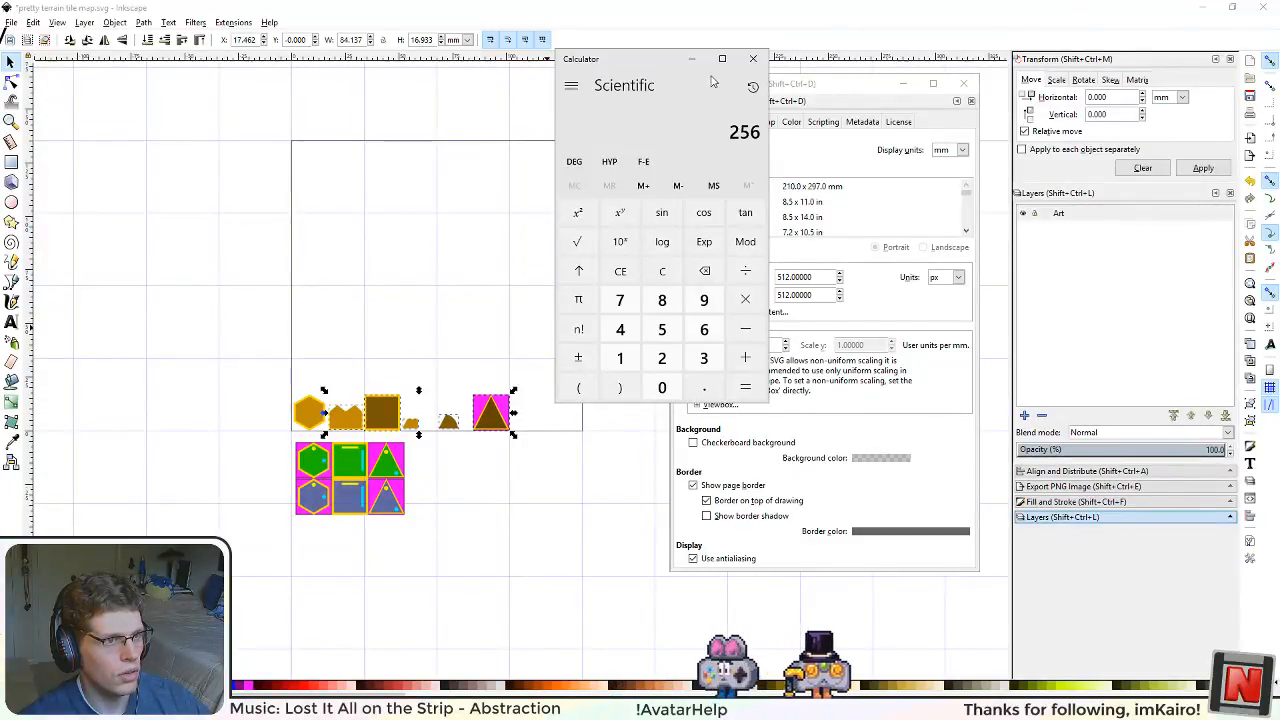
Step: Multiply the quotient up to 4,096 and move the calculator away from the document properties window
left_click(745, 299)
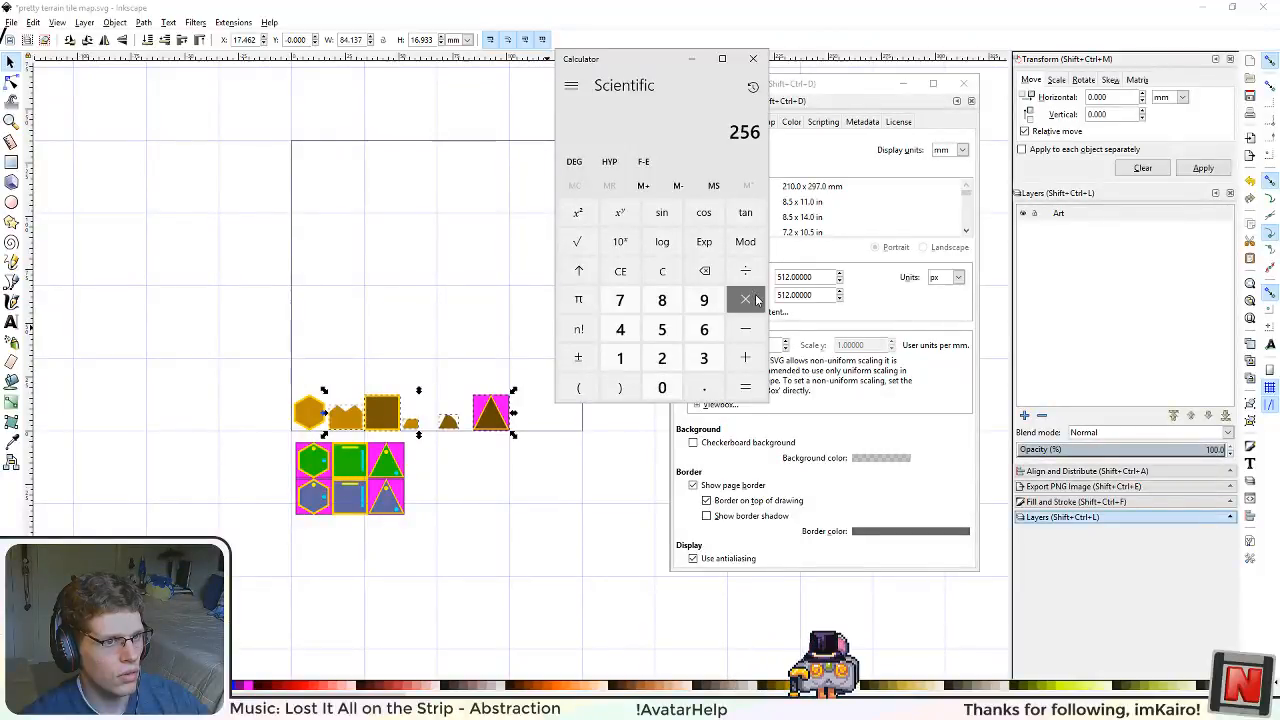
key("2")
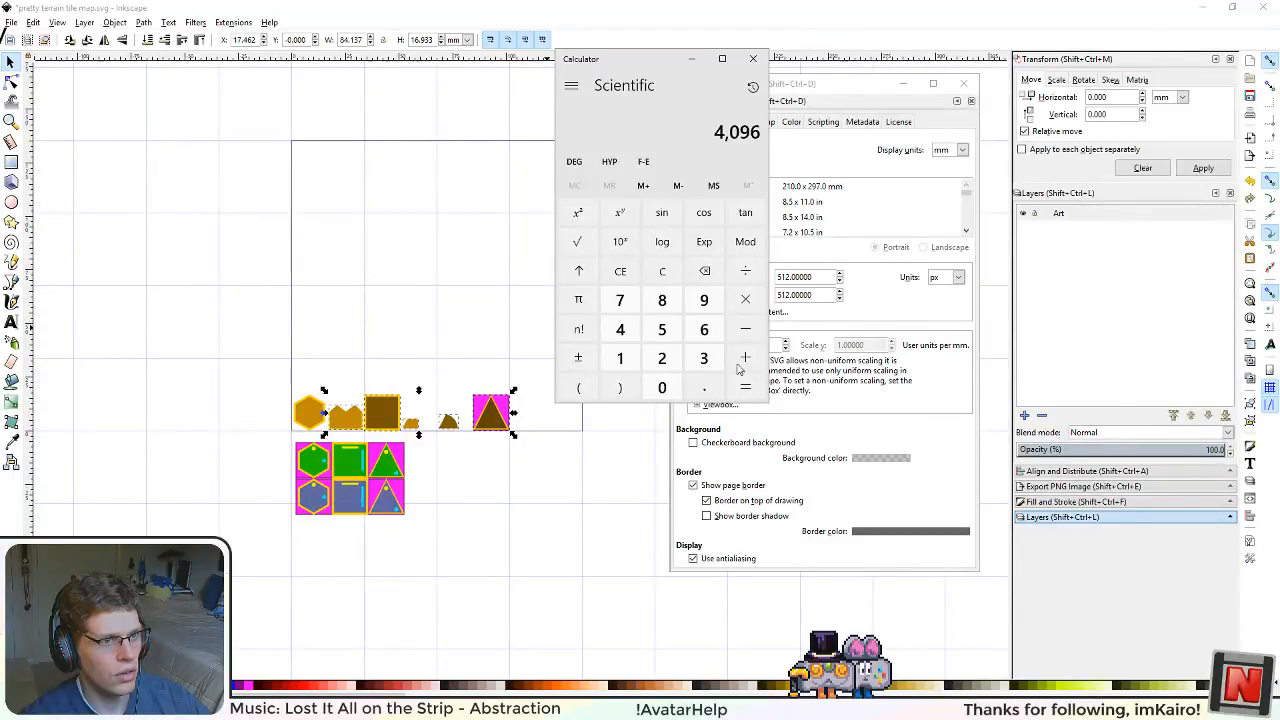
left_click_drag(607, 68, 126, 274)
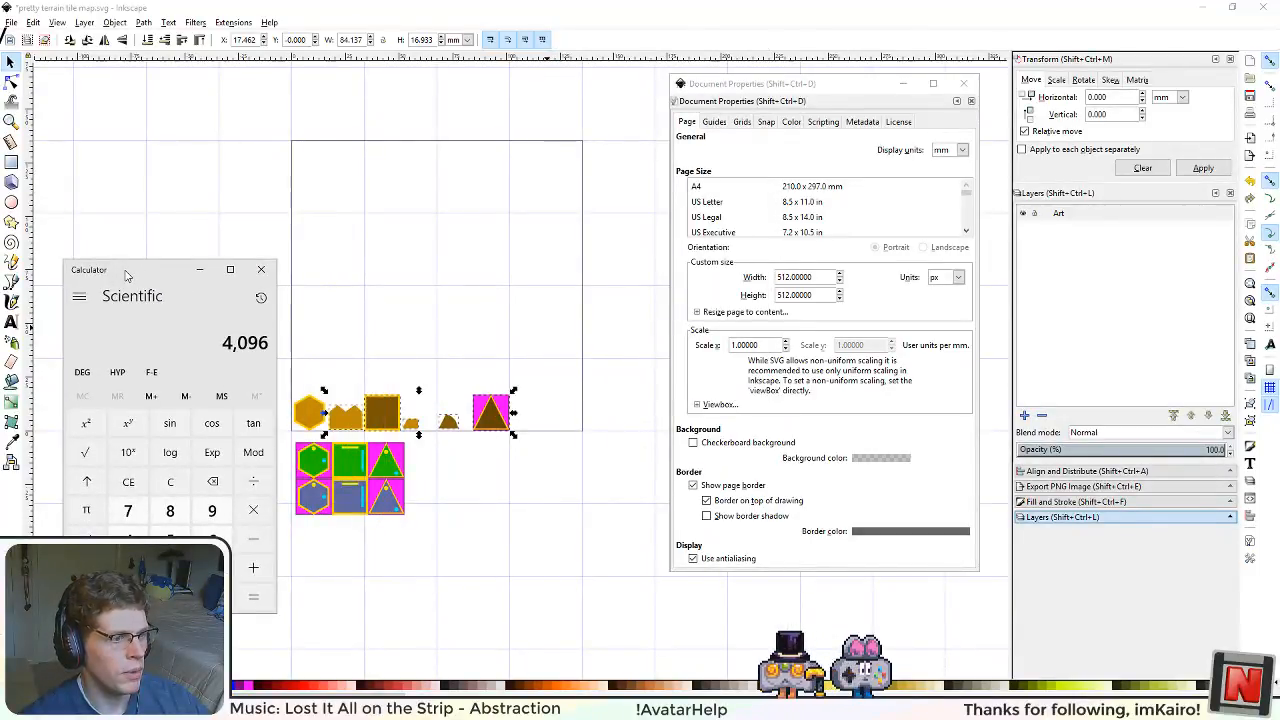
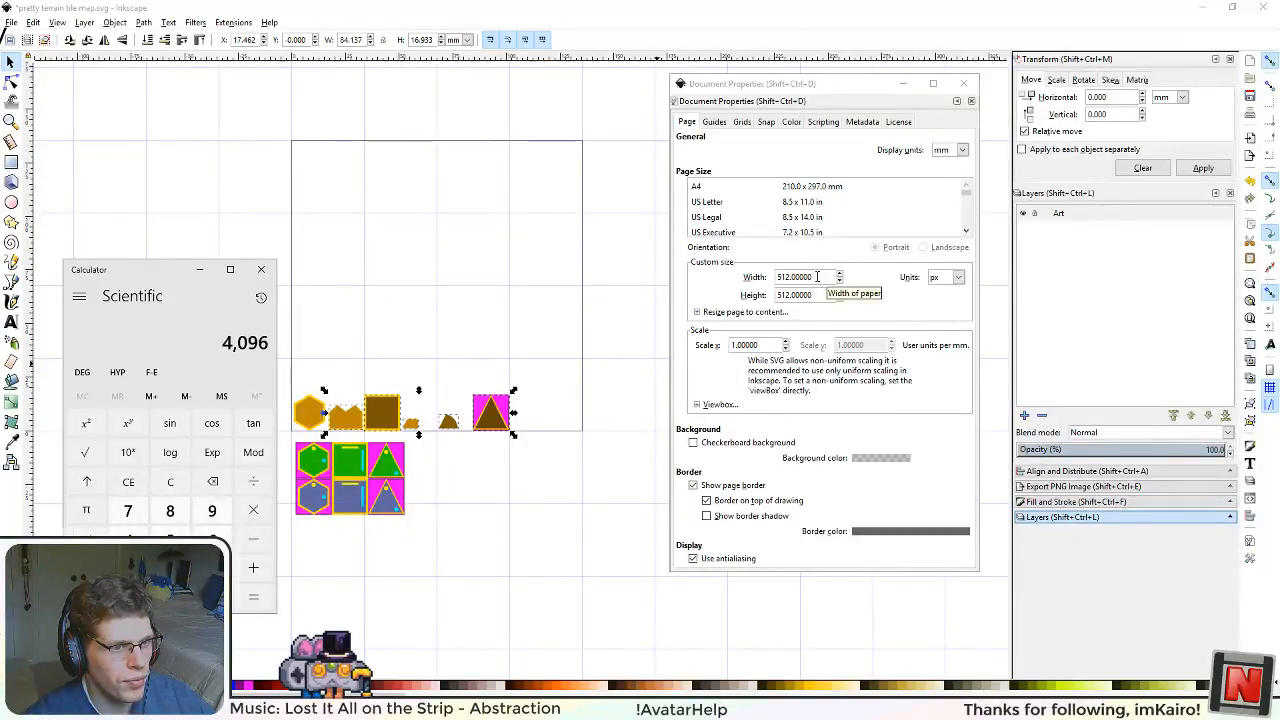
Step: Set the document's custom page size to 4096 px wide by 4096 px high
left_click_drag(817, 277, 733, 277)
key("Return")
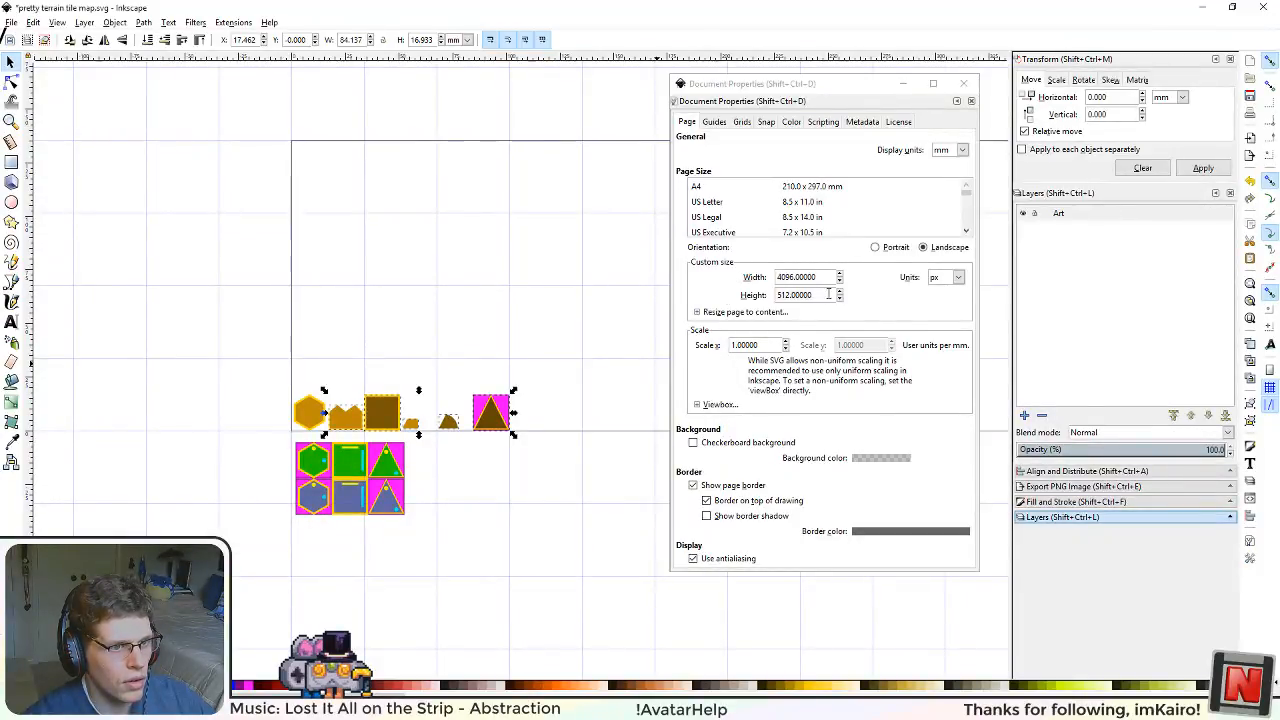
left_click(827, 278)
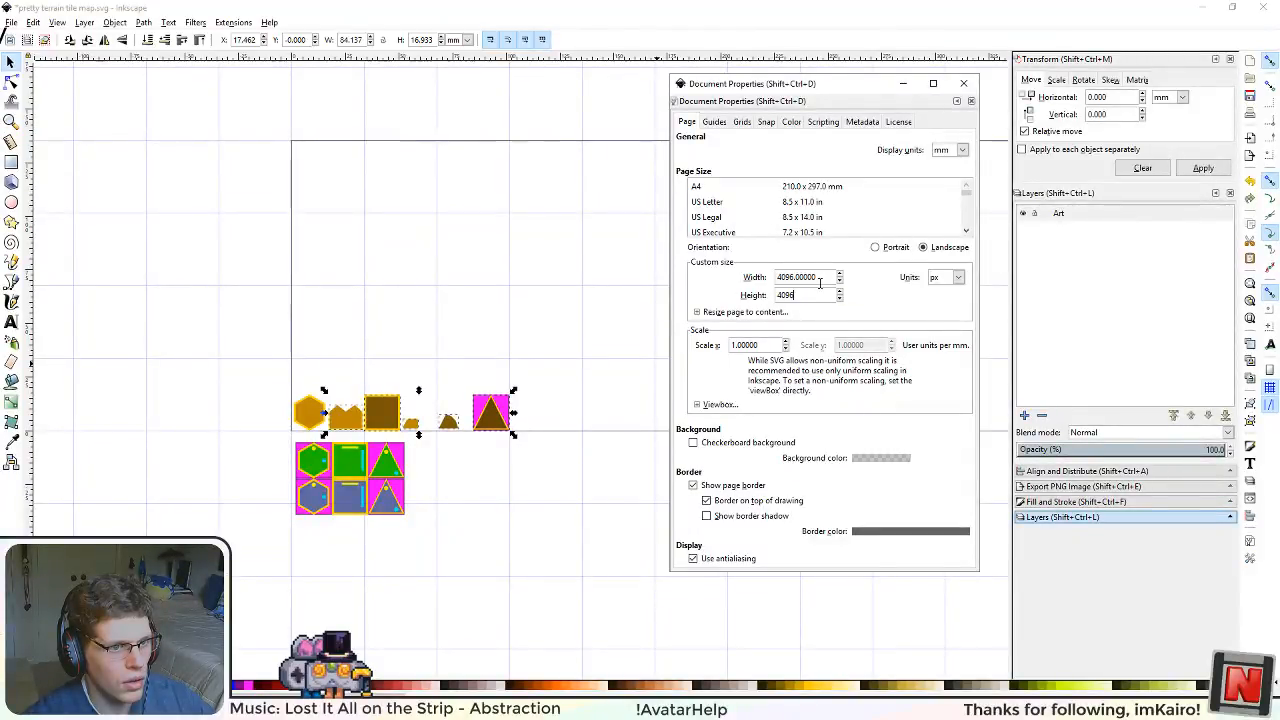
key("Return")
left_click(963, 83)
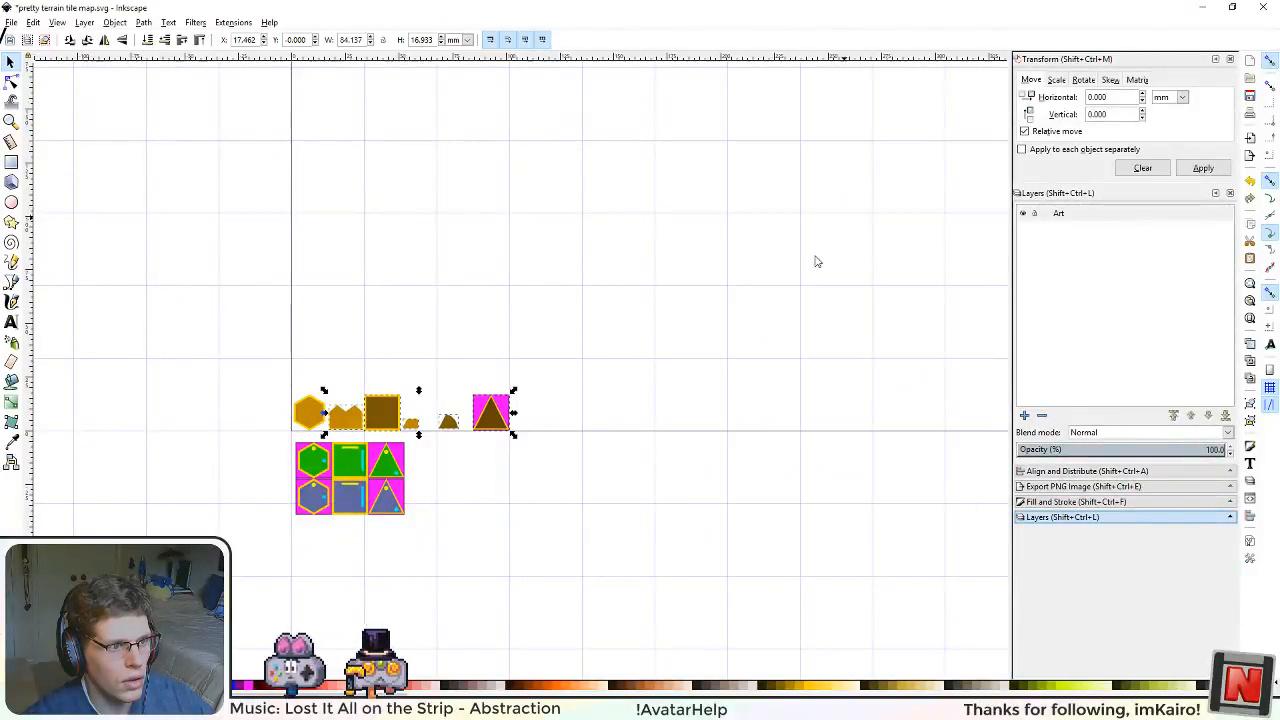
Step: Delete the whole row of brown and orange terrain shapes along the page's lower edge
scroll(686, 403, "down", 5)
scroll(708, 437, "up", 1)
scroll(574, 486, "up", 1)
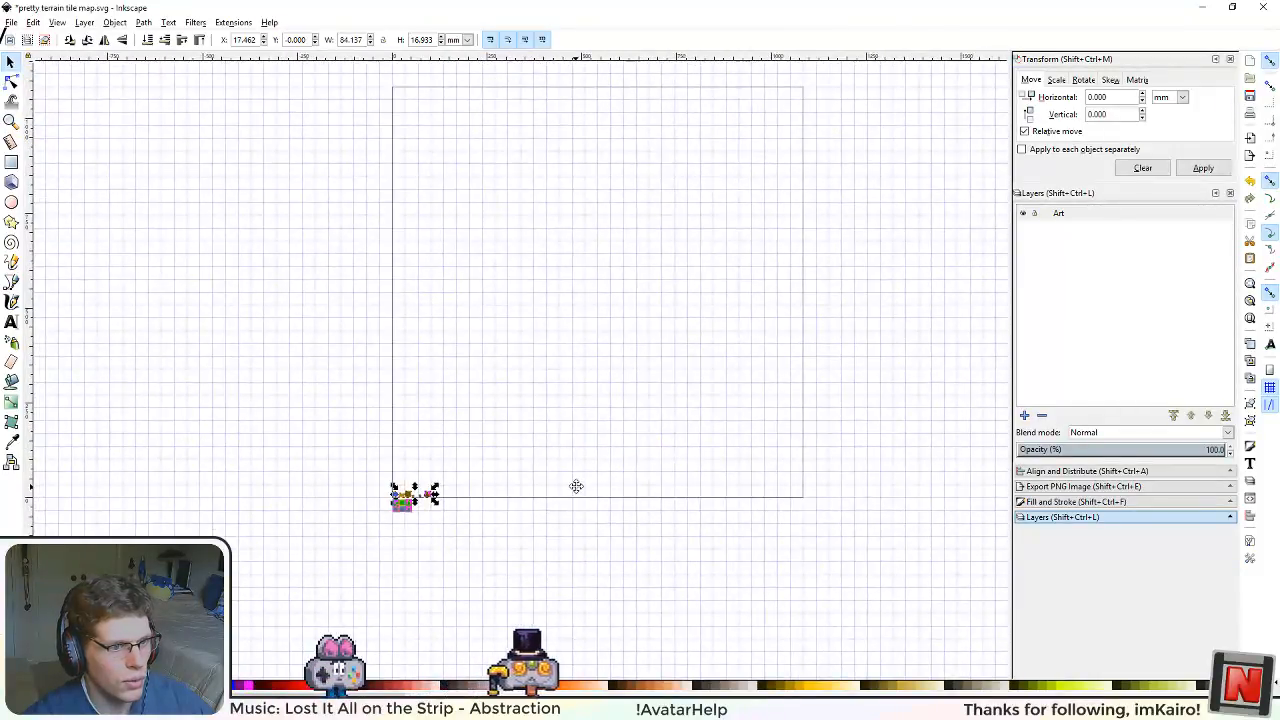
scroll(456, 601, "up", 2)
scroll(450, 596, "up", 1)
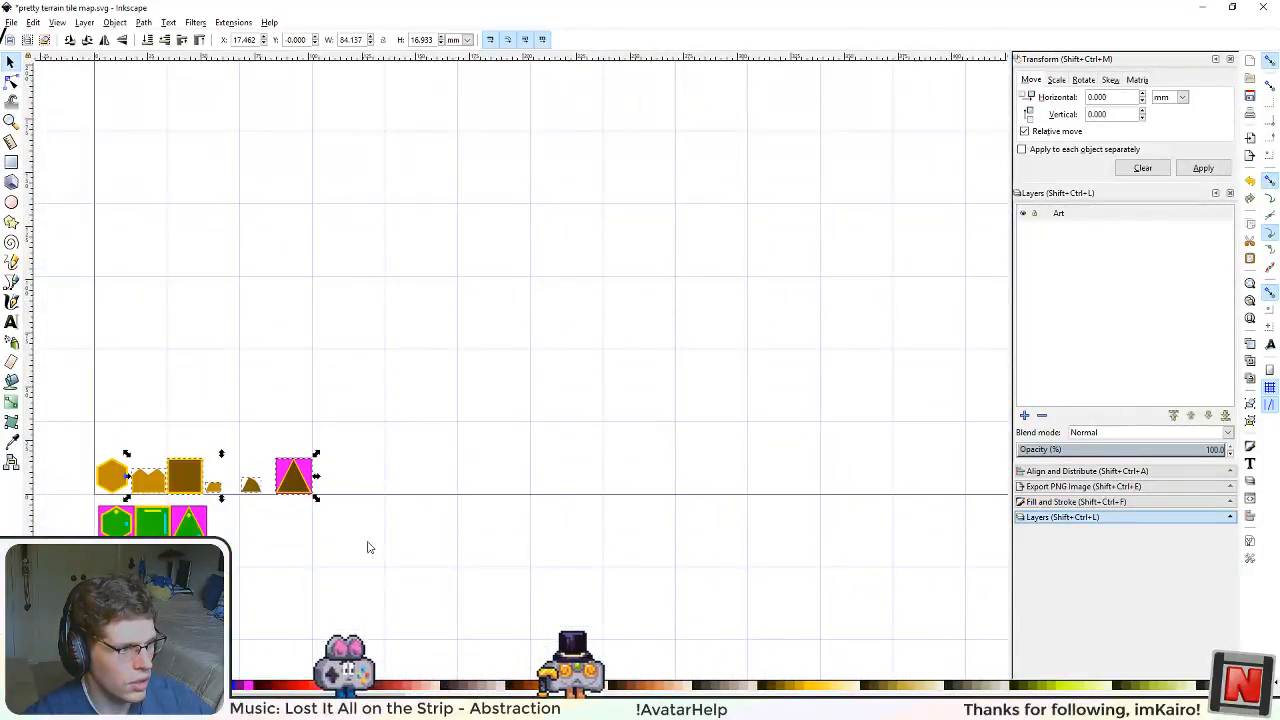
left_click_drag(406, 549, 620, 474)
scroll(530, 463, "up", 1)
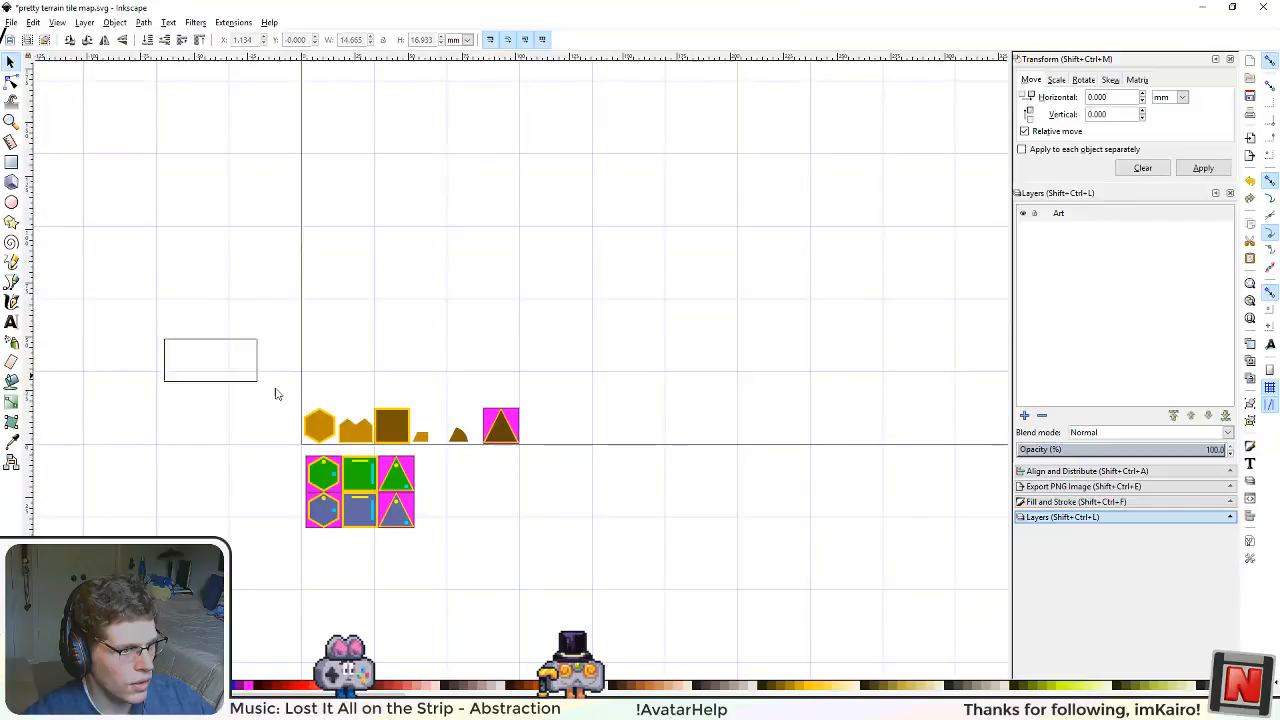
left_click_drag(600, 456, 600, 457)
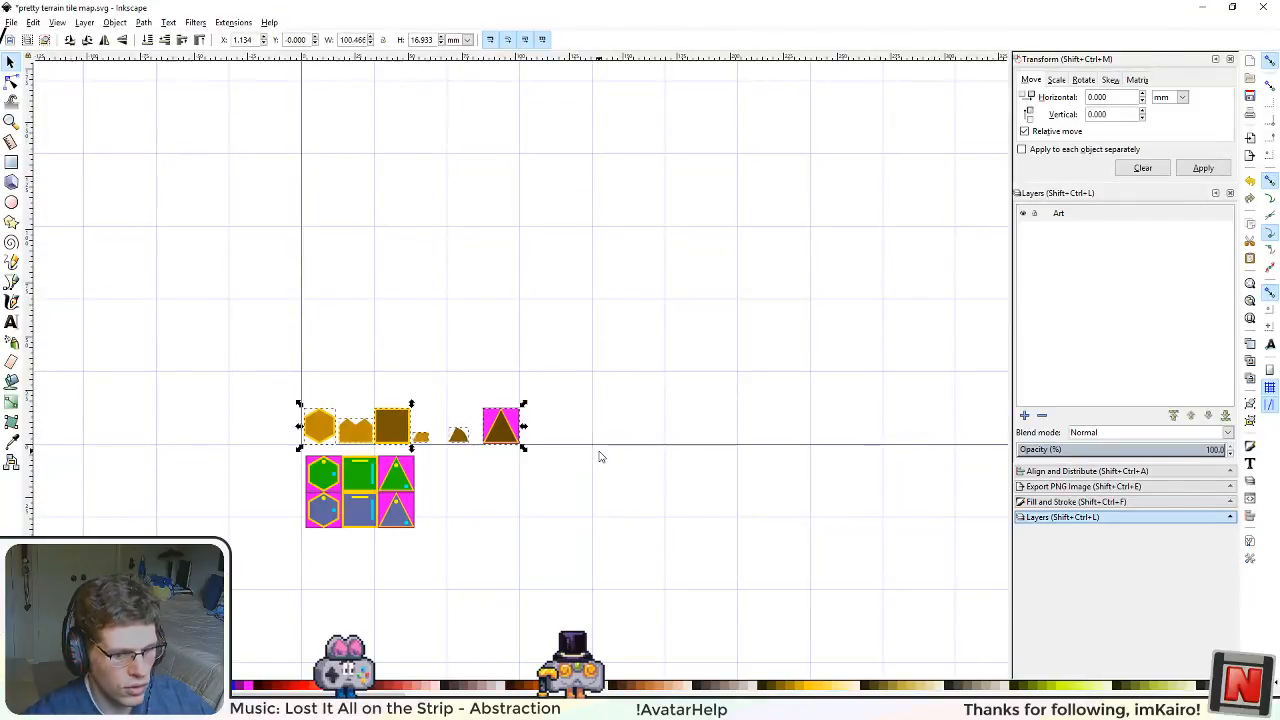
key("Delete")
Step: Delete the lower row of blue-grey hexagon, square and triangle tiles beneath the page
scroll(342, 542, "up", 3)
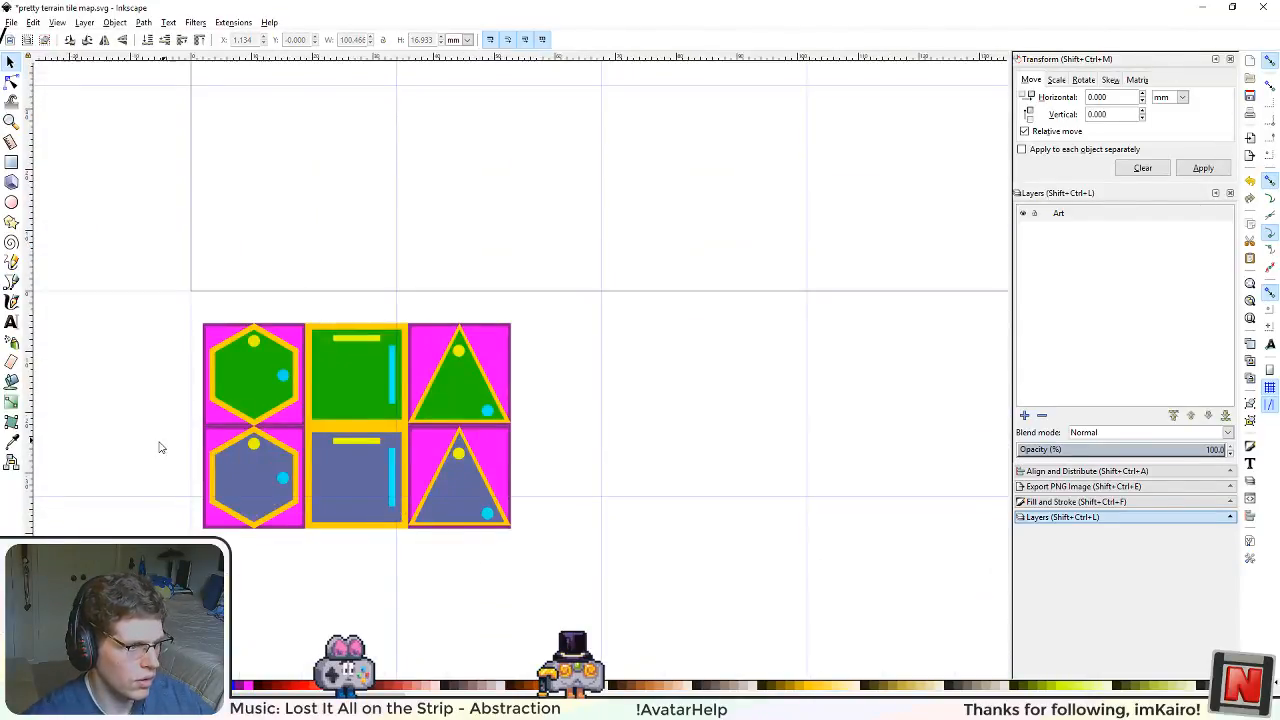
left_click_drag(175, 425, 645, 567)
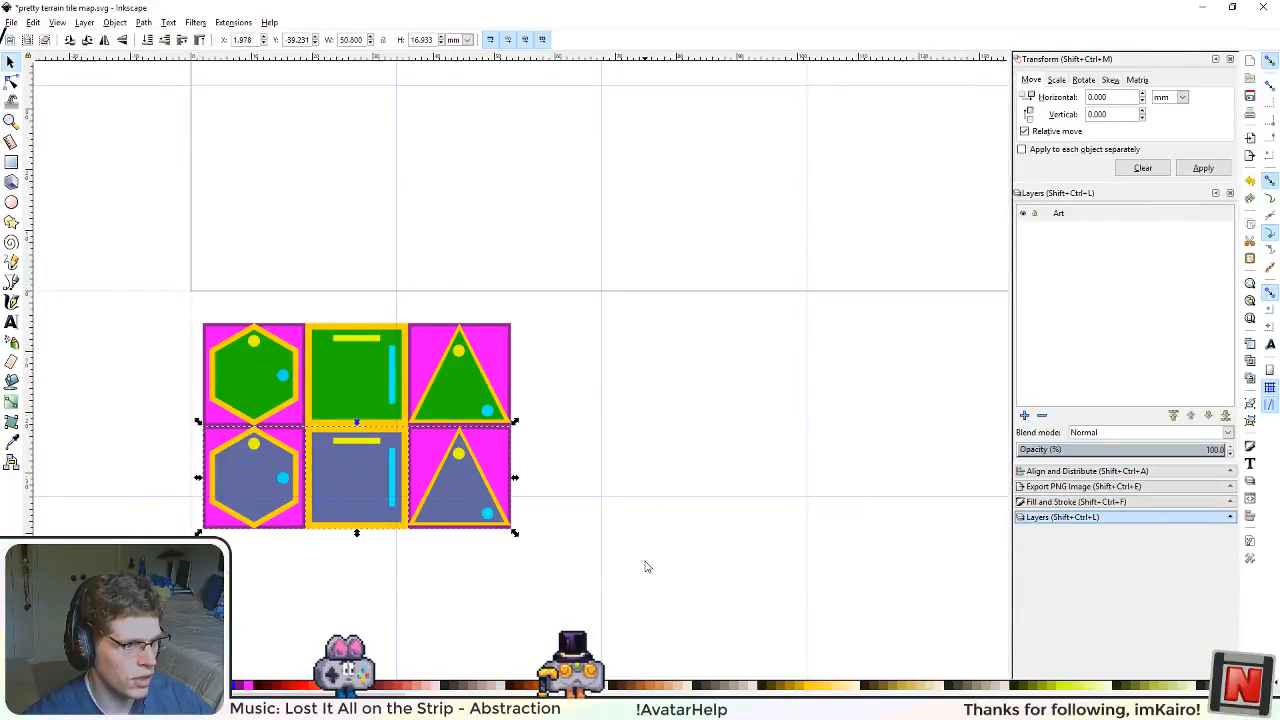
key("Delete")
Step: Resize the green hexagon tile to 512 px wide and high, with px units and proportions locked
left_click(250, 408)
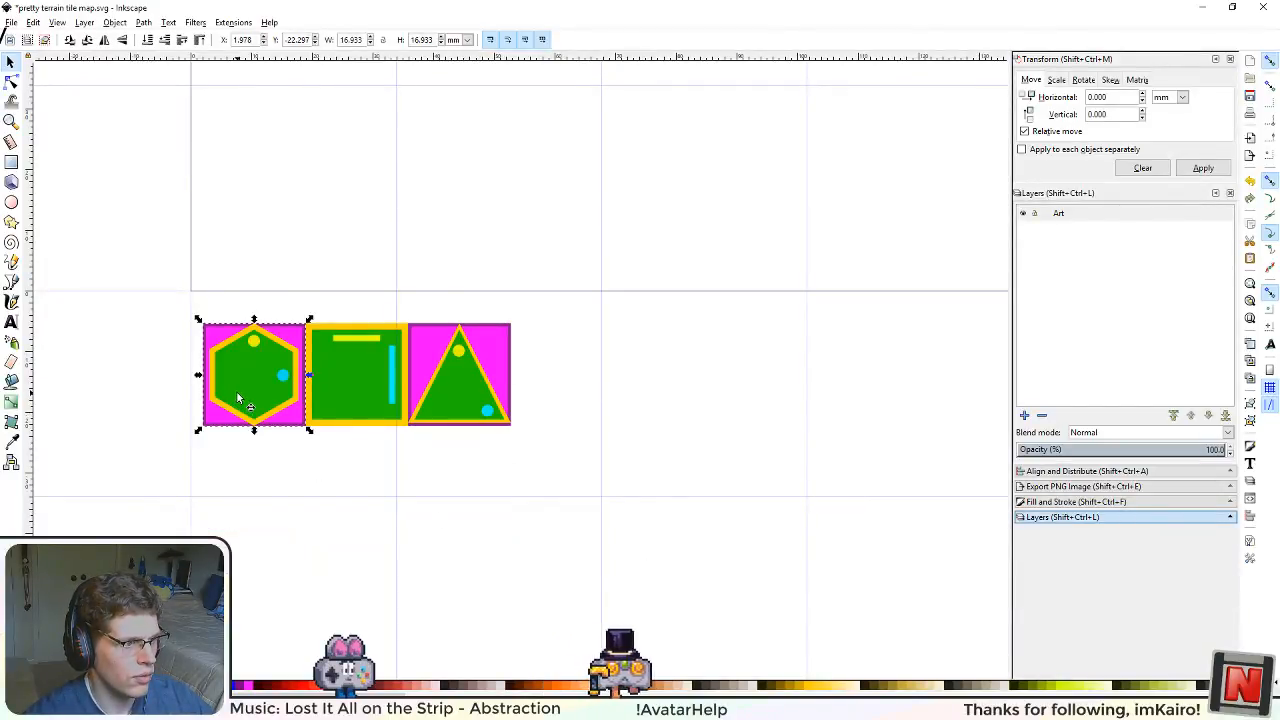
scroll(394, 419, "down", 3)
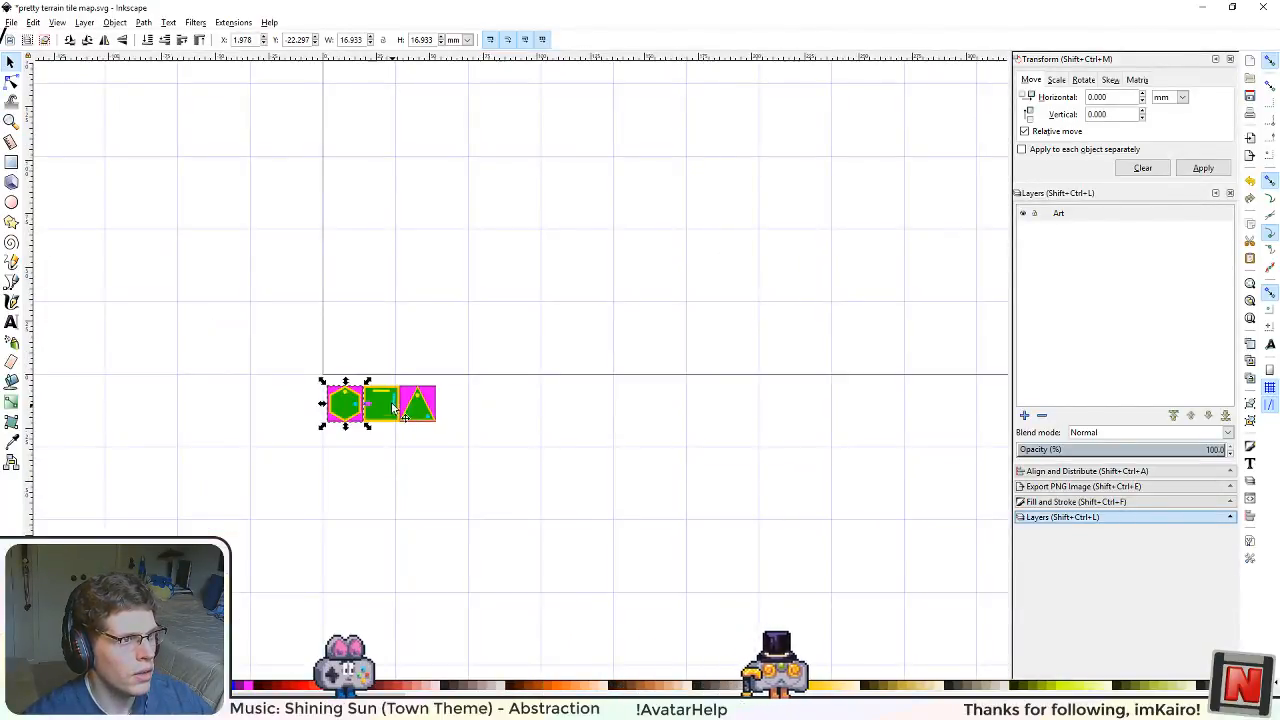
left_click(467, 40)
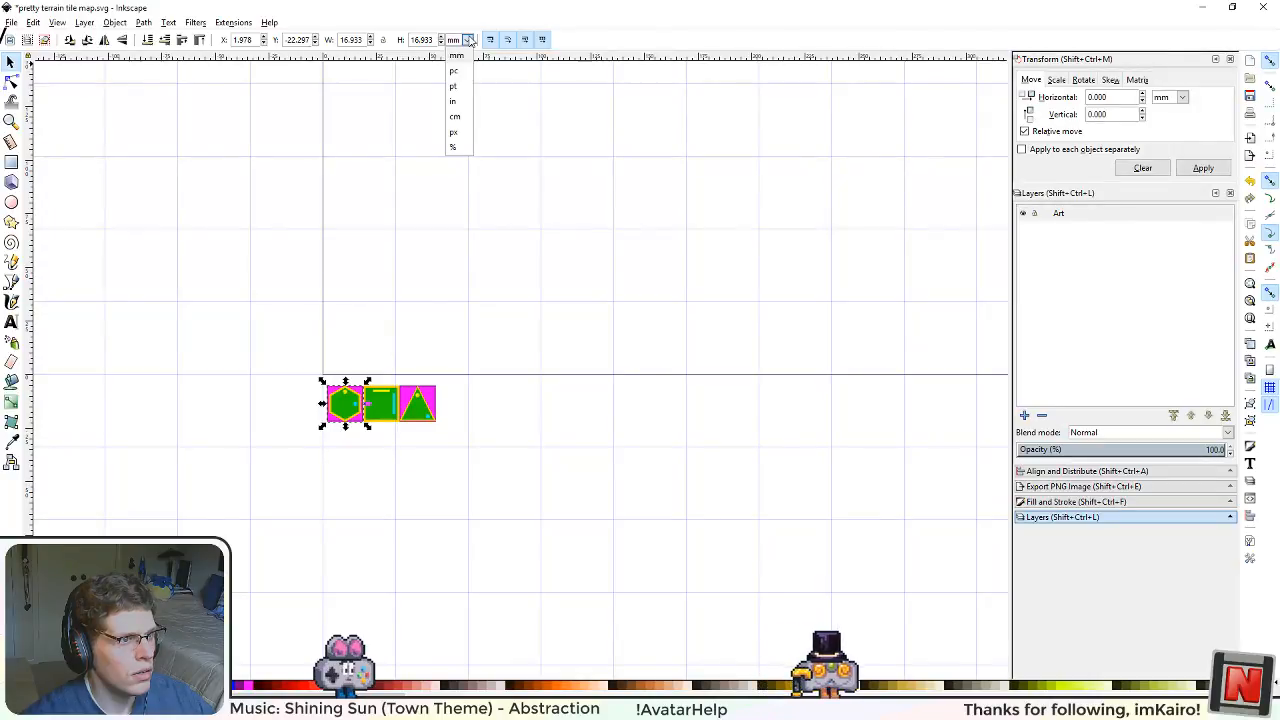
left_click(454, 132)
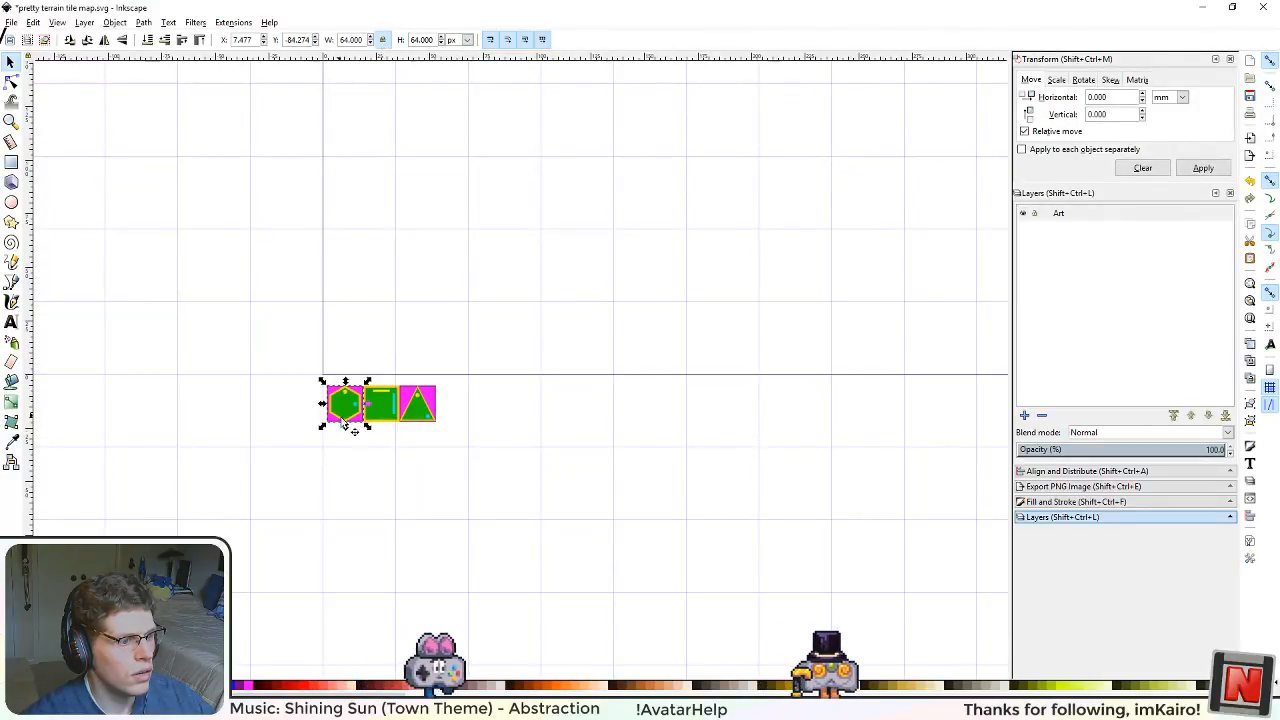
scroll(352, 430, "down", 1)
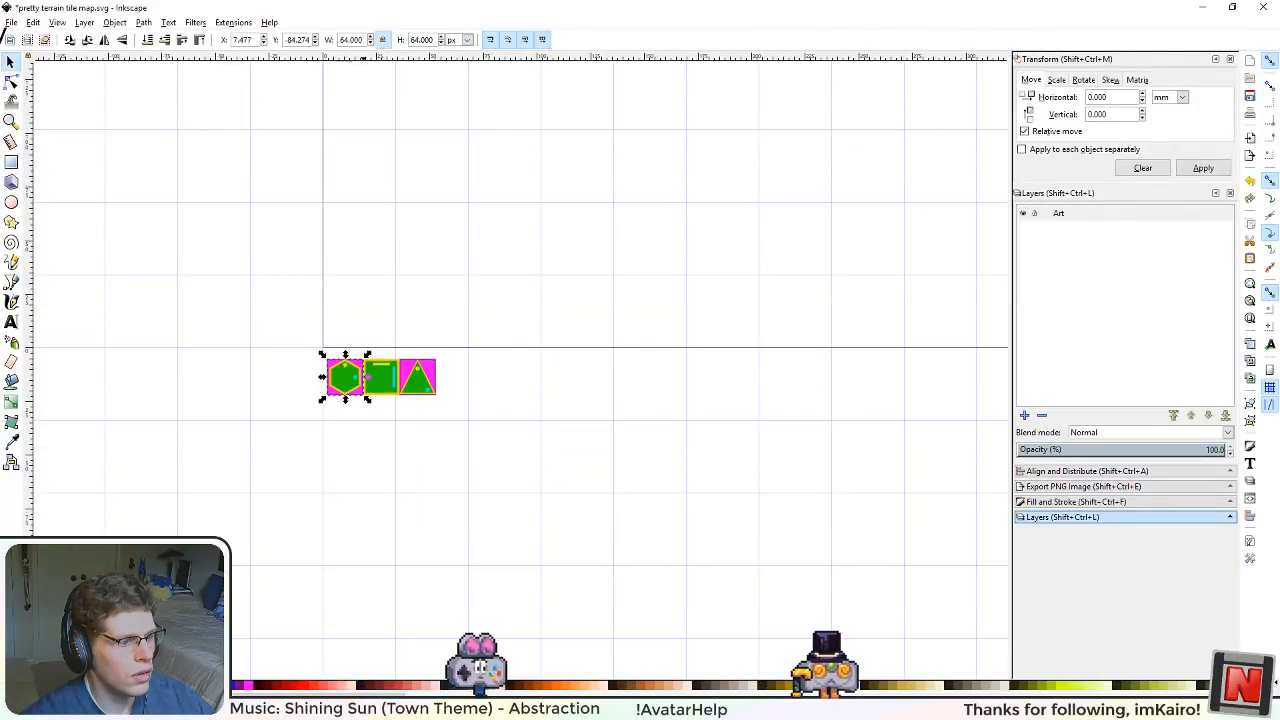
double_click(358, 40)
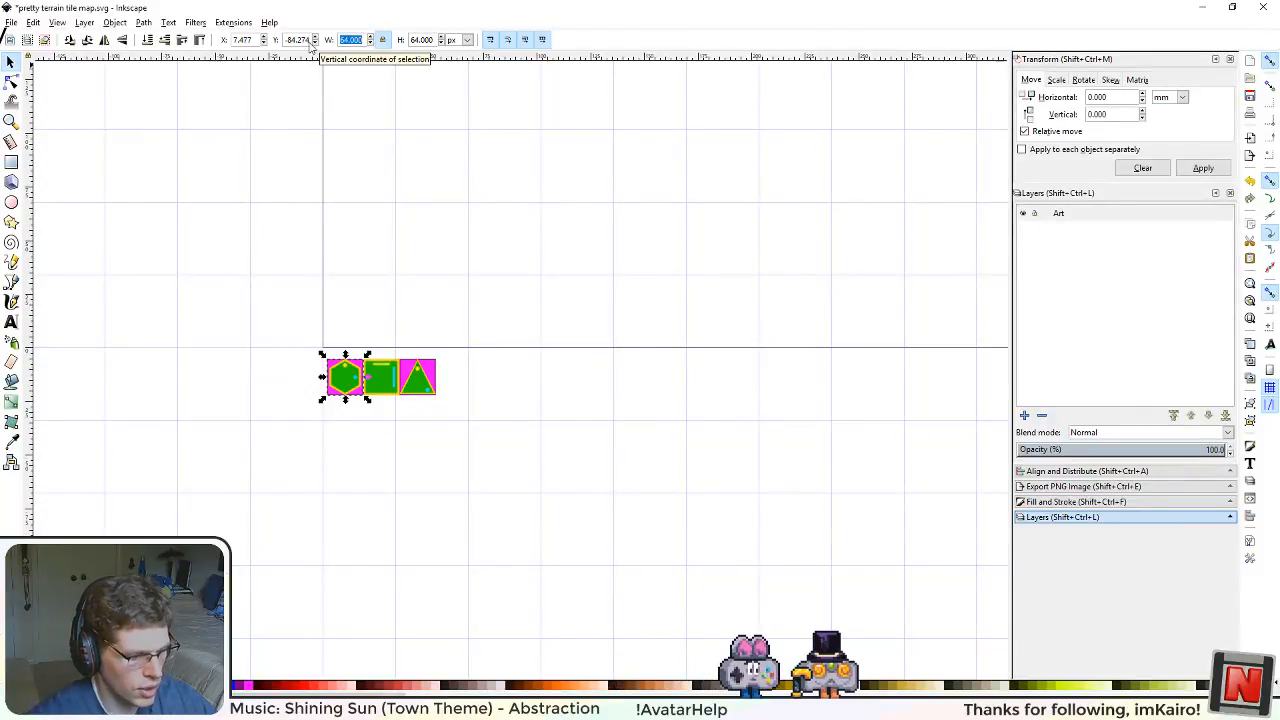
type("512")
key("Return")
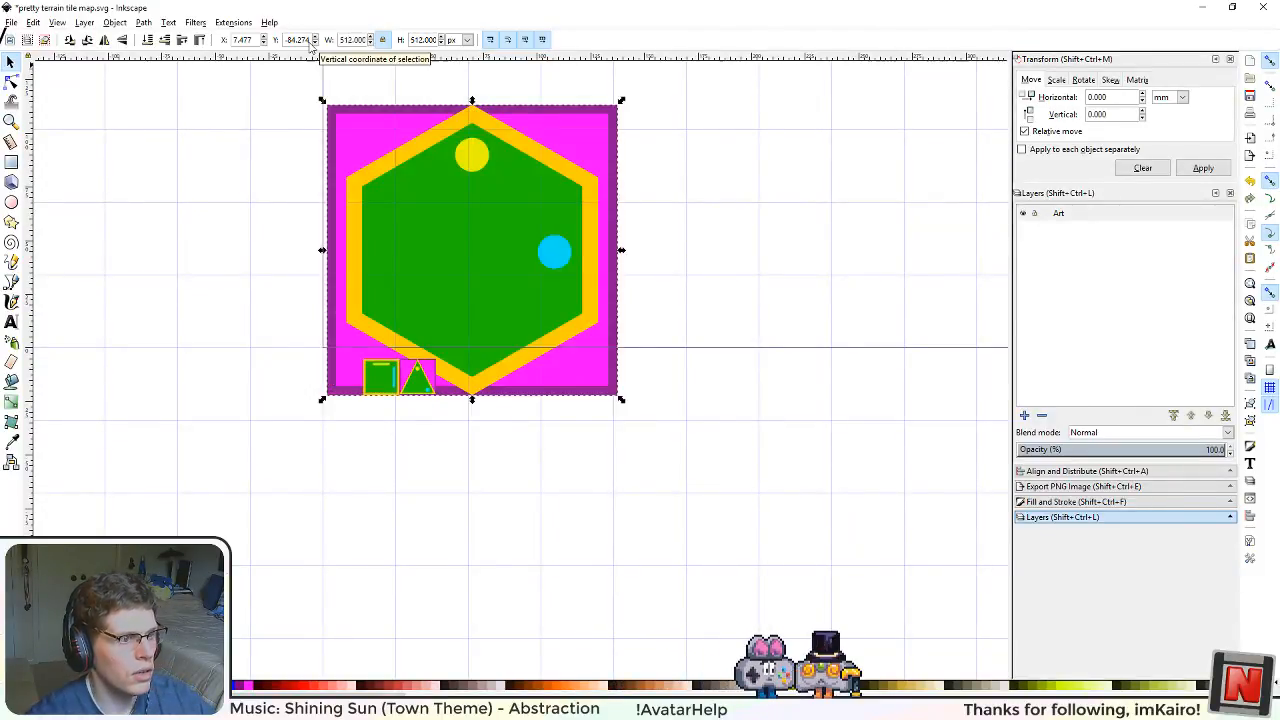
Step: Move the enlarged hexagon tile into the page's lower-left corner at X 0, Y 0
scroll(650, 410, "down", 2)
scroll(631, 399, "down", 1)
left_click_drag(643, 408, 592, 479)
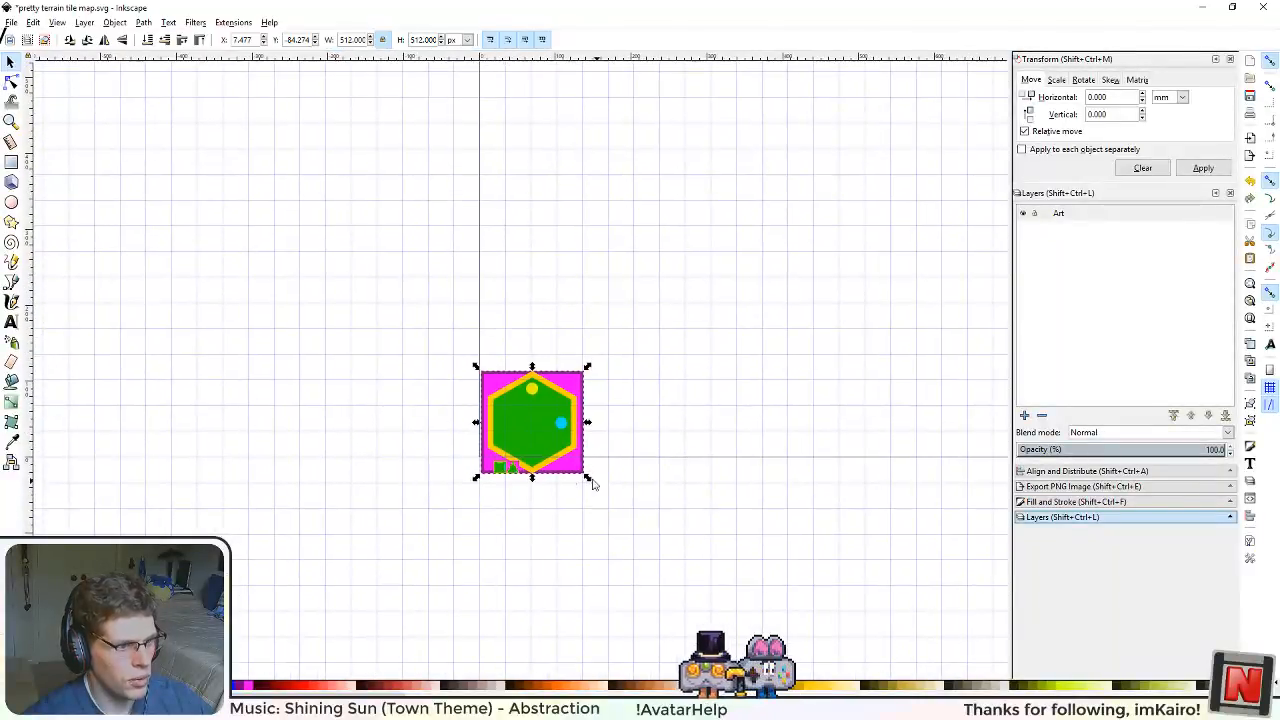
mouse_move(551, 435)
left_mouse_down()
mouse_move(548, 415)
mouse_move(533, 422)
mouse_move(548, 425)
left_mouse_up()
scroll(604, 498, "up", 3)
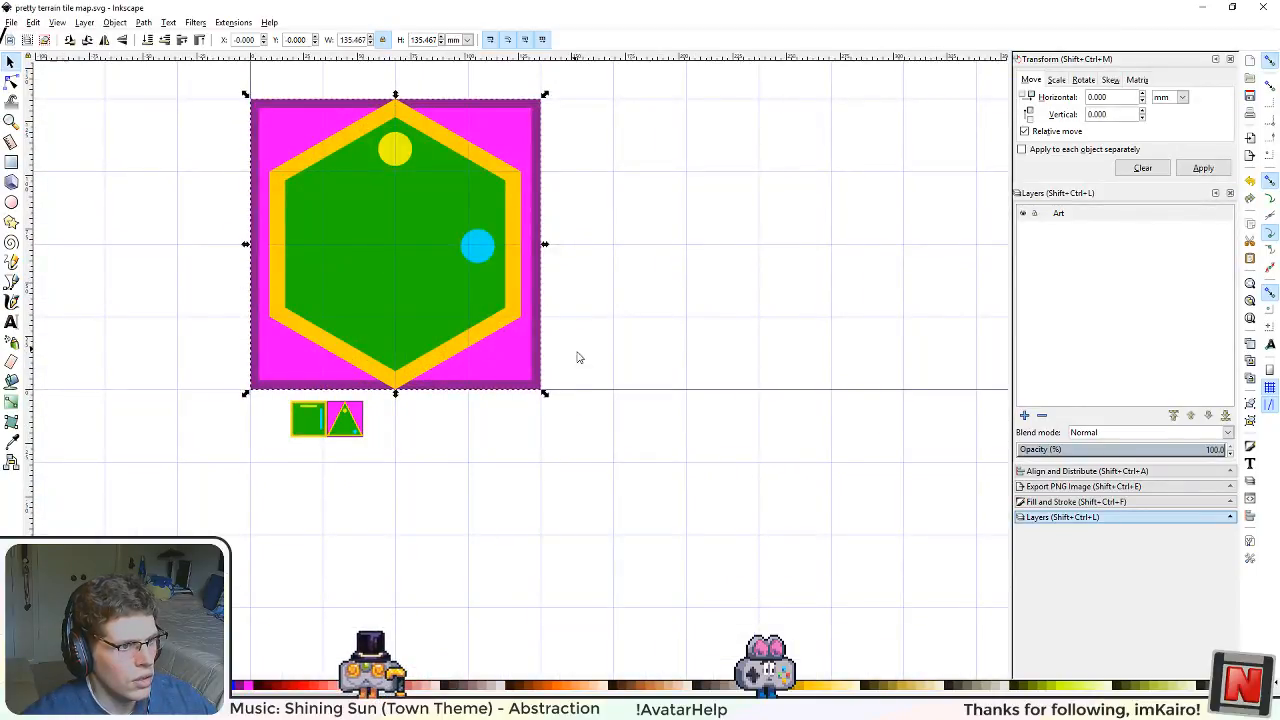
Step: Examine how the enlarged hexagon tile fits the full page and its grid lines
scroll(590, 366, "down", 3)
left_click_drag(722, 340, 560, 503)
scroll(580, 500, "down", 3)
scroll(620, 505, "up", 1)
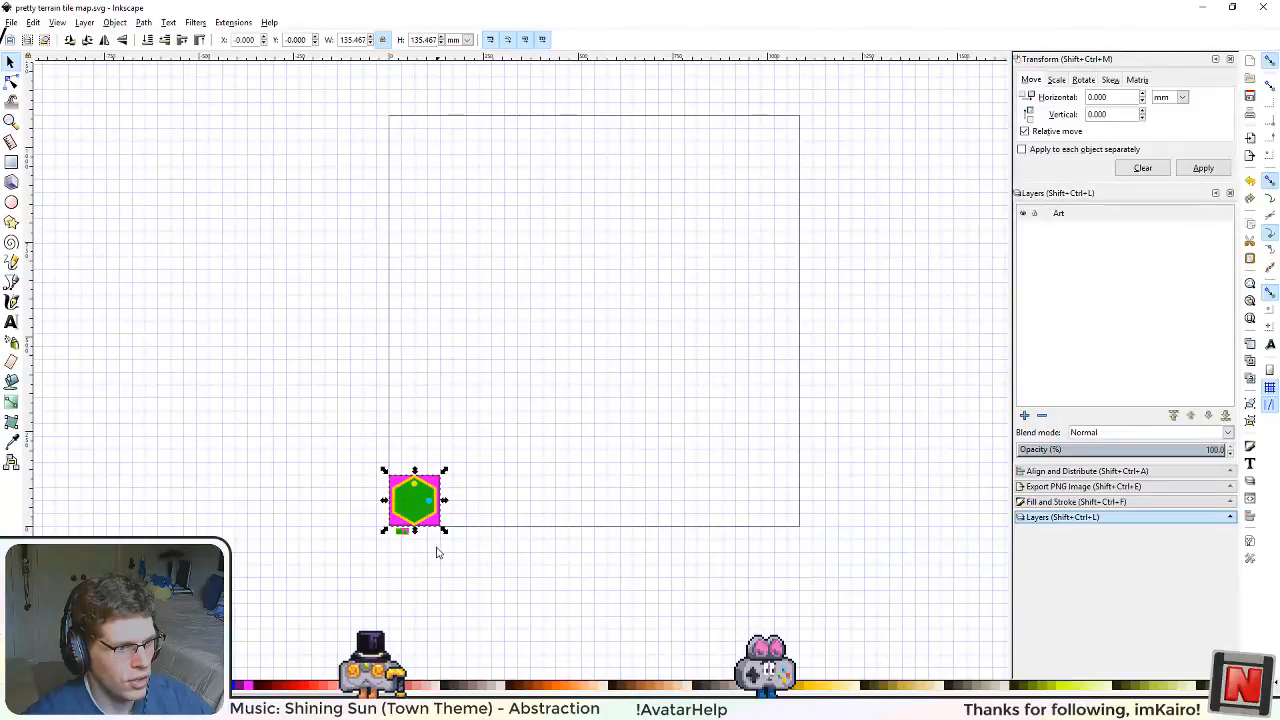
scroll(443, 568, "up", 2)
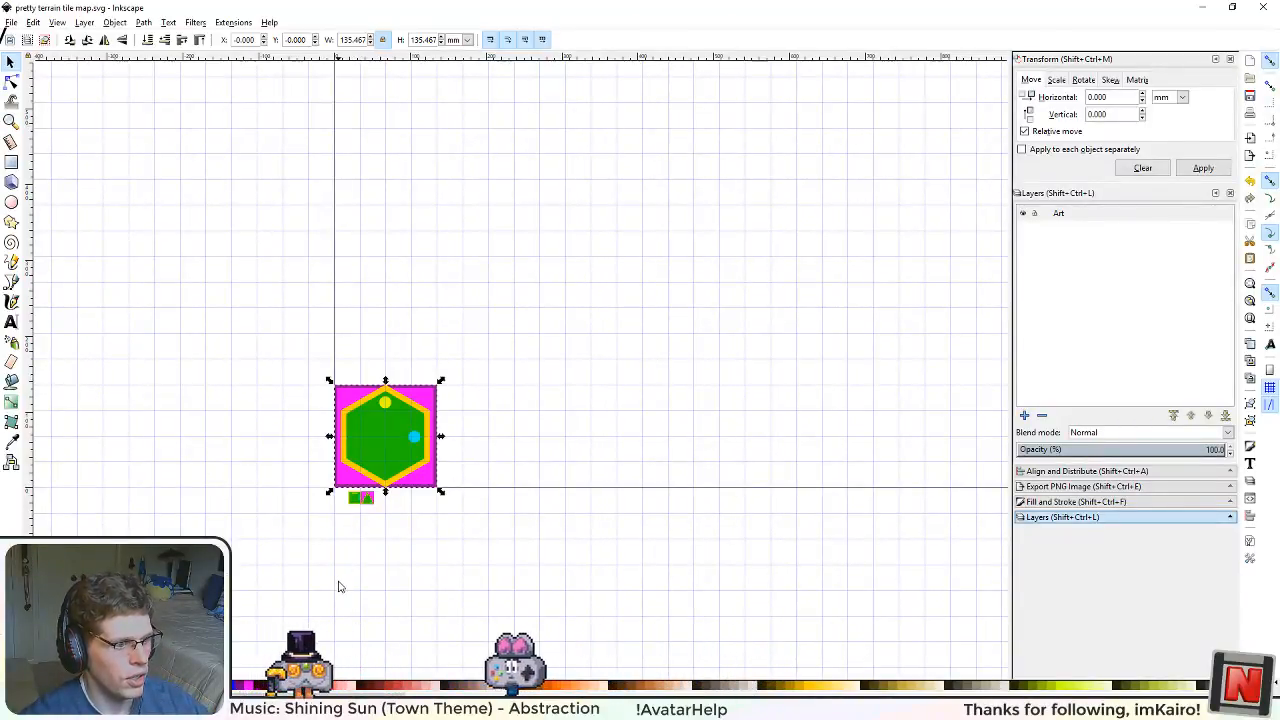
scroll(338, 587, "down", 3)
scroll(334, 600, "up", 3)
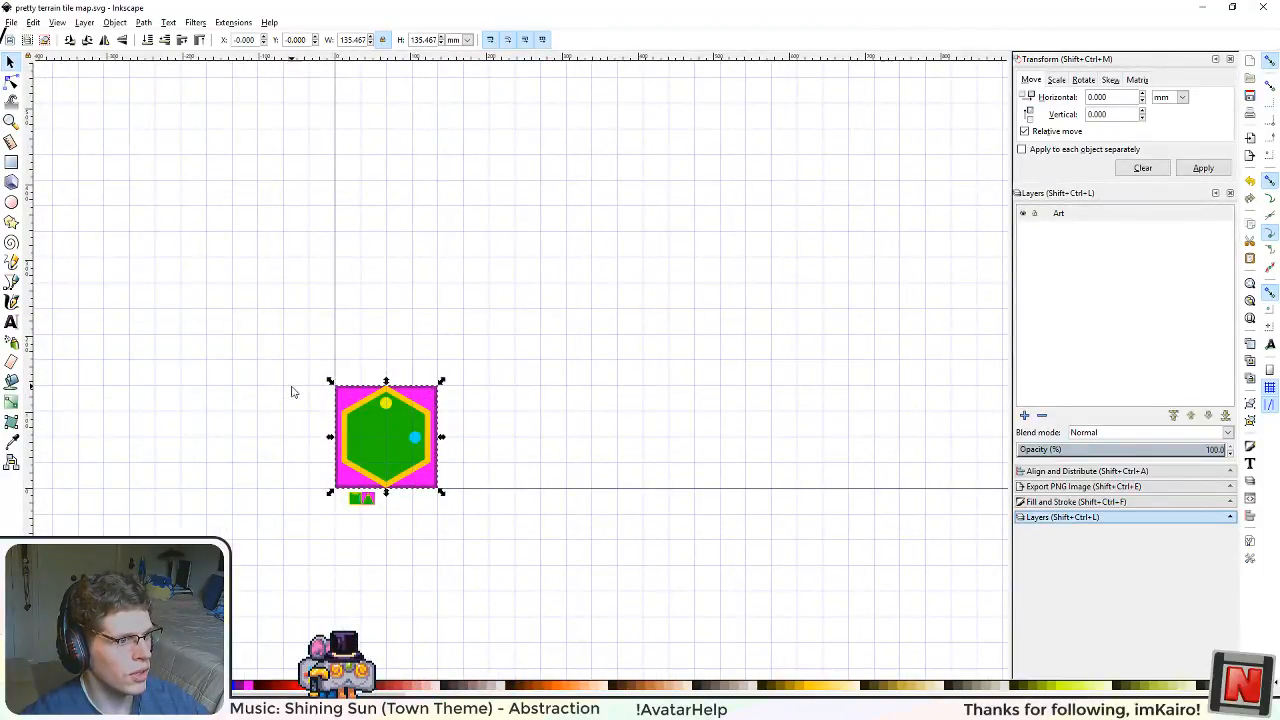
scroll(311, 408, "down", 3)
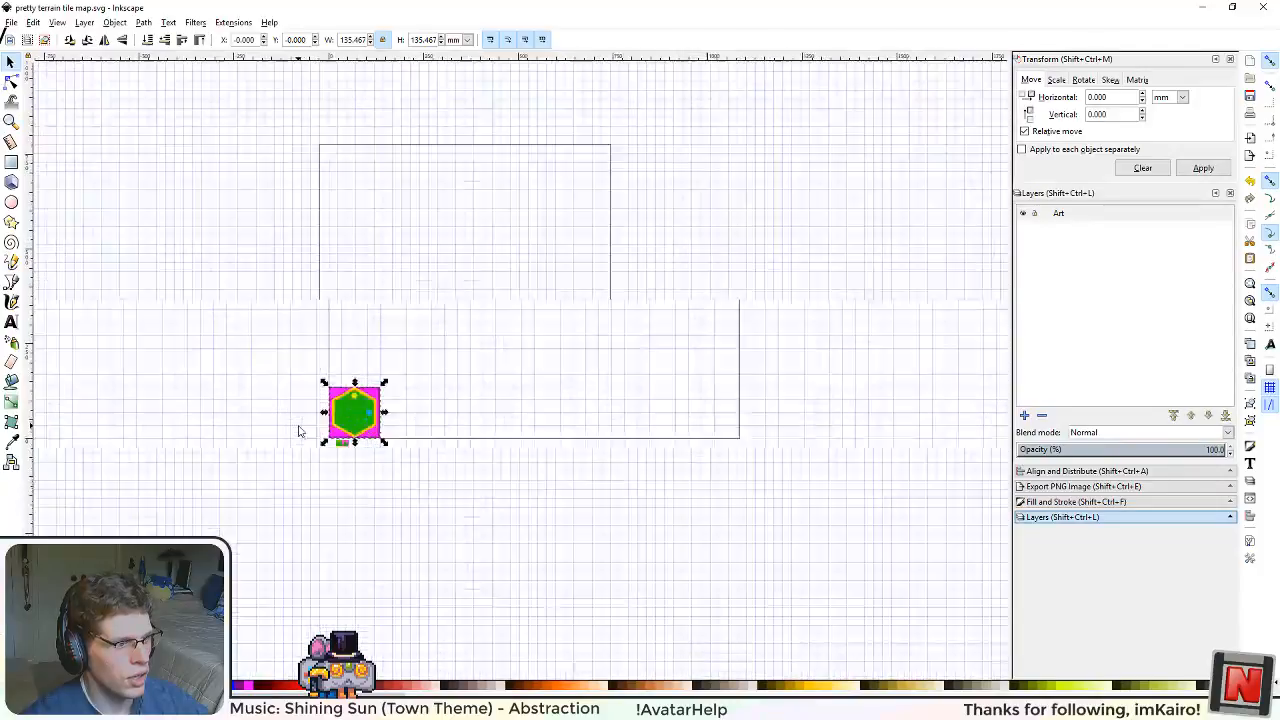
scroll(298, 431, "up", 1)
scroll(257, 389, "up", 2)
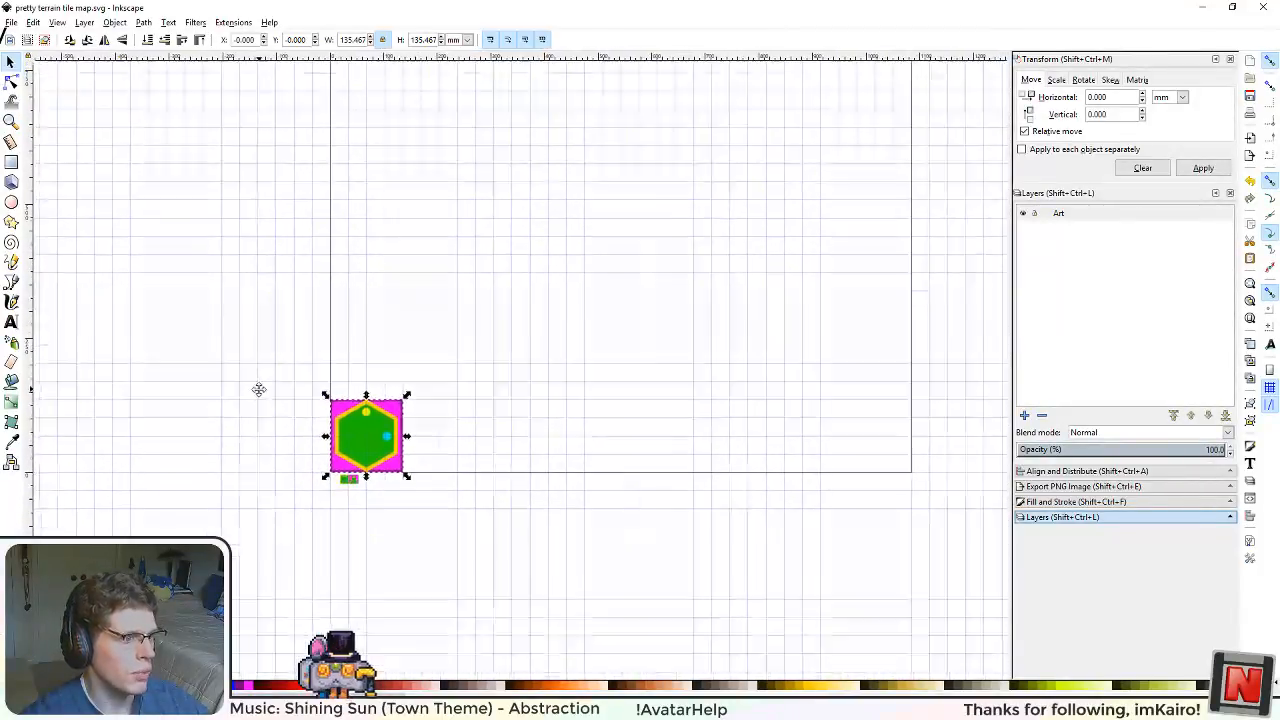
scroll(280, 486, "up", 4)
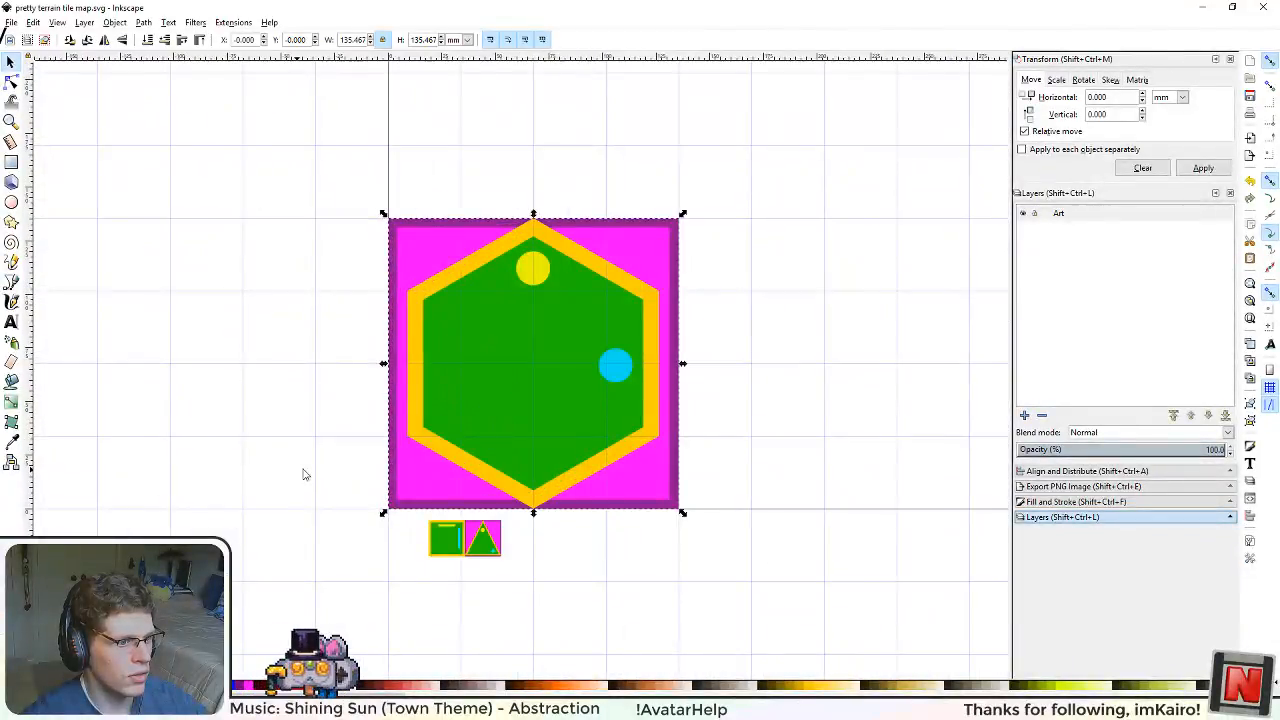
left_click(11, 23)
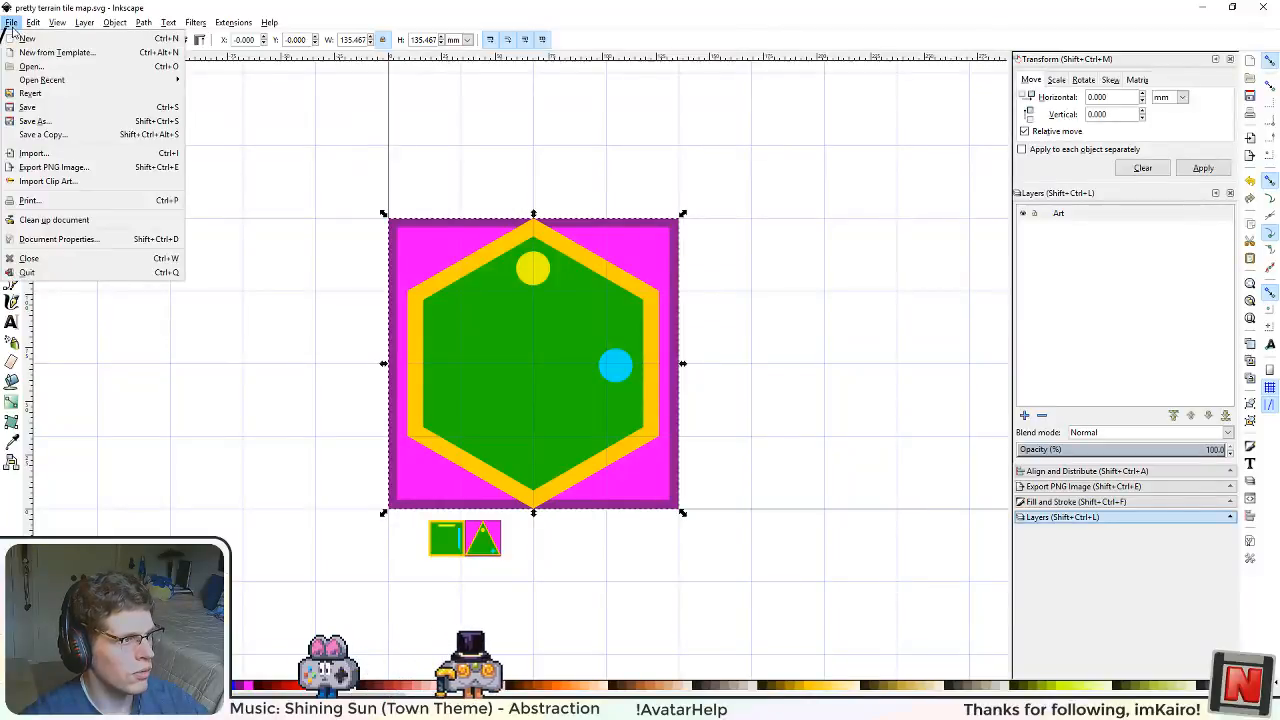
mouse_move(70, 85)
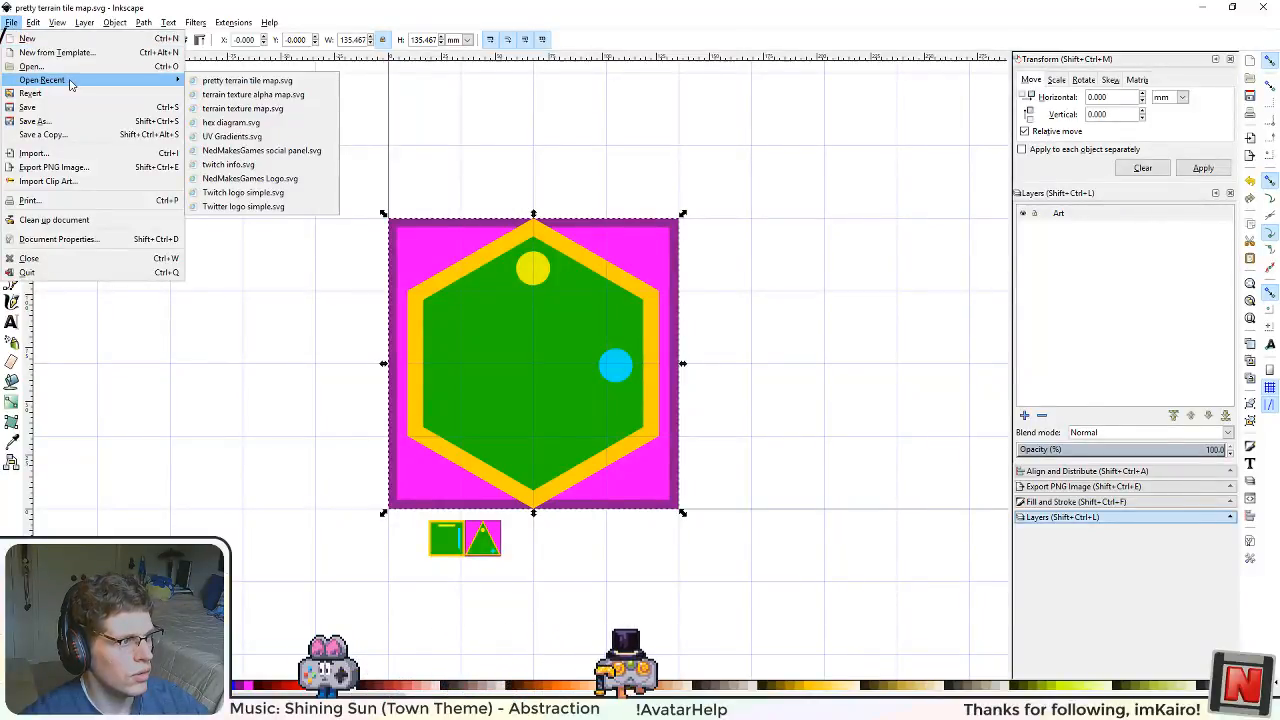
mouse_move(33, 22)
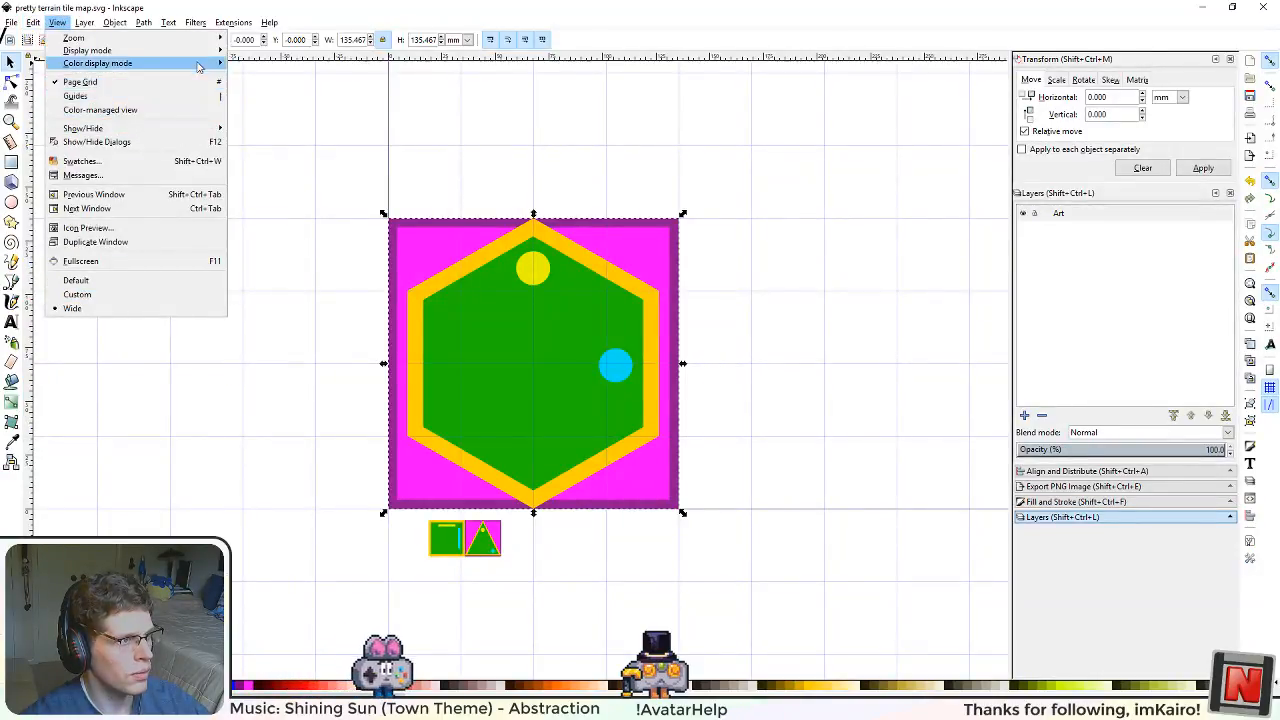
left_click(64, 22)
Step: In the preferences, set the default rectangular grid to show a major grid line every 512 units
left_click(33, 22)
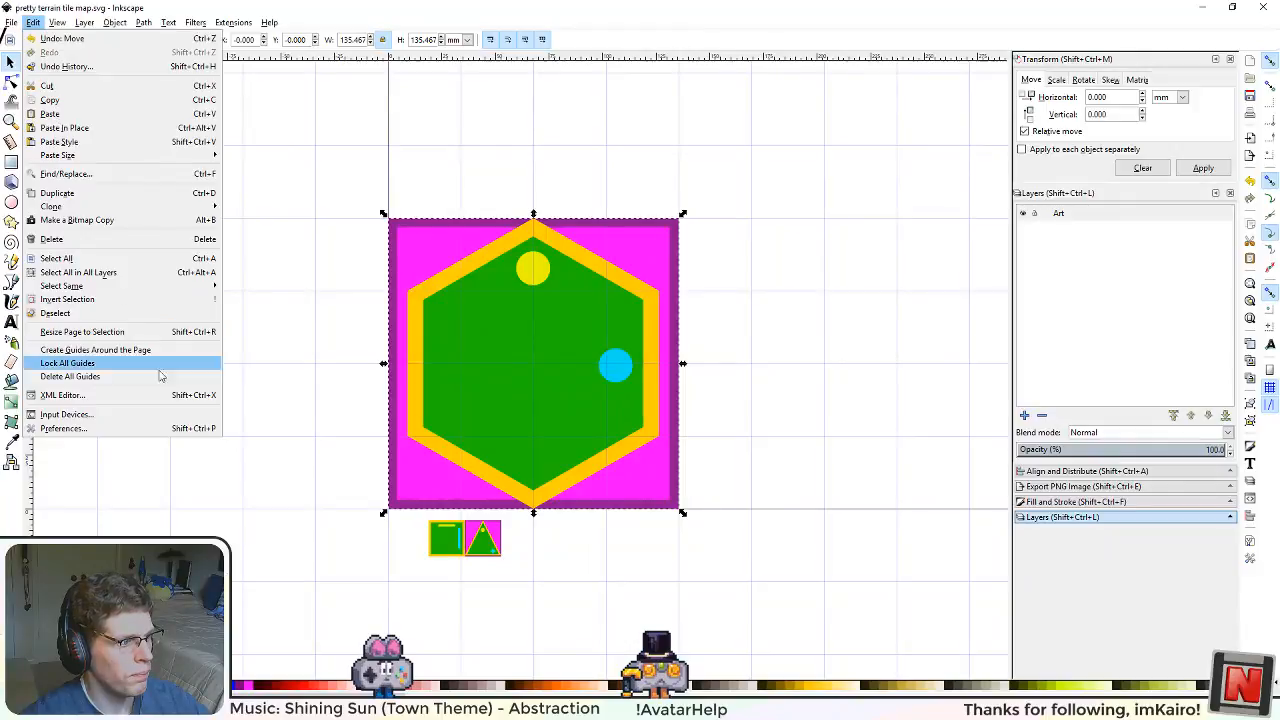
left_click(172, 428)
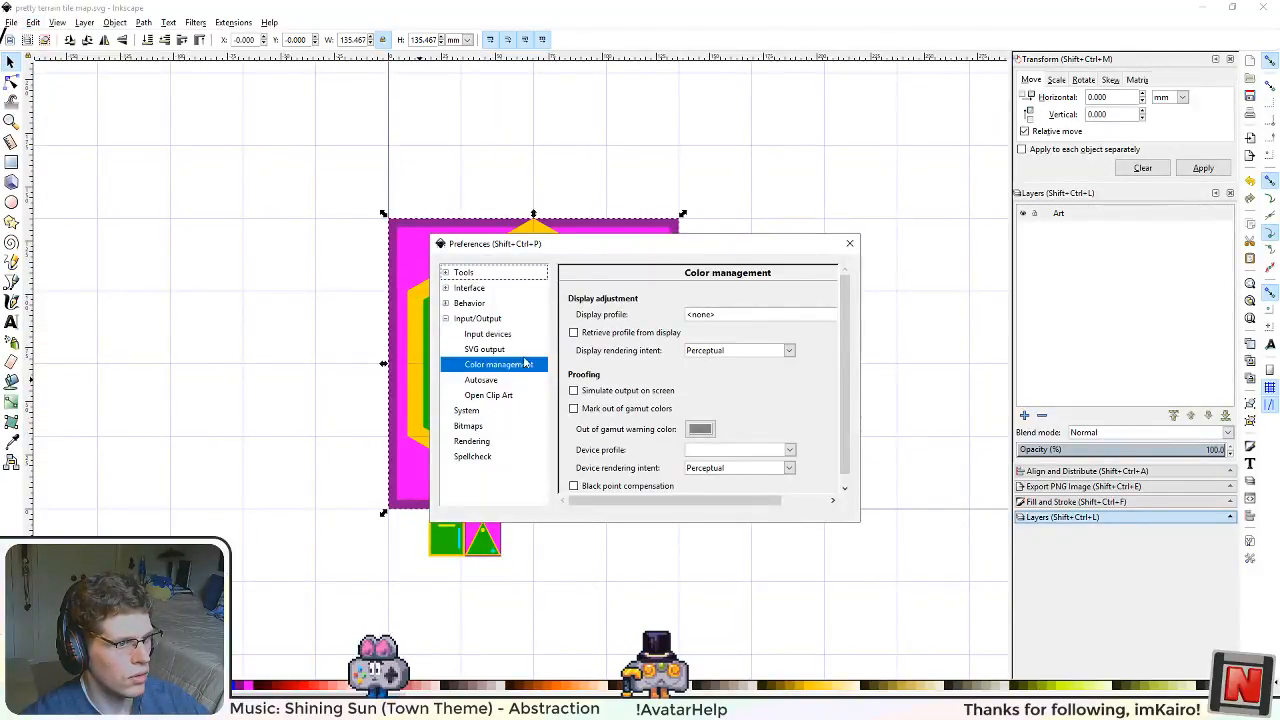
left_click(446, 289)
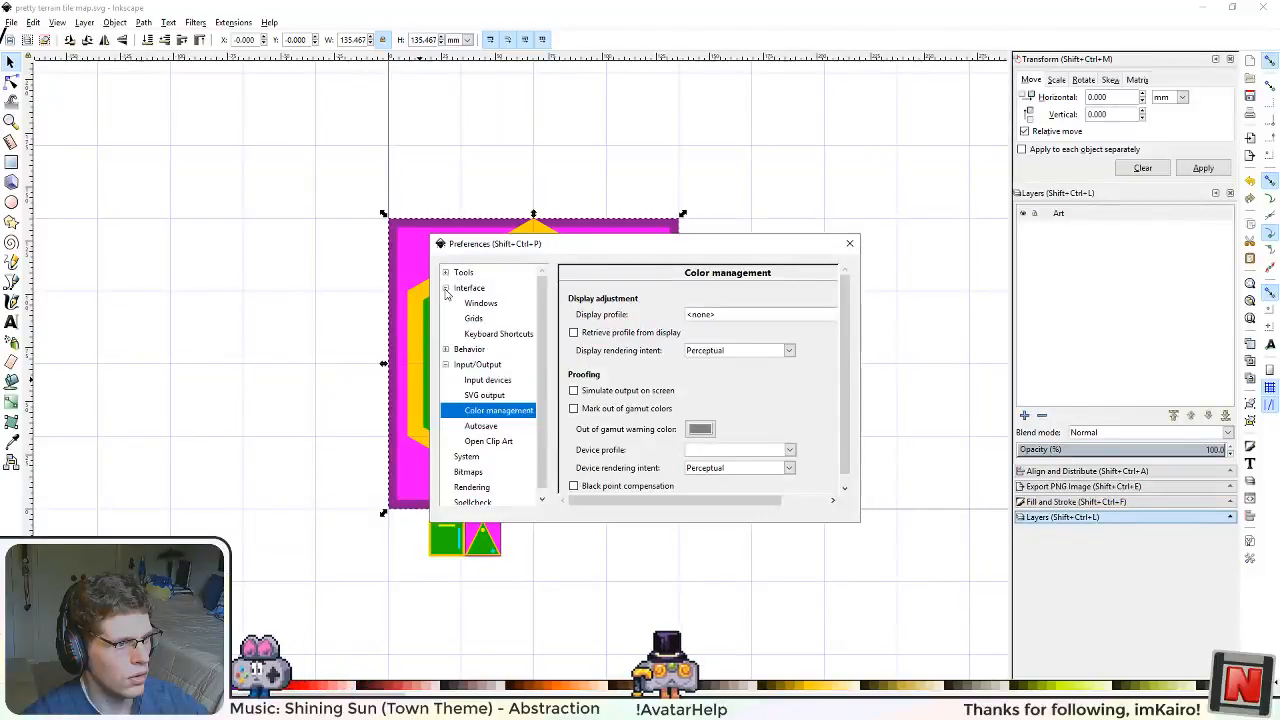
left_click(473, 318)
scroll(779, 411, "down", 1)
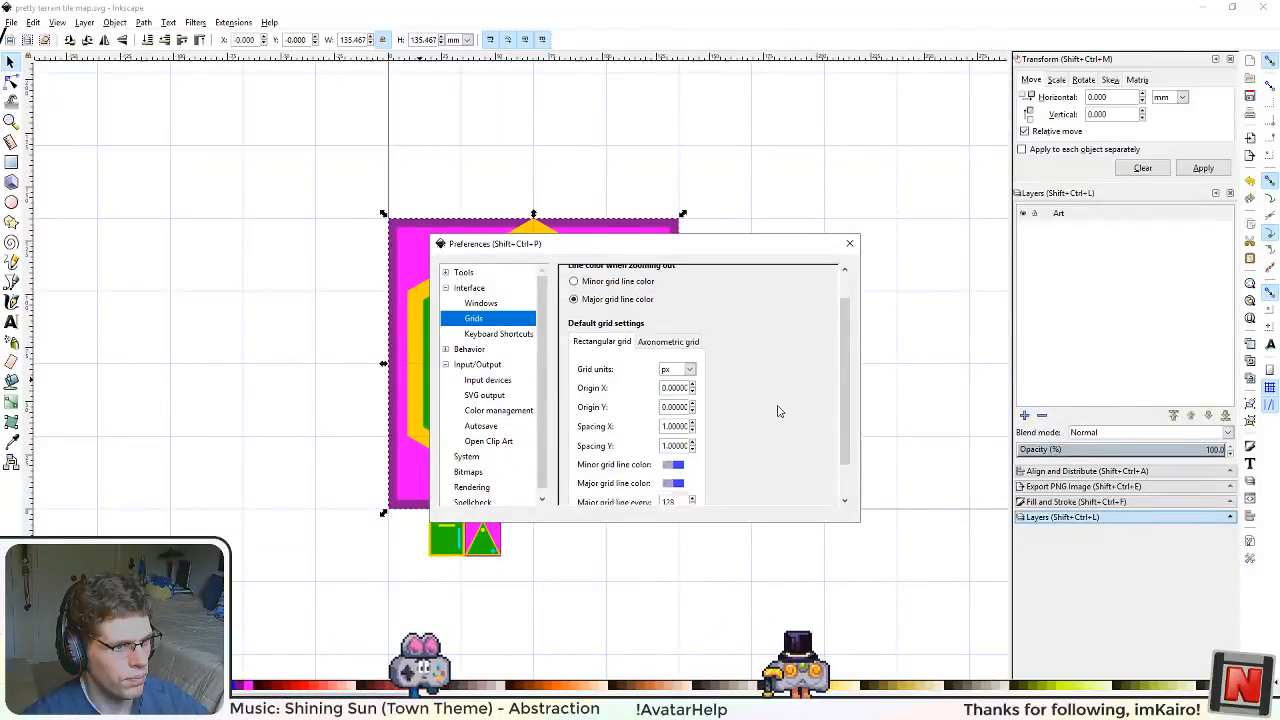
scroll(779, 411, "down", 1)
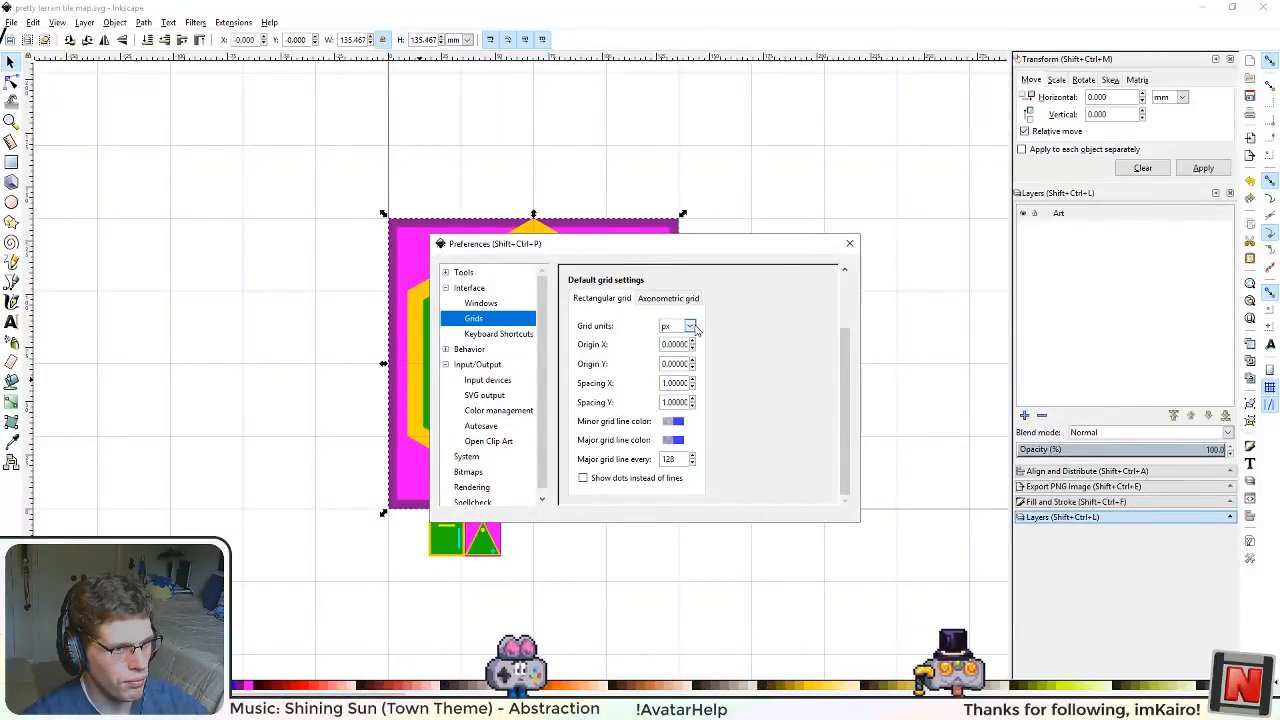
left_click(677, 300)
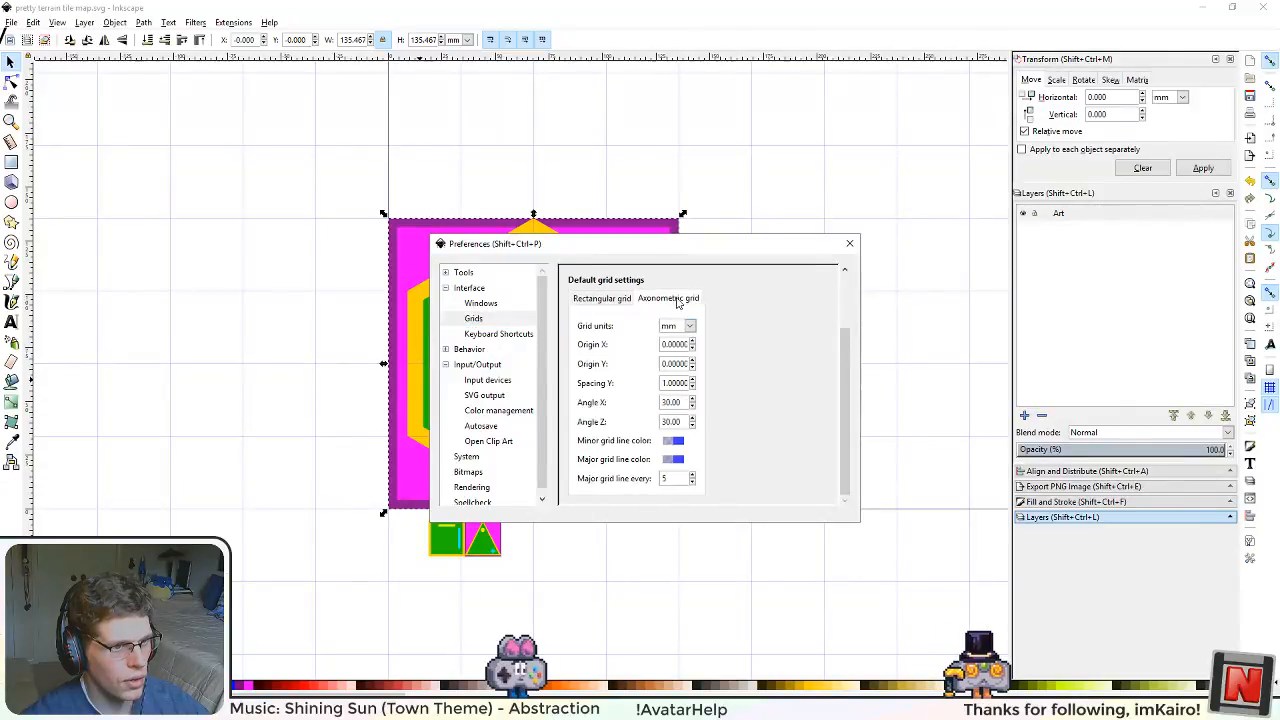
left_click(586, 304)
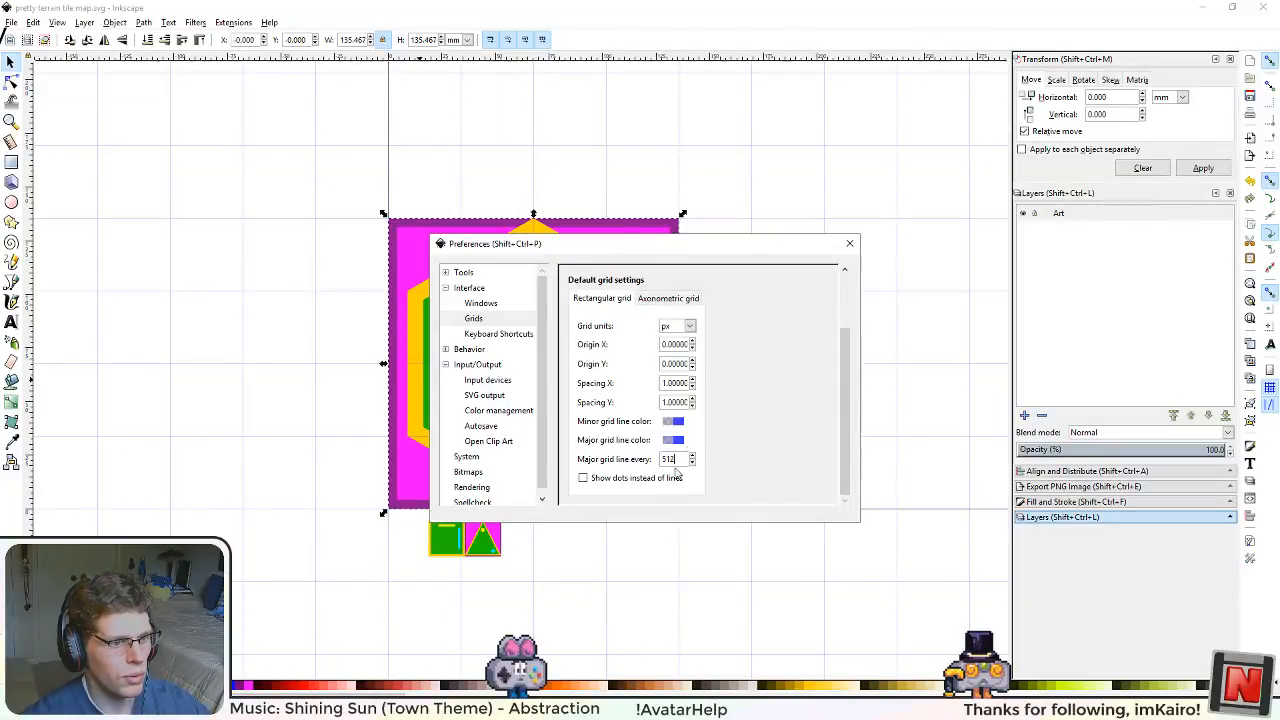
left_click(850, 245)
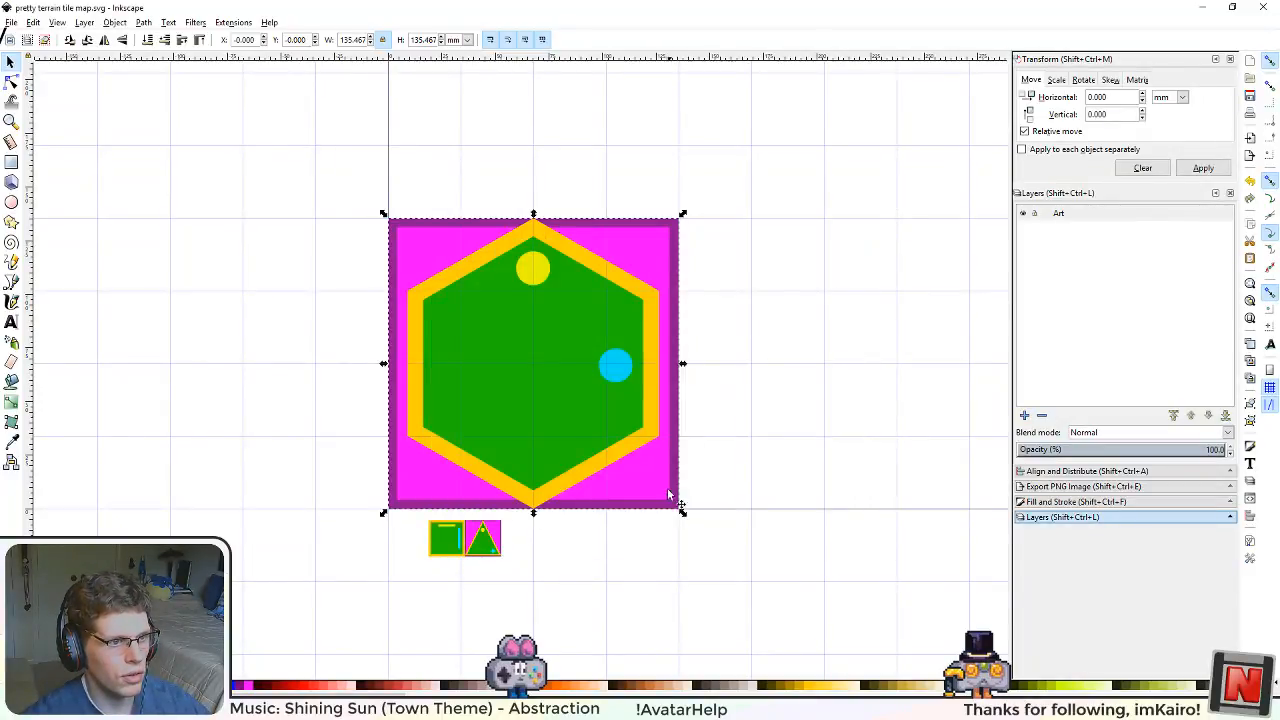
Step: Turn off the display of the page grid
scroll(676, 505, "down", 5)
scroll(667, 503, "down", 4)
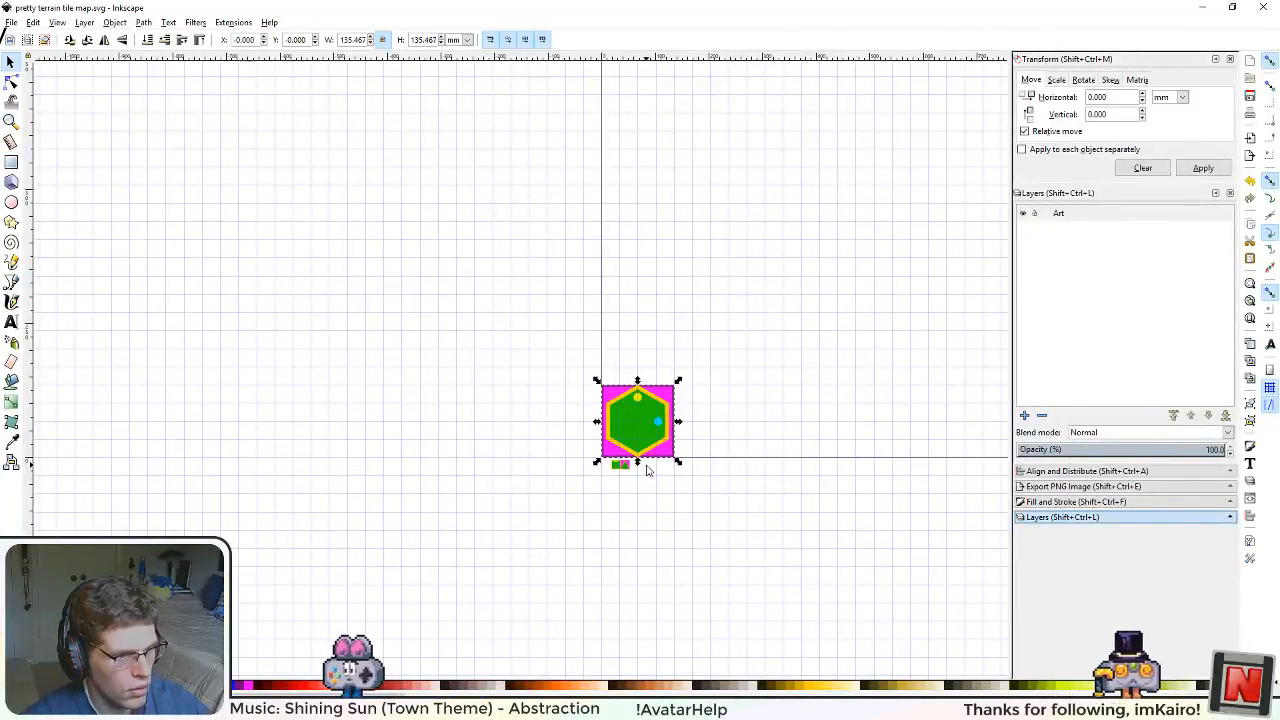
left_click_drag(725, 380, 615, 384)
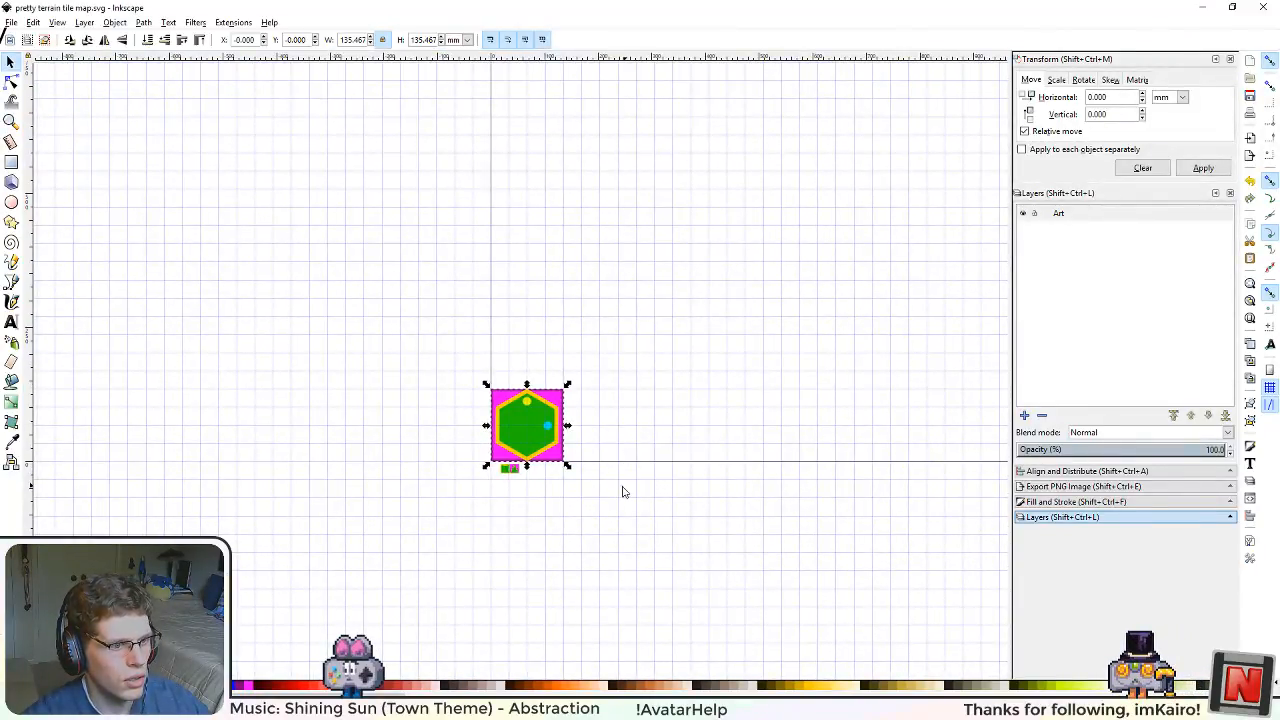
scroll(620, 492, "up", 2, "ctrl")
left_click(57, 23)
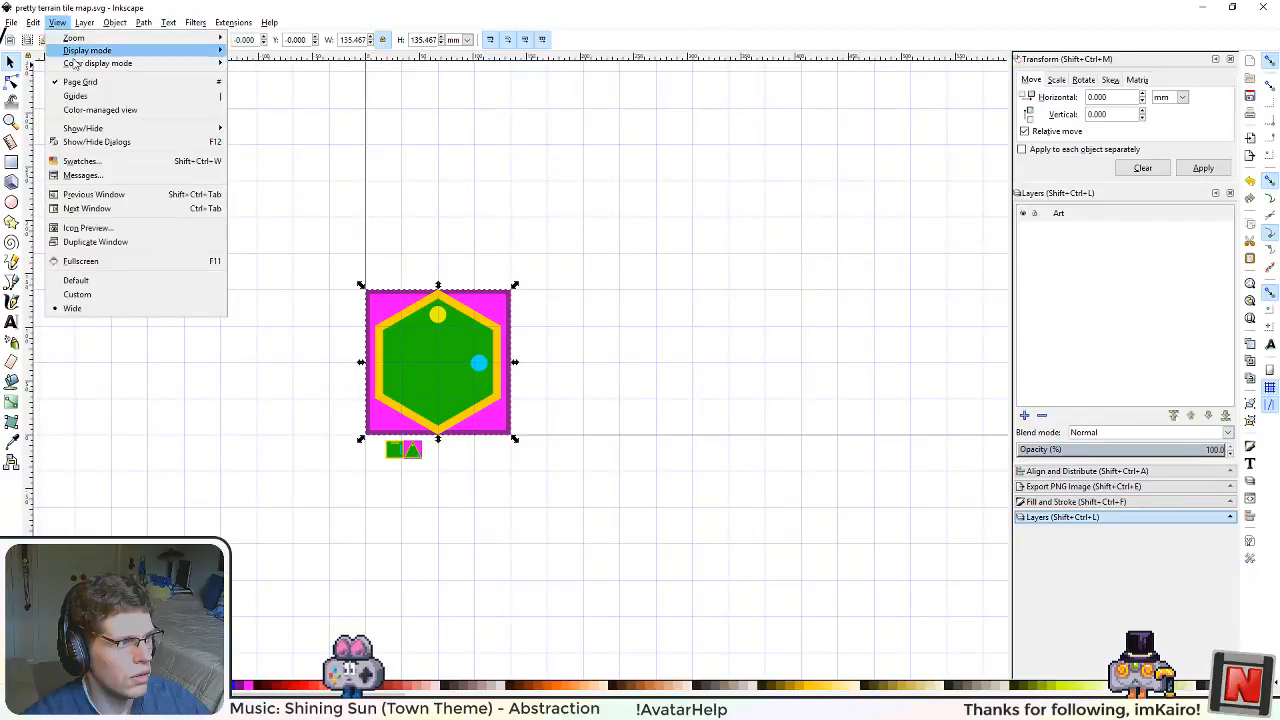
left_click(84, 83)
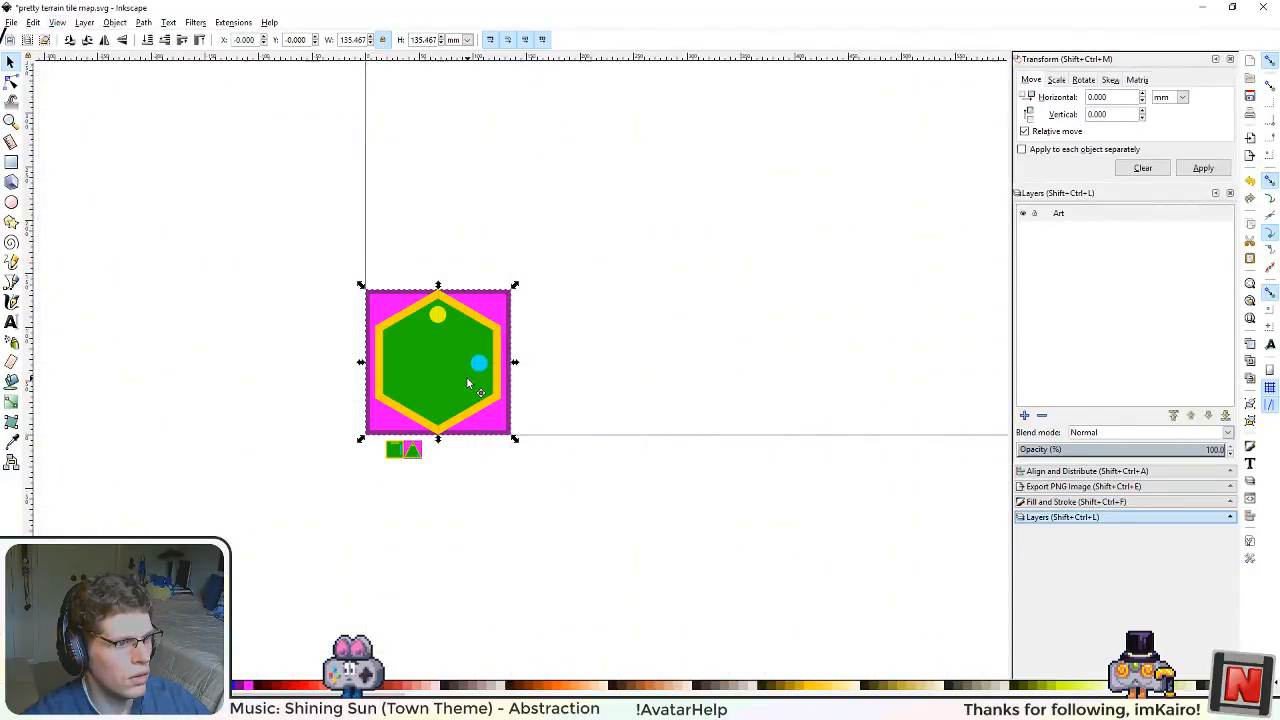
Step: Duplicate the hexagon tile and snap the copy against the original's right edge
left_click_drag(467, 383, 591, 355)
key("ctrl+z")
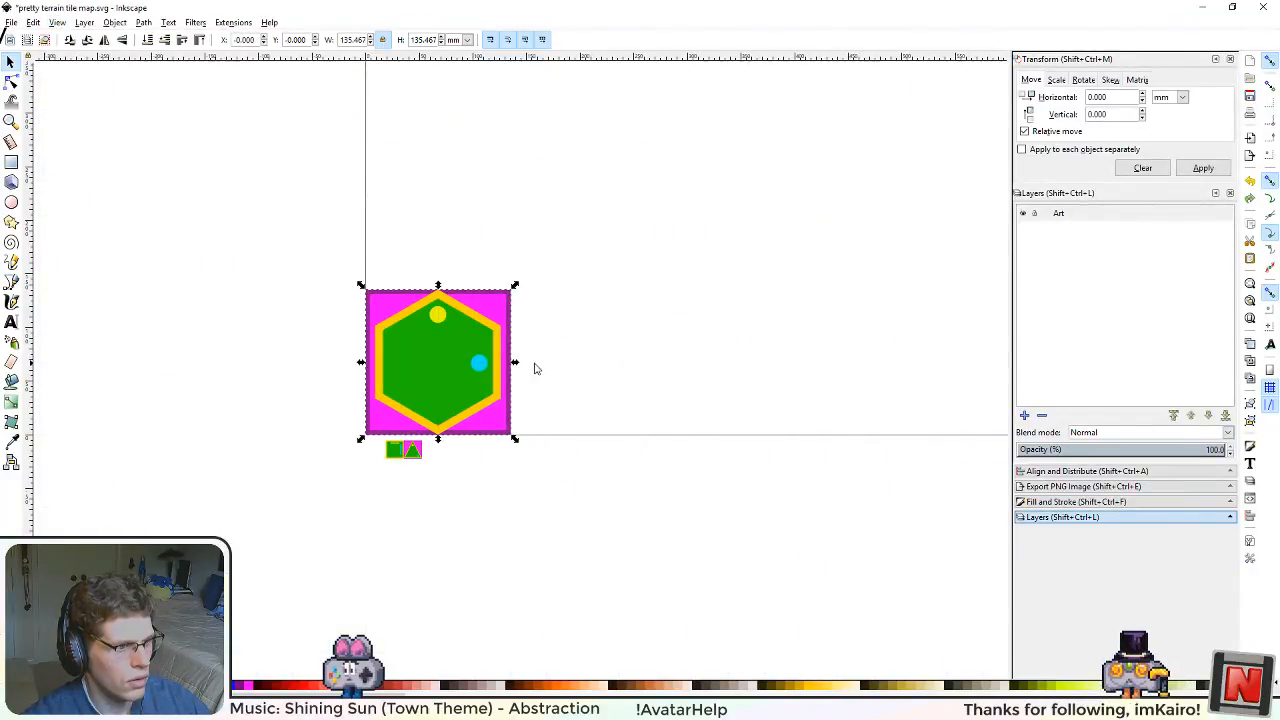
key("ctrl+d")
left_click_drag(420, 365, 561, 367)
scroll(729, 455, "down", 2)
scroll(728, 455, "up", 1)
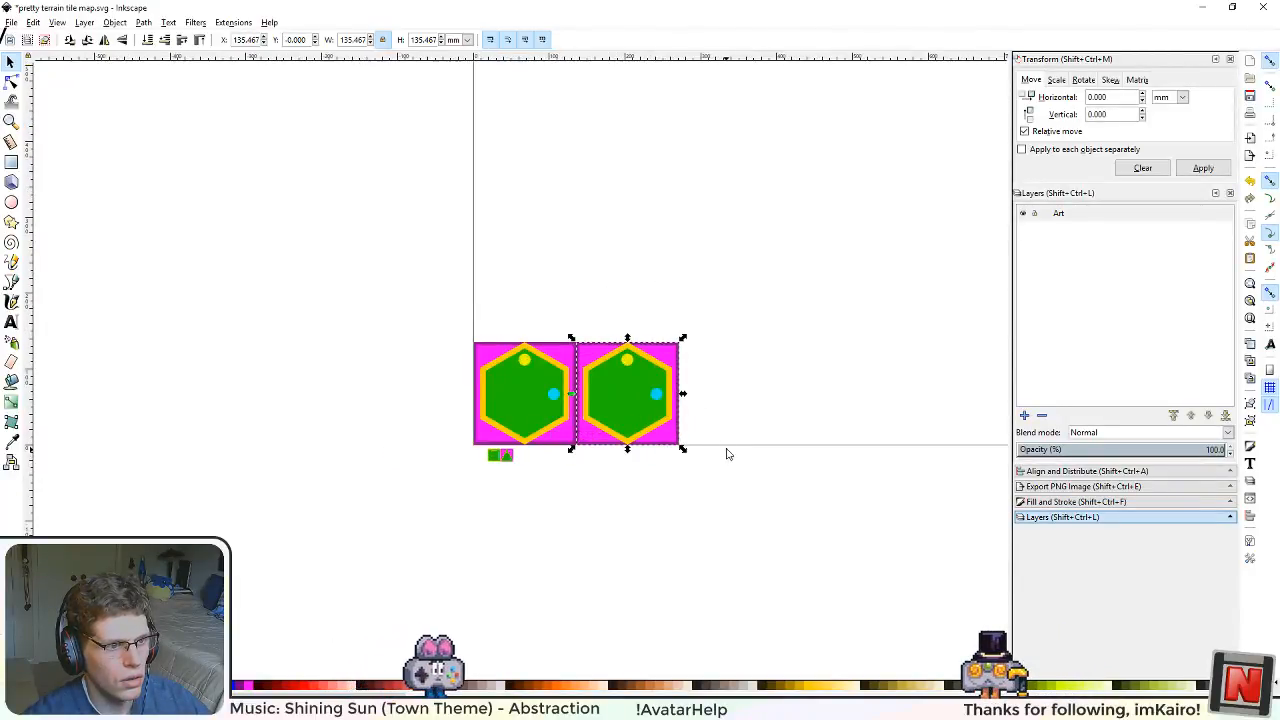
Step: Add a layer named Grid and place it below the Art layer
scroll(727, 450, "up", 1)
left_click(1024, 415)
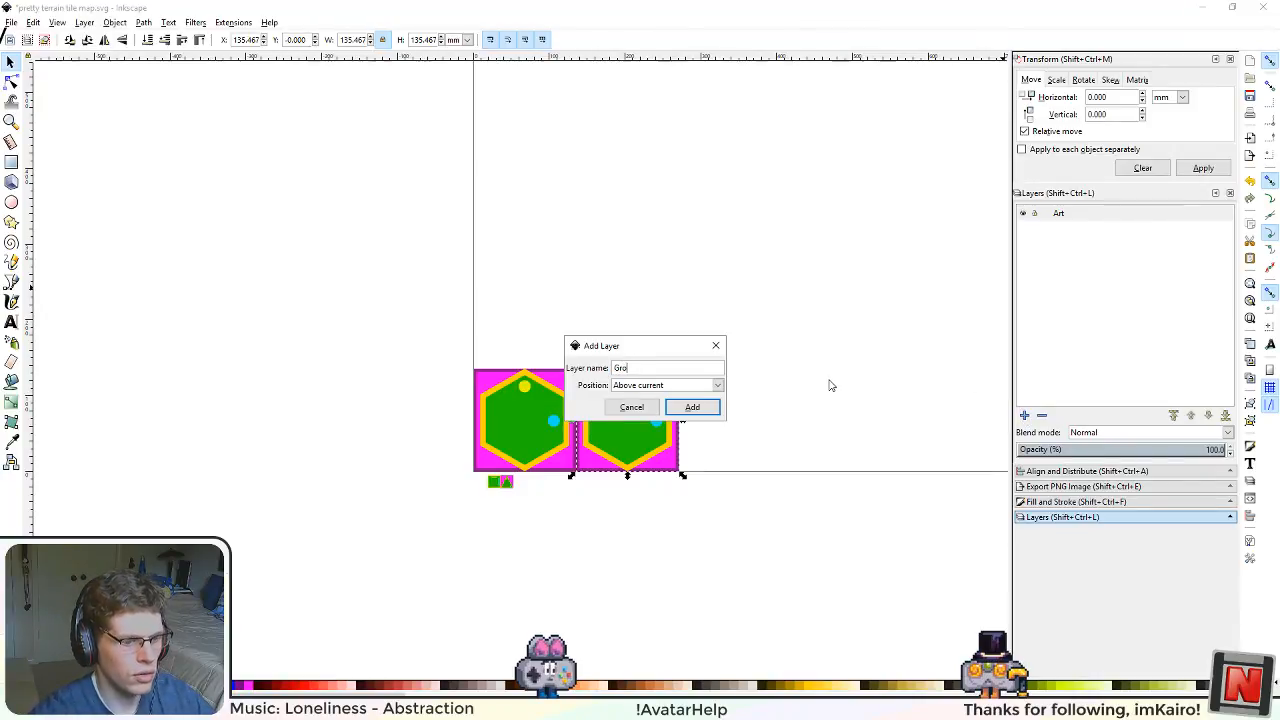
type("Grid")
key("Return")
left_click(1091, 217)
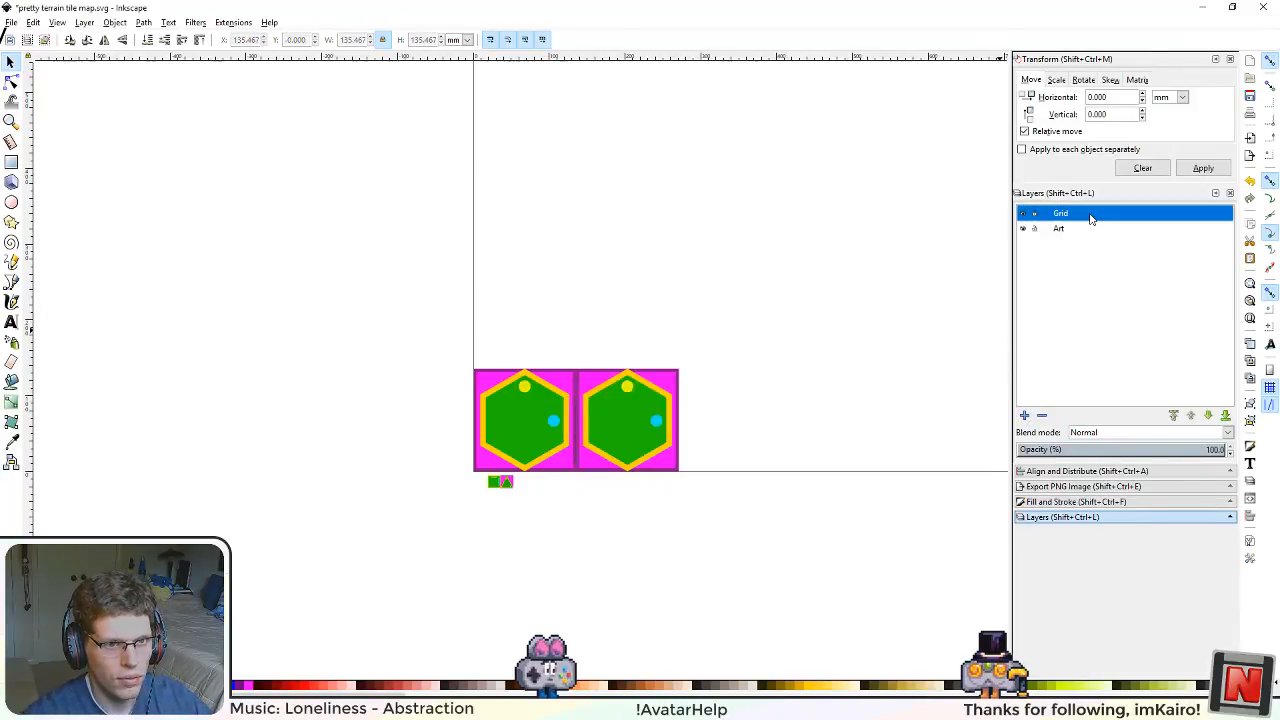
left_click_drag(1078, 248, 1060, 262)
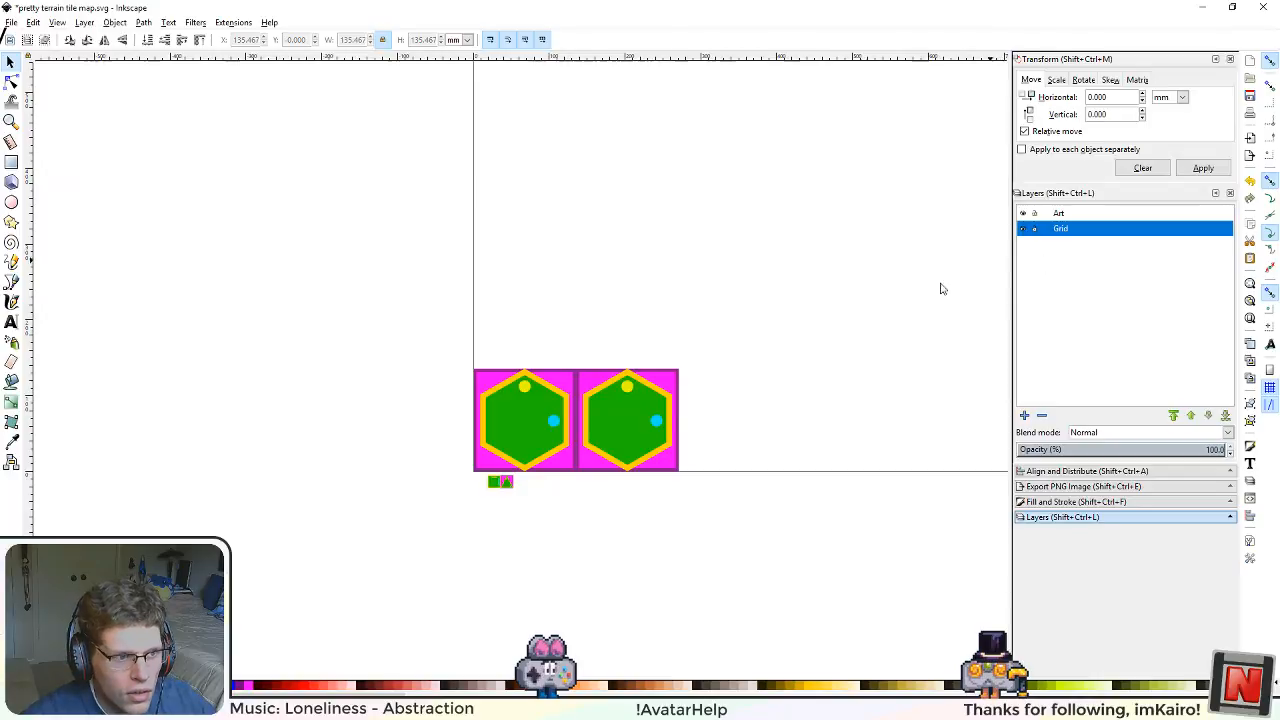
Step: Cut all the tiles from the Art layer and paste them into the Grid layer
left_click_drag(428, 317, 826, 508)
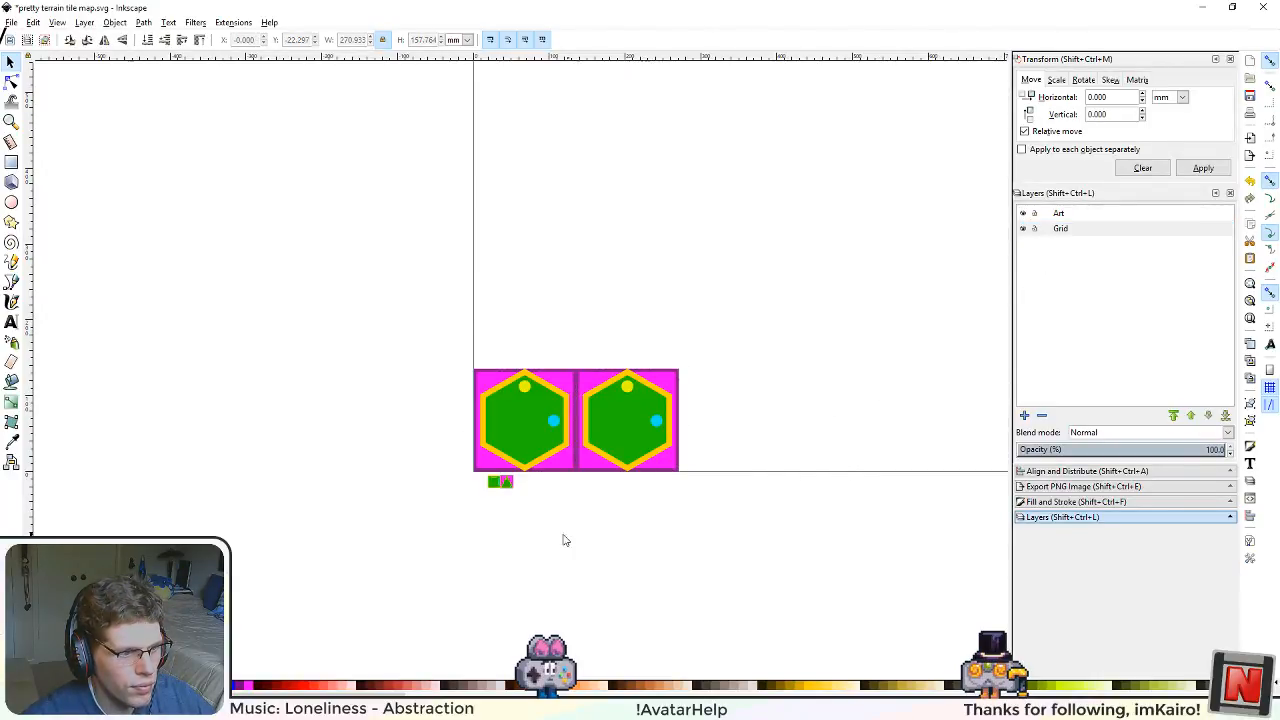
scroll(557, 532, "up", 2)
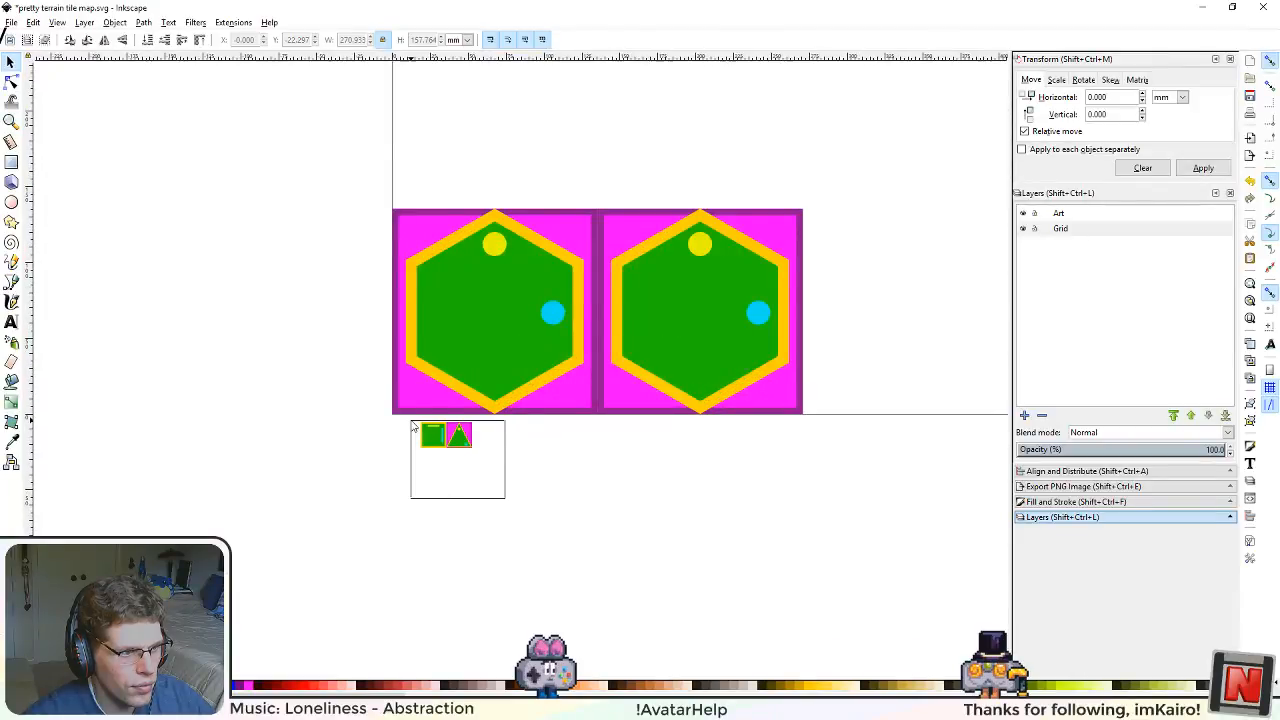
left_click_drag(80, 116, 862, 527)
key("Delete")
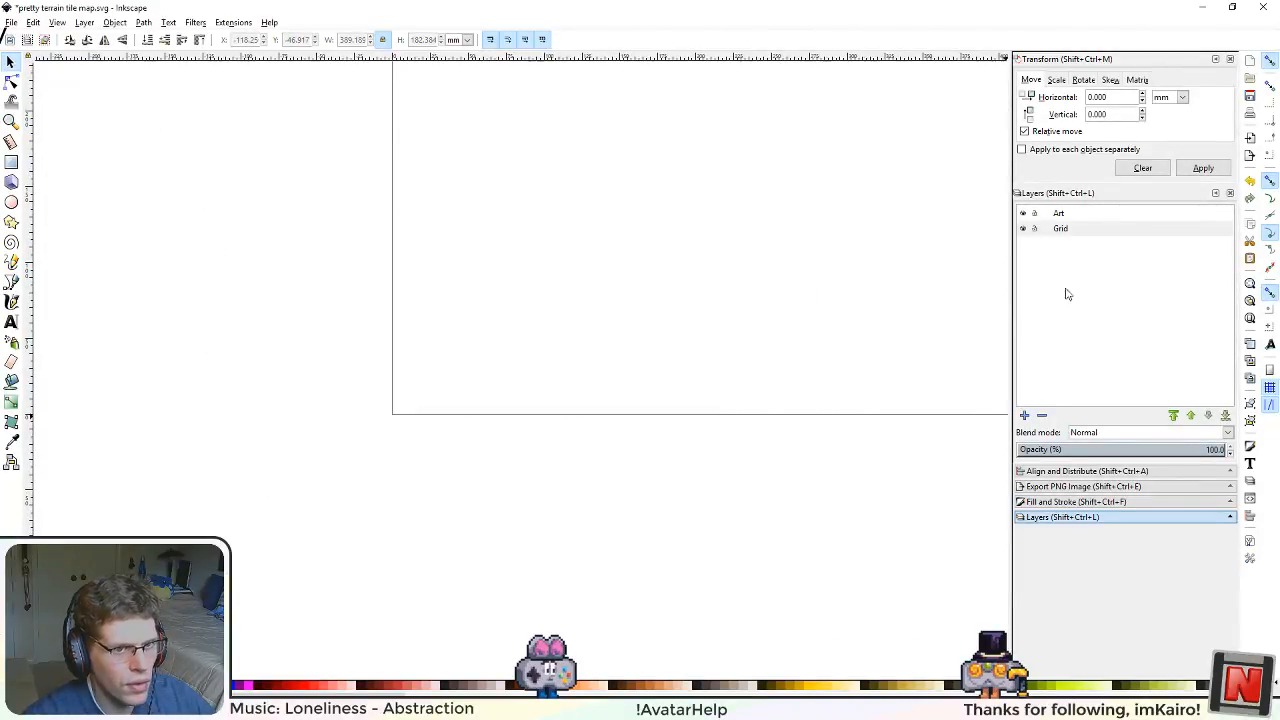
left_click(1067, 213)
left_click(1067, 228)
key("ctrl+v")
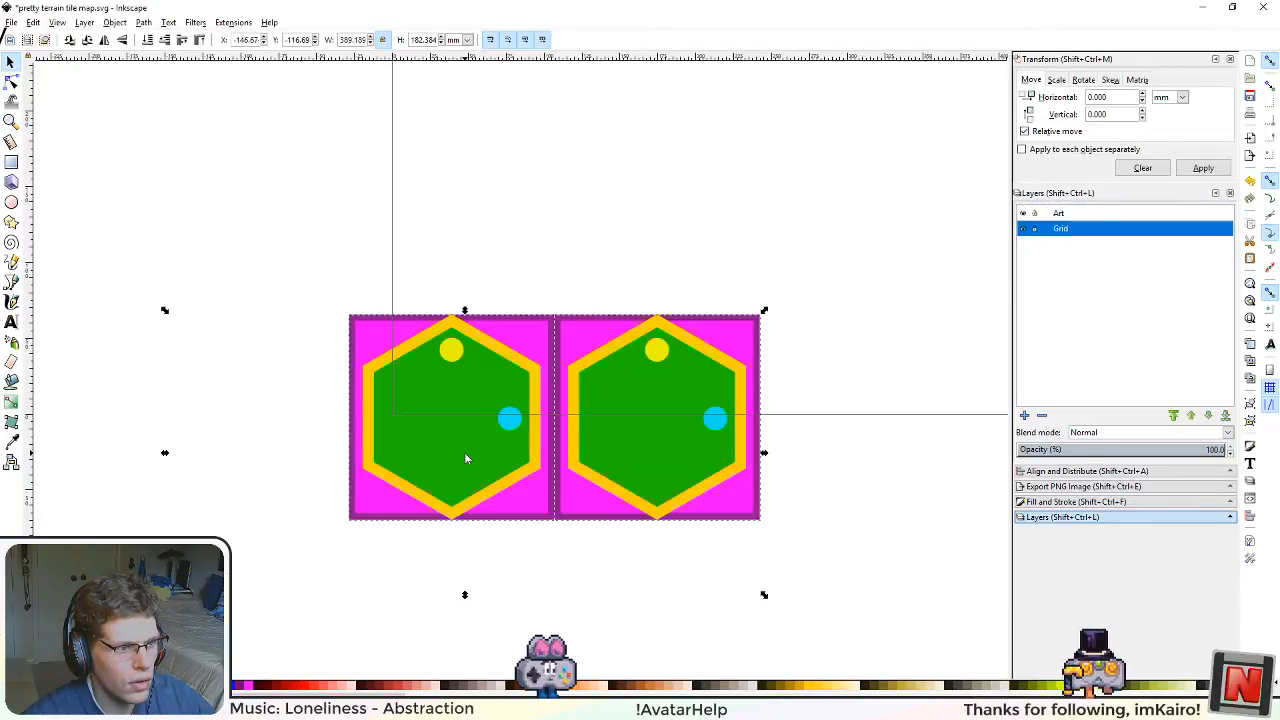
Step: Place one pasted hexagon tile at X 0, Y 0 and snap the other hexagon tile against its right edge
left_click_drag(488, 480, 534, 371)
left_click(554, 501)
left_click_drag(708, 354, 788, 354)
mouse_move(502, 360)
left_mouse_down()
mouse_move(528, 368)
mouse_move(505, 358)
left_mouse_up()
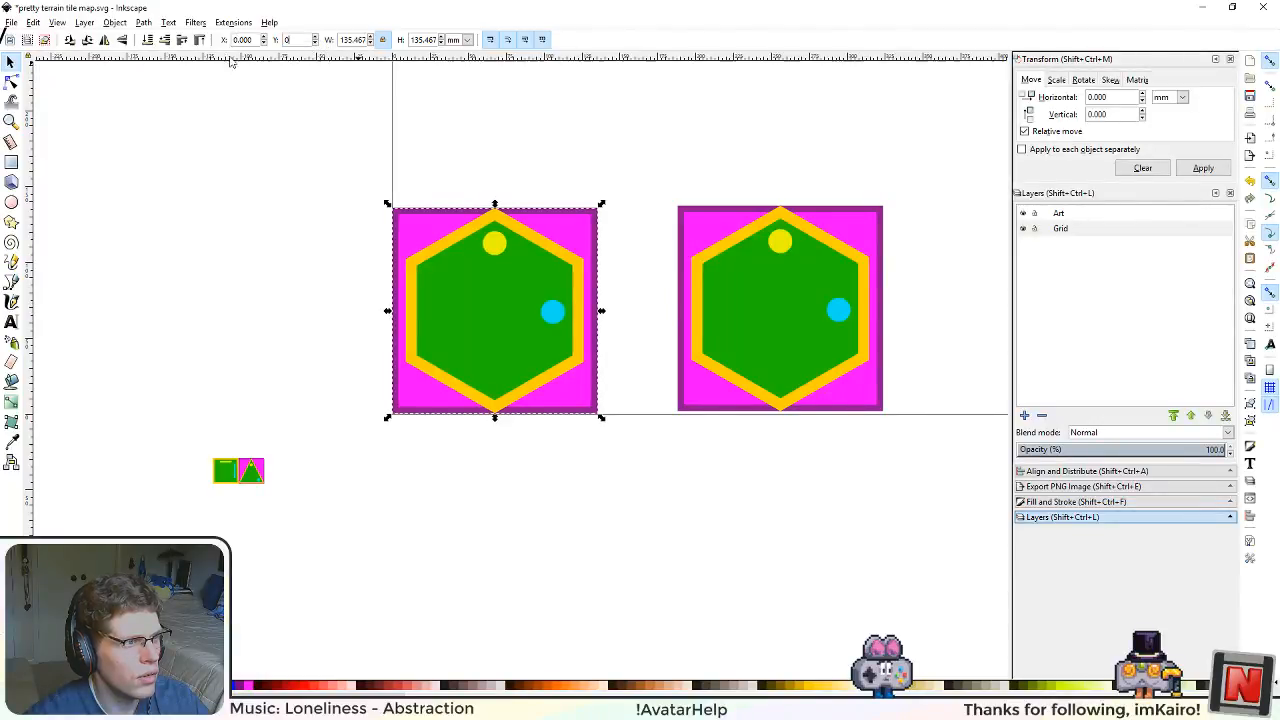
left_click_drag(820, 306, 740, 308)
Step: Duplicate the corner hexagon tile and place the copy outside the page, to its left
scroll(787, 486, "down", 4)
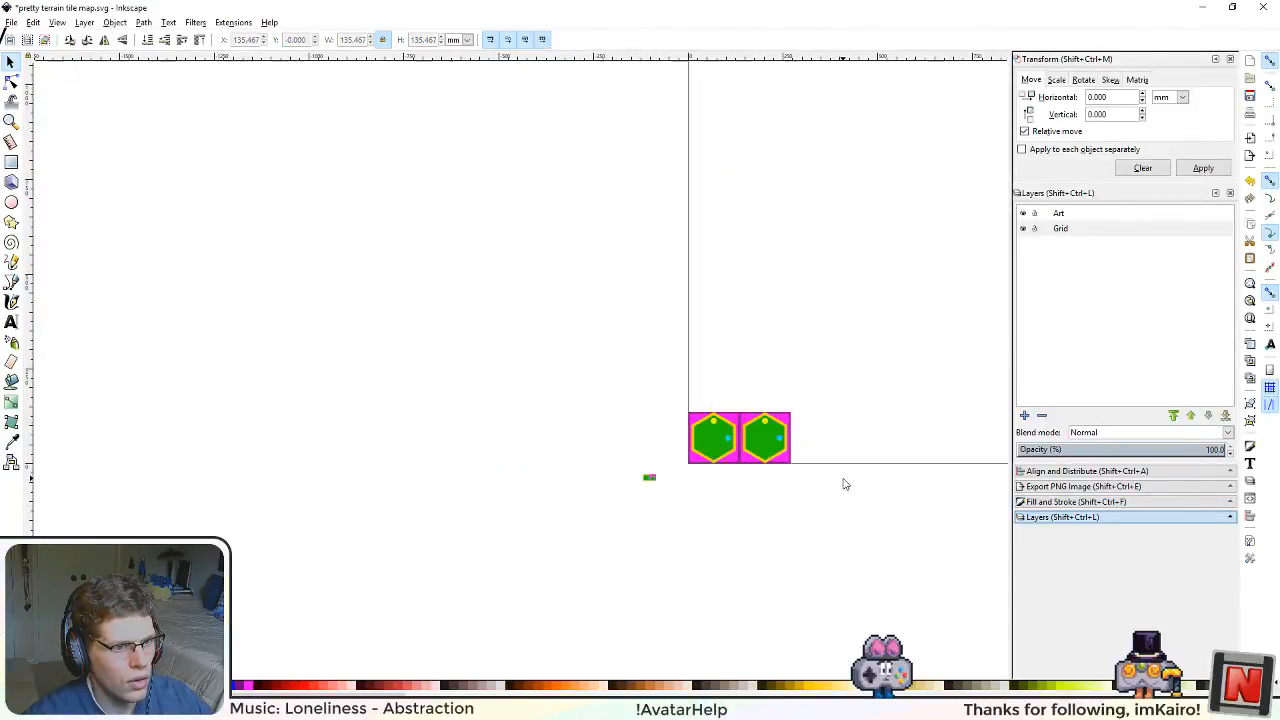
scroll(791, 495, "up", 4)
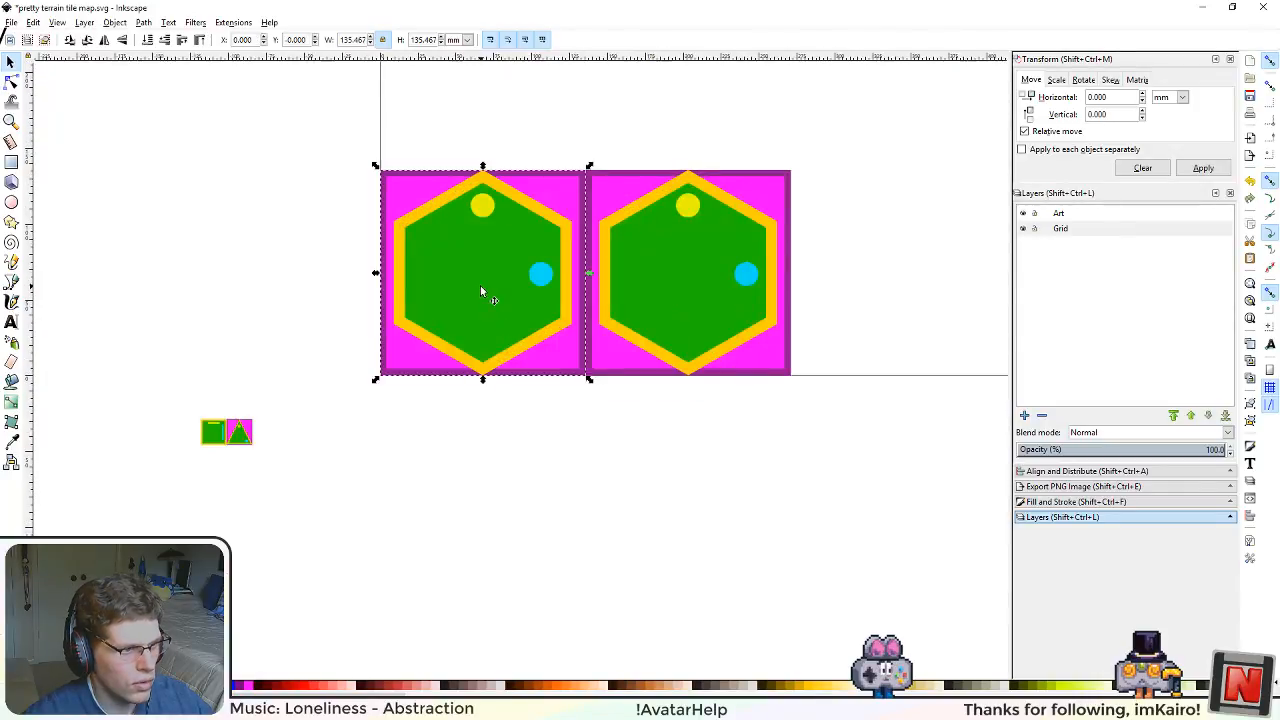
key("ctrl+d")
left_click_drag(499, 302, 147, 291)
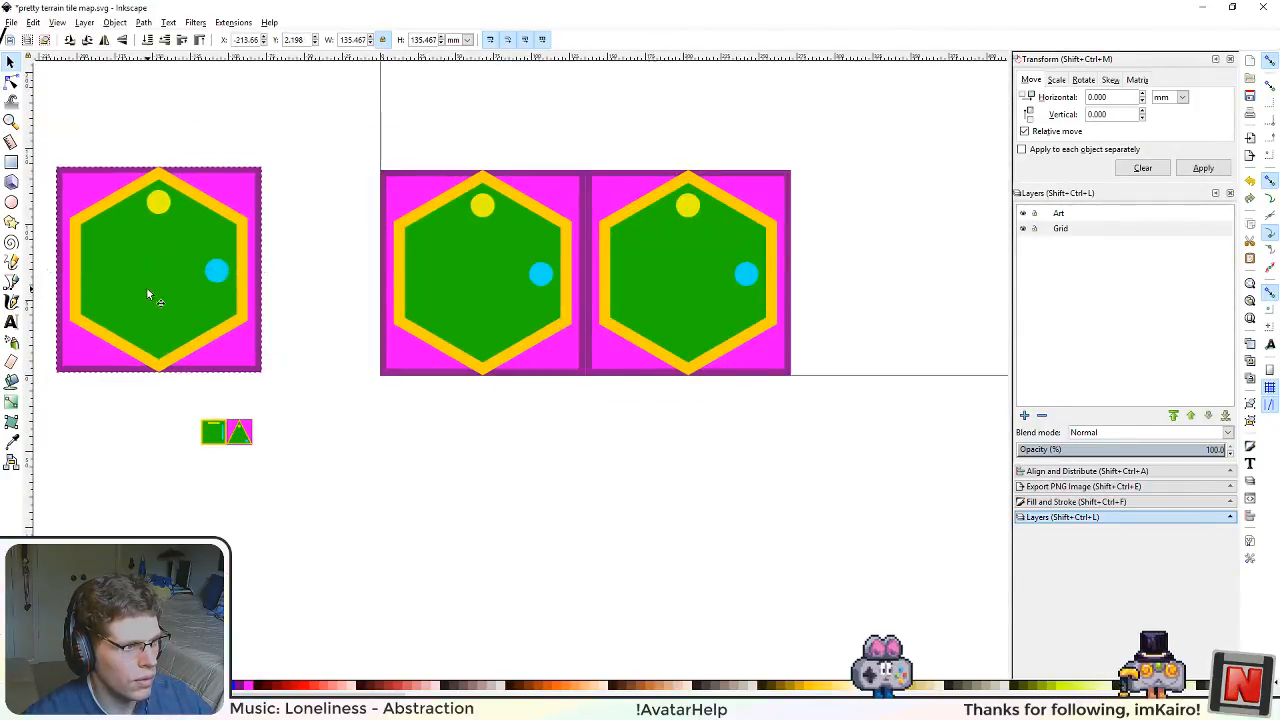
Step: Strip the corner tile down to its magenta bordered square by deleting the hexagon shapes and dots, and delete the second hexagon tile
left_click(504, 293)
left_click(504, 293, "ctrl")
key("Delete")
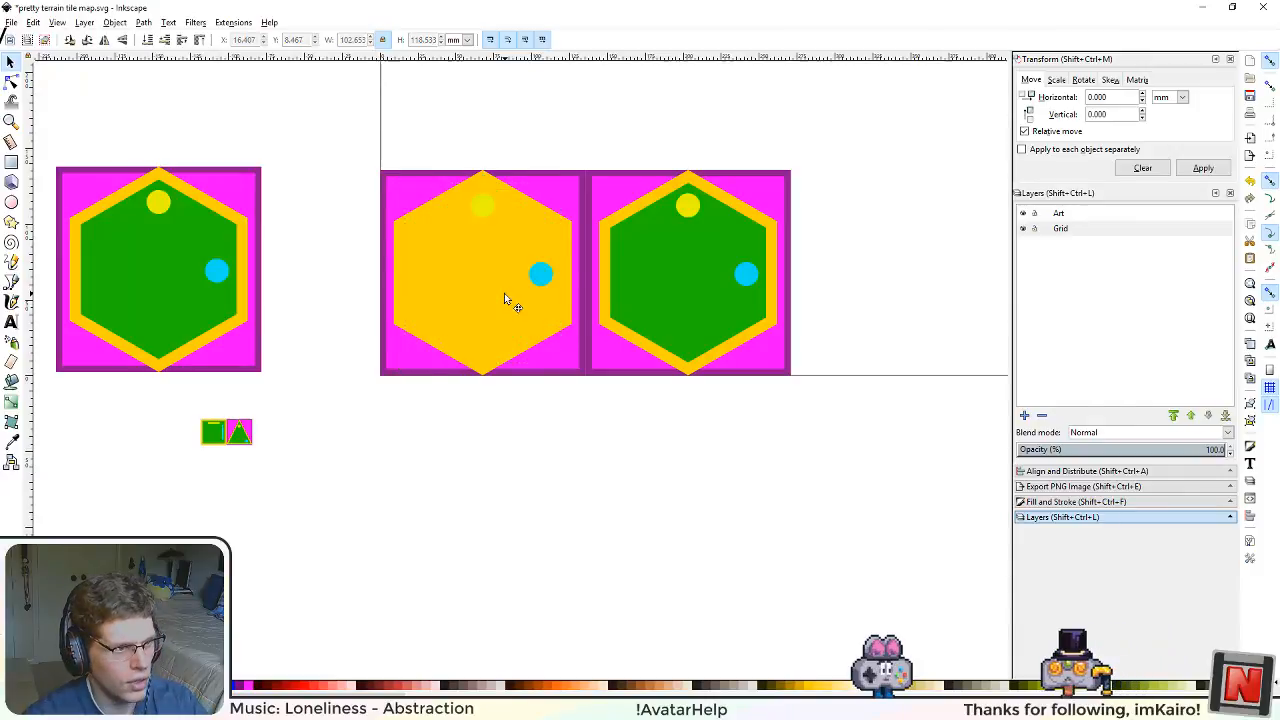
left_click(504, 293)
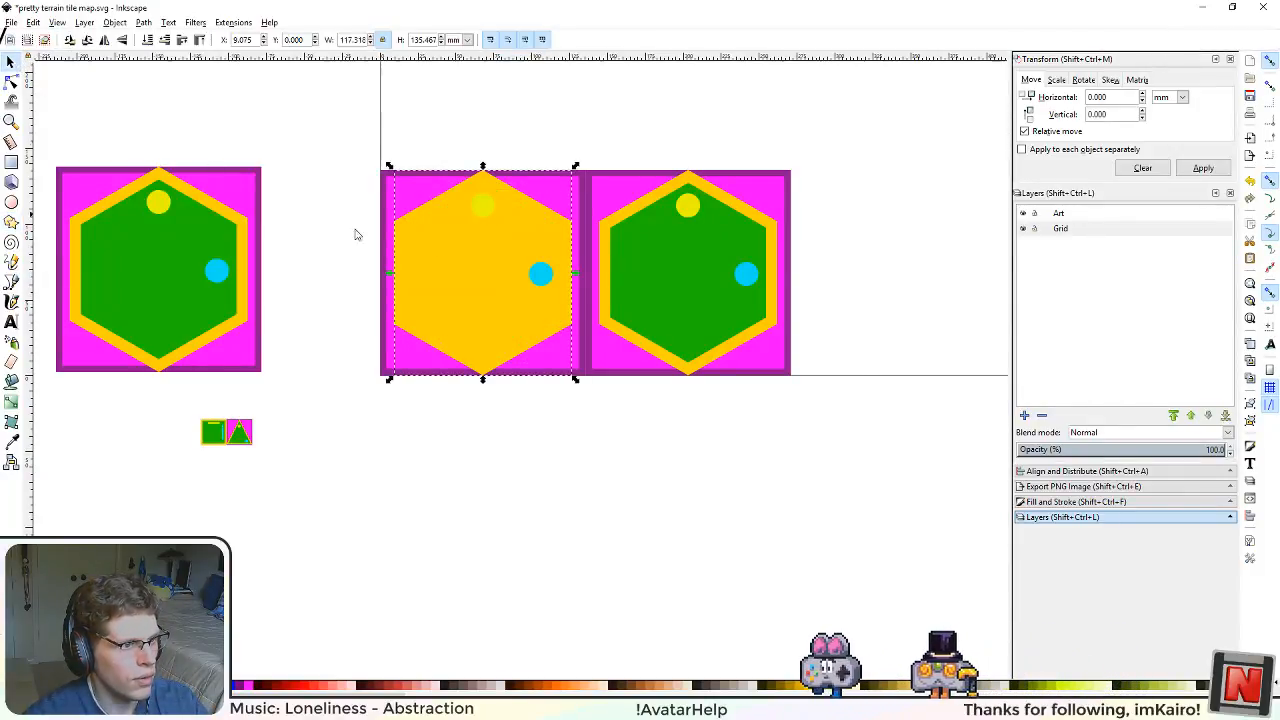
key("Delete")
left_click(546, 280)
key("Delete")
left_click(480, 208)
key("Delete")
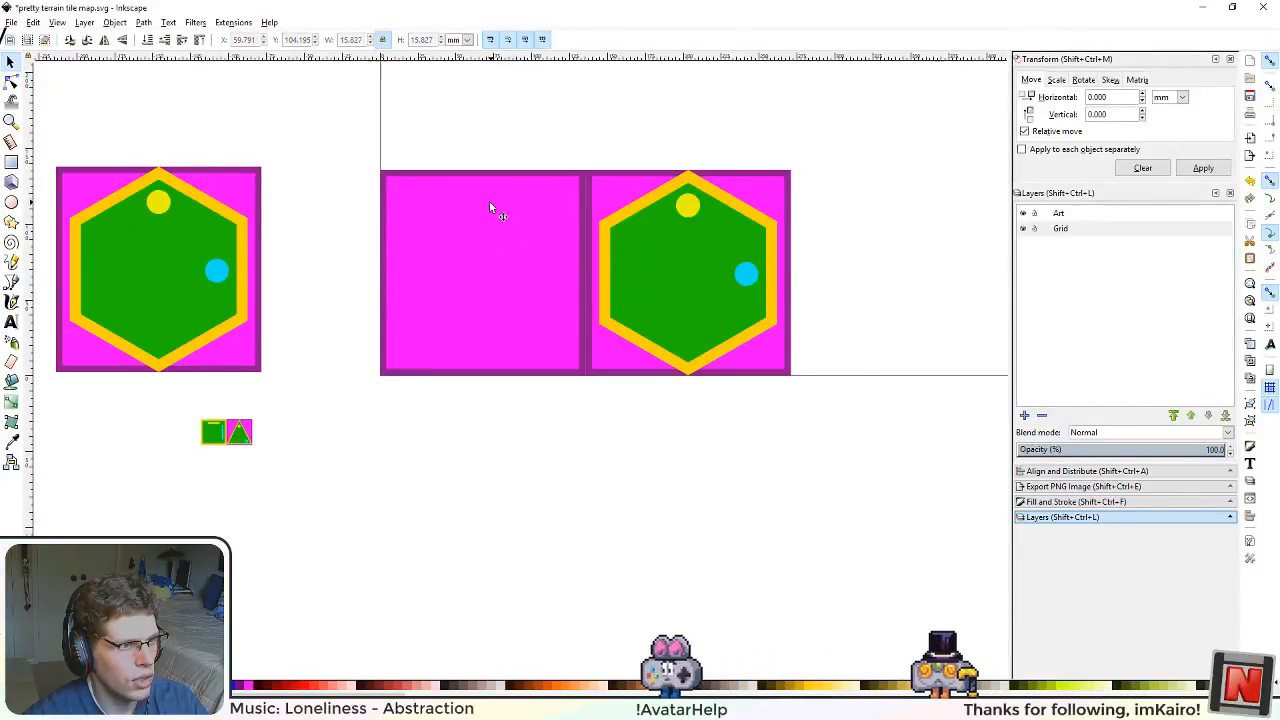
left_click(690, 277)
key("Delete")
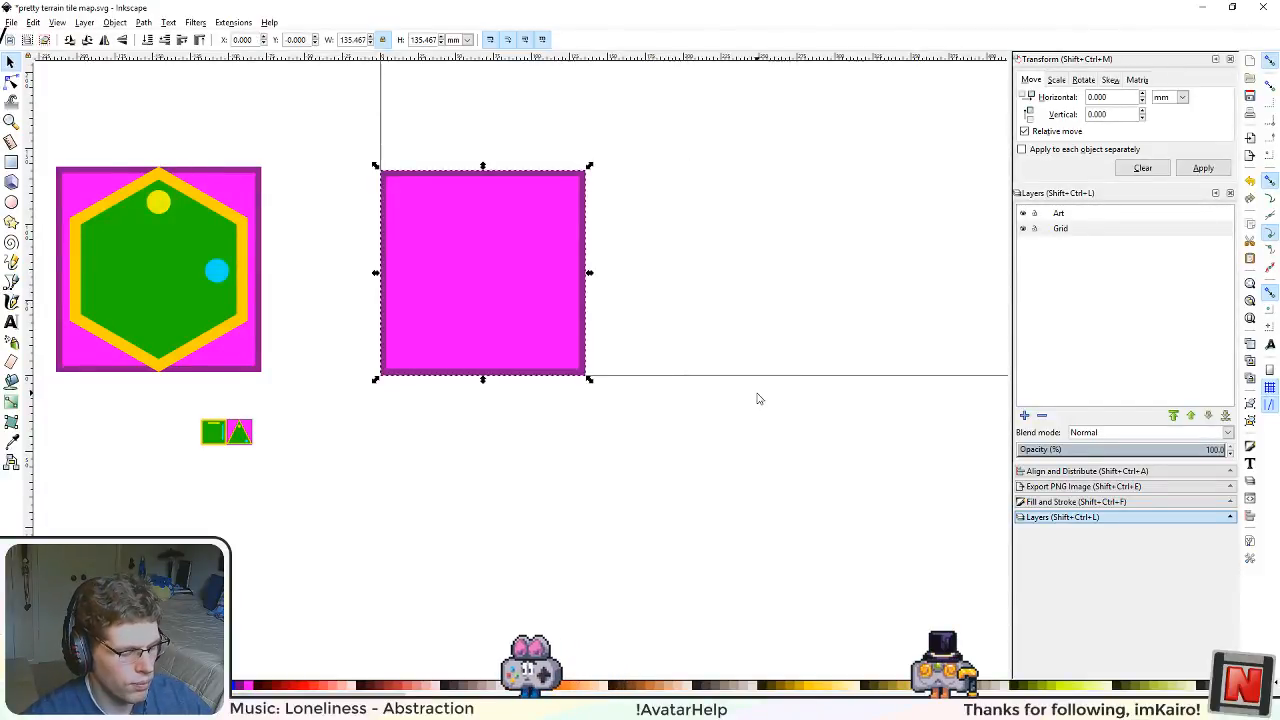
Step: Duplicate the magenta square repeatedly, snapping each copy corner to corner, to form a row of eight along the page's bottom edge
left_click_drag(757, 398, 702, 446)
key("ctrl+d")
left_click_drag(433, 346, 645, 345)
left_click_drag(837, 436, 574, 450)
key("ctrl+d")
left_click_drag(406, 333, 805, 372)
key("ctrl+d")
left_click_drag(849, 469, 560, 477)
key("ctrl+d")
left_click_drag(589, 396, 557, 465)
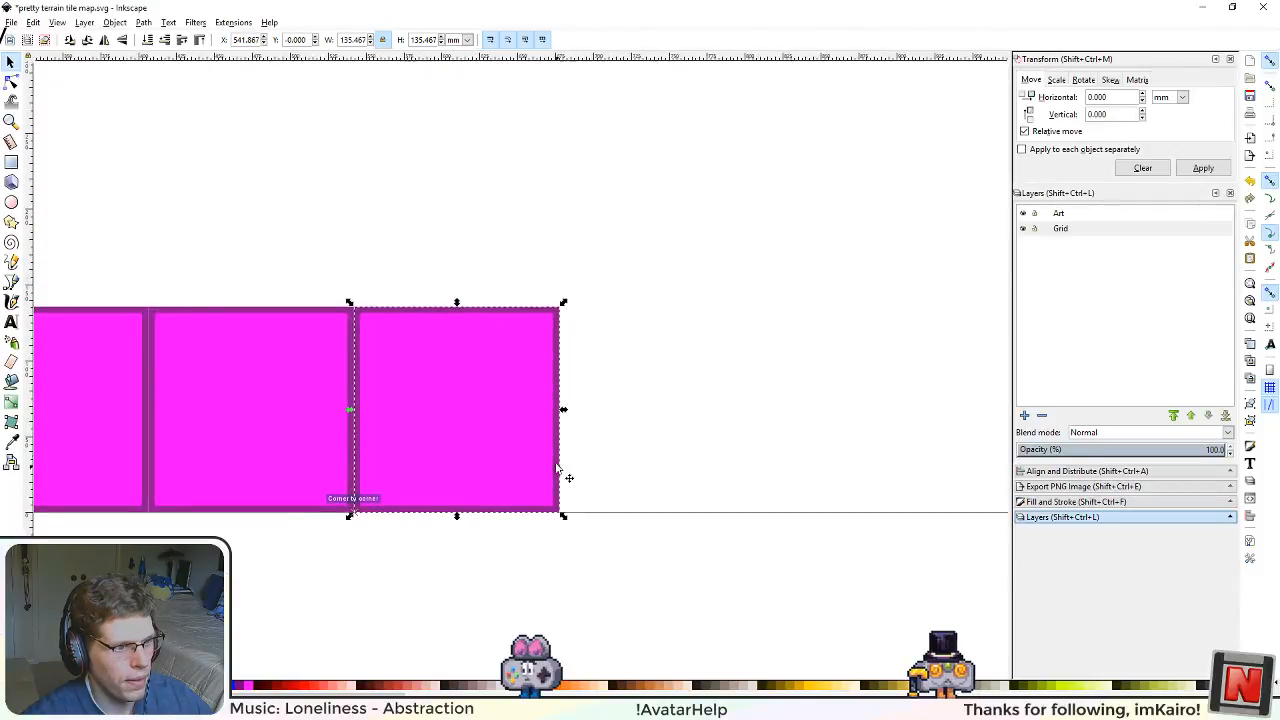
key("ctrl+d")
left_click_drag(477, 412, 686, 420)
left_click_drag(819, 535, 534, 562)
key("ctrl+d")
left_click_drag(395, 460, 816, 462)
key("ctrl+d")
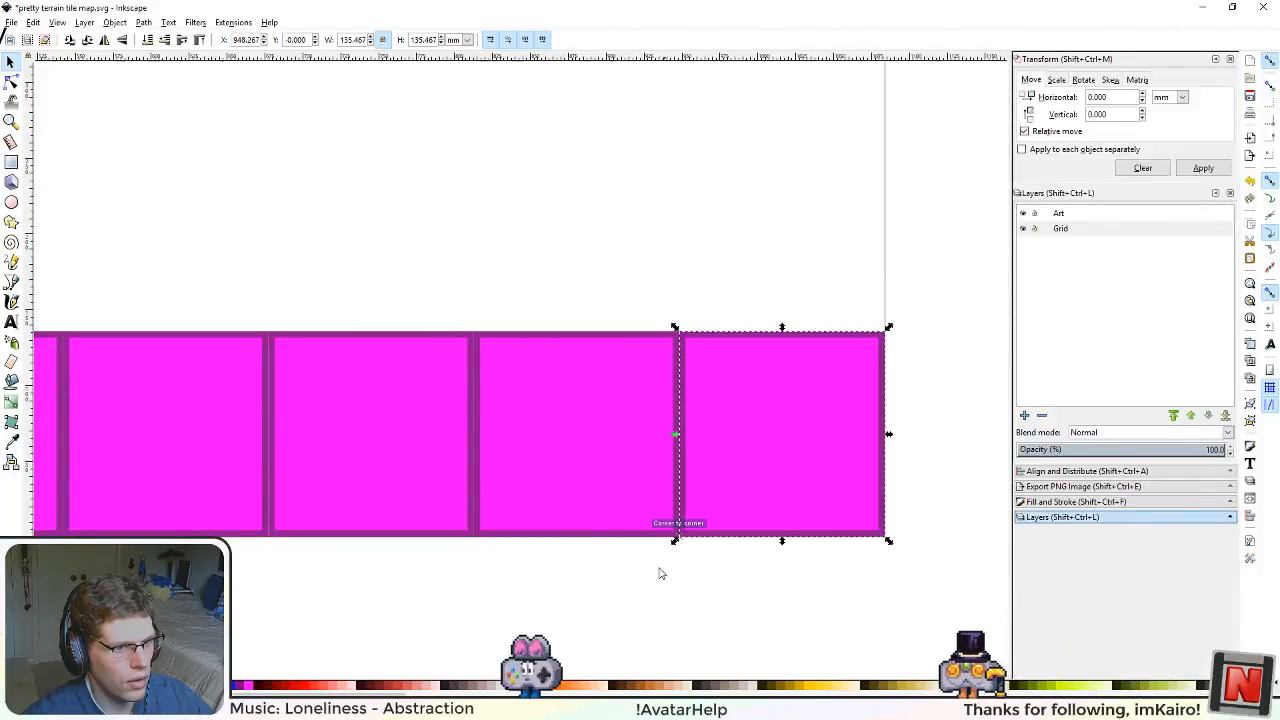
Step: Duplicate the whole row of squares upward, snapping each copy to the row below, to fill the page with eight rows
scroll(598, 540, "down", 6)
scroll(570, 530, "up", 1)
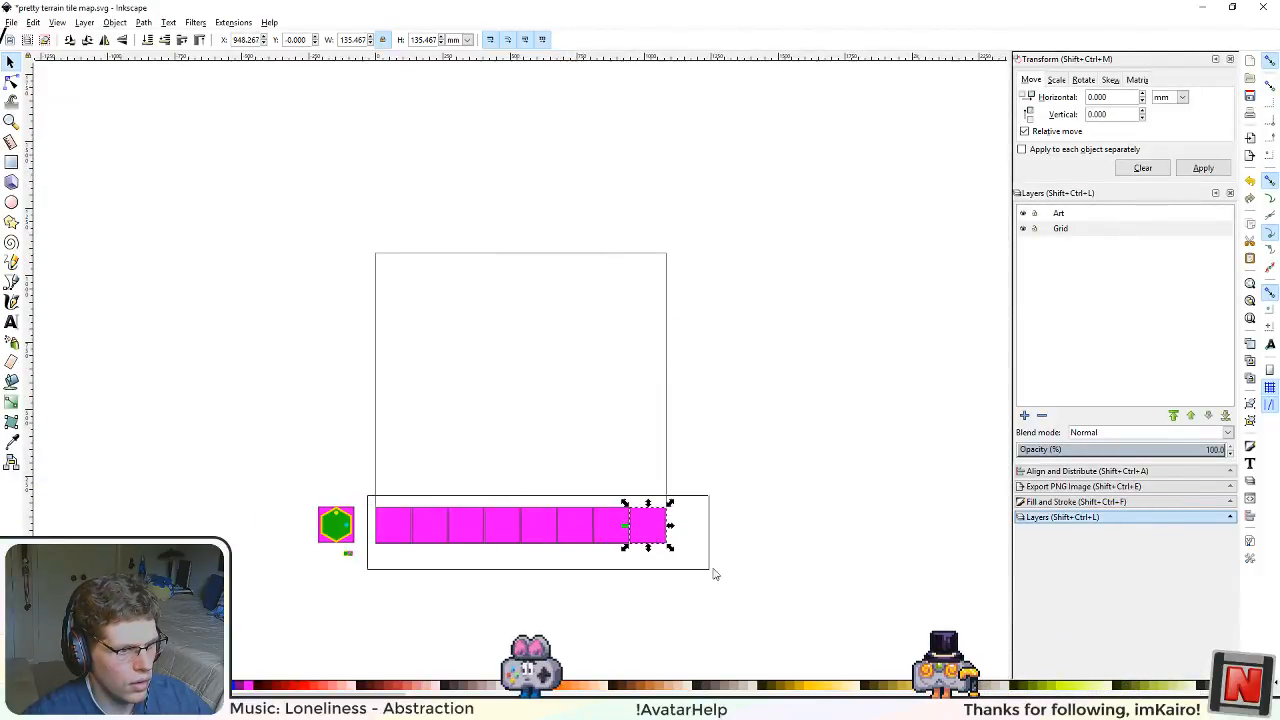
left_click_drag(714, 574, 734, 568)
key("ctrl+d")
left_click_drag(413, 520, 463, 262)
key("ctrl+d")
key("ctrl+d")
key("ctrl+d")
key("ctrl+d")
key("ctrl+d")
key("ctrl+d")
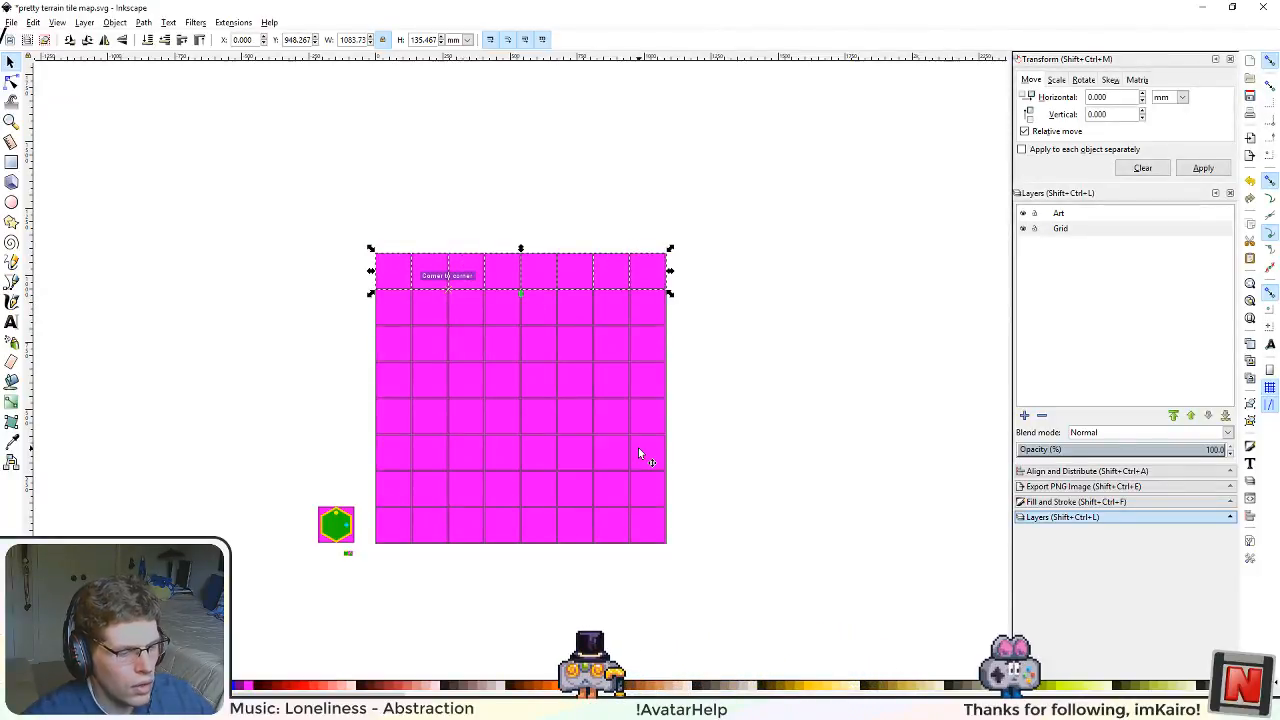
Step: Examine the seams and border intersections between the magenta squares up close and across the full page
scroll(500, 465, "up", 3)
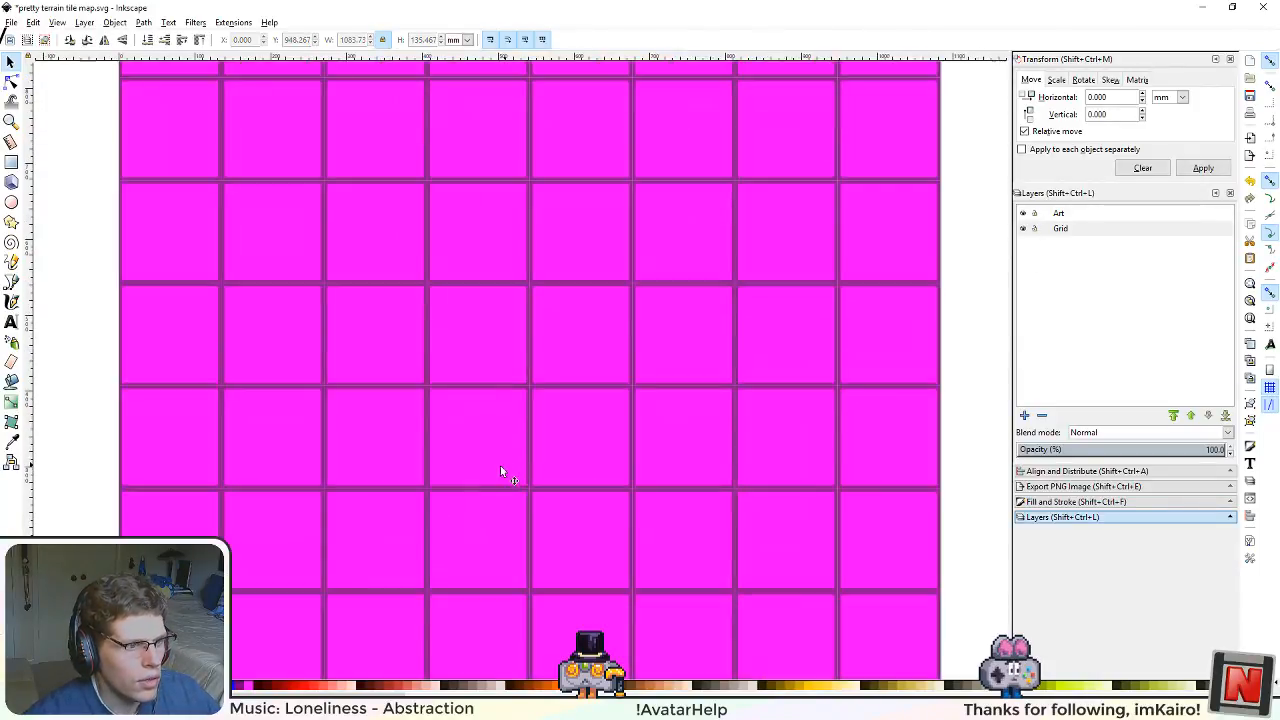
scroll(474, 472, "up", 1)
scroll(474, 472, "down", 4)
scroll(419, 511, "up", 6)
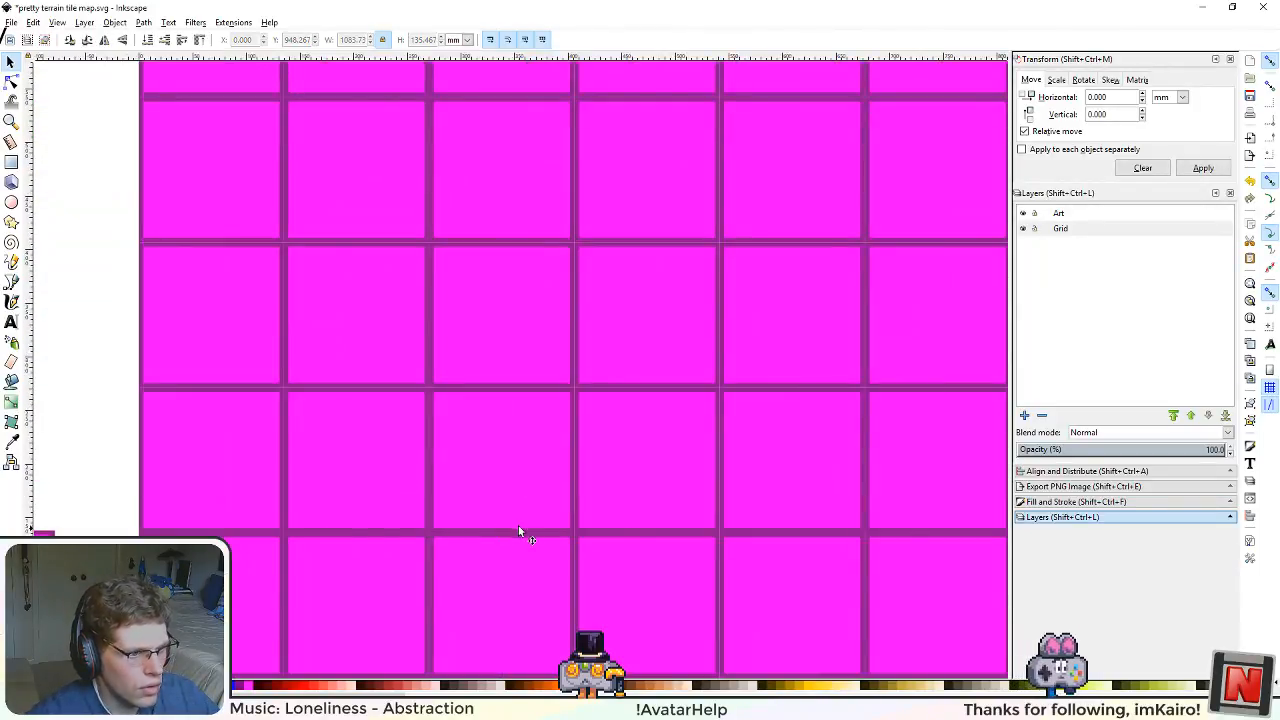
scroll(358, 552, "up", 4)
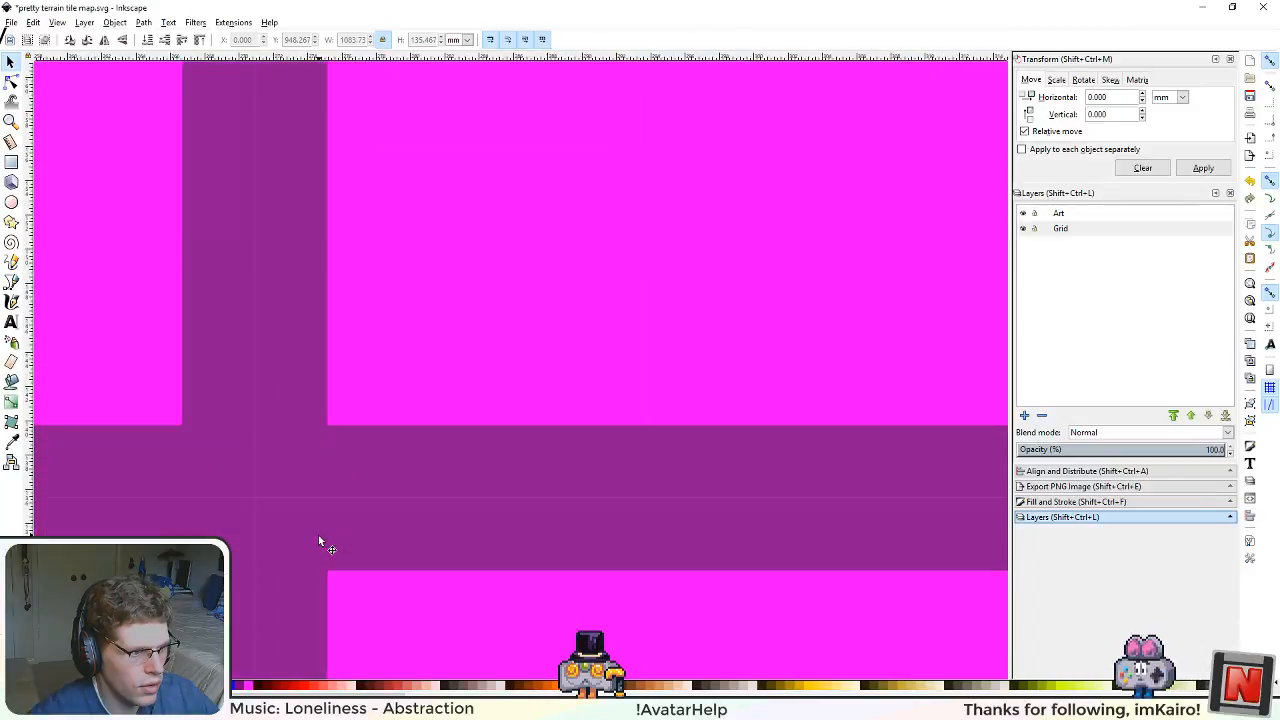
scroll(258, 494, "down", 10)
scroll(262, 498, "down", 3)
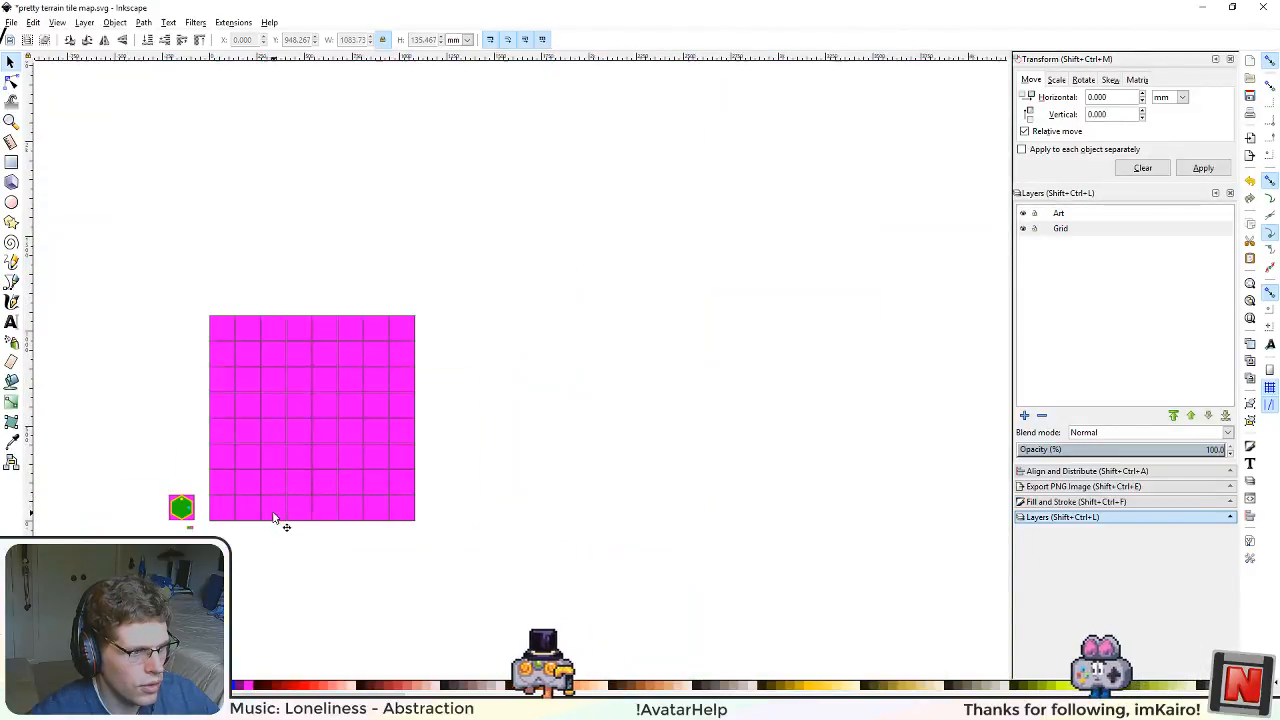
scroll(270, 525, "up", 5)
scroll(606, 508, "left", 2)
scroll(318, 500, "up", 2)
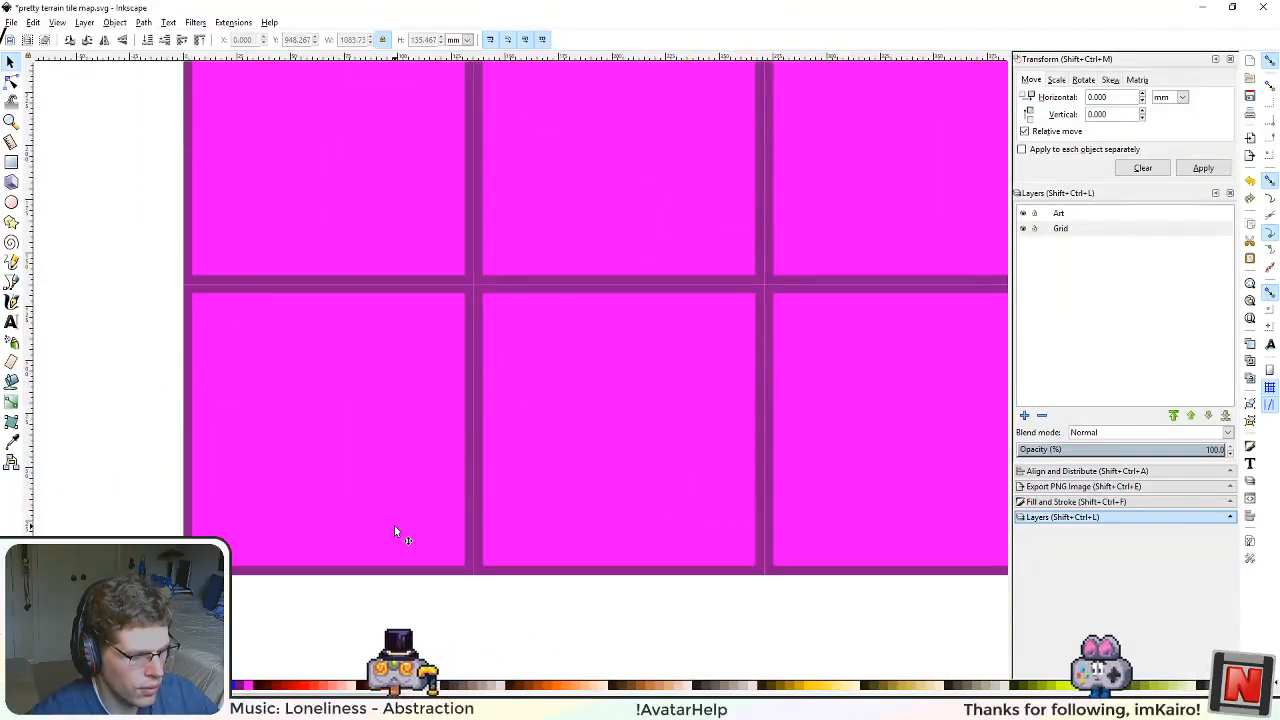
Step: Save the document and lock the Grid layer
key("ctrl+s")
scroll(406, 526, "down", 3)
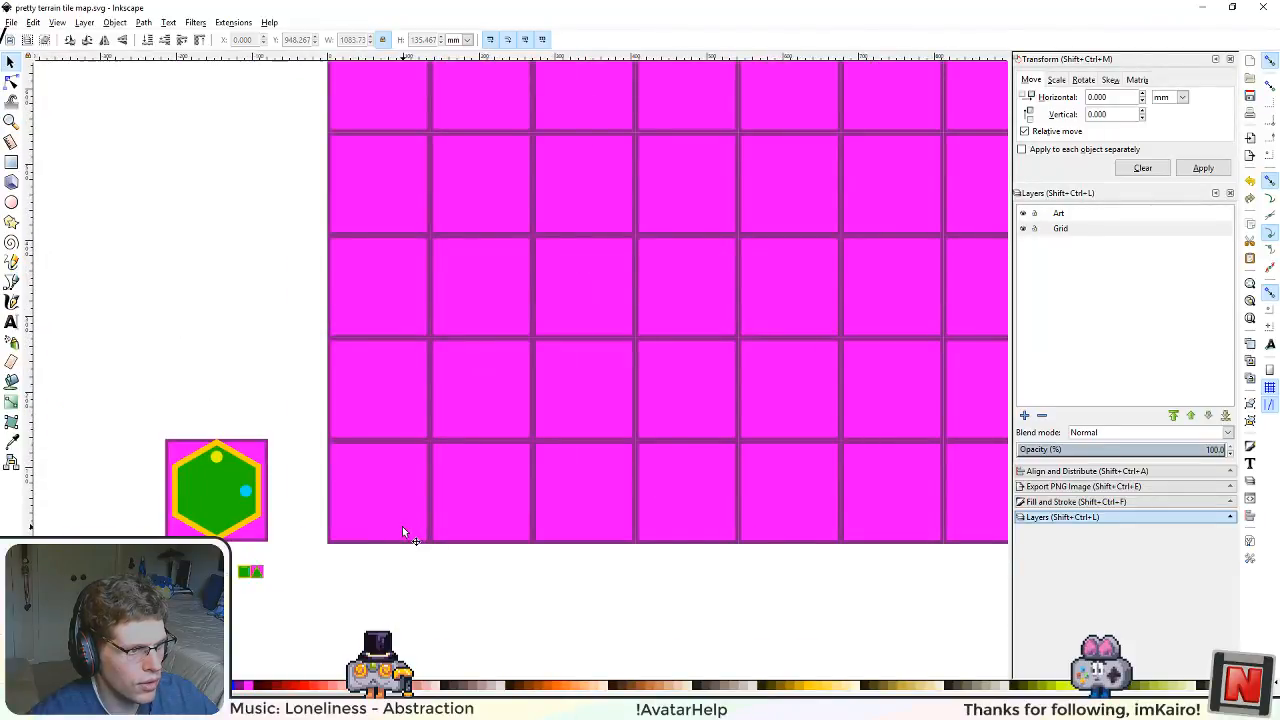
left_click_drag(480, 452, 522, 489)
left_click_drag(657, 487, 637, 382)
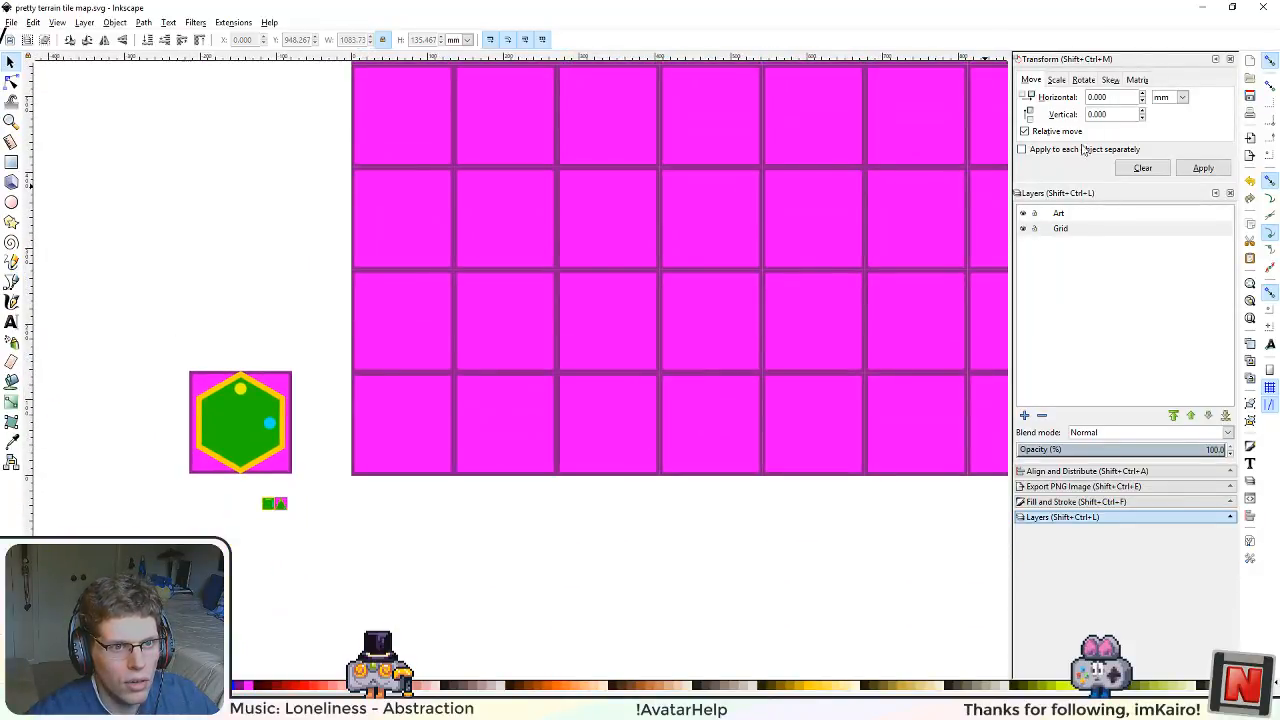
Step: Toggle the Grid layer's visibility off and on to check its contents, leaving it shown
left_click(1023, 229)
left_click(1023, 229)
left_click(1023, 229)
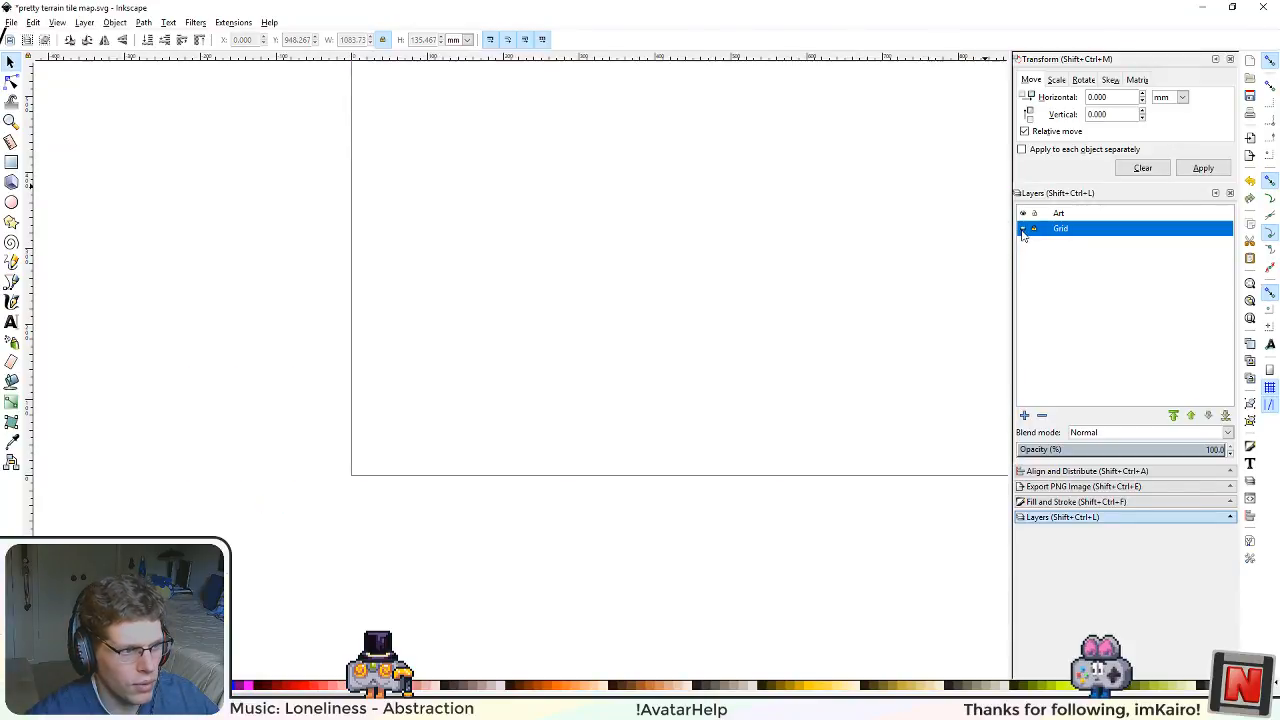
left_click(1023, 229)
scroll(430, 475, "up", 2)
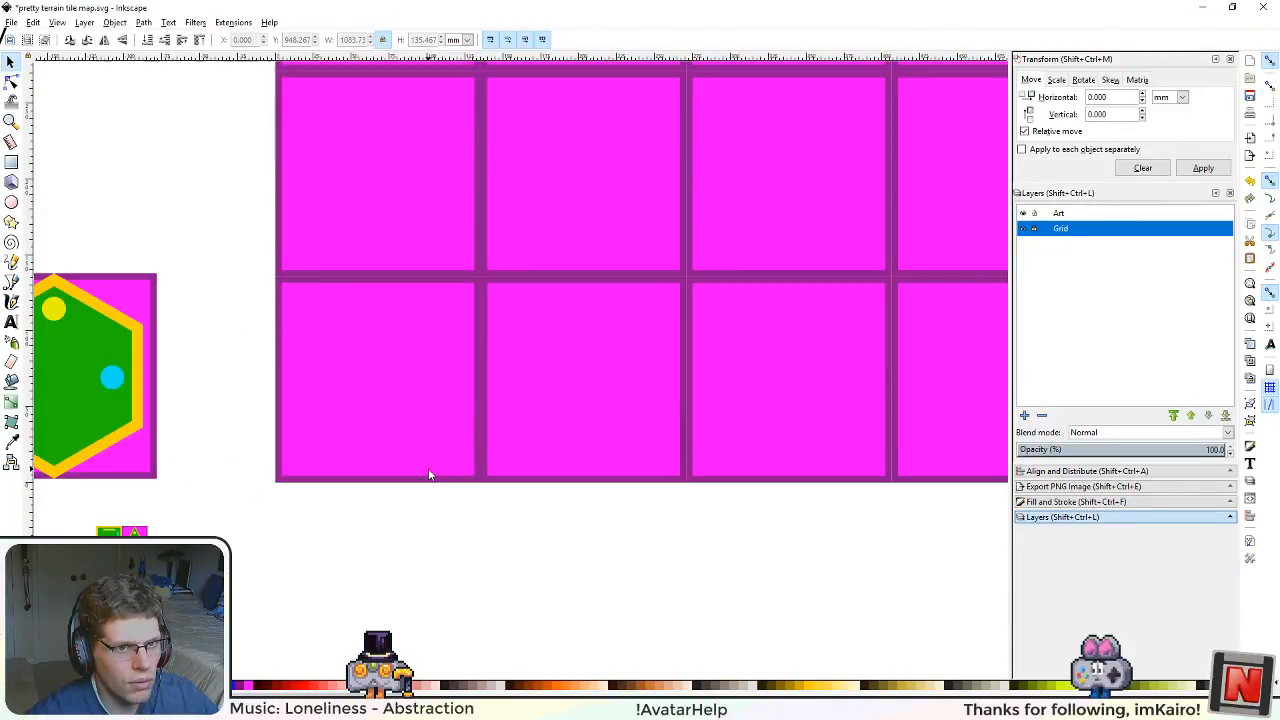
left_click_drag(284, 452, 479, 447)
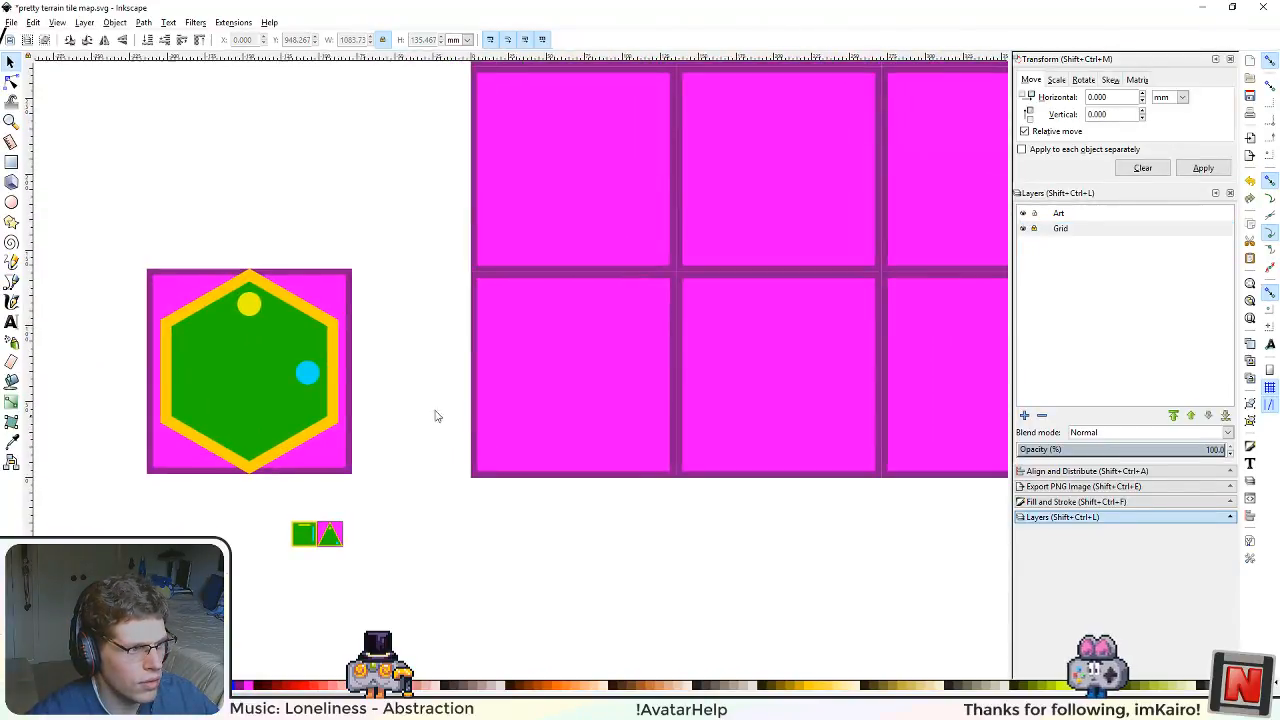
Step: Move the sample tiles from the Grid layer to the Art layer by cut and paste, and relock the Grid layer
left_click(1060, 229)
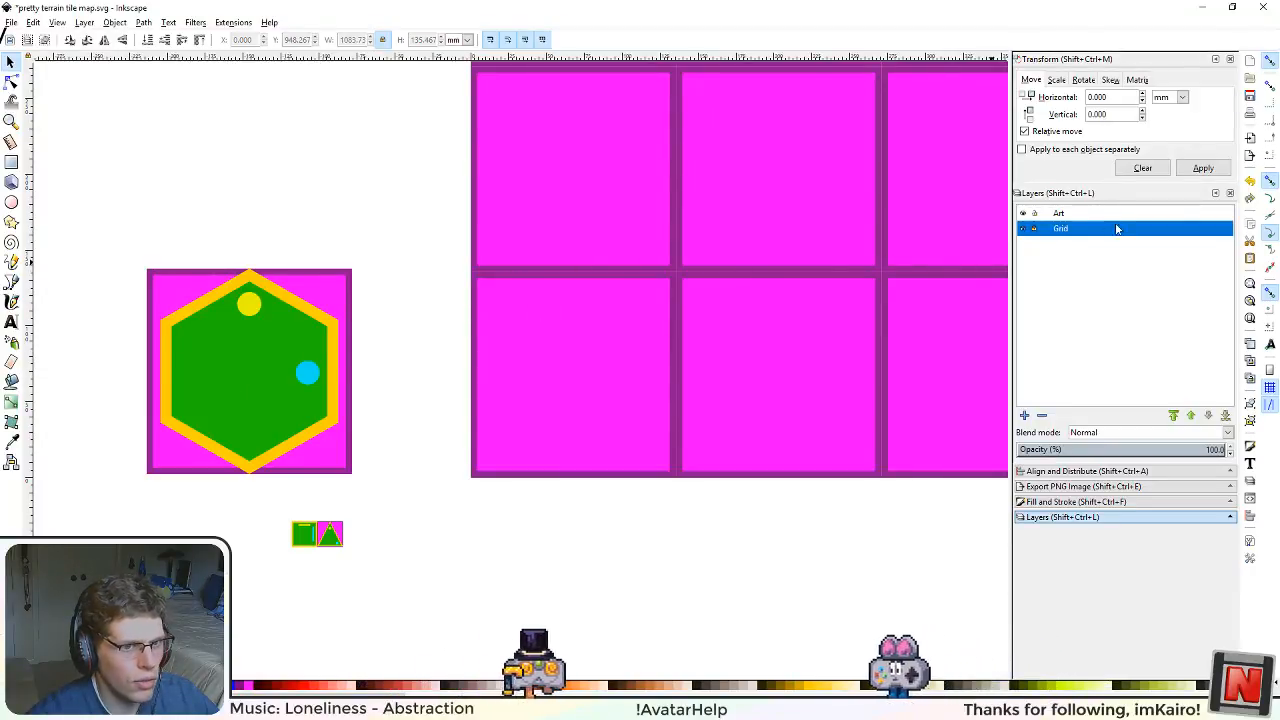
left_click(1035, 229)
left_click_drag(95, 212, 141, 277)
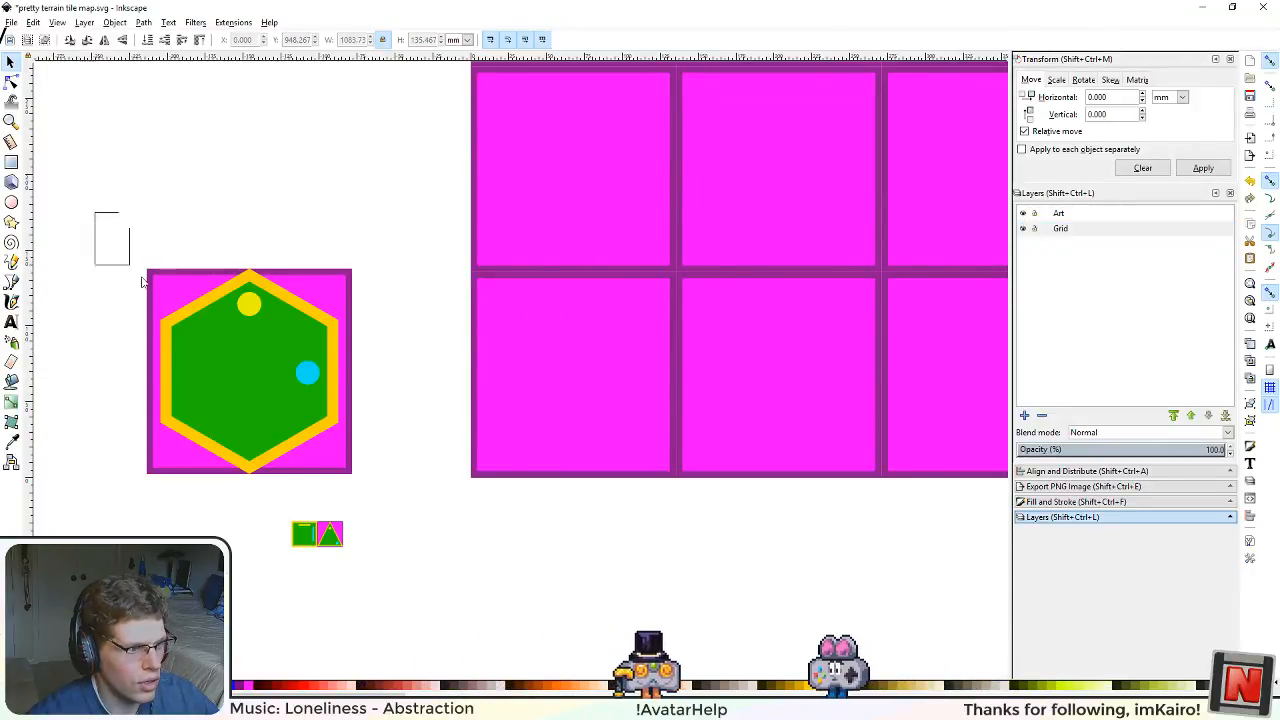
left_click_drag(430, 584, 429, 585)
key("Delete")
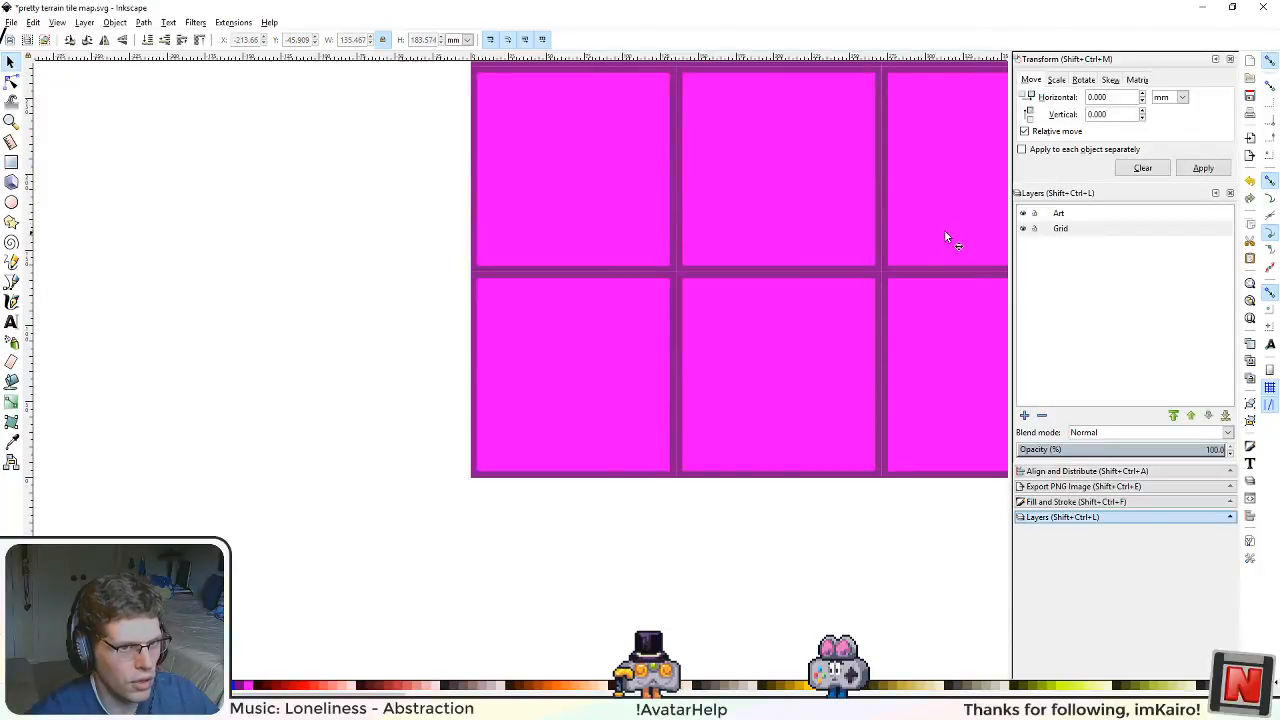
left_click(1060, 216)
key("ctrl+v")
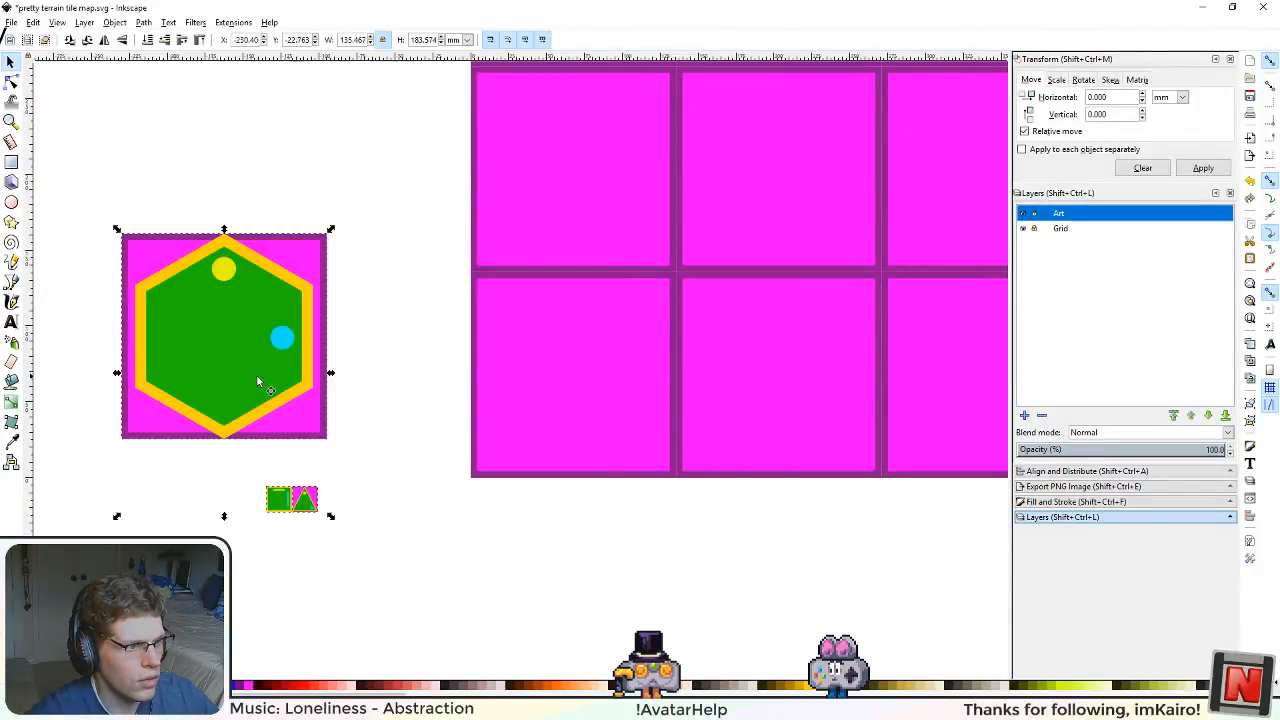
Step: Move the pasted tiles closer to the grid and delete both square backgrounds behind the large hexagon
left_click_drag(260, 380, 323, 387)
left_click(434, 499)
left_click(361, 446)
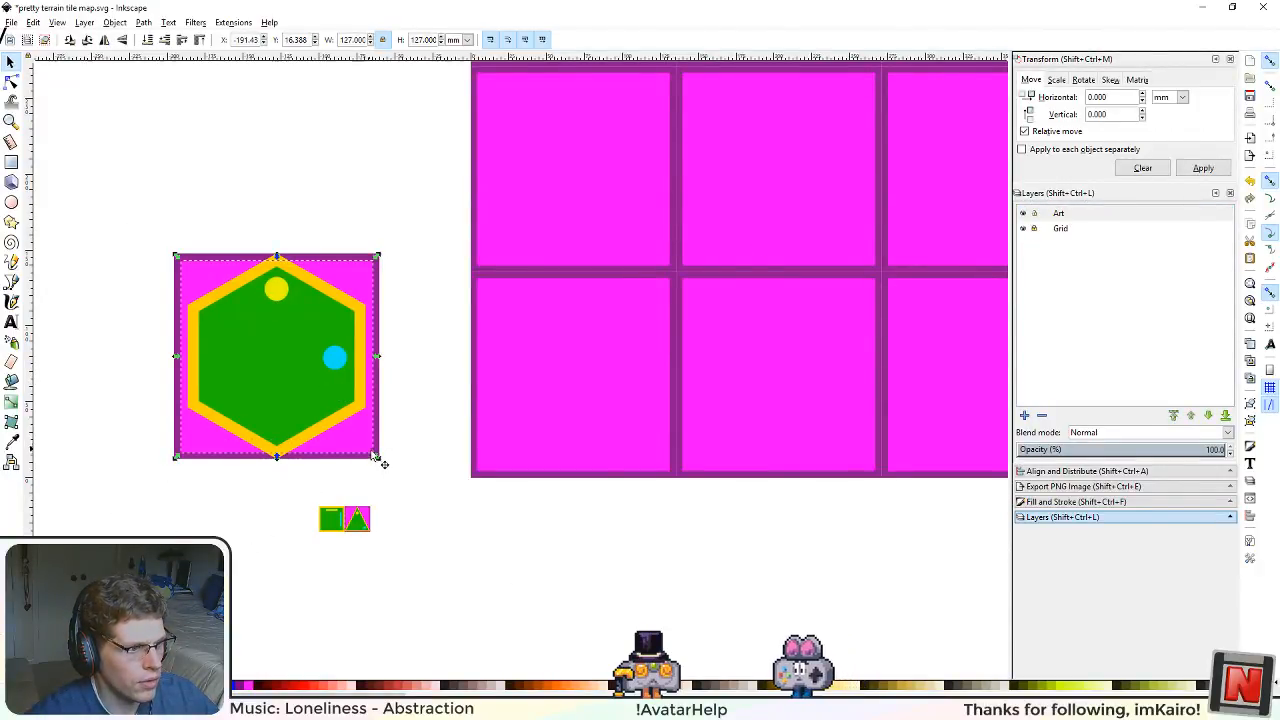
key("Delete")
left_click(369, 455)
key("Delete")
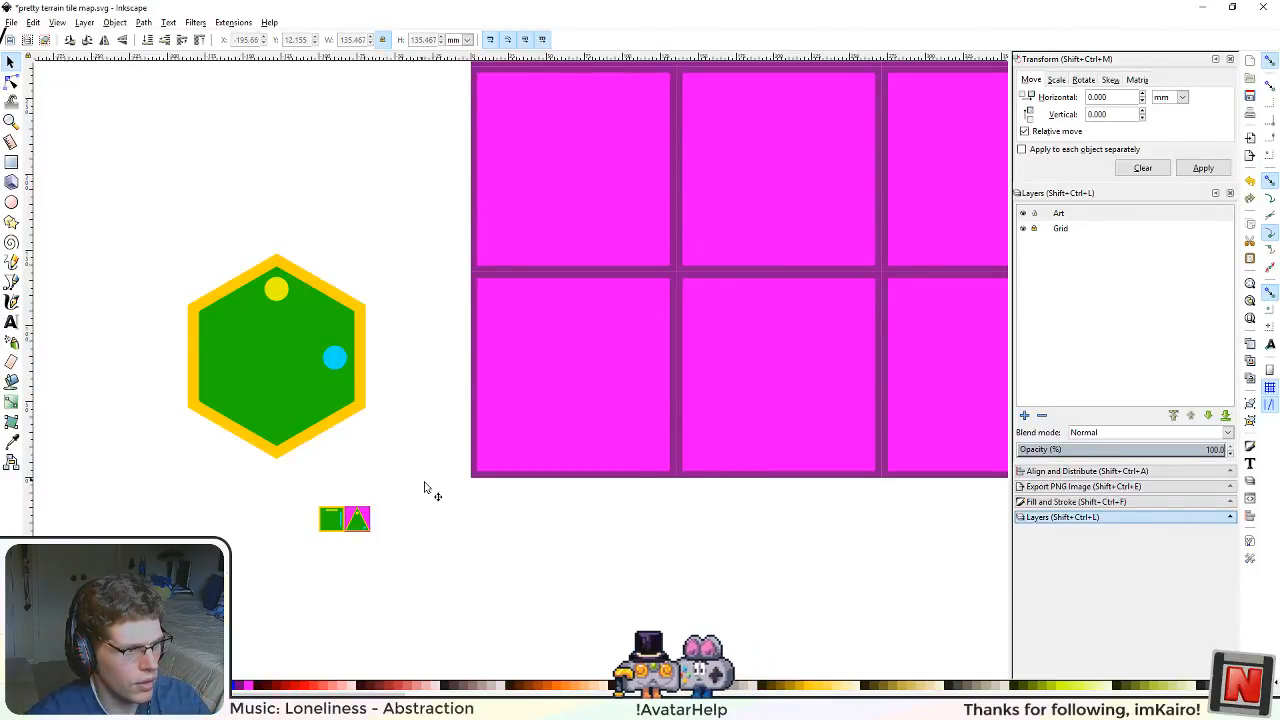
Step: Place the large hexagon in the grid's lower-left square and, with the Grid layer unlocked, align its centre to that square
left_click_drag(252, 341, 548, 353)
left_click(590, 503)
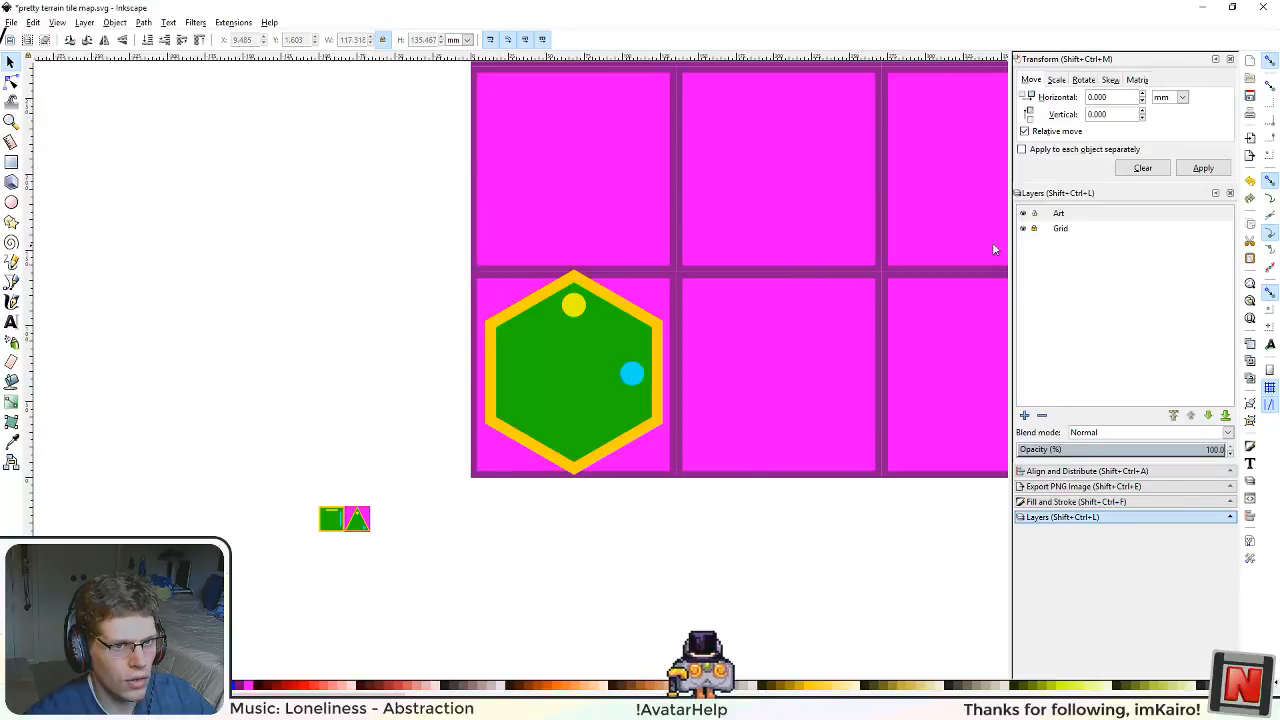
left_click(1035, 229)
left_click(656, 478)
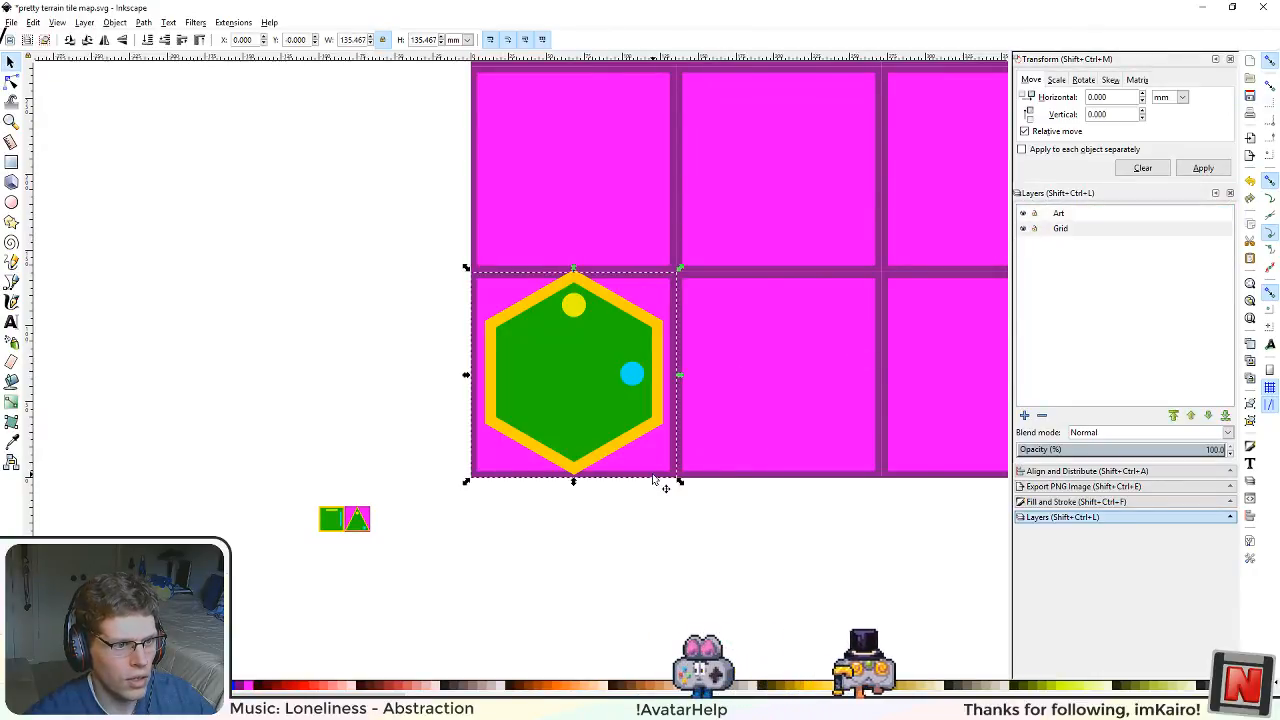
left_click(1072, 471)
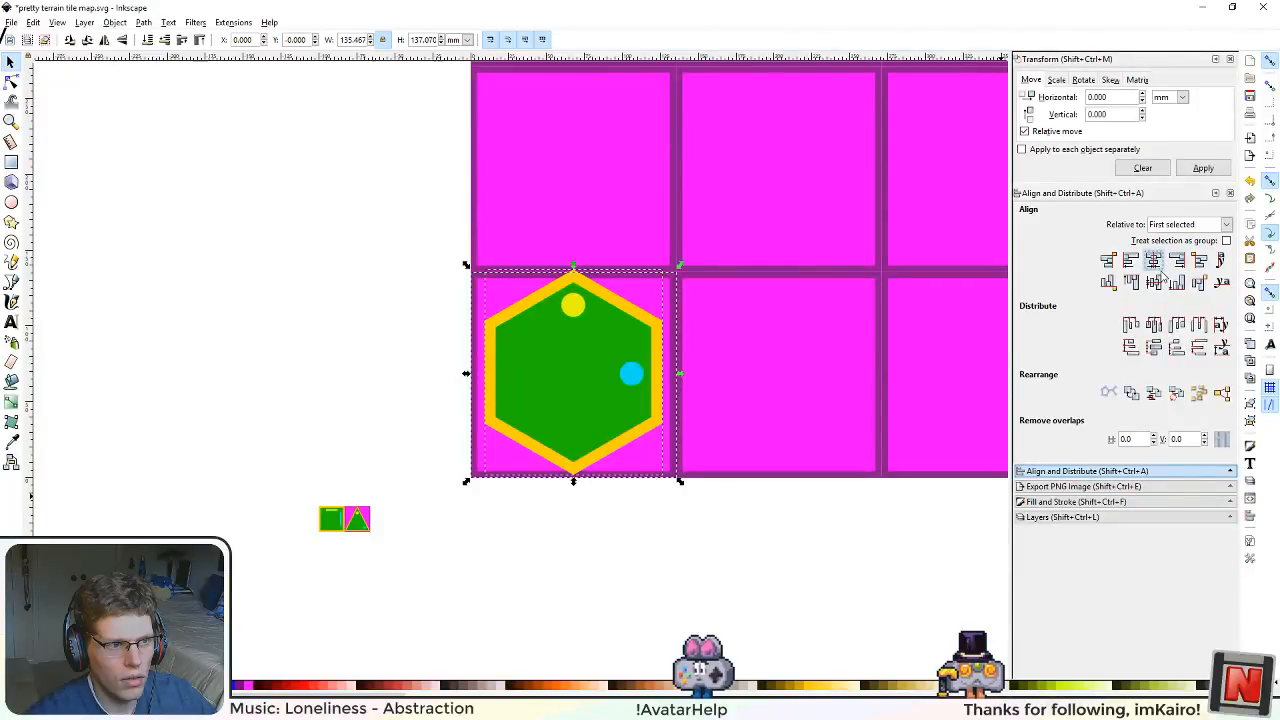
left_click(1154, 282)
left_click(845, 577)
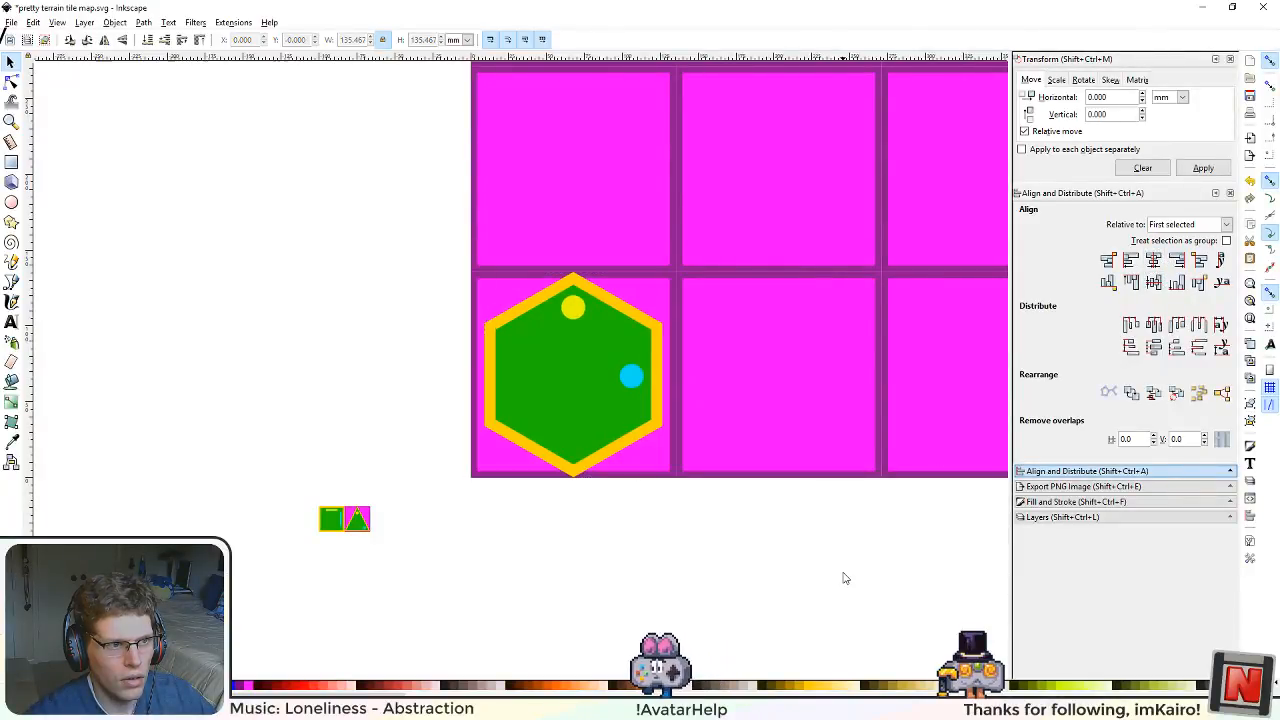
Step: Lock the Grid layer again and save the document
left_click(1092, 516)
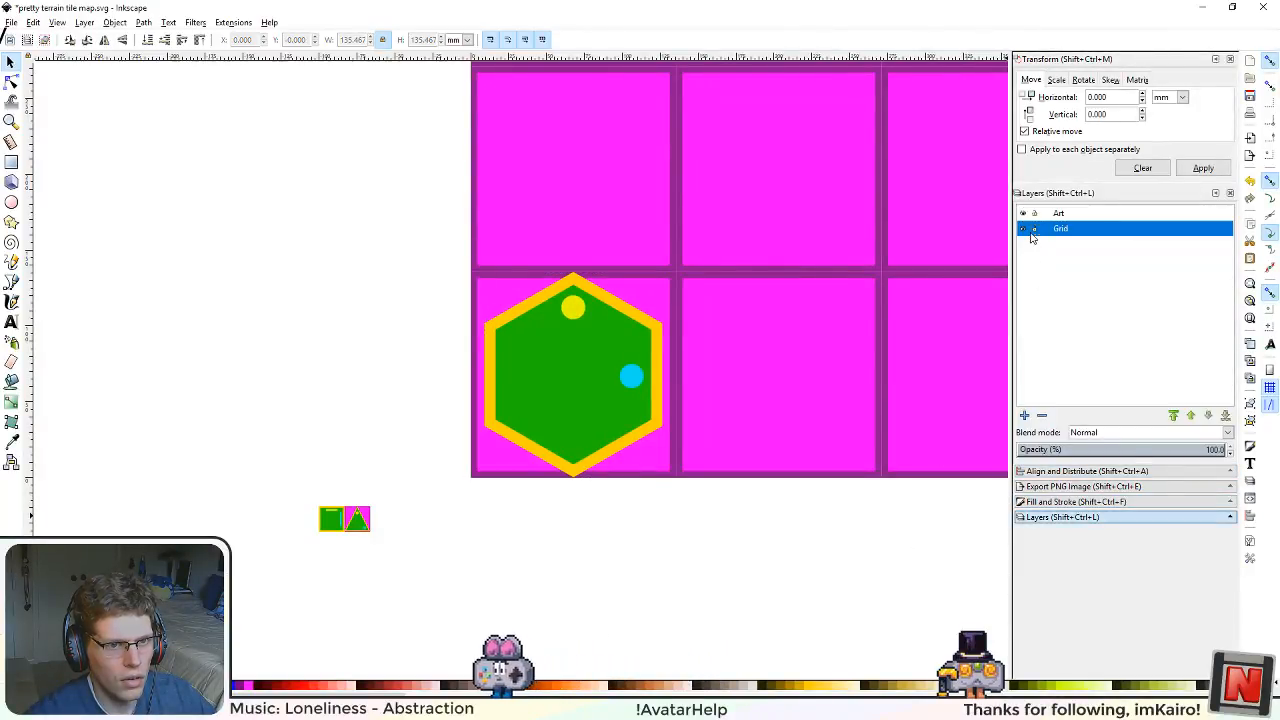
left_click(1034, 228)
left_click(753, 549)
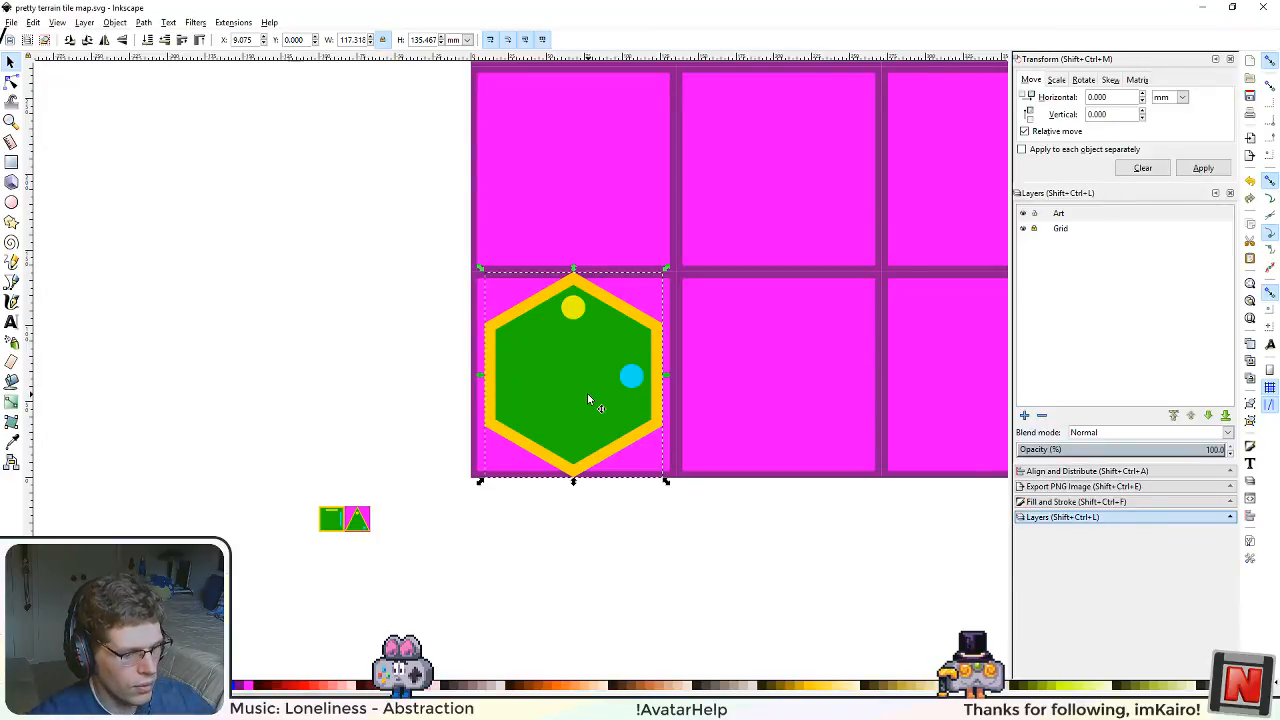
Step: Ungroup the hexagon tile and delete its blue and yellow circles
key("ctrl+shift+g")
left_click(618, 562)
left_click(641, 375)
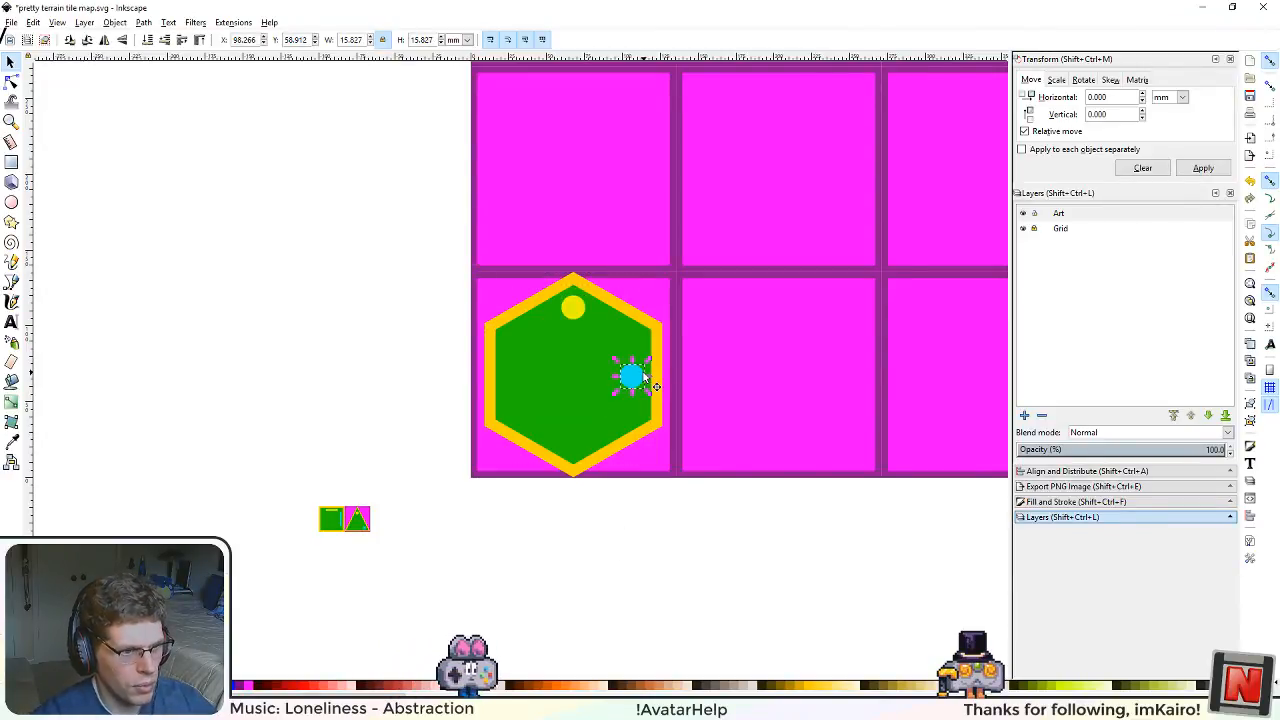
key("Delete")
left_click(571, 306)
key("Delete")
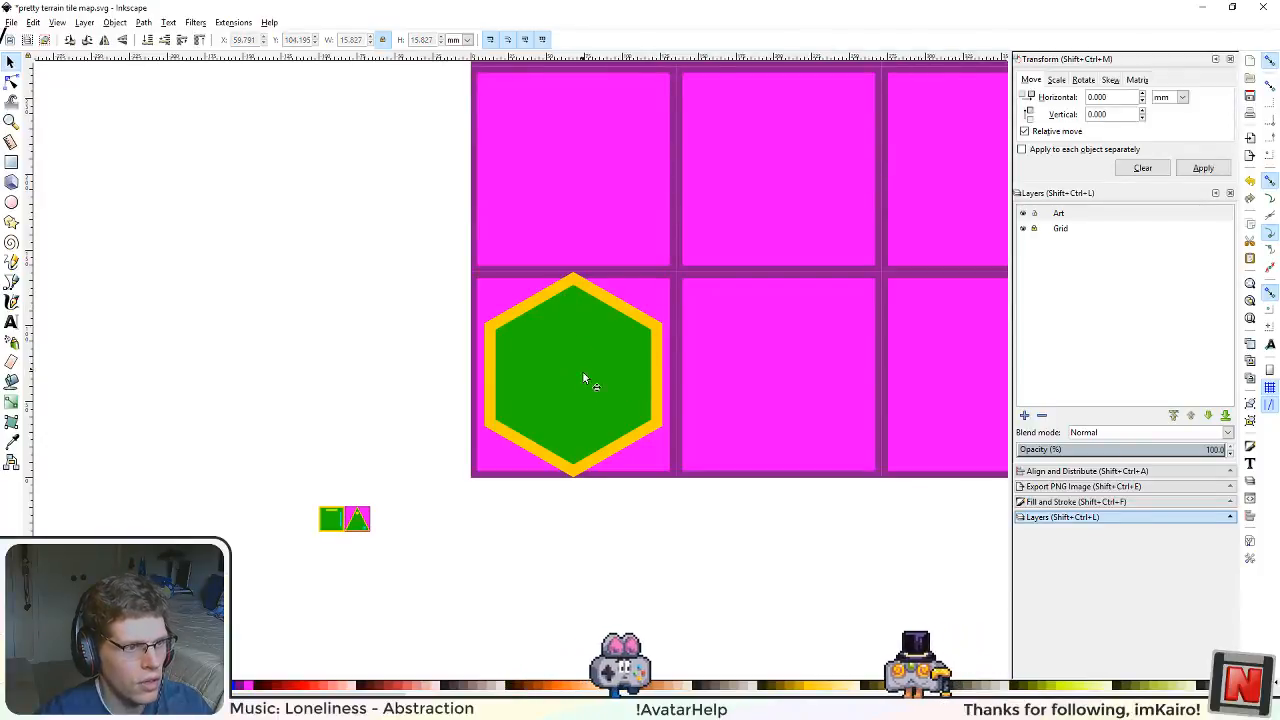
Step: Switch the size units to px and delete the green inner hexagon, keeping the yellow one
left_click(585, 380)
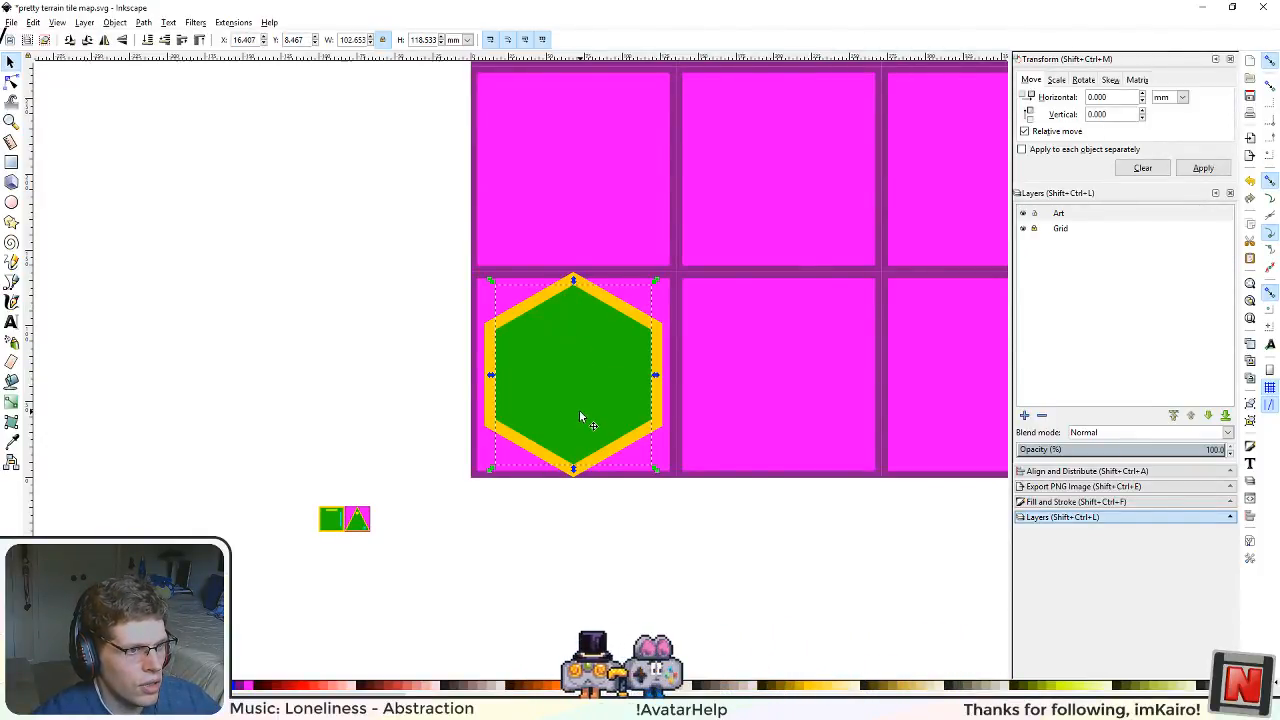
scroll(583, 536, "up", 1)
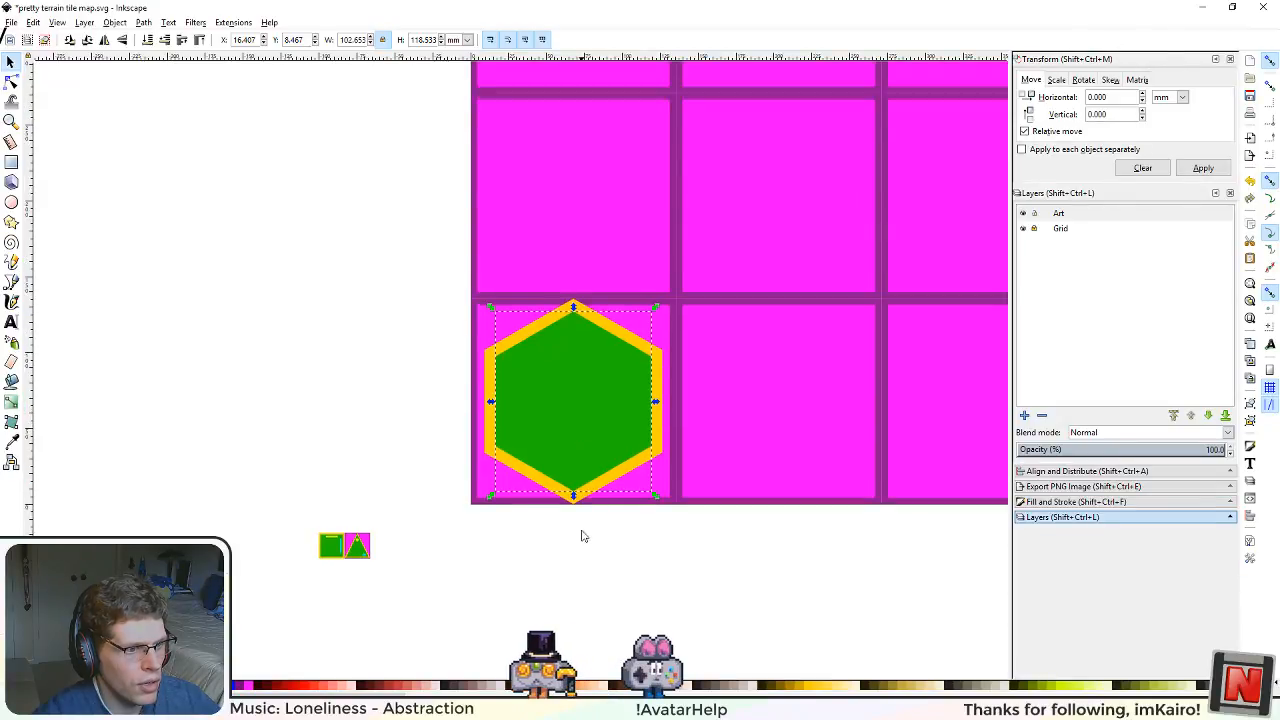
scroll(582, 536, "down", 3)
scroll(582, 536, "up", 2)
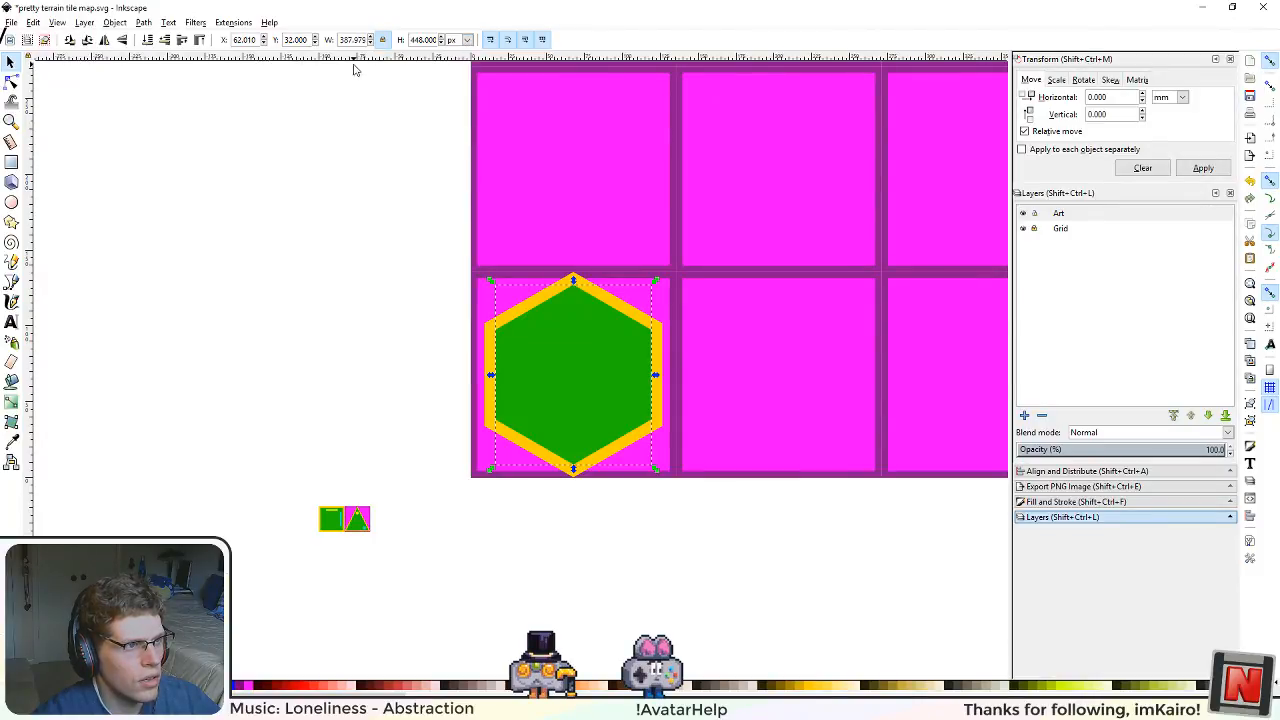
scroll(414, 377, "up", 2)
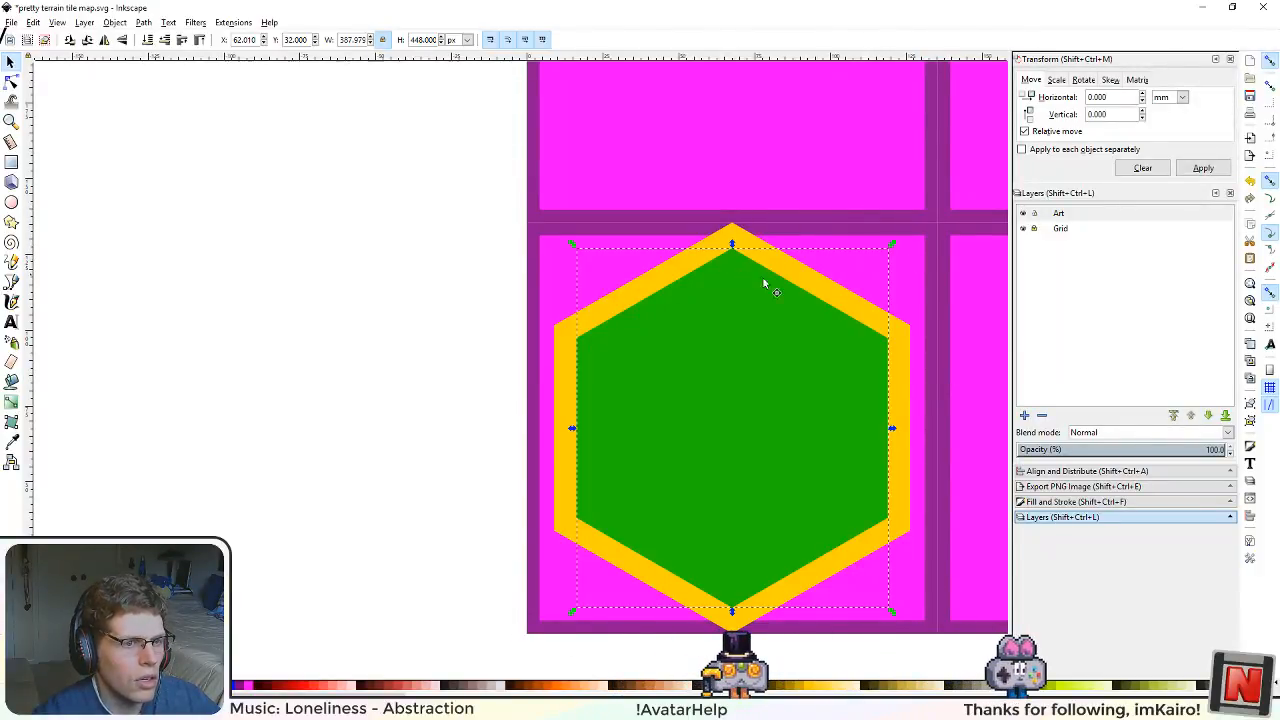
scroll(686, 378, "right", 5)
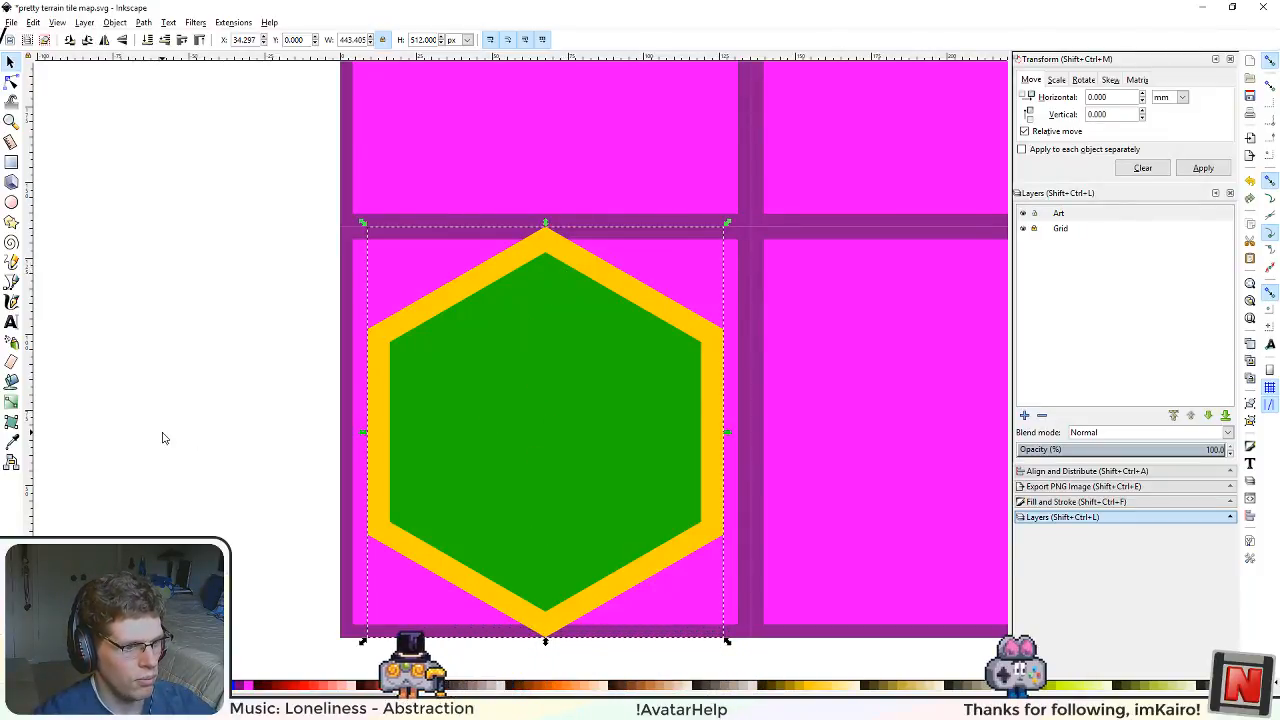
double_click(508, 437)
key("Delete")
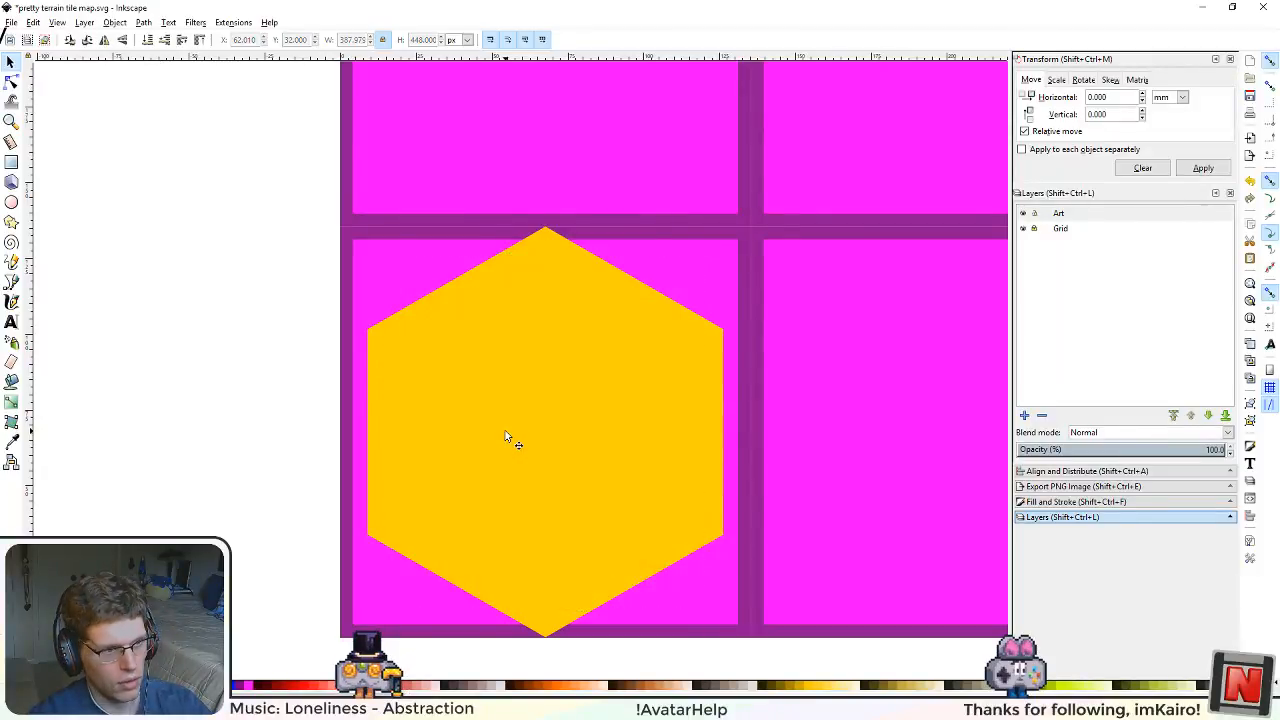
Step: Duplicate the yellow hexagon and set the copy's height to 508 px with proportions locked
left_click(453, 410)
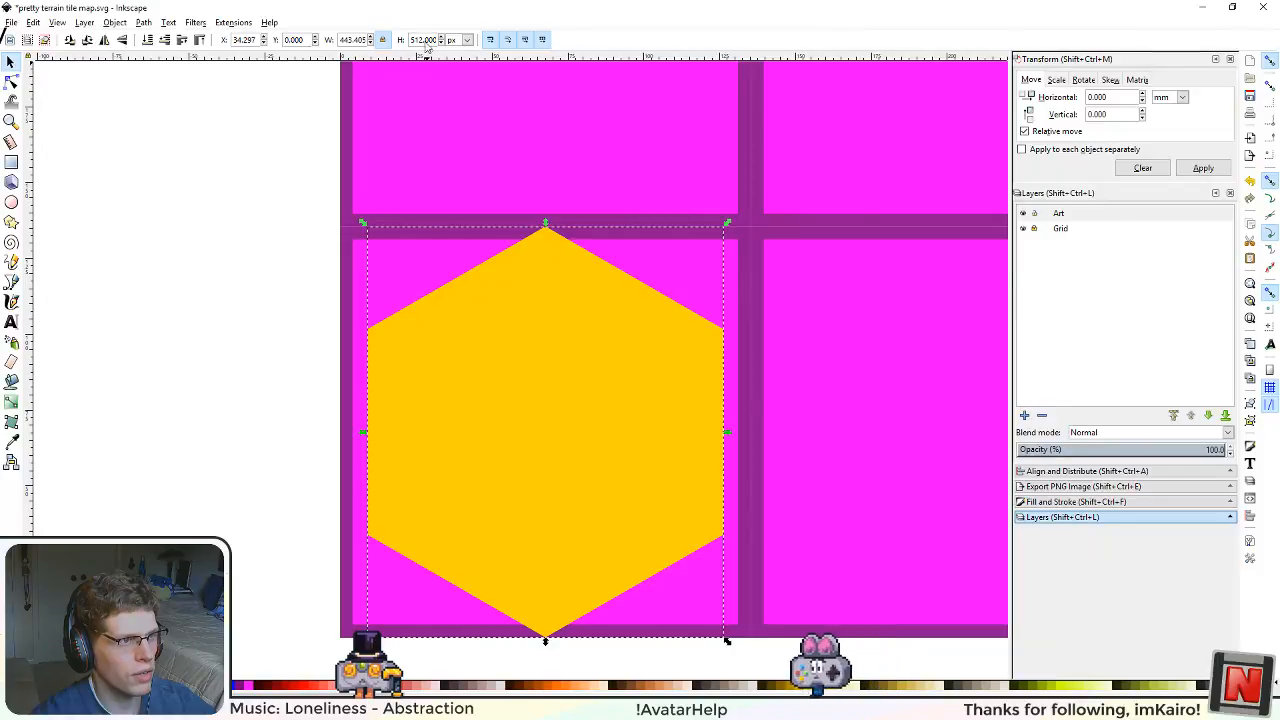
left_click_drag(424, 46, 416, 48)
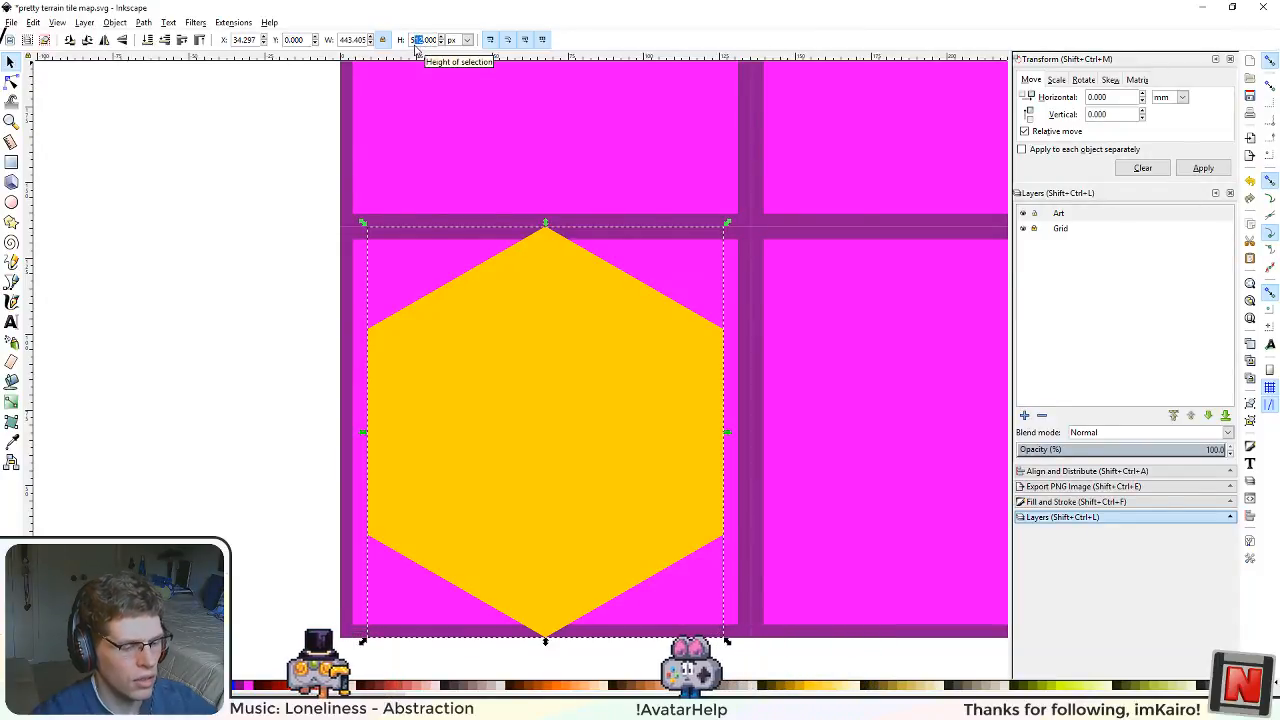
type("0")
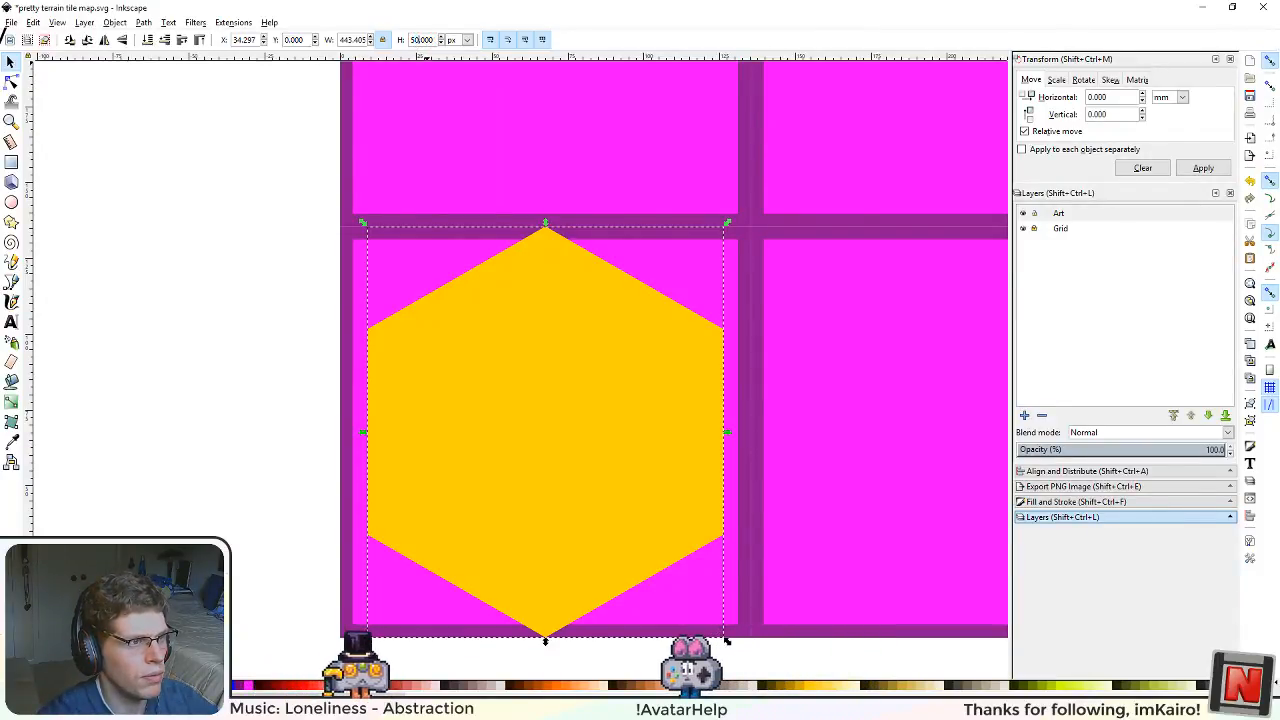
type("8")
key("Return")
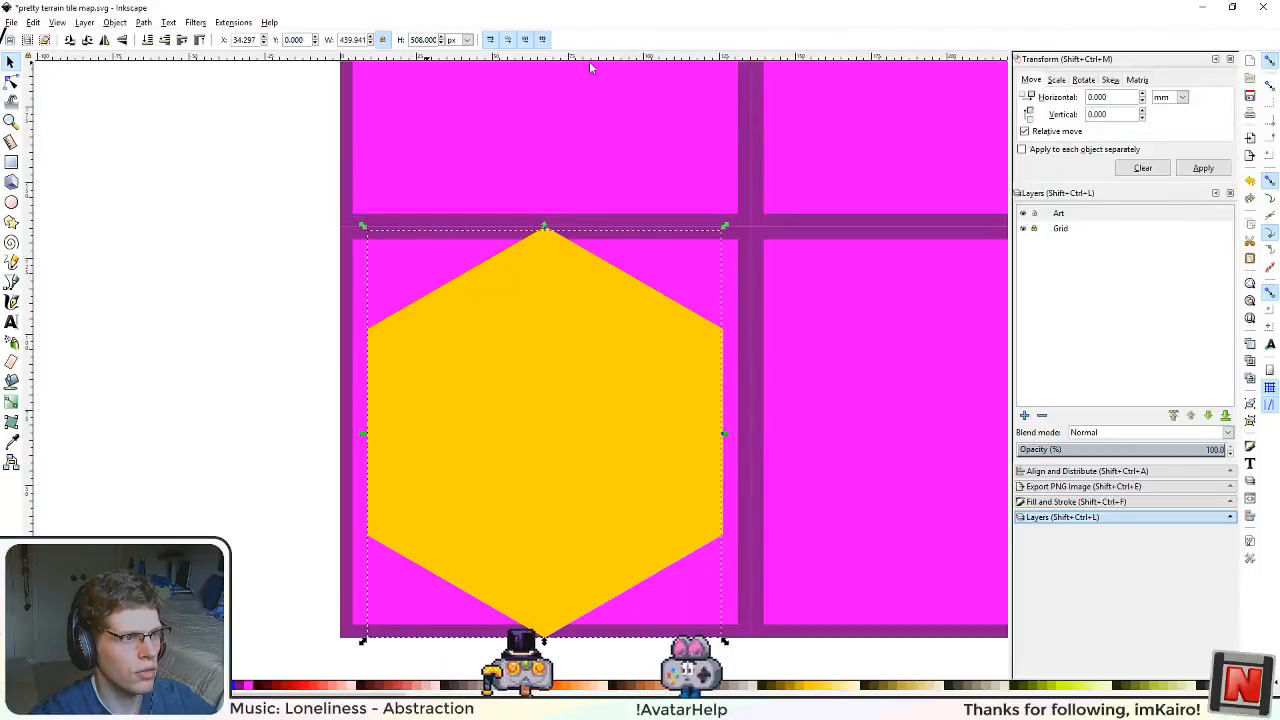
scroll(279, 287, "up", 1, "ctrl")
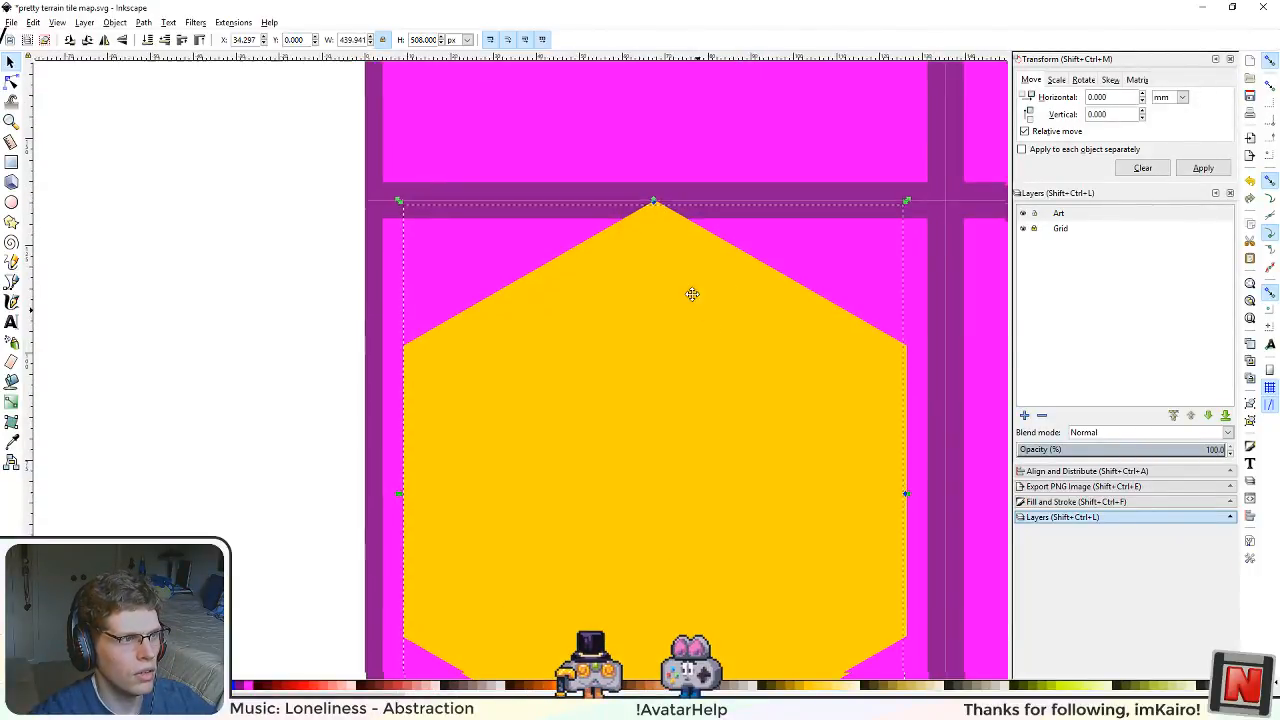
scroll(446, 93, "down", 4)
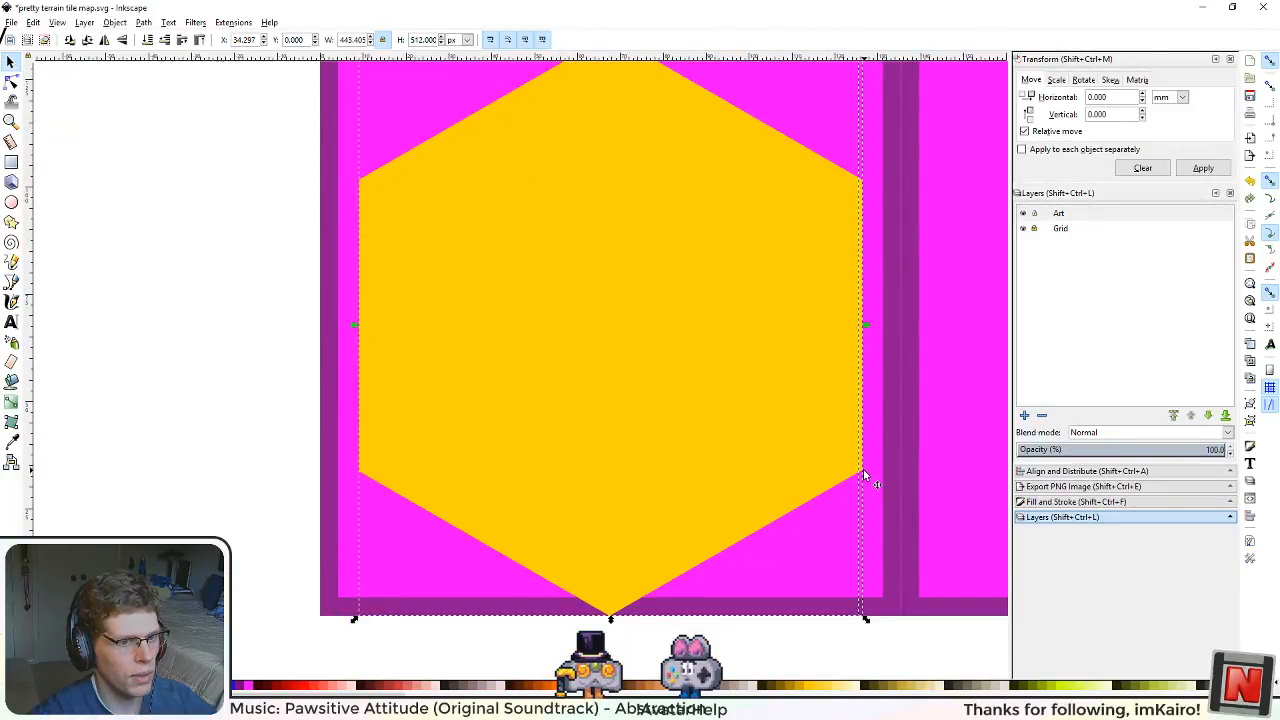
Step: Select both yellow hexagons and centre the smaller one on the larger one horizontally and vertically
left_click(838, 670)
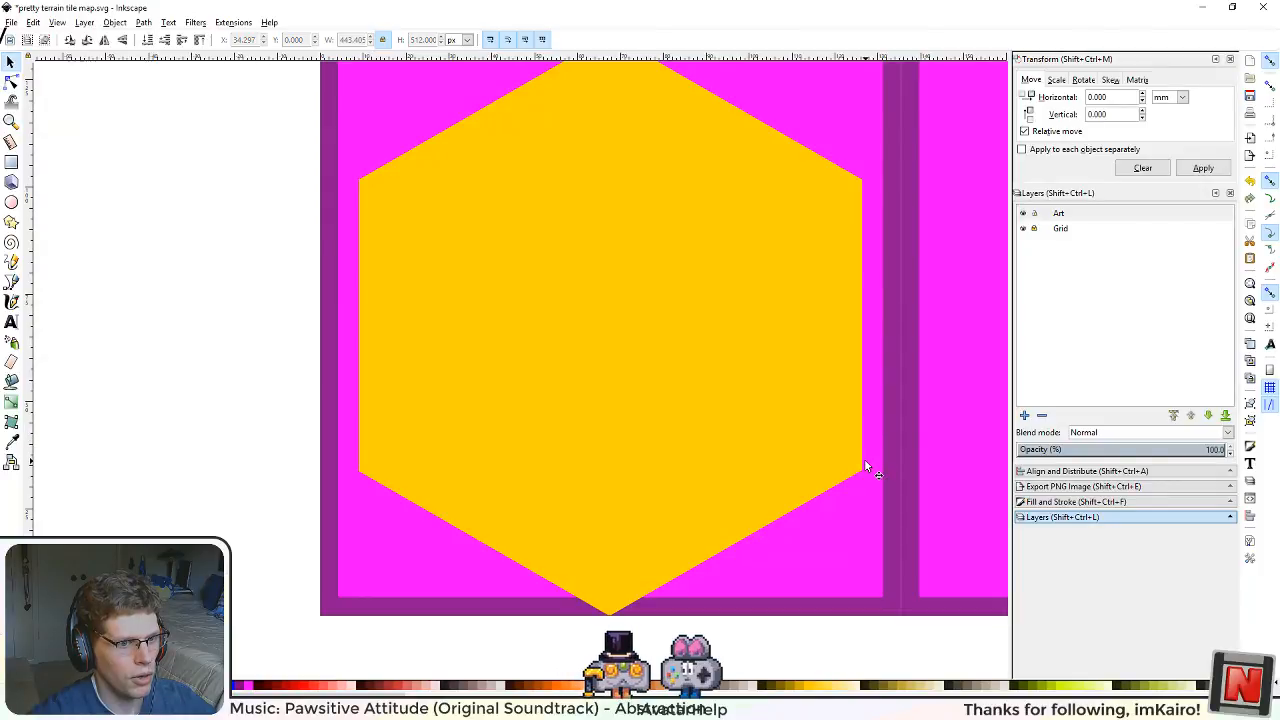
left_click(863, 458)
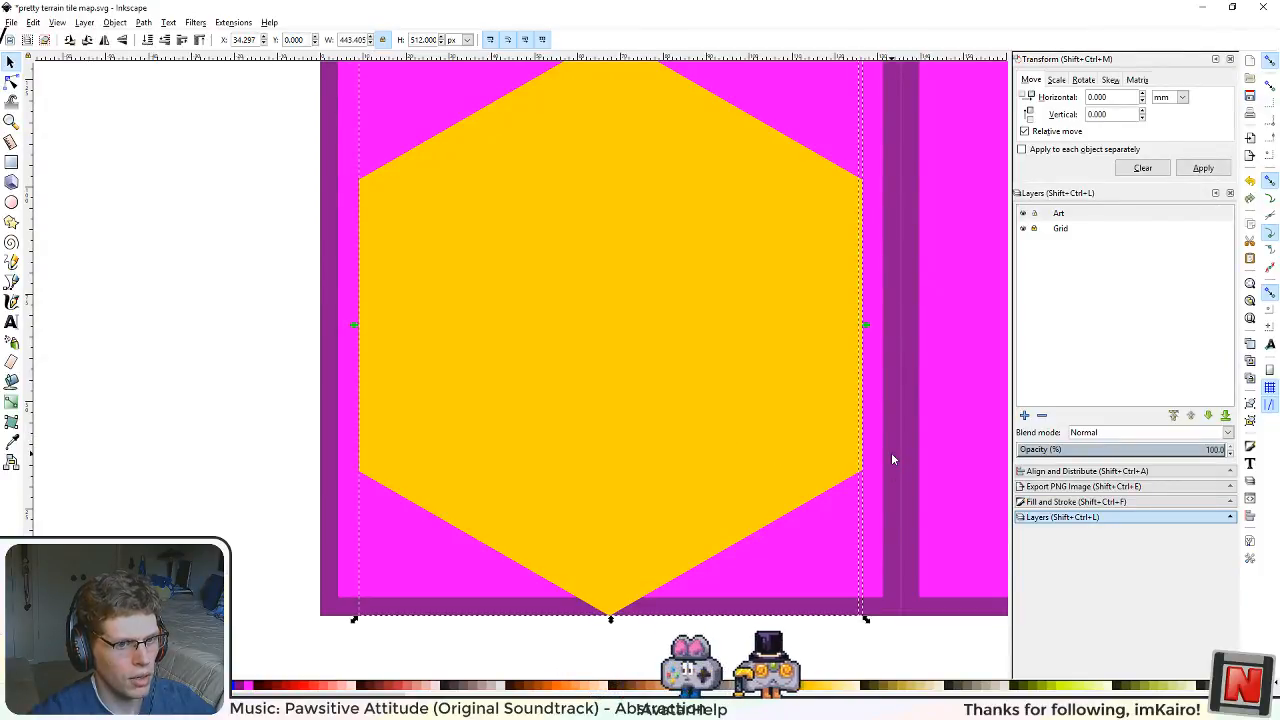
left_click(1075, 486)
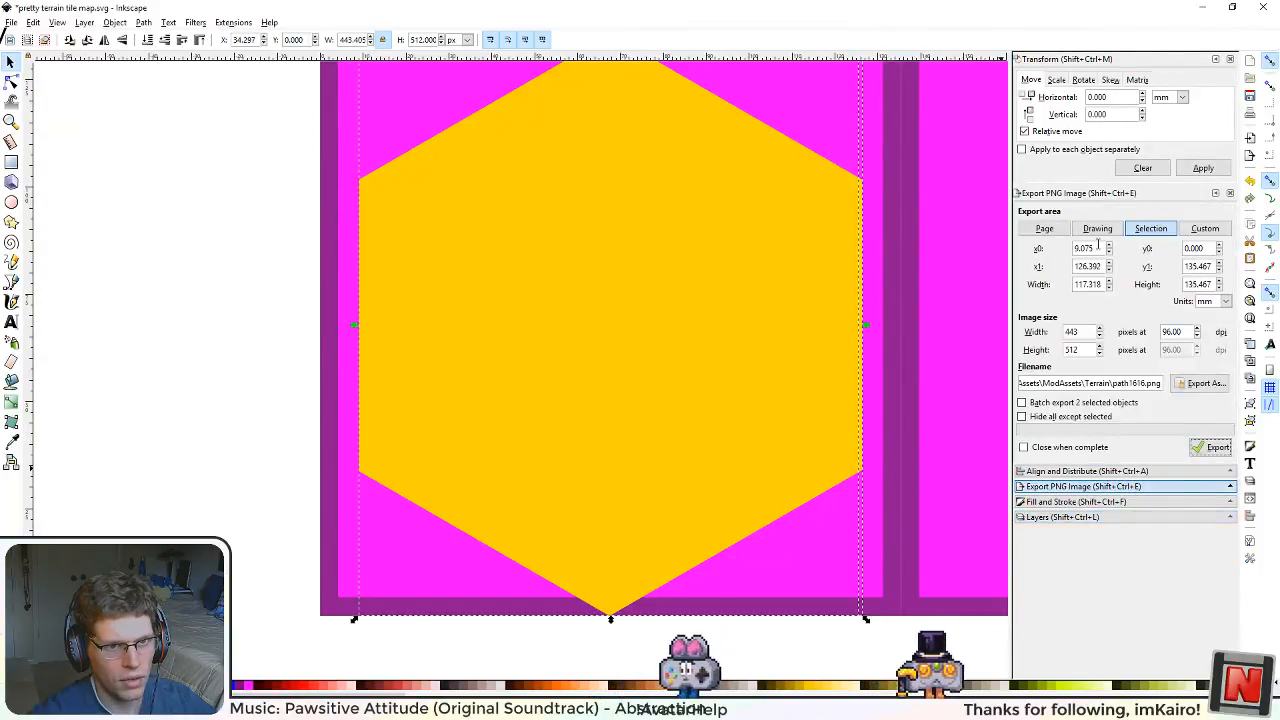
key("ctrl+shift+a")
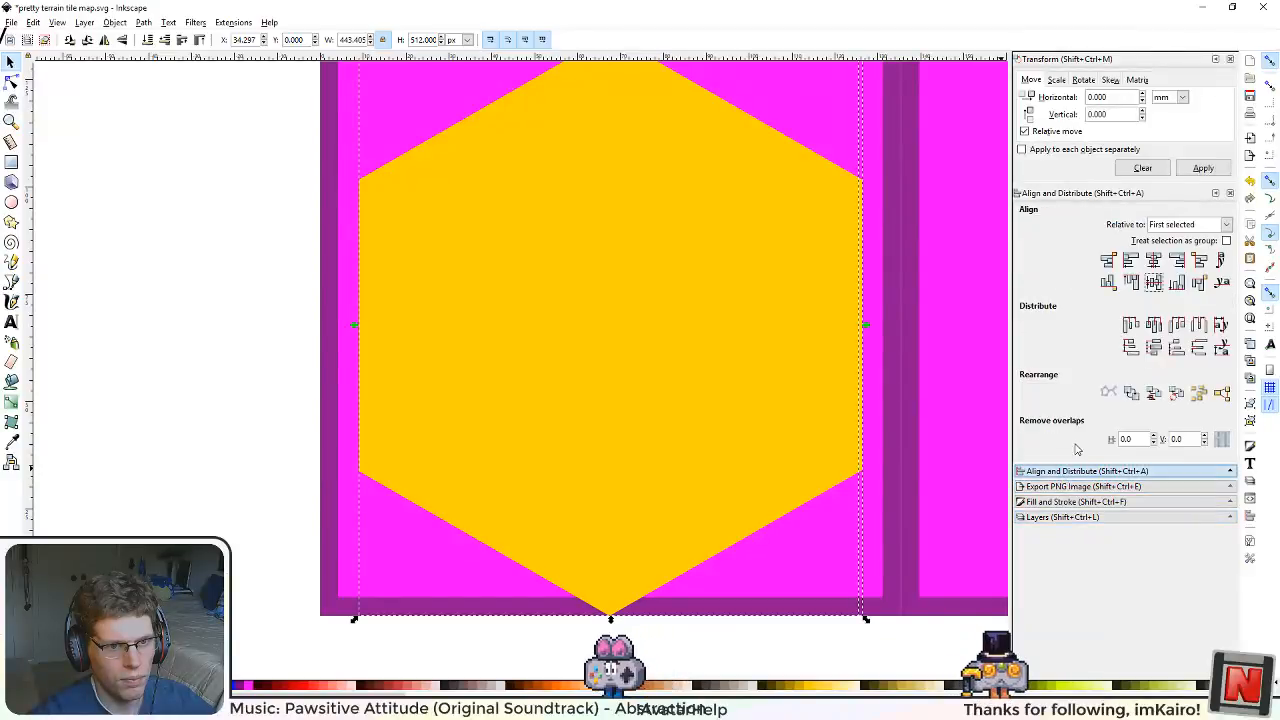
left_click(1154, 283)
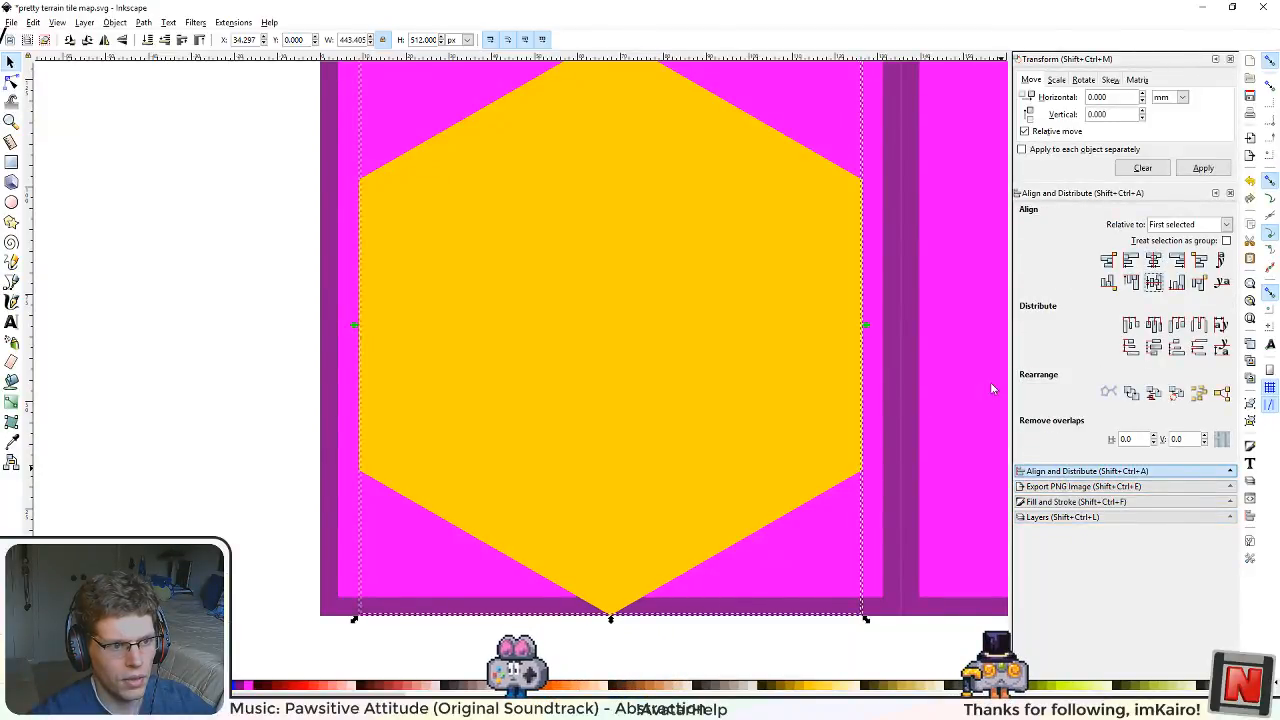
Step: Lower the fill saturation of the smaller hexagon to 174
left_click(520, 373)
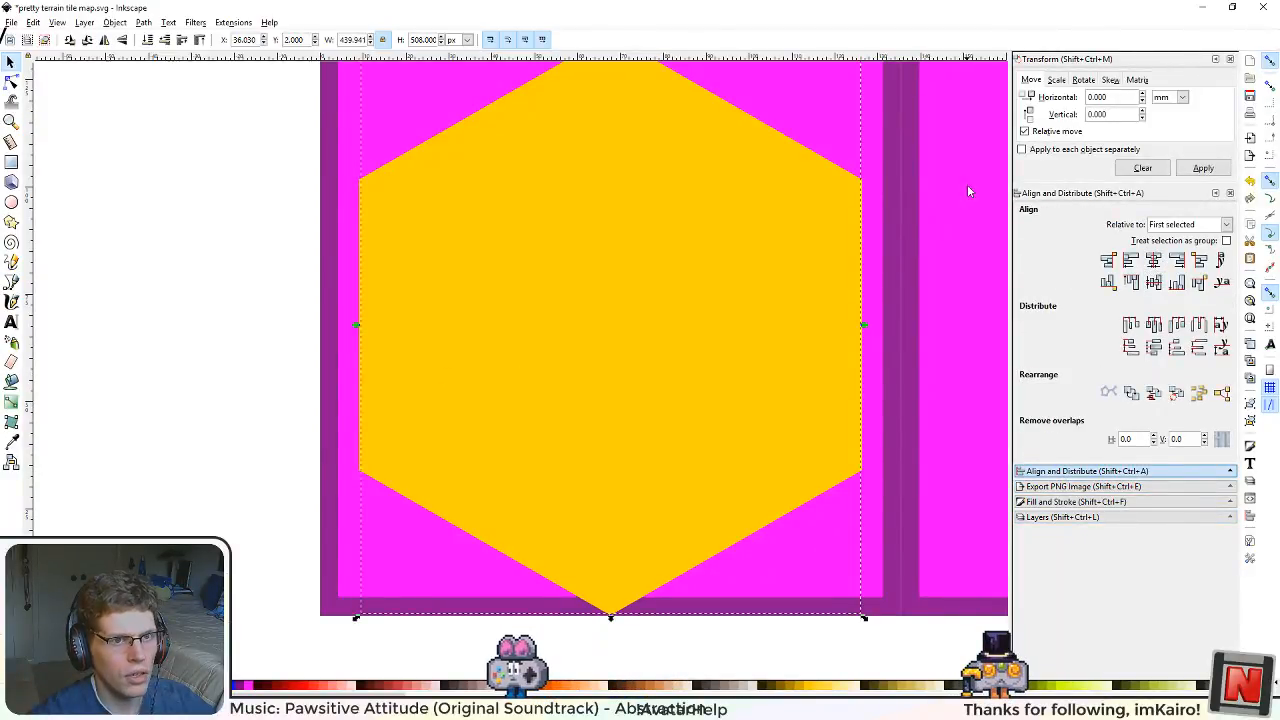
left_click(1080, 486)
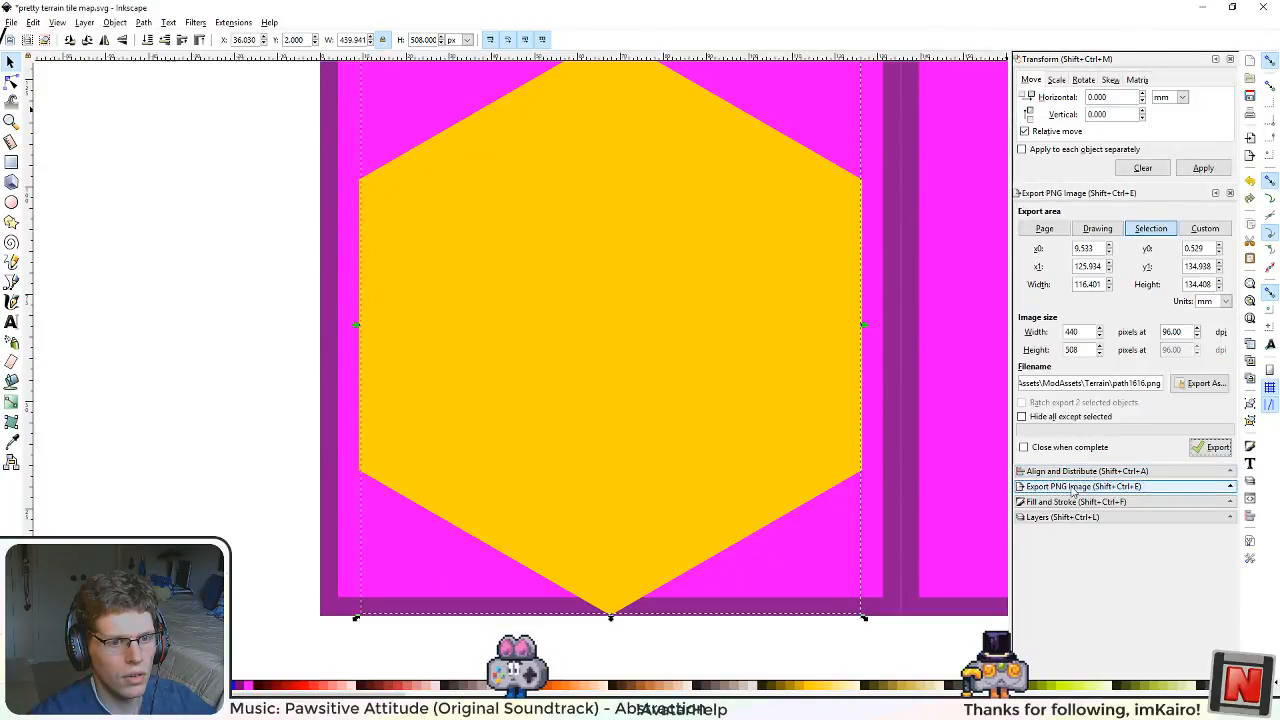
left_click(1057, 503)
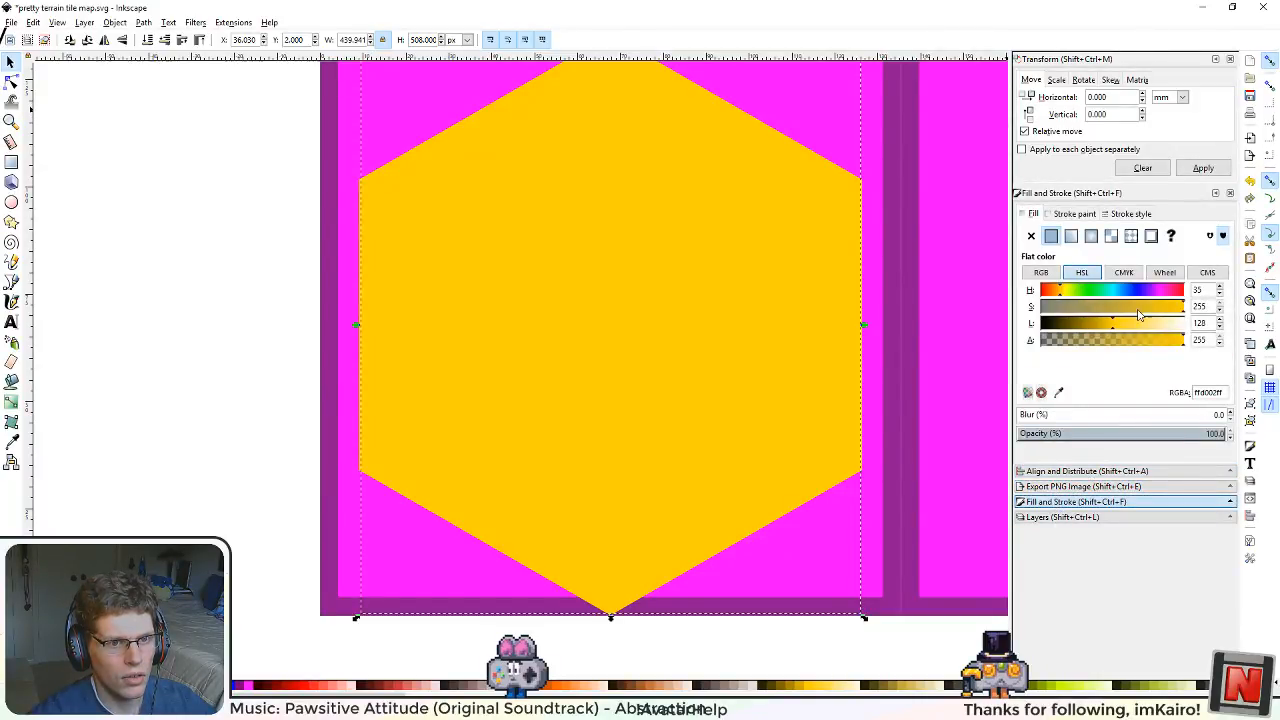
left_click_drag(1138, 314, 1125, 308)
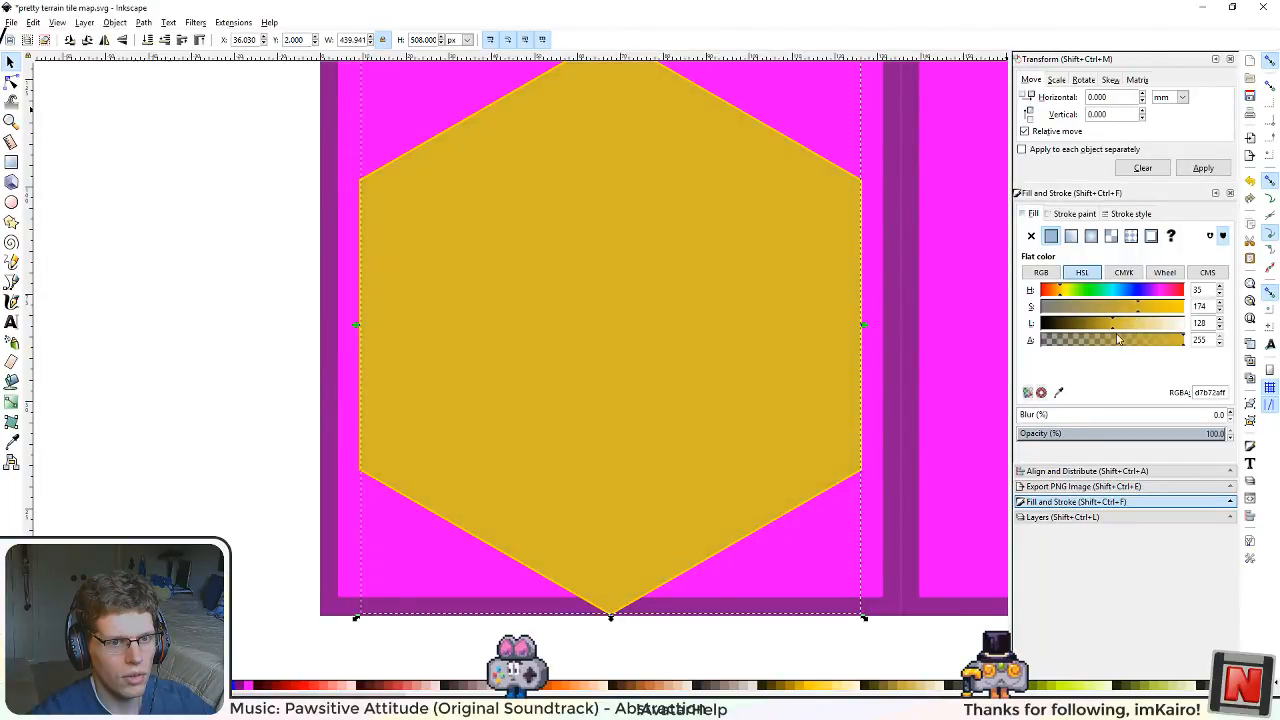
Step: Adjust the smaller hexagon's fill colour to hue 35, saturation 211 and lightness 130
left_click(1124, 324)
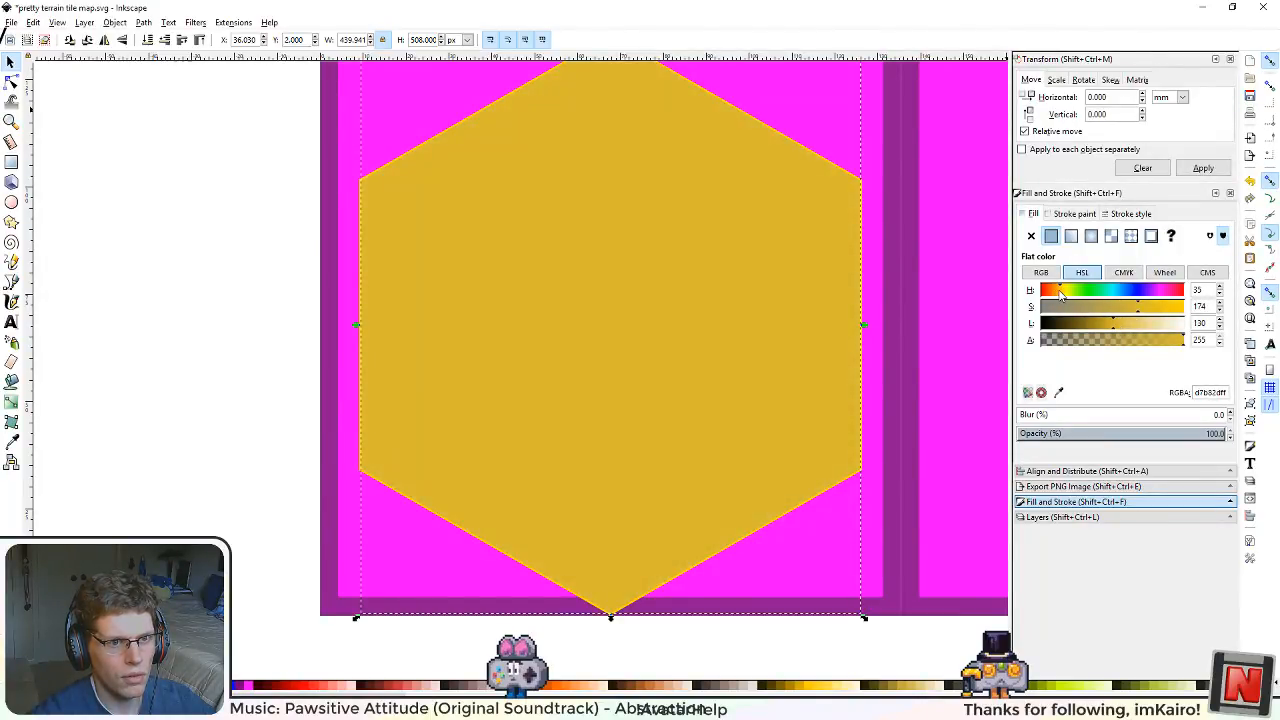
scroll(548, 353, "down", 2)
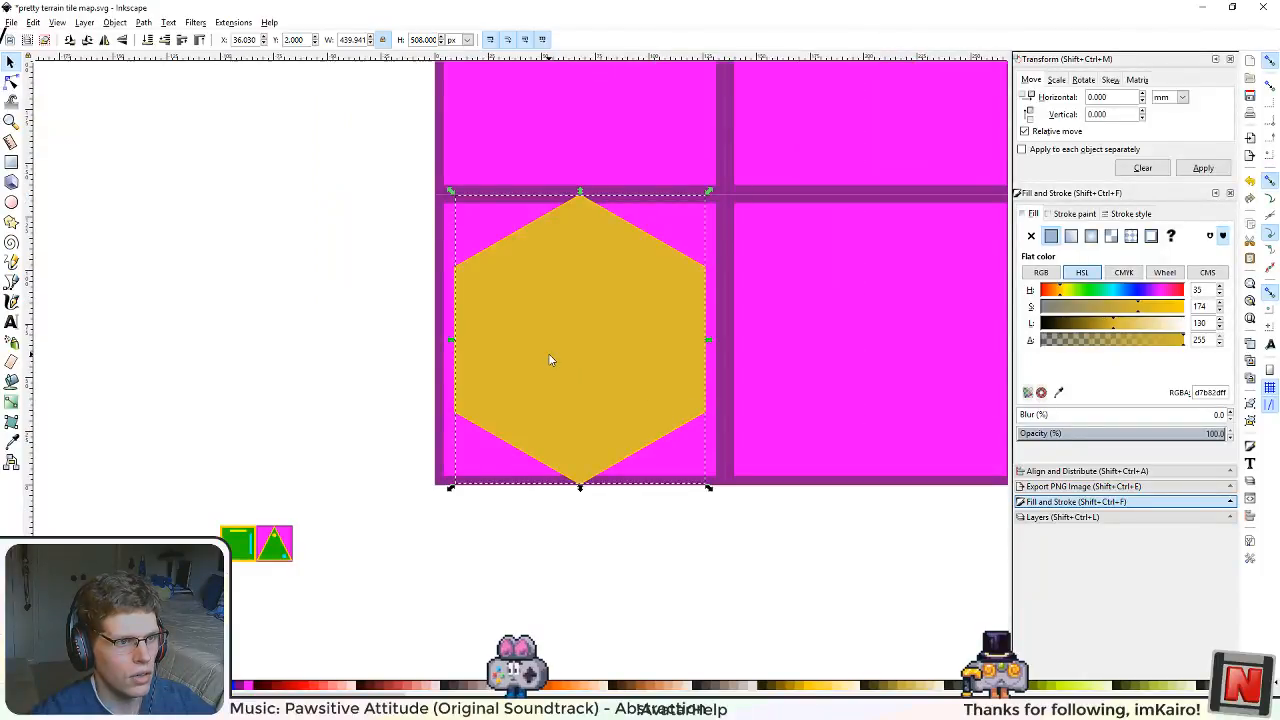
scroll(548, 353, "up", 2)
scroll(548, 353, "down", 2)
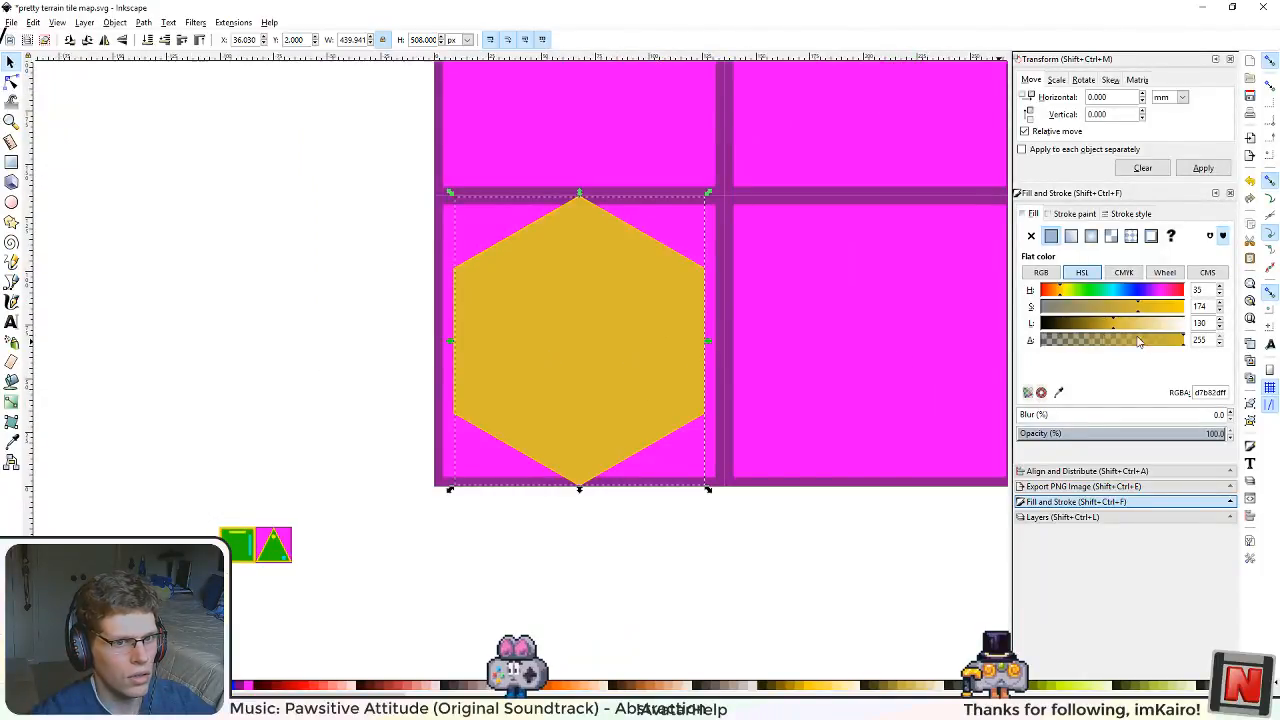
left_click(1063, 291)
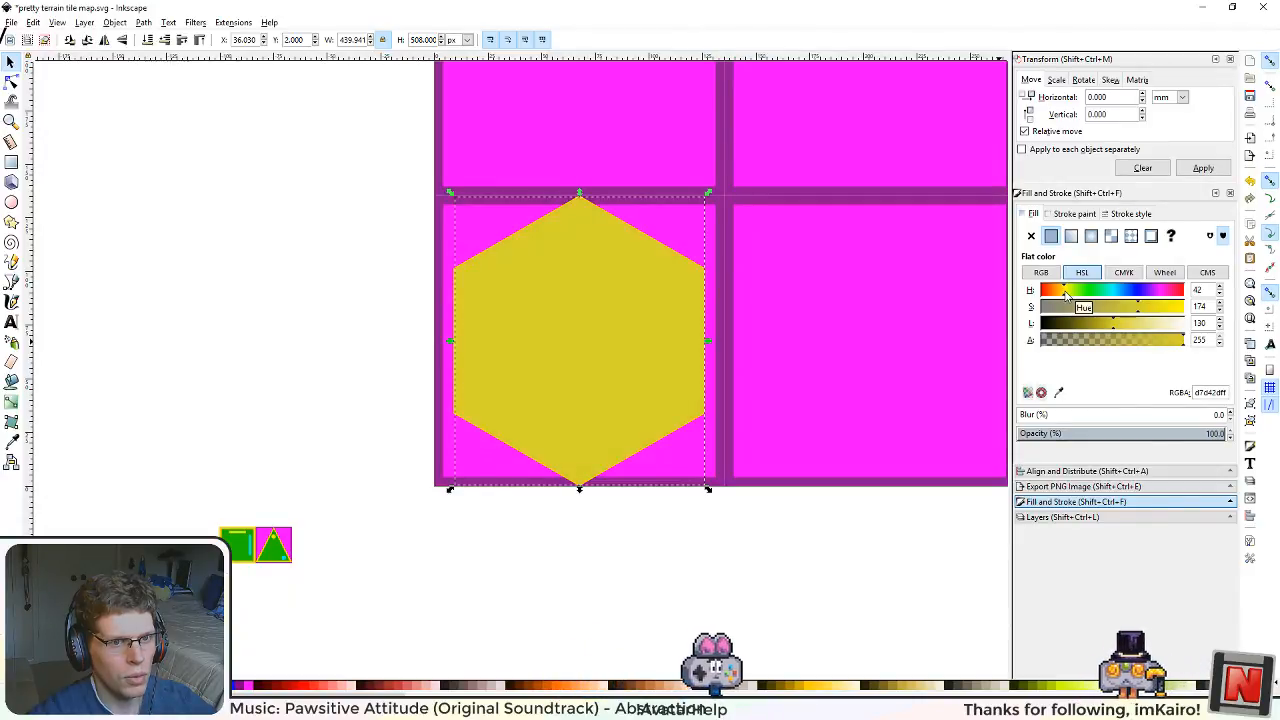
left_click(1065, 291)
left_click(1060, 291)
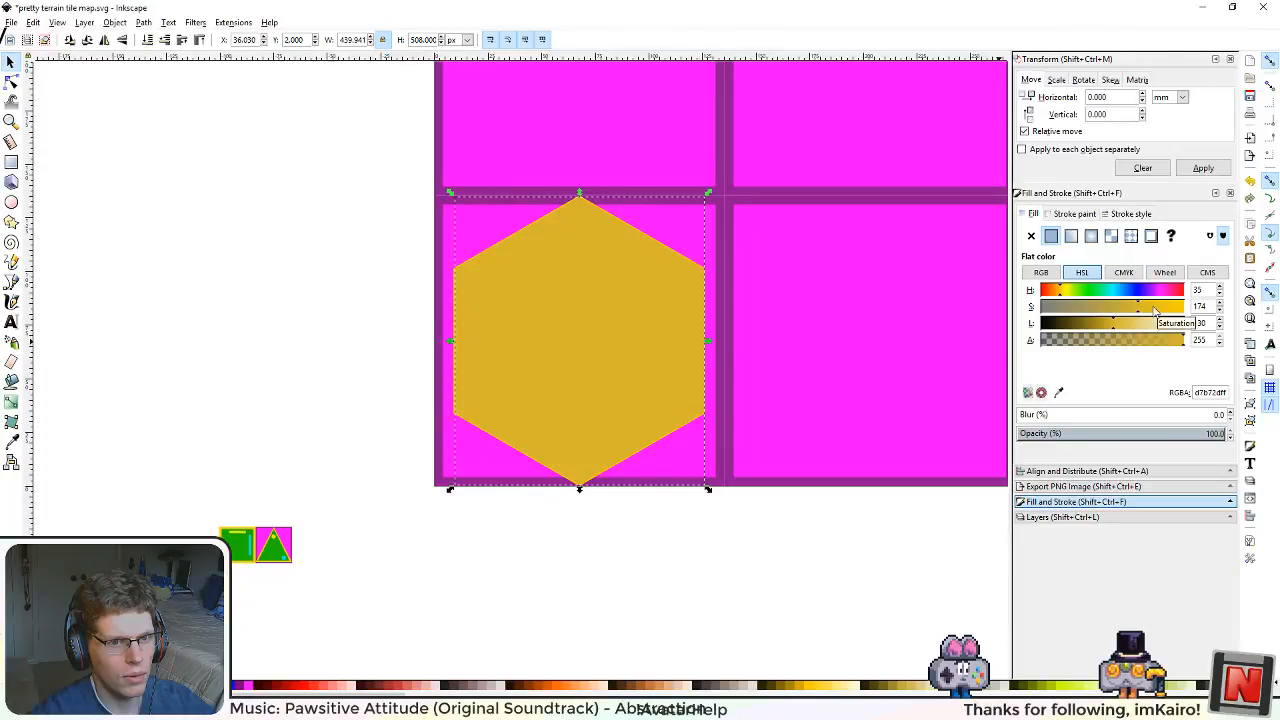
left_click_drag(1153, 308, 1160, 308)
scroll(627, 446, "up", 2)
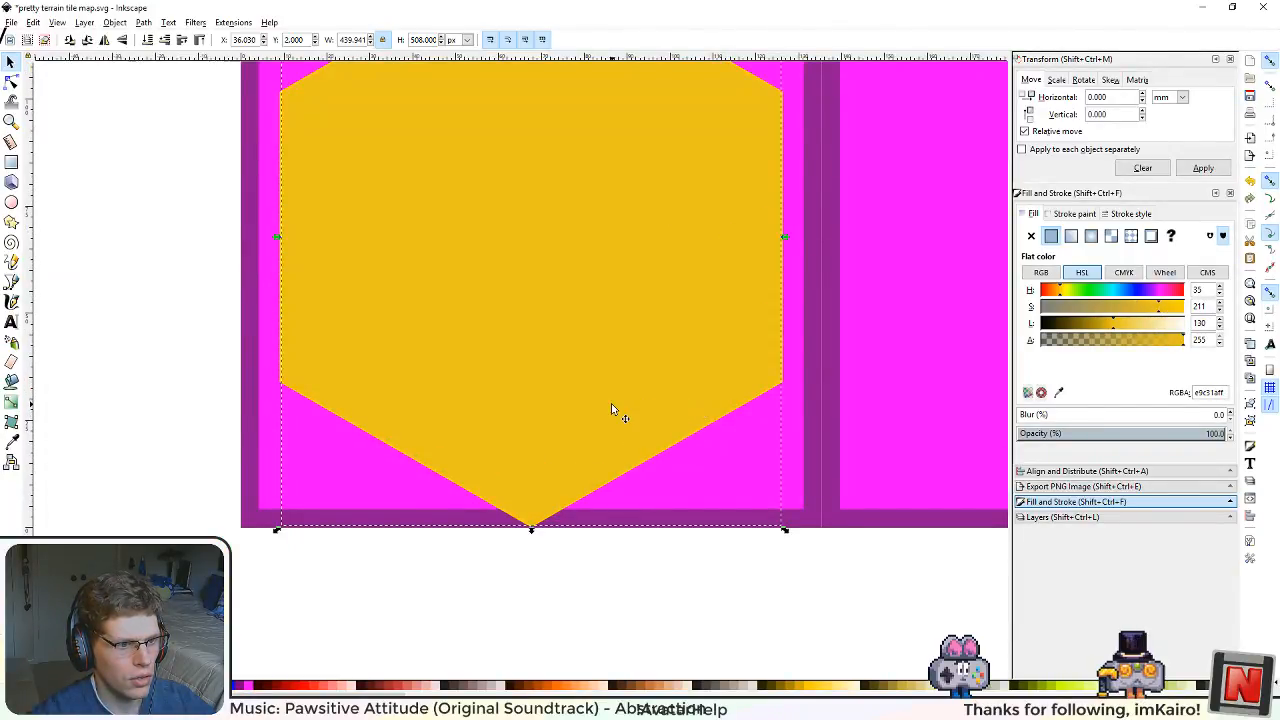
scroll(612, 427, "down", 3)
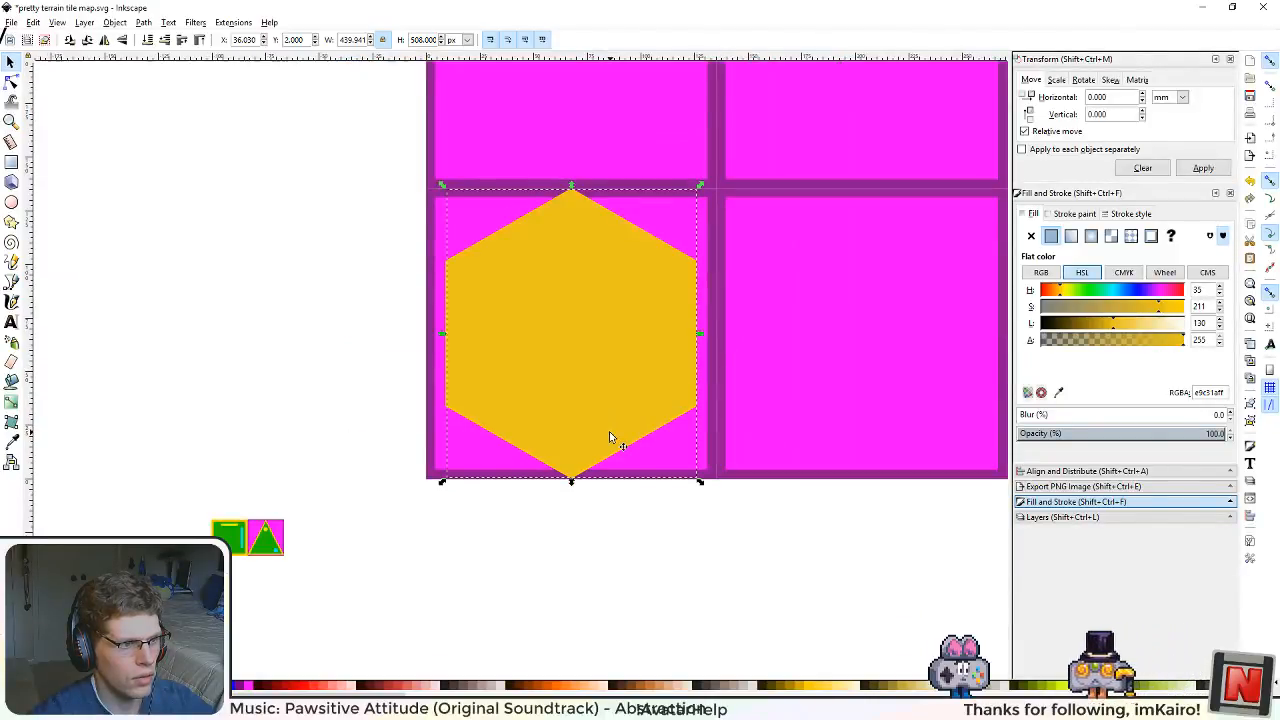
scroll(609, 431, "up", 2)
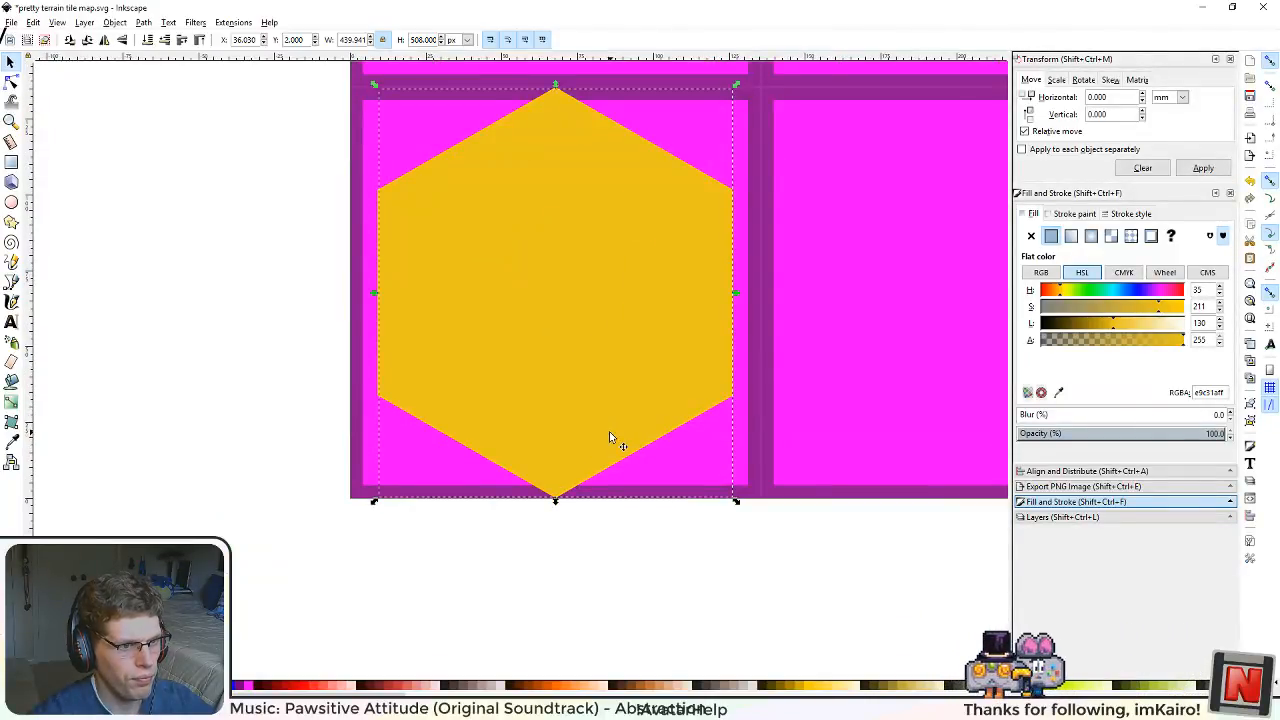
Step: Deselect the hexagon and examine how its fill contrasts with the thin yellow border, up close and from farther away
left_click(642, 556)
scroll(615, 535, "up", 1)
scroll(615, 535, "up", 1)
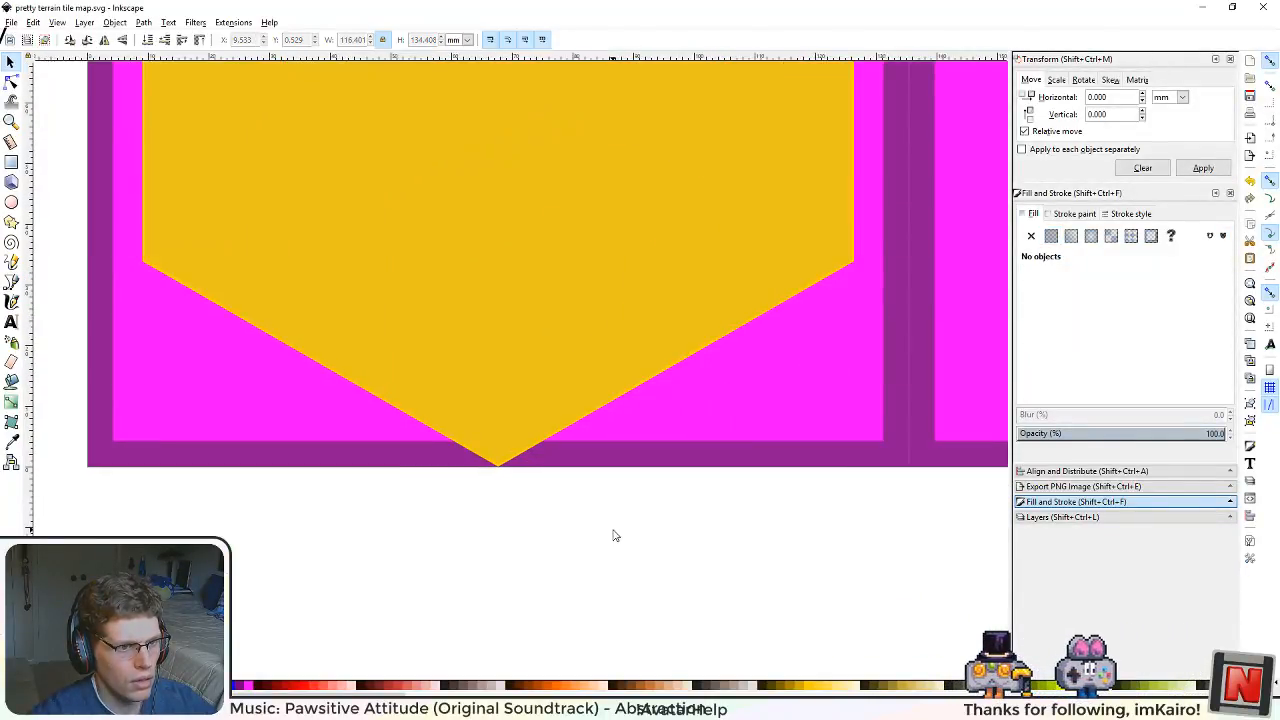
scroll(518, 450, "up", 1)
scroll(622, 437, "down", 2)
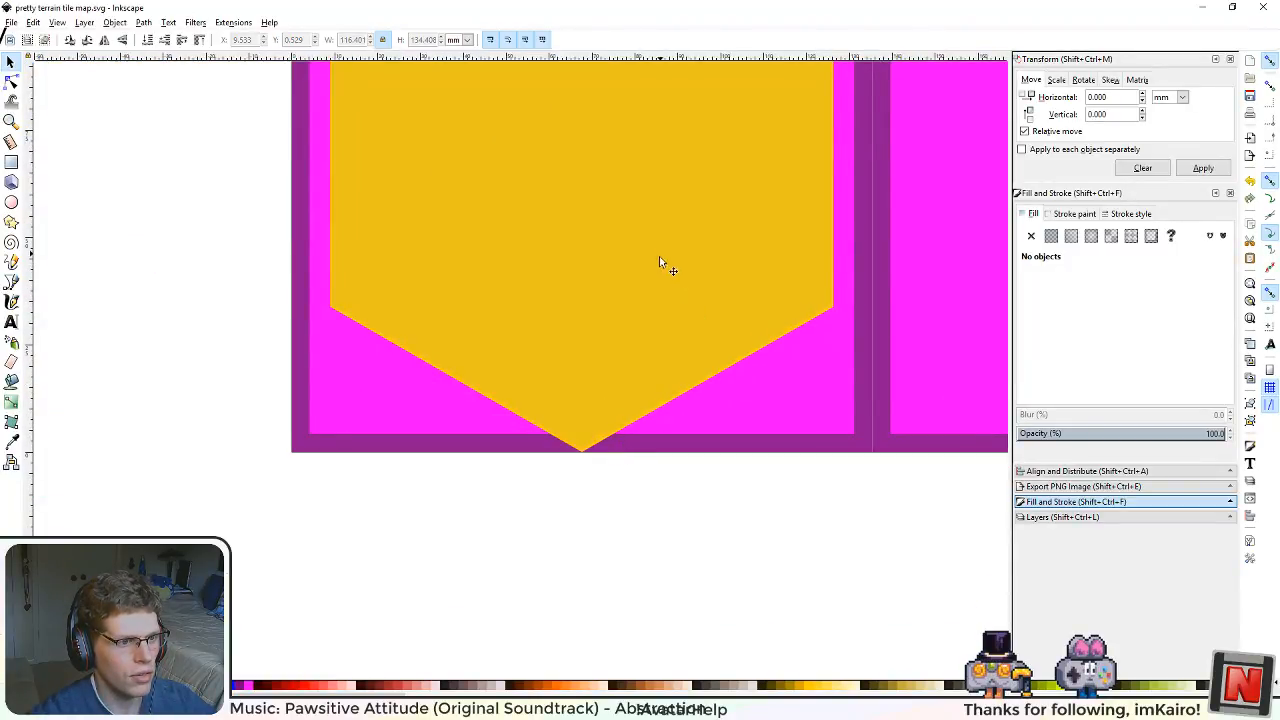
left_click_drag(659, 262, 634, 481)
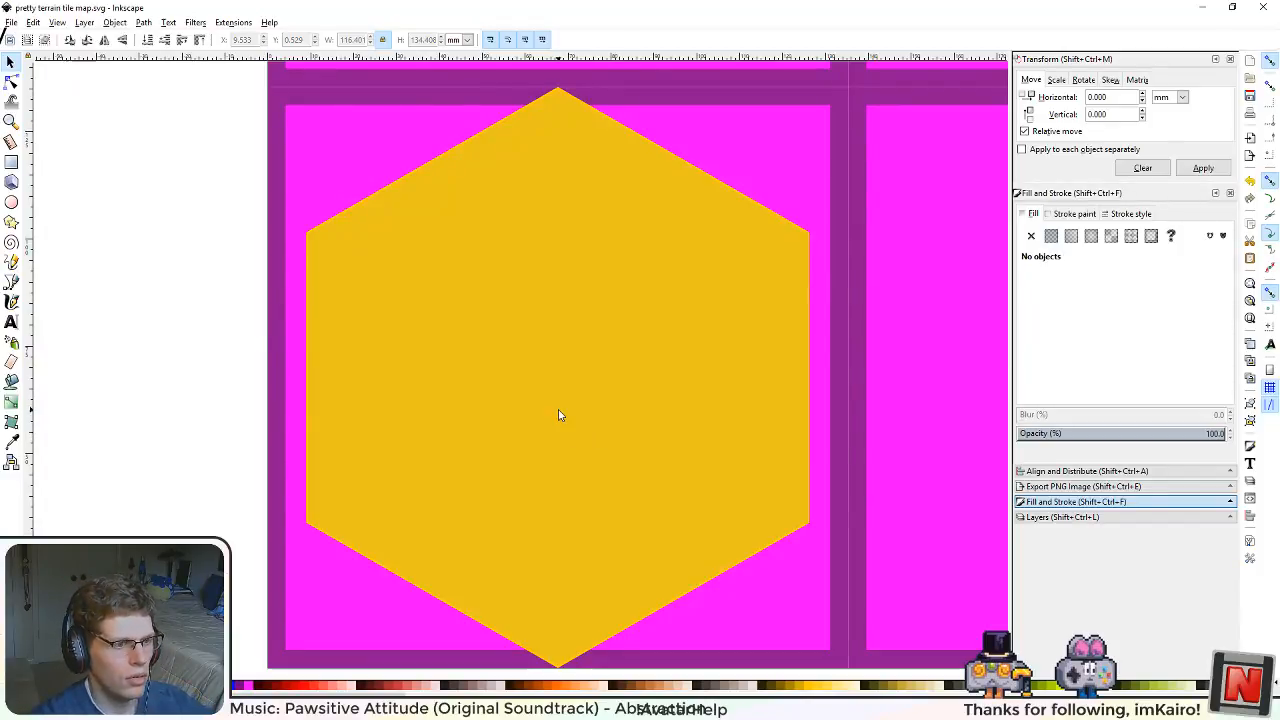
scroll(509, 496, "up", 1)
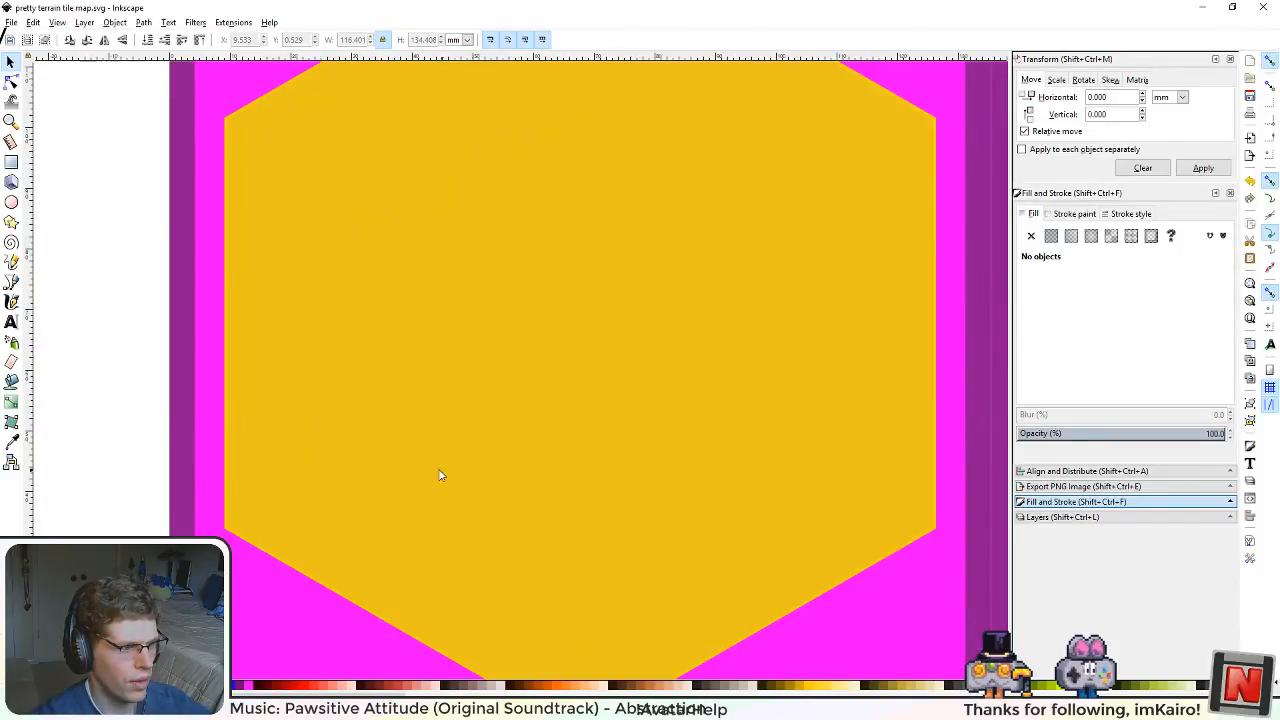
Step: Select the smaller hexagon and try a flat black, a linear gradient and a mesh gradient stroke on it
left_click(430, 465)
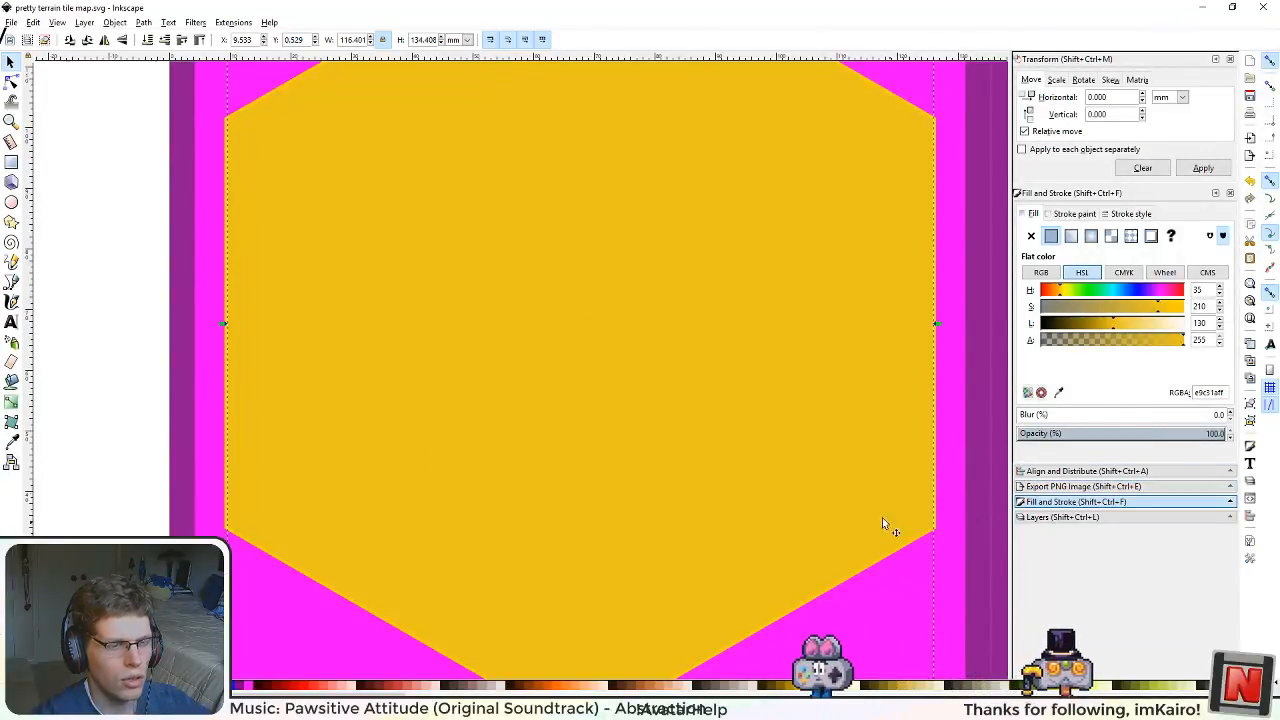
scroll(591, 353, "down", 4)
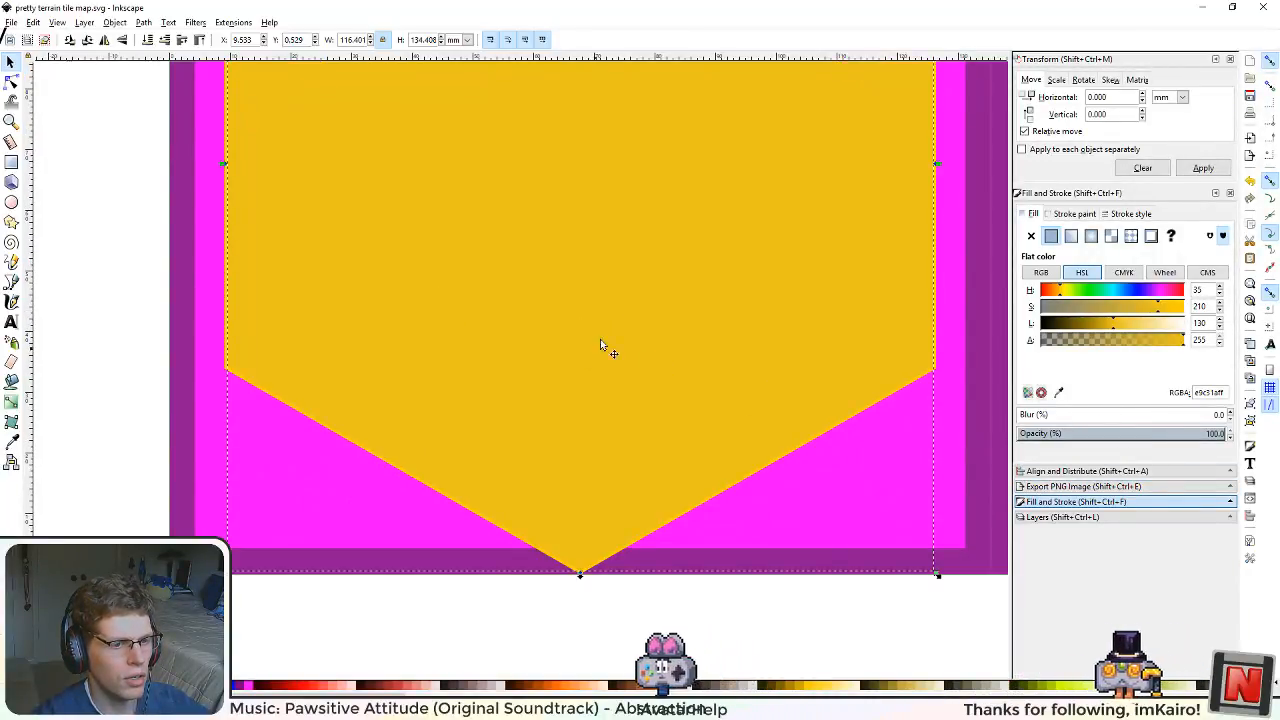
scroll(600, 345, "down", 2)
scroll(617, 309, "up", 1)
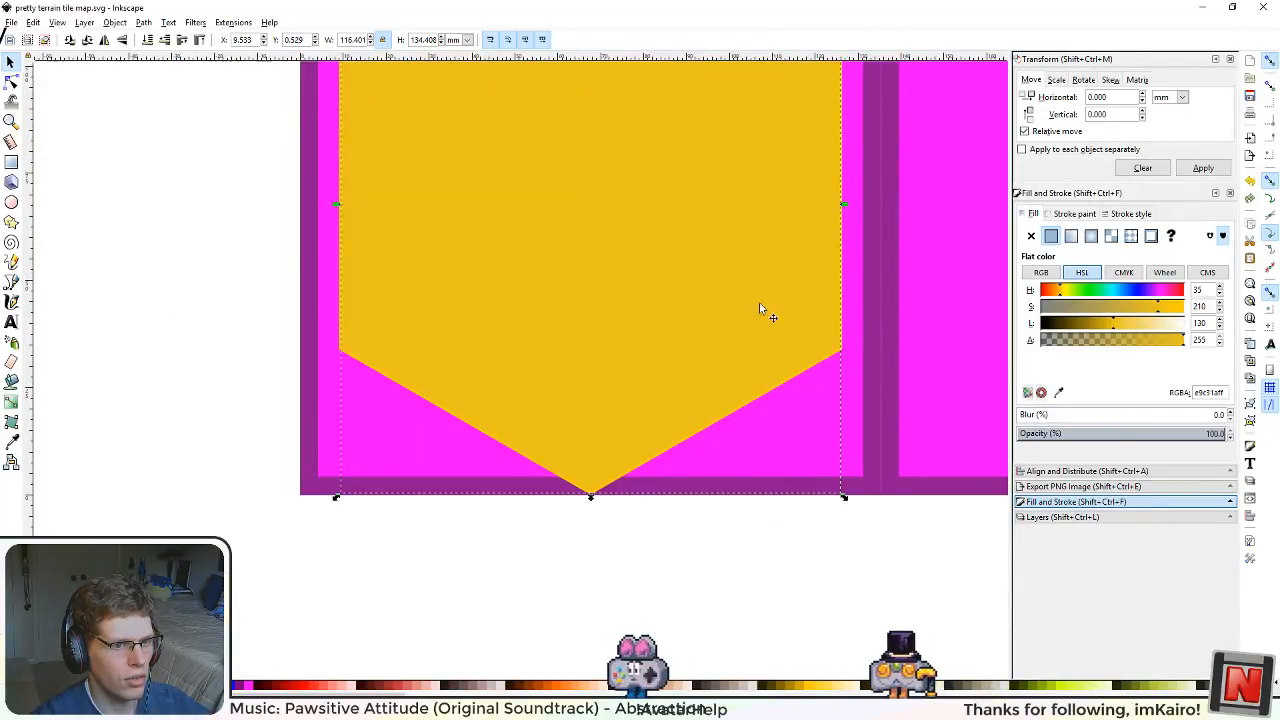
scroll(605, 282, "up", 5)
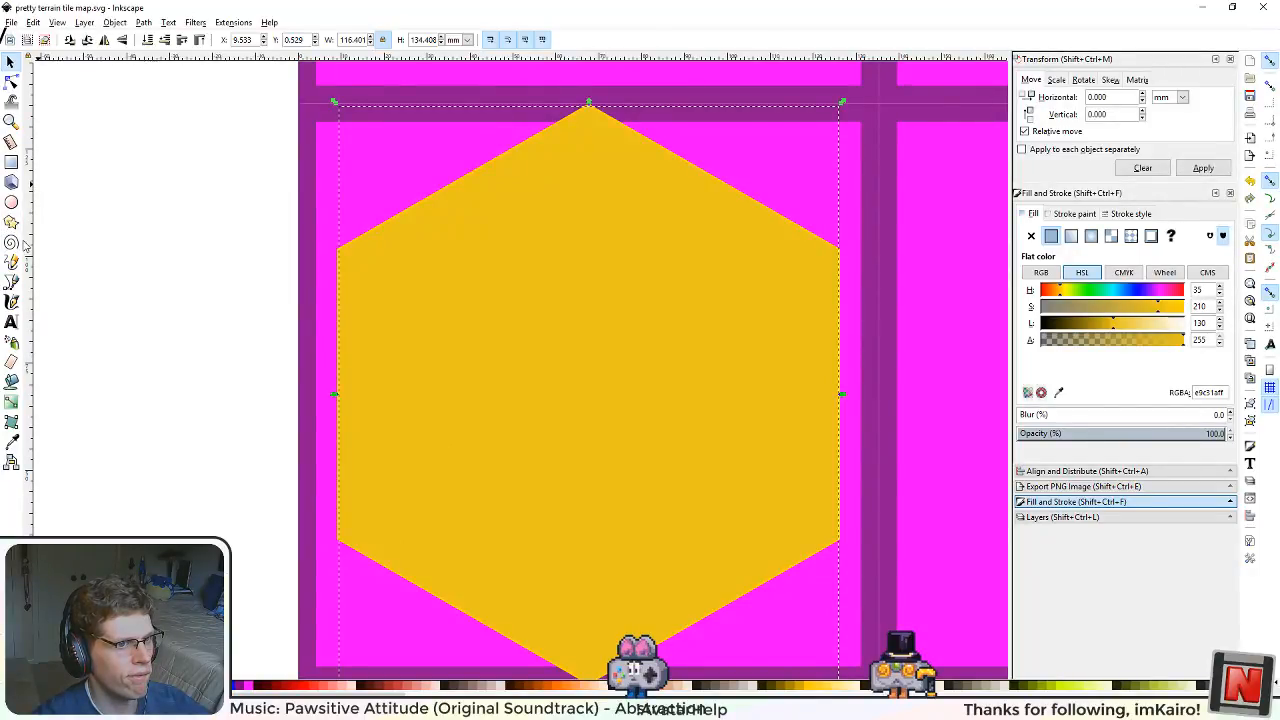
left_click(1072, 214)
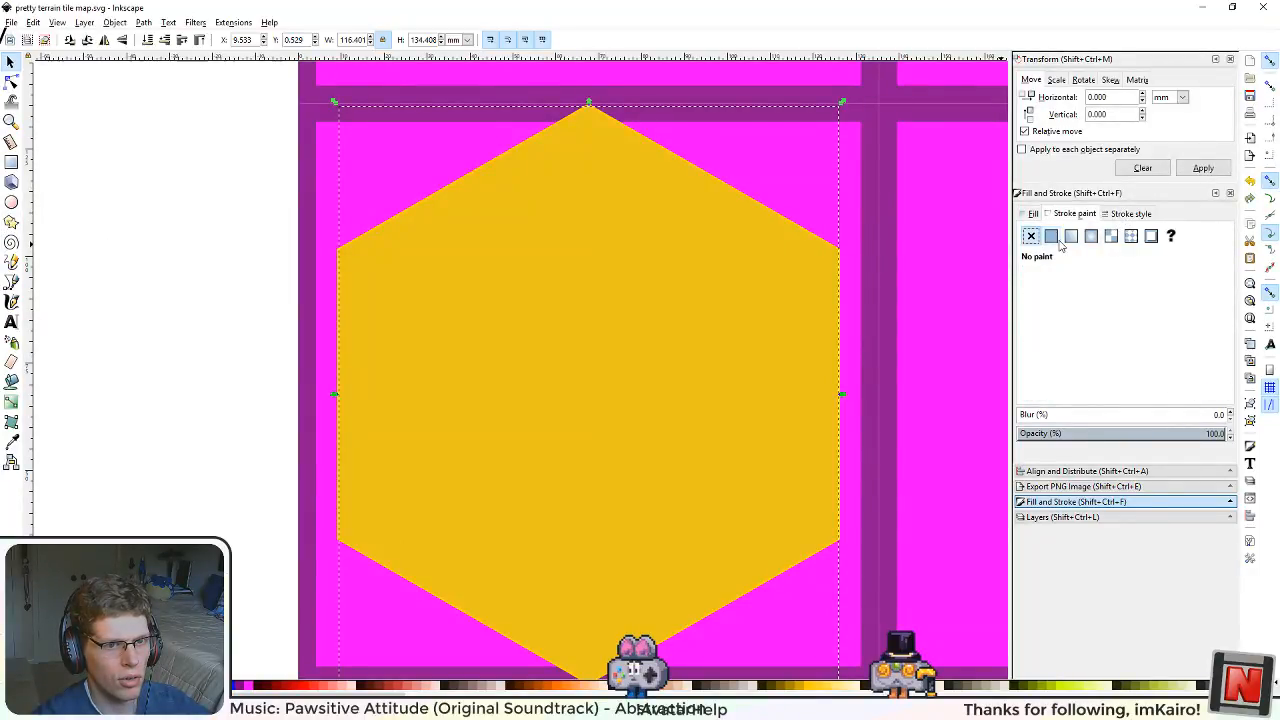
left_click(1053, 238)
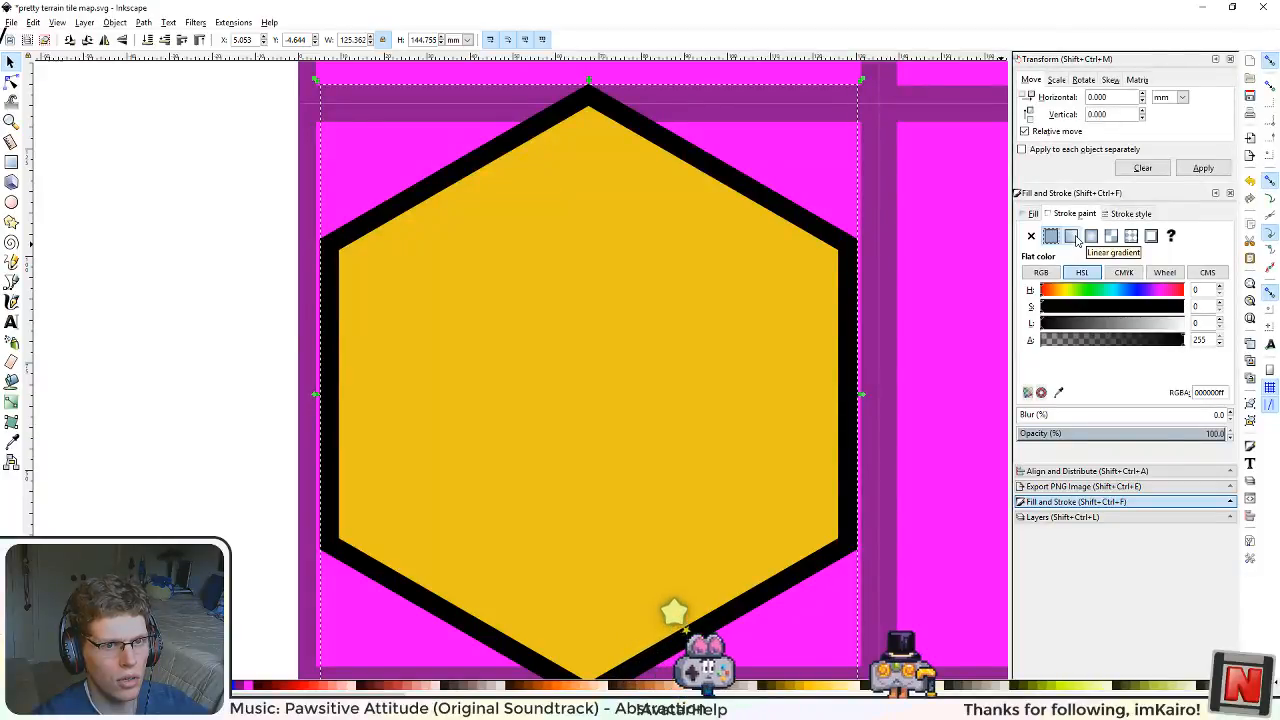
left_click(1072, 236)
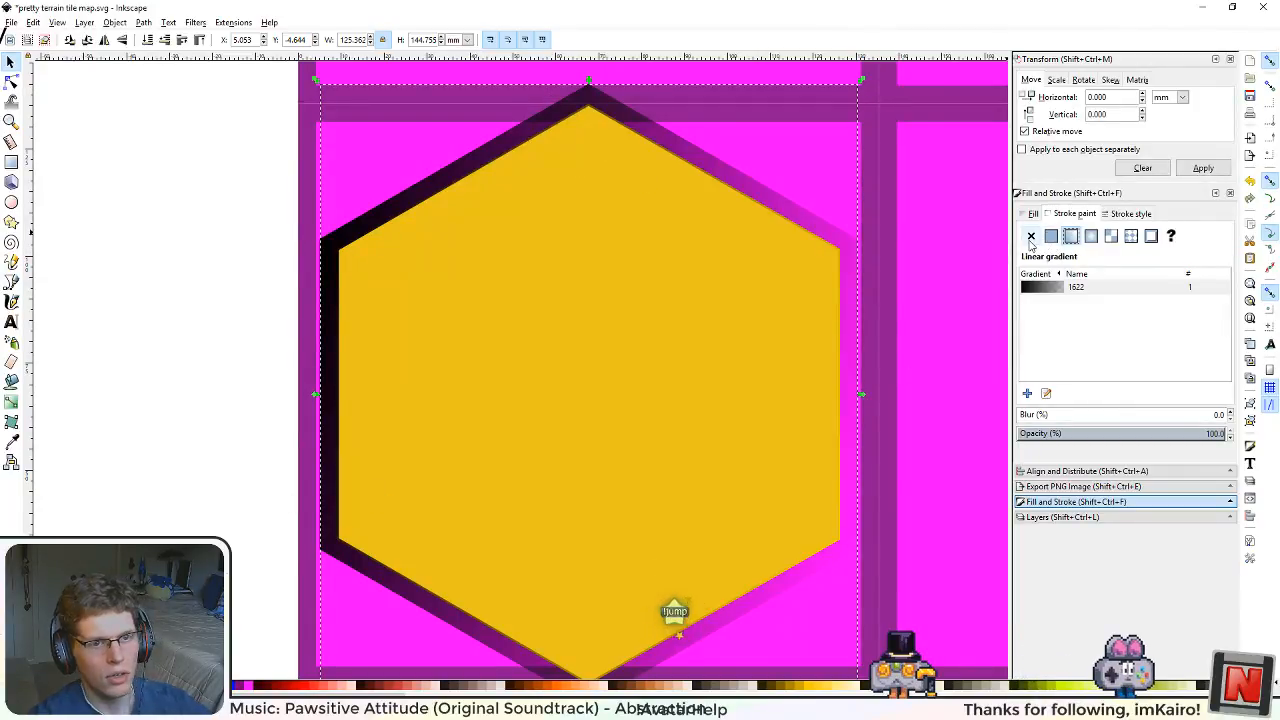
left_click(1110, 238)
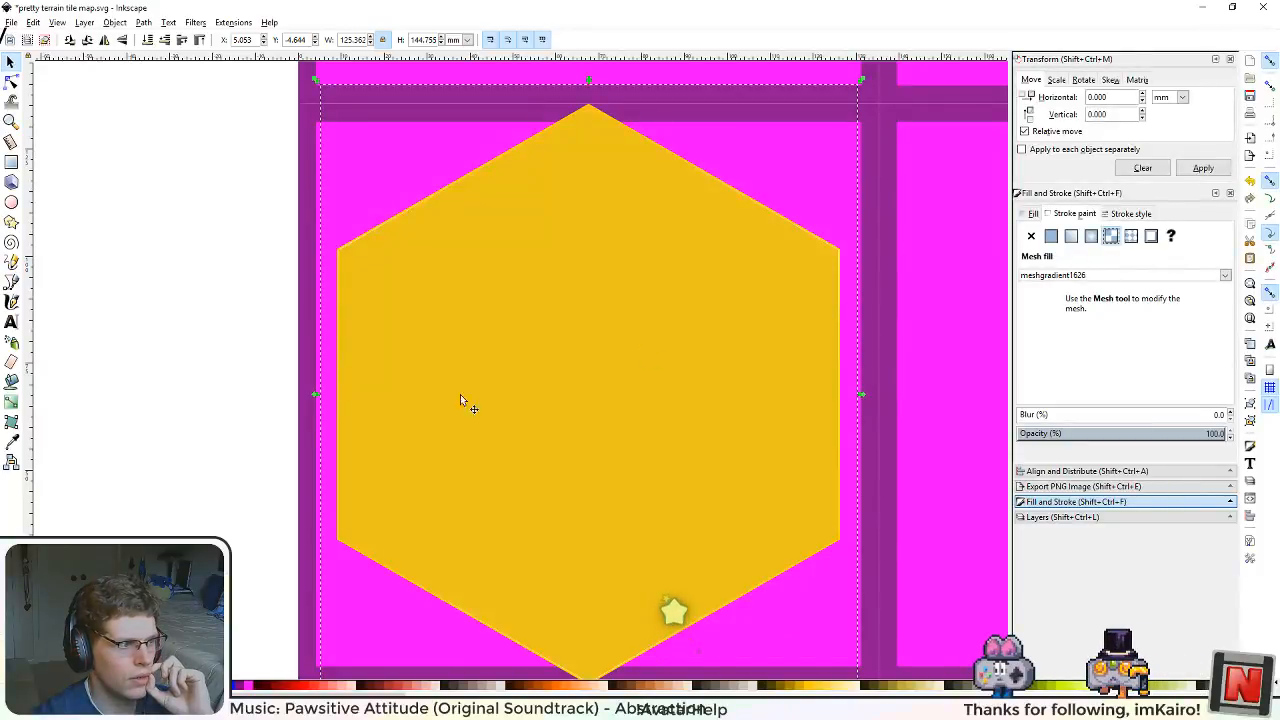
Step: Try reshaping the hexagon's stroke mesh by pulling its overlapping centre nodes apart into an irregular inner polygon
left_click(14, 423)
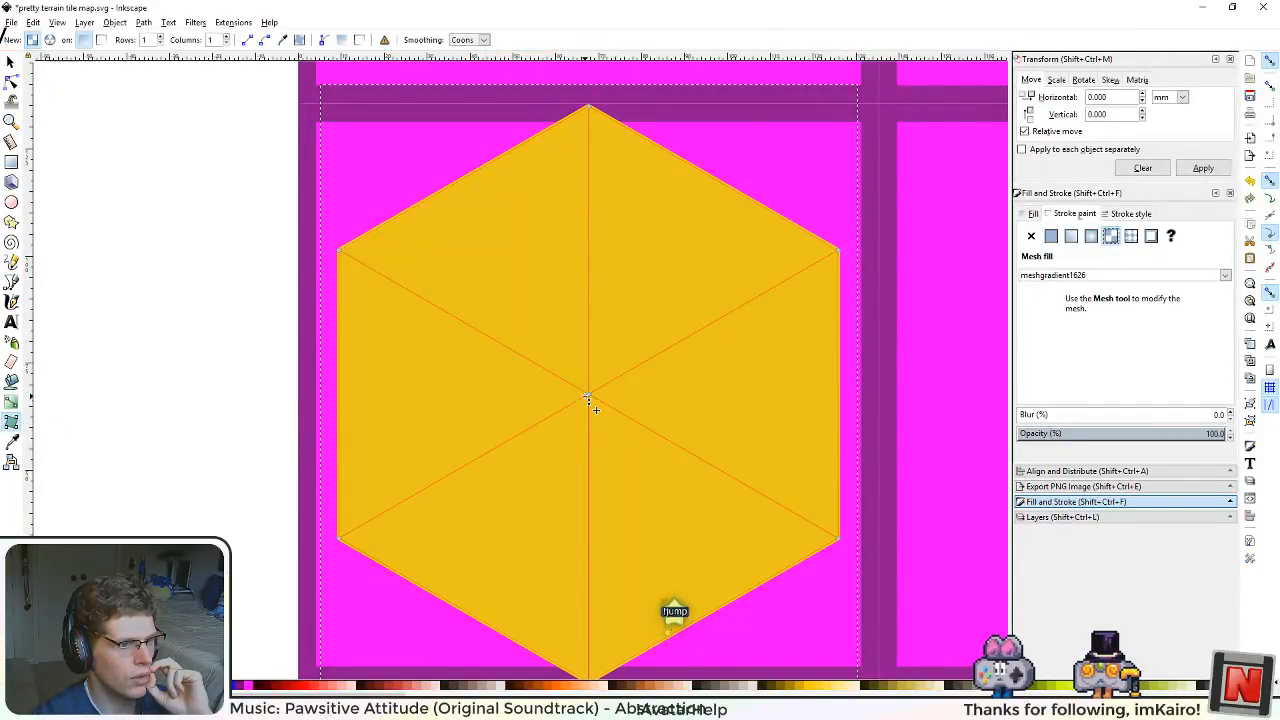
left_click_drag(588, 394, 525, 378)
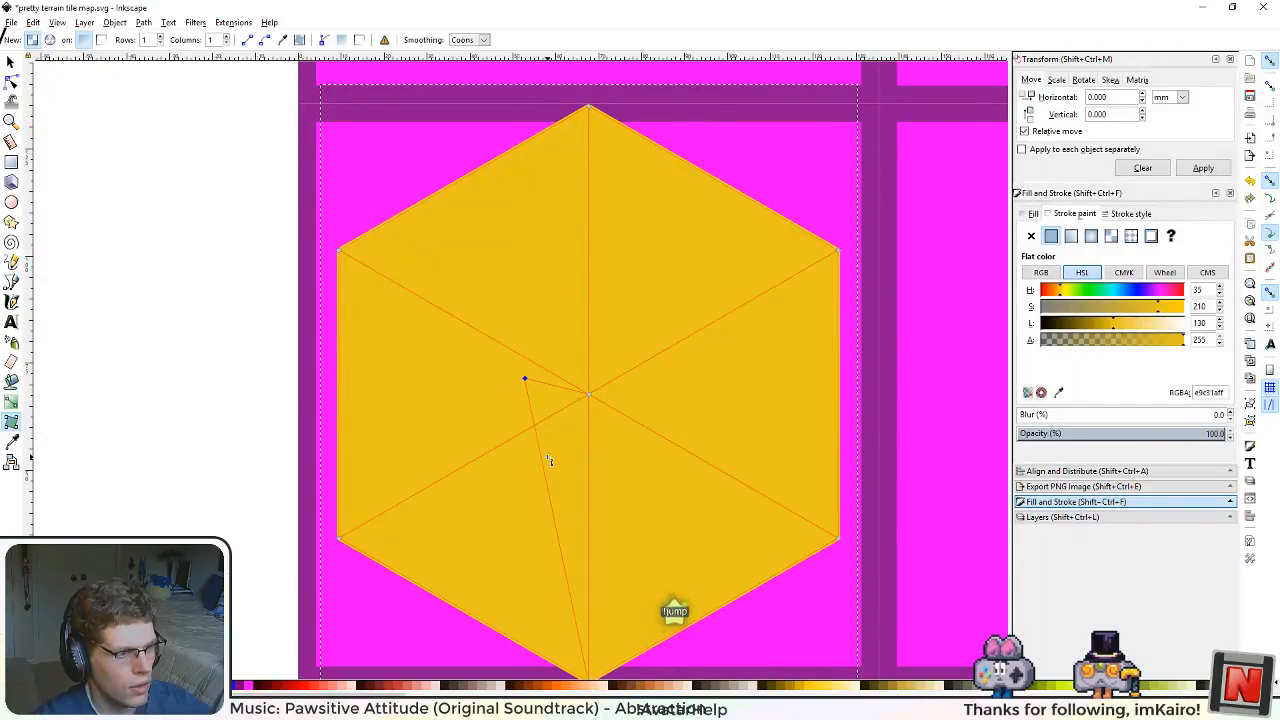
key("ctrl+z")
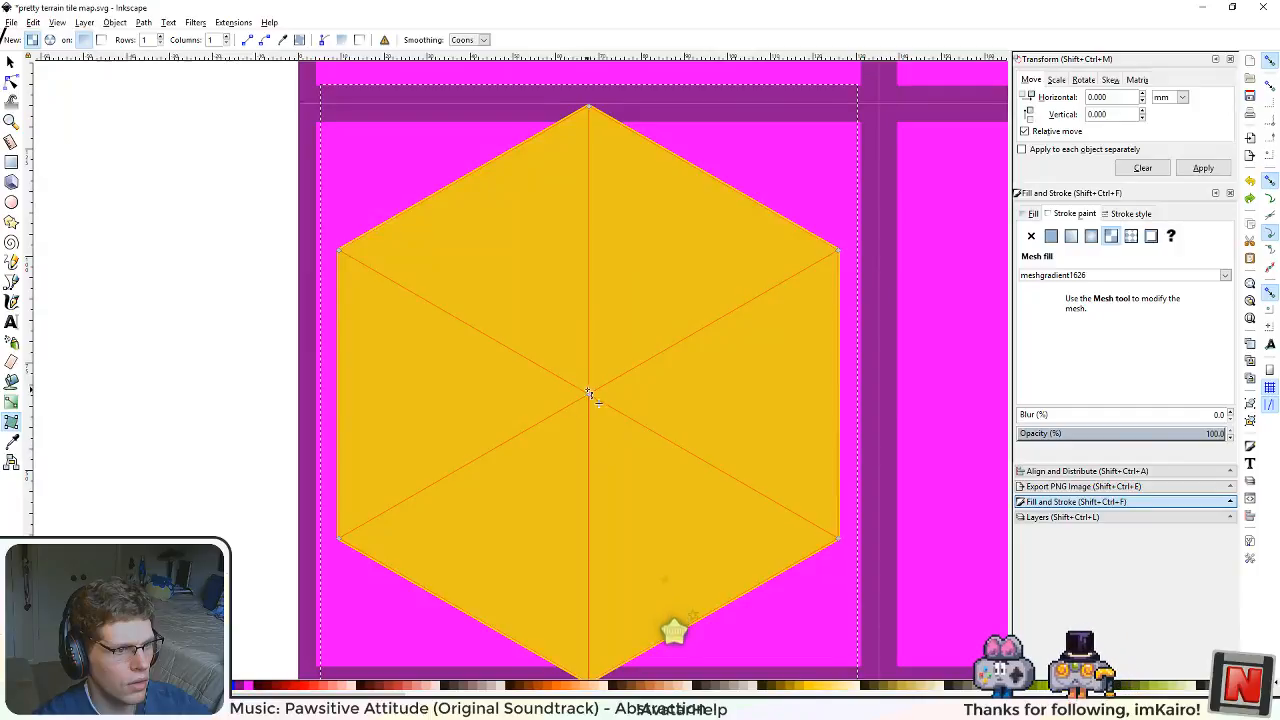
left_click_drag(590, 395, 597, 574)
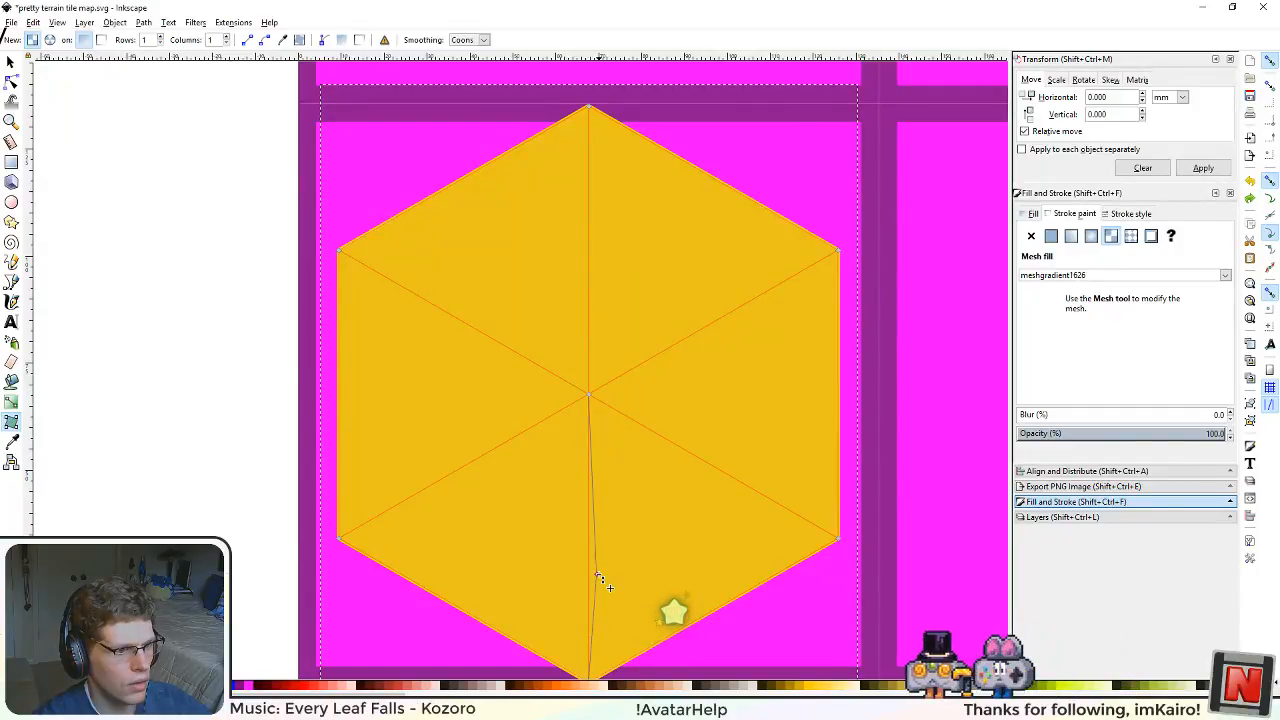
left_click_drag(590, 394, 679, 468)
left_click_drag(592, 396, 661, 425)
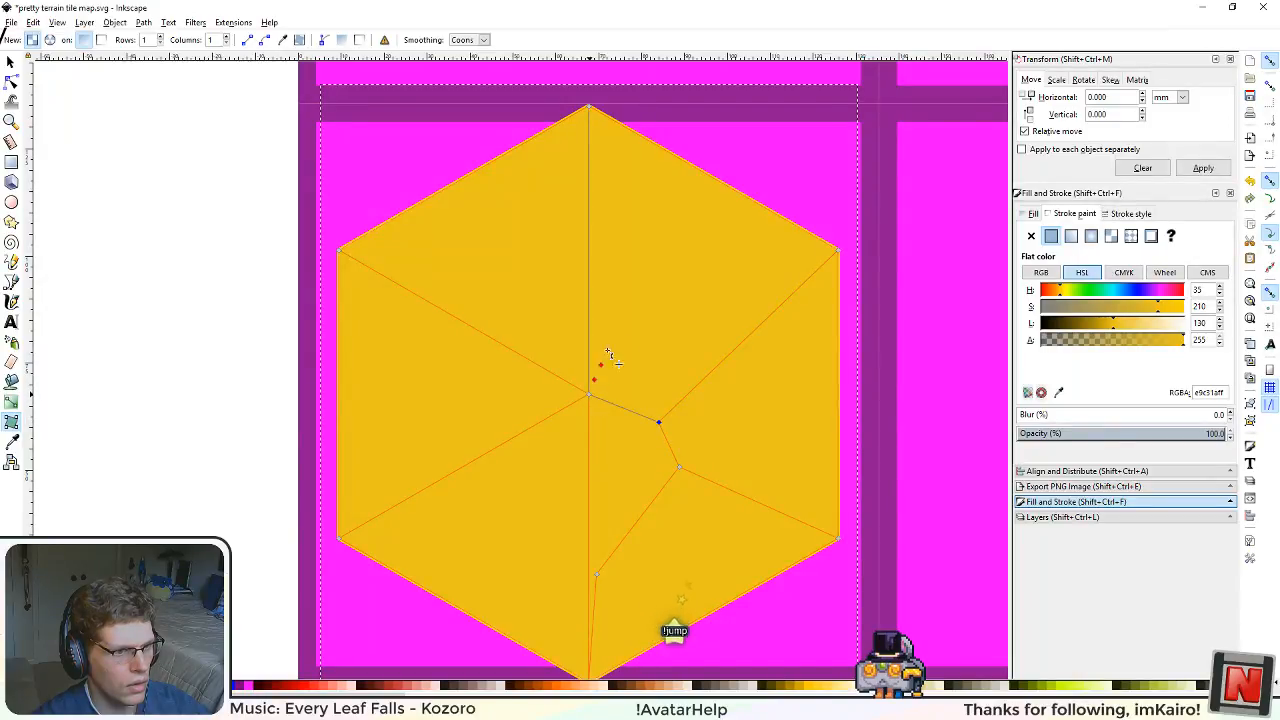
left_click_drag(589, 394, 630, 284)
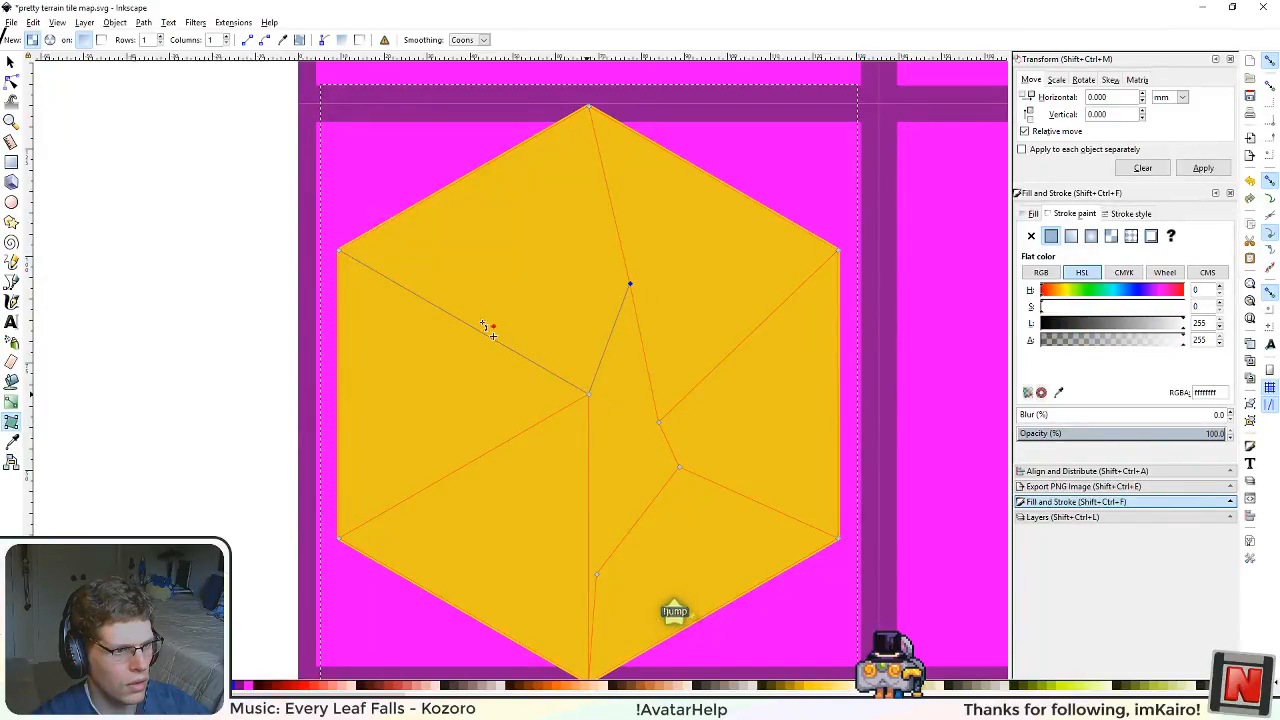
left_click_drag(483, 321, 483, 320)
left_click_drag(589, 395, 436, 493)
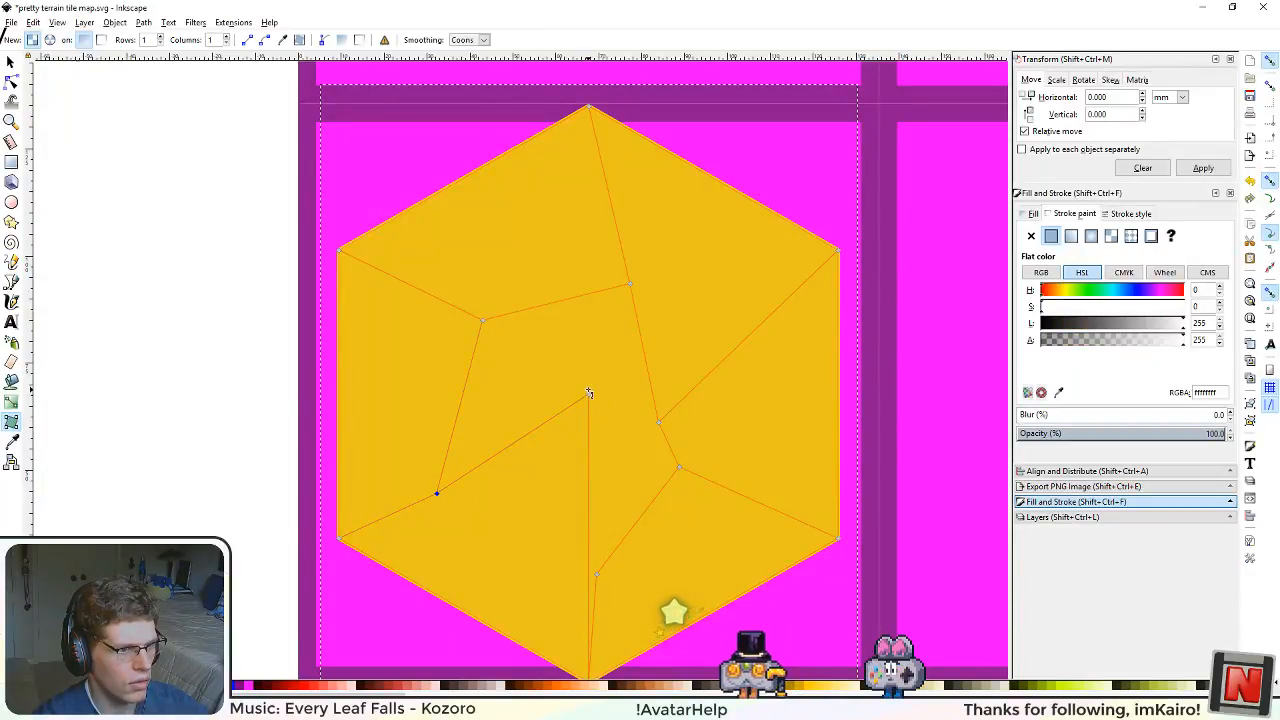
left_click_drag(535, 517, 596, 573)
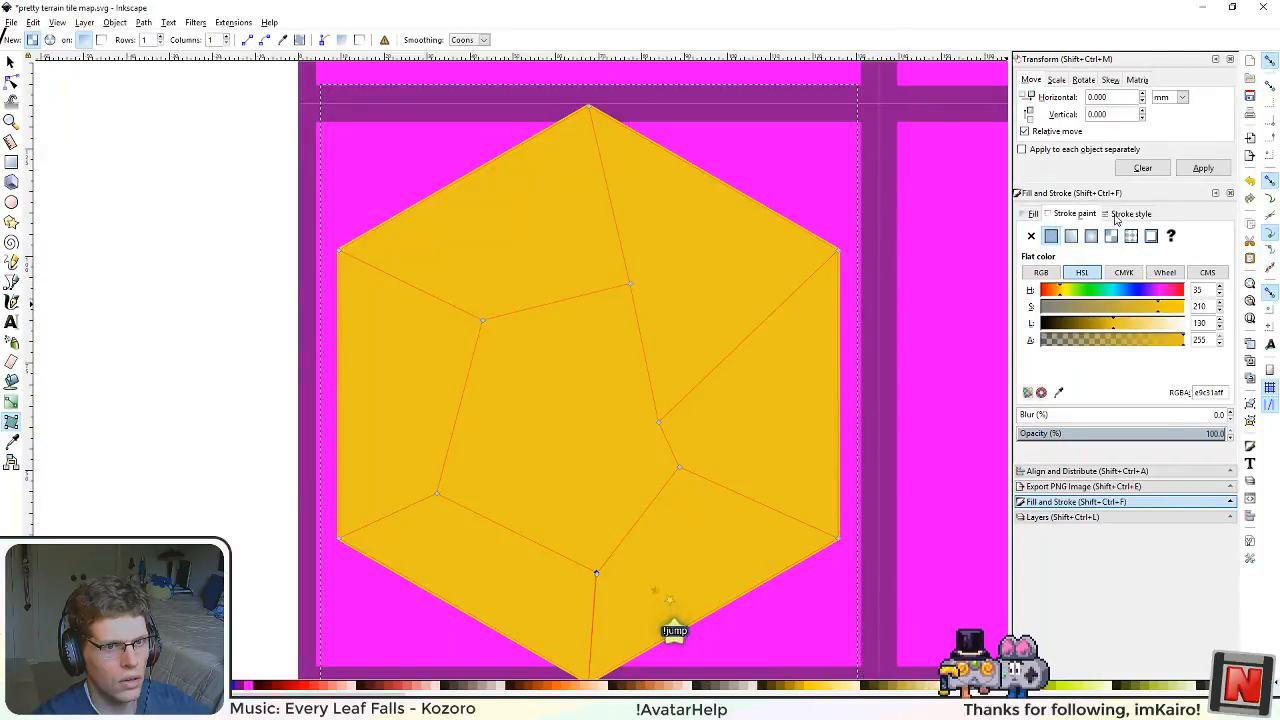
Step: Try a radial gradient on the smaller hexagon's fill
left_click(1028, 215)
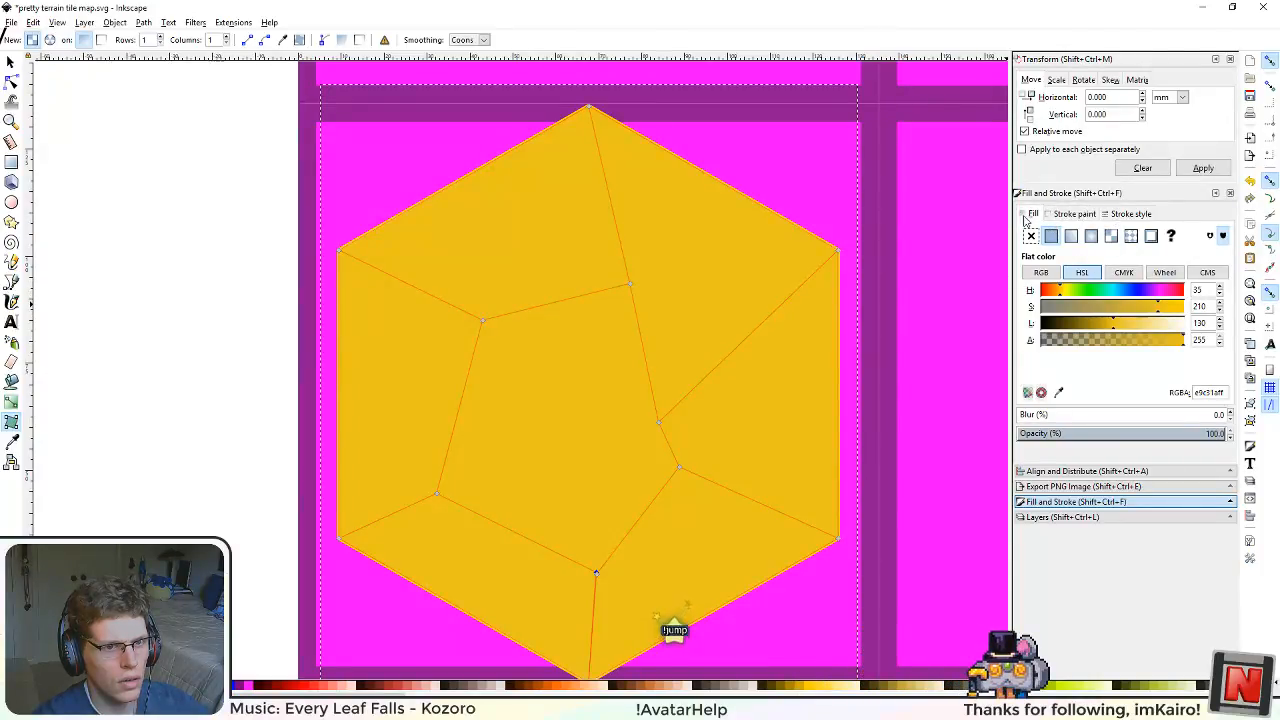
left_click(1090, 236)
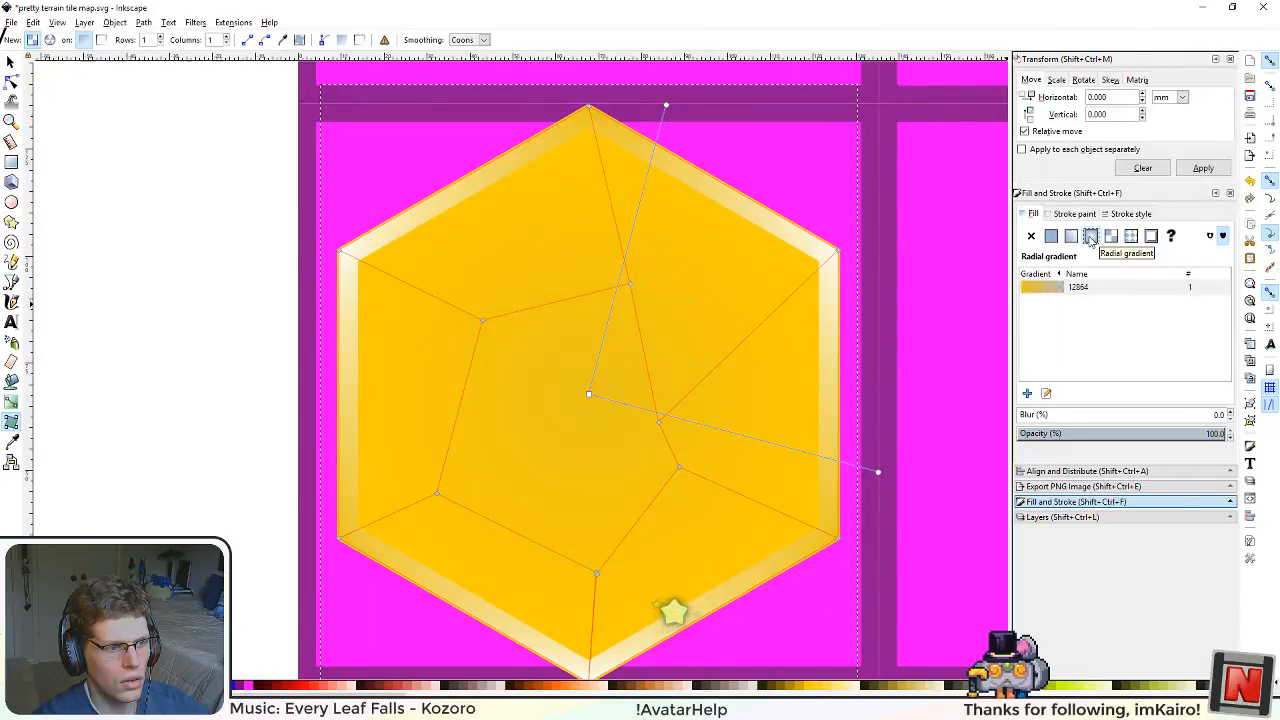
mouse_move(560, 569)
left_mouse_down()
mouse_move(629, 440)
mouse_move(576, 498)
left_mouse_up()
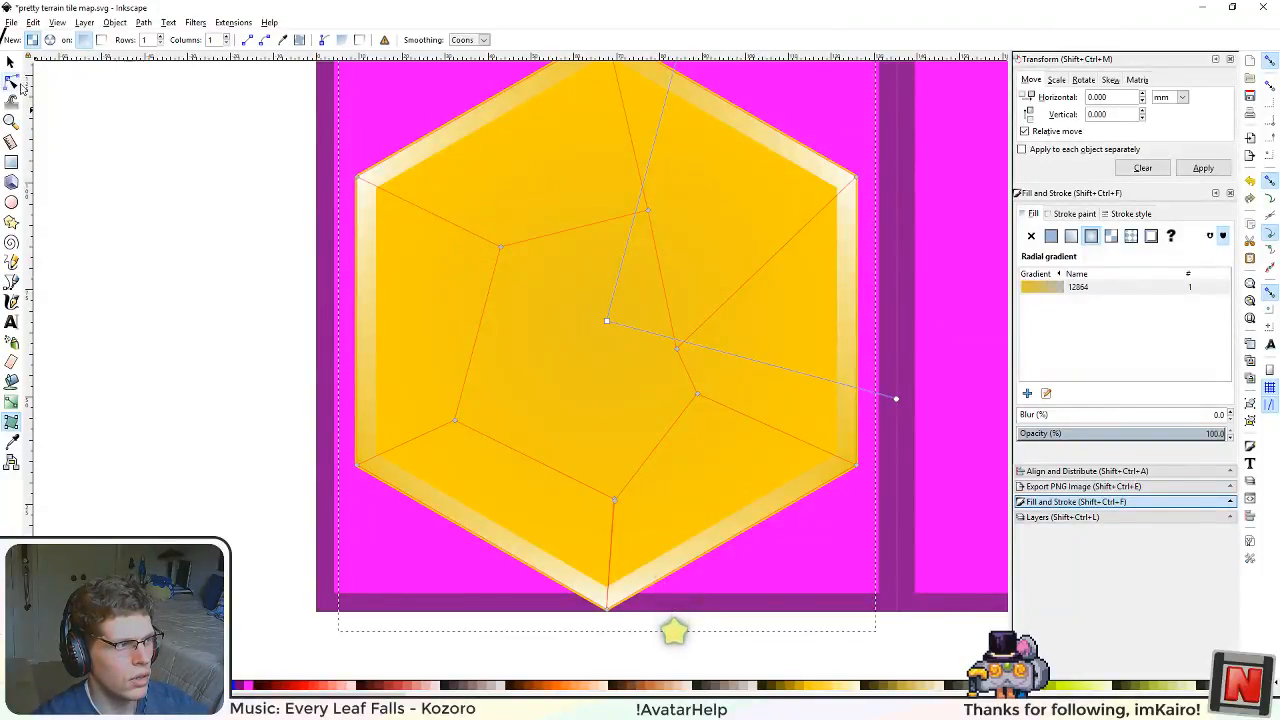
Step: Return the smaller hexagon to a flat yellow fill and remove its stroke paint
left_click(10, 62)
left_click(289, 263)
left_click(674, 325)
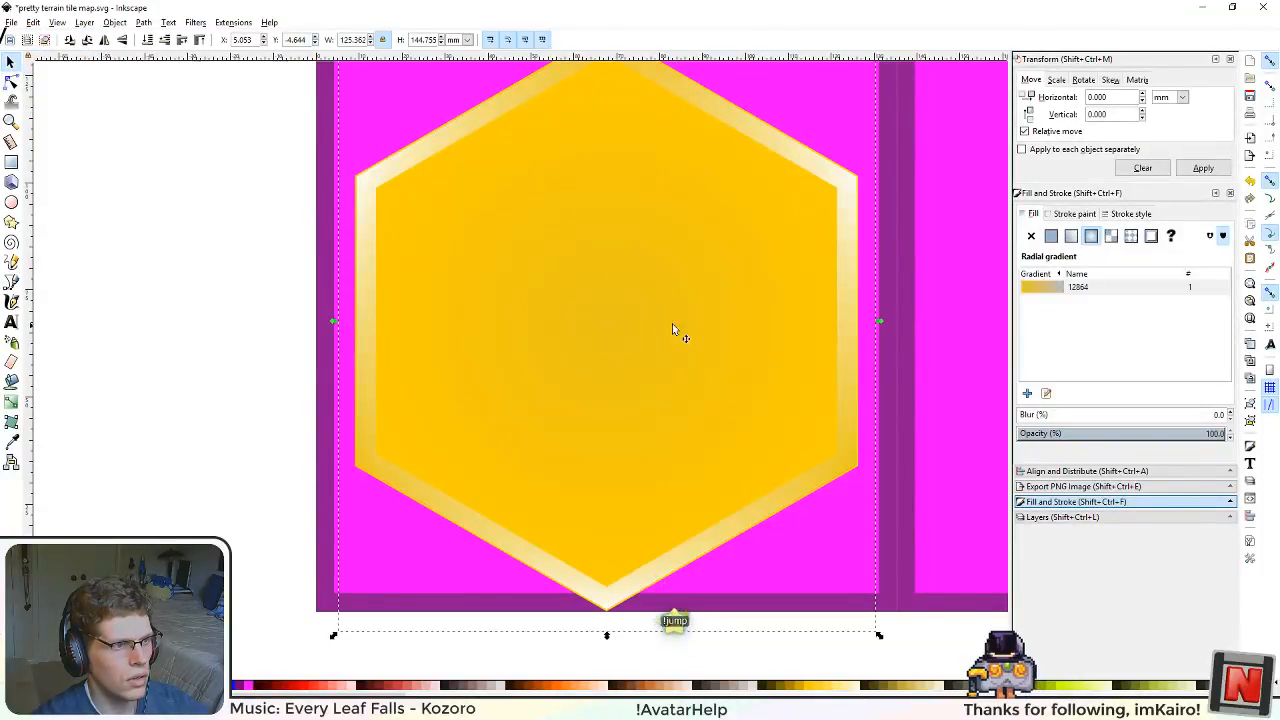
left_click(1051, 235)
left_click_drag(625, 387, 610, 434)
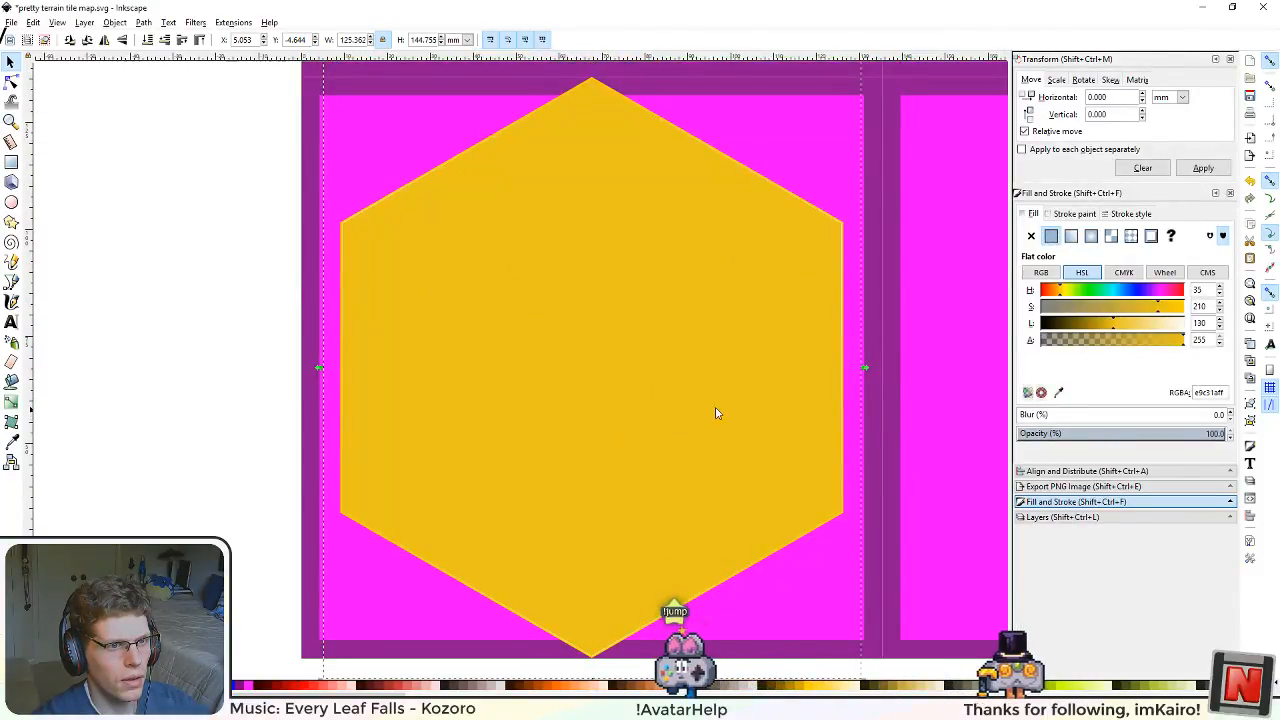
left_click(1110, 216)
left_click(1074, 214)
left_click(1032, 238)
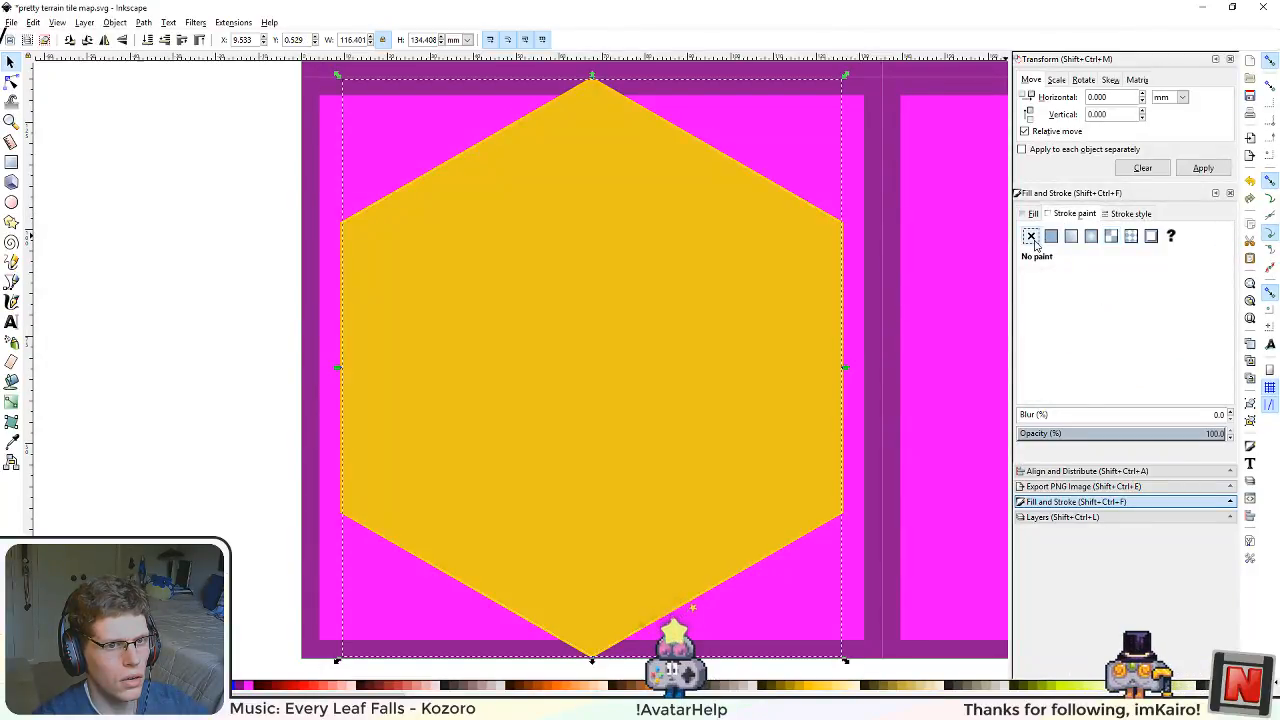
left_click(1033, 214)
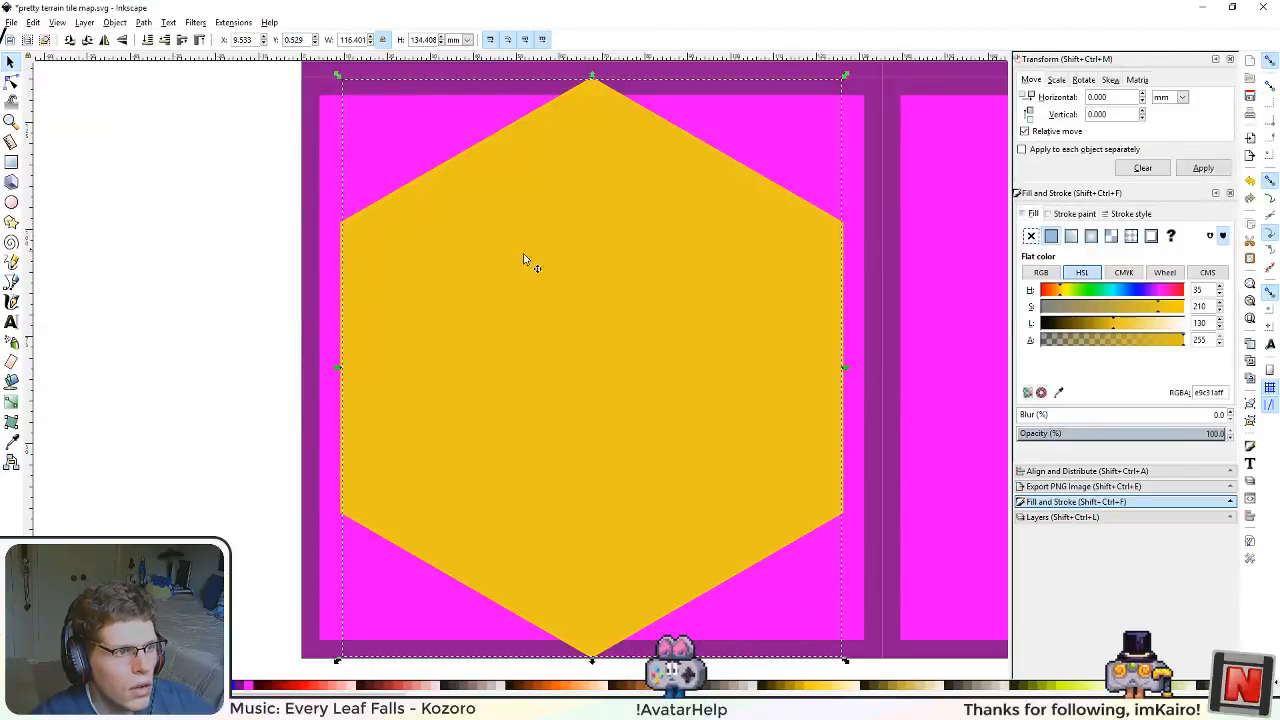
Step: Duplicate the smaller yellow hexagon in place and give the copy a flat black fill
left_click(128, 338)
left_click(516, 444)
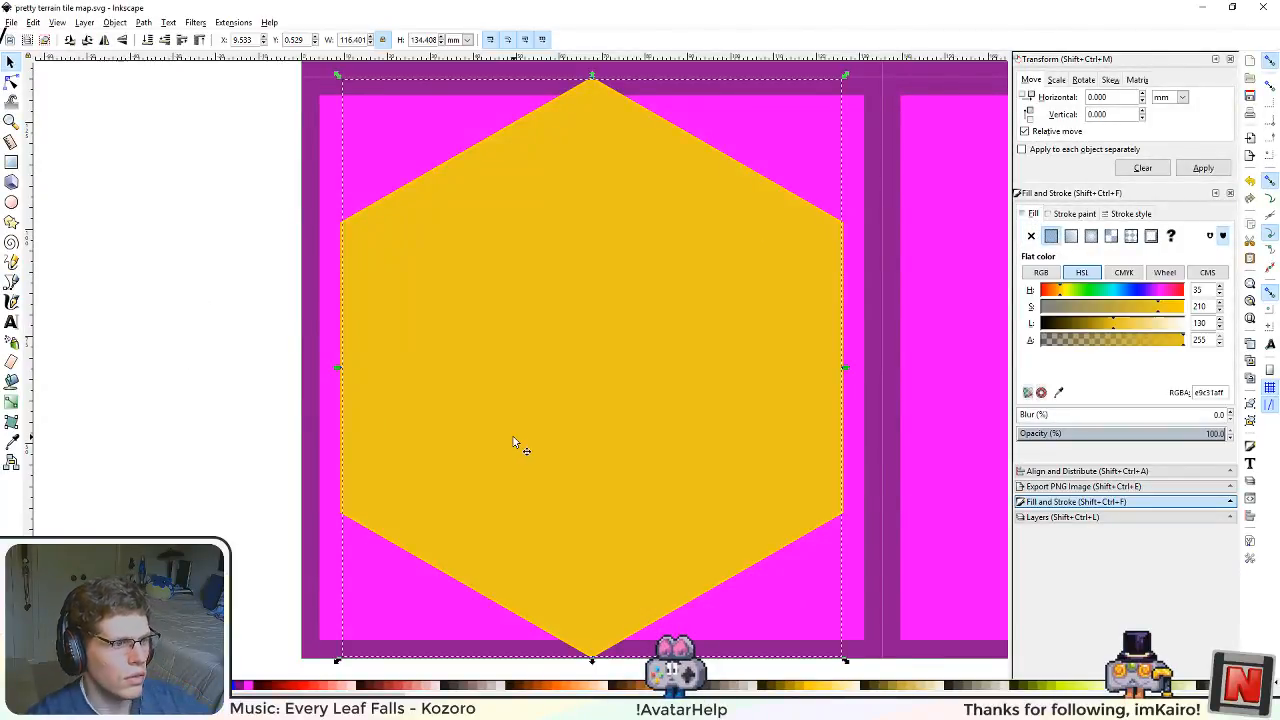
scroll(466, 355, "down", 2)
scroll(475, 360, "up", 1)
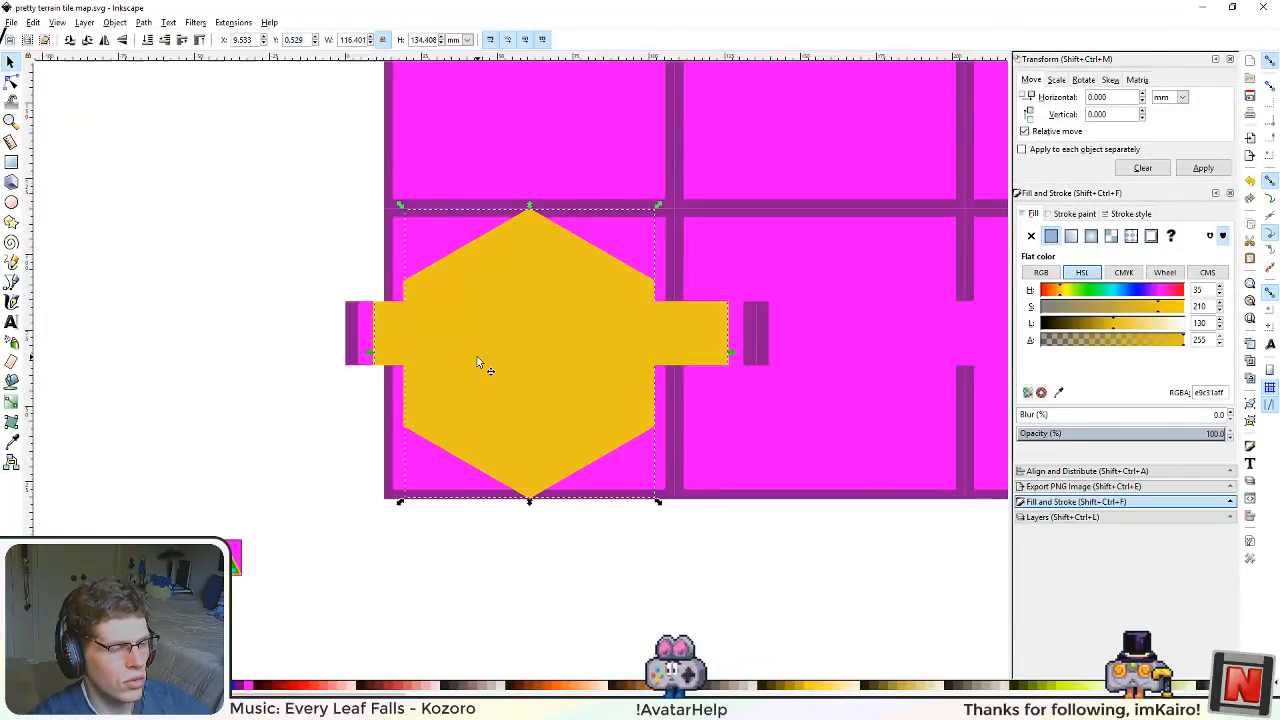
scroll(538, 437, "up", 1)
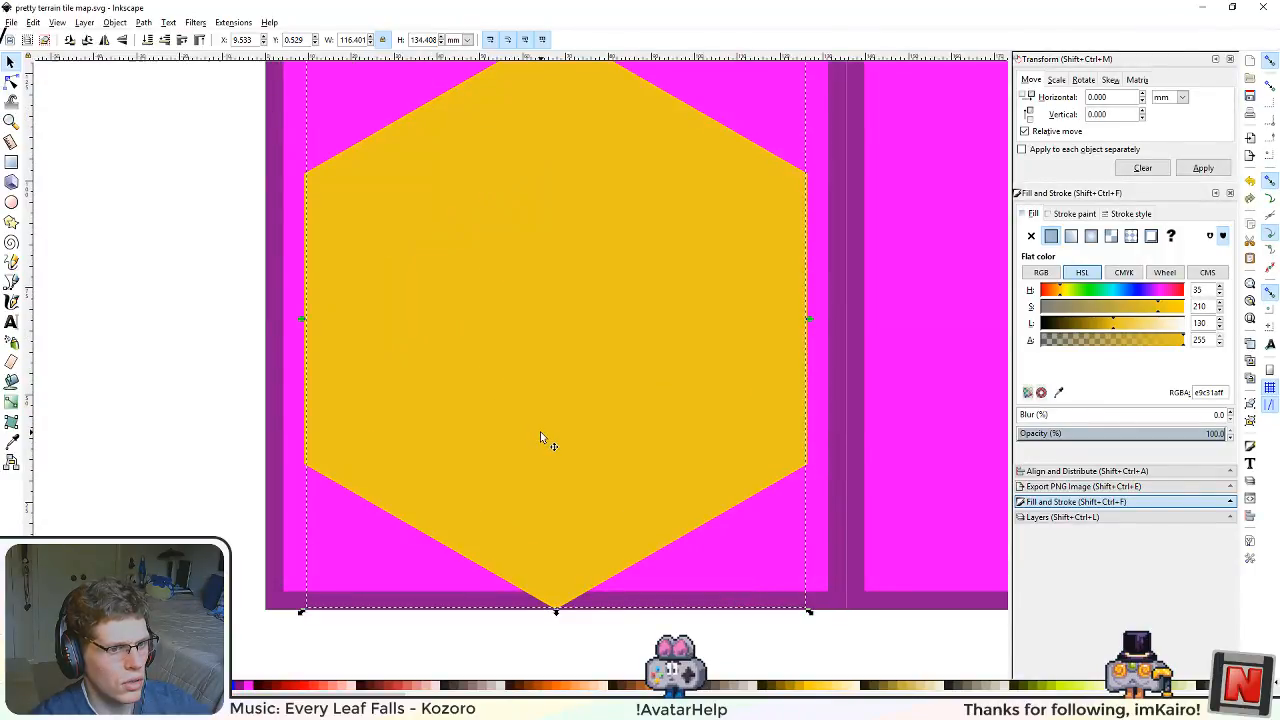
scroll(552, 355, "down", 1)
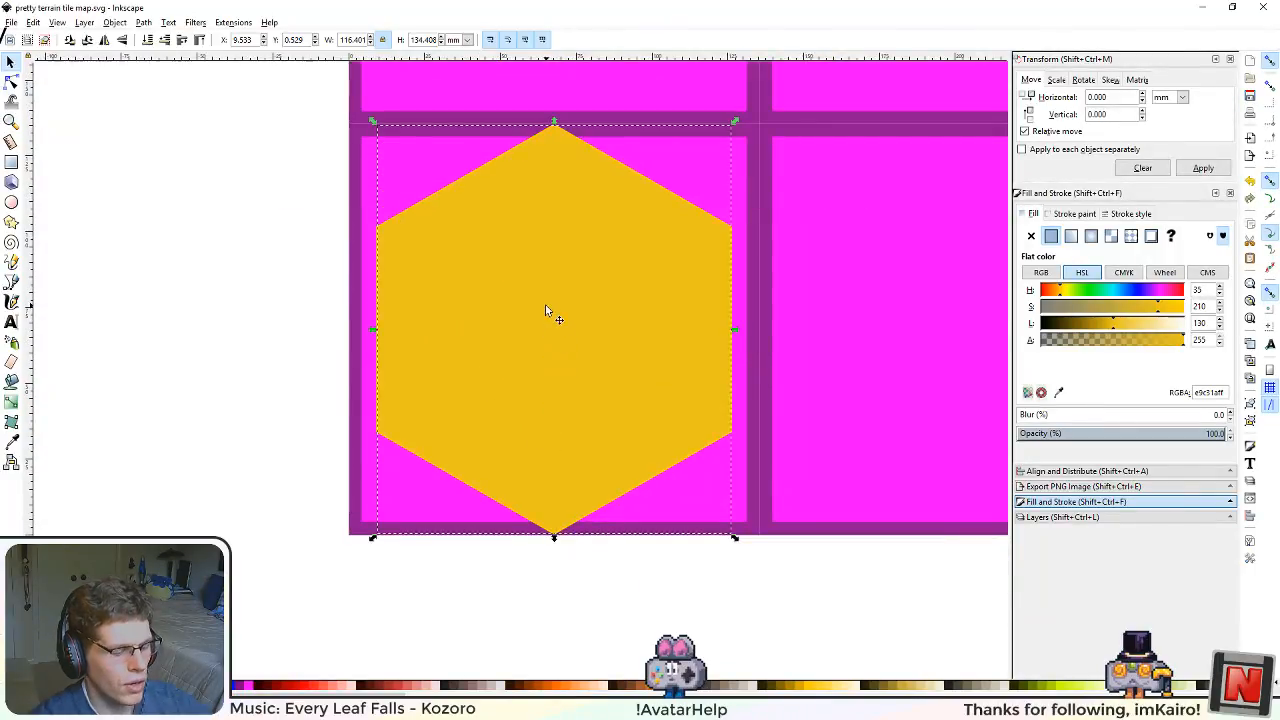
key("ctrl+d")
left_click(15, 686)
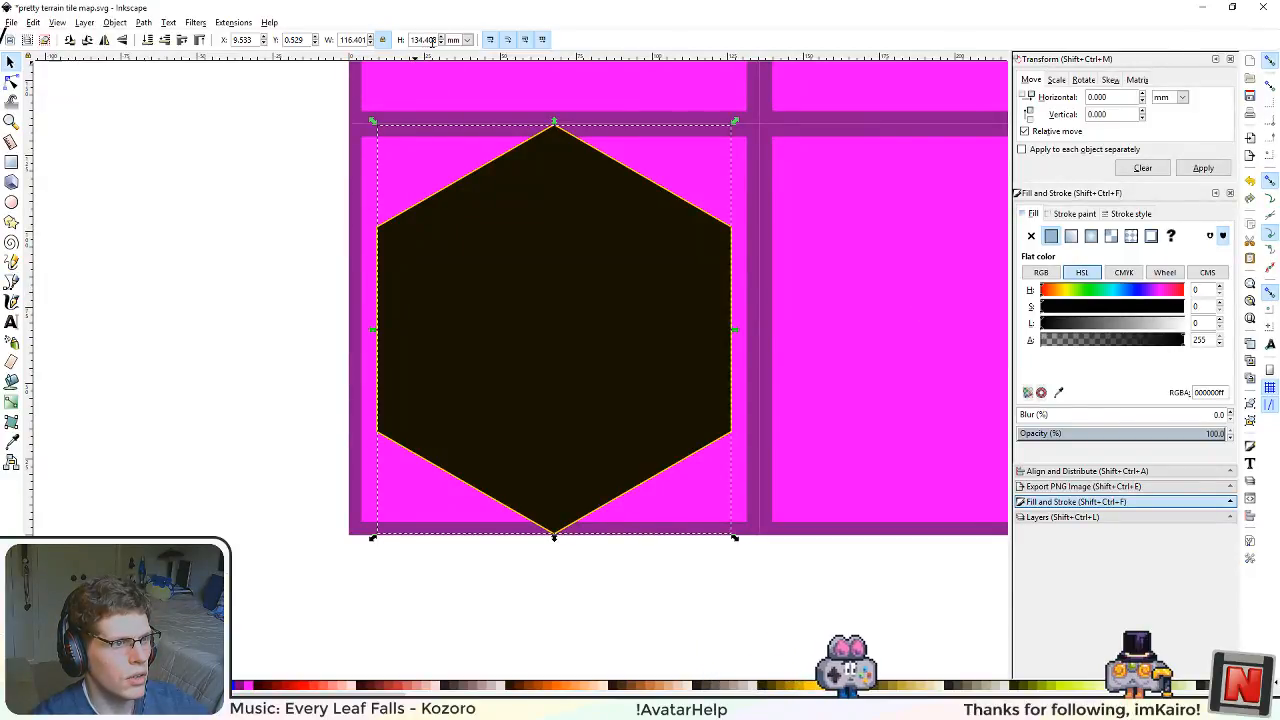
Step: Switch the size units to px and use the Calculator to derive a reduced height from 508
left_click(467, 40)
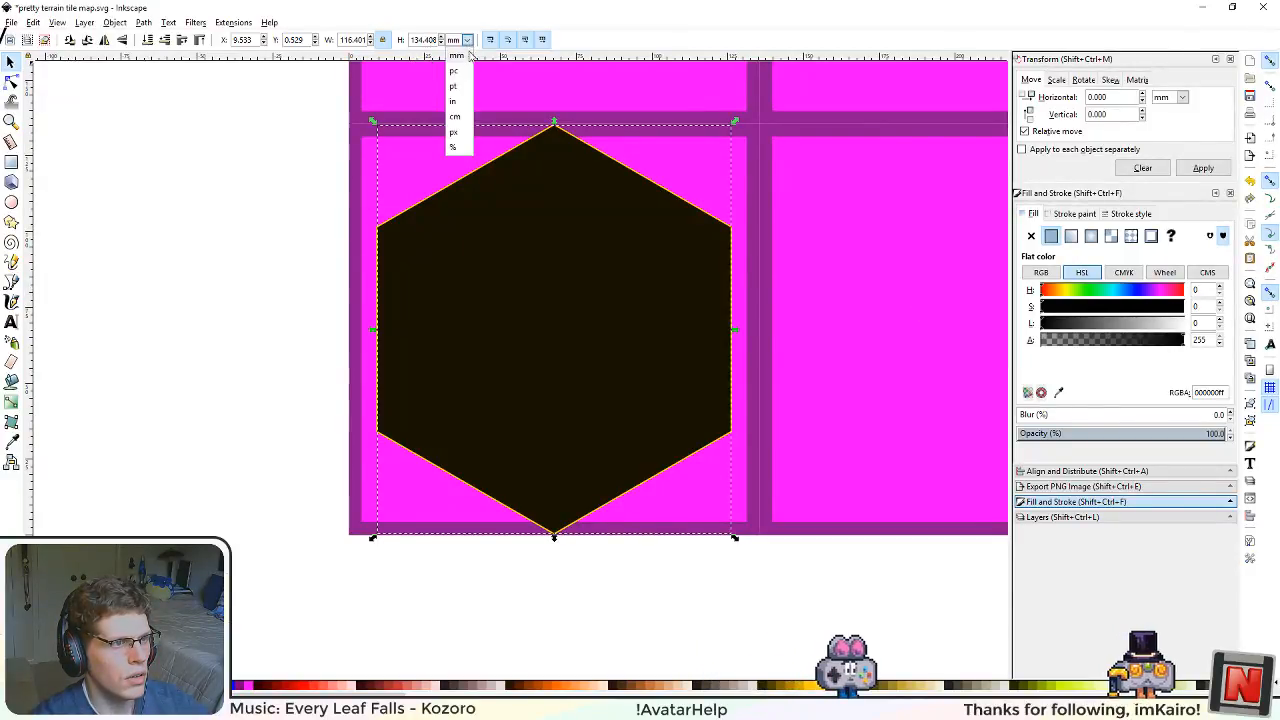
left_click(458, 120)
scroll(229, 389, "up", 3)
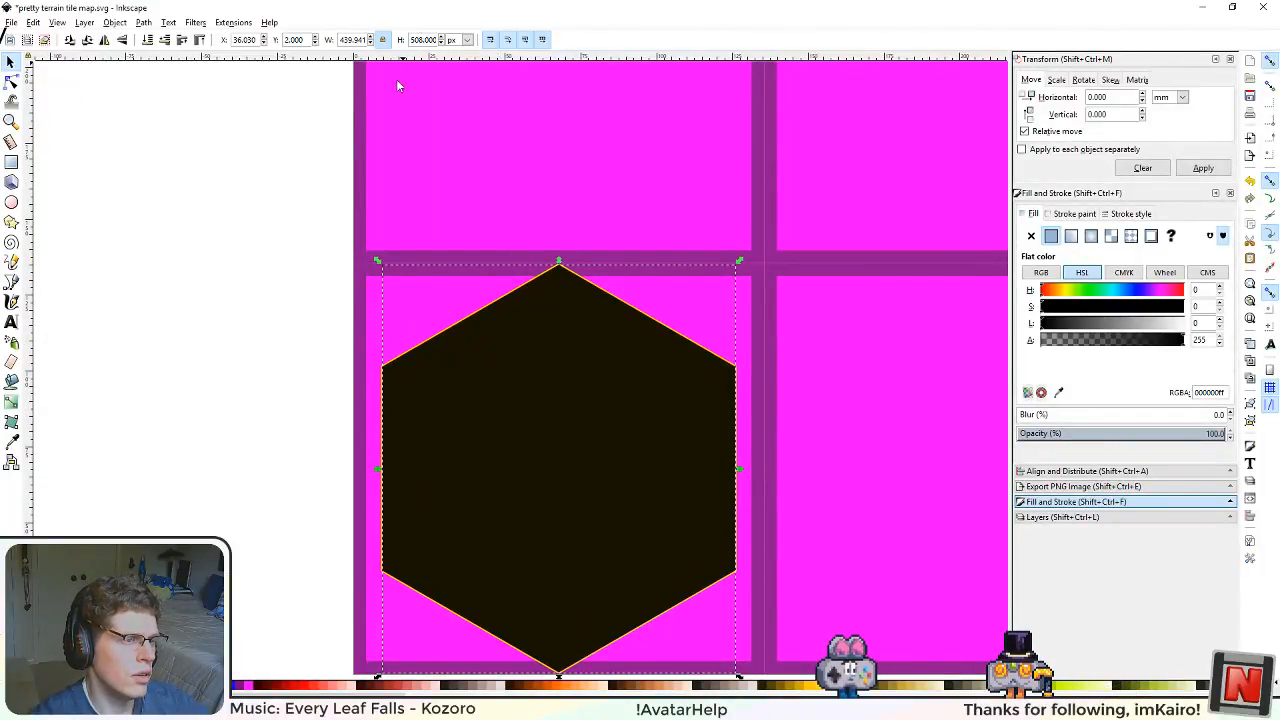
key("super")
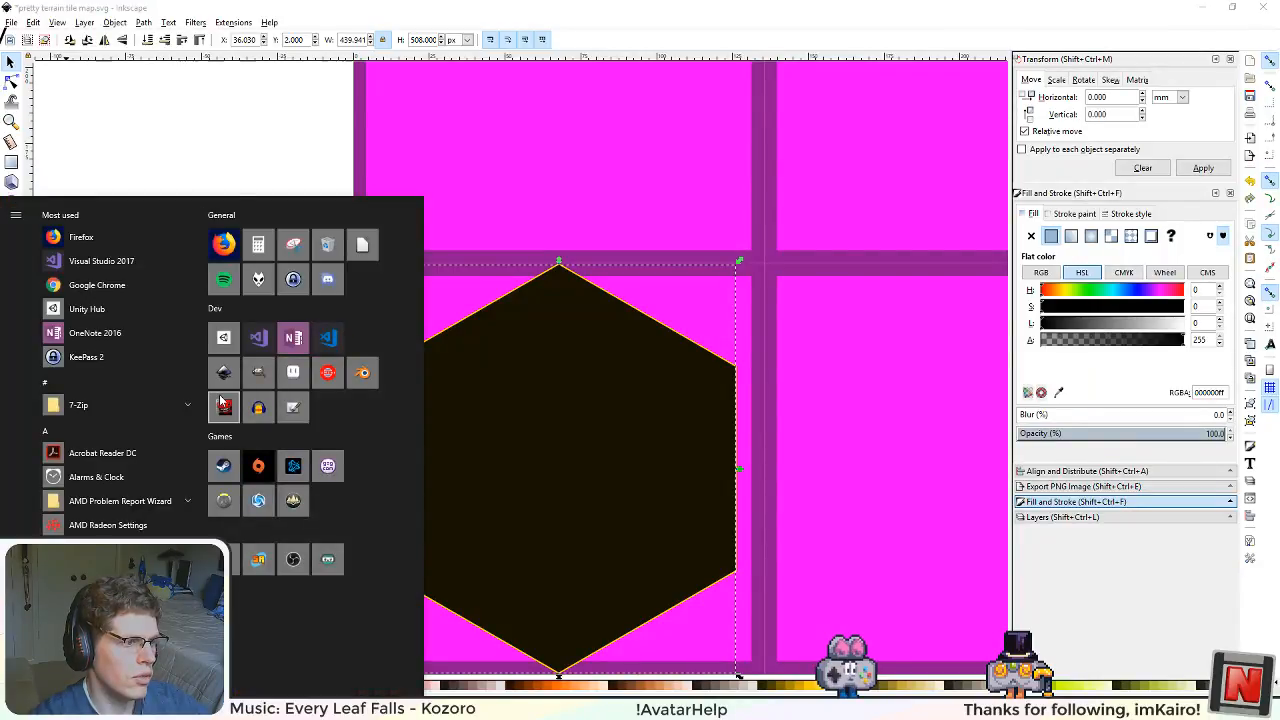
left_click(258, 246)
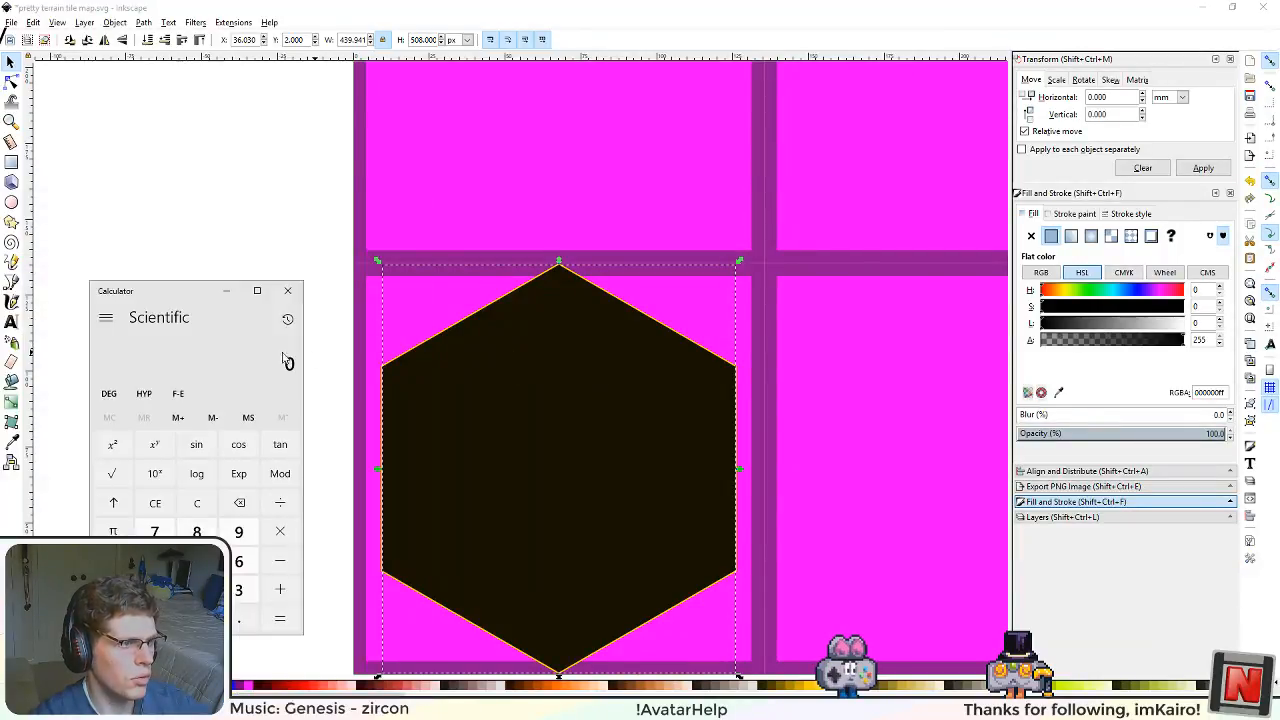
type("508")
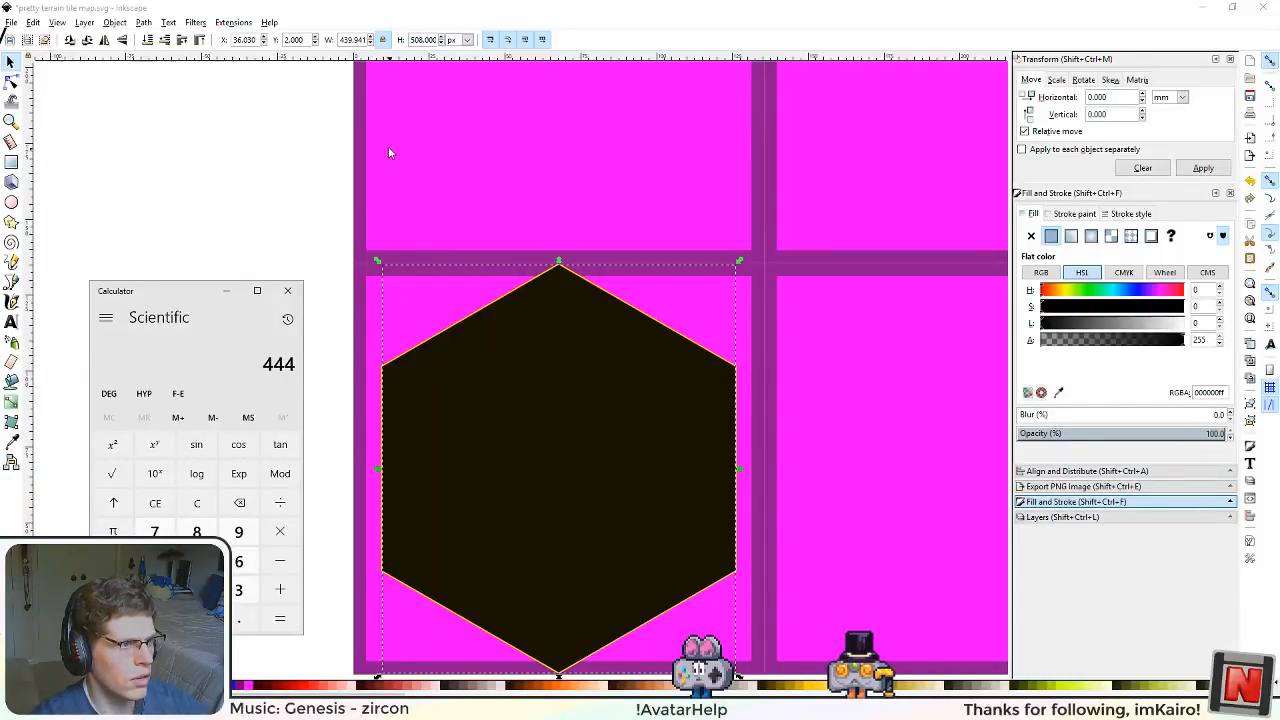
Step: Set the black hexagon's height to 444 px with its proportions locked
left_click(417, 40)
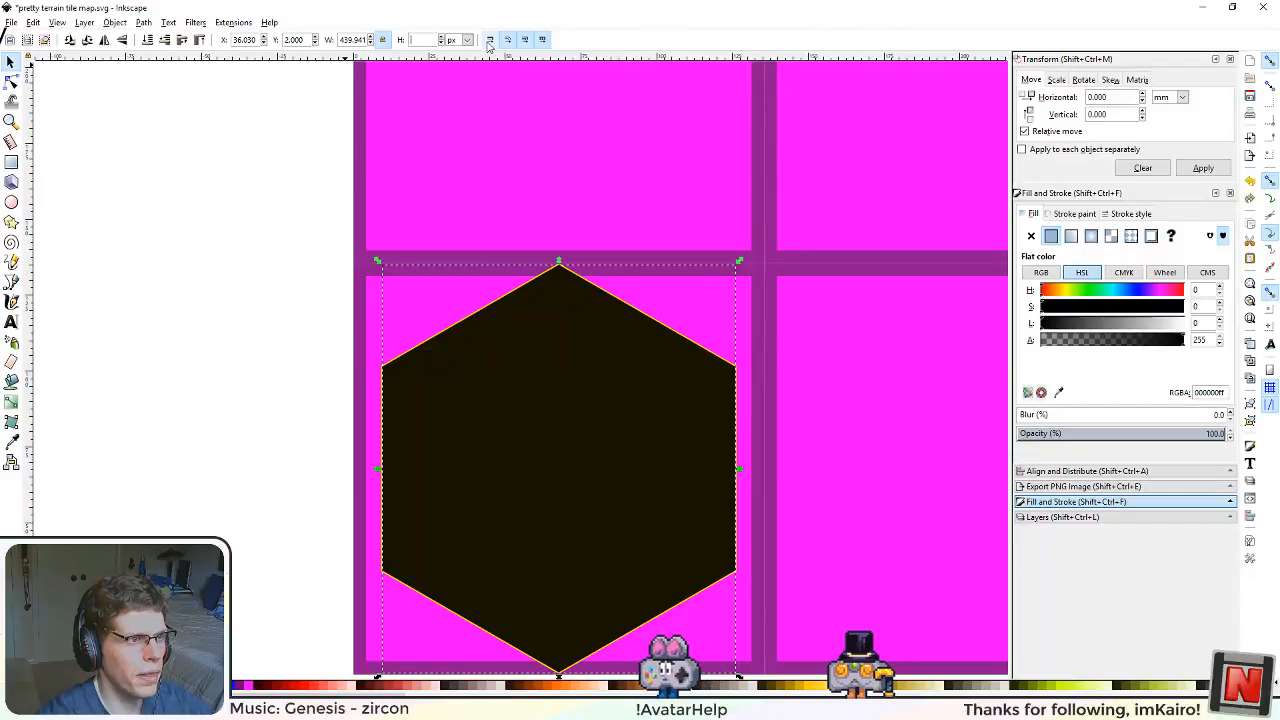
type("444")
key("Return")
Step: Centre the black hexagon horizontally and vertically on the smaller yellow hexagon beneath it
left_click(699, 423)
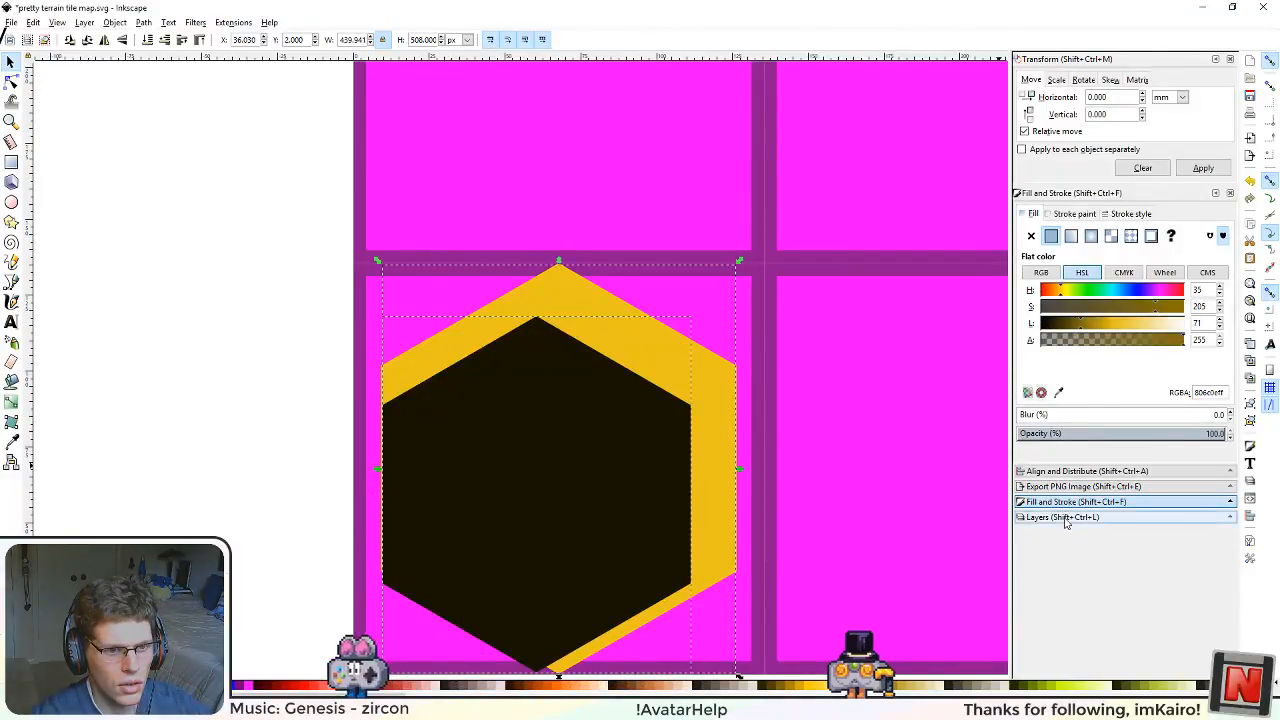
left_click(1088, 471)
left_click(1153, 260)
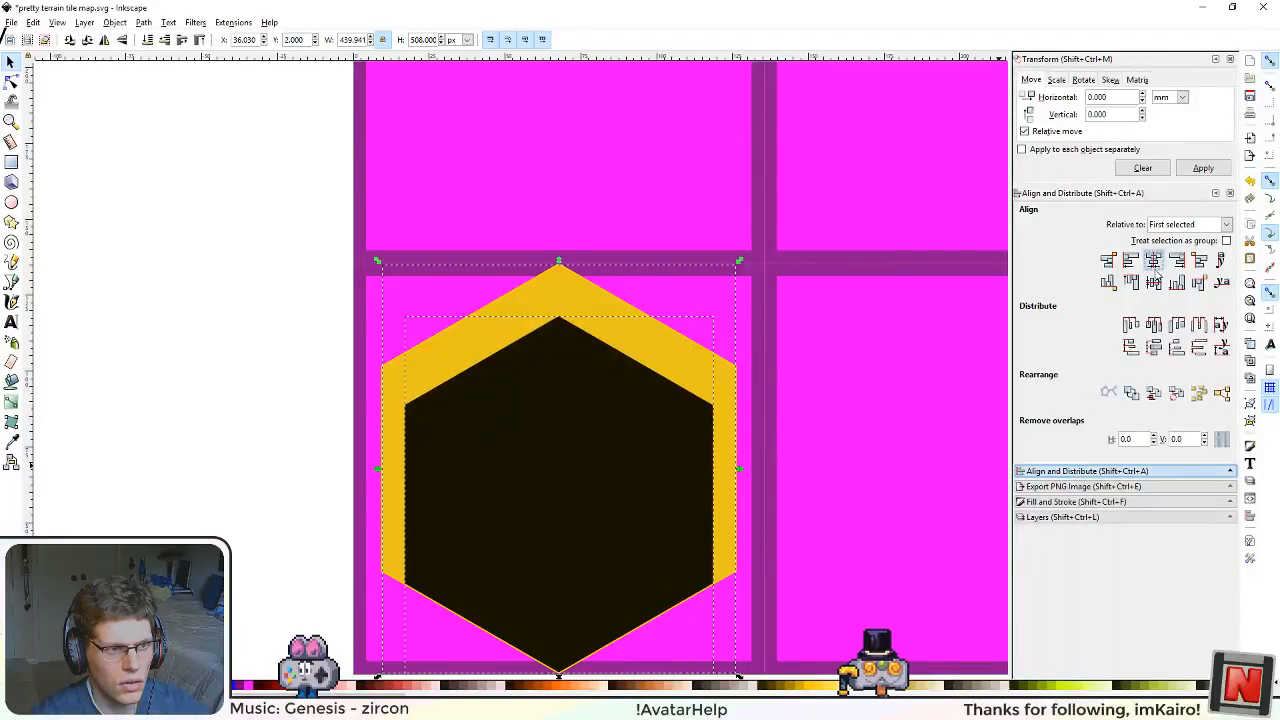
left_click(1153, 282)
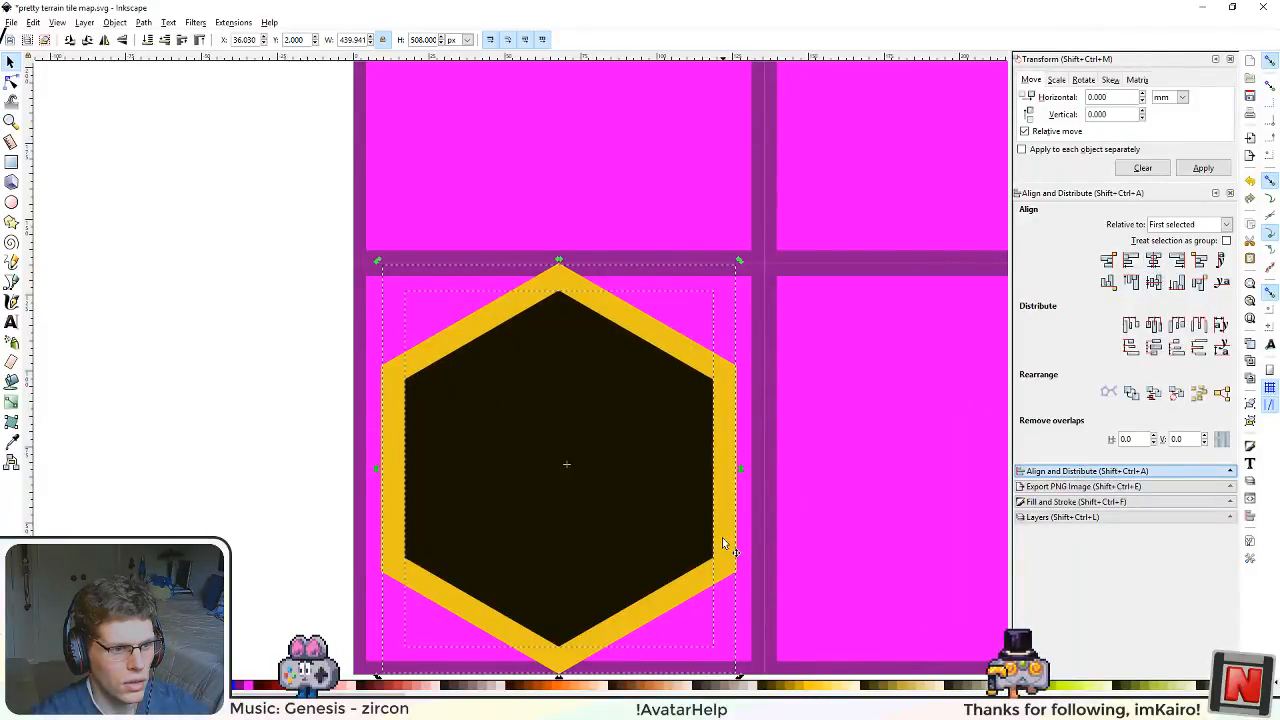
Step: Cut the black hexagon out of the darker yellow hexagon with Difference, leaving a hexagonal border ring
left_click(217, 443)
left_click(418, 376)
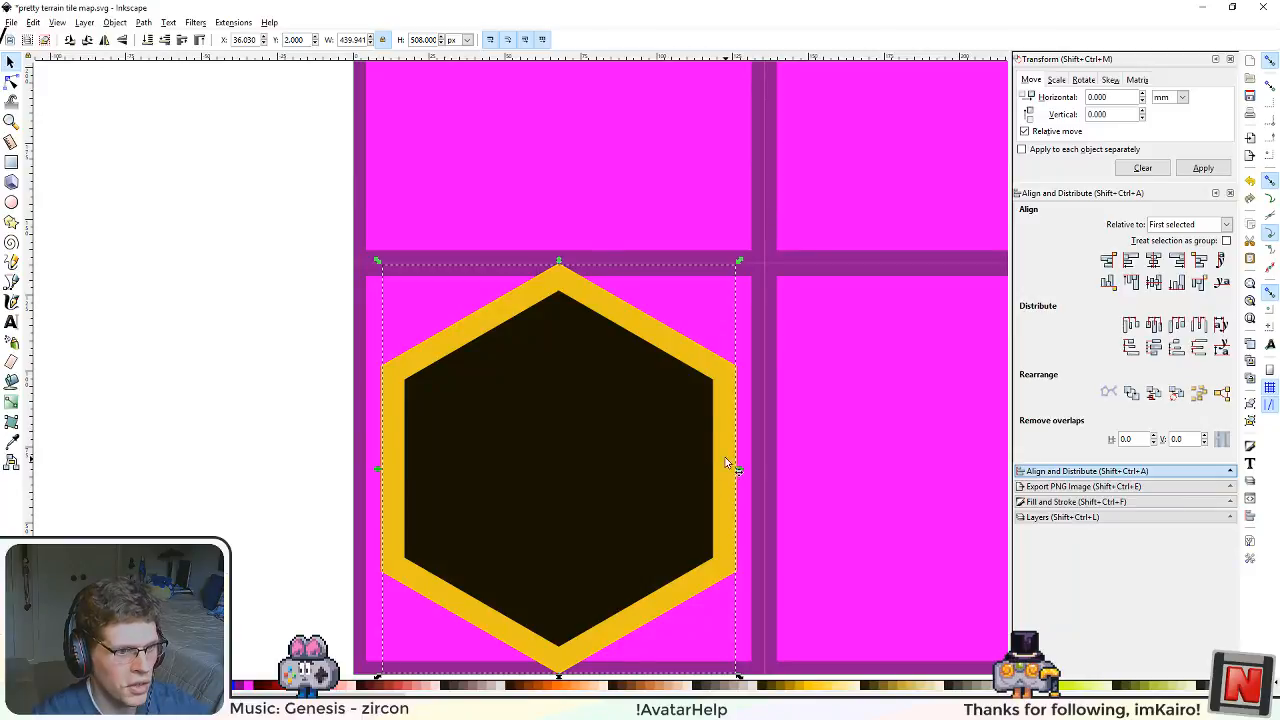
left_click(658, 473, "shift")
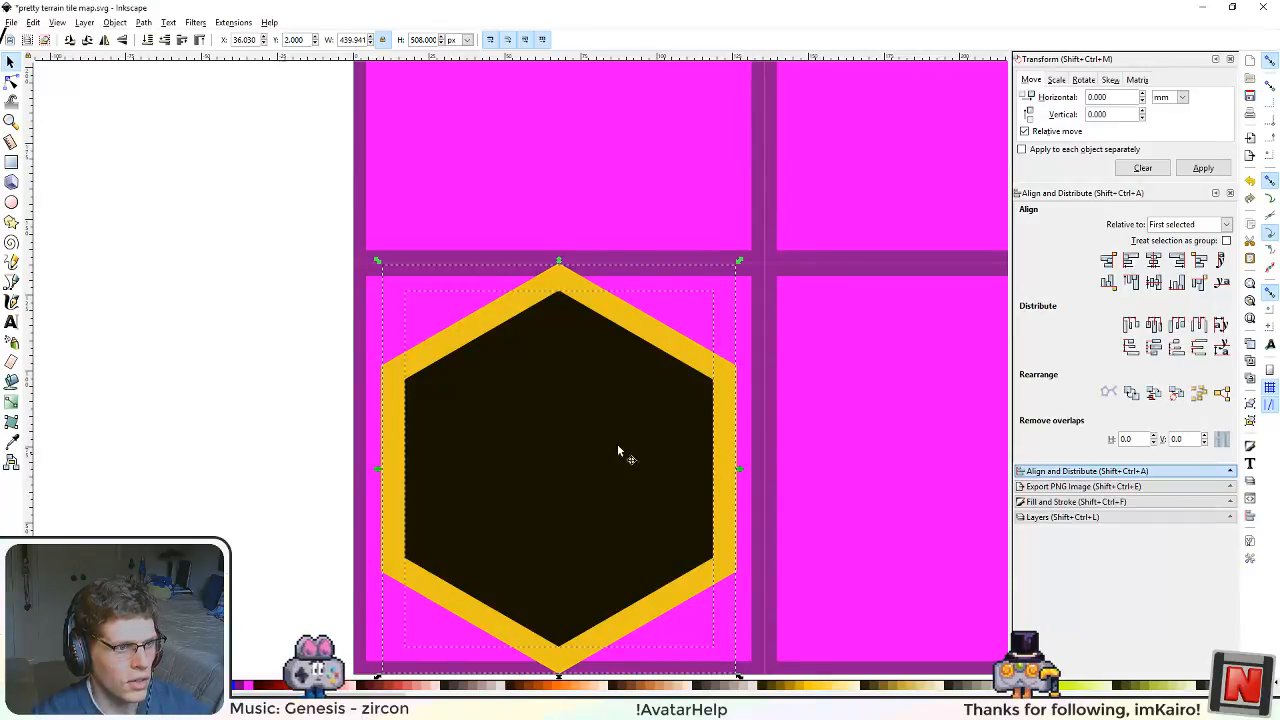
left_click(146, 23)
mouse_move(143, 23)
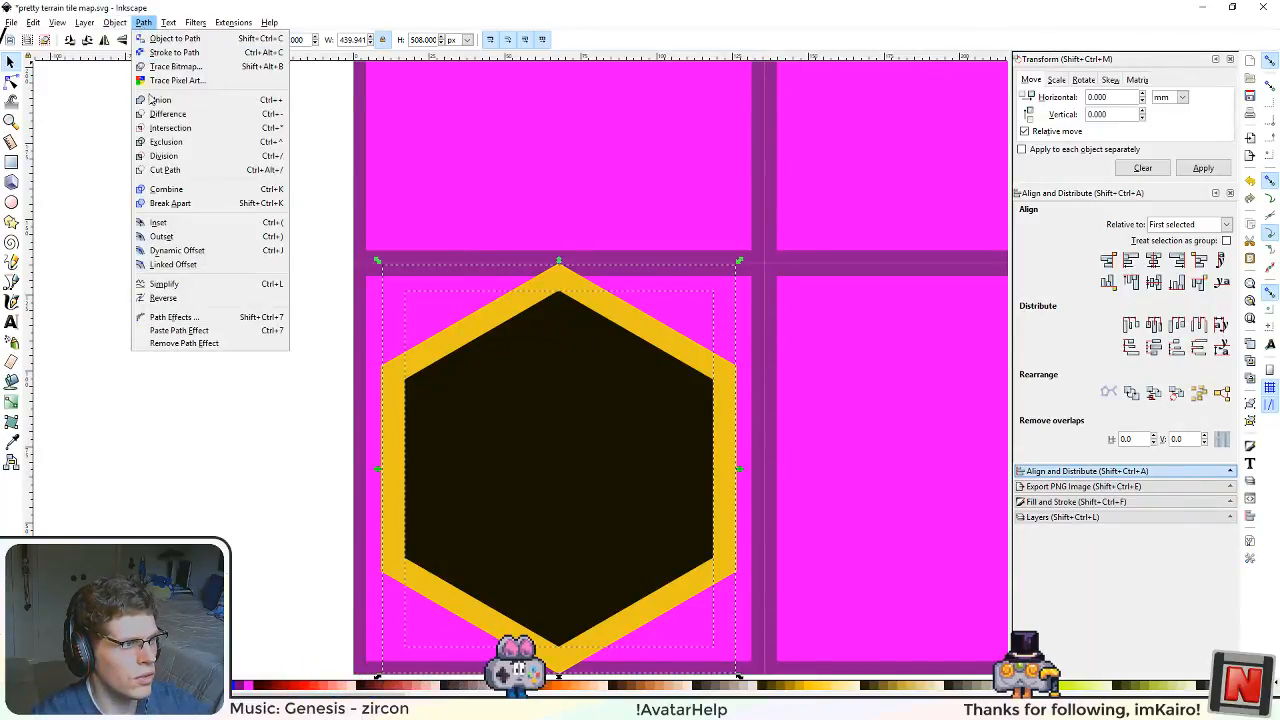
left_click(183, 116)
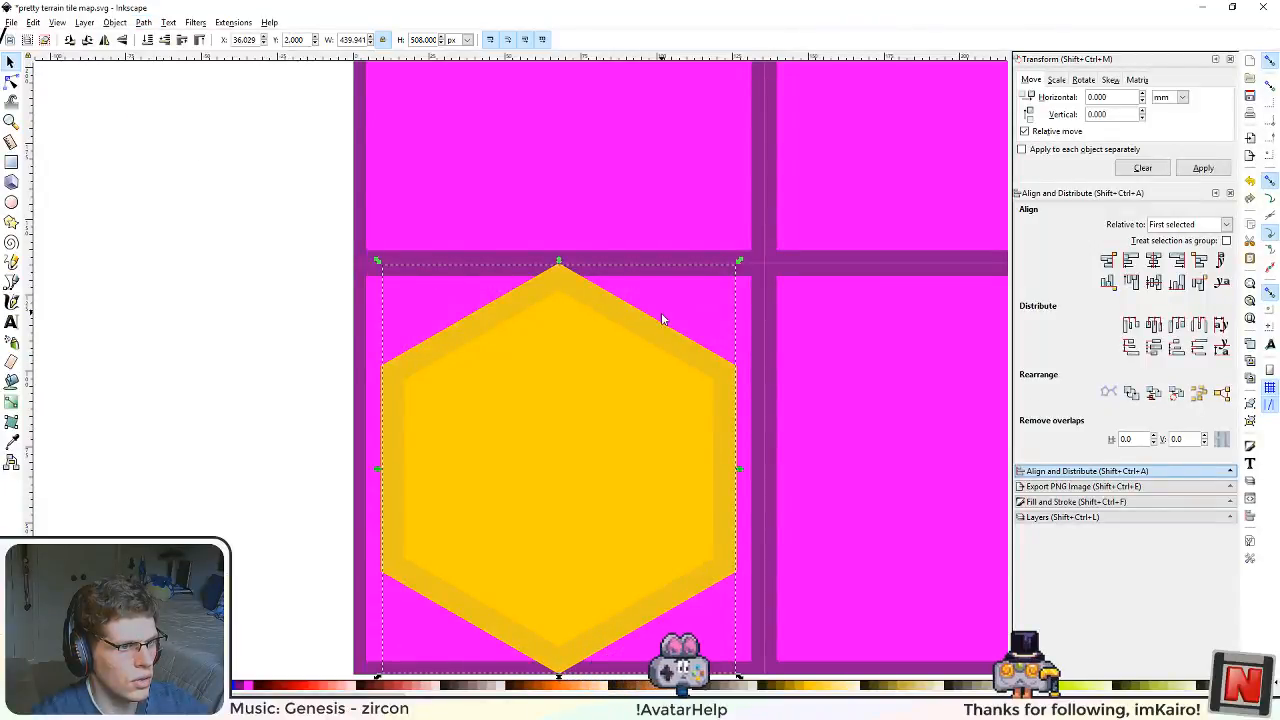
Step: Inspect the hexagonal ring by shifting it slightly off the base hexagon, and undo the move
left_click(198, 349)
scroll(510, 455, "up", 2)
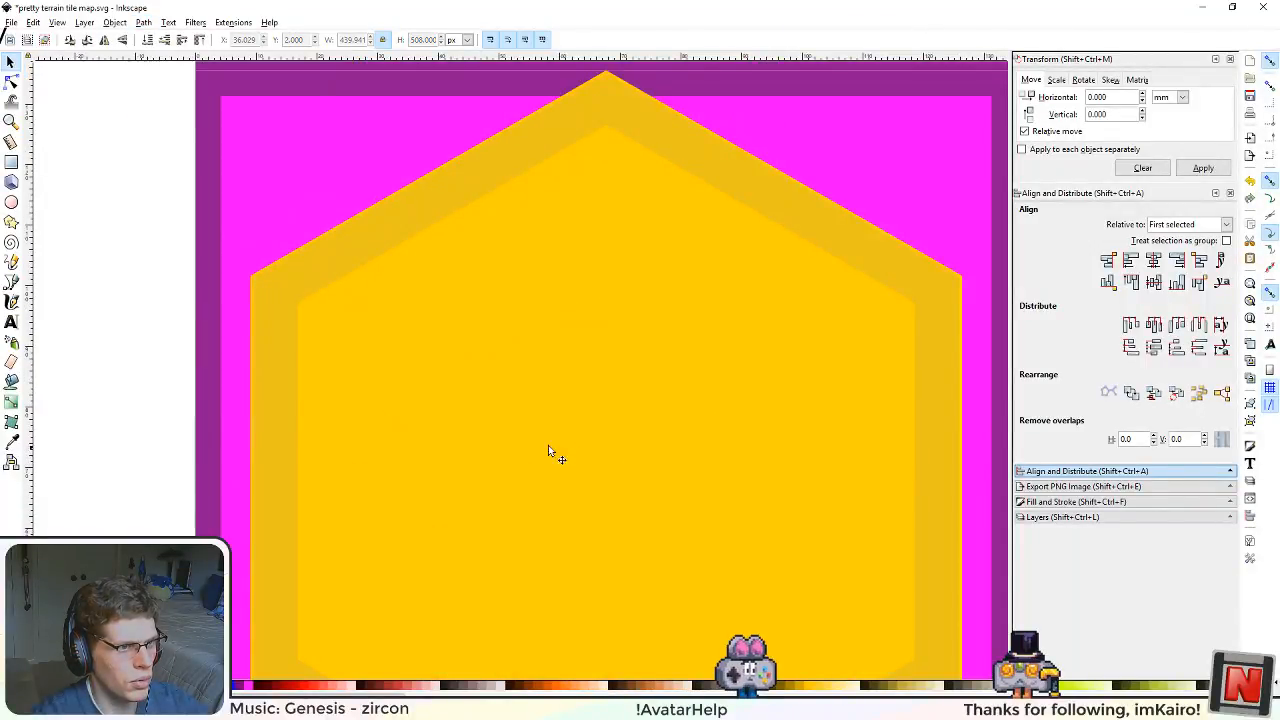
scroll(619, 450, "down", 2)
scroll(655, 488, "up", 1)
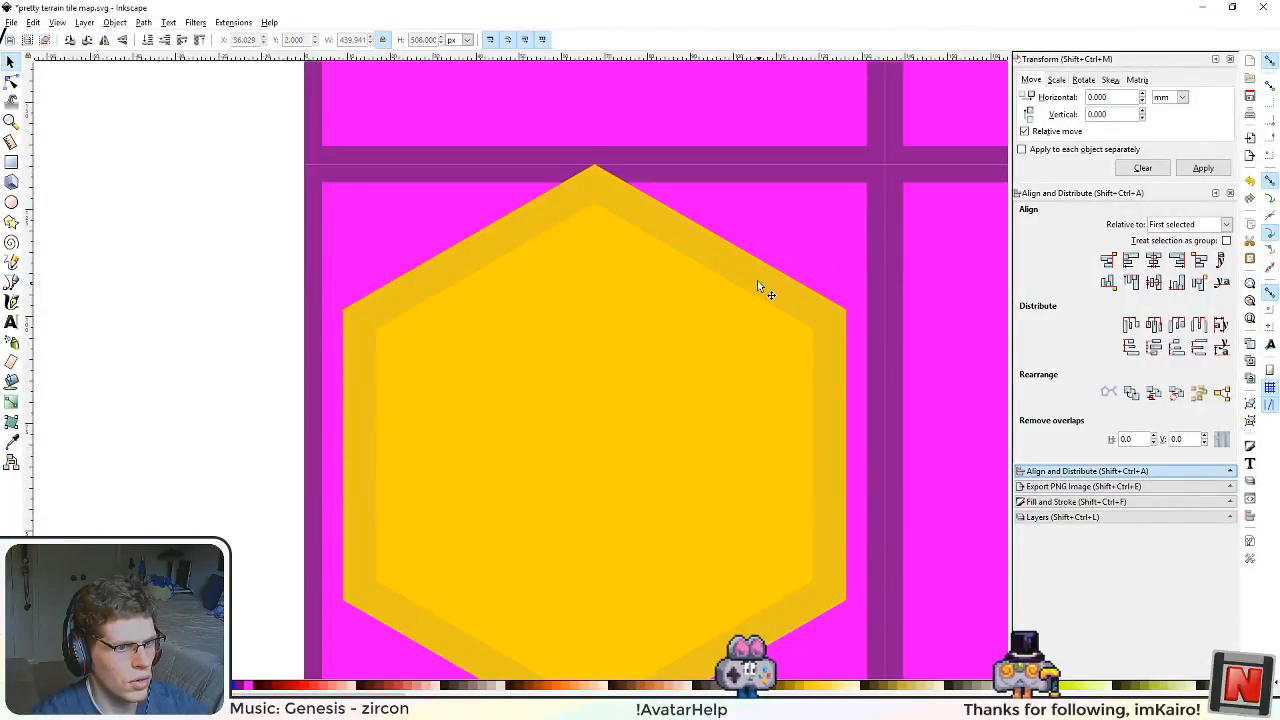
left_click_drag(745, 277, 730, 305)
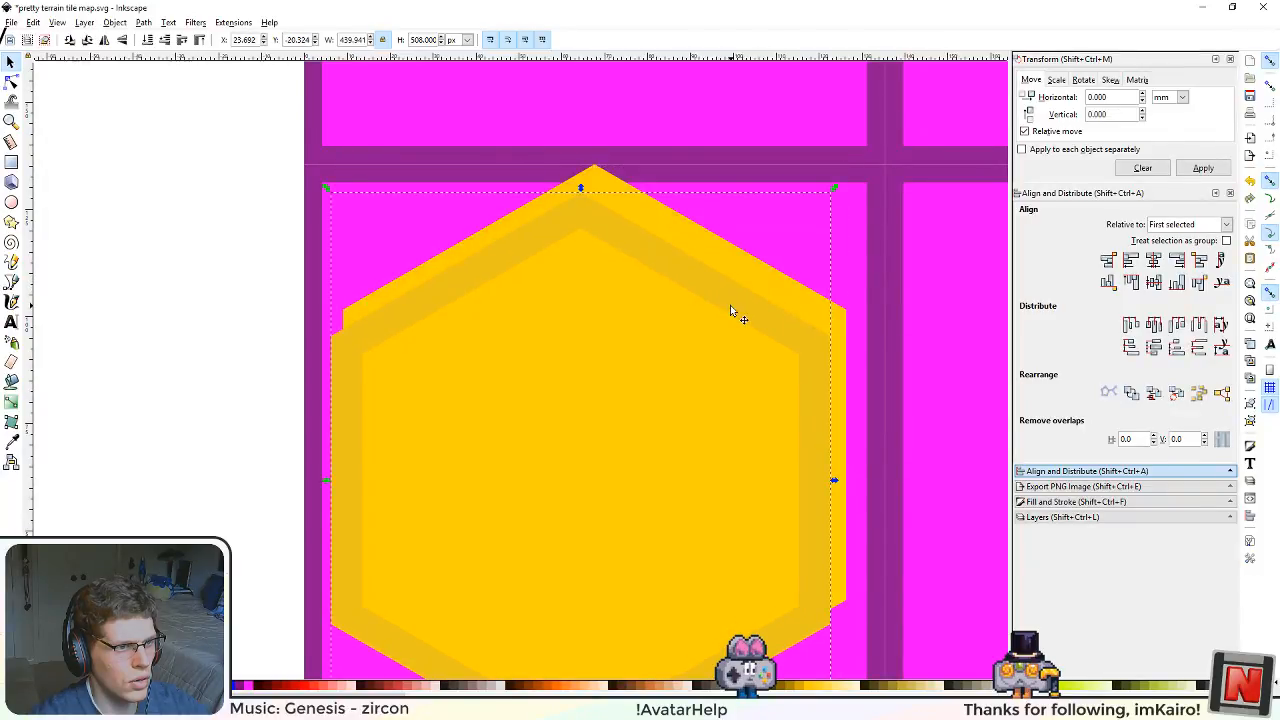
key("ctrl+z")
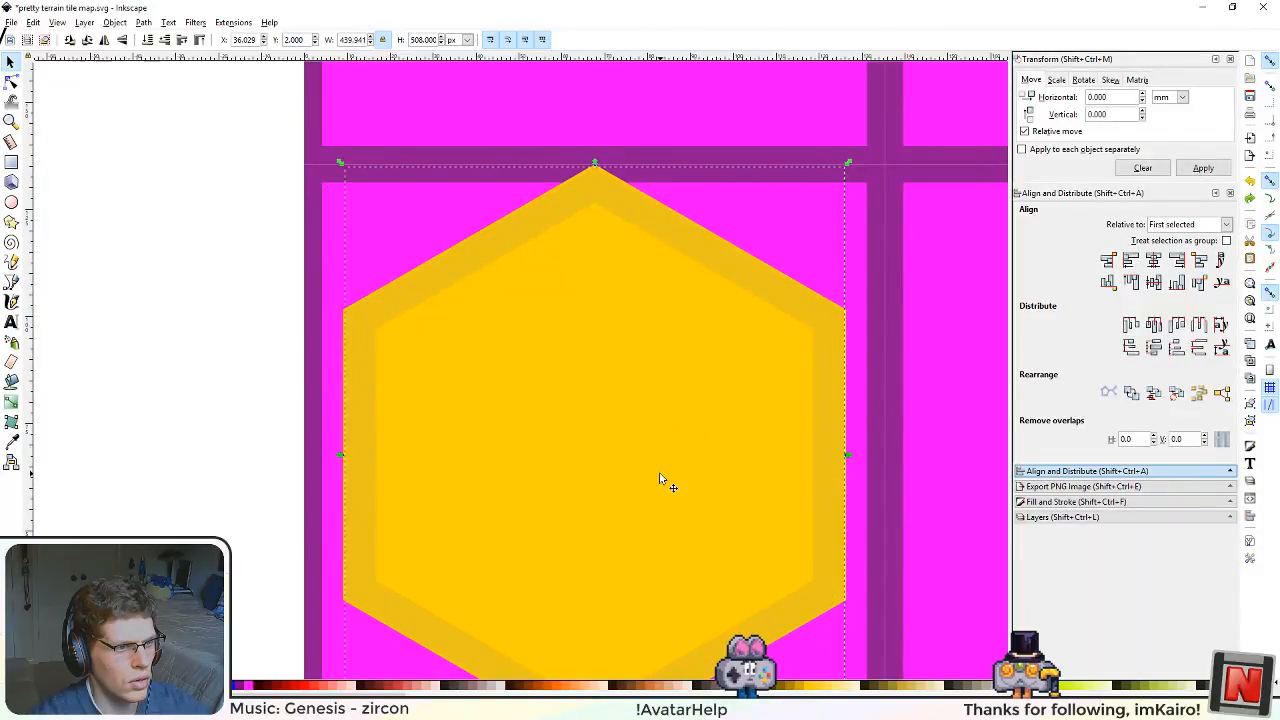
scroll(632, 466, "down", 3)
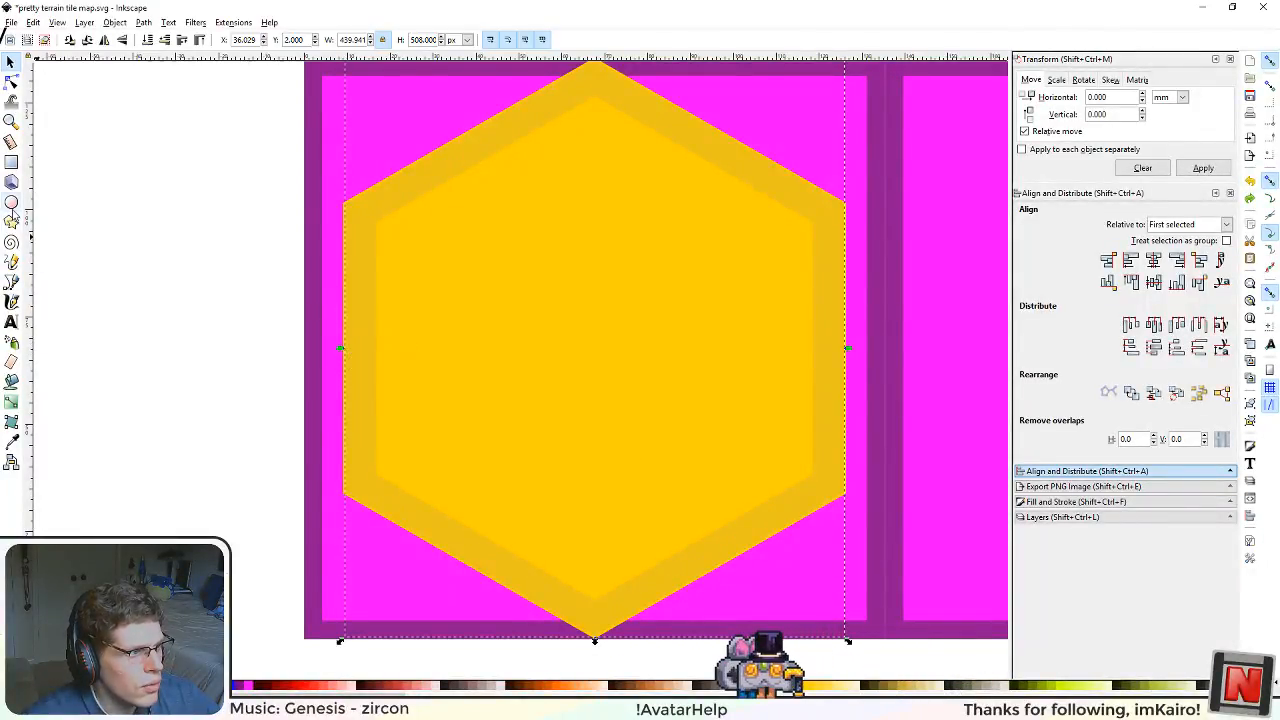
left_click(12, 205)
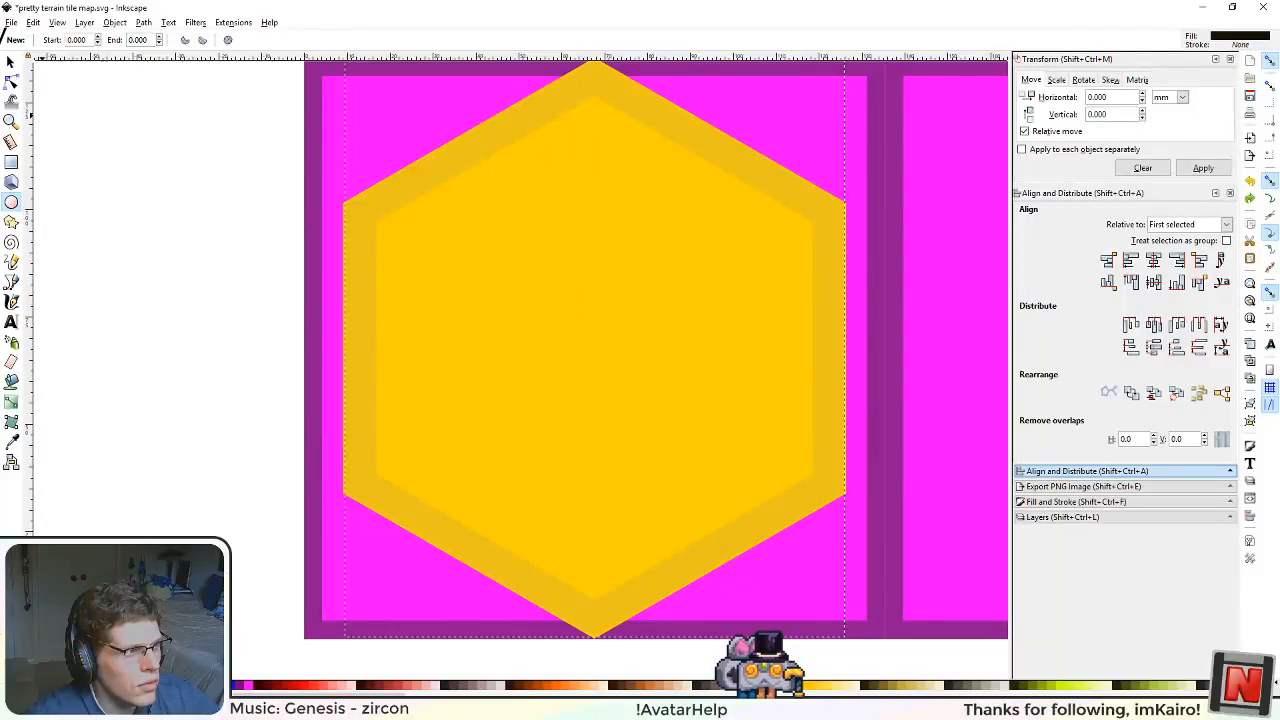
left_click(14, 64)
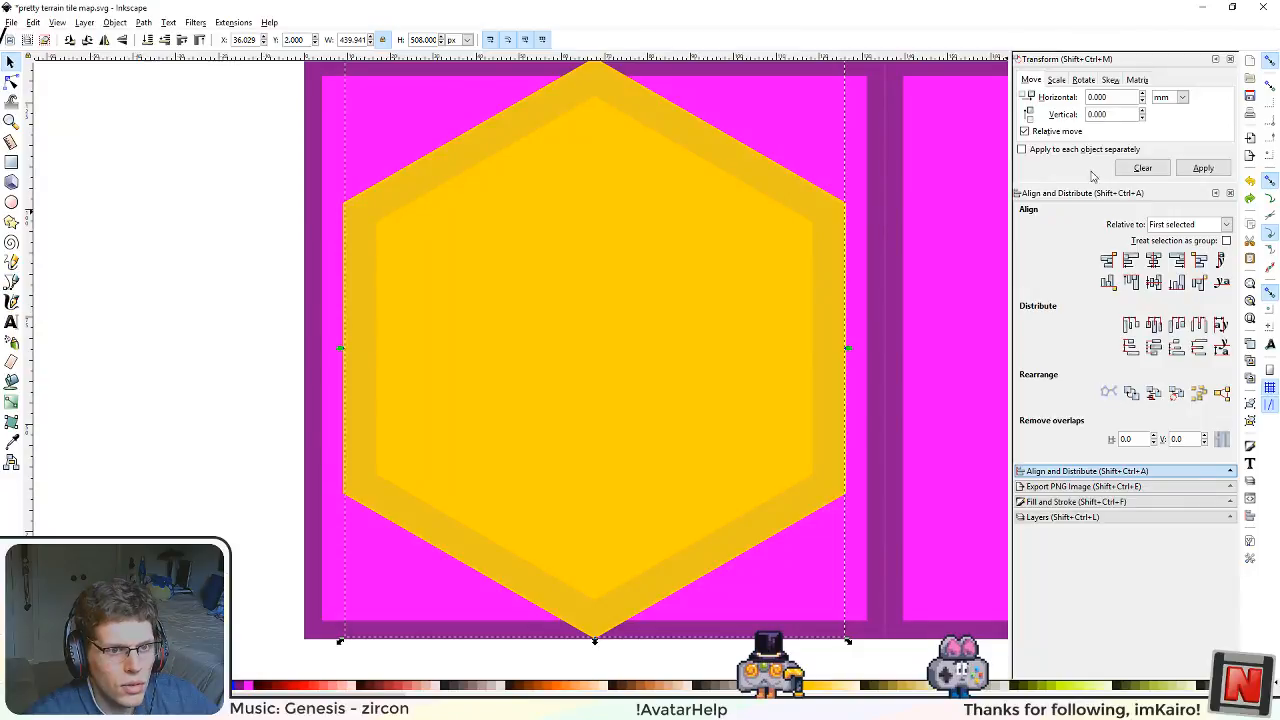
Step: Apply a radial gradient to the hexagonal ring's fill and display its gradient handles for editing
left_click(1070, 501)
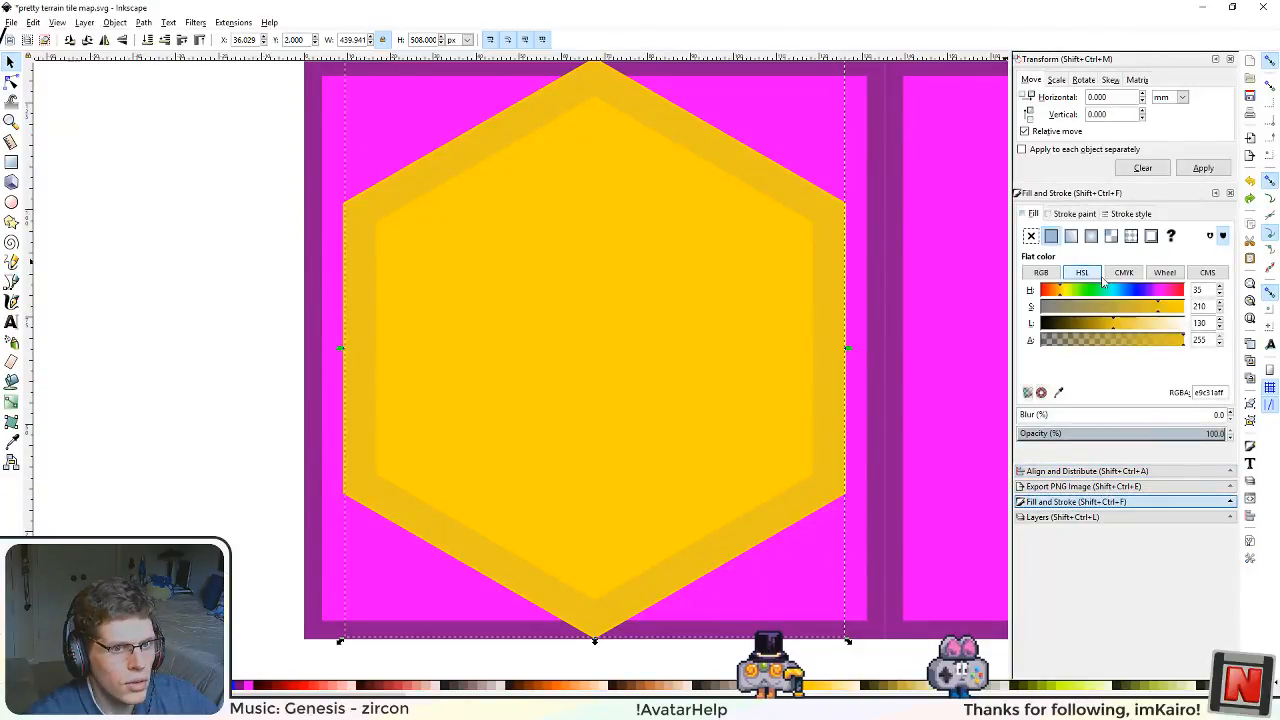
left_click(1091, 236)
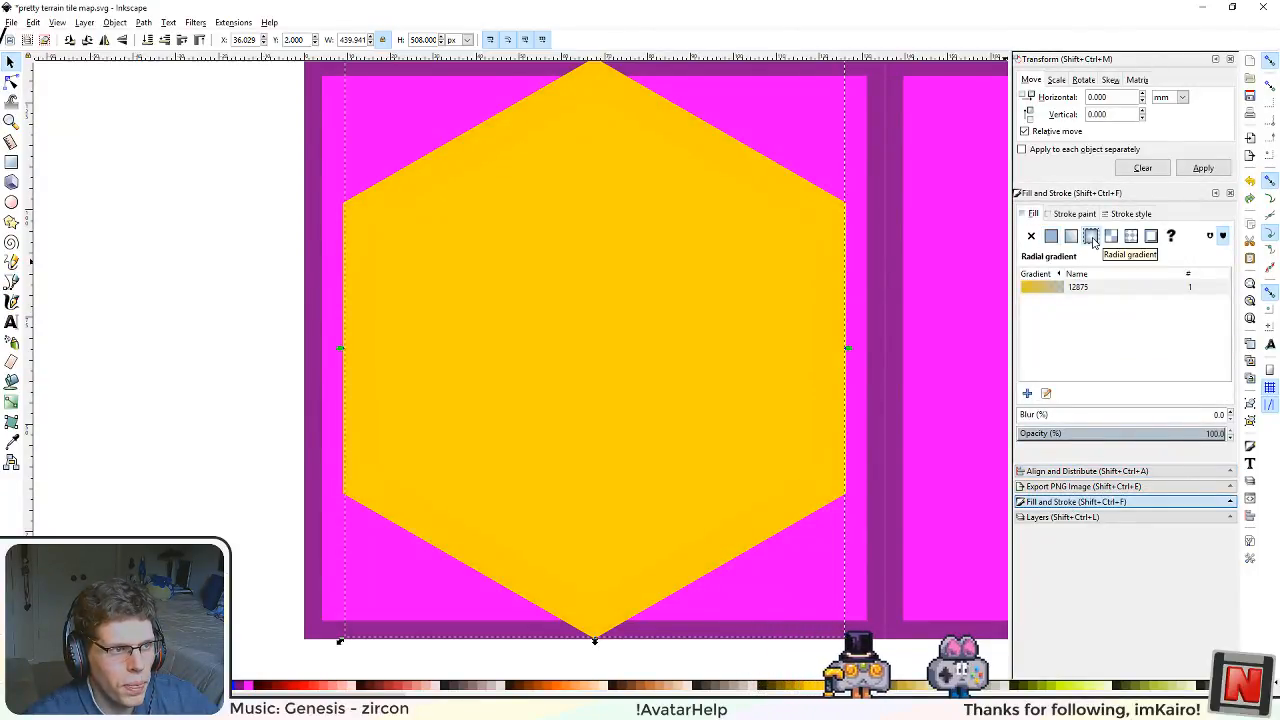
left_click(11, 401)
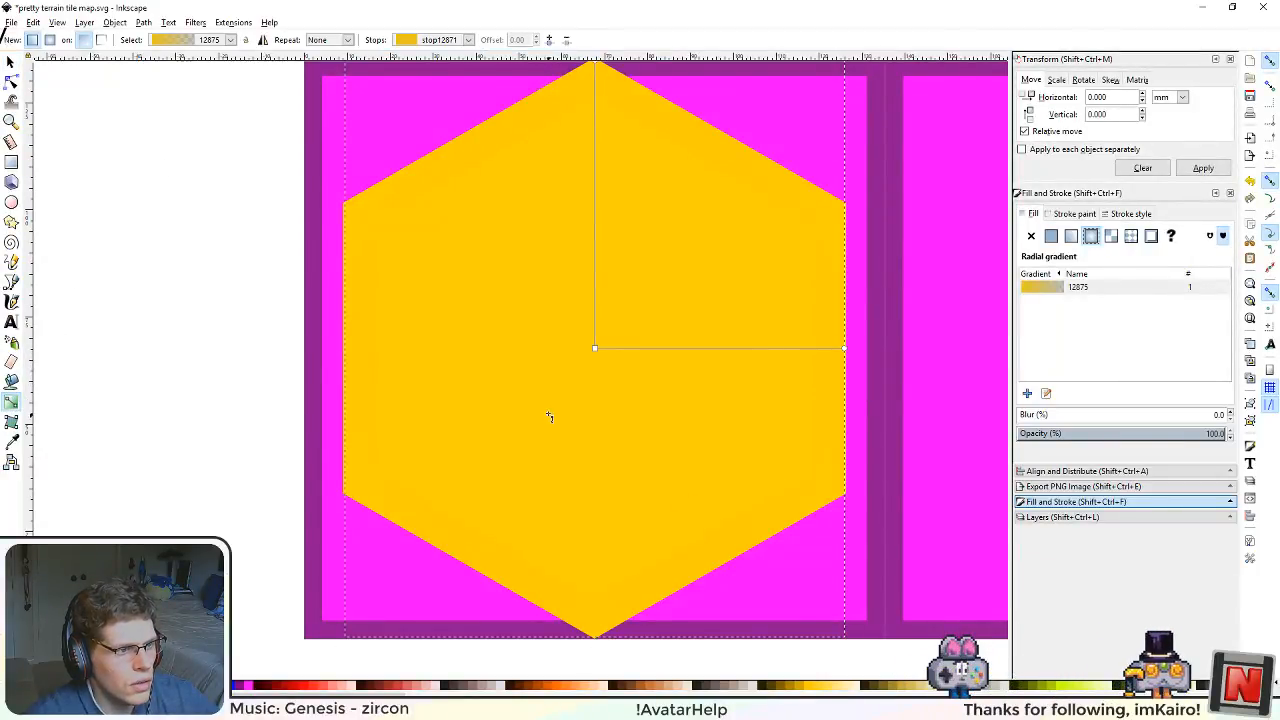
scroll(543, 407, "down", 2)
scroll(543, 407, "up", 1)
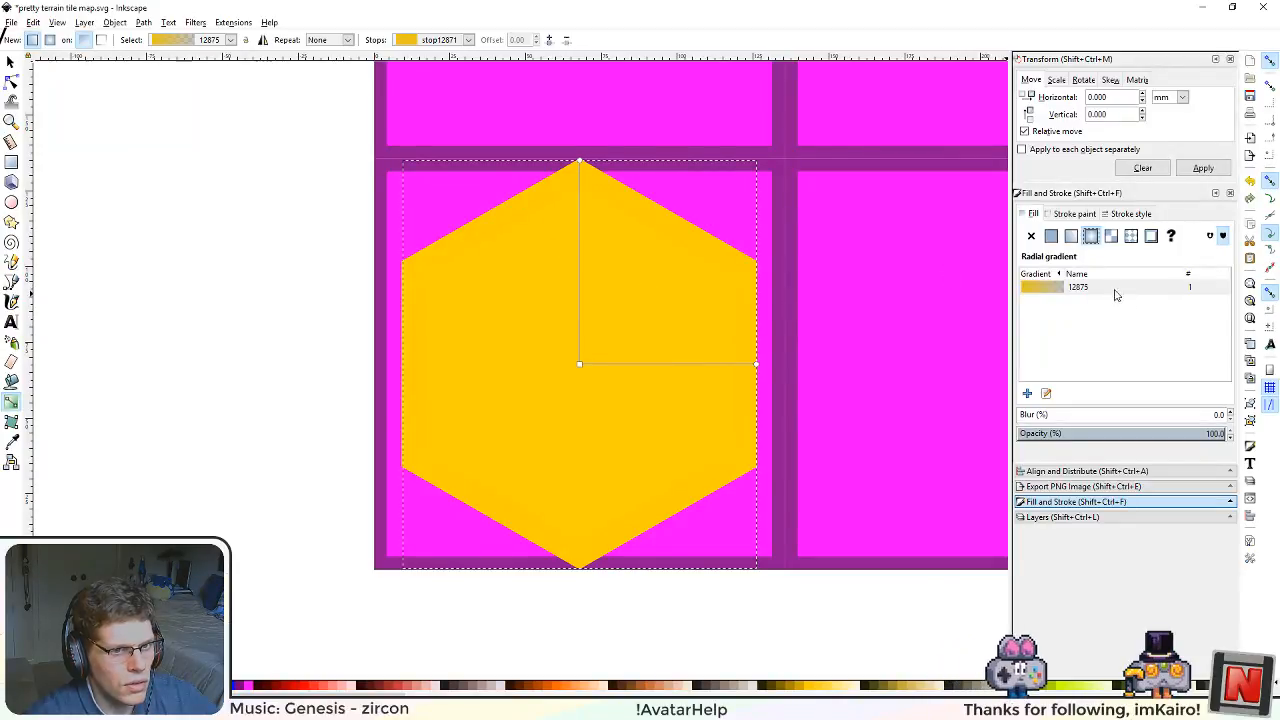
left_click(1055, 293)
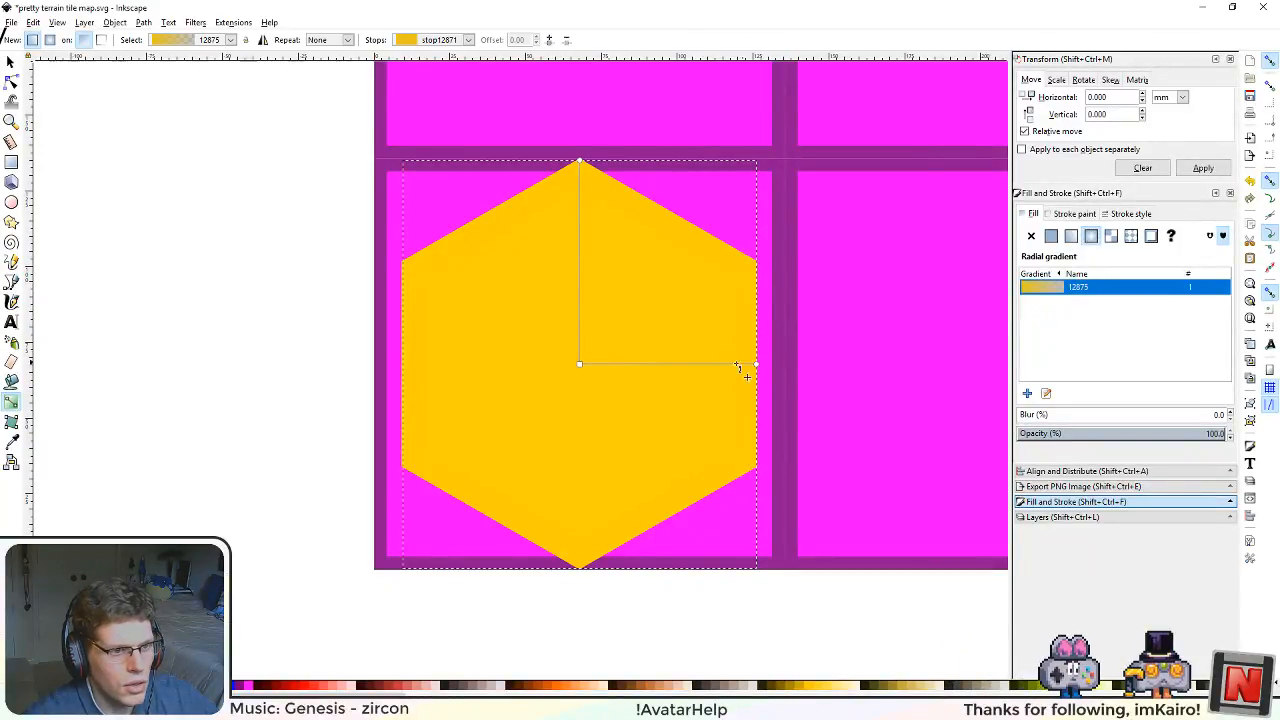
Step: Make the radial gradient's outer stop fully opaque and darken it to an HSL lightness of 87
left_click(581, 366)
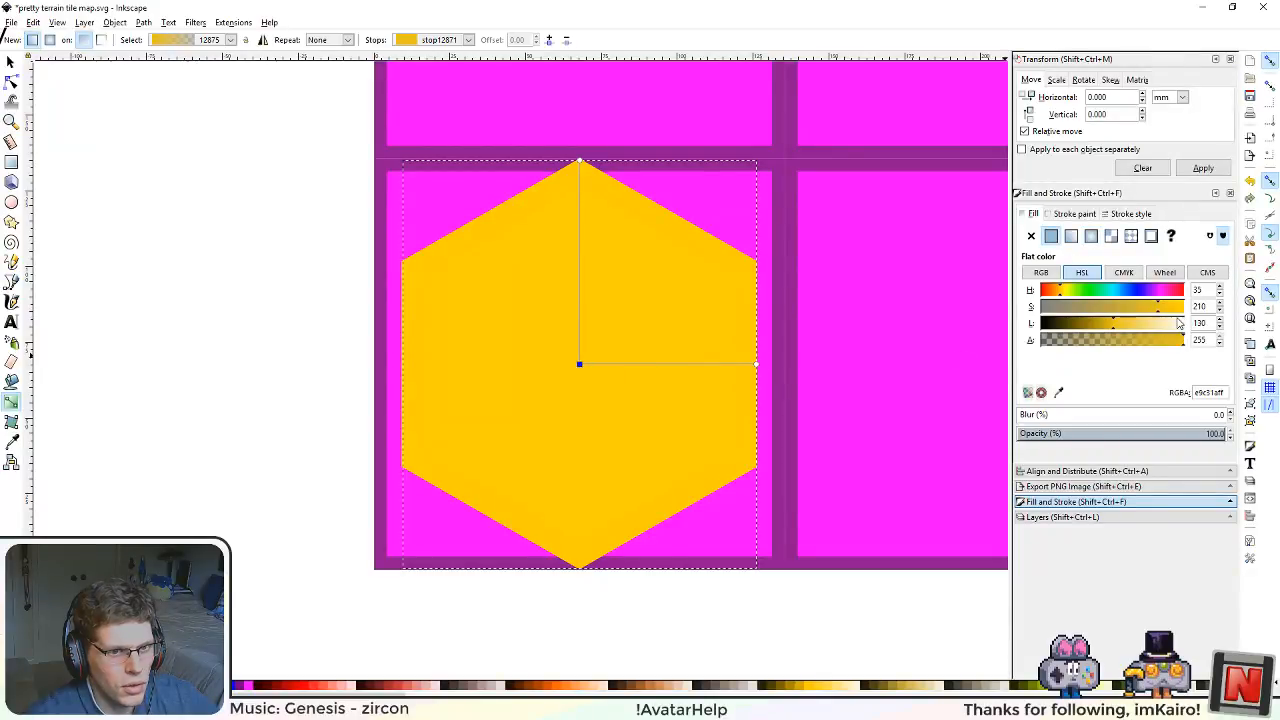
left_click(580, 160)
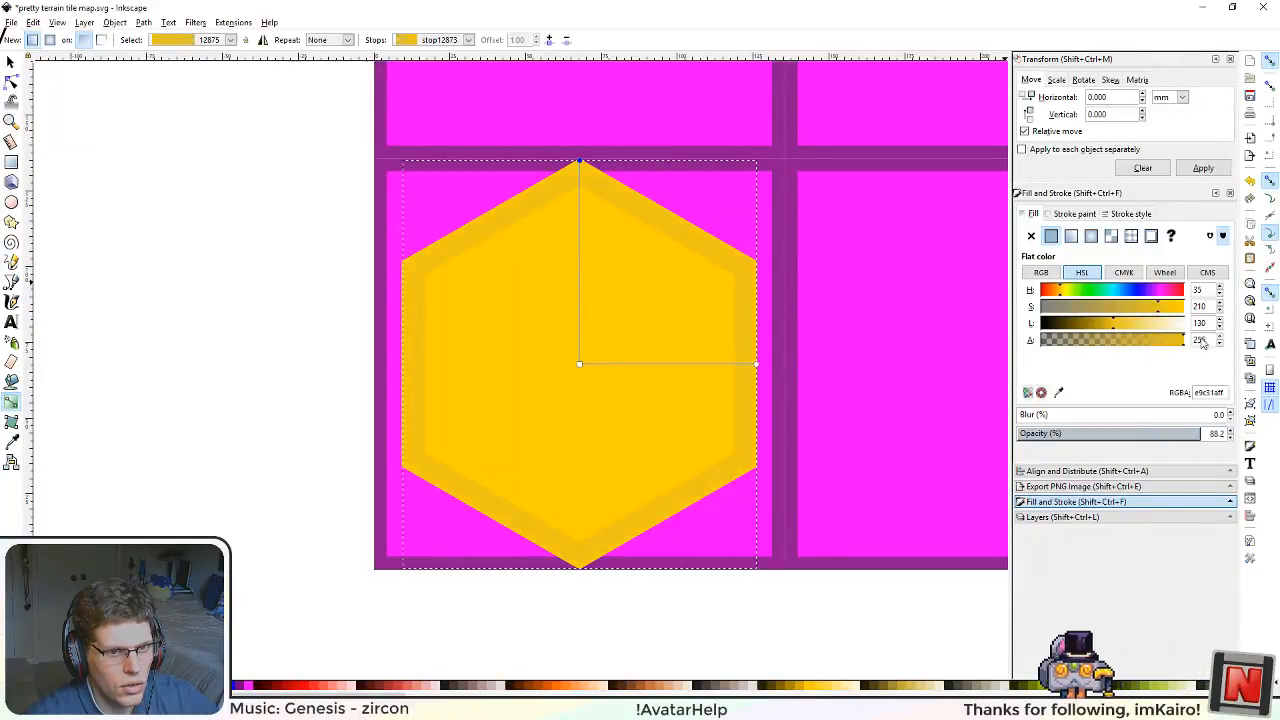
left_click(1092, 326)
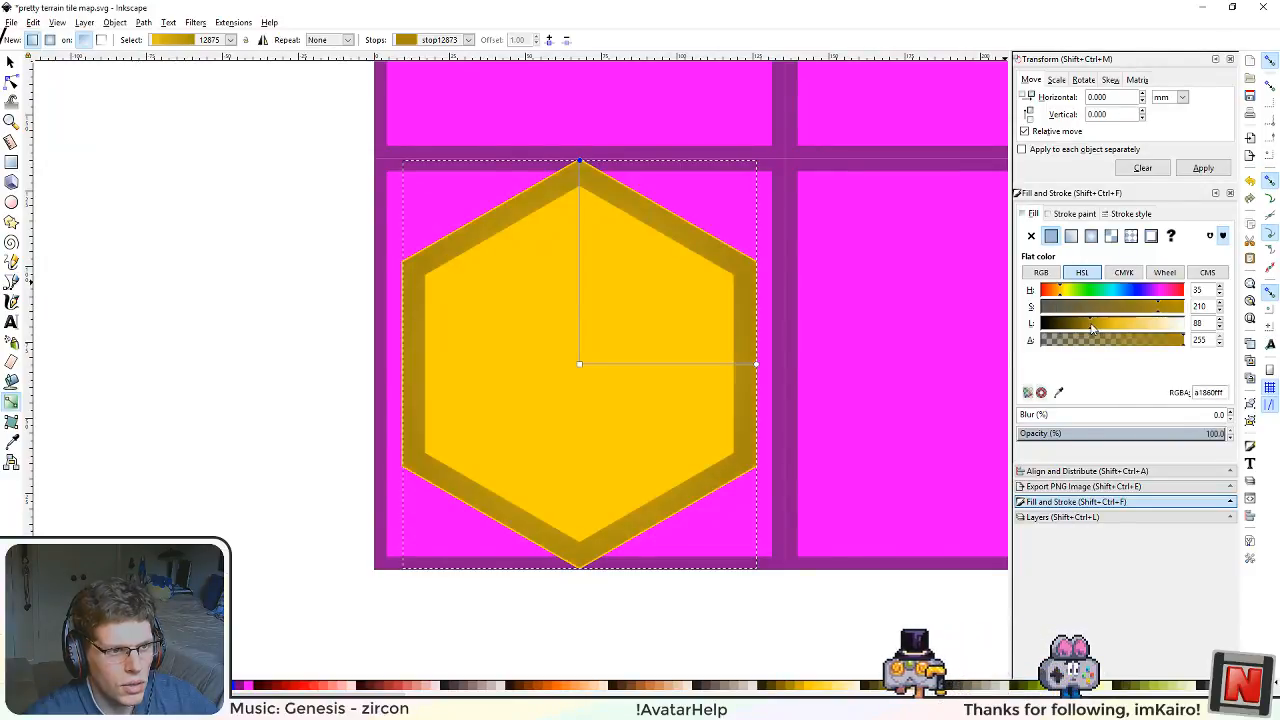
left_click_drag(1091, 326, 1090, 326)
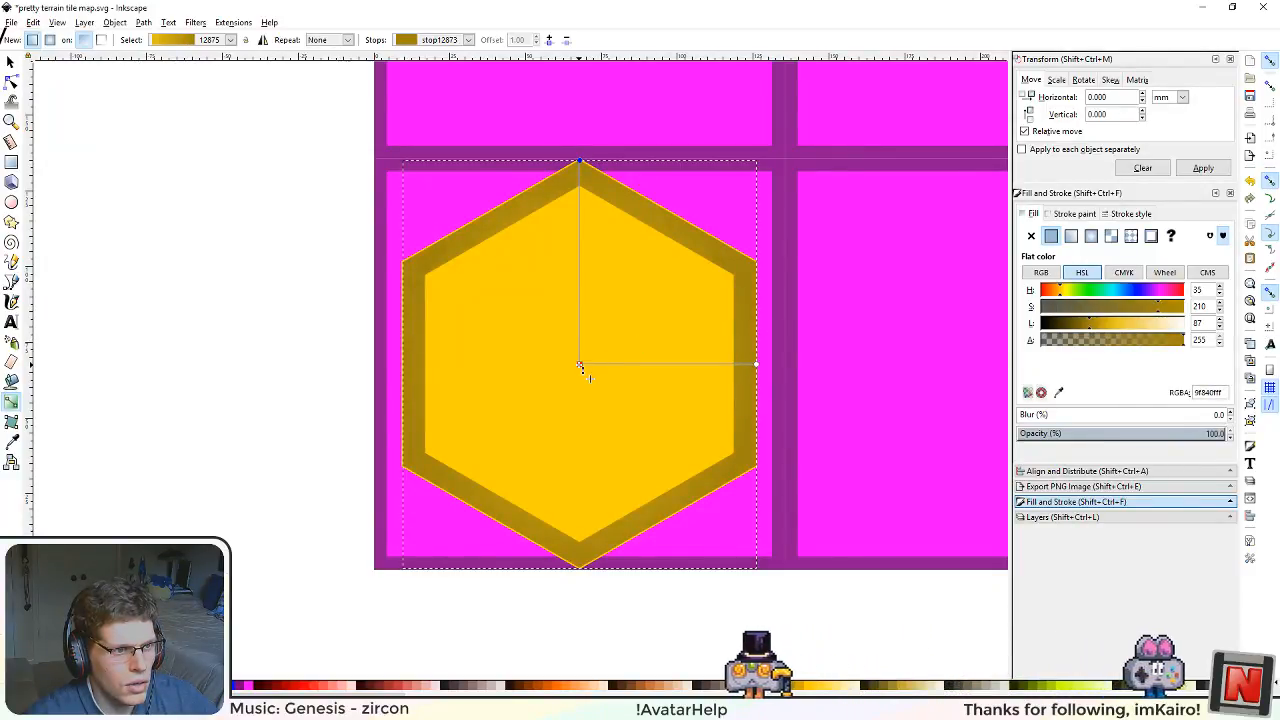
left_click(610, 376)
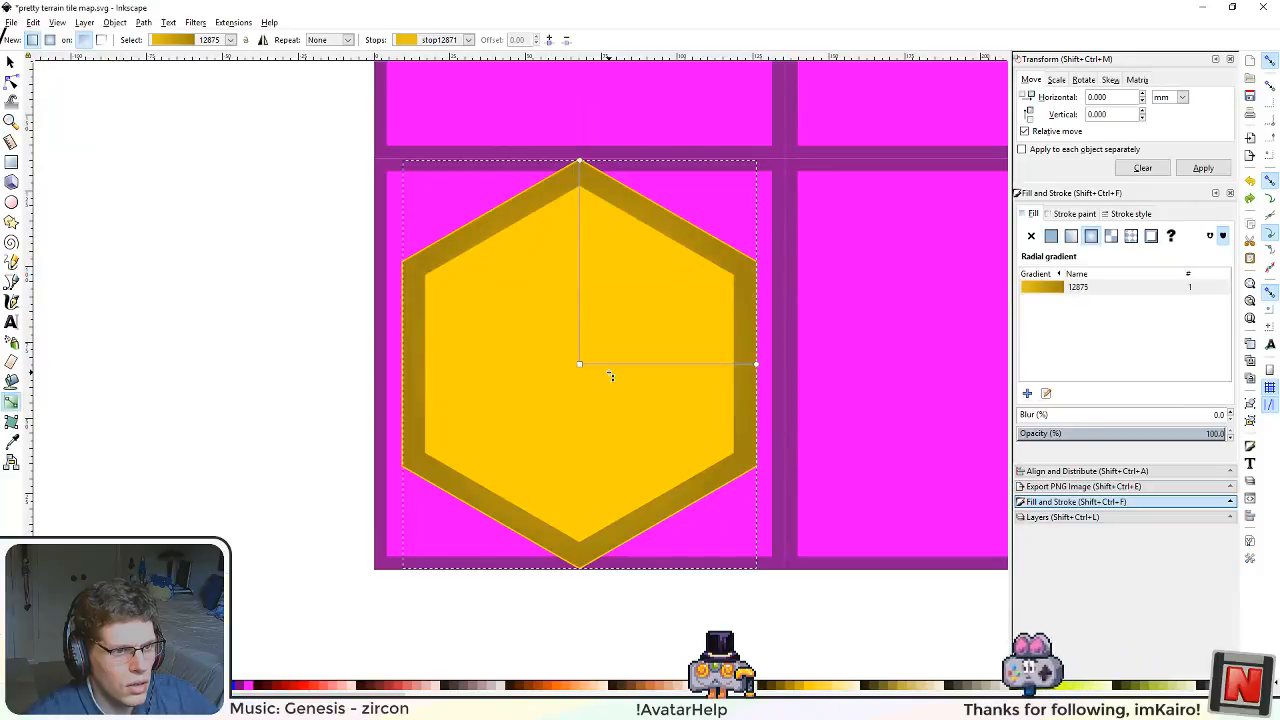
Step: Add an intermediate stop at offset 0.87 to the ring's radial gradient and recolor it grey with HSL lightness 142
left_click(580, 187)
scroll(586, 210, "up", 3)
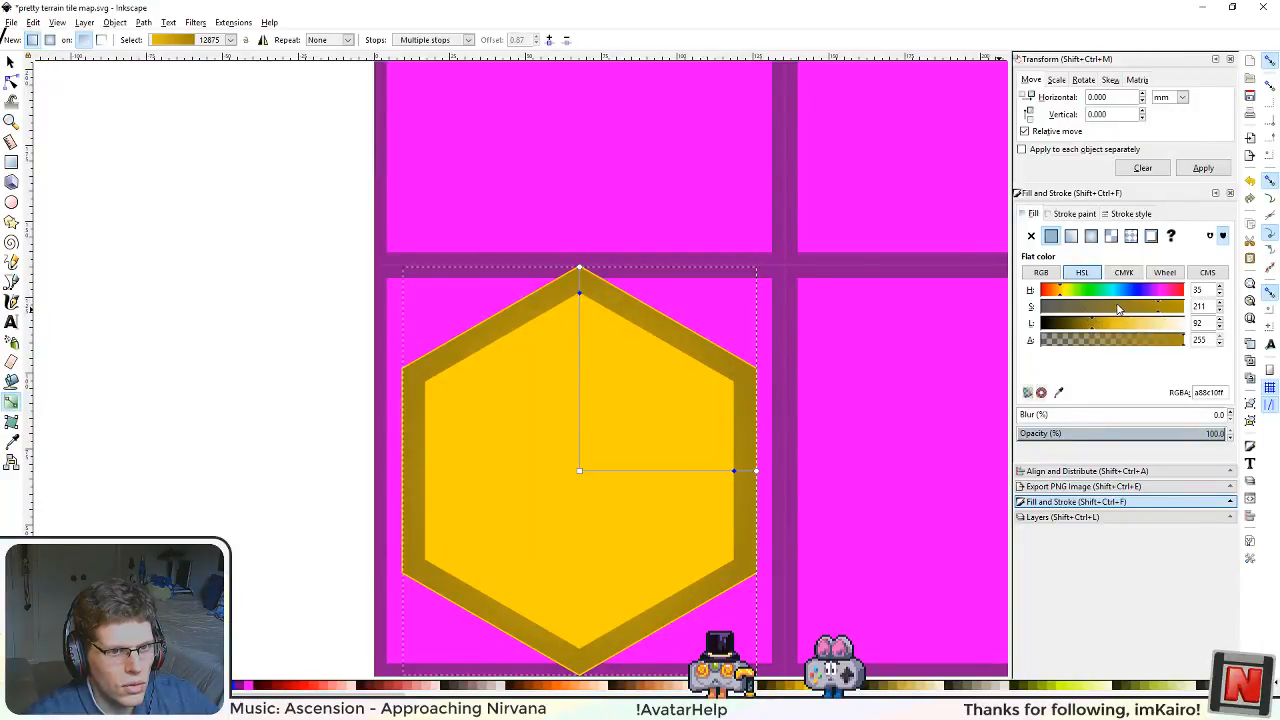
mouse_move(1108, 330)
left_mouse_down()
mouse_move(1188, 334)
mouse_move(1085, 334)
mouse_move(1120, 334)
left_mouse_up()
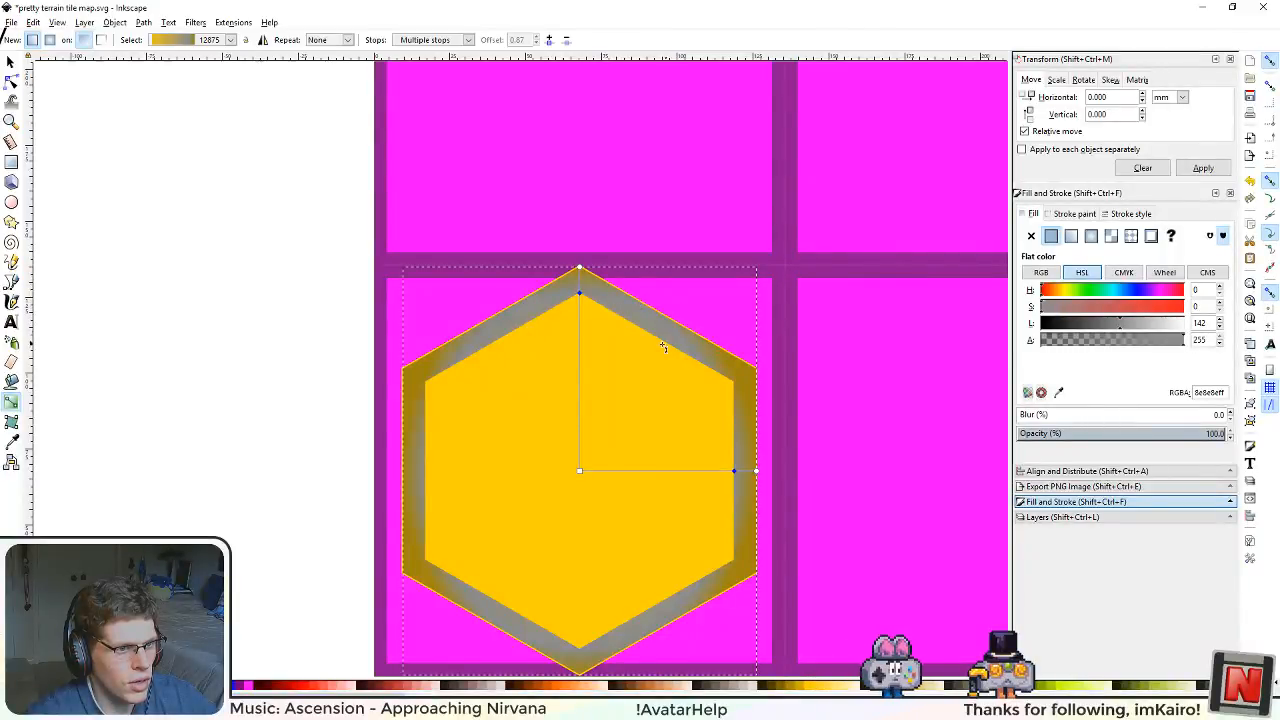
Step: Copy the gradient's outer stop color 9f840fff onto the intermediate stop of the ring's radial gradient
left_click(579, 269)
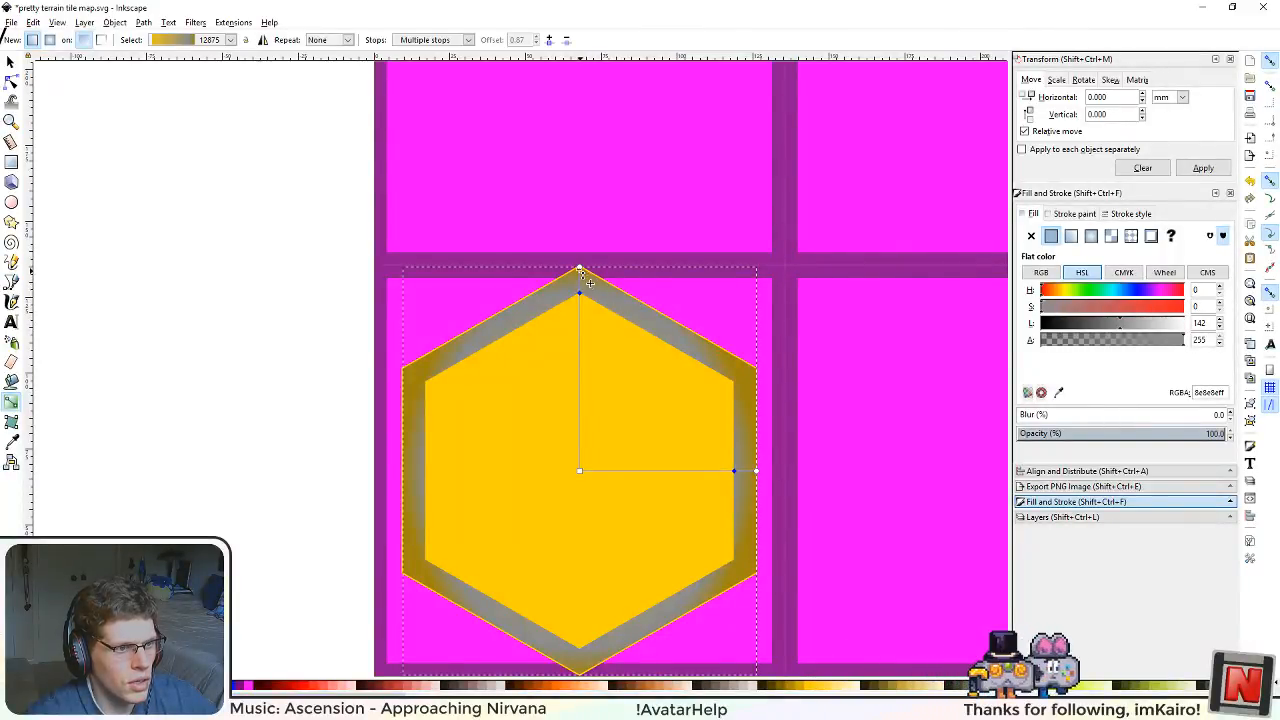
double_click(1205, 392)
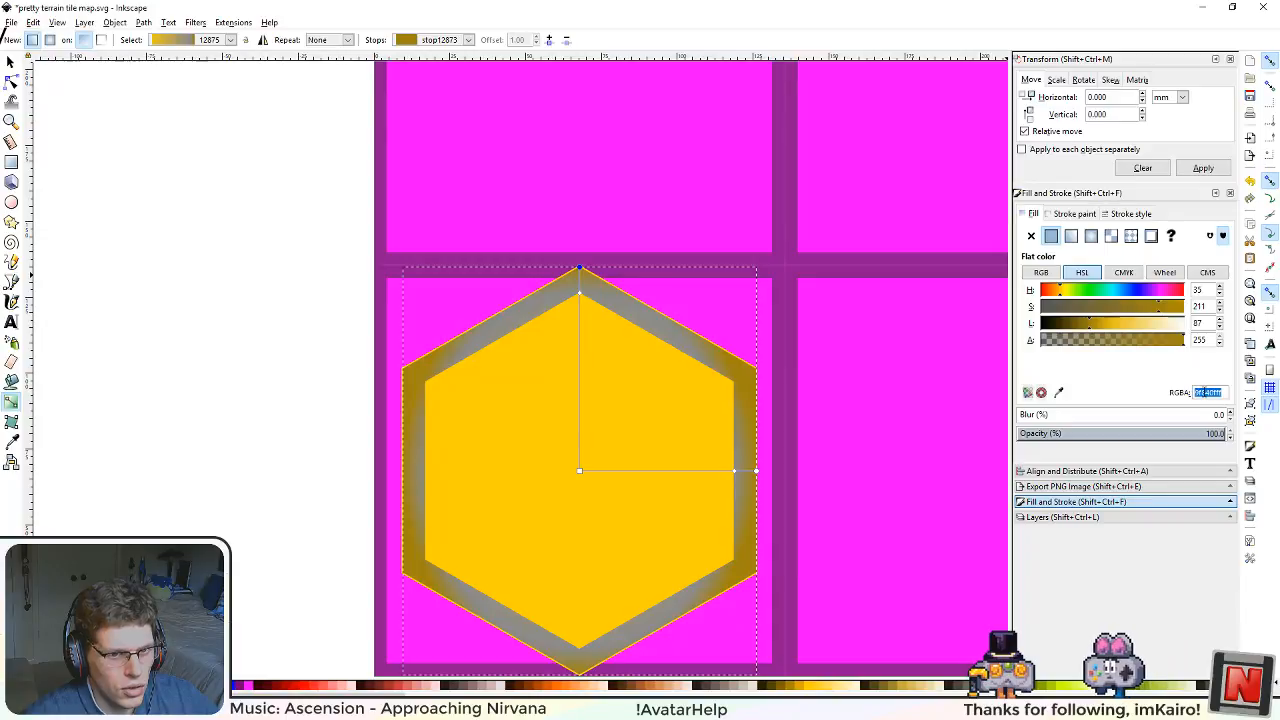
double_click(580, 294)
type("9f860fff")
key("Return")
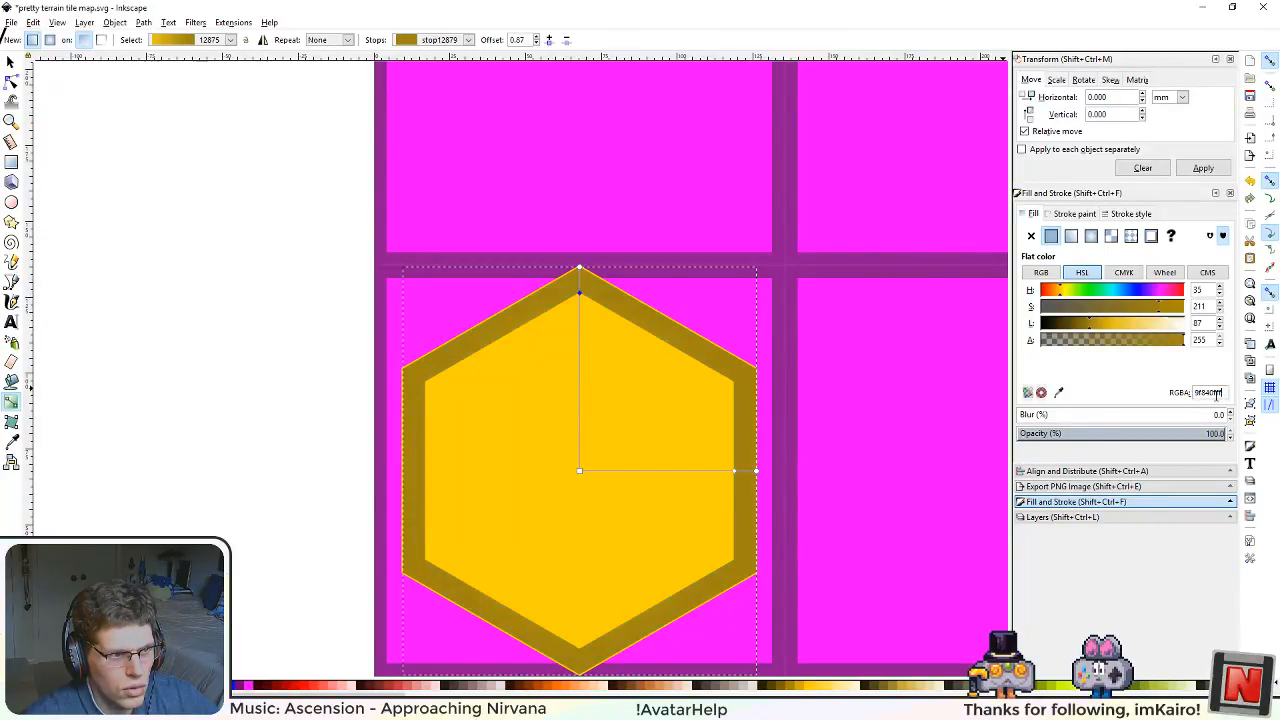
Step: Lighten the ring gradient's intermediate stop to HSL lightness 118 and try shifting it inward toward the center
left_click_drag(1100, 328, 1106, 330)
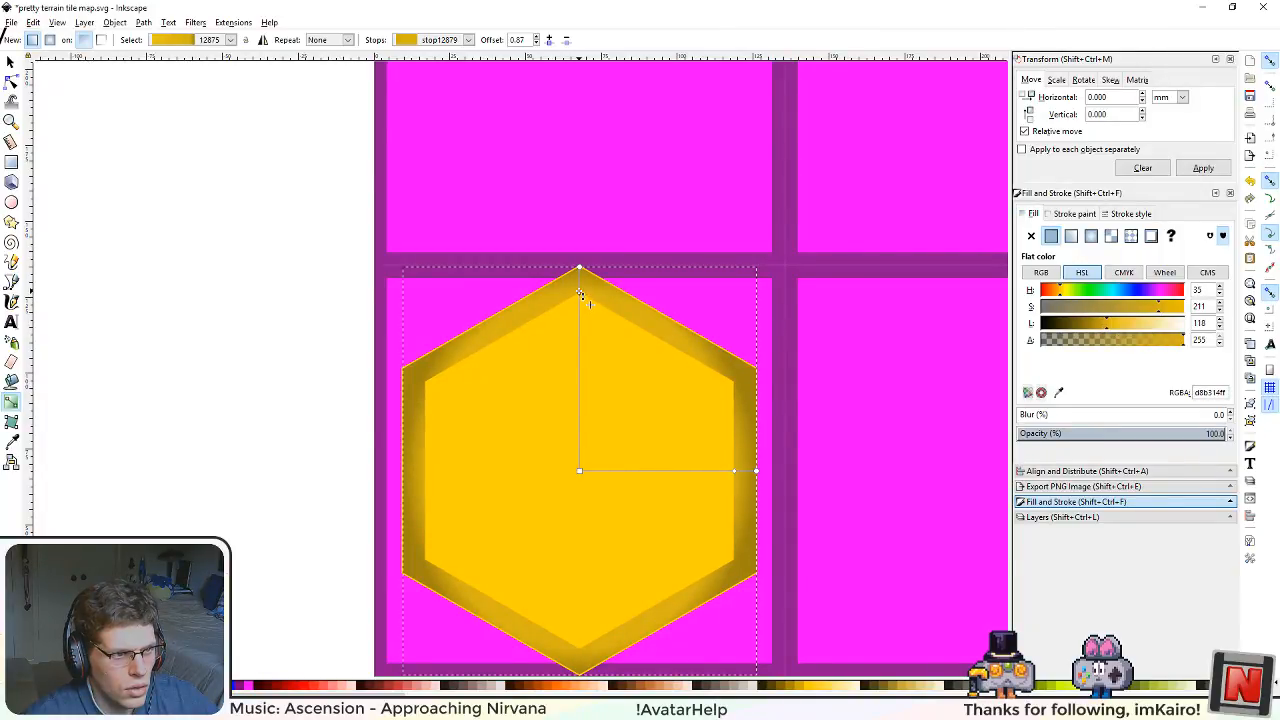
mouse_move(580, 293)
left_mouse_down()
mouse_move(580, 310)
mouse_move(578, 270)
mouse_move(563, 263)
mouse_move(563, 312)
mouse_move(577, 306)
left_mouse_up()
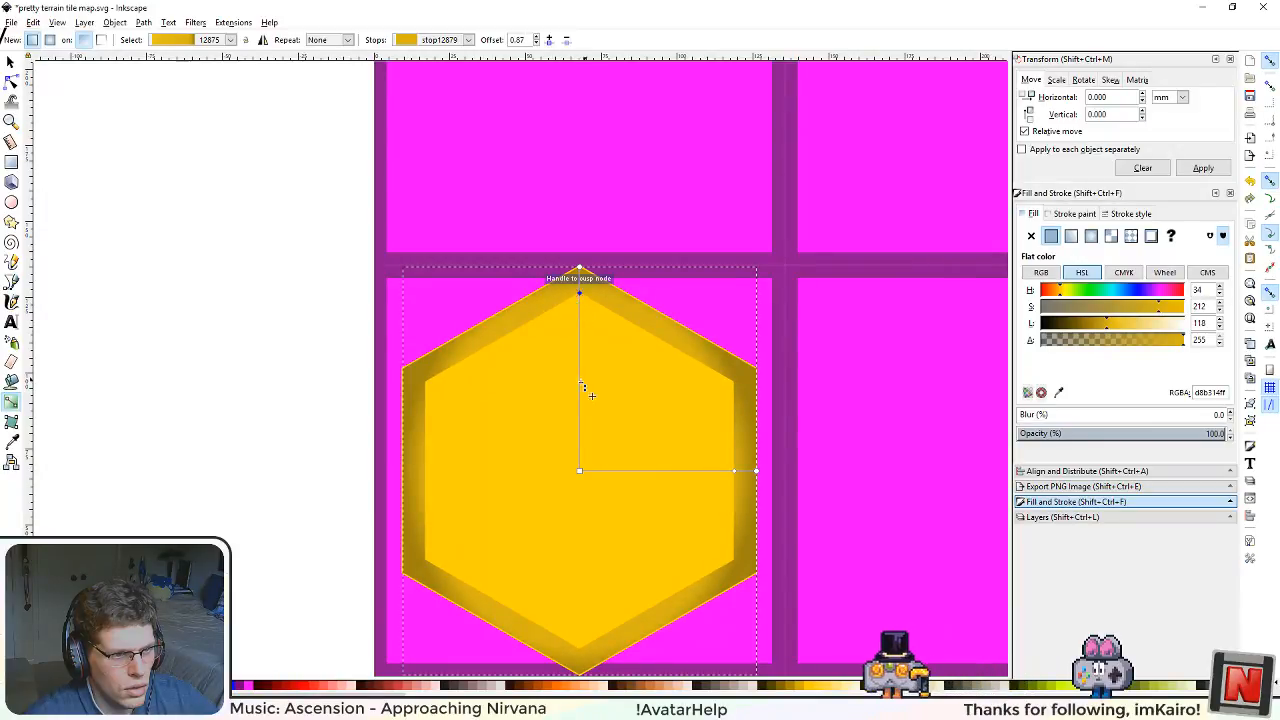
scroll(554, 403, "down", 2, "ctrl")
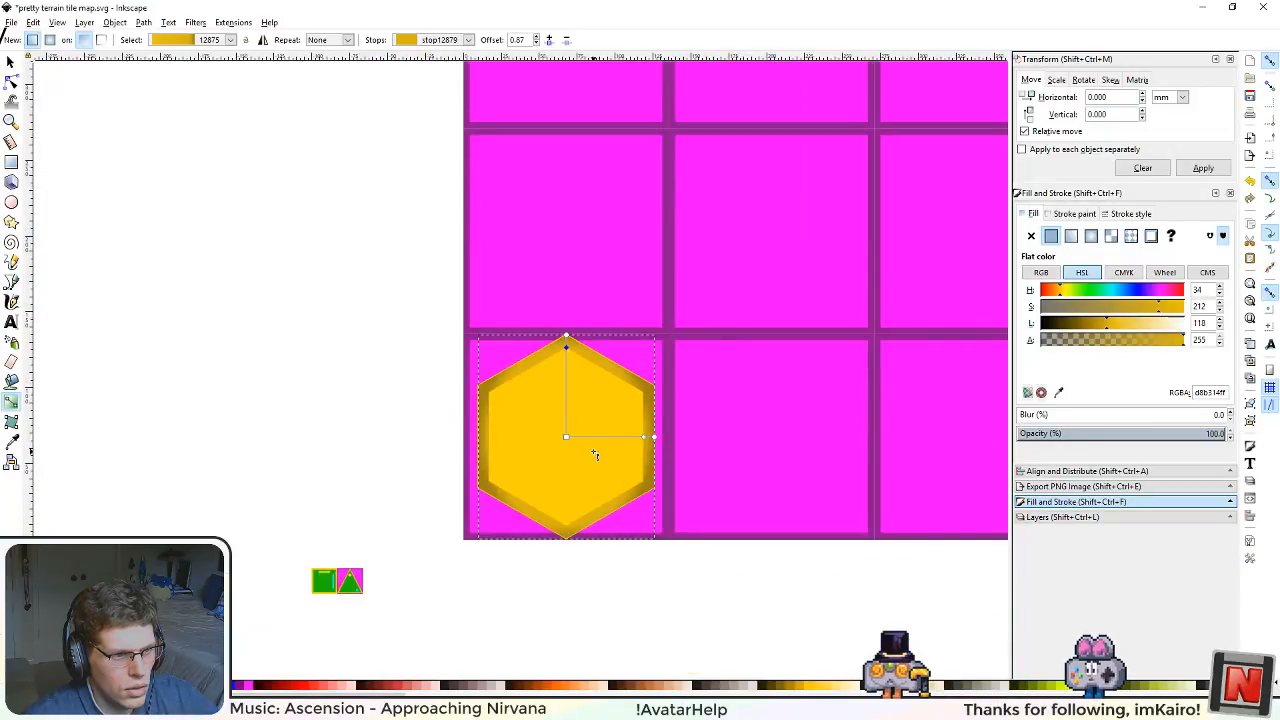
scroll(591, 449, "up", 2, "ctrl")
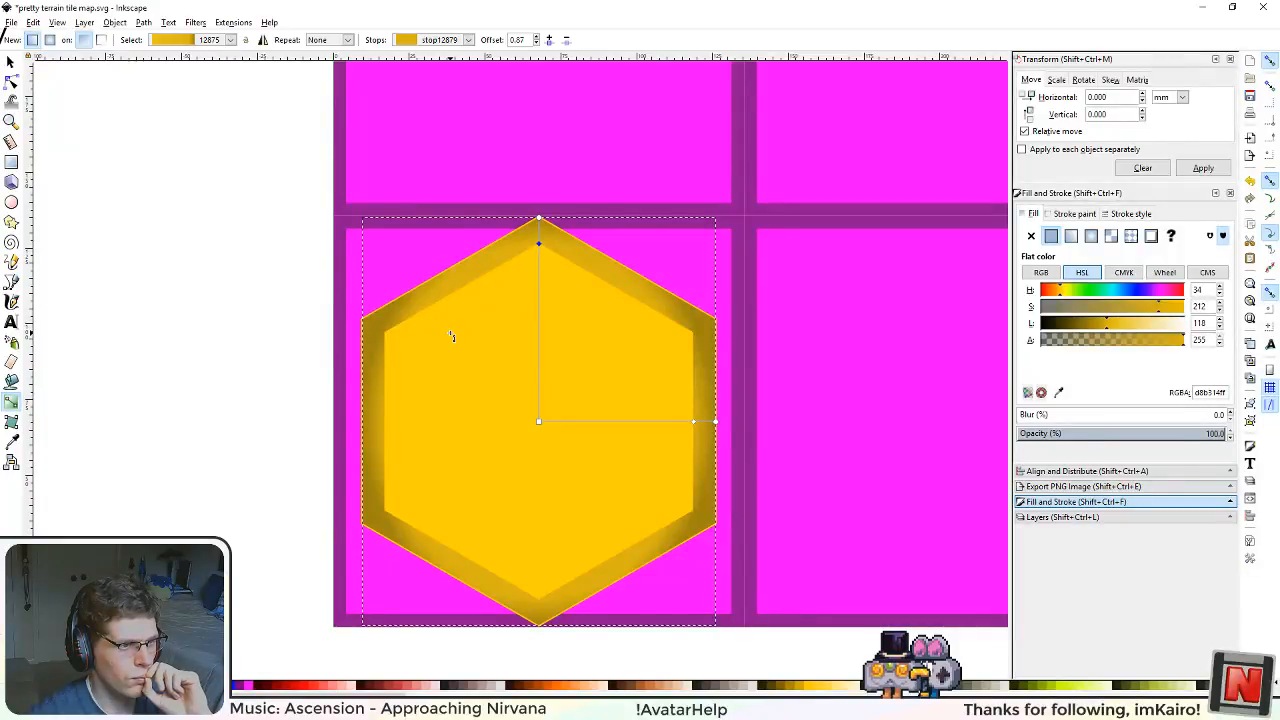
Step: Replace the ring's radial gradient with a flat fill and set its HSL lightness to 104
left_click(10, 63)
left_click(1051, 237)
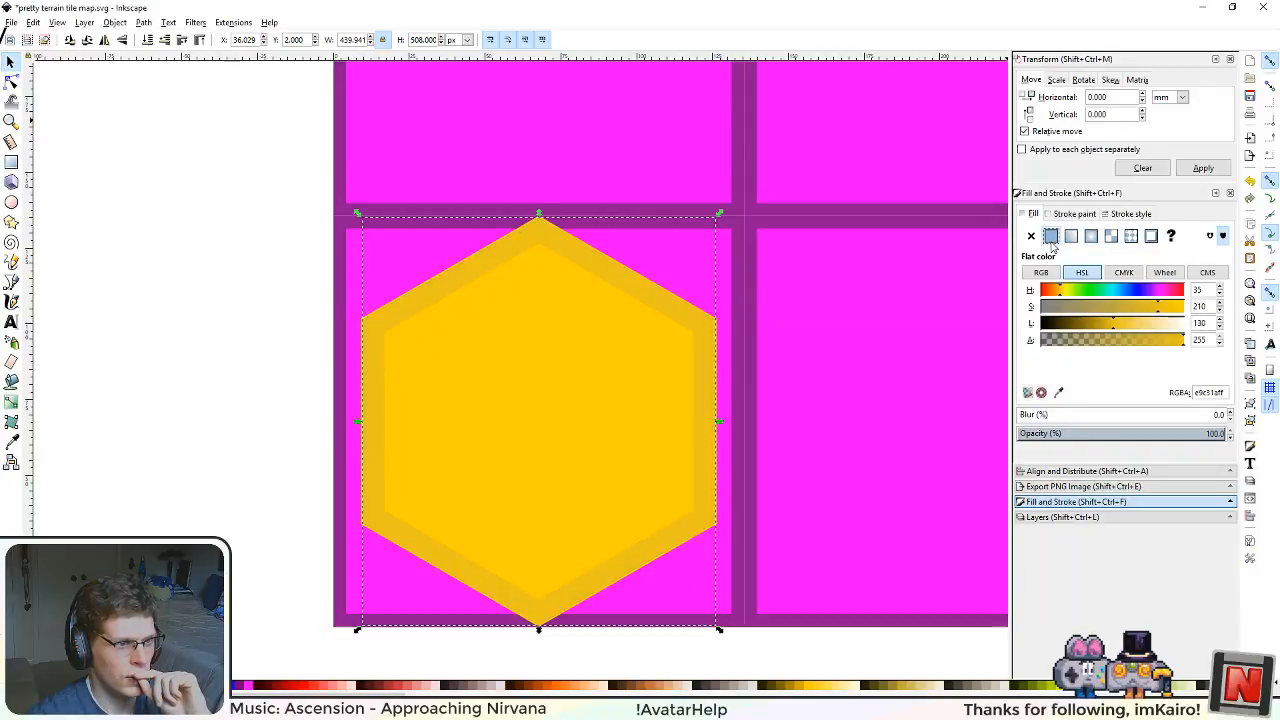
left_click_drag(1108, 330, 1102, 332)
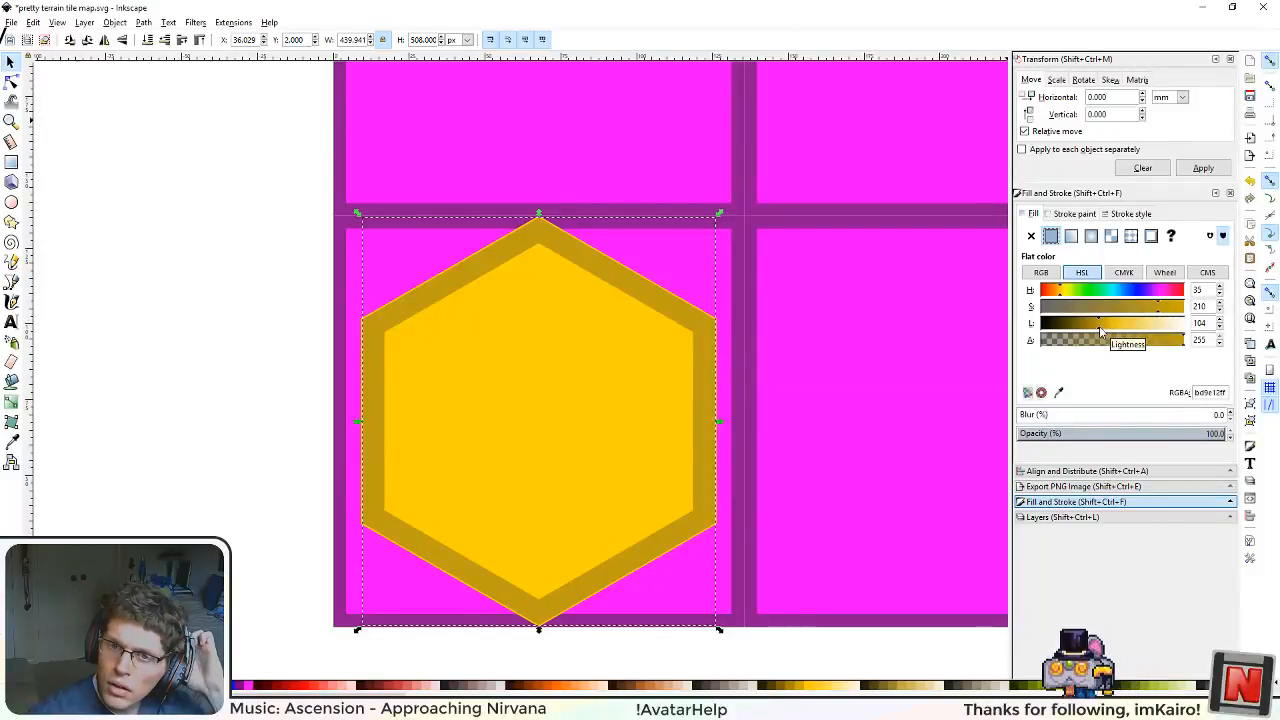
Step: Examine how the ring's outer edge lines up with the base hexagon at its upper and lower corners
scroll(363, 340, "down", 2)
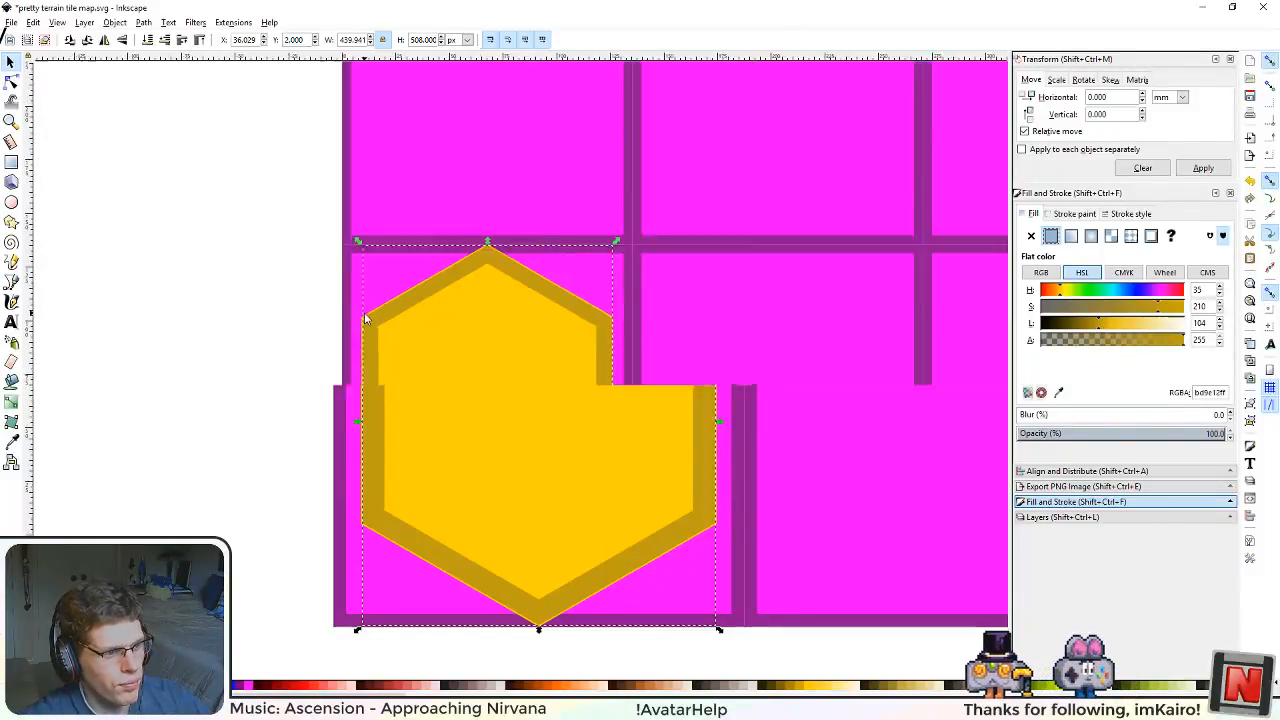
scroll(367, 345, "down", 2)
scroll(372, 349, "up", 4)
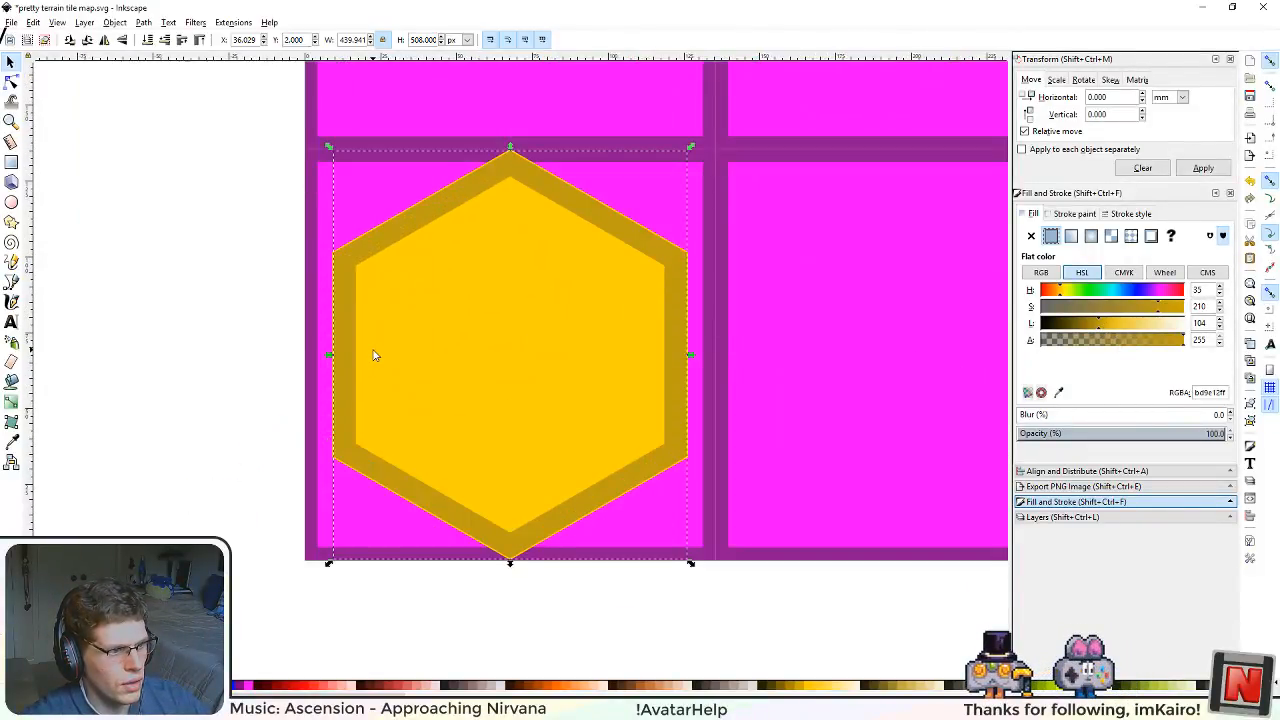
scroll(600, 405, "up", 1)
scroll(657, 314, "up", 2)
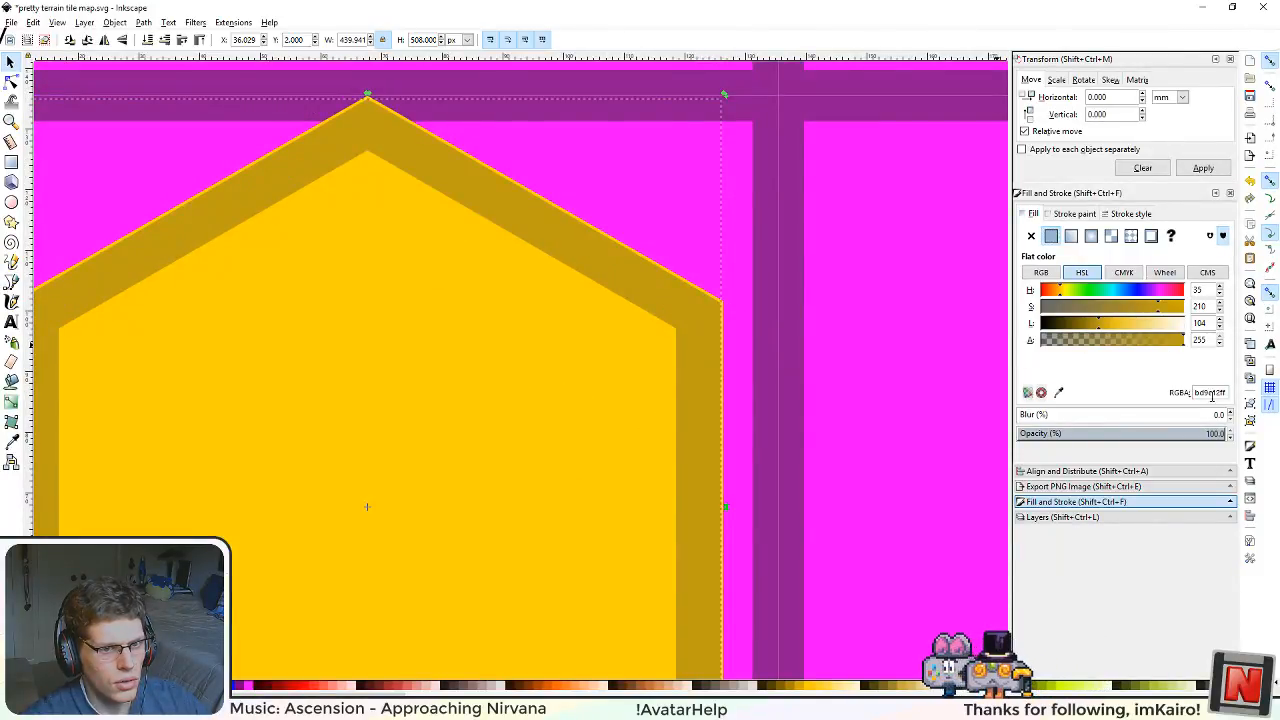
left_click_drag(417, 193, 629, 262)
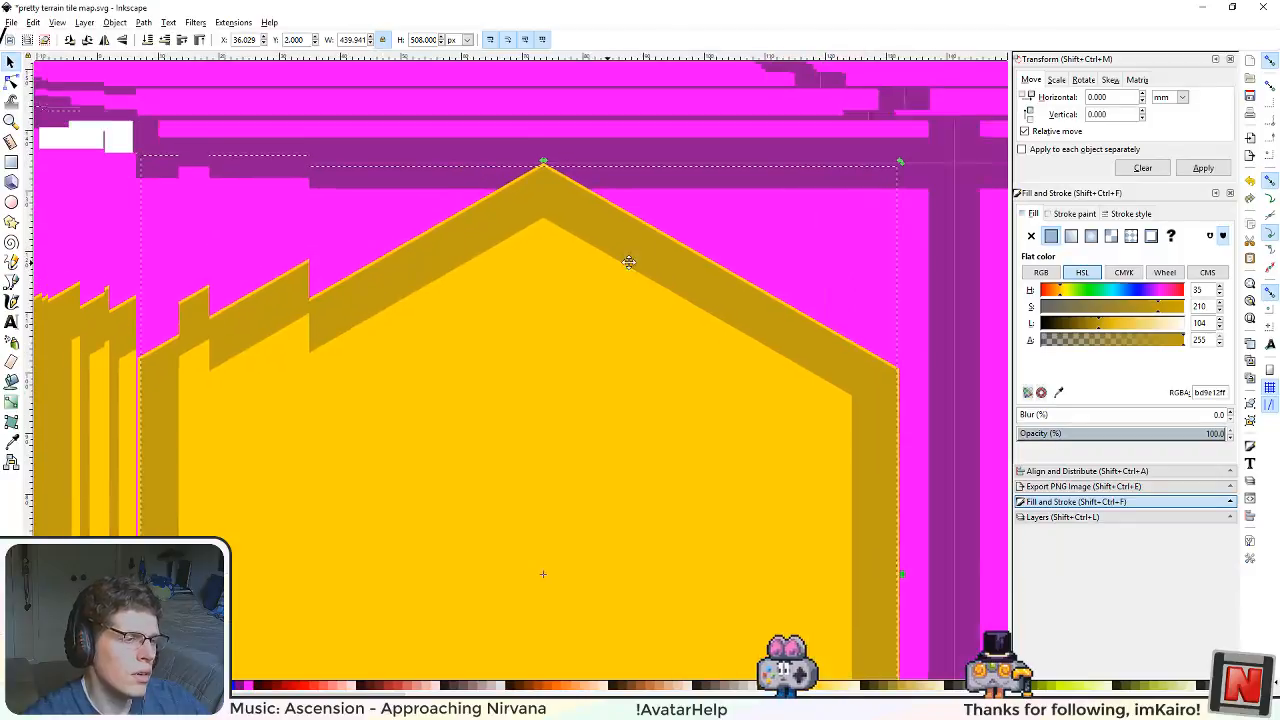
scroll(596, 165, "up", 4)
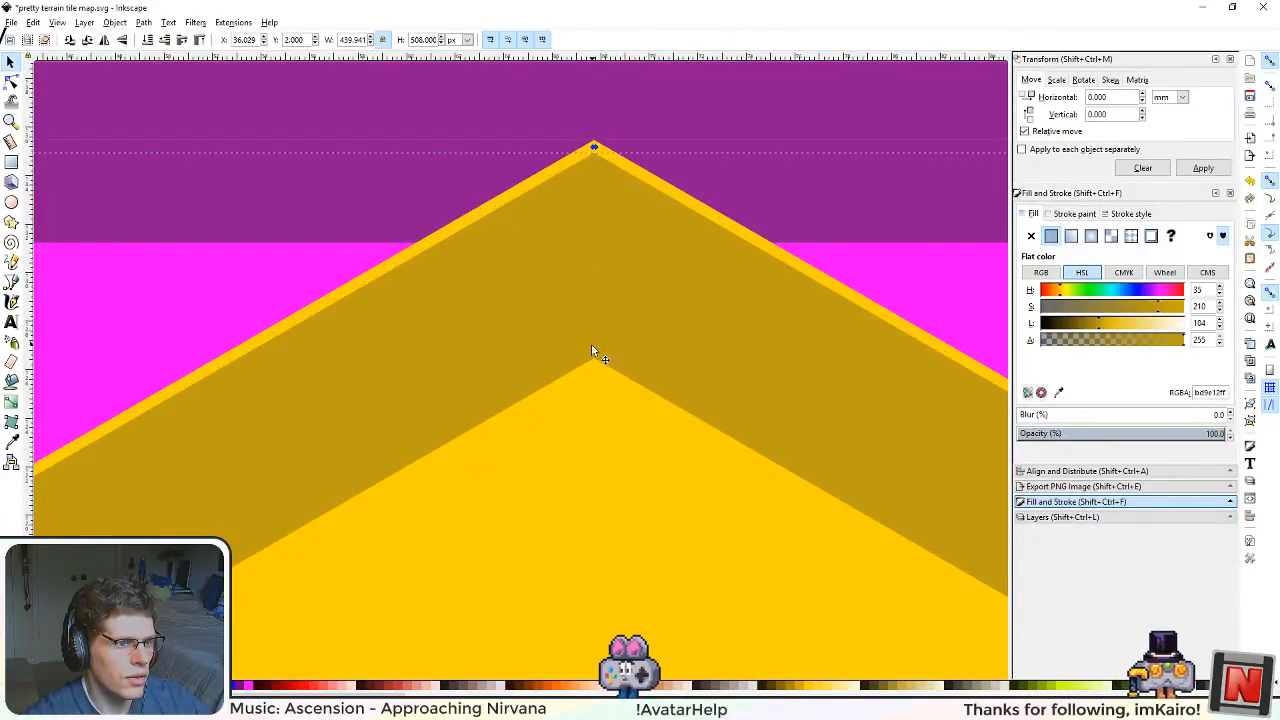
scroll(595, 360, "down", 4)
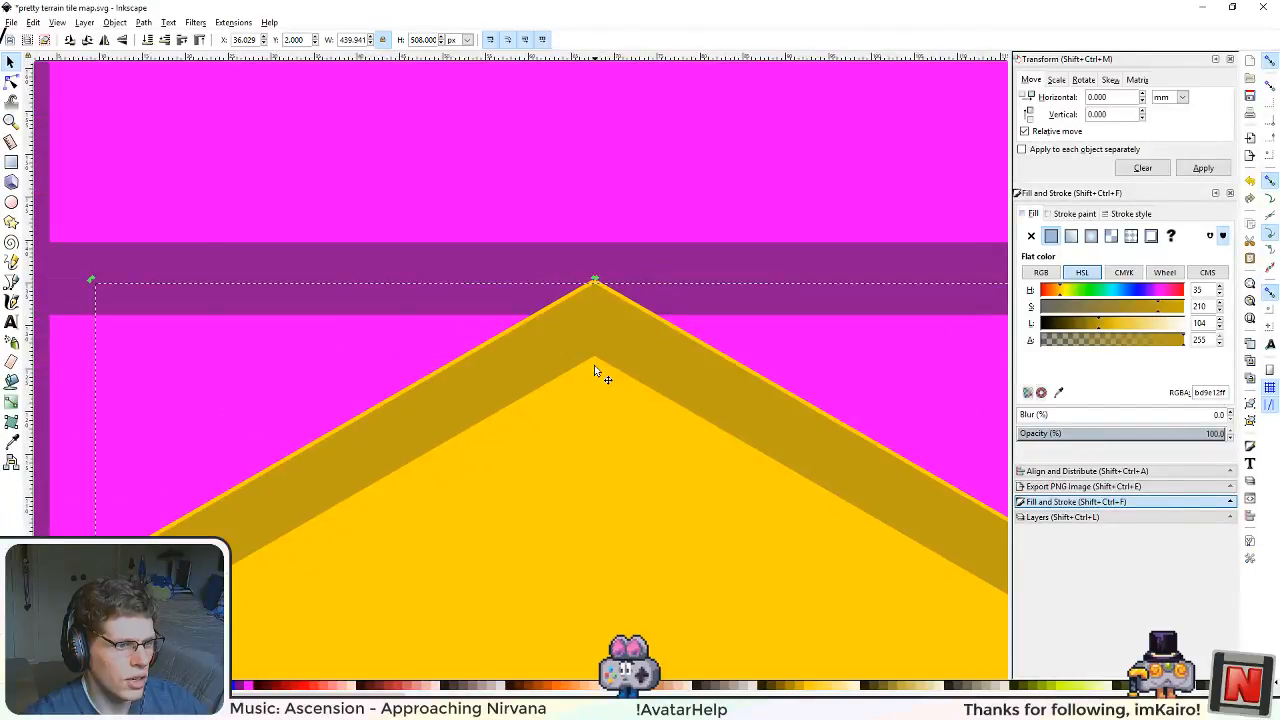
left_click_drag(617, 551, 615, 331)
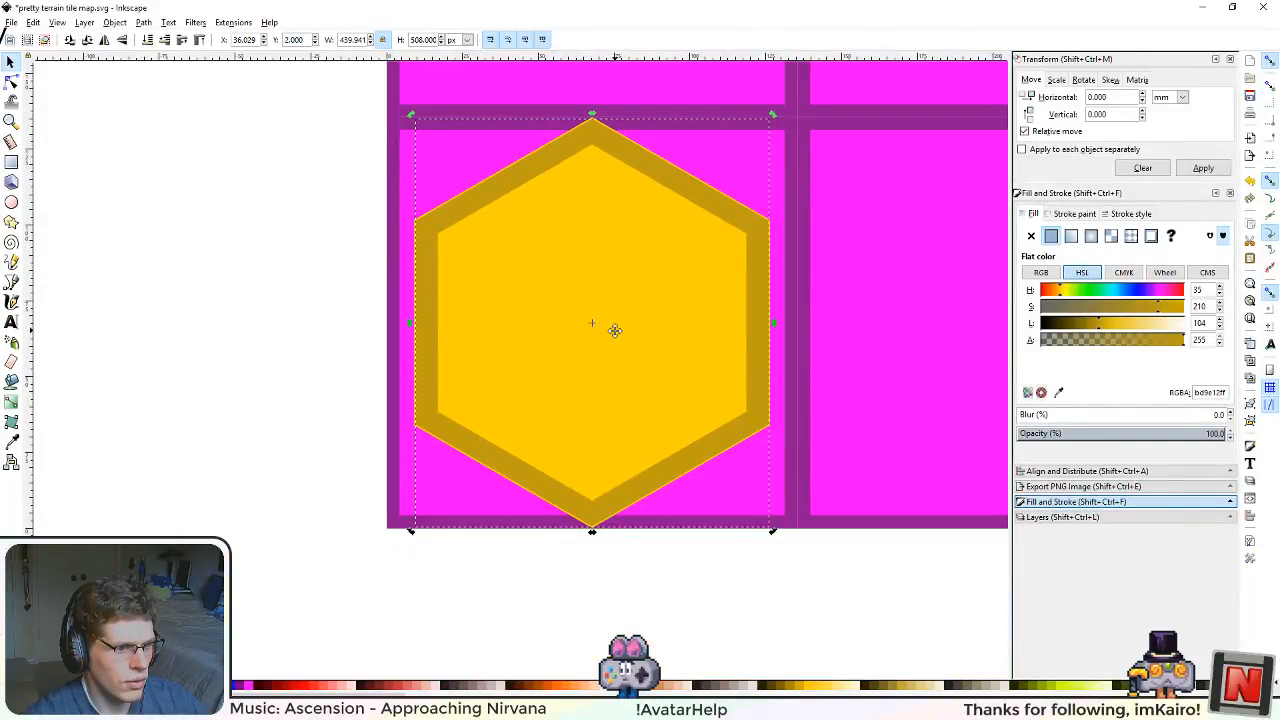
scroll(591, 545, "up", 3)
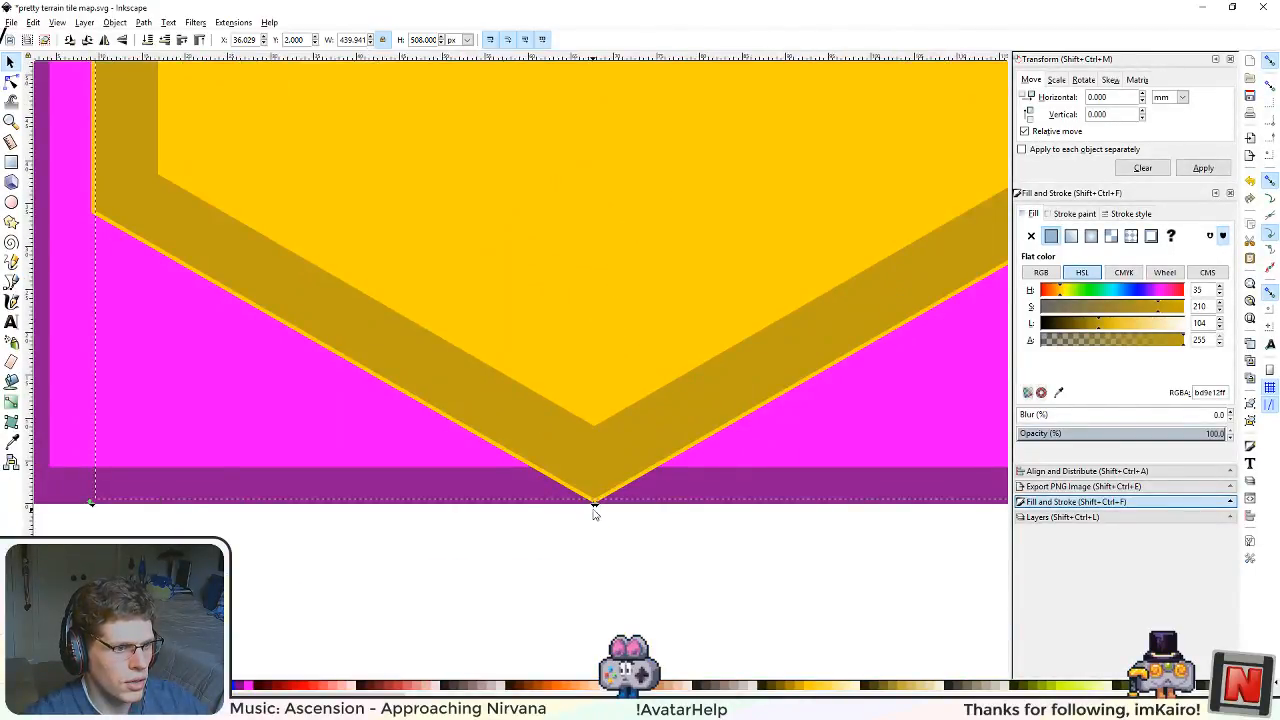
scroll(595, 505, "up", 2)
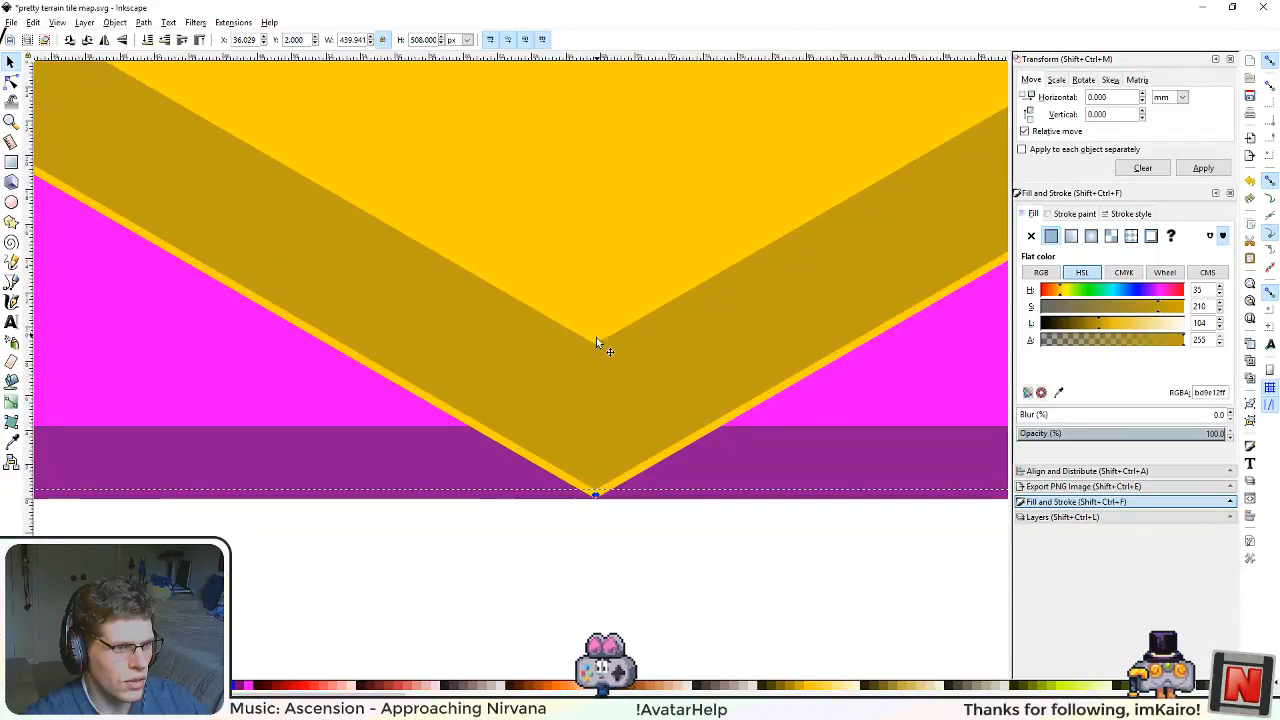
scroll(594, 390, "down", 2)
scroll(585, 370, "down", 2)
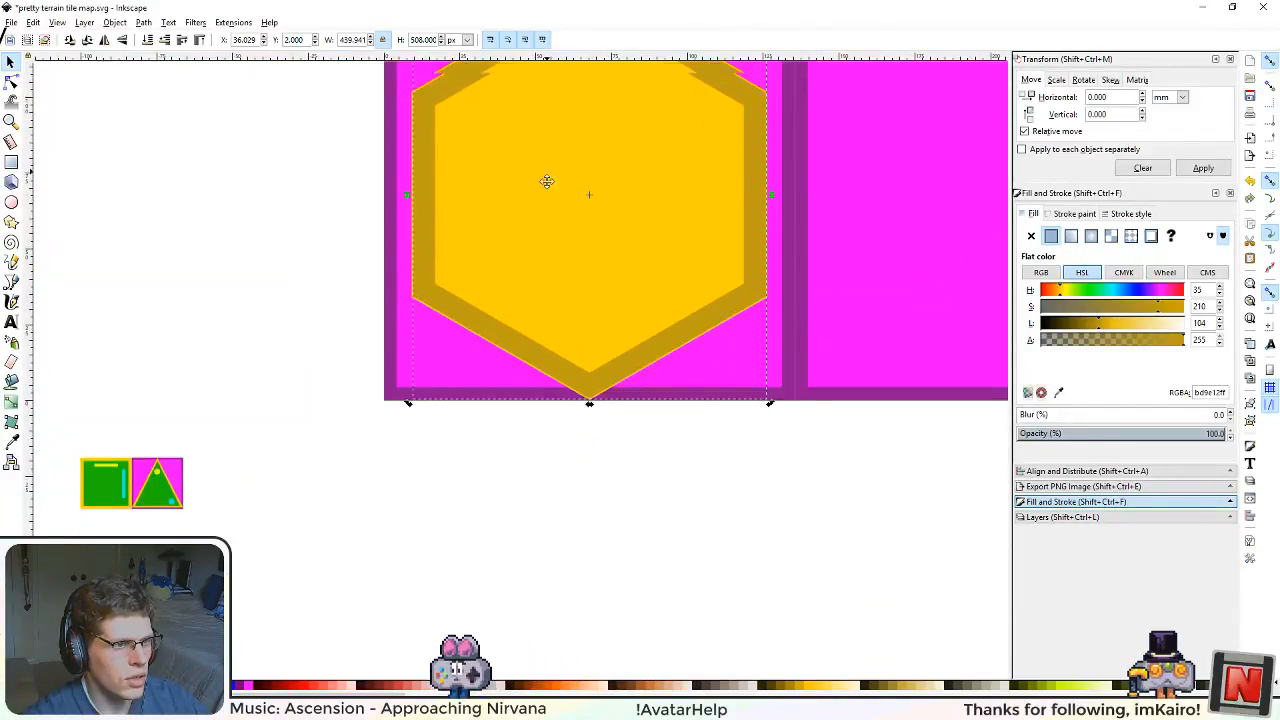
scroll(543, 180, "up", 3)
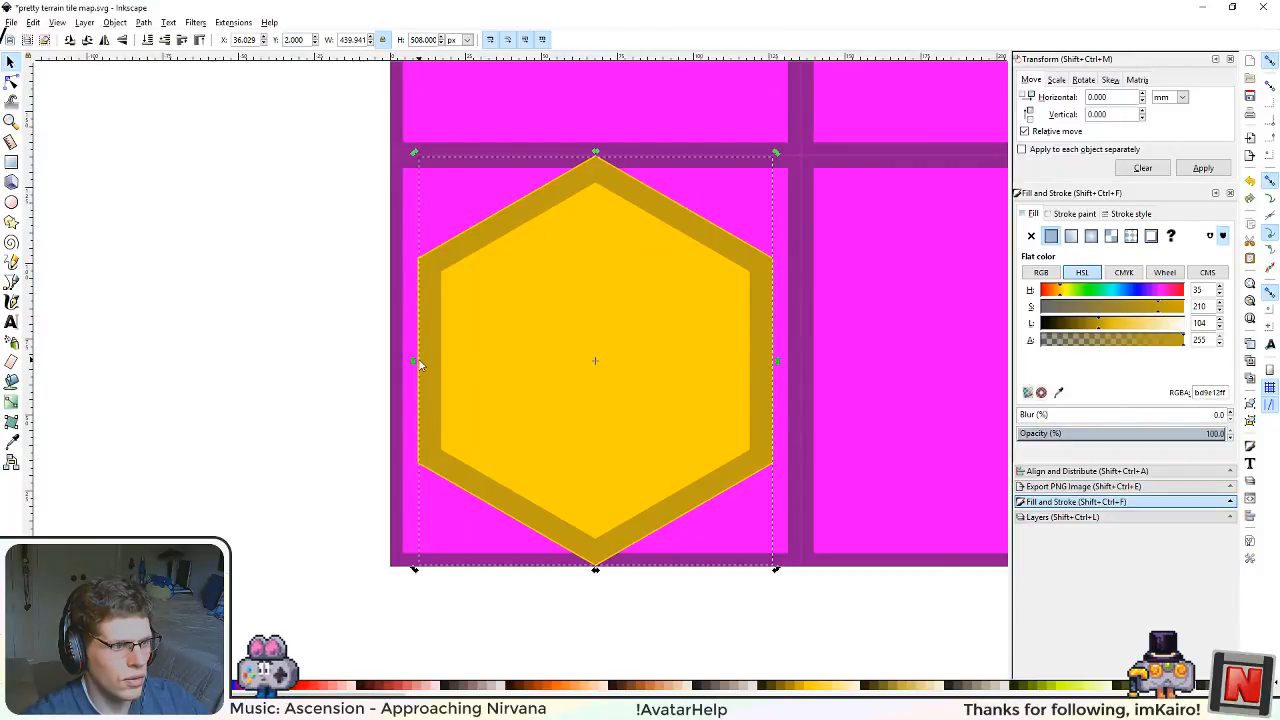
scroll(616, 190, "up", 3)
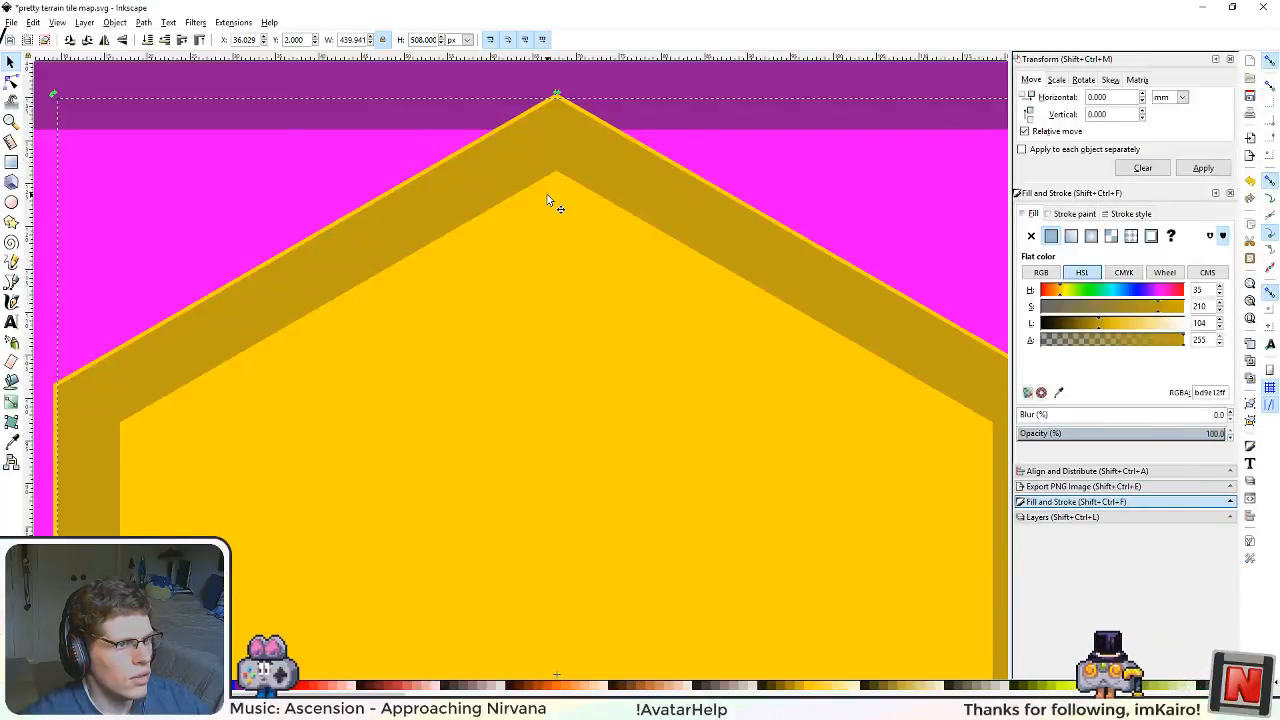
scroll(547, 194, "down", 1)
scroll(300, 220, "up", 5)
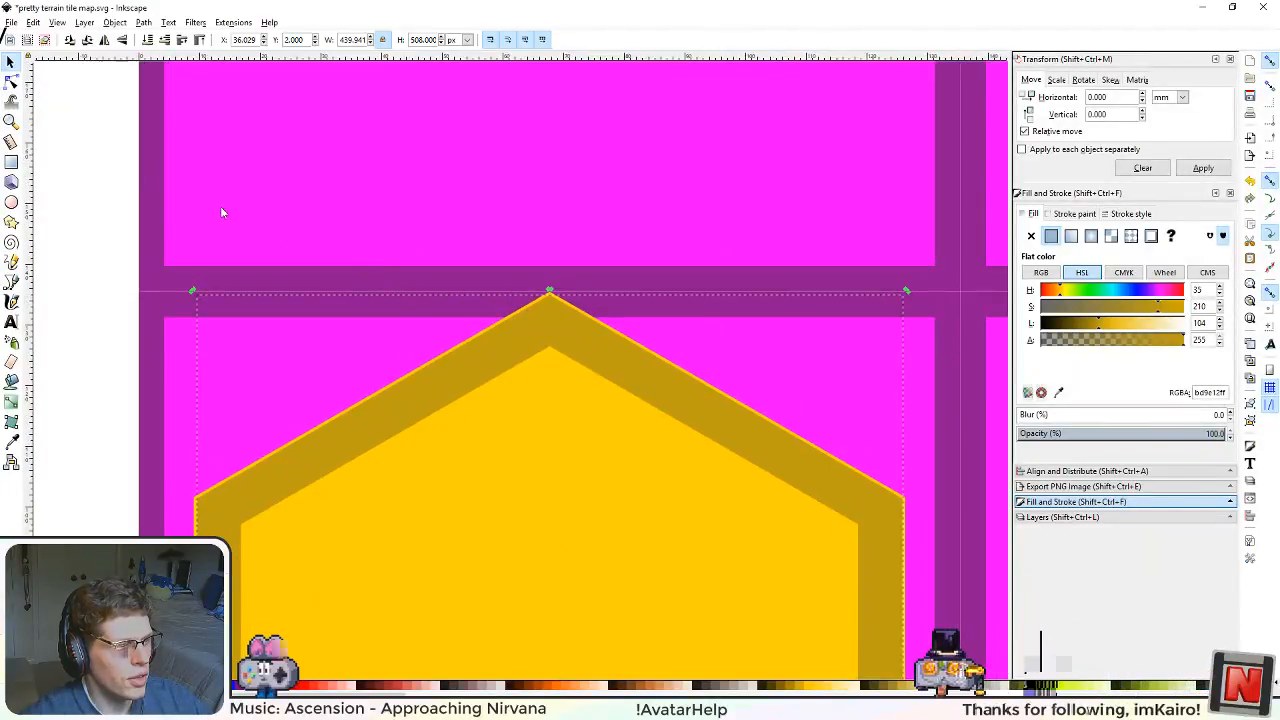
scroll(565, 320, "up", 3, "ctrl")
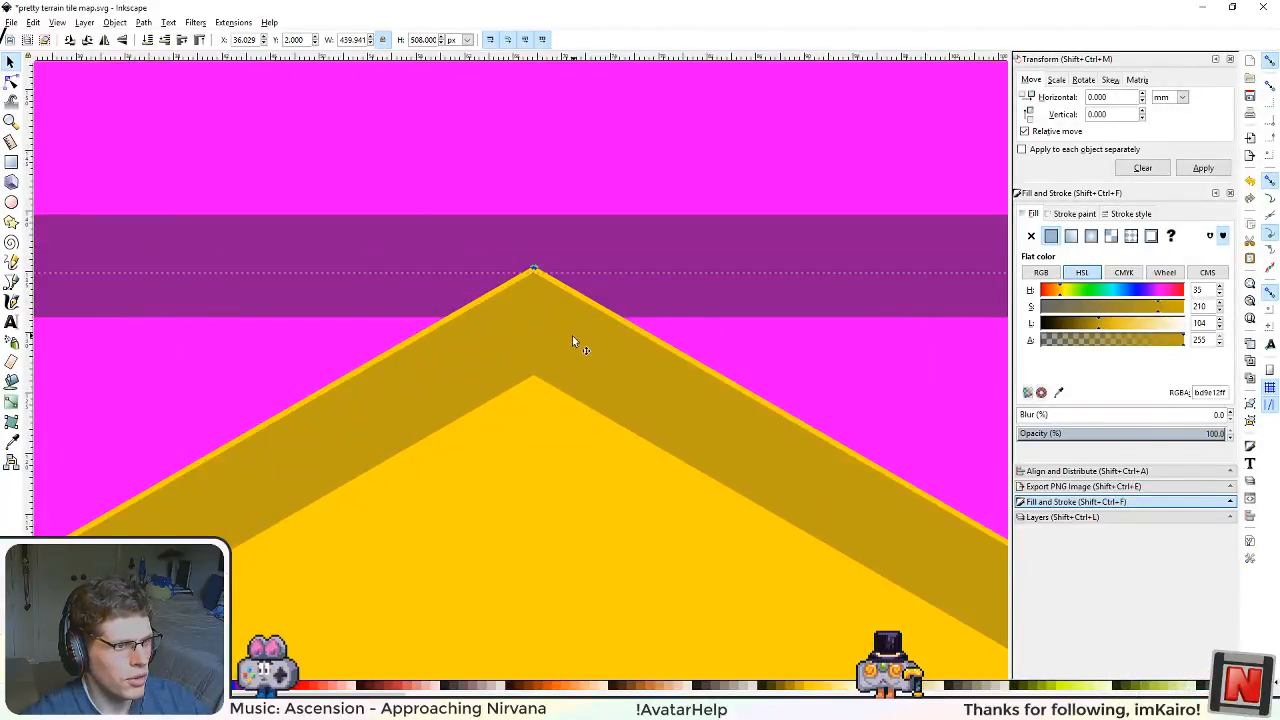
Step: Display the ring's path nodes and examine their position against the base hexagon's upper corner
left_click(10, 82)
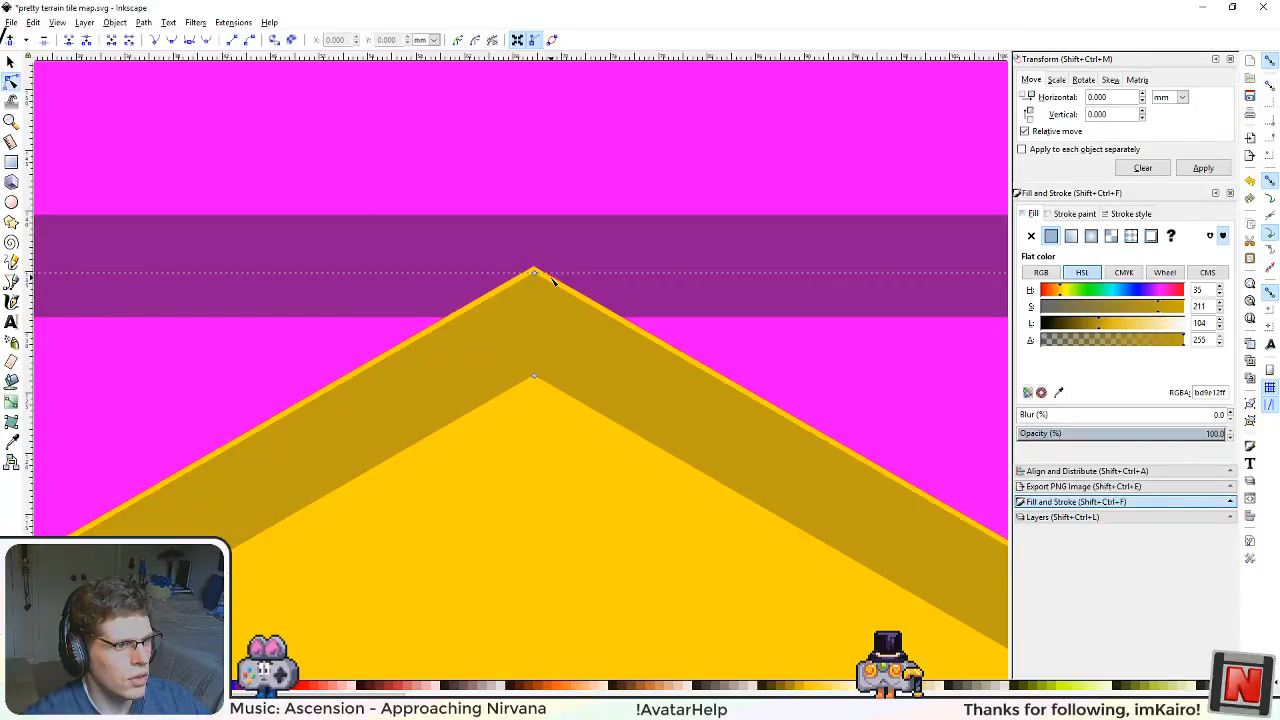
scroll(553, 281, "up", 3, "ctrl")
scroll(428, 330, "down", 2, "ctrl")
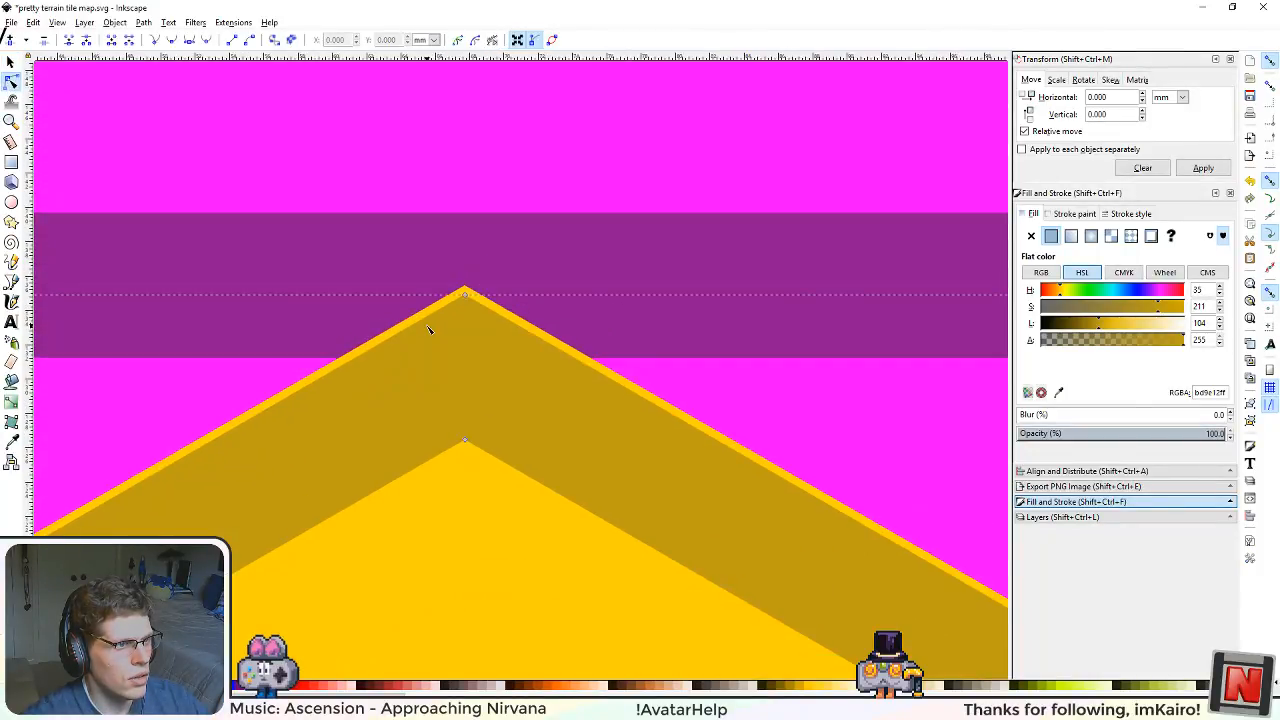
scroll(428, 330, "down", 4, "ctrl")
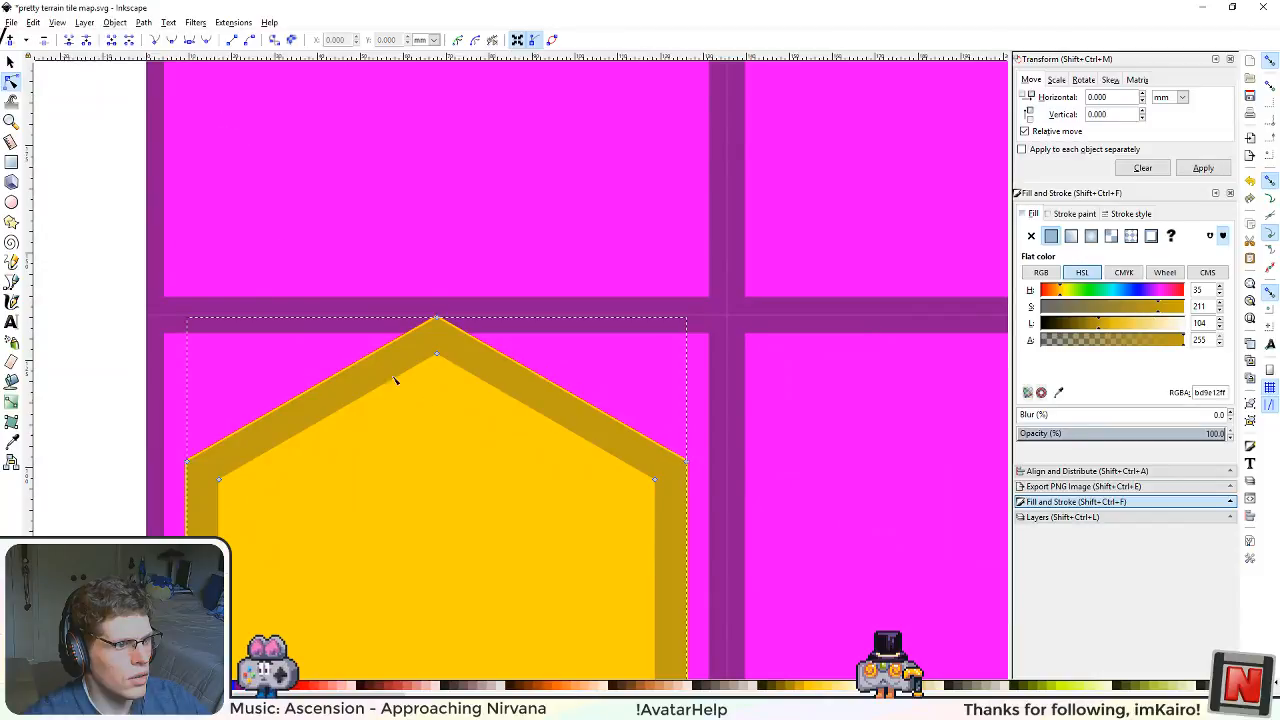
left_click_drag(424, 403, 529, 331)
scroll(505, 300, "up", 3)
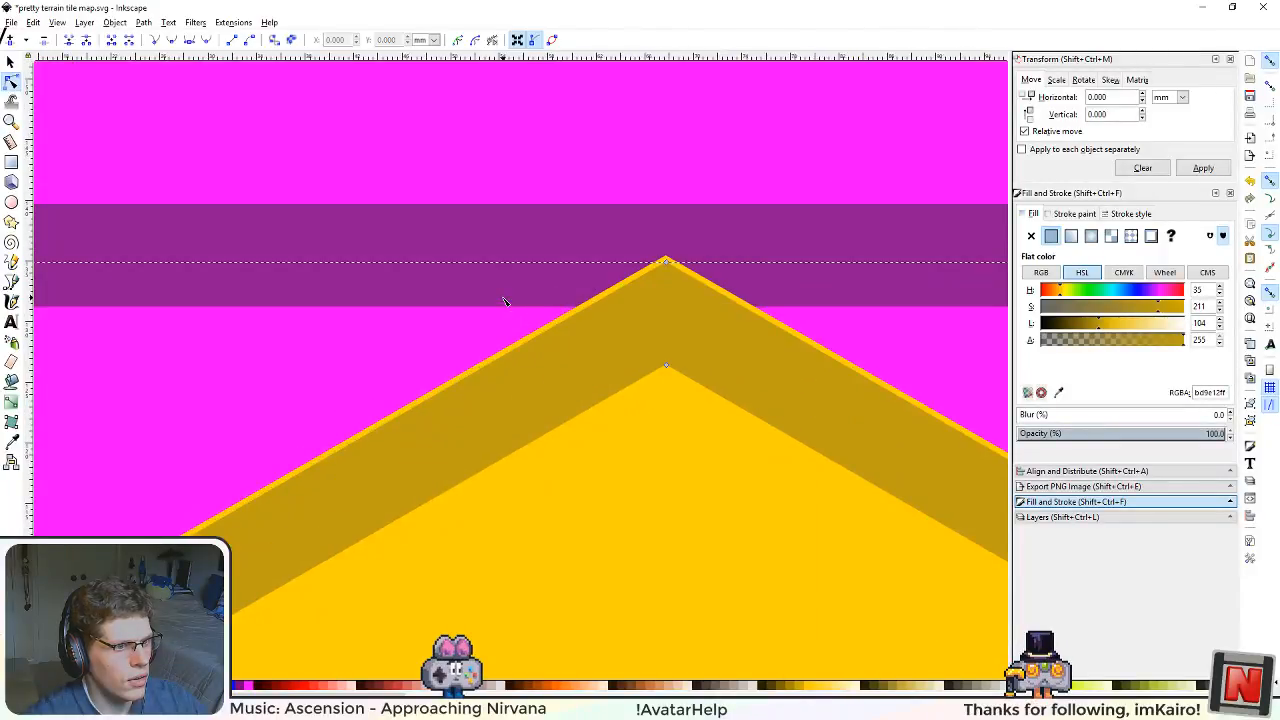
left_click_drag(753, 290, 536, 312)
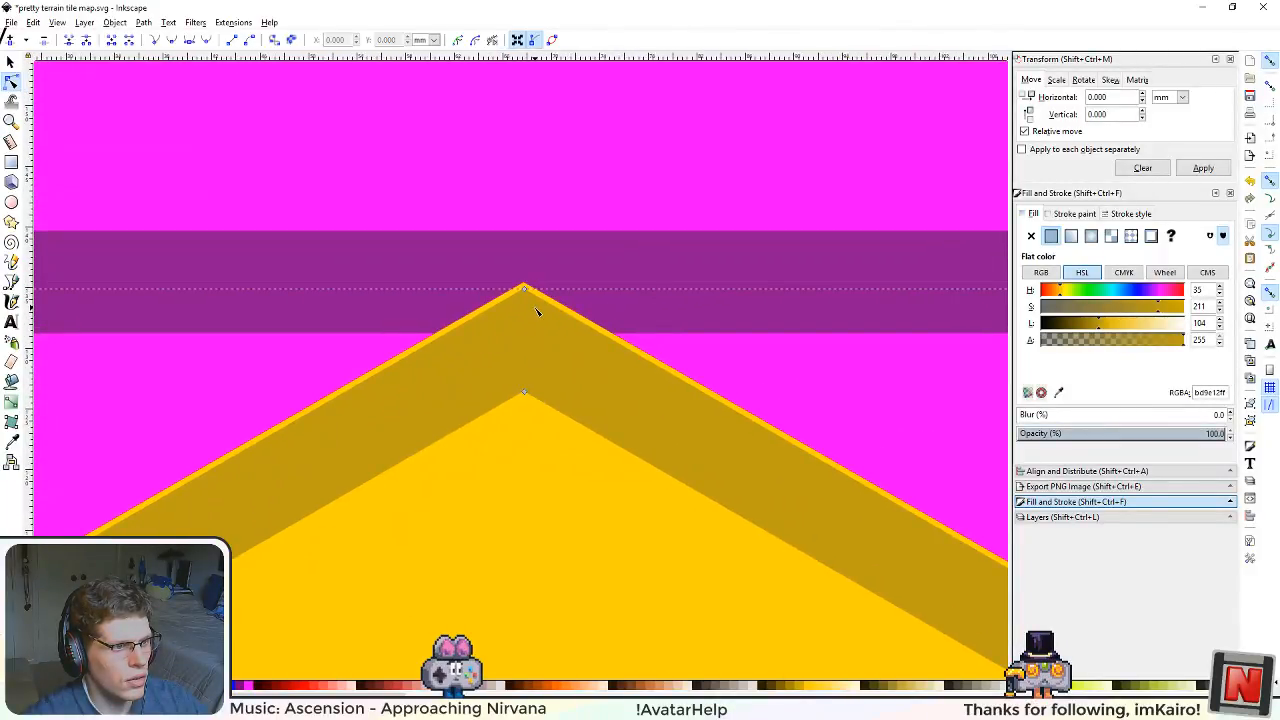
scroll(506, 442, "down", 6)
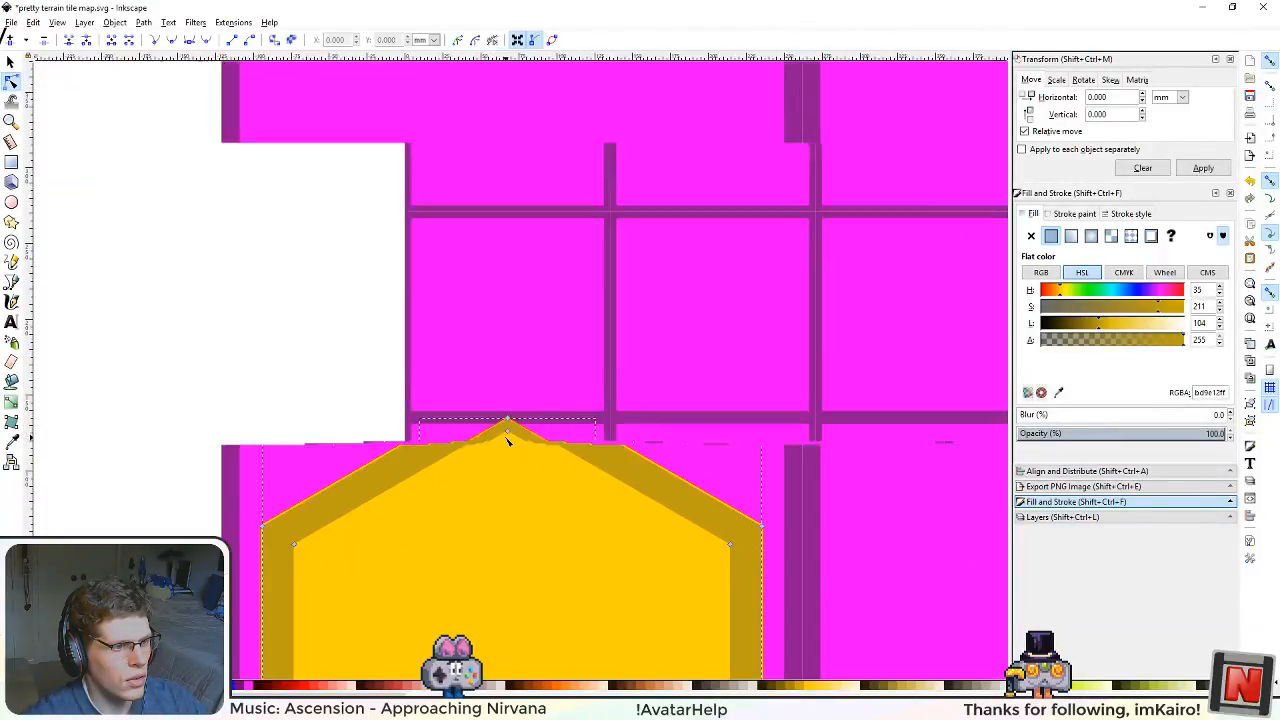
scroll(533, 531, "up", 3)
scroll(423, 263, "down", 4)
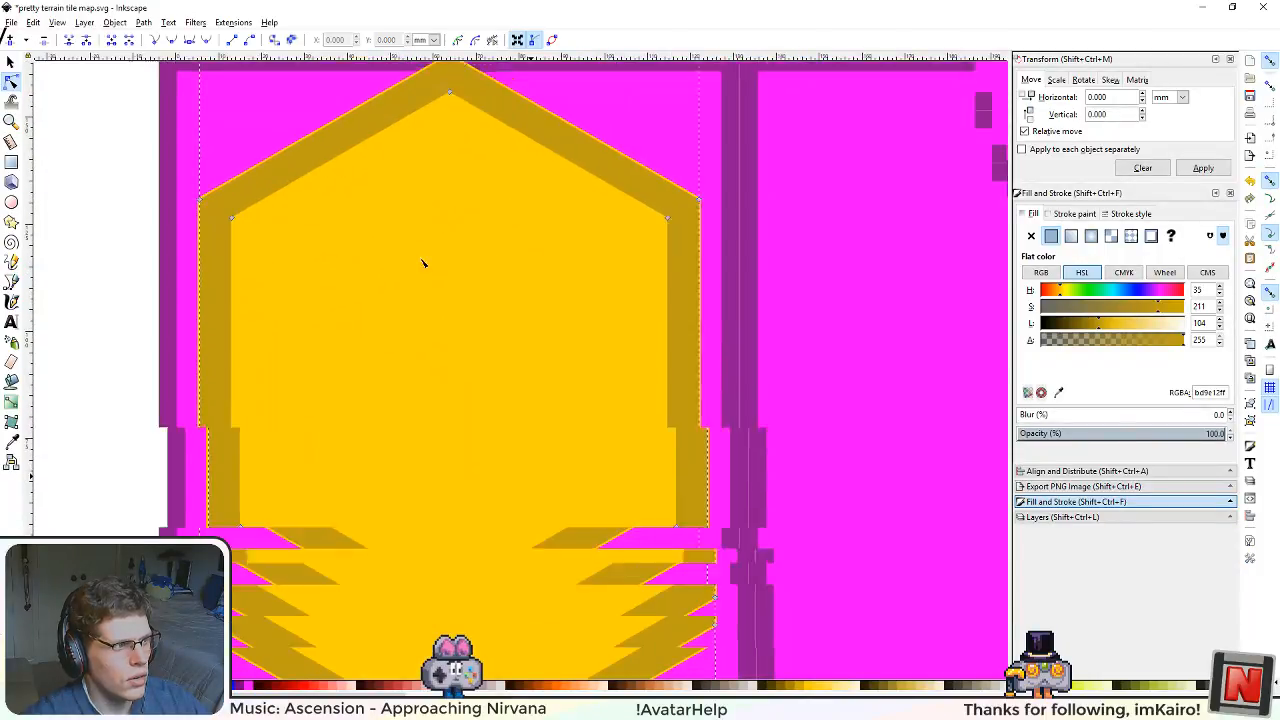
Step: Try moving the hexagon shape toward the neighbouring grid cell, undo the move, and clear the selection
left_click(10, 63)
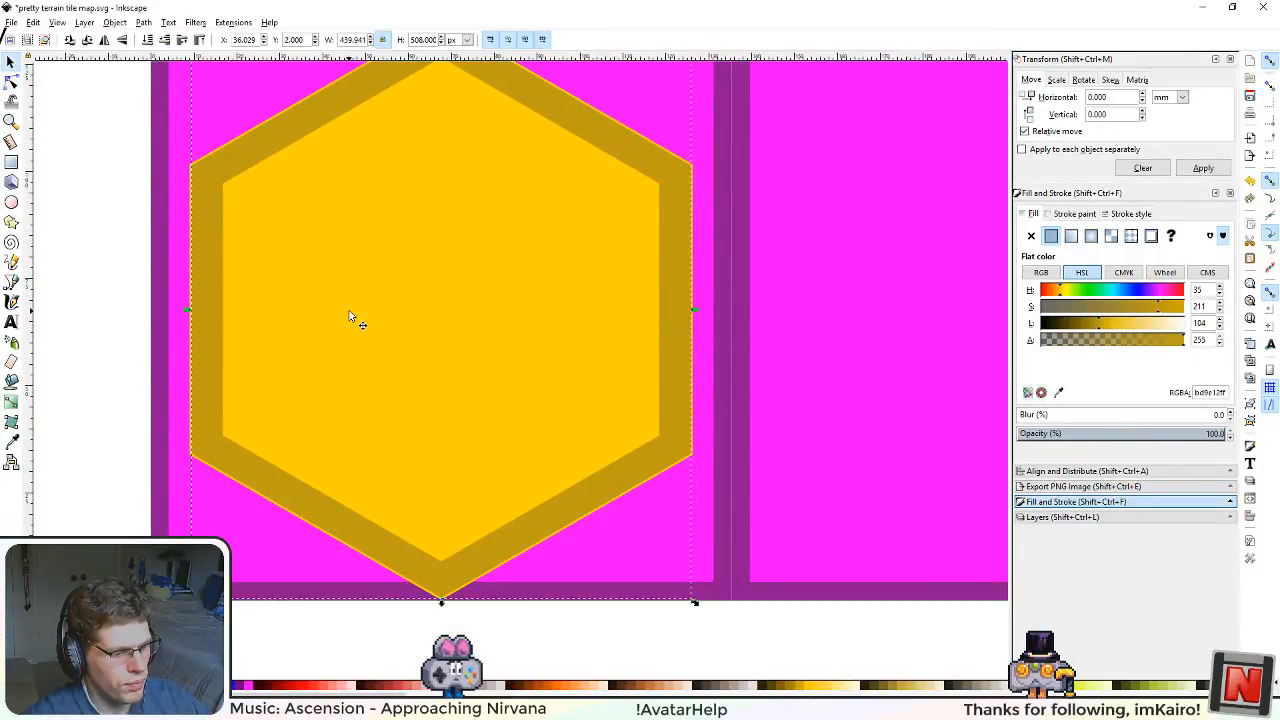
left_click_drag(349, 312, 820, 360)
key("ctrl+z")
left_click_drag(386, 243, 449, 392)
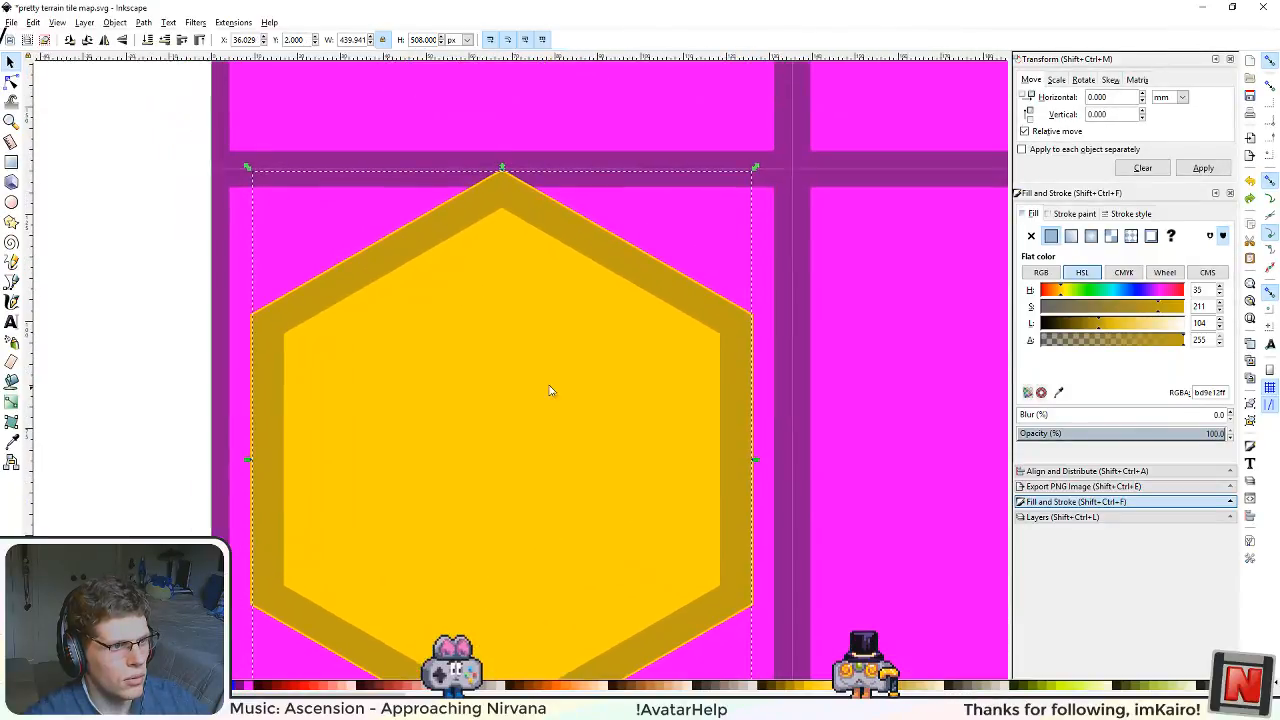
key("Escape")
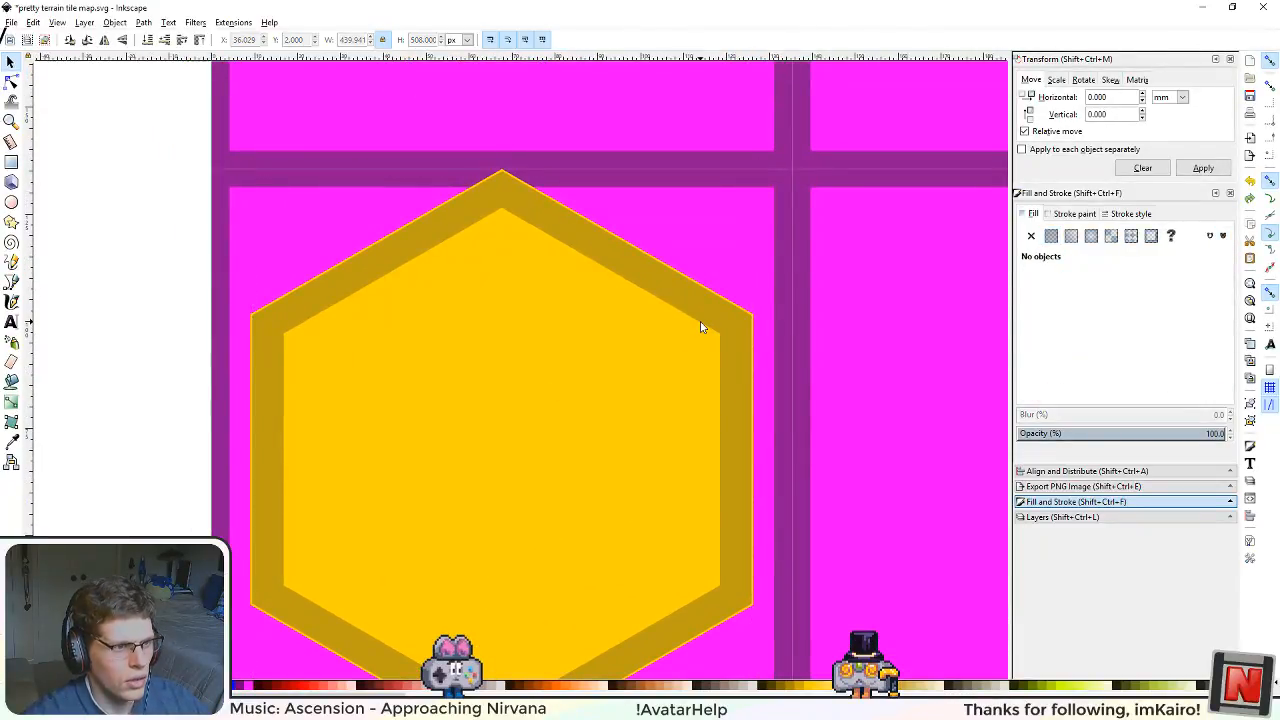
Step: Place a spare copy of the darker ring in the empty space left of the page, keeping the original on the base hexagon
left_click_drag(701, 327, 433, 332)
key("ctrl+z")
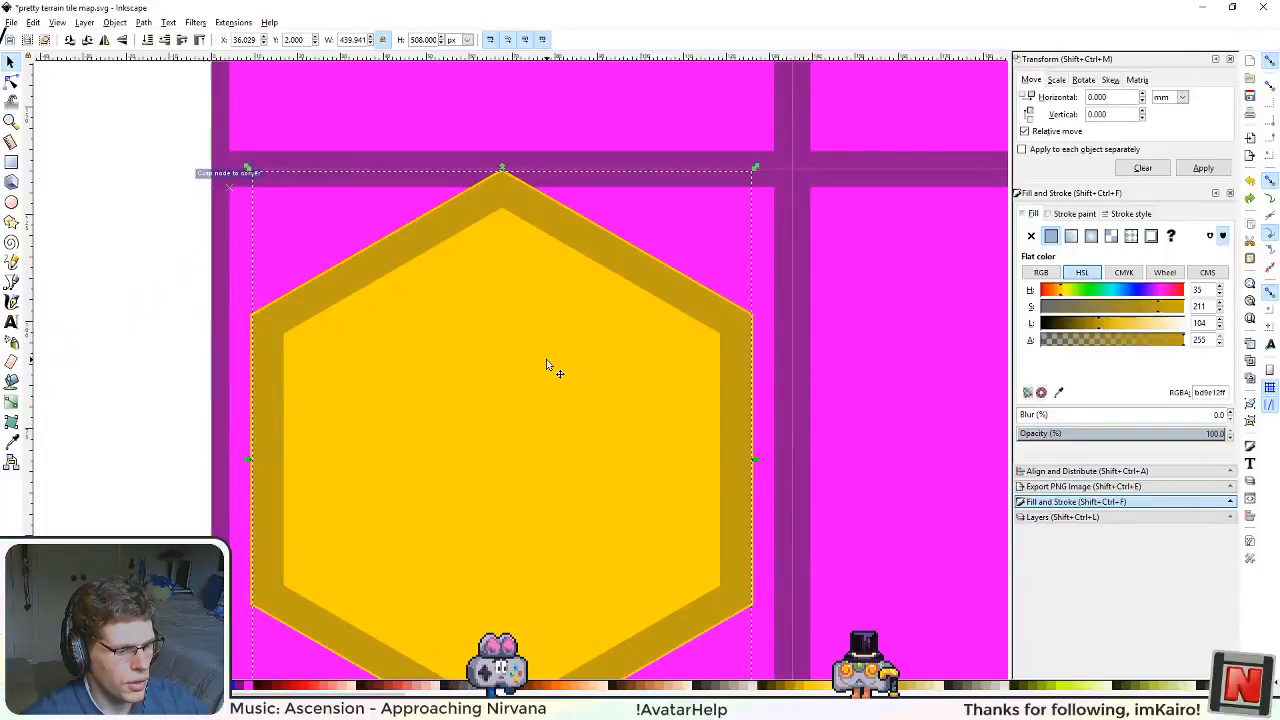
scroll(458, 407, "down", 5)
scroll(458, 407, "down", 4, "ctrl")
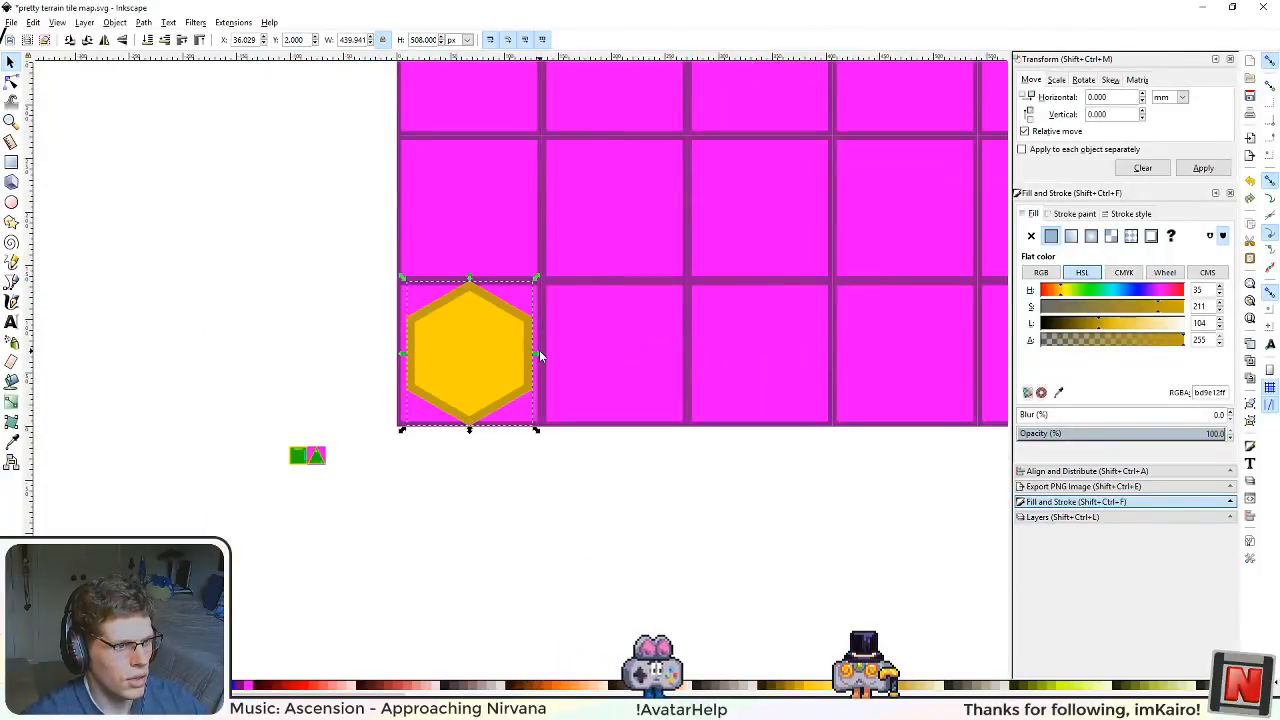
left_click_drag(529, 371, 293, 373)
scroll(456, 356, "up", 6, "ctrl")
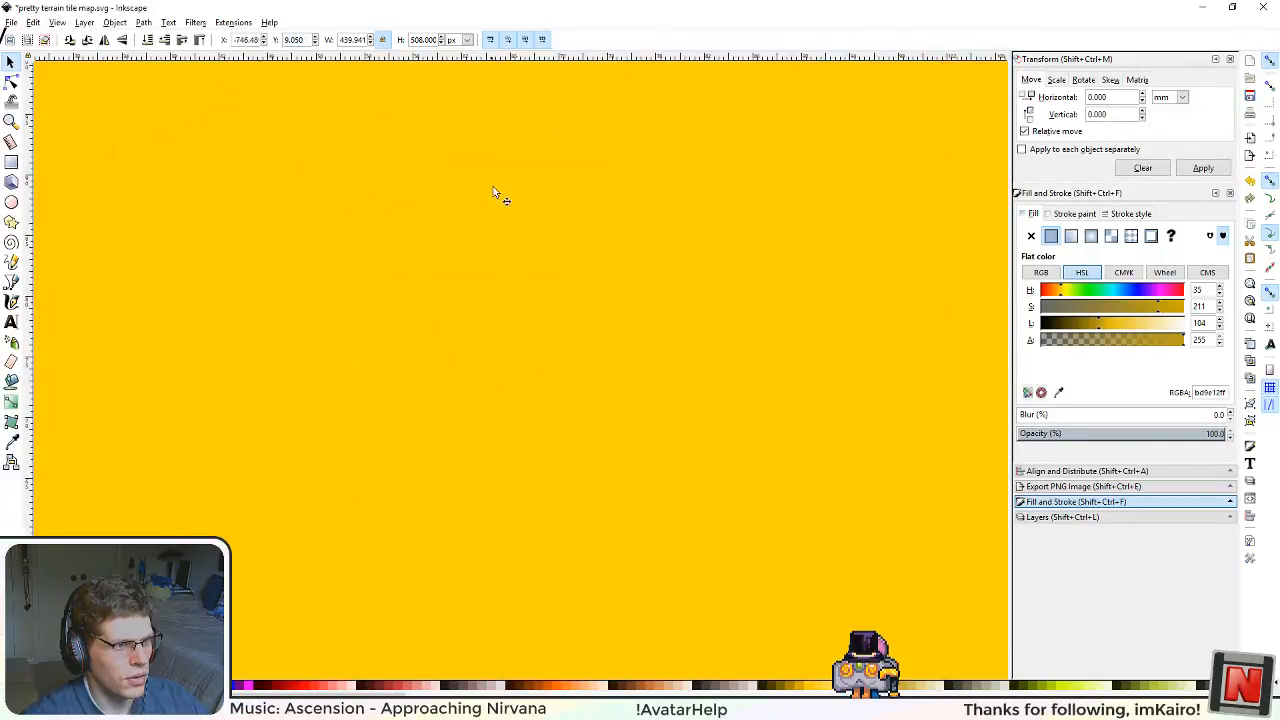
scroll(493, 186, "down", 3, "ctrl")
scroll(505, 300, "up", 6)
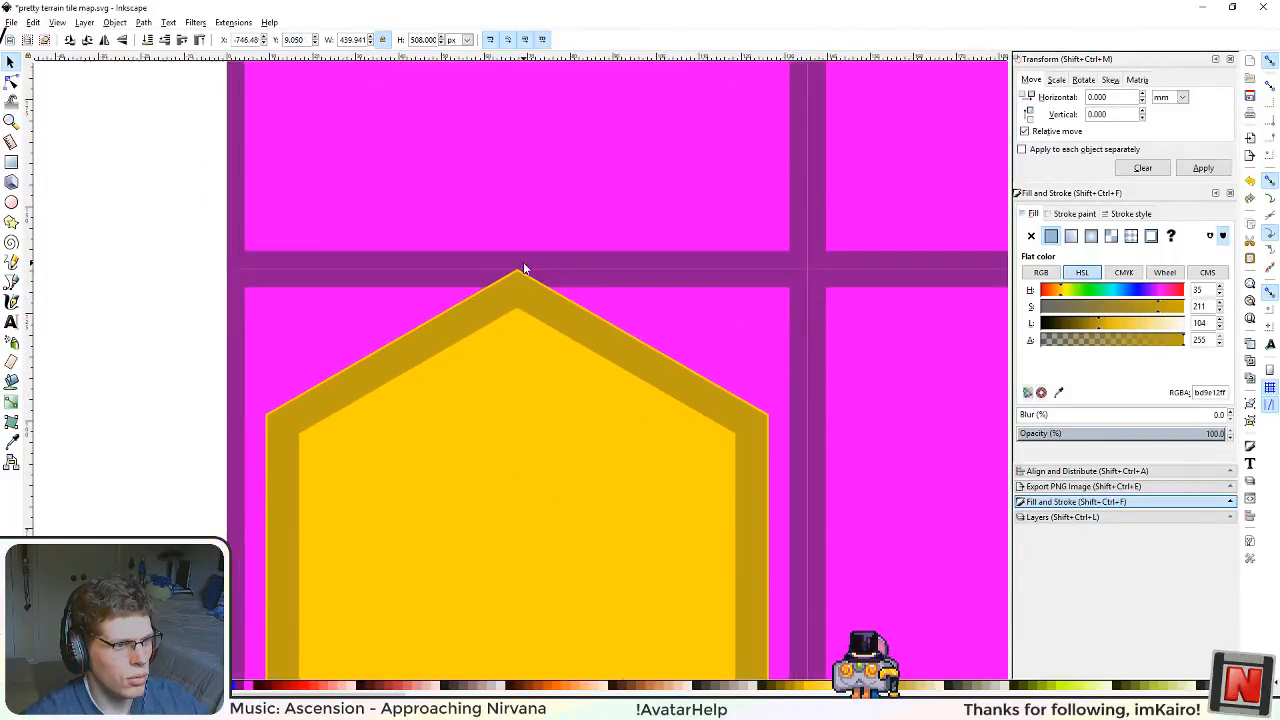
Step: Delete the nodes at the bottom, lower-left, lower-right and upper-right corners of the ring on the base hexagon
scroll(523, 268, "up", 2, "ctrl")
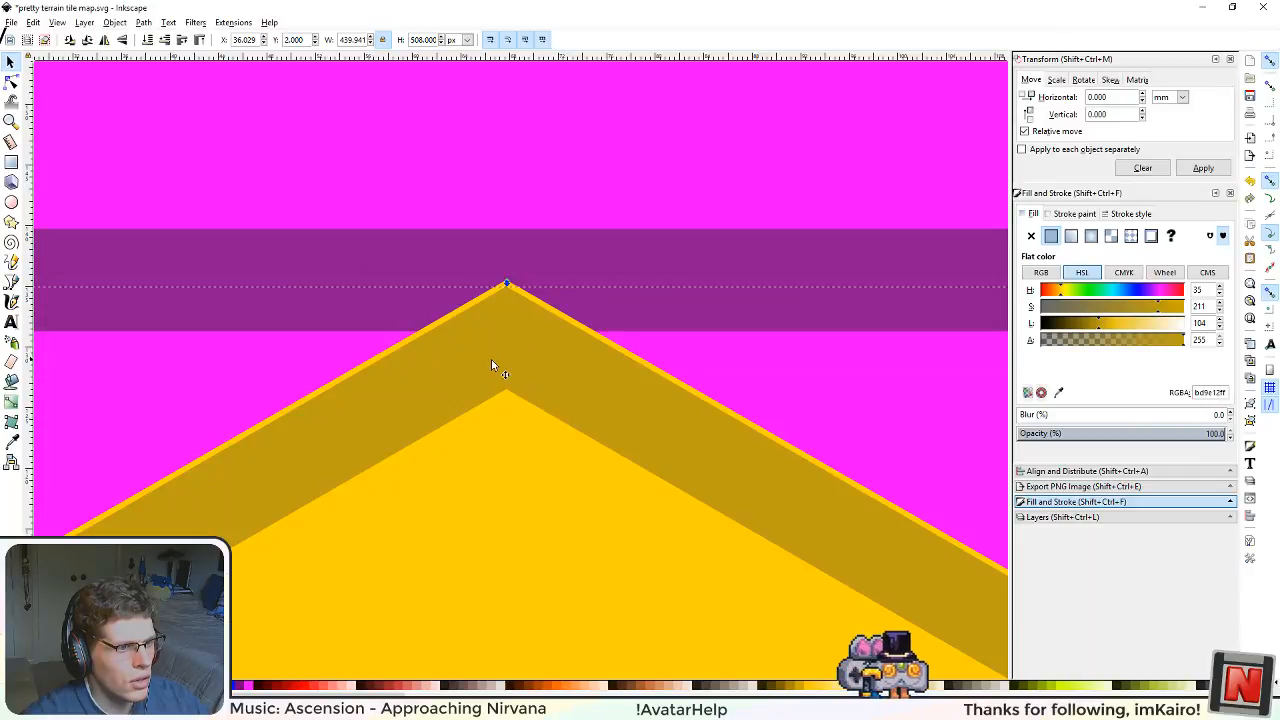
scroll(491, 366, "down", 3, "ctrl")
scroll(480, 477, "down", 1)
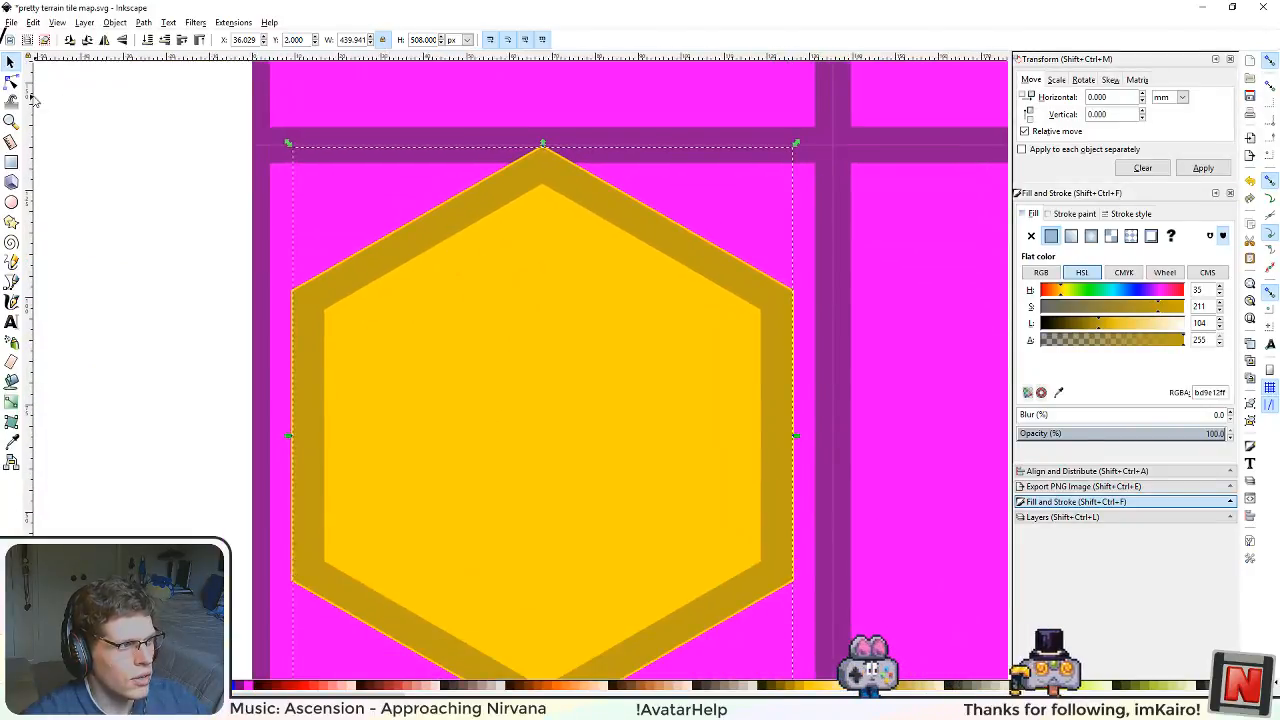
left_click(11, 82)
scroll(431, 490, "down", 2)
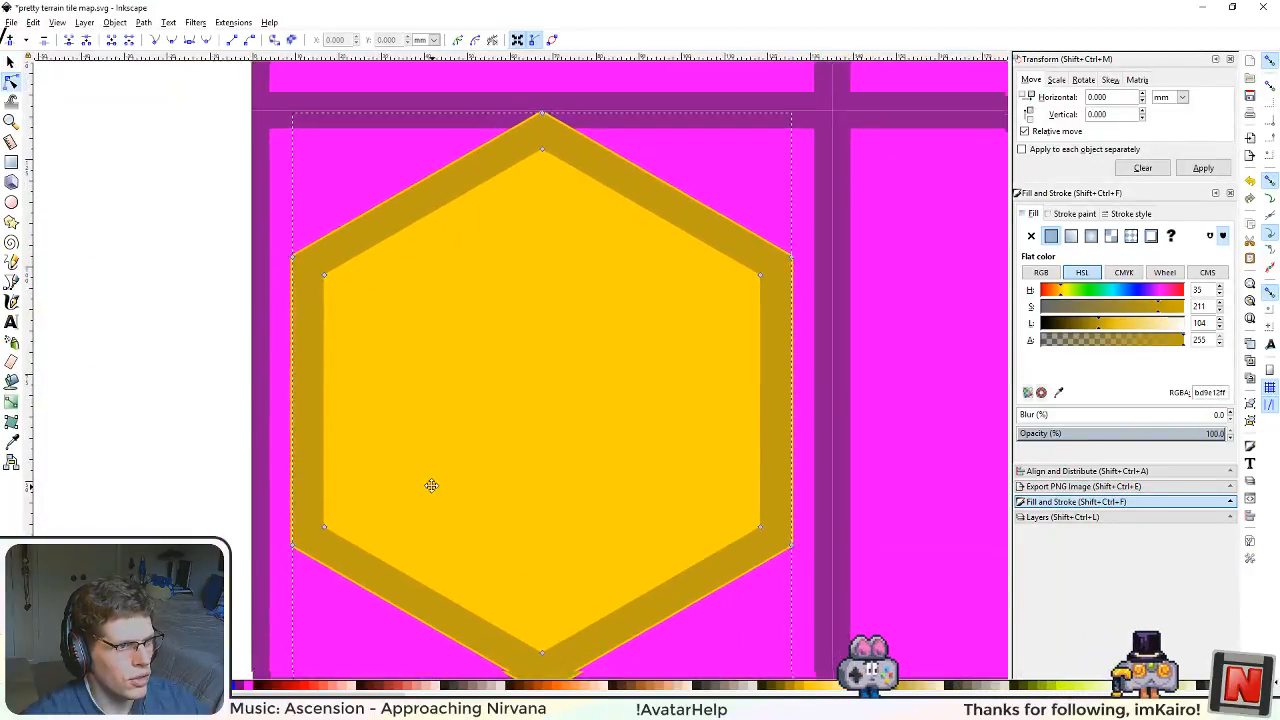
left_click_drag(232, 398, 838, 696)
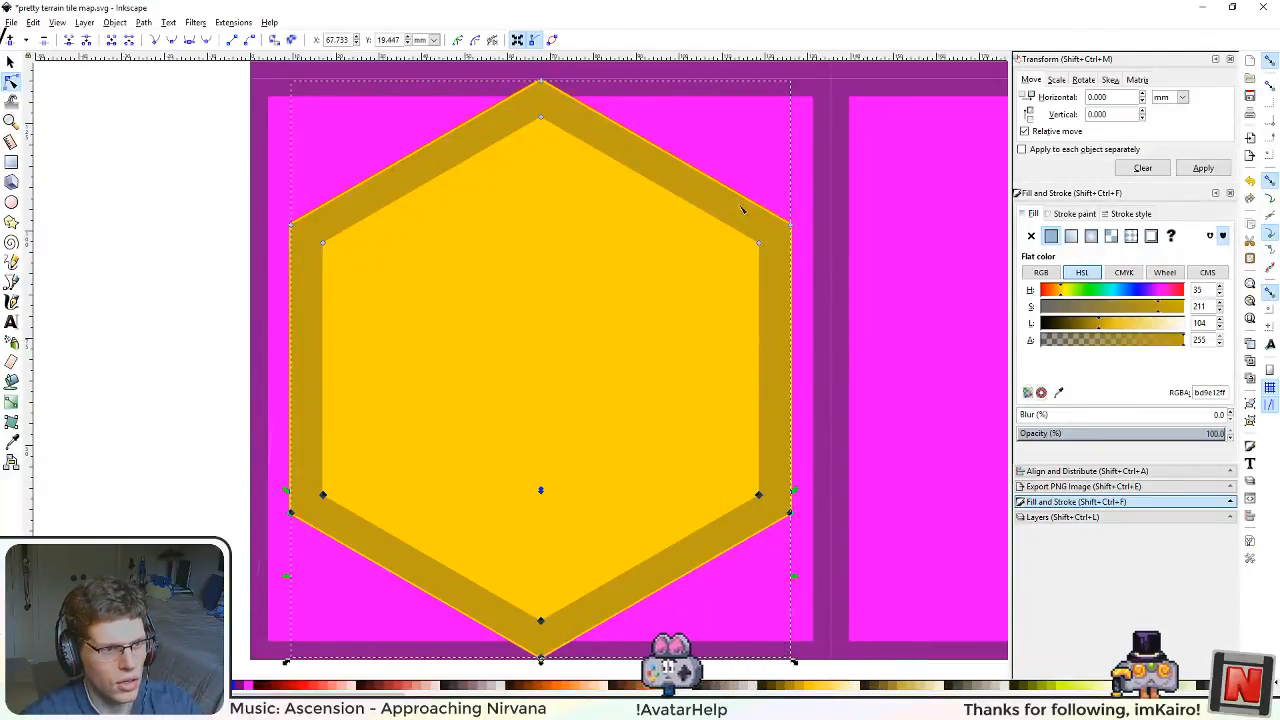
left_click_drag(743, 206, 877, 318)
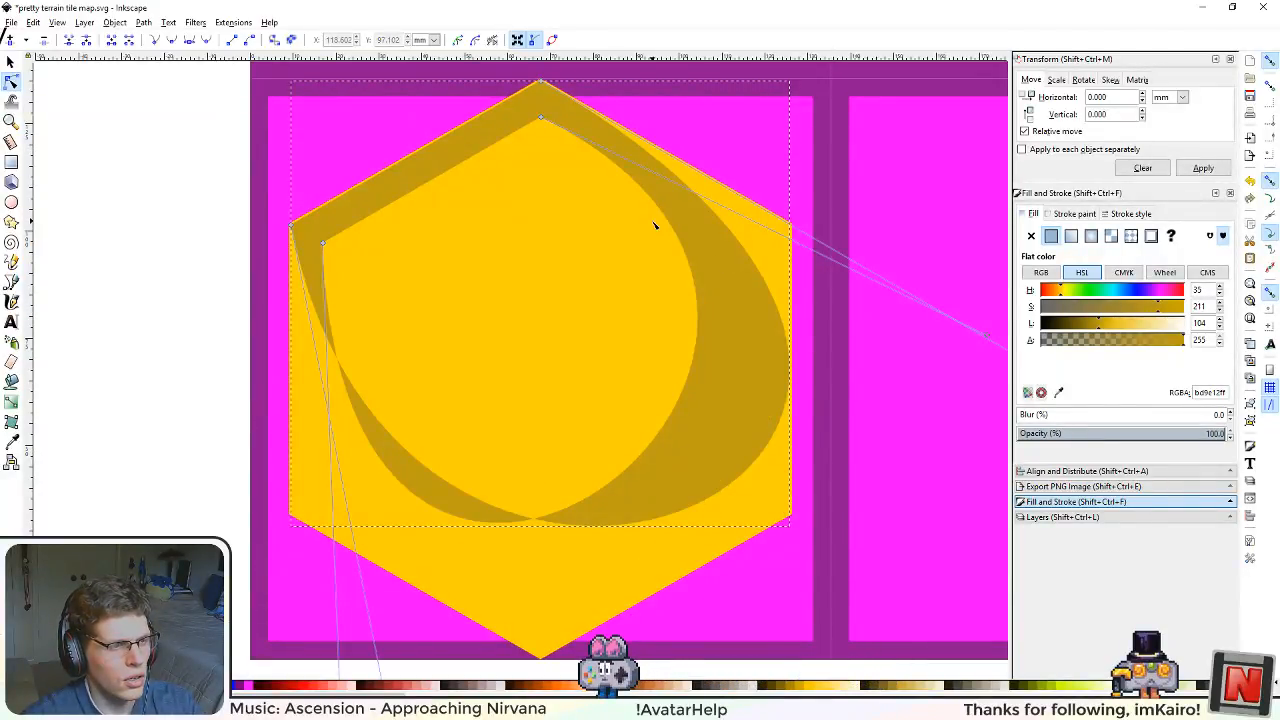
Step: Convert the two nodes at the ring fragment's top tip into corner nodes
scroll(600, 240, "up", 4)
scroll(600, 240, "left", 2)
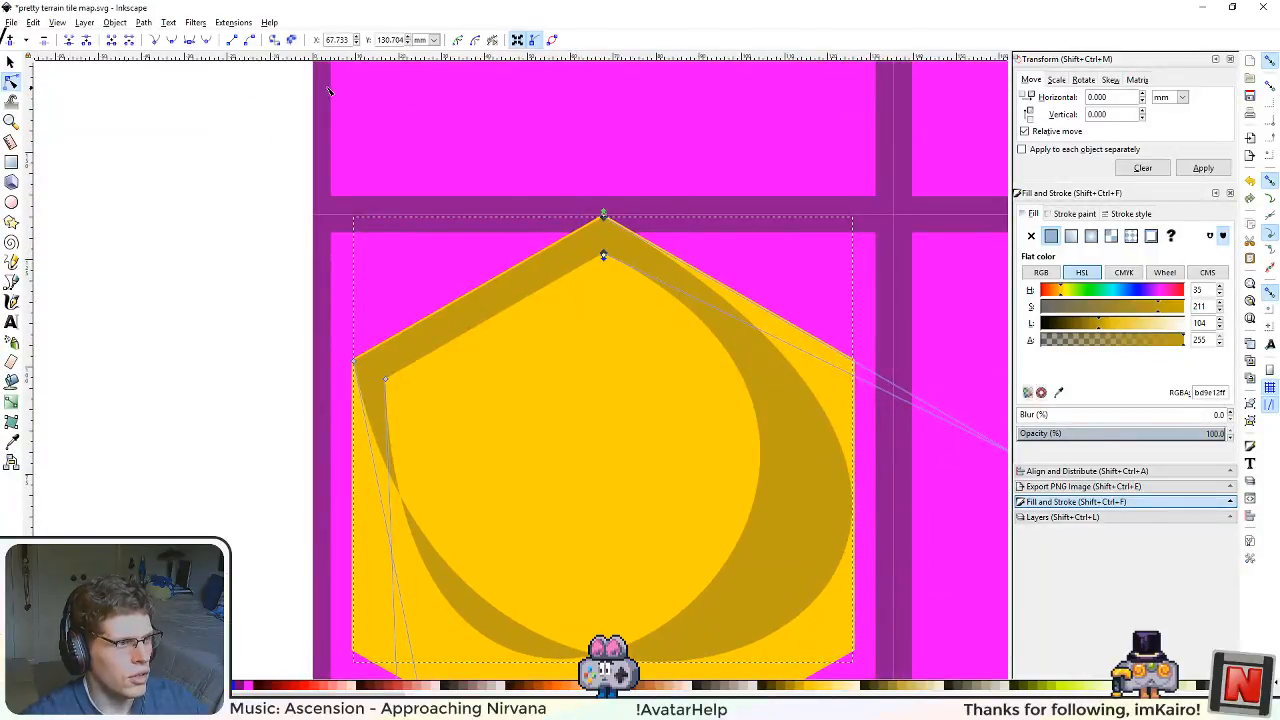
left_click(152, 40)
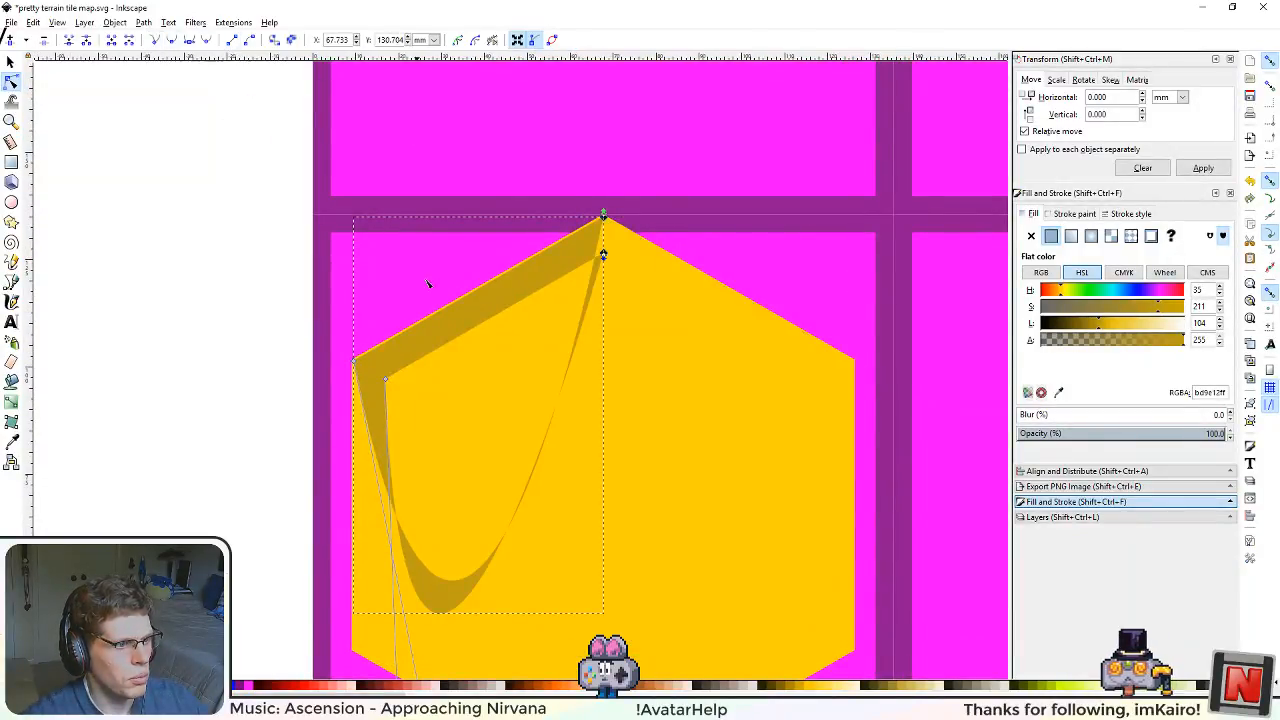
Step: Try converting the two nodes at the ring fragment's upper-left corner into corner nodes
left_click_drag(306, 318, 385, 388)
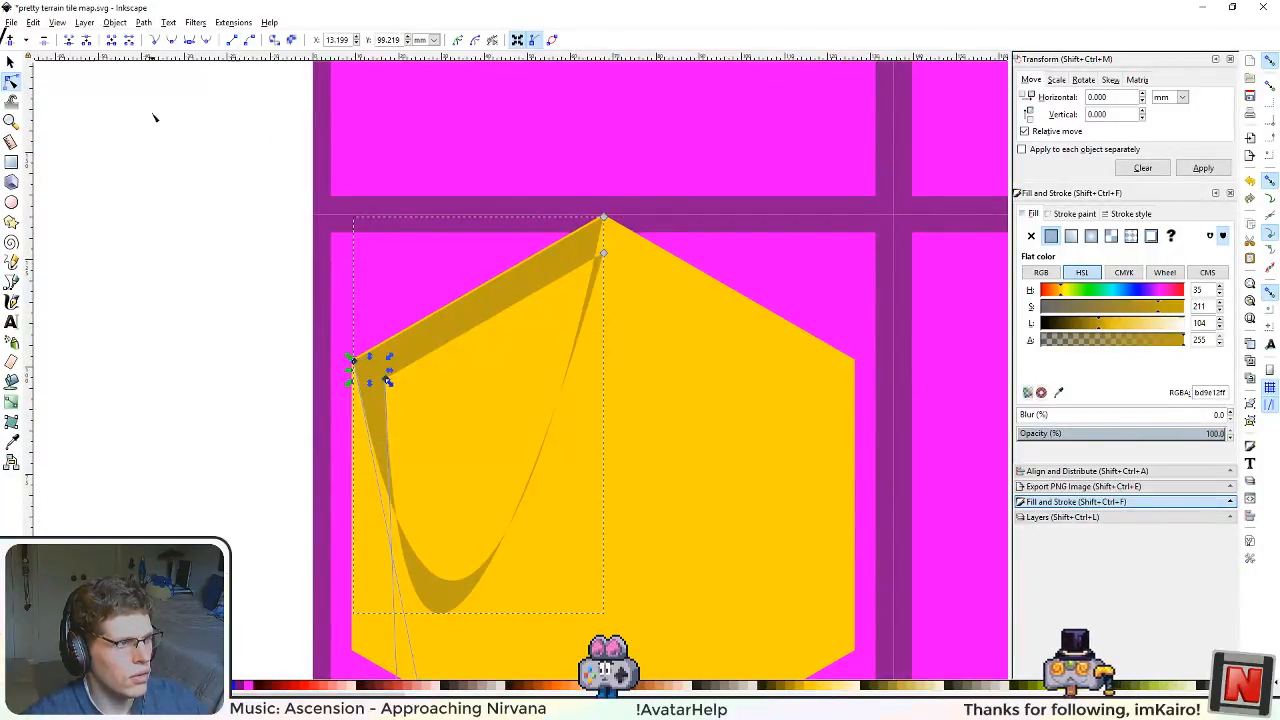
left_click(155, 40)
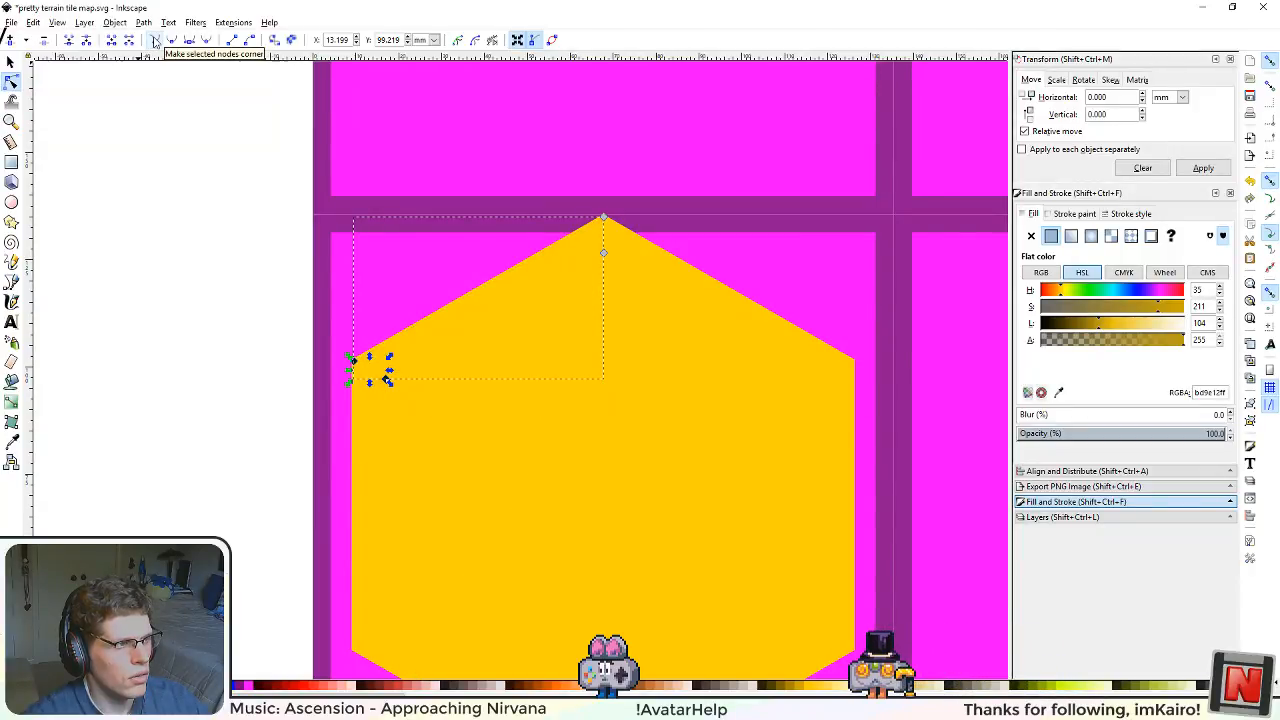
scroll(603, 208, "up", 3)
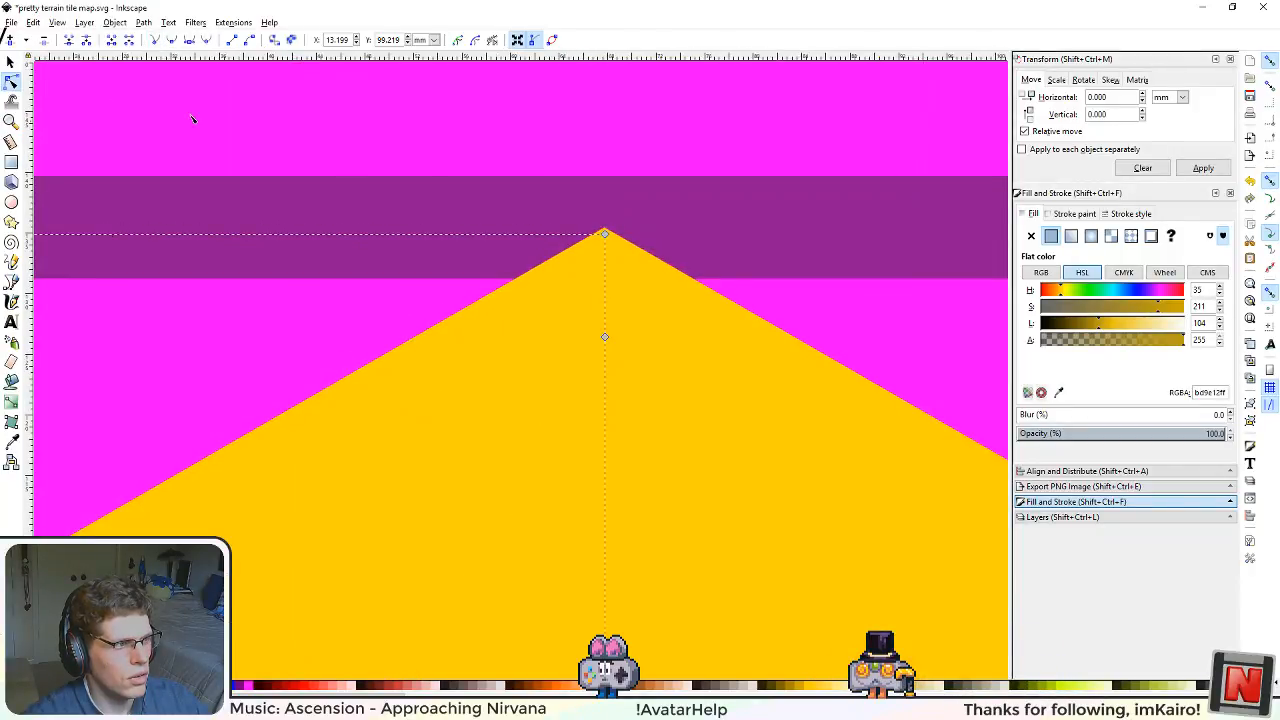
Step: Undo the corner-node conversion at the ring fragment's upper-left corner
left_click(12, 62)
scroll(310, 294, "down", 2)
scroll(310, 294, "down", 3)
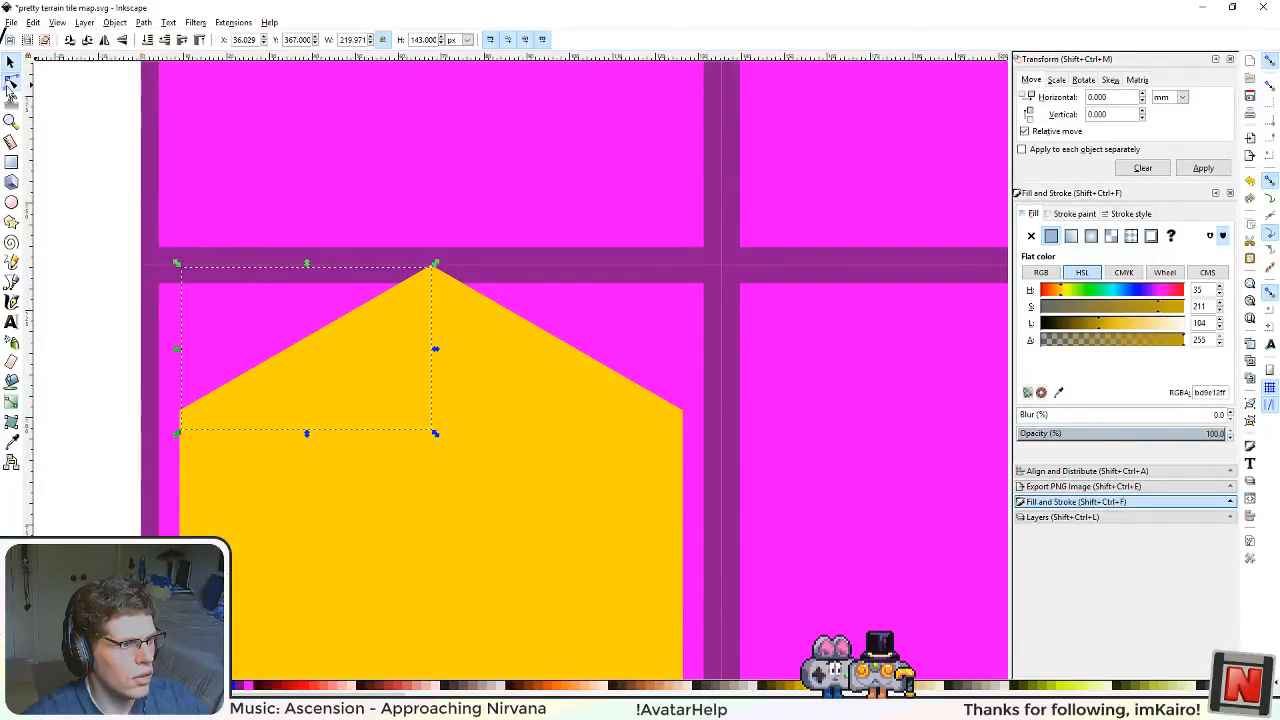
left_click(10, 82)
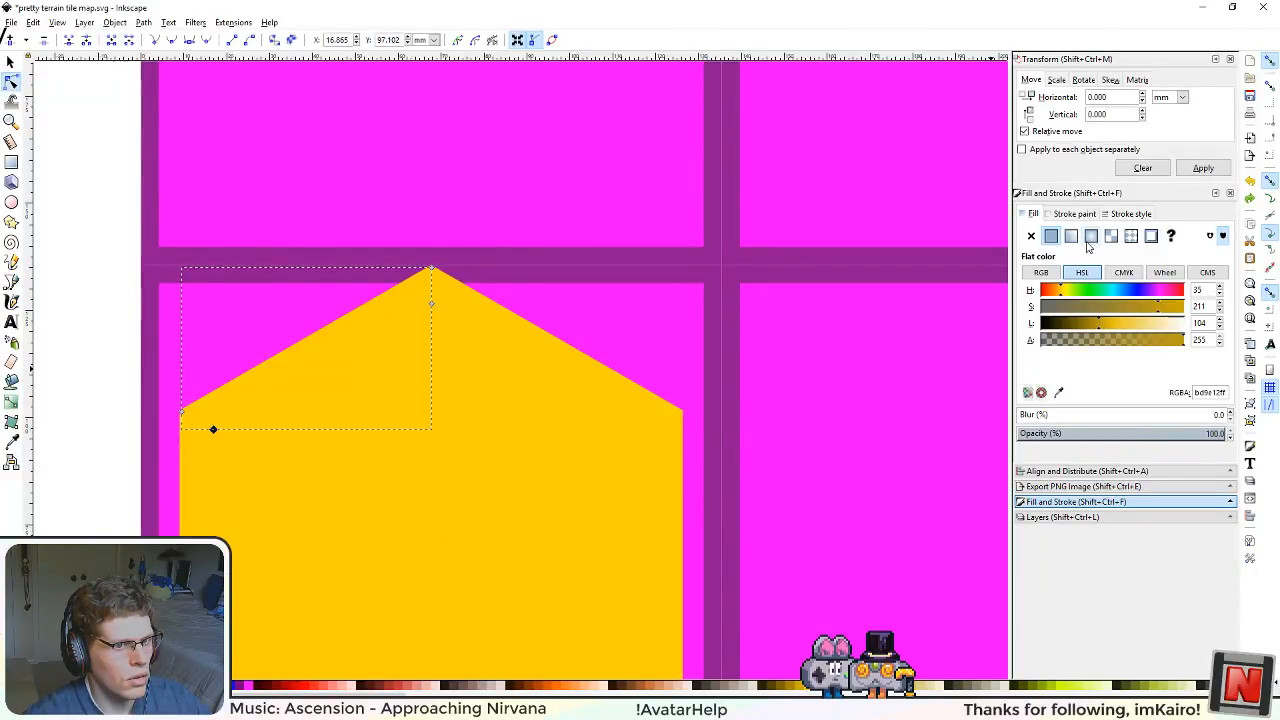
left_click_drag(1119, 329, 1087, 330)
key("ctrl+z")
key("ctrl+z")
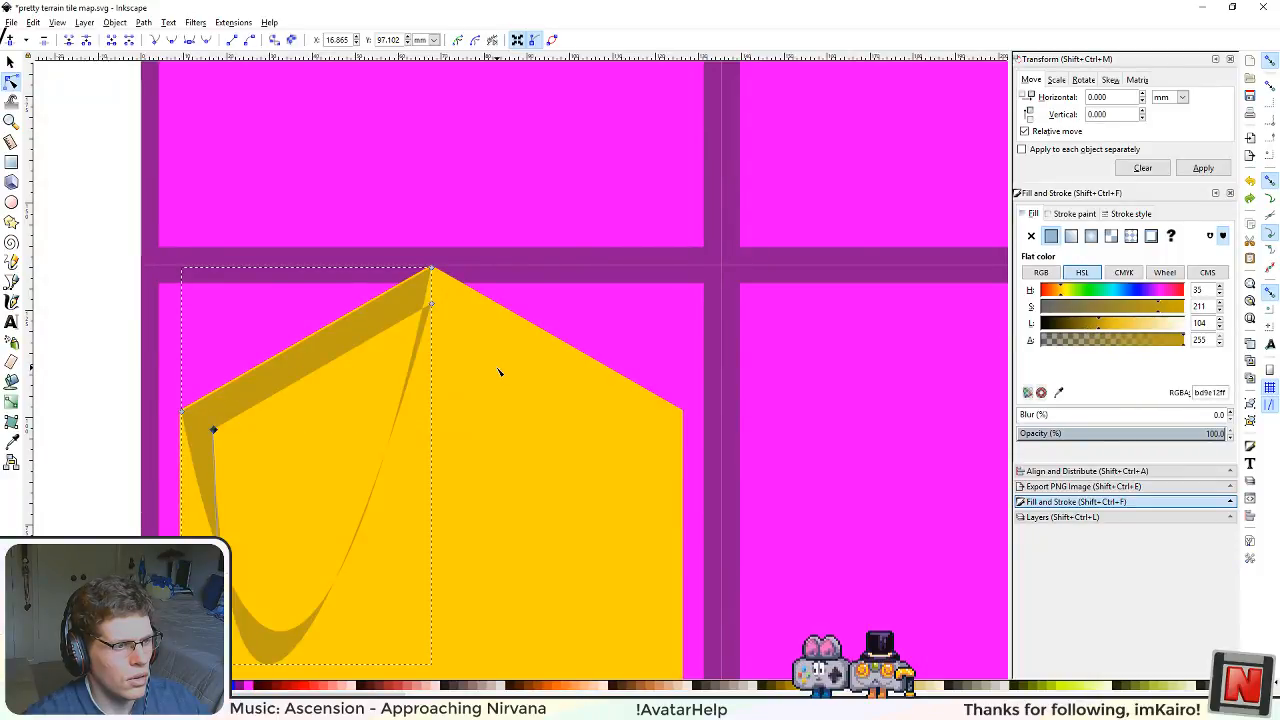
Step: Shorten the lower curve handle of the inner upper-left node on the ring fragment by pulling it up toward the node
left_click_drag(332, 420, 516, 331)
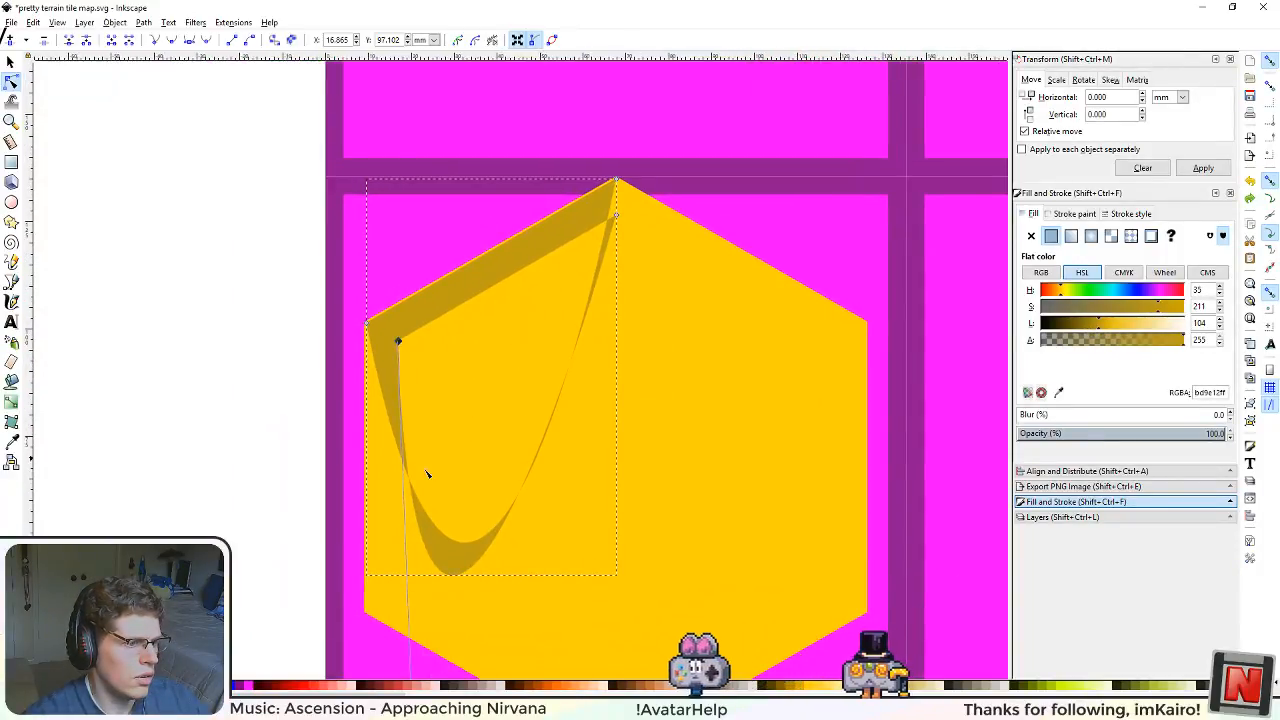
scroll(491, 598, "down", 3, "ctrl")
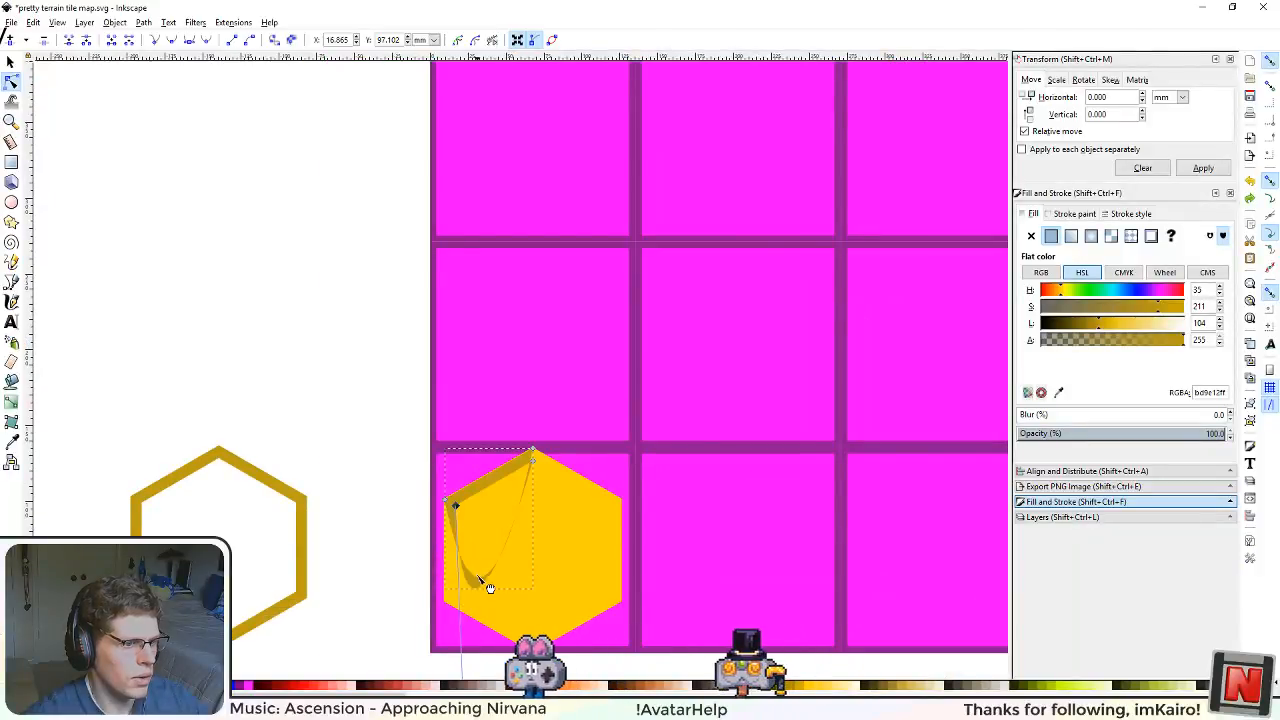
scroll(488, 586, "down", 4)
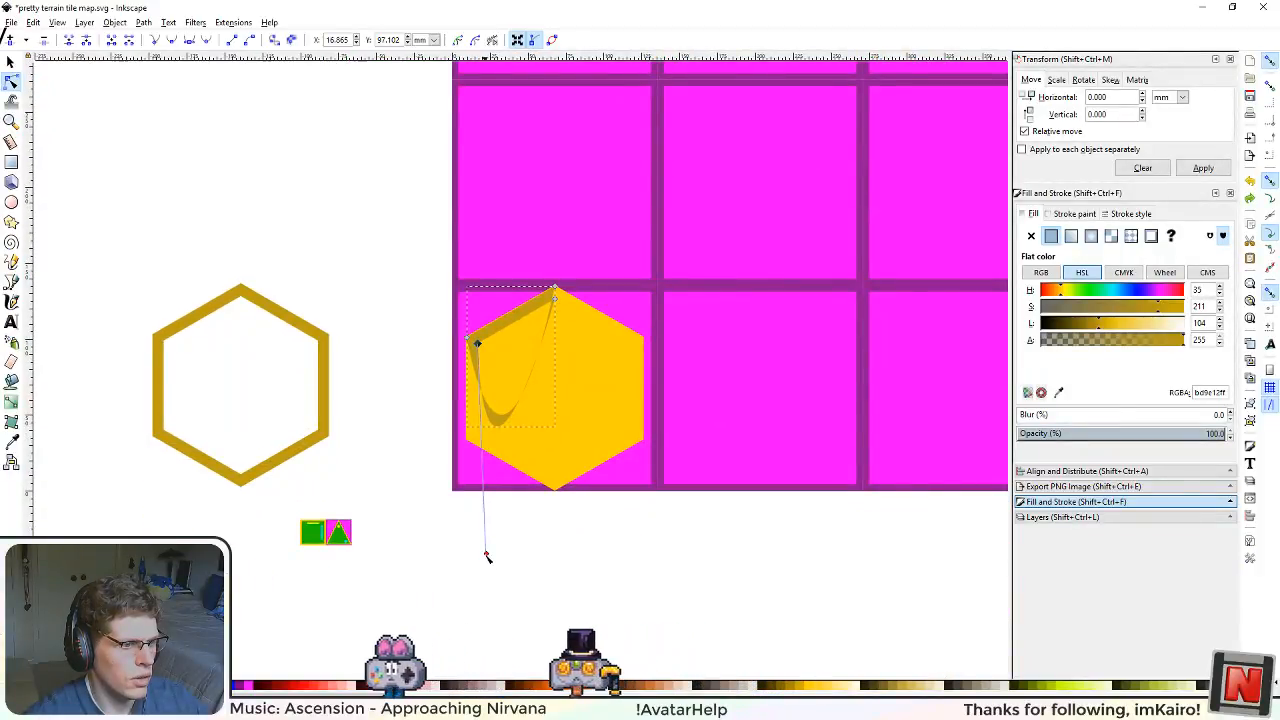
mouse_move(507, 417)
left_mouse_down()
mouse_move(480, 346)
mouse_move(506, 371)
mouse_move(507, 412)
left_mouse_up()
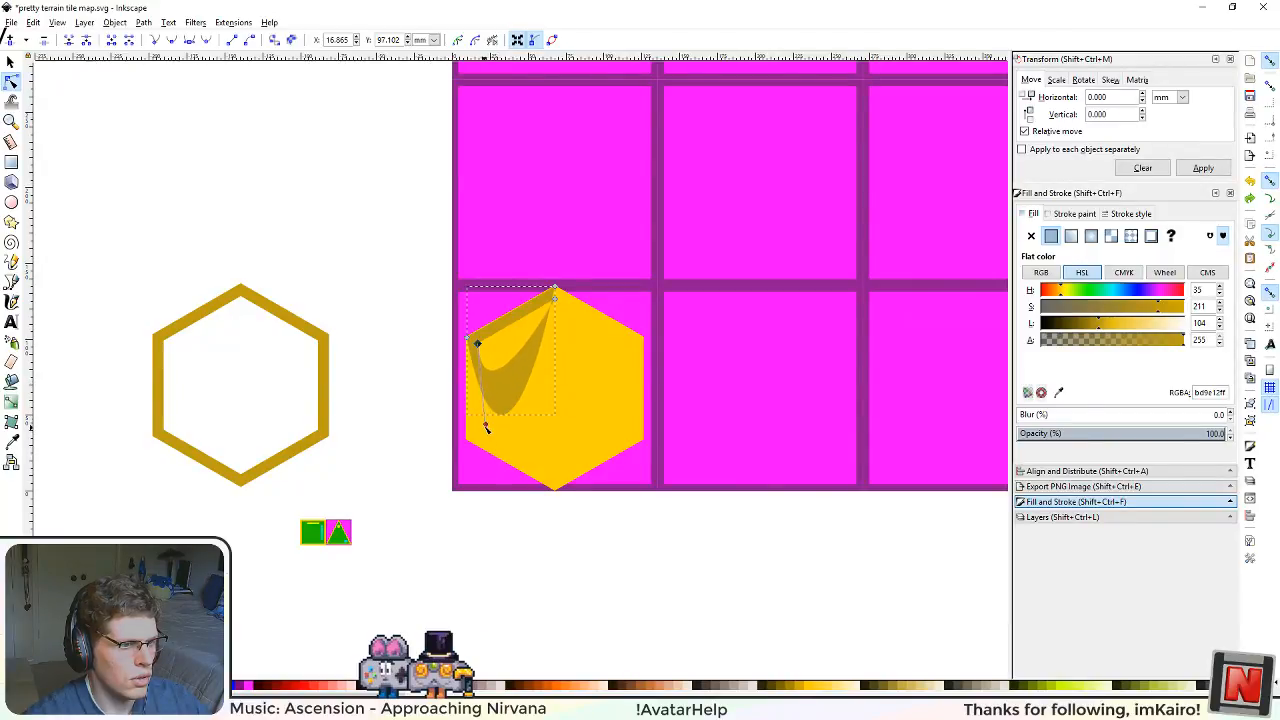
scroll(512, 318, "up", 4, "ctrl")
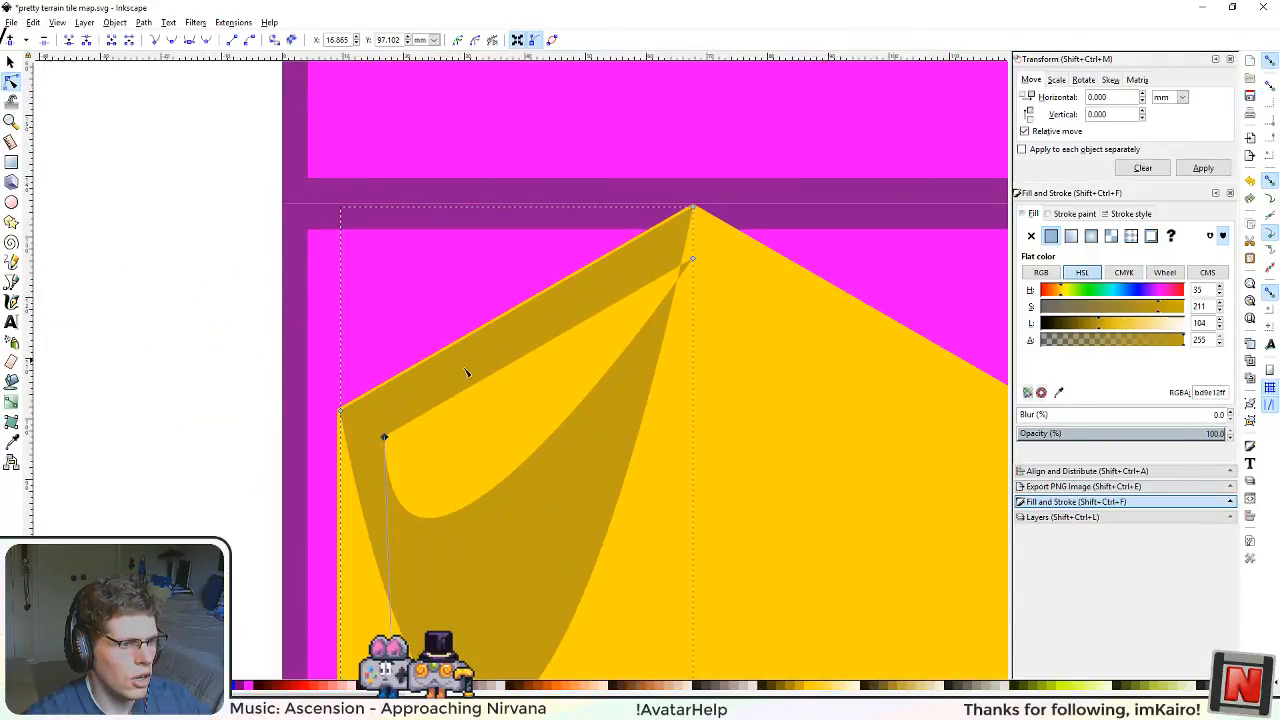
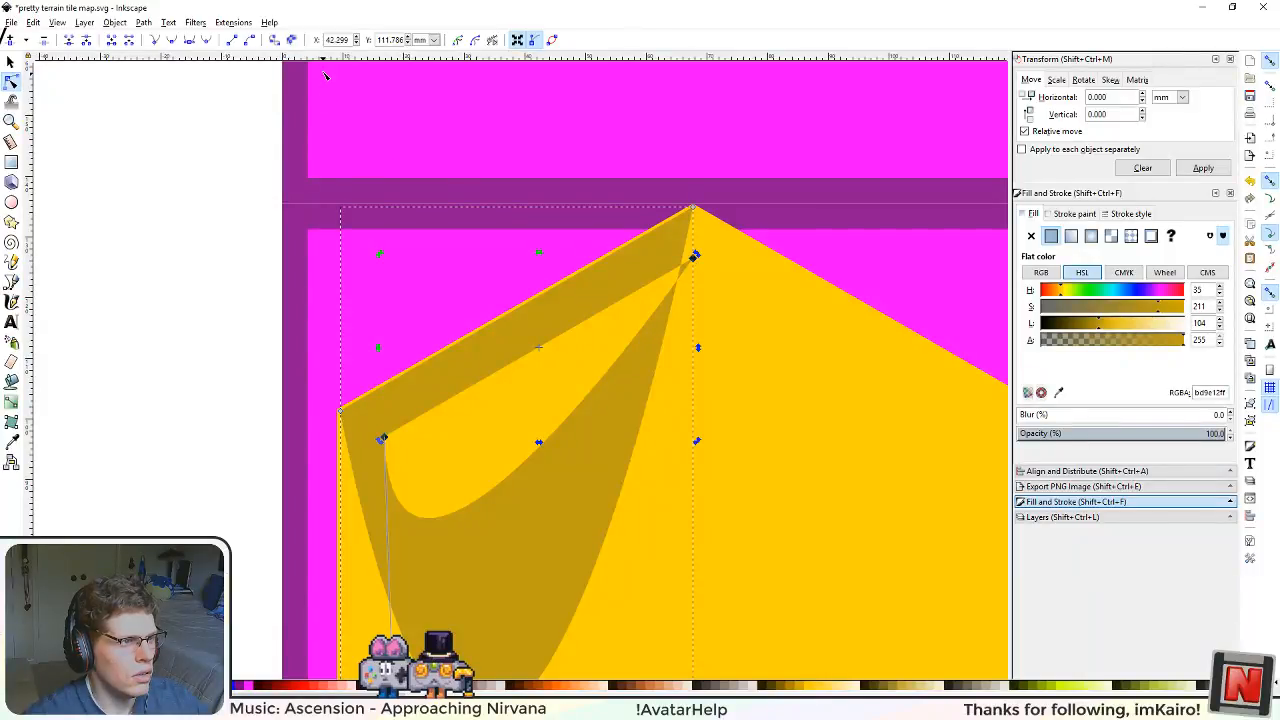
Step: Undo the recent node edits on the ring fragment until both nodes at its upper-right corner are restored
left_click(129, 44)
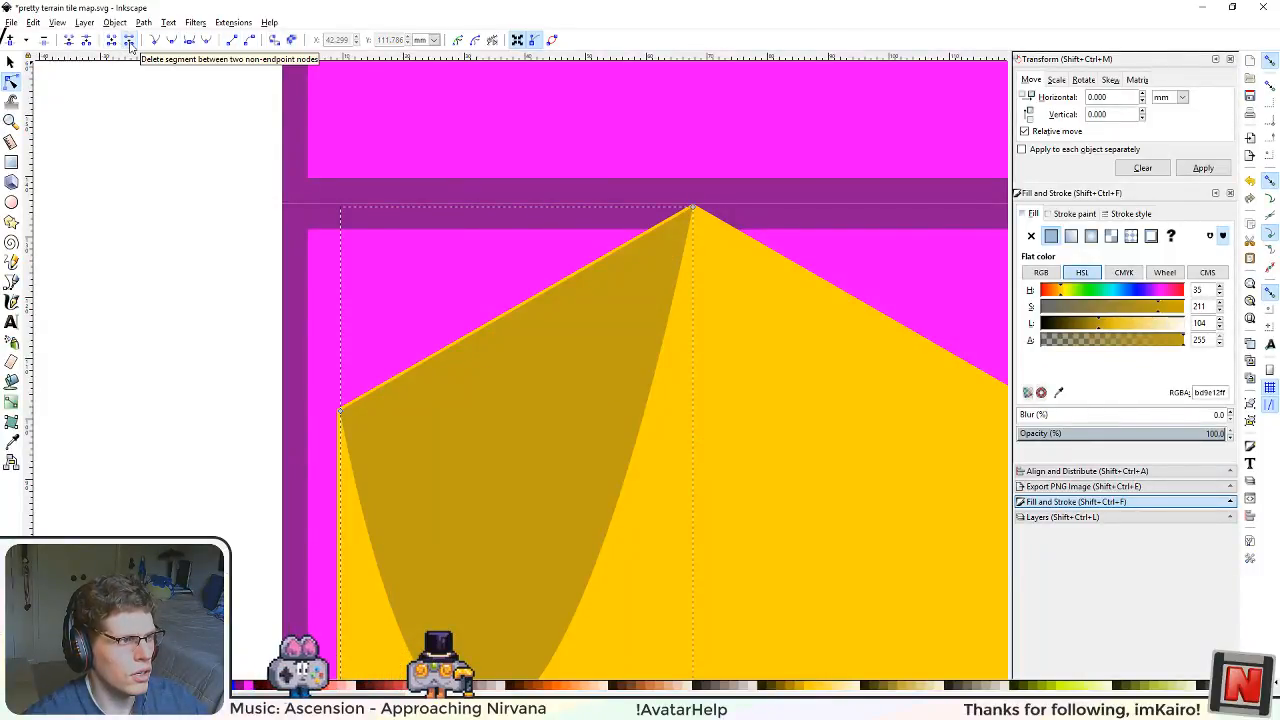
key("ctrl+z")
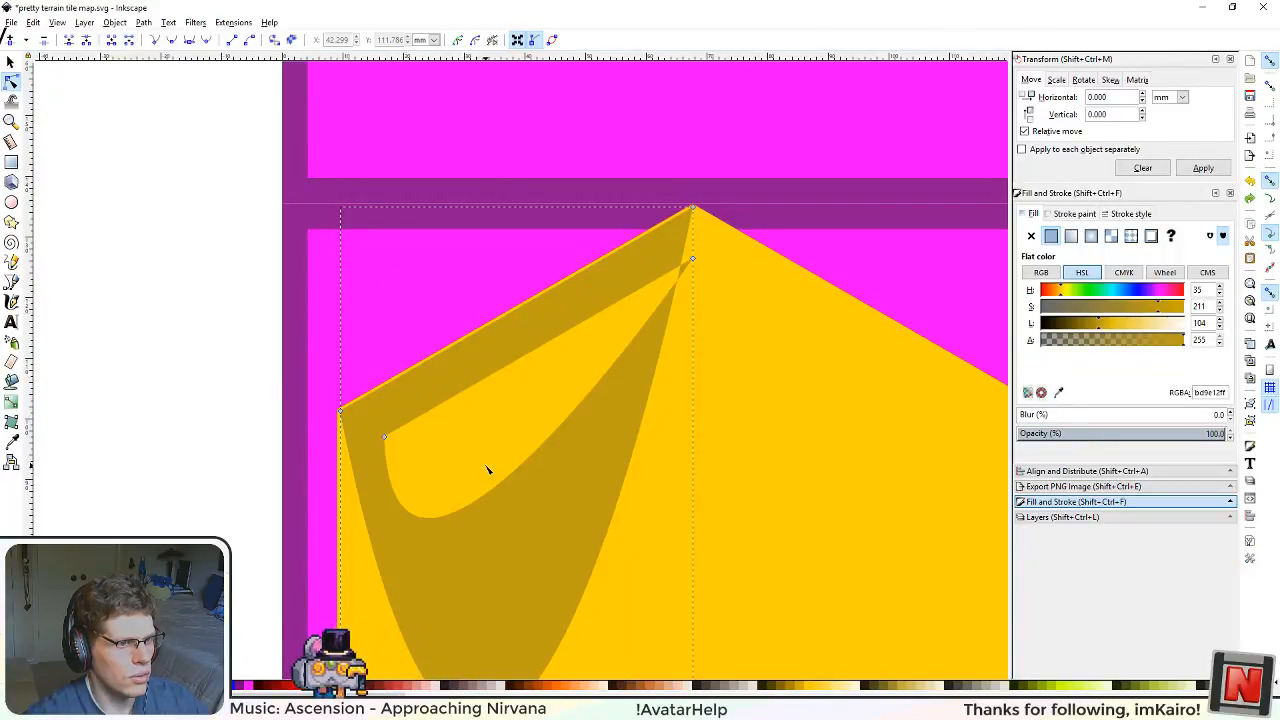
key("ctrl+z")
key("ctrl+z")
key("ctrl+z")
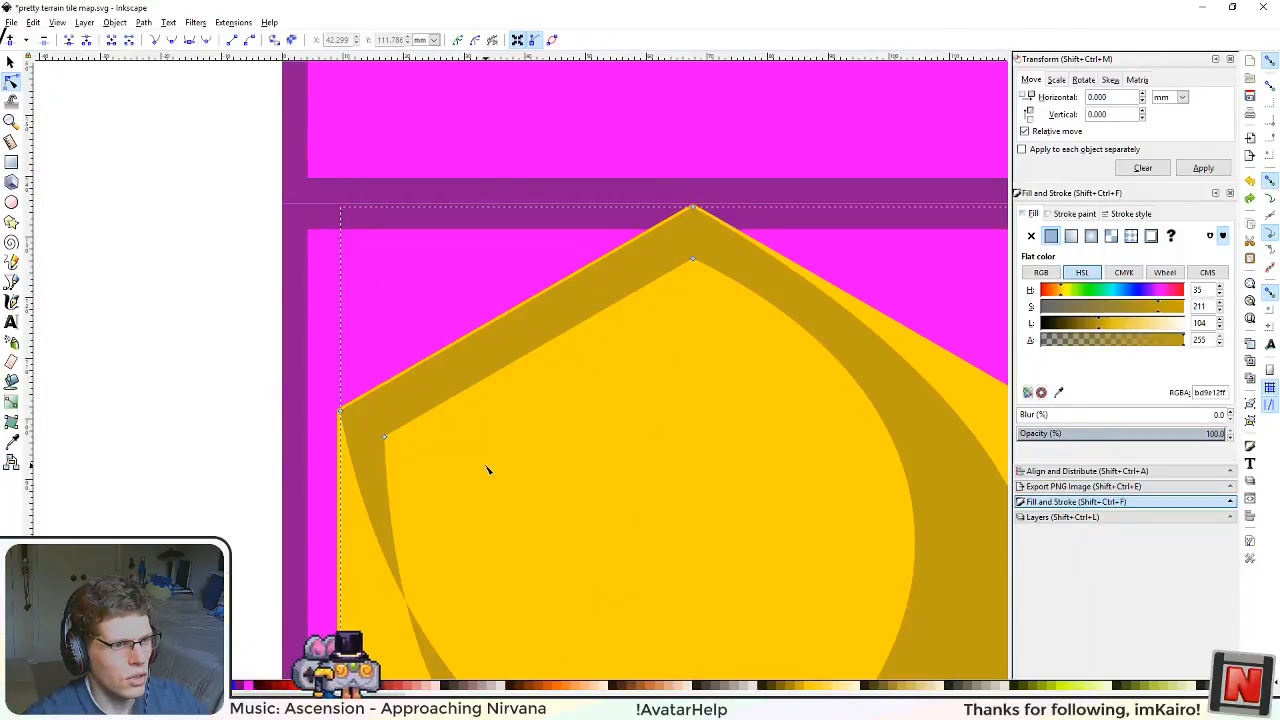
left_click_drag(682, 490, 420, 357)
key("ctrl+z")
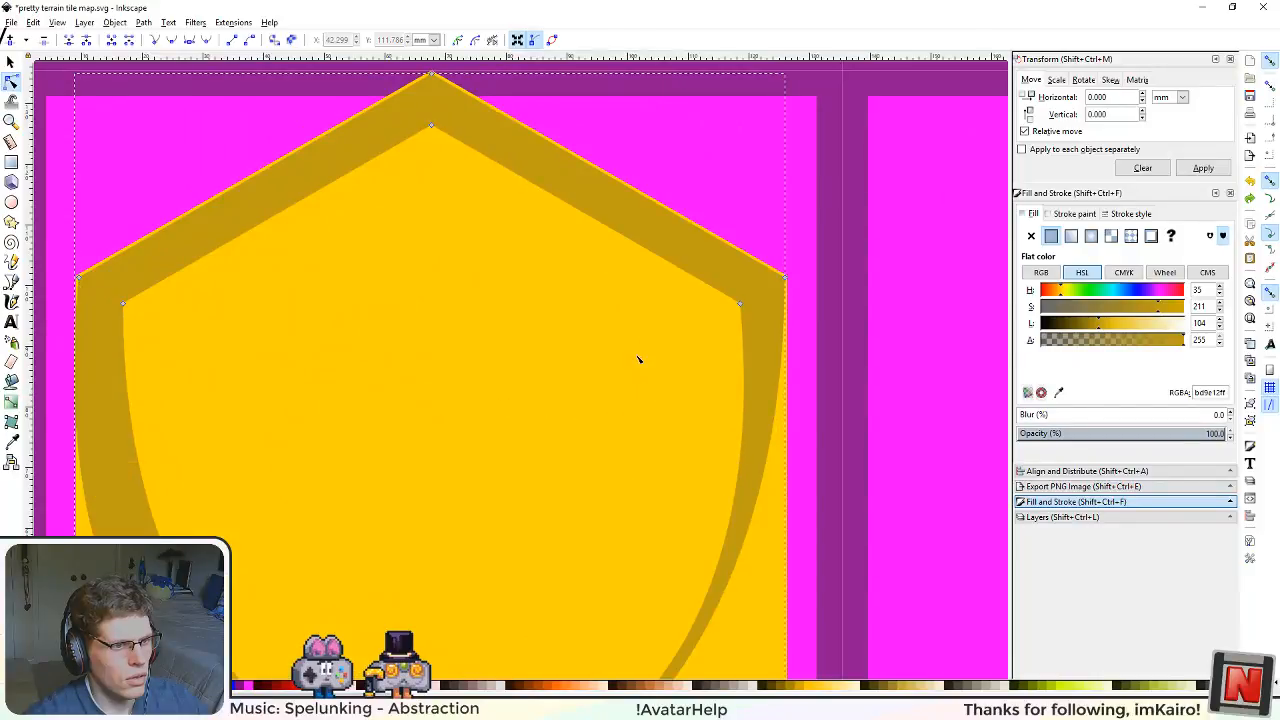
Step: Try deleting the nodes at the ring fragment's upper-right corner
left_click_drag(410, 250, 497, 303)
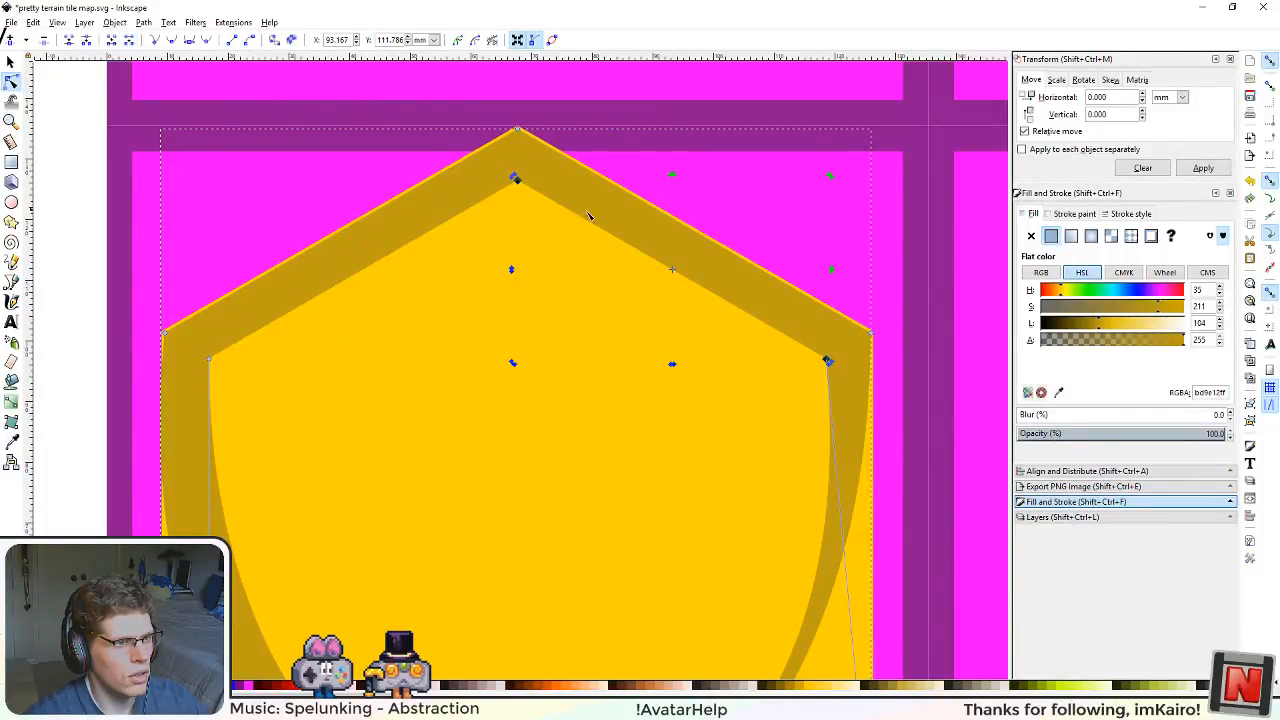
left_click(870, 335)
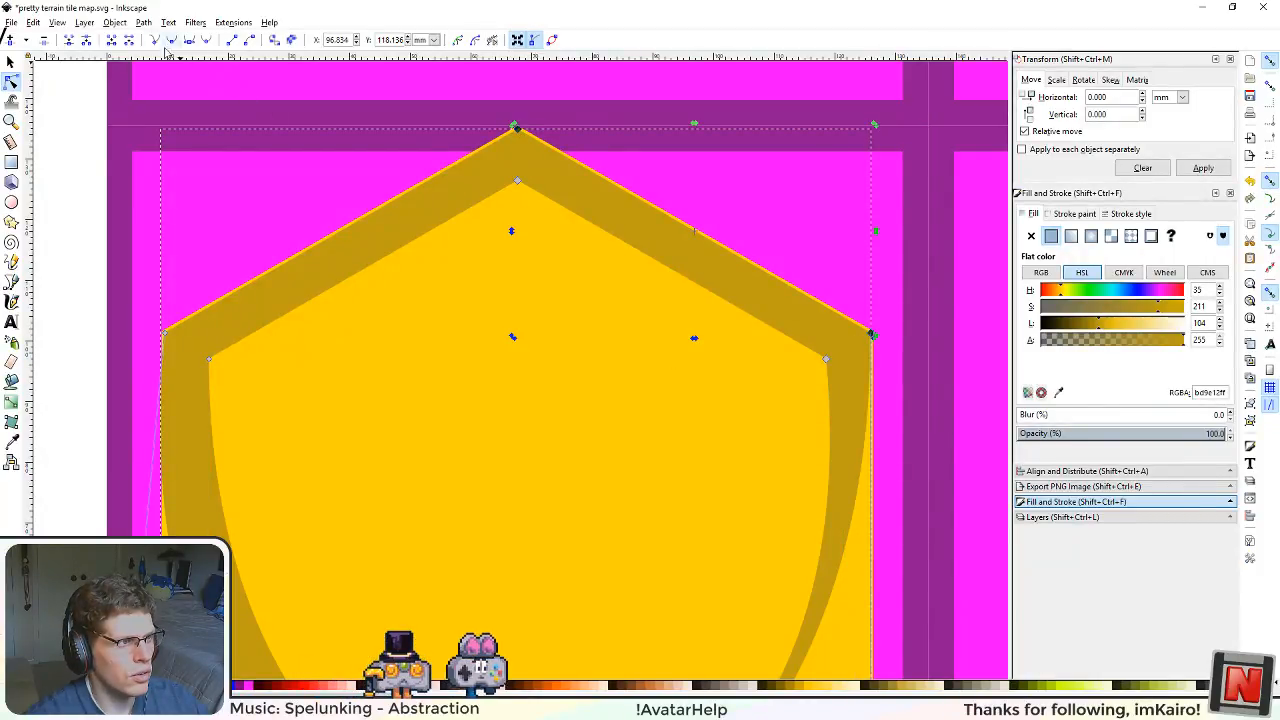
scroll(659, 362, "down", 1)
left_click_drag(744, 213, 908, 334)
key("Delete")
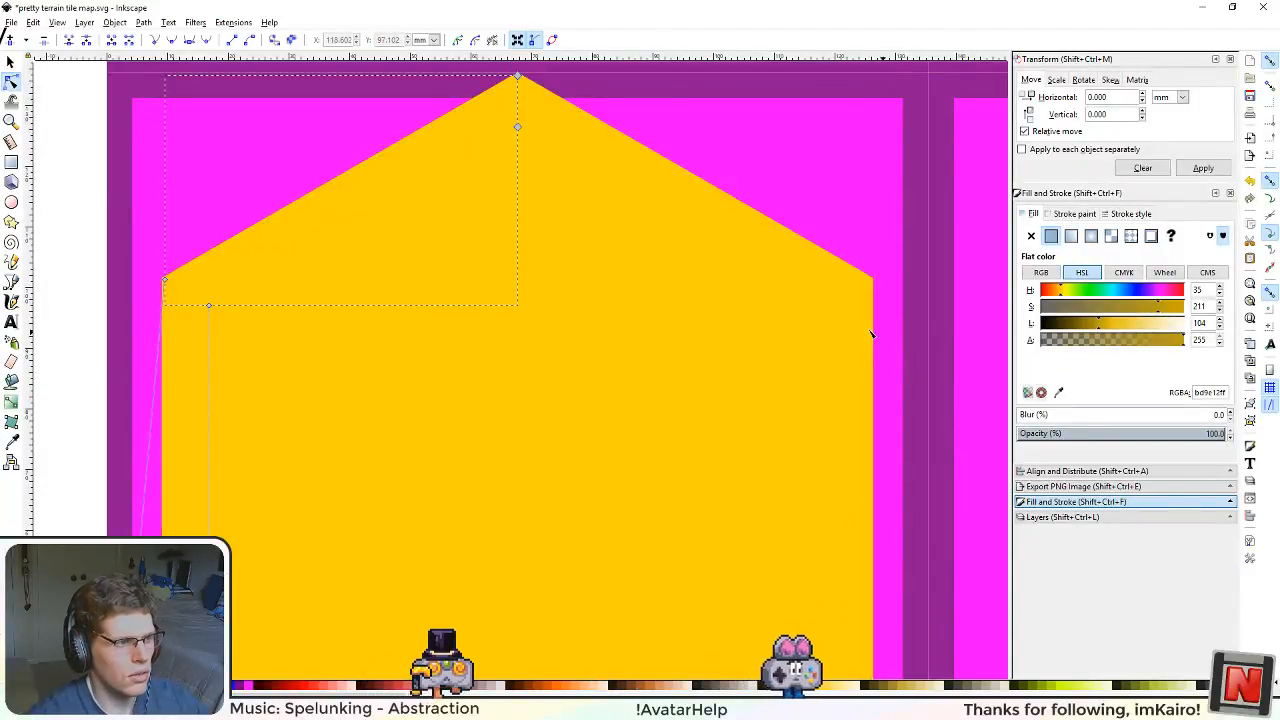
scroll(451, 429, "down", 8)
scroll(423, 406, "up", 1, "ctrl")
scroll(422, 402, "down", 3, "ctrl")
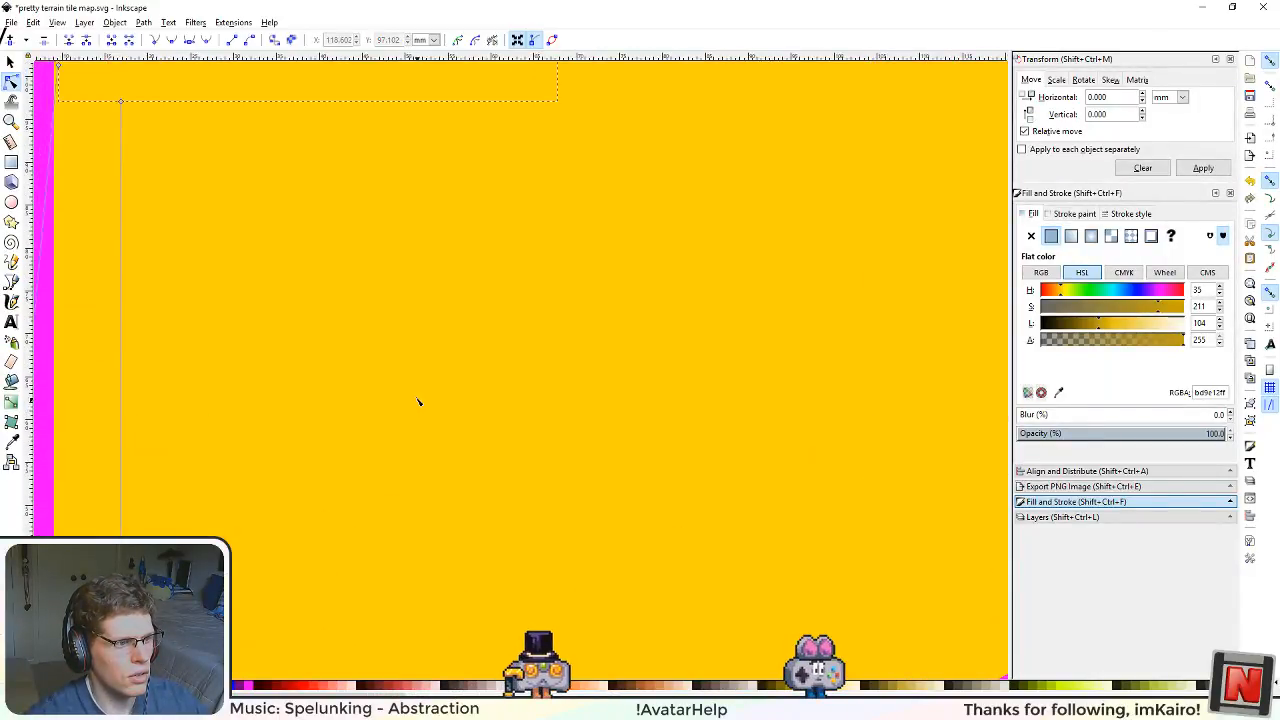
key("ctrl+z")
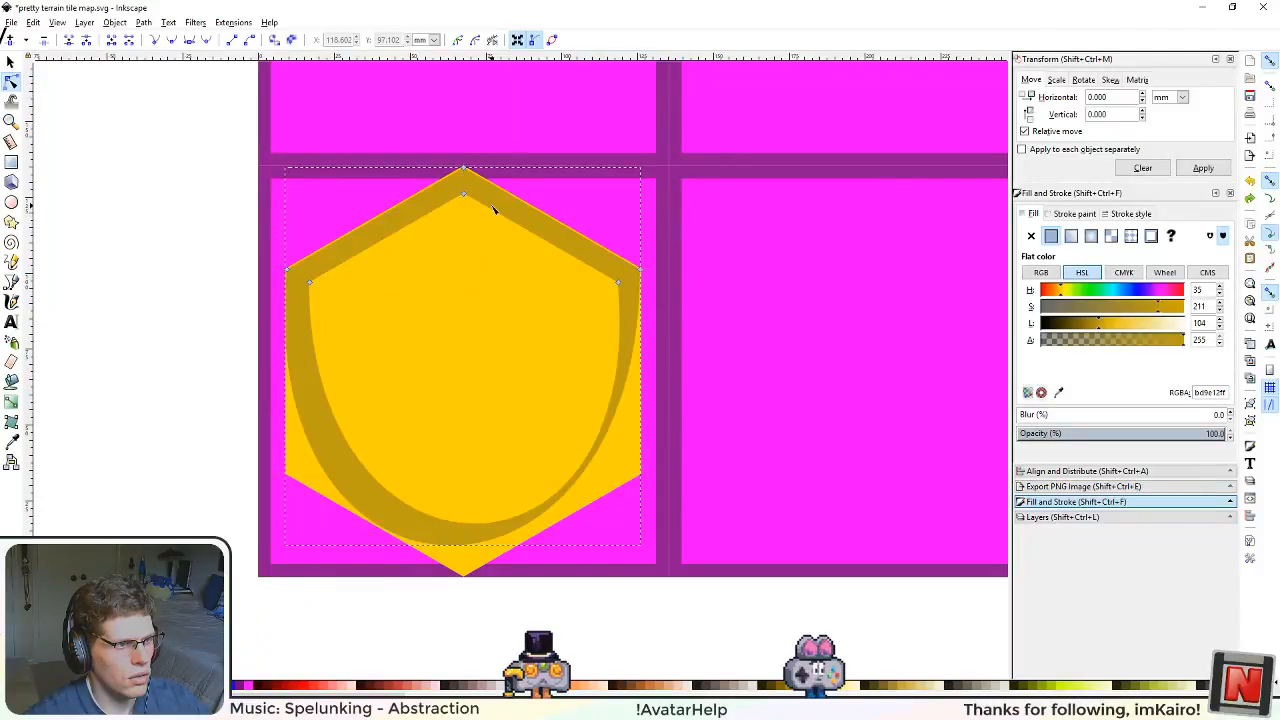
Step: Join the outer and inner nodes at the ring fragment's upper-right corner into a single node
scroll(563, 354, "up", 5)
scroll(615, 438, "up", 2)
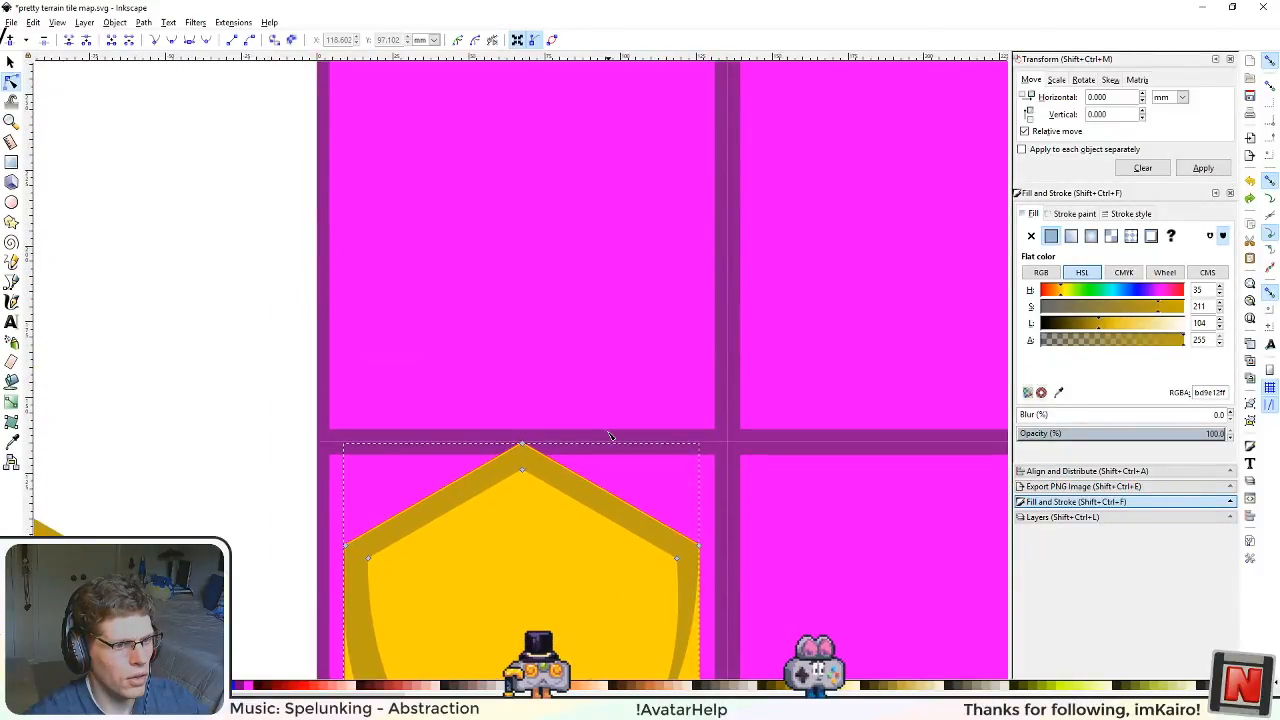
left_click_drag(570, 517, 640, 506)
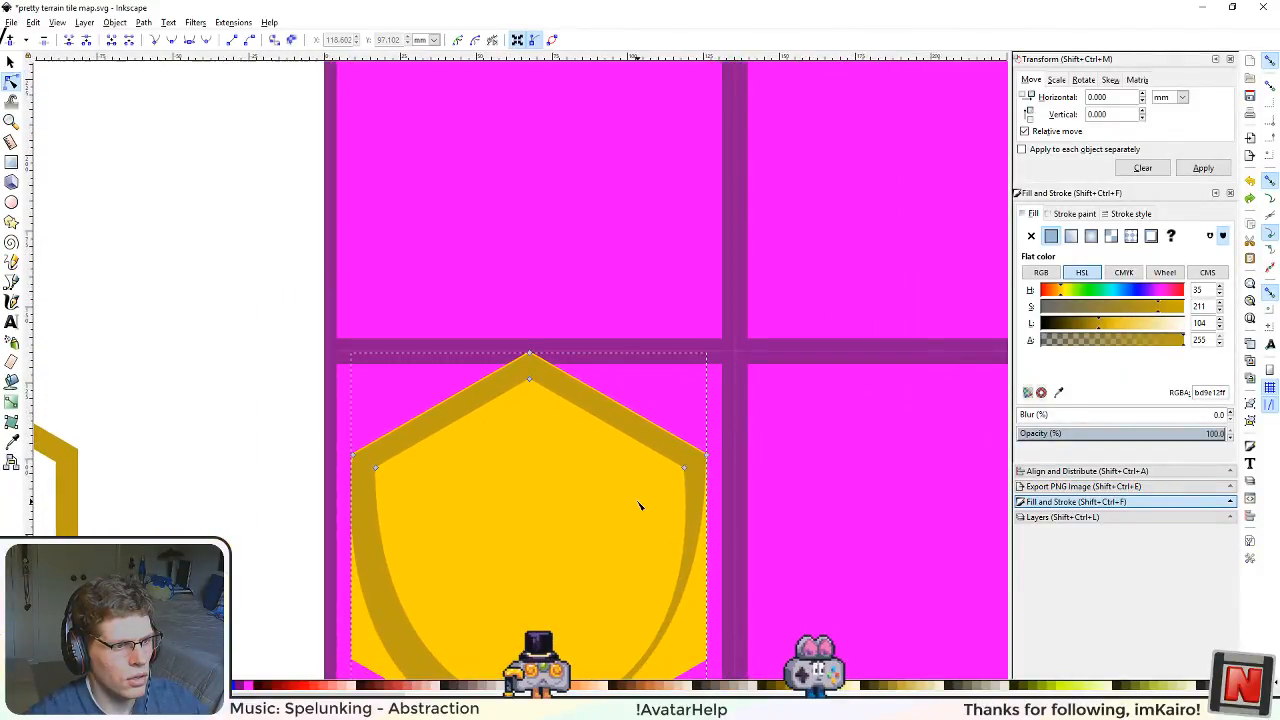
scroll(693, 515, "up", 3)
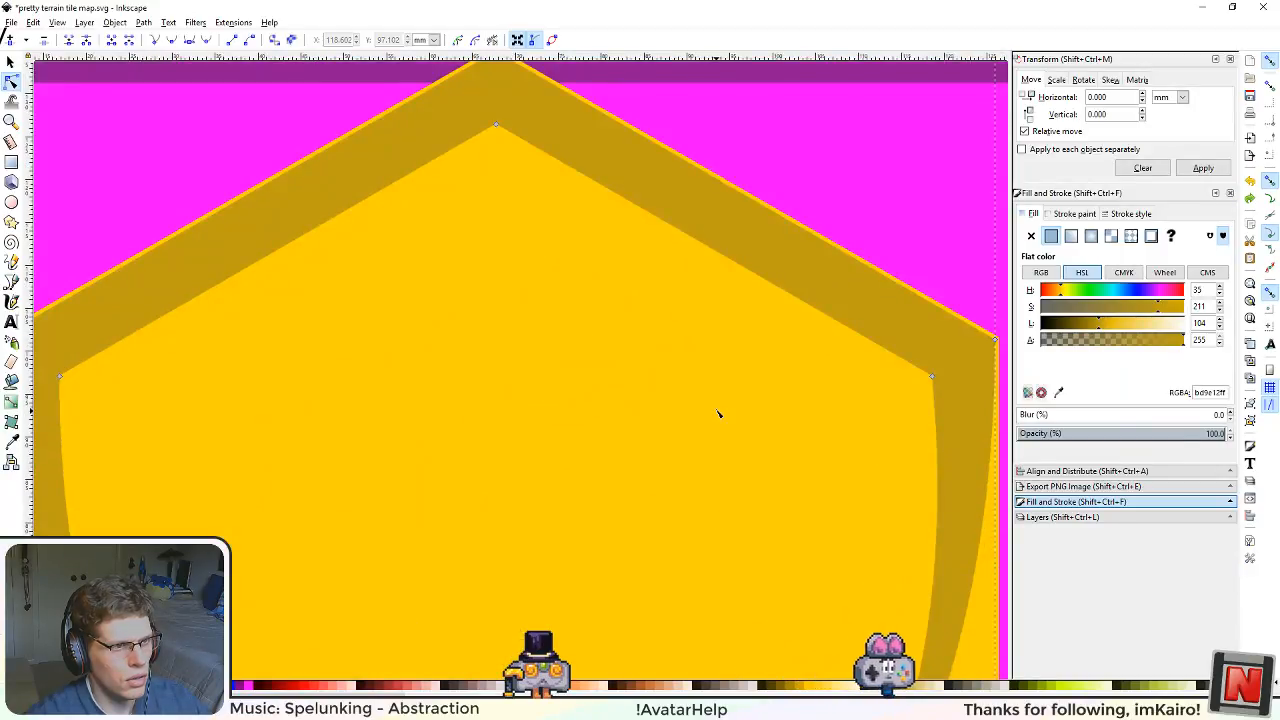
scroll(717, 414, "up", 2)
left_click_drag(423, 134, 482, 254)
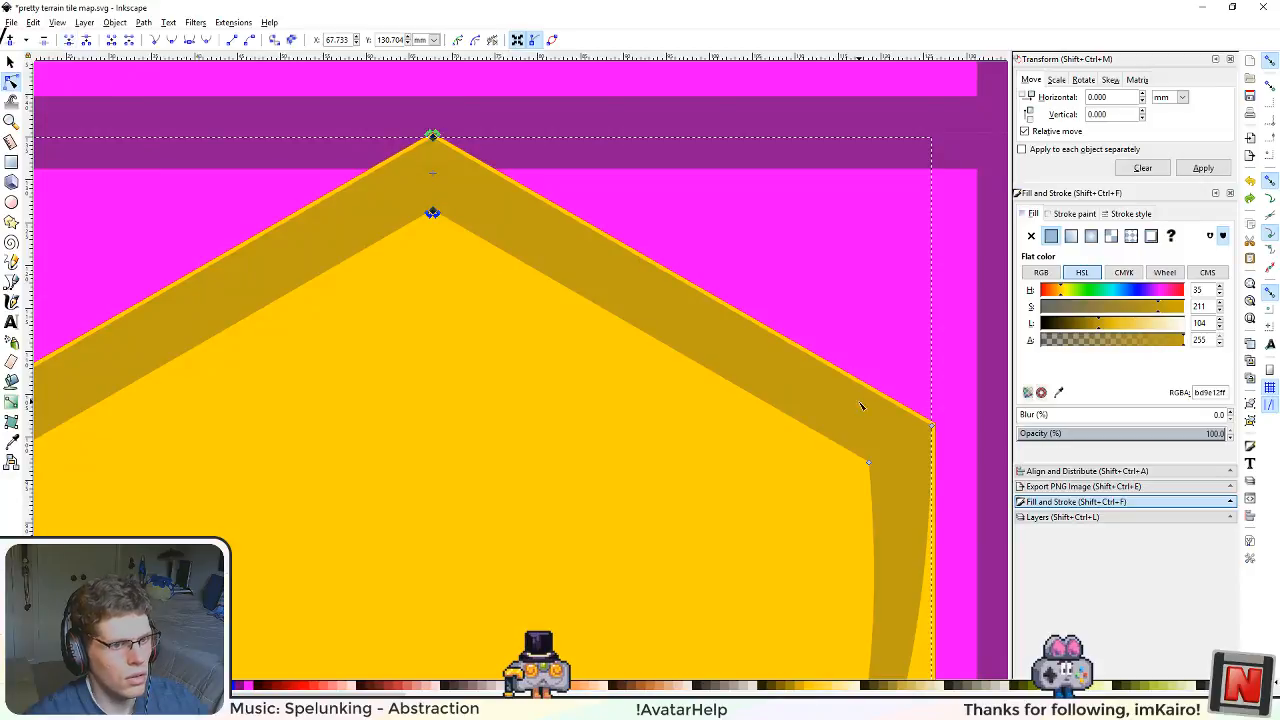
left_click(69, 40)
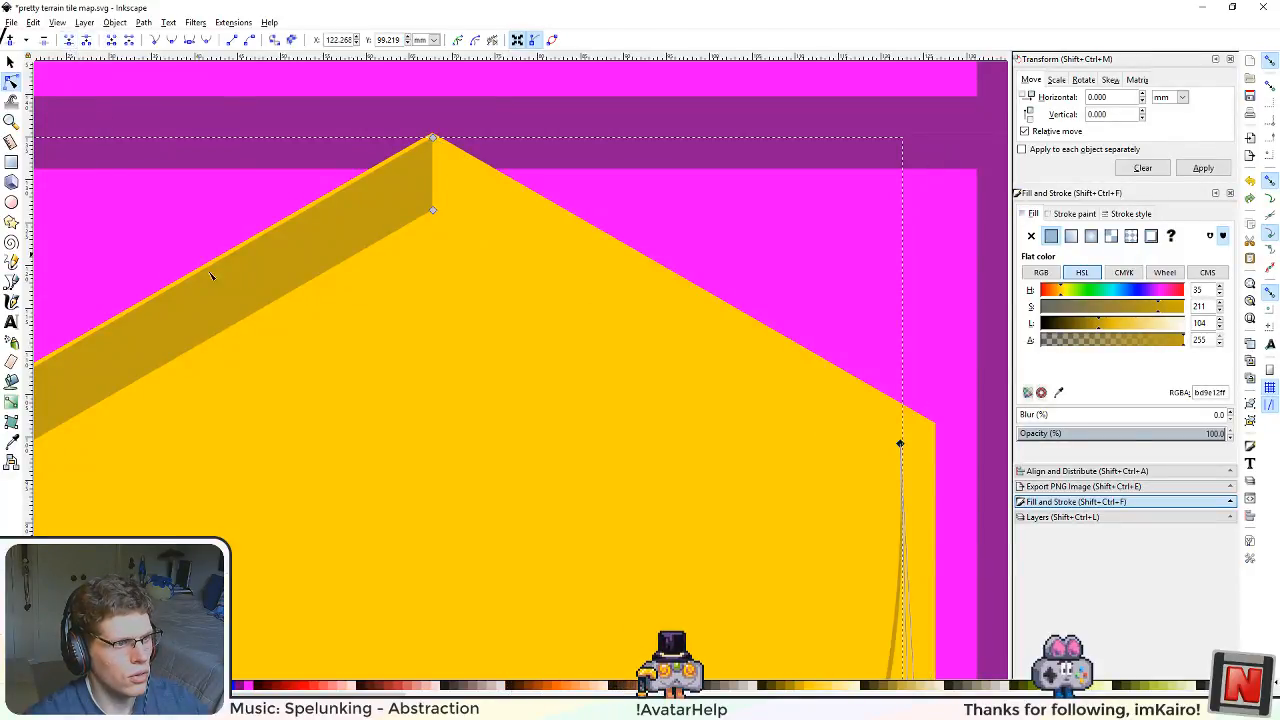
Step: Delete the joined node on the right side of the ring fragment
scroll(383, 386, "down", 5)
scroll(612, 378, "down", 2)
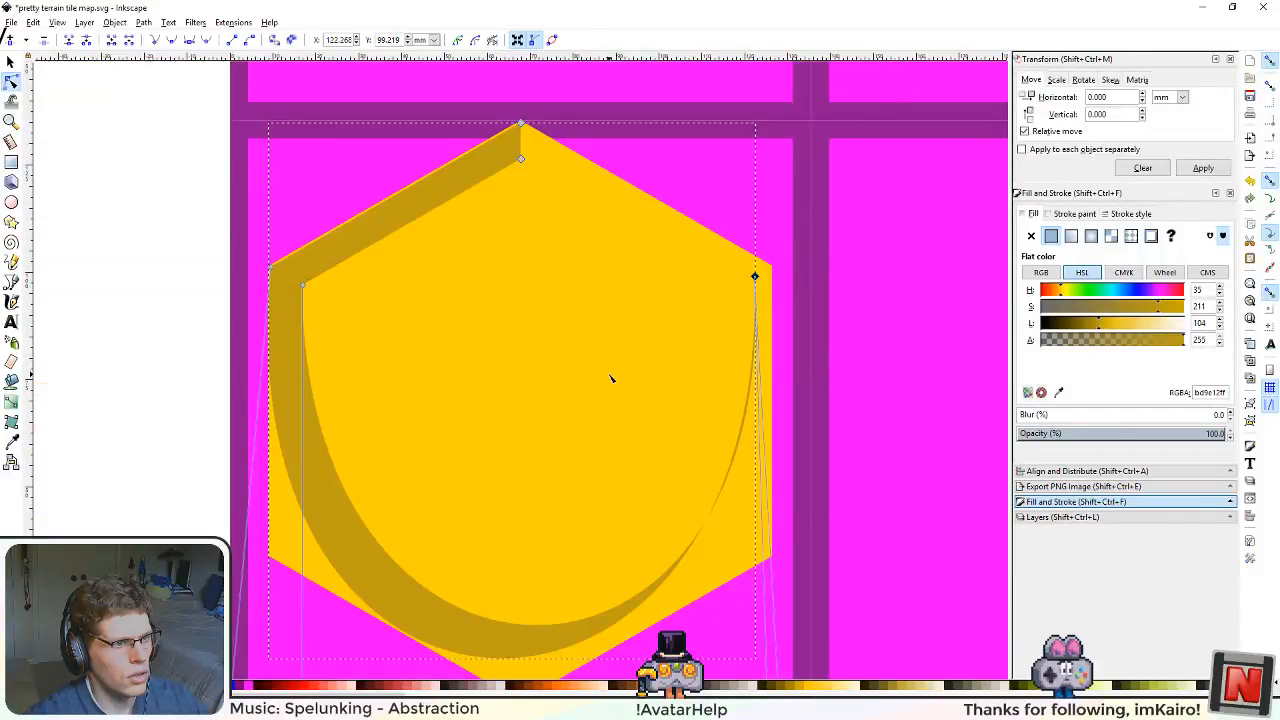
left_click_drag(757, 277, 521, 452)
key("Delete")
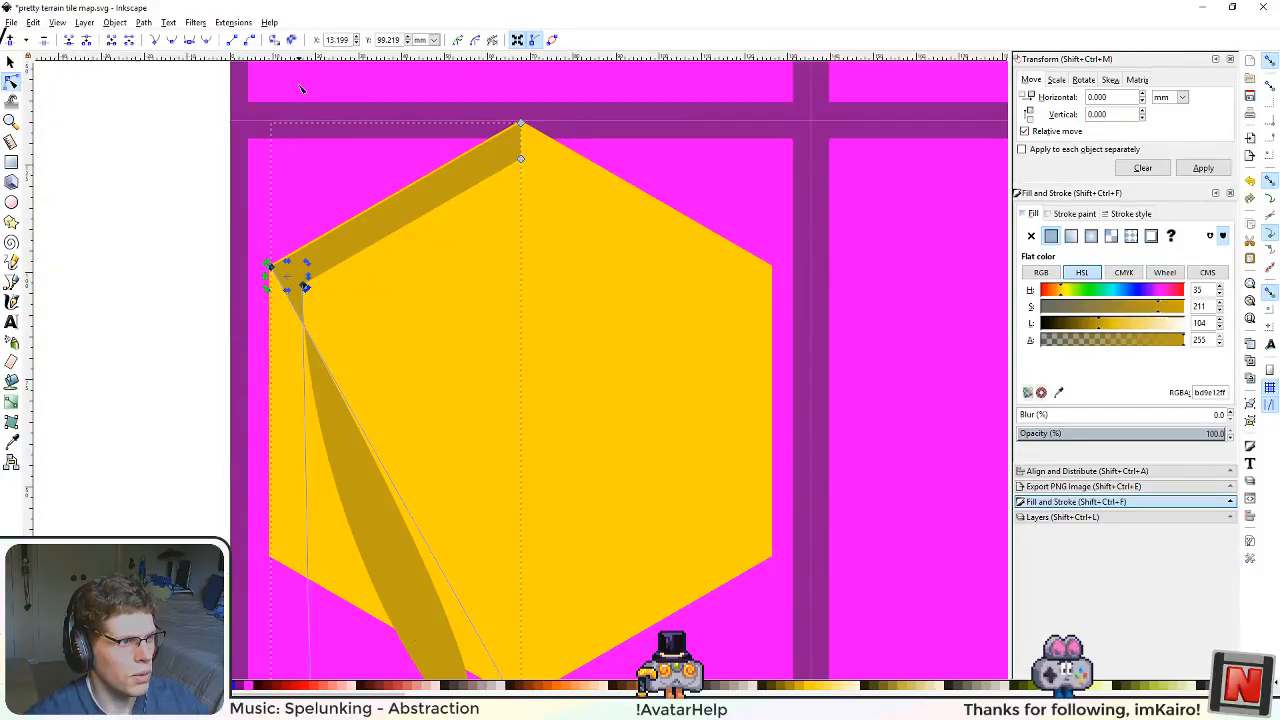
Step: Convert the two nodes at the fragment's upper-left corner into corner nodes to leave a straight border strip, and save the drawing
left_click(155, 41)
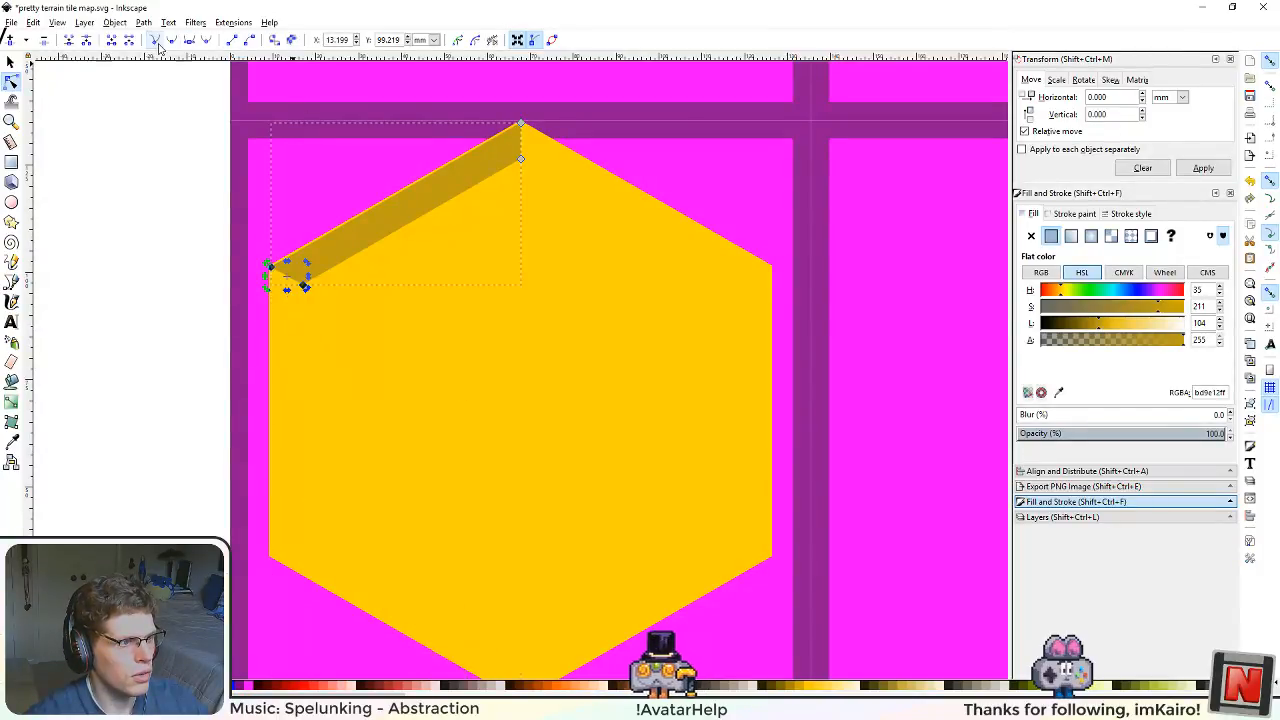
left_click(134, 346)
scroll(109, 300, "down", 3)
scroll(114, 283, "up", 3)
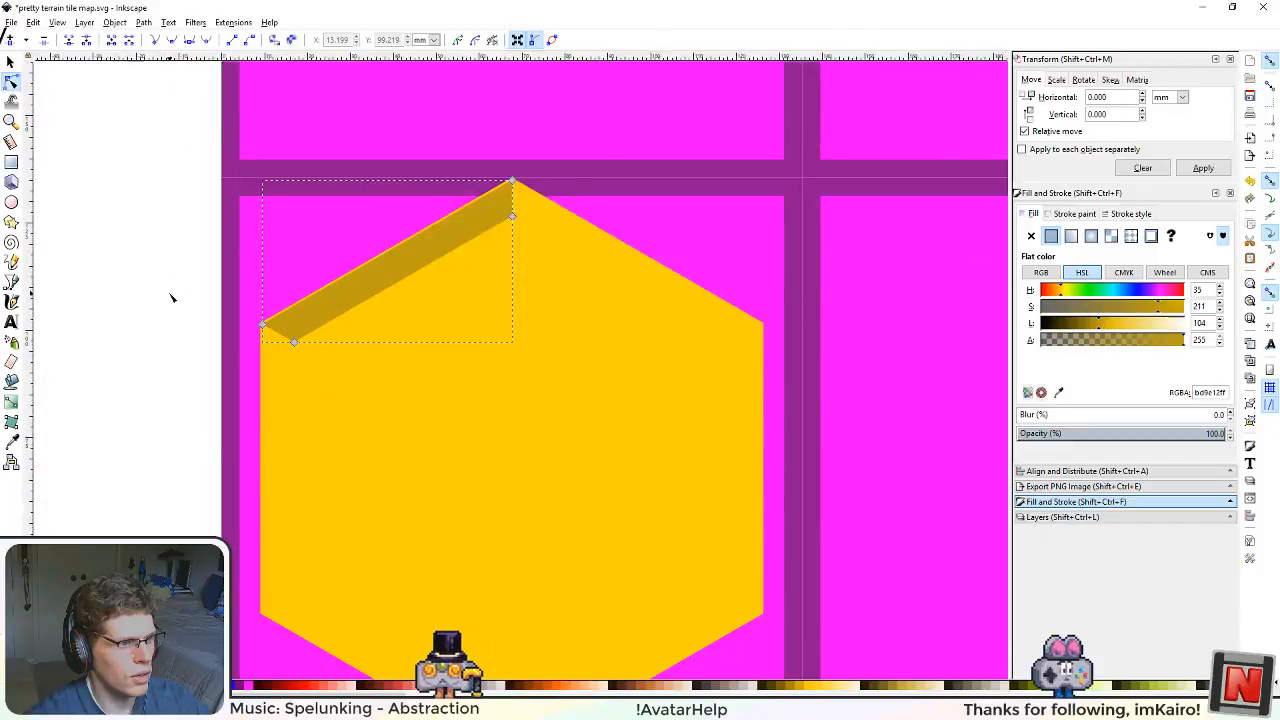
scroll(165, 300, "up", 1)
scroll(517, 343, "down", 2)
scroll(514, 466, "down", 1)
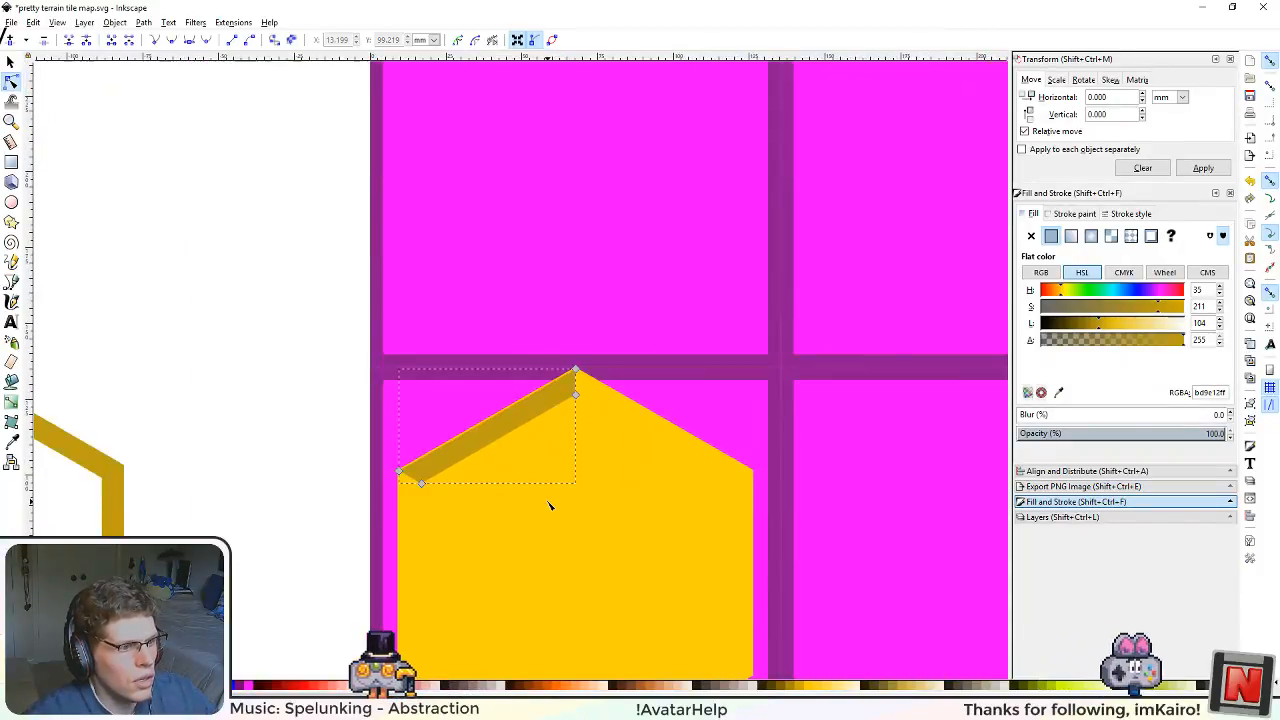
scroll(551, 503, "up", 1)
key("ctrl+s")
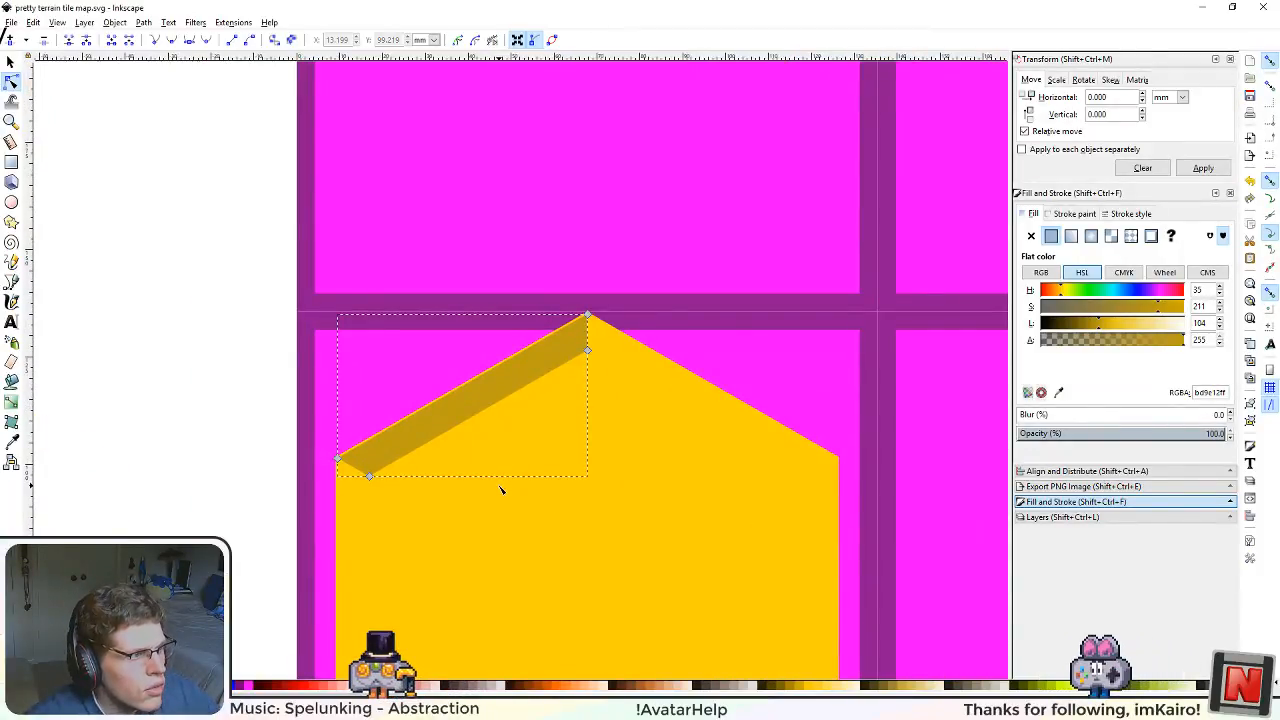
Step: Change the upper-left border strip's fill from a flat colour to a linear gradient
scroll(565, 509, "up", 2)
scroll(546, 480, "down", 3)
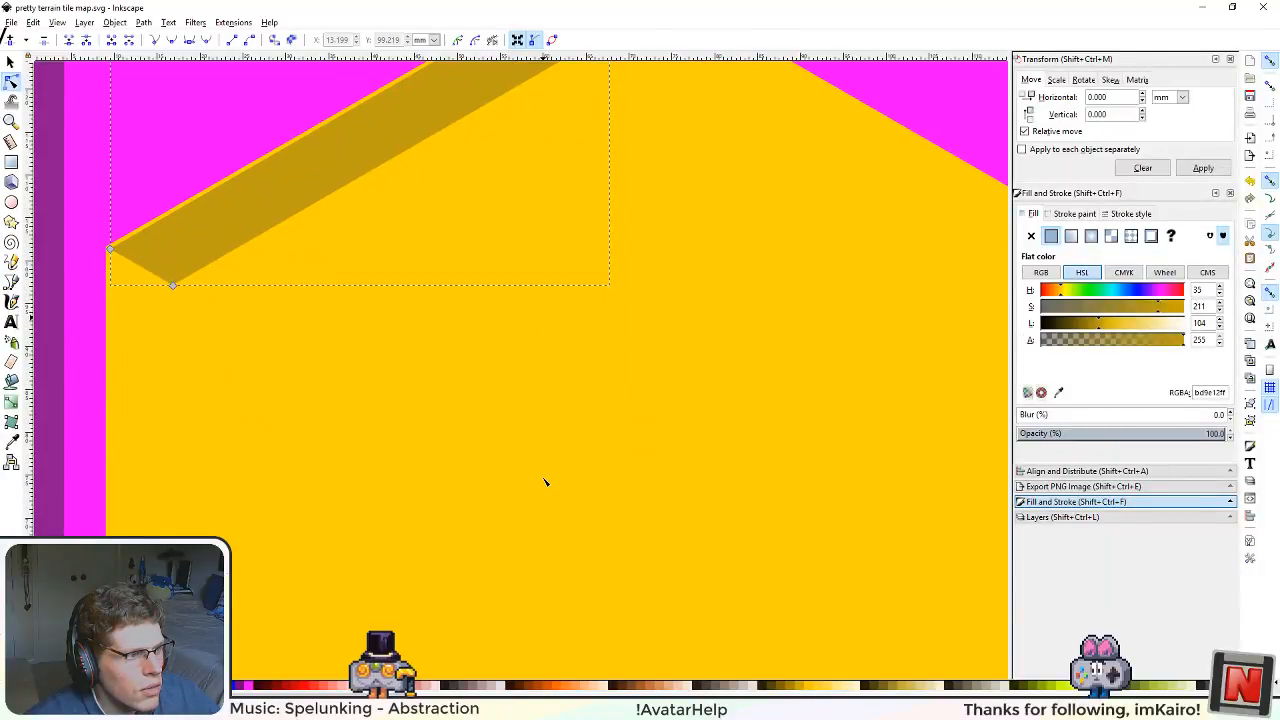
scroll(545, 478, "down", 4)
scroll(560, 386, "up", 4)
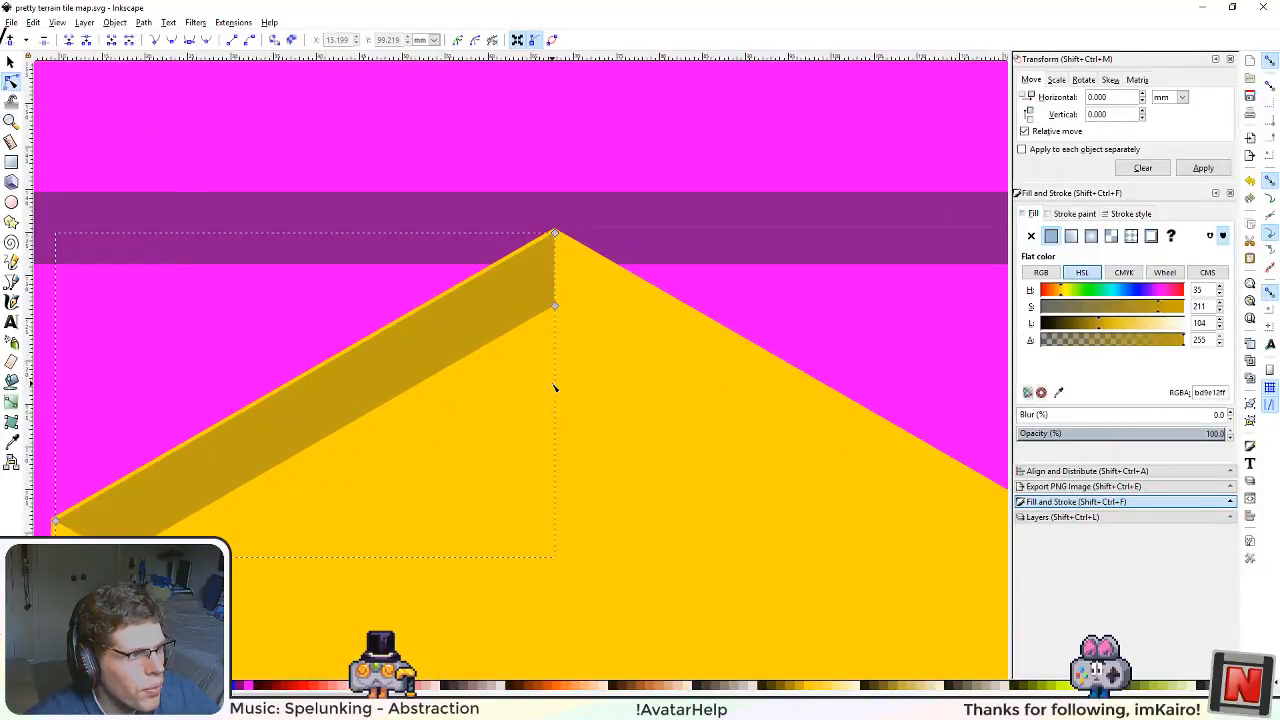
left_click(1073, 240)
left_click_drag(620, 459, 771, 429)
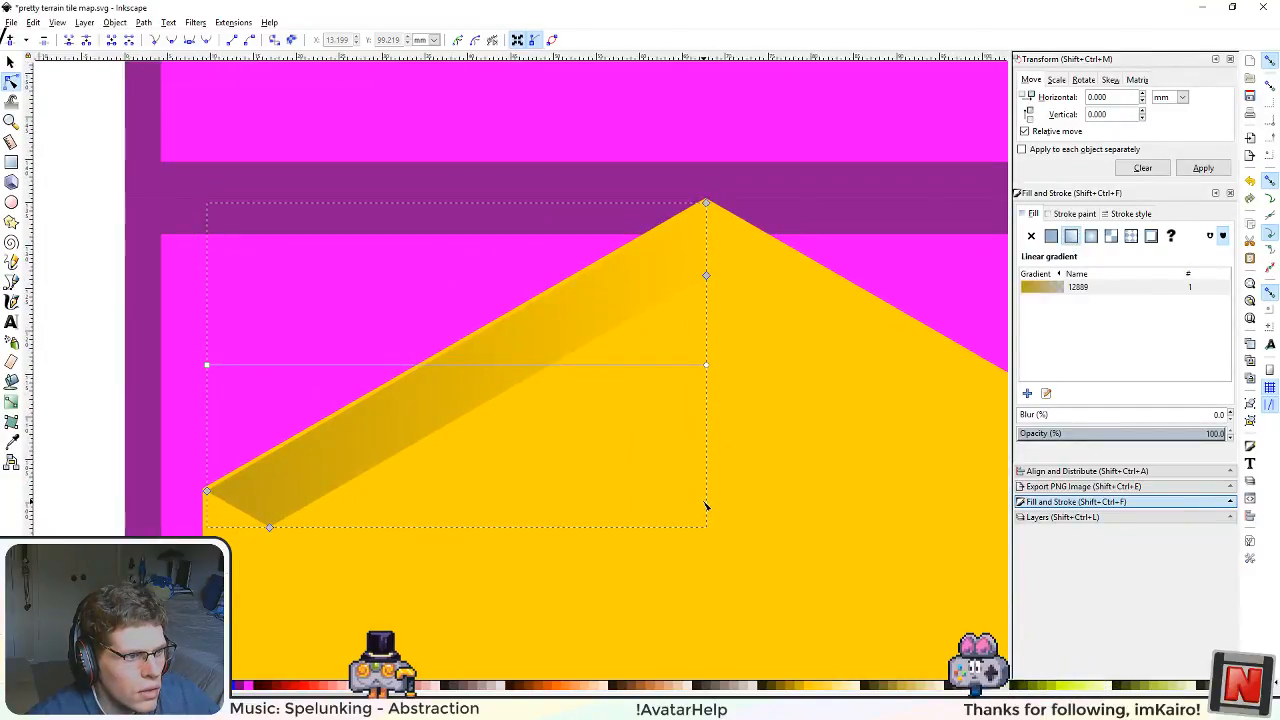
scroll(585, 473, "down", 3)
left_click_drag(614, 514, 634, 477)
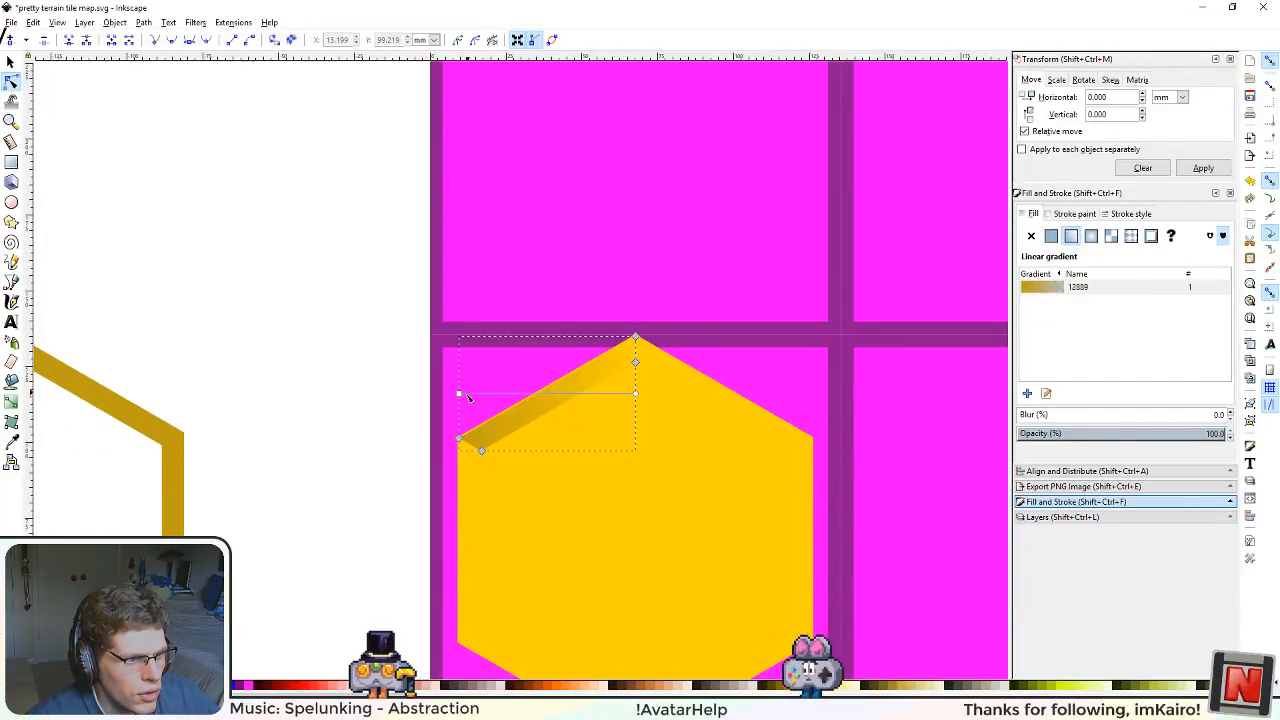
Step: Reposition the strip's gradient to start on its outer edge and end at the hexagon's centre, snapping the end handle to the midpoint
left_click_drag(459, 394, 544, 388)
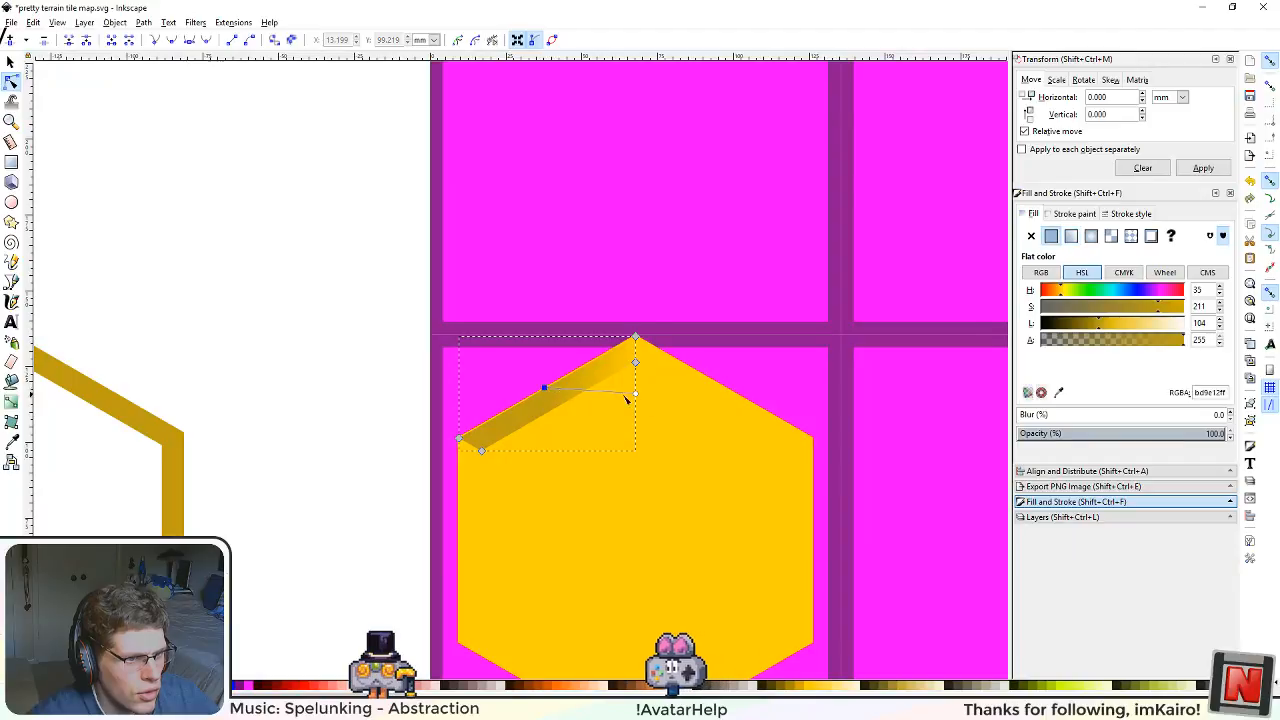
left_click(639, 540)
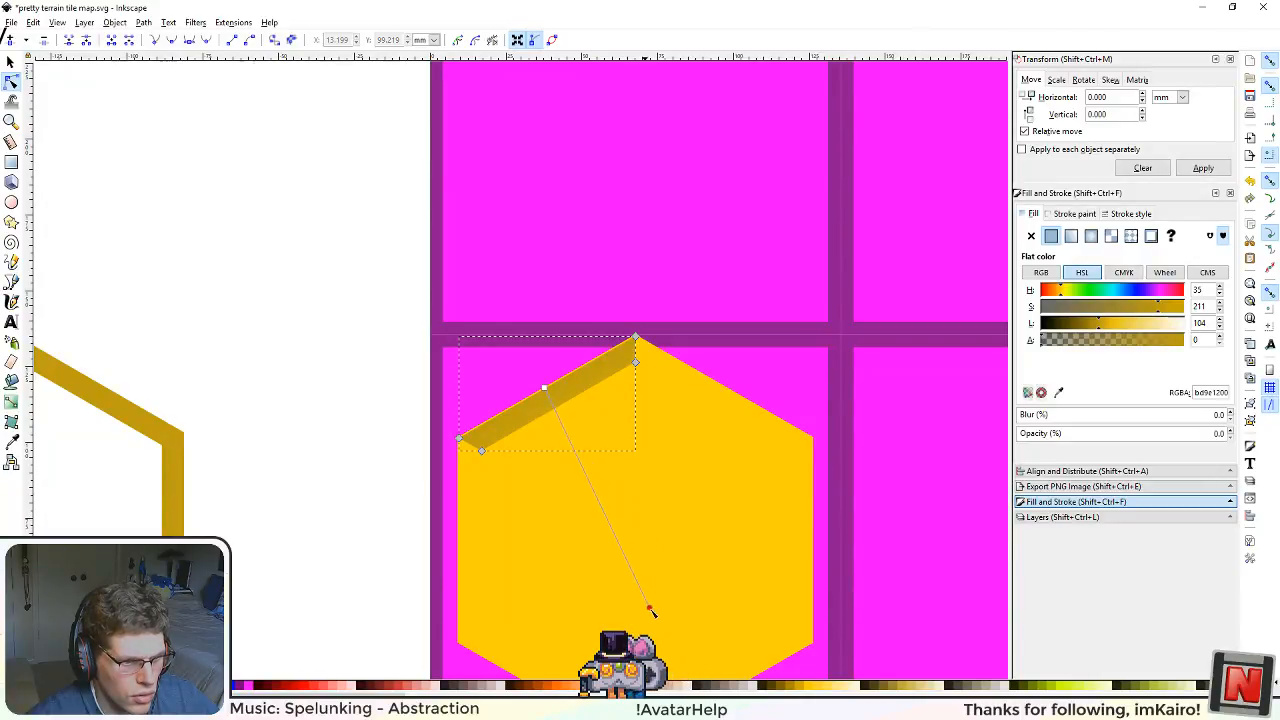
left_click_drag(629, 512, 683, 557)
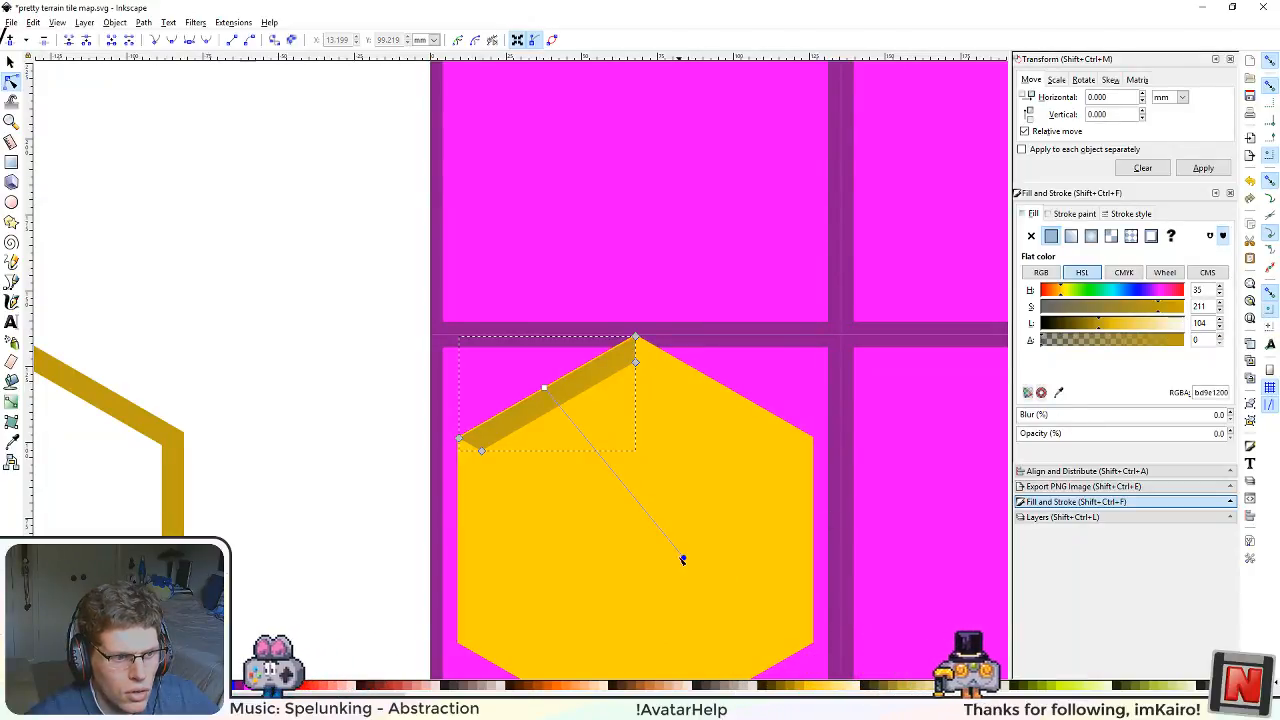
left_click_drag(684, 558, 641, 541)
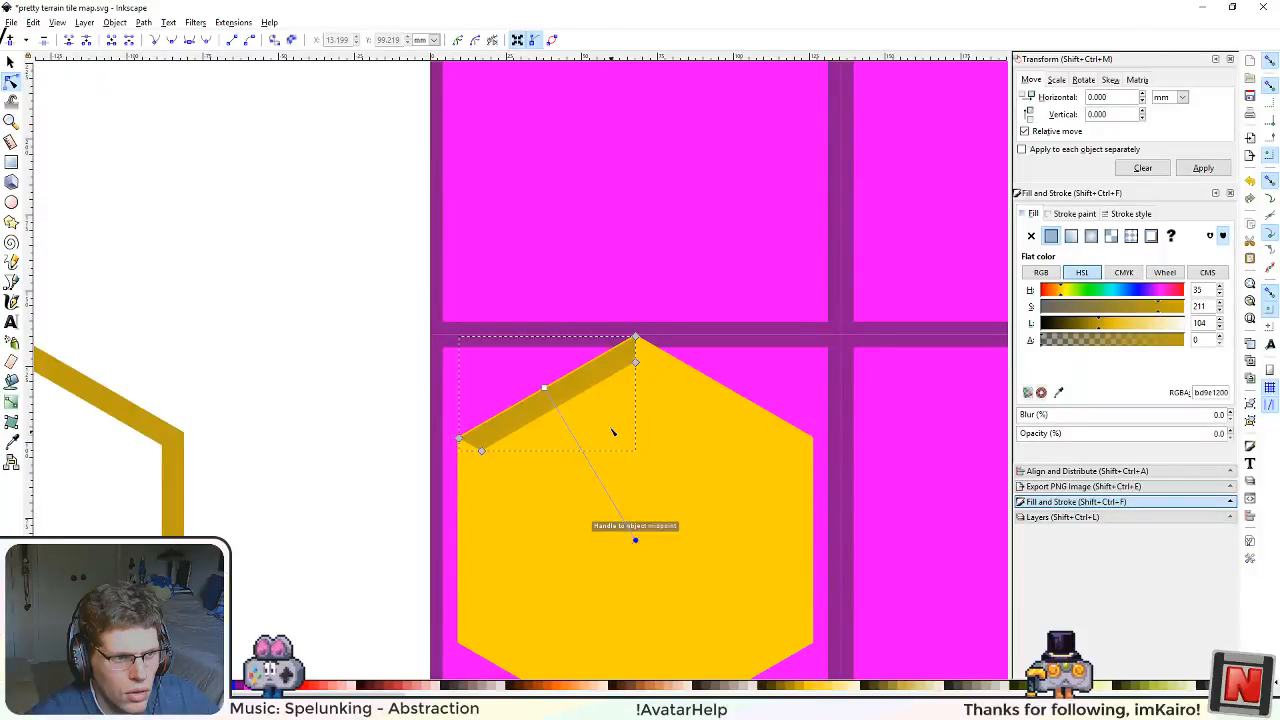
Step: Snap the gradient's start to the midpoint of the strip's outer edge and shorten the gradient to end near the strip's inner edge
scroll(561, 397, "up", 2)
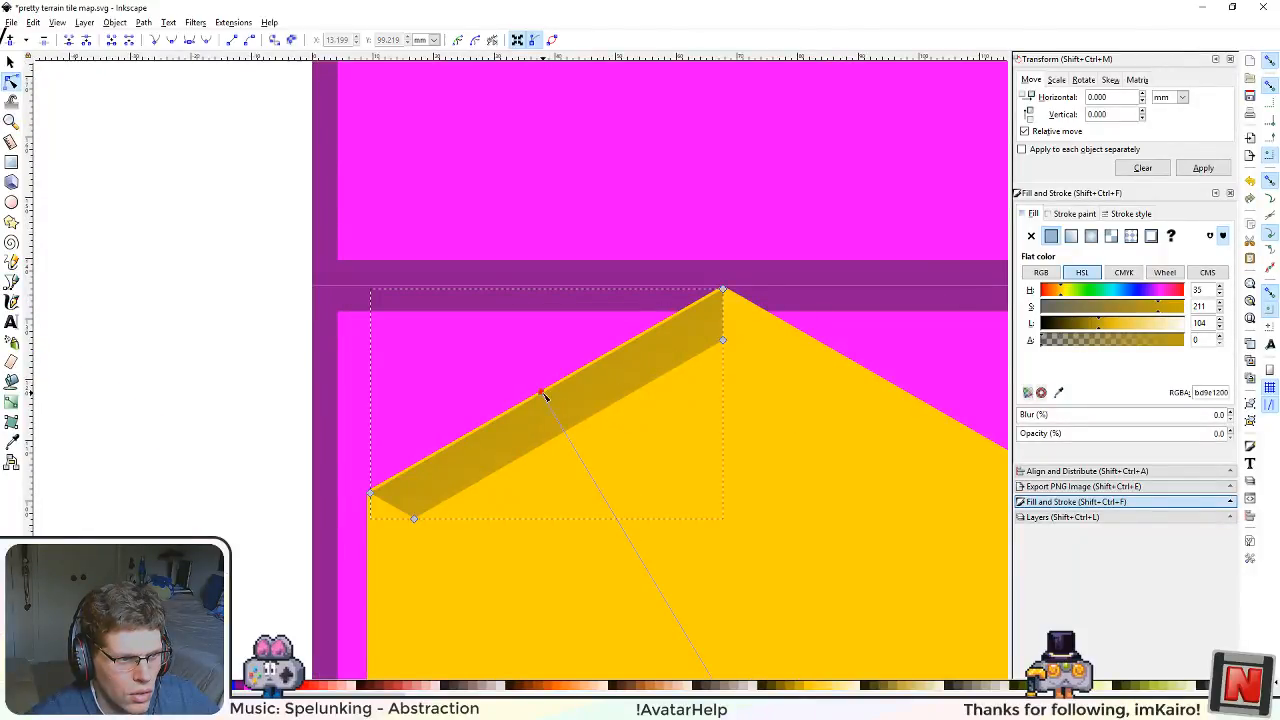
left_click(548, 390)
scroll(677, 495, "down", 3)
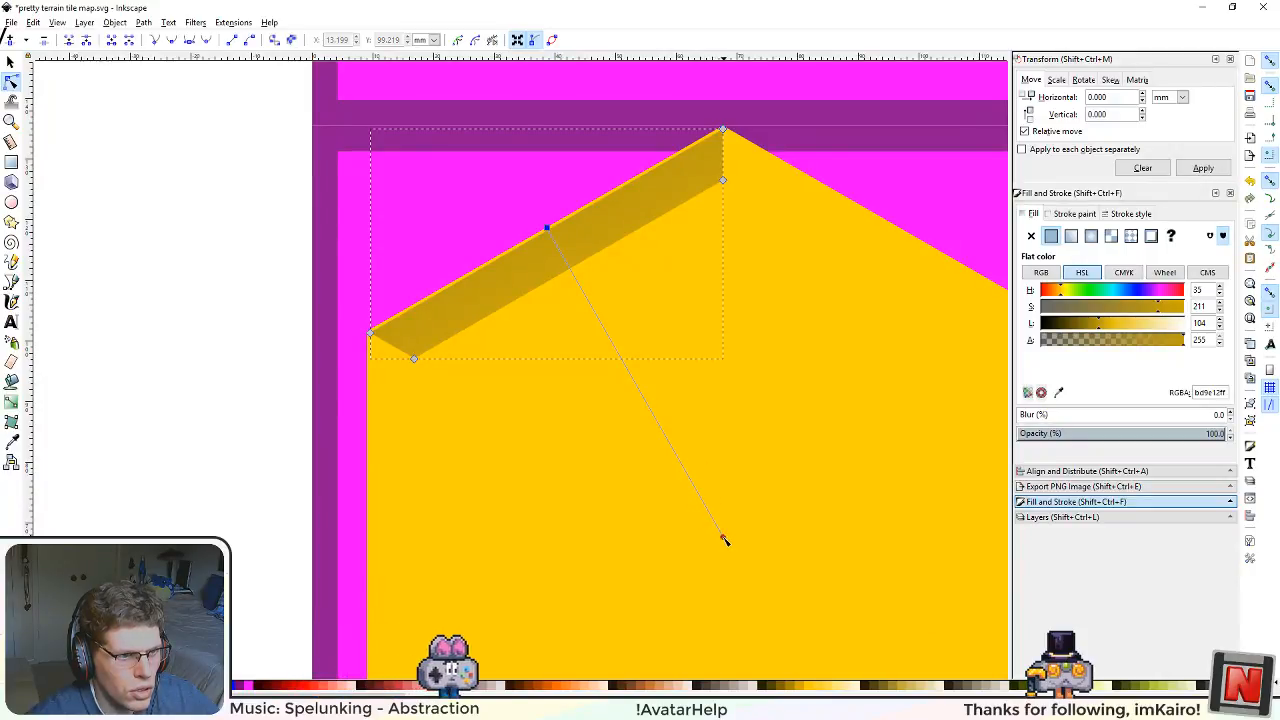
left_click_drag(722, 538, 570, 272)
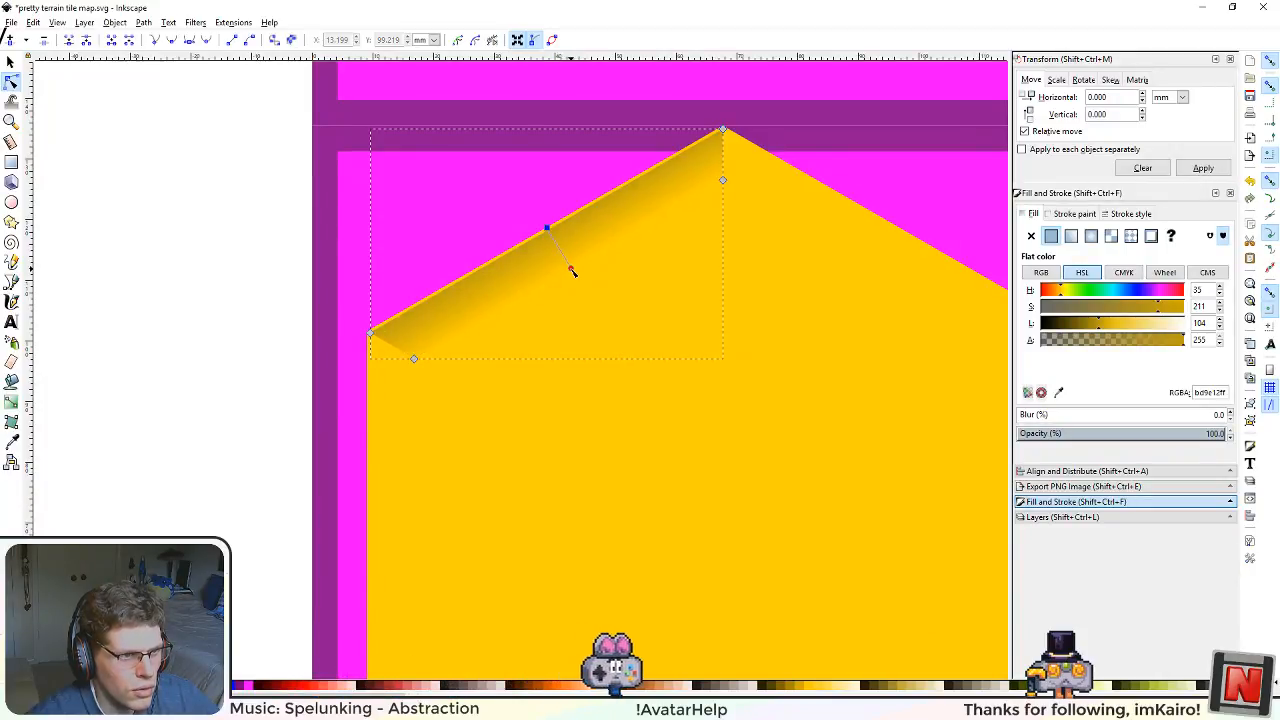
left_click(570, 269)
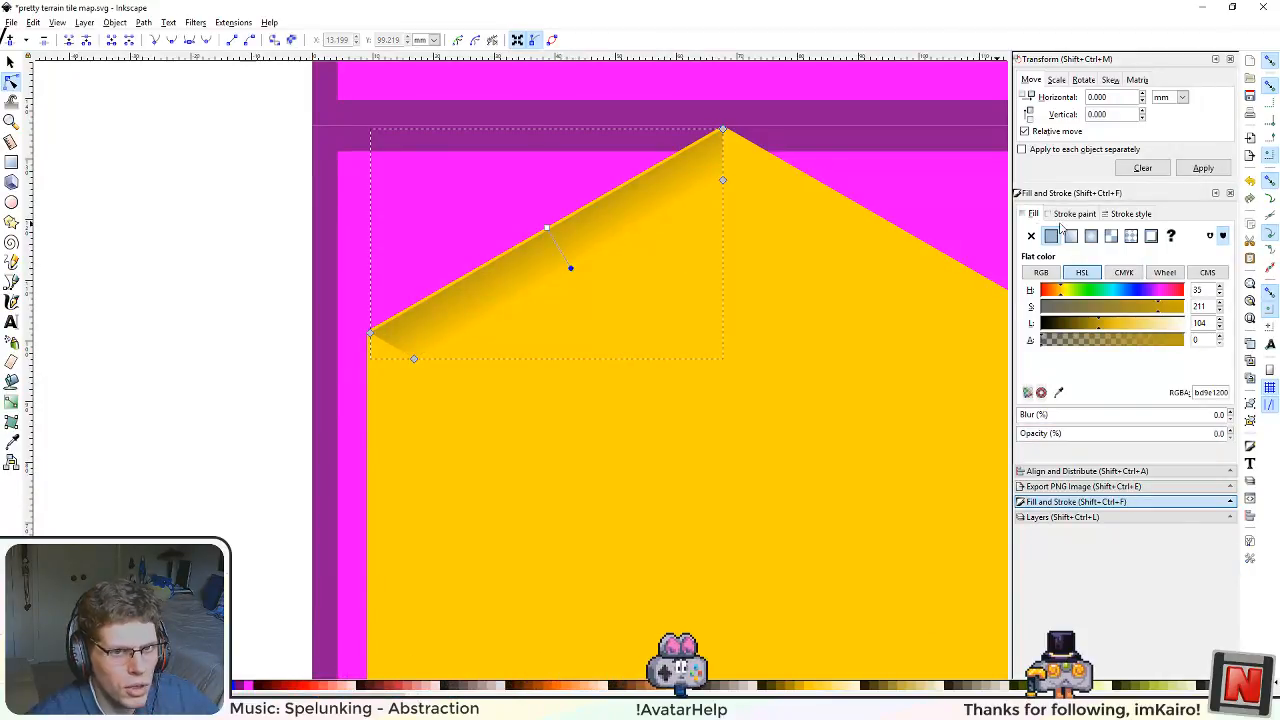
Step: Turn off snapping and nudge the gradient's transparent end handle slightly closer to the strip's inner edge
left_click(1270, 62)
scroll(678, 271, "down", 2)
scroll(675, 251, "up", 2)
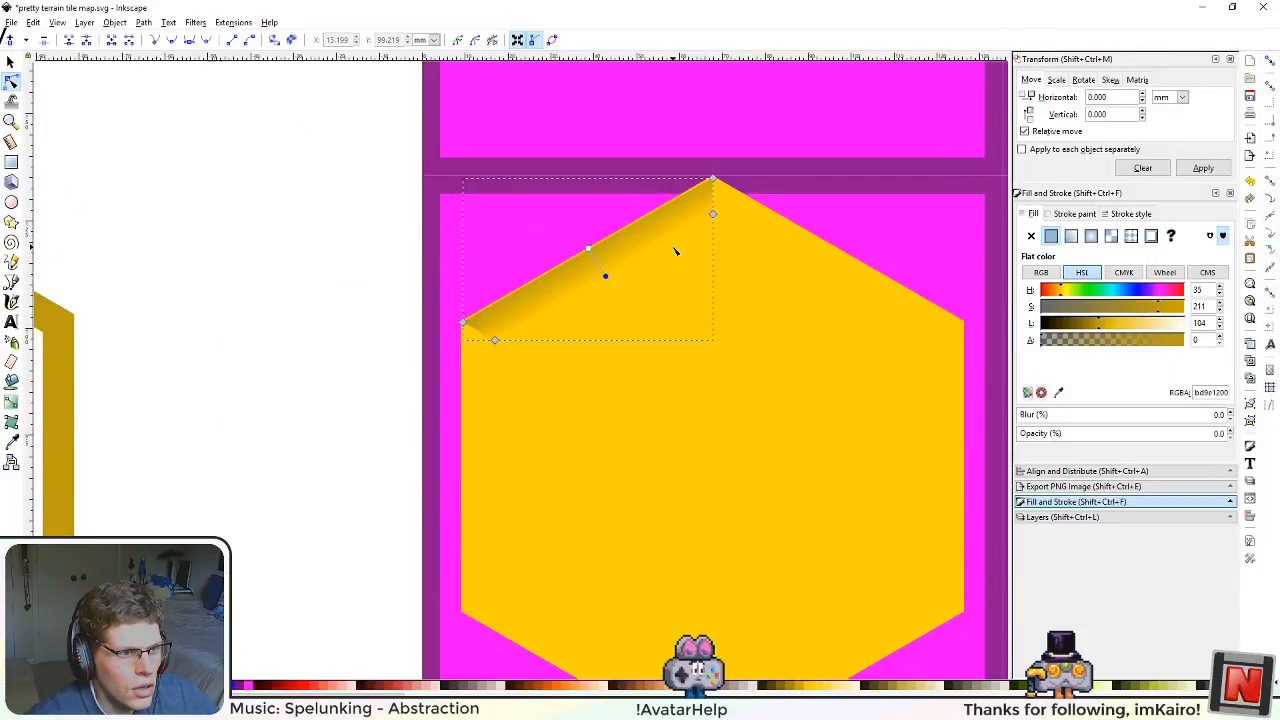
scroll(640, 300, "up", 3)
scroll(651, 403, "up", 1)
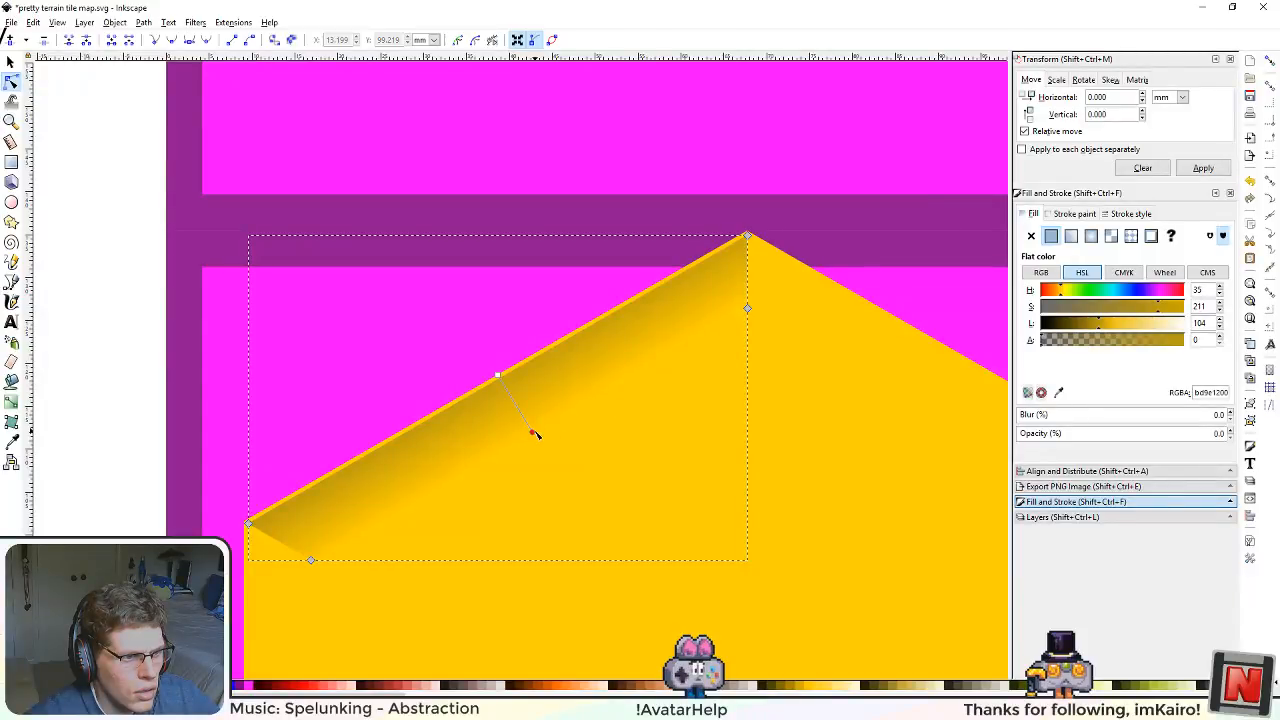
left_click_drag(535, 434, 538, 430)
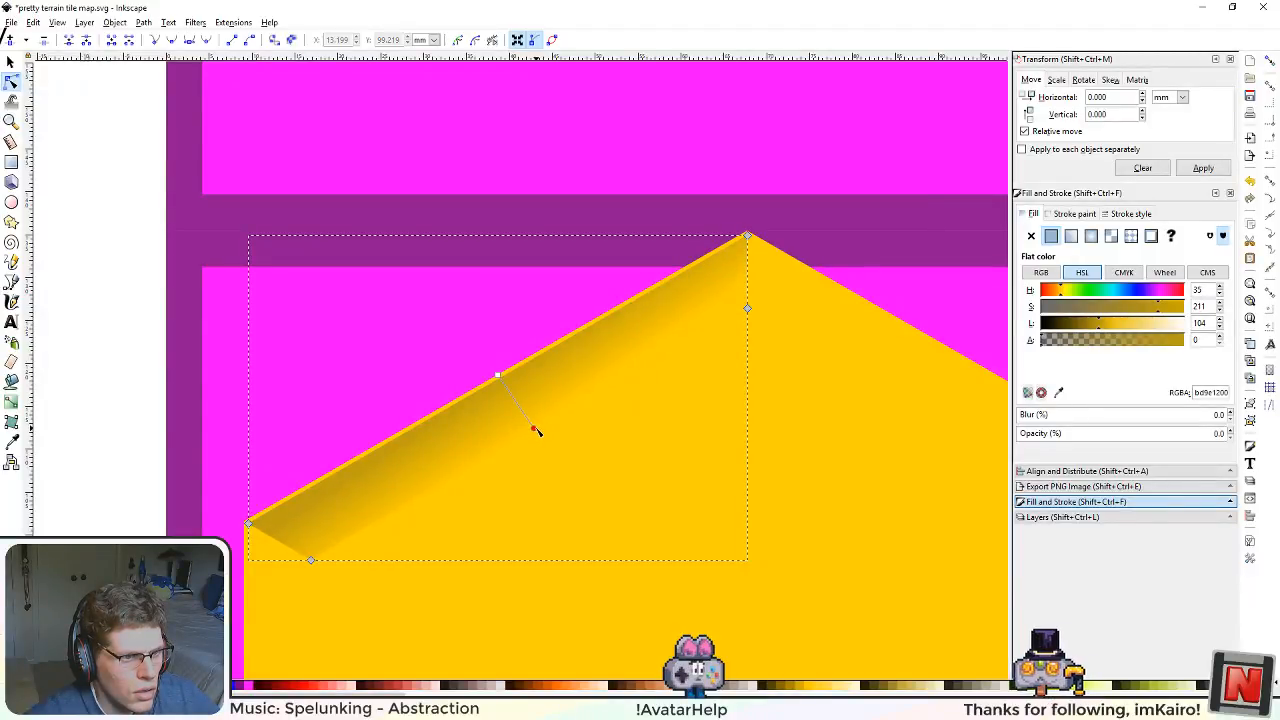
Step: Examine the deselected gradient shading along the hexagon's upper-left edge at close range and from a distance
scroll(657, 443, "down", 3)
scroll(657, 442, "up", 1)
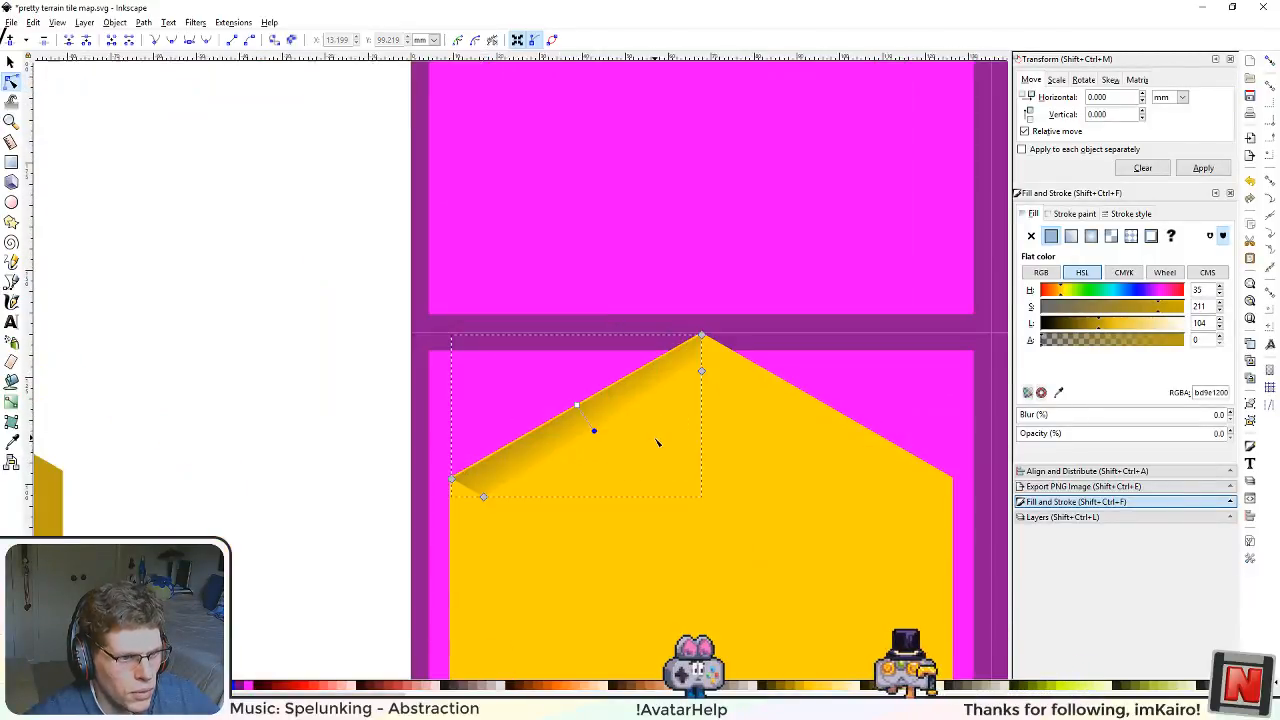
left_click_drag(693, 505, 658, 394)
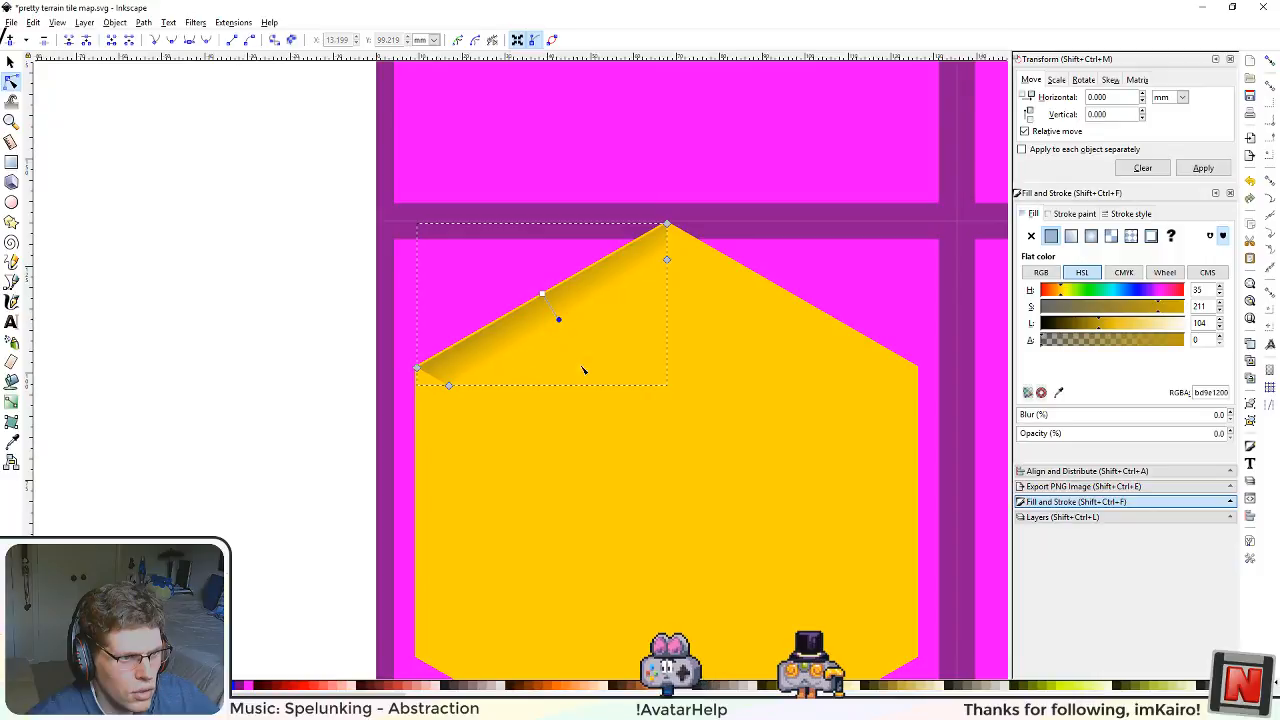
left_click(298, 371)
scroll(579, 442, "down", 5)
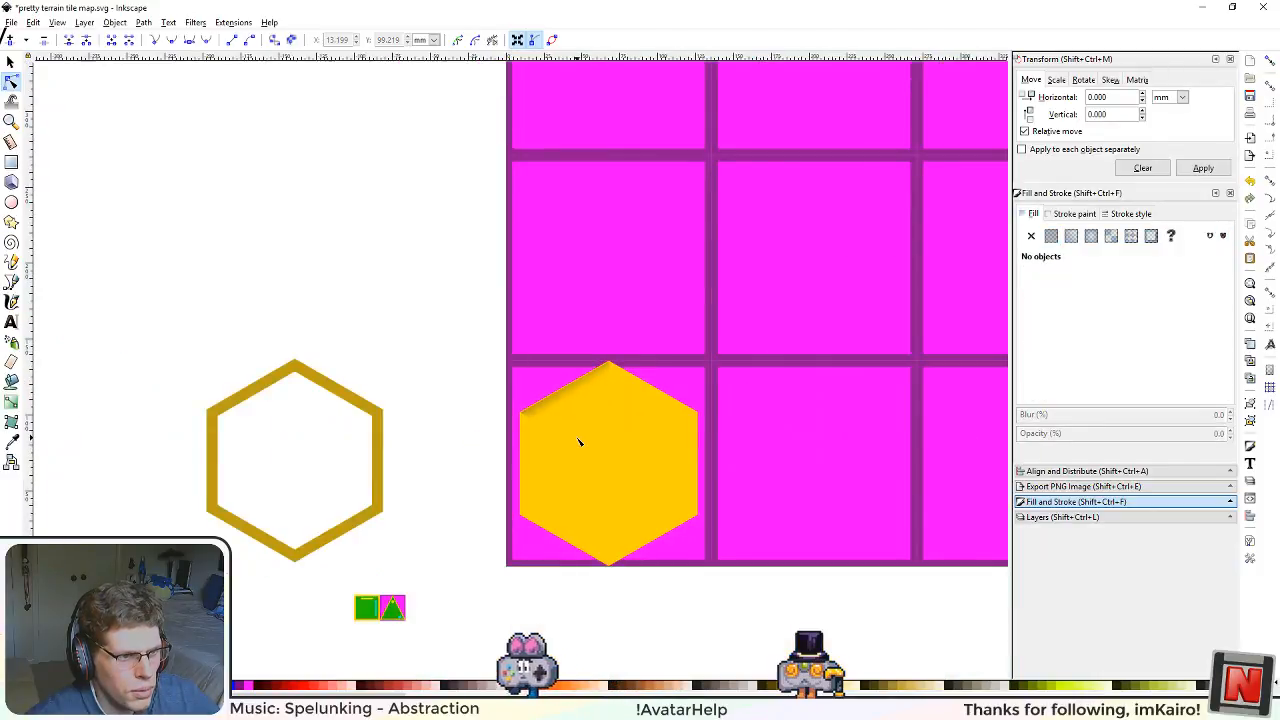
scroll(579, 442, "up", 3)
scroll(579, 442, "up", 2)
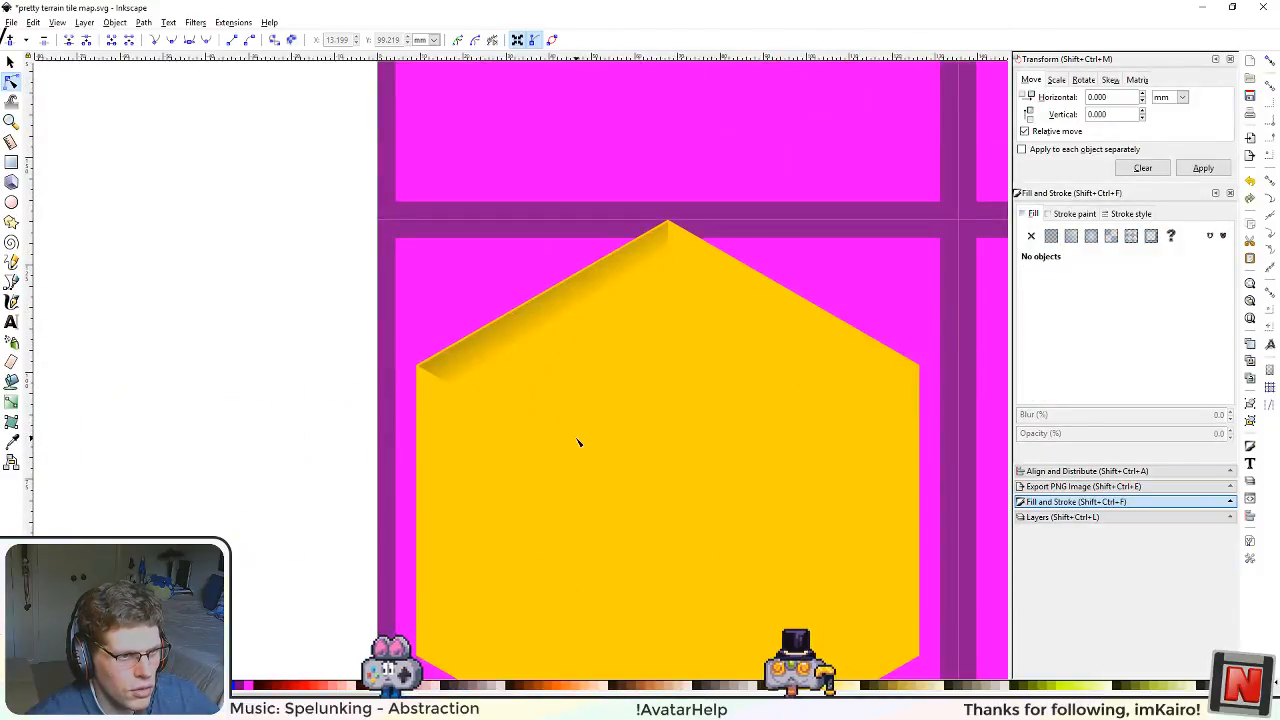
scroll(580, 443, "down", 3)
scroll(615, 521, "up", 2)
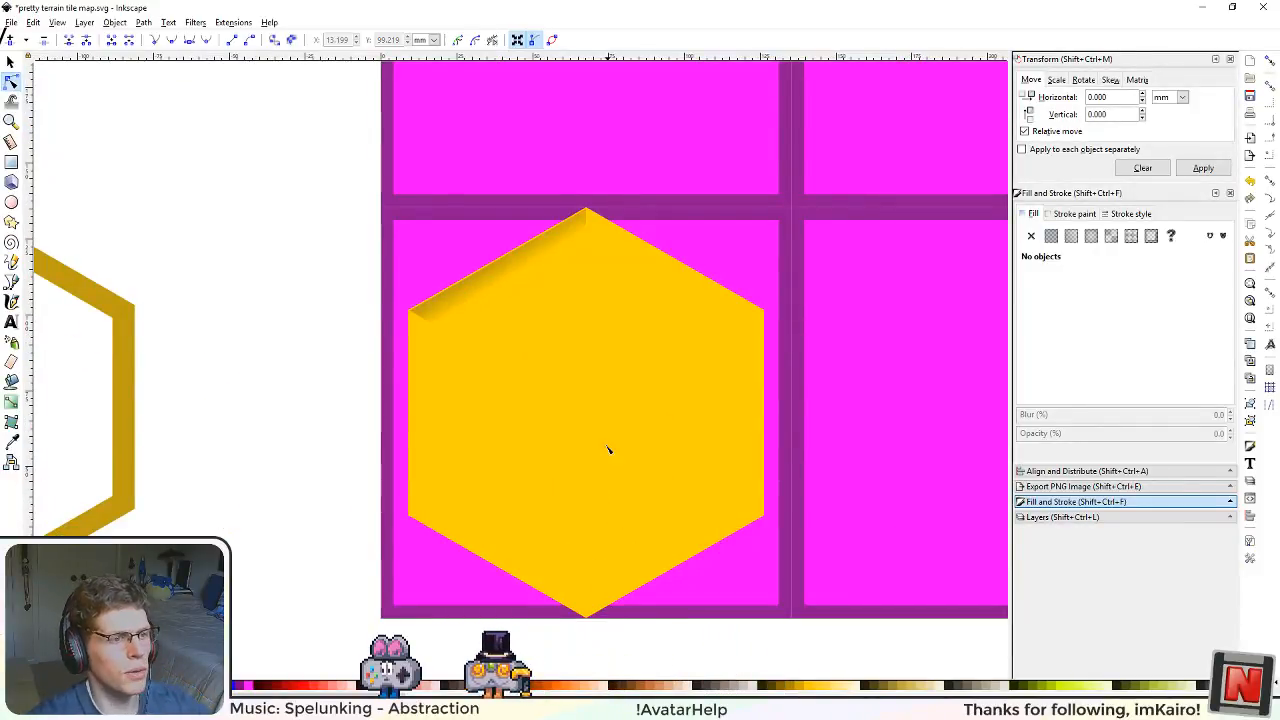
Step: Duplicate the upper-left gradient strip, rotate the copy 60° clockwise and move it onto the hexagon's upper-right edge
left_click(526, 266)
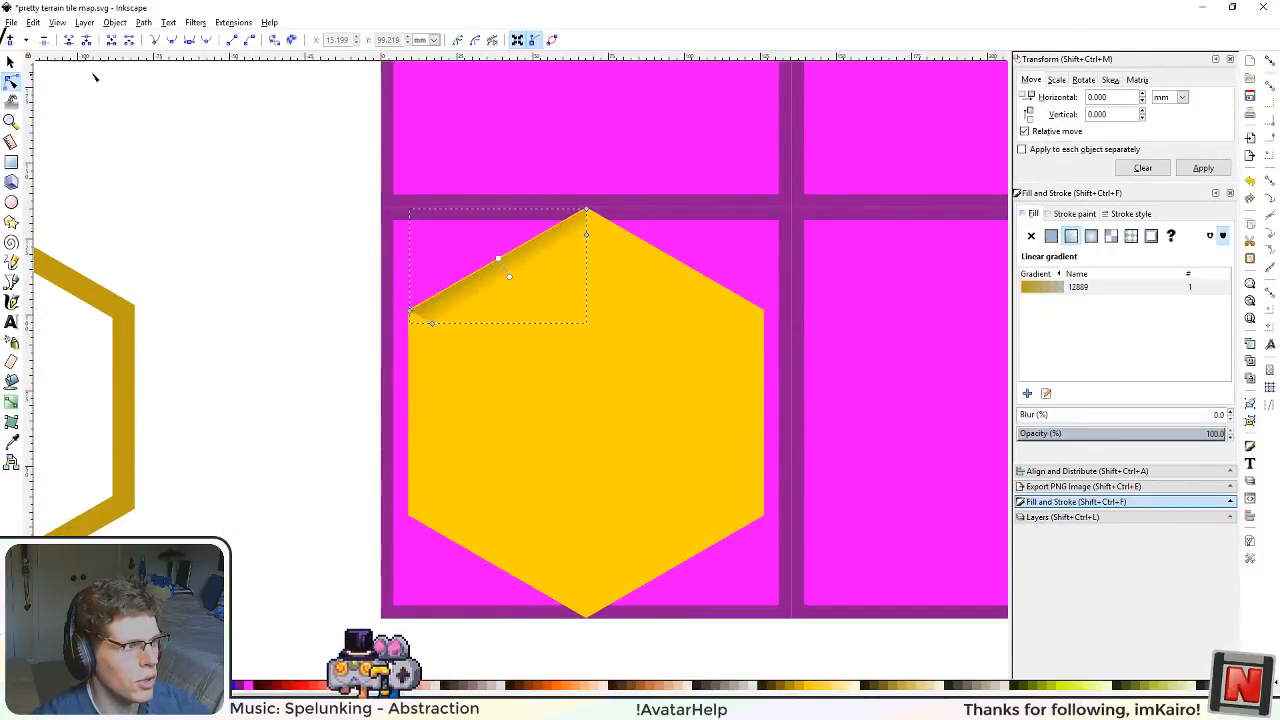
left_click(11, 64)
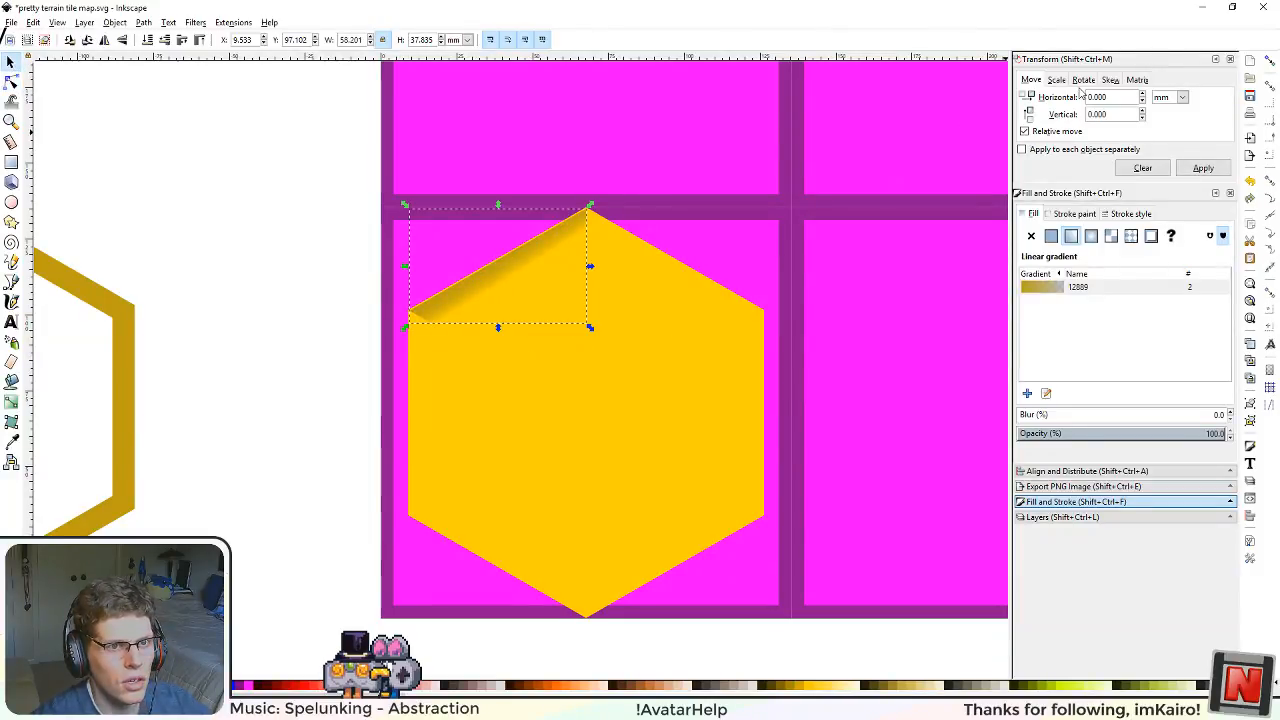
left_click(1084, 80)
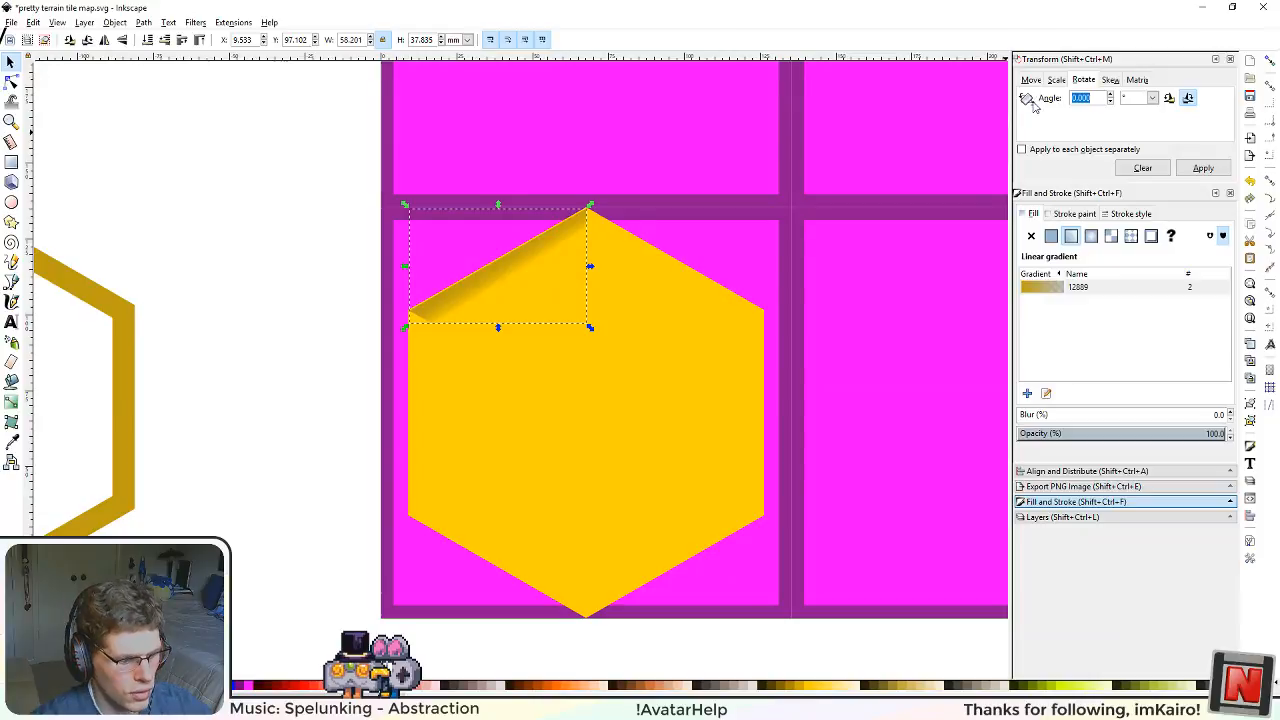
left_click(1203, 170)
left_click_drag(522, 288, 707, 287)
Step: Turn snapping on and snap the rotated strip's corner node to the upper-left strip's node at the hexagon's top vertex
scroll(618, 274, "up", 4)
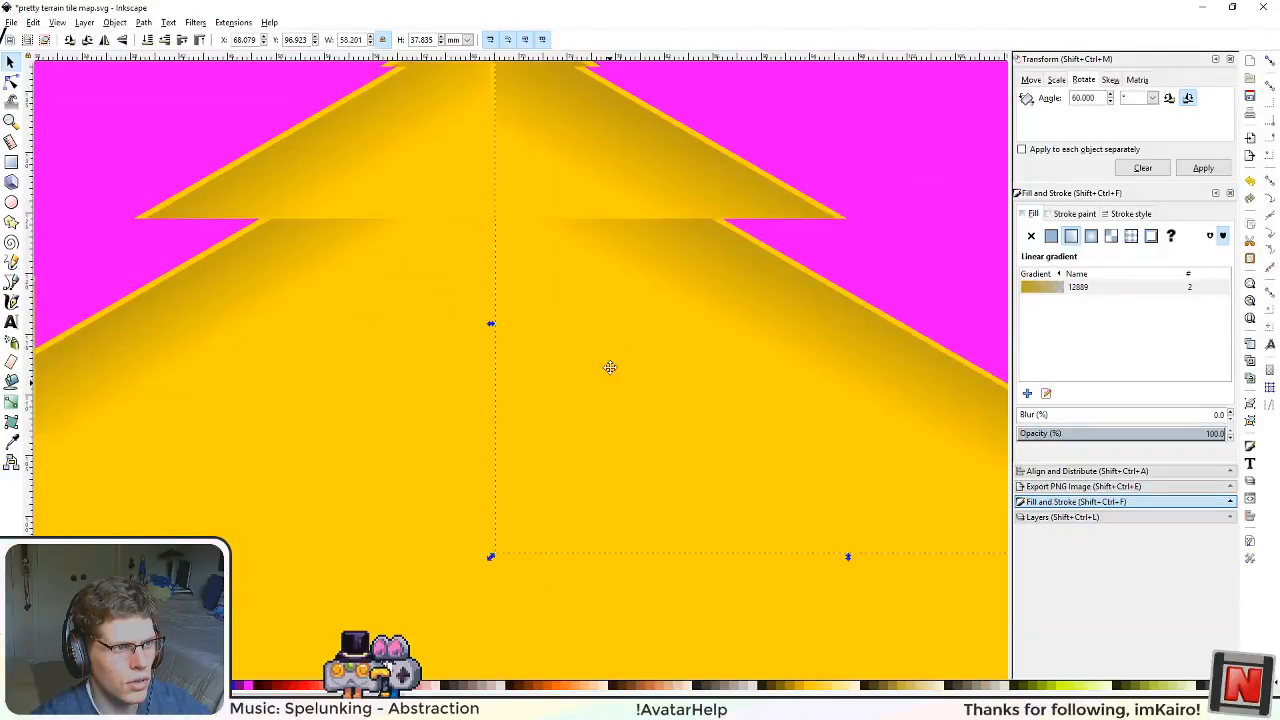
scroll(610, 367, "up", 2)
left_click(1269, 60)
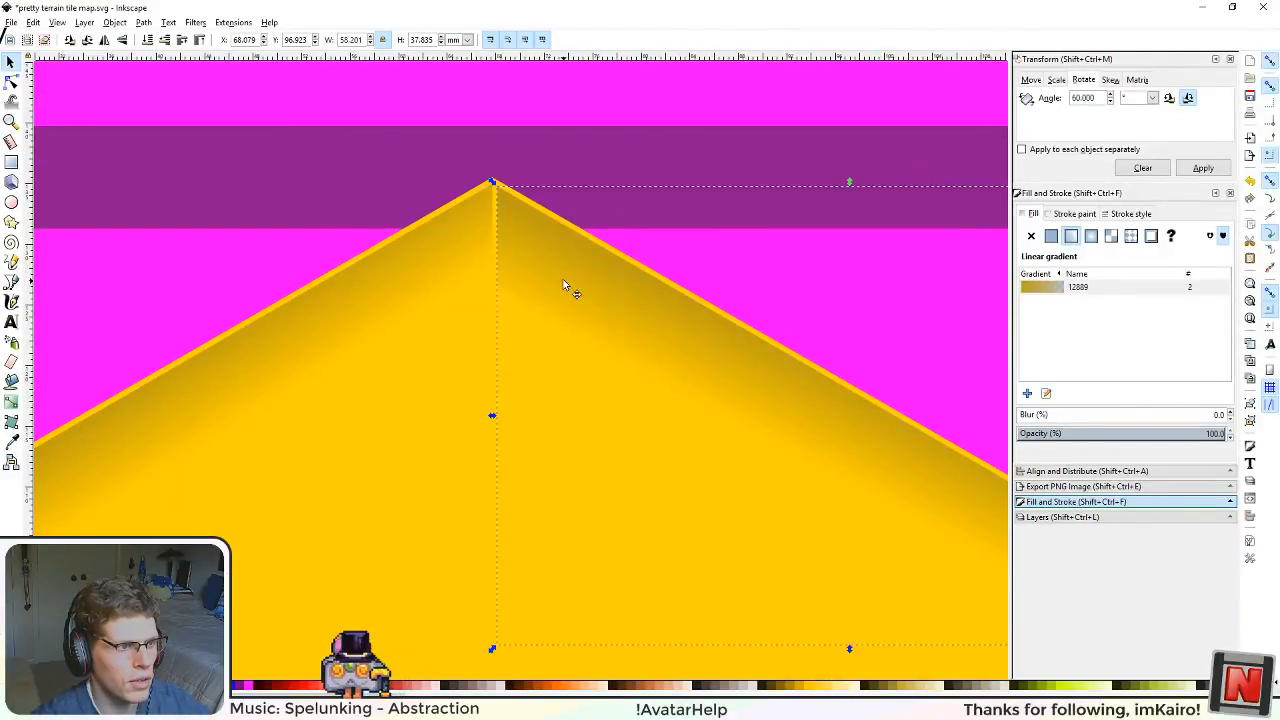
left_click_drag(563, 284, 555, 272)
scroll(587, 416, "down", 3)
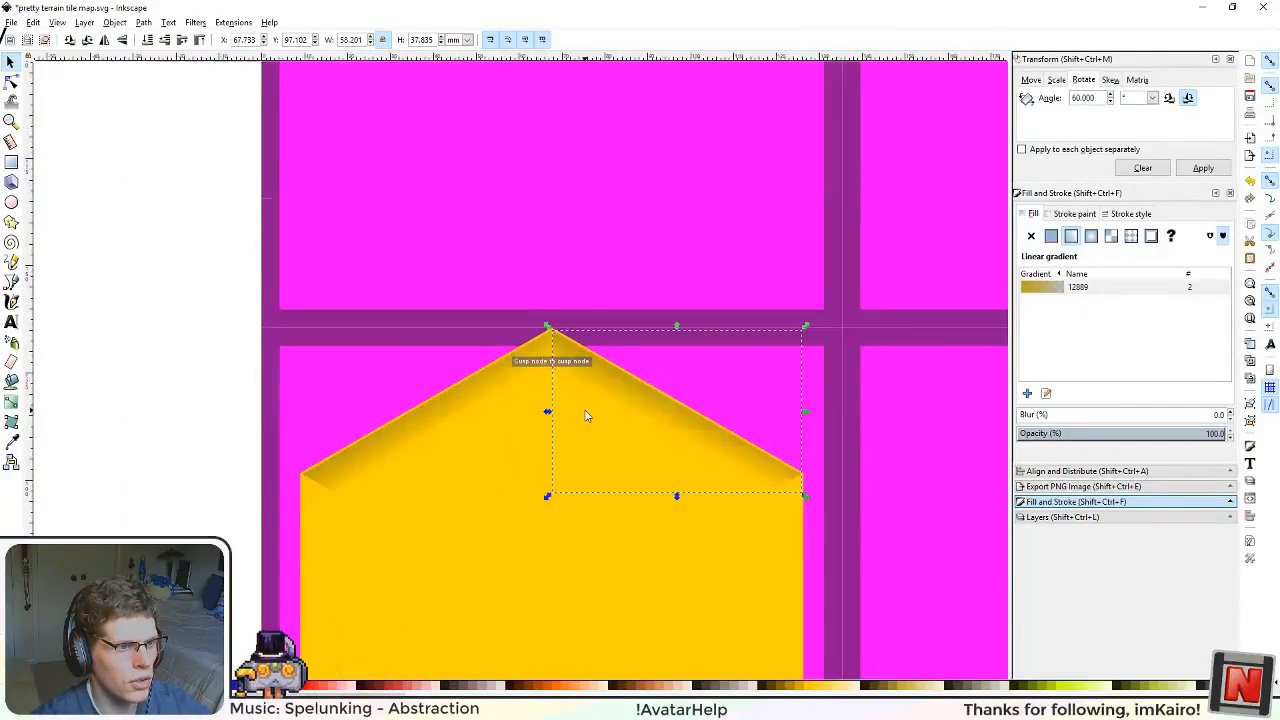
Step: Duplicate the upper-right strip, rotate the copy 60° clockwise and snap it along the hexagon's right vertical edge
left_click_drag(727, 556, 732, 477)
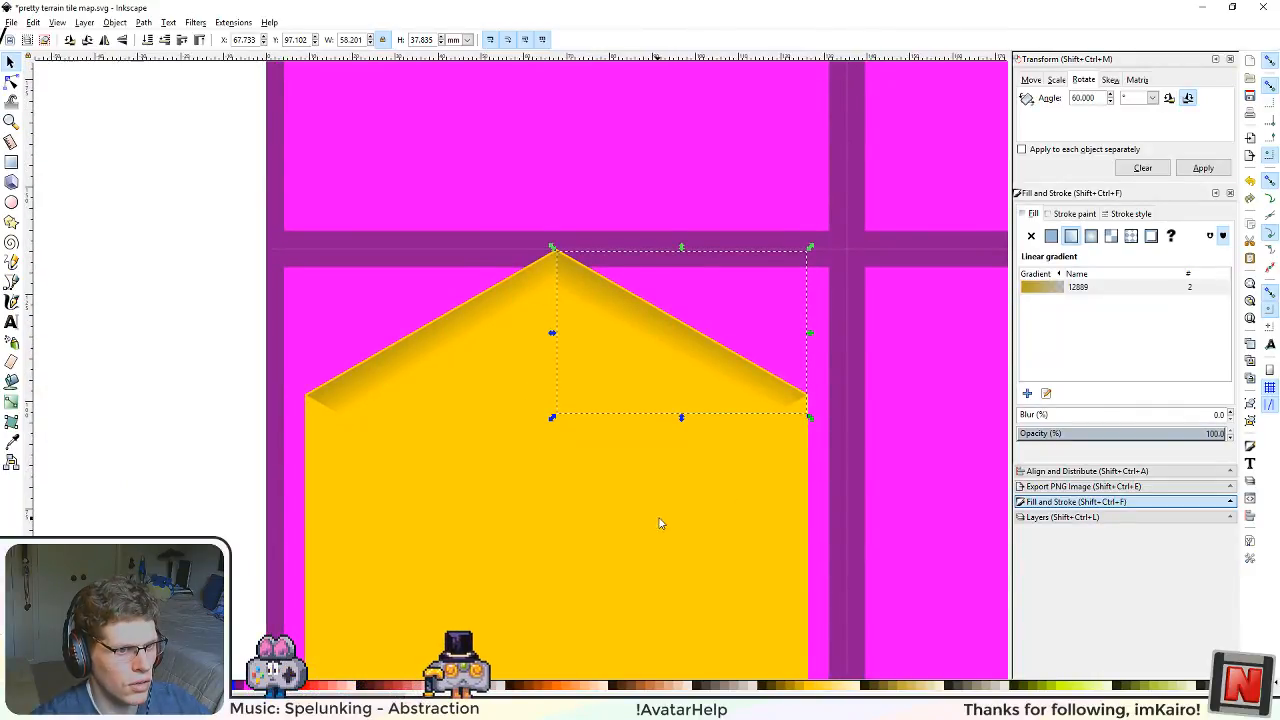
left_click_drag(659, 523, 677, 451)
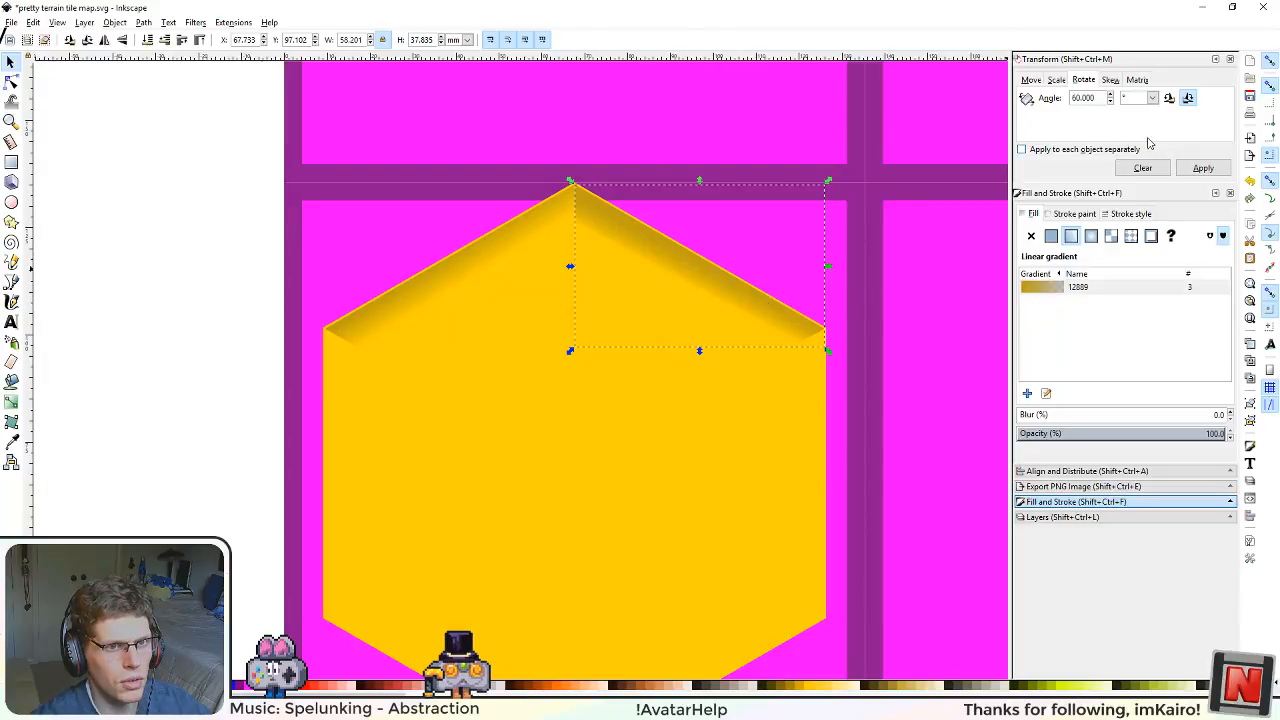
left_click(1190, 168)
left_click_drag(712, 318, 812, 487)
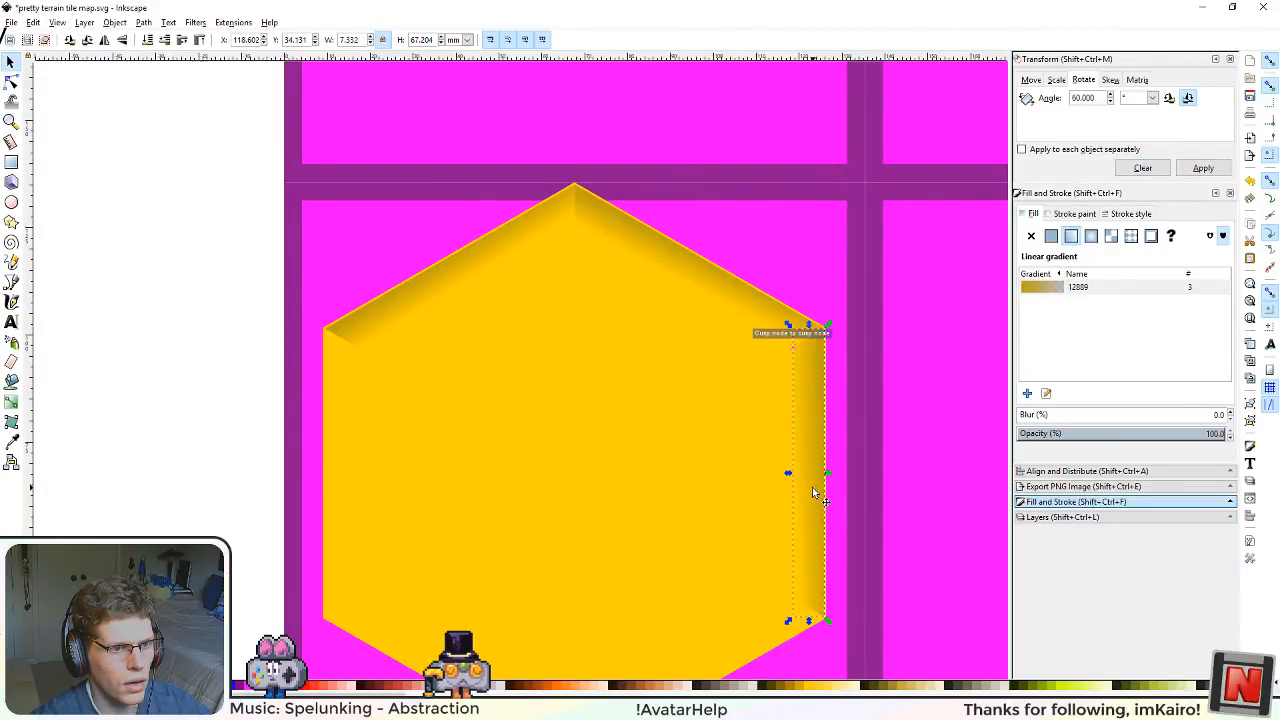
Step: Duplicate the right strip, rotate the copy 60° clockwise and snap it along the hexagon's lower-right edge, aligned with its neighbour
left_click_drag(711, 497, 759, 381)
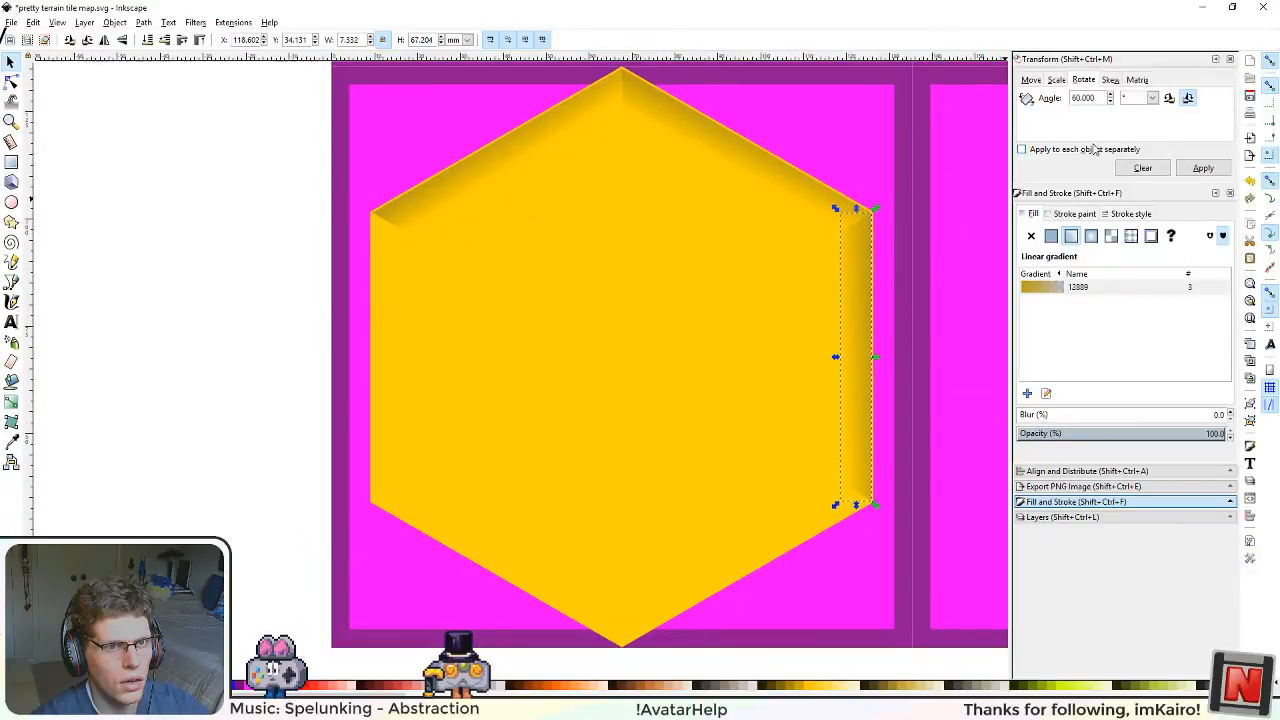
key("ctrl+d")
left_click(1203, 168)
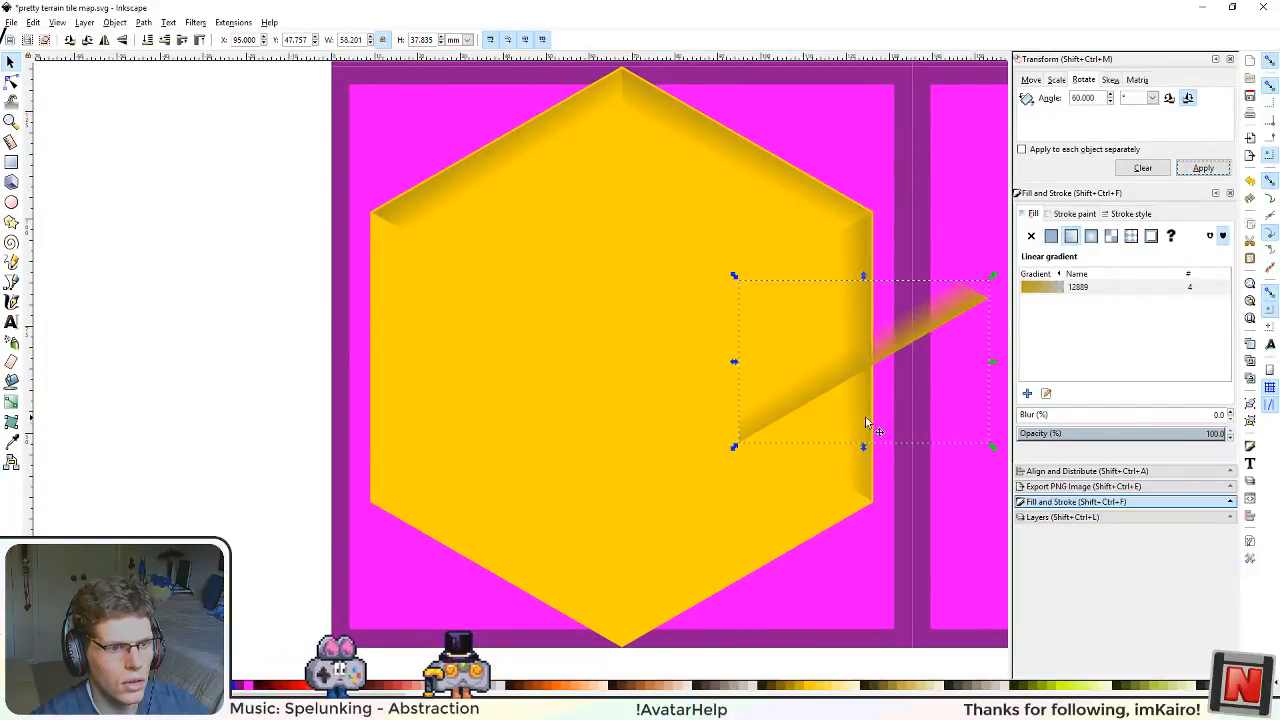
left_click_drag(798, 418, 711, 580)
scroll(740, 590, "up", 6)
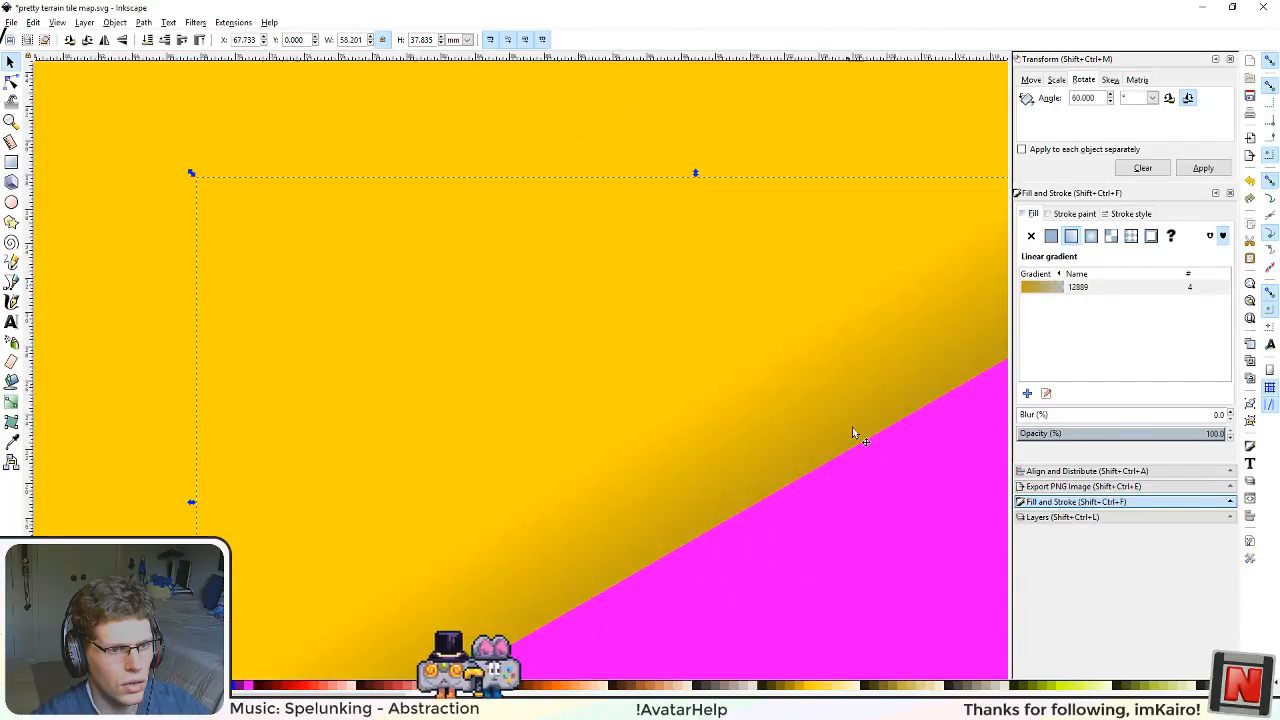
left_click_drag(703, 505, 701, 496)
scroll(568, 530, "down", 4)
Step: Duplicate the lower-right strip, rotate the copy 60° clockwise and snap it along the hexagon's lower-left edge
left_click_drag(420, 534, 605, 432)
left_click_drag(640, 507, 531, 420)
left_click(1193, 172)
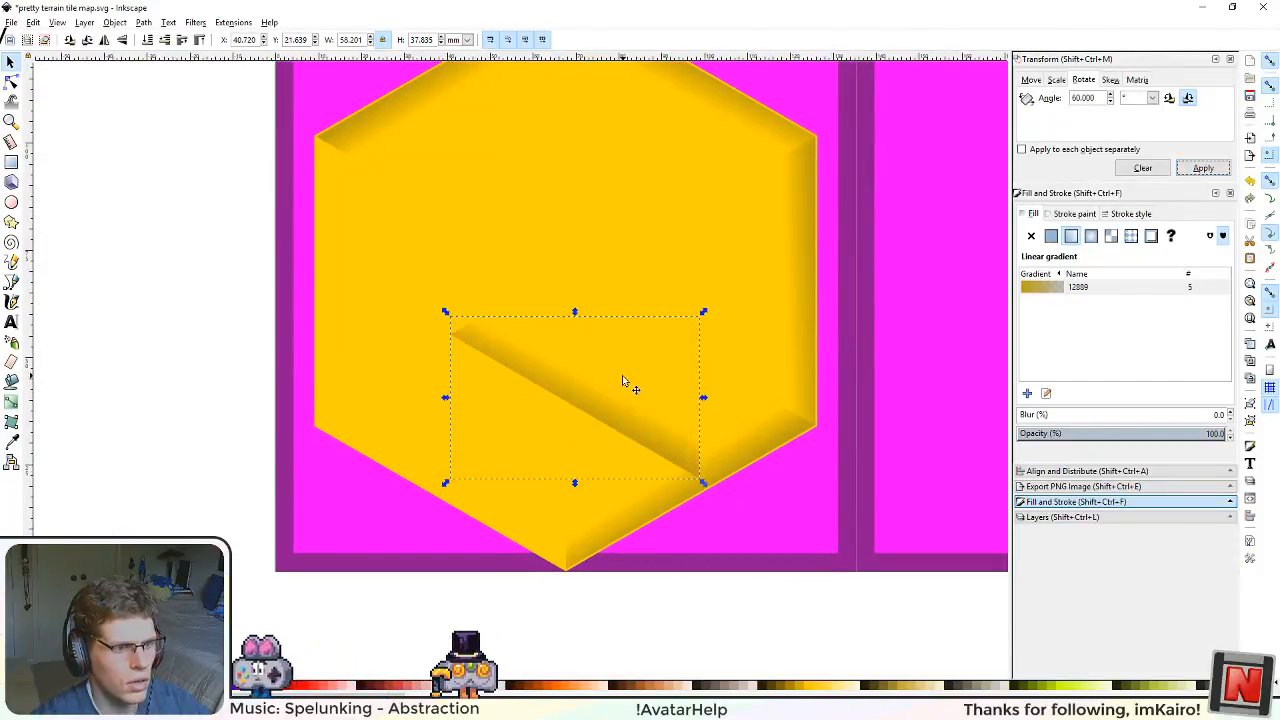
left_click_drag(609, 418, 624, 506)
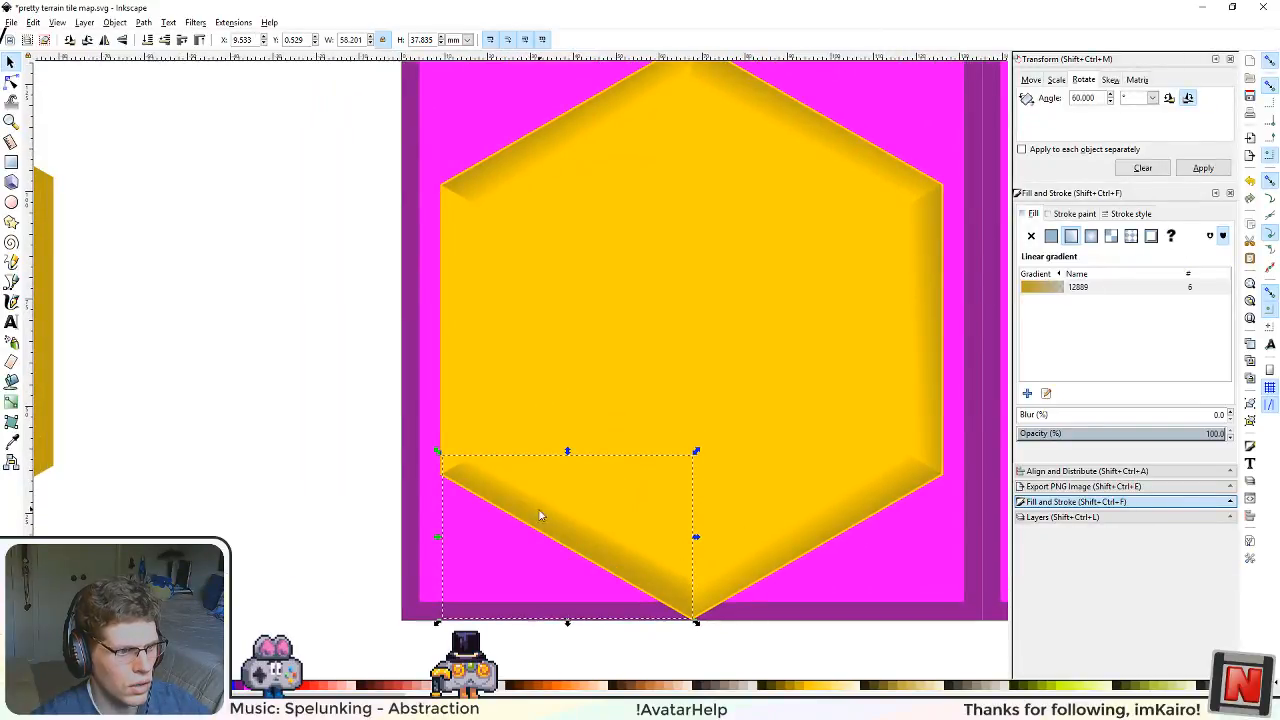
Step: Duplicate the lower-left strip, rotate the copy 60° clockwise, snap it along the hexagon's left edge and deselect it
left_click_drag(540, 515, 452, 305)
left_click(1198, 170)
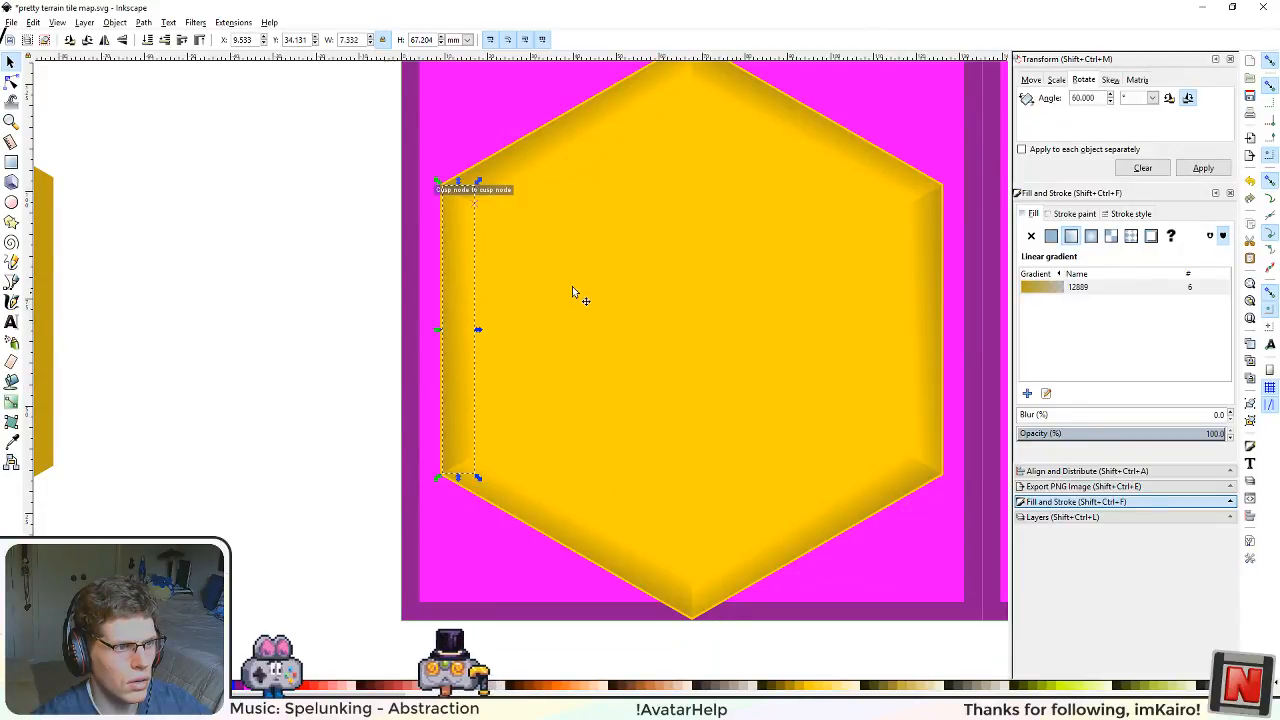
left_click(574, 286)
left_click(291, 283)
Step: Align the transparent gradient end of the upper-left strip with the strip's inner edge using the Gradient tool
scroll(511, 323, "up", 2)
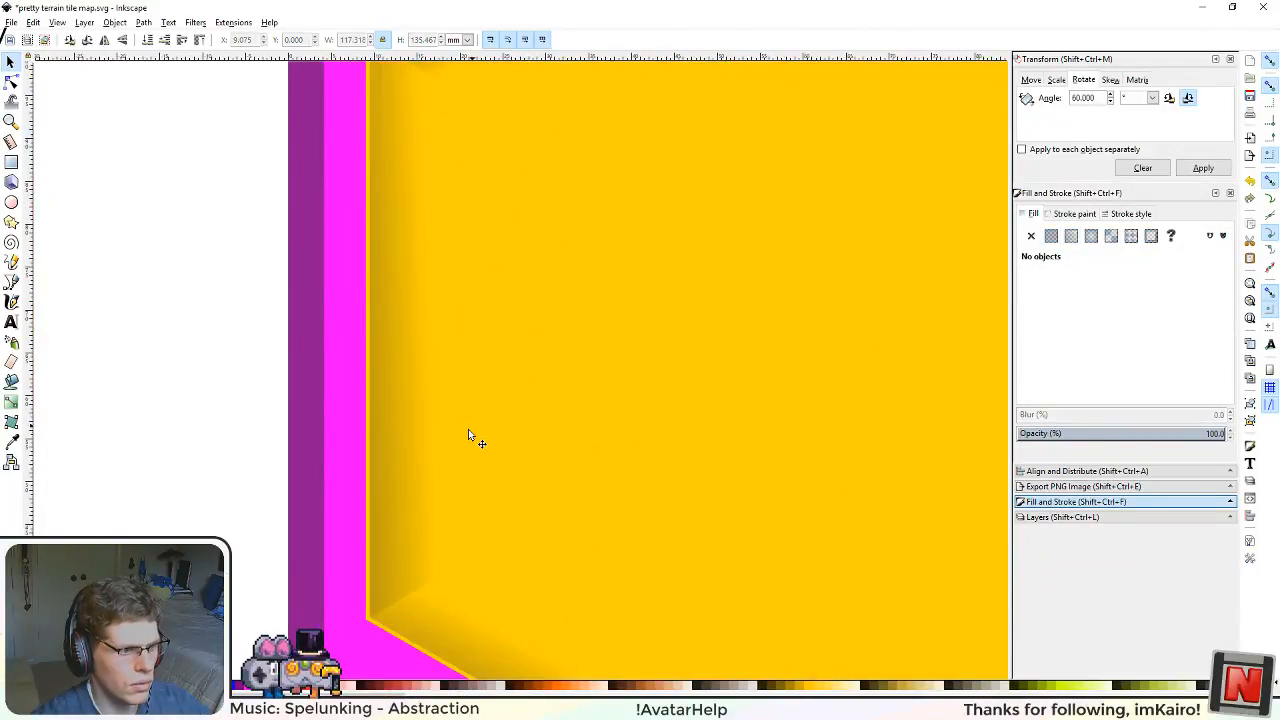
scroll(504, 430, "down", 4)
scroll(618, 312, "up", 1)
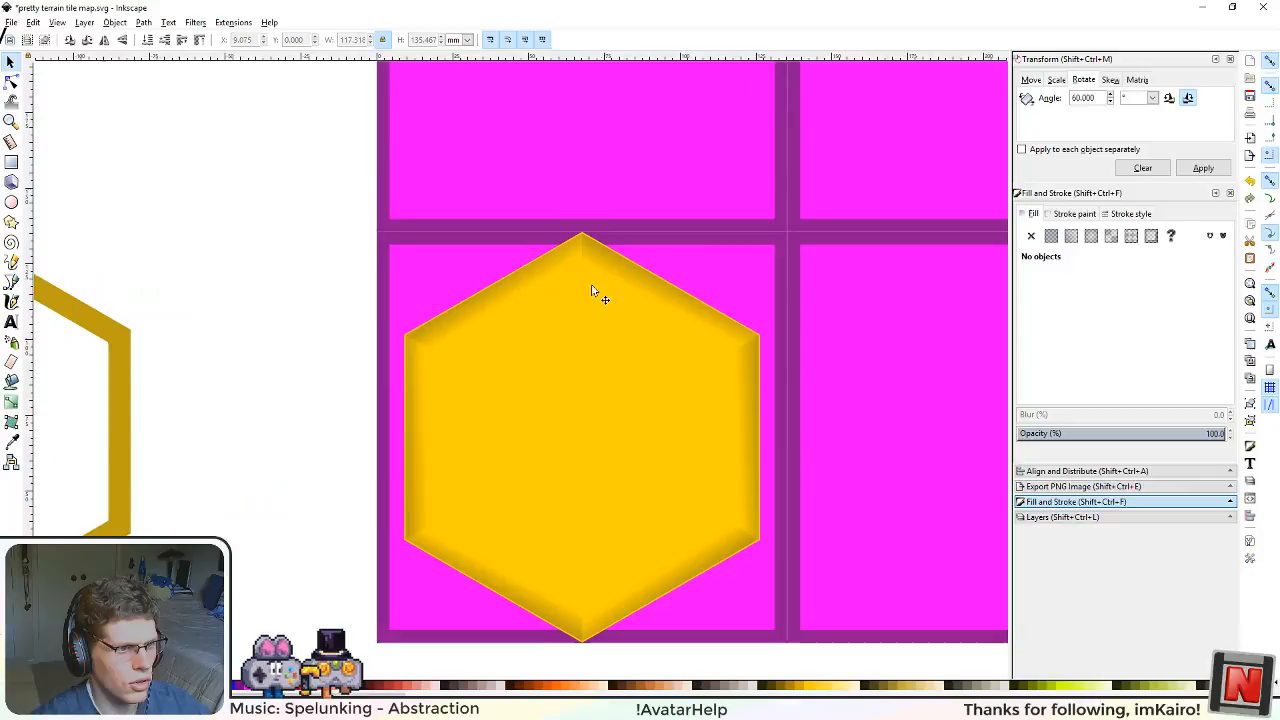
left_click(523, 272)
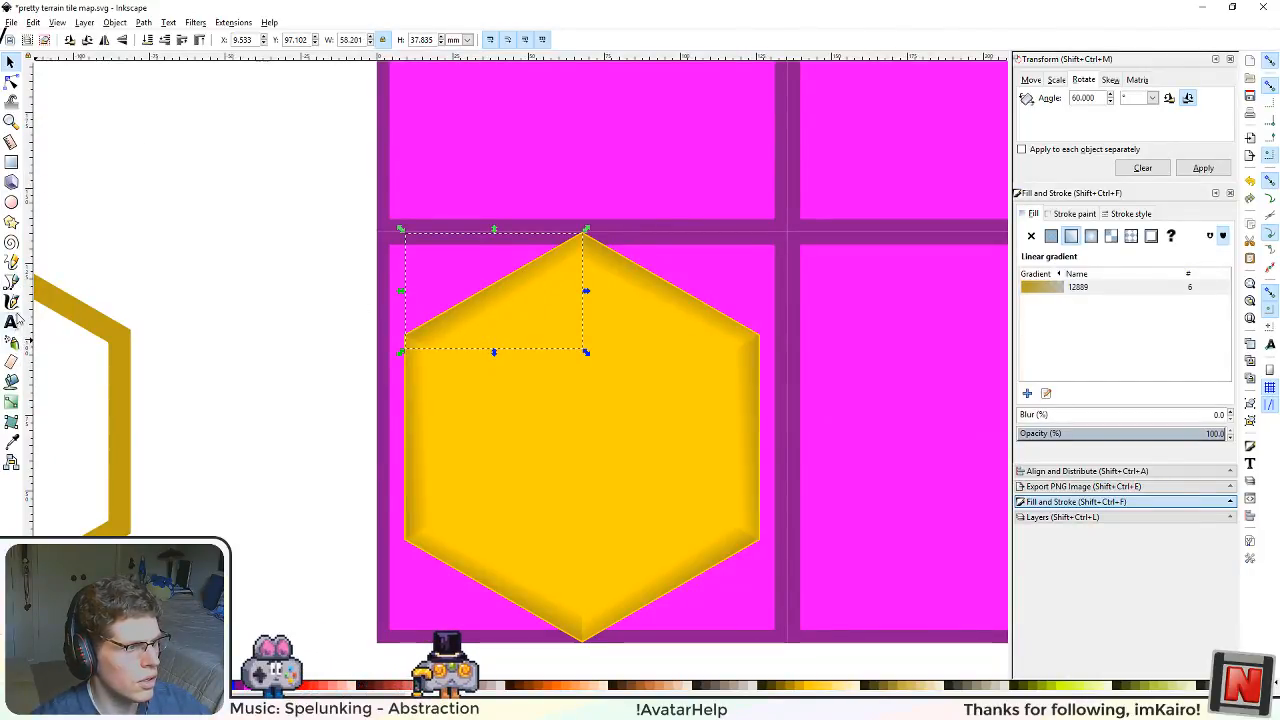
left_click(13, 400)
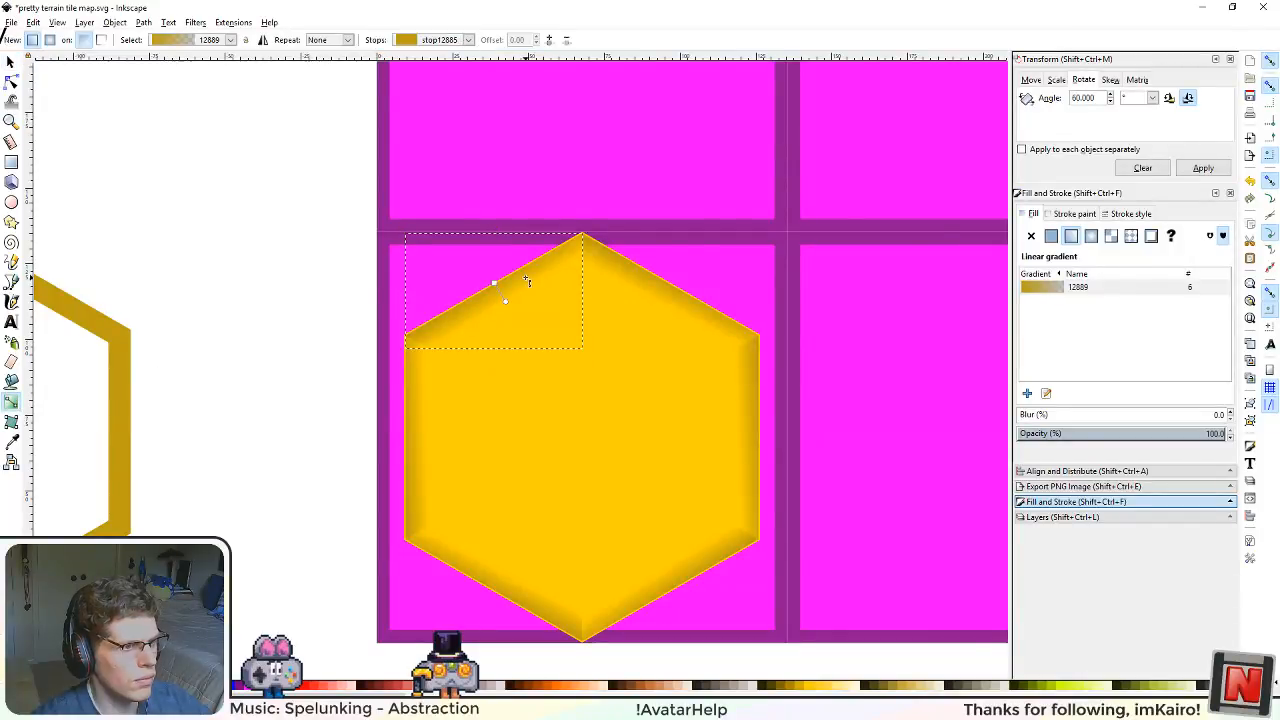
scroll(527, 282, "up", 4)
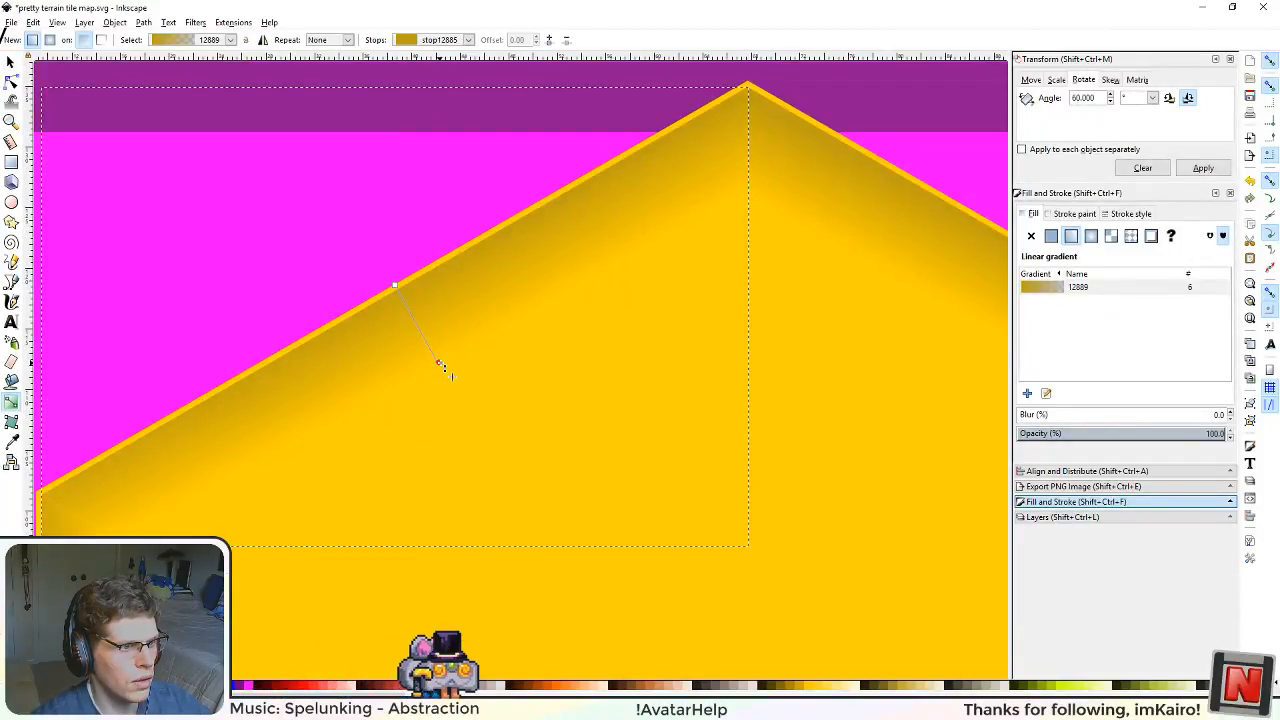
left_click(440, 363)
Step: Align the transparent gradient end of the upper-right strip with that strip's inner edge
left_click(940, 236)
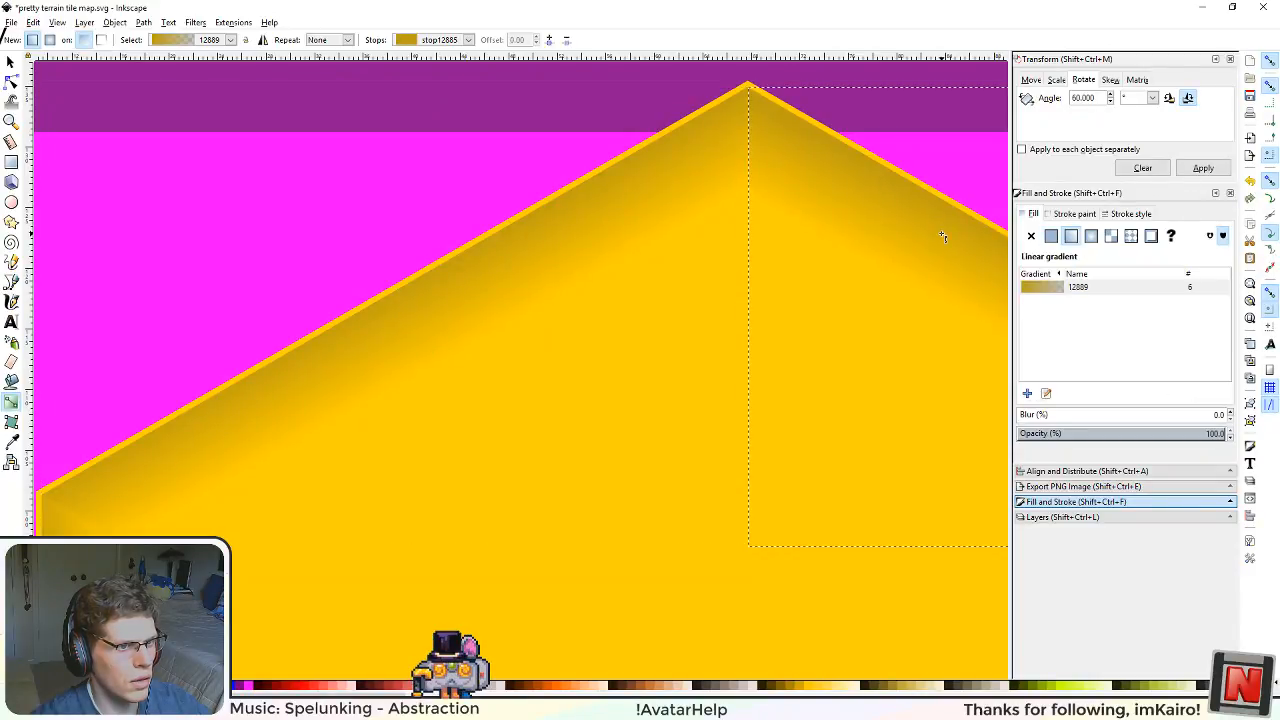
scroll(815, 428, "down", 3)
left_click_drag(849, 484, 606, 454)
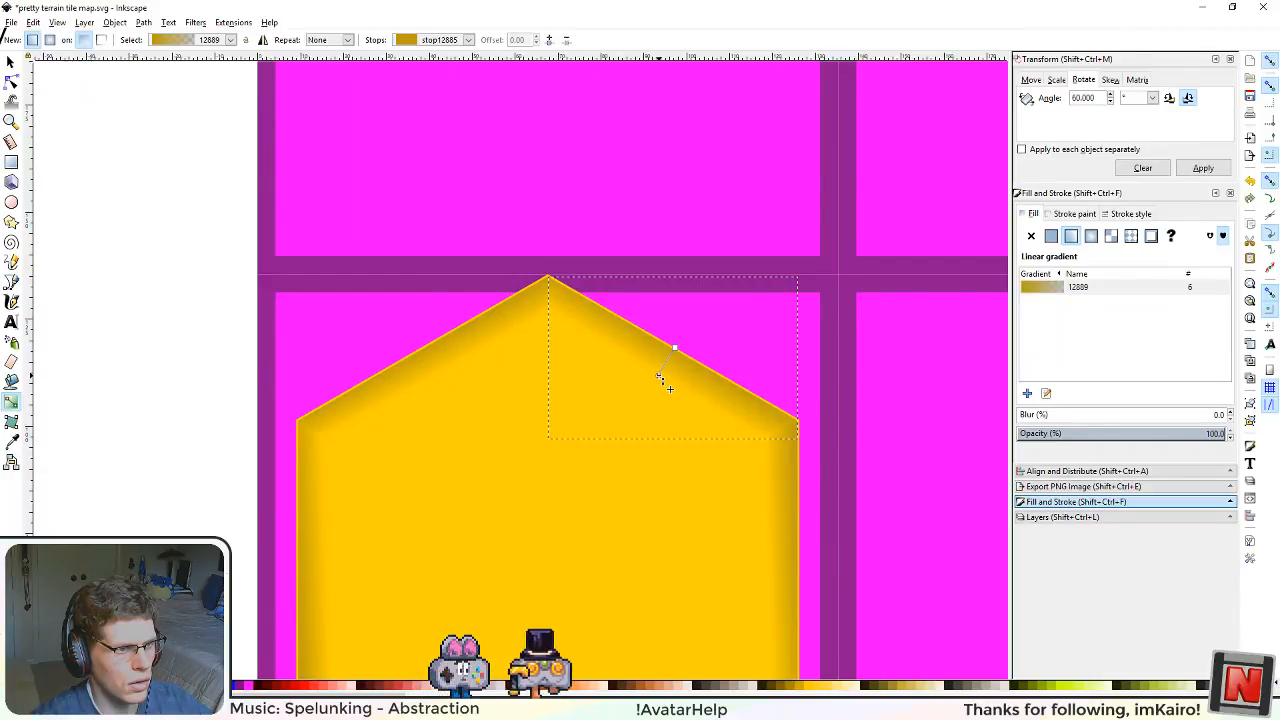
left_click(659, 377)
Step: Snap the transparent gradient end of the right vertical strip to the strip's inner edge
left_click(782, 546)
left_click_drag(675, 590, 659, 467)
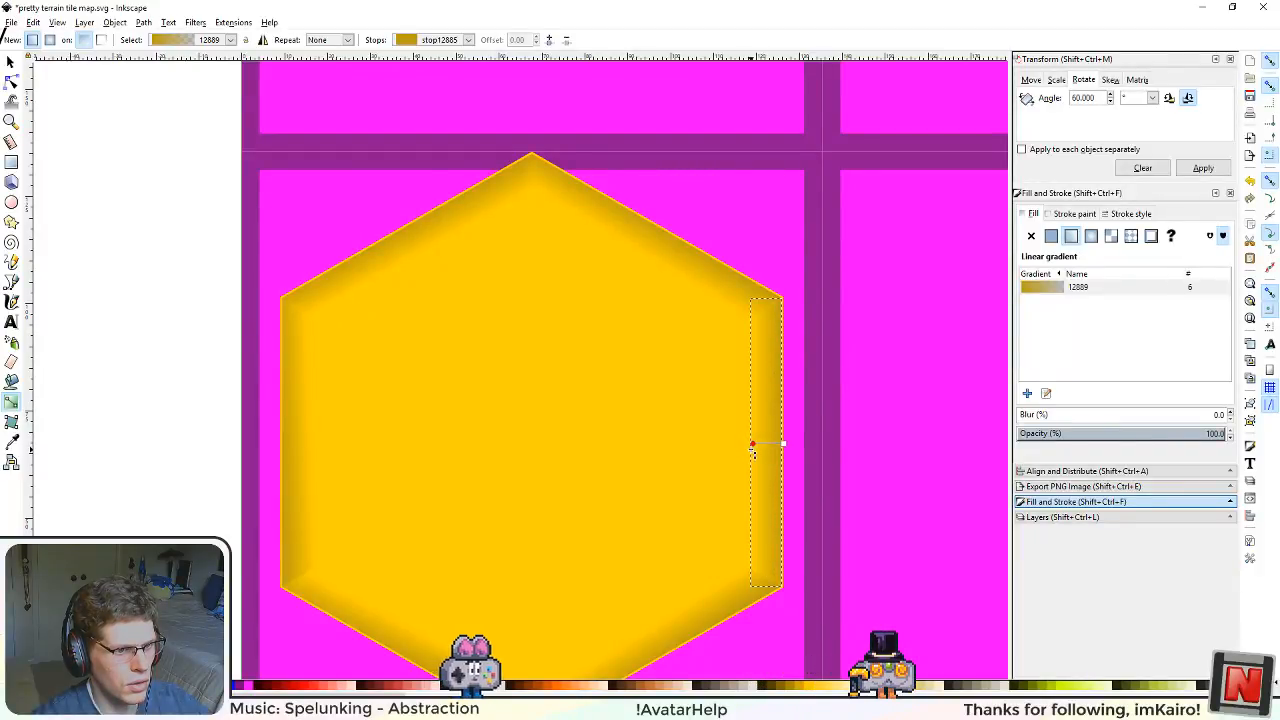
left_click_drag(751, 449, 756, 446)
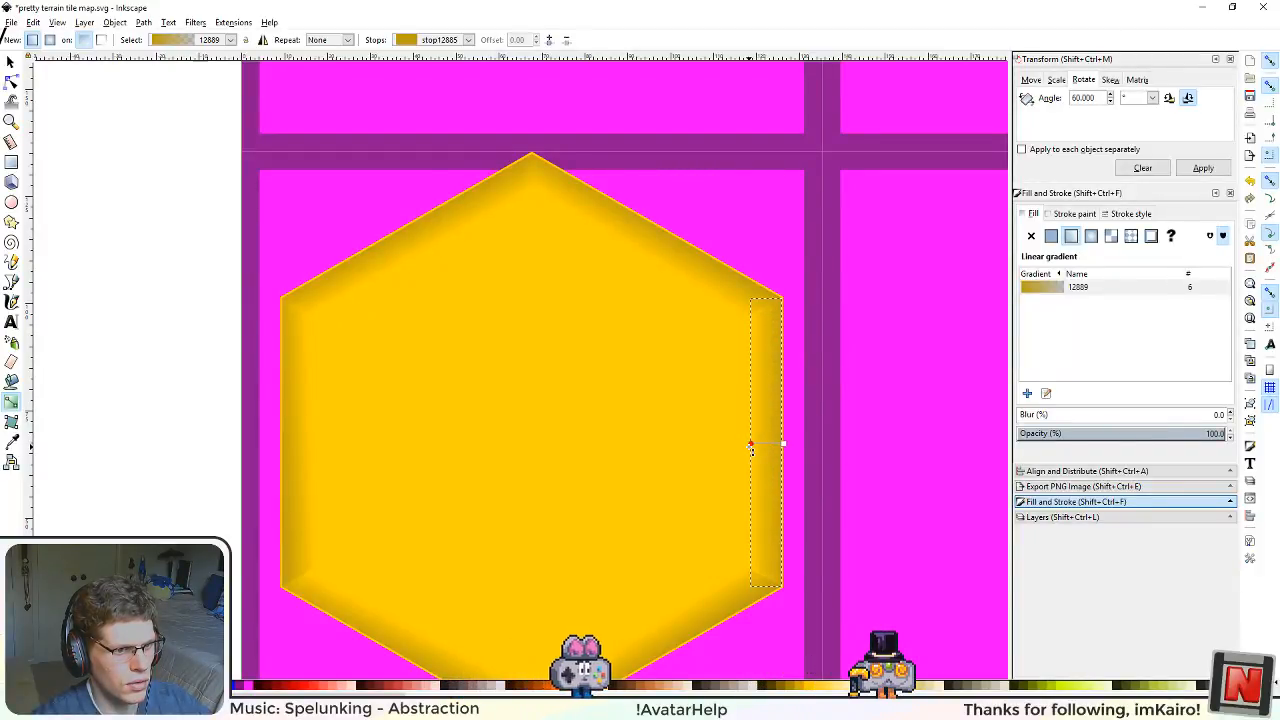
left_click(750, 447)
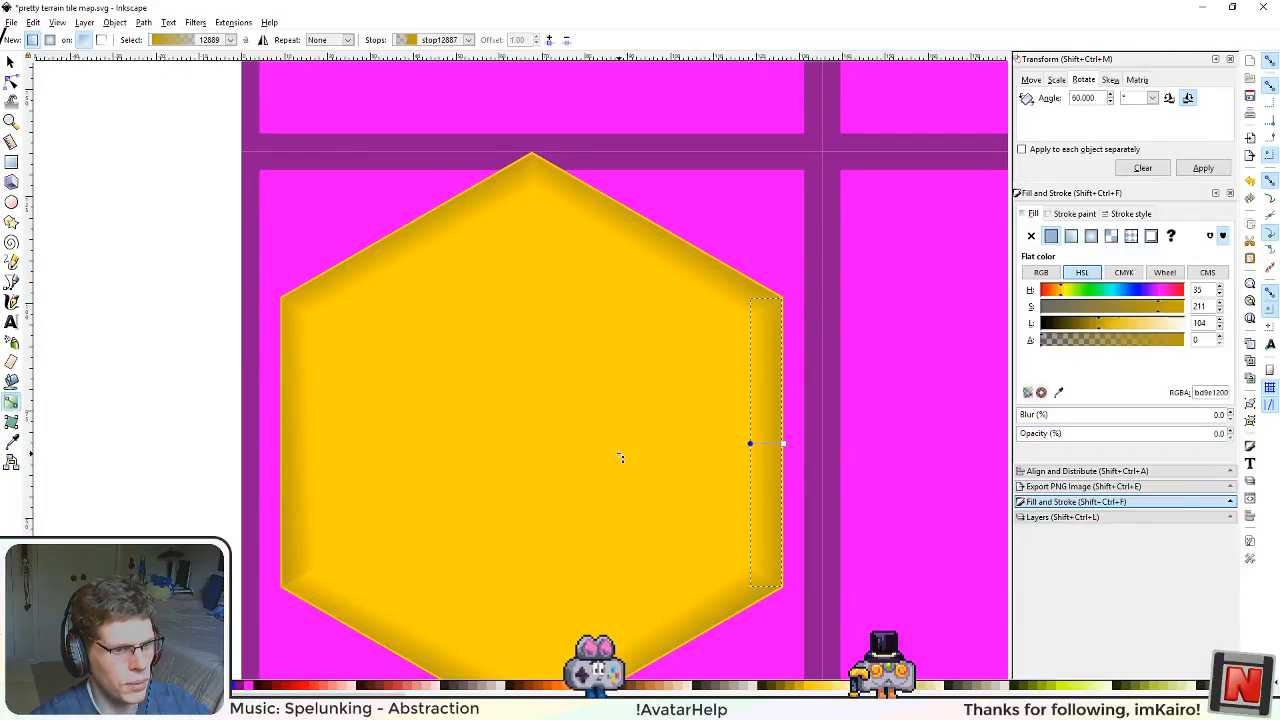
scroll(660, 460, "down", 2)
scroll(700, 470, "up", 3)
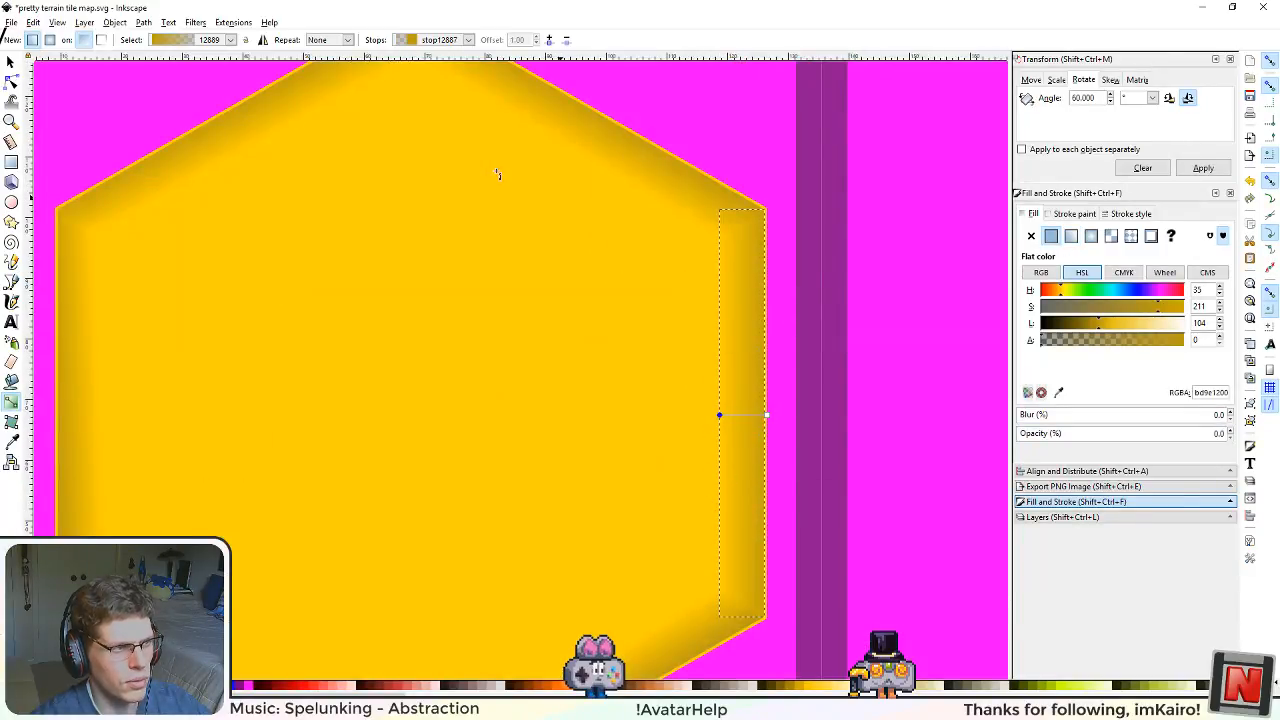
Step: Delete the gradient strip on the hexagon's lower-right edge
left_click(10, 62)
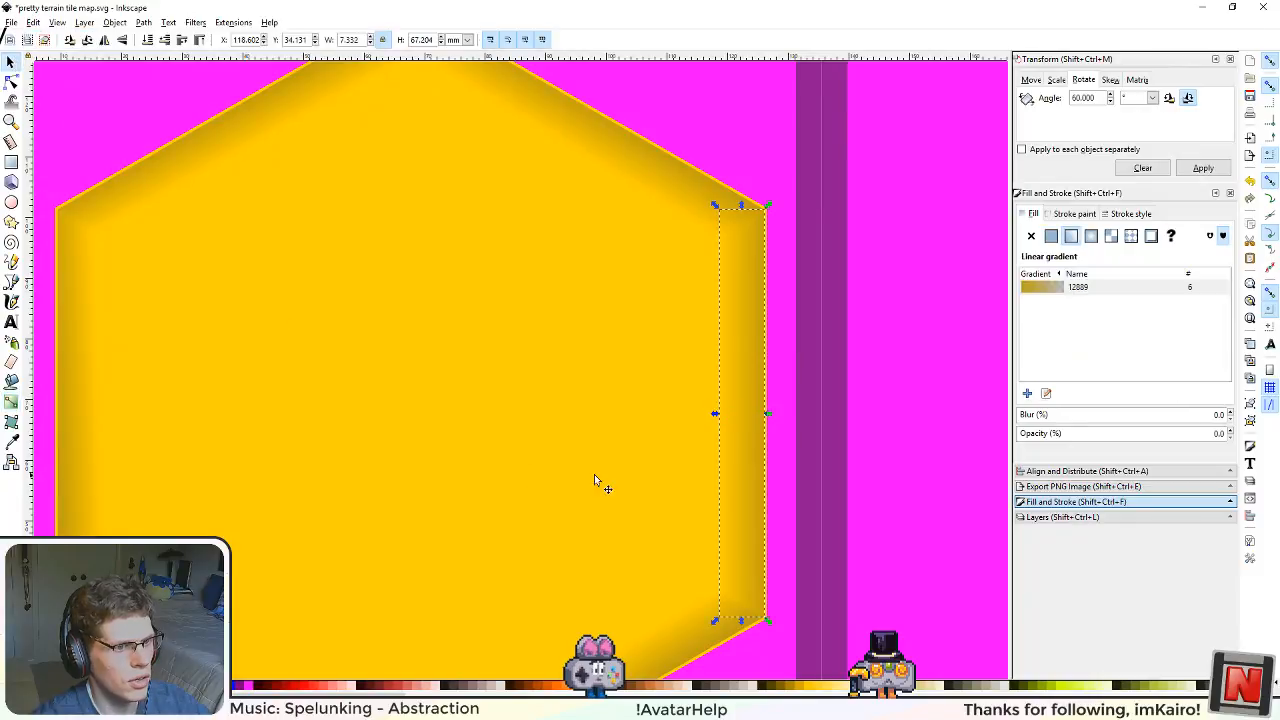
left_click(646, 472)
scroll(646, 468, "down", 5)
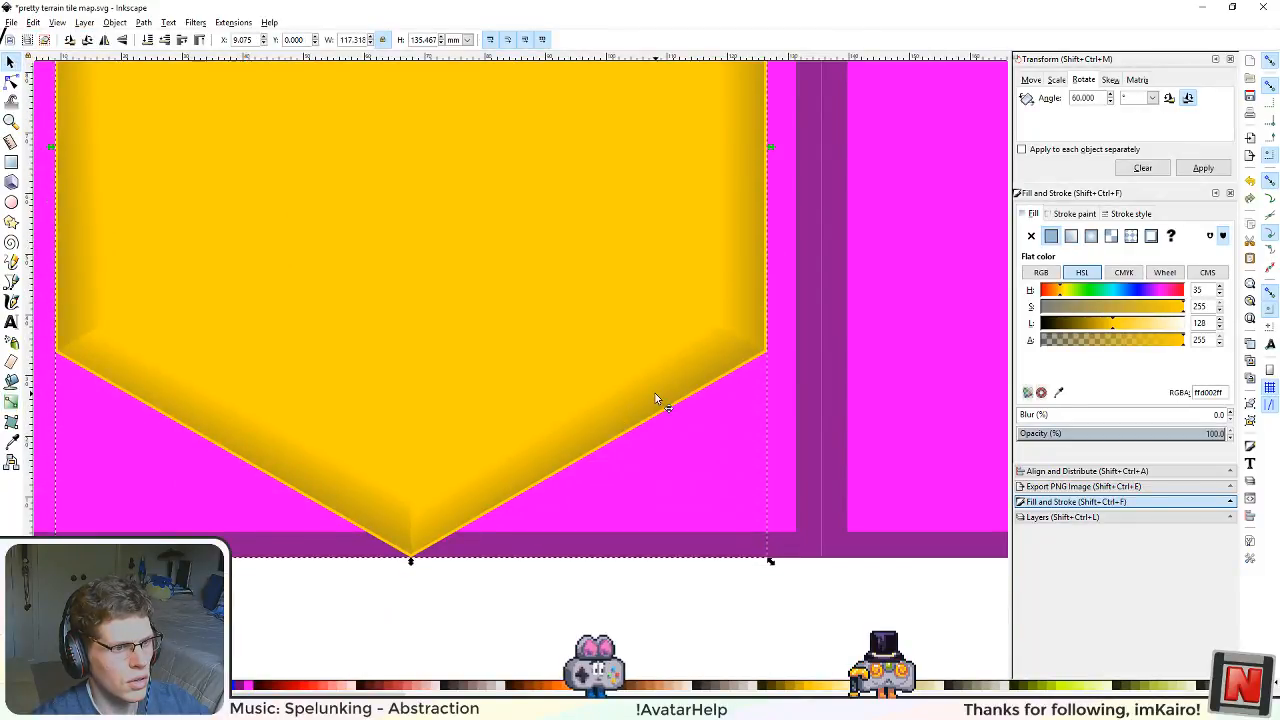
left_click(655, 394)
key("Delete")
Step: Duplicate the right vertical gradient strip, rotate the copy 60°, and place it along the hexagon's lower-right edge
left_click(740, 290)
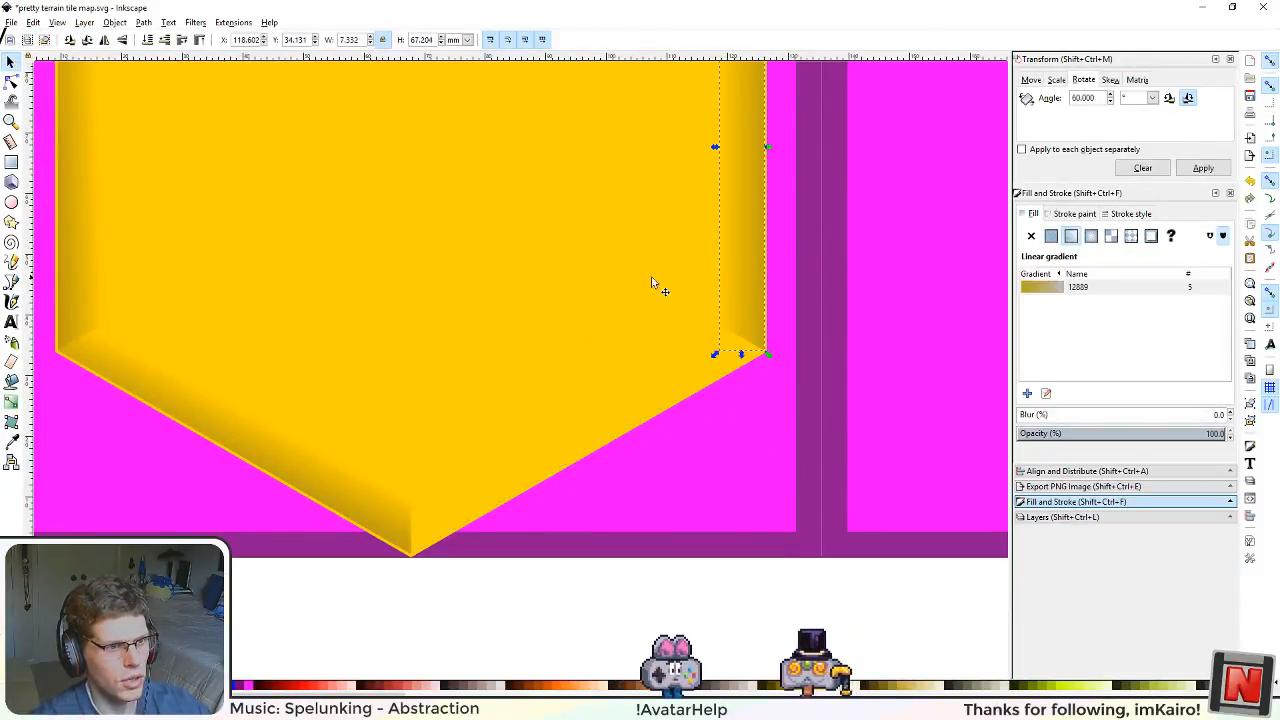
left_click_drag(503, 335, 415, 479)
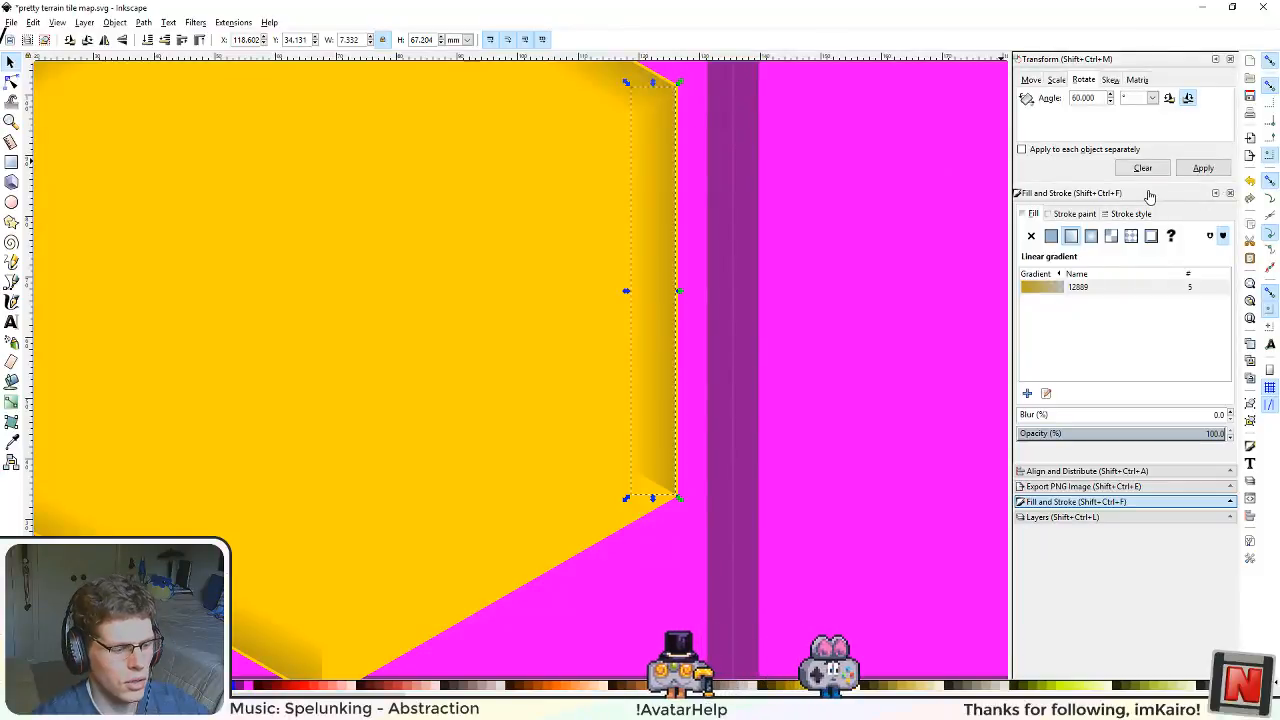
key("ctrl+d")
left_click(1206, 170)
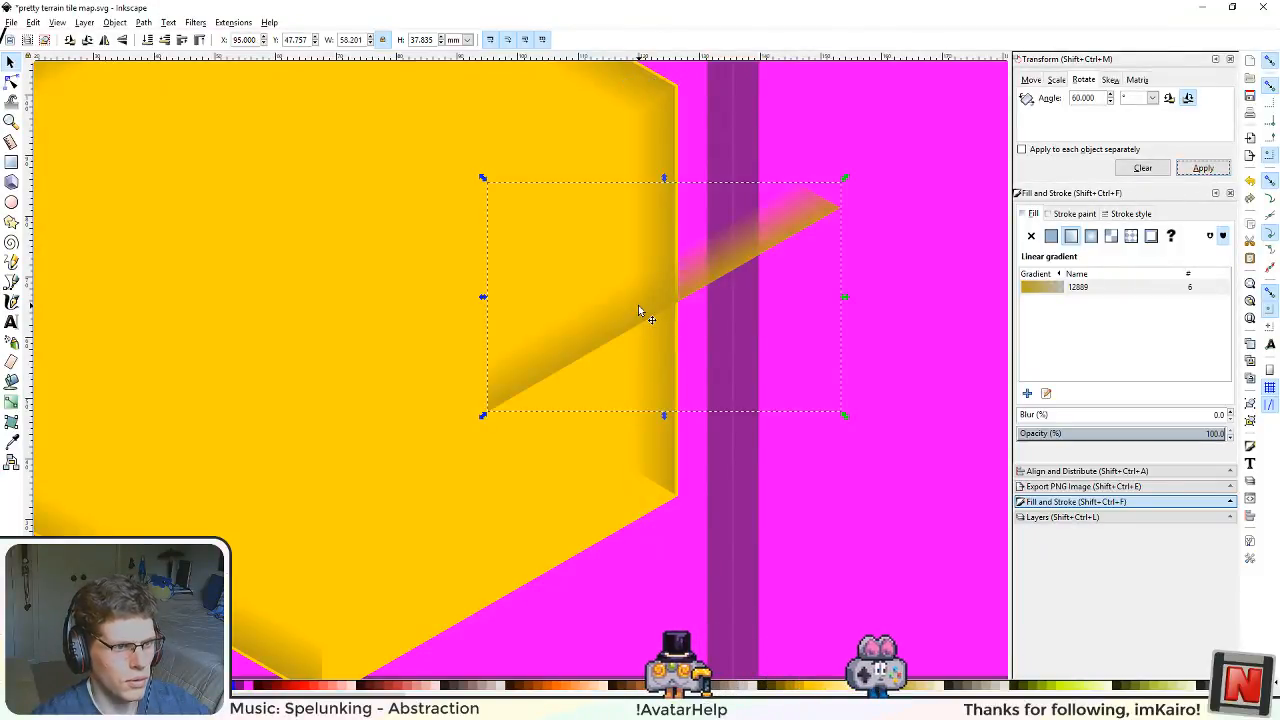
left_click_drag(638, 305, 469, 598)
key("ctrl+minus")
scroll(509, 486, "down", 2)
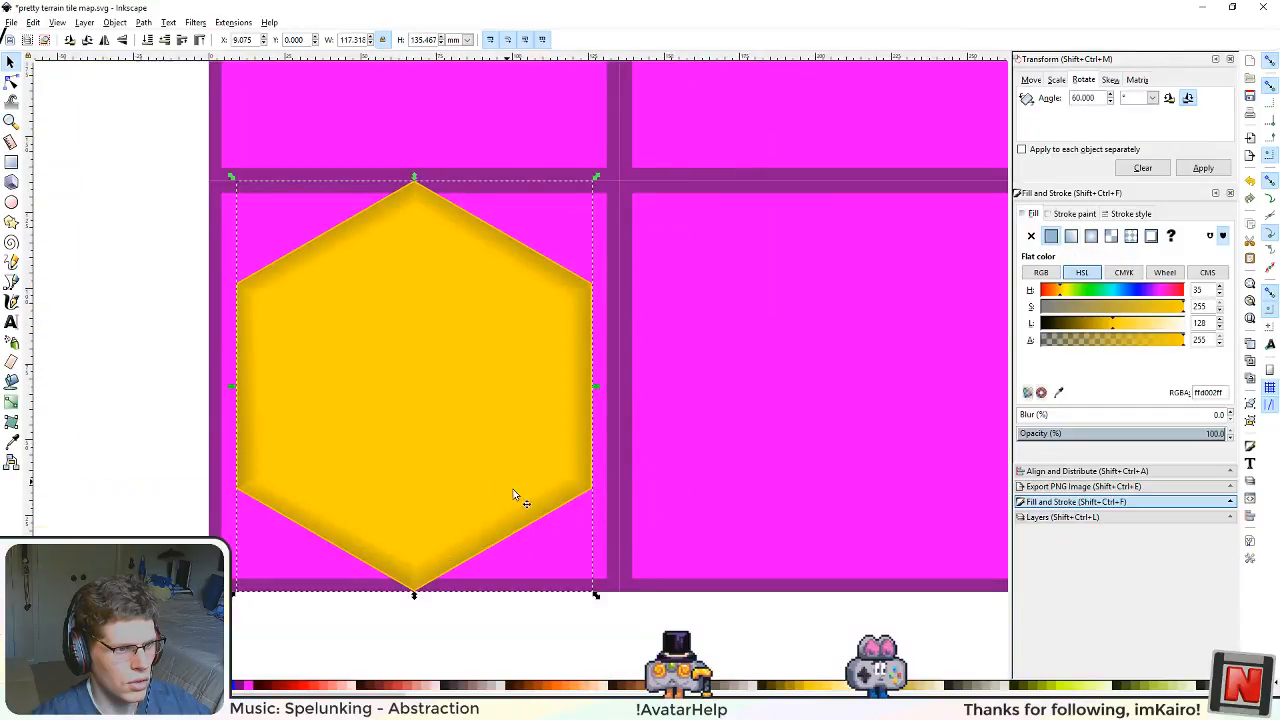
scroll(572, 516, "up", 5)
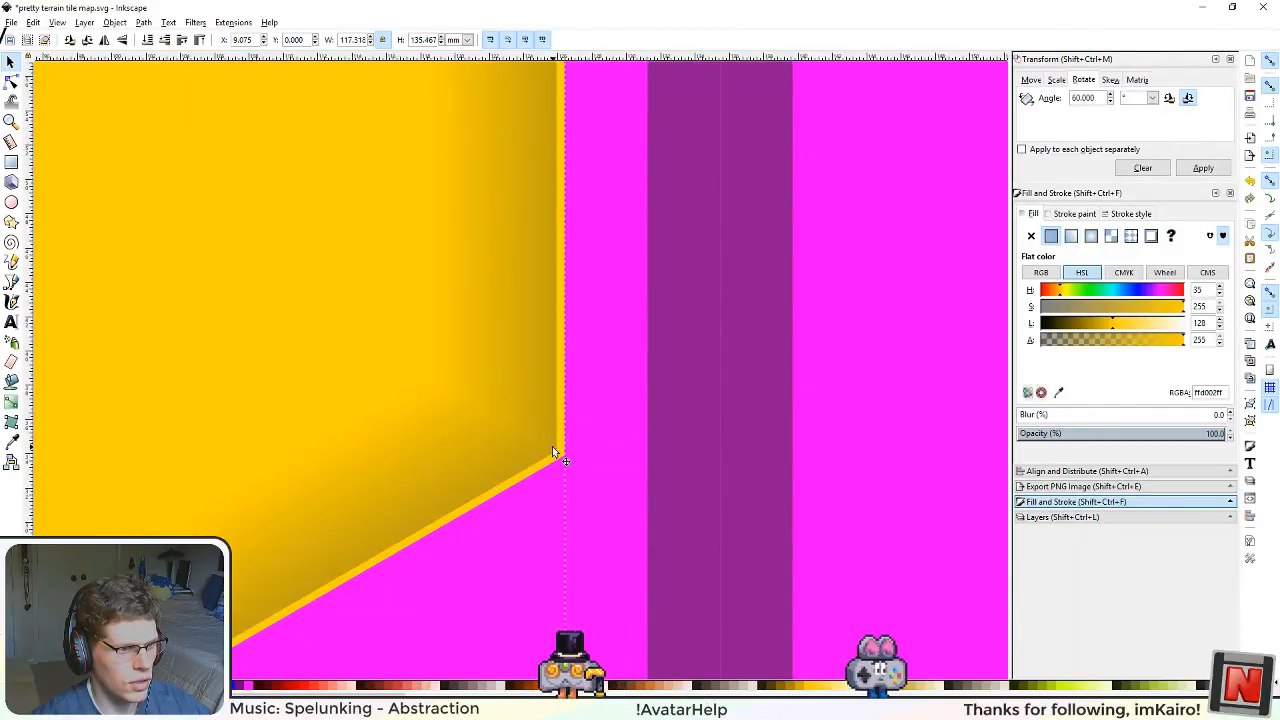
key("Up")
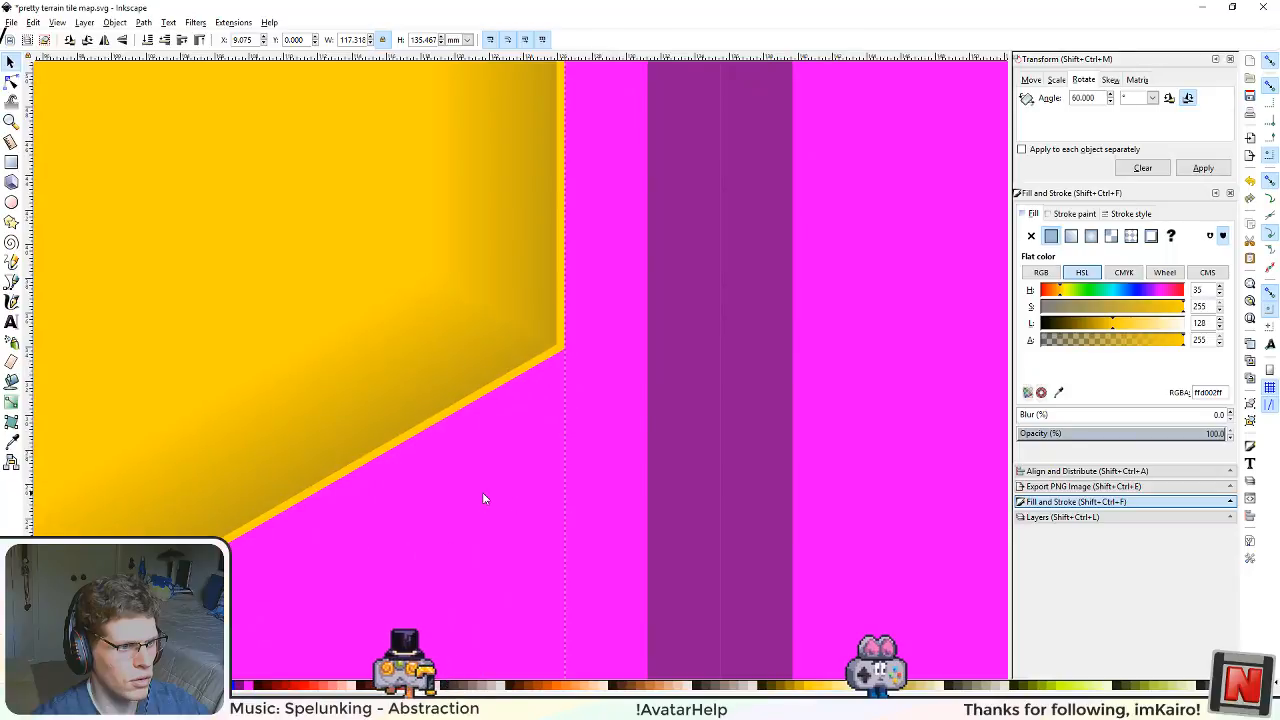
Step: Delete the gradient strips on the hexagon's lower-left, left, upper-left and upper-right edges
scroll(482, 493, "down", 3)
scroll(297, 507, "down", 1)
left_click_drag(284, 498, 572, 517)
left_click(436, 547)
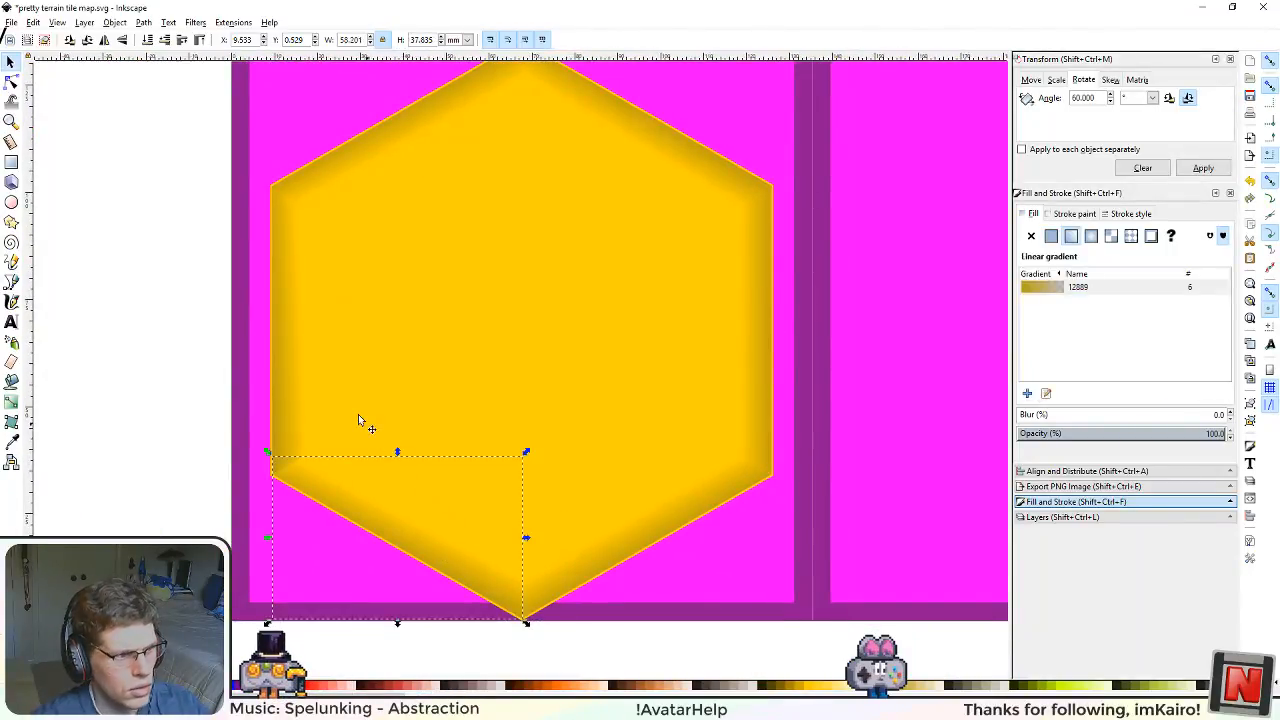
key("Delete")
left_click(303, 412)
key("Delete")
left_click(380, 160)
key("Delete")
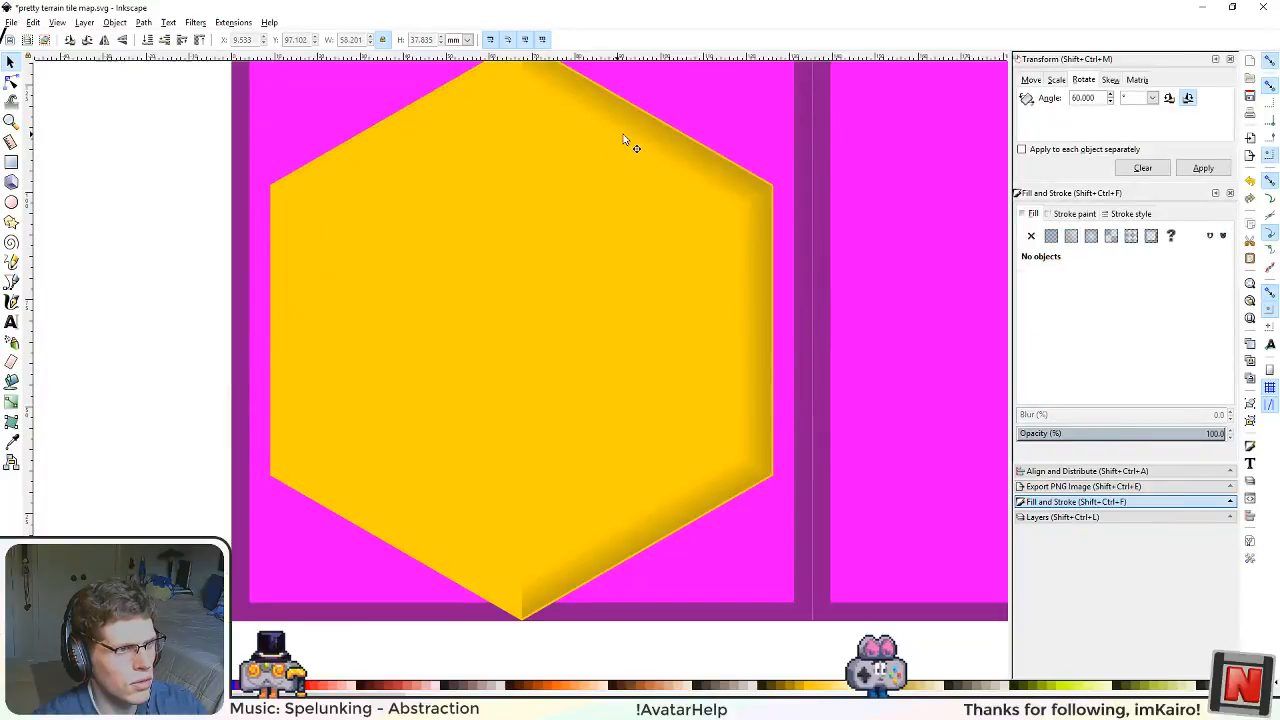
left_click(623, 139)
key("Delete")
Step: Duplicate the right and lower-right strips together and rotate the copies in 60° steps to fit the left and lower-left edges
left_click(771, 289)
left_click(644, 521)
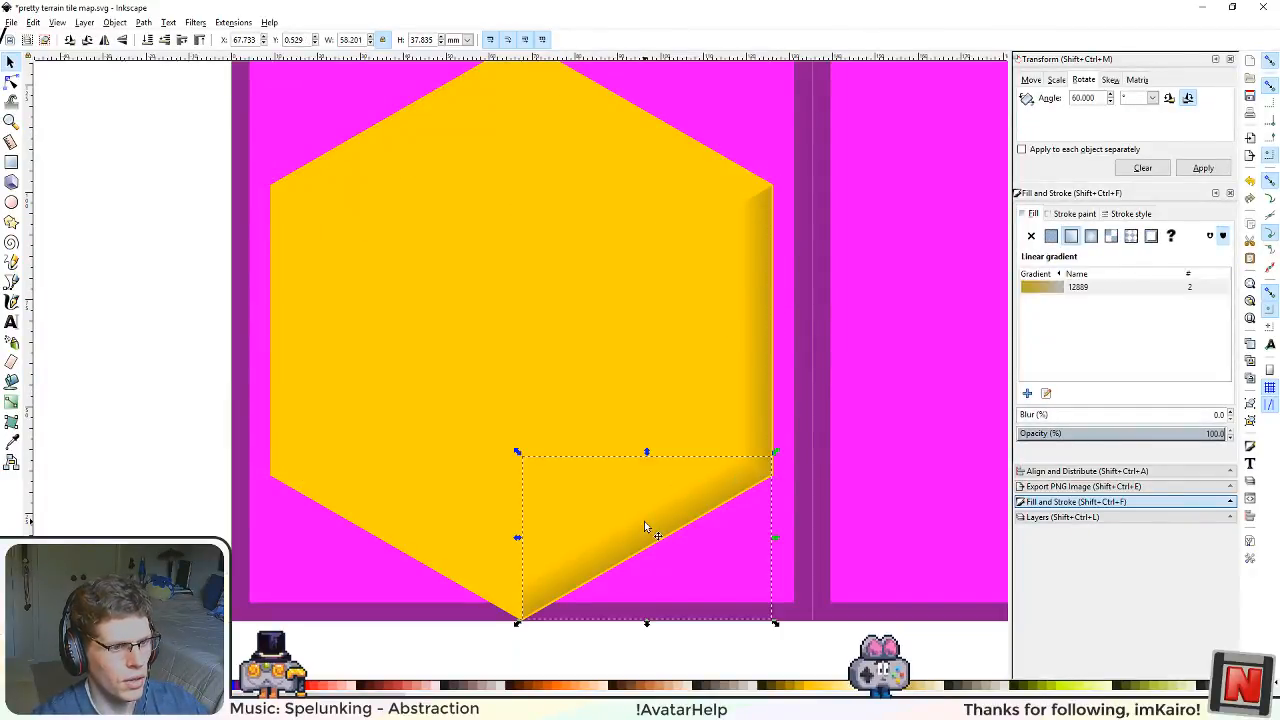
left_click(752, 337, "shift")
key("ctrl+d")
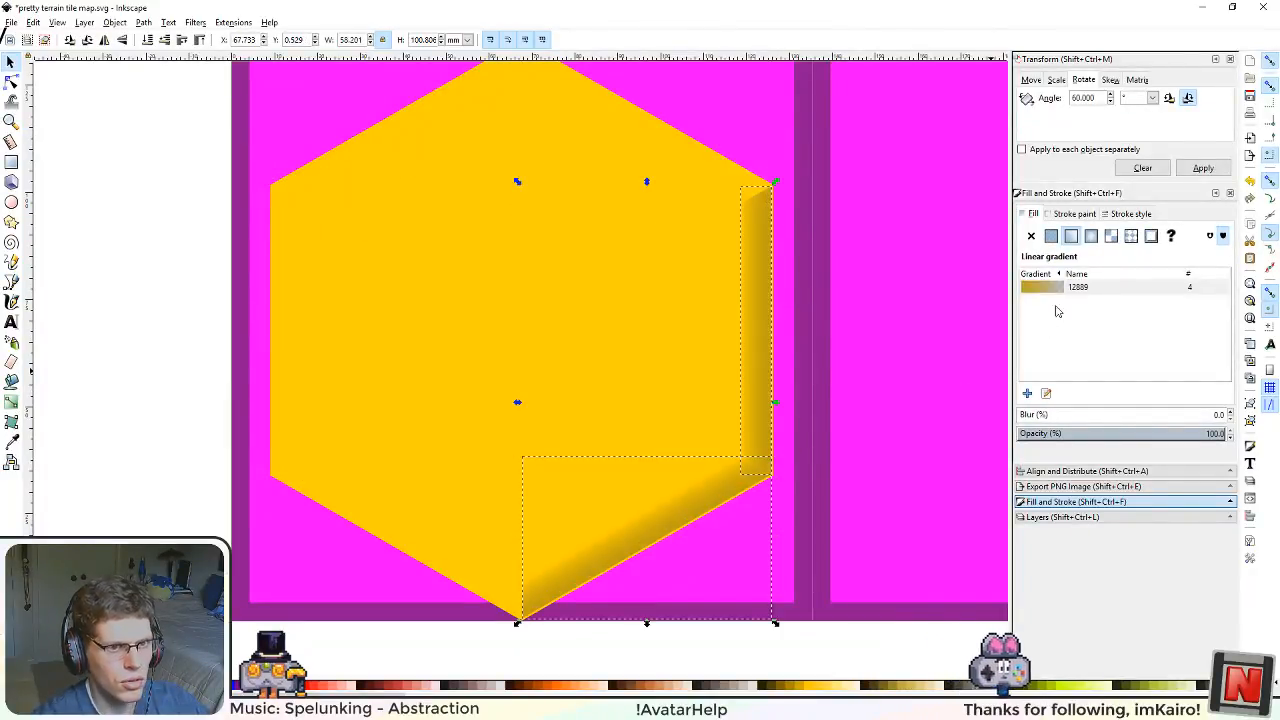
left_click(1195, 170)
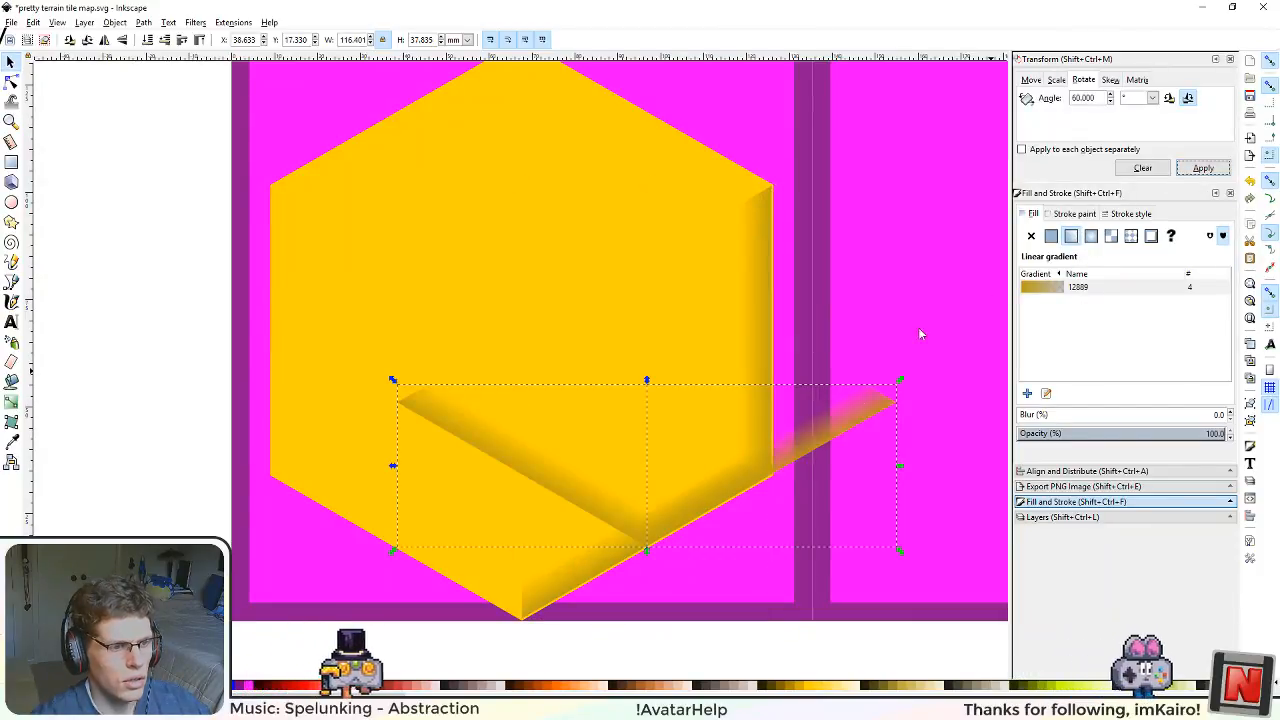
mouse_move(682, 507)
left_mouse_down()
mouse_move(599, 483)
mouse_move(340, 480)
mouse_move(337, 510)
left_mouse_up()
left_click(1192, 169)
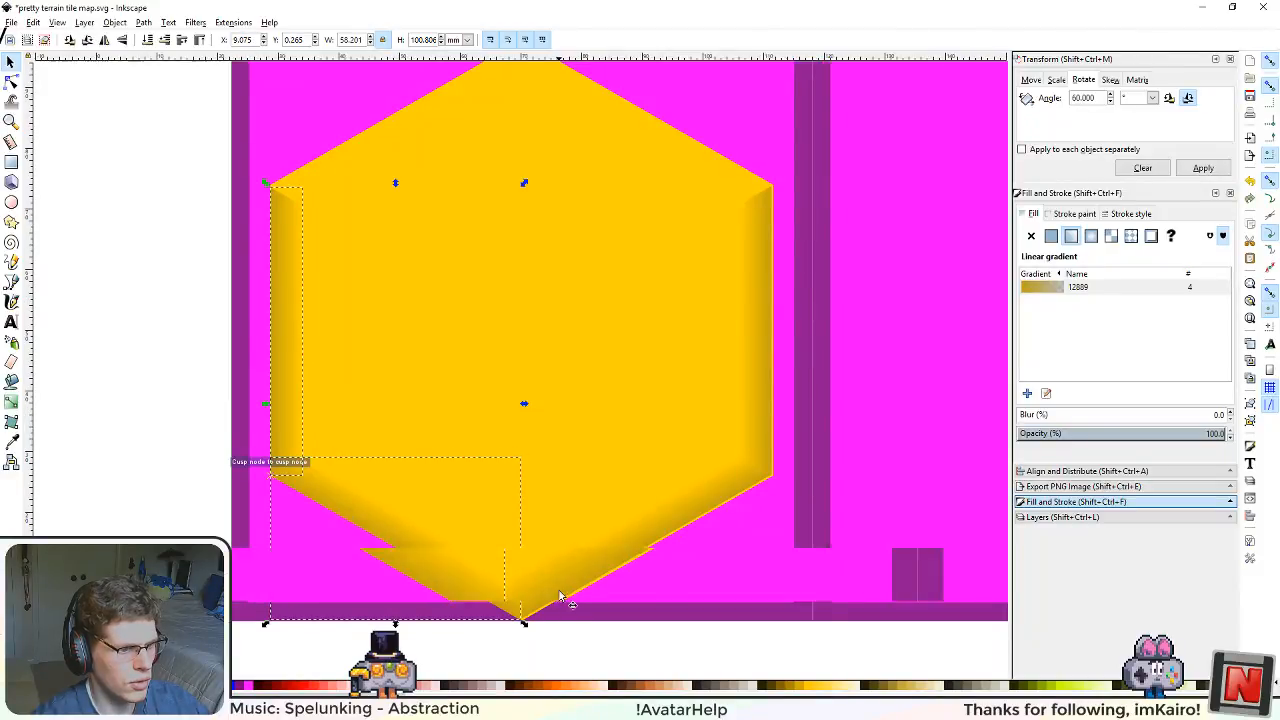
Step: Align the copied strip pair with the hexagon's left and lower-left edges, at about X 9.533, Y 0.529 mm
scroll(515, 588, "up", 3)
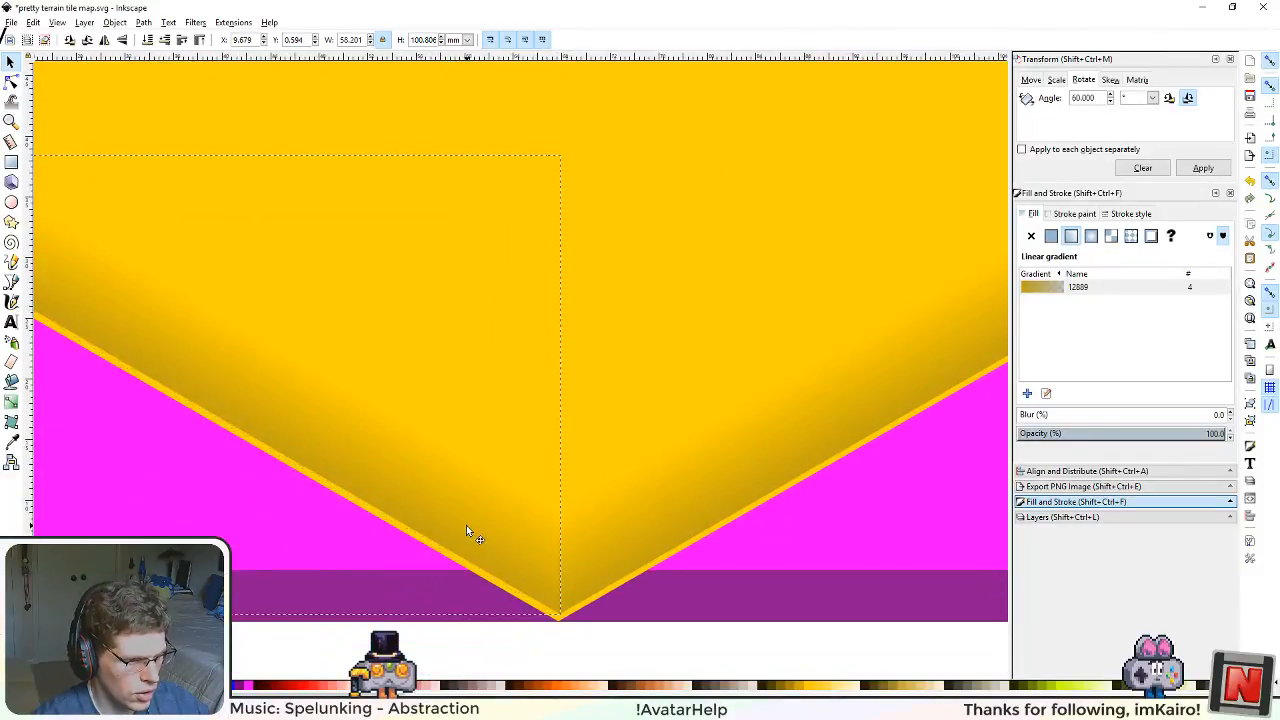
scroll(492, 378, "down", 3)
left_click_drag(560, 262, 613, 478)
left_click_drag(698, 286, 707, 385)
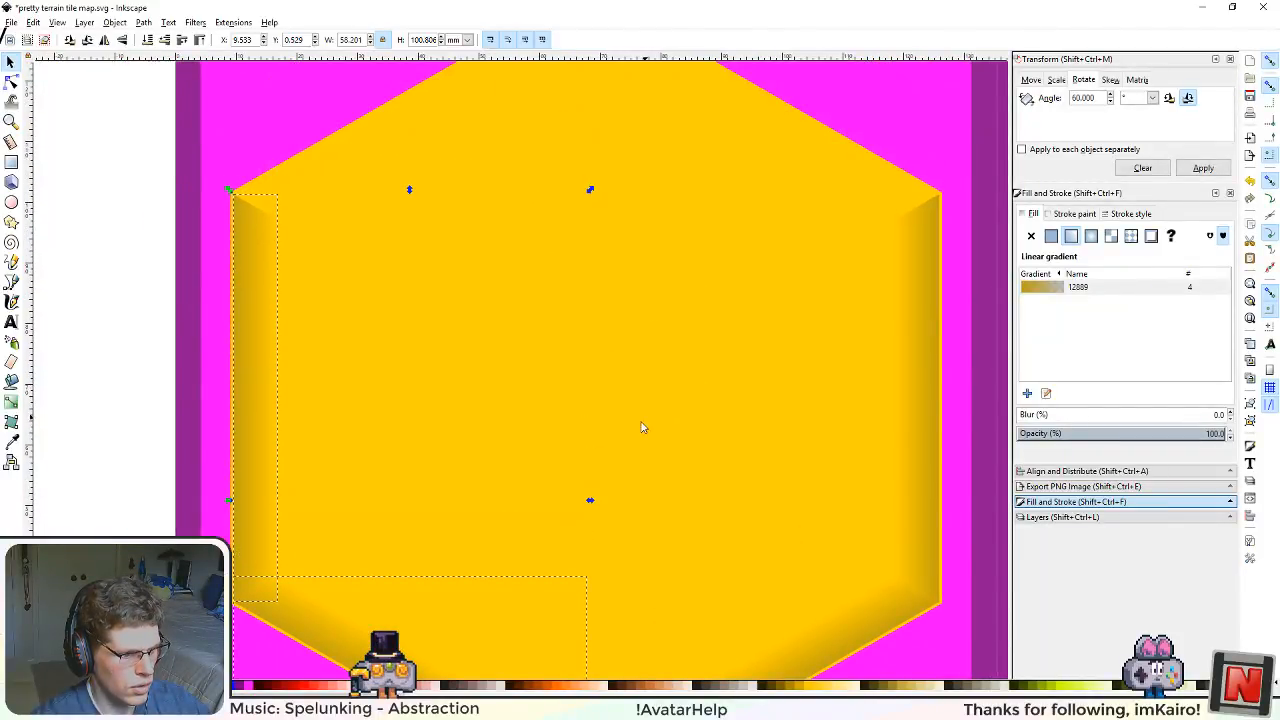
Step: Duplicate the left and lower-left strips, rotate the copies in 60° steps, and place them along the hexagon's two upper edges
key("ctrl+d")
left_click(1203, 168)
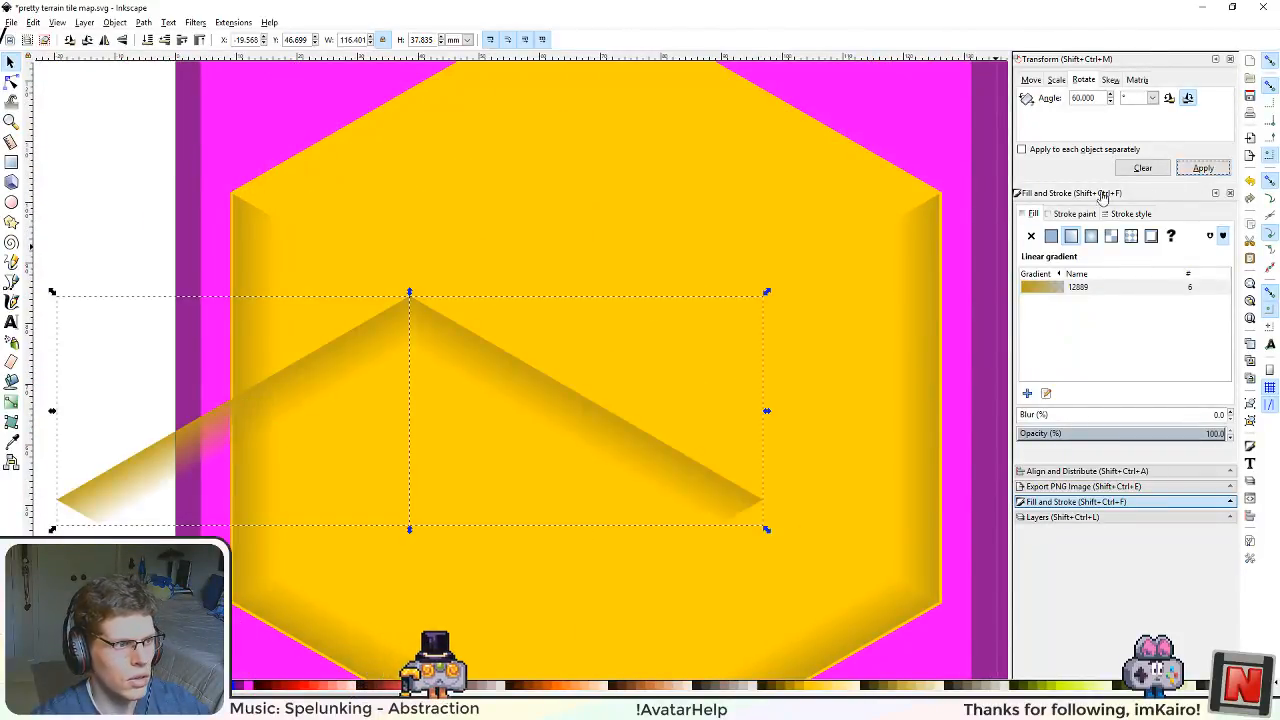
scroll(669, 399, "up", 2)
left_click_drag(538, 520, 716, 223)
scroll(640, 471, "down", 3, "ctrl")
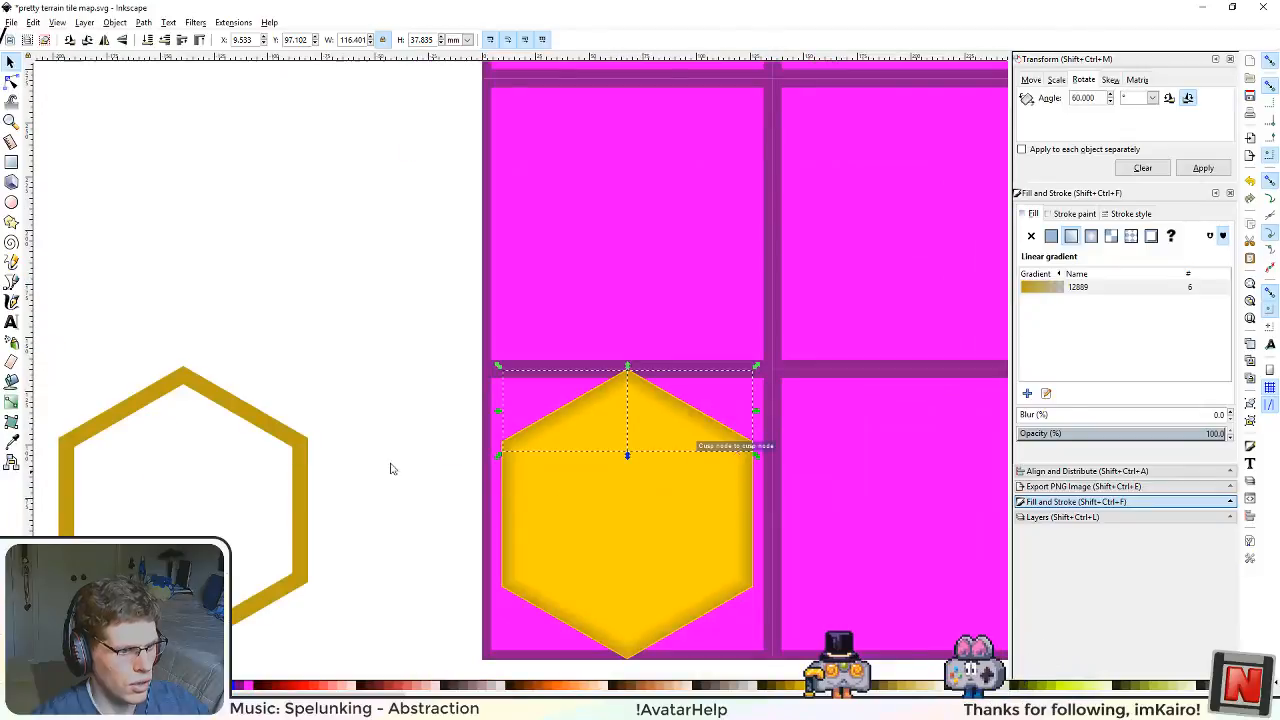
Step: Deselect the strips, check the shading on all six hexagon edges, and save the tile map drawing
left_click(371, 457)
scroll(609, 417, "down", 2)
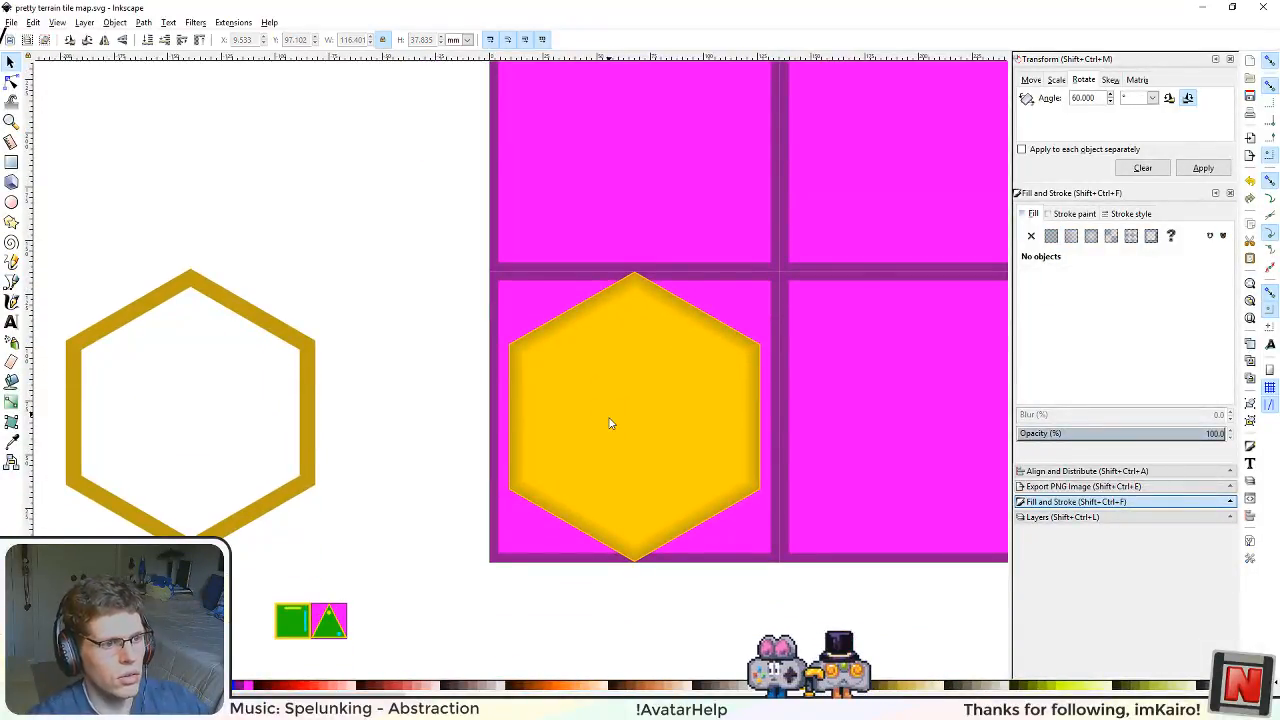
scroll(702, 461, "up", 2)
scroll(692, 463, "down", 2)
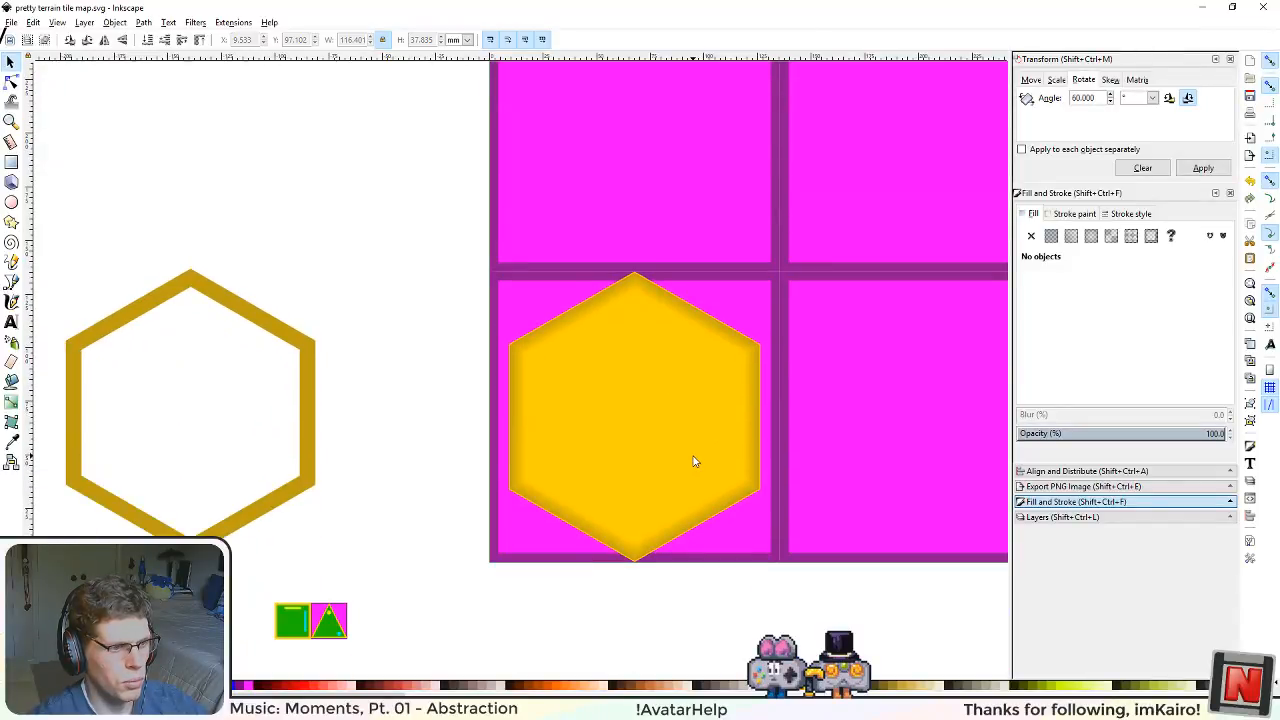
scroll(693, 490, "up", 2, "ctrl")
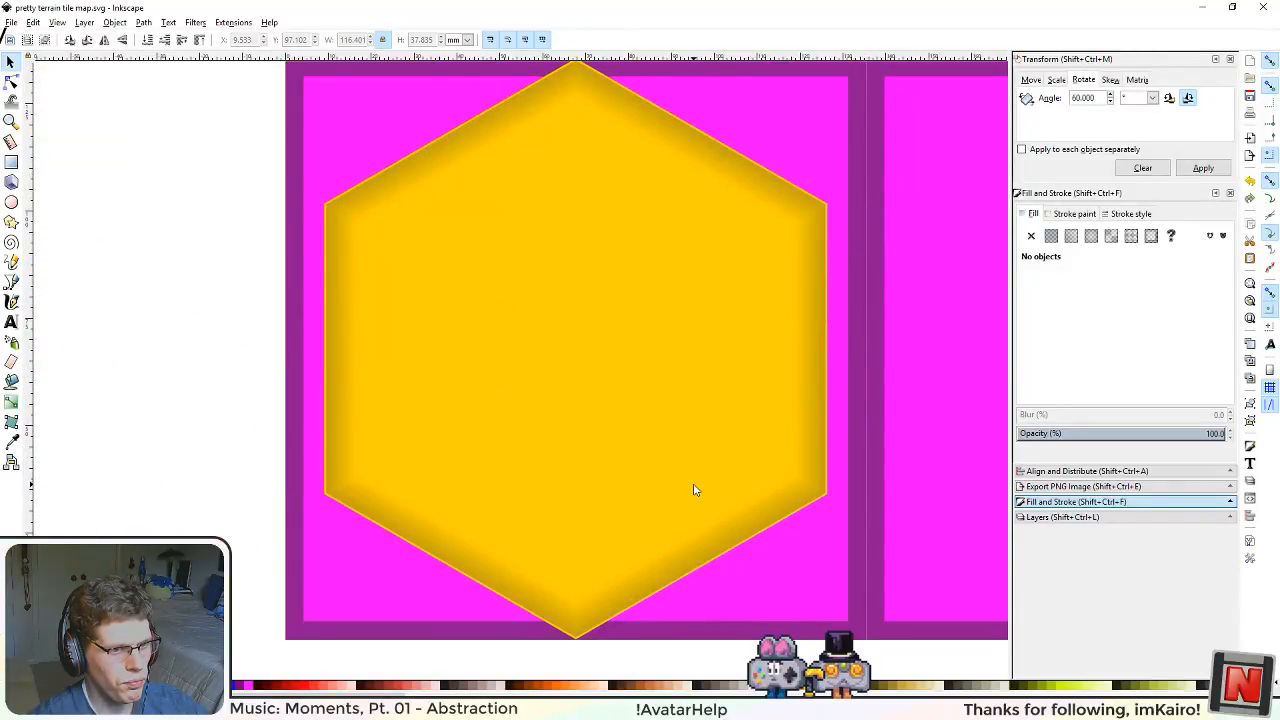
scroll(681, 404, "down", 2)
scroll(680, 404, "down", 2, "ctrl")
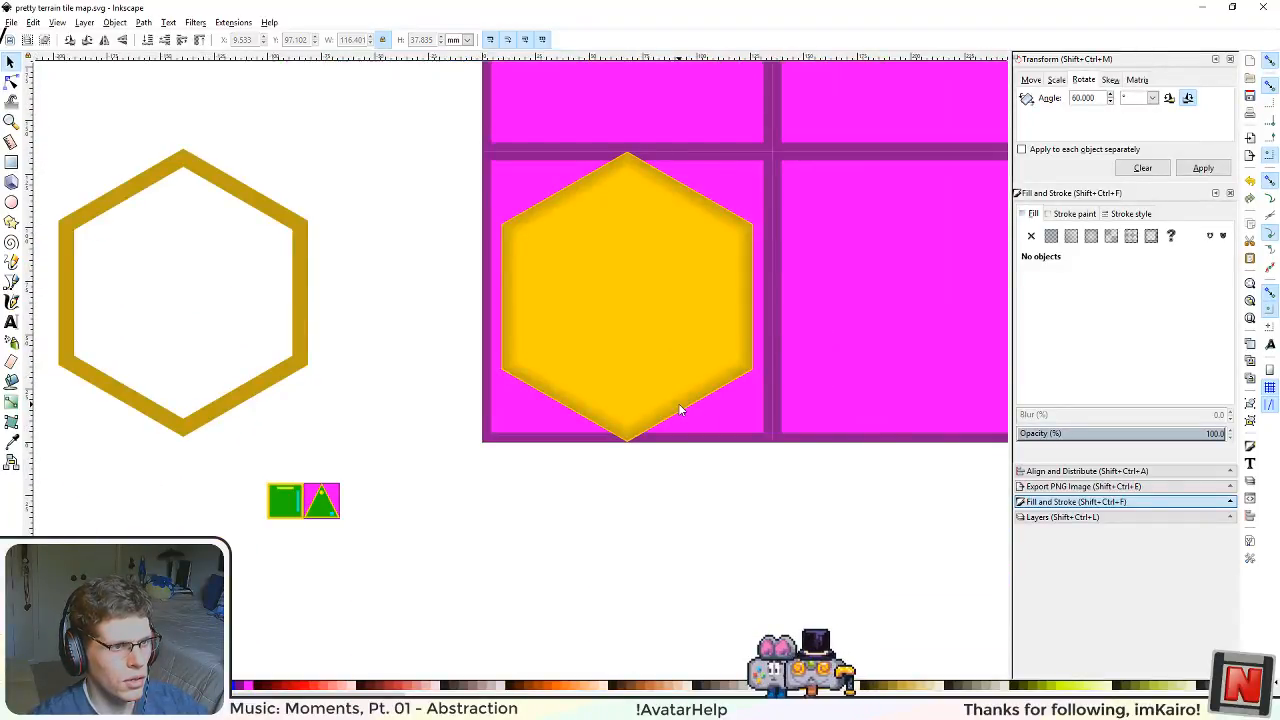
left_click(11, 22)
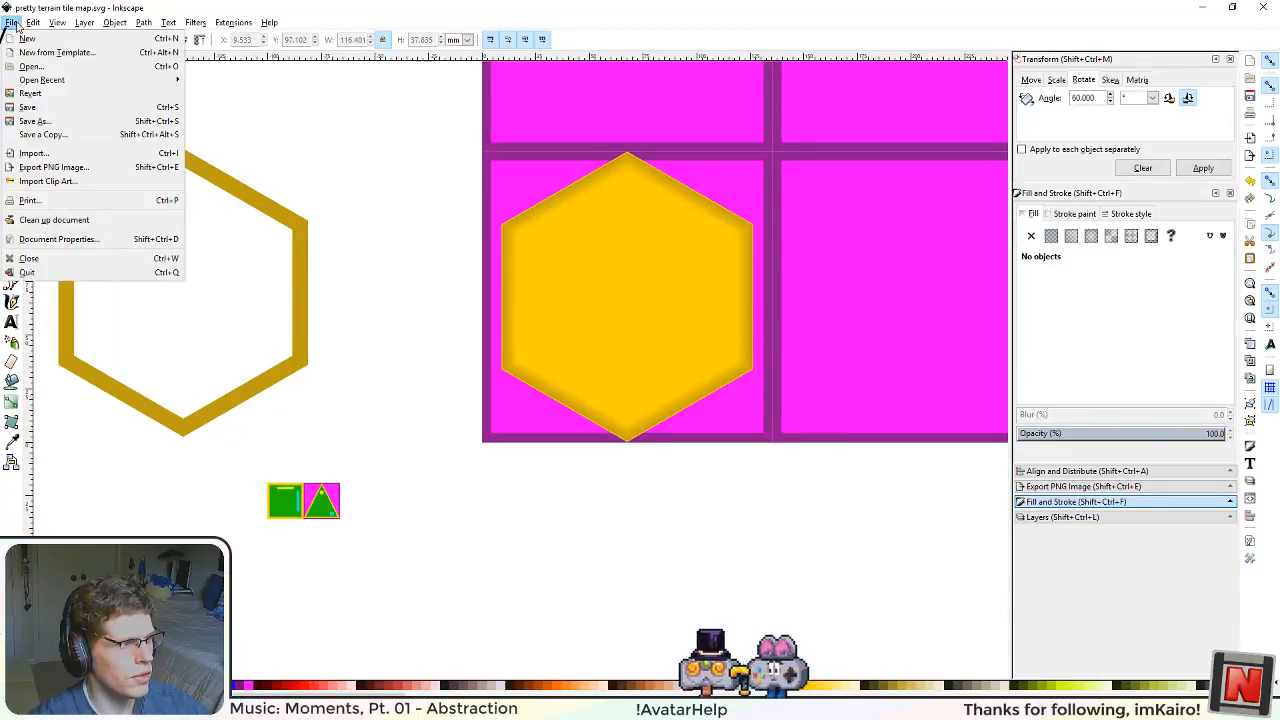
left_click(30, 107)
Step: Export the whole page as a 4096 × 4096 px PNG named "pretty terrain tile mappng.png" in the Terrain folder
left_click(1085, 487)
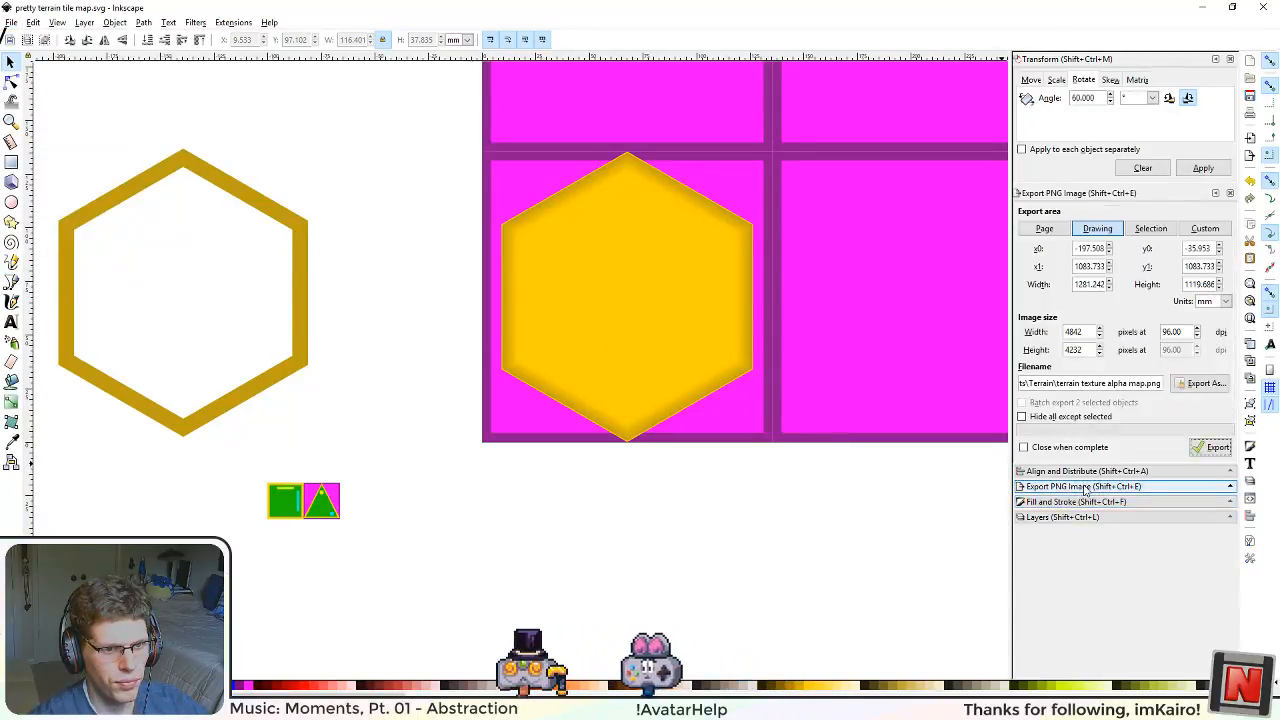
left_click(1043, 229)
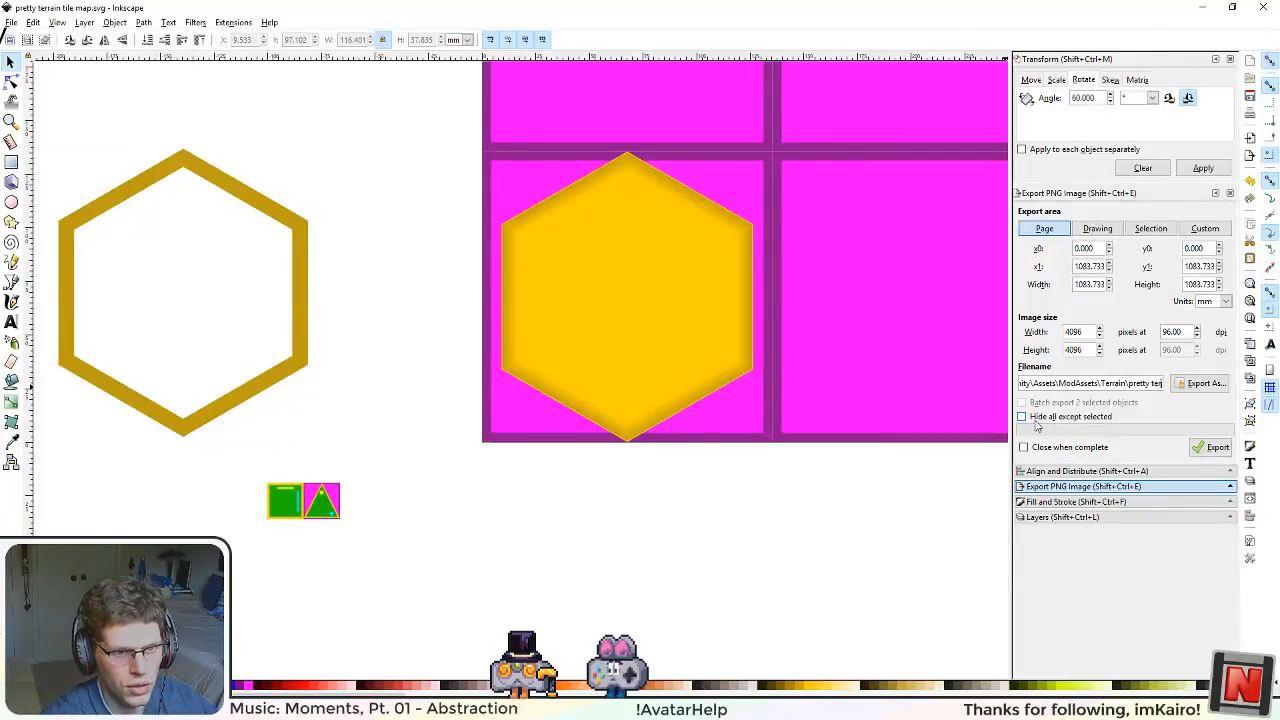
type("rain t")
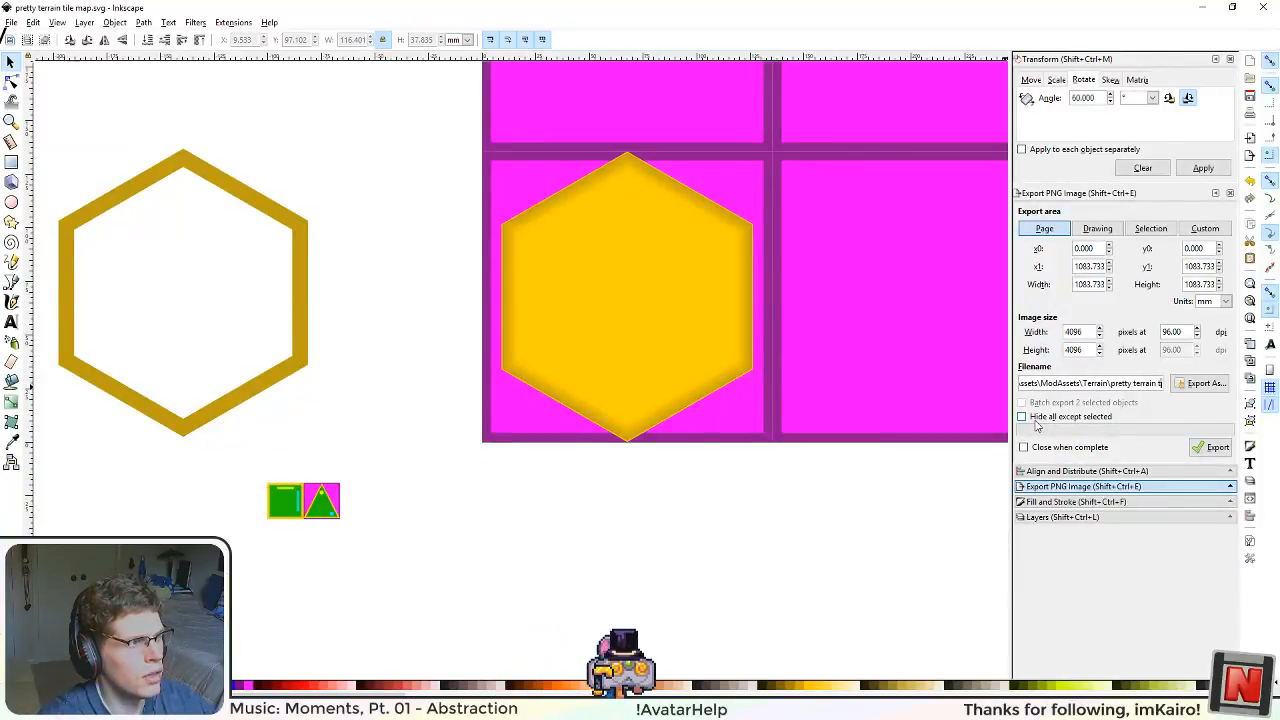
type("ile map")
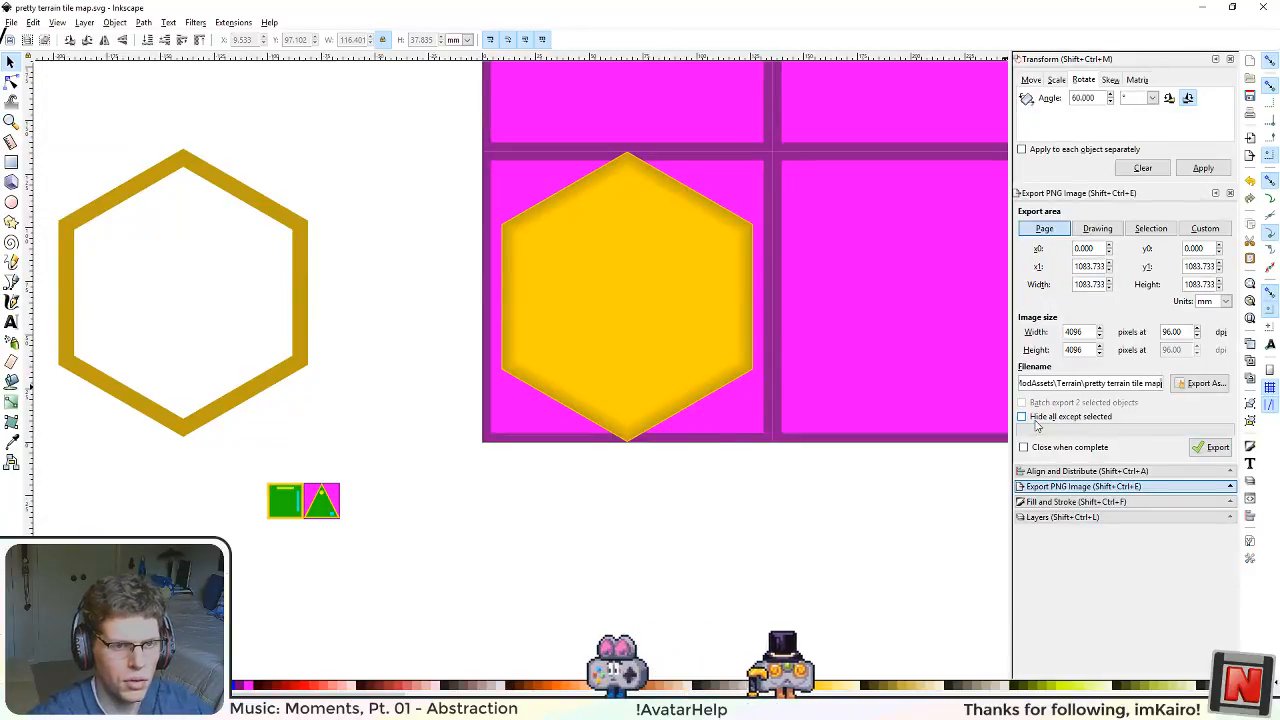
left_click(1209, 449)
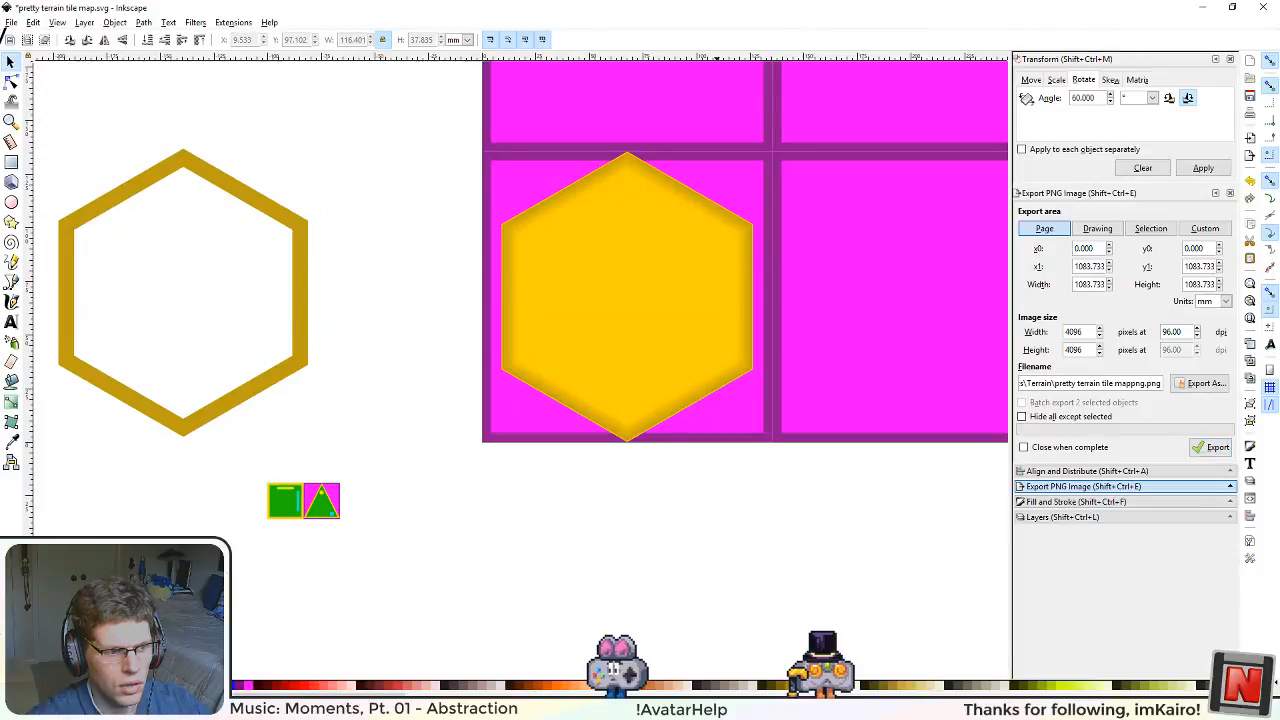
Step: Switch to Unity and examine the exported "pretty terrain tile mappng" texture in the ModAssets Terrain folder
key("alt+Tab")
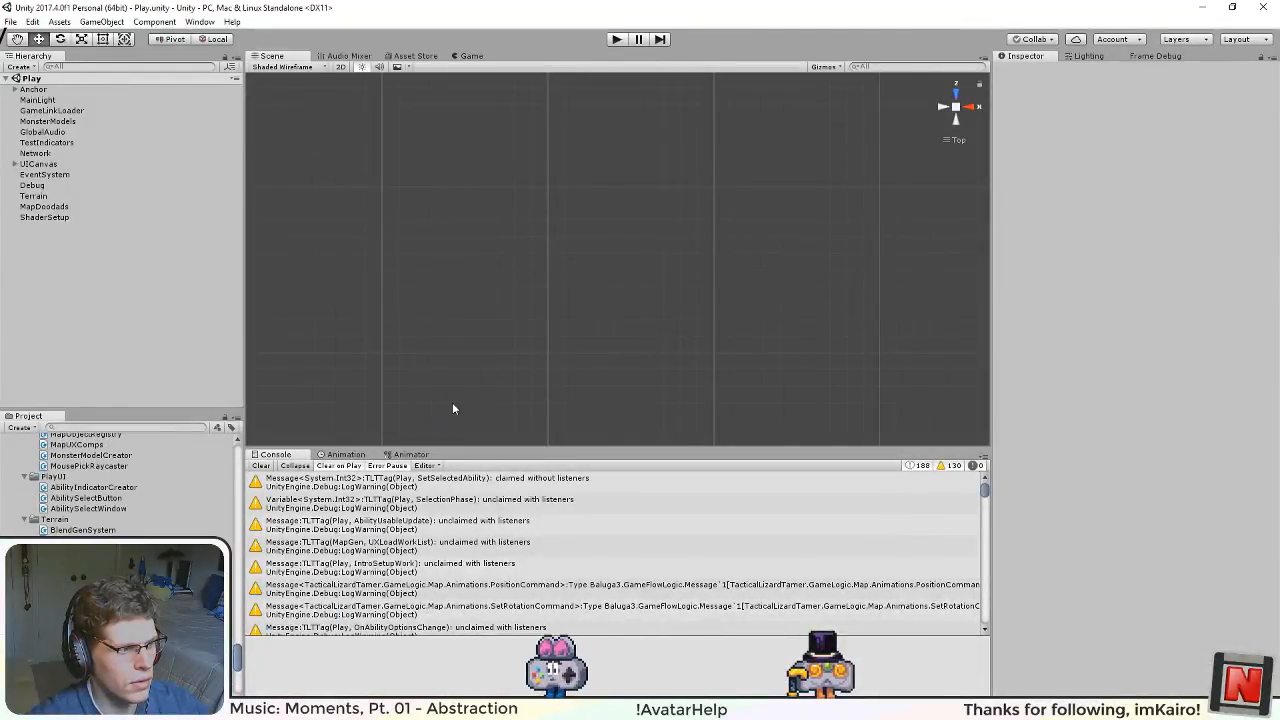
left_click_drag(238, 637, 240, 552)
left_click_drag(237, 487, 236, 466)
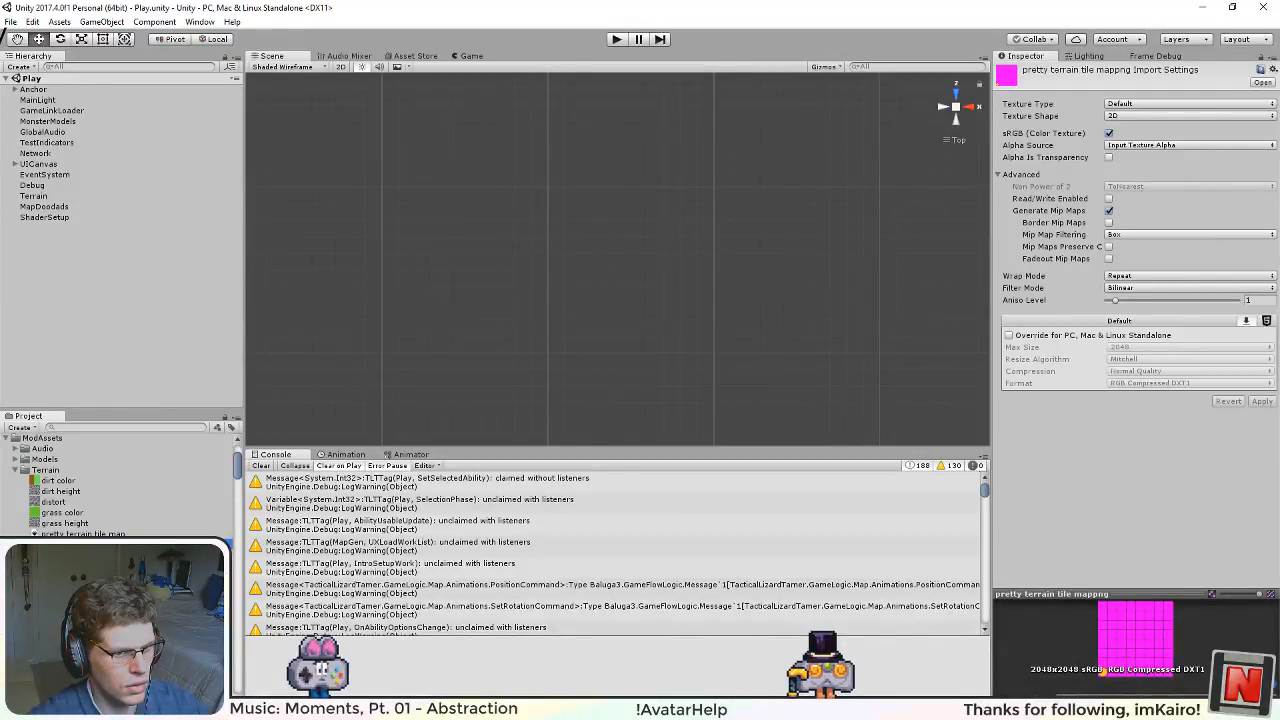
right_click(86, 534)
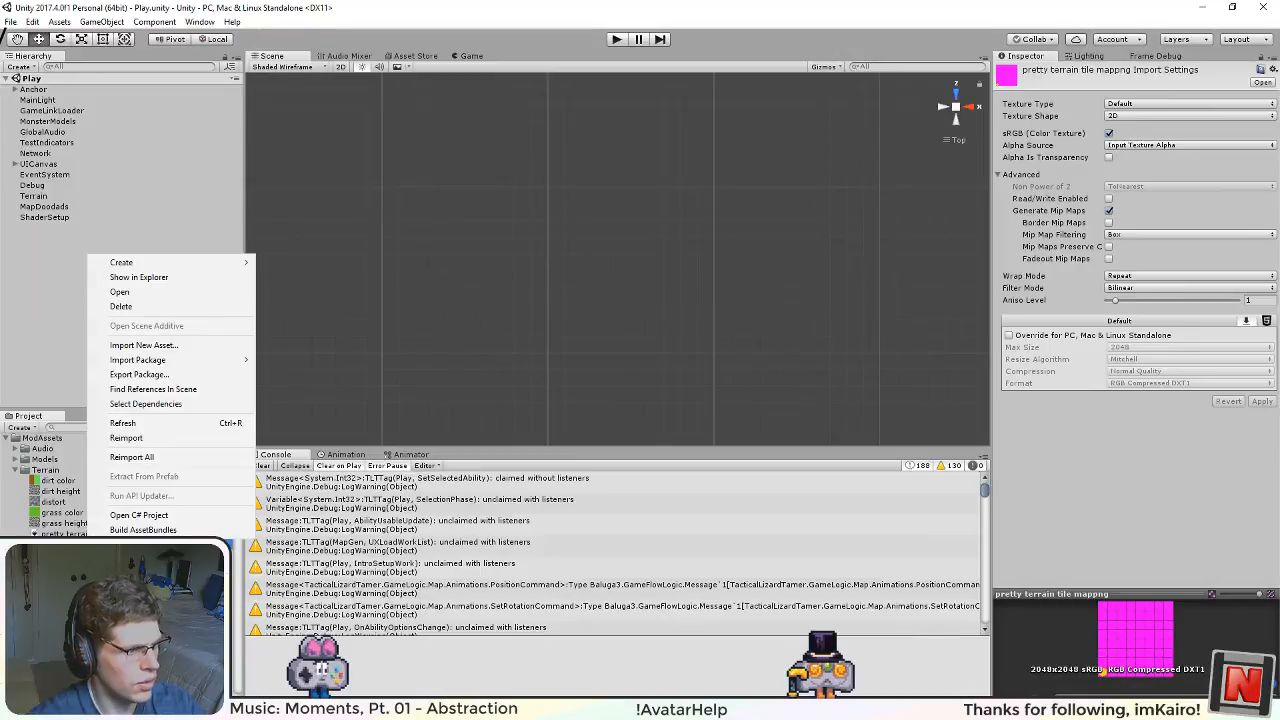
left_click(76, 522)
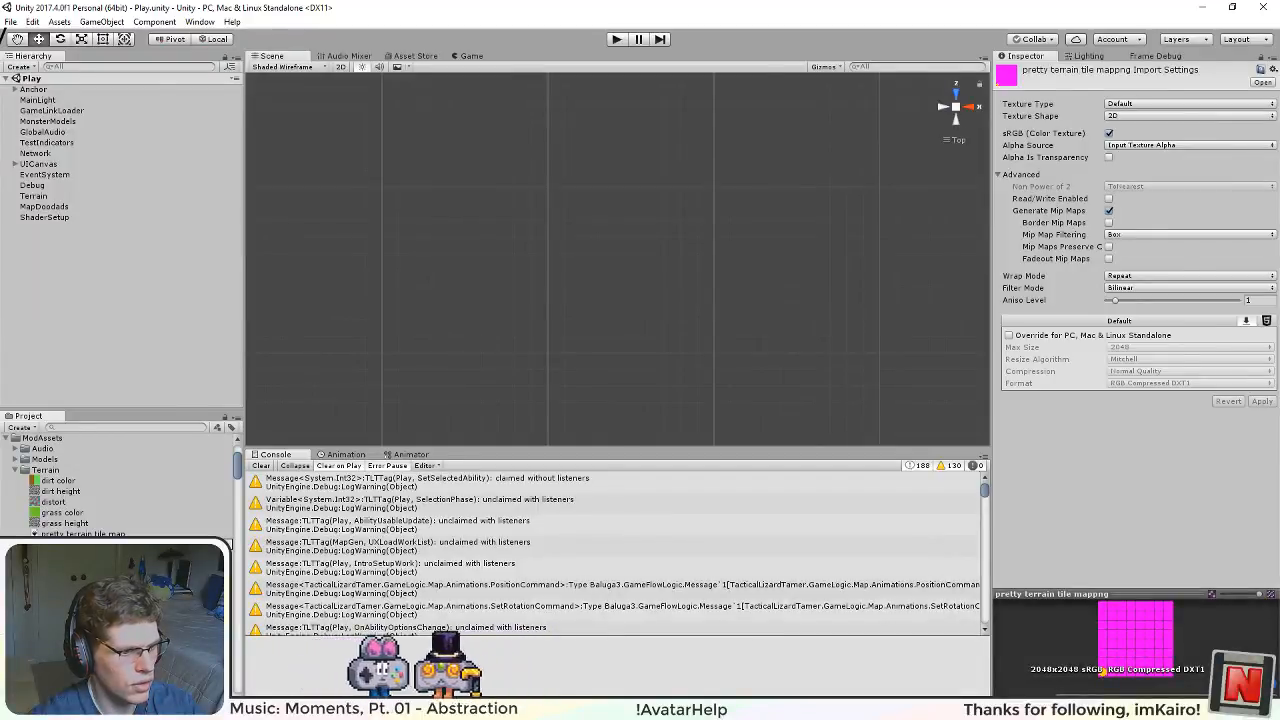
Step: Switch back to Inkscape, correct the export file name to "pretty terrain tile map.png", and export the page again
key("alt+Tab")
left_click_drag(1148, 384, 1136, 384)
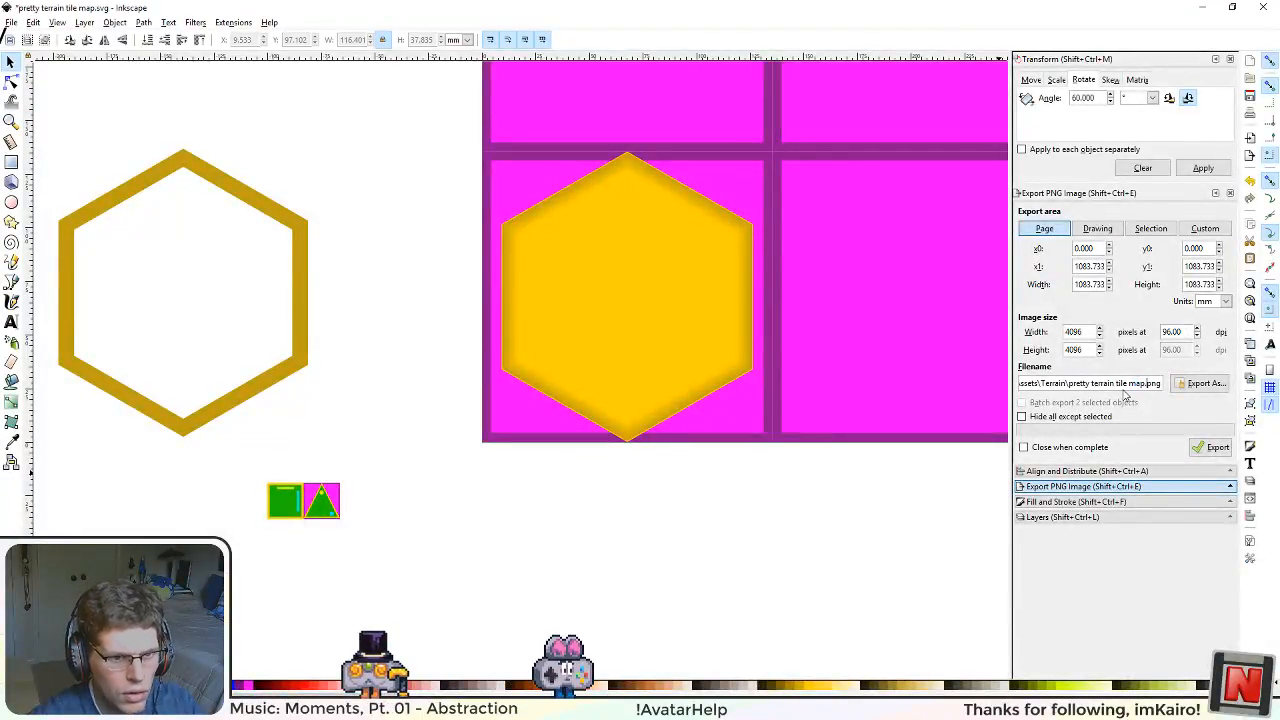
key("Return")
left_click(685, 430)
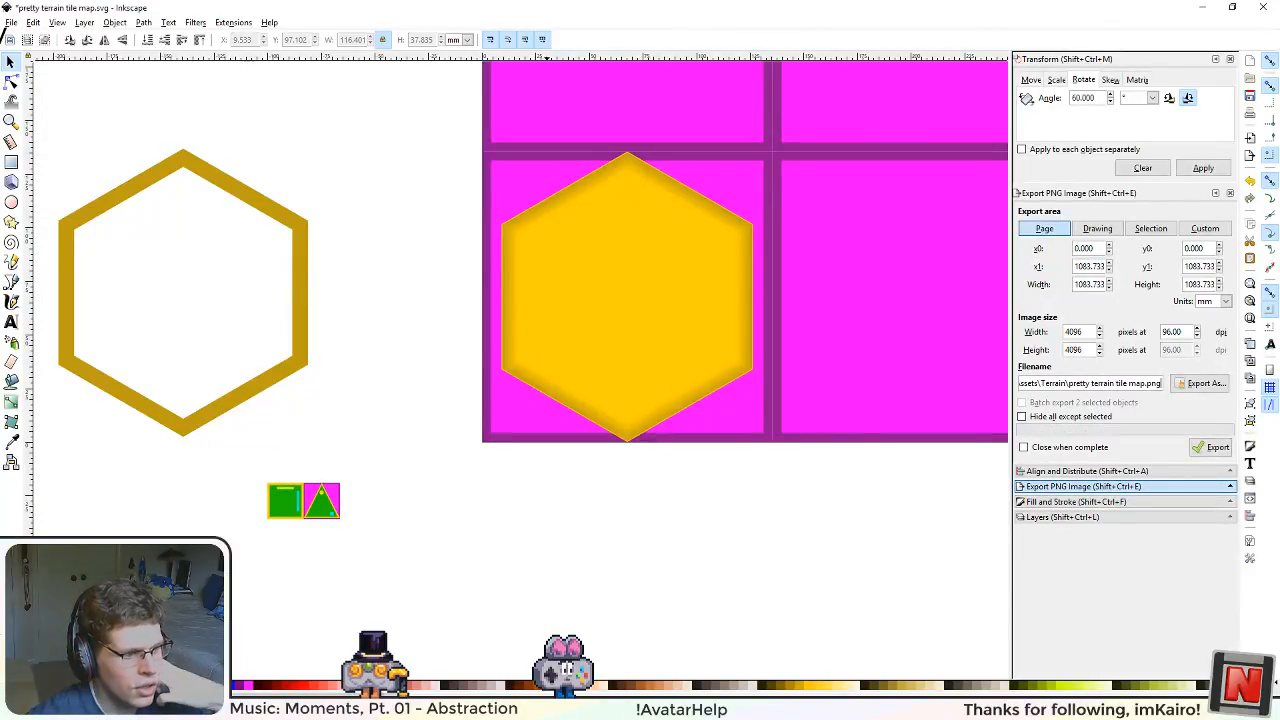
Step: Switch to Unity and review the Mip Map Filtering options of the "pretty terrain tile map" texture, choosing Box
key("alt+Tab")
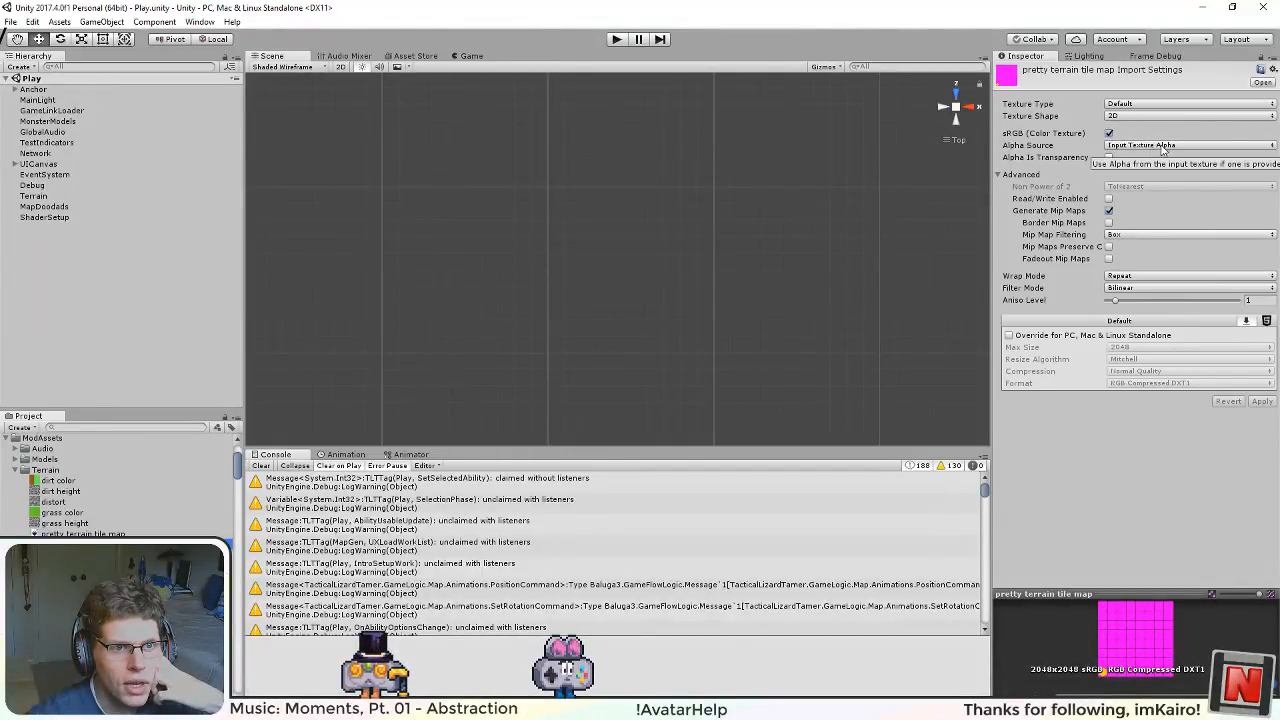
left_click(1128, 236)
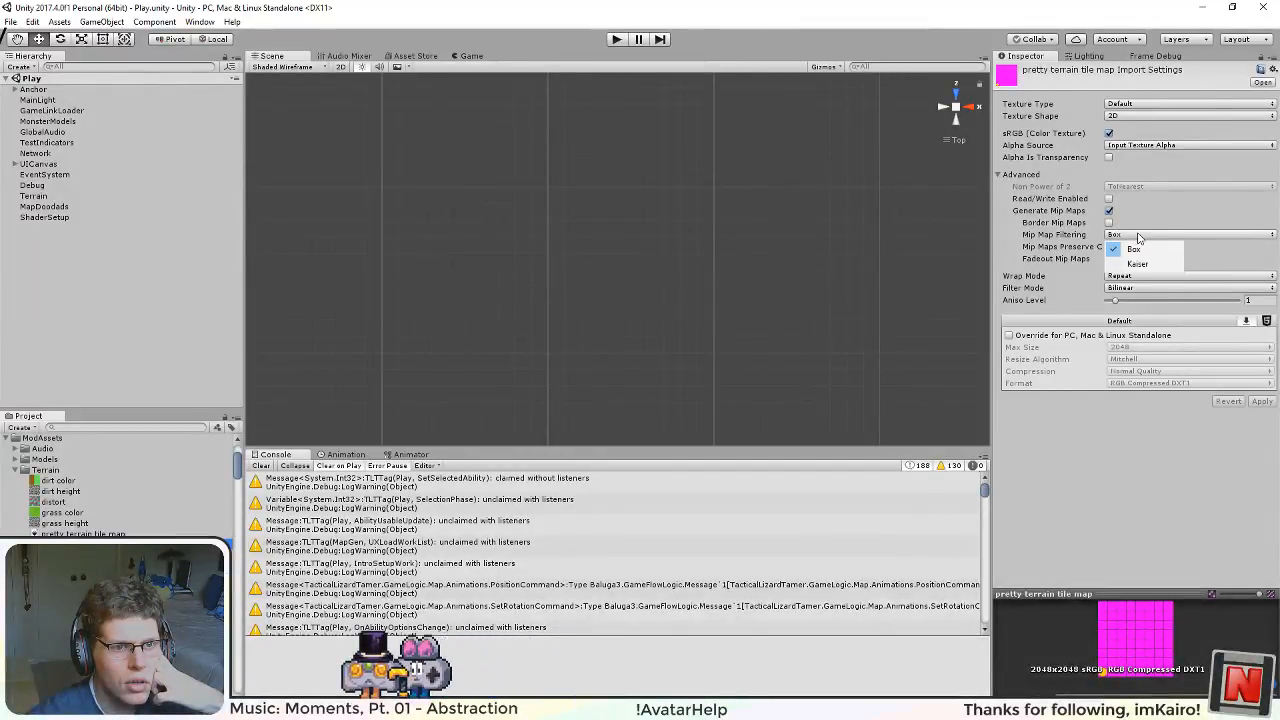
left_click(1136, 248)
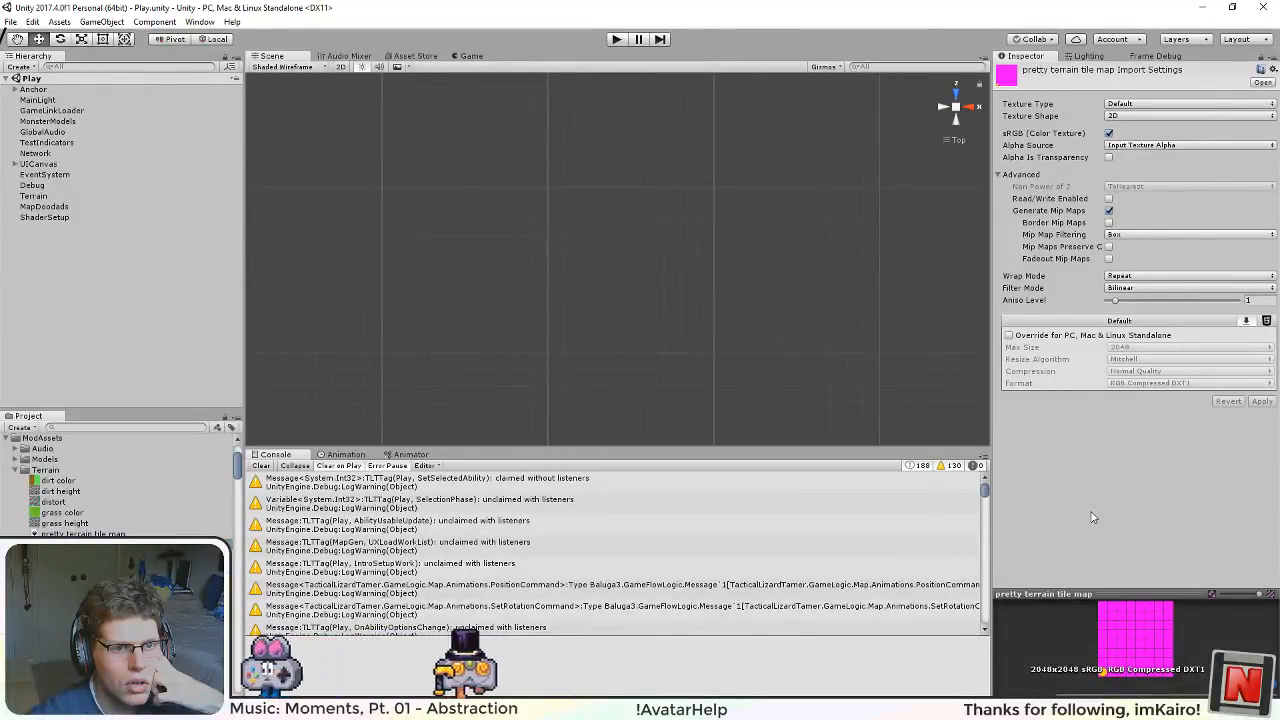
Step: Set the texture's wrap mode to Clamp, override its standalone settings with the RGBA Compressed DXT5 format, and apply
left_click(1145, 277)
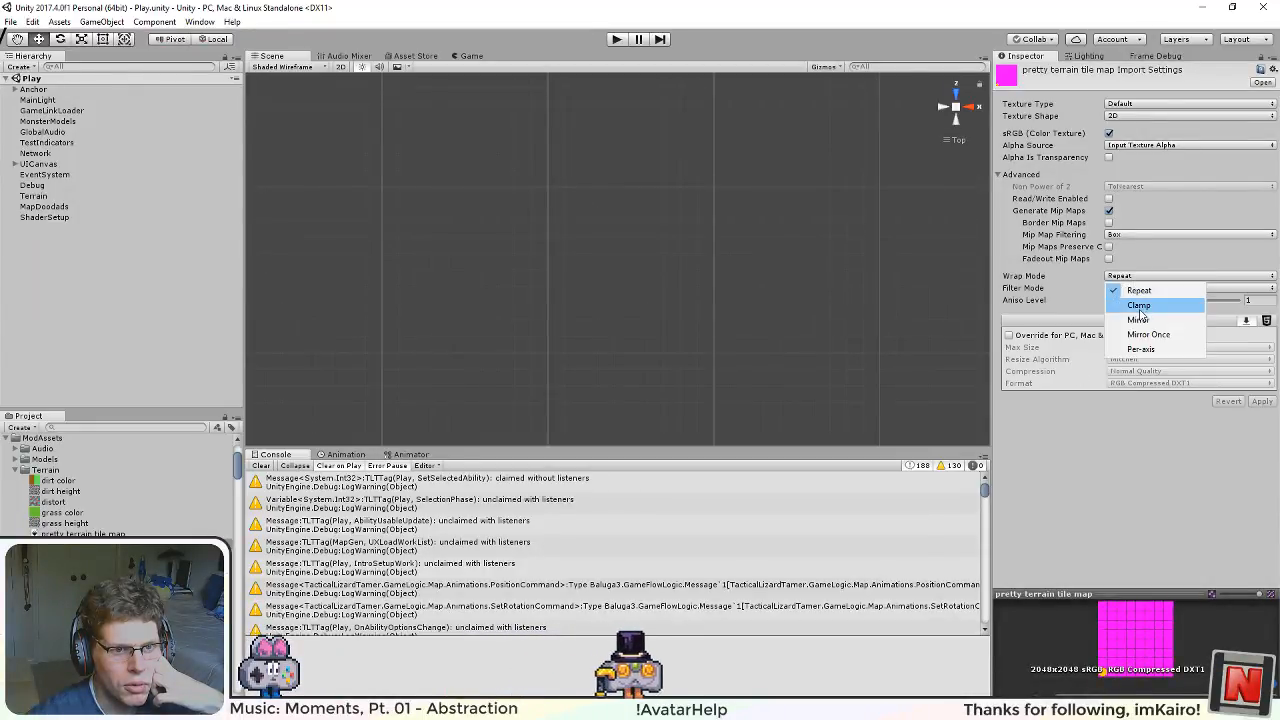
left_click(1139, 307)
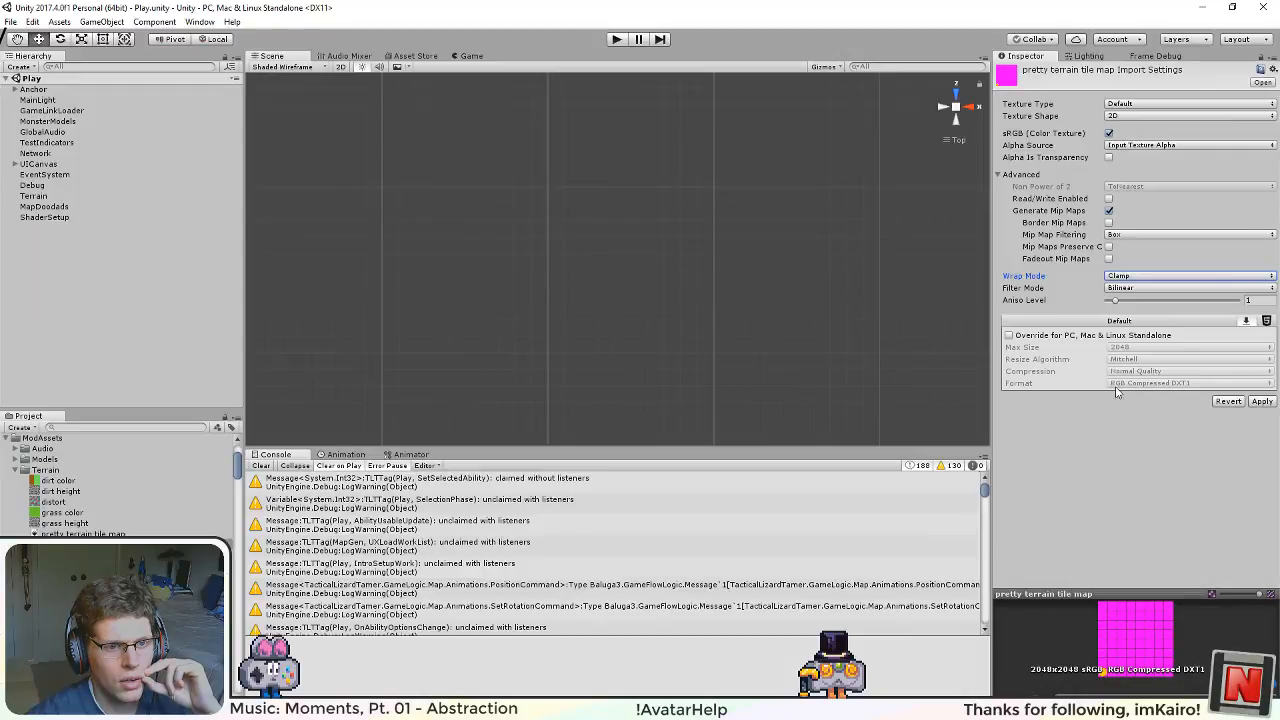
left_click(1103, 338)
left_click(1118, 386)
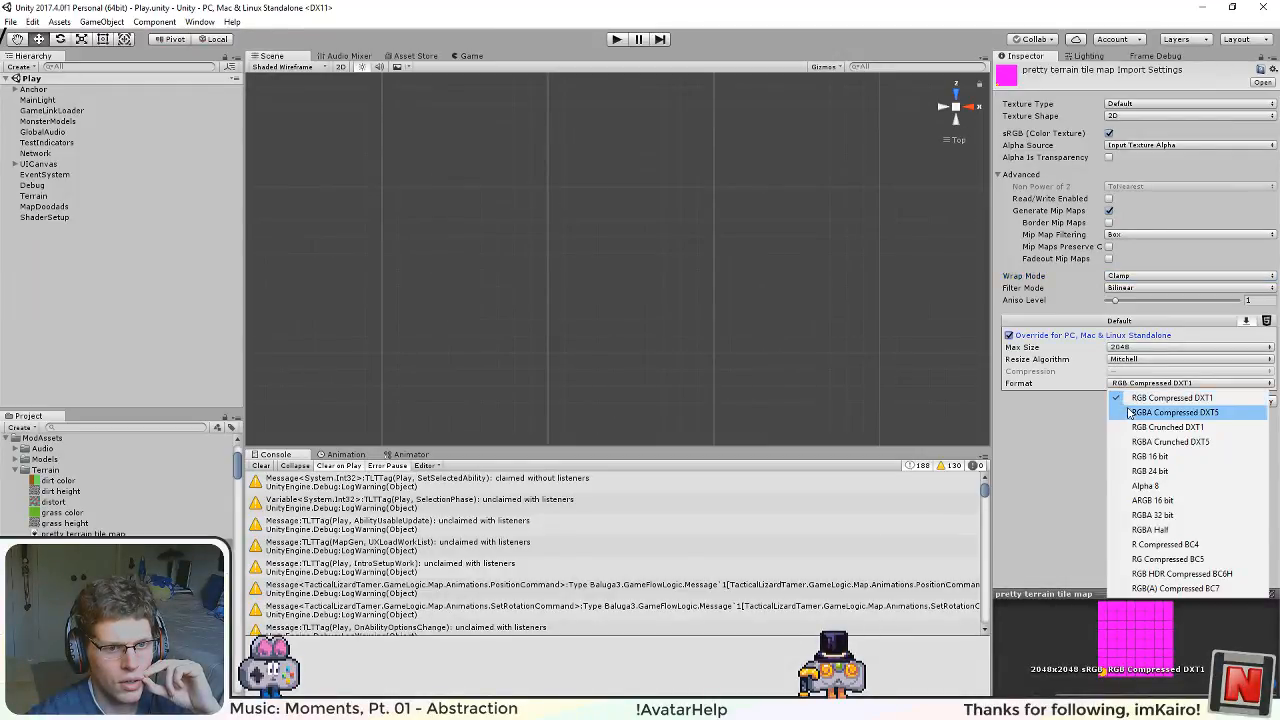
left_click(1158, 414)
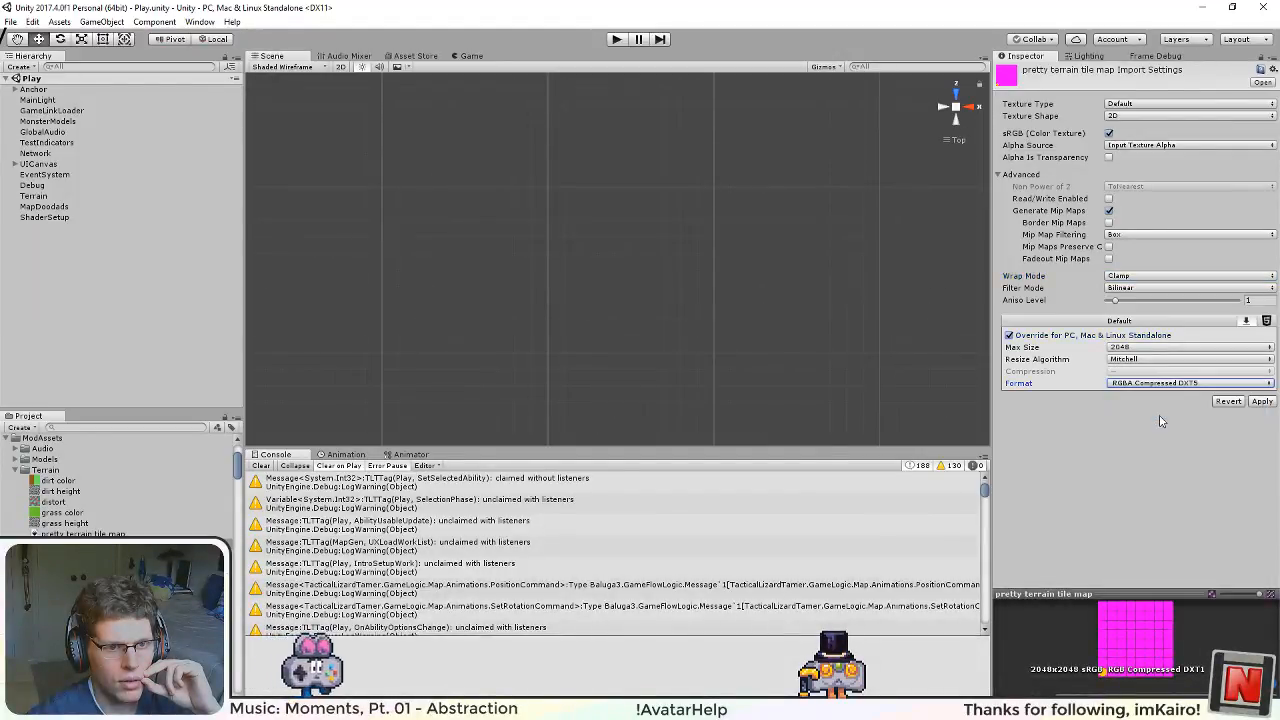
left_click(1262, 401)
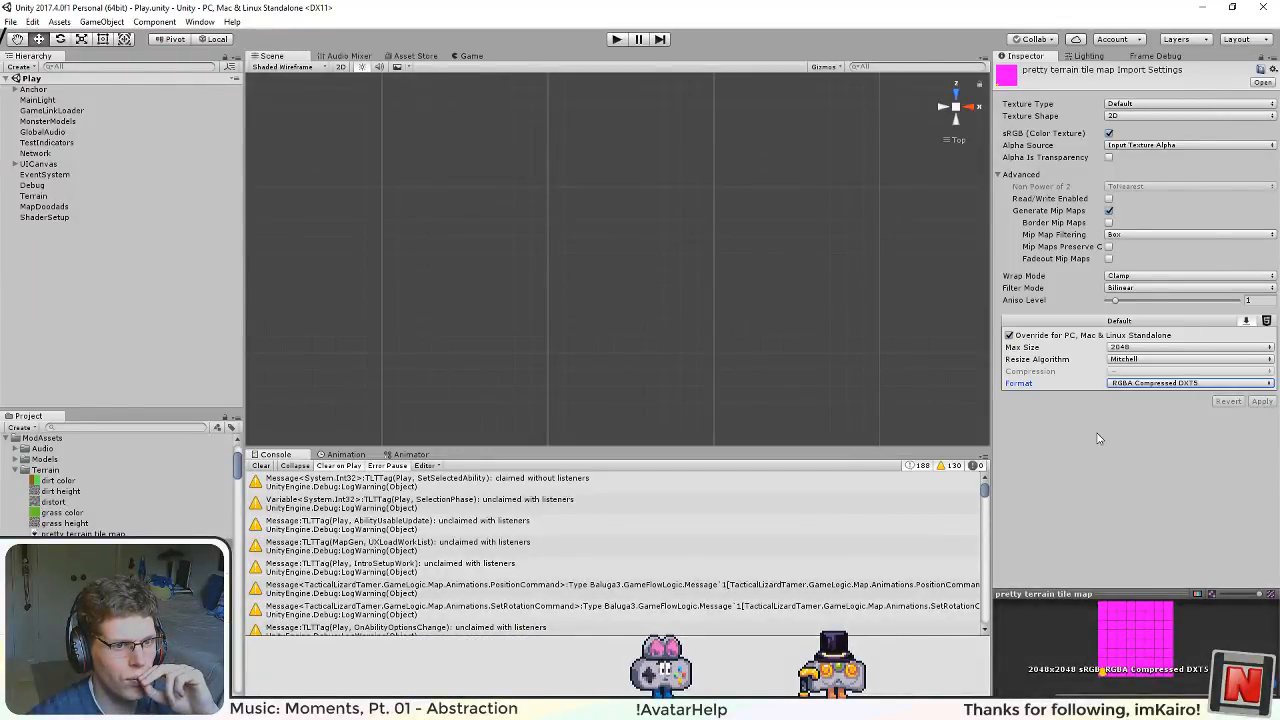
Step: Compare the texture at max sizes 4096 and 2048, applying each and ending with 4096
left_click(1165, 348)
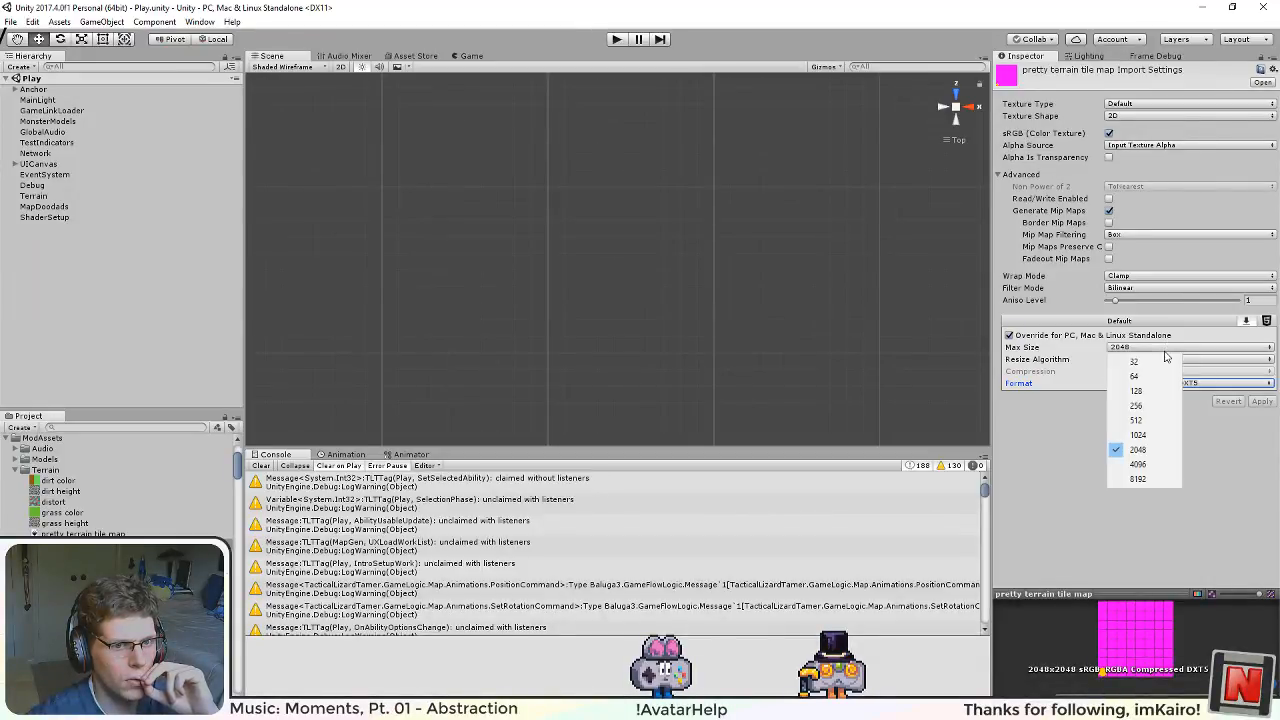
left_click(1165, 463)
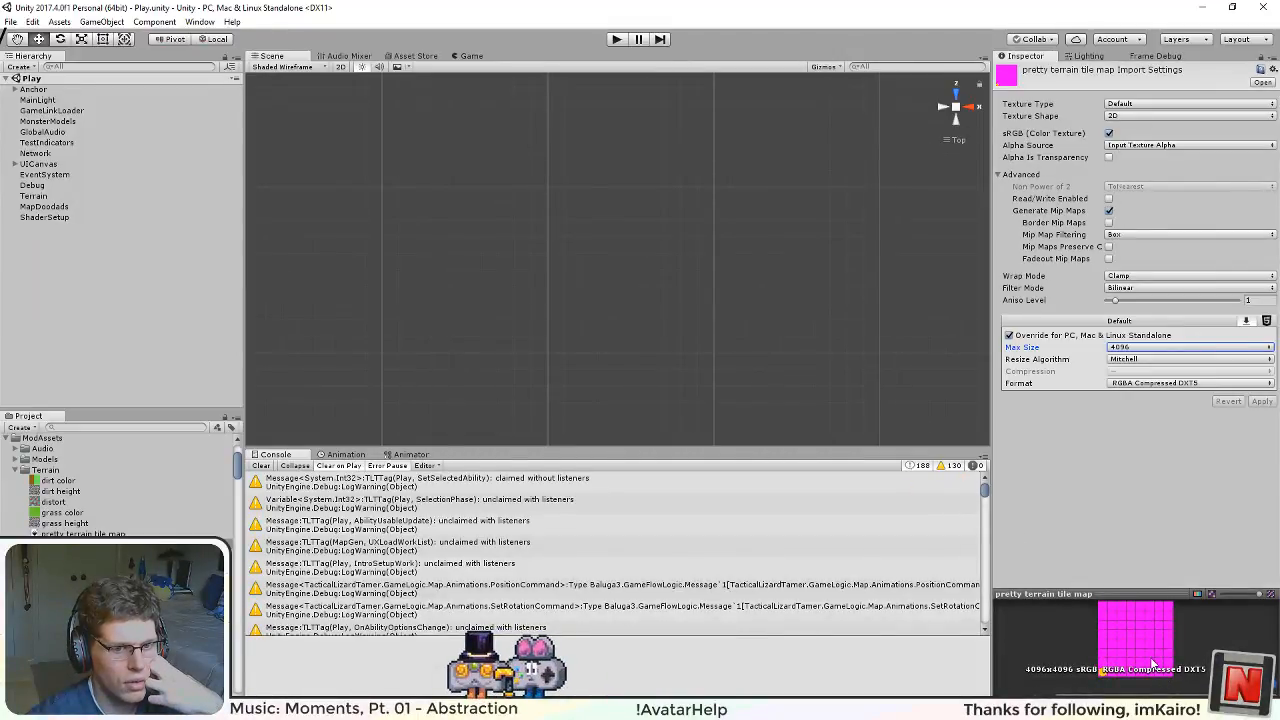
left_click(1216, 350)
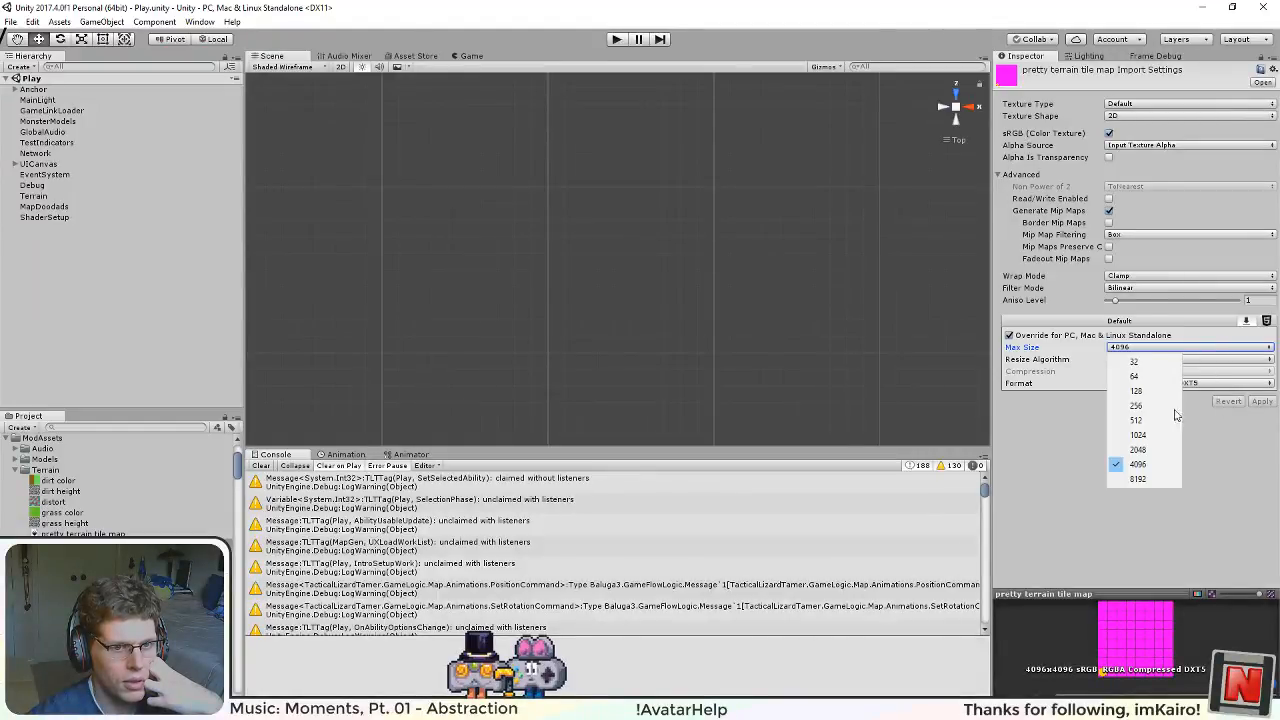
left_click(1140, 450)
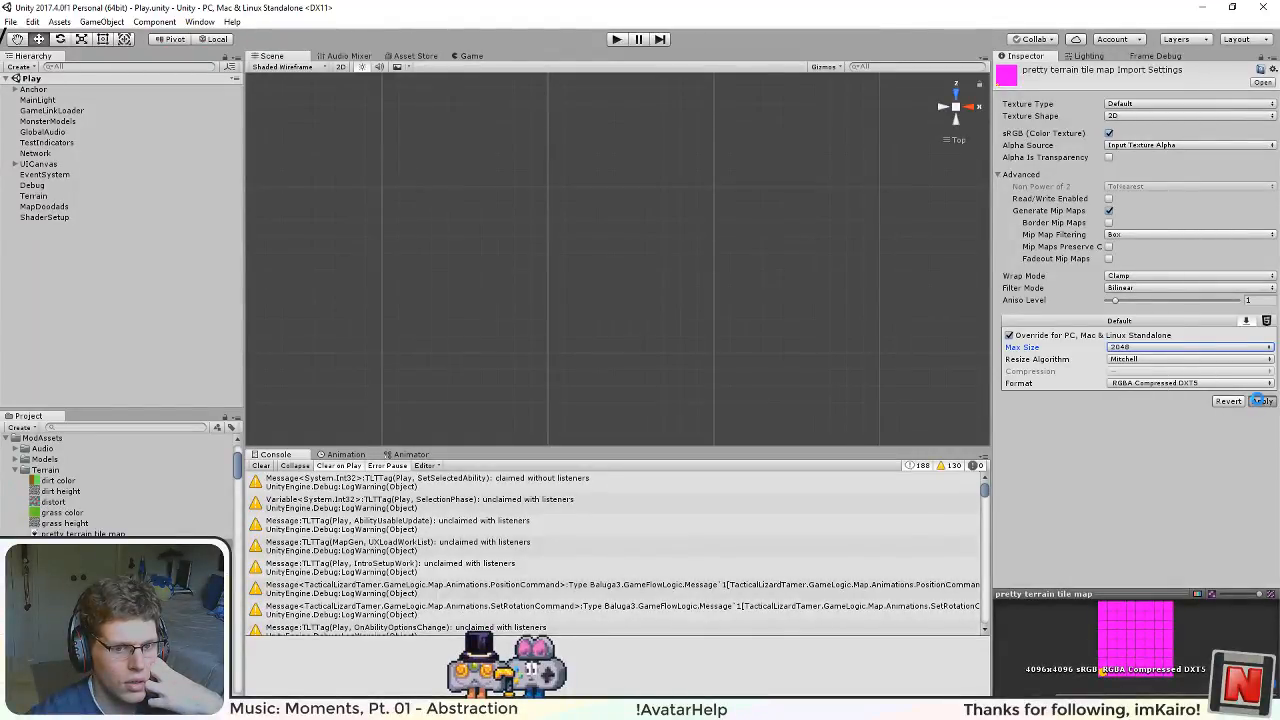
left_click(1258, 400)
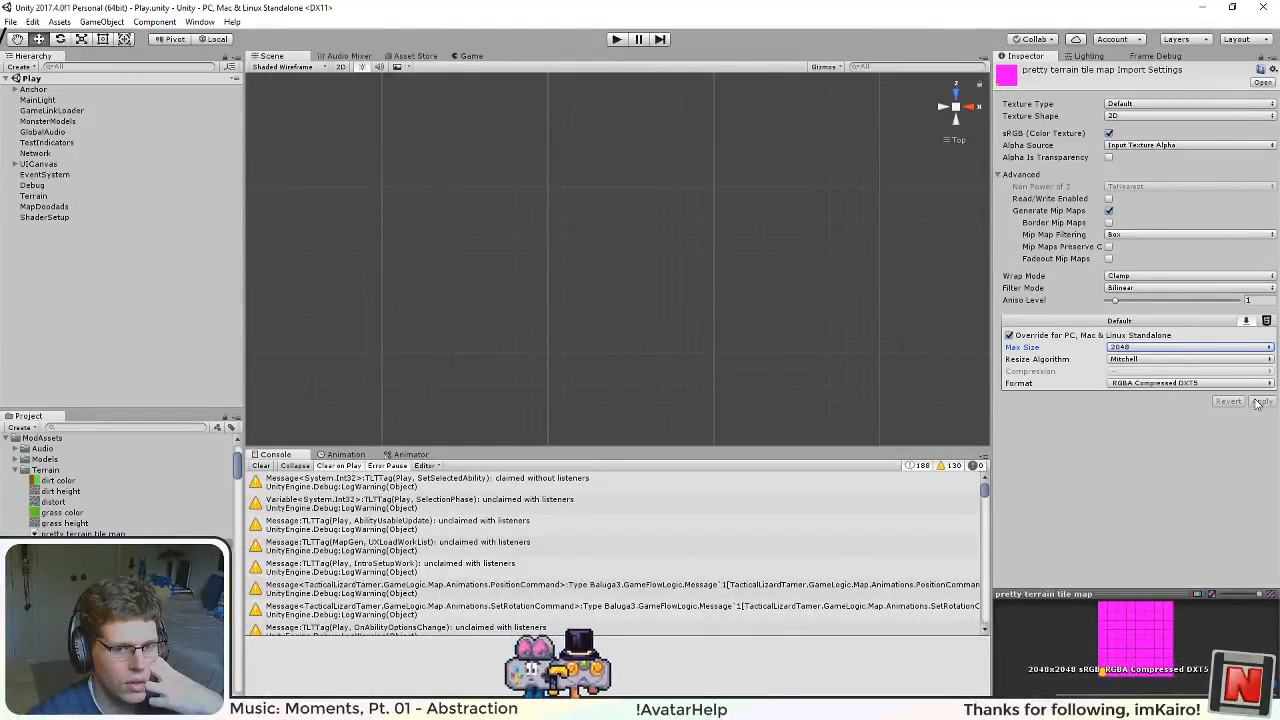
left_click(1137, 347)
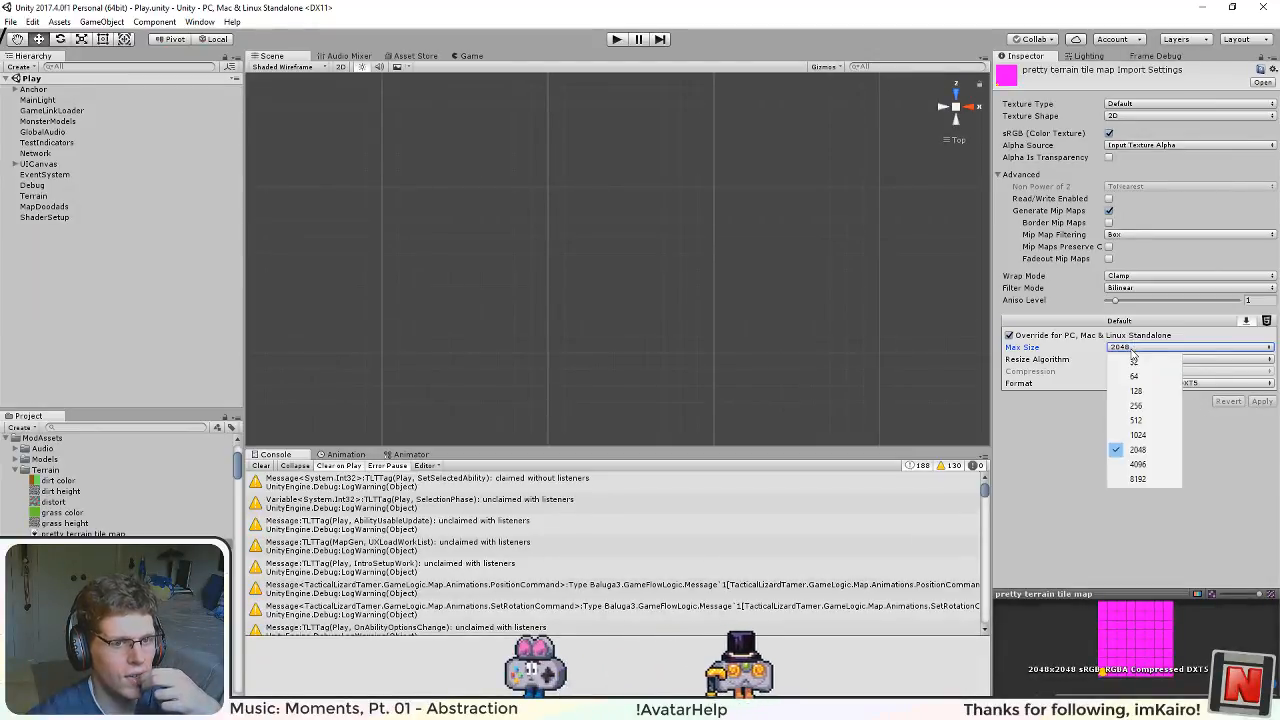
left_click(1138, 464)
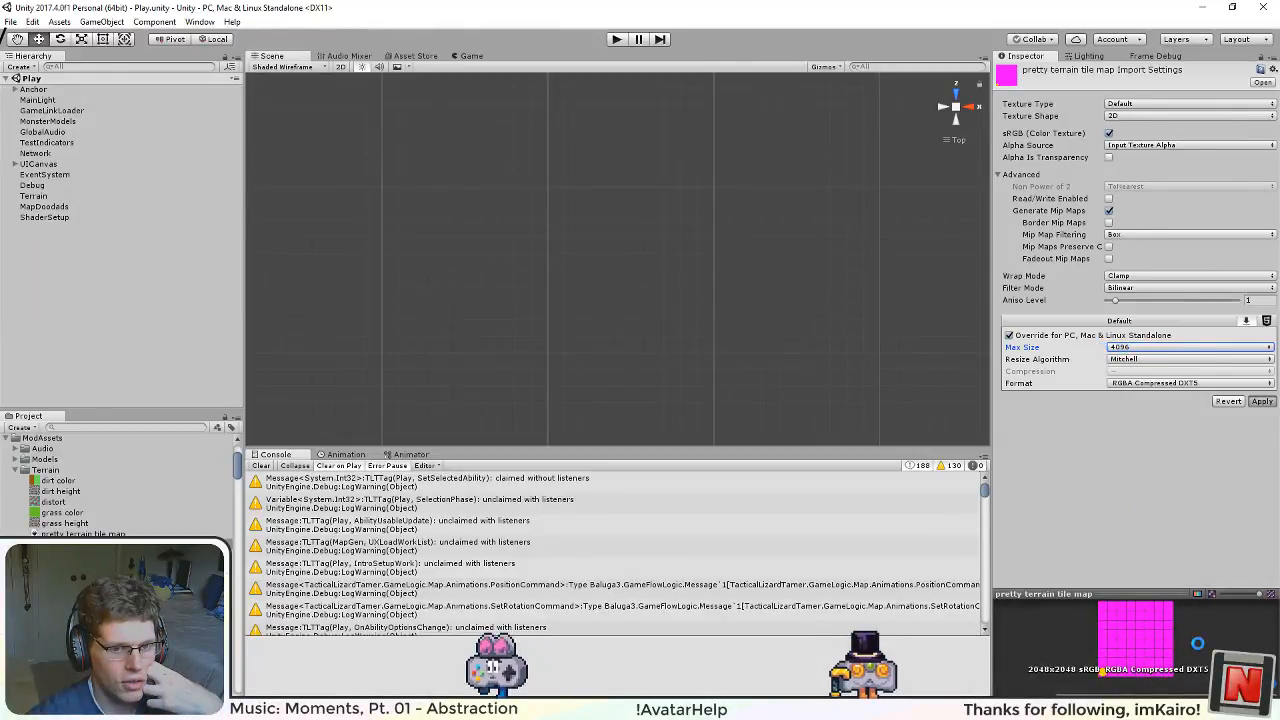
left_click(1261, 401)
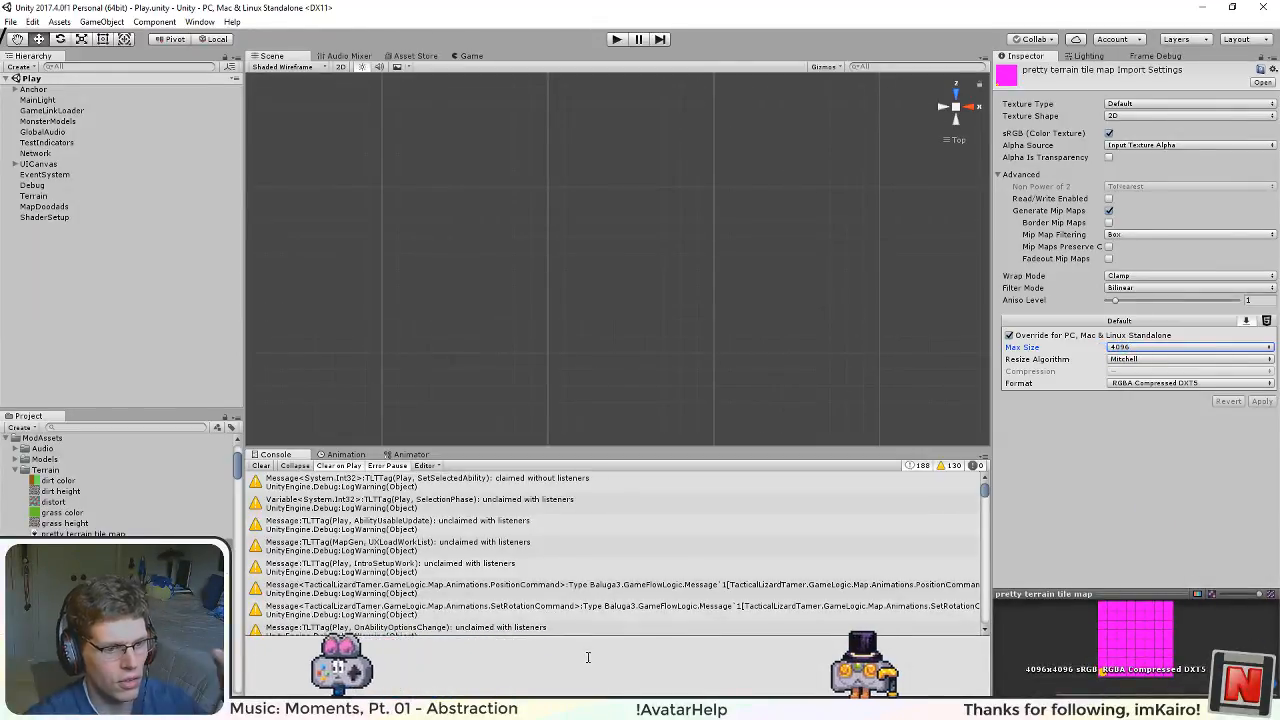
Step: Close the calculator and check the size of the testcontent bundle file in the TestContent mod folder
key("alt+Tab")
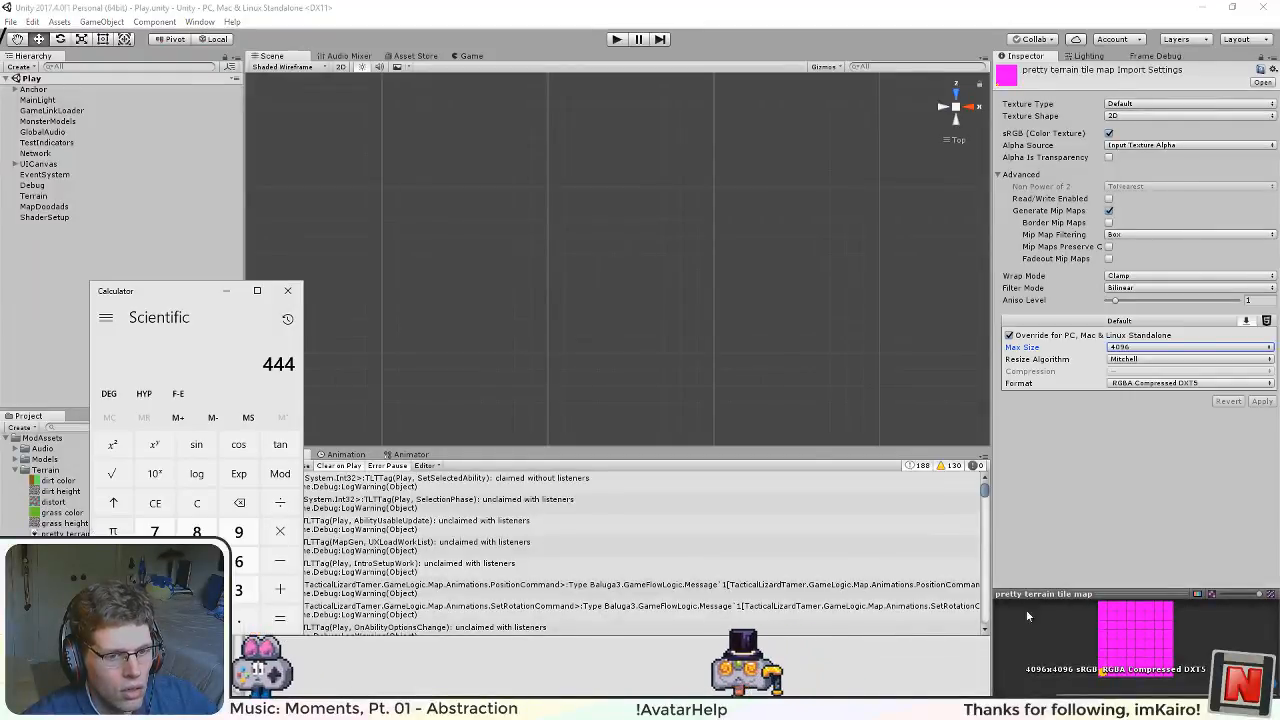
left_click(288, 294)
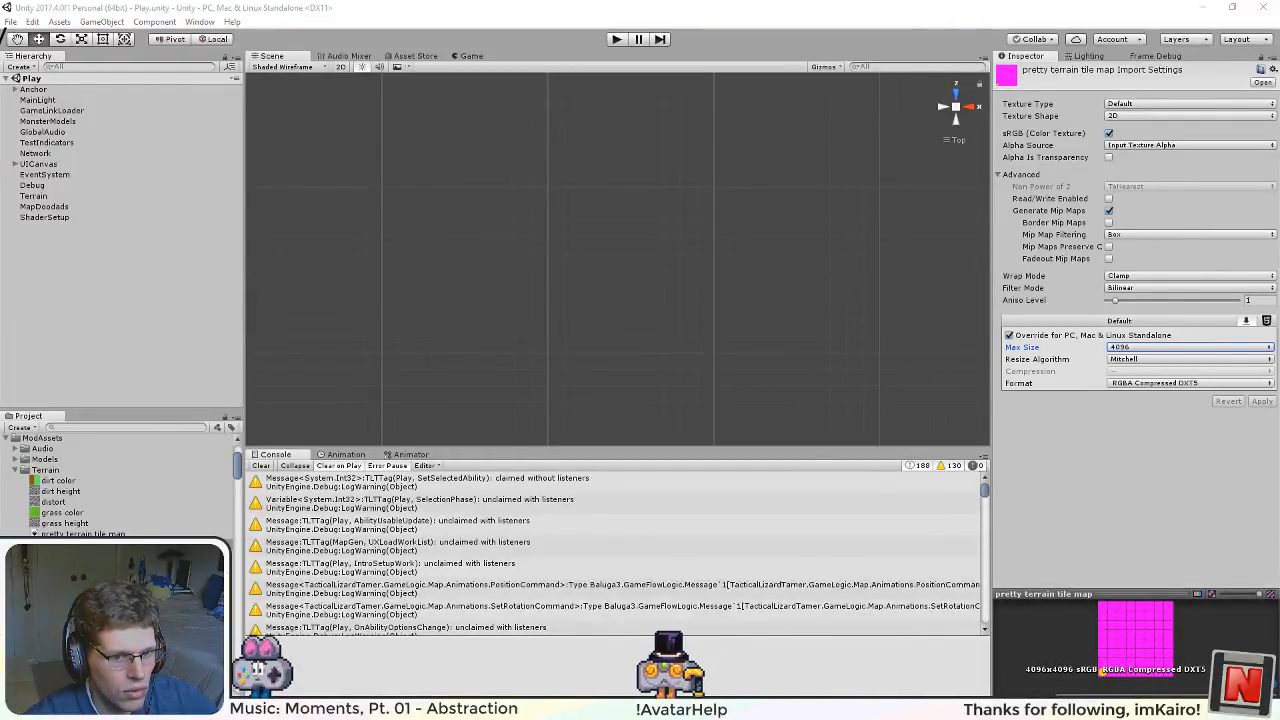
key("alt+Tab")
left_click(259, 271)
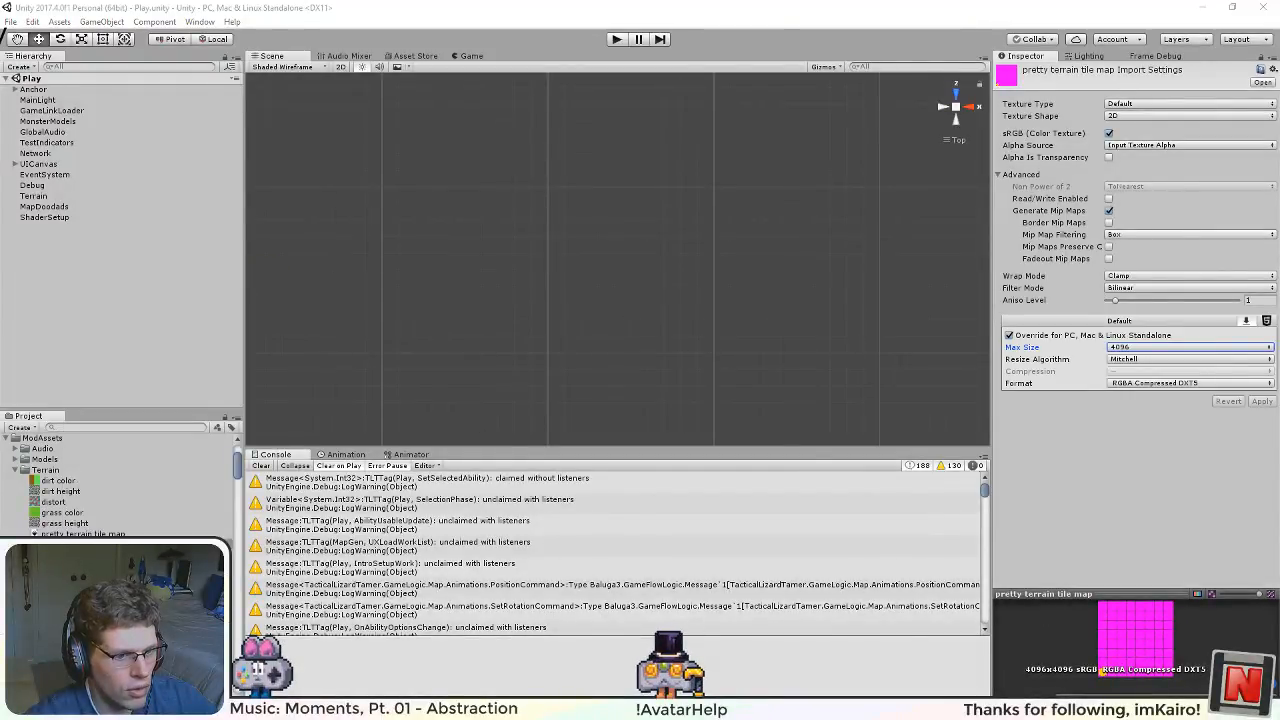
key("alt+Tab")
key("alt+Tab")
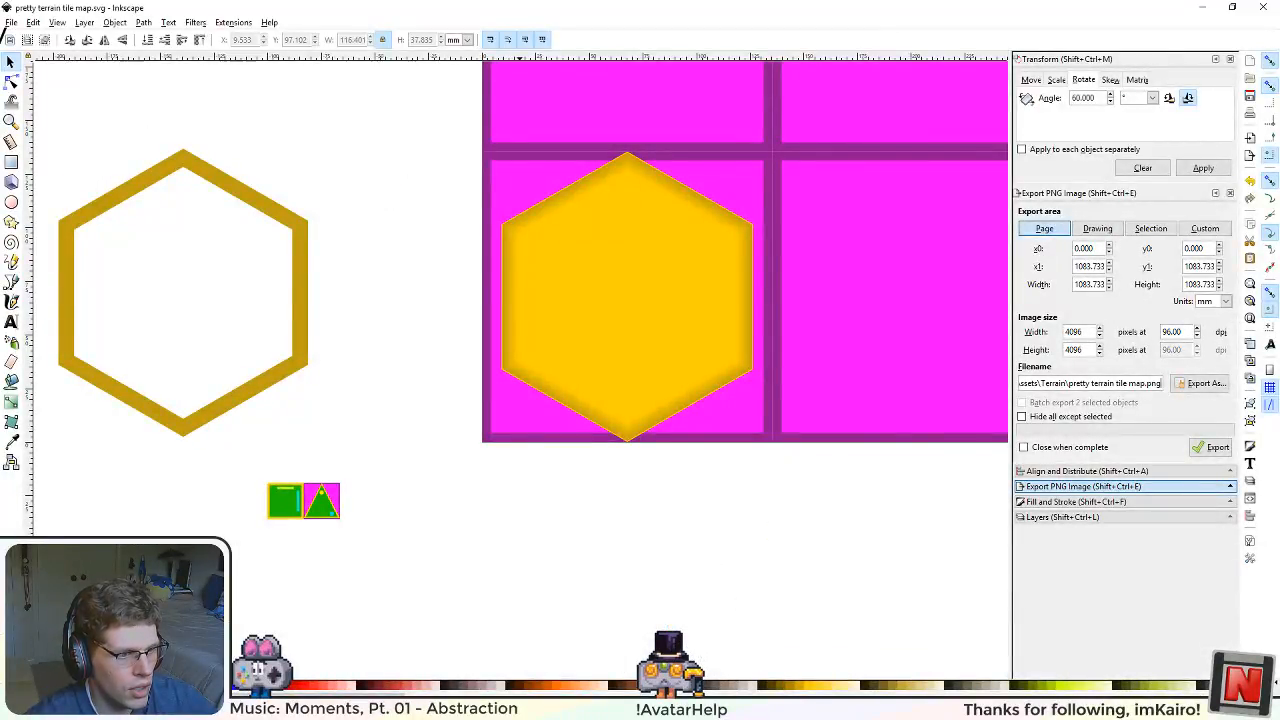
key("alt+Tab")
key("alt+Tab")
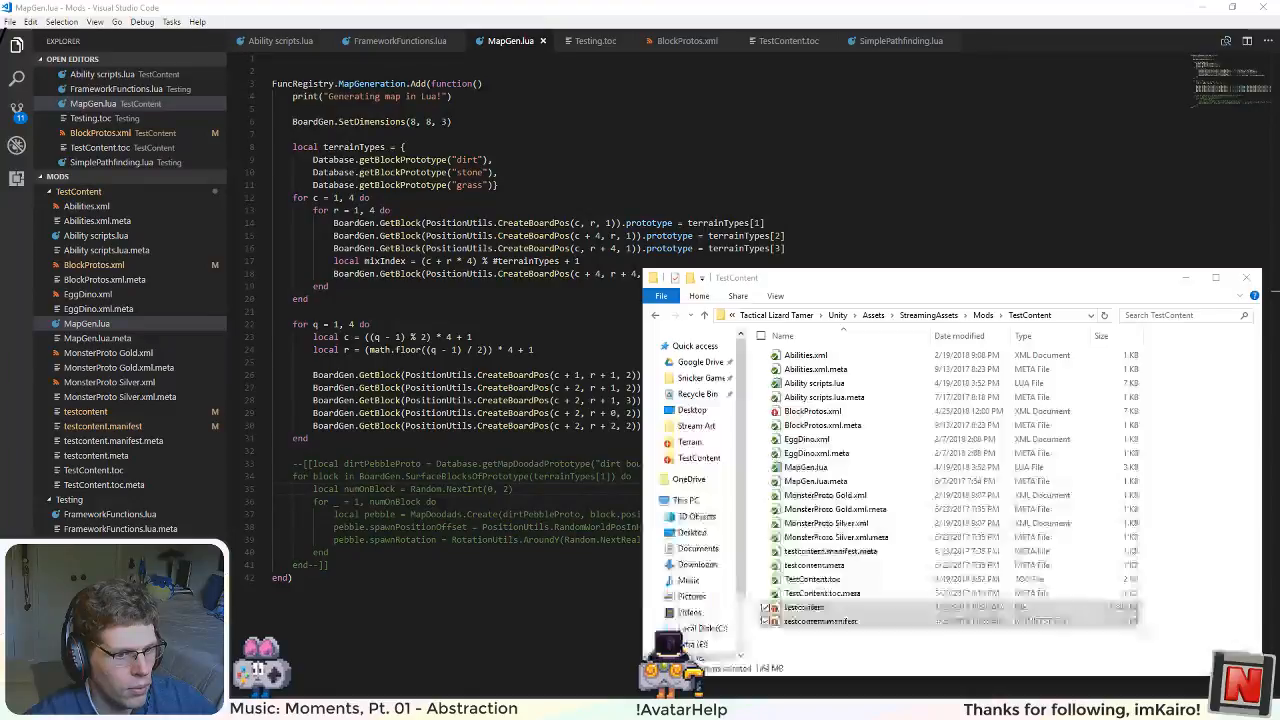
left_click(828, 607)
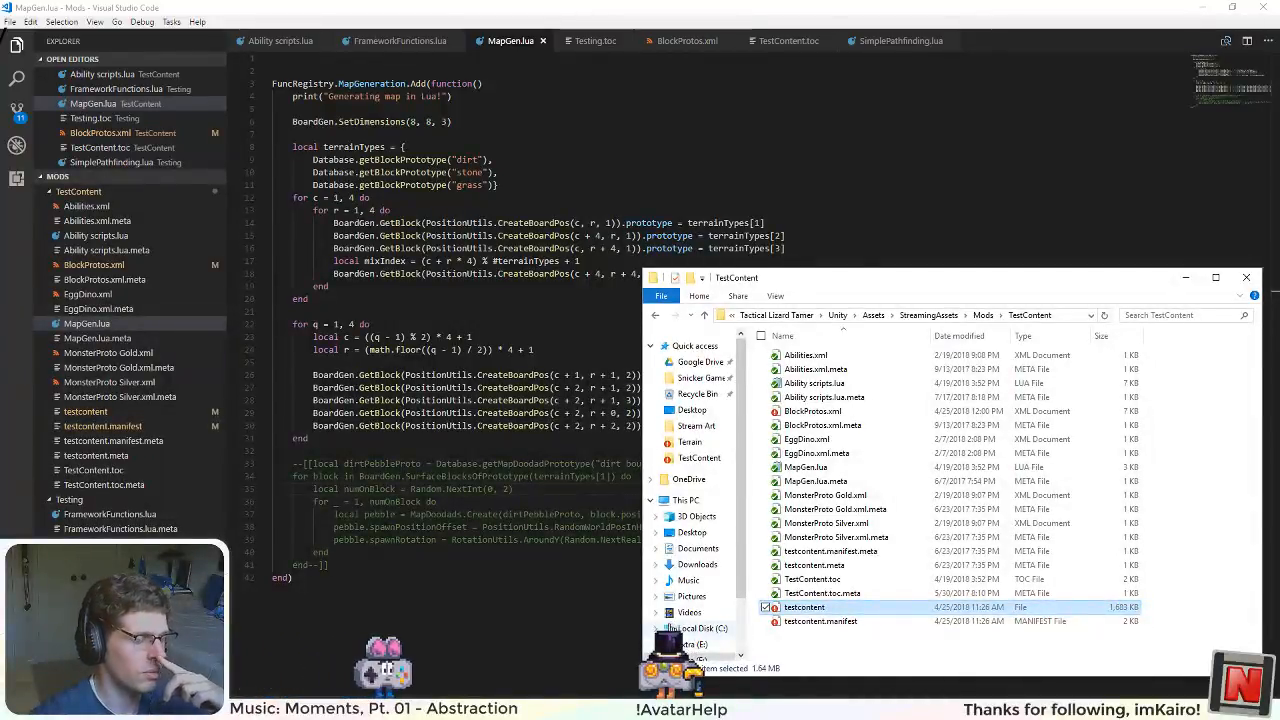
mouse_move(532, 709)
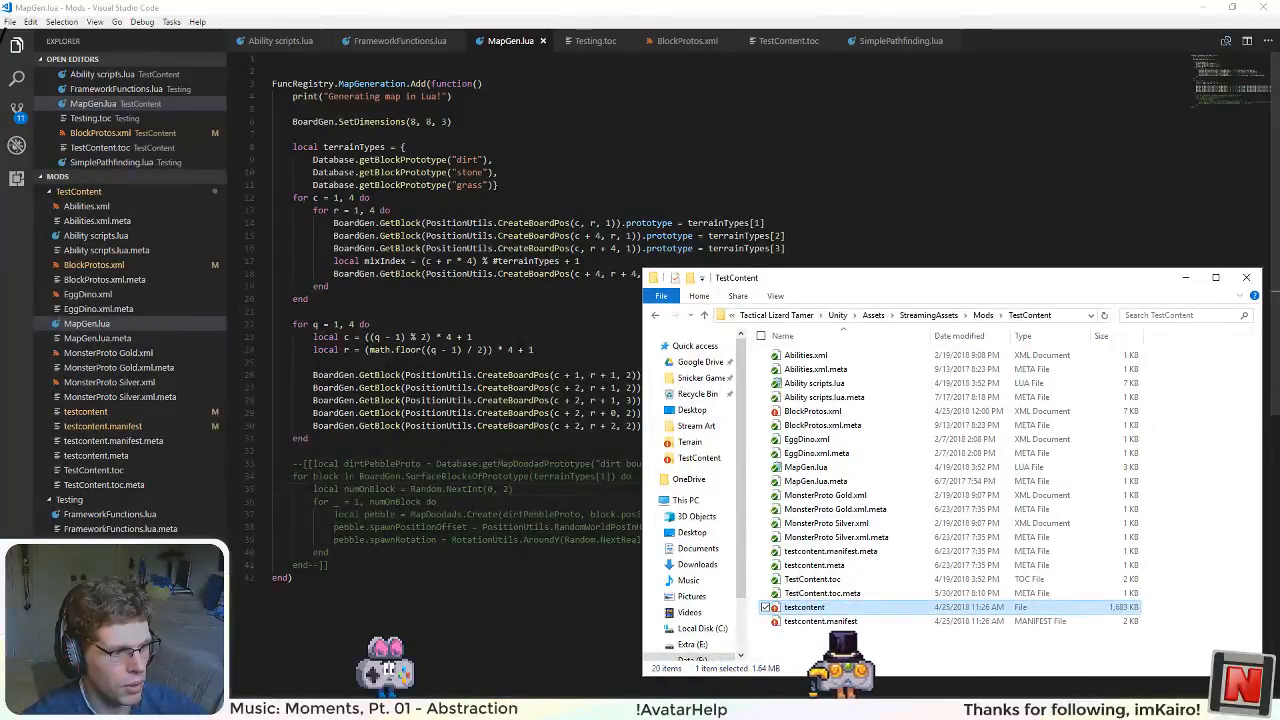
Step: Switch back to Unity, set the tile map texture's max size to 2048, and apply the import settings
left_click(326, 709)
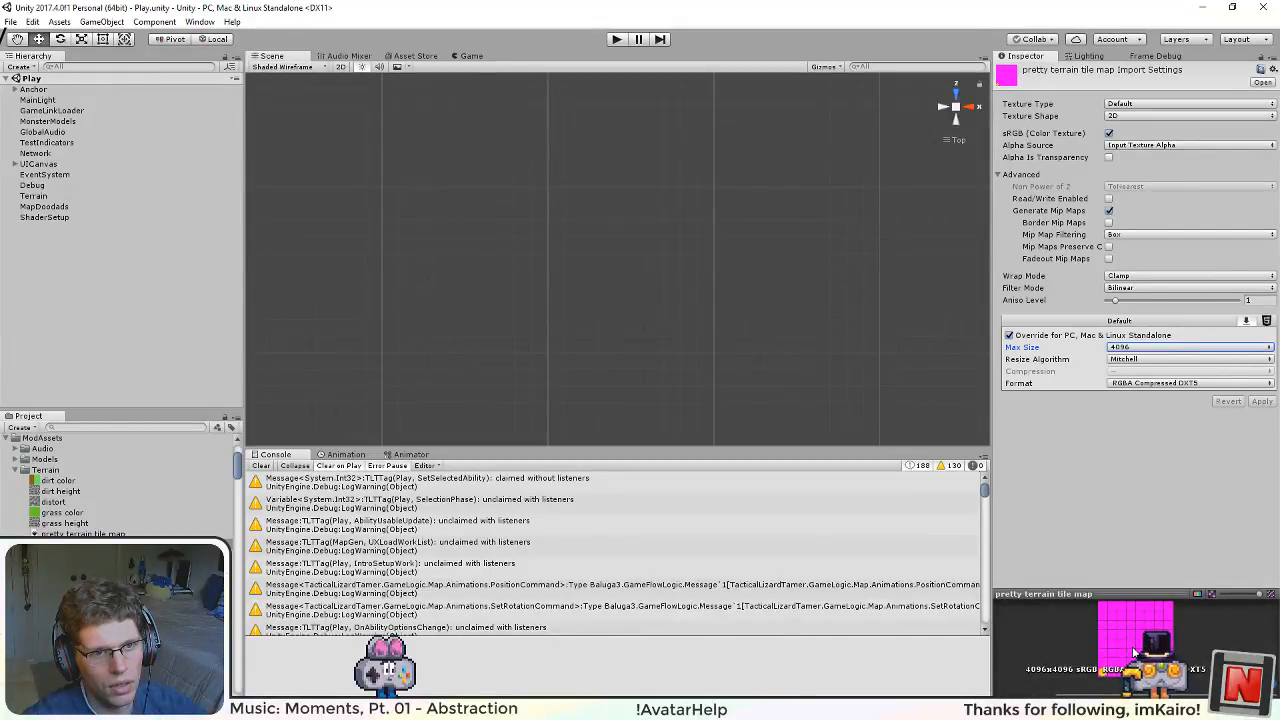
left_click(1128, 347)
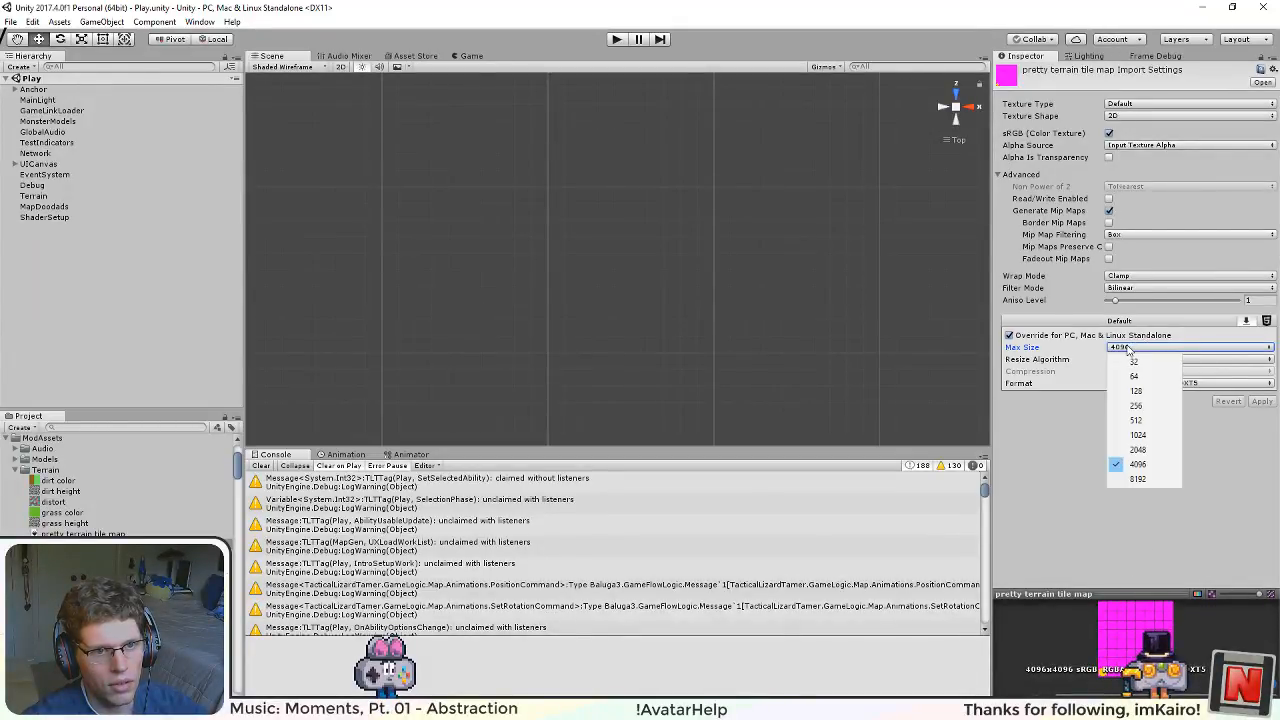
left_click(1161, 452)
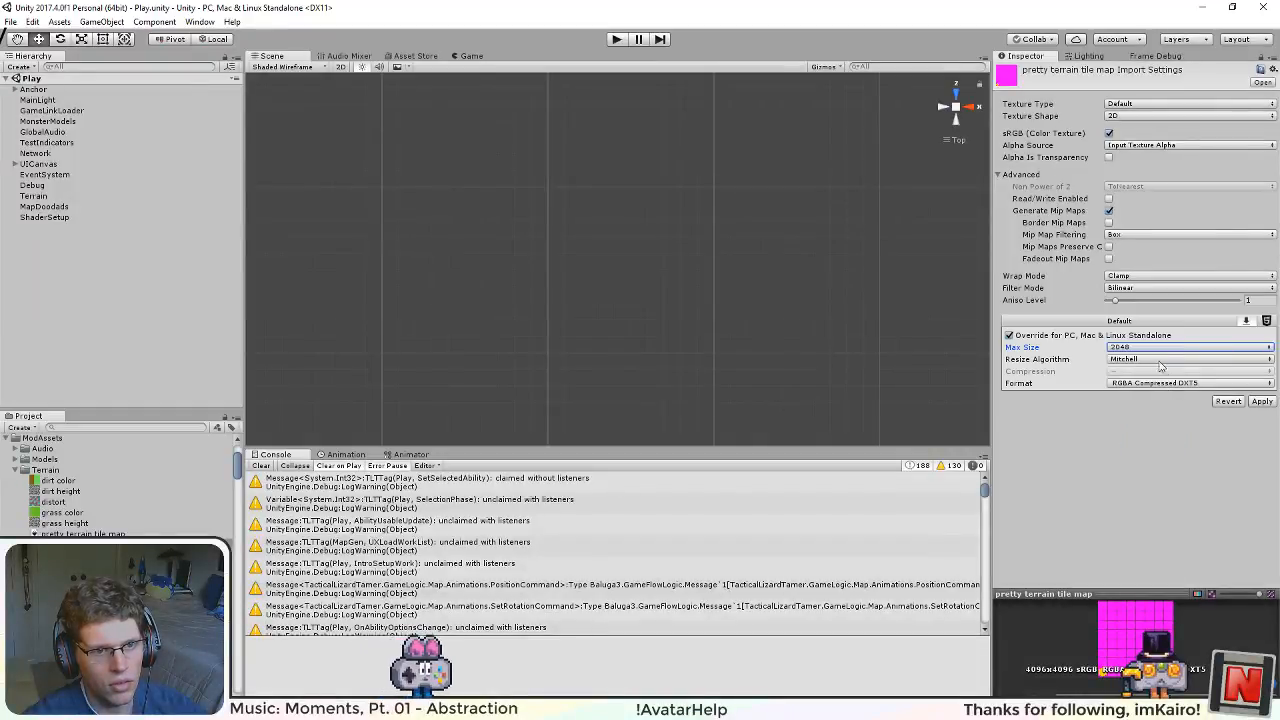
left_click(1263, 402)
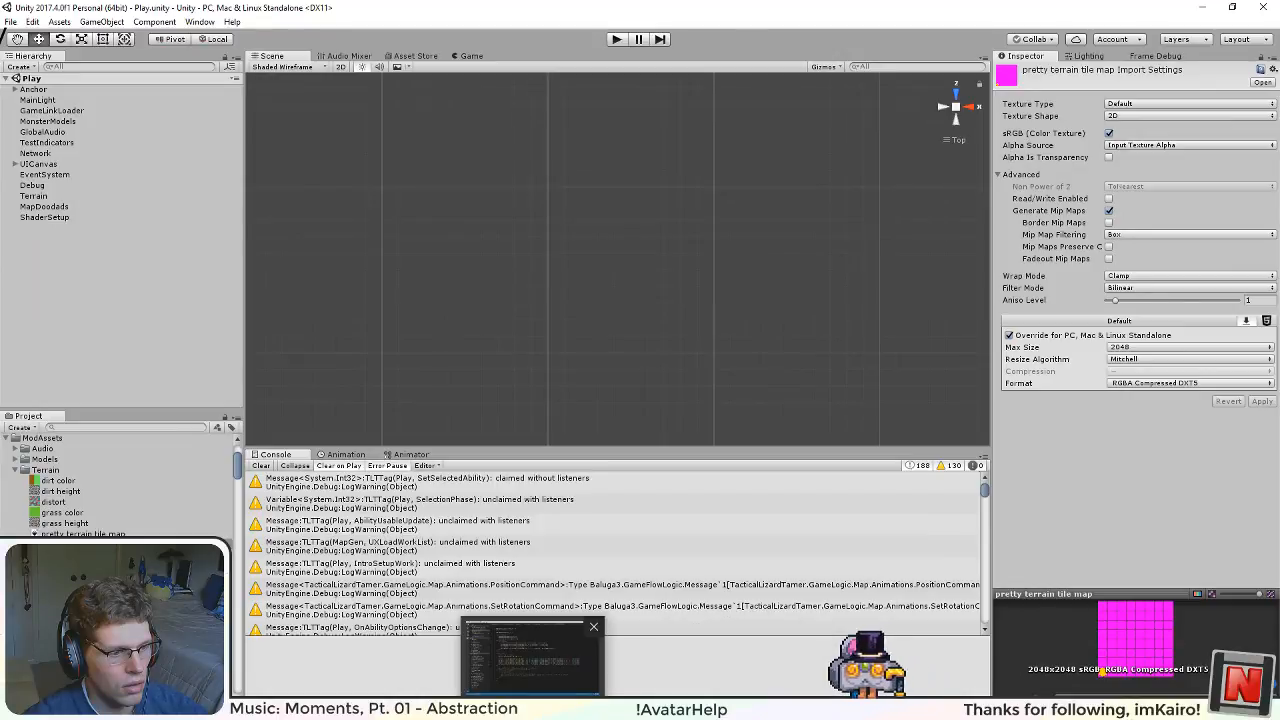
Step: Switch to Visual Studio Code and set boardTextureWidth and boardTextureHeight to 2048 in Testing.toc
left_click(533, 658)
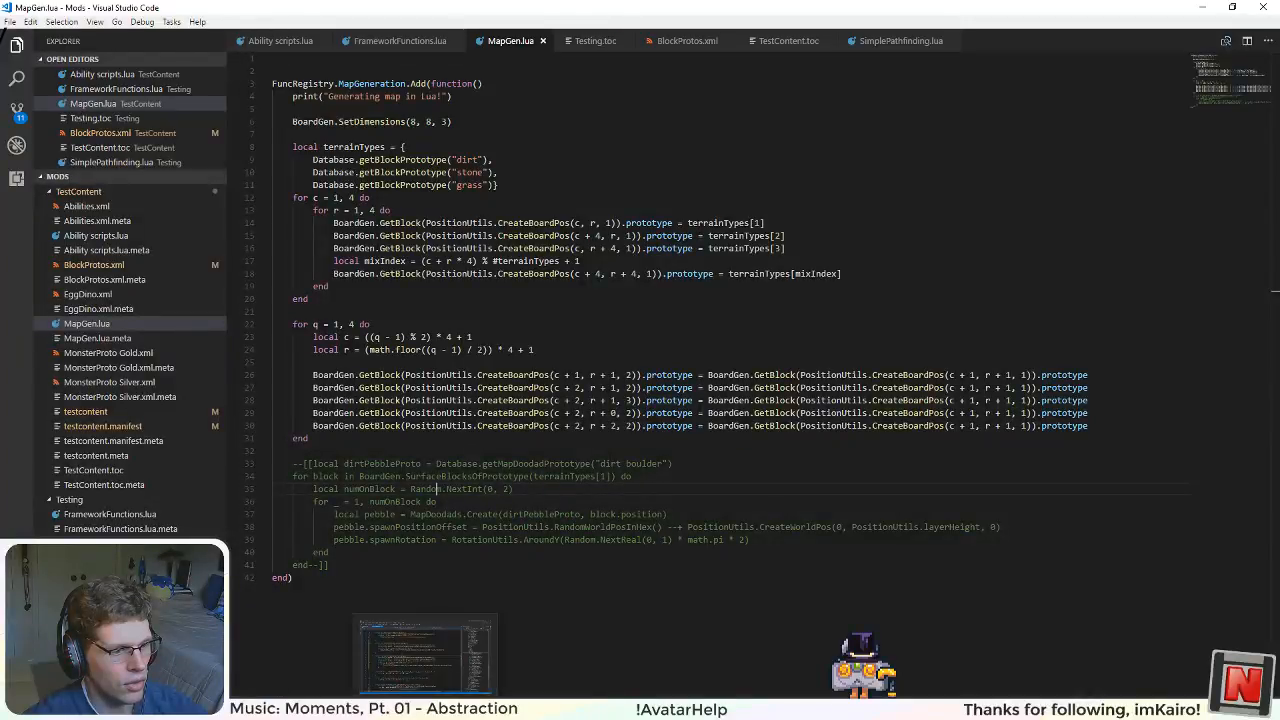
mouse_move(640, 708)
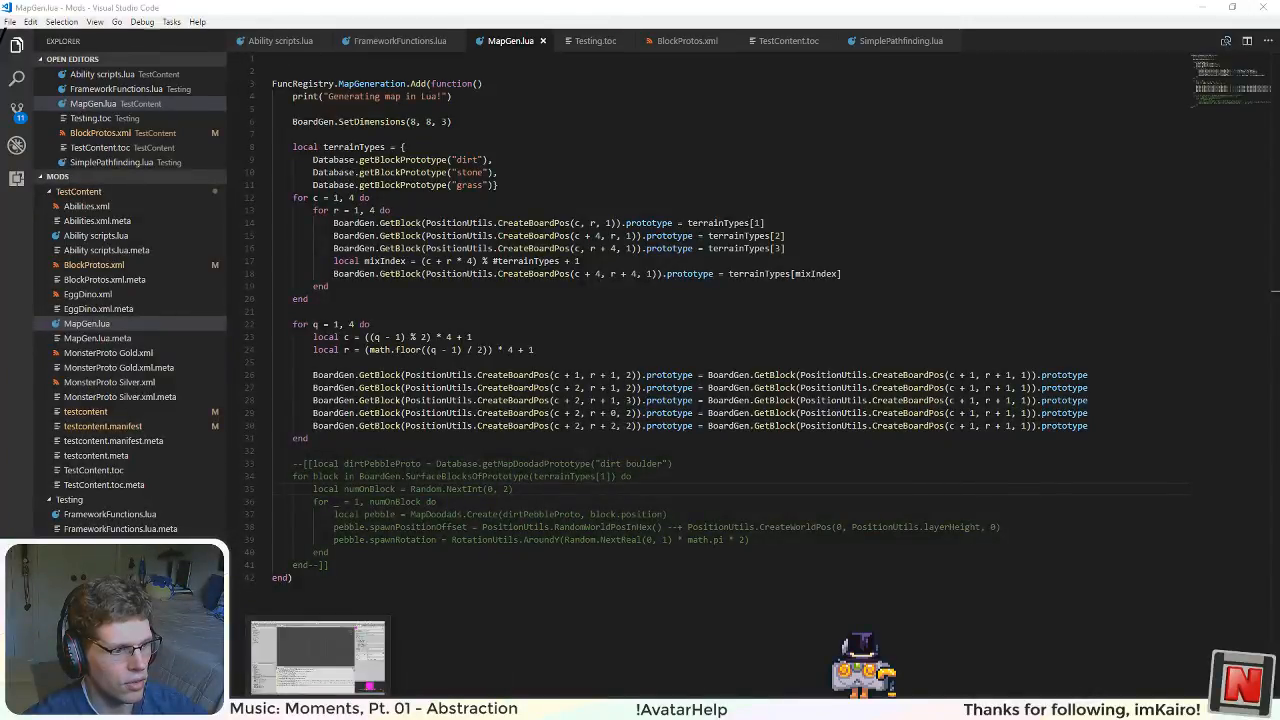
left_click(318, 655)
scroll(500, 380, "up", 4)
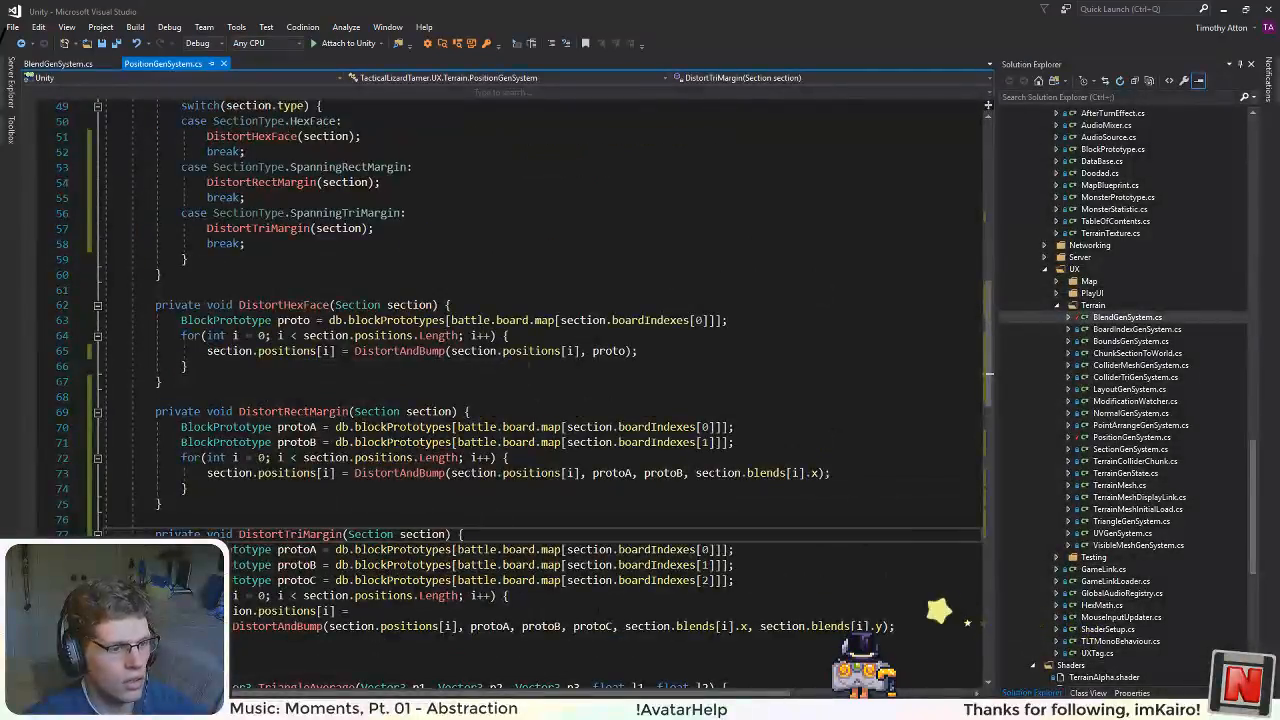
key("alt+Tab")
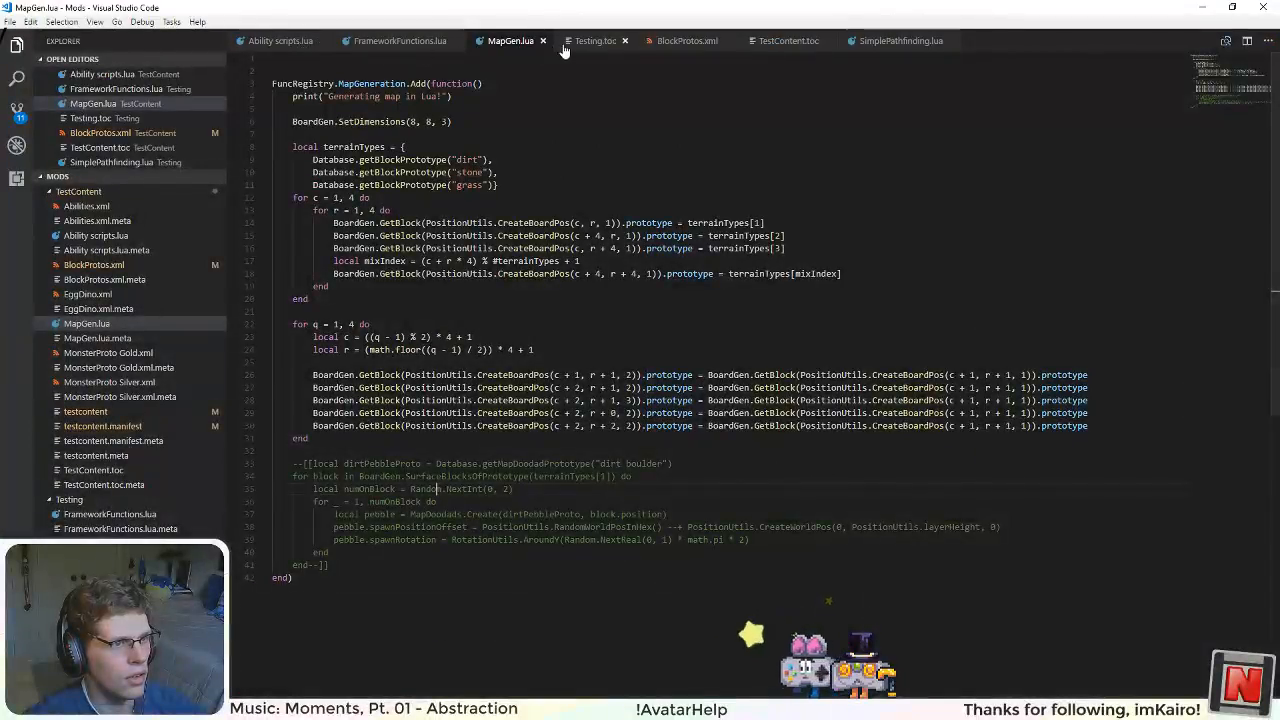
left_click(596, 41)
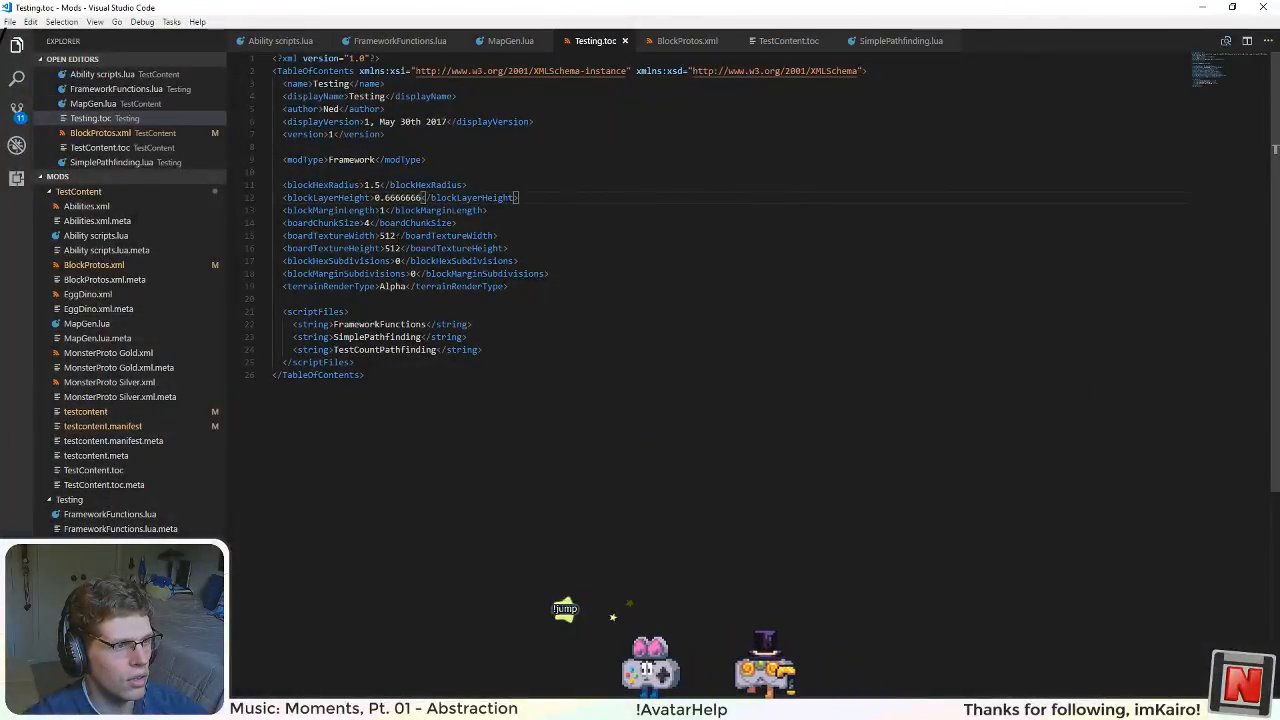
left_click(390, 235)
double_click(387, 235)
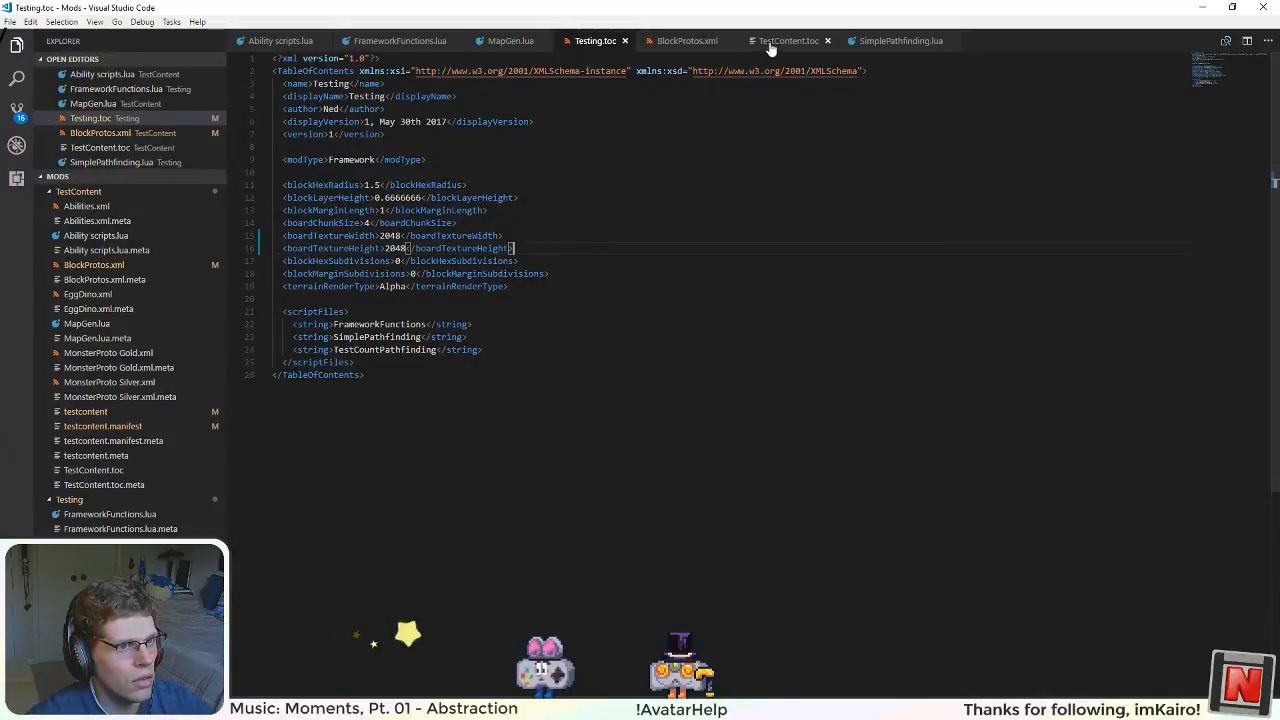
Step: Switch back to Unity and assign the "pretty terrain tile map" texture to the testcontent asset bundle
left_click(492, 45)
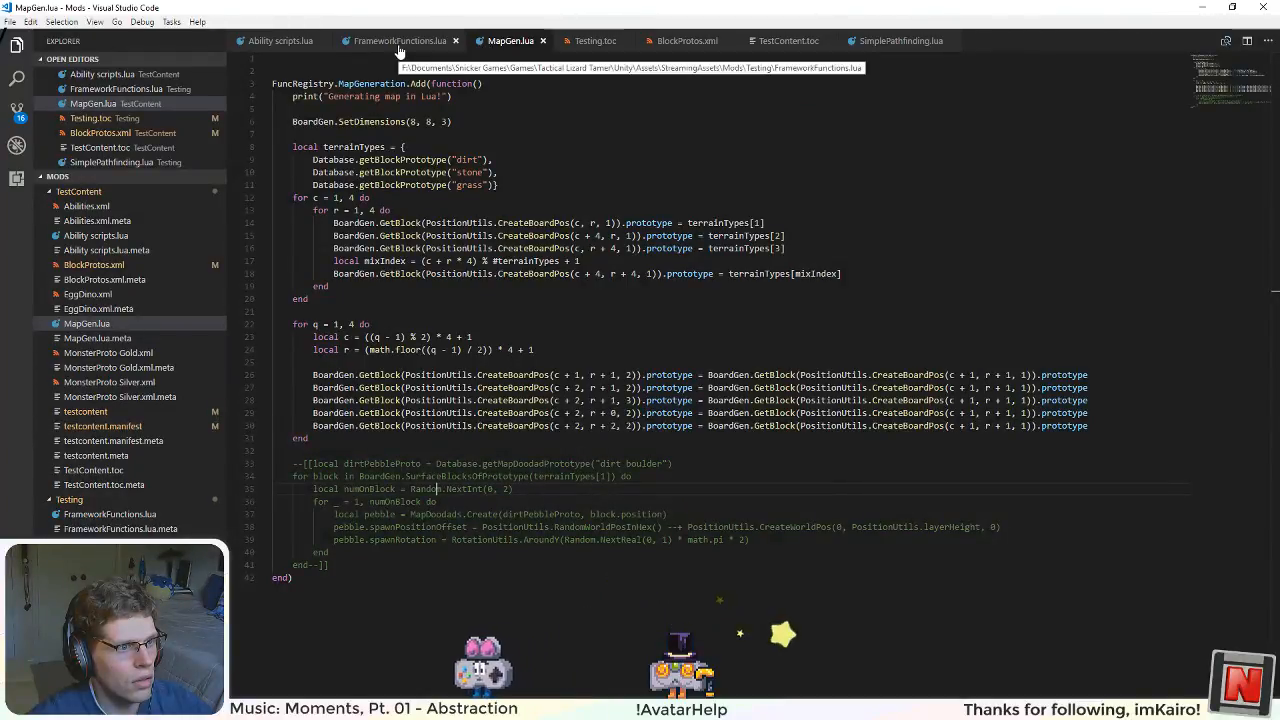
key("alt+Tab")
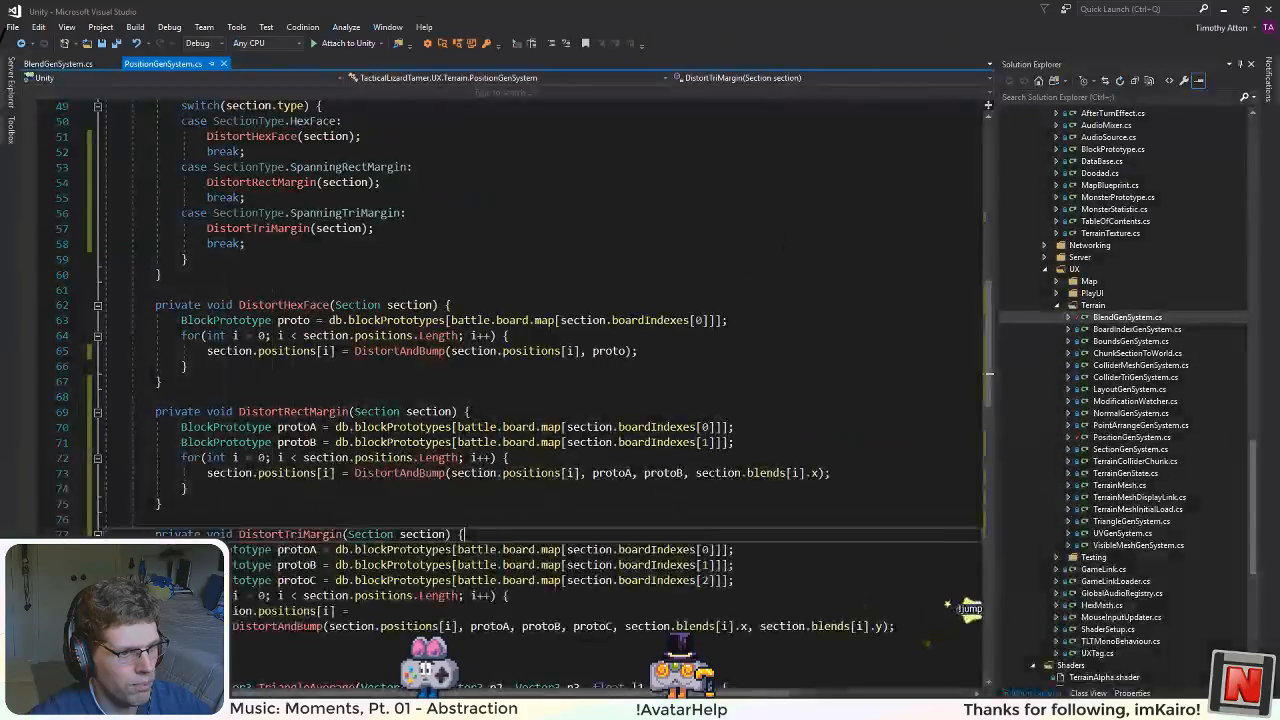
key("alt+Tab")
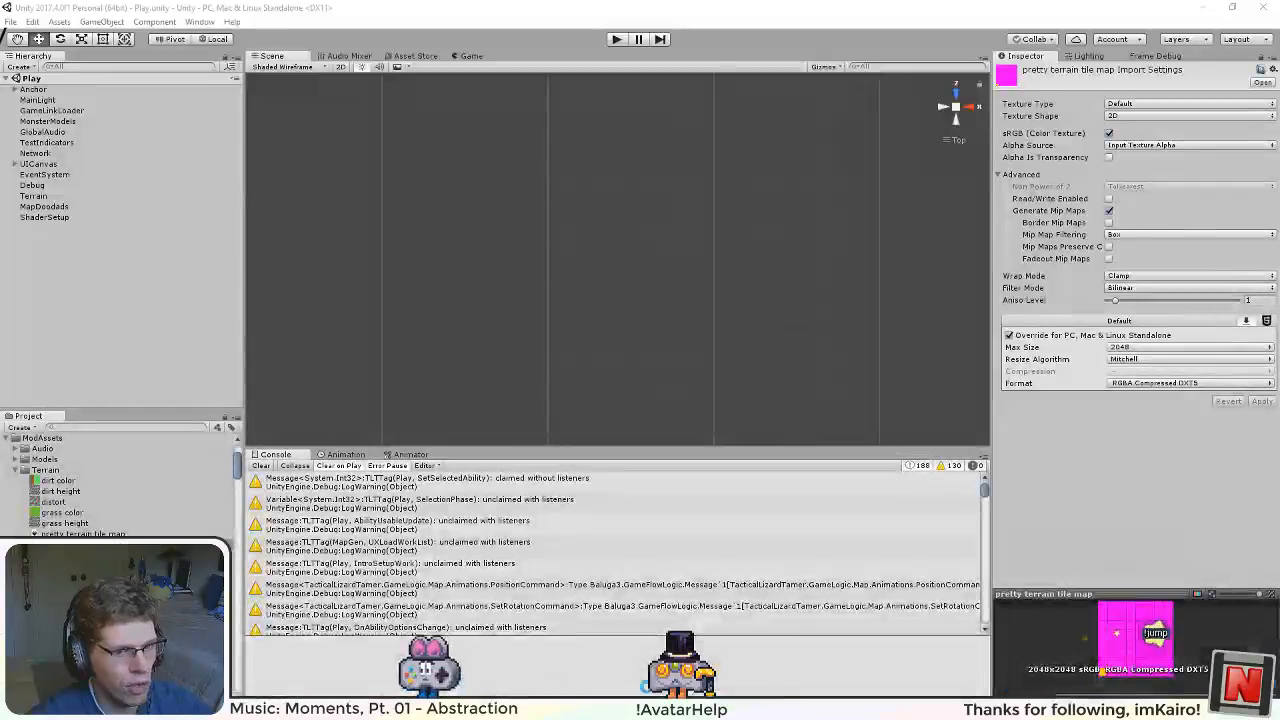
left_click(1116, 706)
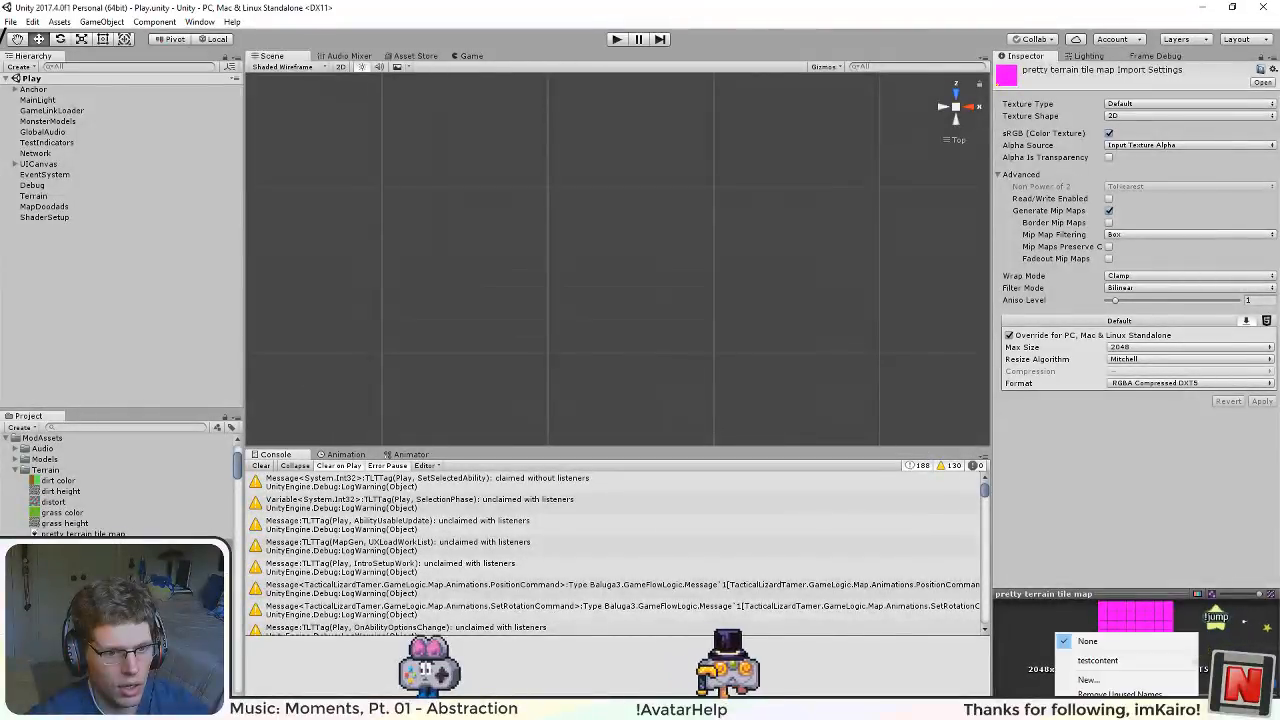
left_click(1122, 662)
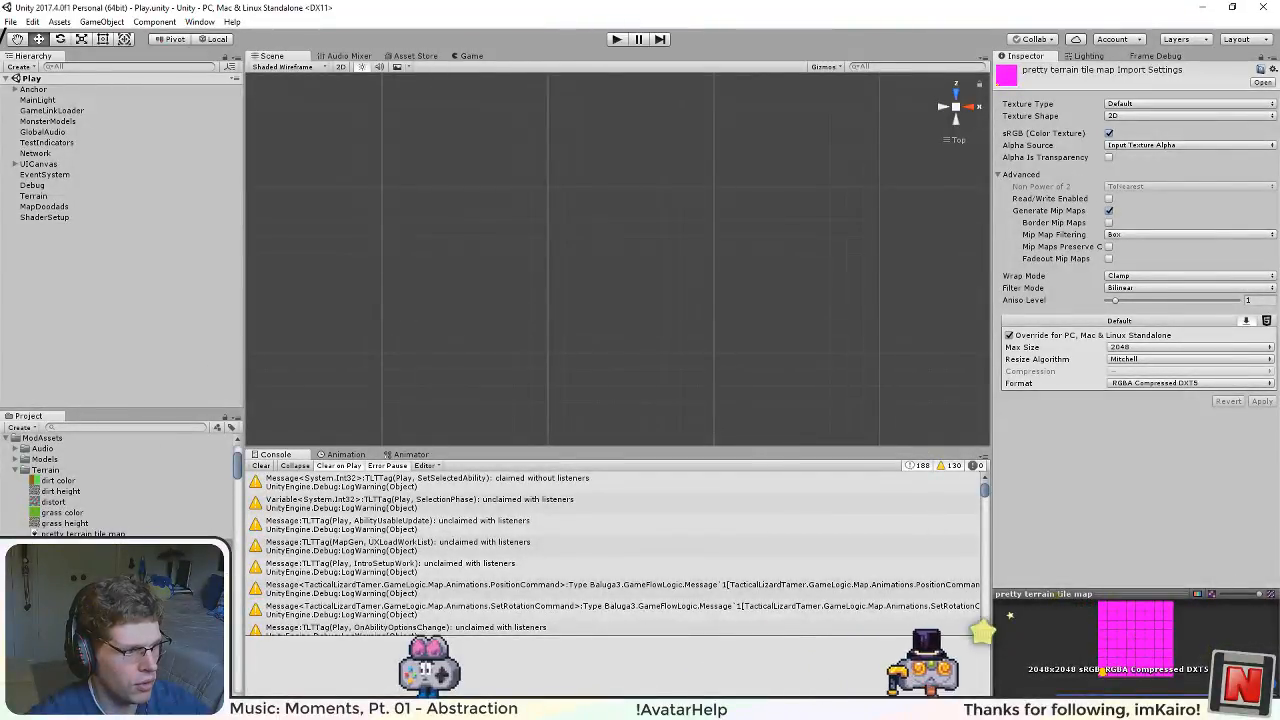
Step: Switch to Visual Studio Code and set testContentMain's texture in BlockProtos.xml to testcontent/pretty terrain tile map, saving the file
left_click(85, 598)
left_click(85, 587, "ctrl")
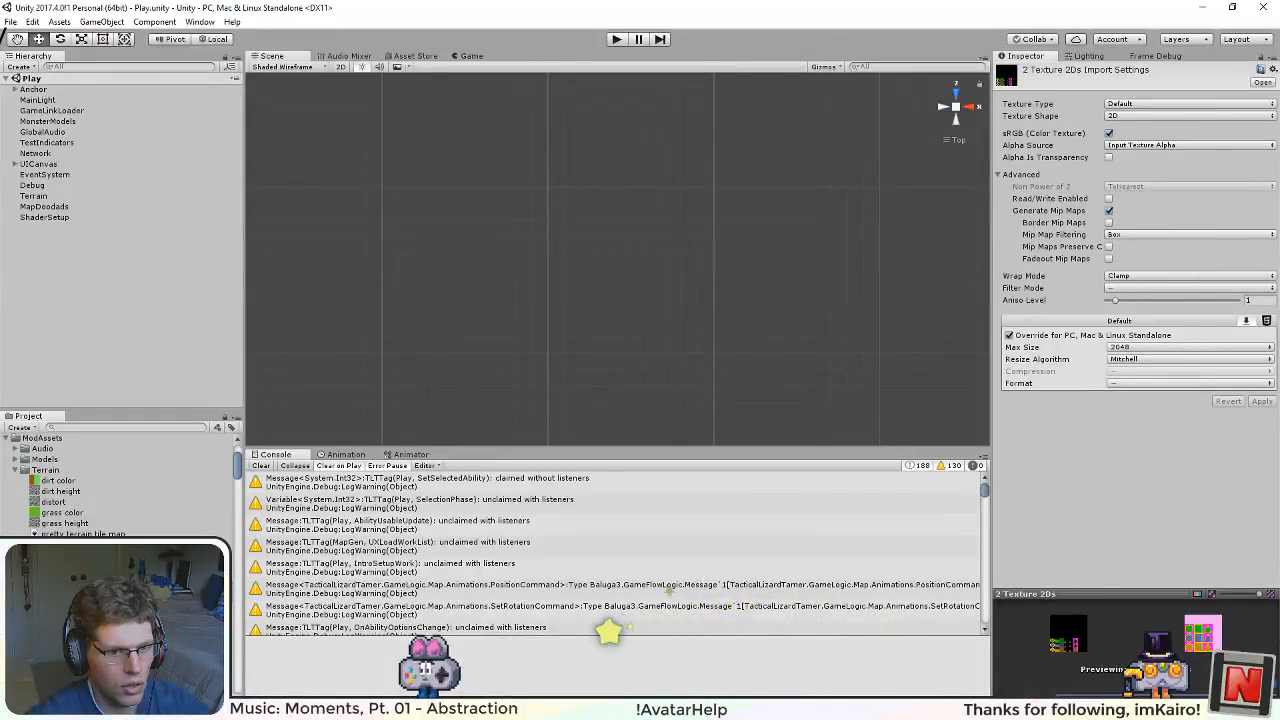
key("alt+Tab")
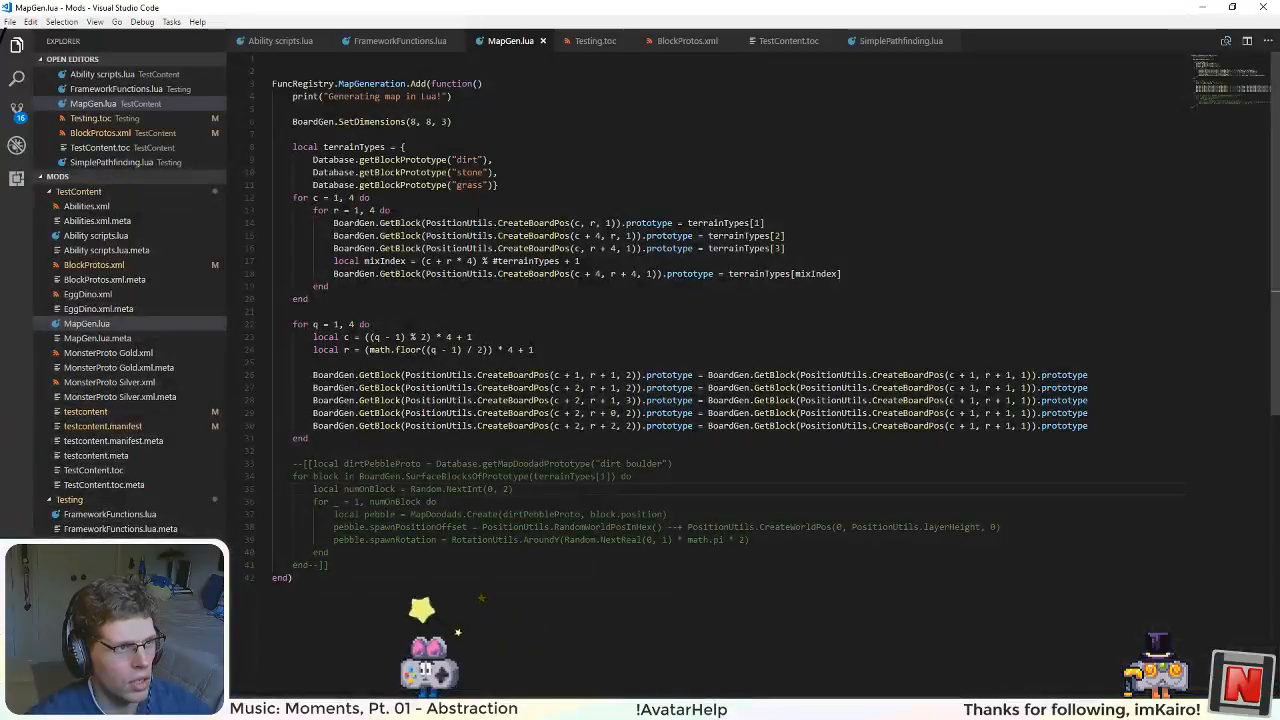
left_click(687, 40)
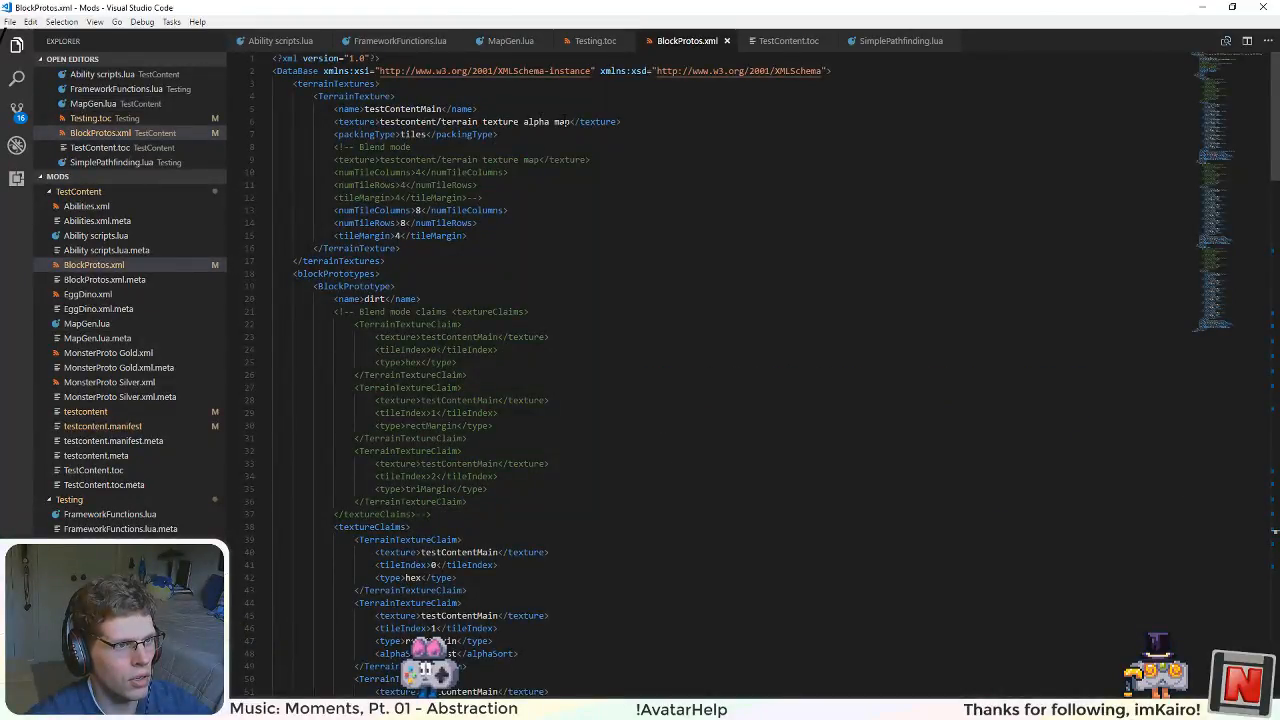
left_click_drag(571, 121, 463, 121)
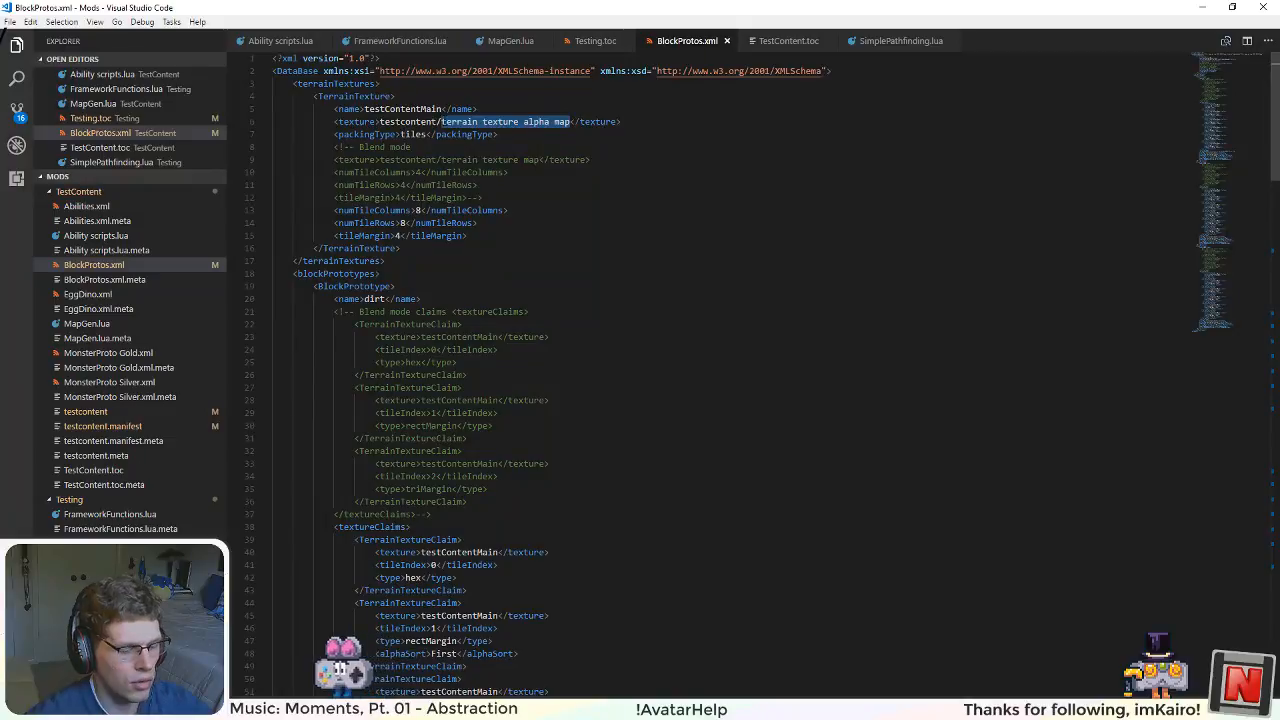
type("pretty")
type(" terrain tile m")
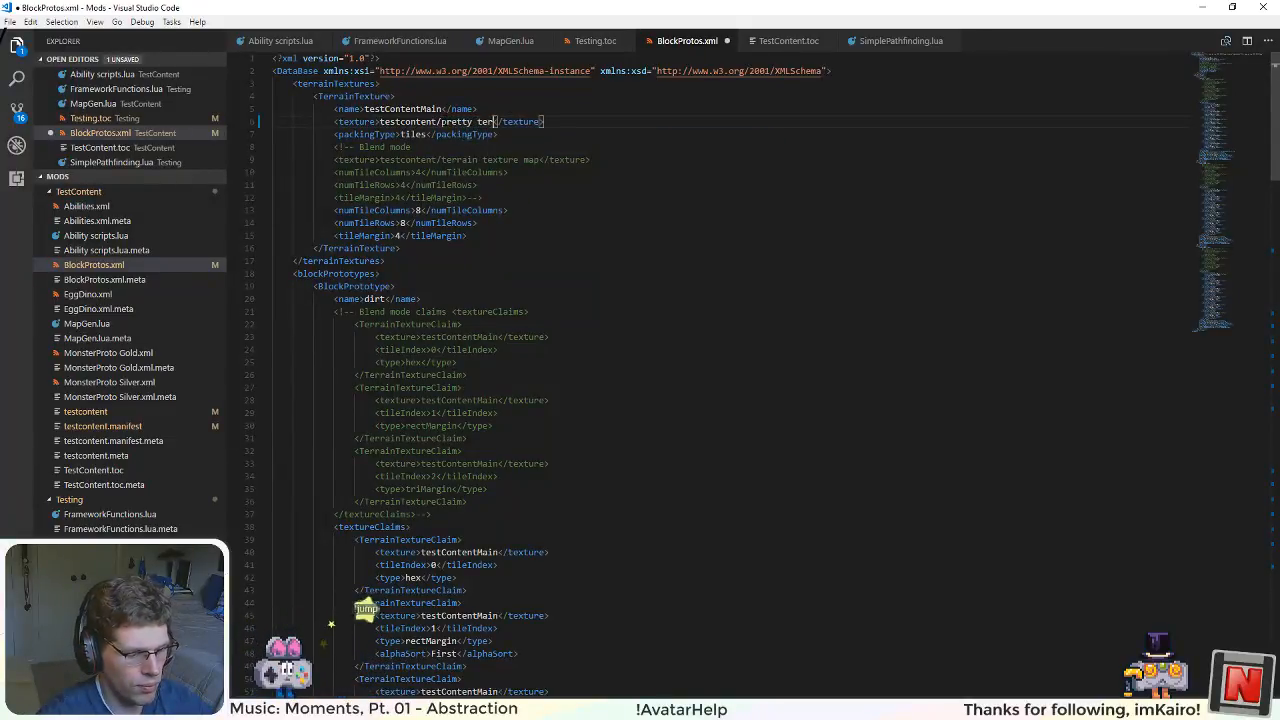
type("ap")
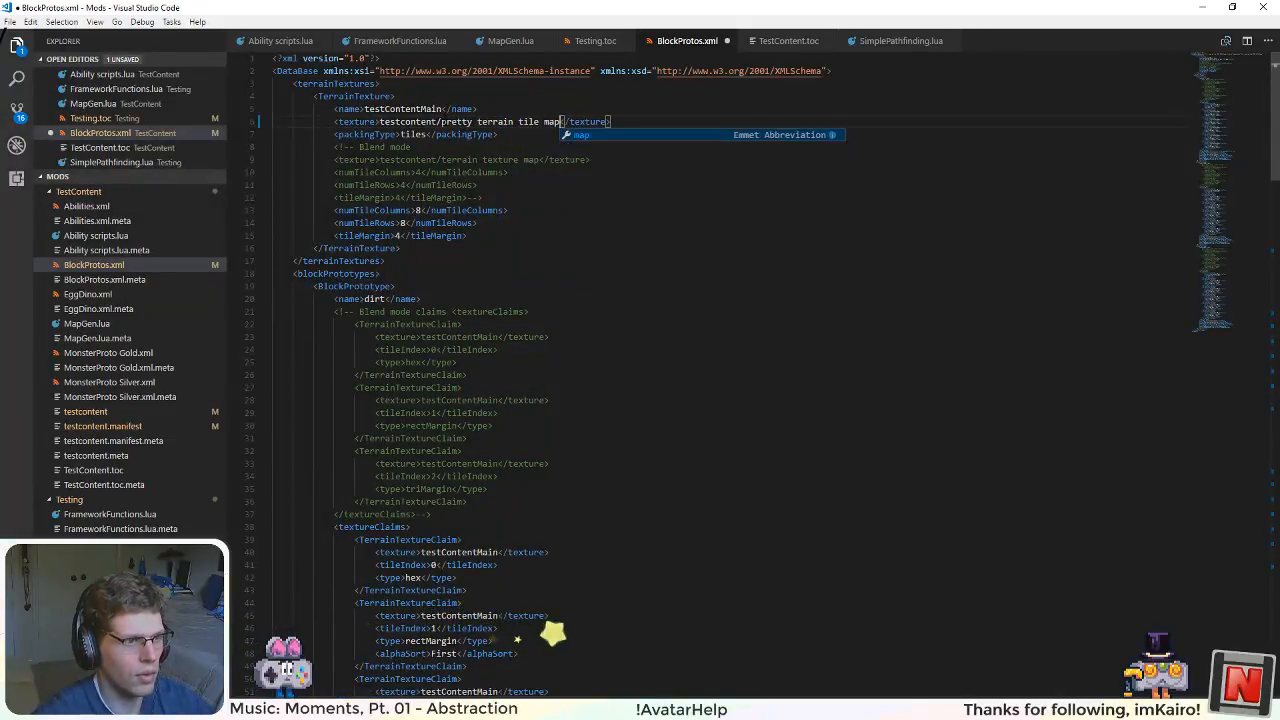
left_click(491, 98)
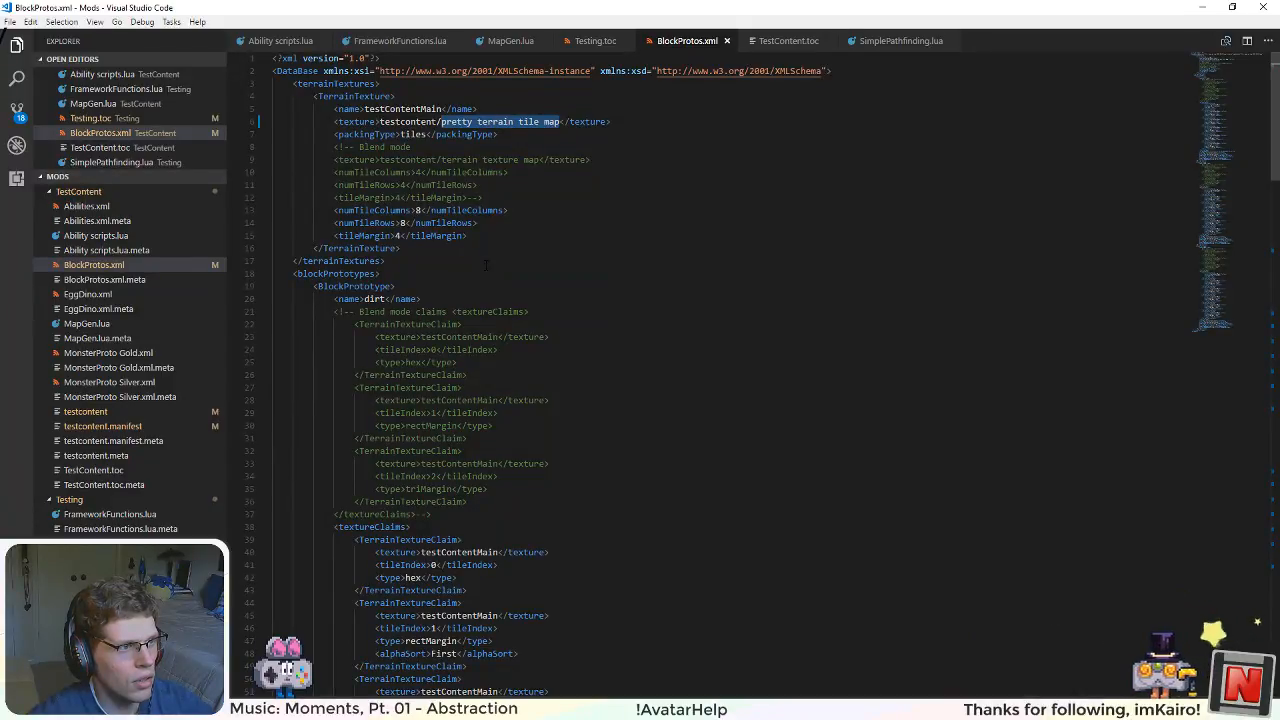
Step: Review the dirt texture claims in BlockProtos.xml, and switch back to Unity to build the asset bundles
scroll(484, 267, "down", 4)
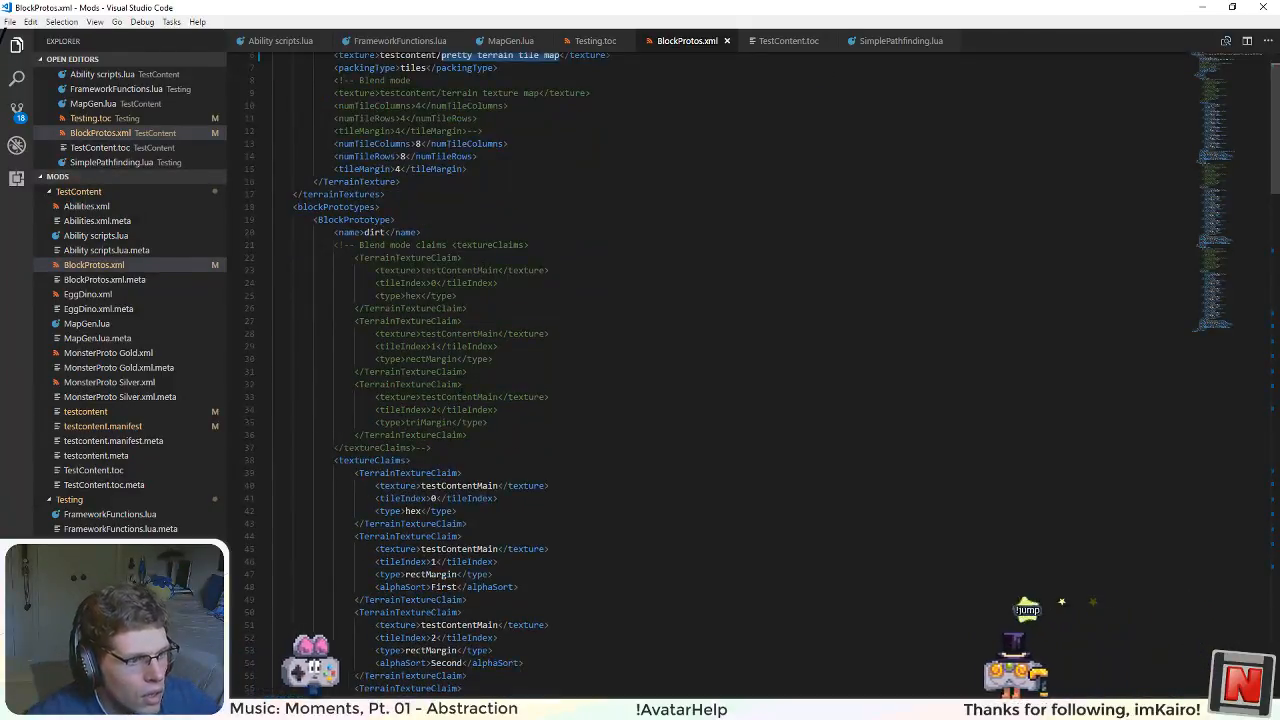
scroll(478, 507, "down", 8)
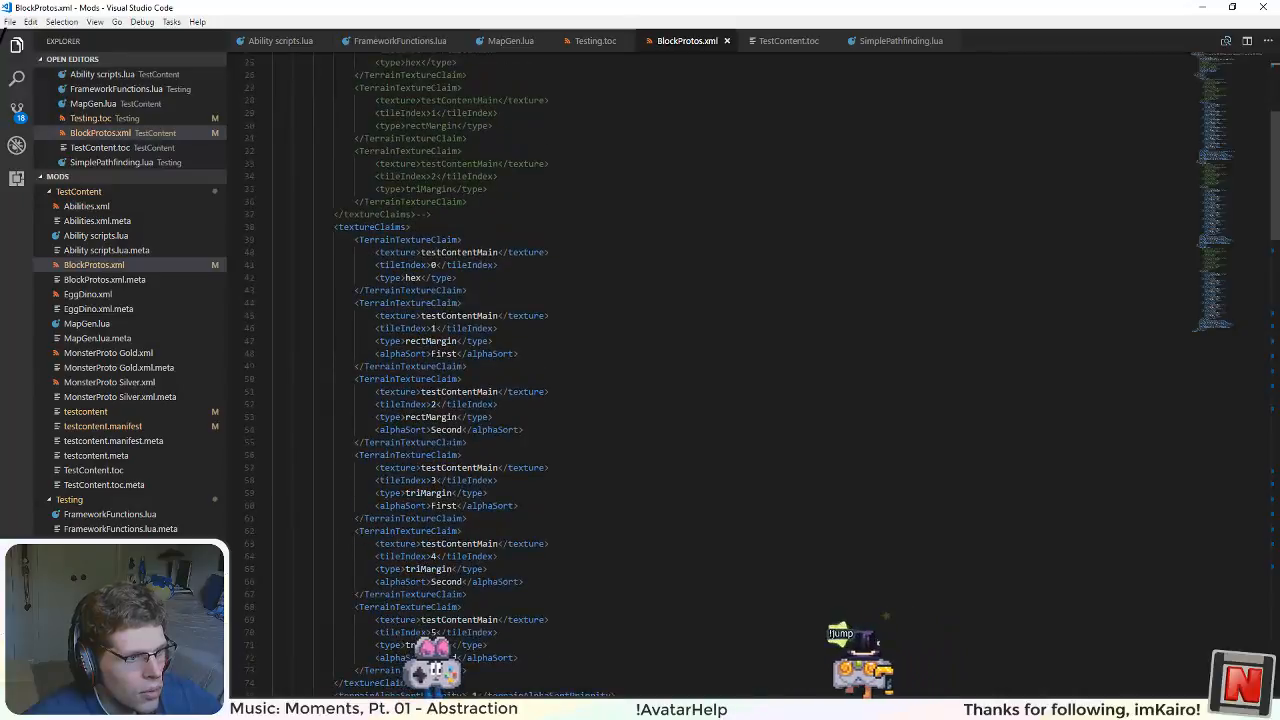
scroll(461, 374, "down", 3)
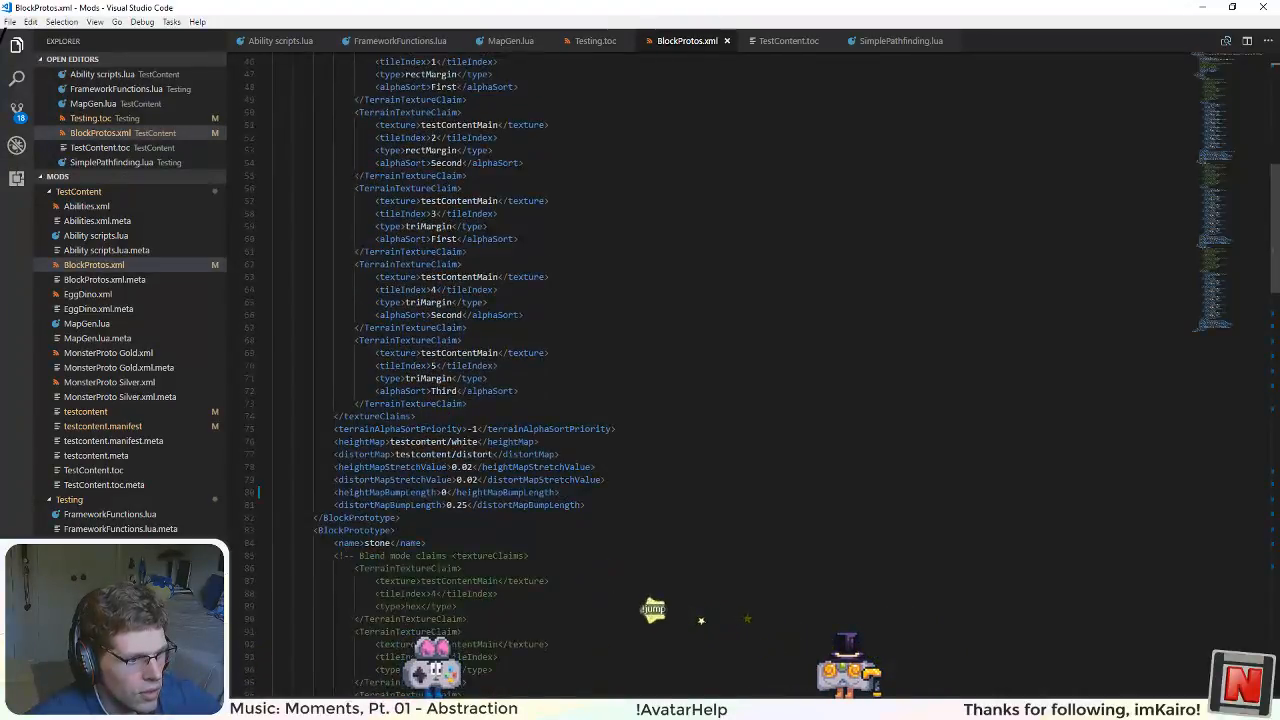
key("alt+Tab")
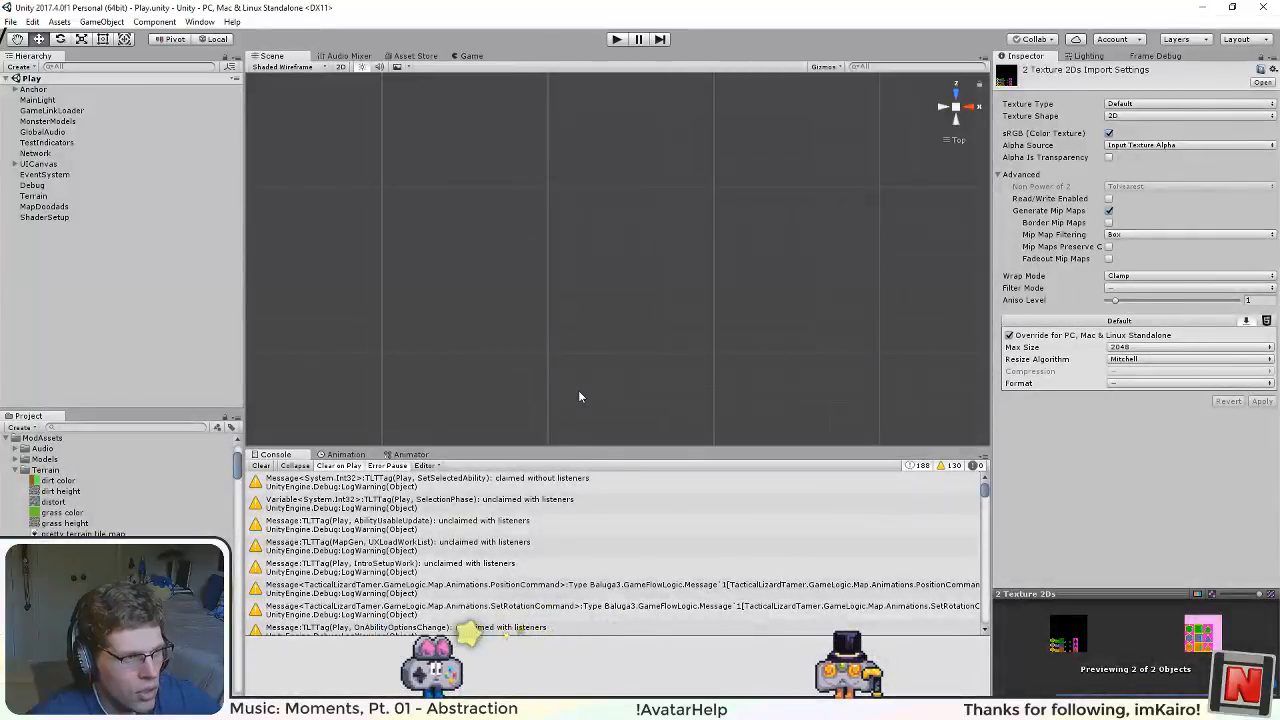
left_click(59, 22)
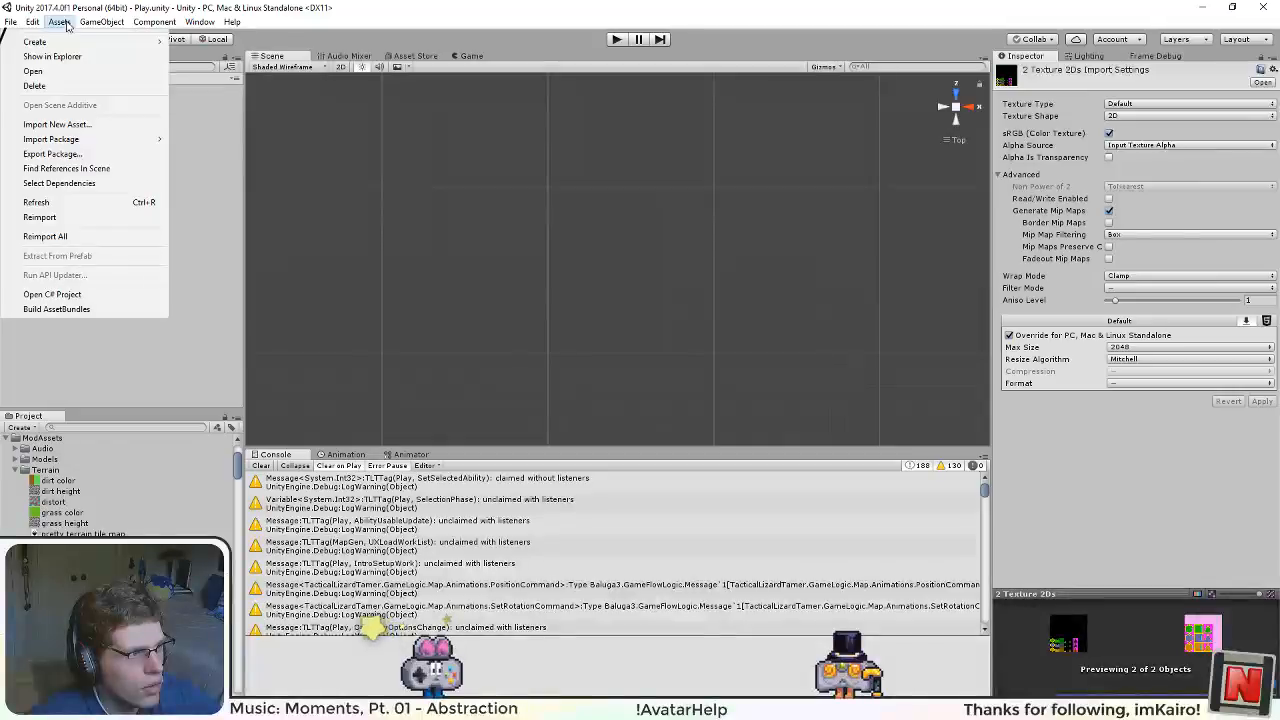
left_click(99, 310)
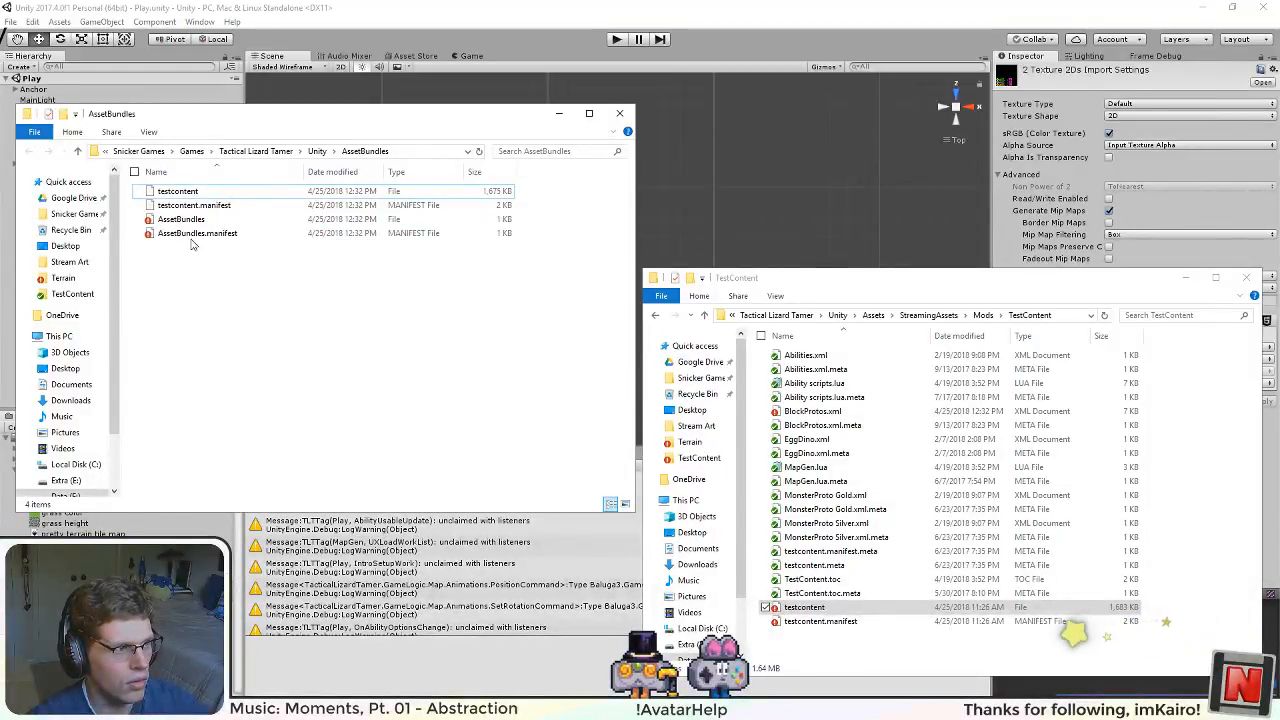
Step: View the newly built testcontent.manifest from the AssetBundles folder in Notepad++ and close it
left_click(270, 194)
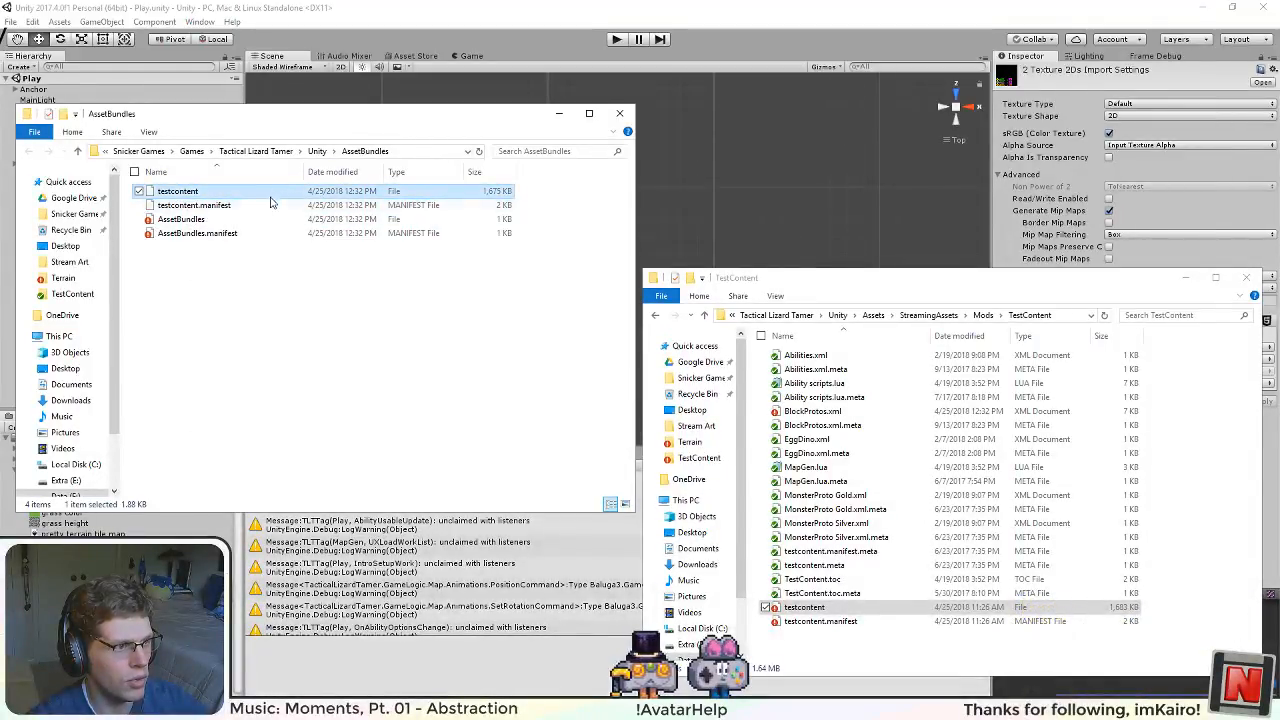
left_click(236, 206)
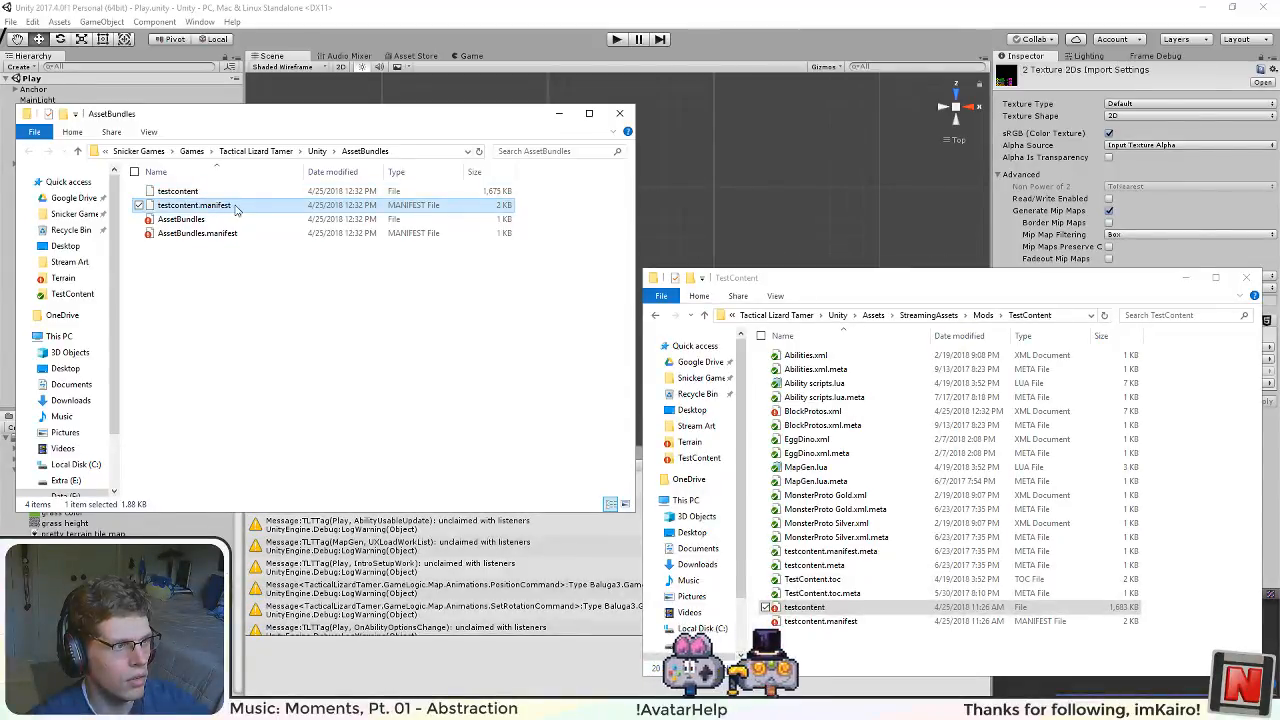
left_click(243, 261)
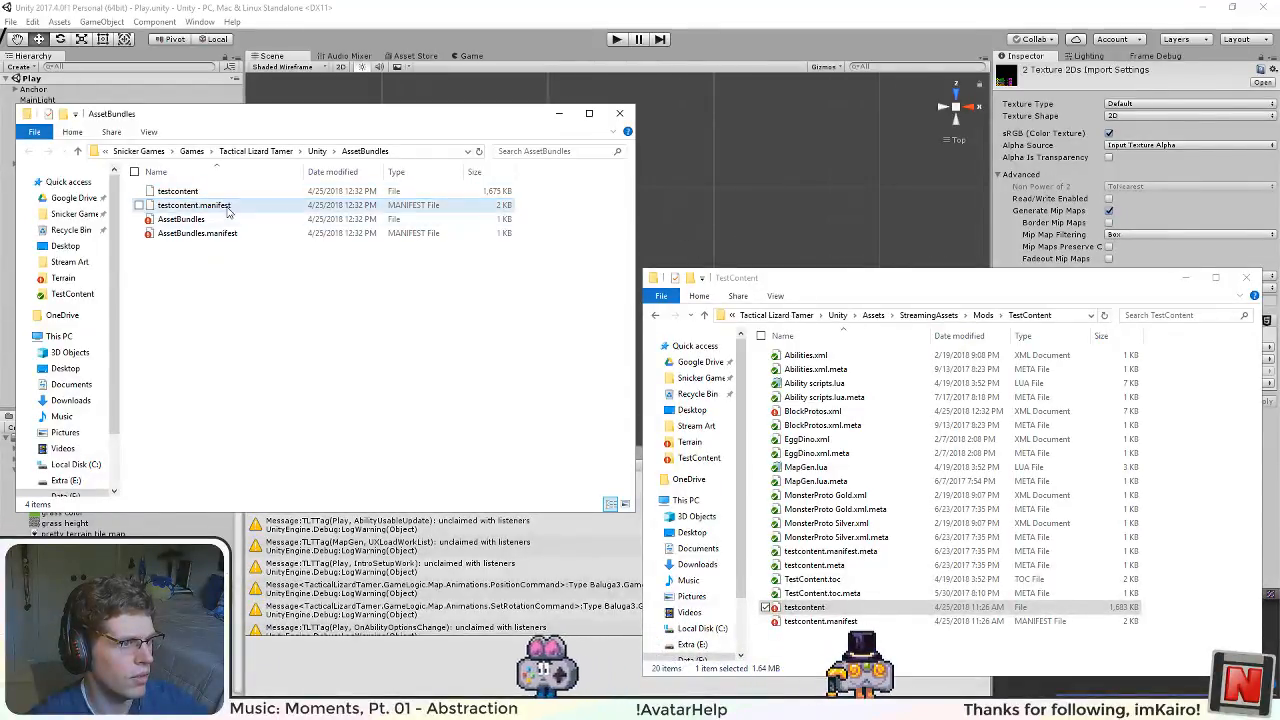
right_click(227, 210)
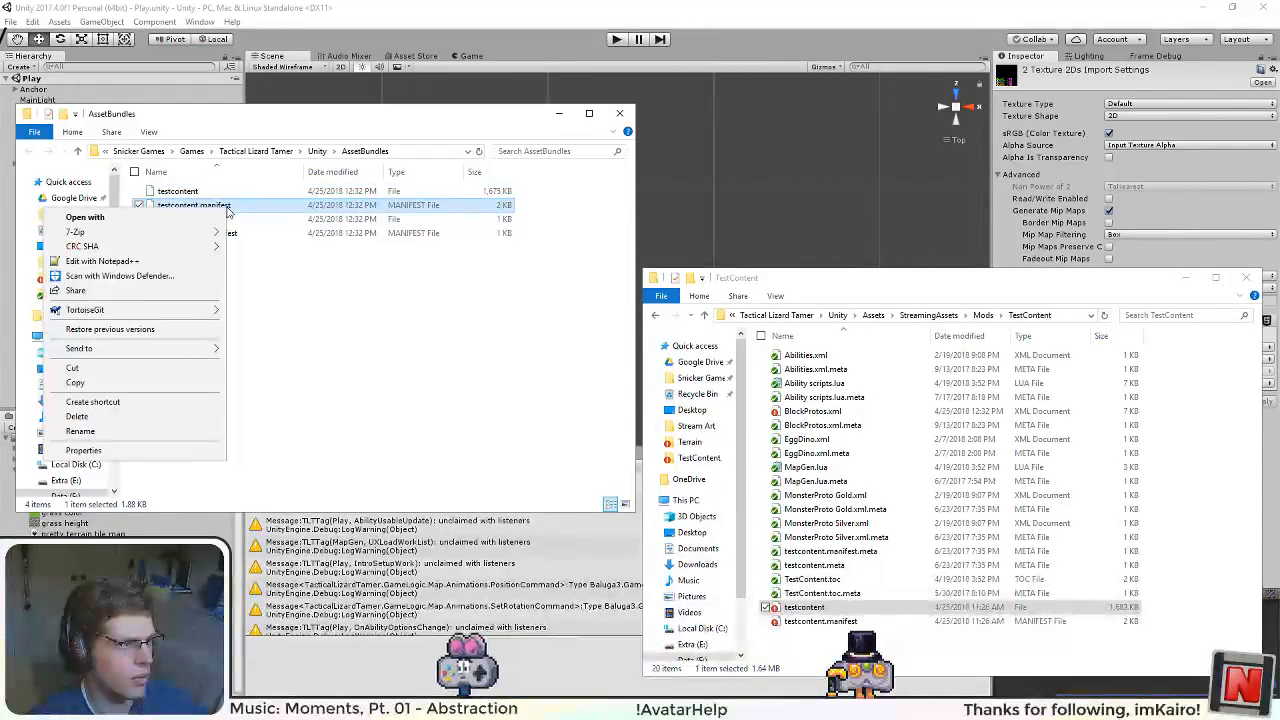
left_click(175, 262)
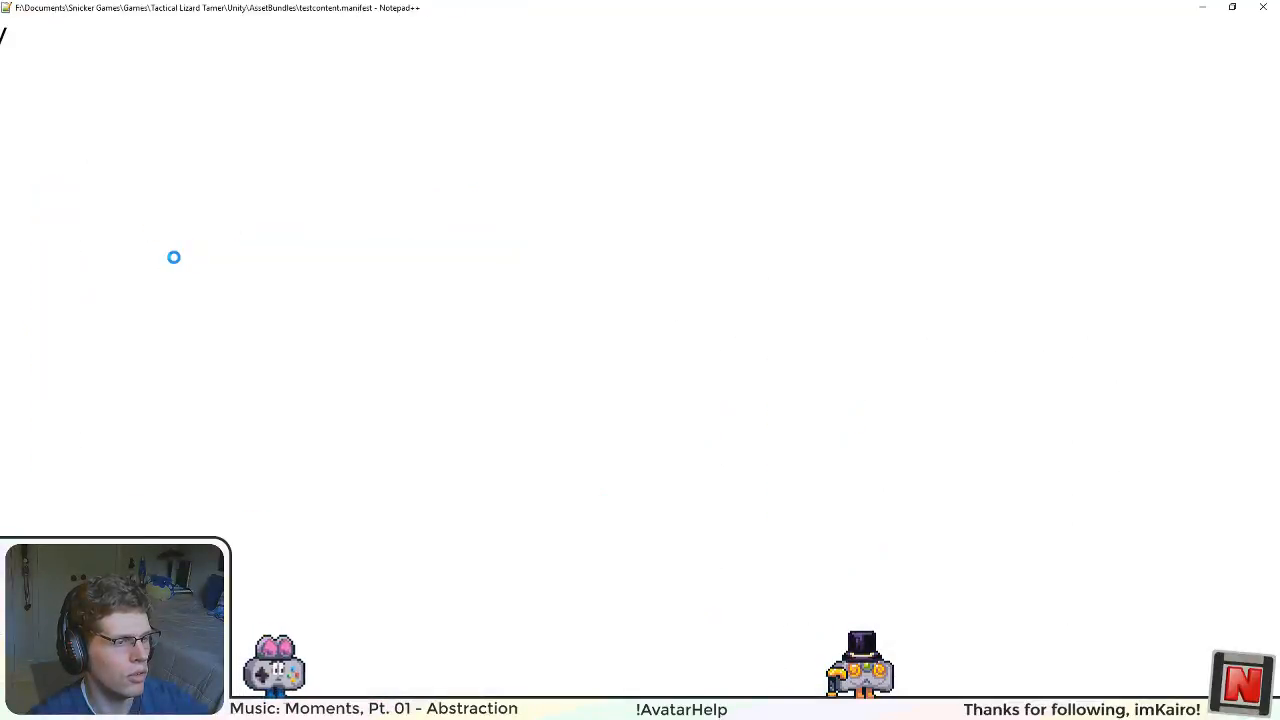
left_click(1262, 7)
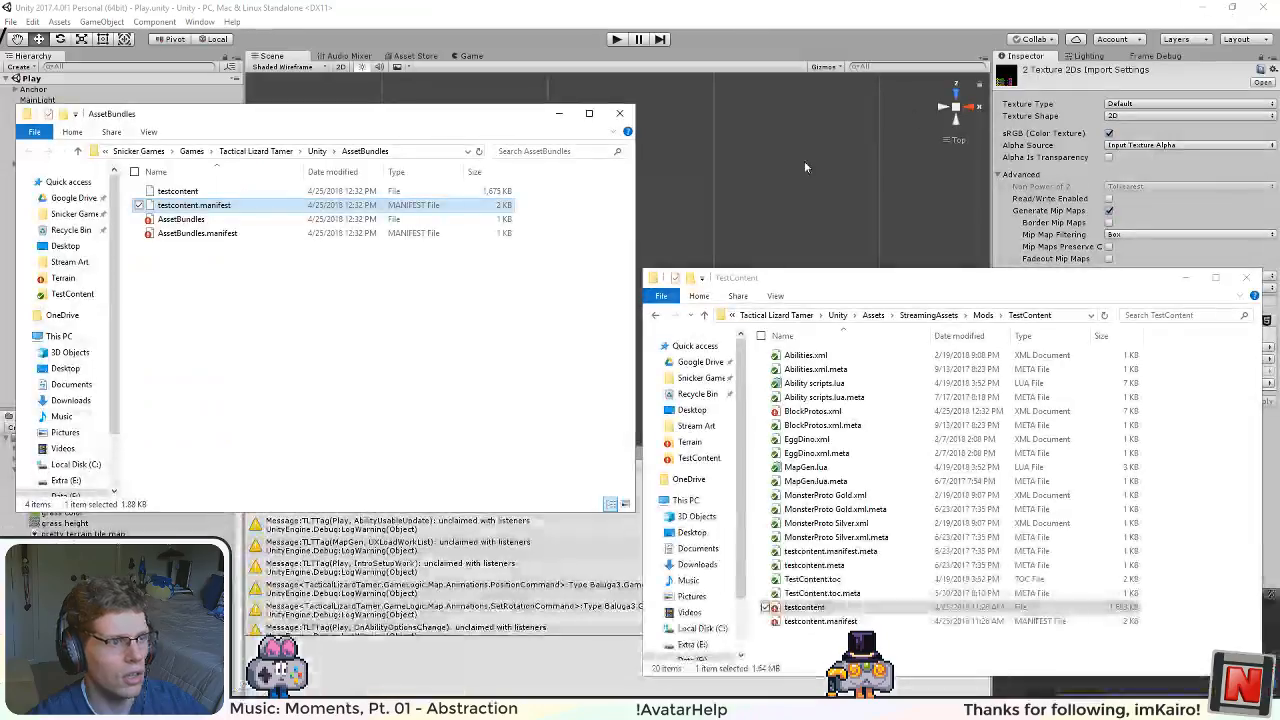
Step: Copy testcontent and testcontent.manifest from AssetBundles into the TestContent mod folder, replacing the existing files, and return to Unity
left_click_drag(1125, 288, 685, 288)
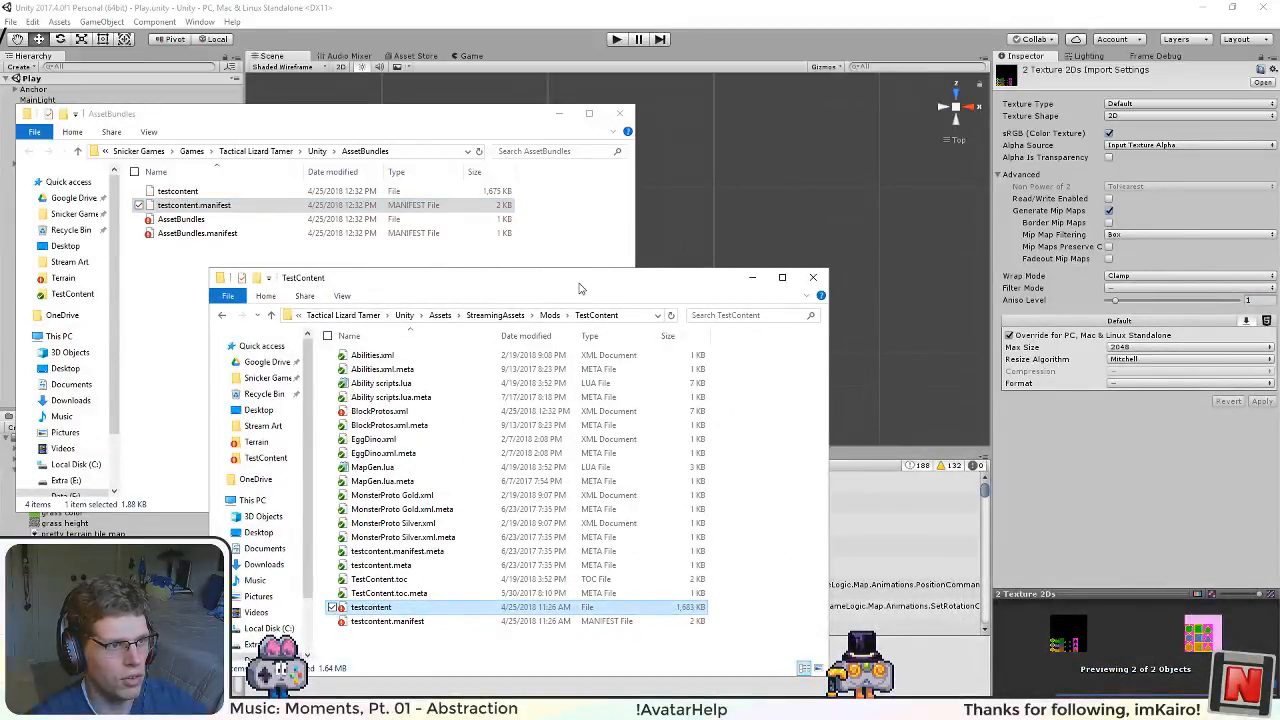
left_click_drag(578, 288, 1006, 288)
left_click(240, 191)
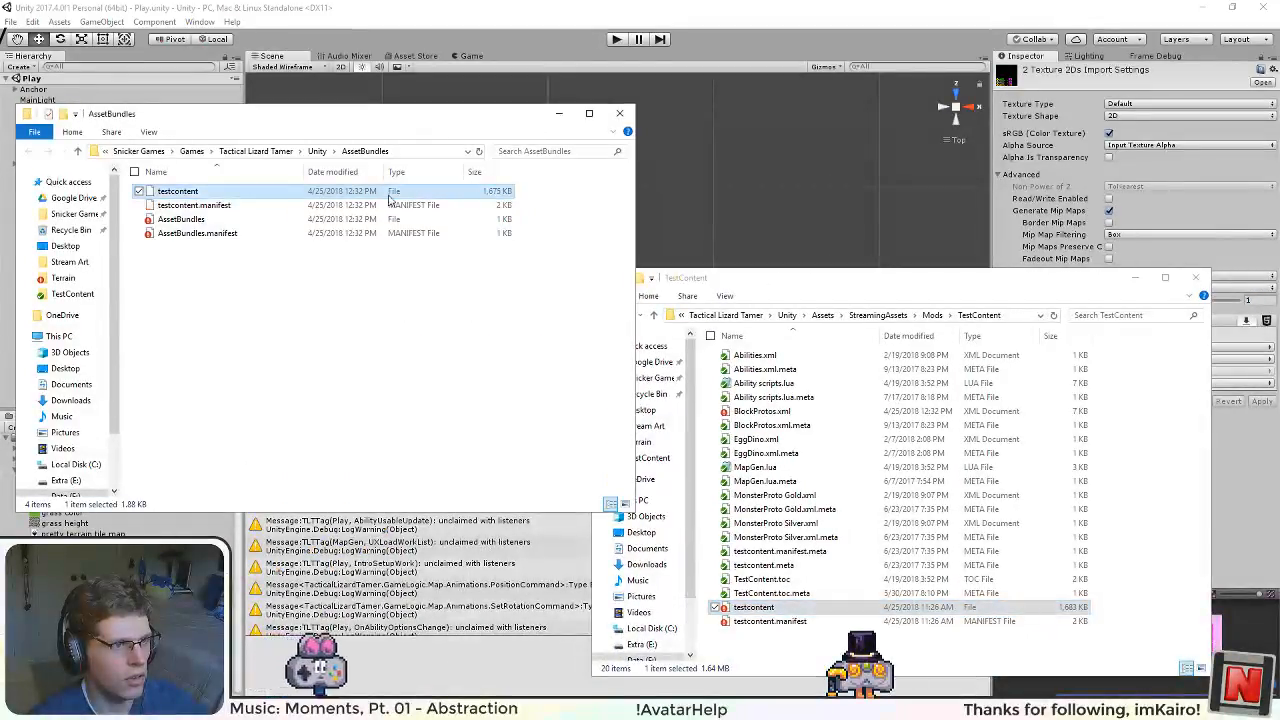
left_click(249, 205, "ctrl")
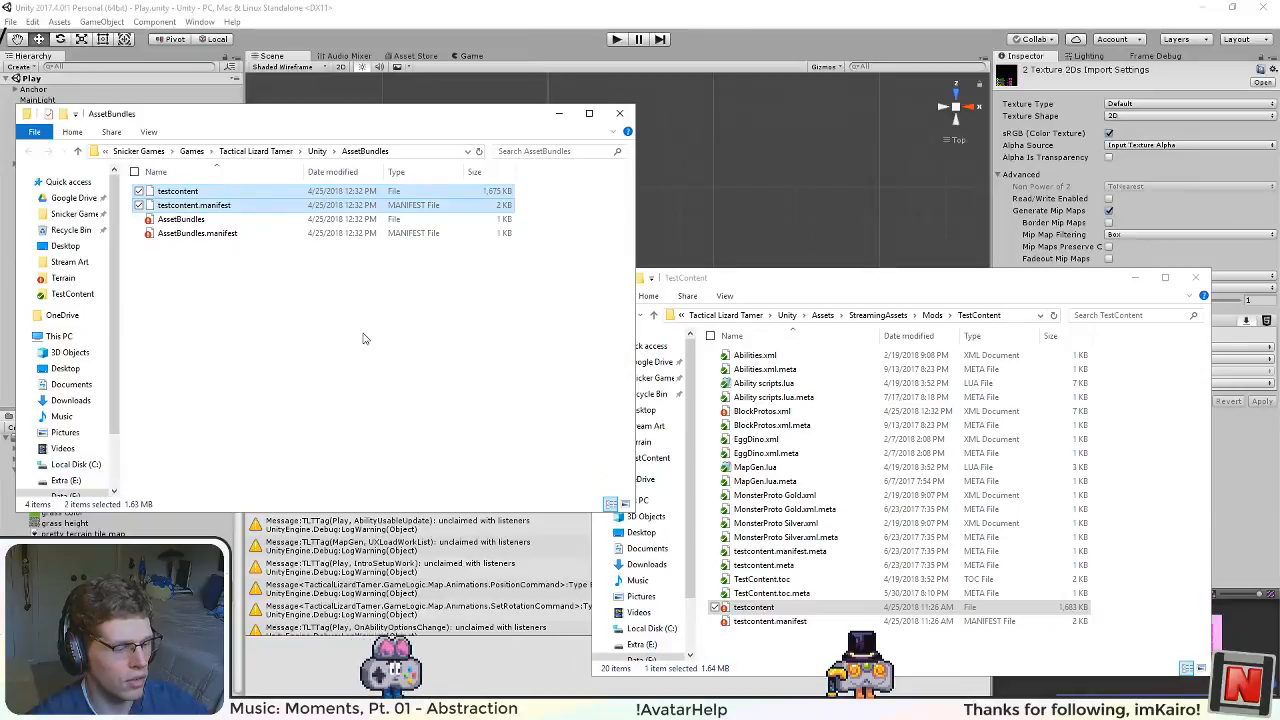
left_click(712, 641)
key("ctrl+v")
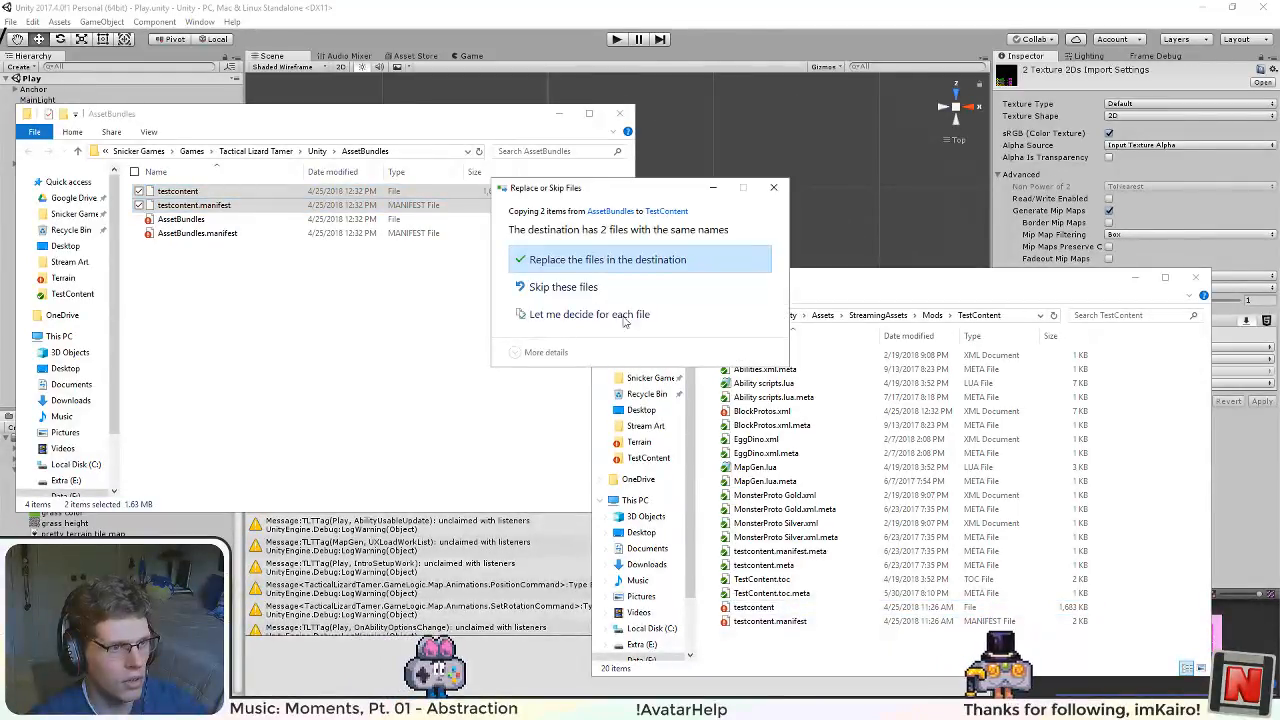
left_click(604, 261)
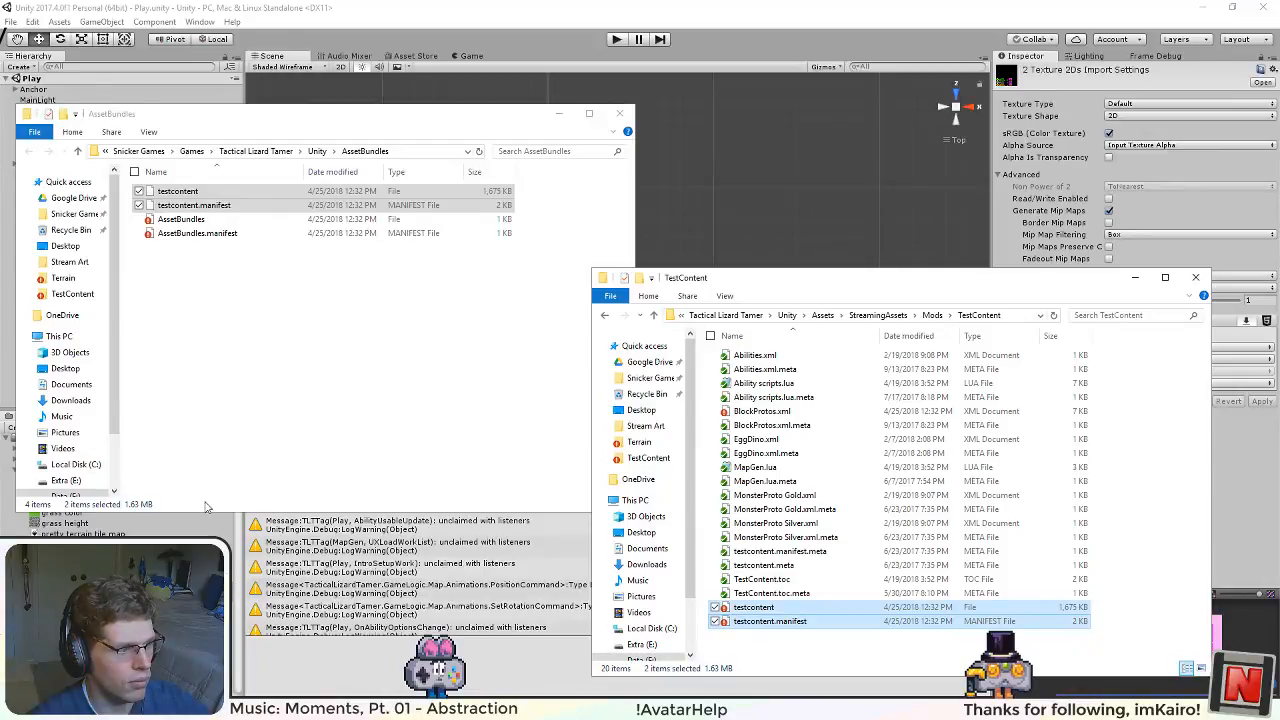
left_click(713, 183)
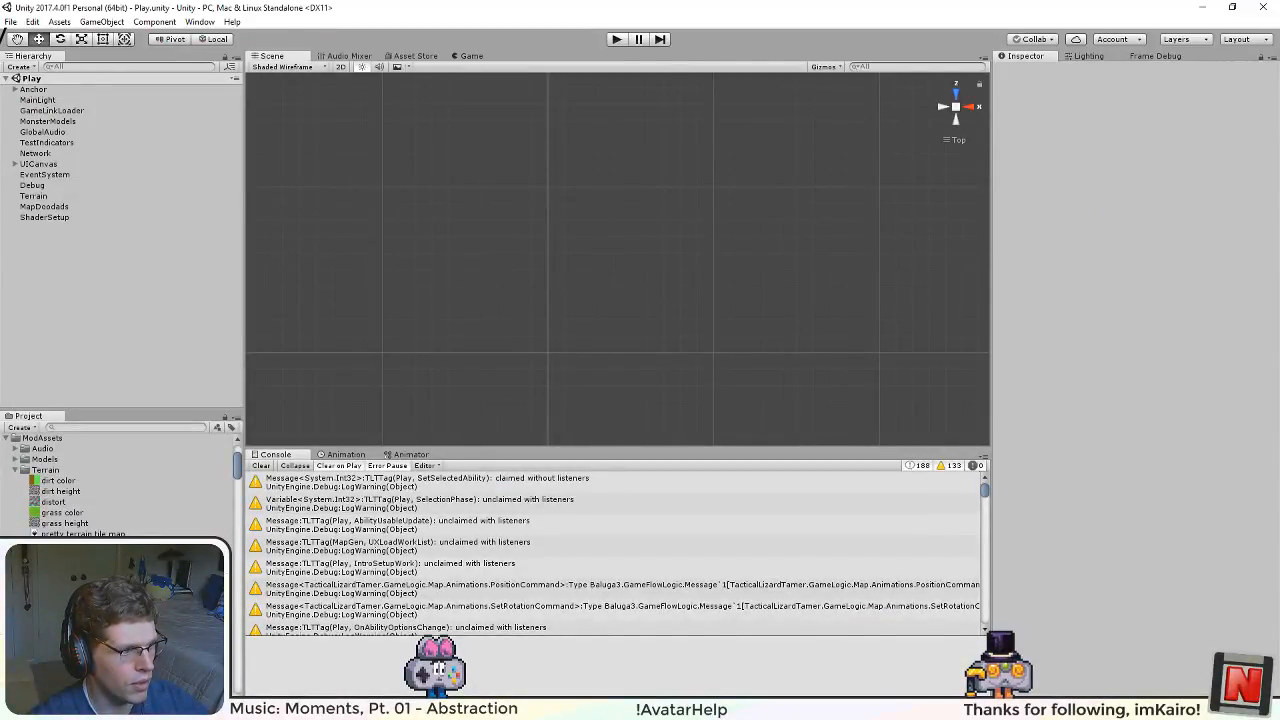
Step: Show the "pretty terrain tile map" texture in its Terrain folder, check the PNG's file size, and close the folder window
left_click(84, 545)
right_click(84, 540)
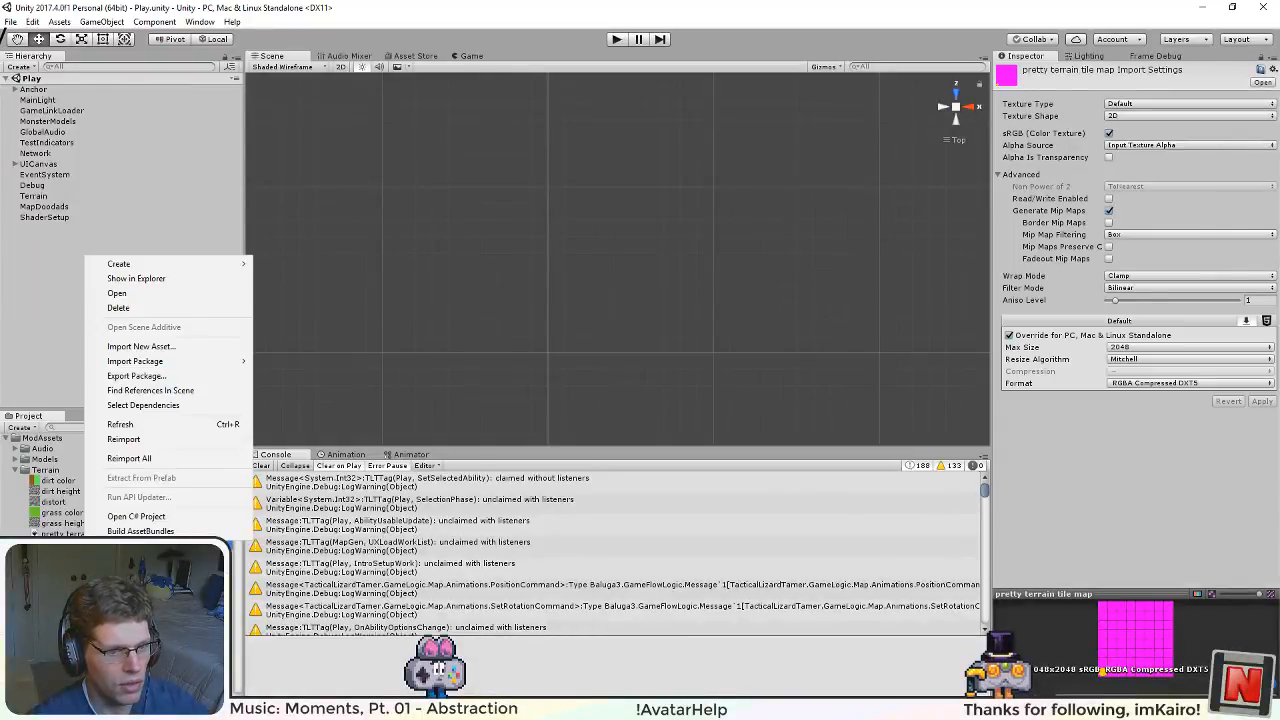
left_click(136, 278)
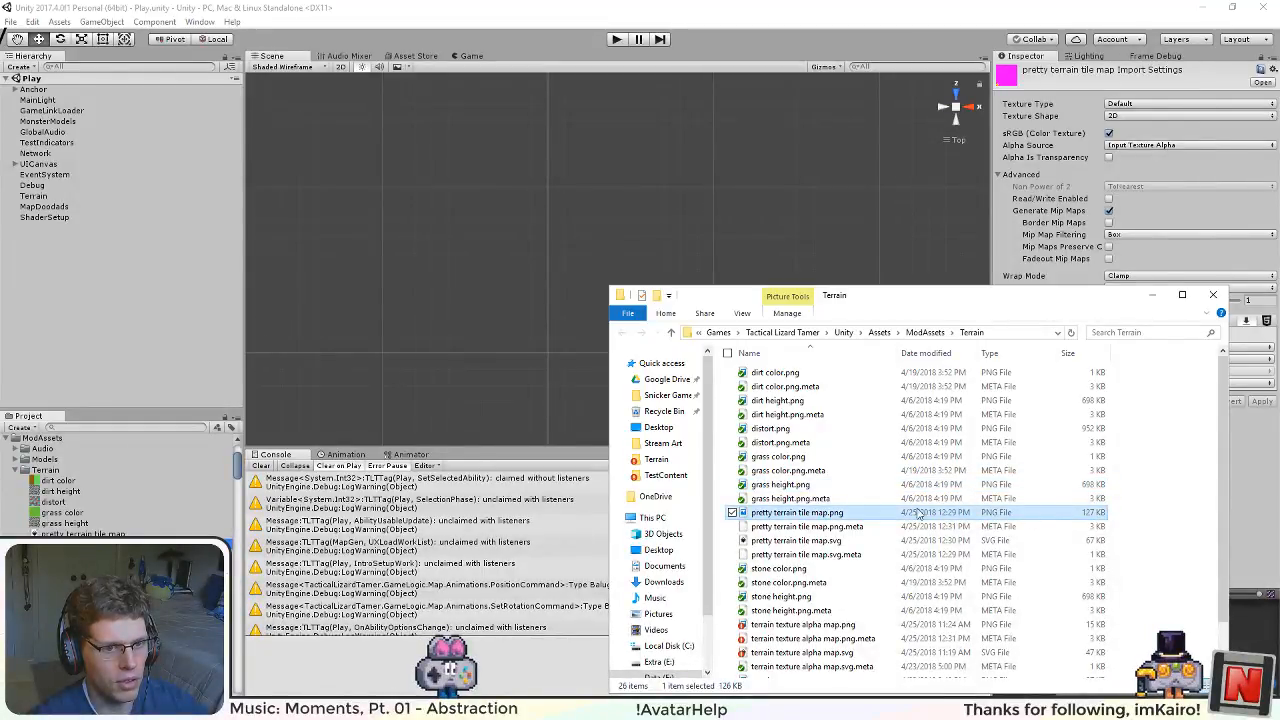
left_click(869, 523)
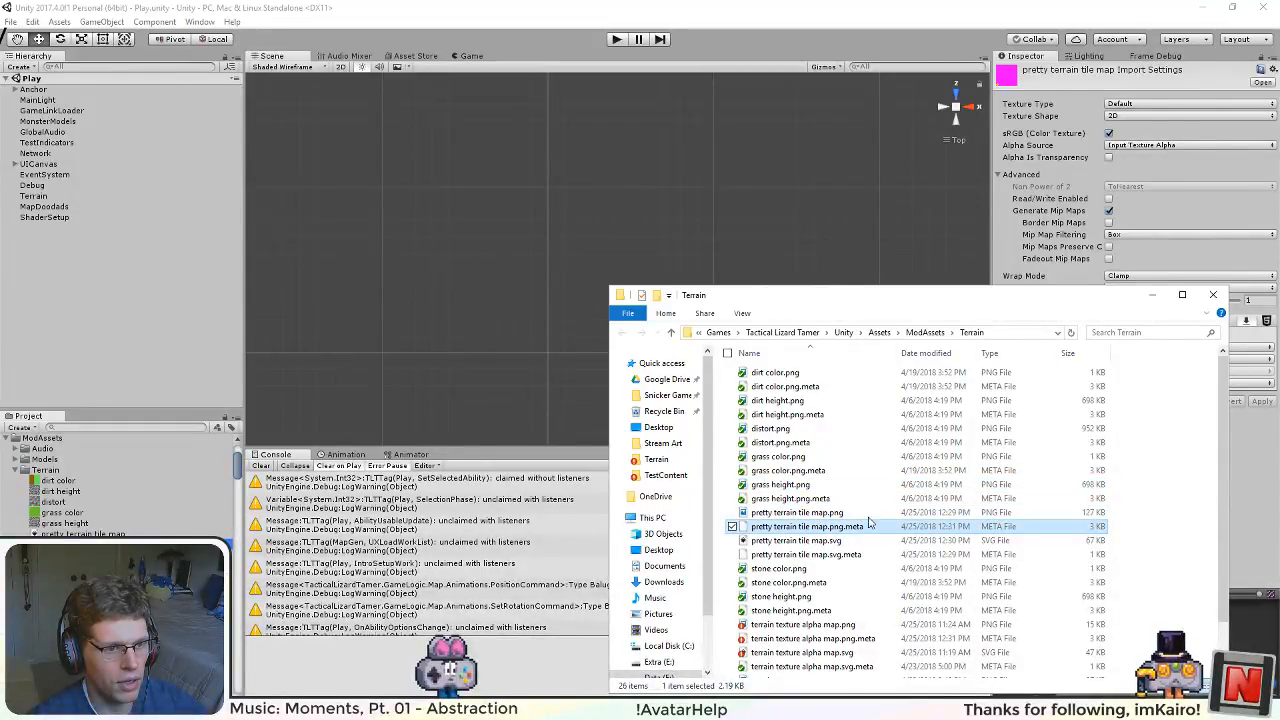
left_click(873, 514)
left_click(1212, 295)
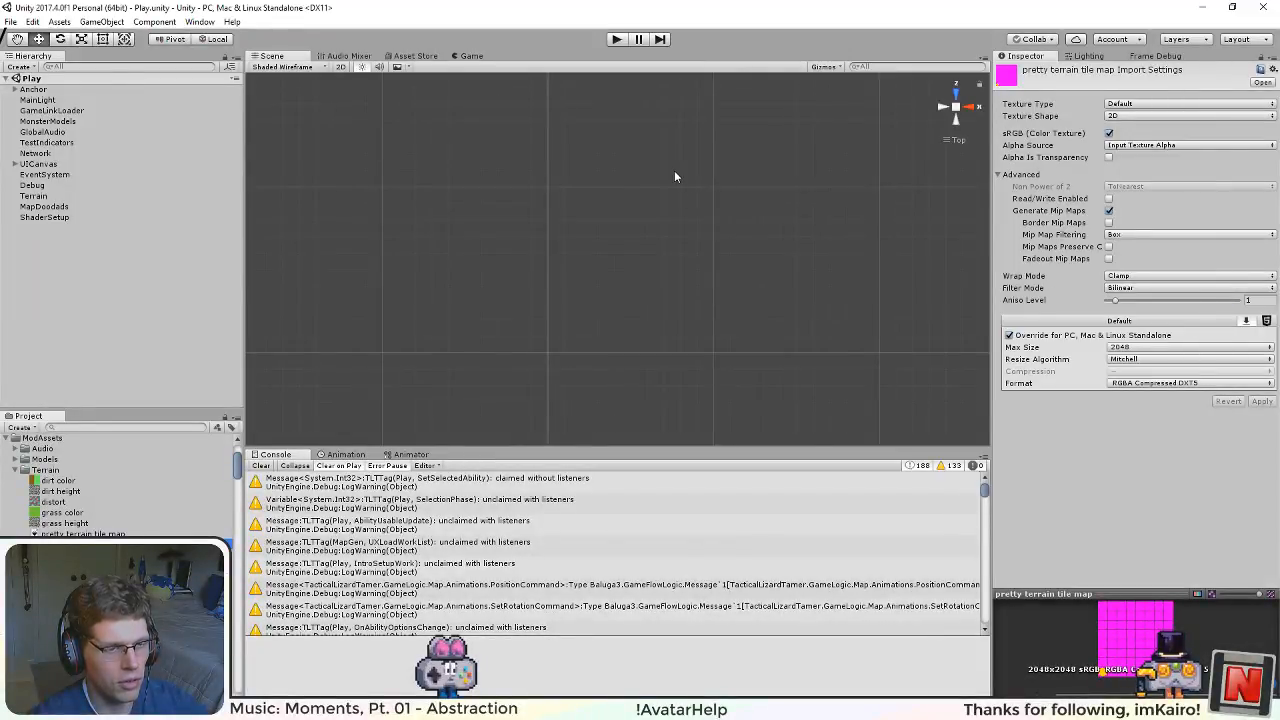
left_click(628, 262)
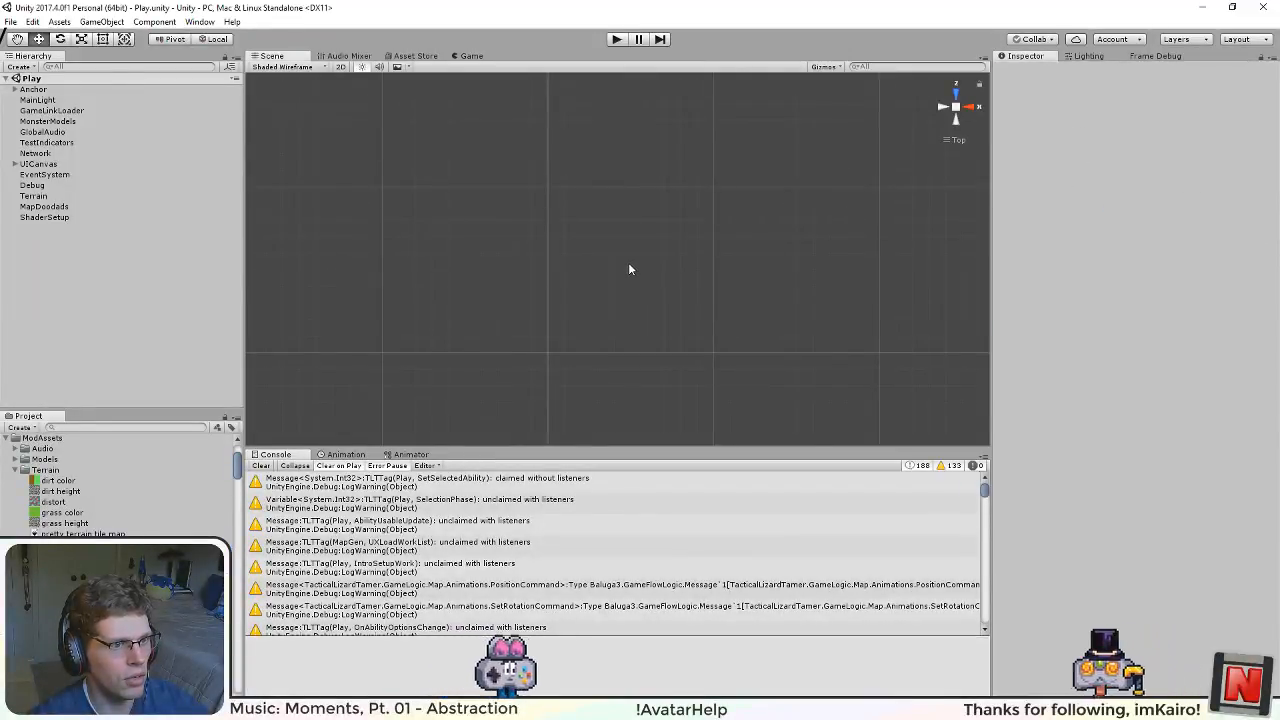
Step: Run the game in Unity and inspect the hexagon terrain tiles and their seams up close and from several angles
key("ctrl+p")
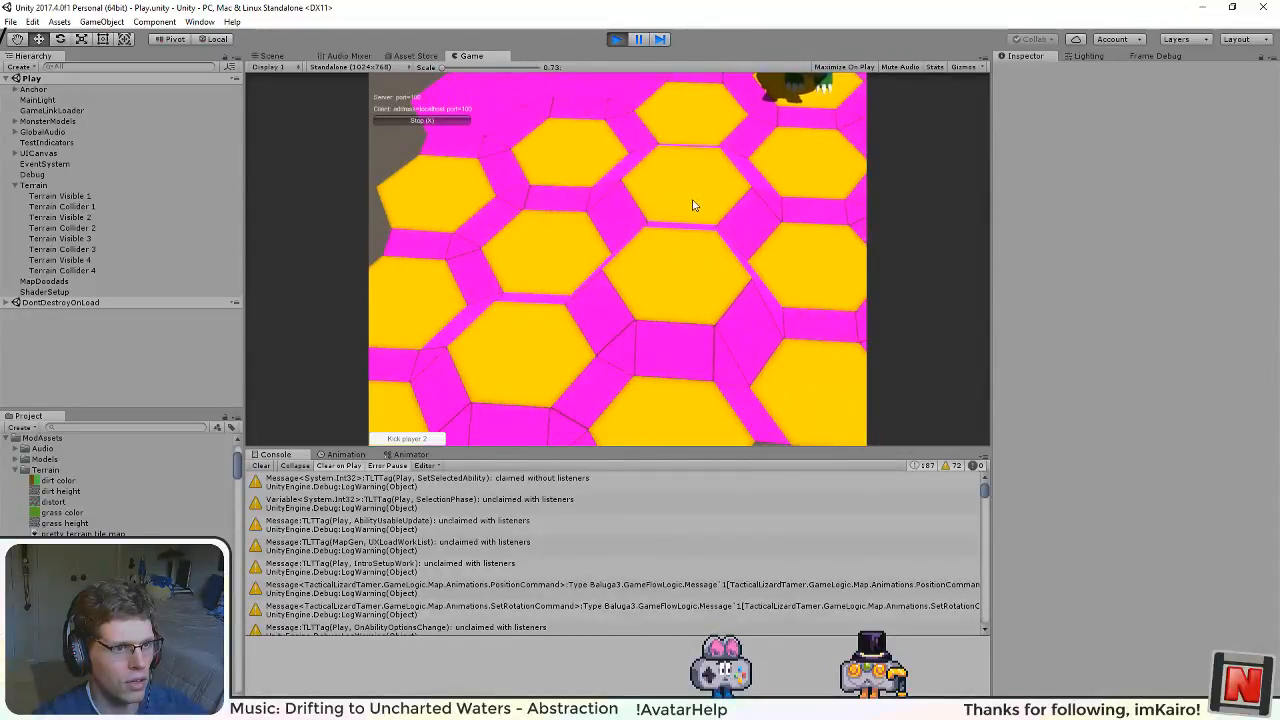
left_click_drag(695, 205, 560, 325)
left_click_drag(649, 371, 682, 226)
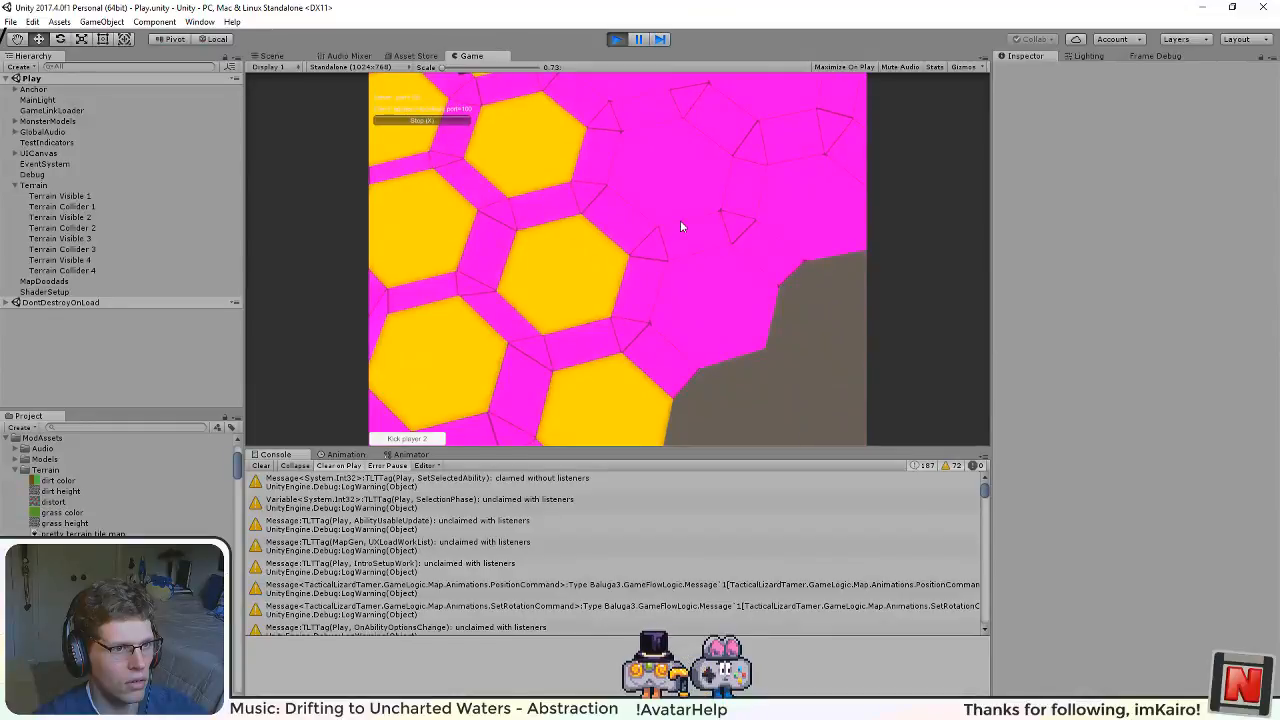
scroll(682, 228, "up", 5)
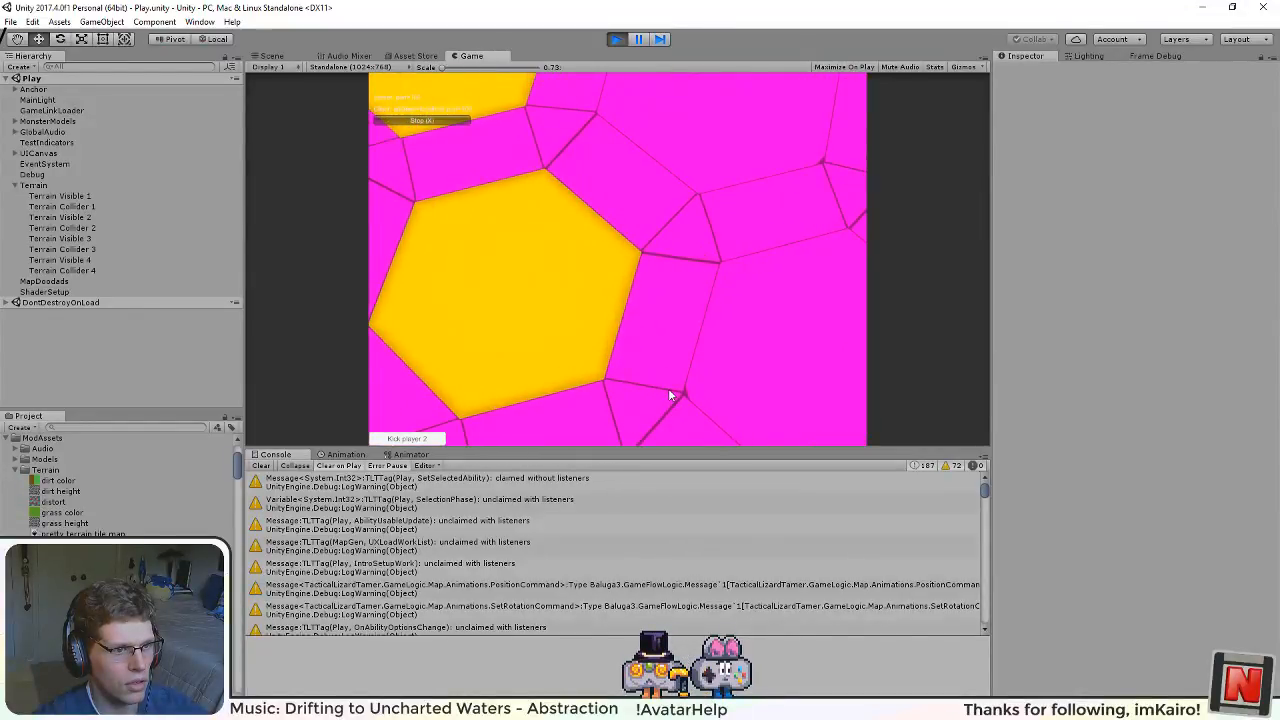
scroll(669, 391, "up", 4)
left_click_drag(669, 391, 390, 335)
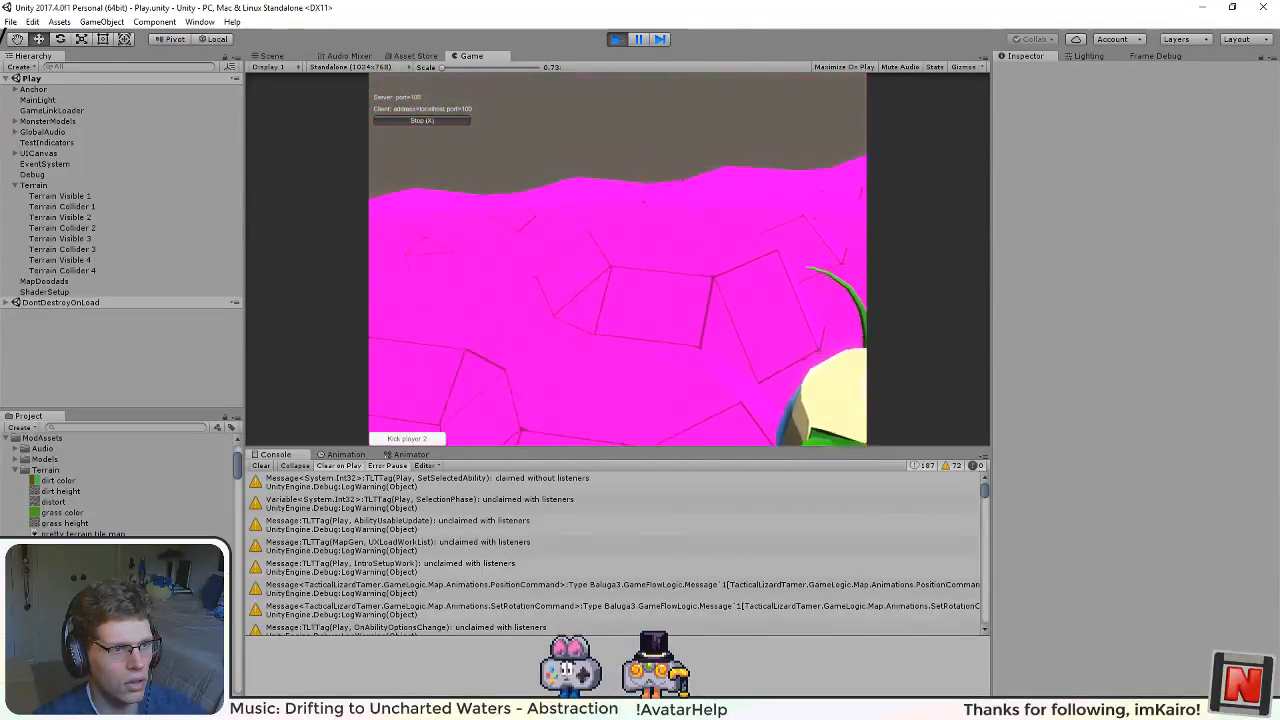
scroll(620, 252, "down", 3)
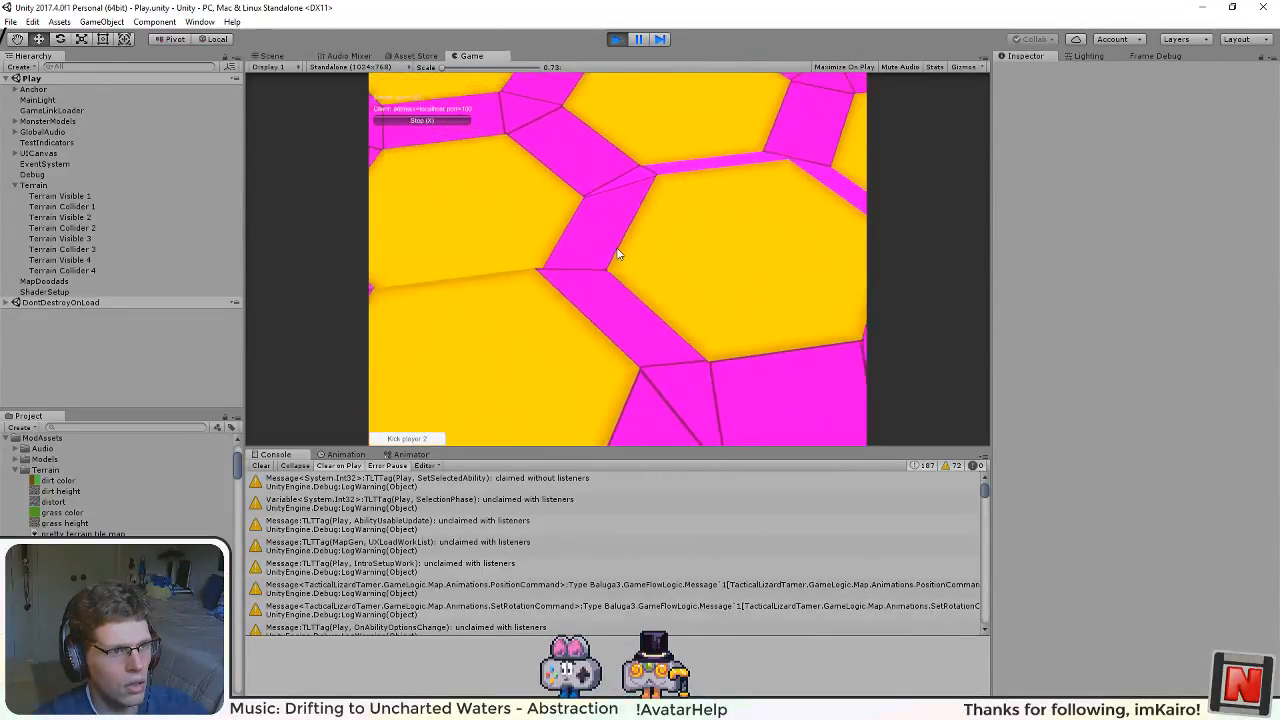
key("s")
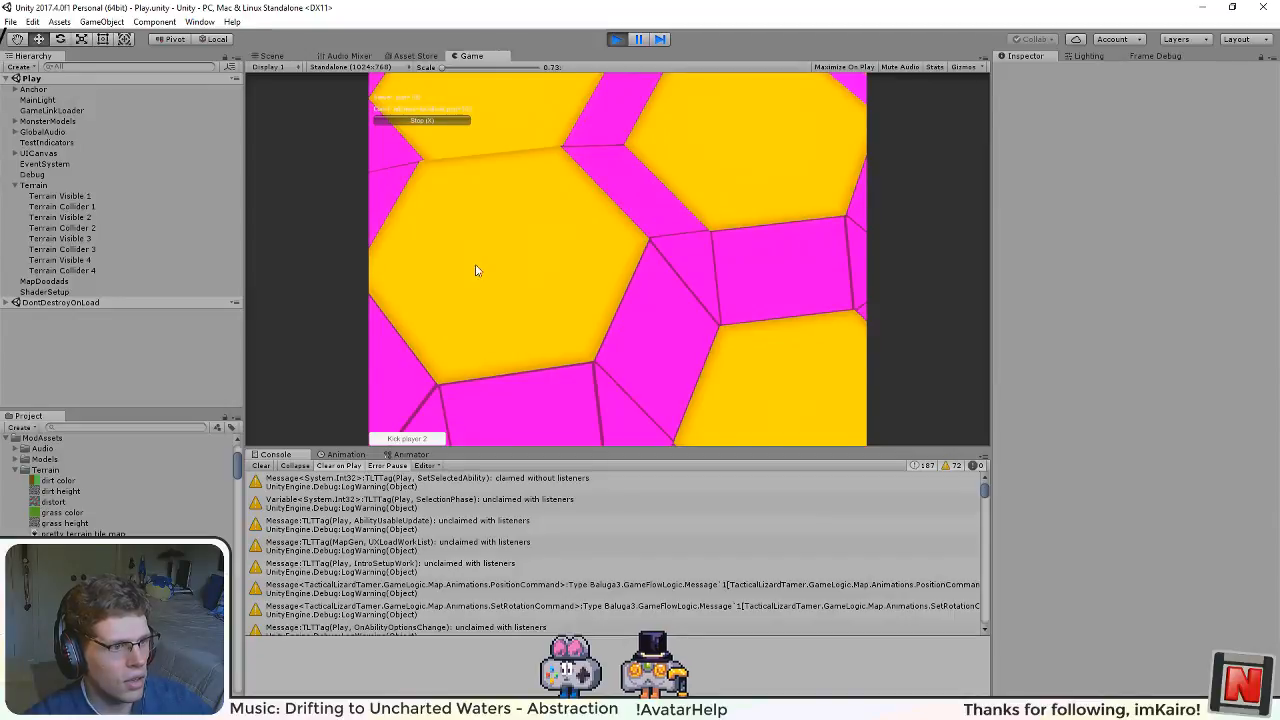
Step: Examine the hexagon terrain tiles and their seams around the map and near the creature in the running game, and stop play mode
left_click_drag(476, 270, 586, 390)
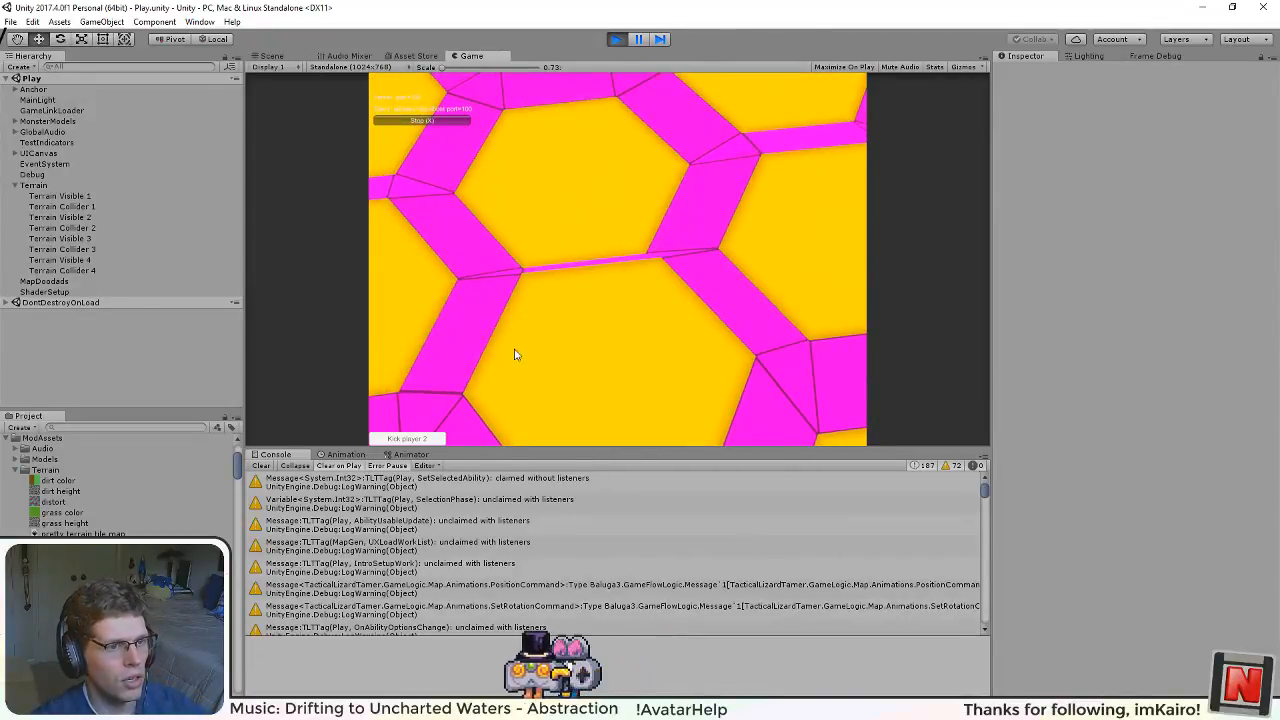
scroll(532, 366, "down", 4)
left_click_drag(531, 368, 725, 375)
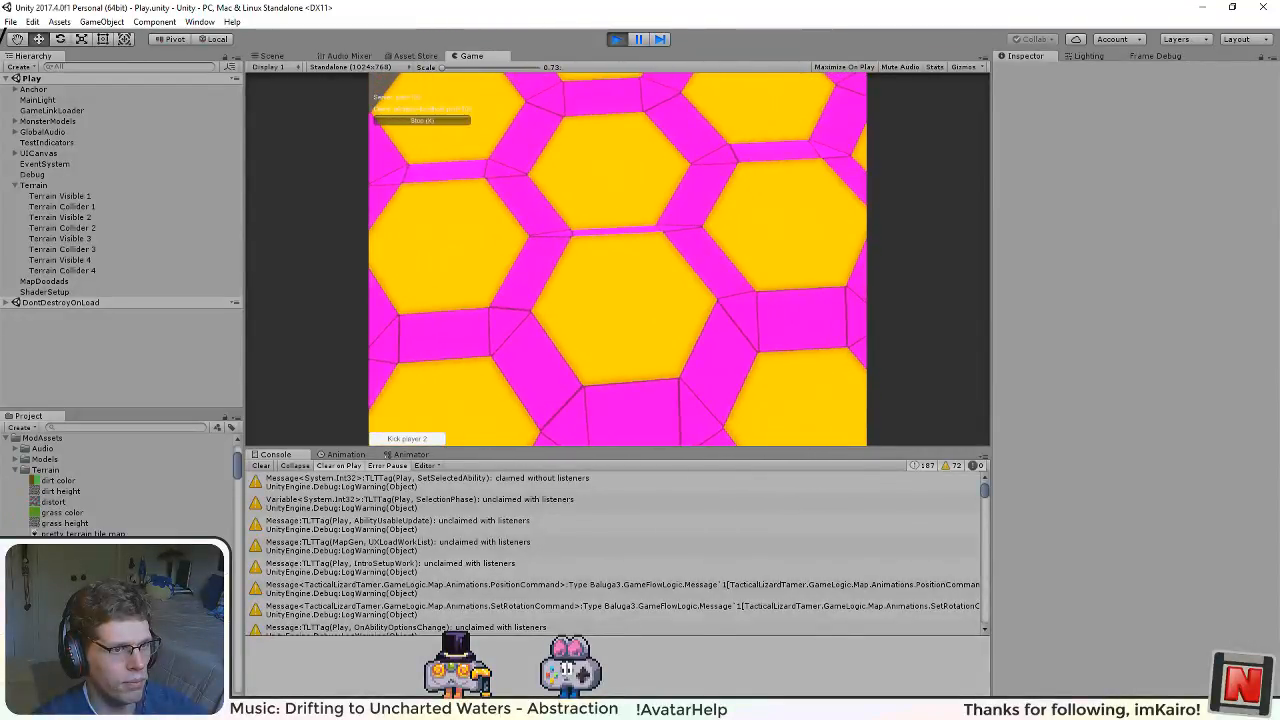
left_click_drag(582, 250, 642, 148)
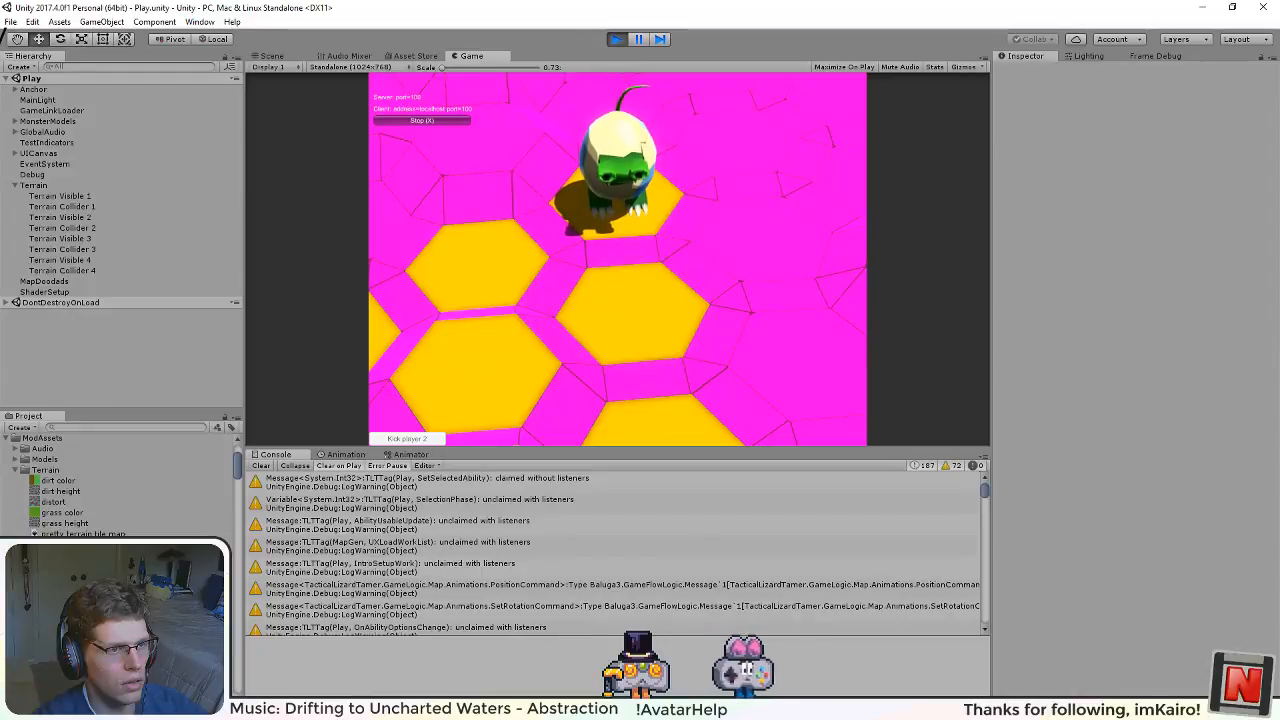
left_click_drag(563, 226, 614, 249)
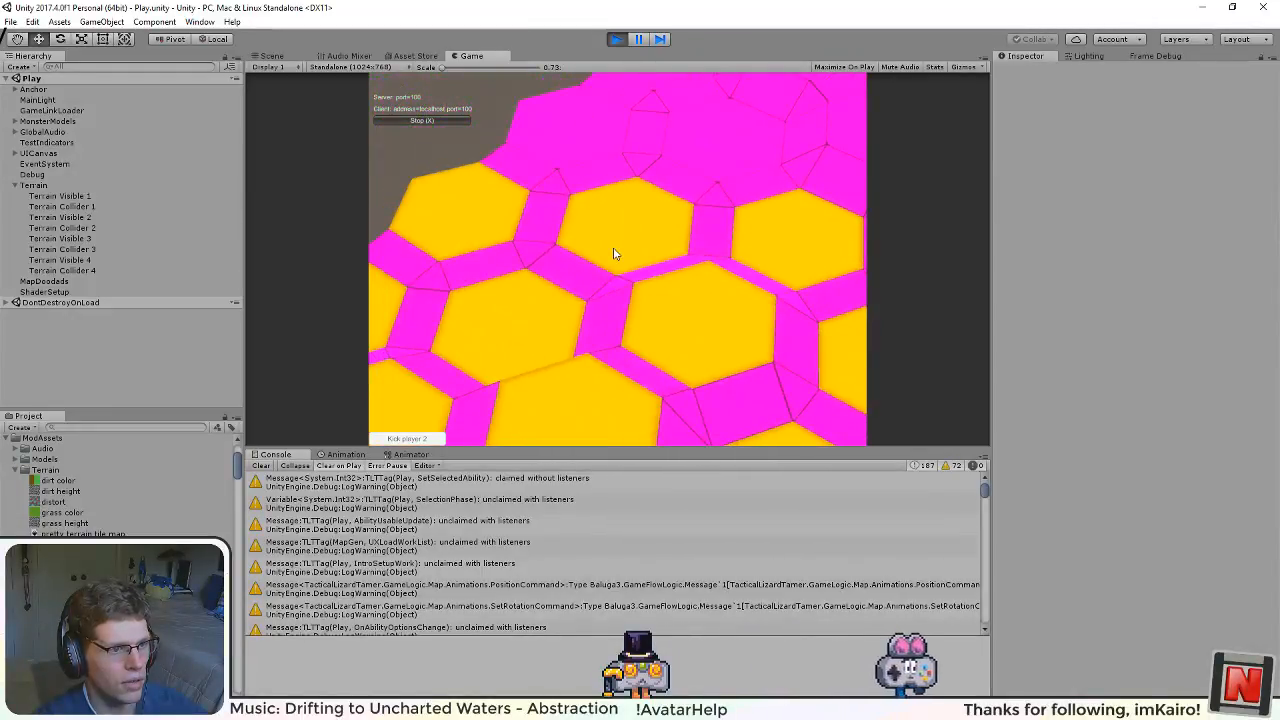
left_click_drag(615, 314, 615, 258)
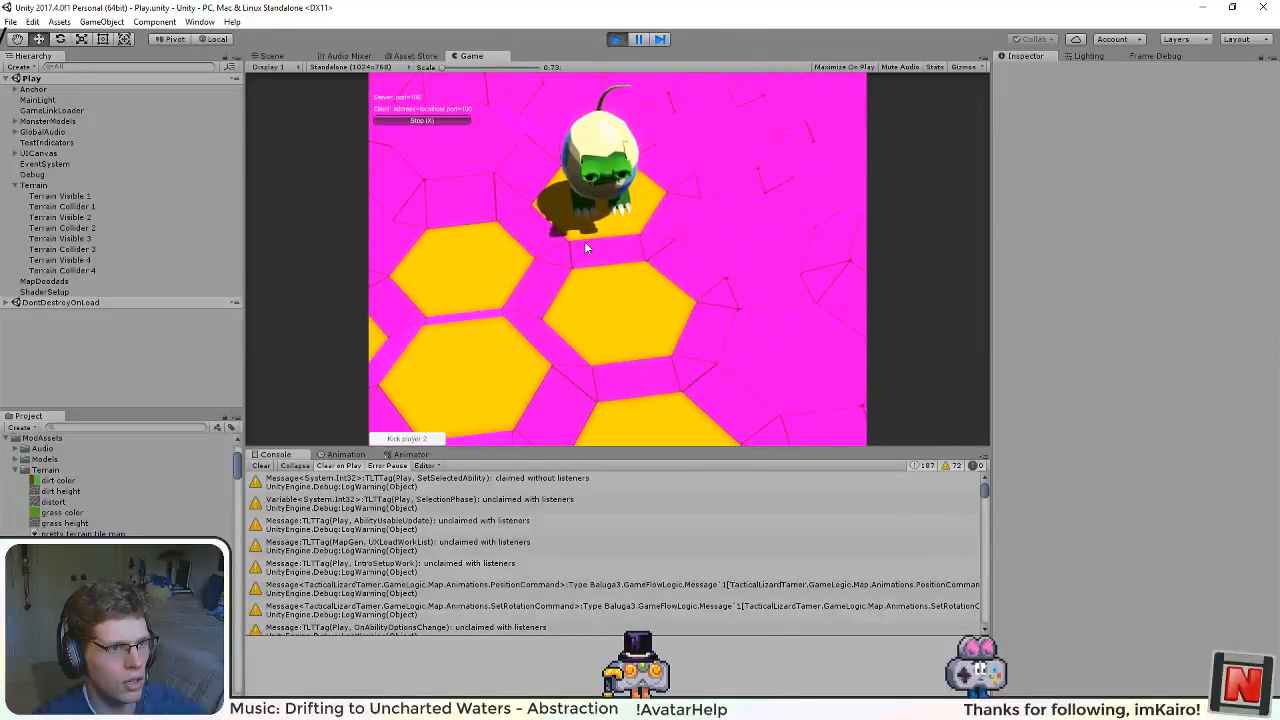
left_click(616, 39)
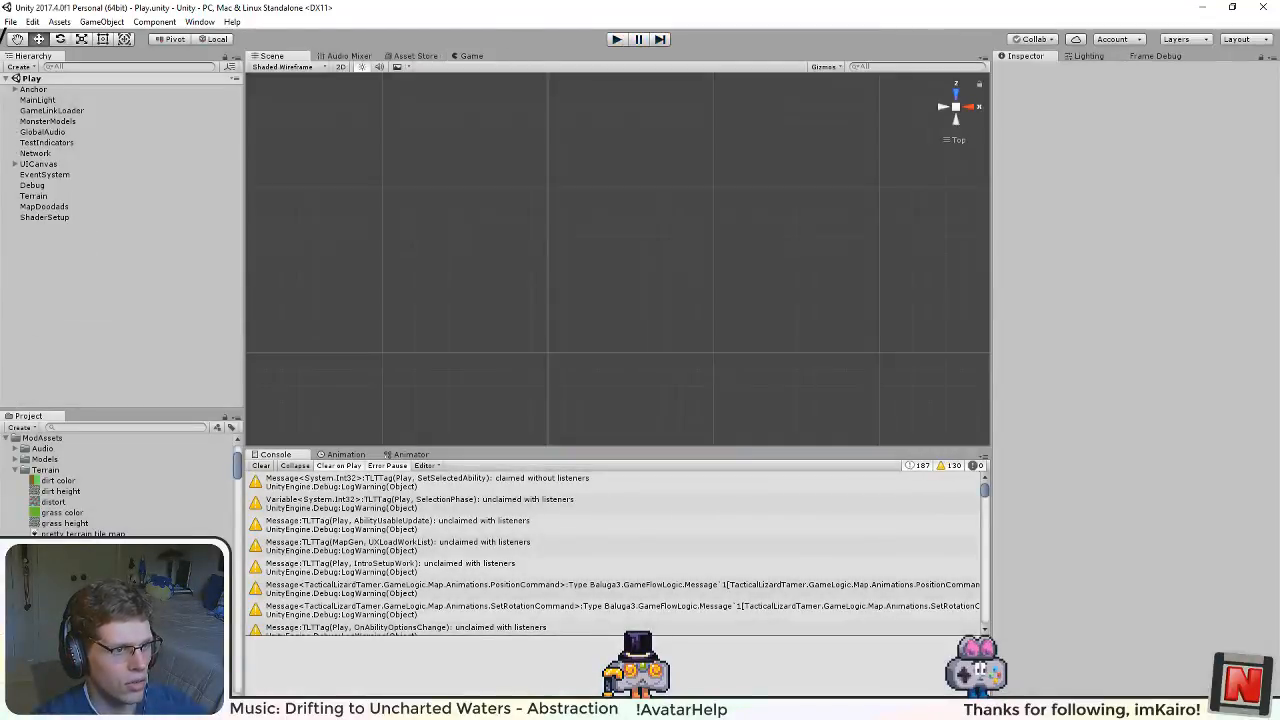
Step: Switch to the pretty terrain tile map drawing in Inkscape and select the shading strip along the hexagon's right edge
key("alt+Tab")
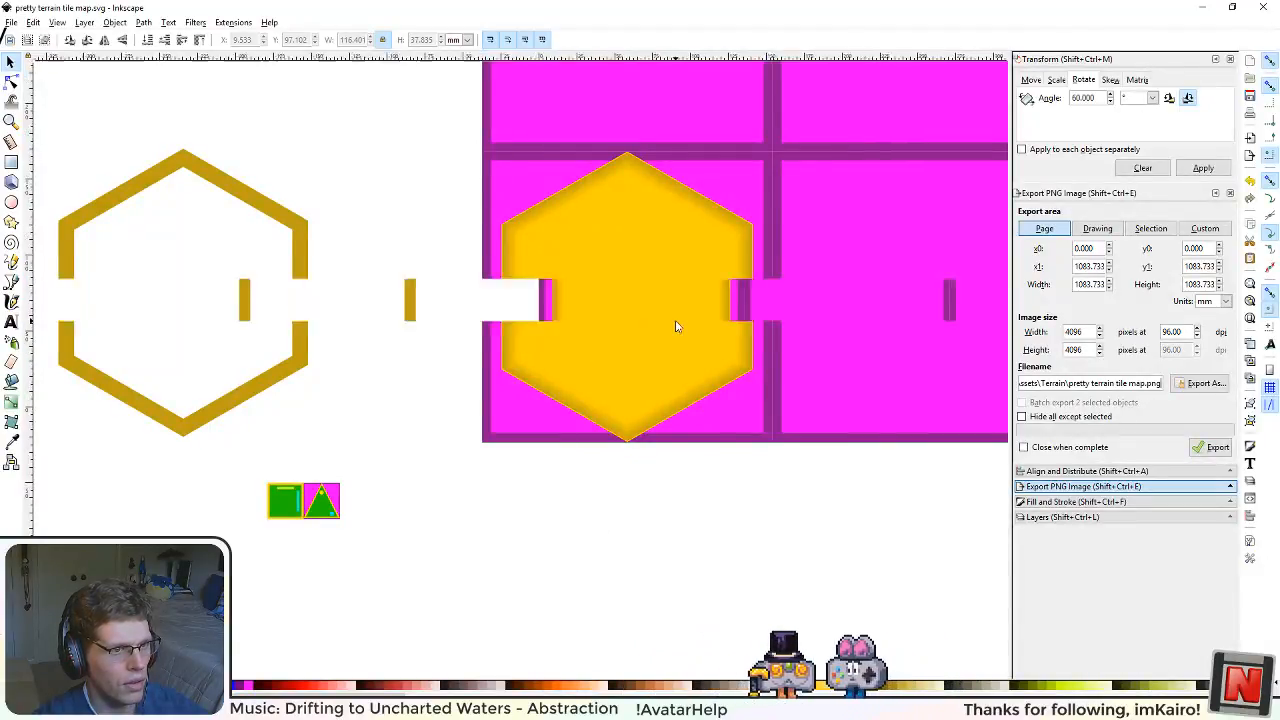
scroll(723, 300, "up", 4)
left_click(651, 357)
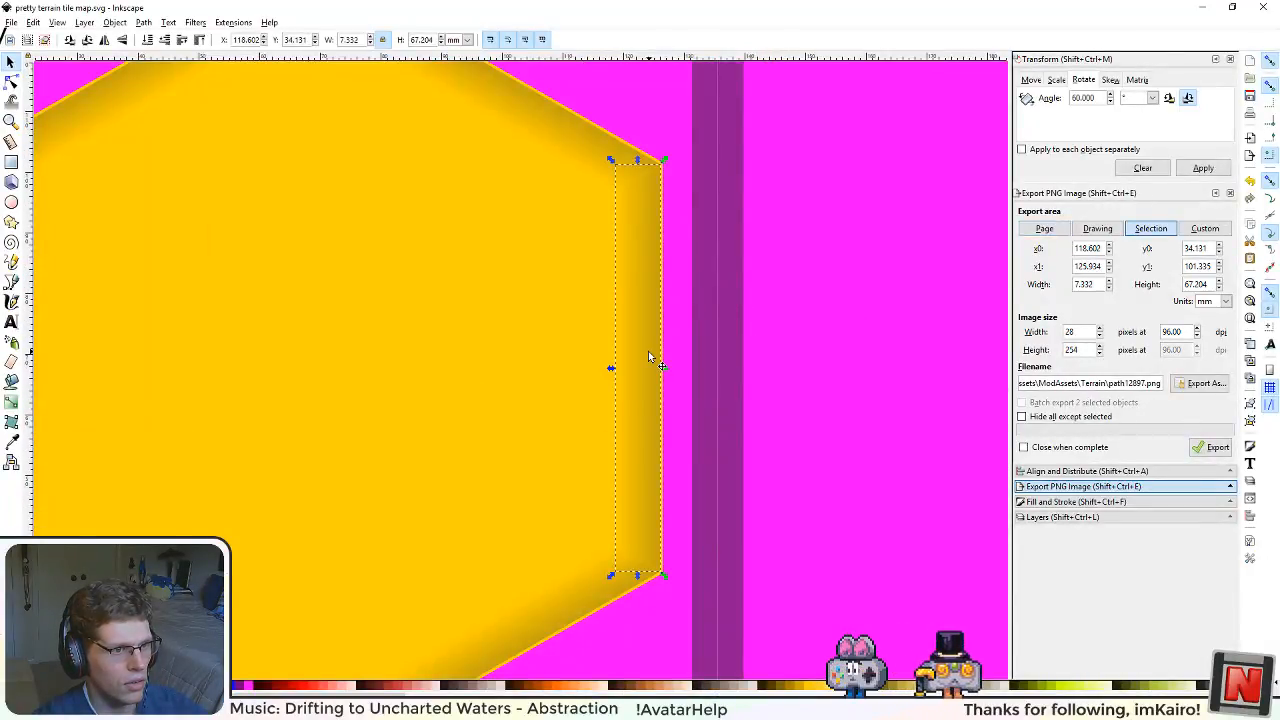
scroll(606, 357, "down", 2)
left_click(532, 512)
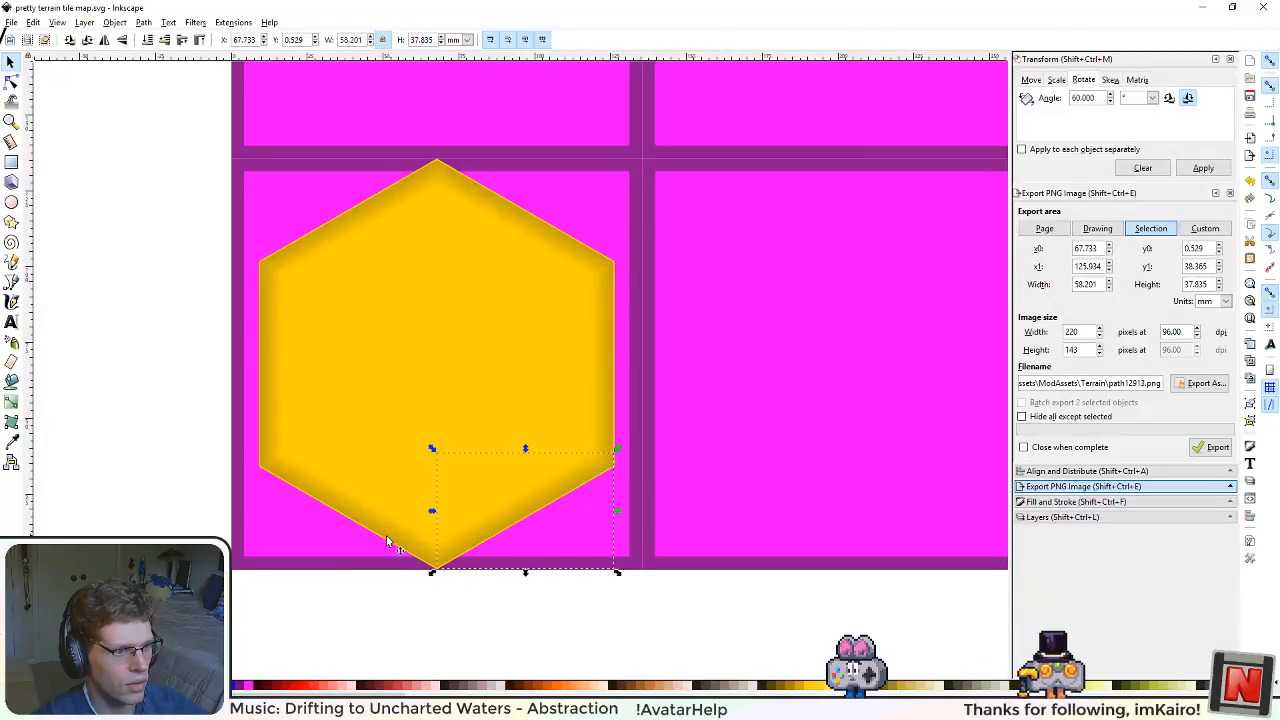
left_click(387, 537)
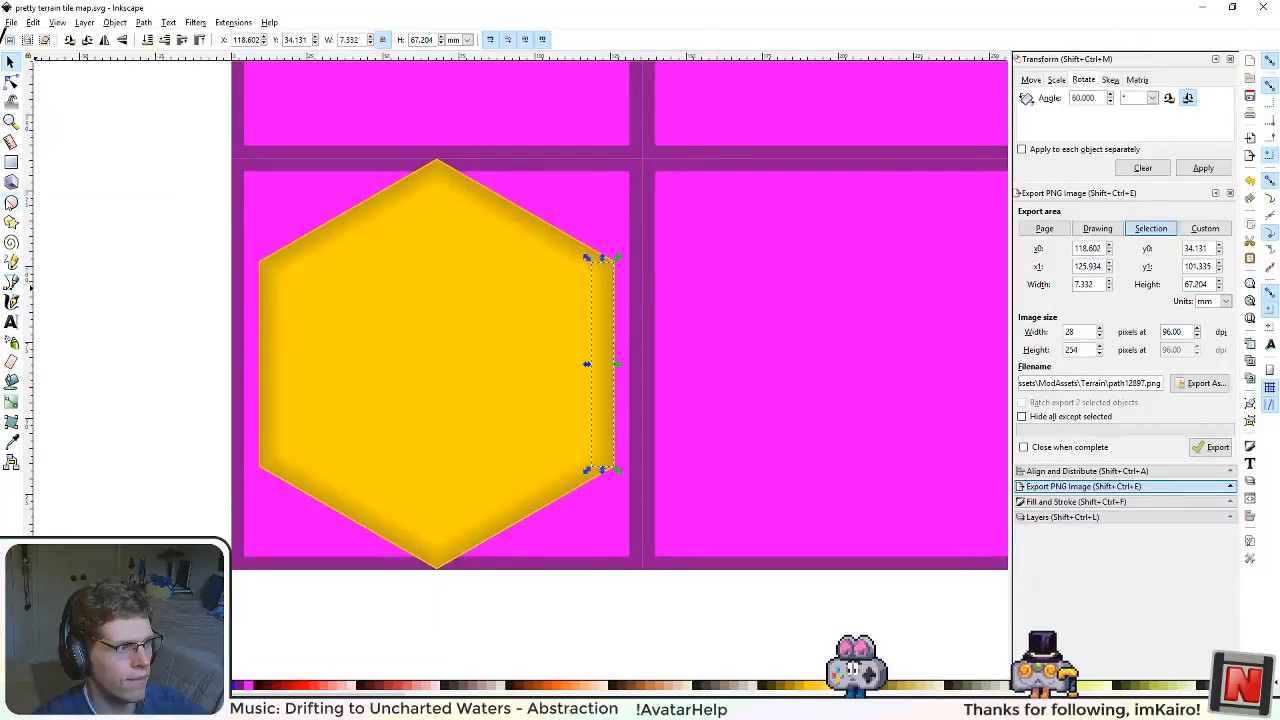
Step: Recolour the outer gradient stop of the right edge's shading to orange with hue 25, saturation 237 and lightness 108
key("g")
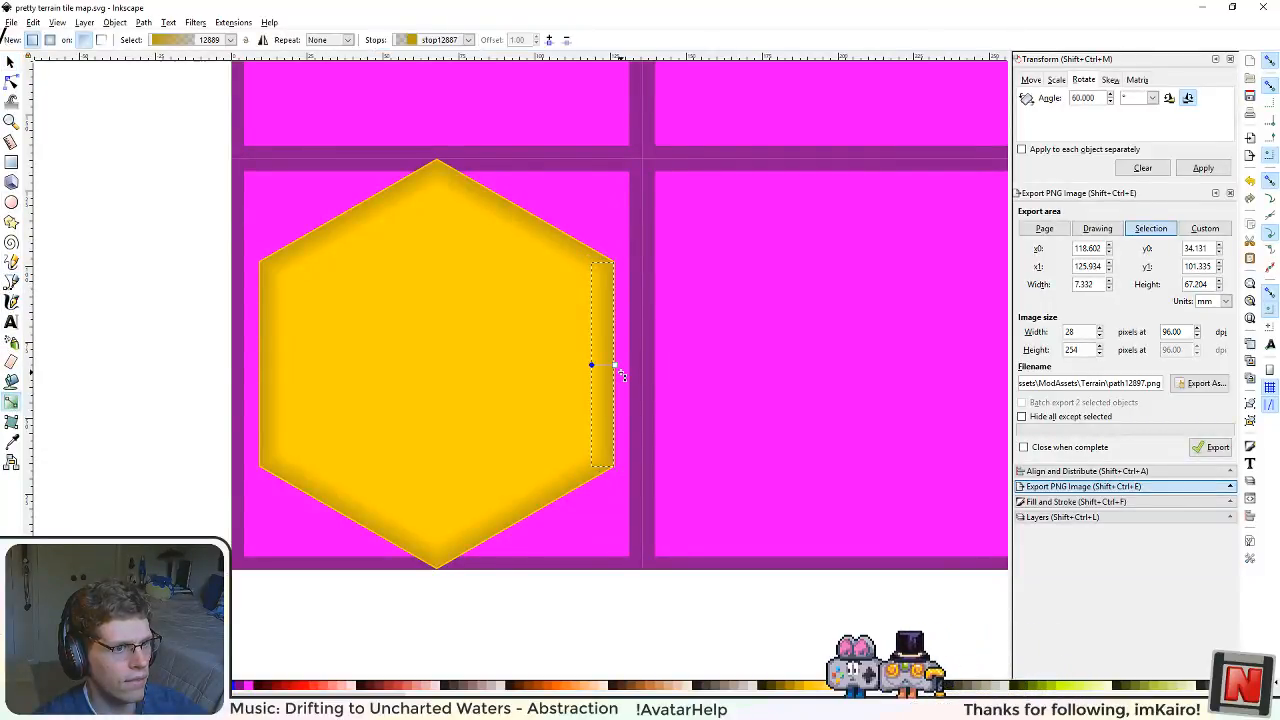
left_click(614, 365)
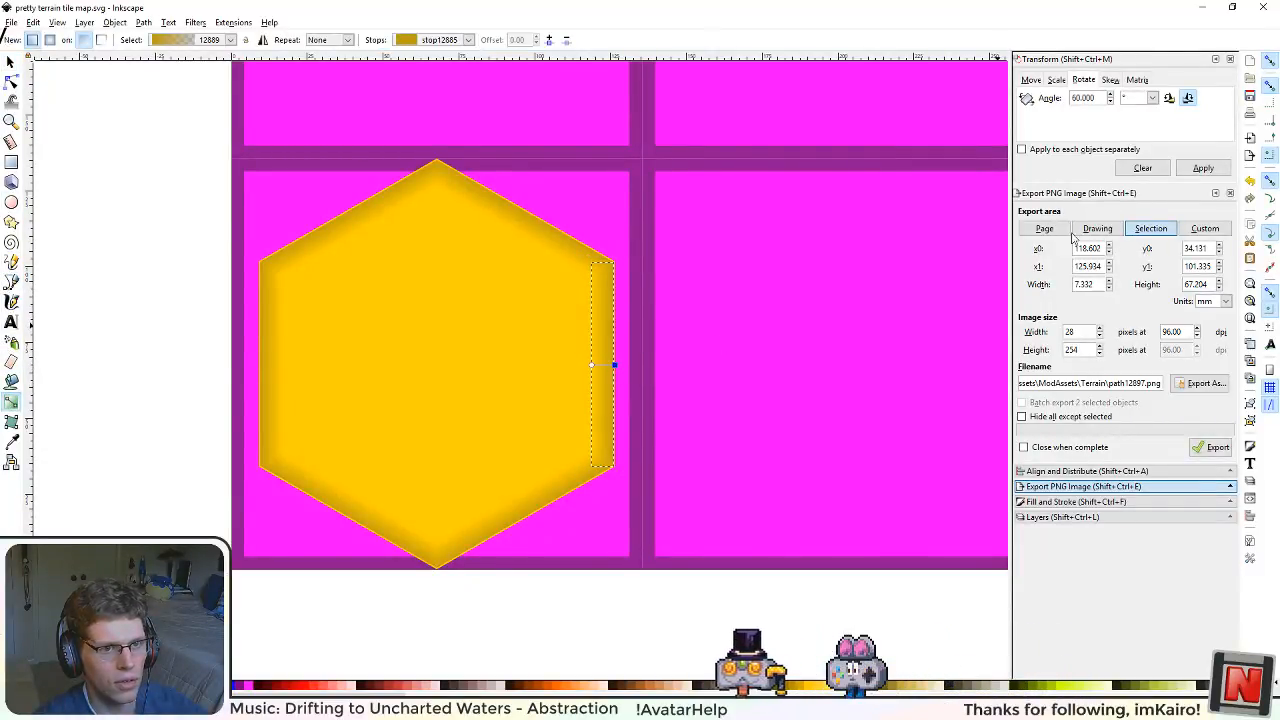
left_click(1060, 501)
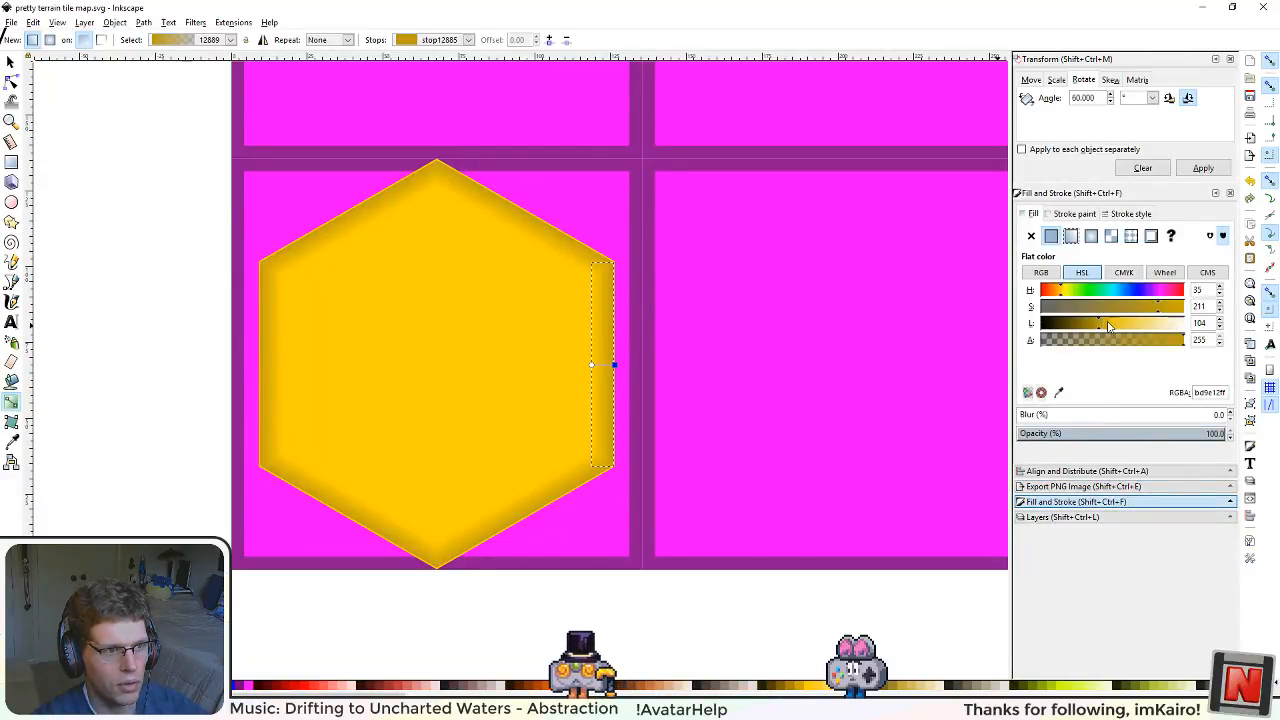
left_click_drag(1108, 326, 1119, 326)
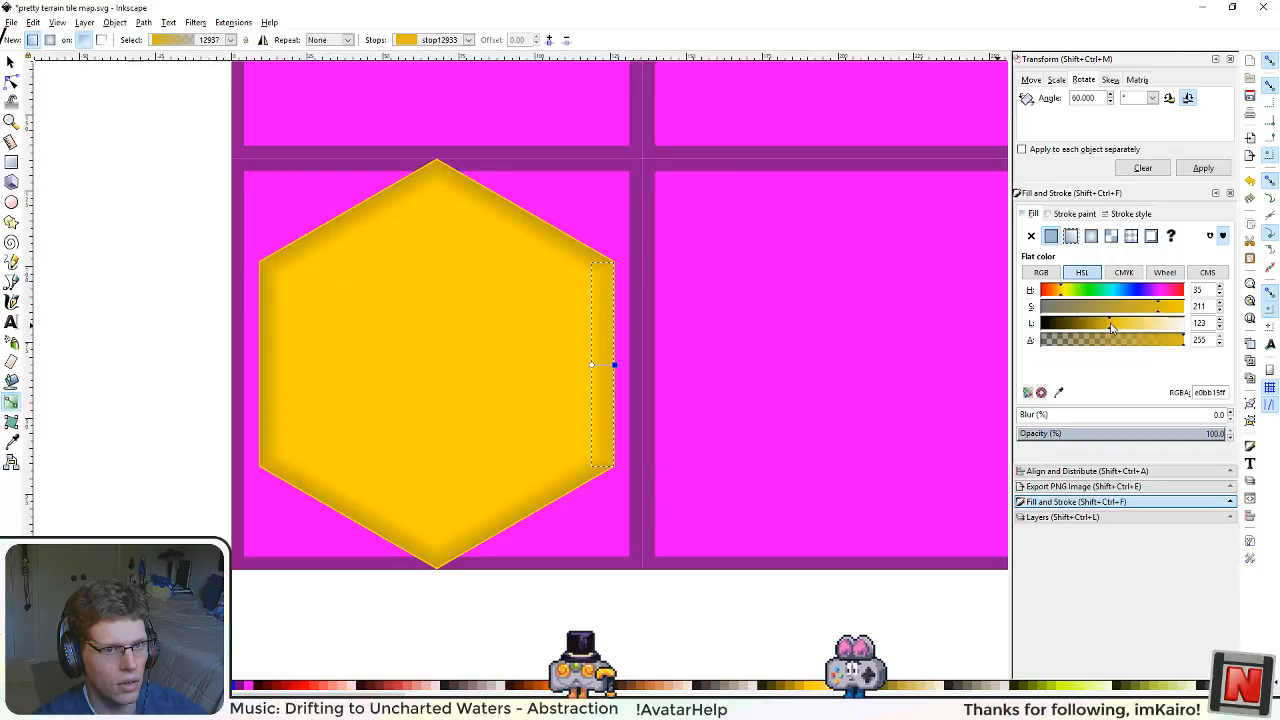
left_click_drag(1066, 289, 1057, 290)
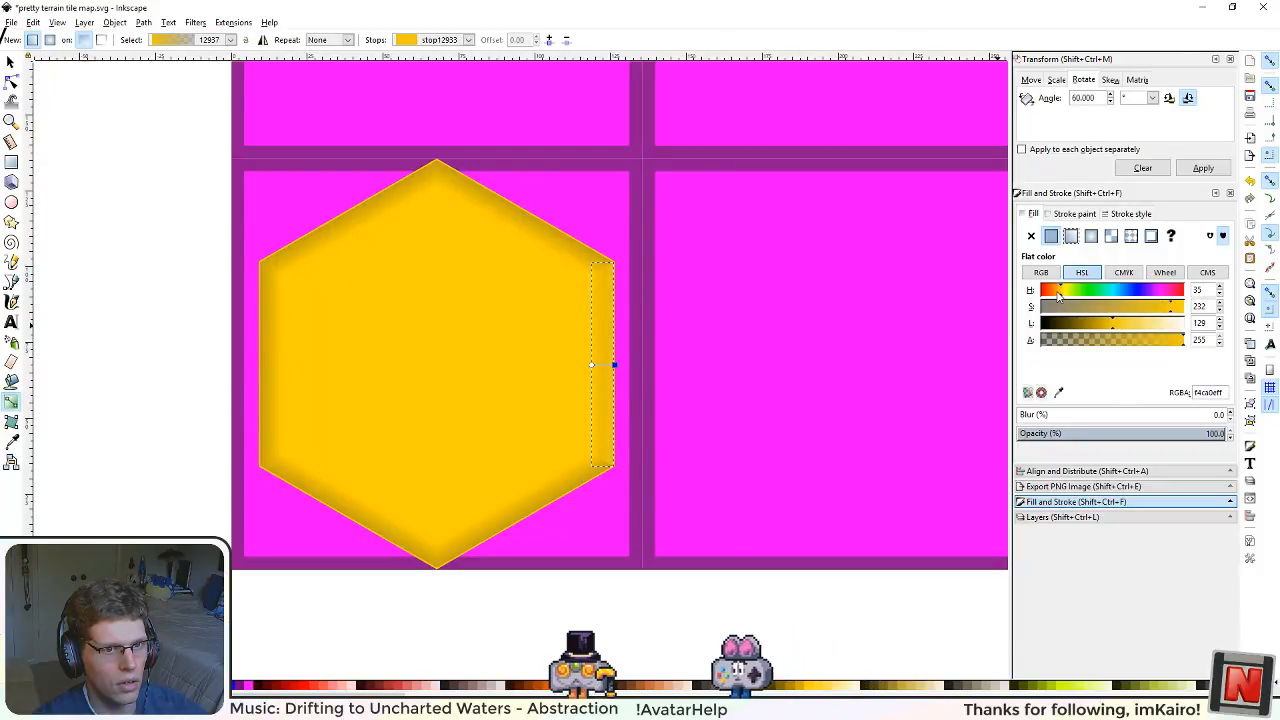
left_click_drag(1108, 326, 1100, 328)
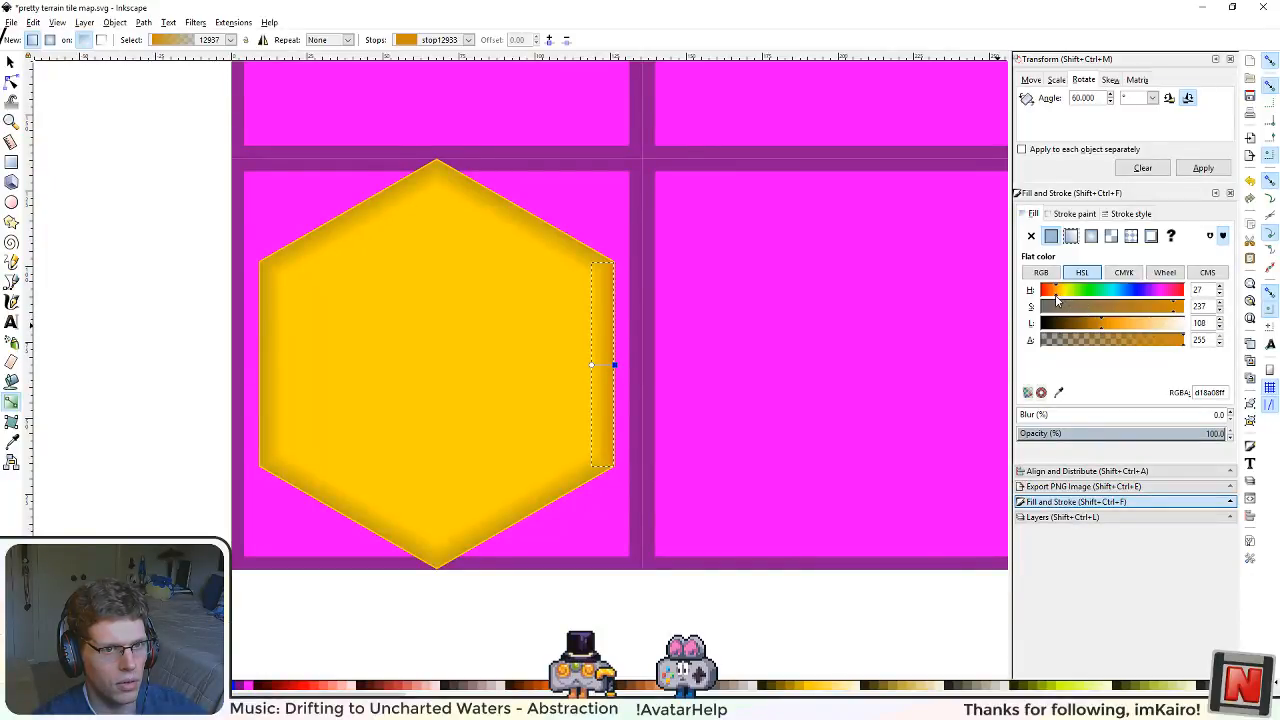
Step: Examine the recoloured right edge gradient up close and compare it with the hexagon's other shaded edges
scroll(584, 382, "up", 3)
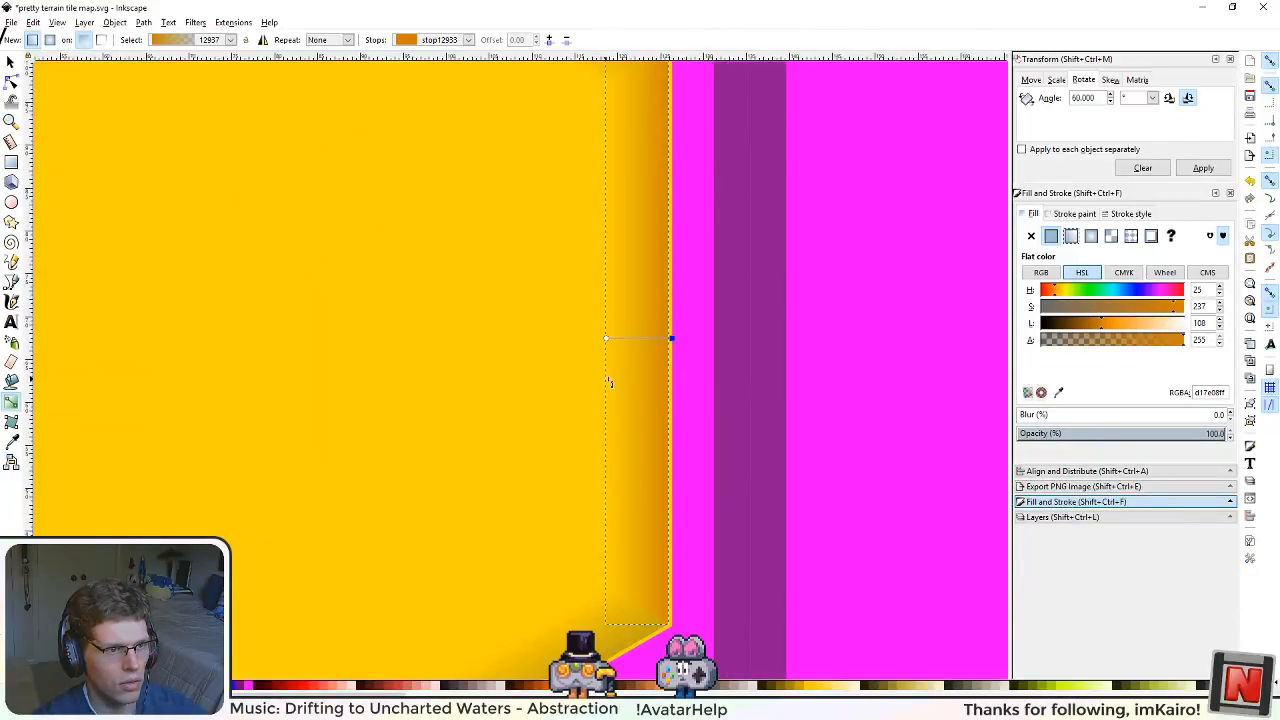
scroll(640, 358, "down", 3)
scroll(620, 490, "up", 2)
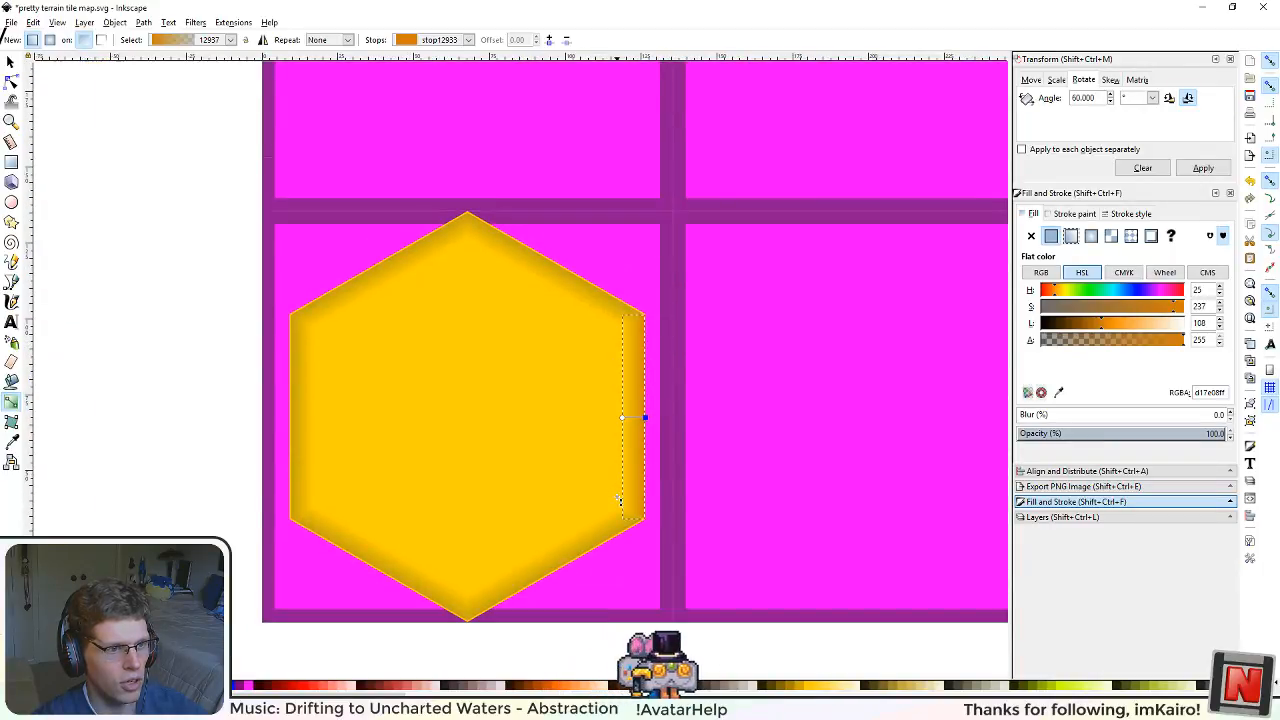
scroll(630, 480, "up", 2)
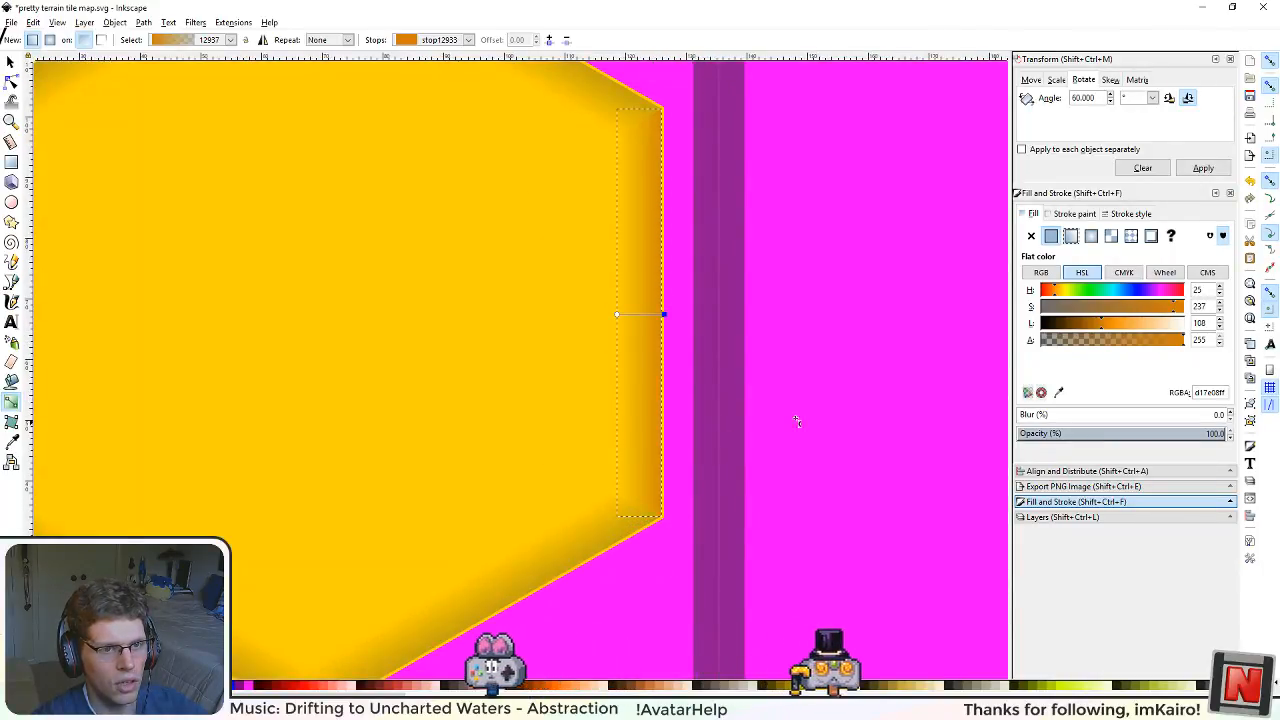
scroll(800, 420, "down", 1)
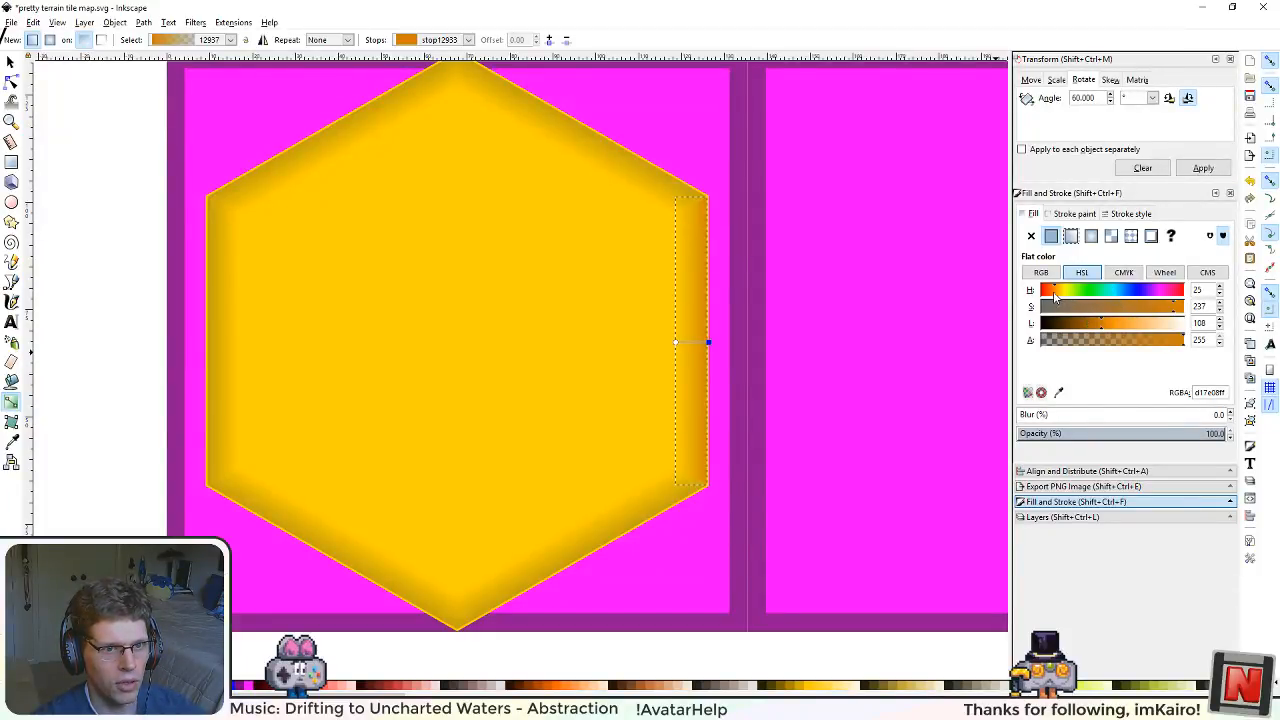
scroll(675, 427, "up", 2, "ctrl")
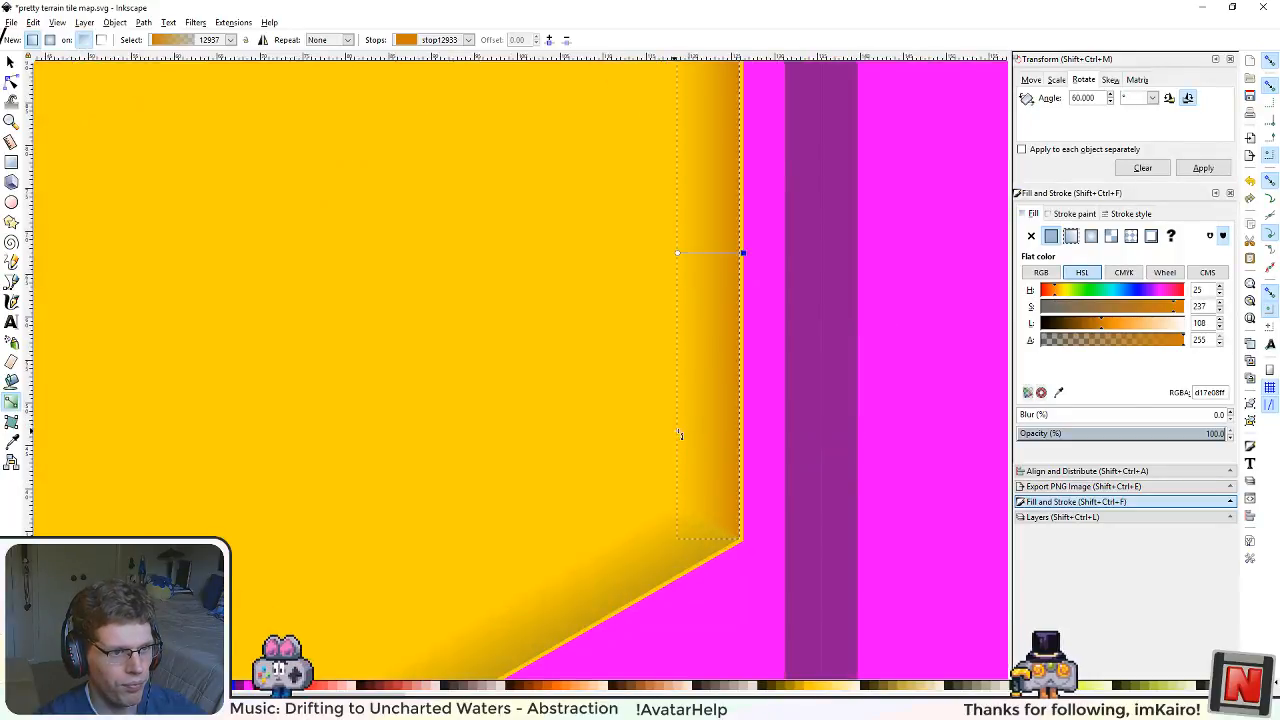
scroll(726, 351, "up", 1)
scroll(700, 390, "down", 2, "ctrl")
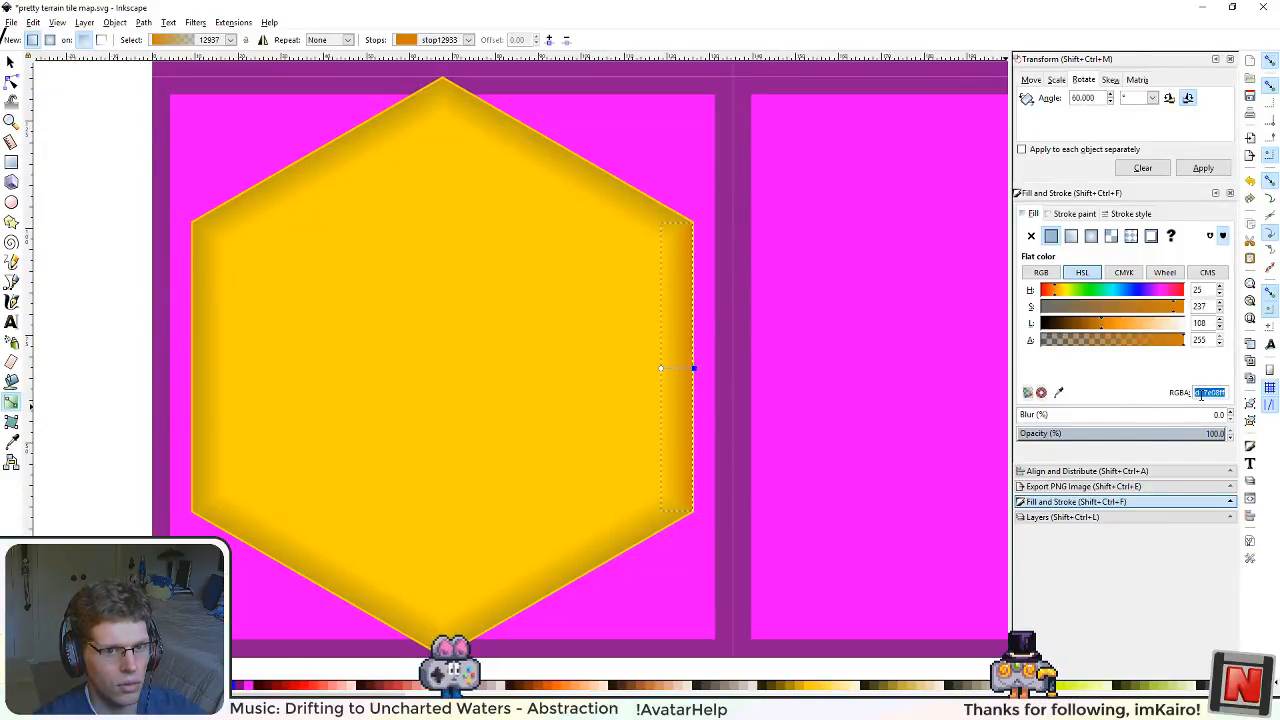
Step: Apply the RGBA colour d17e08ff to the outer gradient stops of the hexagon's other five edge shadings
left_click(594, 551)
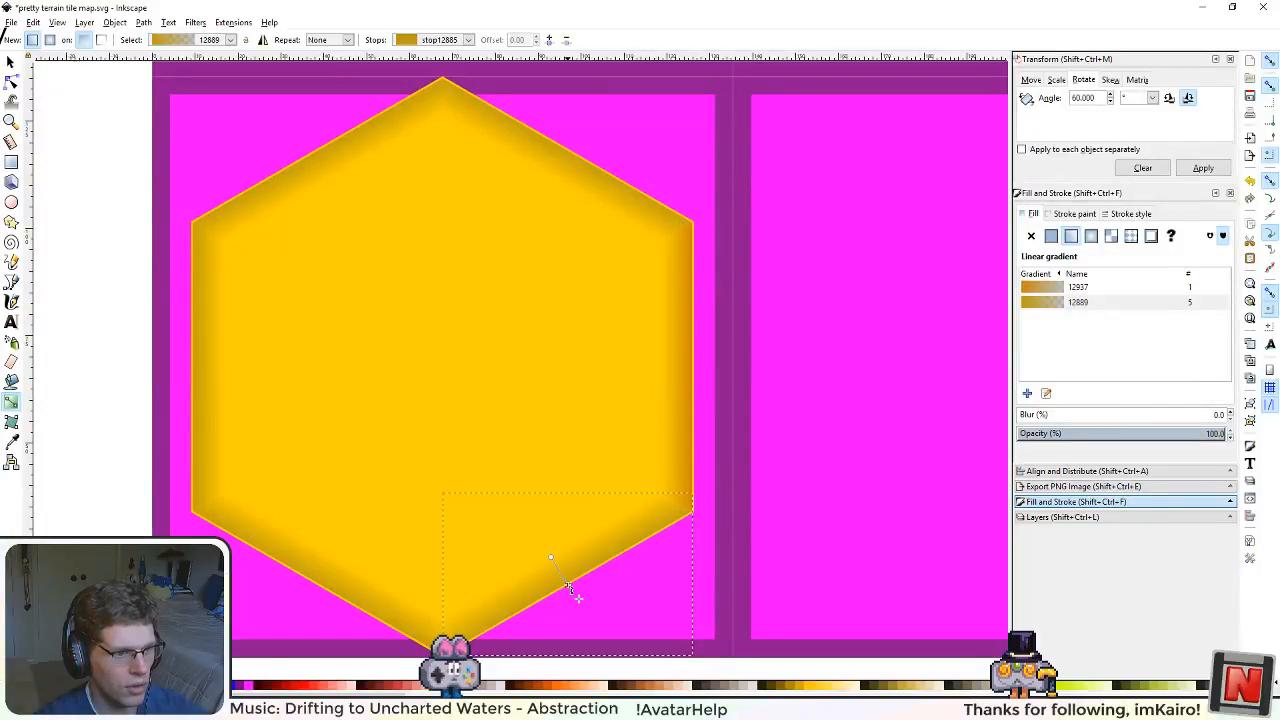
left_click(568, 586)
left_click(357, 604)
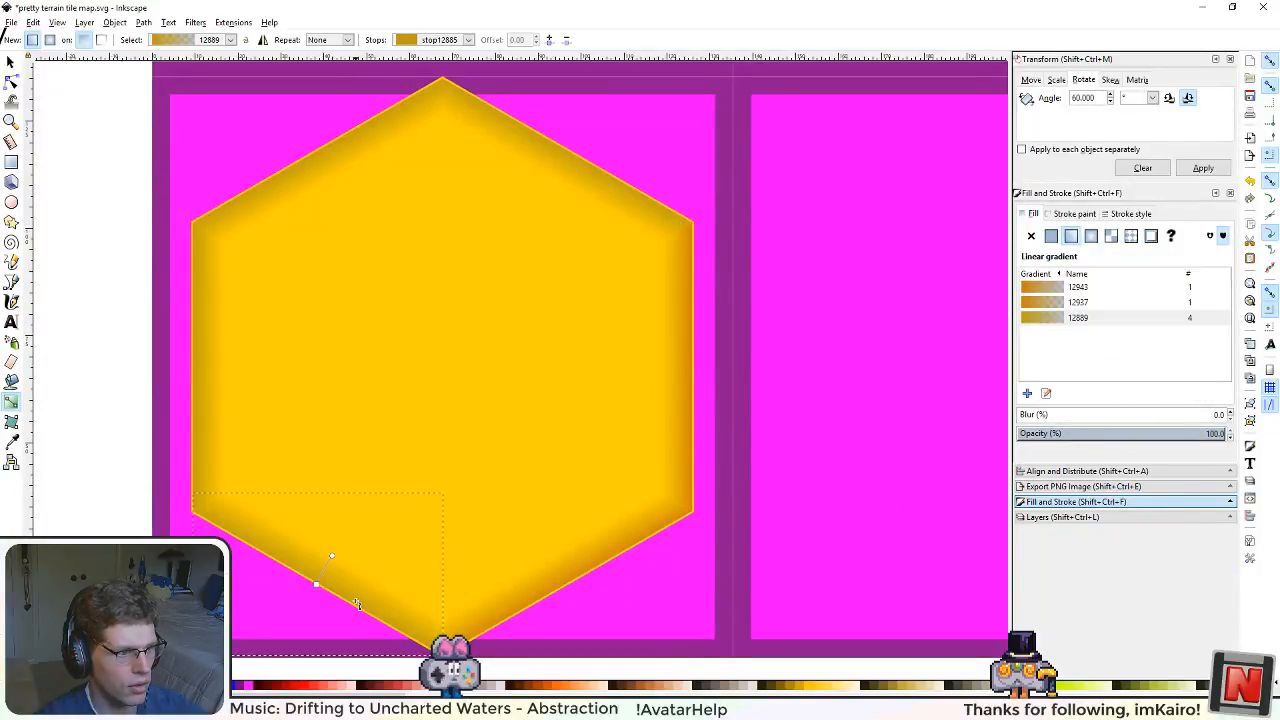
left_click(320, 588)
left_click(204, 412)
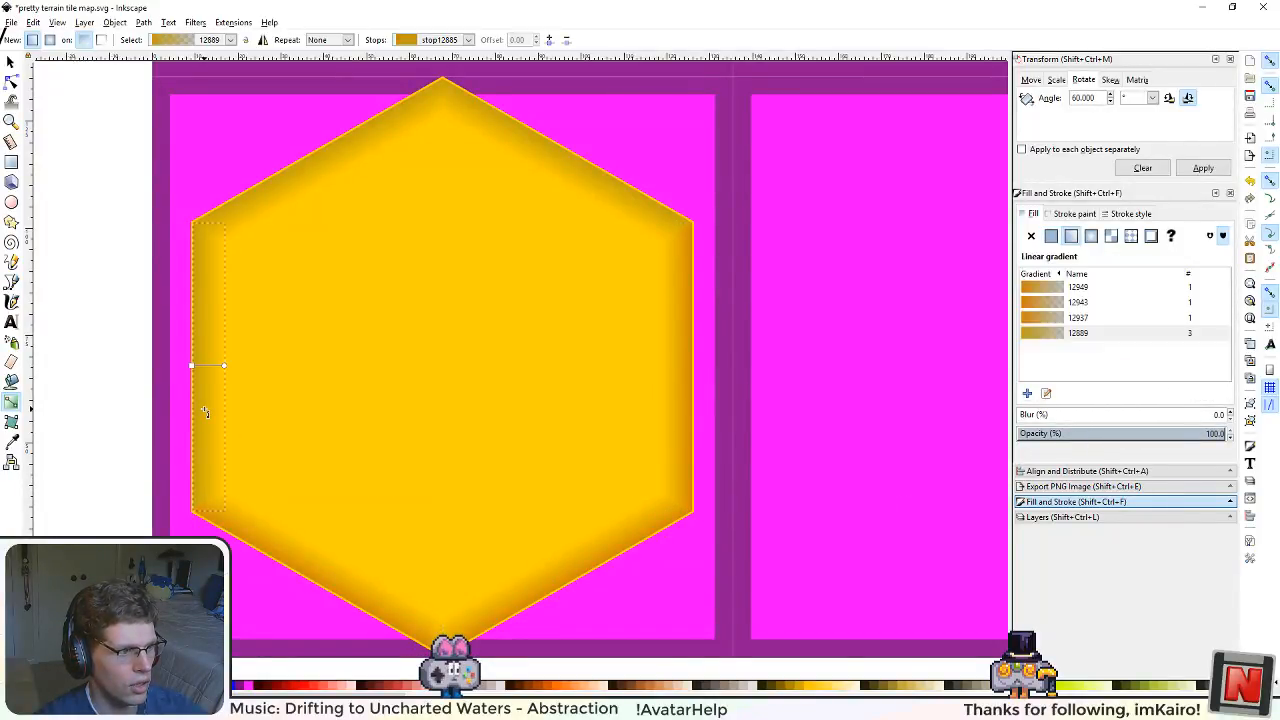
left_click(193, 367)
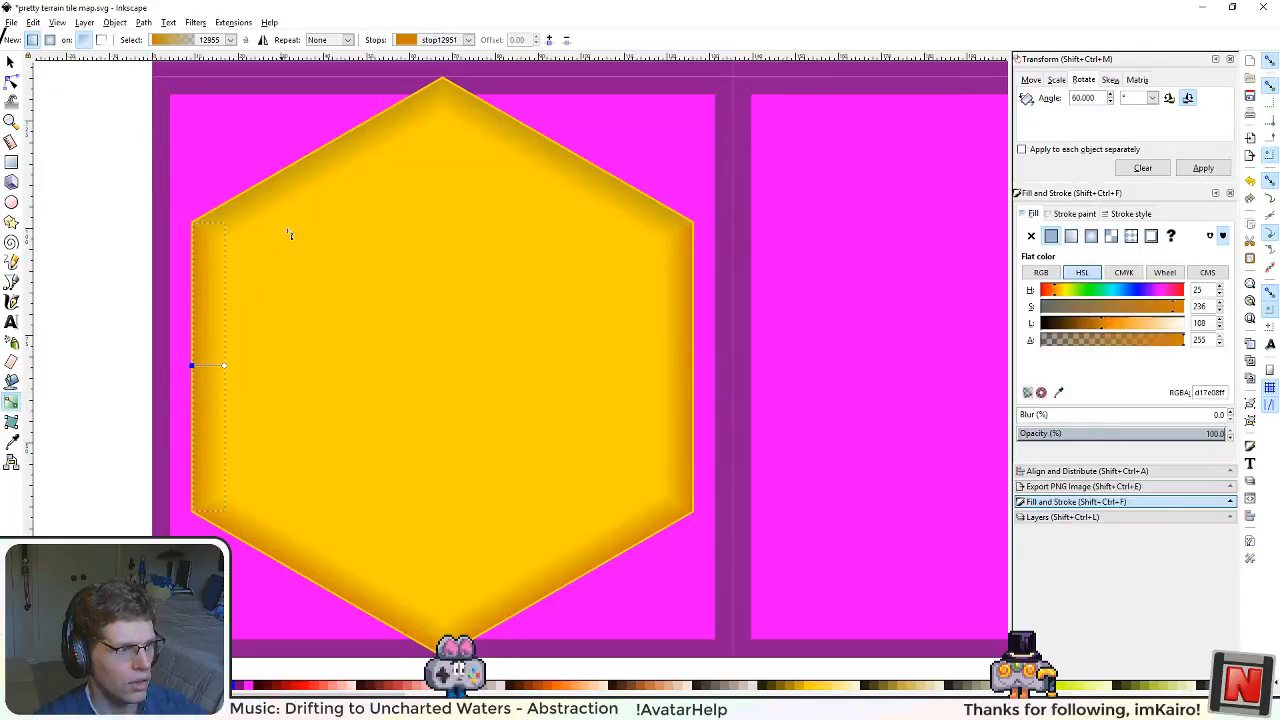
left_click(330, 174)
left_click(318, 149)
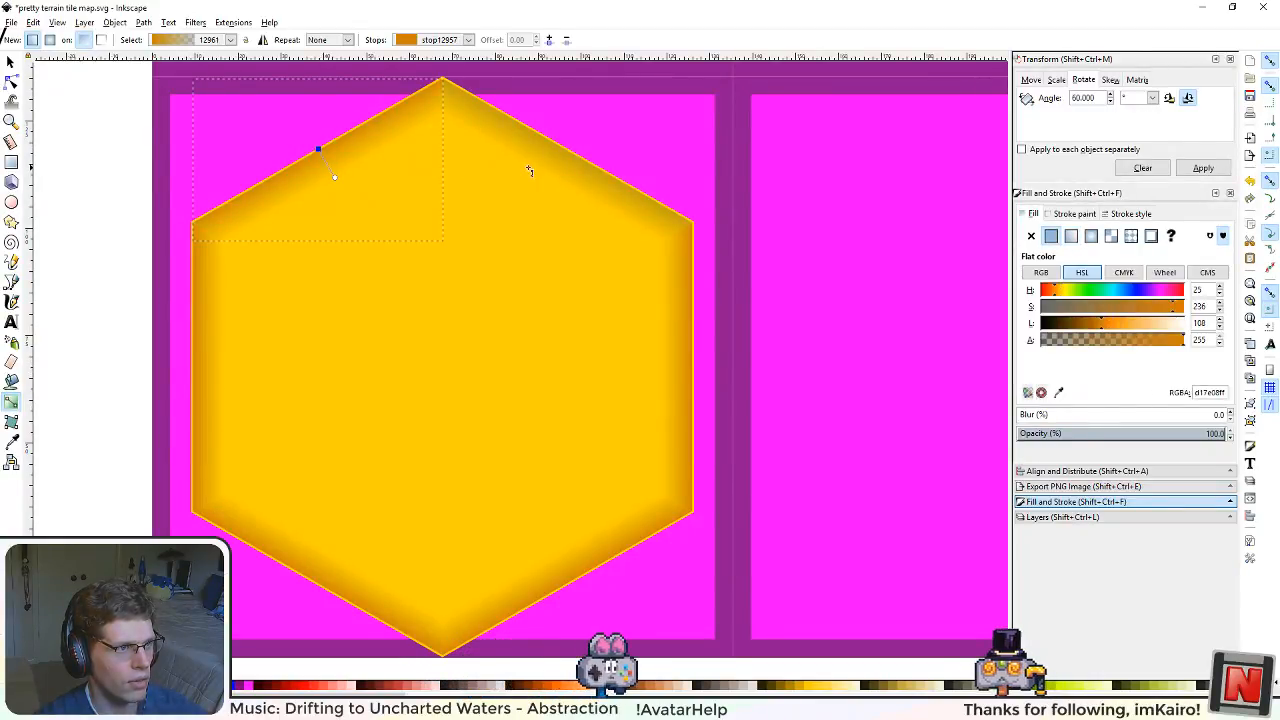
left_click(532, 170)
left_click(568, 149)
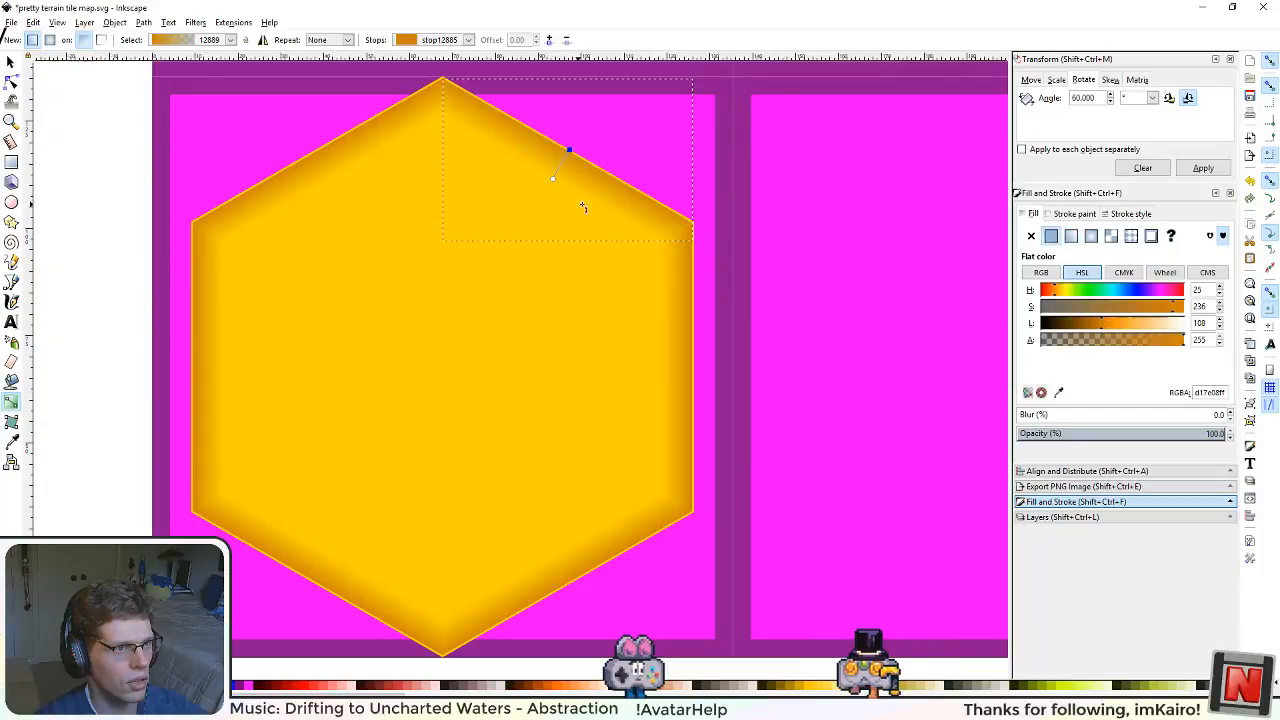
Step: Set the inner gradient stop of the right edge's shading to the same orange with an alpha of 0
left_click(680, 380)
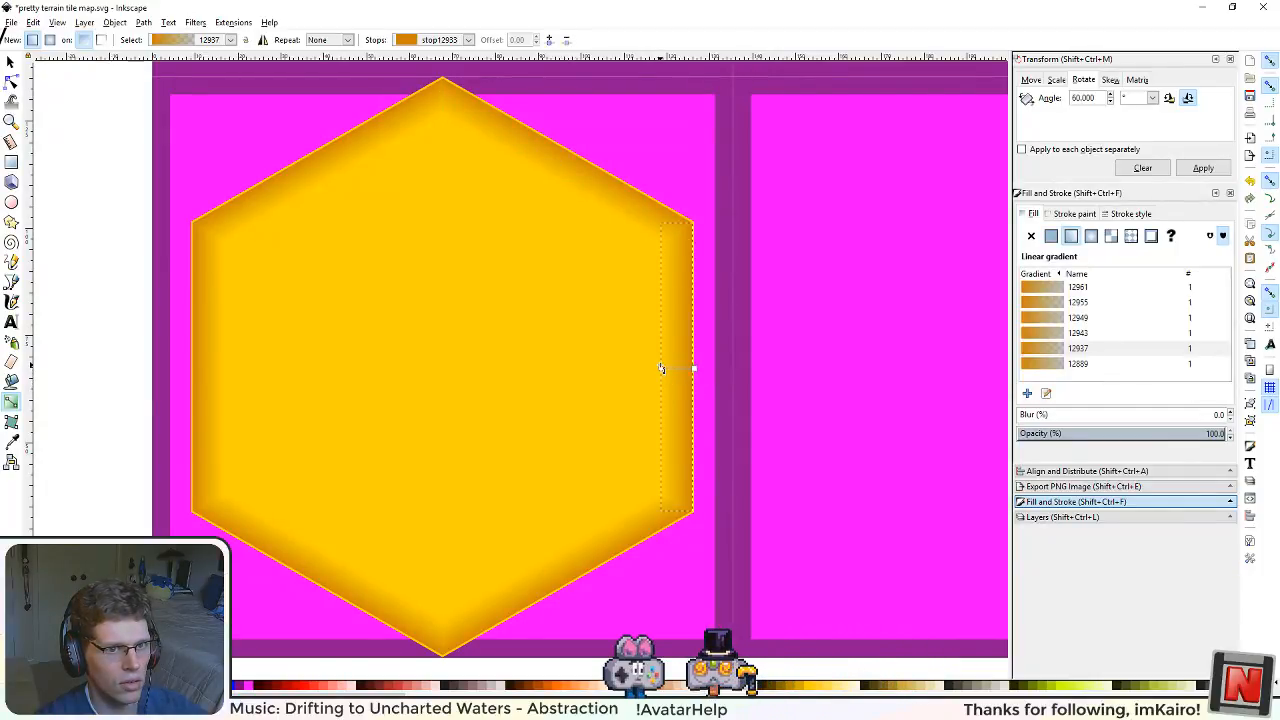
left_click(661, 369)
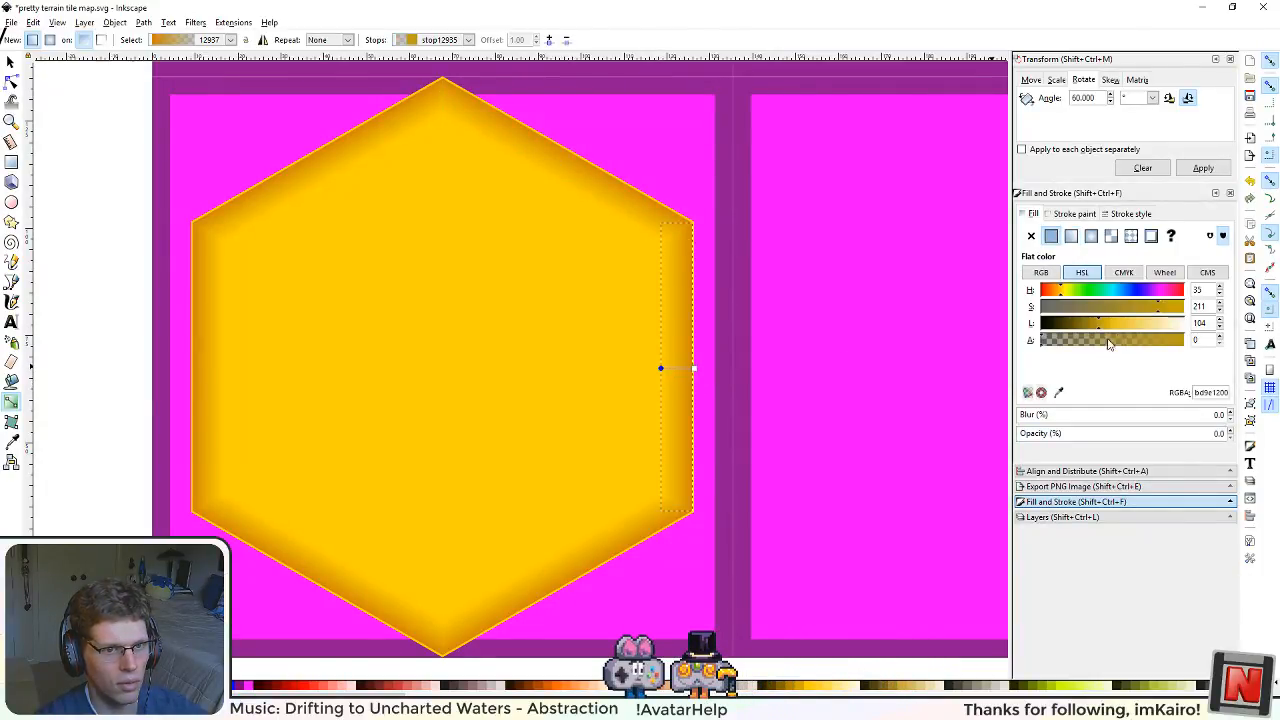
type("d17e08ff")
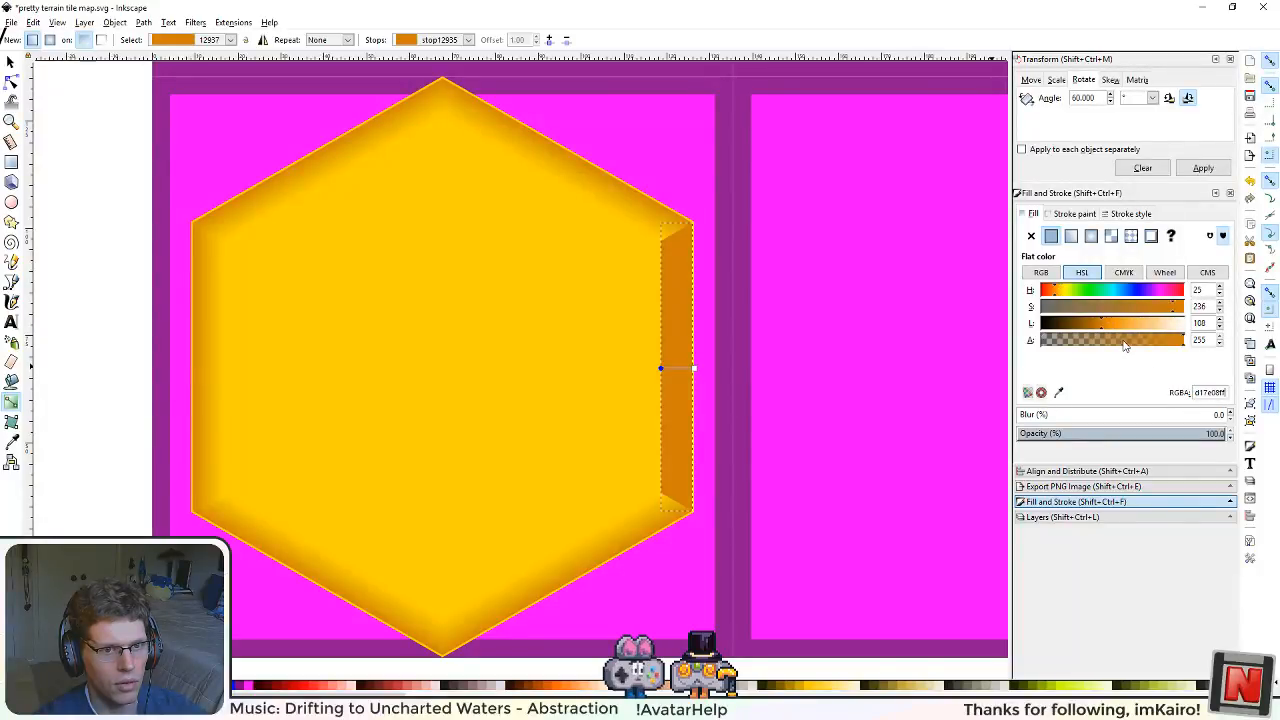
left_click_drag(1149, 344, 900, 345)
Step: Set the inner gradient stop of the lower-right edge's shading to the same orange, d17e08, with 0 opacity
left_click(565, 558)
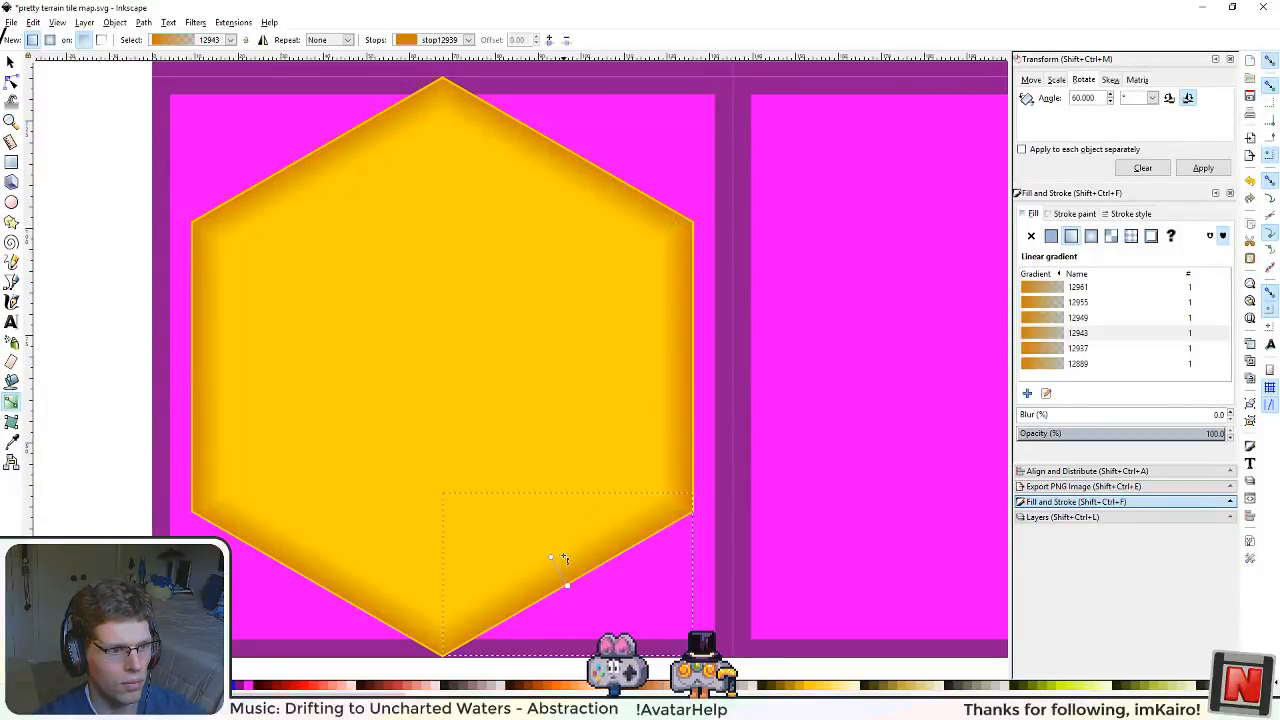
left_click(551, 557)
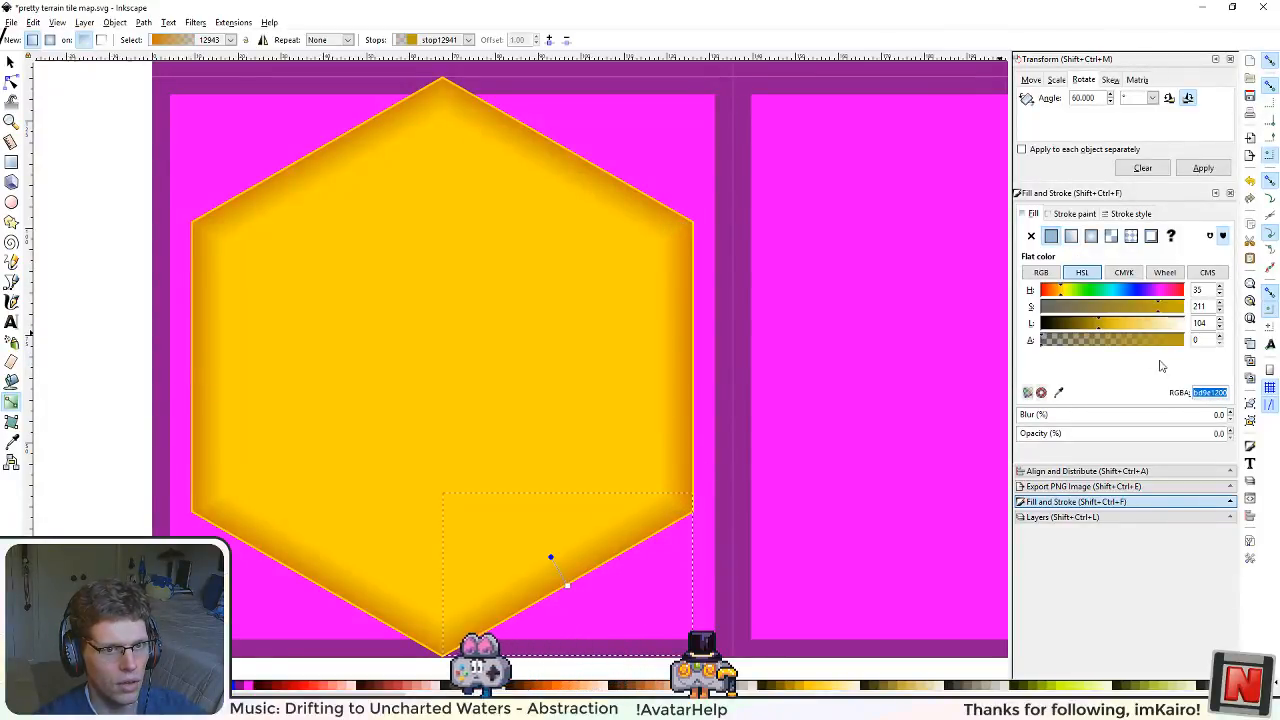
type("d17e08ff")
left_click_drag(1160, 434, 985, 410)
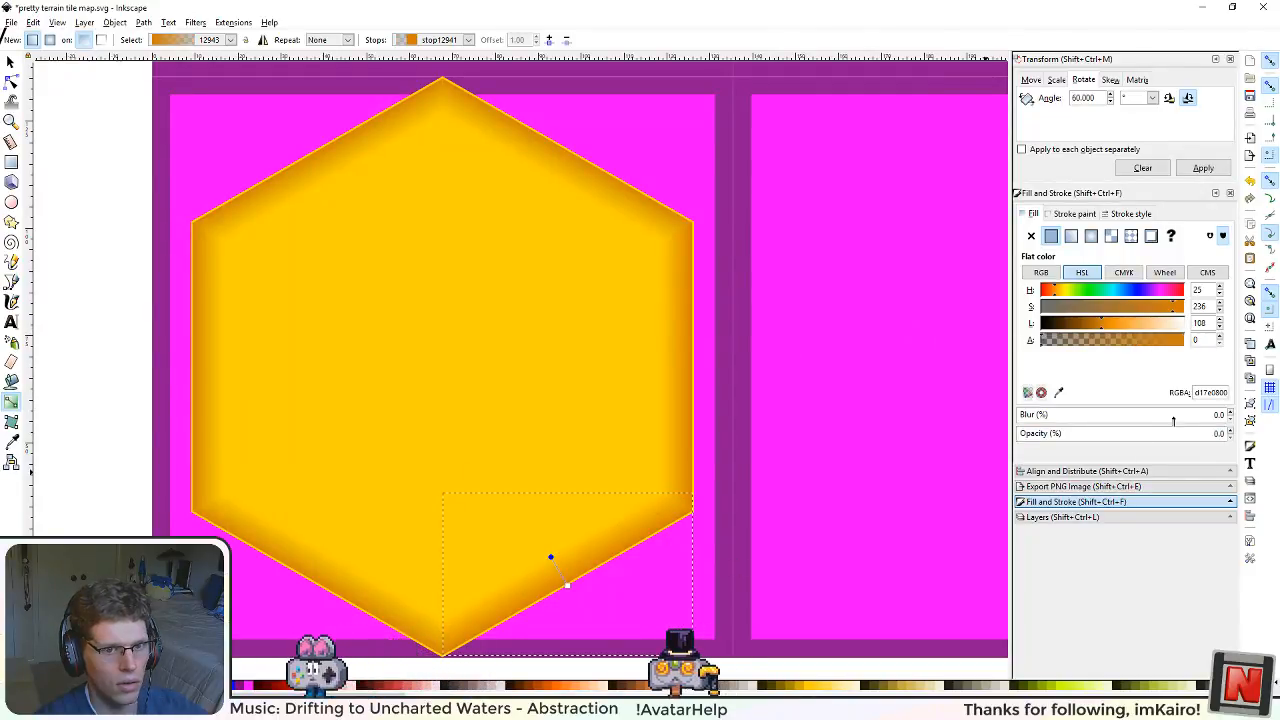
Step: Apply the transparent orange d17e0800 to the inner gradient stops of the lower-left, left, upper-left and upper-right edge shadings
left_click(342, 576)
left_click(333, 557)
key("ctrl+v")
left_click(209, 367)
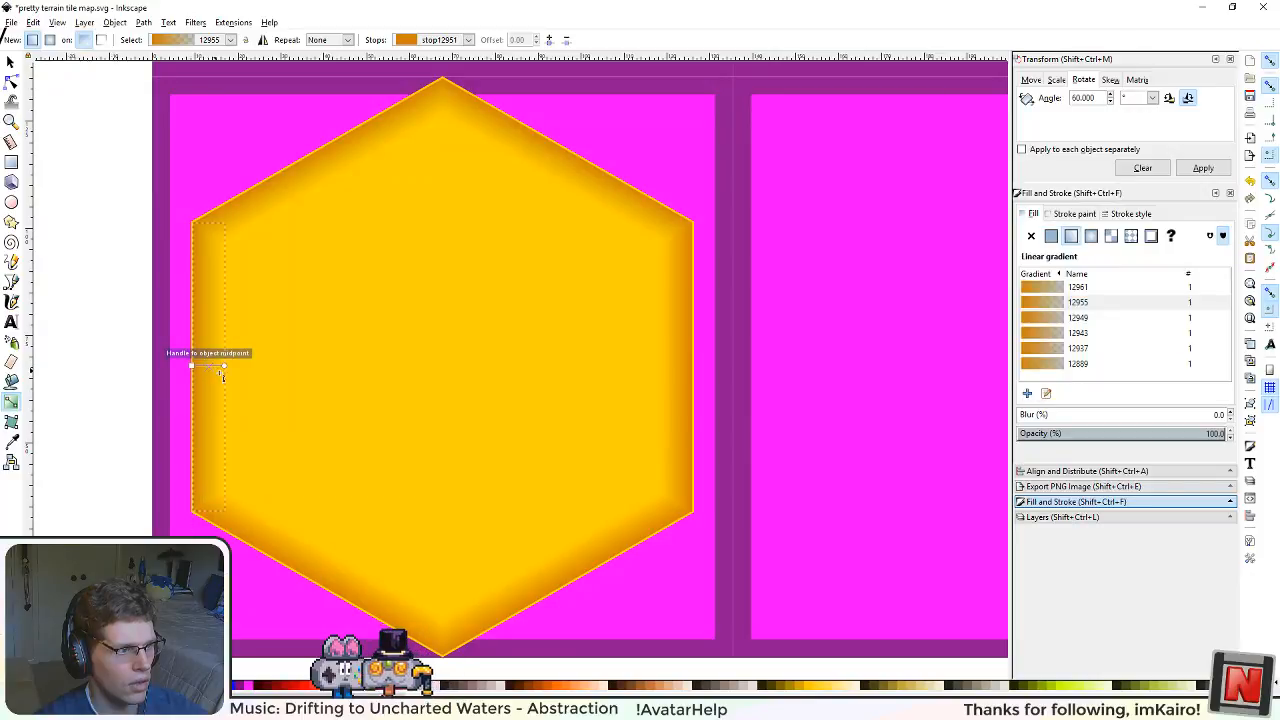
left_click(225, 367)
left_click(326, 168)
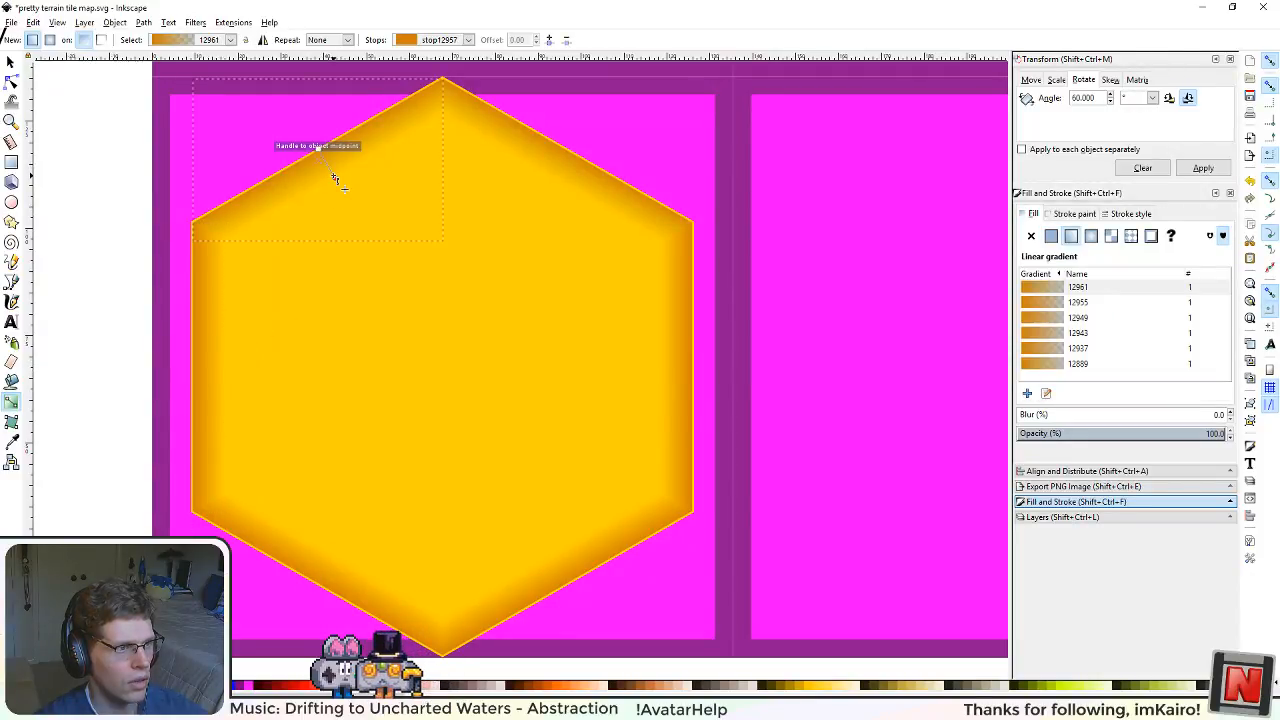
left_click(334, 177)
left_click(575, 172)
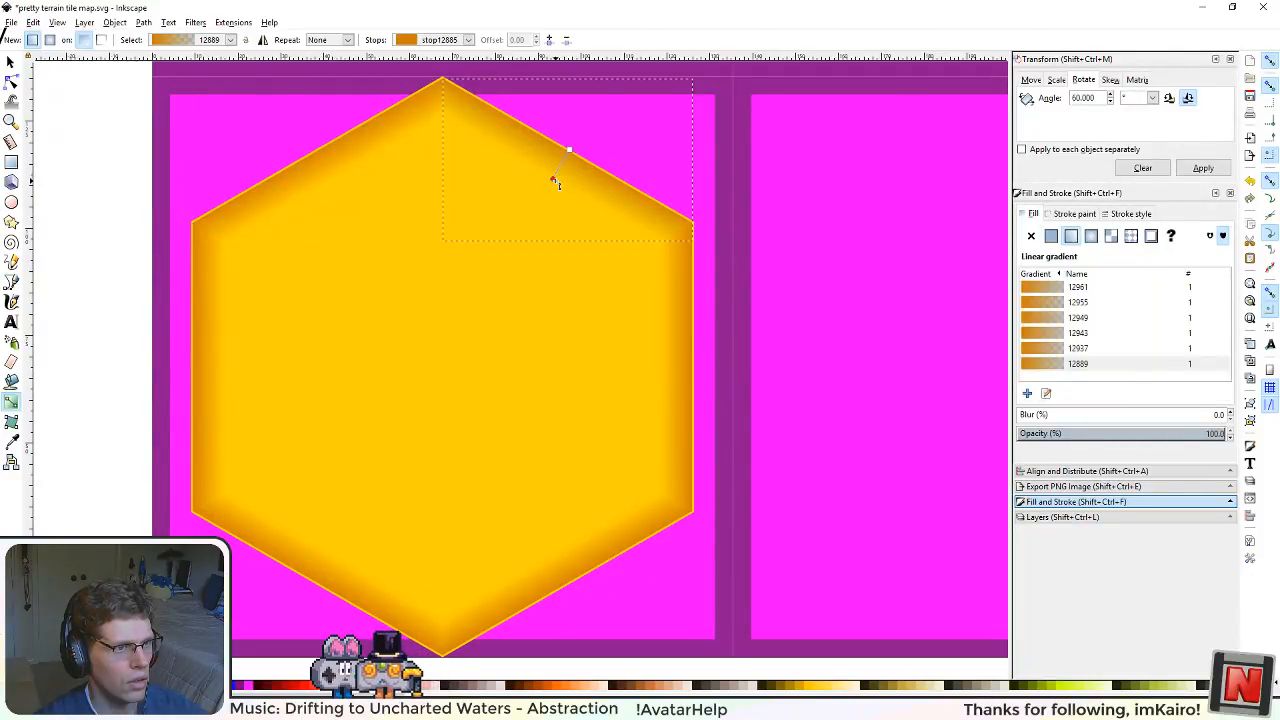
left_click(553, 180)
left_click(685, 384)
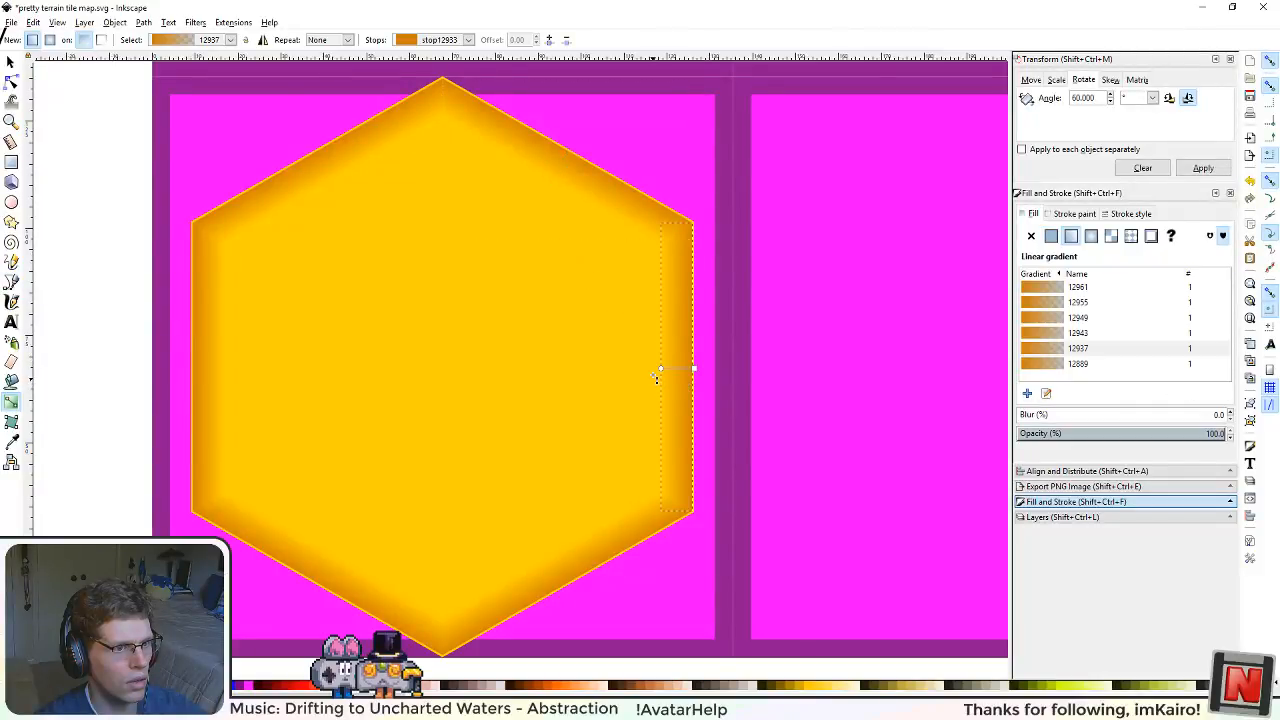
left_click(662, 370)
scroll(478, 381, "down", 2)
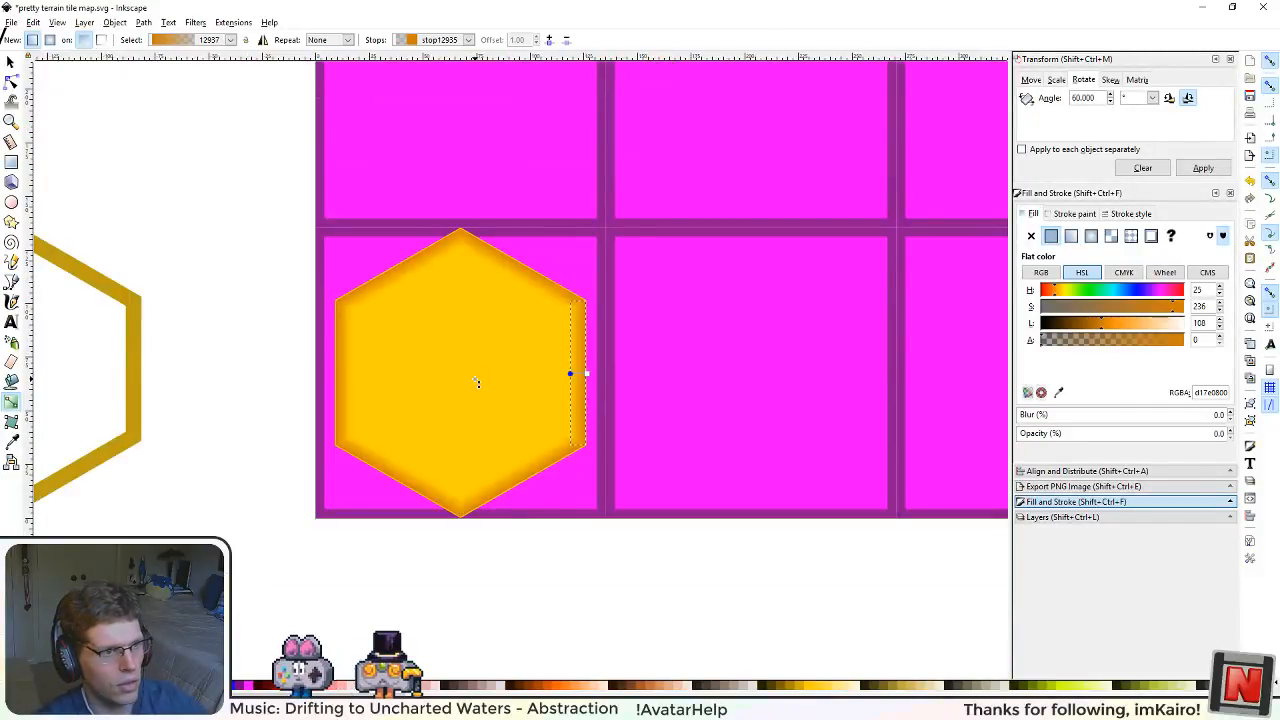
scroll(477, 381, "up", 2)
scroll(595, 270, "up", 1)
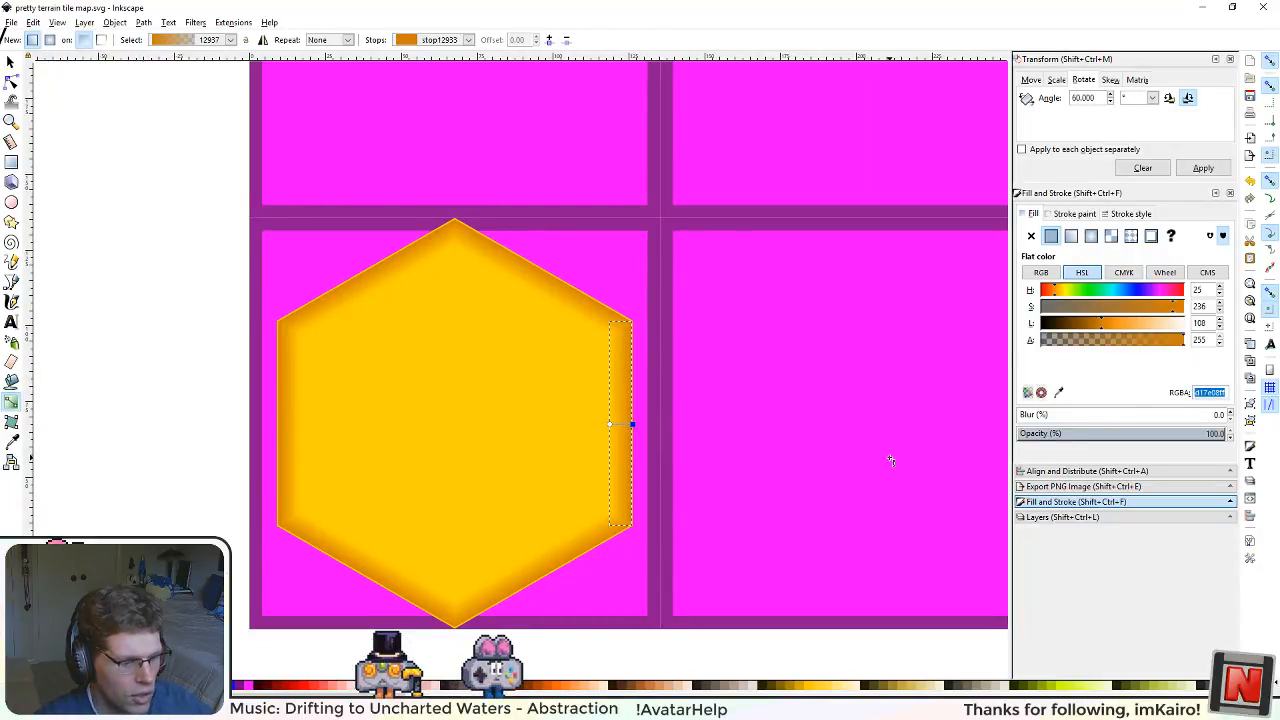
Step: Duplicate the base hexagon and set the copy's height to 504 px with its proportions locked
left_click(10, 62)
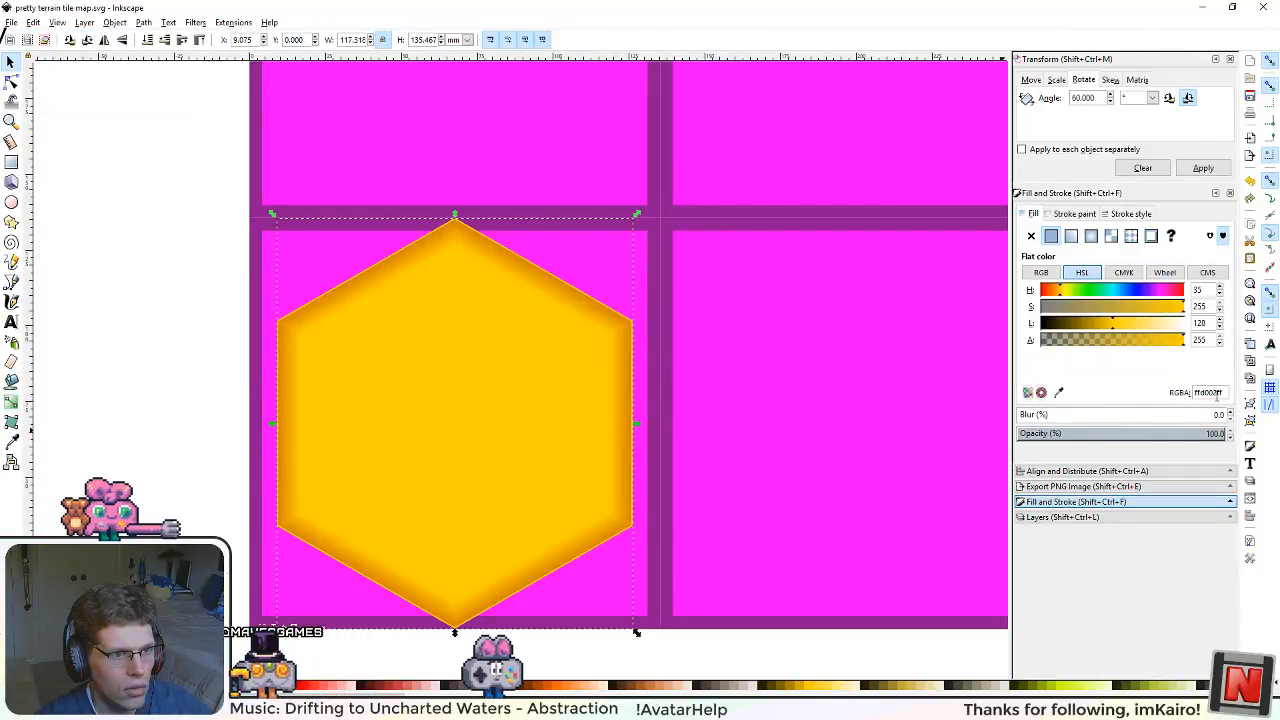
key("ctrl+d")
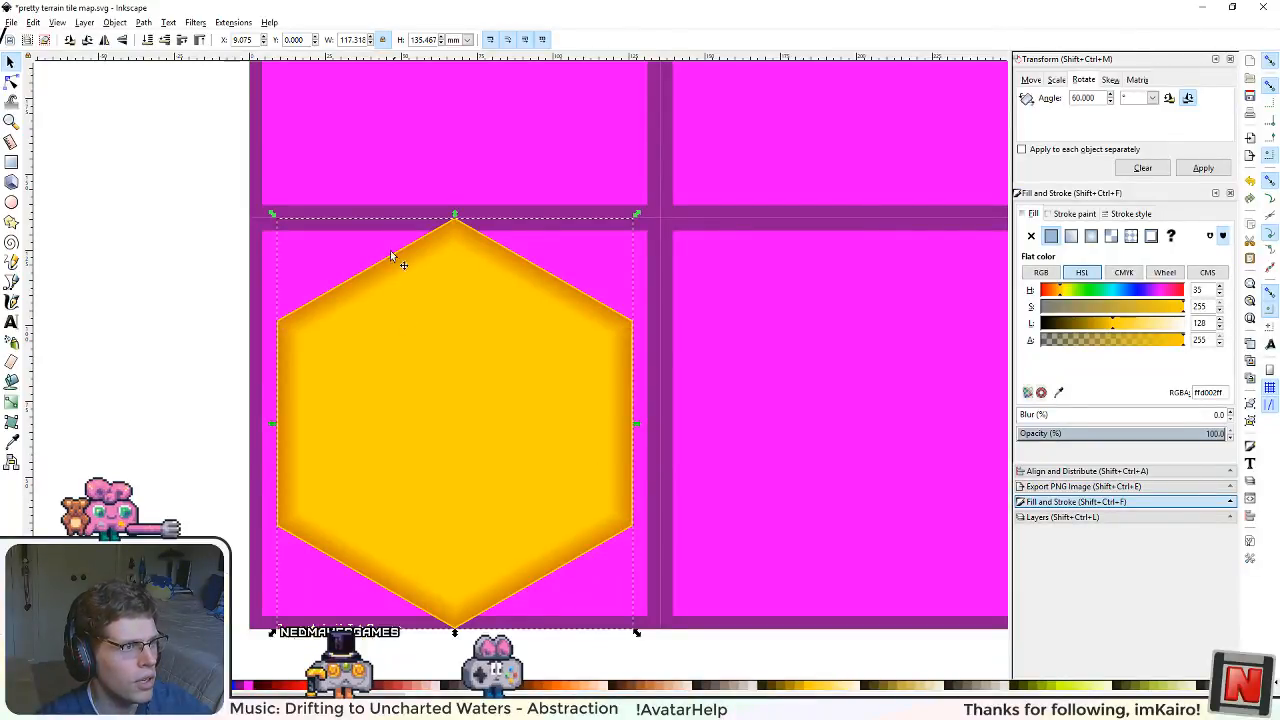
left_click(467, 39)
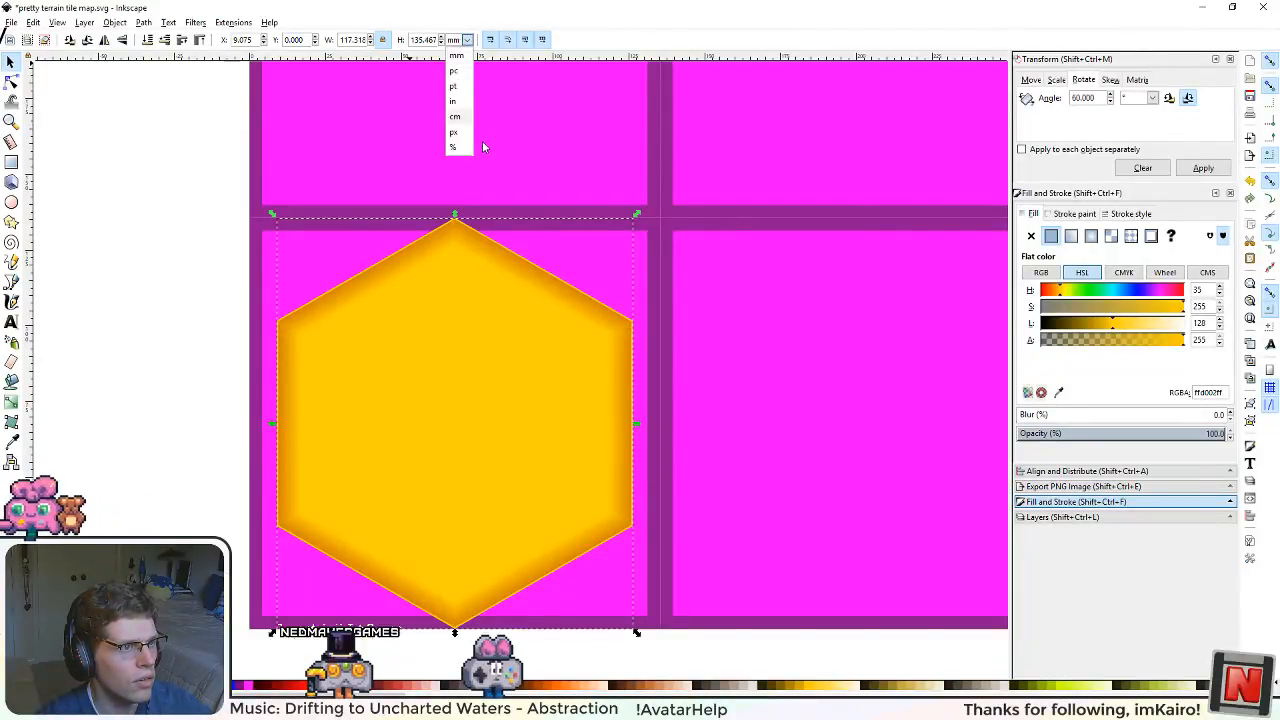
left_click(458, 124)
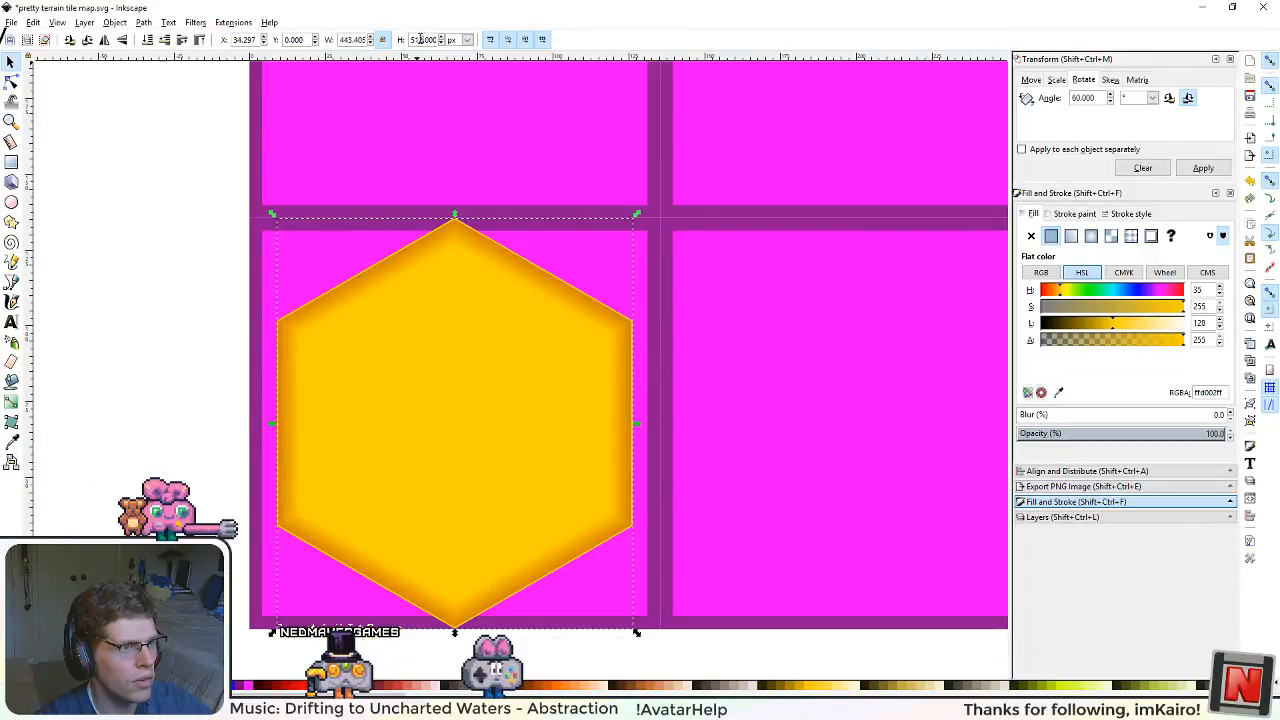
left_click_drag(424, 40, 415, 40)
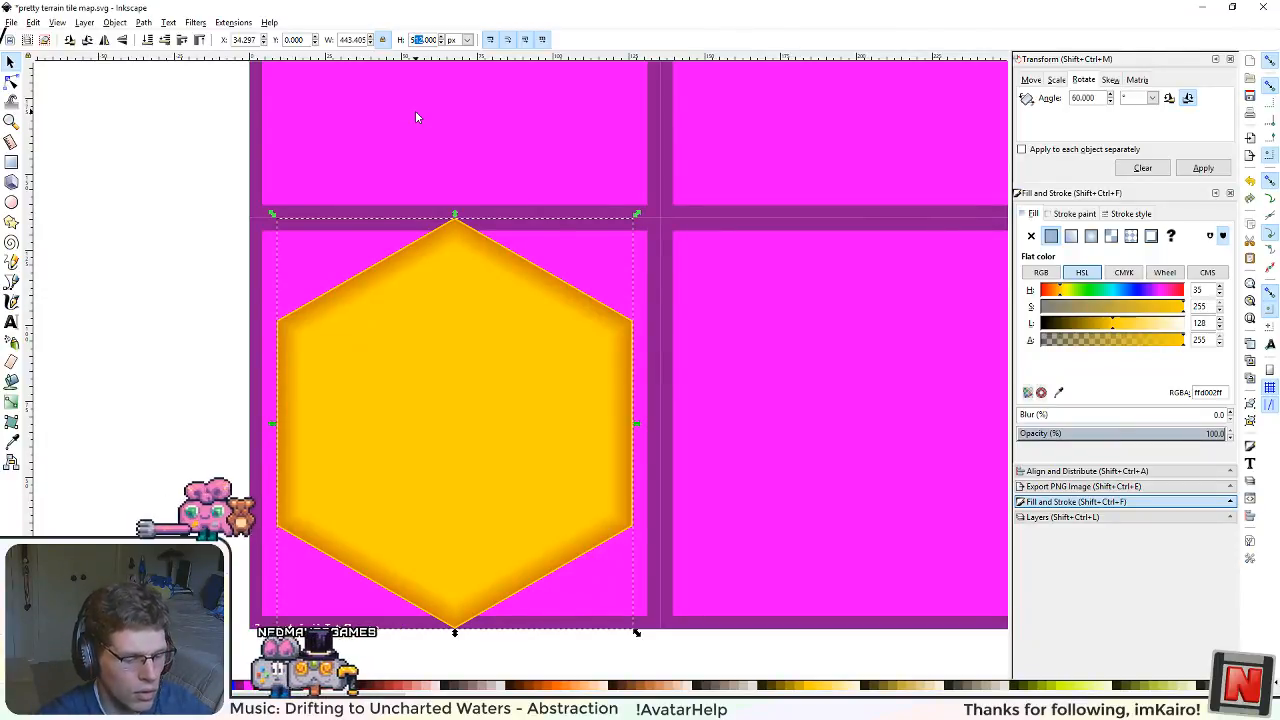
type("04")
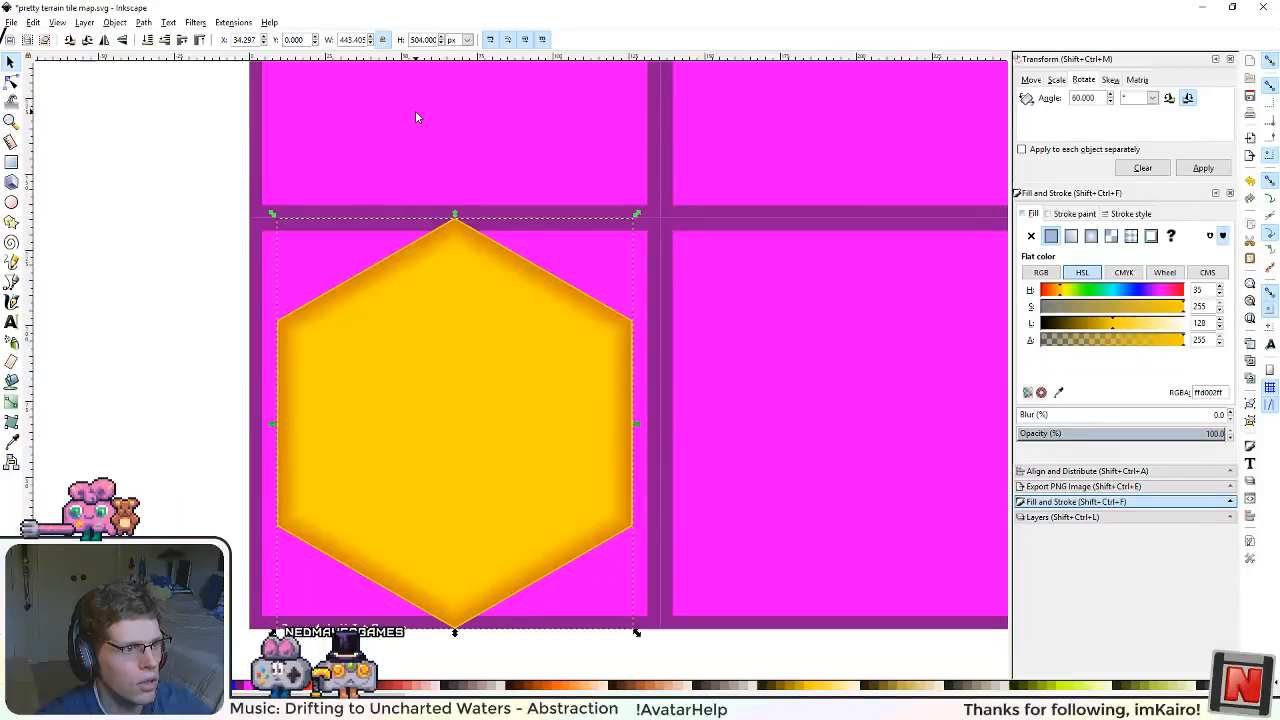
key("Return")
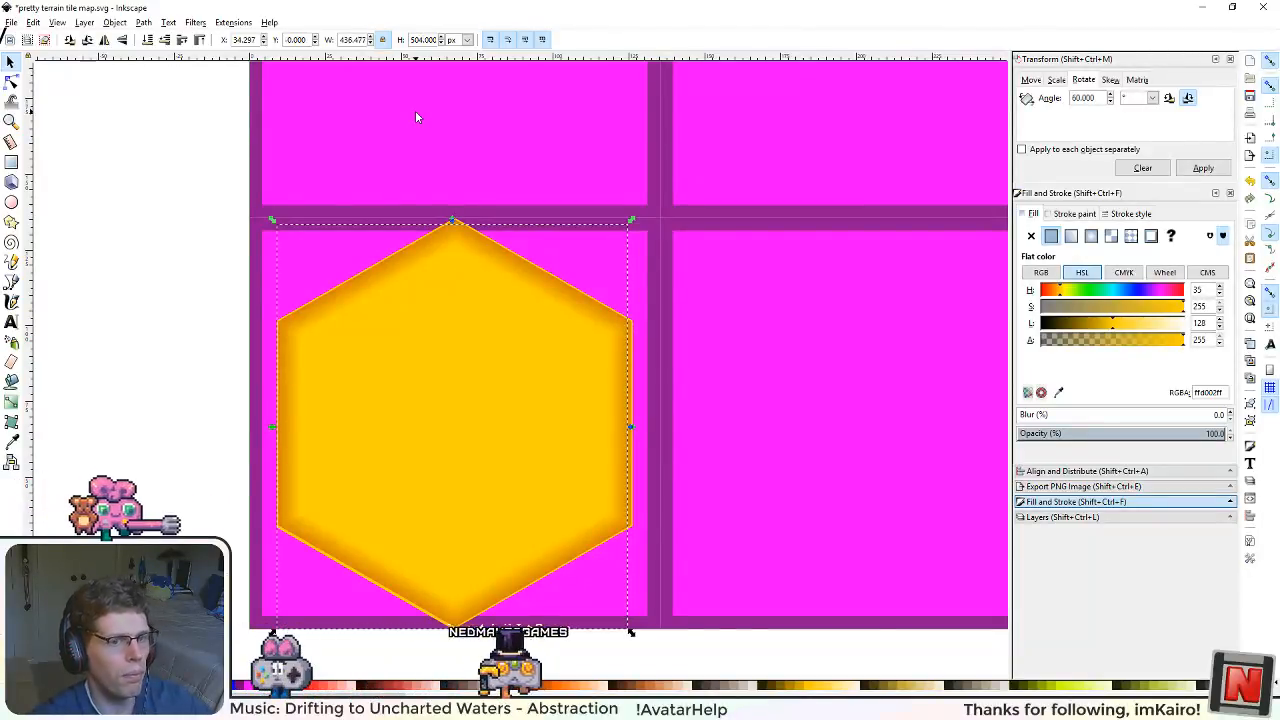
Step: Select all six edge shadings together and scale them proportionally to a combined height of 504 px
scroll(634, 296, "up", 2)
scroll(647, 372, "up", 2)
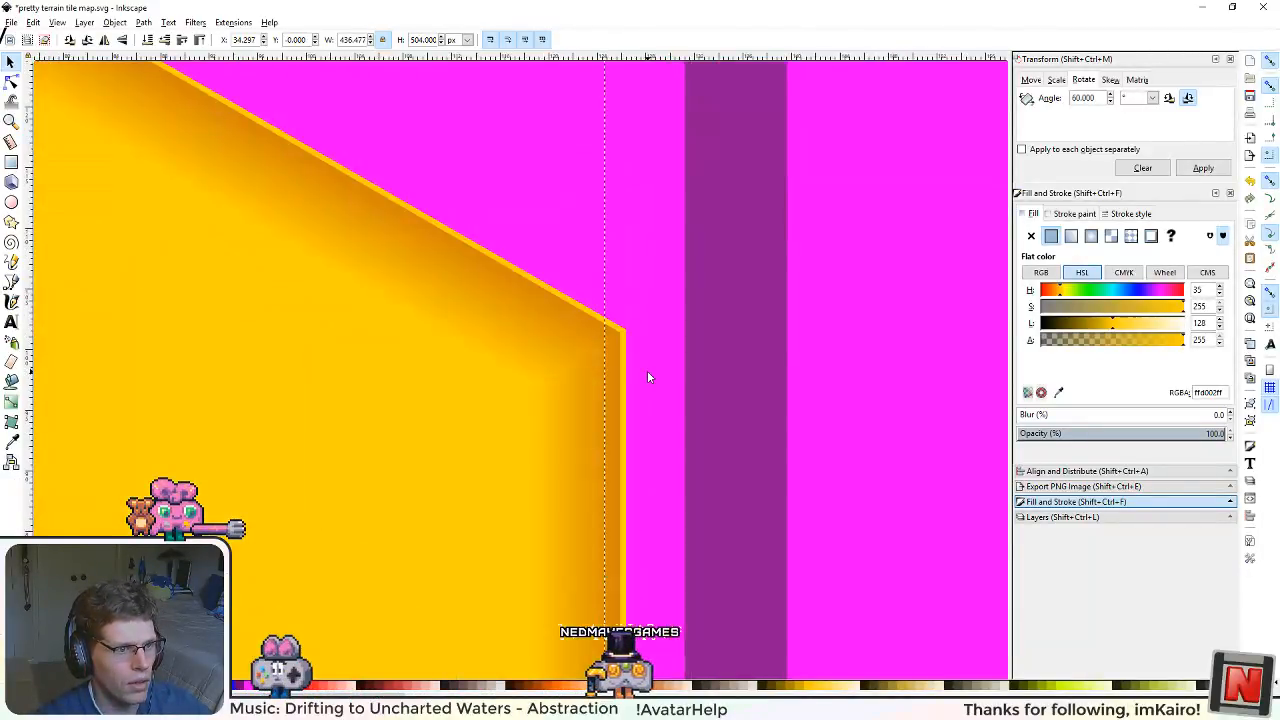
left_click(519, 325)
scroll(360, 460, "down", 4)
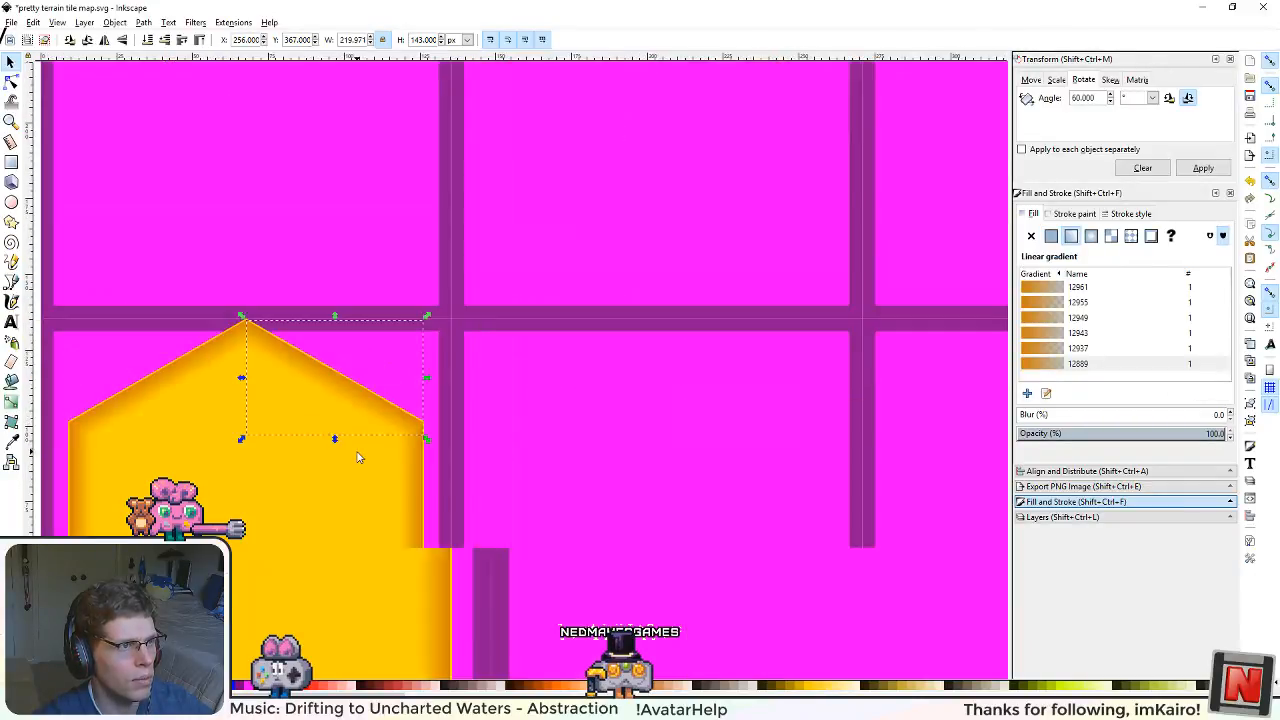
left_click_drag(319, 555, 425, 497)
left_click(375, 611)
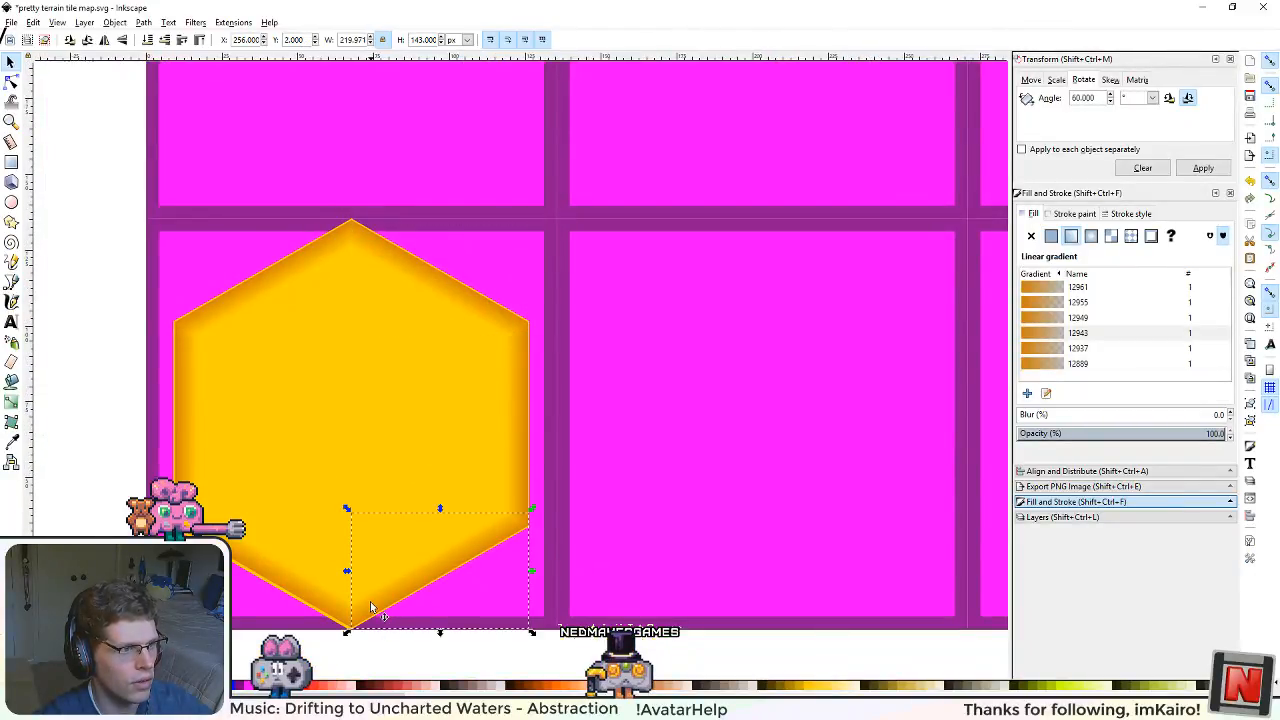
left_click(376, 246, "shift")
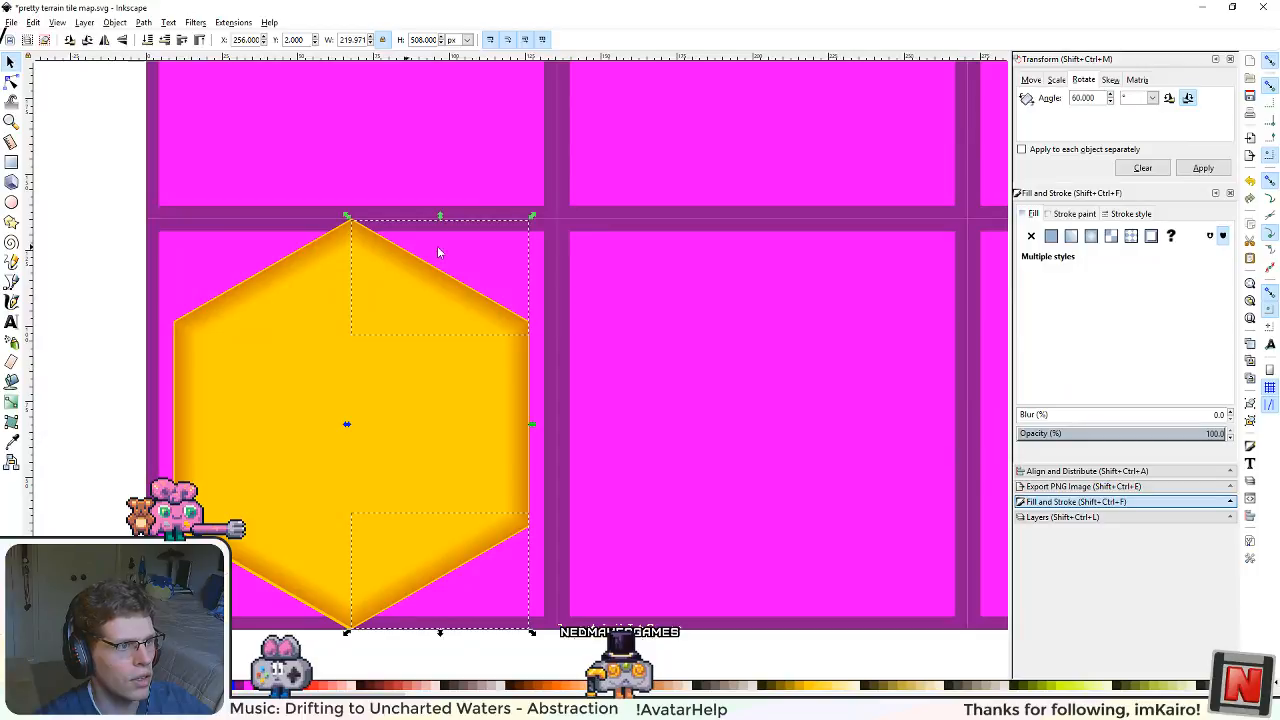
left_click(274, 288)
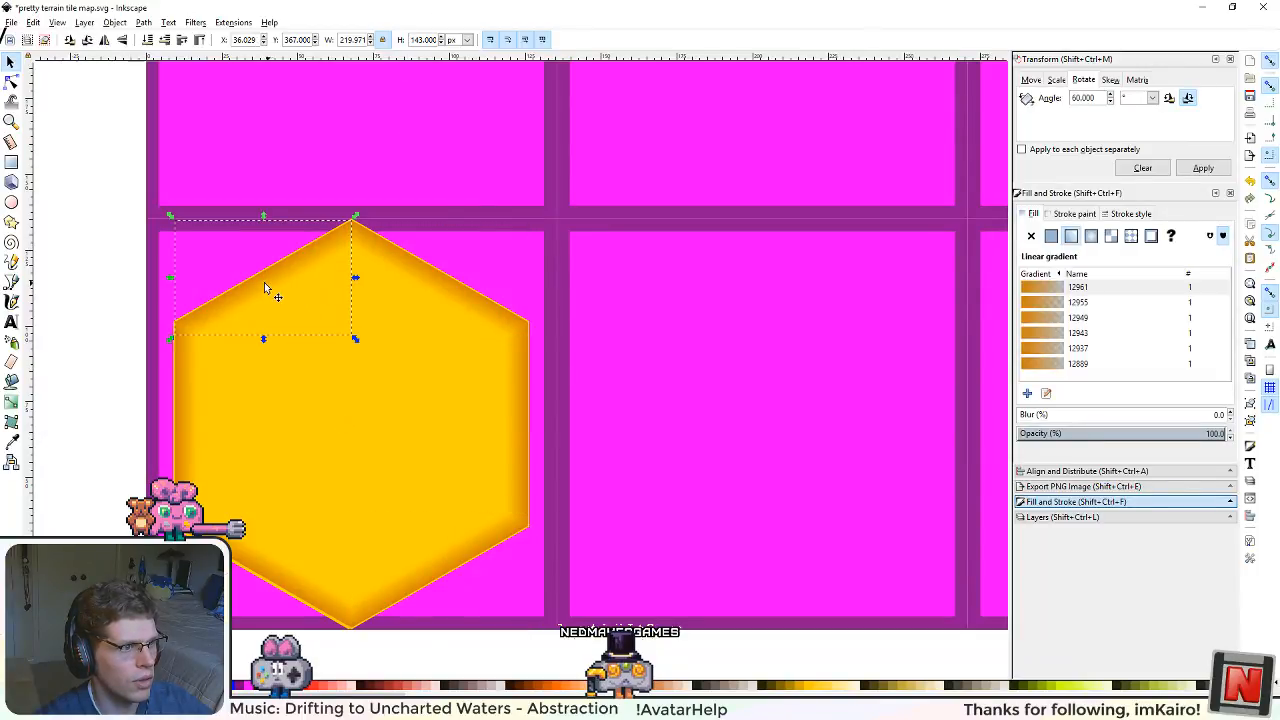
left_click(192, 450, "shift")
left_click(303, 590, "shift")
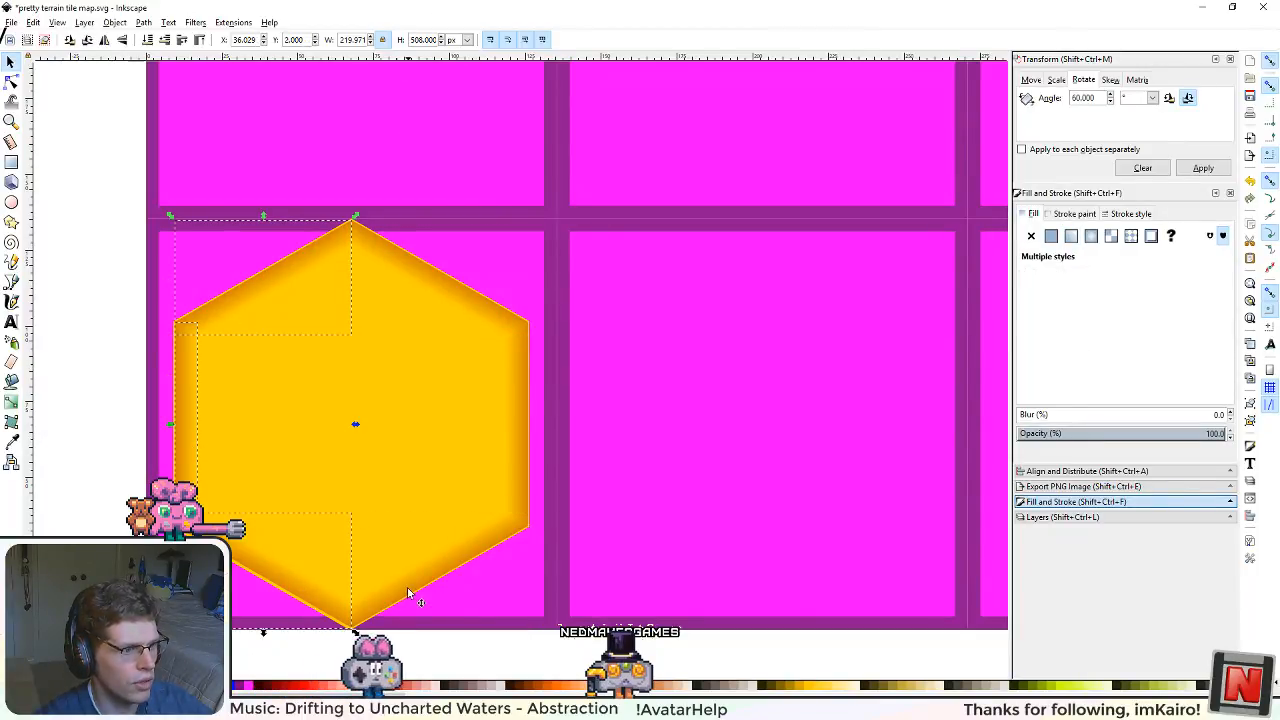
left_click(408, 588, "shift")
left_click(509, 420, "shift")
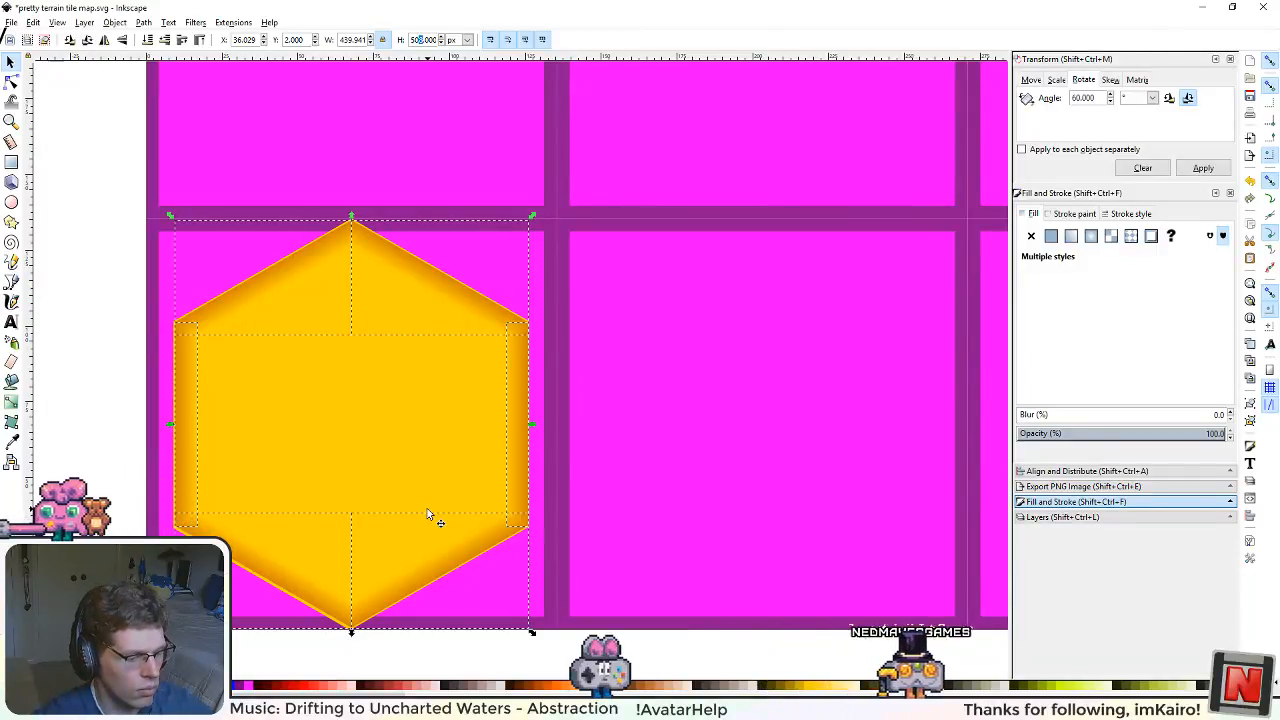
type("4")
key("Return")
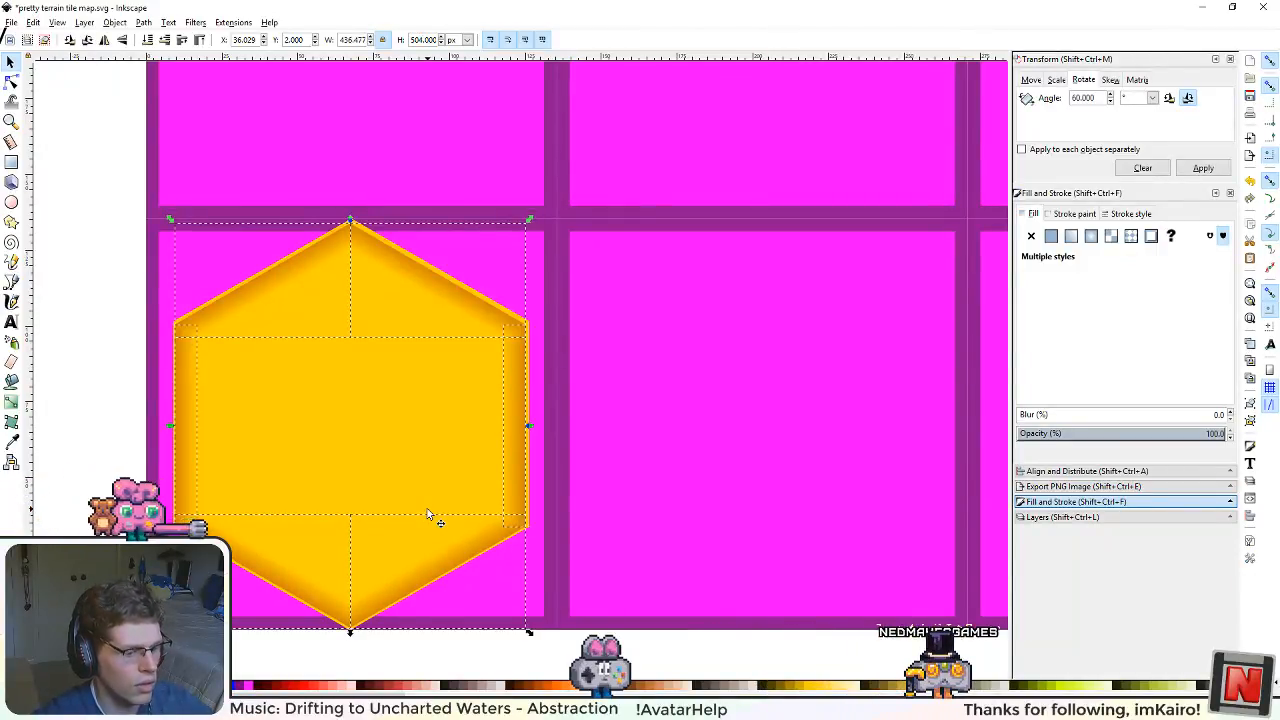
Step: Group the six edge shadings and centre them horizontally and vertically on the full-size base hexagon
key("ctrl+g")
left_click(508, 310)
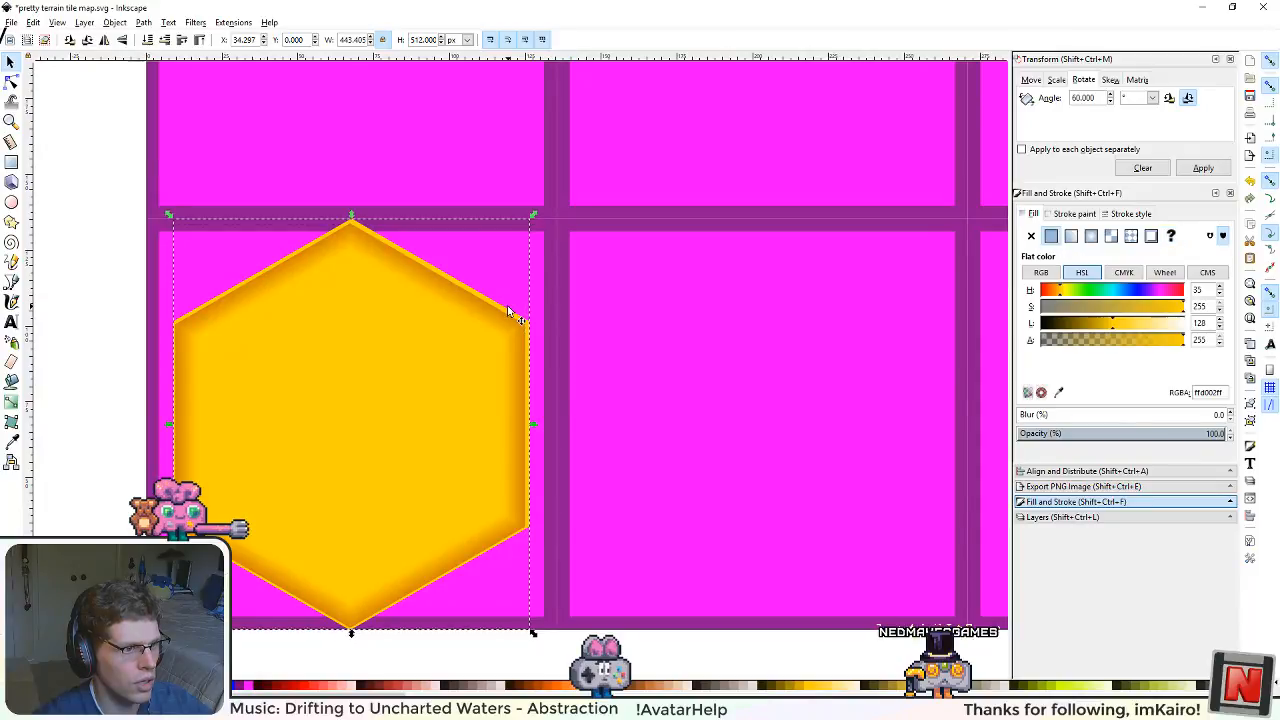
left_click(453, 296, "shift")
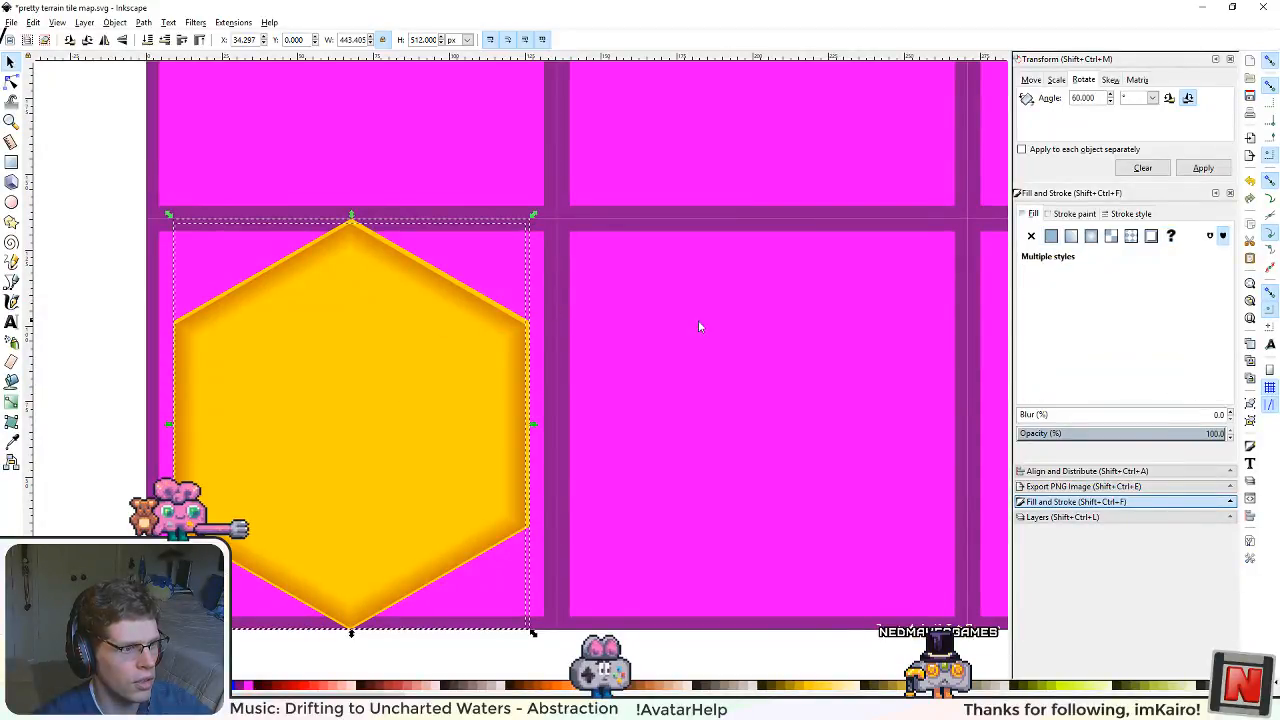
left_click(1077, 471)
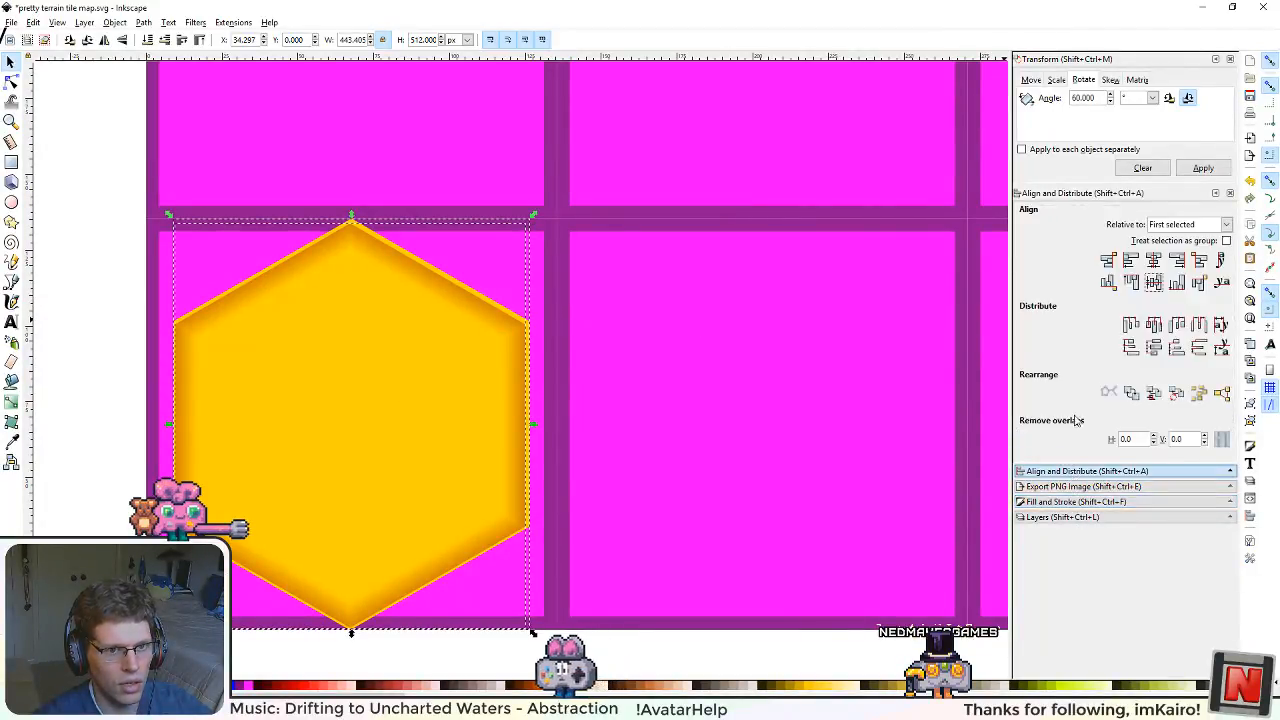
left_click(1154, 261)
left_click(1154, 283)
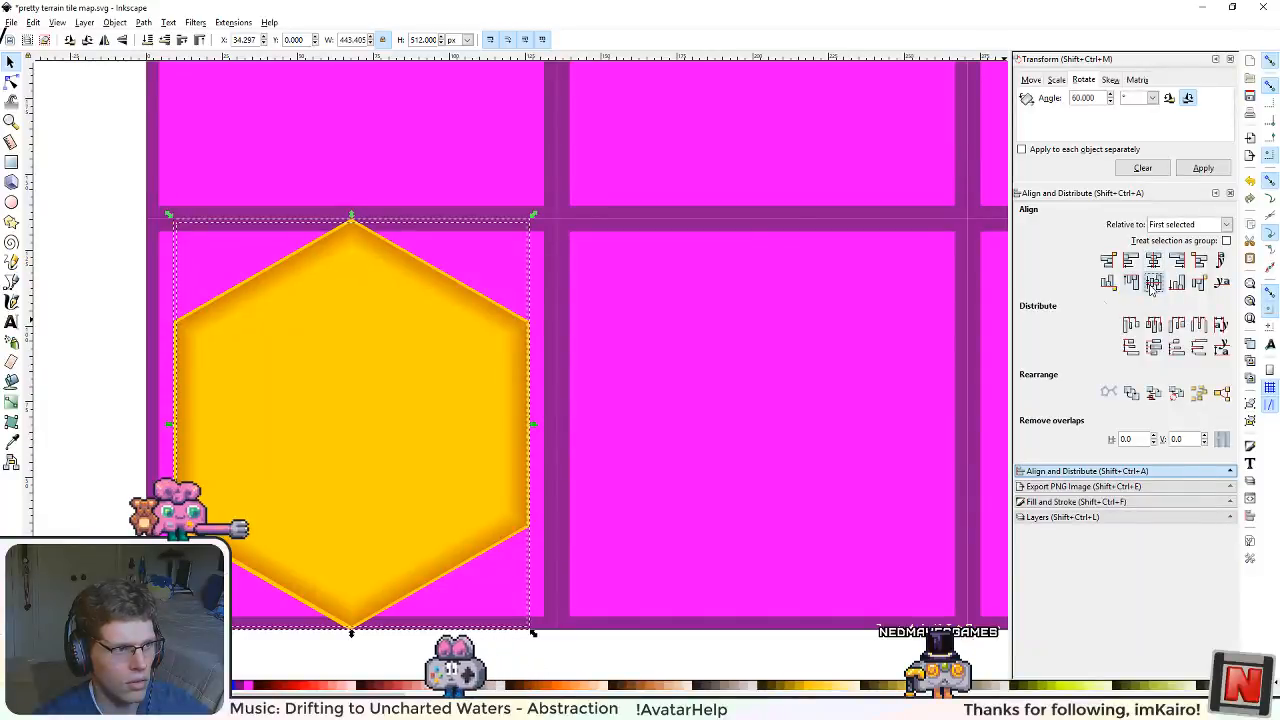
Step: Centre the smaller duplicate hexagon horizontally and vertically on the full-size base hexagon
left_click(378, 406)
left_click_drag(356, 409, 531, 323)
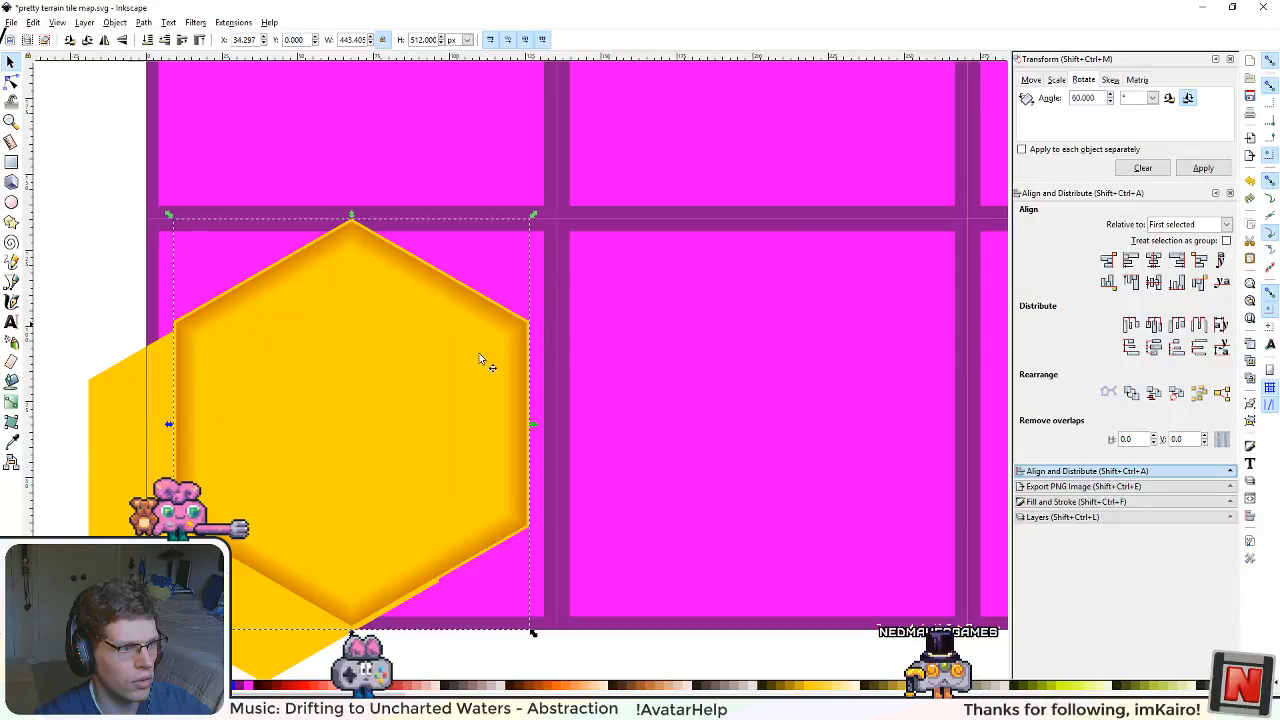
left_click(1155, 261)
left_click(1154, 283)
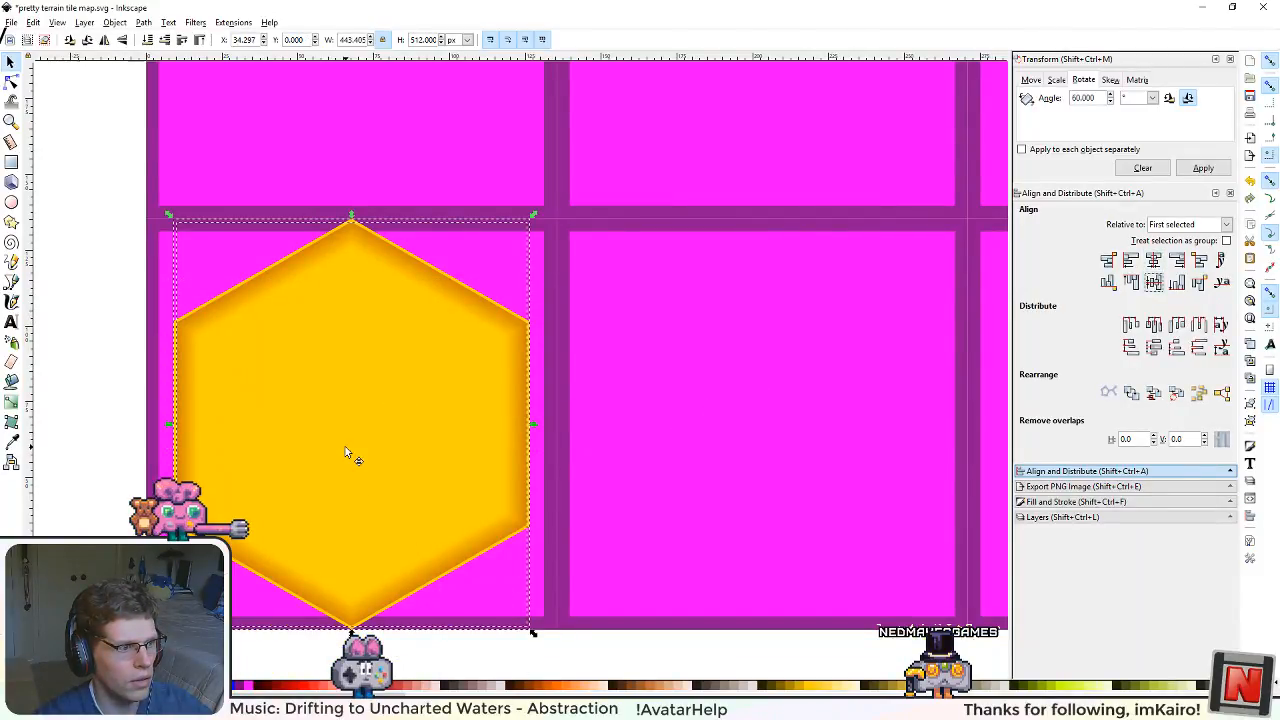
left_click(84, 519)
left_click(305, 423)
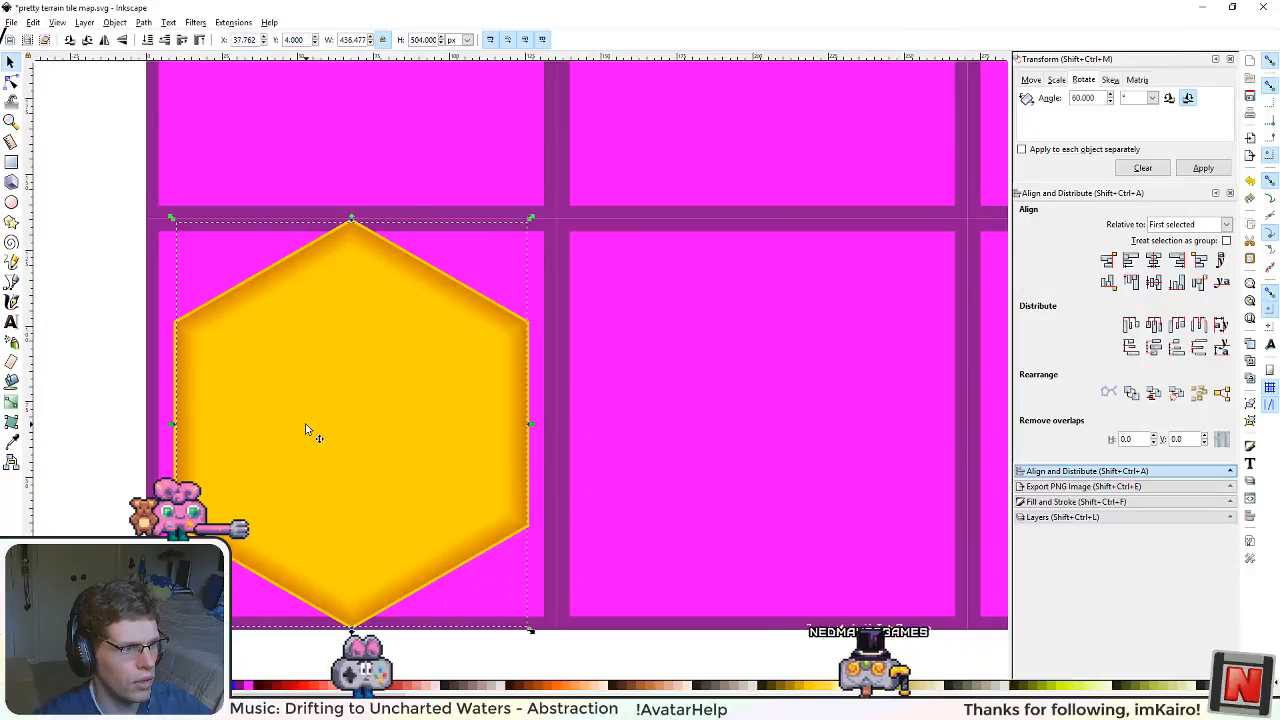
scroll(110, 483, "up", 3, "ctrl")
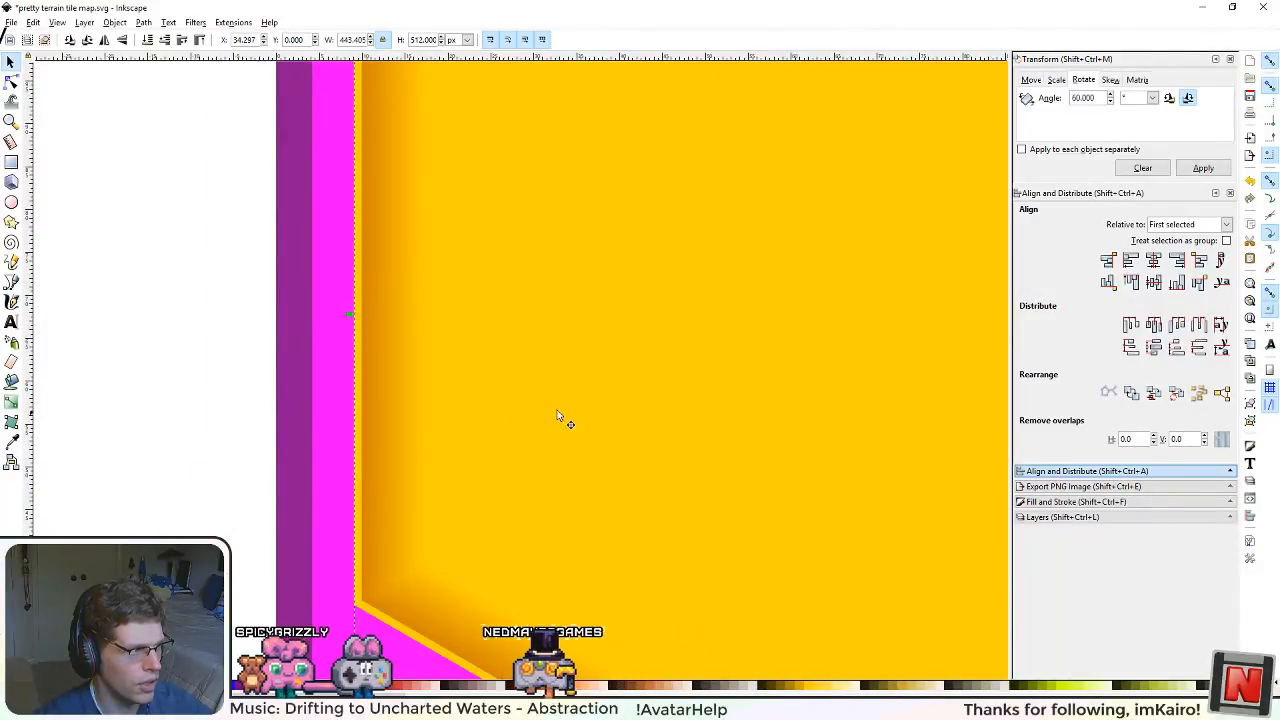
scroll(560, 415, "down", 3, "ctrl")
Step: Copy the orange gradient stop colour from the vertical edge shading and apply it, d17e08ff, as the full-size base hexagon's fill
left_click(861, 374)
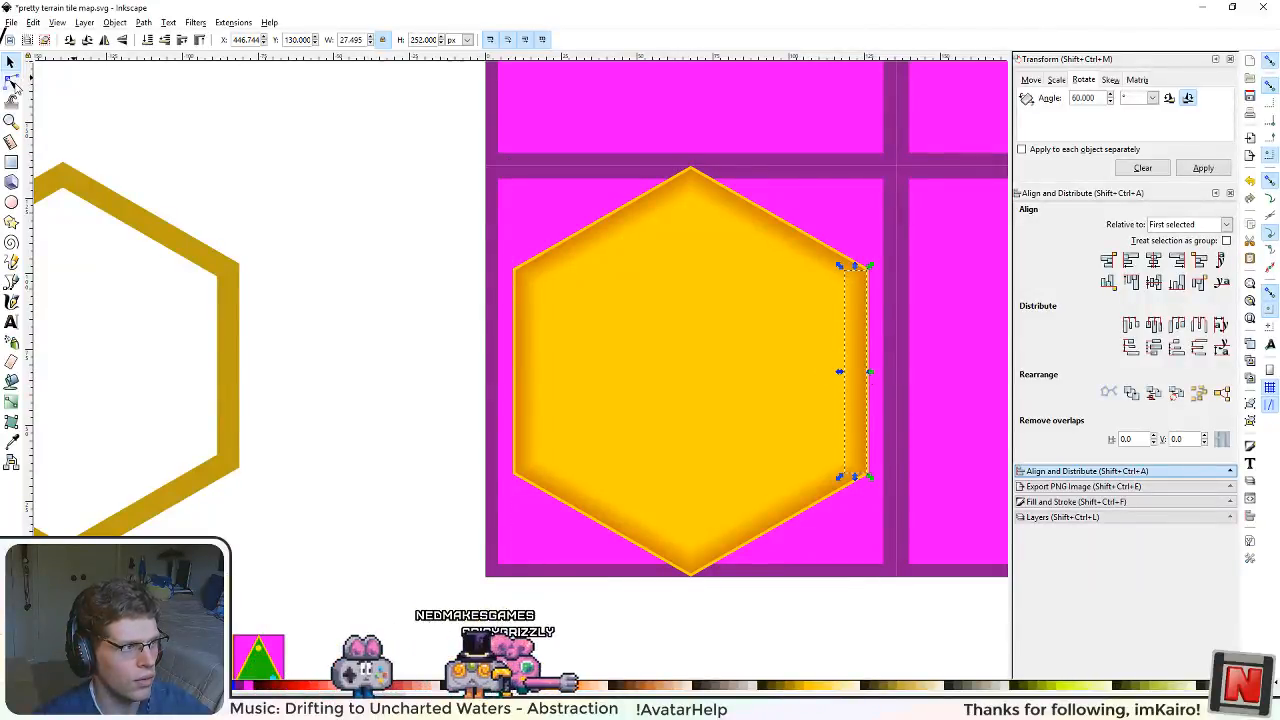
left_click(11, 400)
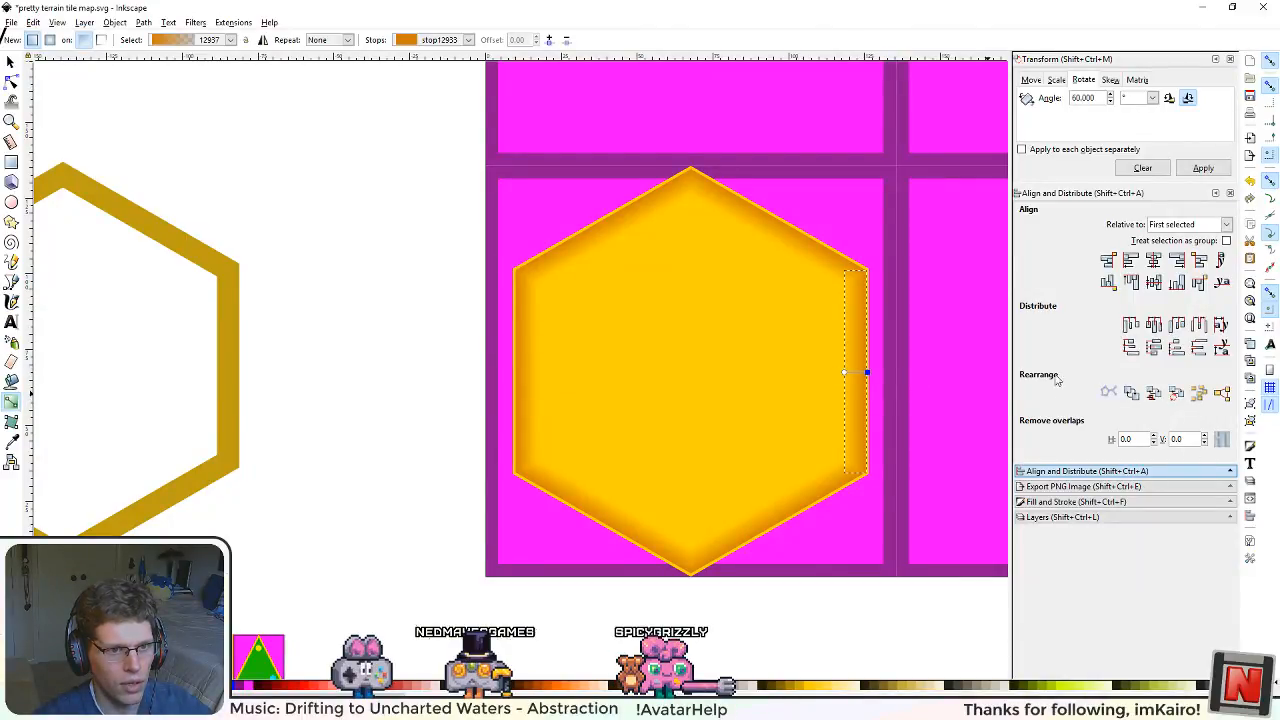
left_click(1068, 503)
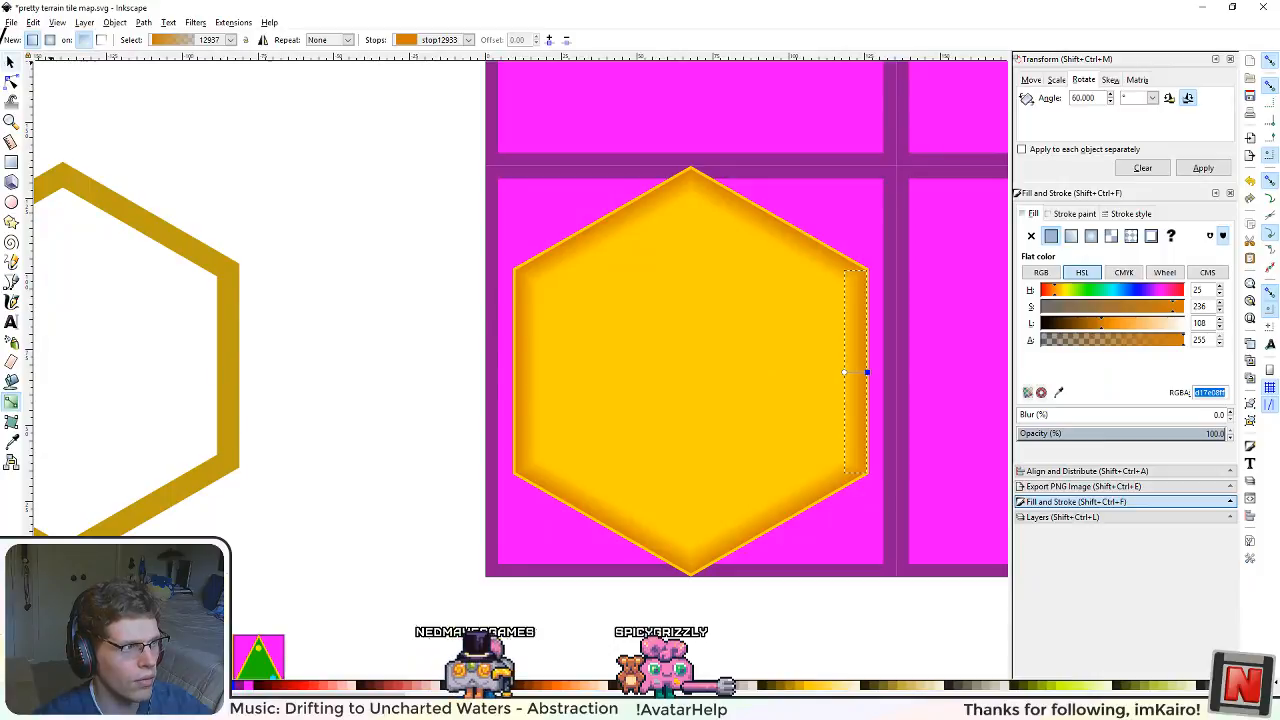
left_click(14, 64)
left_click(593, 373)
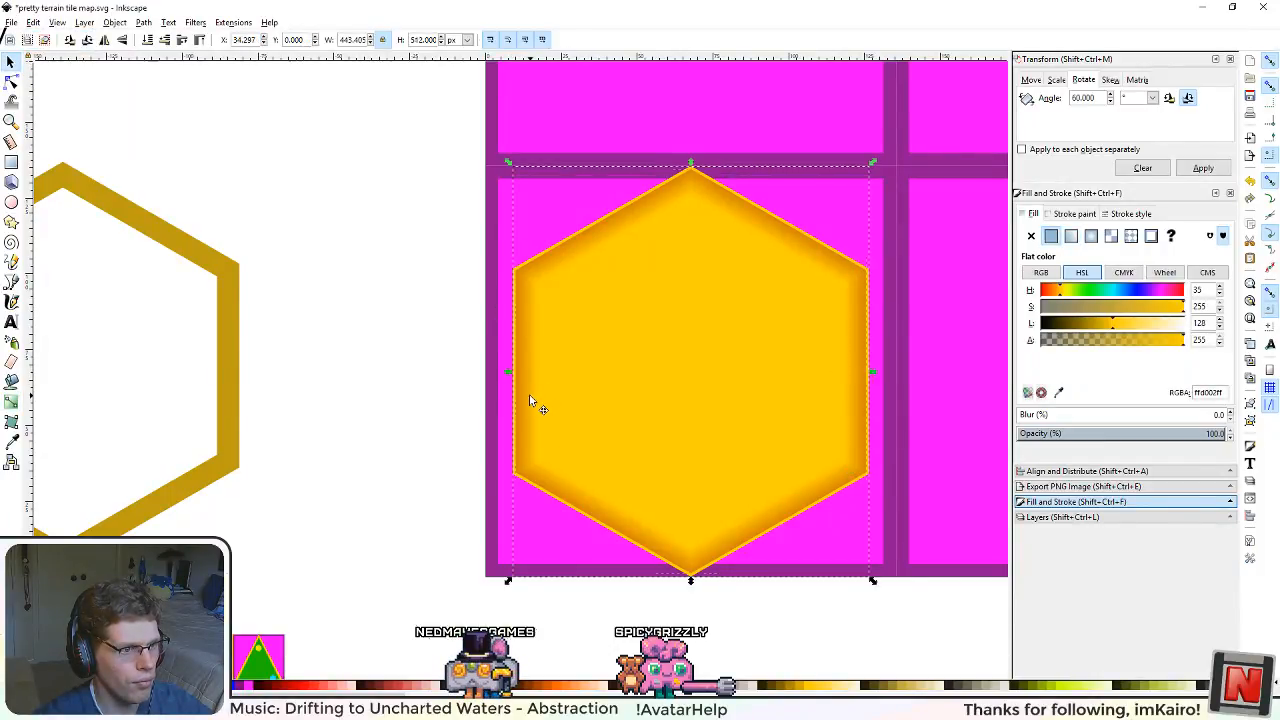
key("Delete")
left_click(703, 397)
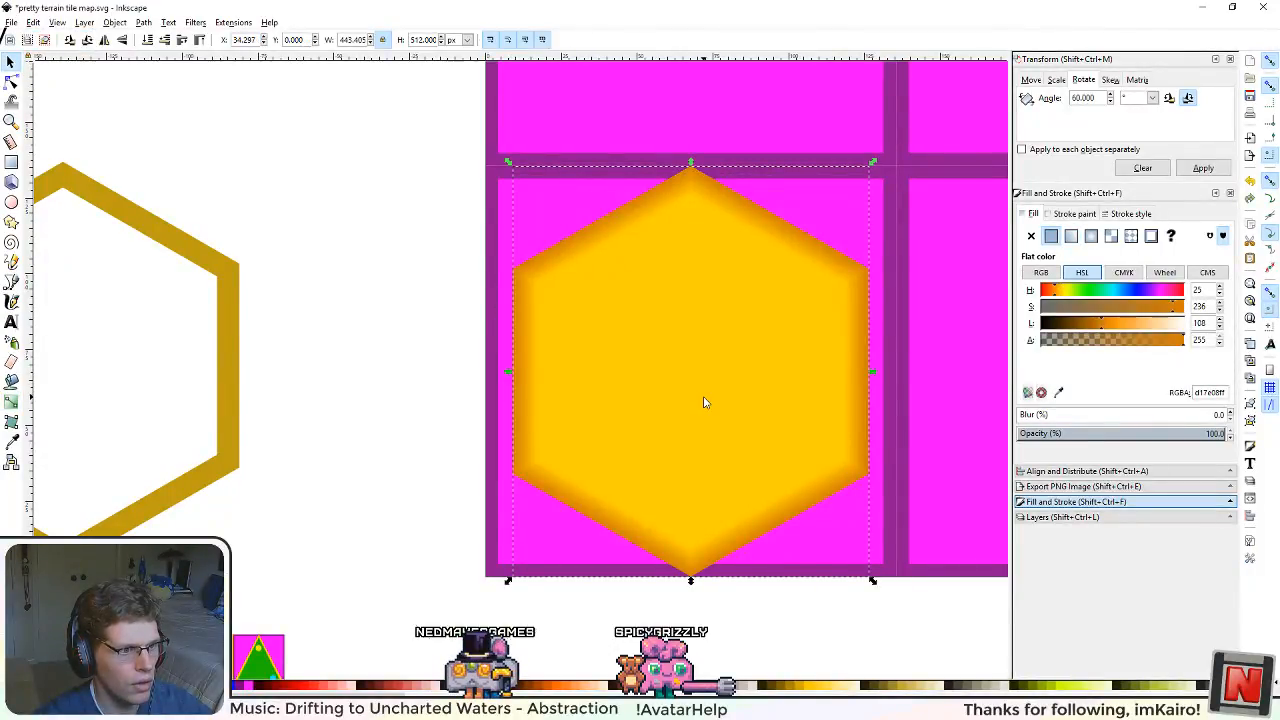
Step: Examine the lower corners and vertical edges of the hexagon where the shading meets the recoloured base
scroll(687, 461, "up", 2)
left_click_drag(874, 549, 667, 486)
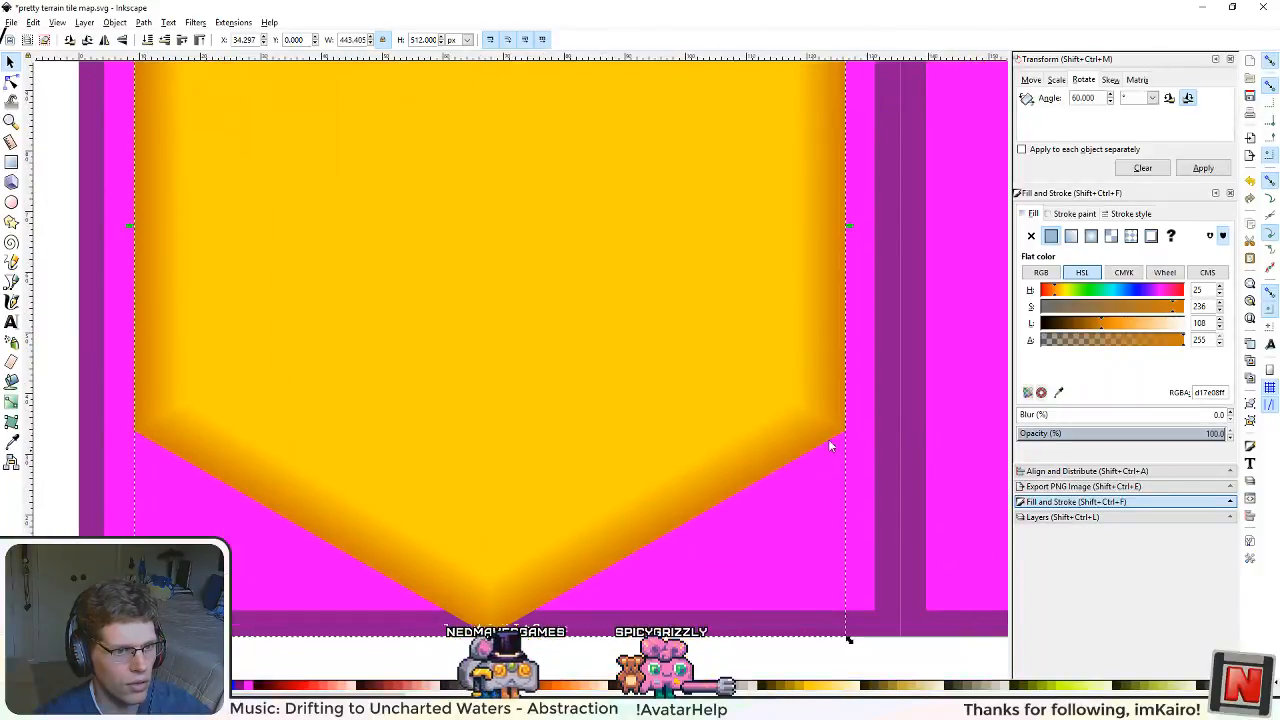
scroll(849, 410, "up", 2)
scroll(803, 494, "down", 2)
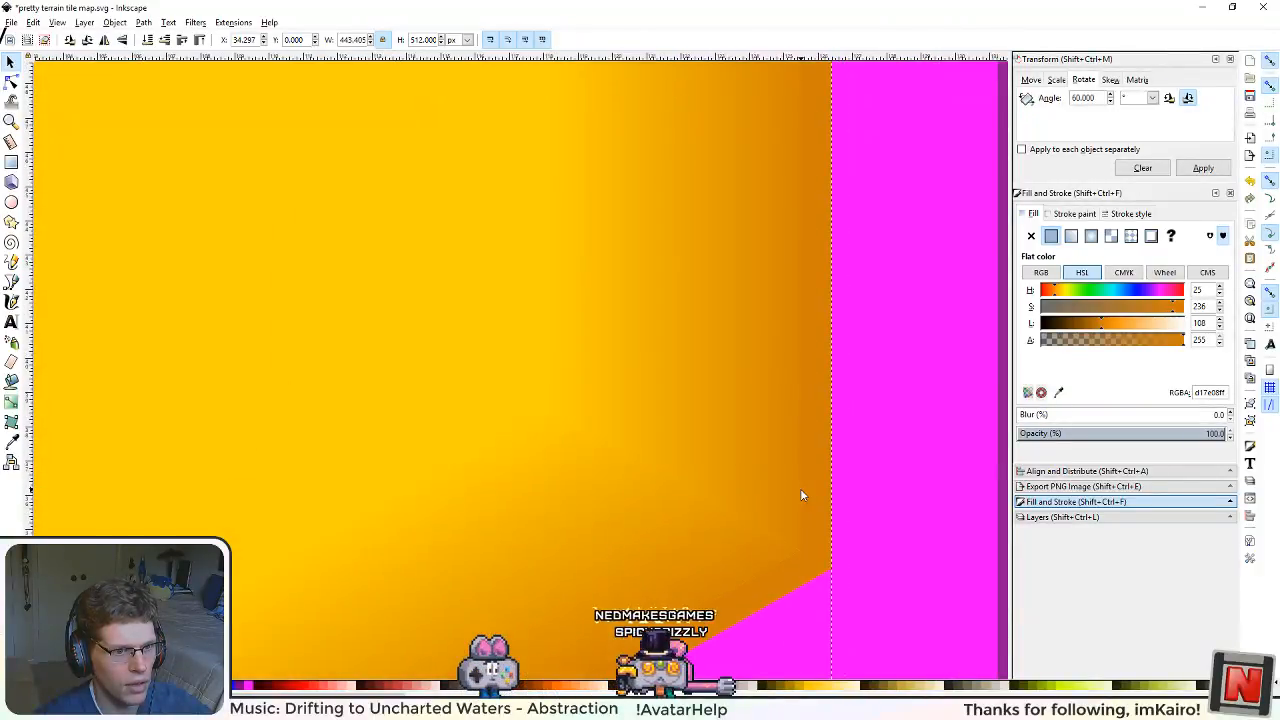
scroll(798, 480, "down", 4)
scroll(791, 440, "up", 5)
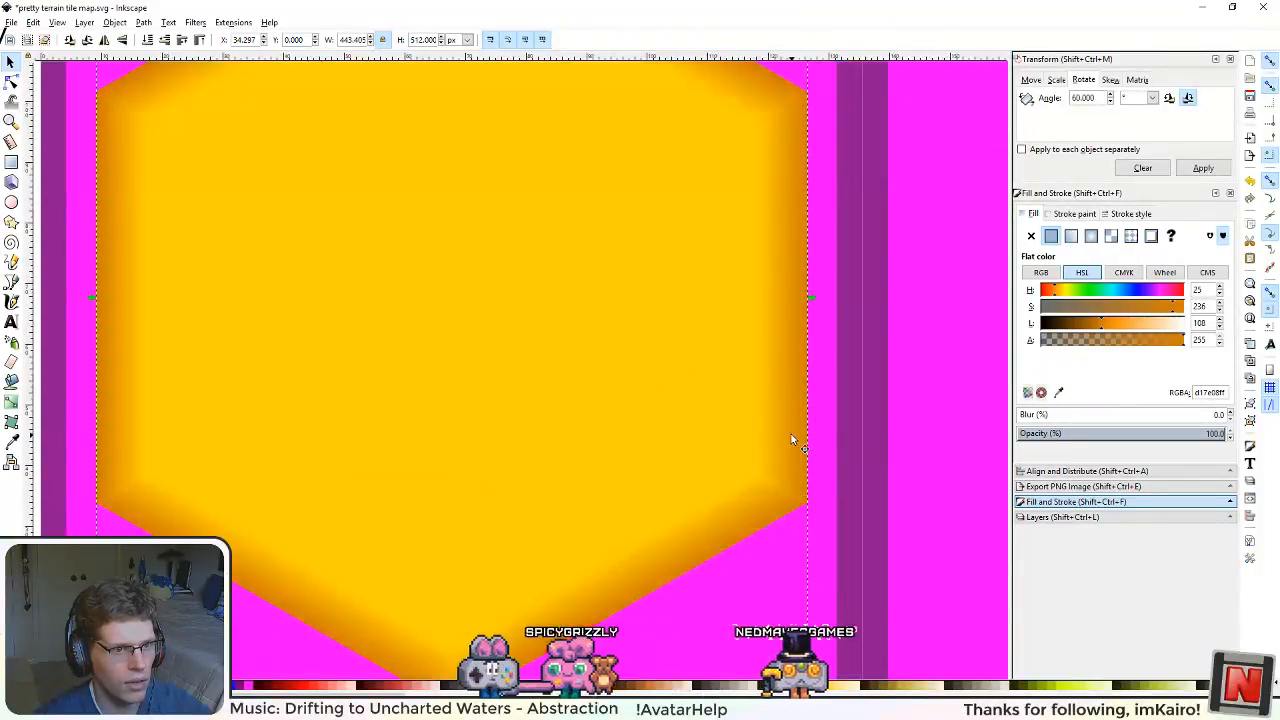
scroll(791, 440, "down", 5)
Step: Try moving the smaller hexagon off centre over the base hexagon and undo the move
left_click(530, 384)
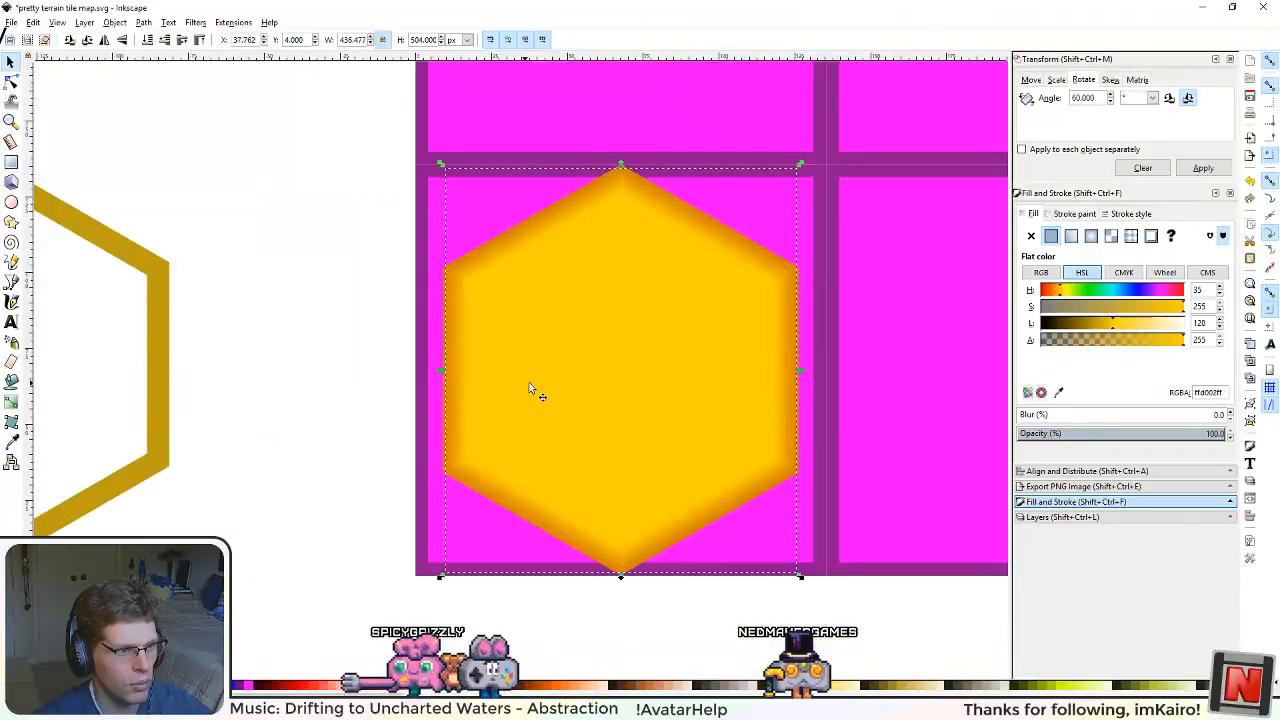
left_click_drag(623, 408, 867, 395)
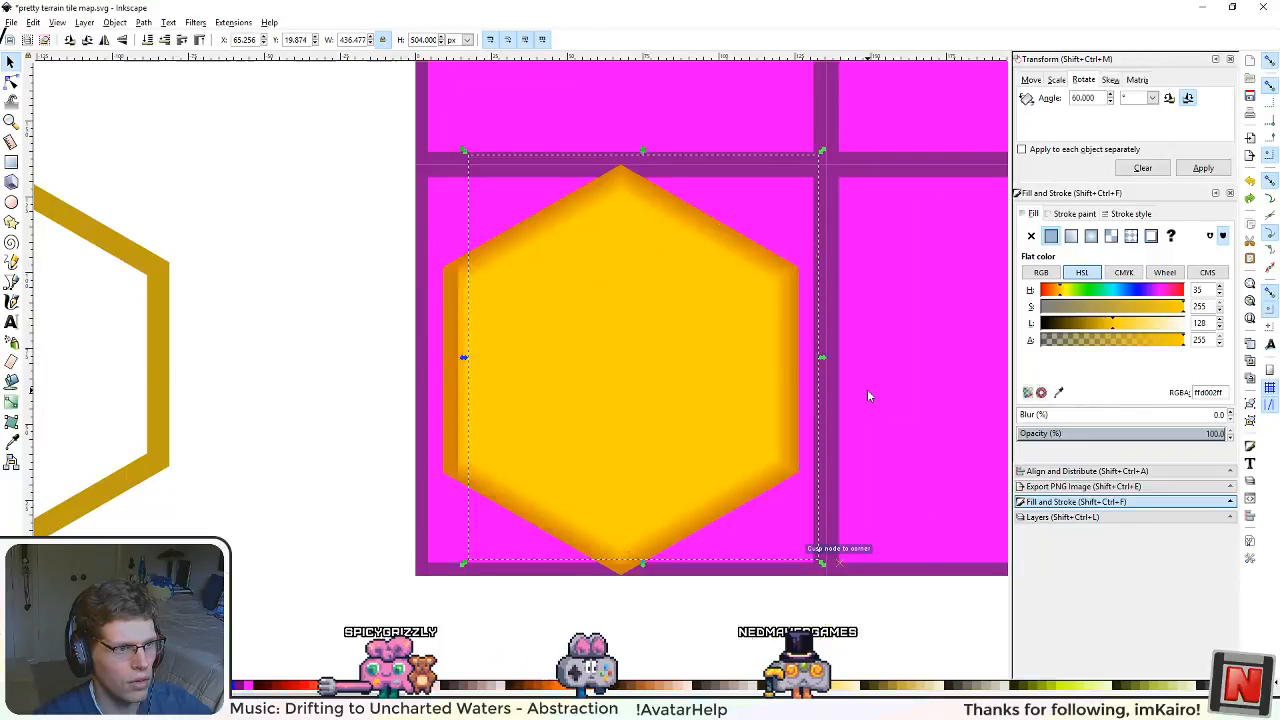
scroll(715, 402, "up", 1)
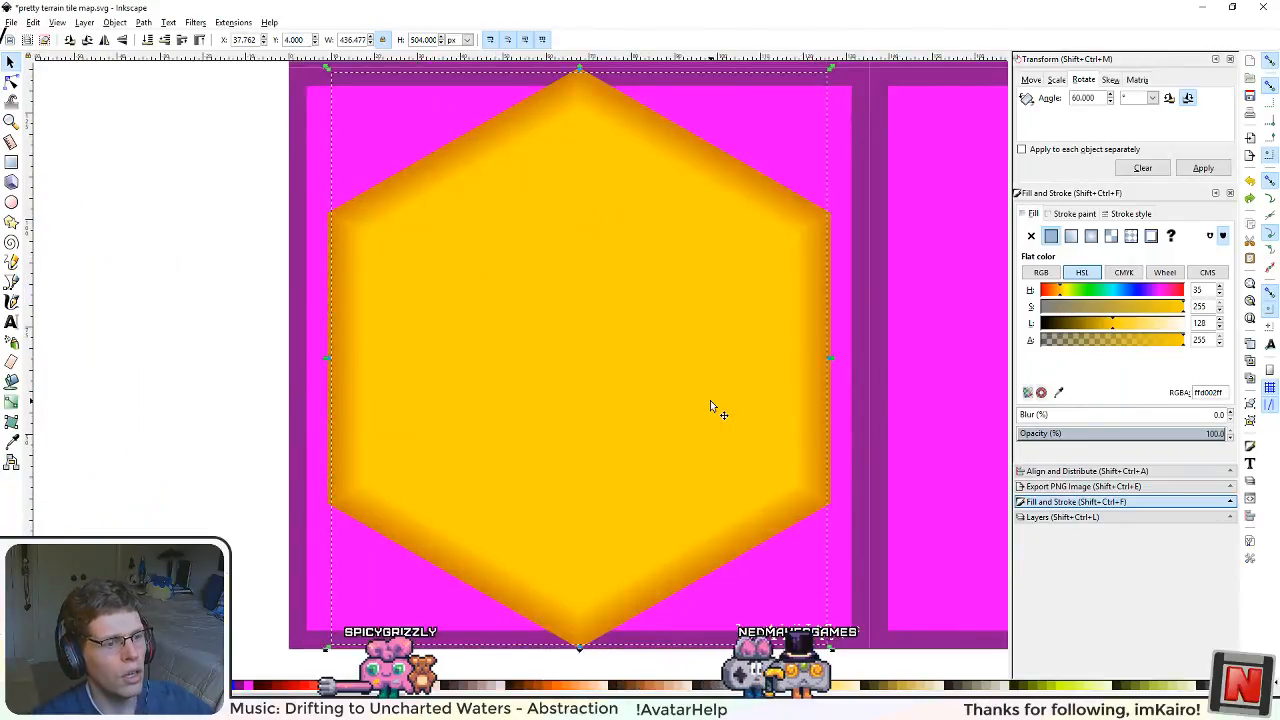
scroll(650, 371, "down", 2)
Step: Change the smaller hexagon's fill to lightness 120 and hue 33
scroll(633, 366, "down", 2)
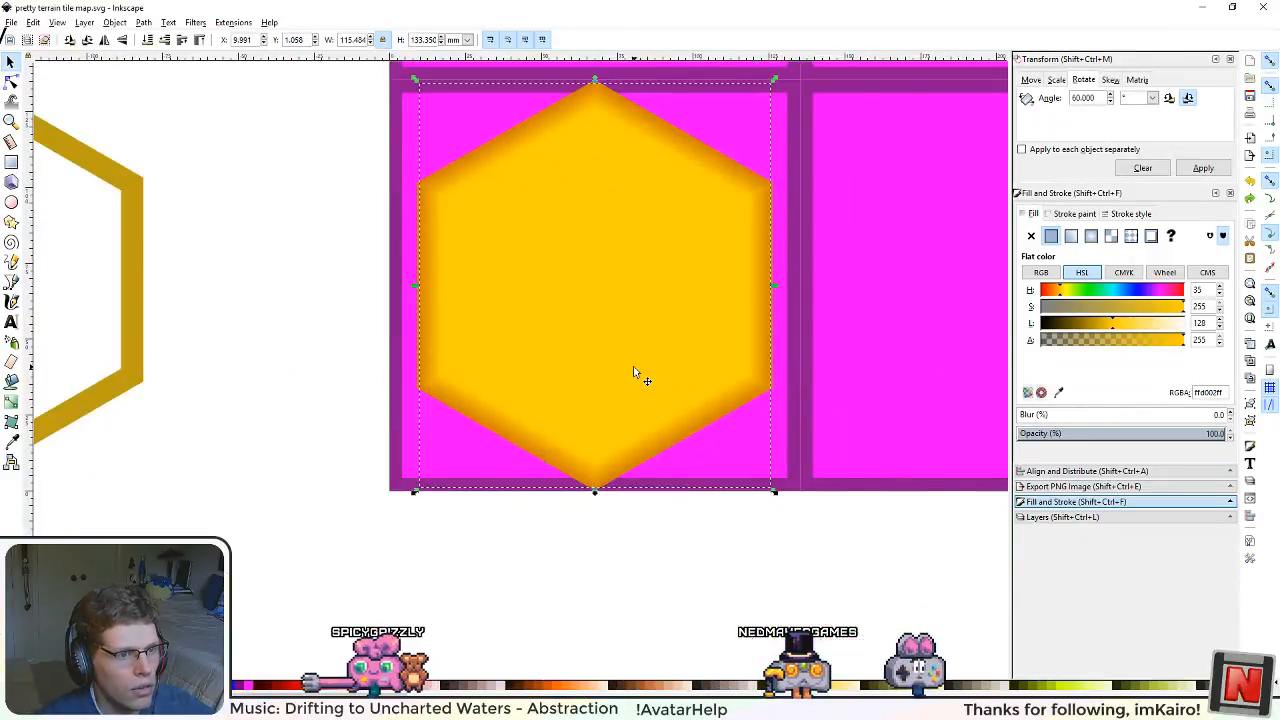
scroll(560, 283, "down", 1)
scroll(591, 223, "up", 2)
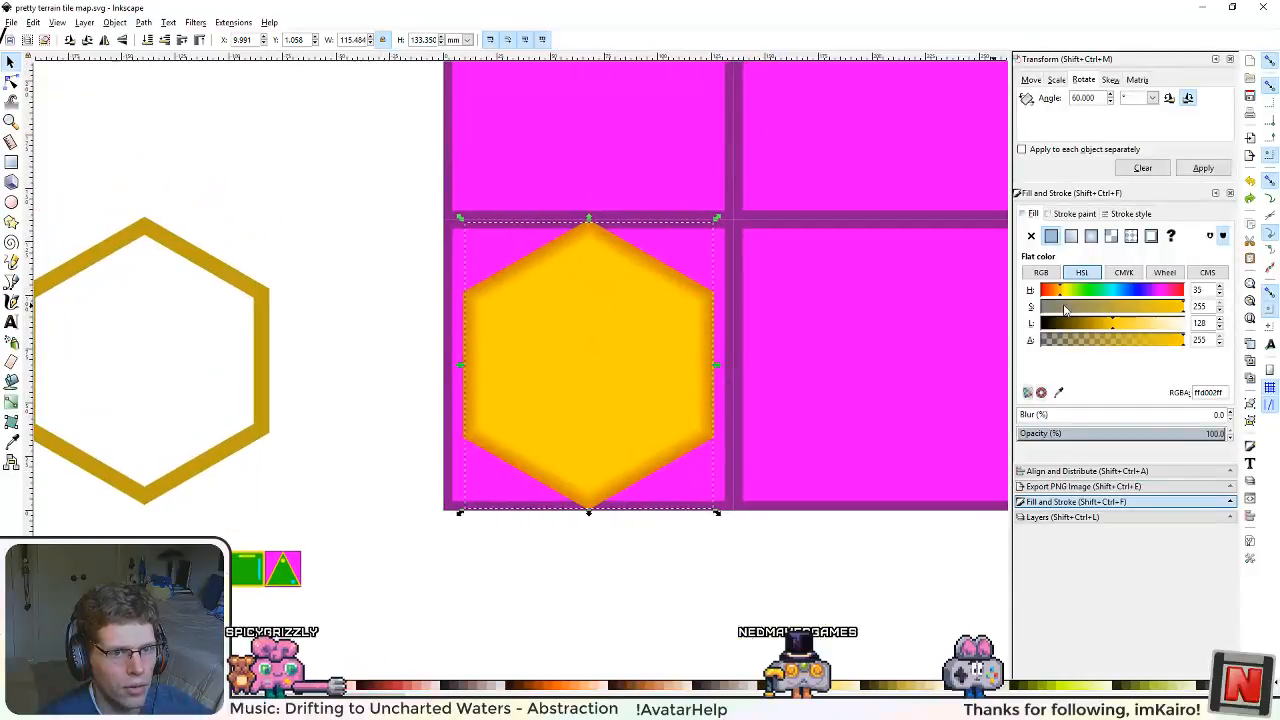
mouse_move(1122, 325)
left_mouse_down()
mouse_move(1138, 327)
mouse_move(1110, 331)
left_mouse_up()
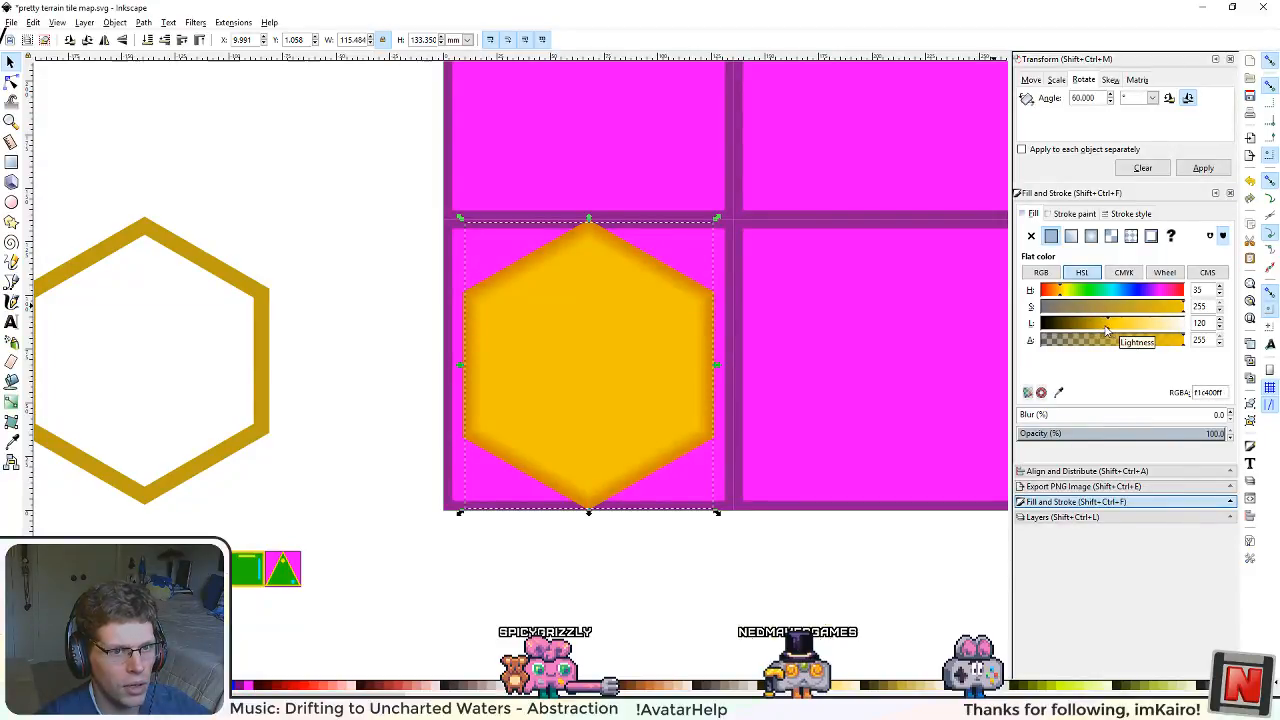
left_click_drag(1060, 293, 1060, 293)
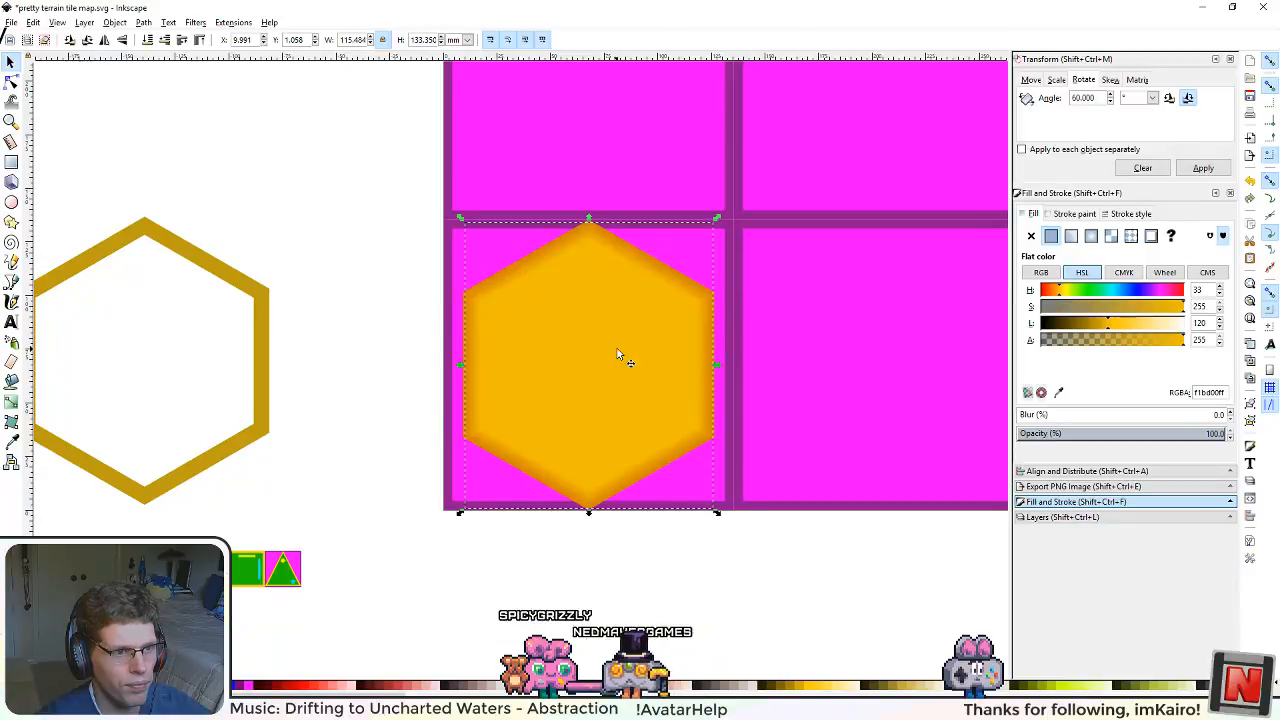
Step: Try a lightness of 135 on the smaller hexagon's fill and return it to 120
scroll(622, 357, "up", 1)
scroll(622, 357, "up", 1)
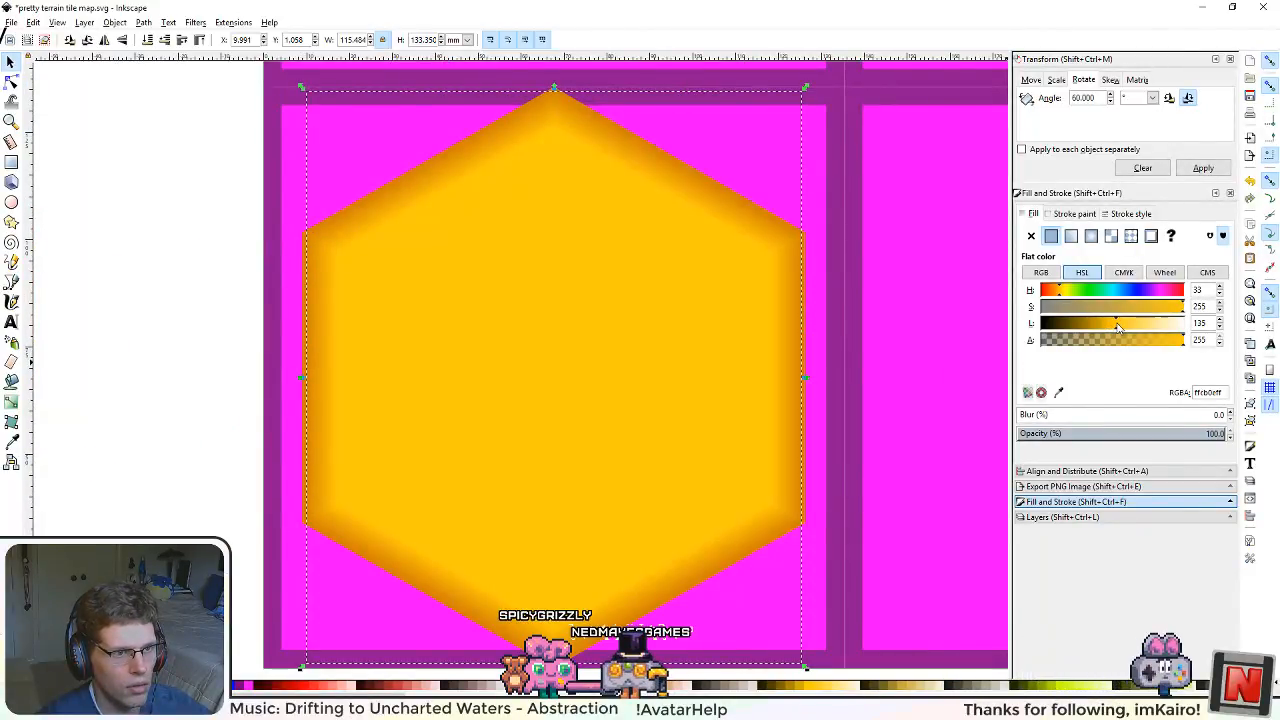
left_click_drag(1107, 323, 1112, 326)
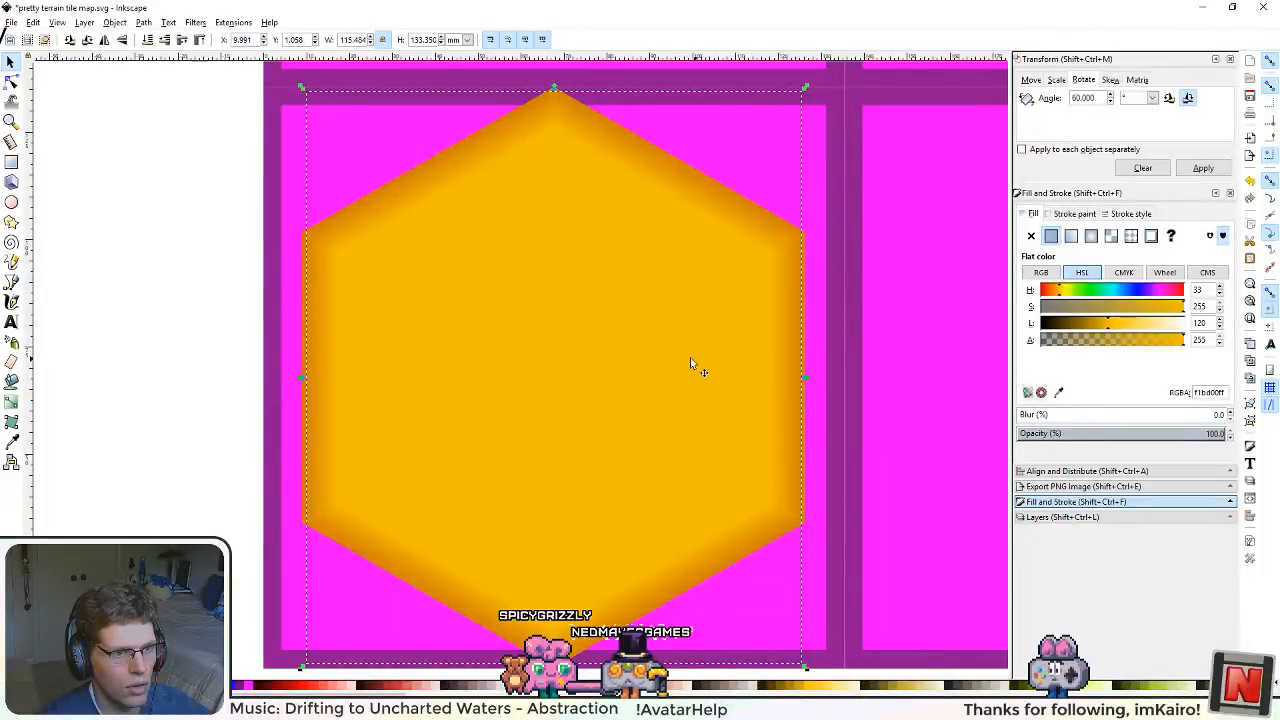
scroll(690, 362, "down", 2)
scroll(668, 357, "up", 1)
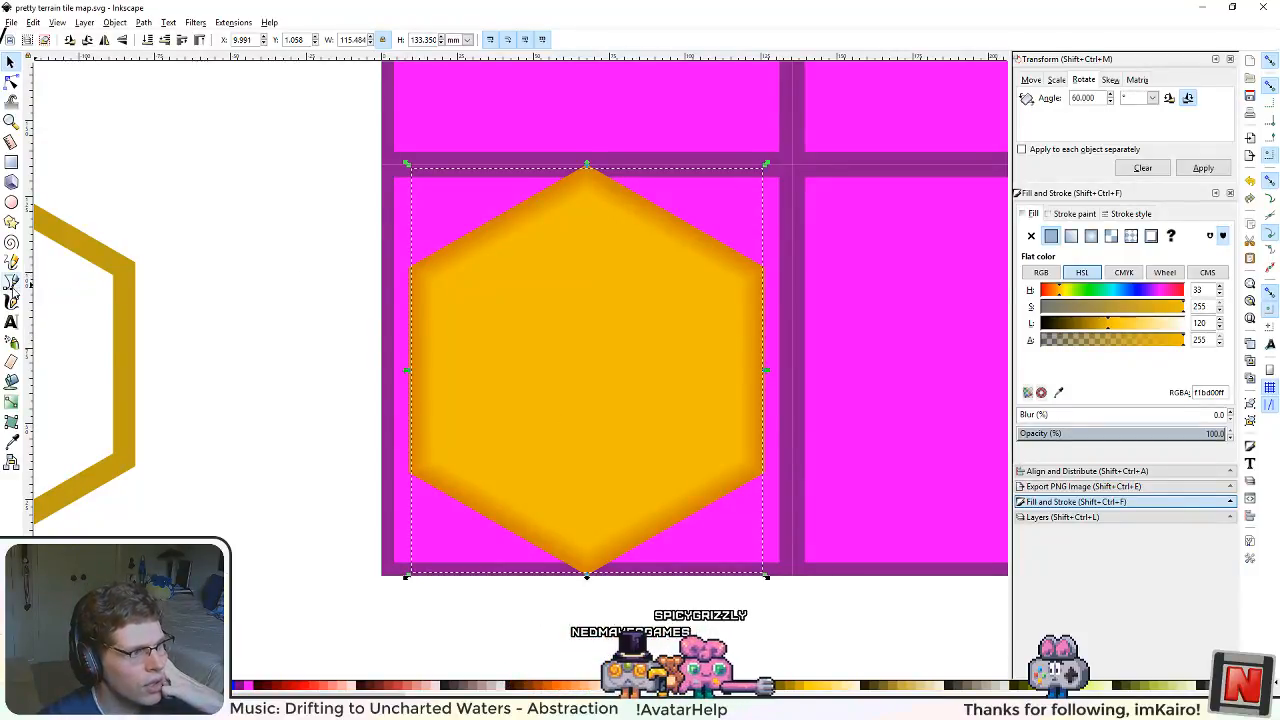
Step: Draw a path upward from near the hexagon's centre with the Bezier Pen tool
key("b")
left_click(600, 362)
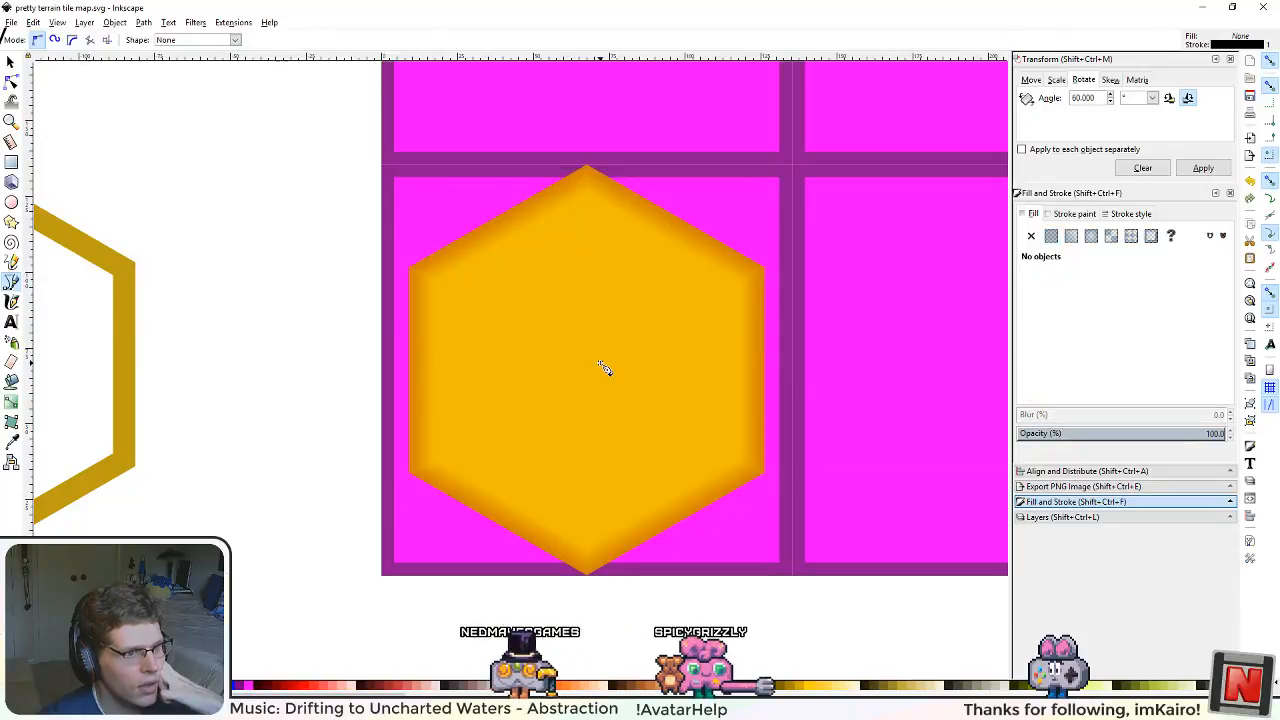
left_click(611, 326)
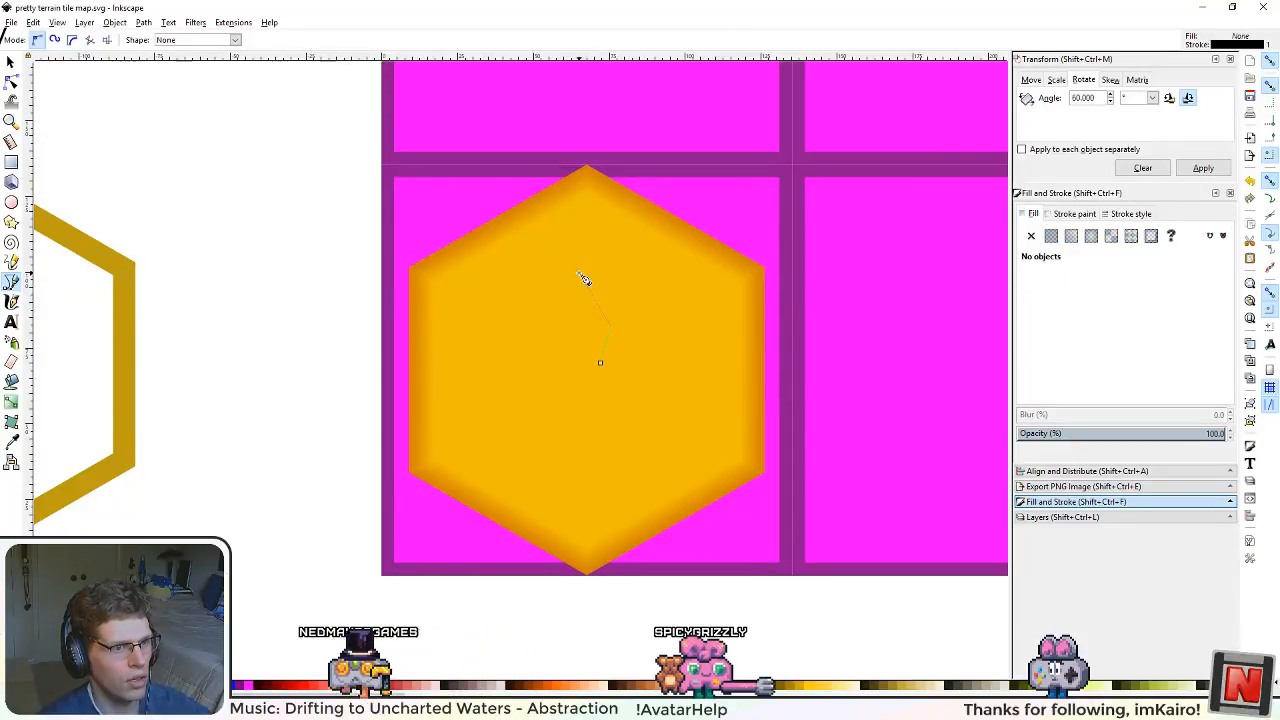
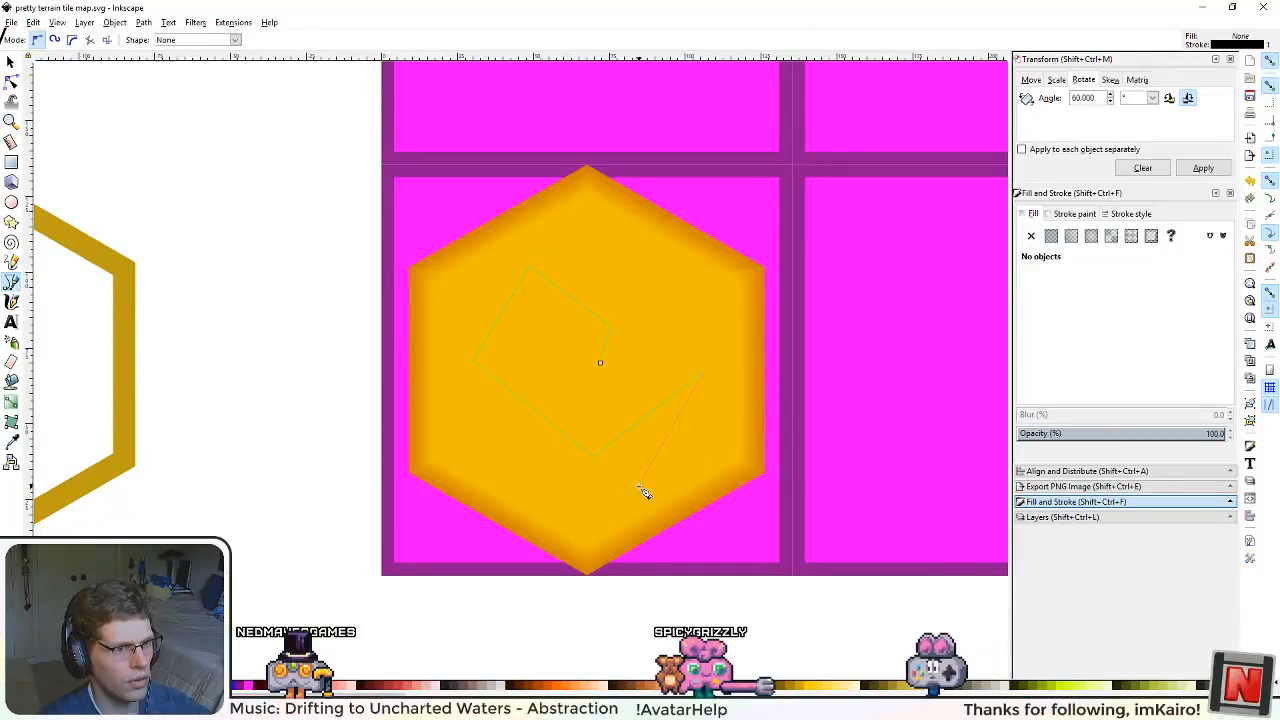
Step: Finish the angular double-line swirl with the Pen tool, closing the path at its starting point near the hexagon's centre
left_click(587, 493)
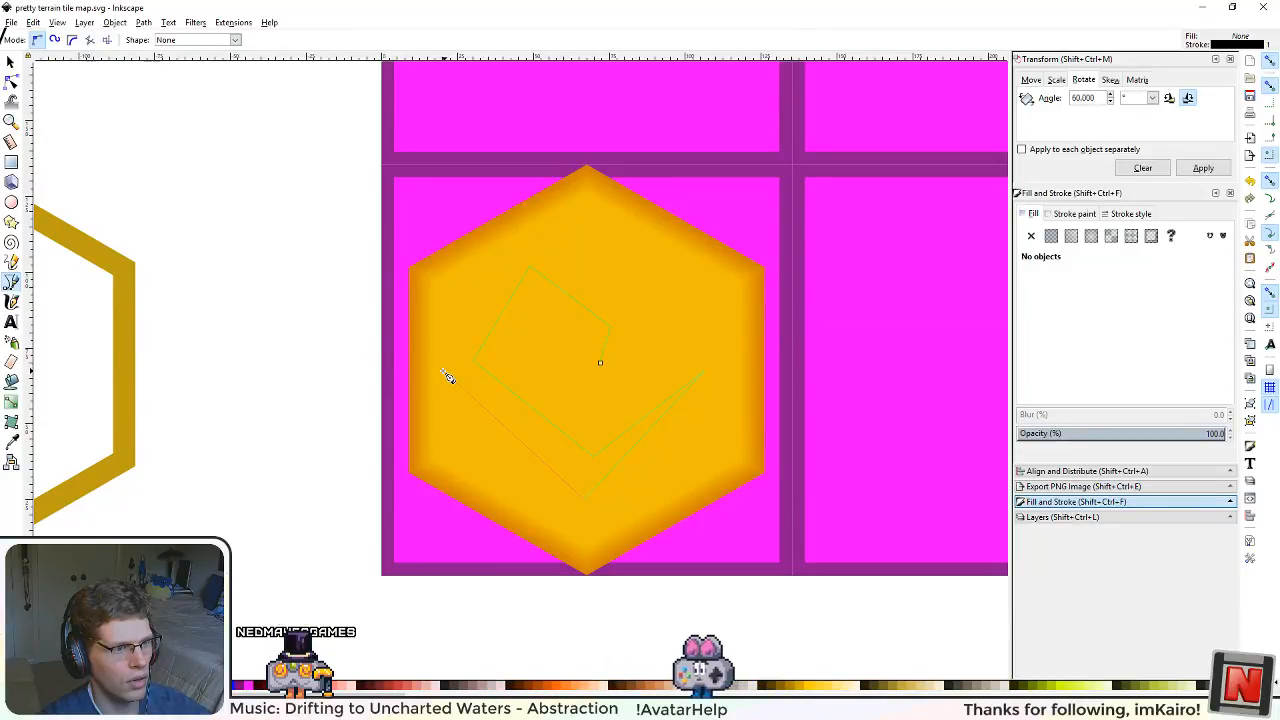
double_click(601, 365)
Step: Bend the swirl's upper and outer left segments into arcs and make all of its nodes symmetric
left_click(10, 83)
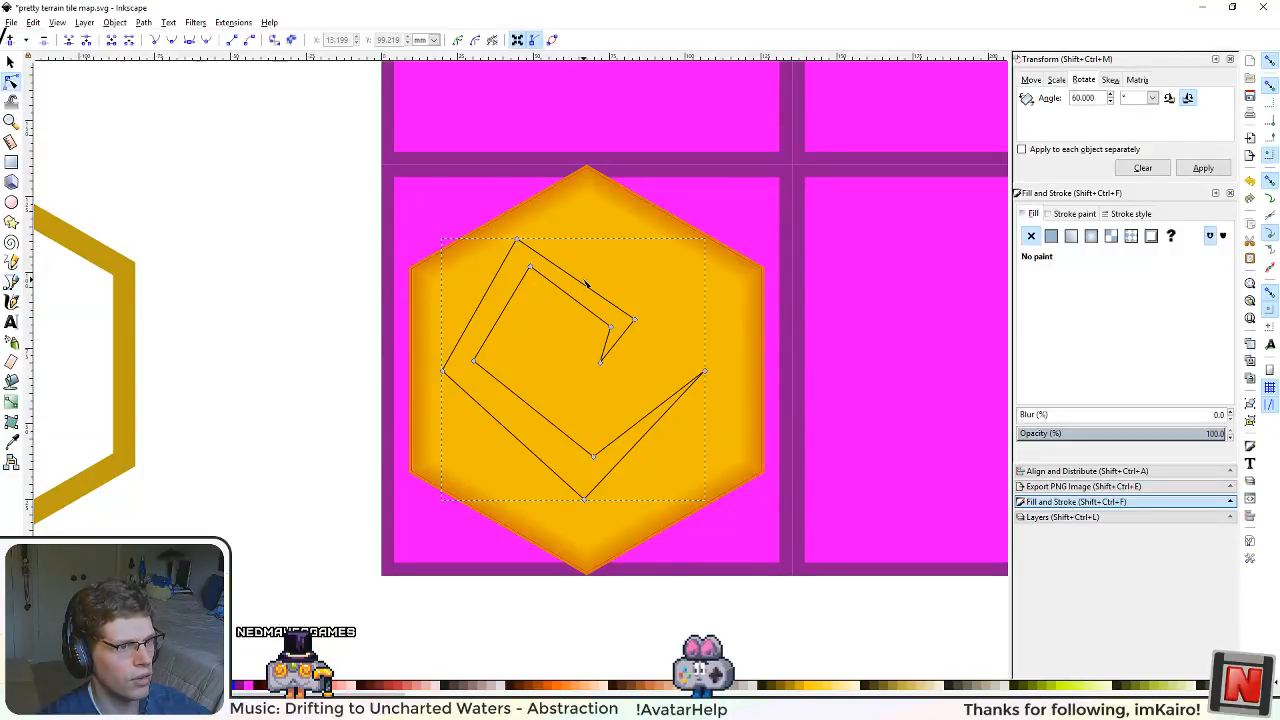
mouse_move(597, 281)
left_mouse_down()
mouse_move(600, 271)
mouse_move(587, 296)
left_mouse_up()
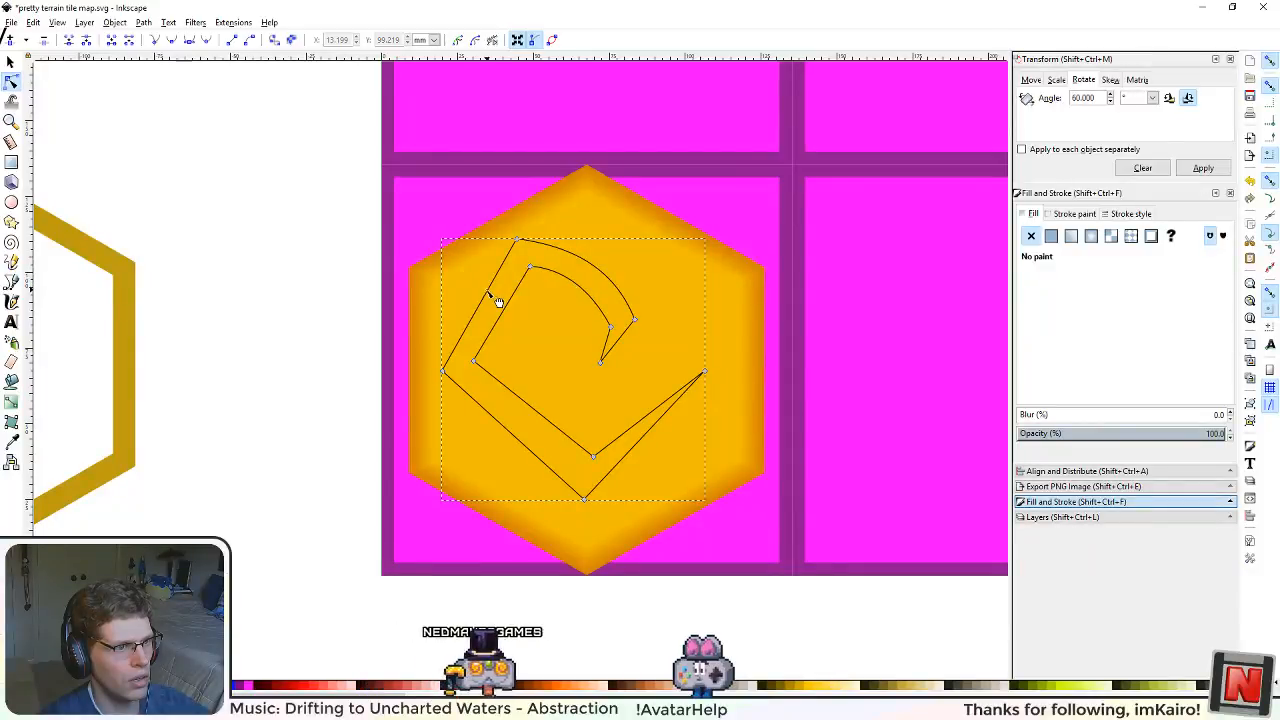
left_click_drag(494, 296, 477, 294)
left_click_drag(350, 194, 653, 481)
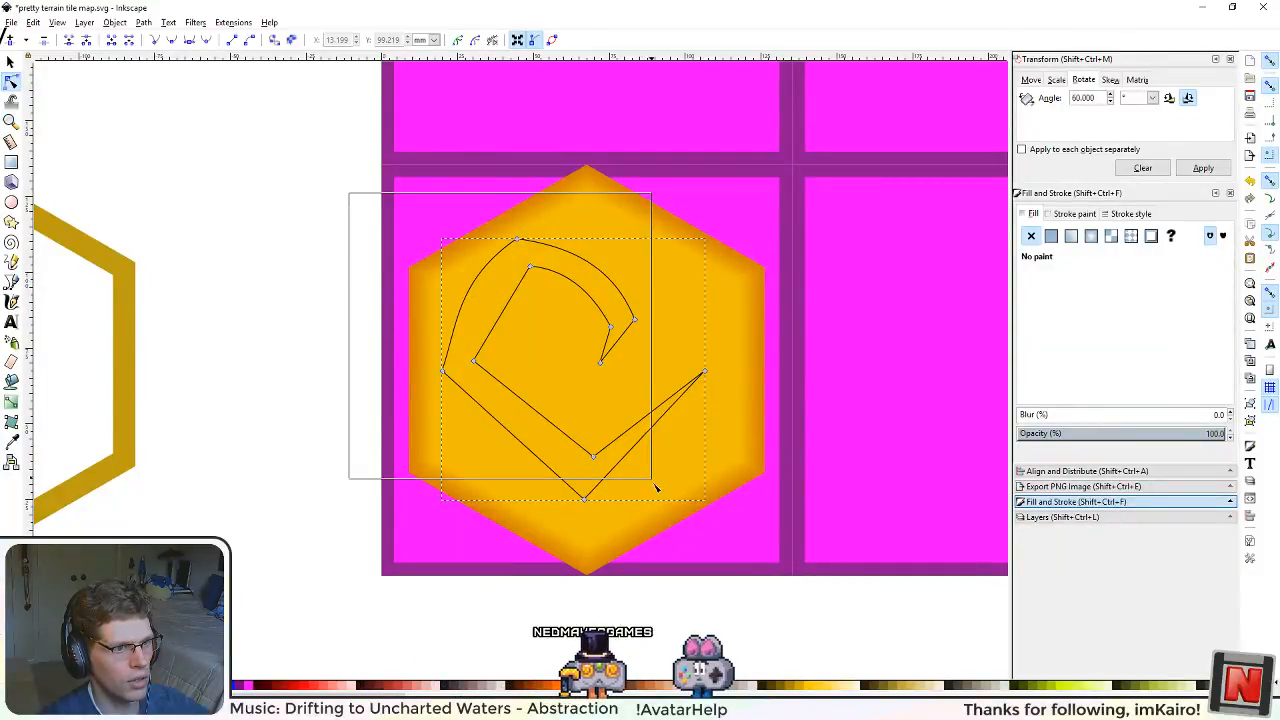
left_click_drag(729, 574, 729, 574)
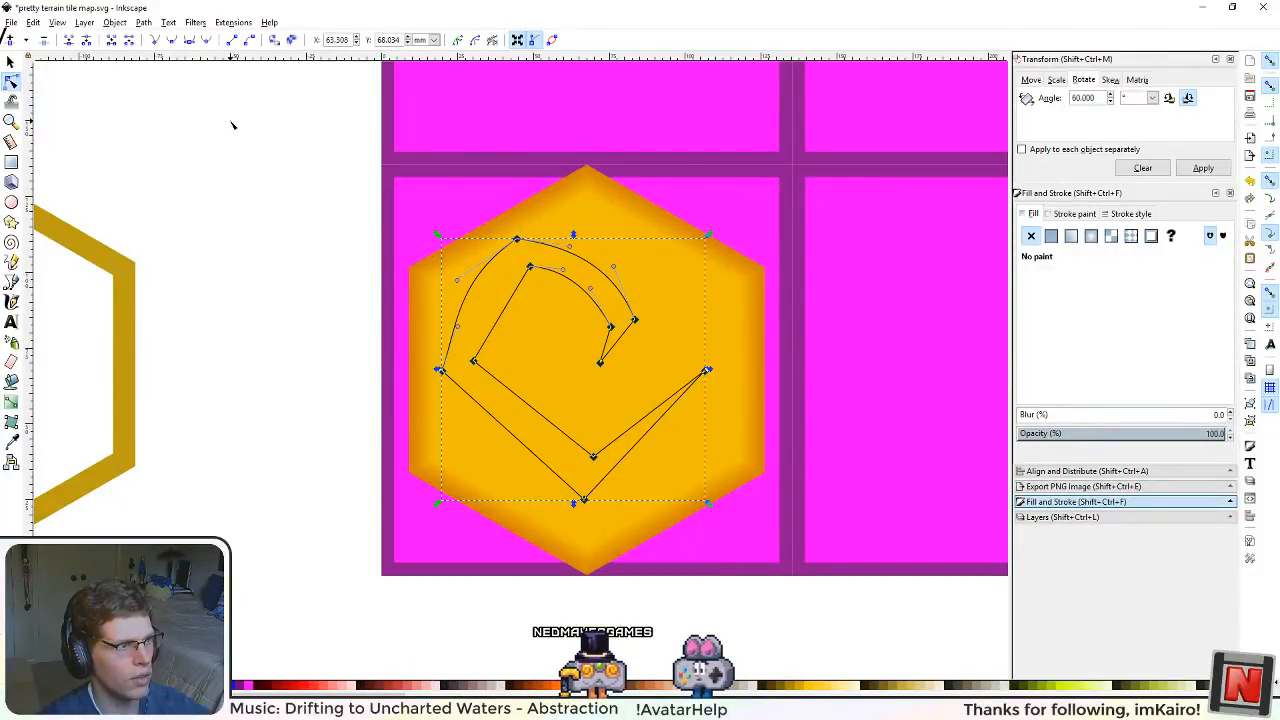
left_click(196, 46)
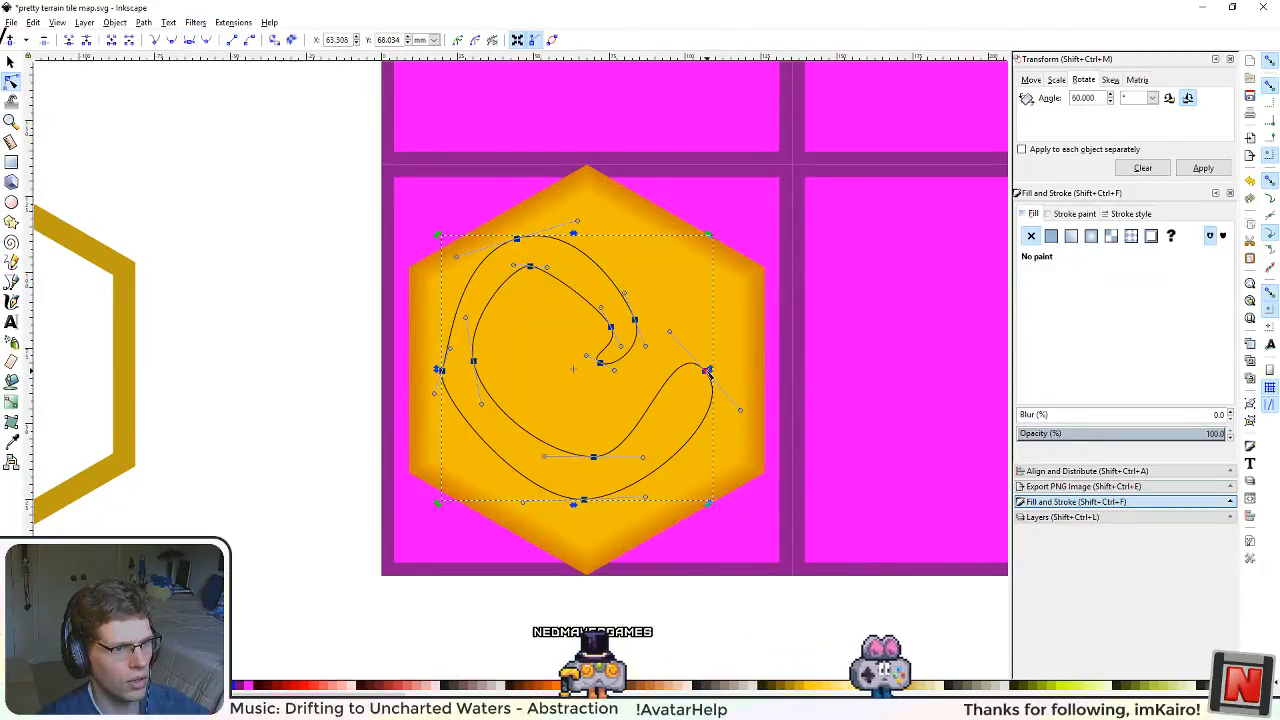
Step: Try changing the swirl's nodes back to straight-sided corners, undo it and clear the selection
left_click(275, 39)
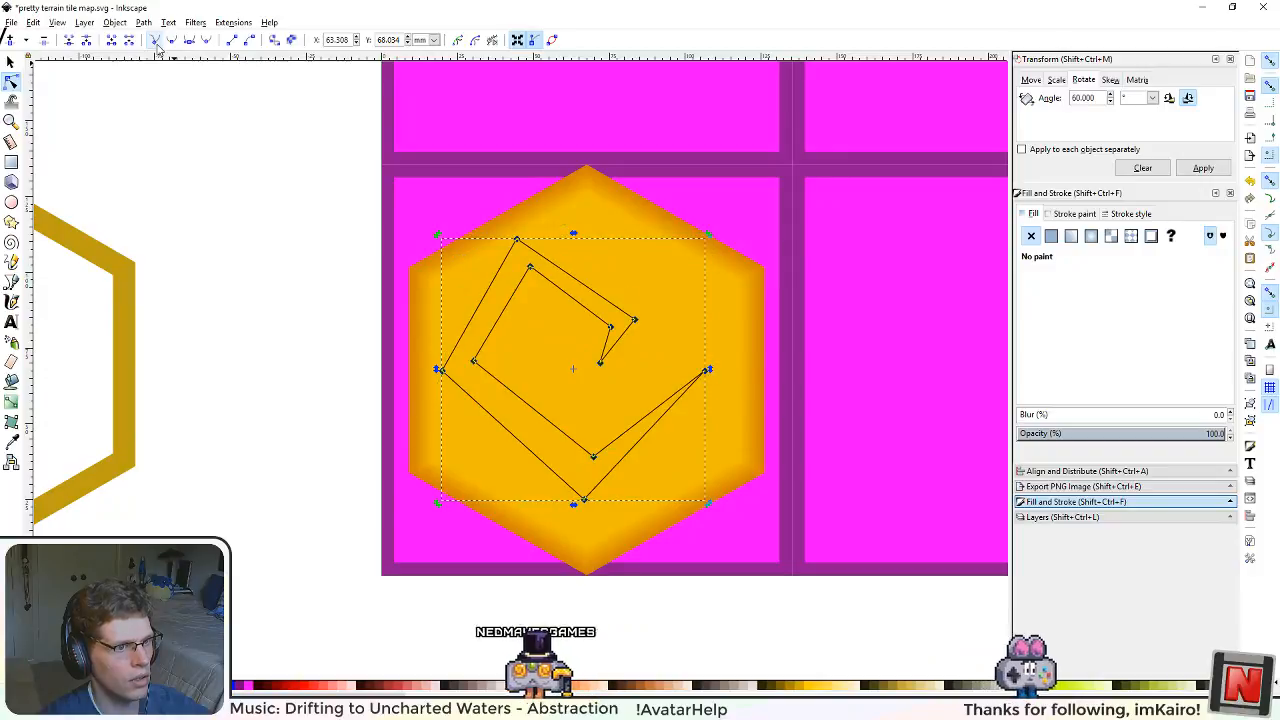
key("ctrl+z")
key("Escape")
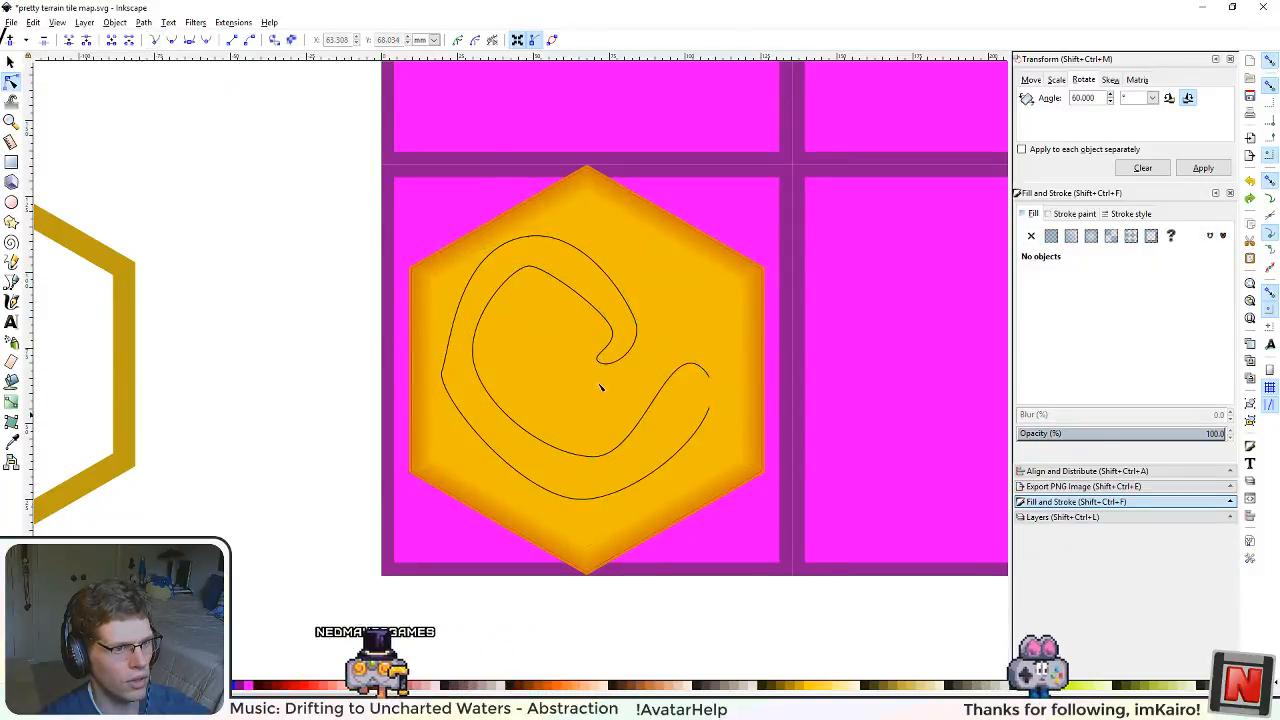
Step: Make the swirl's inner tip and outer tail end nodes sharp corners
left_click(618, 363)
left_click_drag(573, 346, 745, 381)
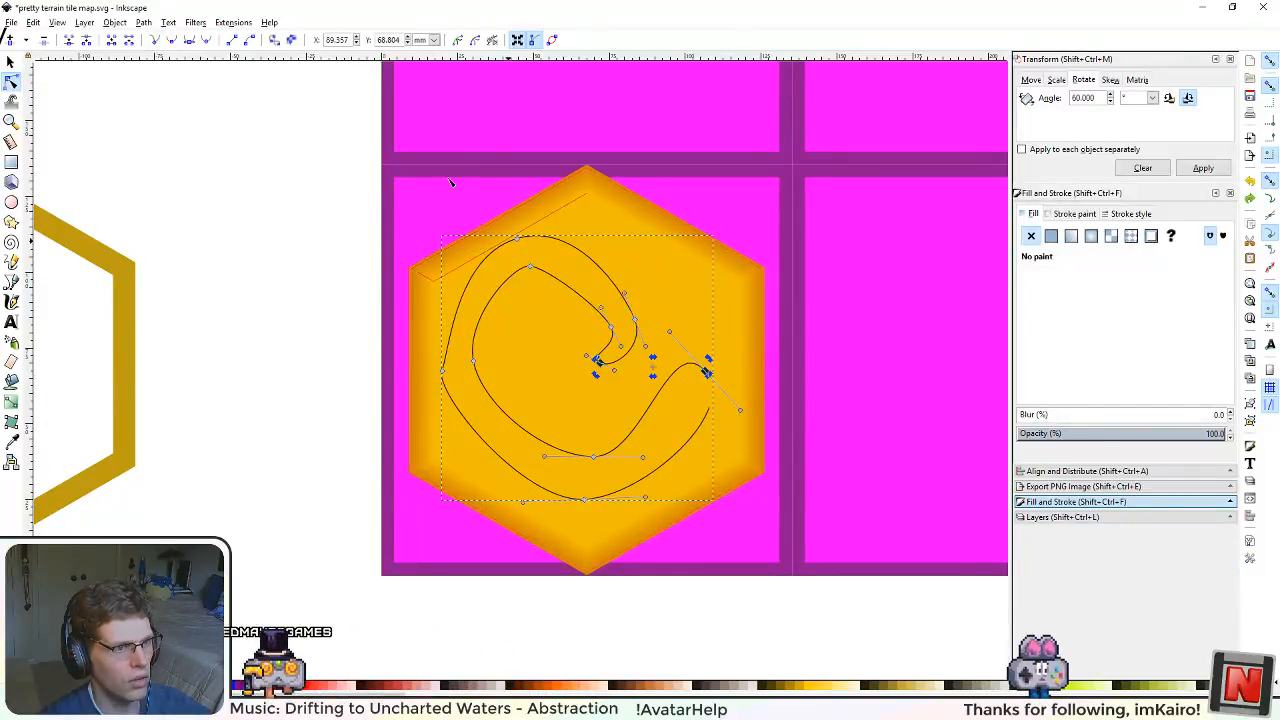
left_click(155, 41)
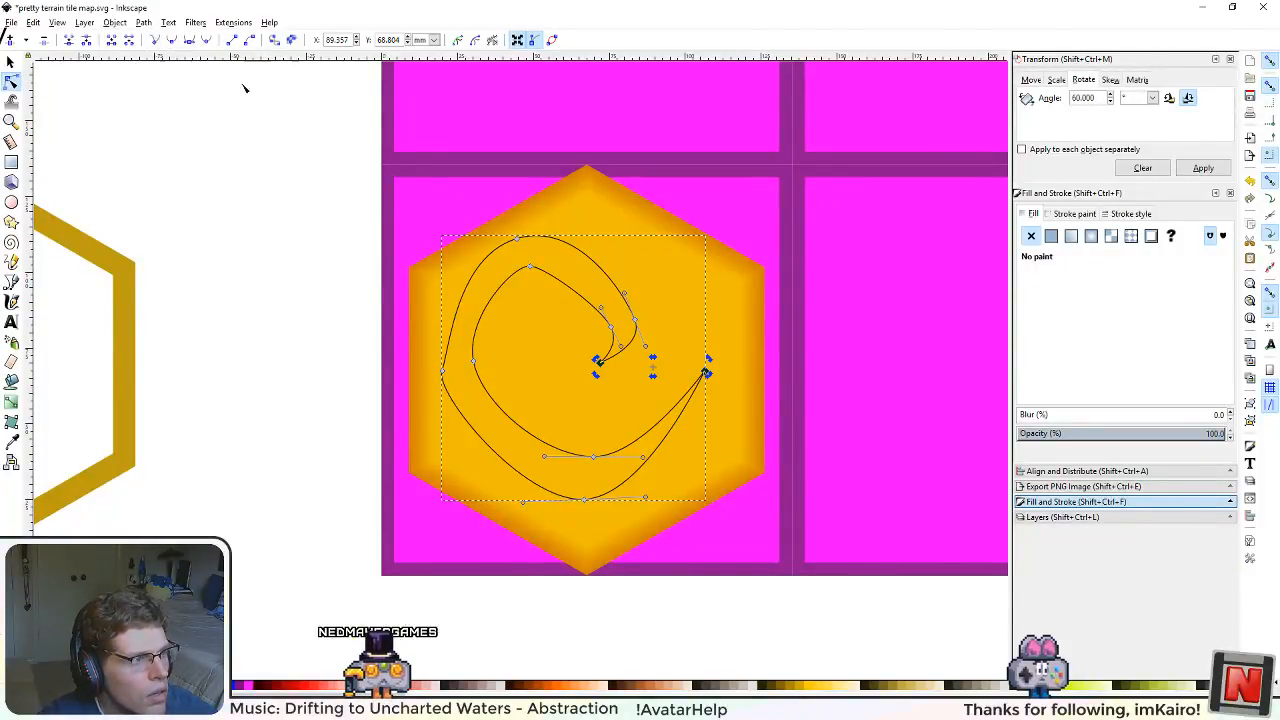
Step: Make all of the swirl's nodes auto-smooth except the inner tip and the outer tail end
left_click_drag(367, 165, 744, 562)
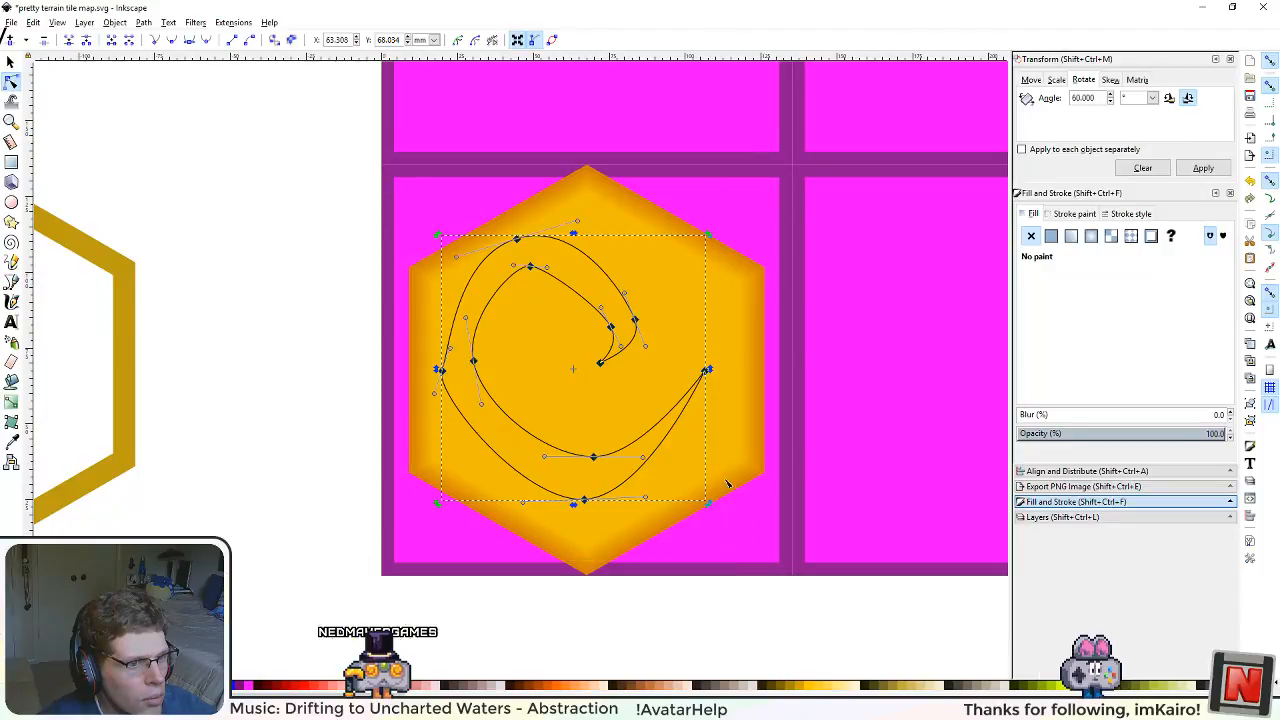
left_click(706, 371, "shift")
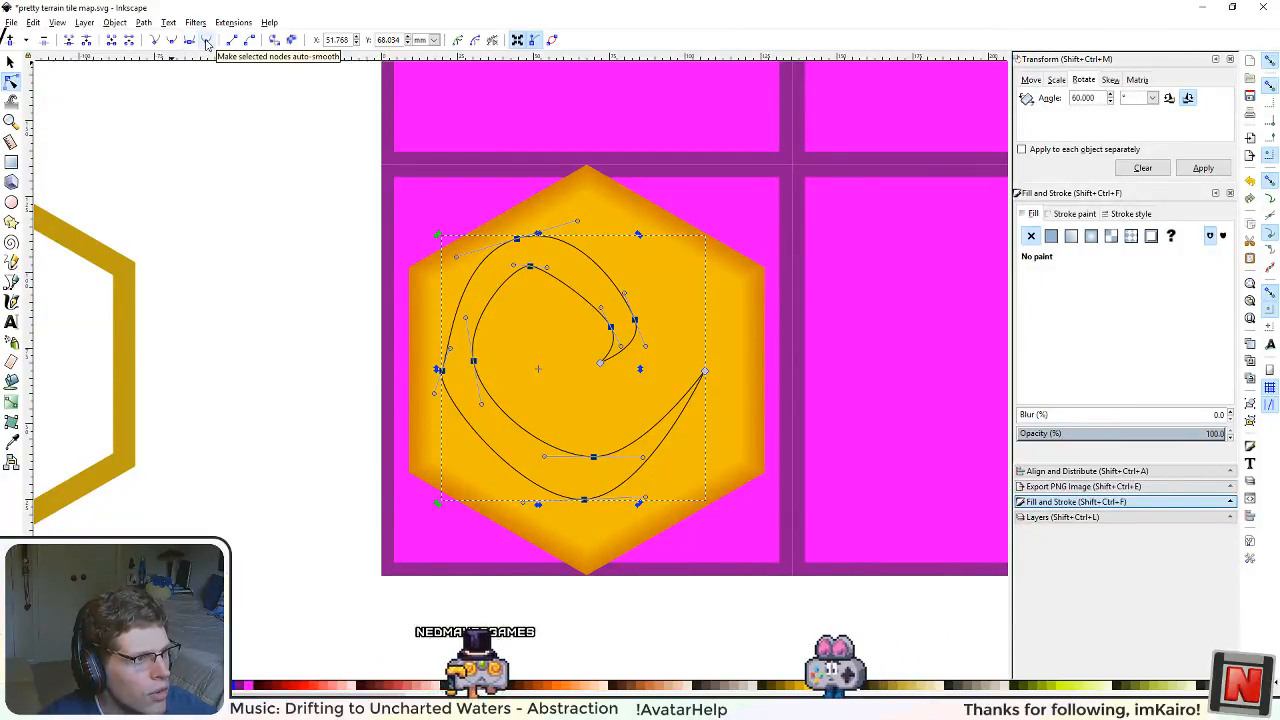
left_click(207, 44)
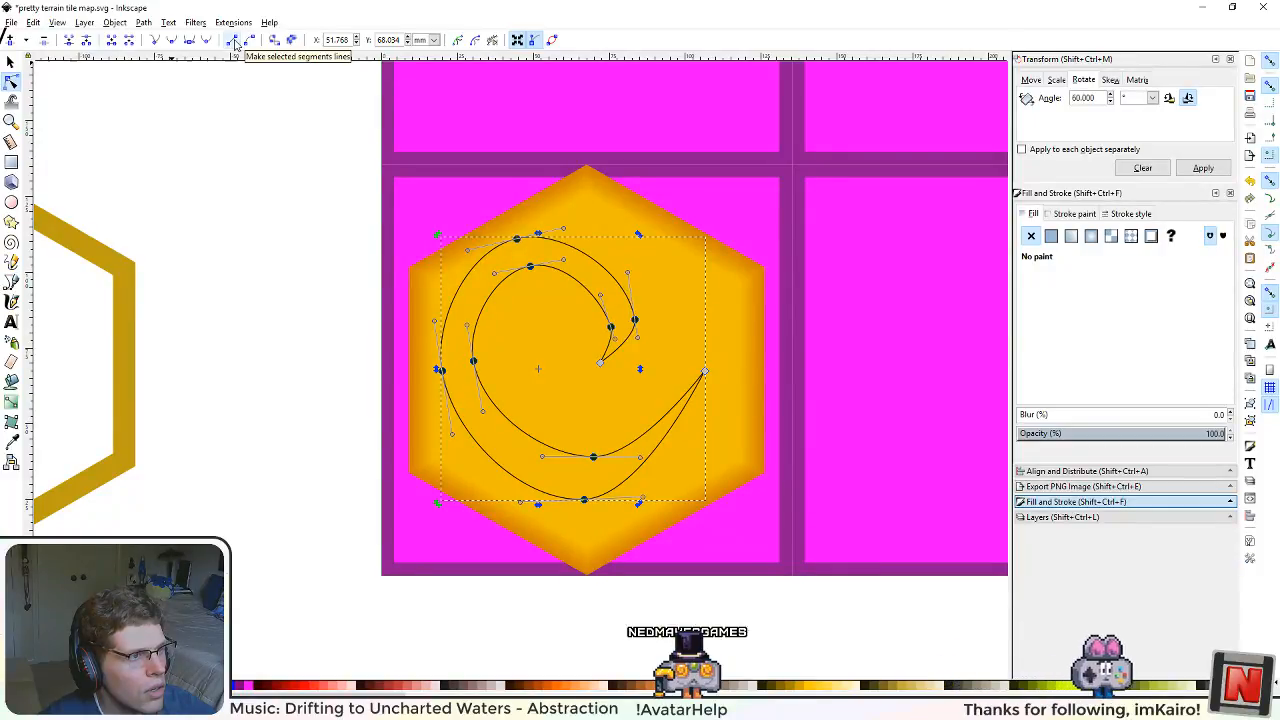
Step: Try straight lines on the swirl's selected segments, return them to curves and auto-smooth their nodes again
left_click(235, 43)
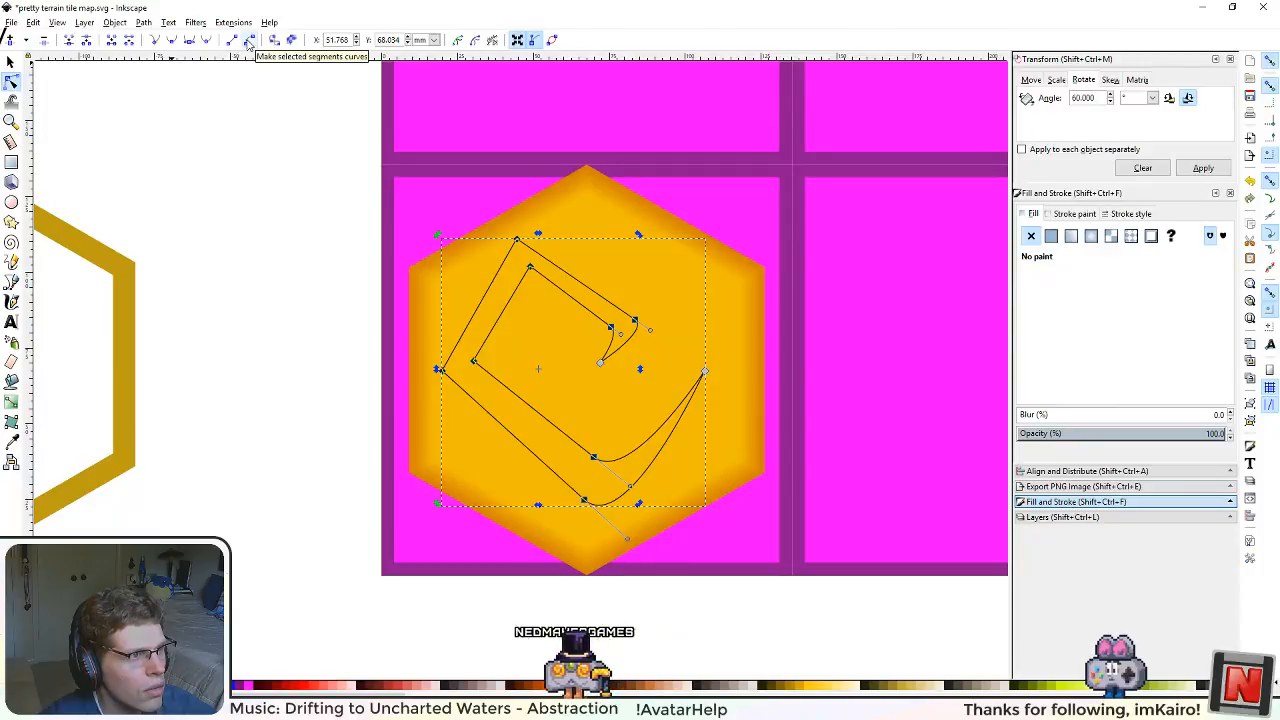
left_click(249, 41)
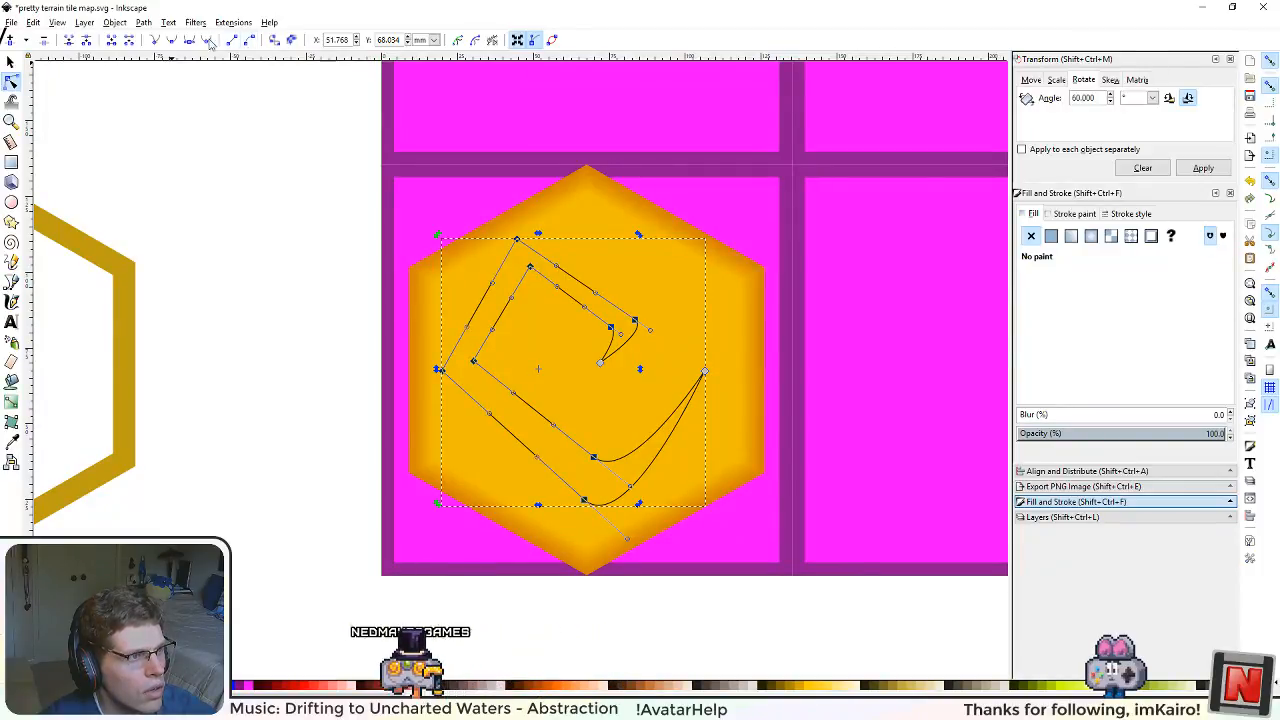
left_click(206, 40)
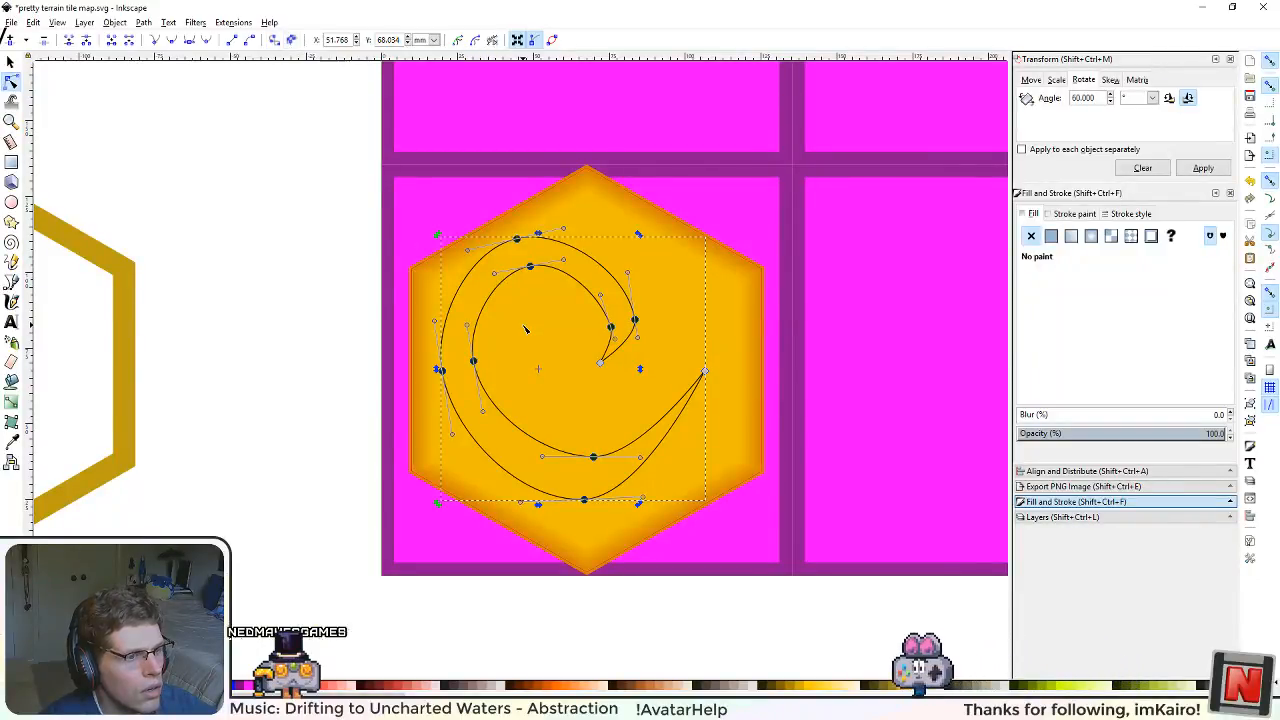
Step: Reposition the swirl's inner tip node slightly lower and to the right so the inner end tapers further downward
scroll(524, 328, "up", 2)
left_click(22, 63)
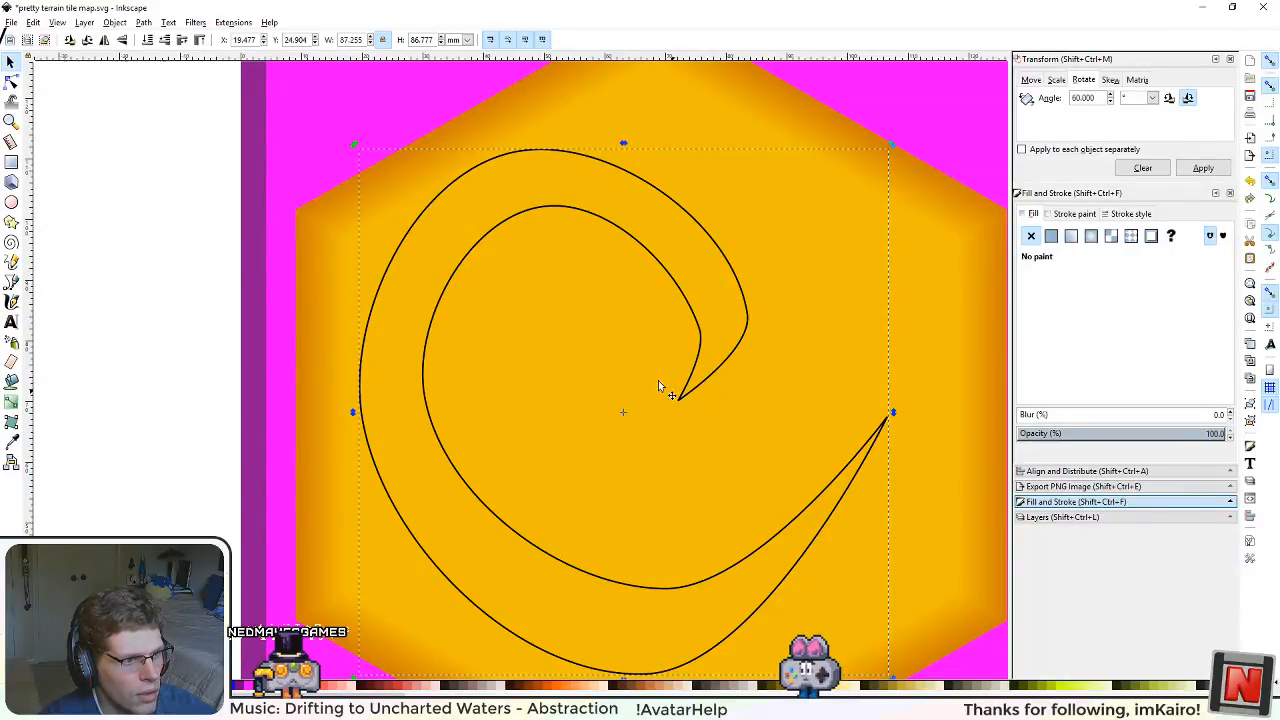
left_click(24, 84)
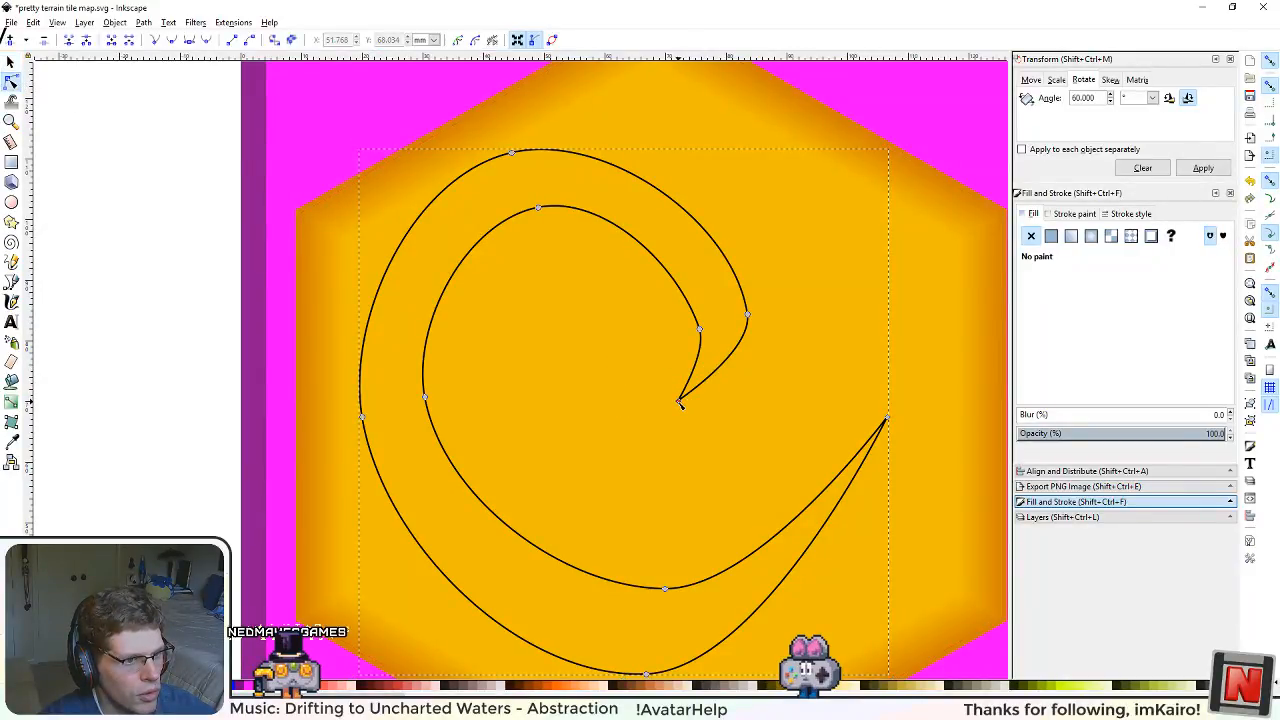
left_click_drag(679, 402, 705, 395)
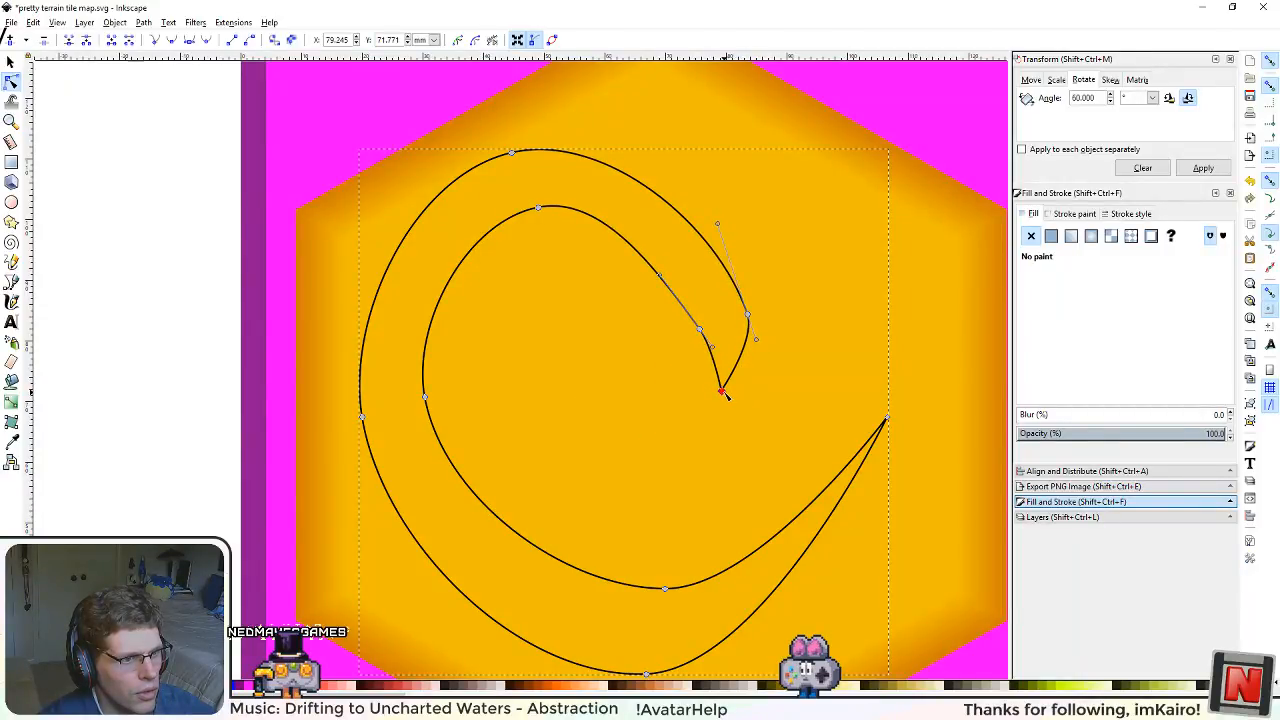
left_click_drag(725, 450, 700, 472)
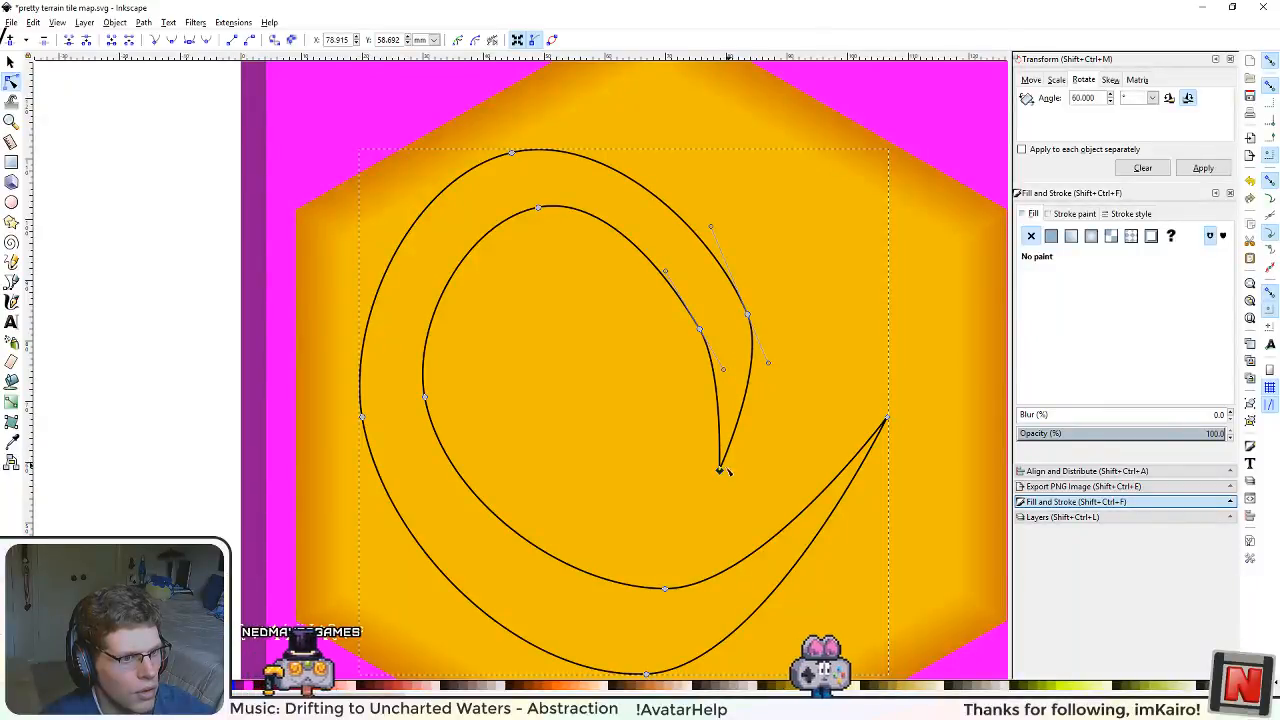
scroll(691, 450, "down", 2)
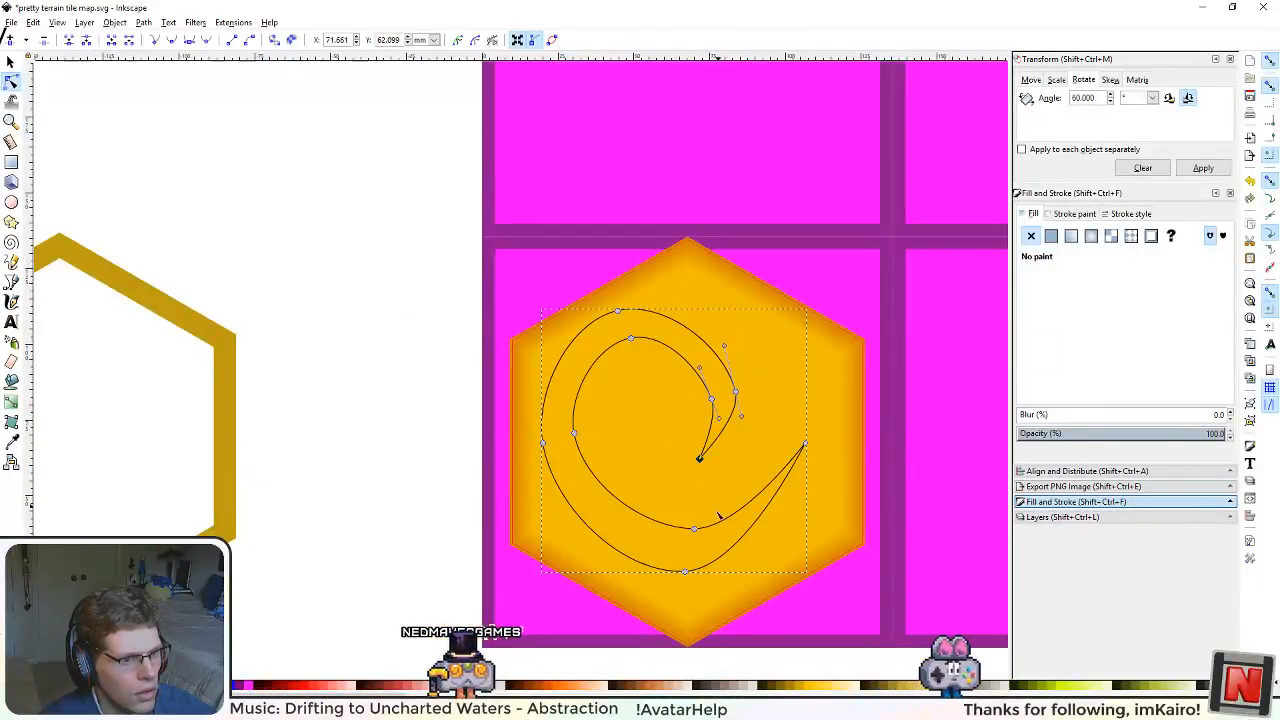
Step: Narrow the swirl by lowering its inner bottom node, moving the upper and left node pairs inward and tightening the inner hook
left_click_drag(694, 531, 684, 540)
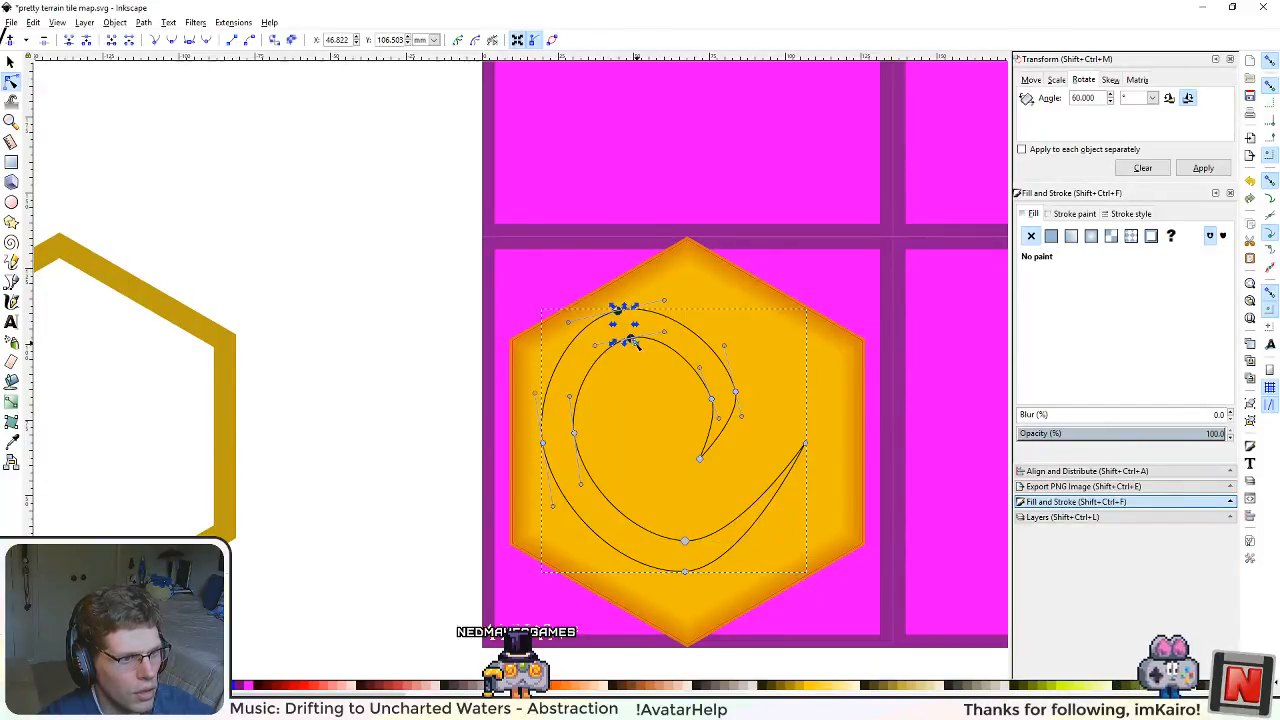
left_click_drag(633, 343, 690, 360)
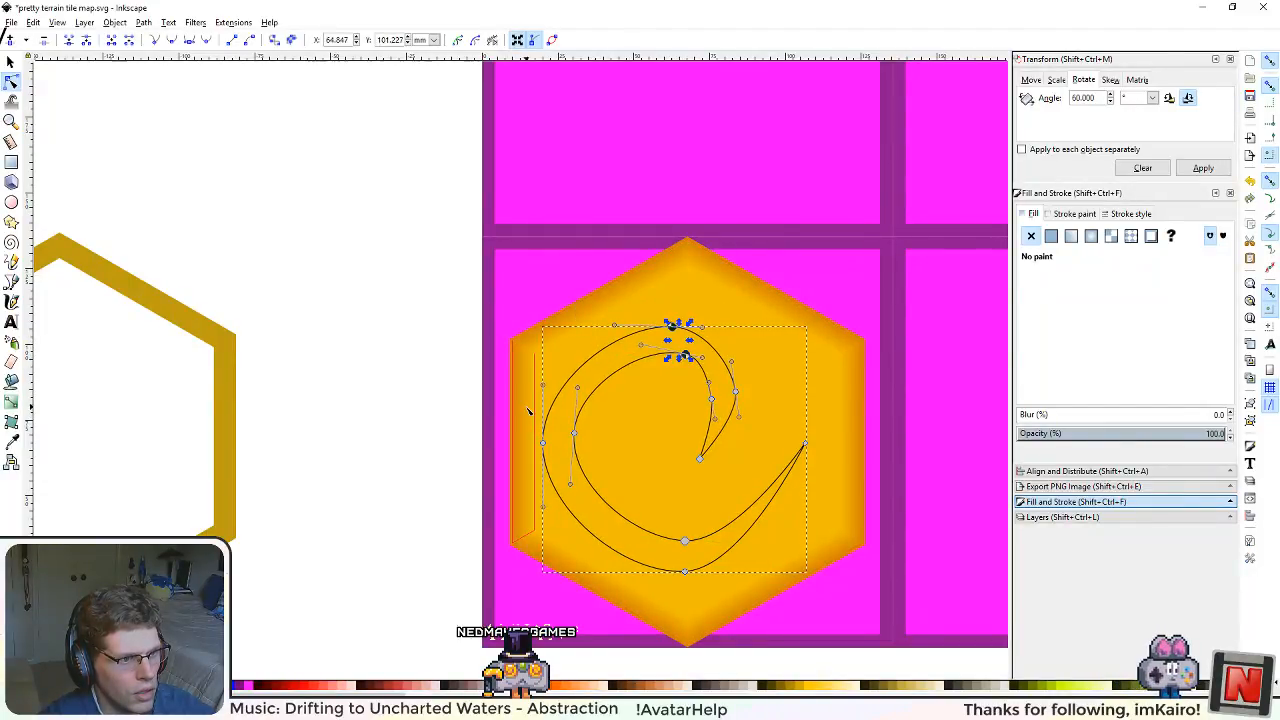
left_click_drag(578, 437, 624, 429)
left_click_drag(701, 462, 710, 383)
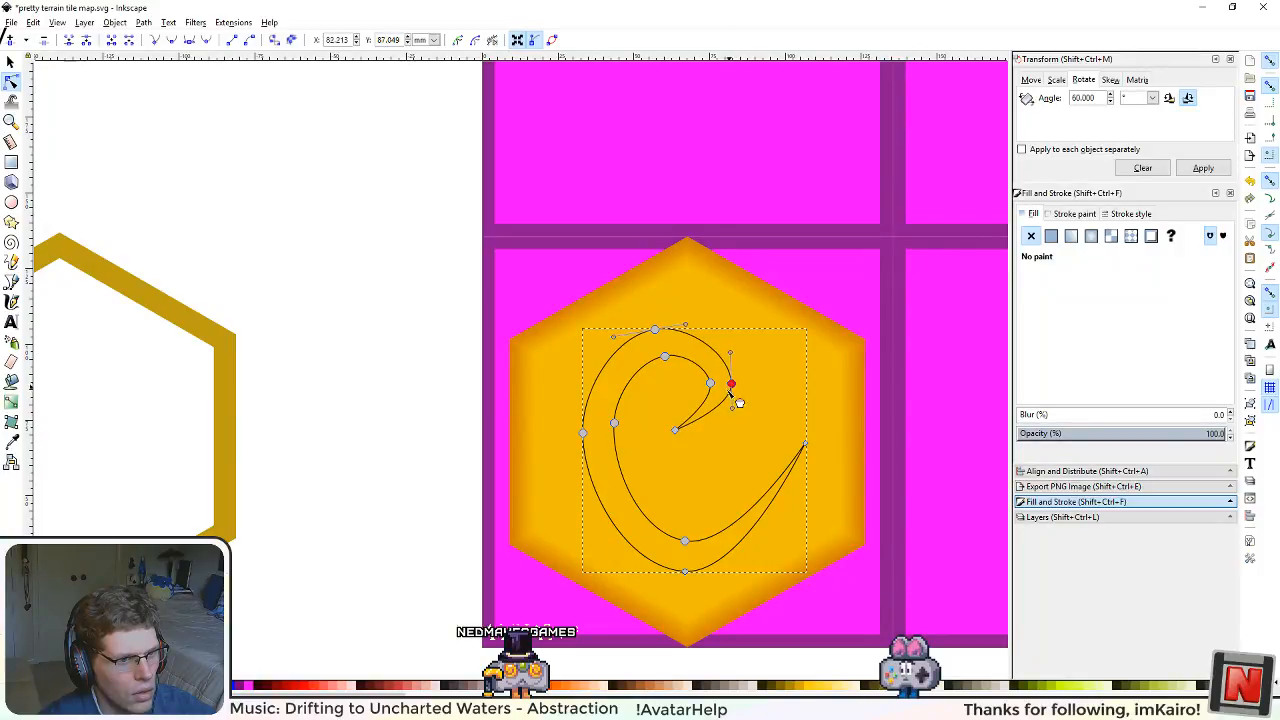
Step: Round the outer curves leading into the swirl's inner tip and tail end, and raise the inner bottom node slightly
left_click(695, 427)
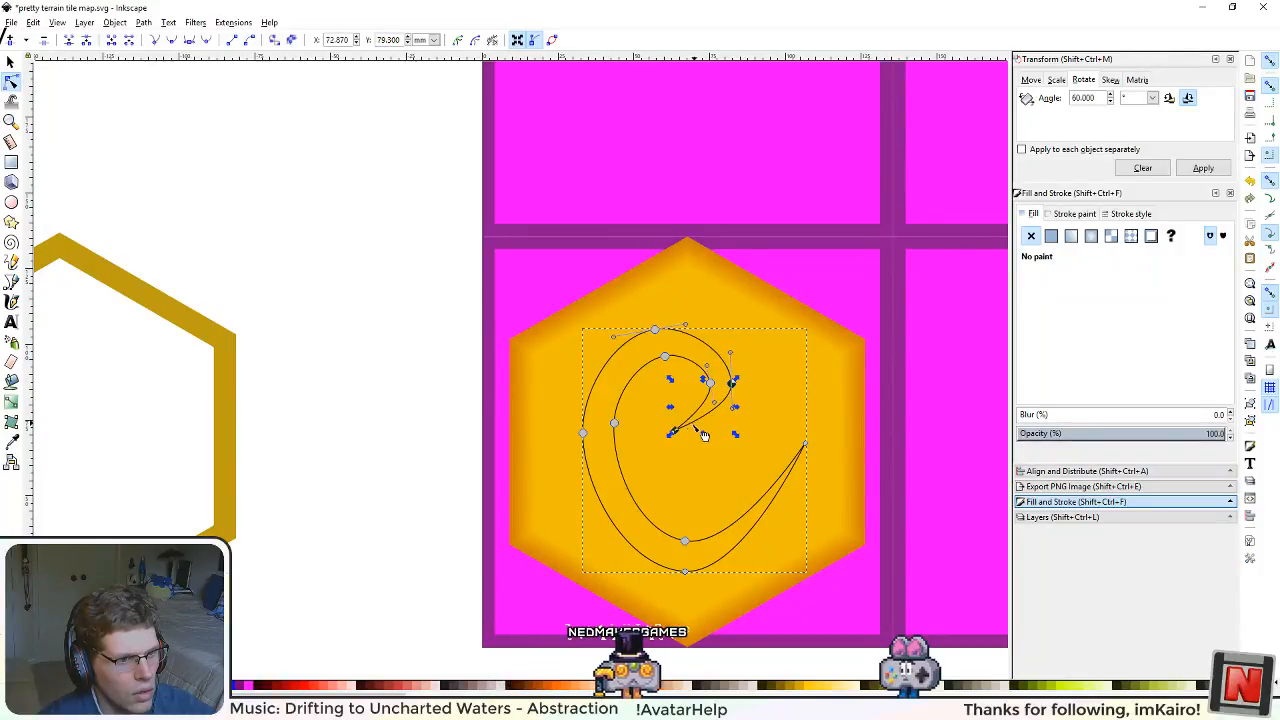
left_click_drag(675, 431, 711, 429)
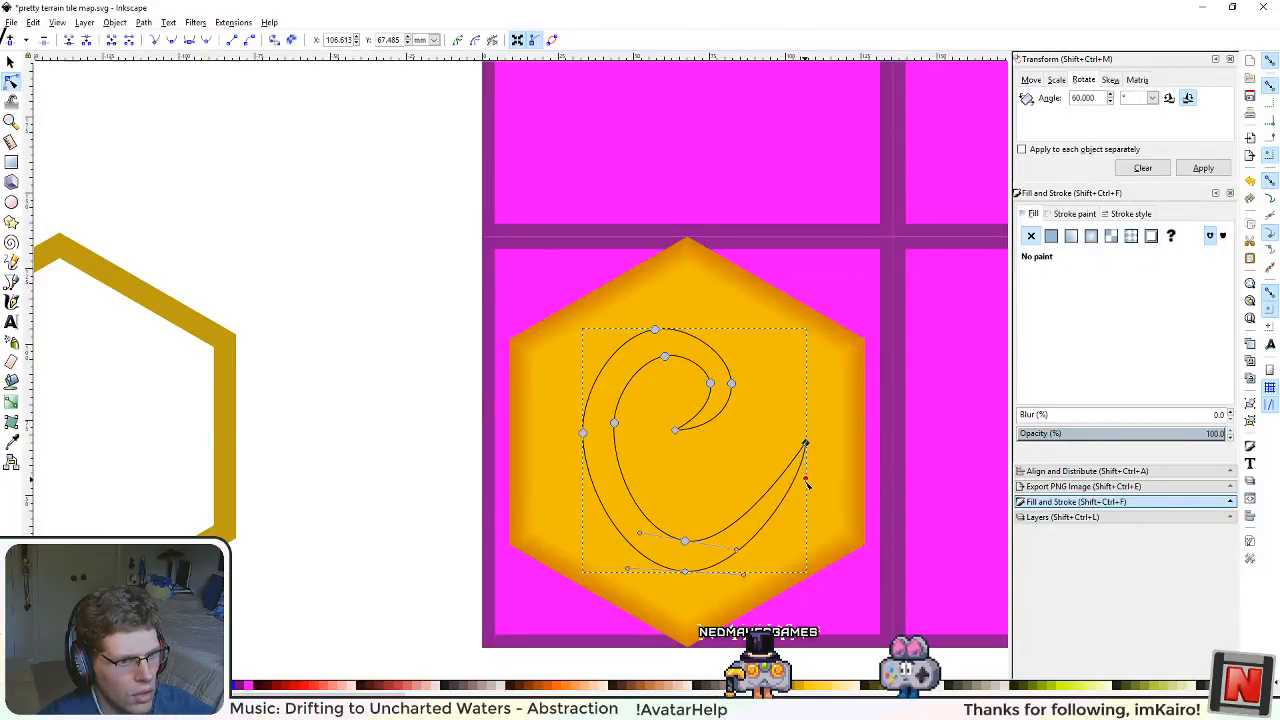
left_click(805, 443)
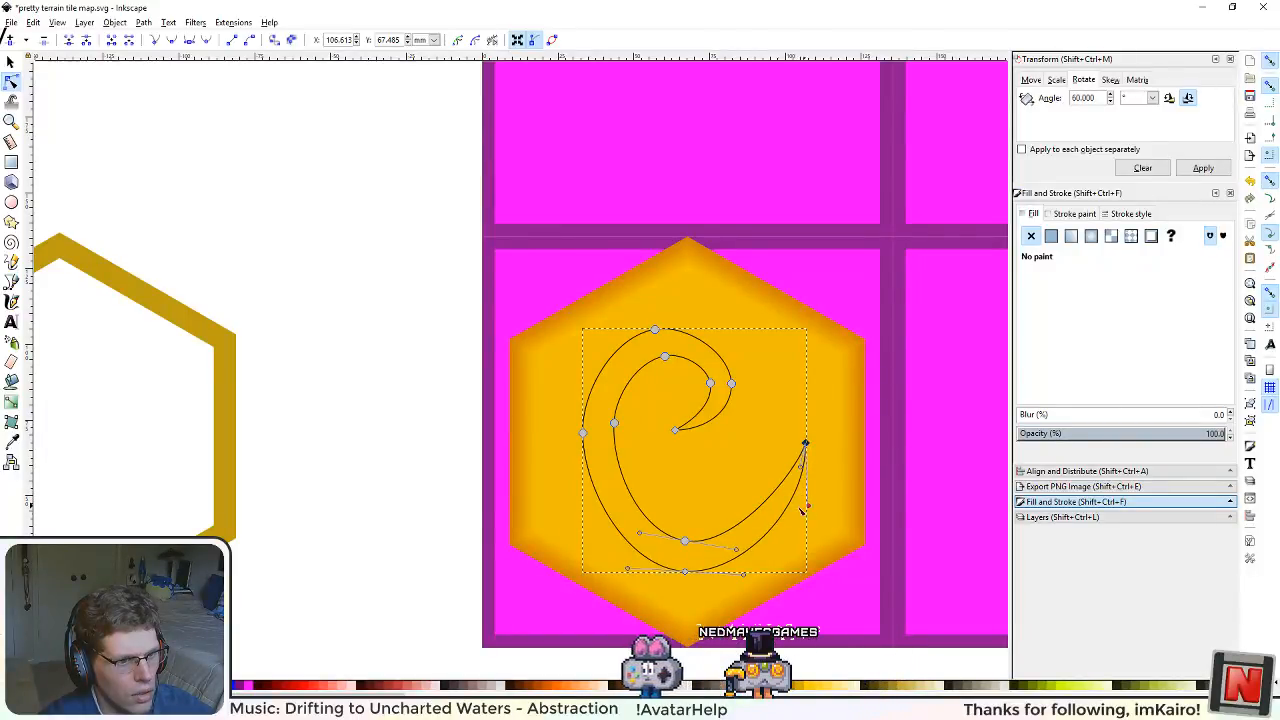
left_click_drag(685, 541, 691, 533)
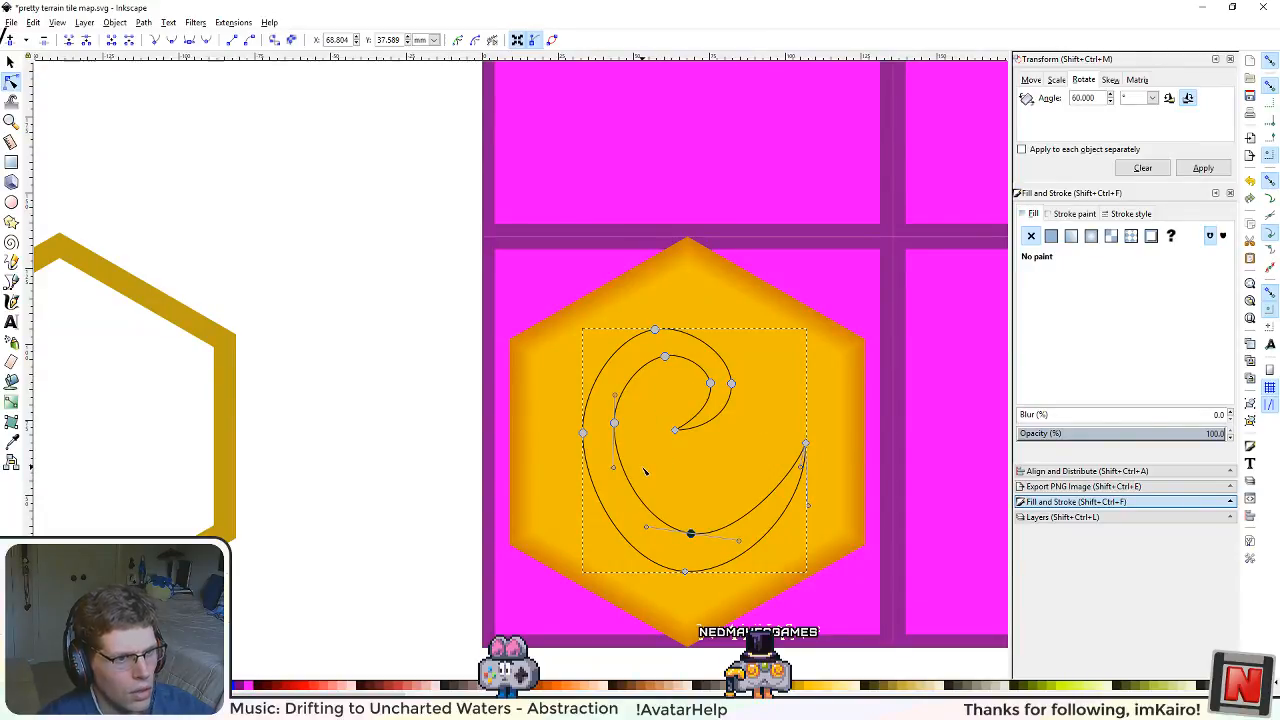
Step: Remove the swirl's stroke and give it a flat fill with hue 33, saturation 255 and lightness 101
left_click(10, 62)
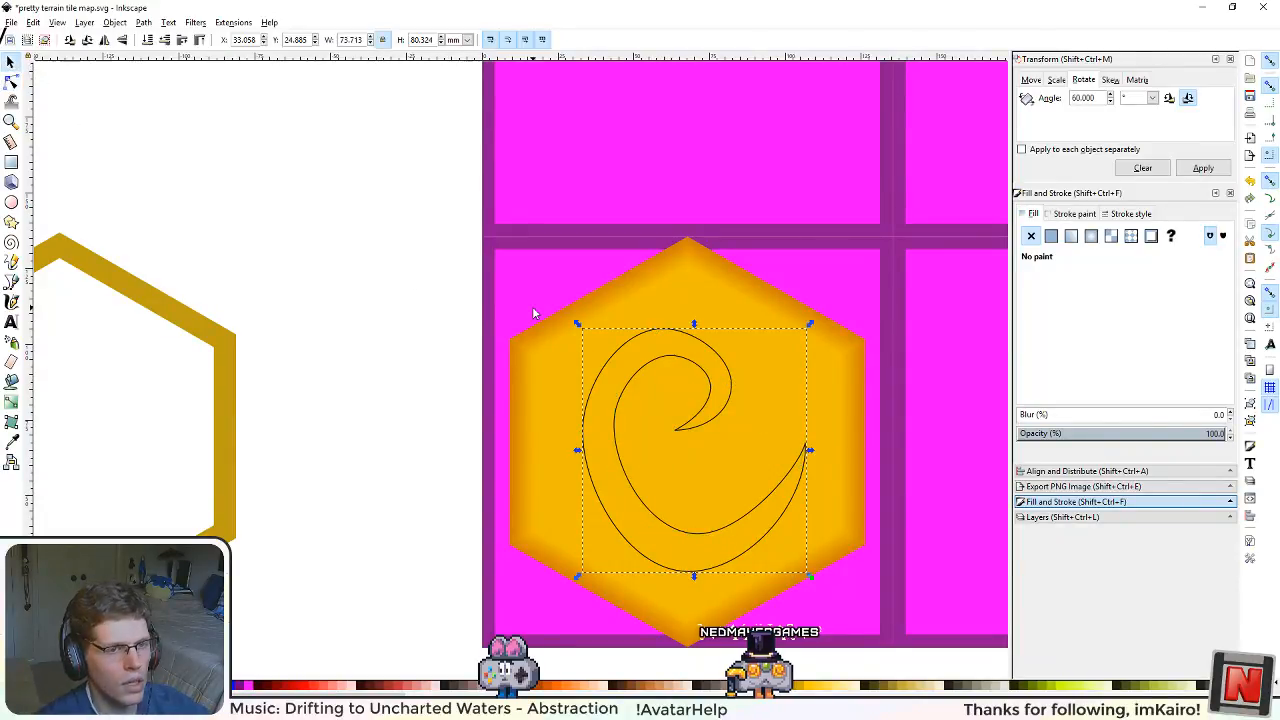
left_click(1074, 213)
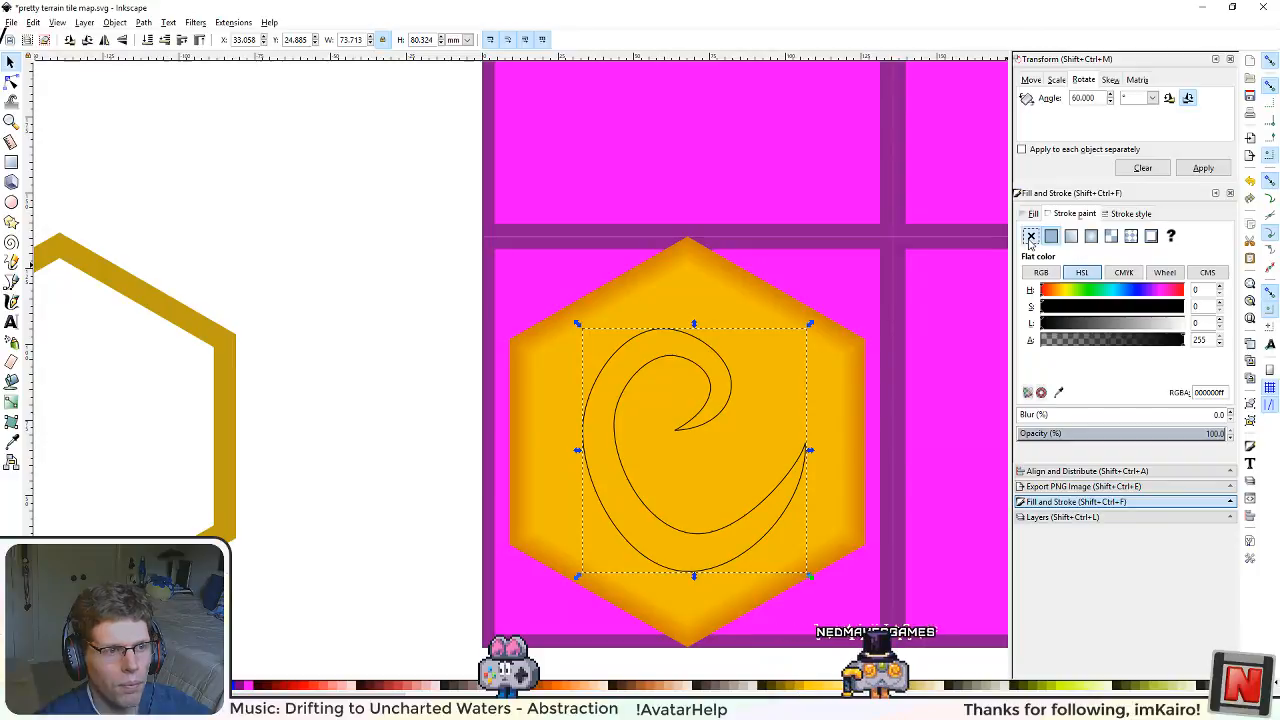
left_click(1031, 236)
left_click(1051, 237)
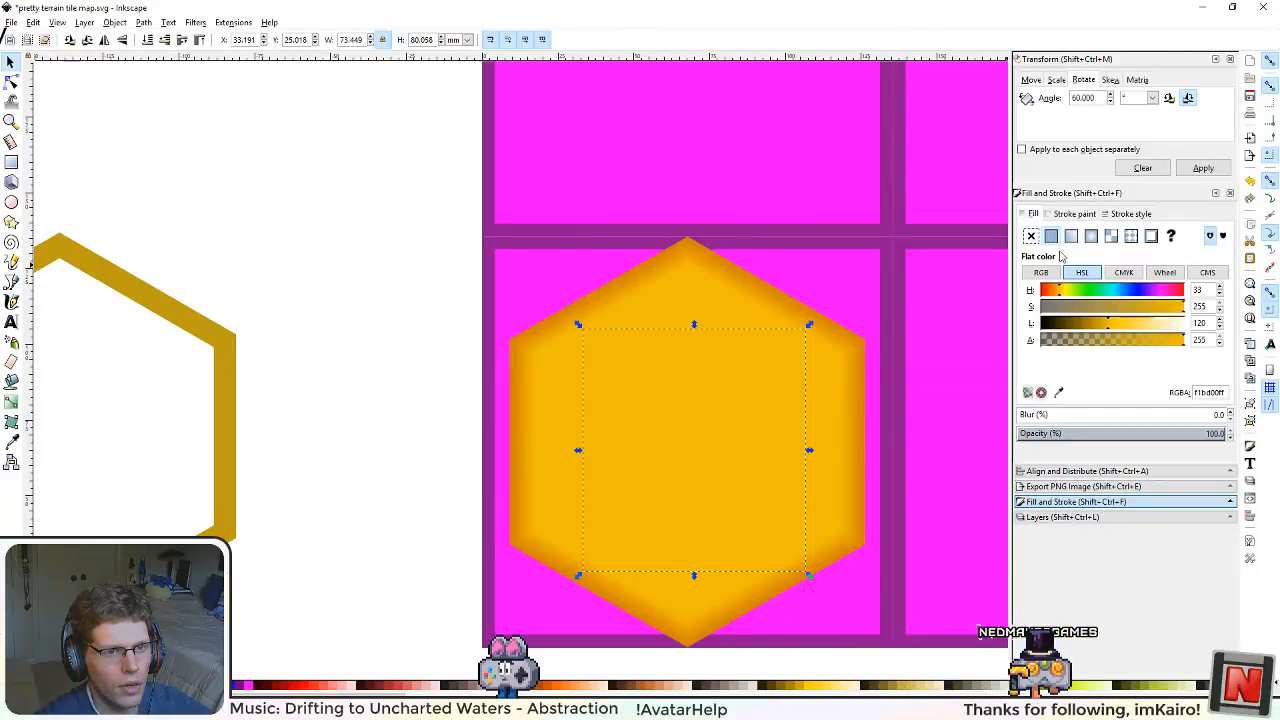
left_click_drag(1121, 327, 1098, 323)
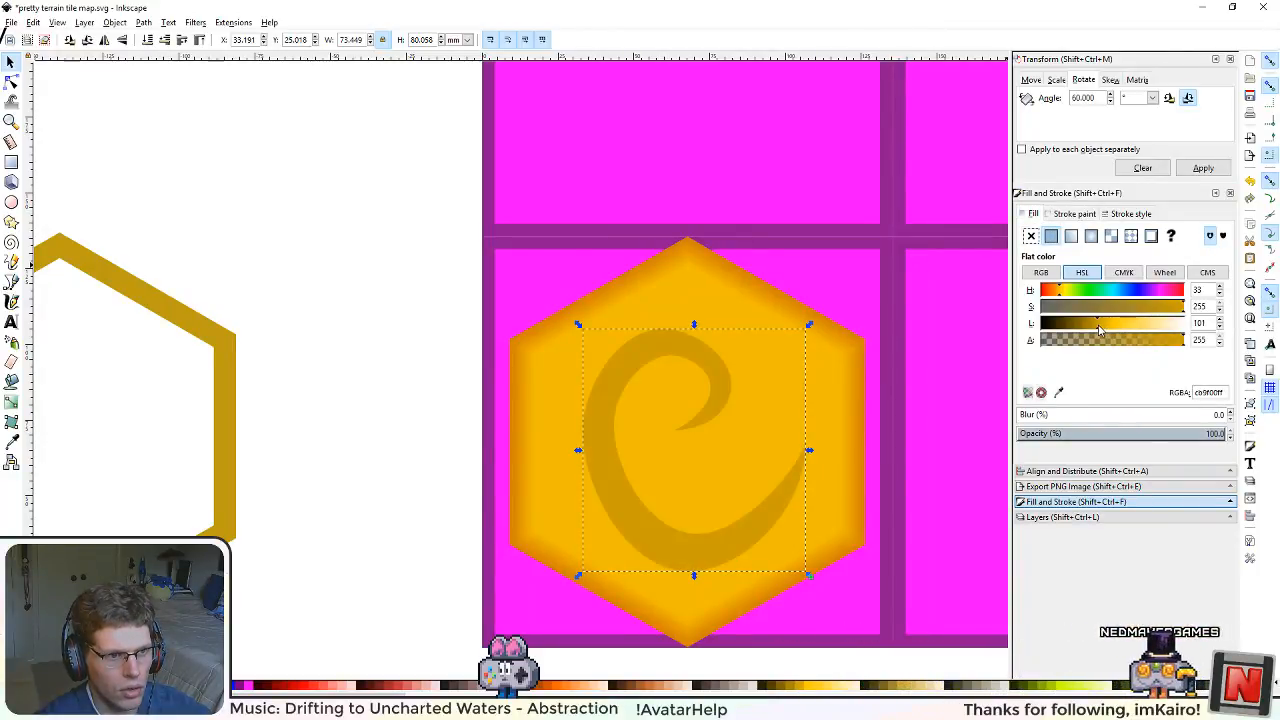
key("Escape")
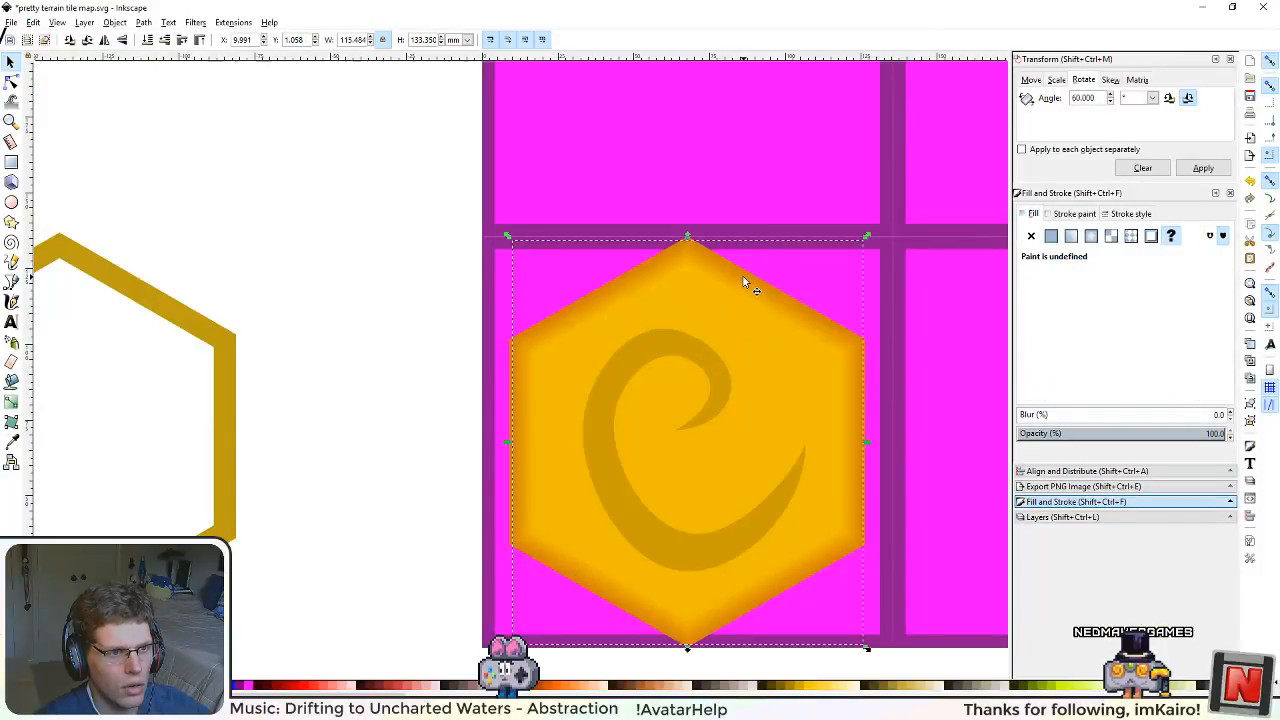
Step: Copy the outer stop colour of the hexagon's upper-right border gradient and apply it as the swirl's fill
left_click(762, 290)
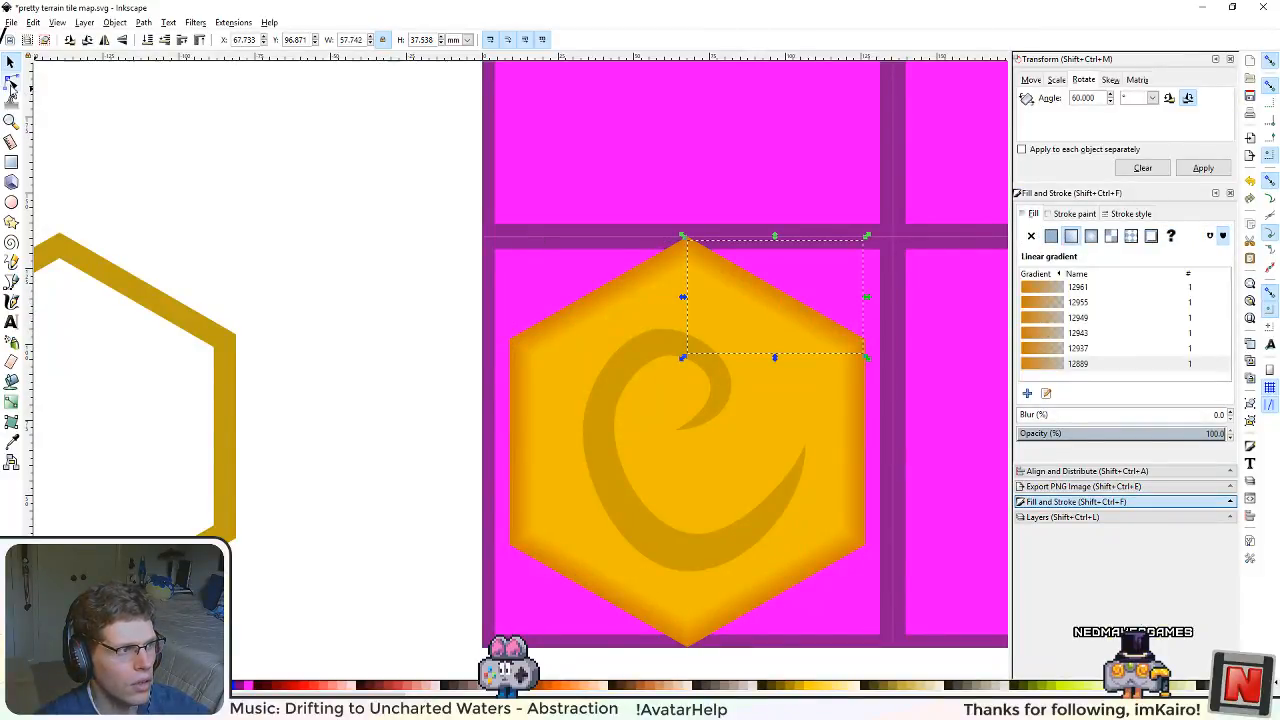
left_click(11, 402)
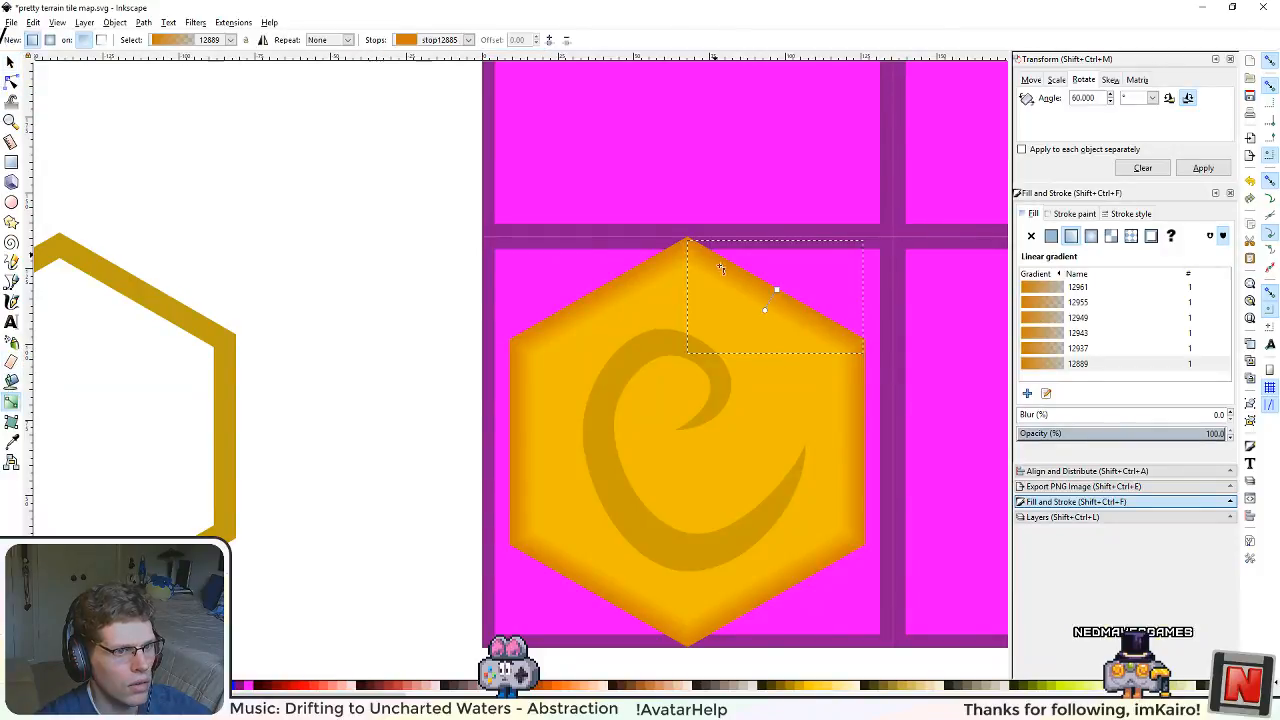
left_click(776, 290)
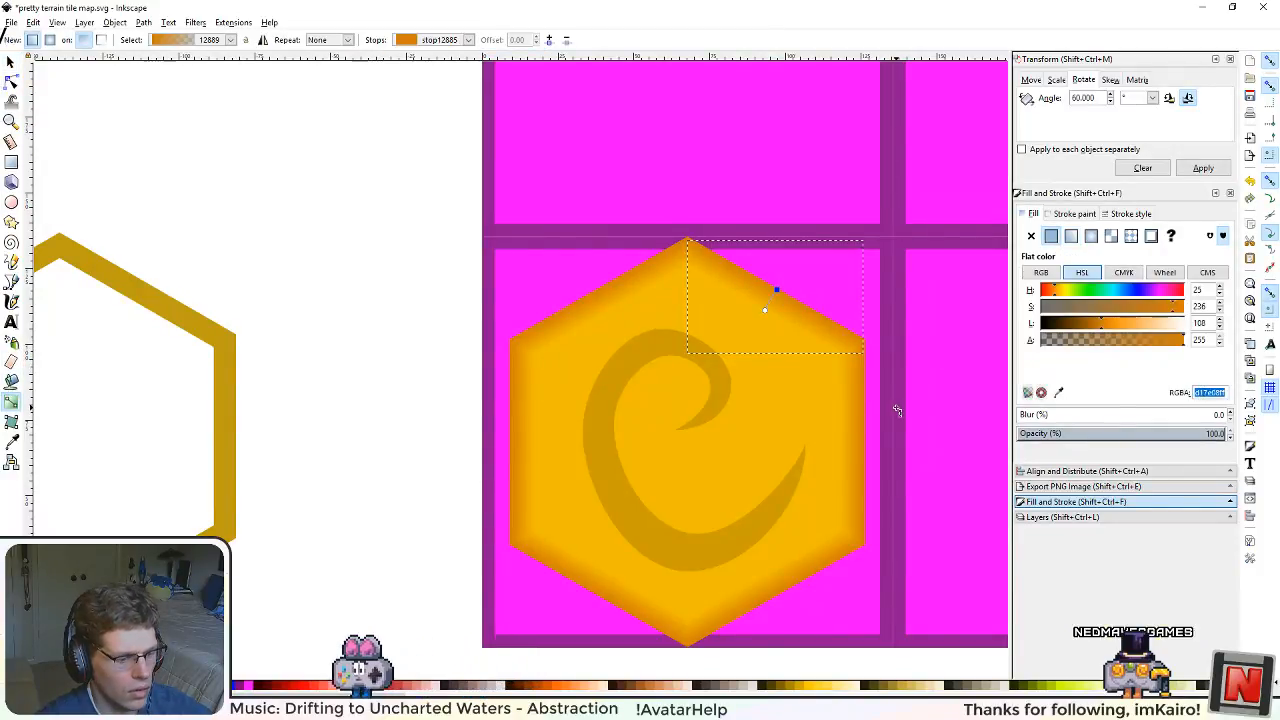
left_click(11, 63)
left_click(726, 386)
key("ctrl+shift+v")
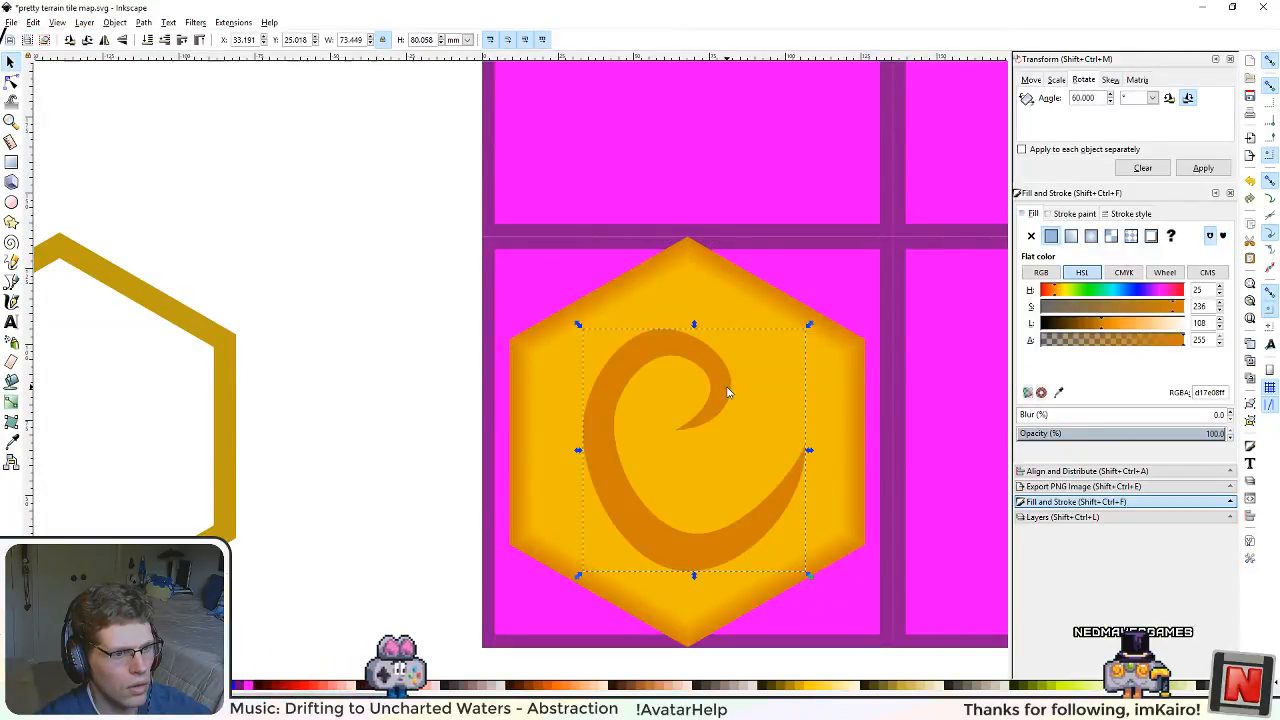
Step: Move the swirl up about 4 mm inside the hexagon
mouse_move(742, 533)
left_mouse_down()
mouse_move(760, 514)
mouse_move(760, 530)
left_mouse_up()
scroll(808, 486, "down", 2)
scroll(808, 486, "down", 2)
scroll(846, 500, "up", 4)
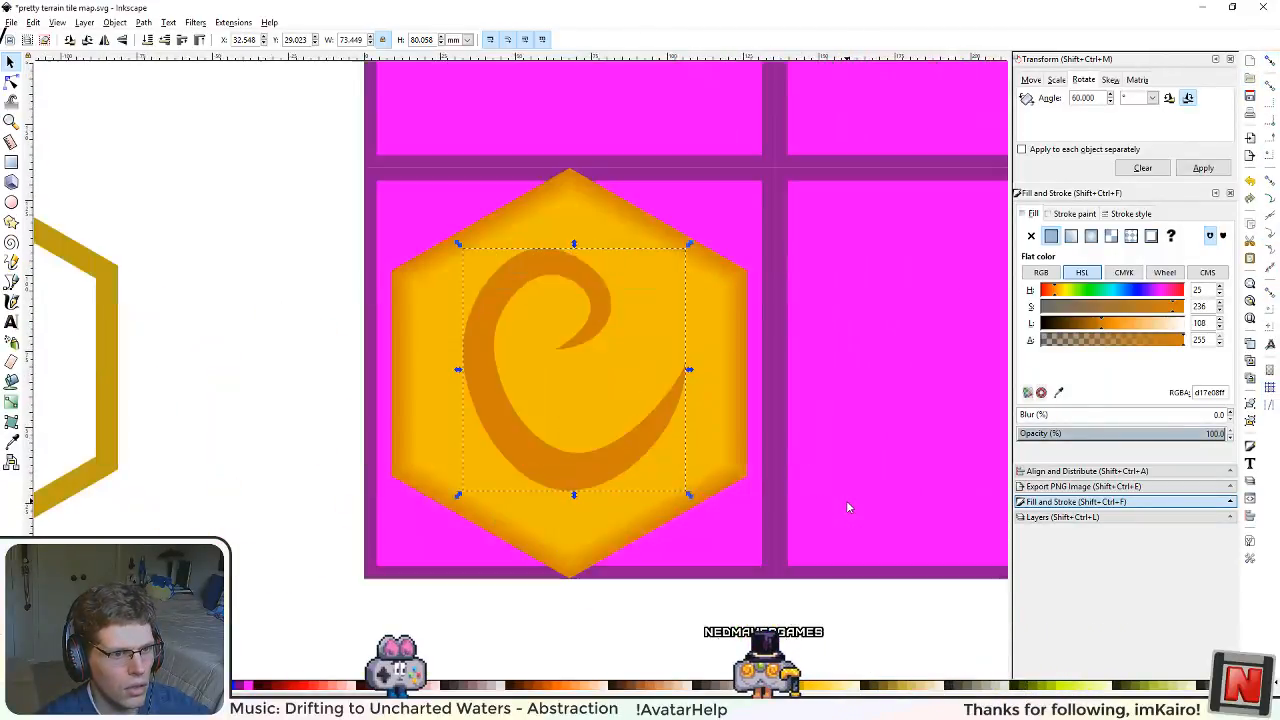
Step: Widen the swirl's inner hook by moving its right node pair outward, and shift and reshape its inner tip lower and further right
scroll(841, 498, "up", 2)
scroll(574, 357, "down", 1)
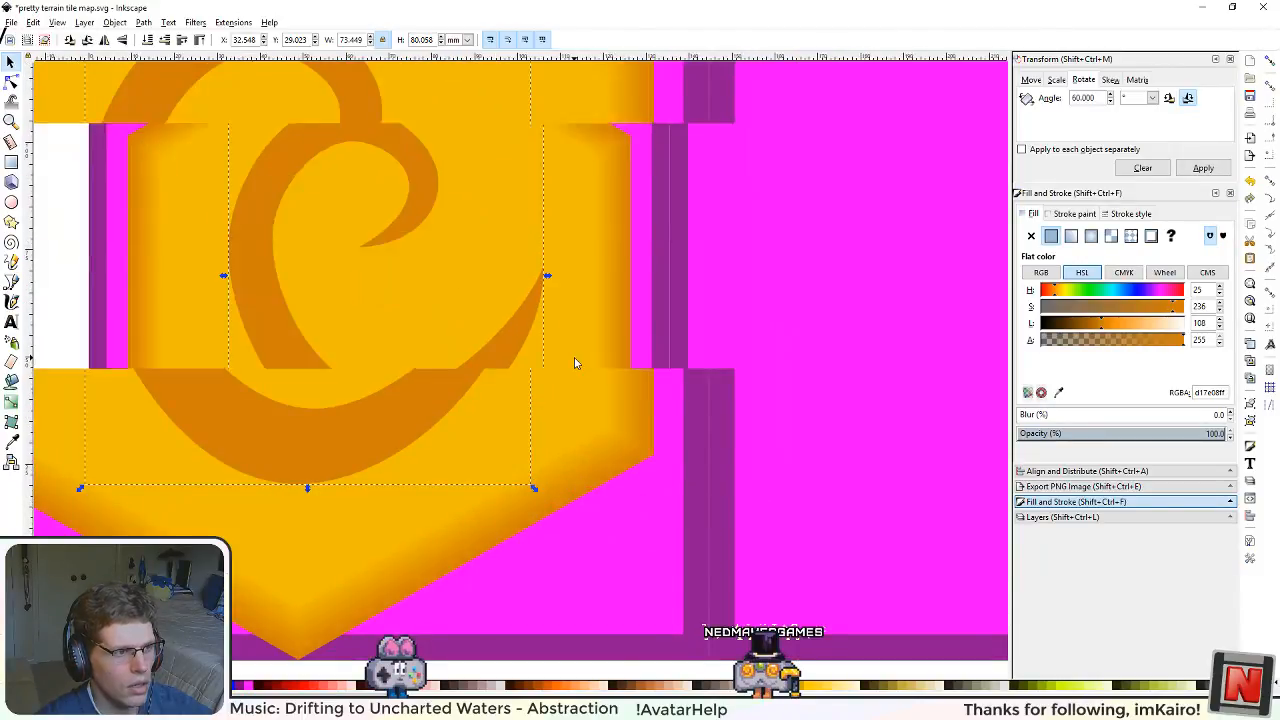
left_click_drag(513, 289, 648, 479)
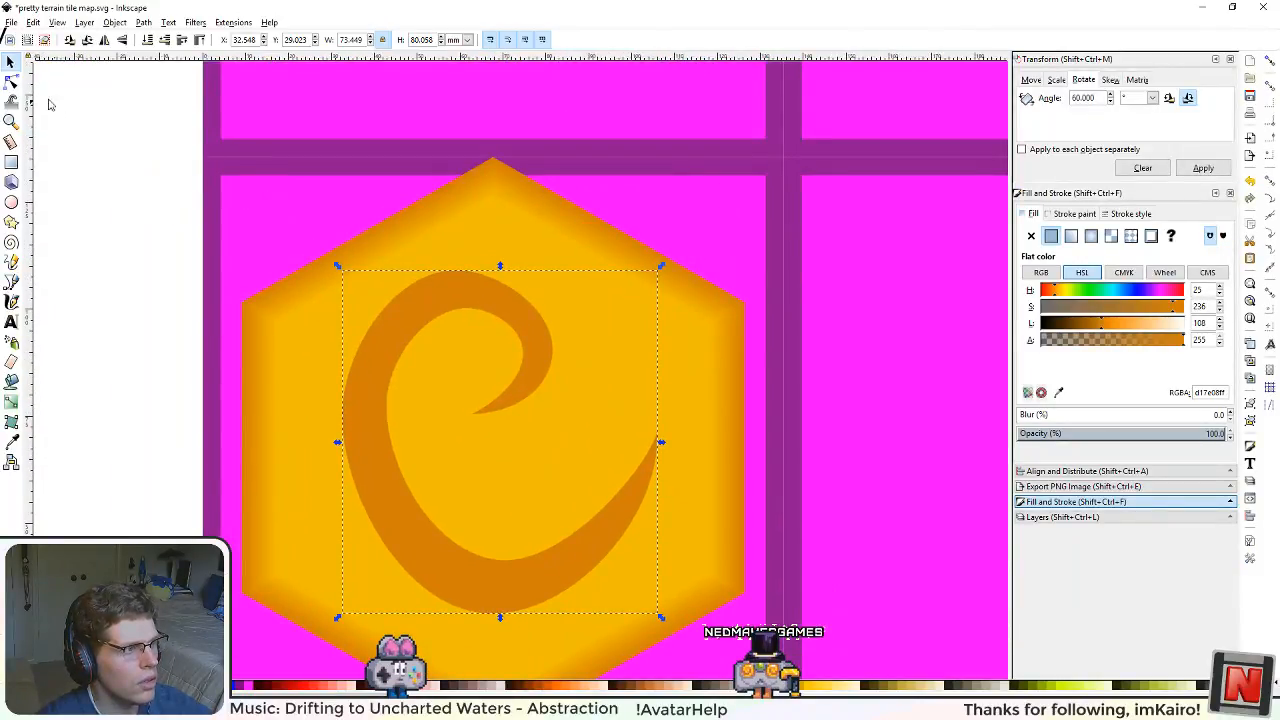
key("n")
left_click_drag(555, 348, 588, 373)
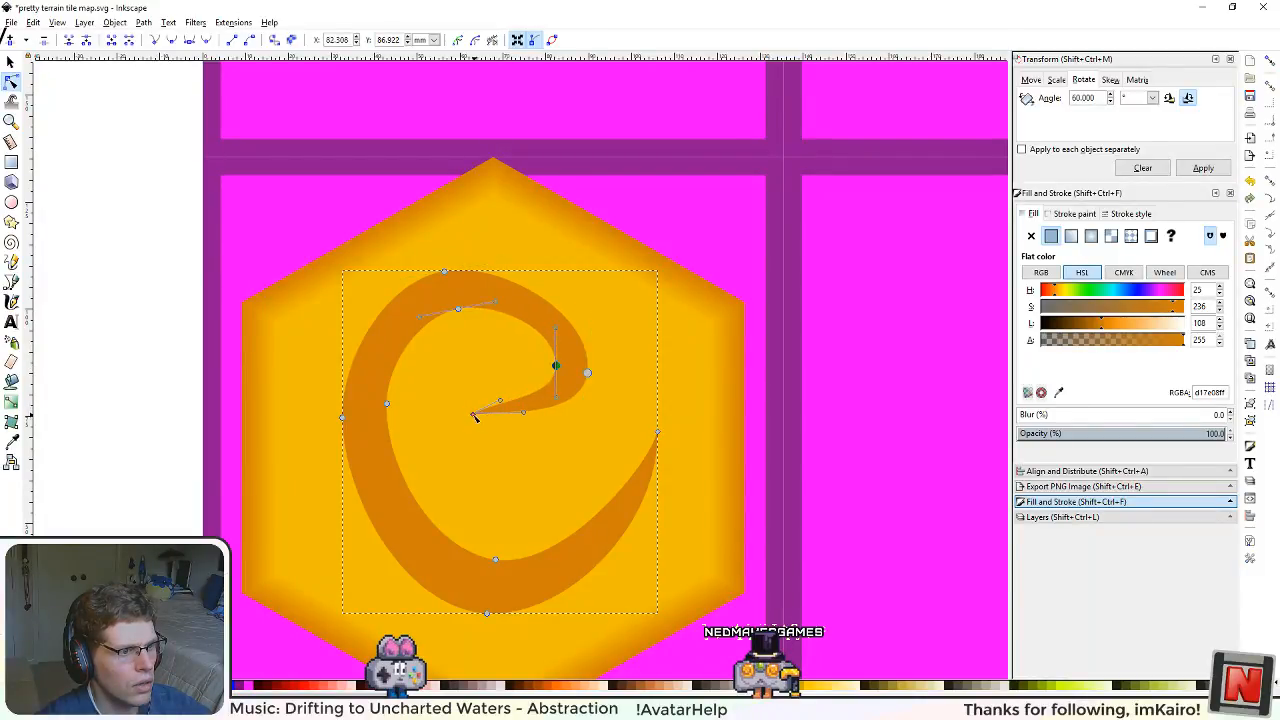
left_click_drag(472, 402, 503, 448)
left_click_drag(491, 385, 525, 408)
scroll(591, 503, "down", 1)
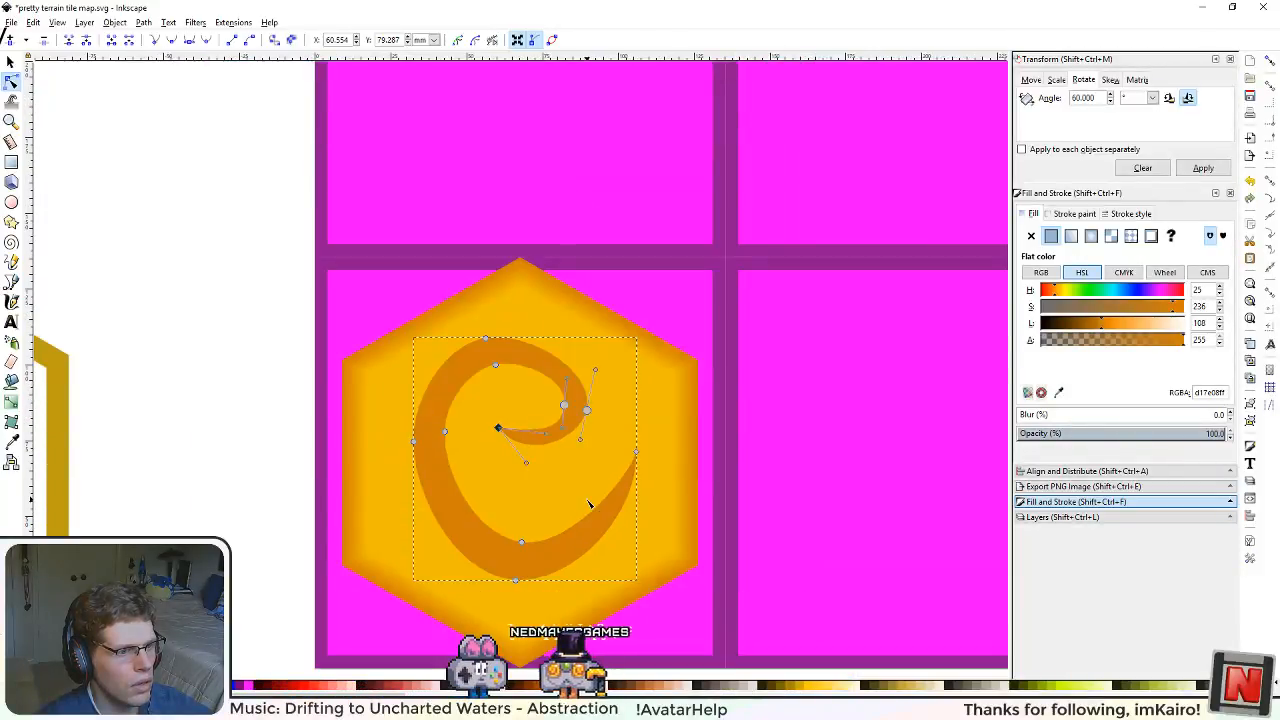
scroll(591, 503, "down", 3)
scroll(610, 518, "up", 3)
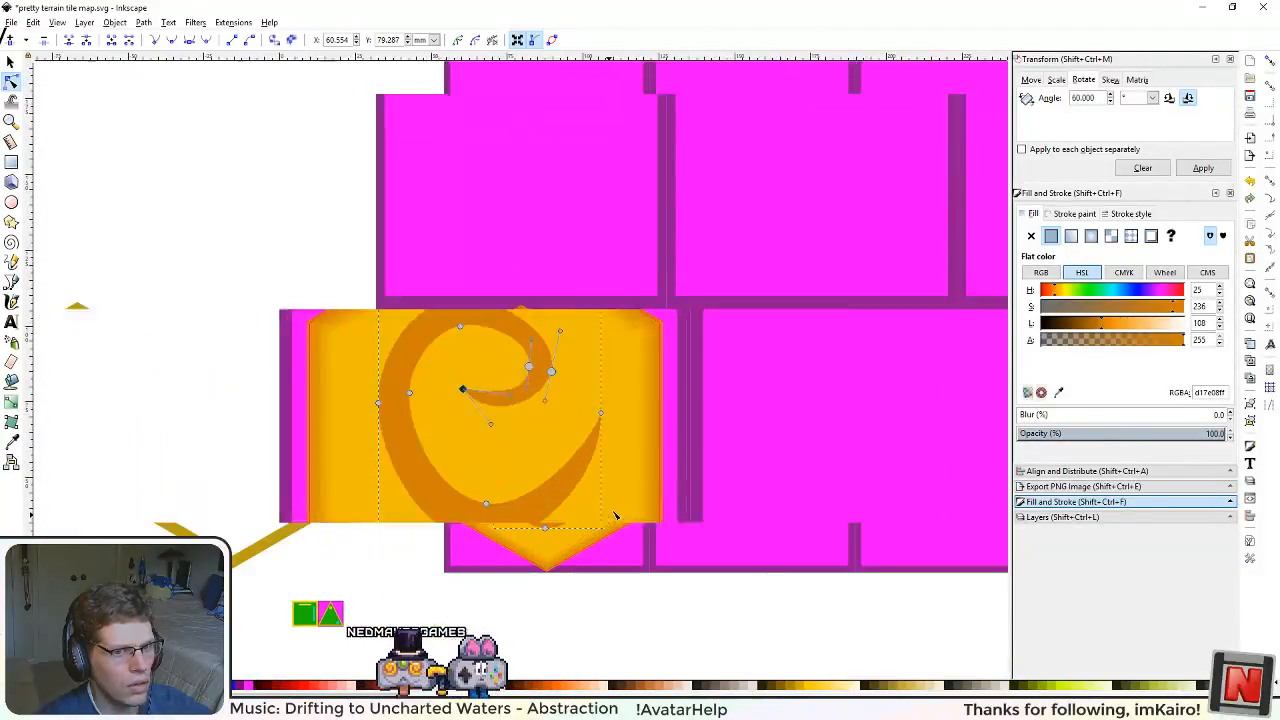
Step: Recolour the swirl to a subtle orange with hue 31 and lightness 123
left_click(1109, 324)
left_click(1061, 291)
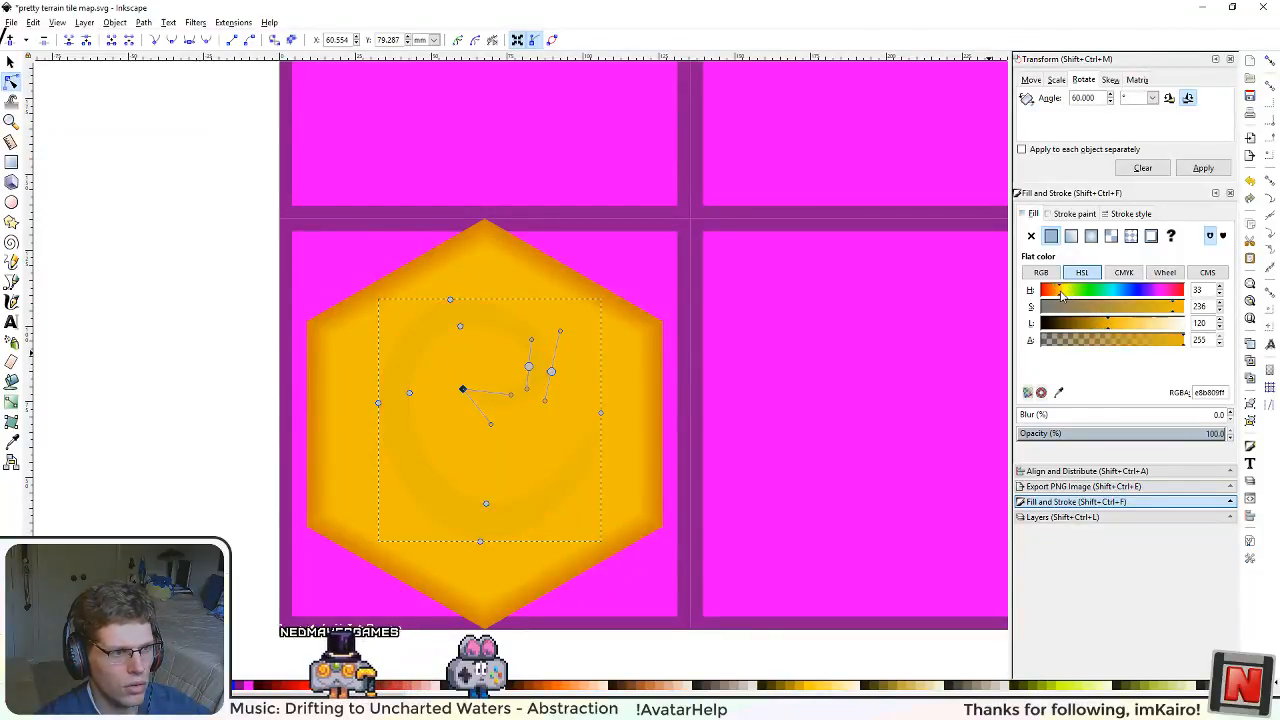
left_click(1058, 291)
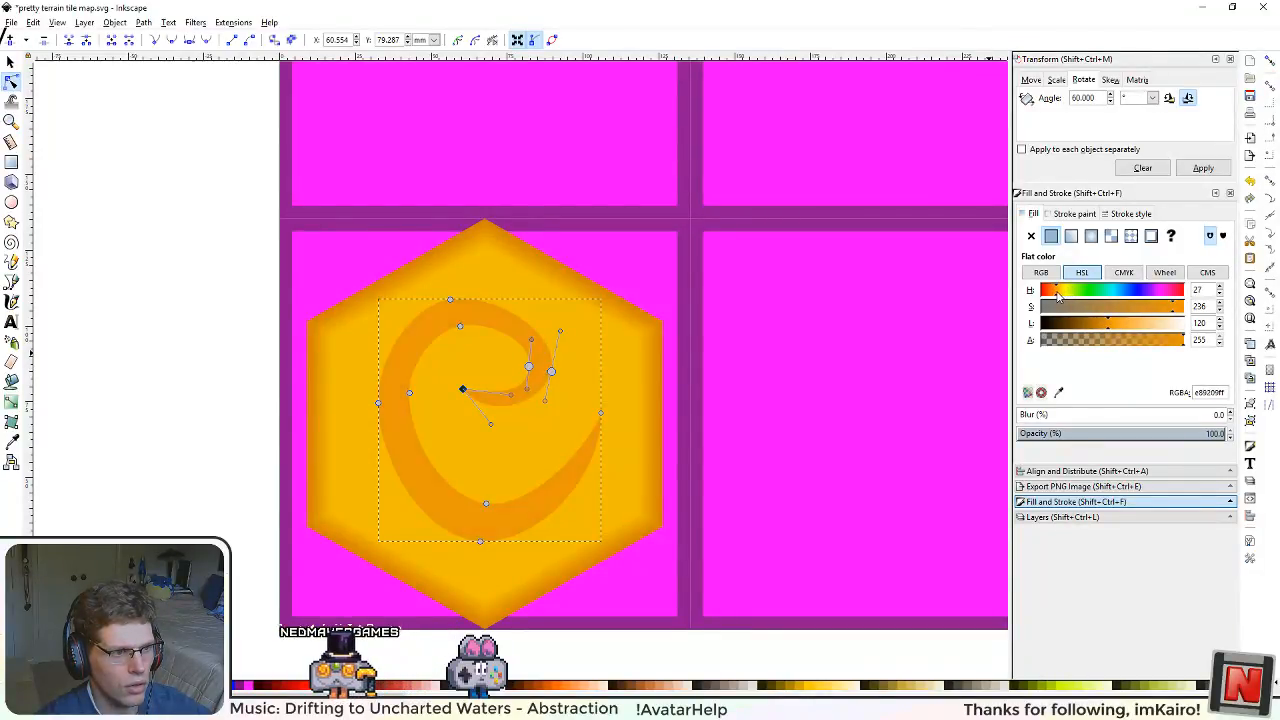
left_click(1122, 324)
mouse_move(1116, 325)
left_mouse_down()
mouse_move(1133, 324)
mouse_move(1113, 328)
left_mouse_up()
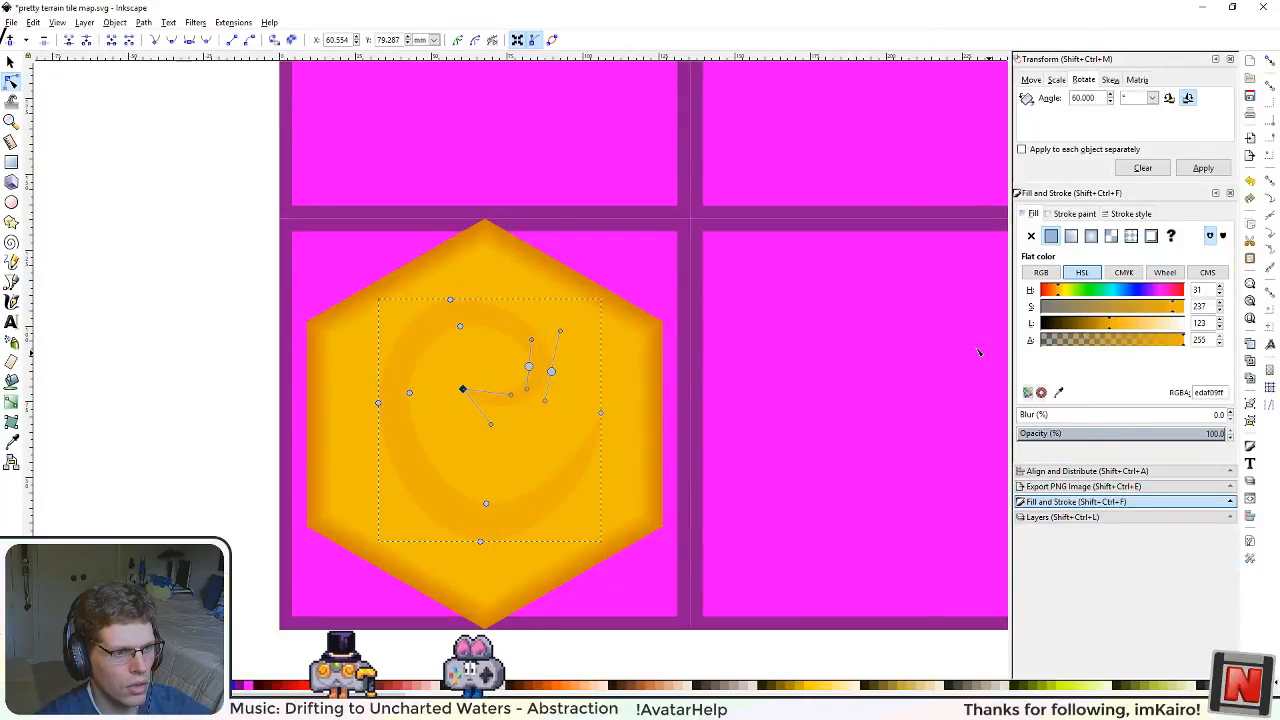
scroll(595, 386, "down", 2)
scroll(595, 386, "up", 2)
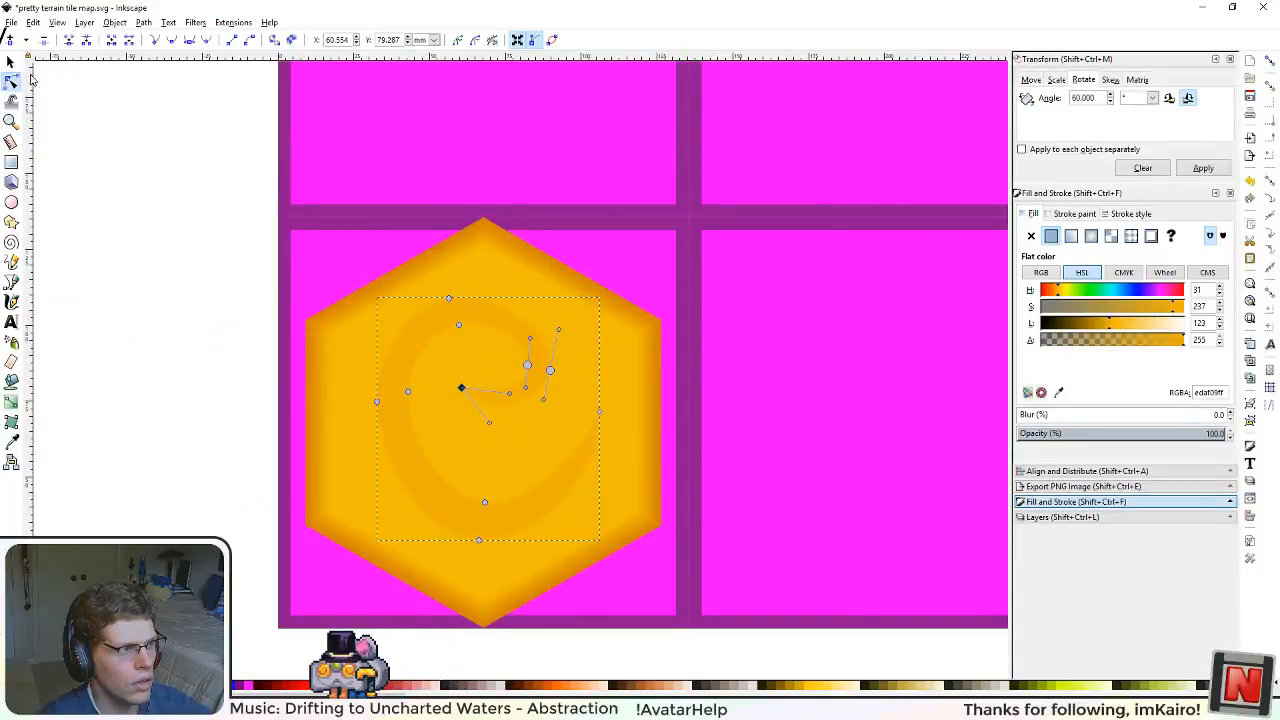
Step: Move the swirl slightly left within the hexagon, to X 26.613 and Y 29.463 mm
left_click(11, 62)
left_click(177, 319)
left_click(449, 517)
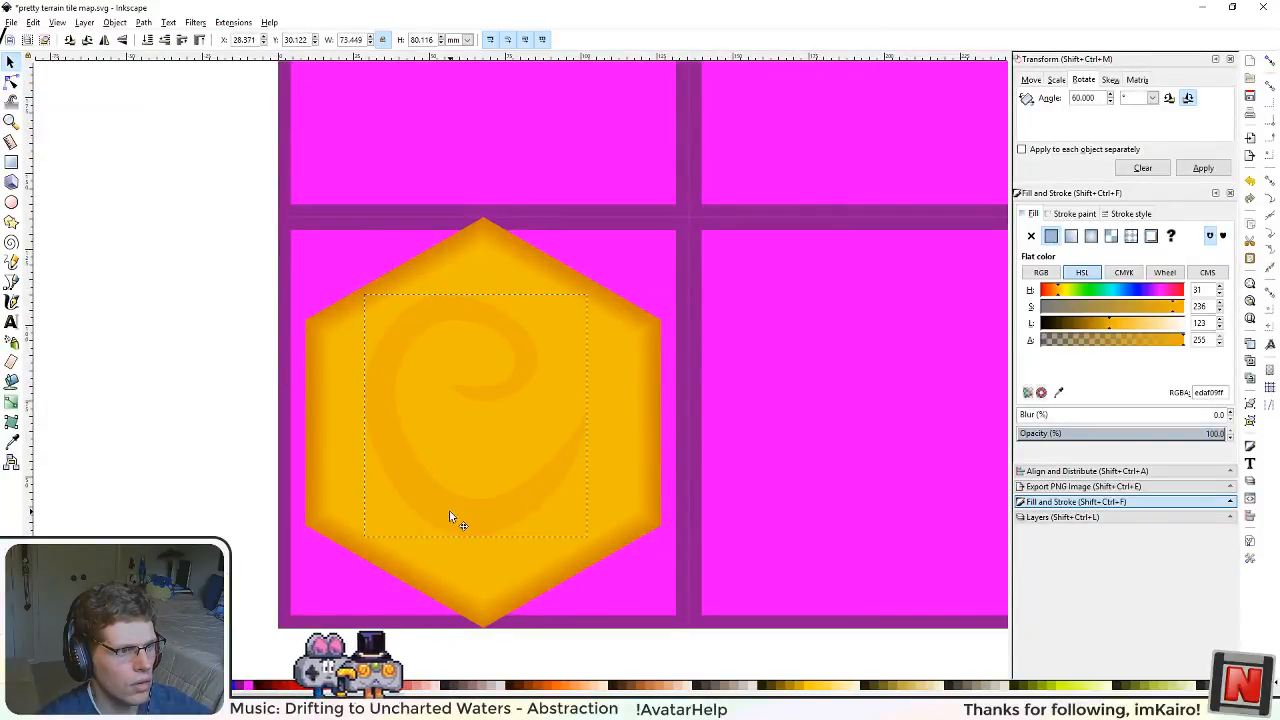
left_click_drag(449, 517, 443, 516)
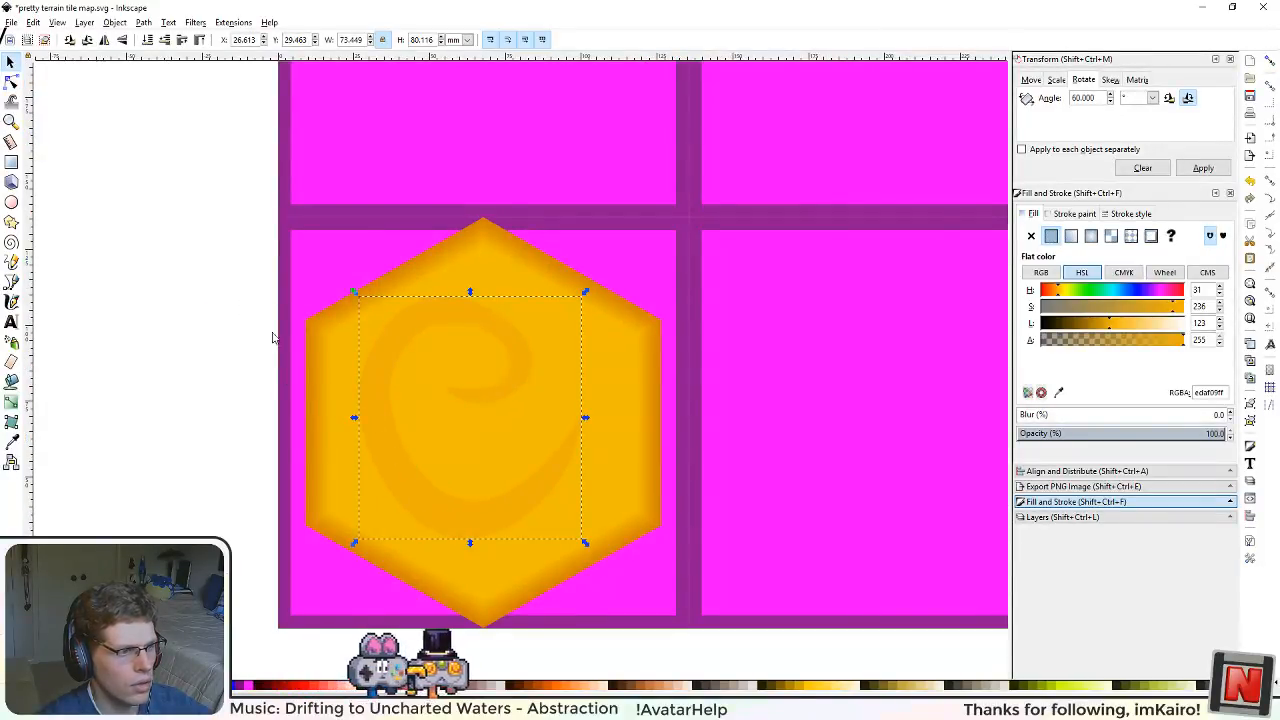
Step: Draw a closed triangular outline, about 23 by 21 mm, along the swirl's upper-right outer edge
left_click(12, 281)
left_click(467, 301)
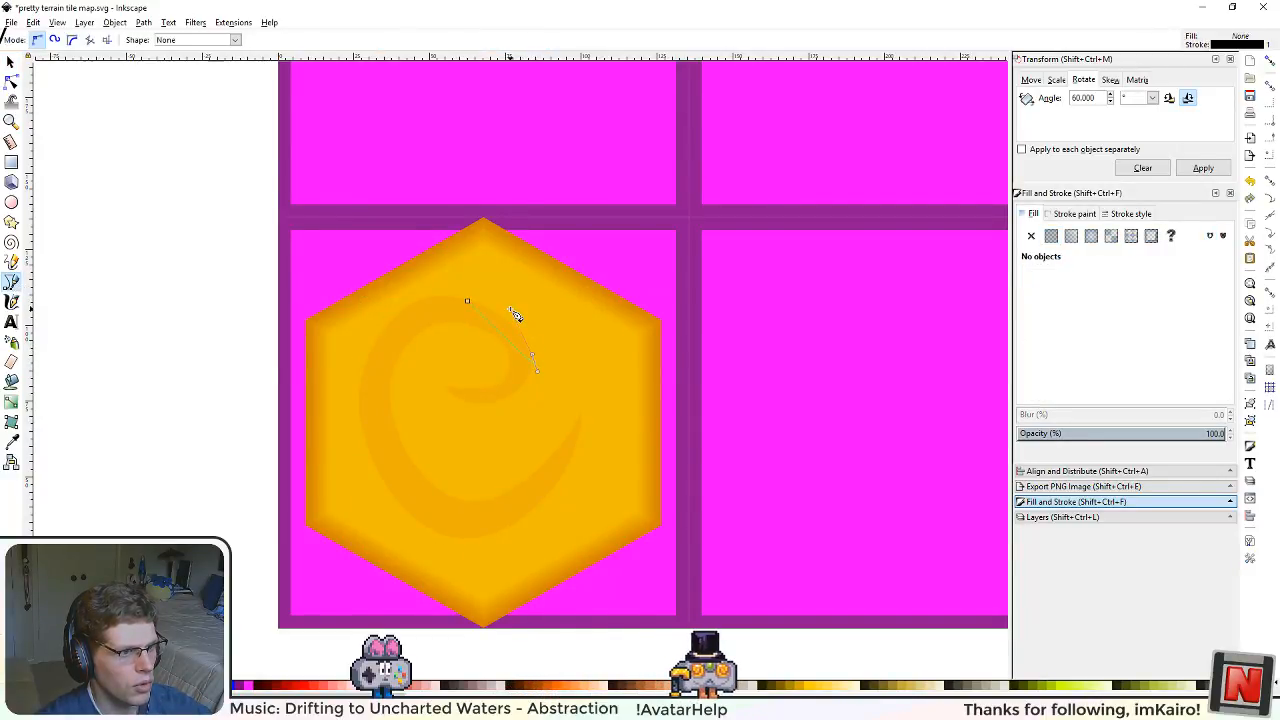
left_click(469, 302)
scroll(497, 310, "up", 2)
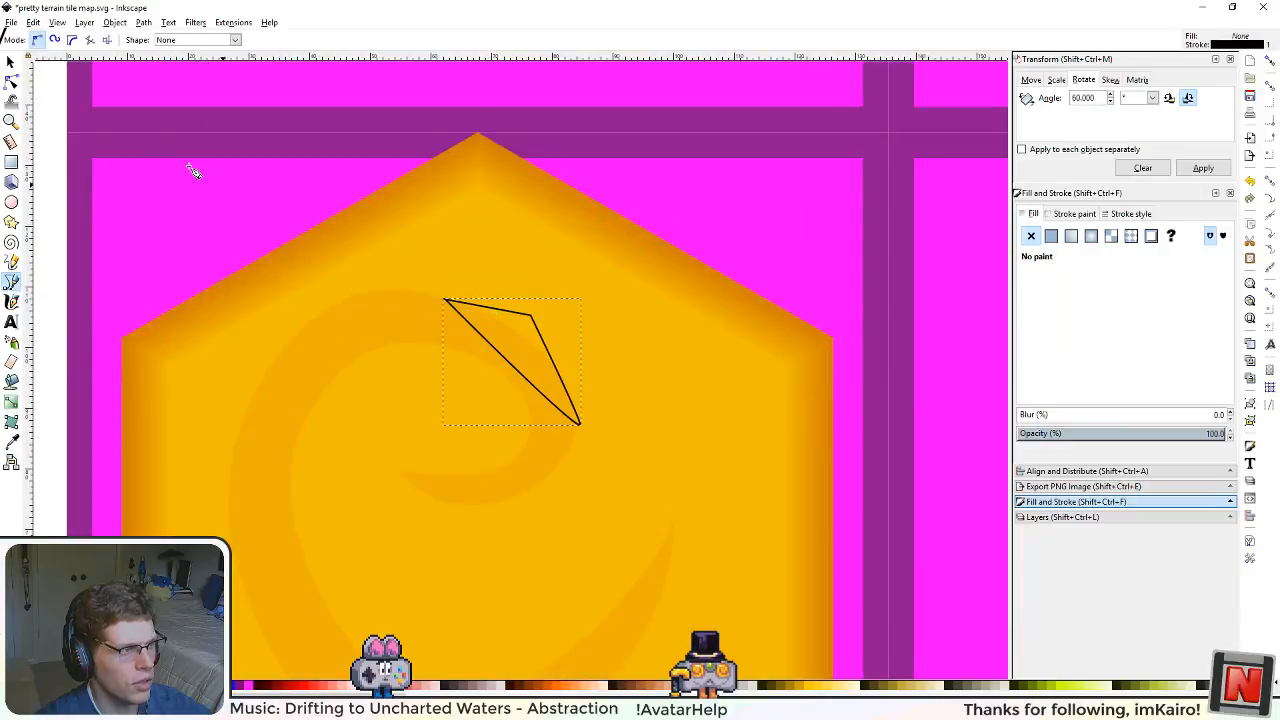
left_click(12, 62)
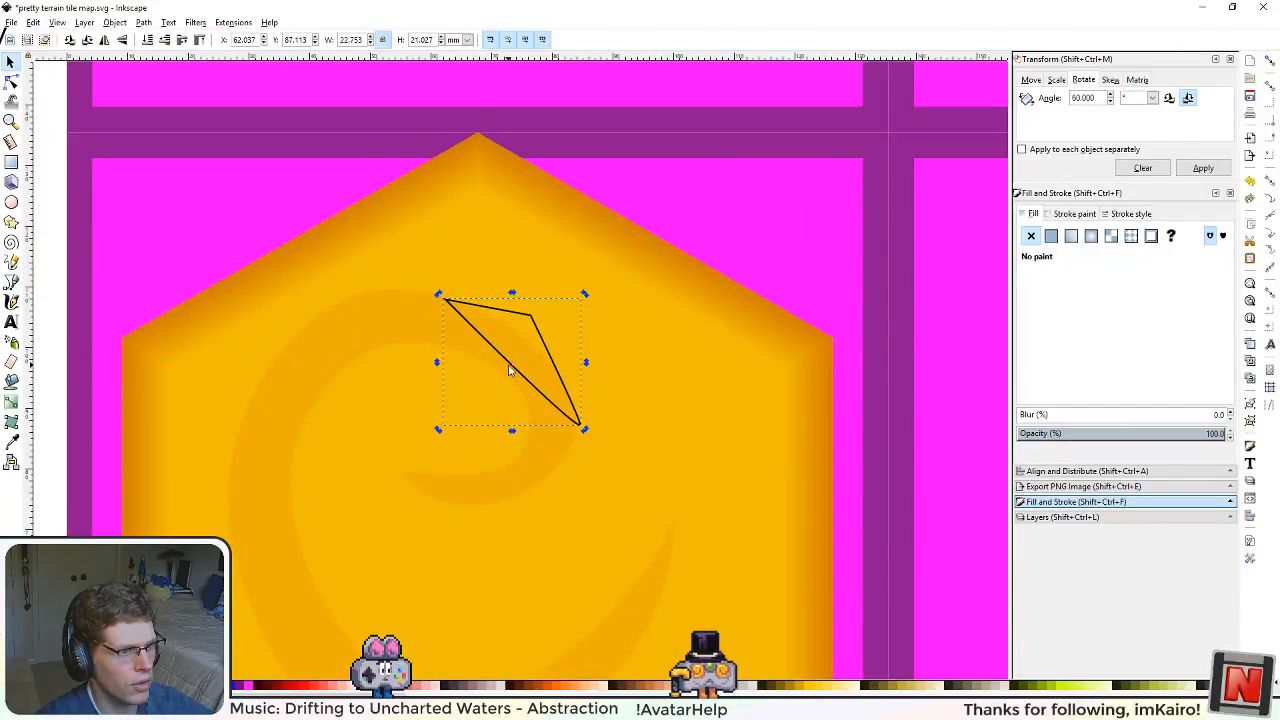
mouse_move(530, 362)
left_mouse_down()
mouse_move(517, 357)
mouse_move(531, 331)
mouse_move(528, 347)
left_mouse_up()
key("ctrl+z")
Step: Try bending the triangular outline's edges at its corner nodes, and reset its segments to straight lines
left_click(12, 82)
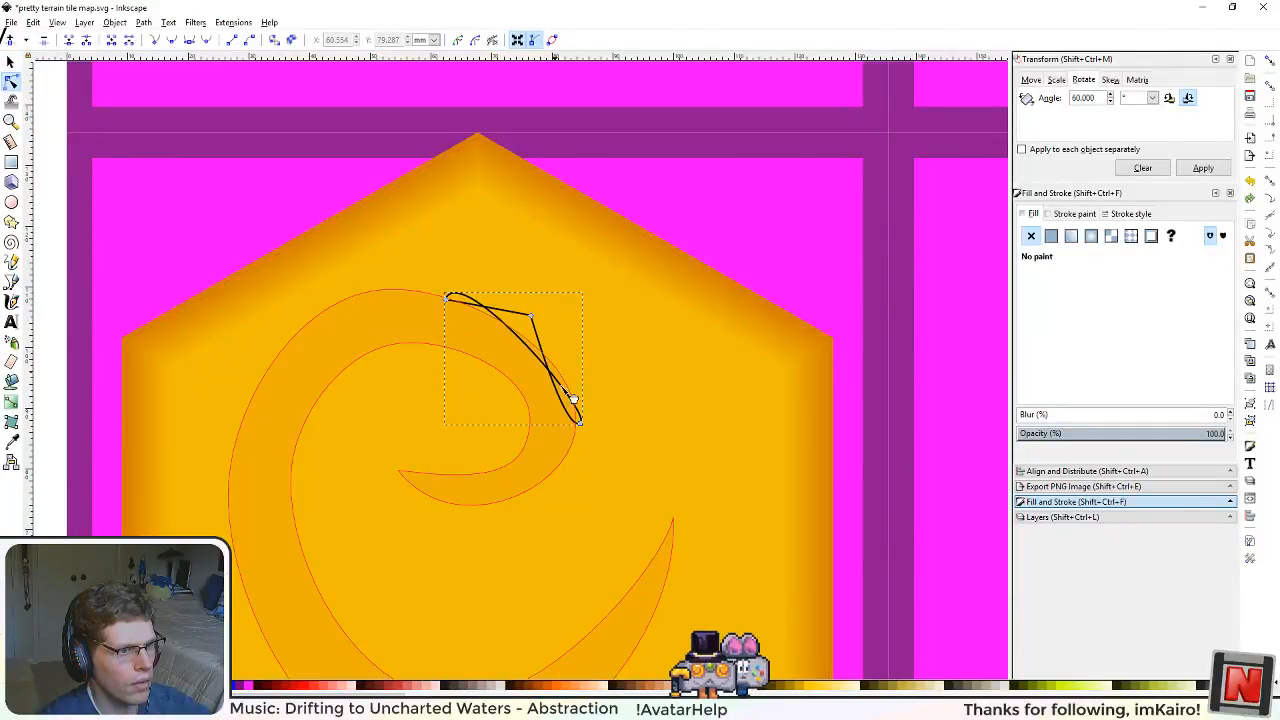
mouse_move(580, 422)
left_mouse_down()
mouse_move(571, 429)
mouse_move(595, 403)
mouse_move(575, 436)
left_mouse_up()
left_click_drag(413, 280, 482, 338)
left_click(581, 421, "shift")
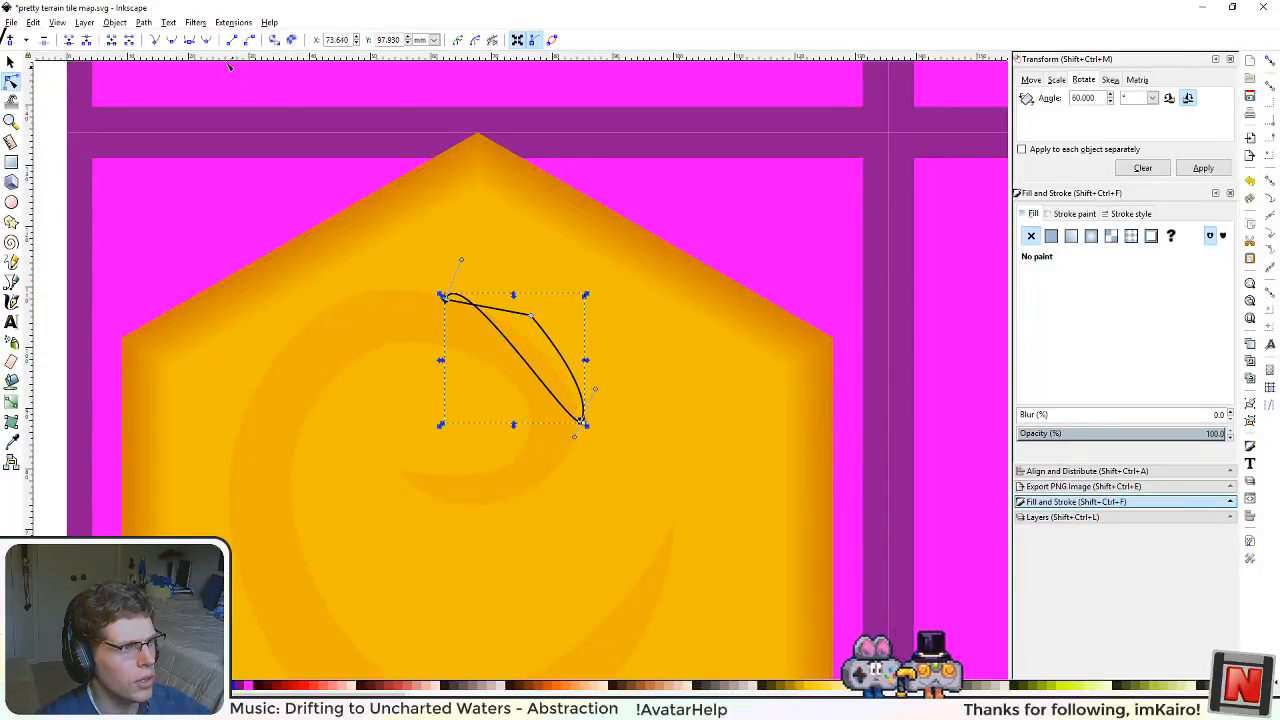
left_click(168, 40)
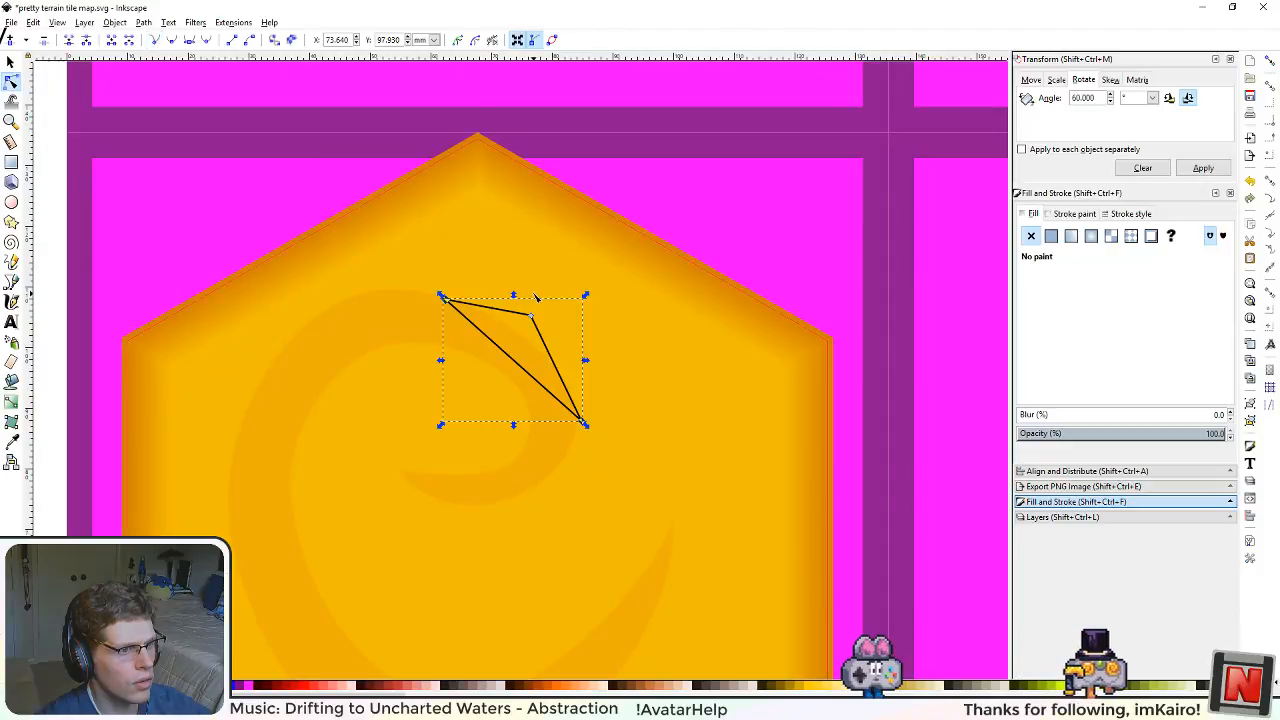
Step: Reshape the triangular outline into a crescent about 29 by 22 mm following the swirl's upper-right edge, with a smooth outer middle node
left_click_drag(535, 318, 544, 310)
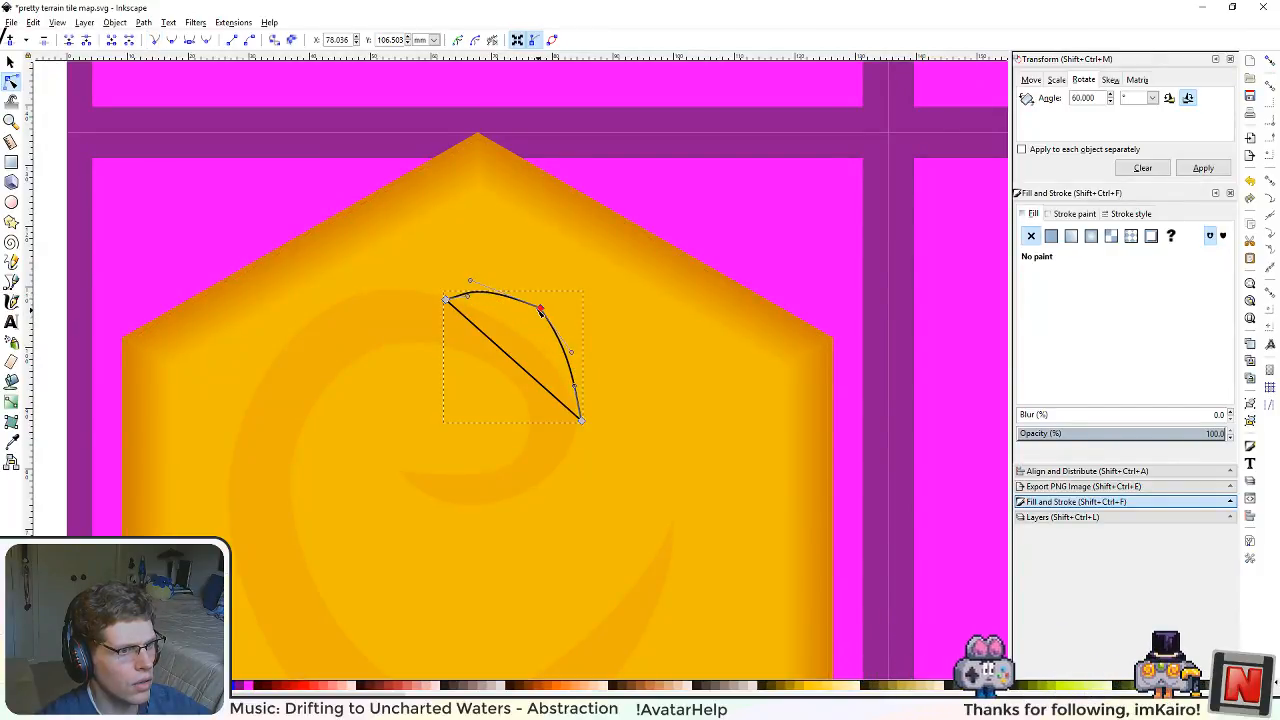
left_click_drag(540, 308, 530, 359)
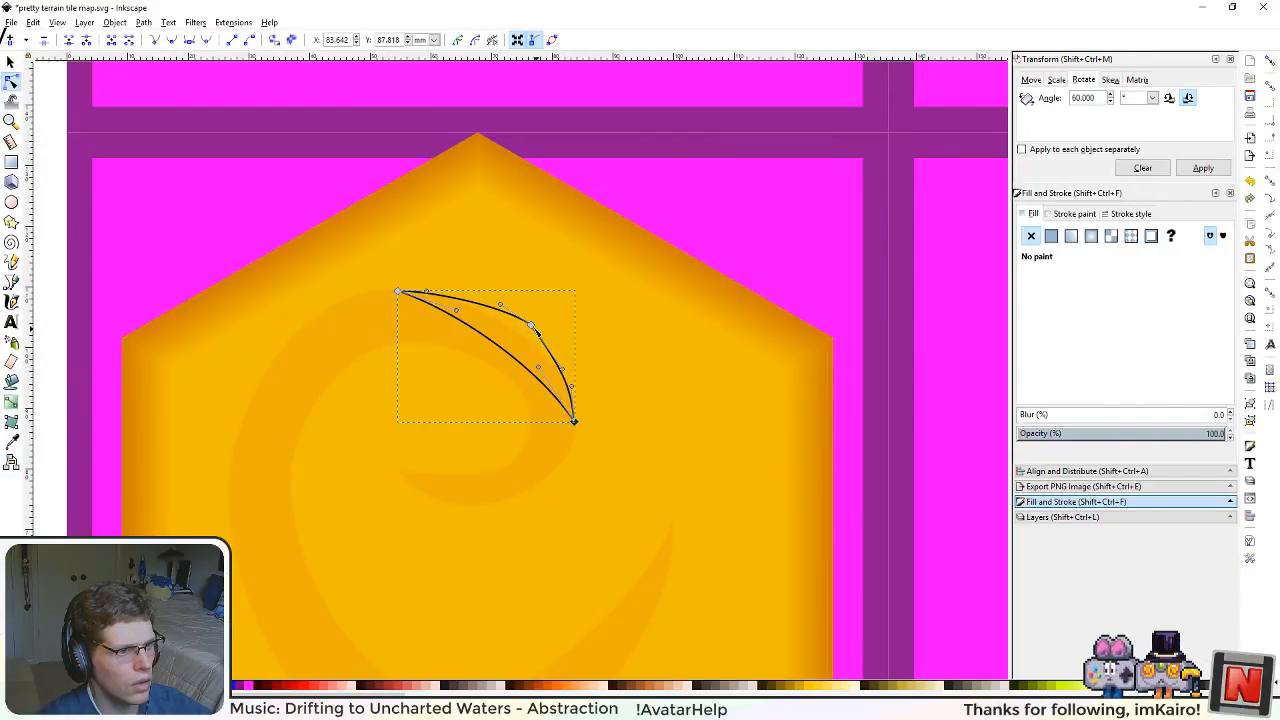
left_click_drag(533, 327, 524, 318)
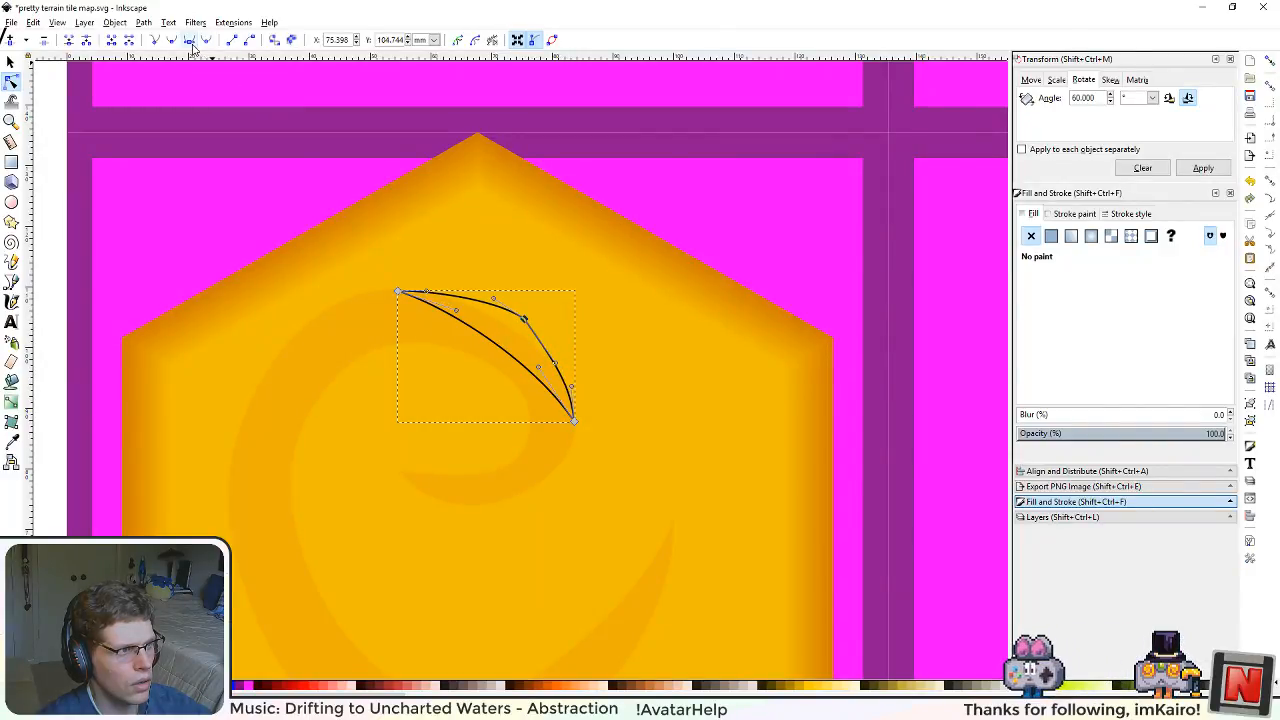
left_click_drag(521, 325, 552, 349)
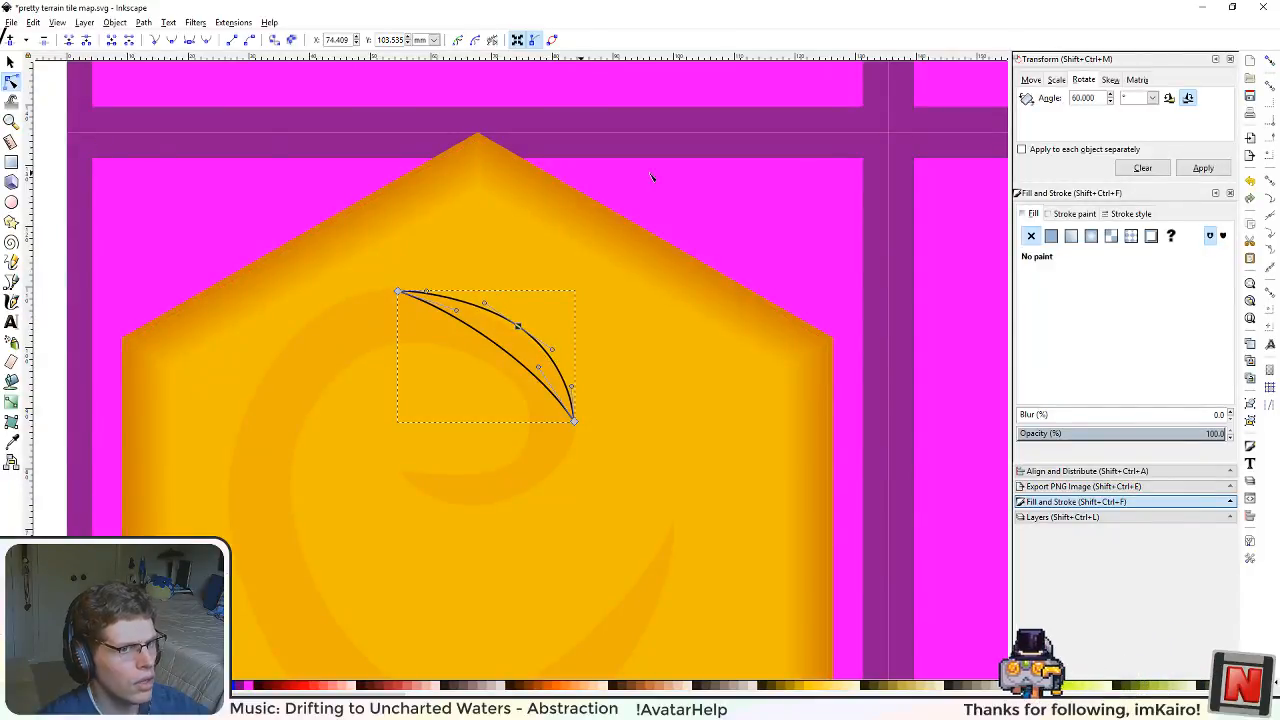
Step: Remove the crescent's stroke and give it a light flat fill with hue 32, saturation 236 and lightness 155
left_click(1072, 214)
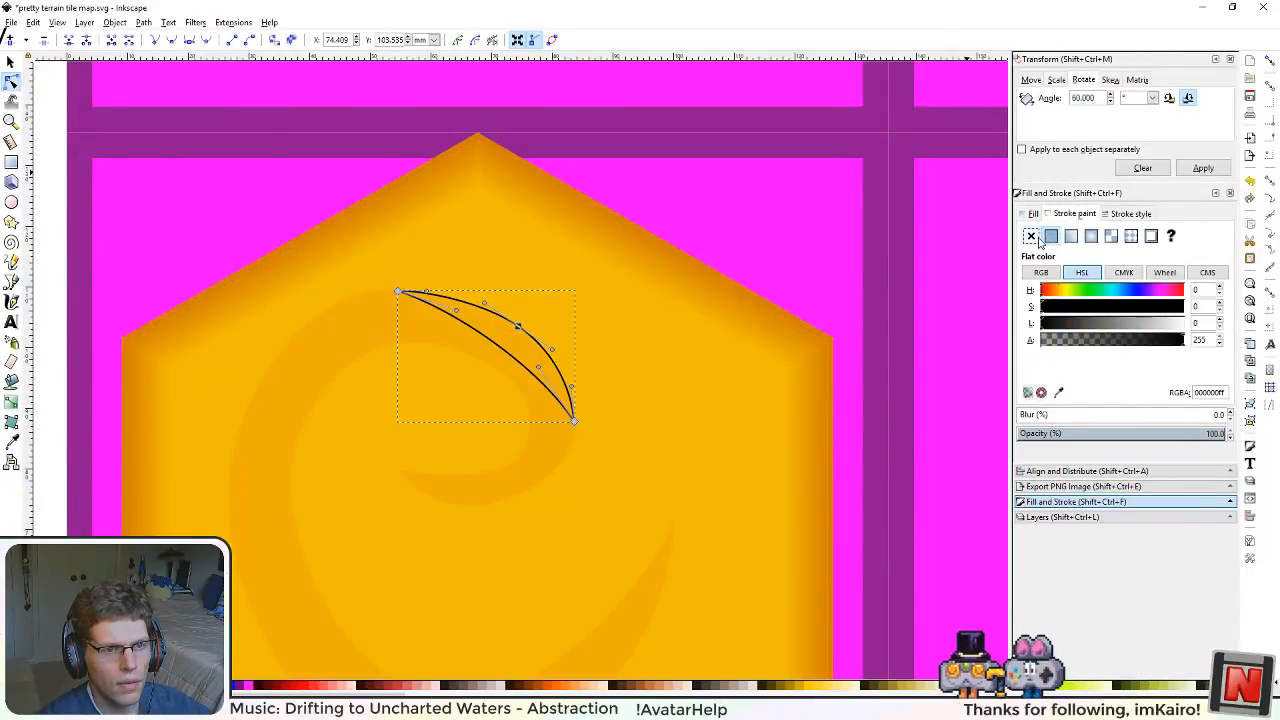
left_click(1031, 236)
left_click(1033, 214)
left_click_drag(1126, 330, 1132, 330)
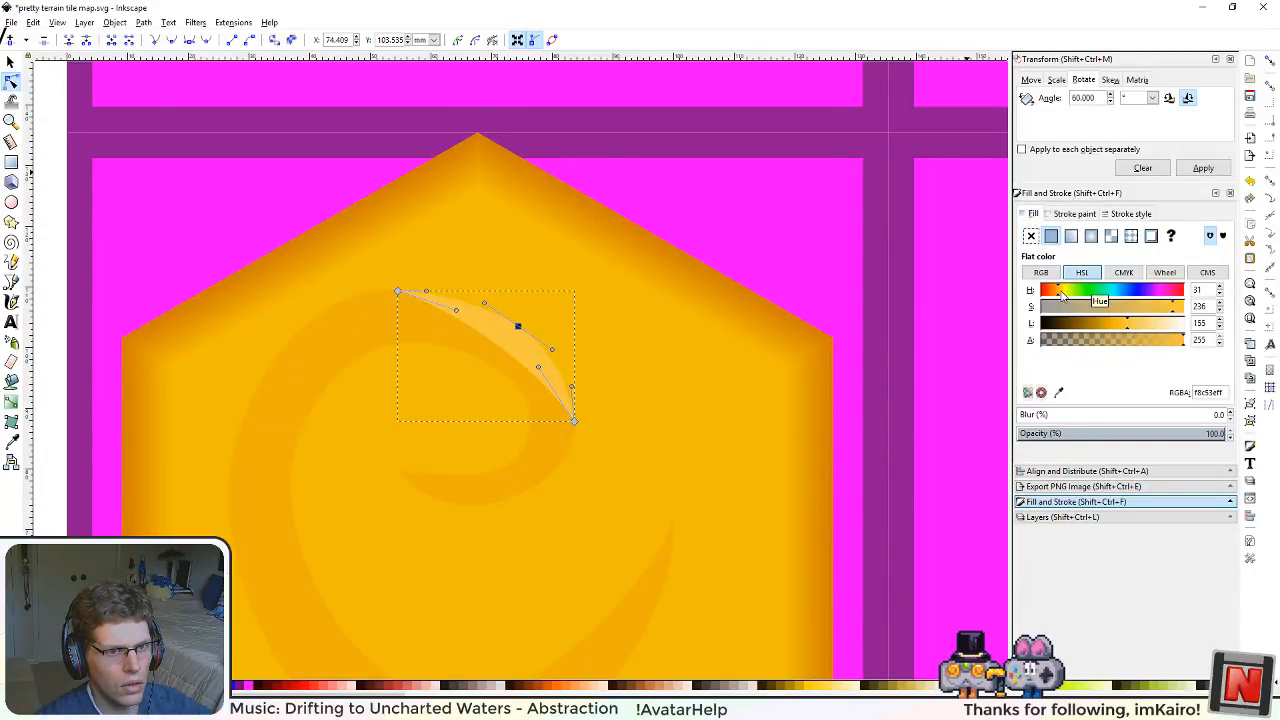
left_click_drag(1063, 293, 1060, 295)
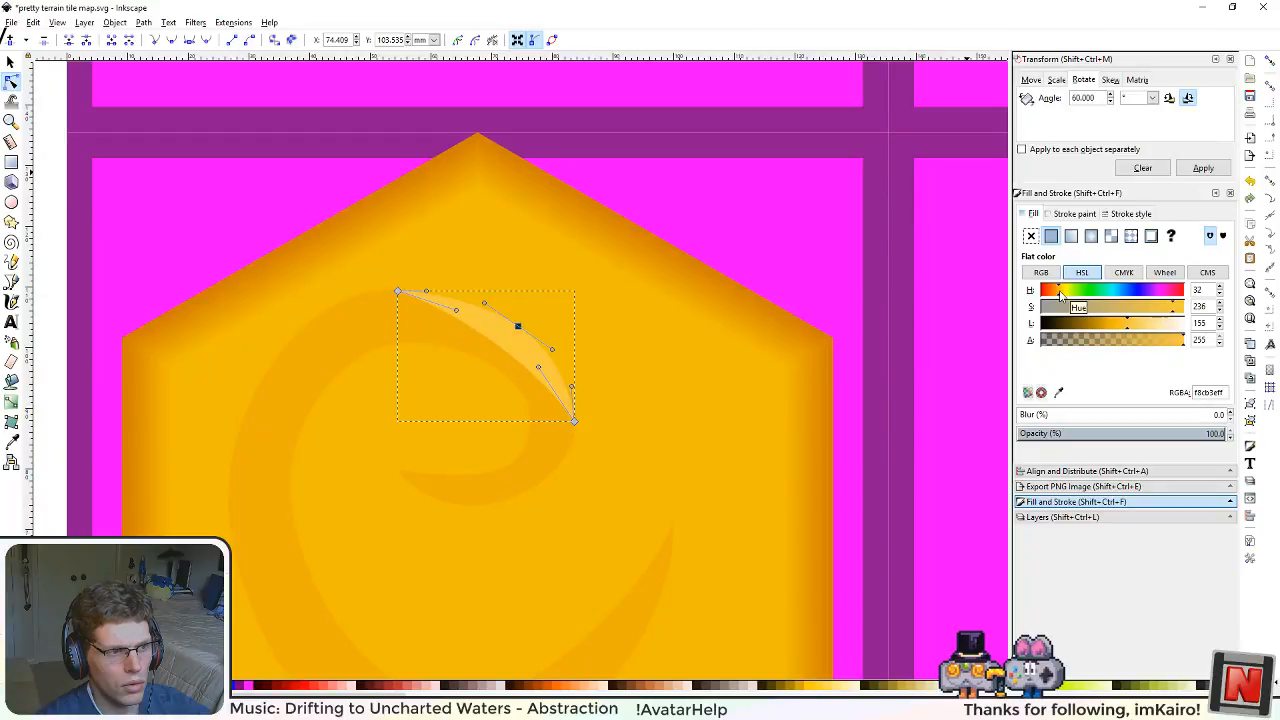
left_click(14, 63)
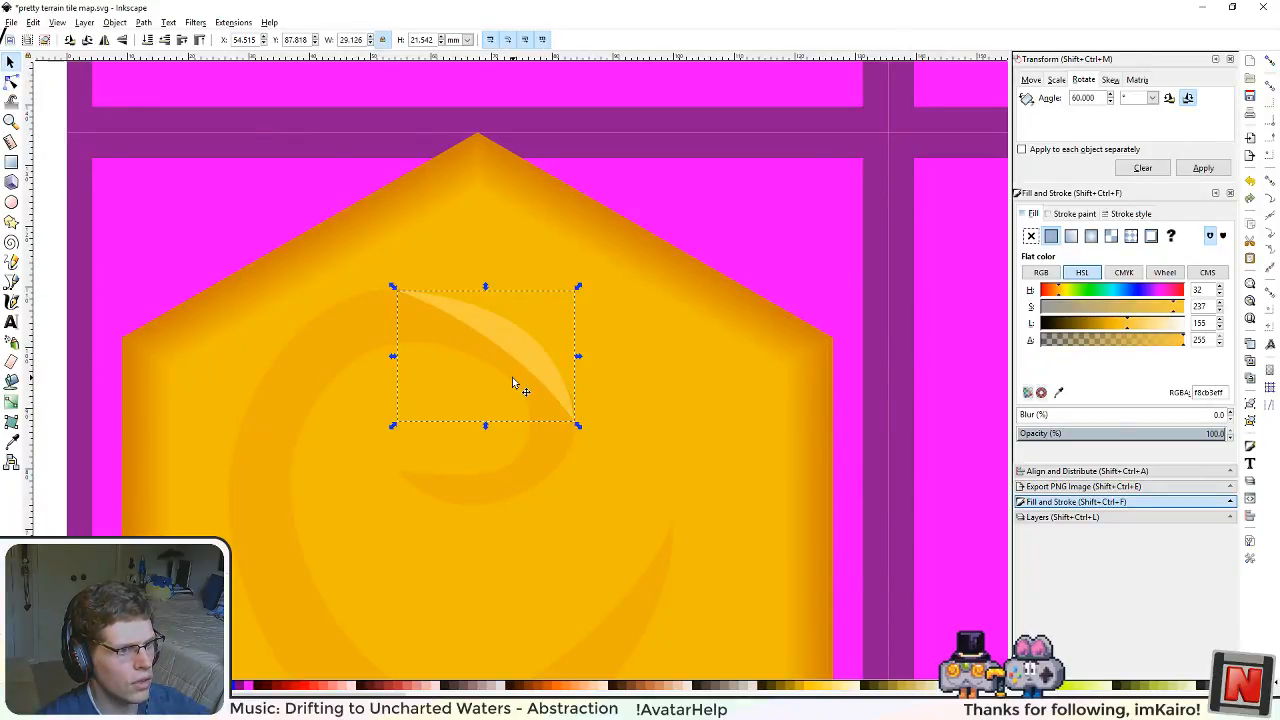
Step: Slim the crescent highlight by bowing its inner edge outward, and align its lower tip with the swirl's outer edge
scroll(512, 377, "down", 2)
scroll(512, 377, "up", 2)
scroll(499, 372, "up", 2)
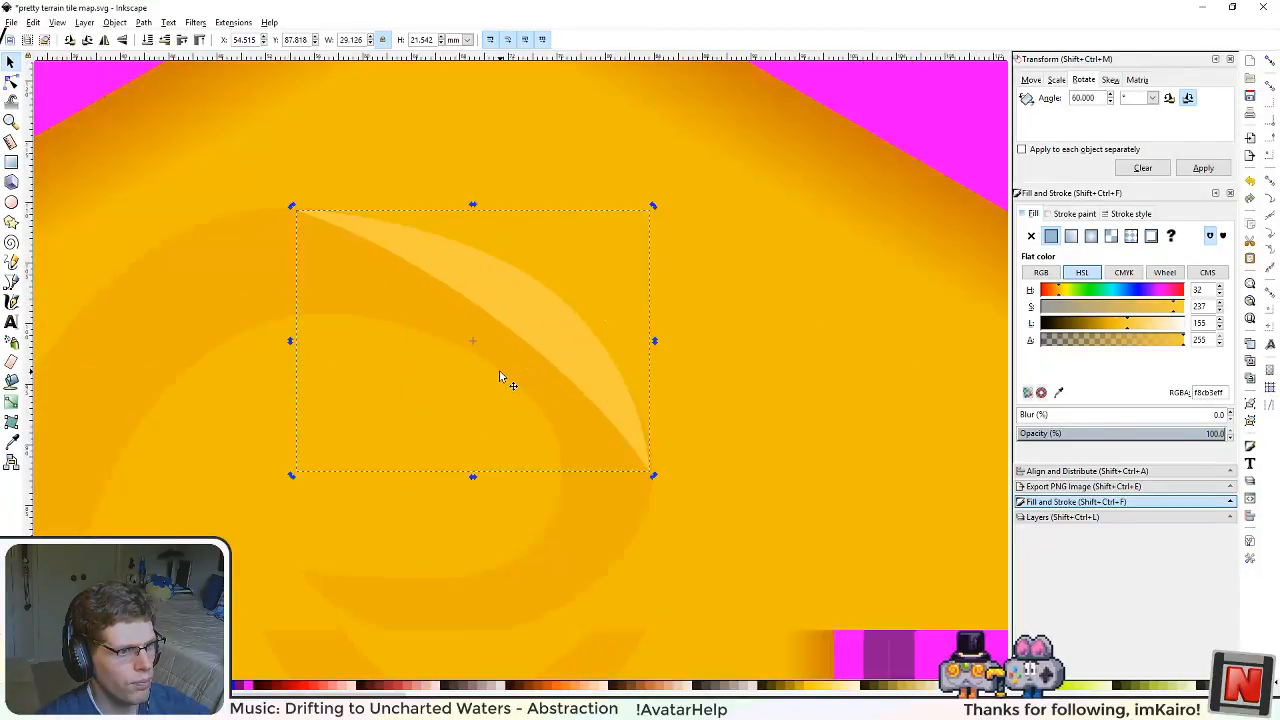
left_click(11, 81)
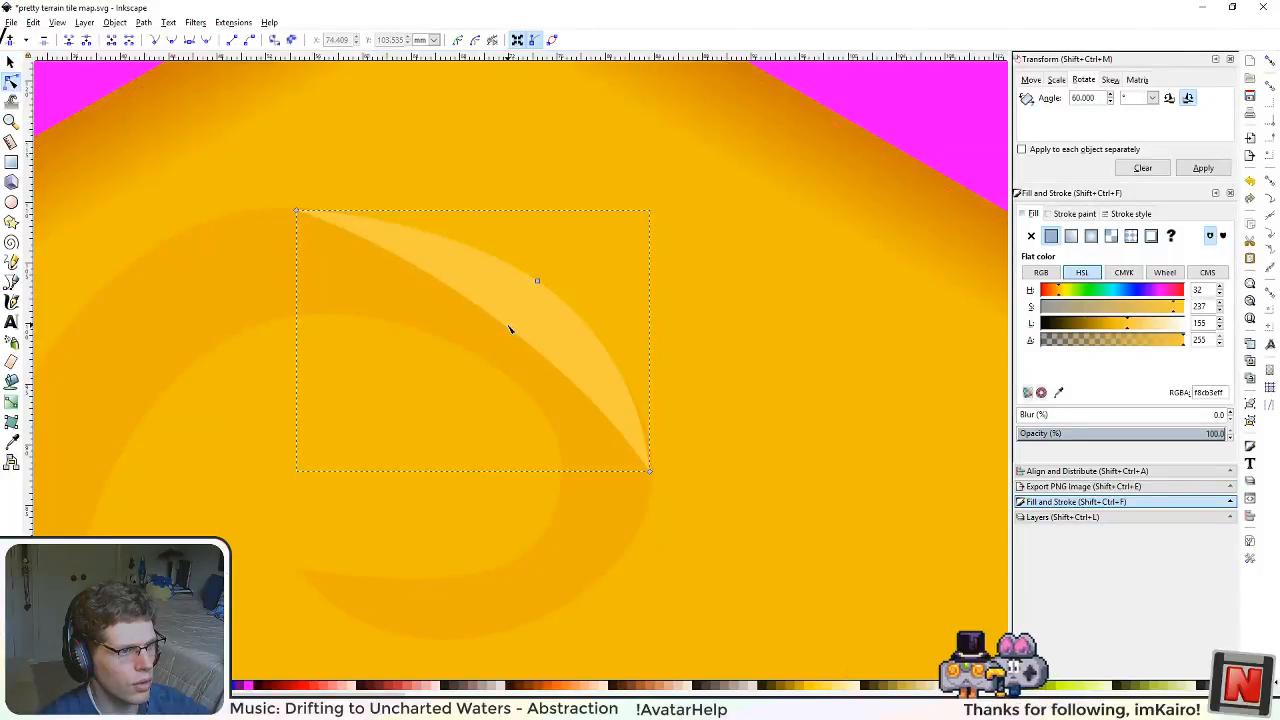
left_click_drag(516, 341, 532, 333)
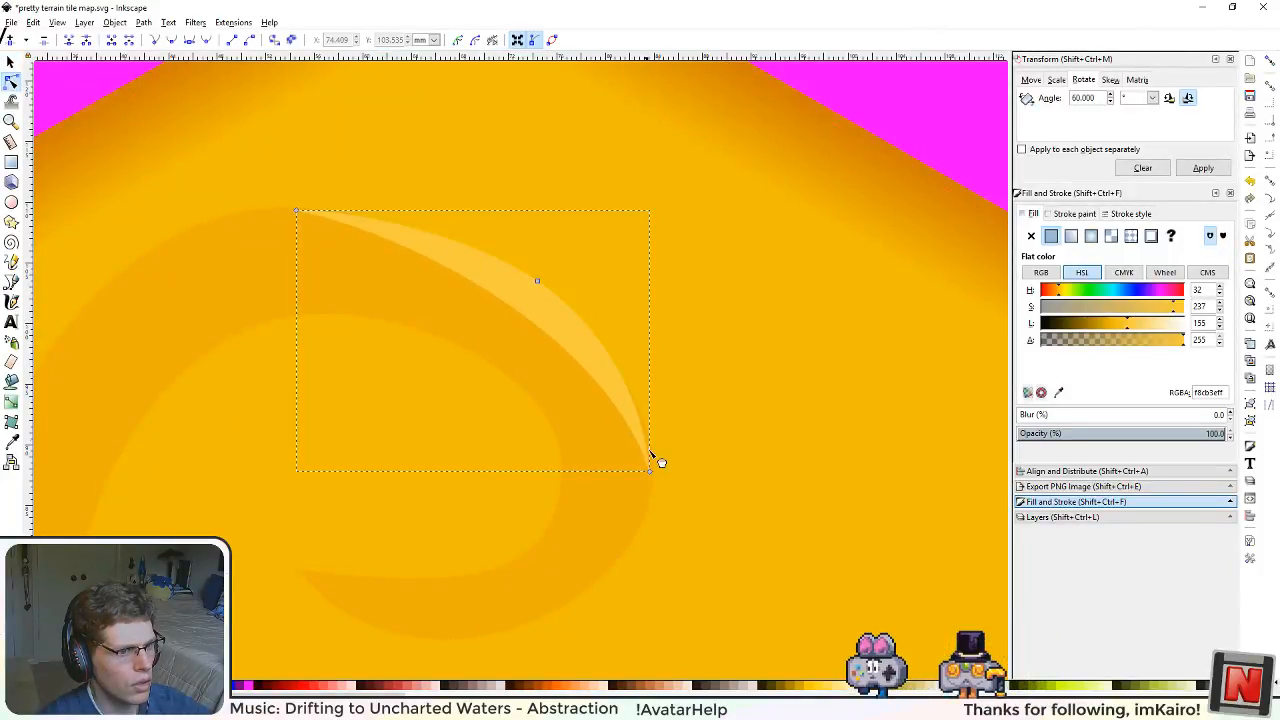
left_click_drag(651, 455, 653, 468)
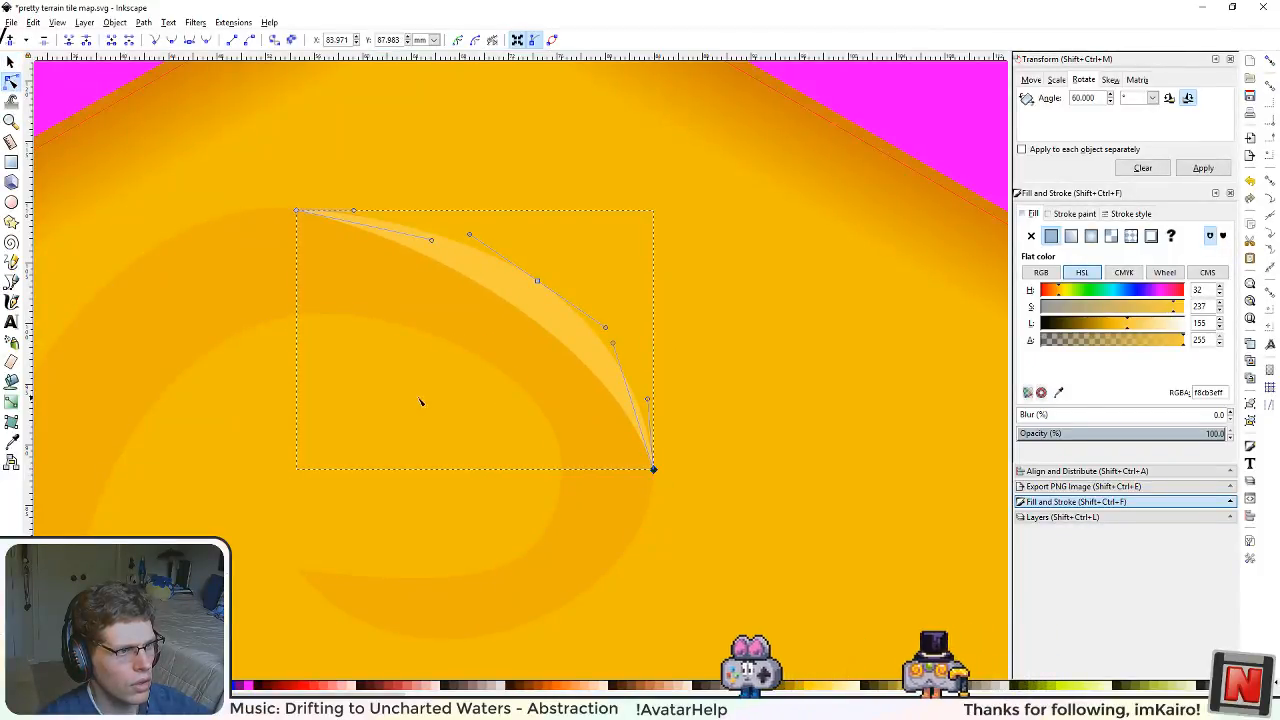
scroll(418, 405, "down", 2)
scroll(650, 272, "down", 4)
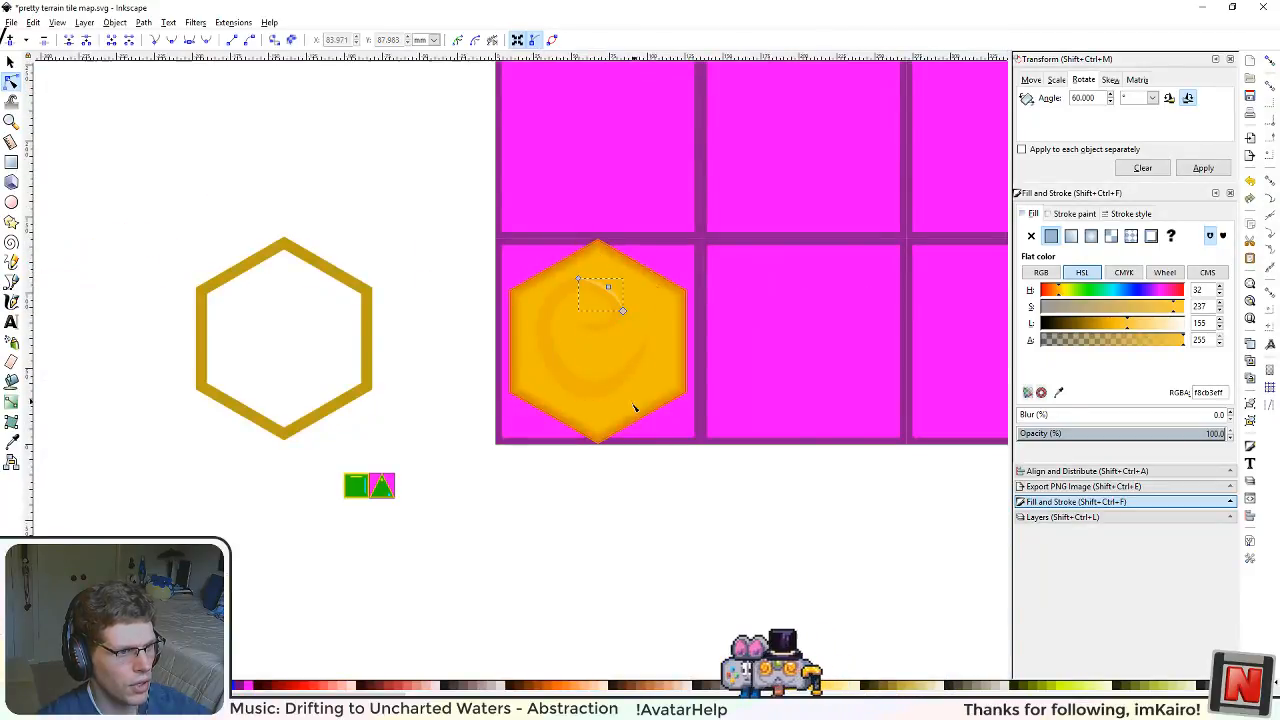
Step: Duplicate the crescent highlight and rotate the copy to lie along the swirl's lower-left inner edge, about 31 by 20 mm
scroll(634, 407, "up", 2)
left_click(631, 566)
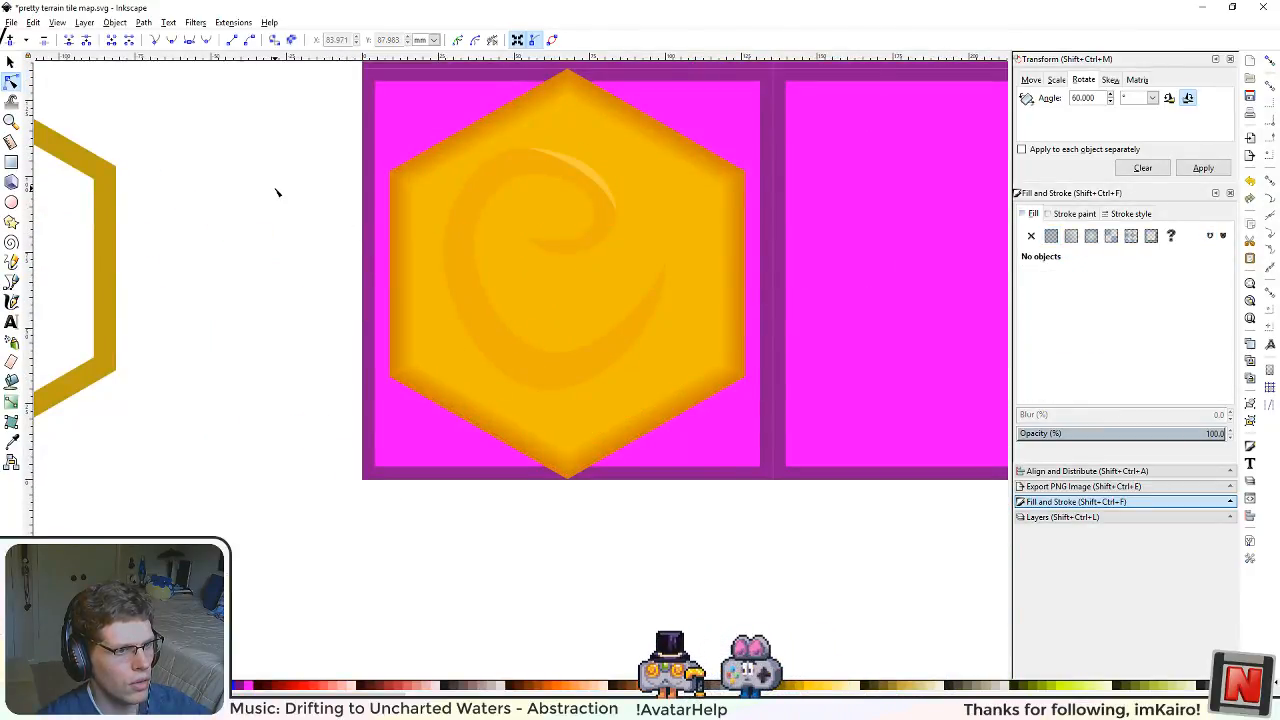
scroll(510, 258, "up", 2)
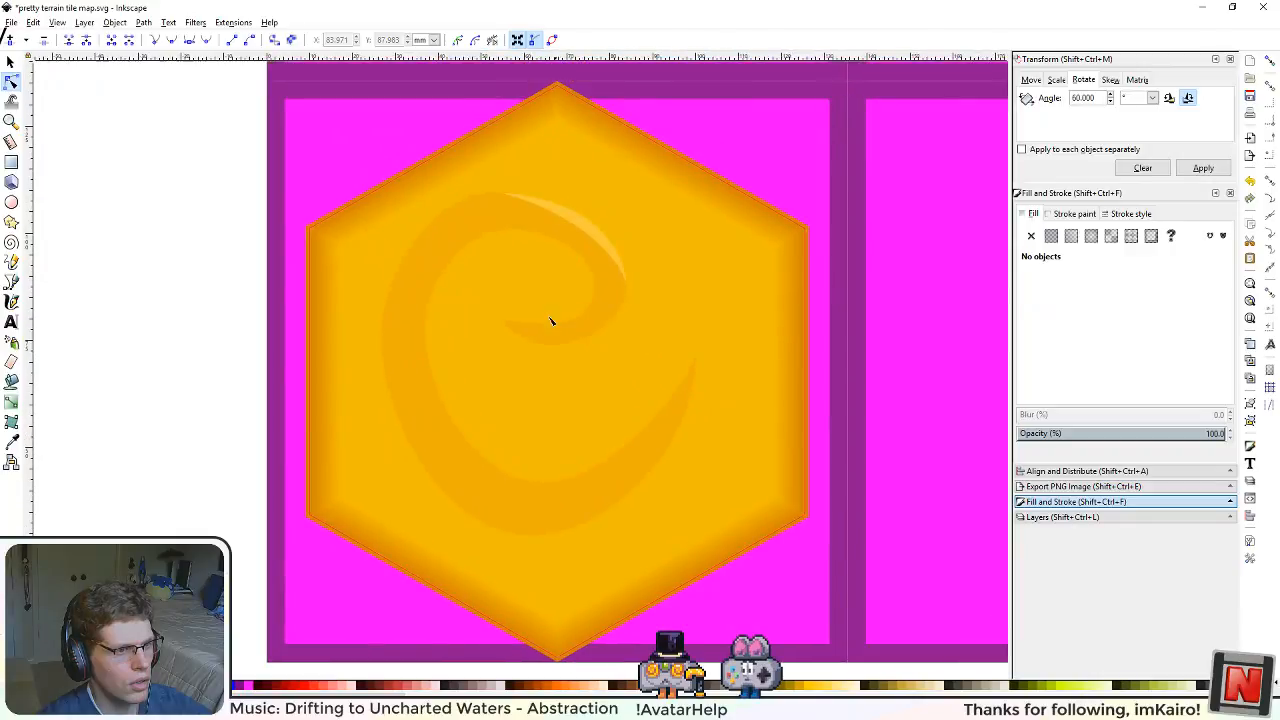
left_click(583, 229)
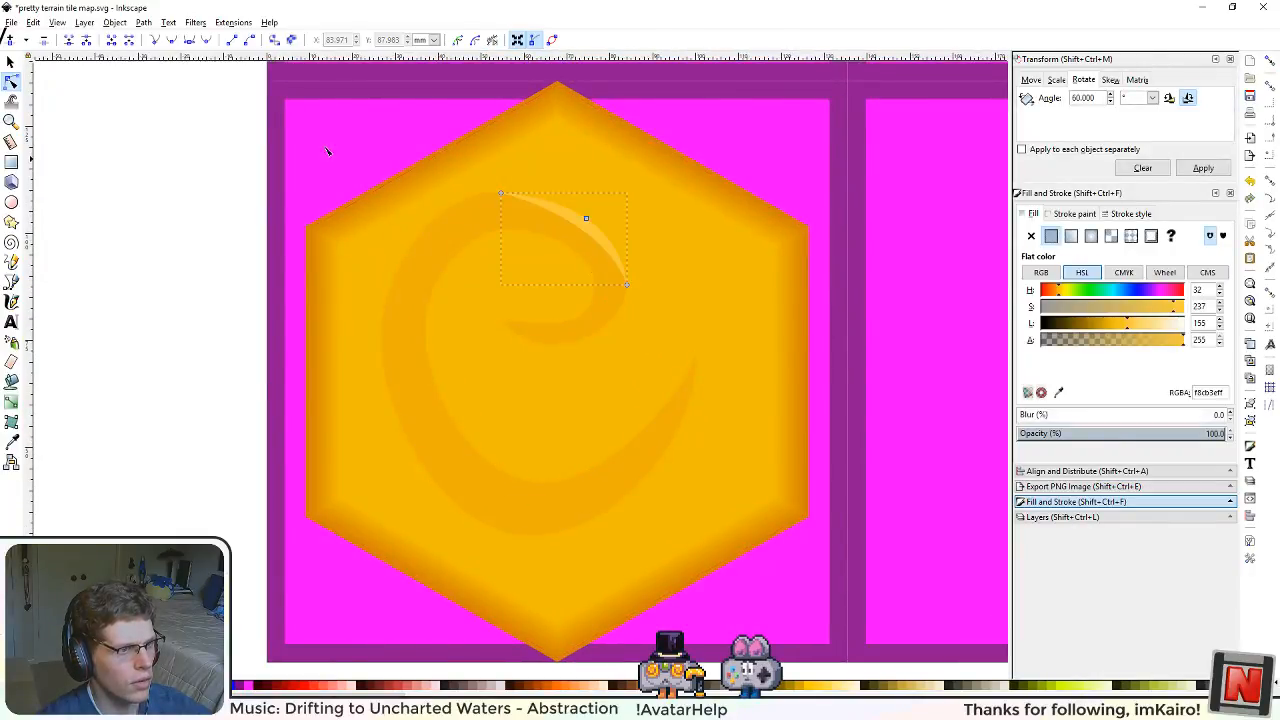
key("s")
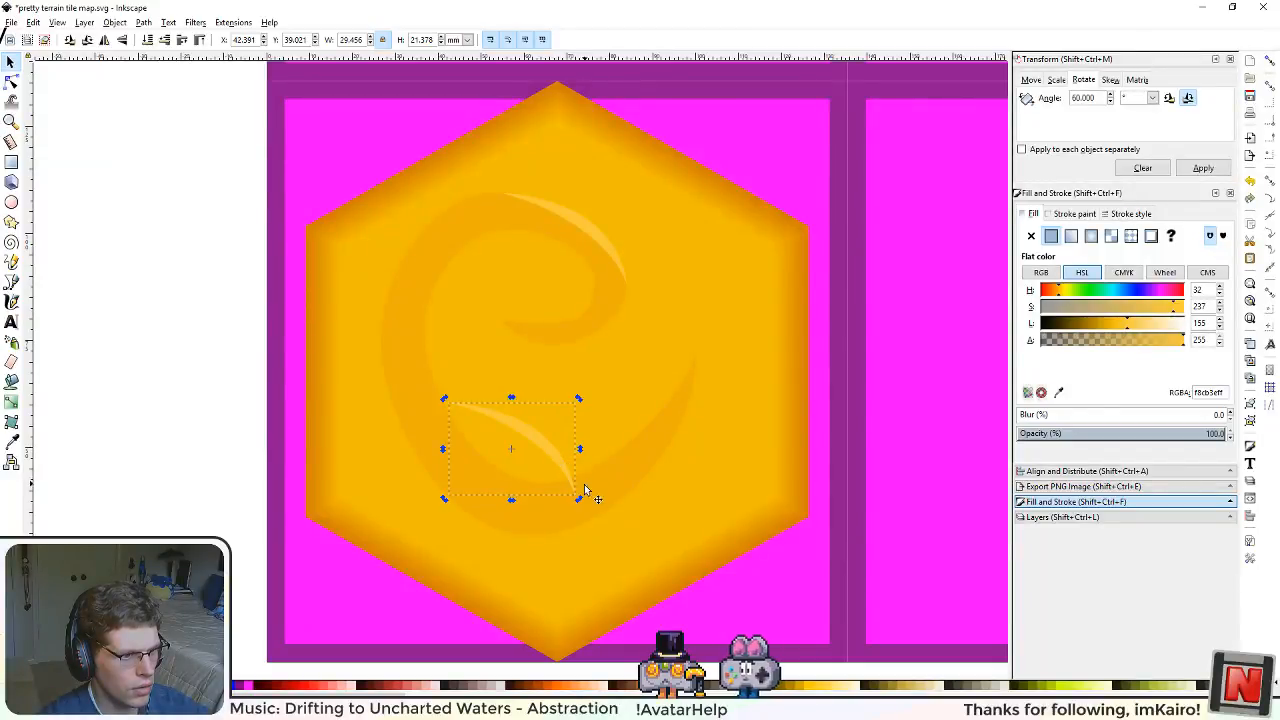
left_click(584, 488)
left_click_drag(582, 499, 455, 379)
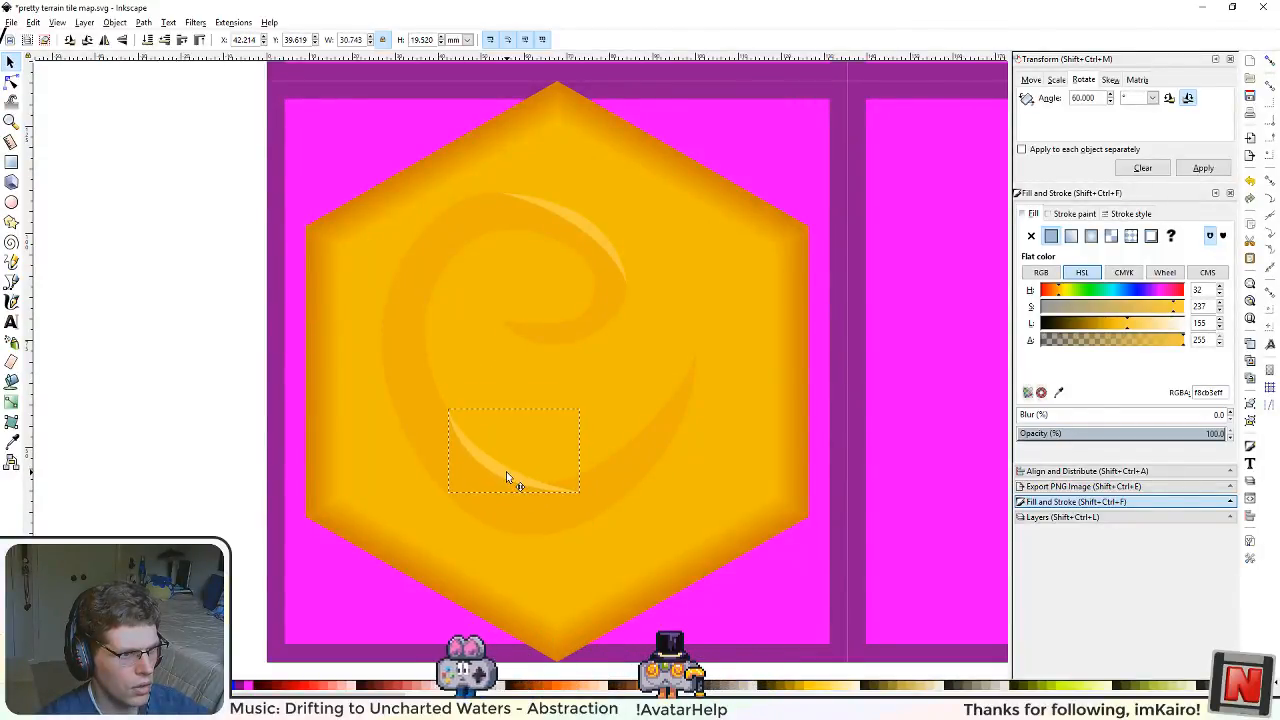
Step: Stretch the copied crescent by moving both of its tips further along the swirl's inner edge
key("n")
scroll(462, 420, "up", 3)
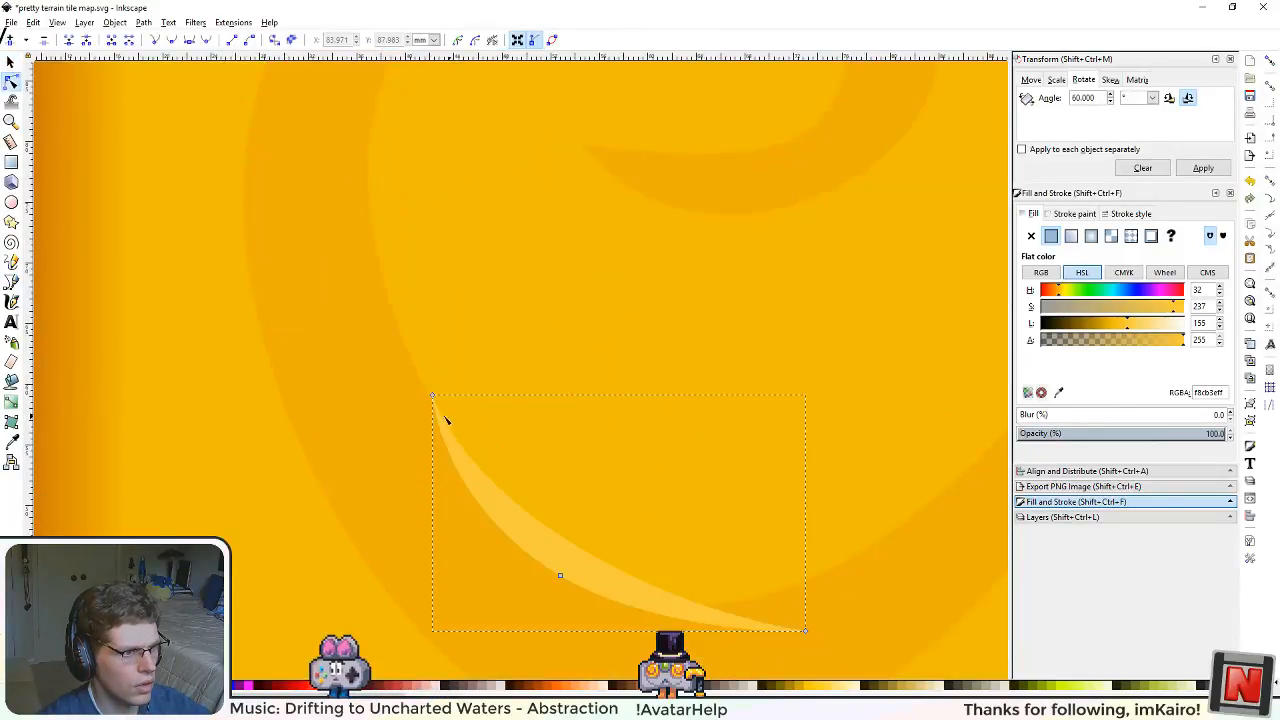
left_click_drag(443, 420, 388, 294)
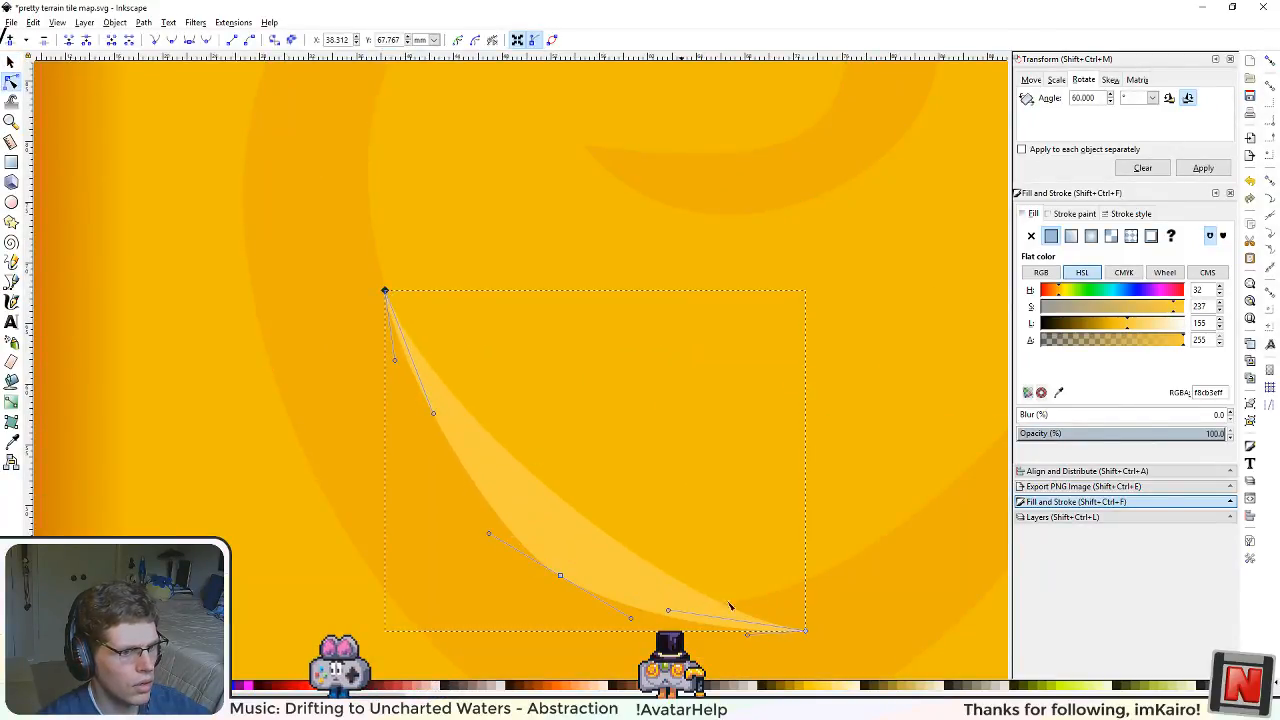
mouse_move(809, 634)
left_mouse_down()
mouse_move(876, 551)
mouse_move(820, 549)
mouse_move(804, 633)
left_mouse_up()
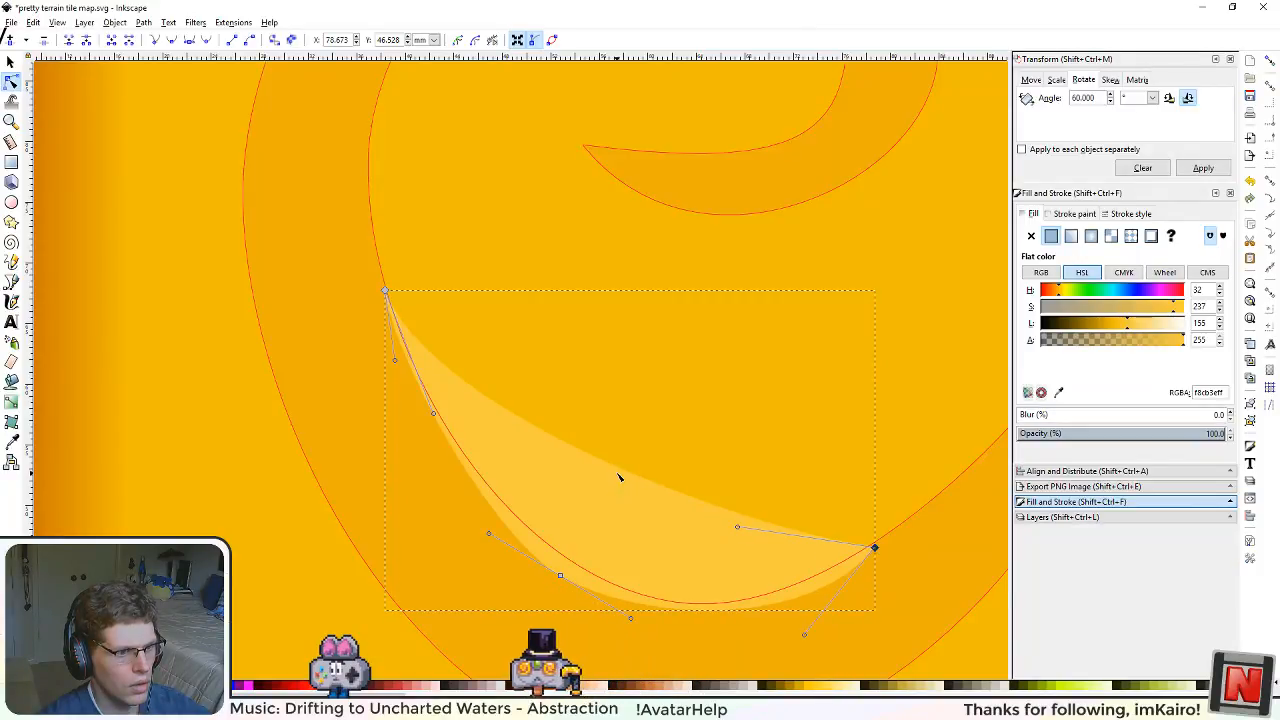
Step: Slim the lower highlight with a smooth middle node on its upper edge, and fine-tune its curvature and right tip to match the swirl
left_click_drag(621, 470, 601, 559)
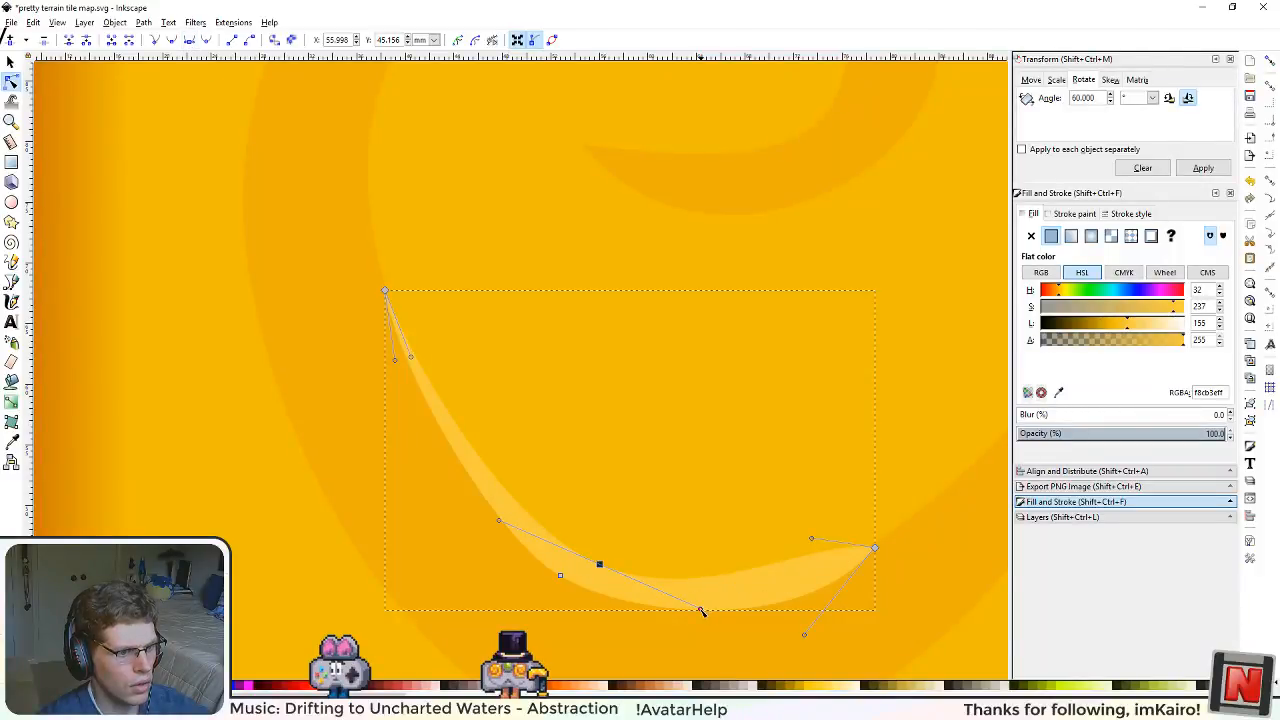
left_click_drag(675, 599, 665, 598)
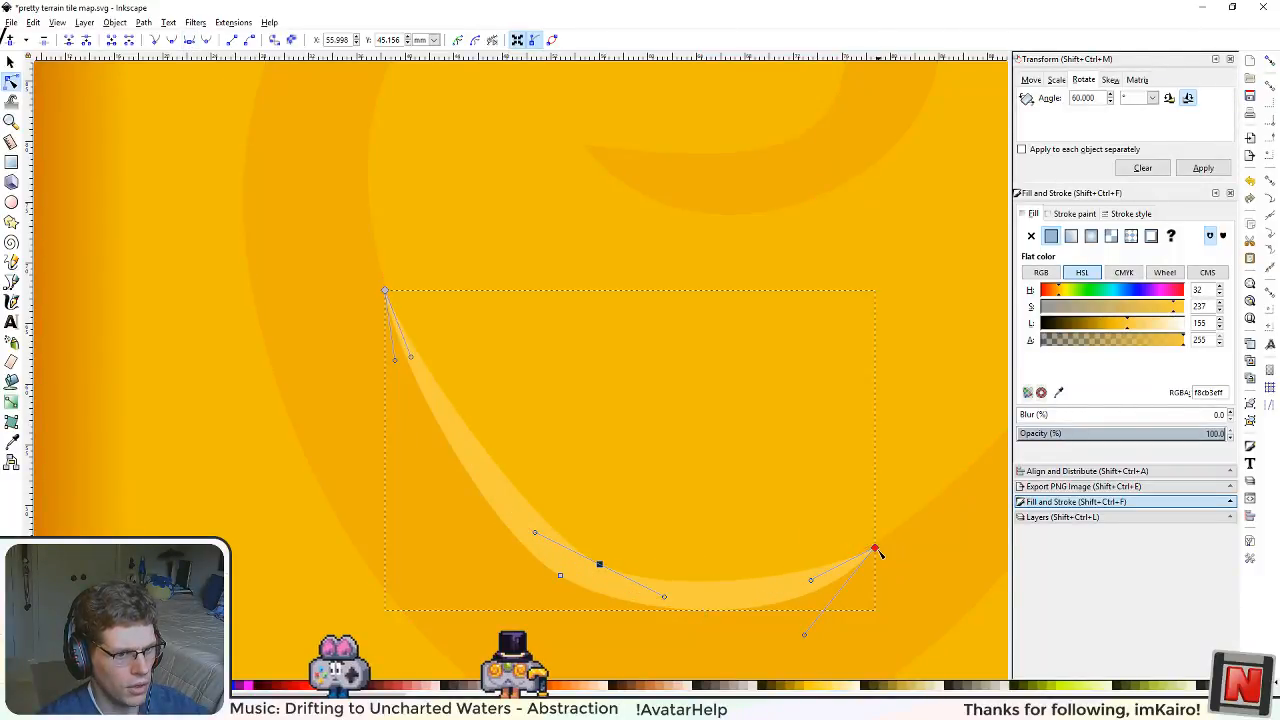
left_click_drag(877, 548, 873, 544)
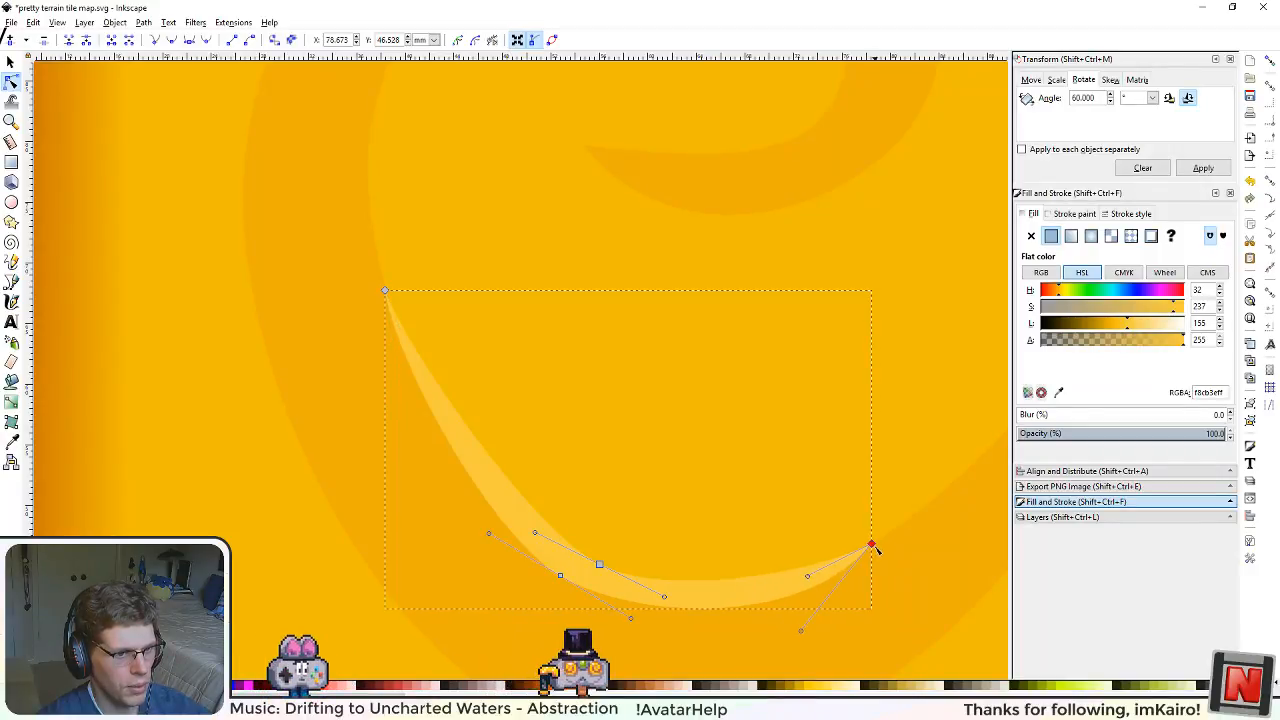
left_click(599, 564)
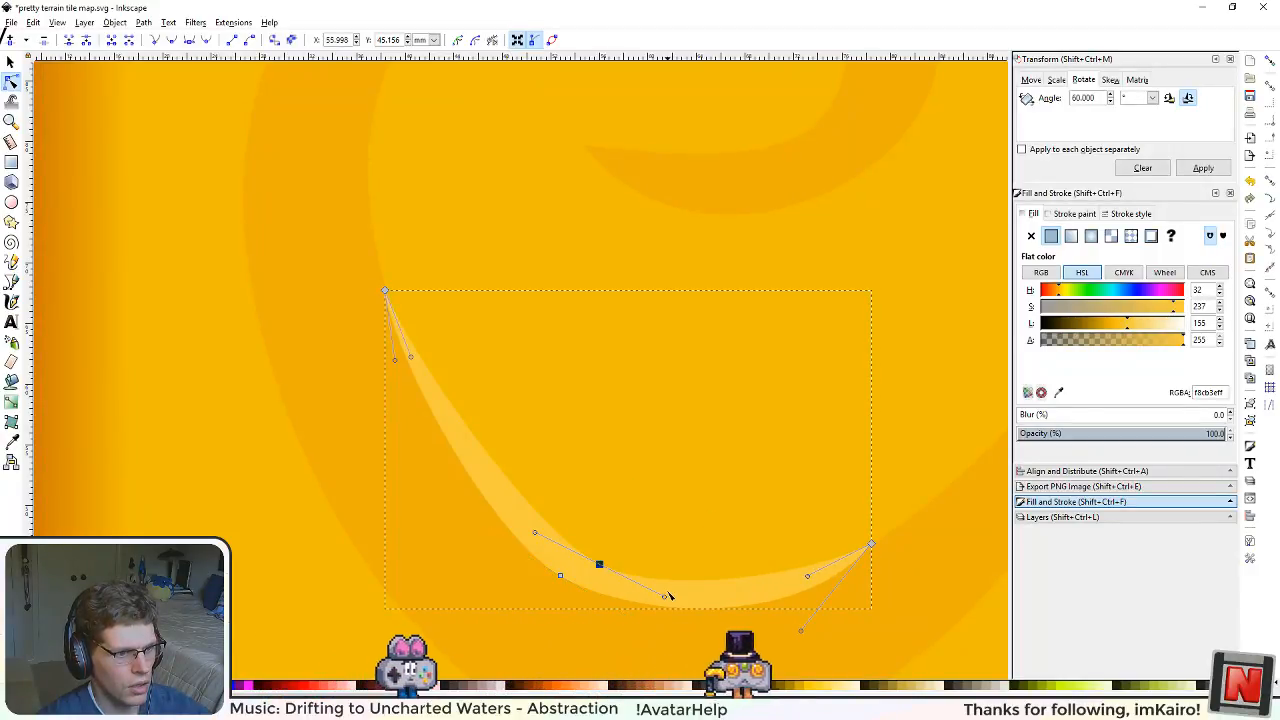
left_click_drag(670, 601, 683, 607)
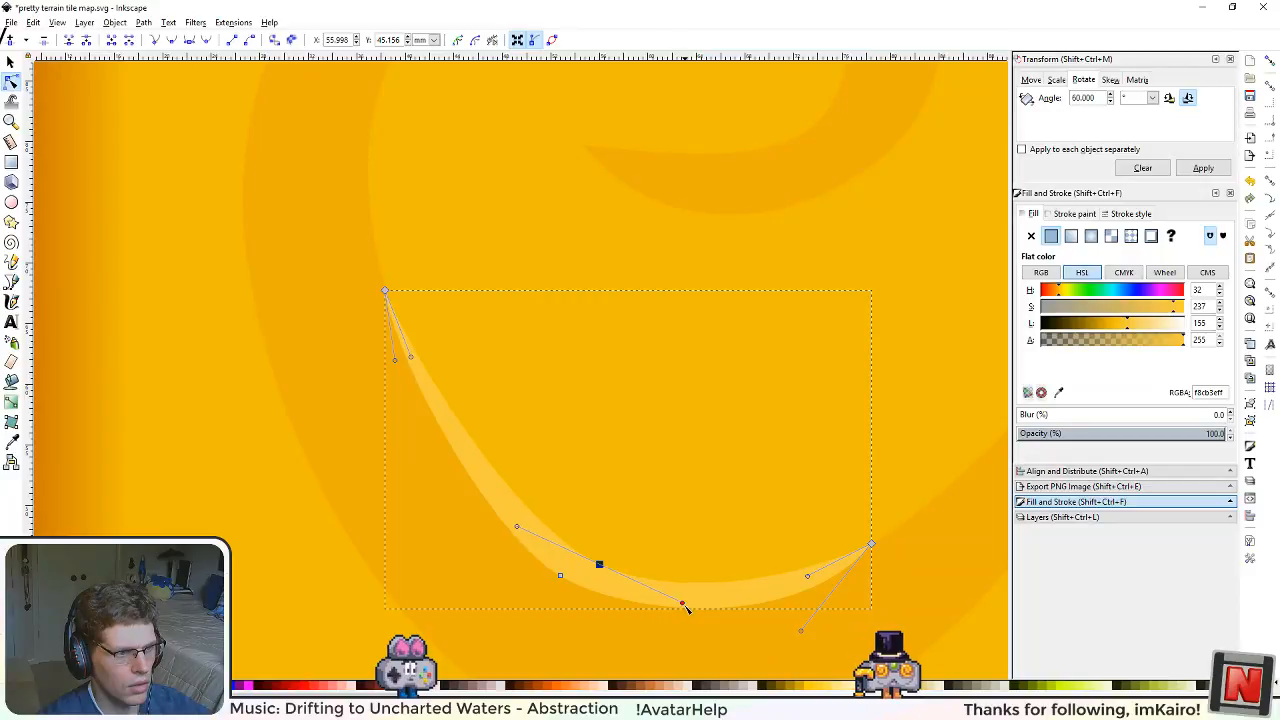
scroll(619, 456, "down", 3, "ctrl")
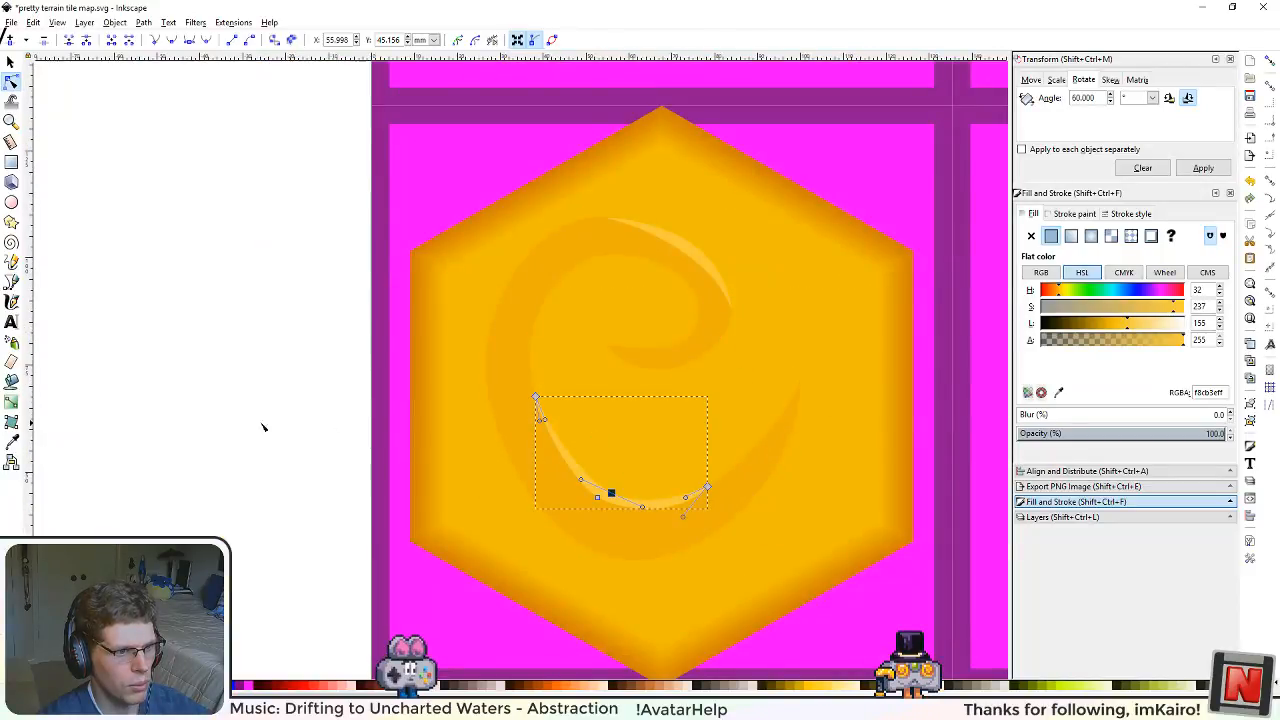
left_click(231, 389)
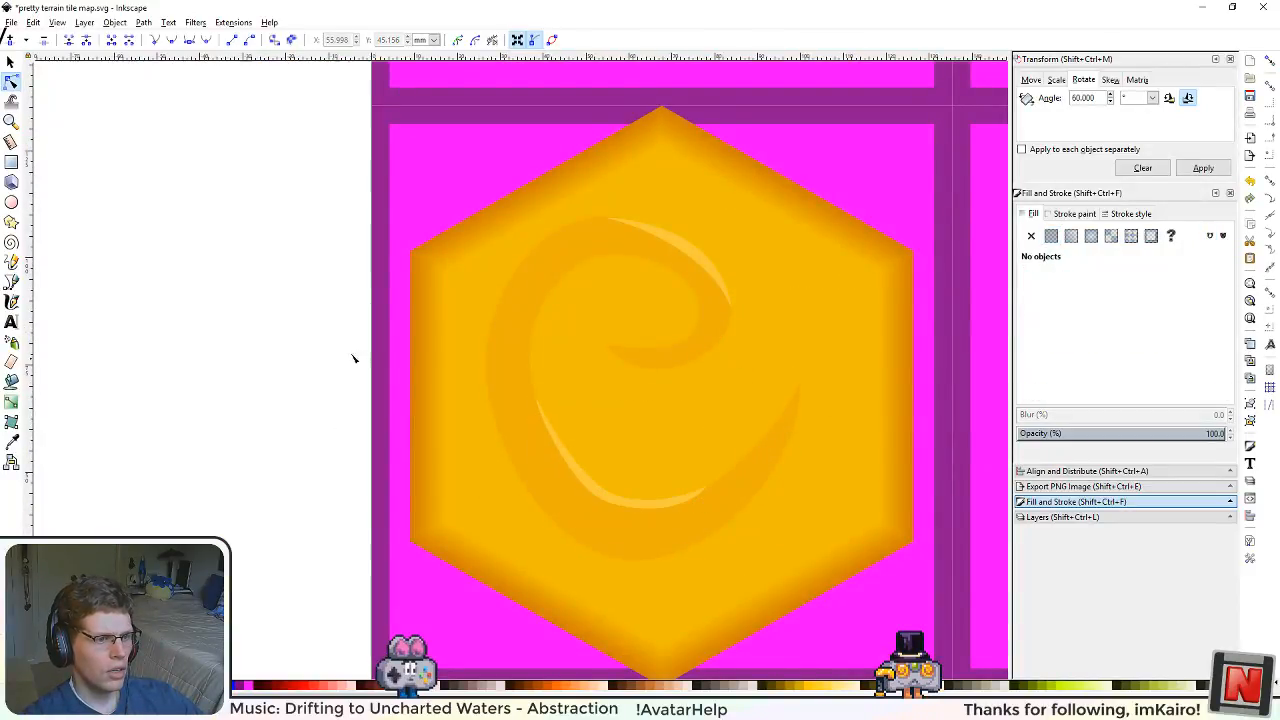
Step: Save the drawing and export the whole page as pretty terrain tile map.png at 4096 by 4096 pixels, 96 dpi
scroll(362, 357, "down", 3, "ctrl")
scroll(475, 338, "up", 2, "ctrl")
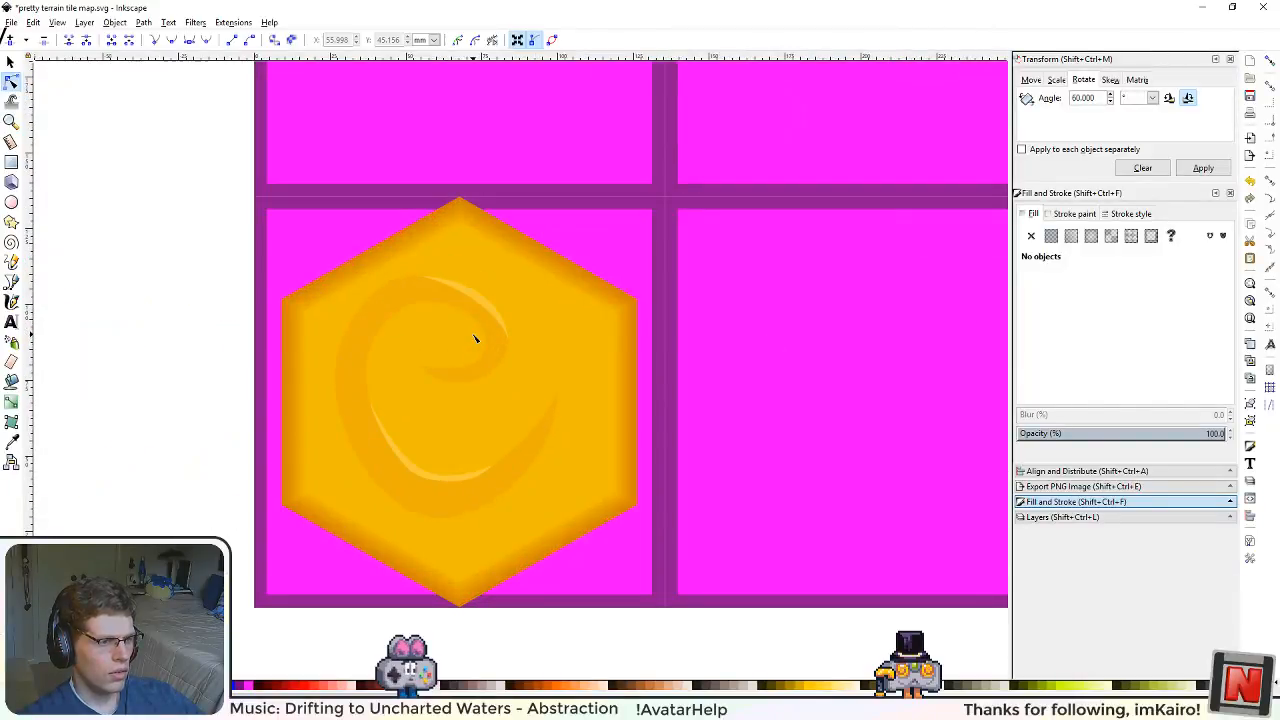
scroll(572, 423, "up", 1)
left_click(538, 505)
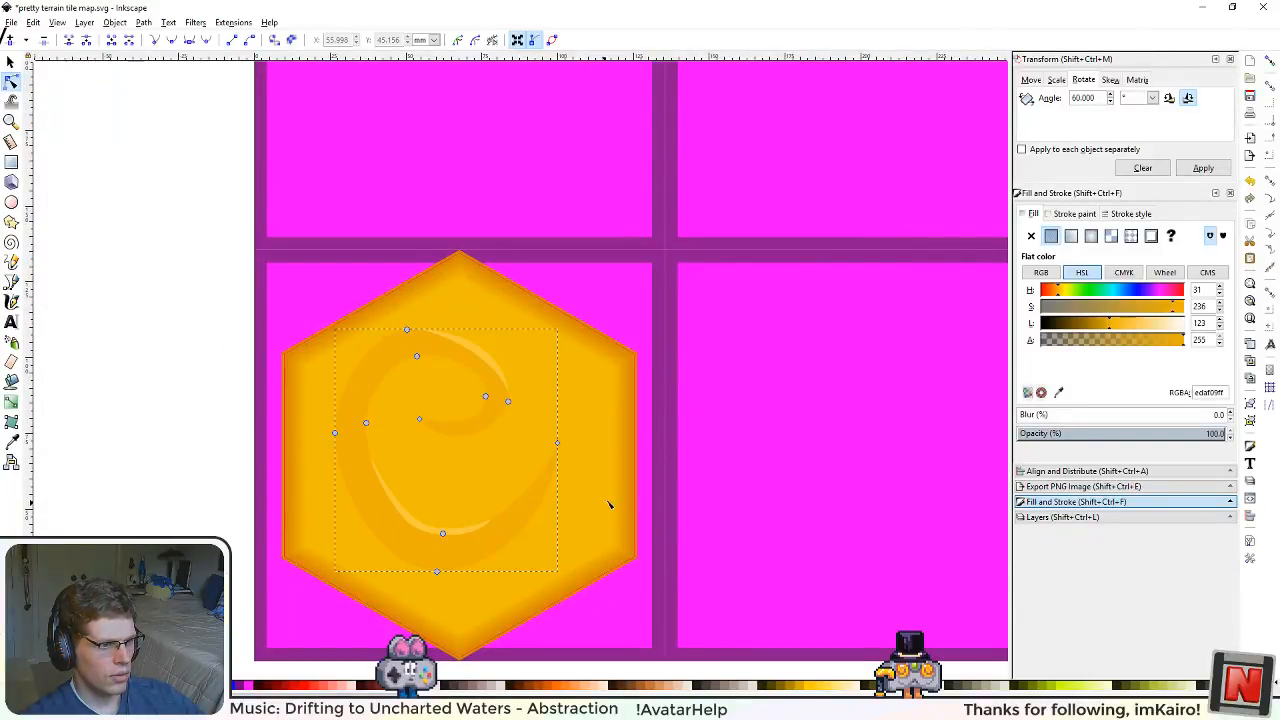
scroll(608, 495, "up", 1, "ctrl")
scroll(499, 411, "down", 3, "ctrl")
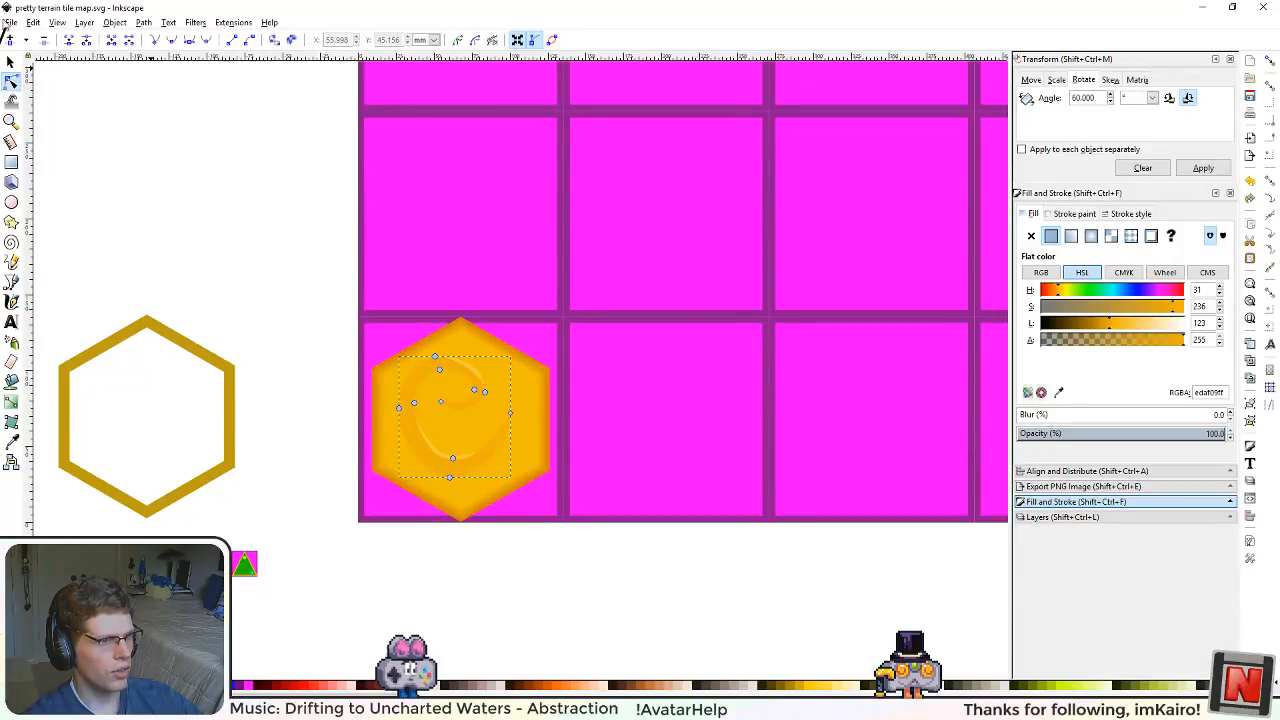
left_click(1090, 487)
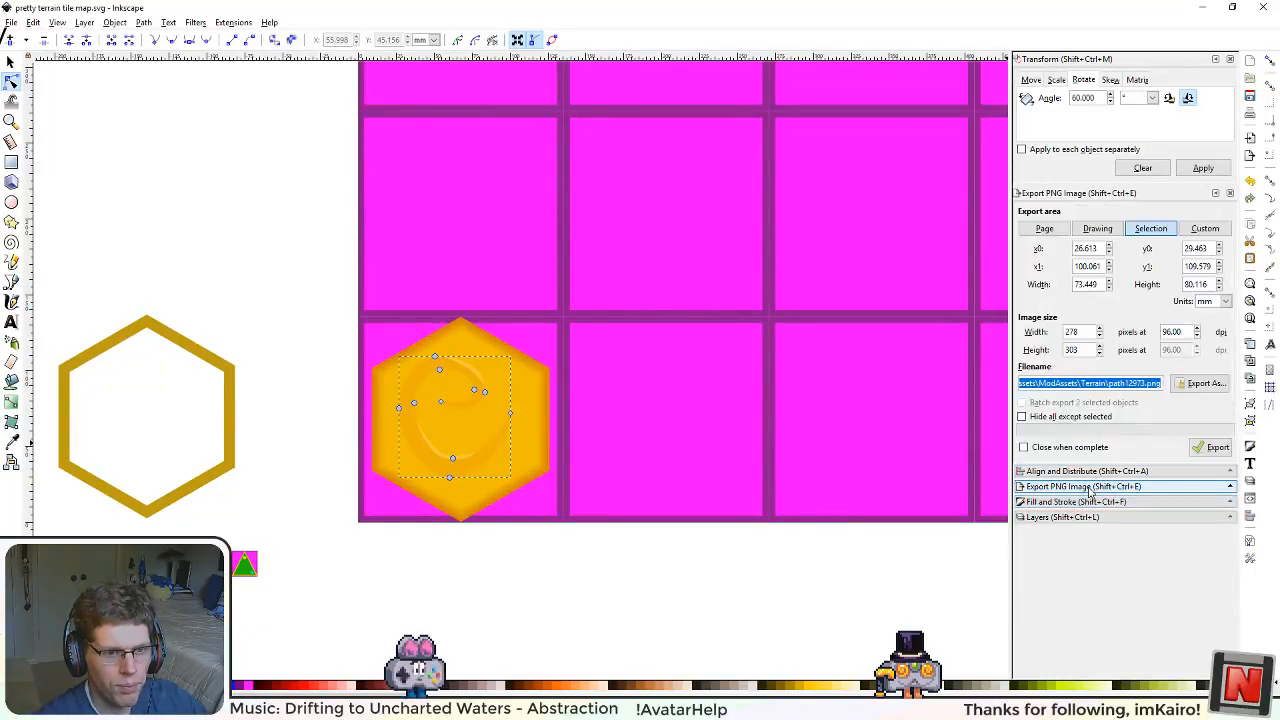
left_click(1212, 447)
left_click(740, 423)
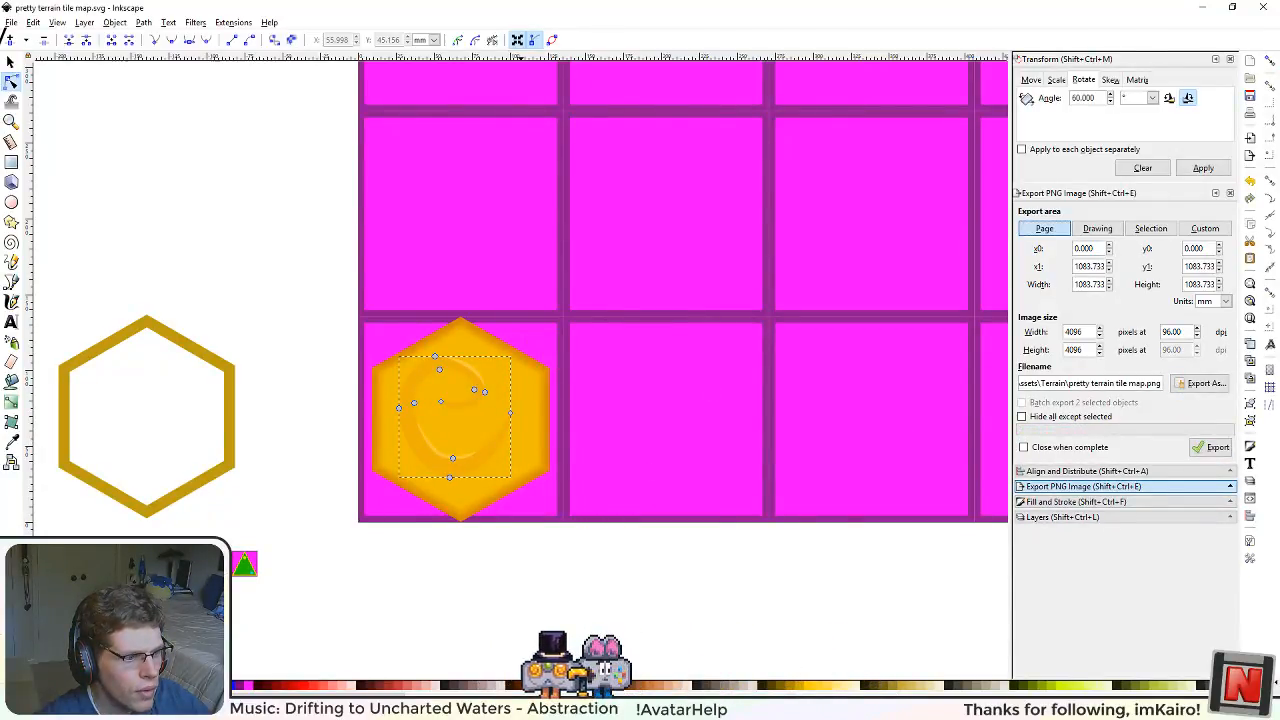
Step: Switch to Unity and build the project's asset bundles
key("alt+Tab")
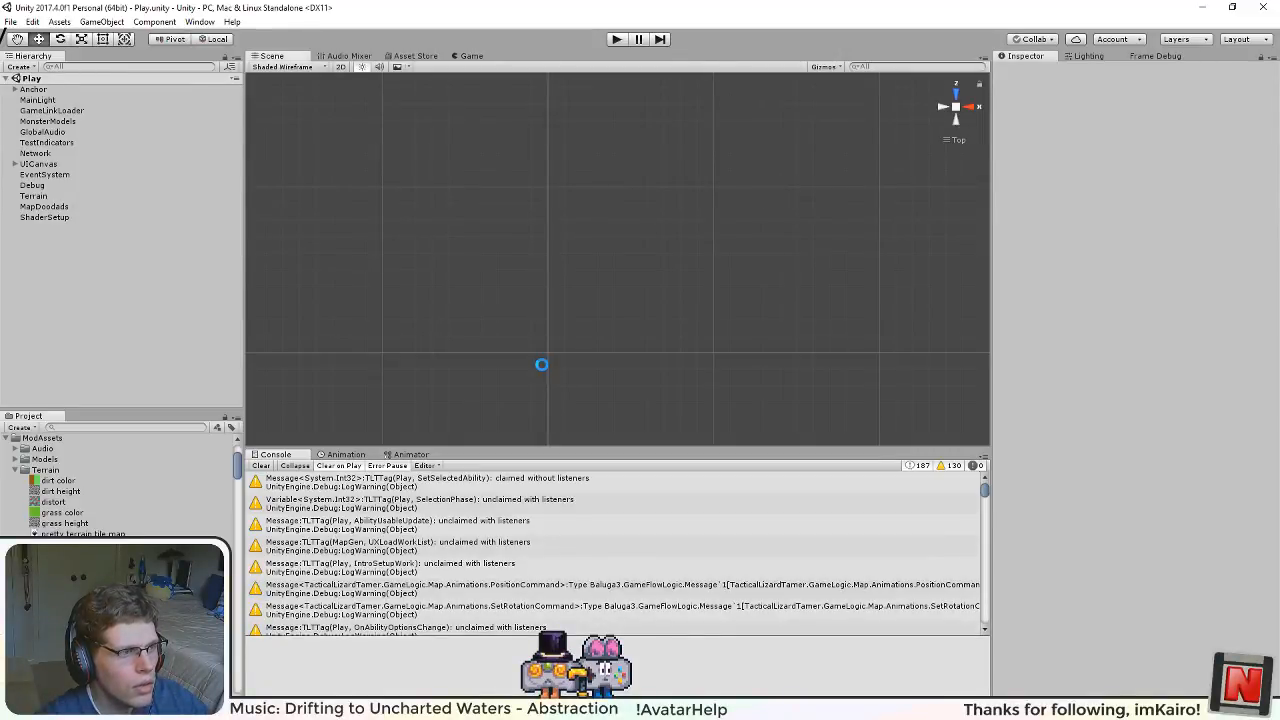
left_click(62, 22)
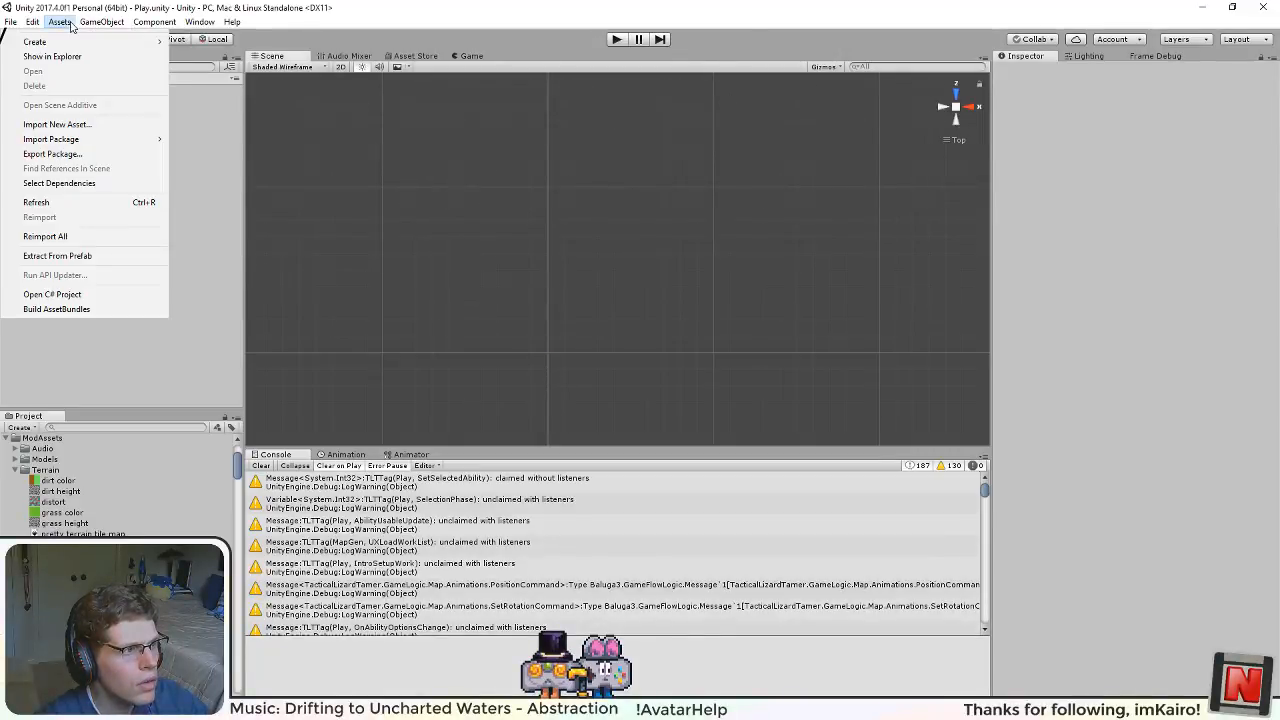
left_click(115, 313)
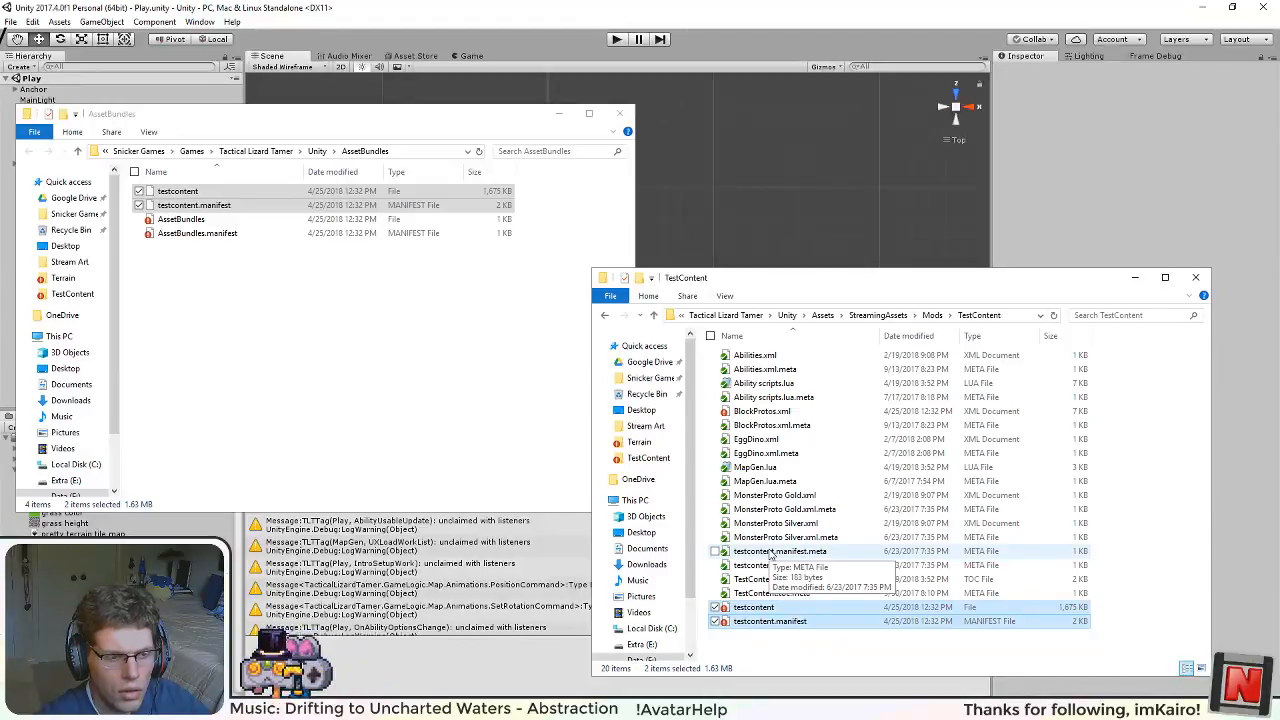
left_click(252, 293)
left_click(205, 207, "ctrl")
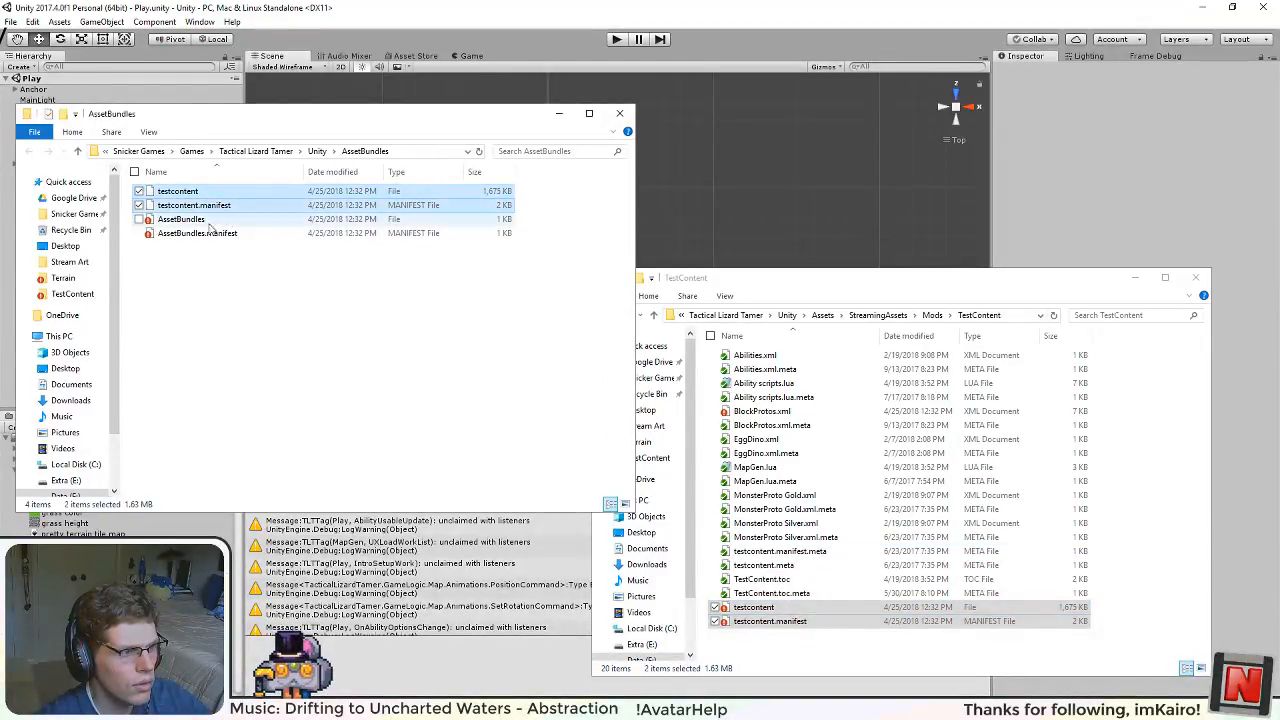
left_click(280, 343)
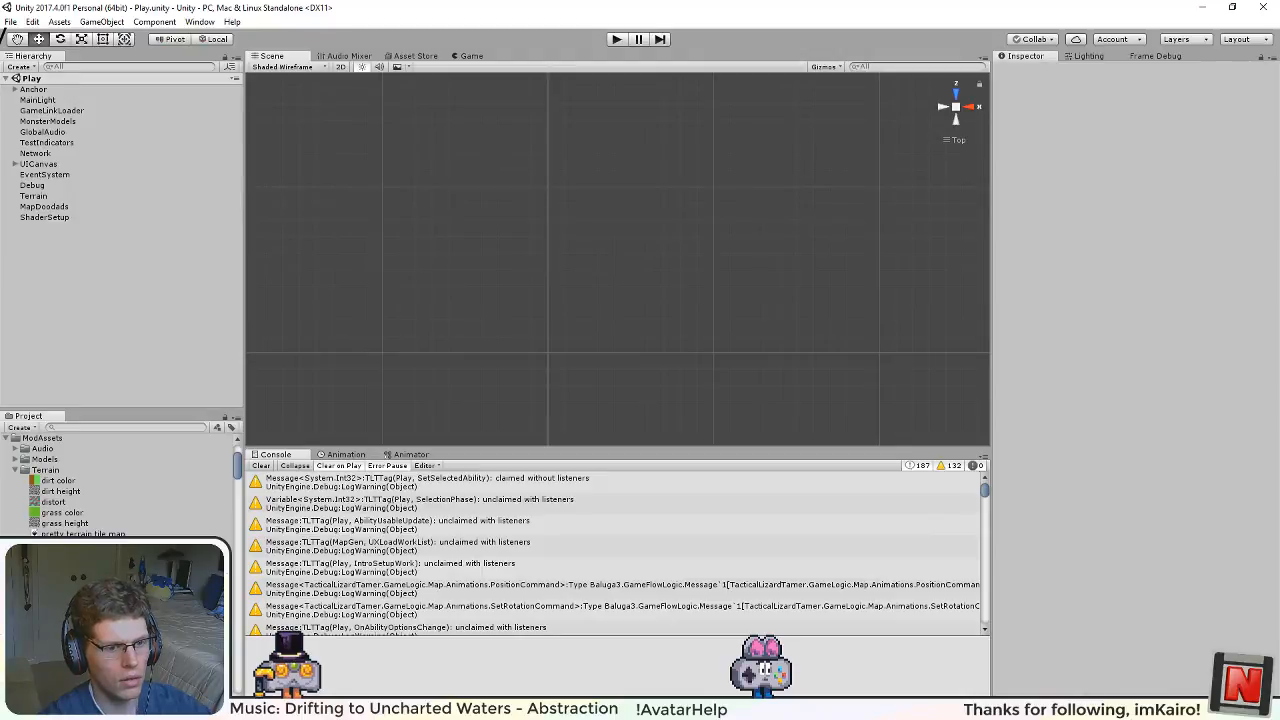
Step: Move testcontent and testcontent.manifest from the AssetBundles folder to the TestContent mod folder, replacing the existing files
key("alt+Tab")
key("alt+Tab")
left_click(274, 303)
left_click(186, 206)
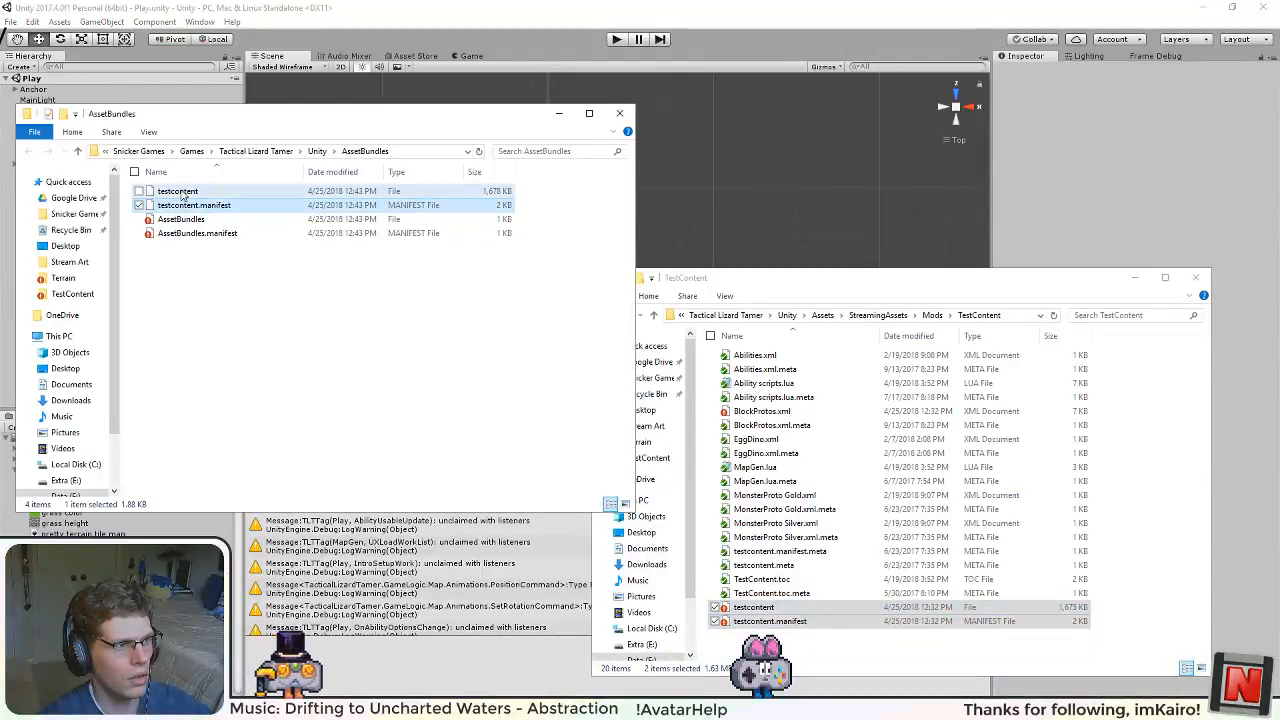
left_click(183, 197, "shift")
left_click_drag(183, 197, 808, 640)
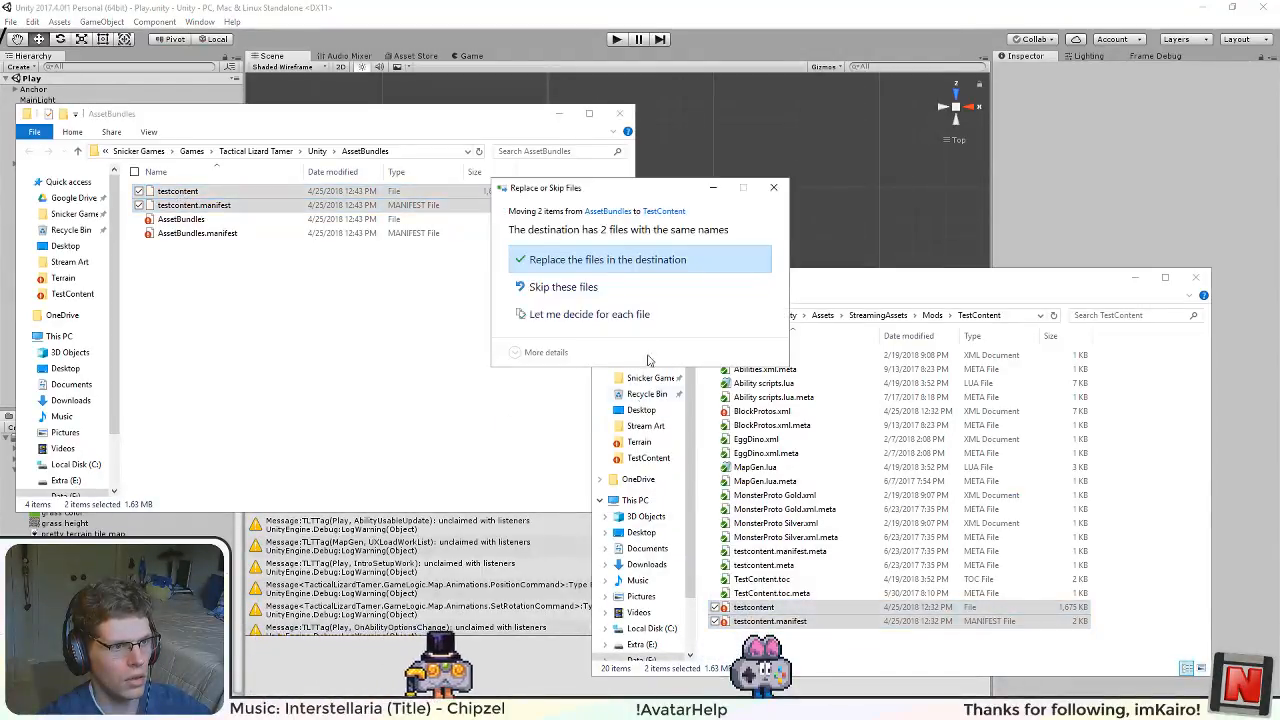
left_click(603, 259)
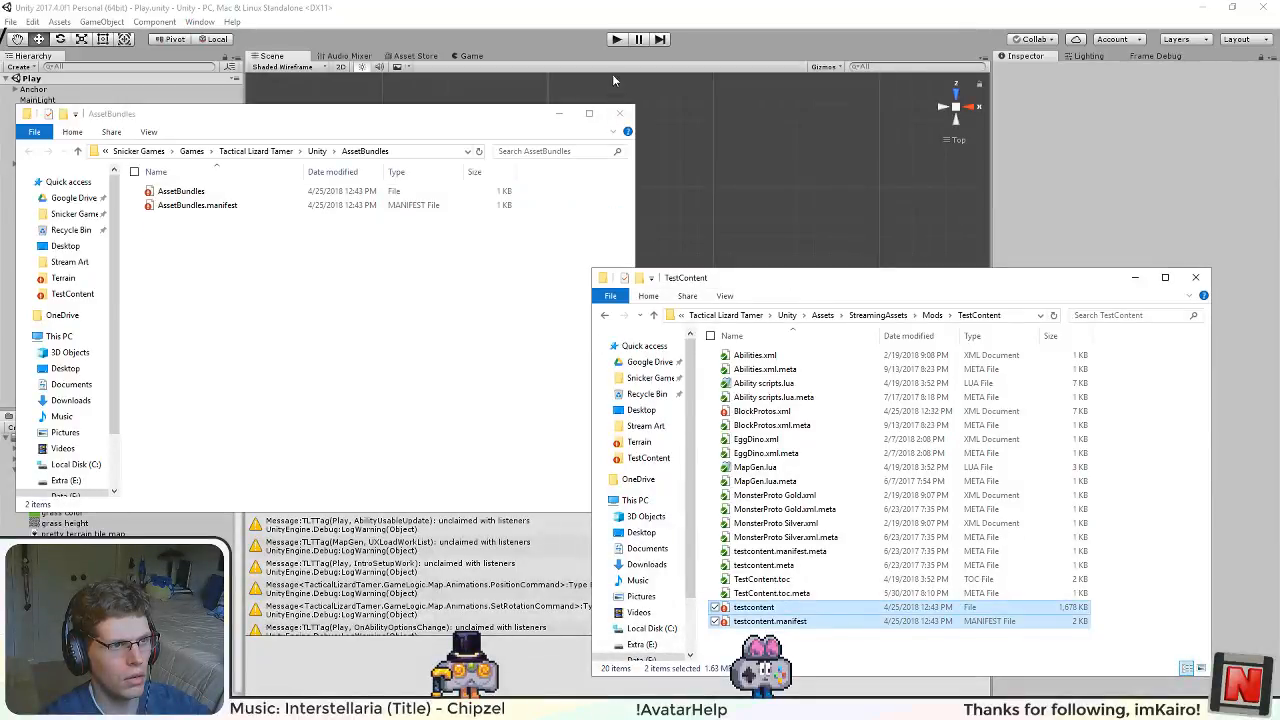
Step: Run the Play scene in Unity, examine the hexagon tiles in the game from a rotated camera, and stop the run
left_click(617, 39)
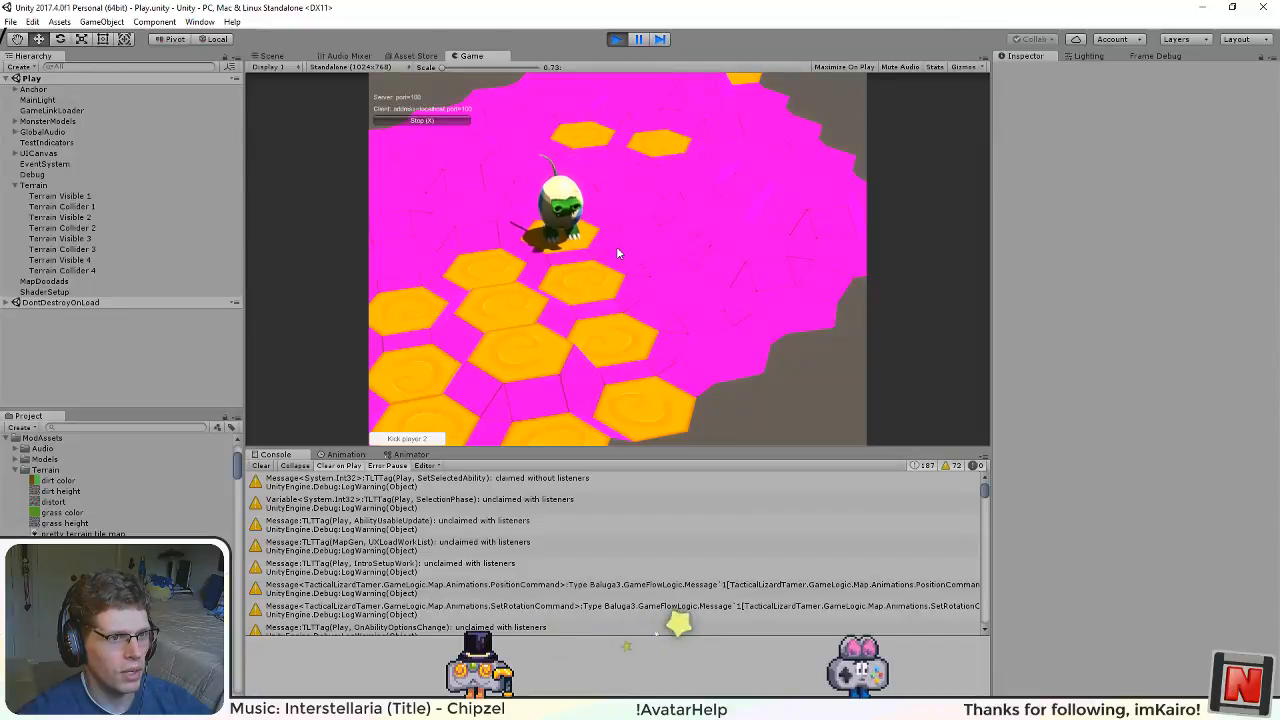
left_click_drag(617, 253, 460, 204)
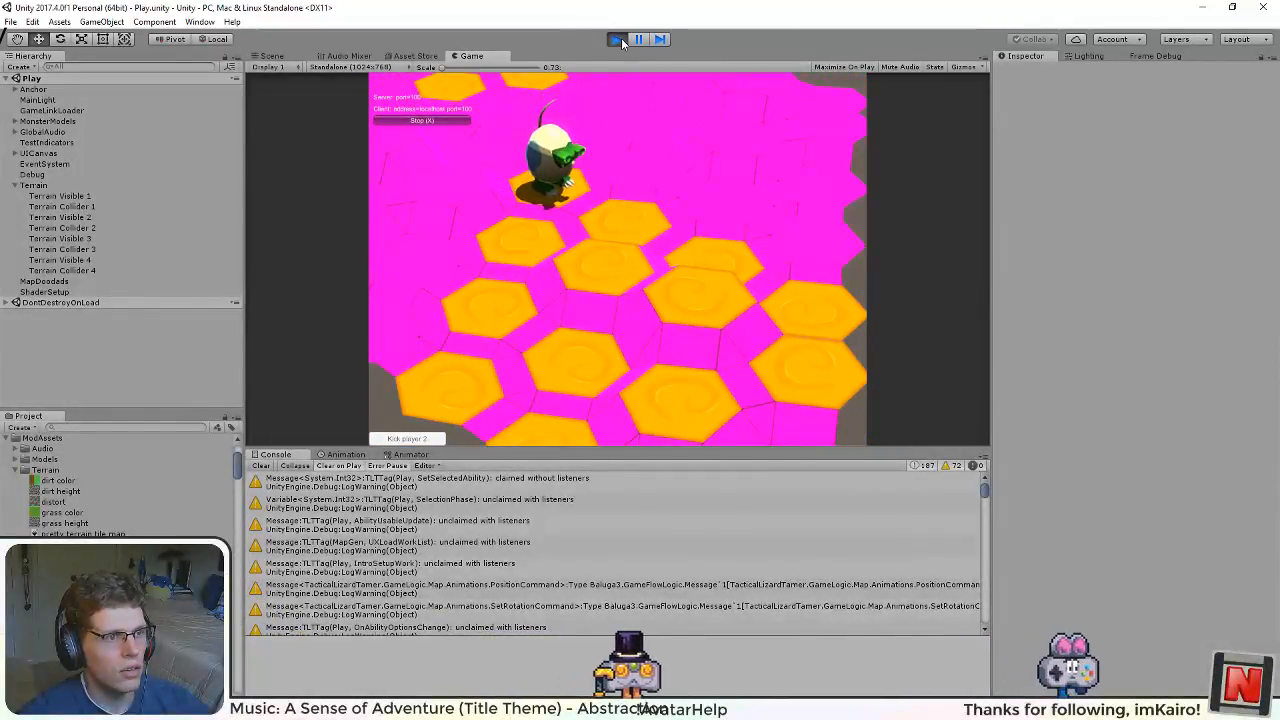
left_click(618, 40)
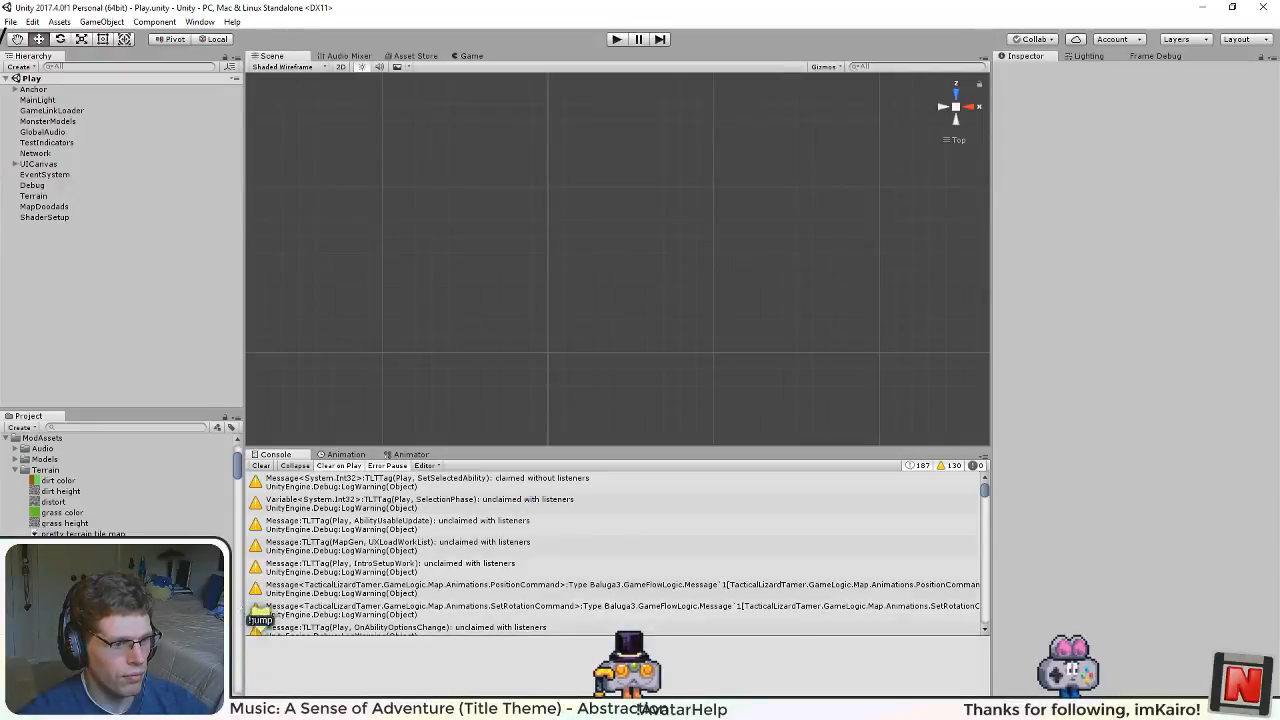
Step: Switch back to Inkscape and examine the tile map's grid around the orange hexagon
key("alt+Tab")
key("alt+Tab")
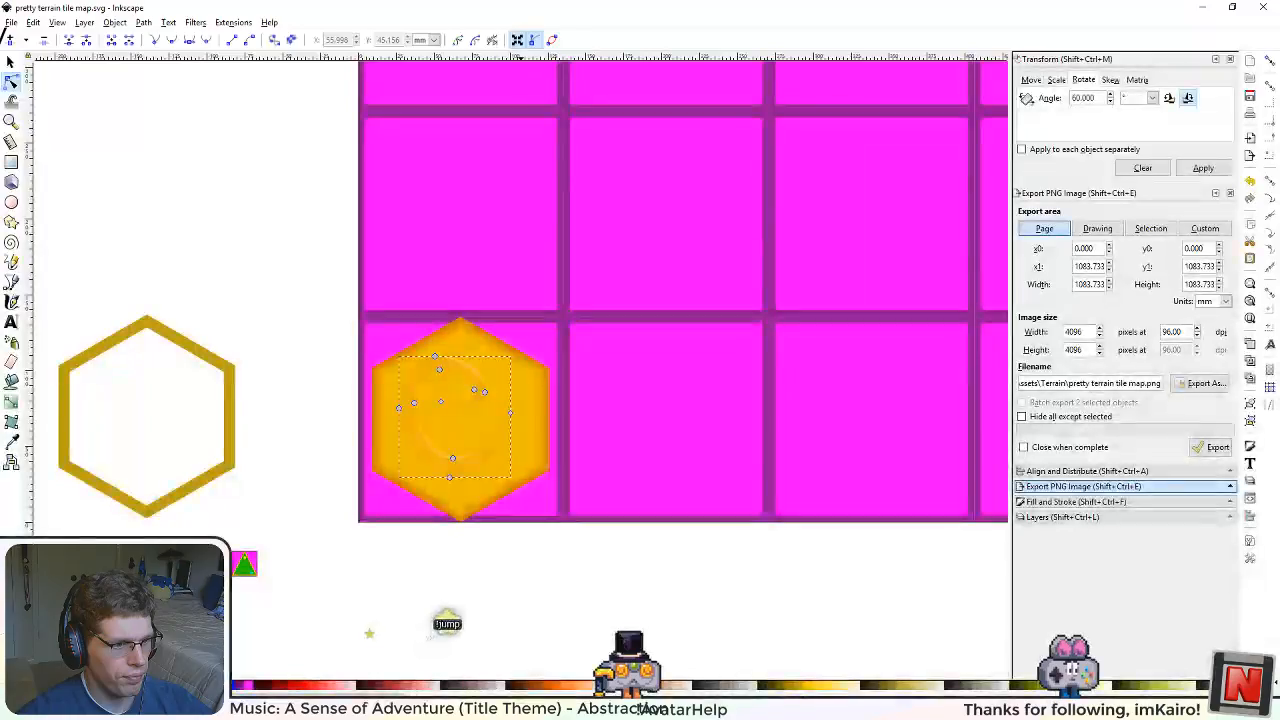
scroll(646, 363, "down", 5)
scroll(646, 363, "up", 2)
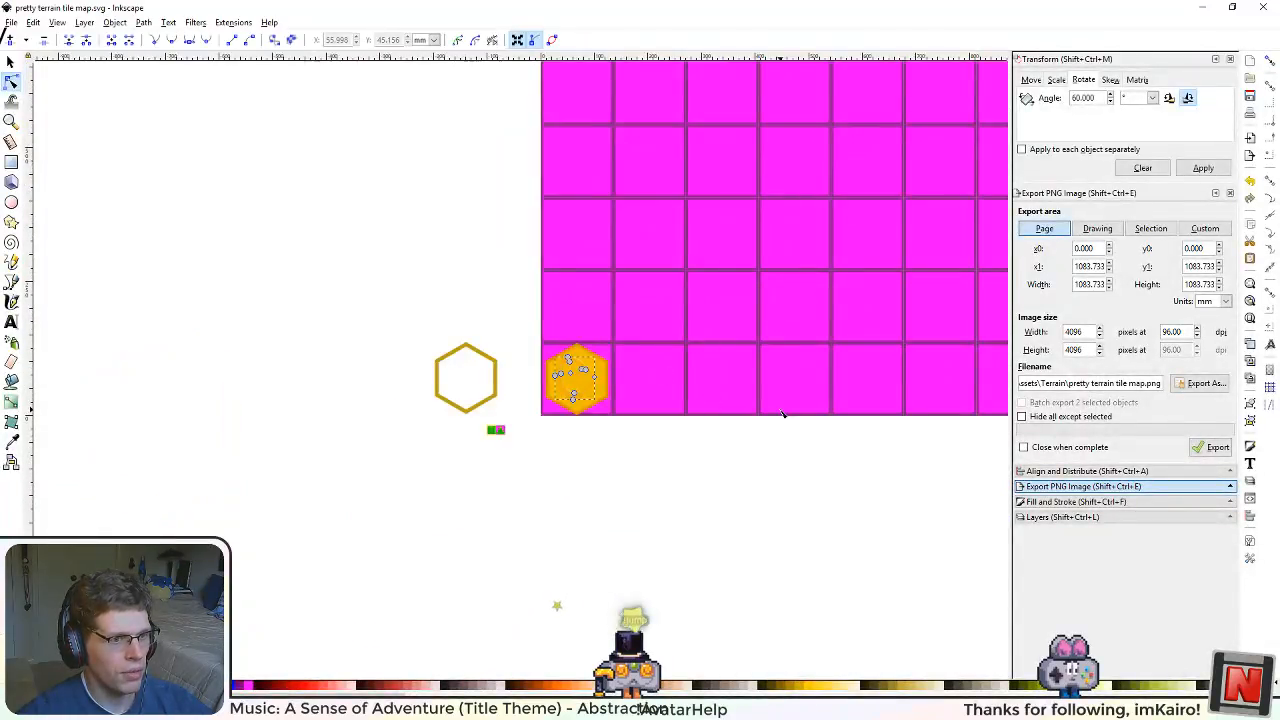
left_click_drag(785, 414, 631, 453)
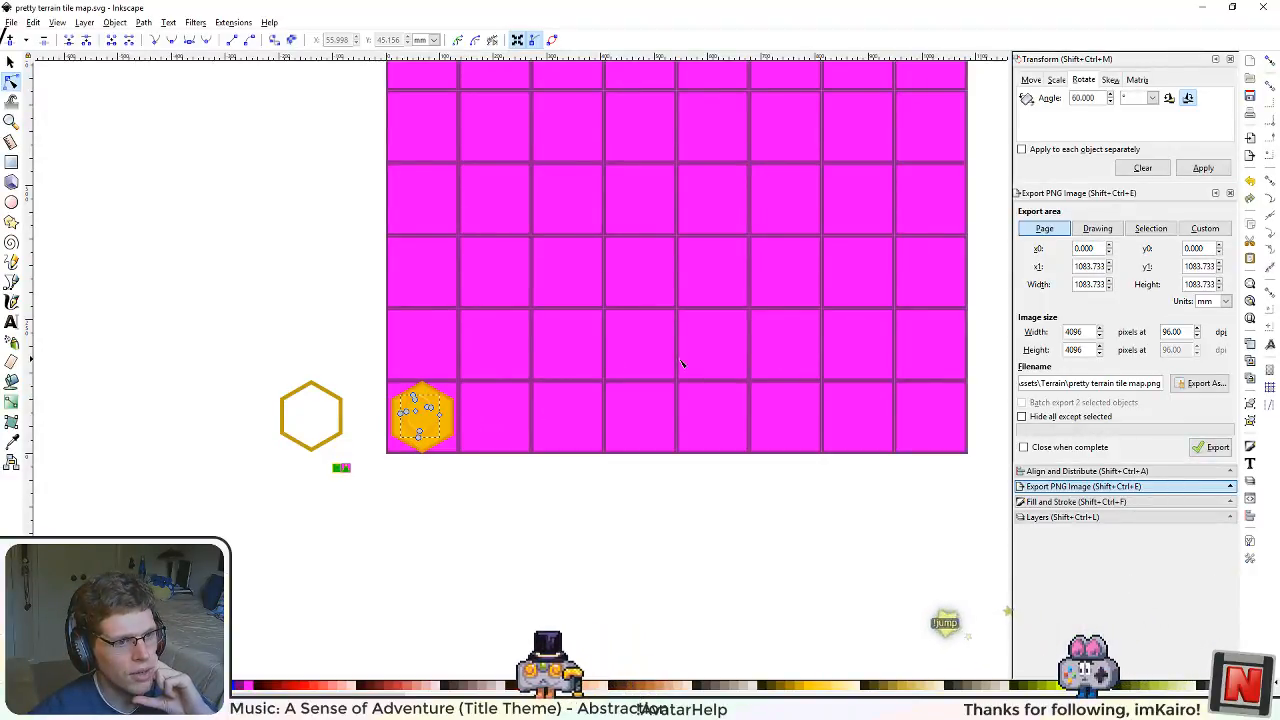
left_click_drag(580, 331, 525, 403)
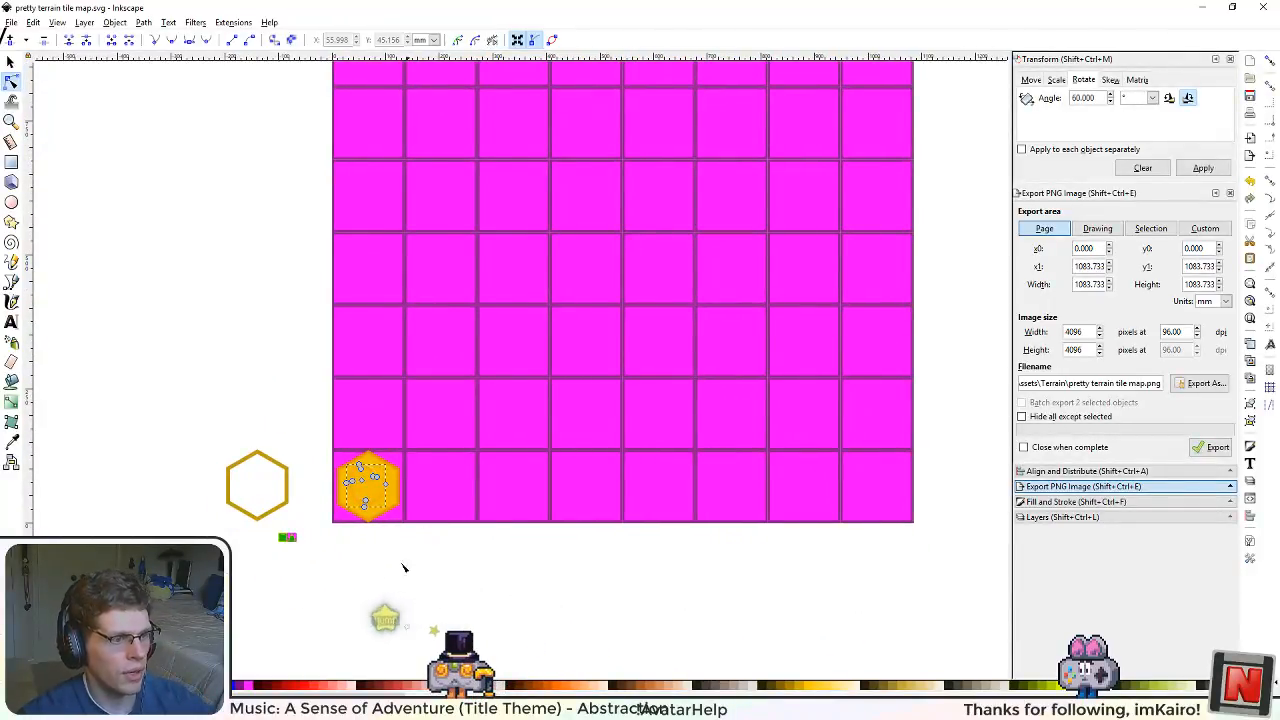
Step: Examine the orange swirl hexagon up close and its fit within the corner cell of the tile map
scroll(400, 572, "up", 4)
scroll(386, 584, "down", 4)
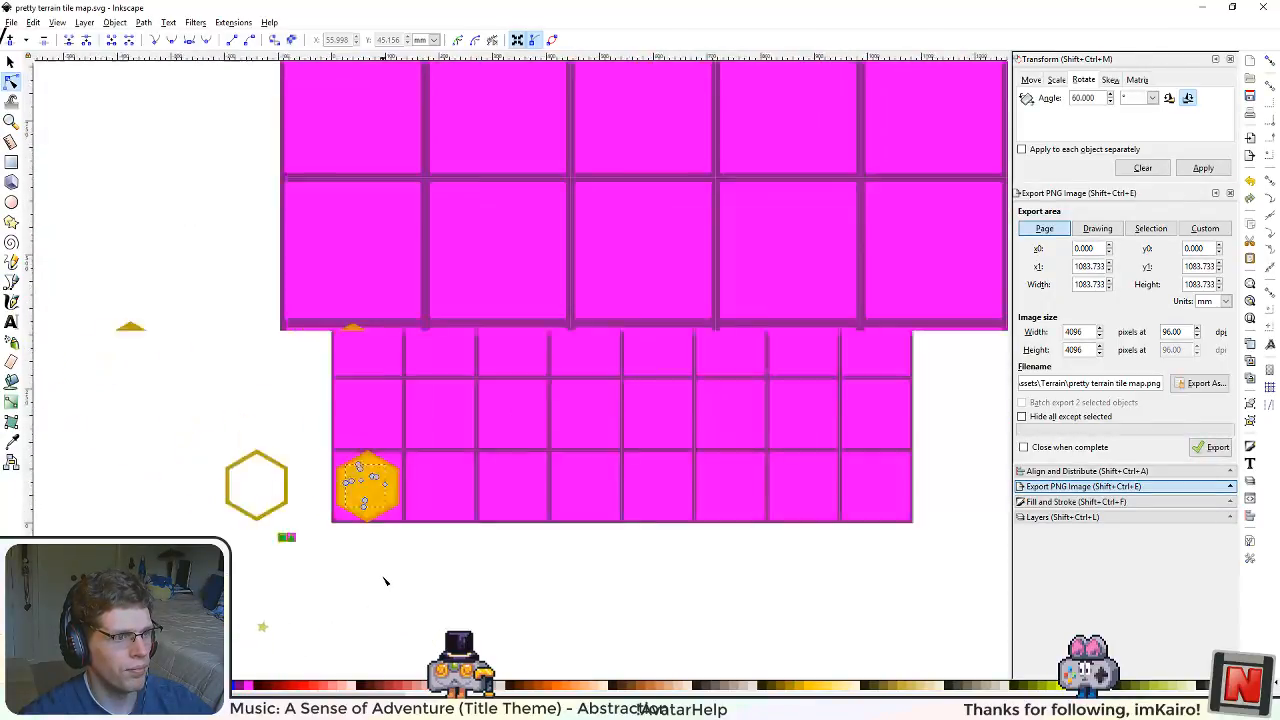
scroll(385, 581, "down", 1)
scroll(385, 581, "up", 2)
left_click_drag(505, 516, 477, 510)
scroll(357, 527, "up", 2)
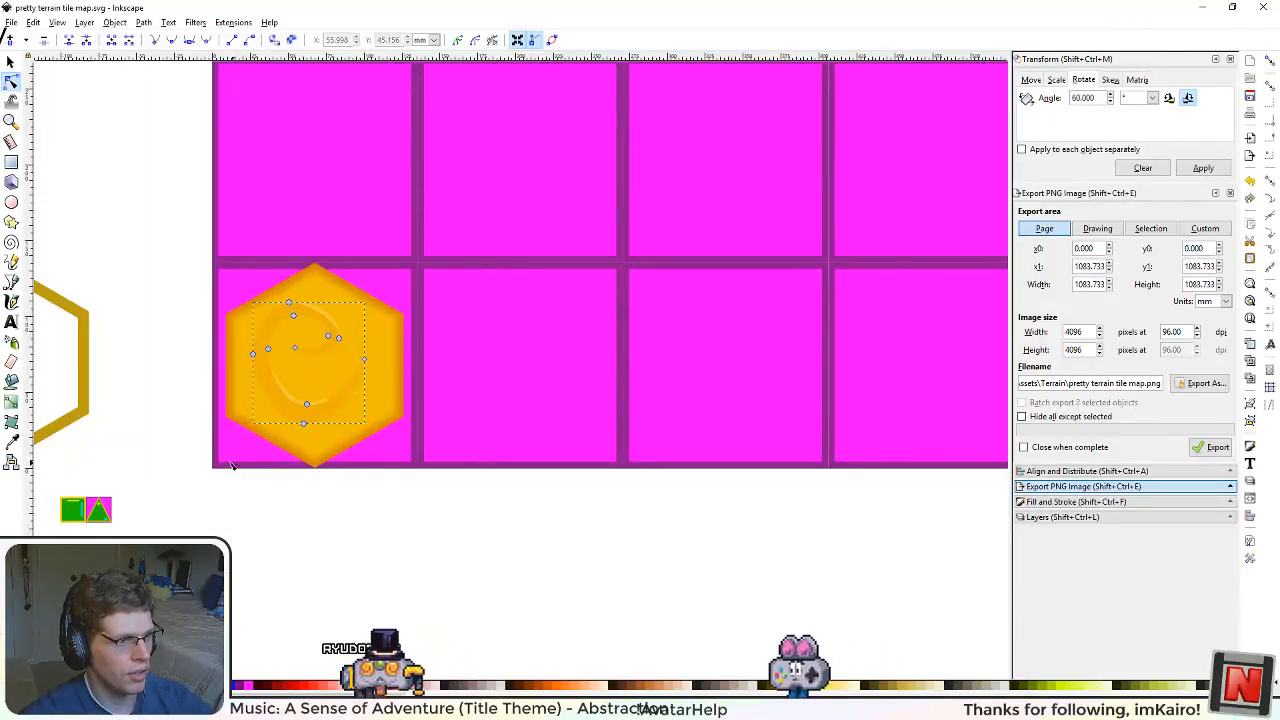
left_click(11, 62)
scroll(295, 413, "up", 4)
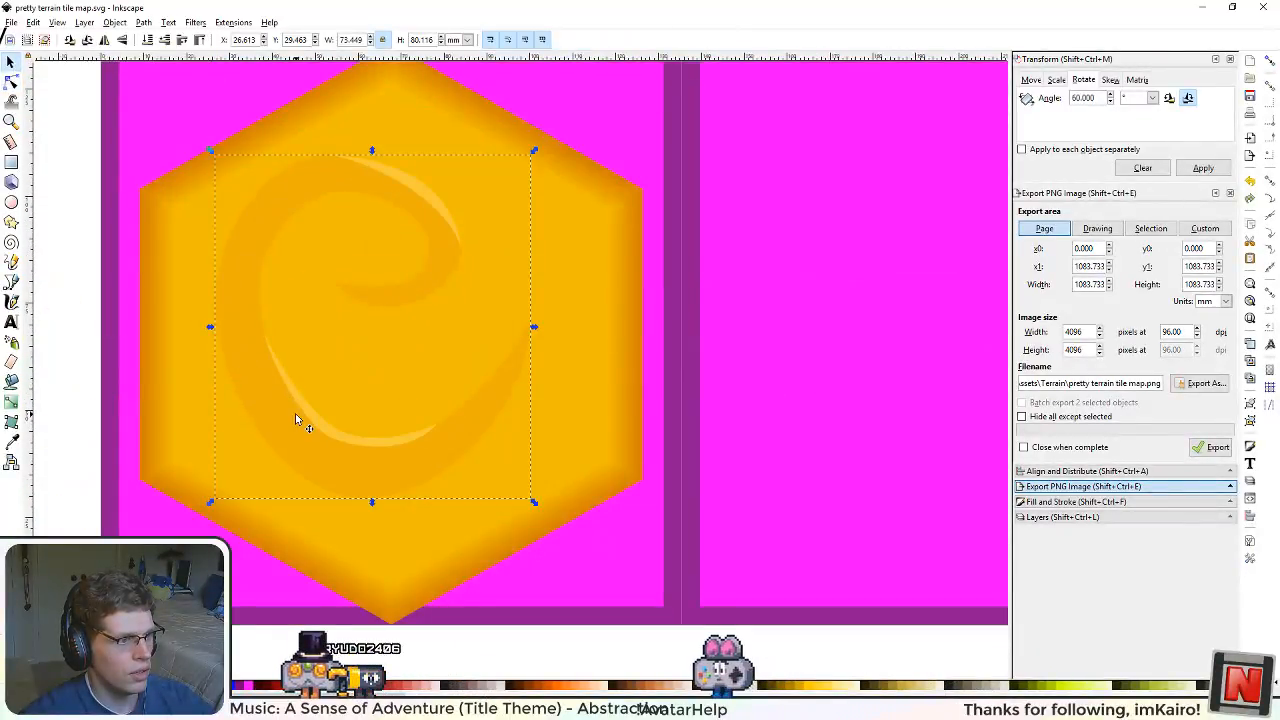
scroll(290, 435, "down", 4)
scroll(295, 465, "down", 2)
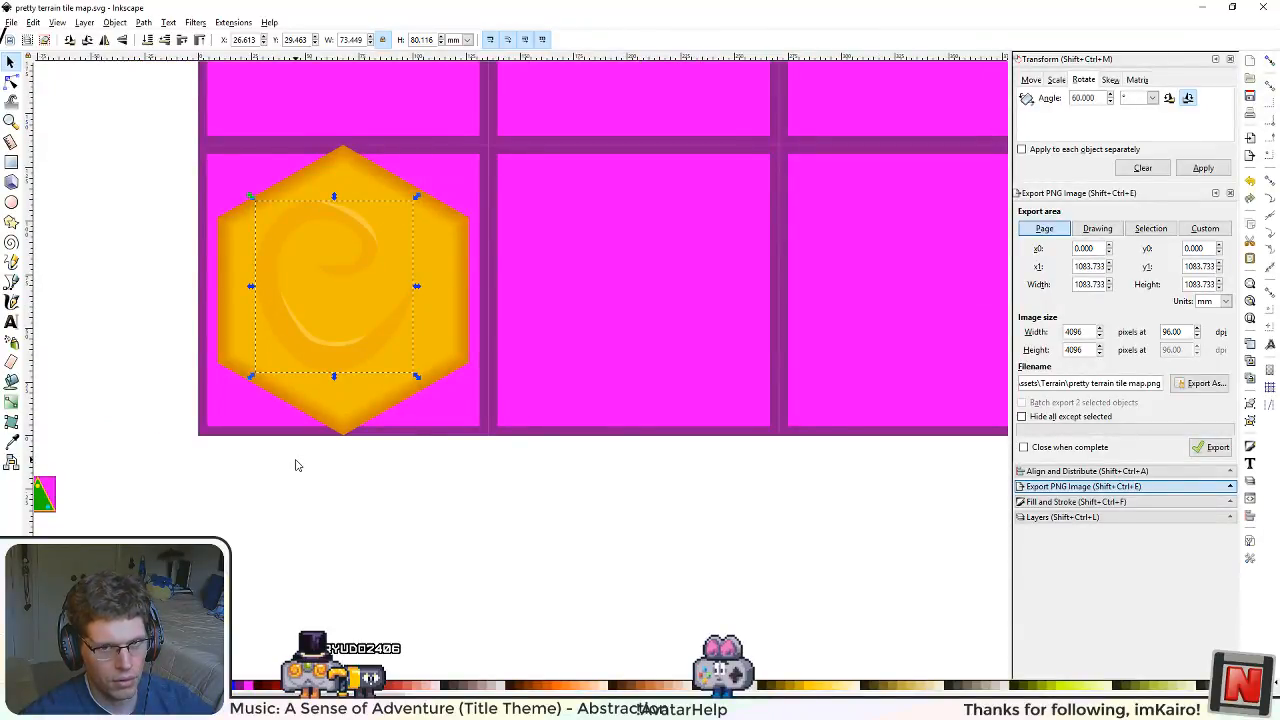
Step: Delete the spare hexagon outline lying outside the tile map
scroll(313, 430, "down", 4)
scroll(314, 429, "up", 1)
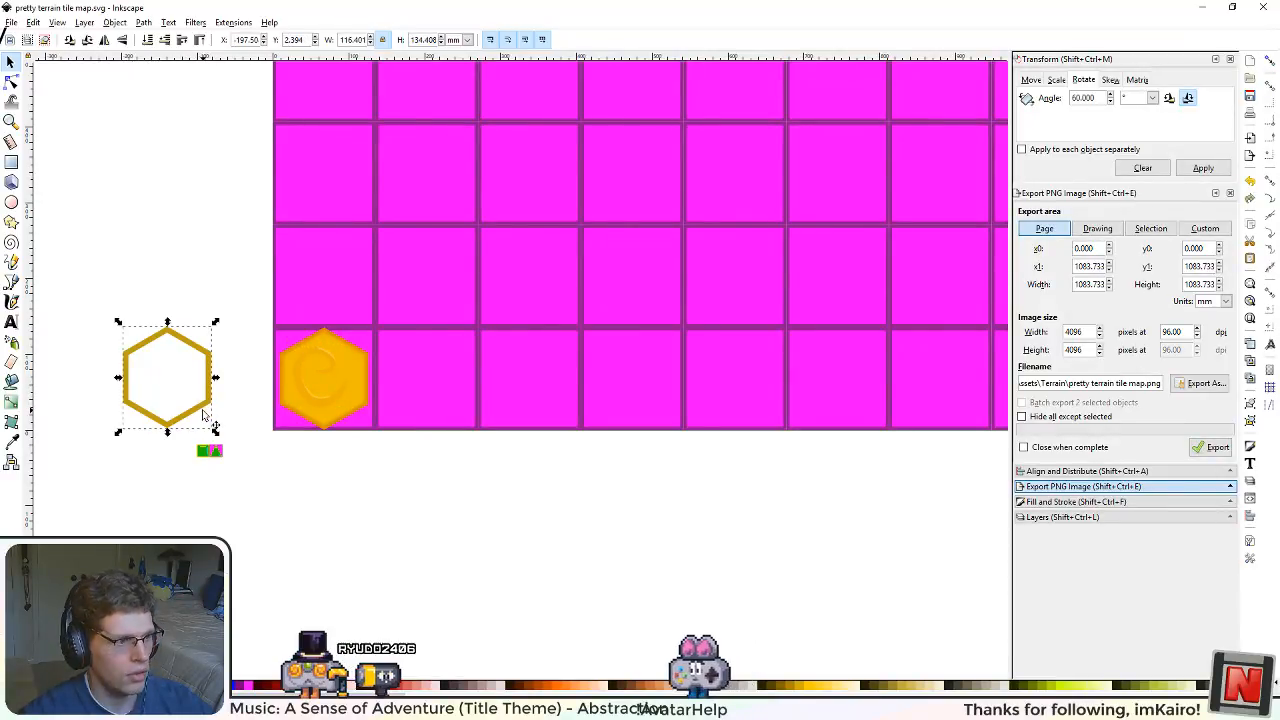
key("Delete")
Step: Examine the empty grid cells next to the orange hexagon
scroll(389, 408, "up", 2)
scroll(392, 412, "up", 1)
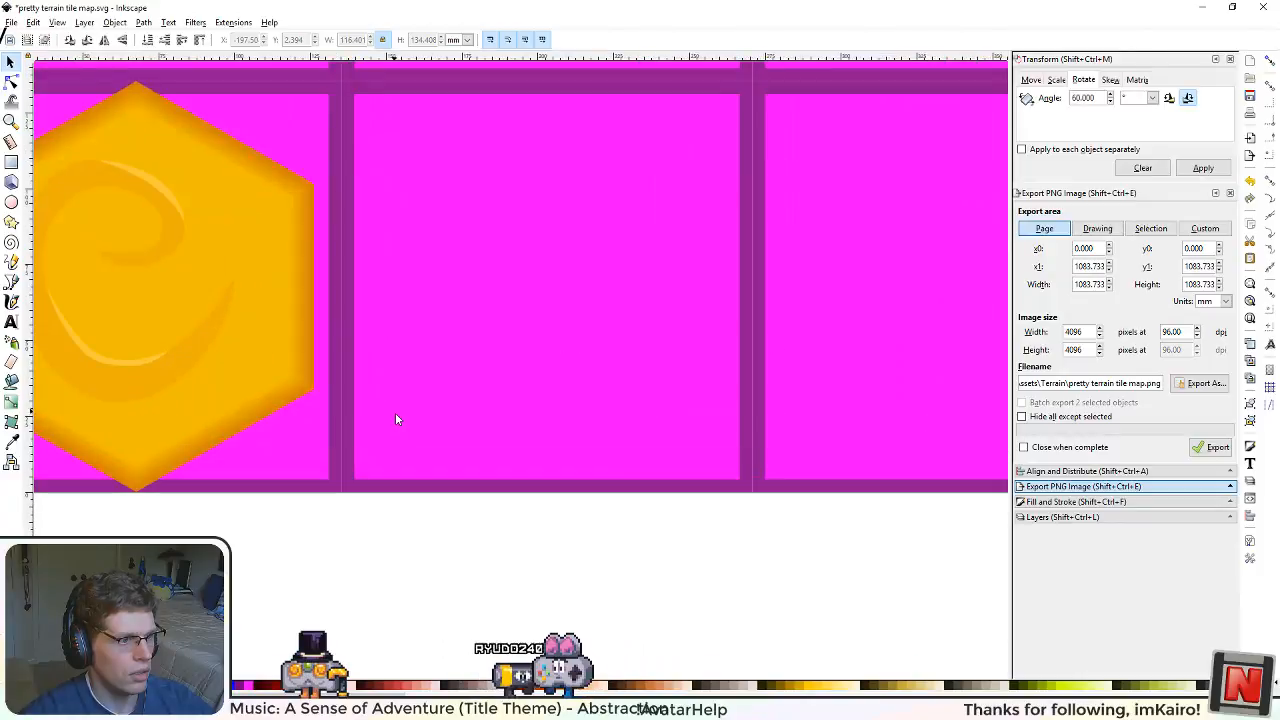
scroll(435, 396, "down", 2)
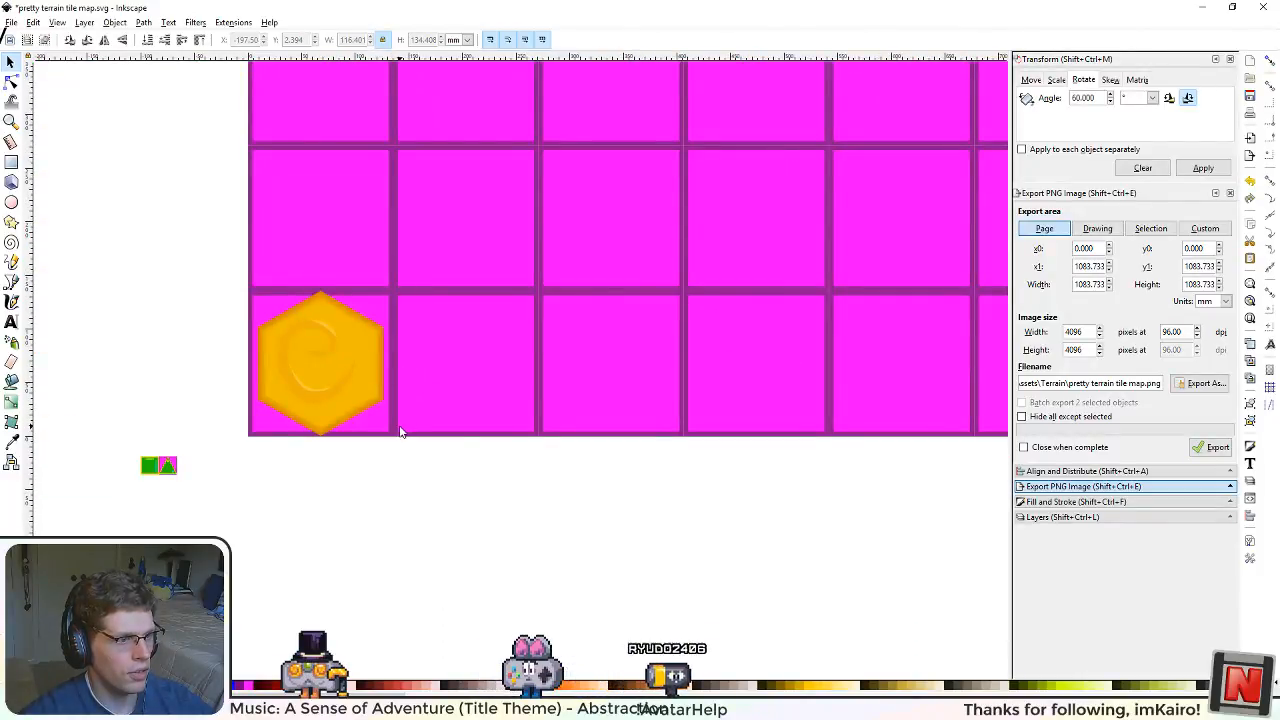
scroll(461, 365, "up", 2)
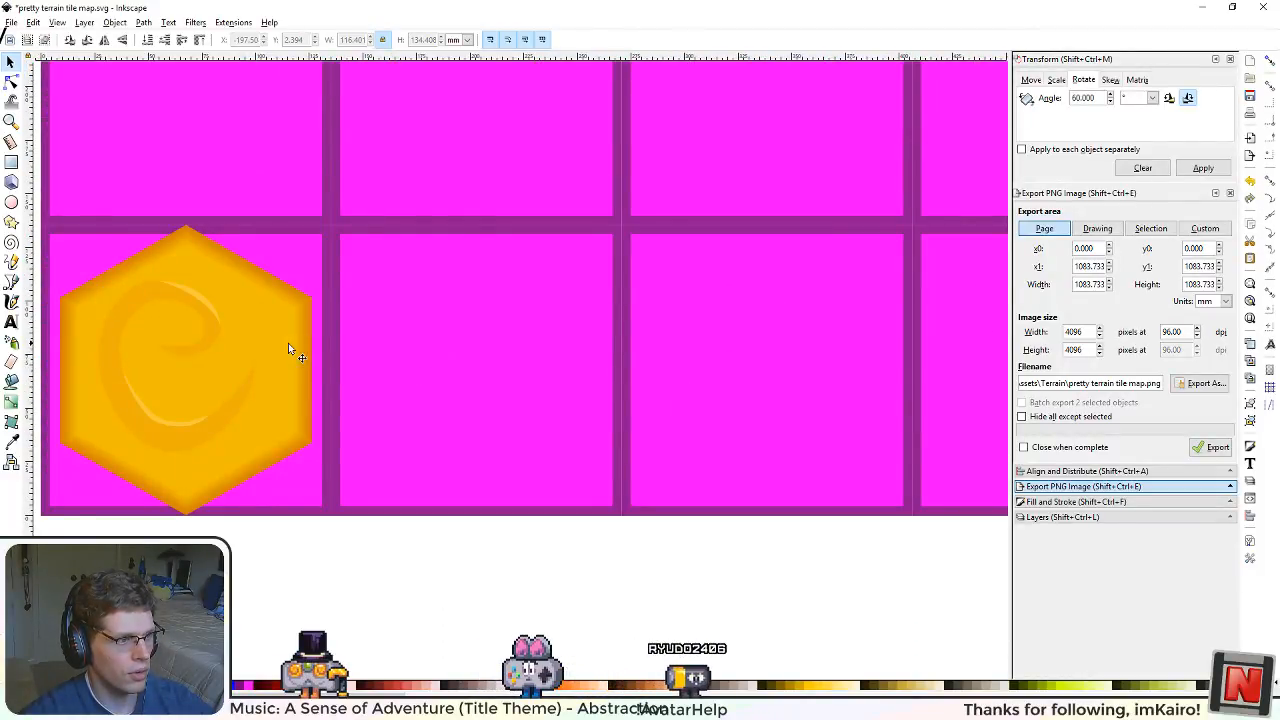
scroll(229, 437, "down", 5)
scroll(361, 330, "down", 2)
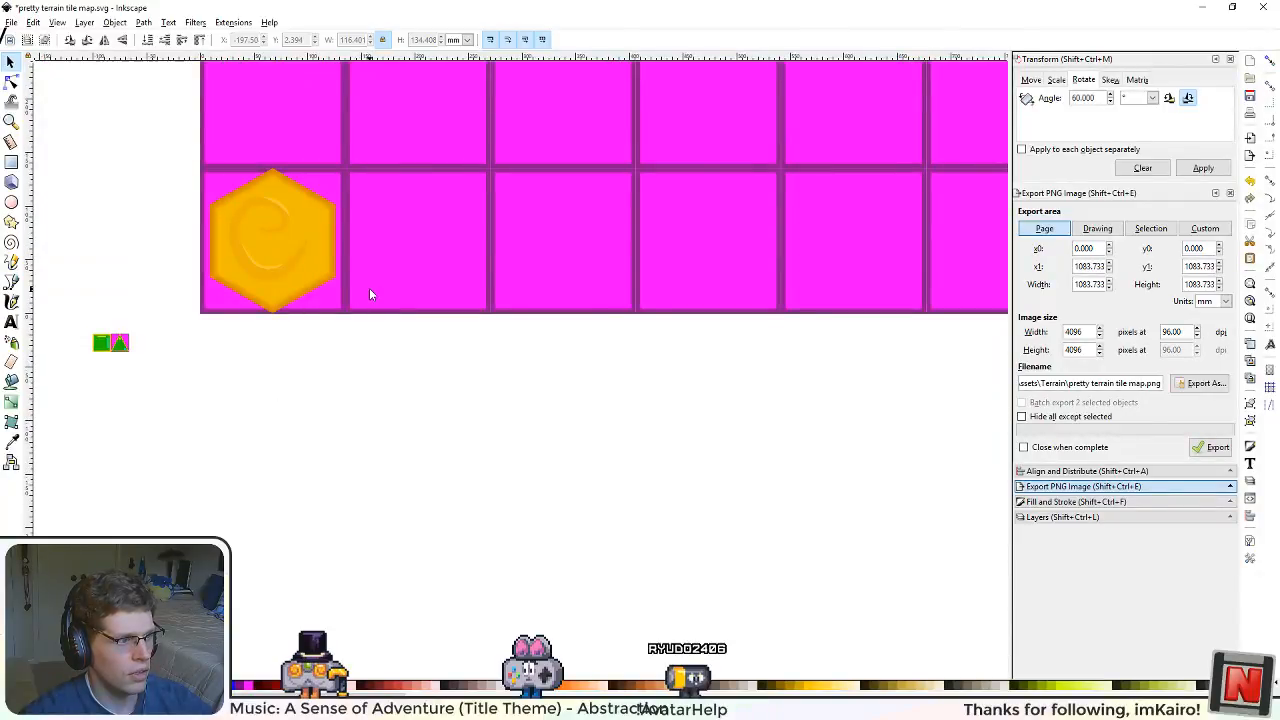
scroll(400, 325, "up", 2)
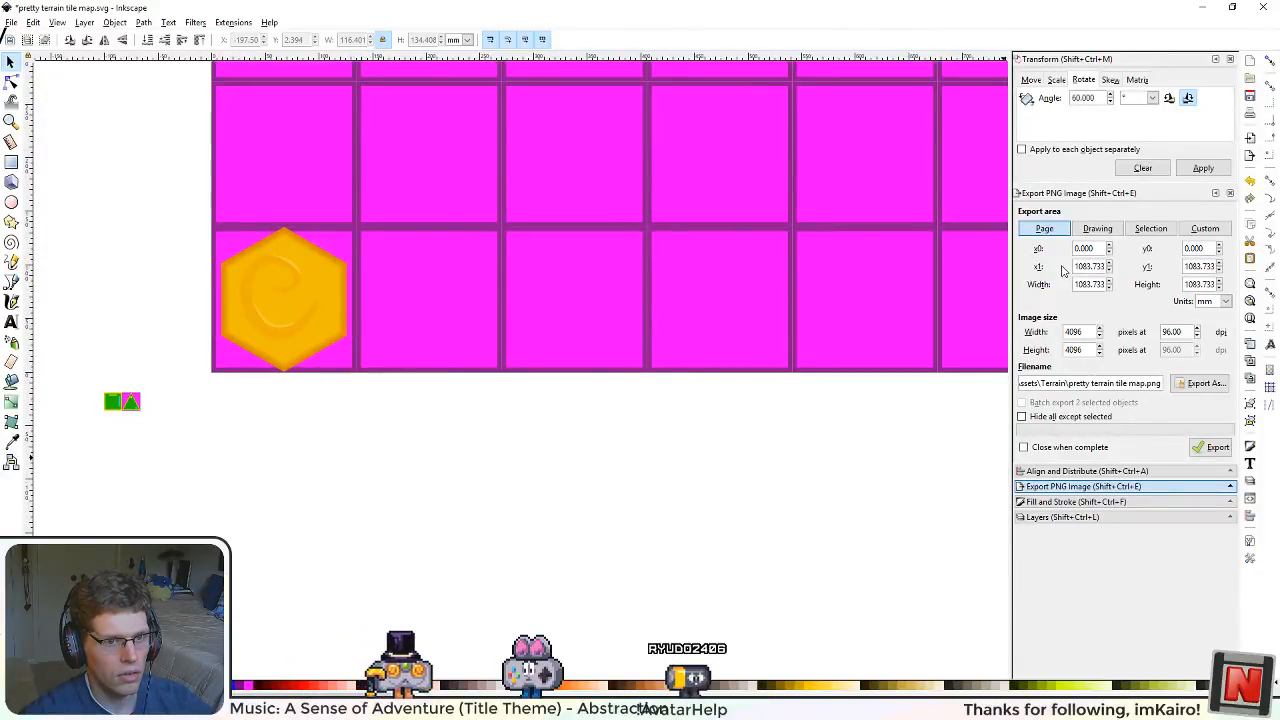
Step: Paste a copy of the grid square next to the orange hexagon into the Art layer, with the Grid layer locked
left_click(1040, 518)
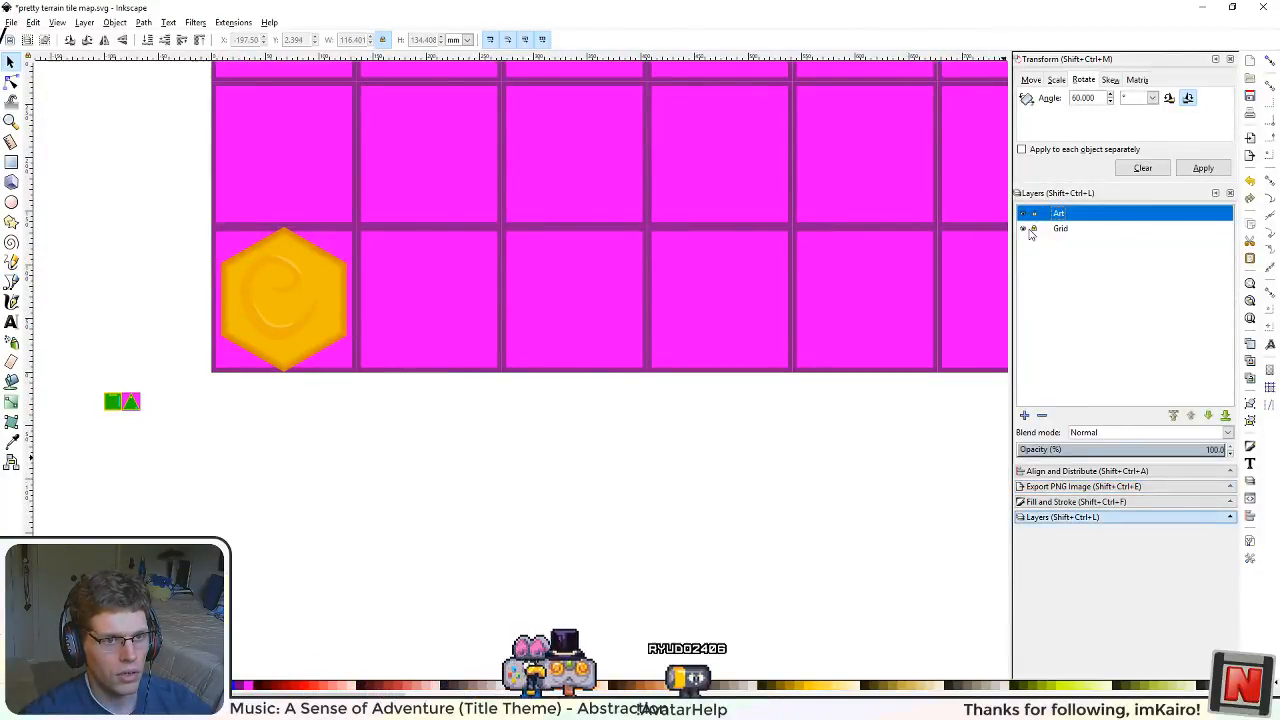
left_click(492, 296)
scroll(469, 283, "left", 6)
scroll(613, 319, "up", 2)
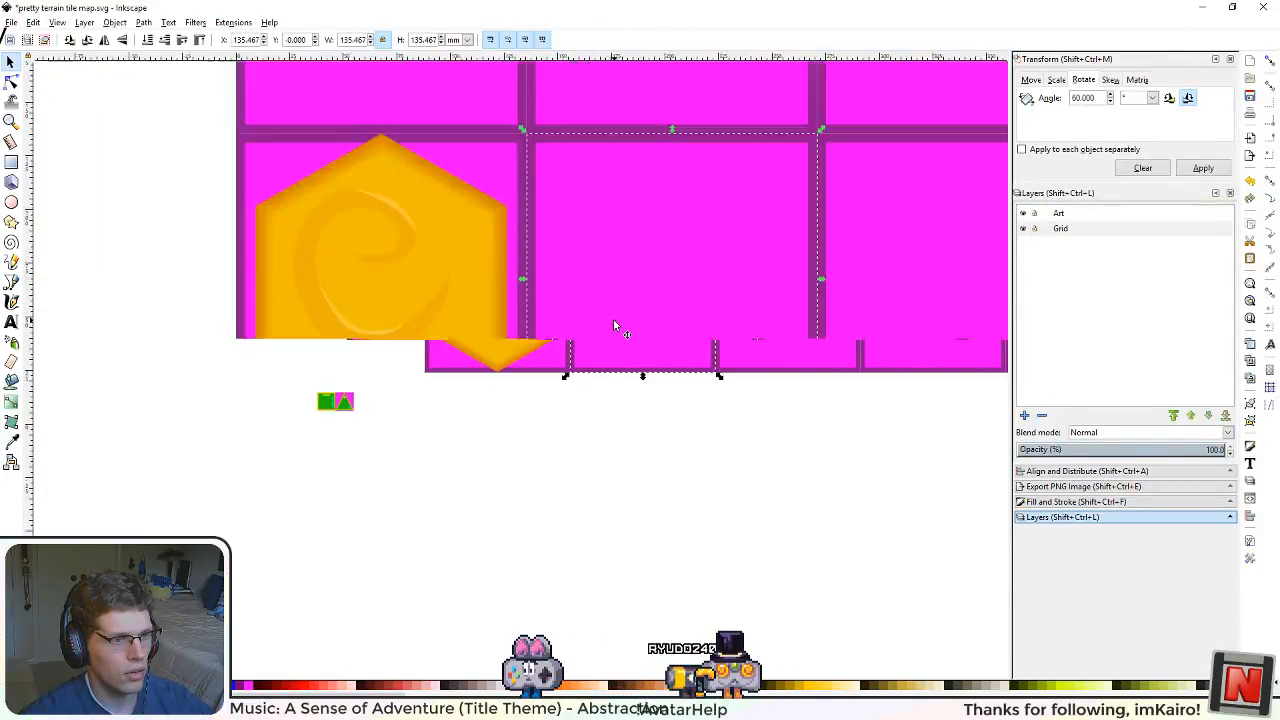
scroll(613, 319, "up", 1)
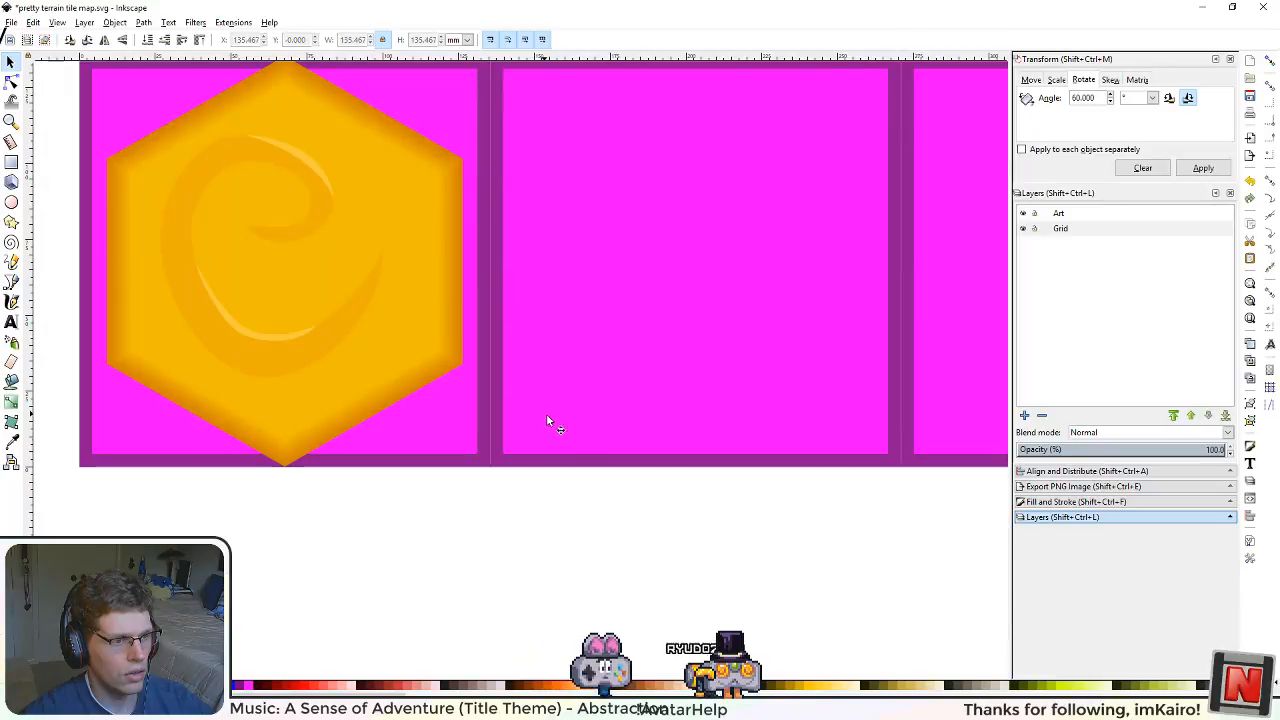
left_click(573, 445)
left_click_drag(777, 409, 722, 492)
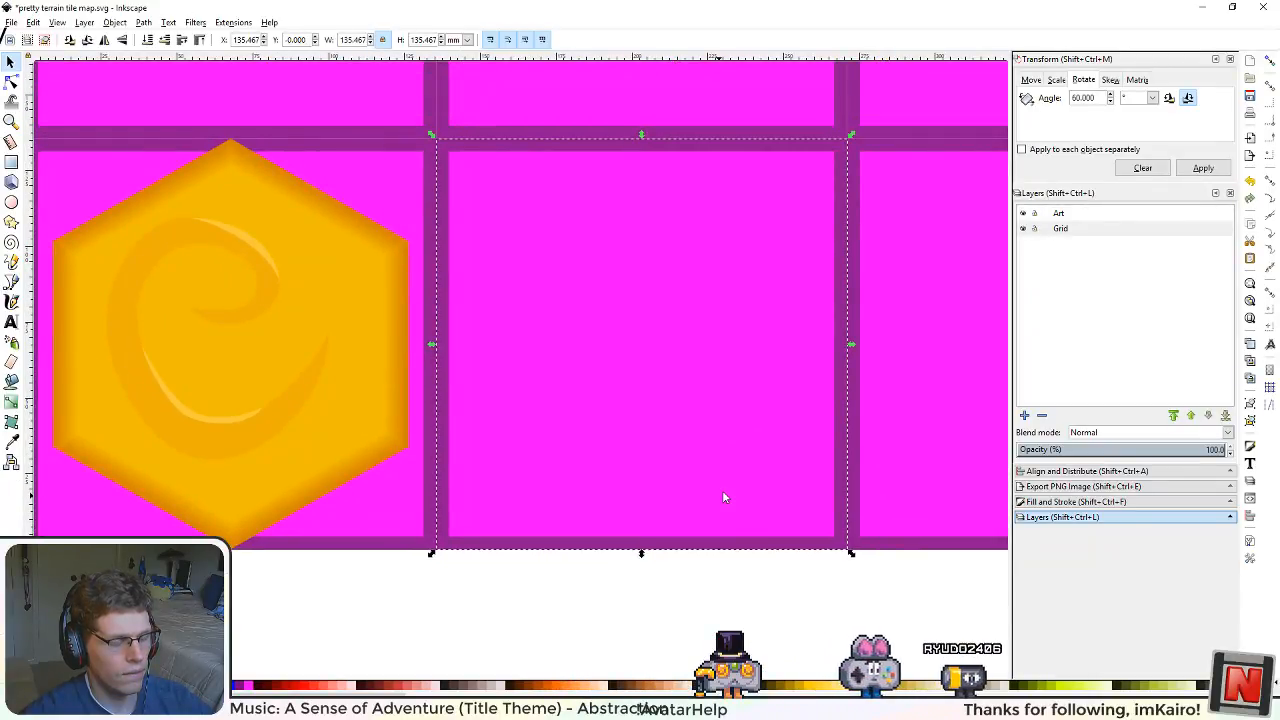
left_click(1035, 229)
key("ctrl+v")
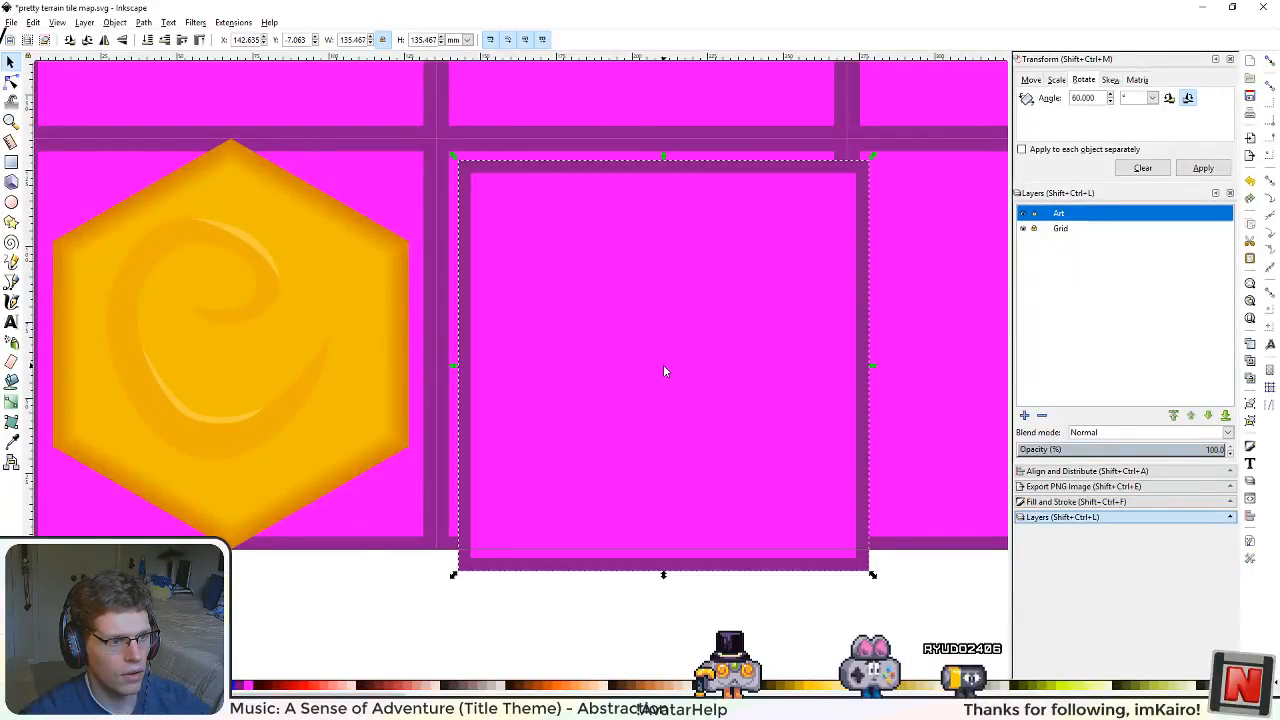
Step: Center the pasted square on the original grid square in both directions, unlocking the Grid layer for this and locking it again
left_click_drag(661, 227, 675, 310)
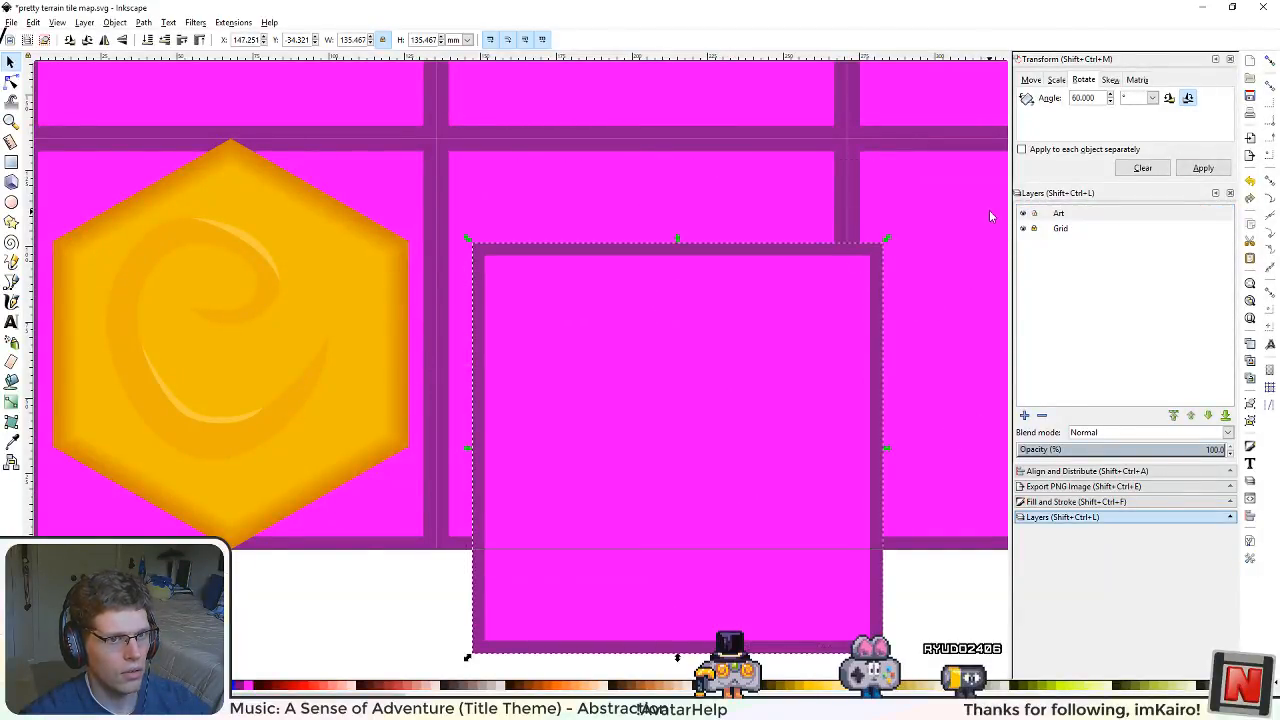
left_click(1035, 229)
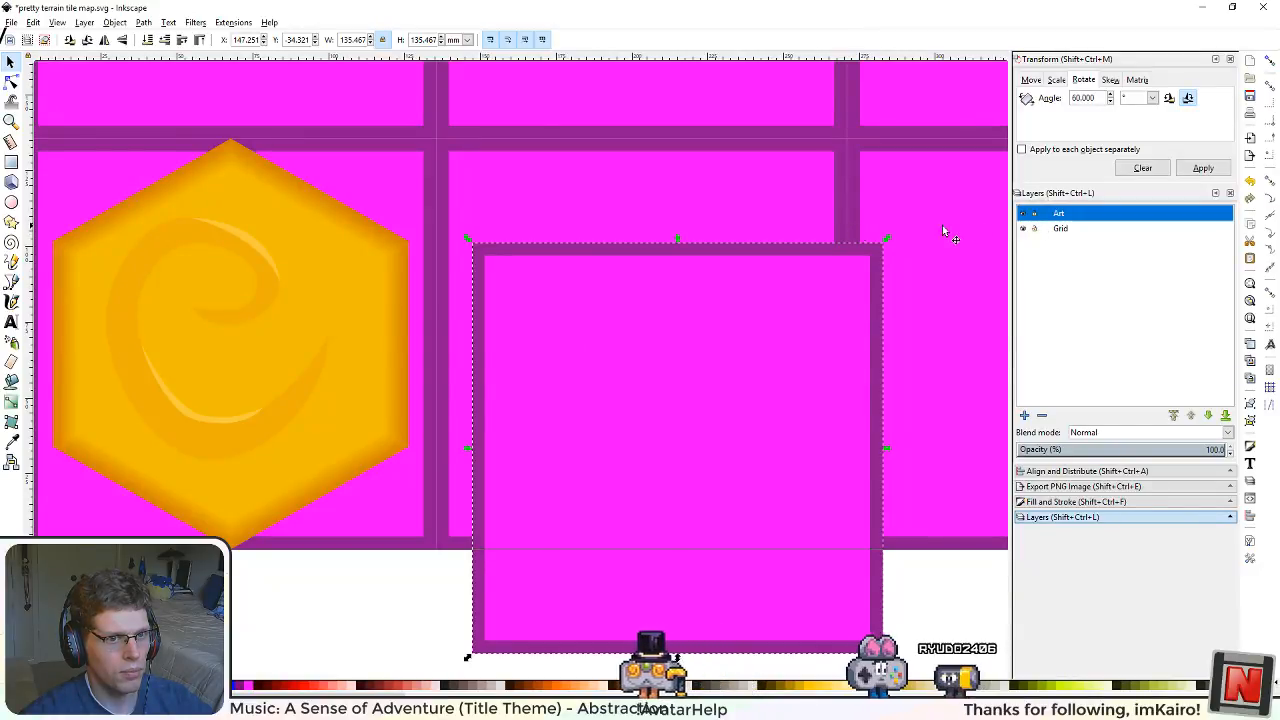
left_click(746, 231)
left_click(751, 603, "shift")
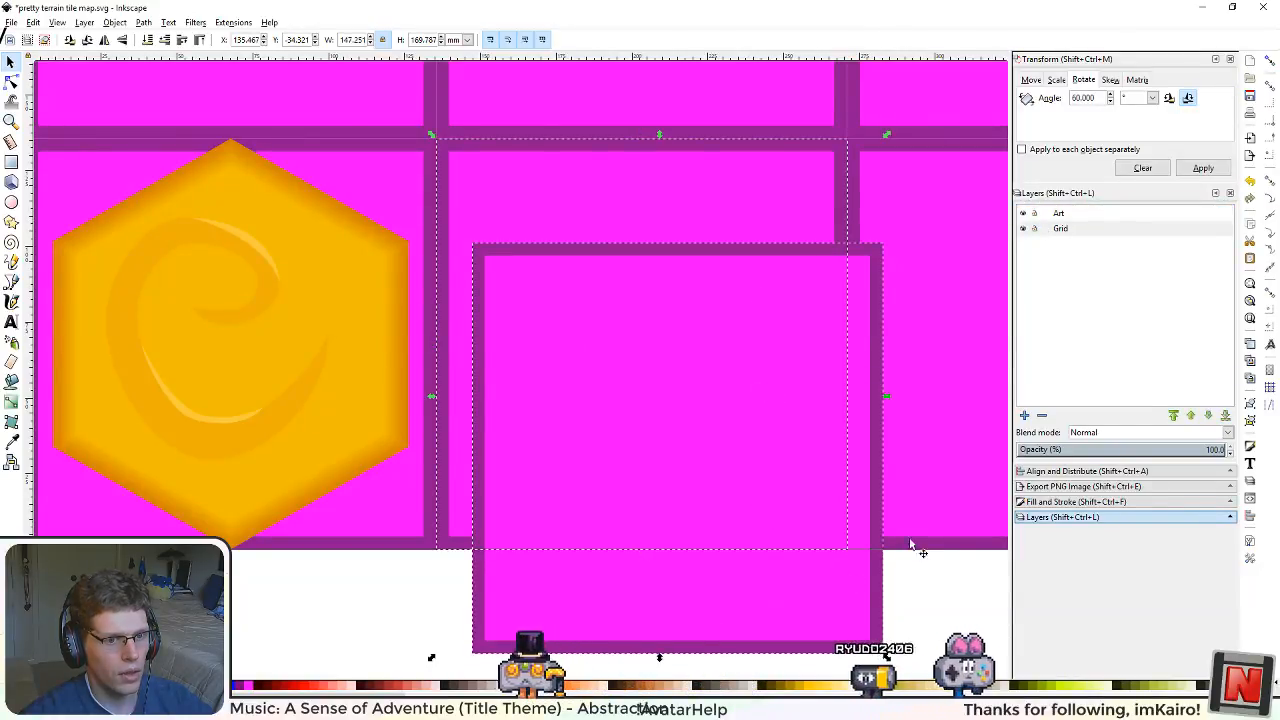
left_click(1087, 471)
left_click(1153, 260)
left_click(1153, 282)
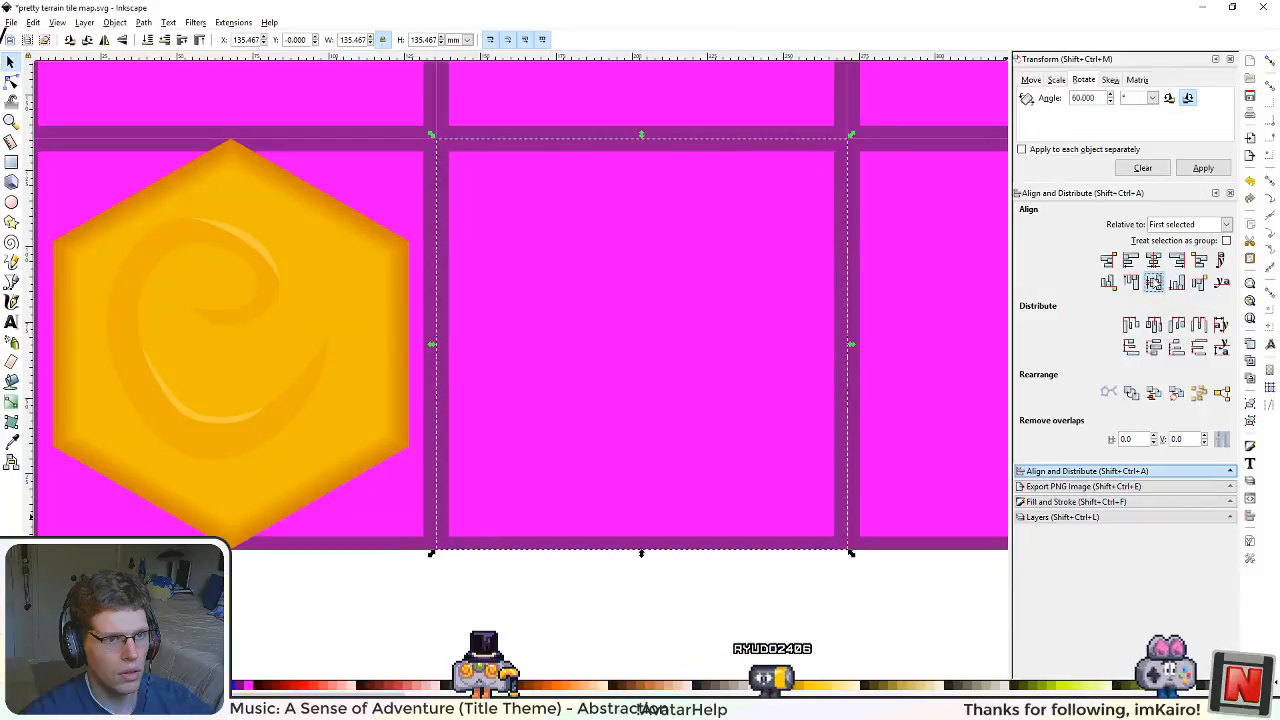
left_click(1060, 517)
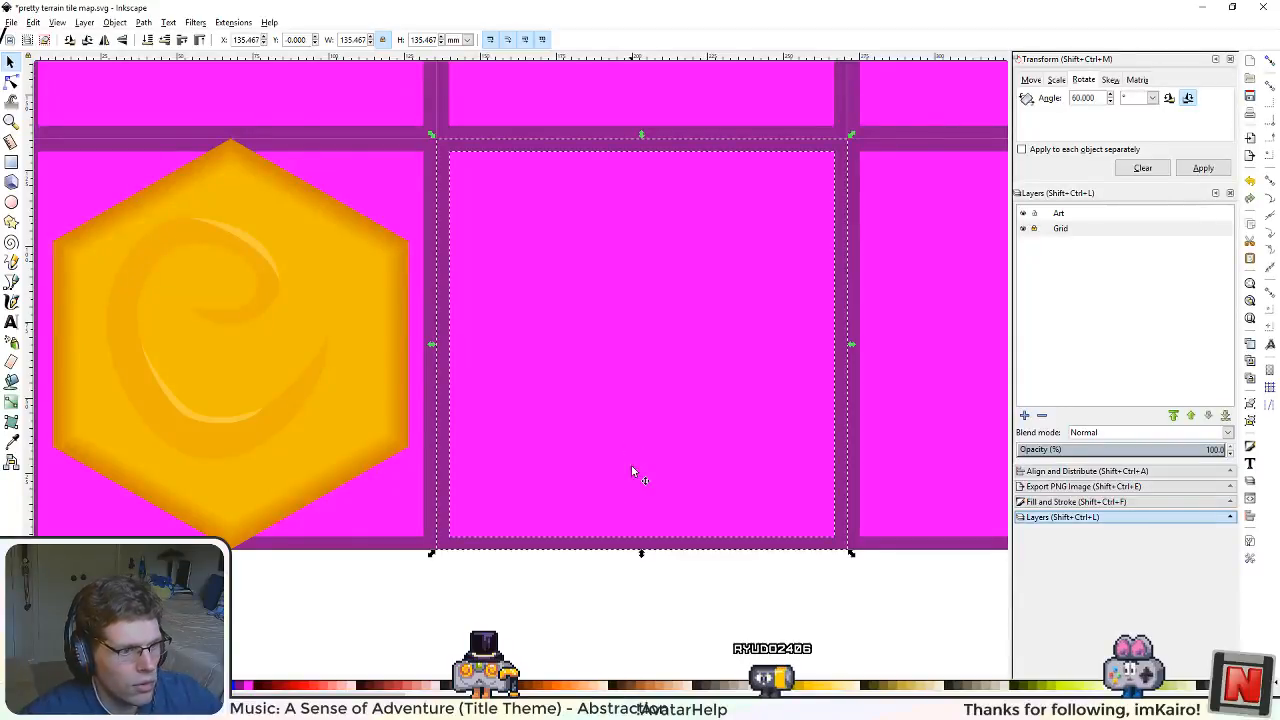
Step: Examine the copied square beside the orange hexagon at several zoom levels, including the gap between their edges
scroll(600, 490, "down", 3)
scroll(586, 478, "up", 1)
scroll(585, 476, "up", 1)
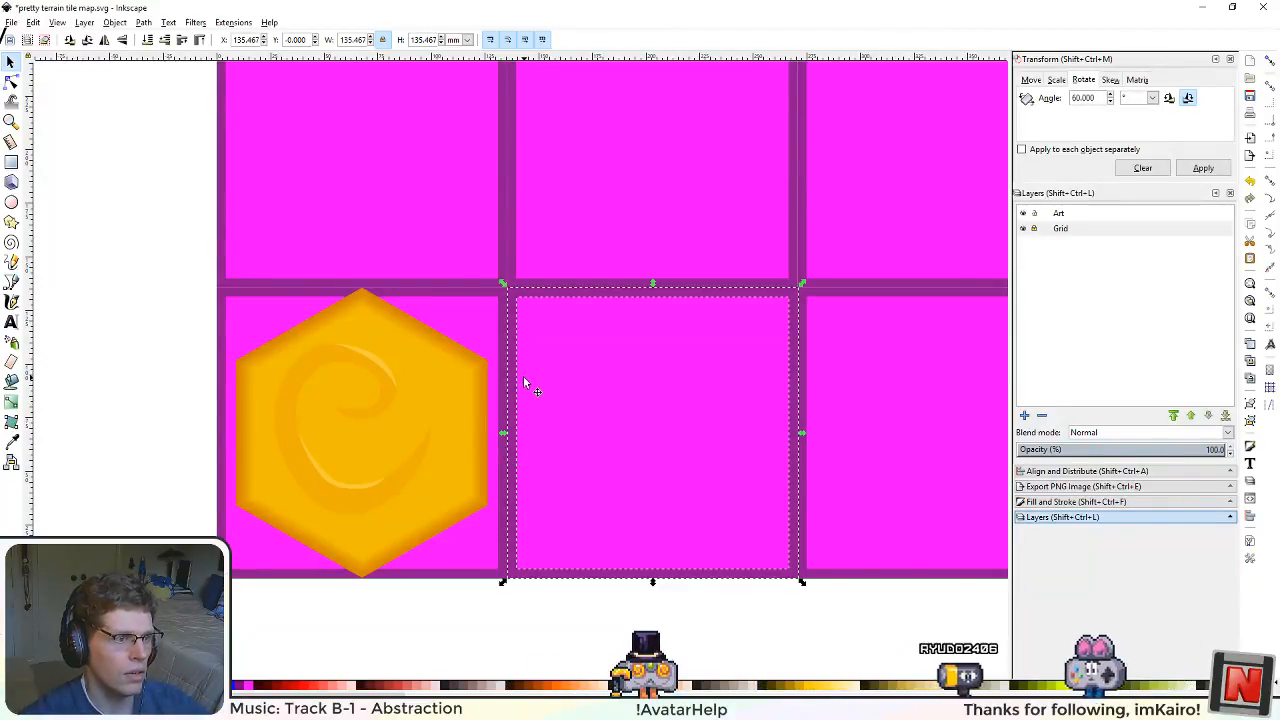
scroll(642, 380, "down", 3)
scroll(649, 395, "up", 2)
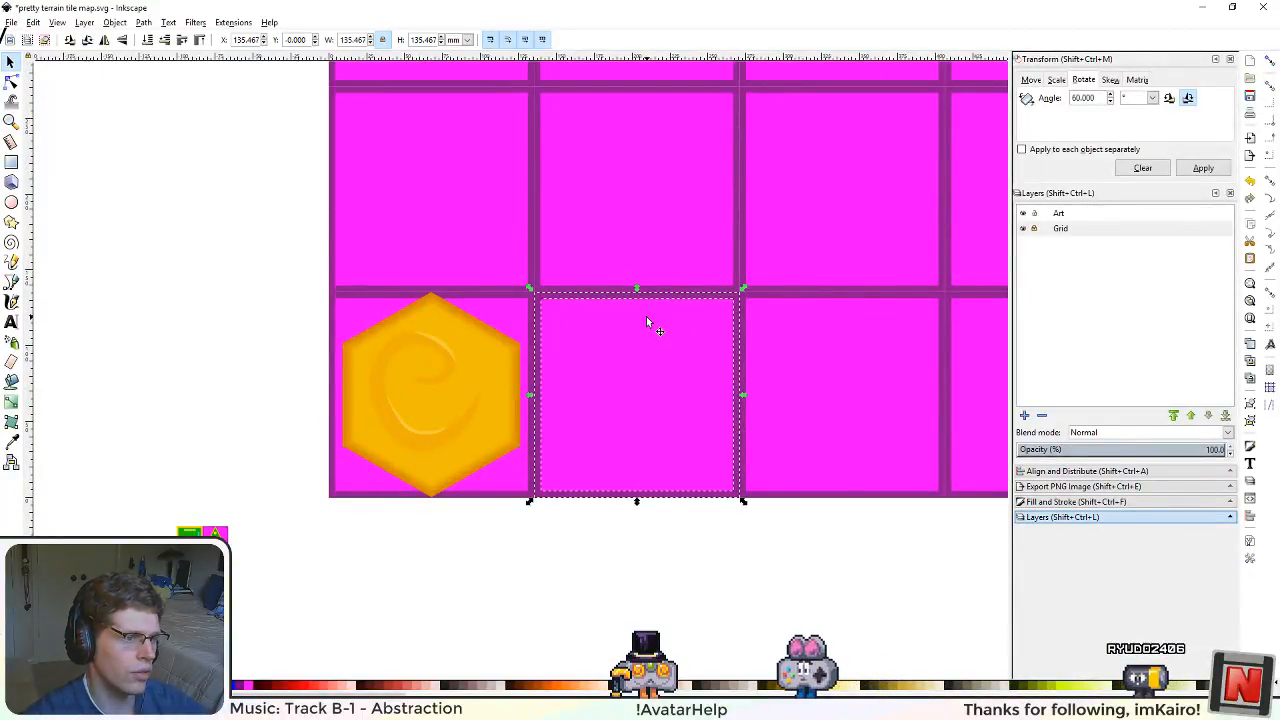
scroll(646, 331, "down", 2)
scroll(646, 346, "up", 2)
scroll(616, 442, "down", 2)
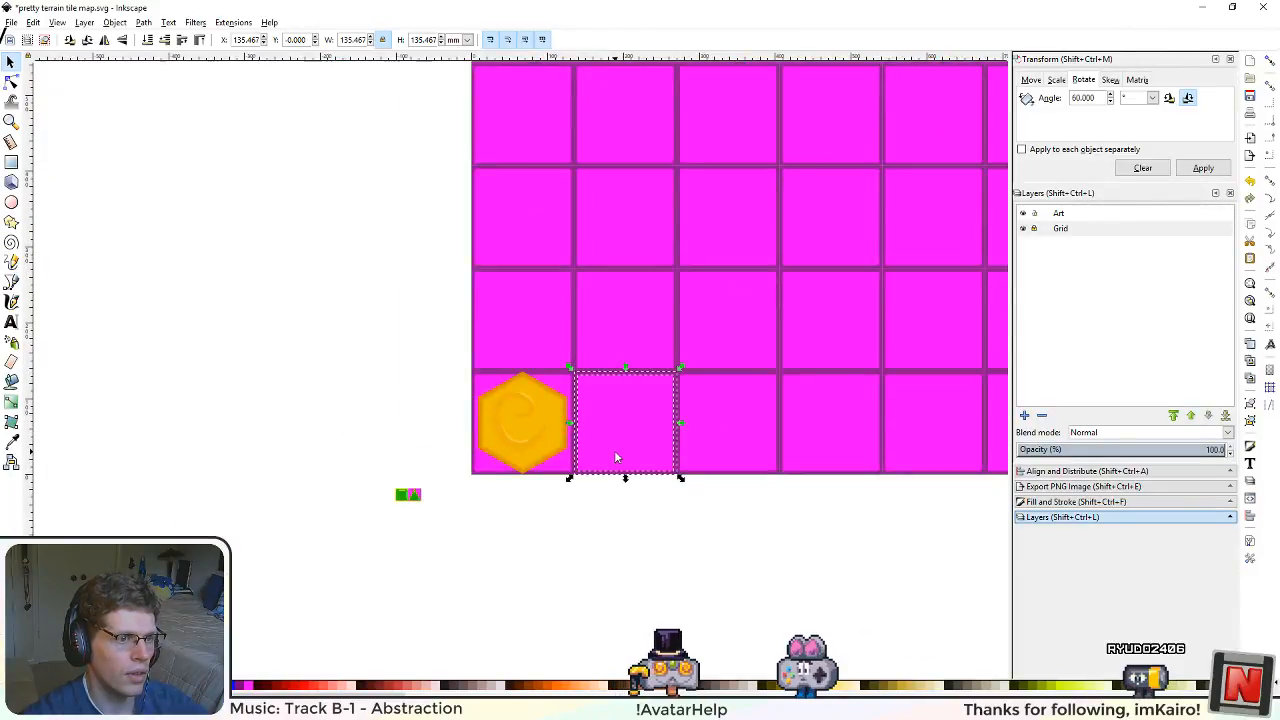
scroll(614, 451, "up", 2)
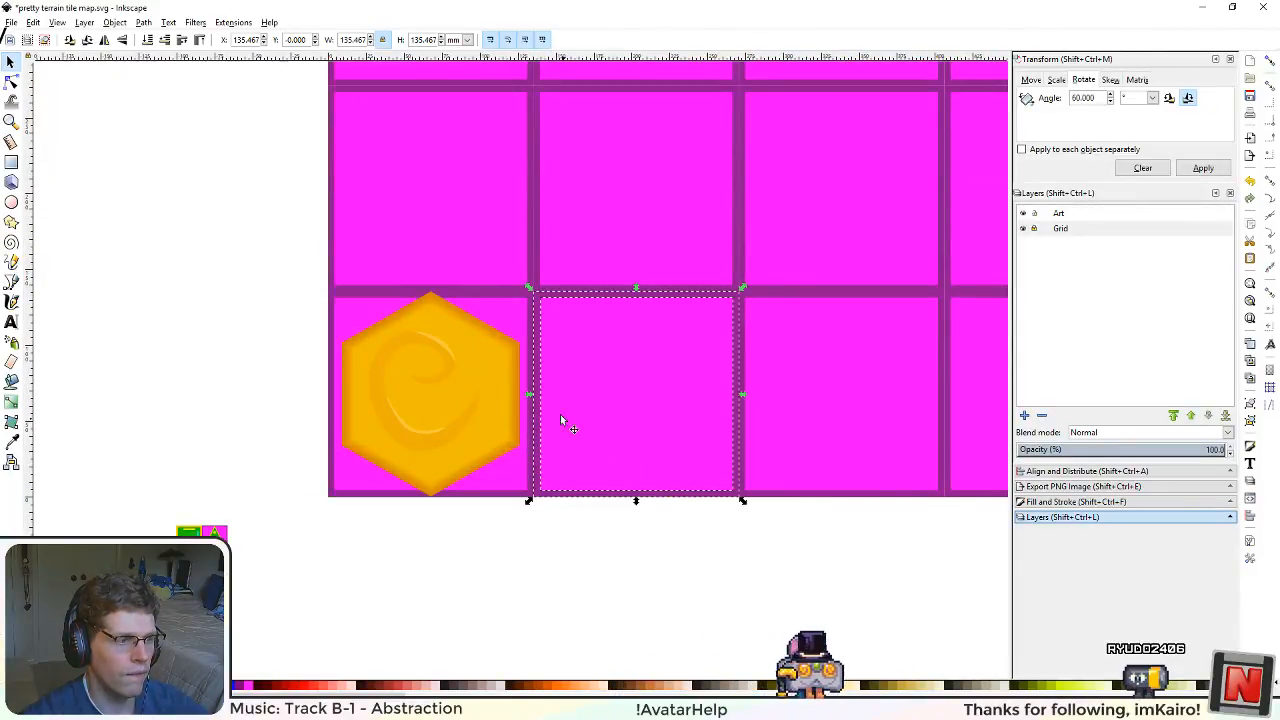
scroll(624, 347, "up", 2)
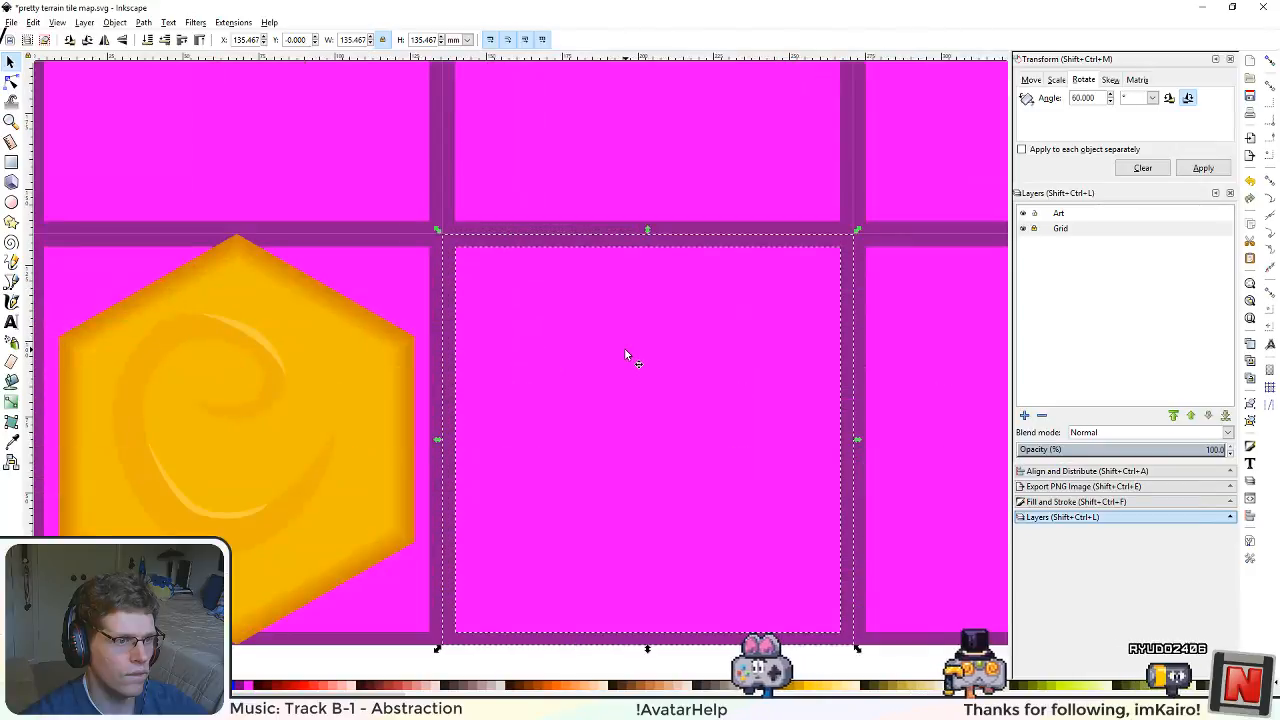
scroll(536, 431, "down", 3)
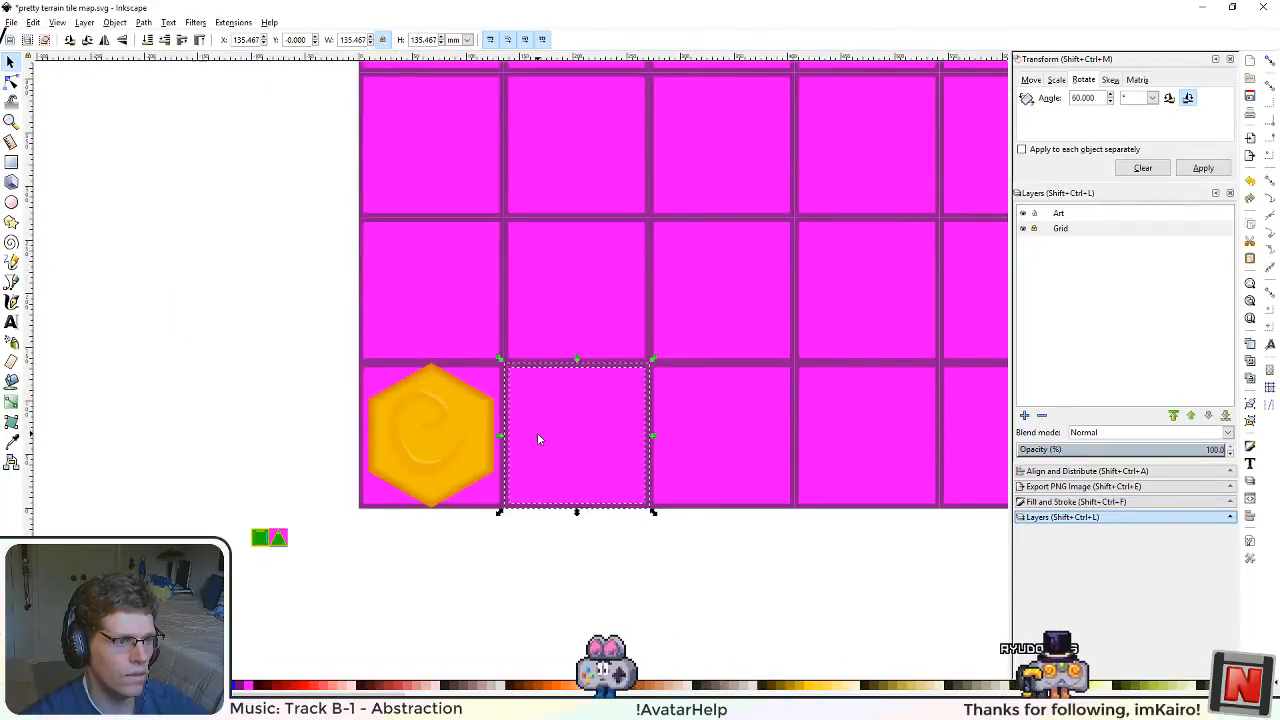
scroll(480, 478, "up", 2)
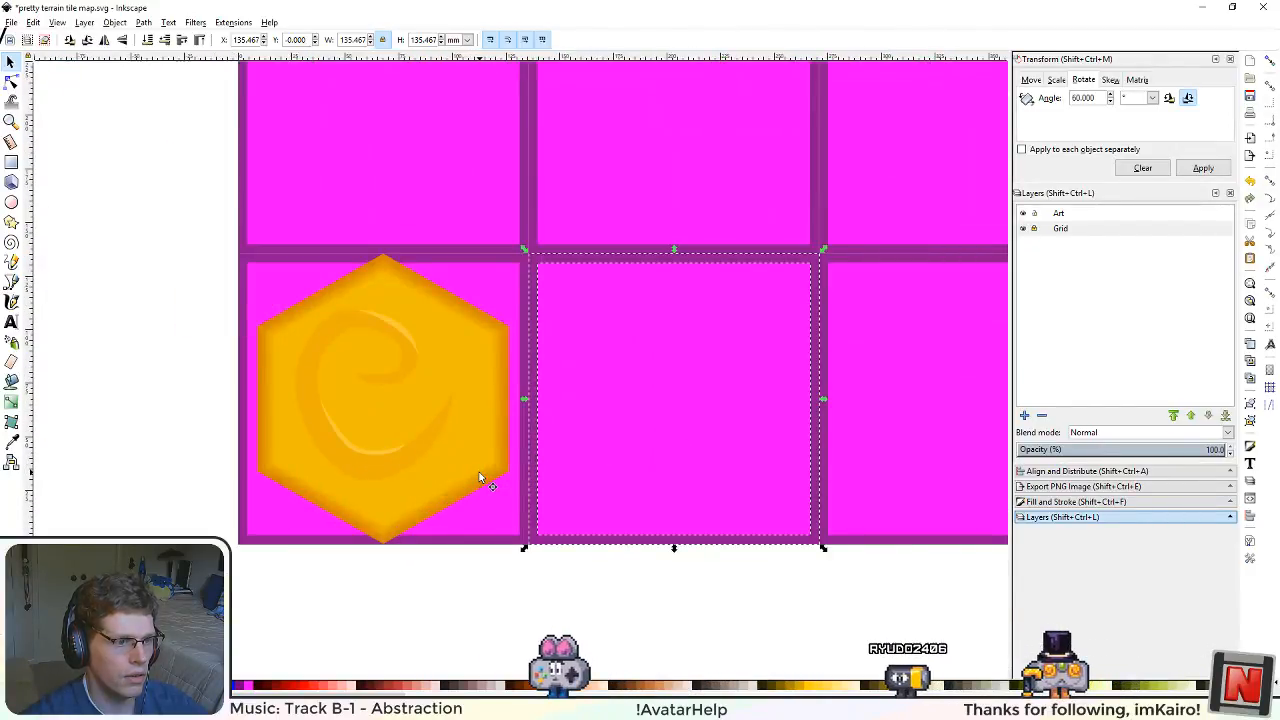
scroll(579, 464, "up", 1)
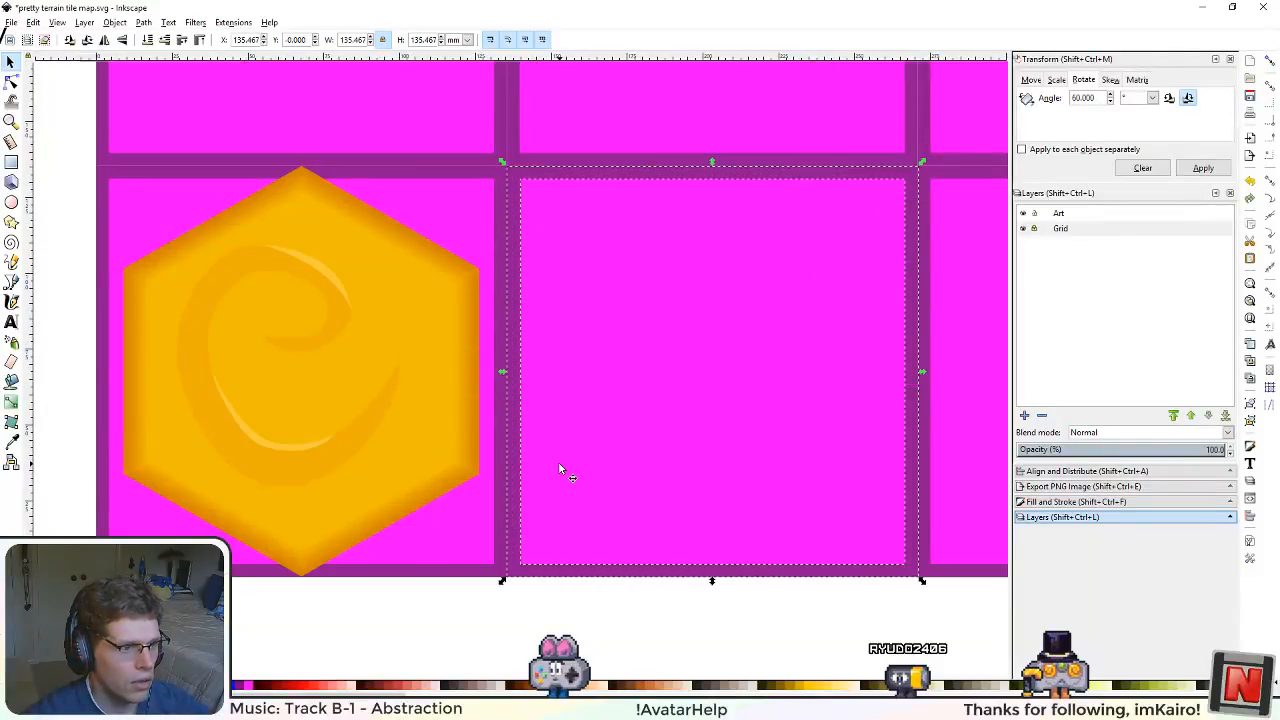
scroll(483, 480, "up", 1)
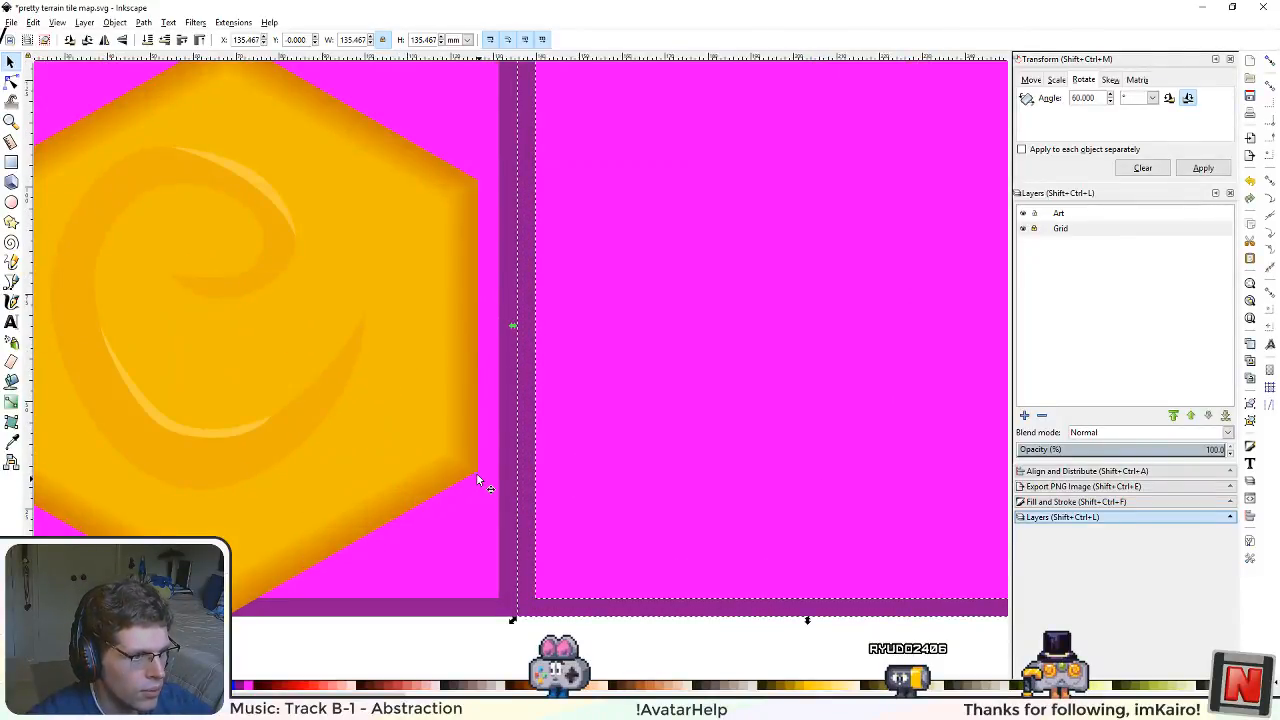
Step: Select the orange hexagon and then the copied tile's outer square to compare their edges and extents
left_click(478, 468)
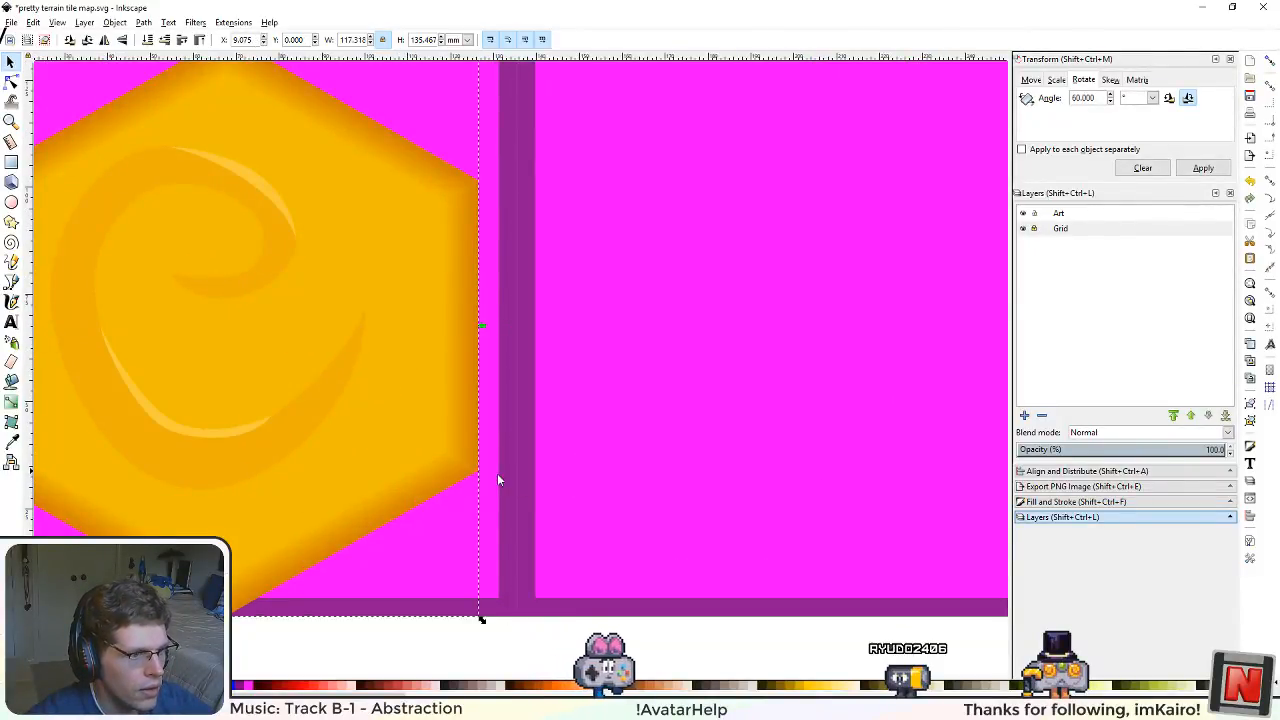
left_click(566, 608)
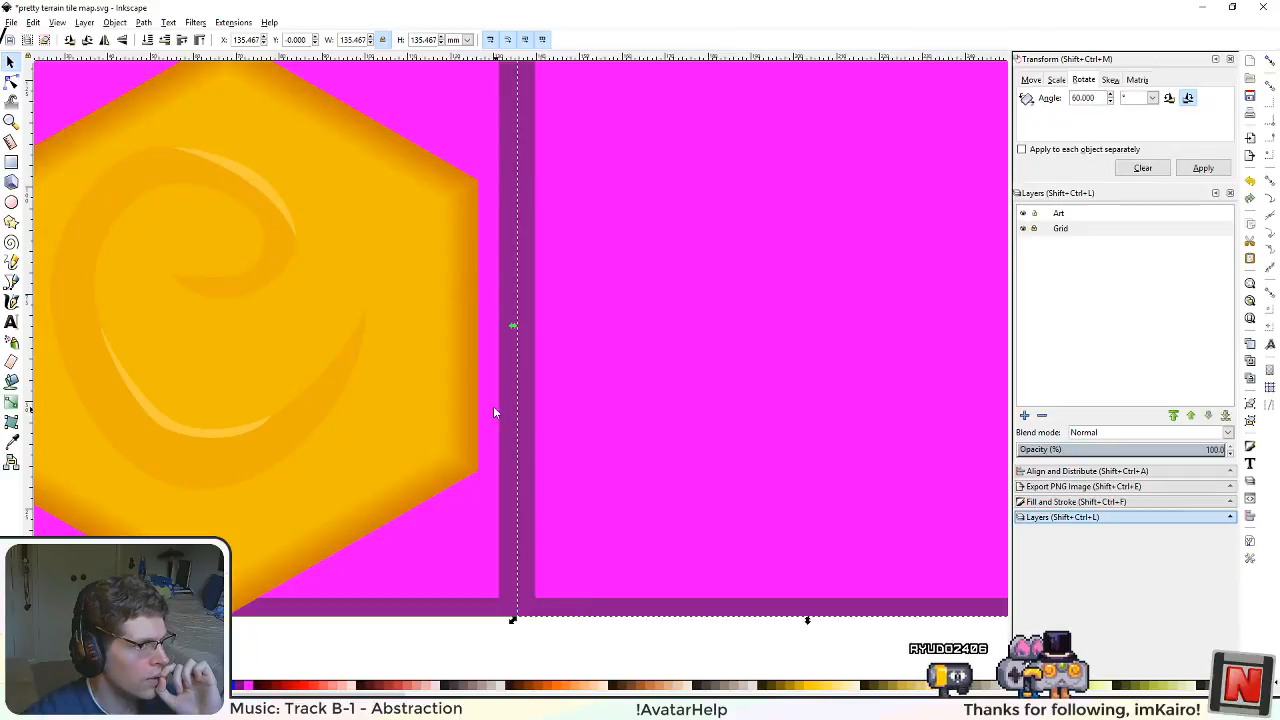
scroll(583, 469, "down", 3)
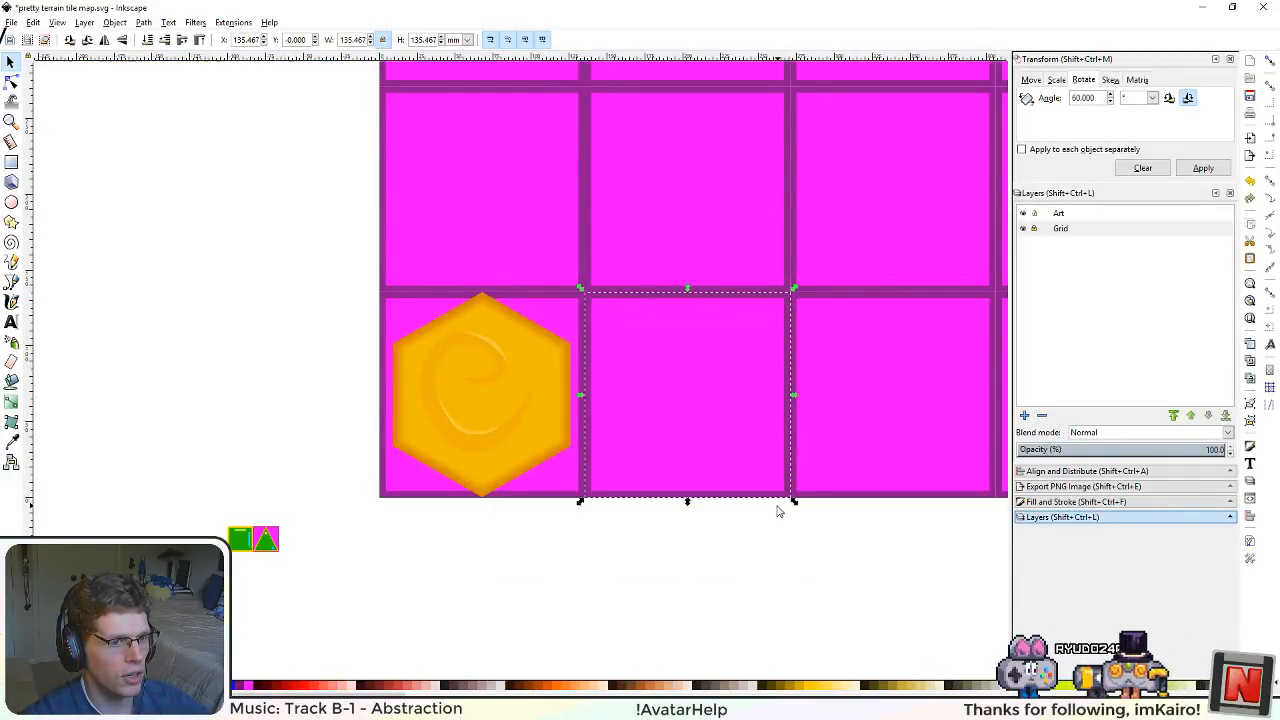
scroll(656, 460, "up", 1)
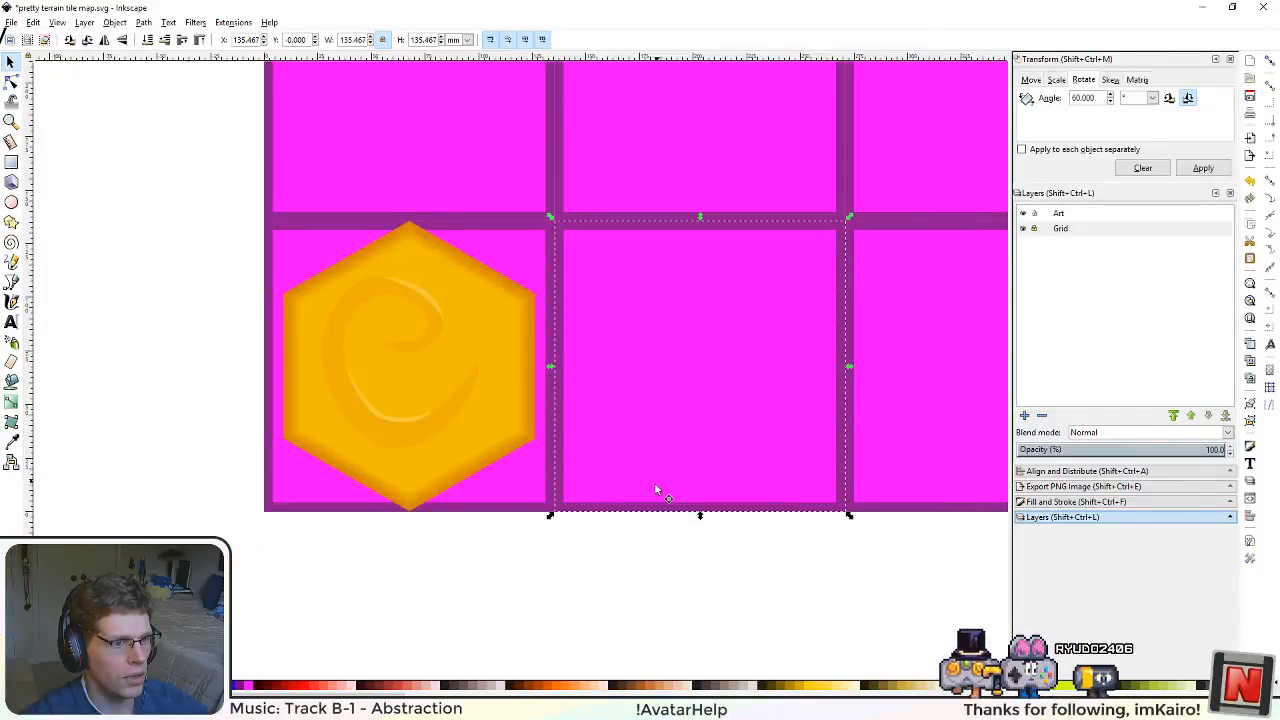
left_click_drag(717, 513, 640, 534)
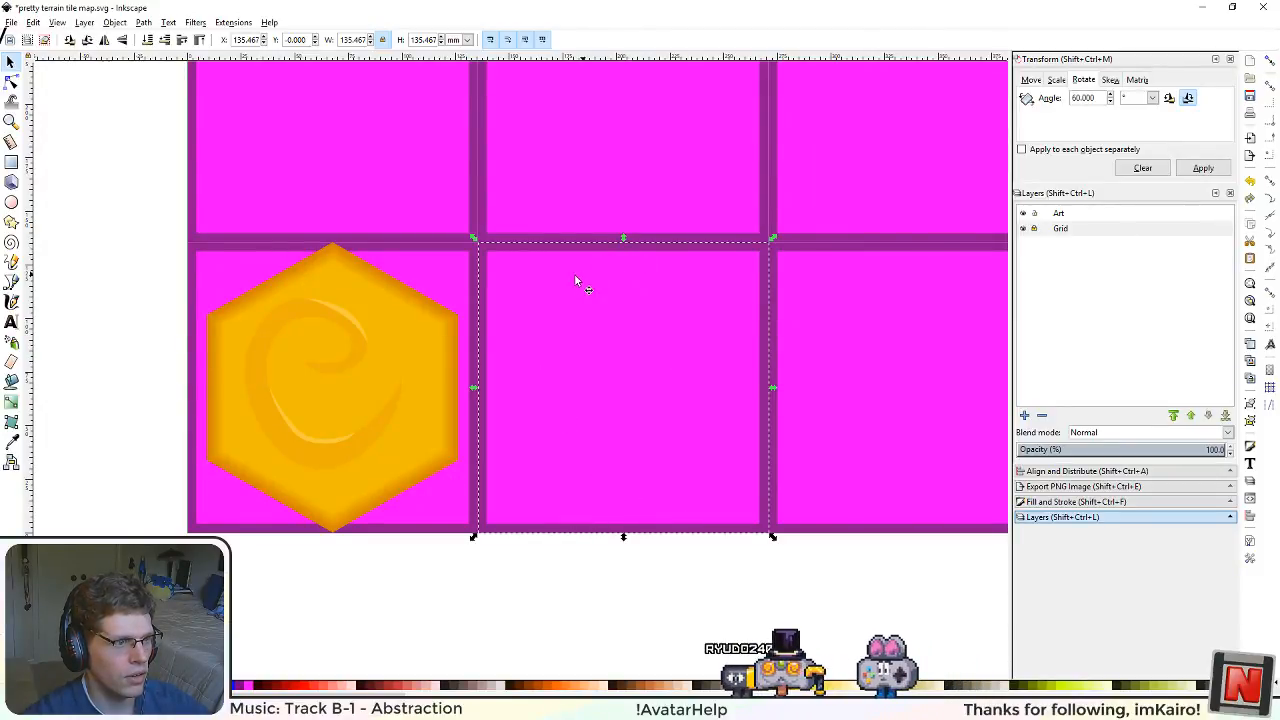
left_click_drag(342, 443, 437, 424)
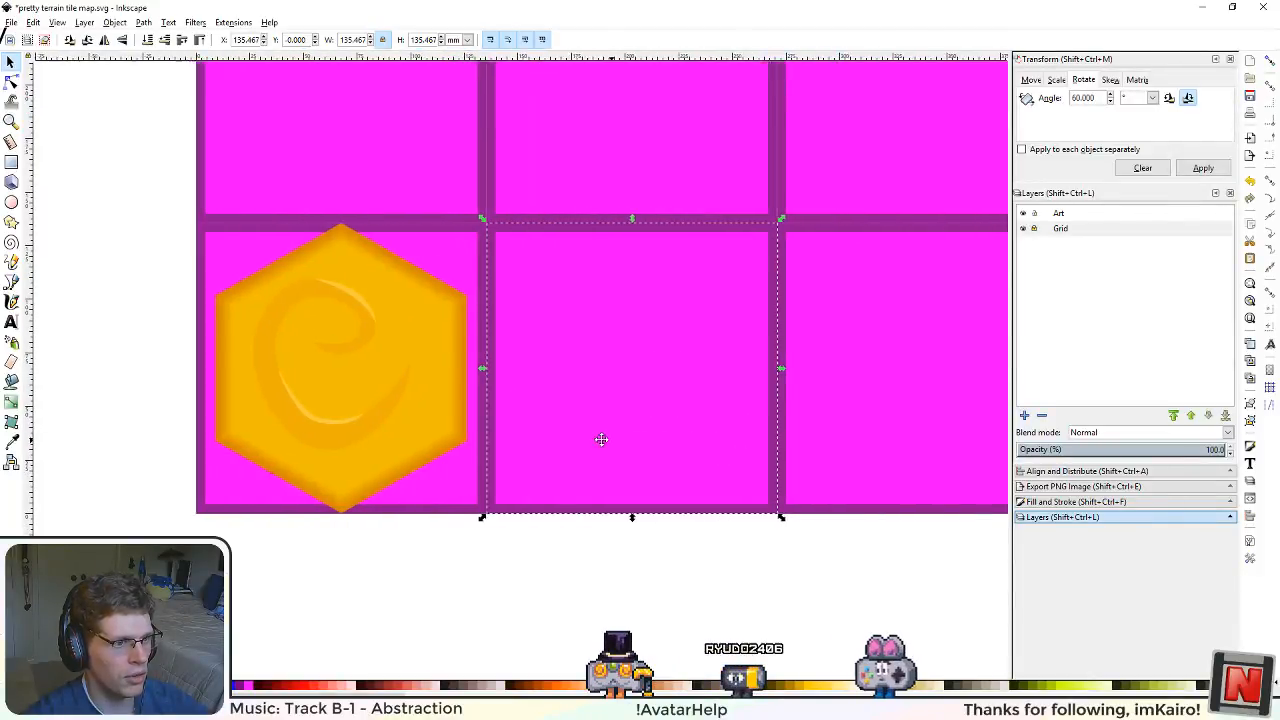
Step: Remove the magenta inner square from the copied tile beside the orange hexagon, leaving its purple outer square
scroll(466, 479, "up", 3)
scroll(466, 486, "down", 3)
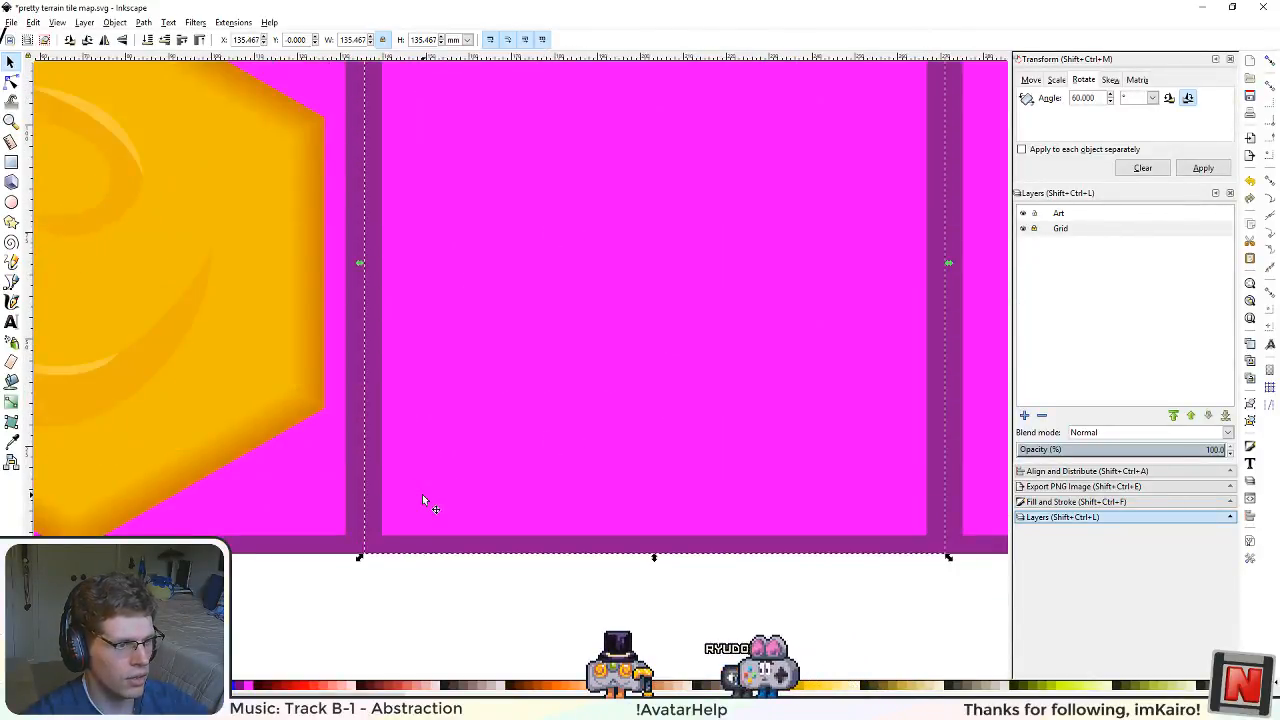
scroll(579, 395, "up", 1)
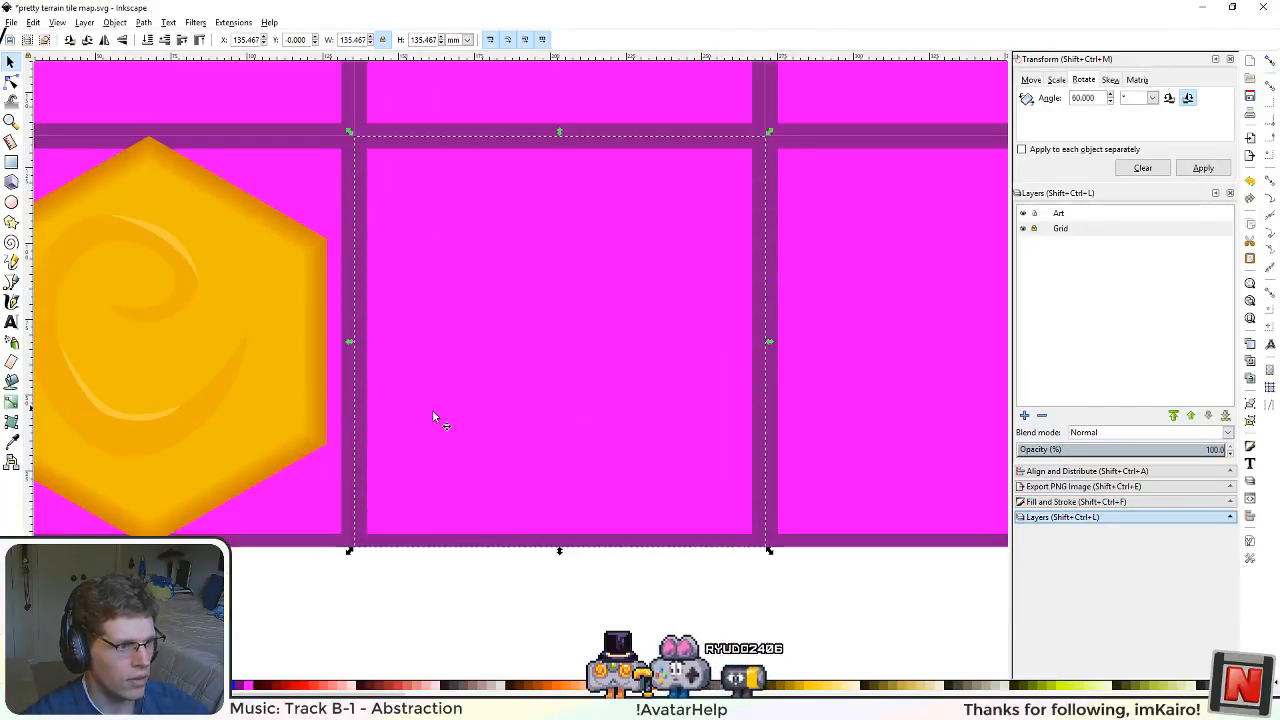
left_click(500, 479)
left_click(500, 480)
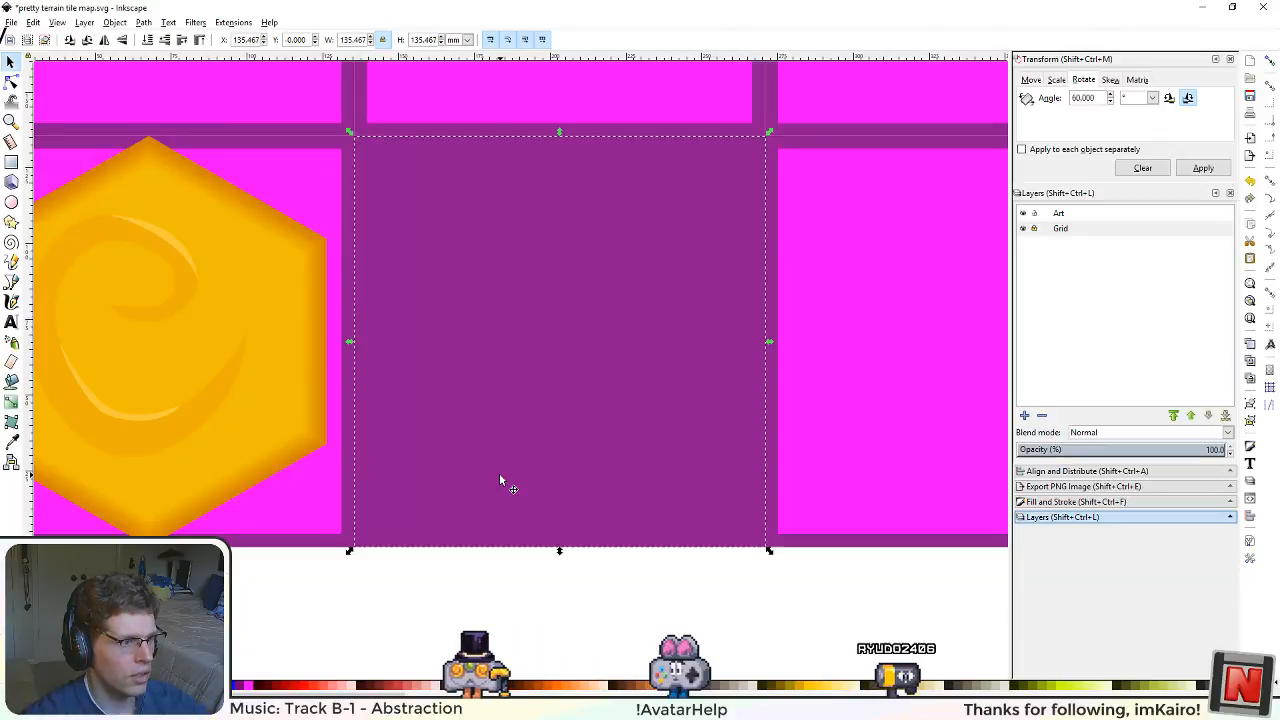
Step: Recolour the purple square with the hexagon's dark orange edge colour, d17e08ff, and deselect it
scroll(271, 412, "up", 5)
left_click(499, 474)
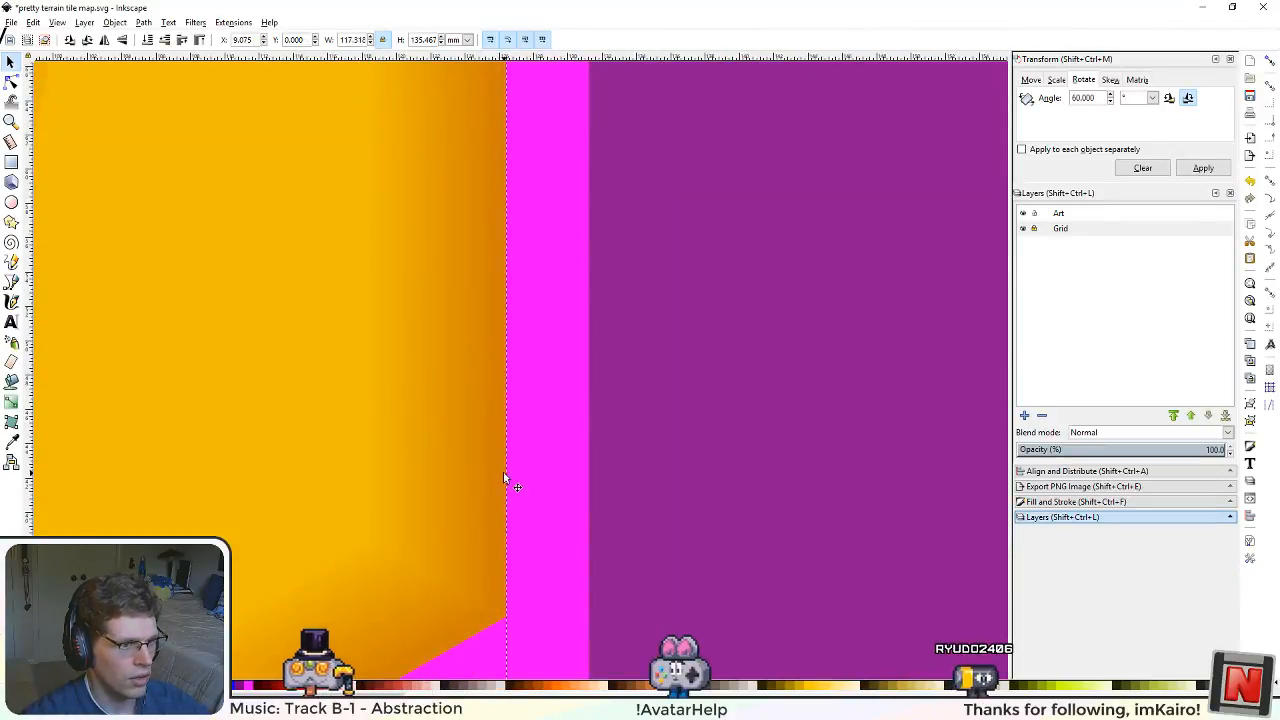
left_click(1058, 501)
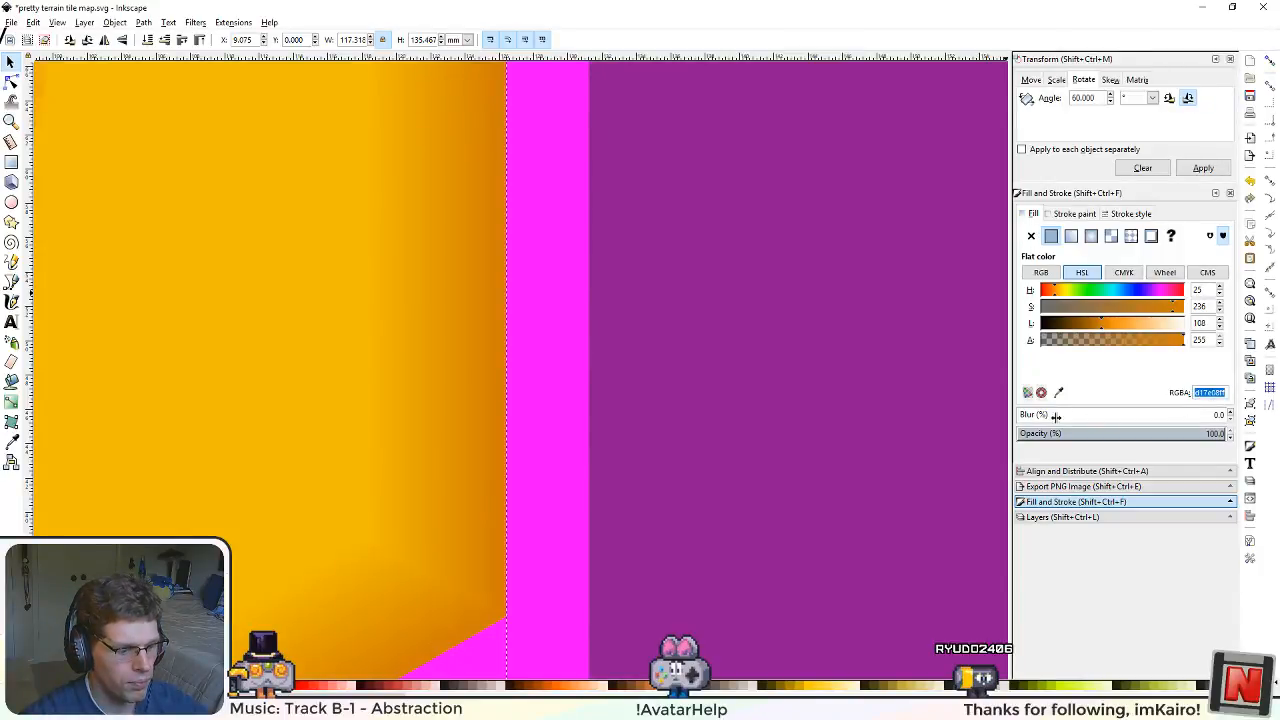
left_click(851, 405)
scroll(851, 402, "down", 8)
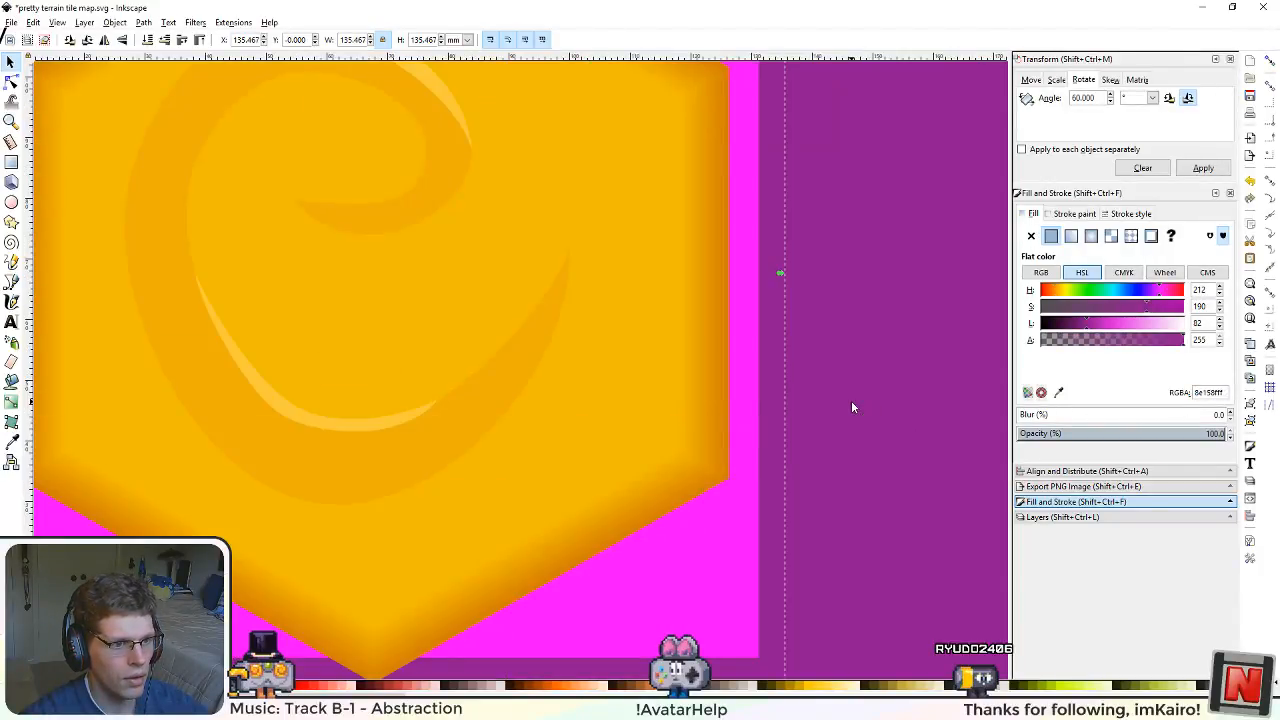
left_click_drag(851, 402, 633, 437)
key("ctrl+shift+v")
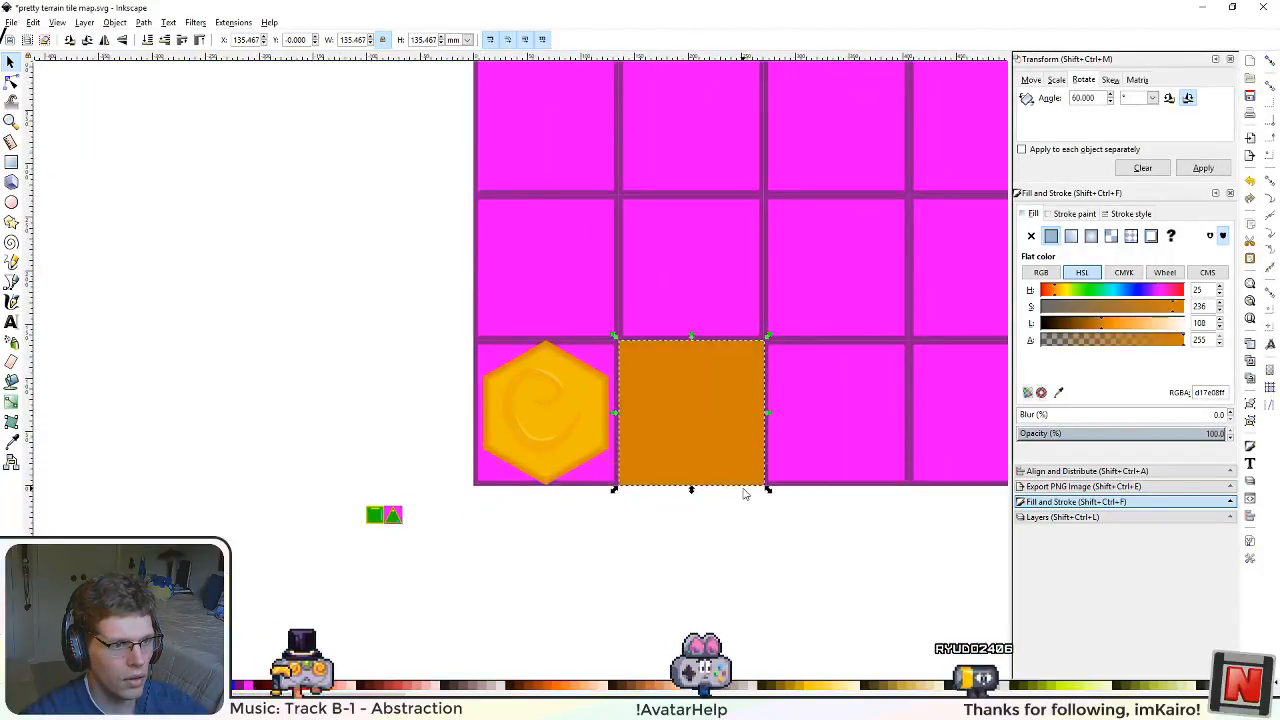
scroll(743, 491, "up", 1)
left_click_drag(740, 551, 682, 584)
left_click(682, 584)
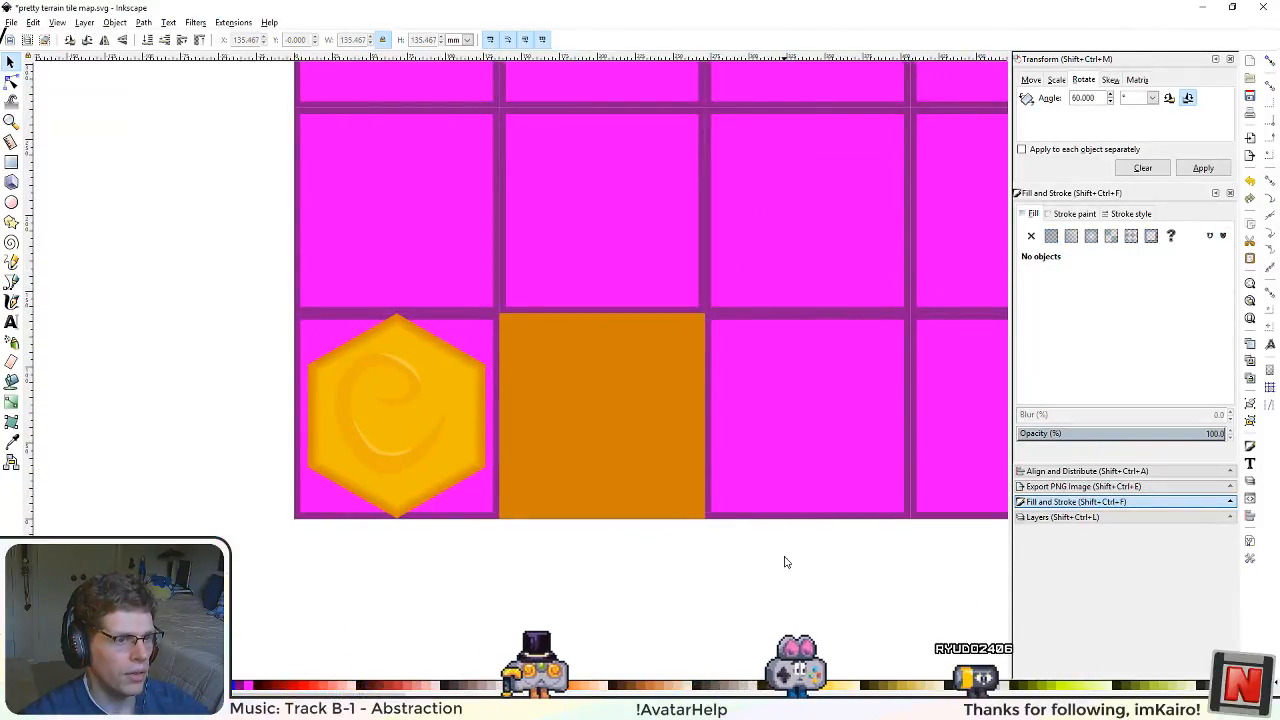
Step: Try lowering the top edge of the orange square to make it about 67 mm high
left_click_drag(785, 562, 642, 562)
left_click(473, 360)
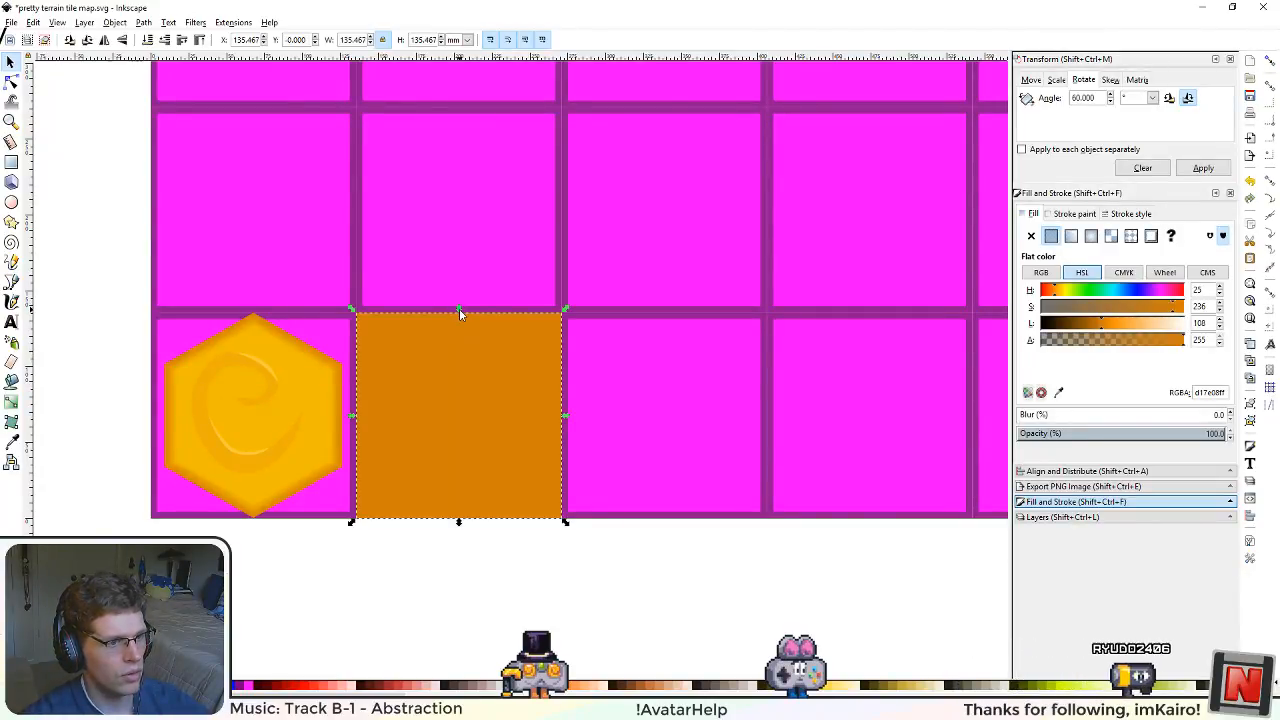
left_click_drag(459, 308, 439, 419)
left_click(522, 575)
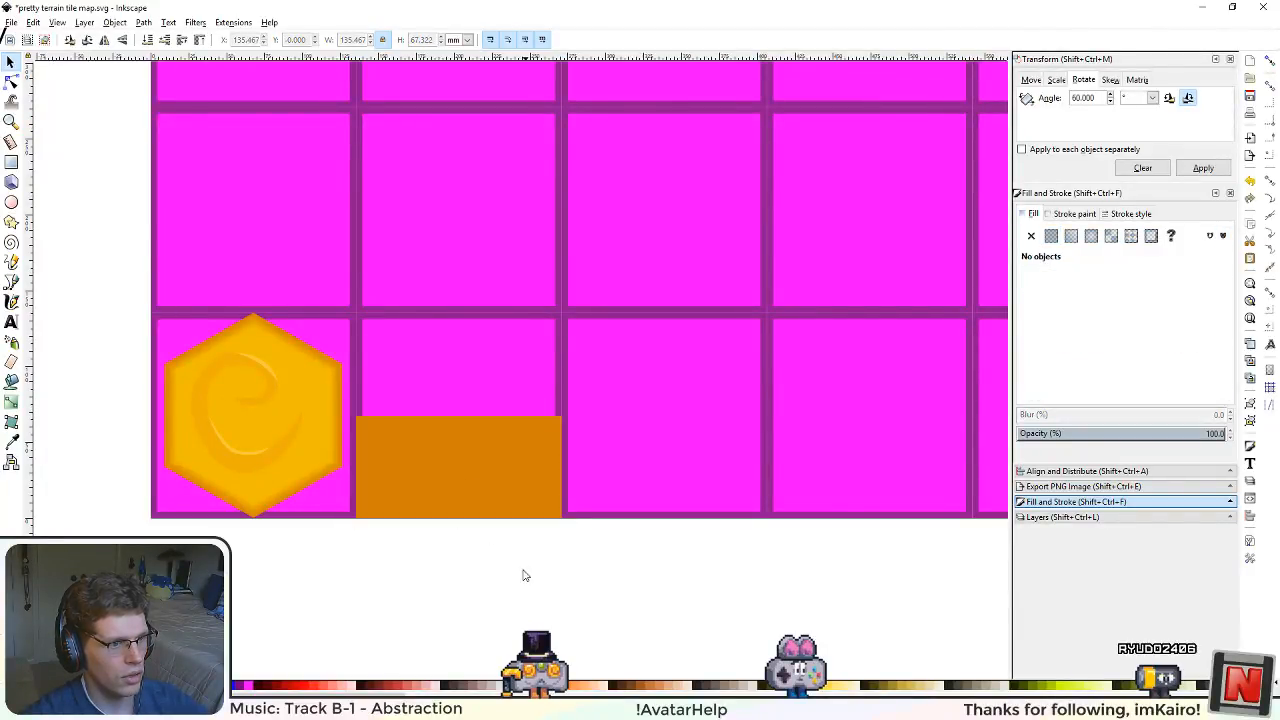
scroll(530, 540, "up", 2)
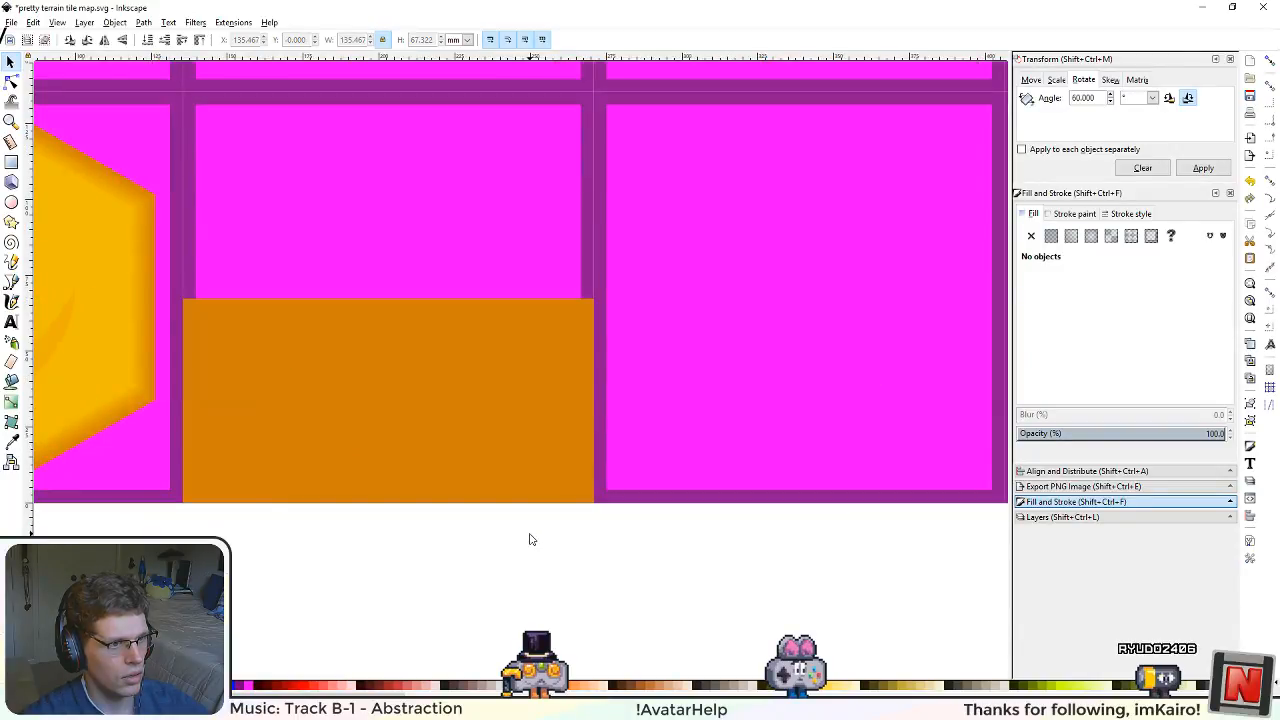
scroll(531, 539, "down", 5)
scroll(530, 537, "up", 4)
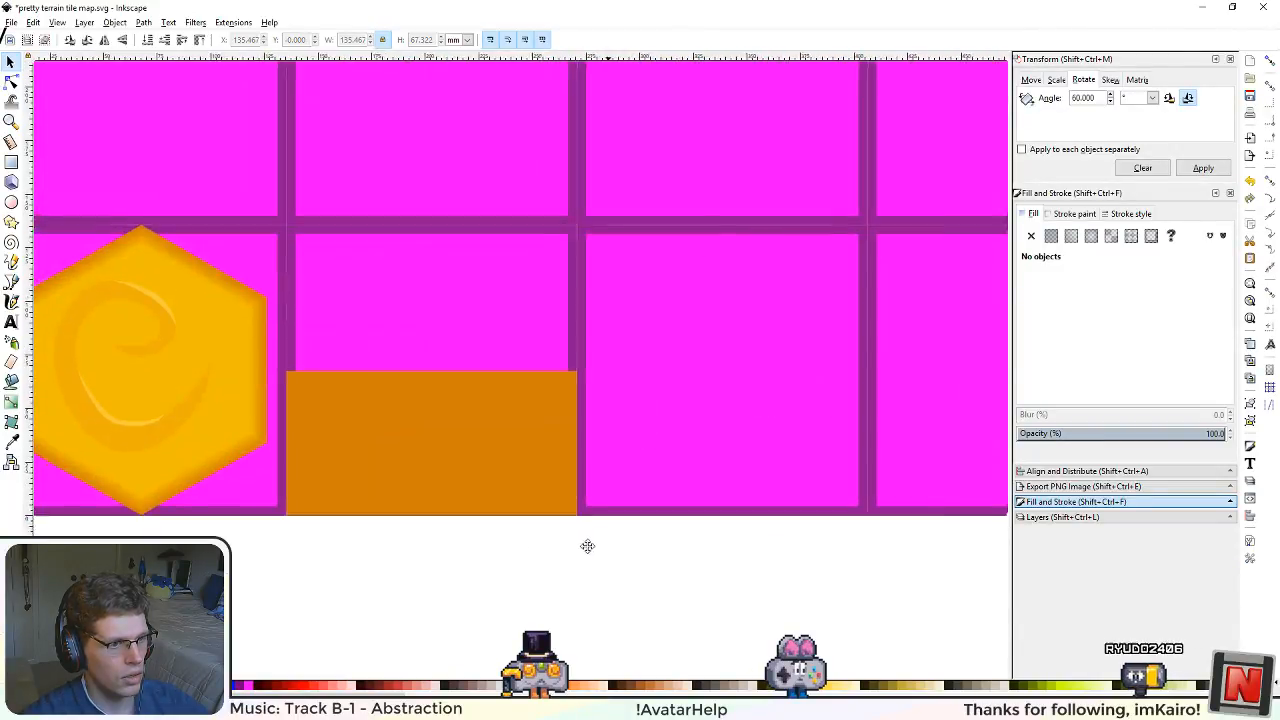
left_click_drag(587, 546, 475, 582)
key("ctrl+z")
Step: Duplicate the orange square and snap the copy into the adjacent empty grid square, with snapping turned on for the placement
left_click(354, 481)
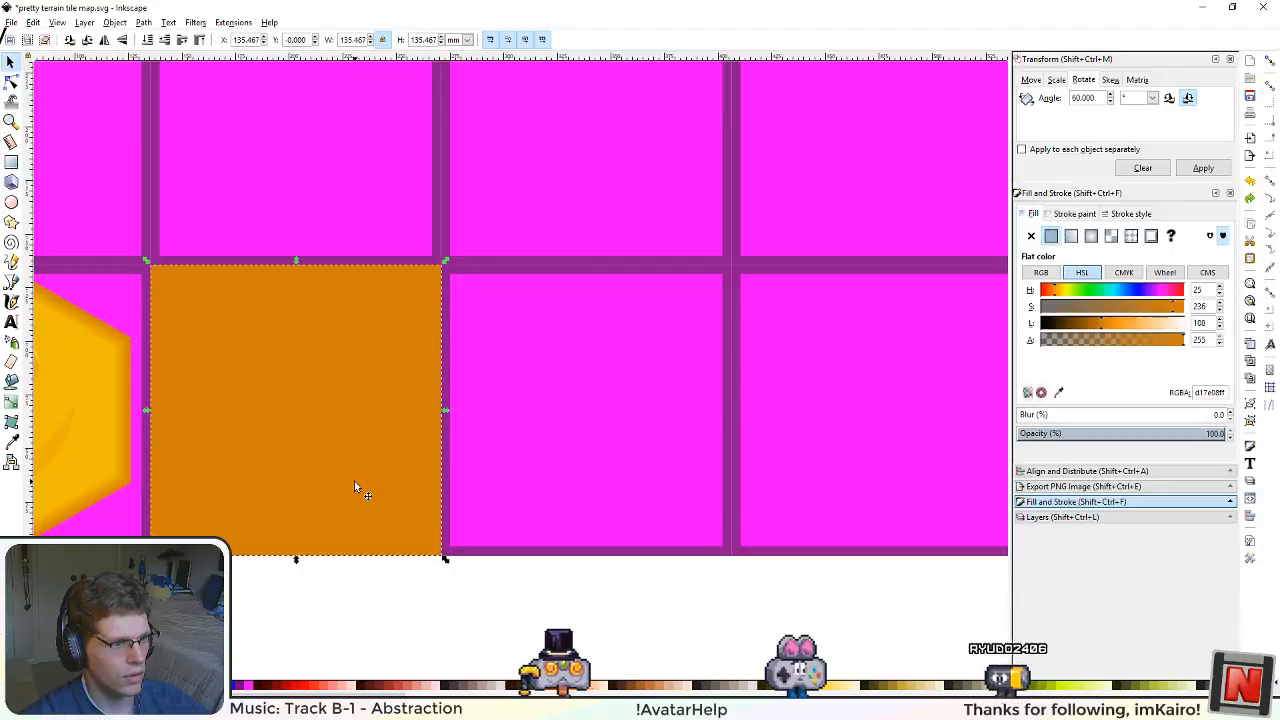
left_click_drag(354, 481, 624, 446)
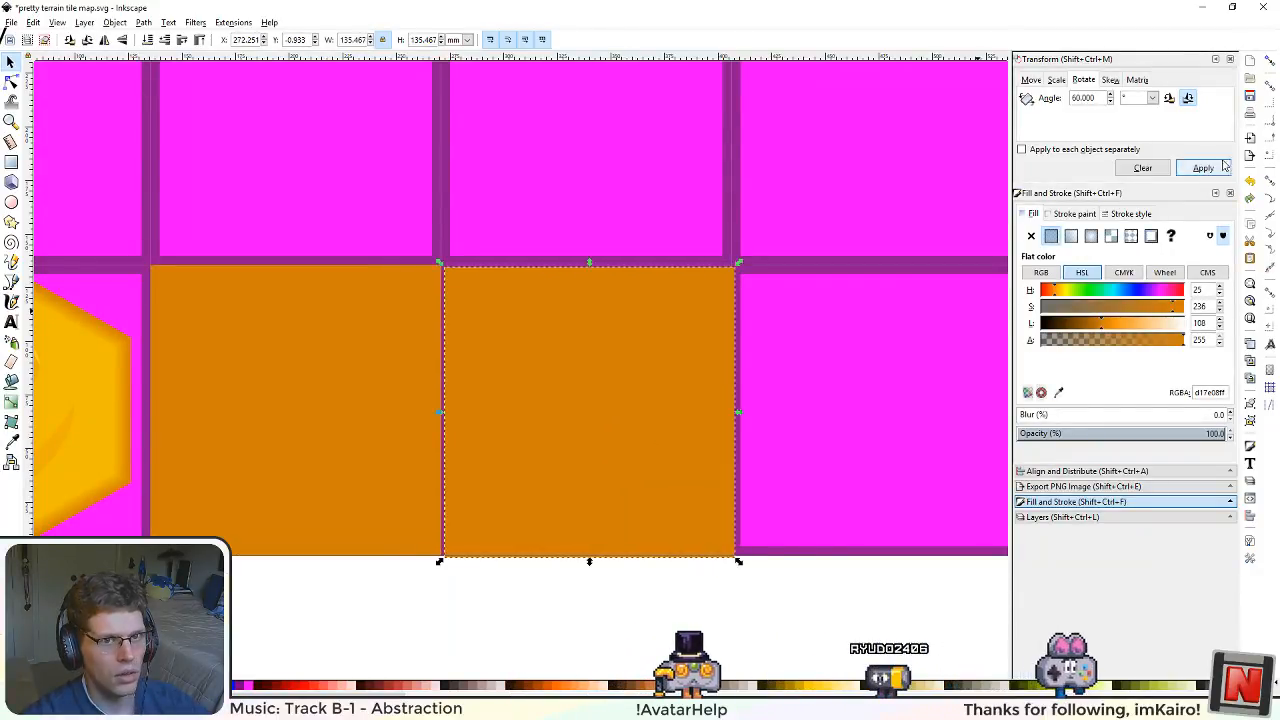
left_click(1272, 62)
left_click_drag(549, 402, 543, 404)
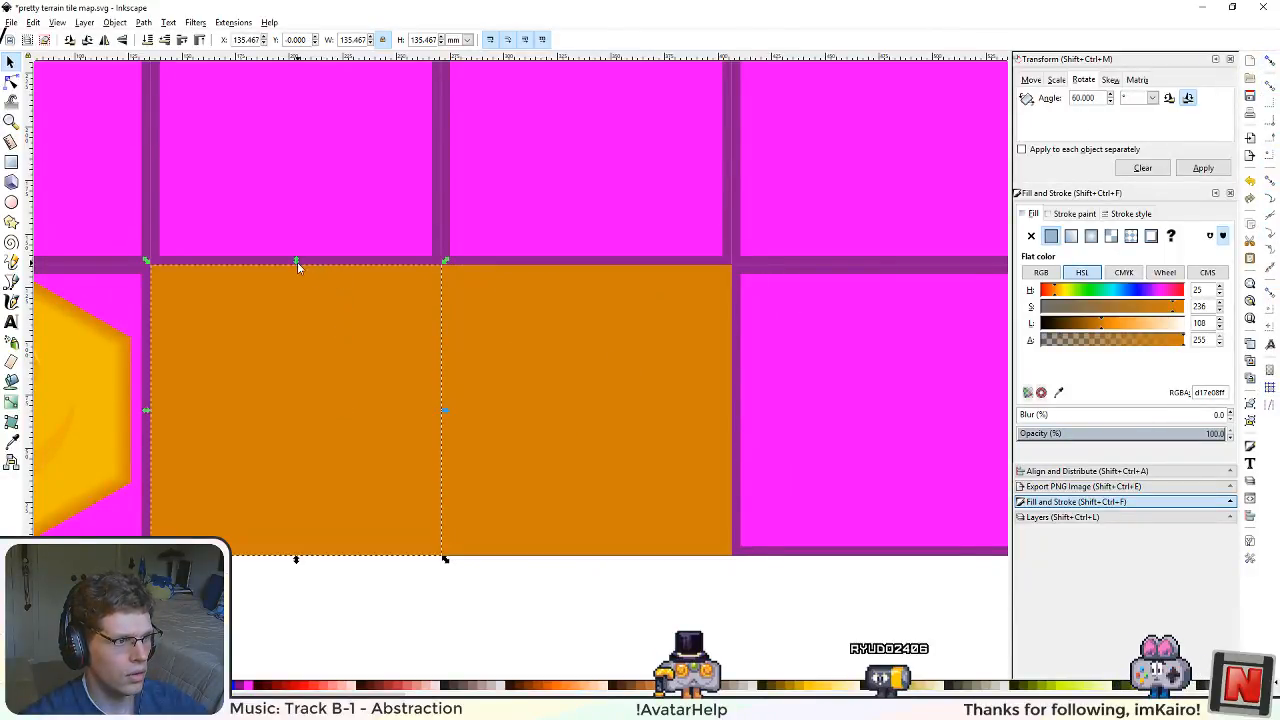
Step: Reduce the orange square beside the hexagon to about 63 mm high, keeping its base in place, and save the file
left_click_drag(297, 262, 303, 418)
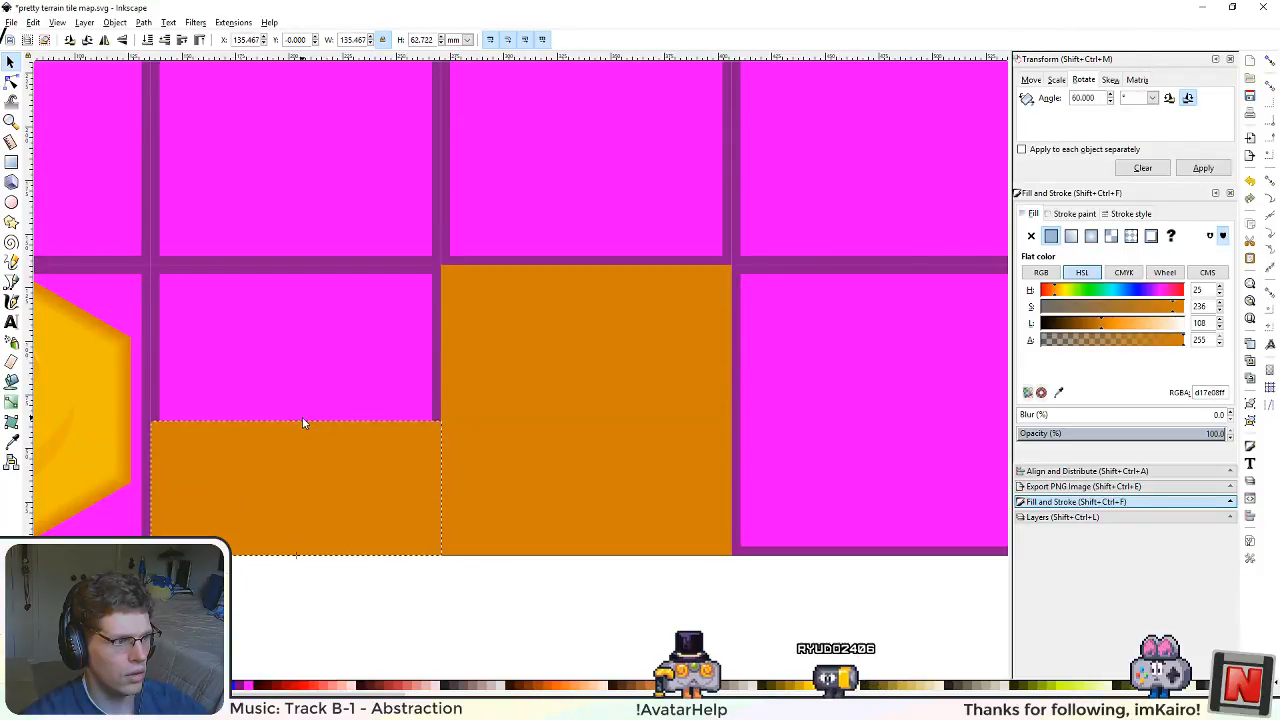
left_click(400, 598)
left_click_drag(389, 609, 594, 558)
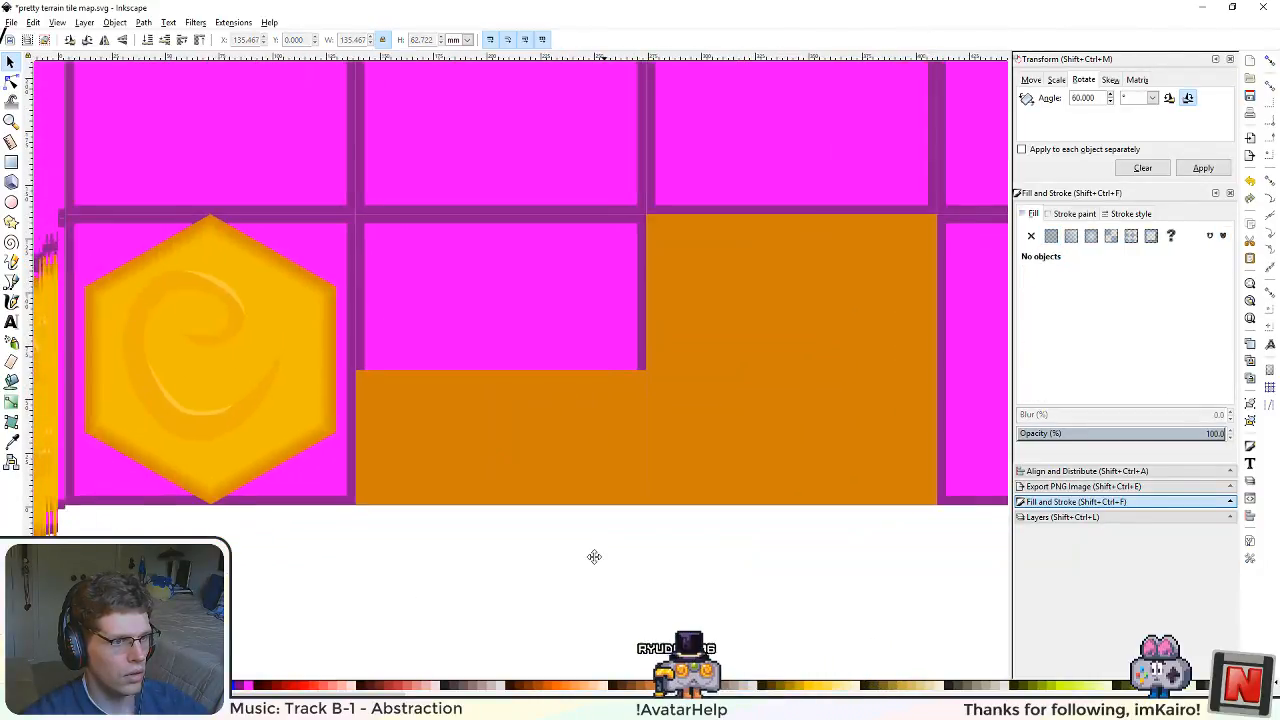
left_click(768, 358)
left_click_drag(765, 357, 543, 471)
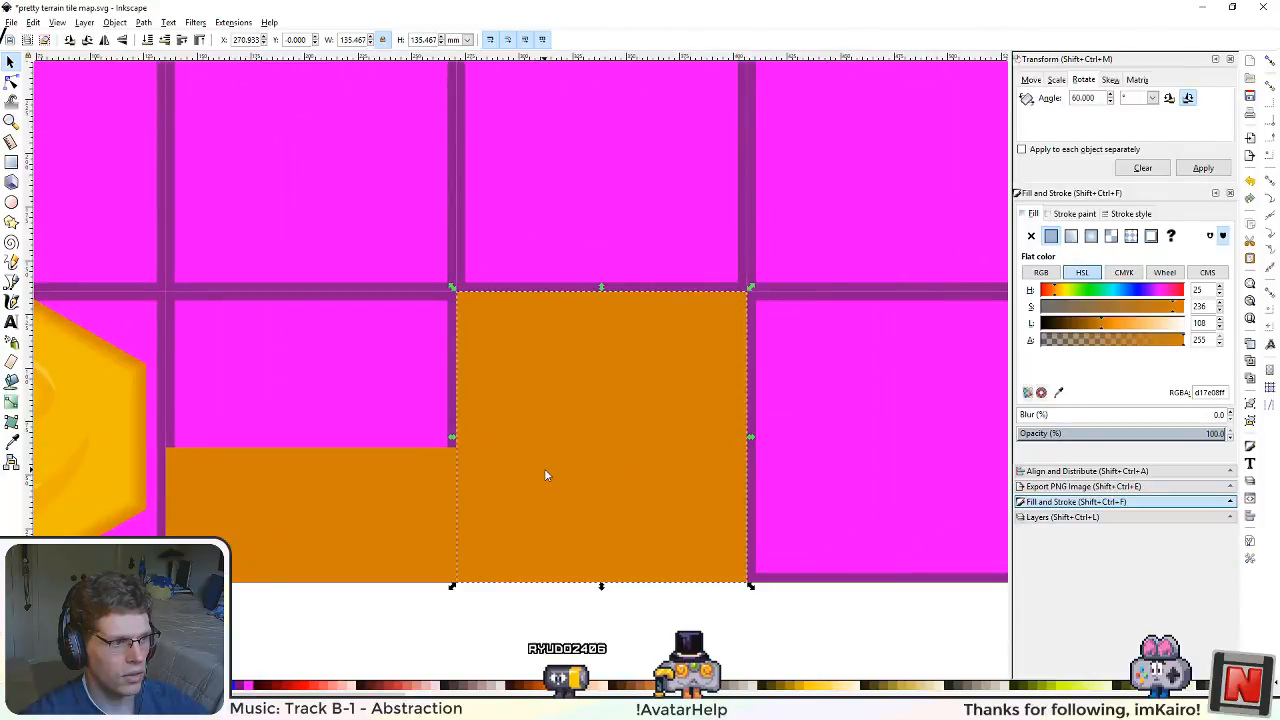
left_click_drag(320, 529, 451, 480)
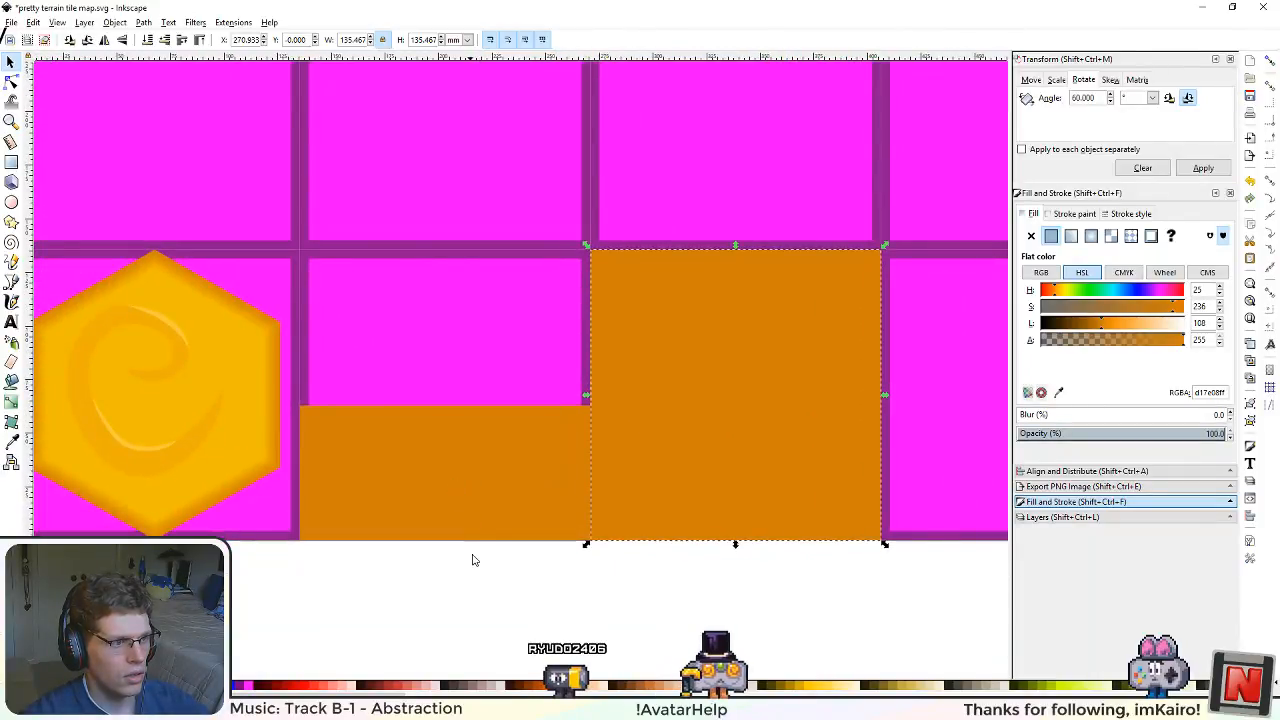
scroll(545, 567, "down", 4, "ctrl")
scroll(570, 572, "up", 1, "ctrl")
left_click_drag(598, 582, 457, 480)
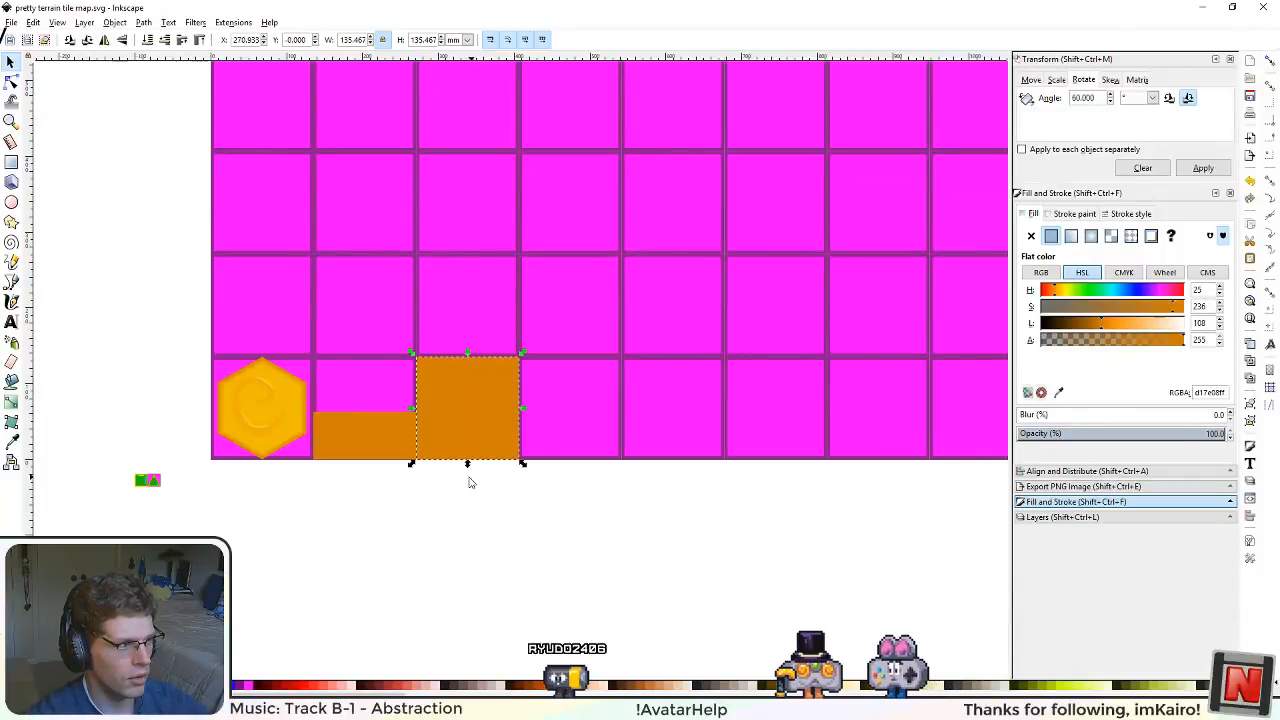
key("Escape")
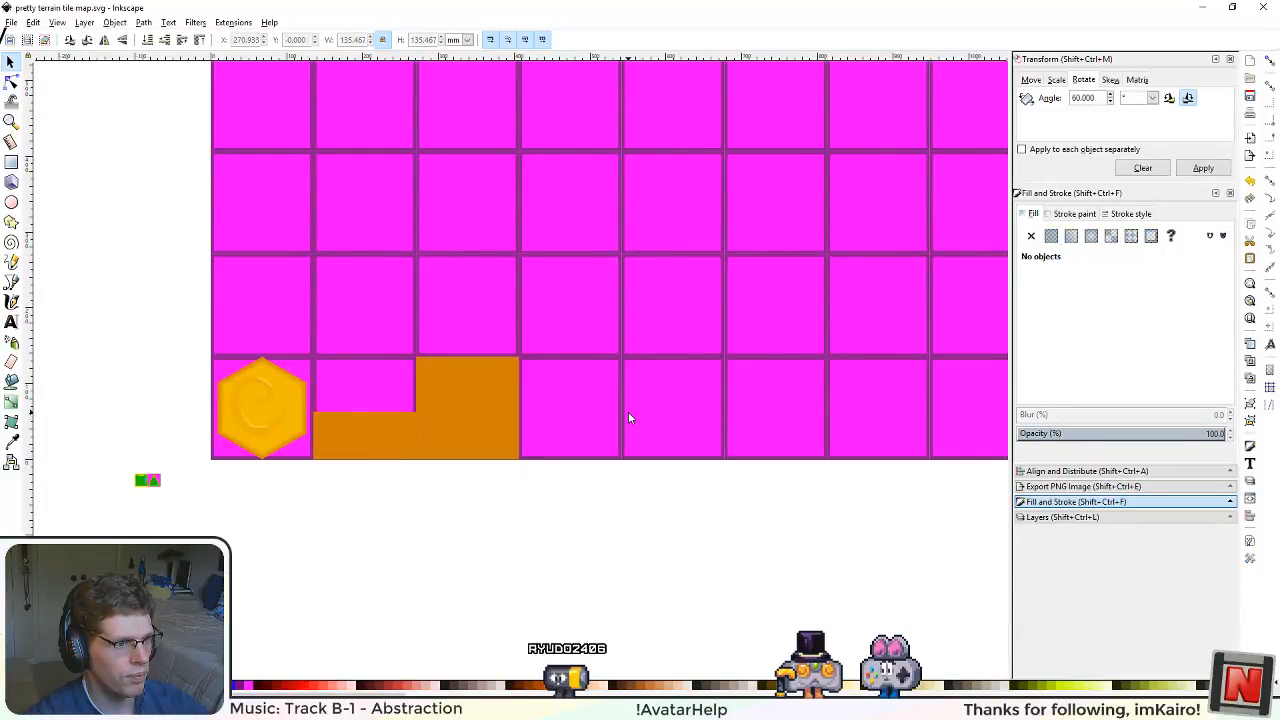
Step: Delete the small green square tile lying outside the grid, next to the small triangle tile
scroll(565, 505, "up", 1)
scroll(565, 507, "up", 1)
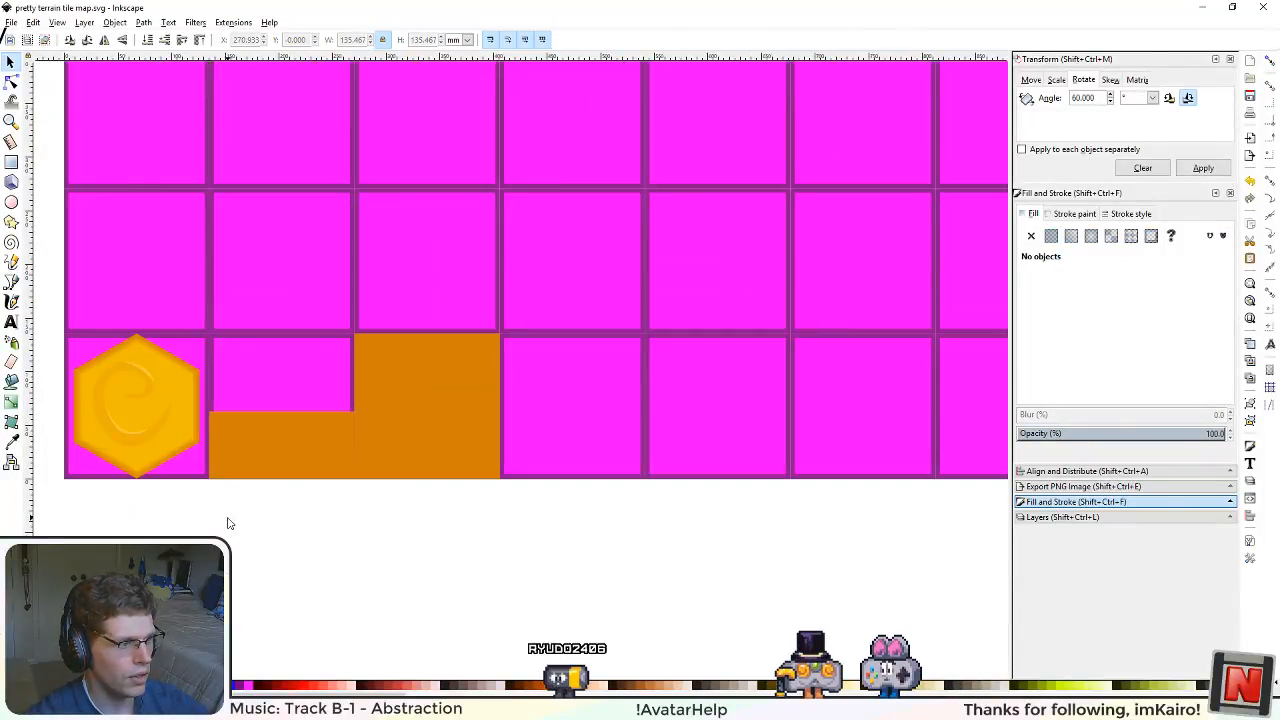
left_click_drag(165, 517, 422, 517)
left_click(227, 510)
key("Delete")
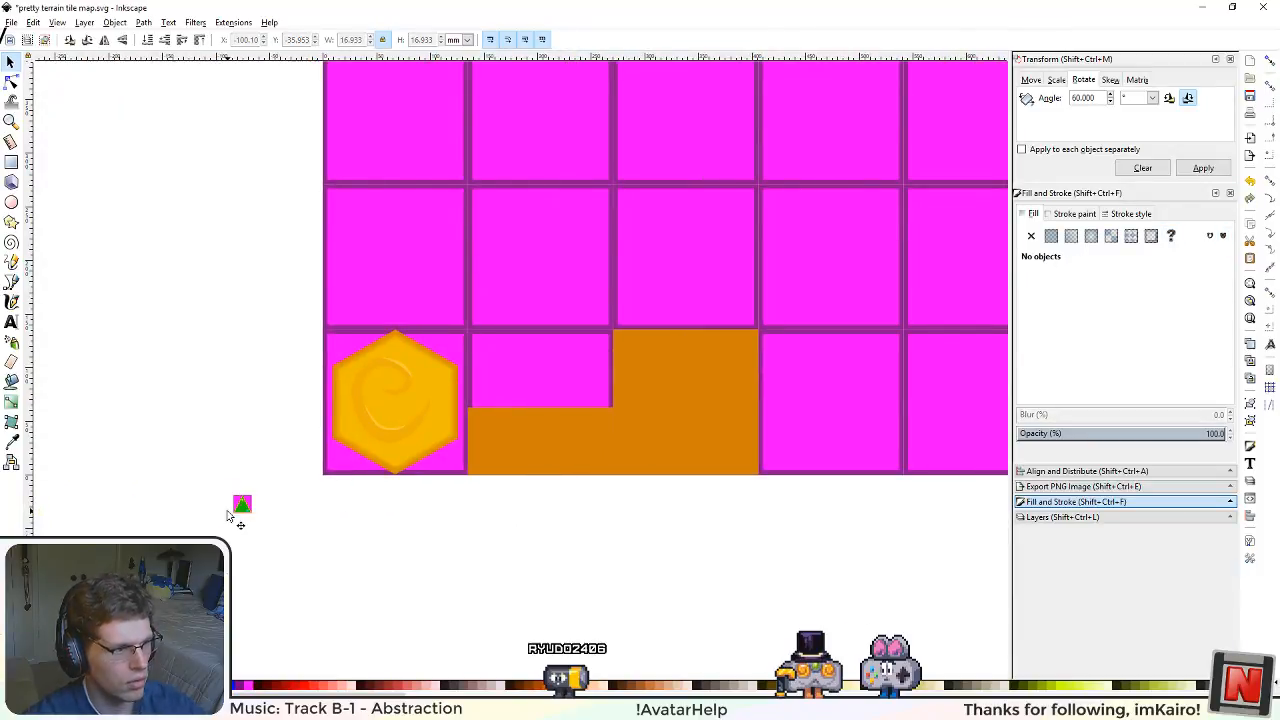
Step: Cut the small triangle tile and paste it below the grid, past the two orange blocks
left_click(241, 505)
key("Delete")
left_click_drag(848, 535, 709, 546)
scroll(654, 543, "up", 6)
scroll(700, 491, "up", 2)
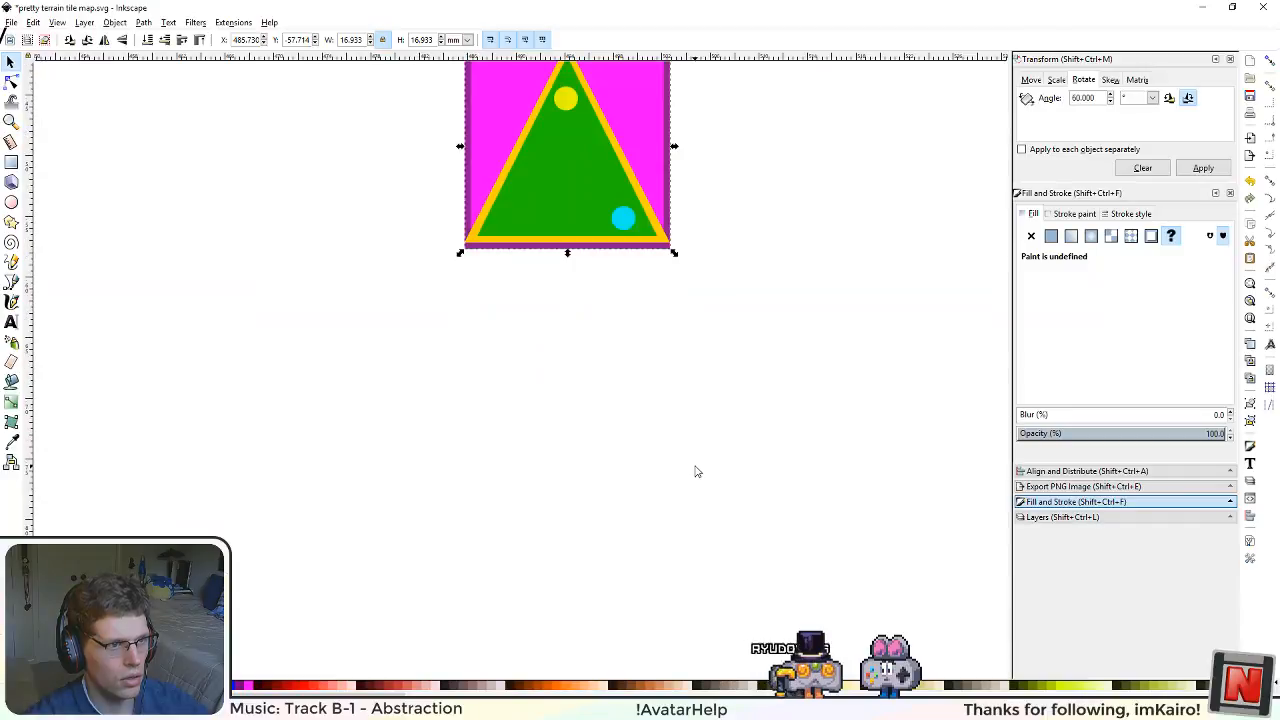
Step: Switch the size units to px and scale the triangle tile to 512 × 512 px
scroll(689, 443, "down", 7)
left_click_drag(755, 402, 668, 457)
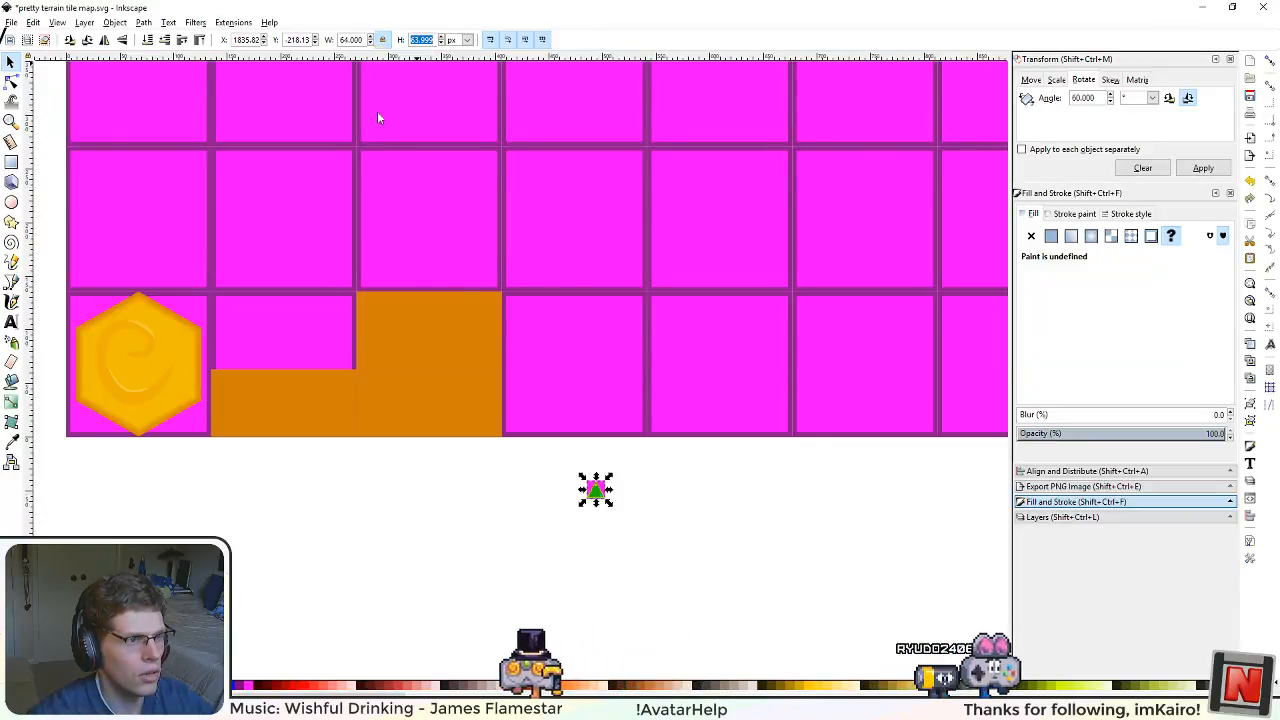
scroll(590, 527, "up", 4, "ctrl")
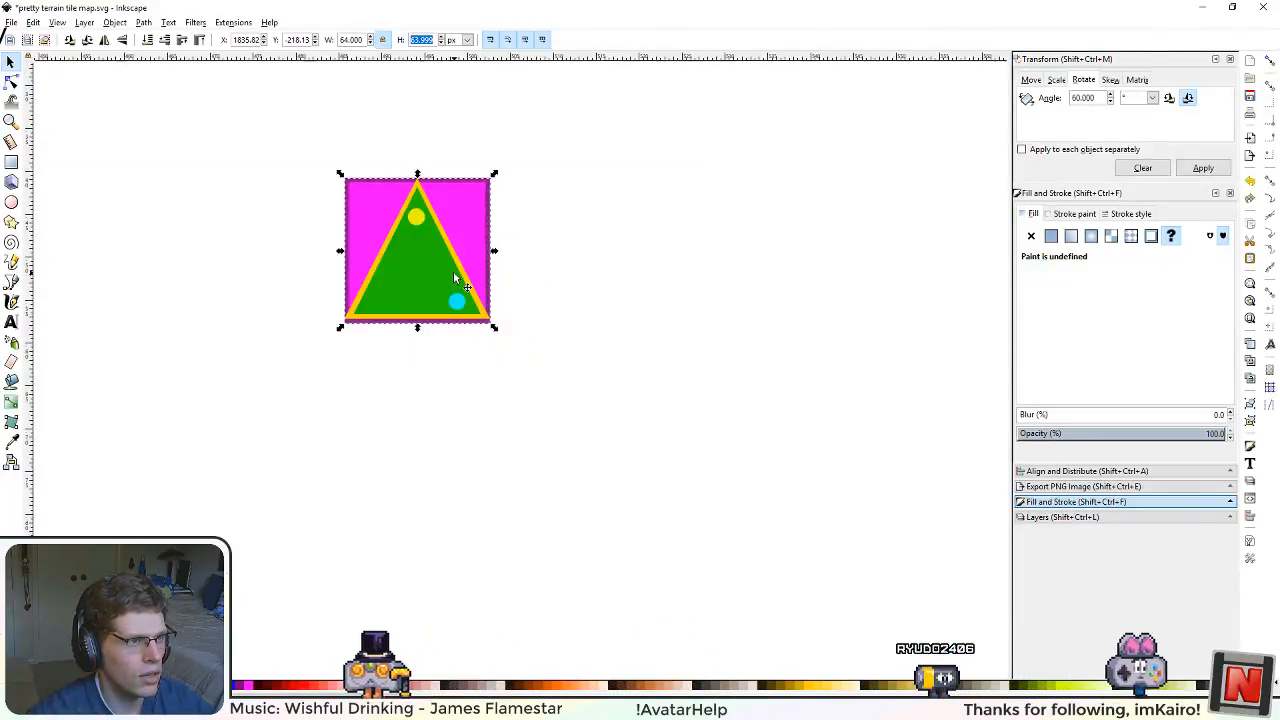
left_click_drag(282, 185, 382, 312)
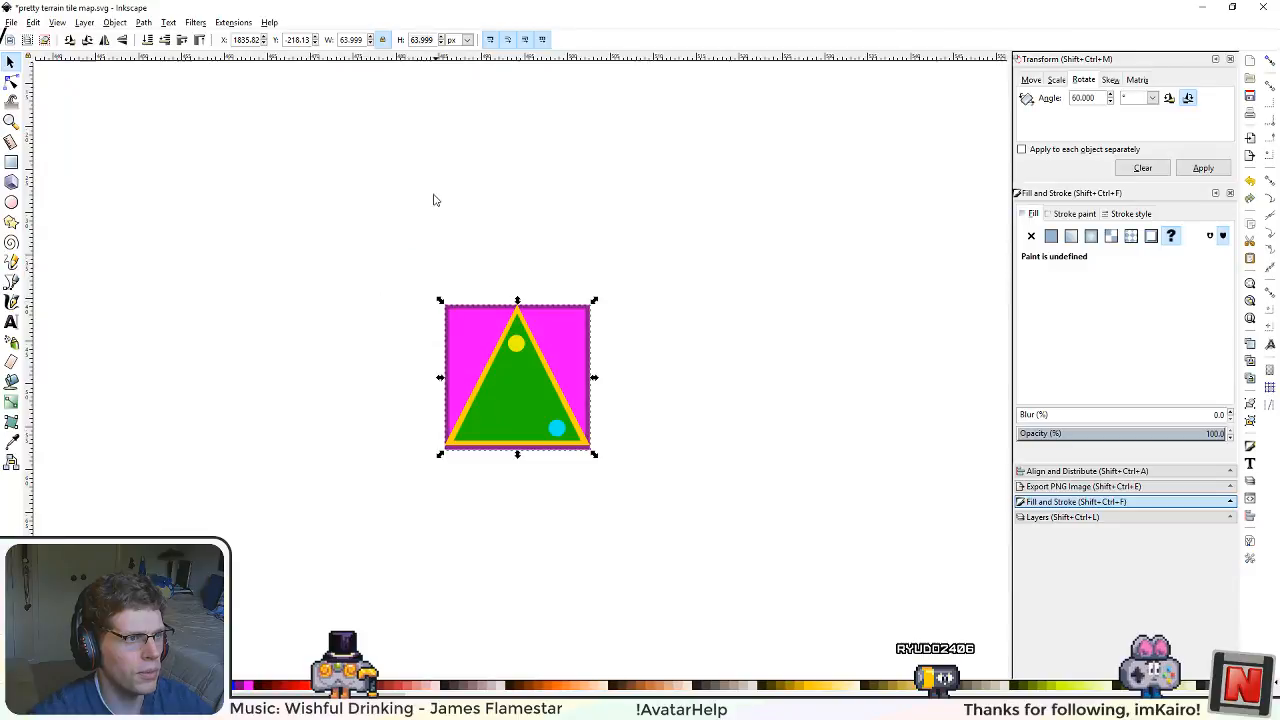
scroll(433, 200, "down", 5, "ctrl")
scroll(403, 178, "down", 4, "ctrl")
left_click_drag(395, 224, 431, 386)
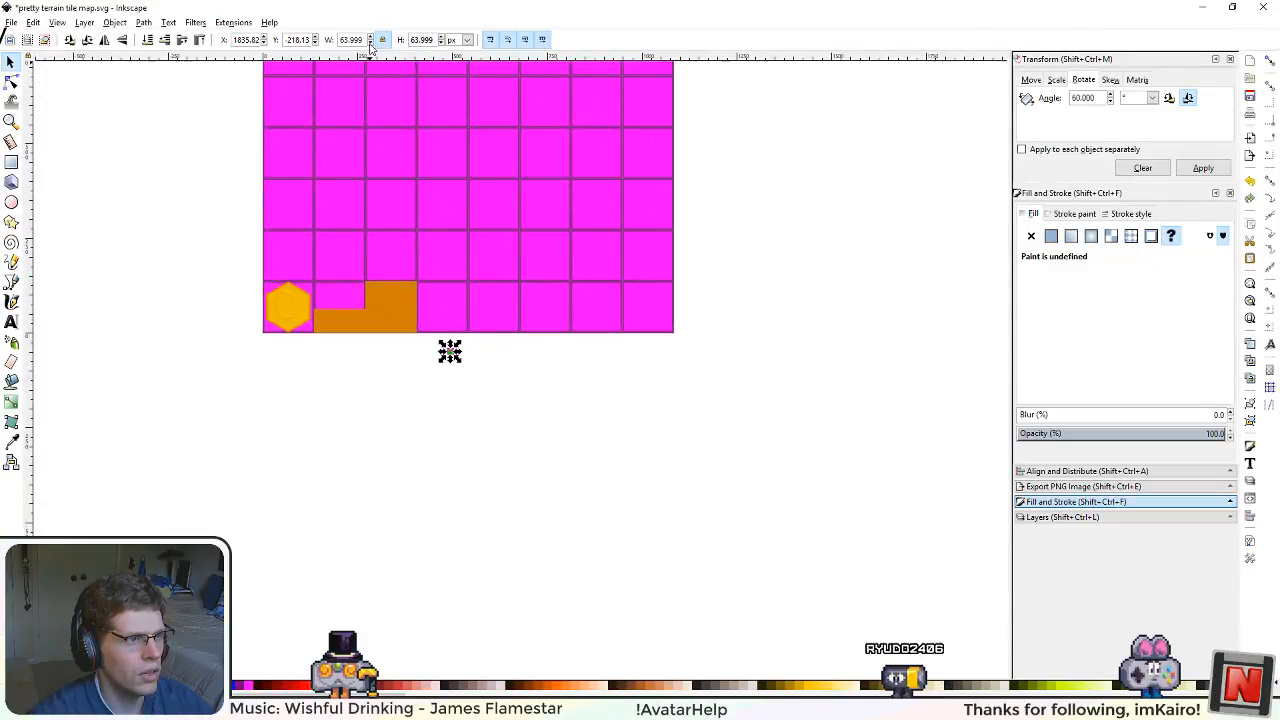
type("512")
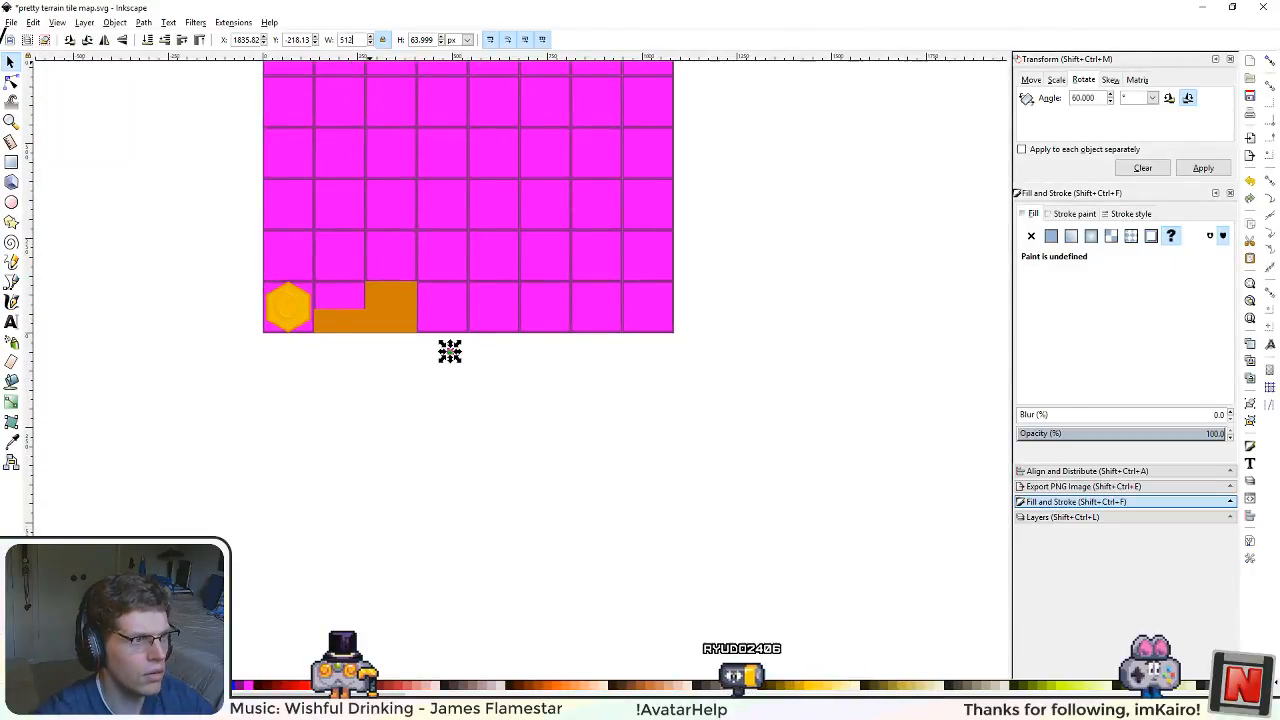
key("Return")
Step: Snap the triangle tile into the grid square beside the full orange square with snapping turned on, and return the units to mm
scroll(490, 330, "up", 6, "ctrl")
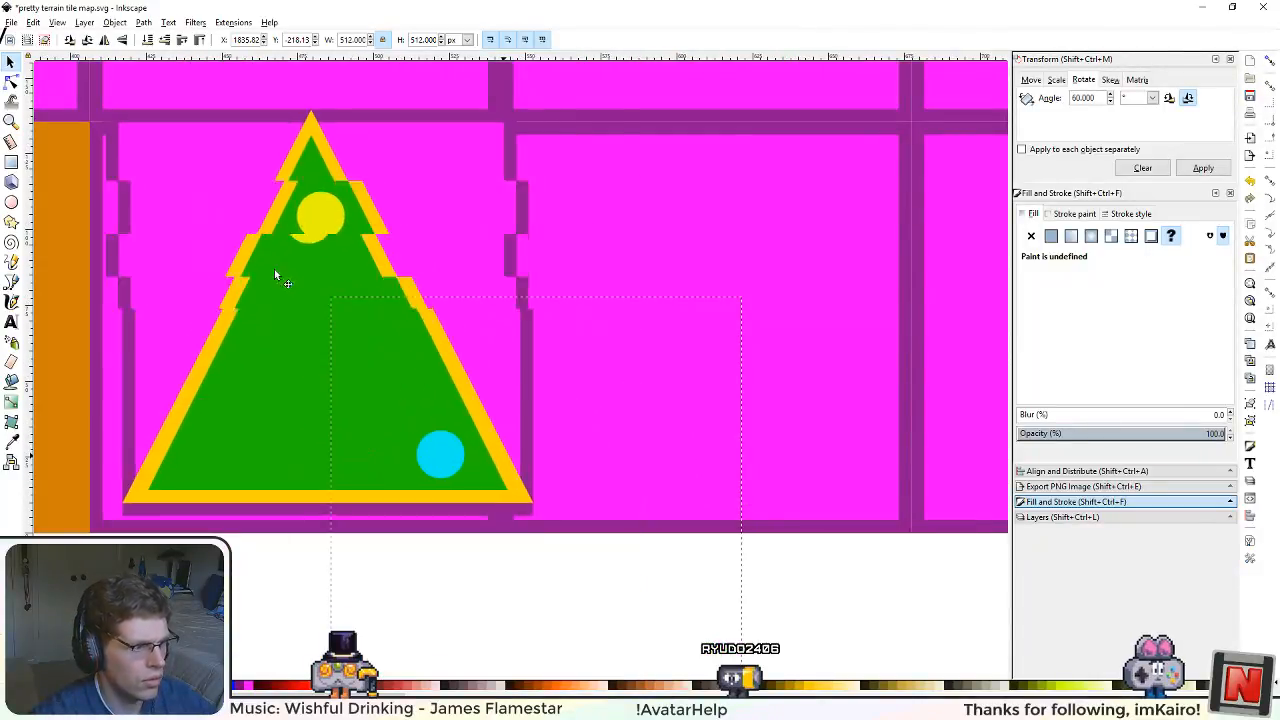
left_click_drag(275, 270, 261, 281)
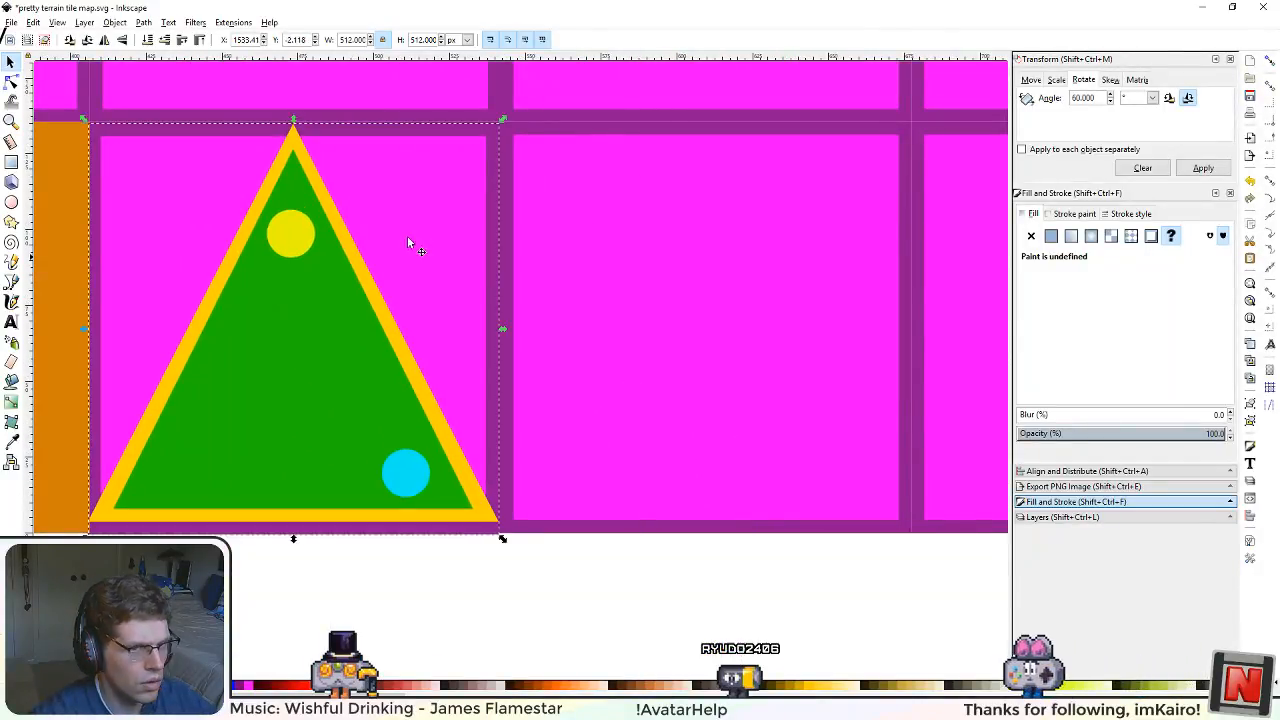
left_click(1270, 61)
left_click_drag(293, 337, 284, 345)
left_click_drag(277, 522, 432, 531)
scroll(548, 498, "down", 3)
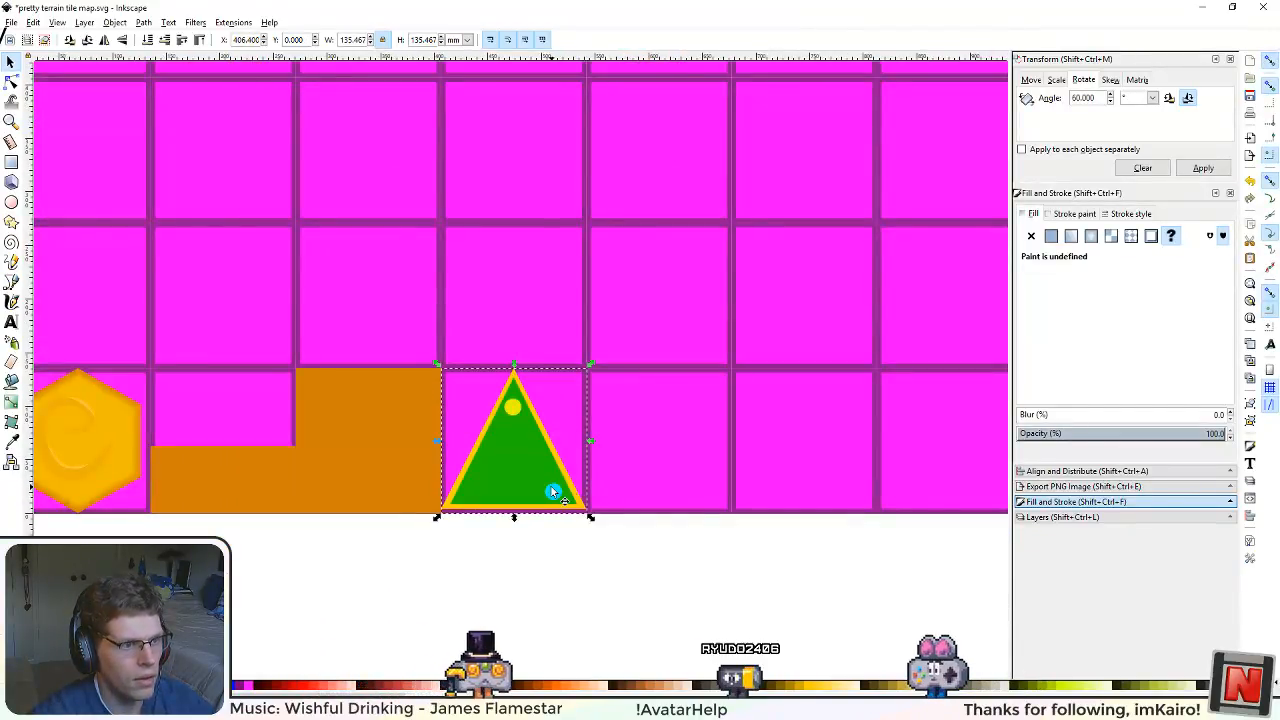
Step: Make the Art layer current, save the tile map, and select the triangle tile
left_click(1062, 517)
left_click(1076, 219)
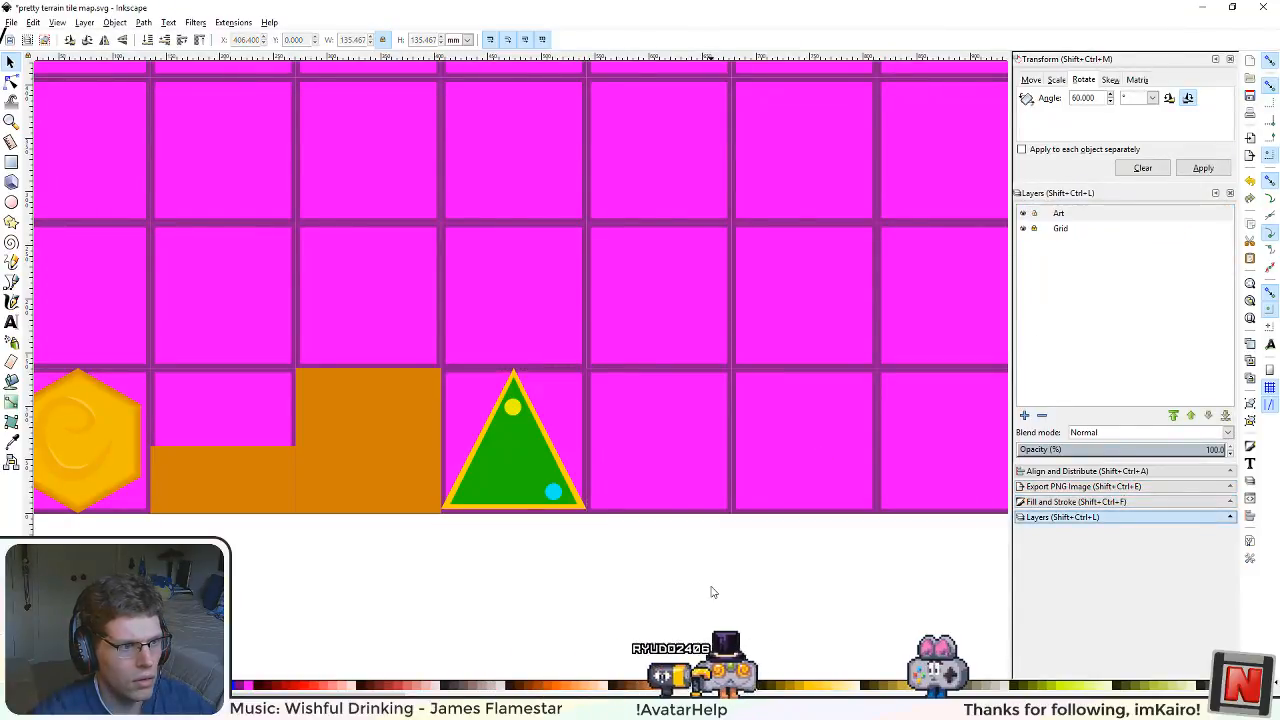
left_click(362, 445)
scroll(533, 519, "up", 1)
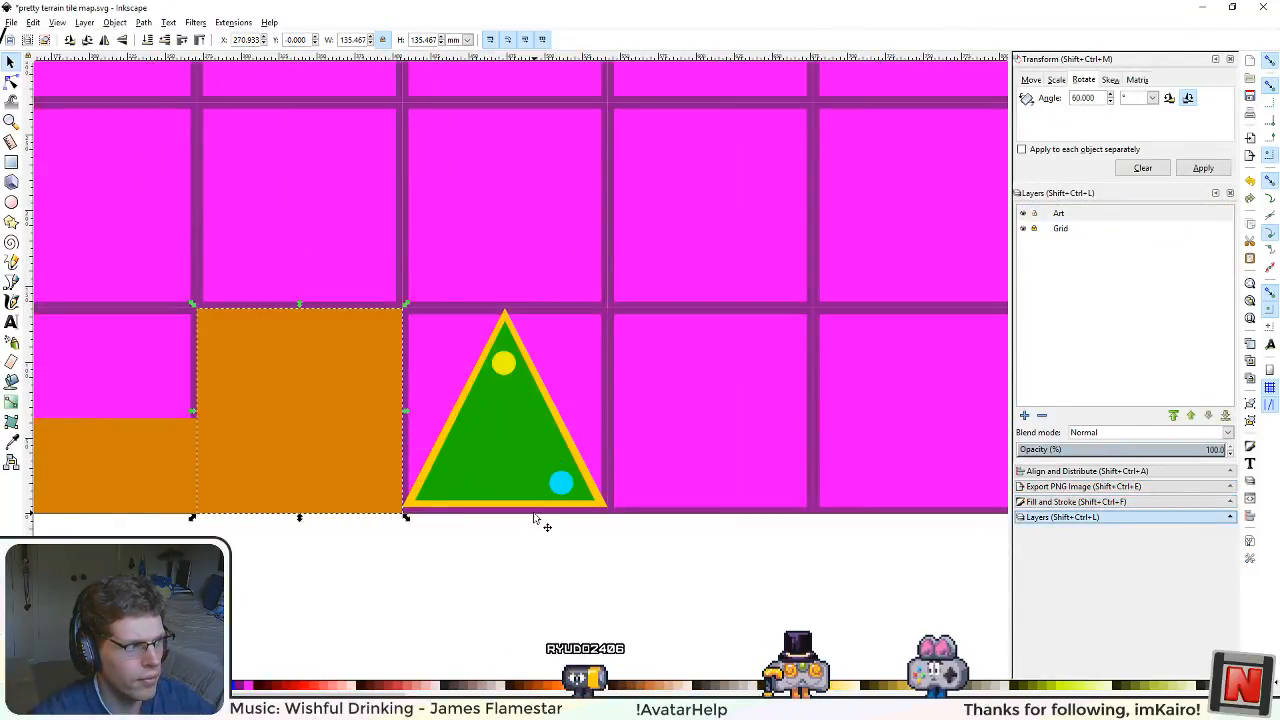
key("ctrl+s")
left_click(494, 413)
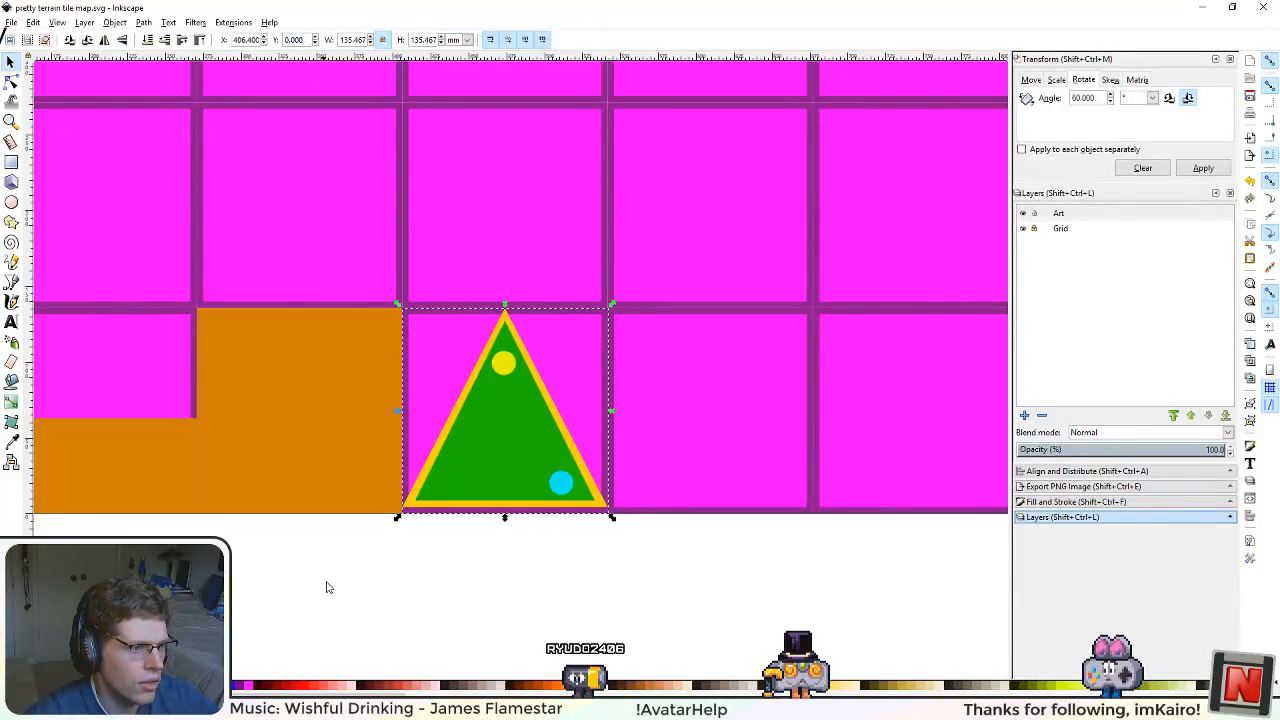
Step: Ungroup the triangle tile and delete its blue circle, yellow circle and green inner triangle, keeping only the yellow triangle
left_click_drag(326, 587, 509, 577)
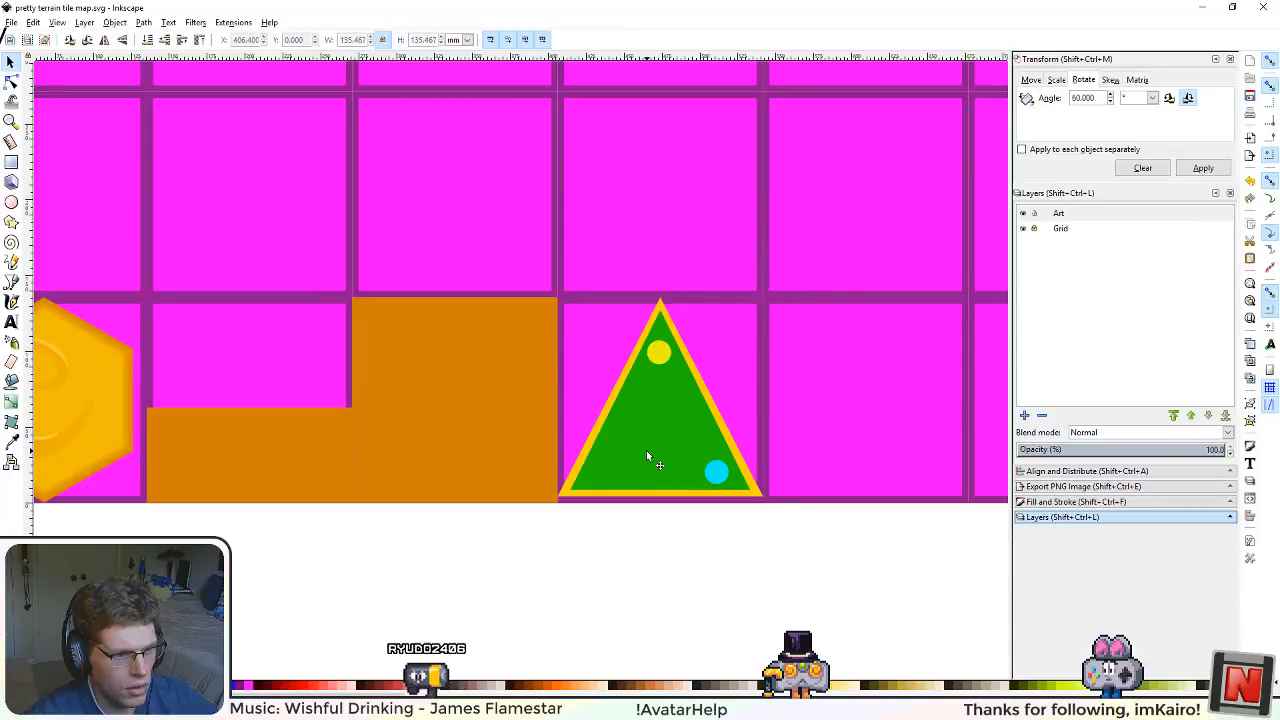
key("ctrl+shift+g")
left_click(842, 546)
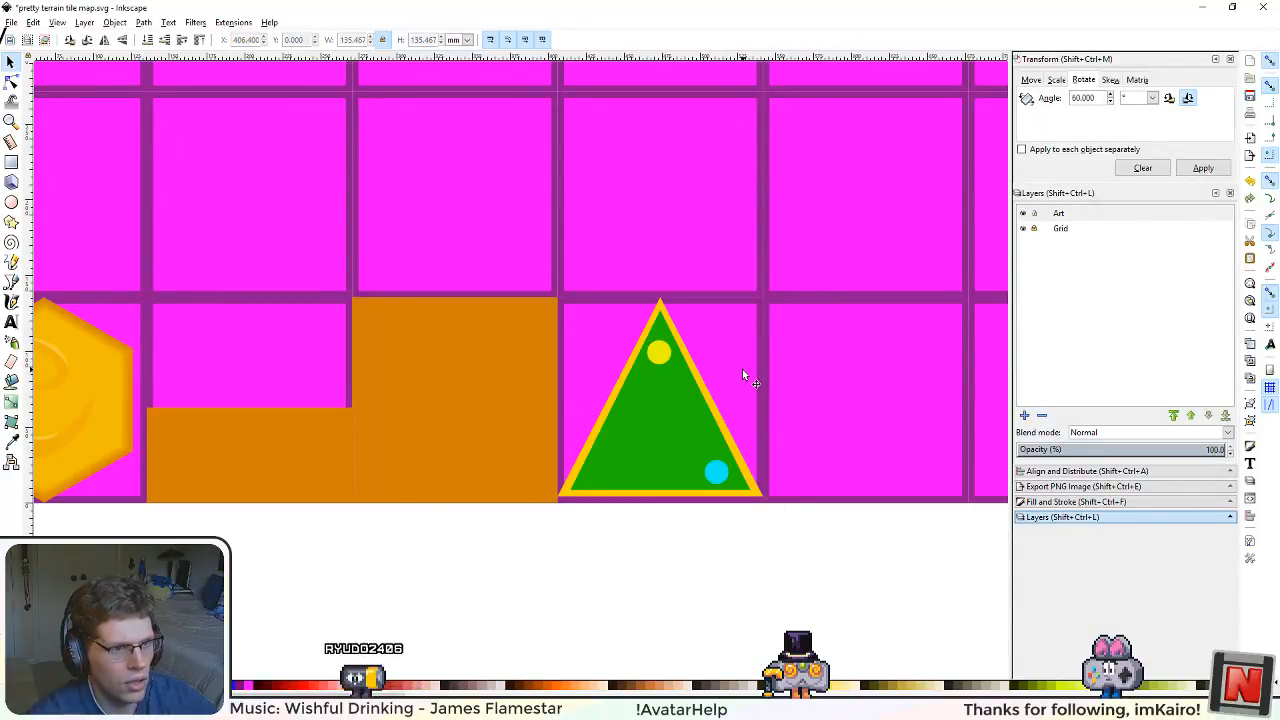
key("Delete")
left_click(740, 330)
key("Delete")
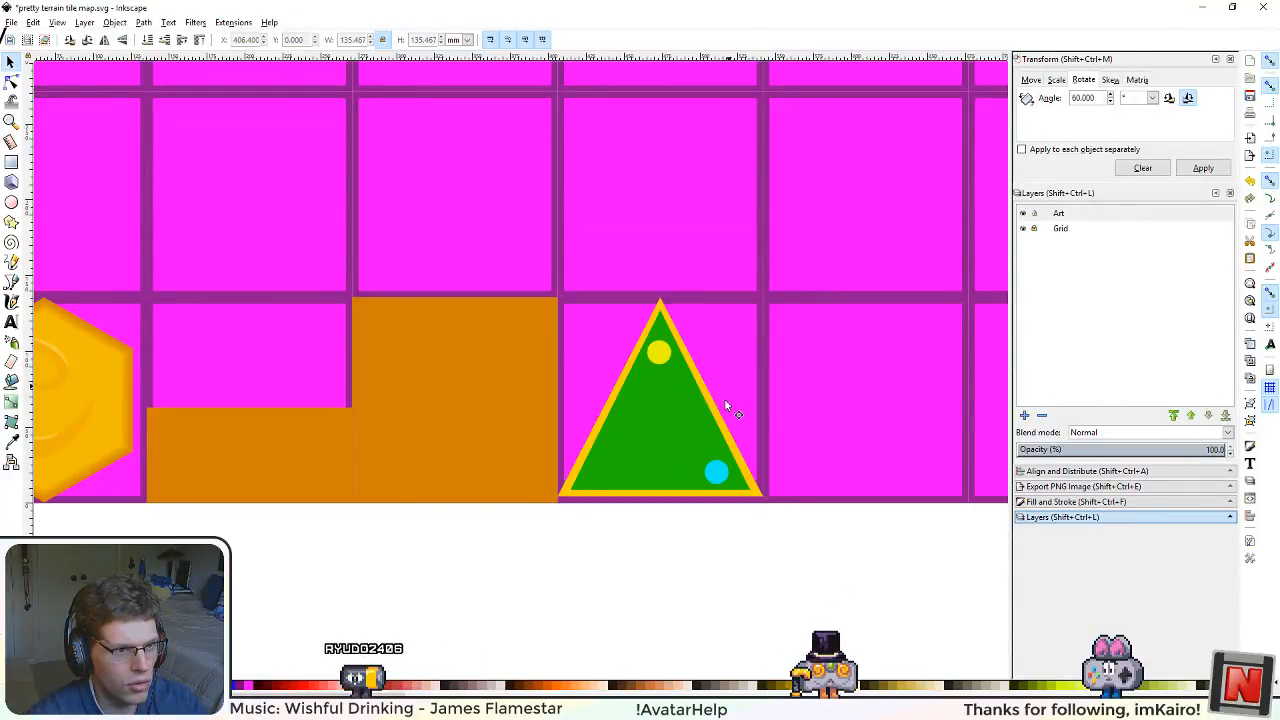
left_click(715, 472)
key("Delete")
left_click(657, 351)
key("Delete")
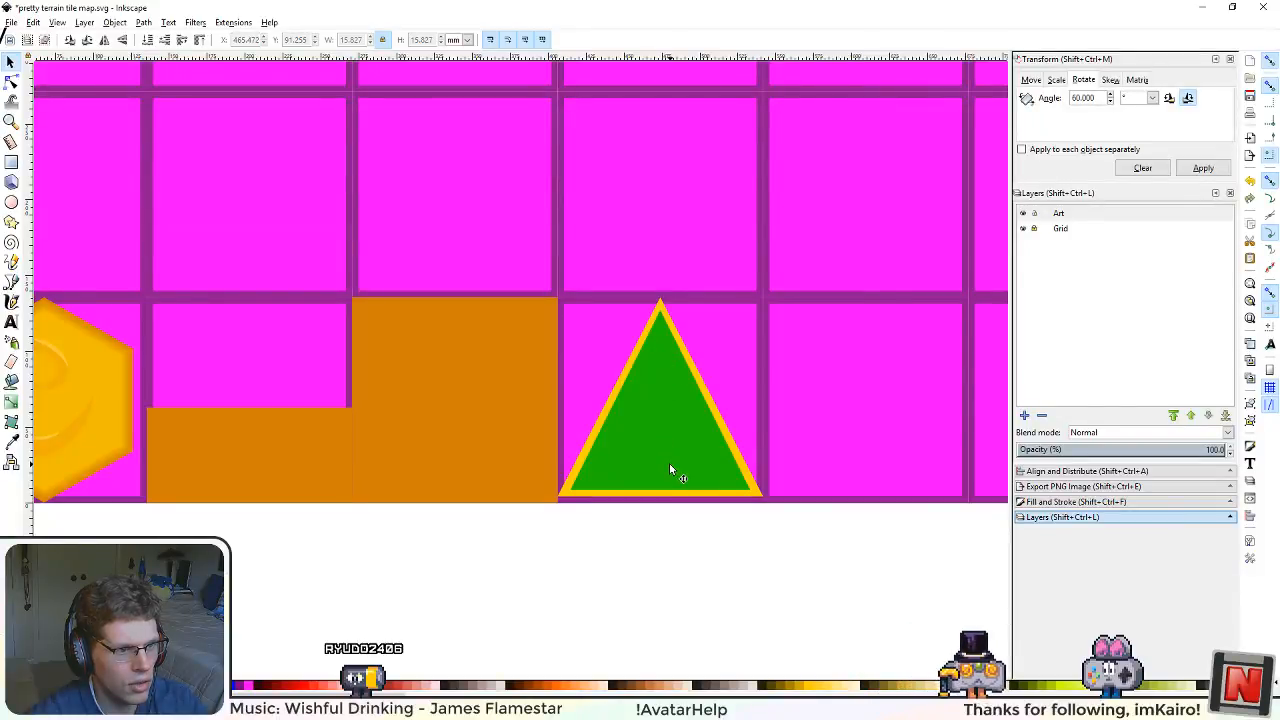
left_click(669, 463)
key("Delete")
Step: Give the yellow triangle the full orange square's fill colour, d17e08ff, and save the tile map
left_click(504, 423)
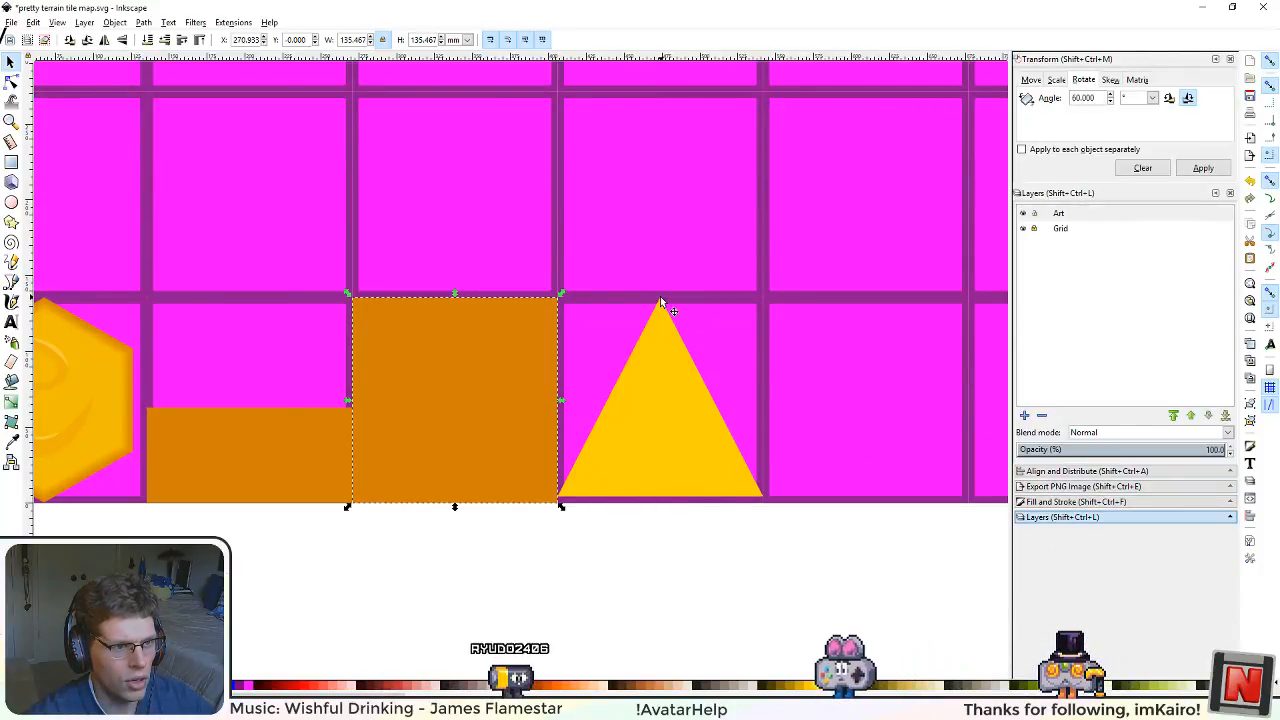
left_click(1037, 471)
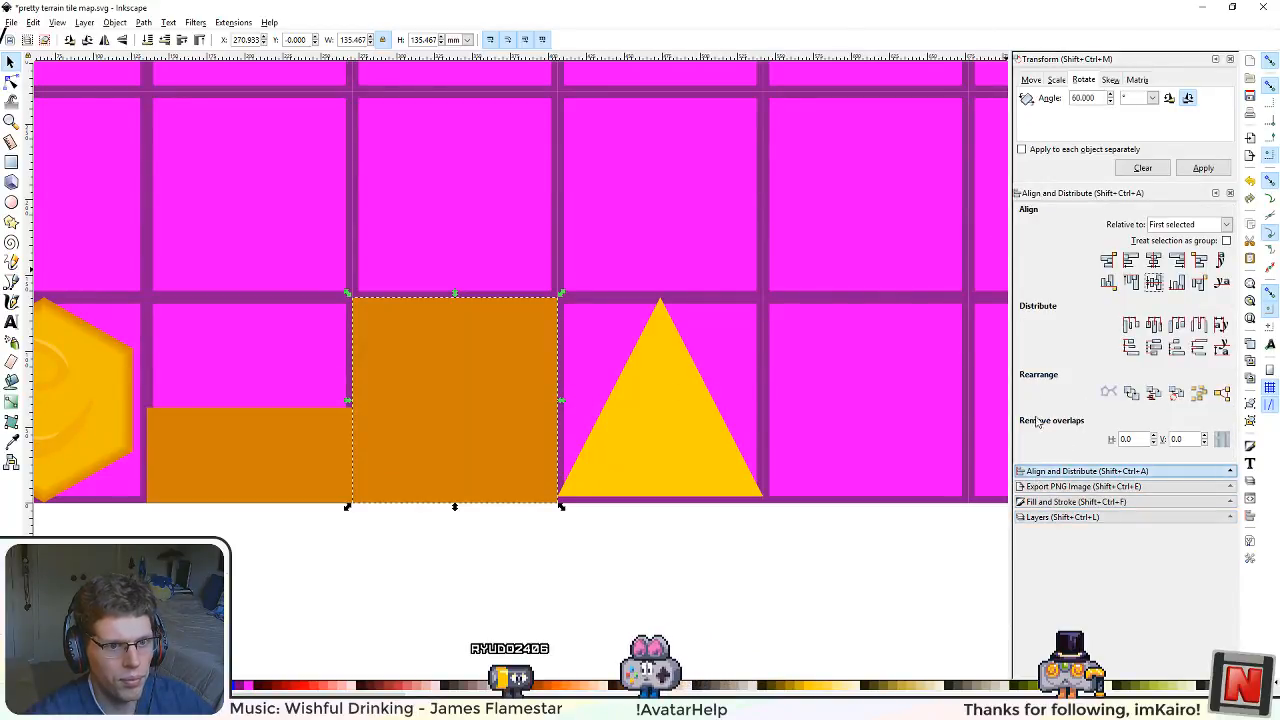
left_click(1058, 501)
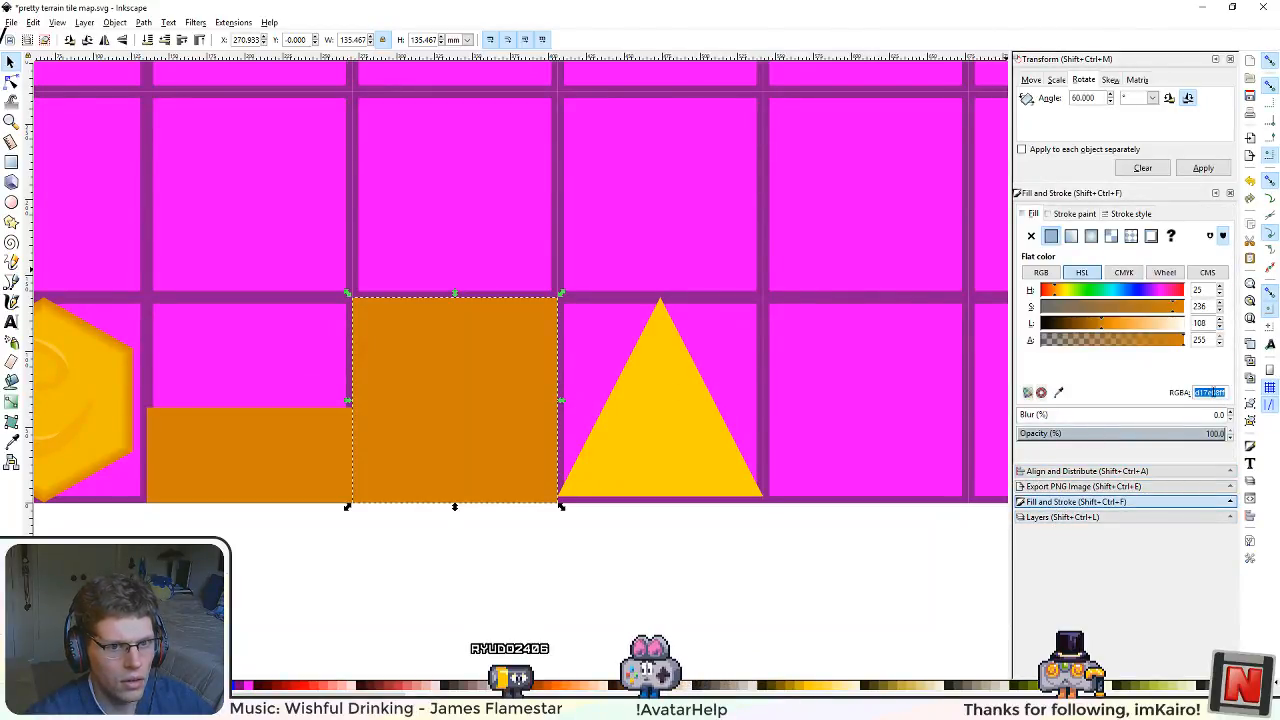
left_click(624, 436)
scroll(686, 537, "down", 3)
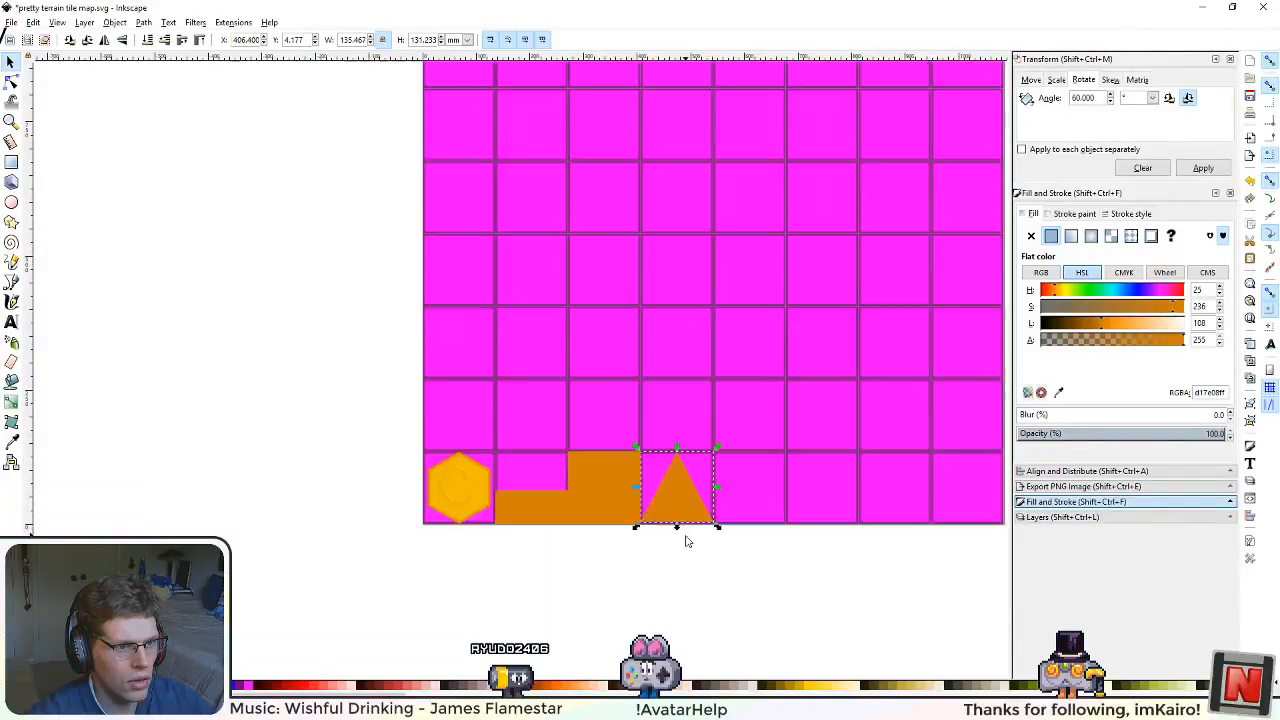
scroll(688, 541, "up", 1)
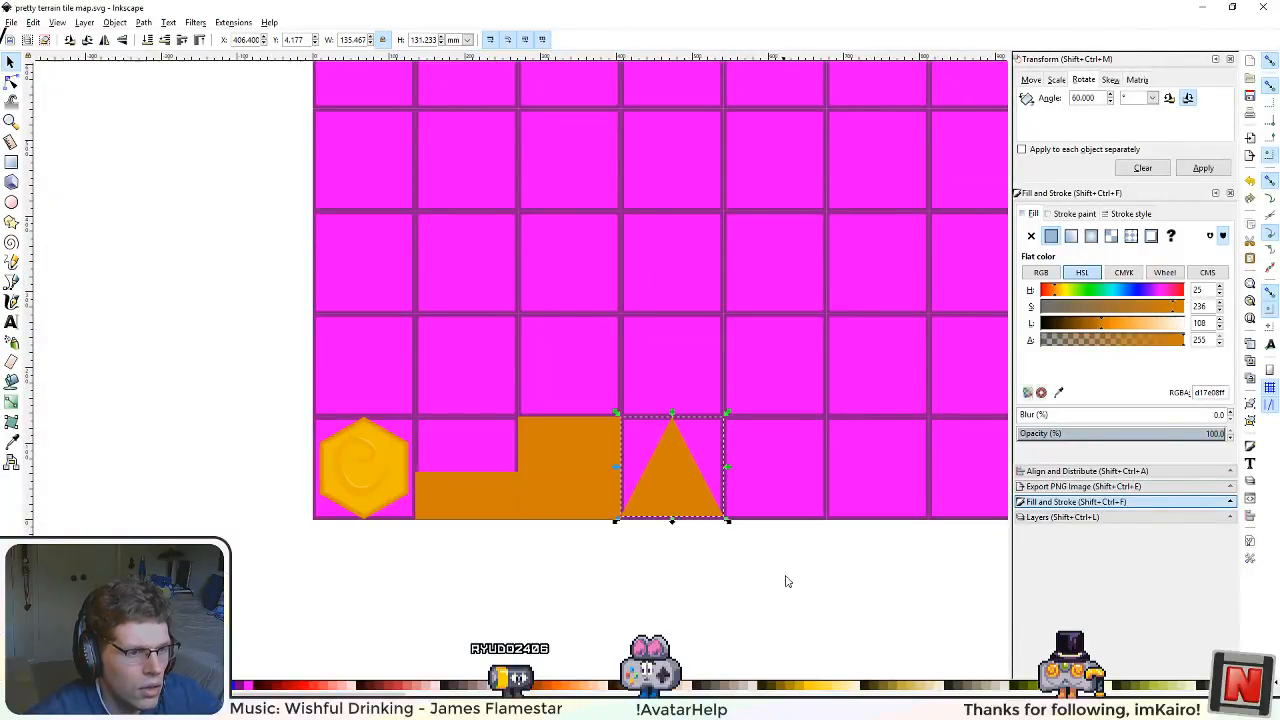
Step: Examine how the orange triangle fits its grid square and lines up with the full orange square
left_click_drag(786, 576, 656, 494)
scroll(655, 494, "up", 3)
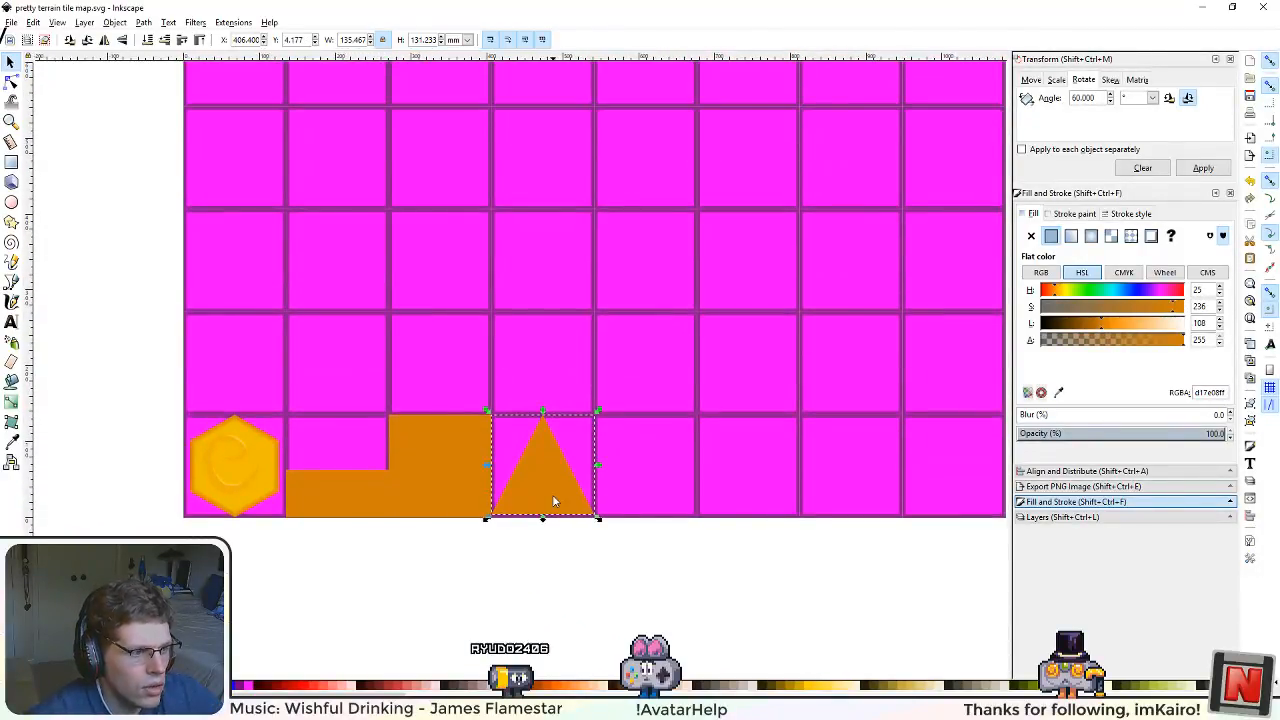
scroll(550, 515, "up", 4)
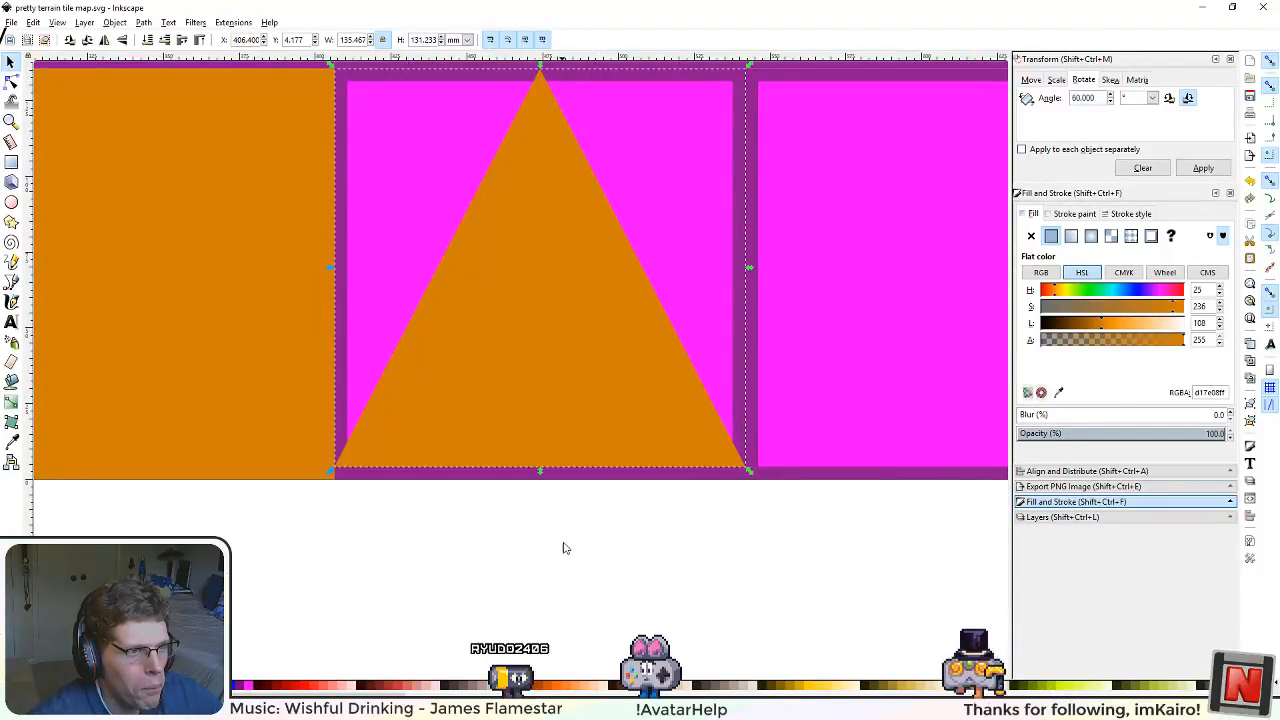
scroll(563, 550, "down", 1)
scroll(563, 554, "down", 5)
scroll(563, 554, "up", 2)
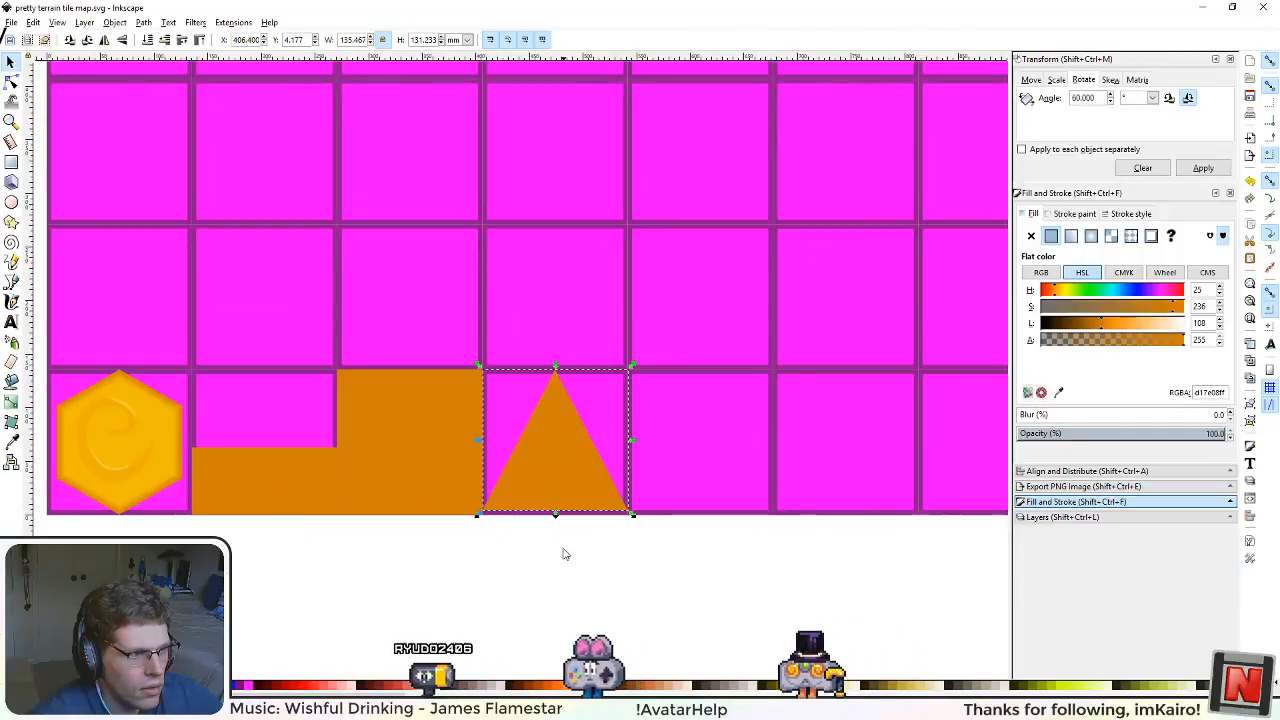
scroll(563, 554, "down", 2)
scroll(563, 554, "up", 1)
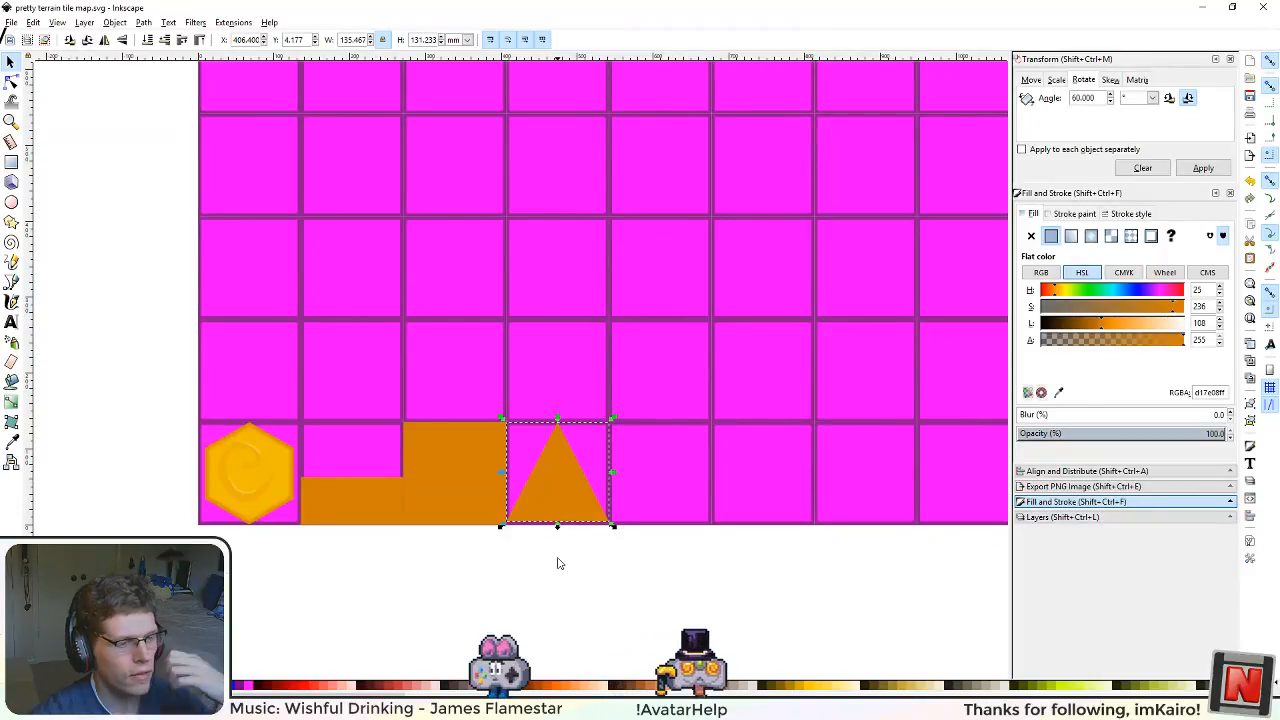
scroll(563, 503, "up", 3, "ctrl")
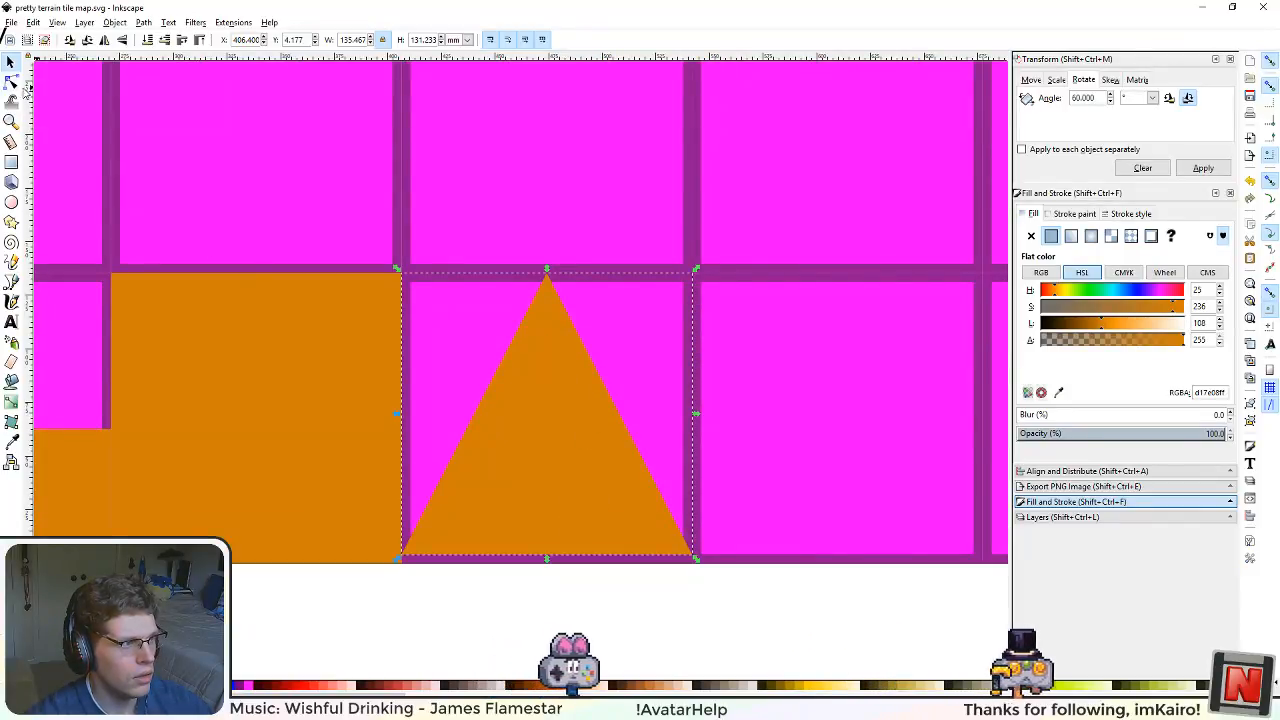
scroll(595, 495, "down", 4, "ctrl")
scroll(660, 503, "up", 2, "ctrl")
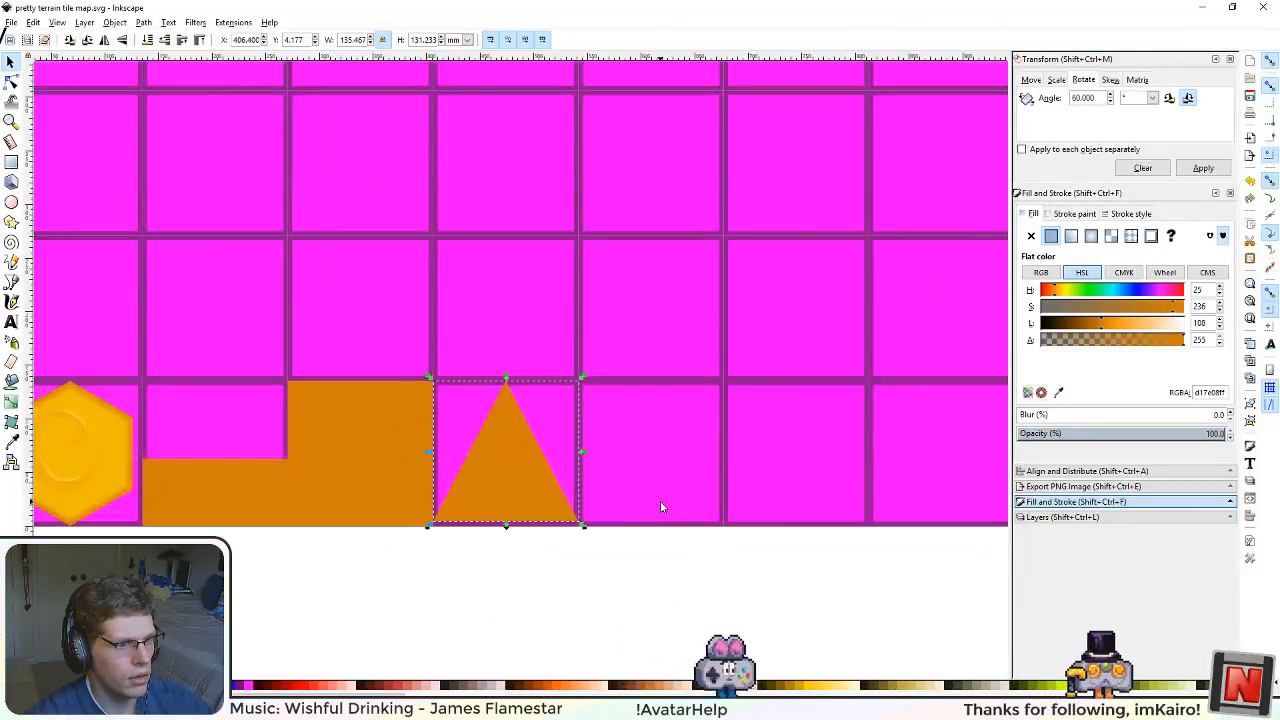
scroll(660, 505, "down", 3, "ctrl")
scroll(660, 507, "up", 4, "ctrl")
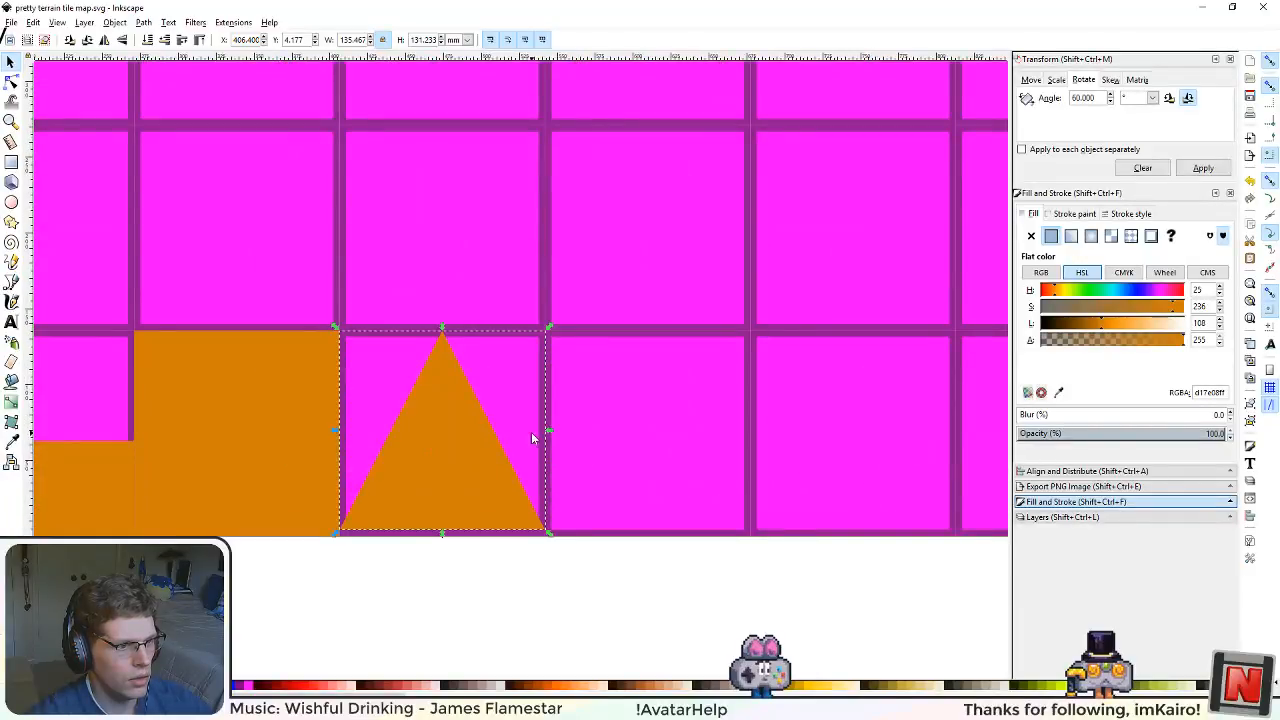
left_click_drag(494, 487, 584, 481)
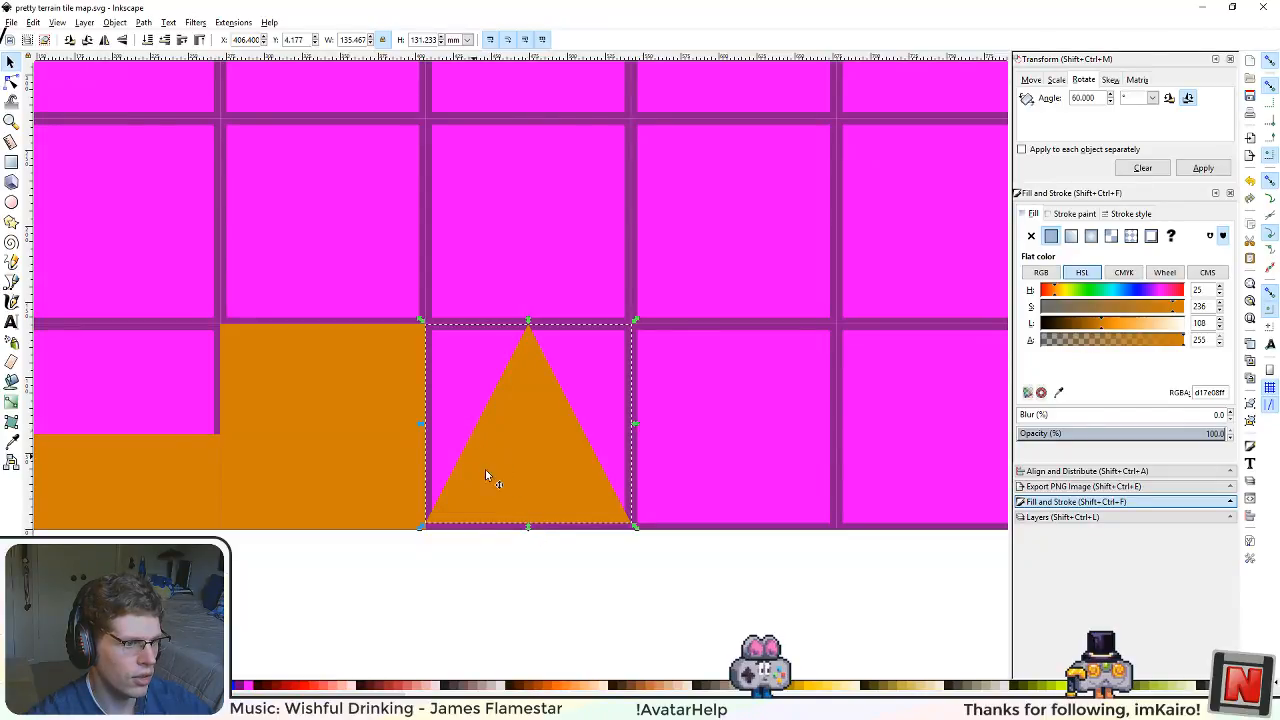
scroll(558, 586, "up", 2, "ctrl")
left_click_drag(586, 504, 650, 591)
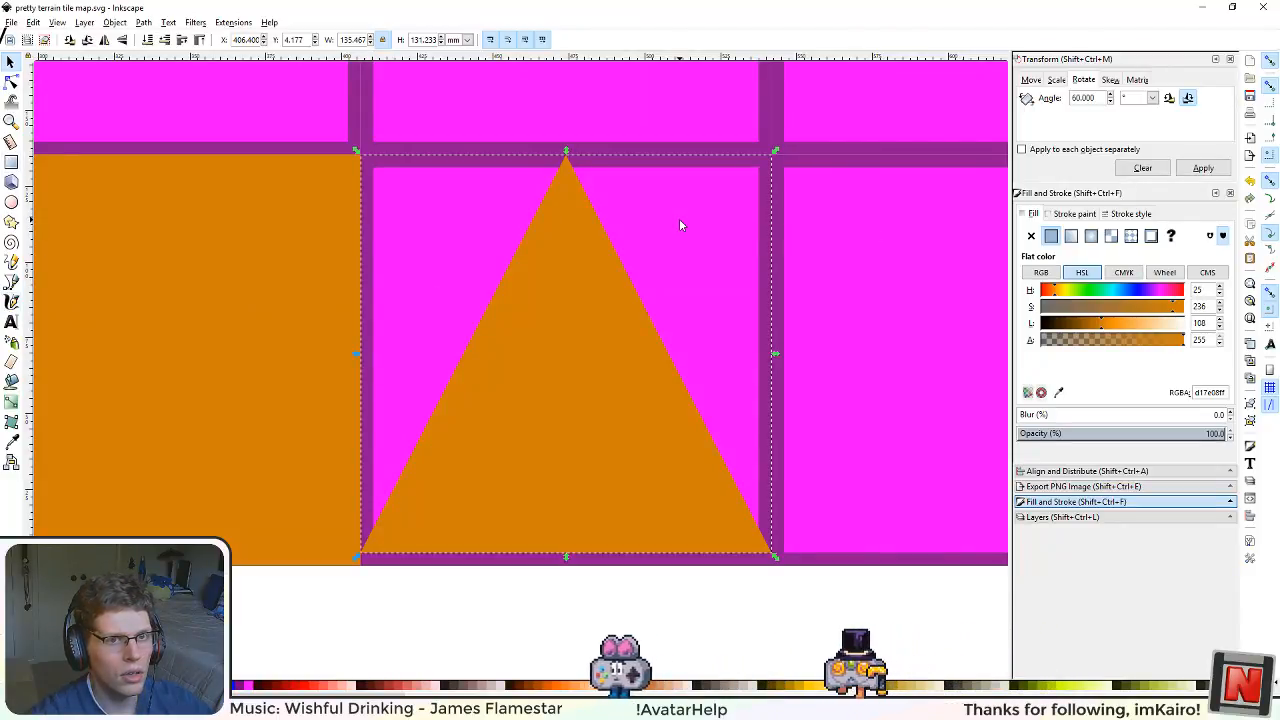
Step: Convert the orange triangle to a path and insert midpoint nodes on its left and bottom edges
left_click(115, 22)
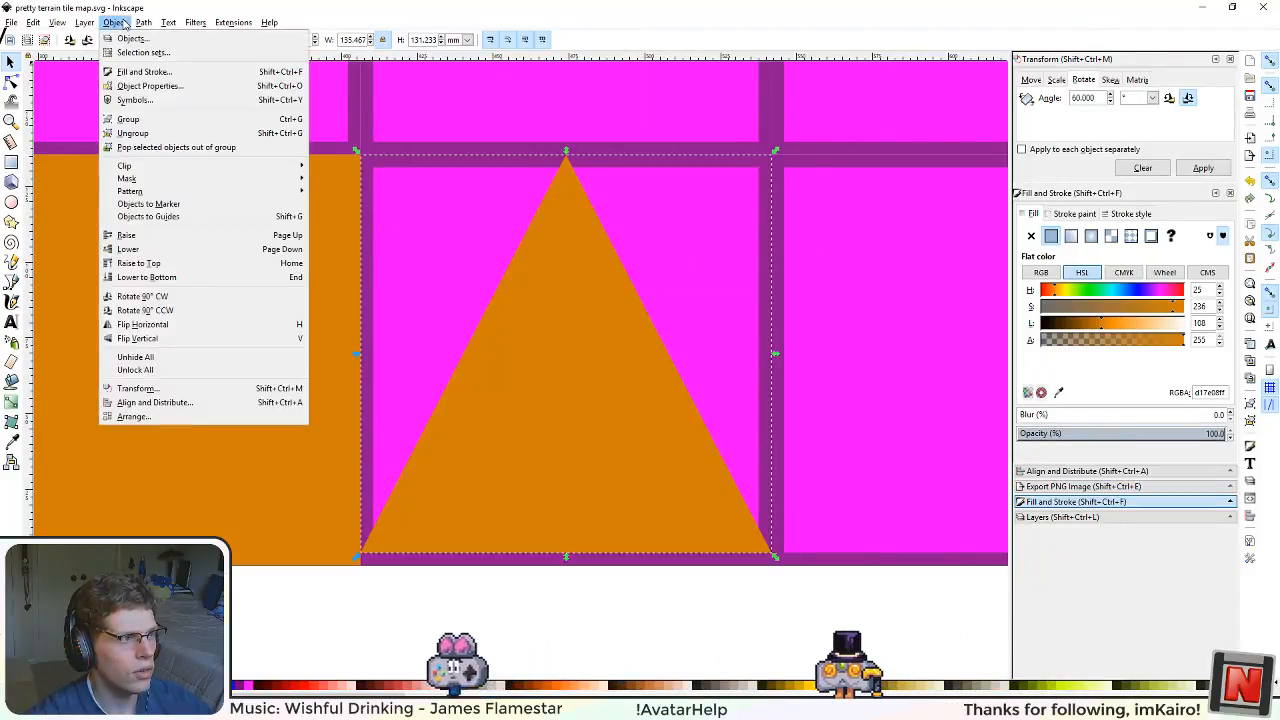
mouse_move(143, 22)
left_click(181, 54)
key("n")
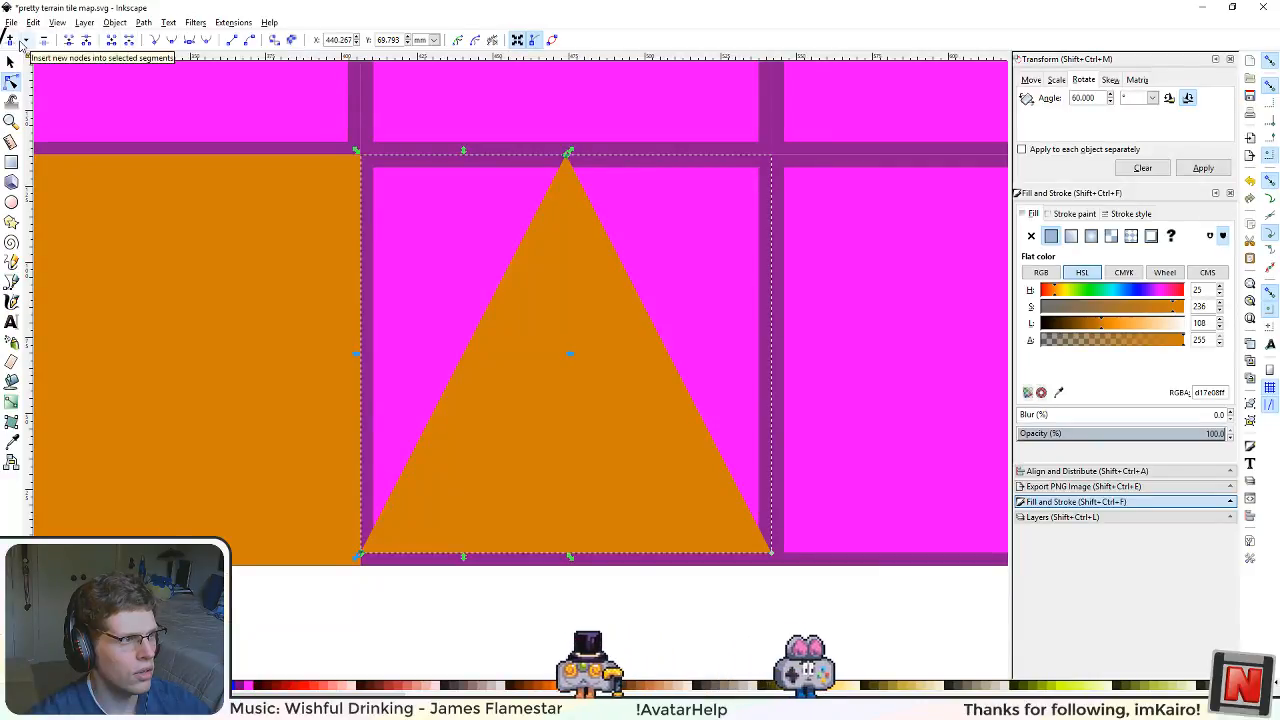
left_click(22, 42)
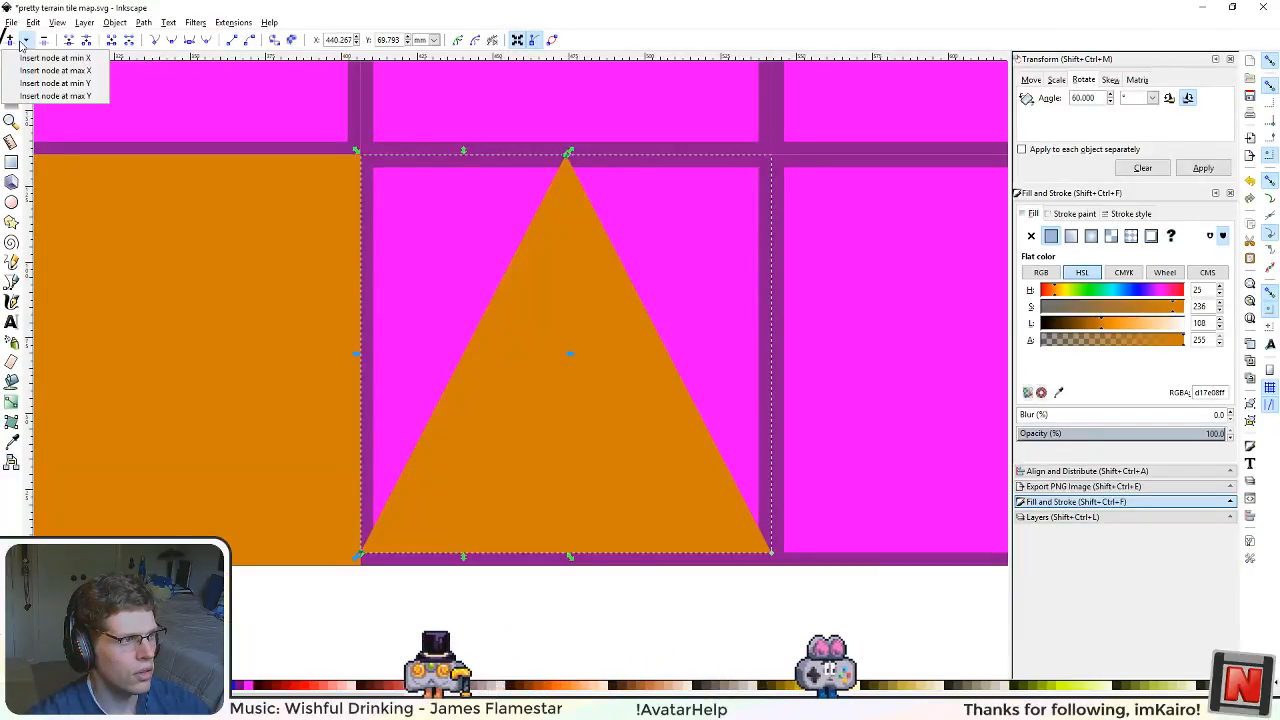
left_click(21, 42)
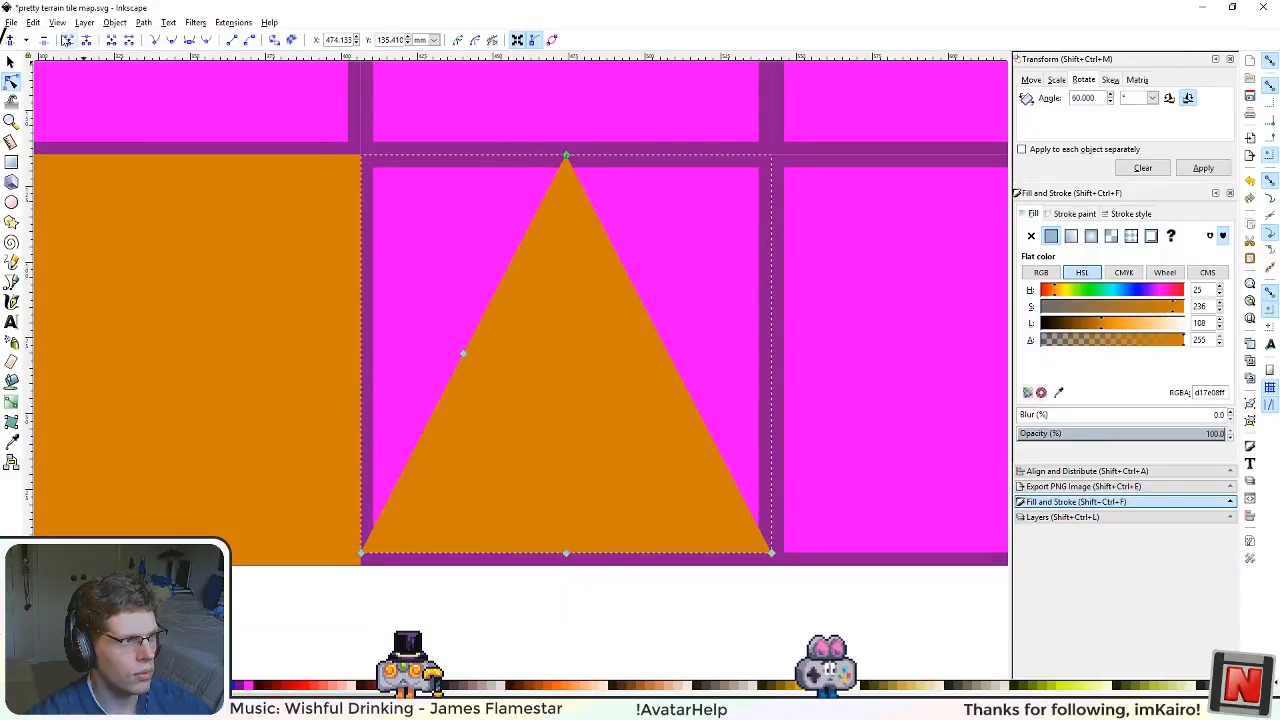
Step: Delete the triangle's apex and lower-right nodes and make the two midpoint nodes corners, leaving a half-size triangle
left_click(47, 41)
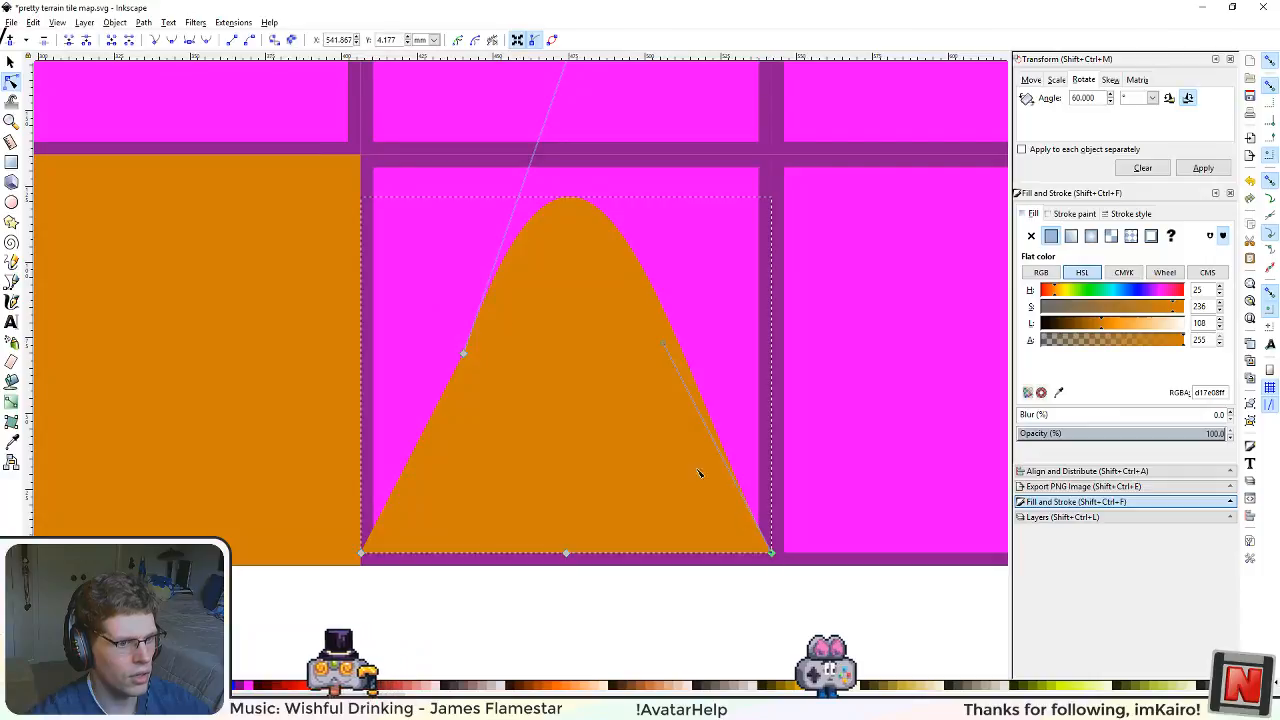
left_click(43, 42)
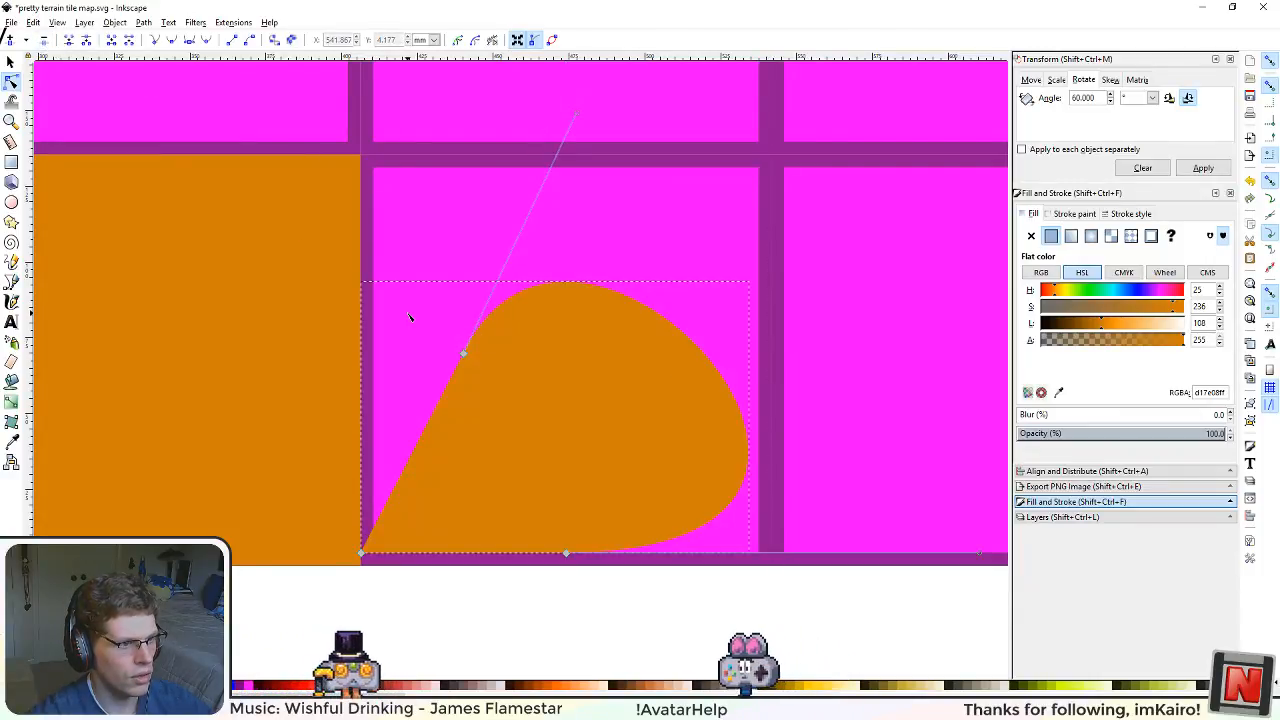
left_click_drag(408, 314, 663, 586)
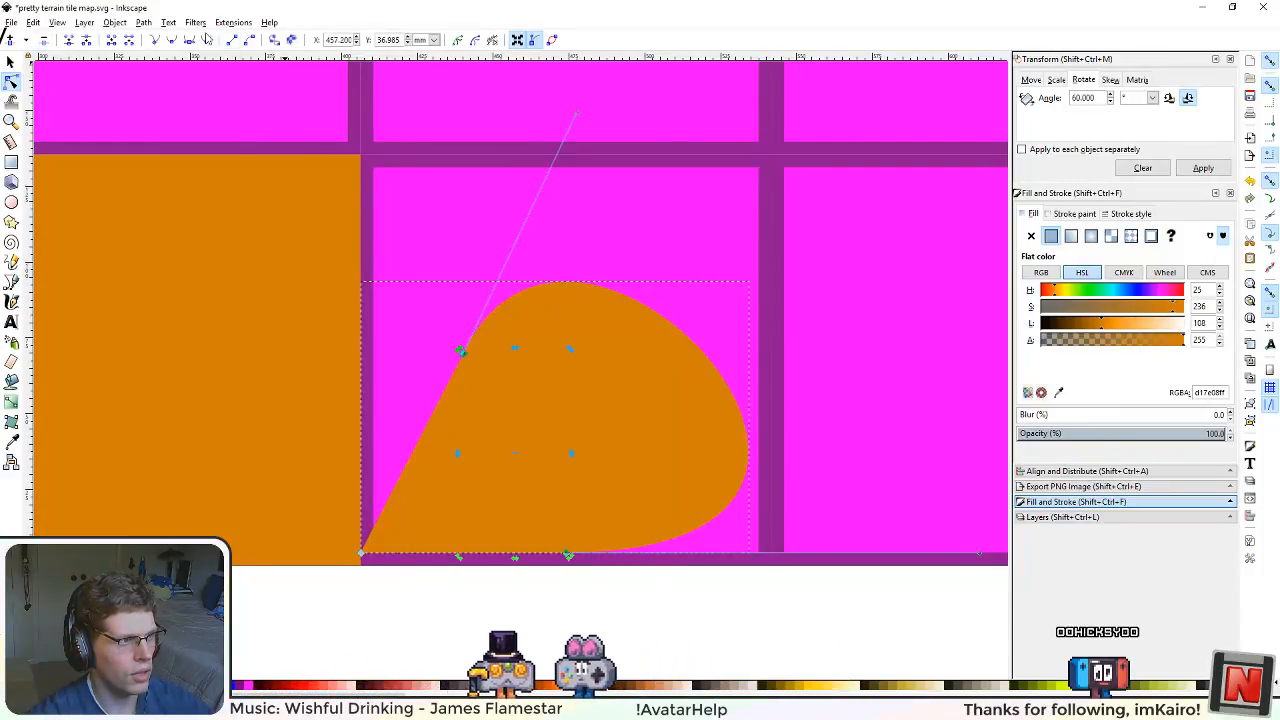
left_click(155, 41)
left_click(586, 620)
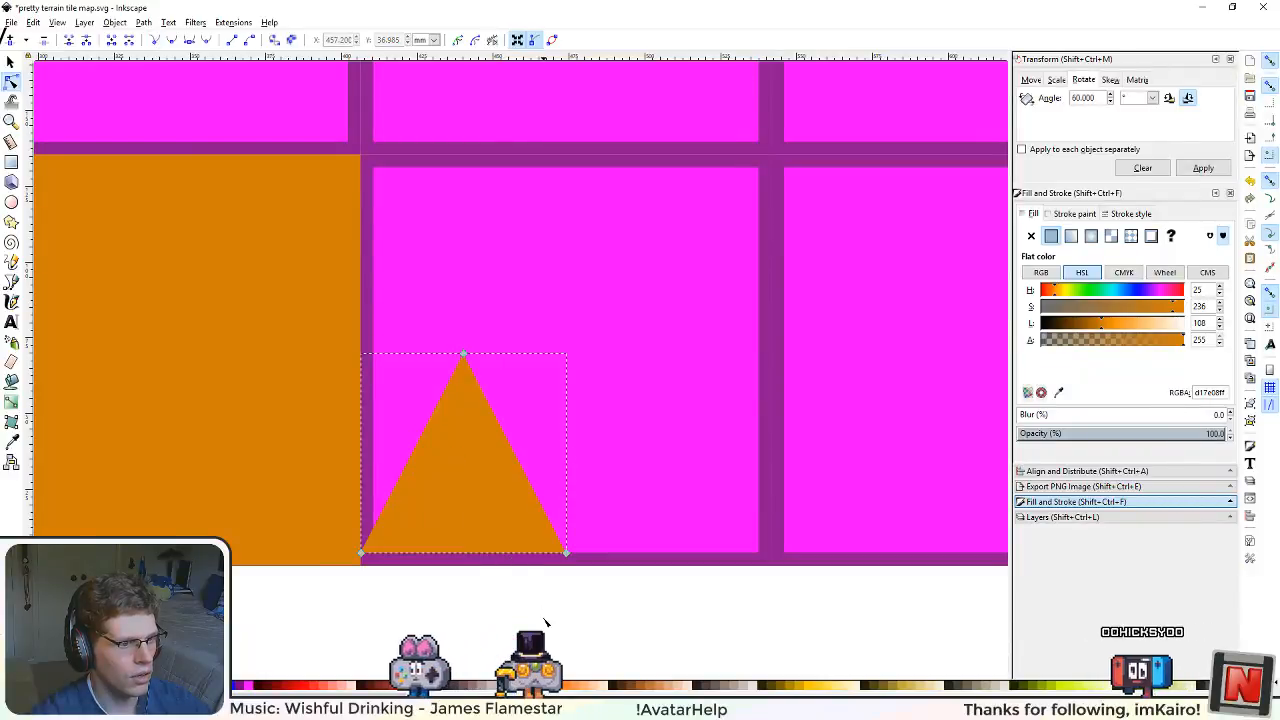
Step: Compare the half-size triangle with the neighbouring tiles and select it as a whole object with the Selector tool
scroll(586, 620, "down", 4)
scroll(576, 612, "up", 2)
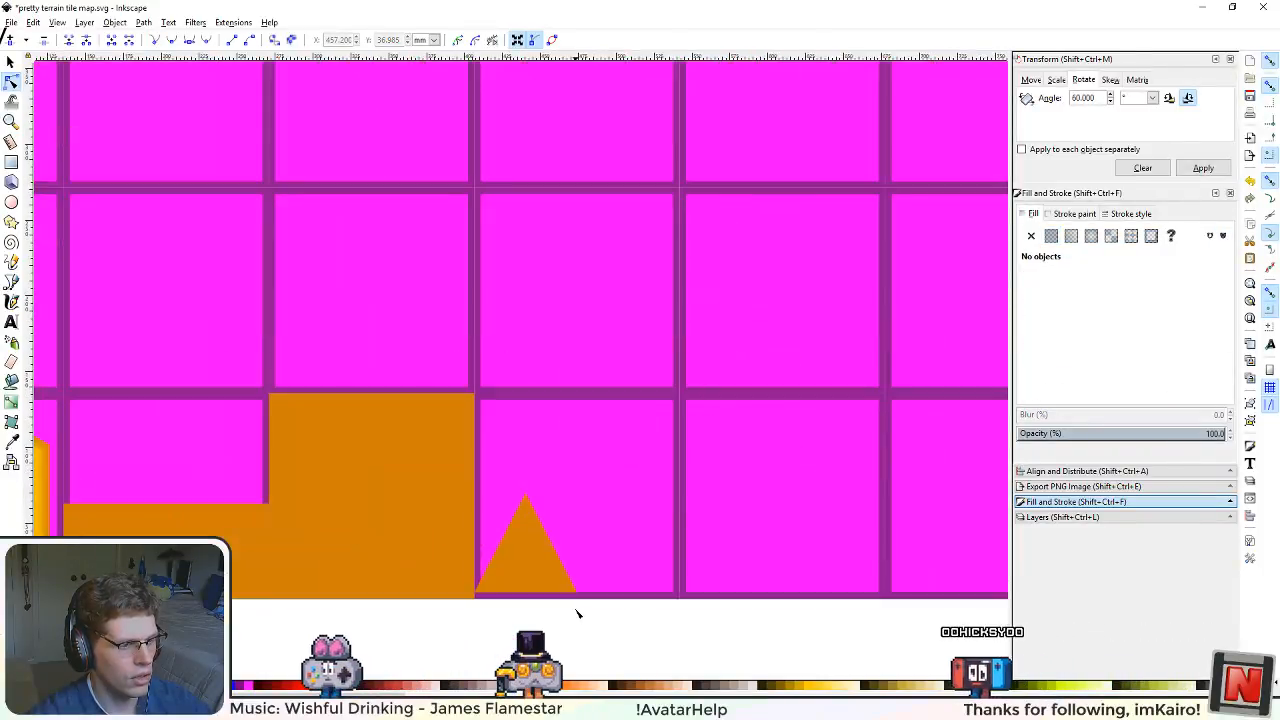
scroll(576, 614, "up", 1)
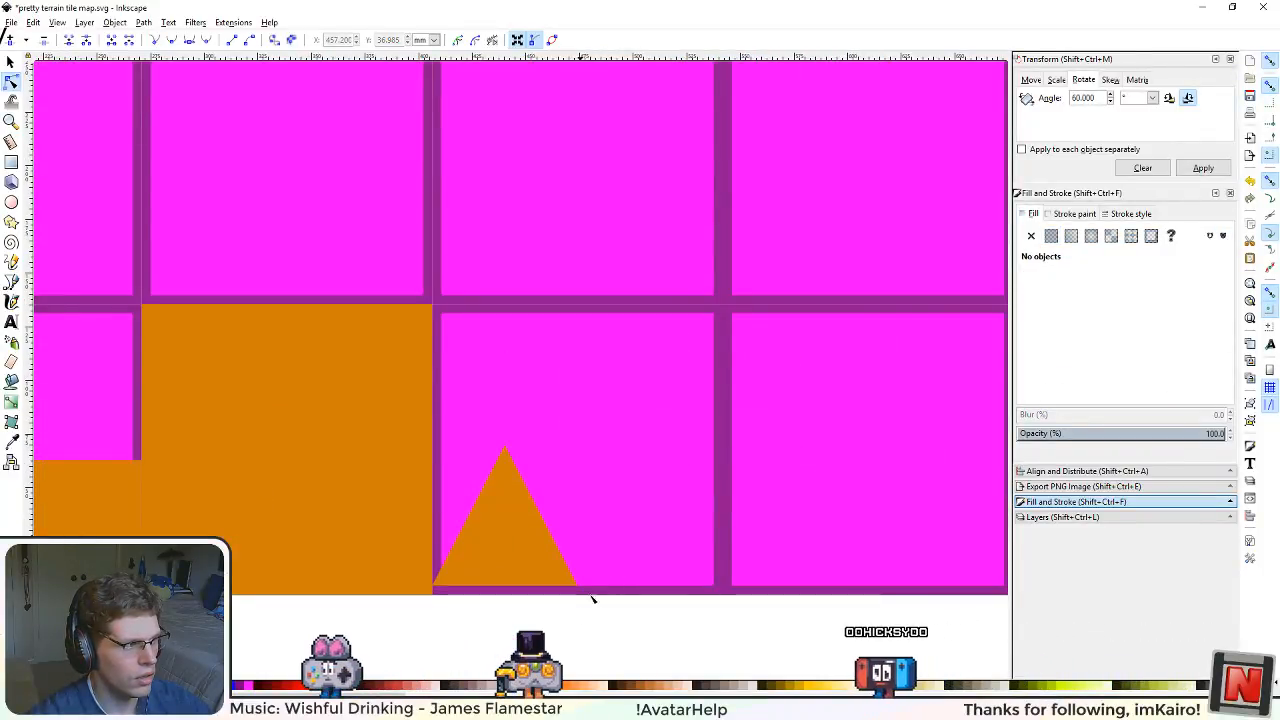
scroll(665, 470, "down", 3)
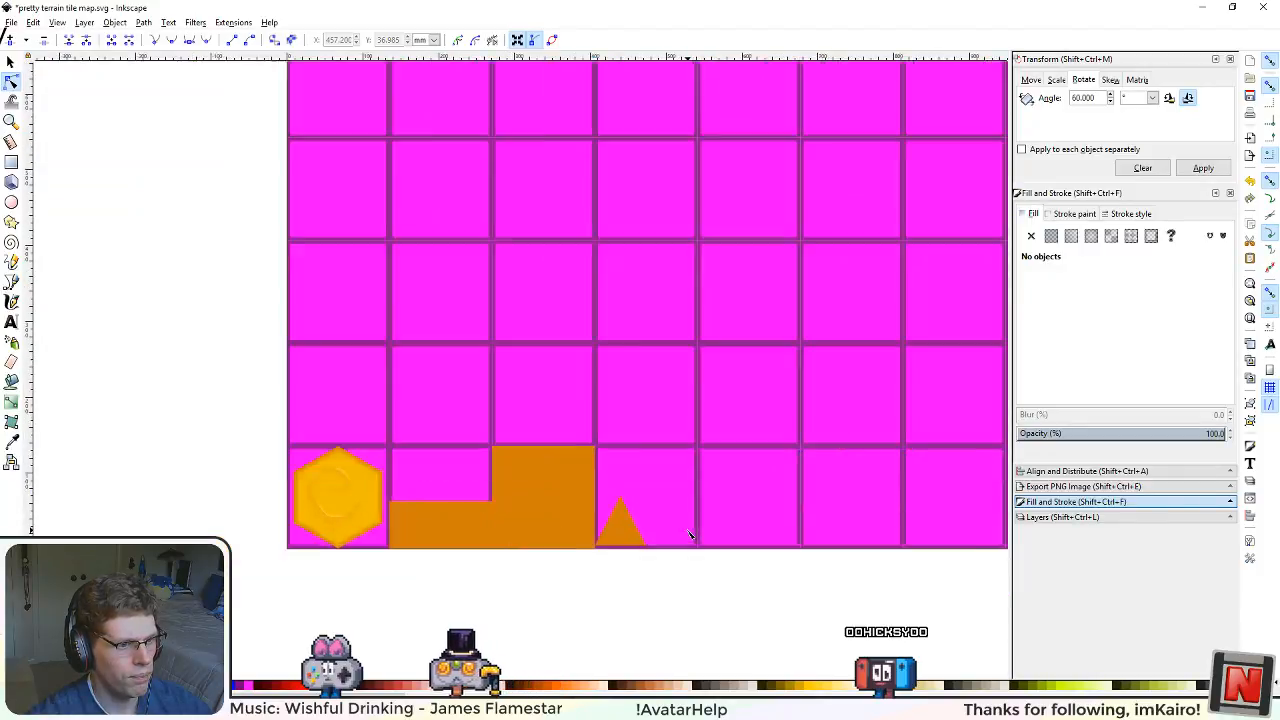
scroll(700, 545, "up", 1)
scroll(700, 588, "right", 3)
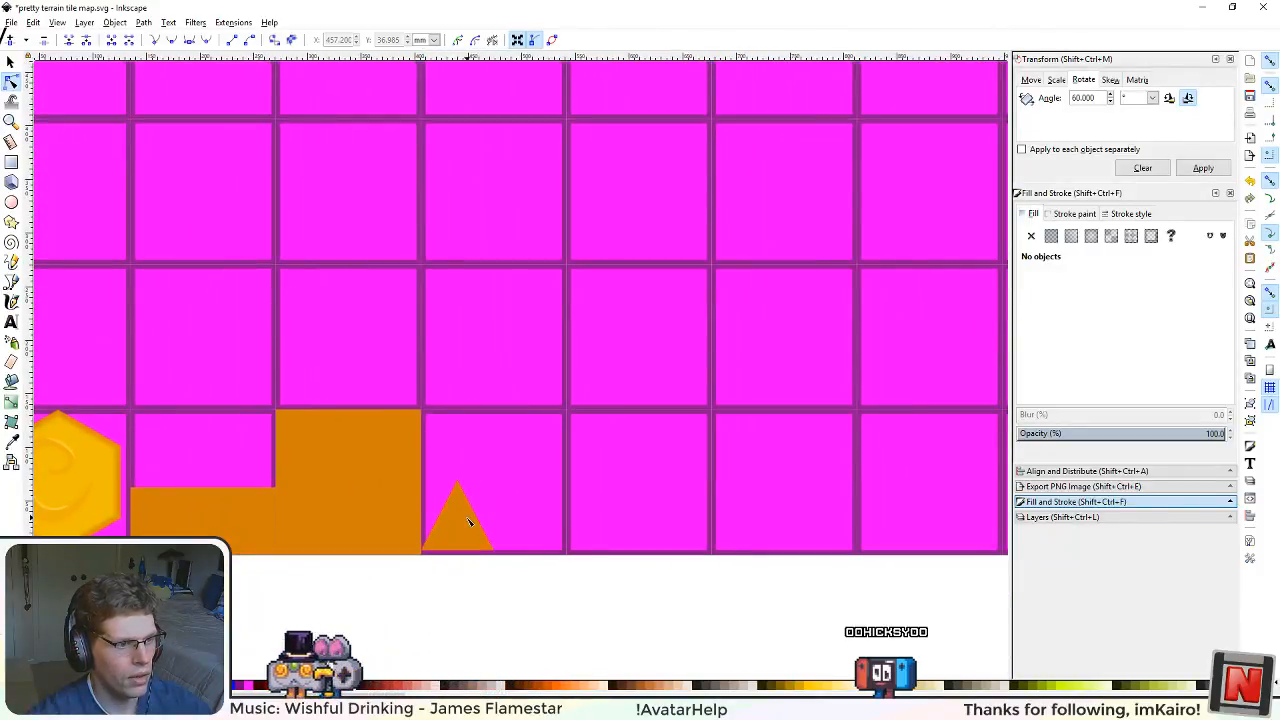
left_click(469, 521)
left_click(10, 62)
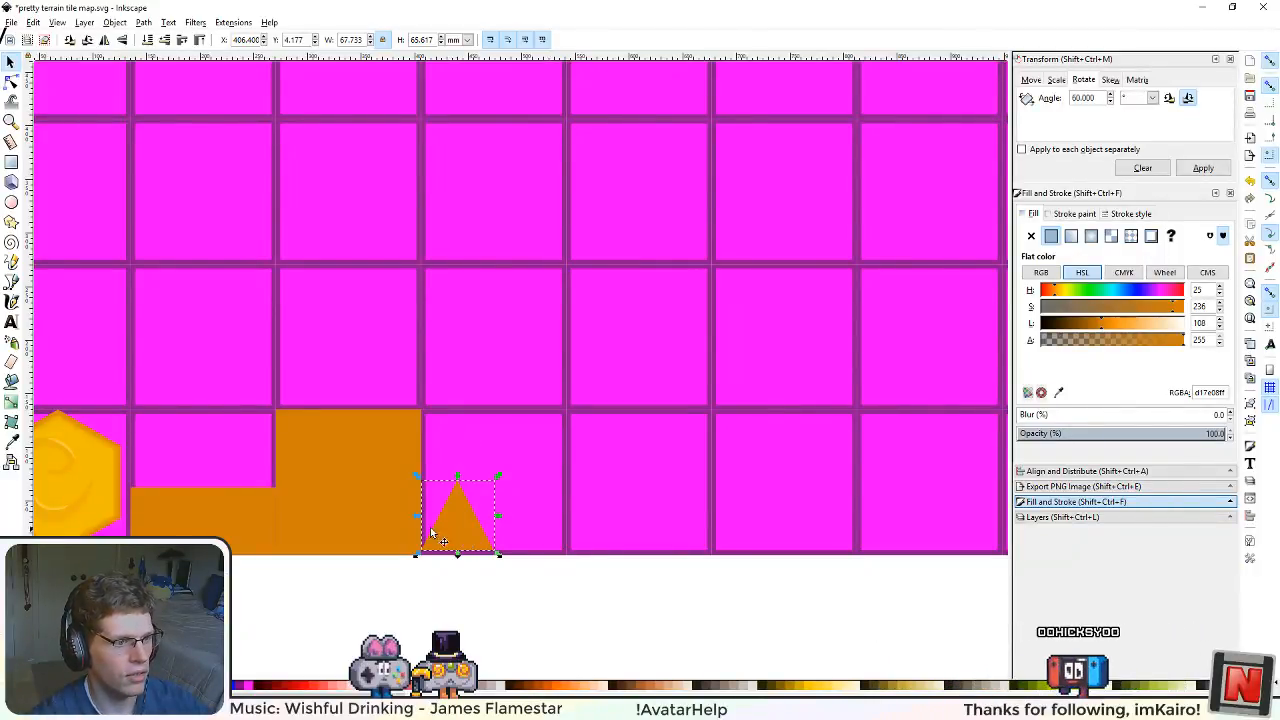
Step: Deselect the half-size triangle and save the tile map
scroll(435, 508, "down", 2)
scroll(429, 518, "up", 1)
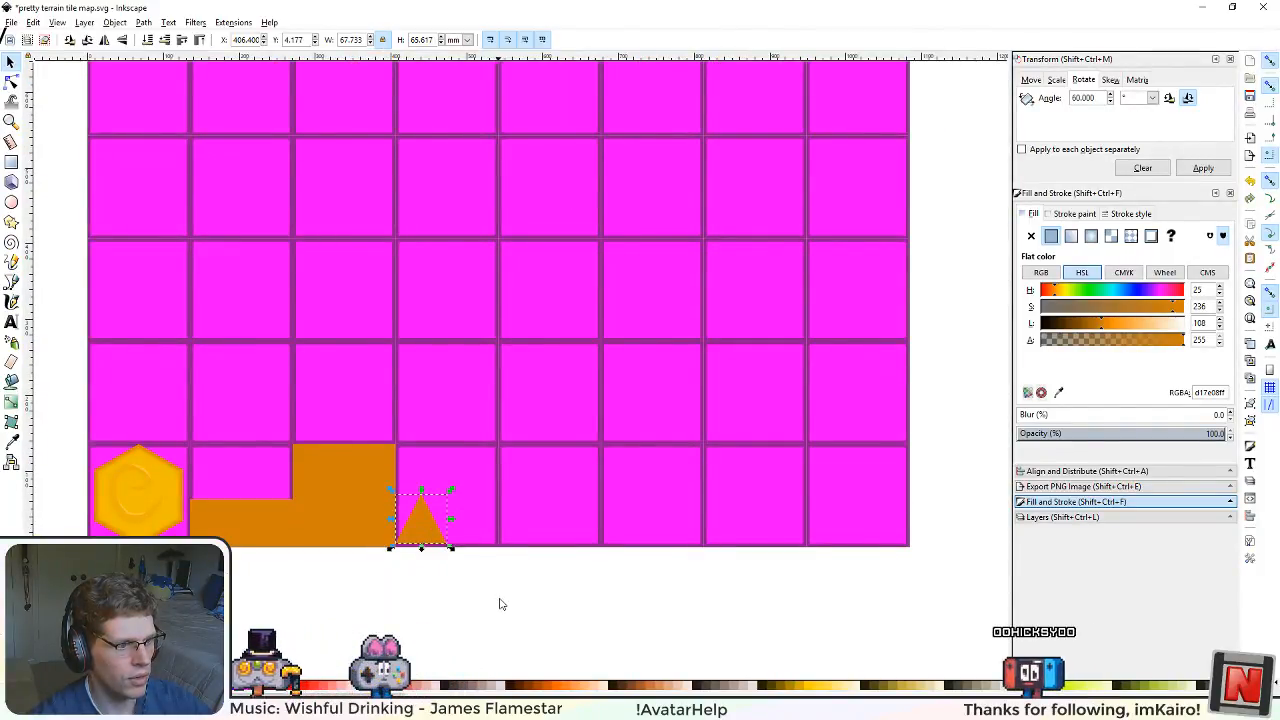
left_click_drag(500, 603, 547, 521)
left_click_drag(575, 476, 572, 513)
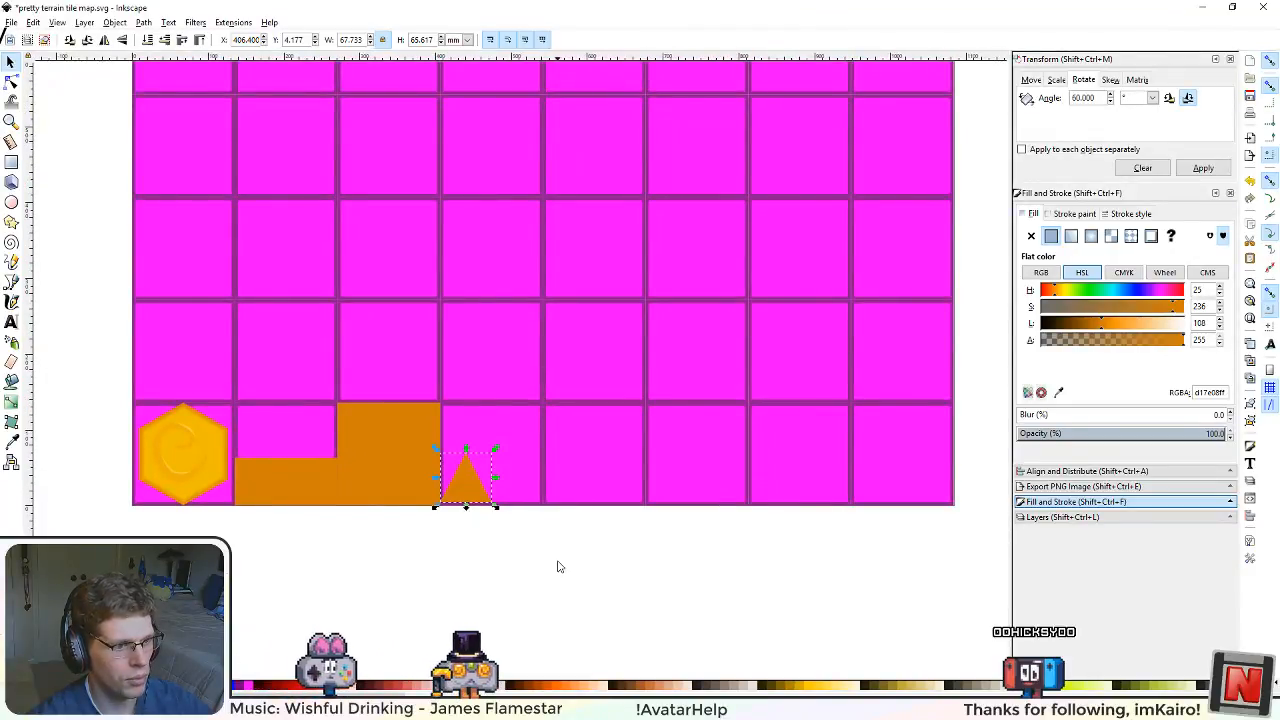
left_click(561, 468)
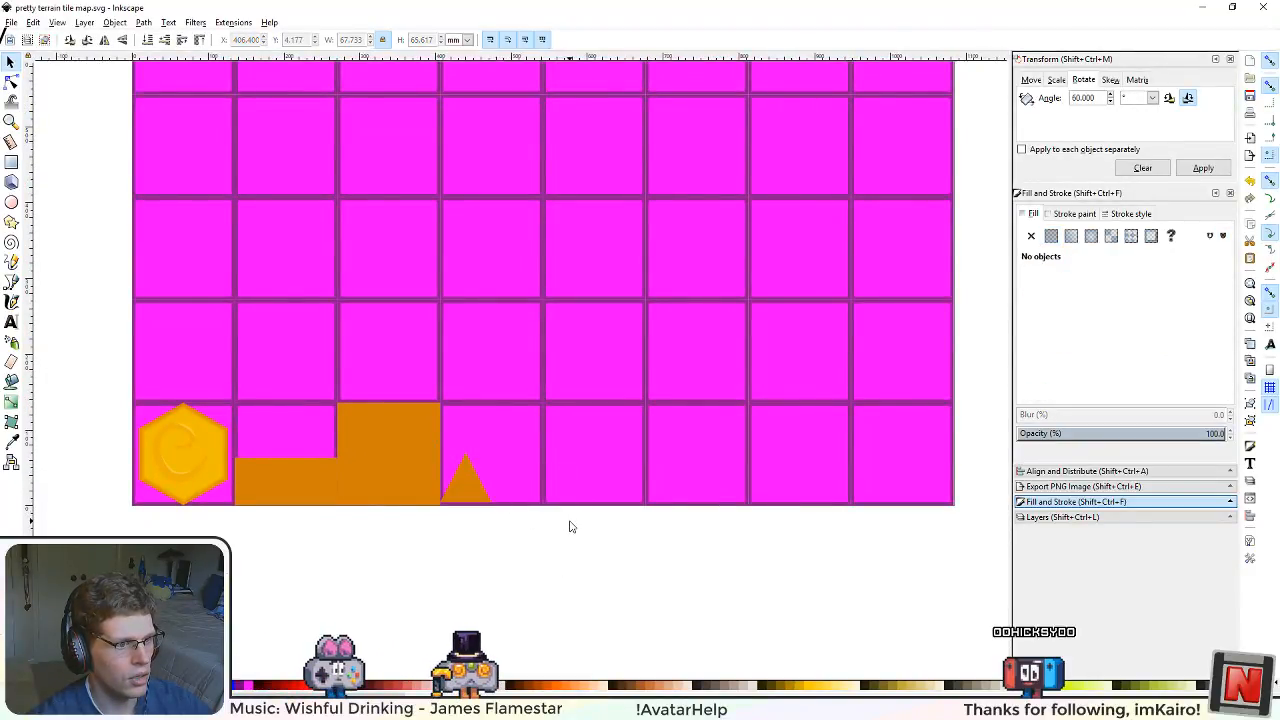
scroll(567, 523, "up", 1, "ctrl")
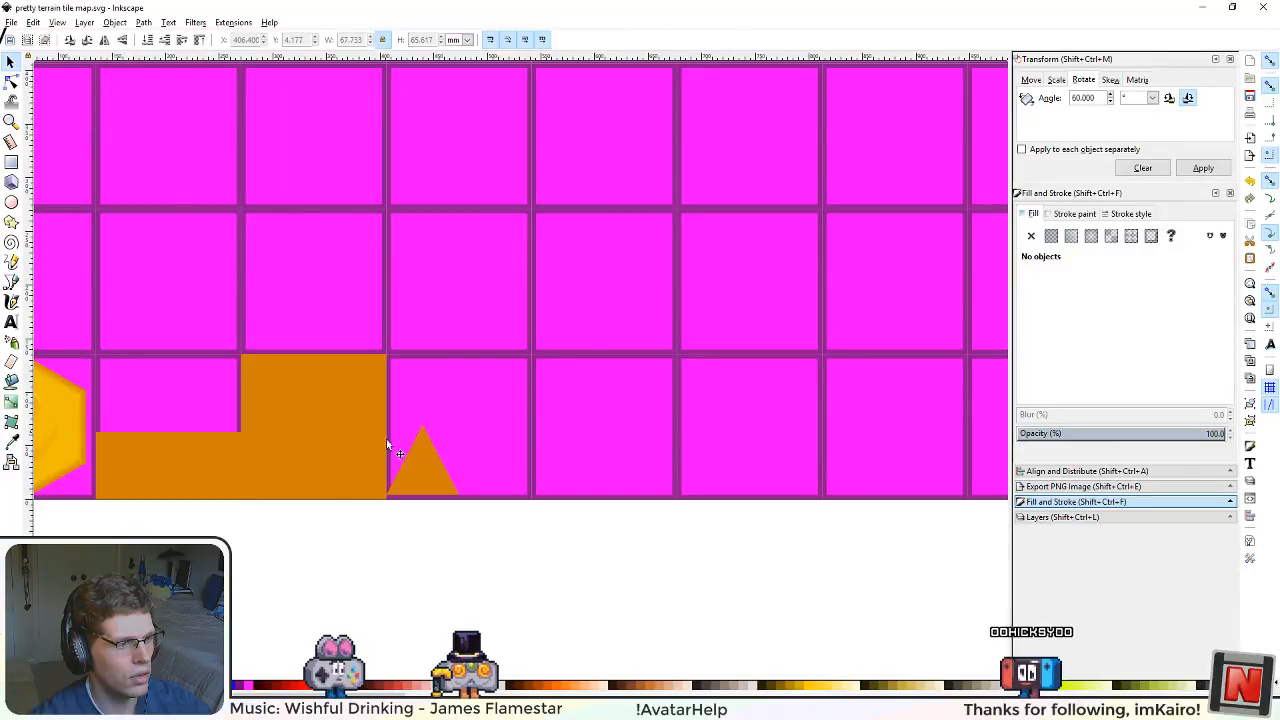
Step: Open the recent file terrain texture alpha map.svg and locate its brown triangle tile
scroll(355, 530, "down", 4, "ctrl")
scroll(357, 530, "up", 2, "ctrl")
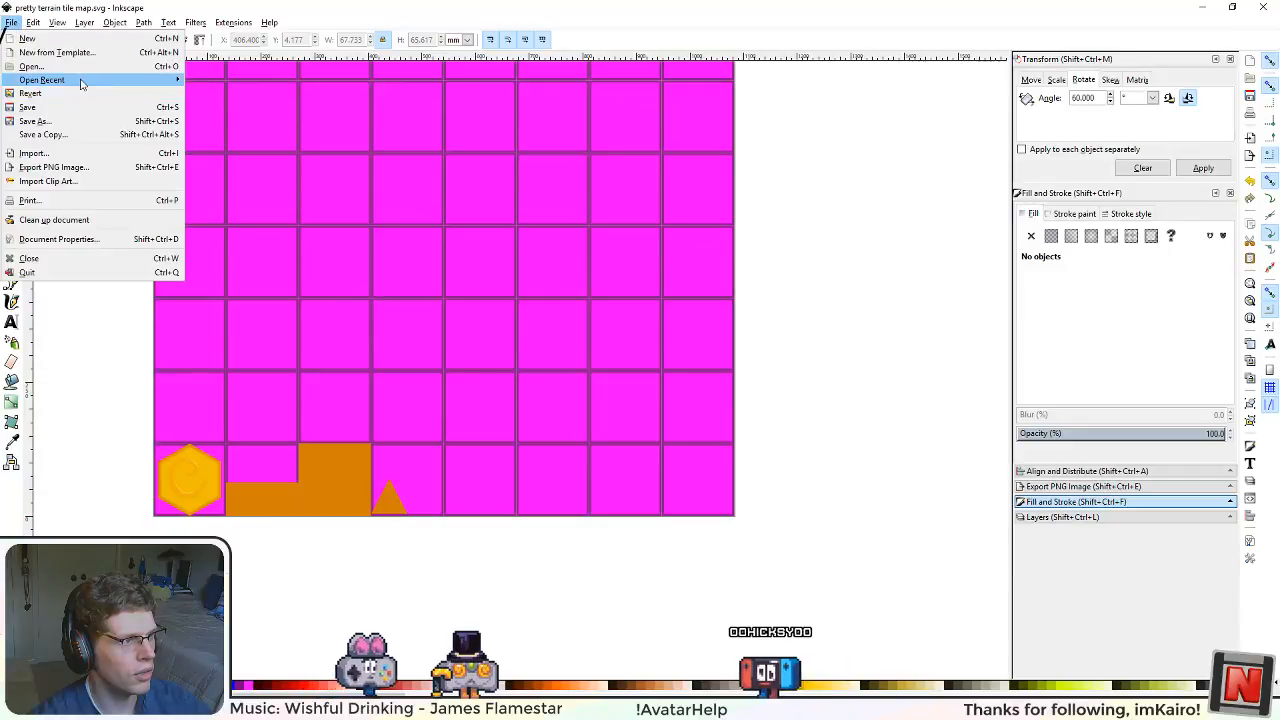
mouse_move(60, 80)
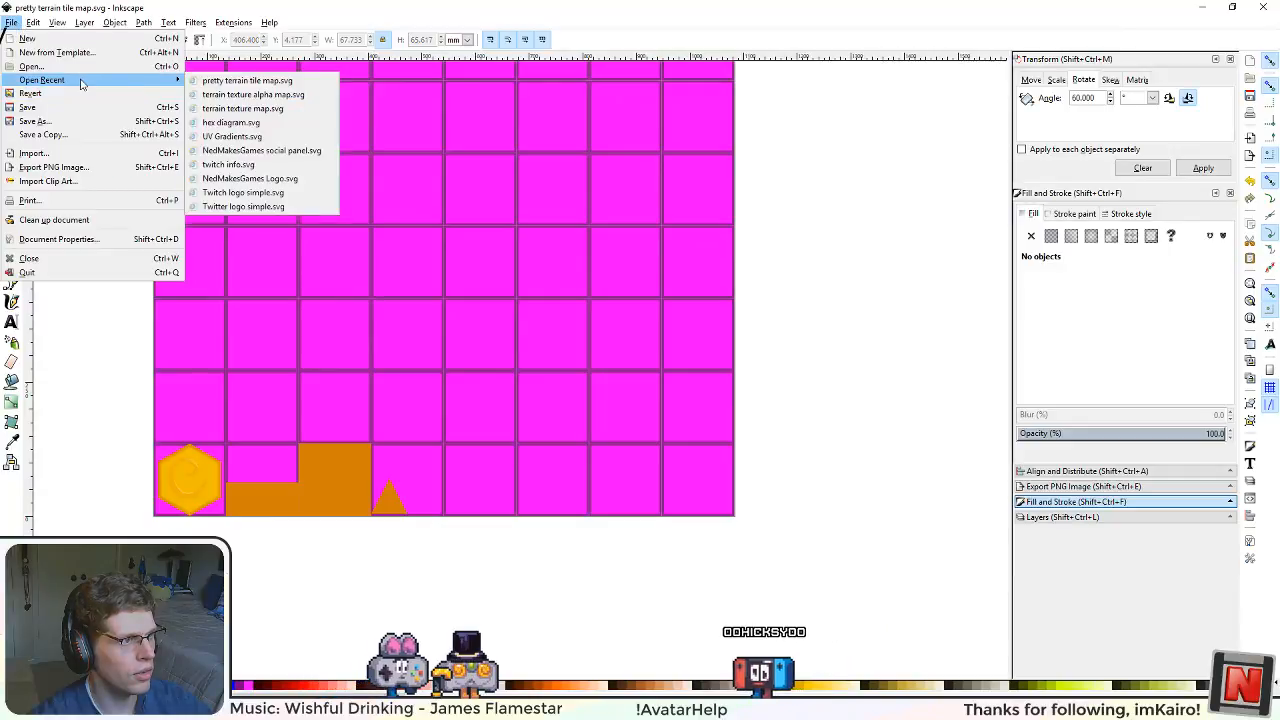
left_click(310, 95)
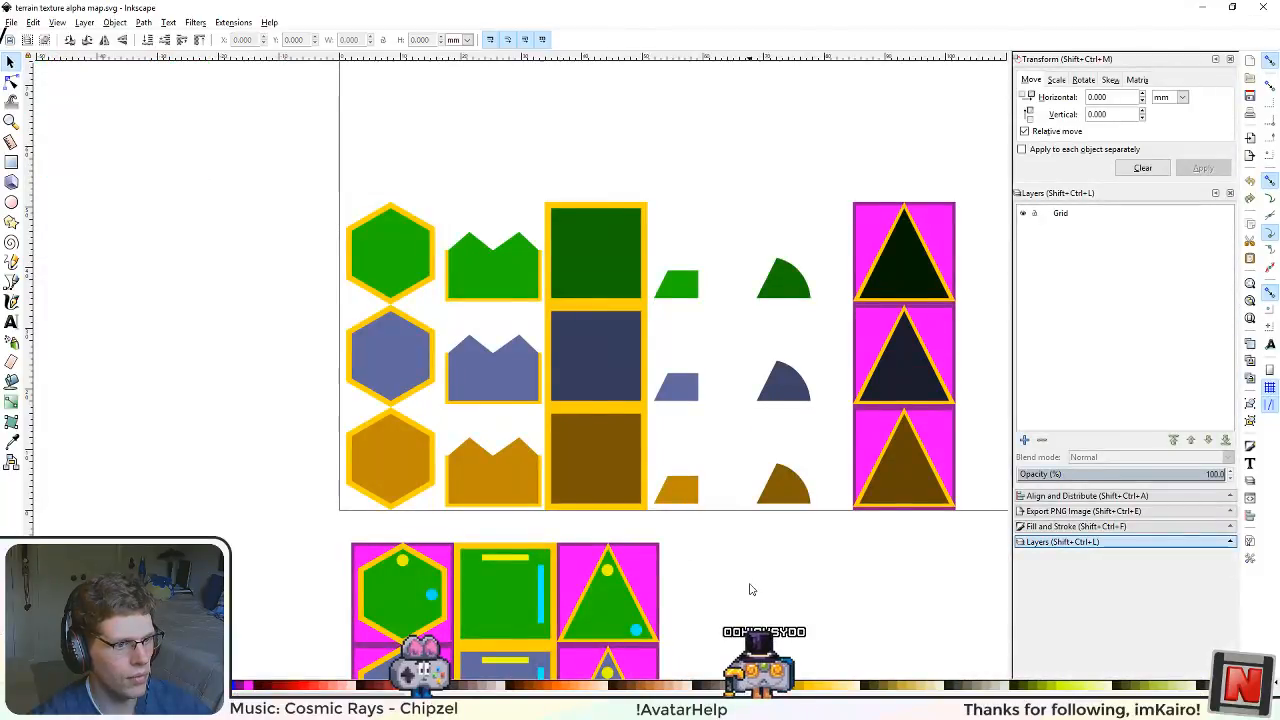
left_click_drag(750, 589, 552, 502)
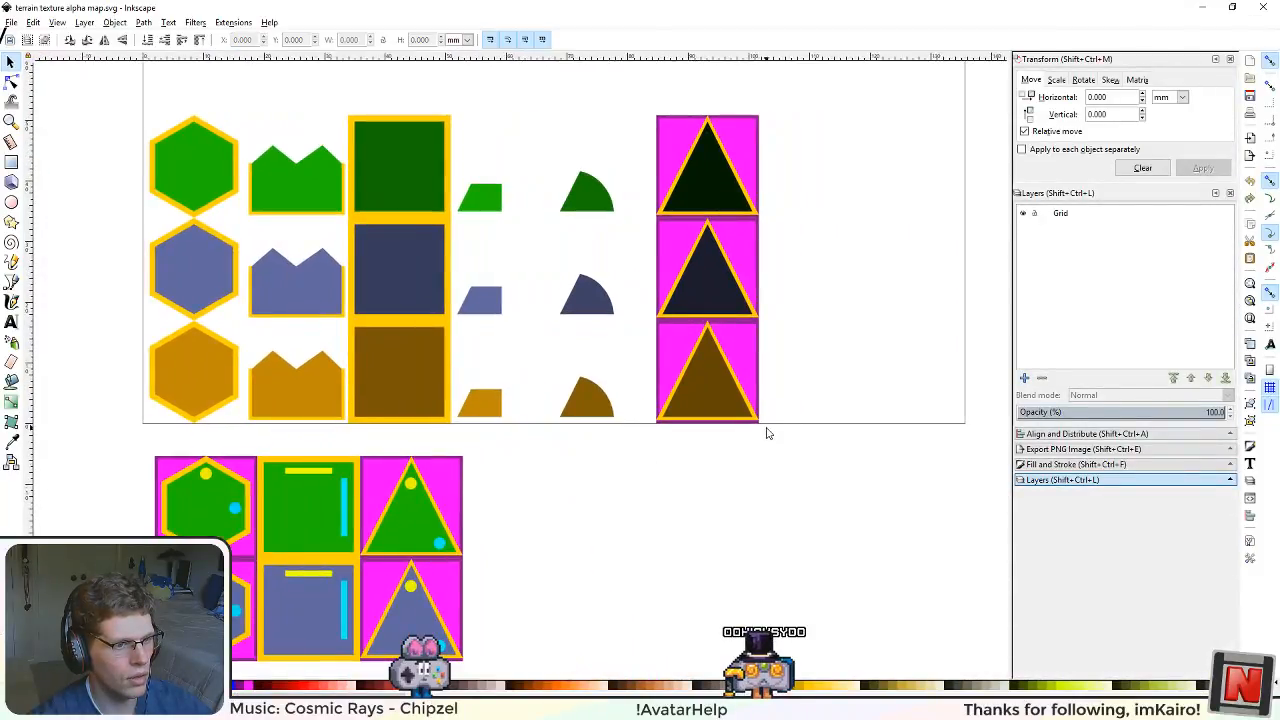
scroll(767, 429, "up", 5)
left_click(478, 287)
left_click_drag(658, 397, 740, 557)
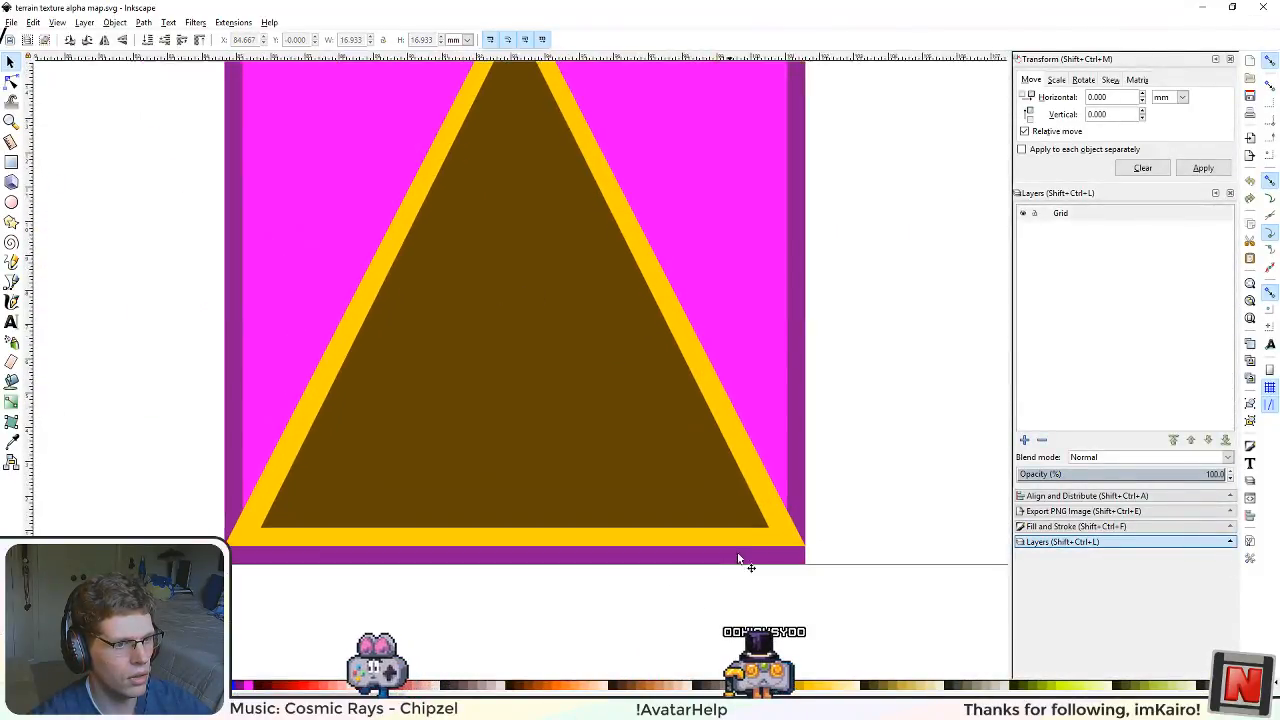
left_click(778, 530)
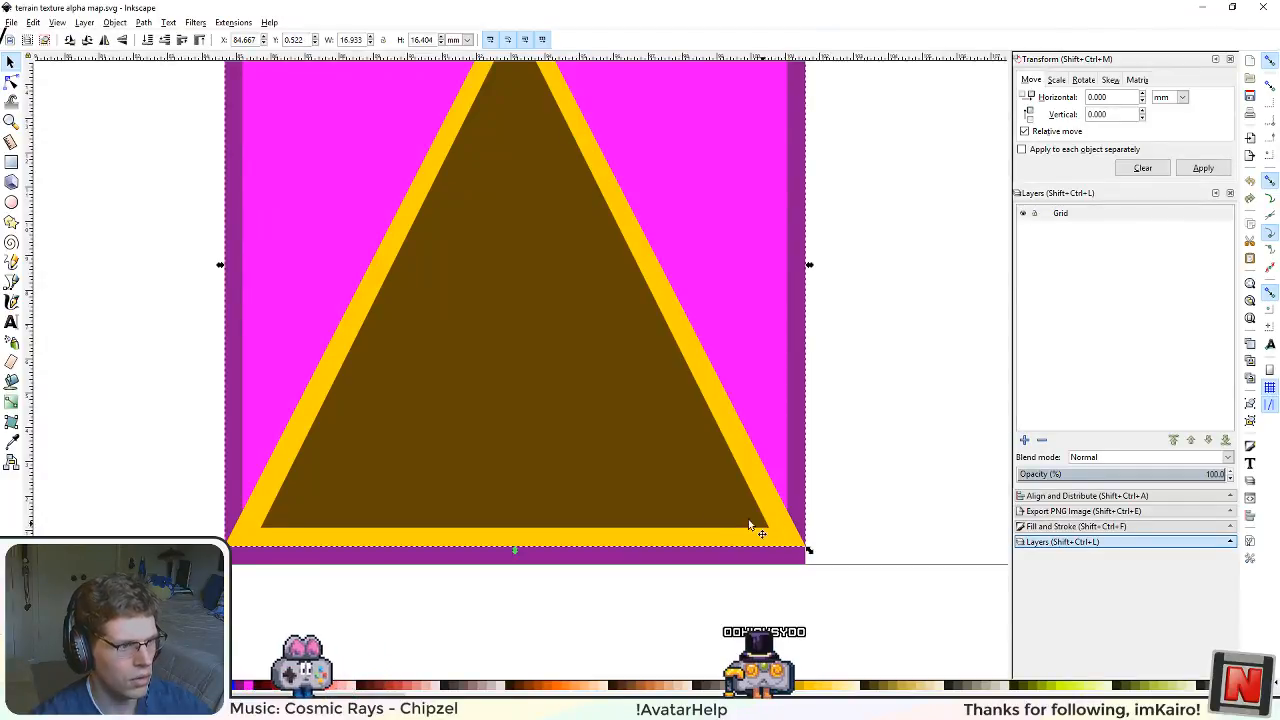
left_click(598, 710)
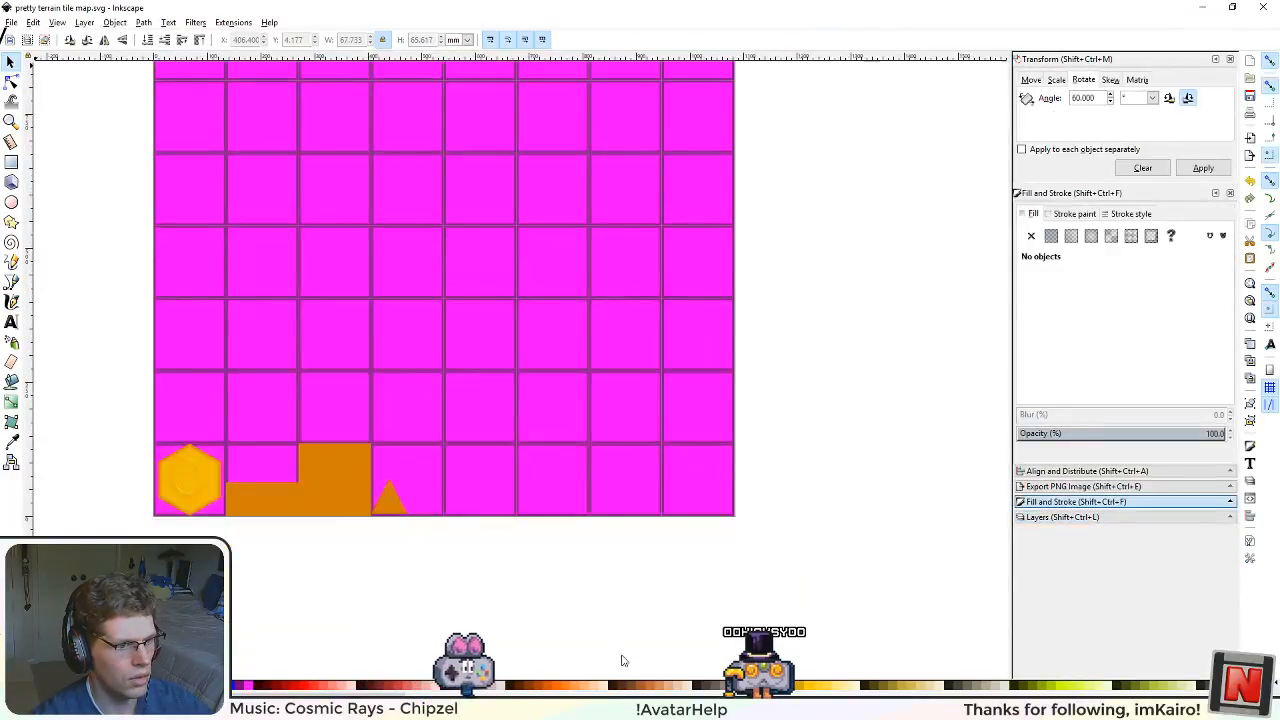
left_click(503, 505)
scroll(489, 555, "up", 3)
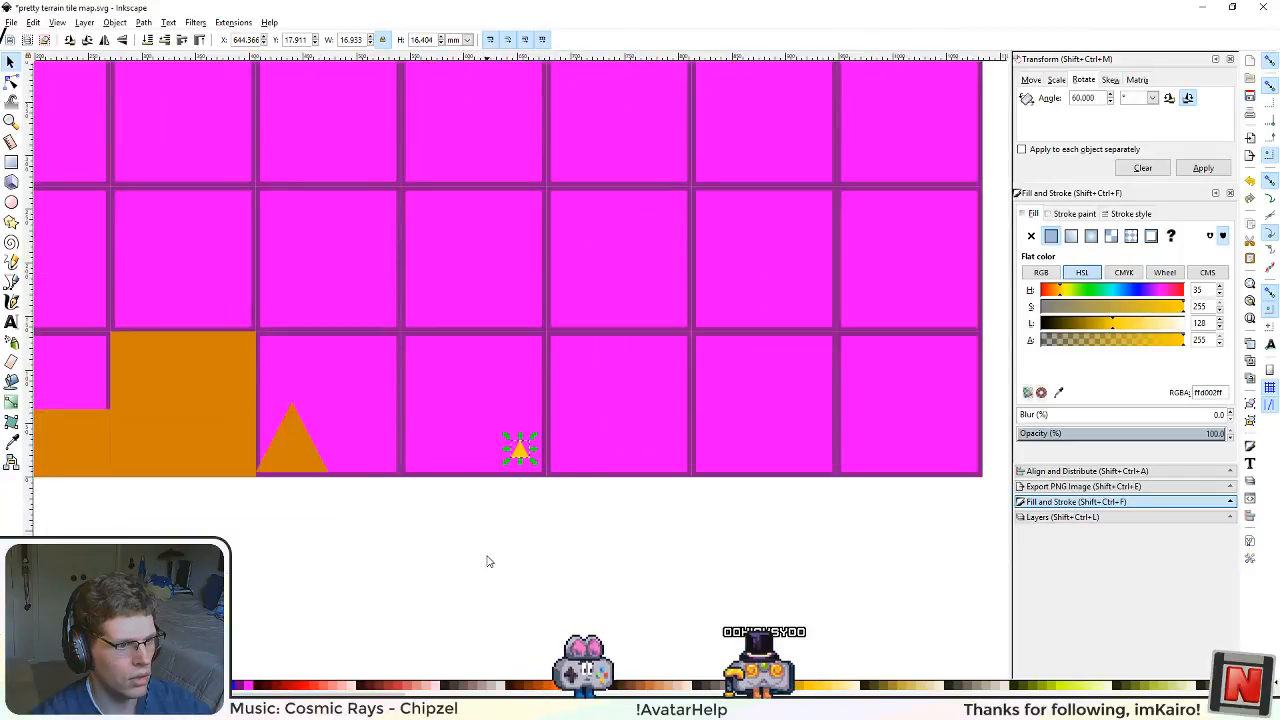
scroll(330, 172, "up", 2)
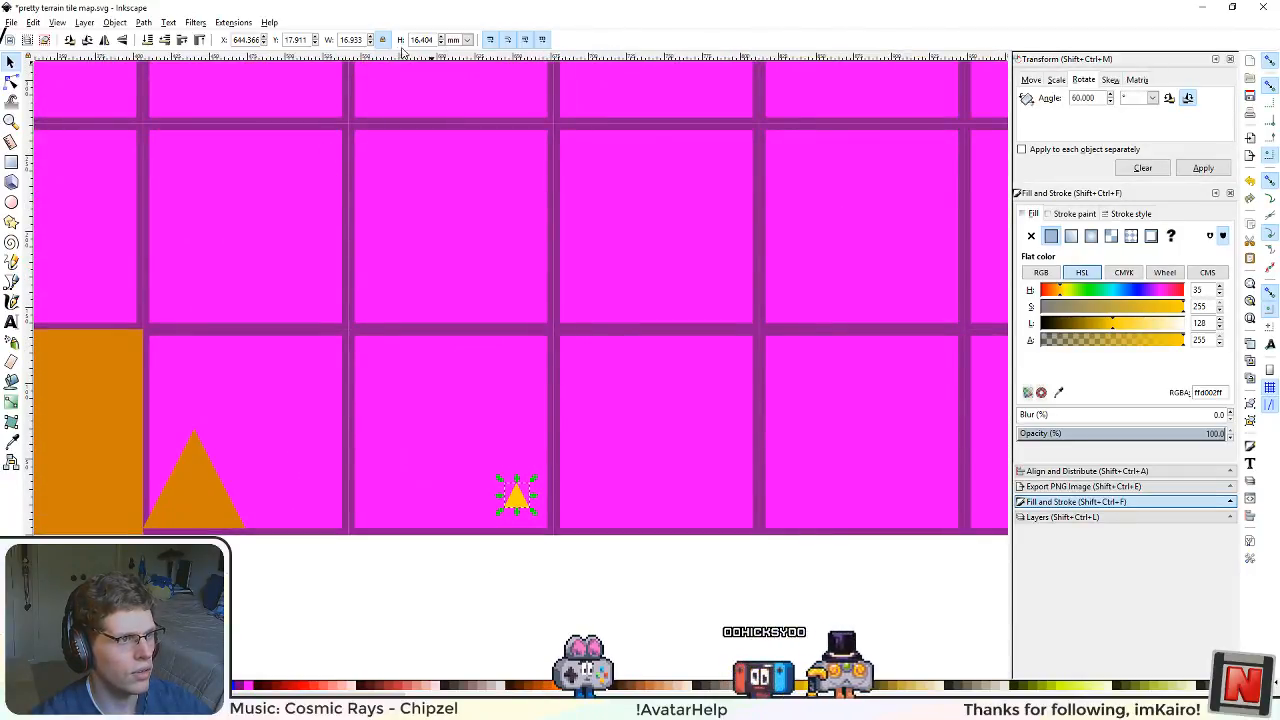
key("Delete")
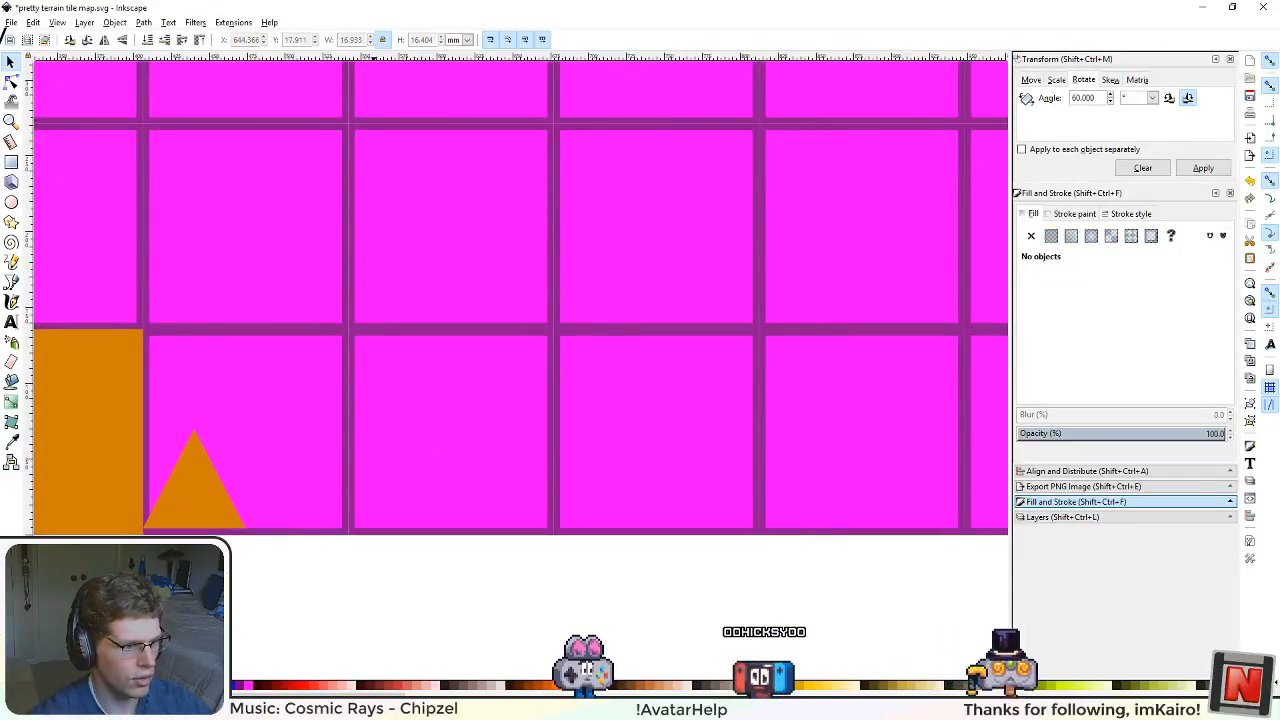
Step: Copy the whole brown triangle tile from the alpha map and paste it into the pretty terrain tile map
left_click(677, 612)
left_click(819, 502)
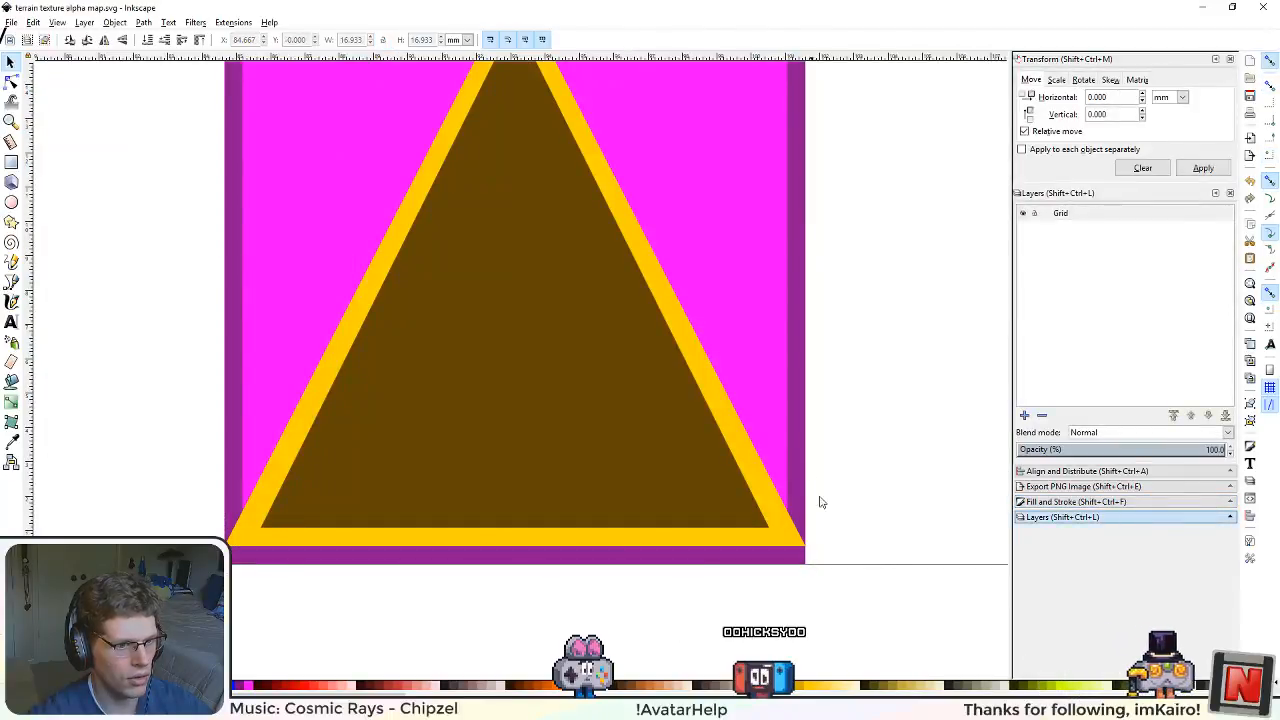
left_click(745, 432)
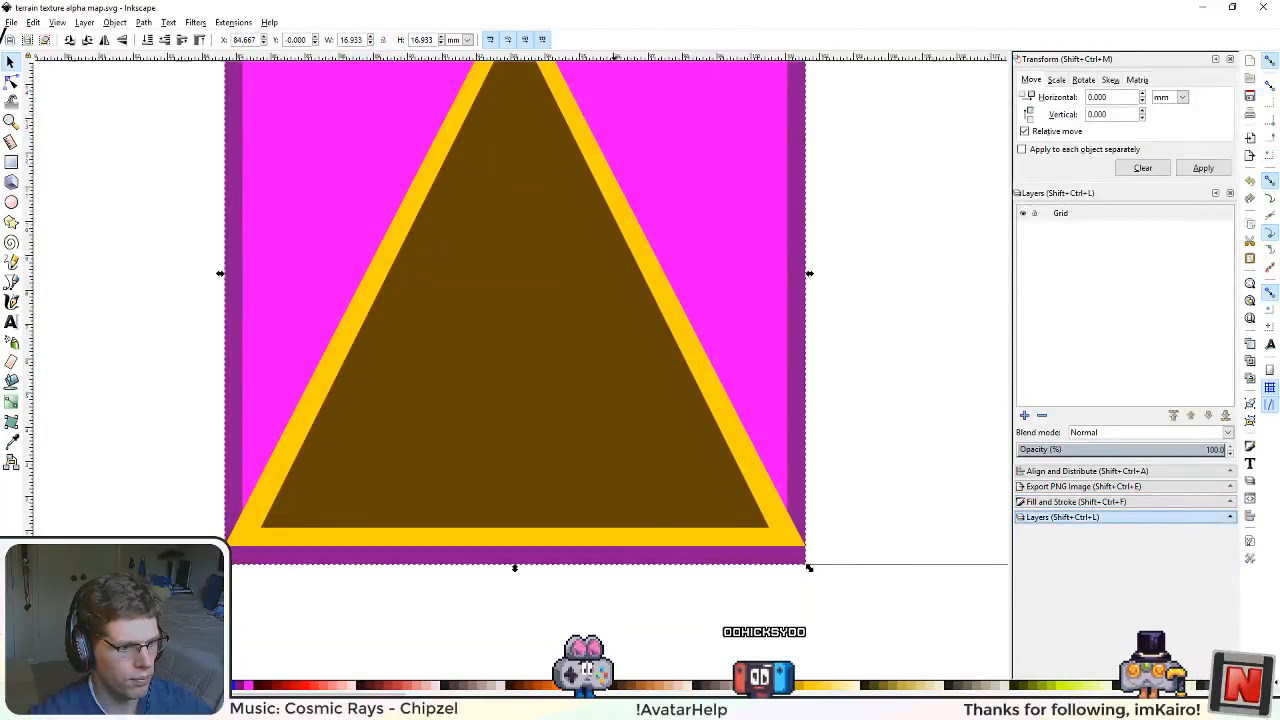
key("alt+Tab")
key("ctrl+v")
Step: Resize the pasted triangle tile to 512 px square and snap it into the grid cell right of the half-size triangle's cell
scroll(465, 577, "down", 1)
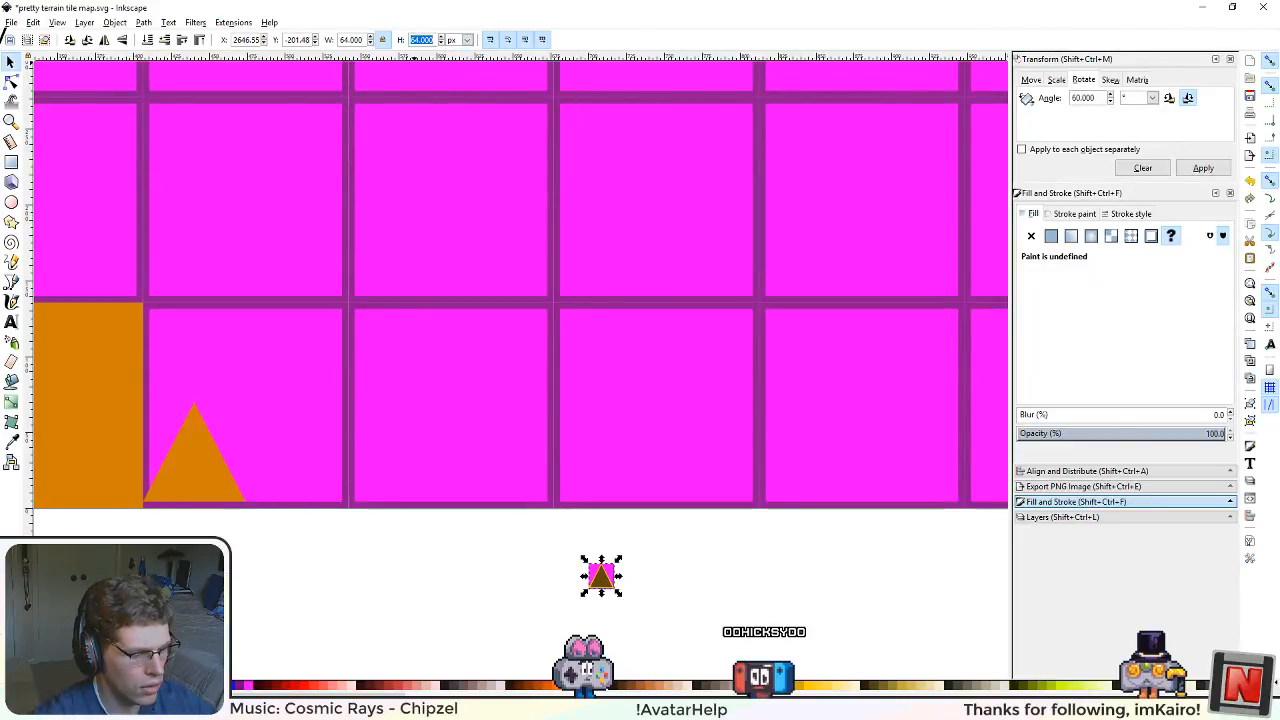
type("512")
key("Return")
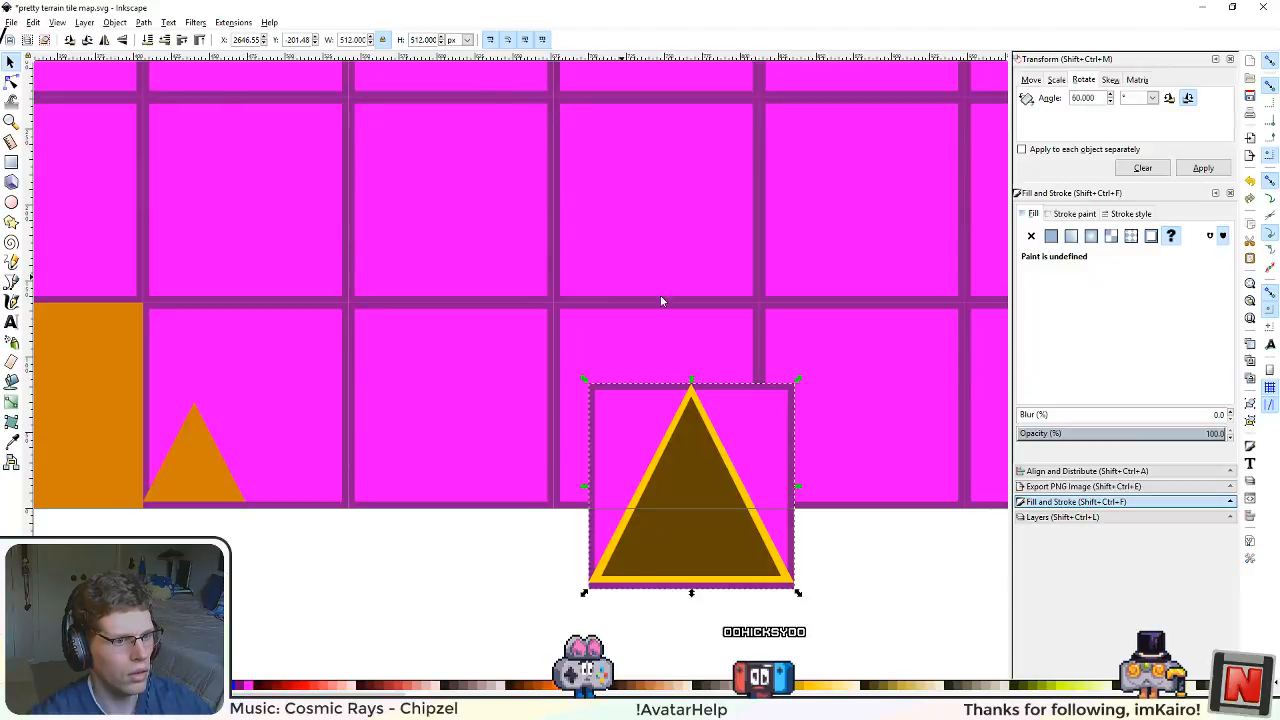
left_click_drag(640, 432, 348, 342)
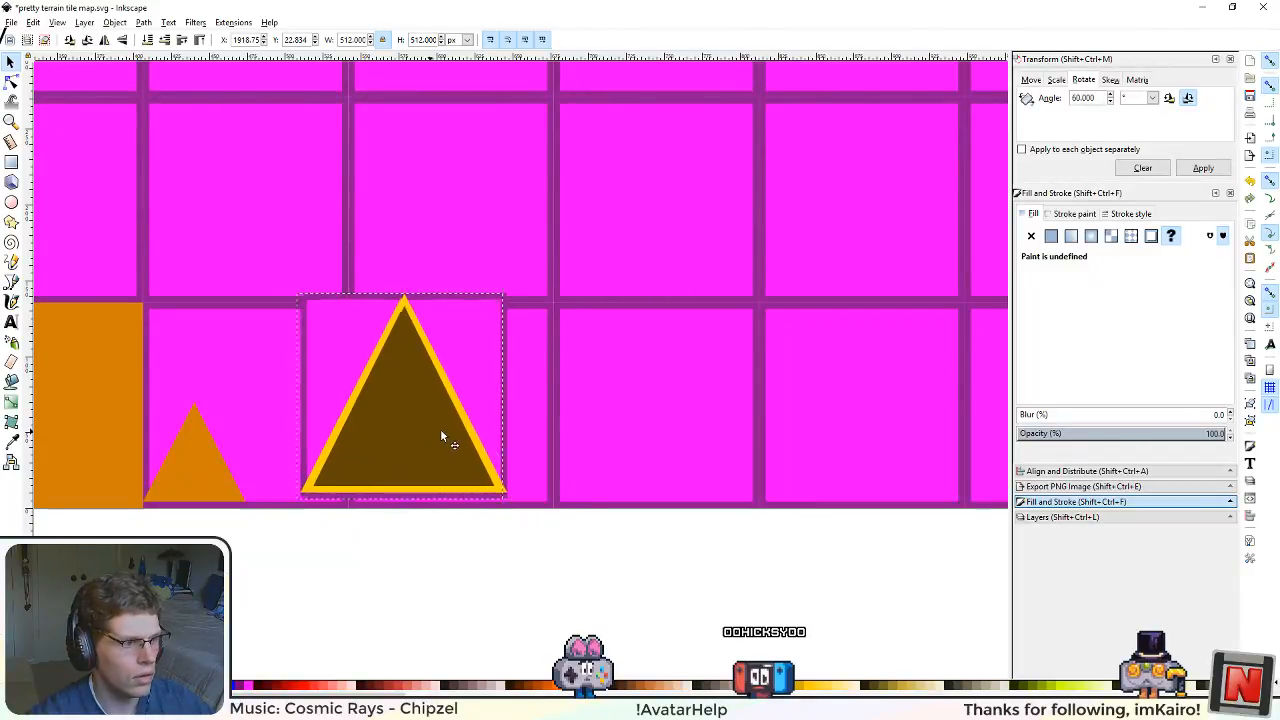
left_click_drag(442, 432, 485, 442)
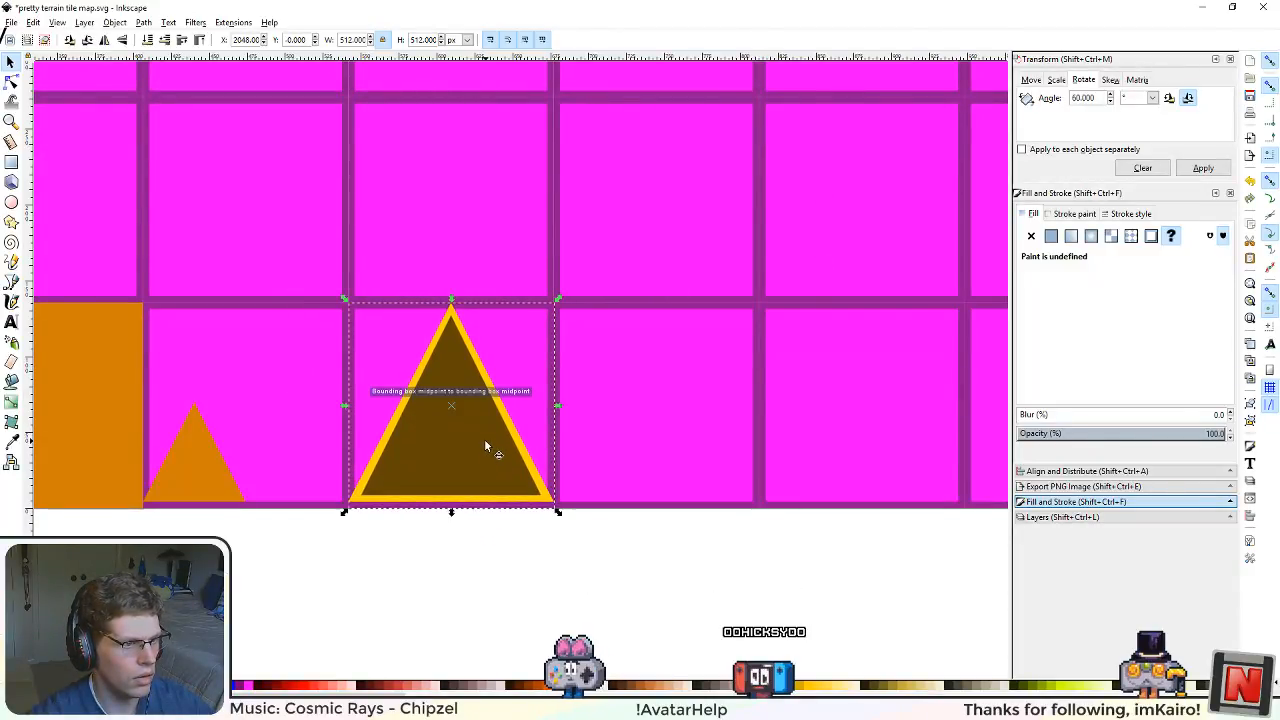
scroll(437, 512, "up", 2)
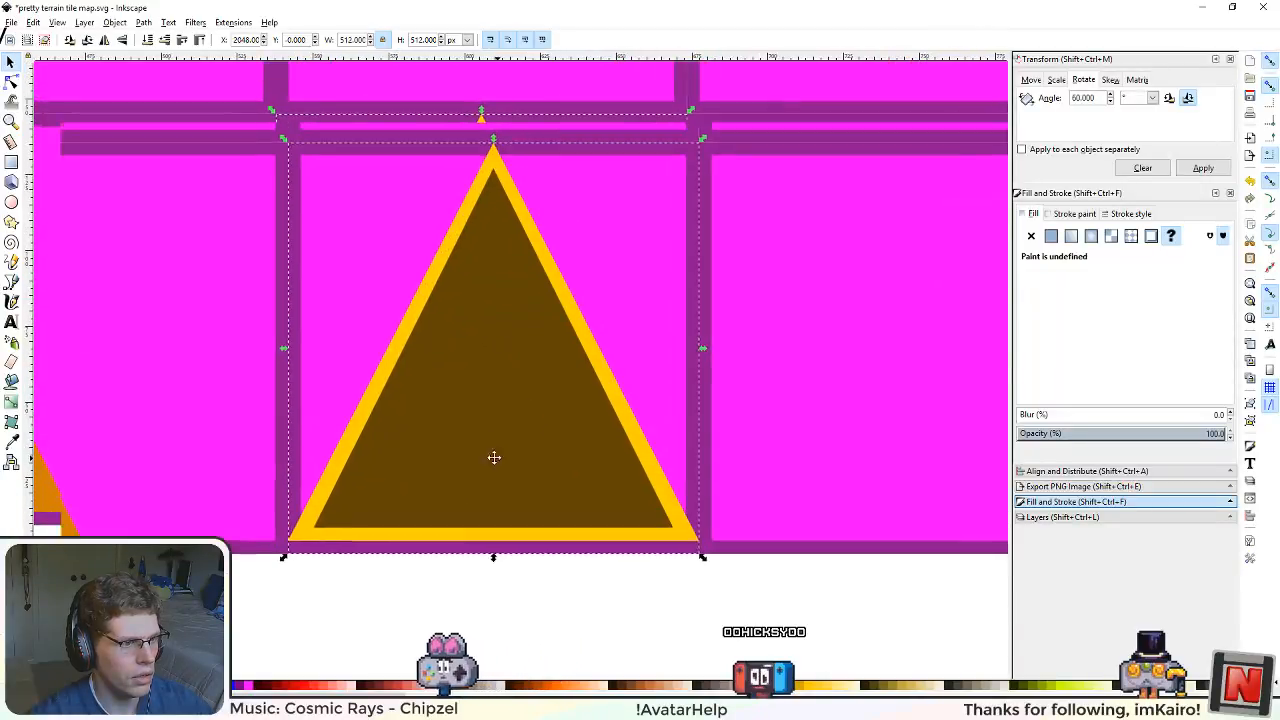
scroll(503, 475, "down", 3)
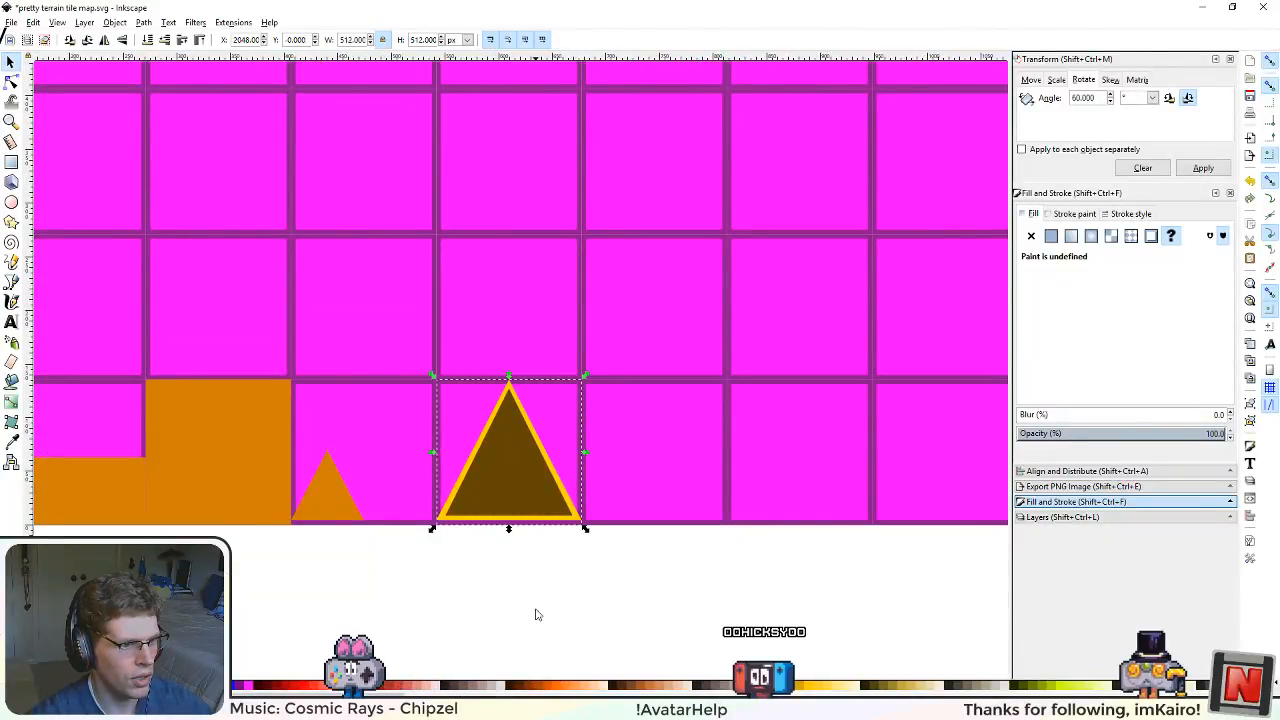
left_click_drag(536, 614, 572, 648)
left_click(650, 618)
scroll(588, 486, "up", 2)
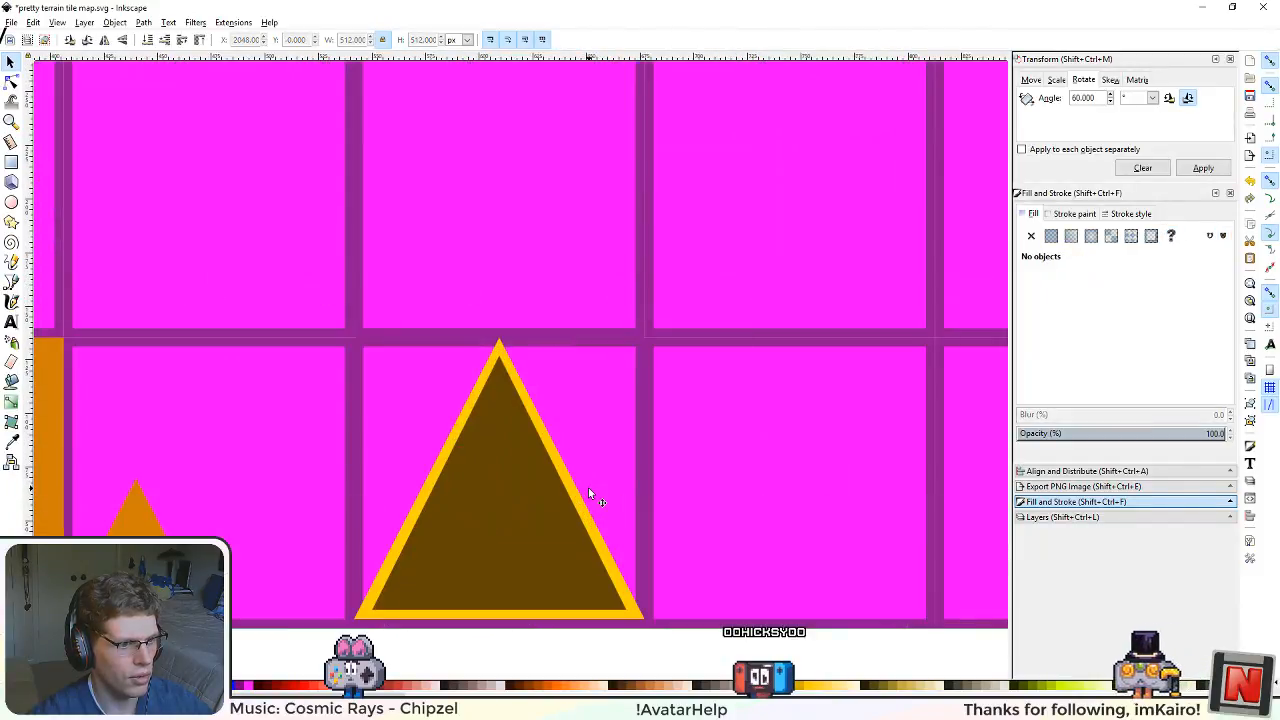
Step: Ungroup the pasted tile and apply the half-size triangle's orange style to its inner brown triangle
left_click(139, 518)
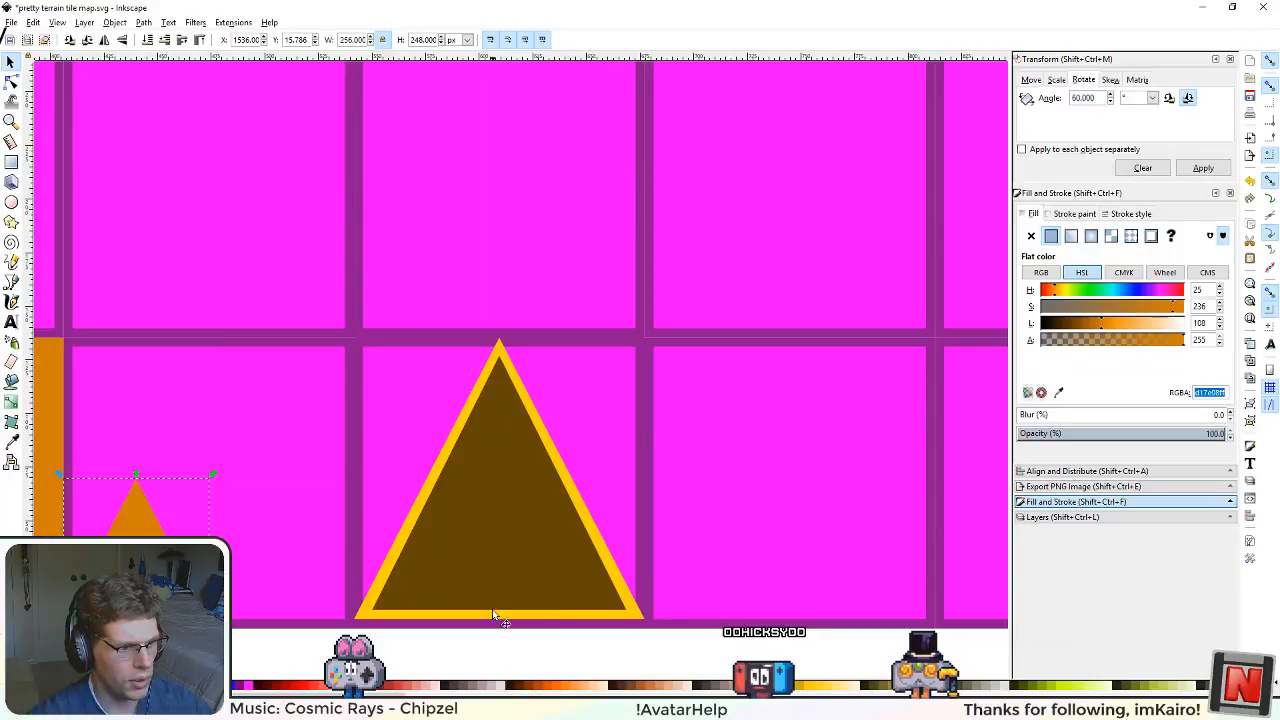
left_click(505, 564)
key("ctrl+shift+g")
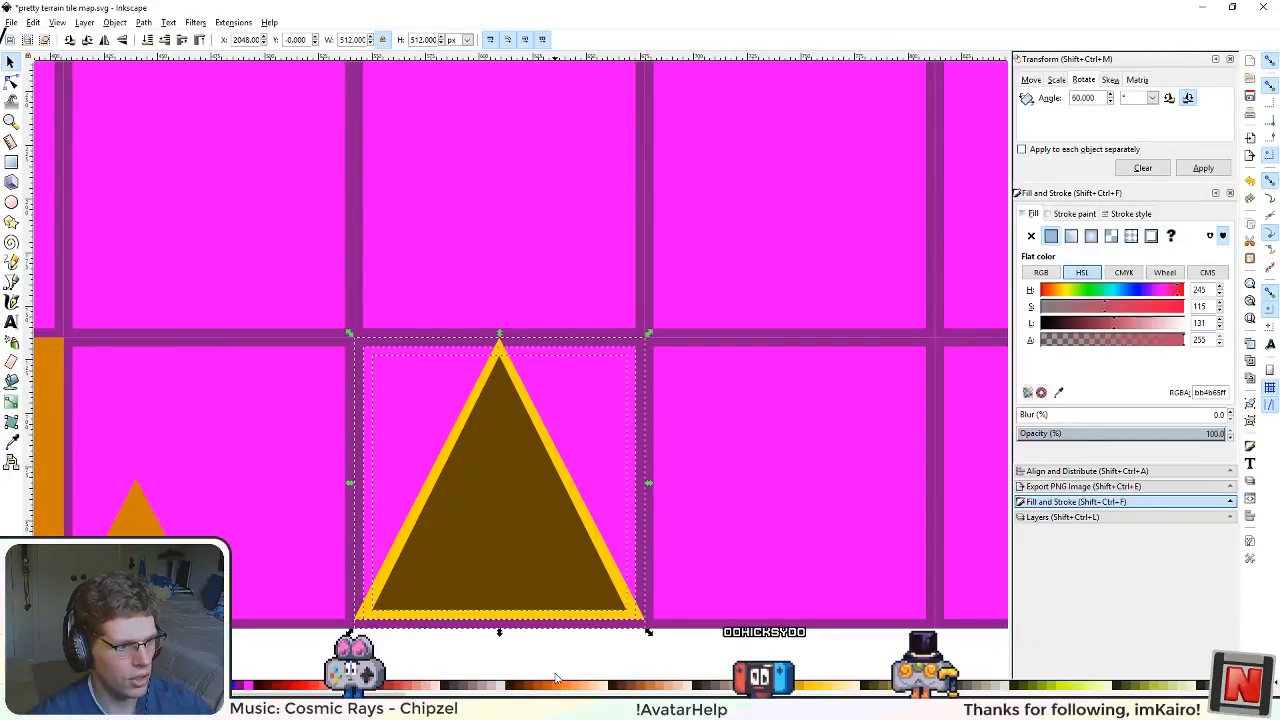
key("Escape")
left_click(516, 572)
key("ctrl+shift+v")
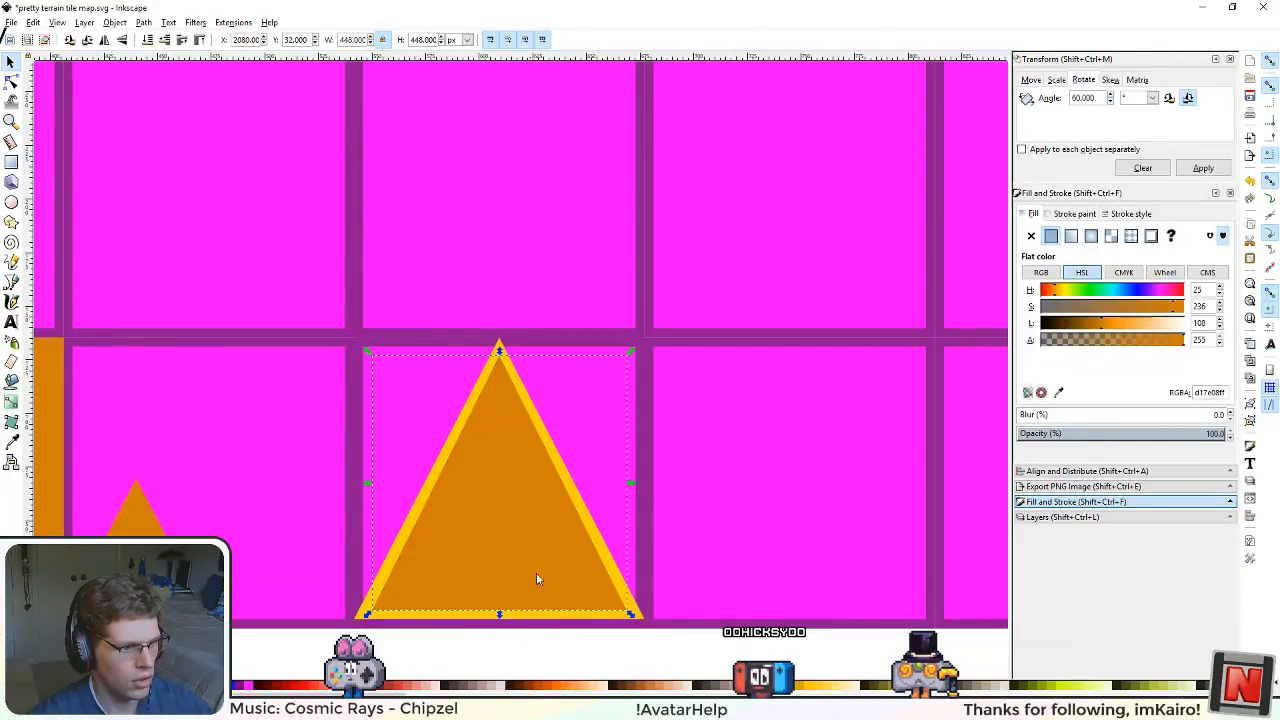
Step: Raise the large yellow triangle to the top and apply the copied orange style to it
left_click(646, 618)
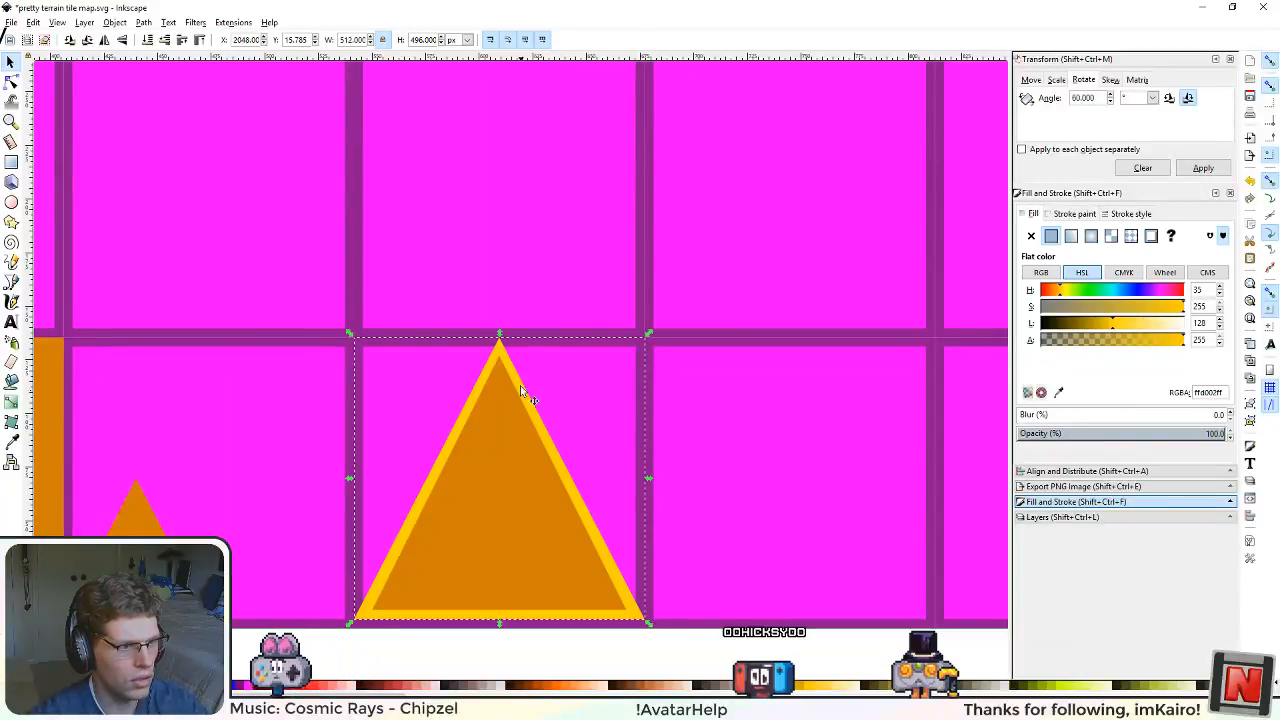
key("Home")
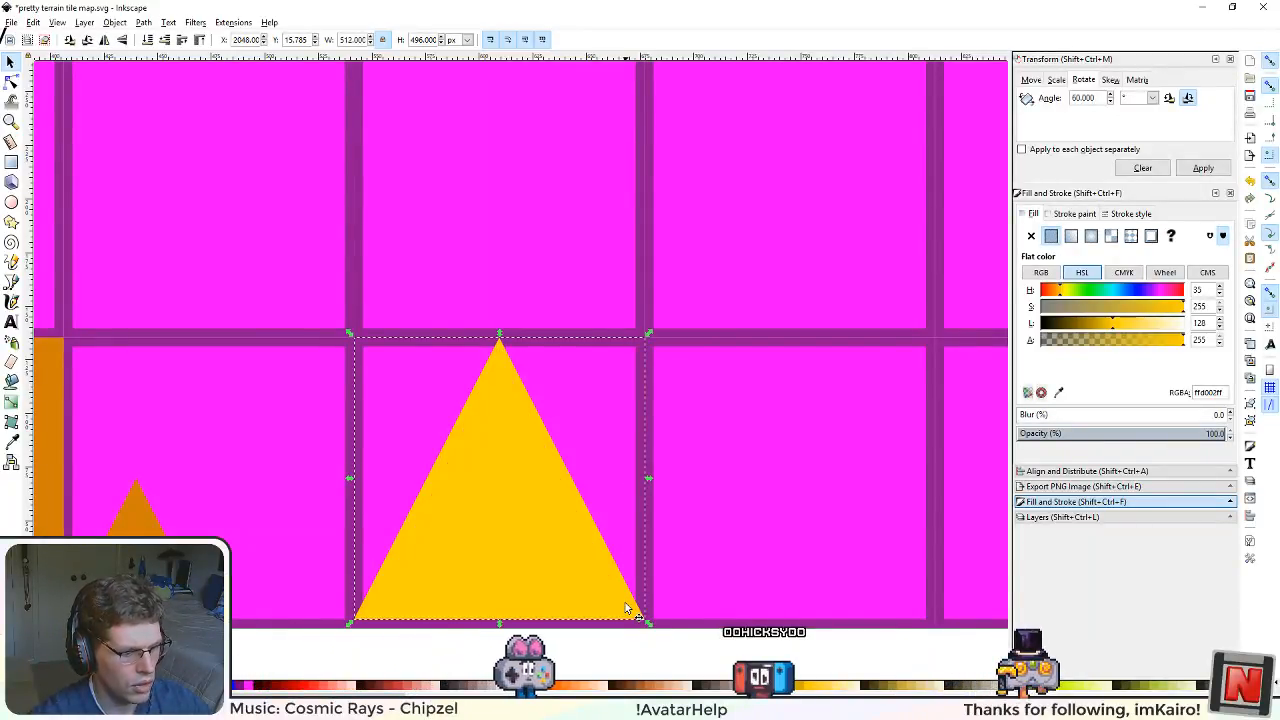
key("ctrl+shift+v")
Step: Delete the pasted tile's magenta and purple background squares and save the tile map
left_click(605, 427)
key("Delete")
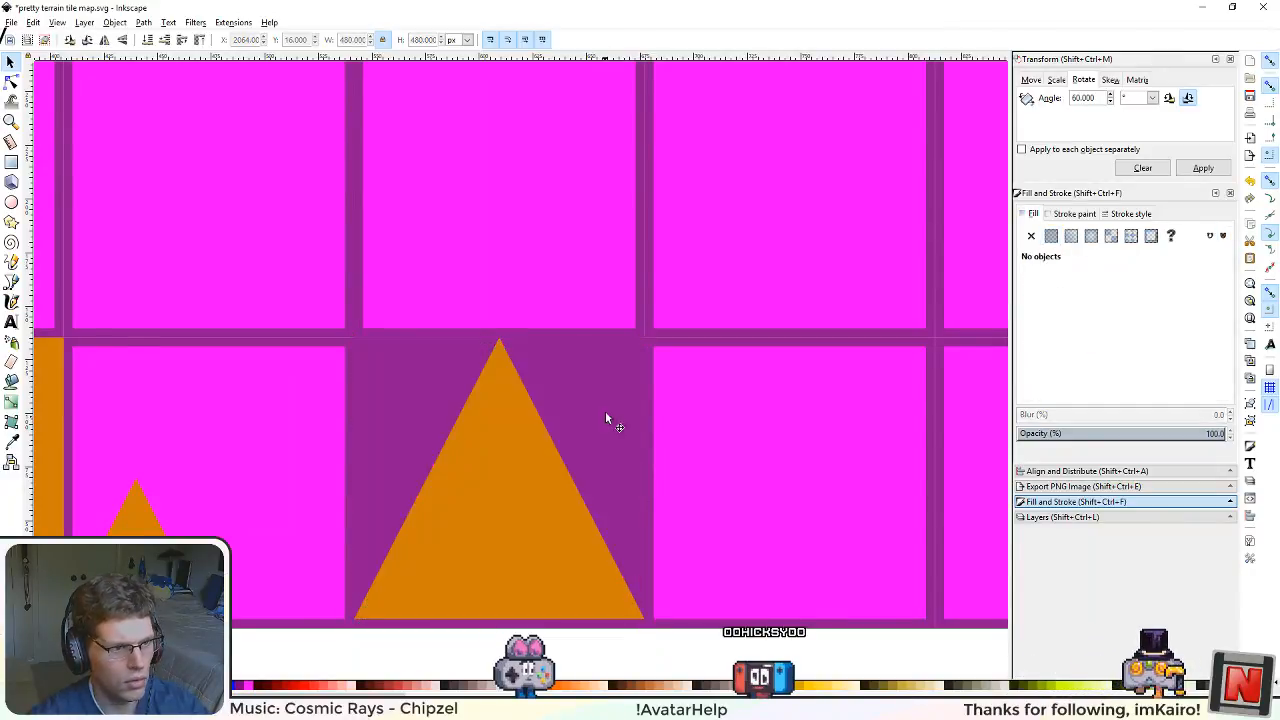
key("ctrl+z")
scroll(605, 435, "down", 4)
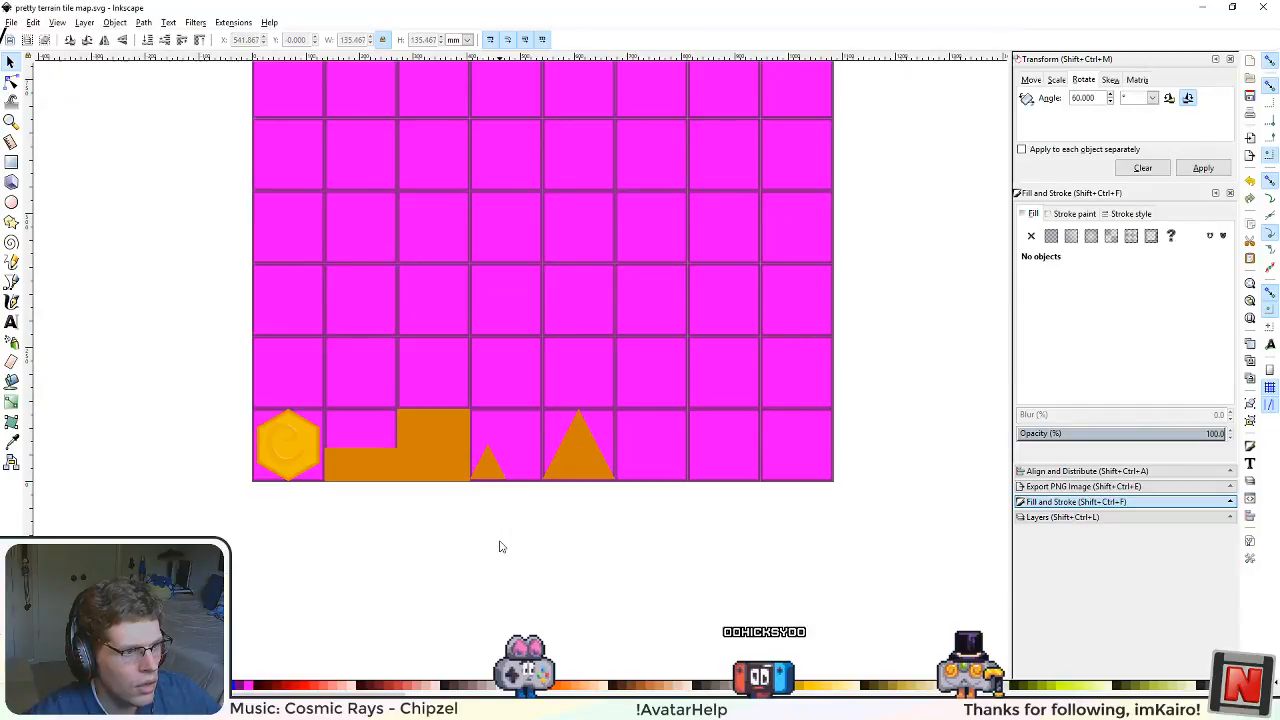
Step: Hide the Grid layer so that only the Art layer's tiles are shown
scroll(501, 546, "up", 2)
scroll(428, 591, "up", 2)
scroll(385, 502, "down", 1)
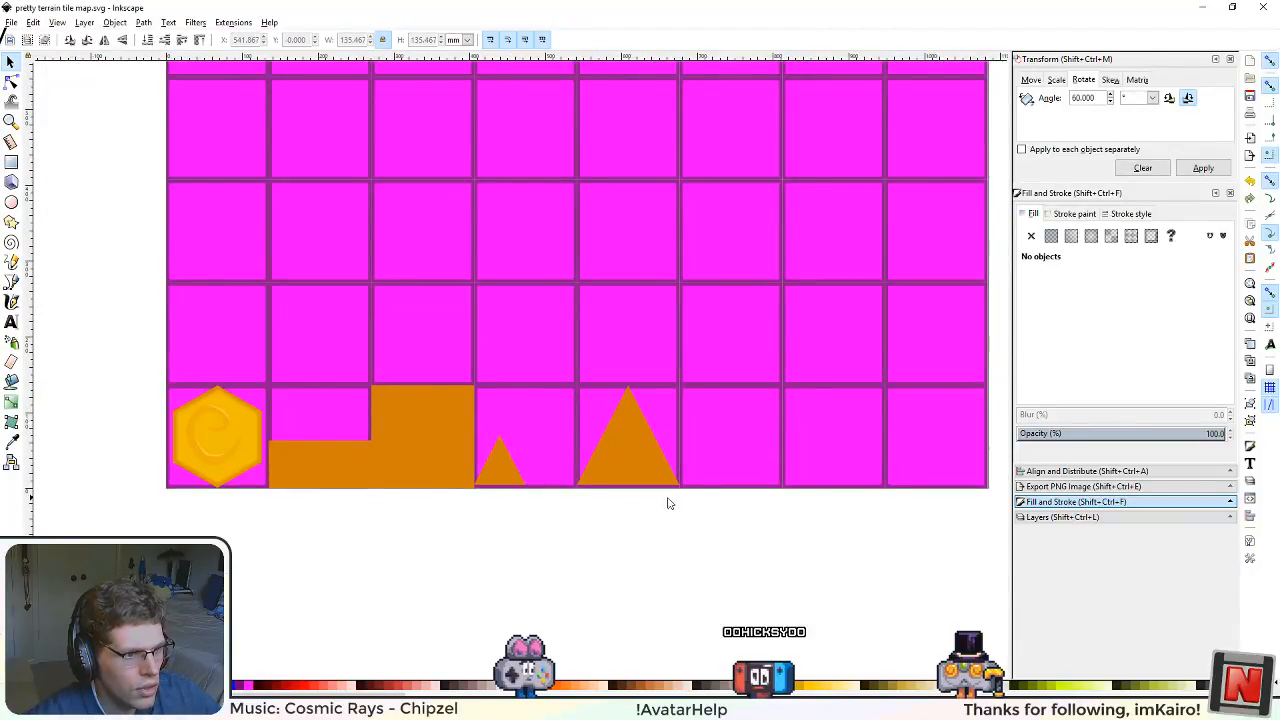
left_click_drag(530, 534, 563, 545)
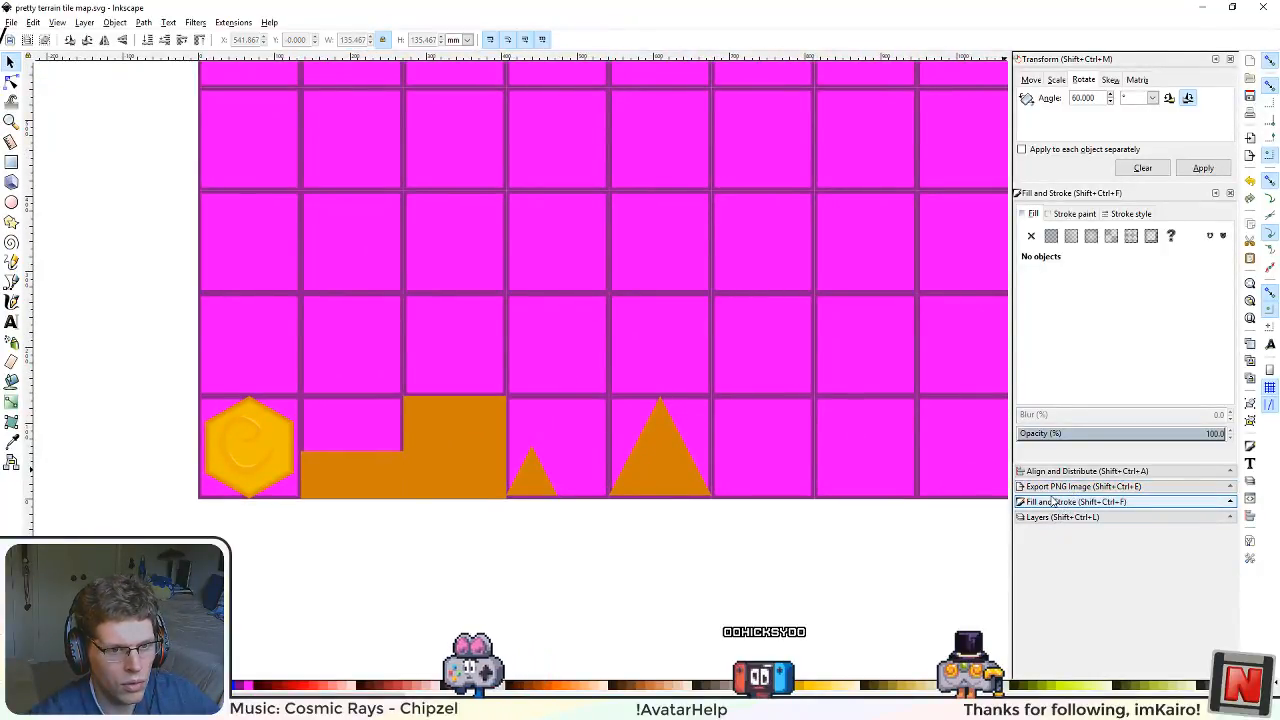
key("shift+ctrl+l")
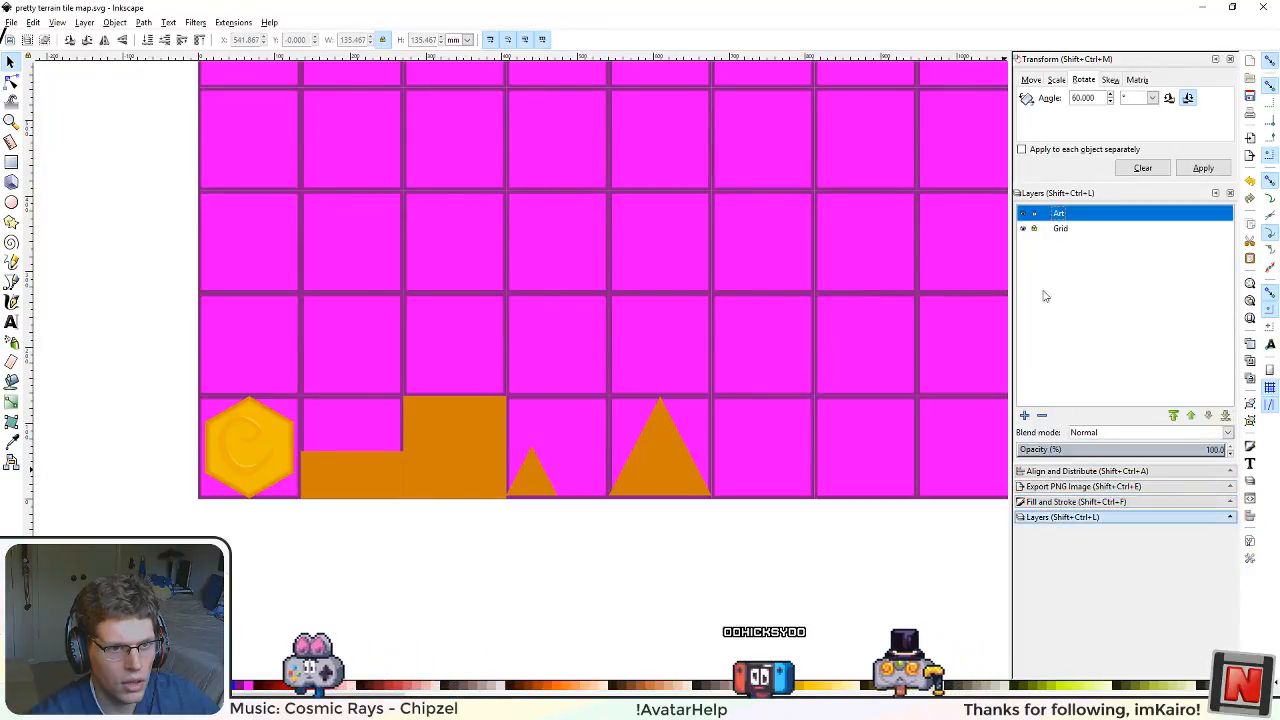
left_click(1022, 229)
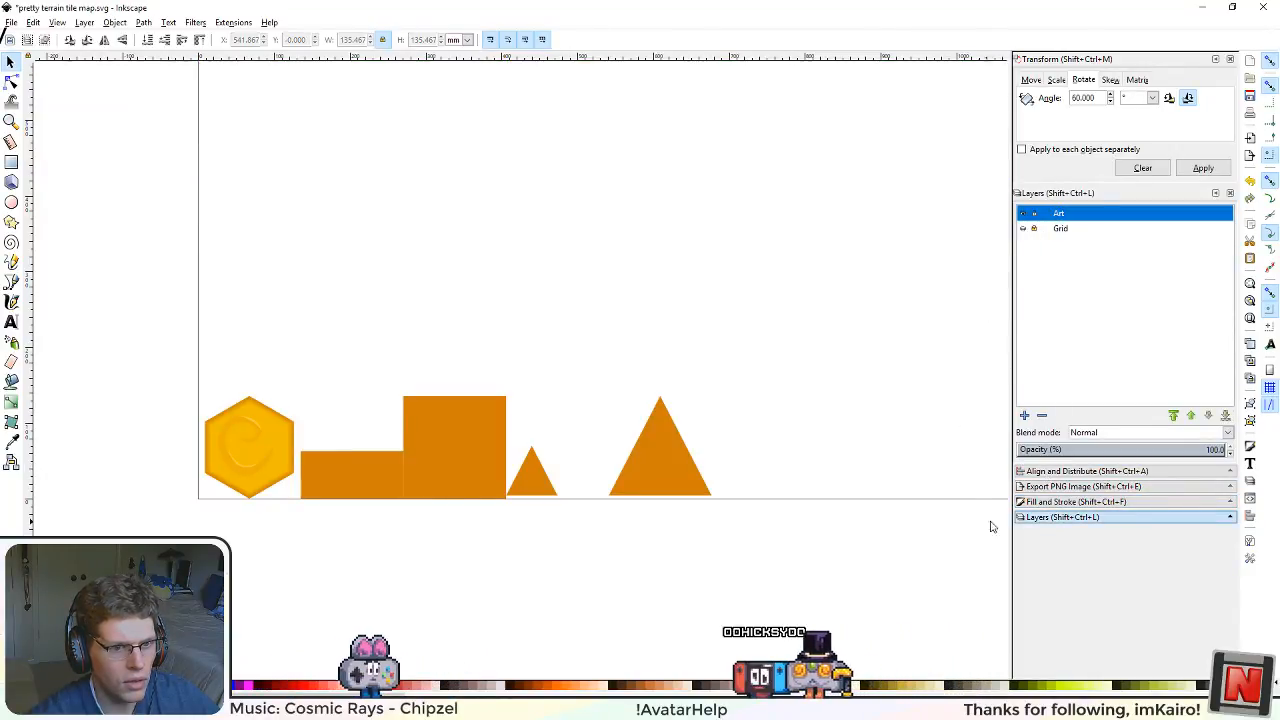
Step: Export the whole page as pretty terrain tile map.png at 4096 by 4096 pixels and 96 dpi
left_click(1080, 471)
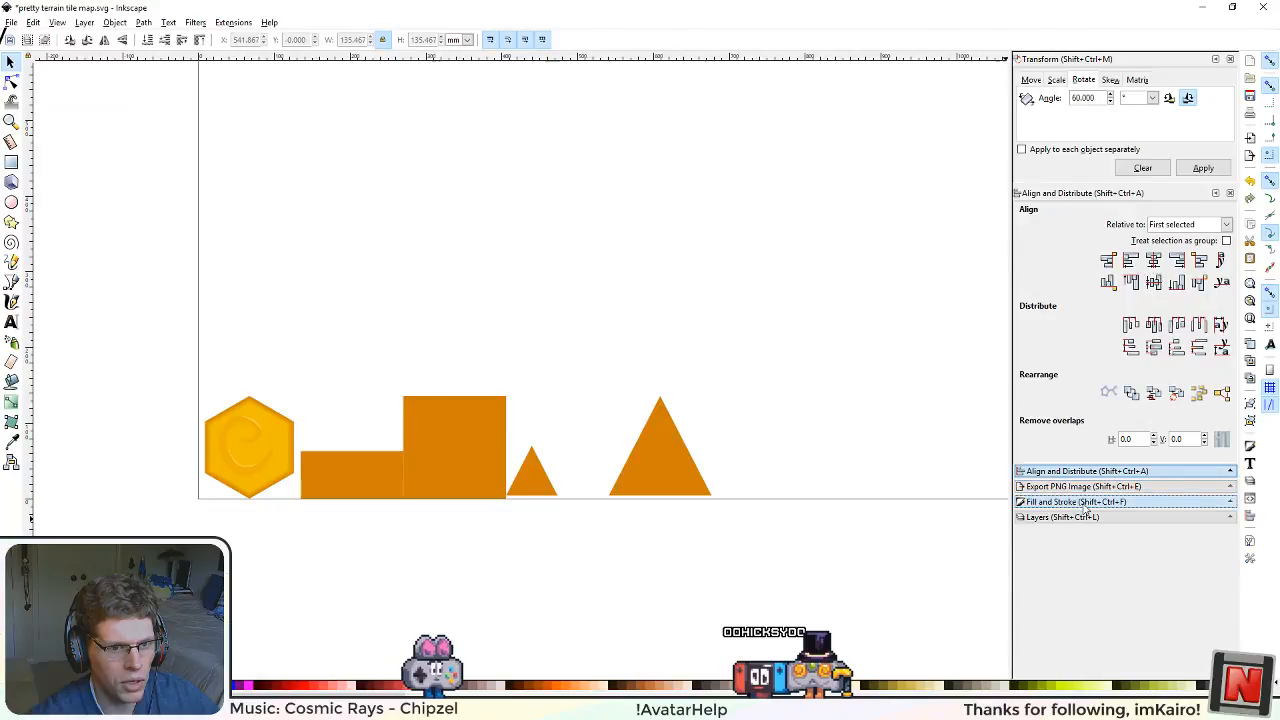
left_click(1068, 502)
left_click(1064, 486)
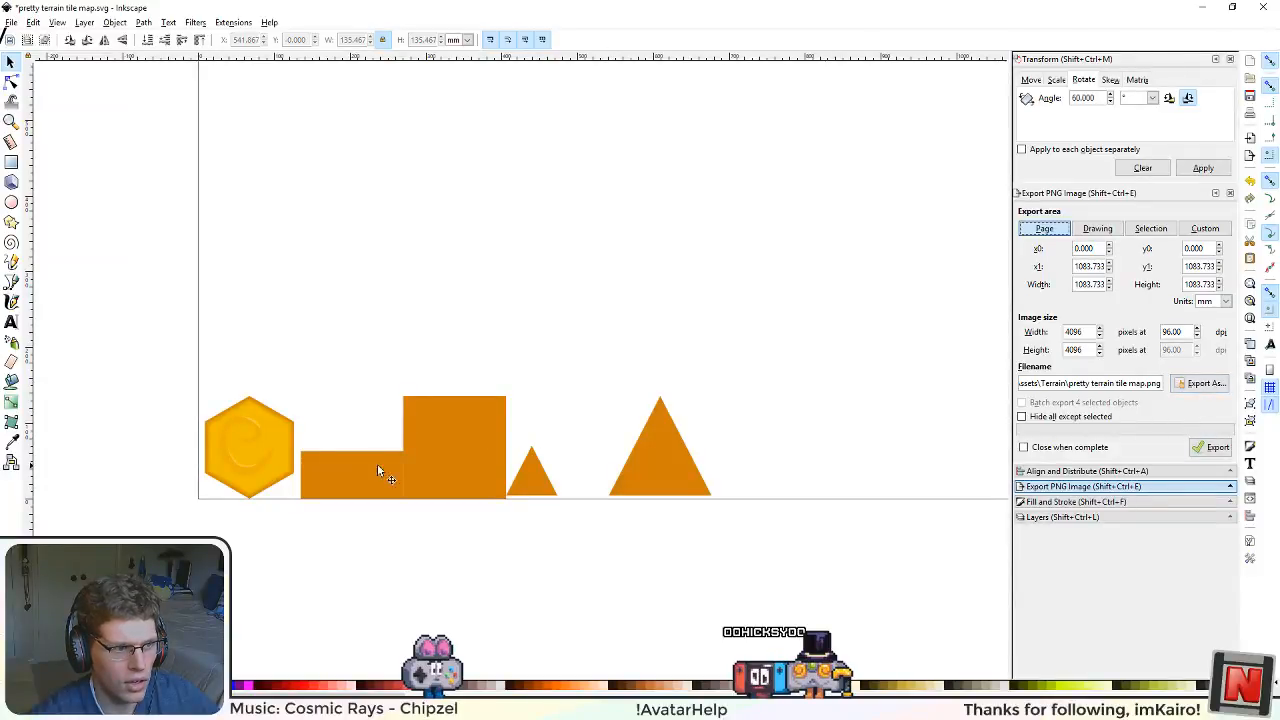
left_click(1217, 448)
left_click(739, 425)
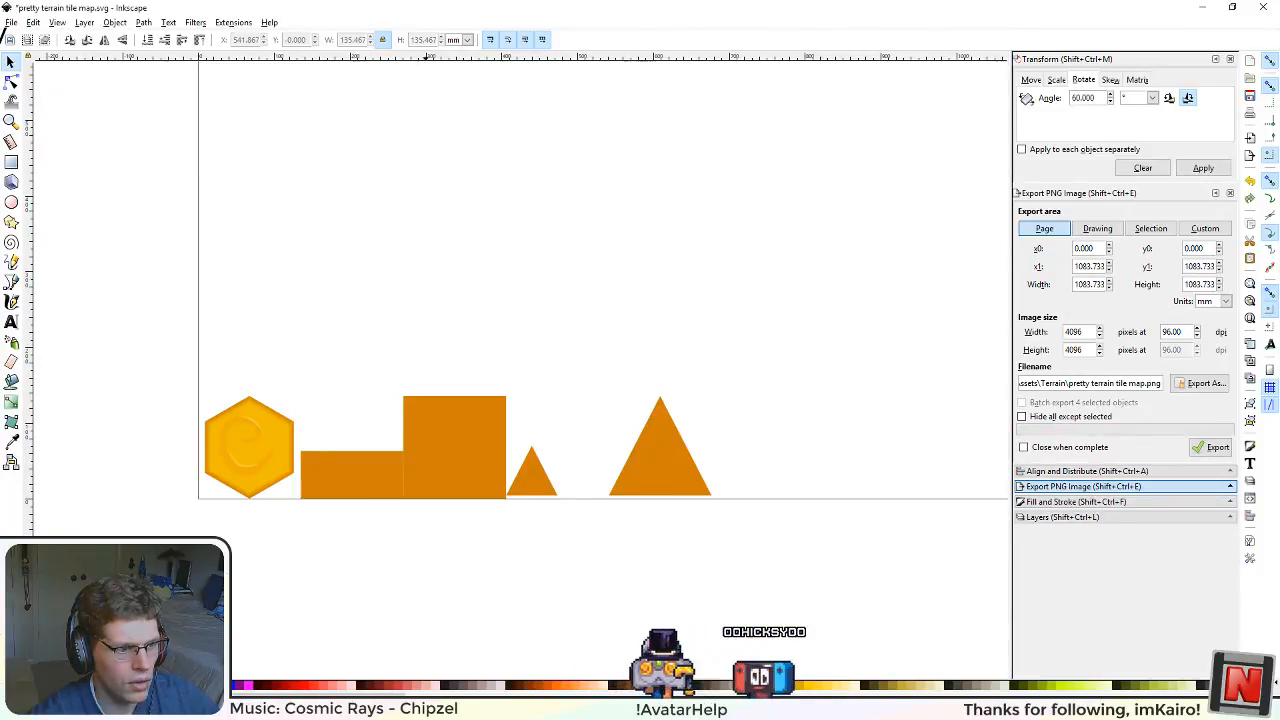
Step: Switch to the Unity editor and build the project's AssetBundles
left_click(378, 708)
left_click(360, 706)
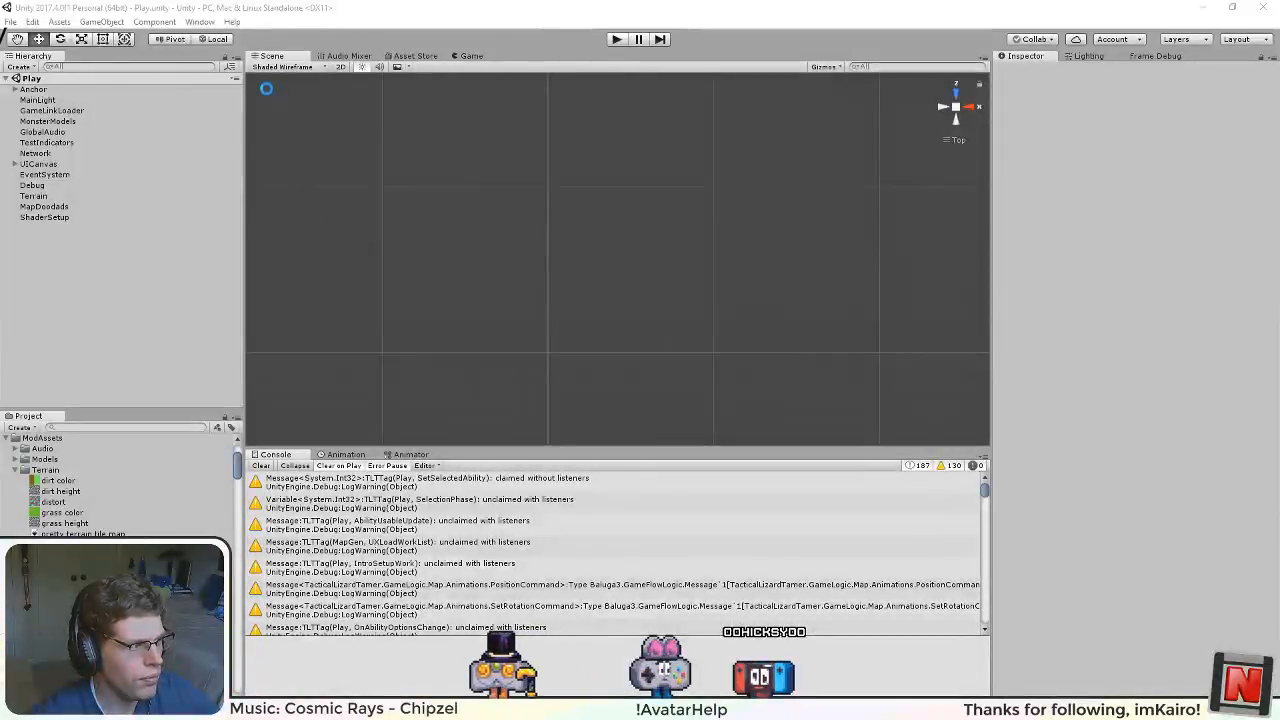
left_click(60, 22)
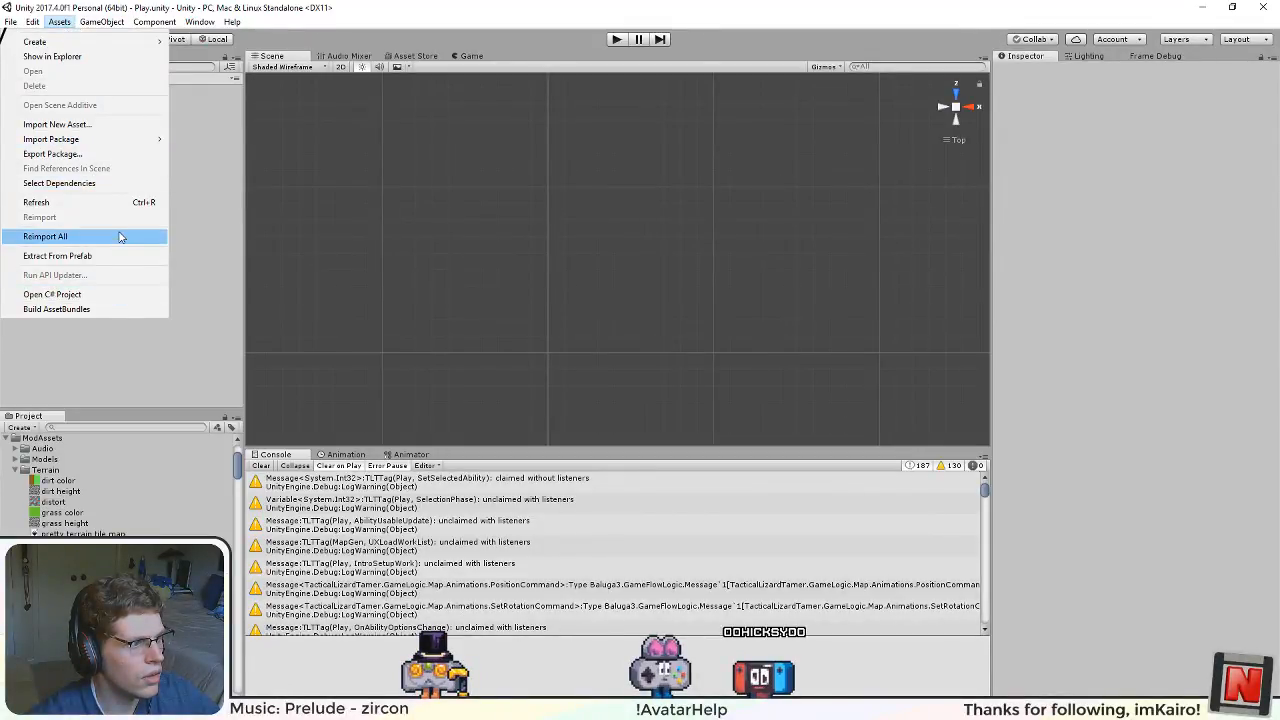
left_click(122, 309)
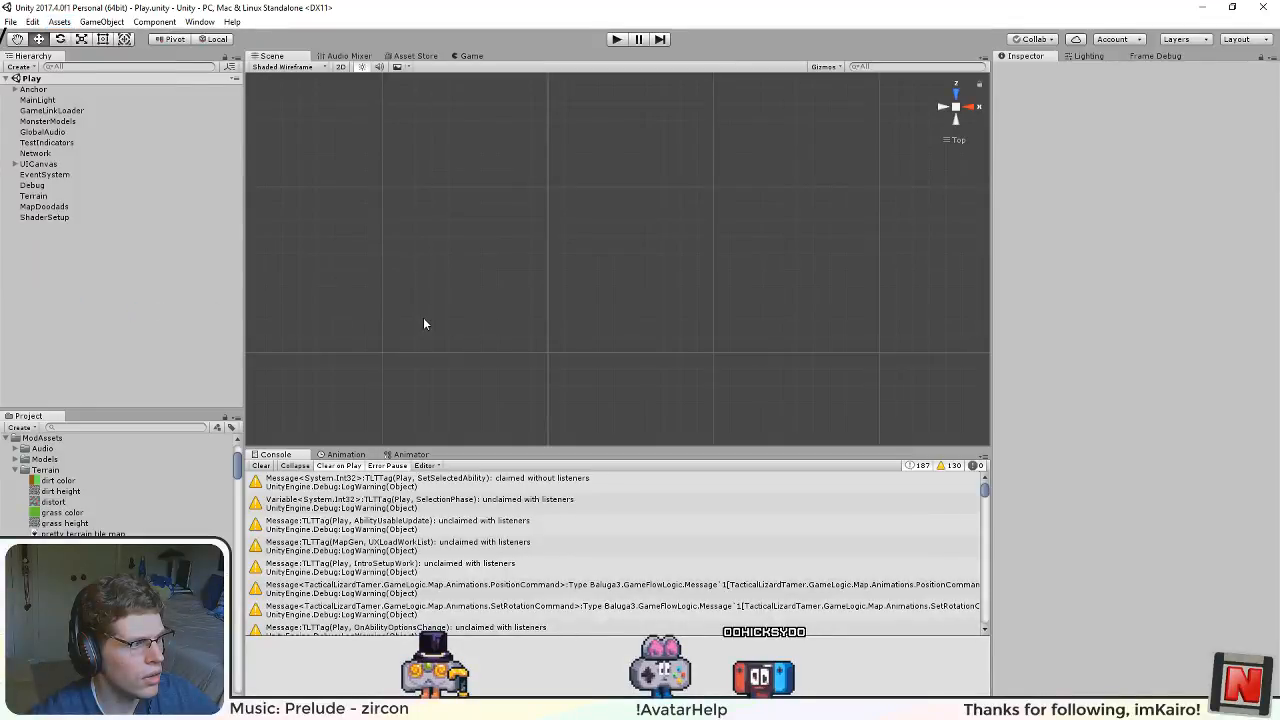
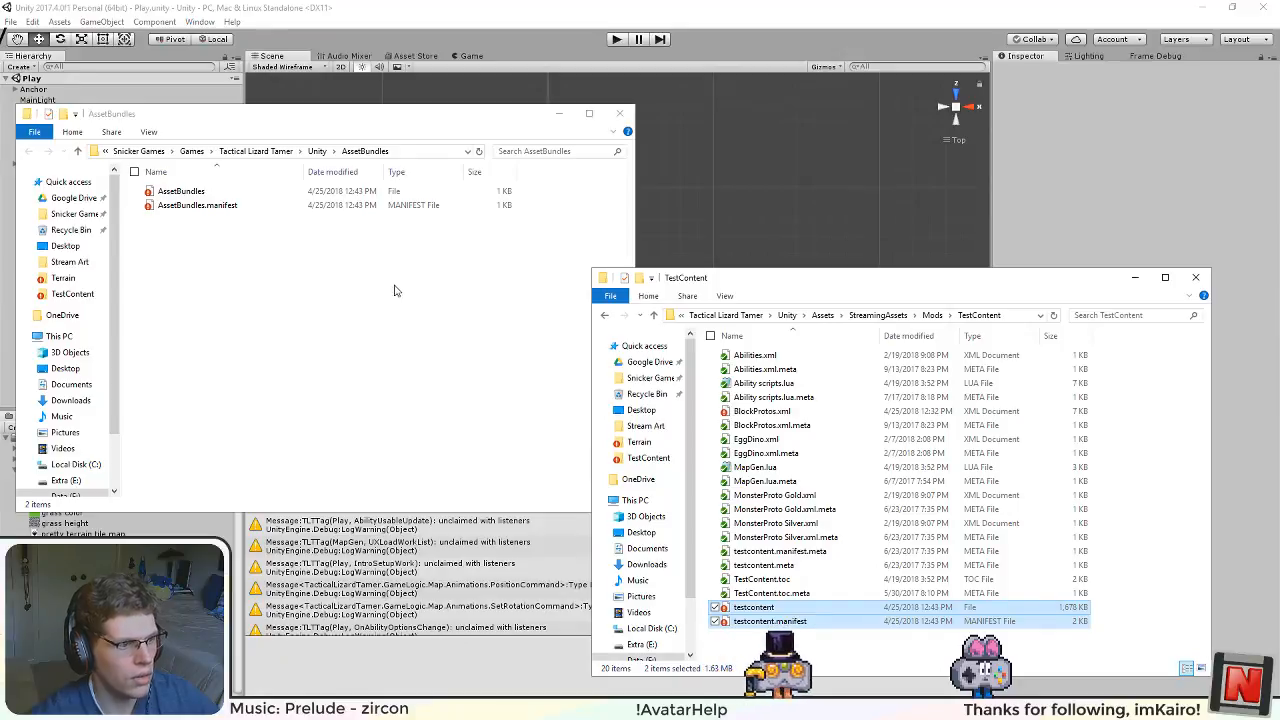
Step: Move the rebuilt testcontent and testcontent.manifest files from the AssetBundles folder into the TestContent mod folder, replacing the existing copies
left_click(709, 234)
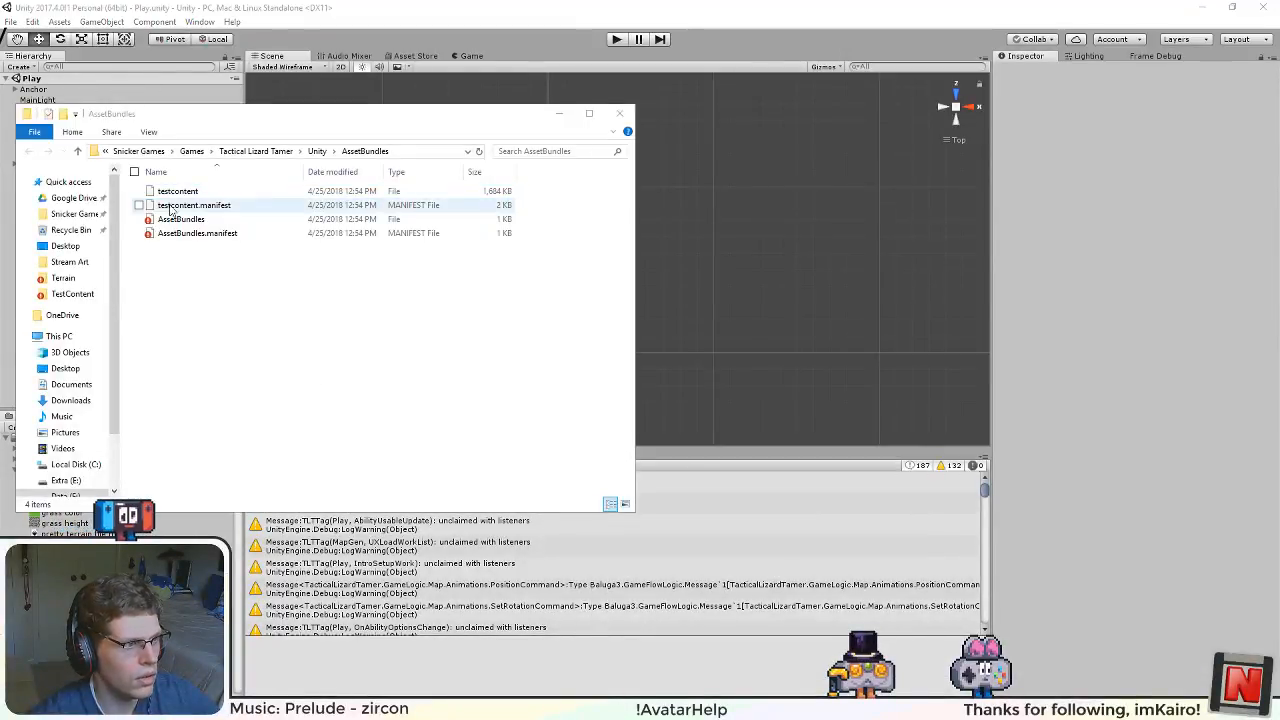
key("alt+Tab")
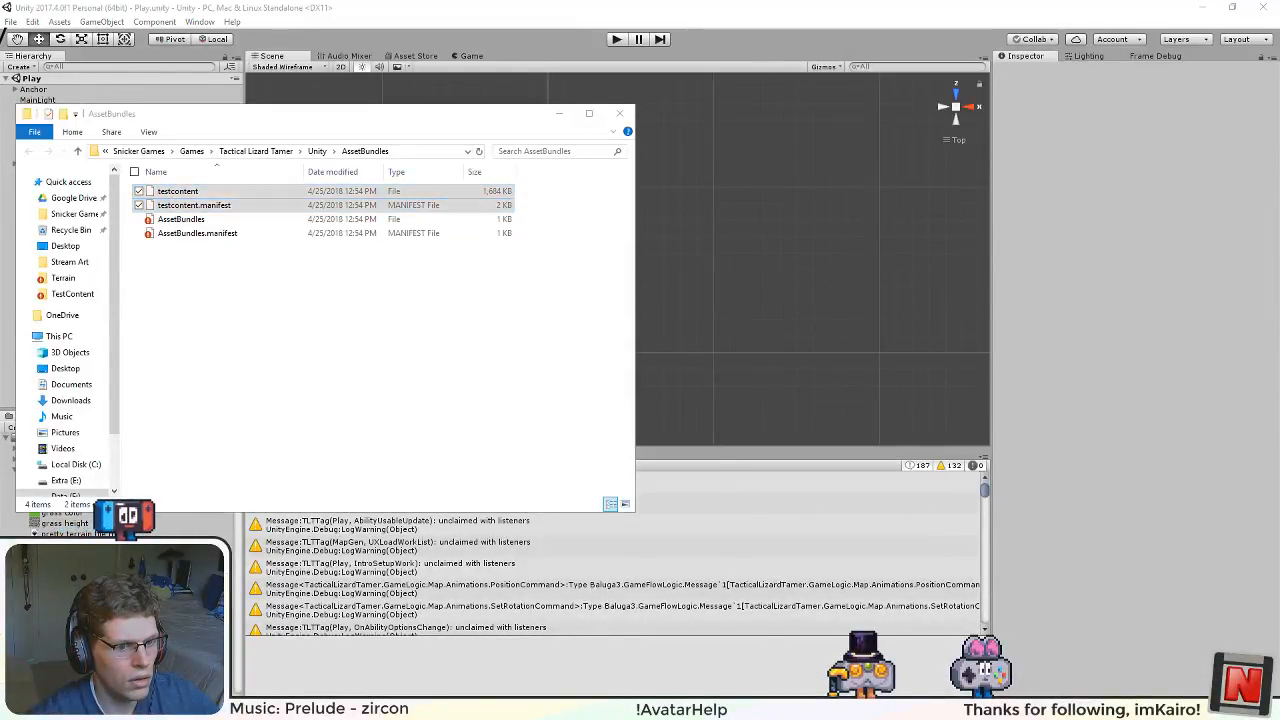
left_click_drag(201, 200, 780, 605)
left_click(566, 260)
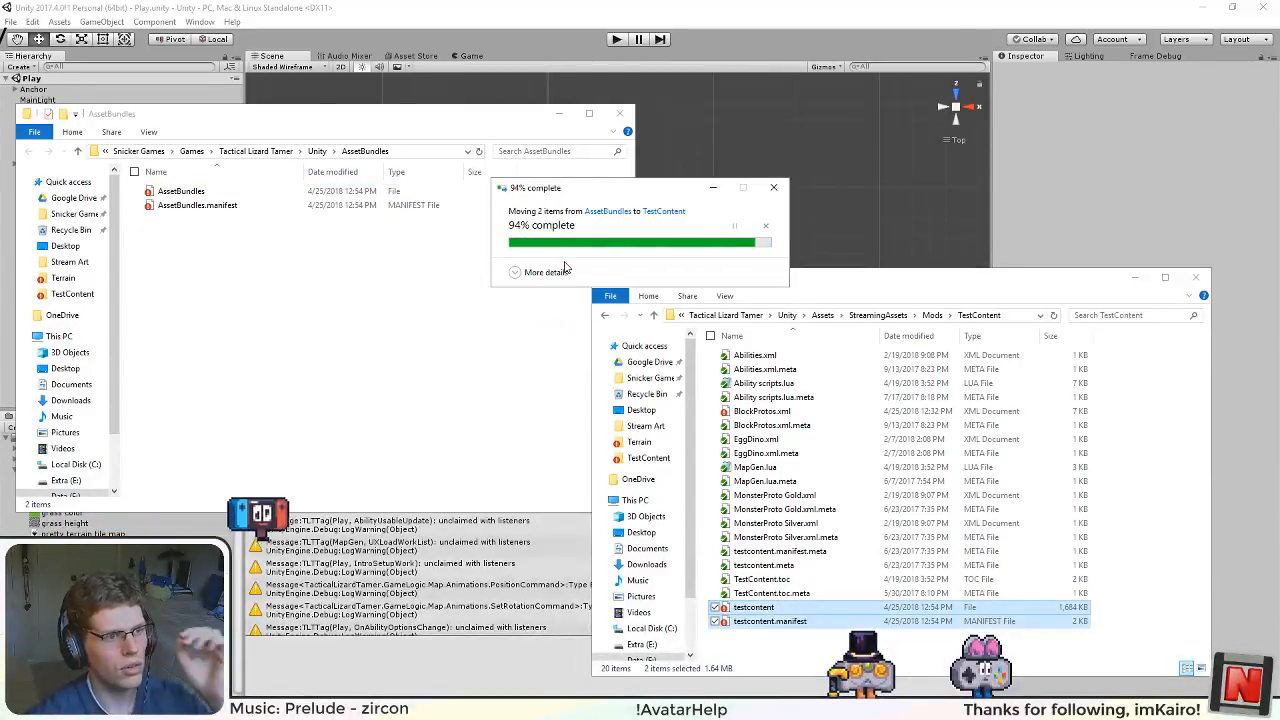
Step: Run the game and examine the terrain tiles and the seams between them up close in the game view
left_click(616, 40)
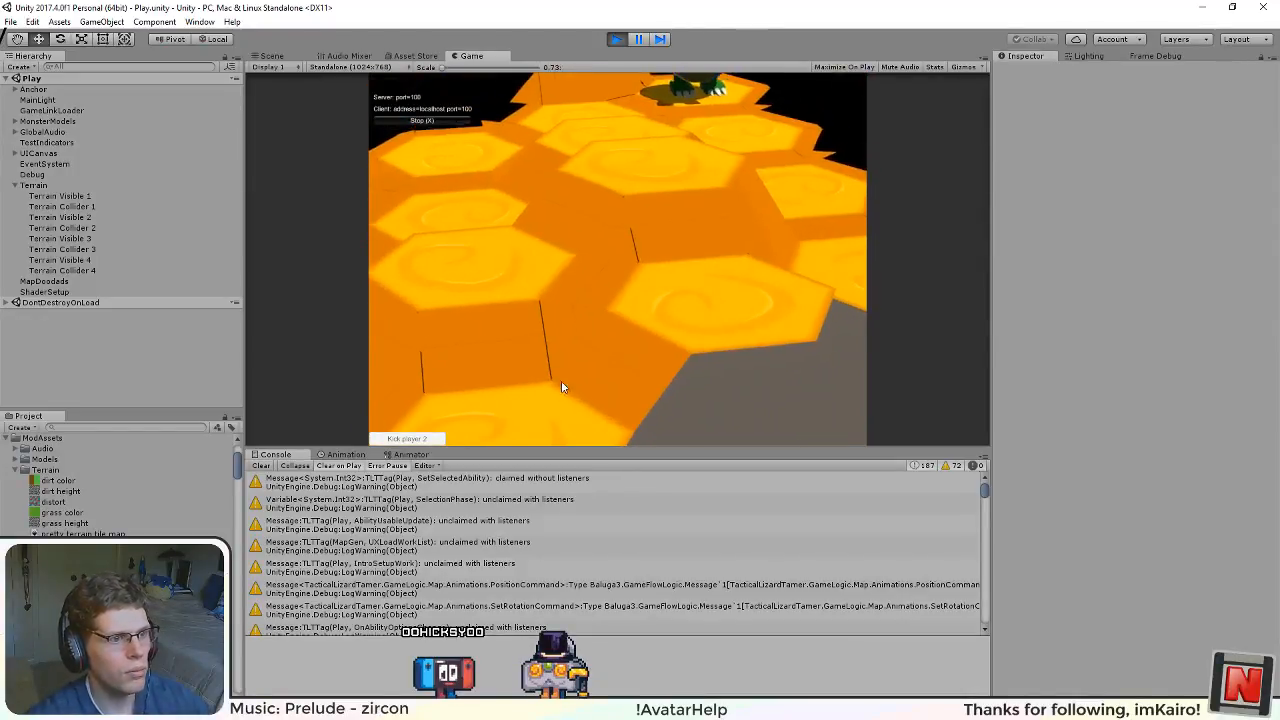
scroll(484, 332, "up", 1)
left_click_drag(484, 332, 383, 80)
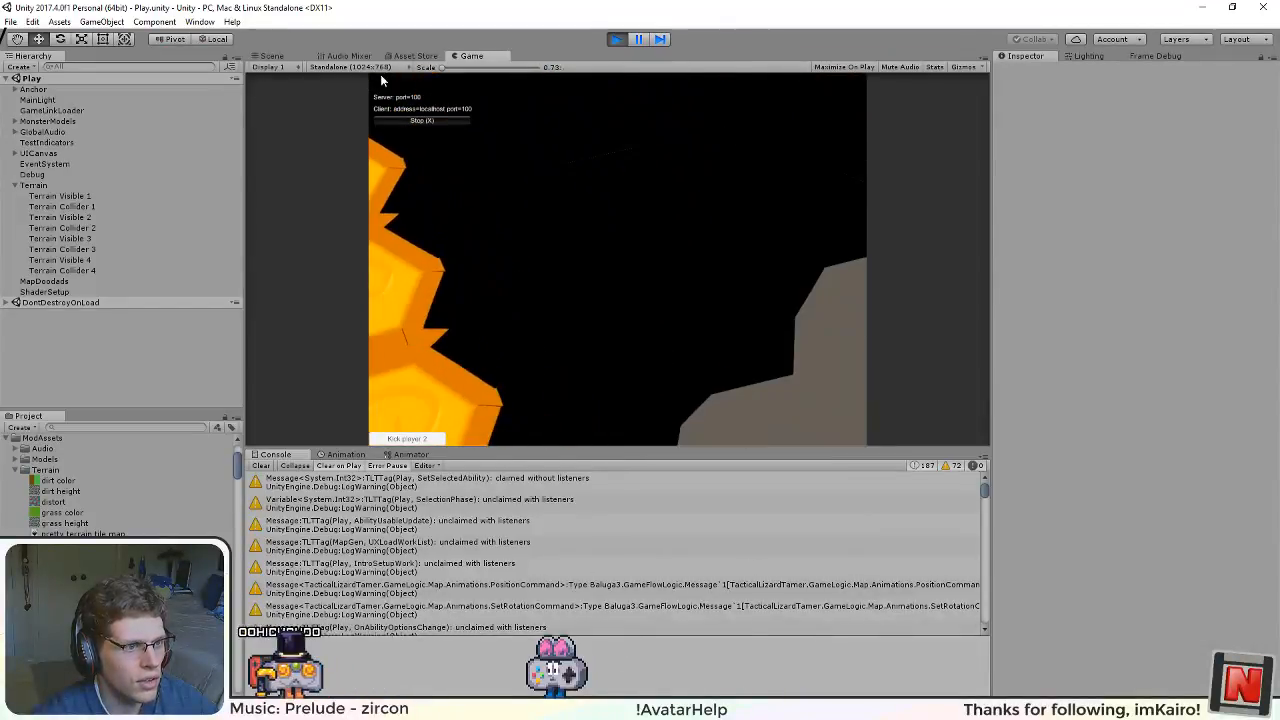
left_click_drag(522, 338, 646, 287)
key("w")
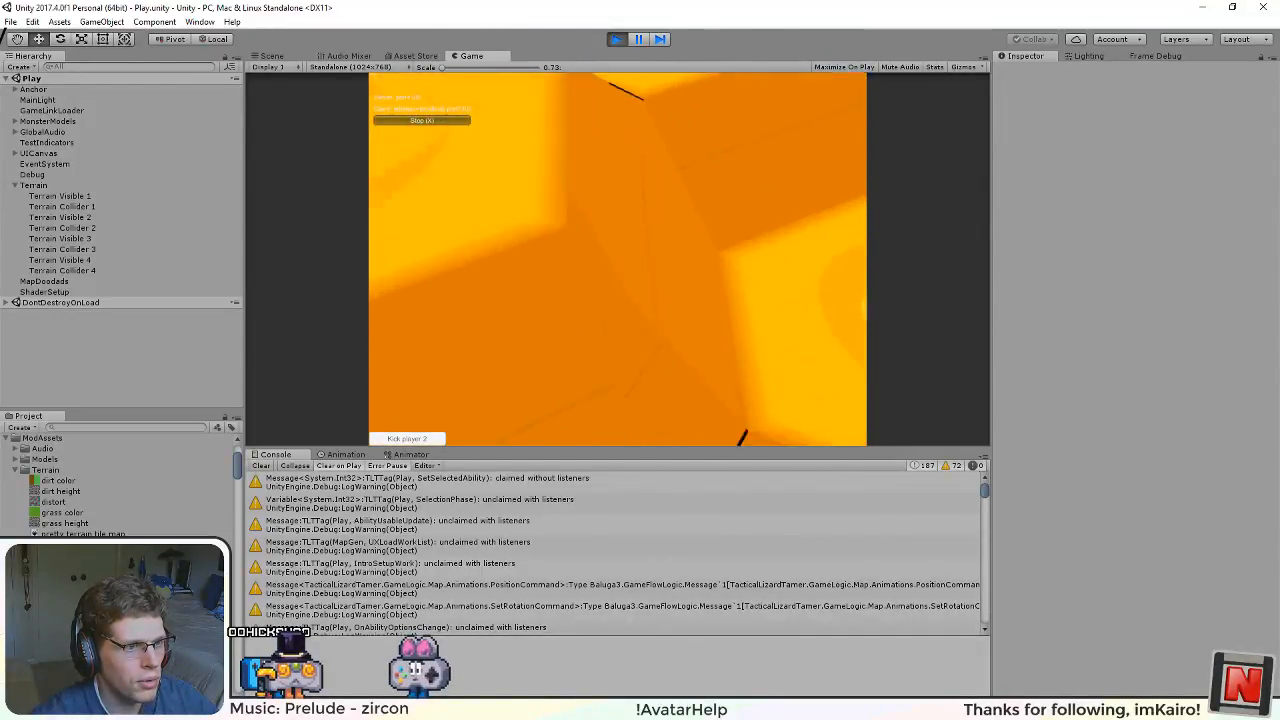
key("a")
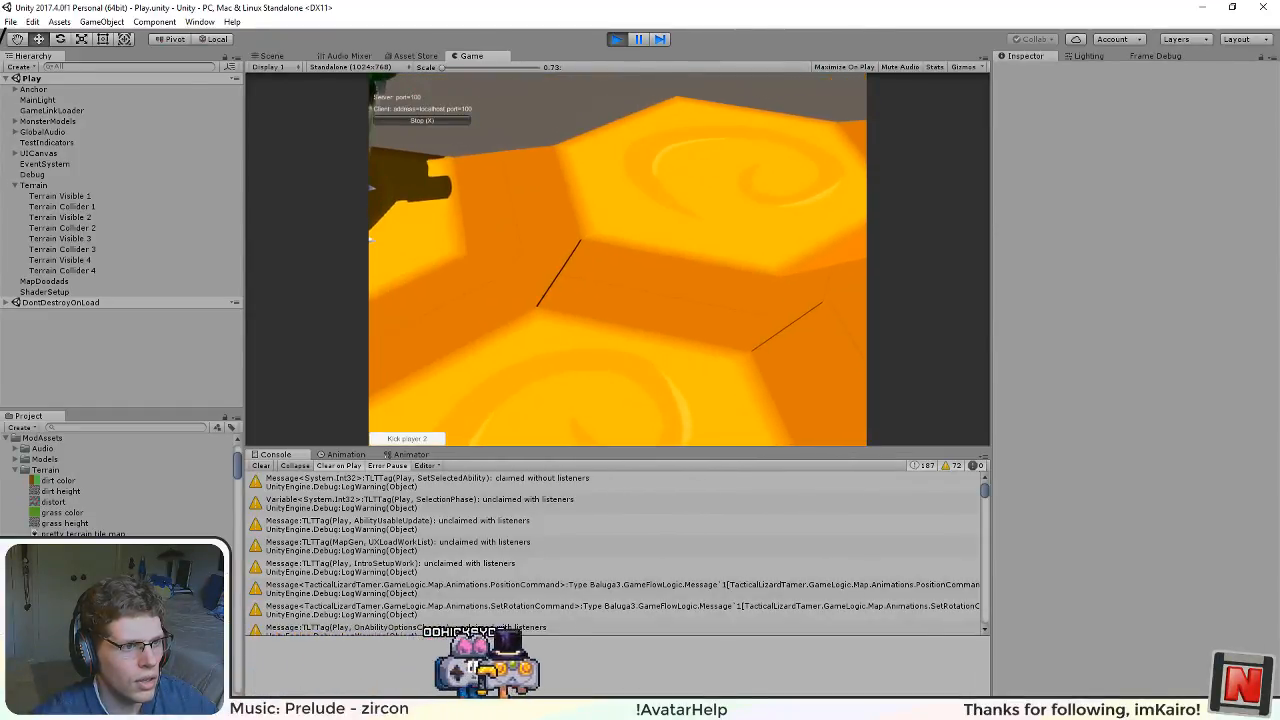
left_click_drag(683, 272, 789, 403)
scroll(690, 398, "up", 3)
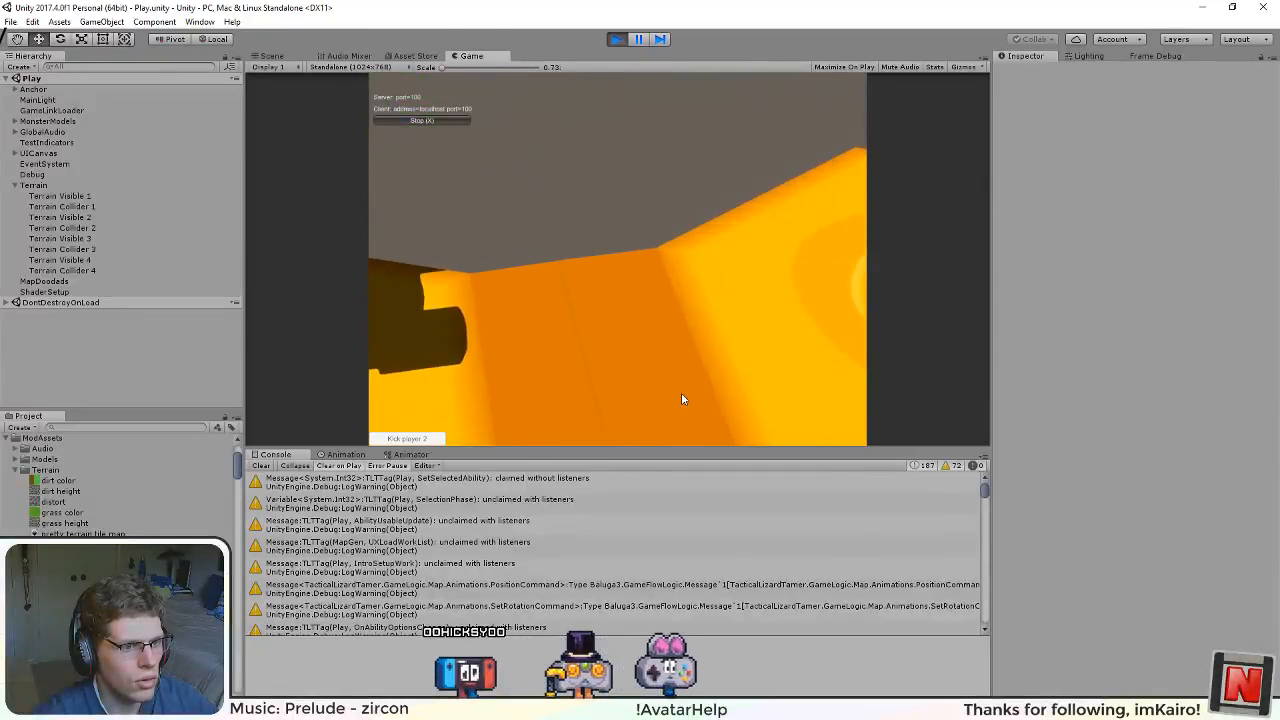
left_click_drag(682, 394, 624, 278)
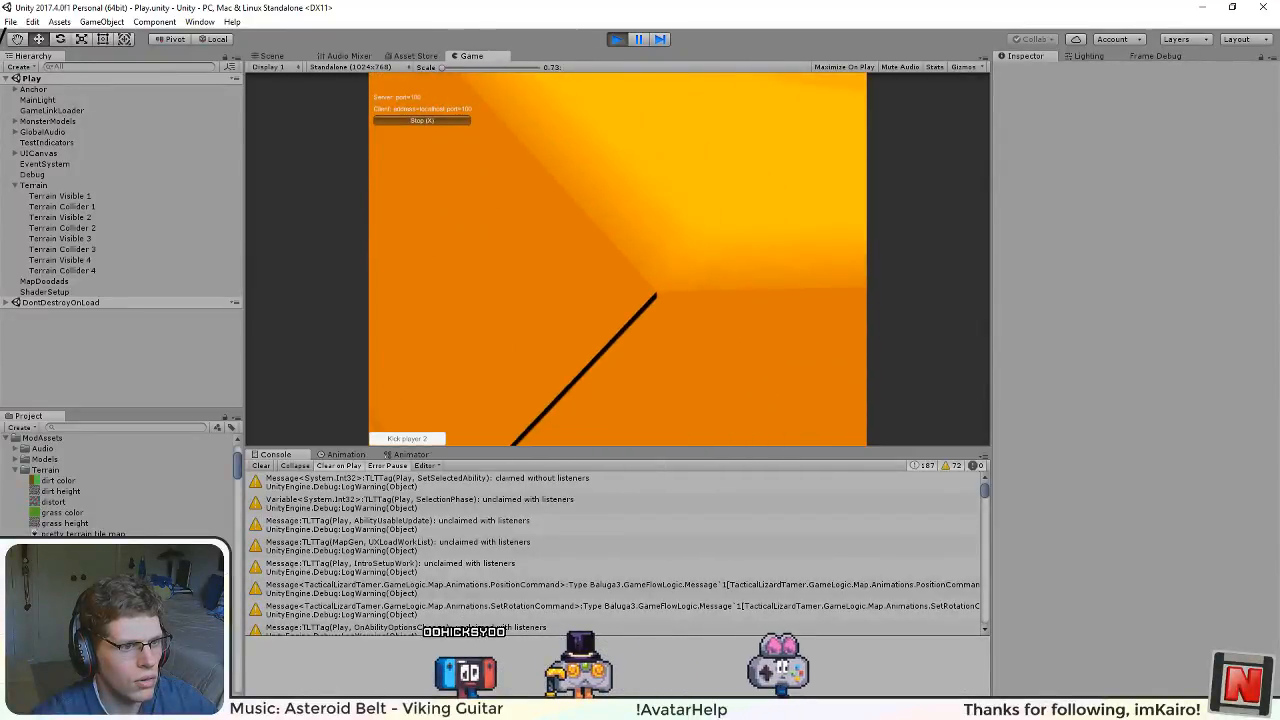
scroll(625, 295, "down", 5)
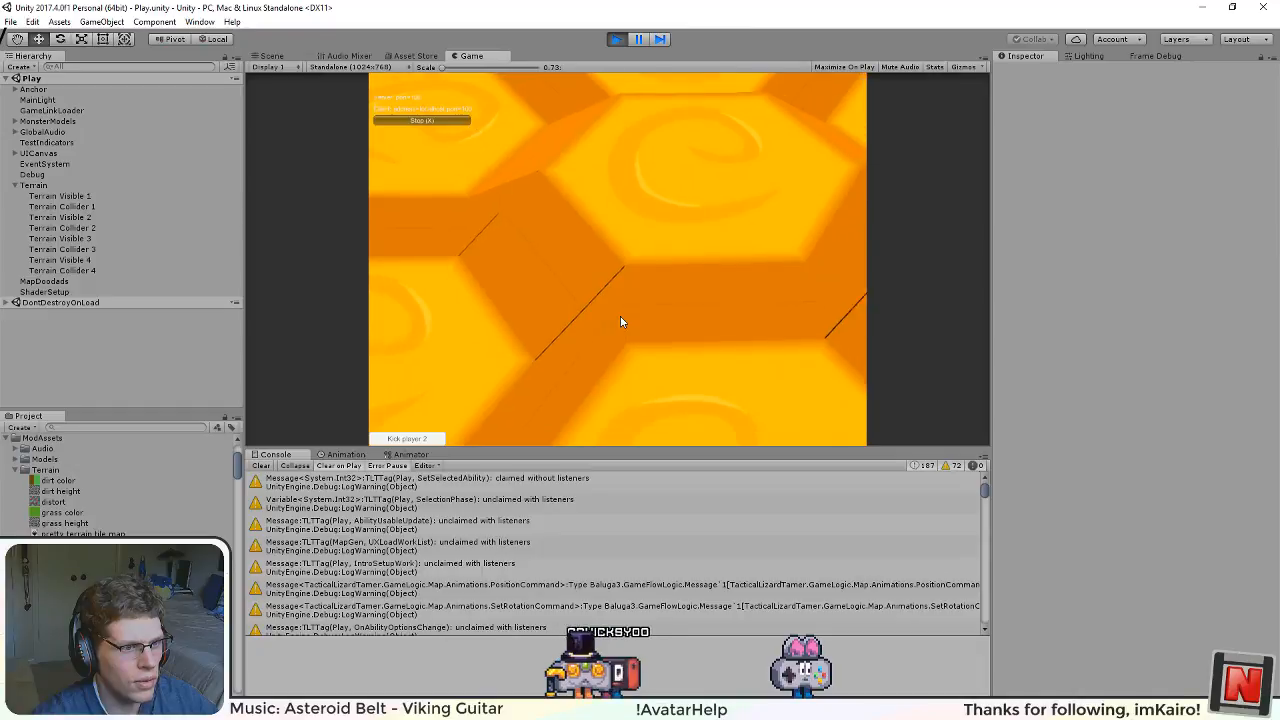
scroll(620, 316, "down", 1)
left_click_drag(588, 291, 513, 250)
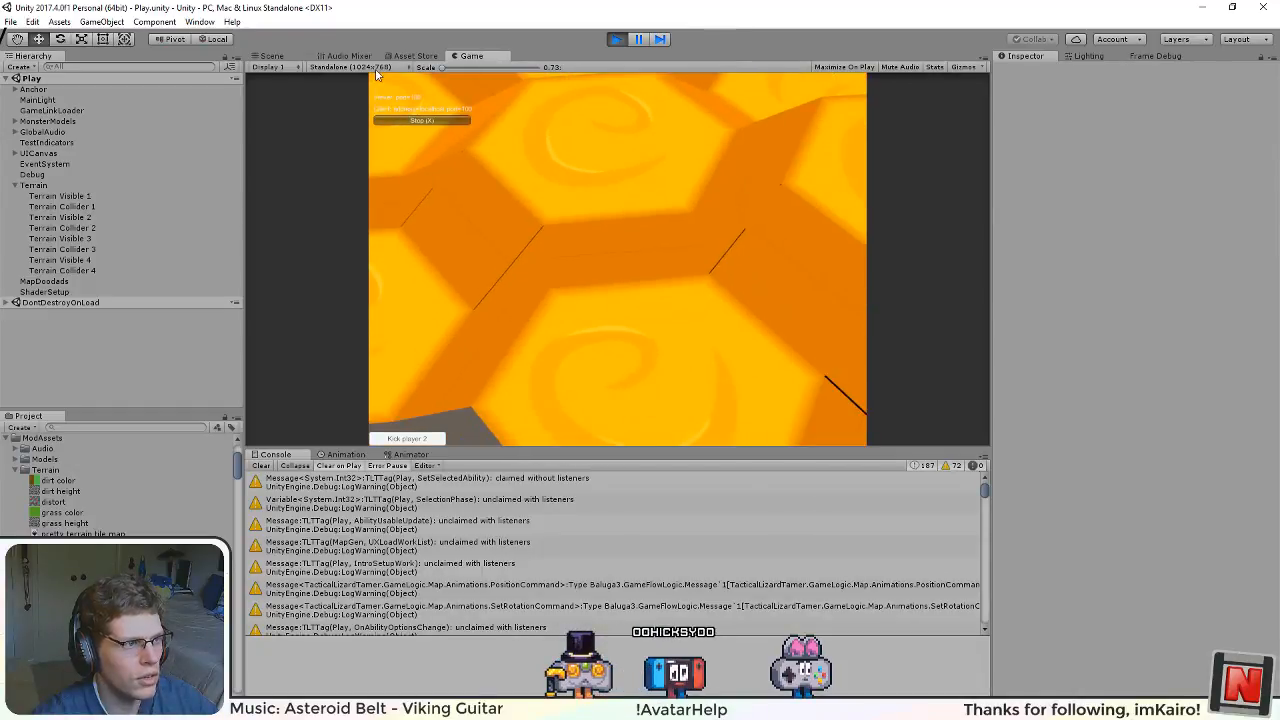
Step: Show the running terrain in the Scene view and set its shading mode to Shaded
left_click(284, 57)
scroll(587, 275, "up", 5)
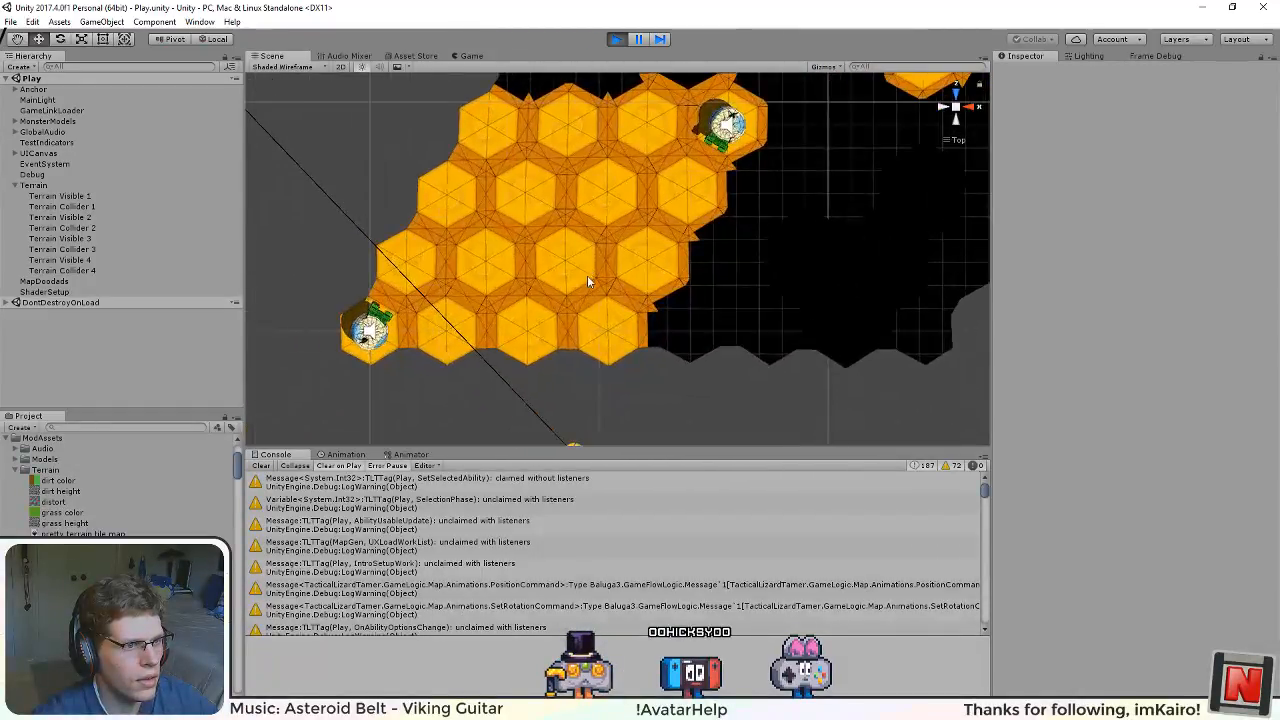
scroll(587, 280, "up", 5)
left_click(282, 66)
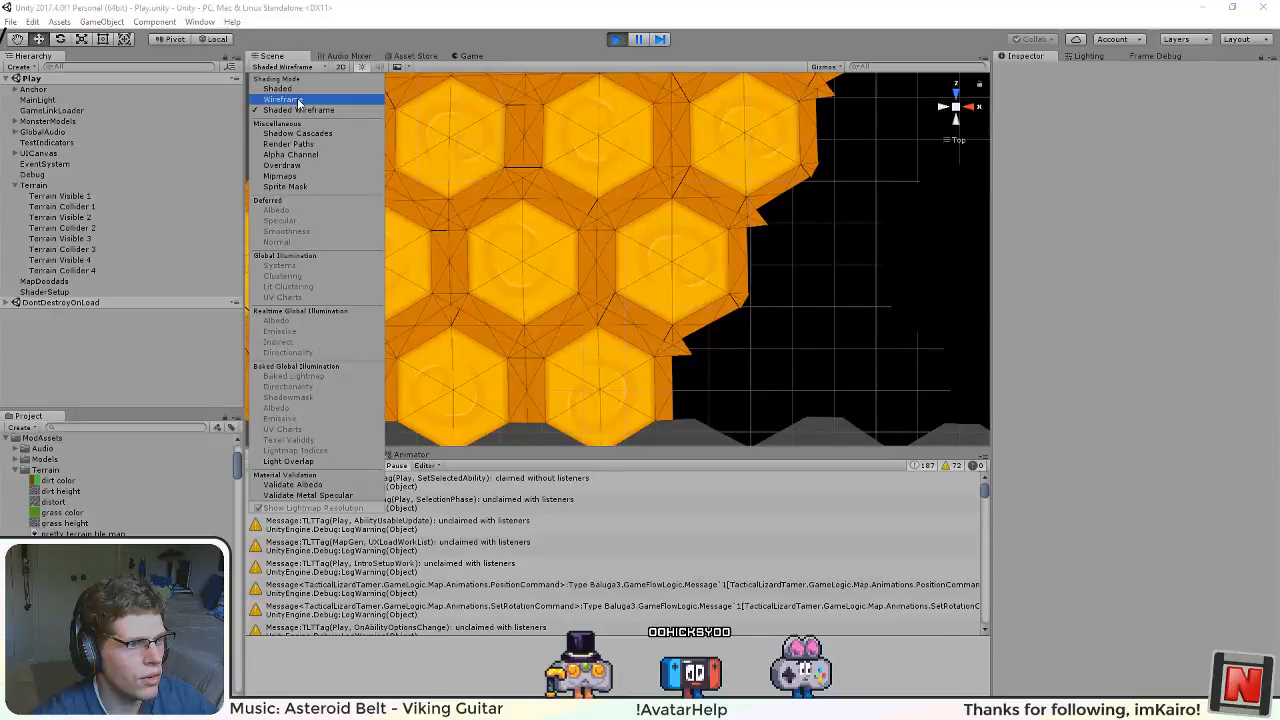
left_click(283, 99)
left_click(294, 91)
Step: Examine the edges between the hex tiles from several angles in the Scene view and stop the game
mouse_move(534, 334)
left_mouse_down()
mouse_move(629, 320)
mouse_move(637, 171)
mouse_move(573, 186)
mouse_move(635, 355)
left_mouse_up()
scroll(573, 184, "up", 5)
scroll(635, 355, "up", 4)
scroll(635, 355, "up", 2)
left_click_drag(637, 257, 608, 287)
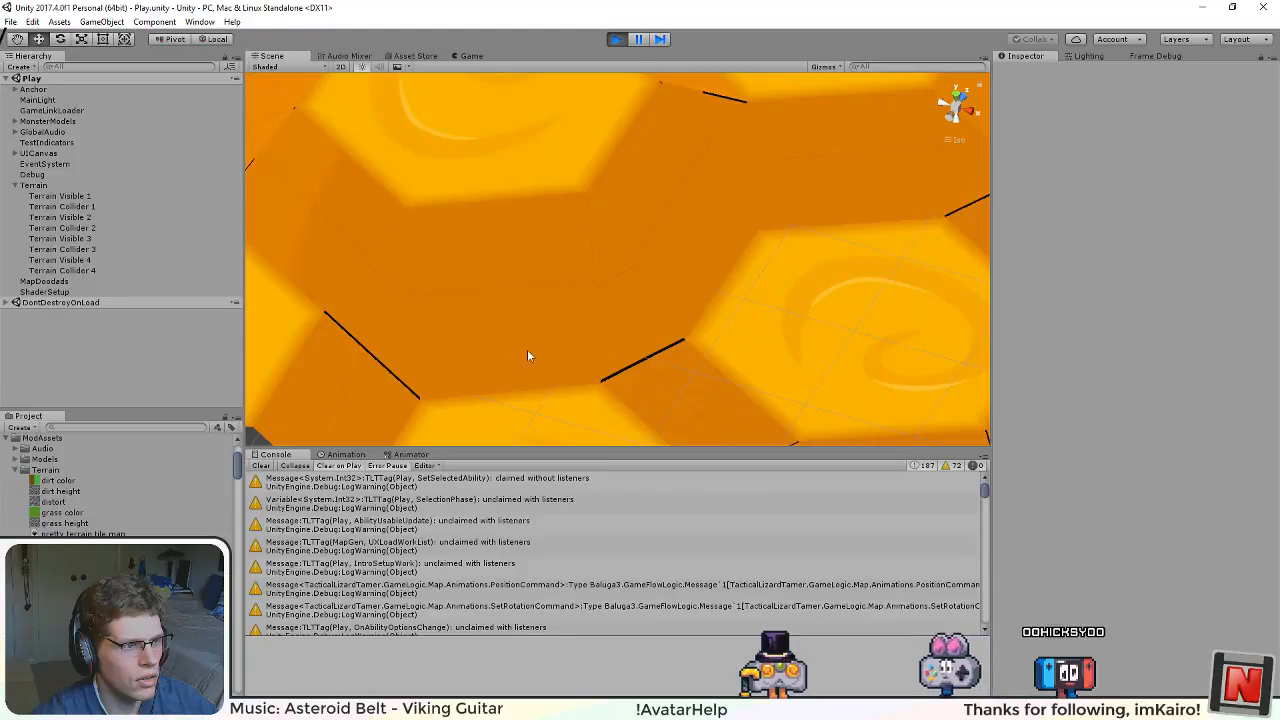
scroll(502, 349, "down", 12)
left_click_drag(472, 303, 623, 381)
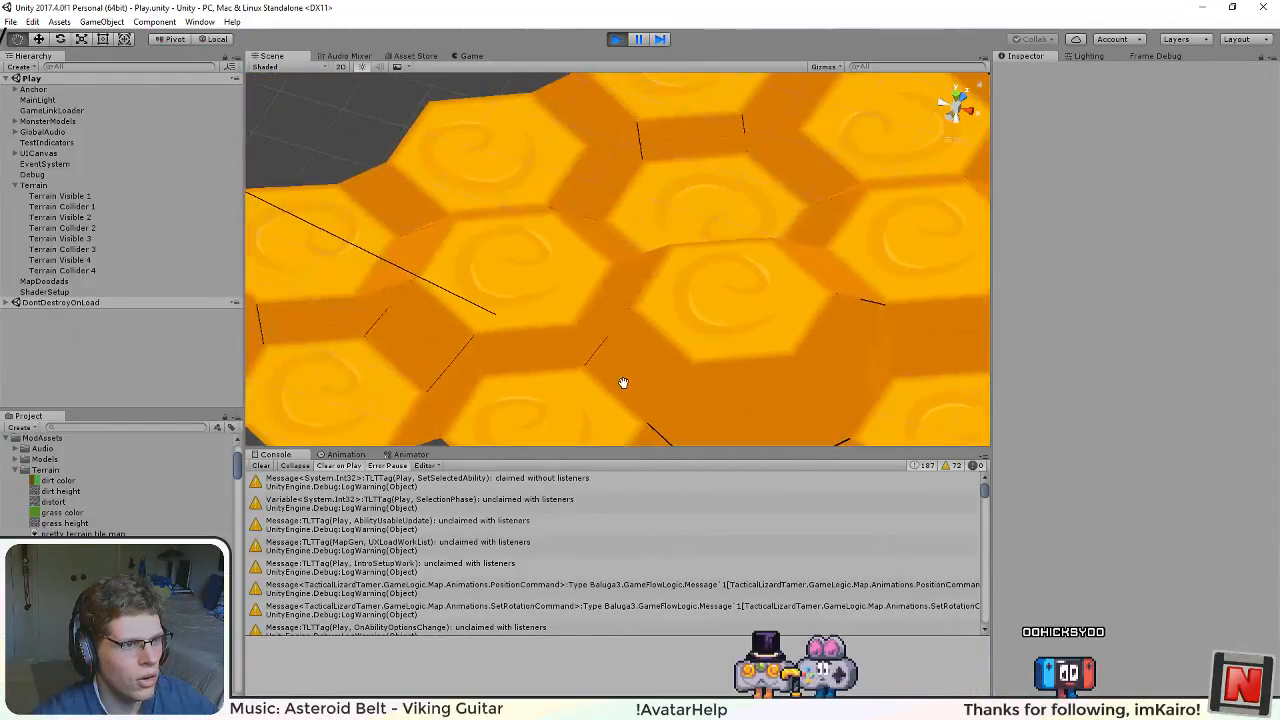
left_click_drag(594, 247, 667, 71)
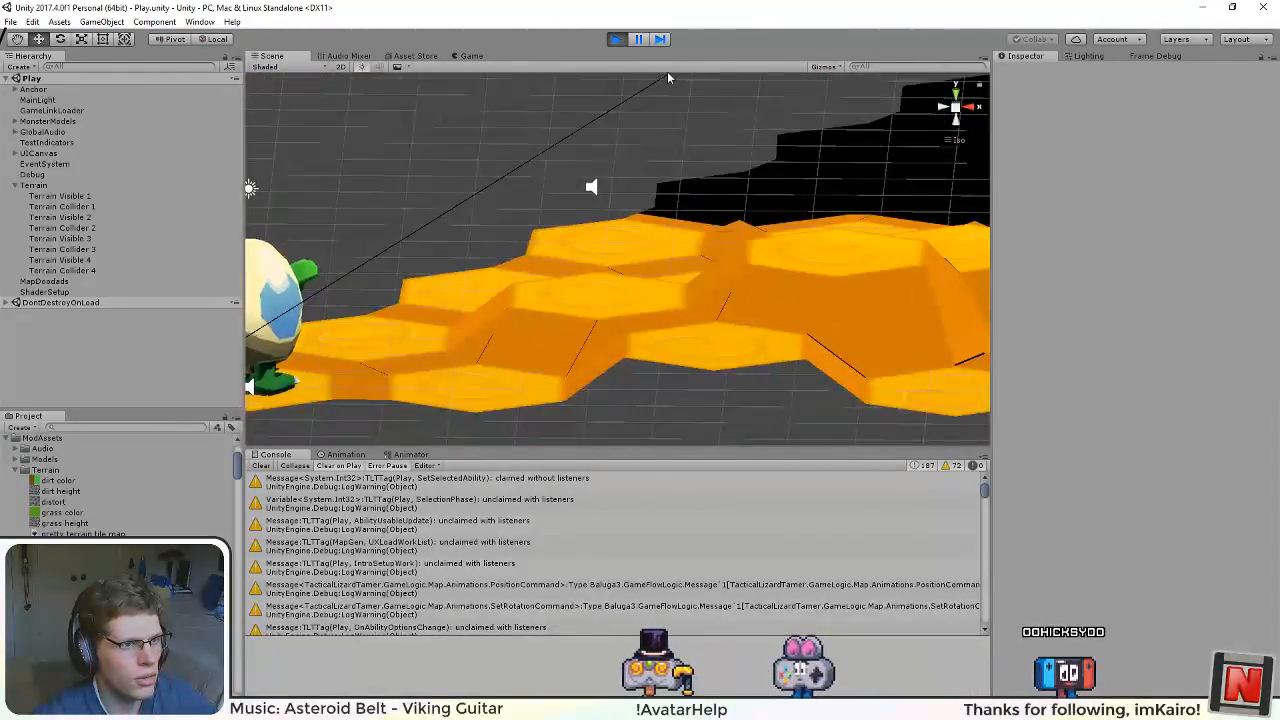
left_click(616, 38)
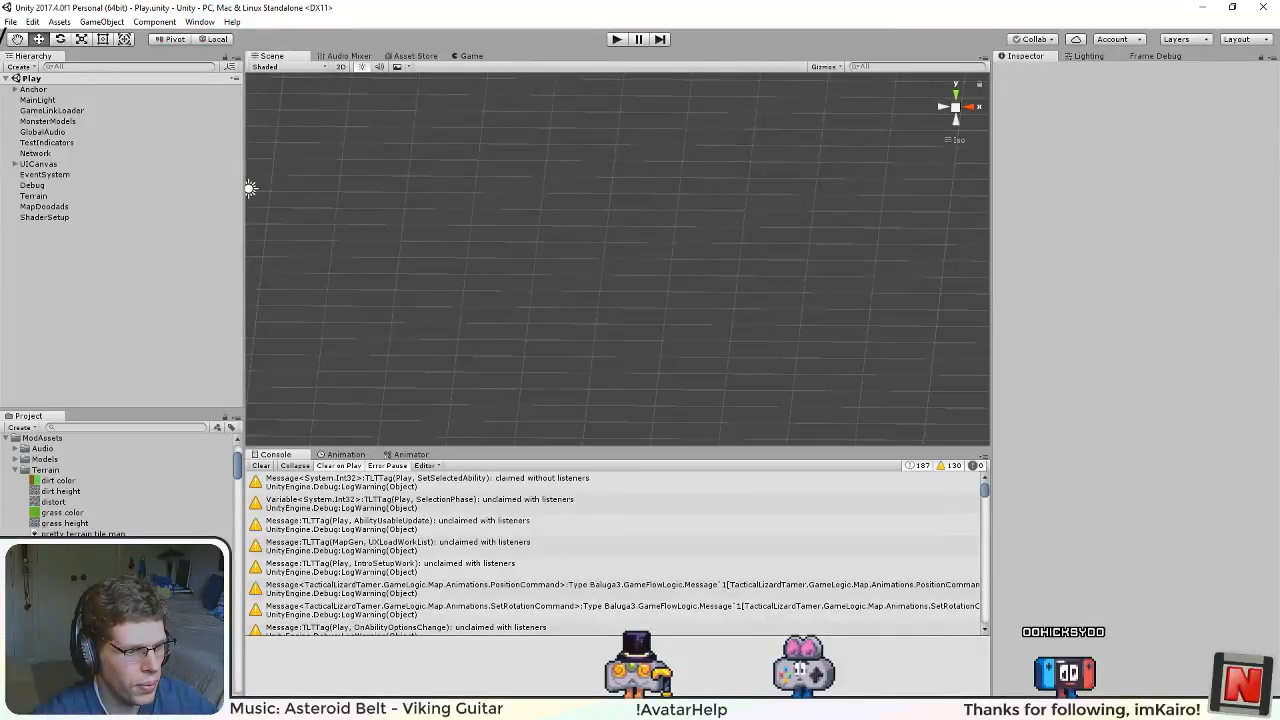
Step: Switch to BlockProtos.xml in Visual Studio Code and set the tile 3 triMargin claim's alphaSort to FirstAndSecond in the block above stone
key("alt+Tab")
scroll(700, 370, "up", 7)
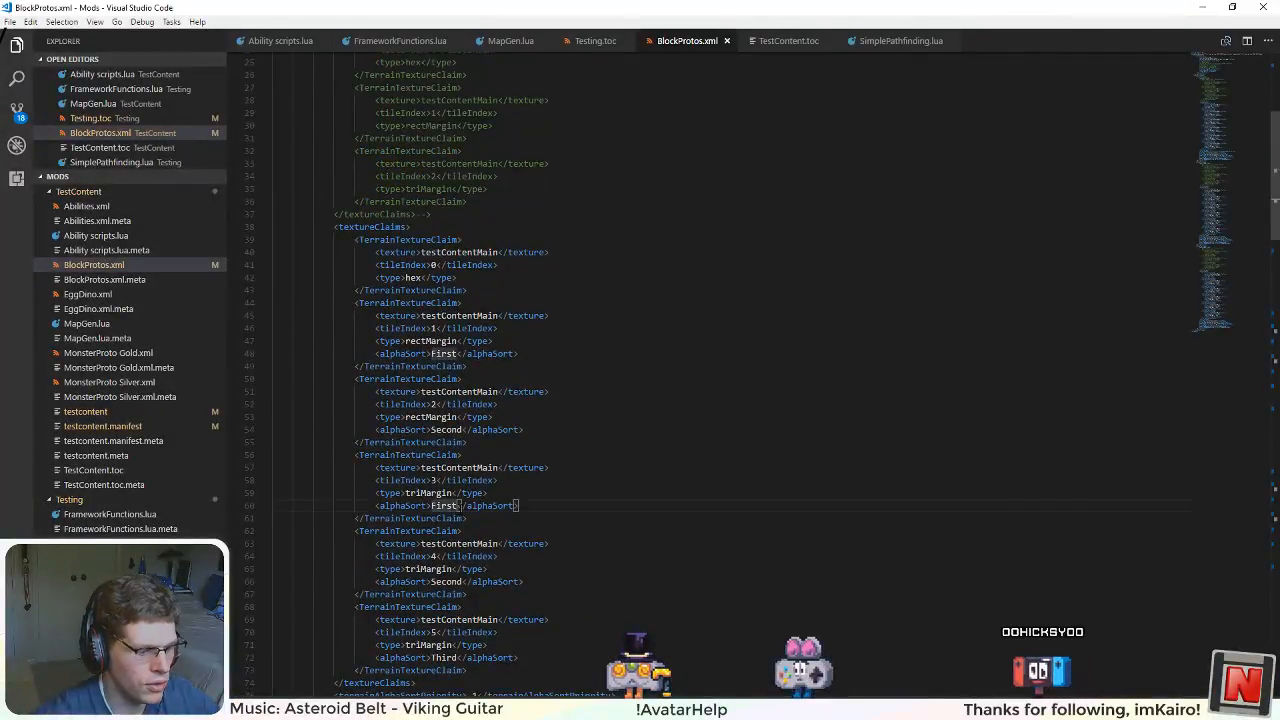
type("AndSec")
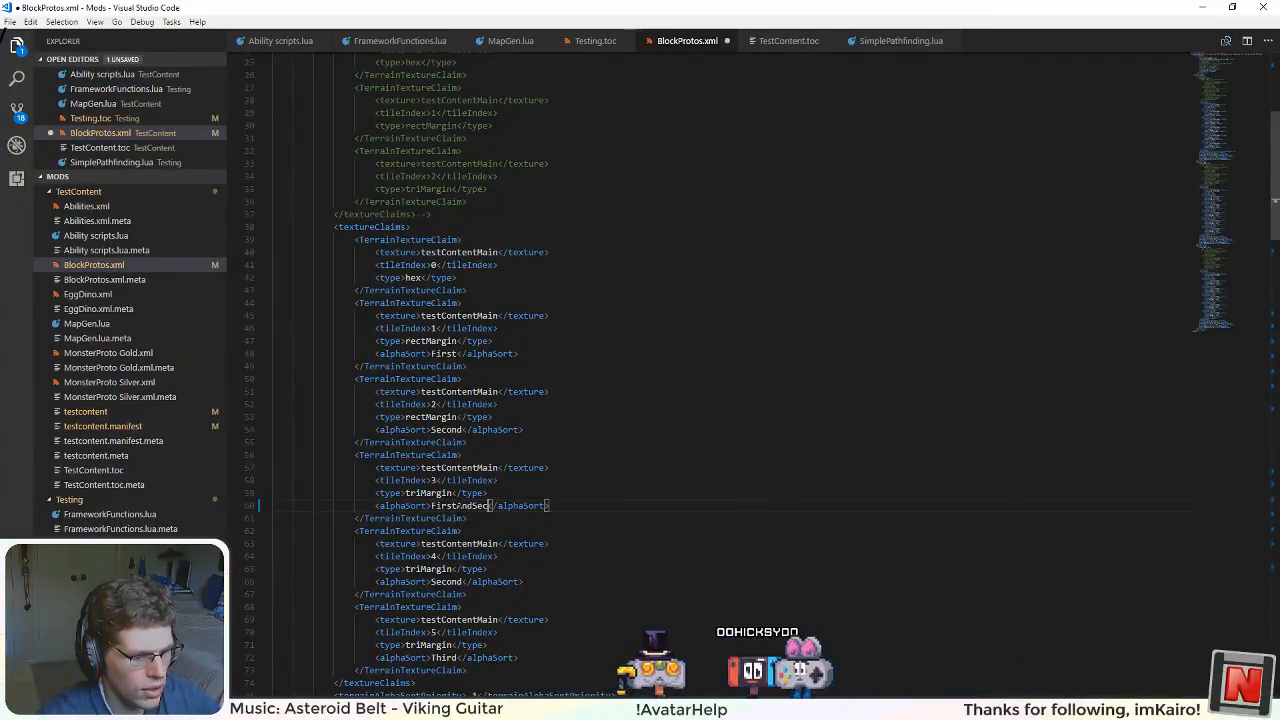
type("ond")
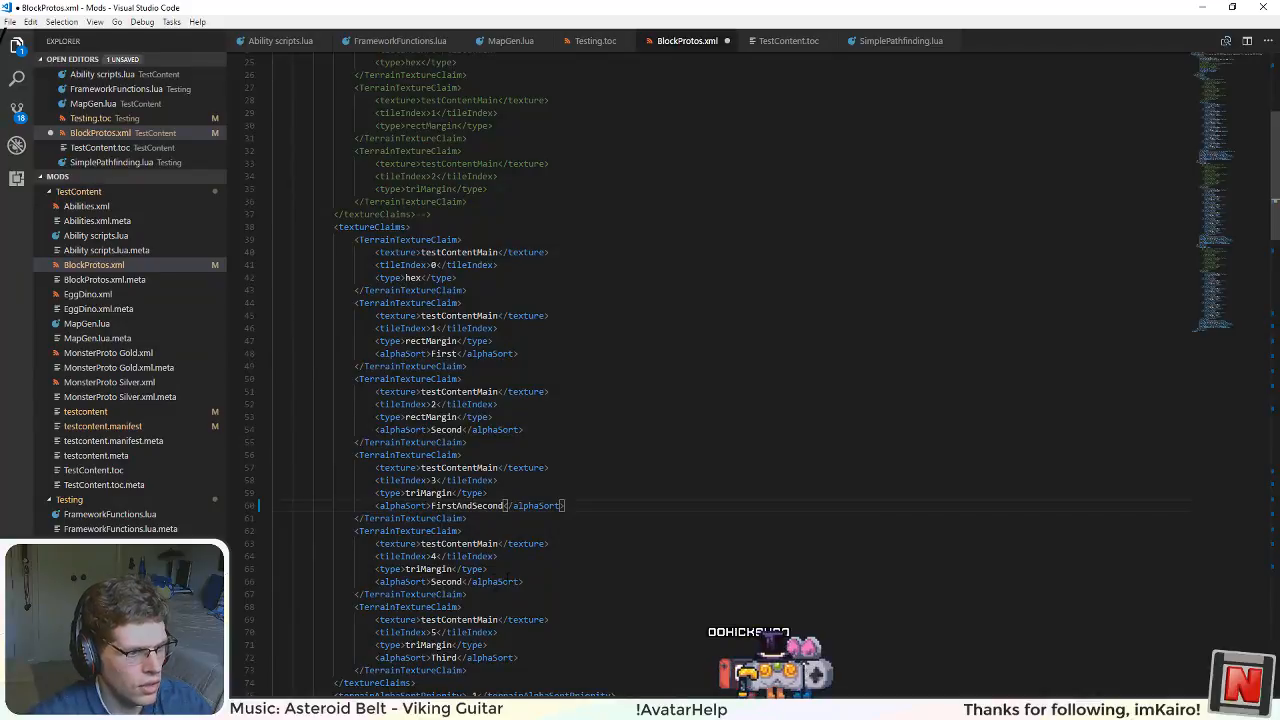
Step: Delete that block's Second triMargin claim, set the Third claim's tileIndex to 4 and save the file
scroll(498, 594, "down", 2)
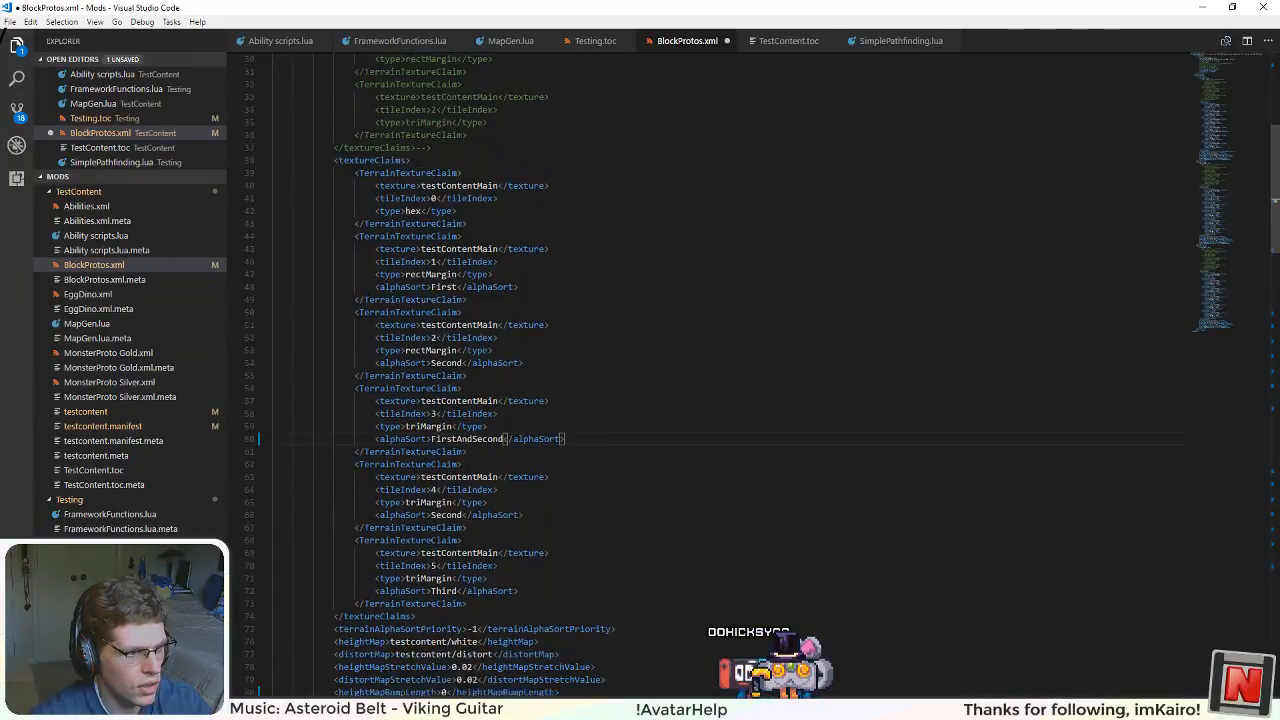
left_click_drag(562, 516, 221, 484)
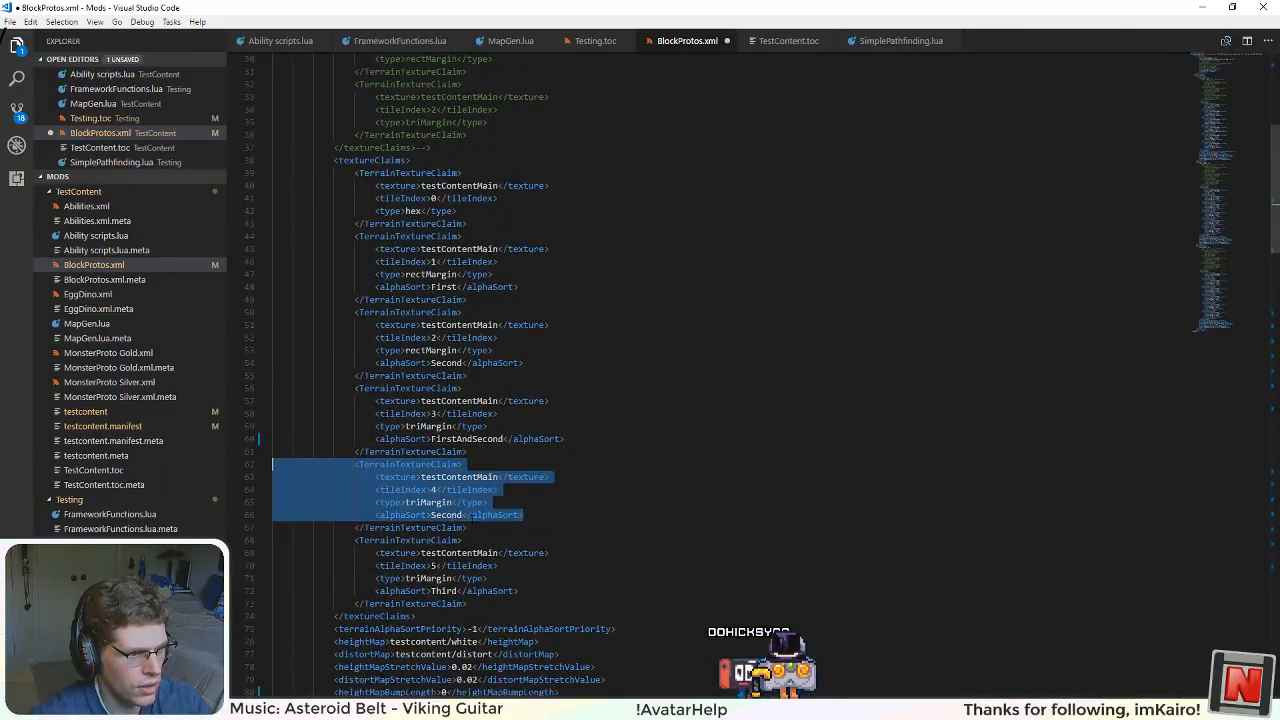
left_click_drag(467, 540, 260, 476)
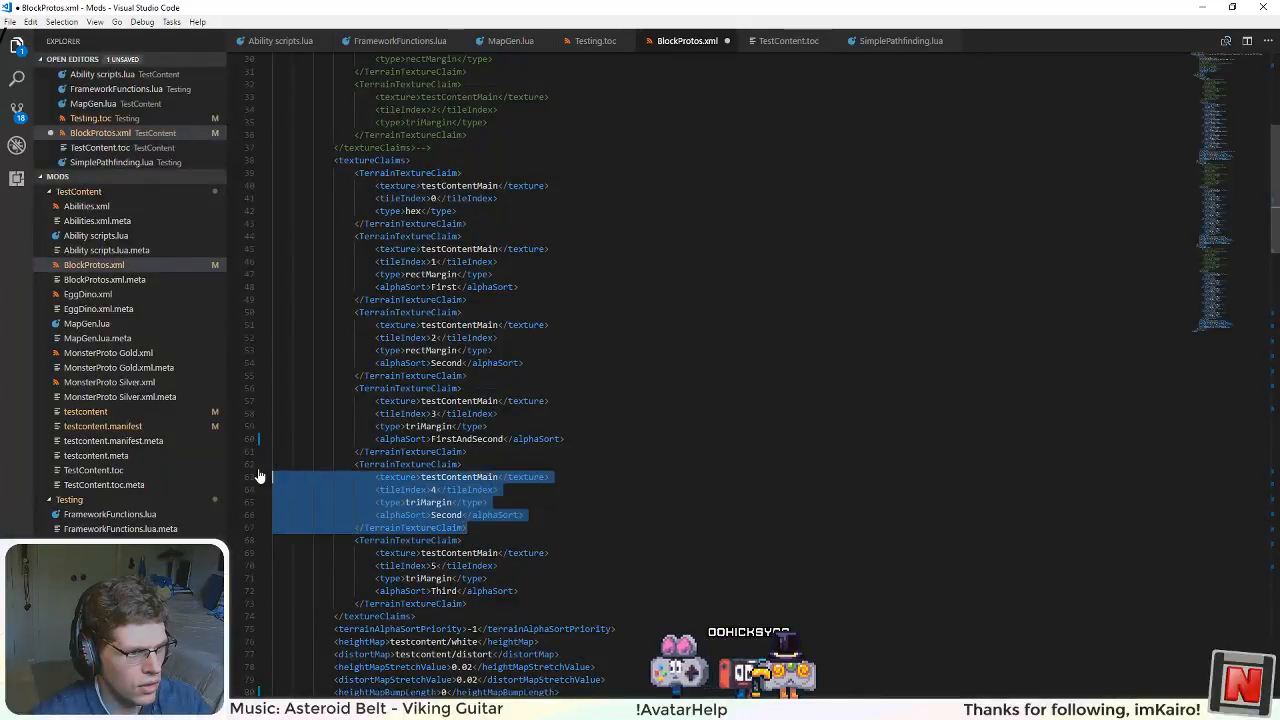
key("BackSpace")
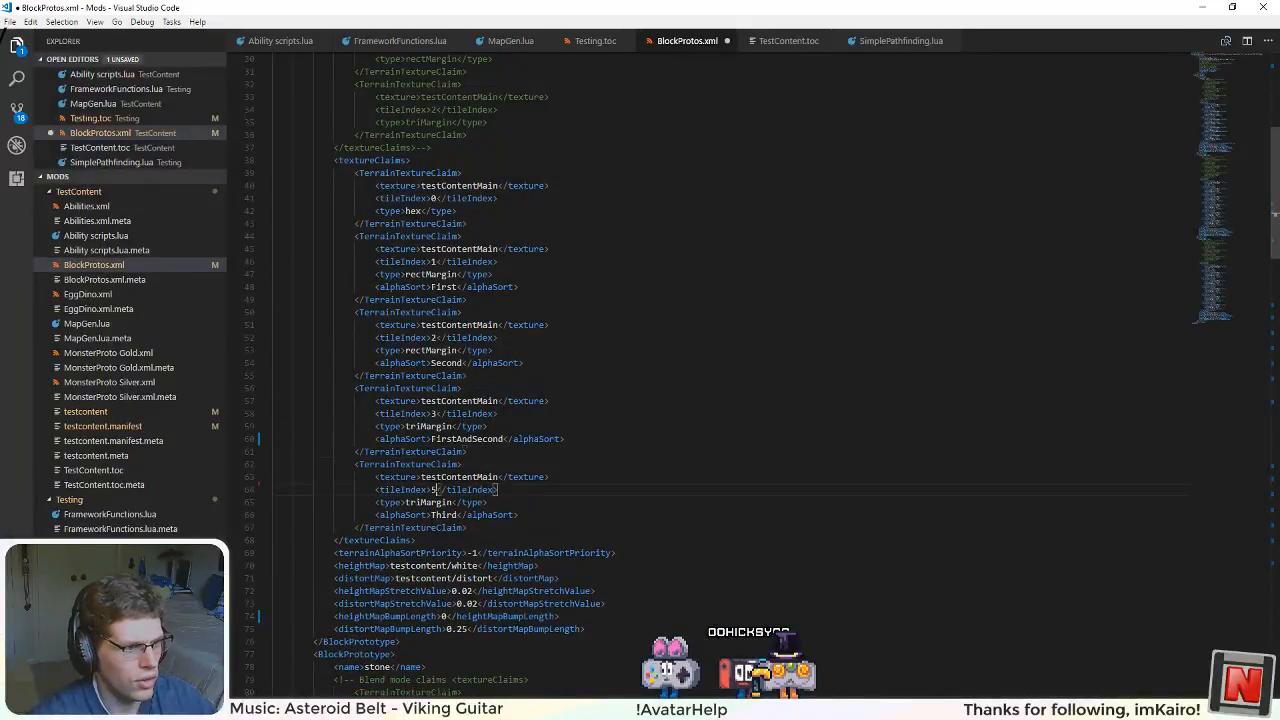
left_click(555, 552)
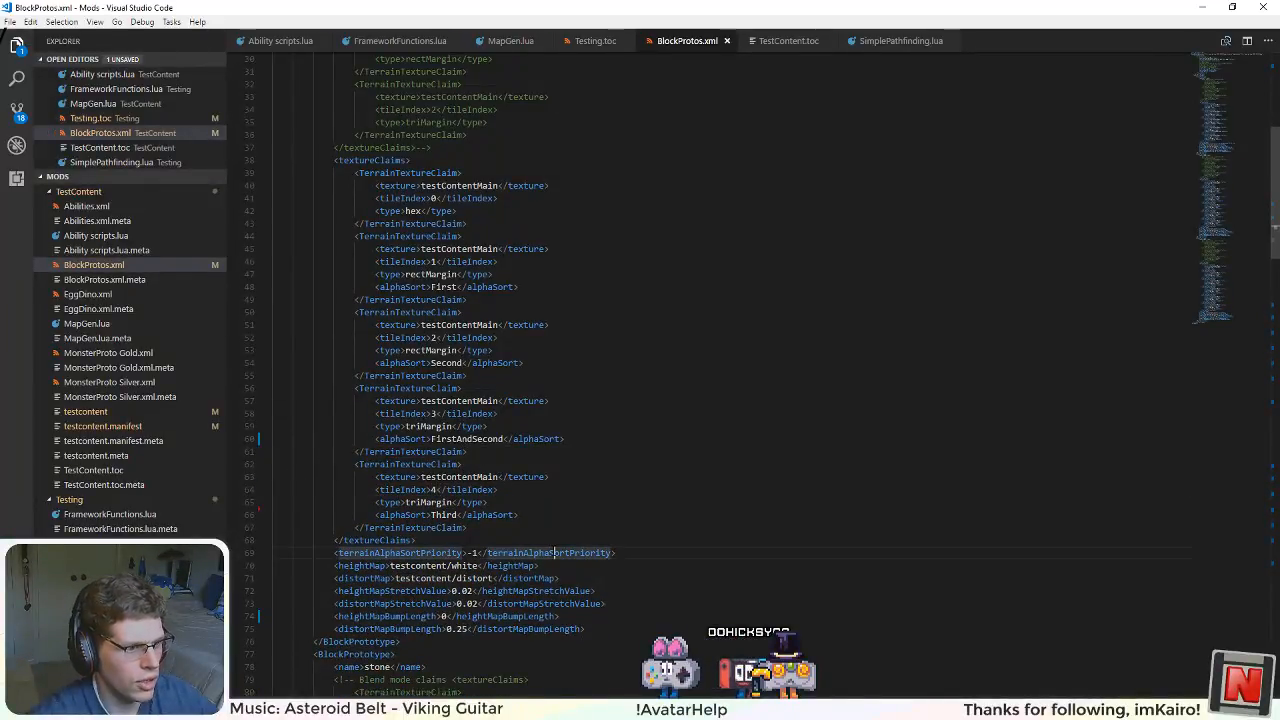
Step: Delete the stone block's Second triMargin texture claim with tile index 12
scroll(555, 552, "down", 20)
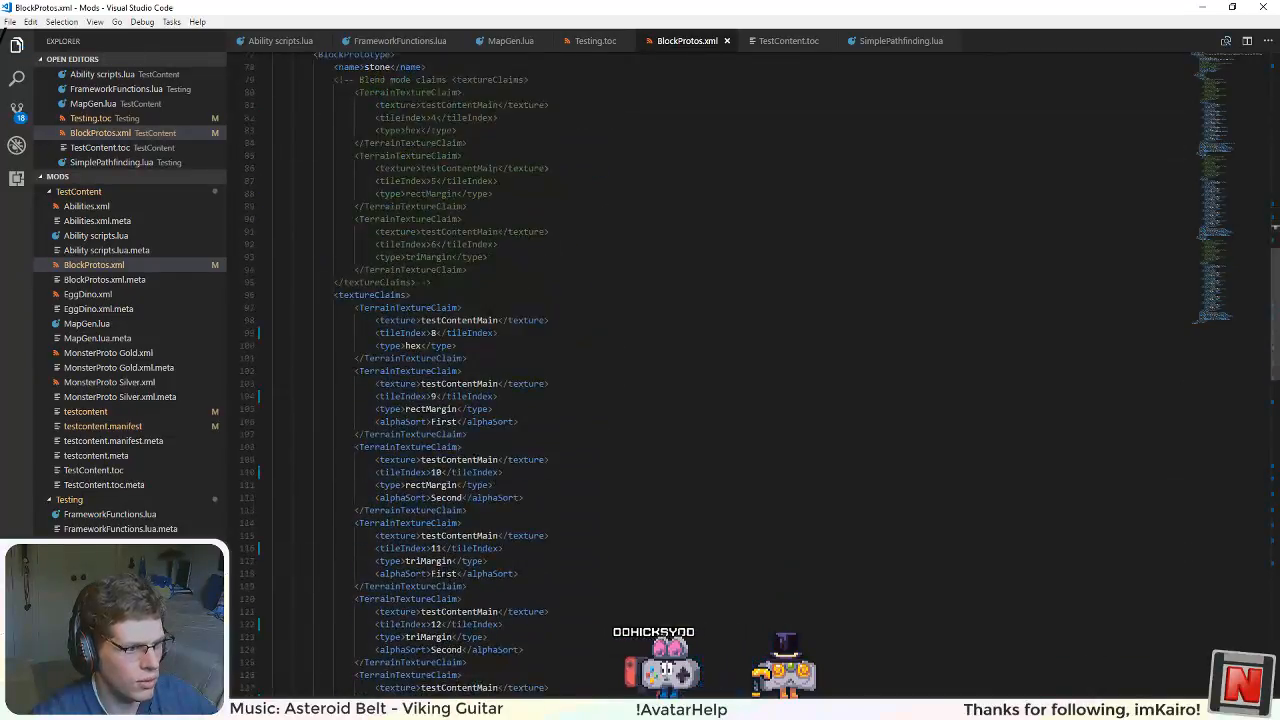
scroll(555, 552, "down", 3)
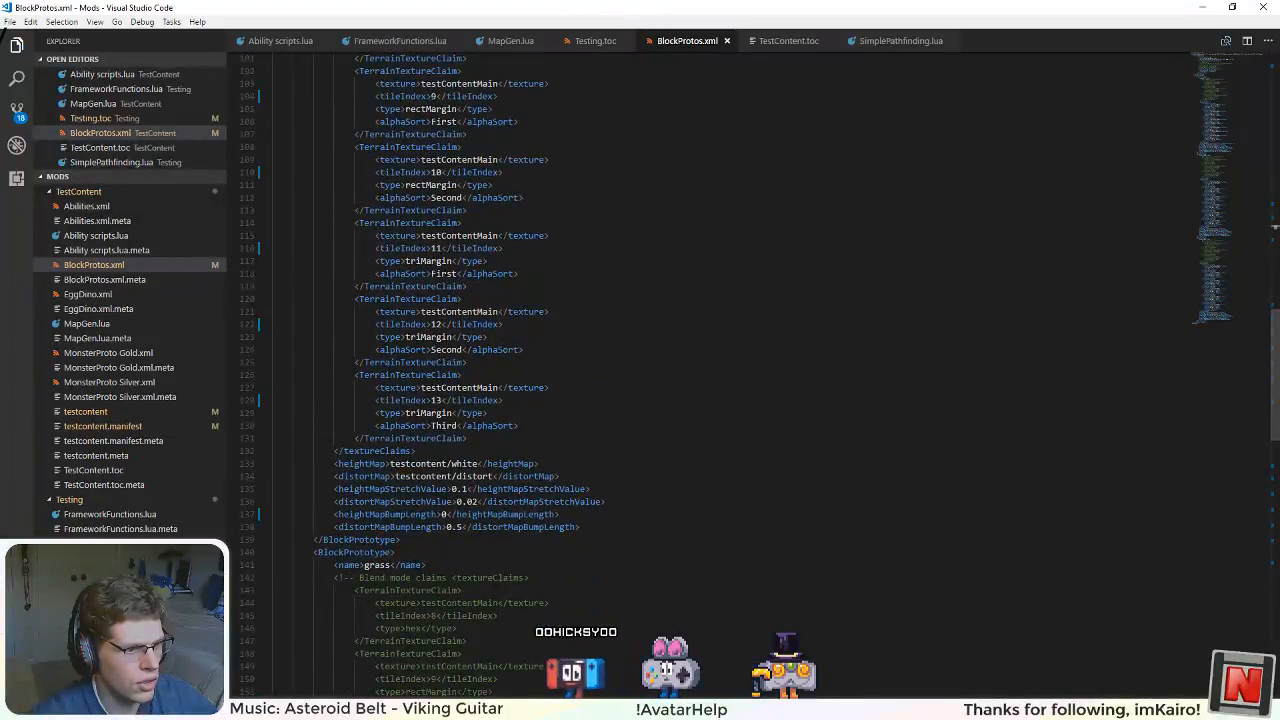
scroll(555, 552, "up", 4)
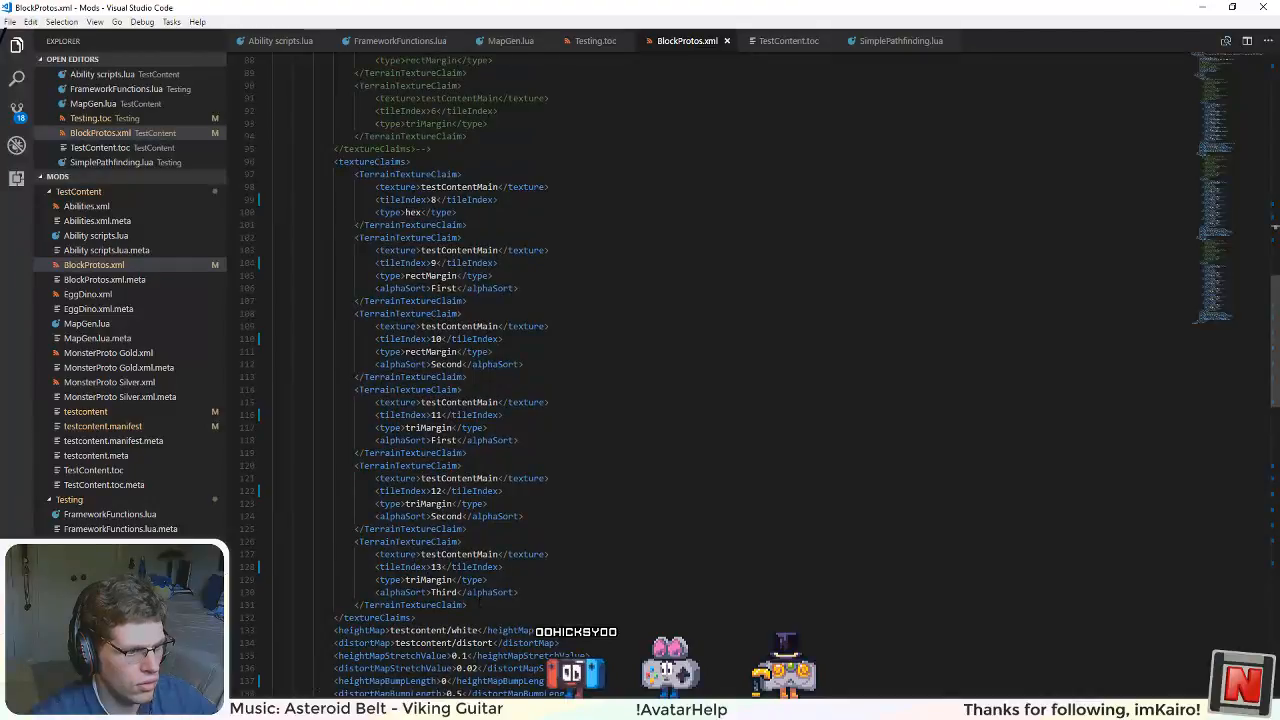
left_click_drag(481, 533, 266, 462)
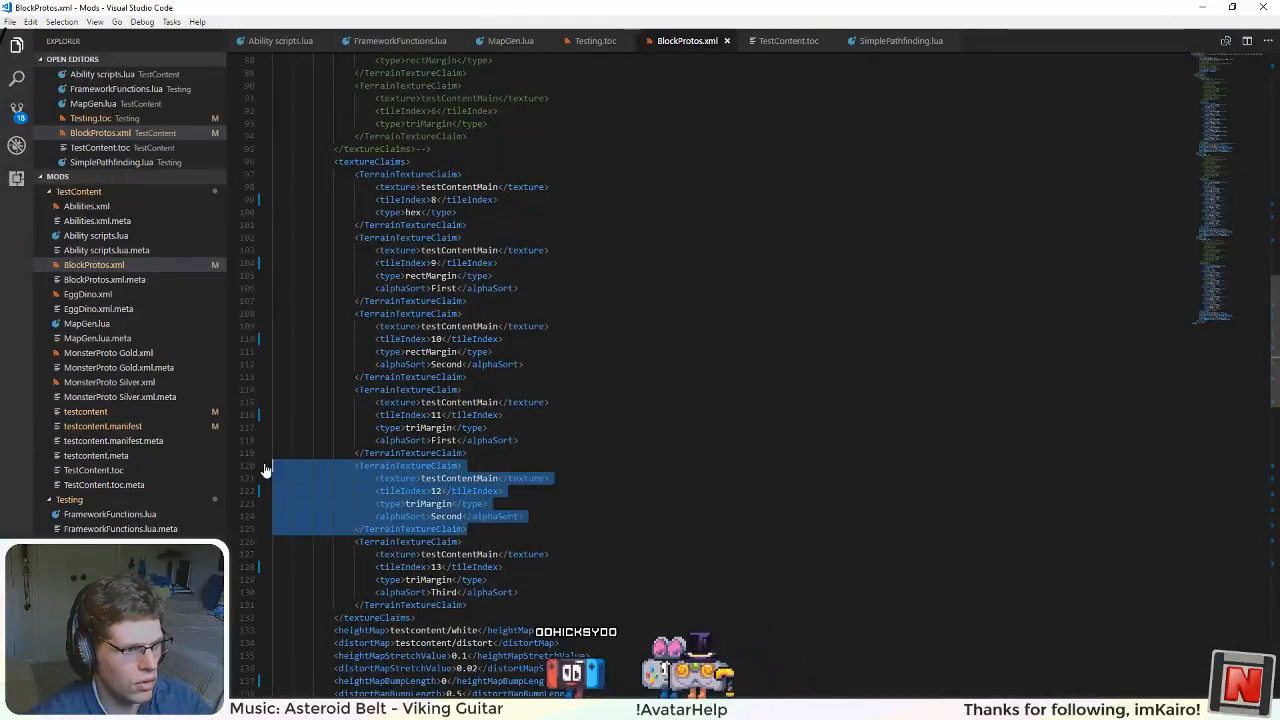
key("BackSpace")
Step: Set stone's tile 11 triMargin alphaSort to FirstAndSecond and its Third claim's tileIndex to 12, and save the file
left_click(455, 440)
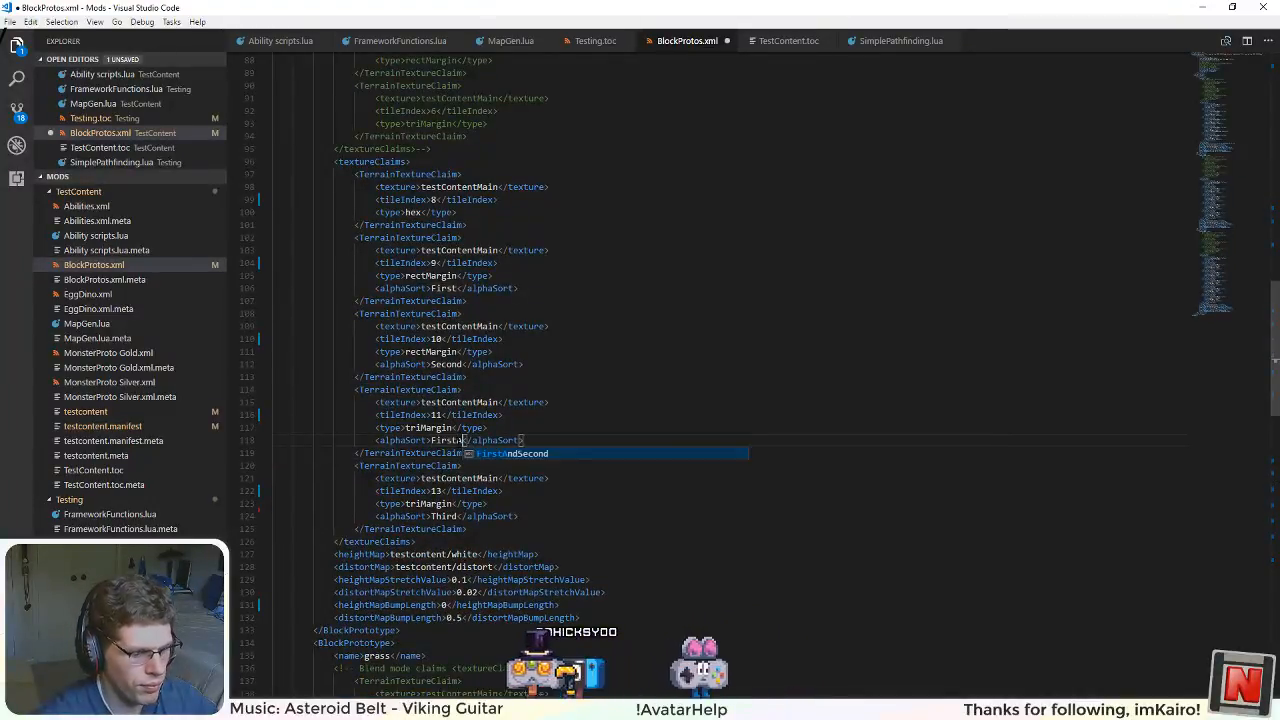
type("And")
type("Second")
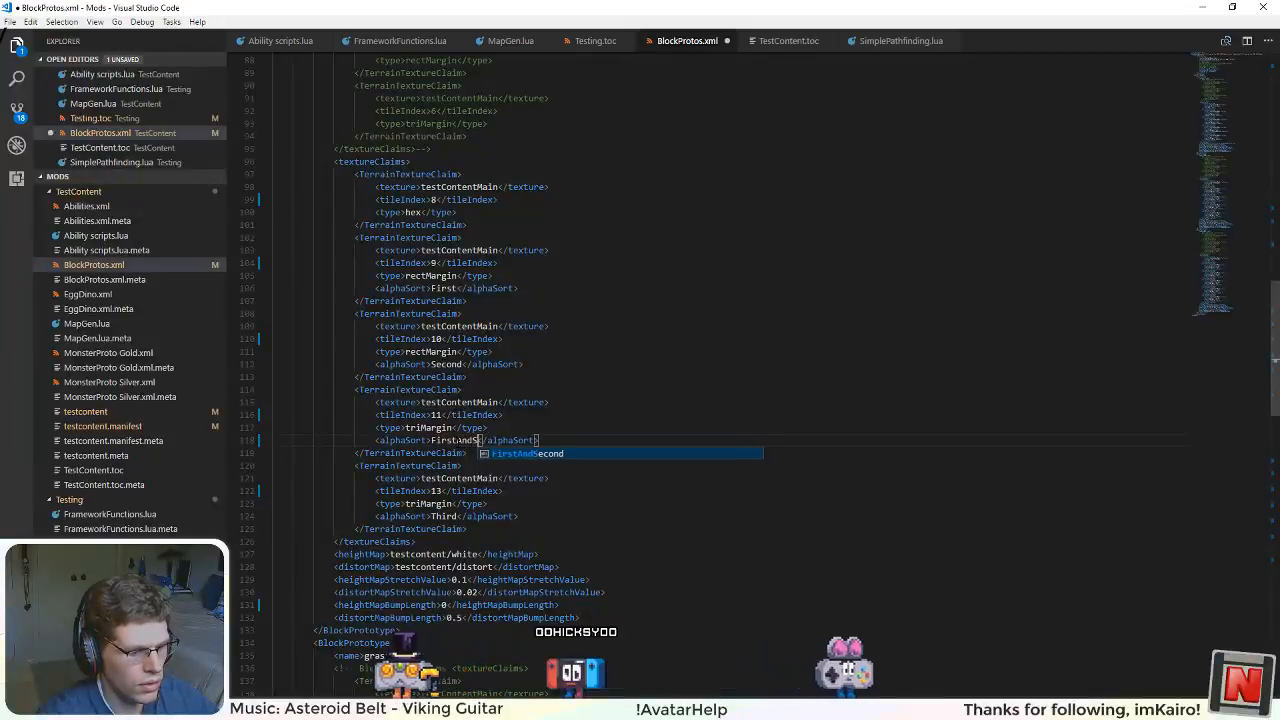
double_click(436, 491)
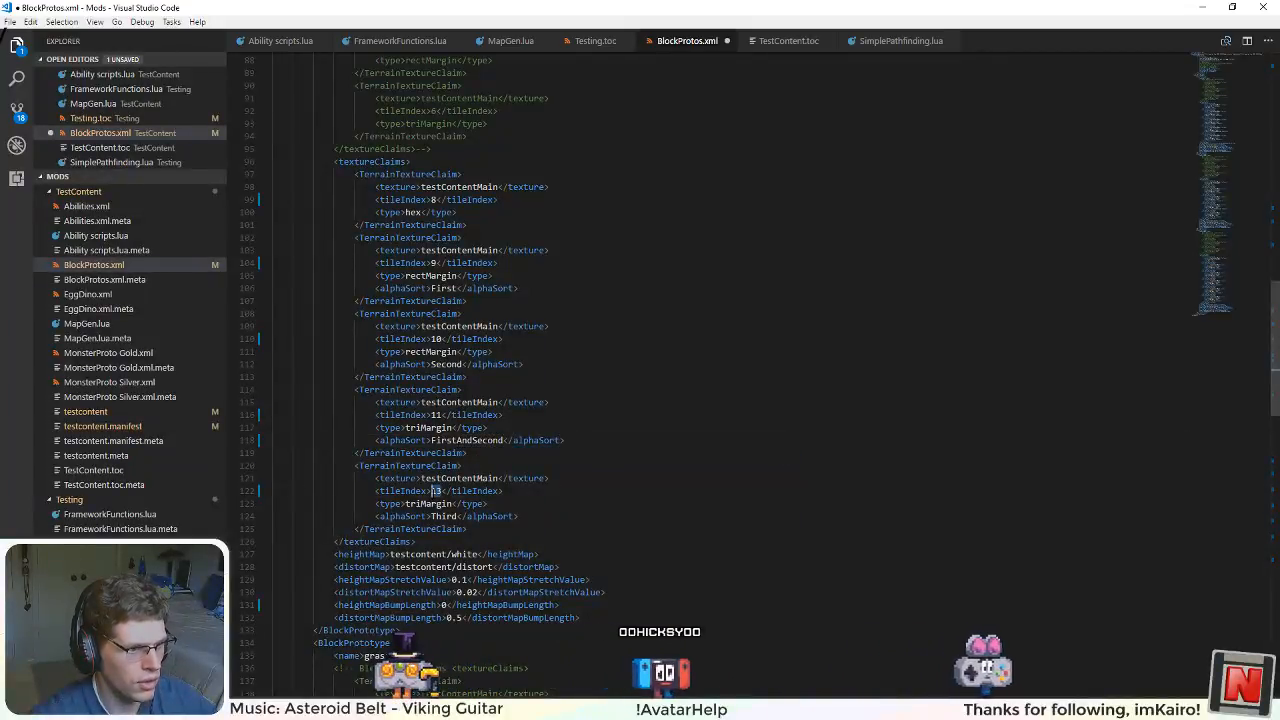
type("12")
left_click(496, 543)
key("ctrl+s")
Step: Delete the grass block's Second triMargin texture claim and set its Third claim's tileIndex to 20
scroll(450, 370, "down", 17)
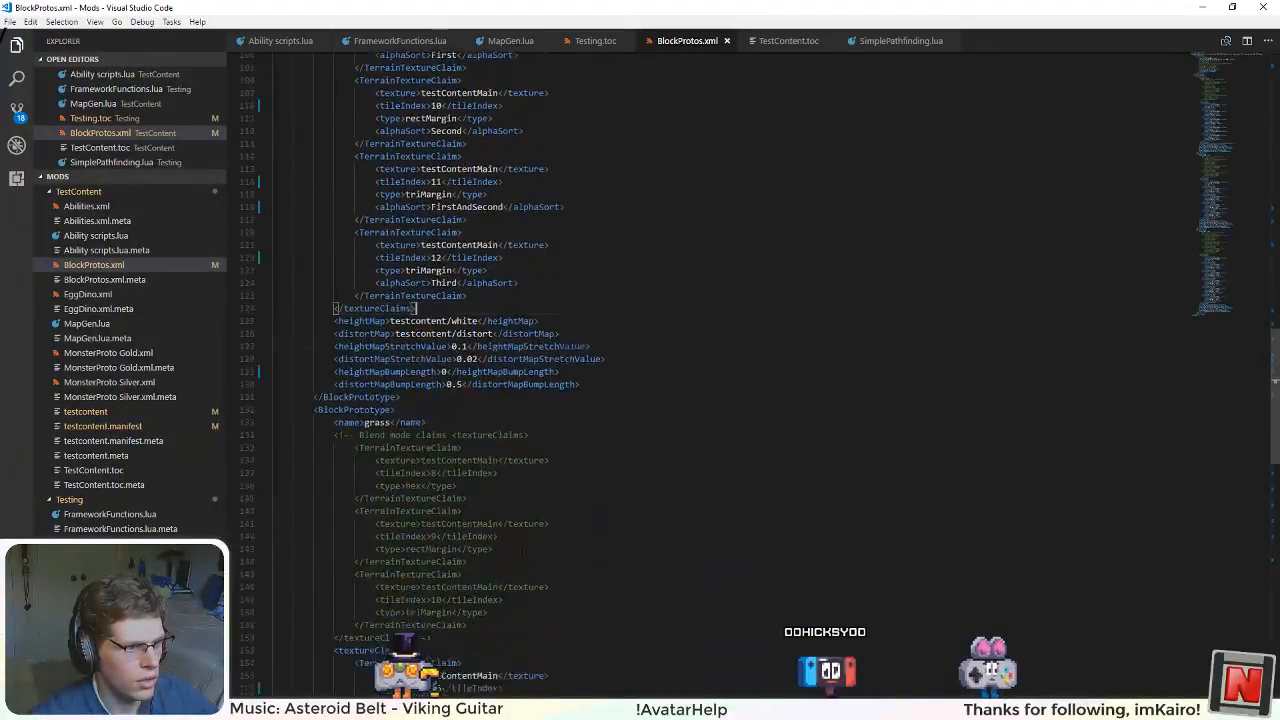
scroll(450, 400, "down", 2)
left_click_drag(467, 594, 233, 540)
left_click_drag(467, 517, 243, 452)
key("Delete")
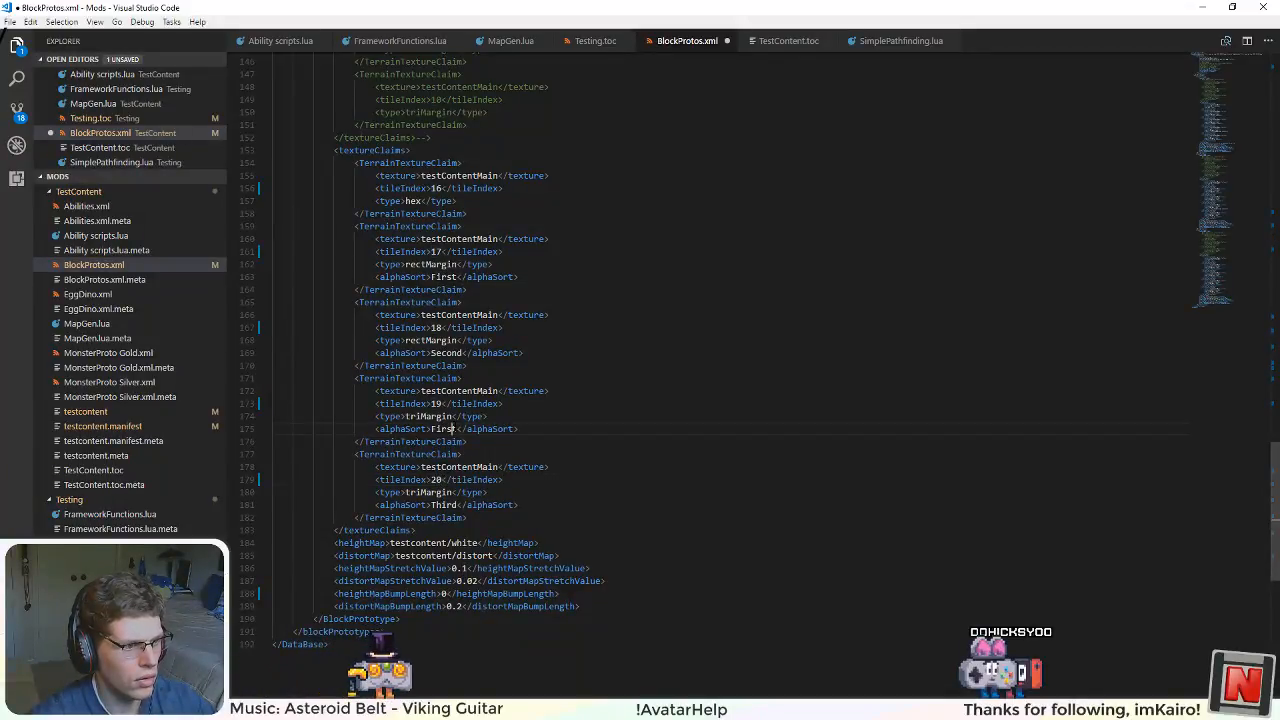
Step: Set the grass block's tile 19 triMargin alphaSort to FirstAndSecond and save BlockProtos.xml
type("And")
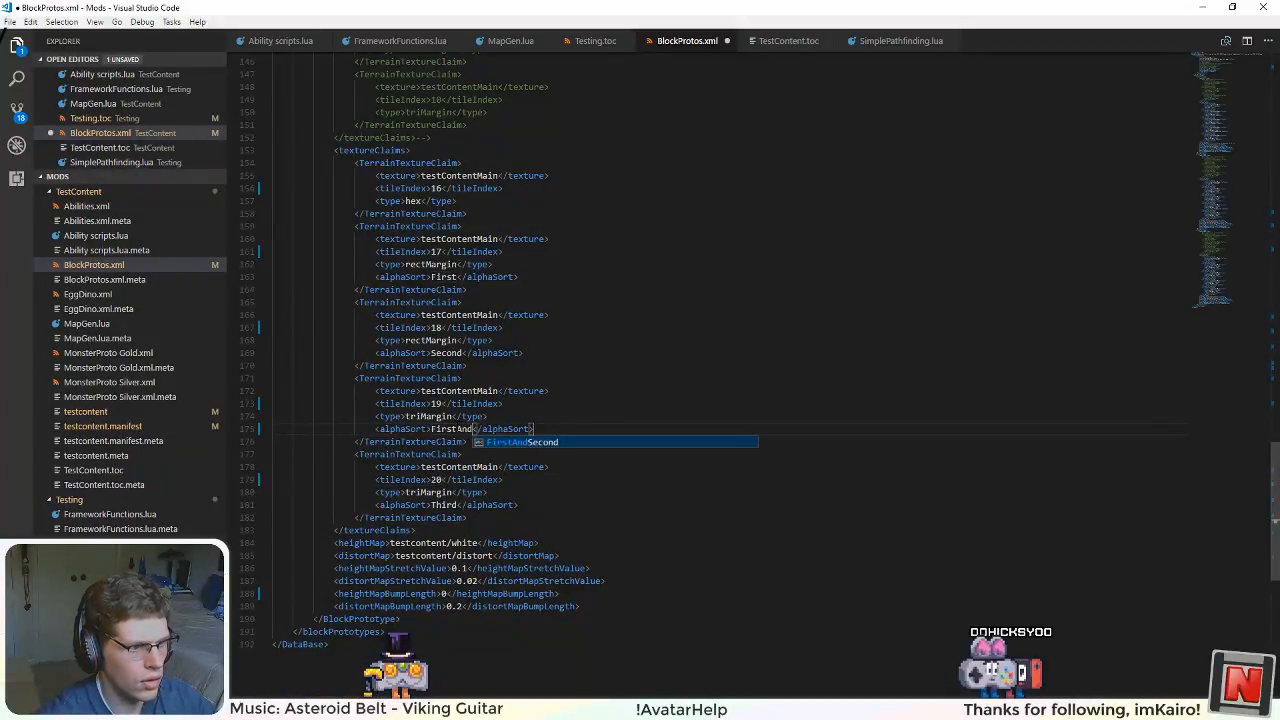
type("Second")
key("ctrl+s")
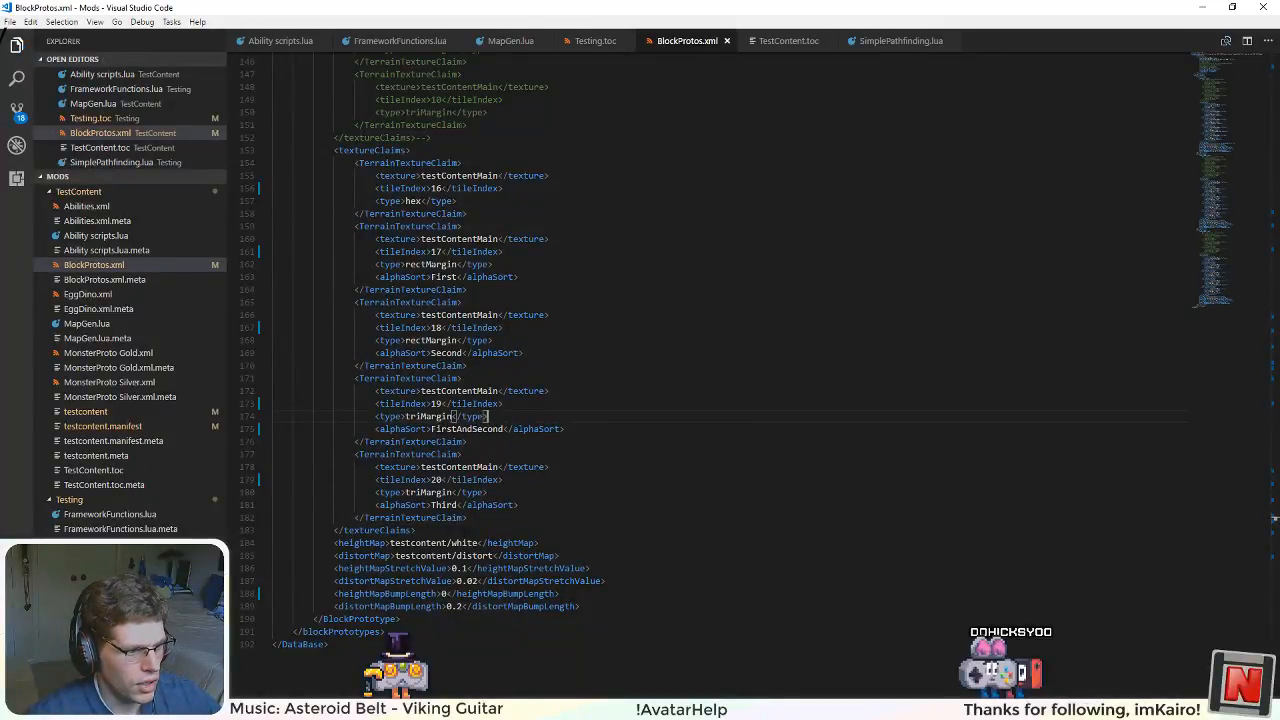
Step: Switch to Visual Studio, open BlockPrototypeOrganizer.cs from the Loading scripts and go to the alphaSort switch statement
key("alt+Tab")
scroll(1160, 403, "up", 8)
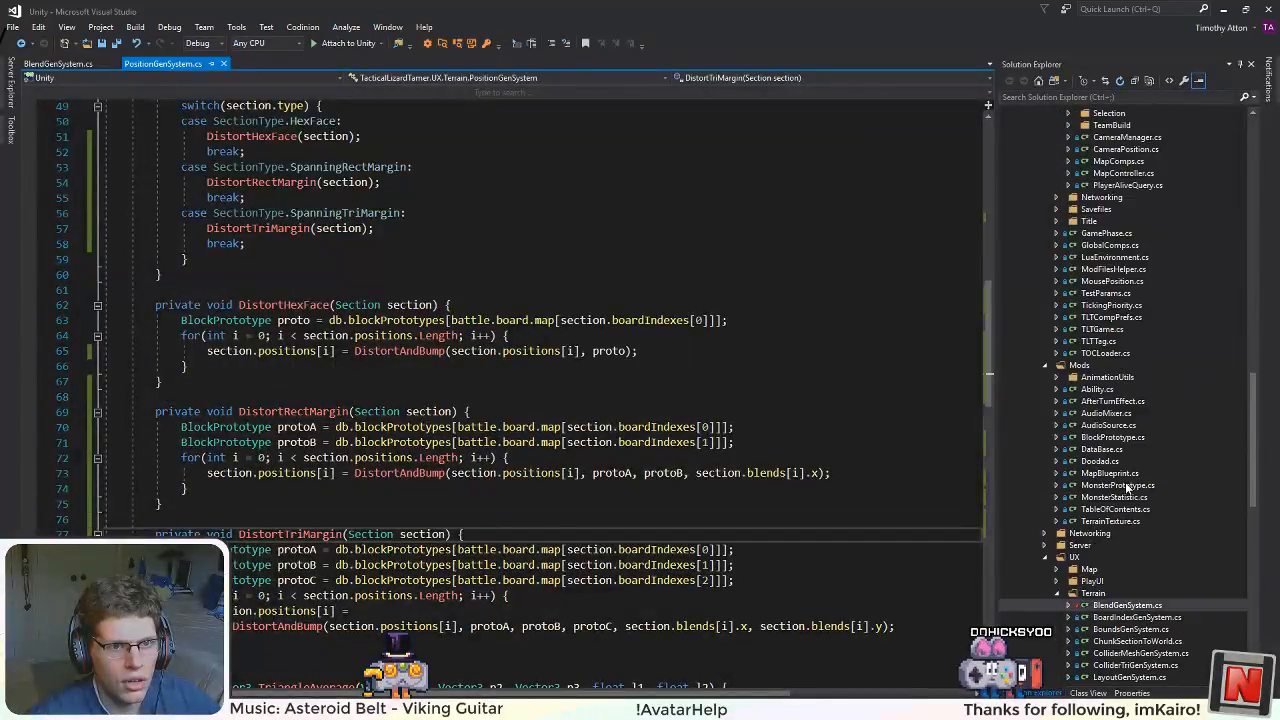
scroll(1127, 487, "up", 15)
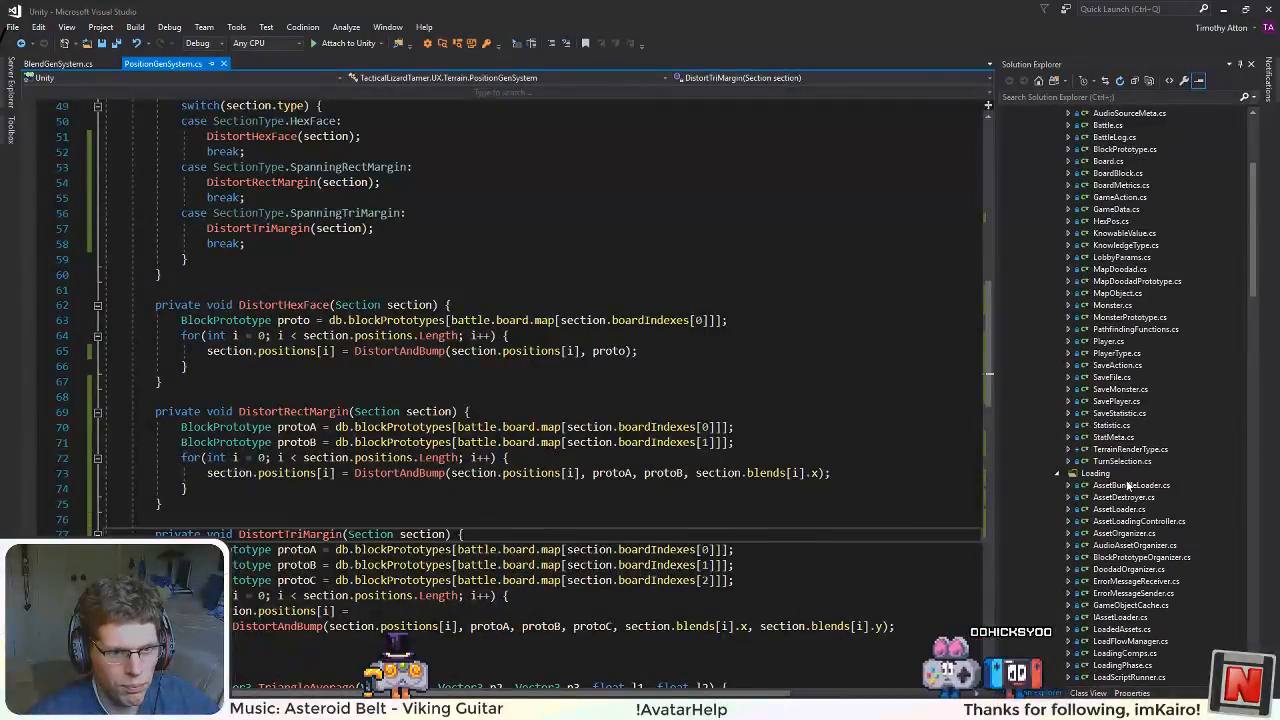
scroll(1140, 520, "down", 3)
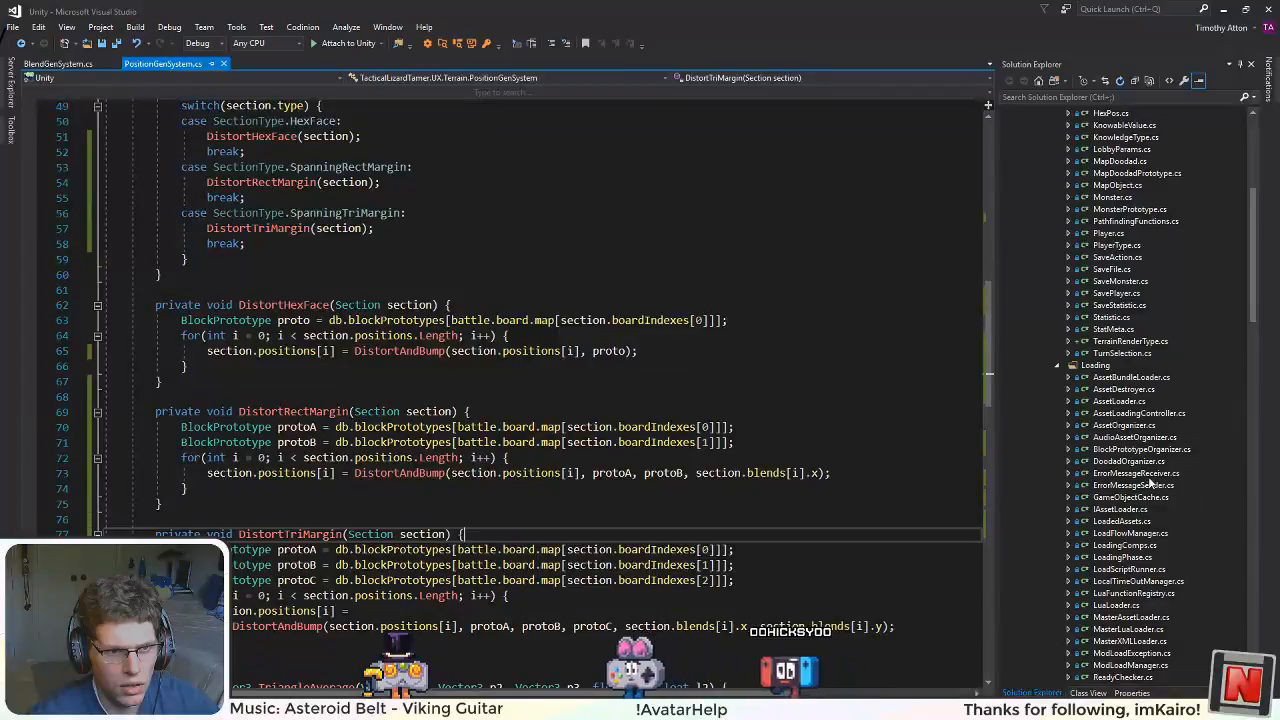
scroll(1153, 556, "up", 1)
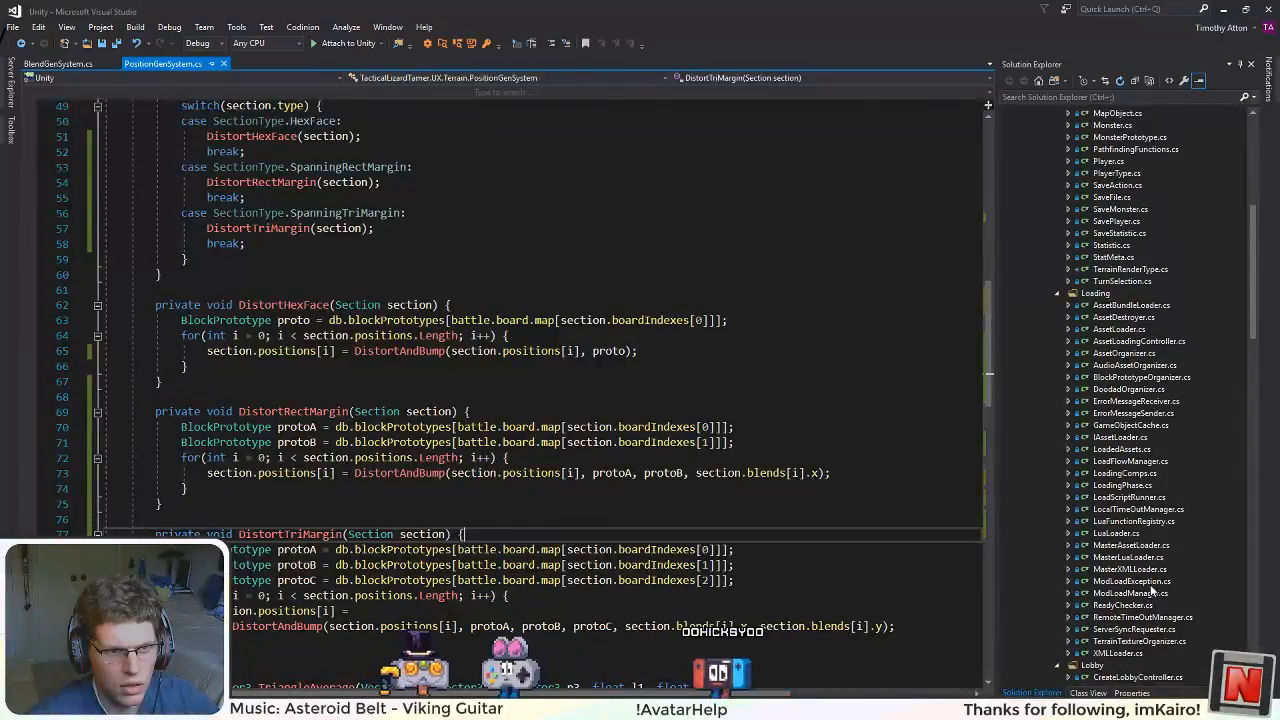
scroll(1150, 591, "up", 5)
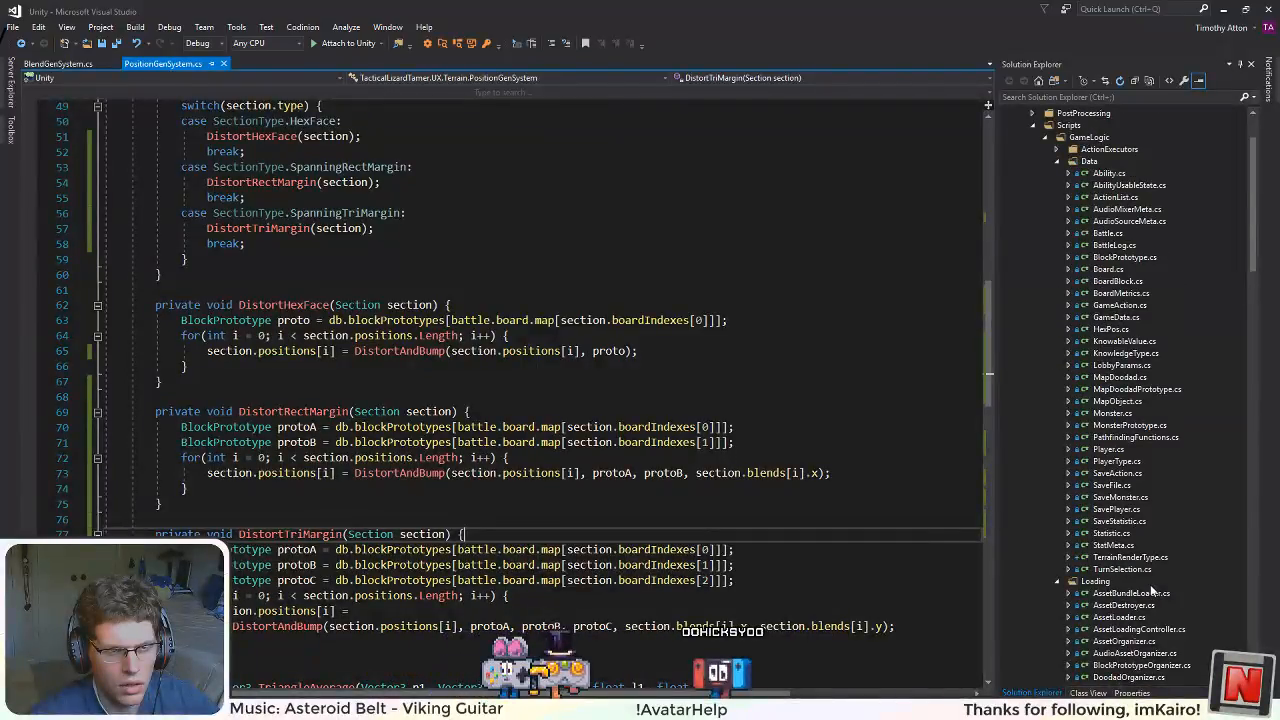
scroll(1152, 591, "down", 8)
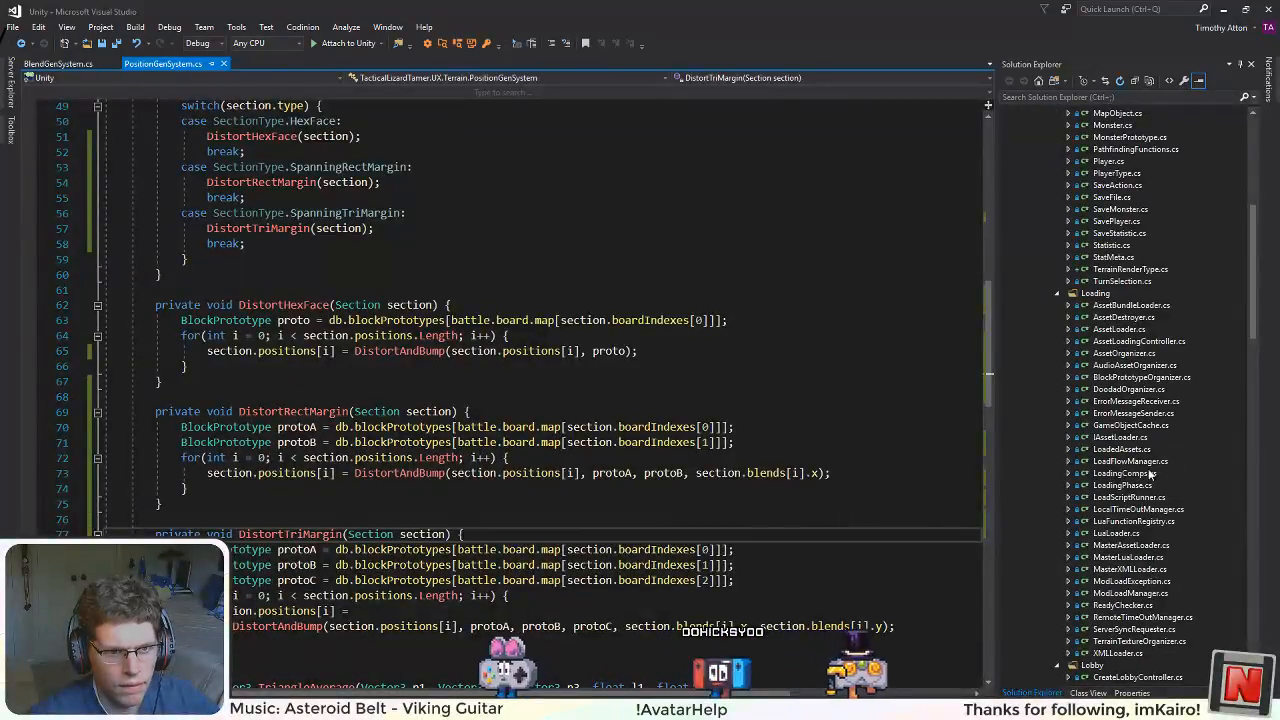
double_click(1170, 376)
scroll(993, 276, "down", 11)
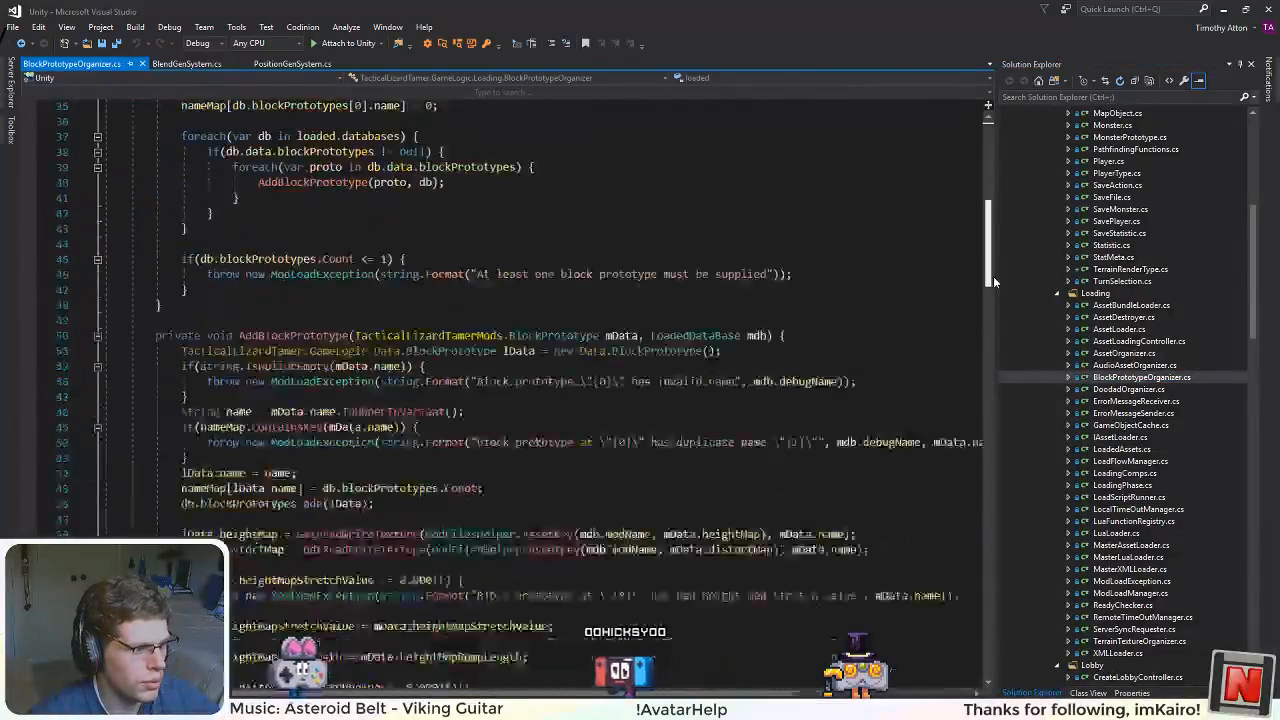
left_click_drag(993, 276, 994, 571)
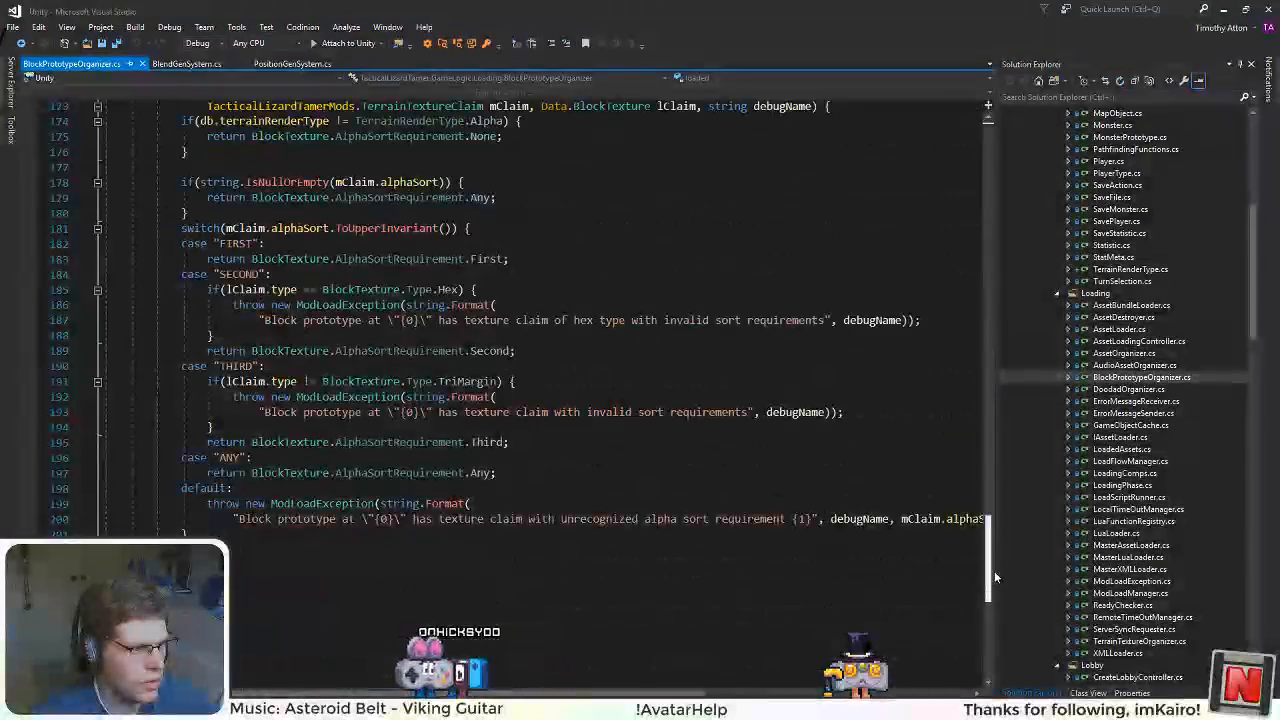
Step: Add a case "FIRSTANDSECOND" after the "THIRD" case in the alphaSort switch
left_click(537, 443)
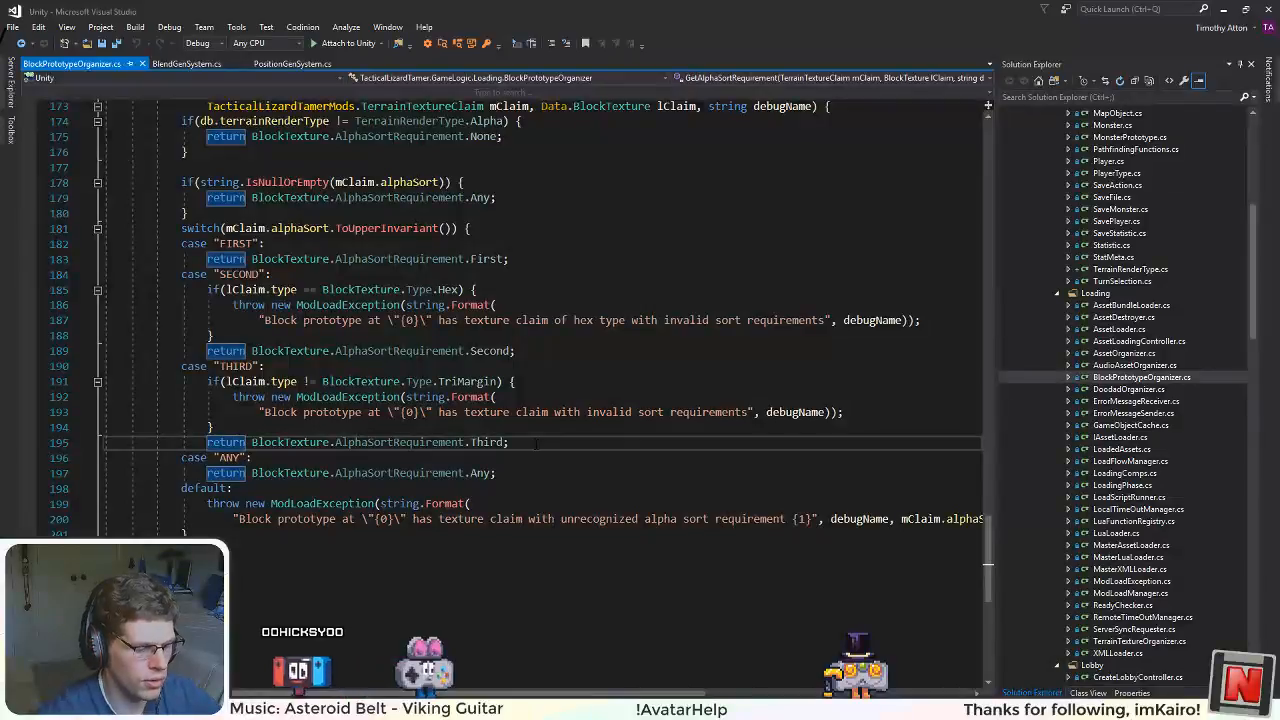
key("Return")
type("case")
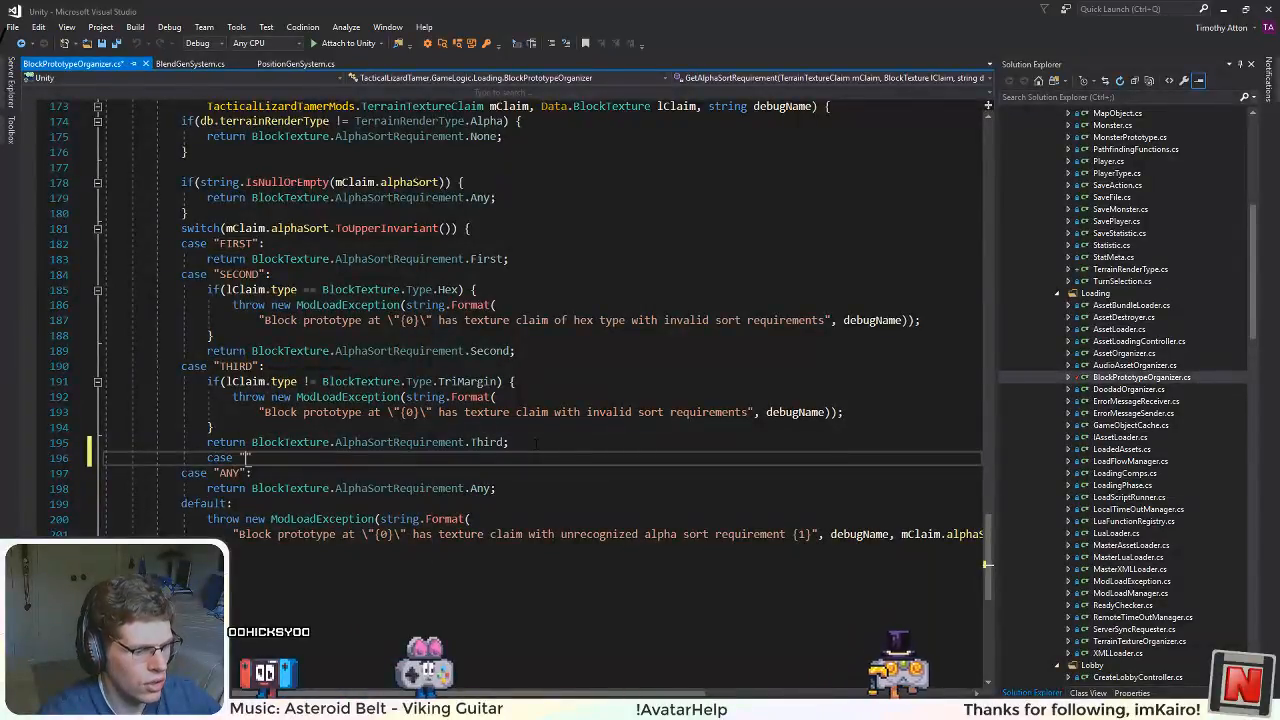
type(" \"FIRSTAND")
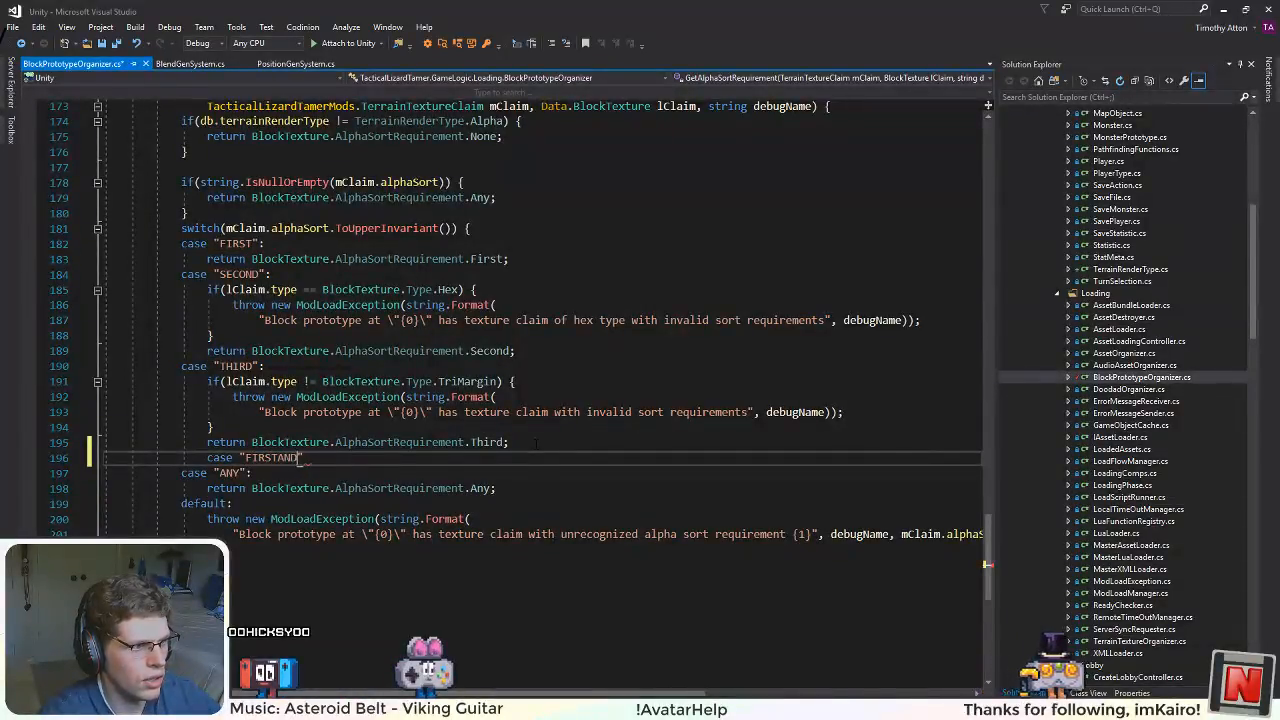
type("SECOND")
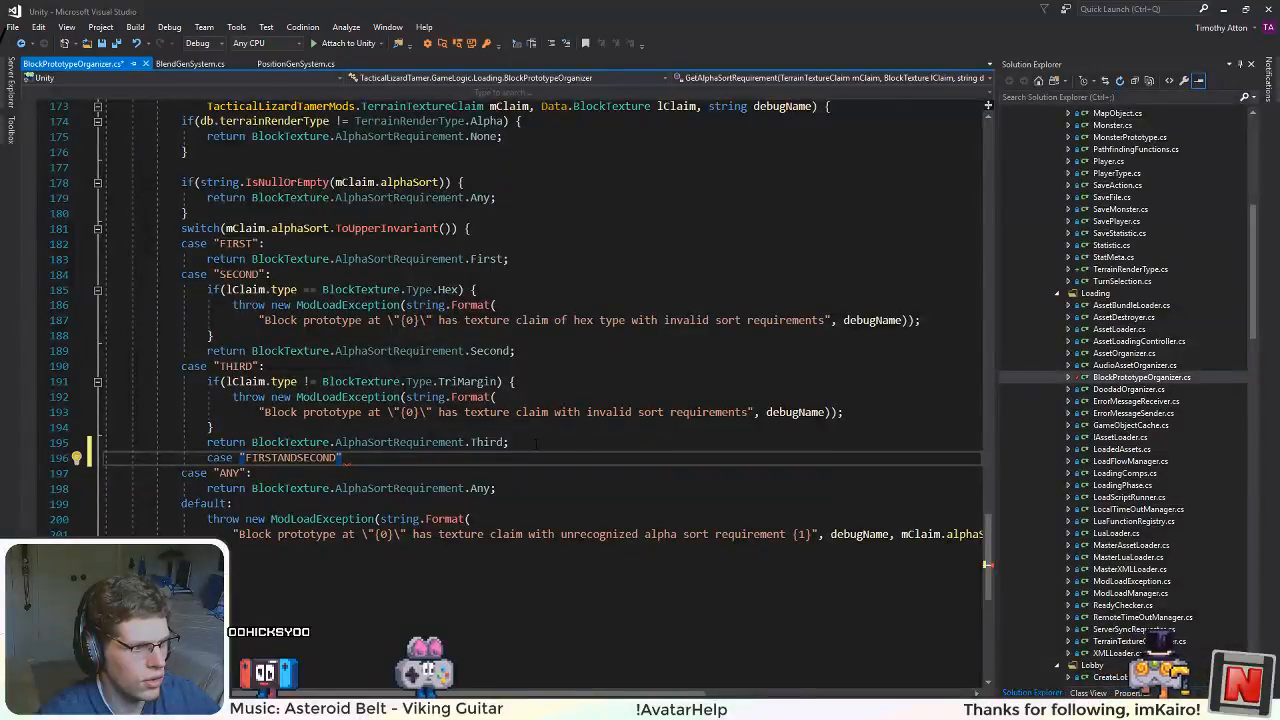
type("\":")
key("Return")
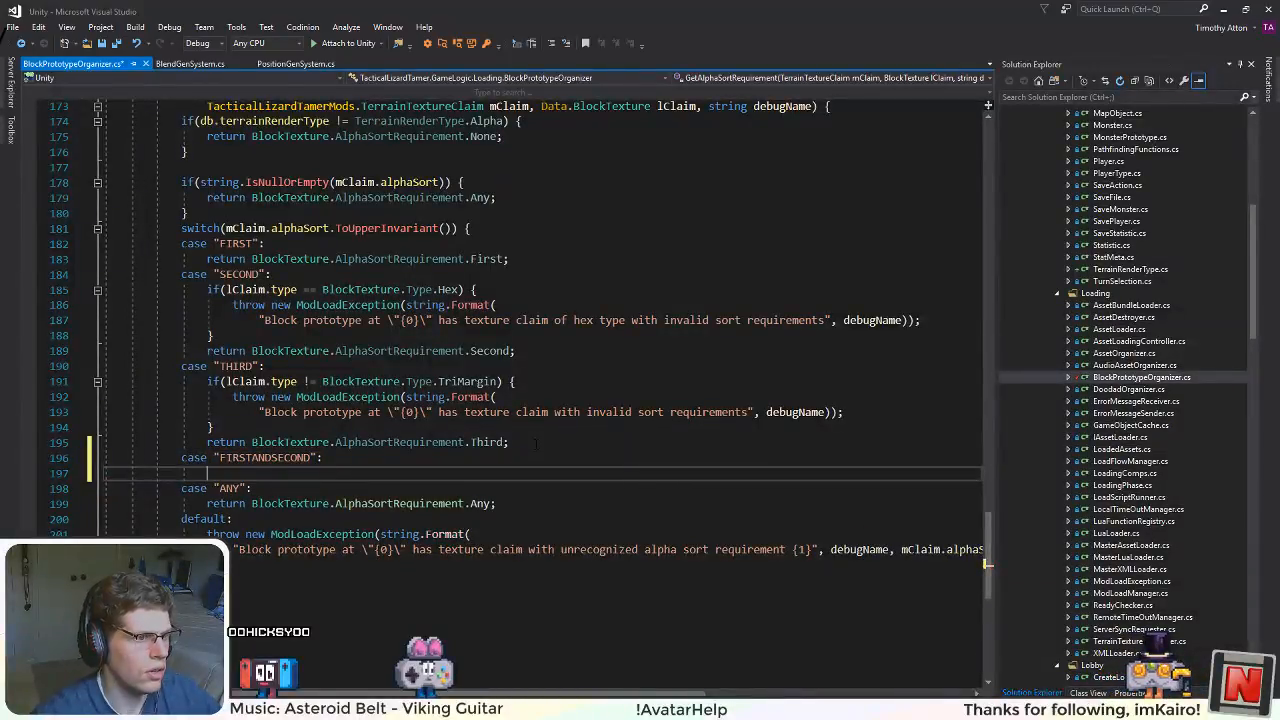
Step: Copy the "SECOND" case's hex type check and return statement into the "FIRSTANDSECOND" case
left_click_drag(515, 351, 271, 289)
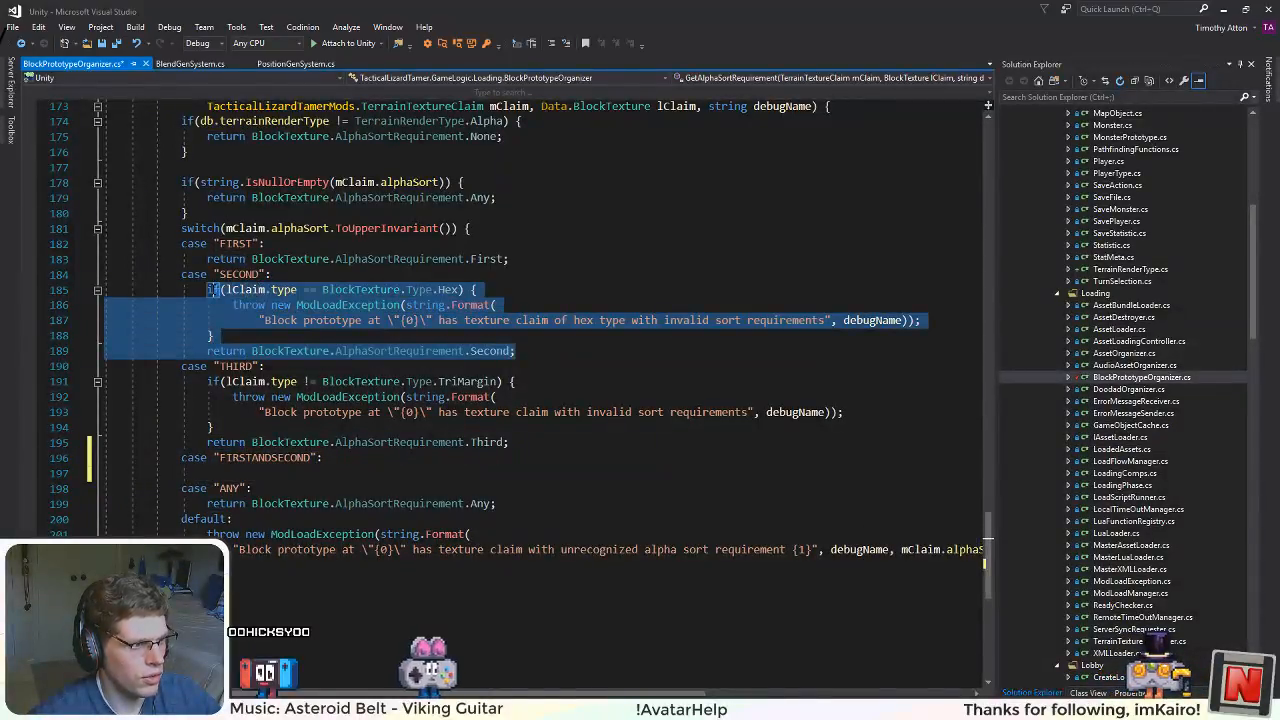
key("ctrl+c")
left_click(210, 473)
key("ctrl+v")
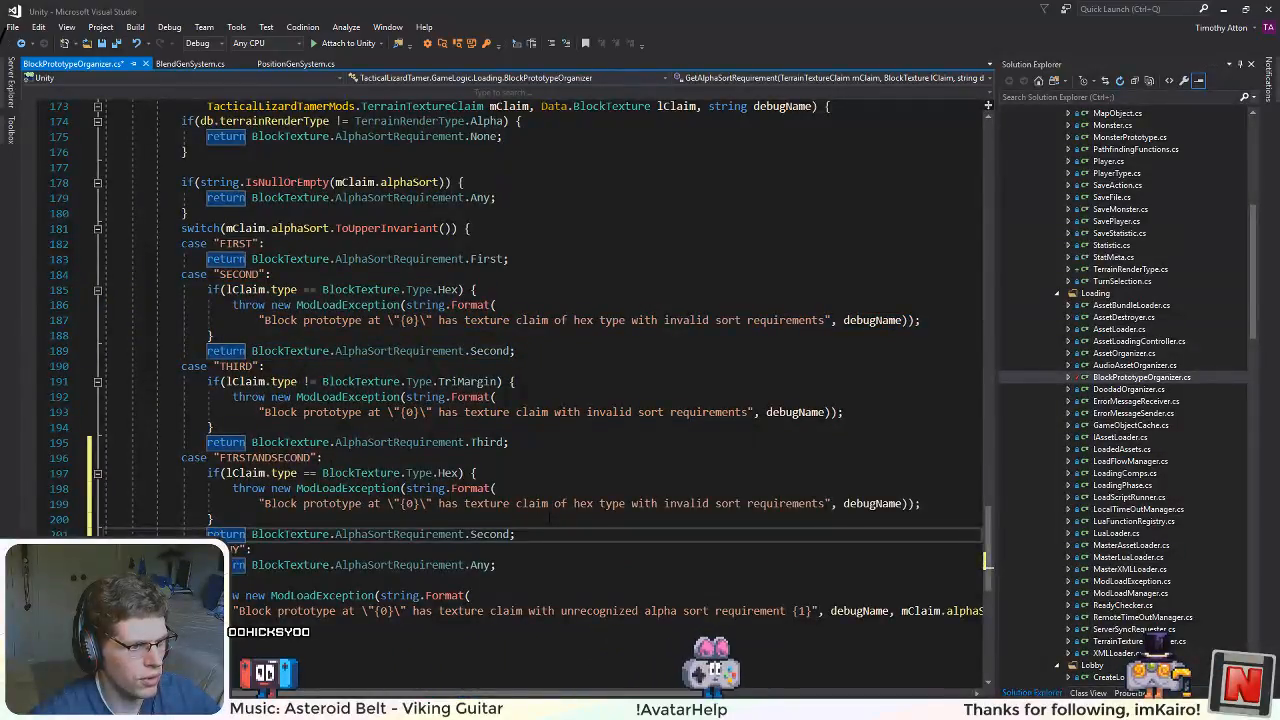
Step: Make the "FIRSTANDSECOND" case return BlockTexture.AlphaSortRequirement.First | BlockTexture.AlphaSortRequirement.Second and save the script
left_click(499, 534)
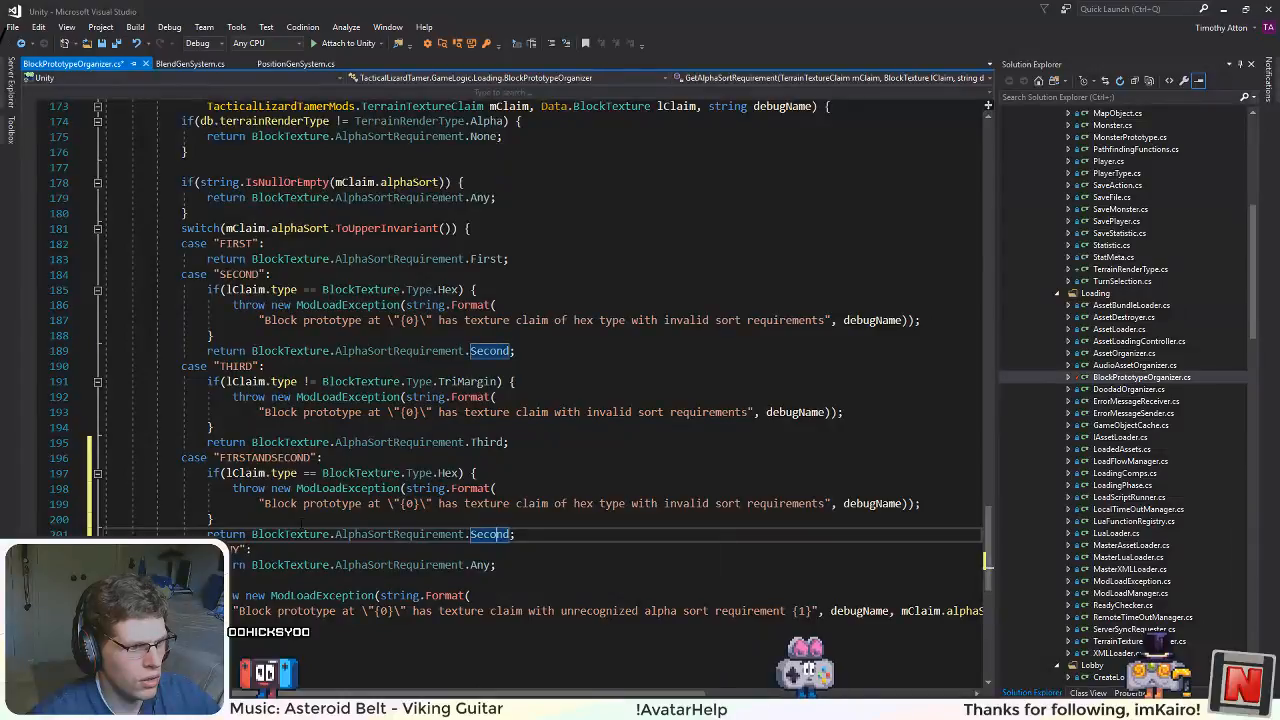
left_click(253, 535)
type("B")
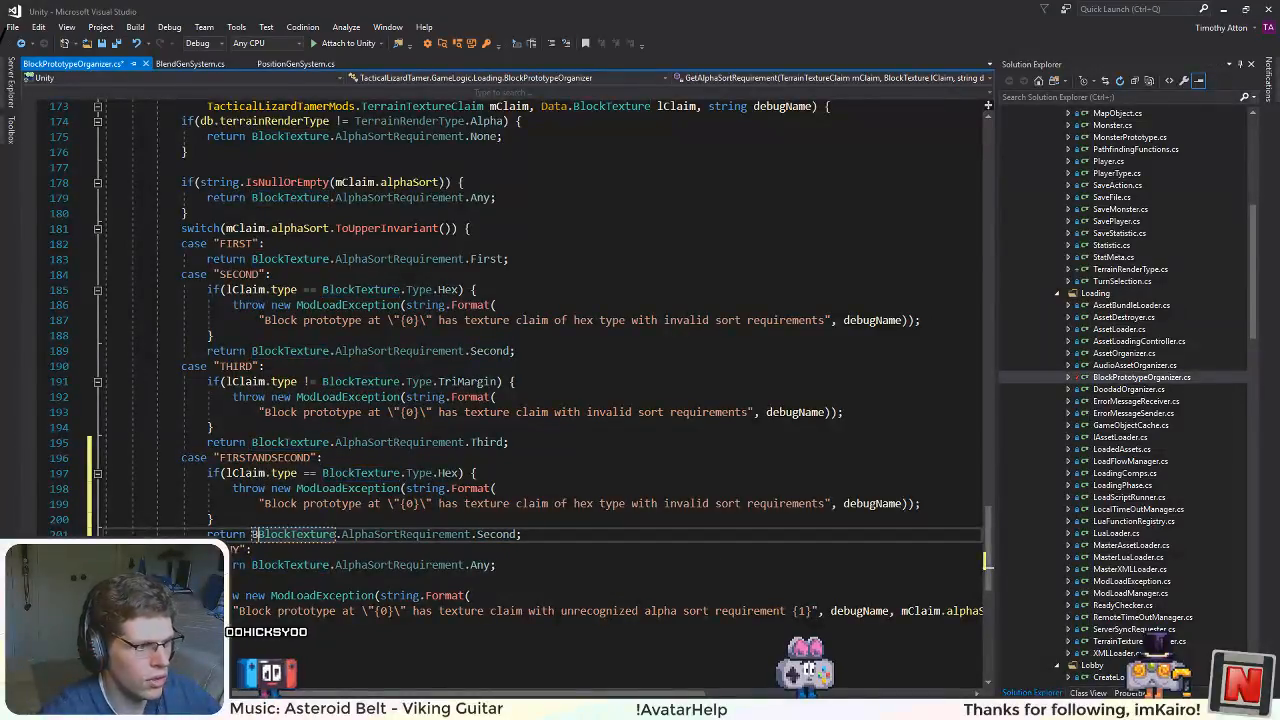
type("lockTexture.")
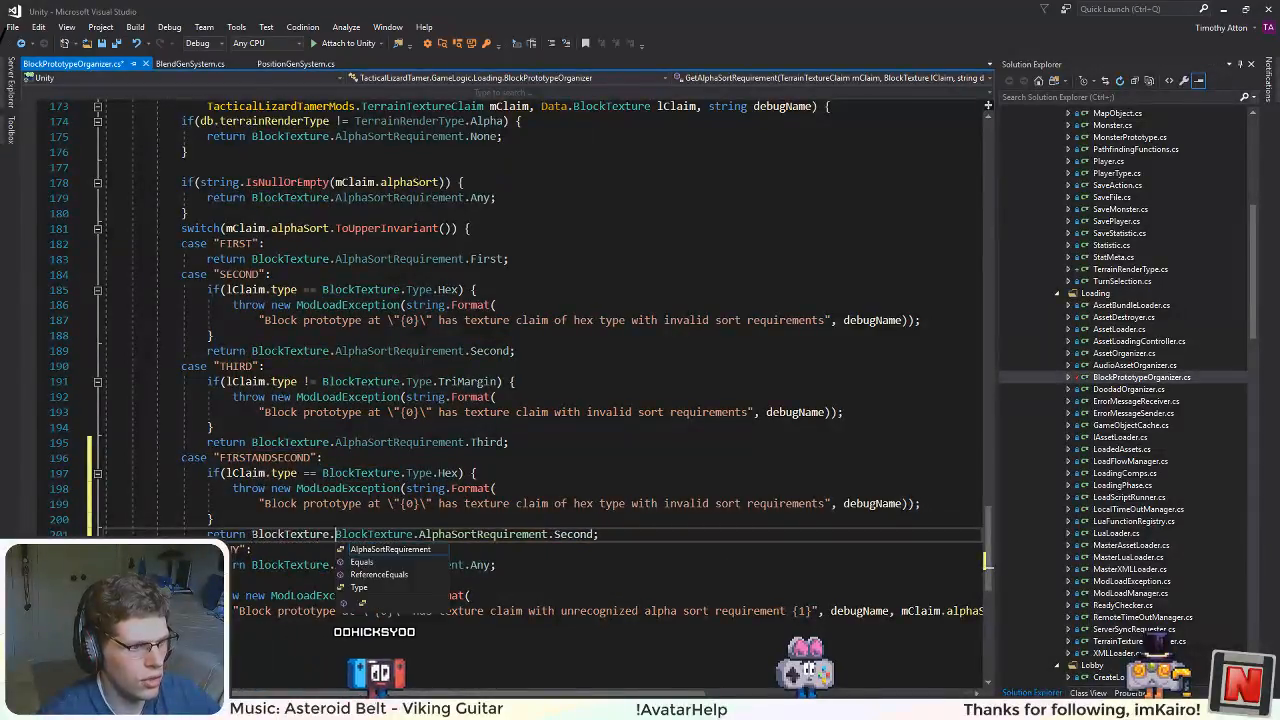
type("AlphaSortRequirement")
key("BackSpace")
type(".First |")
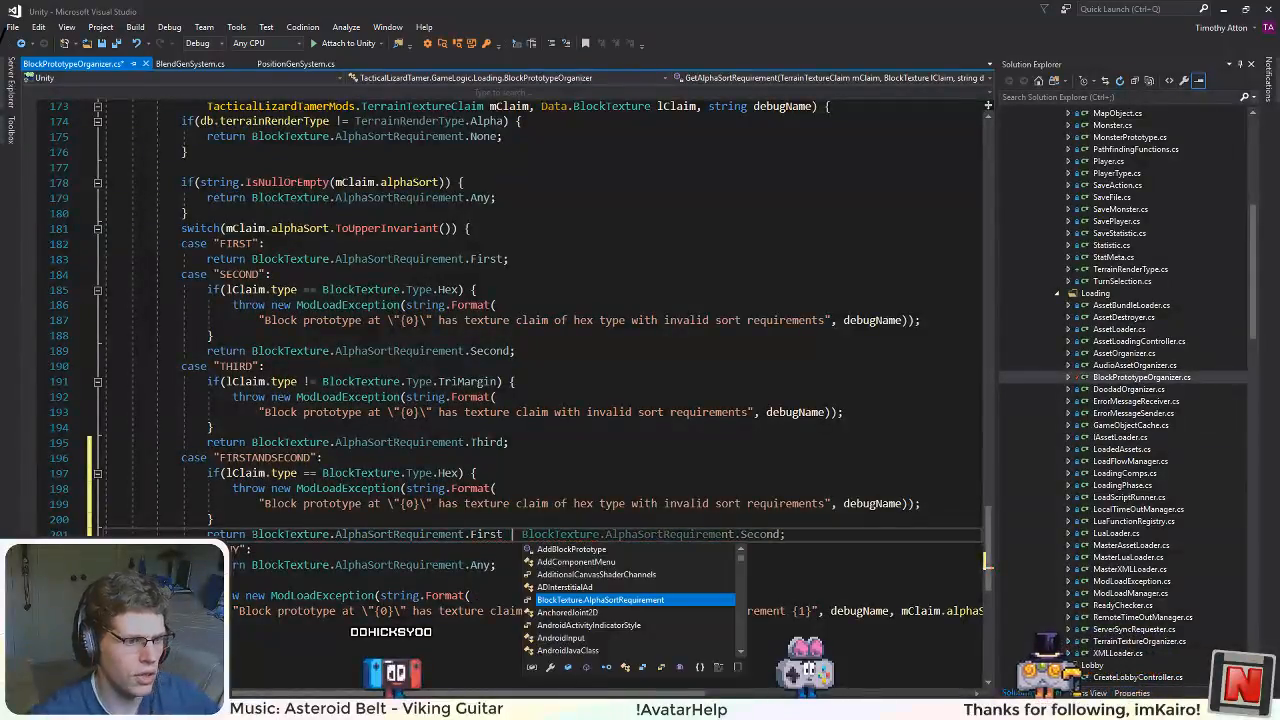
left_click(268, 366)
key("ctrl+s")
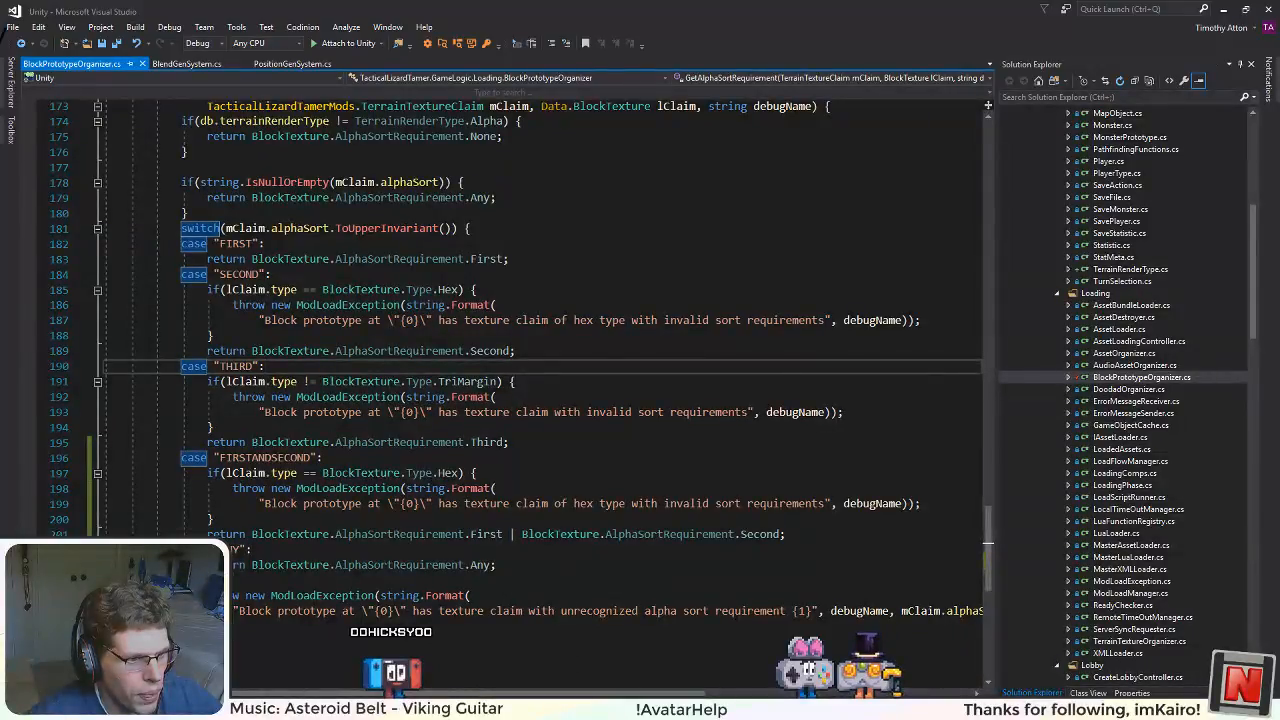
Step: Duplicate the whole "FIRSTANDSECOND" case directly below itself in BlockPrototypeOrganizer.cs
key("alt+Tab")
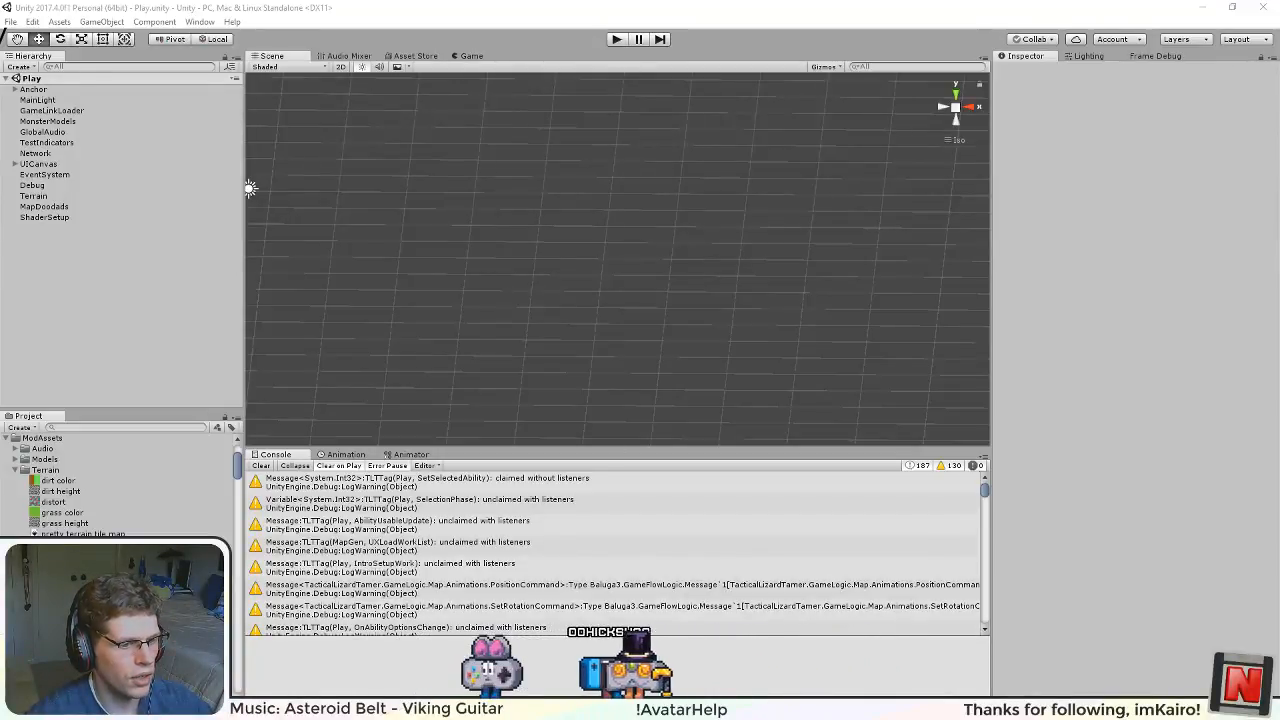
key("alt+Tab")
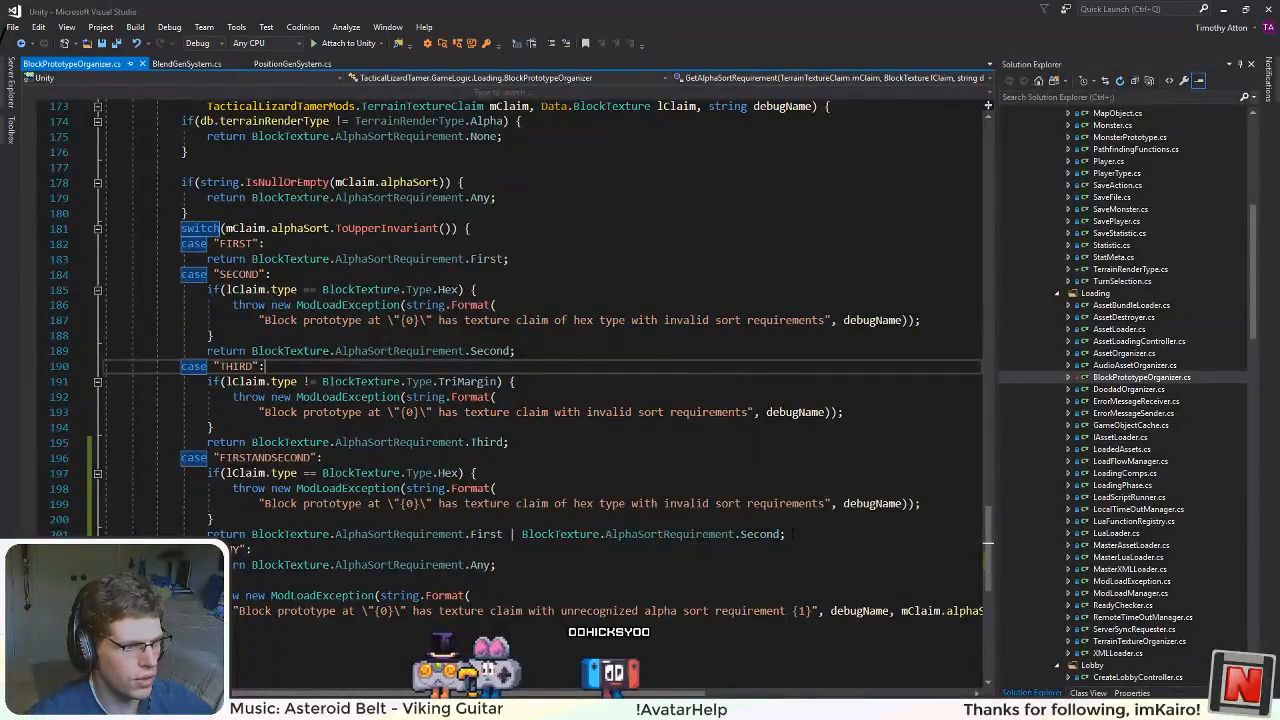
left_click_drag(793, 534, 185, 458)
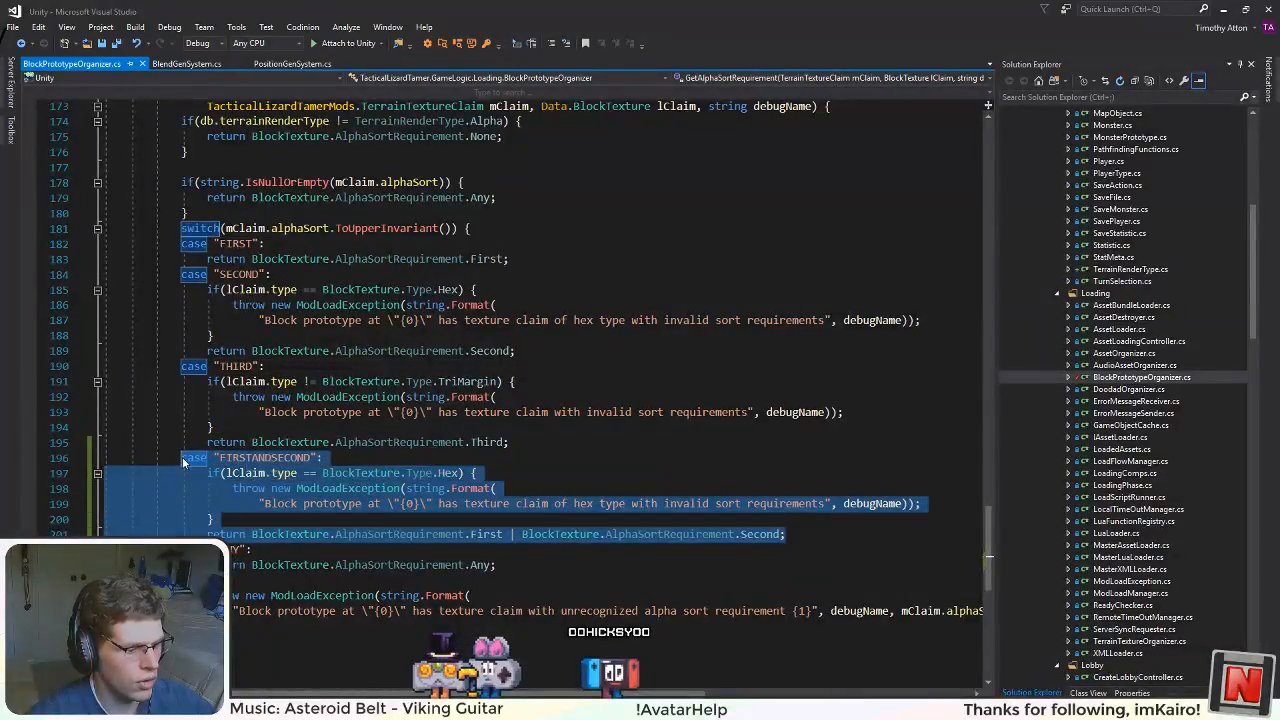
key("ctrl+c")
left_click(805, 534)
key("Return")
key("ctrl+v")
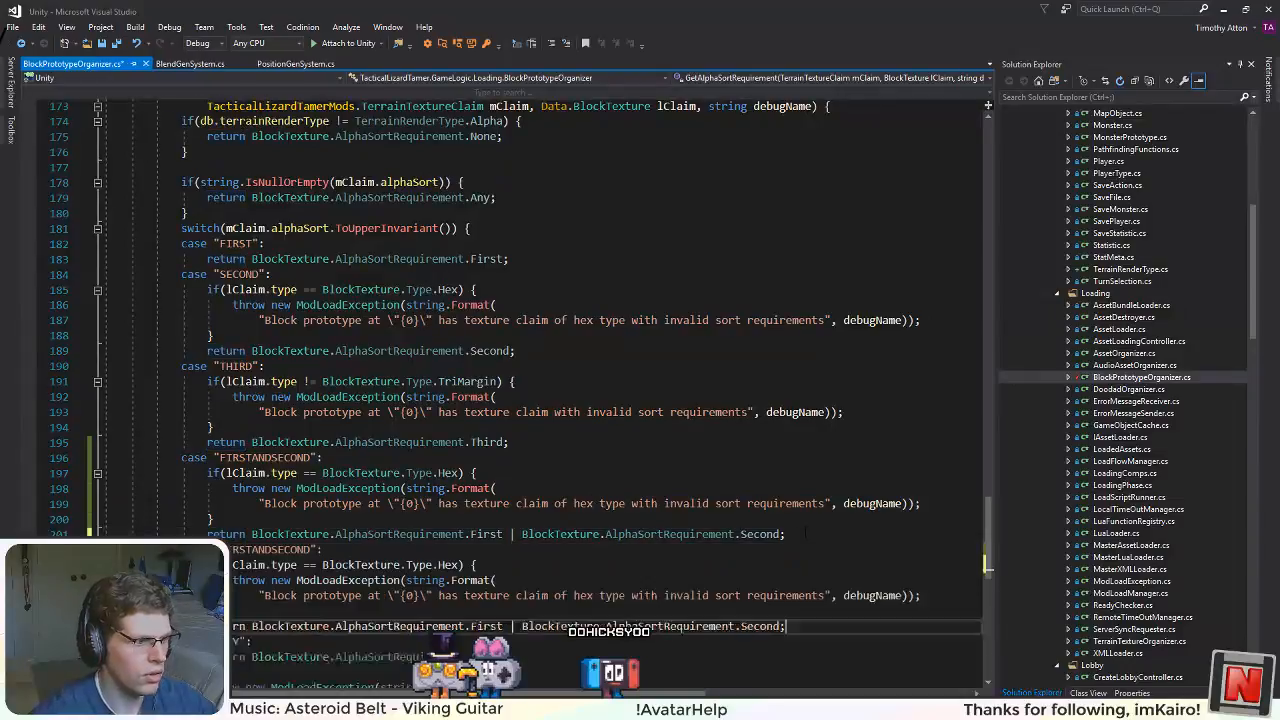
Step: Rename the duplicated case label to "SECONDANDTHIRD"
double_click(265, 550)
type("SEC")
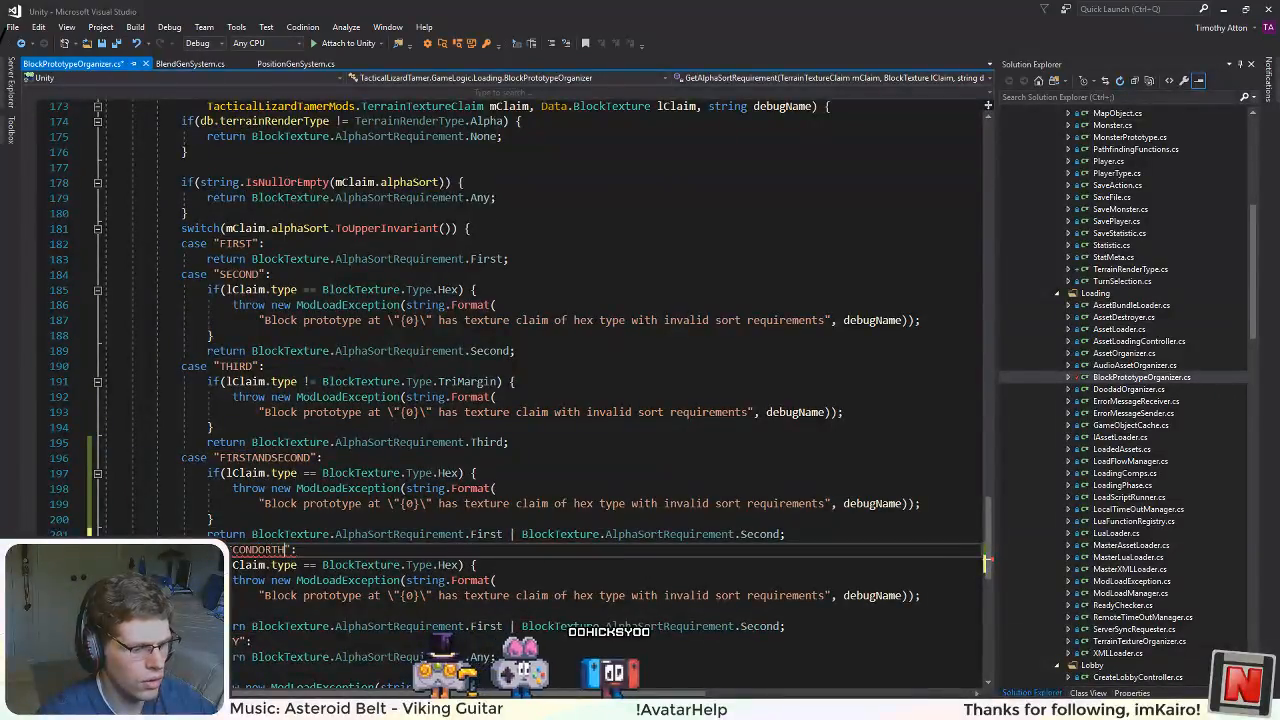
type("ONDORTHIR")
type("D")
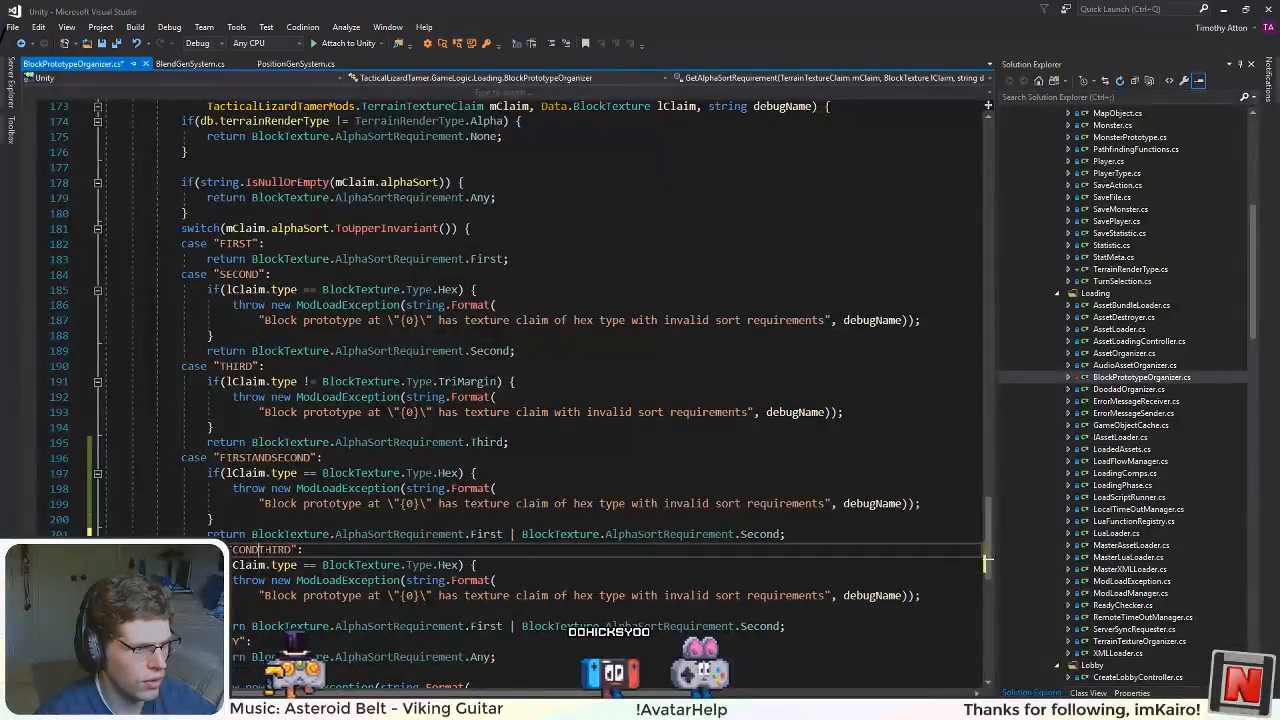
type("AND")
left_click(303, 595)
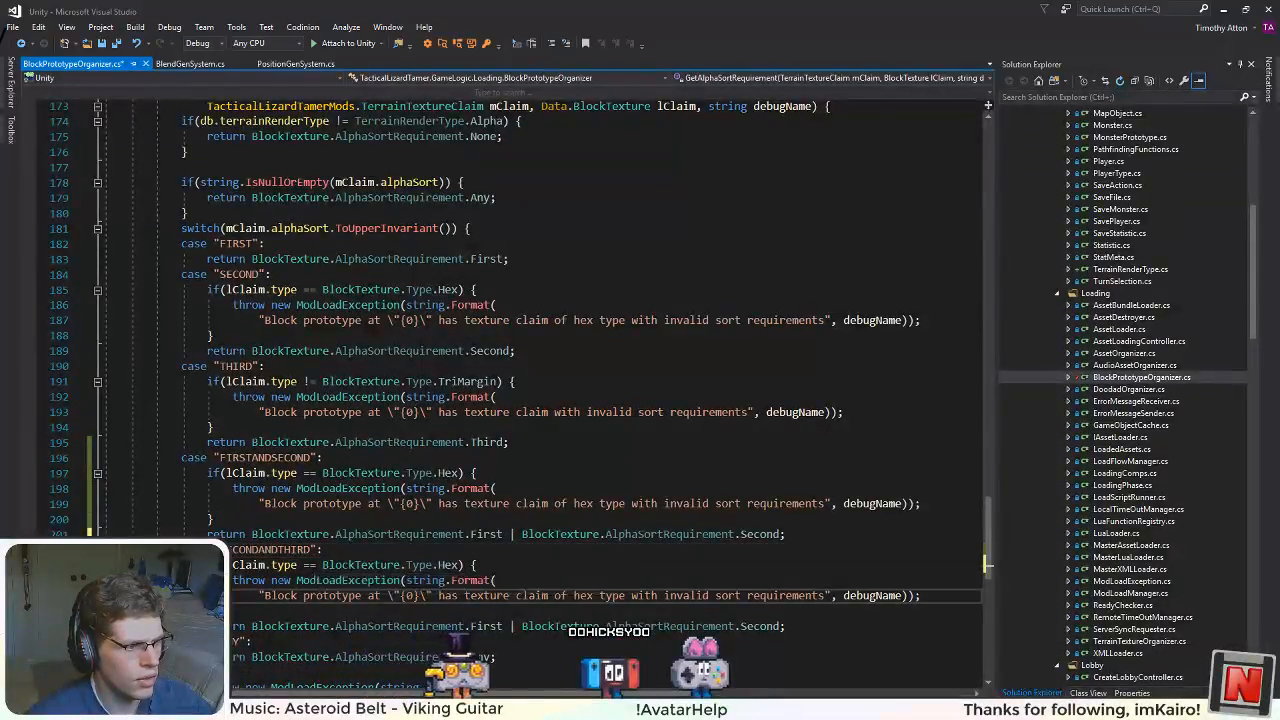
Step: Replace the "SECONDANDTHIRD" case's hex check with the "THIRD" case's TriMargin check and save the script
scroll(303, 595, "down", 1)
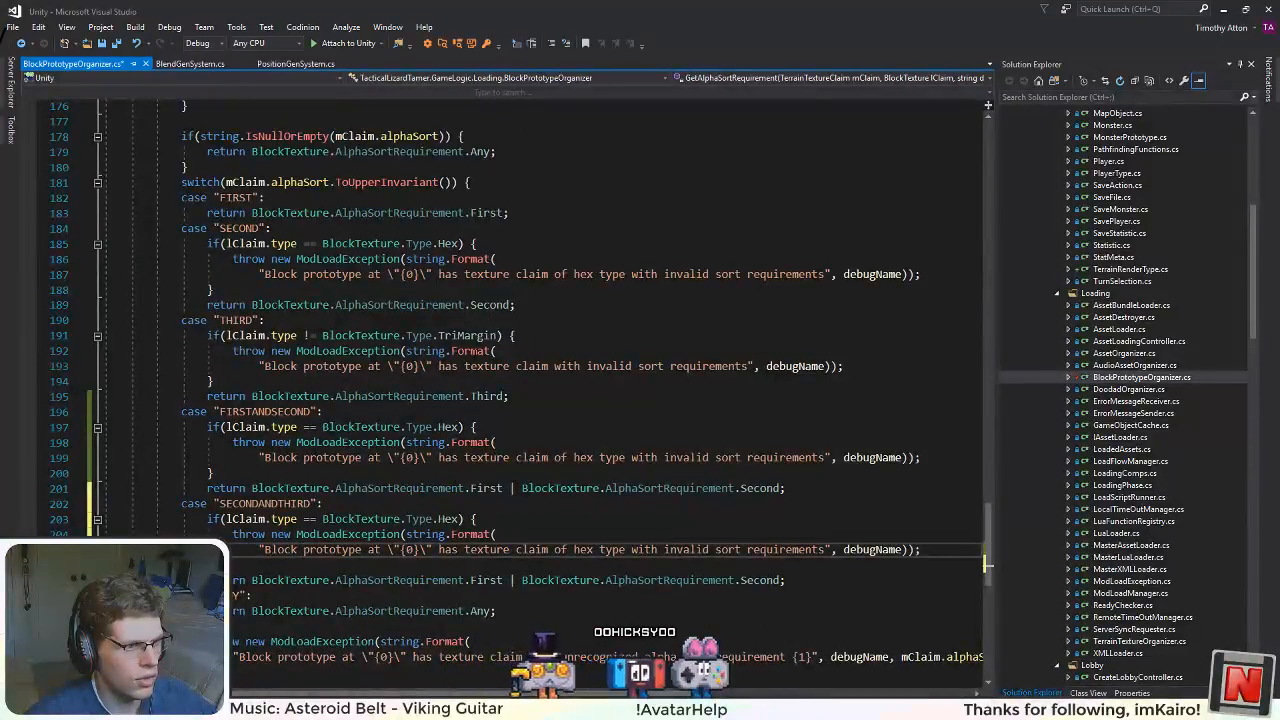
left_click_drag(205, 335, 213, 381)
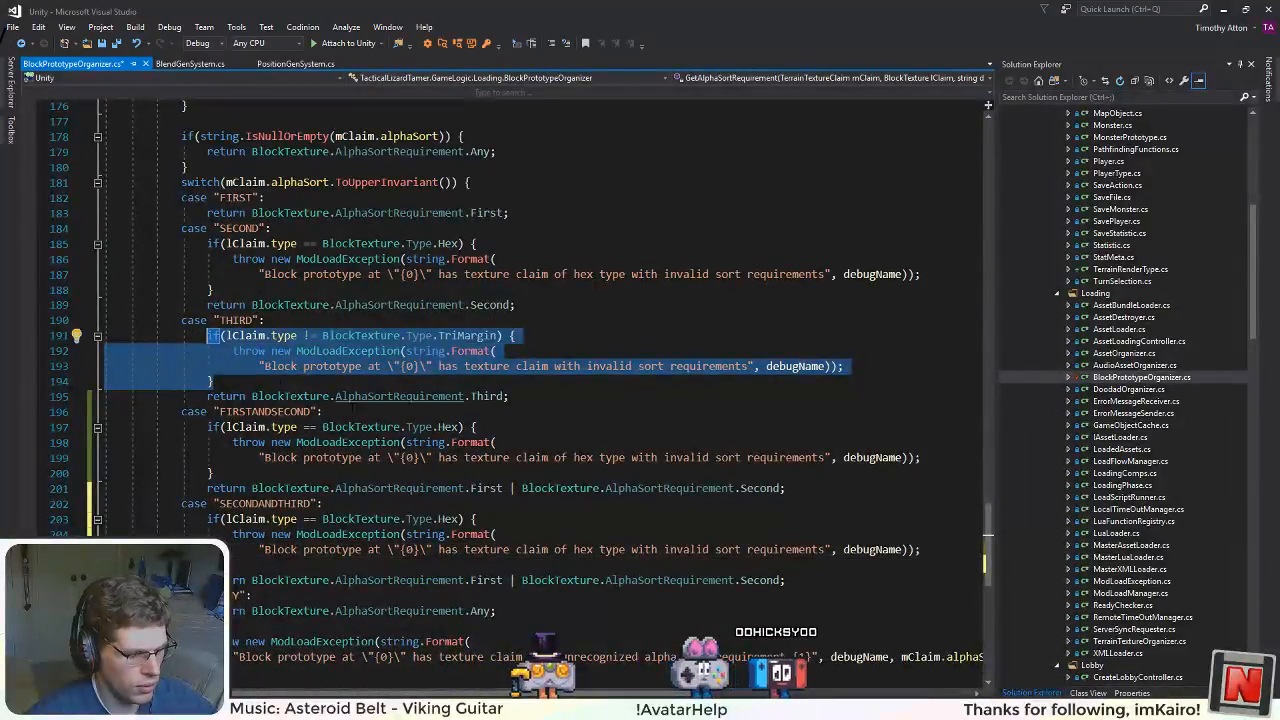
left_click_drag(213, 565, 207, 519)
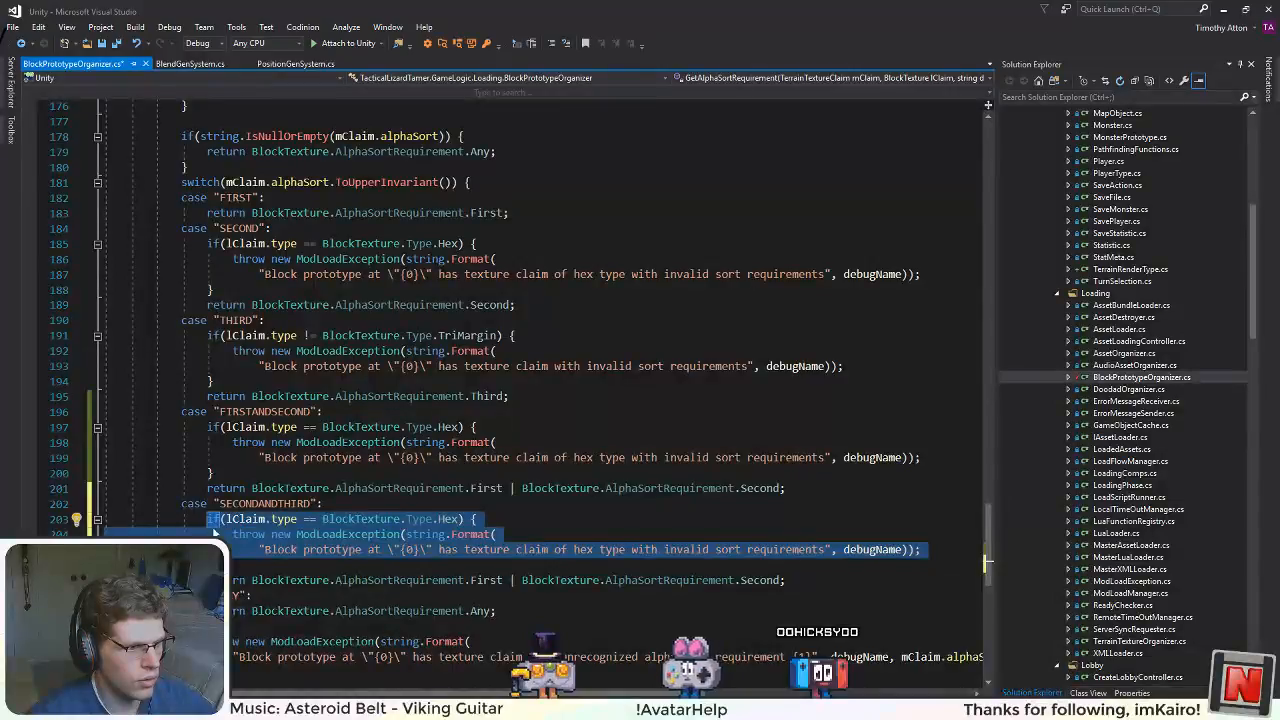
key("ctrl+v")
left_click(520, 470)
key("ctrl+s")
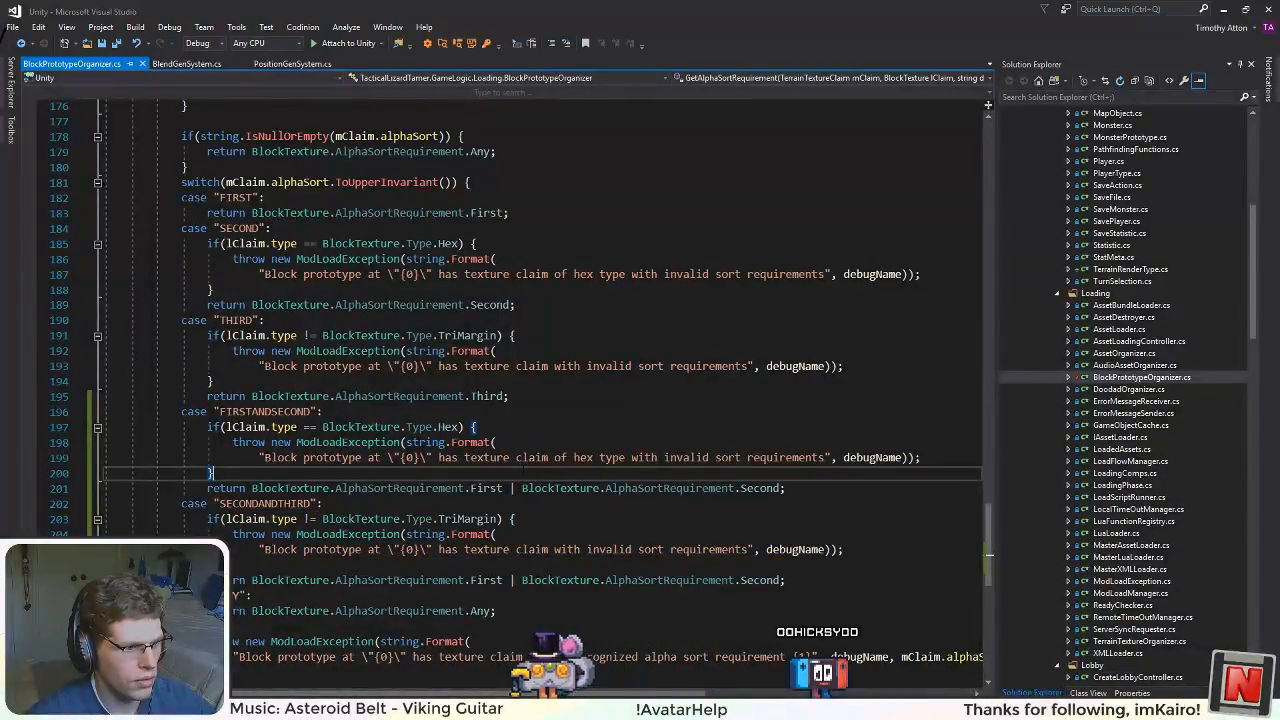
Step: Make the "SECONDANDTHIRD" case return BlockTexture.AlphaSortRequirement.Second | BlockTexture.AlphaSortRequirement.Third and save the script
double_click(486, 580)
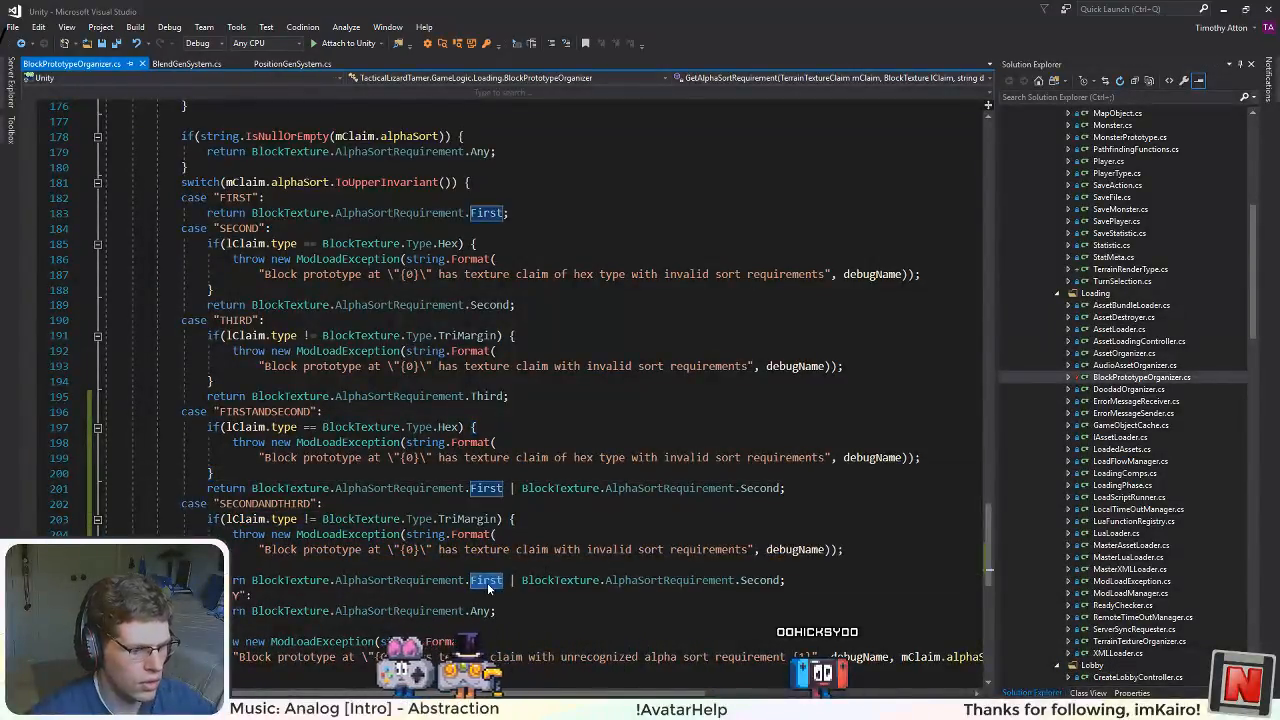
type("Second")
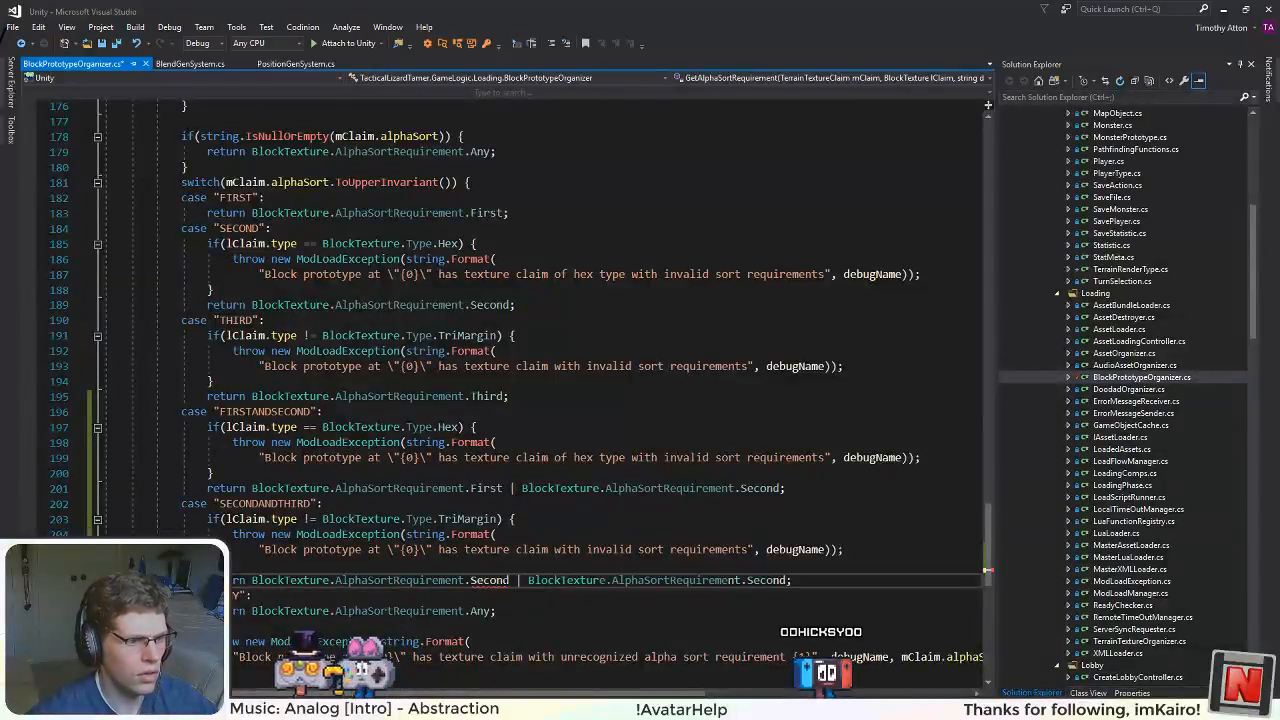
double_click(758, 579)
key("BackSpace")
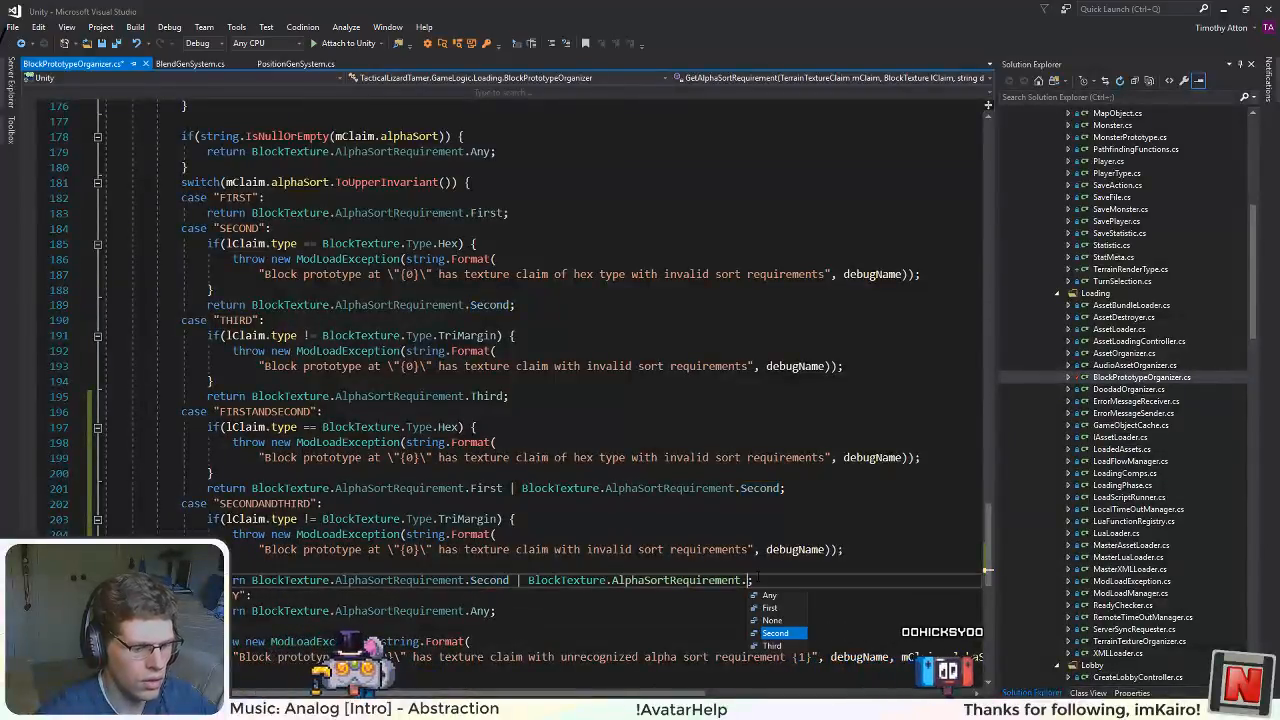
type("Th")
key("Tab")
left_click(638, 499)
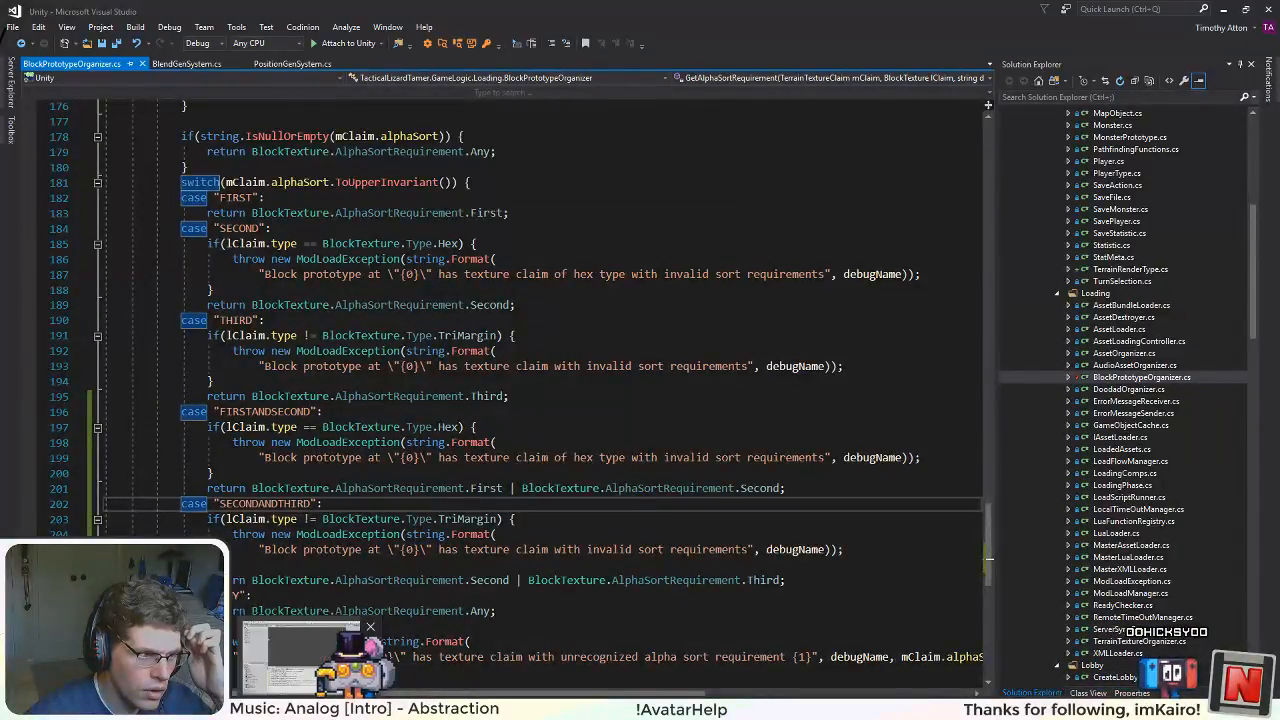
Step: Switch to Unity, run the game, and examine the margins and seams between the hex terrain tiles up close
key("alt+Tab")
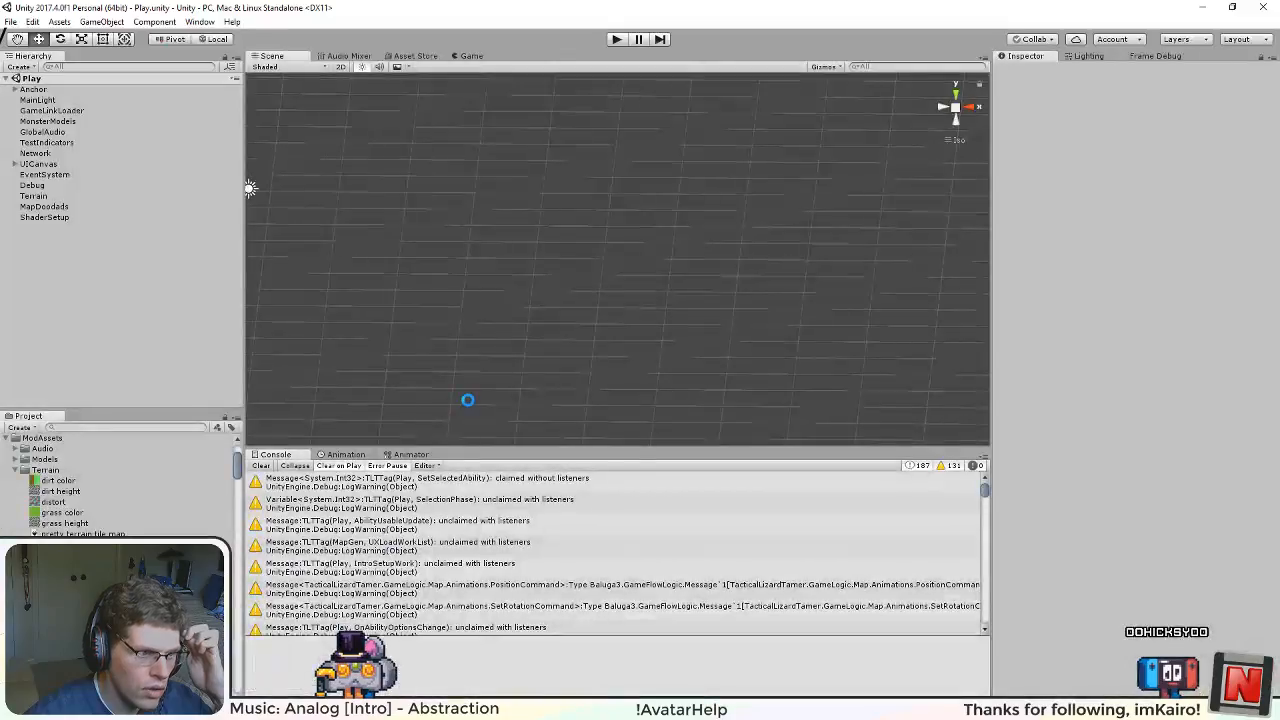
left_click(615, 40)
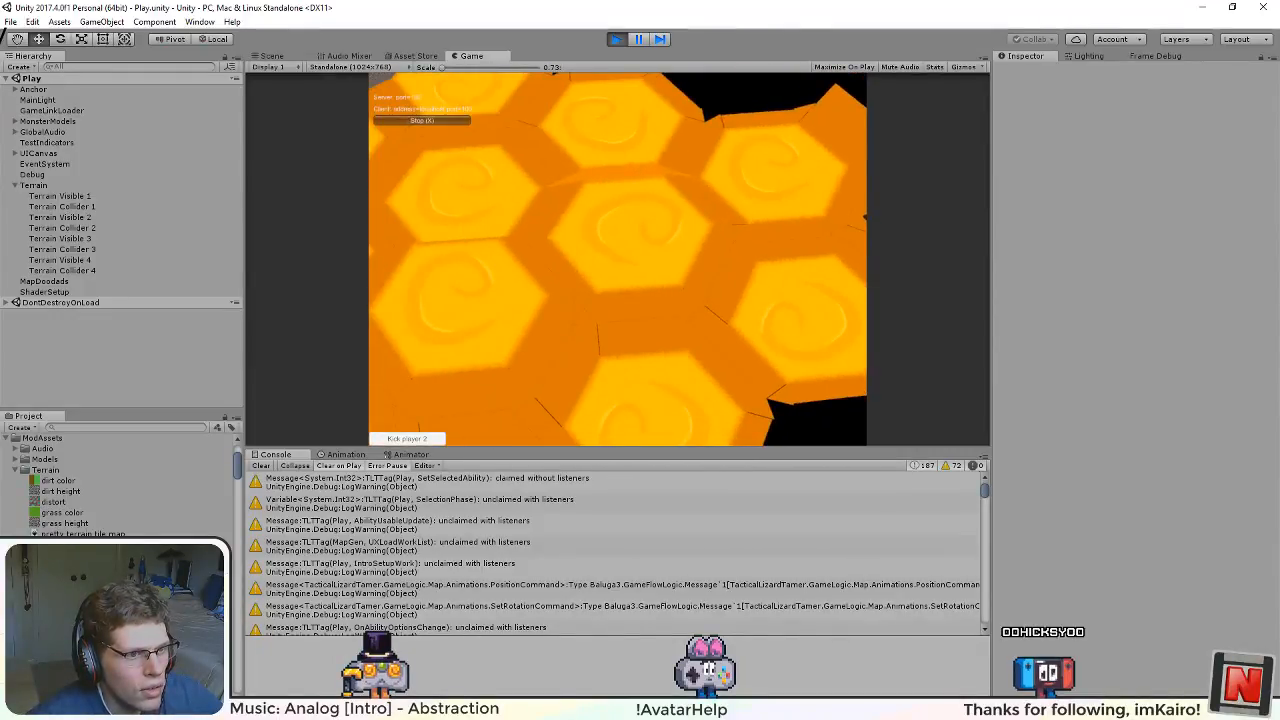
scroll(522, 324, "up", 4)
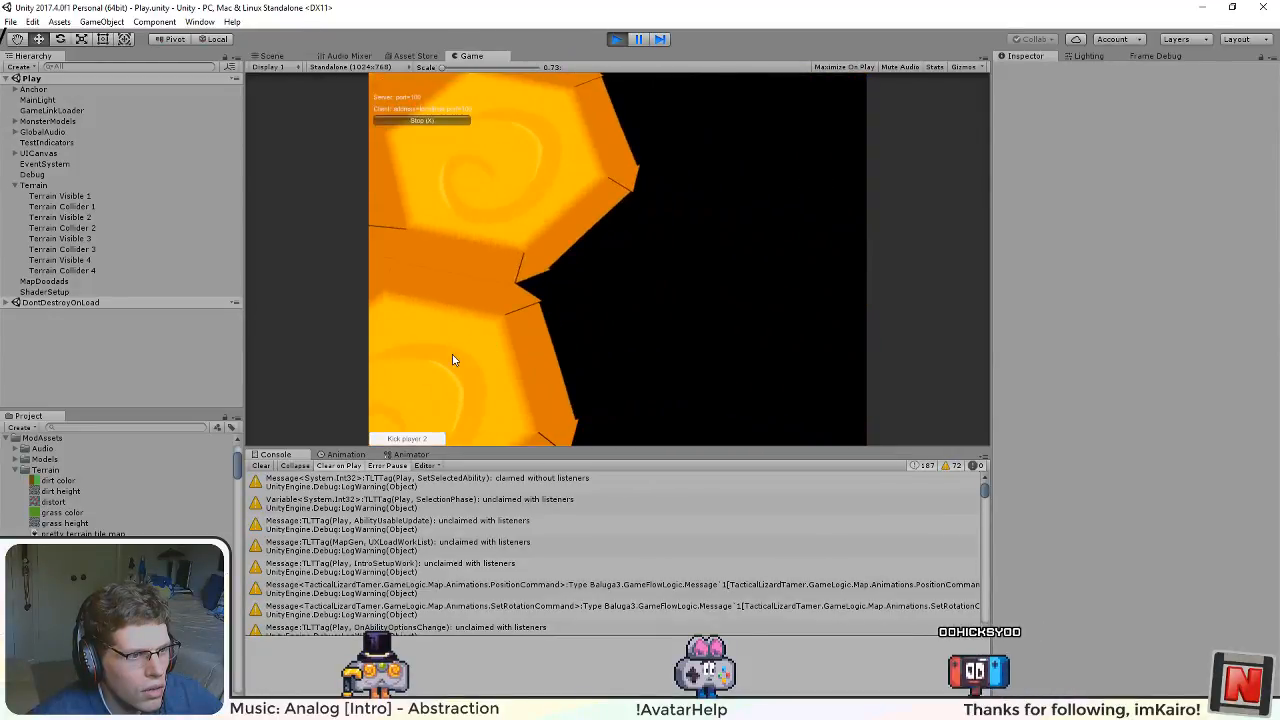
left_click_drag(453, 360, 1049, 26)
left_click_drag(710, 305, 721, 274)
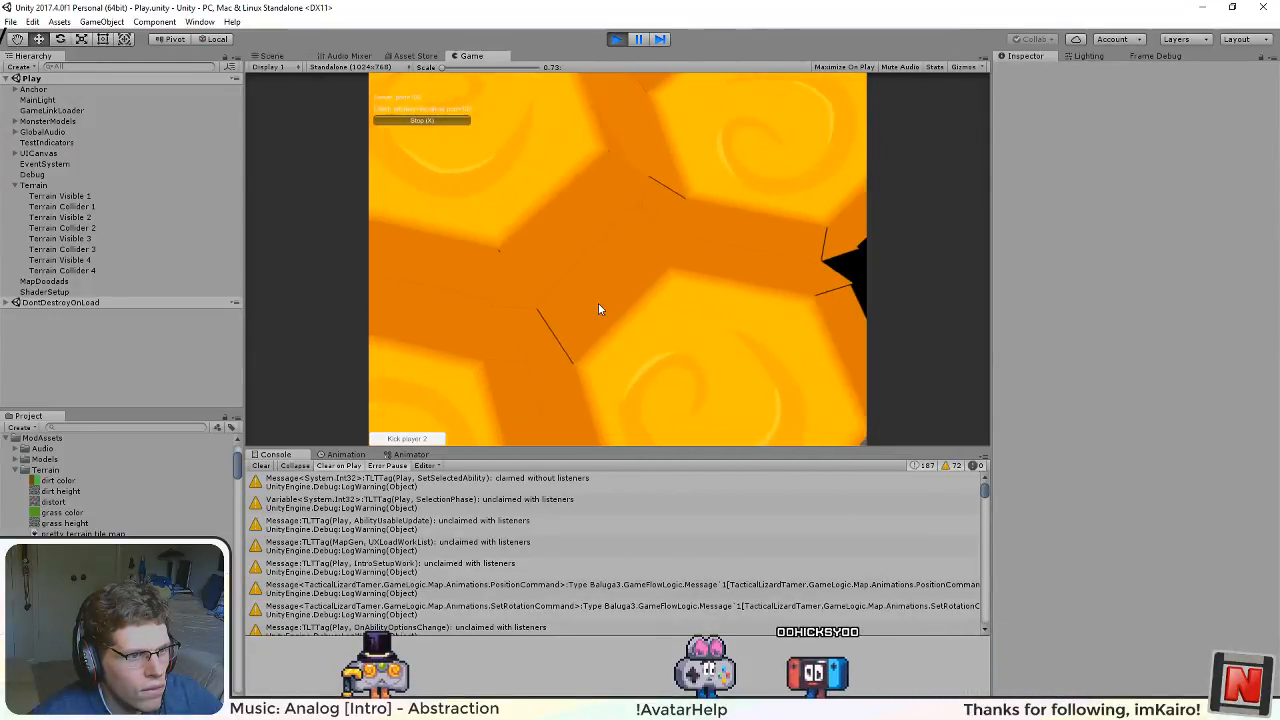
left_click_drag(640, 200, 546, 330)
scroll(546, 330, "up", 3)
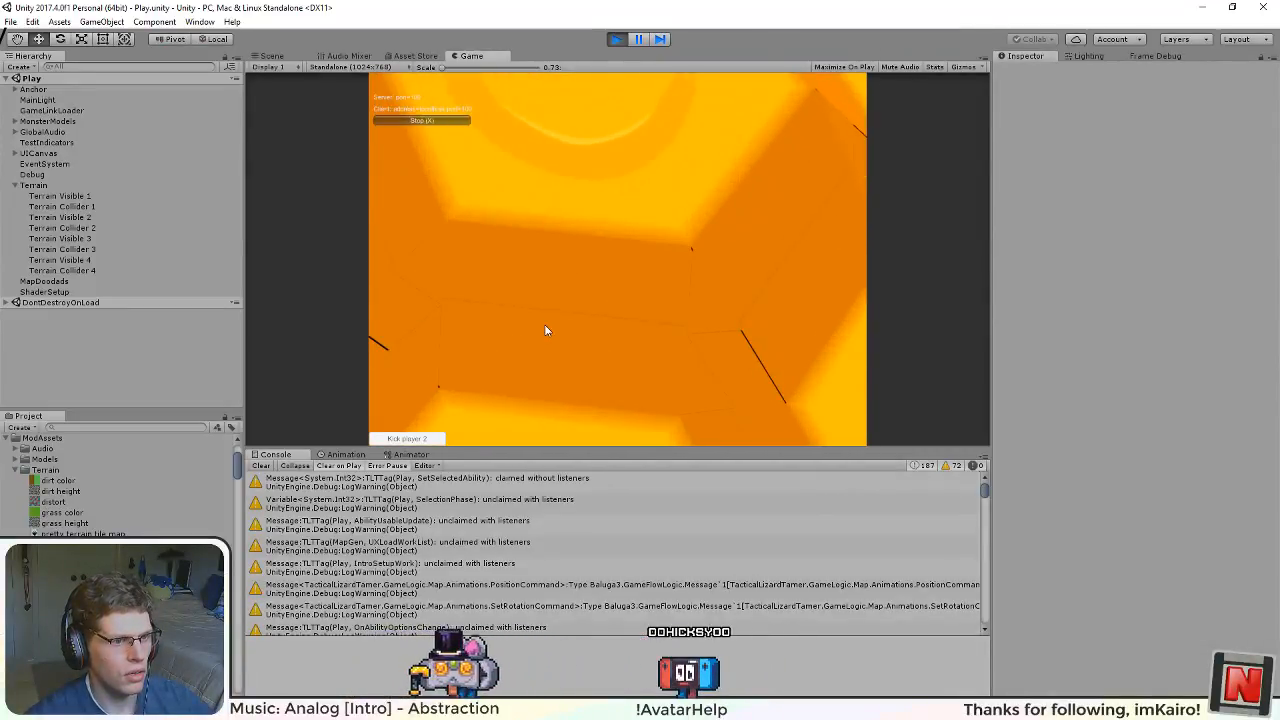
scroll(546, 330, "up", 2)
scroll(774, 426, "down", 1)
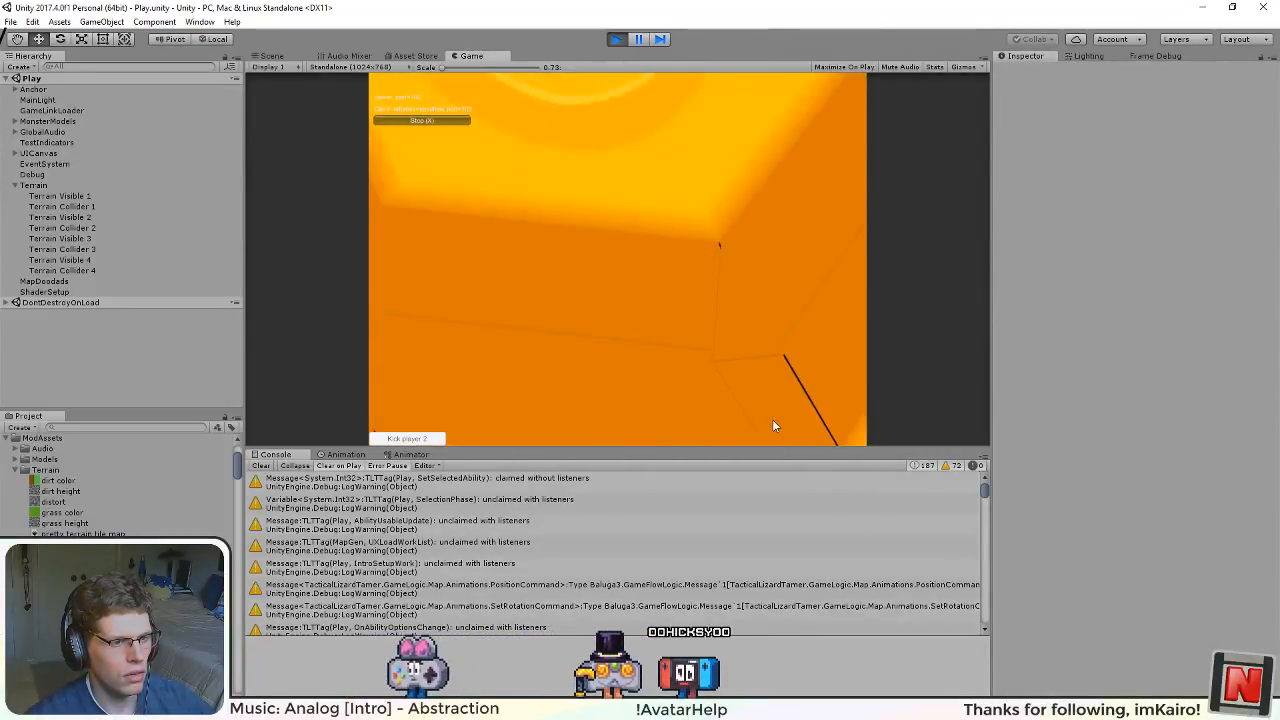
scroll(773, 426, "down", 1)
scroll(660, 396, "down", 1)
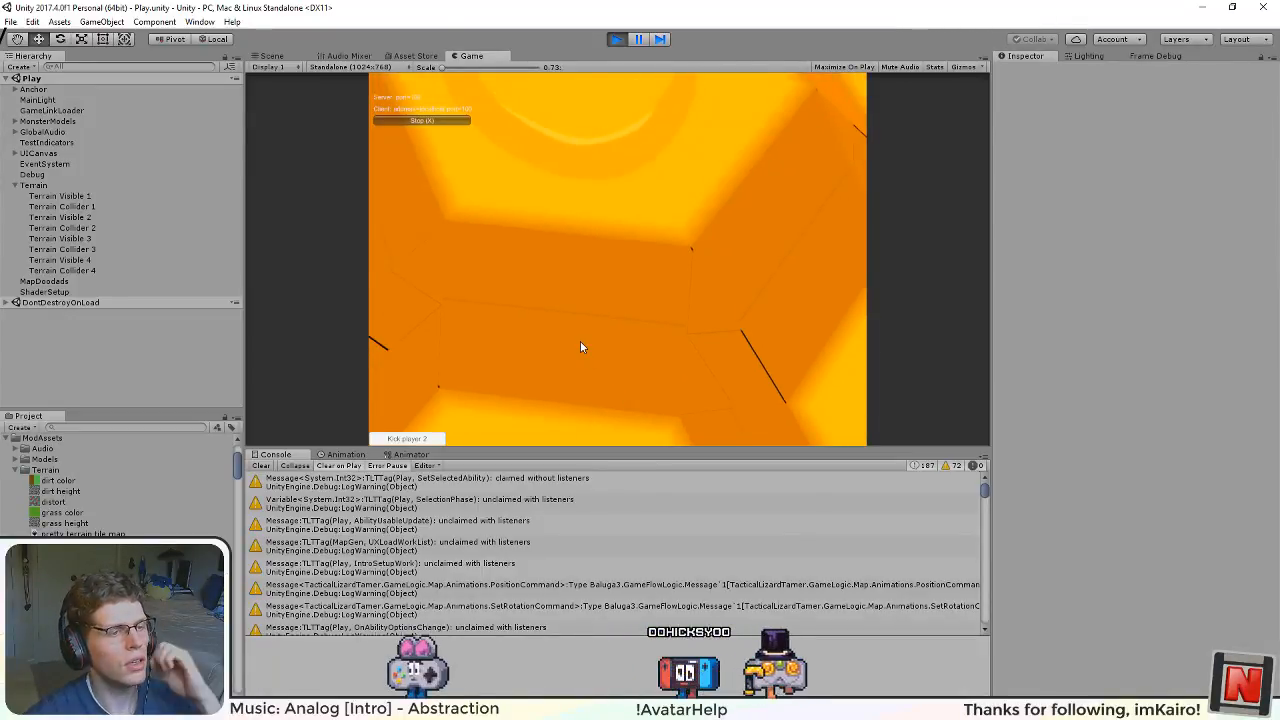
scroll(485, 332, "down", 2)
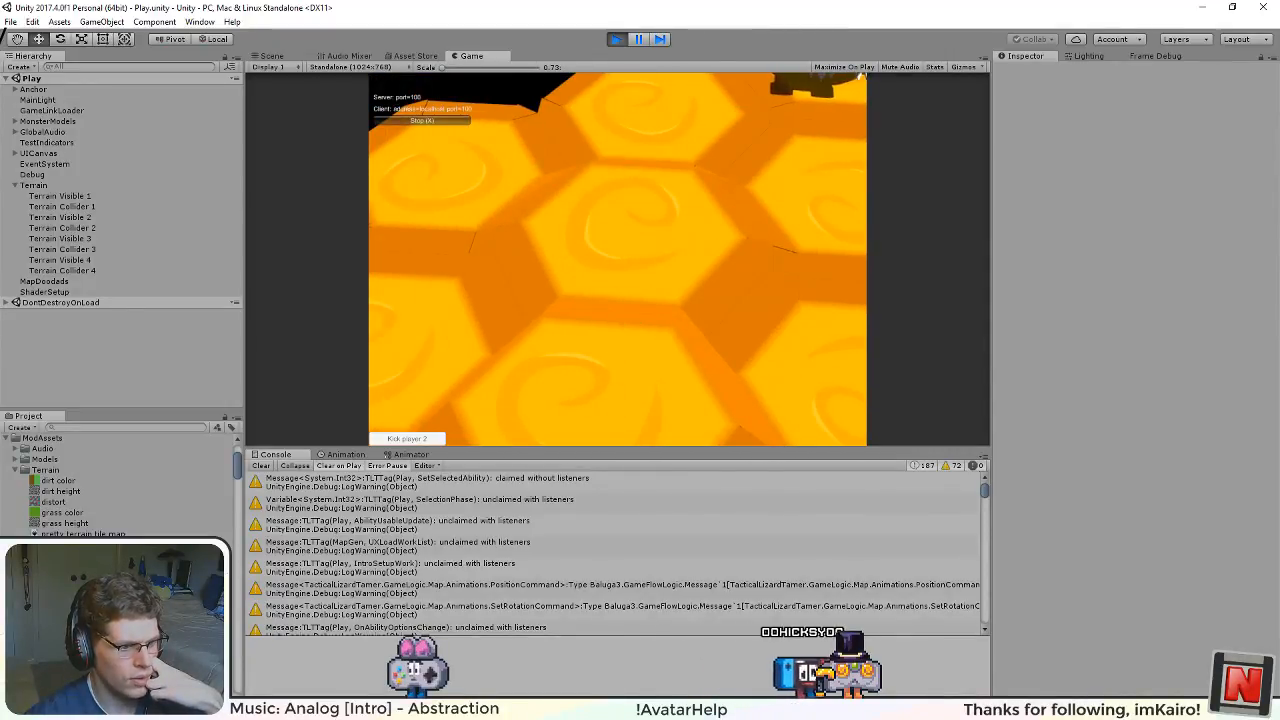
Step: Switch to Inkscape and examine the edges of the orange margin rectangles in pretty terrain tile map.svg
mouse_move(671, 709)
left_click(597, 657)
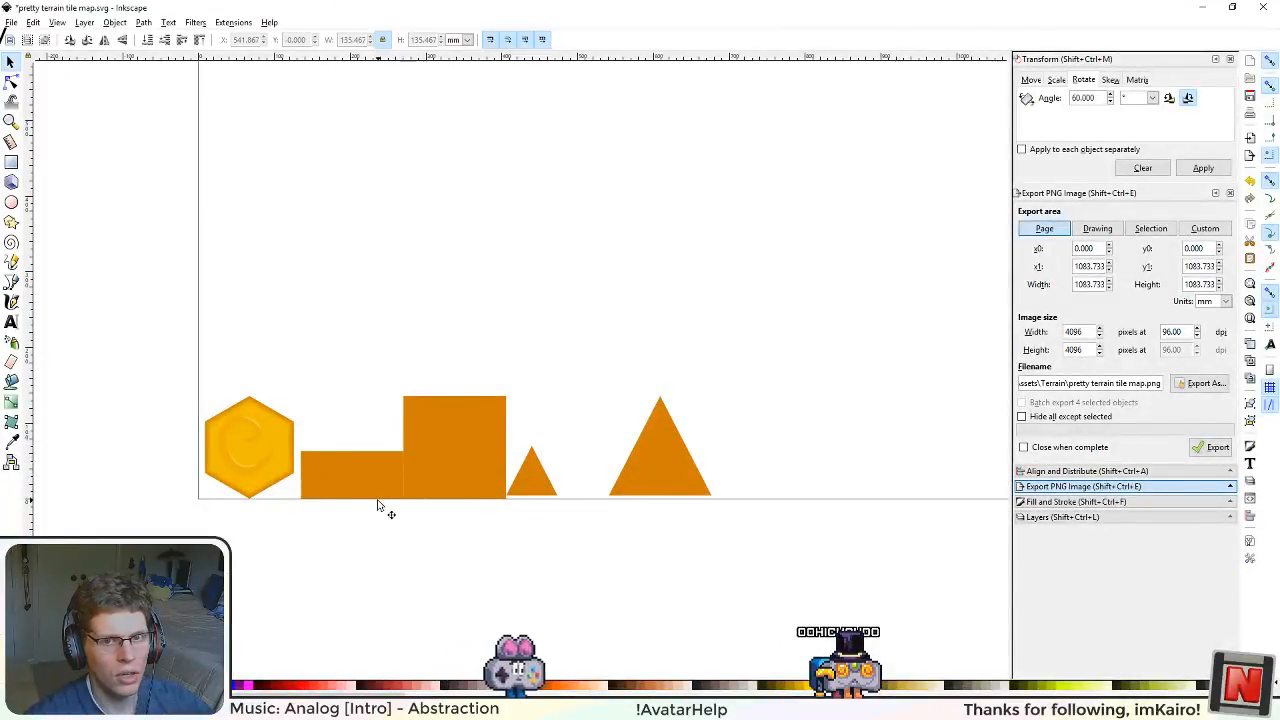
scroll(338, 498, "up", 1)
scroll(338, 500, "up", 4)
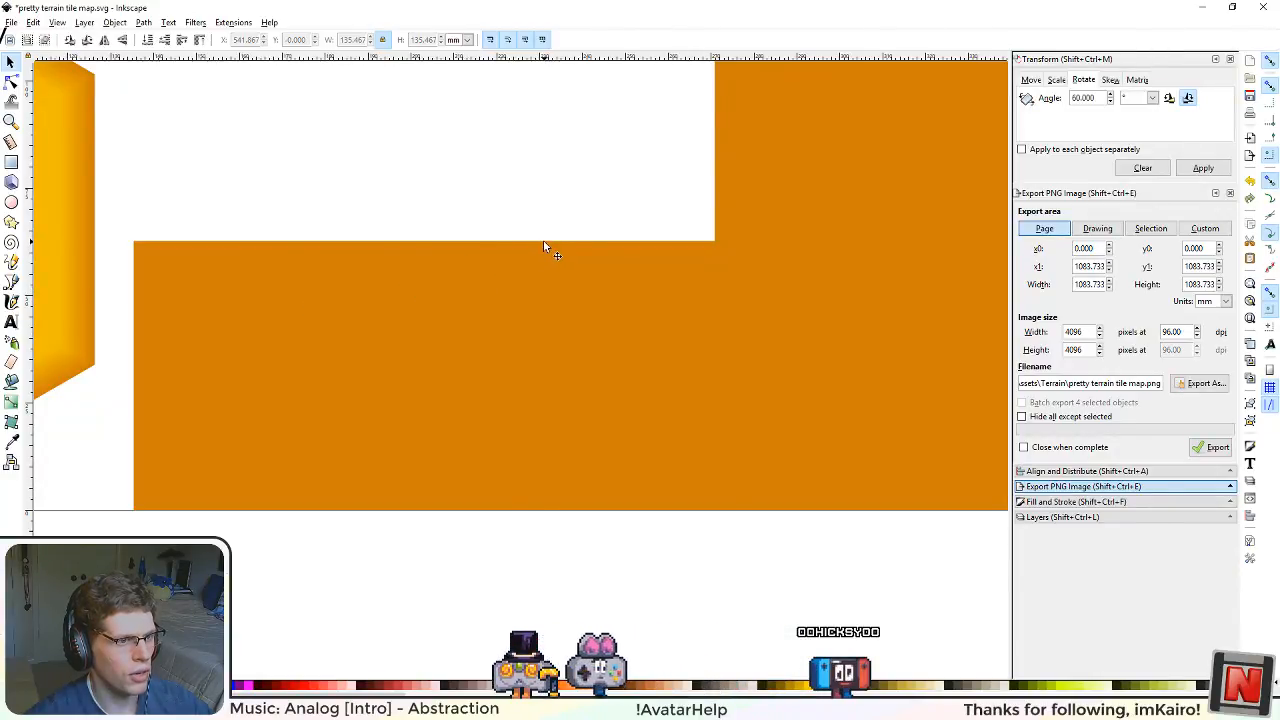
Step: Stop the running game in Unity, and check the triangle tiles of terrain texture alpha map.svg in Inkscape
key("alt+Tab")
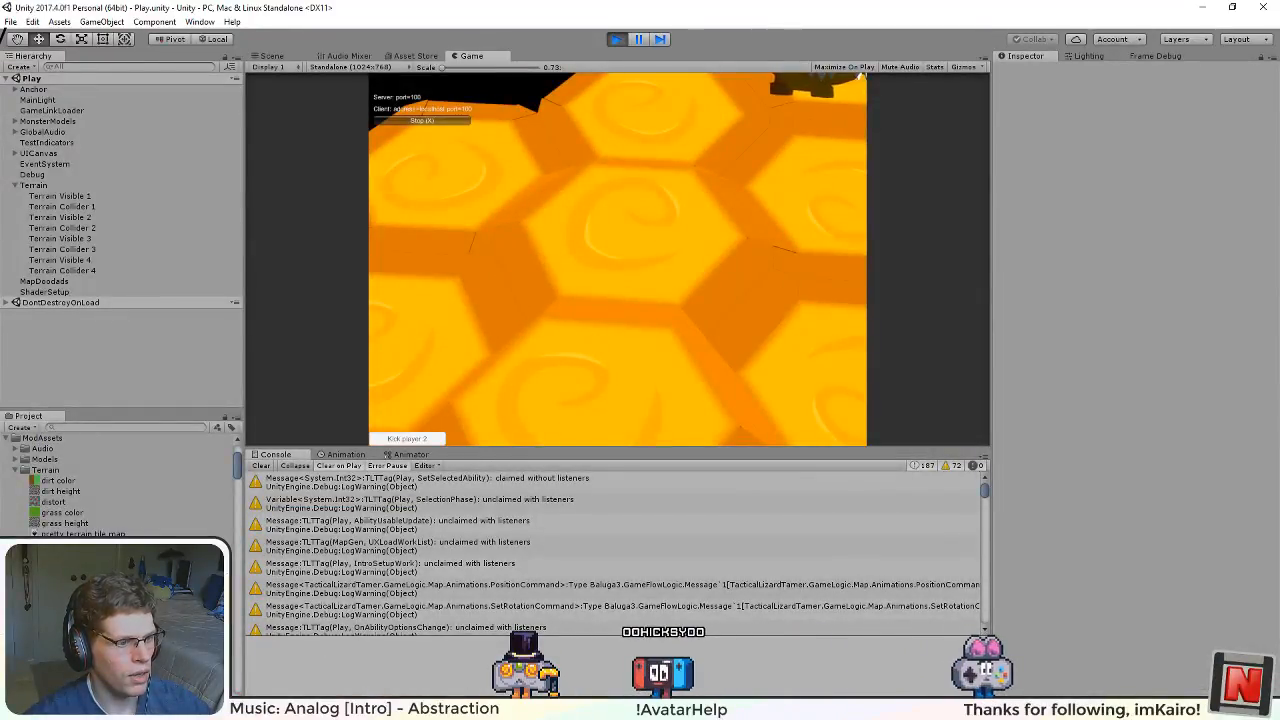
left_click(618, 40)
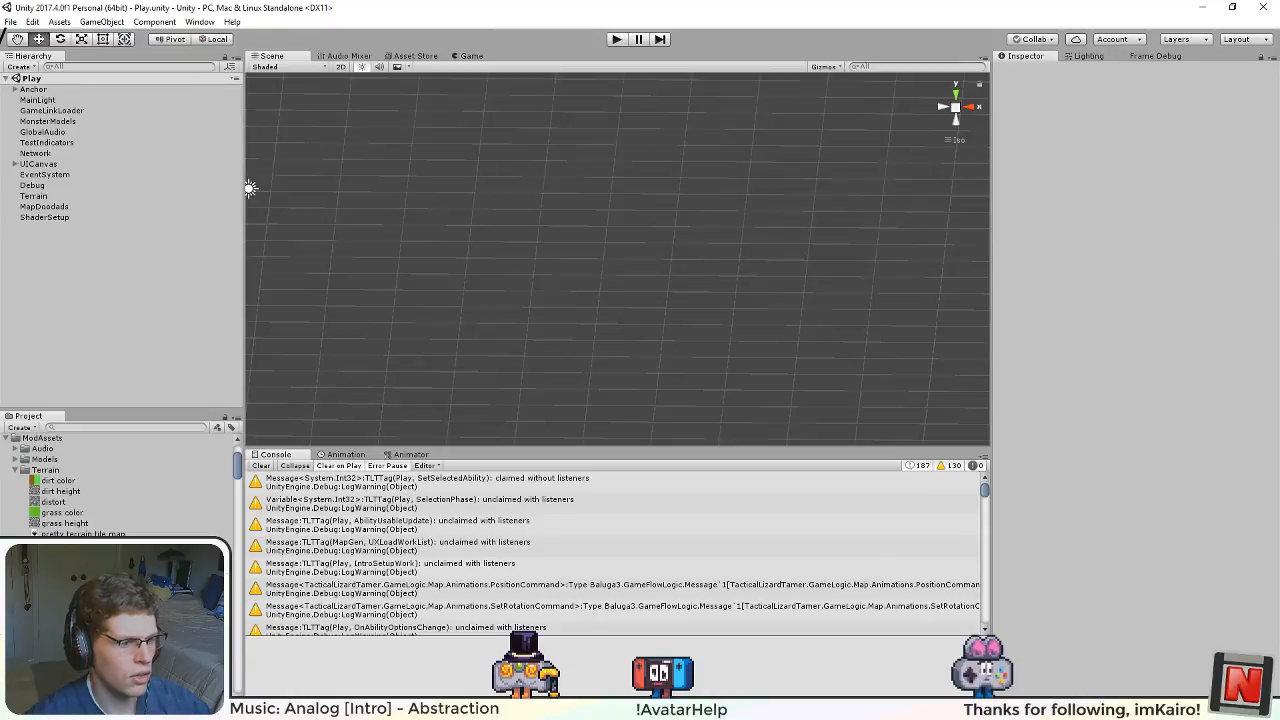
mouse_move(413, 709)
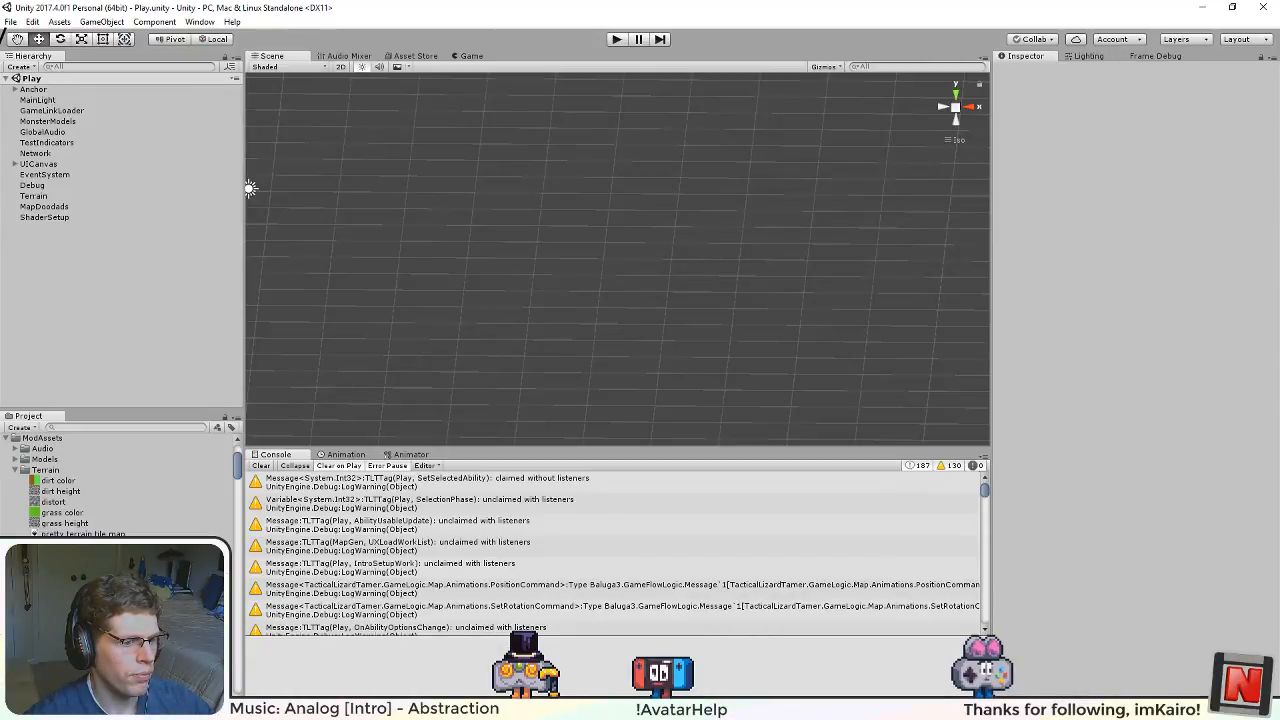
key("alt+Tab")
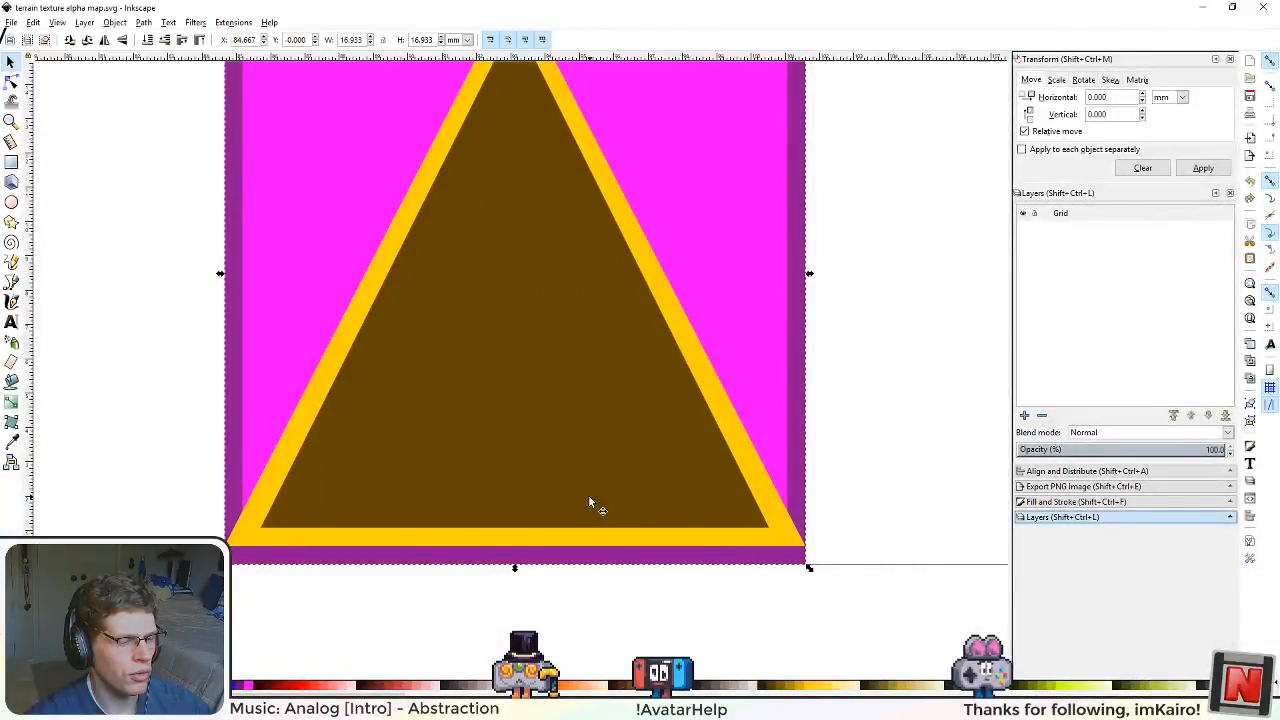
scroll(588, 494, "down", 5)
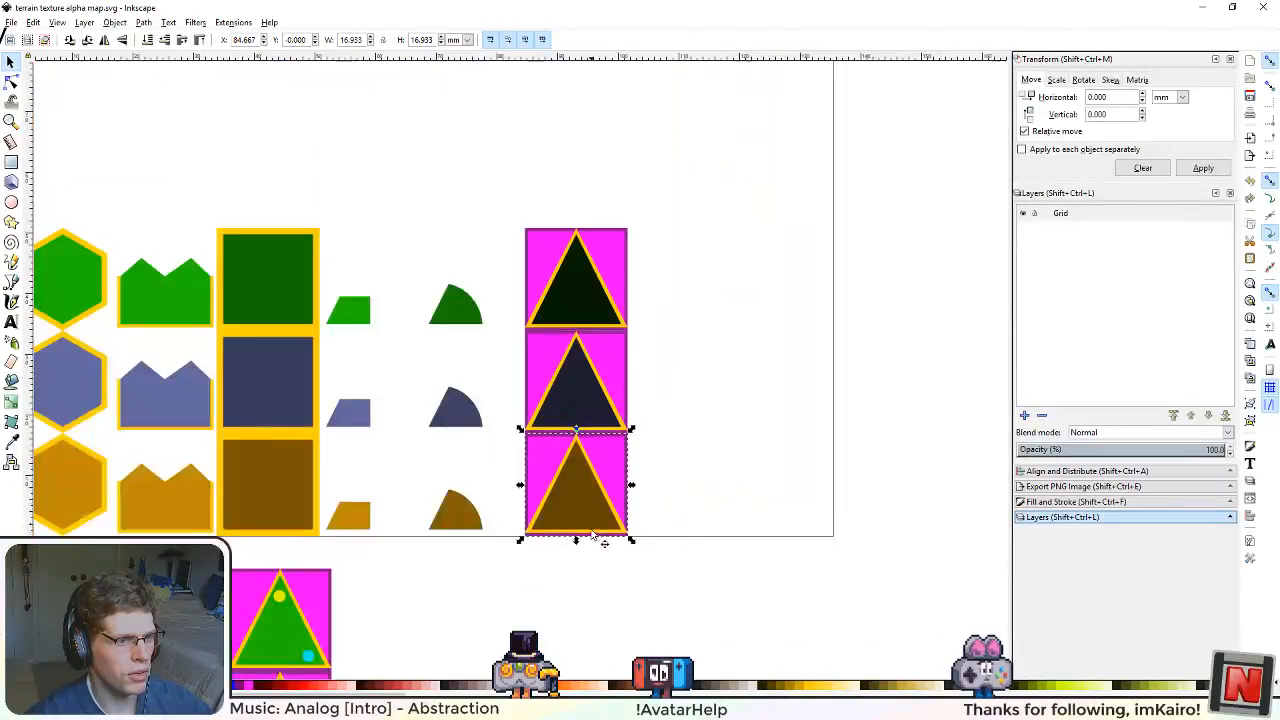
Step: Return to pretty terrain tile map.svg, look over its tile shapes, and save the drawing
left_click(700, 706)
scroll(317, 402, "down", 4)
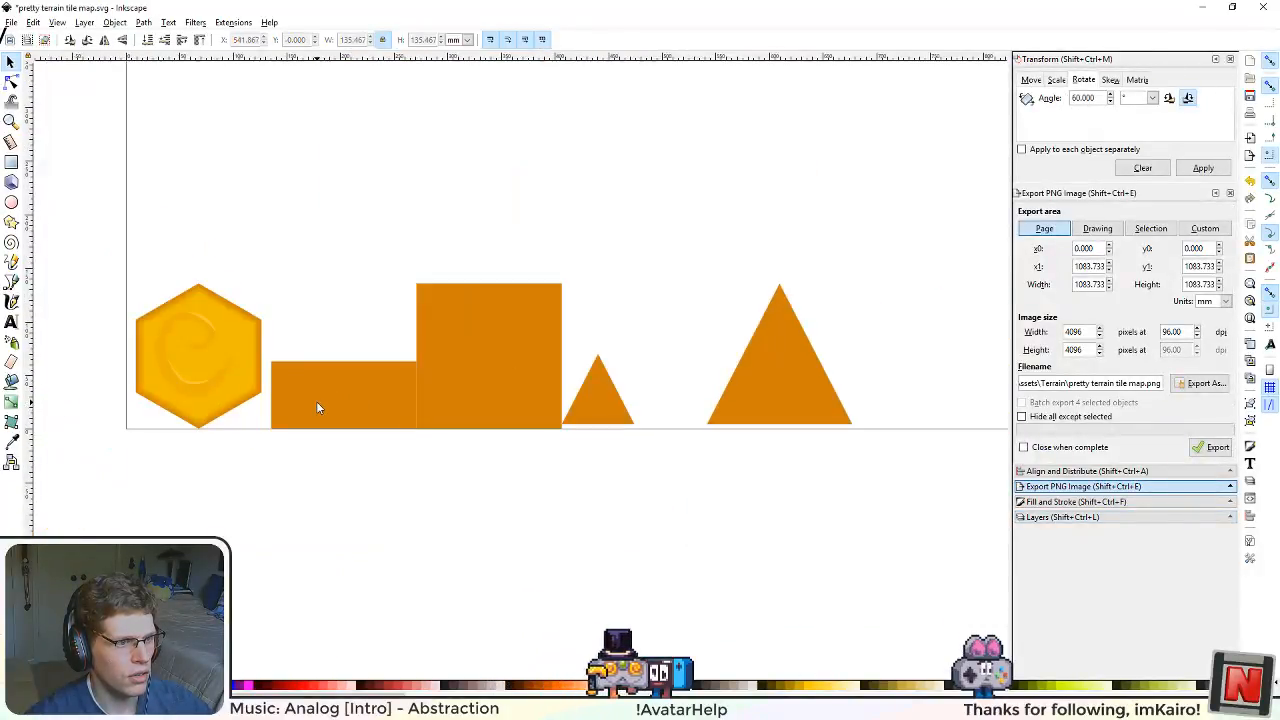
scroll(591, 423, "down", 3)
scroll(693, 366, "up", 2)
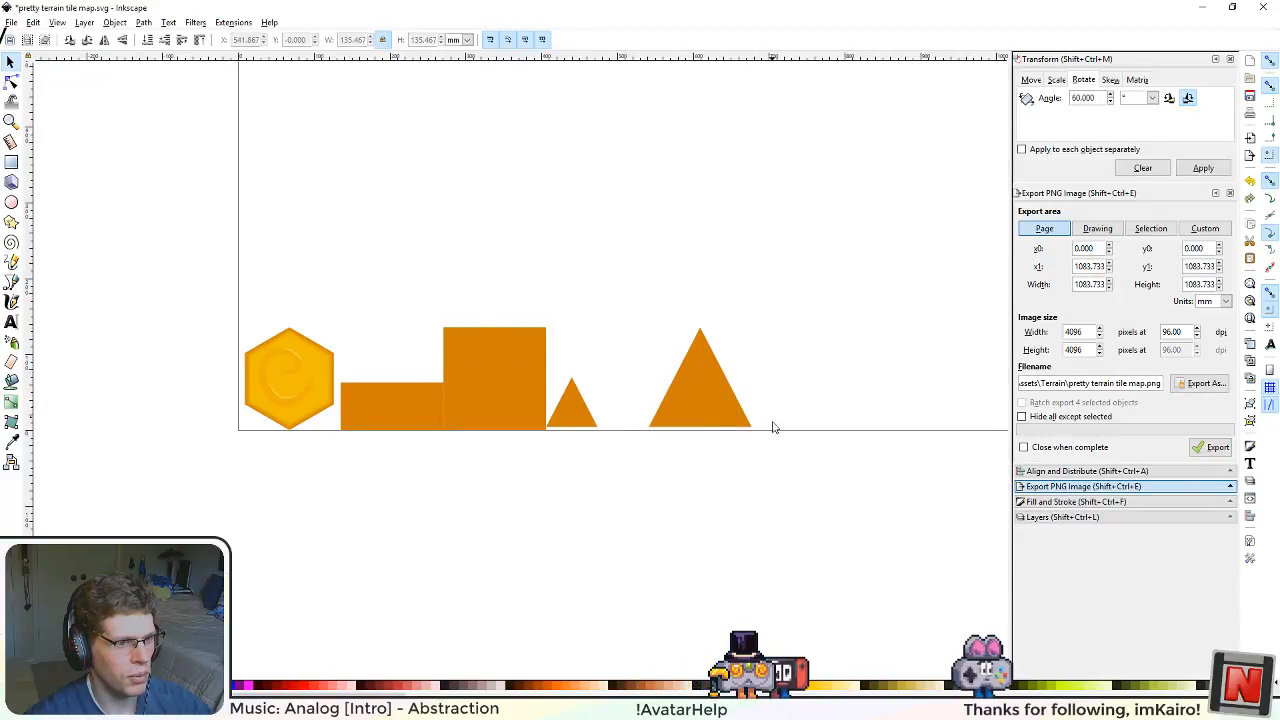
left_click_drag(767, 470, 726, 537)
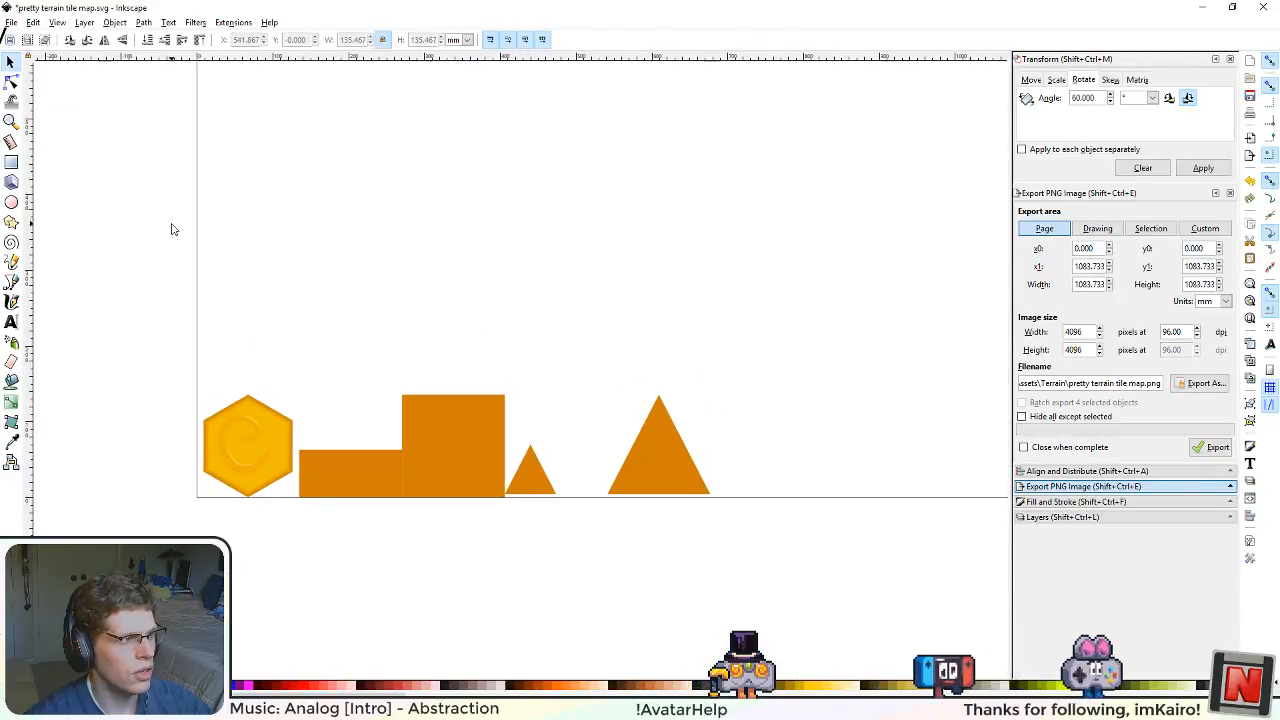
key("ctrl+s")
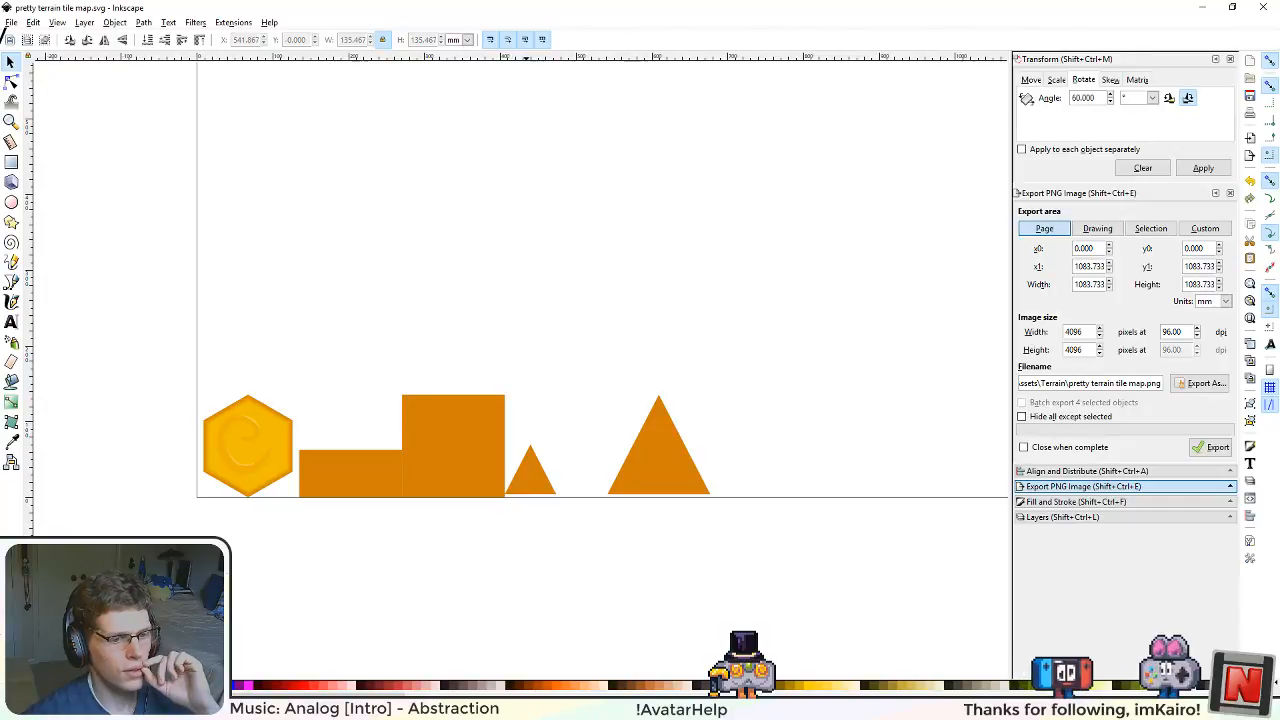
Step: Switch to Aseprite, close terrain texture alpha map.png, and open pretty terrain tile map.png from the Terrain folder
key("alt+Tab")
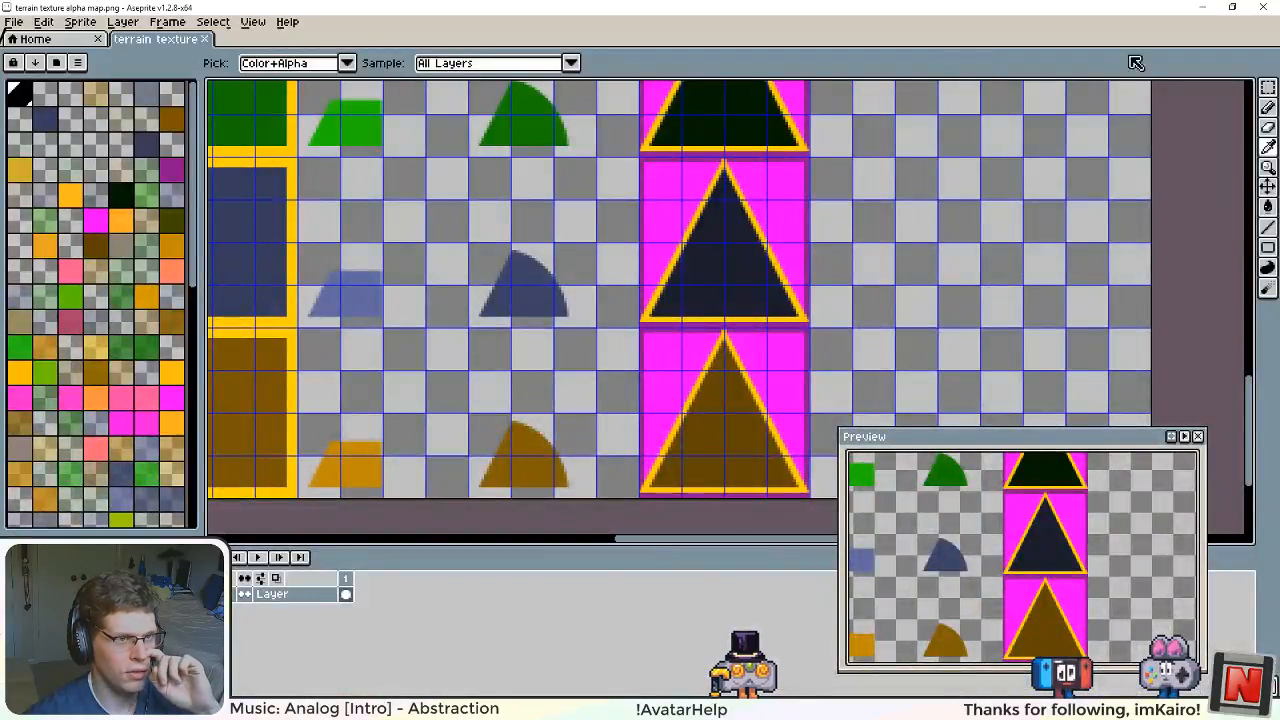
left_click(204, 39)
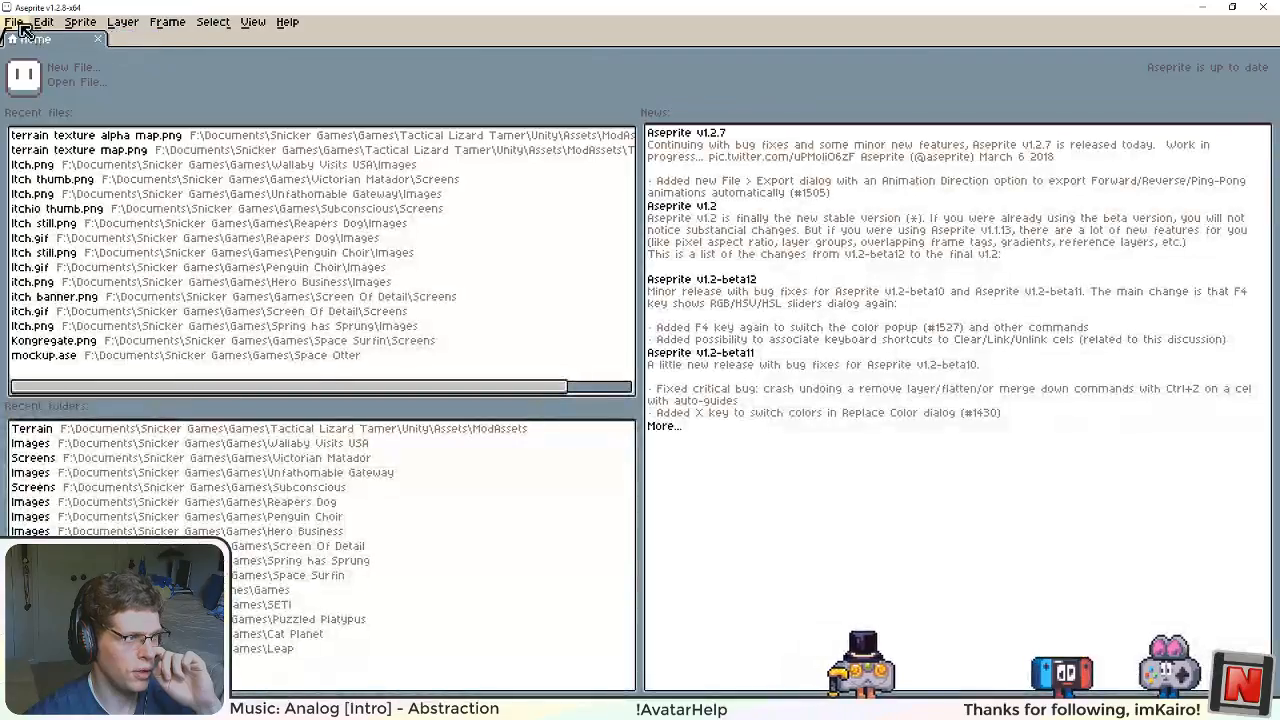
left_click(22, 30)
left_click(30, 54)
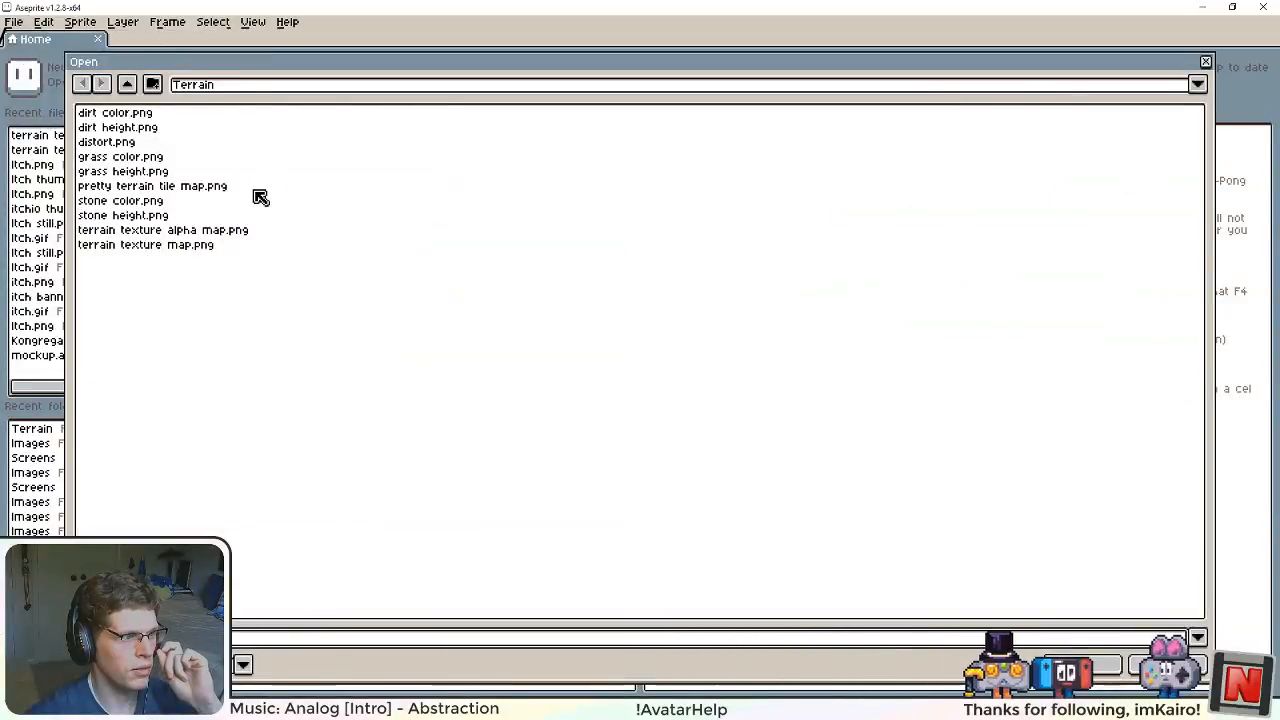
double_click(202, 189)
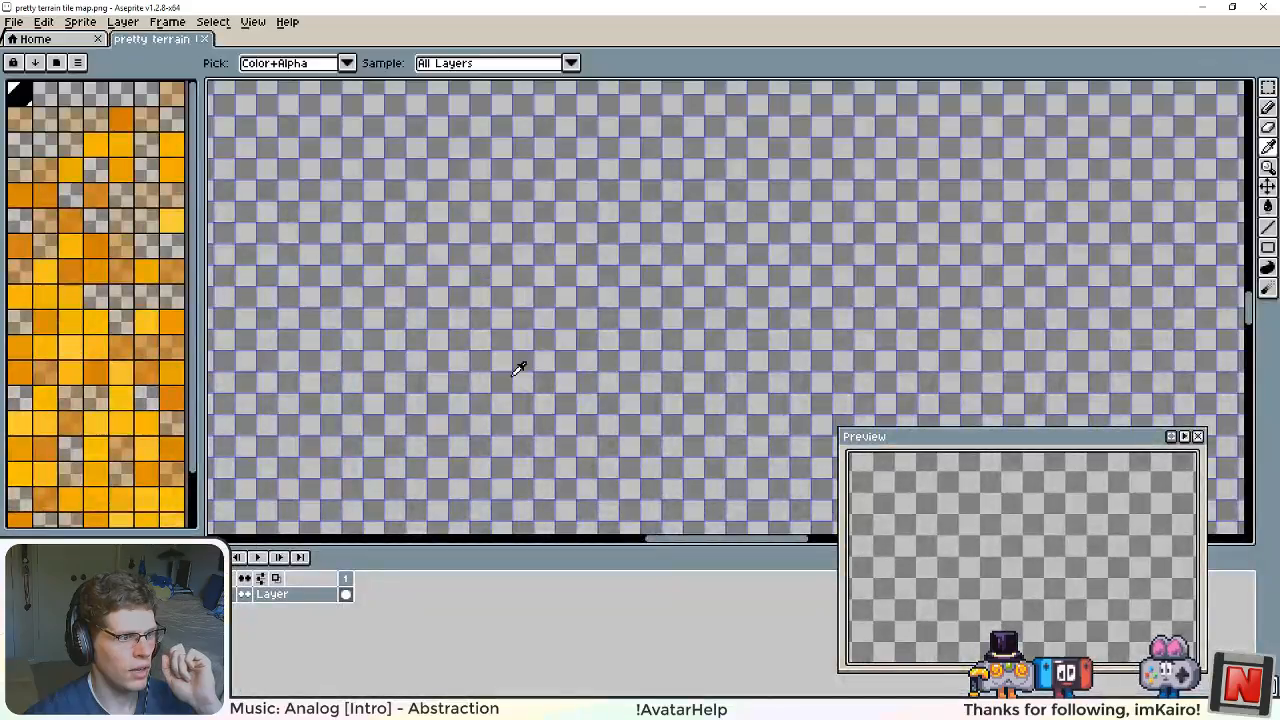
Step: Check the exported hex, margin and triangle tiles, and save pretty terrain tile map.png
scroll(508, 376, "down", 3)
scroll(510, 372, "down", 2)
left_click_drag(500, 380, 543, 170)
left_click_drag(487, 433, 665, 307)
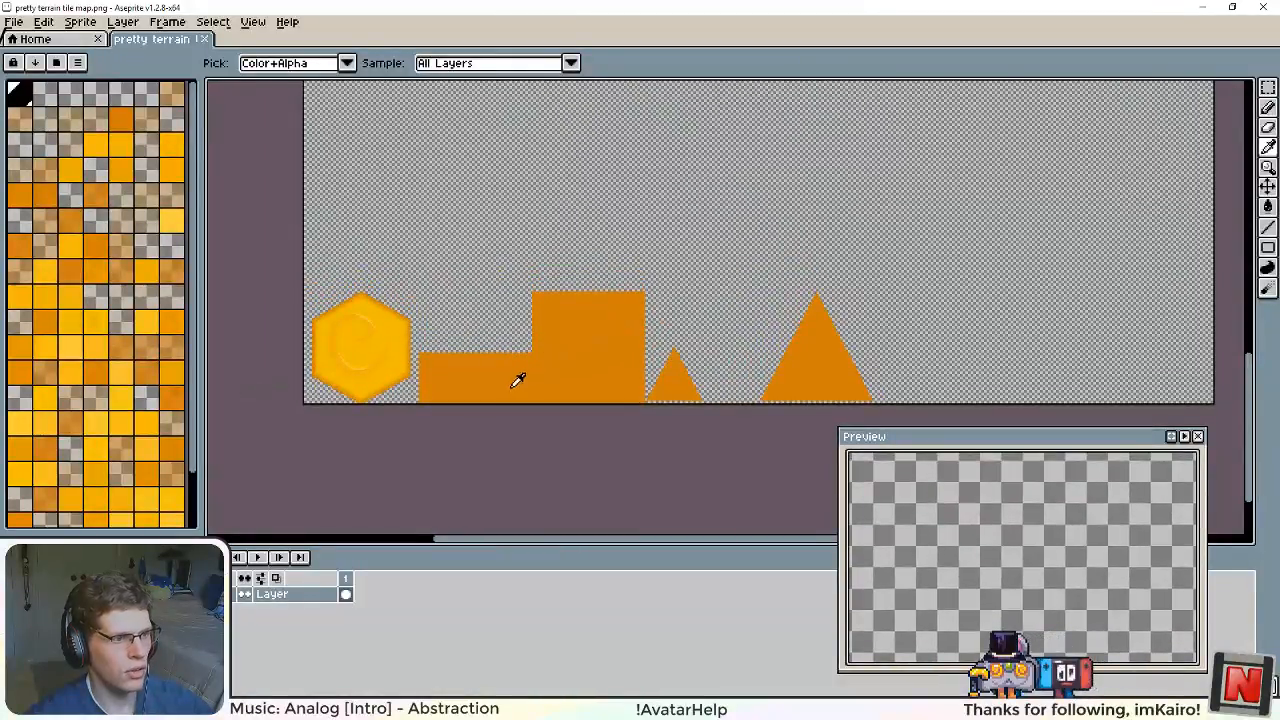
left_click(14, 21)
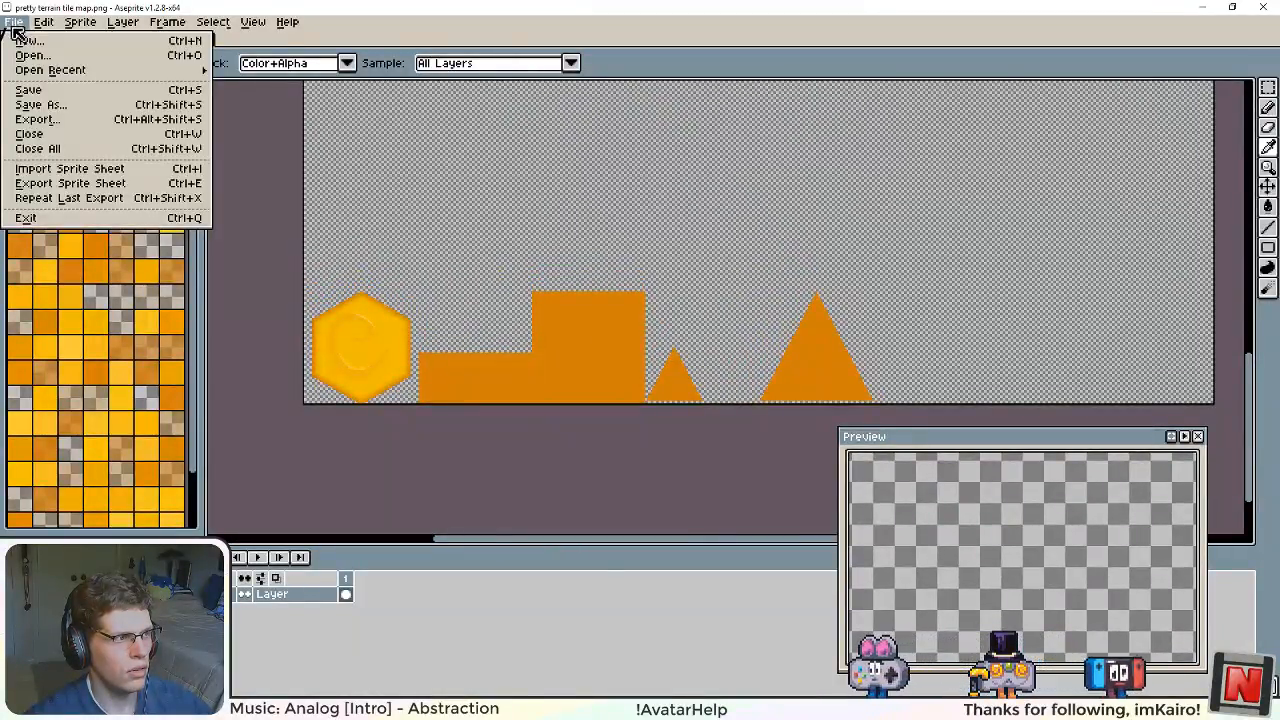
left_click(58, 95)
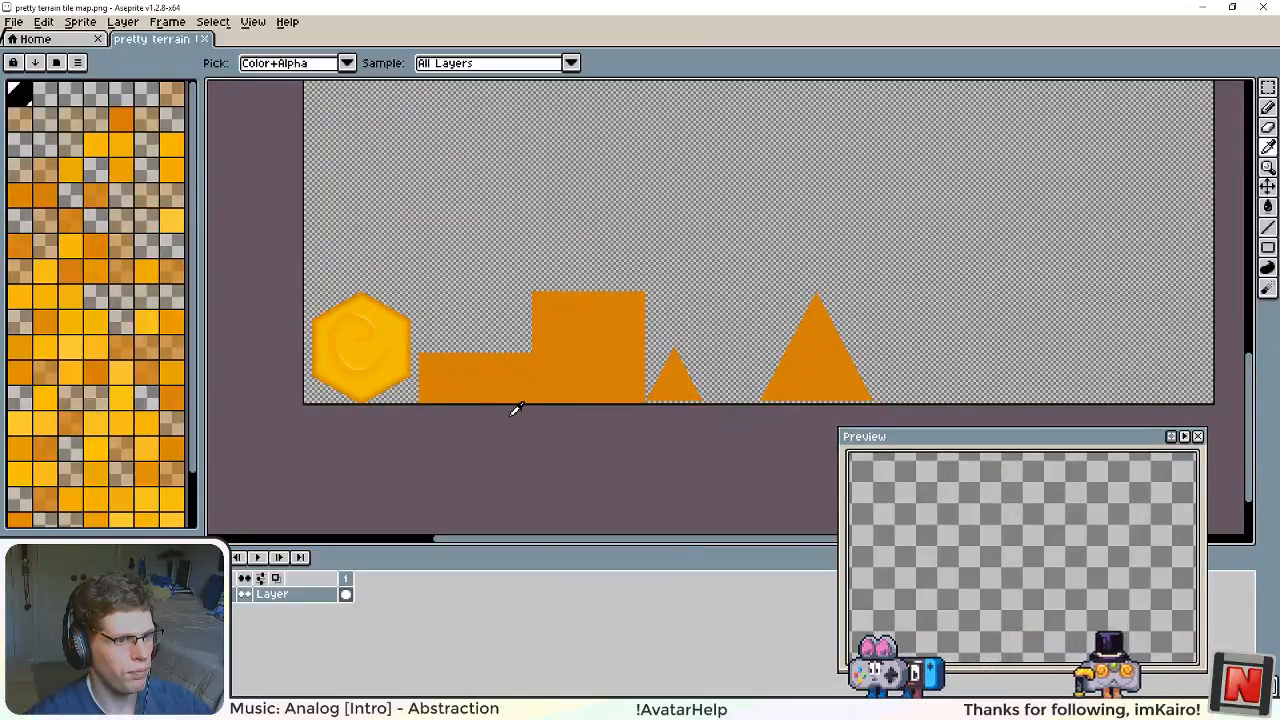
mouse_move(516, 709)
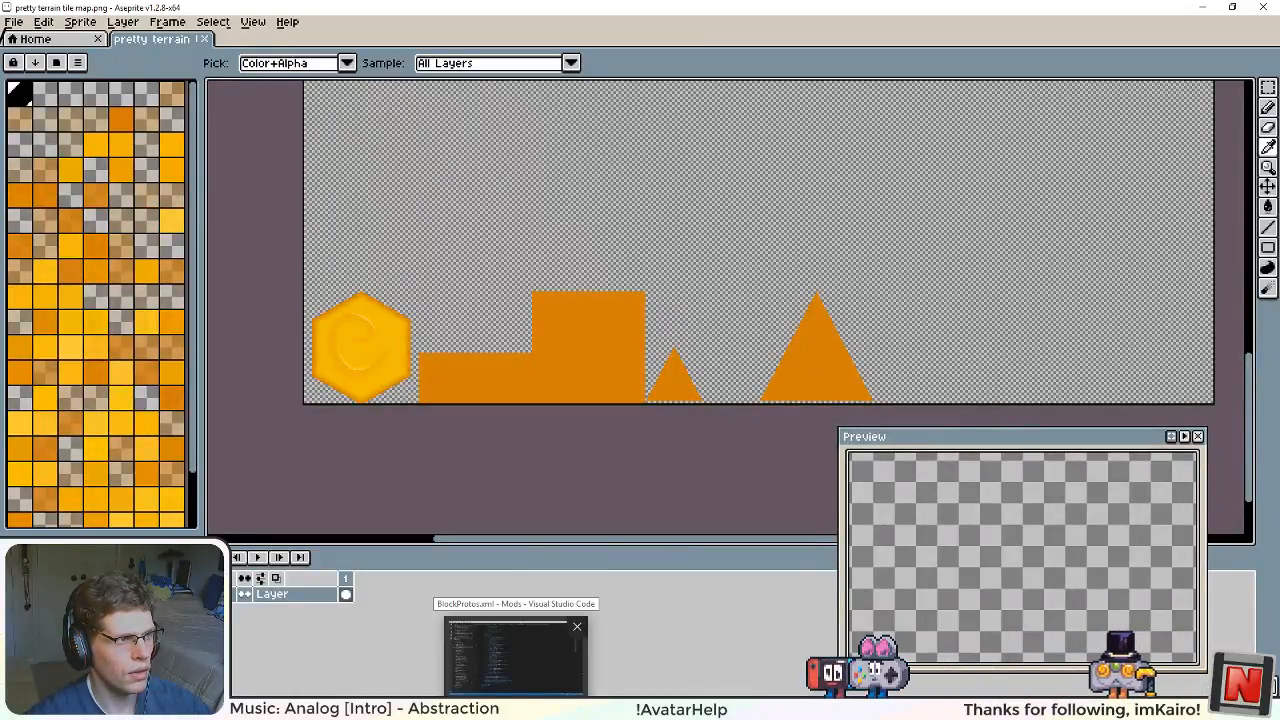
left_click(347, 63)
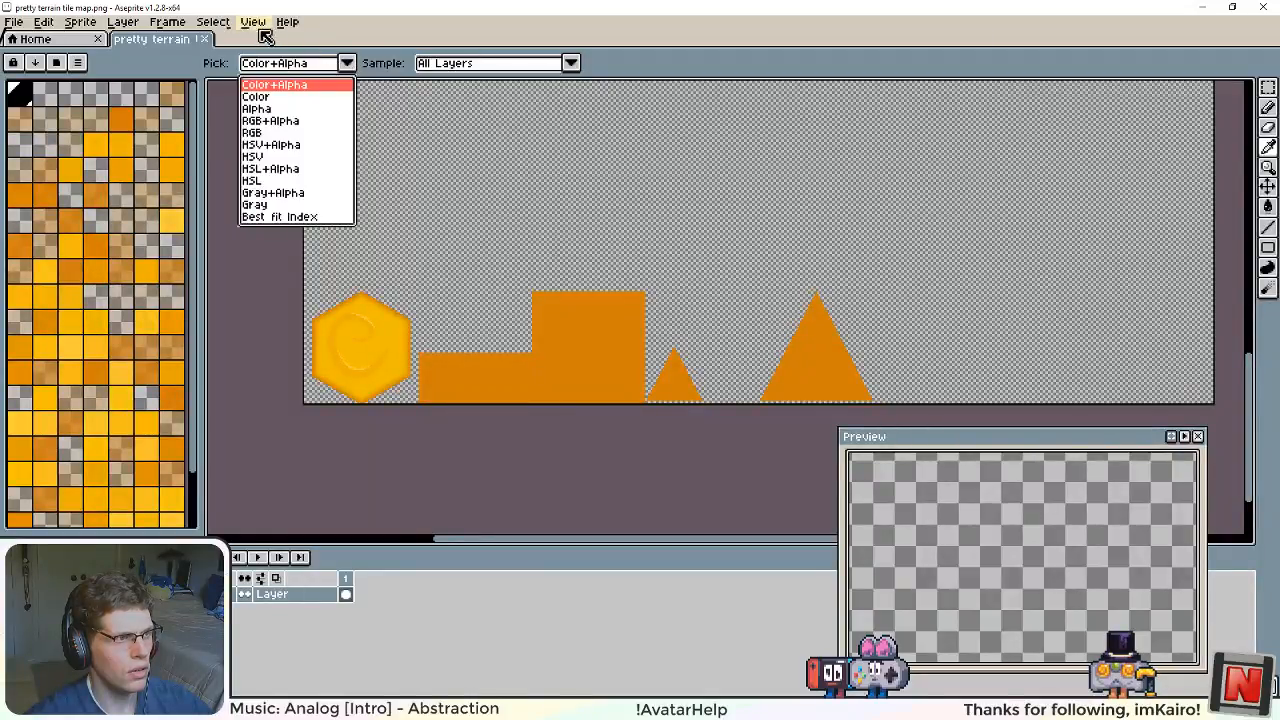
left_click(256, 24)
mouse_move(287, 78)
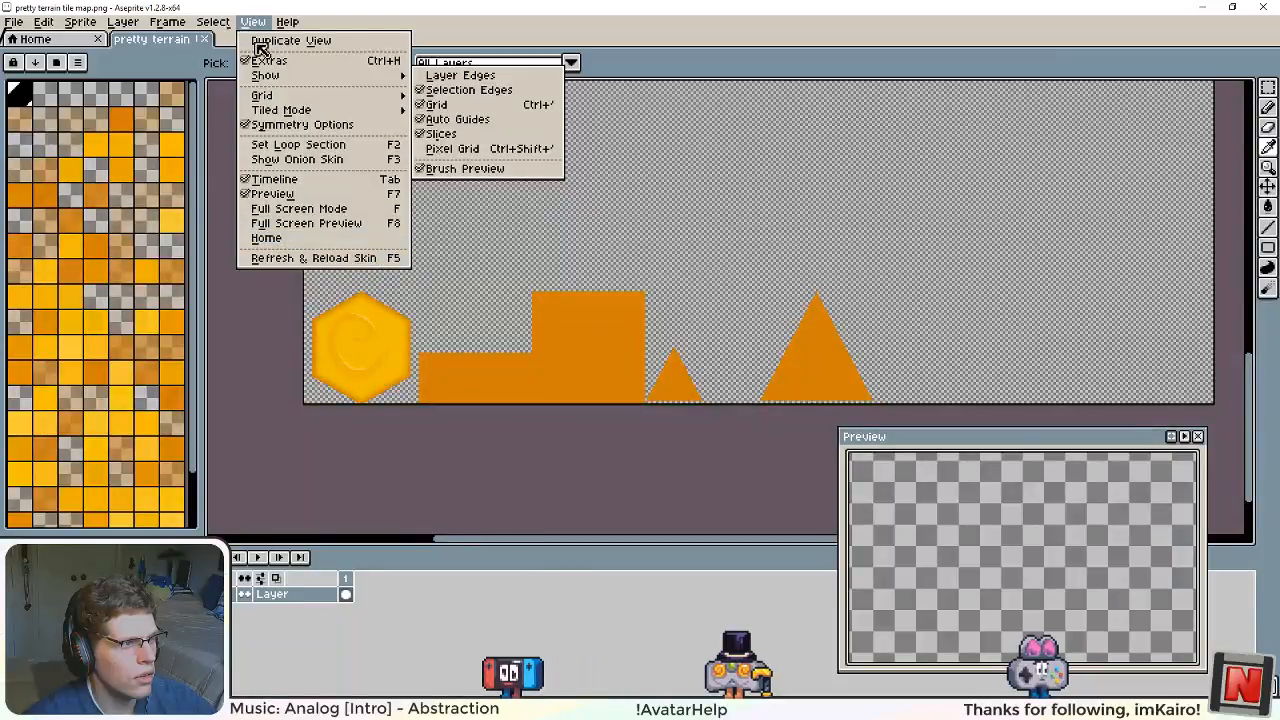
mouse_move(221, 22)
mouse_move(181, 24)
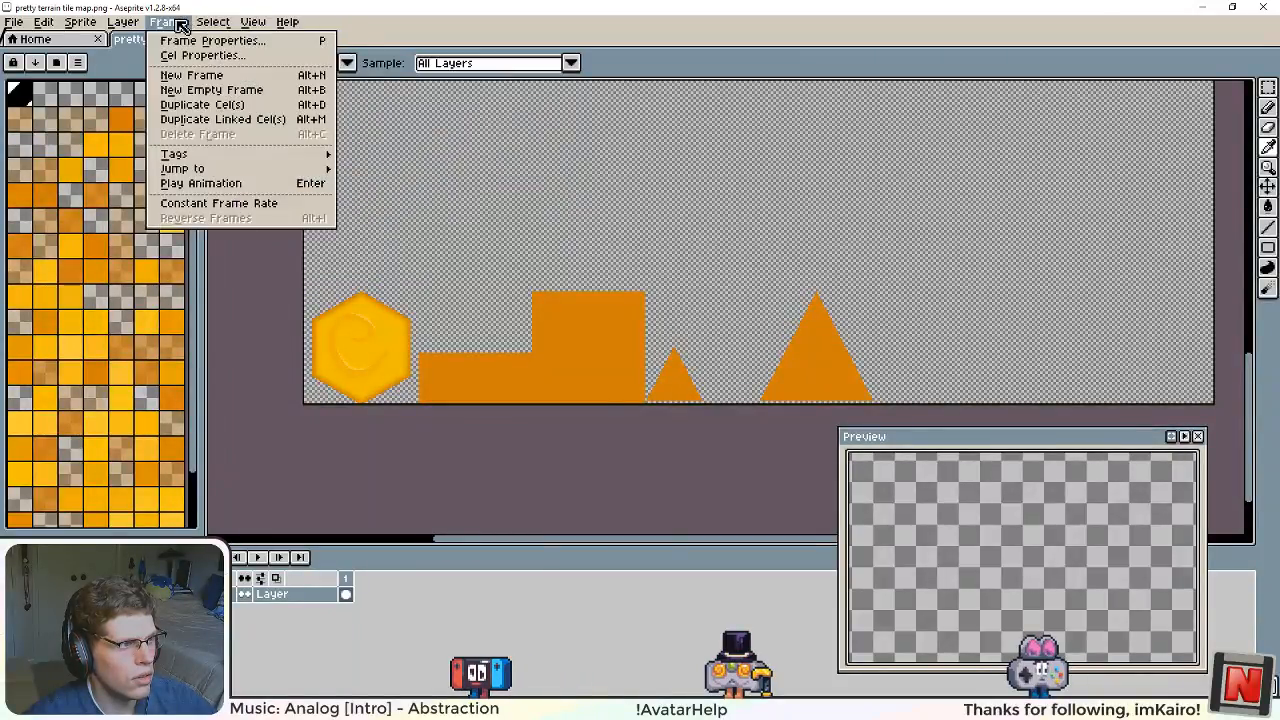
mouse_move(129, 27)
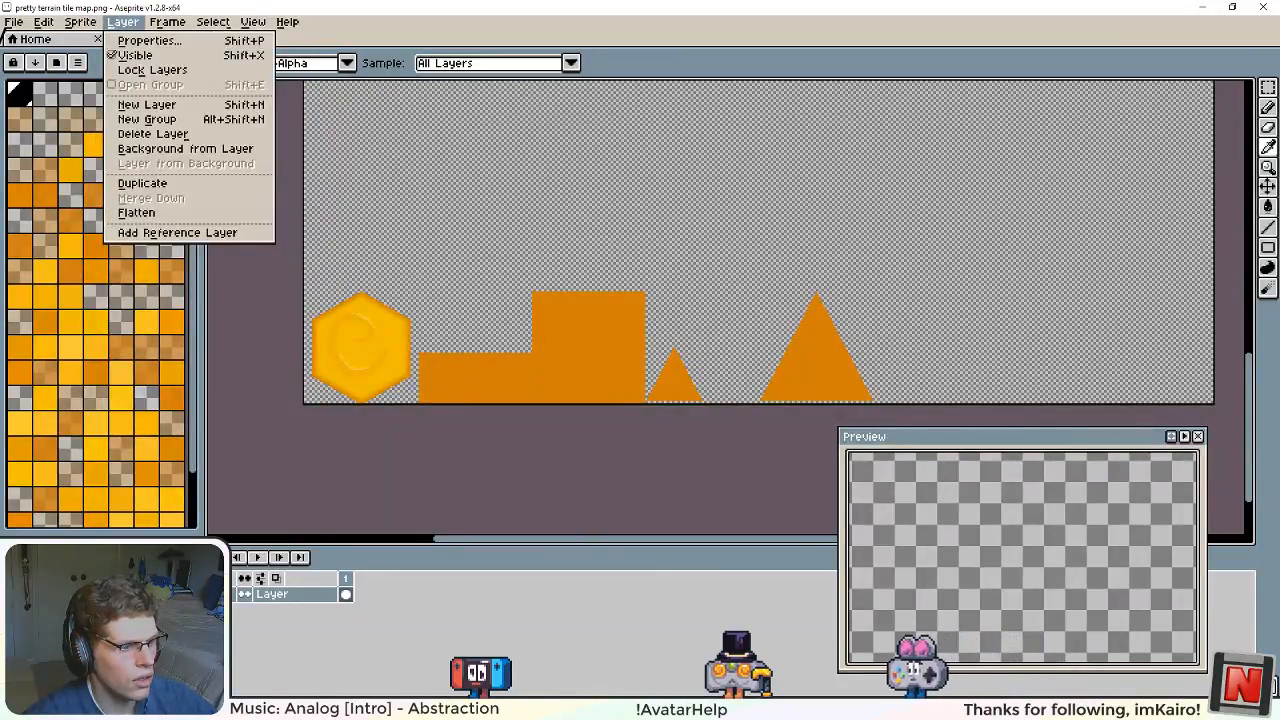
Step: Switch to Unity and build the project's asset bundles
left_click(312, 709)
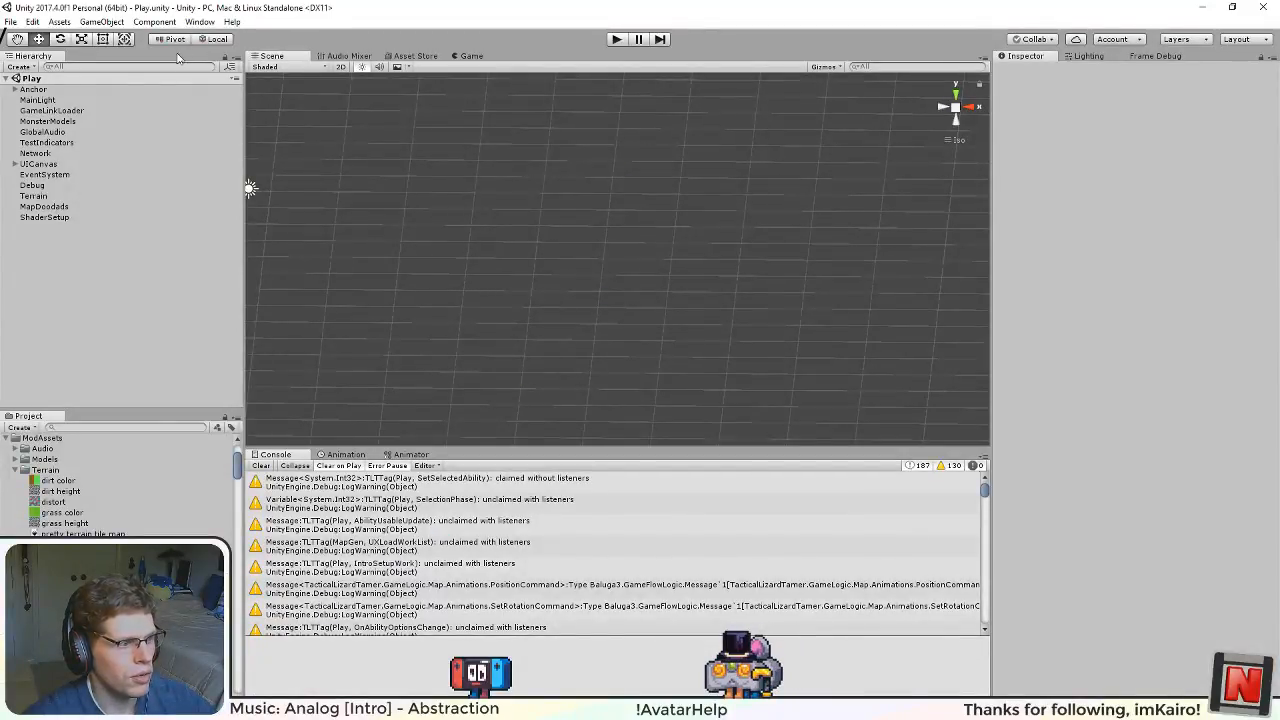
left_click(59, 21)
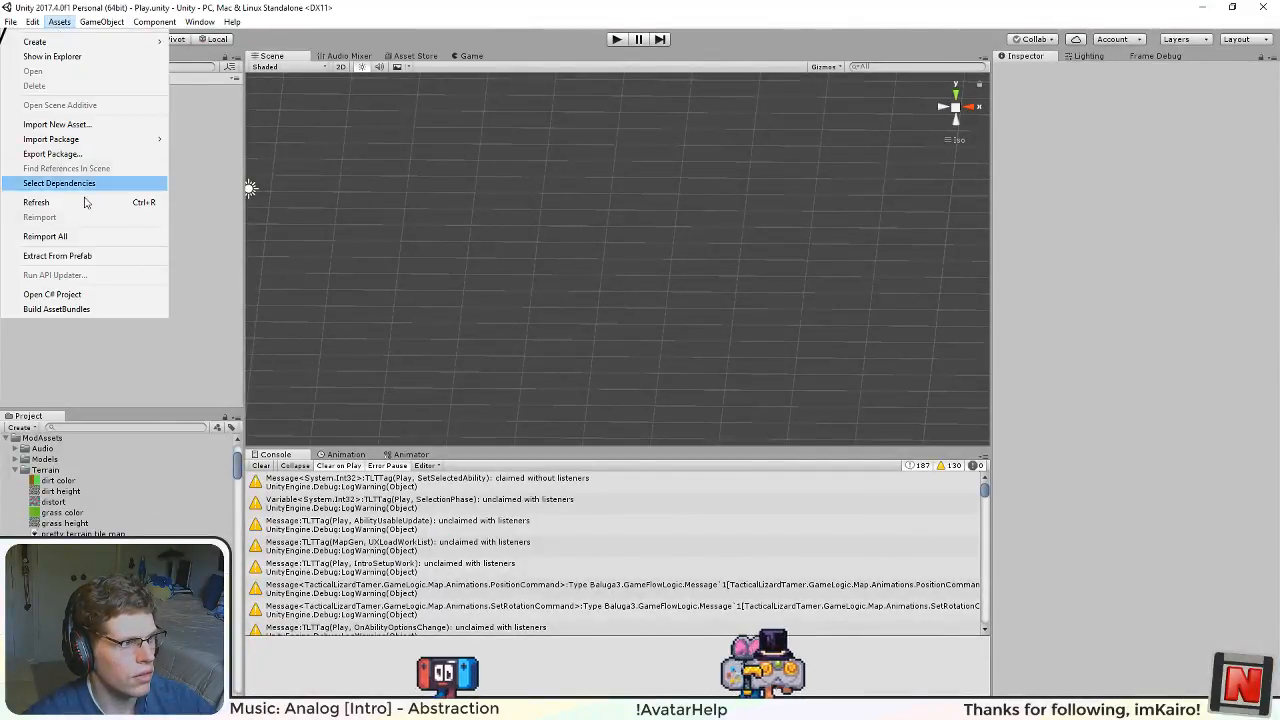
left_click(114, 308)
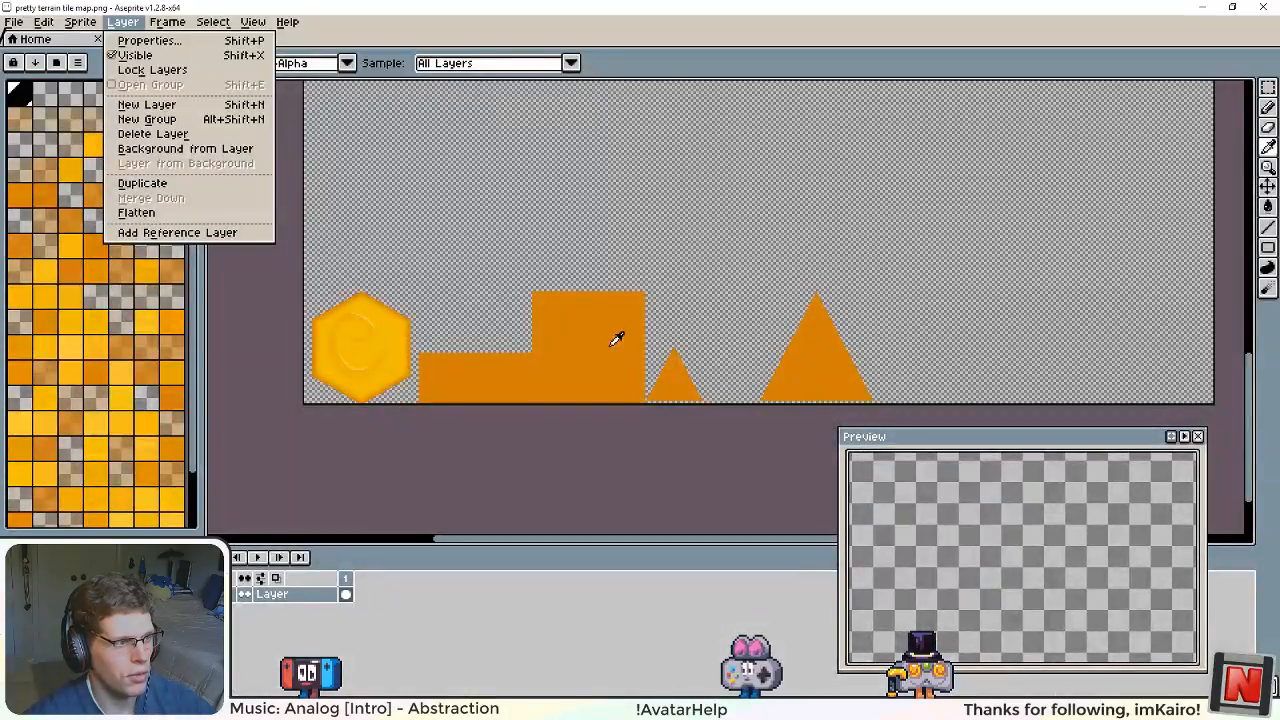
left_click(443, 390)
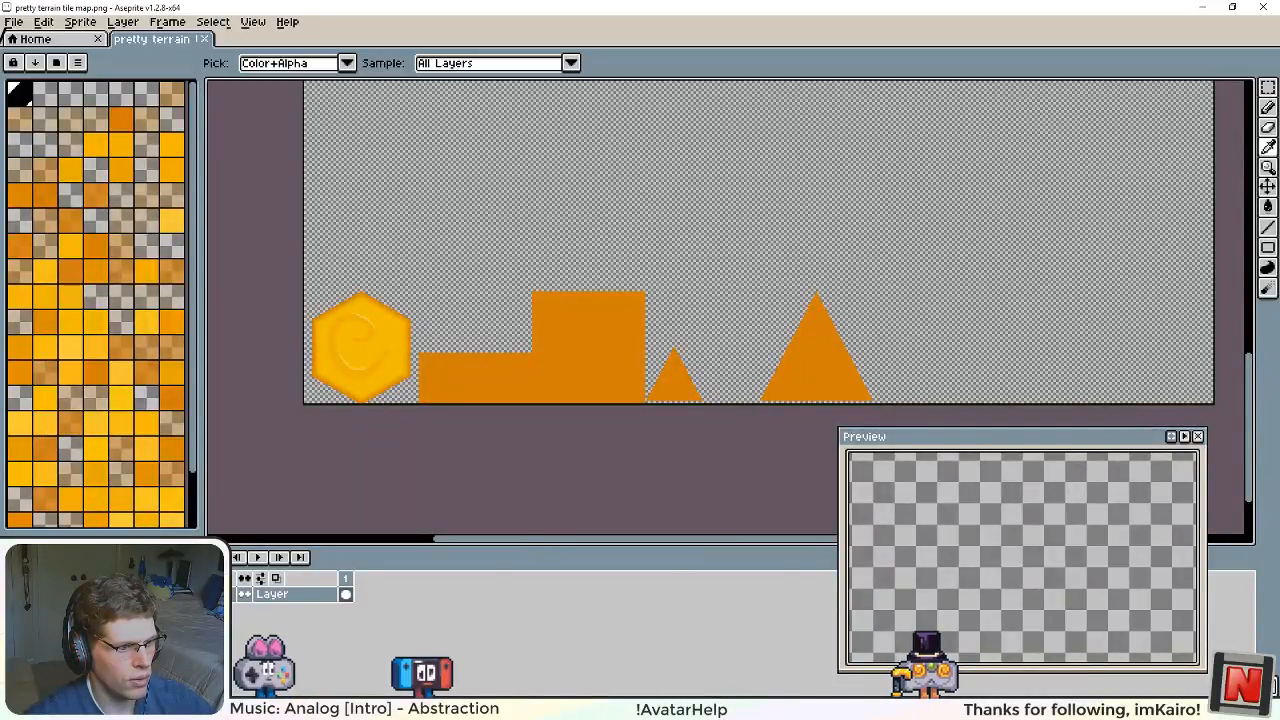
key("alt+Tab")
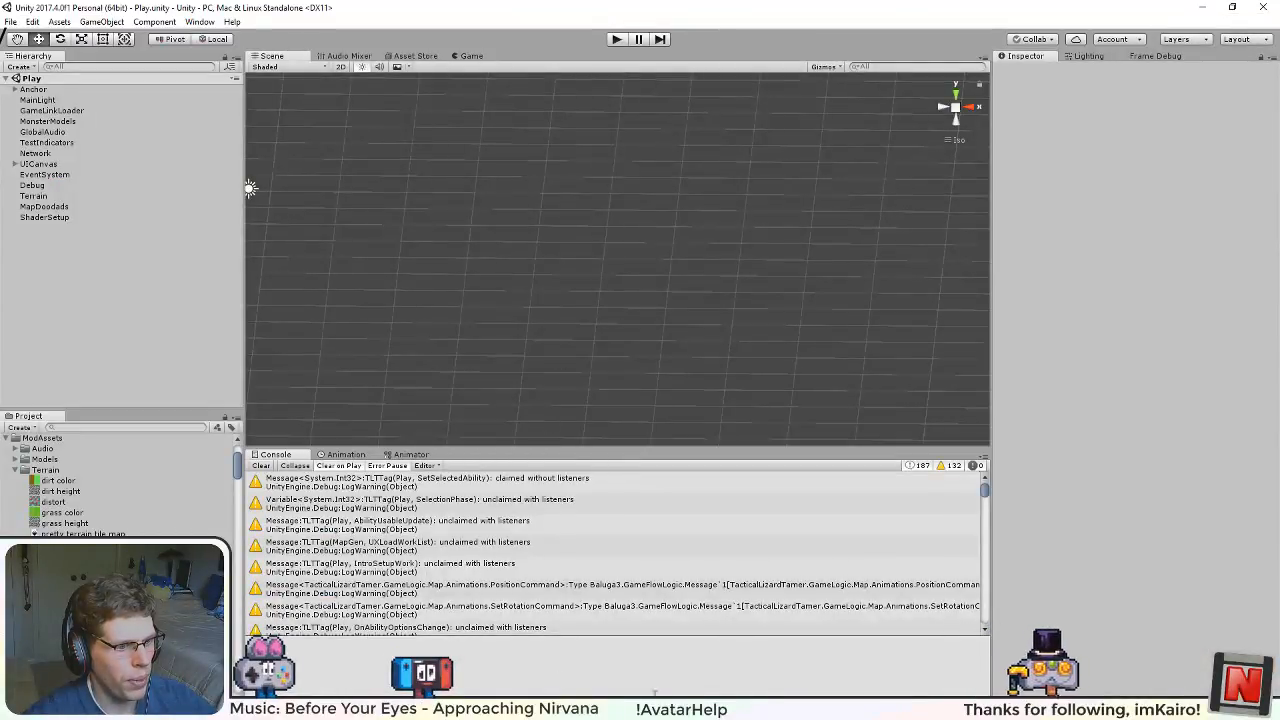
Step: Move testcontent and testcontent.manifest from the AssetBundles folder into the TestContent mod folder, replacing the existing files
left_click(655, 708)
left_click(660, 708)
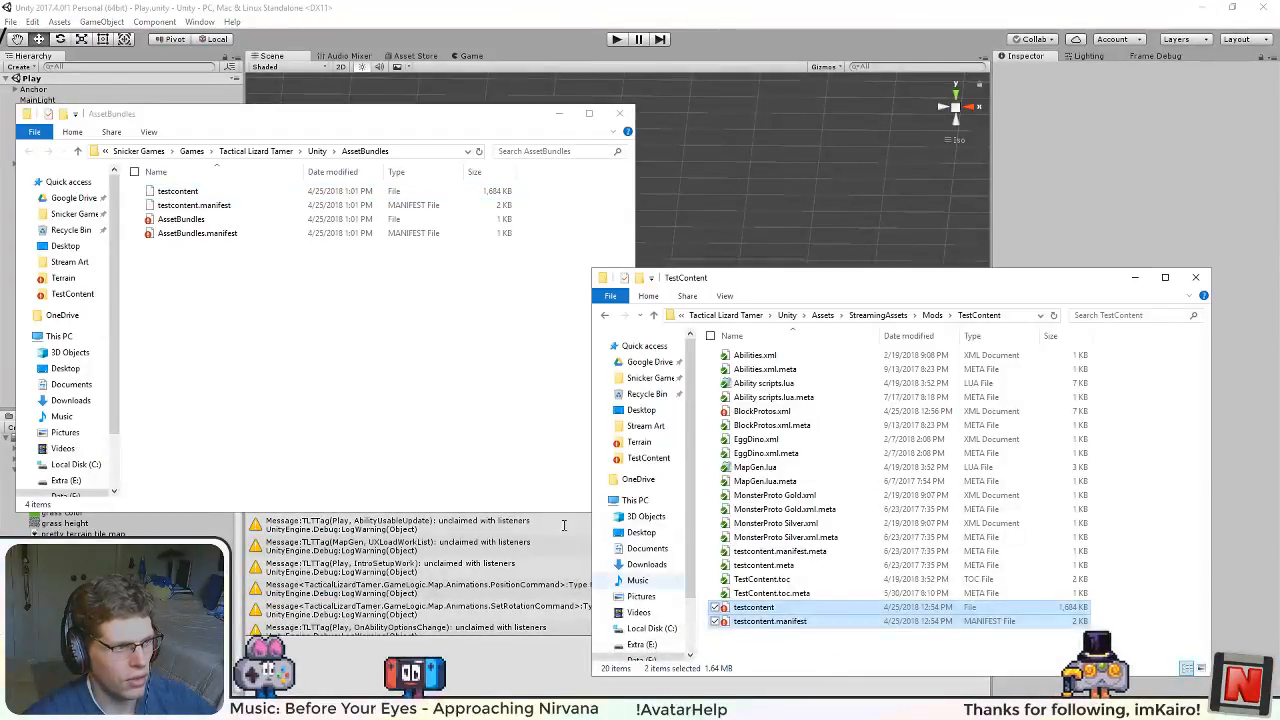
left_click(205, 206)
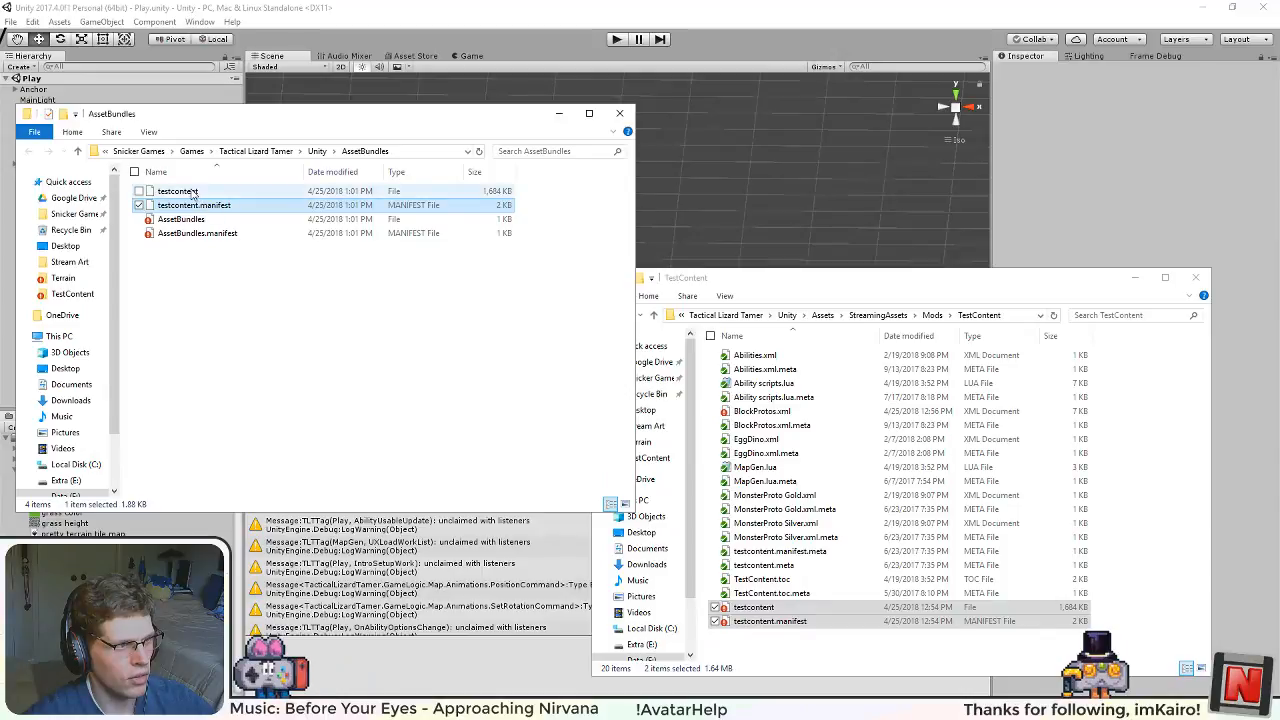
left_click(192, 191, "shift")
left_click_drag(192, 191, 805, 628)
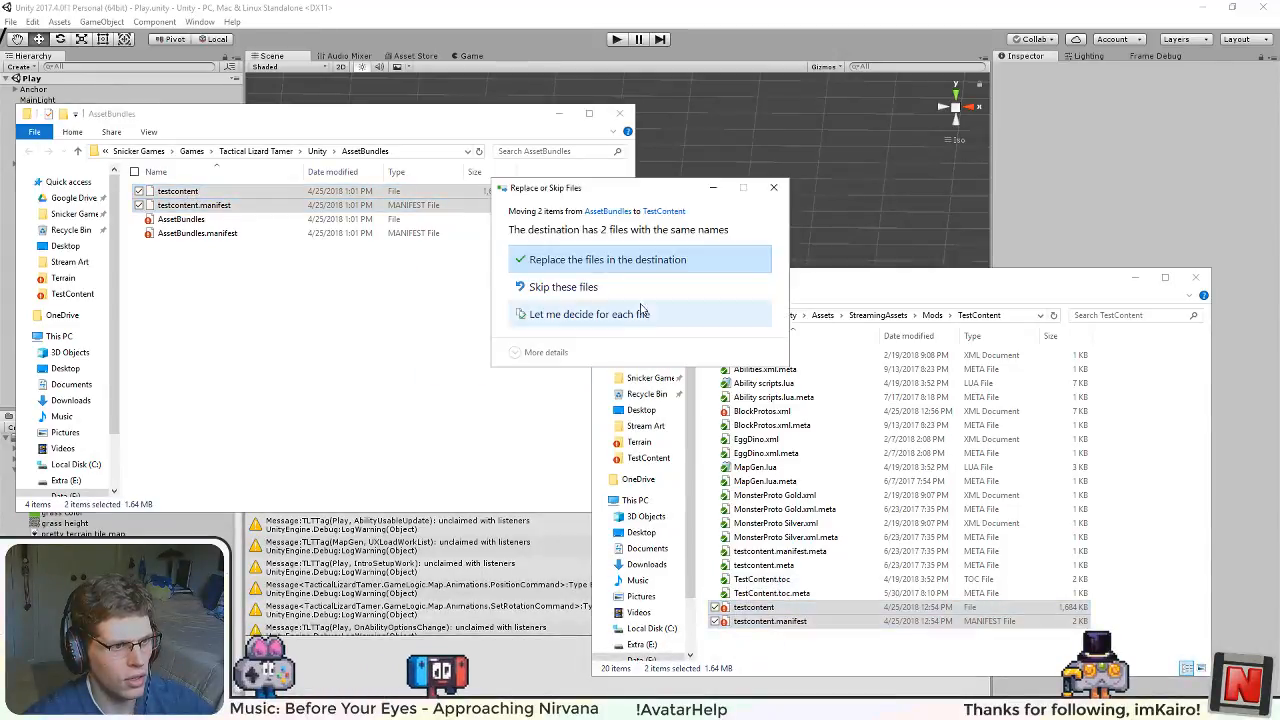
left_click(618, 260)
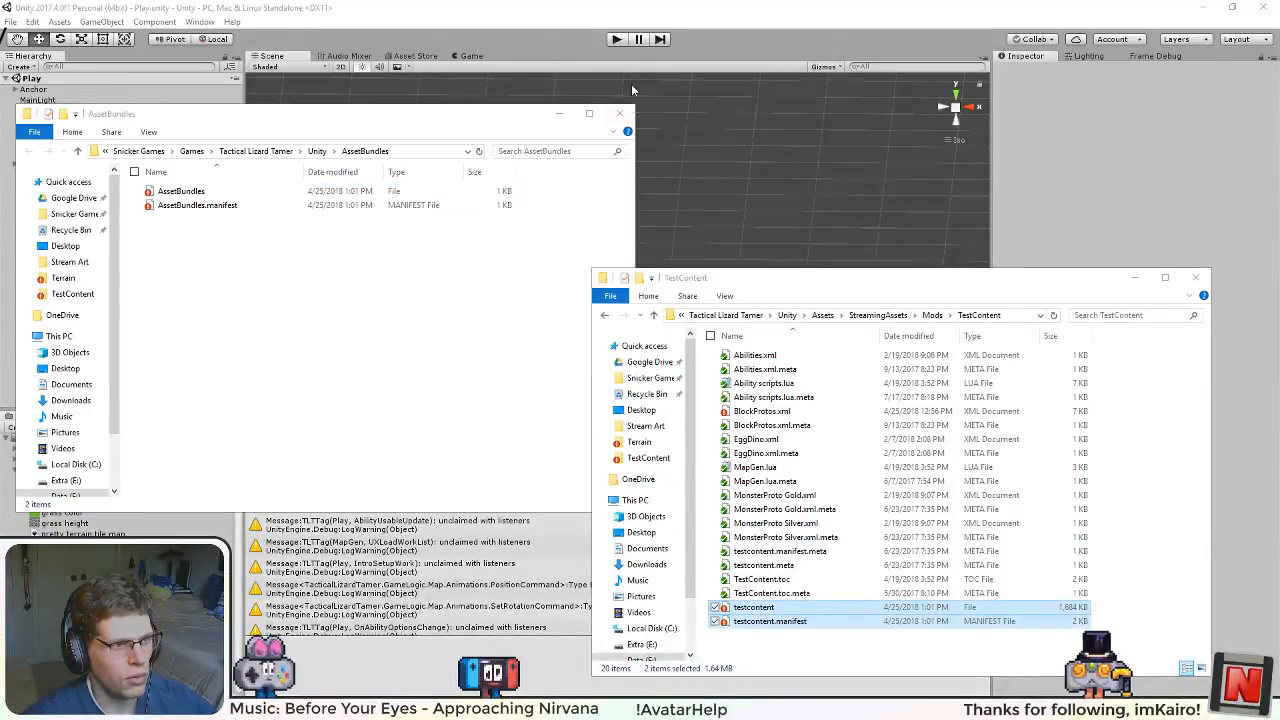
Step: Run the game in Unity and examine the seams between the rendered hex, margin and triangle terrain tiles up close
left_click(612, 43)
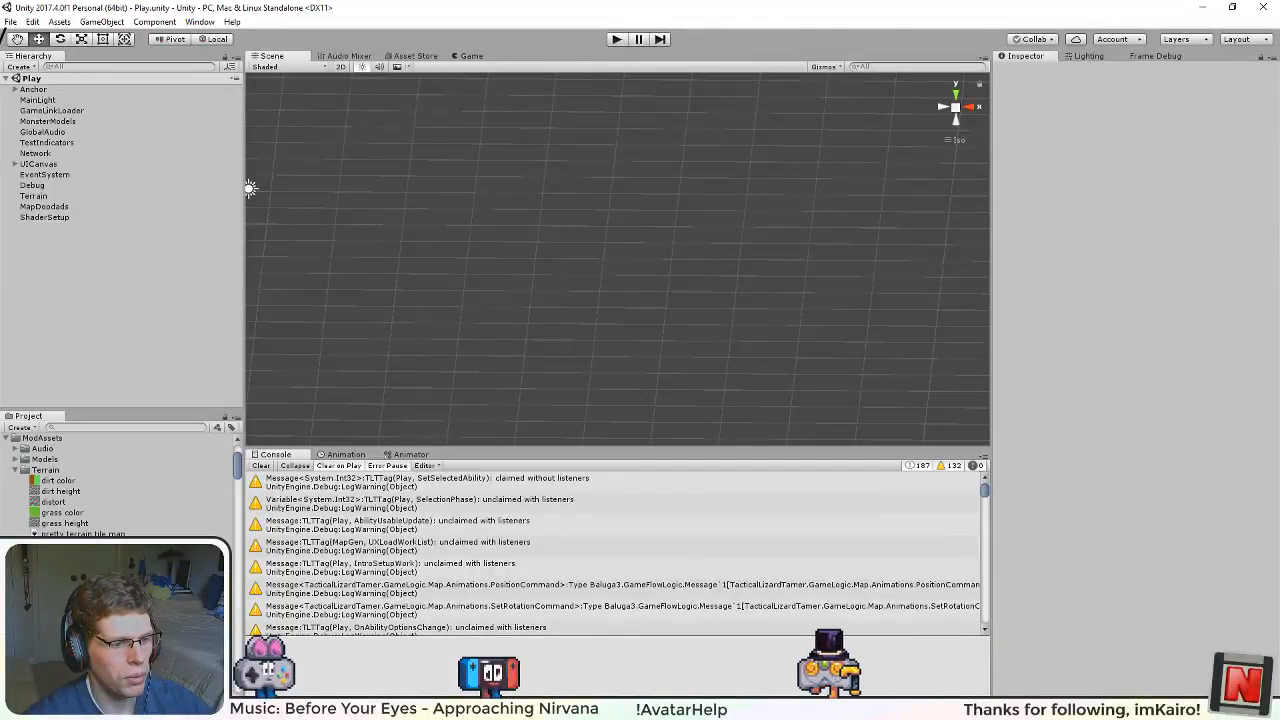
left_click(616, 40)
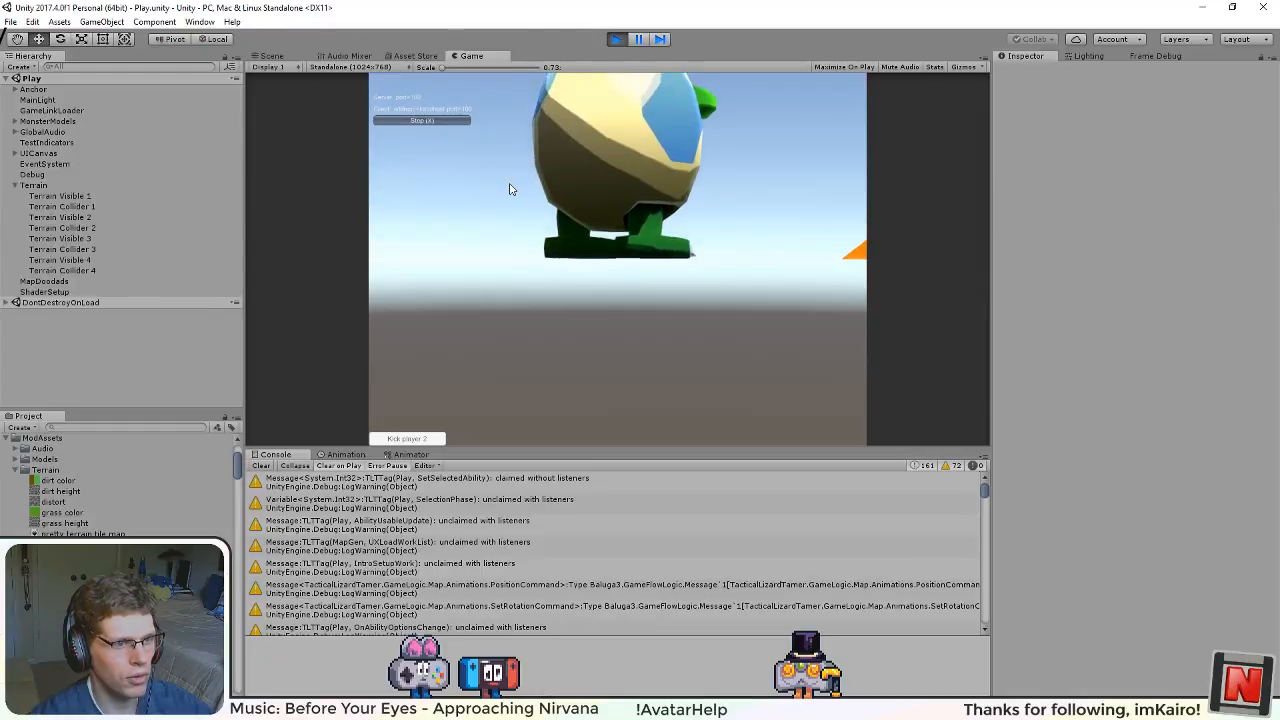
left_click_drag(768, 121, 334, 407)
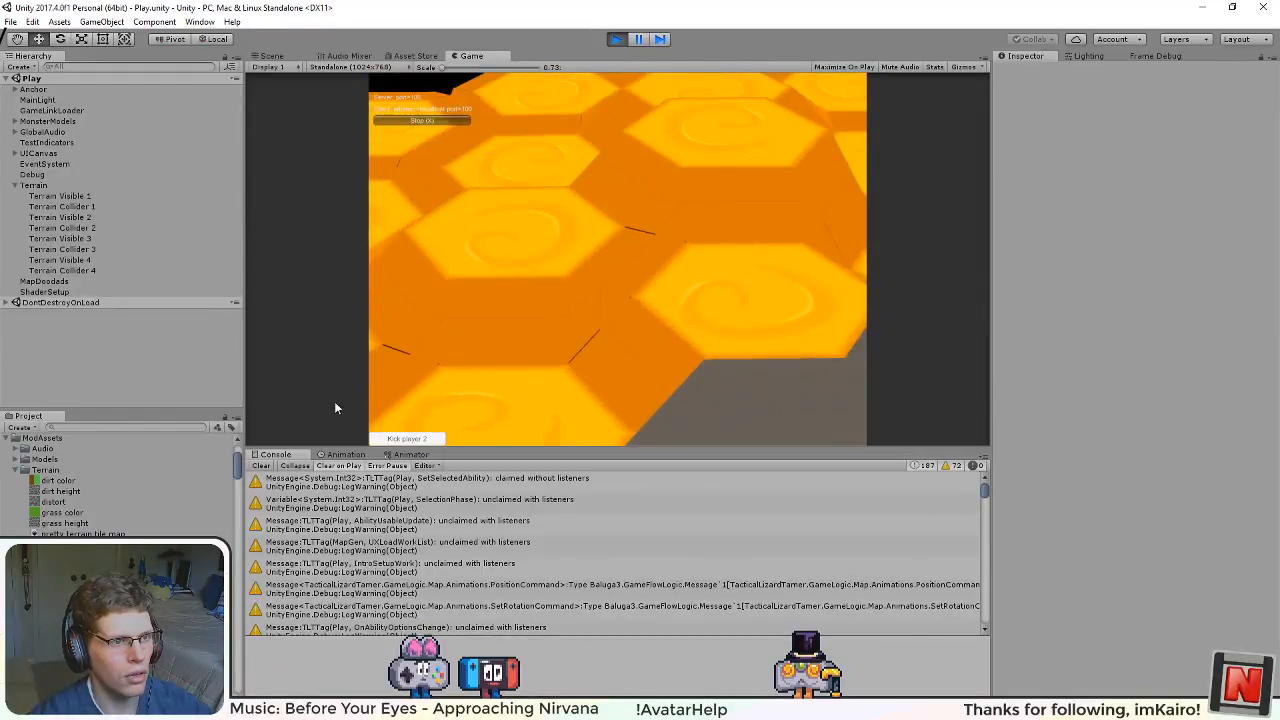
scroll(543, 322, "up", 5)
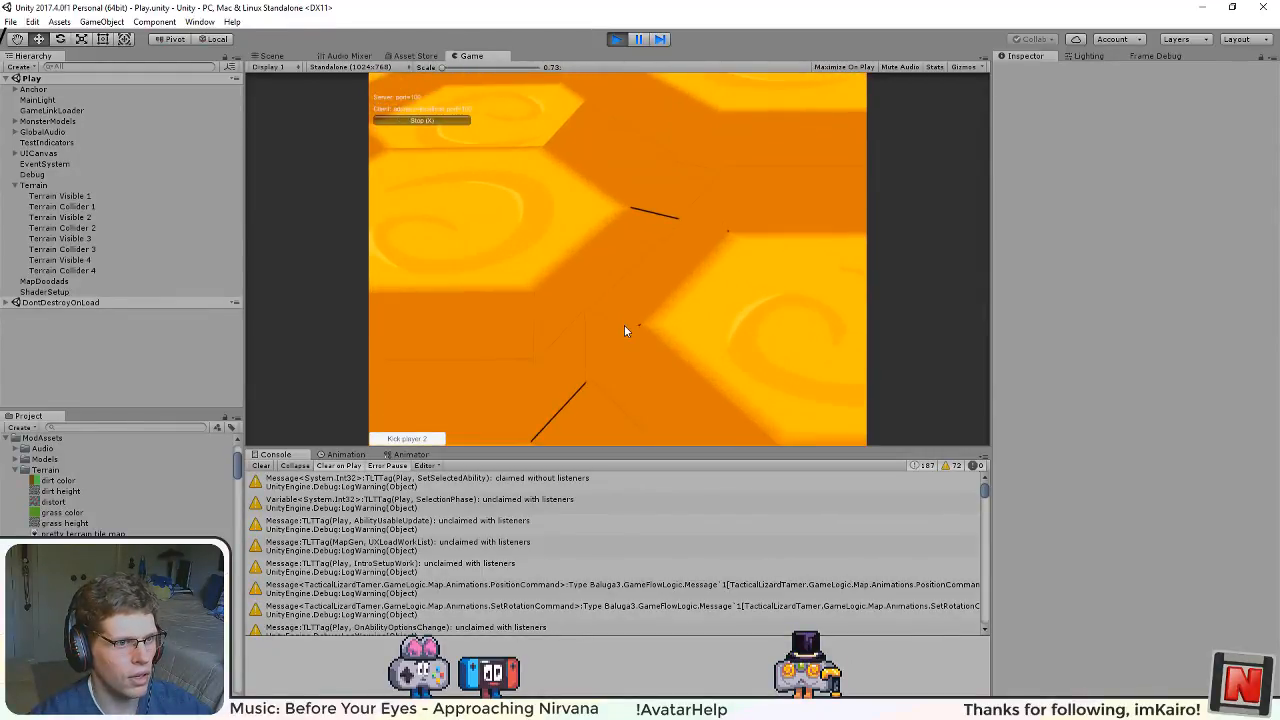
scroll(625, 326, "up", 2)
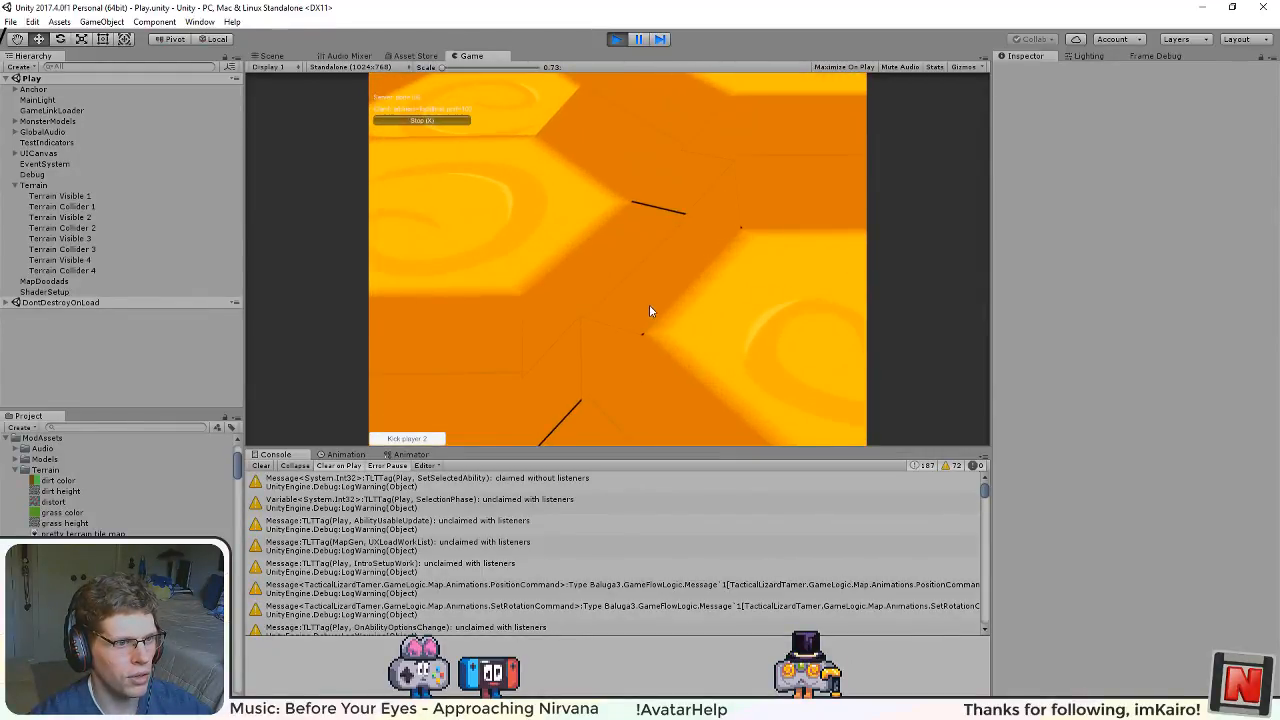
left_click_drag(649, 305, 726, 348)
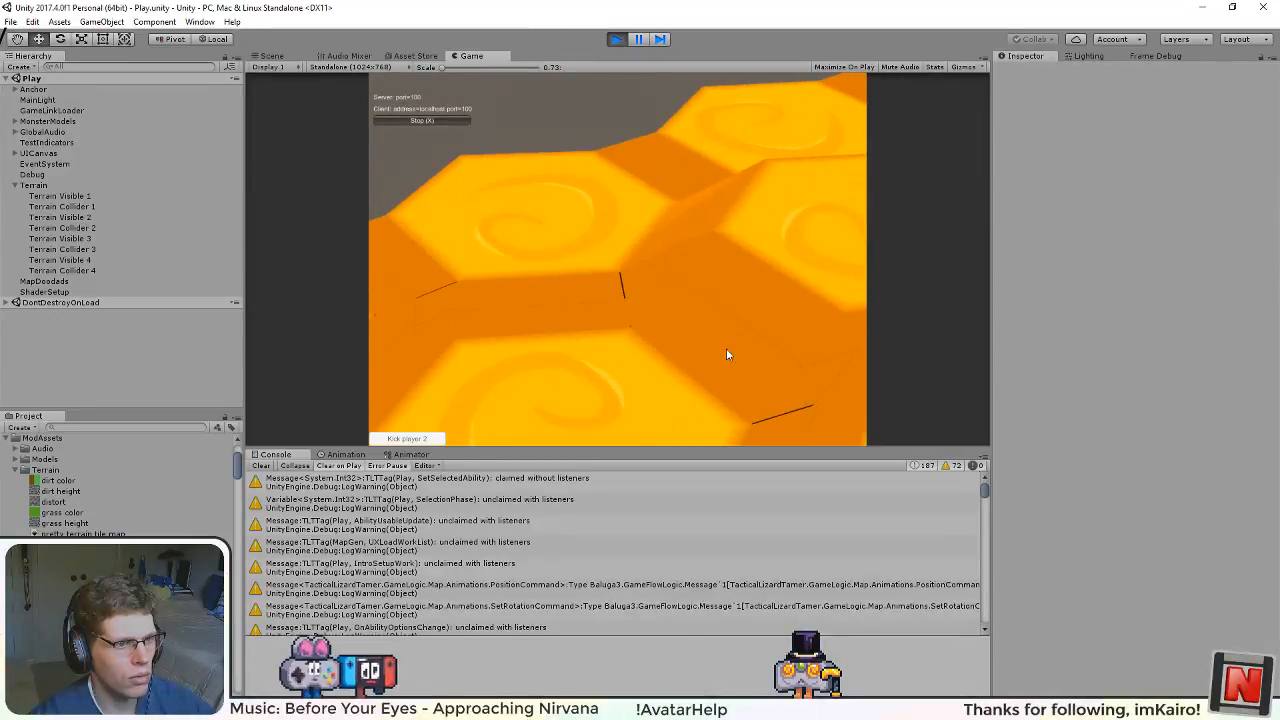
scroll(593, 278, "up", 4)
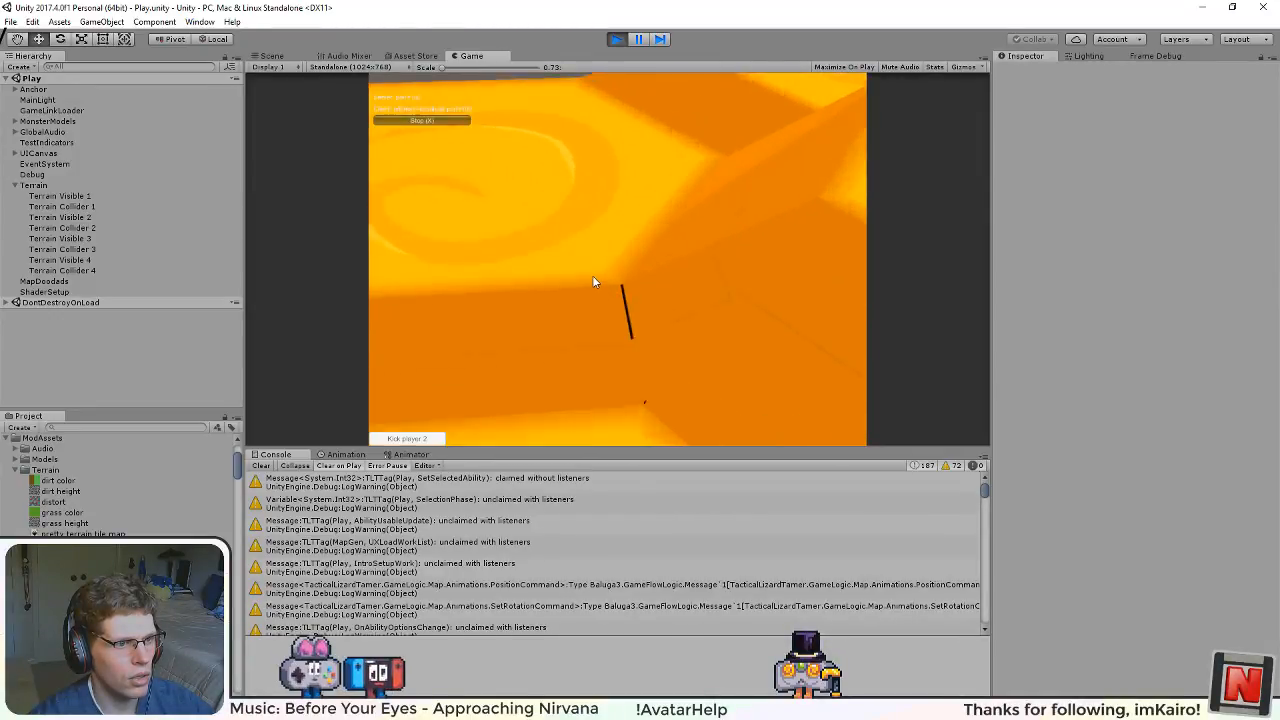
scroll(592, 275, "up", 2)
left_click_drag(620, 315, 446, 420)
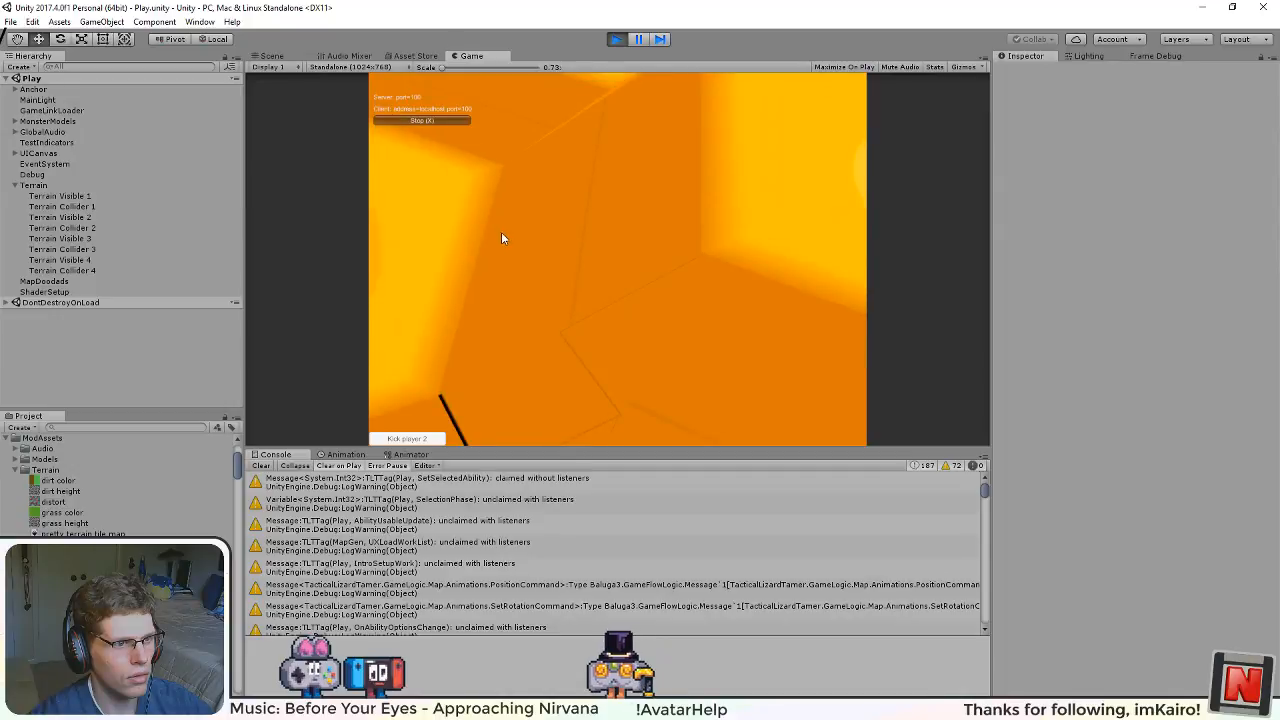
scroll(512, 246, "down", 4)
Step: Open the Scene view of the running game and inspect the terrain's tile joints from several angles
left_click(274, 56)
left_click_drag(490, 215, 181, 152)
scroll(846, 302, "up", 4)
scroll(846, 302, "up", 5)
scroll(576, 374, "up", 7)
scroll(576, 380, "up", 2)
scroll(622, 398, "down", 7)
left_click_drag(781, 351, 625, 300)
scroll(623, 299, "up", 2)
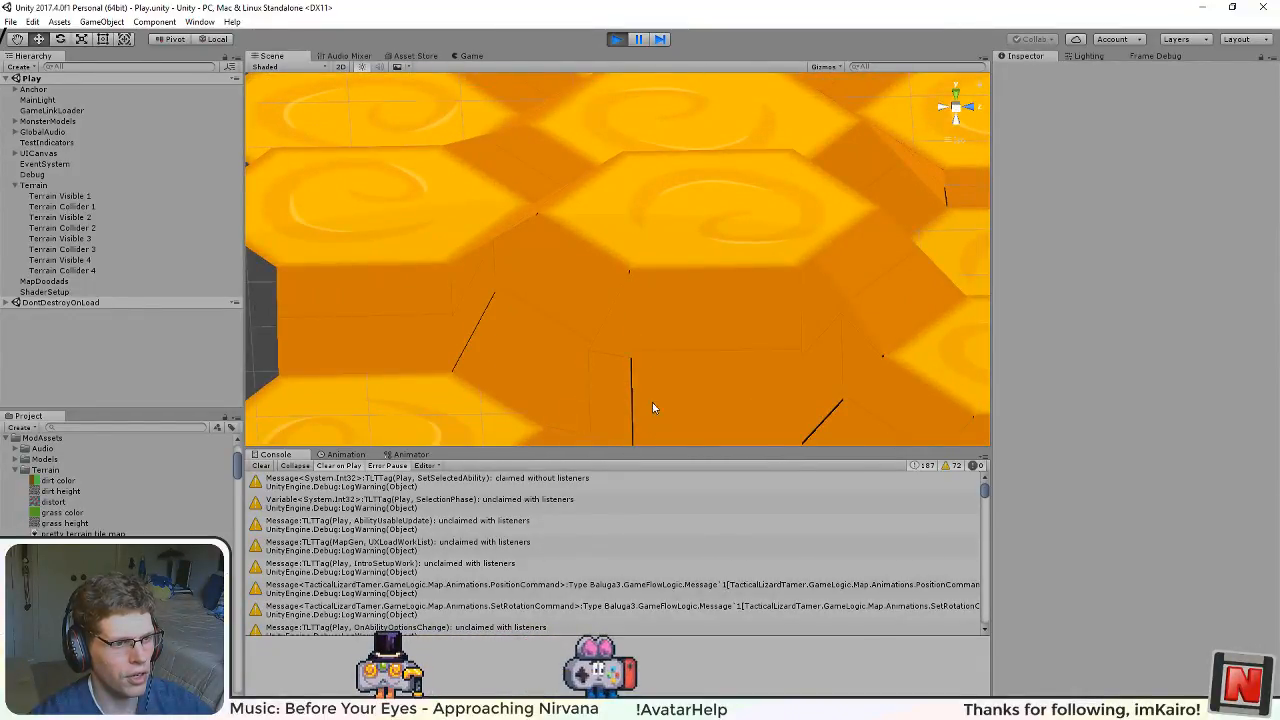
left_click_drag(592, 362, 887, 278)
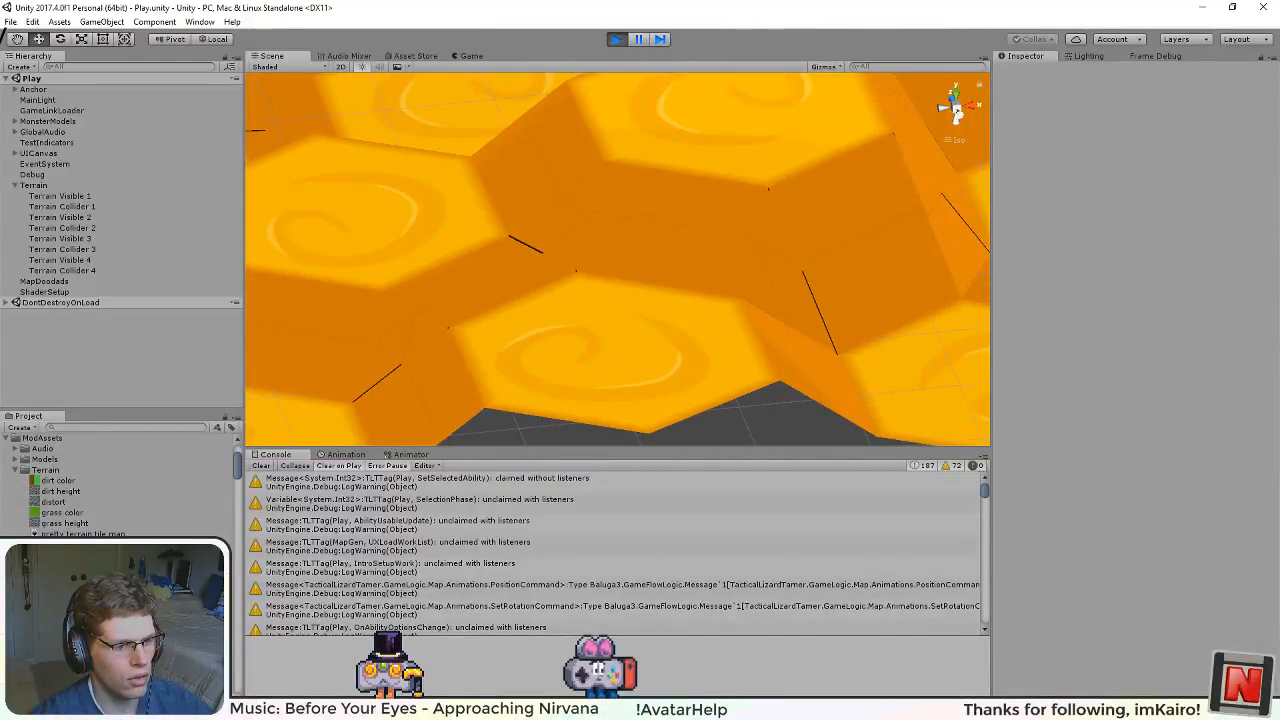
Step: Switch to pretty terrain tile map.svg in Inkscape and check the large triangle's extents
key("alt+Tab")
key("alt+Tab")
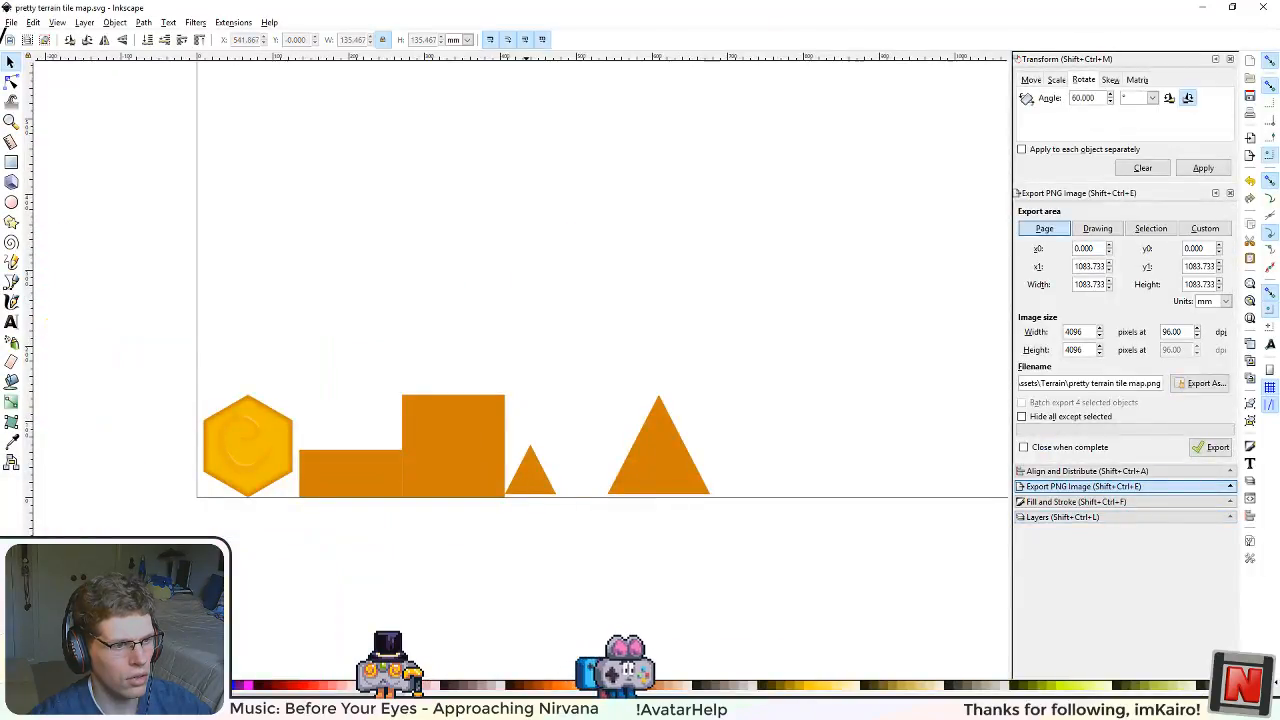
scroll(663, 514, "up", 2)
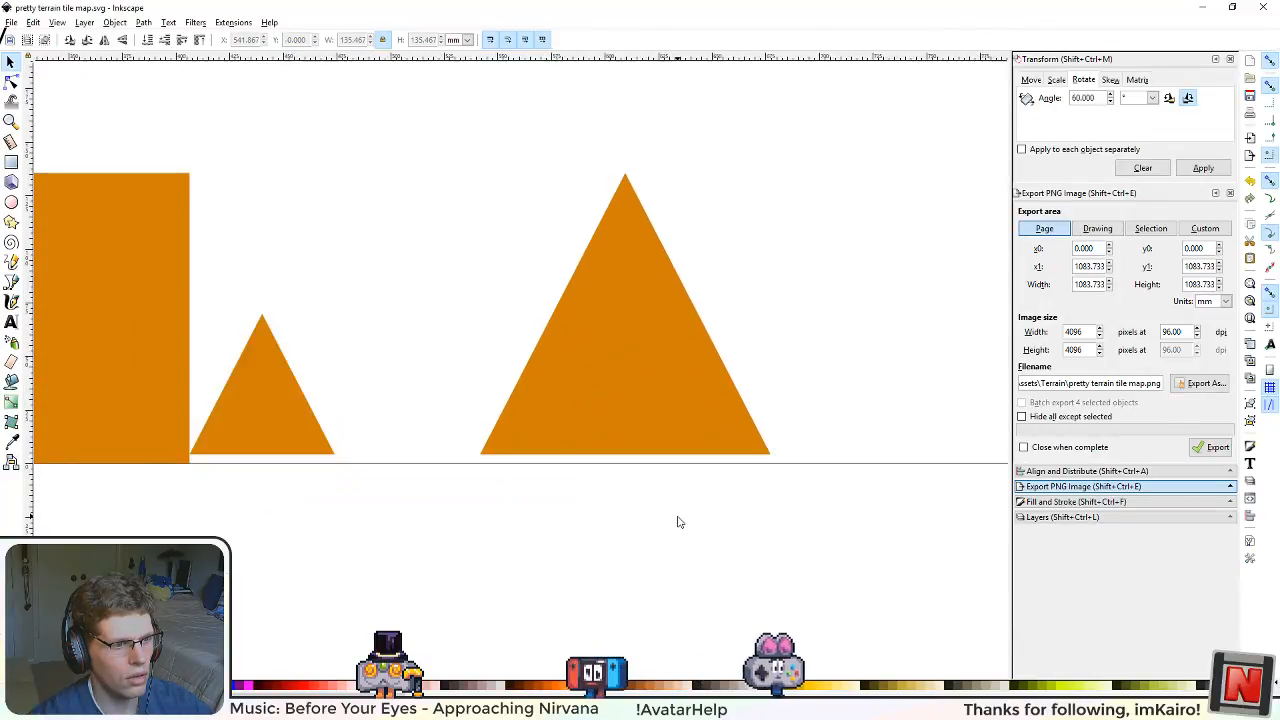
left_click(673, 366)
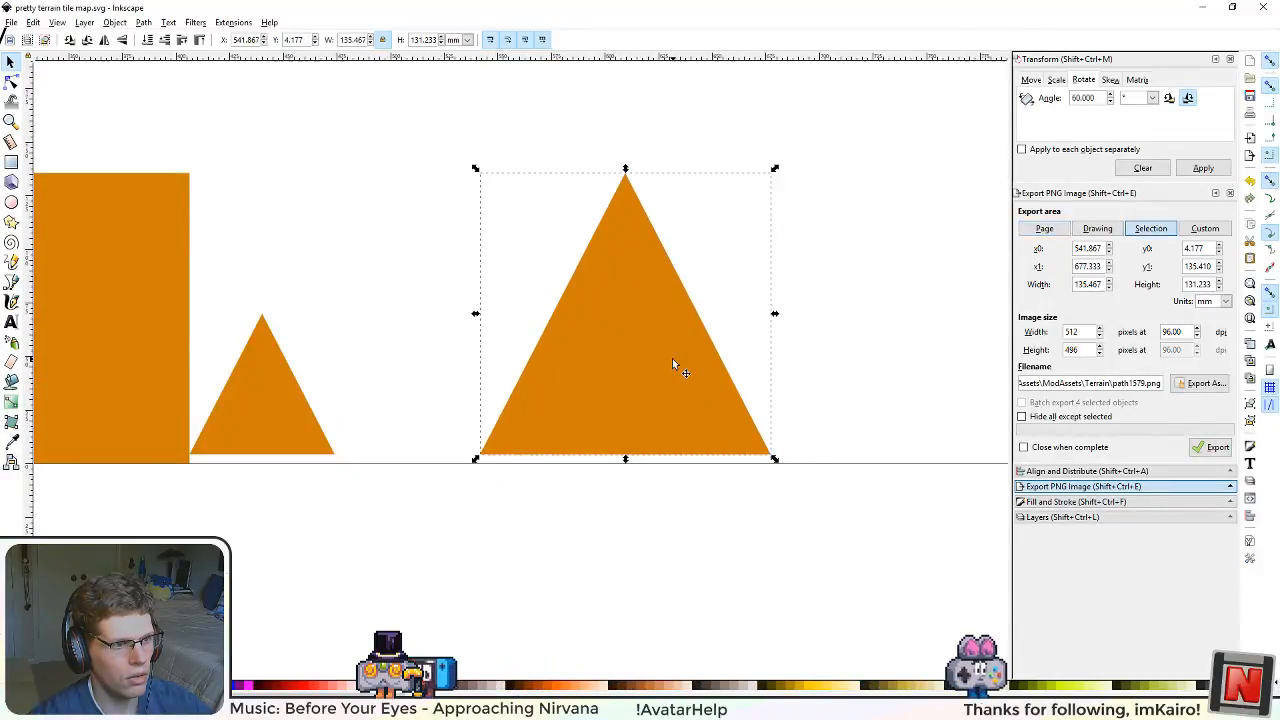
left_click(653, 567)
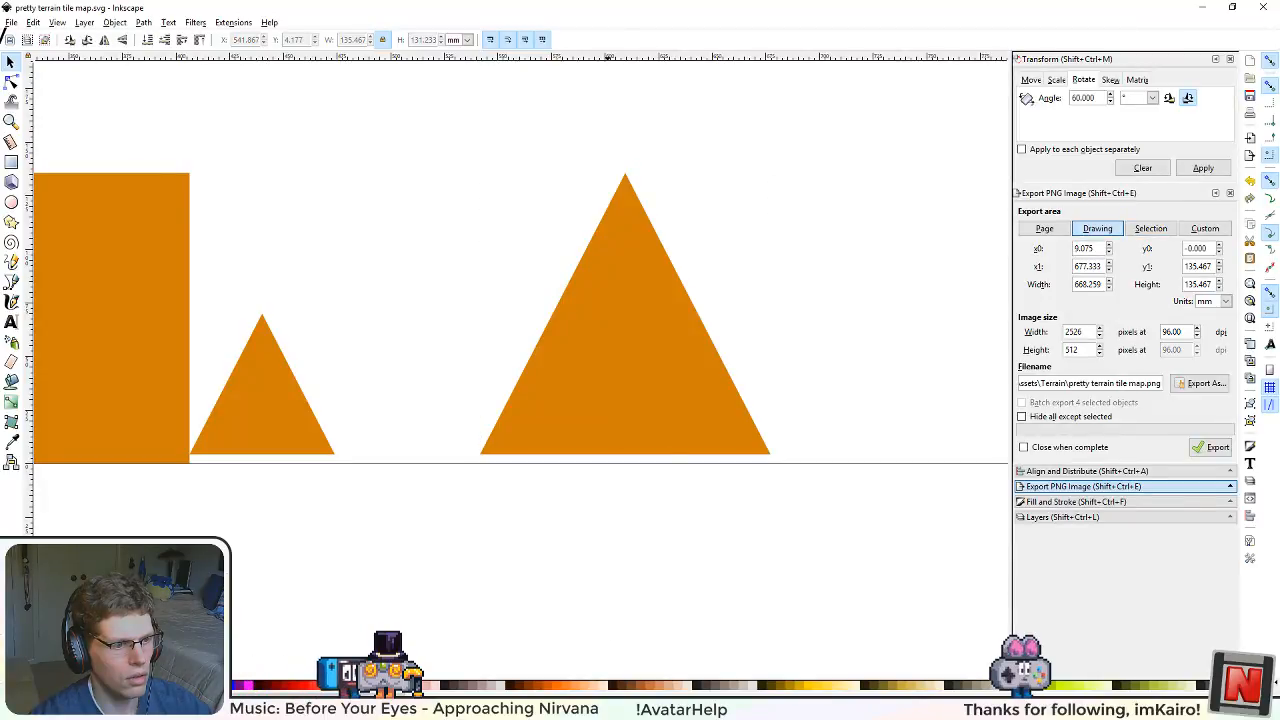
key("alt+Tab")
Step: Return to Unity's Scene view and orbit the terrain to examine where seams occur around the corner triangles
key("alt+Tab")
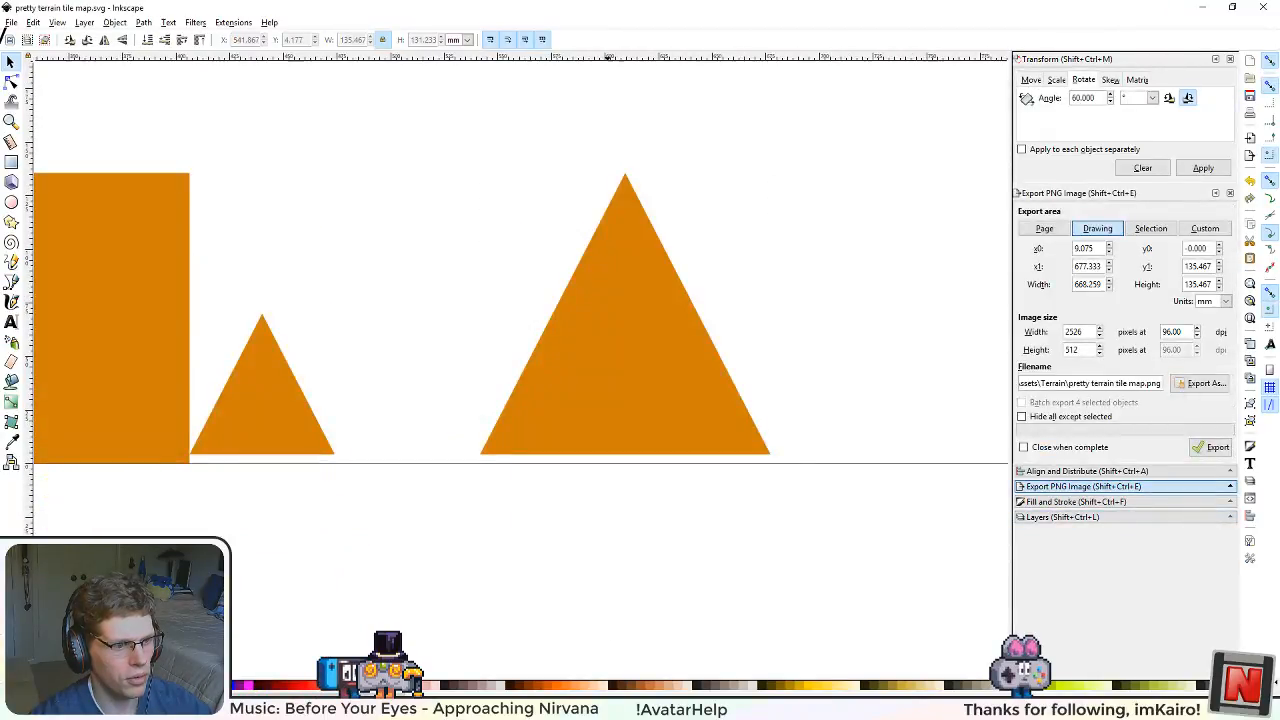
key("alt+Tab")
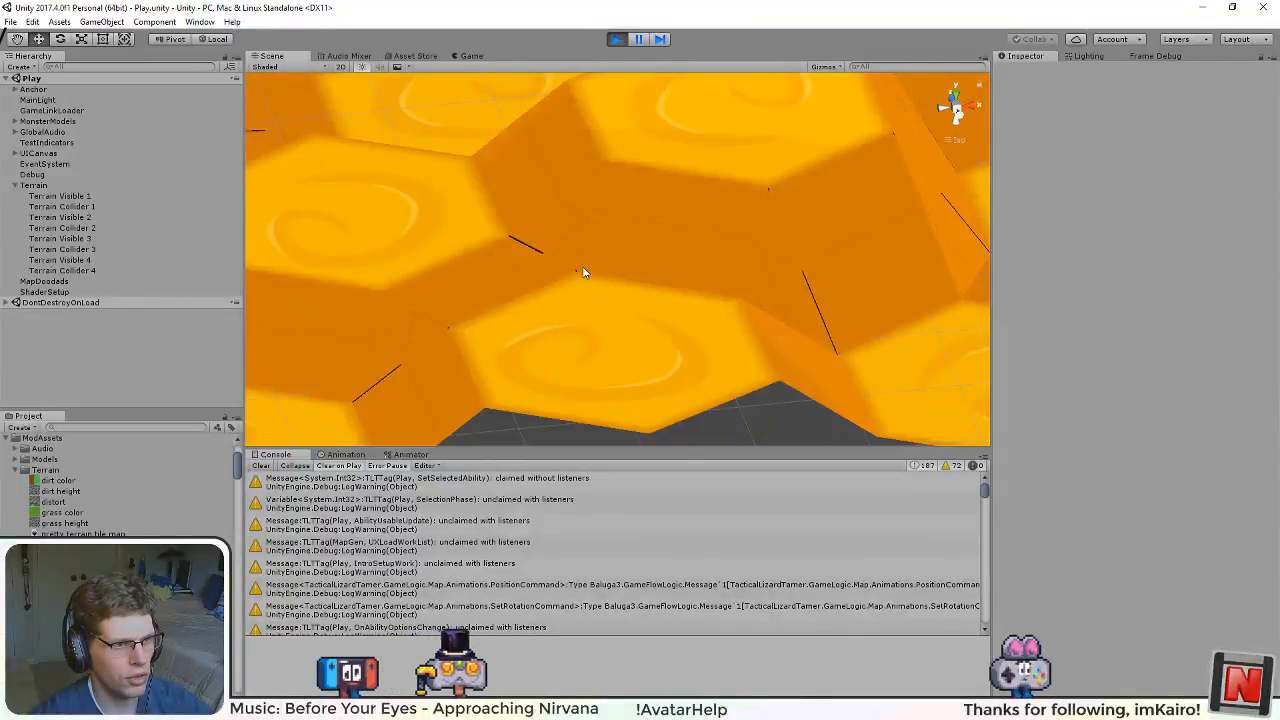
left_click_drag(473, 238, 502, 296)
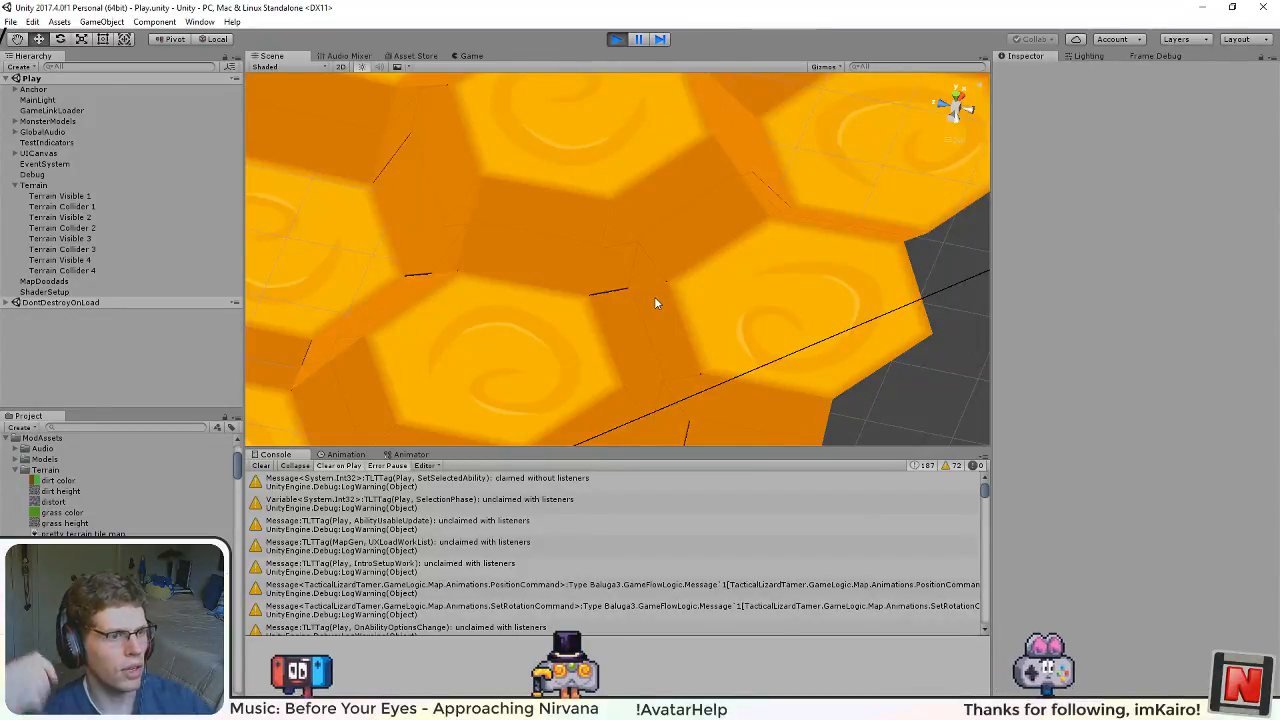
left_click_drag(613, 281, 126, 281)
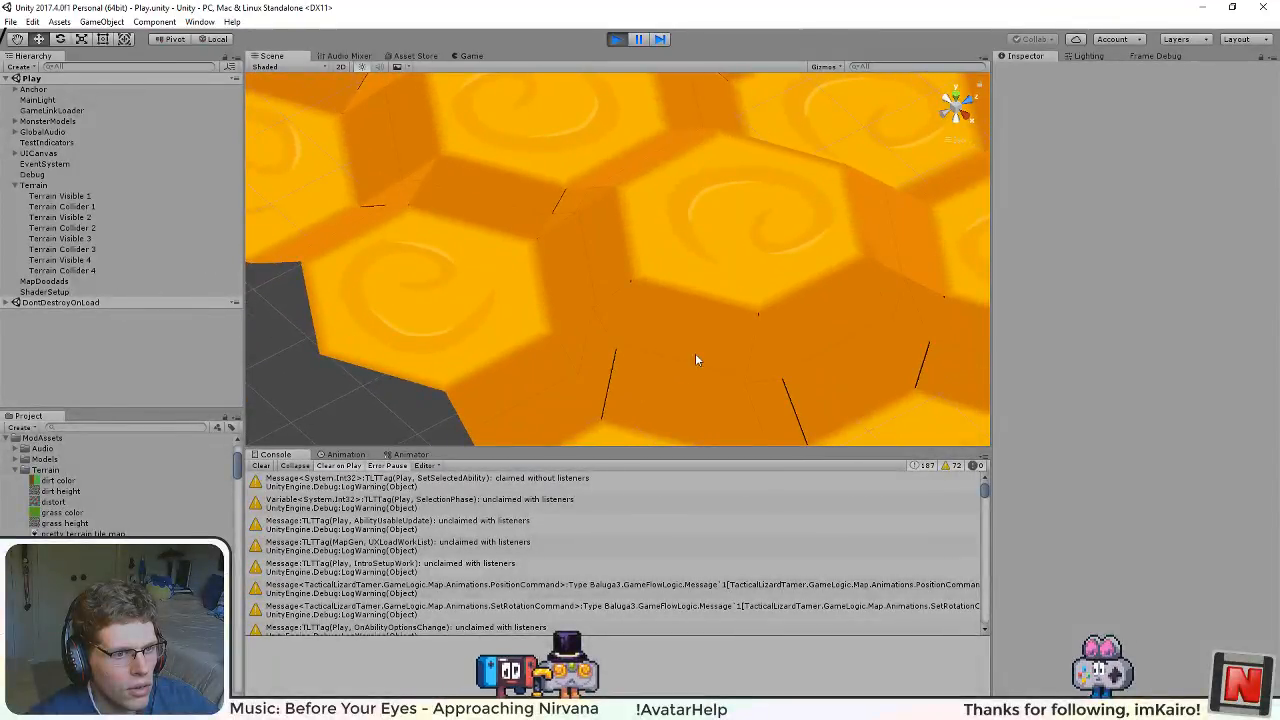
left_click_drag(697, 360, 540, 380)
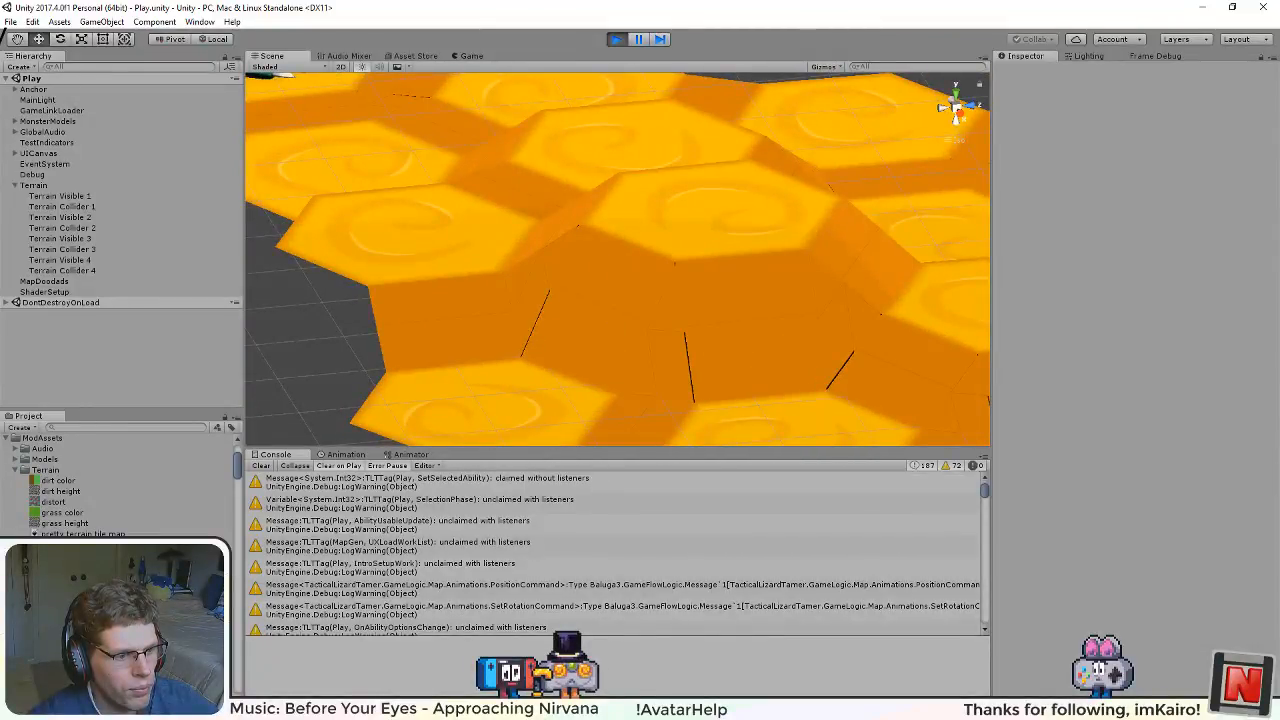
Step: Check the large triangle's alignment with the page edge in pretty terrain tile map.svg, and switch to terrain texture alpha map.svg to compare
key("alt+Tab")
left_click(545, 397)
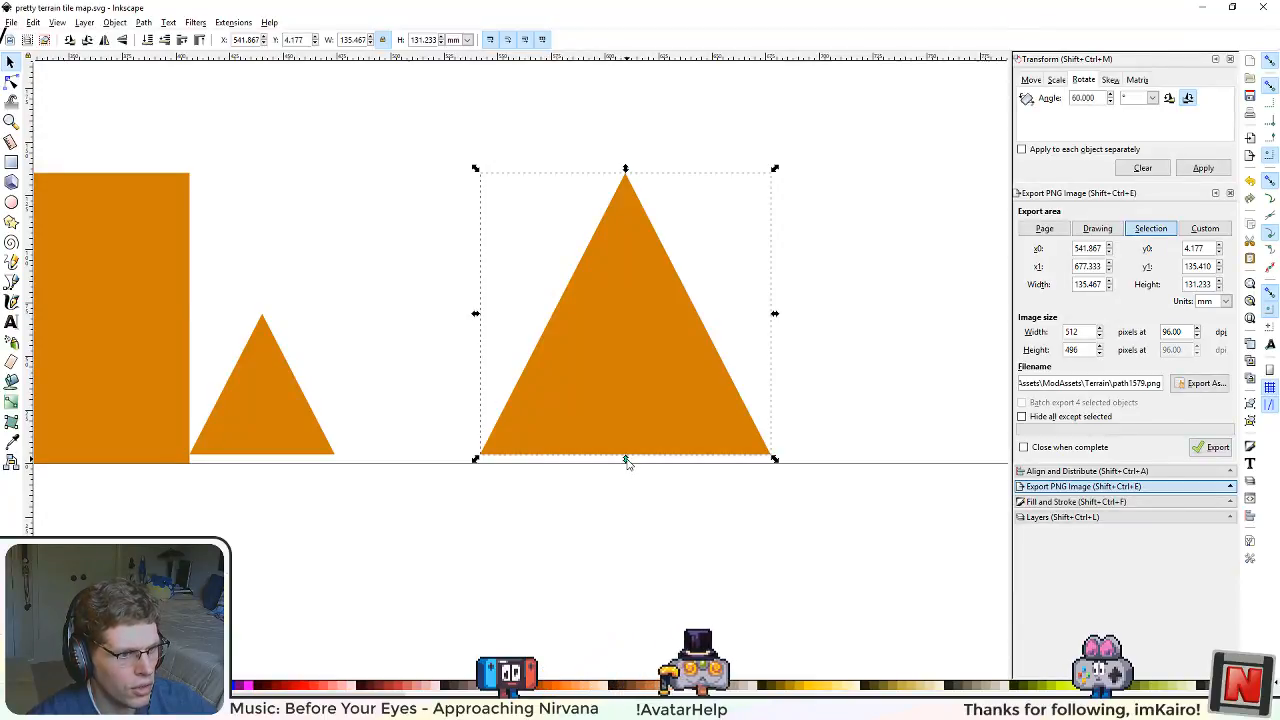
scroll(462, 465, "down", 3)
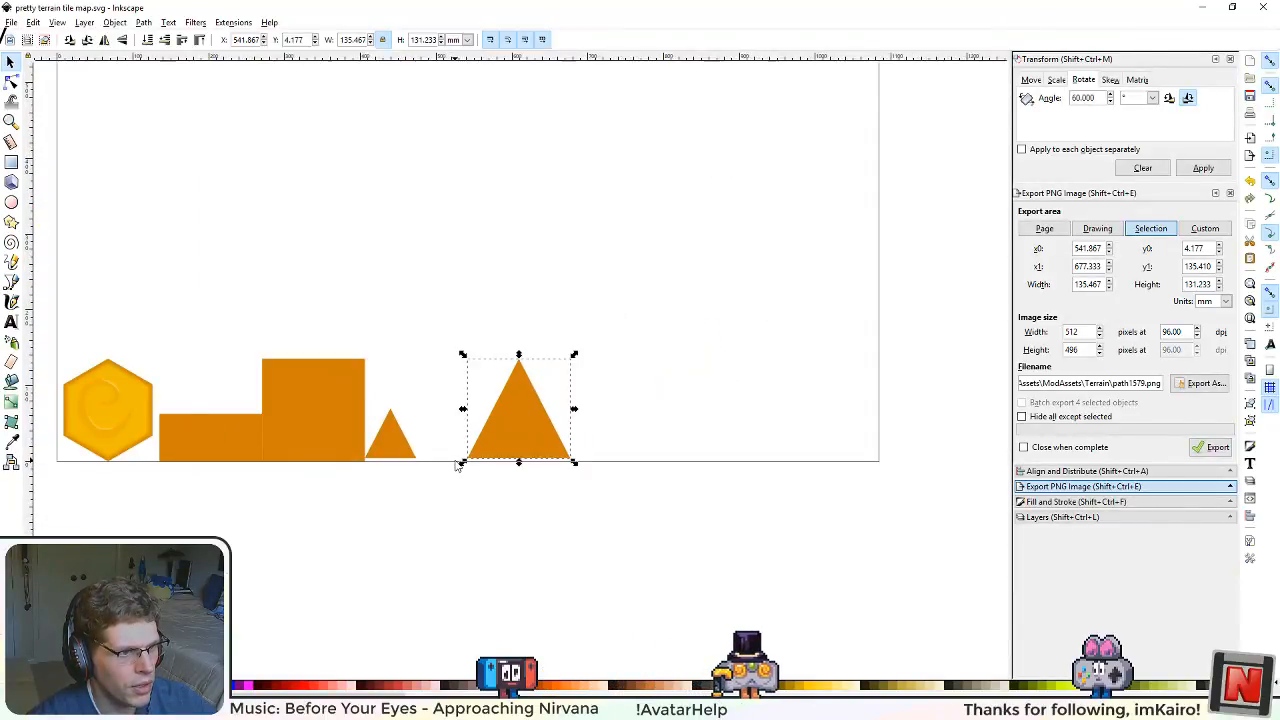
scroll(464, 463, "up", 1)
scroll(544, 477, "up", 1)
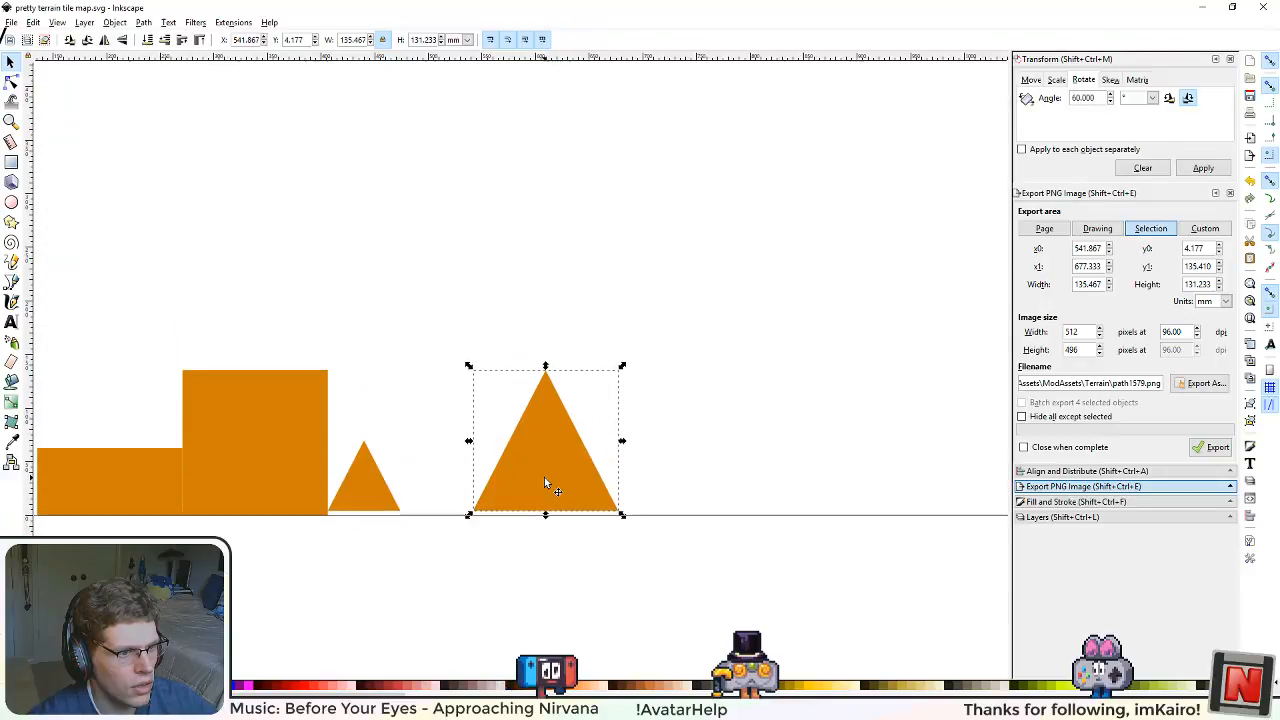
scroll(545, 480, "down", 5)
scroll(538, 472, "up", 2)
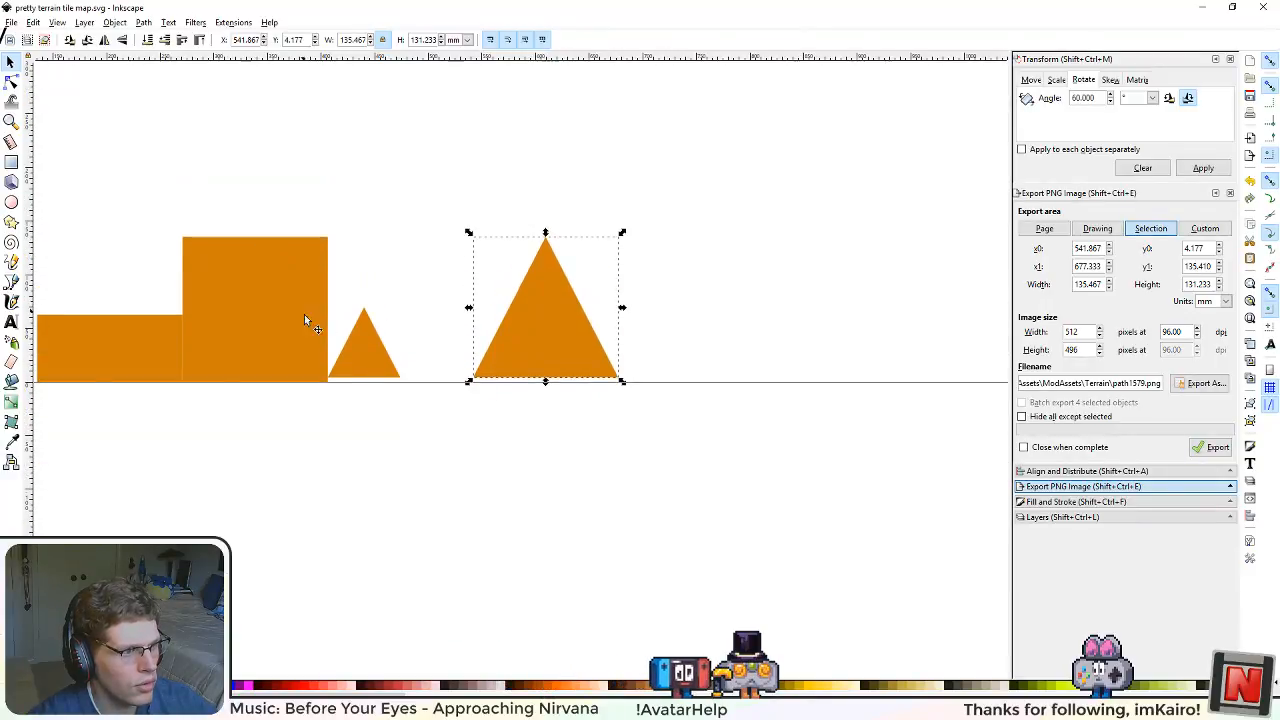
scroll(531, 402, "up", 3)
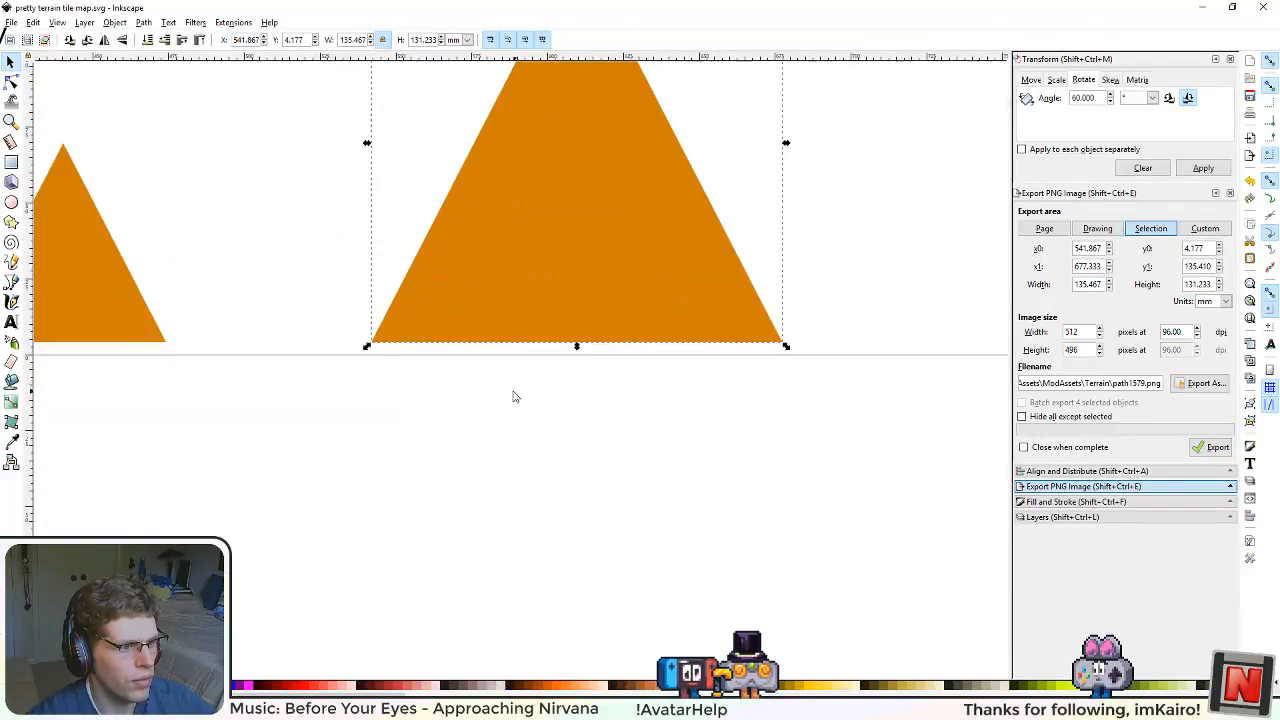
scroll(460, 370, "down", 3)
scroll(466, 383, "up", 1)
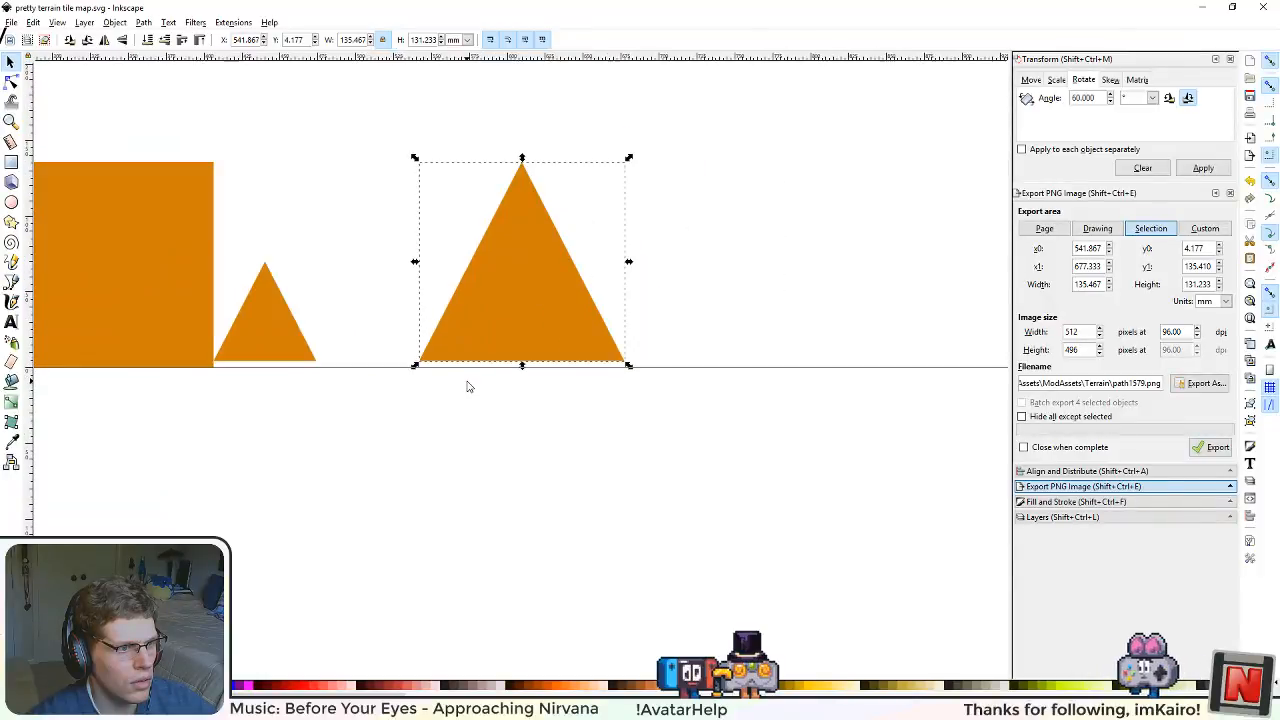
scroll(550, 505, "up", 2)
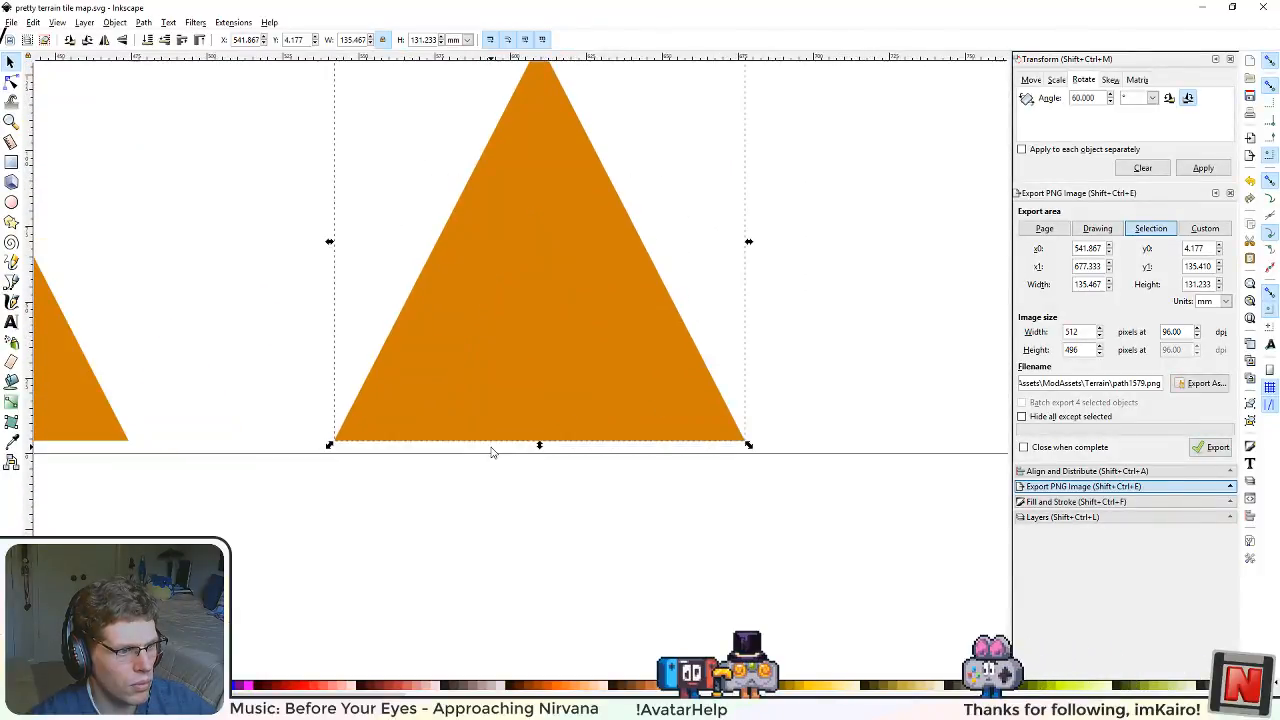
scroll(378, 347, "down", 3)
scroll(515, 400, "down", 4)
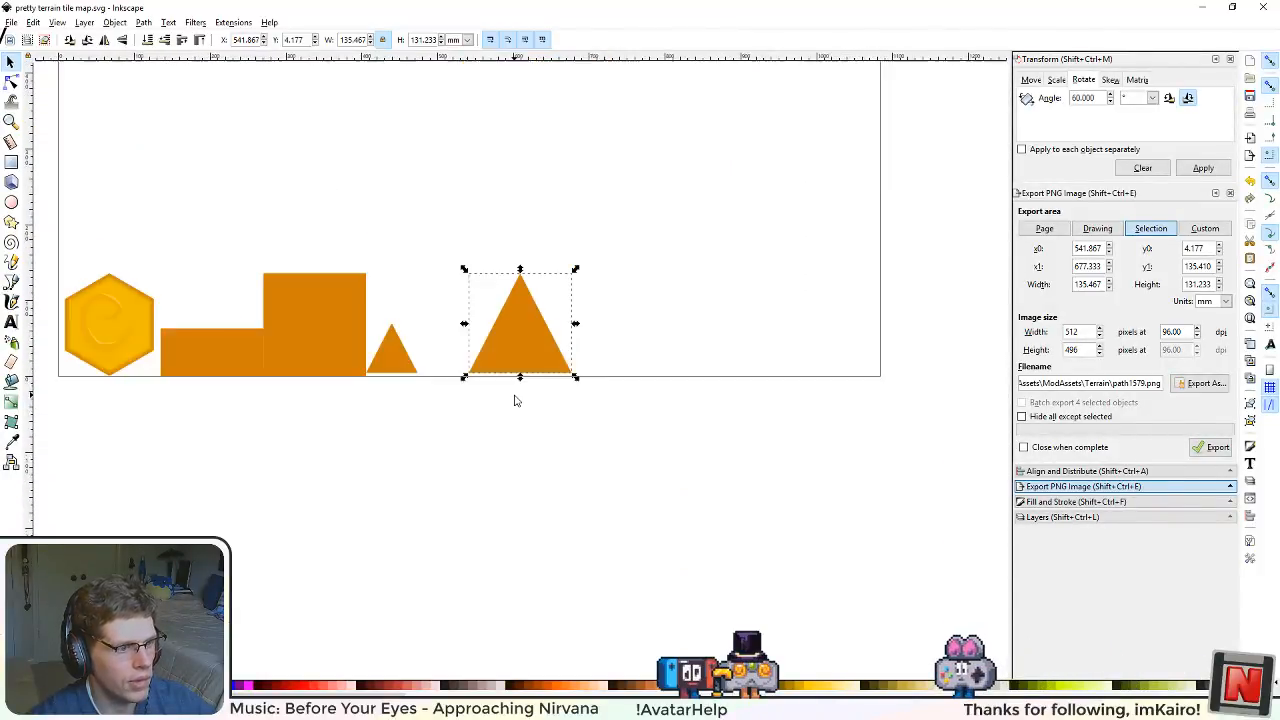
key("alt+Tab")
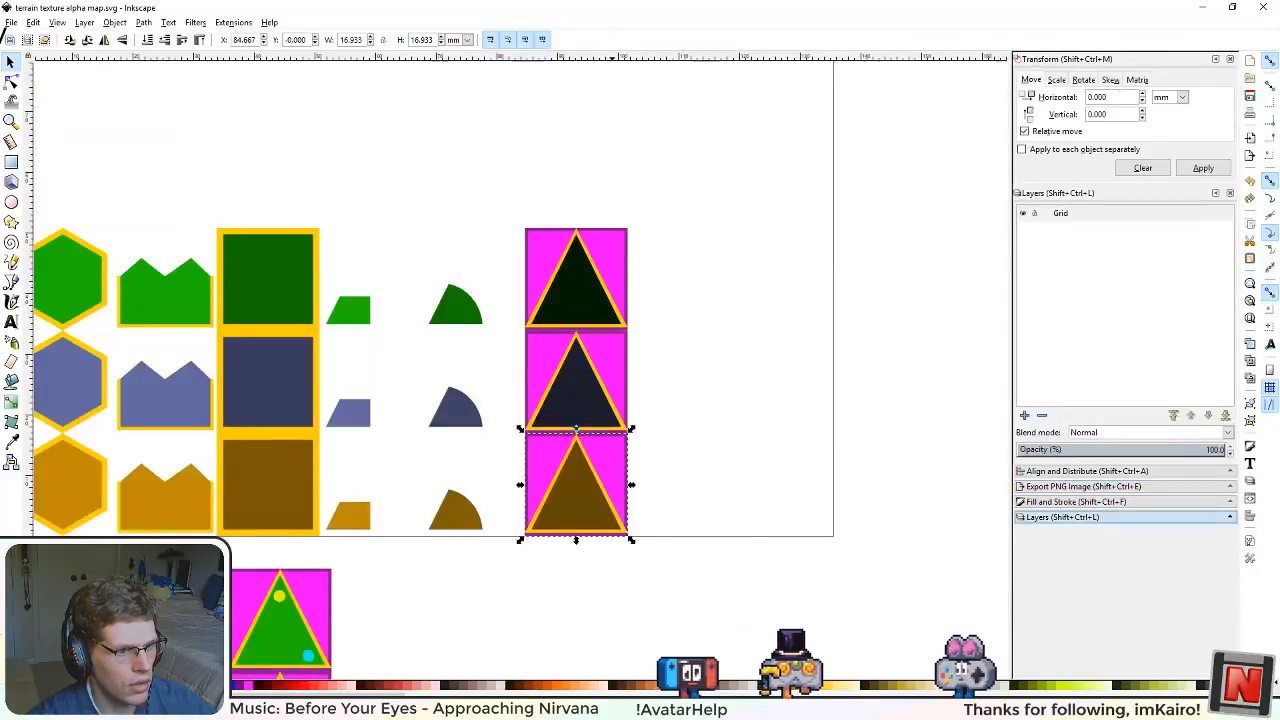
Step: Copy the brown triangle tile from terrain texture alpha map.svg and paste it into pretty terrain tile map.svg
left_click(700, 449)
left_click(592, 487)
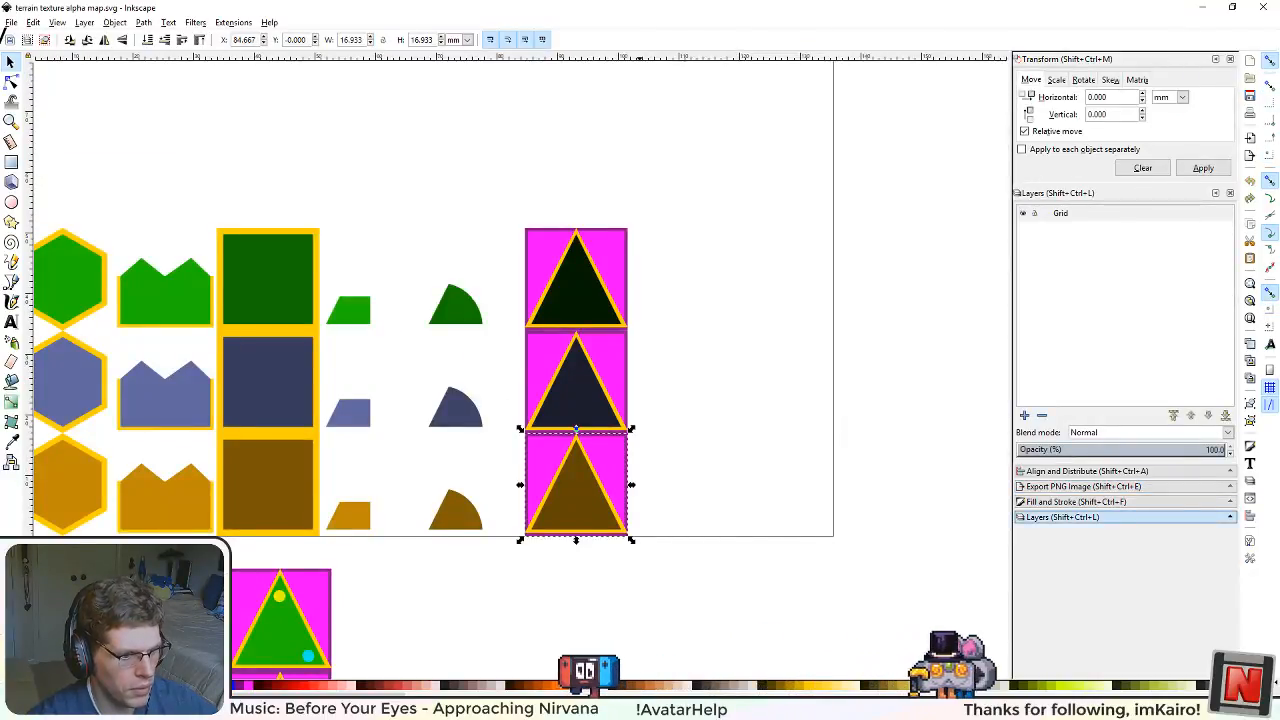
key("alt+Tab")
scroll(608, 337, "up", 2)
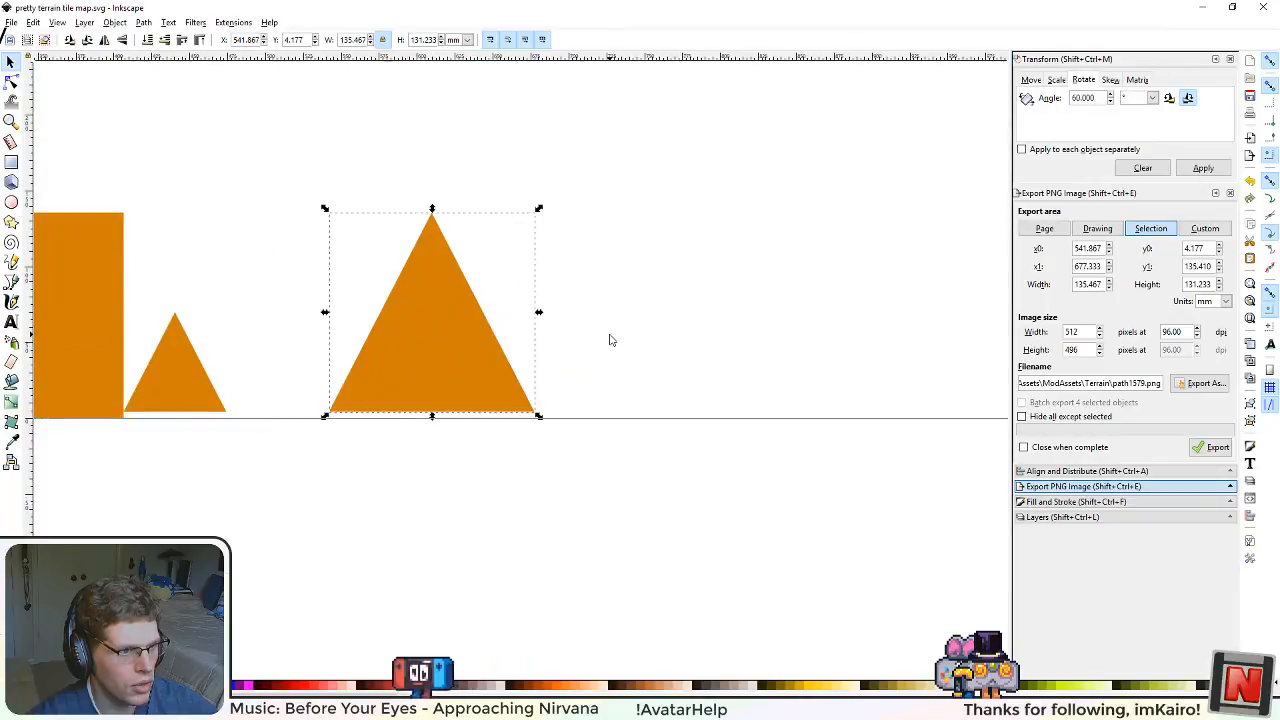
key("ctrl+v")
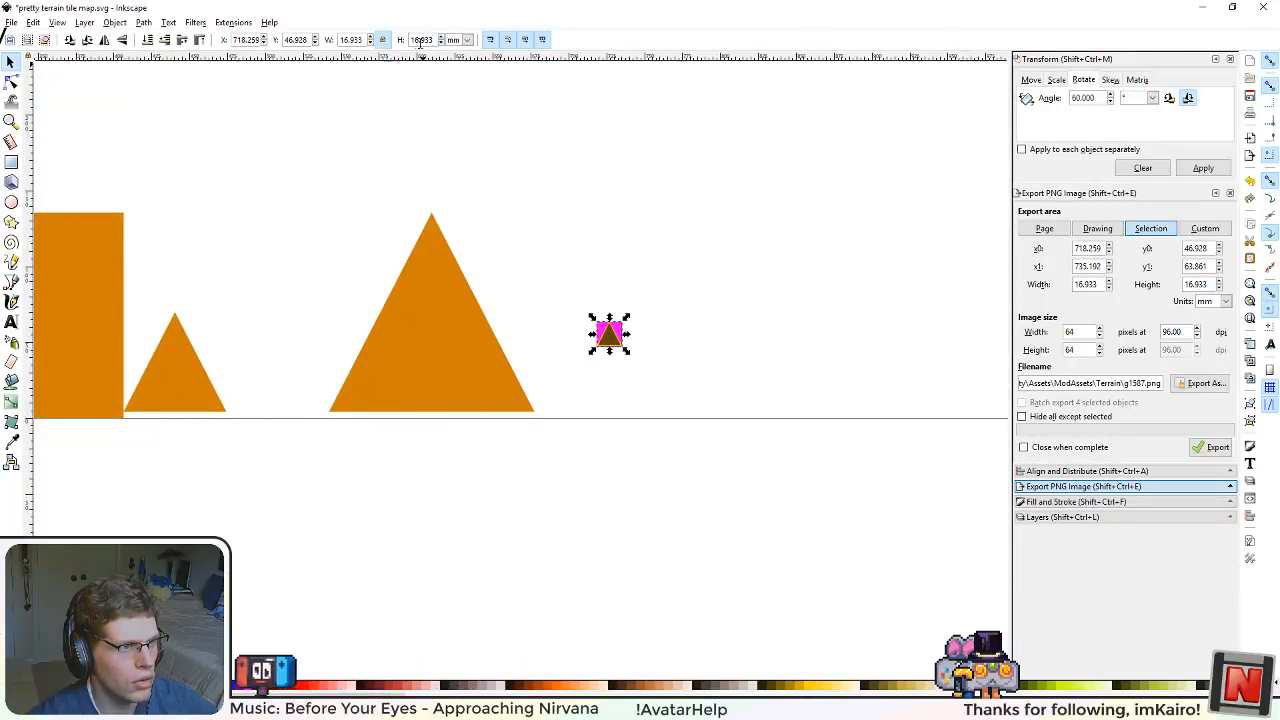
Step: Delete the large orange triangle and resize the pasted triangle tile to 512 by 512 px
left_click(459, 40)
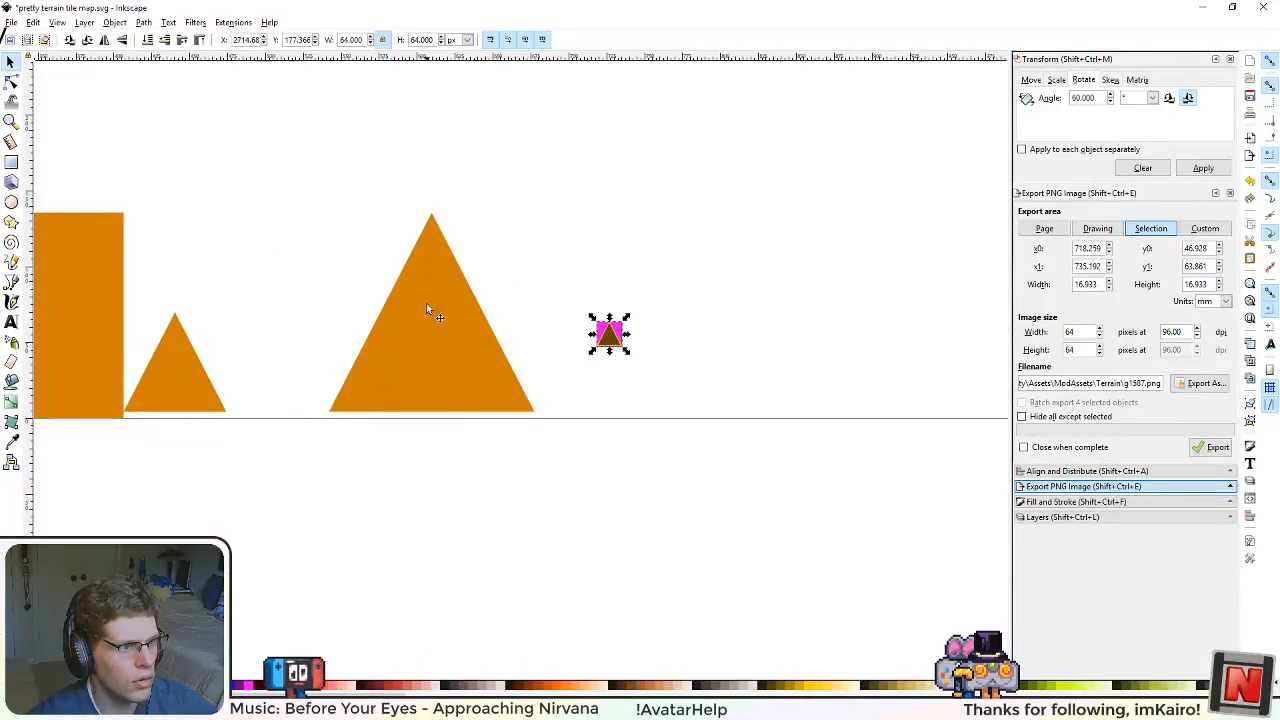
key("Delete")
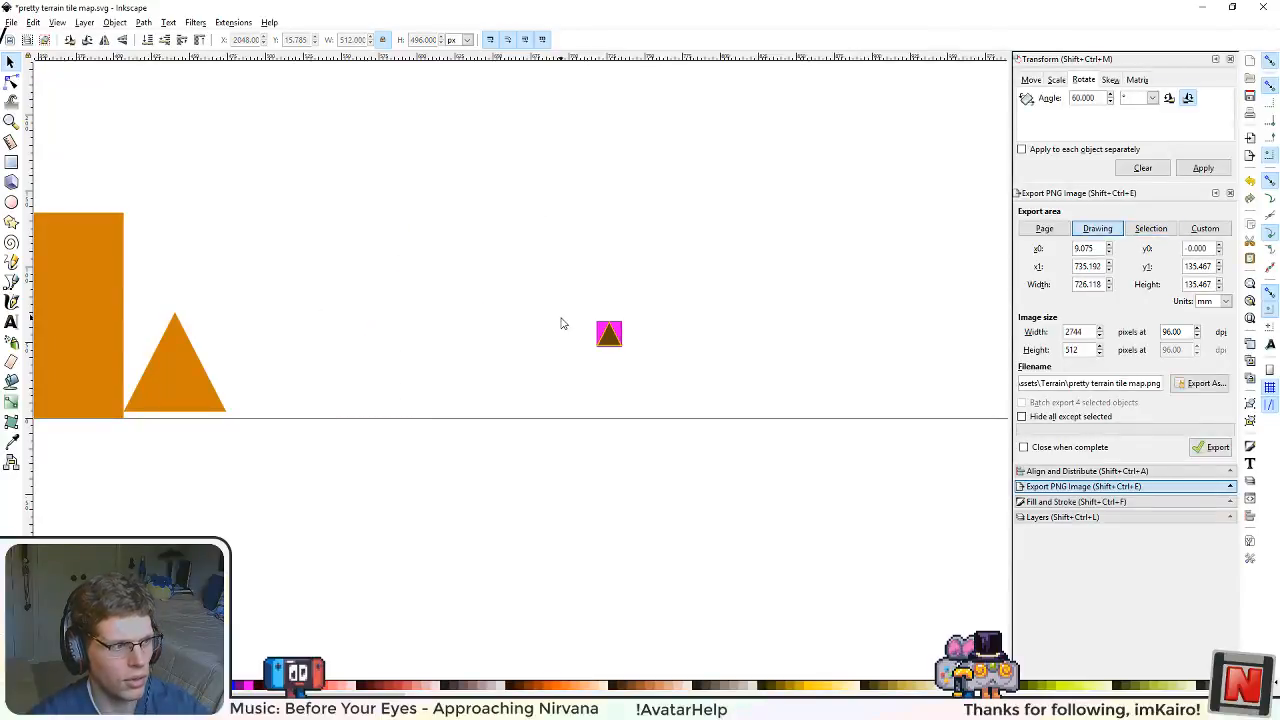
left_click(613, 337)
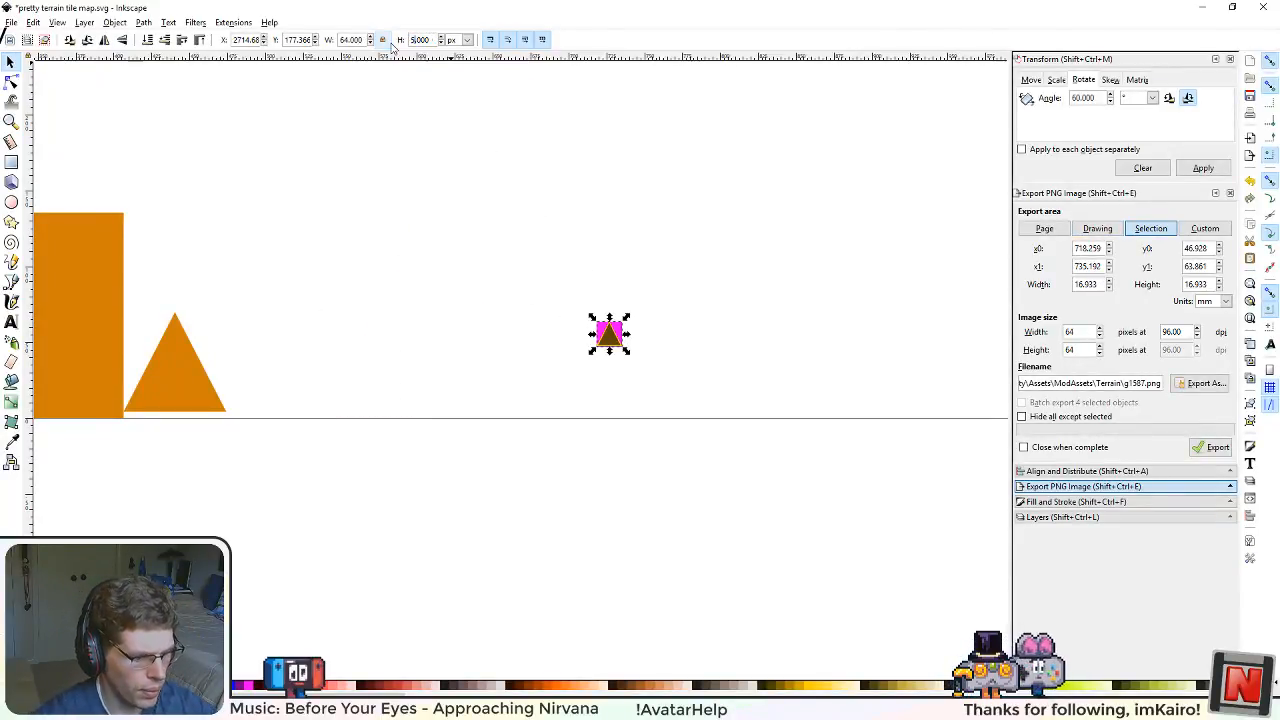
type("512")
key("Return")
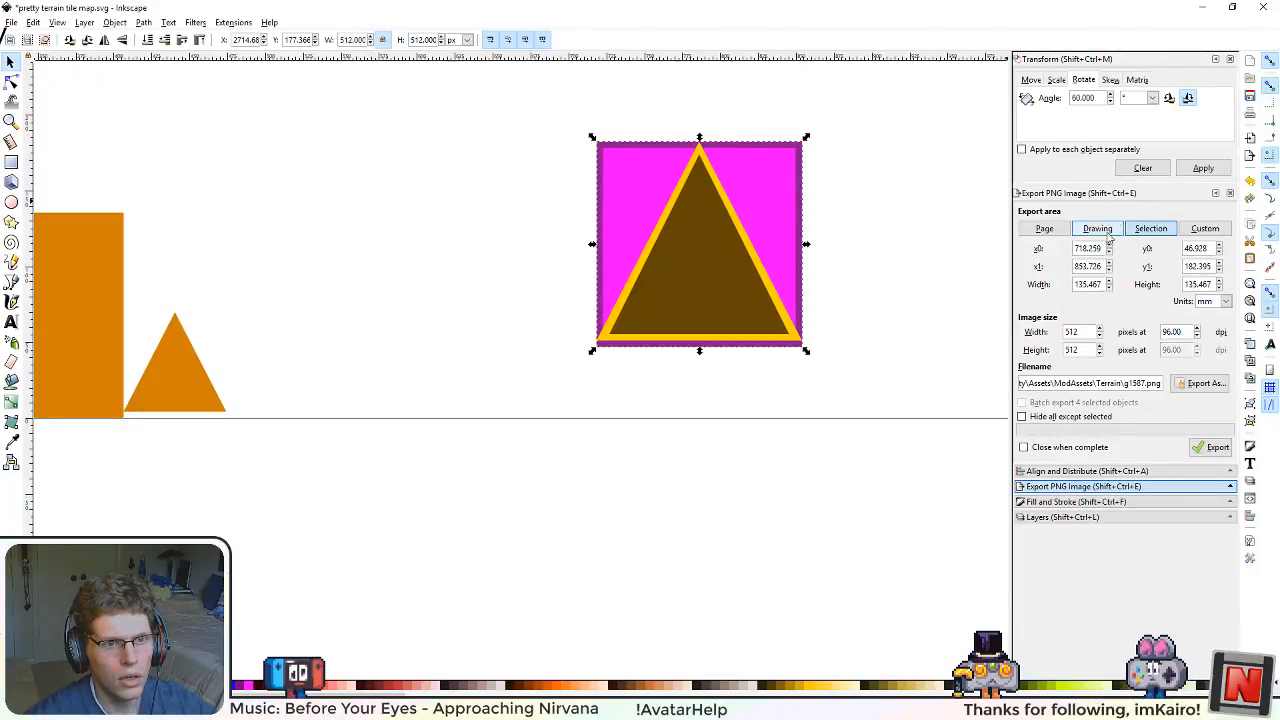
Step: Show the Grid layer and snap the pasted tile into the grid cell at X 2048, Y 0 px
left_click(1078, 517)
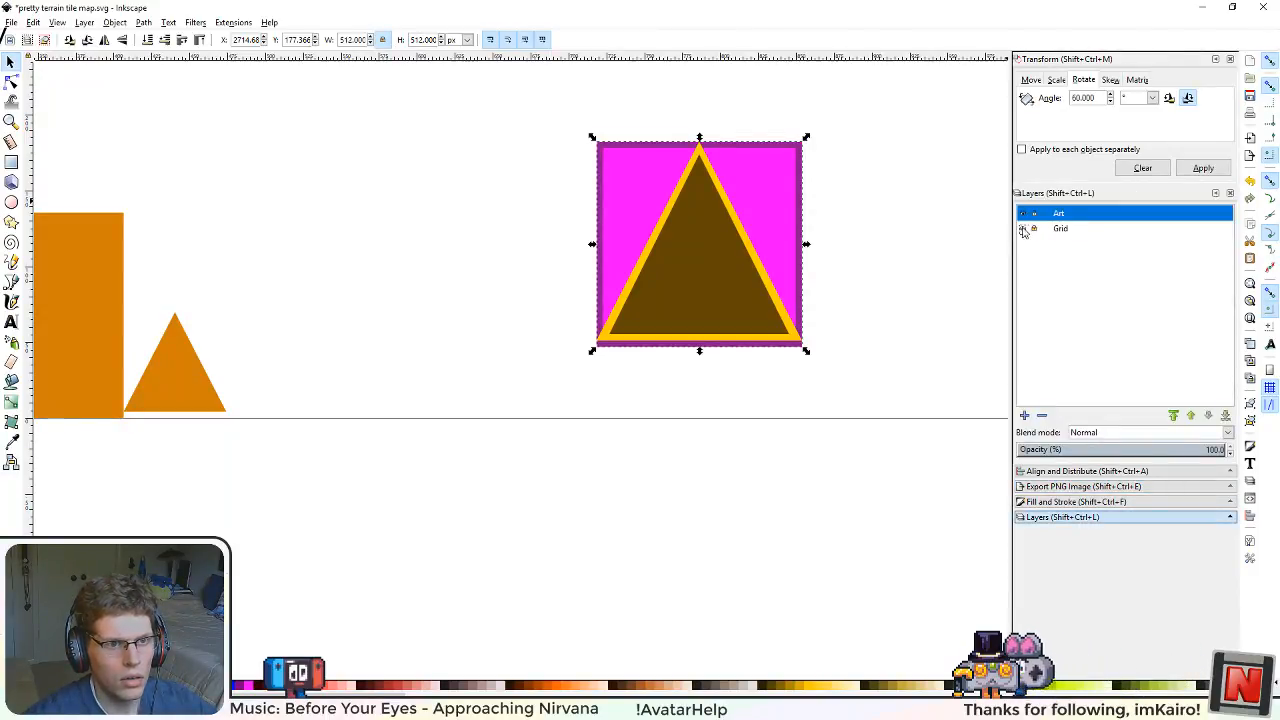
left_click(1022, 229)
left_click_drag(730, 263, 460, 343)
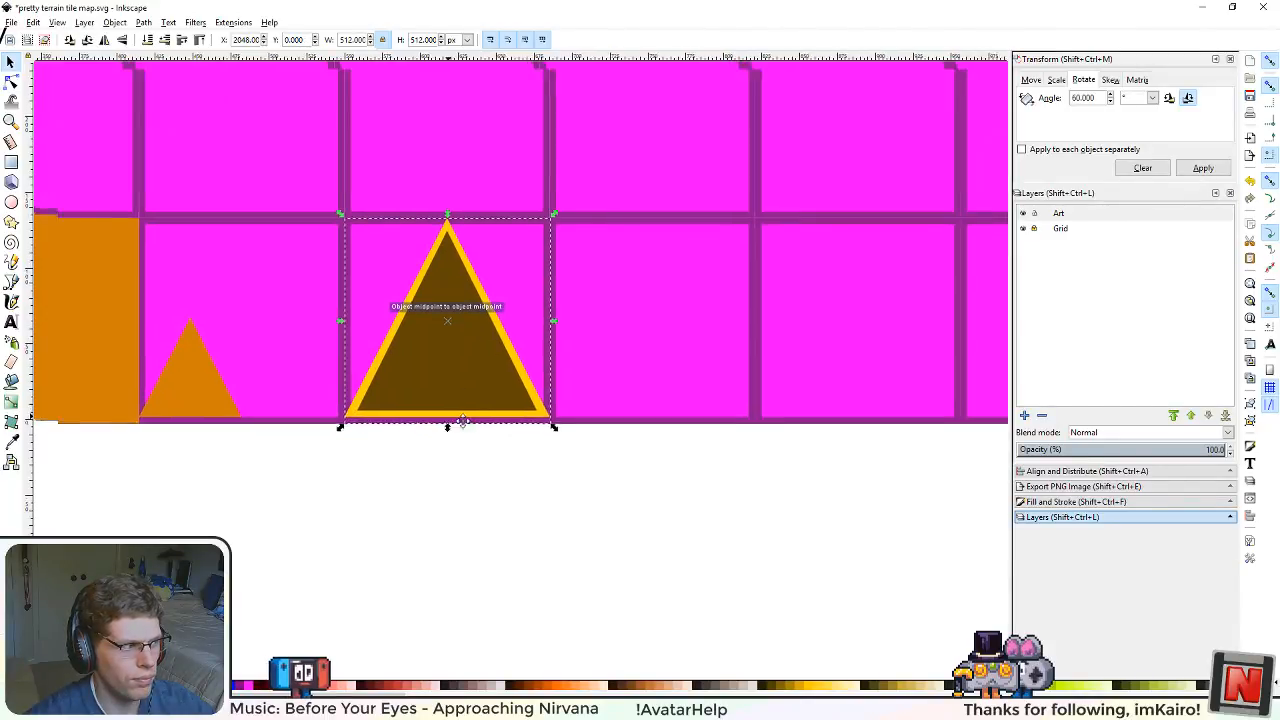
scroll(590, 399, "up", 4, "ctrl")
scroll(460, 337, "down", 5)
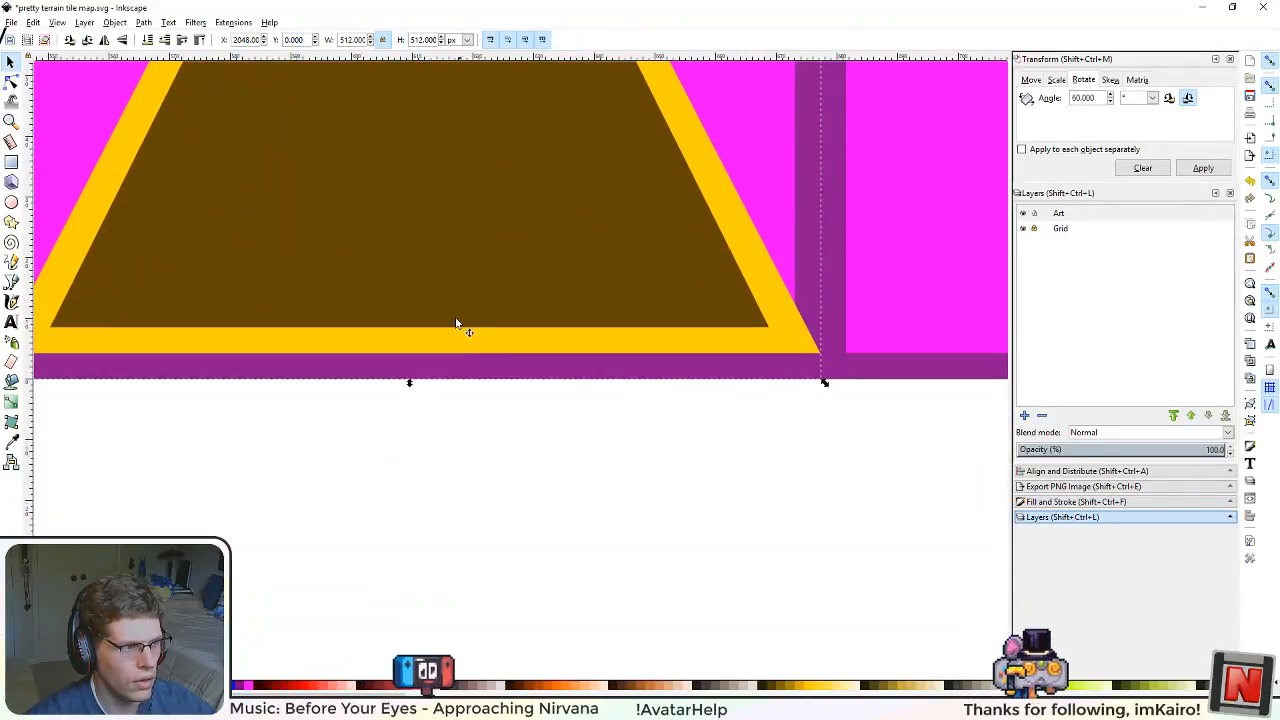
scroll(456, 320, "down", 2)
left_click_drag(431, 262, 604, 456)
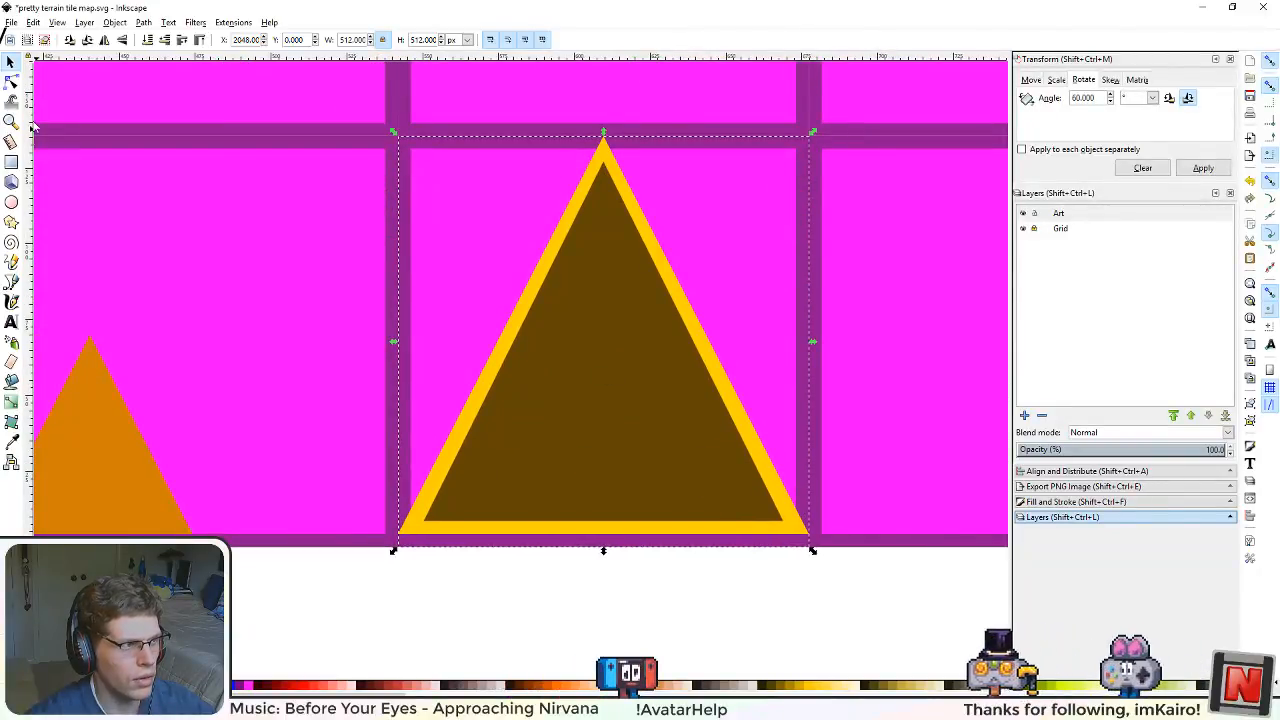
Step: Ungroup the pasted tile into its separate shapes and hide the Grid layer
left_click(592, 386)
key("Escape")
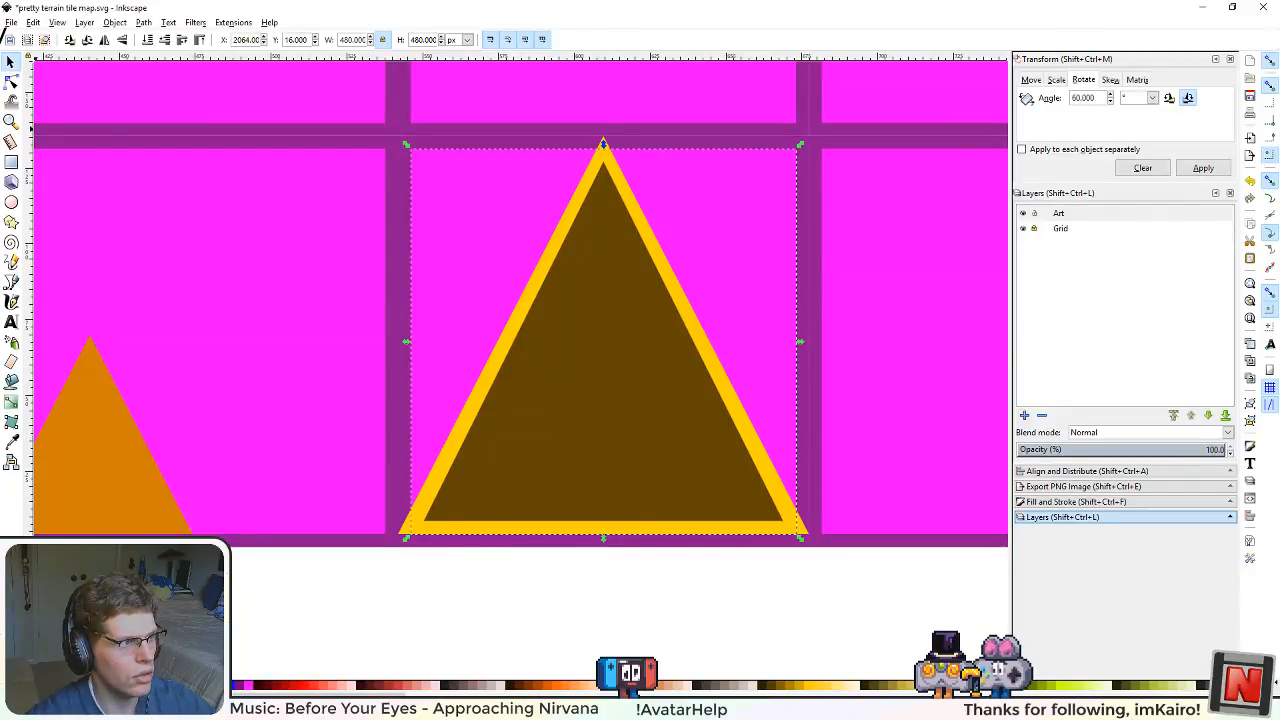
left_click(670, 620)
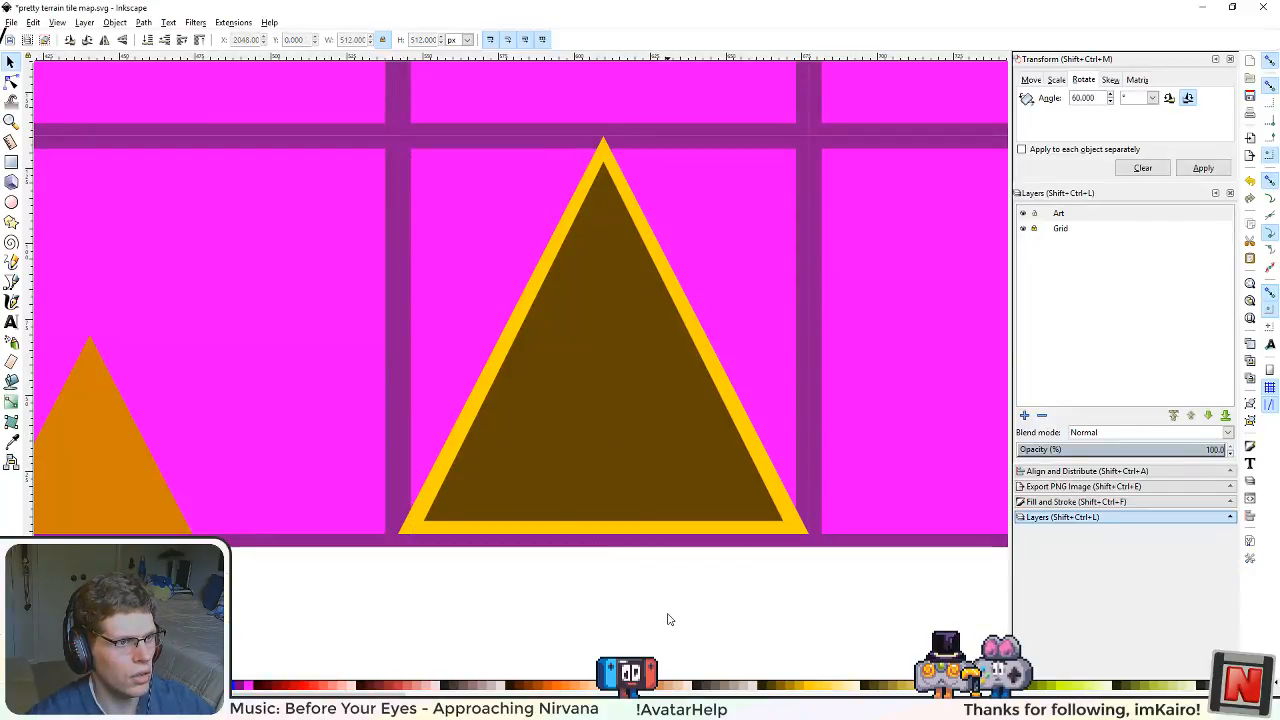
left_click(641, 457, "shift")
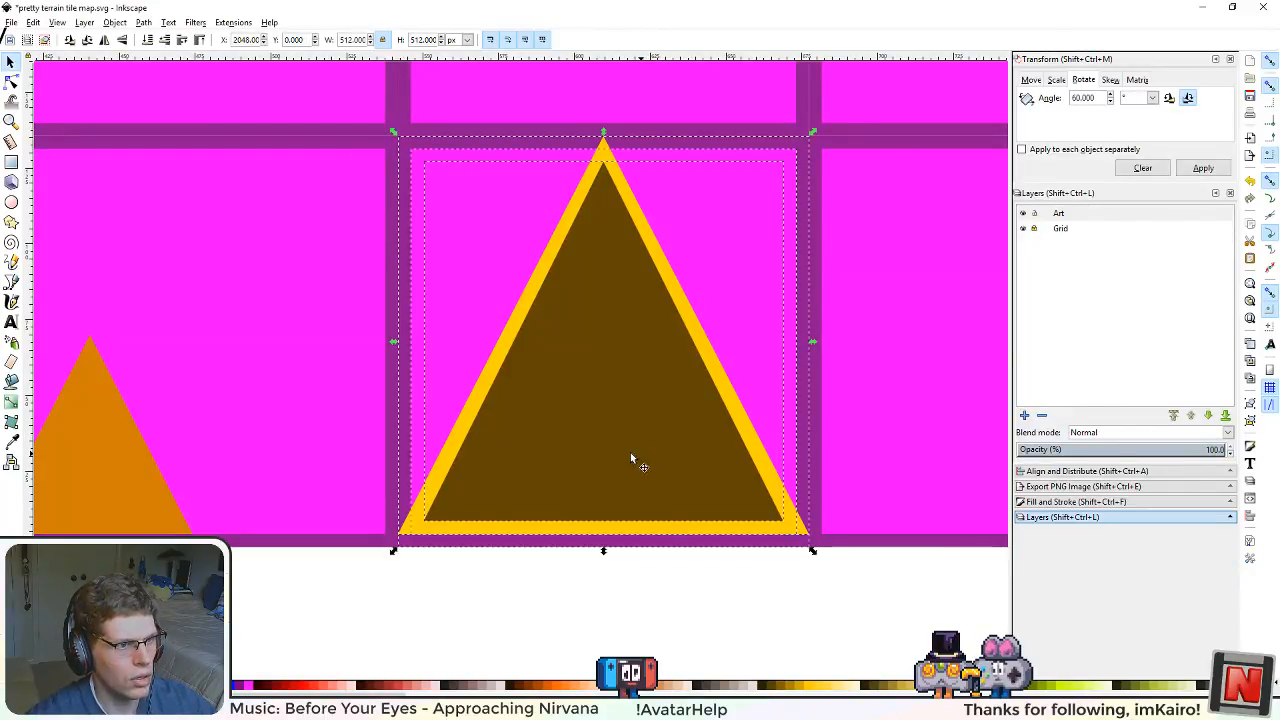
left_click(1023, 229)
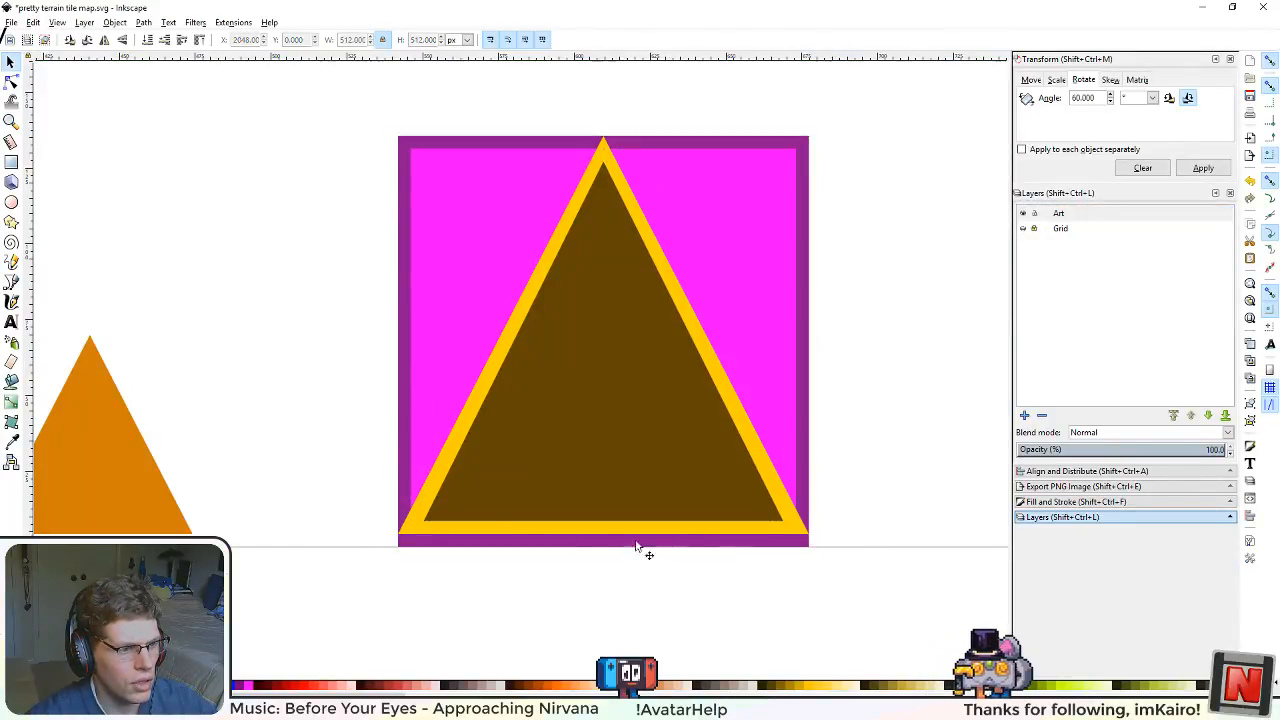
Step: Try adjusting the yellow triangle's height by moving its base edge, and undo the resizing
left_click(499, 540)
left_click(515, 496)
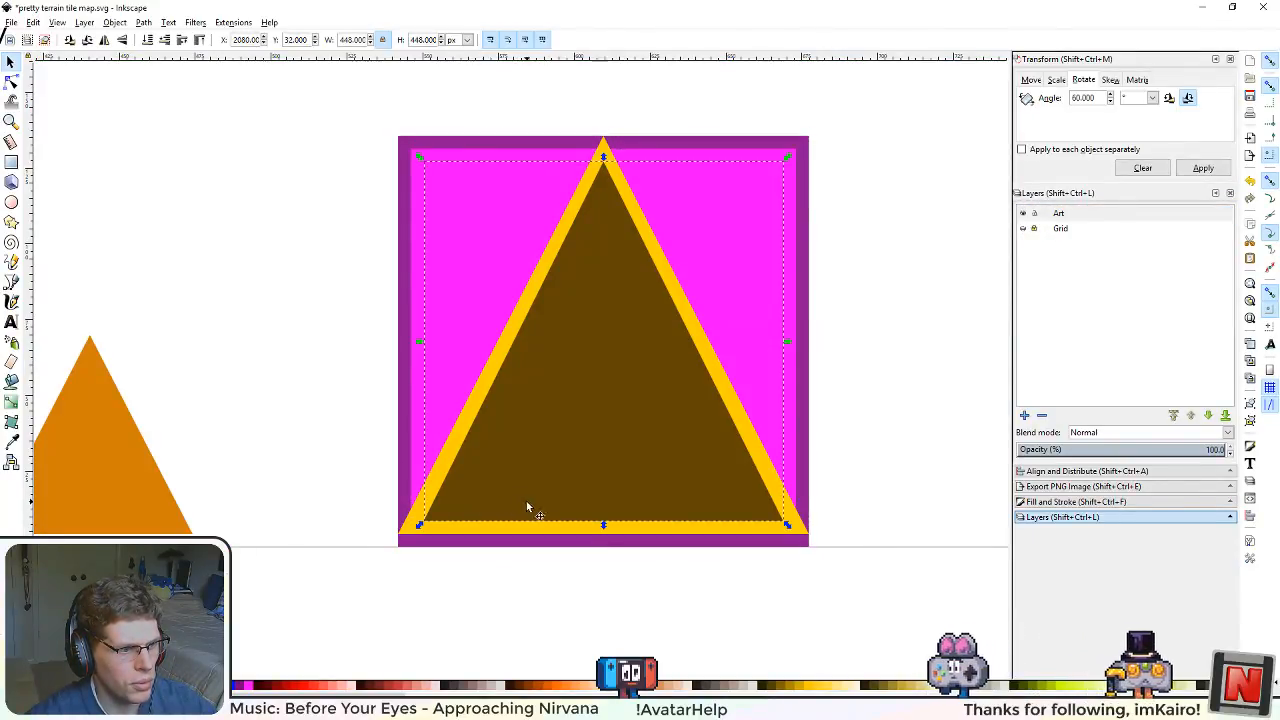
left_click(741, 538)
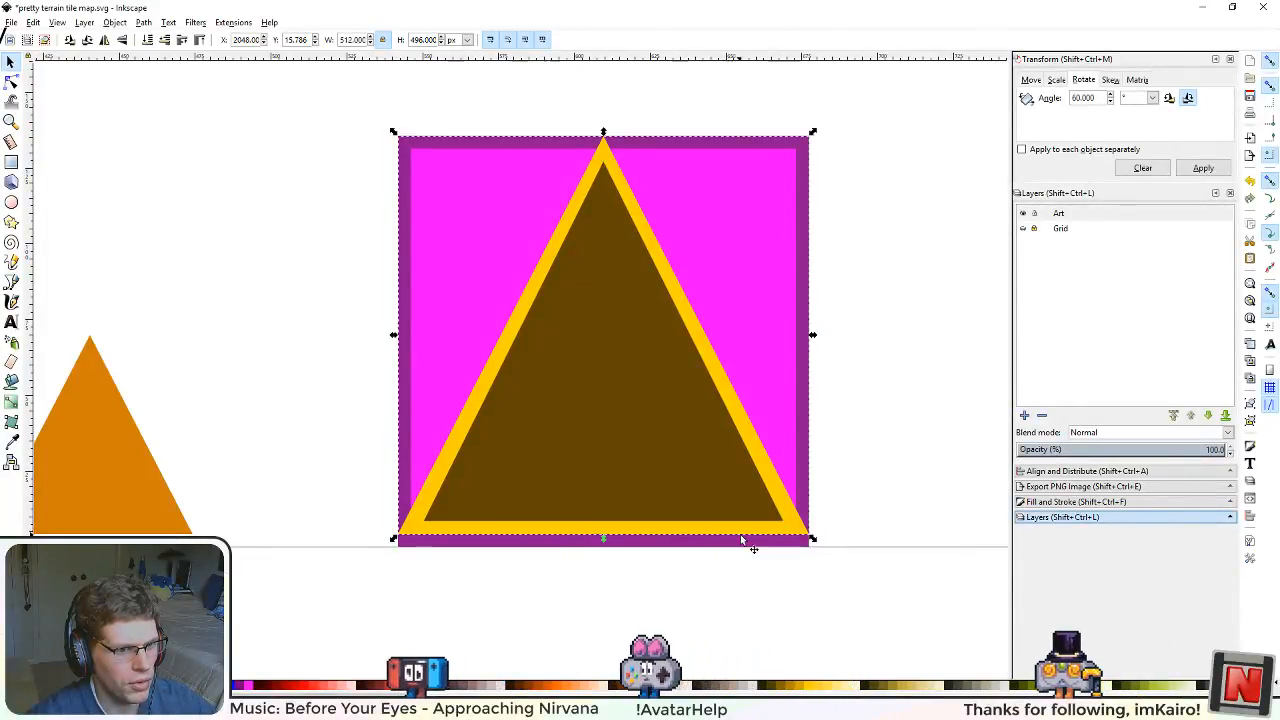
left_click_drag(603, 538, 603, 520)
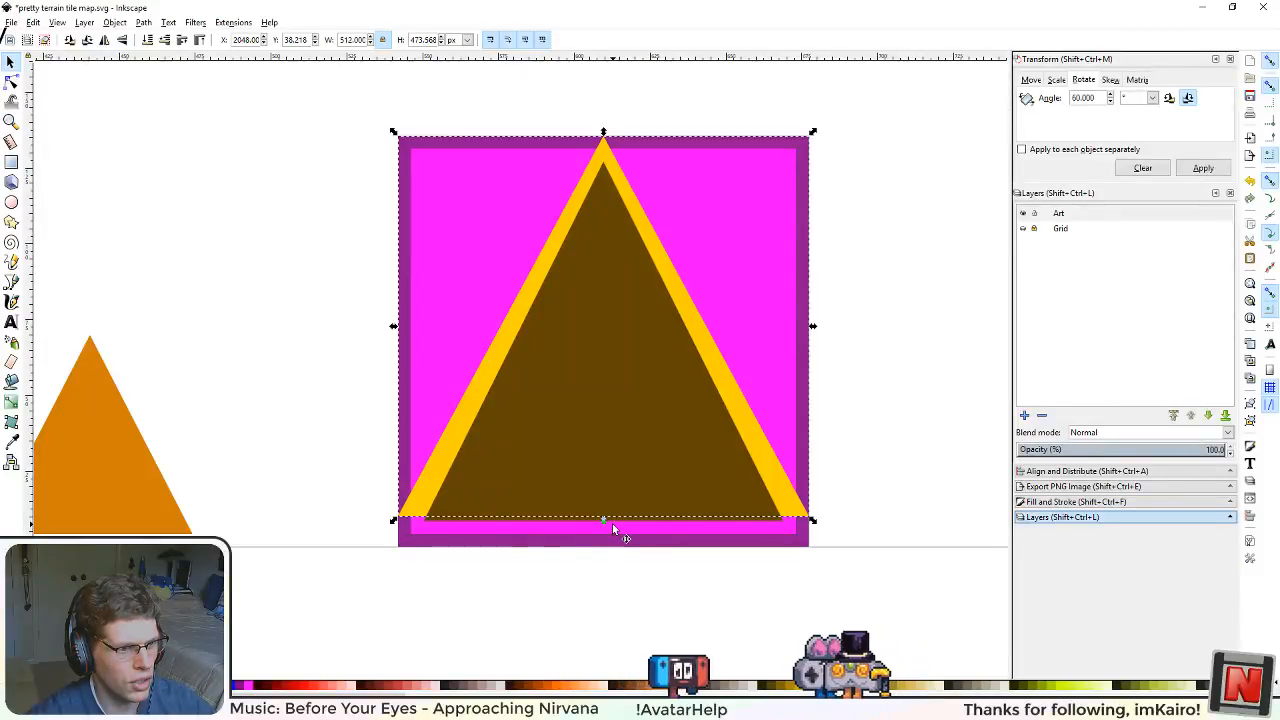
mouse_move(606, 524)
left_mouse_down()
mouse_move(605, 561)
mouse_move(602, 522)
mouse_move(603, 542)
left_mouse_up()
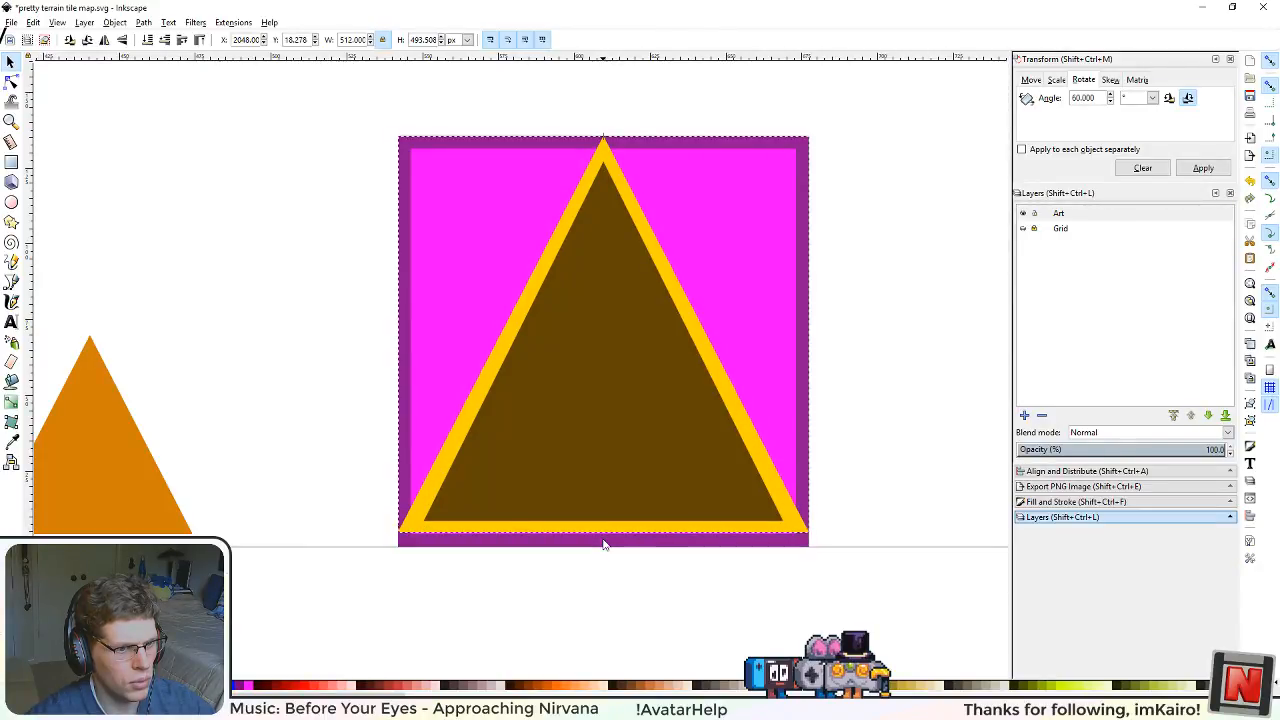
left_click_drag(603, 546, 609, 549)
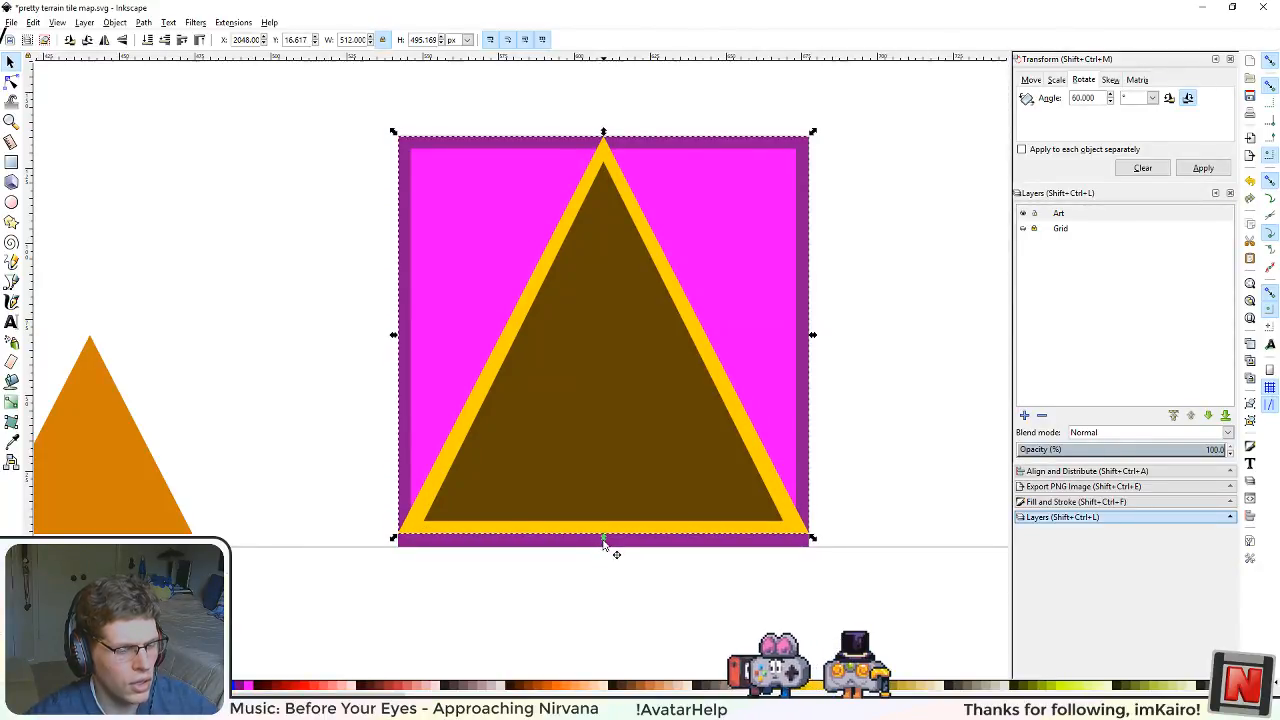
scroll(683, 586, "up", 2)
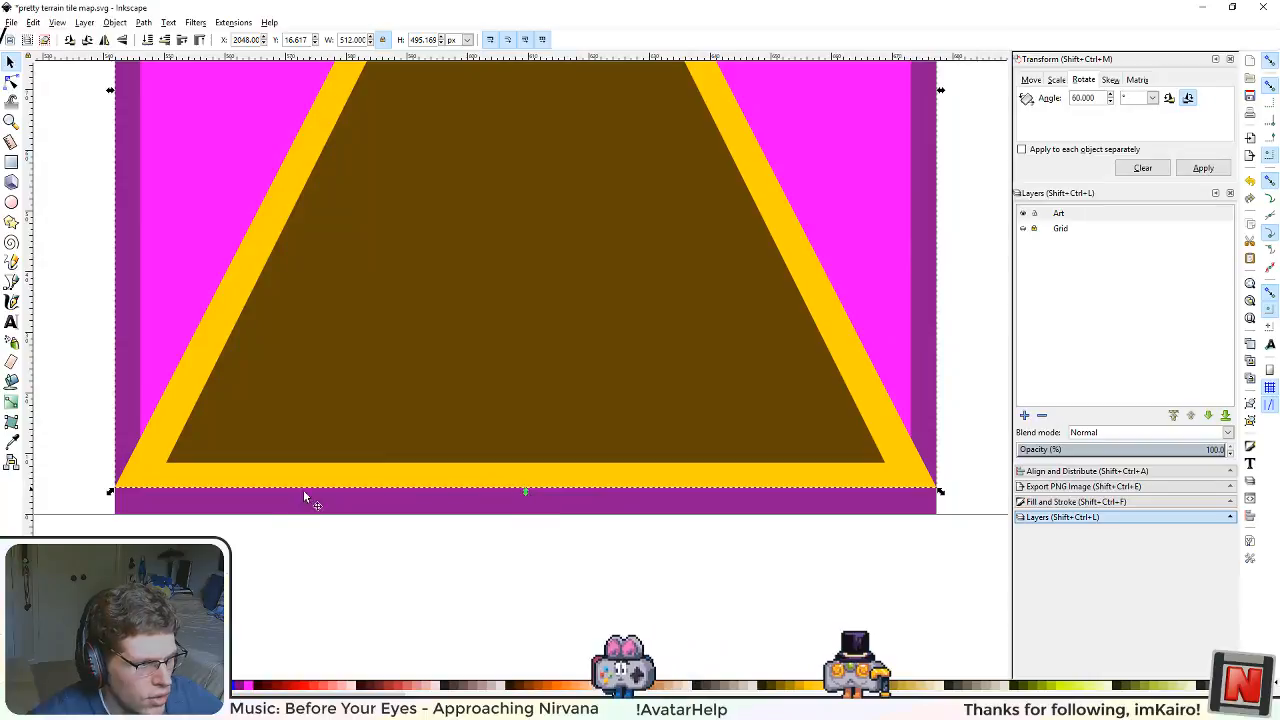
key("ctrl+z")
key("ctrl+shift+z")
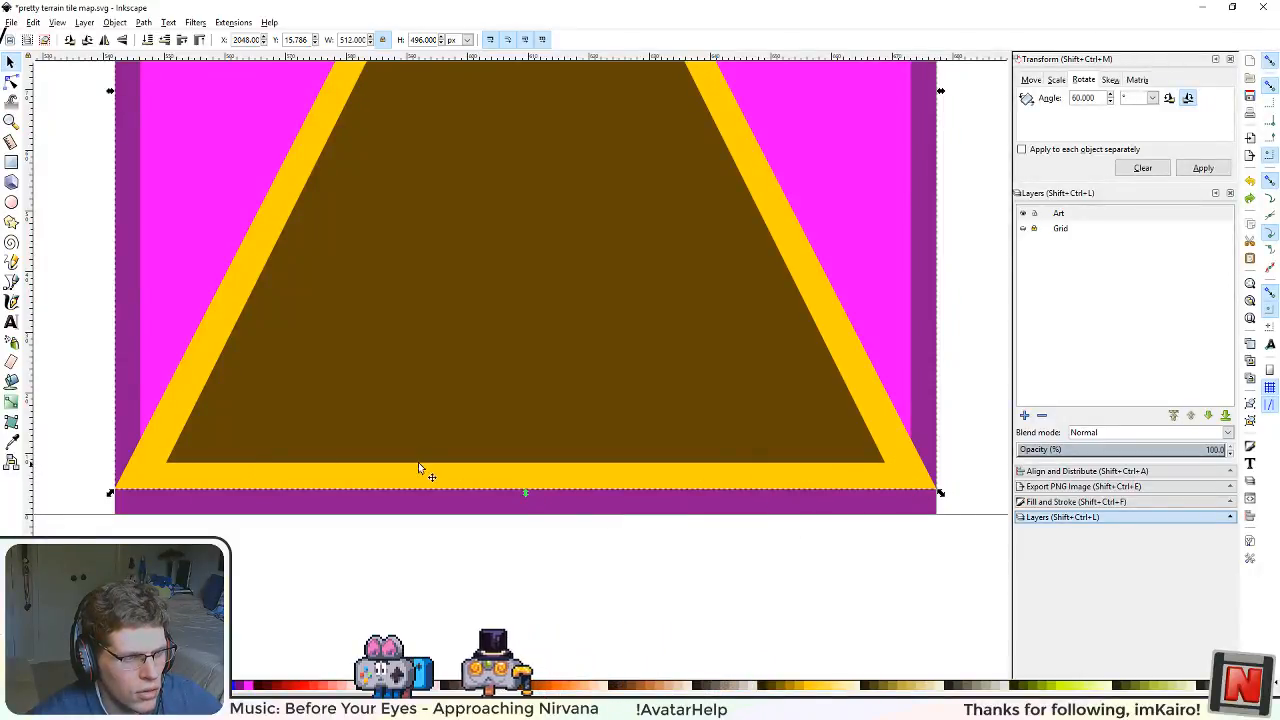
Step: Delete the dark brown inner triangle from the ungrouped tile
scroll(418, 462, "down", 2)
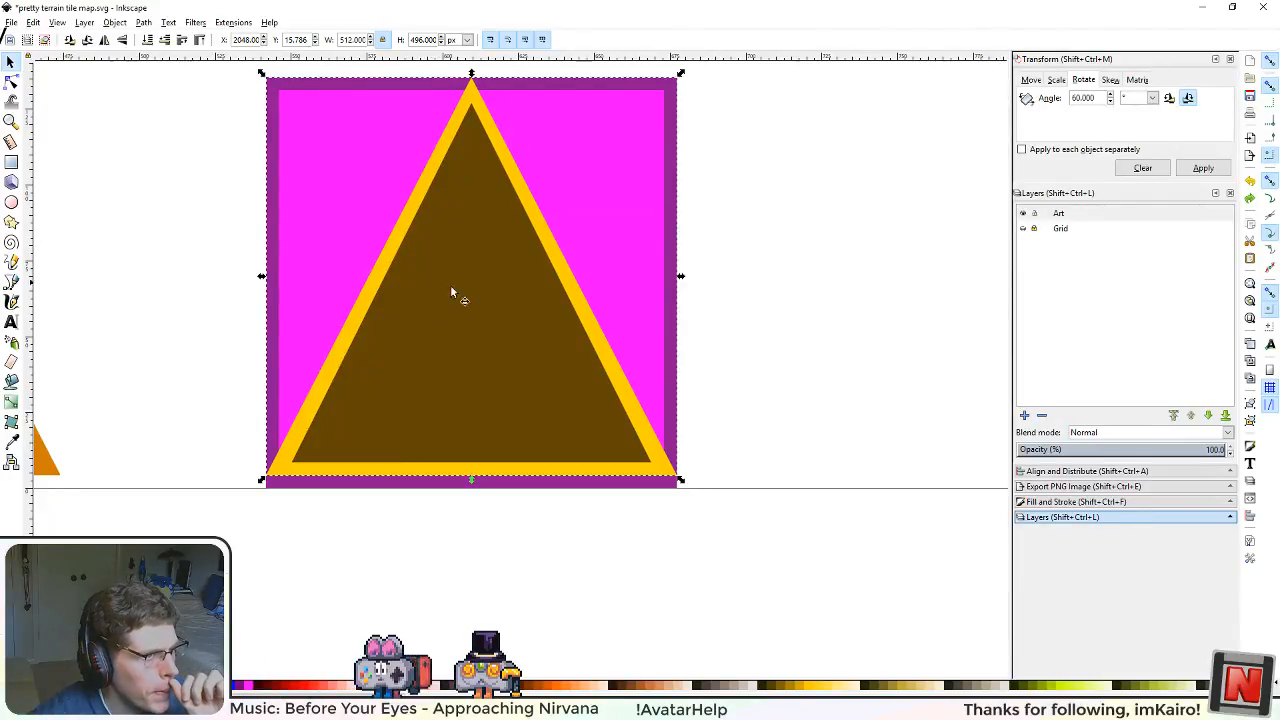
left_click_drag(555, 113, 595, 231)
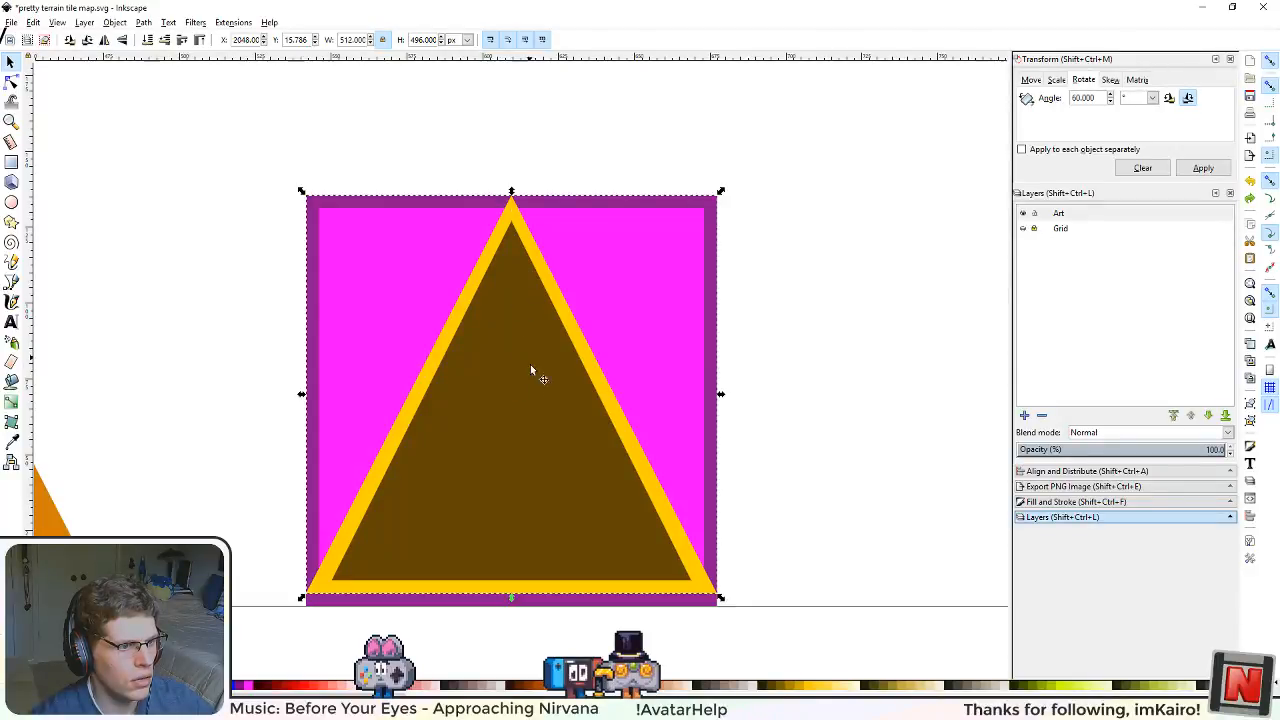
key("Delete")
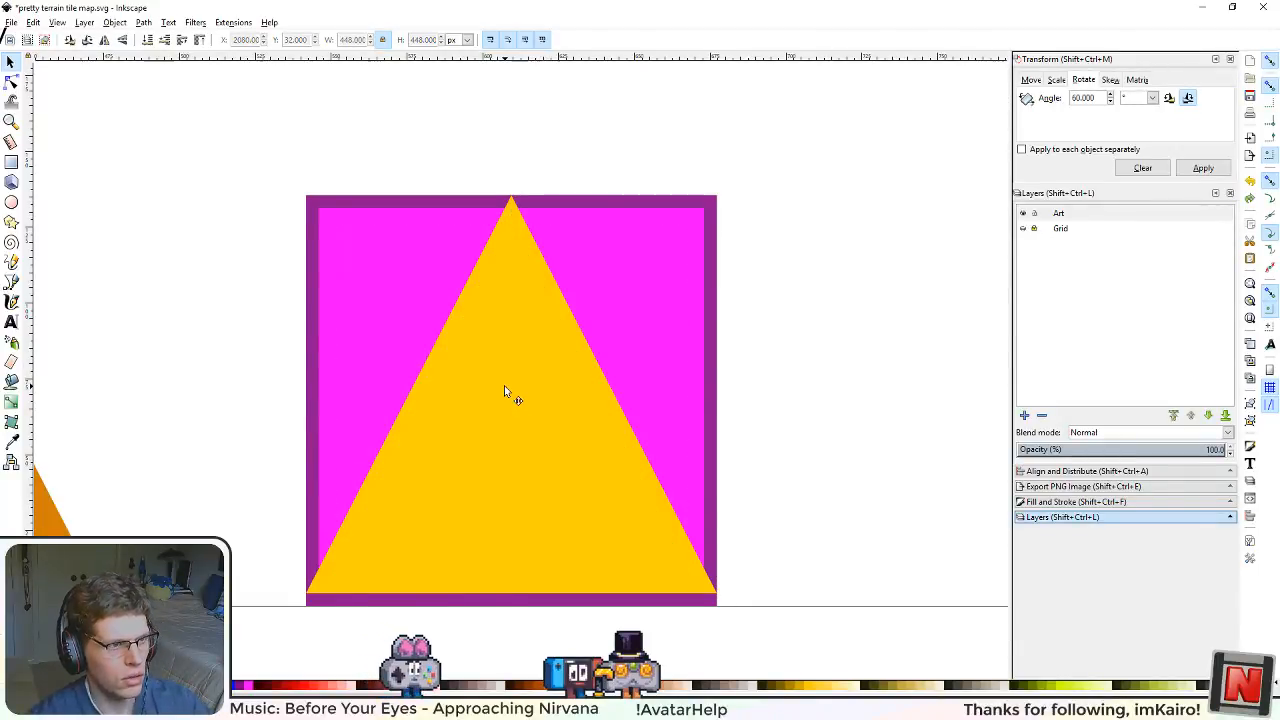
Step: Check the yellow triangle's polygon settings, try moving it sideways, and undo the move
left_click(504, 388)
key("shift+F9")
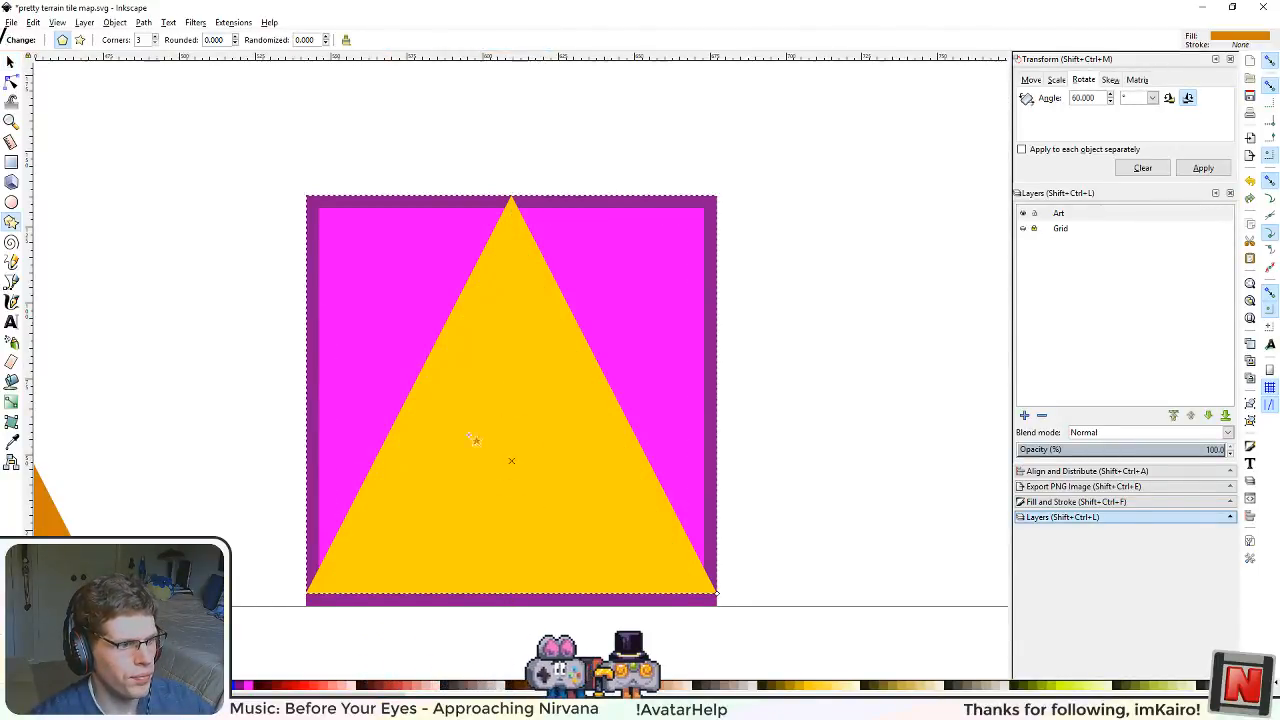
left_click(9, 62)
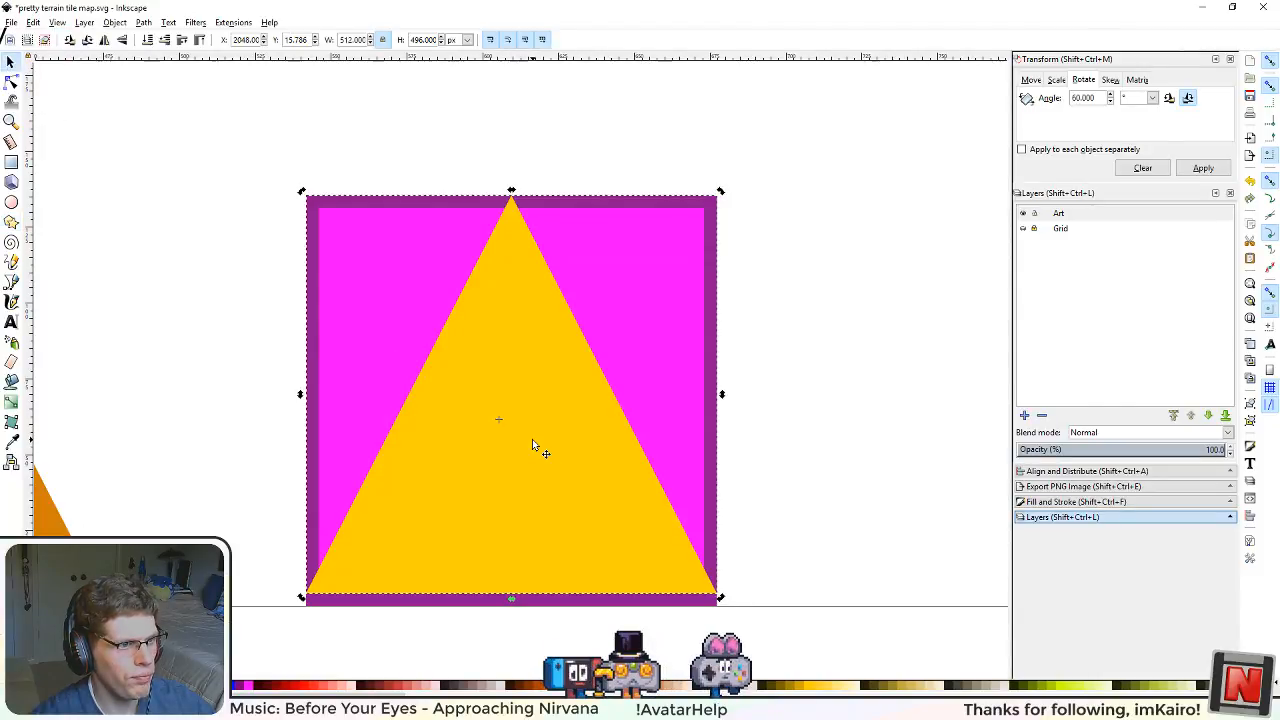
left_click(809, 173)
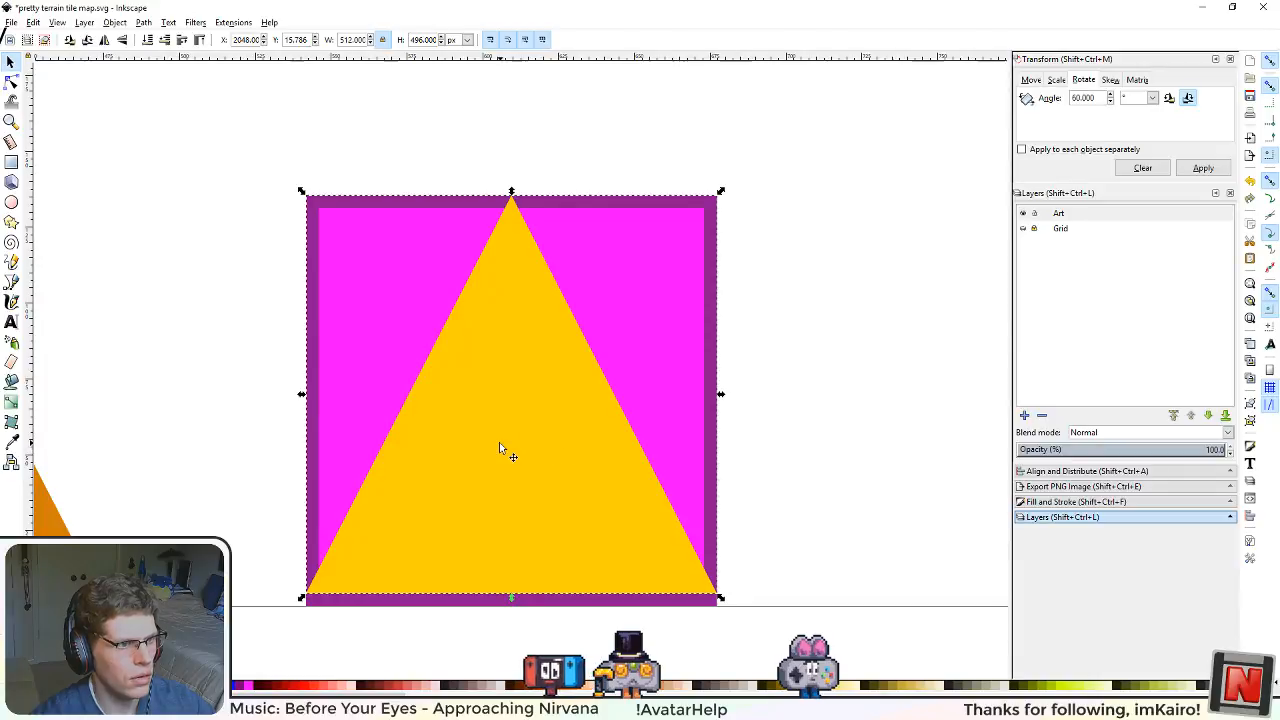
left_click_drag(499, 442, 612, 429)
key("ctrl+z")
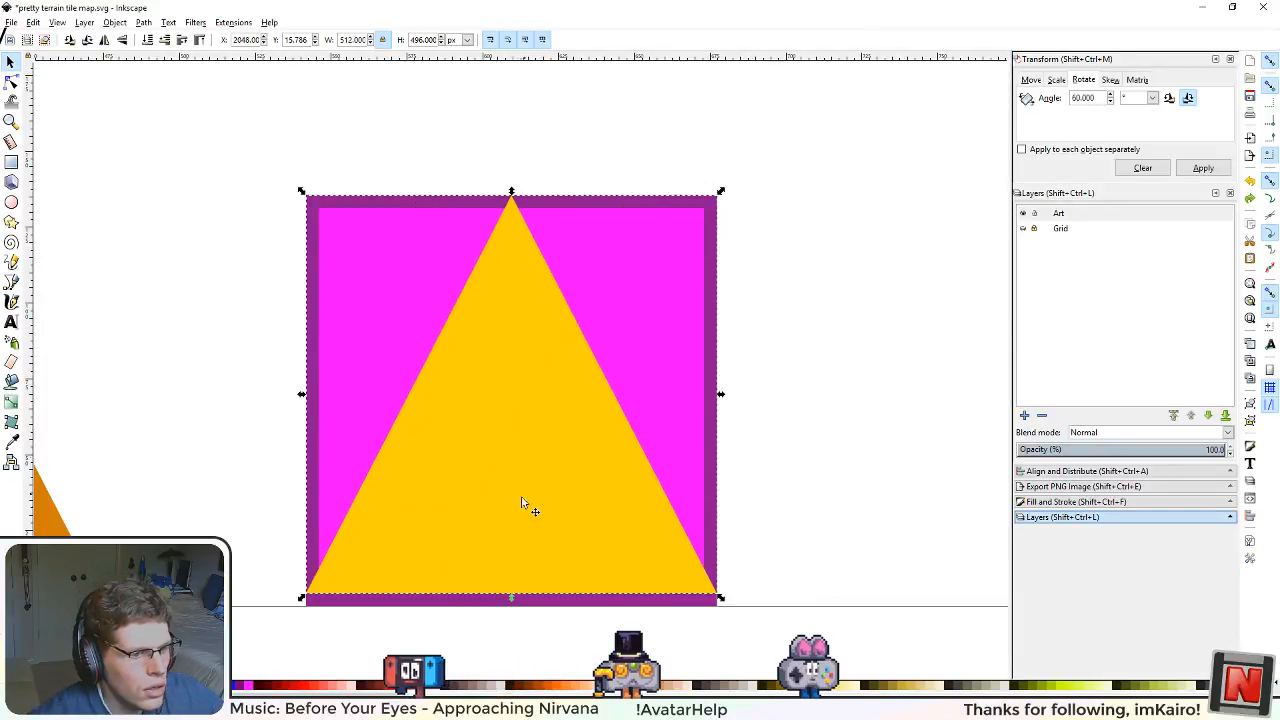
Step: Narrow the yellow triangle from both sides to about 480 px, in line with the inner edges of the purple border
scroll(525, 576, "up", 2)
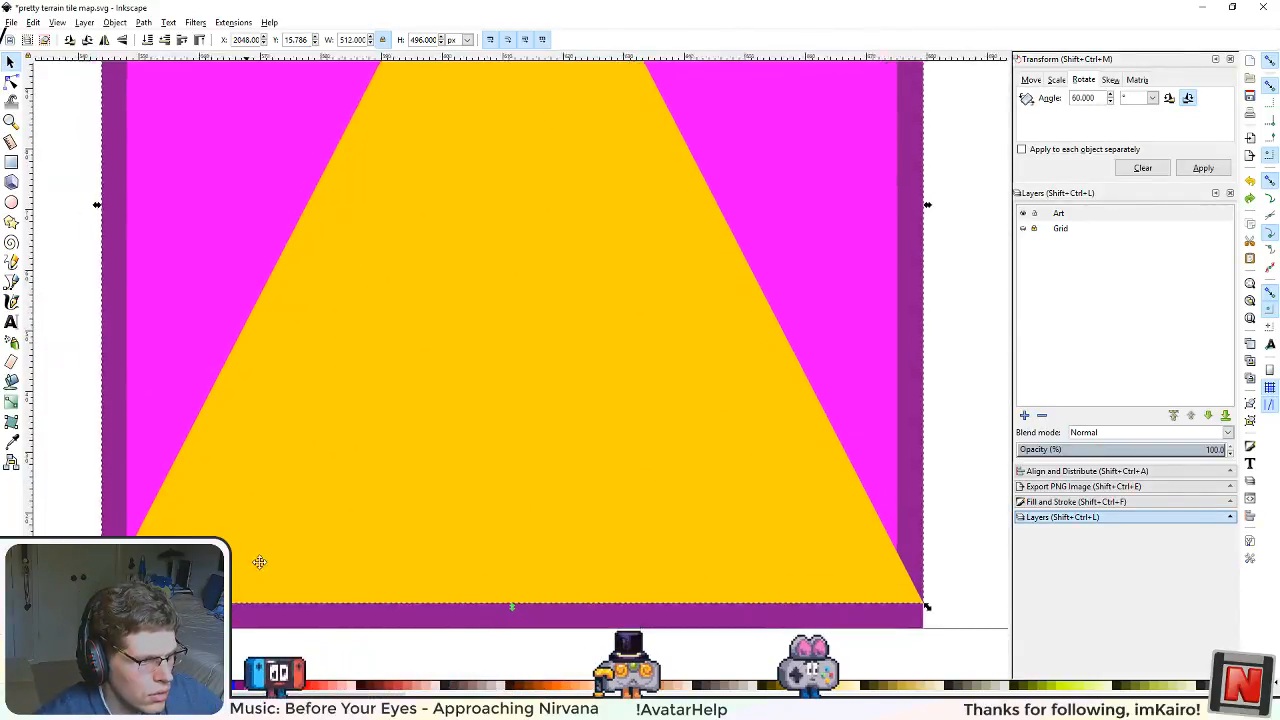
left_click_drag(259, 562, 329, 542)
left_click(11, 83)
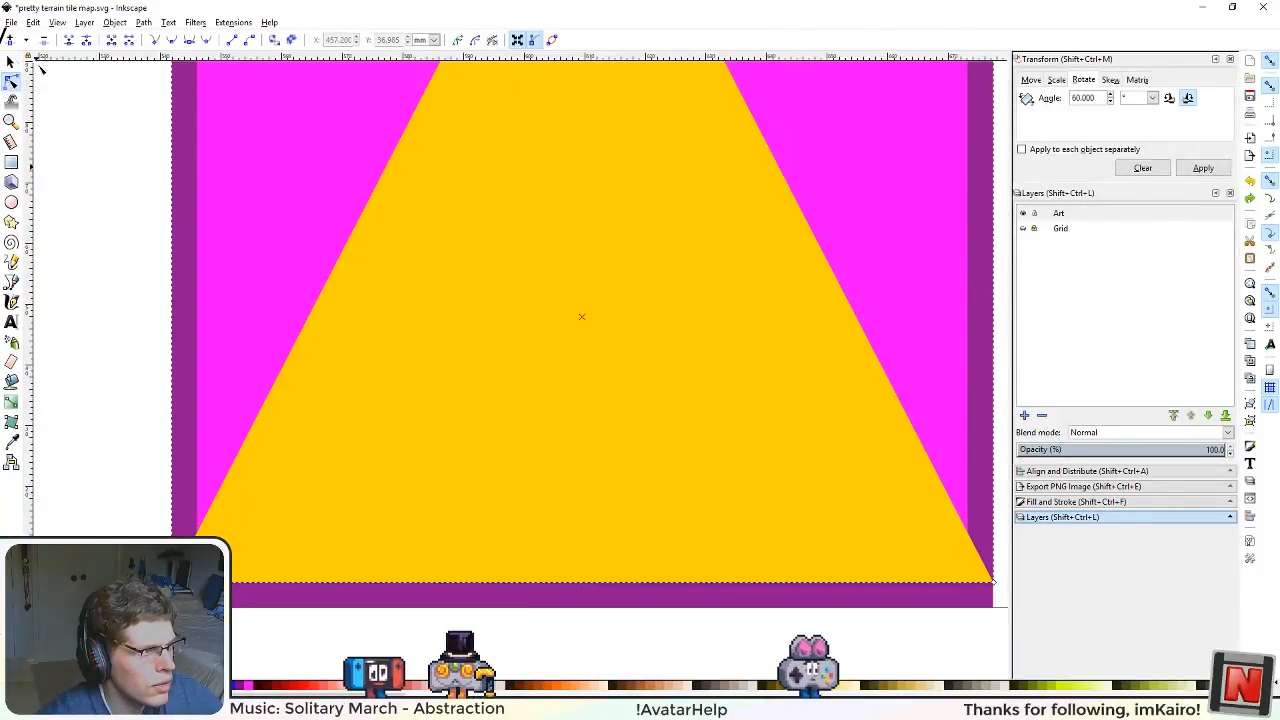
left_click(11, 62)
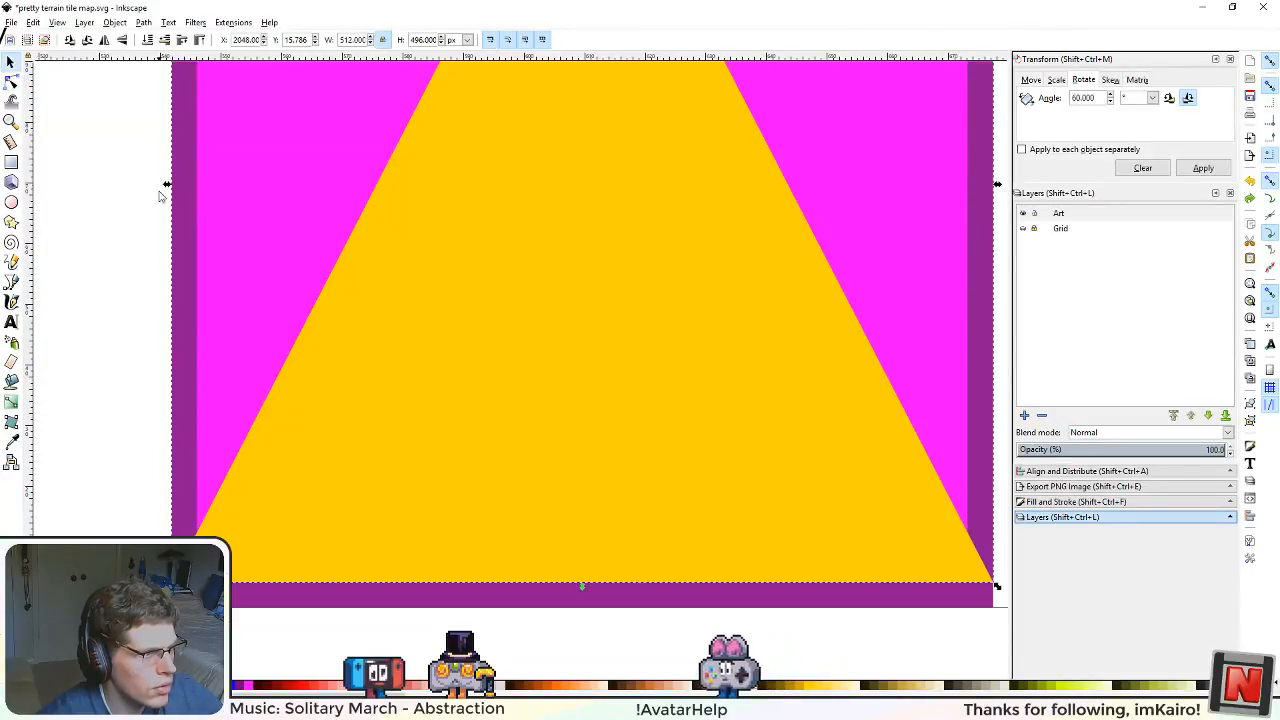
left_click_drag(167, 185, 194, 190)
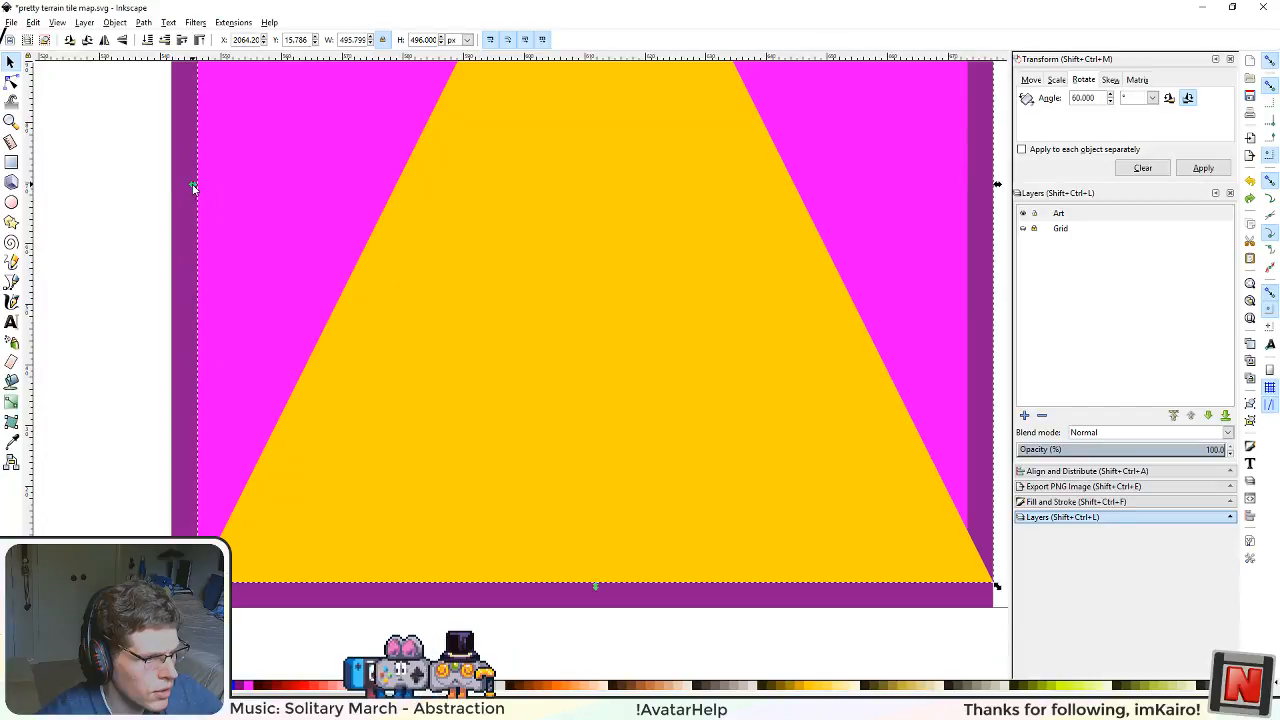
left_click_drag(914, 281, 818, 300)
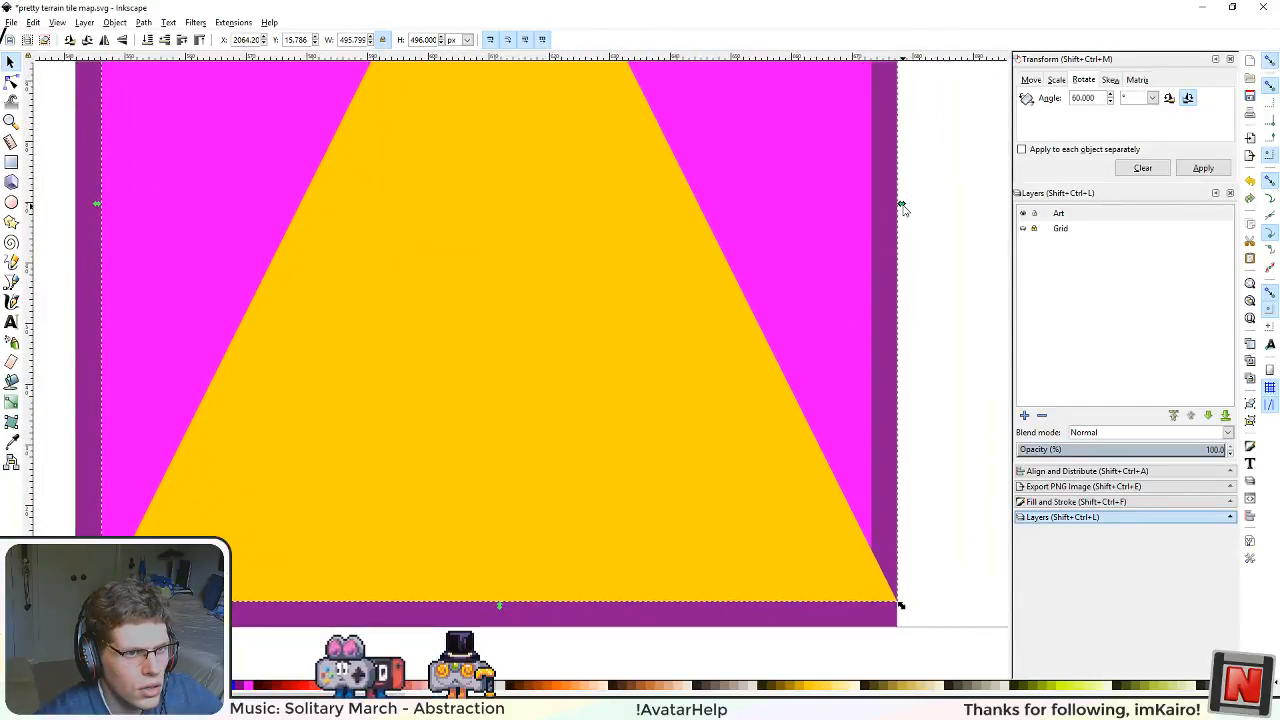
left_click_drag(903, 207, 877, 212)
scroll(876, 536, "up", 5)
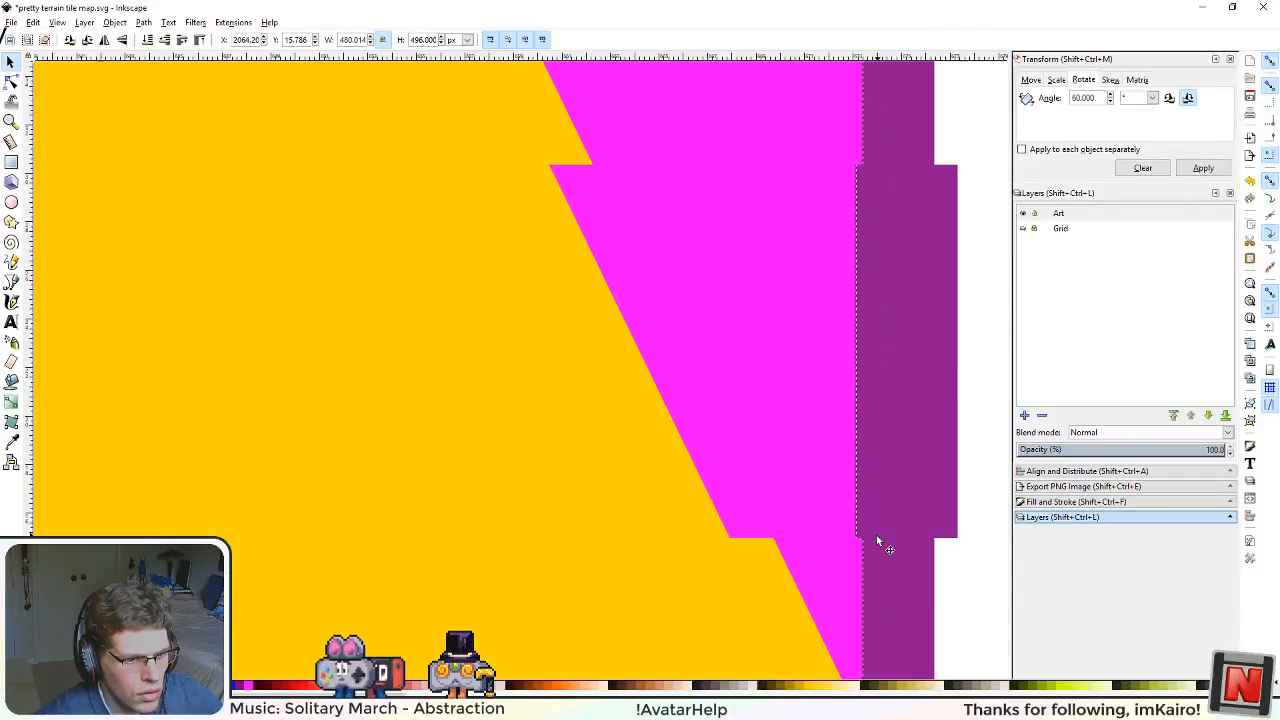
Step: Set the yellow triangle's width to 504 px with its width and height unlocked from each other
scroll(805, 280, "down", 2)
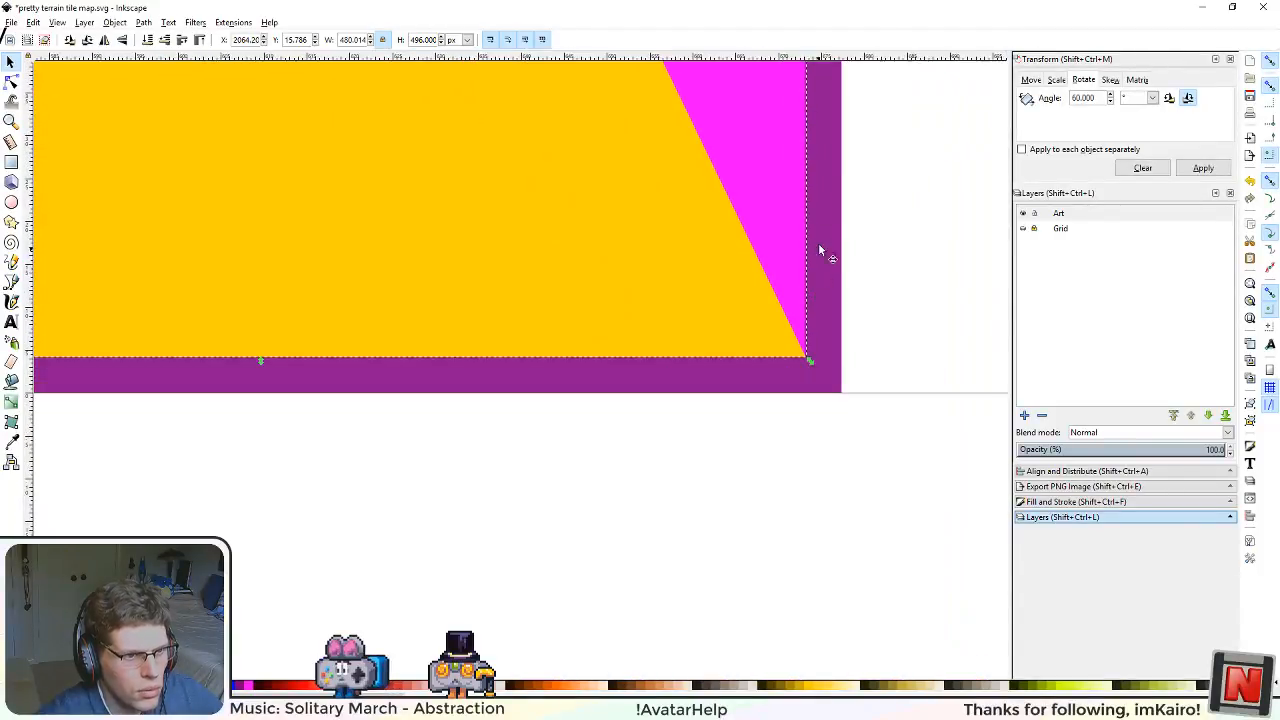
scroll(780, 350, "up", 2)
scroll(400, 180, "down", 2)
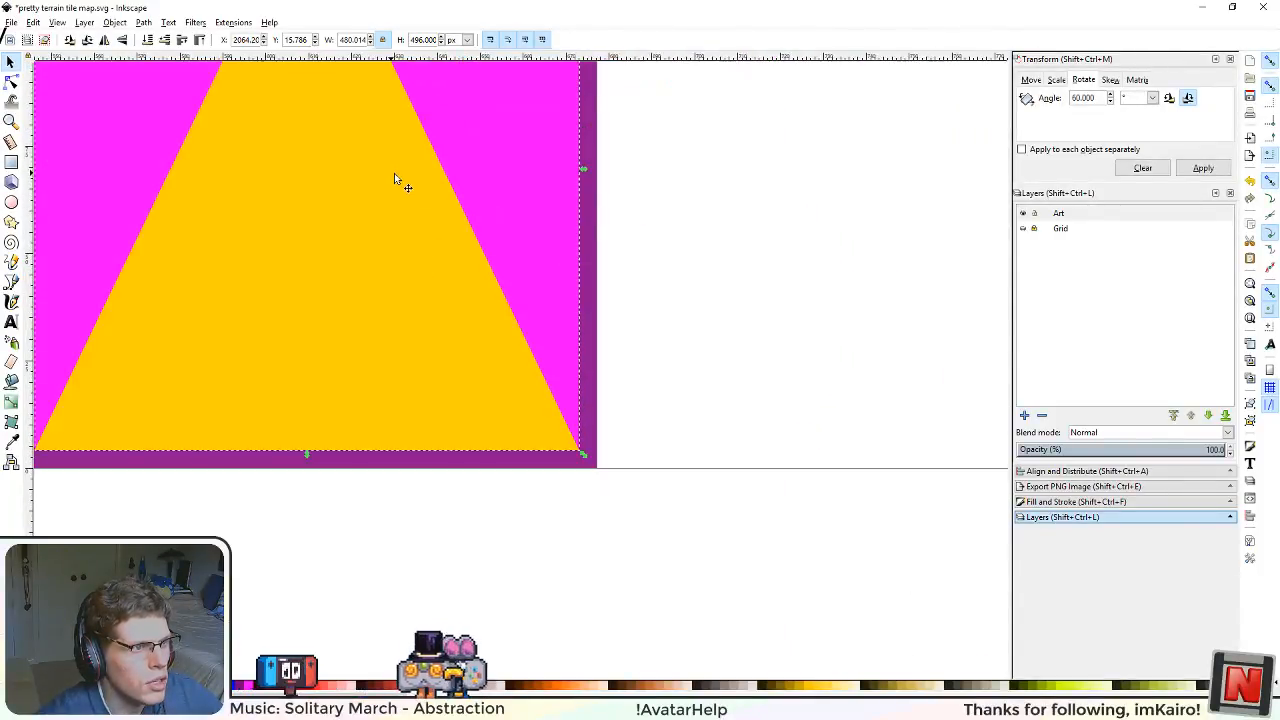
scroll(554, 317, "up", 1)
left_click_drag(501, 176, 588, 330)
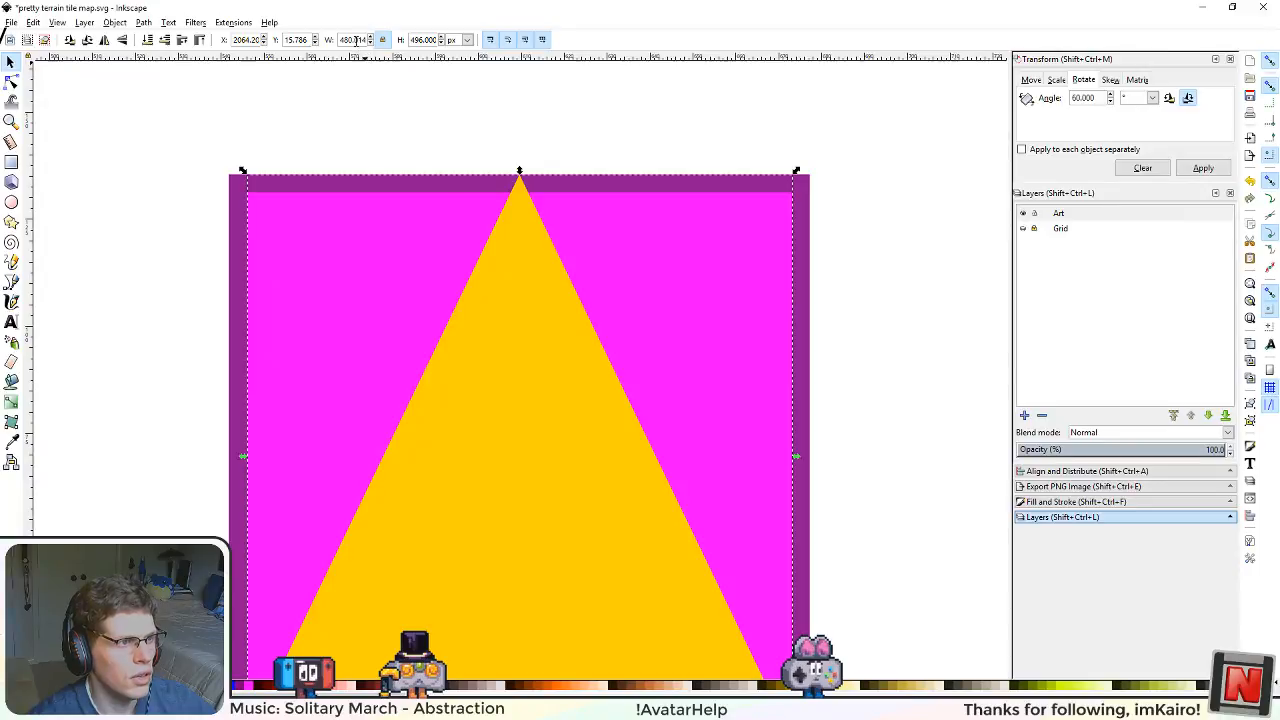
scroll(403, 279, "down", 1)
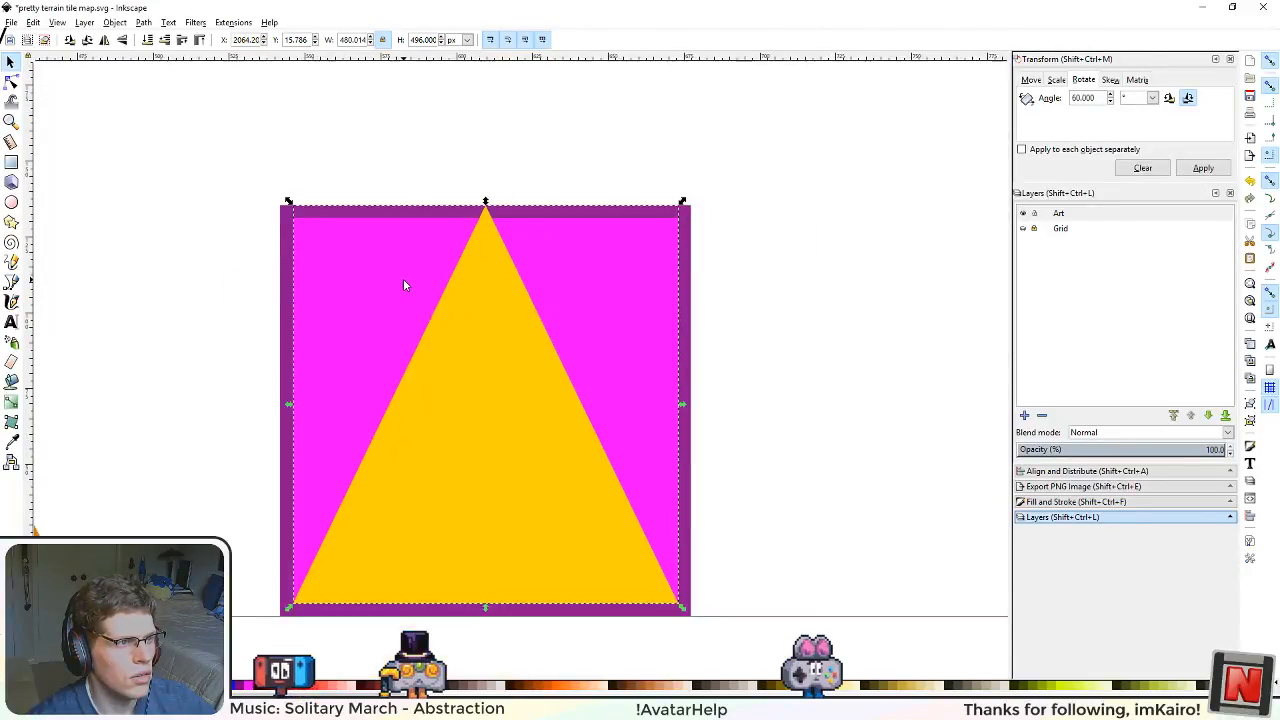
scroll(404, 282, "up", 1)
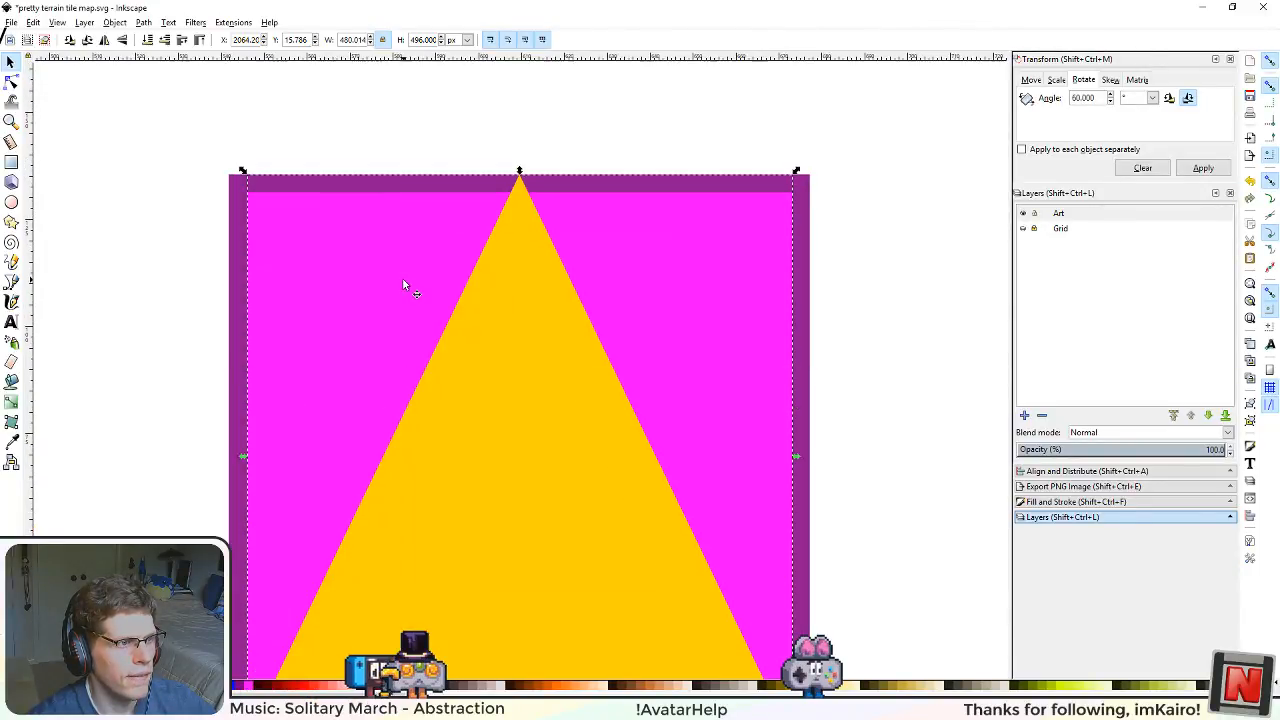
double_click(352, 40)
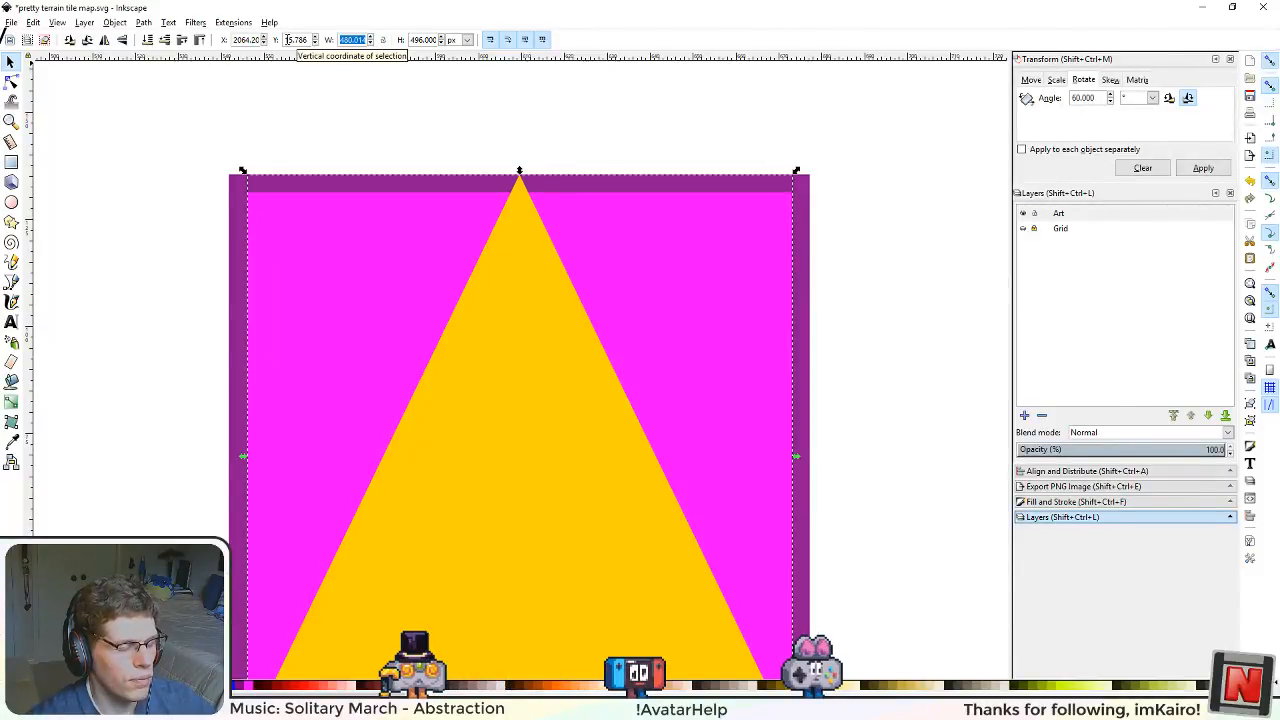
type("504")
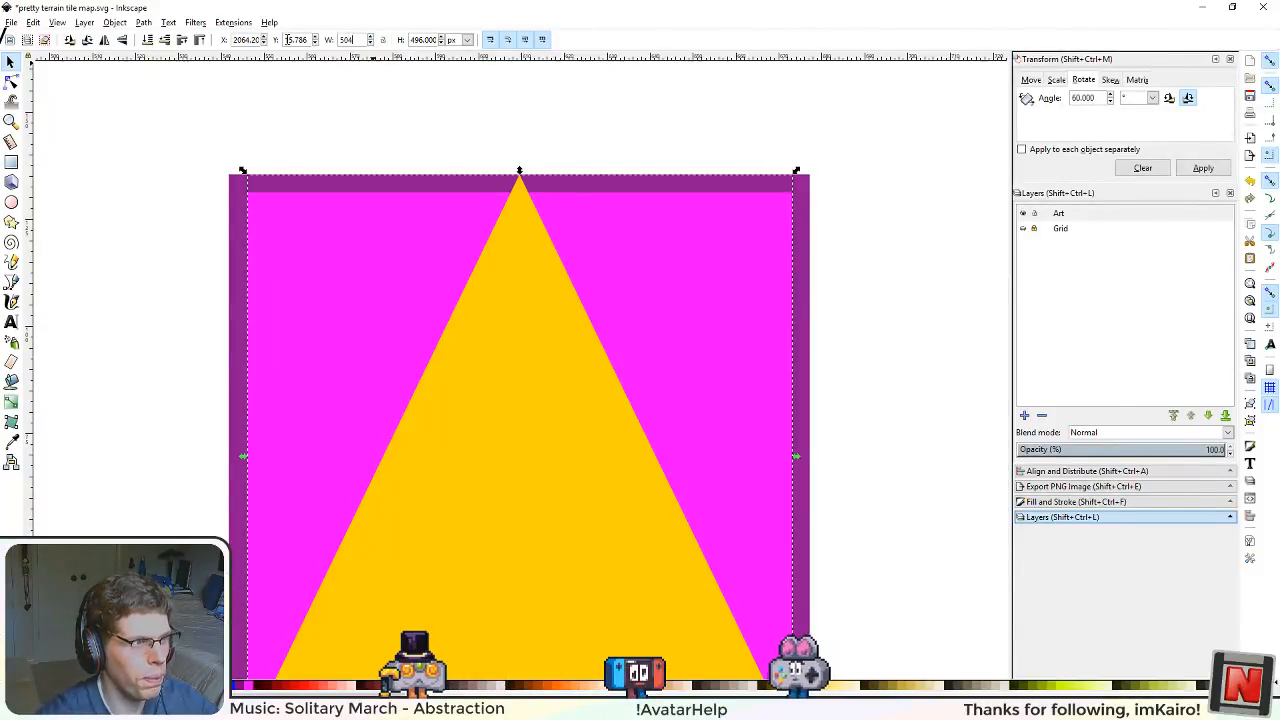
key("Return")
scroll(533, 275, "down", 1)
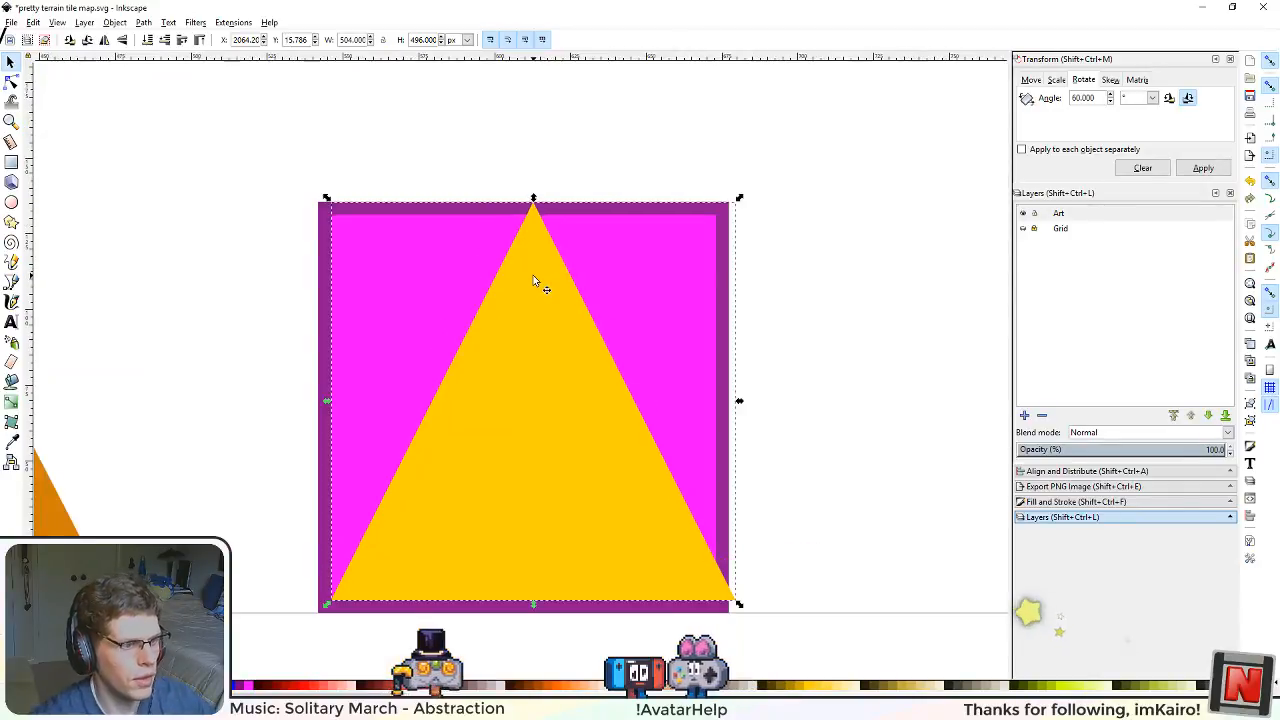
Step: Centre the yellow triangle horizontally on the purple square tile and turn off snapping
left_click_drag(555, 468, 535, 506)
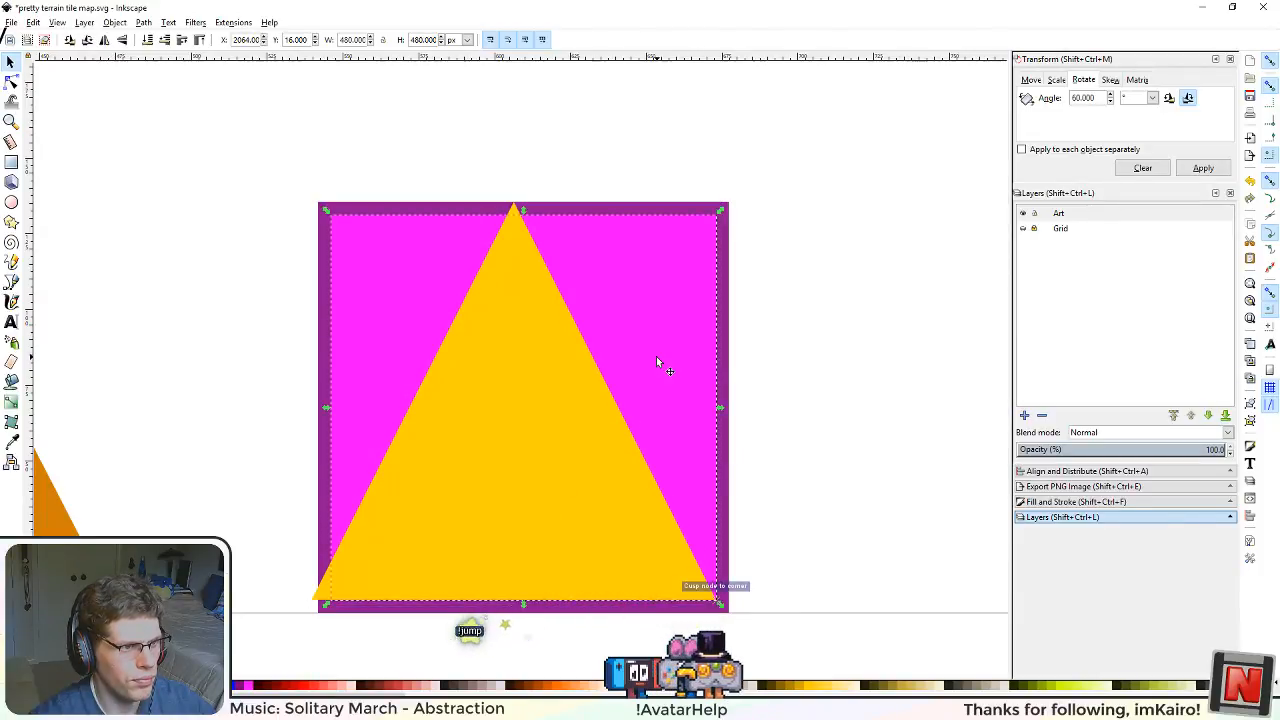
left_click(634, 434)
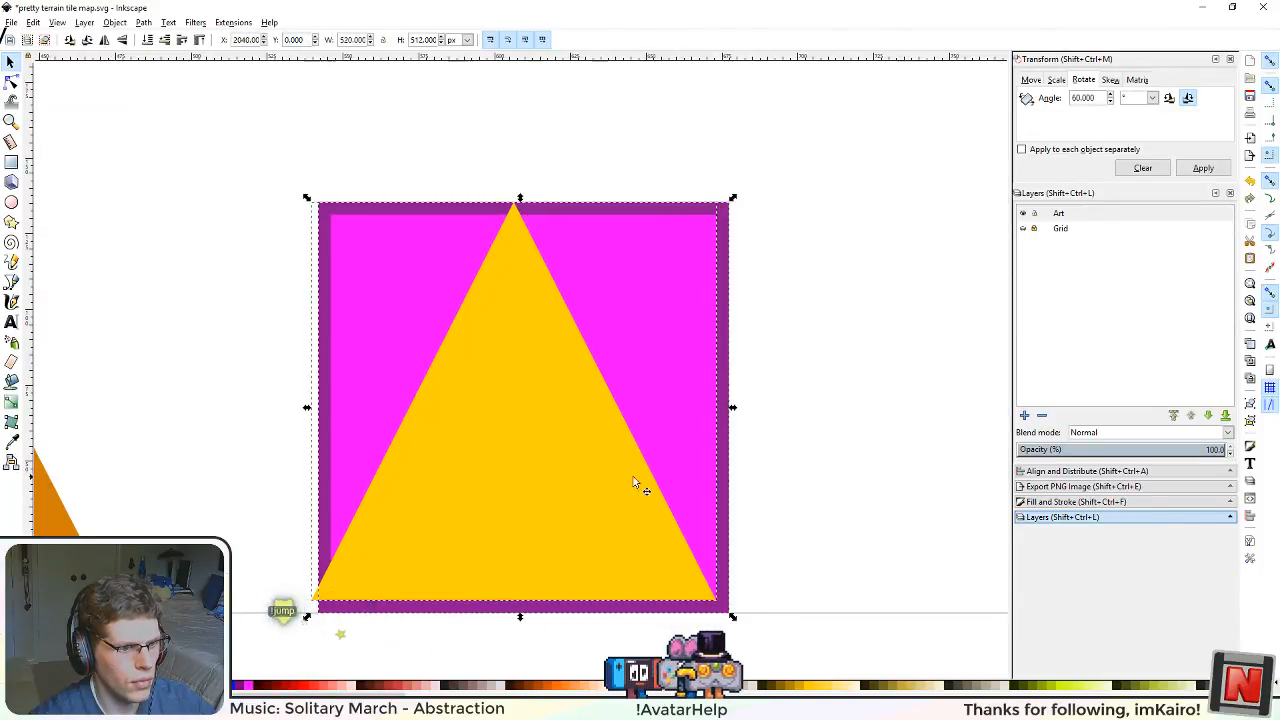
left_click(1087, 471)
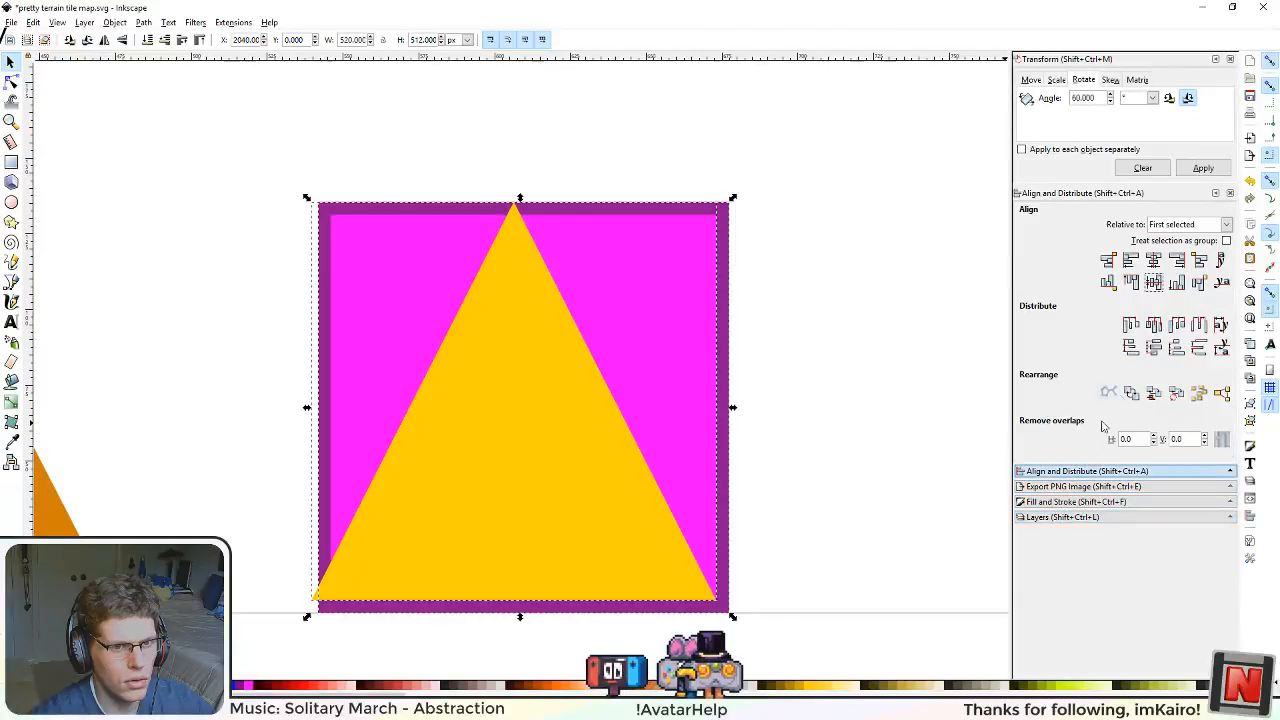
left_click(1153, 260)
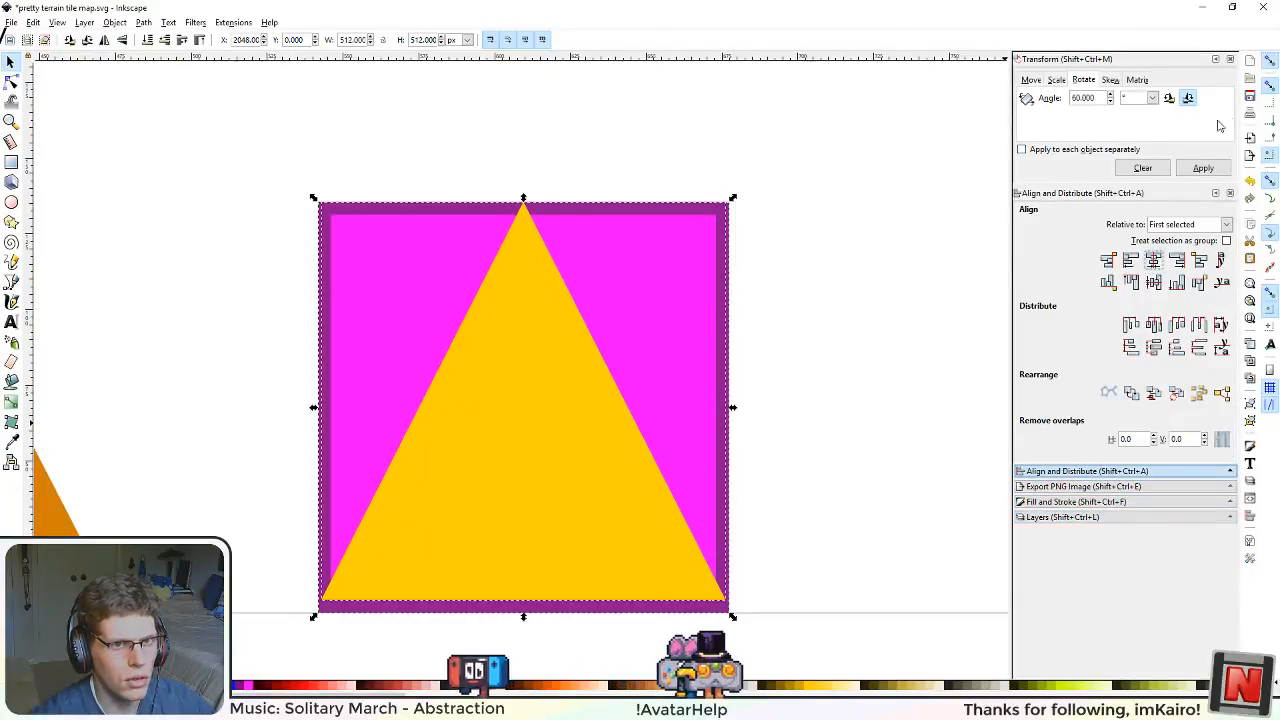
left_click(1268, 66)
left_click(820, 384)
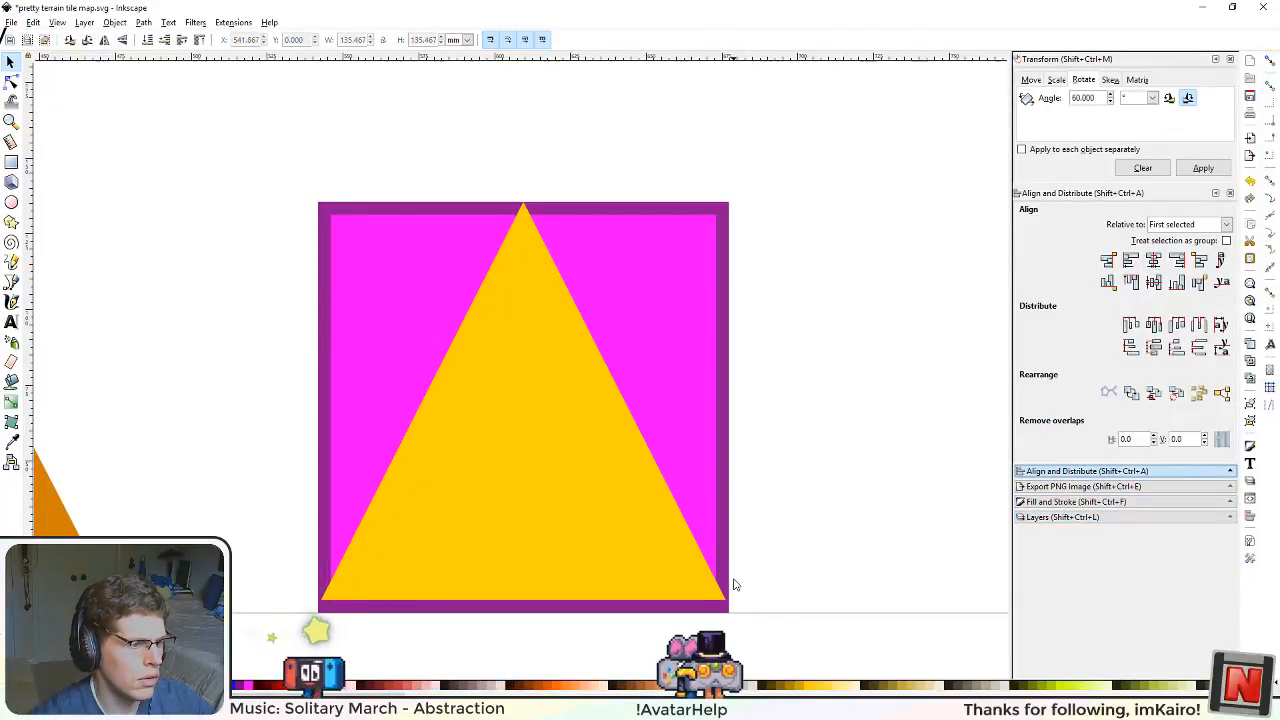
Step: Switch the selection measurements to px and reselect the yellow triangle
left_click(546, 515)
left_click(408, 432)
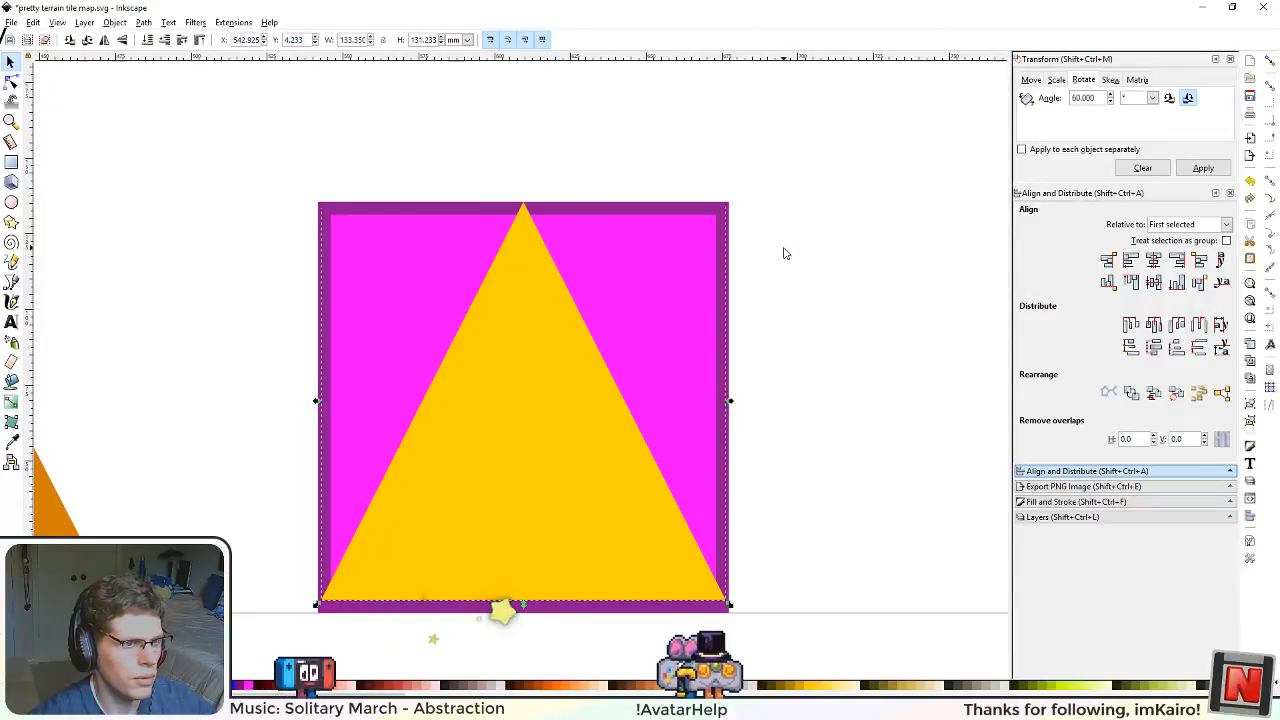
left_click(727, 279)
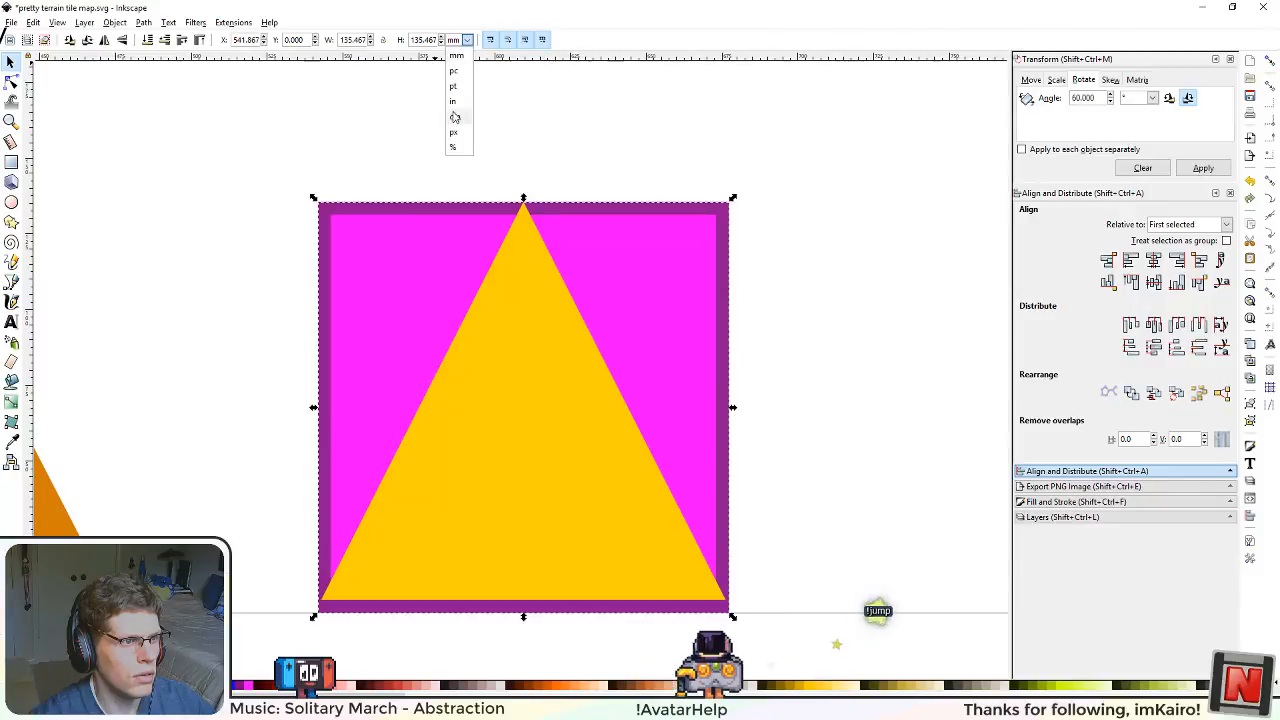
left_click(452, 132)
left_click(516, 462)
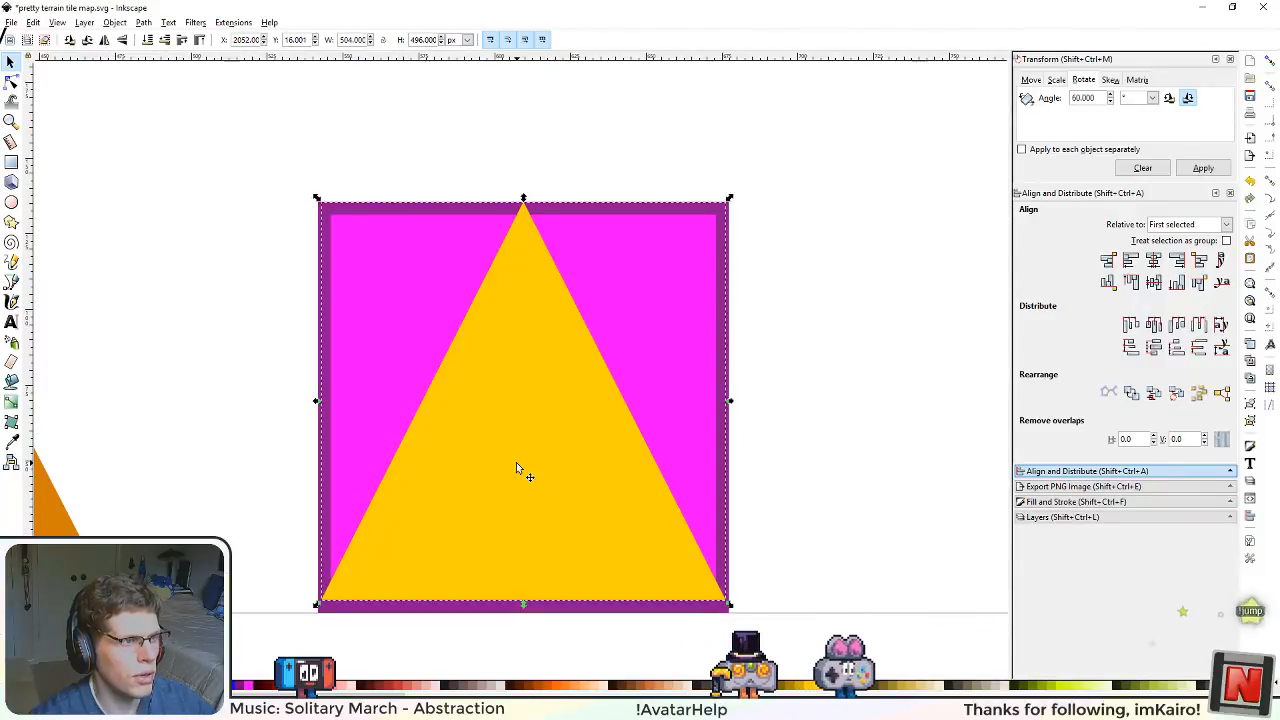
Step: Compare the yellow triangle's base corners and margins with the small orange triangle and the other terrain tiles
scroll(554, 584, "up", 2, "ctrl")
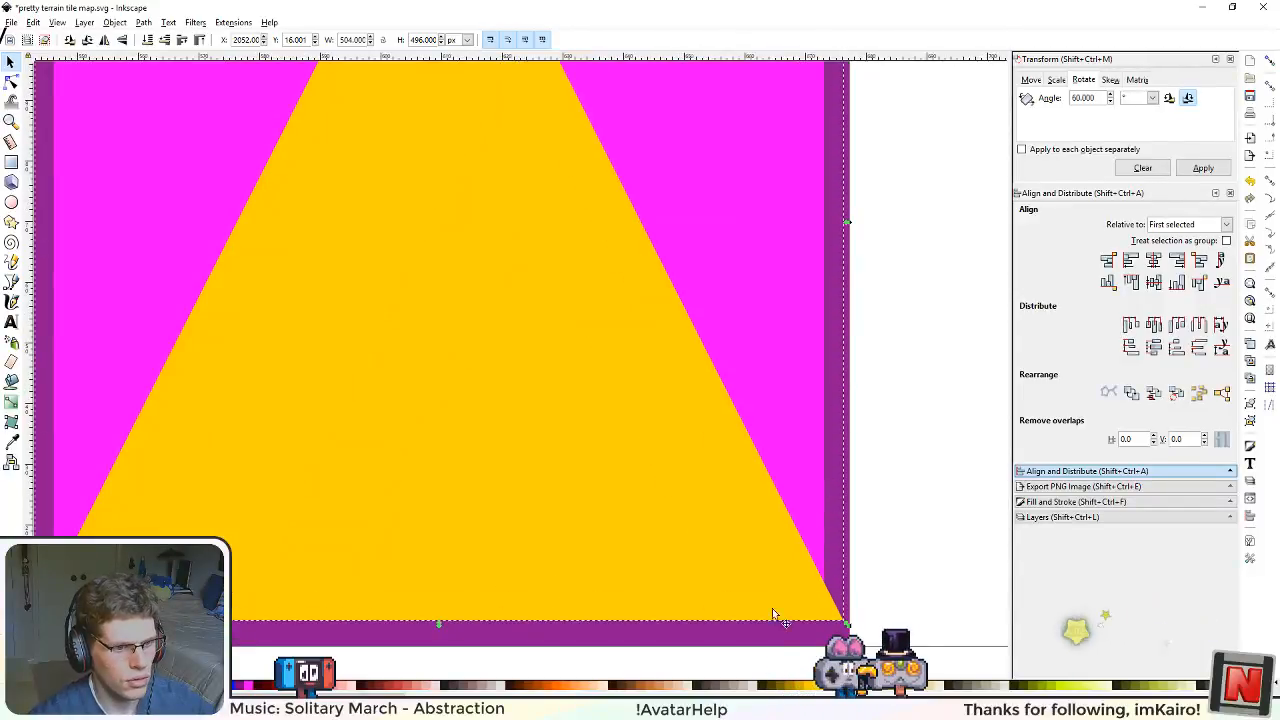
scroll(536, 590, "down", 1, "ctrl")
scroll(536, 585, "down", 1, "ctrl")
left_click_drag(335, 513, 742, 490)
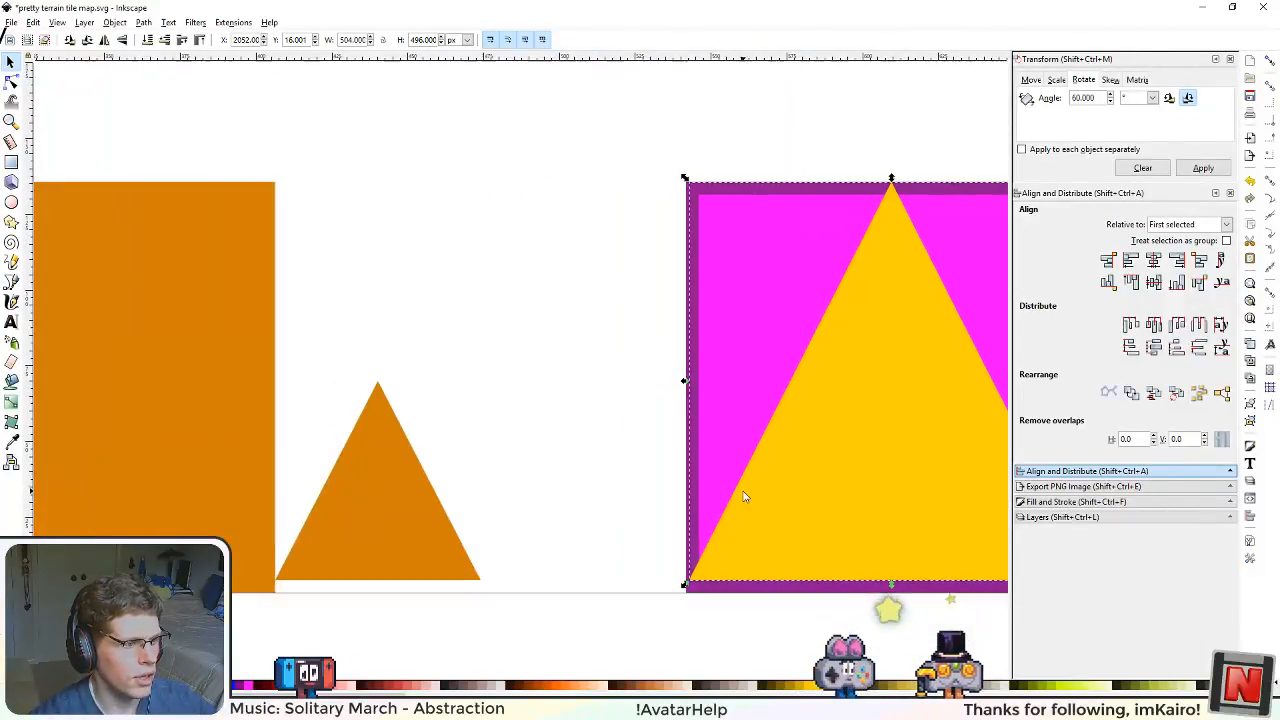
scroll(503, 510, "down", 1, "ctrl")
left_click_drag(494, 510, 674, 506)
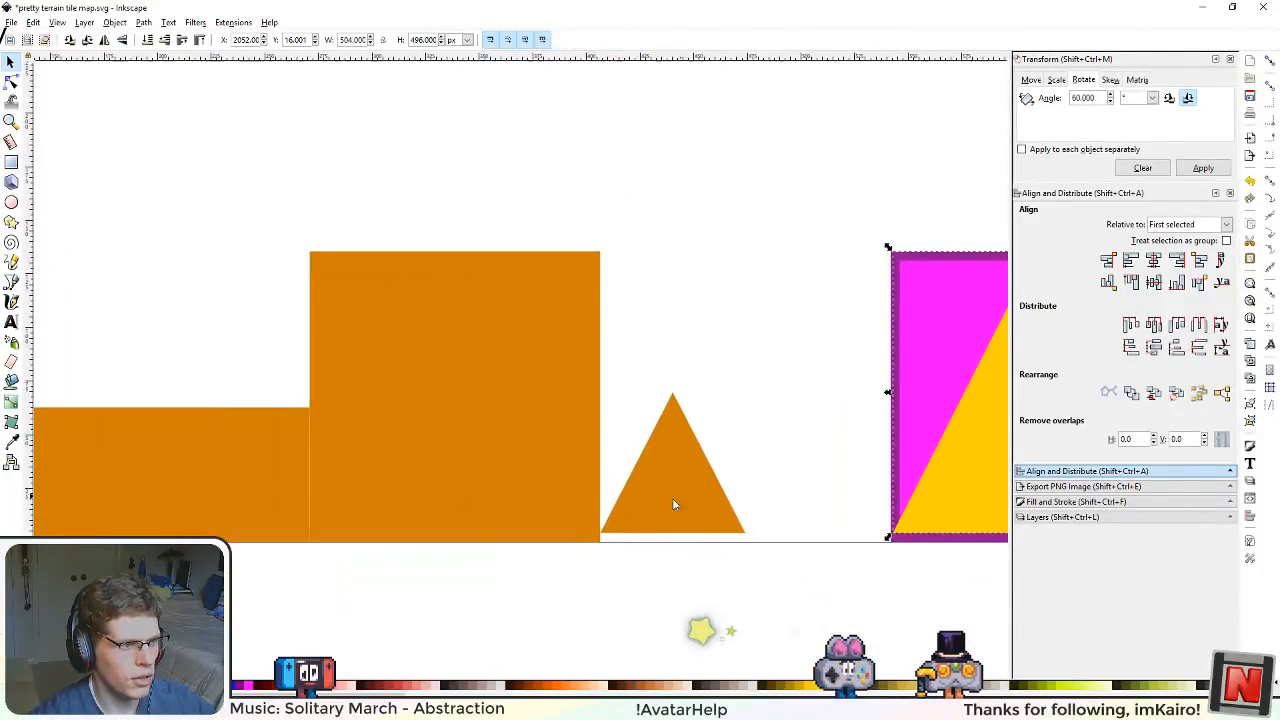
scroll(370, 520, "down", 1, "ctrl")
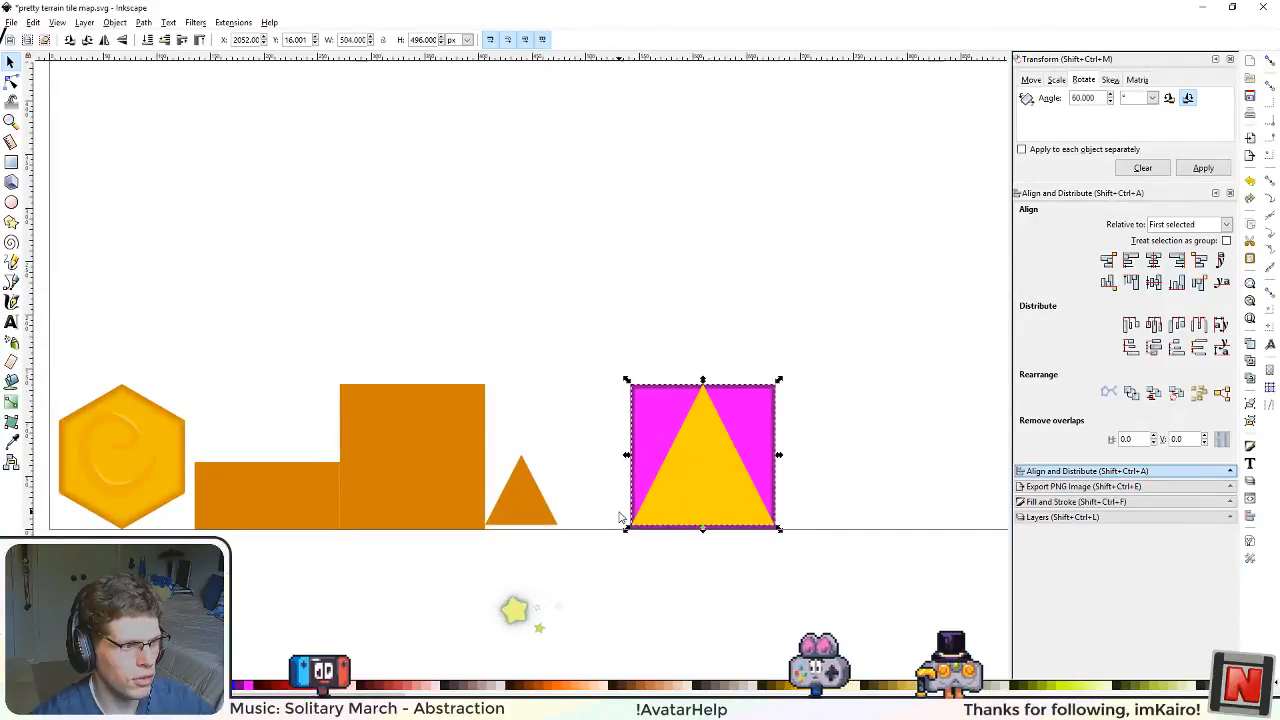
left_click_drag(303, 530, 399, 511)
scroll(646, 529, "right", 4, "shift")
scroll(654, 526, "up", 4, "ctrl")
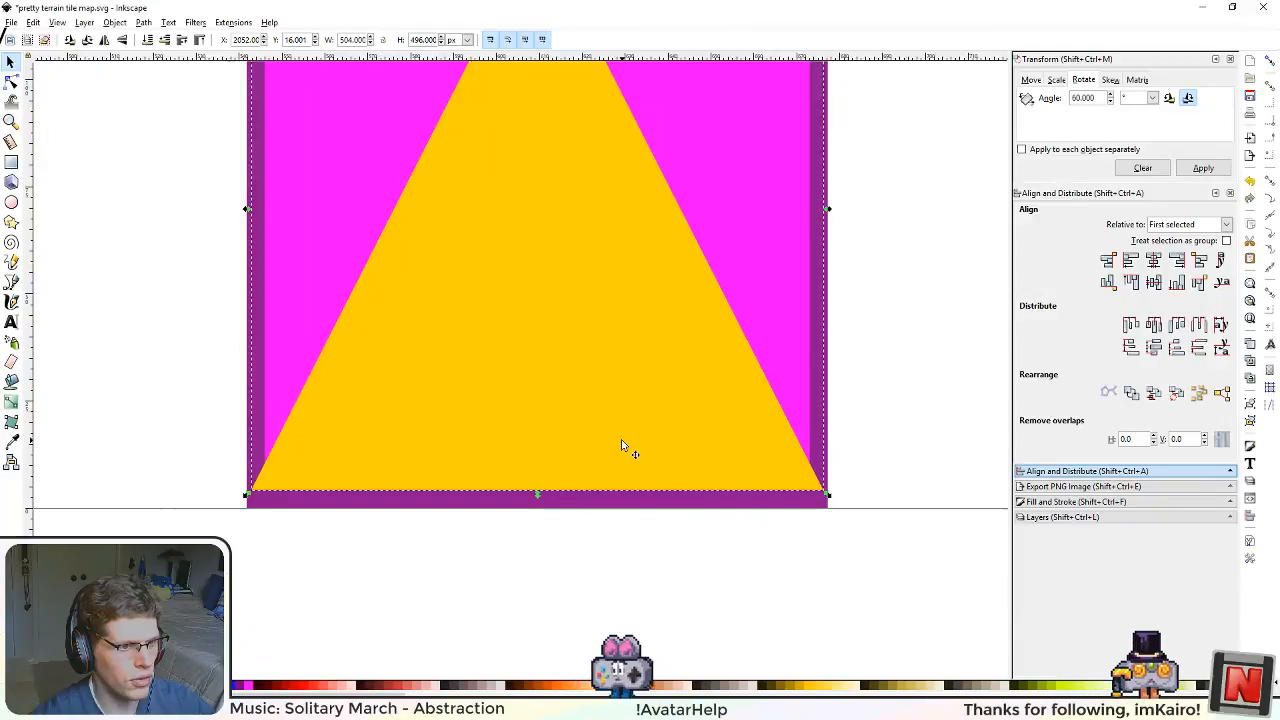
Step: Set the yellow triangle's vertical position to 4 px and its height to 504 px
left_click_drag(623, 449, 611, 594)
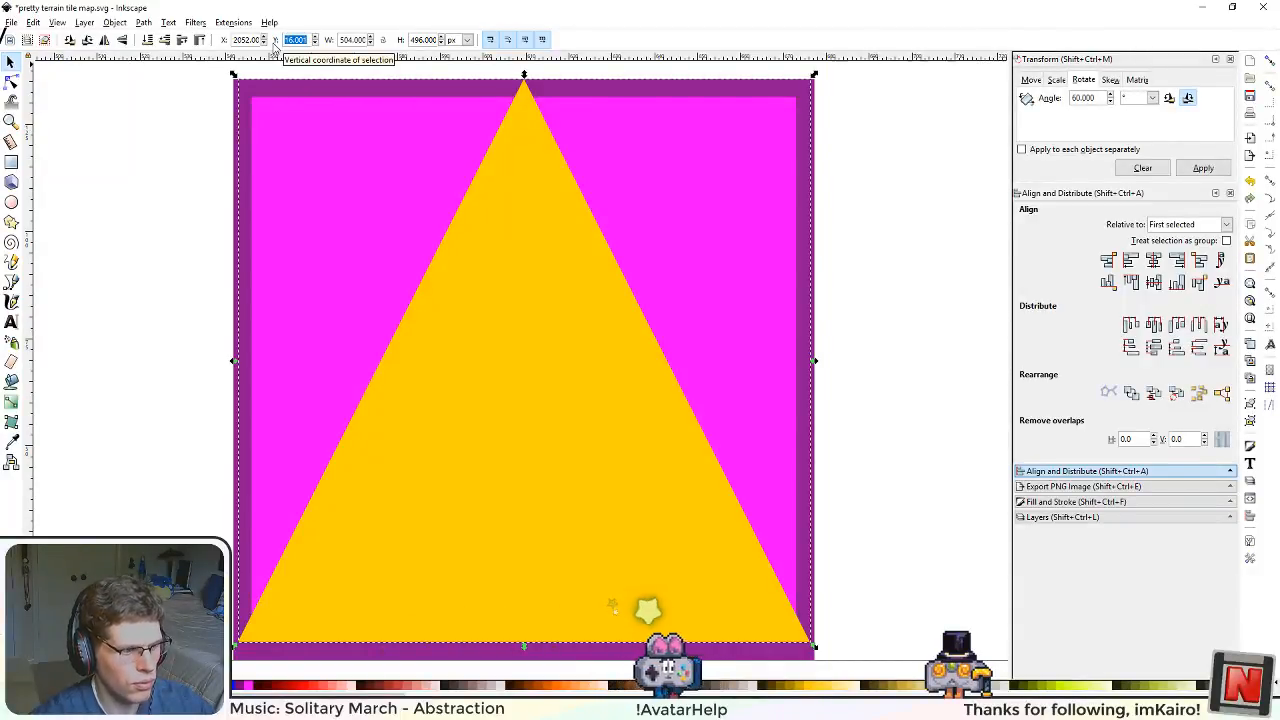
type("4")
key("Return")
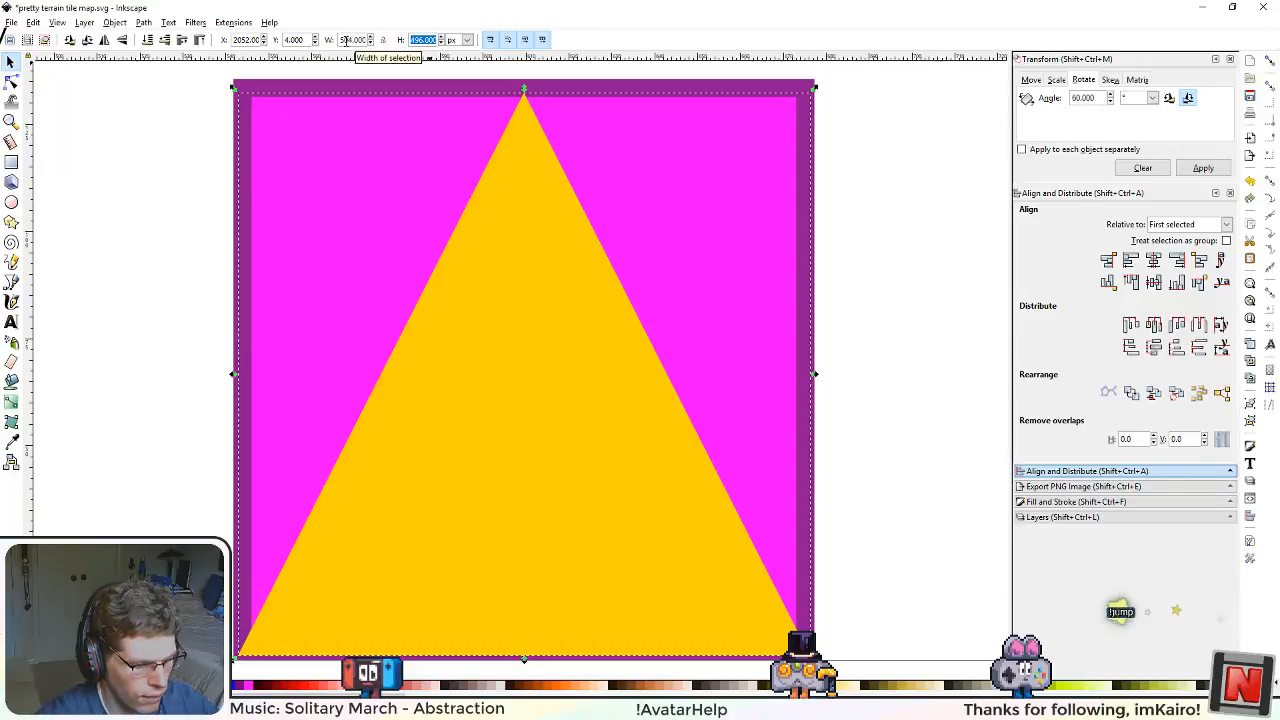
type("504")
key("Return")
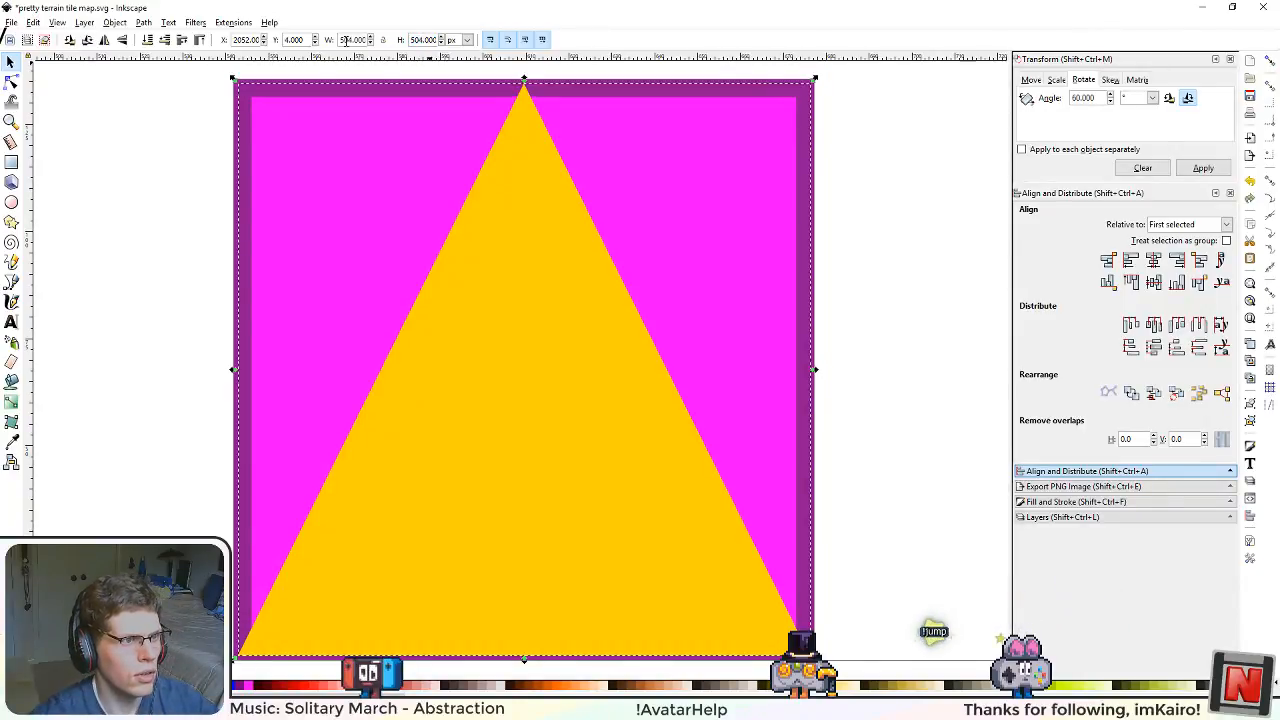
Step: Examine how the yellow triangle's apex, base and corners sit against the purple border
scroll(549, 169, "down", 2)
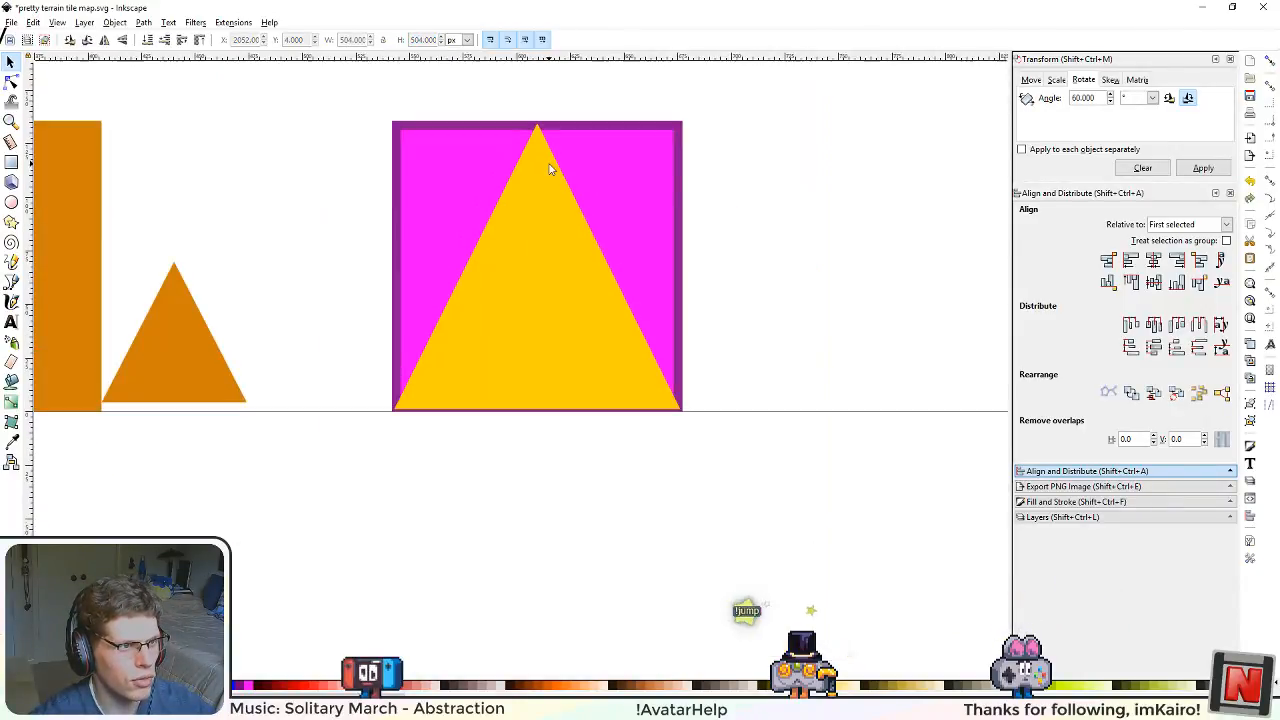
scroll(533, 169, "up", 2)
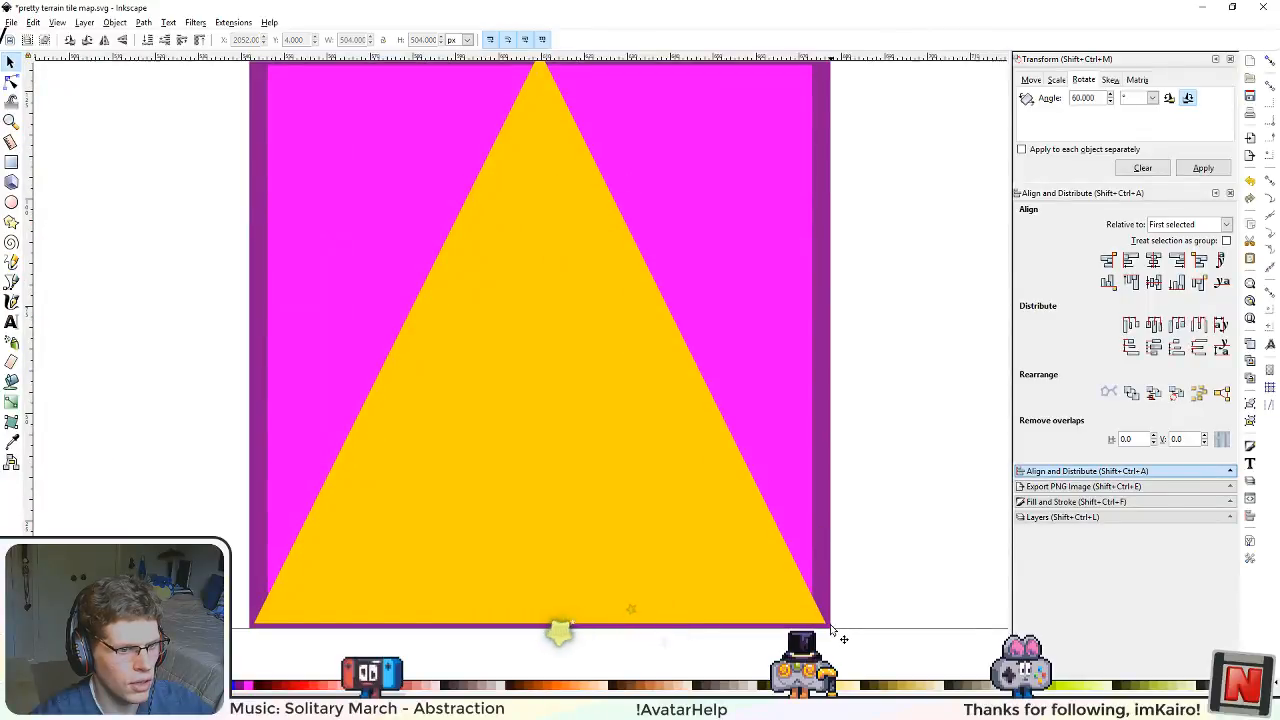
left_click_drag(831, 629, 806, 570)
scroll(819, 590, "up", 3)
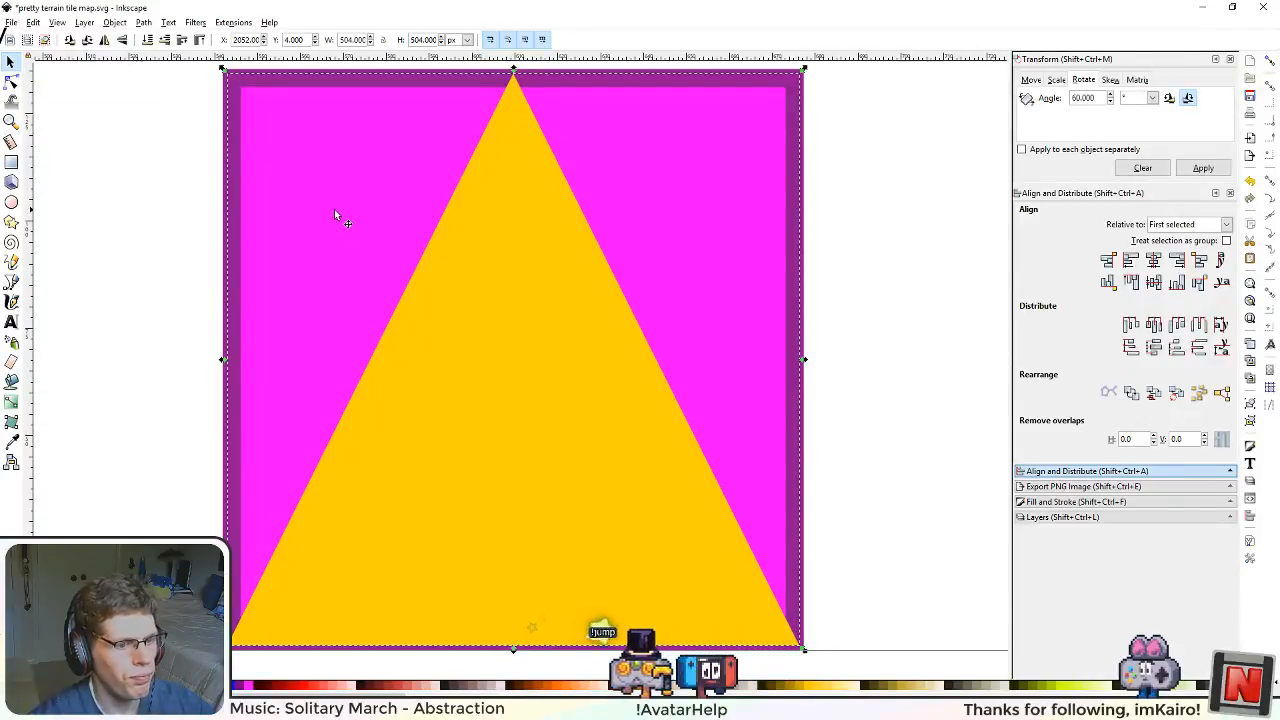
scroll(340, 313, "down", 3)
scroll(339, 312, "up", 3)
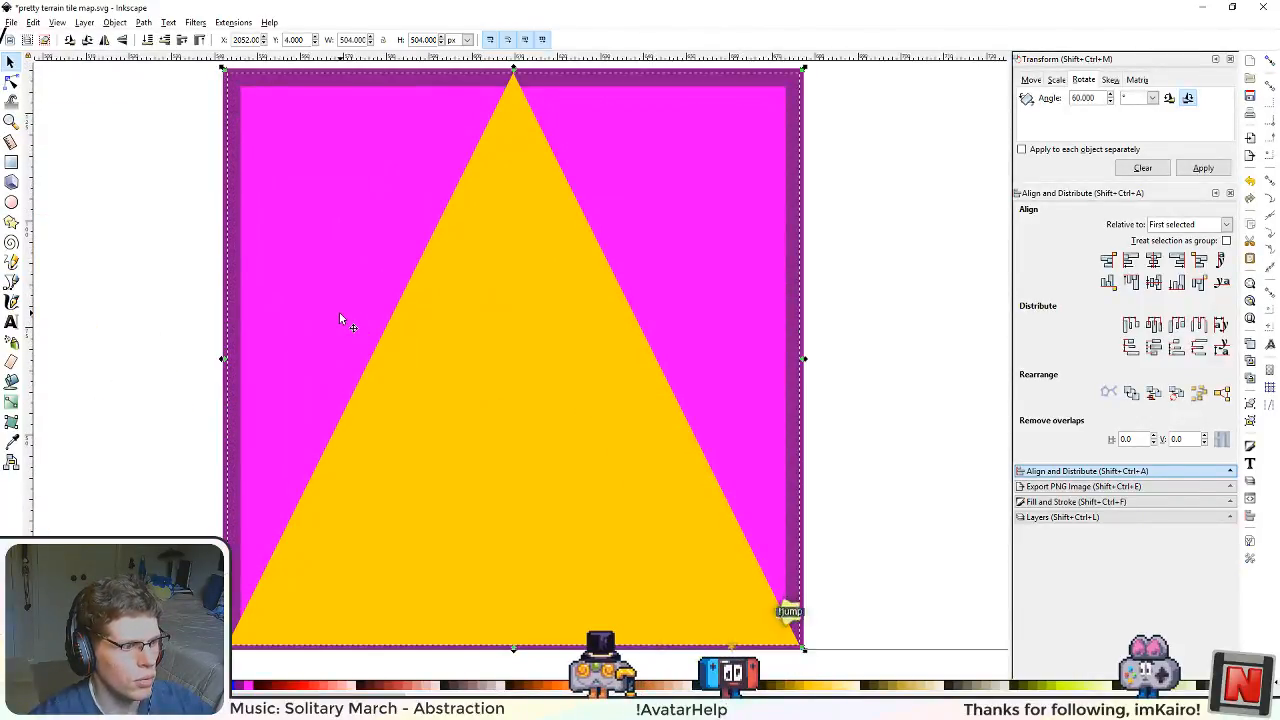
left_click_drag(291, 364, 367, 337)
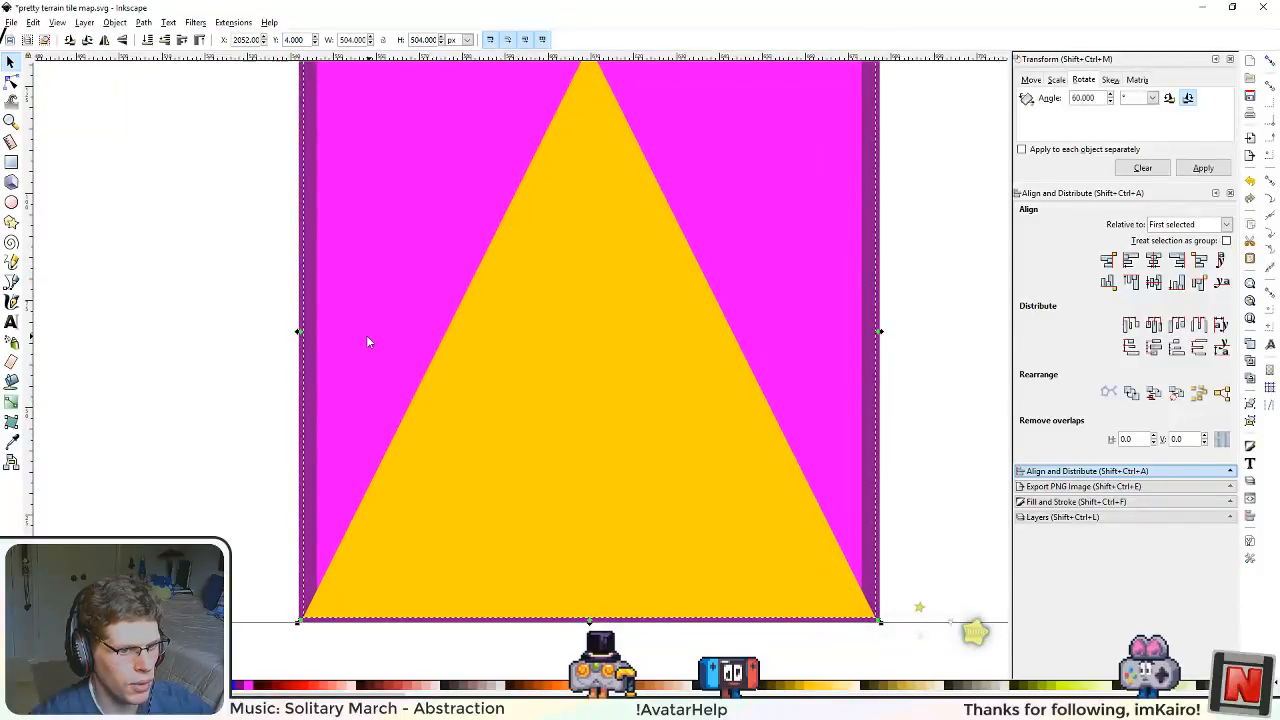
scroll(436, 348, "down", 3)
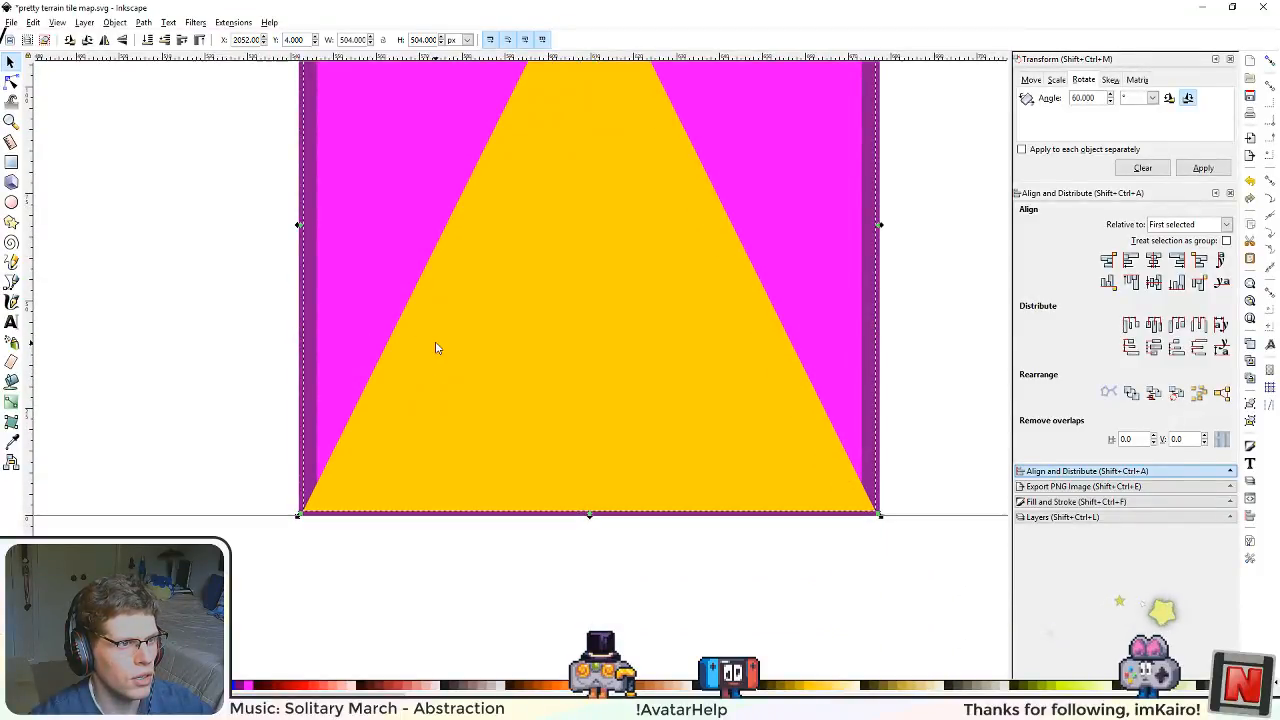
scroll(451, 336, "down", 2)
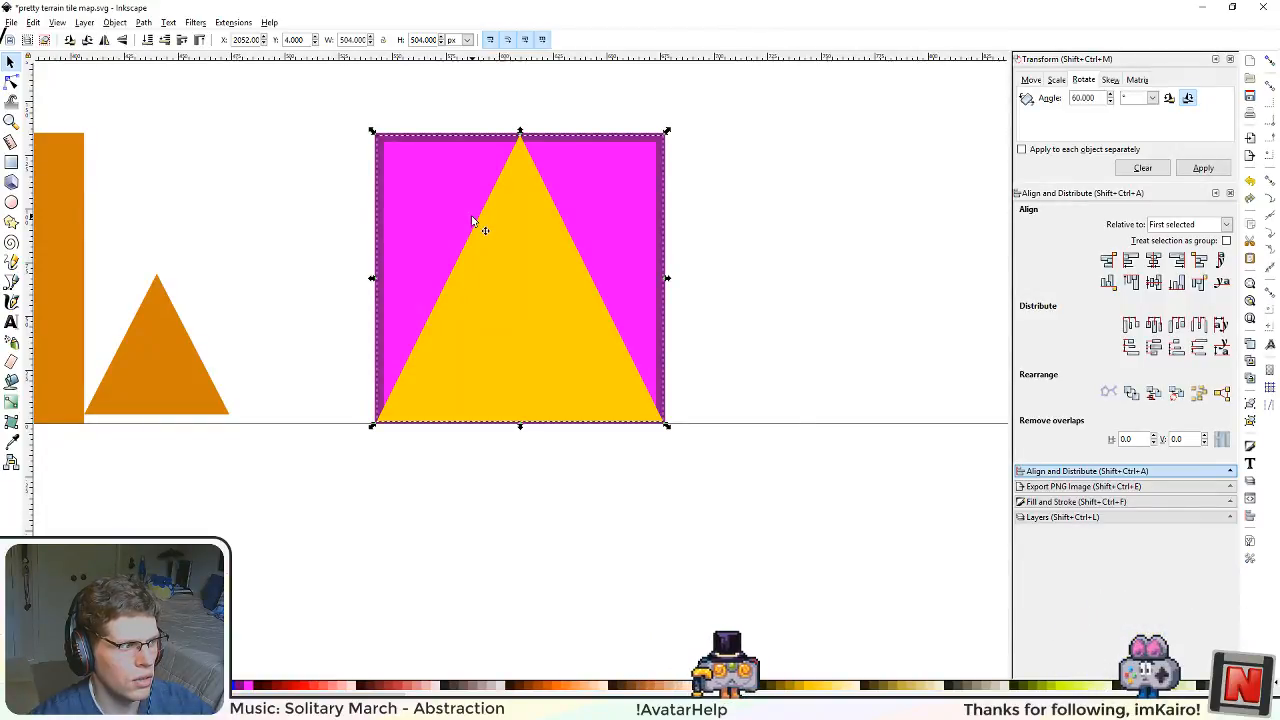
scroll(469, 386, "up", 3)
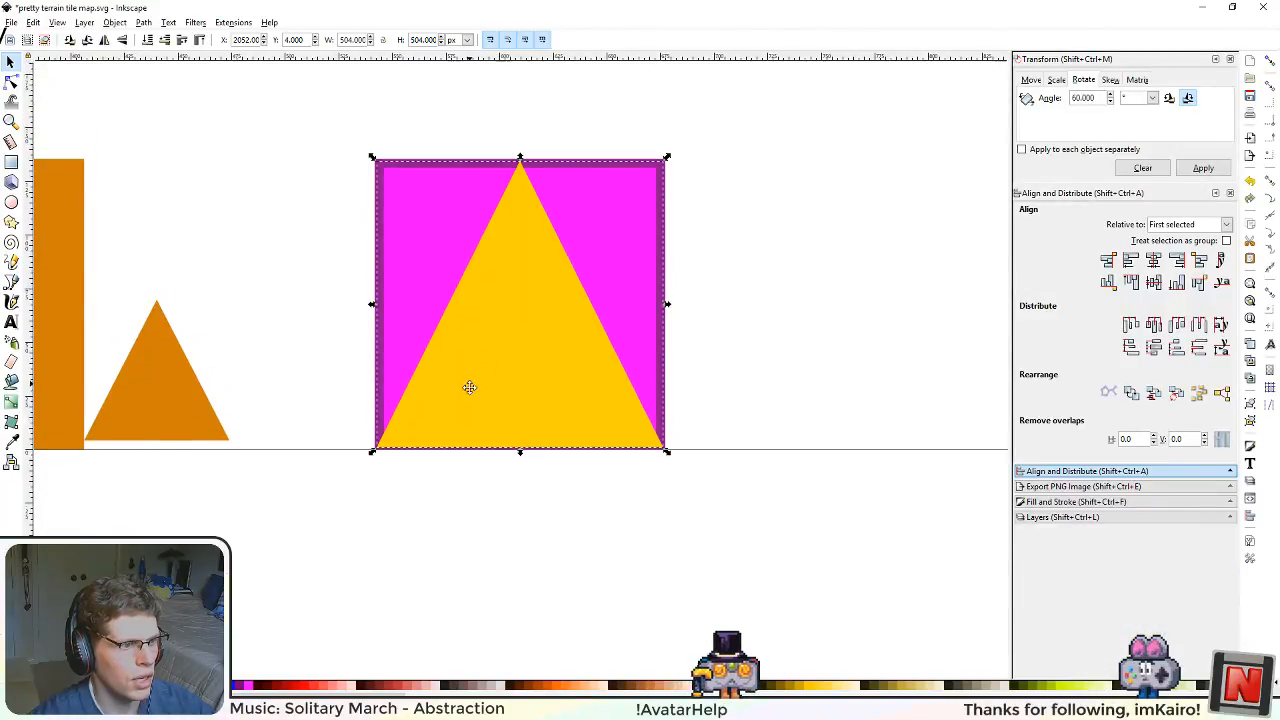
left_click_drag(469, 488, 462, 459)
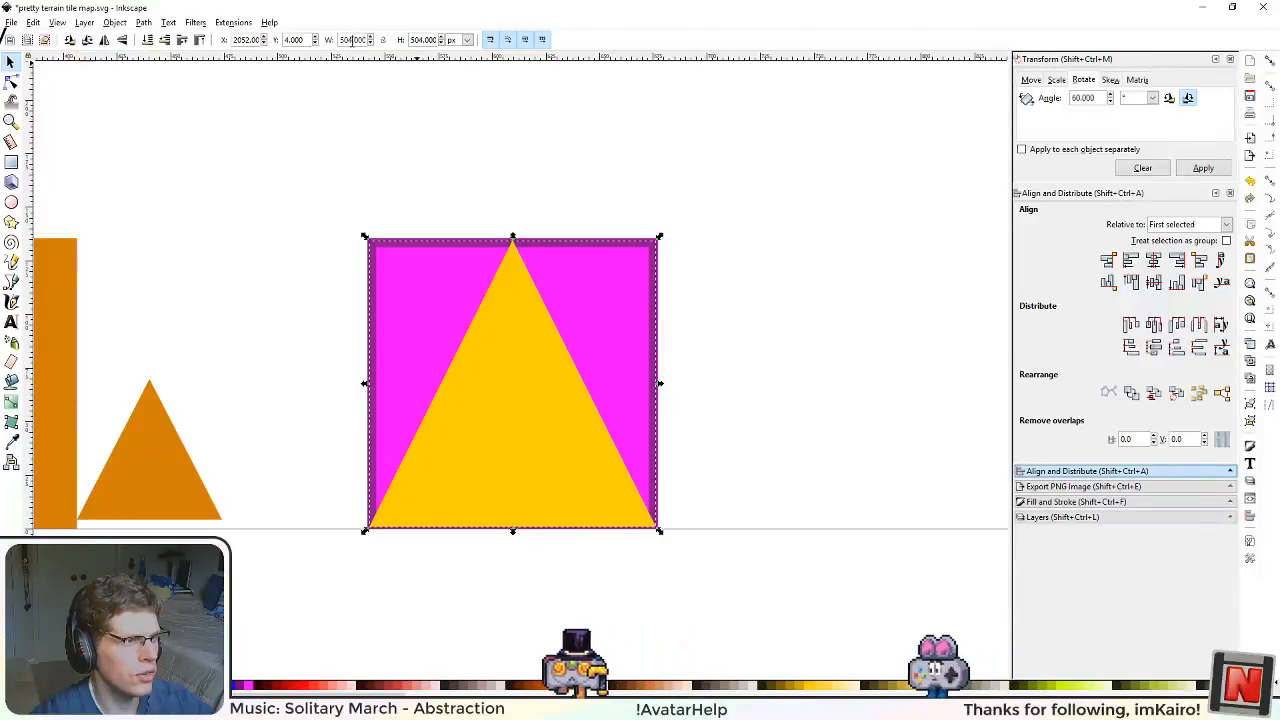
Step: Set the yellow triangle's width to 512 px
double_click(352, 40)
type("512")
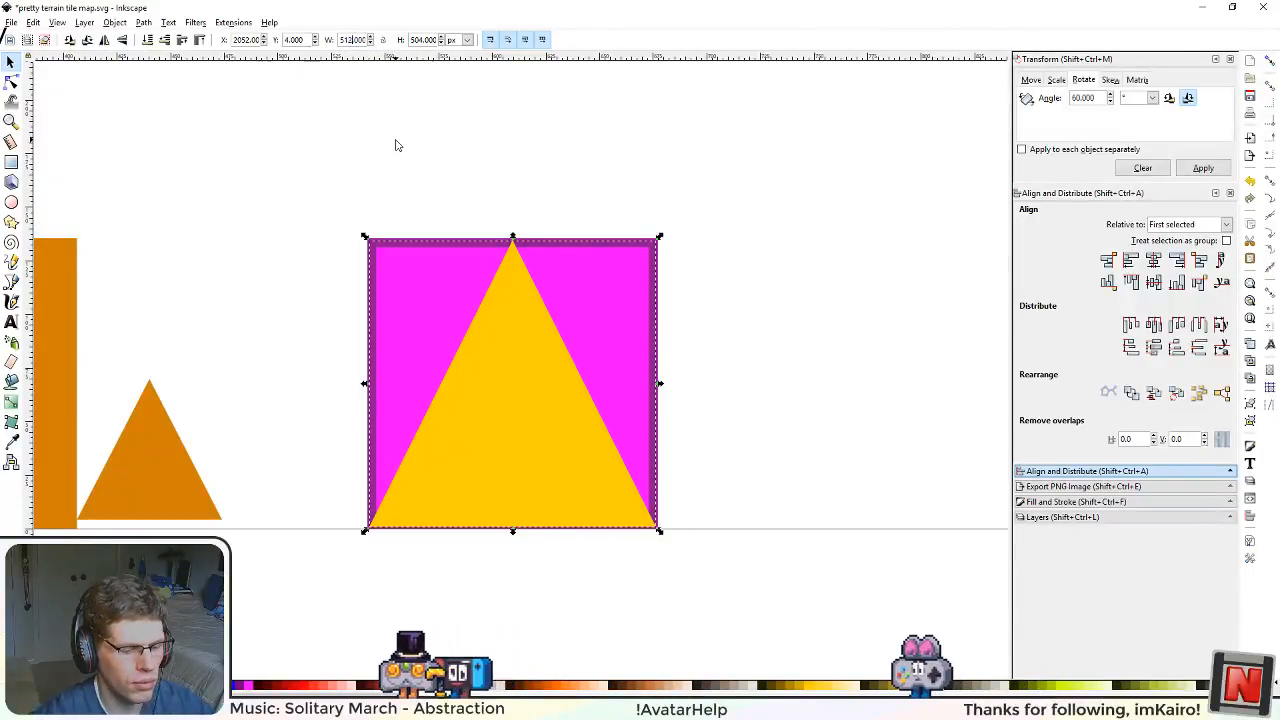
key("Return")
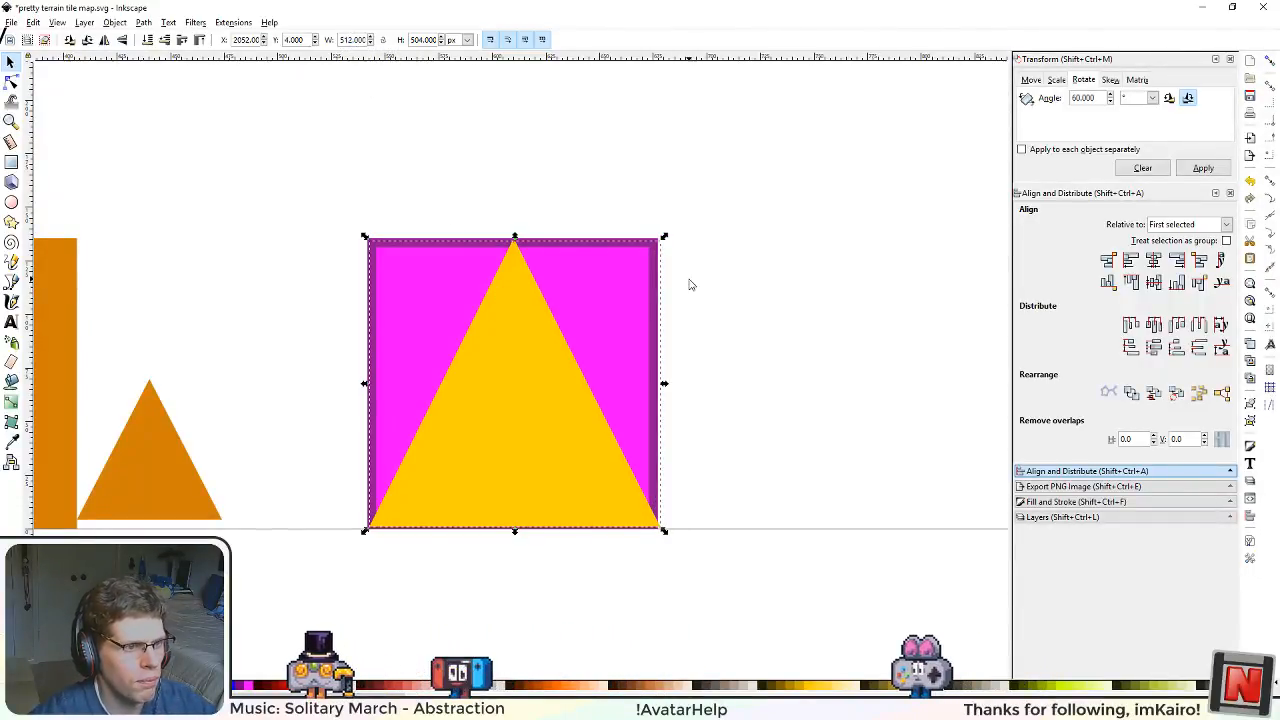
Step: Darken the fill of the 512 px wide triangle to 372d00ff and place it behind the 504 px yellow triangle
scroll(681, 392, "up", 2)
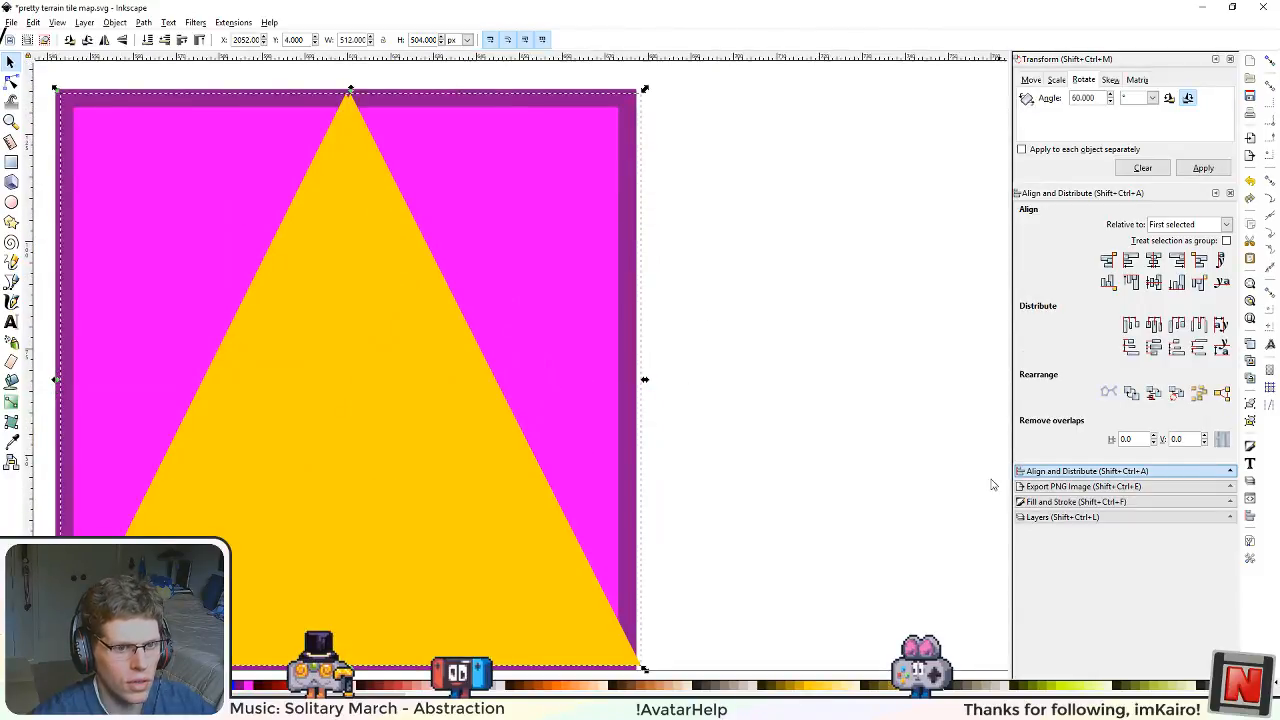
left_click(1052, 502)
left_click_drag(1090, 317, 1016, 325)
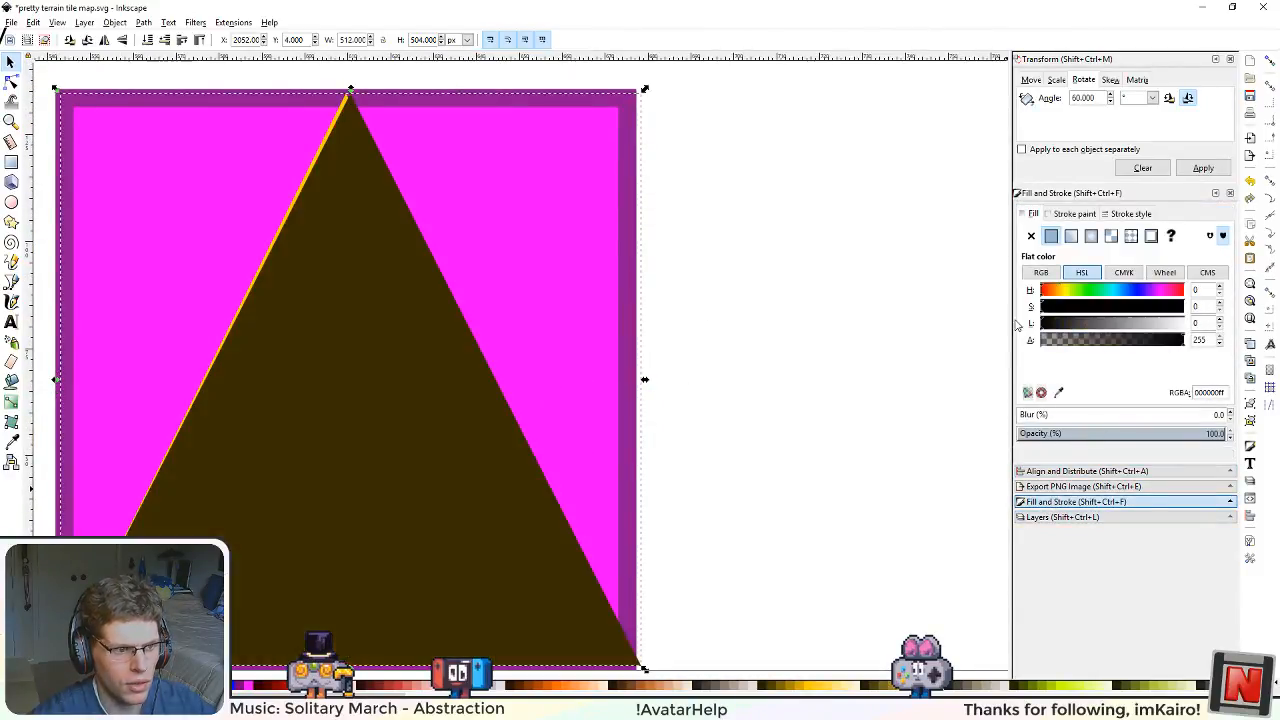
left_click_drag(777, 491, 834, 456)
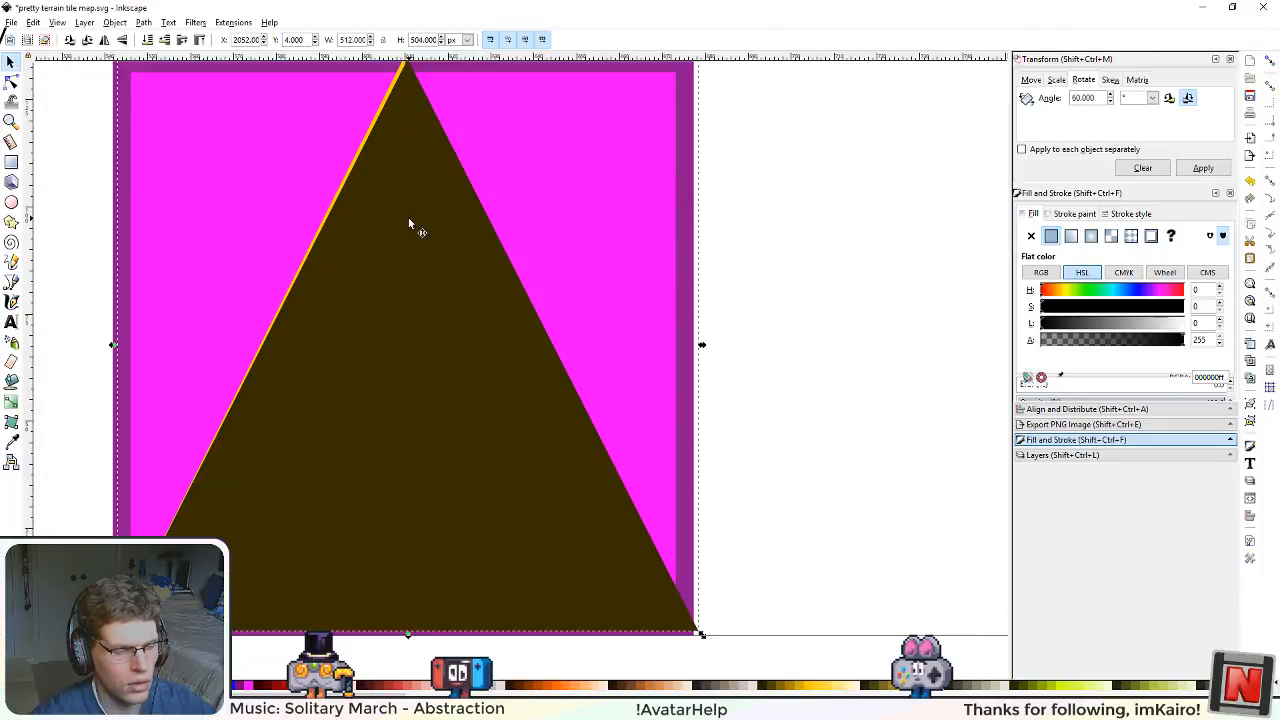
key("ctrl+z")
scroll(492, 256, "down", 2)
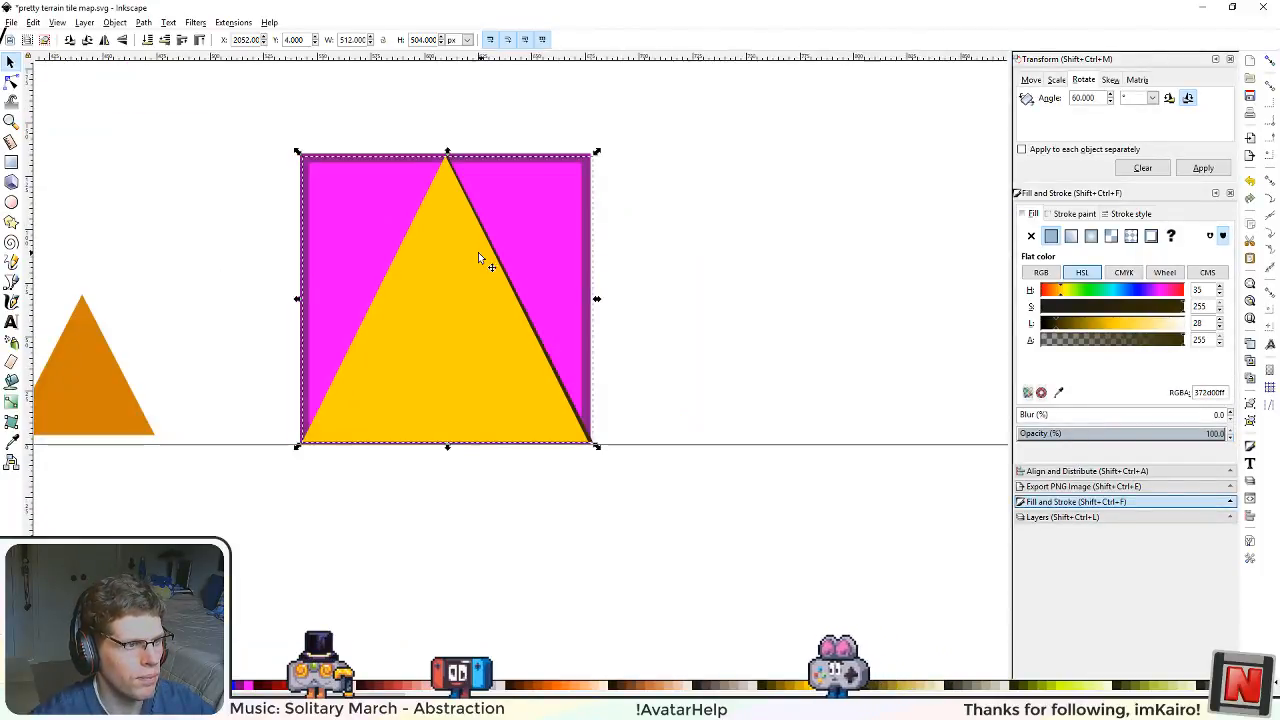
scroll(479, 251, "up", 1)
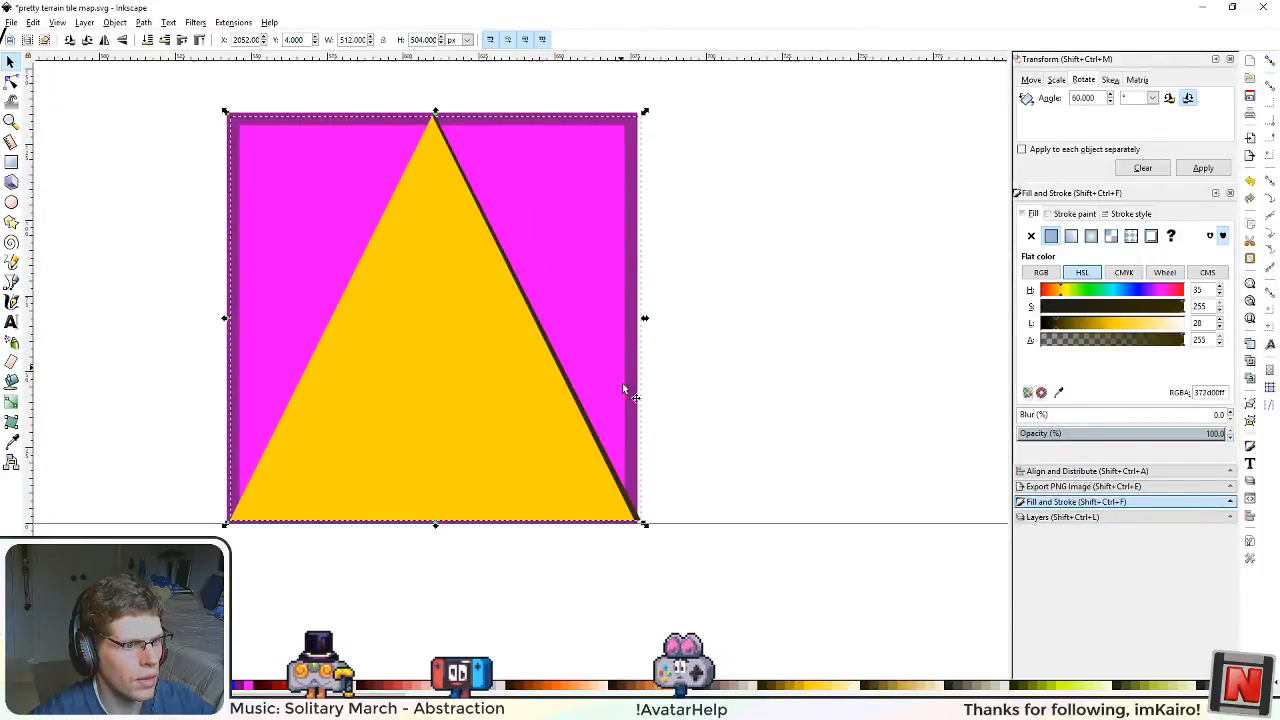
Step: Align the dark brown triangle horizontally with the purple square
left_click(648, 462)
left_click(638, 515)
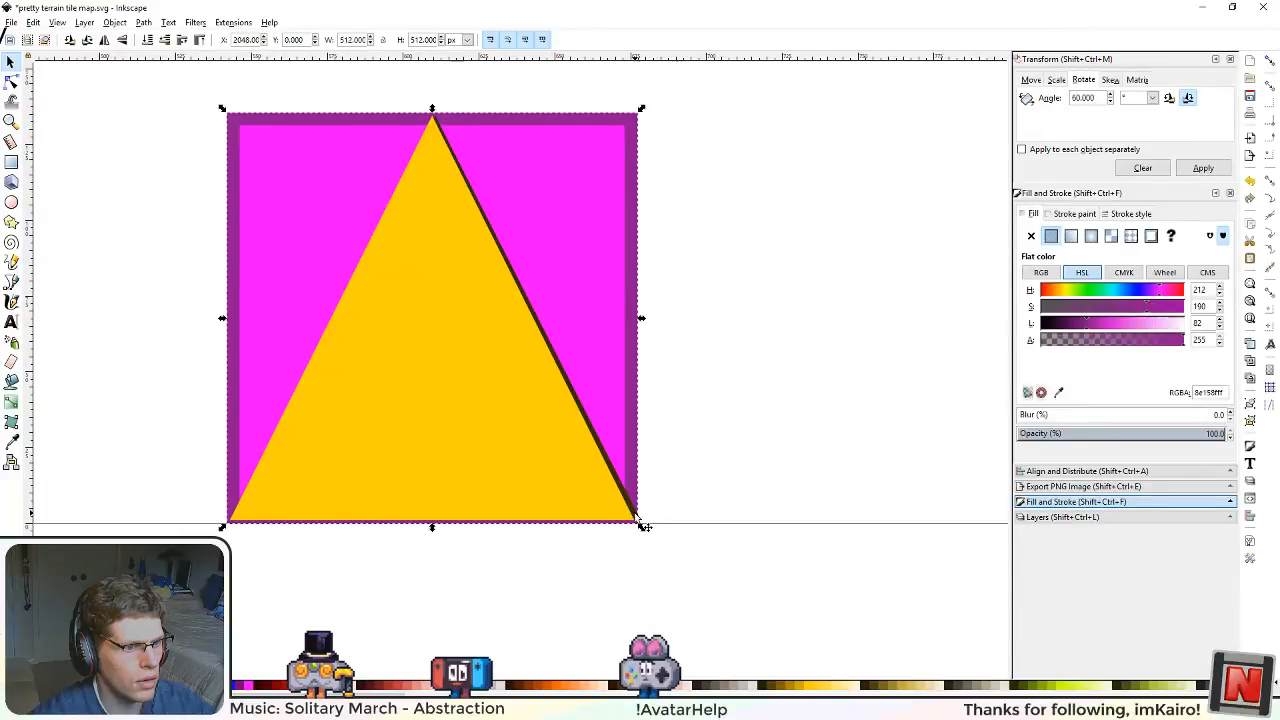
left_click(638, 517, "shift")
scroll(660, 493, "up", 4)
left_click(682, 503)
scroll(679, 508, "up", 3)
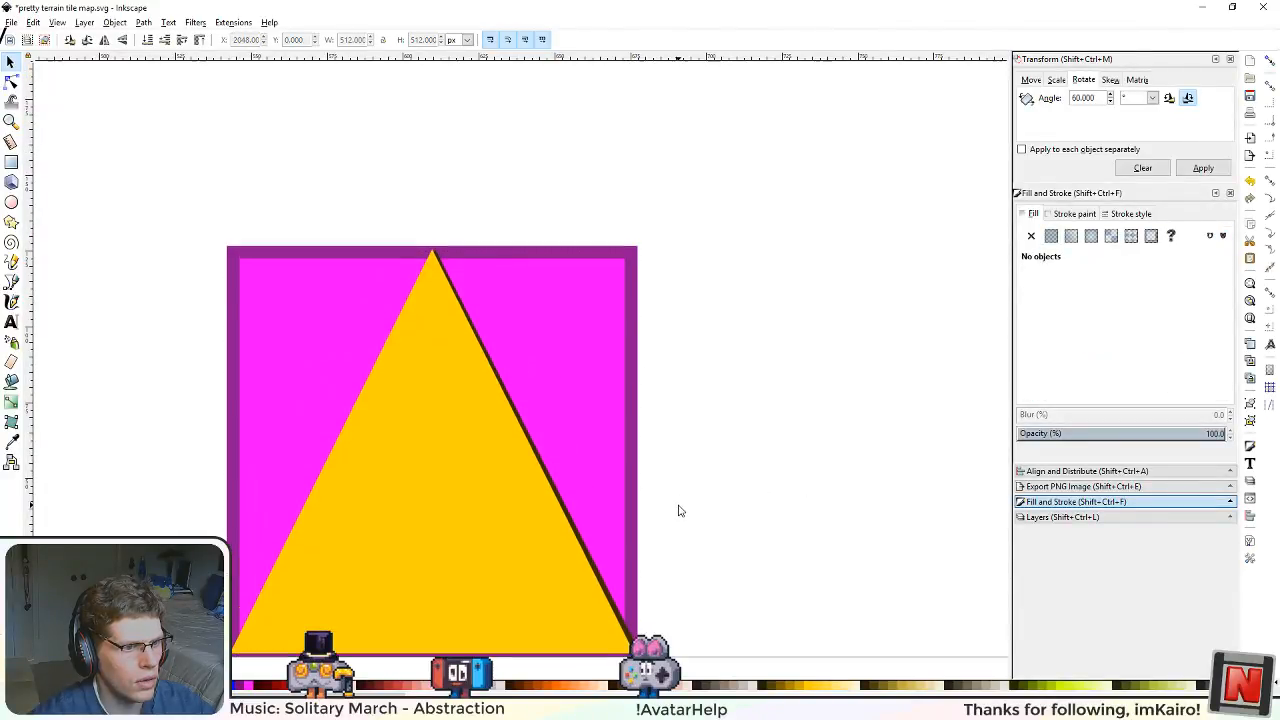
scroll(677, 591, "left", 2)
scroll(727, 625, "up", 3)
left_click_drag(727, 625, 762, 304)
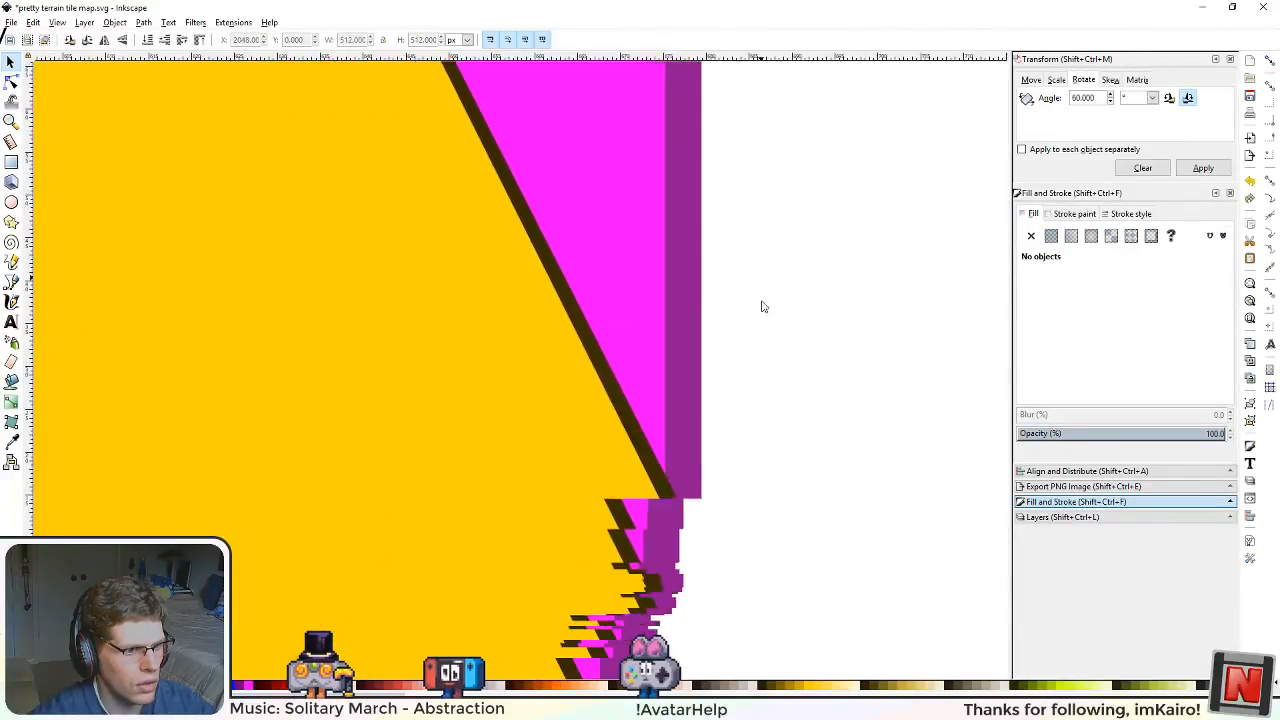
left_click(680, 445)
left_click(705, 568, "shift")
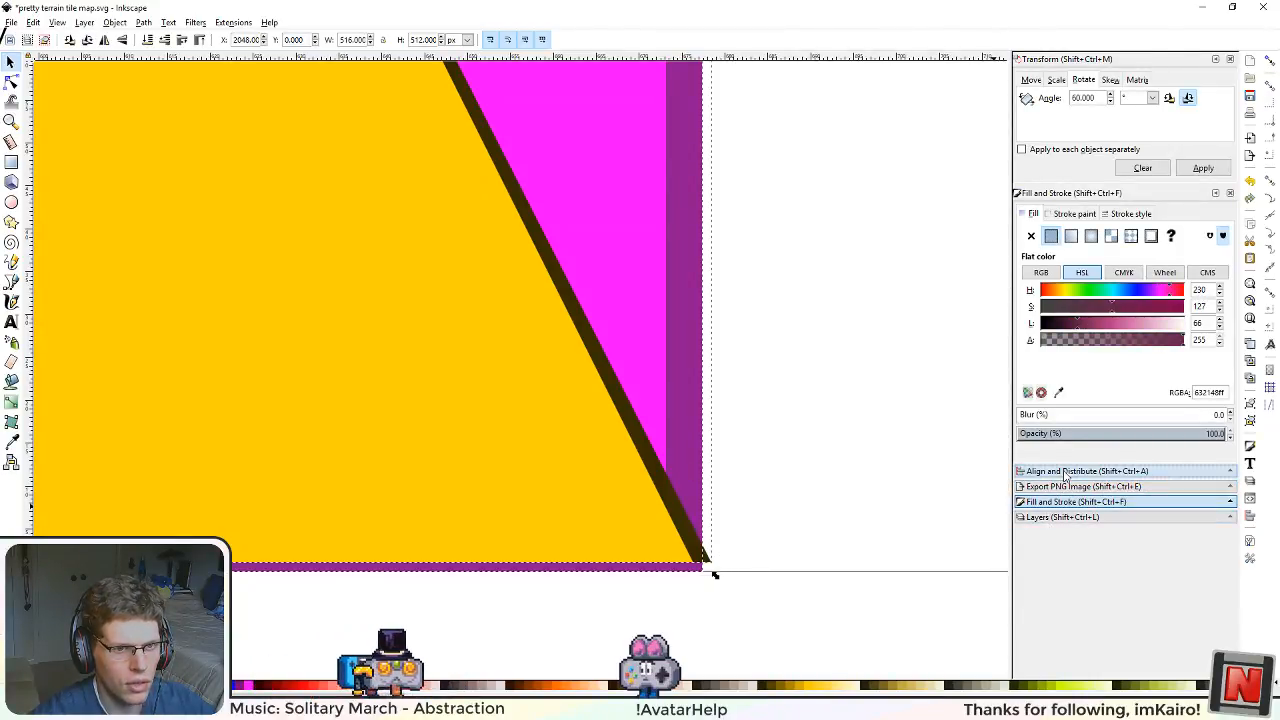
left_click(1150, 471)
left_click(1176, 259)
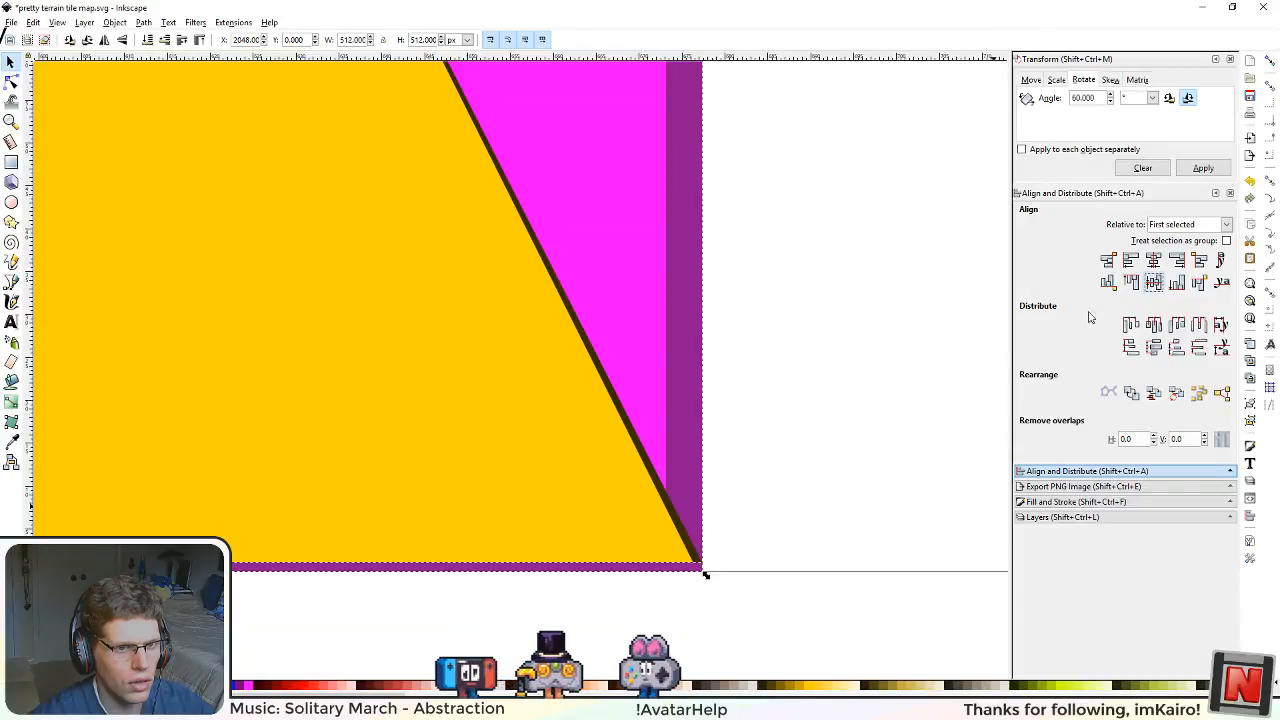
Step: Set the dark brown triangle's height to 508 px, keeping its base at the vertical position of 4 px
scroll(568, 350, "down", 3)
scroll(434, 297, "down", 4)
left_click_drag(295, 217, 427, 408)
scroll(441, 395, "up", 3)
scroll(440, 362, "up", 4)
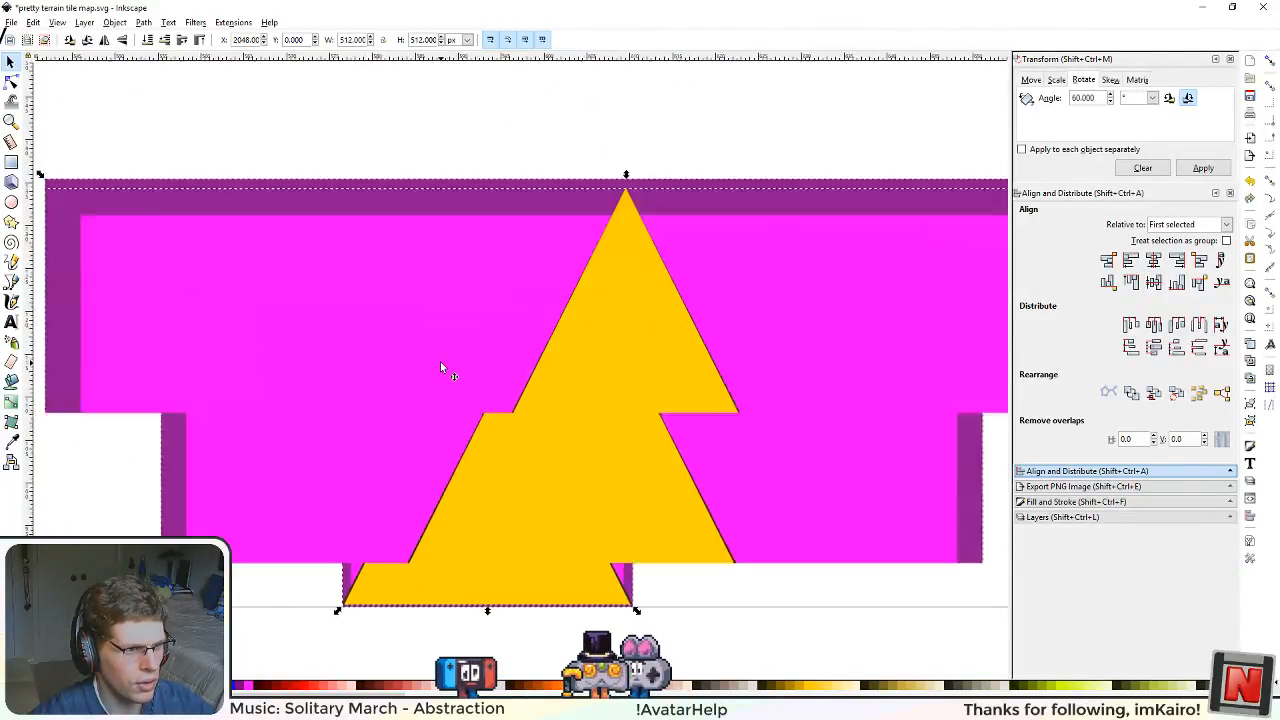
scroll(551, 437, "down", 5)
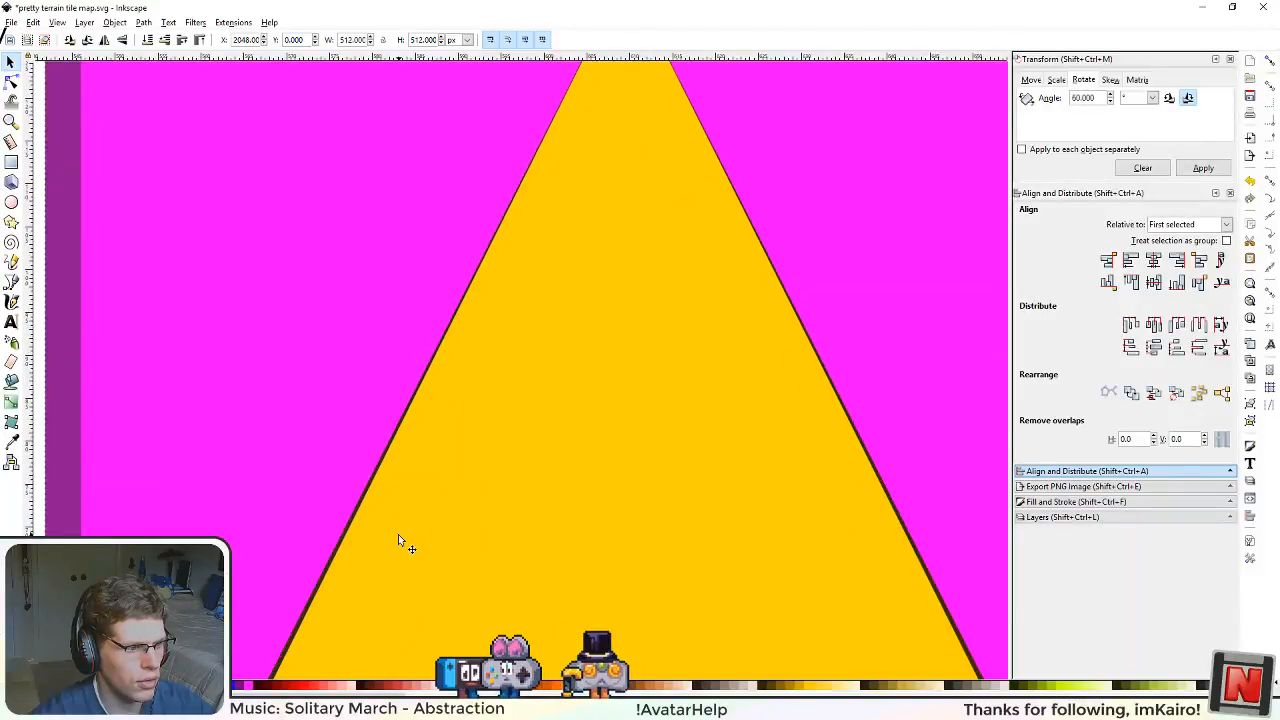
left_click_drag(403, 540, 657, 351)
left_click_drag(531, 556, 661, 316)
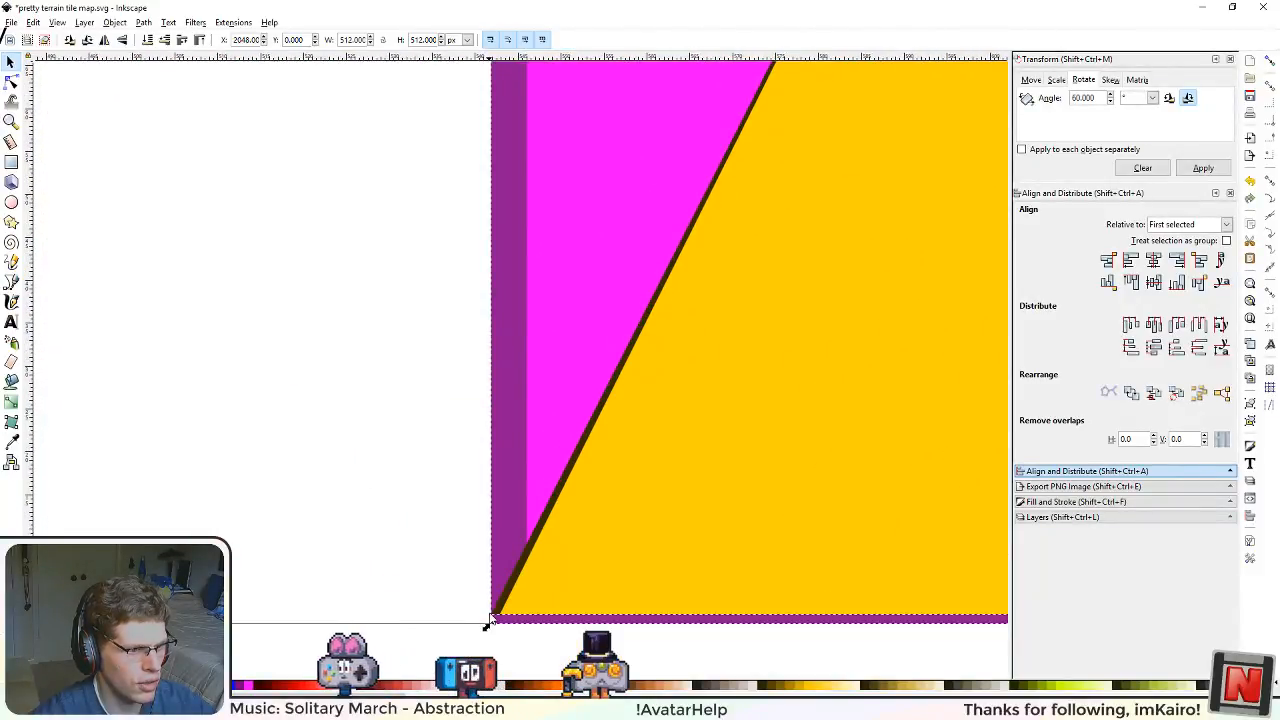
left_click(503, 602)
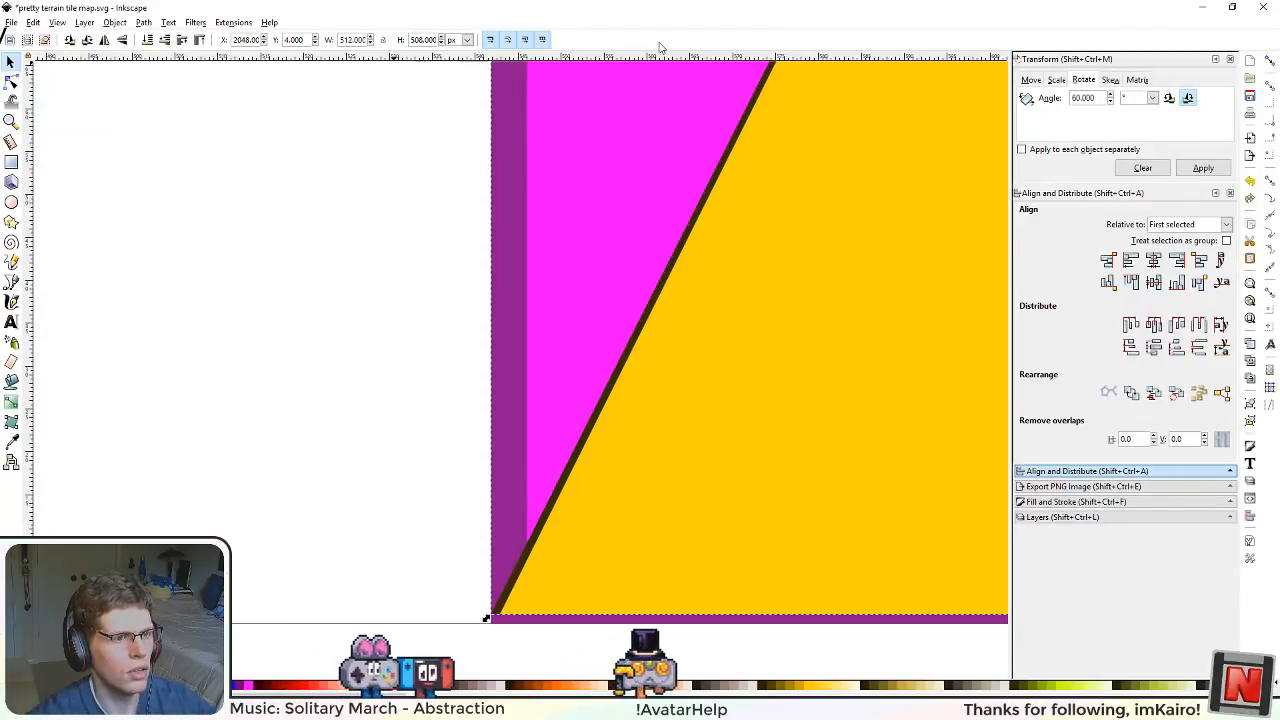
Step: Examine the dark border around the yellow triangle's apex, slanted sides and lower corners against the purple frame
left_click_drag(925, 177, 556, 535)
left_click_drag(695, 275, 590, 572)
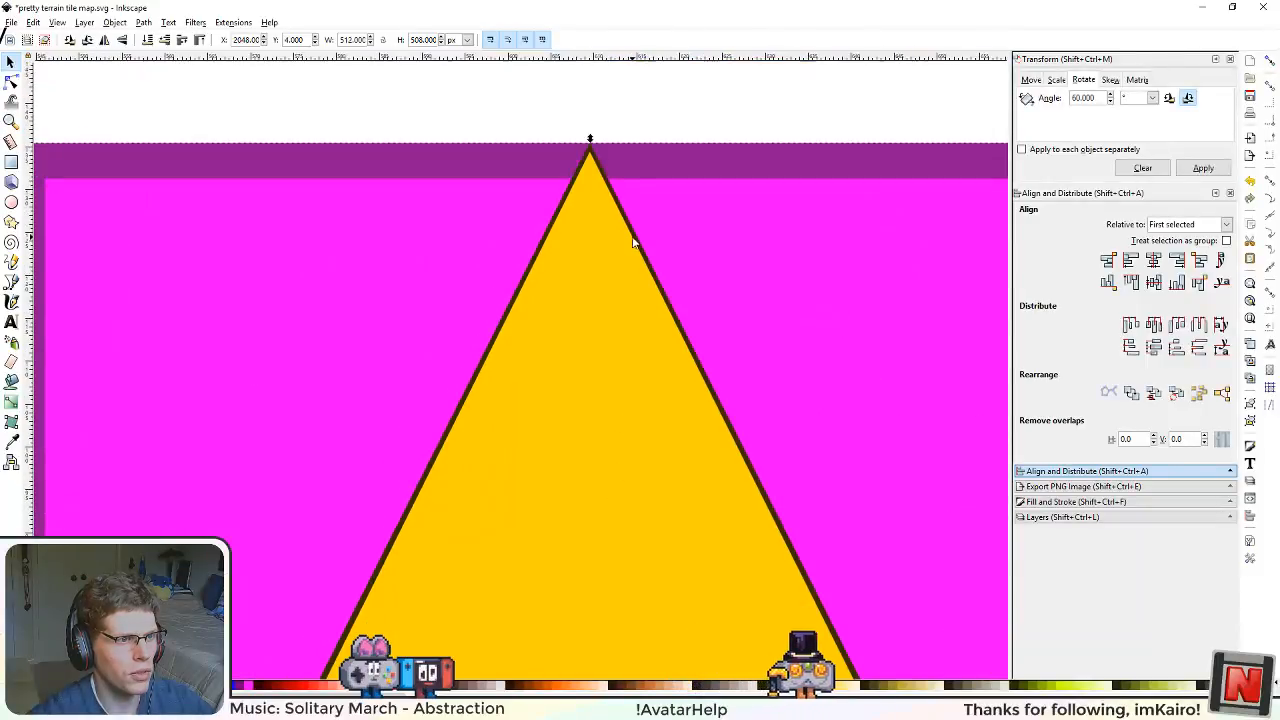
left_click_drag(636, 205, 647, 107)
scroll(586, 500, "down", 10)
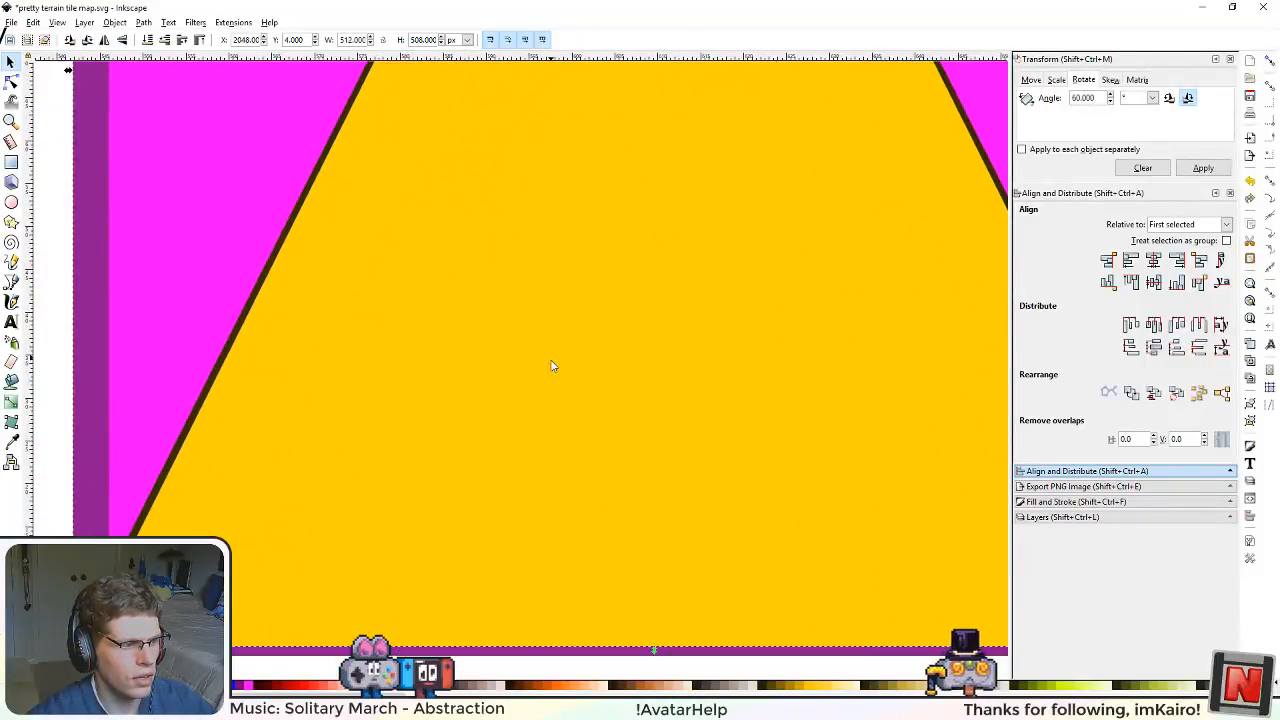
scroll(555, 375, "down", 3)
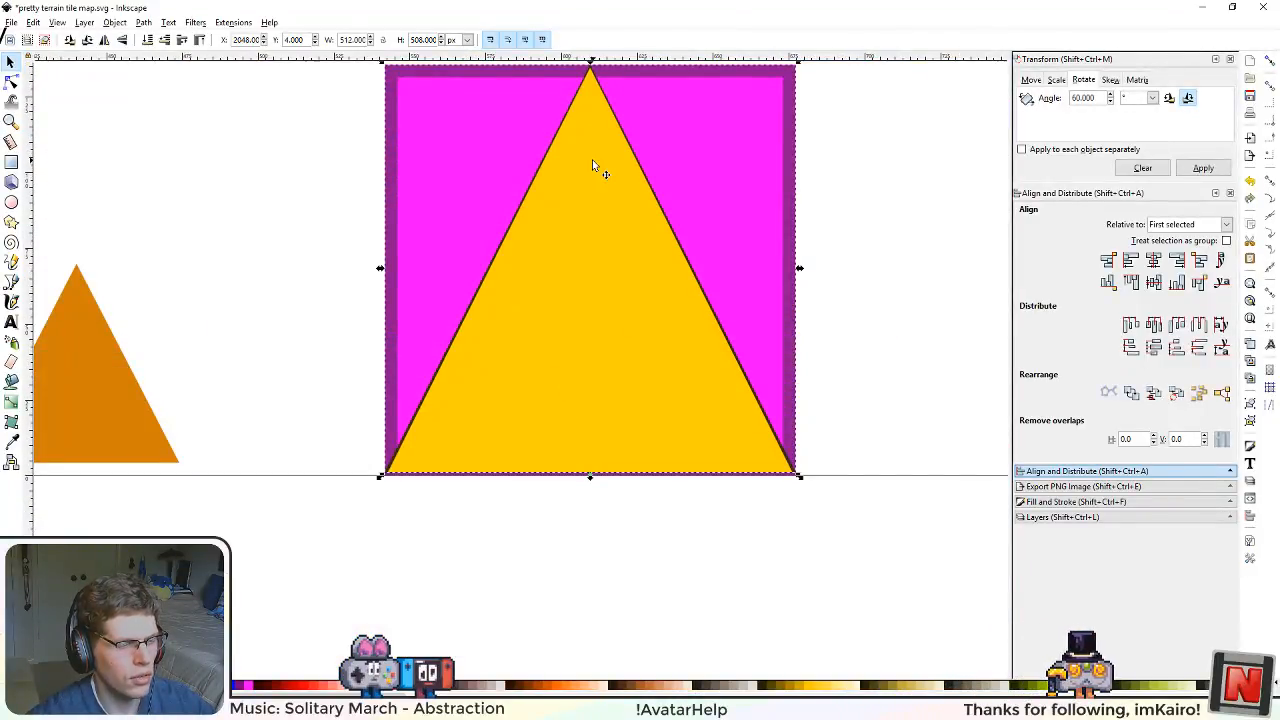
scroll(592, 160, "up", 1)
scroll(594, 237, "up", 2)
scroll(583, 320, "up", 5)
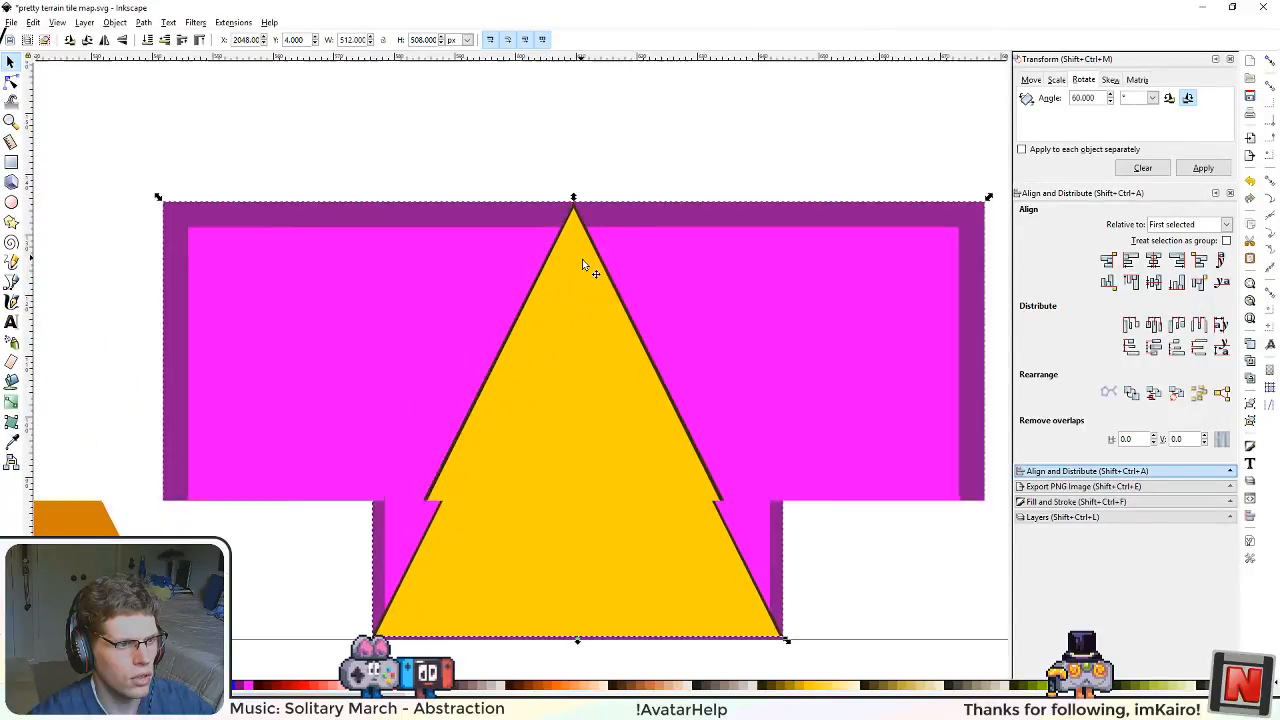
left_click_drag(613, 317, 593, 278)
left_click_drag(777, 640, 742, 495)
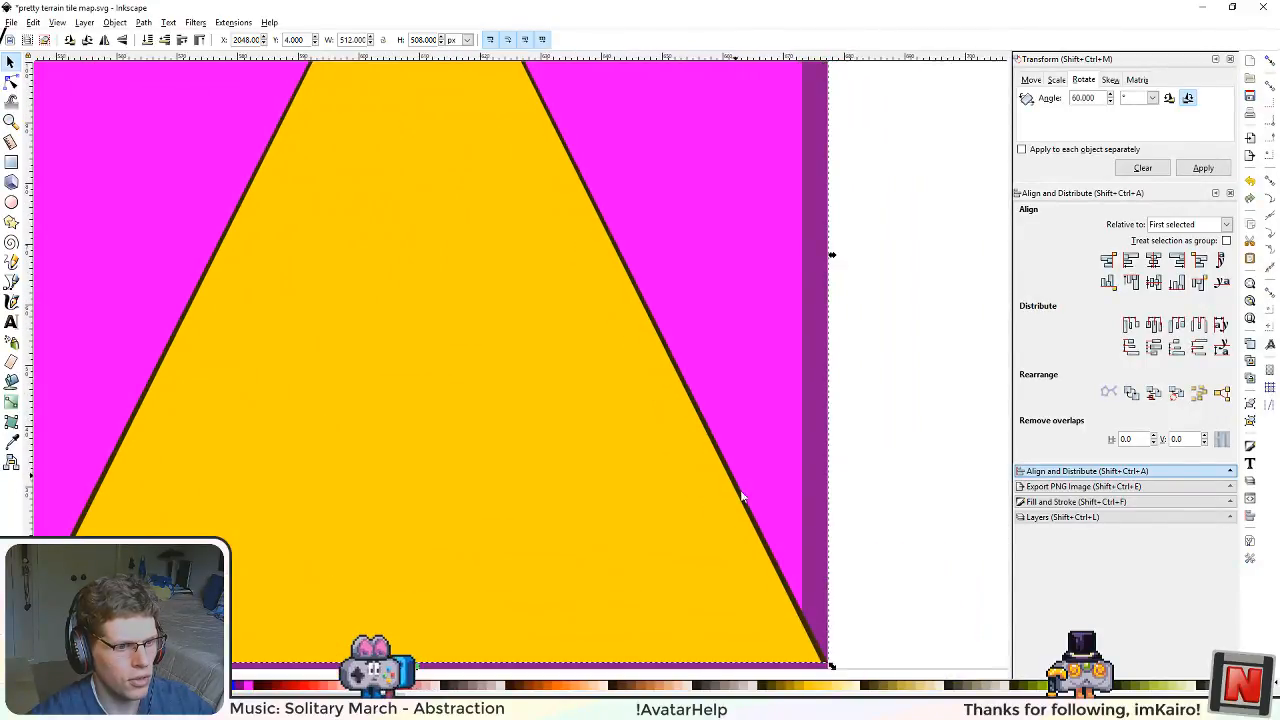
left_click_drag(575, 235, 615, 610)
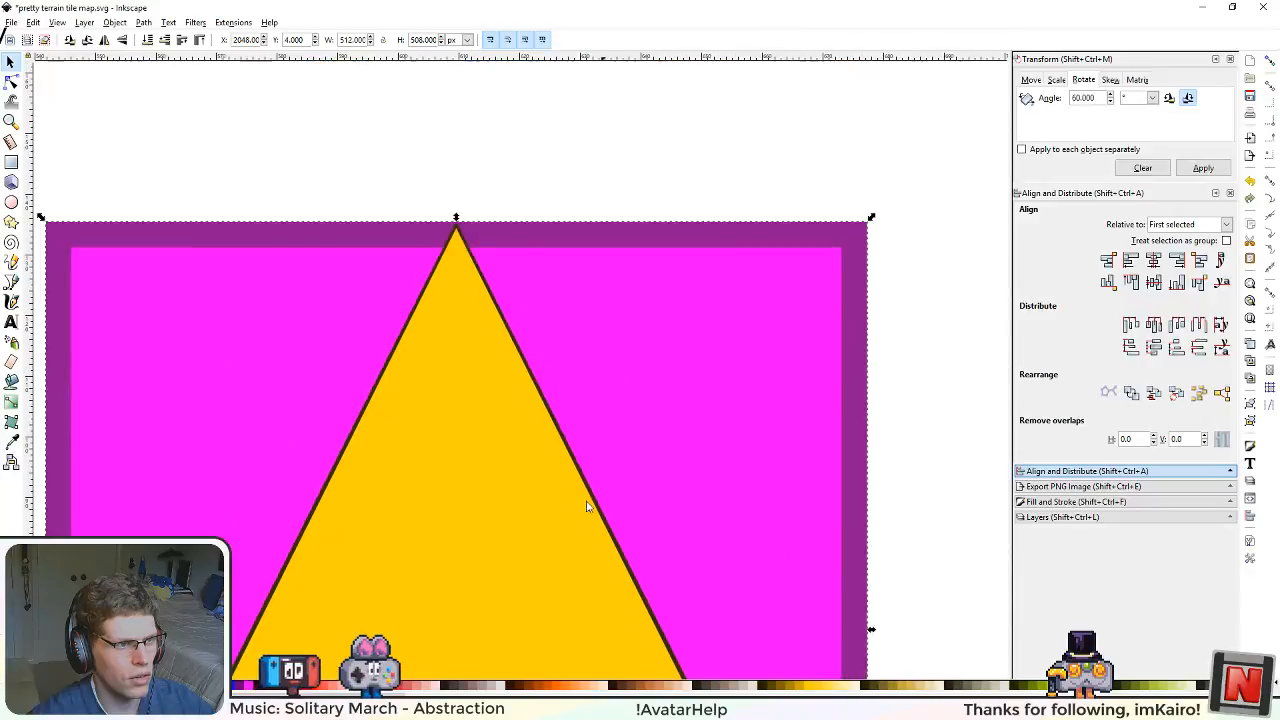
scroll(464, 260, "up", 7)
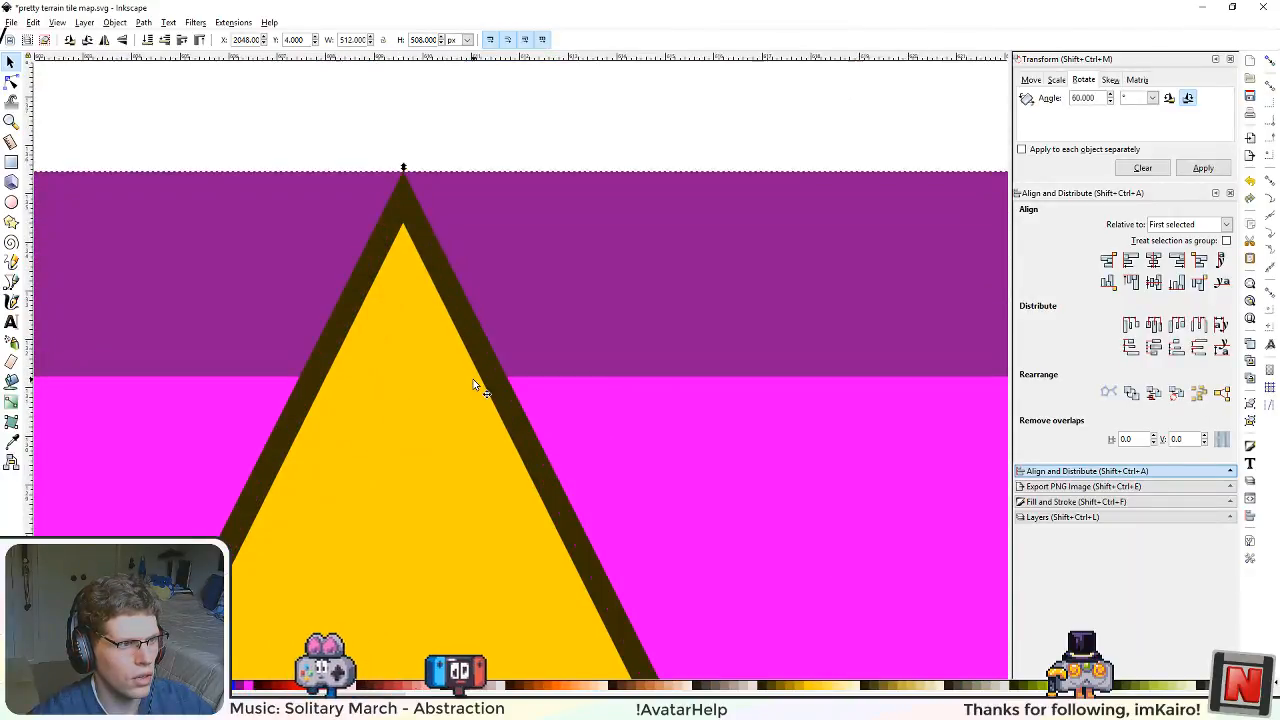
scroll(474, 385, "down", 3)
scroll(520, 430, "down", 5)
Step: Check how the selected yellow triangle sits inside the dark triangle at the apex and along the base
scroll(640, 391, "up", 3)
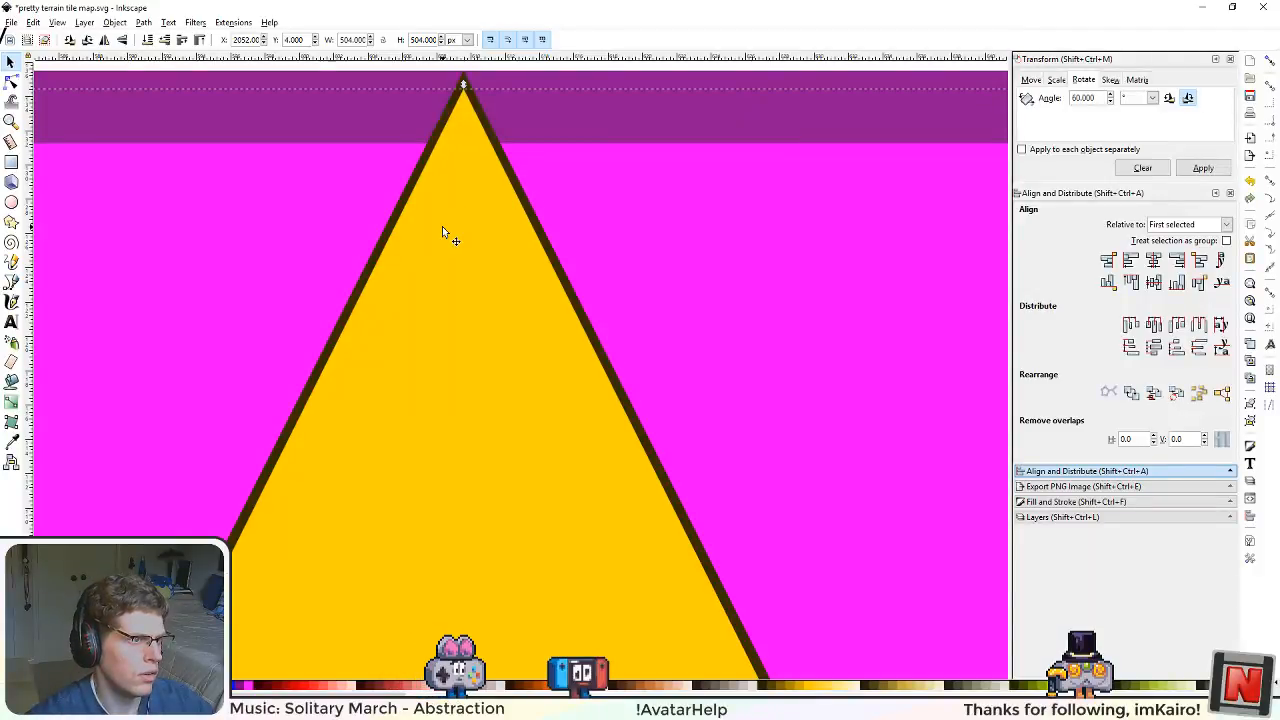
left_click_drag(429, 166, 472, 252)
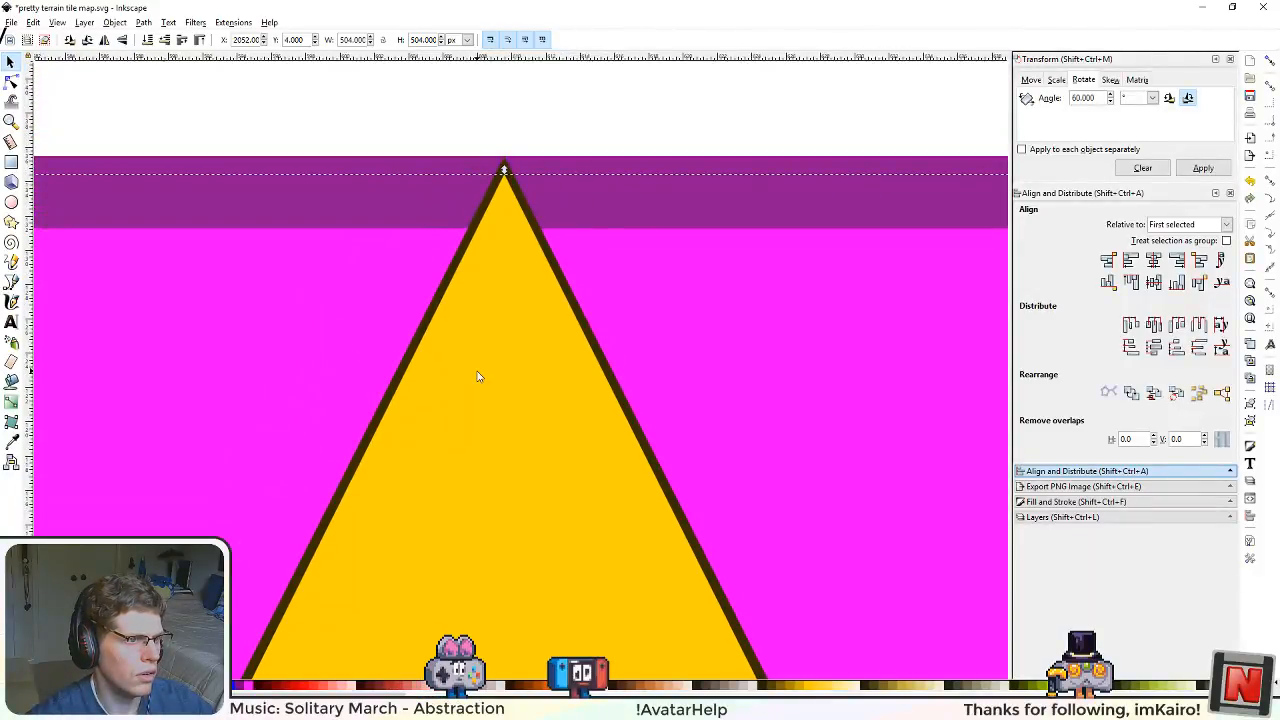
scroll(477, 376, "down", 4)
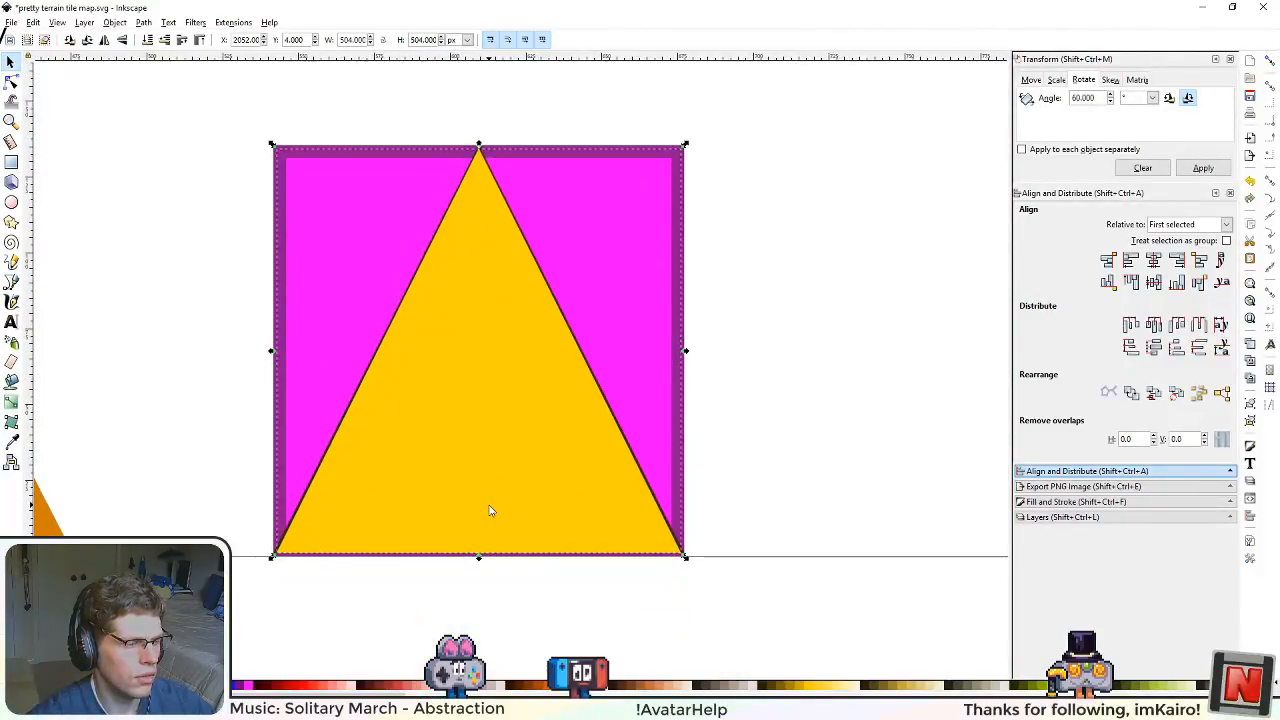
left_click_drag(502, 216, 533, 350)
left_click_drag(558, 520, 554, 437)
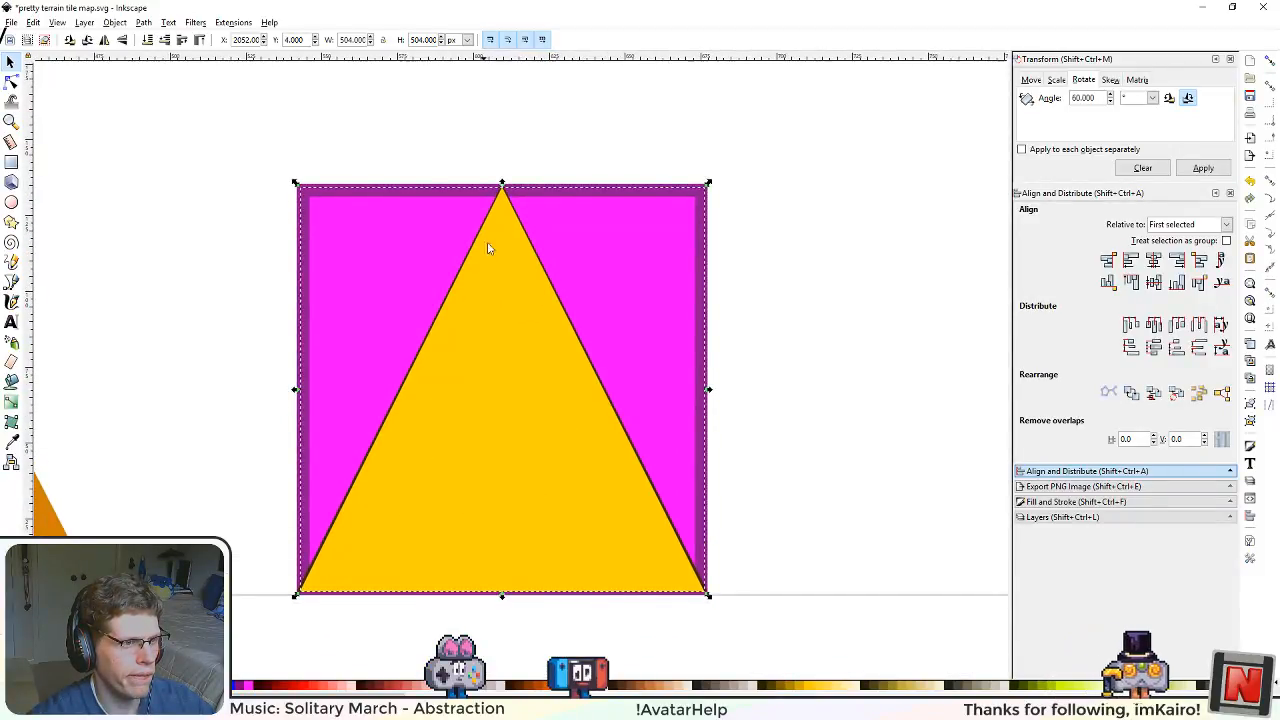
scroll(489, 210, "up", 5)
scroll(489, 208, "down", 7)
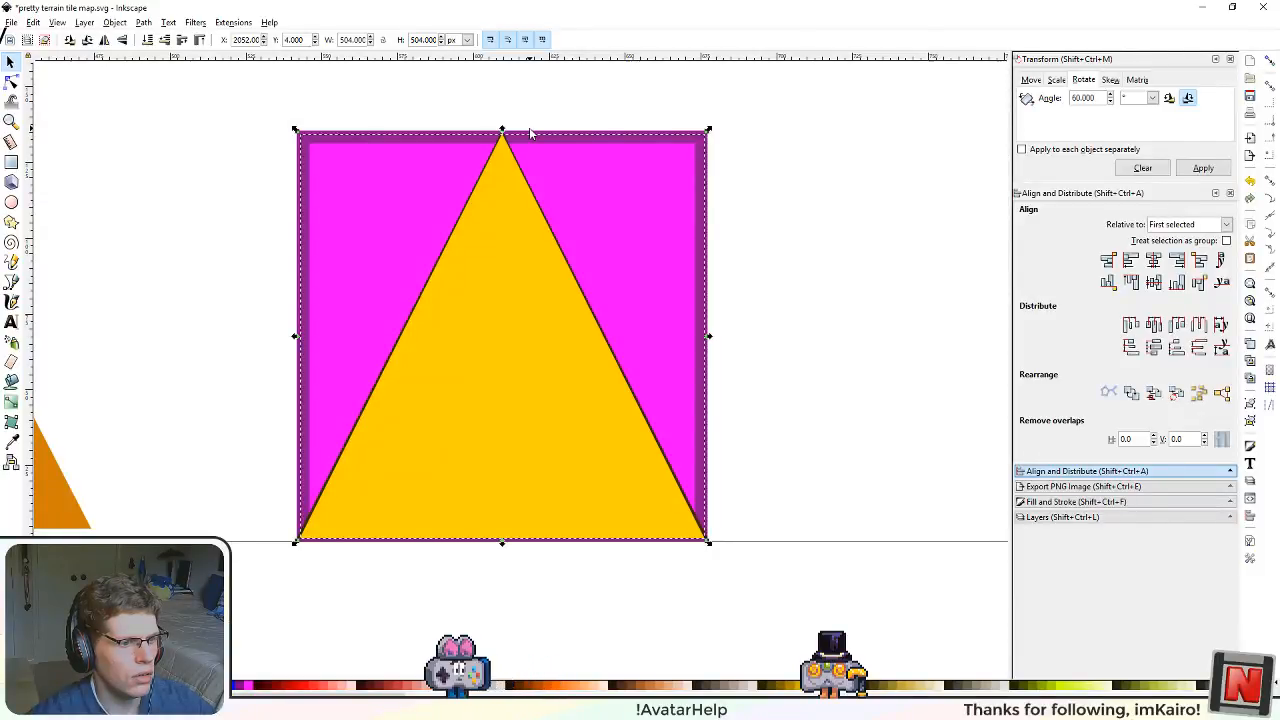
Step: Follow the dark border along the yellow triangle's right slanted side from base corner to apex, checking its thickness
scroll(722, 527, "up", 5)
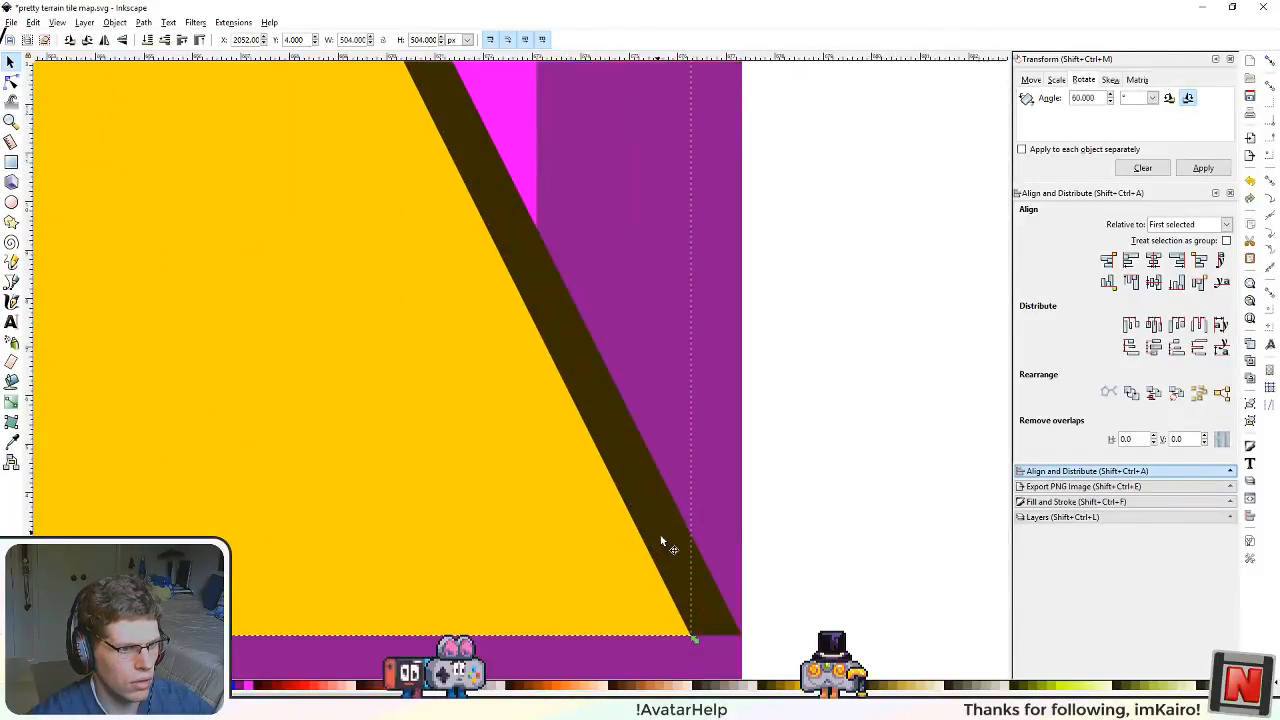
left_click_drag(519, 379, 620, 625)
left_click_drag(443, 309, 595, 635)
left_click_drag(469, 380, 606, 557)
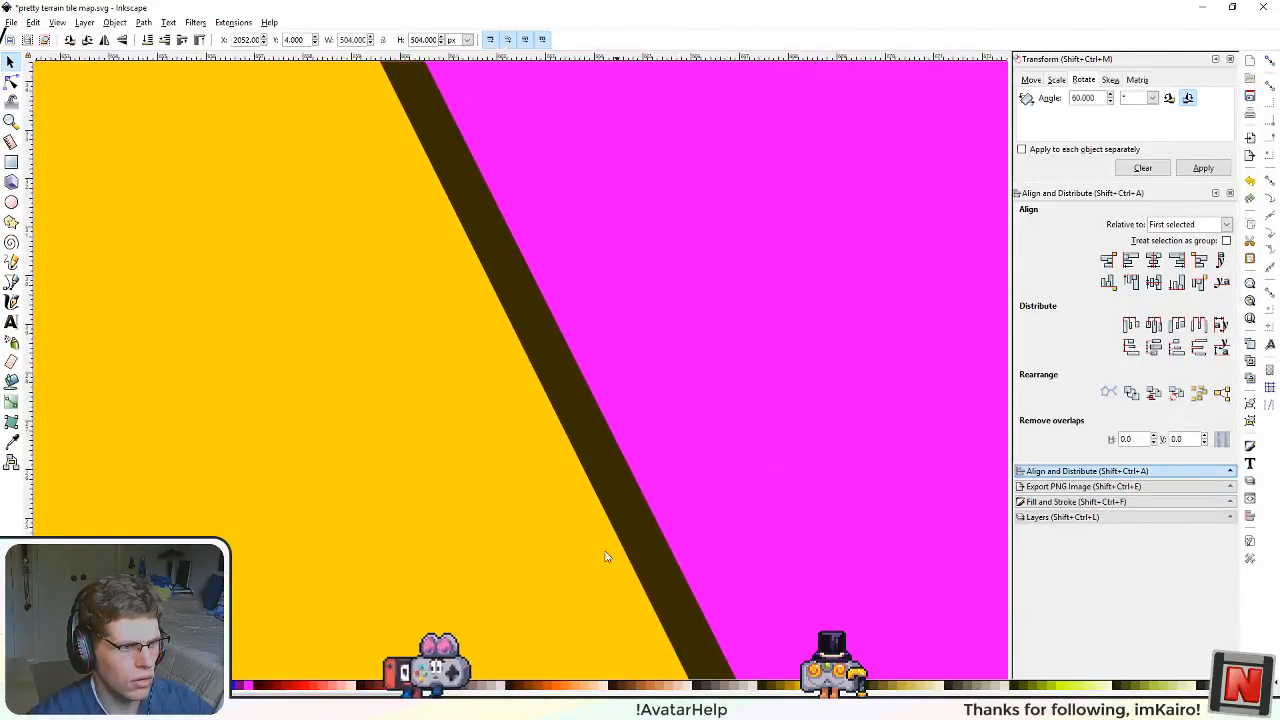
left_click_drag(525, 495, 578, 617)
left_click_drag(432, 312, 585, 620)
left_click_drag(417, 355, 555, 620)
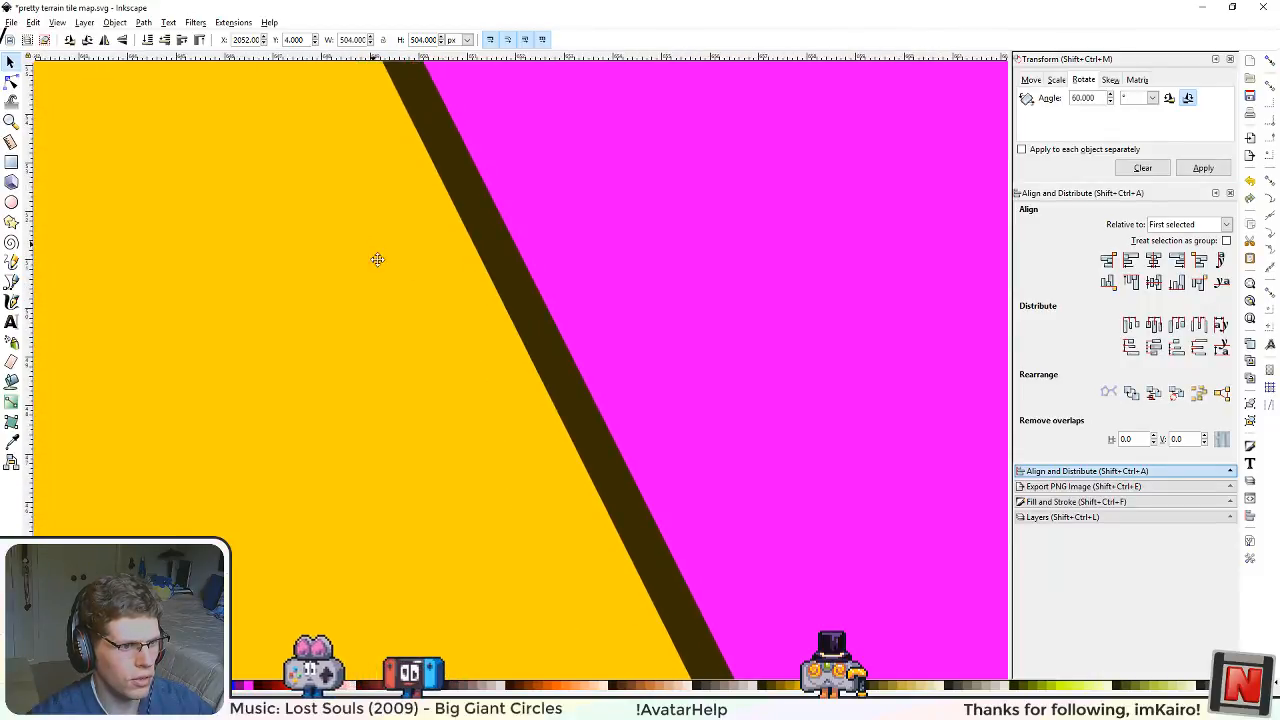
left_click_drag(377, 260, 471, 569)
left_click_drag(290, 250, 451, 581)
scroll(389, 377, "down", 5)
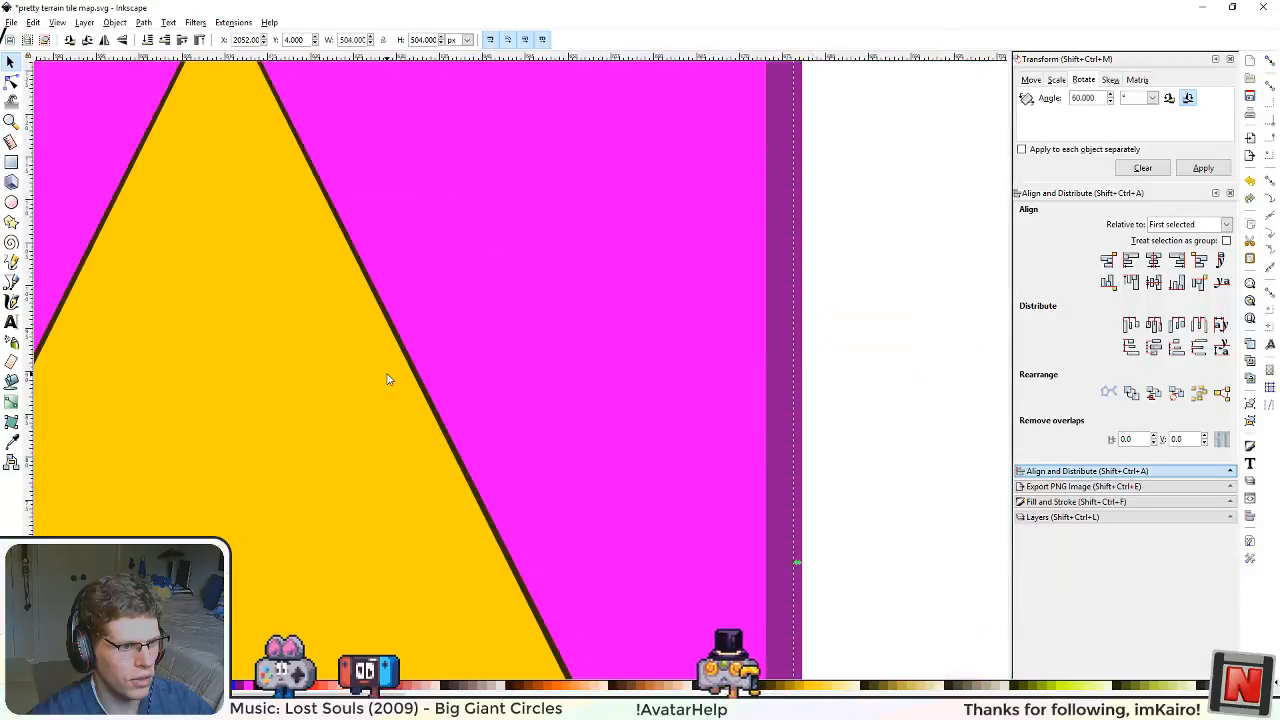
left_click_drag(414, 520, 449, 520)
scroll(423, 313, "up", 5)
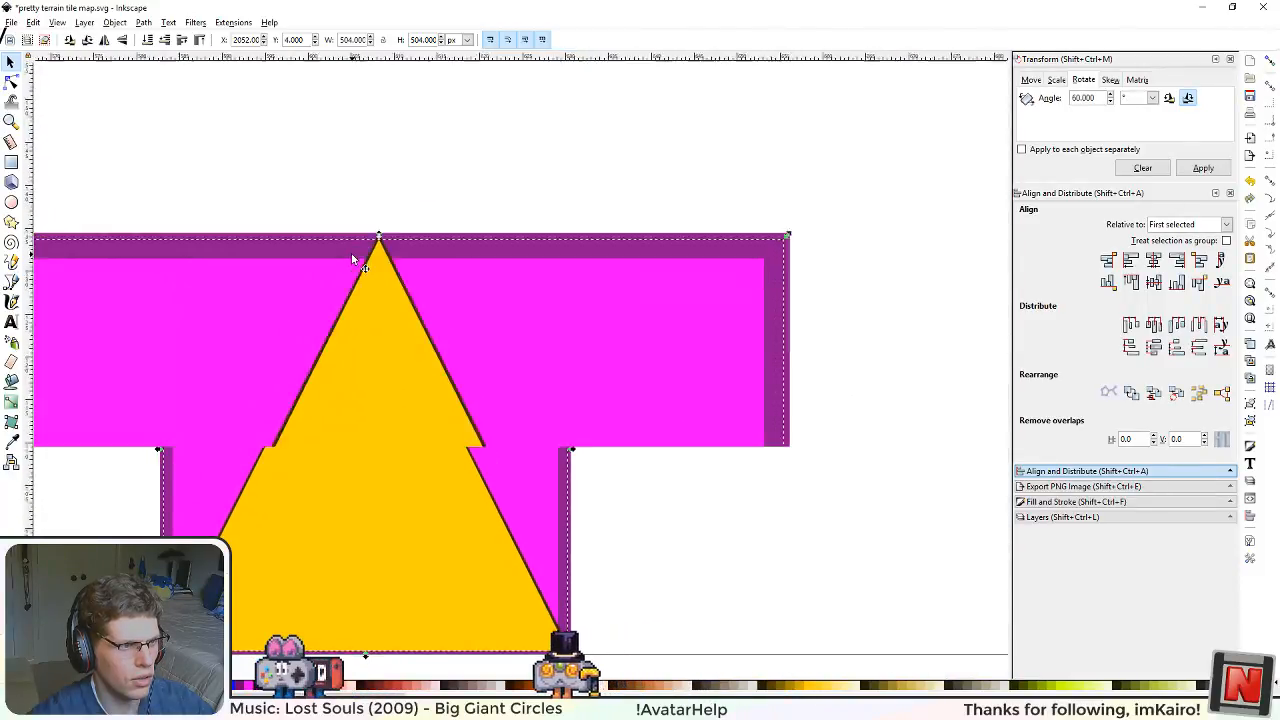
mouse_move(615, 592)
left_mouse_down()
mouse_move(387, 162)
mouse_move(458, 228)
left_mouse_up()
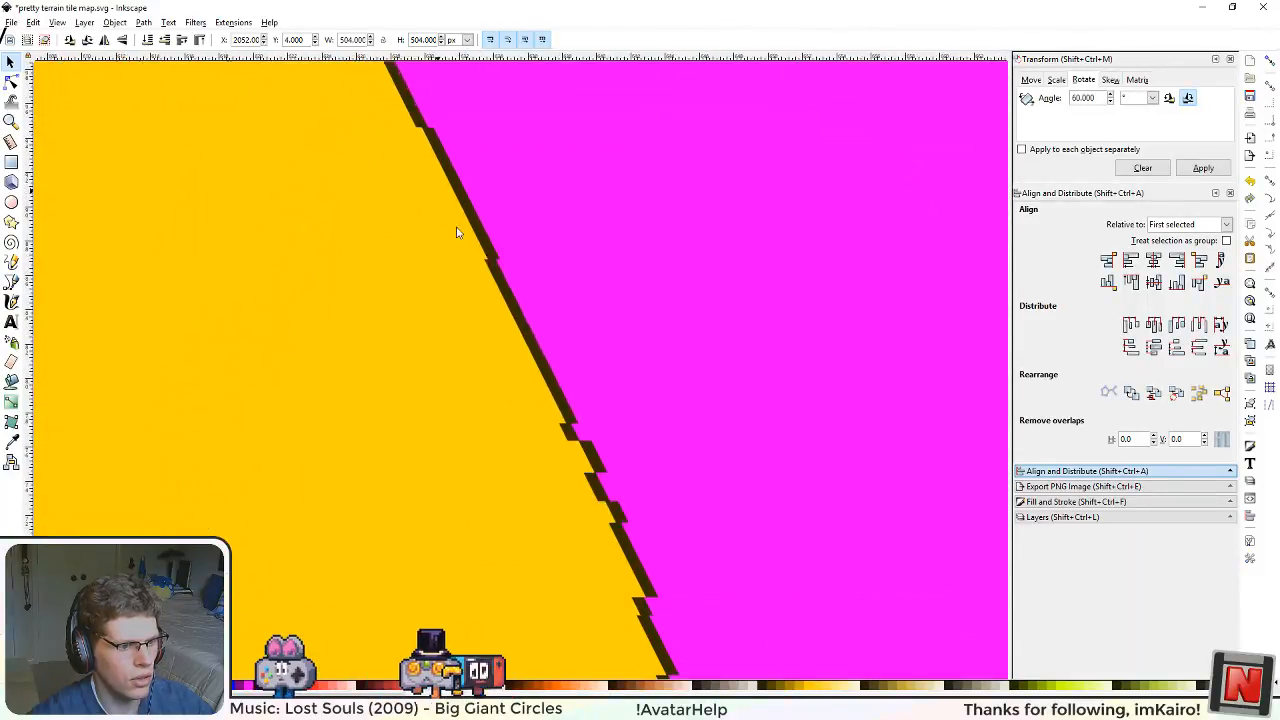
Step: Inspect the yellow triangle's base and lower corners for the missing dark border above the purple strip
scroll(574, 549, "down", 5)
left_click_drag(456, 600, 549, 277)
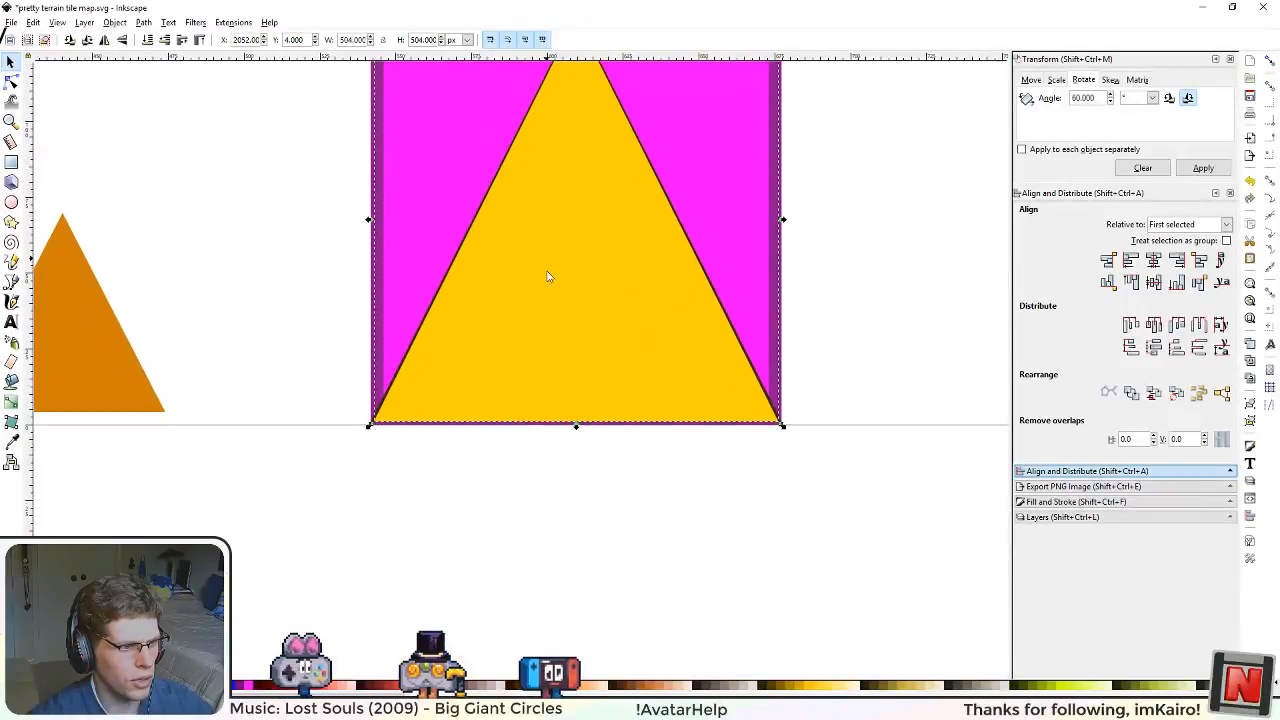
scroll(579, 440, "up", 2)
scroll(579, 438, "up", 1)
left_click_drag(260, 428, 534, 438)
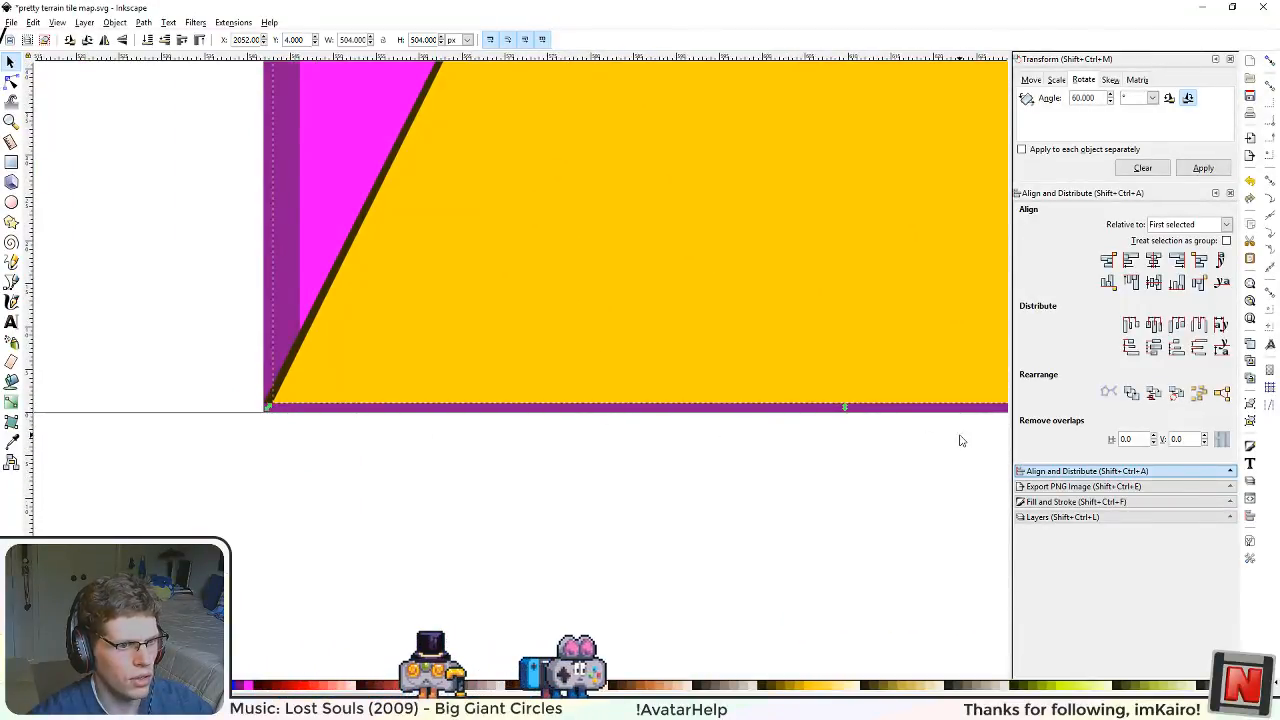
scroll(757, 451, "down", 2)
left_click_drag(794, 480, 520, 485)
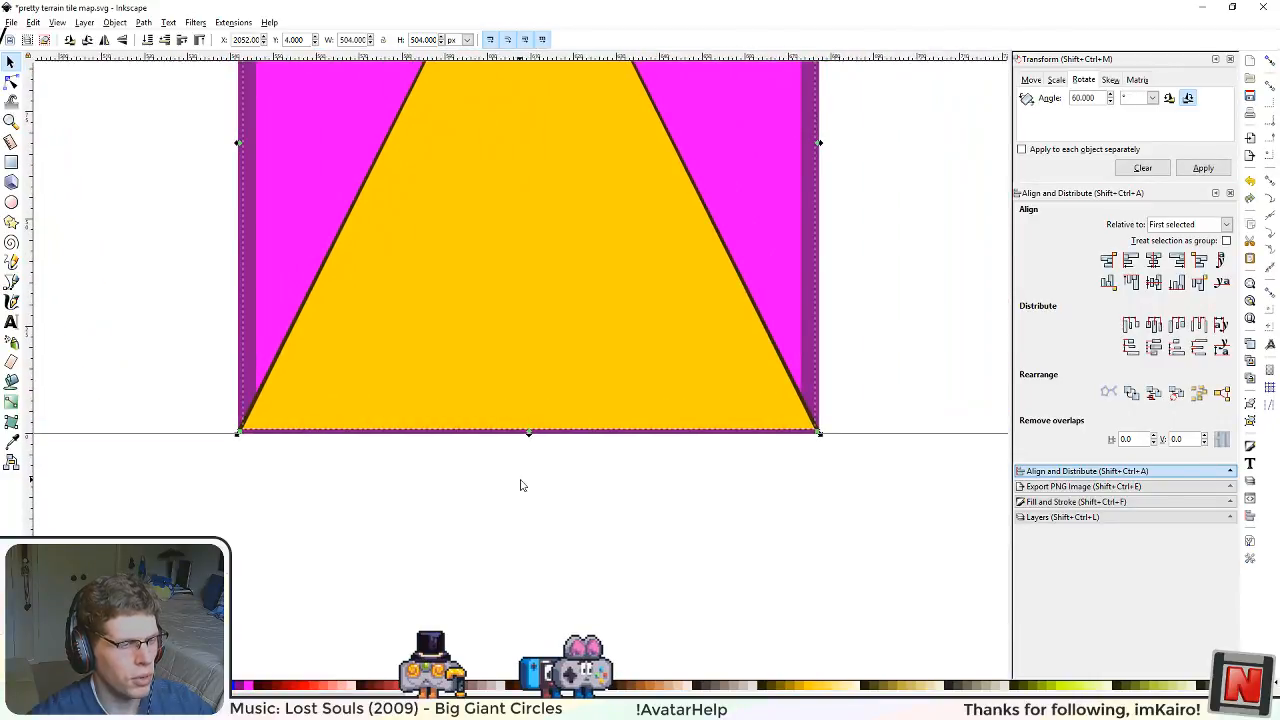
Step: Draw a thin dark brown rectangle beside the yellow triangle's tile and set its height to 4 px and width to 512 px
scroll(457, 475, "down", 2)
key("r")
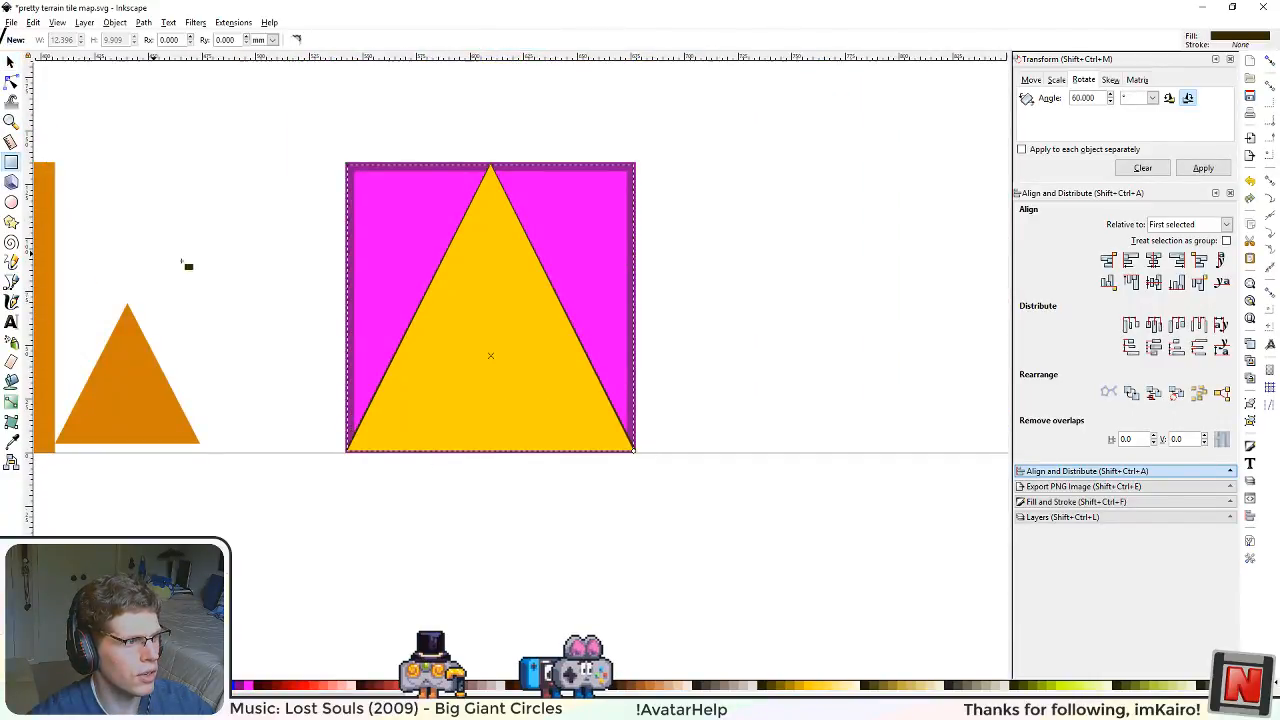
left_click(12, 63)
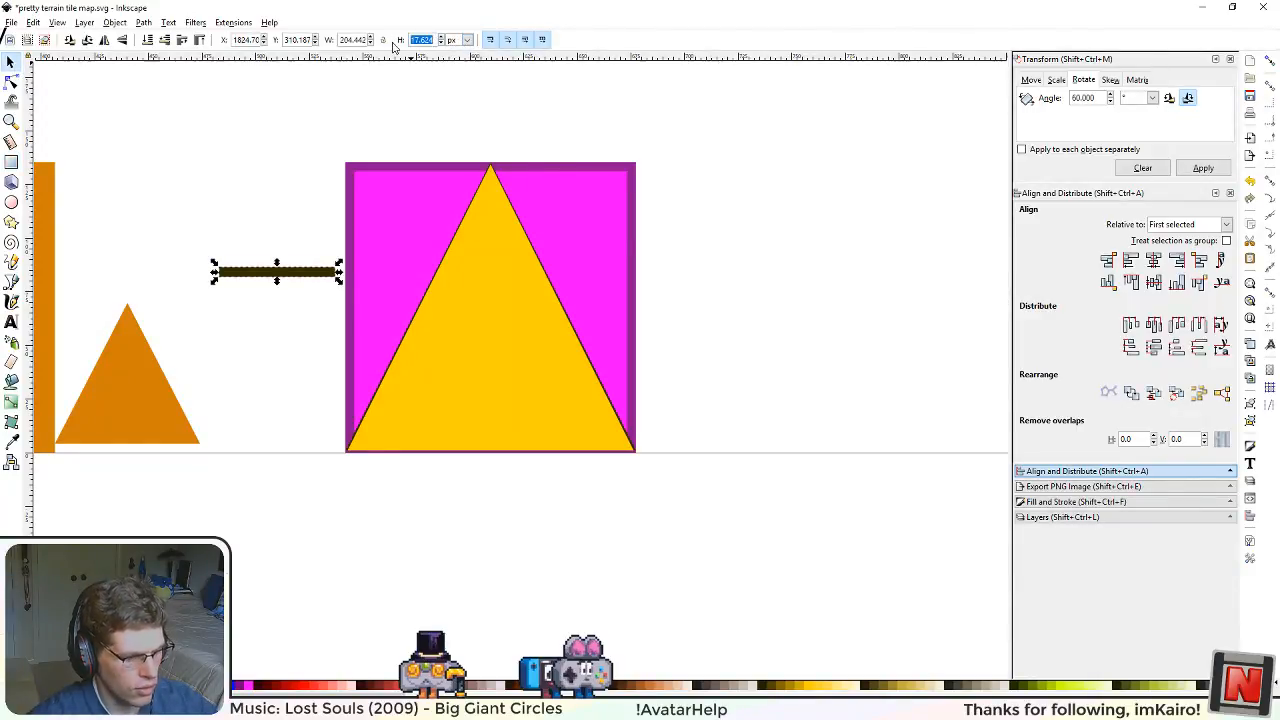
left_click_drag(367, 42, 301, 42)
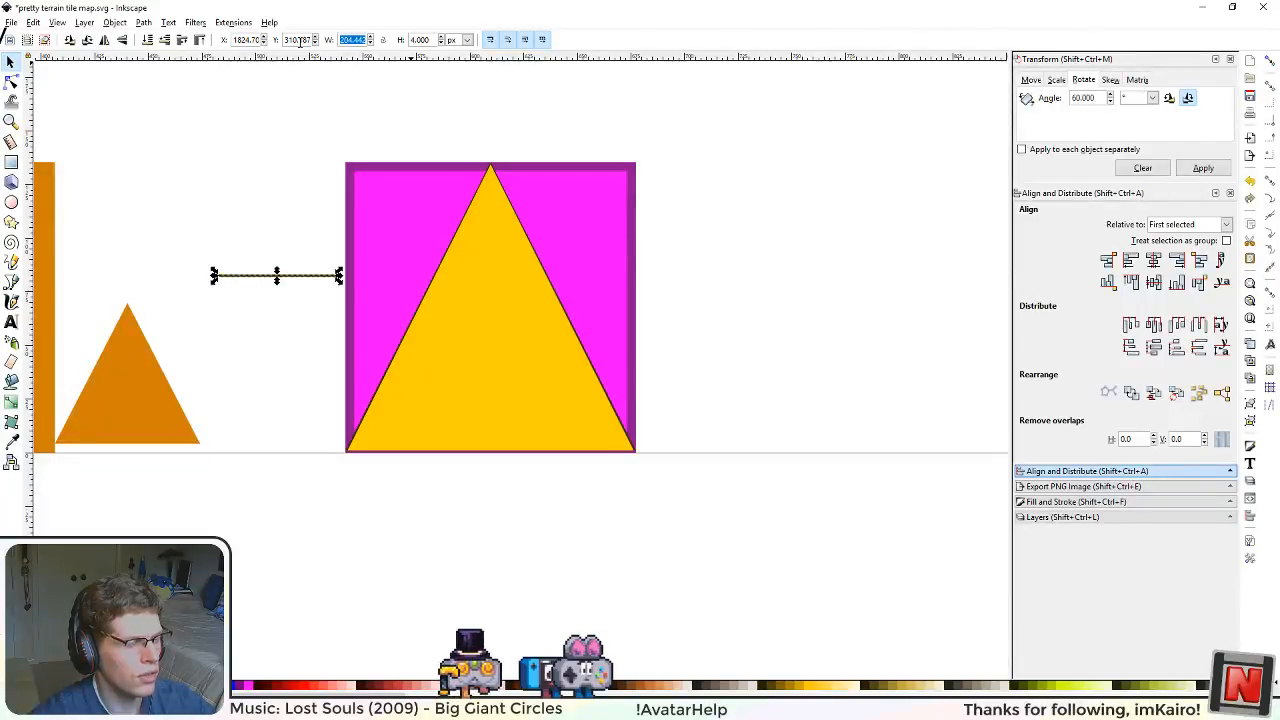
type("512")
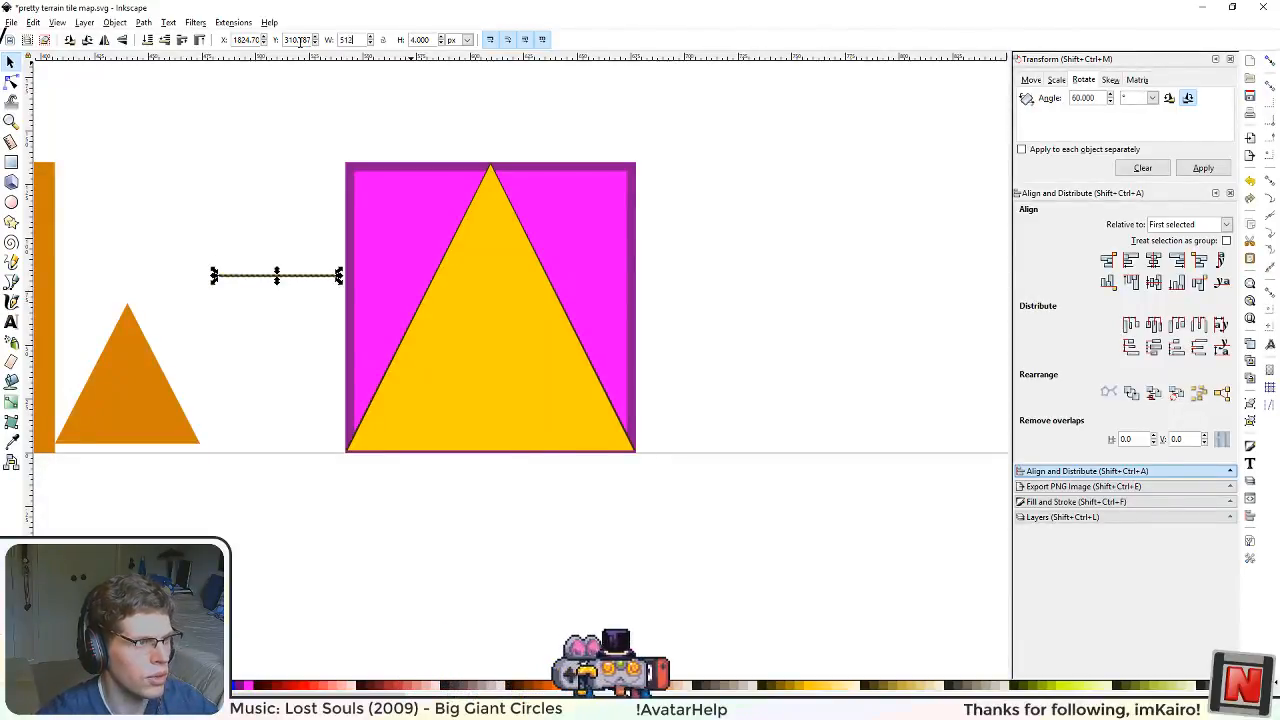
key("Return")
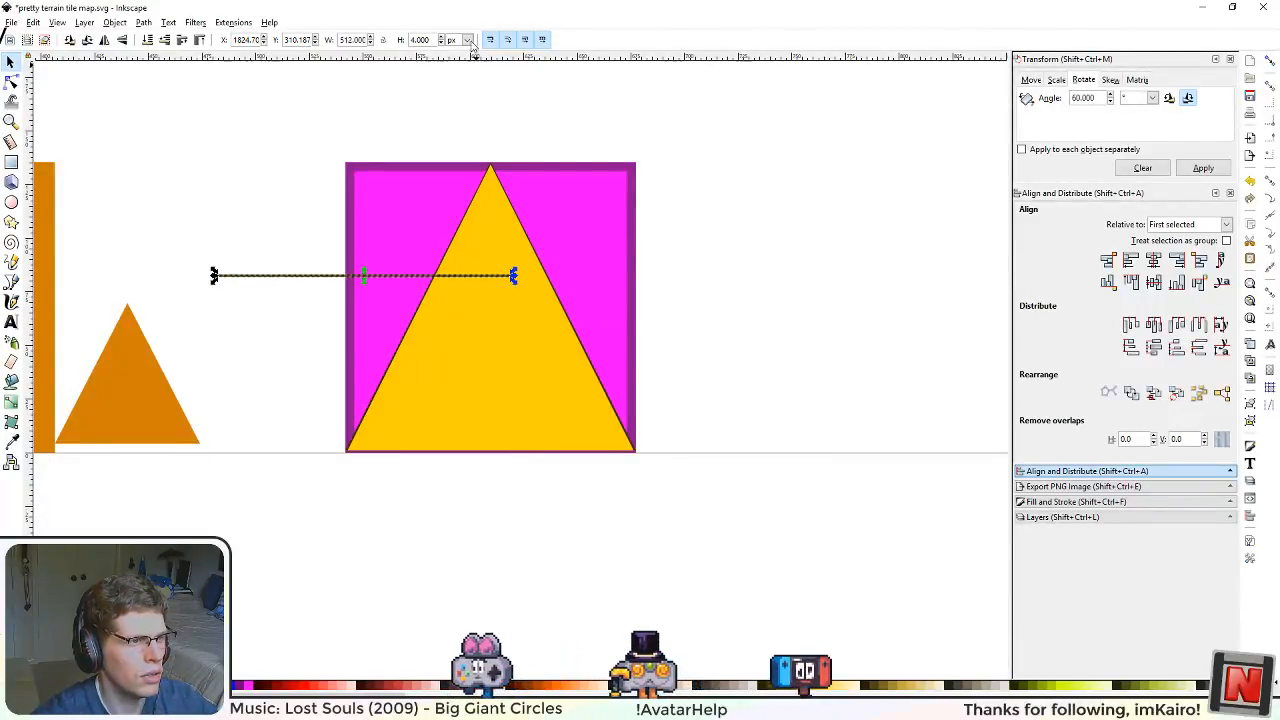
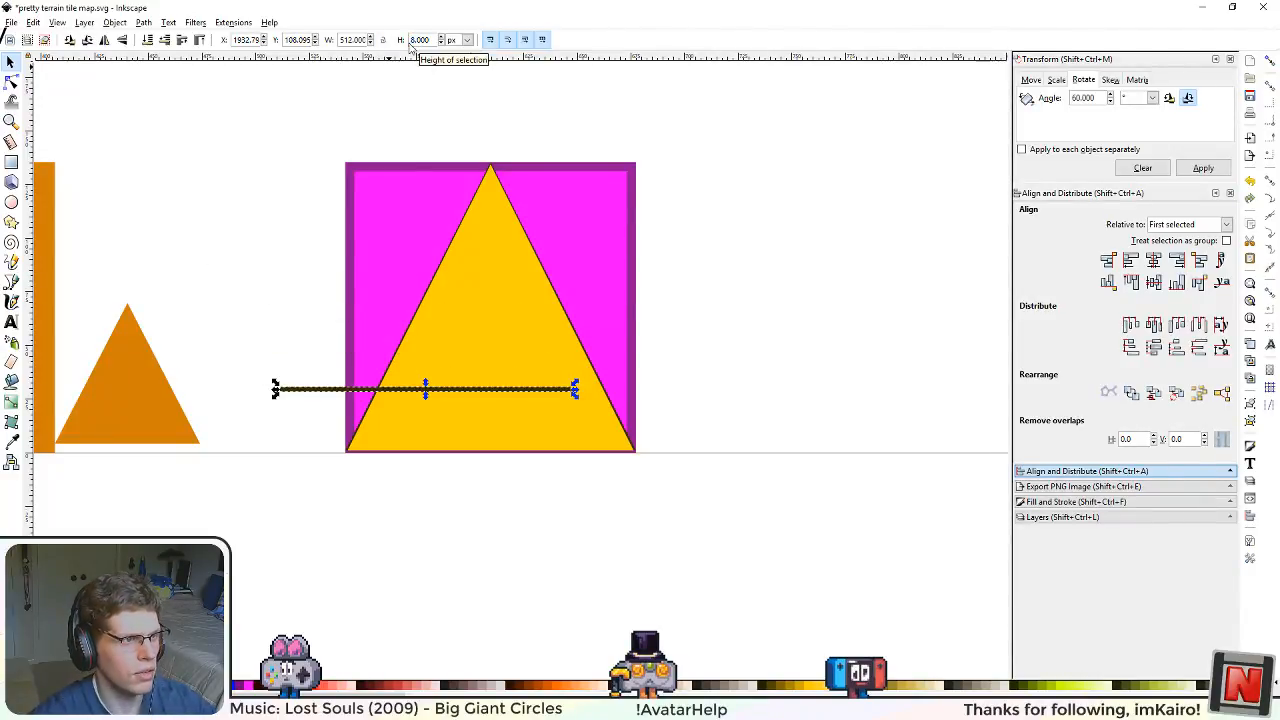
Step: Move the thin dark bar onto the triangle's base, aligning it with the magenta square's bottom corners
left_click_drag(522, 430, 571, 457)
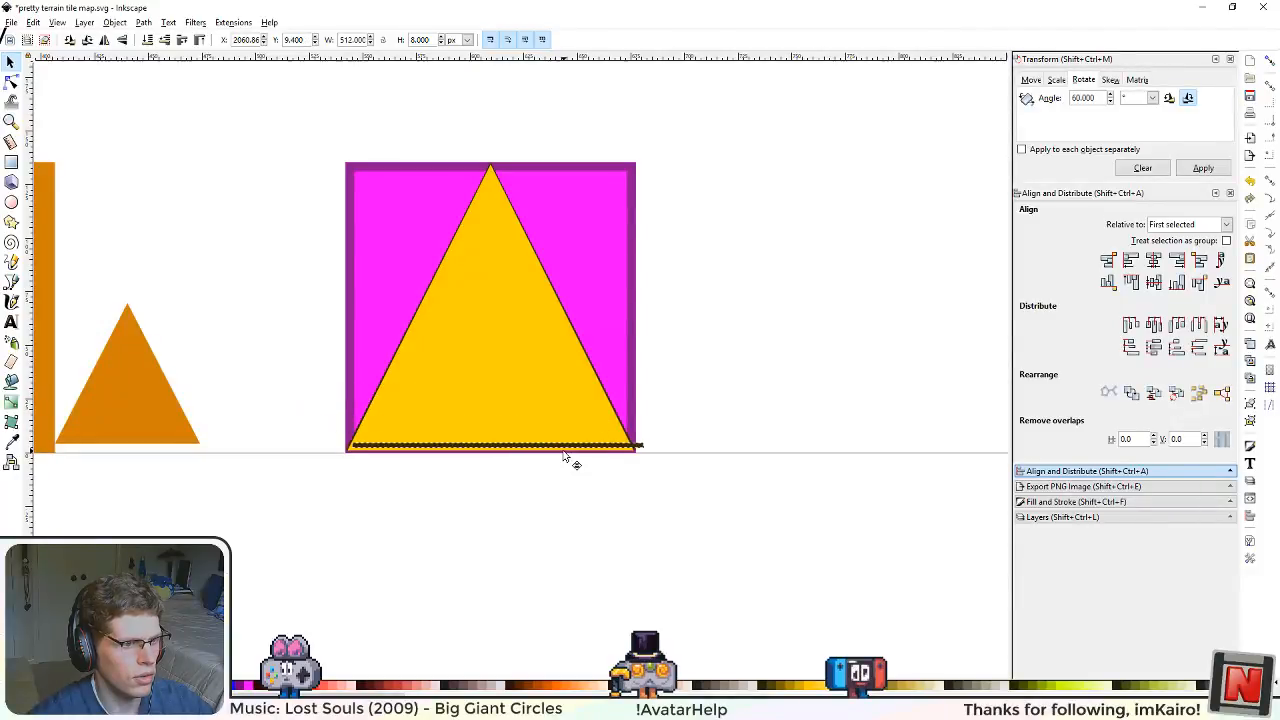
key("3")
left_click_drag(848, 366, 617, 502)
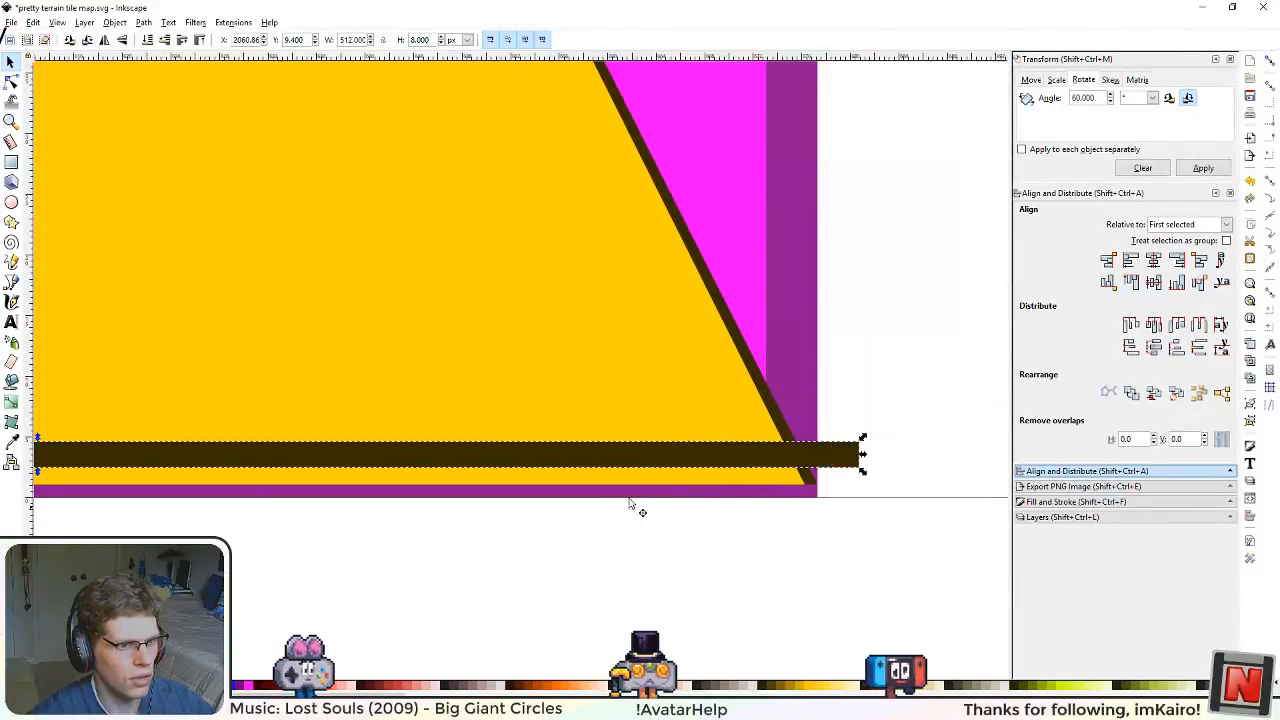
left_click_drag(754, 445, 714, 480)
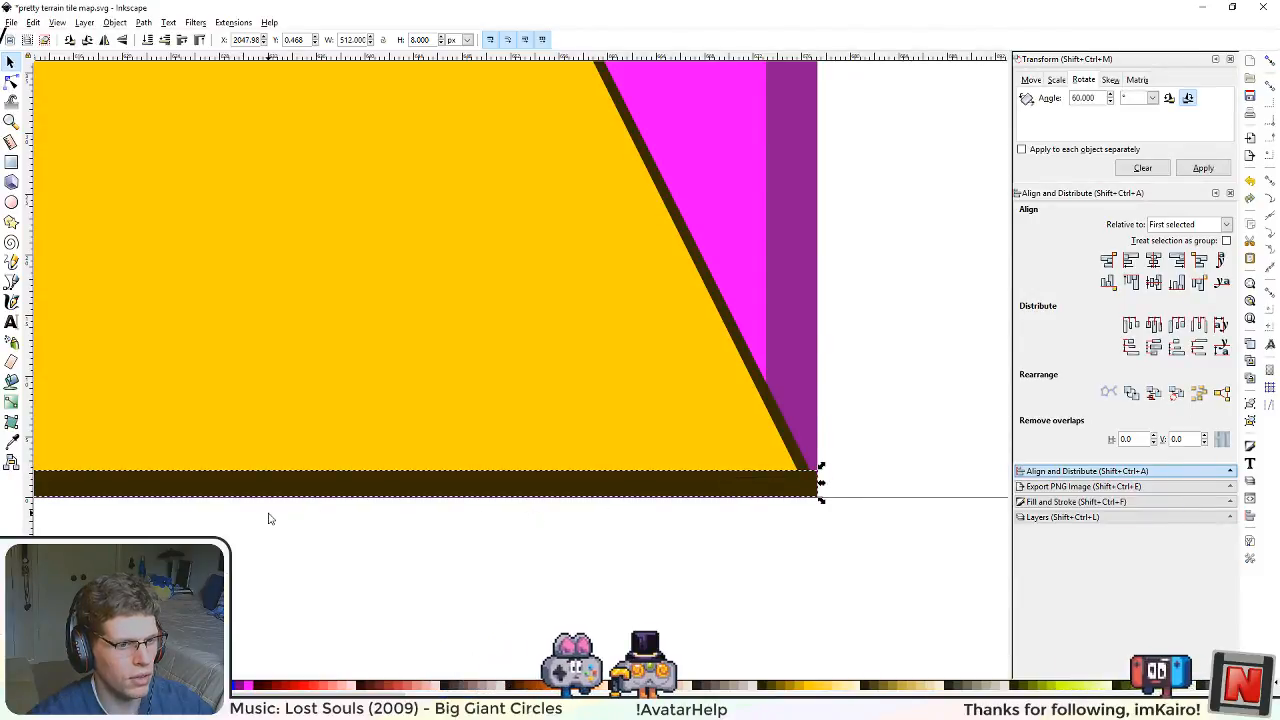
scroll(269, 517, "down", 4)
scroll(170, 504, "up", 1)
left_click_drag(190, 571, 491, 534)
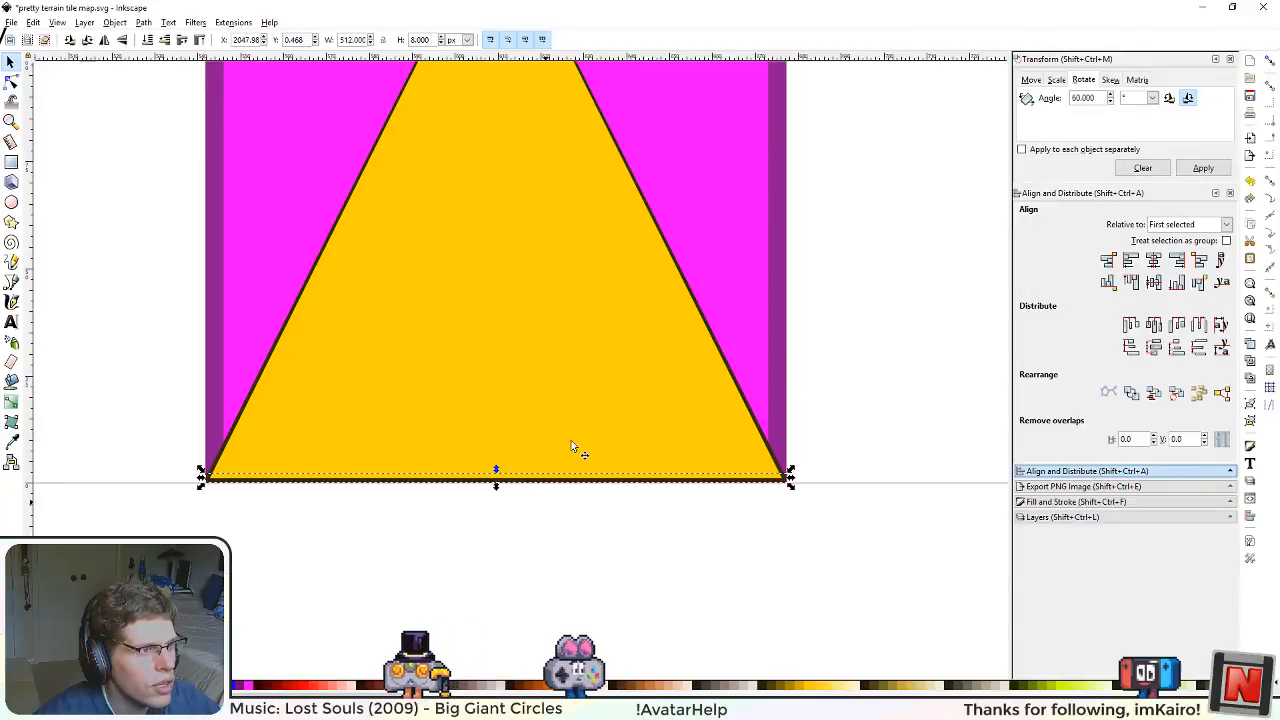
Step: Set the dark bar's Y position to 0 and centre it horizontally on the triangle's dark outline
left_click_drag(303, 40, 258, 40)
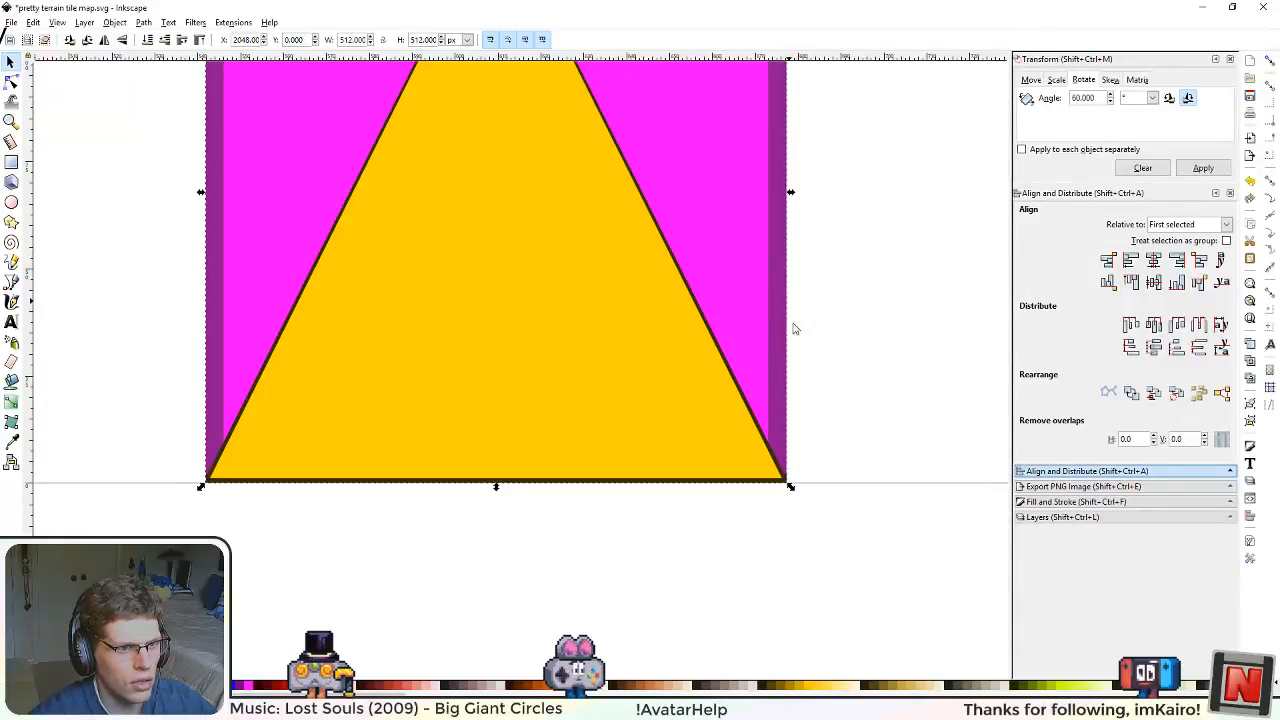
scroll(850, 489, "up", 4, "ctrl")
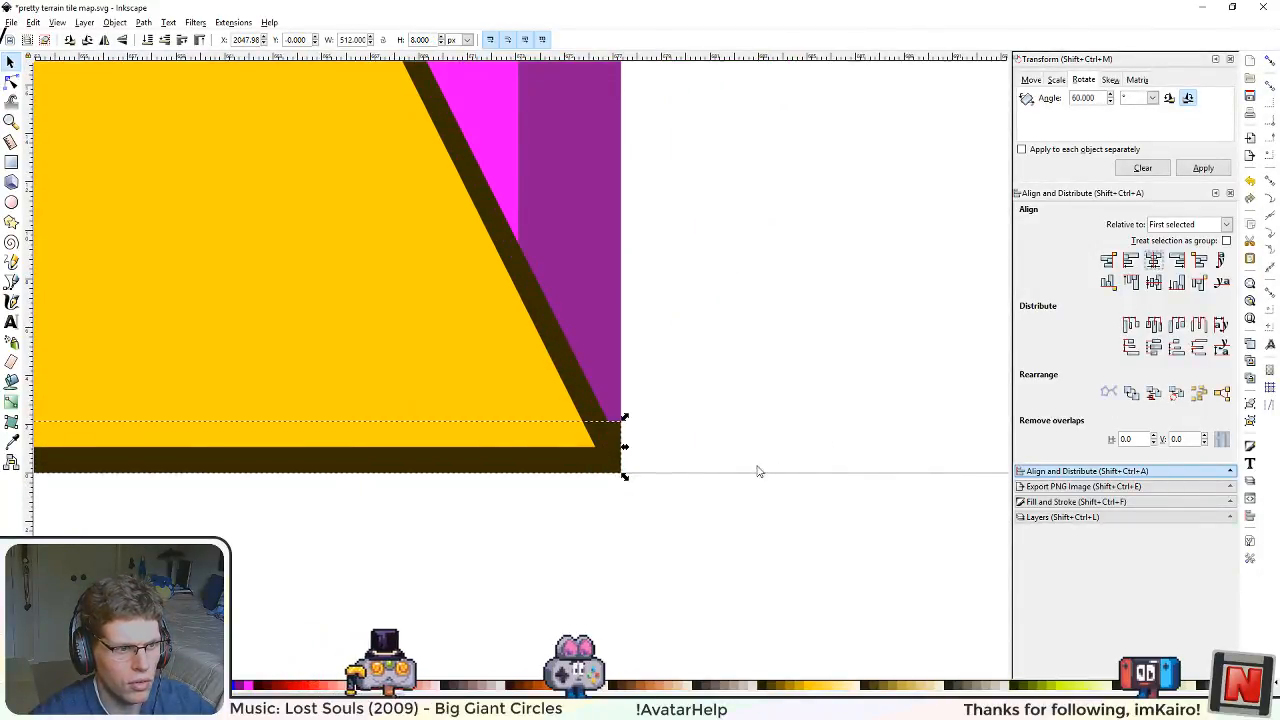
scroll(575, 490, "down", 3, "ctrl")
scroll(576, 488, "up", 1, "ctrl")
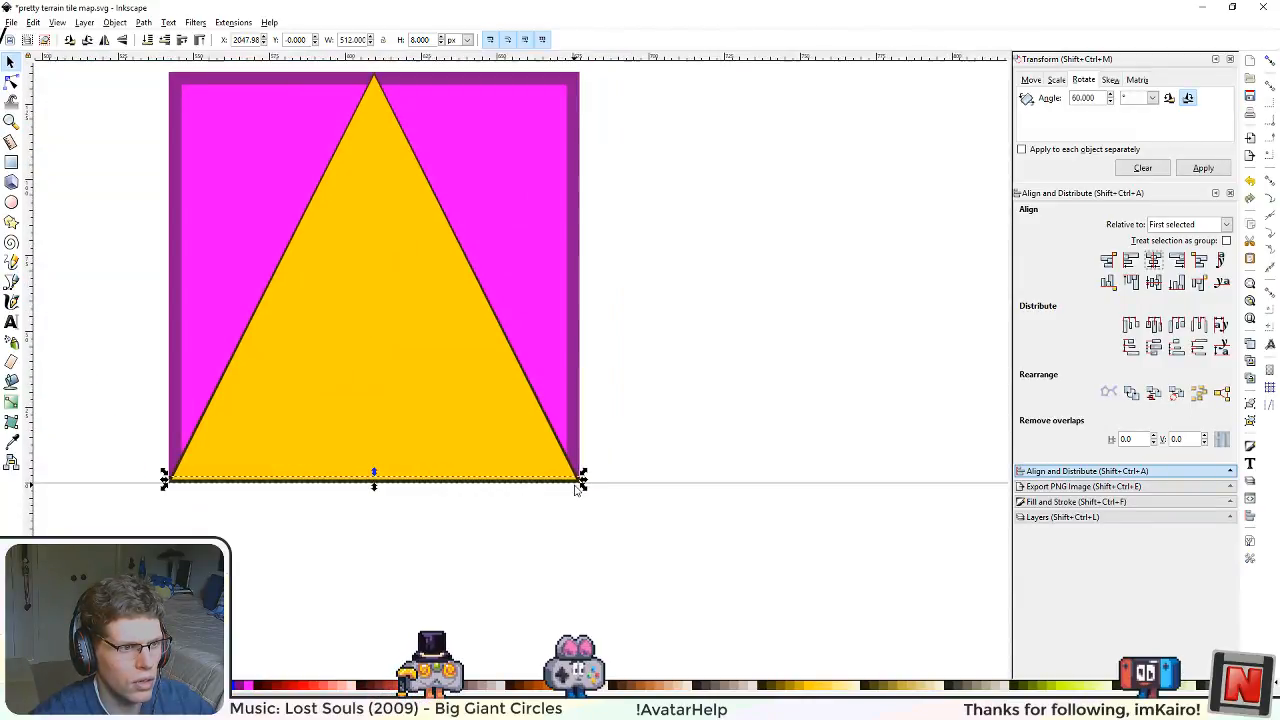
scroll(585, 530, "up", 3, "ctrl")
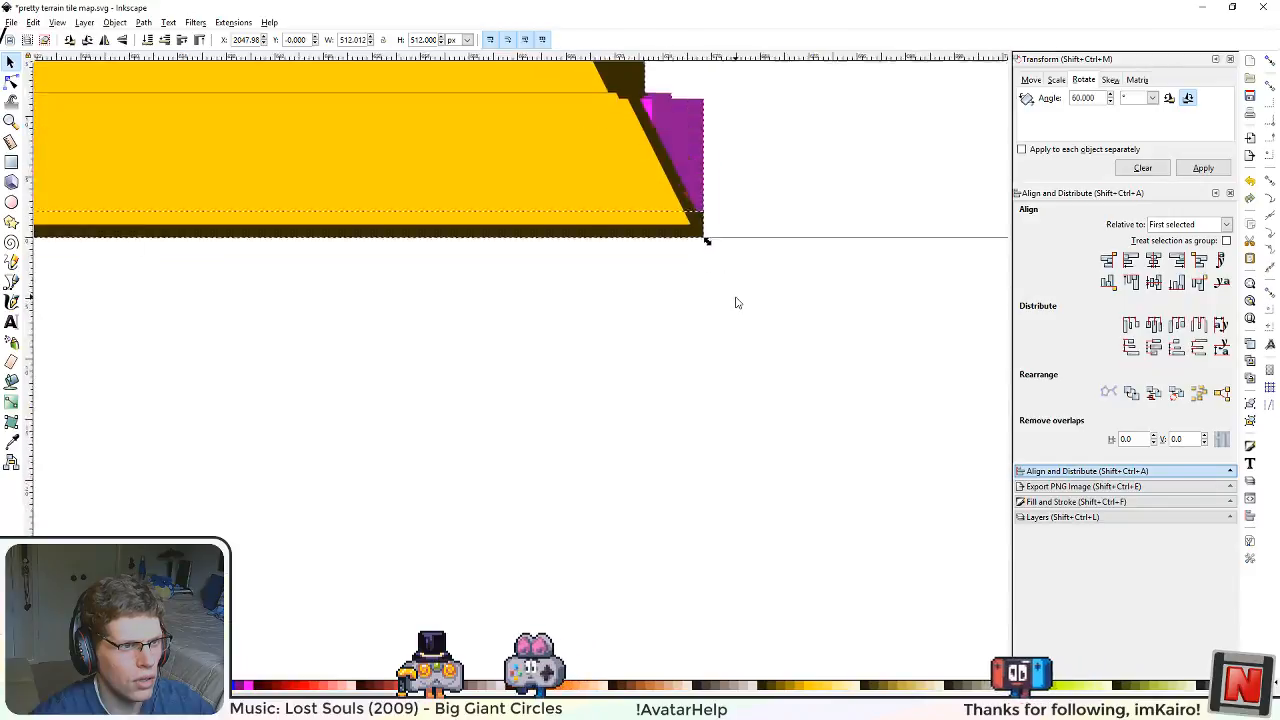
scroll(730, 290, "down", 5, "ctrl")
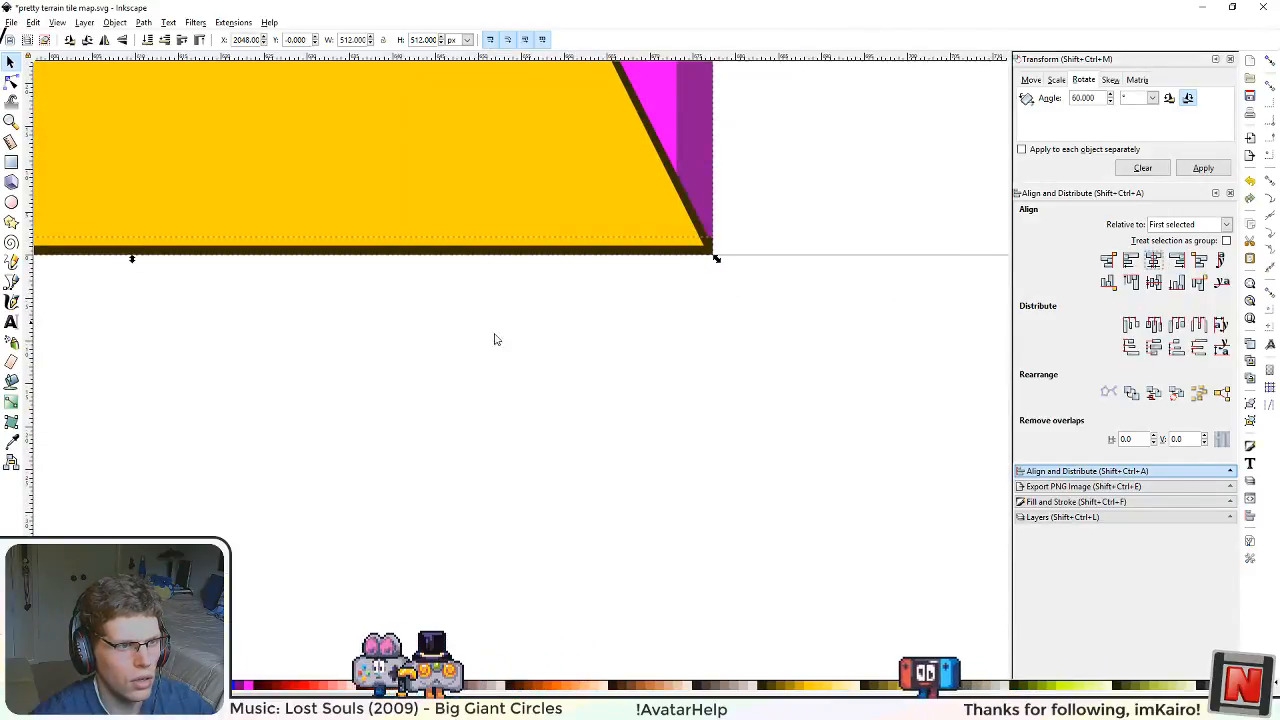
scroll(403, 403, "down", 4, "ctrl")
scroll(457, 480, "up", 4, "ctrl")
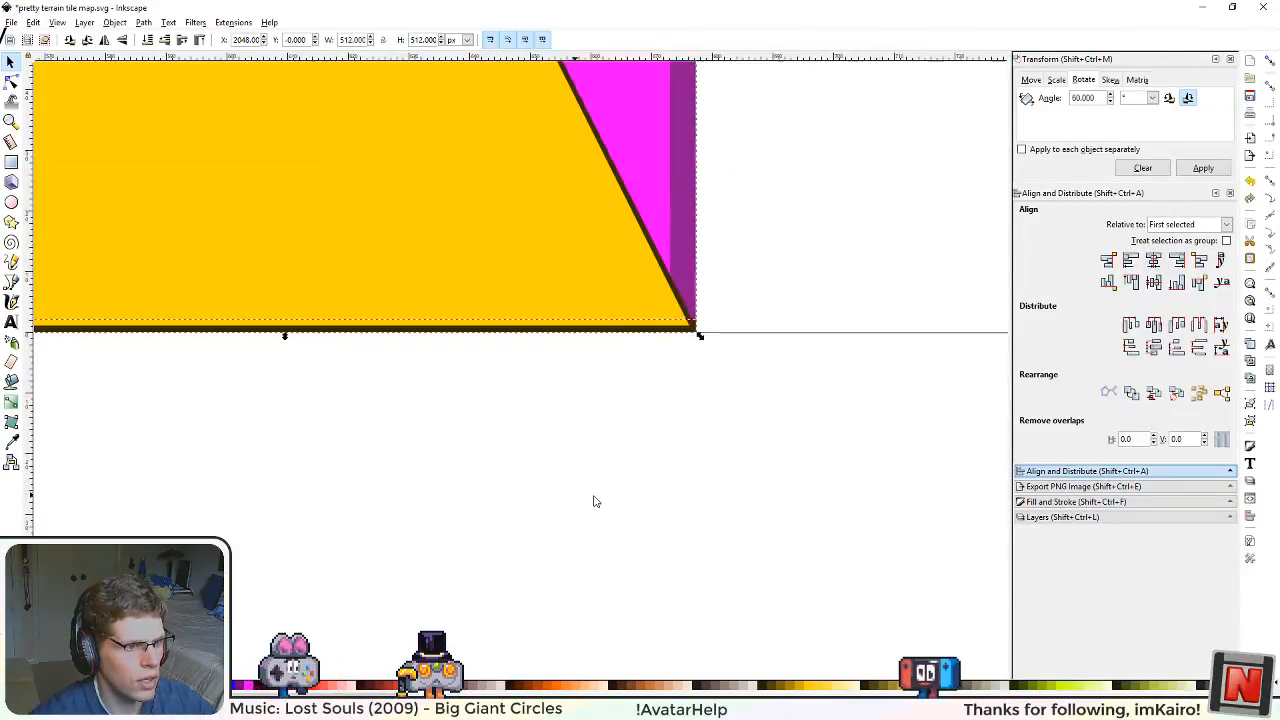
scroll(781, 312, "up", 3, "ctrl")
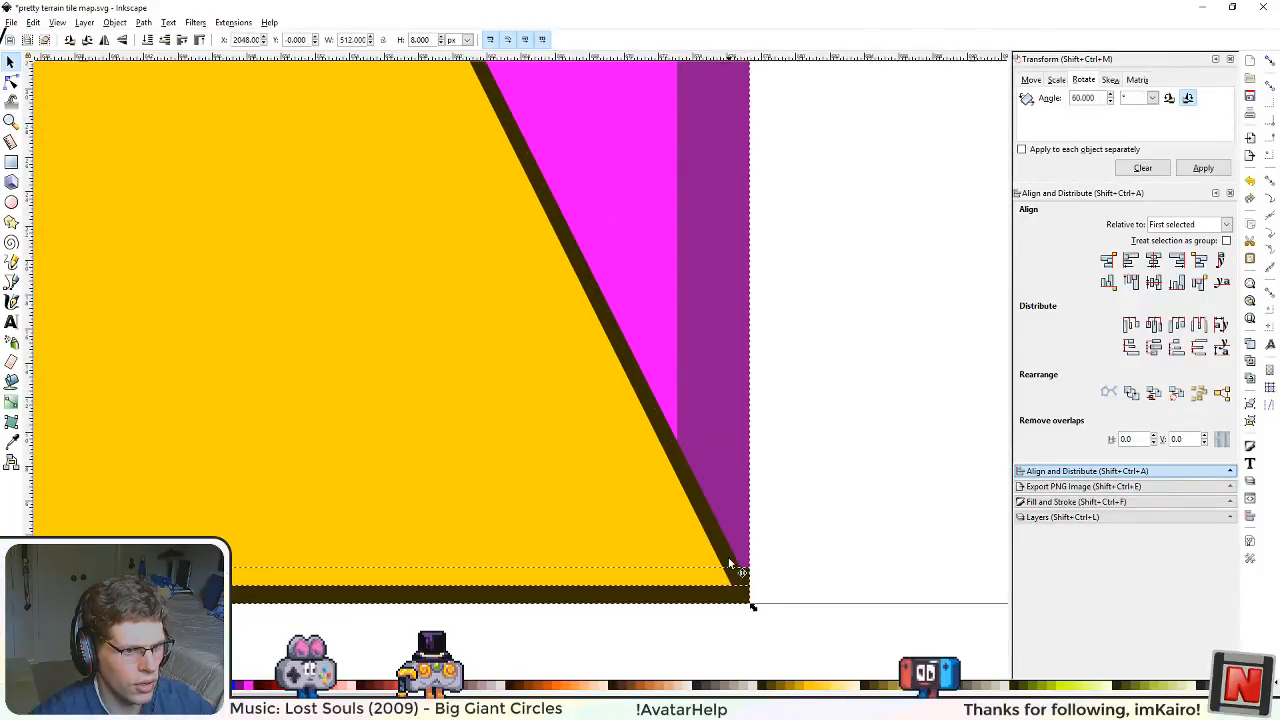
Step: Union the dark bar with the triangle's dark outline shape and save the file
left_click(115, 23)
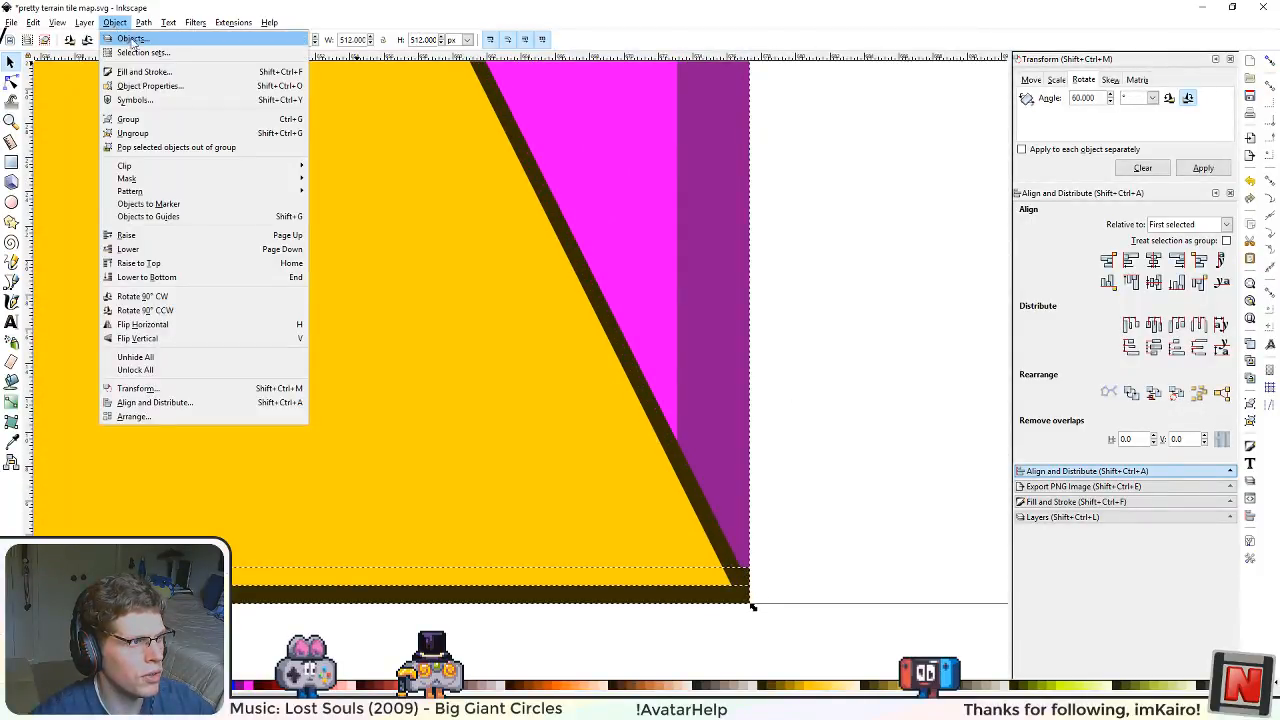
mouse_move(145, 27)
left_click(172, 100)
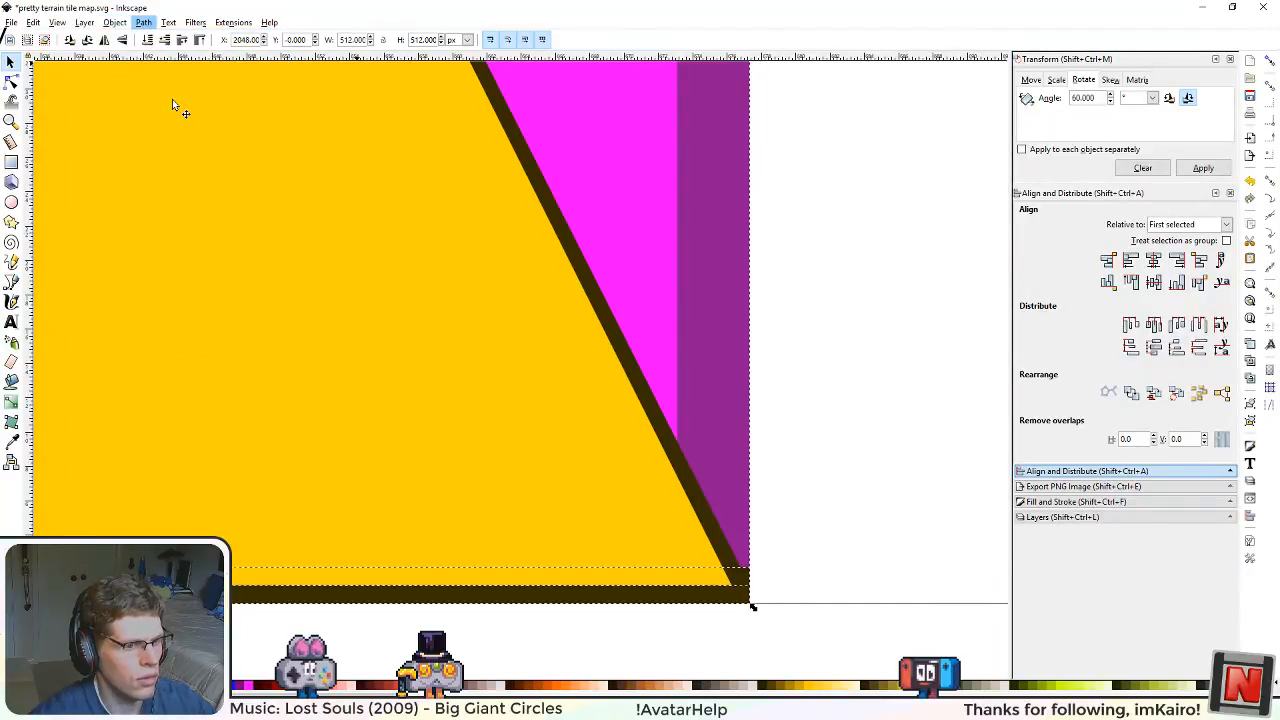
scroll(540, 440, "down", 5)
left_click_drag(222, 373, 349, 436)
left_click(857, 368)
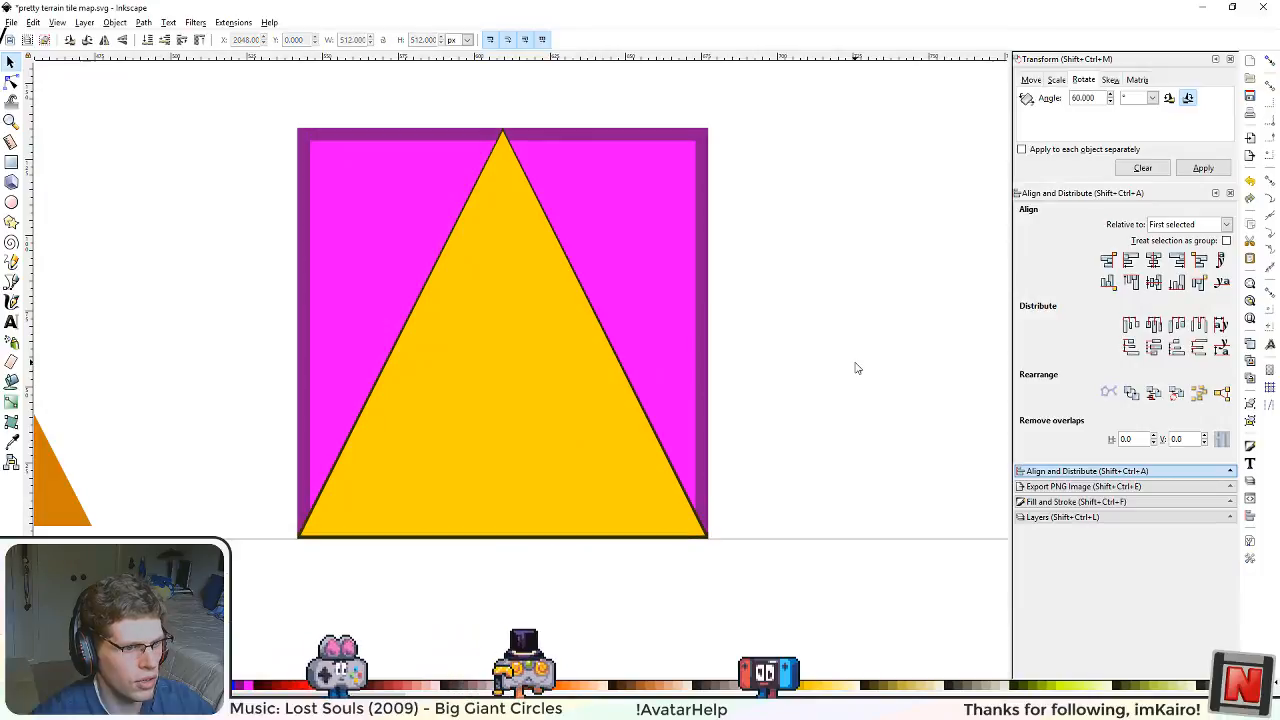
key("ctrl+s")
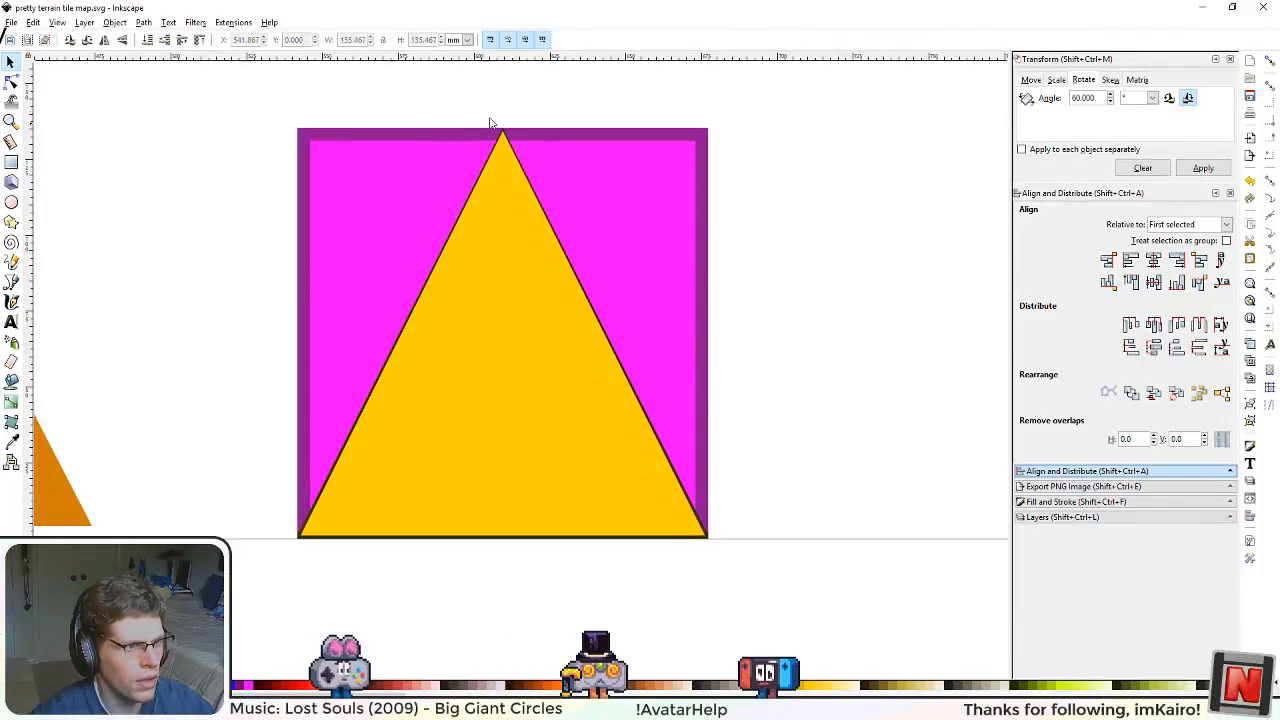
Step: Examine how the outlined triangle's apex and base line up with the edges of the surrounding square
scroll(490, 122, "up", 8)
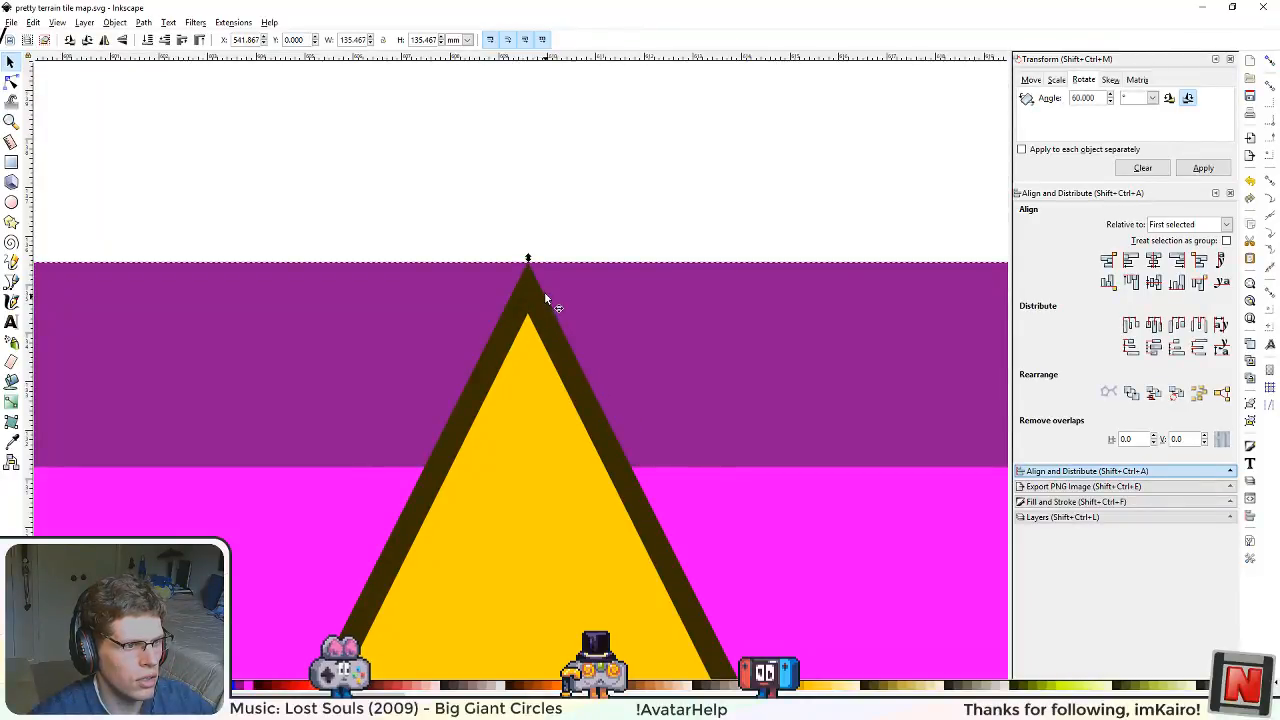
scroll(532, 490, "down", 7)
scroll(532, 497, "down", 2)
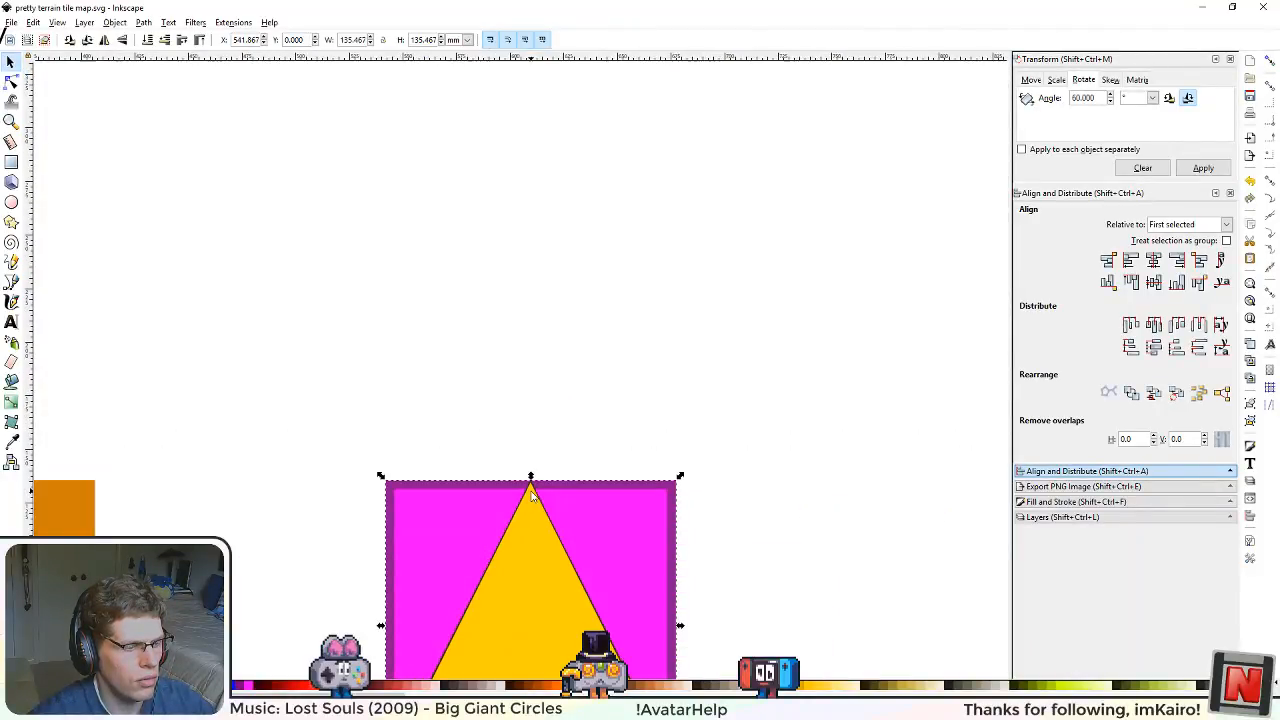
scroll(532, 497, "up", 5)
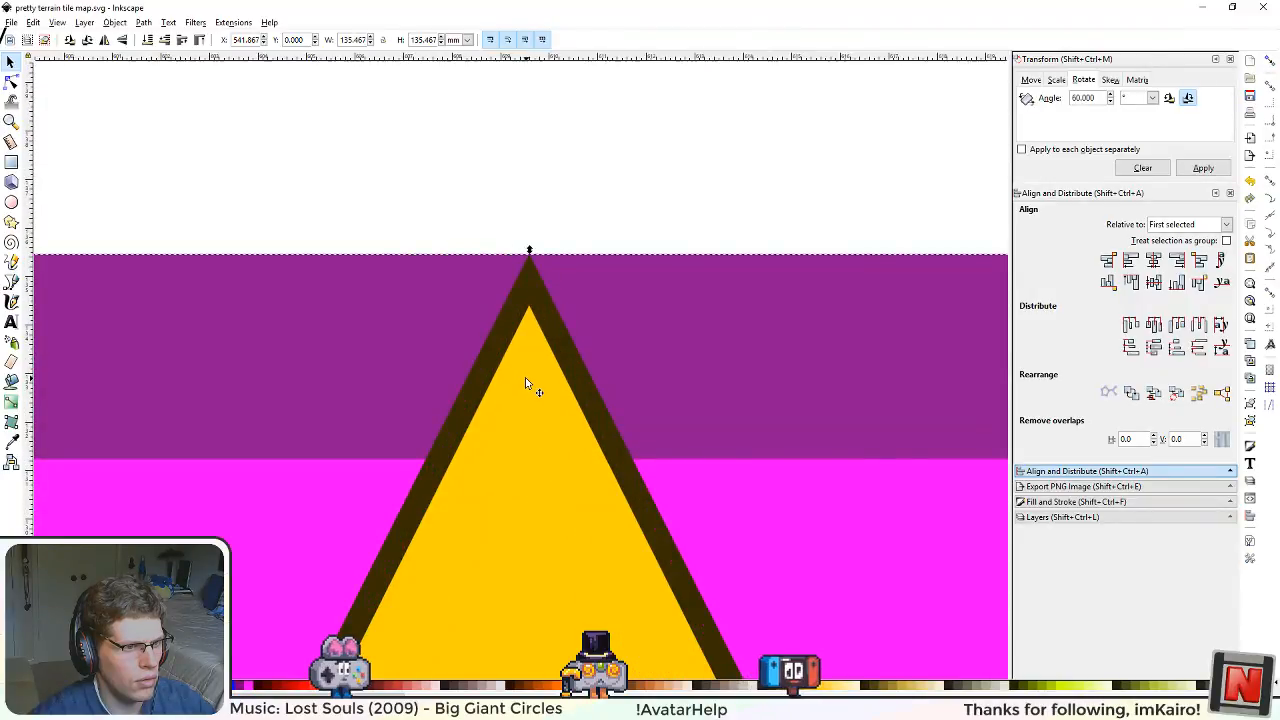
left_click_drag(570, 393, 554, 269)
scroll(588, 470, "down", 3)
scroll(553, 242, "up", 1)
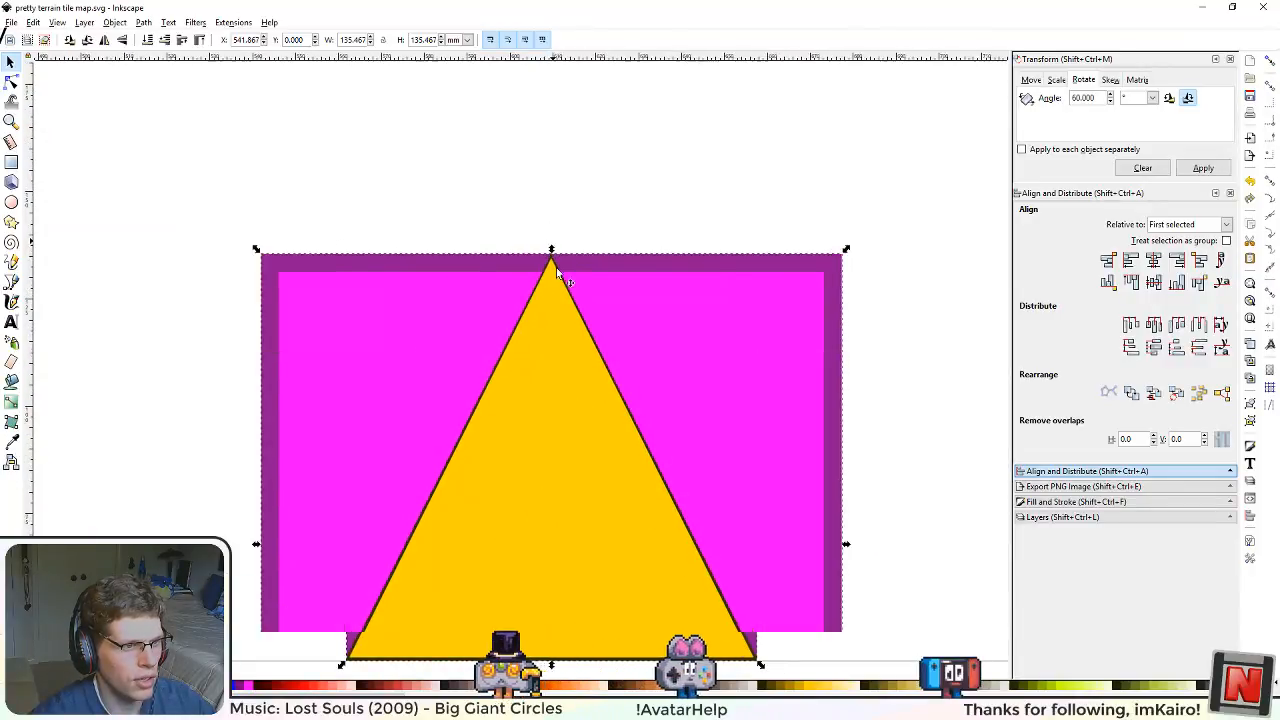
left_click_drag(650, 500, 571, 352)
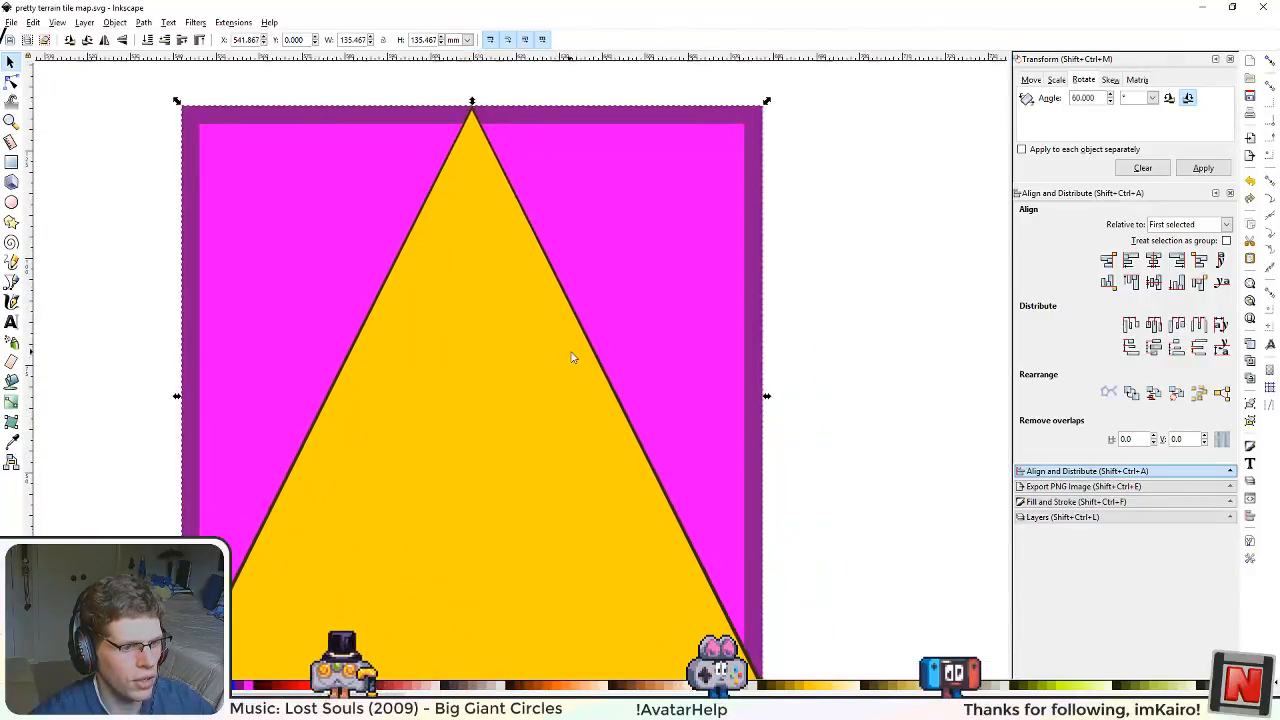
left_click_drag(536, 288, 600, 475)
scroll(537, 278, "up", 4)
scroll(592, 449, "up", 2)
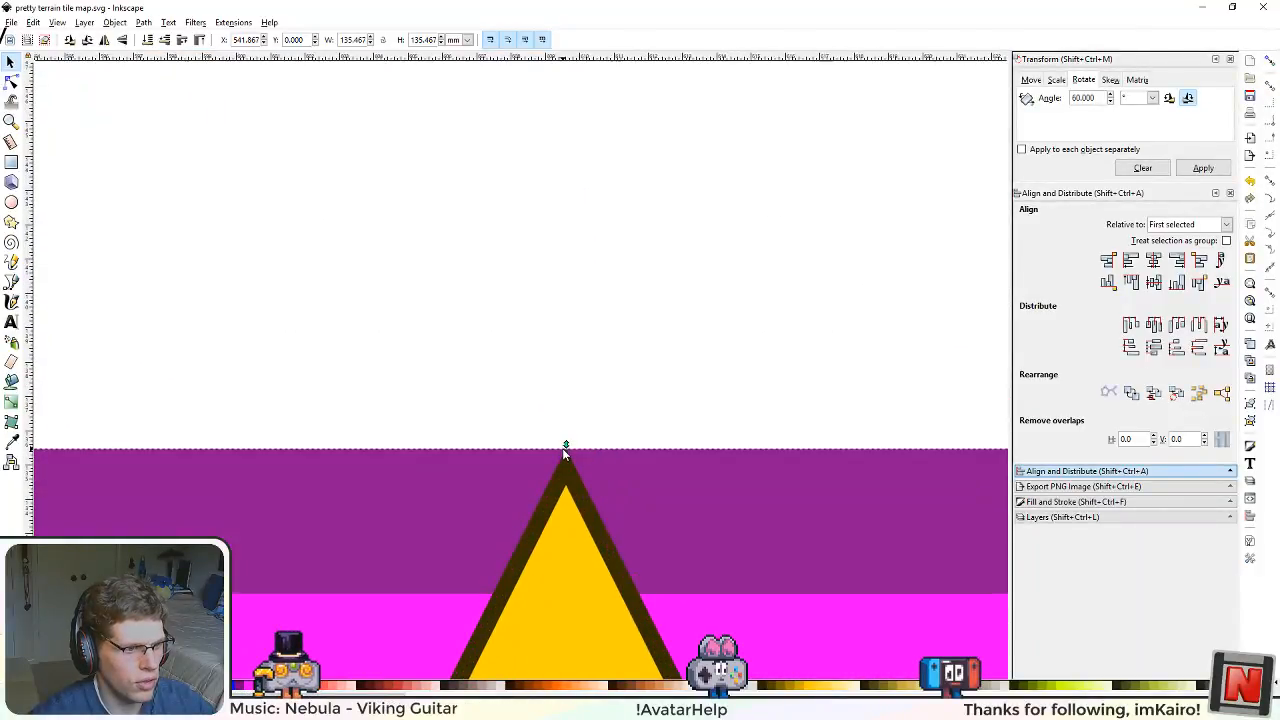
scroll(634, 547, "down", 4)
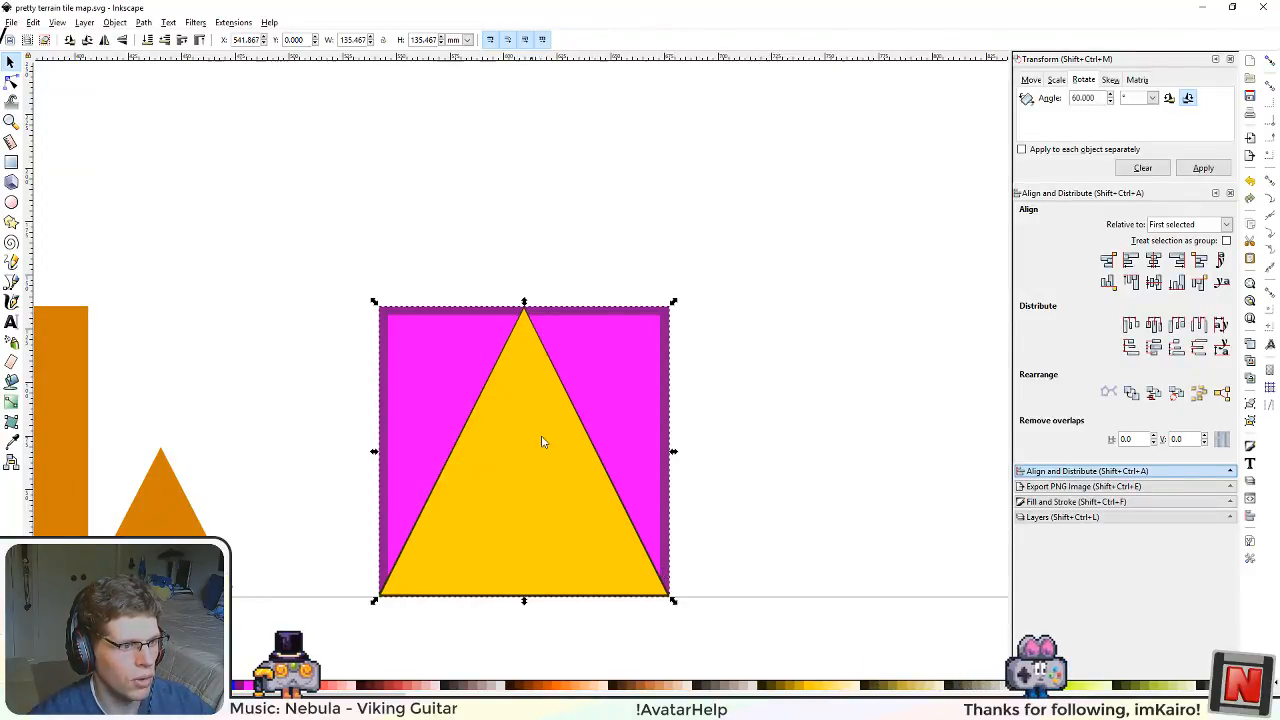
scroll(578, 524, "up", 2)
scroll(566, 523, "down", 3)
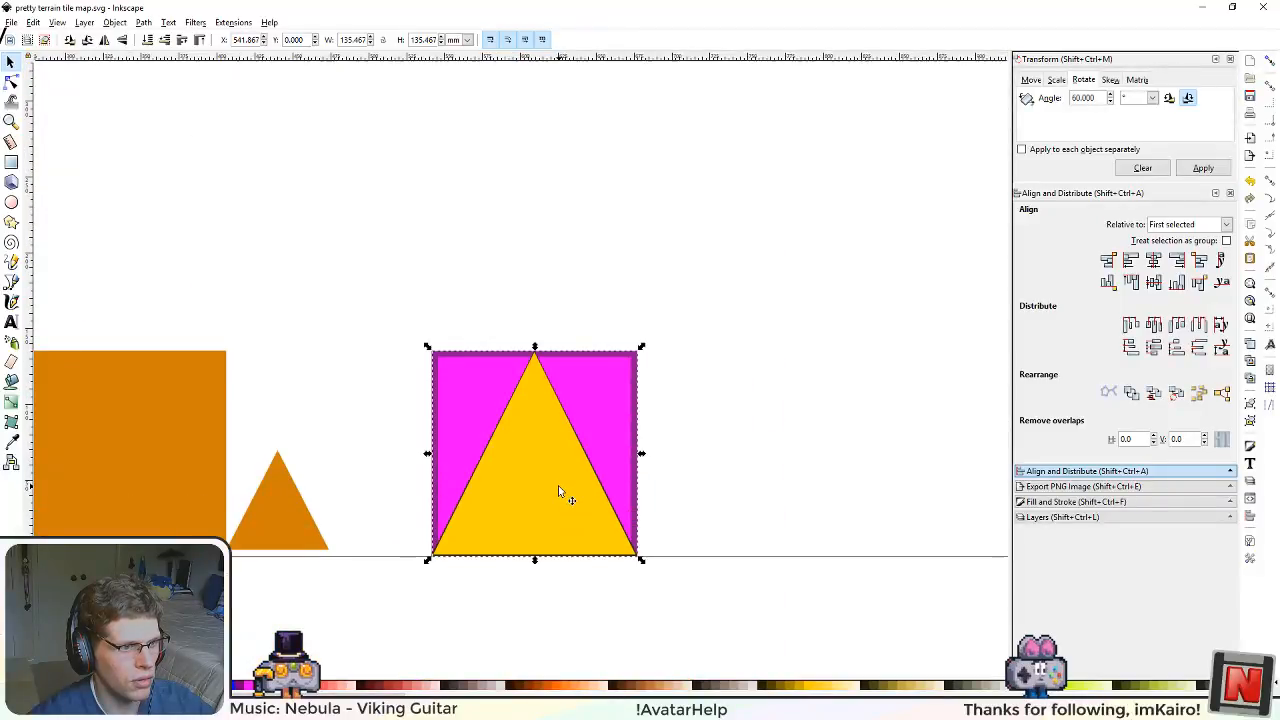
scroll(563, 491, "up", 2)
scroll(526, 606, "up", 3)
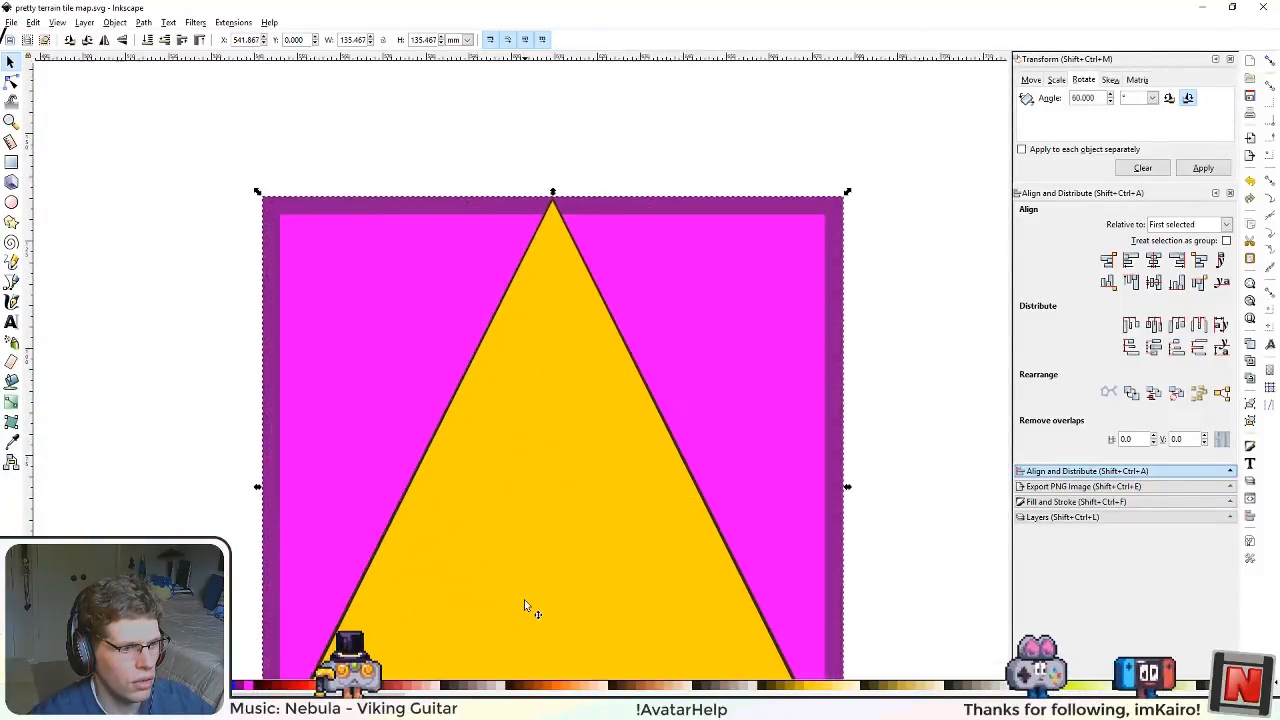
scroll(527, 517, "down", 3)
left_click_drag(574, 566, 609, 449)
scroll(649, 487, "up", 3)
Step: Copy the inner triangle's yellow fill colour onto the dark outline shape and save the file
left_click(641, 321)
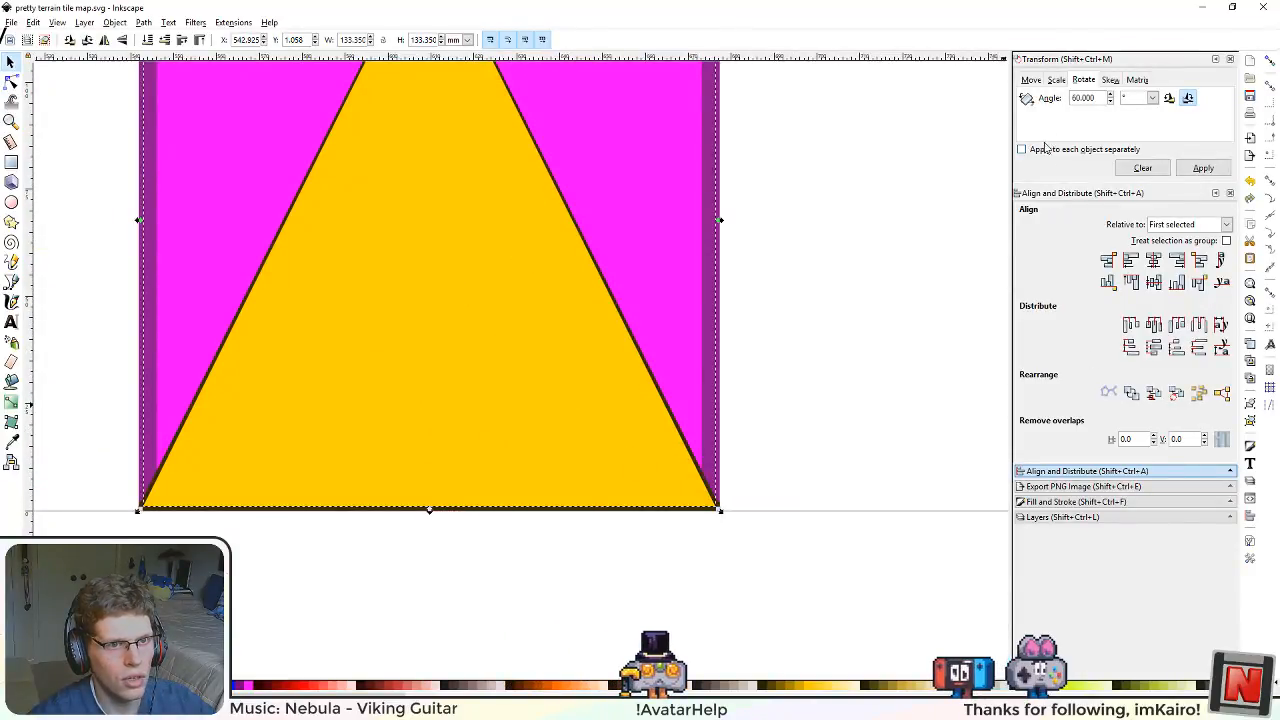
left_click(1075, 501)
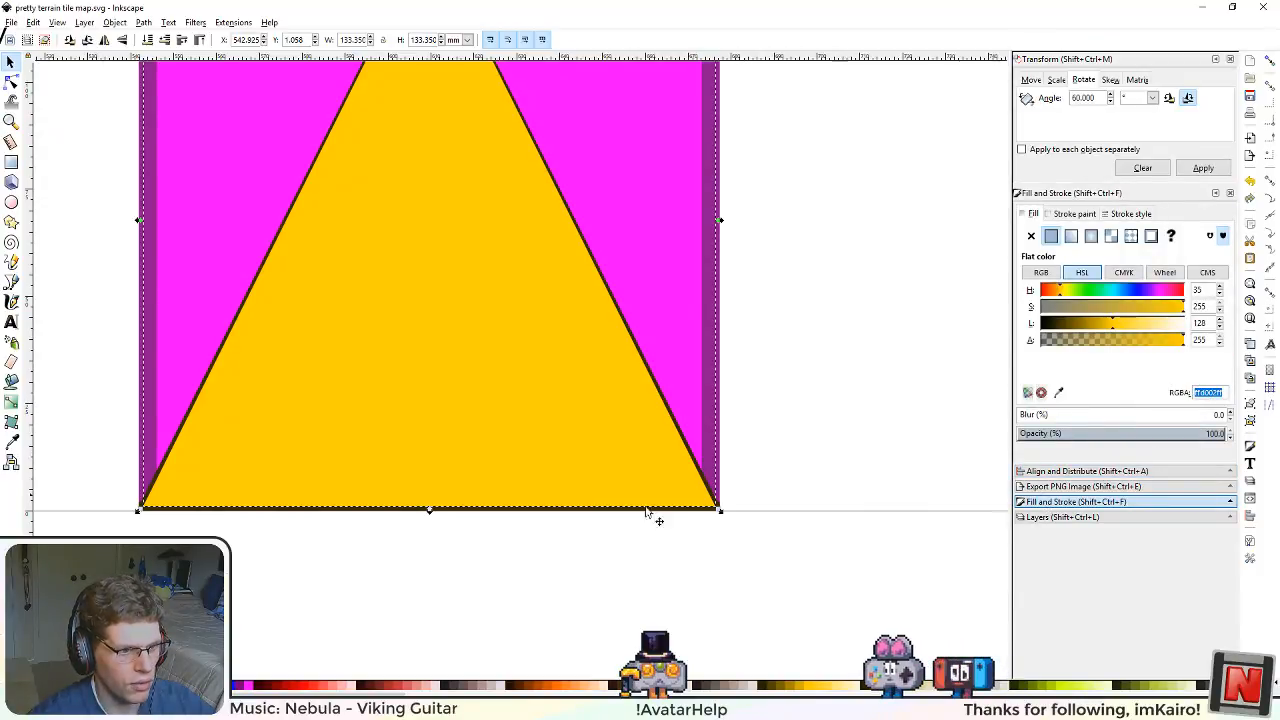
left_click(697, 517)
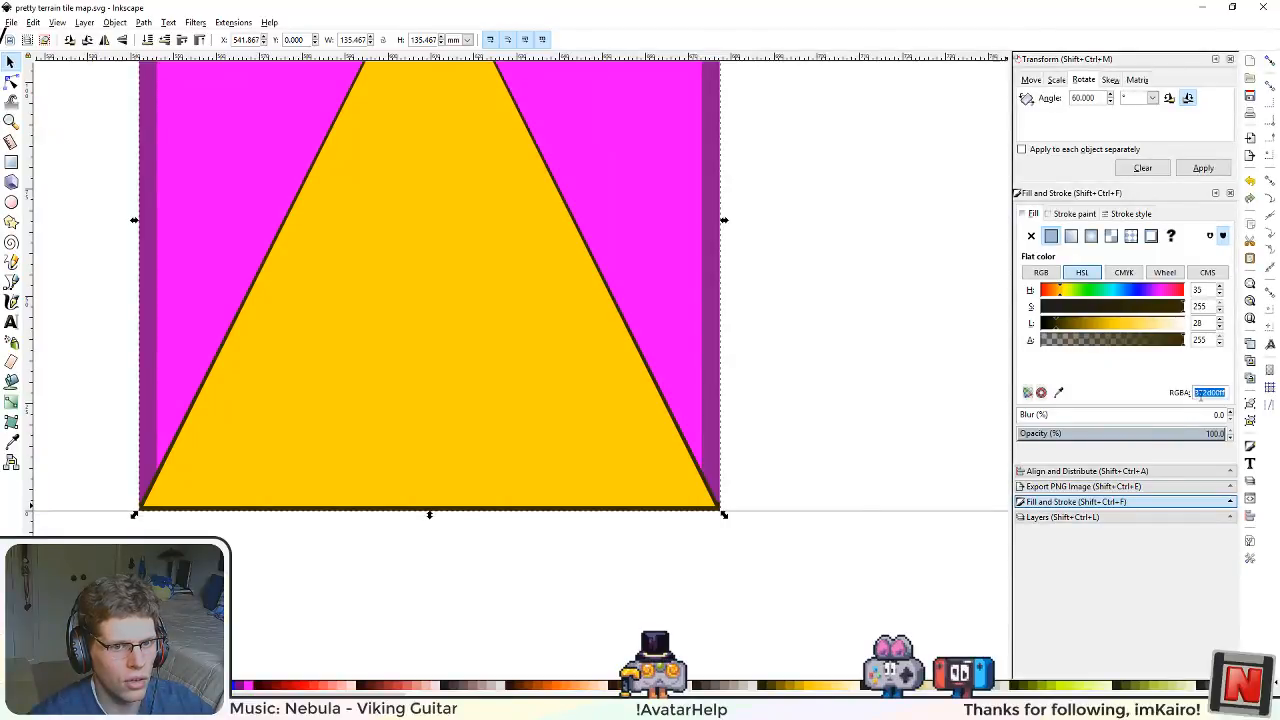
type("ffd002ff")
key("Return")
left_click(837, 481)
key("ctrl+s")
Step: Delete the magenta square and its purple border behind the yellow triangle
scroll(380, 373, "down", 5)
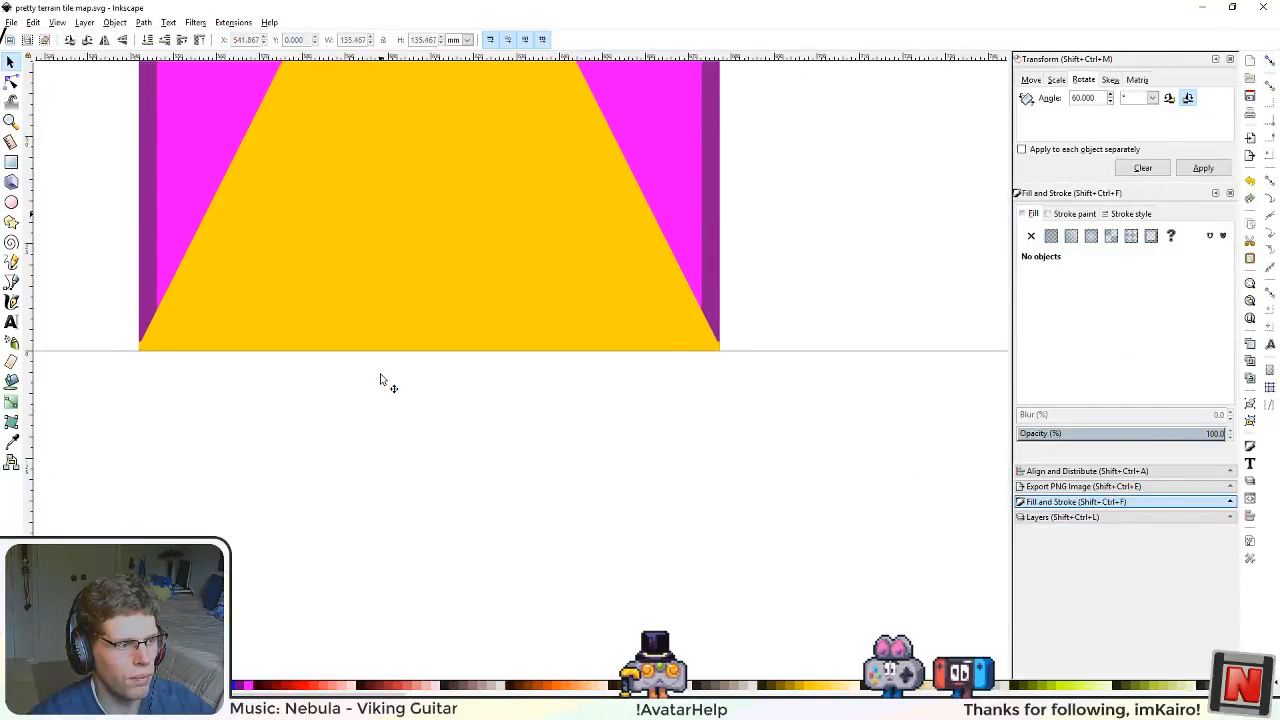
scroll(299, 335, "down", 4)
left_click(388, 187)
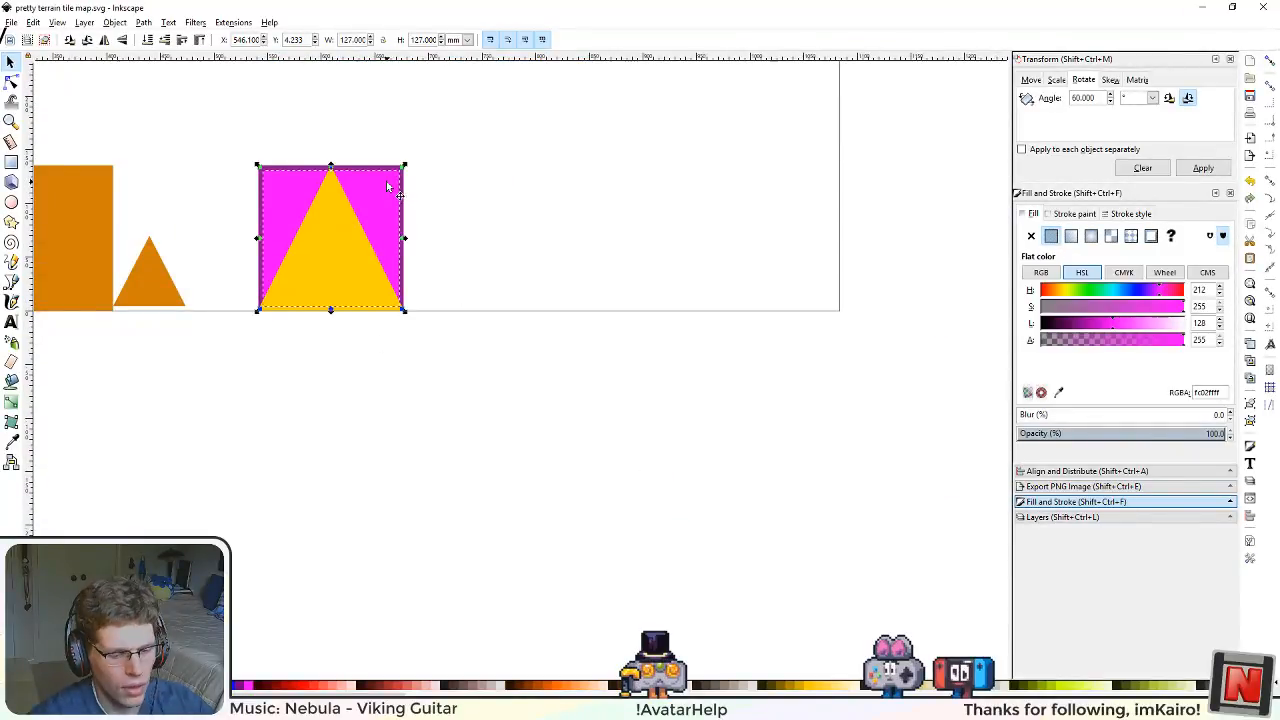
key("Delete")
Step: Copy the large orange square's style onto both the inner and the outer shape of the large yellow triangle
left_click_drag(266, 366, 621, 487)
scroll(517, 357, "up", 2)
left_click(472, 468)
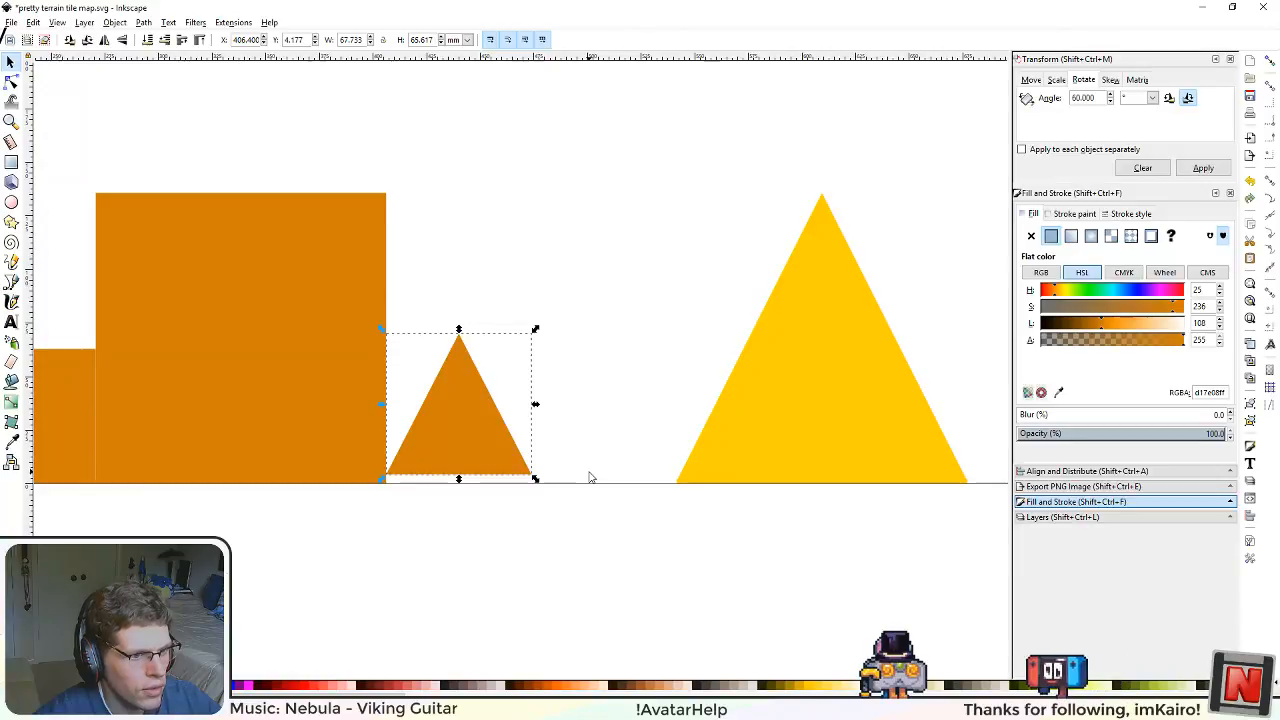
left_click(798, 451)
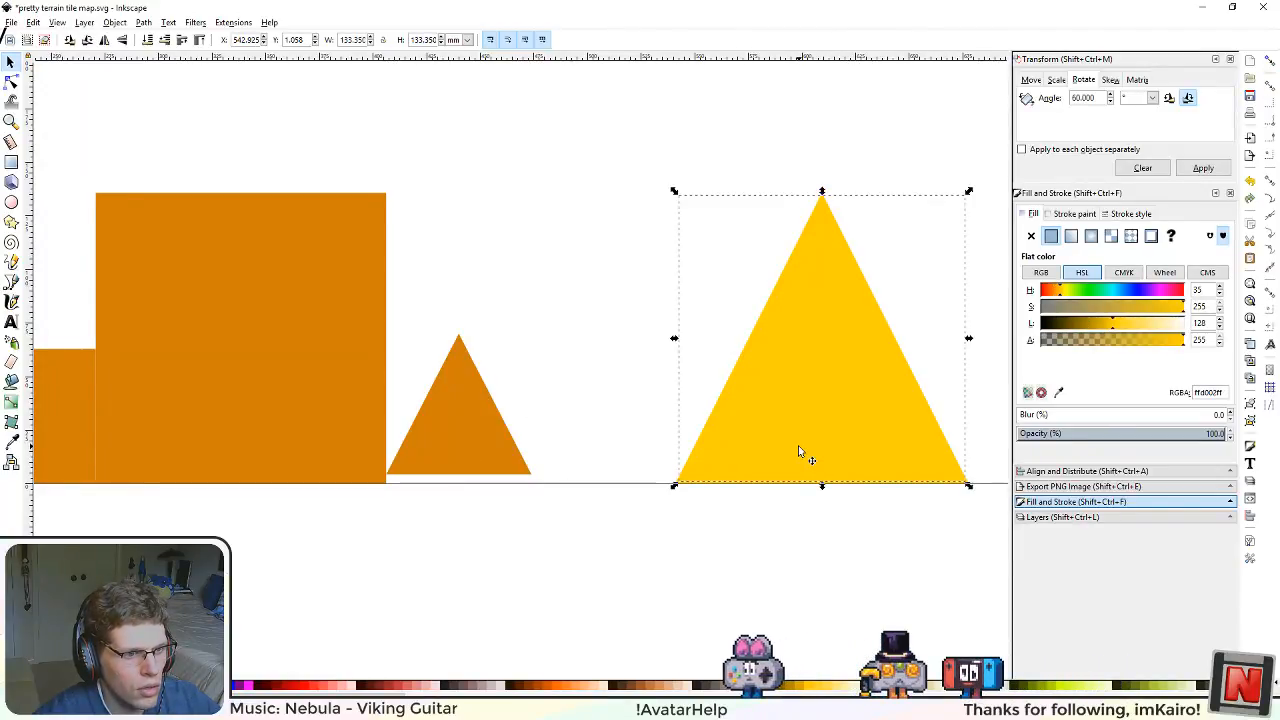
left_click(712, 552)
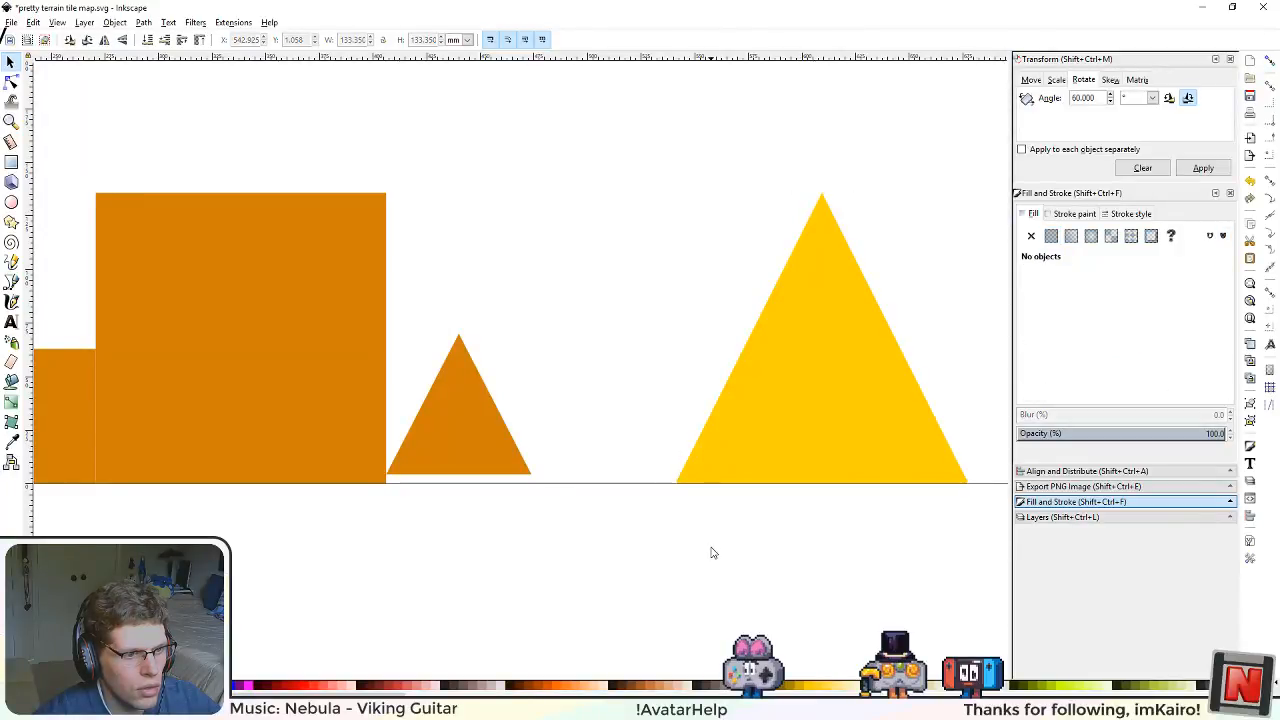
left_click(314, 423)
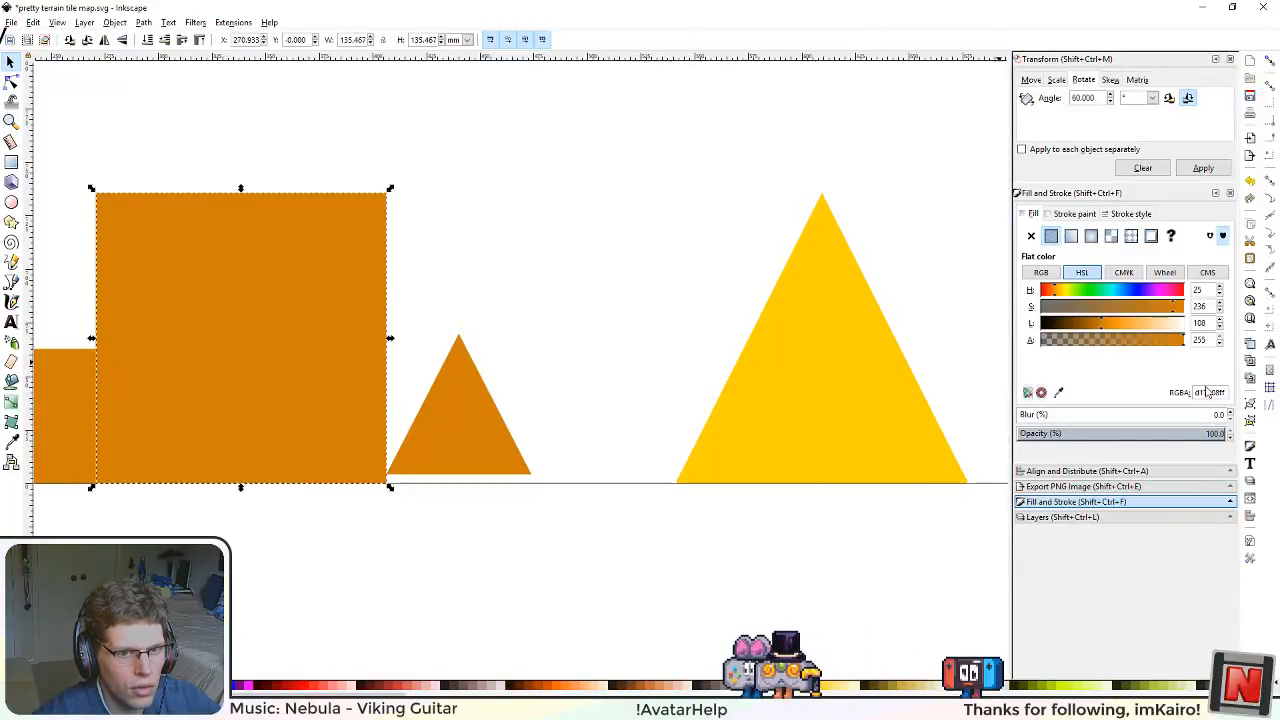
left_click(860, 455)
key("ctrl+shift+v")
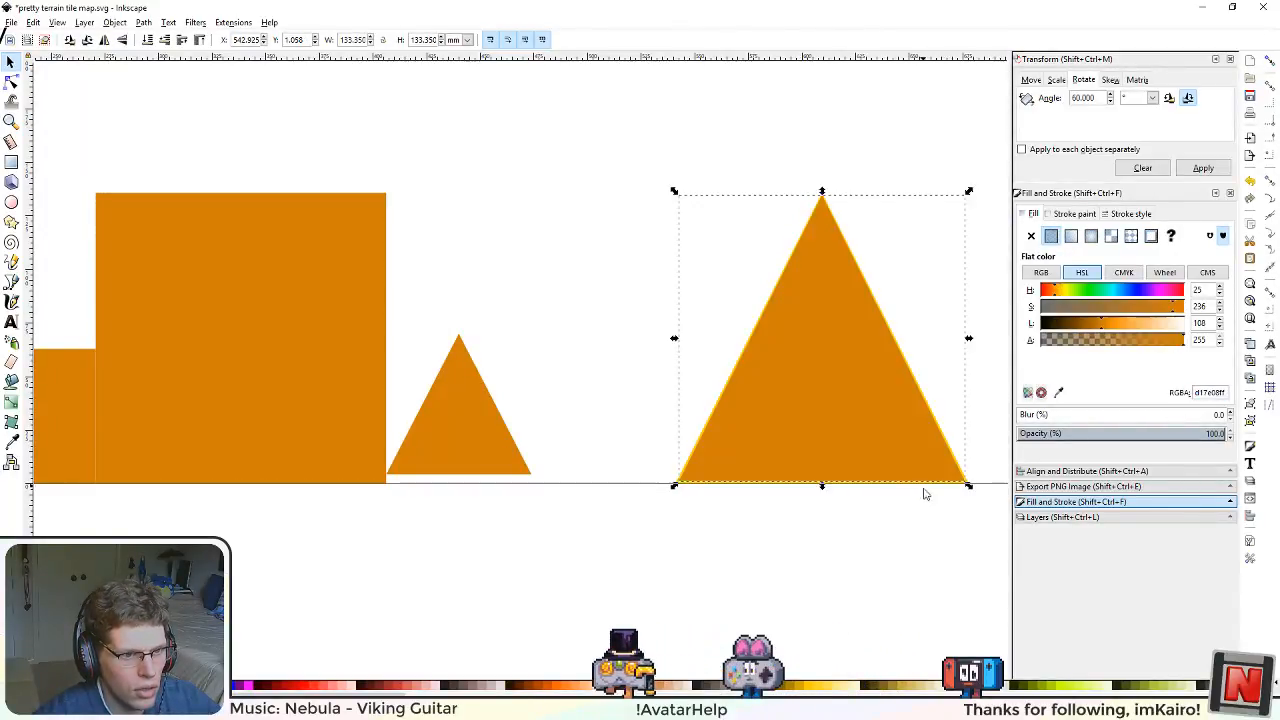
left_click(950, 449)
key("ctrl+shift+v")
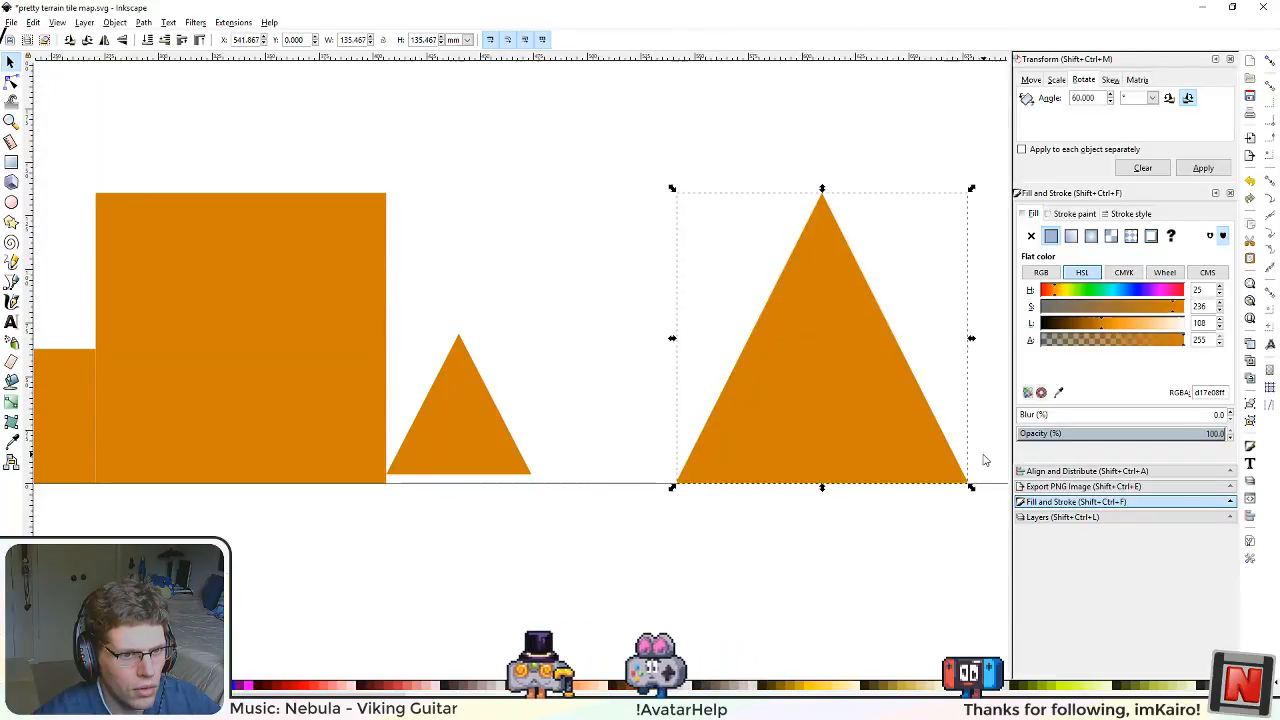
Step: Delete the small orange triangle between the large square and the large triangle
left_click(691, 559)
left_click_drag(580, 131, 995, 520)
left_click(499, 450)
key("Delete")
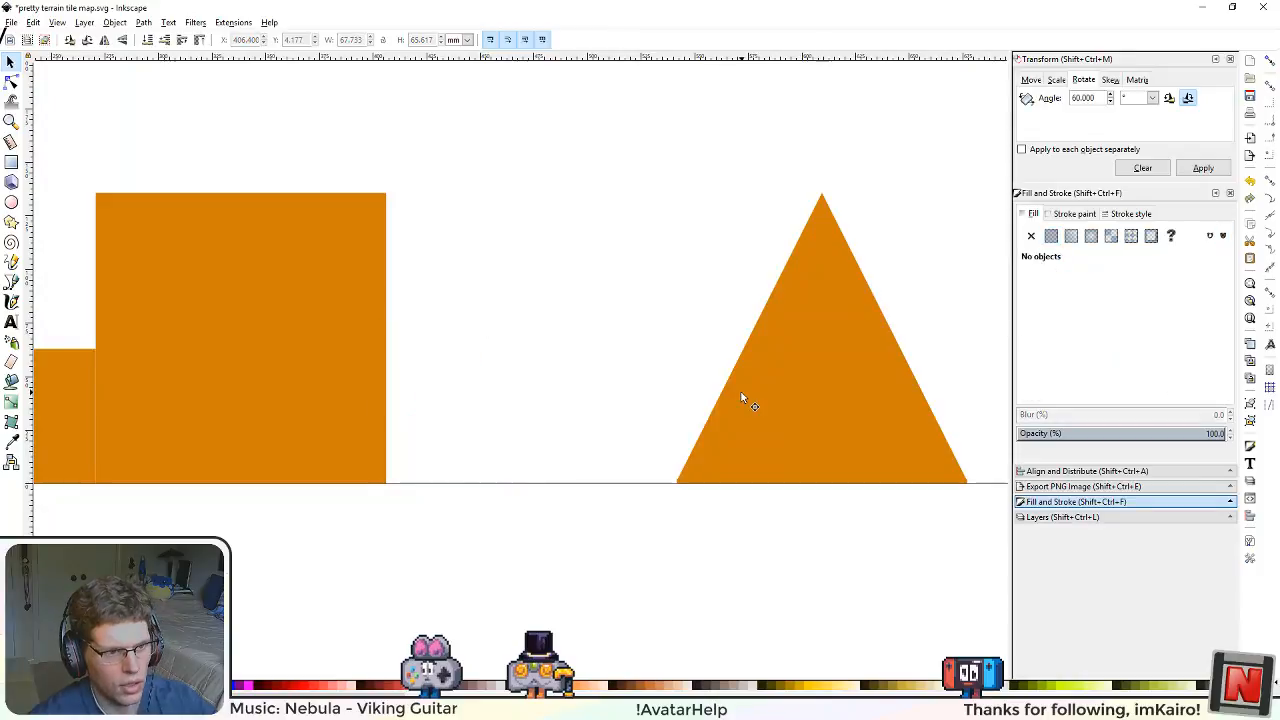
Step: Place a duplicate of the large triangle's outer shape beside the large orange square, at about X 403 mm and Y 20 mm
left_click(759, 397)
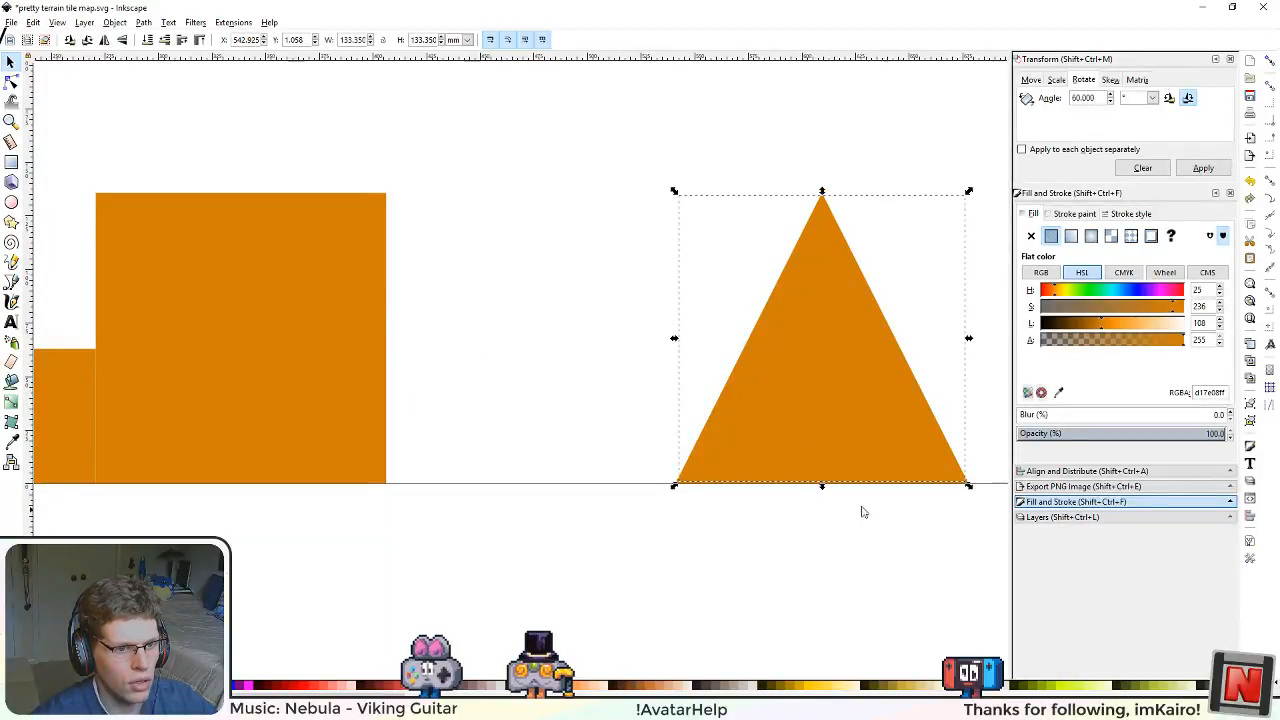
scroll(966, 506, "up", 3)
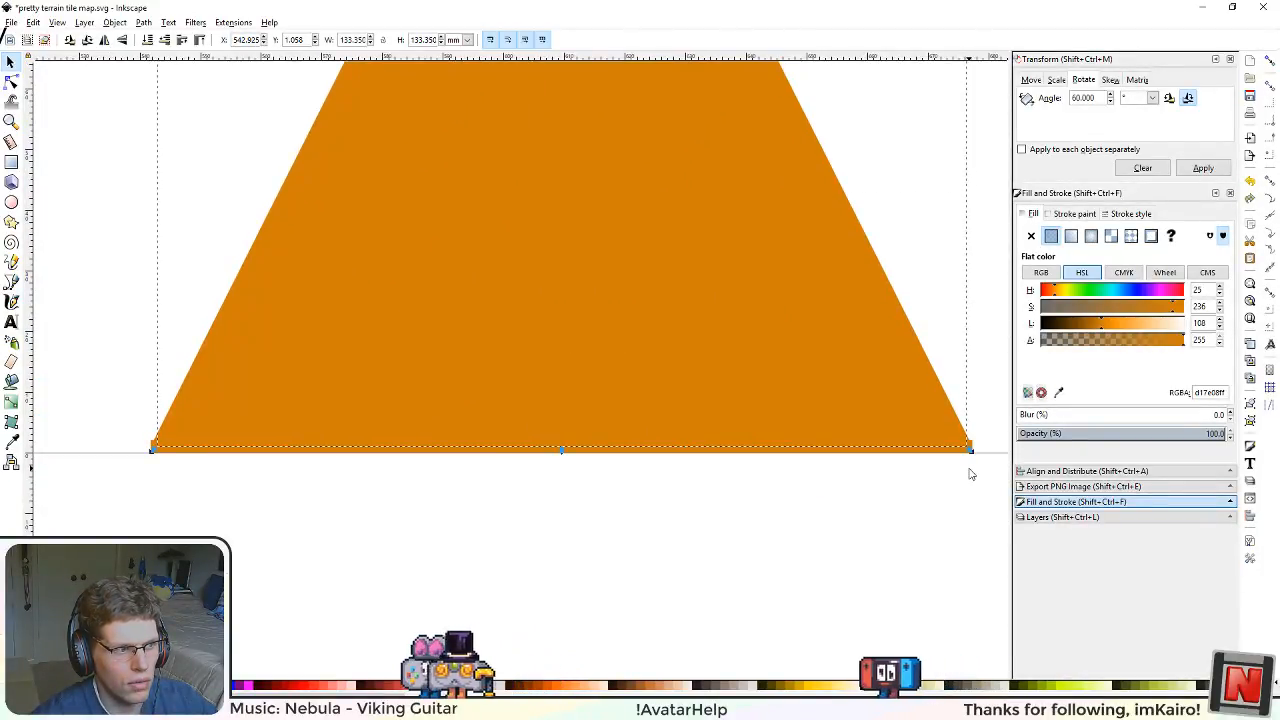
scroll(967, 500, "down", 2)
scroll(957, 480, "up", 2)
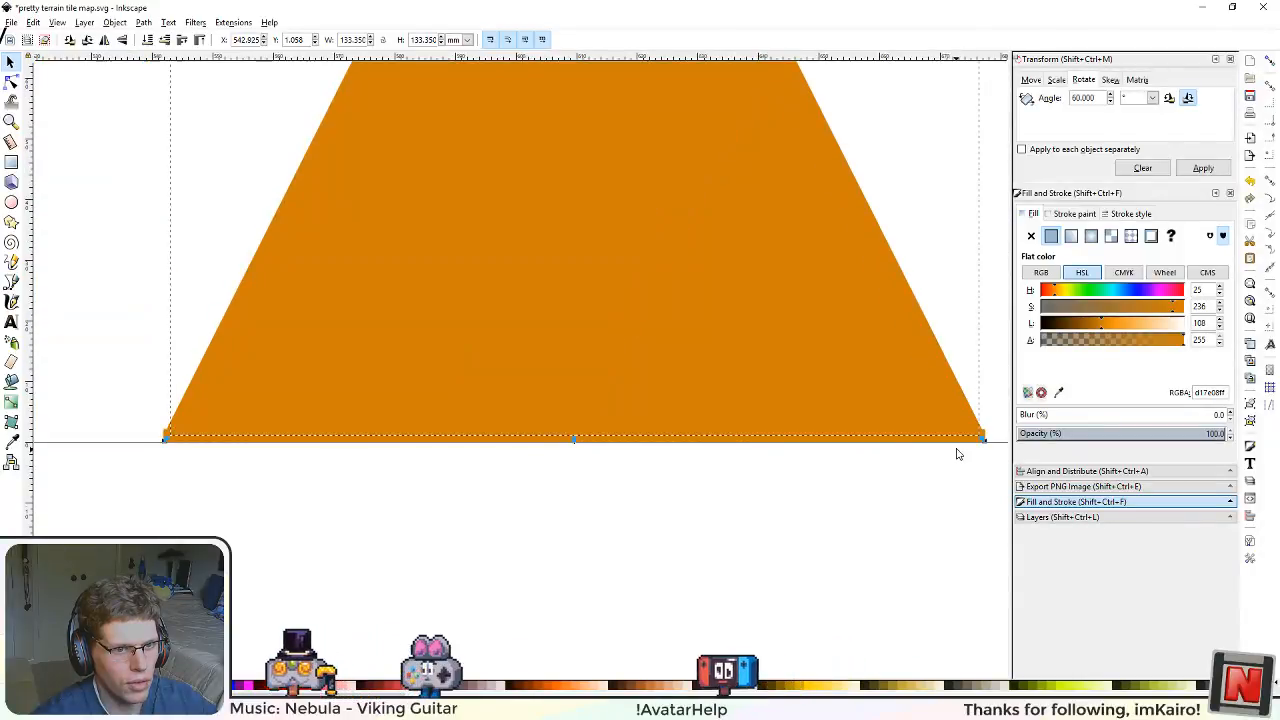
left_click(955, 442)
scroll(580, 485, "down", 3)
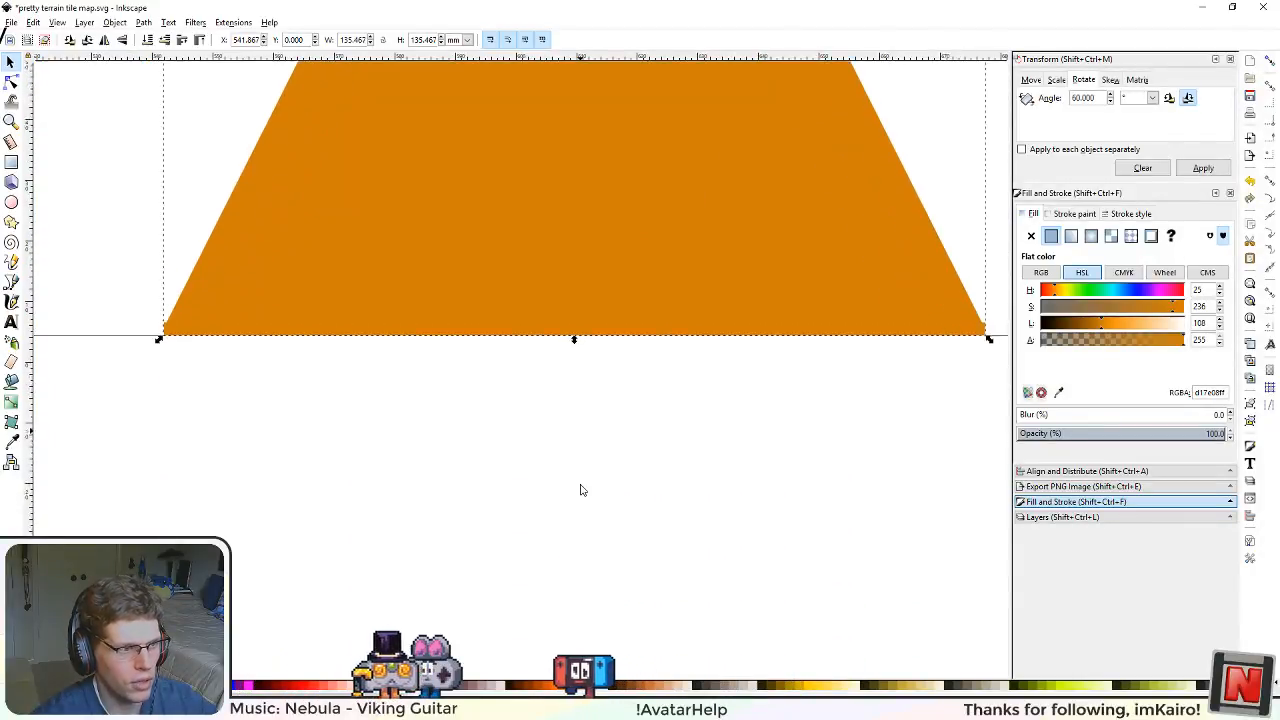
scroll(578, 440, "down", 3)
left_click_drag(530, 466, 656, 586)
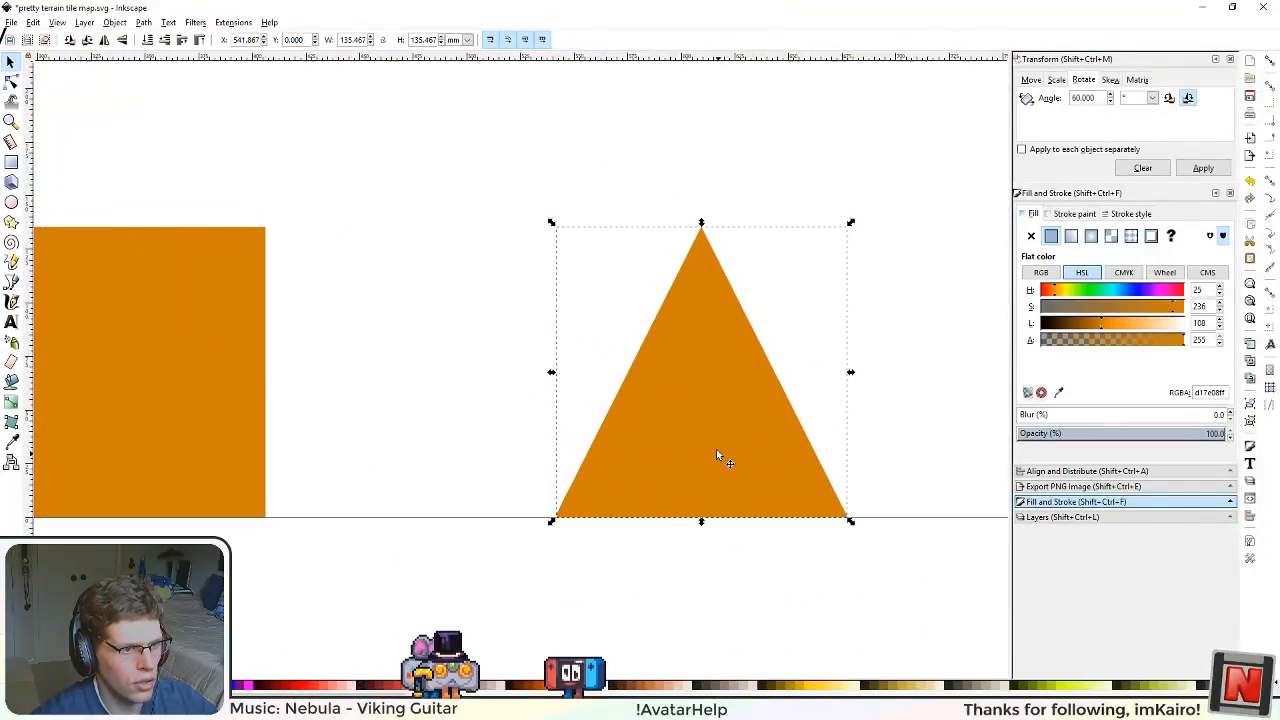
left_click_drag(714, 449, 416, 405)
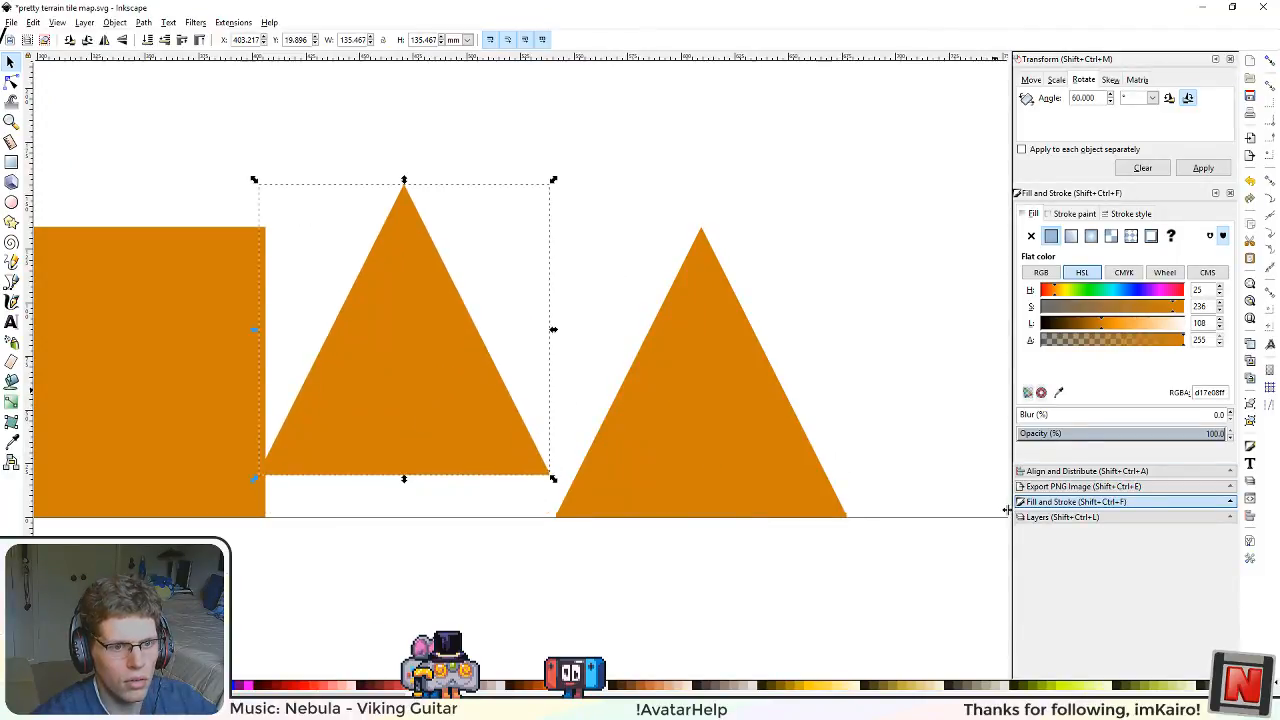
Step: Show the Grid layer, centre the triangle copy horizontally and vertically on the grid square beside the orange square, and hide the grid again
left_click(1050, 517)
left_click(1022, 229)
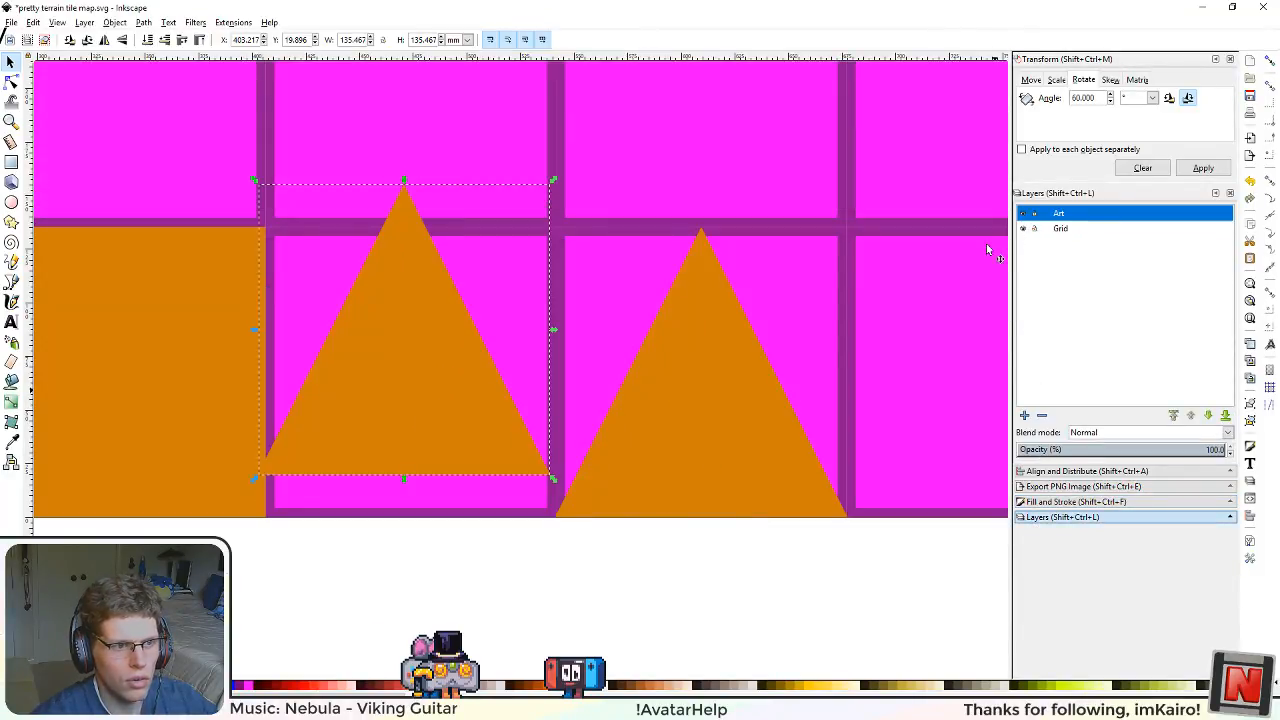
left_click(527, 263, "shift")
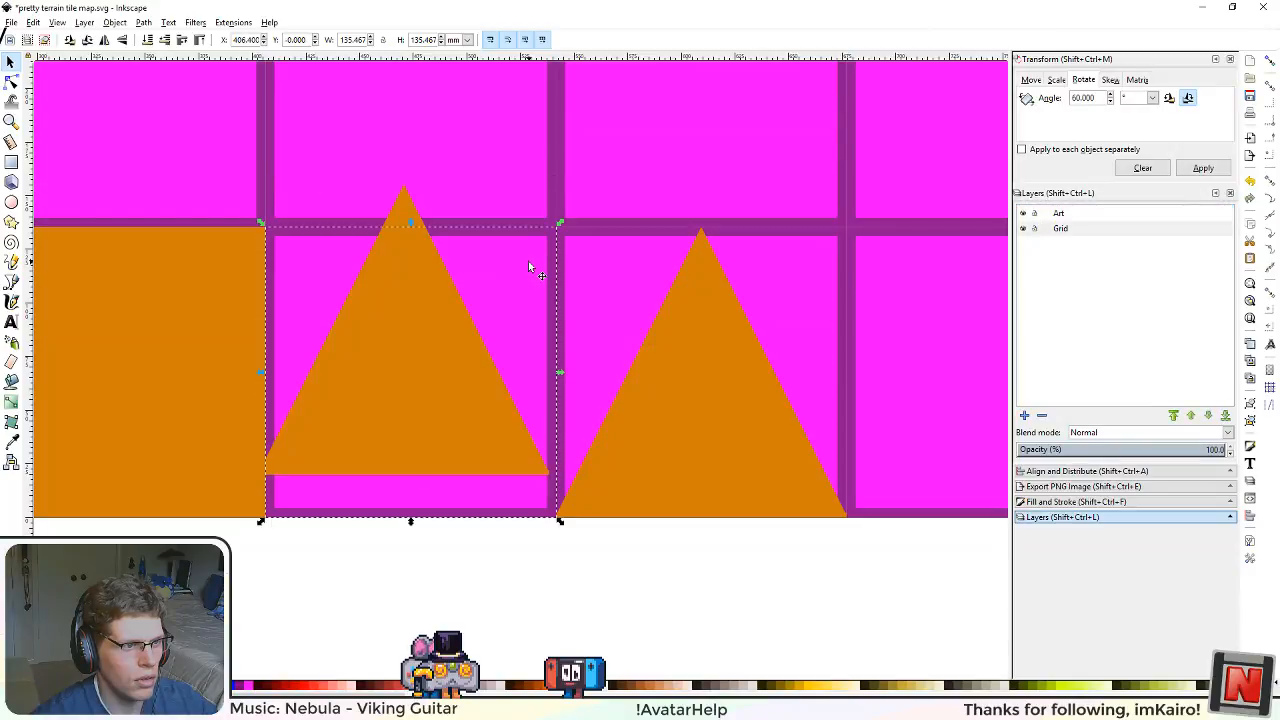
left_click(1080, 471)
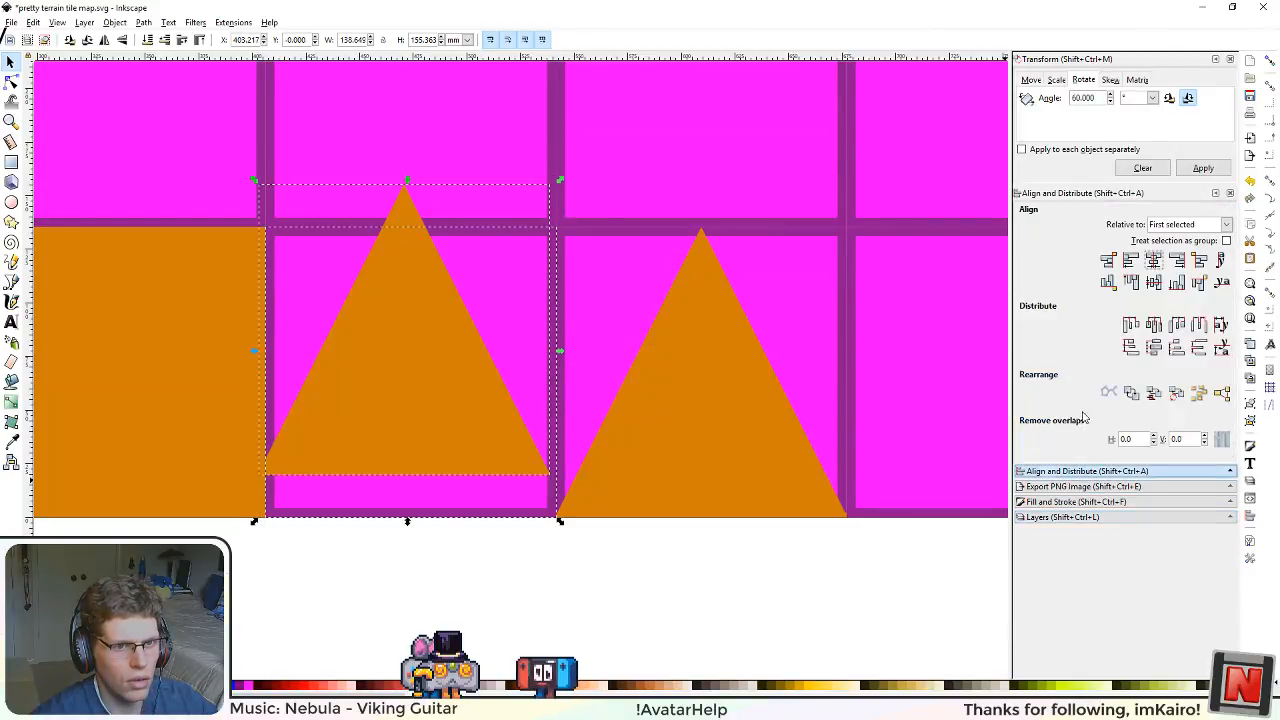
left_click(1153, 259)
left_click(1152, 283)
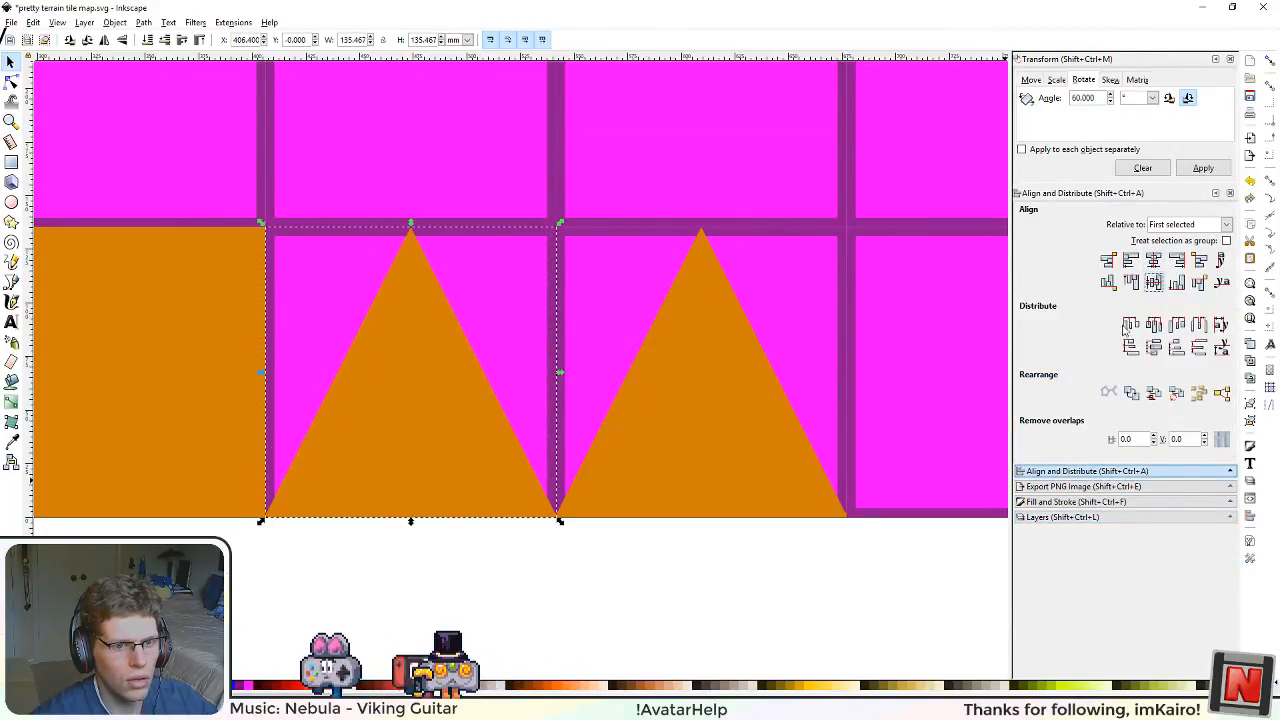
left_click(1062, 516)
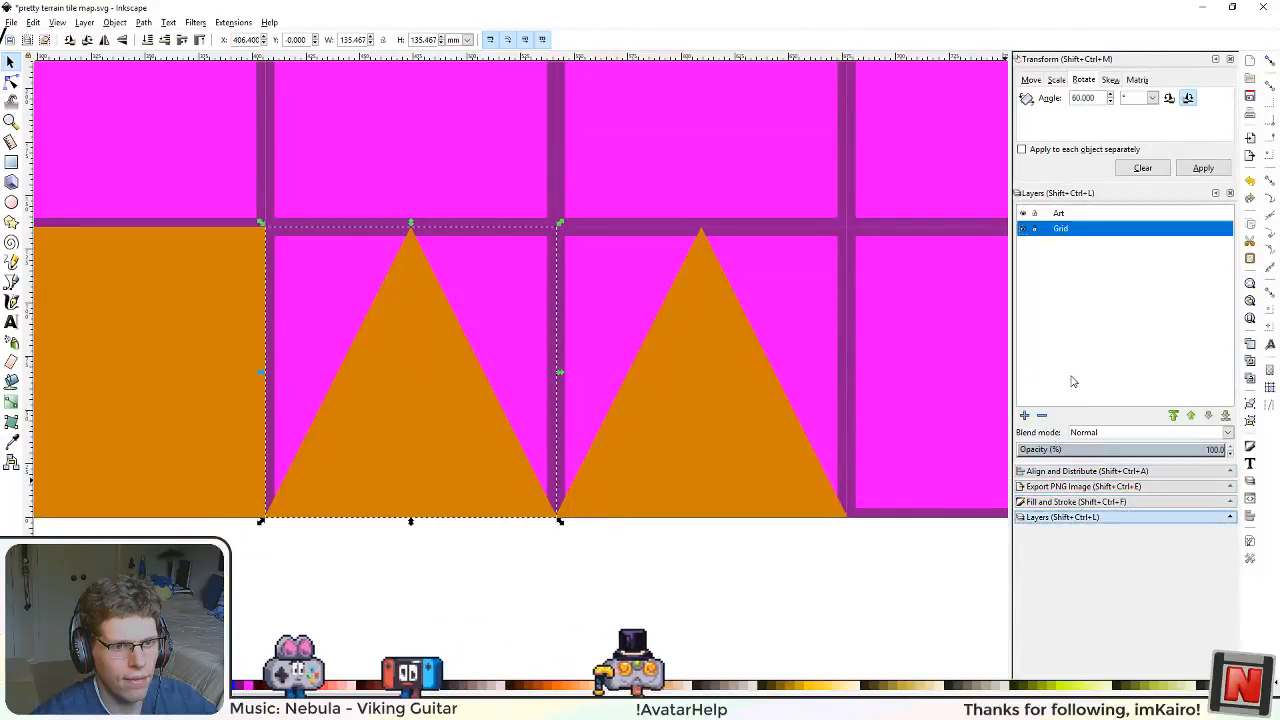
left_click(1023, 229)
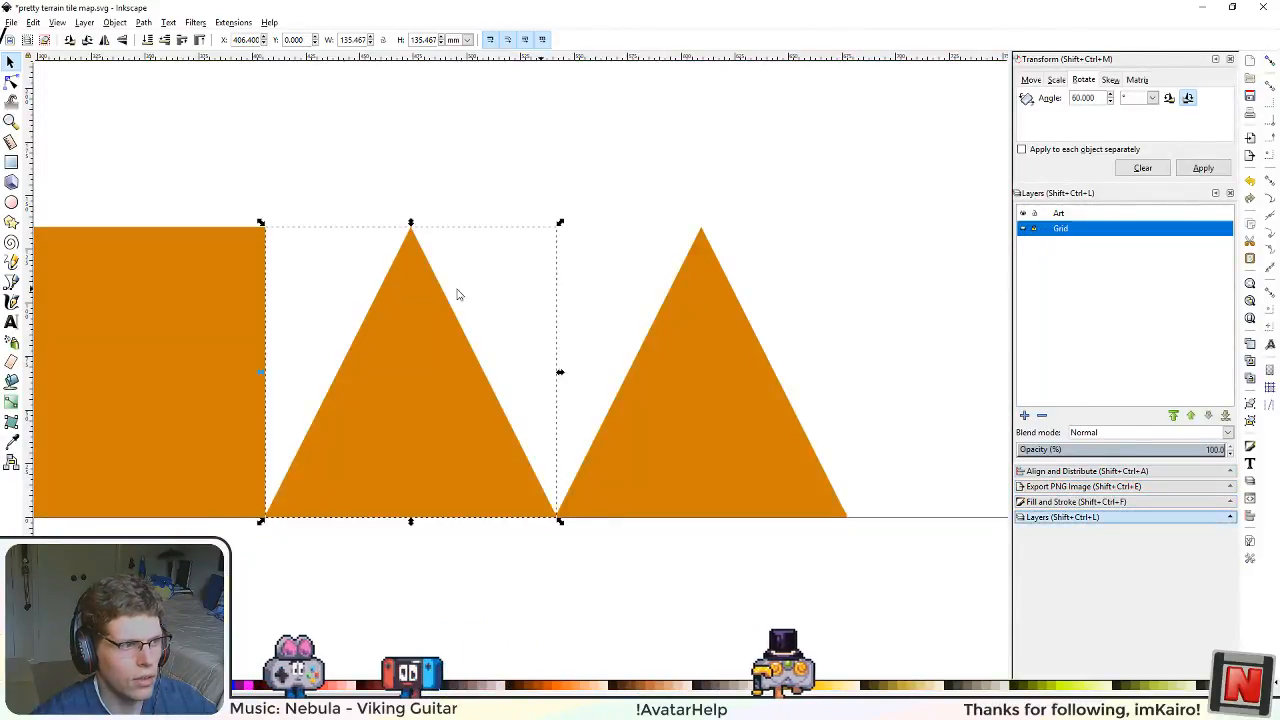
Step: Open the aligned triangle copy for node editing at its lower-left corner
left_click(12, 83)
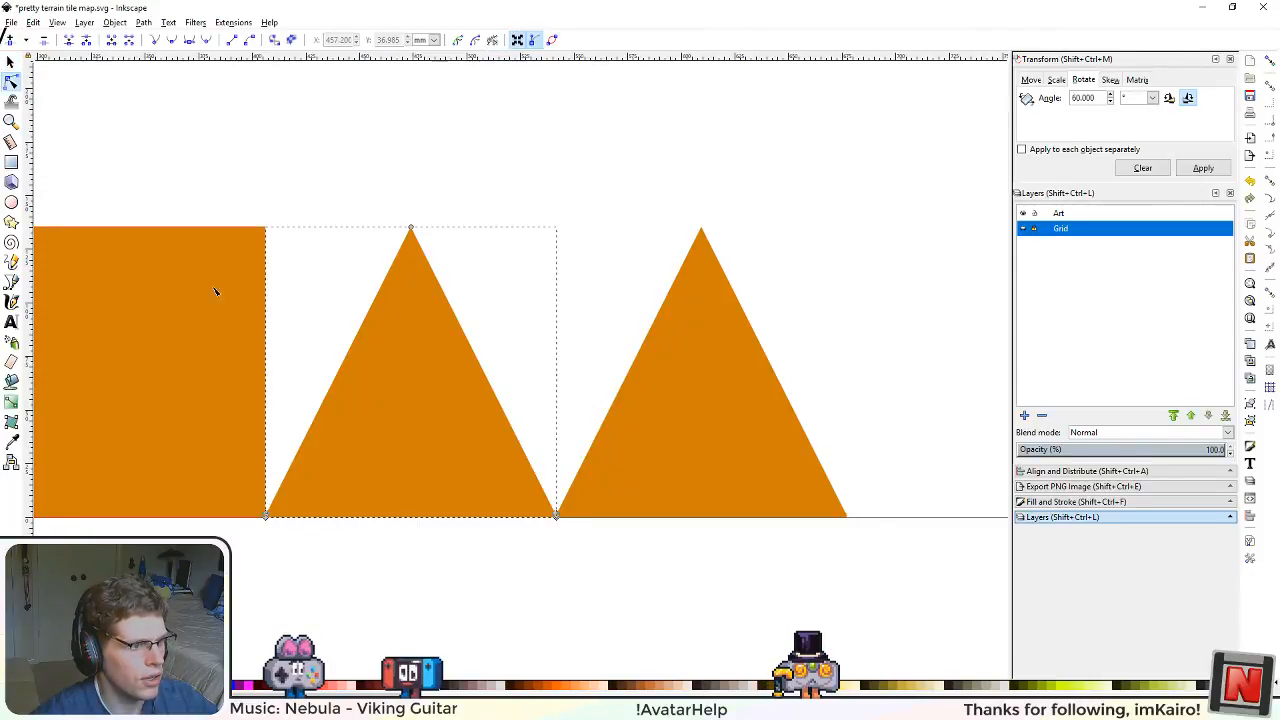
left_click_drag(344, 381, 422, 409)
scroll(419, 333, "up", 2)
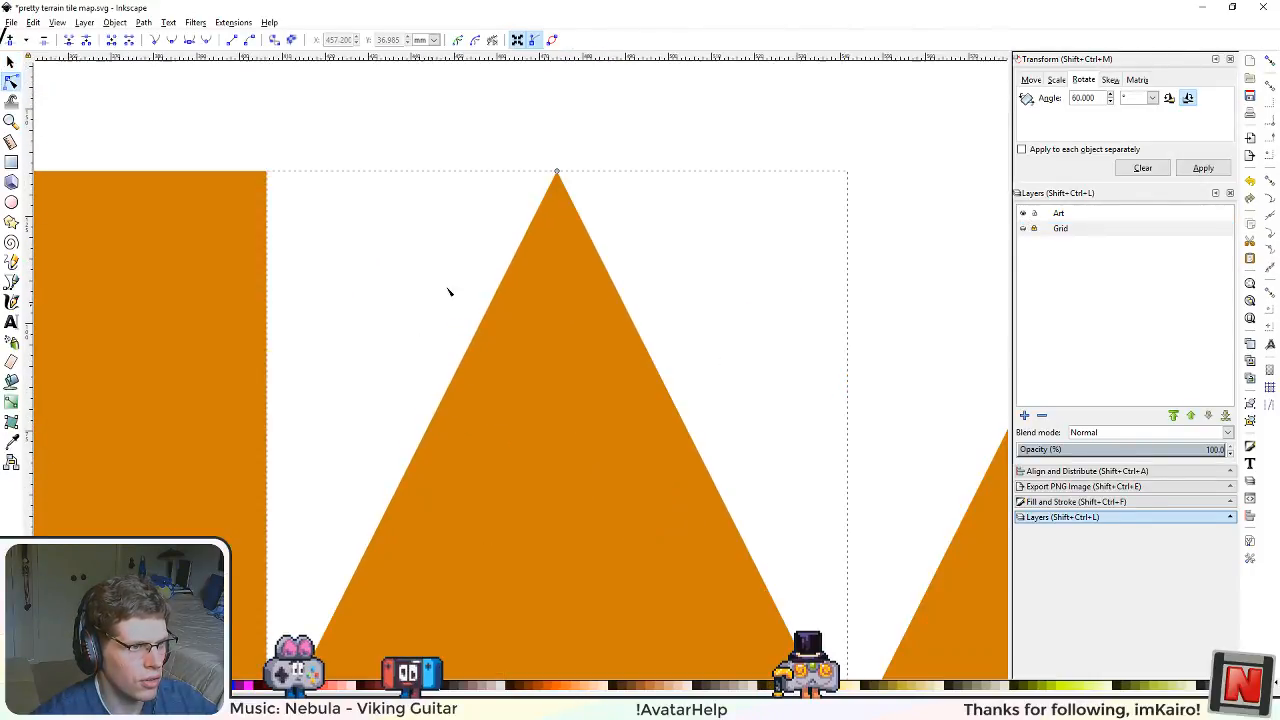
left_click_drag(439, 505, 624, 266)
scroll(480, 496, "up", 4)
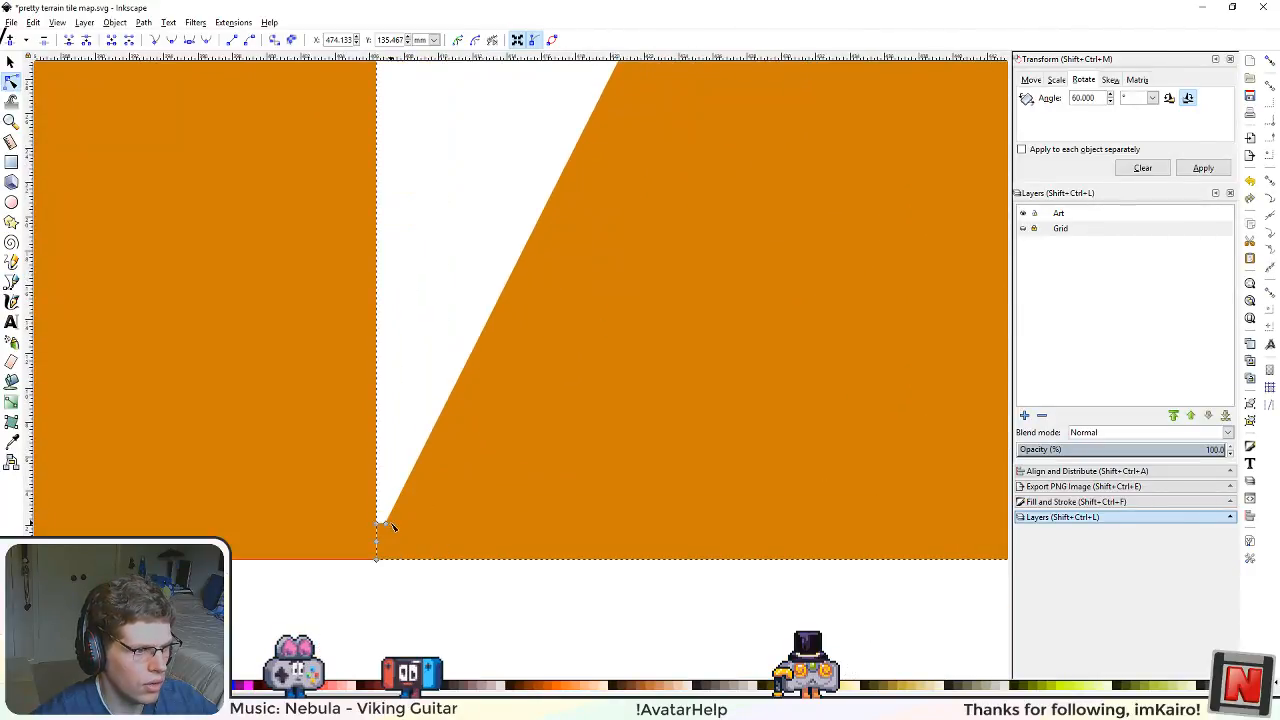
Step: Try to delete the extra node just above the triangle copy's lower-left corner
left_click(386, 524)
key("Delete")
key("ctrl+z")
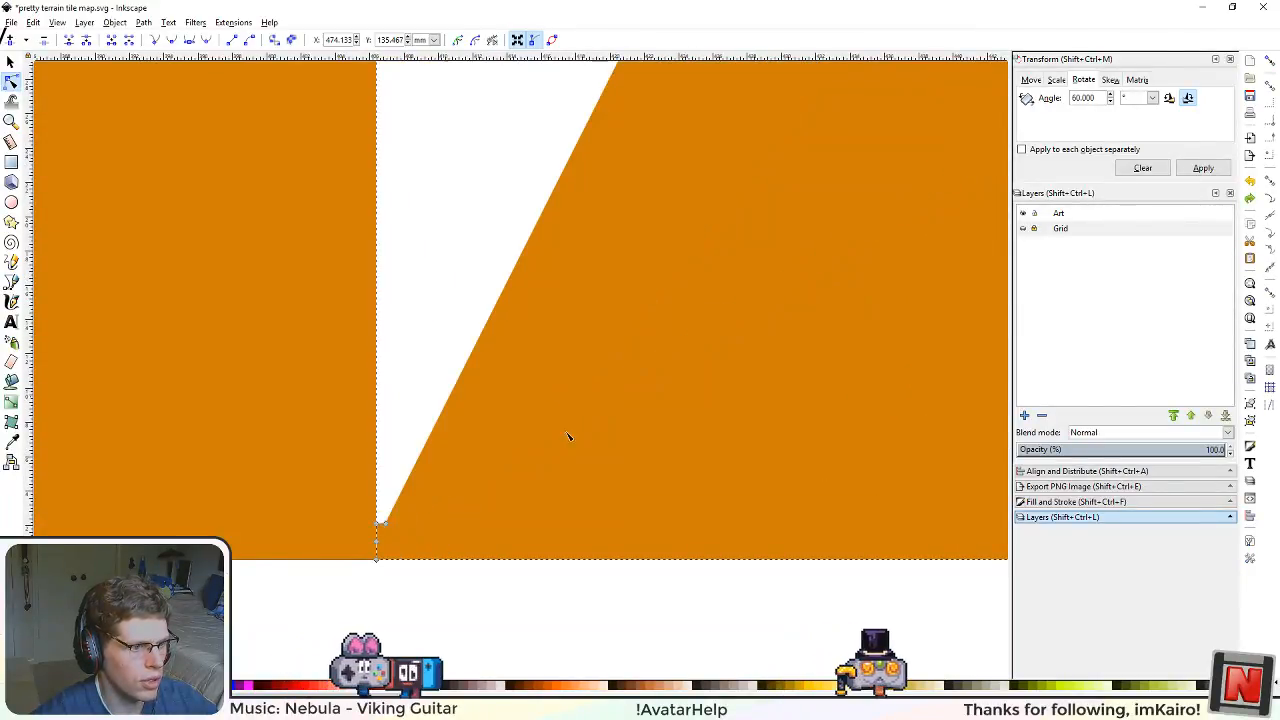
Step: Insert a midpoint node on the triangle copy's left slope and another on its base
left_click(386, 524)
scroll(640, 365, "down", 4)
left_click_drag(688, 232, 480, 614)
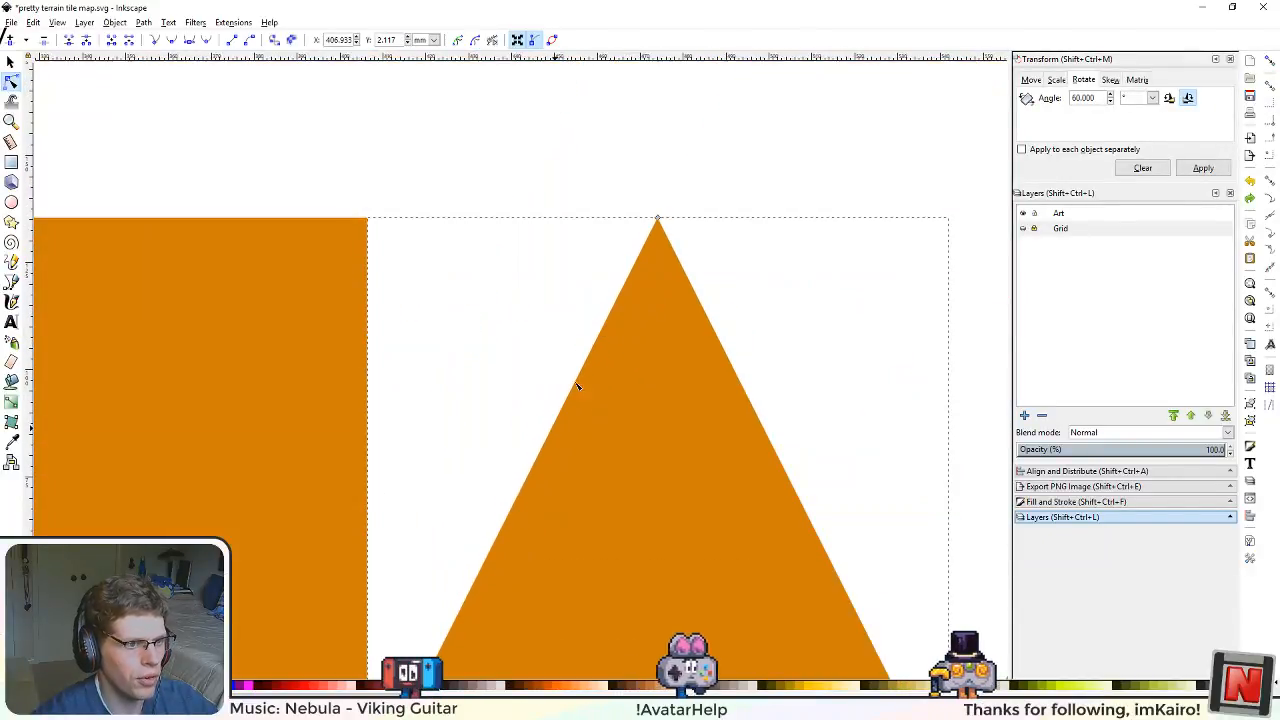
left_click(658, 220)
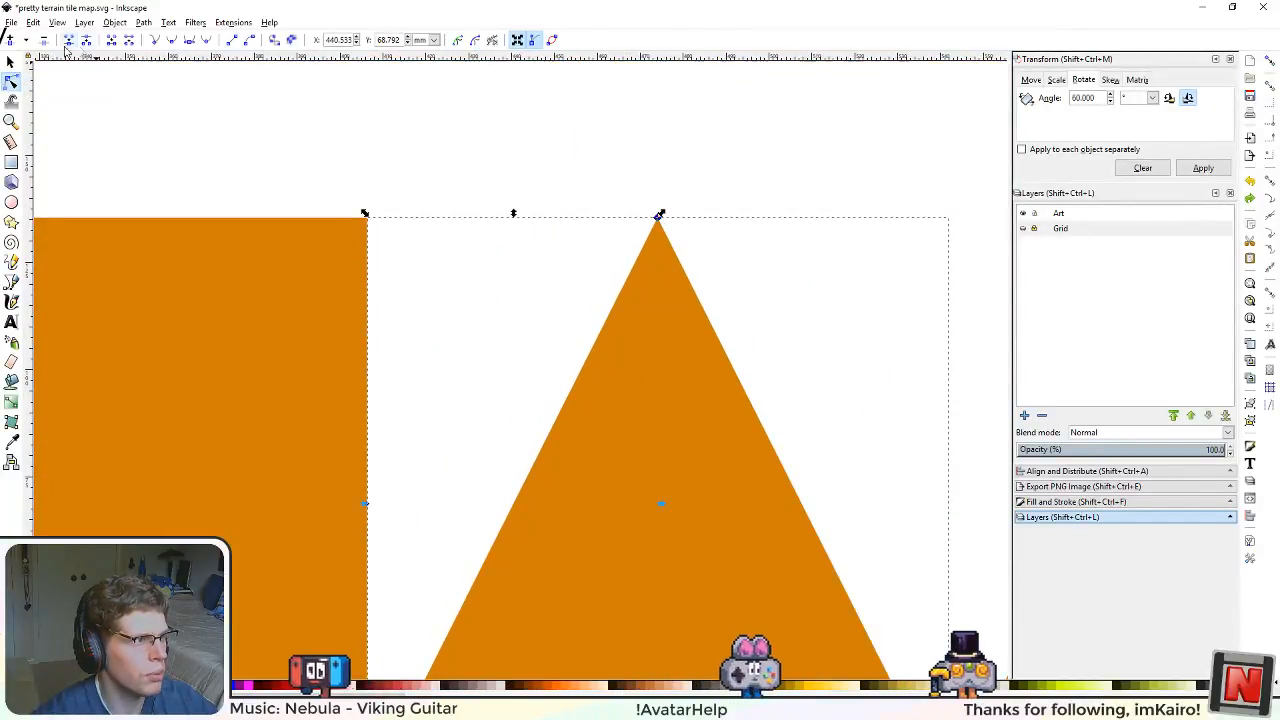
scroll(488, 308, "down", 5)
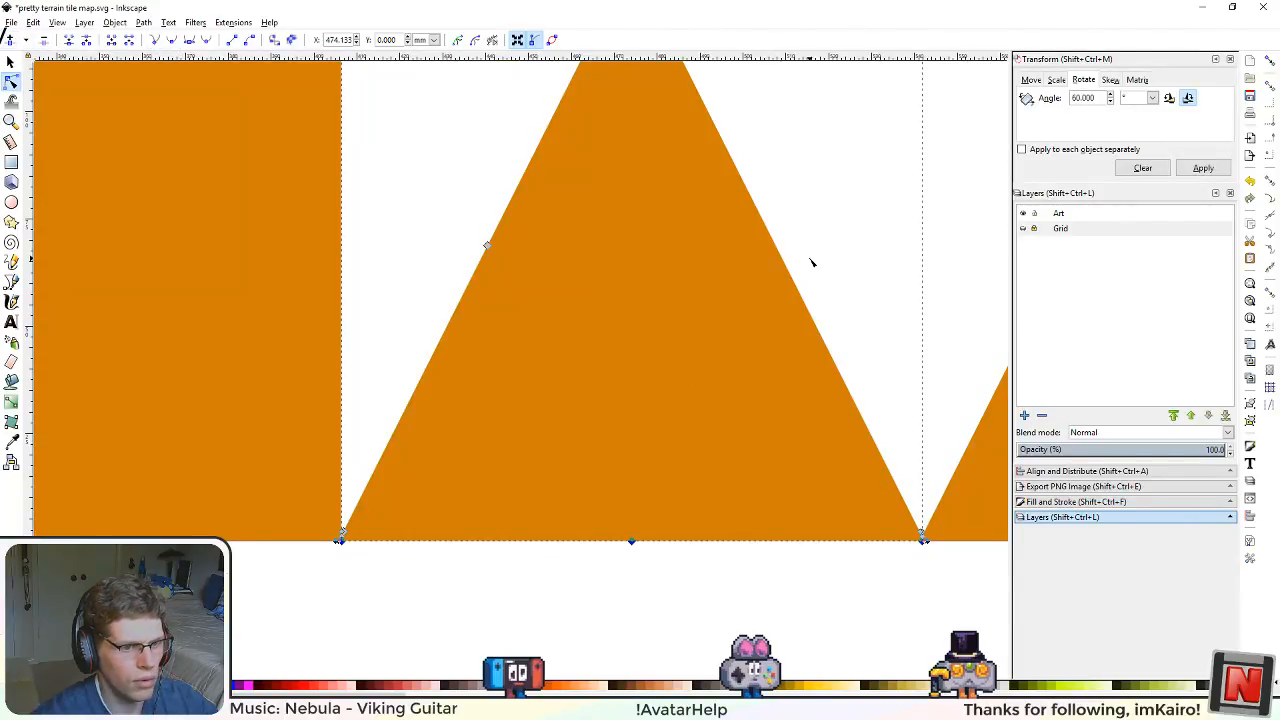
Step: Delete the triangle copy's lower-right corner nodes and its apex node
left_click_drag(815, 277, 984, 591)
key("Delete")
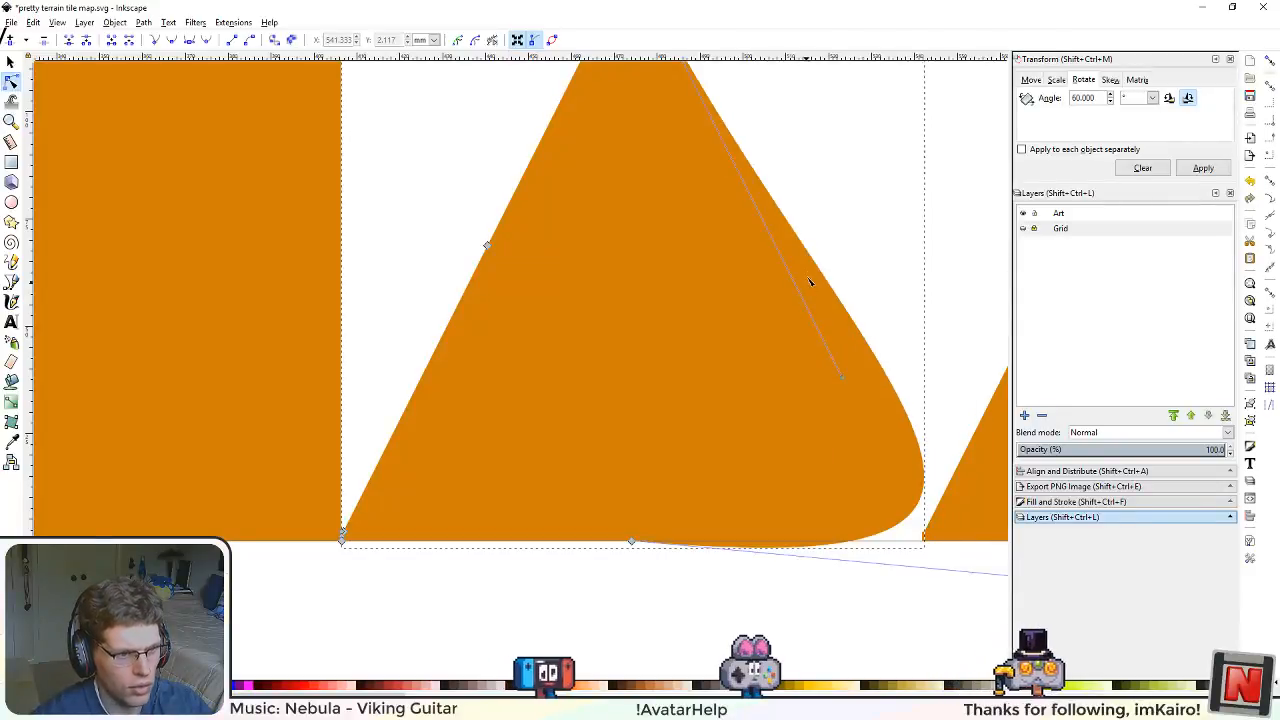
left_click_drag(809, 311, 816, 432)
left_click(638, 80)
key("Delete")
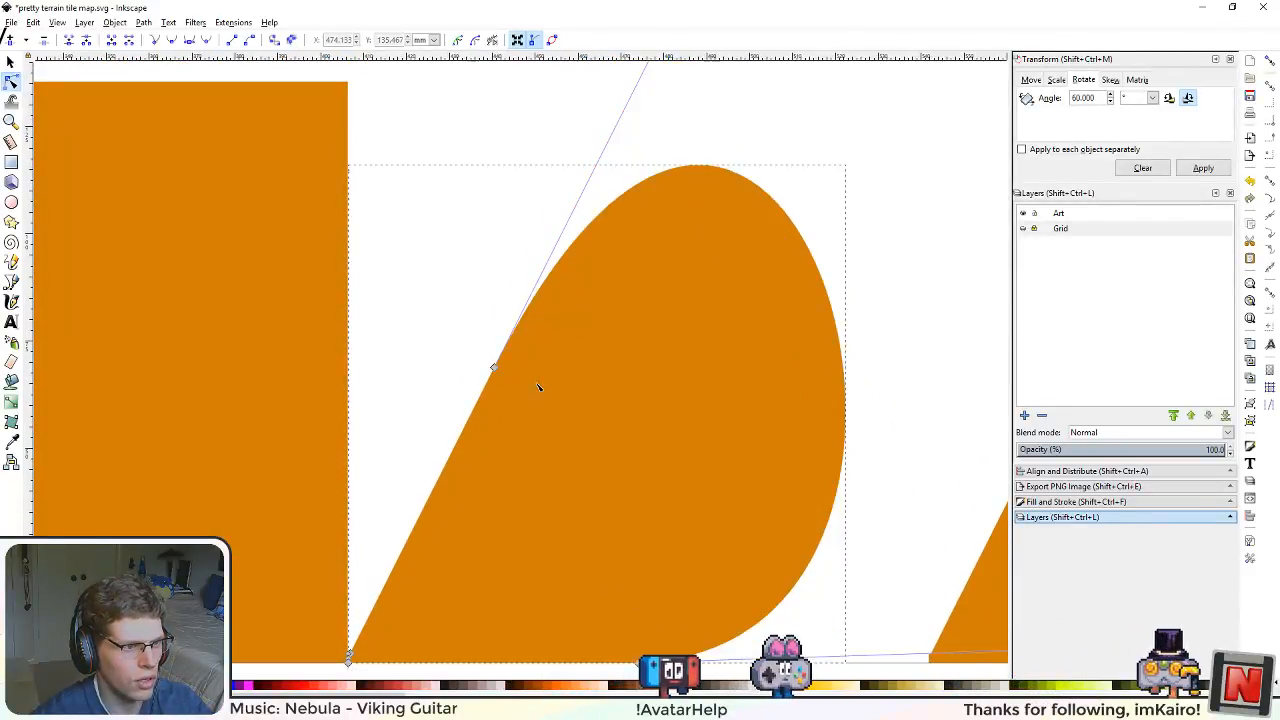
Step: Straighten the curved segment between the left slope's midpoint node and the base's midpoint node to form a half-size triangle
left_click(494, 369)
left_click_drag(592, 477, 583, 306)
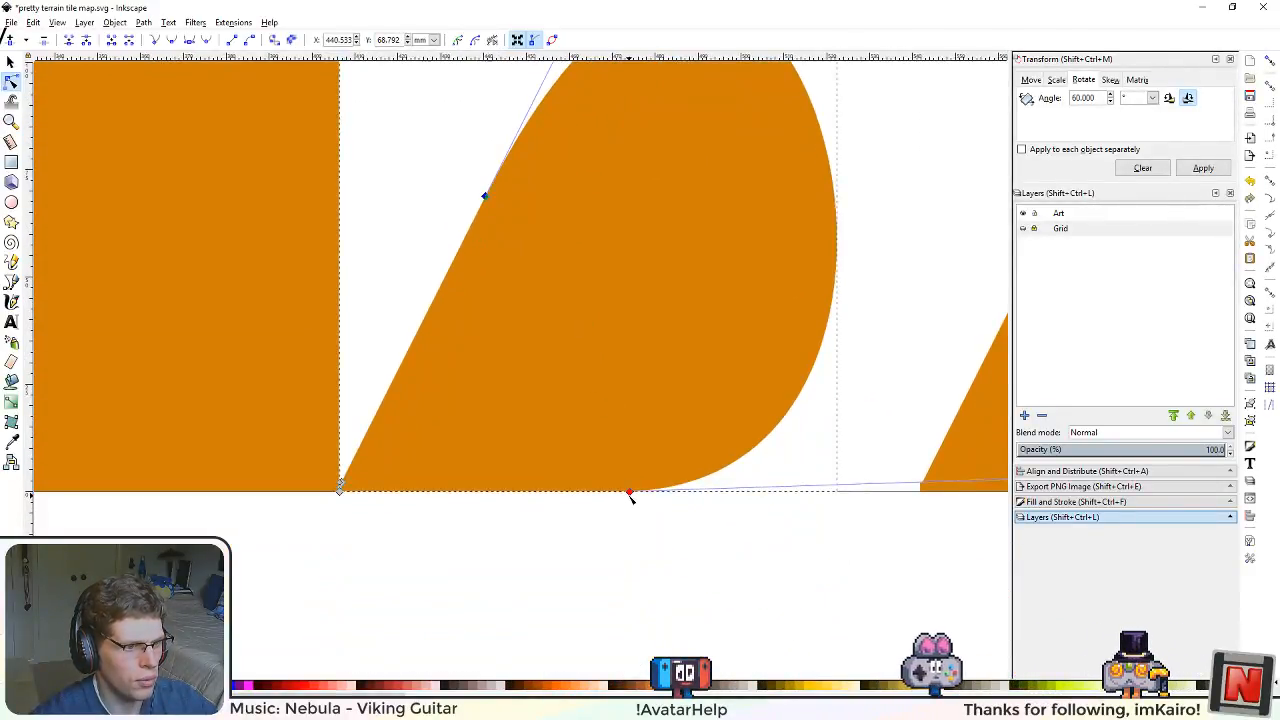
left_click(630, 493, "shift")
key("ctrl+z")
key("ctrl+z")
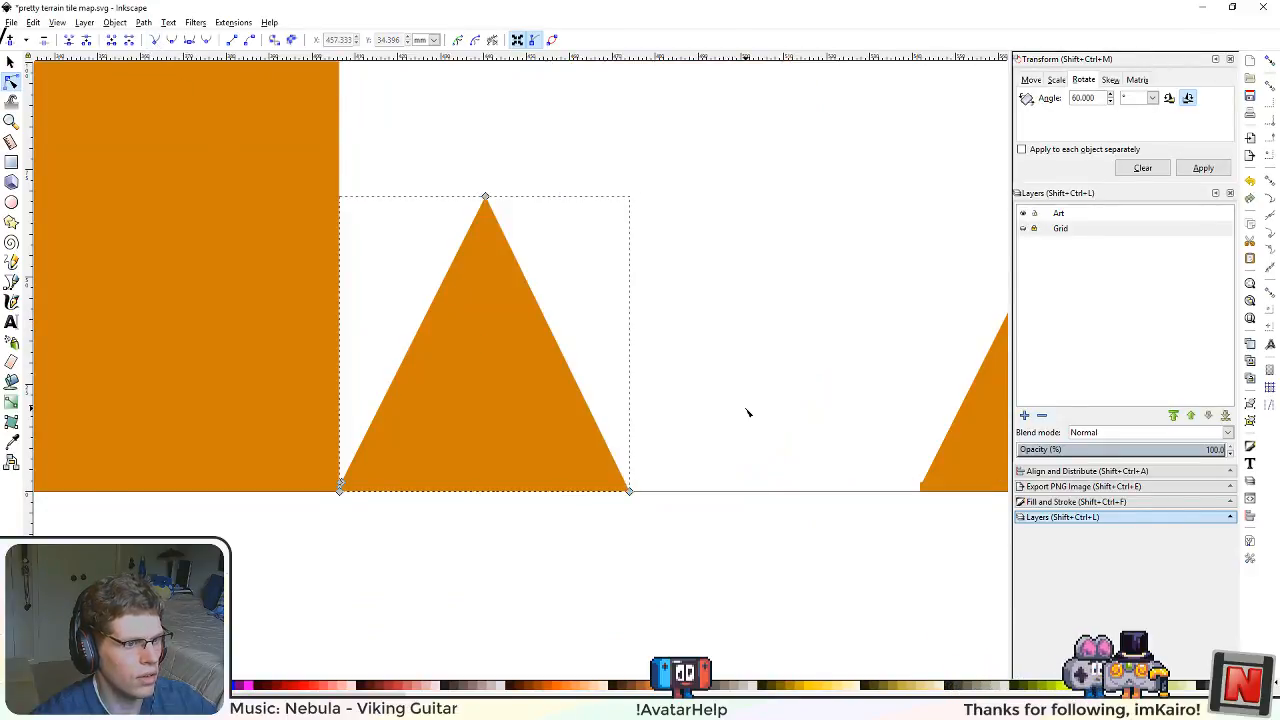
Step: Save the drawing and export the whole page as pretty terrain tile map.png
scroll(748, 414, "down", 2)
scroll(743, 424, "down", 2)
left_click_drag(714, 357, 563, 411)
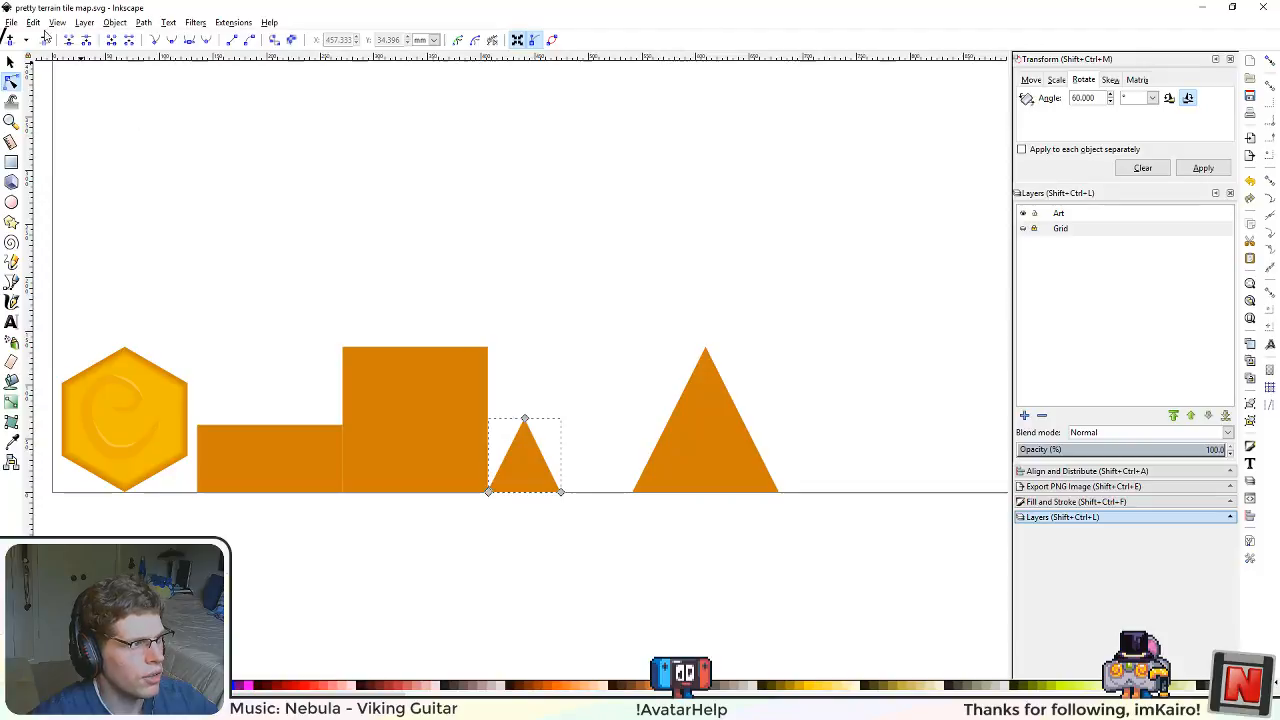
left_click(11, 22)
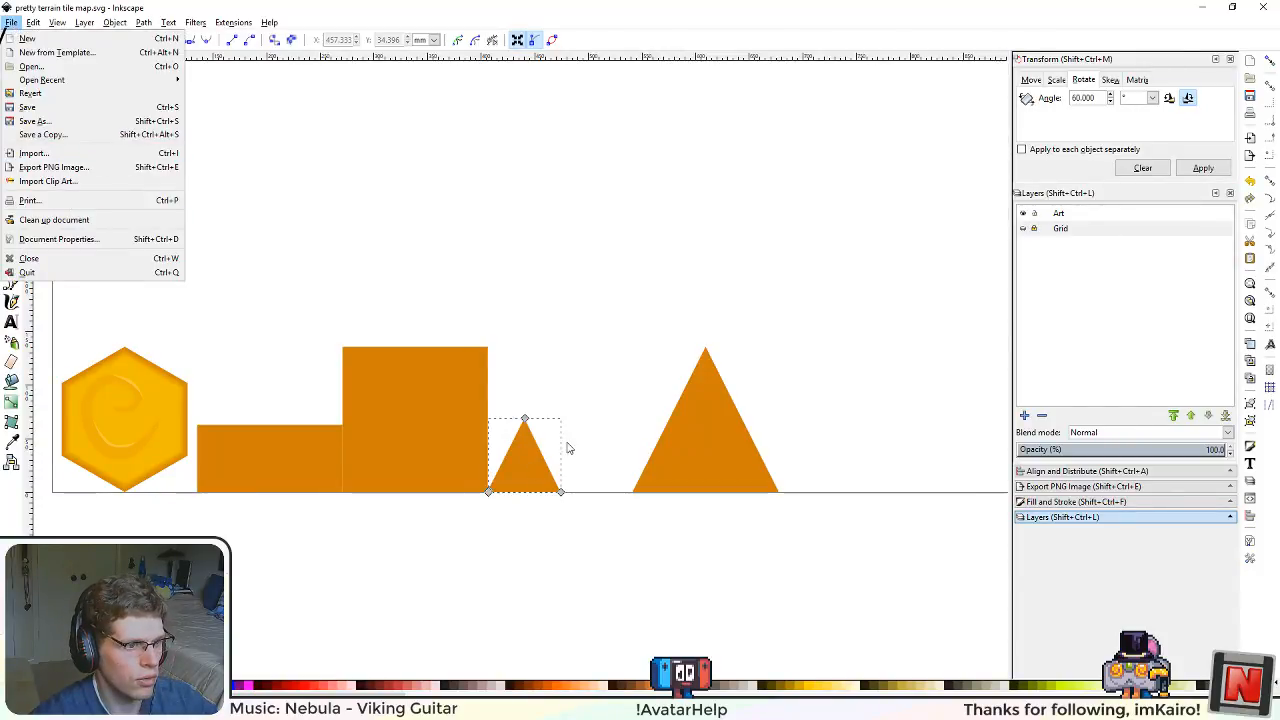
left_click(101, 167)
left_click(1044, 228)
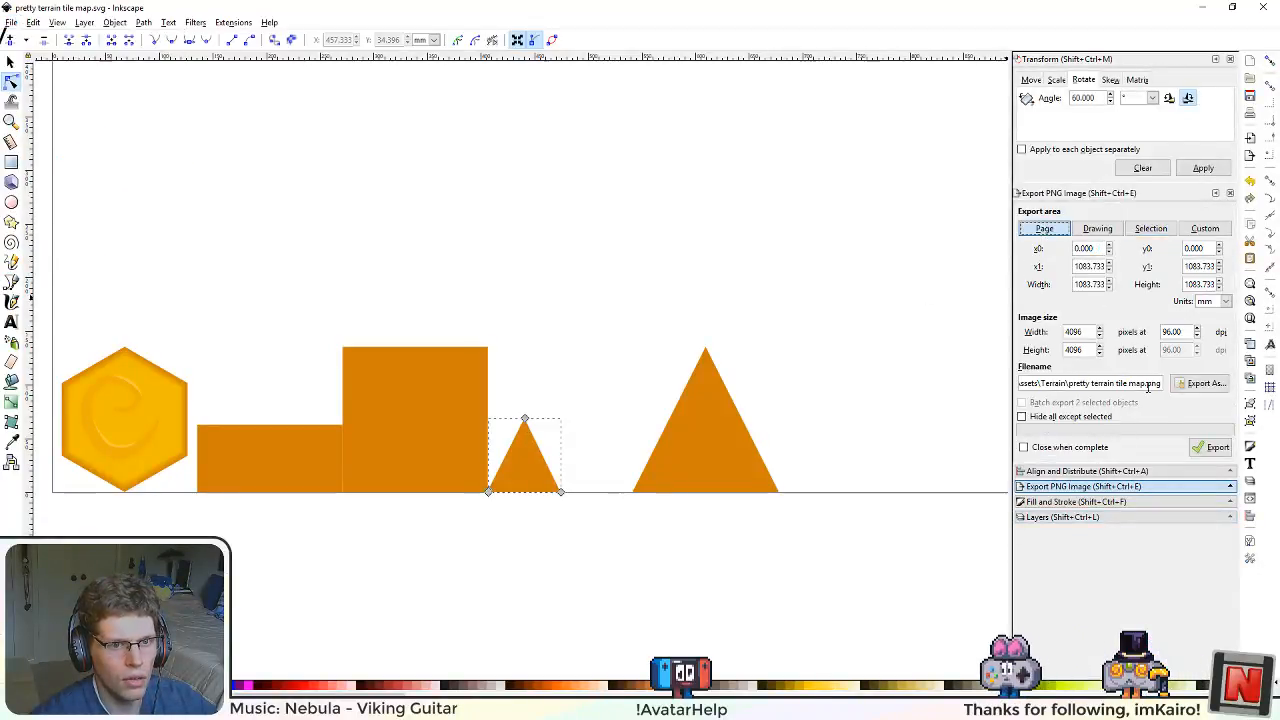
left_click(1214, 447)
left_click(738, 425)
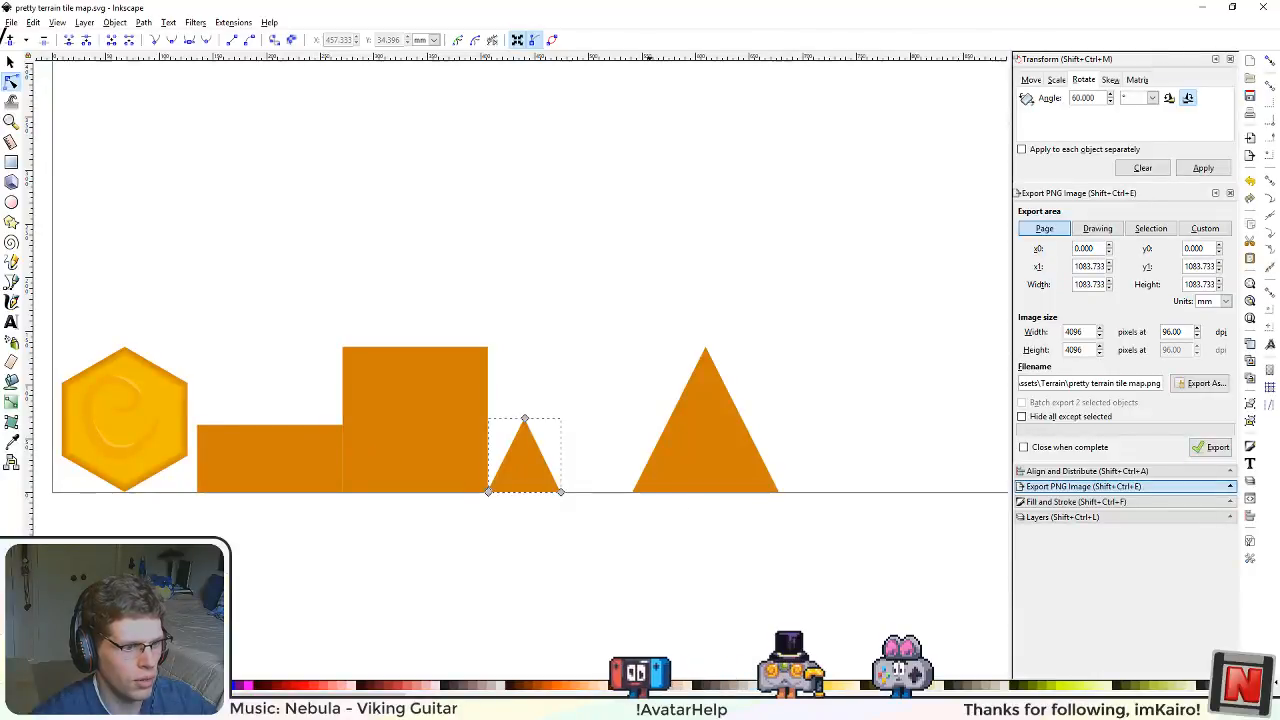
Step: Switch to Unity, rebuild the asset bundles outside play mode, and move the two testcontent files into the TestContent mod folder
key("alt+Tab")
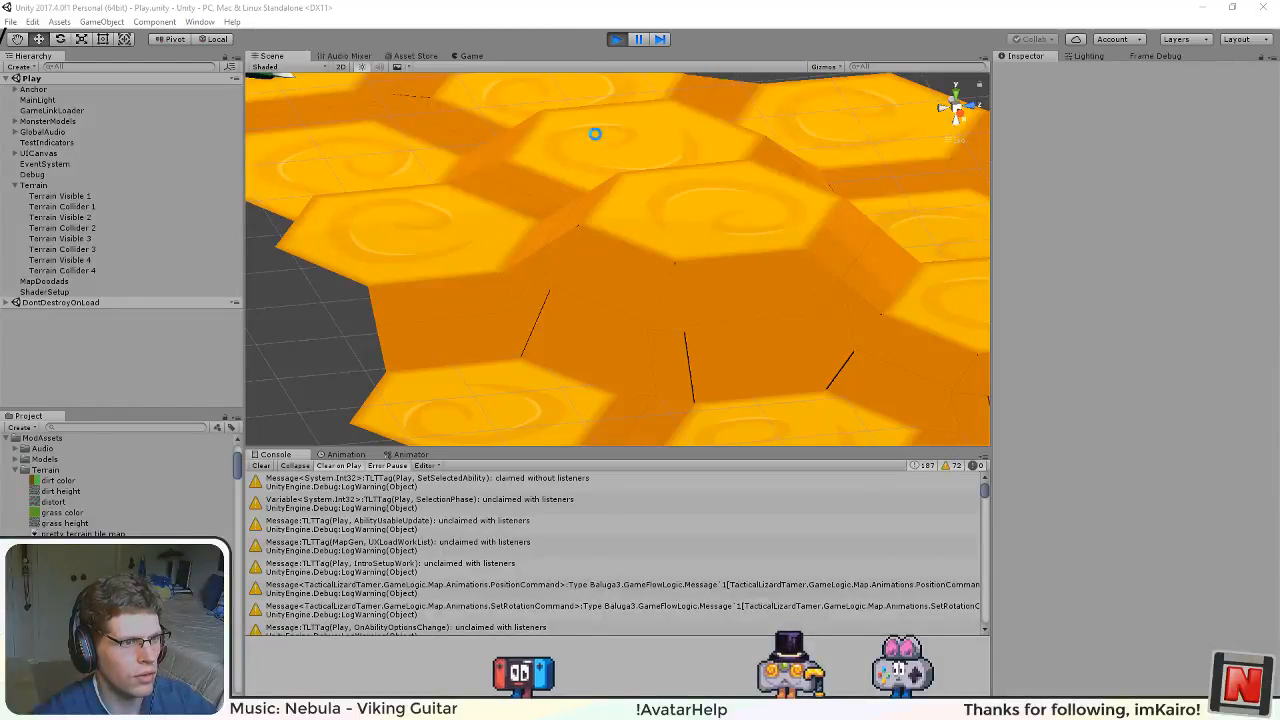
left_click(615, 41)
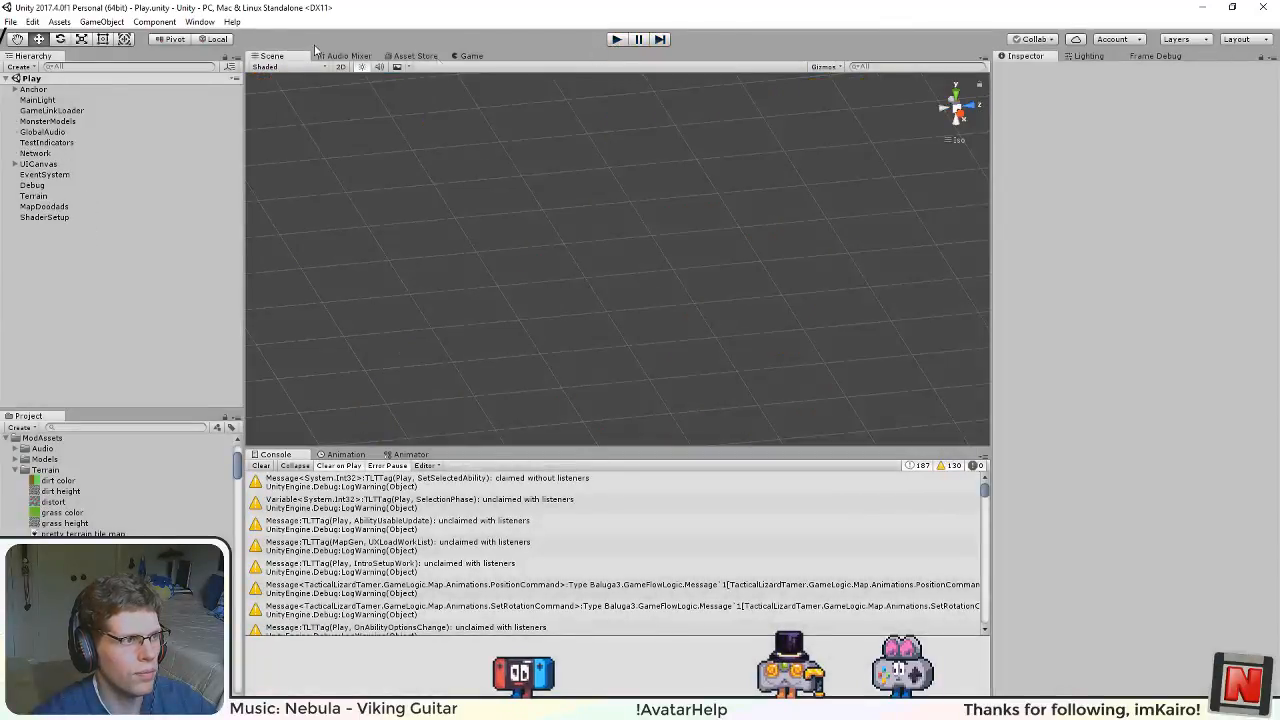
left_click(70, 22)
left_click(60, 310)
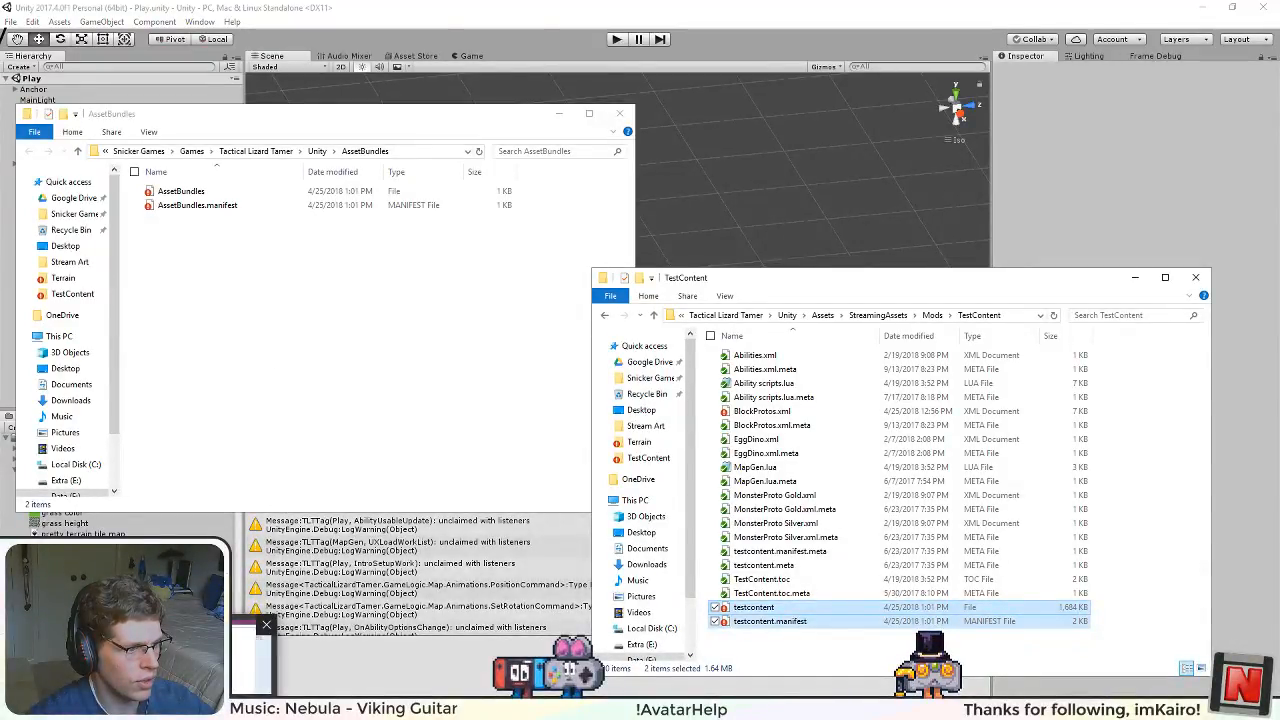
Step: Switch to OneNote and add "Figure out a way to fix the black alpha gradients in Inkscape or switch programs" as the first Art to-do
left_click(197, 706)
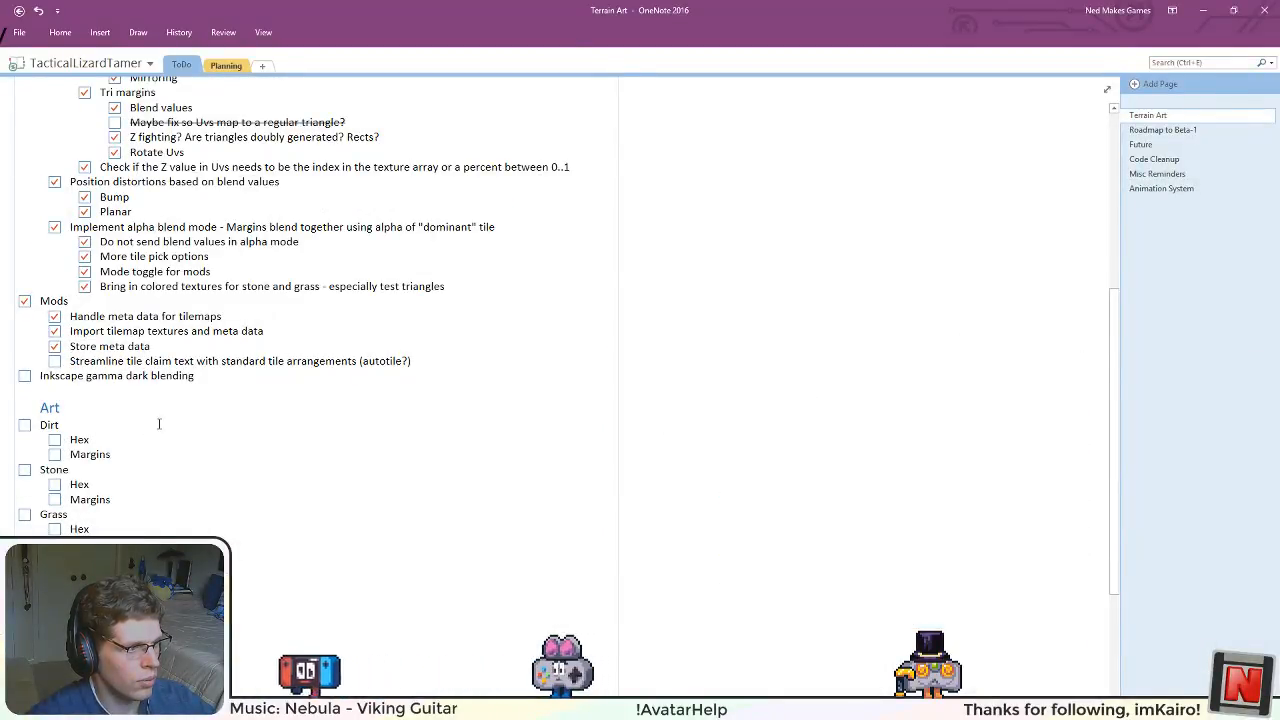
left_click(101, 415)
key("Return")
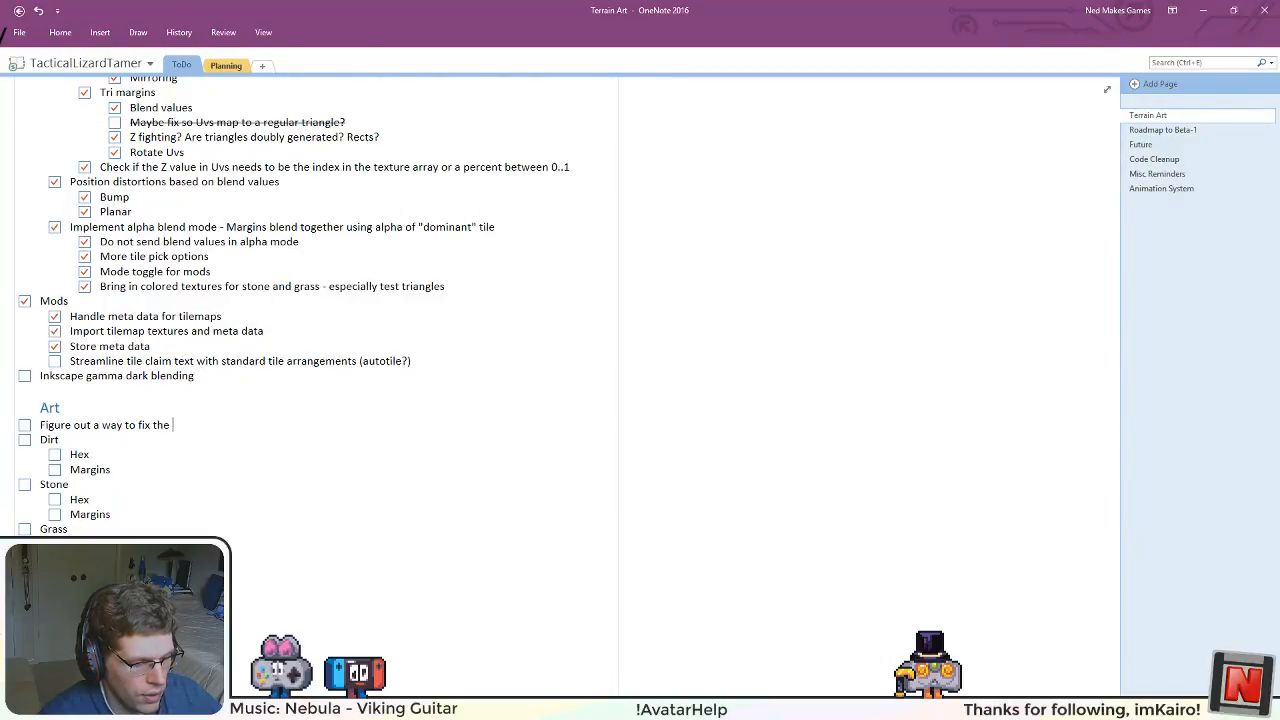
type("Figure out a way to fix the b")
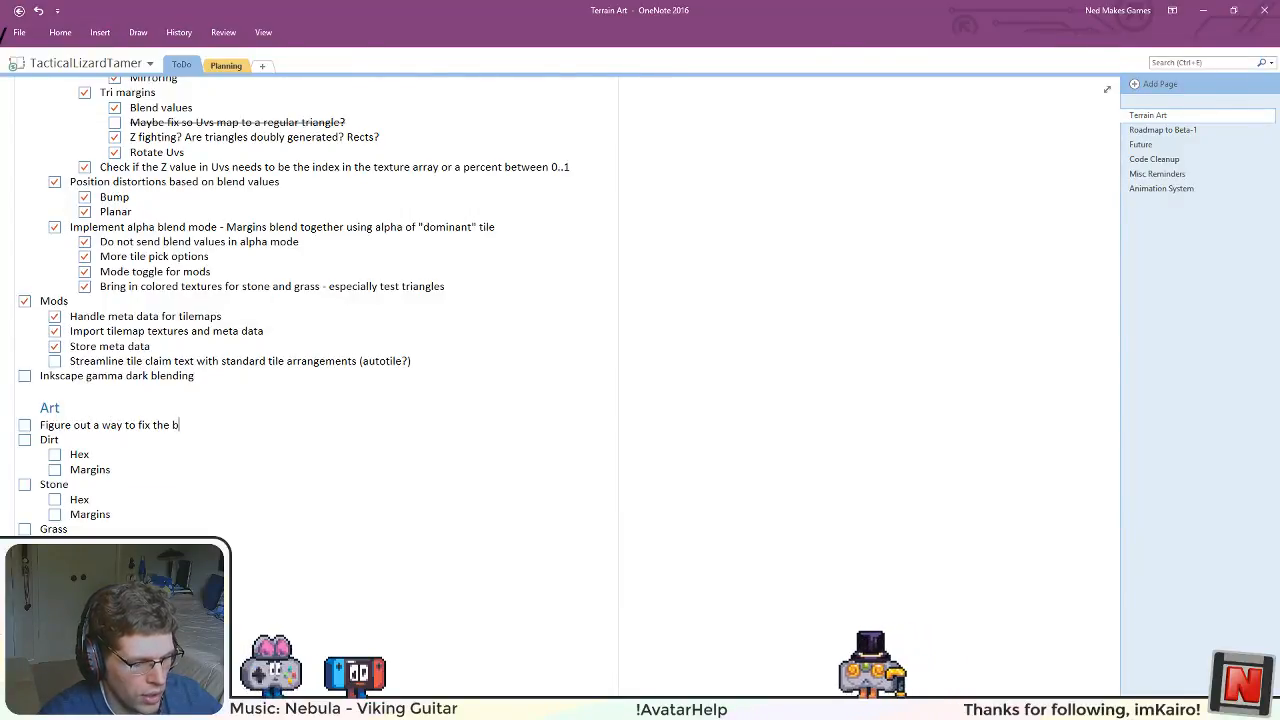
type("lack alpha g")
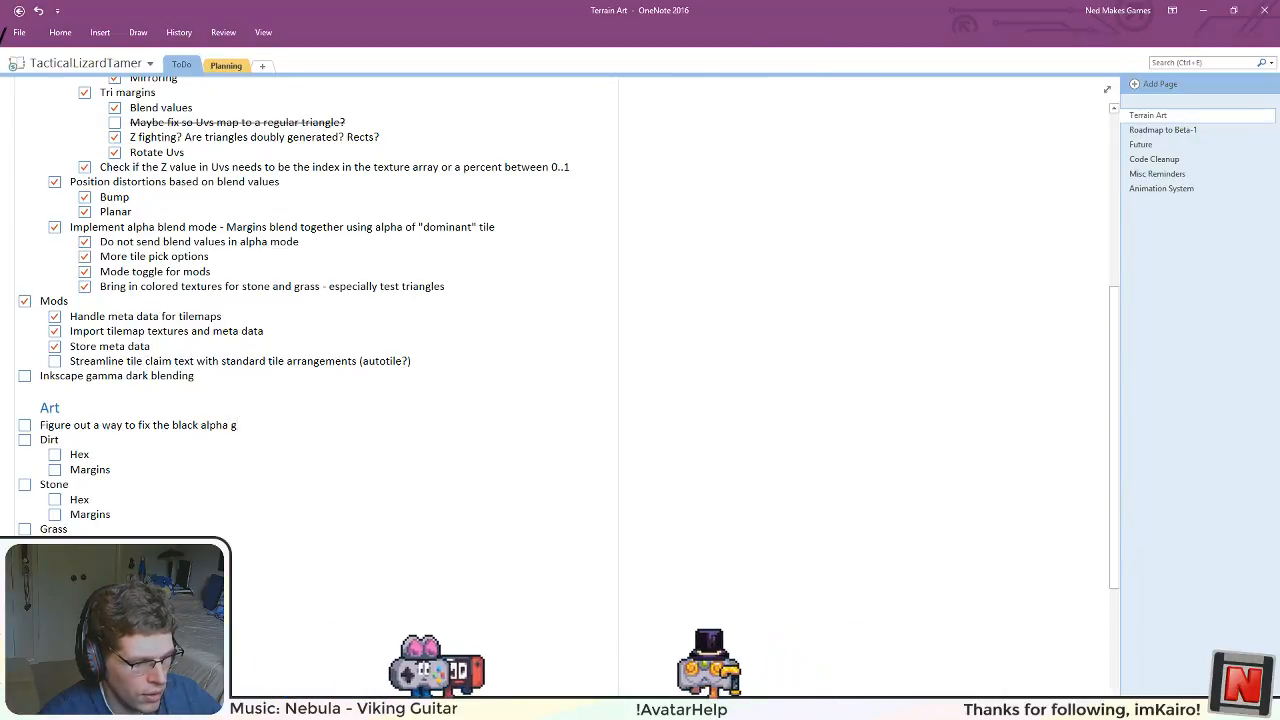
type("radients")
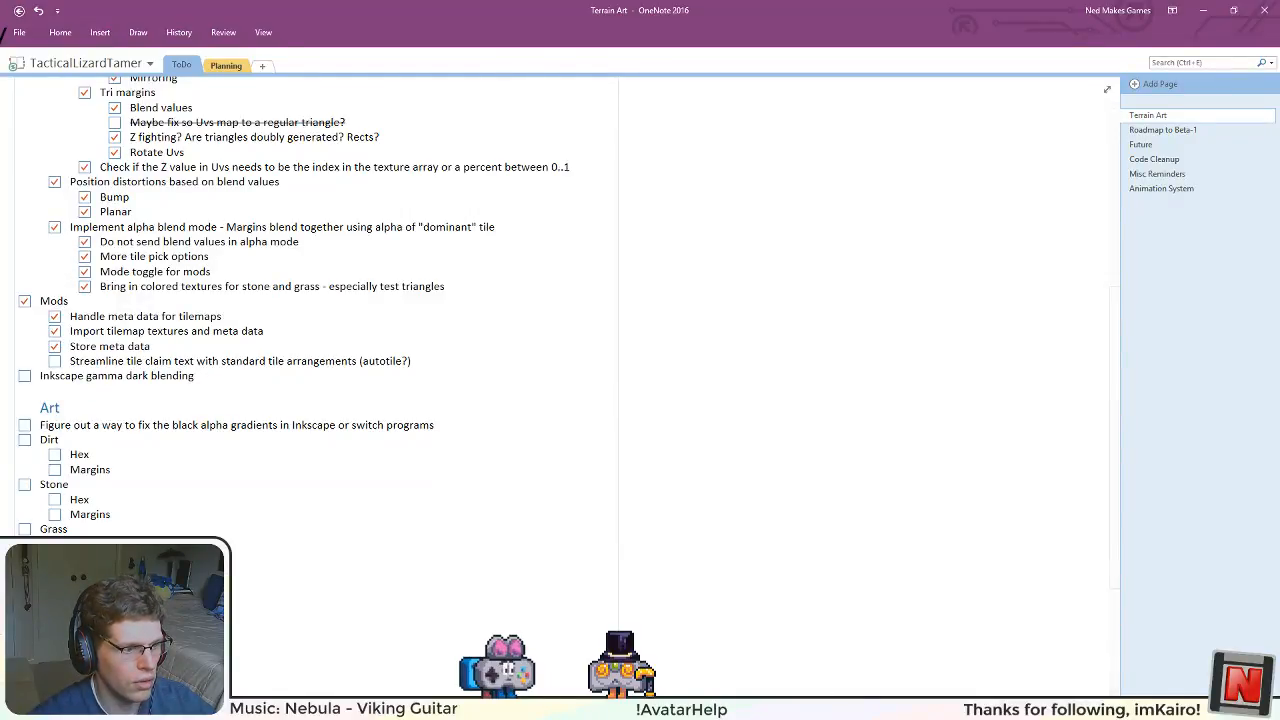
Step: Return to the file windows and move the rebuilt testcontent and testcontent.manifest into the TestContent mod folder, replacing the existing files
key("alt+Tab")
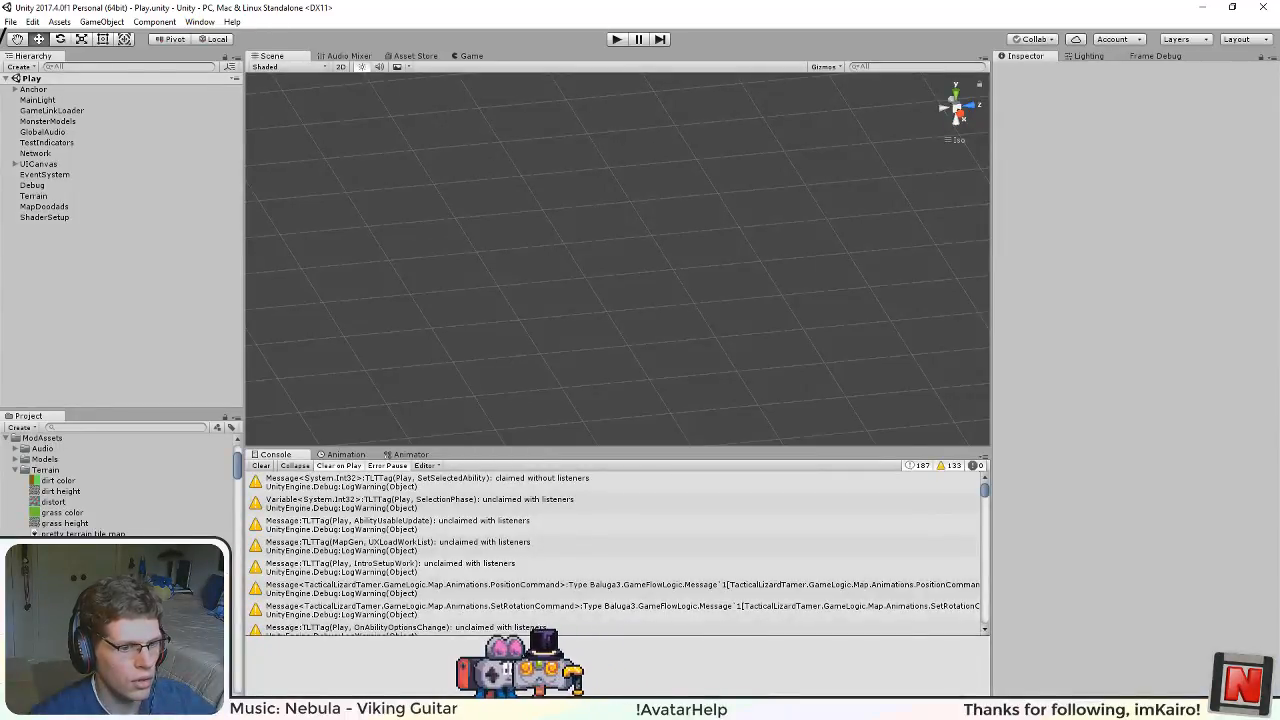
key("alt+Tab")
left_click(212, 206)
left_click(178, 191, "shift")
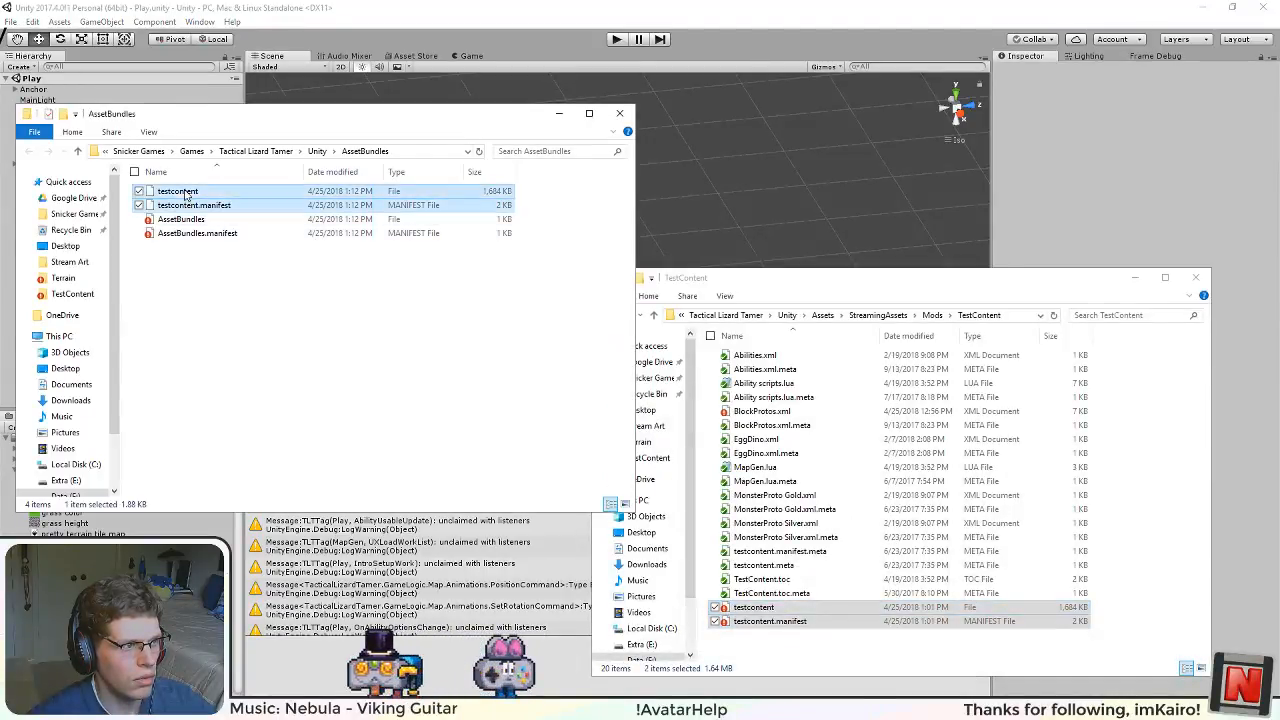
left_click_drag(178, 191, 772, 645)
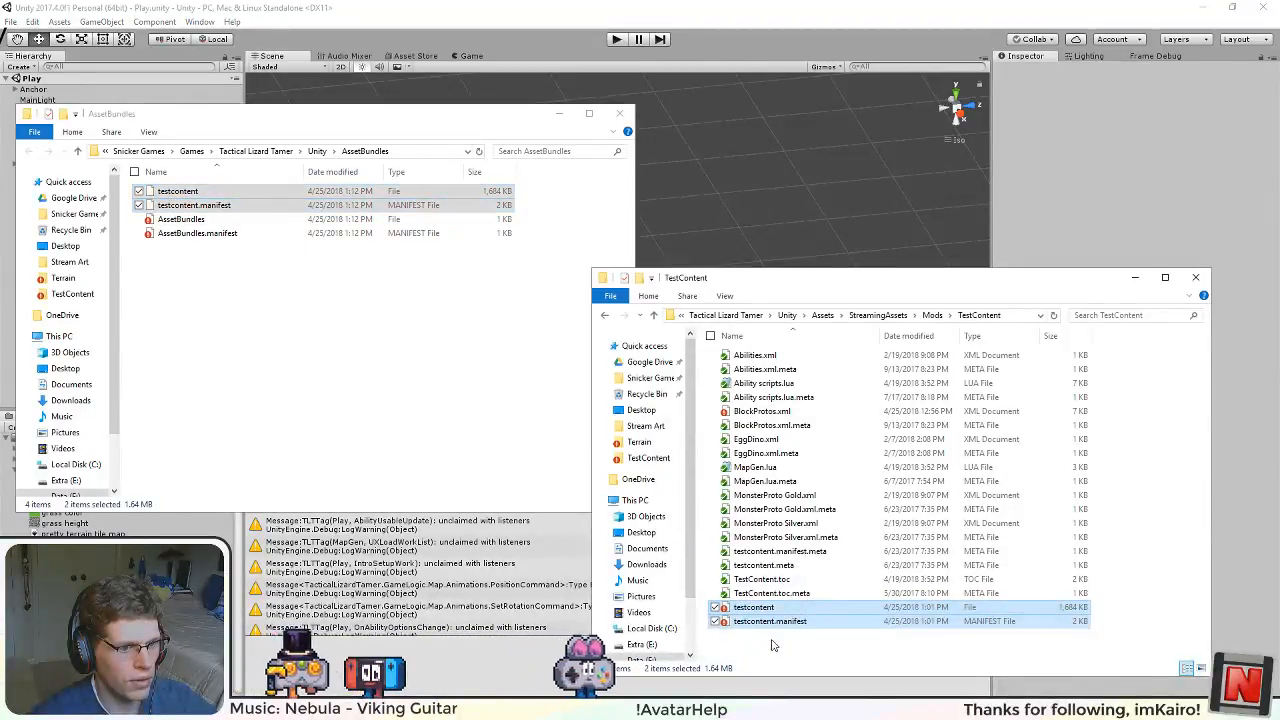
left_click(615, 262)
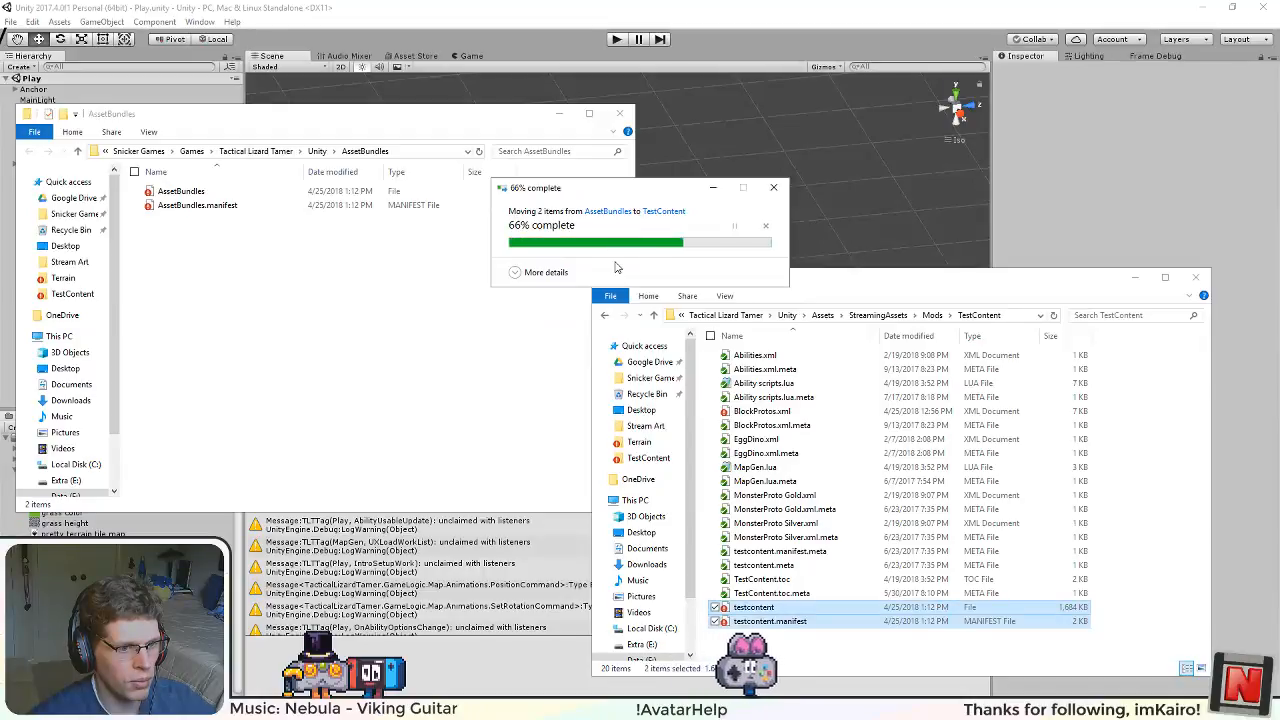
left_click(720, 188)
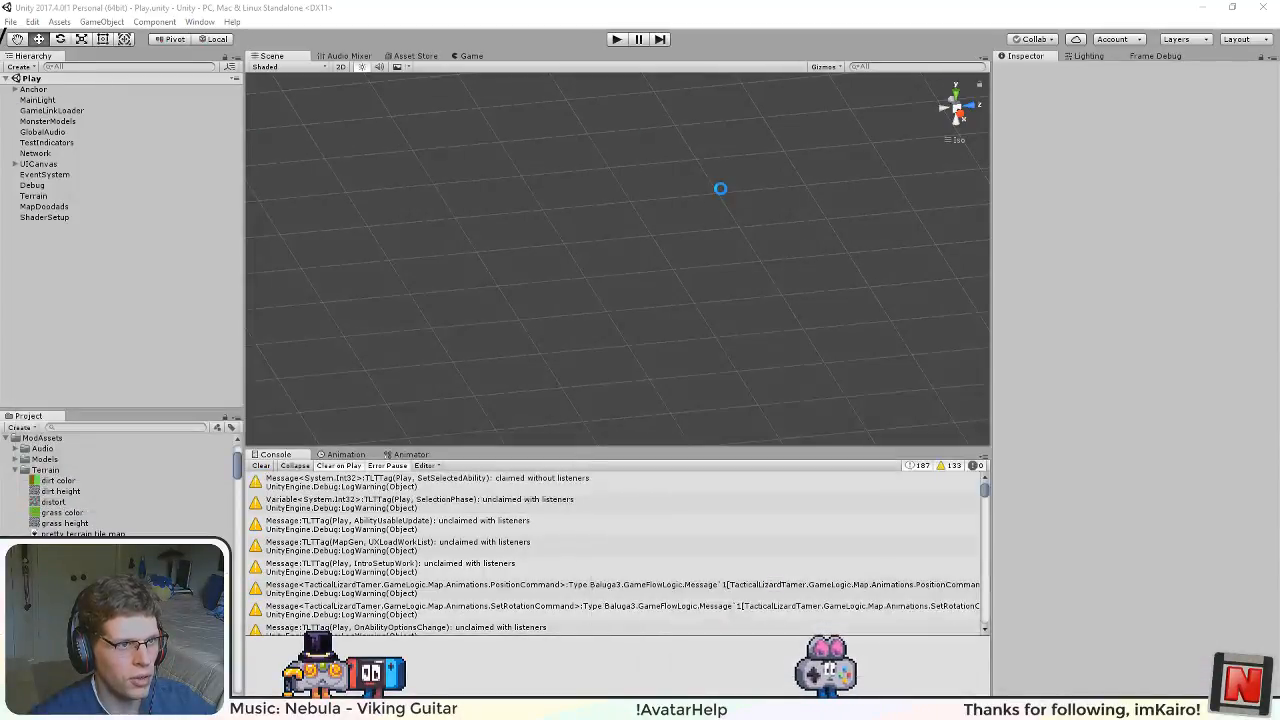
Step: Run the game in Unity's play mode and examine the seams in the orange margins between hex tiles up close
left_click(614, 42)
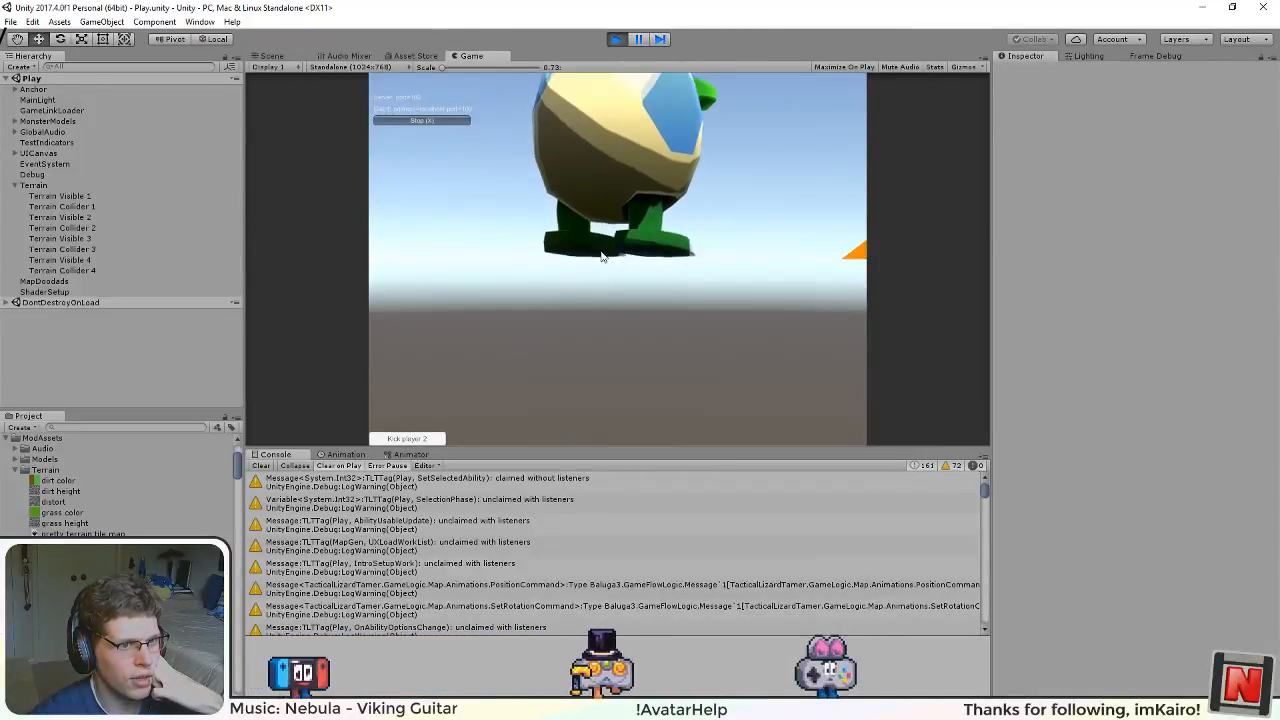
left_click_drag(785, 163, 372, 380)
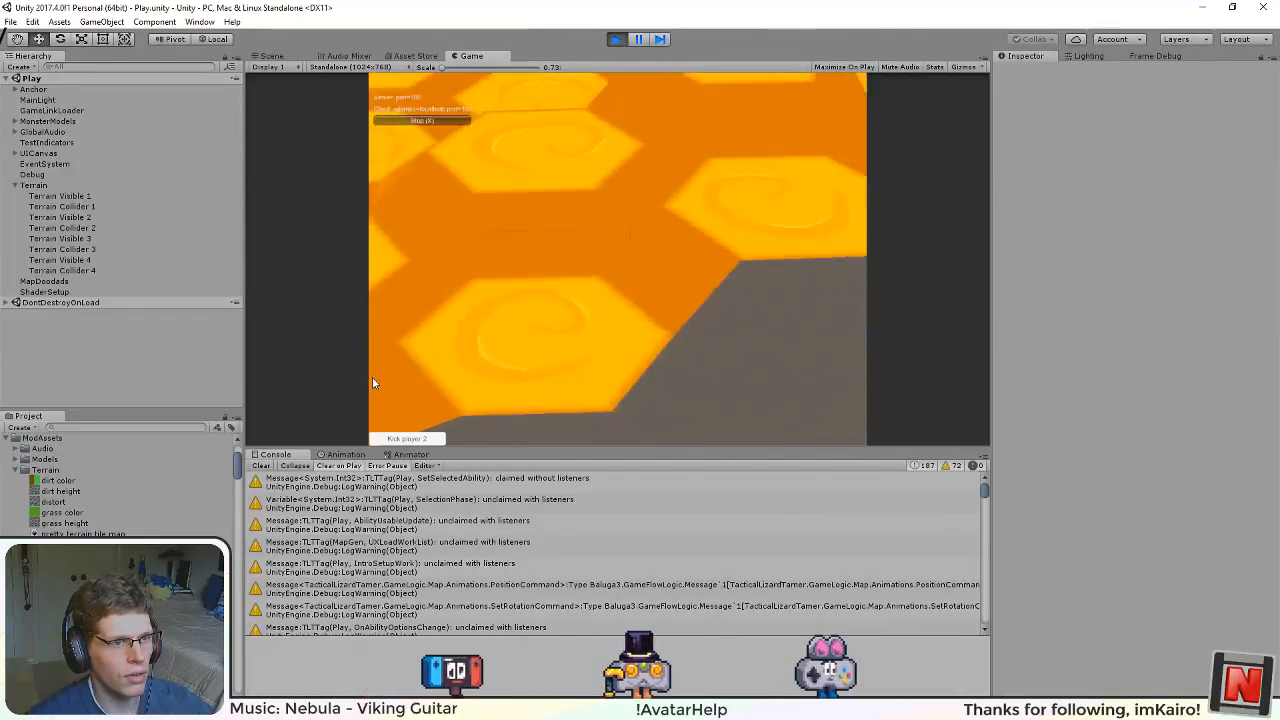
left_click_drag(562, 230, 756, 363)
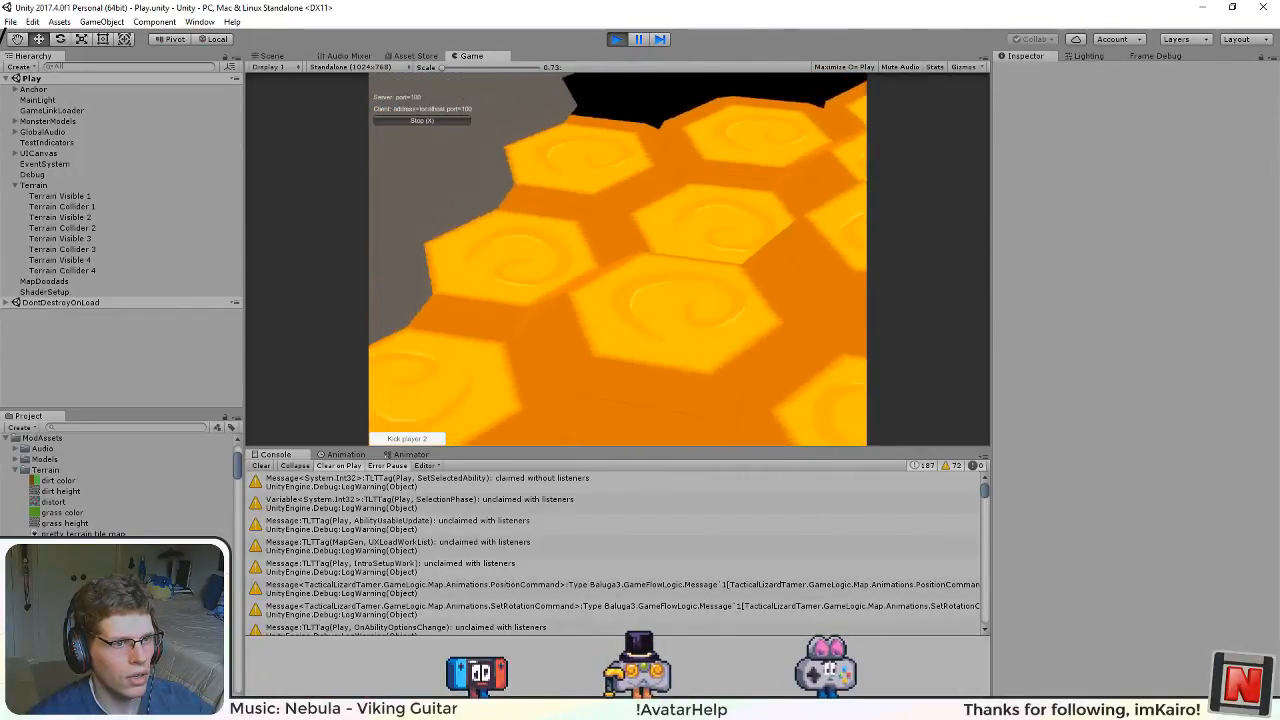
scroll(625, 216, "up", 5)
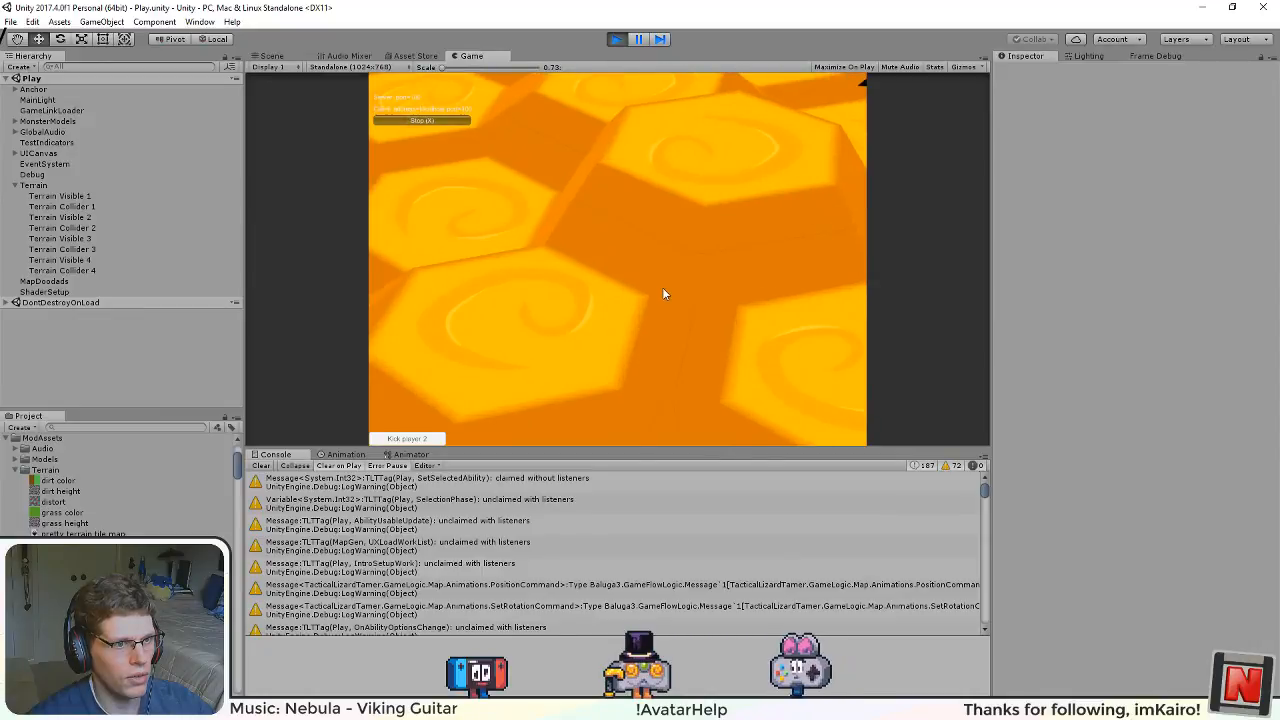
scroll(685, 315, "up", 2)
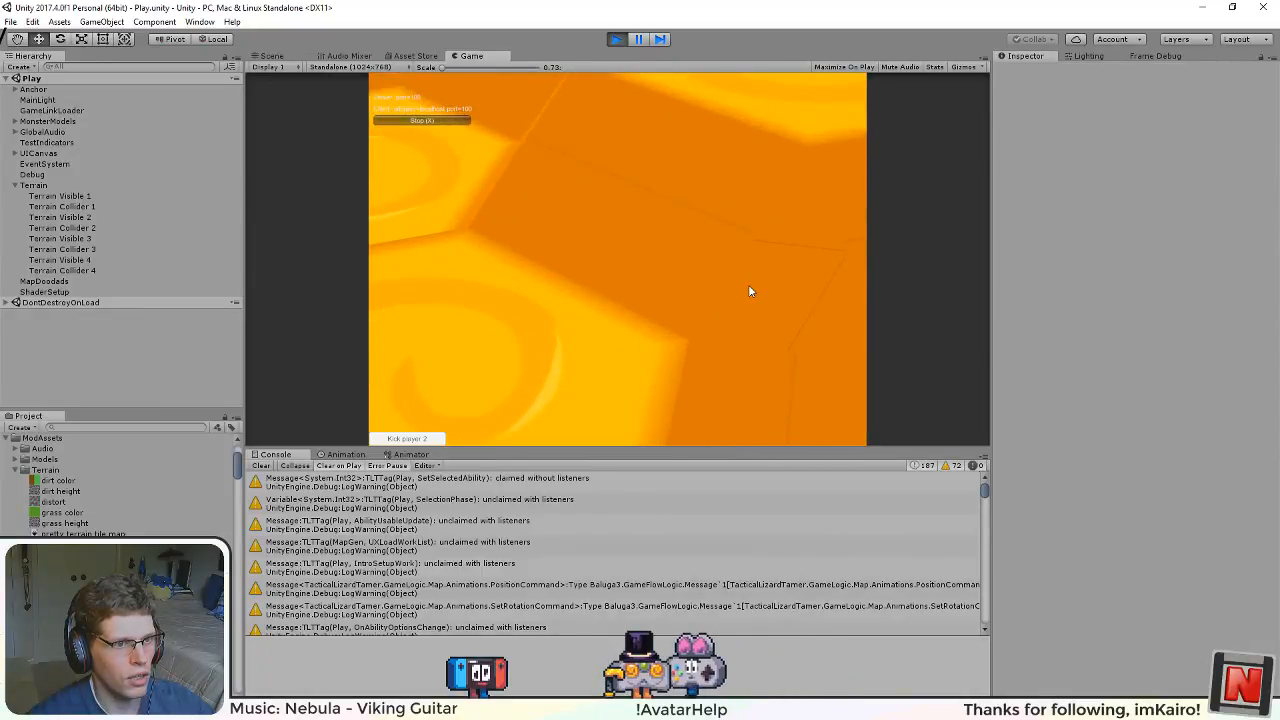
scroll(746, 280, "up", 5)
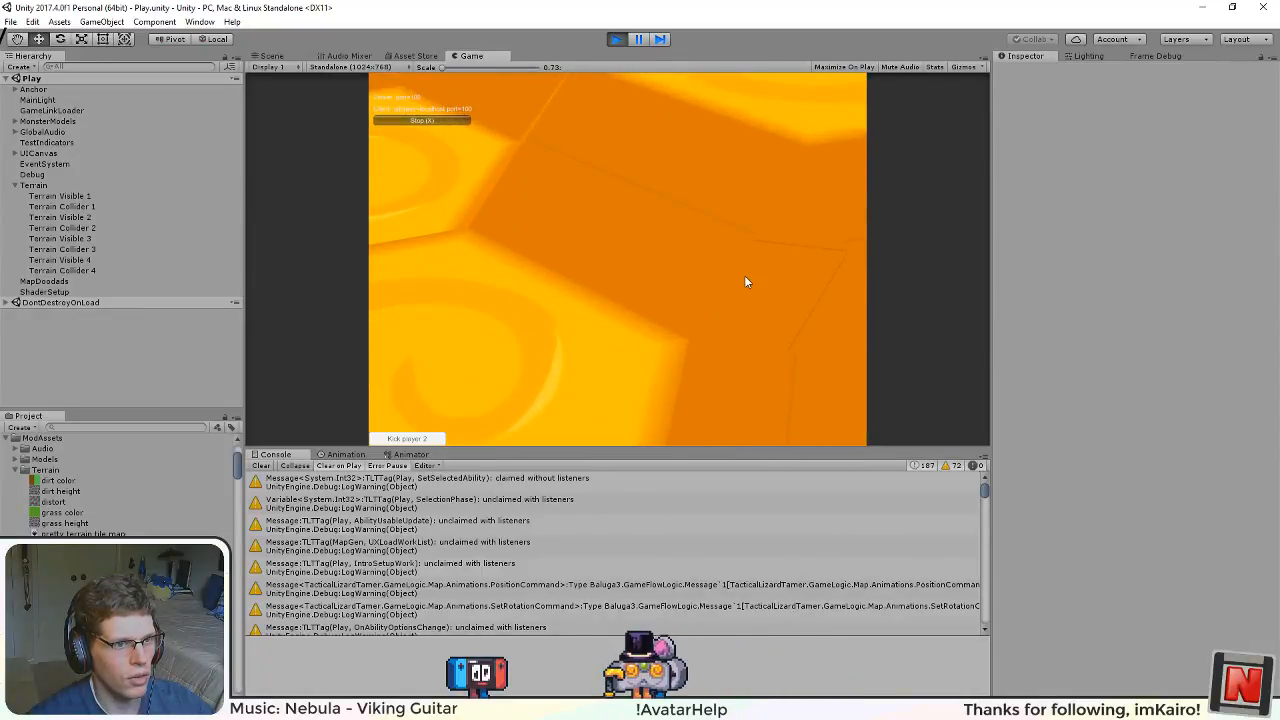
left_click_drag(768, 311, 647, 244)
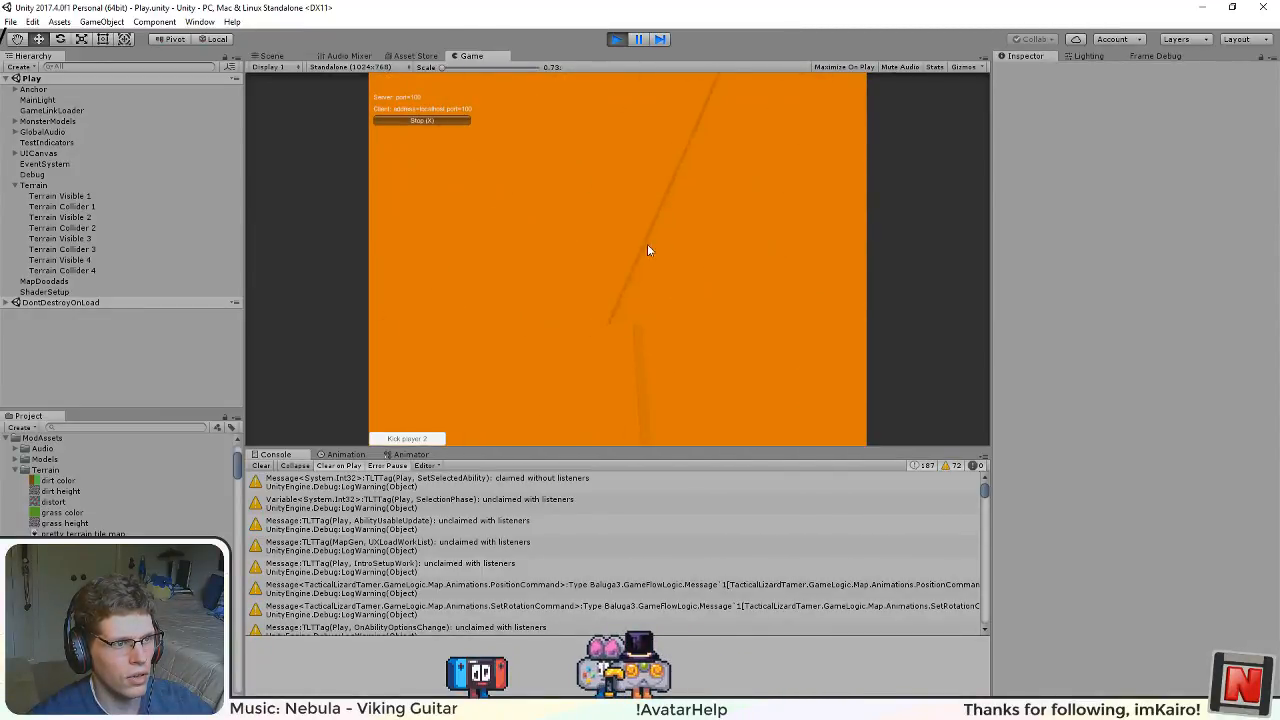
scroll(652, 255, "down", 5)
scroll(553, 217, "up", 5)
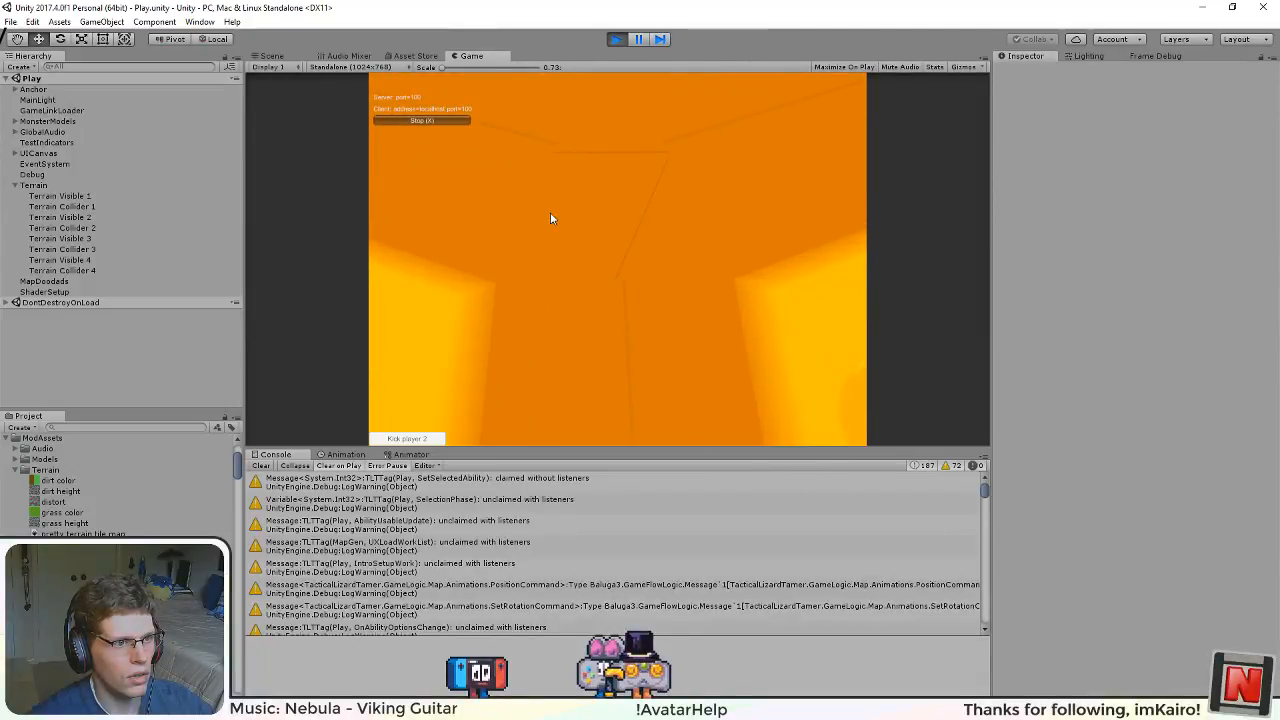
left_click_drag(491, 215, 692, 314)
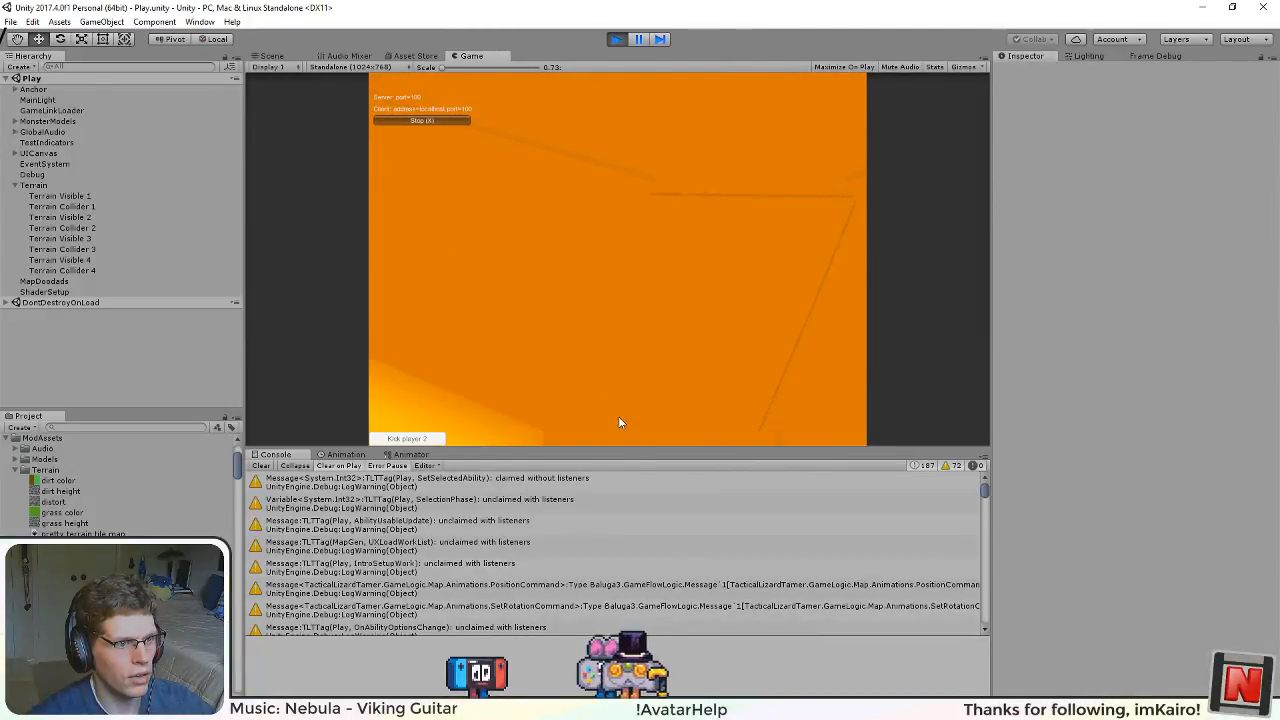
scroll(637, 341, "down", 5)
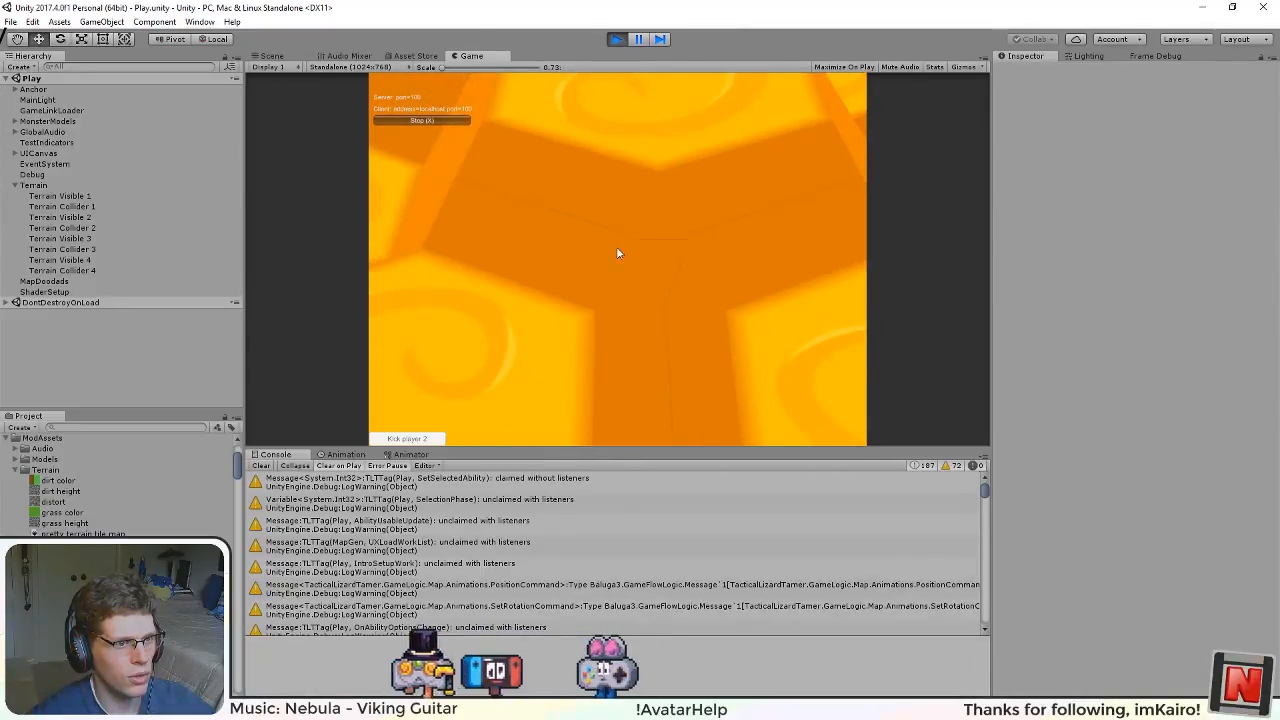
left_click_drag(617, 248, 388, 314)
left_click_drag(568, 379, 676, 188)
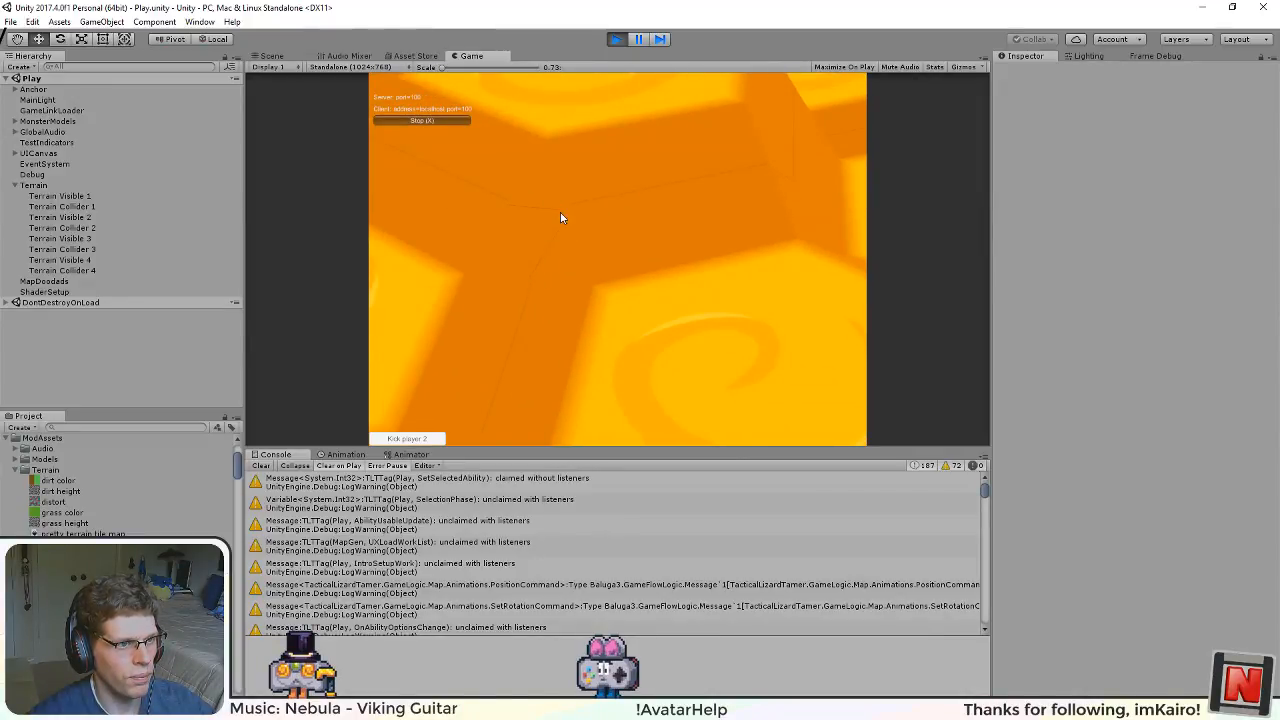
scroll(537, 249, "down", 1)
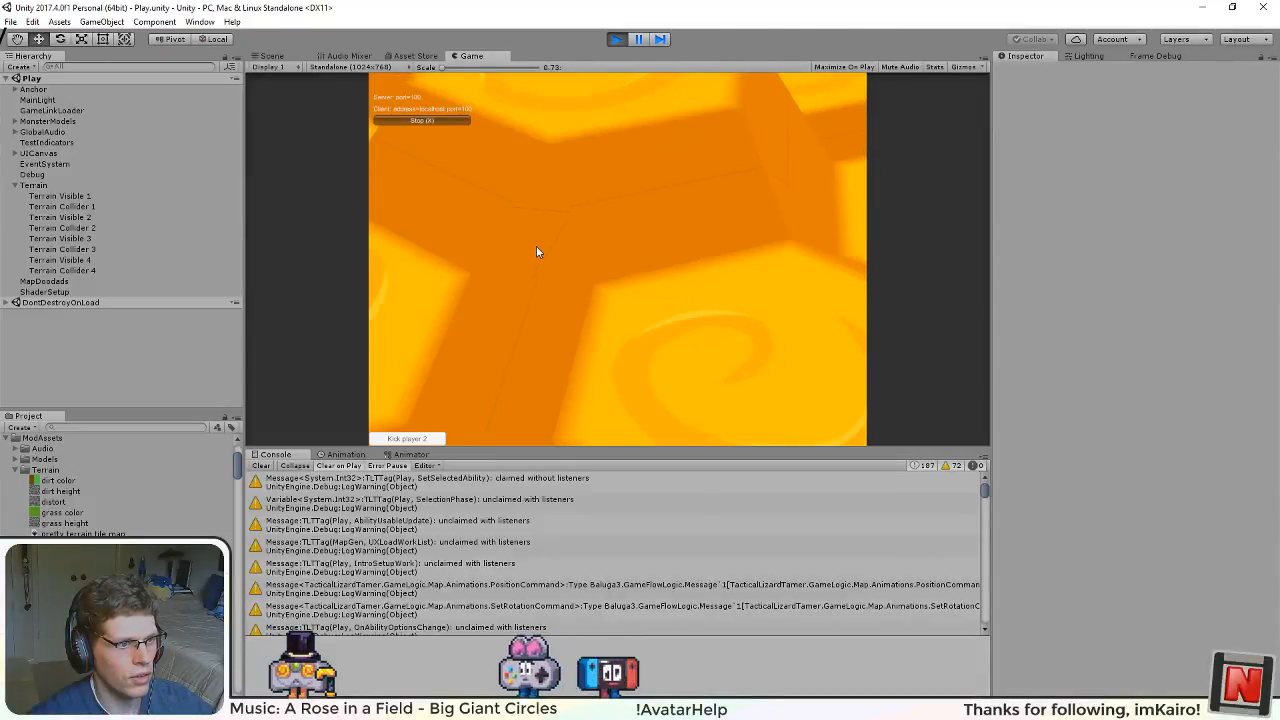
scroll(538, 250, "down", 5)
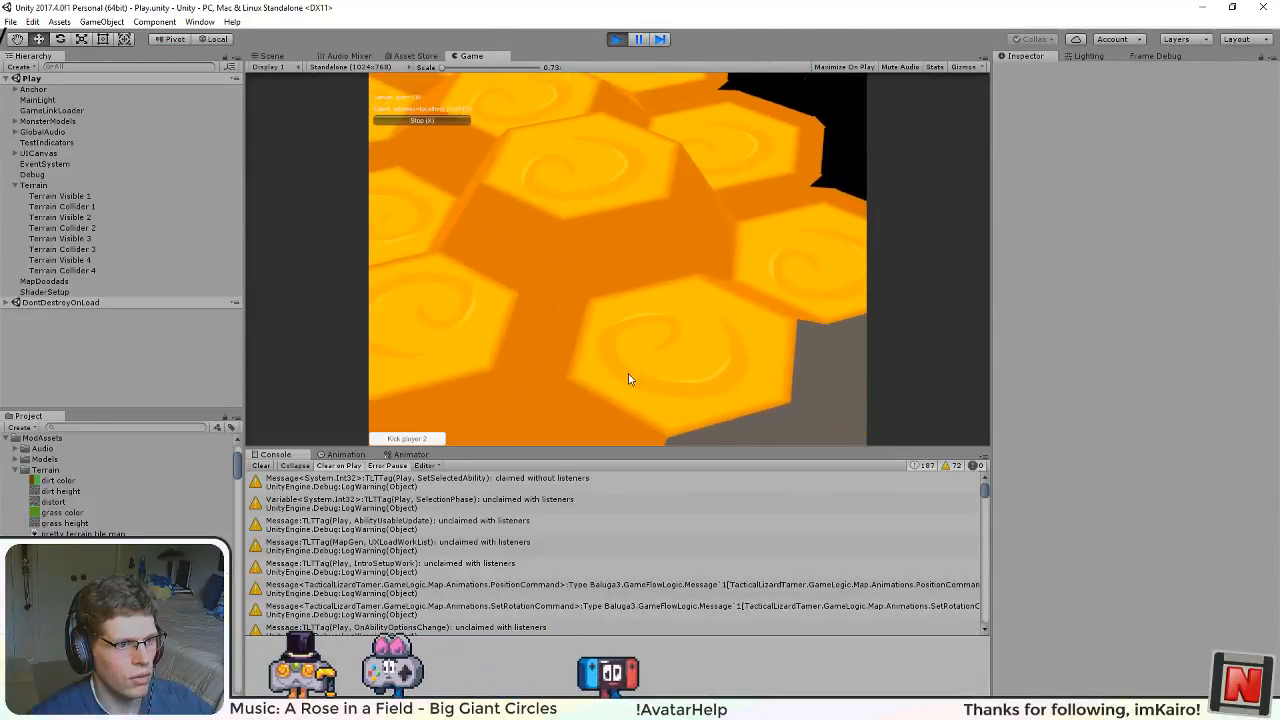
Step: Examine the terrain's outer edges and the black area around the egg creature from several angles
left_click_drag(664, 325, 617, 247)
left_click_drag(772, 260, 390, 230)
left_click_drag(691, 285, 617, 250)
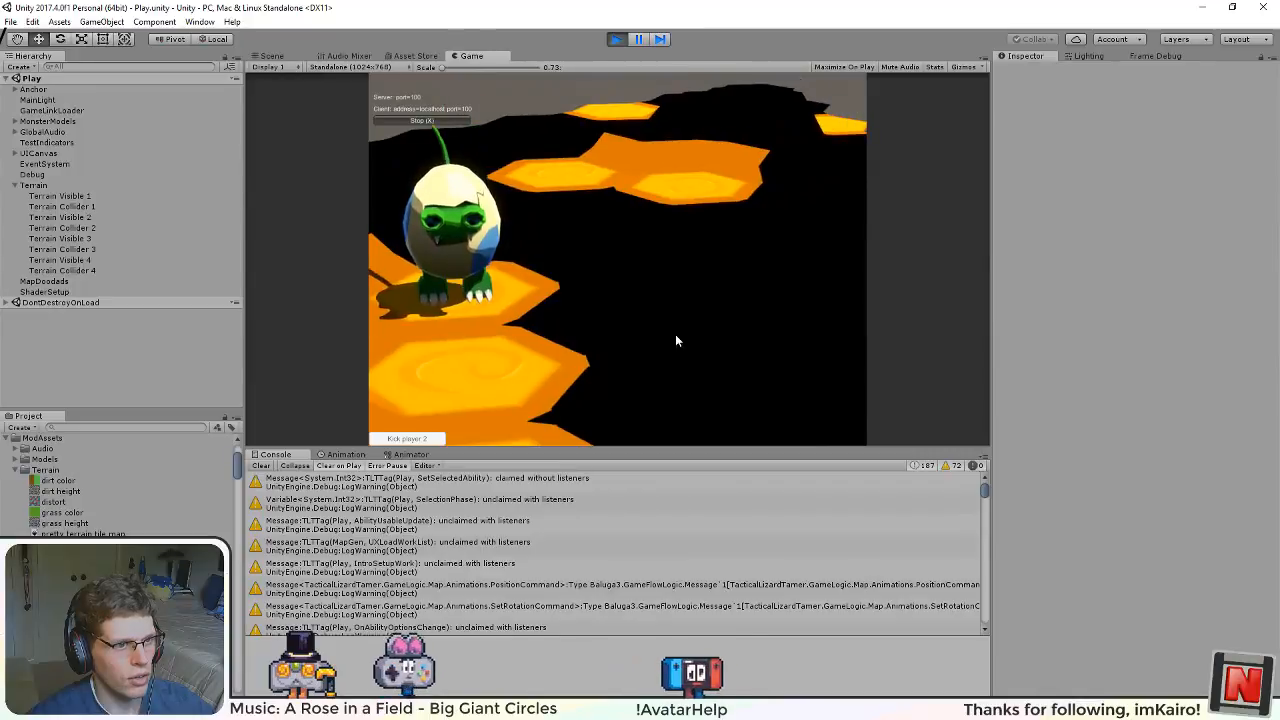
left_click_drag(676, 338, 617, 258)
scroll(623, 322, "down", 5)
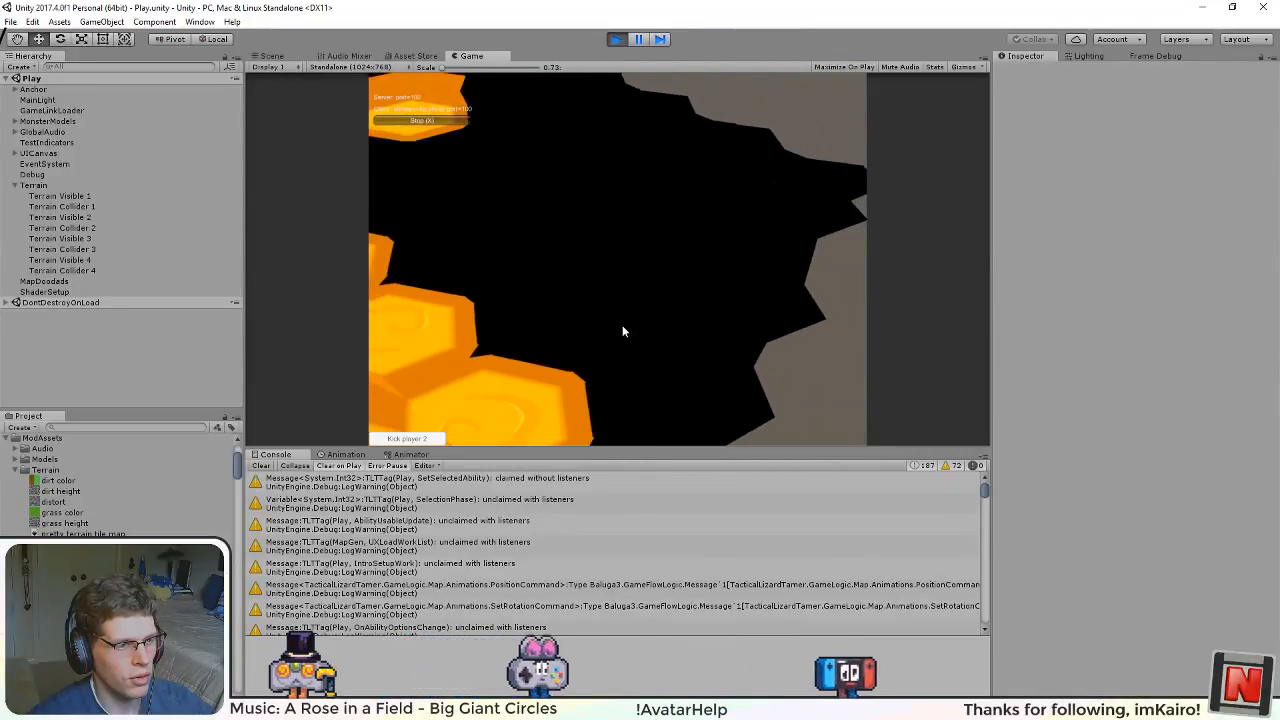
left_click_drag(622, 325, 595, 184)
left_click_drag(519, 127, 850, 480)
left_click_drag(632, 278, 555, 150)
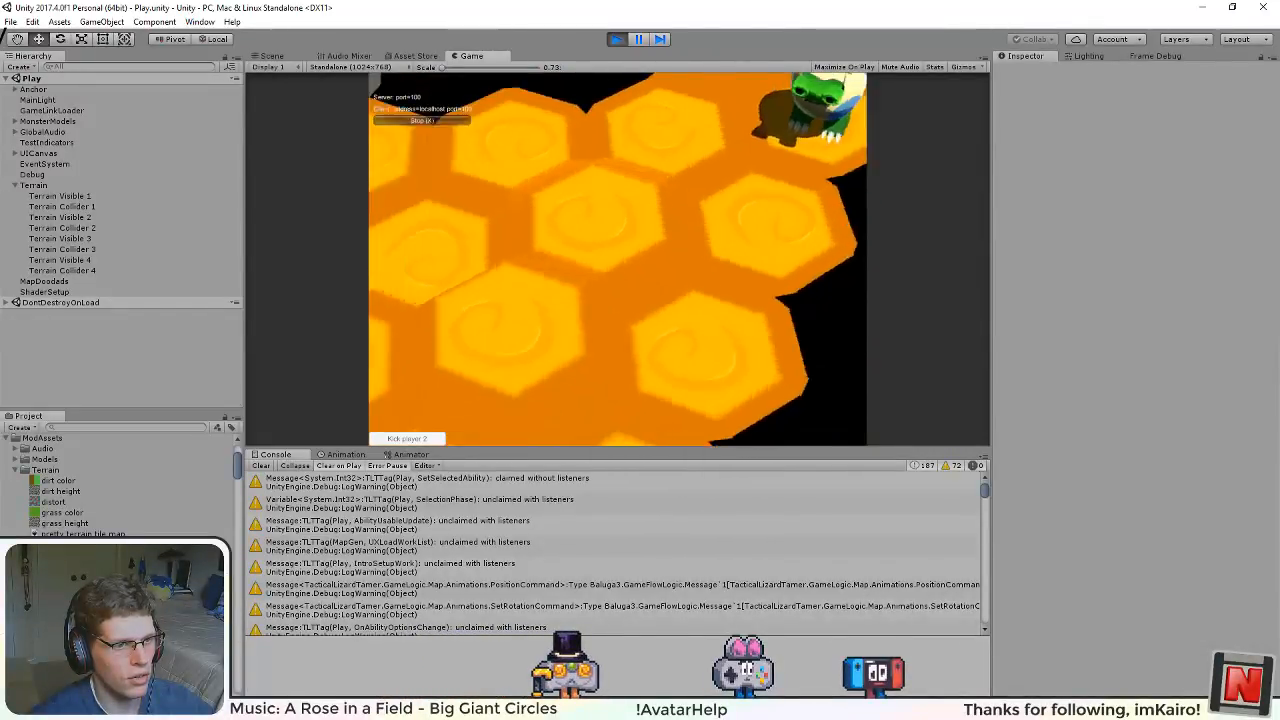
left_click_drag(586, 254, 617, 249)
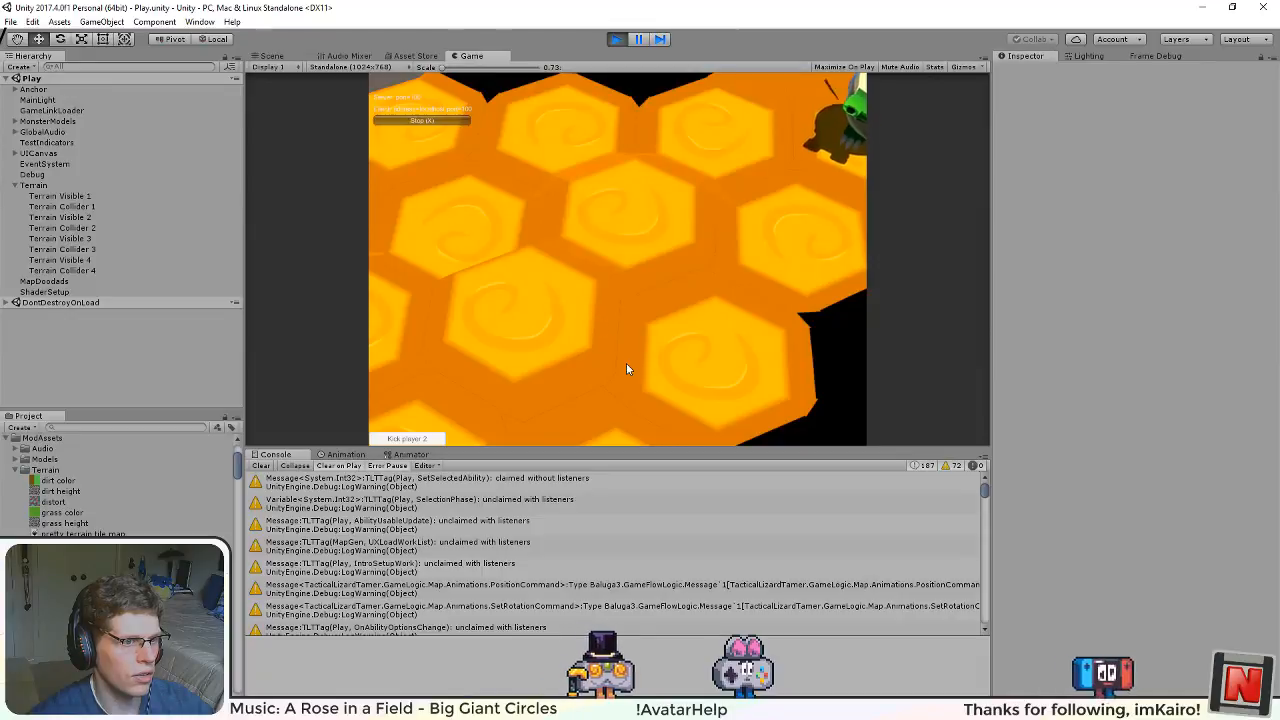
Step: Examine how the orange hexes and their sloped margins look across the map from near, far and low angles
left_click_drag(640, 381, 617, 248)
left_click_drag(537, 298, 618, 253)
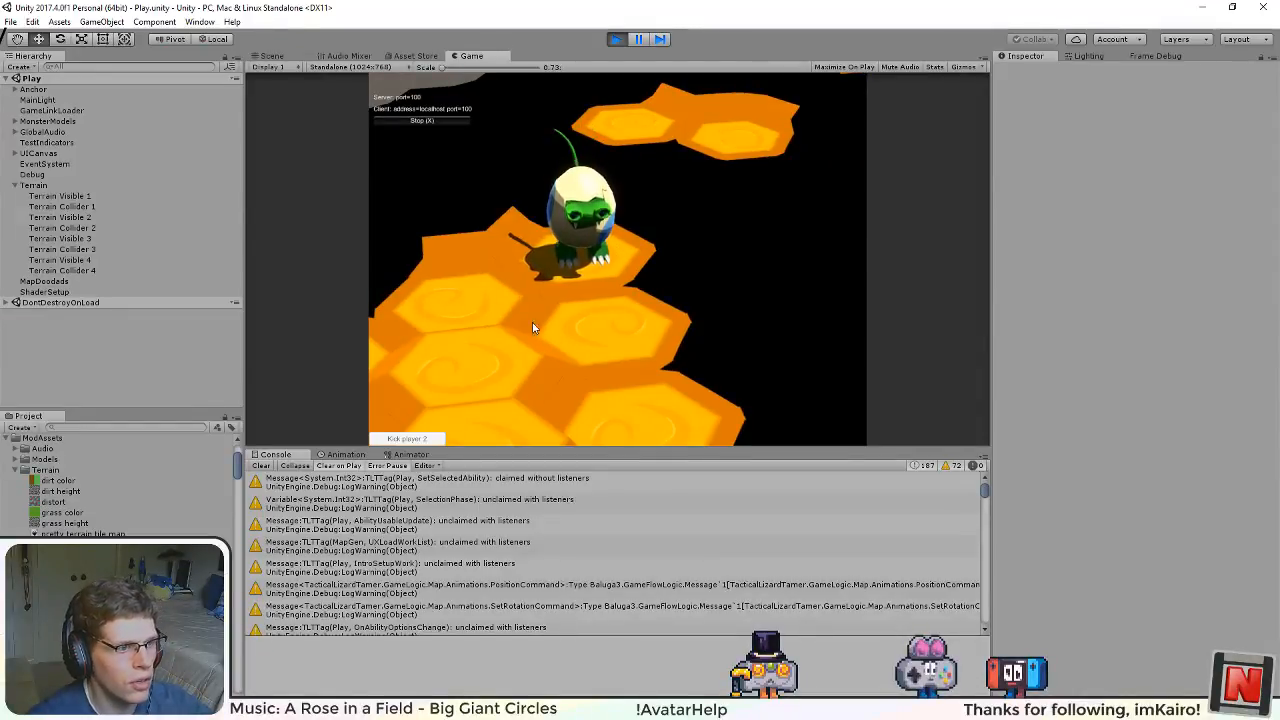
left_click_drag(532, 323, 553, 300)
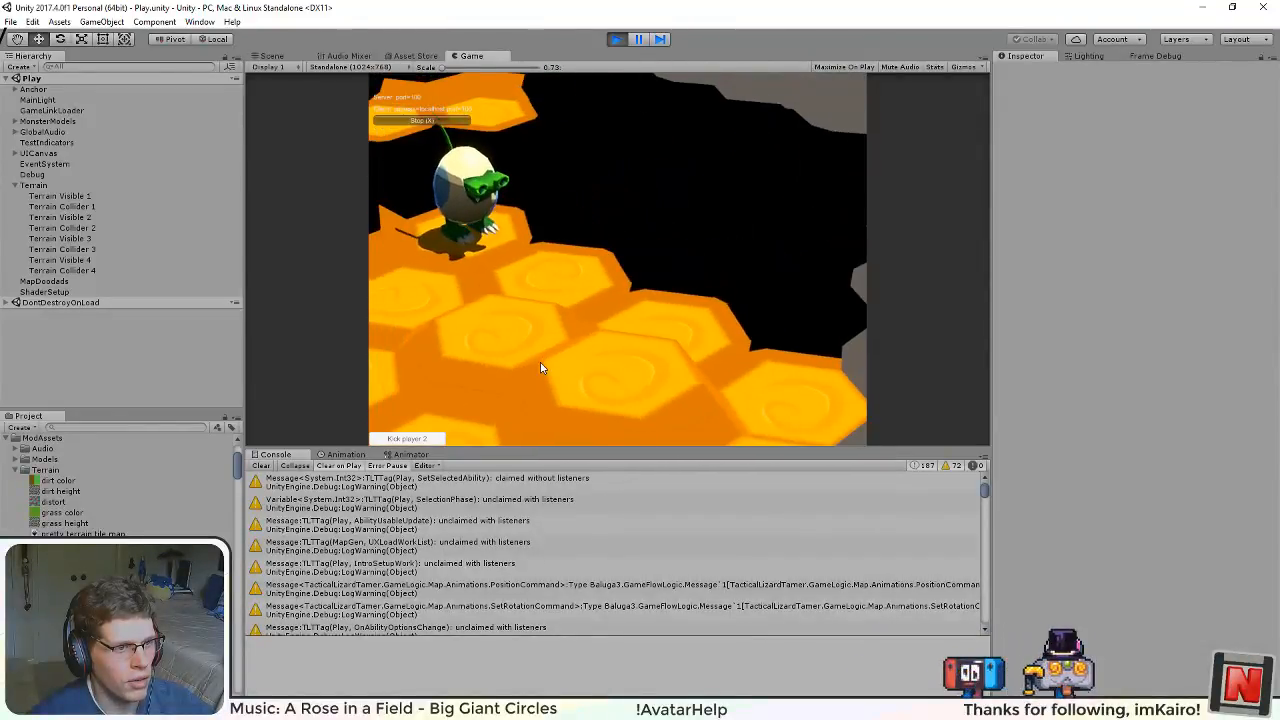
scroll(538, 367, "down", 5)
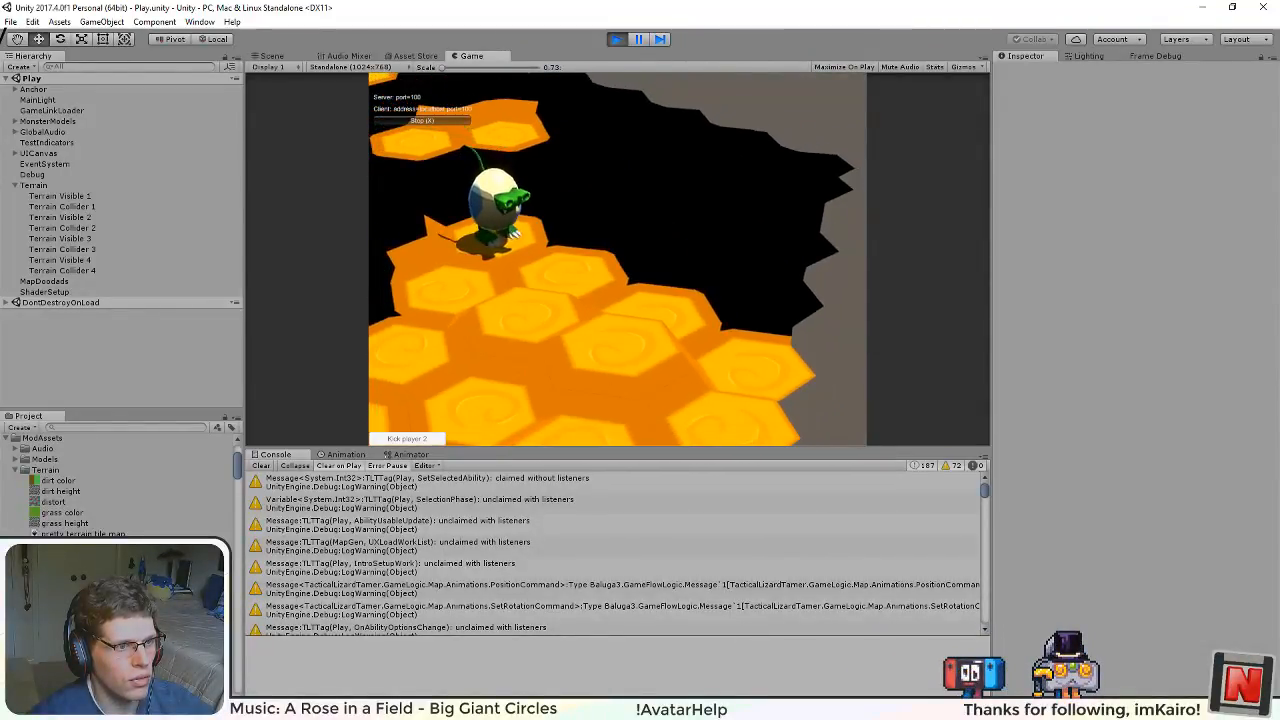
left_click_drag(525, 367, 628, 211)
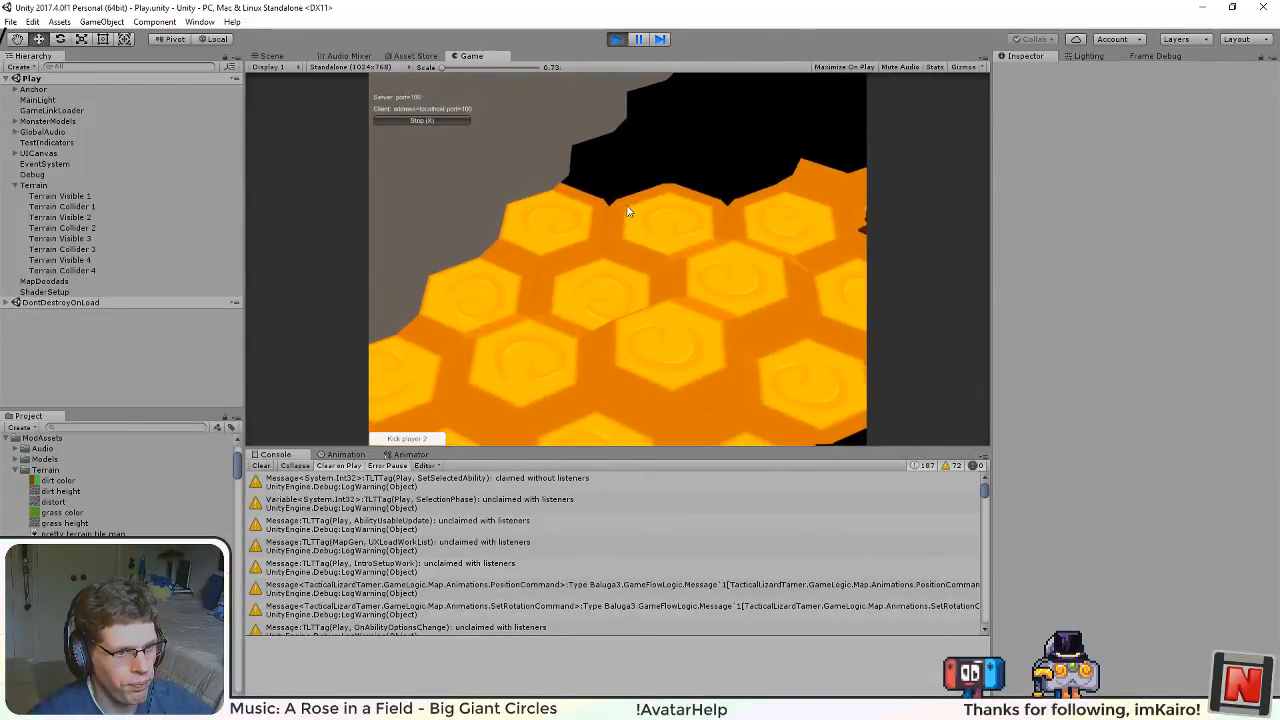
left_click_drag(655, 300, 523, 231)
scroll(597, 331, "up", 2)
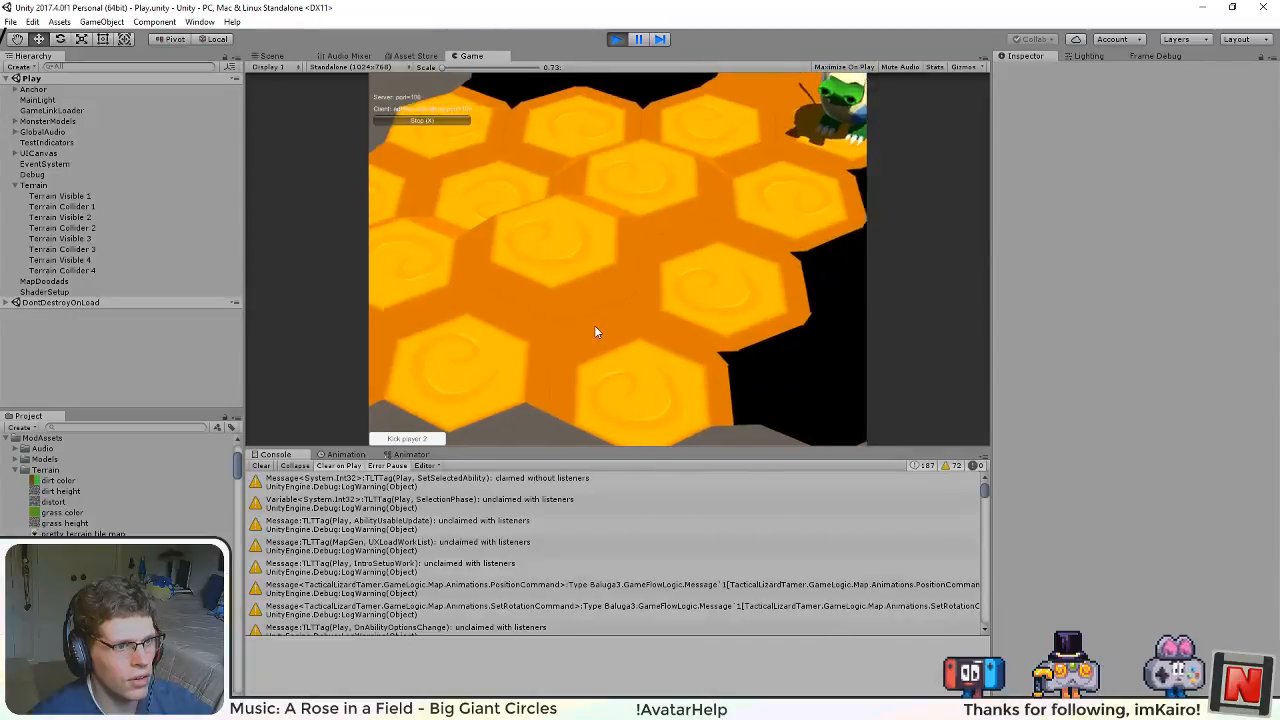
scroll(594, 325, "up", 2)
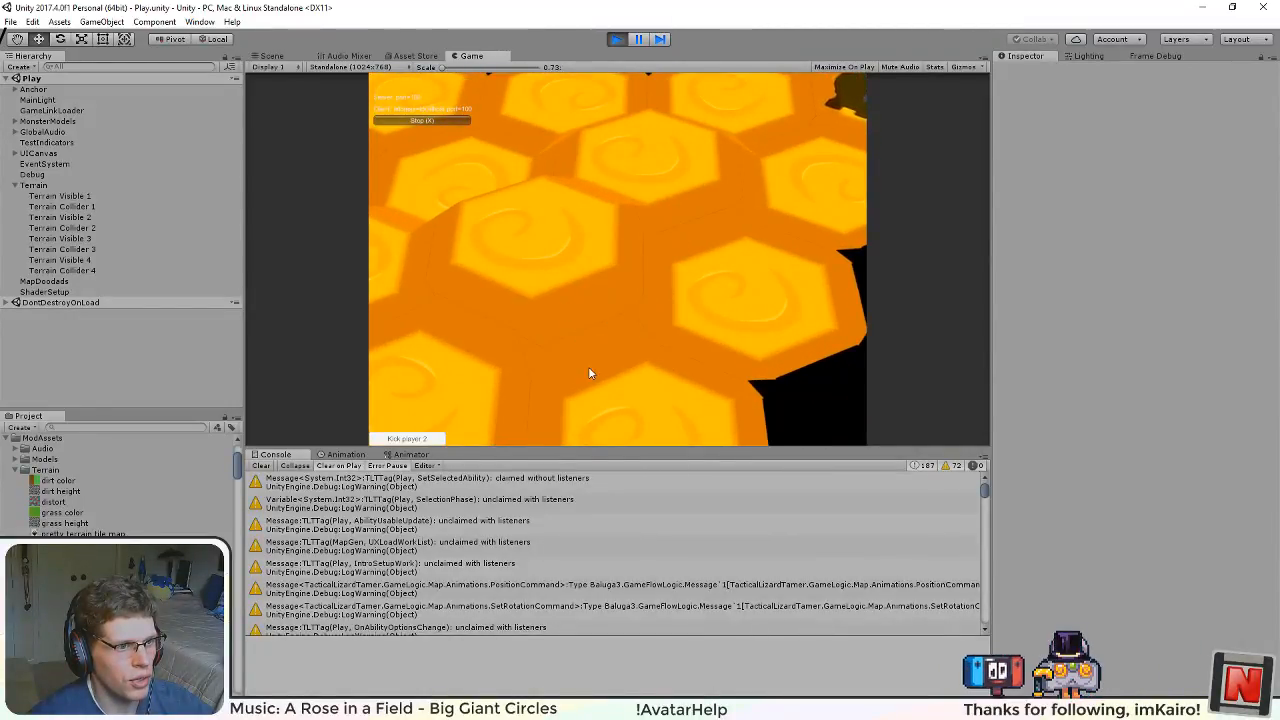
left_click_drag(589, 372, 617, 253)
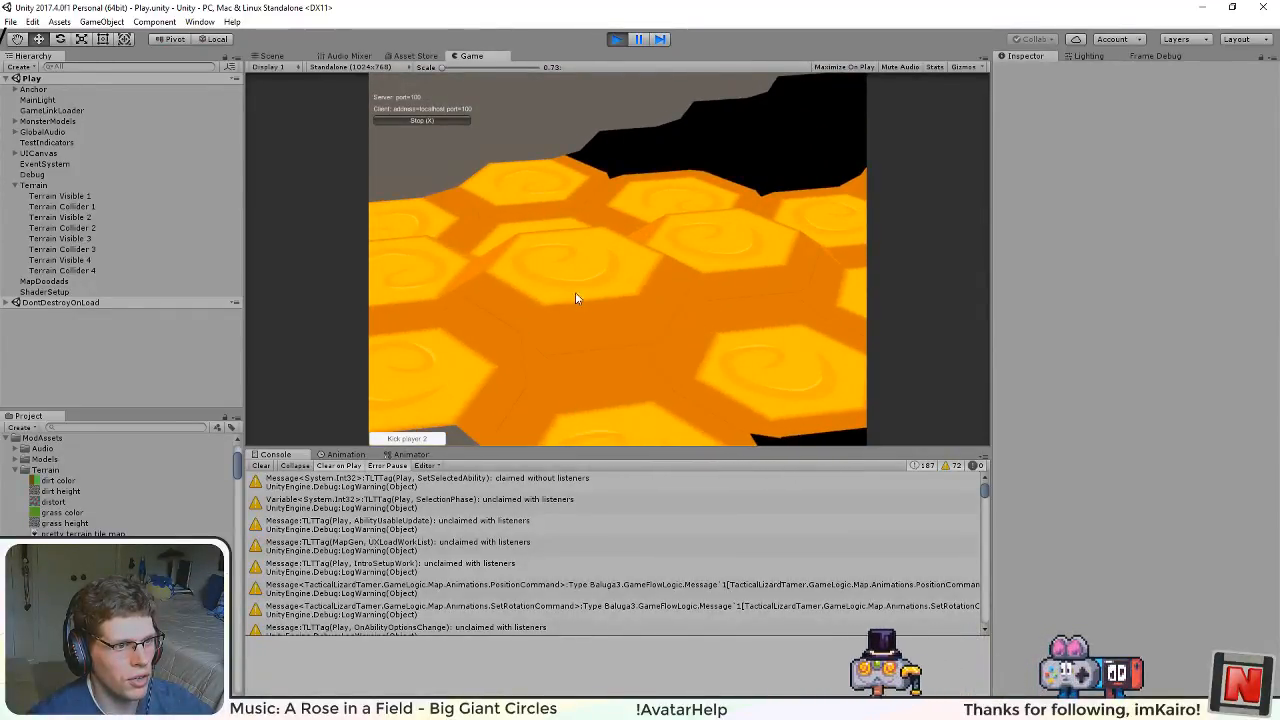
left_click_drag(565, 344, 616, 261)
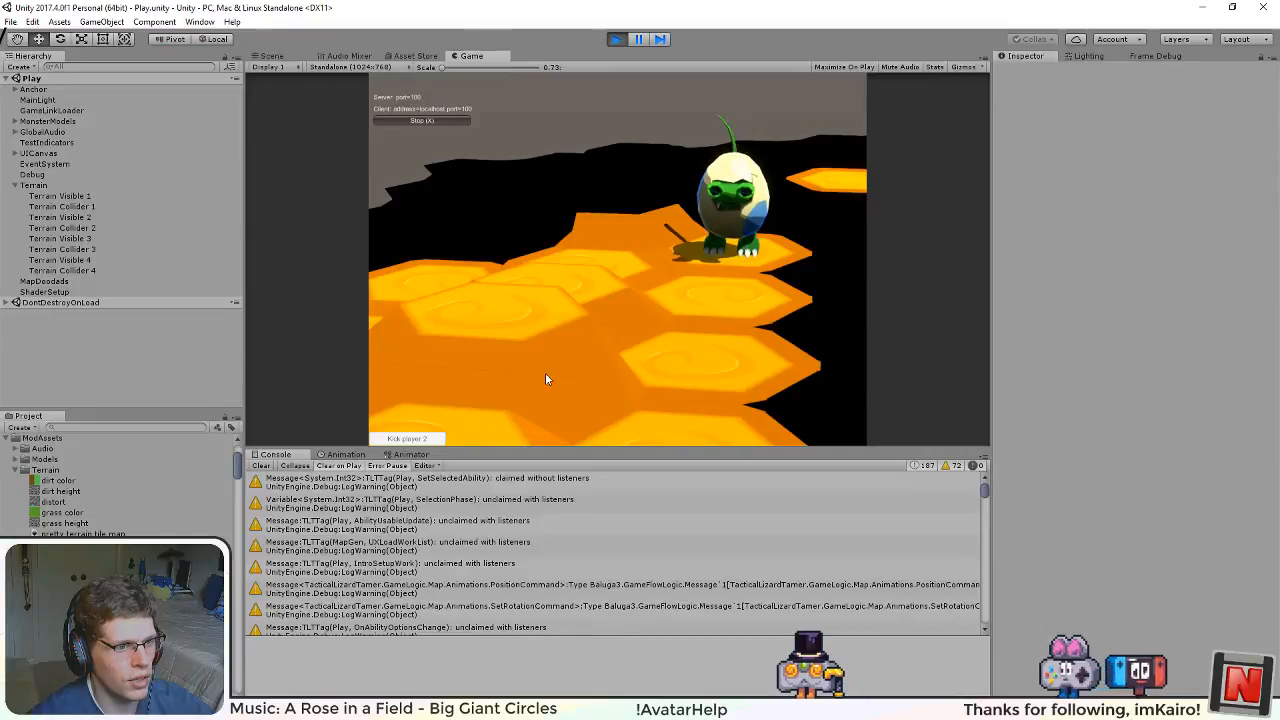
left_click_drag(624, 354, 593, 253)
left_click_drag(448, 205, 760, 275)
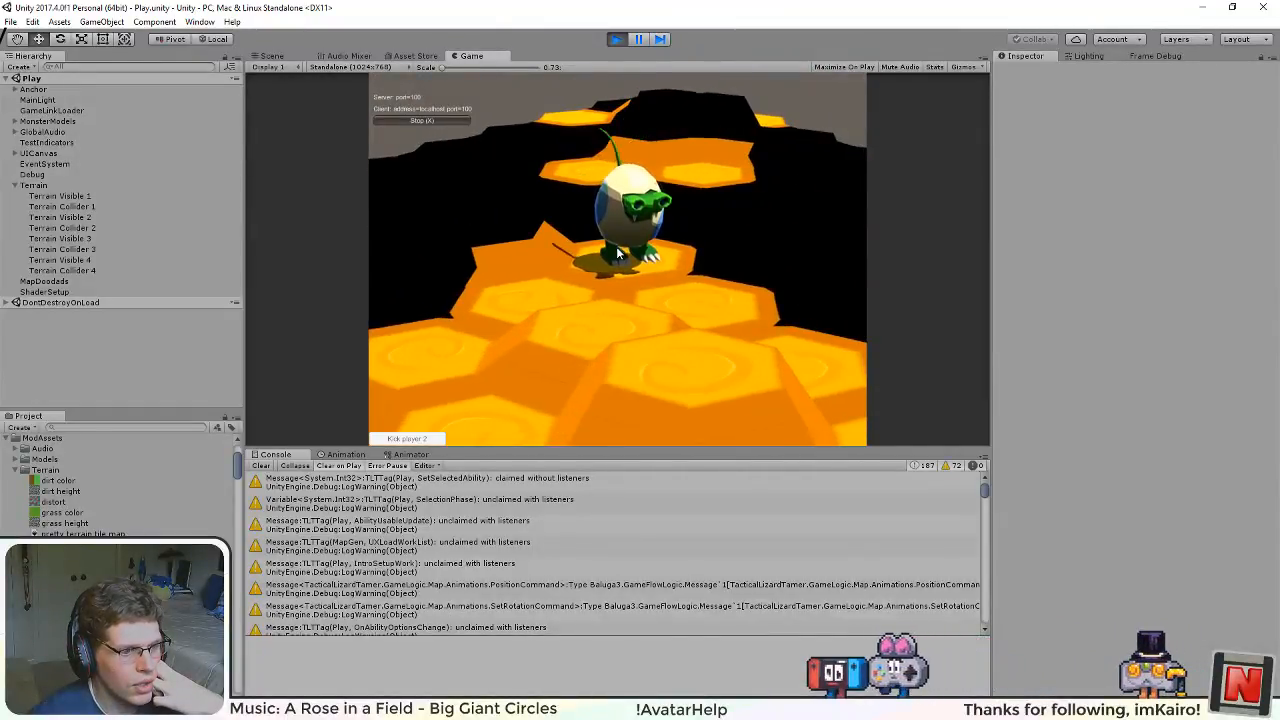
left_click_drag(566, 299, 632, 264)
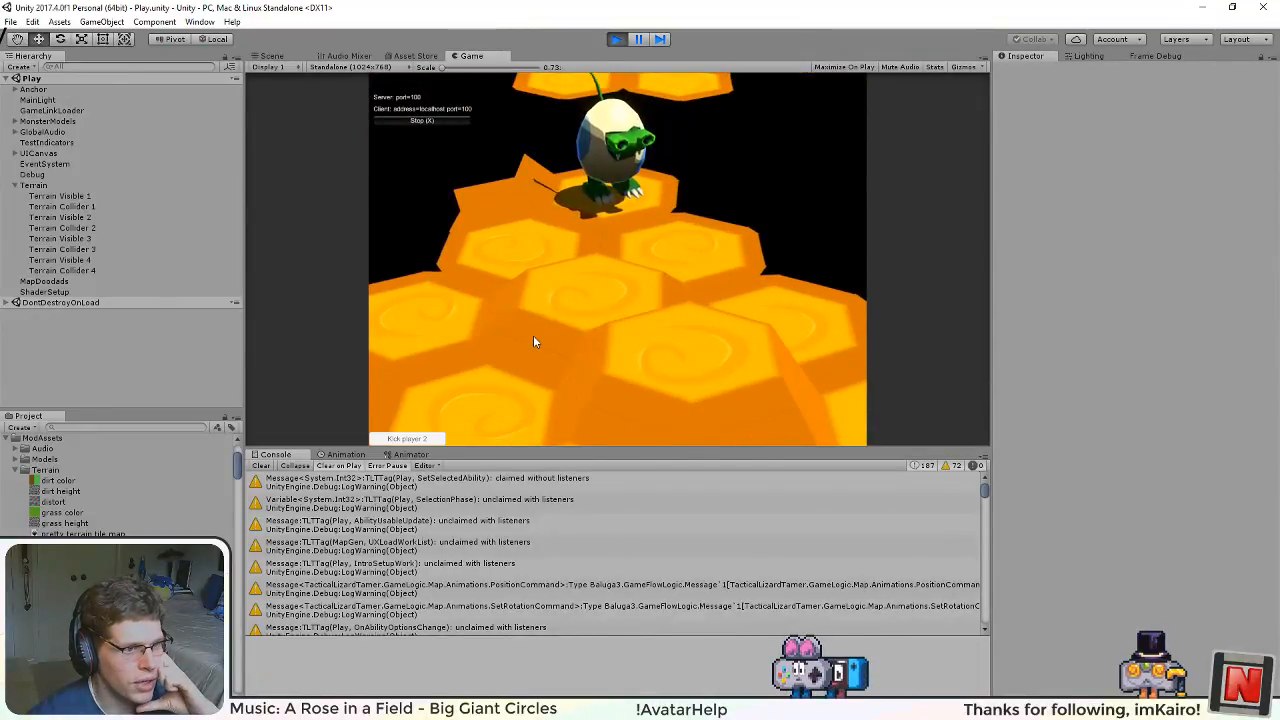
scroll(658, 334, "down", 1)
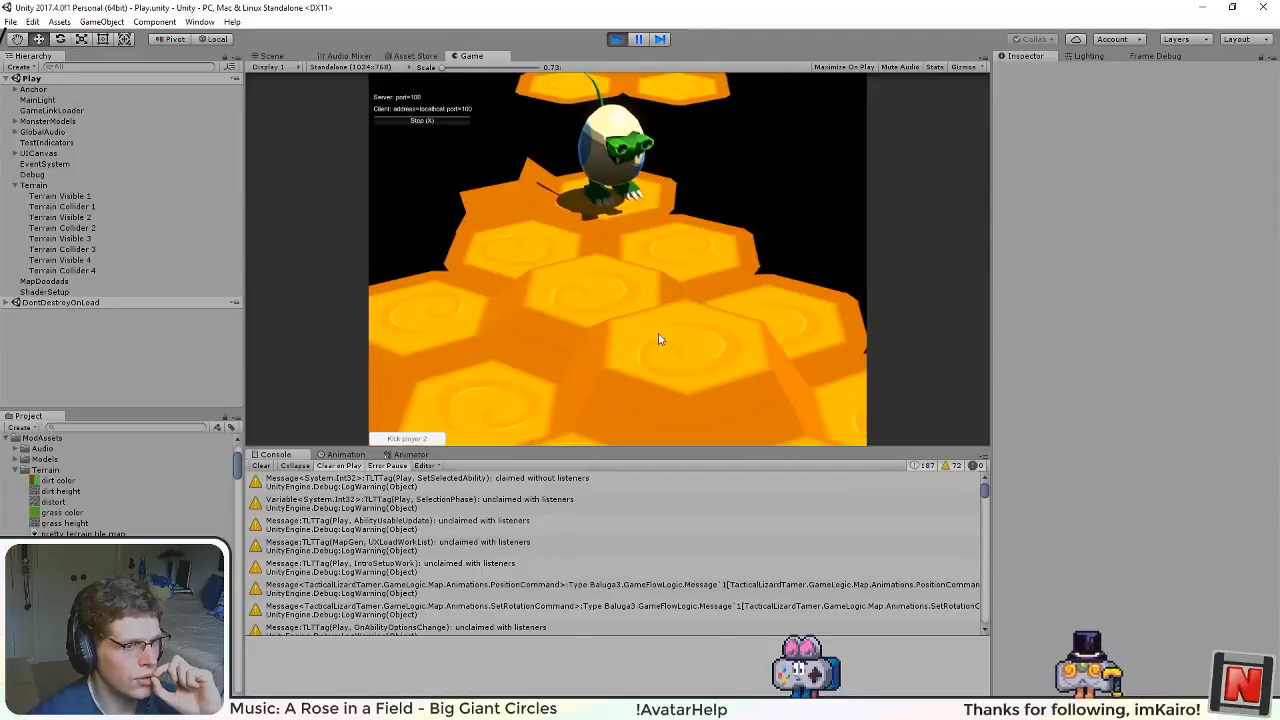
Step: Examine the hexes and margins in front of the egg creature from above and from a lower angle
scroll(604, 340, "down", 1)
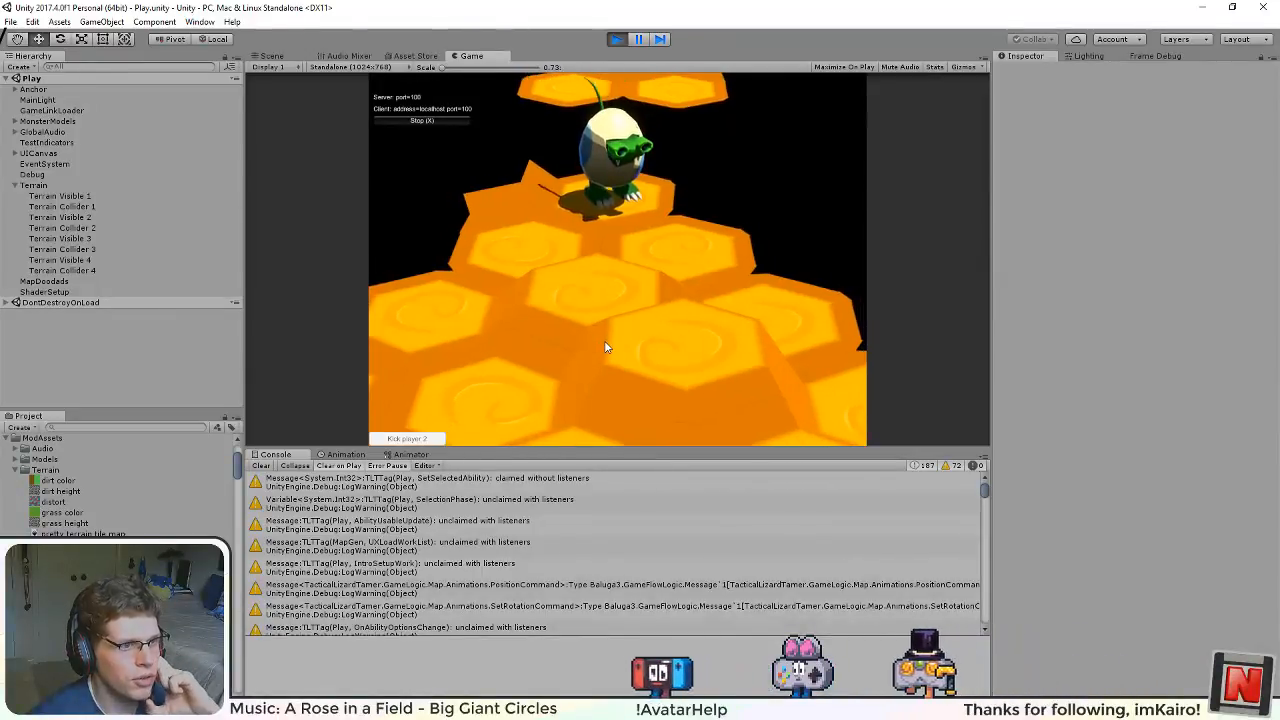
scroll(727, 315, "up", 2)
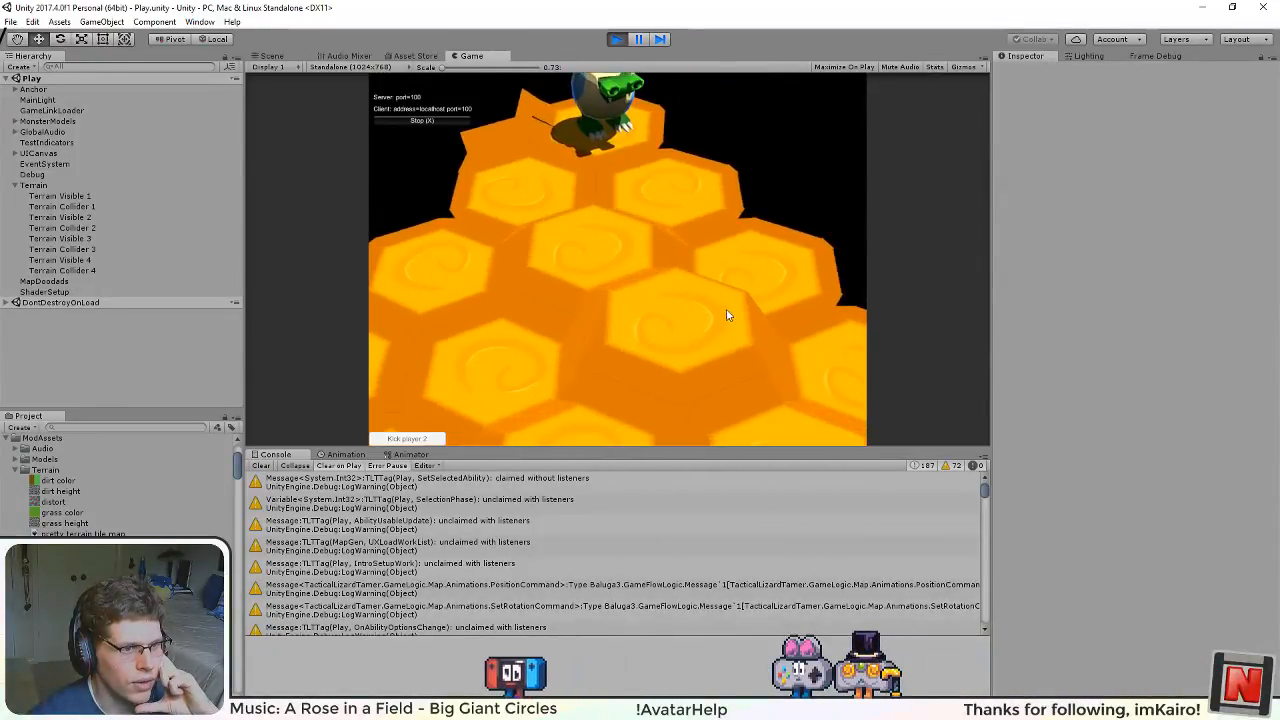
left_click_drag(632, 398, 626, 355)
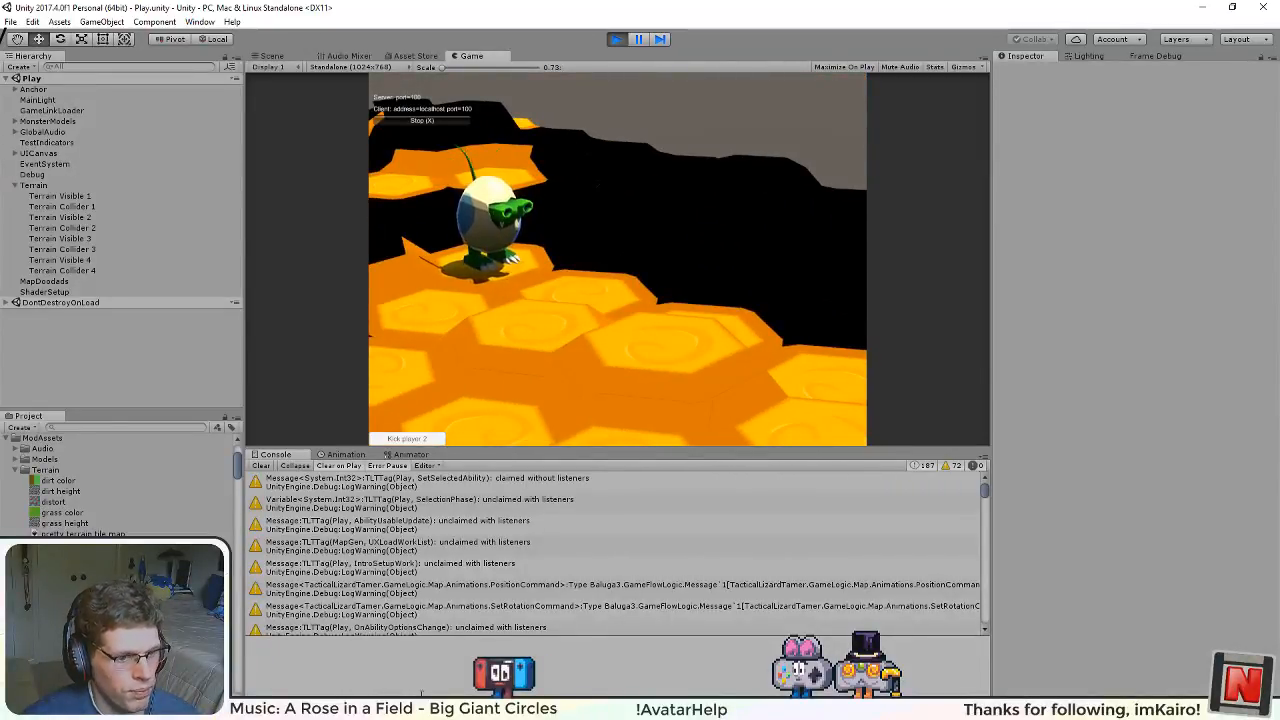
Step: Switch to the Terrain Art to-do page in OneNote and review the Support, Mods and Art checklists for unfinished tasks
key("alt+Tab")
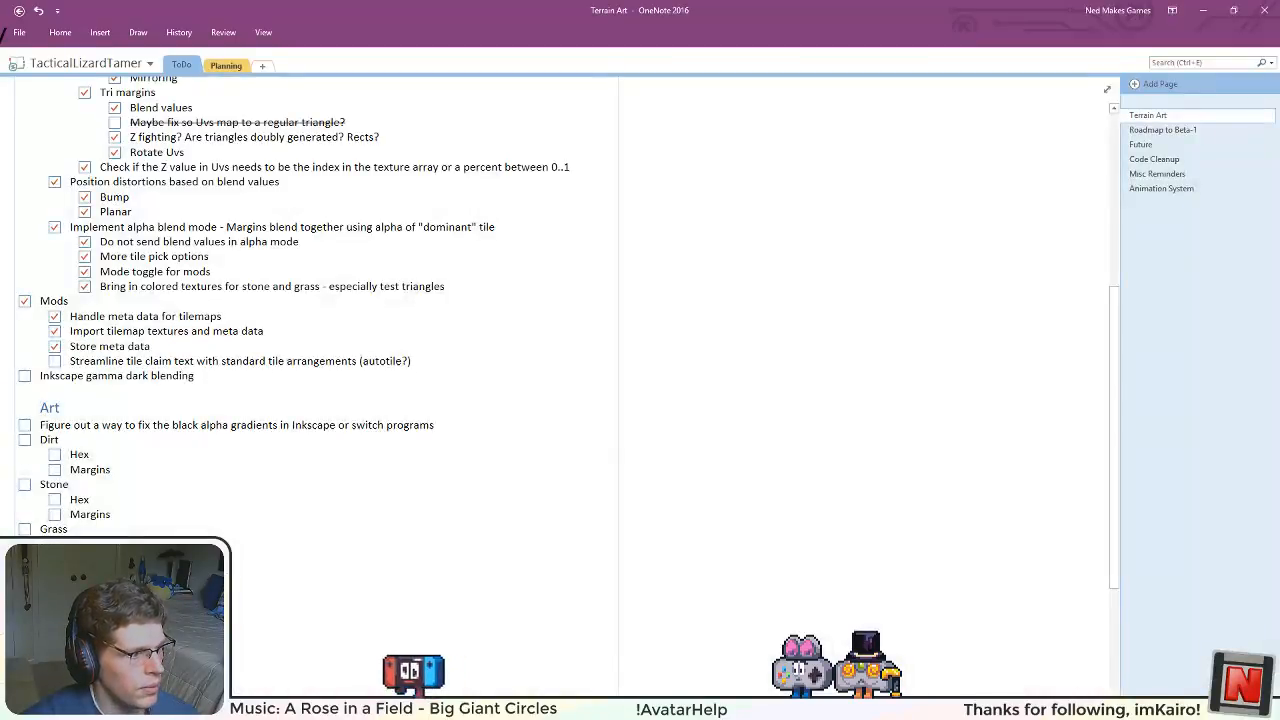
scroll(132, 447, "up", 6)
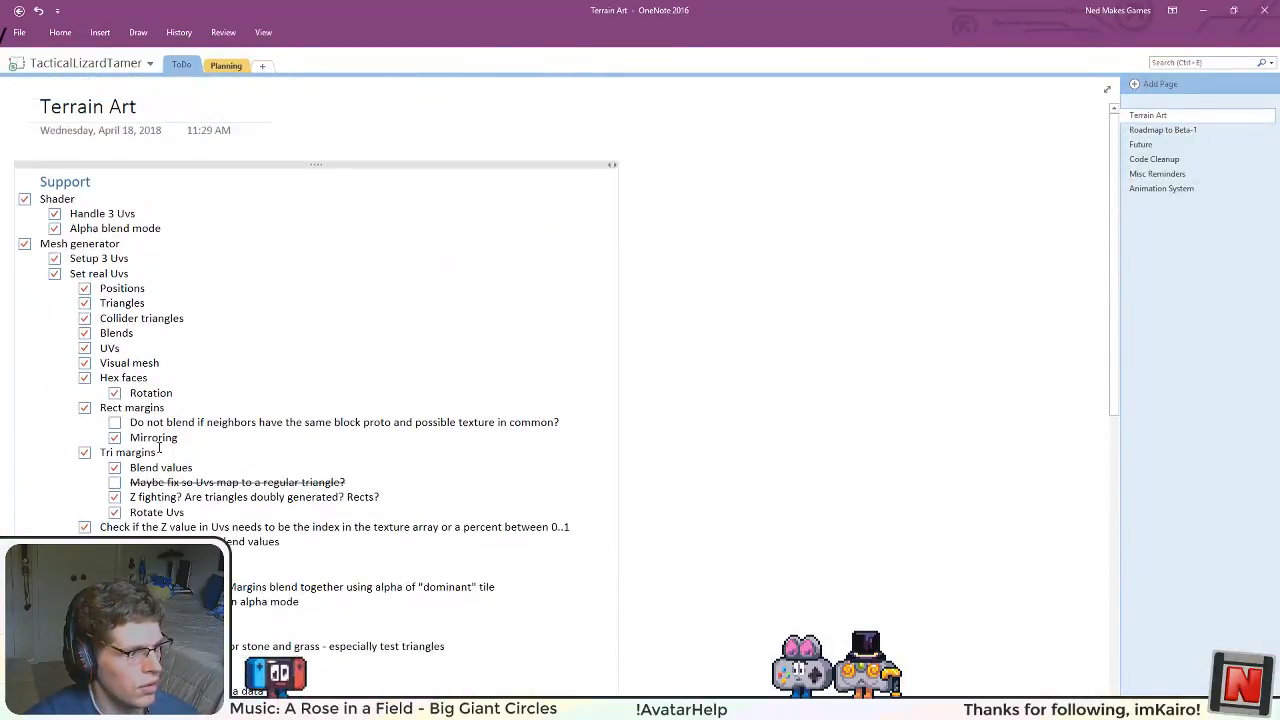
scroll(150, 450, "down", 5)
scroll(300, 300, "up", 5)
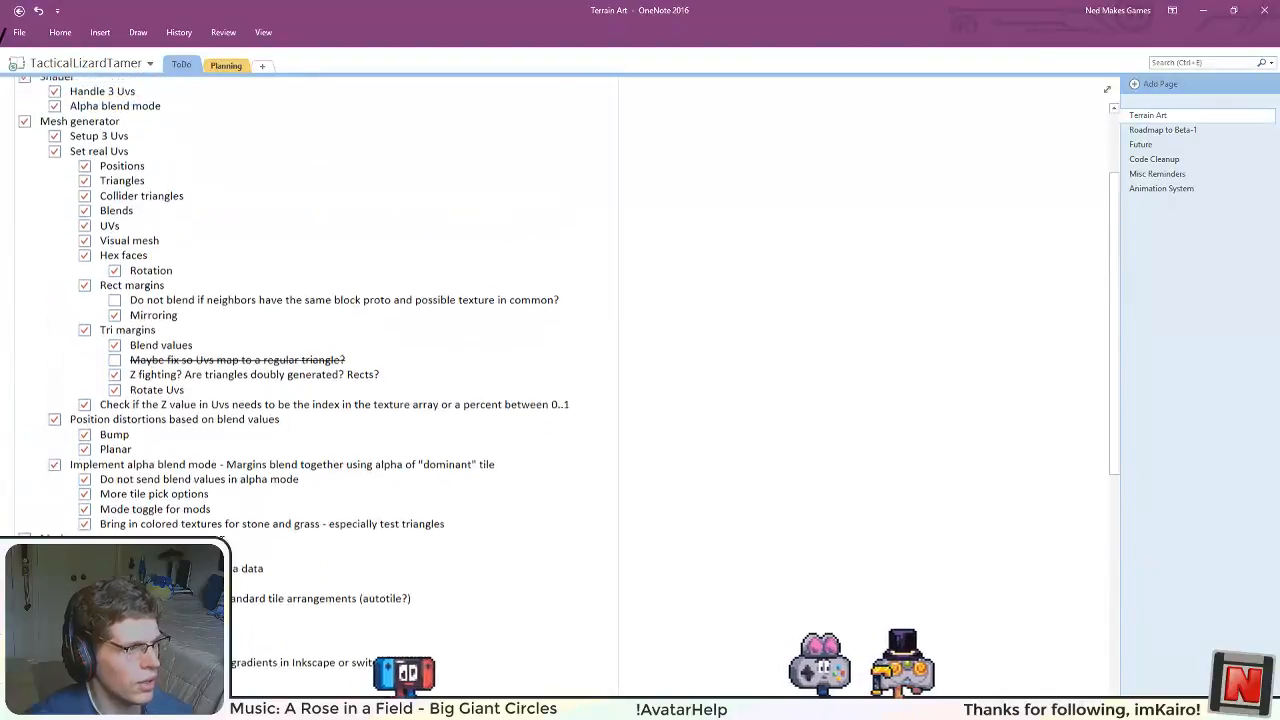
scroll(300, 300, "down", 3)
scroll(300, 300, "down", 1)
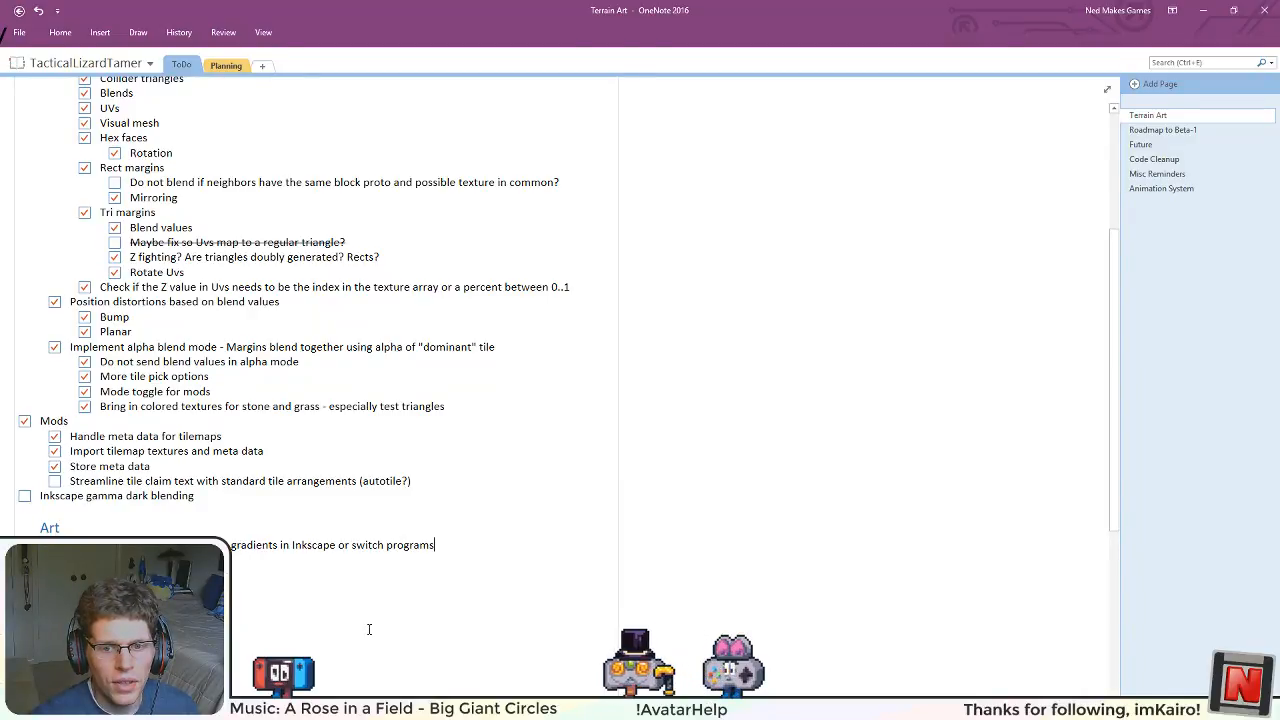
key("alt+Tab")
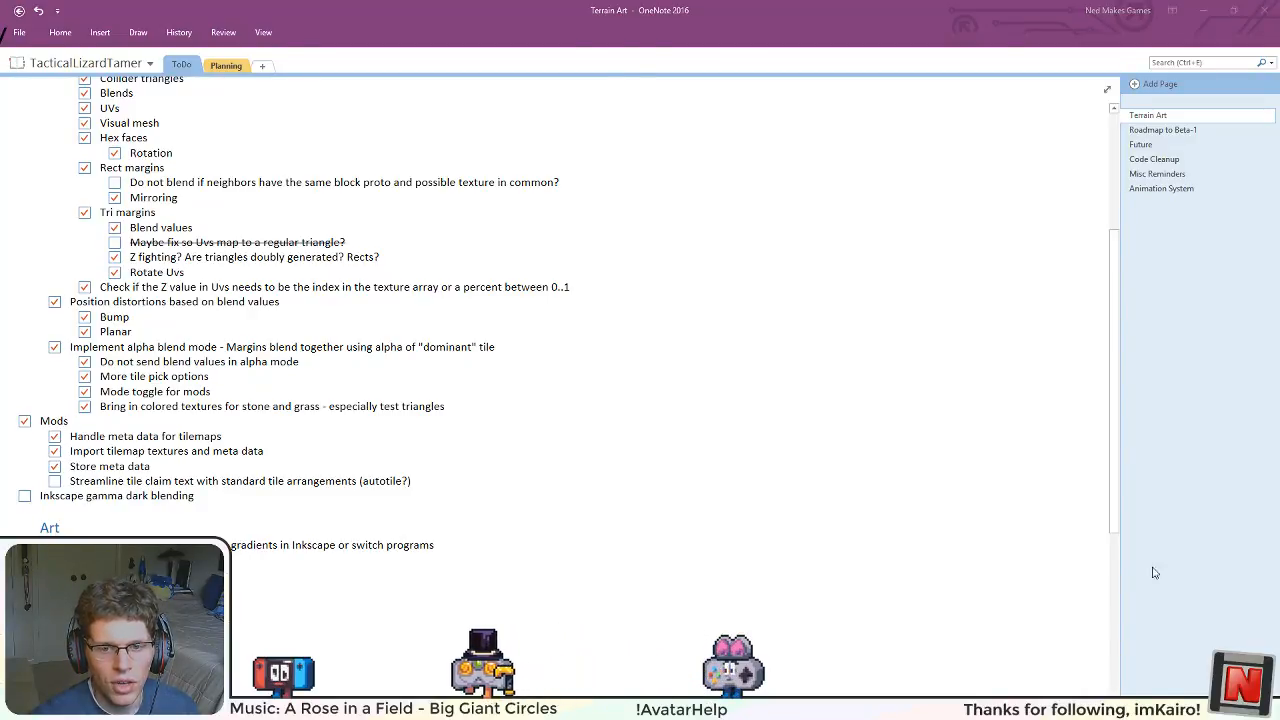